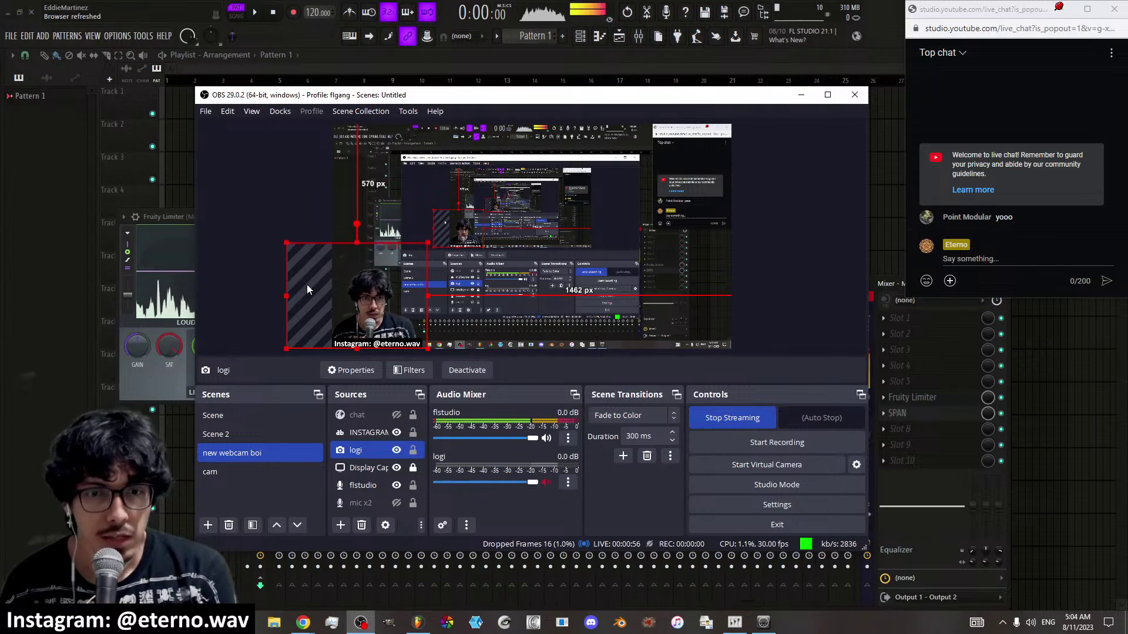
# Switch from OBS to FL Studio and close the Fruity Limiter window
pyautogui.click(873, 284)
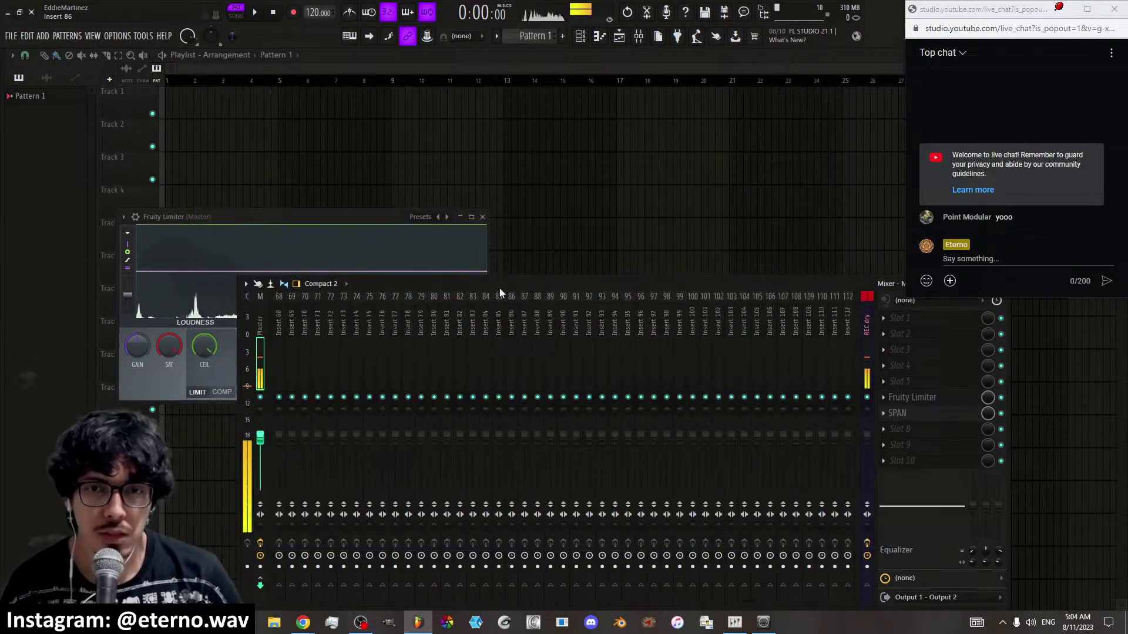
pyautogui.click(369, 217)
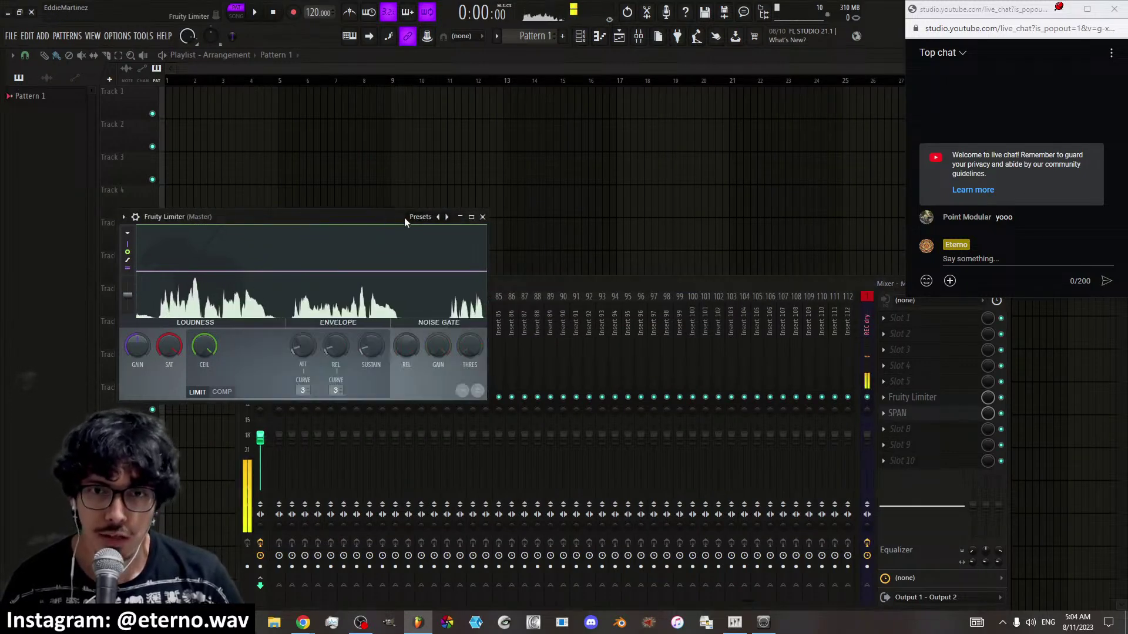
pyautogui.click(483, 217)
# Arrange the workspace with the playlist hidden, the channel rack shown, and the mixer moved further to the right below it
pyautogui.press('F9')
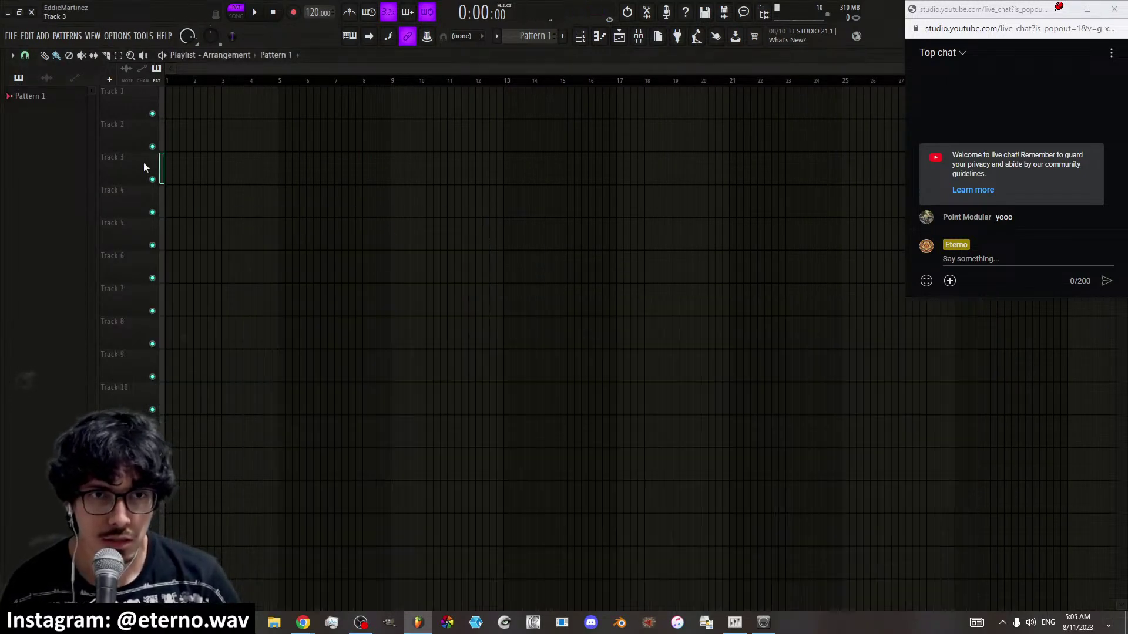
pyautogui.click(619, 39)
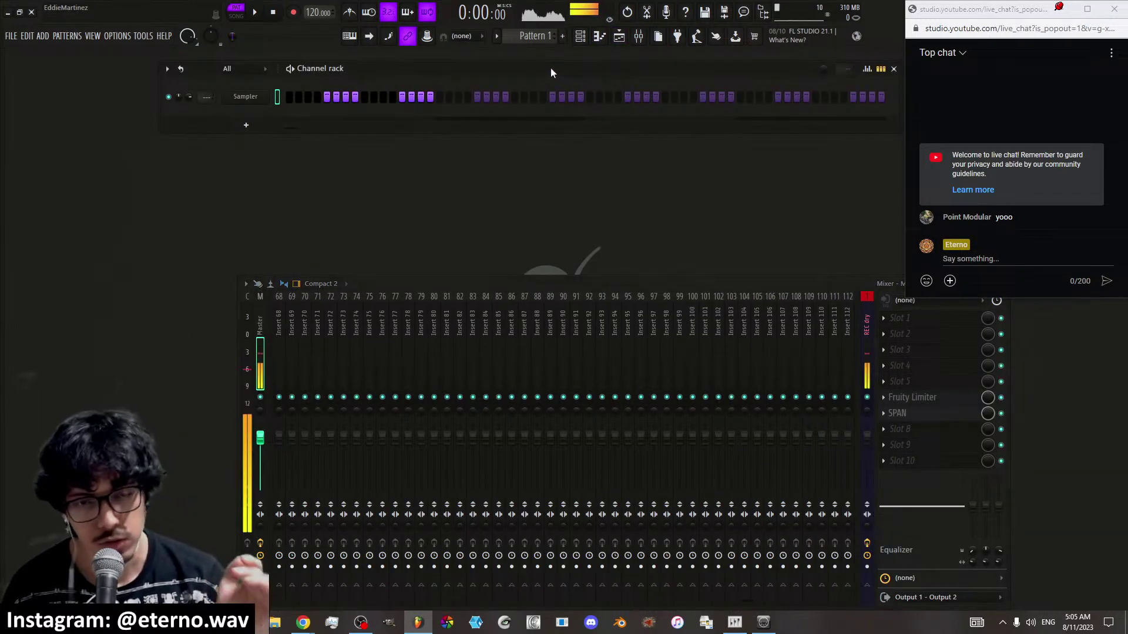
pyautogui.moveTo(566, 280); pyautogui.dragTo(693, 291)
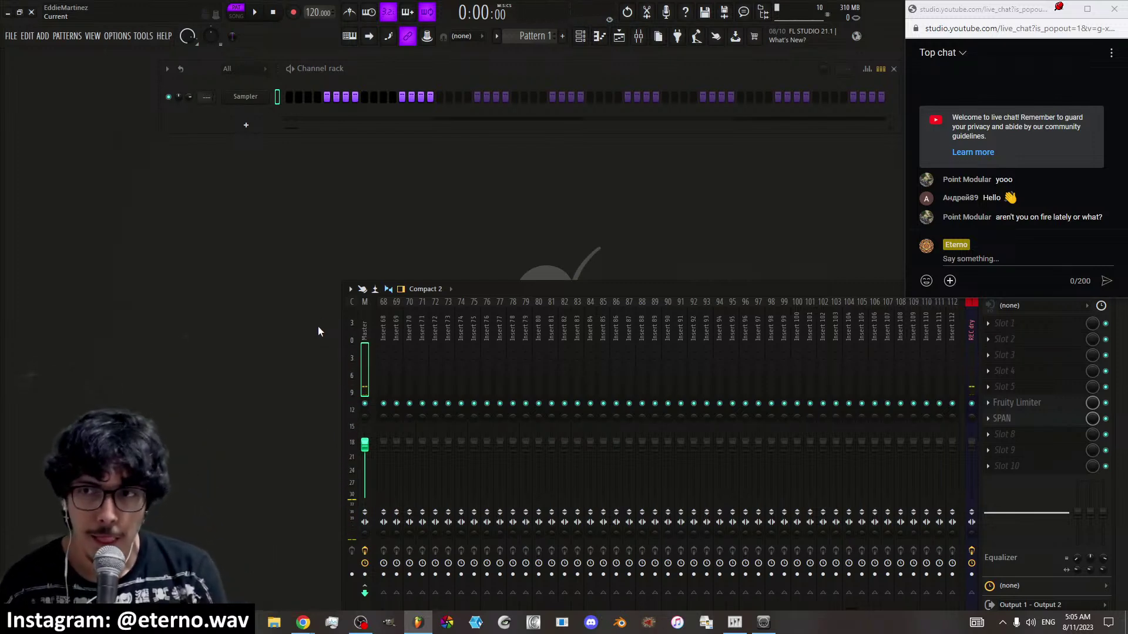
# Collapse the long sample pack list and the Drums folder in the browser, leaving the stock Packs subfolders listed, and hide the browser
pyautogui.hotkey('alt', 'F8')
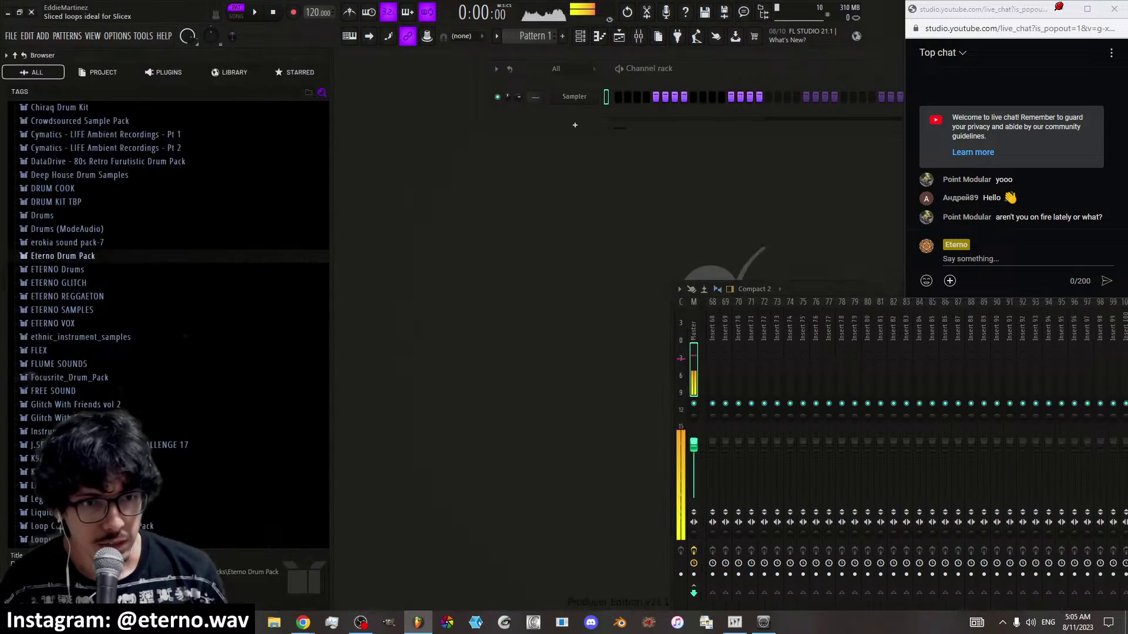
pyautogui.scroll(2, 144, 420)
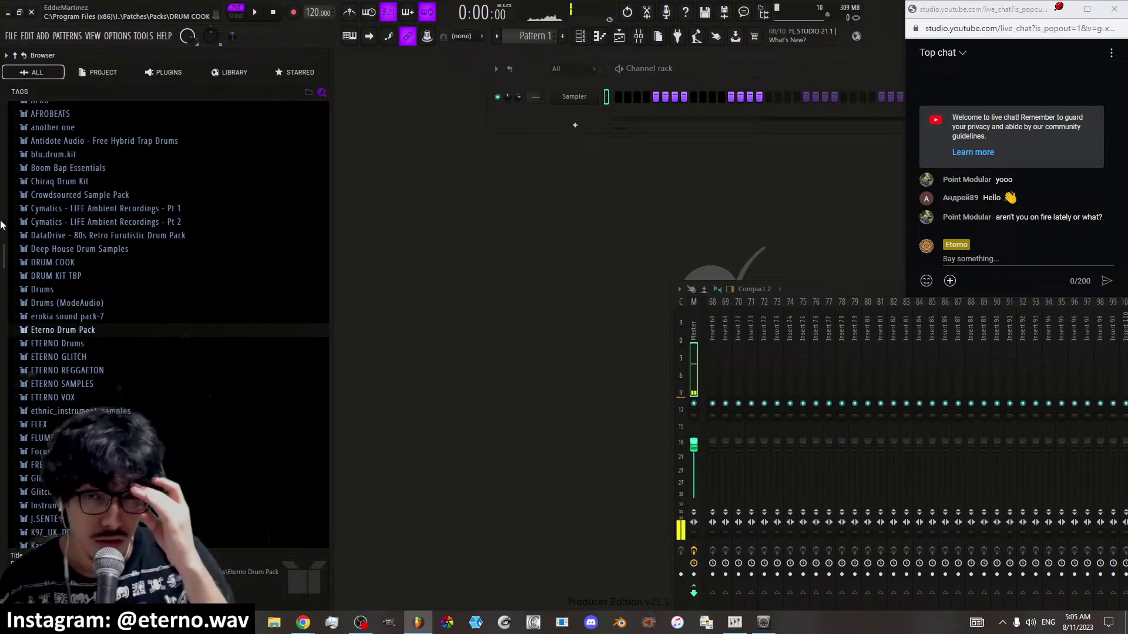
pyautogui.hotkey('alt', 'F8')
pyautogui.hotkey('alt', 'F8')
pyautogui.scroll(9, 63, 213)
pyautogui.scroll(-5, 62, 322)
pyautogui.click(50, 230)
pyautogui.scroll(5, 51, 254)
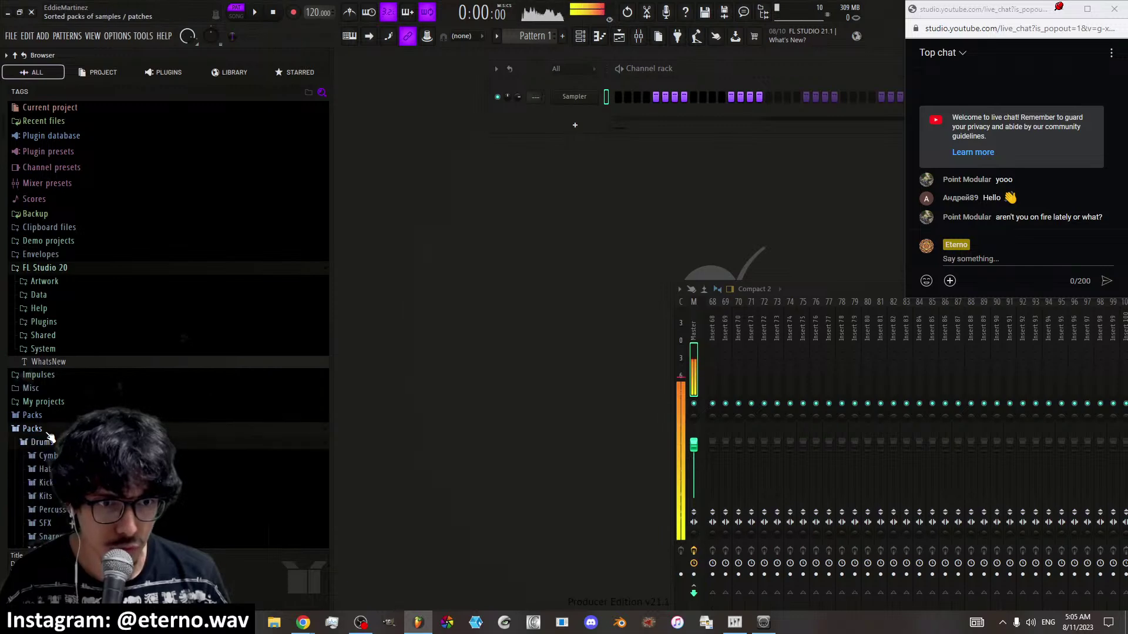
pyautogui.scroll(-7, 52, 382)
pyautogui.click(40, 221)
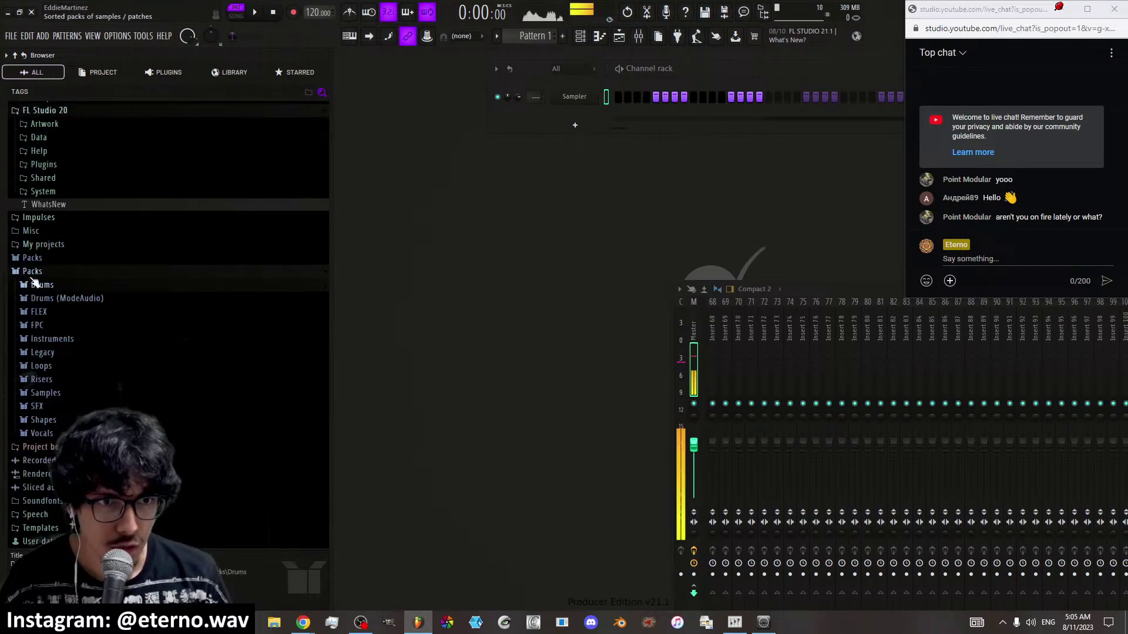
pyautogui.hotkey('alt', 'F8')
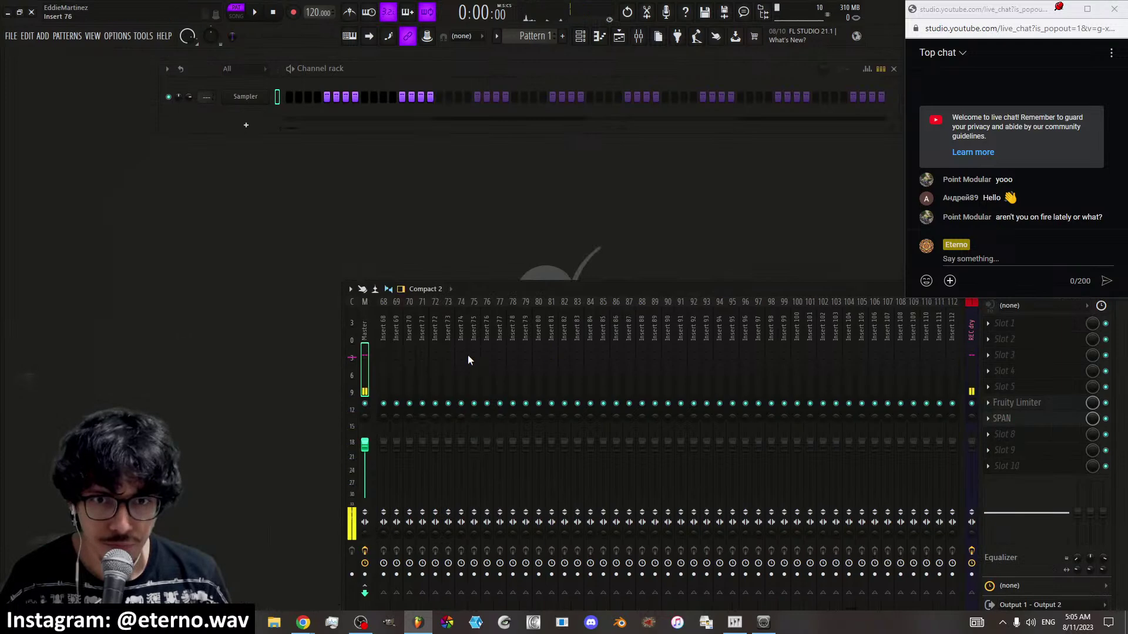
# Examine Fruity Limiter and SPAN on the Master track and the effect chain of the REC dry track
pyautogui.click(1040, 404)
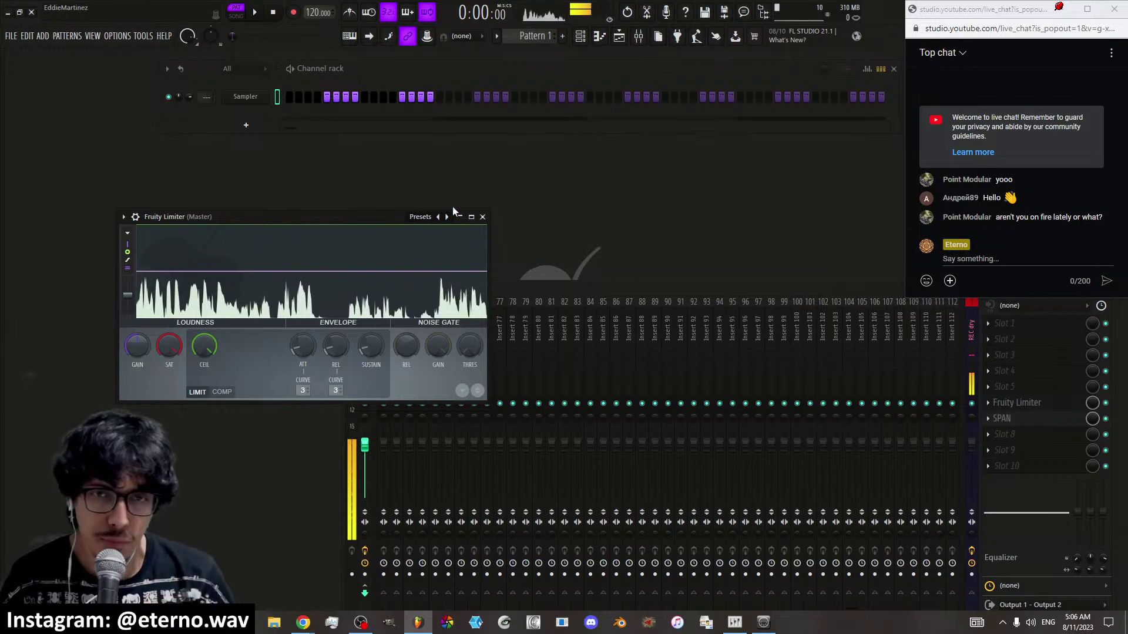
pyautogui.click(483, 217)
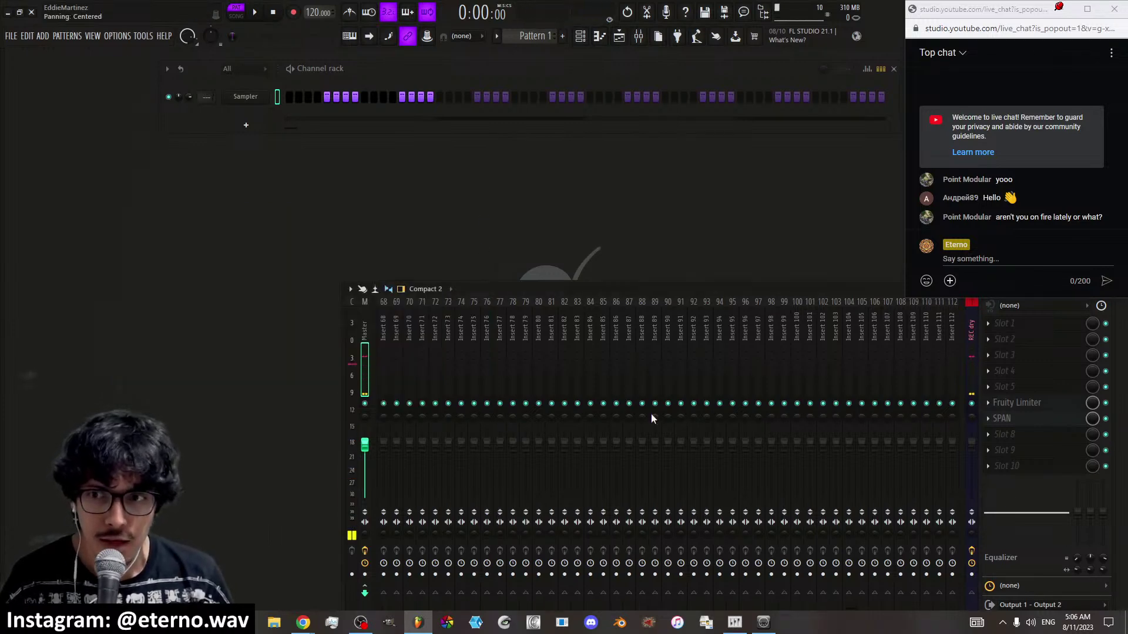
pyautogui.click(971, 344)
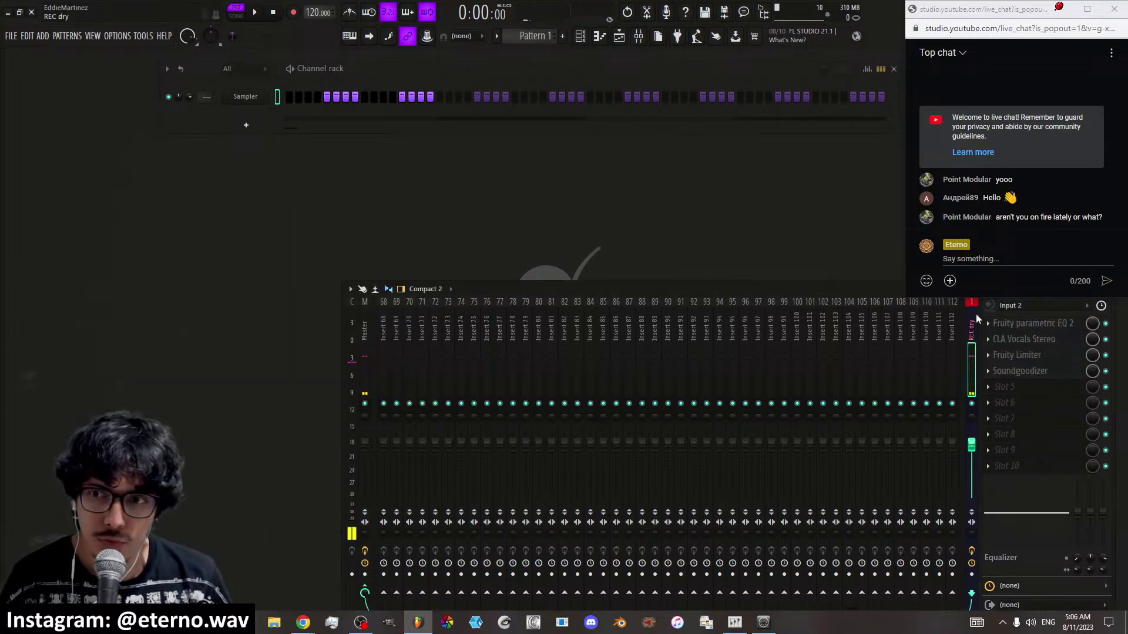
pyautogui.click(364, 344)
pyautogui.click(1000, 418)
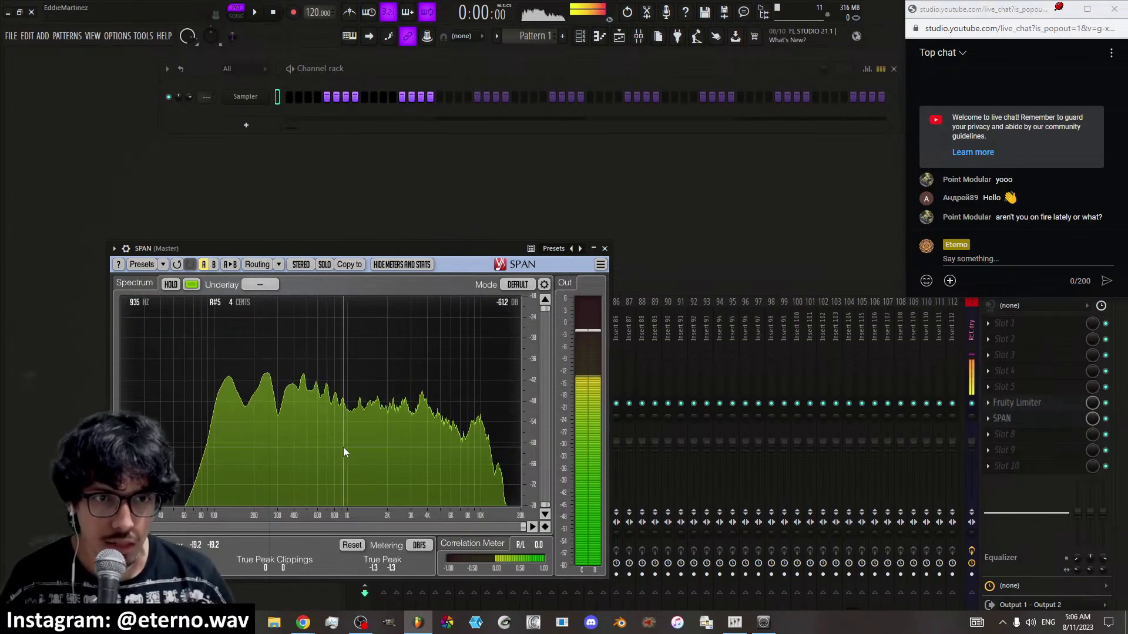
pyautogui.click(642, 290)
pyautogui.click(605, 267)
pyautogui.click(605, 248)
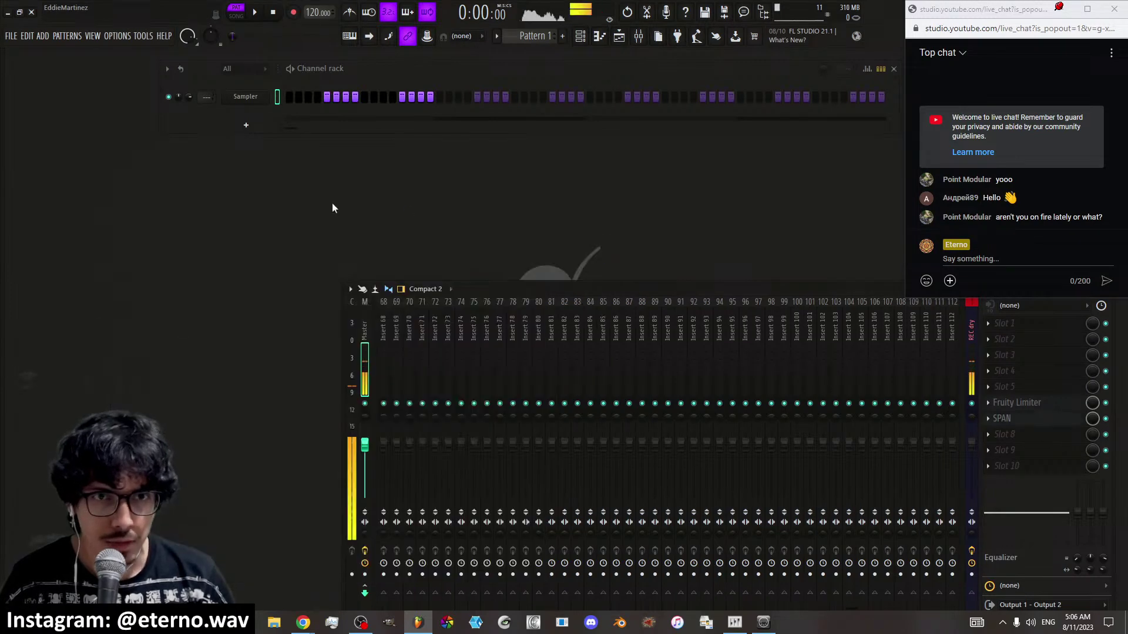
# Browse the stock Packs for drum sounds and expand the Kicks folder under Drums (ModeAudio)
pyautogui.hotkey('alt', 'F8')
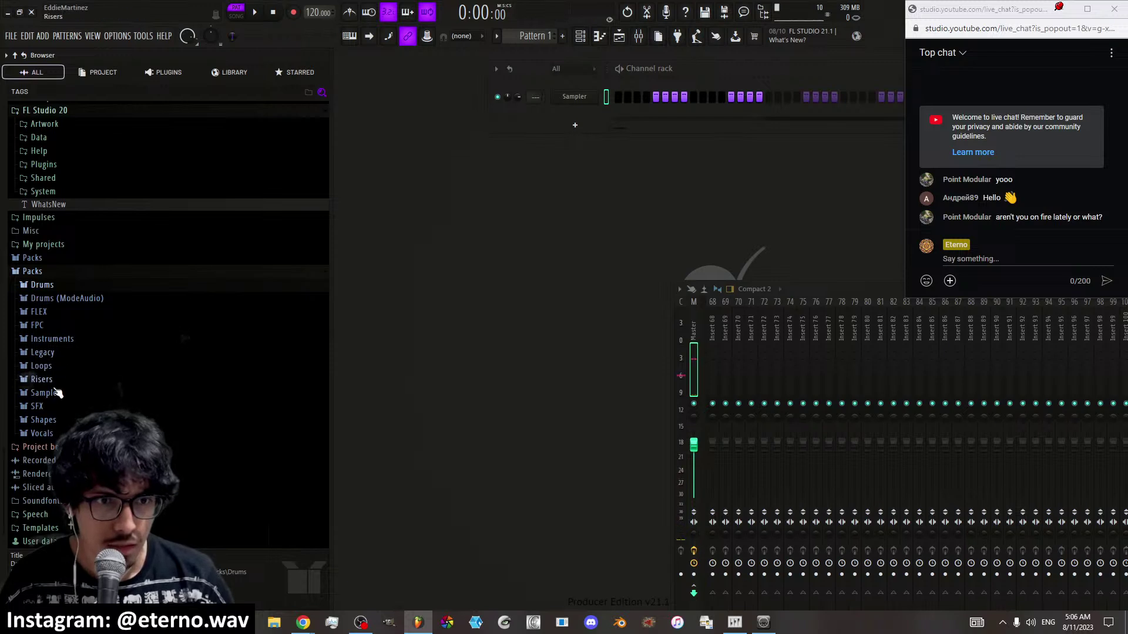
pyautogui.click(58, 342)
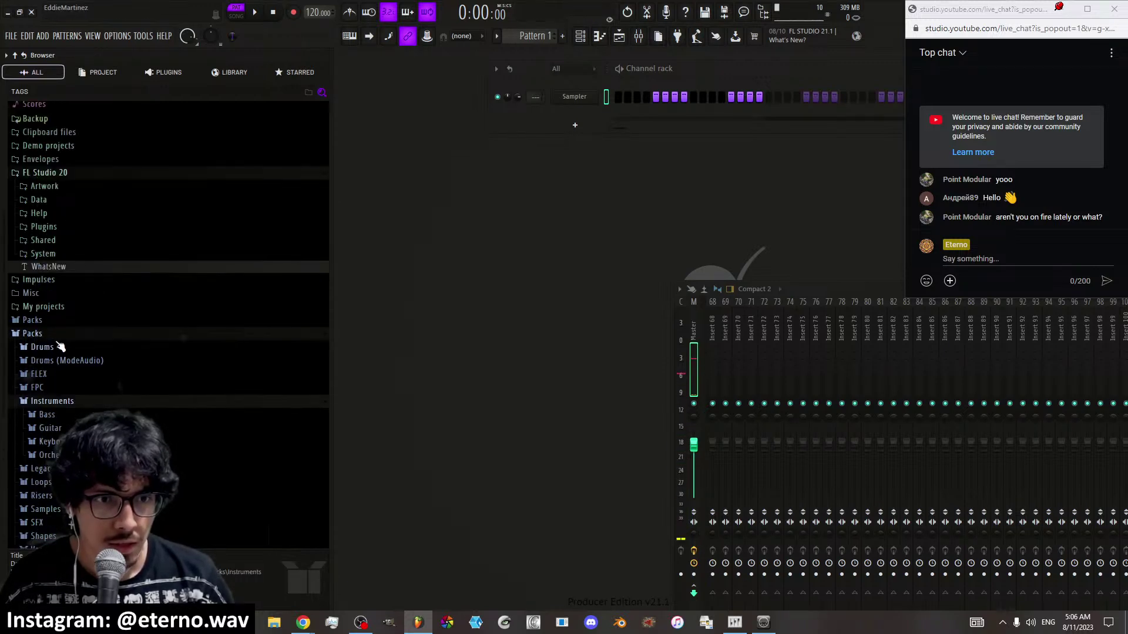
pyautogui.click(55, 401)
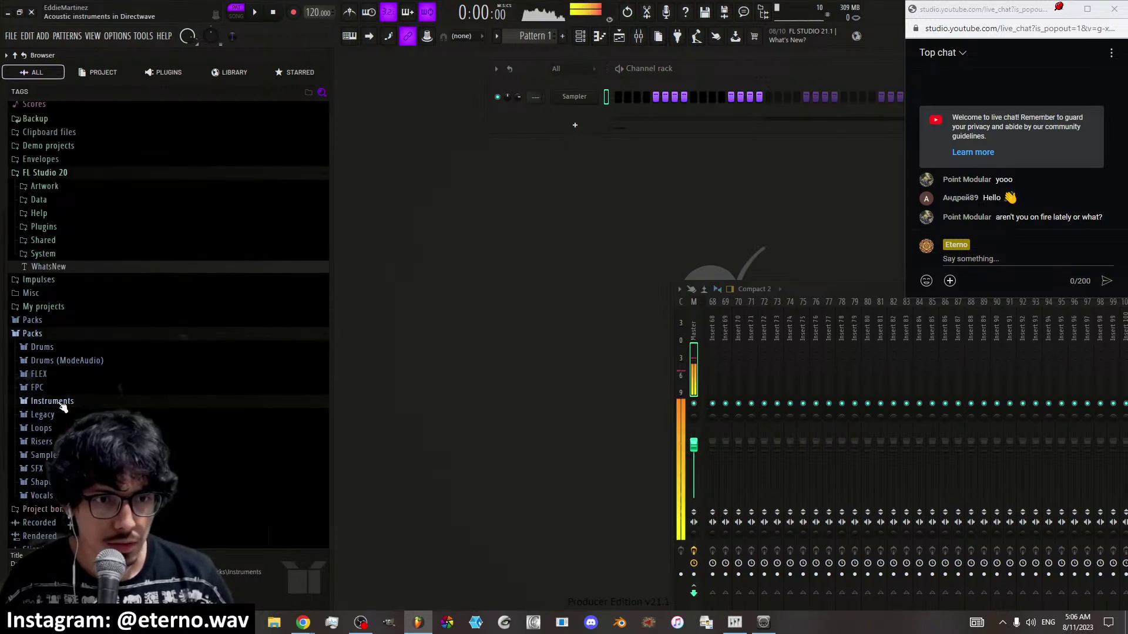
pyautogui.click(52, 351)
pyautogui.click(52, 350)
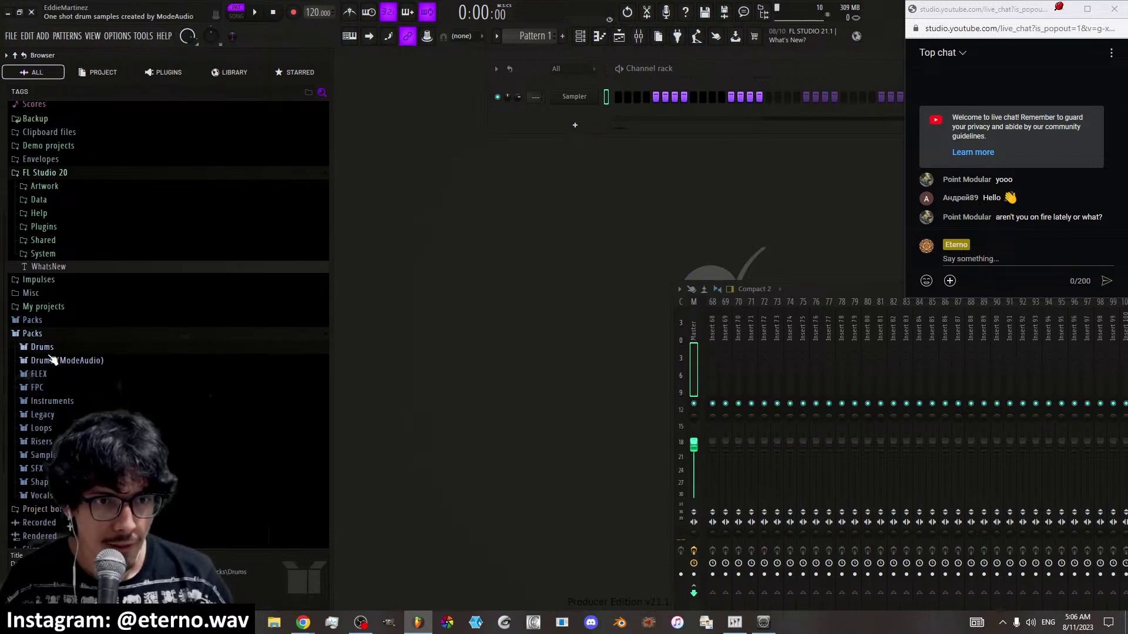
pyautogui.click(50, 360)
pyautogui.click(56, 427)
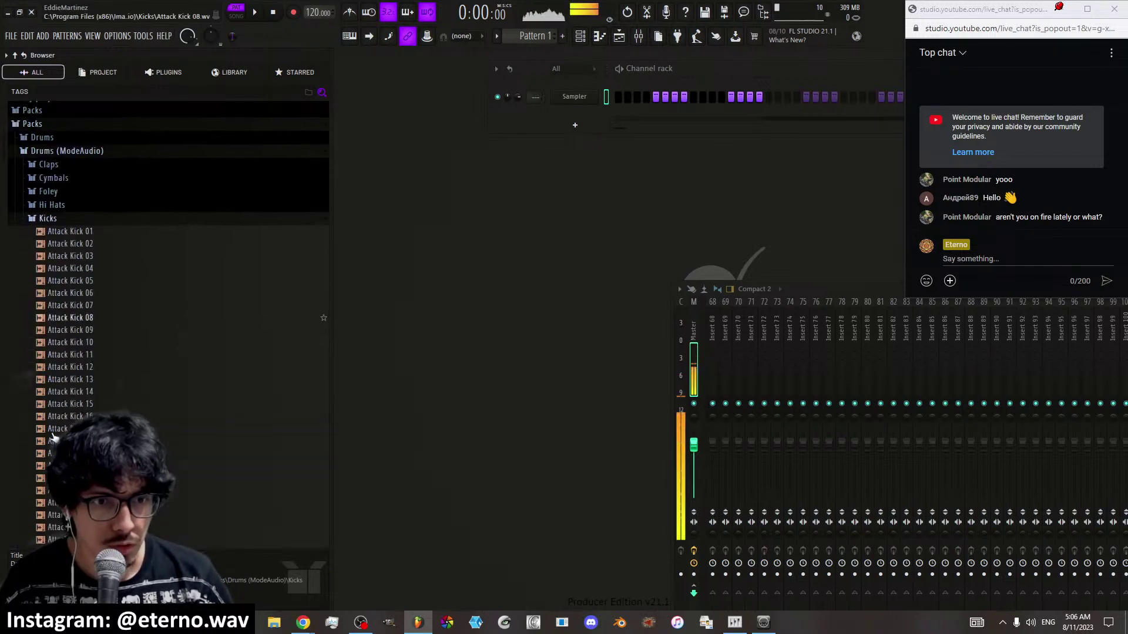
# Audition several Attack Kick samples and add Attack Kick 04 to the channel rack as a new channel
pyautogui.click(100, 328)
pyautogui.moveTo(97, 366); pyautogui.dragTo(96, 379)
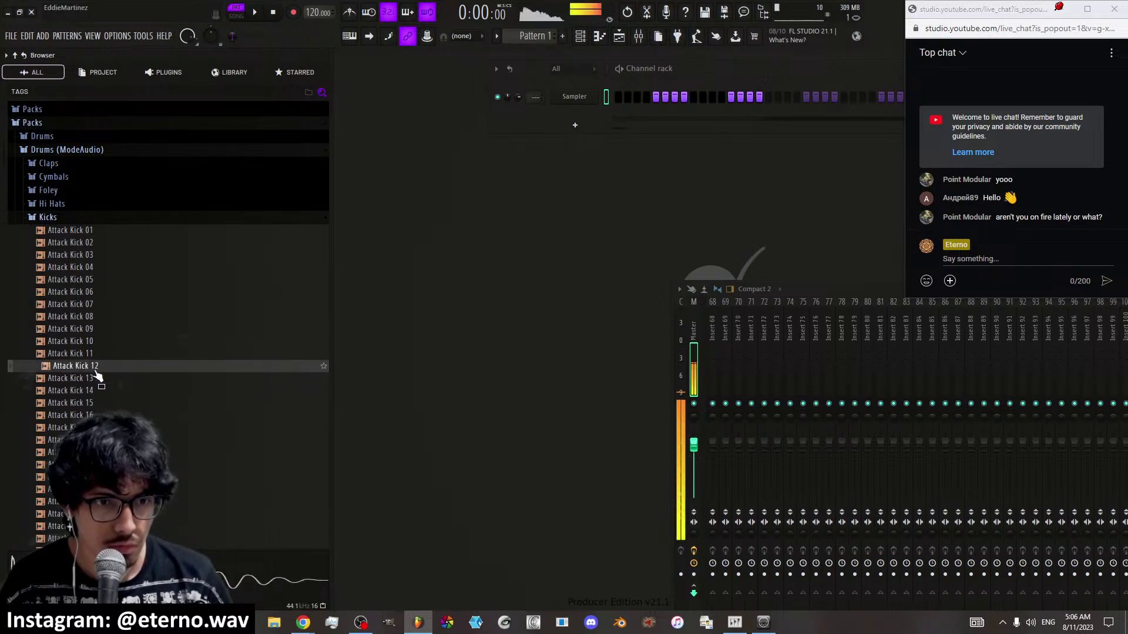
pyautogui.click(88, 316)
pyautogui.click(88, 292)
pyautogui.click(81, 267)
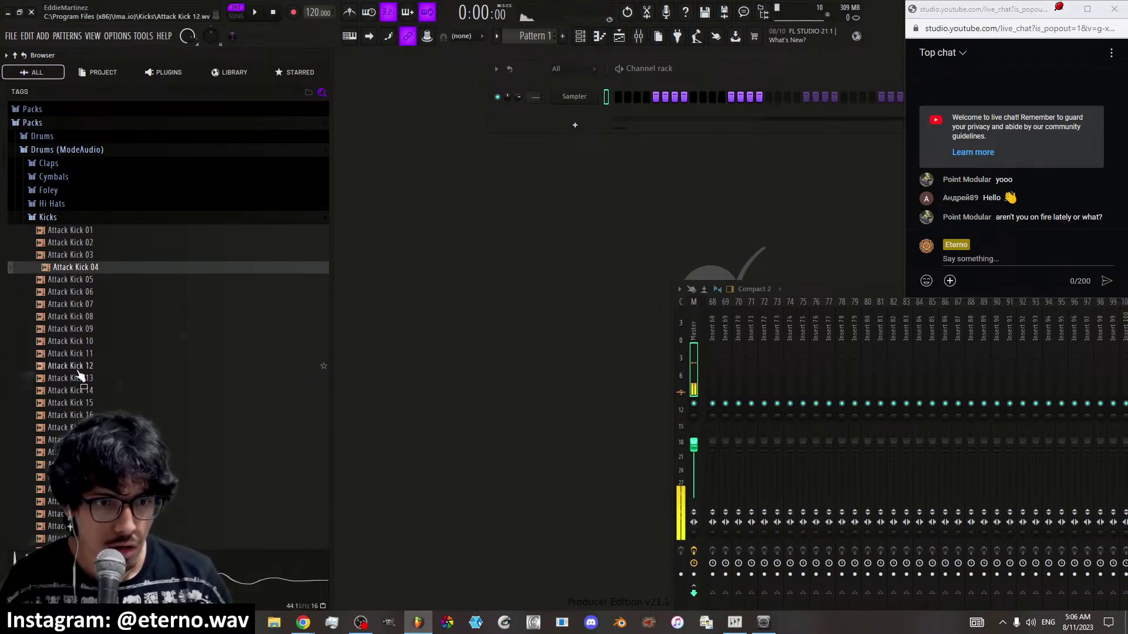
pyautogui.click(80, 255)
pyautogui.click(76, 243)
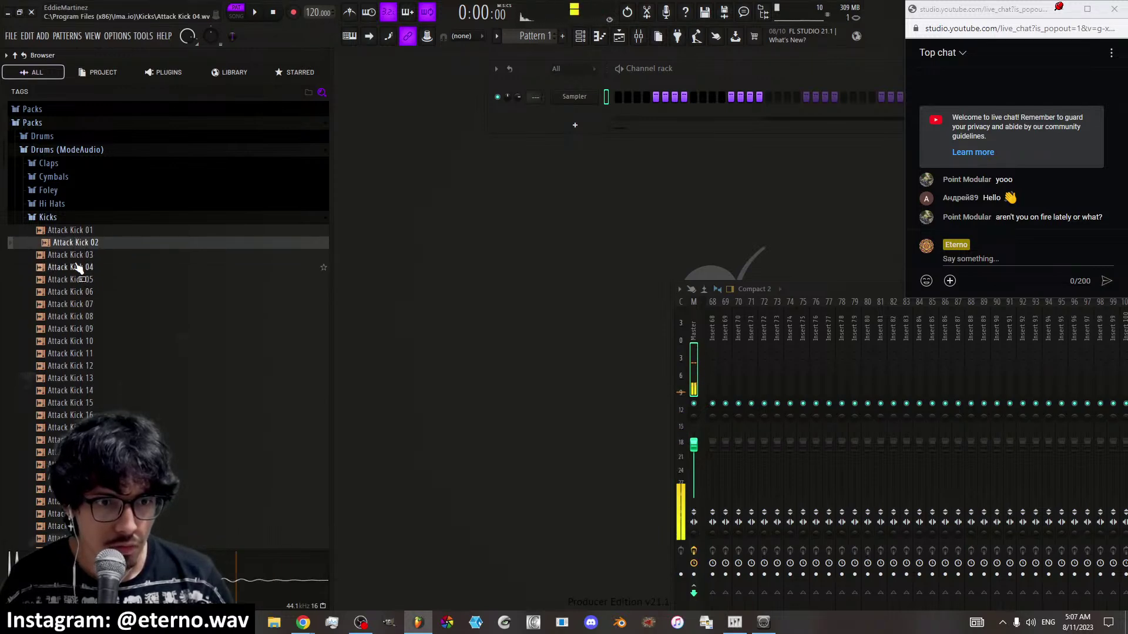
pyautogui.click(79, 267)
pyautogui.moveTo(79, 267); pyautogui.dragTo(264, 118)
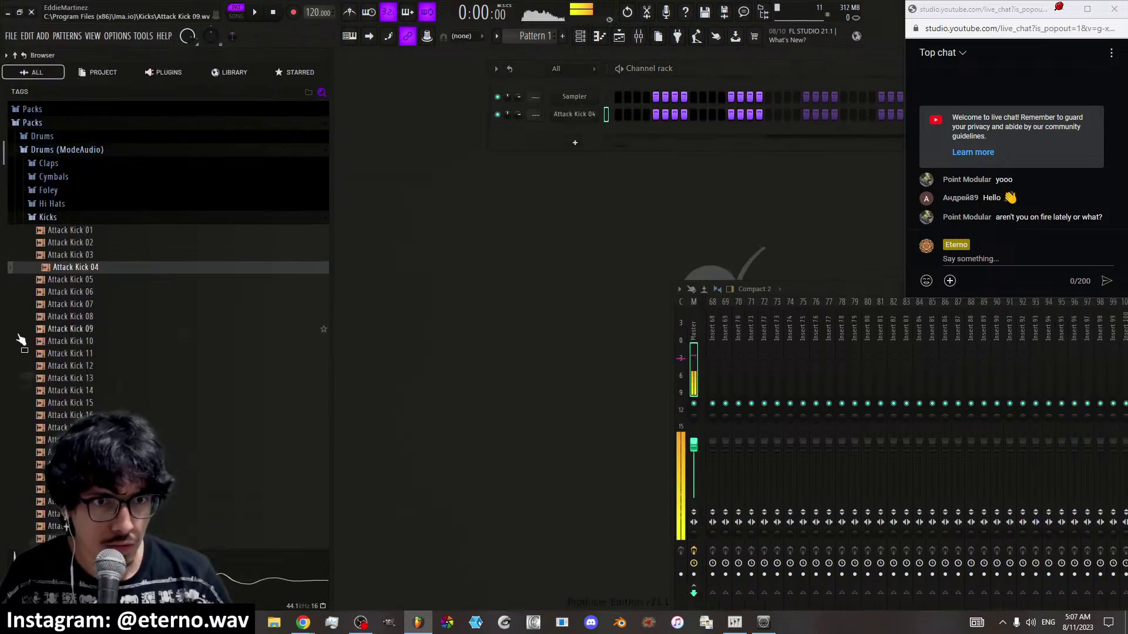
# Audition more of the Attack Kick samples down the list, through Attack Kick 63
pyautogui.scroll(1, 88, 280)
pyautogui.click(77, 402)
pyautogui.click(76, 440)
pyautogui.click(76, 464)
pyautogui.scroll(-4, 82, 412)
pyautogui.click(76, 365)
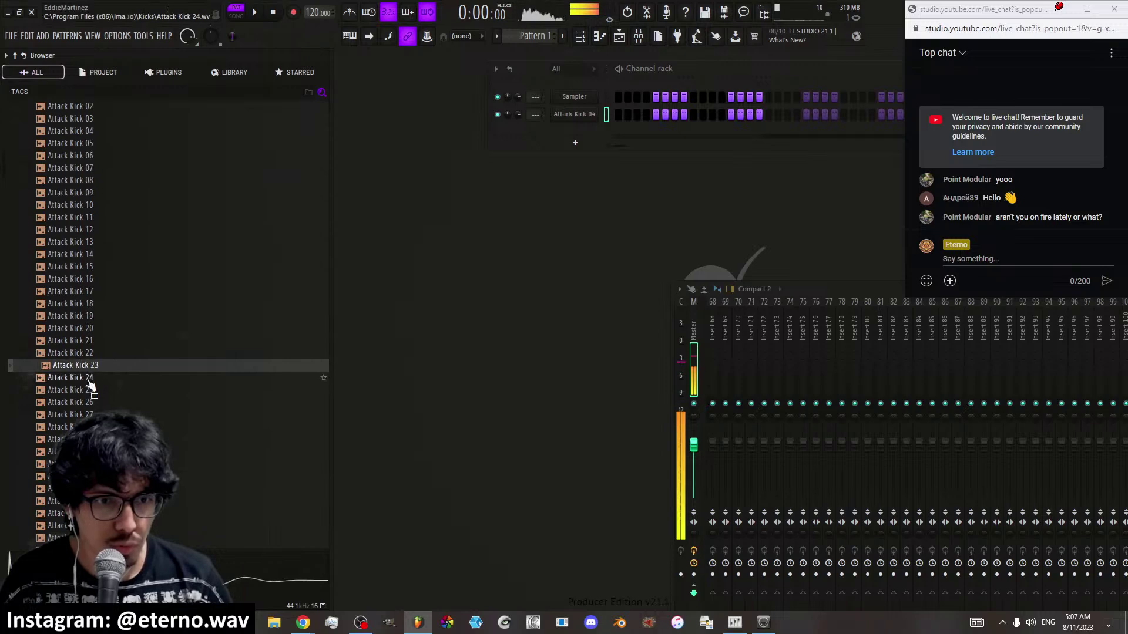
pyautogui.click(88, 390)
pyautogui.click(88, 402)
pyautogui.click(77, 439)
pyautogui.click(76, 464)
pyautogui.click(76, 477)
pyautogui.scroll(-4, 82, 411)
pyautogui.click(76, 402)
pyautogui.click(77, 426)
pyautogui.click(76, 452)
pyautogui.scroll(-4, 82, 411)
pyautogui.click(76, 390)
pyautogui.click(76, 426)
pyautogui.click(76, 464)
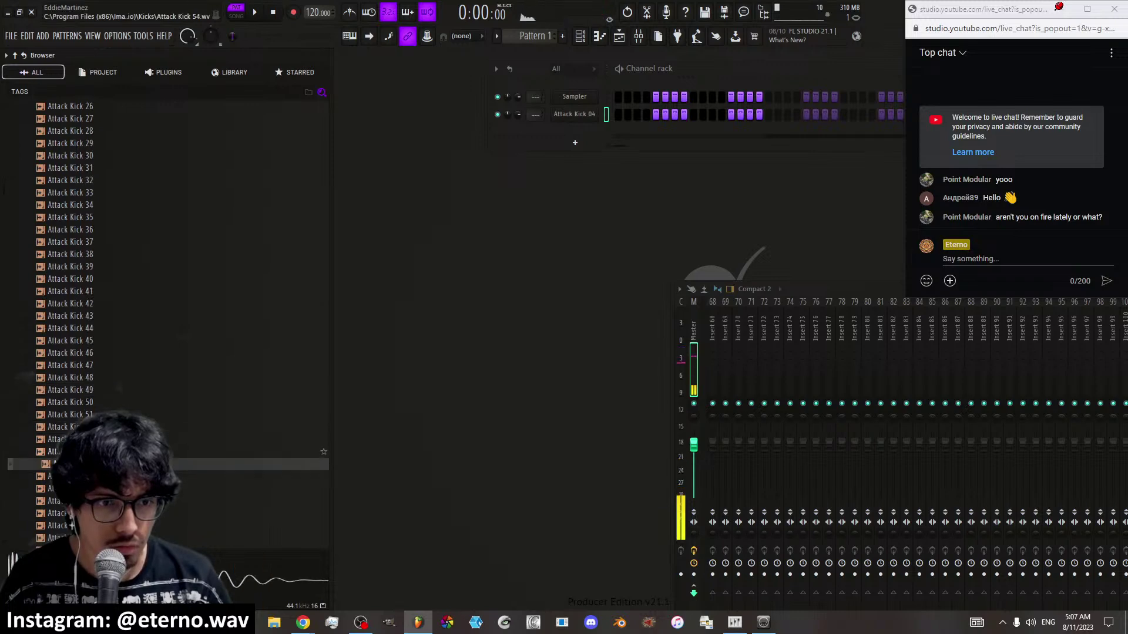
pyautogui.scroll(-4, 82, 411)
pyautogui.click(76, 390)
pyautogui.click(76, 415)
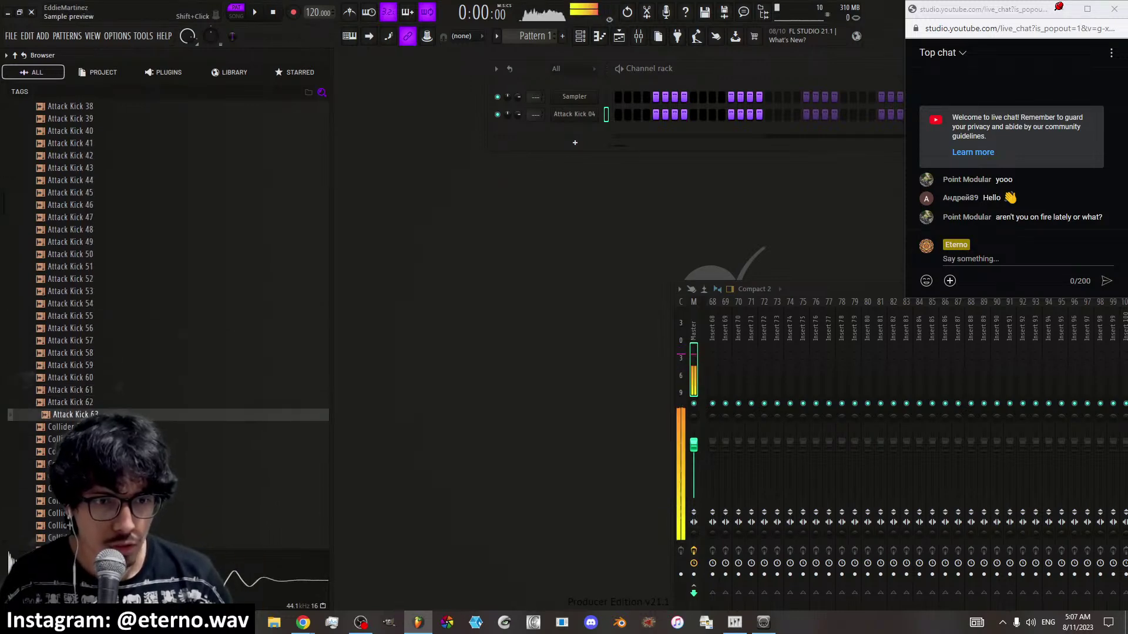
# Hide the browser and check the sampler settings of the Attack Kick 04 channel, closing its window again
pyautogui.hotkey('alt', 'F8')
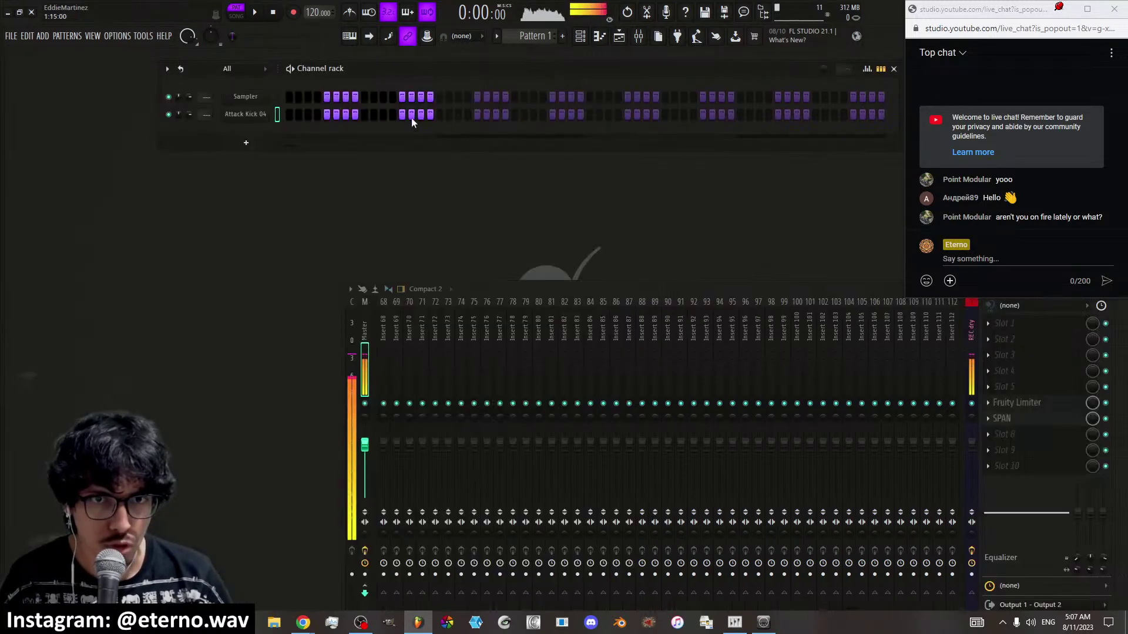
pyautogui.click(245, 115)
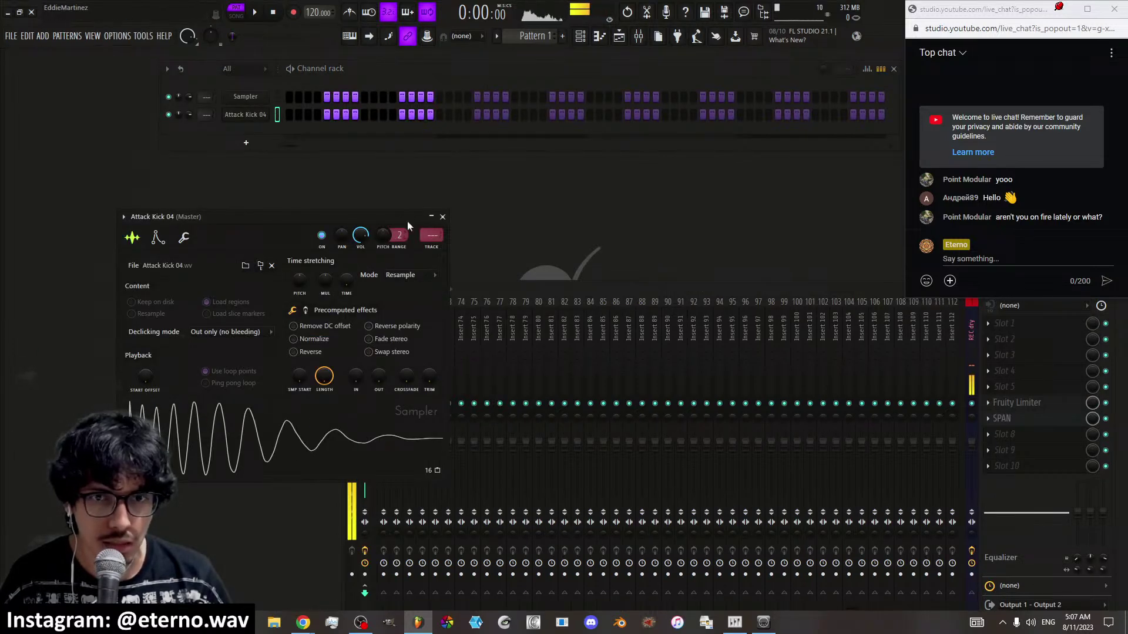
pyautogui.click(442, 217)
# Bring the browser back and audition the Collider kick samples, from the Reverso and Fifth kicks through the Tuned kicks
pyautogui.hotkey('alt', 'F8')
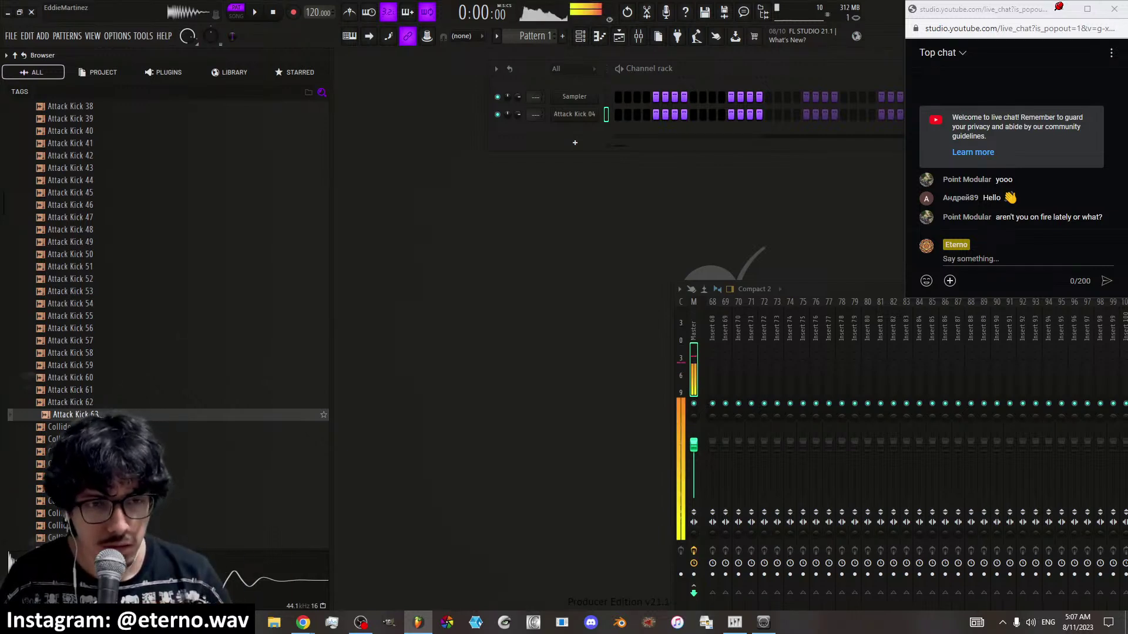
pyautogui.scroll(-6, 91, 323)
pyautogui.click(92, 317)
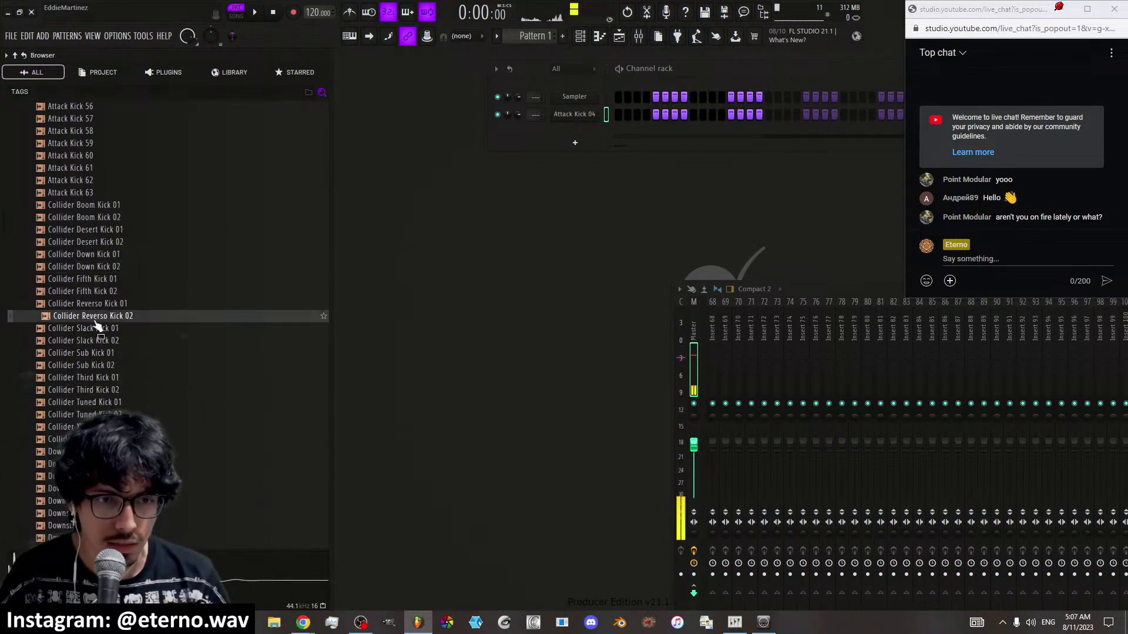
pyautogui.click(85, 304)
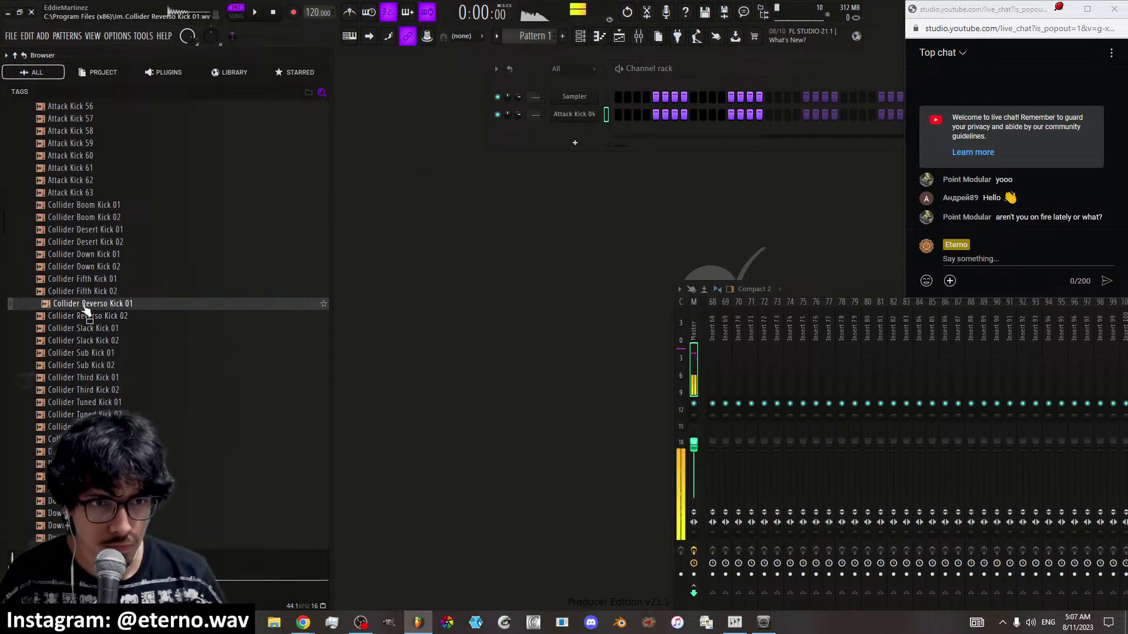
pyautogui.click(85, 293)
pyautogui.click(94, 330)
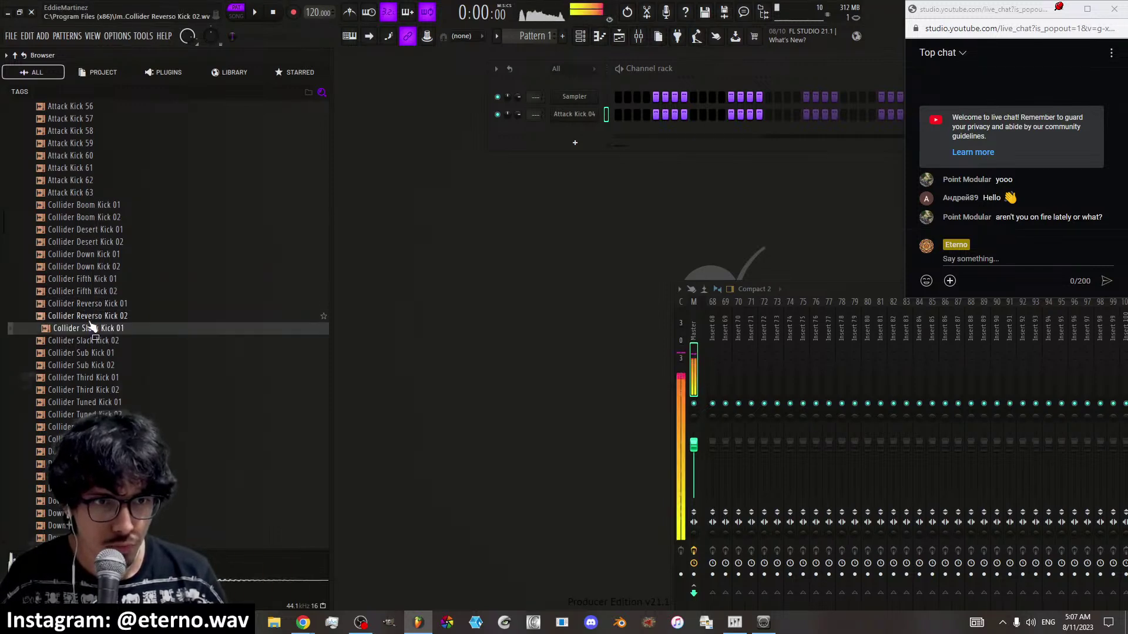
pyautogui.click(88, 319)
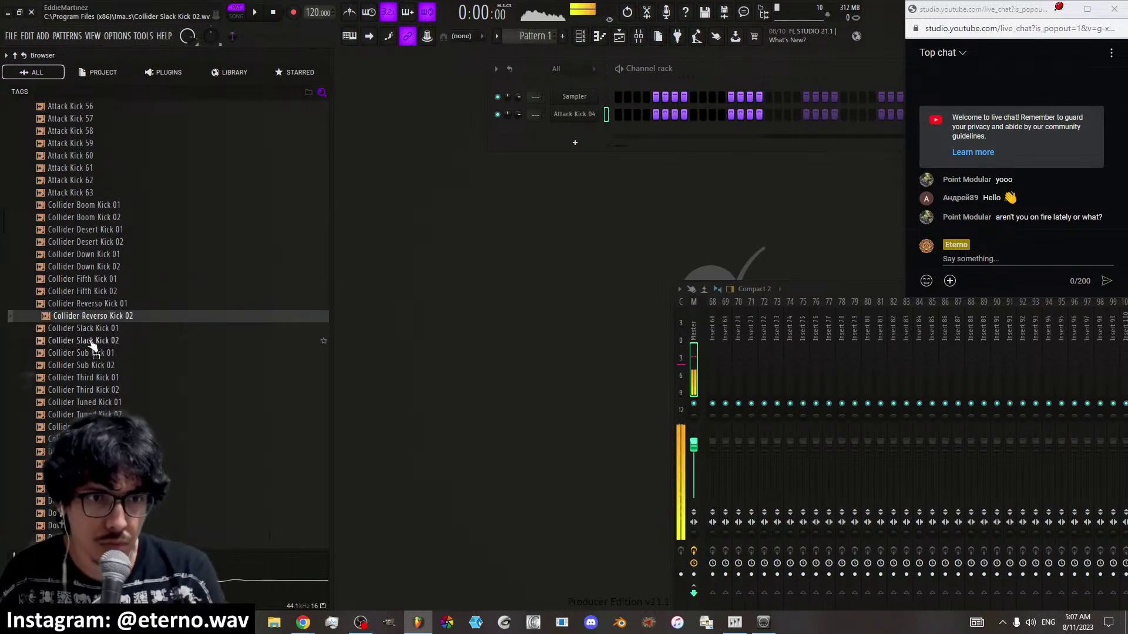
pyautogui.click(91, 341)
pyautogui.click(92, 365)
pyautogui.click(98, 378)
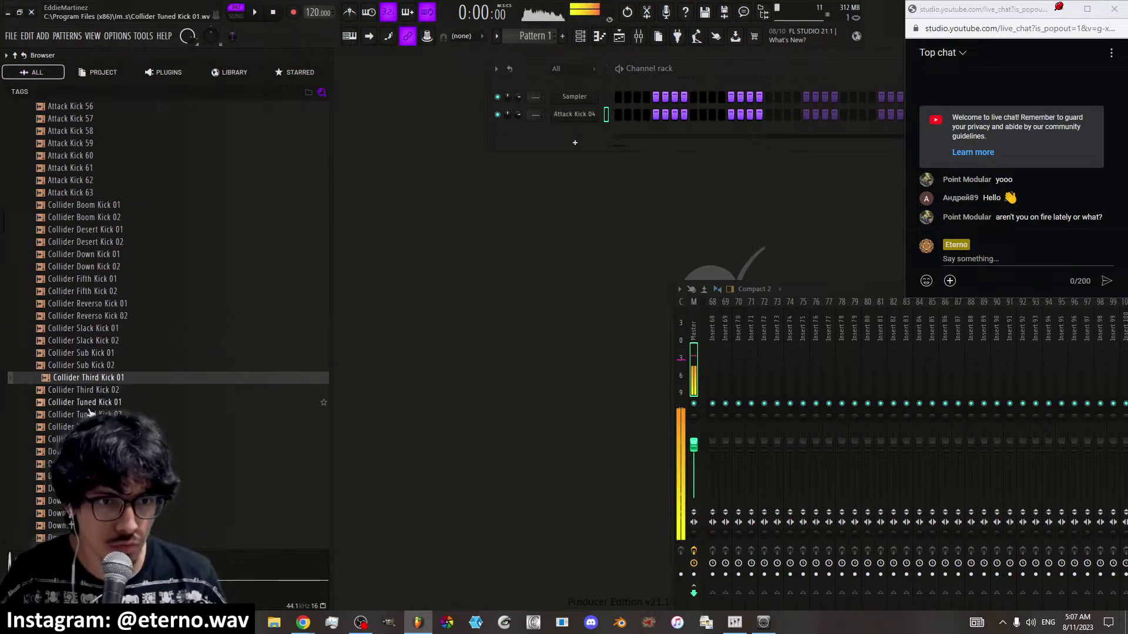
pyautogui.click(91, 402)
pyautogui.click(91, 414)
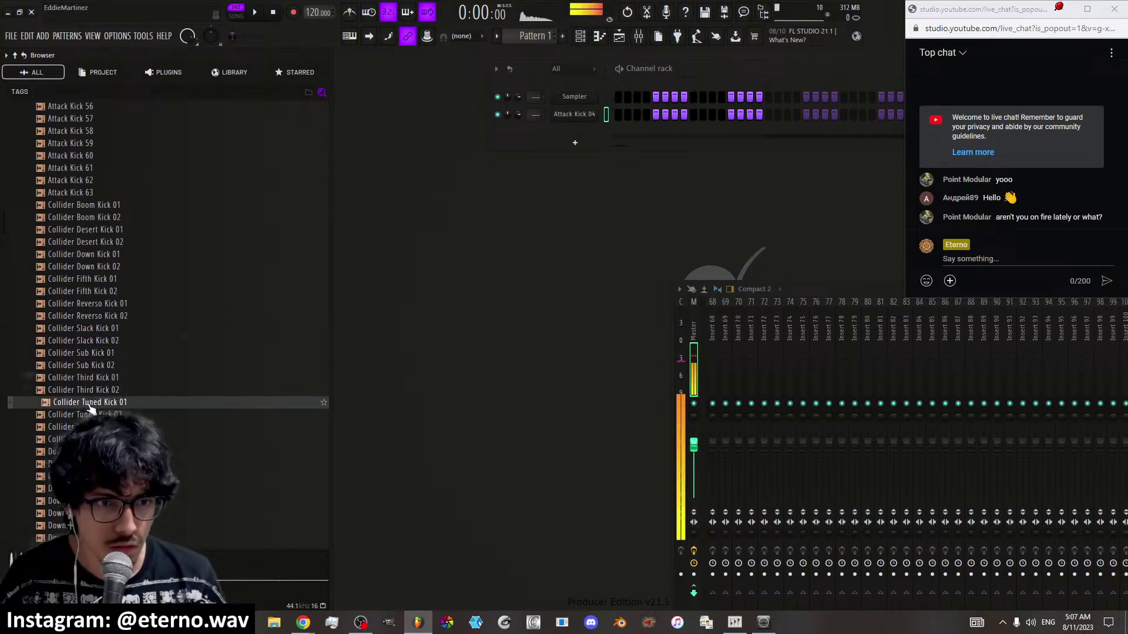
# Audition several of the Downstream Kick samples and the first Fracture Kick samples
pyautogui.scroll(-6, 94, 352)
pyautogui.click(94, 303)
pyautogui.click(91, 377)
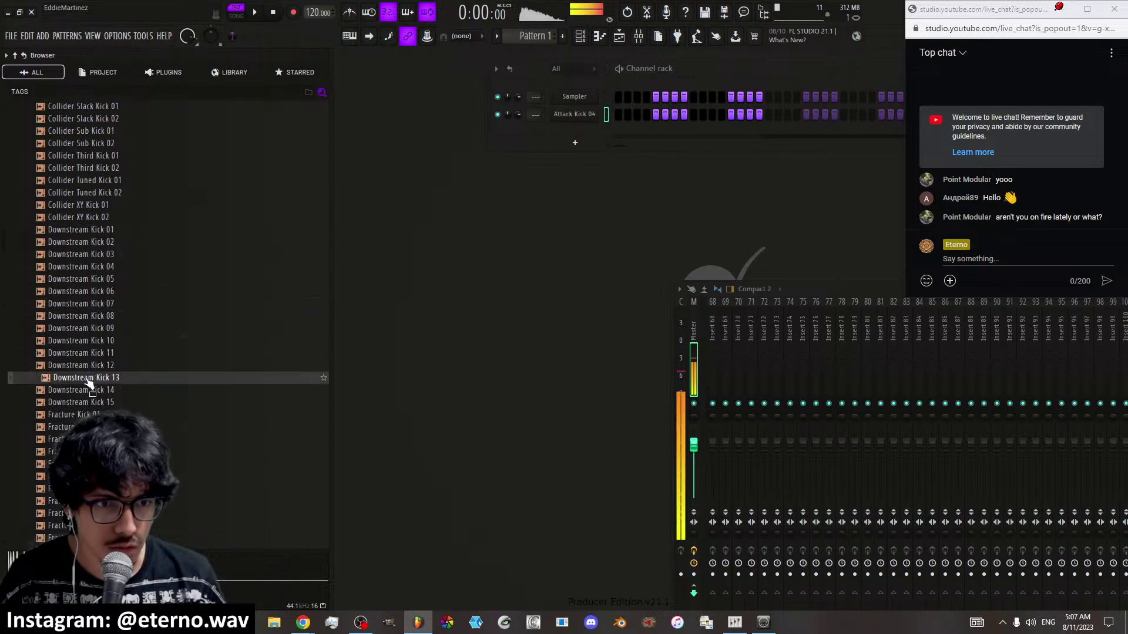
pyautogui.click(88, 402)
pyautogui.click(88, 439)
pyautogui.click(85, 414)
pyautogui.click(85, 403)
pyautogui.click(88, 390)
pyautogui.click(88, 414)
# Audition a range of HouseGen Kick samples, ending on HouseGen Kick 11
pyautogui.scroll(-8, 88, 390)
pyautogui.click(87, 395)
pyautogui.click(85, 390)
pyautogui.click(85, 427)
pyautogui.click(85, 451)
pyautogui.scroll(-6, 85, 411)
pyautogui.click(85, 341)
pyautogui.click(87, 316)
pyautogui.click(86, 304)
pyautogui.click(85, 292)
pyautogui.click(84, 279)
pyautogui.click(83, 267)
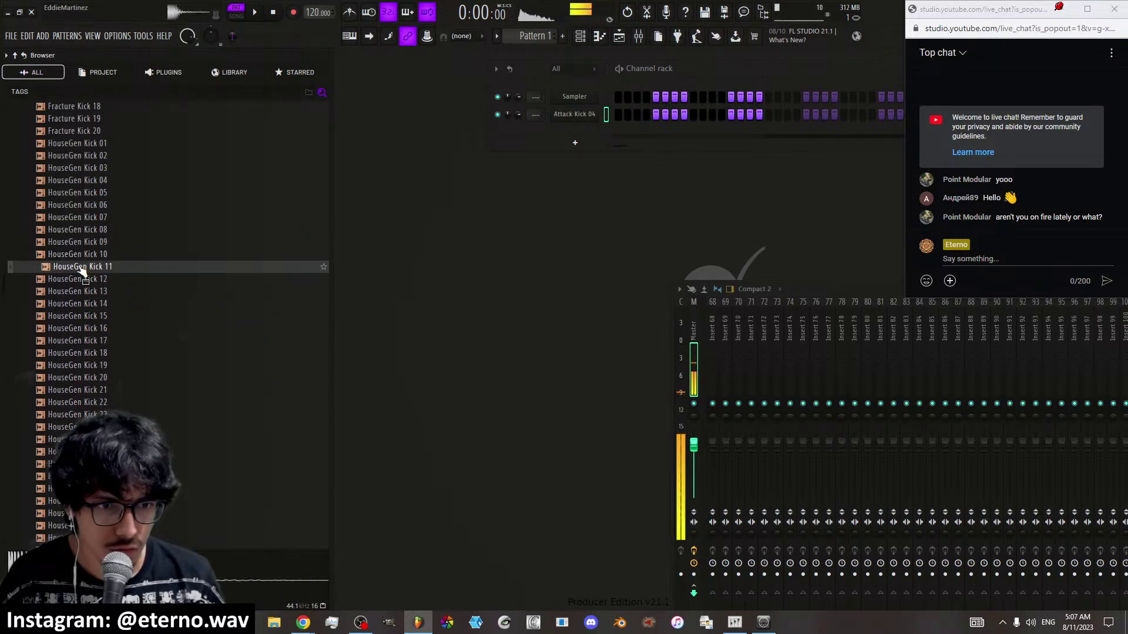
# Compare more HouseGen kicks and add HouseGen Kick 23 to the channel rack as a new channel
pyautogui.click(88, 341)
pyautogui.click(88, 415)
pyautogui.click(88, 452)
pyautogui.click(88, 415)
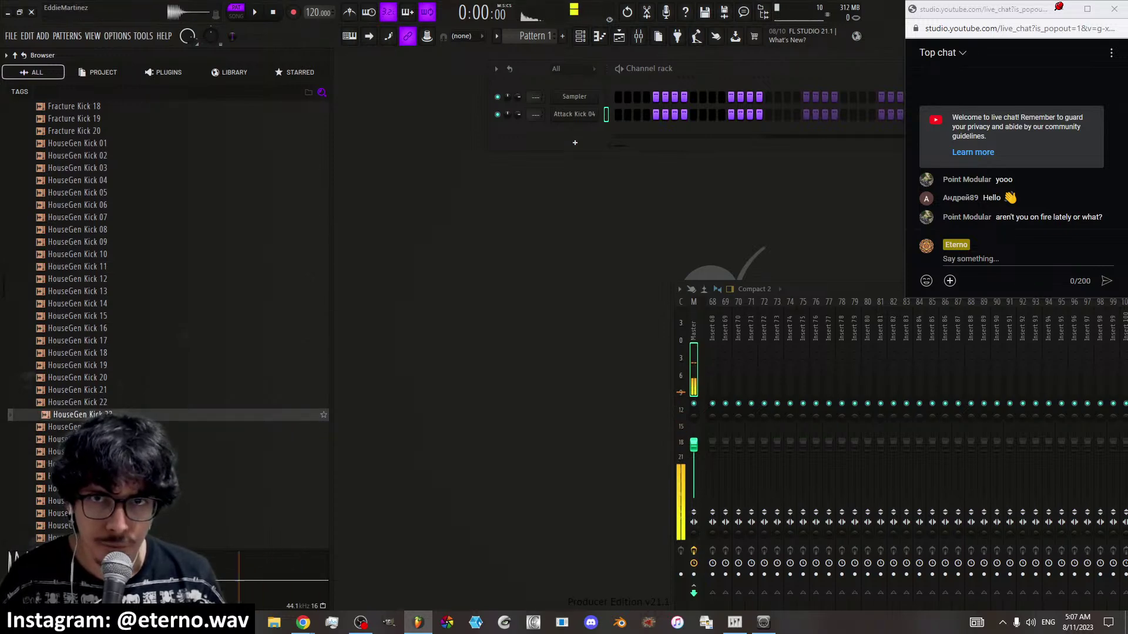
pyautogui.moveTo(276, 334); pyautogui.dragTo(278, 134)
# Audition the remaining HouseGen Kick and TopKick samples through HouseGen TopKick 40
pyautogui.scroll(-6, 88, 364)
pyautogui.click(65, 268)
pyautogui.click(65, 306)
pyautogui.click(69, 277)
pyautogui.click(68, 267)
pyautogui.click(70, 291)
pyautogui.click(74, 341)
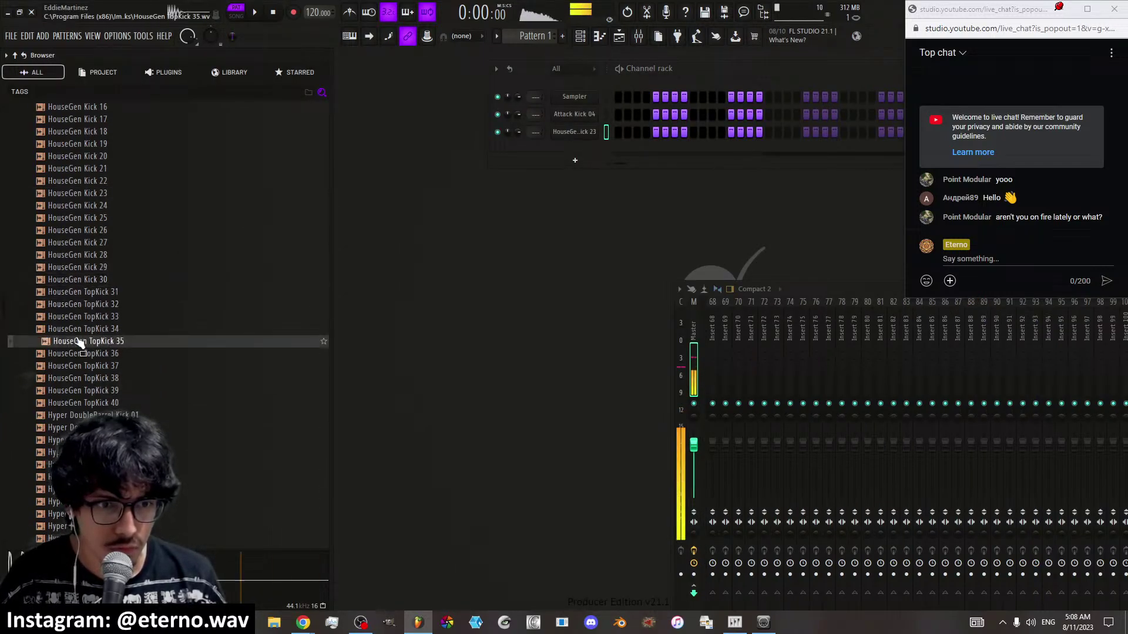
pyautogui.click(78, 367)
pyautogui.click(82, 391)
pyautogui.click(83, 403)
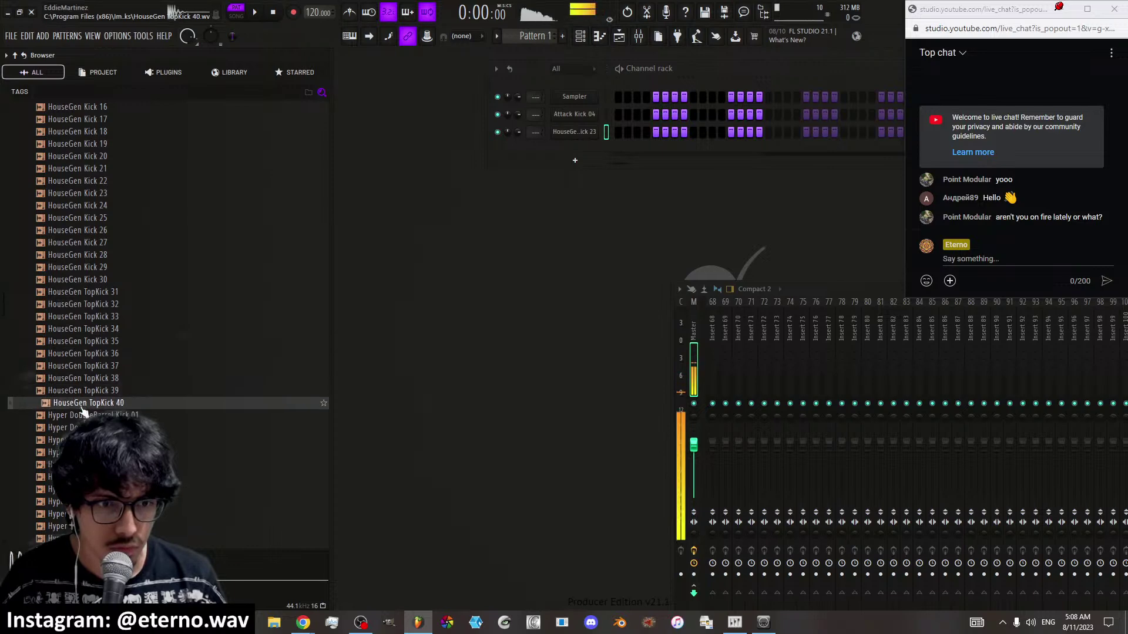
# Audition the Hyper kick samples and the first of the MA kick samples
pyautogui.scroll(-4, 83, 399)
pyautogui.click(83, 365)
pyautogui.click(85, 392)
pyautogui.click(85, 427)
pyautogui.click(85, 452)
pyautogui.scroll(-6, 85, 452)
pyautogui.click(85, 390)
pyautogui.click(85, 428)
pyautogui.click(85, 452)
pyautogui.scroll(-4, 85, 452)
# Compare the MA kicks around MA FrightNight Kick and add MA EndlessNeed Kick to the channel rack as a new channel
pyautogui.click(85, 378)
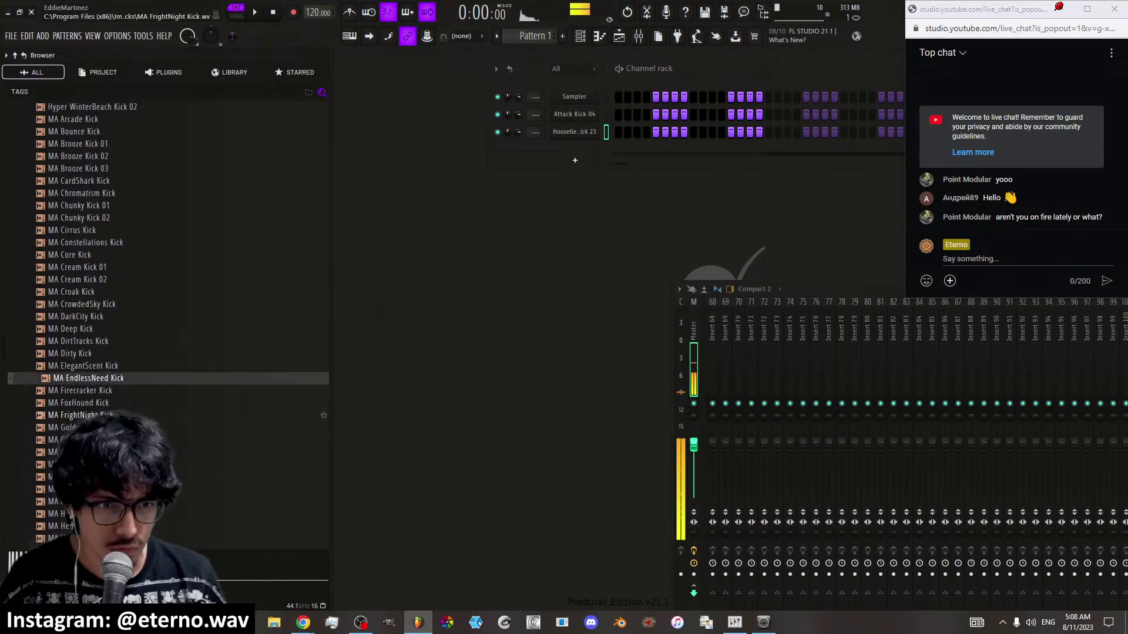
pyautogui.click(85, 414)
pyautogui.click(85, 439)
pyautogui.click(94, 390)
pyautogui.click(93, 379)
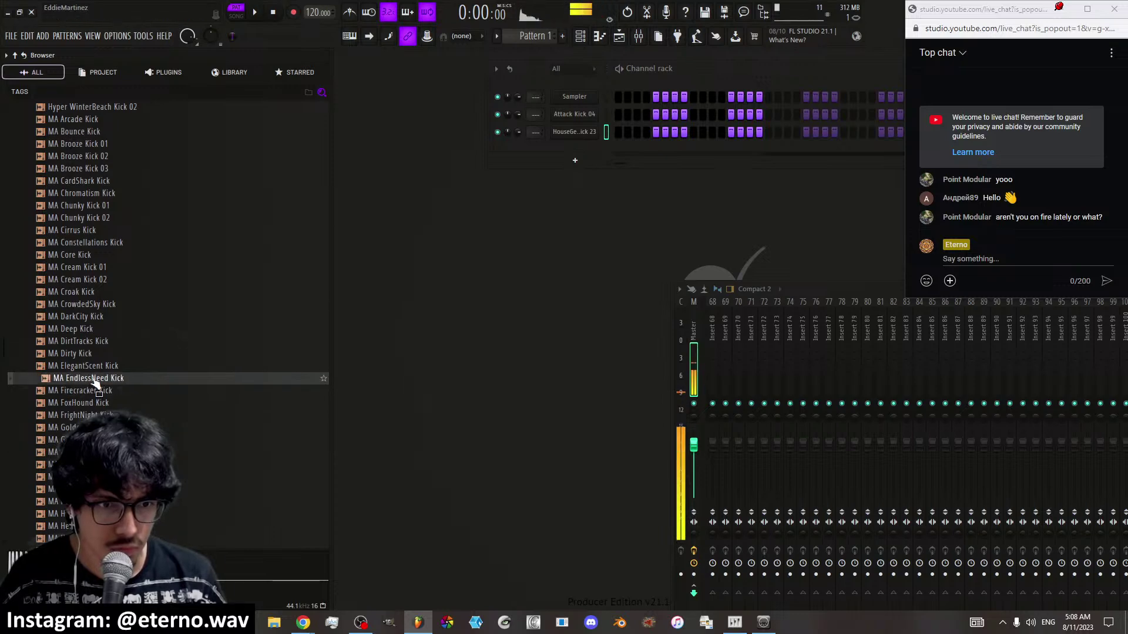
pyautogui.moveTo(94, 381); pyautogui.dragTo(259, 151)
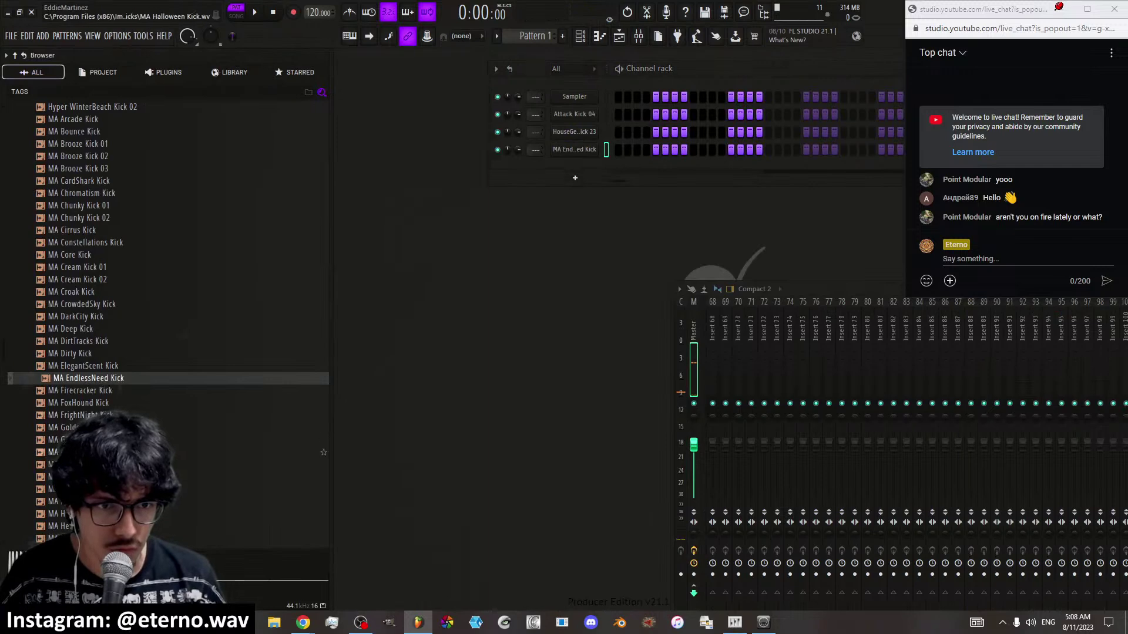
# Compare the MA Minimal kicks and add MA Minimal Kick 01 to the channel rack as a new channel
pyautogui.scroll(-6, 86, 353)
pyautogui.click(85, 415)
pyautogui.click(88, 415)
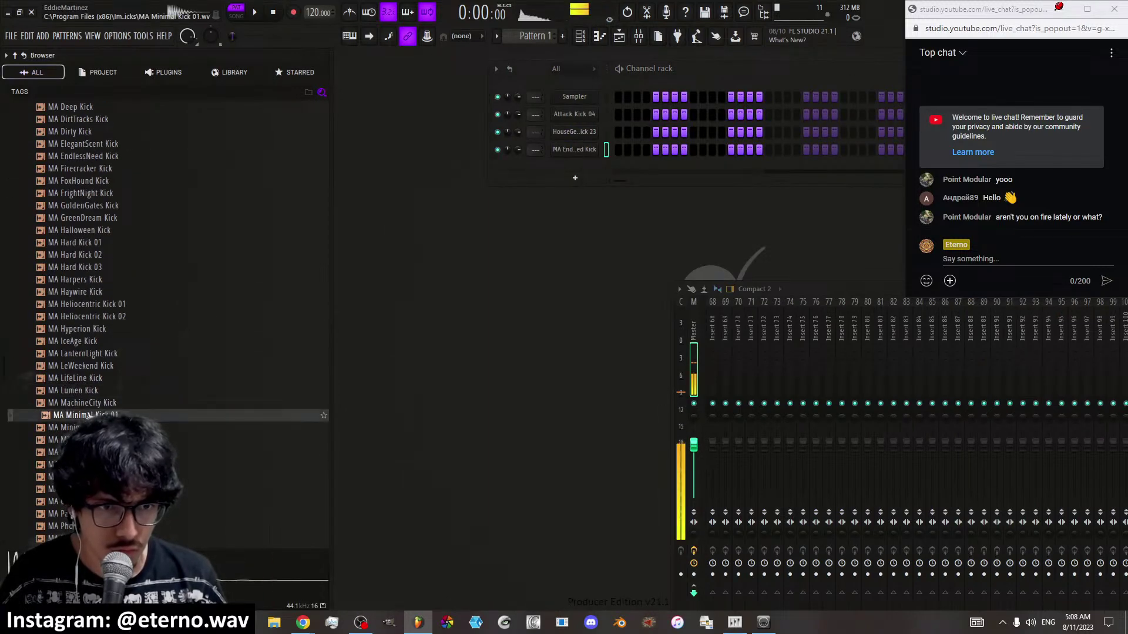
pyautogui.click(97, 427)
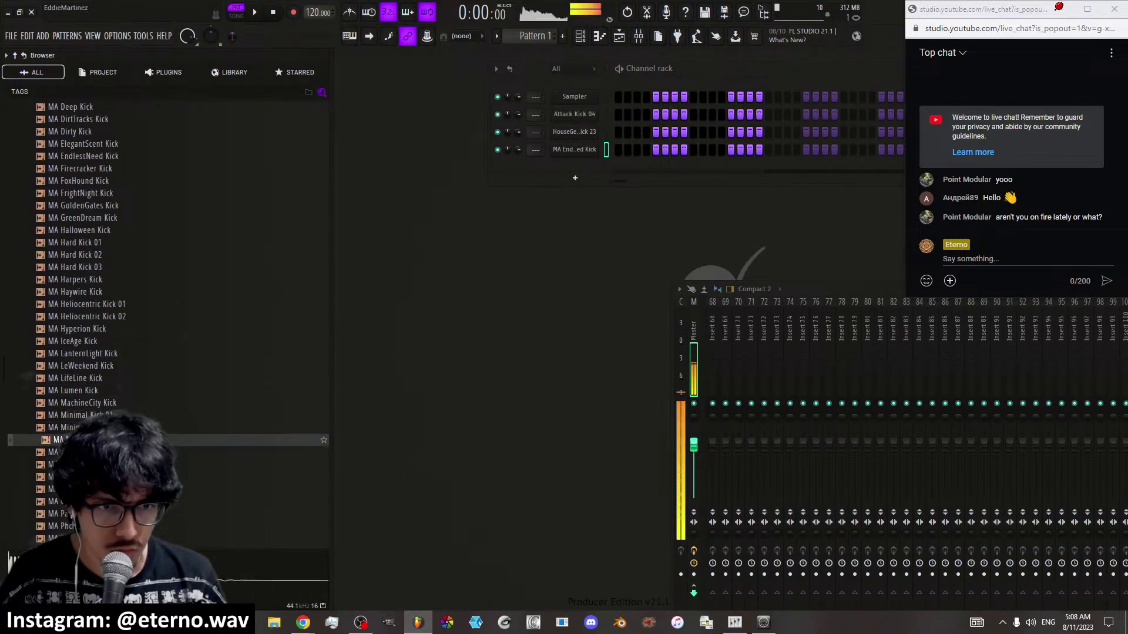
pyautogui.click(88, 415)
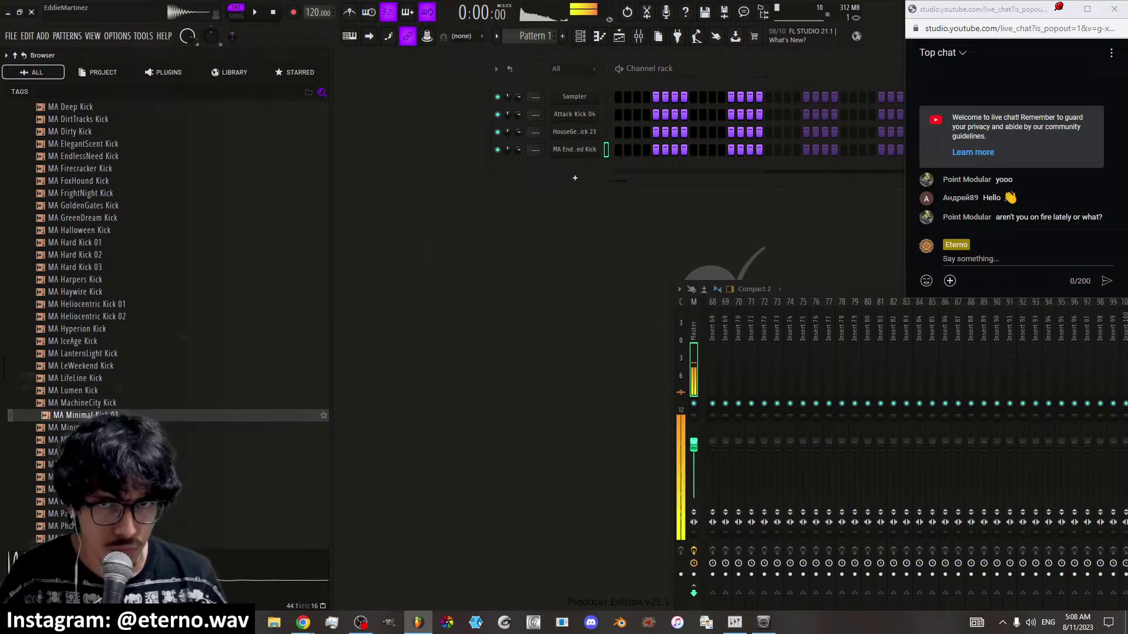
pyautogui.moveTo(88, 415); pyautogui.dragTo(266, 173)
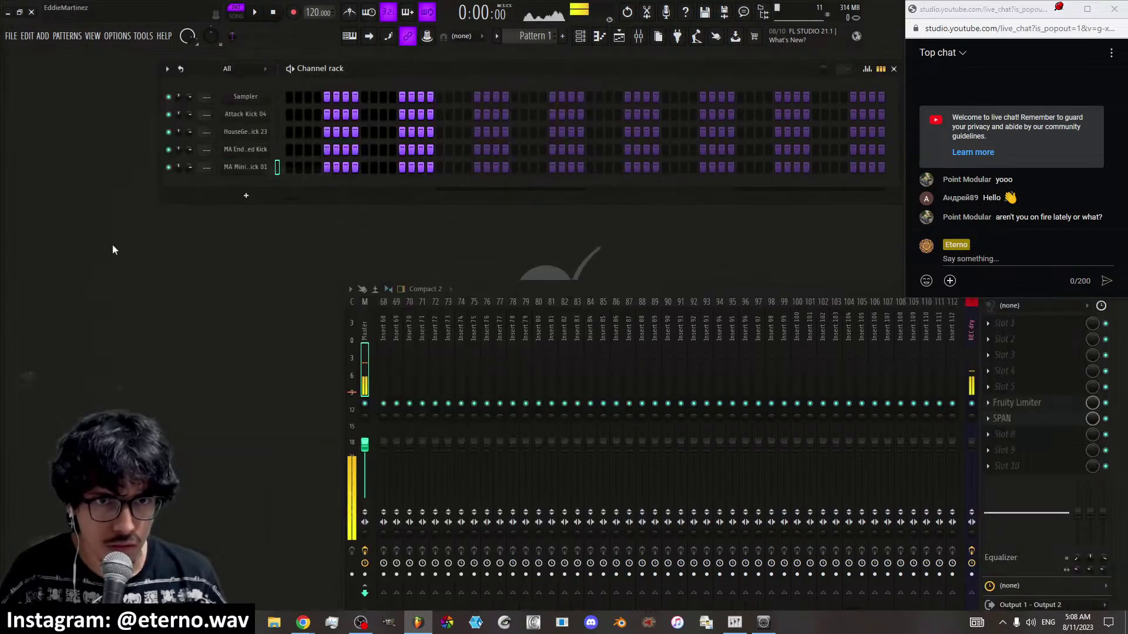
# Audition the rest of the MA kicks and the Power CrunchKick, LongKick and ShortKick samples
pyautogui.scroll(-4, 176, 426)
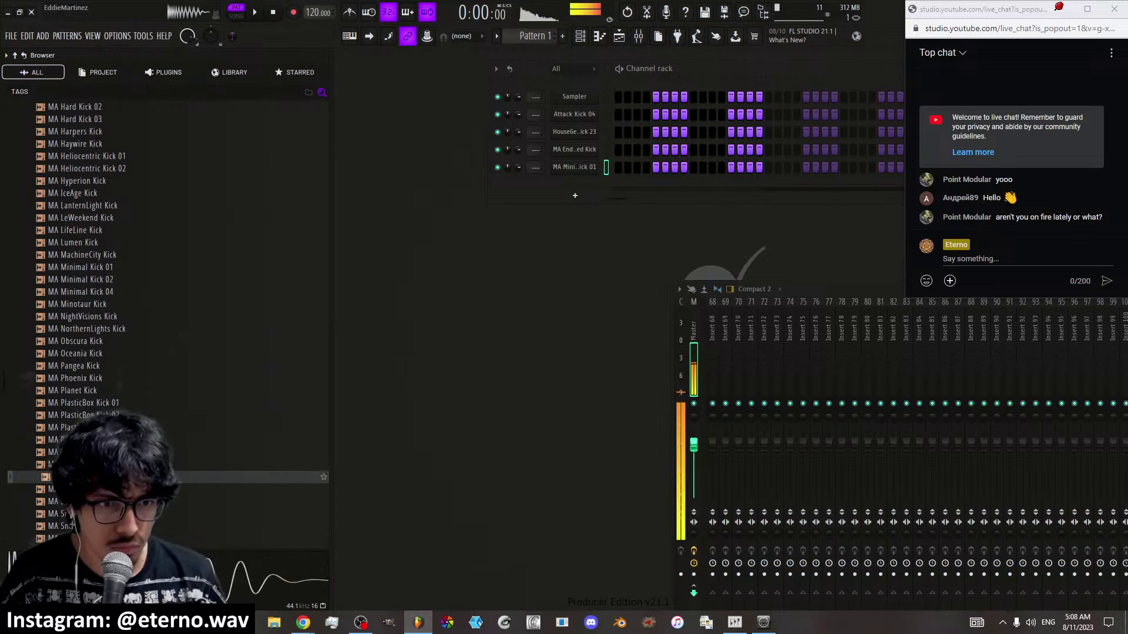
pyautogui.scroll(-4, 176, 440)
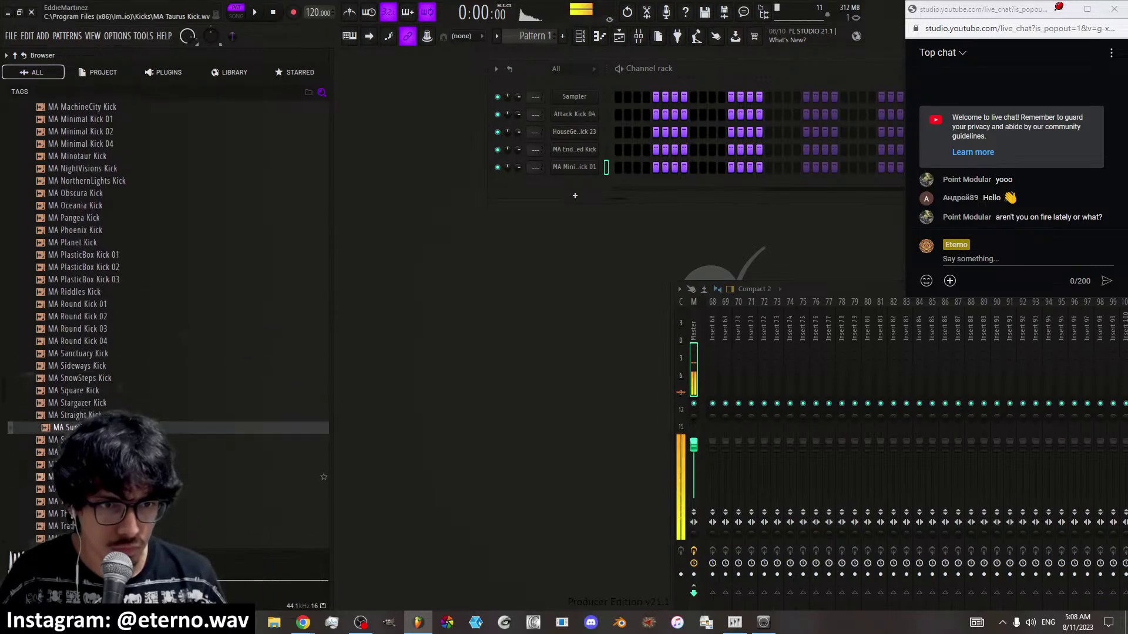
pyautogui.scroll(-10, 176, 415)
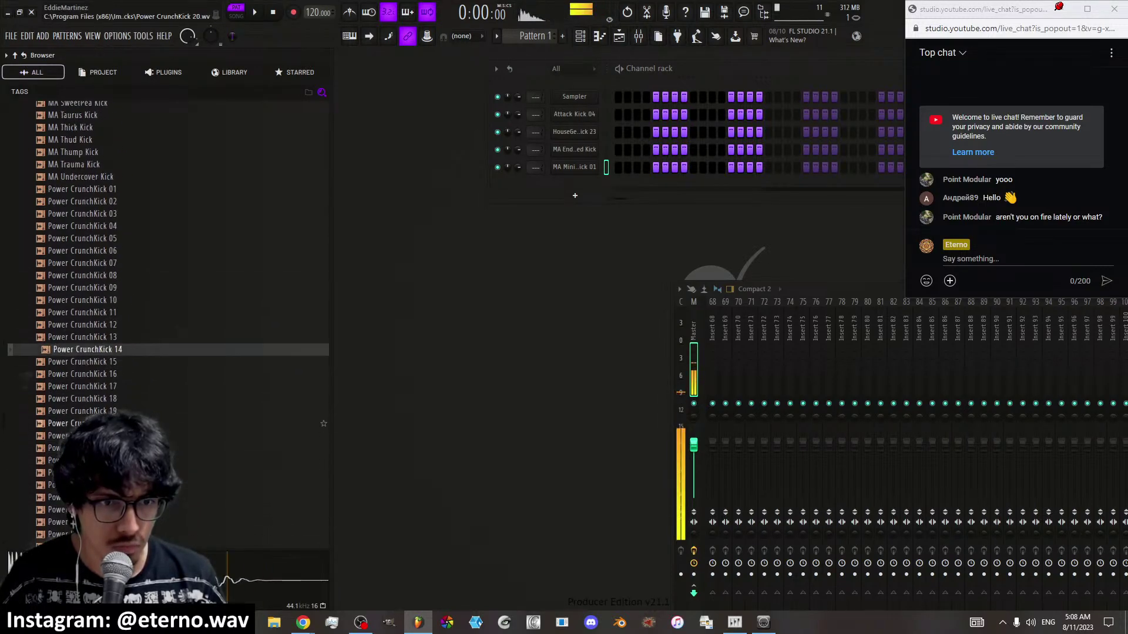
pyautogui.scroll(-10, 177, 423)
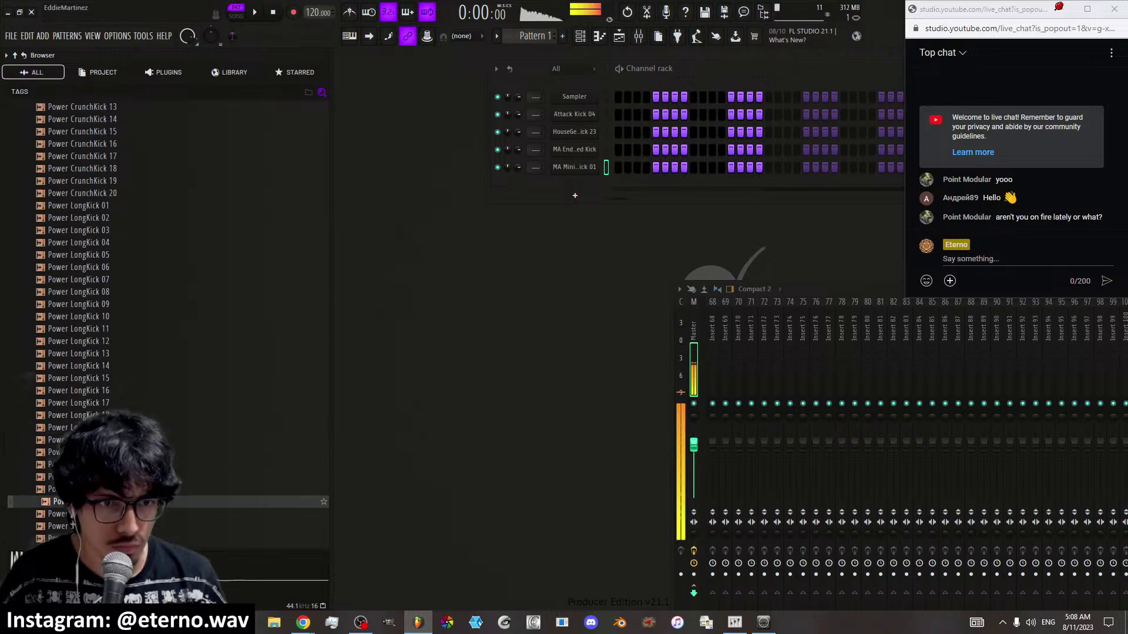
pyautogui.click(88, 427)
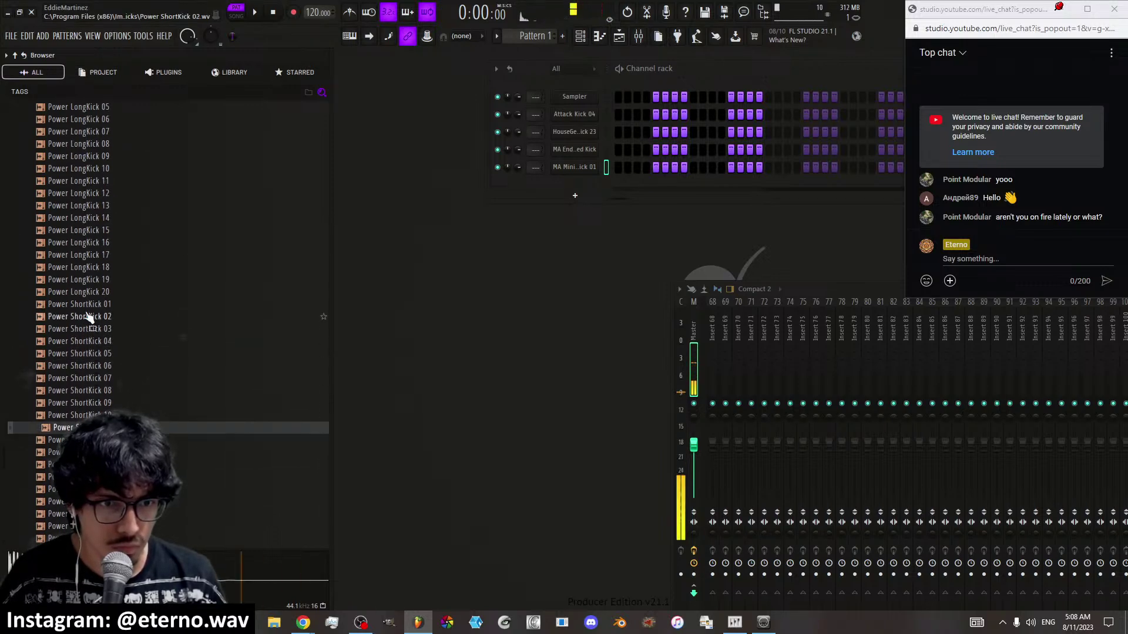
pyautogui.click(83, 316)
pyautogui.scroll(-10, 89, 370)
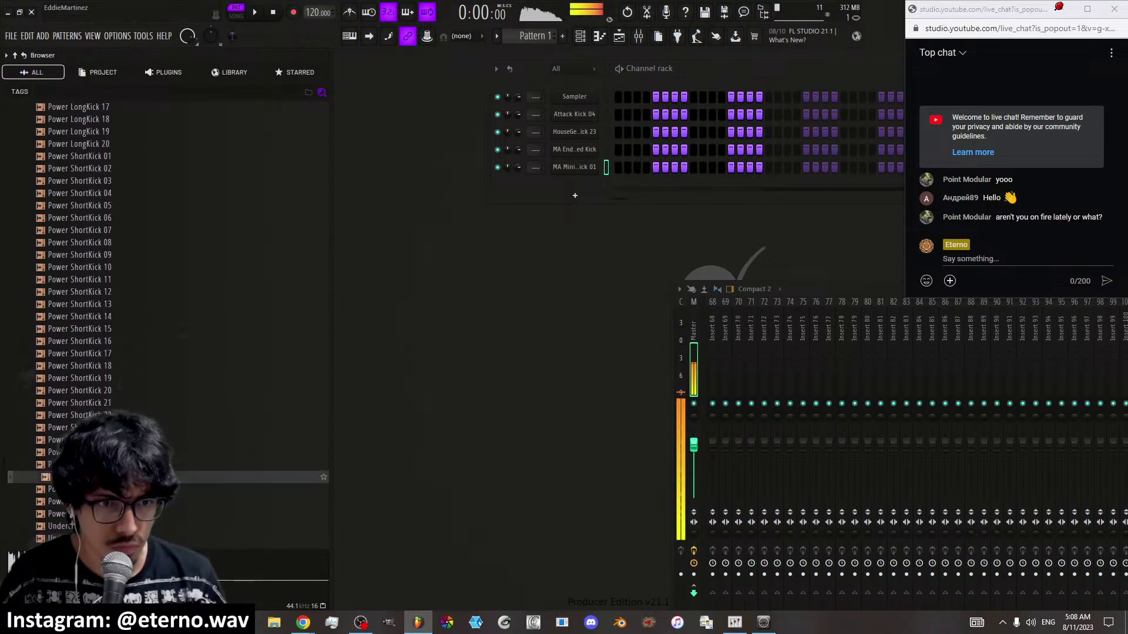
pyautogui.click(88, 464)
# Audition the last samples in the Kicks folder, down to the Volt SatKick ones, and hide the browser
pyautogui.scroll(-4, 88, 370)
pyautogui.click(88, 365)
pyautogui.click(88, 390)
pyautogui.click(88, 427)
pyautogui.click(88, 440)
pyautogui.click(88, 452)
pyautogui.click(88, 465)
pyautogui.click(88, 427)
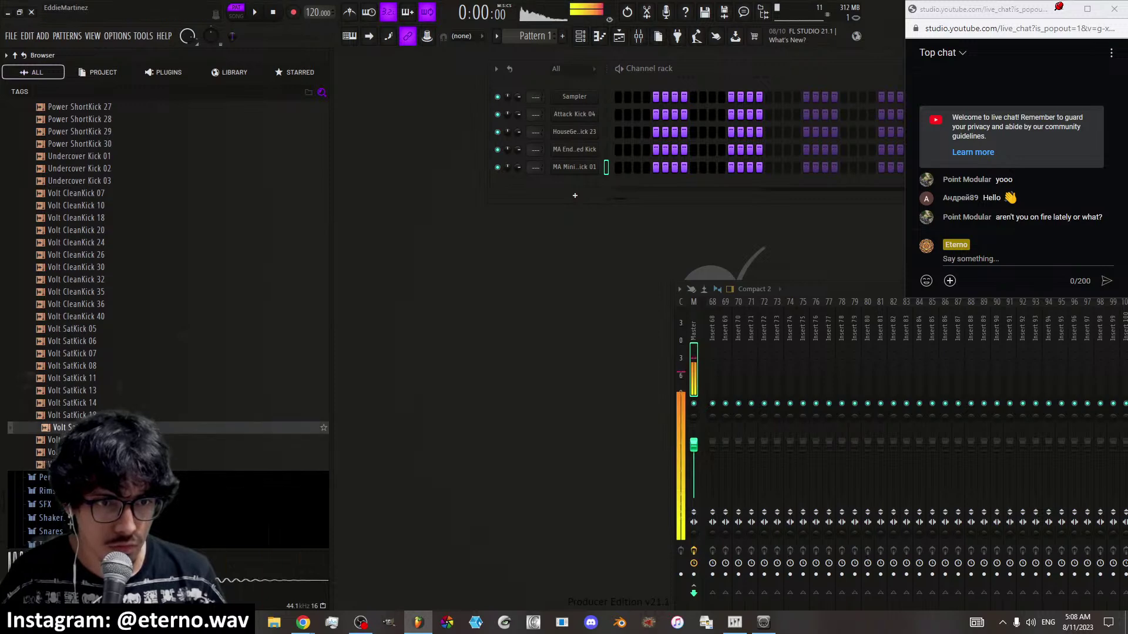
pyautogui.hotkey('alt', 'F8')
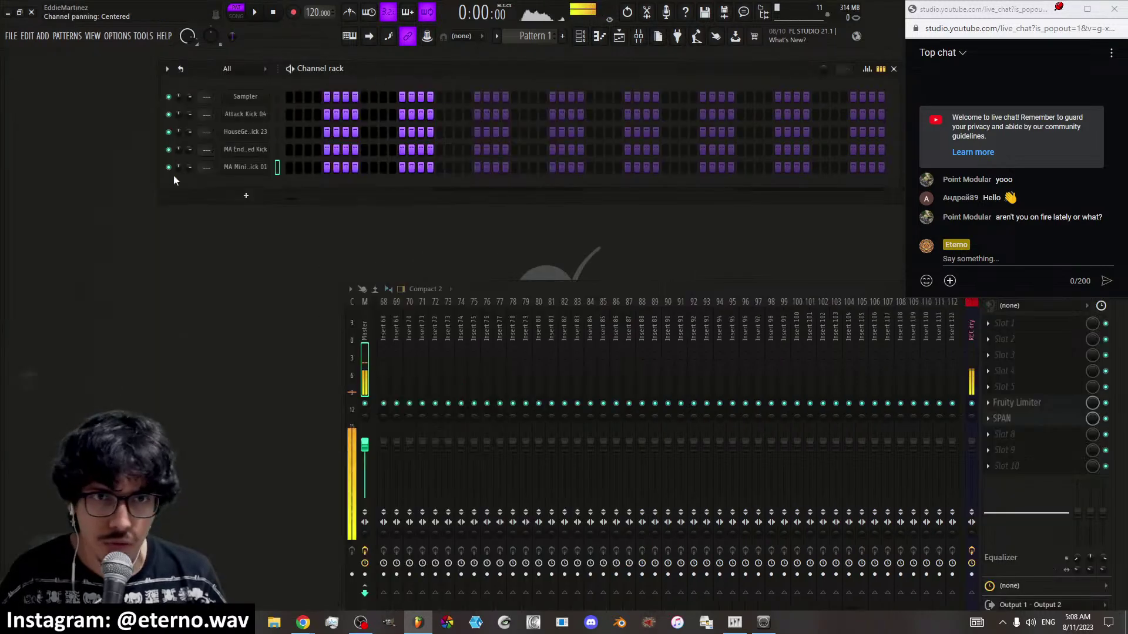
# Fill each 4 steps on the Attack Kick 04, HouseGen Kick 23, MA EndlessNeed Kick and MA Minimal Kick 01 channels
pyautogui.click(267, 117)
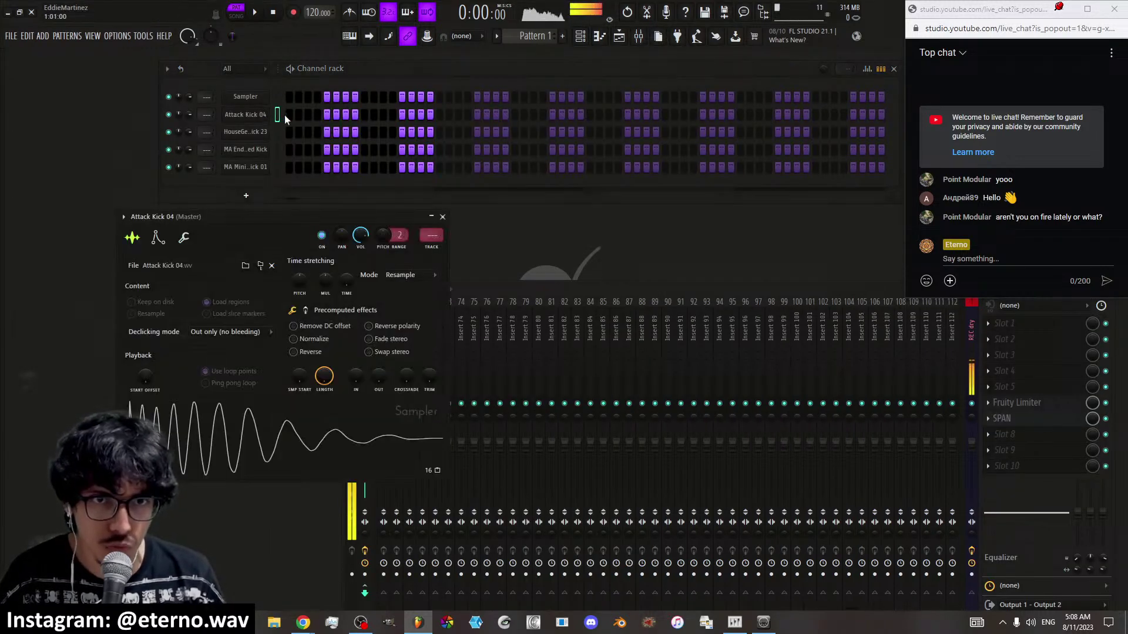
pyautogui.rightClick(267, 119)
pyautogui.click(399, 162)
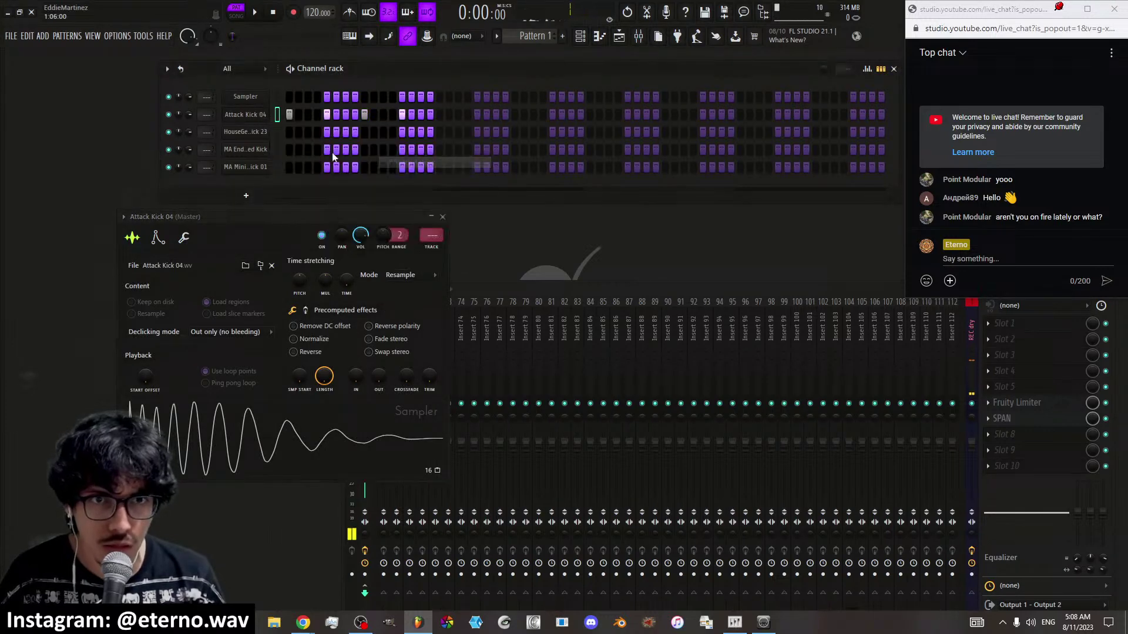
pyautogui.rightClick(263, 132)
pyautogui.click(392, 168)
pyautogui.rightClick(258, 148)
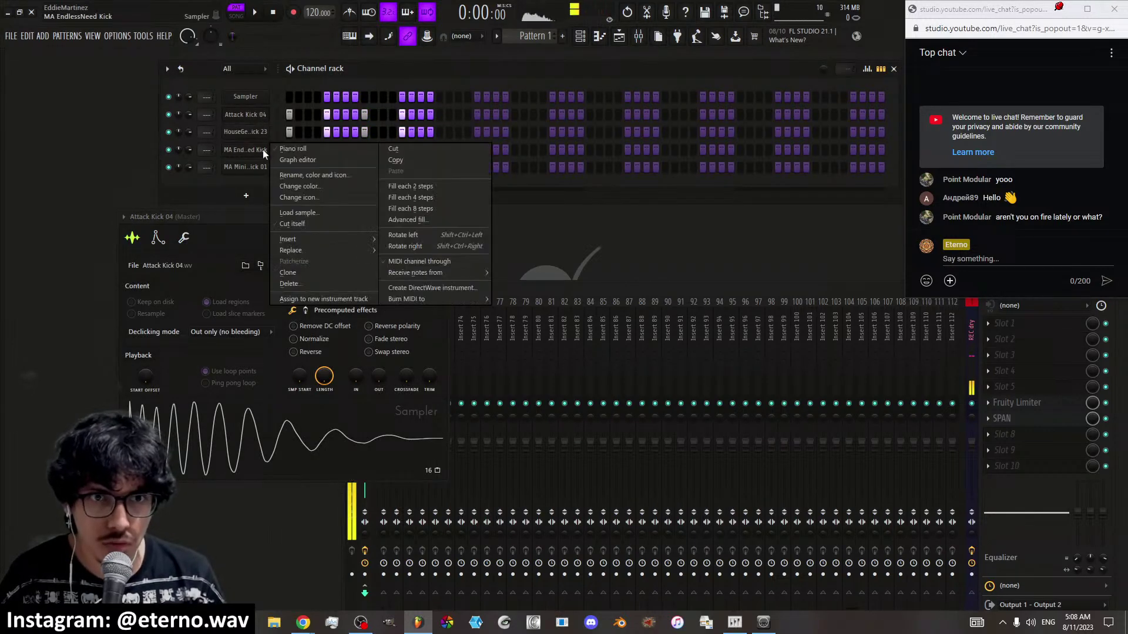
pyautogui.click(400, 196)
pyautogui.rightClick(254, 167)
pyautogui.click(423, 215)
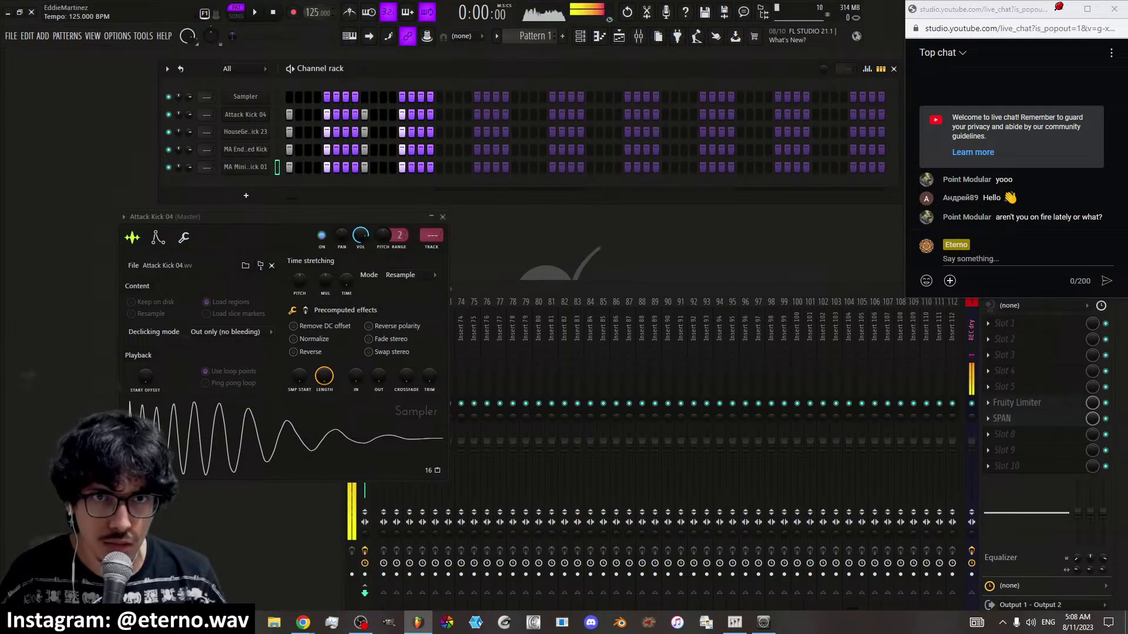
# Compare the kicks in playback by soloing HouseGen Kick 23, MA EndlessNeed Kick and MA Minimal Kick 01 in turn
pyautogui.click(170, 165)
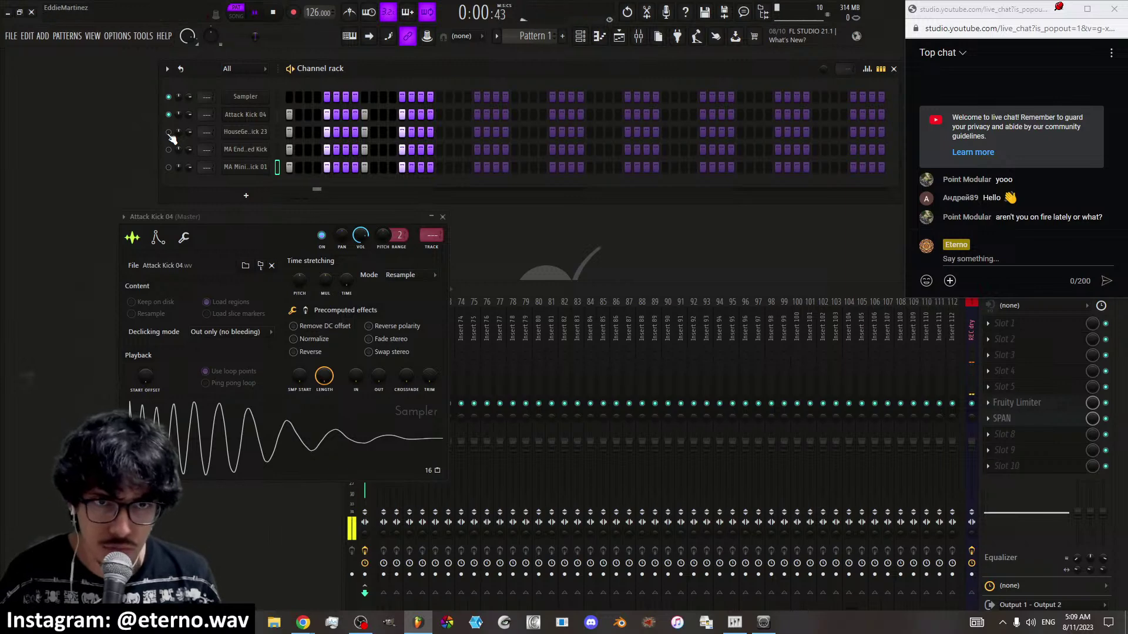
pyautogui.rightClick(169, 133)
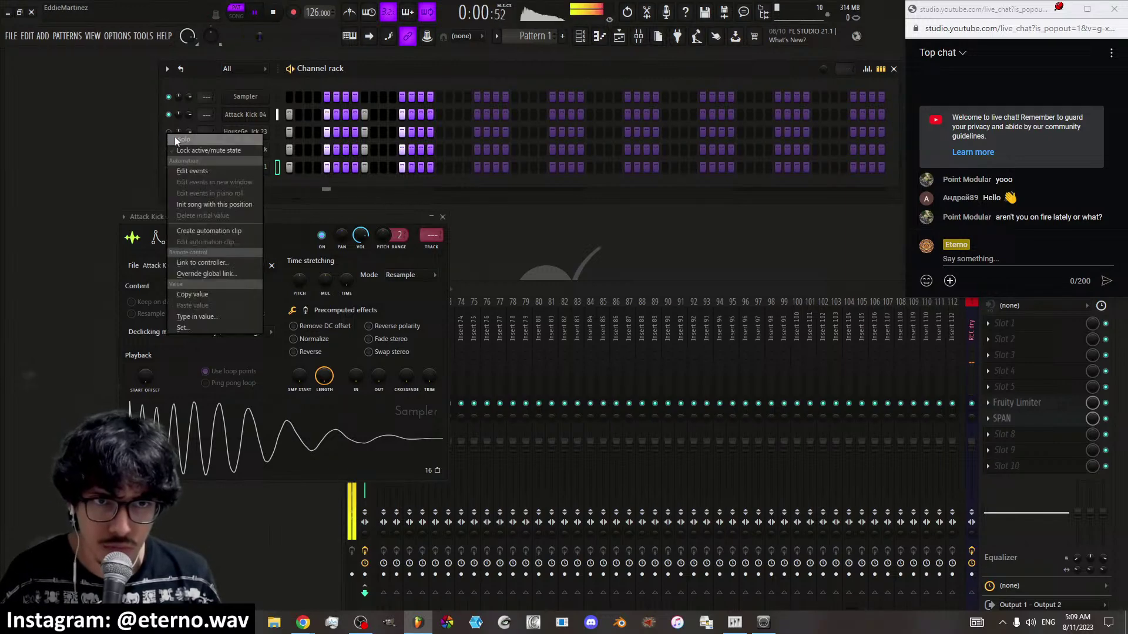
pyautogui.click(175, 138)
pyautogui.rightClick(174, 152)
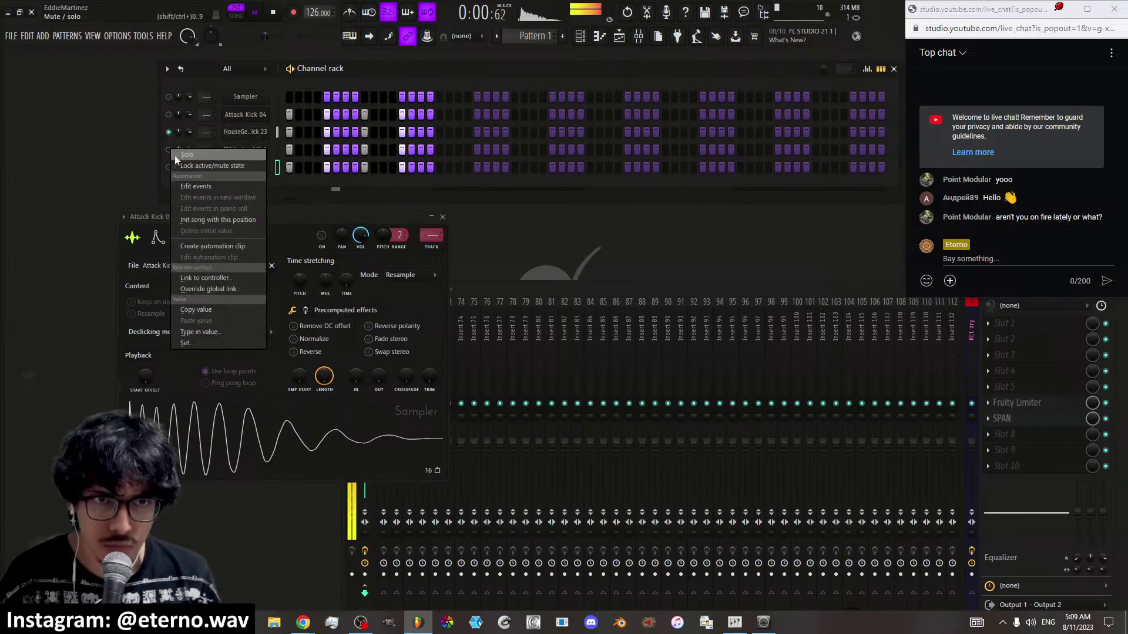
pyautogui.click(175, 155)
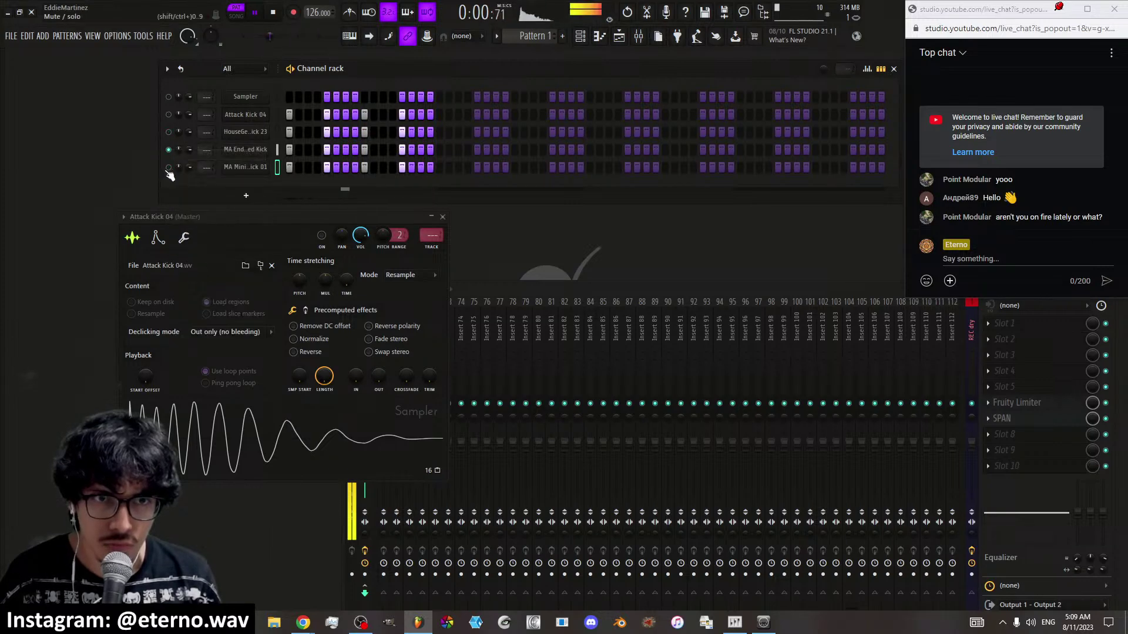
pyautogui.rightClick(169, 168)
pyautogui.click(175, 174)
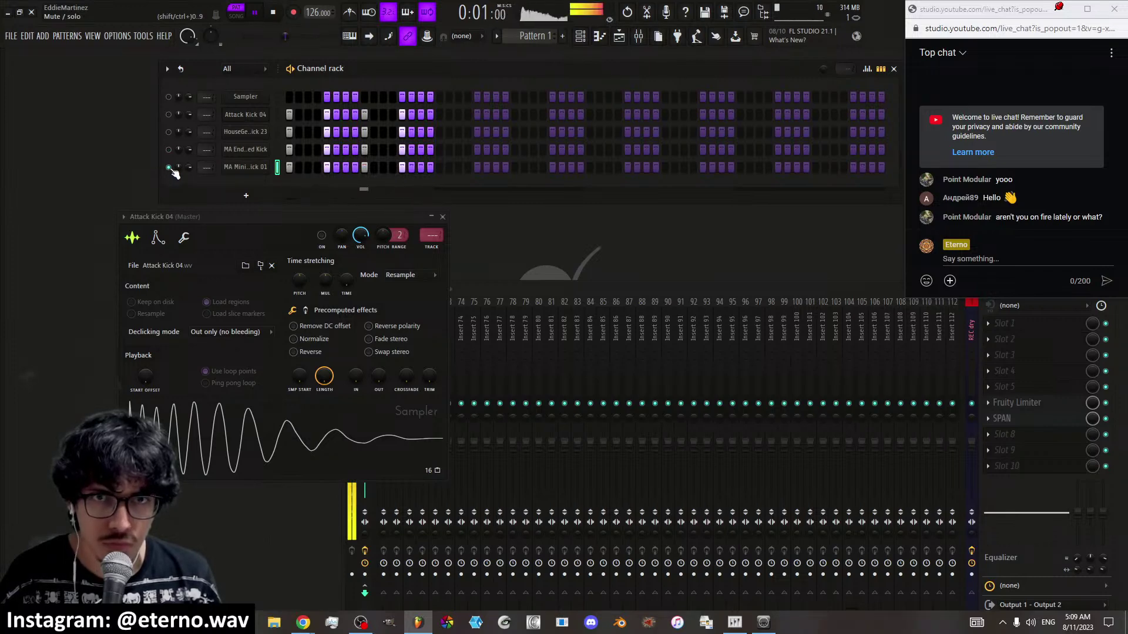
# Solo MA EndlessNeed Kick, HouseGen Kick 23 and Attack Kick 04 once more, ending with MA Minimal Kick 01 soloed
pyautogui.rightClick(172, 152)
pyautogui.click(176, 156)
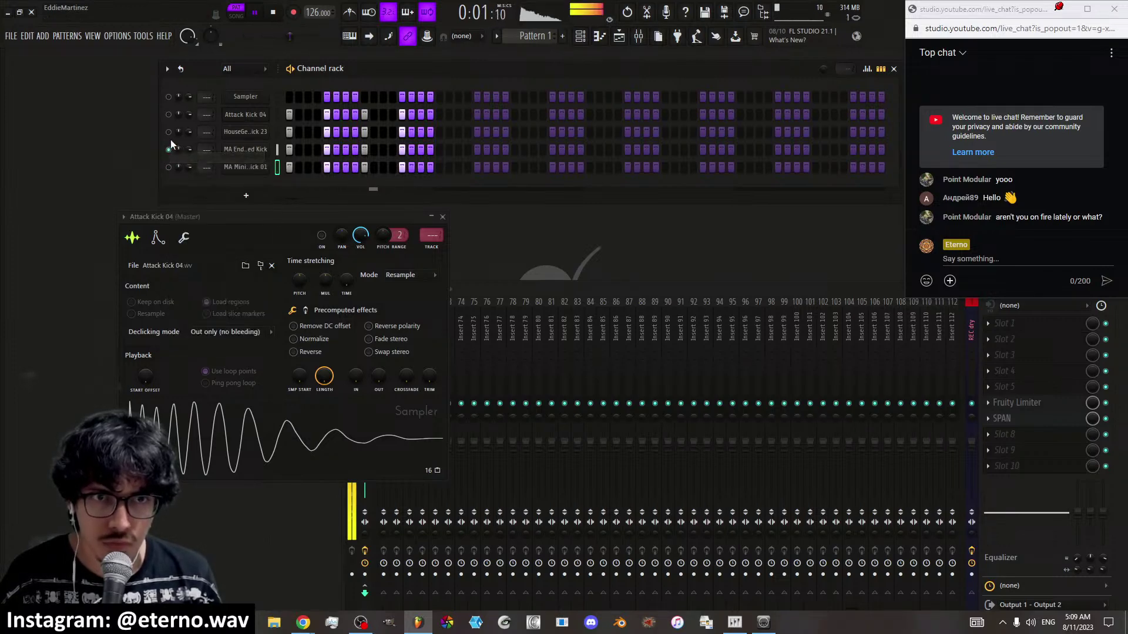
pyautogui.rightClick(170, 133)
pyautogui.click(177, 135)
pyautogui.rightClick(170, 117)
pyautogui.click(173, 121)
pyautogui.rightClick(170, 168)
pyautogui.click(175, 172)
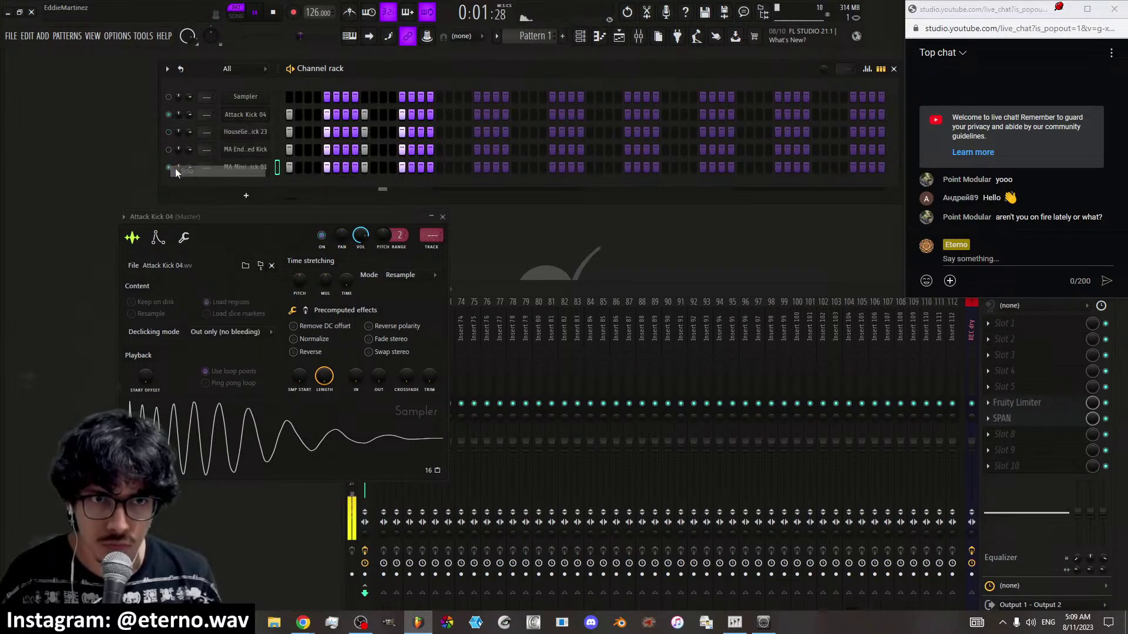
# Delete the MA EndlessNeed Kick, HouseGen Kick 23 and Attack Kick 04 channels from the channel rack
pyautogui.rightClick(249, 150)
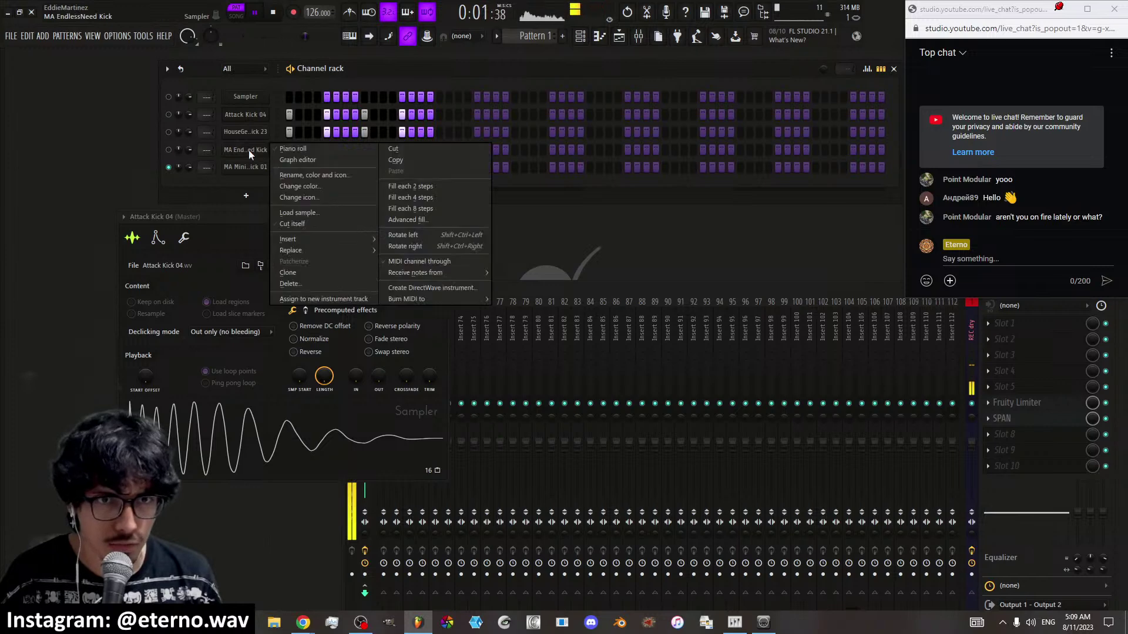
pyautogui.click(309, 284)
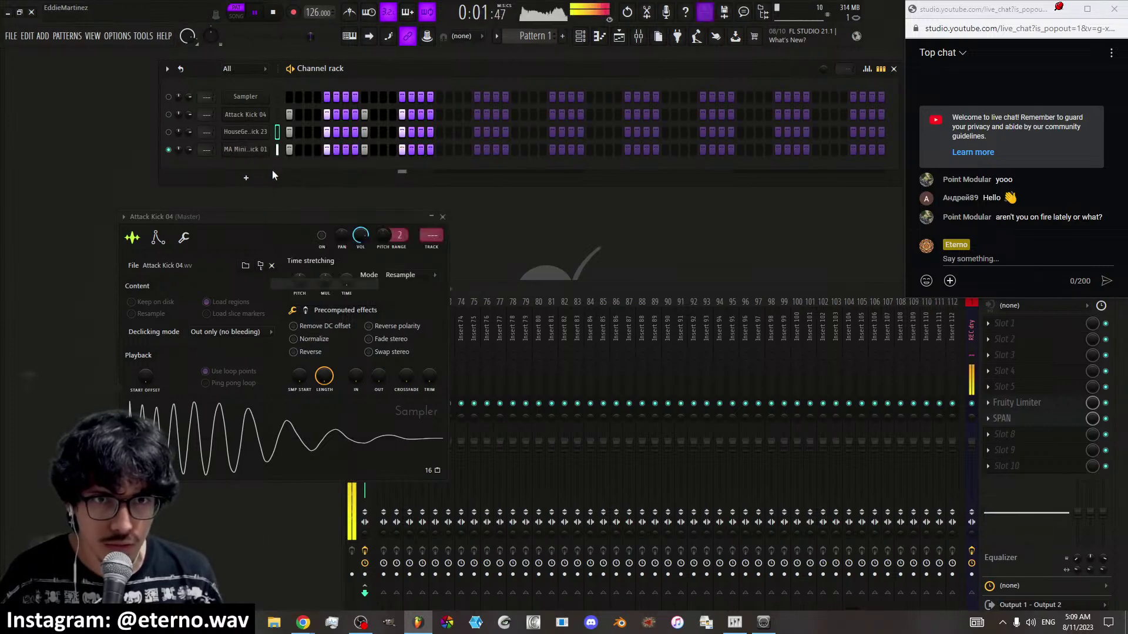
pyautogui.rightClick(250, 132)
pyautogui.click(299, 265)
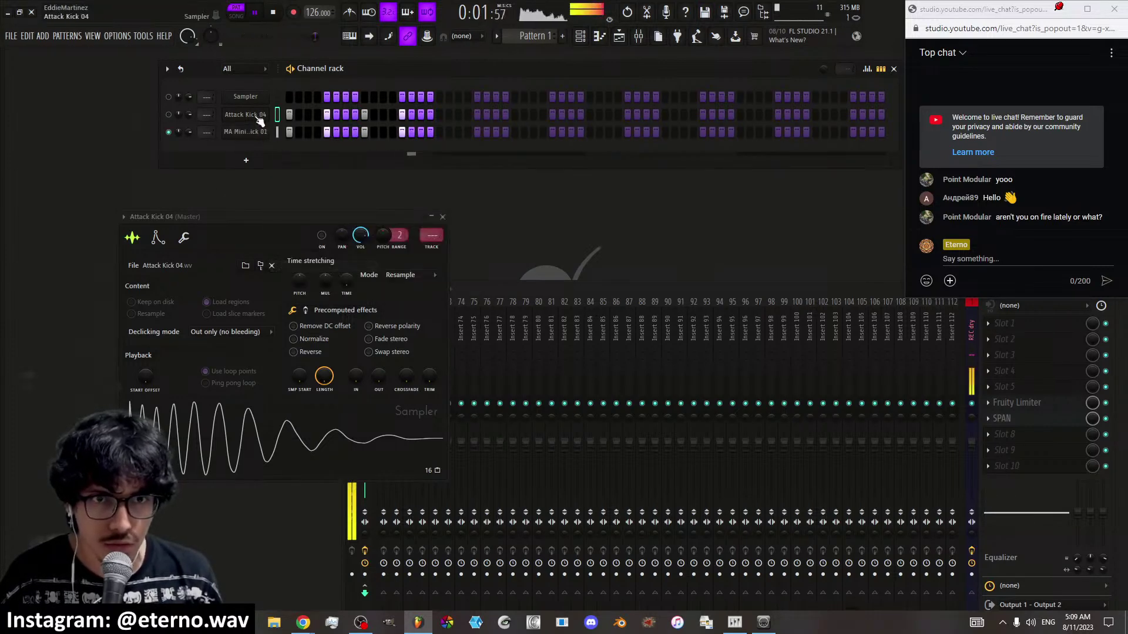
pyautogui.rightClick(250, 114)
pyautogui.click(311, 248)
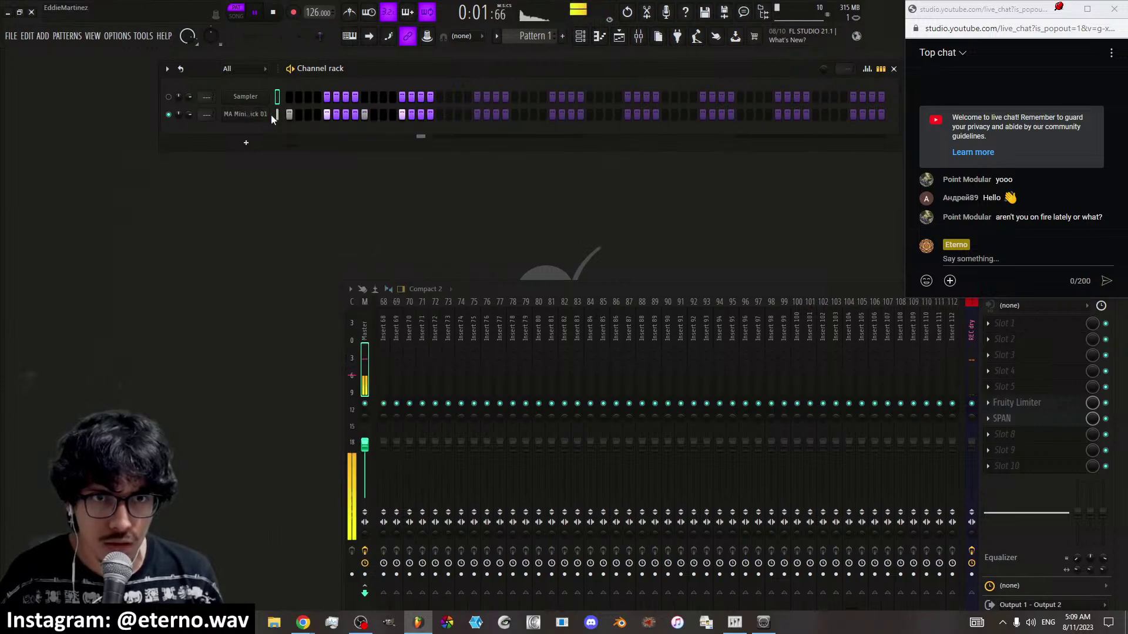
# Route the MA Minimal Kick 01 channel to mixer track Insert 2
pyautogui.scroll(10, 386, 346)
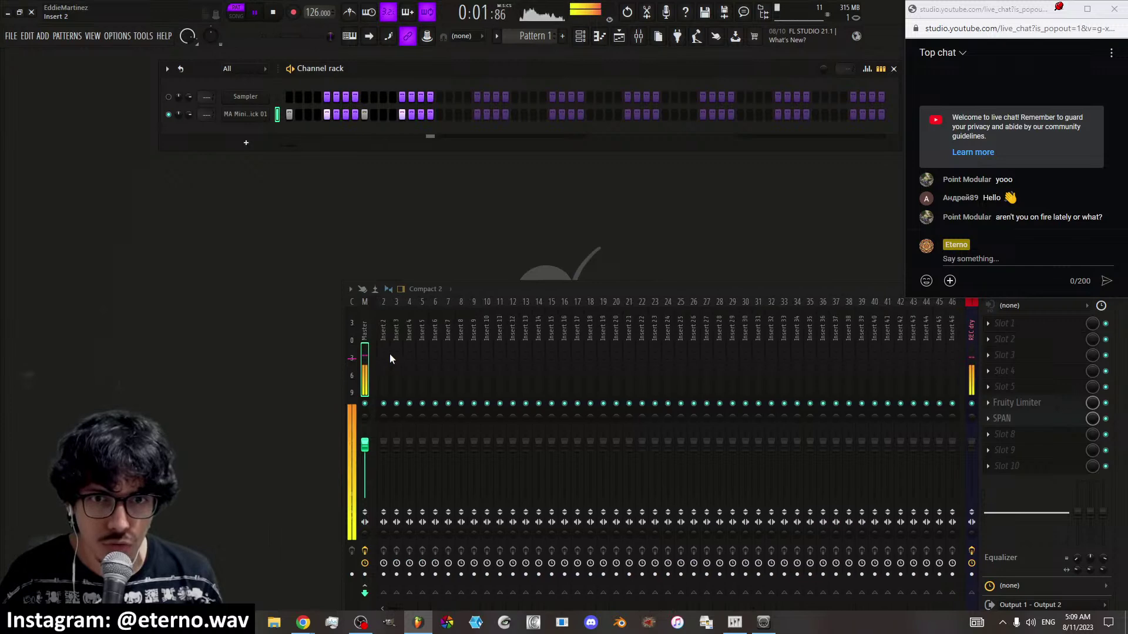
pyautogui.rightClick(383, 331)
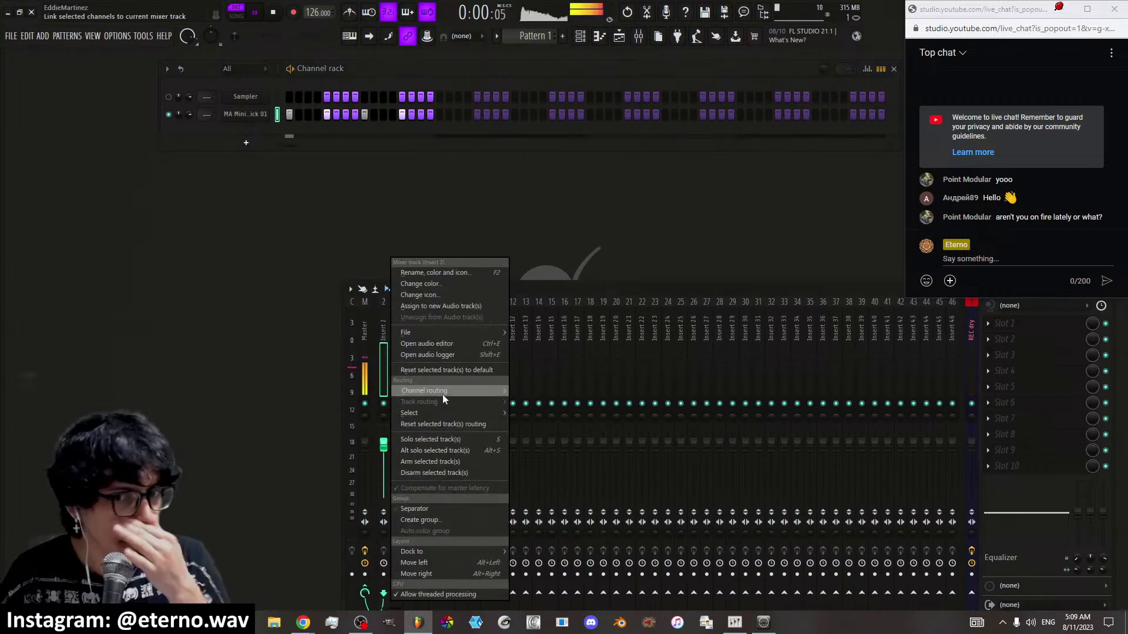
pyautogui.moveTo(442, 393)
pyautogui.click(548, 391)
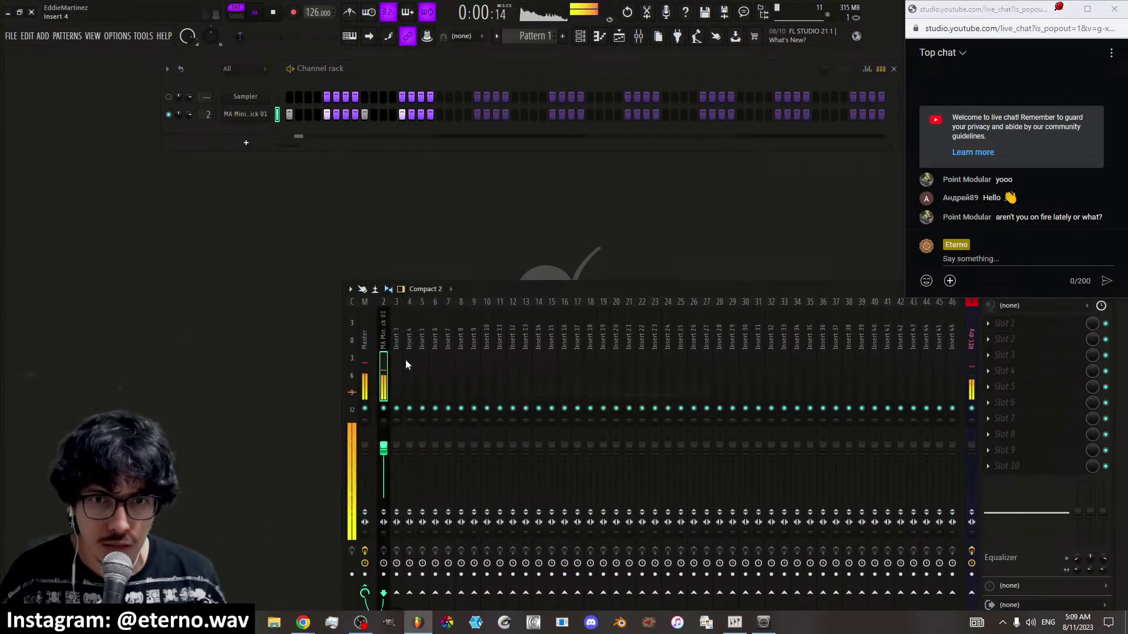
# Rename both the MA Minimal Kick 01 channel and its mixer track as "kick"
pyautogui.keyDown('shift'); pyautogui.click(260, 123); pyautogui.keyUp('shift')
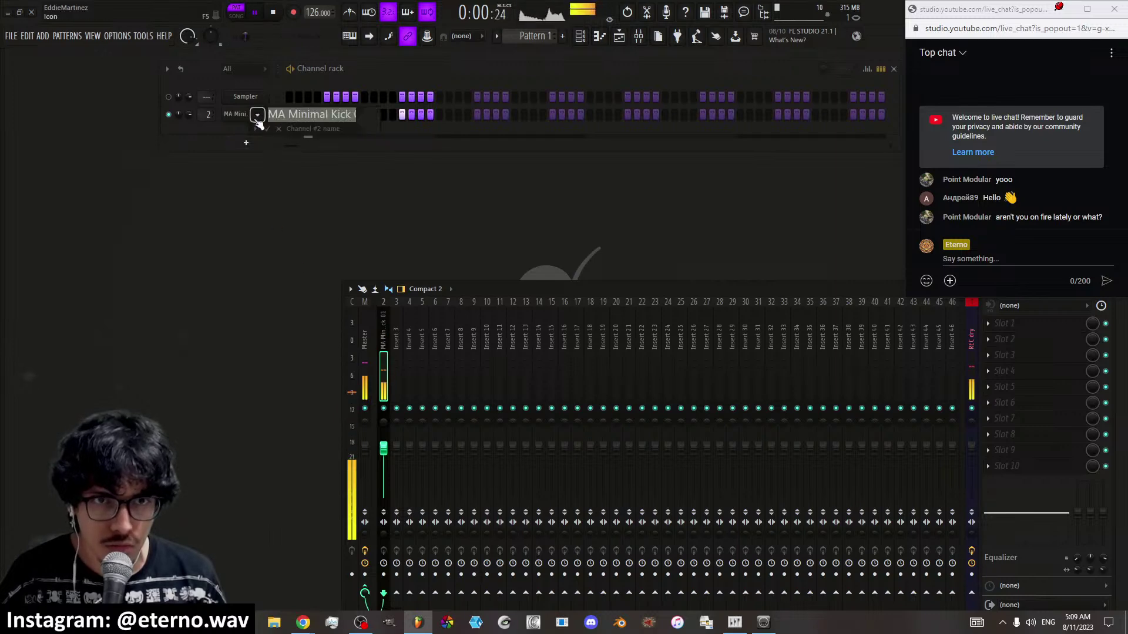
pyautogui.write('kick')
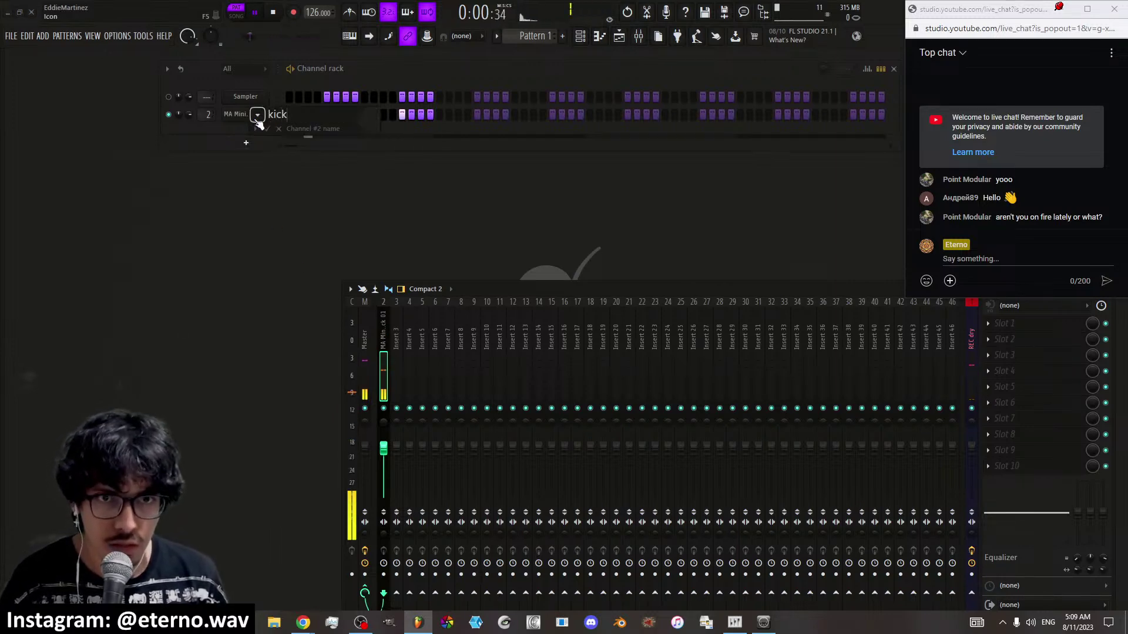
pyautogui.press('Return')
pyautogui.doubleClick(383, 330)
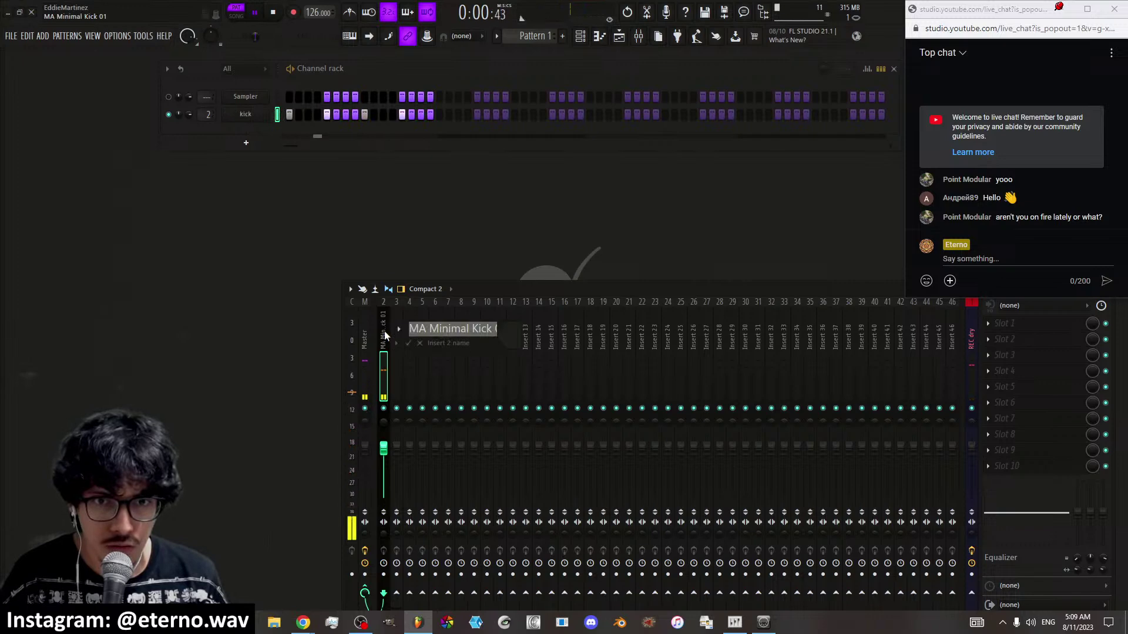
pyautogui.write('kick')
pyautogui.press('Return')
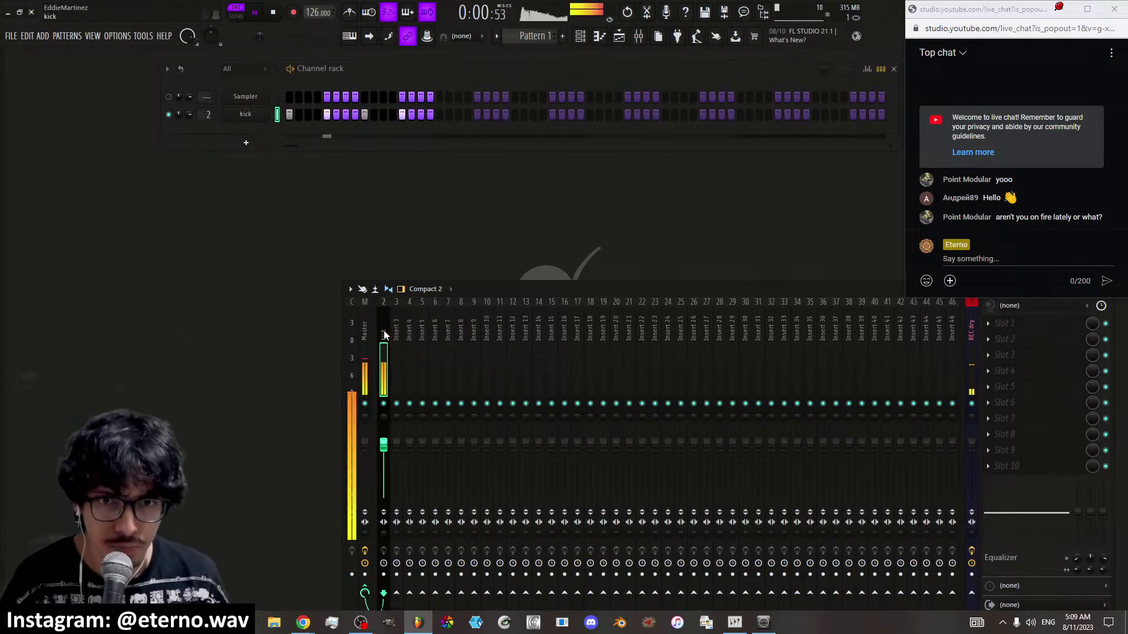
# Open the kick channel's sampler settings and move the window to the middle of the workspace, over the mixer
pyautogui.click(248, 114)
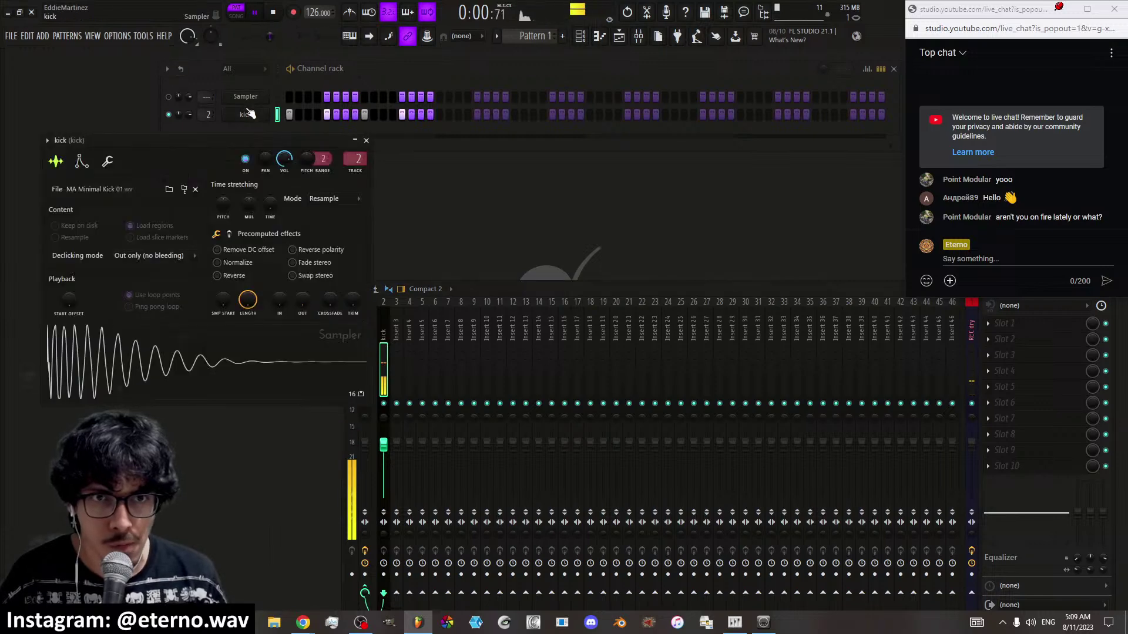
pyautogui.click(387, 364)
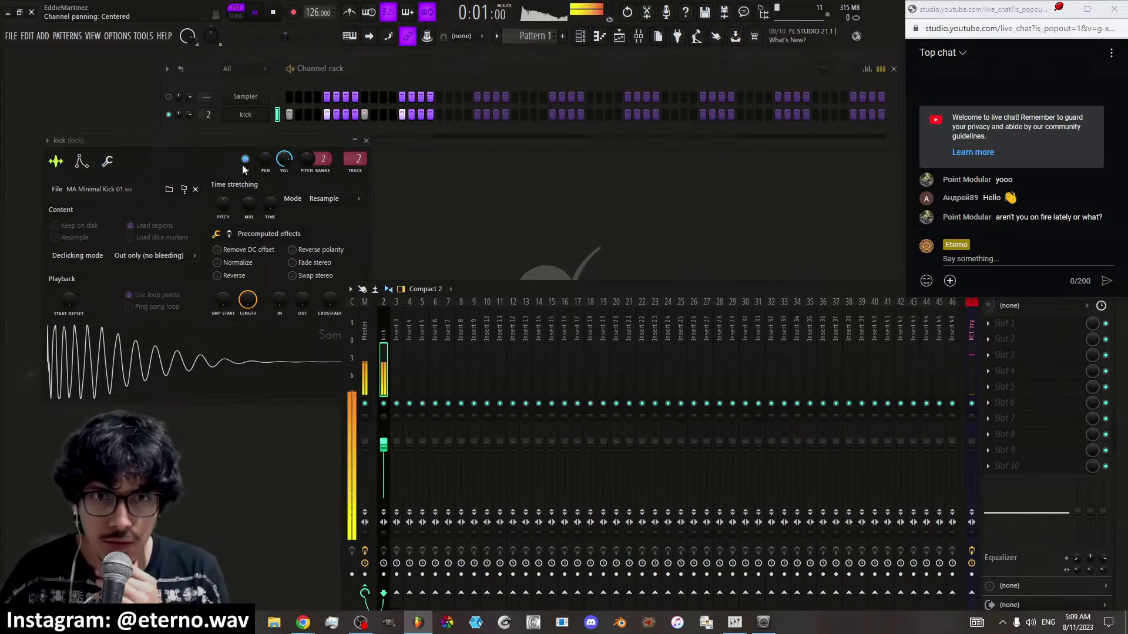
pyautogui.click(245, 114)
pyautogui.click(246, 114)
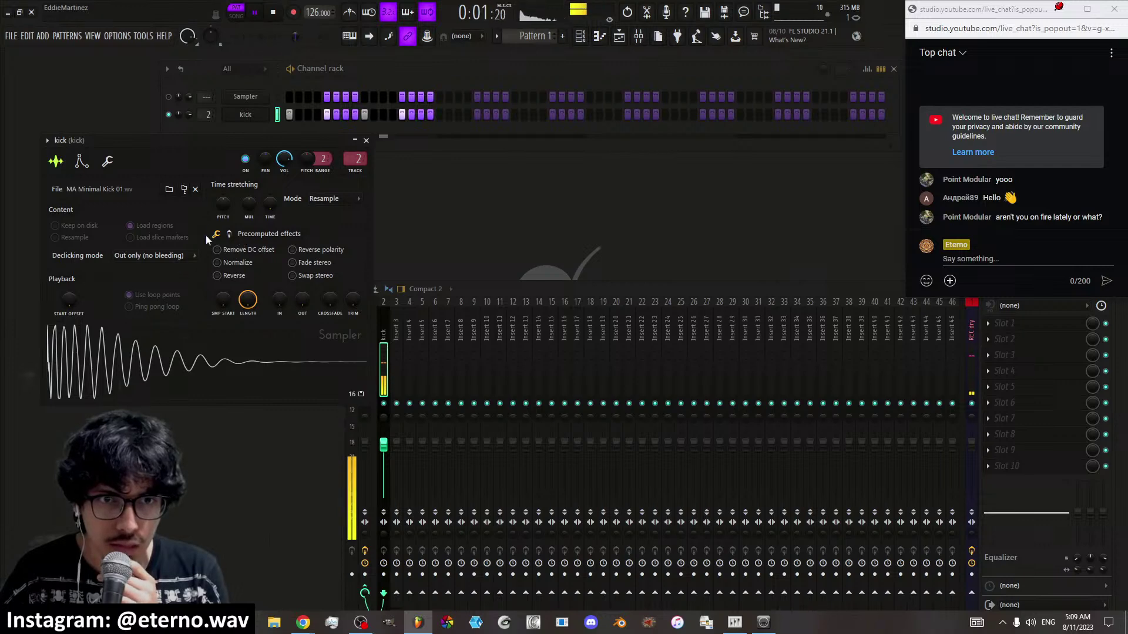
pyautogui.moveTo(249, 142); pyautogui.dragTo(624, 203)
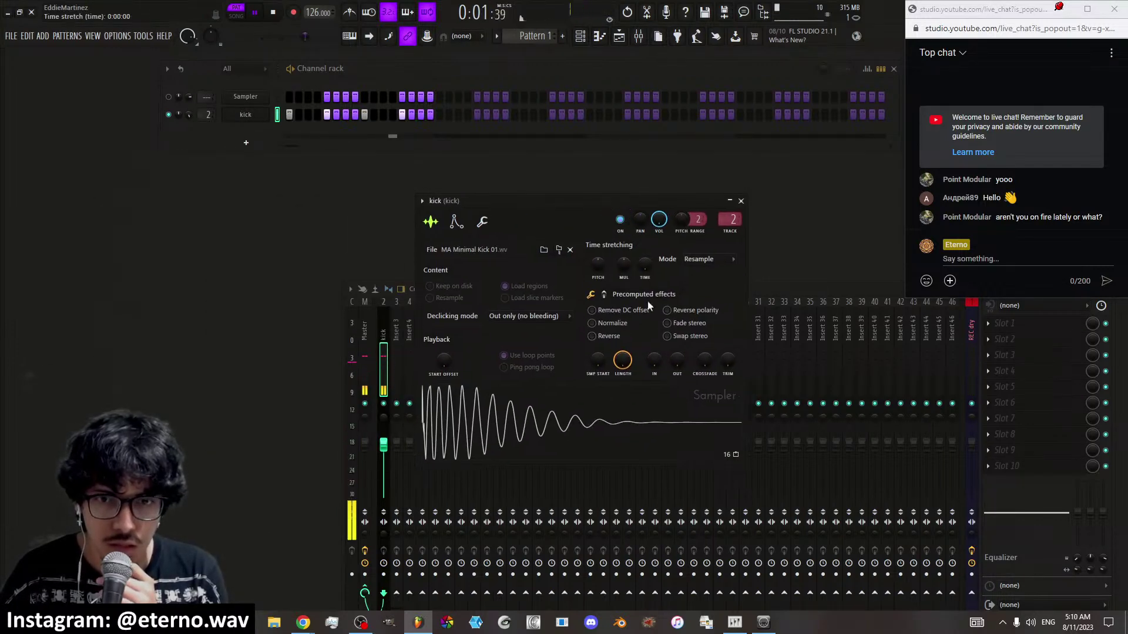
# Try different quick fade-out amounts on the kick sample, including 28% and 0%, and keep a slight fade-out
pyautogui.moveTo(677, 360); pyautogui.dragTo(685, 366)
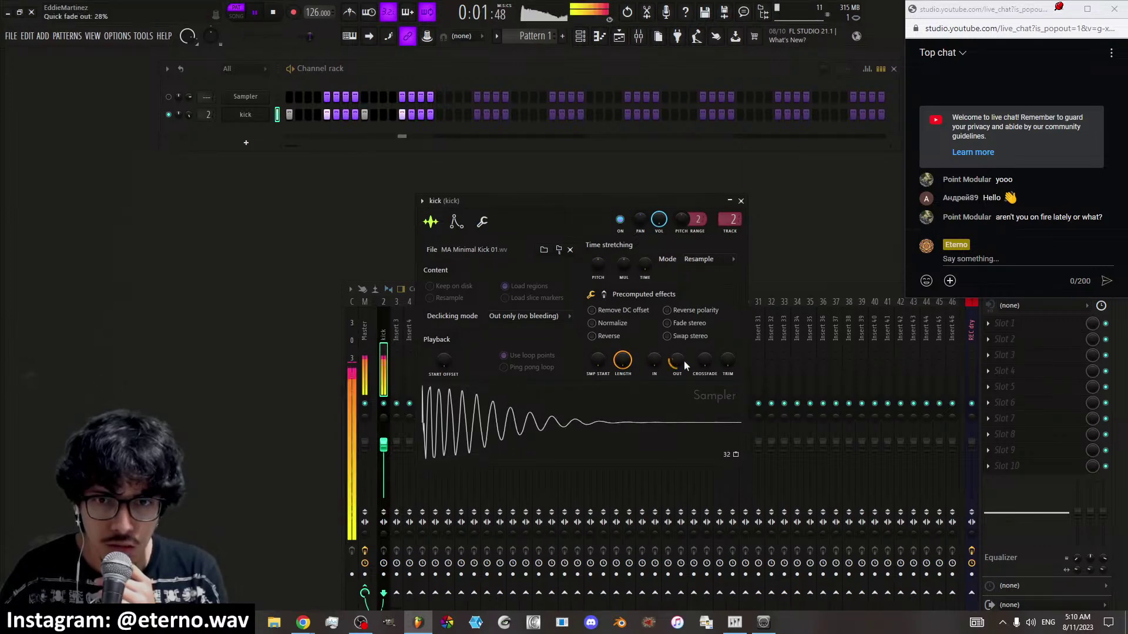
pyautogui.scroll(6, 685, 365)
pyautogui.scroll(-10, 685, 366)
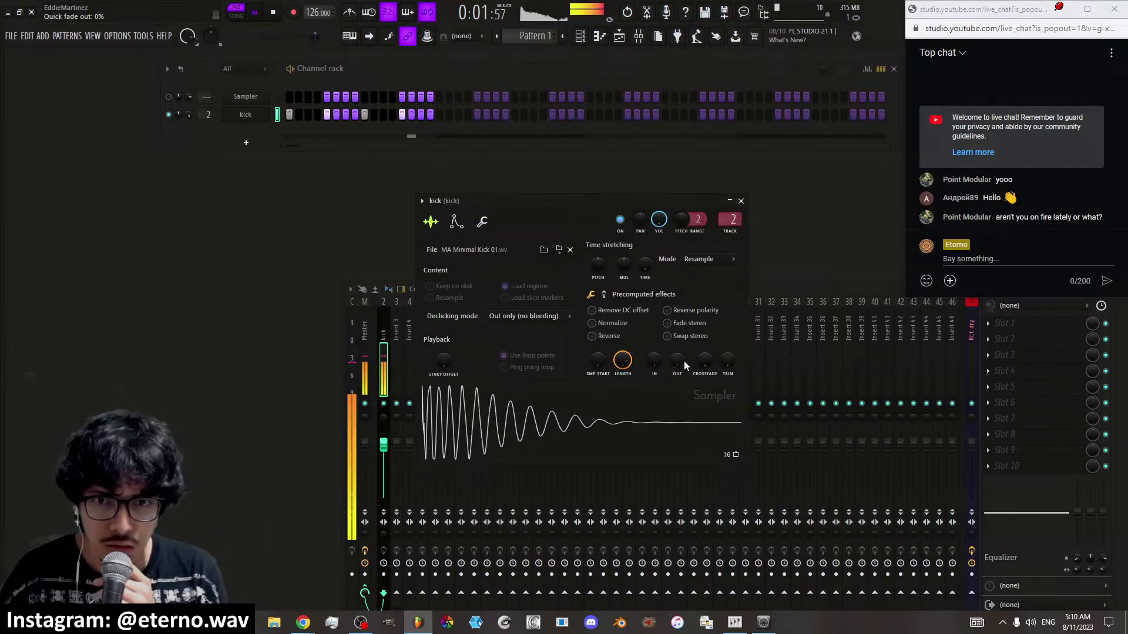
pyautogui.scroll(3, 685, 366)
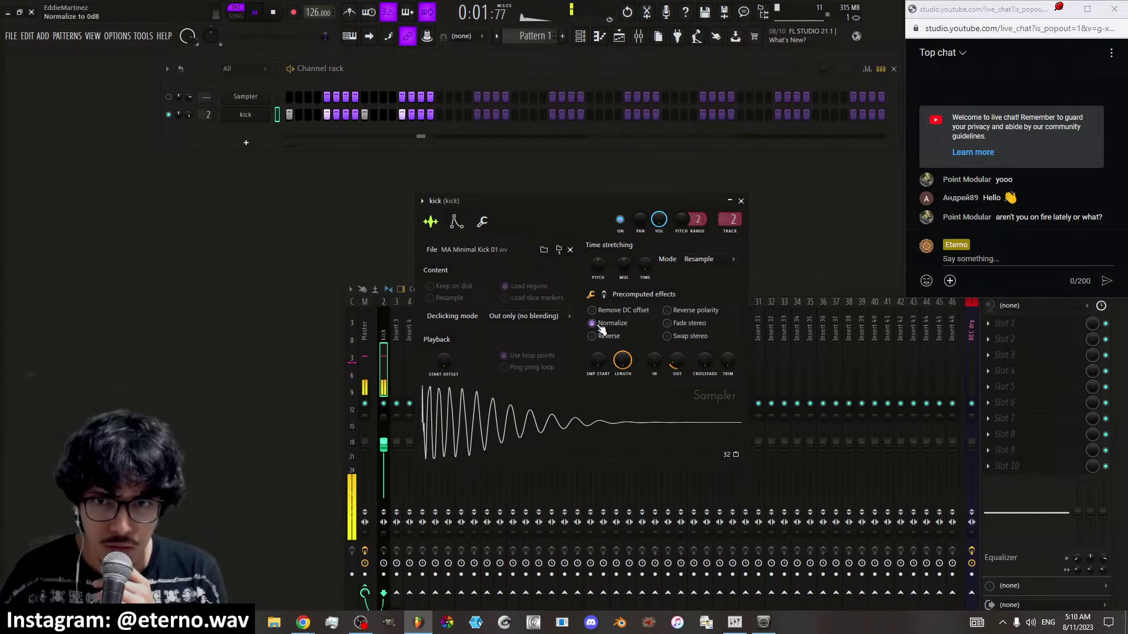
# Boost the kick sample's gain by 3% in the precomputed effects and close the sampler window
pyautogui.click(591, 295)
pyautogui.scroll(1, 598, 315)
pyautogui.scroll(-1, 598, 316)
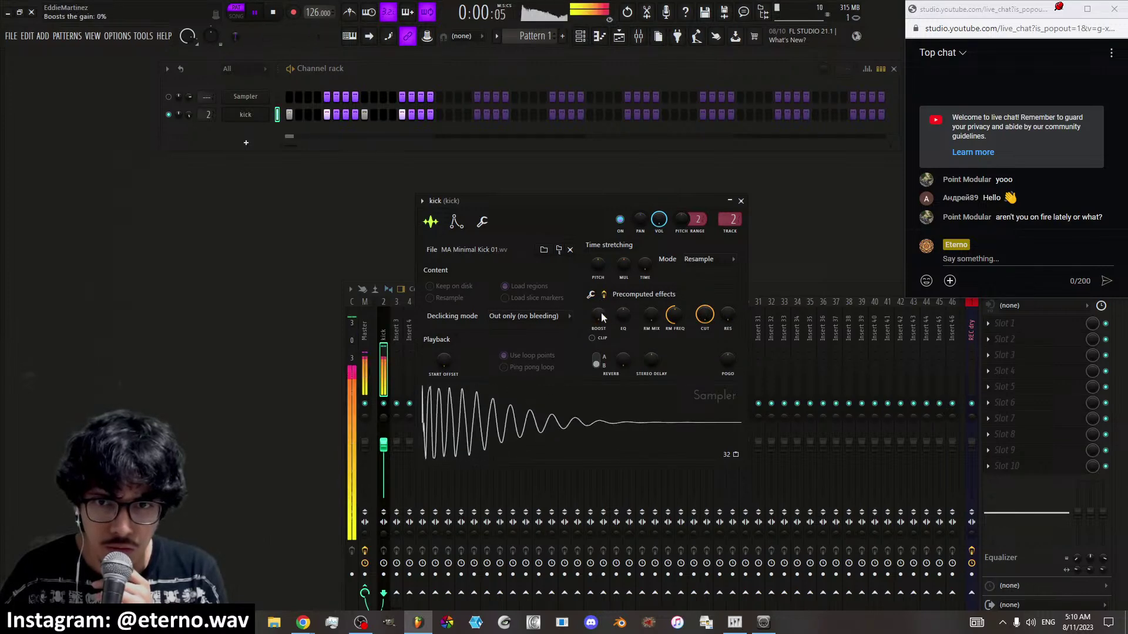
pyautogui.moveTo(601, 317); pyautogui.dragTo(601, 313)
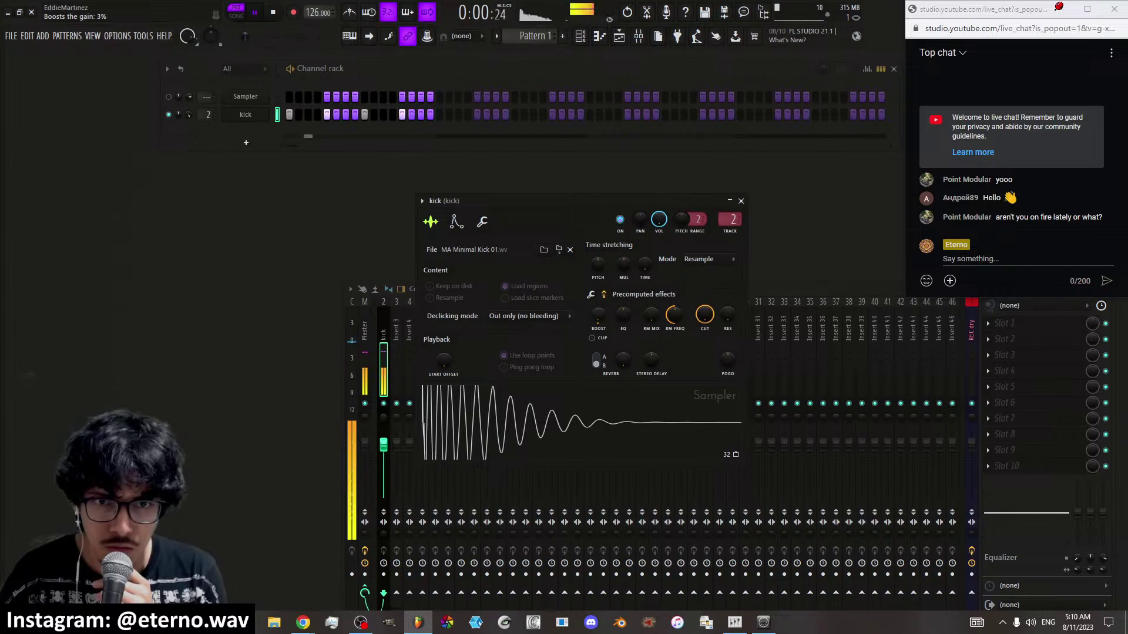
pyautogui.click(741, 201)
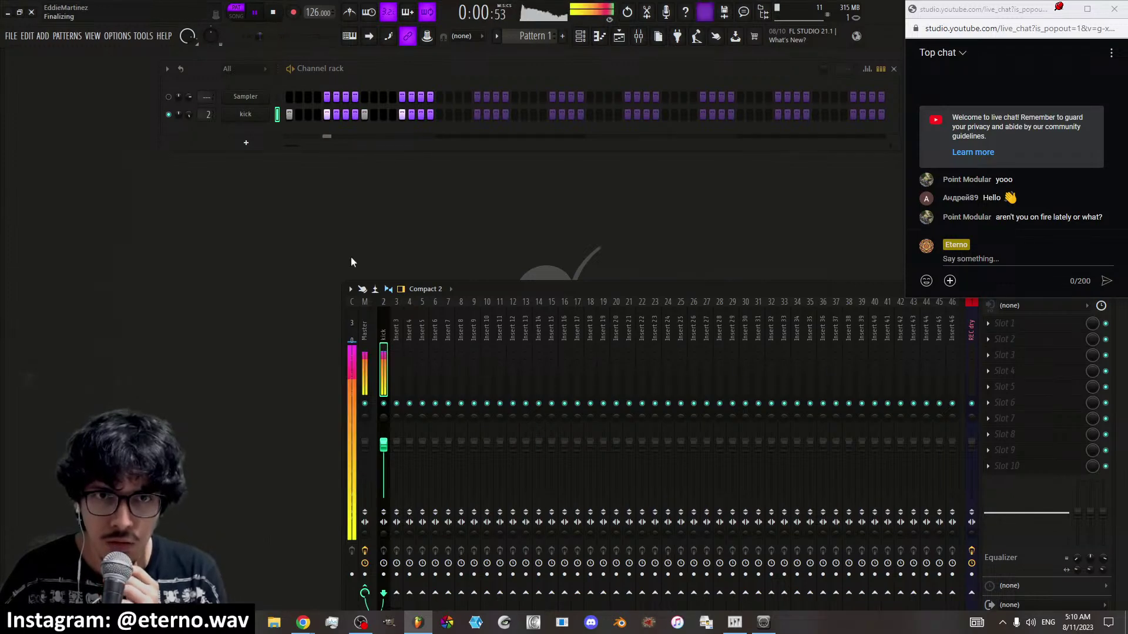
# Reopen the kick's sampler and try an 85% quick fade-out, backing it off to a moderate amount
pyautogui.click(245, 114)
pyautogui.scroll(10, 675, 362)
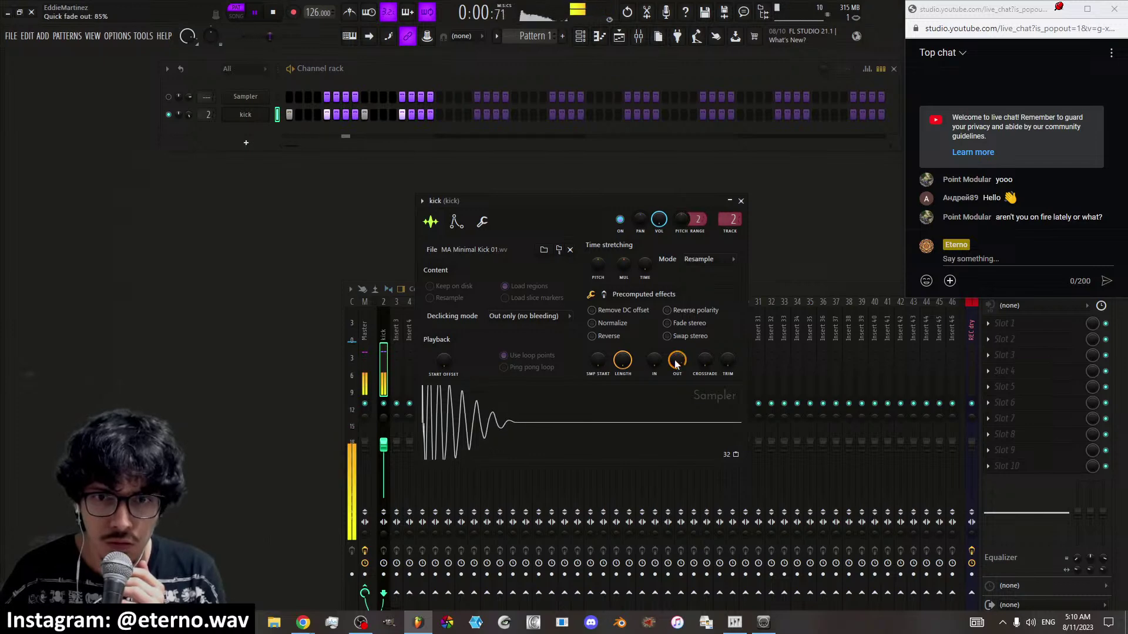
pyautogui.scroll(-8, 675, 363)
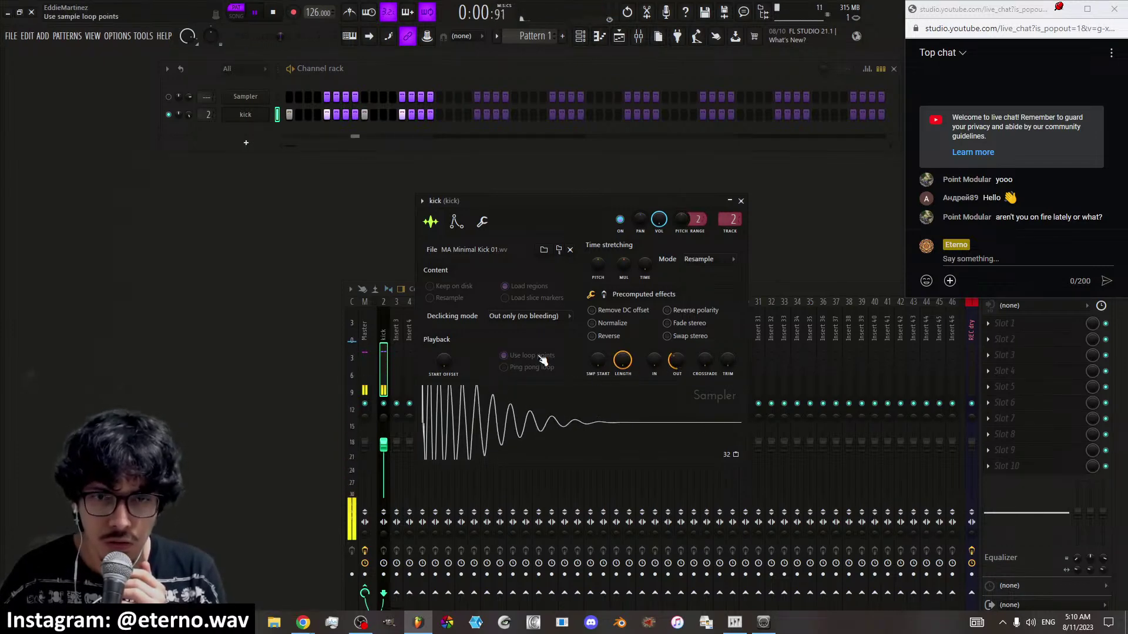
pyautogui.click(397, 354)
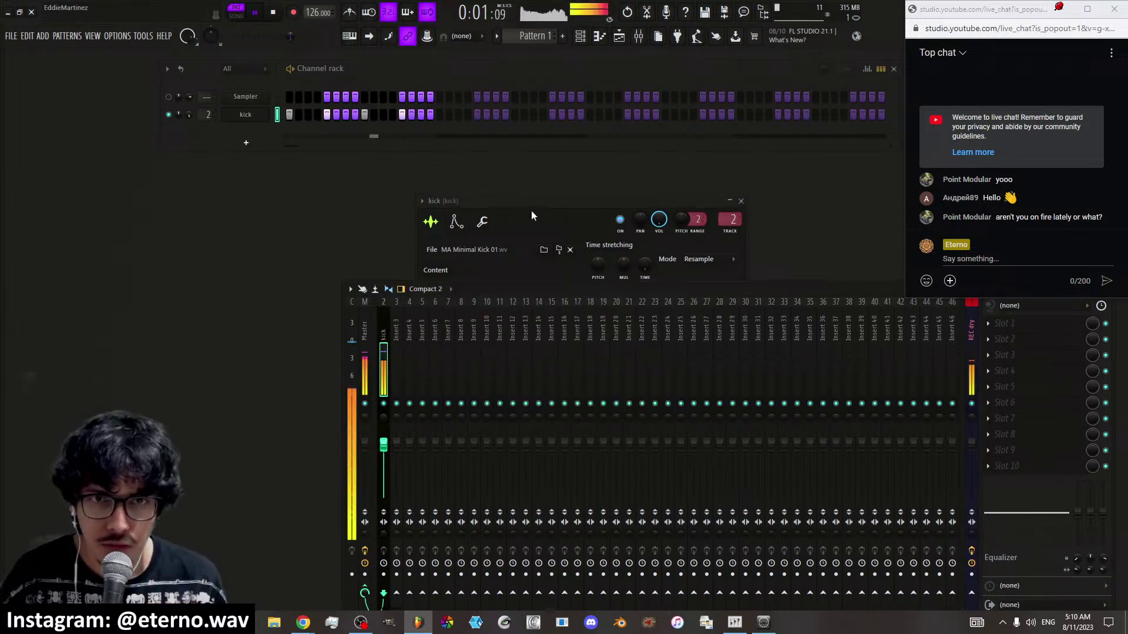
# Readjust the kick's gain boost and channel volume in the sampler while checking its level on the mixer track
pyautogui.click(517, 241)
pyautogui.rightClick(597, 318)
pyautogui.click(604, 326)
pyautogui.click(385, 348)
pyautogui.rightClick(665, 224)
pyautogui.click(576, 249)
# Load Fruity Balance into the first effect slot of the kick mixer track
pyautogui.click(381, 350)
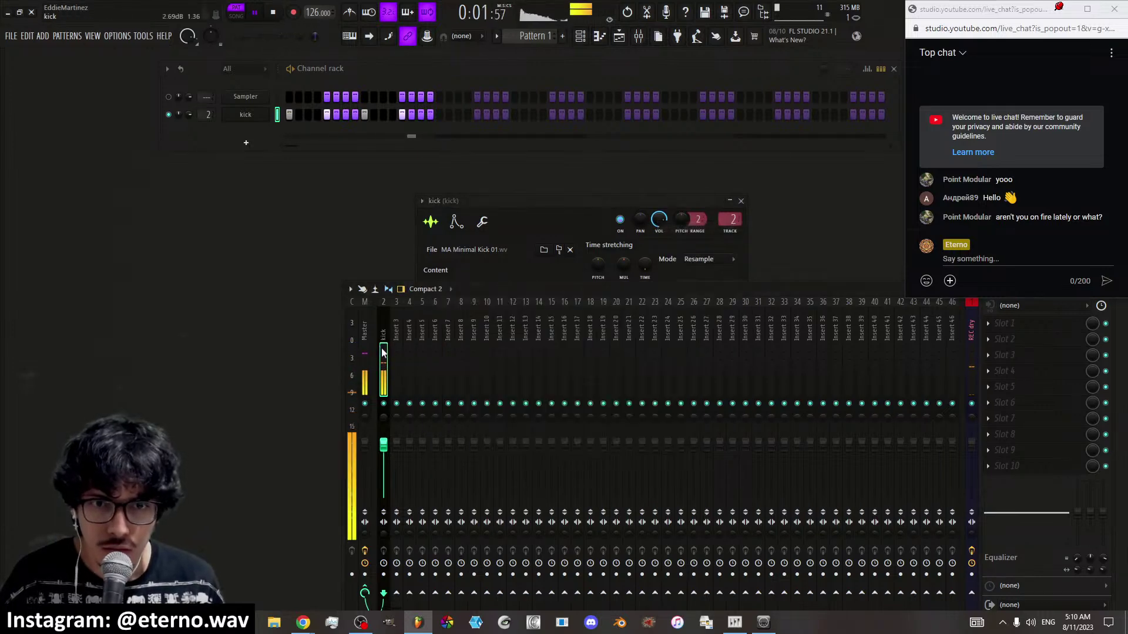
pyautogui.click(1029, 323)
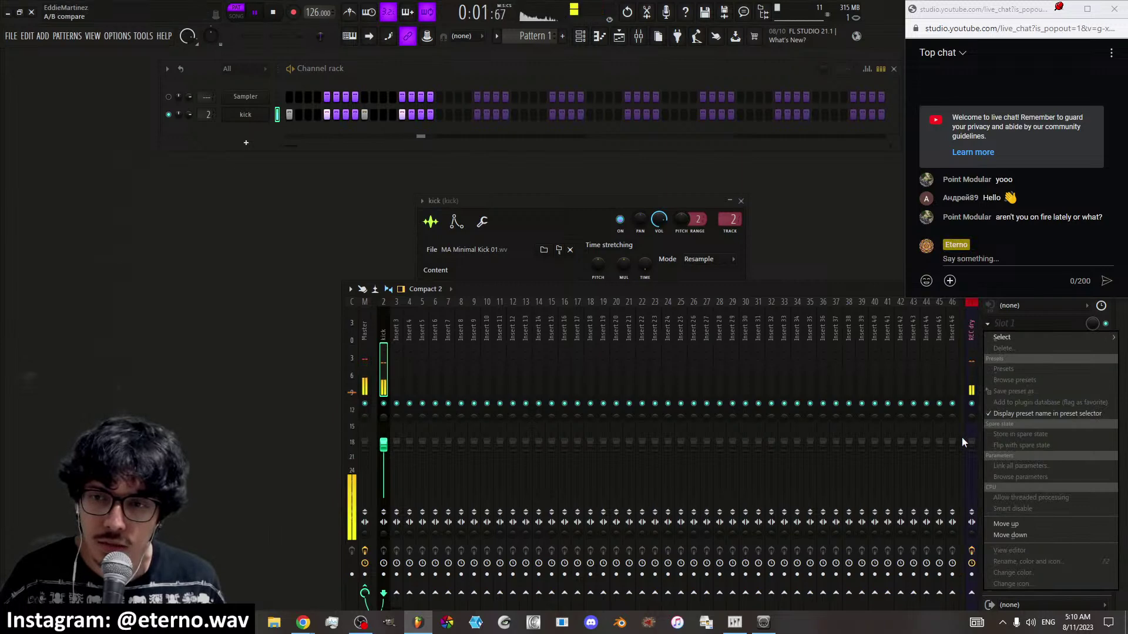
pyautogui.moveTo(1033, 336)
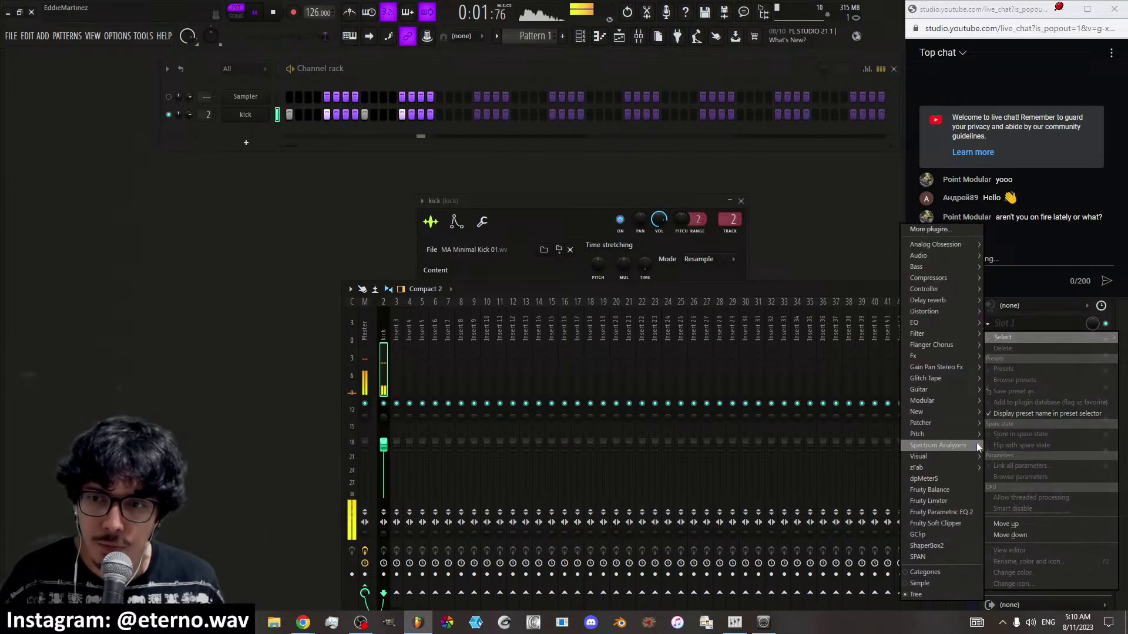
pyautogui.click(942, 488)
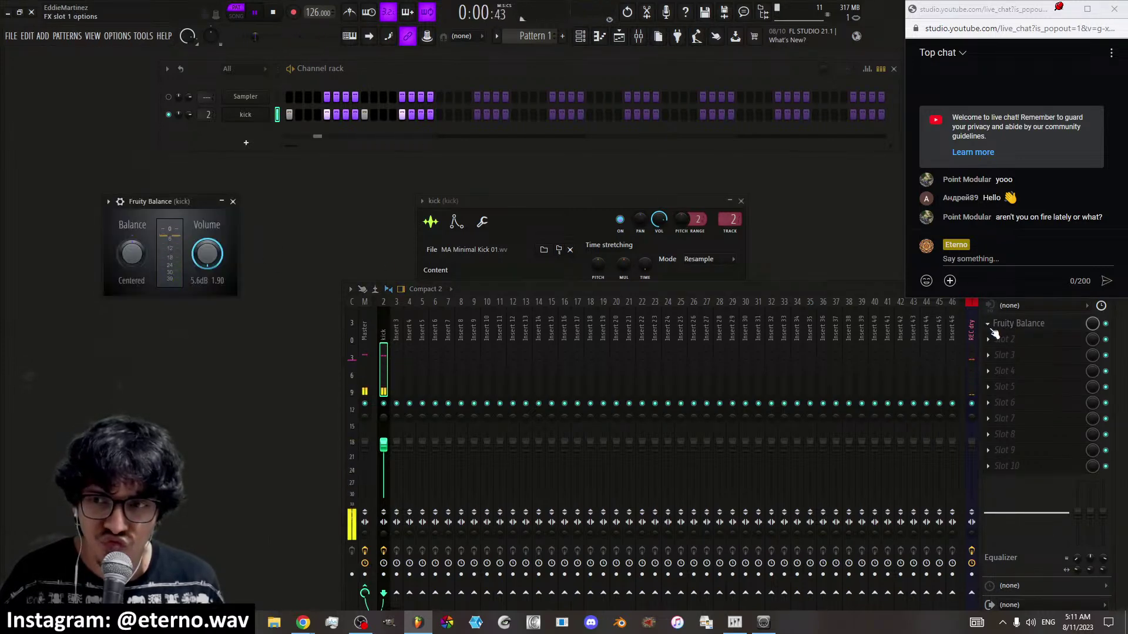
# Replace Fruity Balance on the kick mixer track with Fruity Limiter and raise the limiter's gain
pyautogui.click(989, 323)
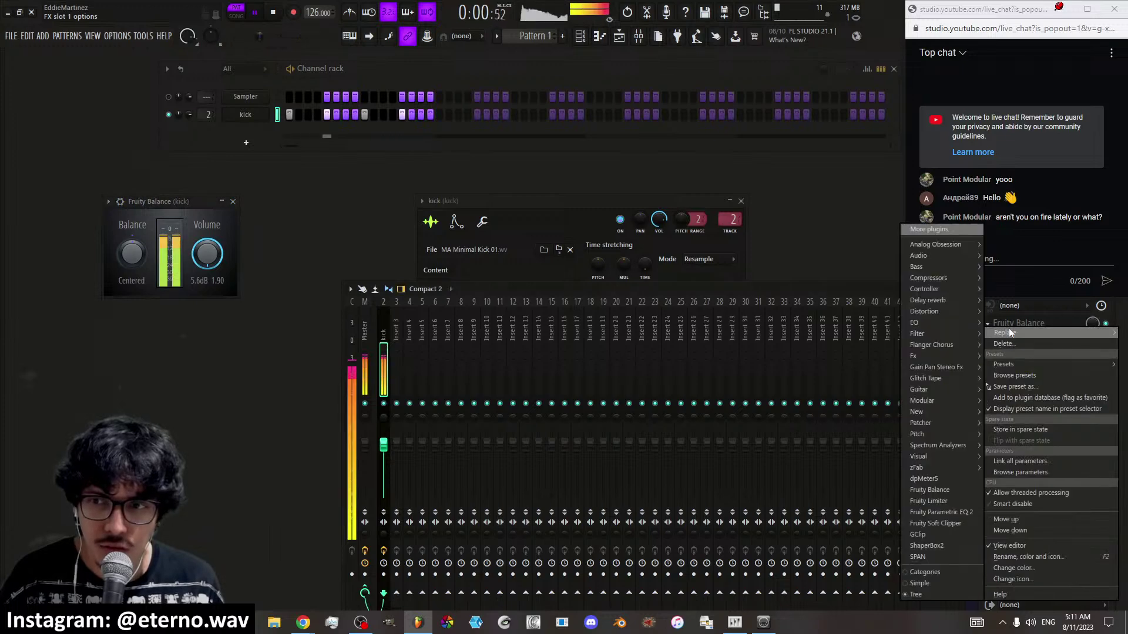
pyautogui.click(933, 501)
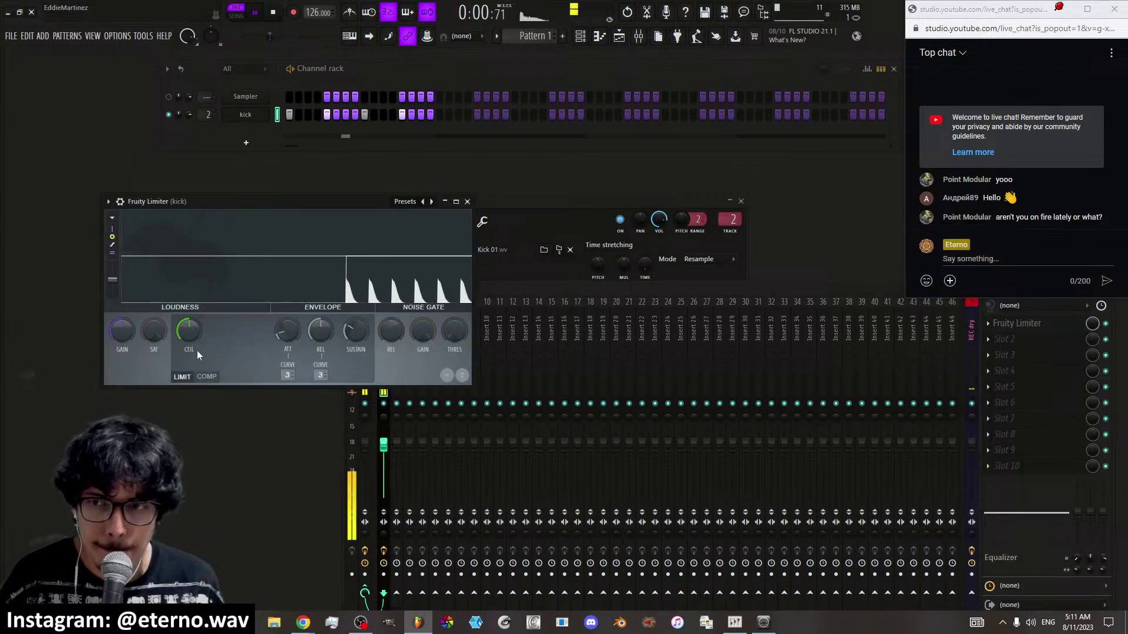
pyautogui.moveTo(123, 331); pyautogui.dragTo(123, 294)
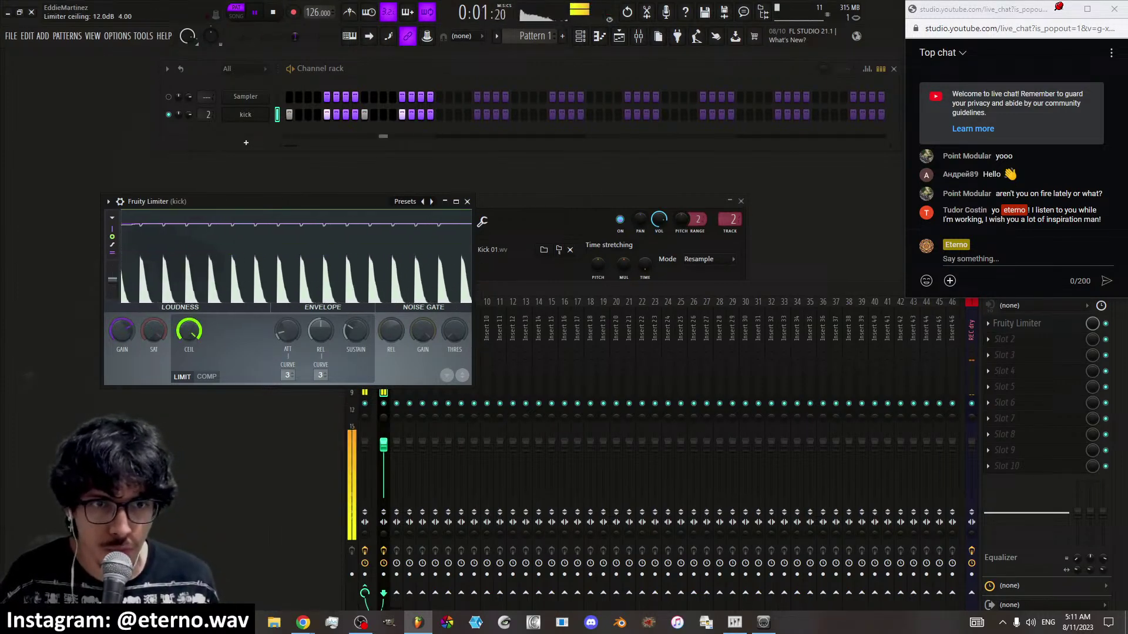
# Set the limiter's soft saturation threshold to -0.4 dB, its release to 0 ms and its ceiling to the maximum
pyautogui.moveTo(154, 330); pyautogui.dragTo(189, 329)
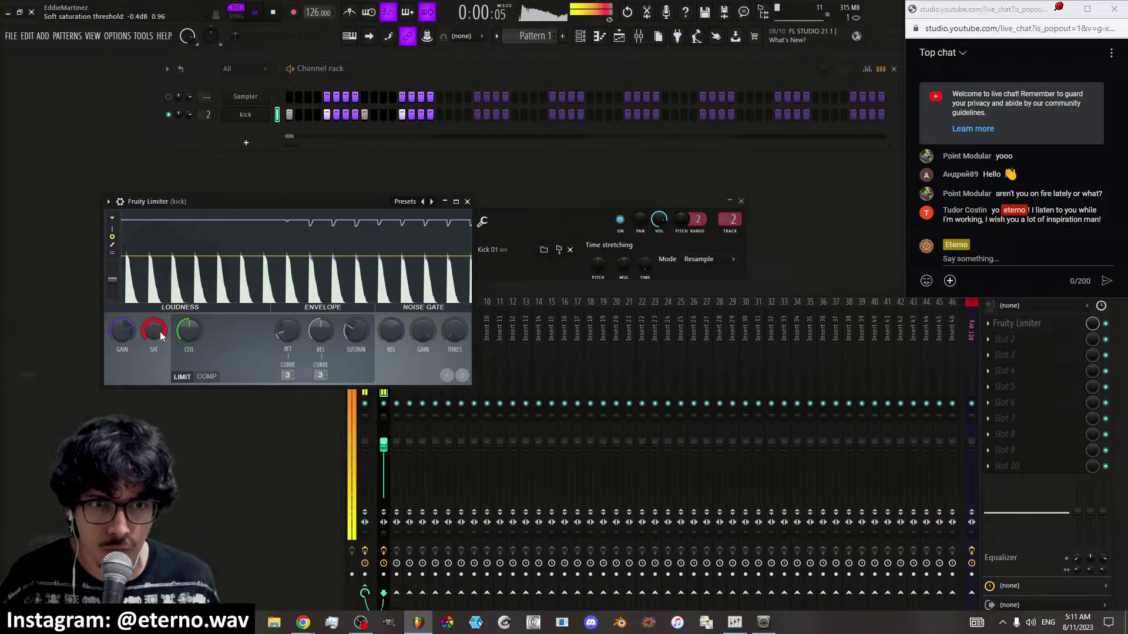
pyautogui.moveTo(321, 330); pyautogui.dragTo(322, 329)
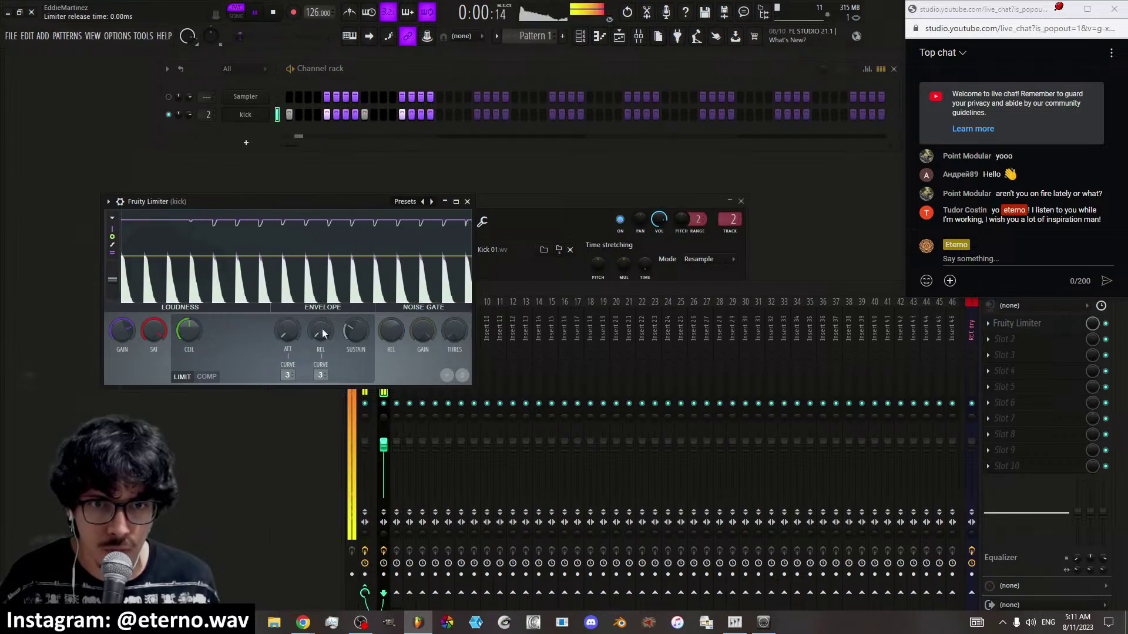
pyautogui.moveTo(122, 331)
pyautogui.mouseDown()
pyautogui.moveTo(123, 313)
pyautogui.moveTo(129, 330)
pyautogui.mouseUp()
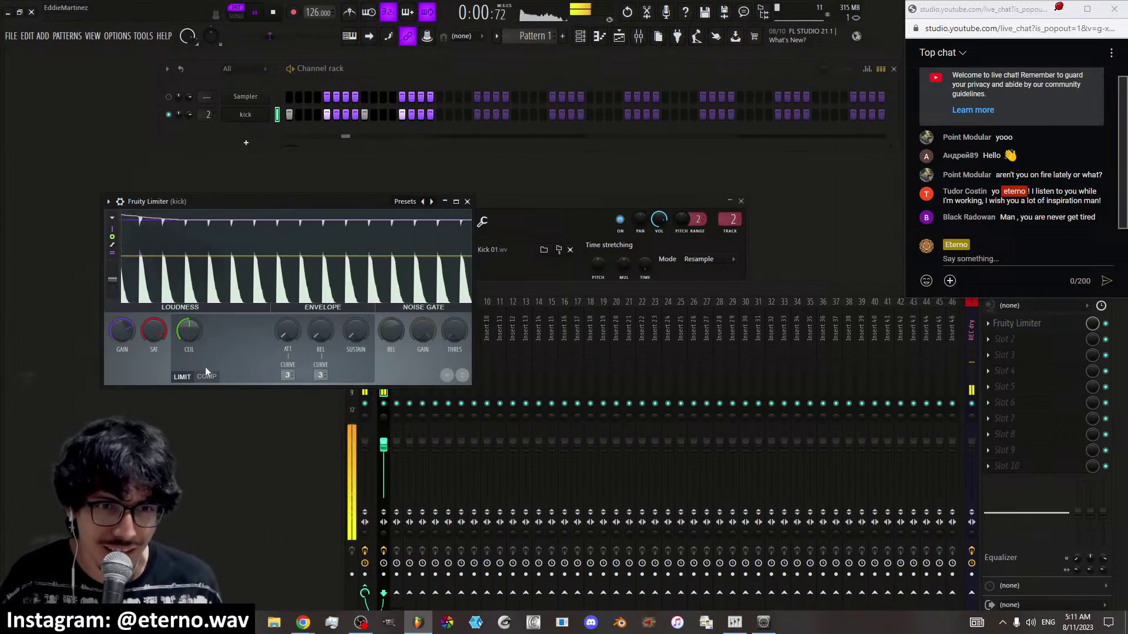
pyautogui.moveTo(189, 335)
pyautogui.mouseDown()
pyautogui.moveTo(189, 320)
pyautogui.moveTo(189, 338)
pyautogui.mouseUp()
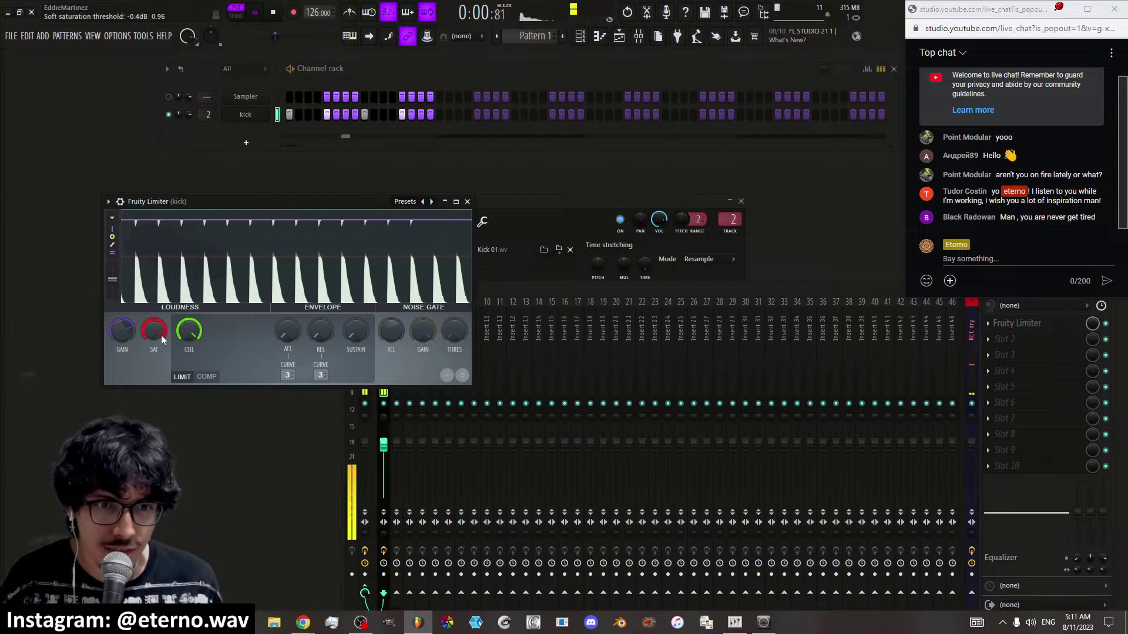
# Try a limiter gain of 11.1 dB, lower it again, and close the limiter and kick sampler windows
pyautogui.moveTo(122, 330); pyautogui.dragTo(122, 311)
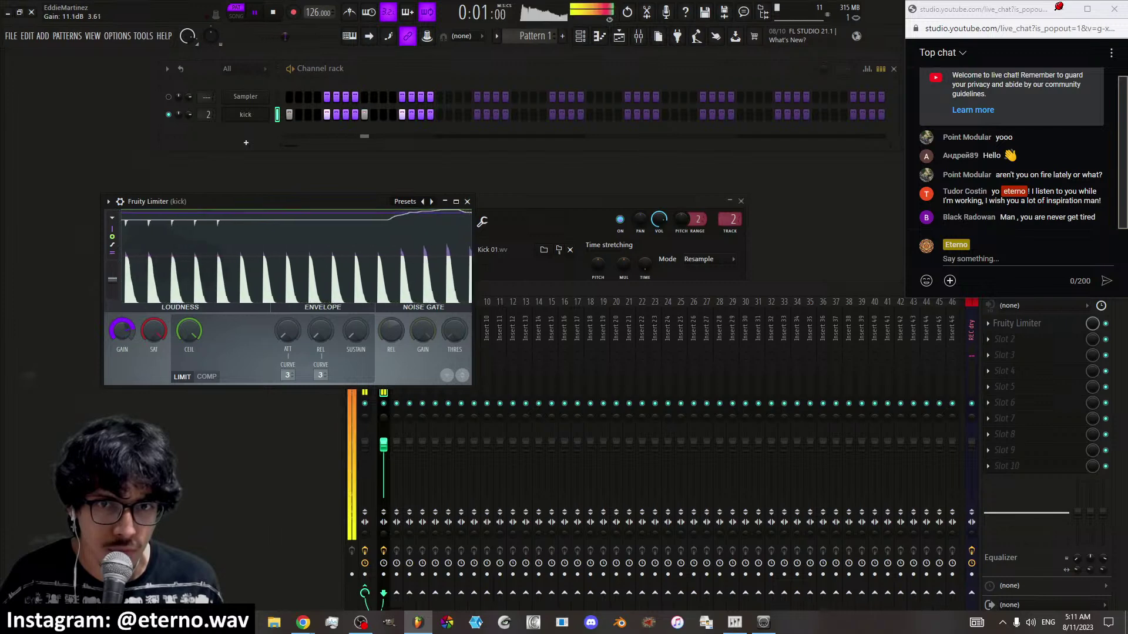
pyautogui.moveTo(122, 312); pyautogui.dragTo(121, 335)
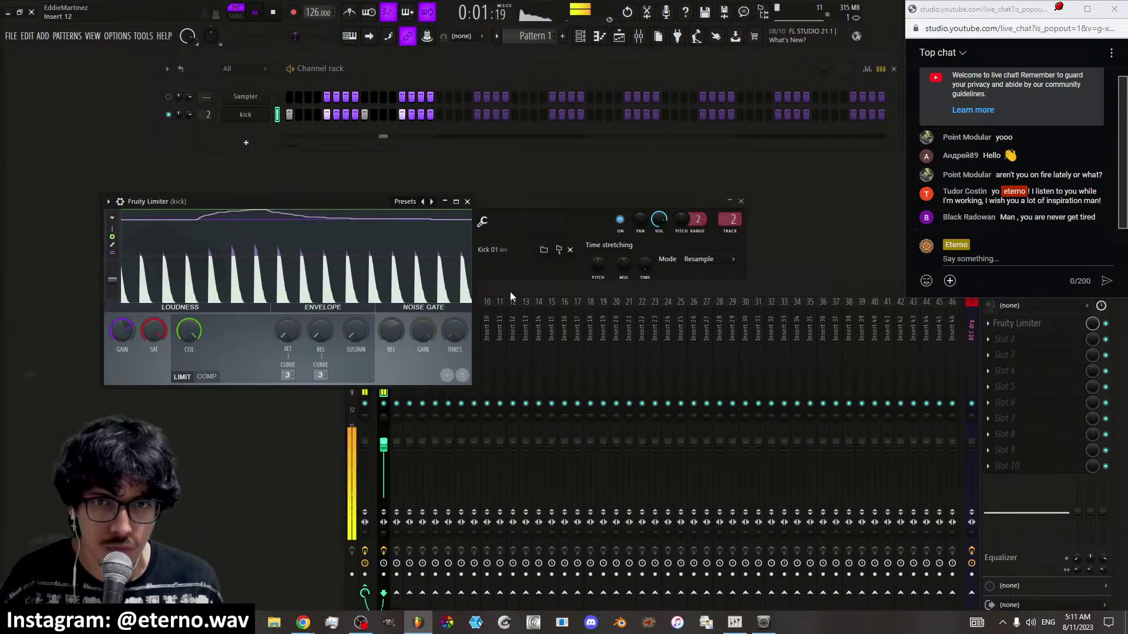
pyautogui.click(467, 201)
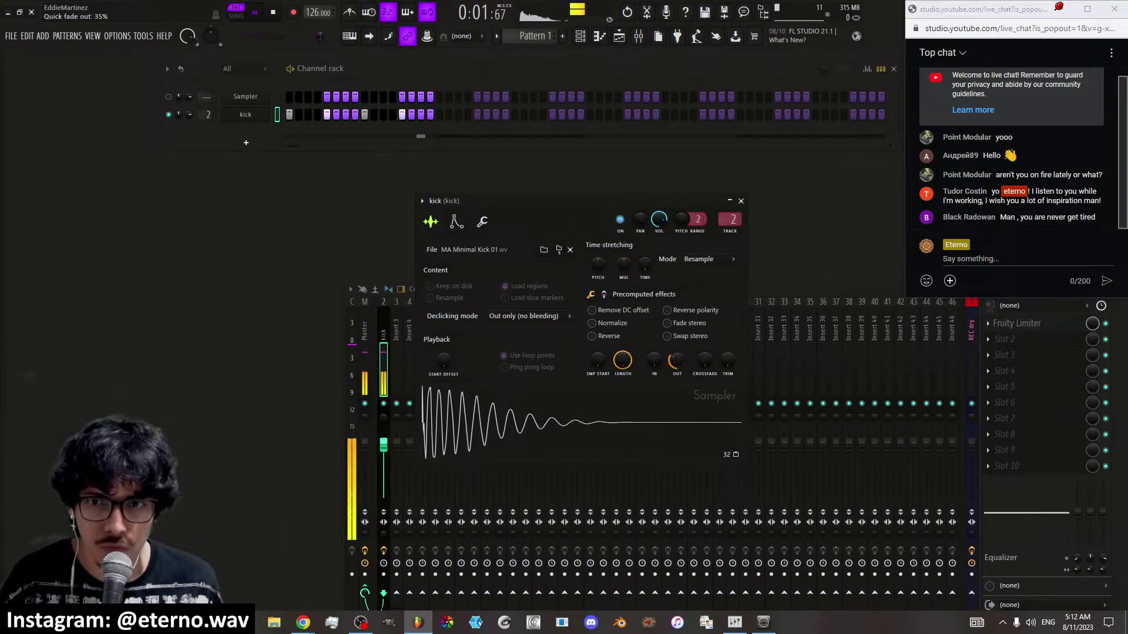
pyautogui.press('Escape')
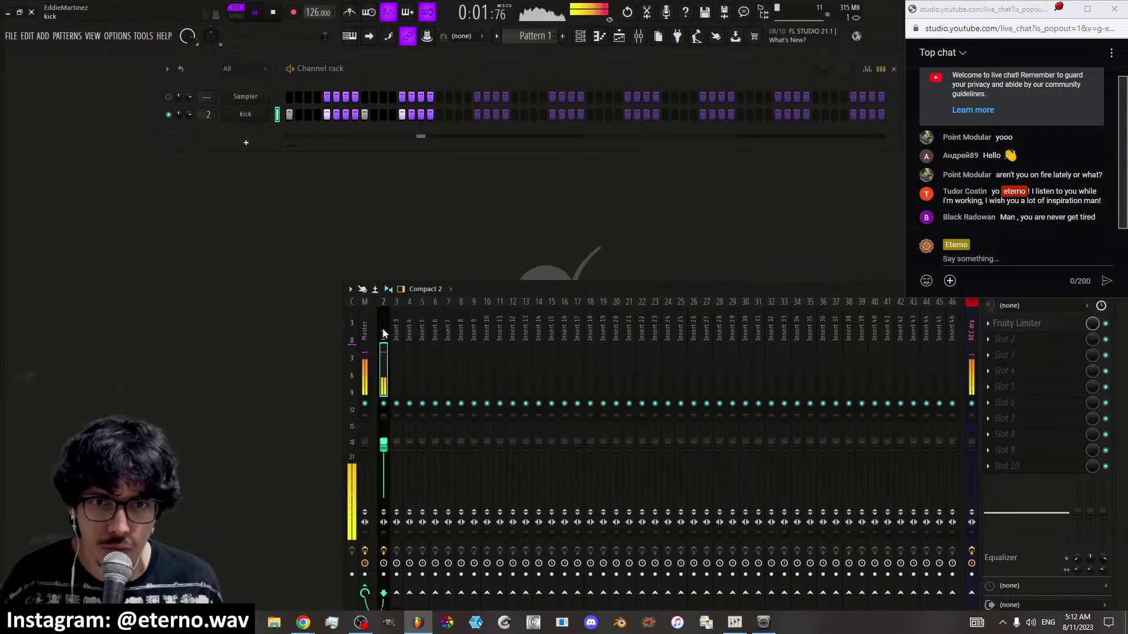
# Load dpMeter5 into the eighth effect slot of the Master track
pyautogui.click(1022, 324)
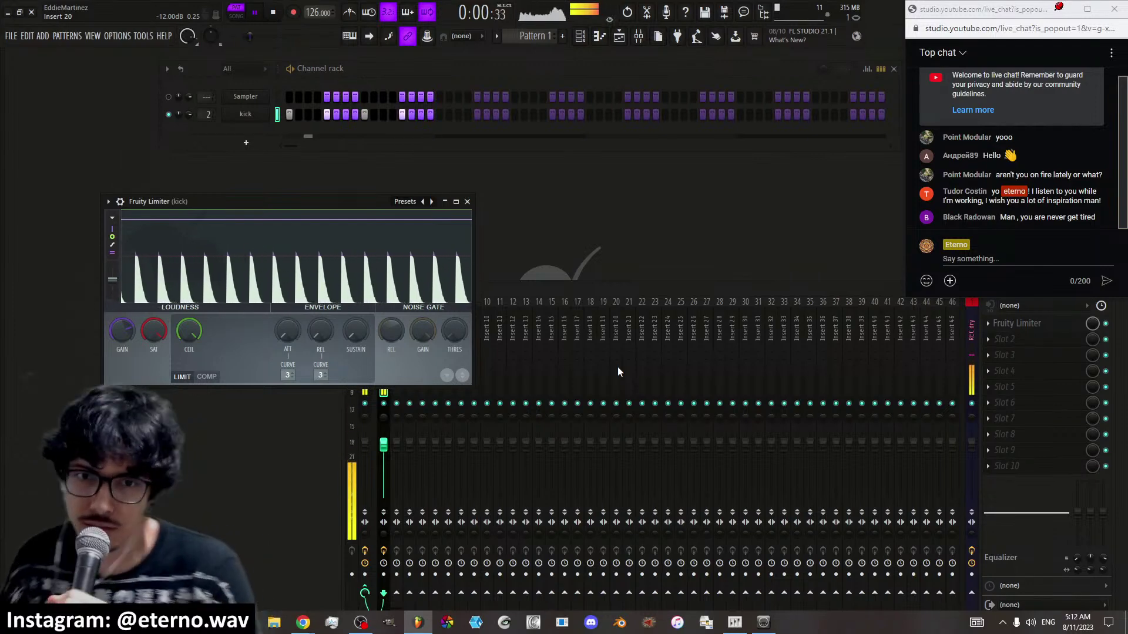
pyautogui.click(364, 394)
pyautogui.click(999, 339)
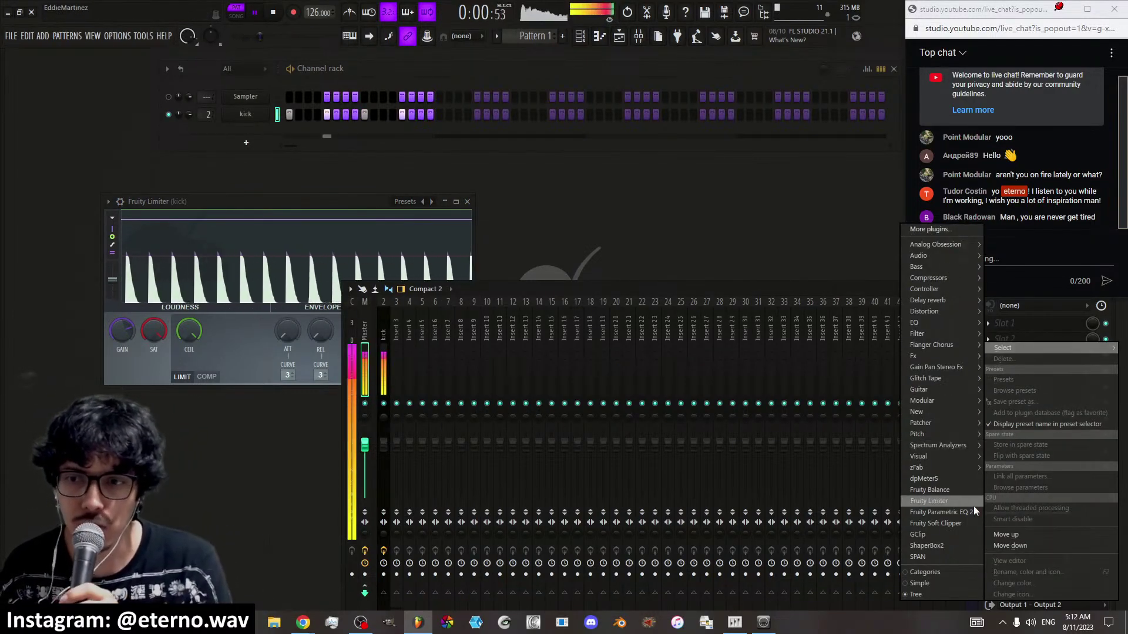
pyautogui.click(947, 480)
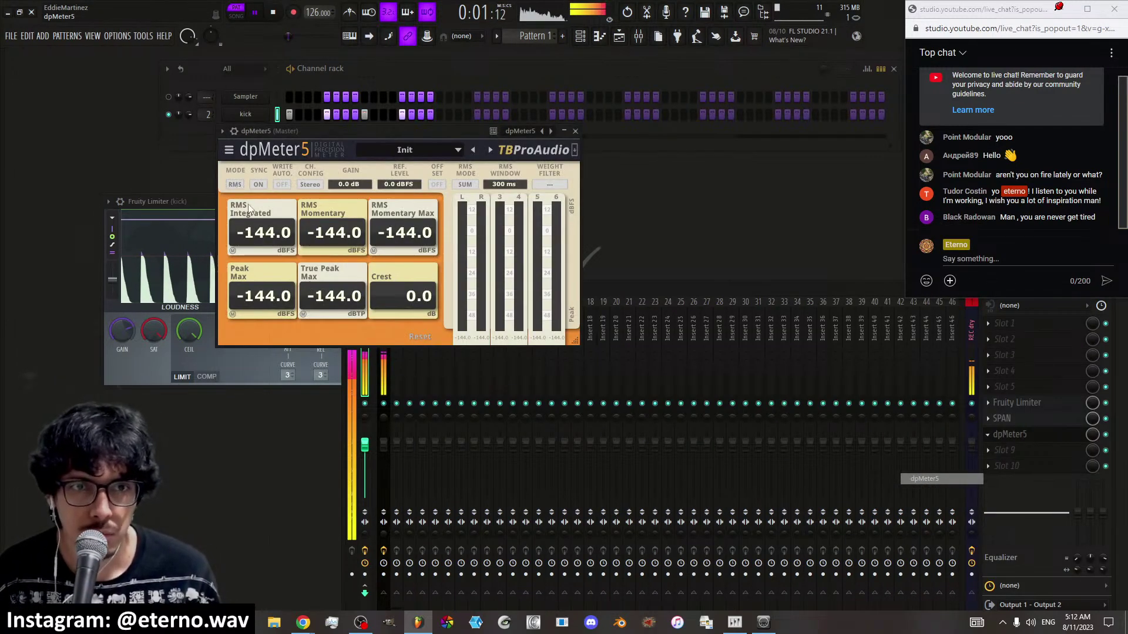
# Switch dpMeter5 to EBU loudness mode and reset its readings
pyautogui.click(234, 184)
pyautogui.click(235, 205)
pyautogui.click(415, 336)
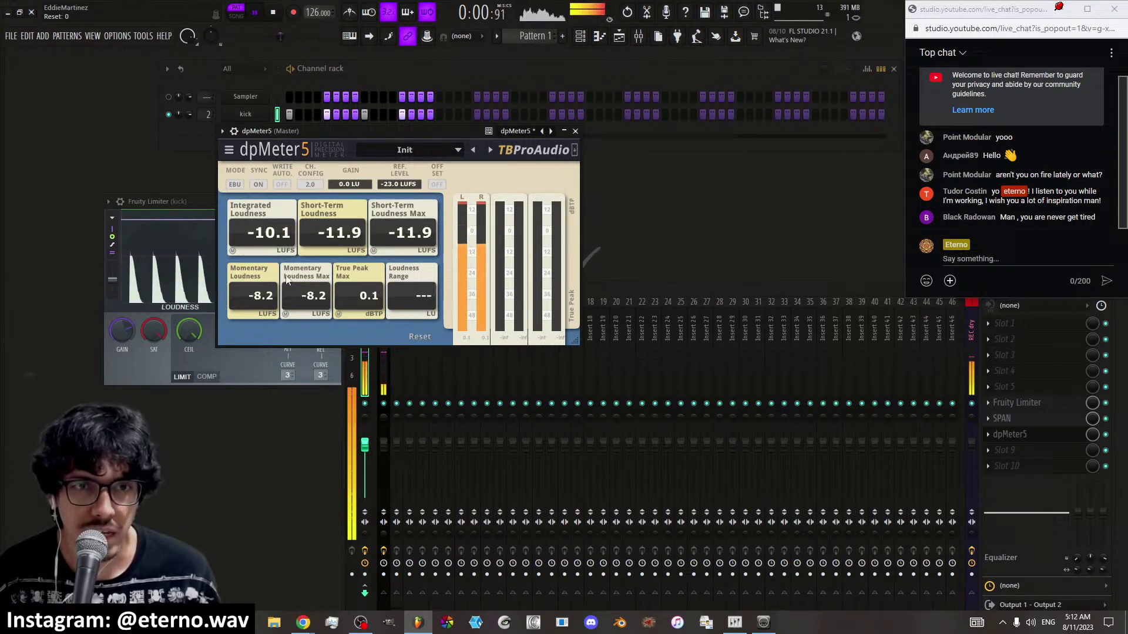
# Close the dpMeter5 and kick Fruity Limiter windows
pyautogui.click(637, 284)
pyautogui.click(576, 134)
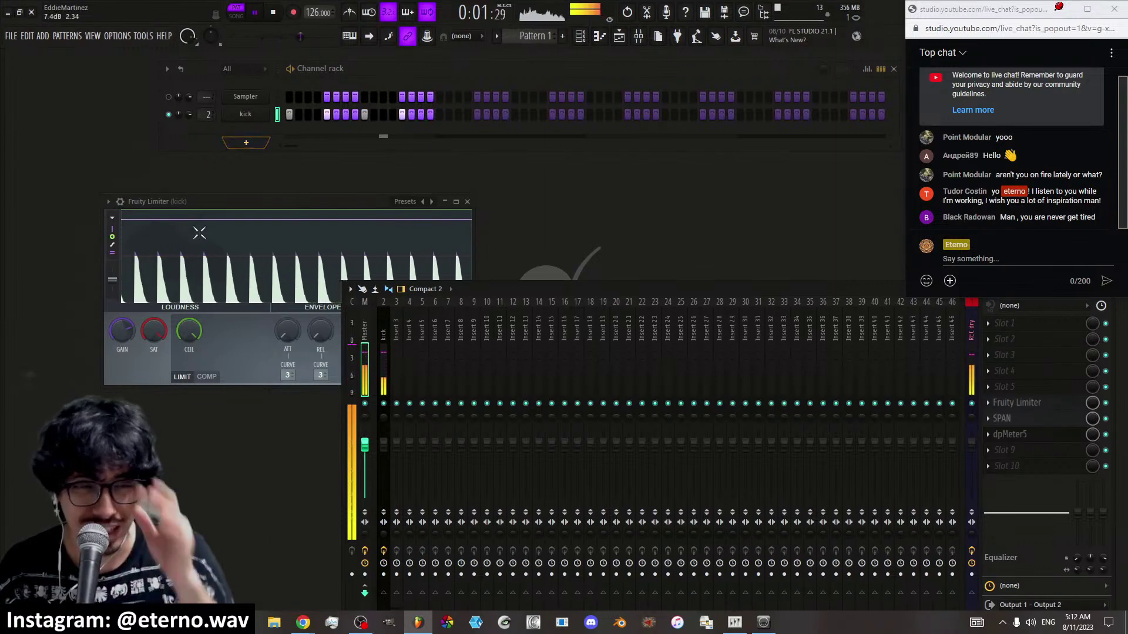
pyautogui.click(461, 209)
pyautogui.click(467, 202)
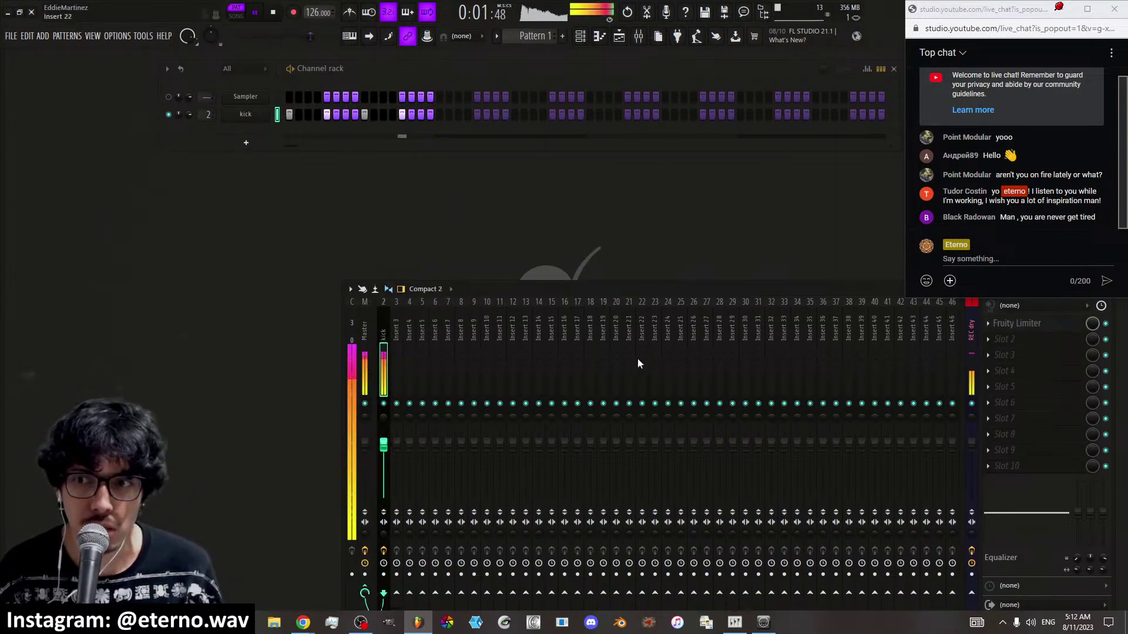
# Stop playback and open the Claps folder of the Drums (ModeAudio) pack in the sample browser
pyautogui.press('space')
pyautogui.hotkey('alt', 'F8')
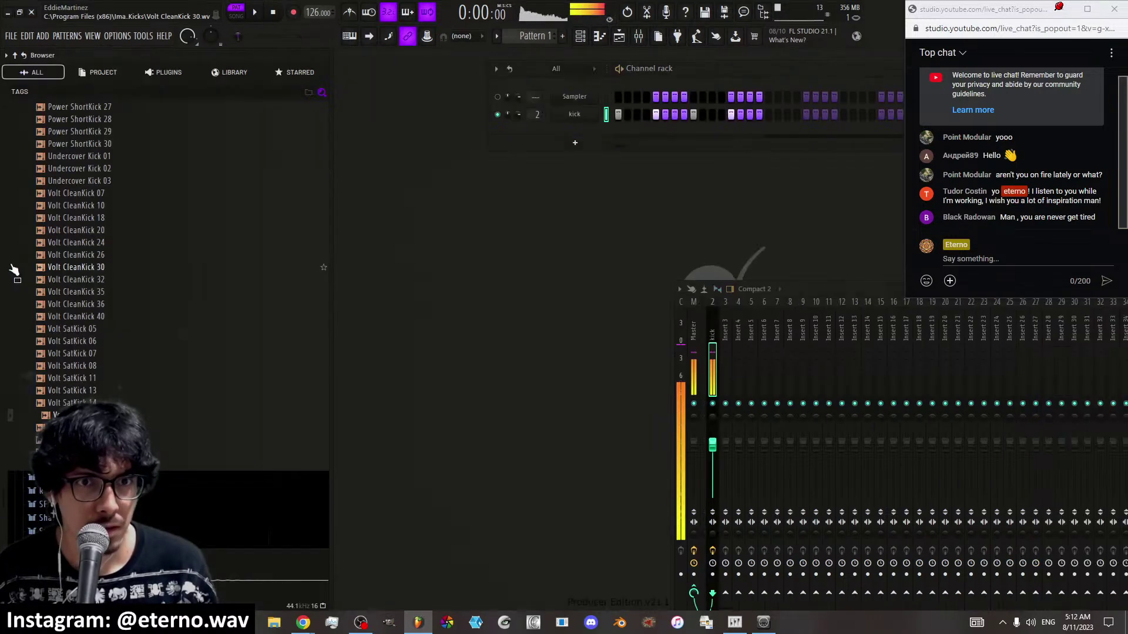
pyautogui.scroll(20, 99, 399)
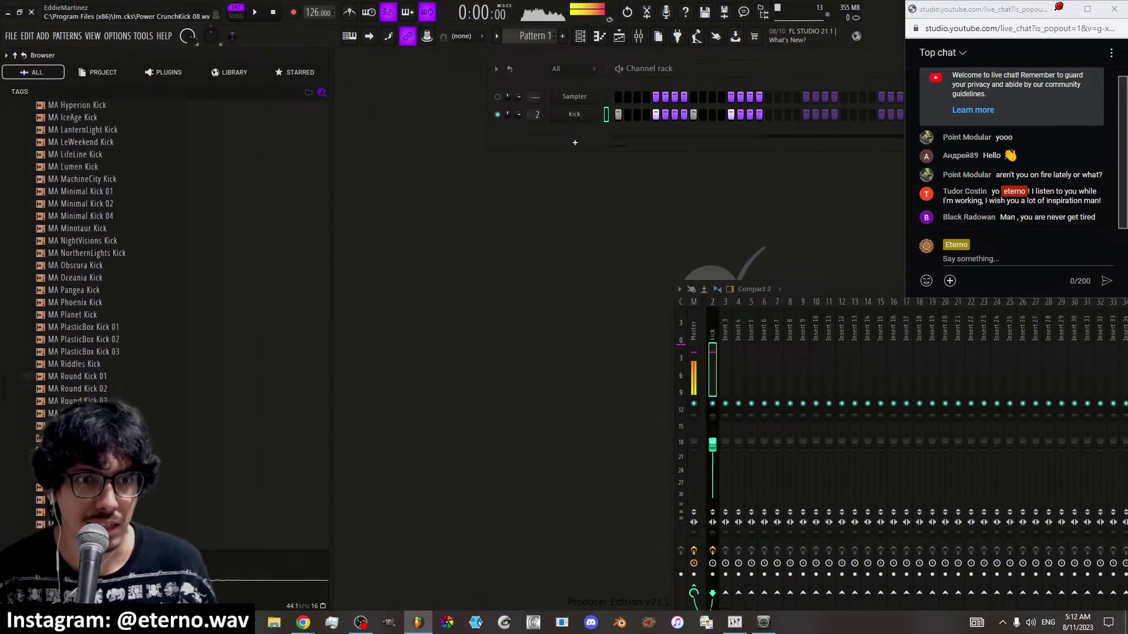
pyautogui.scroll(15, 99, 399)
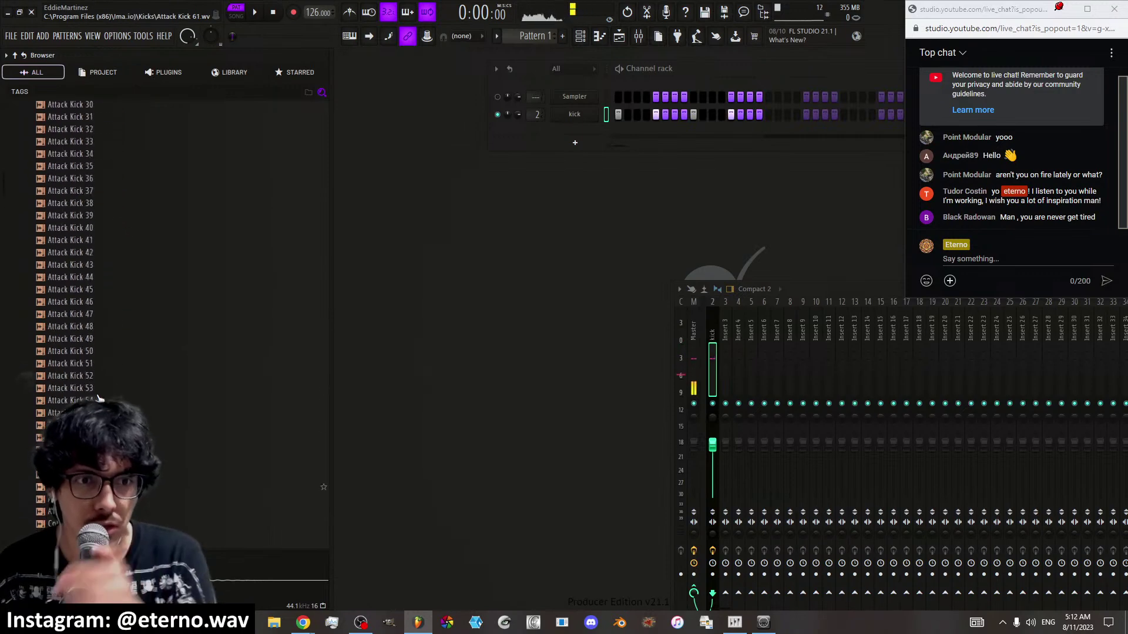
pyautogui.click(71, 452)
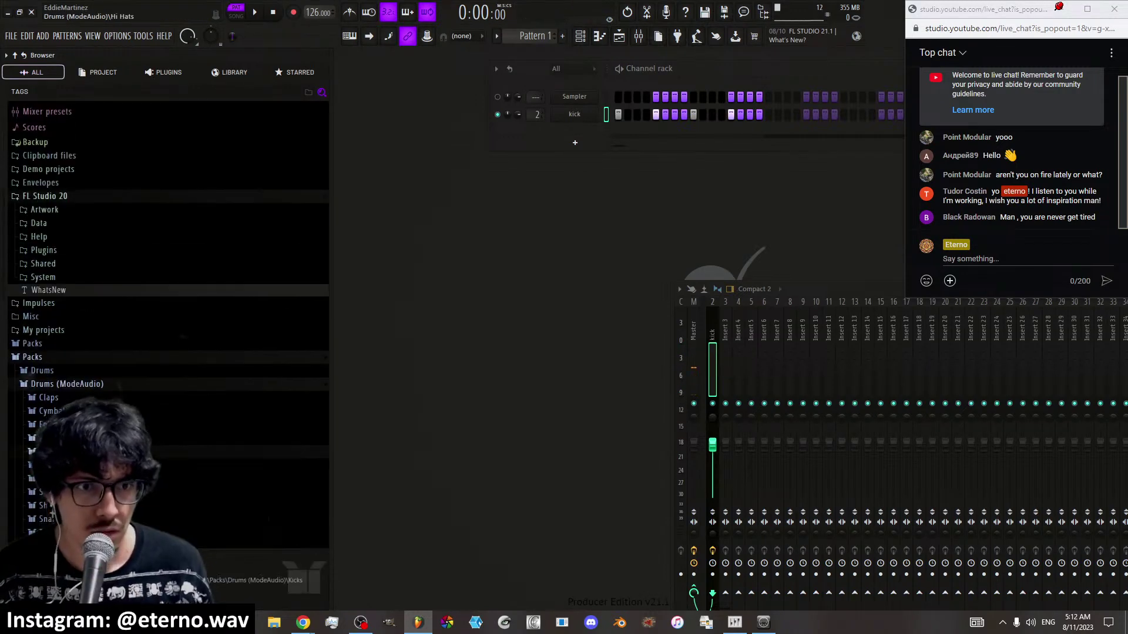
pyautogui.click(53, 399)
# Audition several Attack Clap samples, including Attack Clap 13
pyautogui.click(82, 324)
pyautogui.click(80, 262)
pyautogui.click(82, 324)
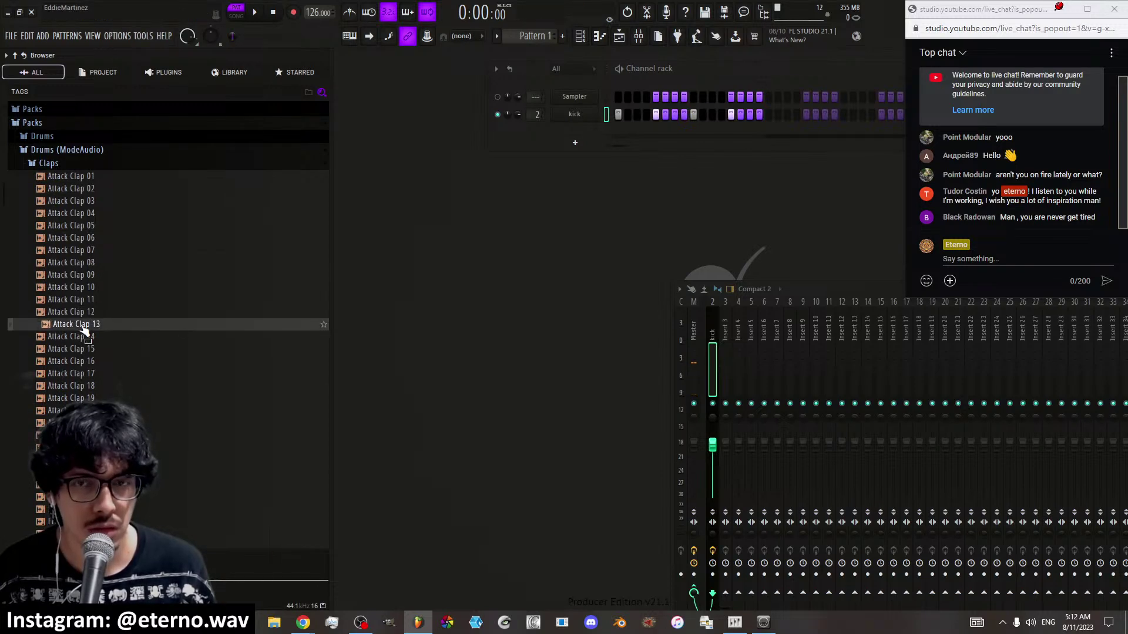
pyautogui.click(82, 250)
pyautogui.click(83, 200)
pyautogui.click(82, 411)
pyautogui.click(83, 472)
pyautogui.scroll(-6, 76, 346)
# Audition samples further down the clap list, through the HouseGen and Hyper claps
pyautogui.click(73, 361)
pyautogui.click(76, 435)
pyautogui.scroll(-4, 76, 435)
pyautogui.click(76, 423)
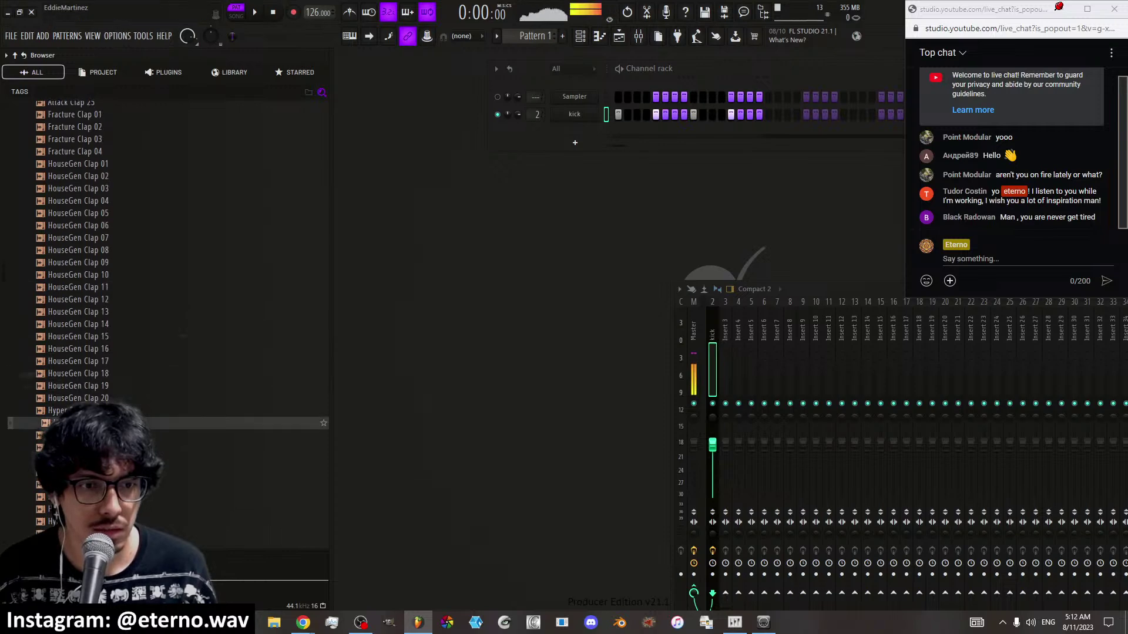
pyautogui.scroll(-9, 92, 362)
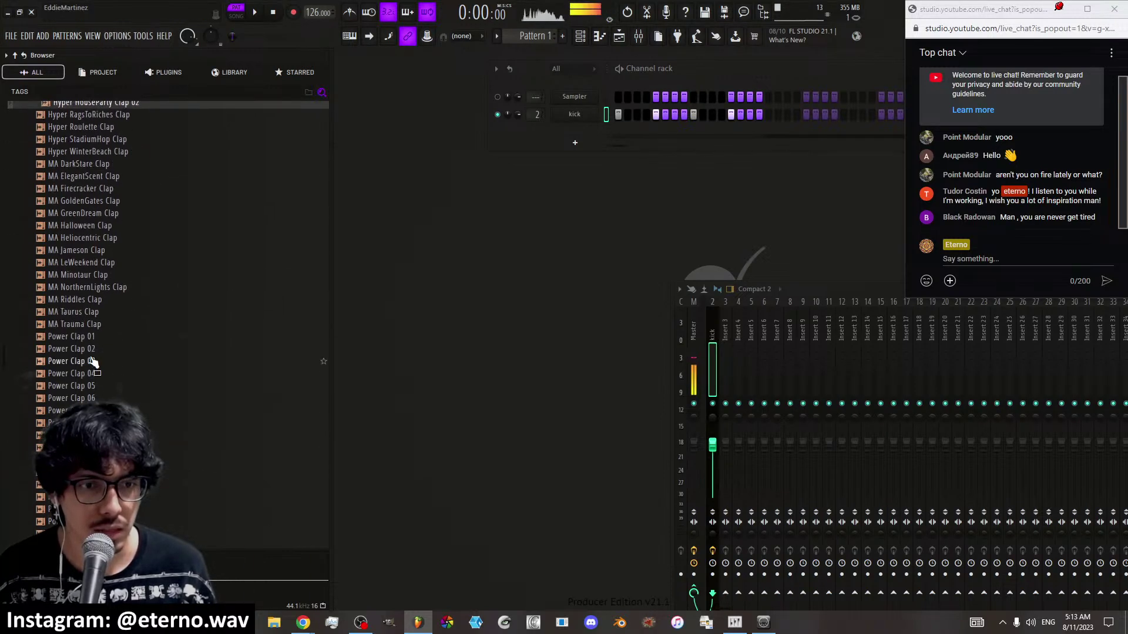
# Audition the Power Clap and Power ClapSnare samples
pyautogui.click(92, 362)
pyautogui.click(82, 398)
pyautogui.click(82, 422)
pyautogui.click(82, 460)
pyautogui.scroll(-6, 82, 460)
pyautogui.click(82, 362)
pyautogui.click(82, 410)
pyautogui.click(82, 460)
pyautogui.scroll(-8, 82, 460)
# Audition the Volt CleanClapSnare and Volt CleanClap samples, working back up to Volt CleanClap 03
pyautogui.click(88, 349)
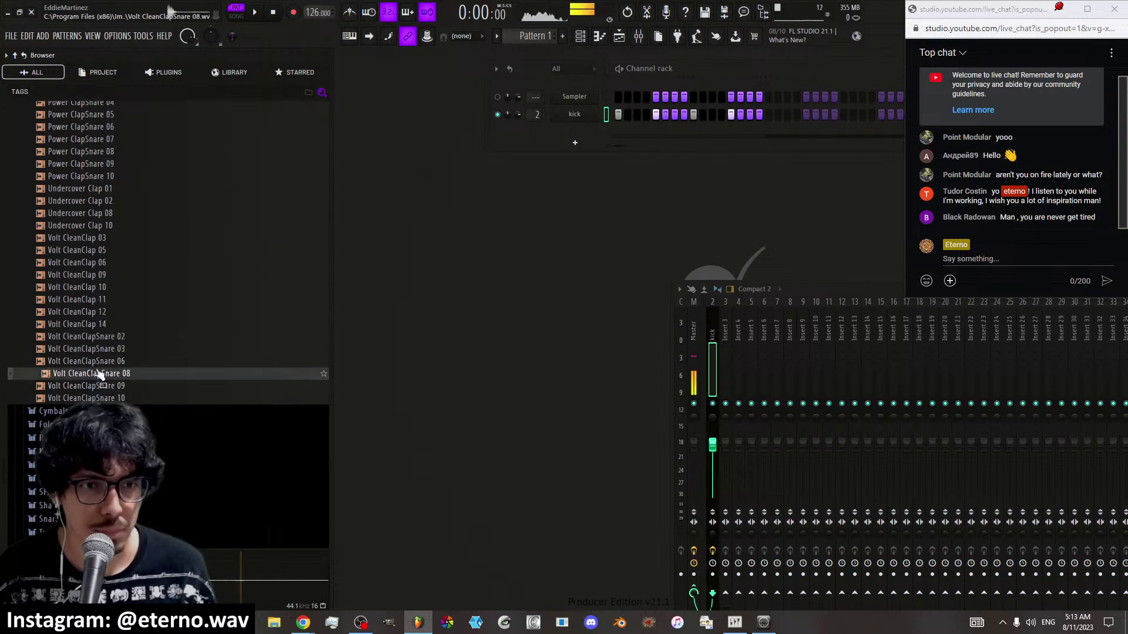
pyautogui.click(98, 352)
pyautogui.click(90, 324)
pyautogui.click(89, 311)
pyautogui.click(88, 300)
pyautogui.click(89, 275)
pyautogui.click(89, 262)
pyautogui.click(88, 252)
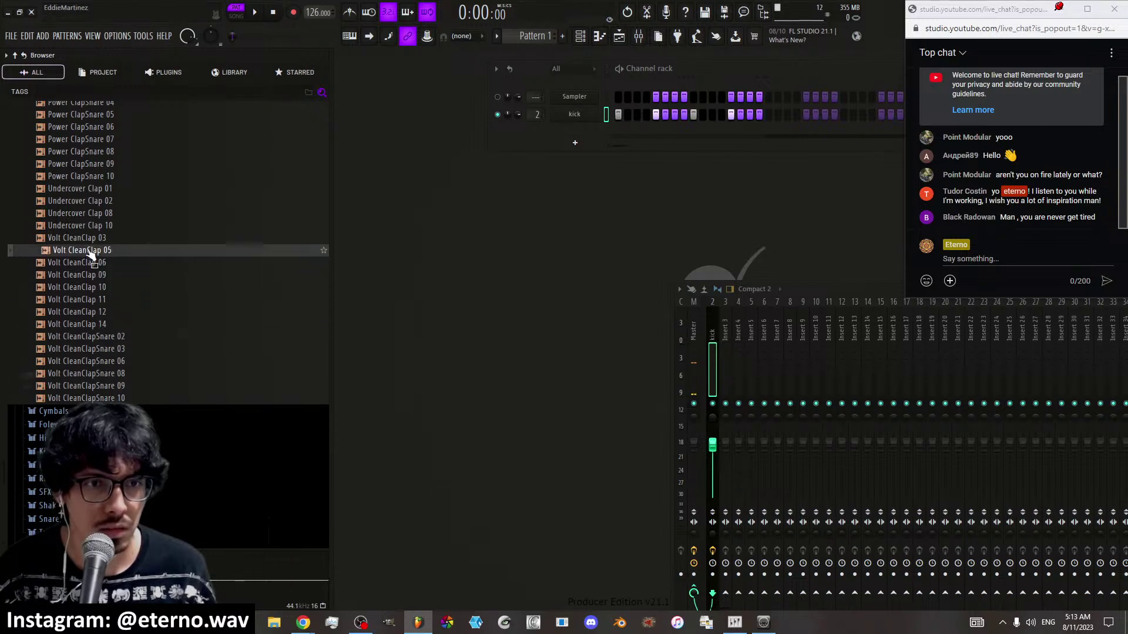
pyautogui.click(76, 239)
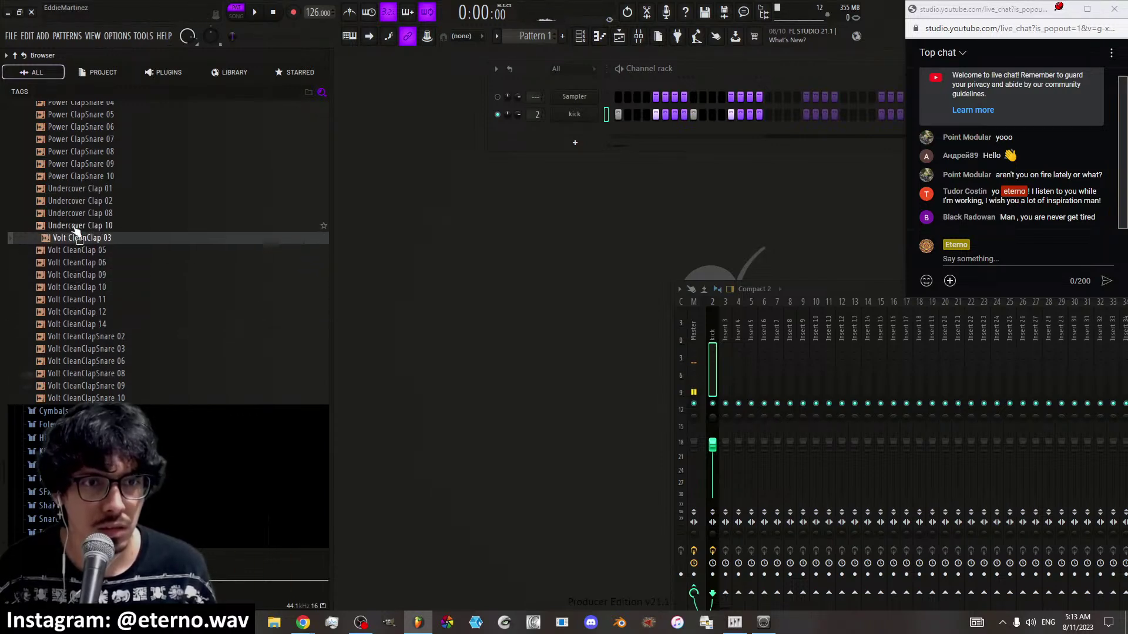
# Compare the Undercover Clap 08 and Undercover Clap 10 samples by ear
pyautogui.click(76, 227)
pyautogui.click(76, 215)
pyautogui.click(79, 227)
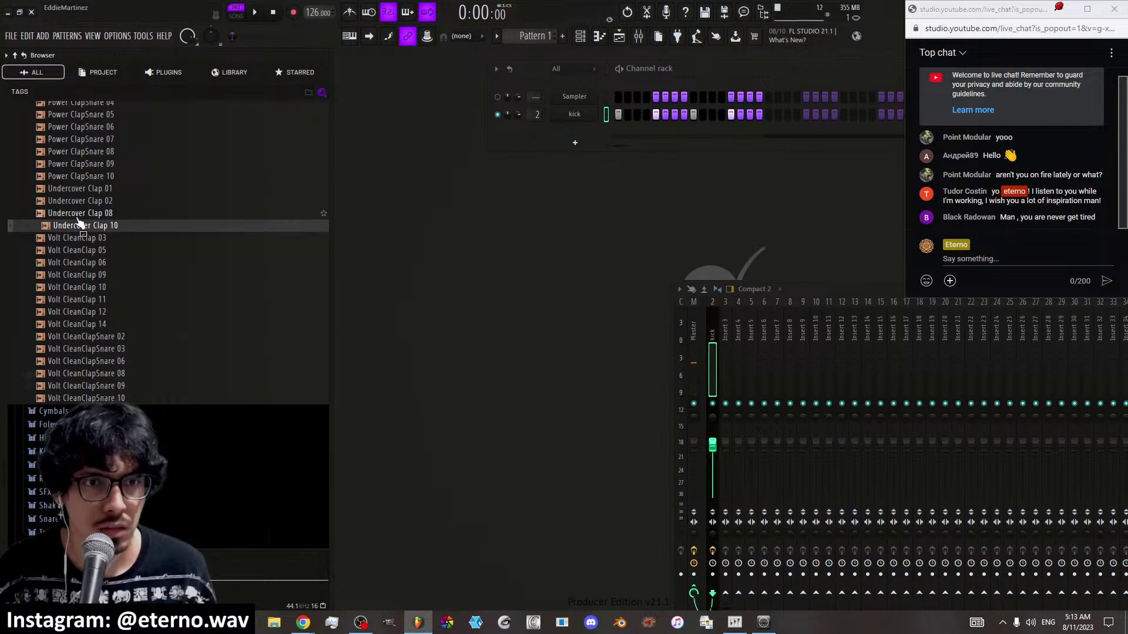
pyautogui.click(77, 216)
pyautogui.click(81, 226)
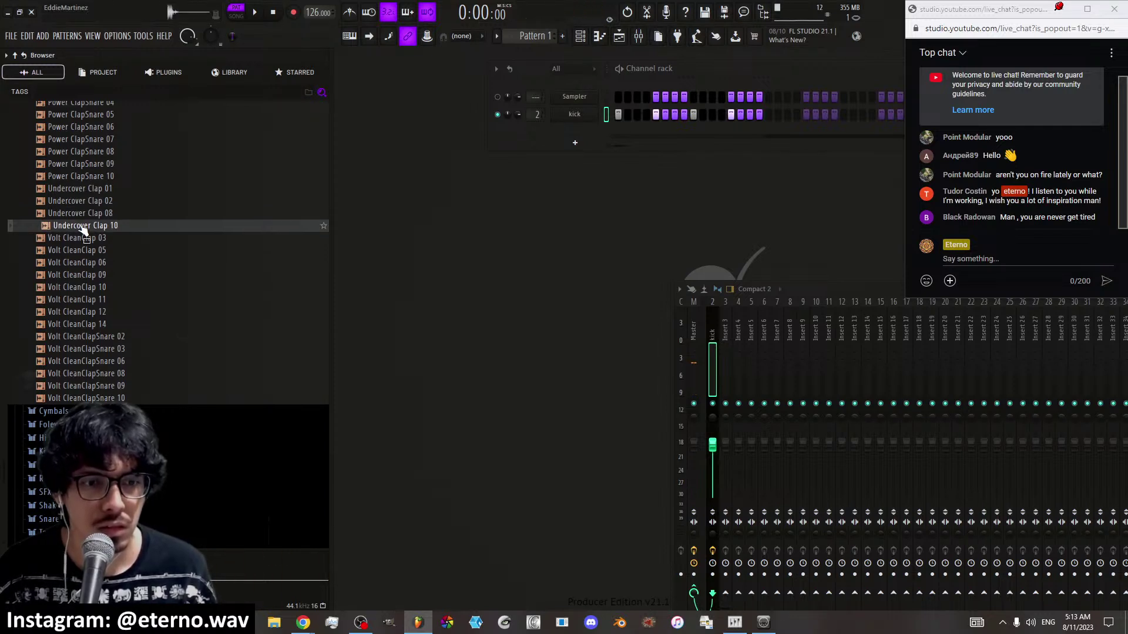
# Add Undercover Clap 10 to the channel rack as a new channel below the kick
pyautogui.scroll(6, 83, 230)
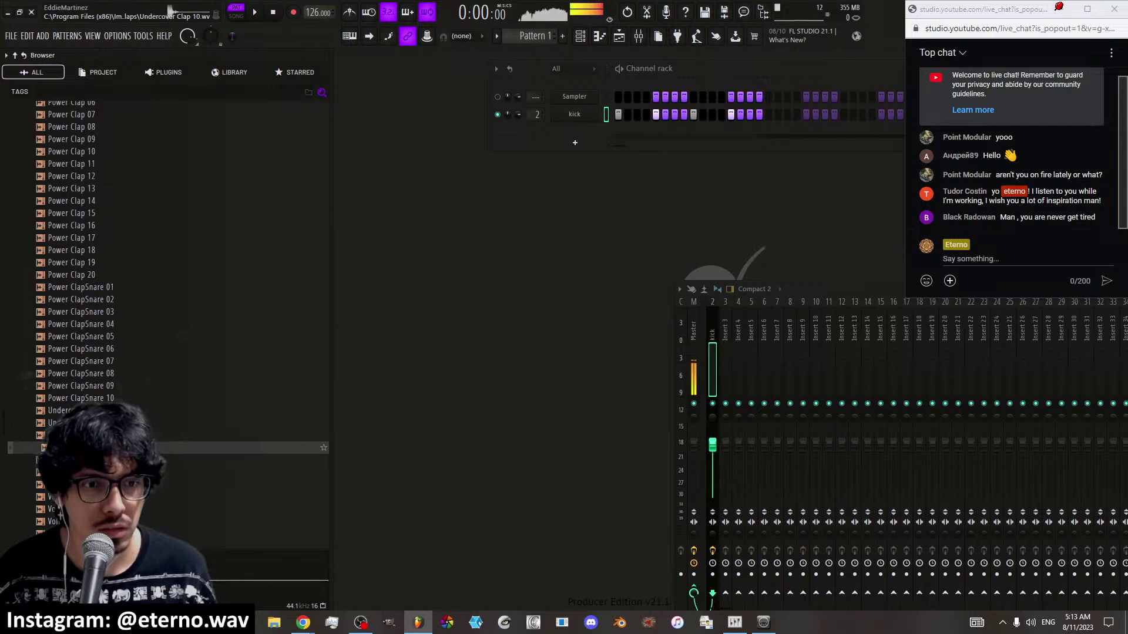
pyautogui.click(79, 410)
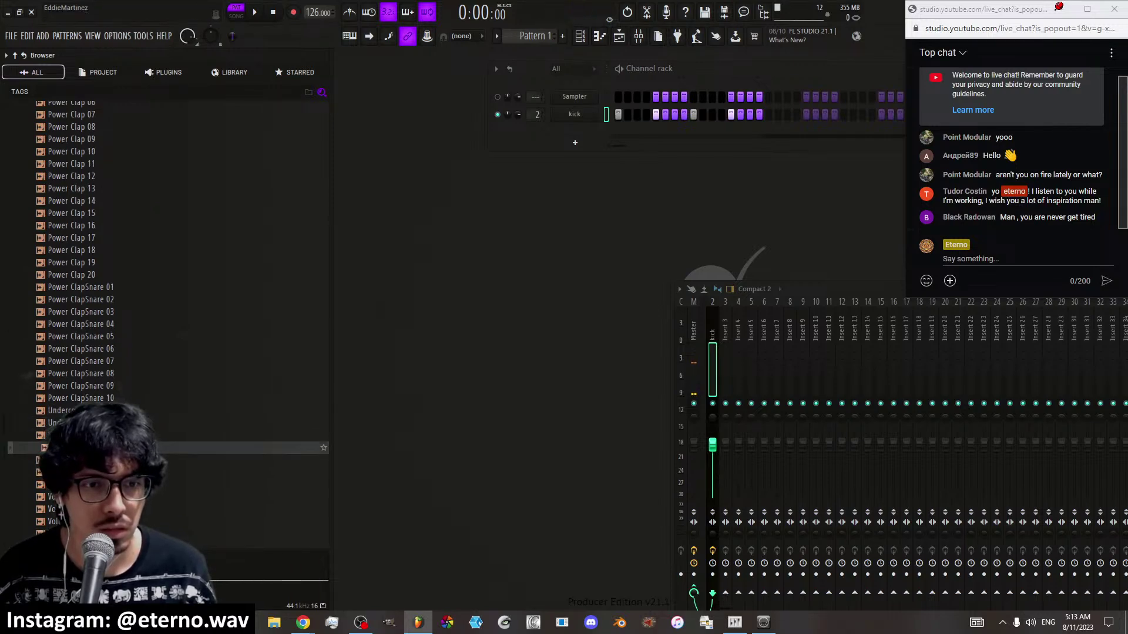
pyautogui.moveTo(80, 447); pyautogui.dragTo(582, 133)
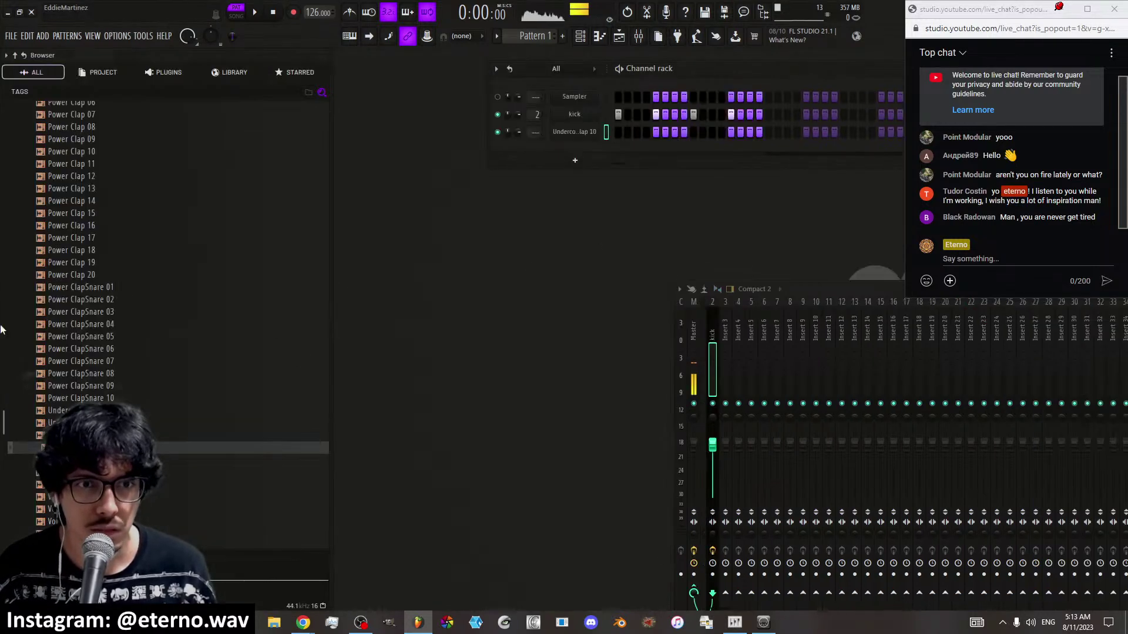
# Audition the clap samples upward from Undercover Clap 10 through the Power ClapSnare and Power Clap samples
pyautogui.press('Up')
pyautogui.press('Up')
pyautogui.press('Up')
pyautogui.press('Up')
pyautogui.press('Up')
pyautogui.press('Up')
pyautogui.press('Up')
pyautogui.press('Up')
pyautogui.press('Up')
pyautogui.press('Up')
pyautogui.press('Up')
pyautogui.press('Up')
pyautogui.press('Up')
pyautogui.press('Up')
pyautogui.press('Up')
pyautogui.scroll(6, 83, 290)
pyautogui.press('Up')
pyautogui.press('Up')
pyautogui.press('Up')
pyautogui.press('Up')
pyautogui.press('Up')
pyautogui.press('Up')
pyautogui.press('Up')
pyautogui.press('Up')
pyautogui.press('Up')
pyautogui.press('Up')
pyautogui.press('Up')
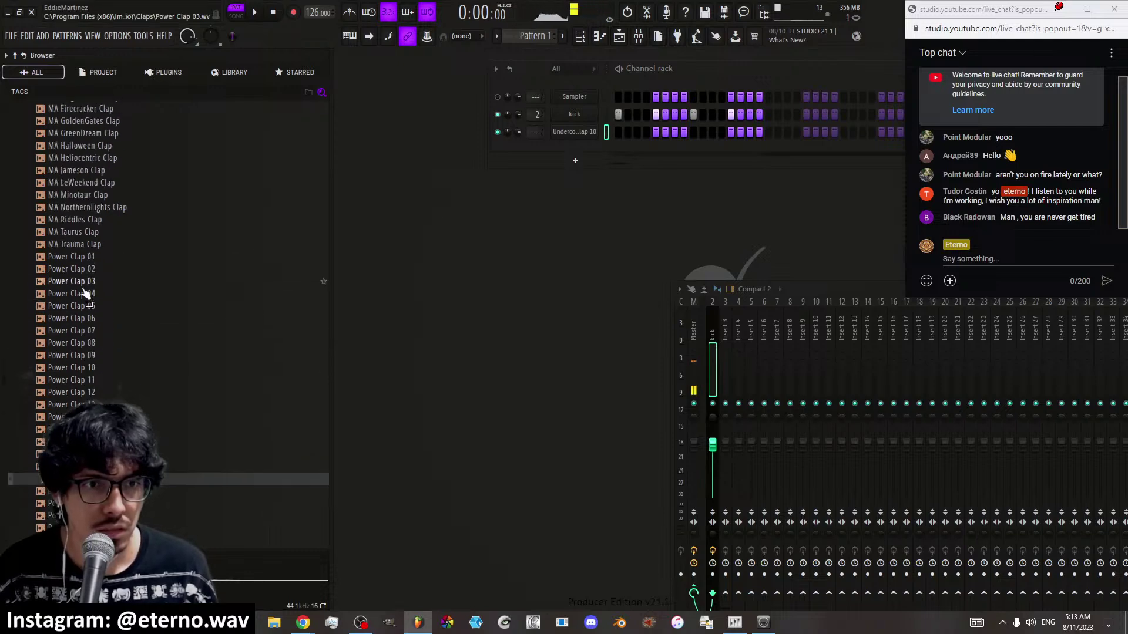
# Audition the clap samples upward from the Power Claps through the MA claps to MA Heliocentric Clap
pyautogui.press('Up')
pyautogui.press('Up')
pyautogui.press('Up')
pyautogui.press('Up')
pyautogui.press('Up')
pyautogui.press('Up')
pyautogui.press('Up')
pyautogui.press('Up')
pyautogui.scroll(6, 80, 403)
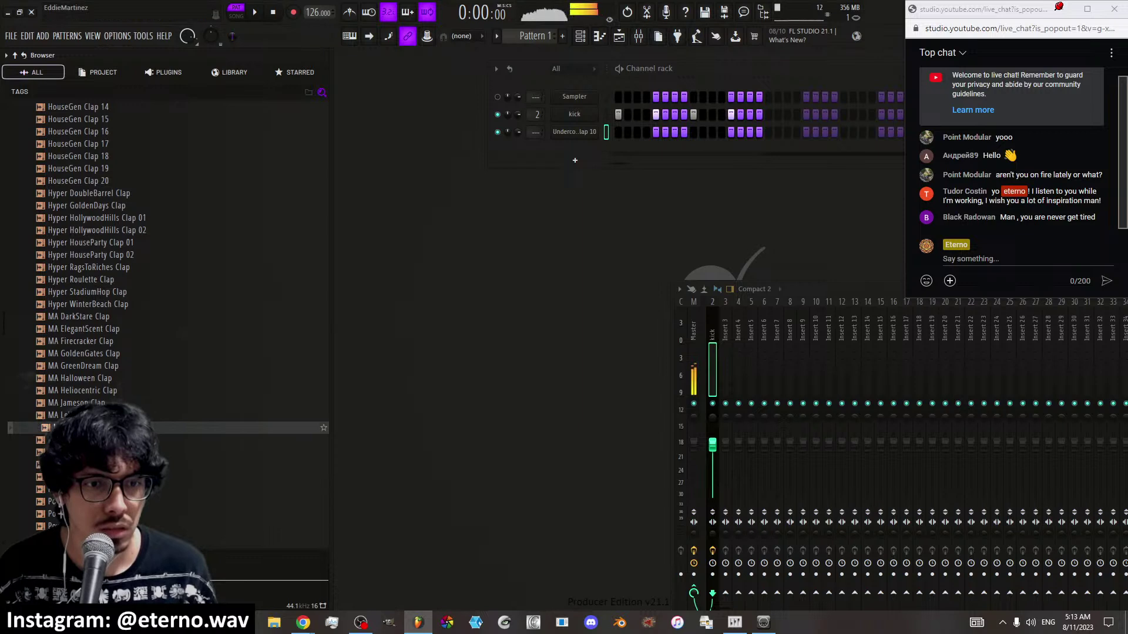
pyautogui.press('Up')
pyautogui.press('Up')
pyautogui.press('Up')
pyautogui.press('Up')
pyautogui.press('Up')
pyautogui.click(81, 392)
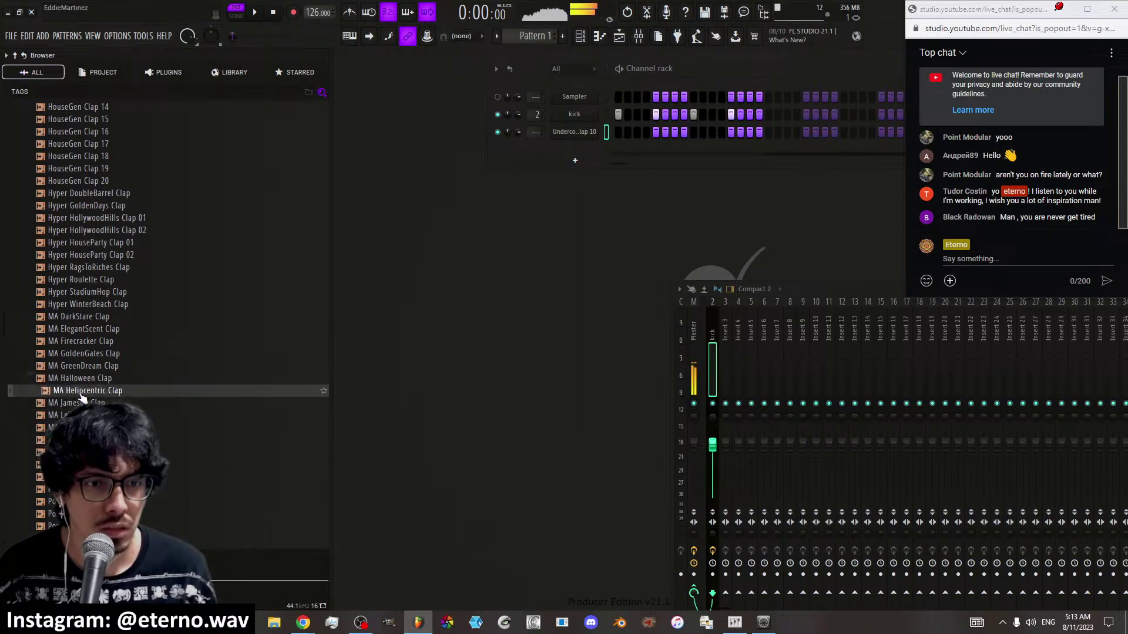
# Audition the remaining MA clap samples upward from MA Heliocentric Clap to Hyper WinterBeach Clap
pyautogui.press('Up')
pyautogui.press('Up')
pyautogui.press('Up')
pyautogui.press('Up')
pyautogui.press('Up')
pyautogui.press('Up')
pyautogui.press('Up')
pyautogui.press('Up')
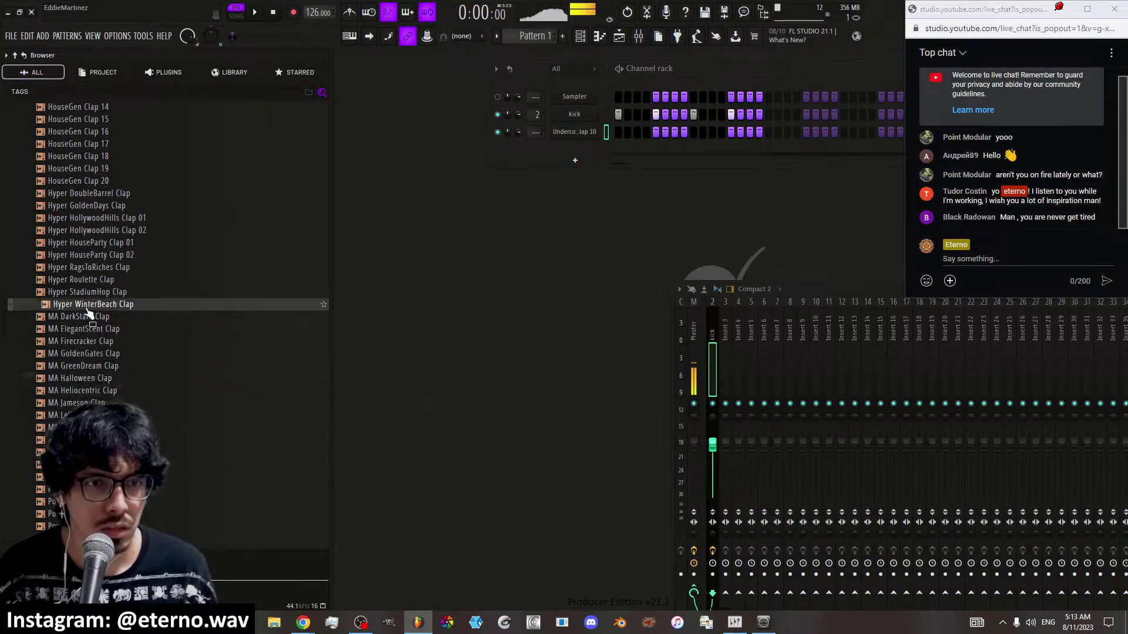
# Audition the Hyper and HouseGen clap samples upward until reaching the Attack Clap samples
pyautogui.press('Up')
pyautogui.press('Up')
pyautogui.press('Up')
pyautogui.press('Up')
pyautogui.press('Up')
pyautogui.press('Up')
pyautogui.press('Up')
pyautogui.press('Up')
pyautogui.press('Up')
pyautogui.press('Up')
pyautogui.press('Up')
pyautogui.press('Up')
pyautogui.press('Up')
pyautogui.press('Up')
pyautogui.press('Up')
pyautogui.press('Up')
pyautogui.press('Up')
pyautogui.press('Up')
pyautogui.press('Up')
pyautogui.press('Up')
pyautogui.scroll(8, 77, 301)
pyautogui.press('Up')
pyautogui.press('Up')
pyautogui.press('Up')
pyautogui.press('Up')
pyautogui.press('Up')
pyautogui.press('Up')
pyautogui.press('Up')
pyautogui.press('Up')
pyautogui.press('Up')
pyautogui.press('Up')
pyautogui.press('Up')
pyautogui.press('Up')
pyautogui.press('Up')
pyautogui.press('Up')
pyautogui.press('Up')
pyautogui.press('Up')
pyautogui.press('Up')
pyautogui.press('Up')
pyautogui.press('Up')
pyautogui.press('Up')
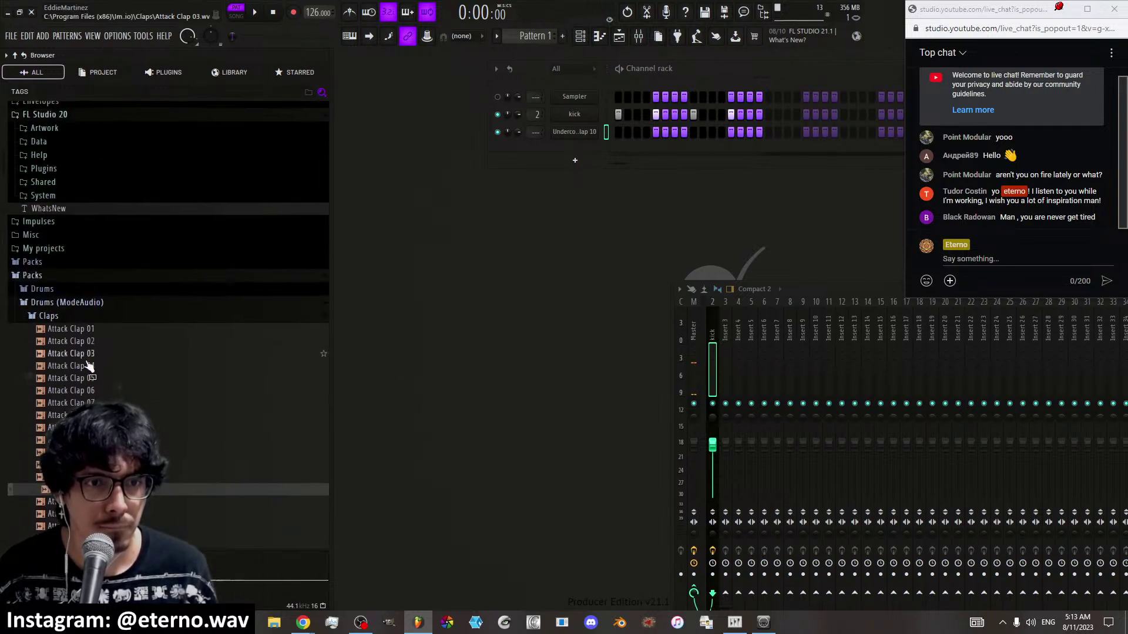
# Replace the Undercover Clap 10 channel in the channel rack with a new channel holding Attack Clap 06
pyautogui.click(90, 393)
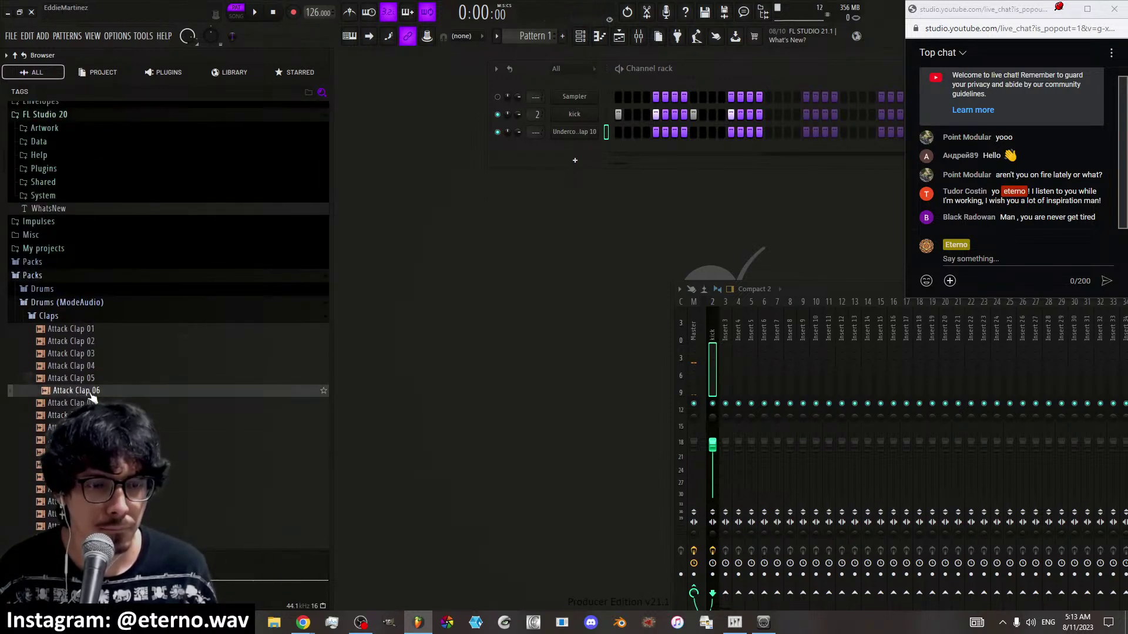
pyautogui.moveTo(88, 390); pyautogui.dragTo(261, 145)
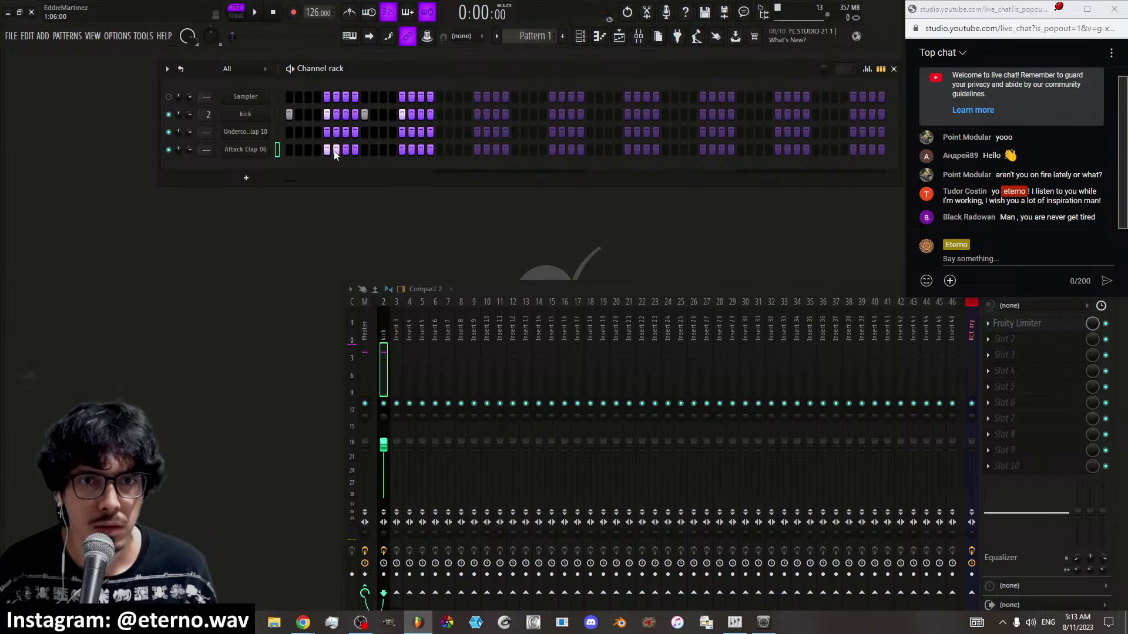
pyautogui.rightClick(259, 132)
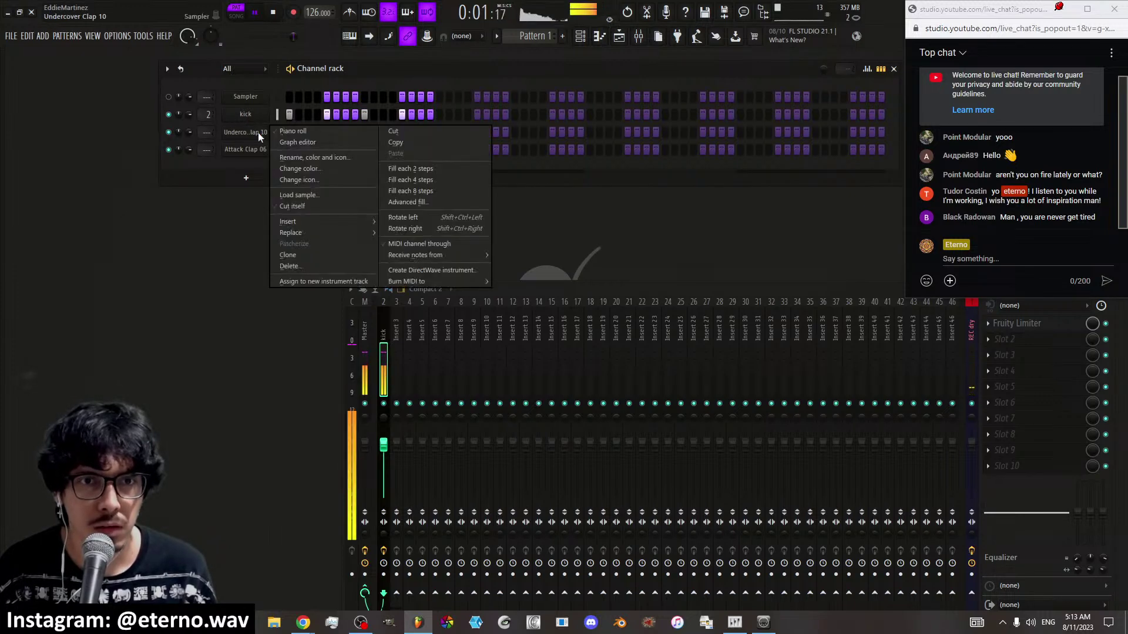
pyautogui.click(303, 266)
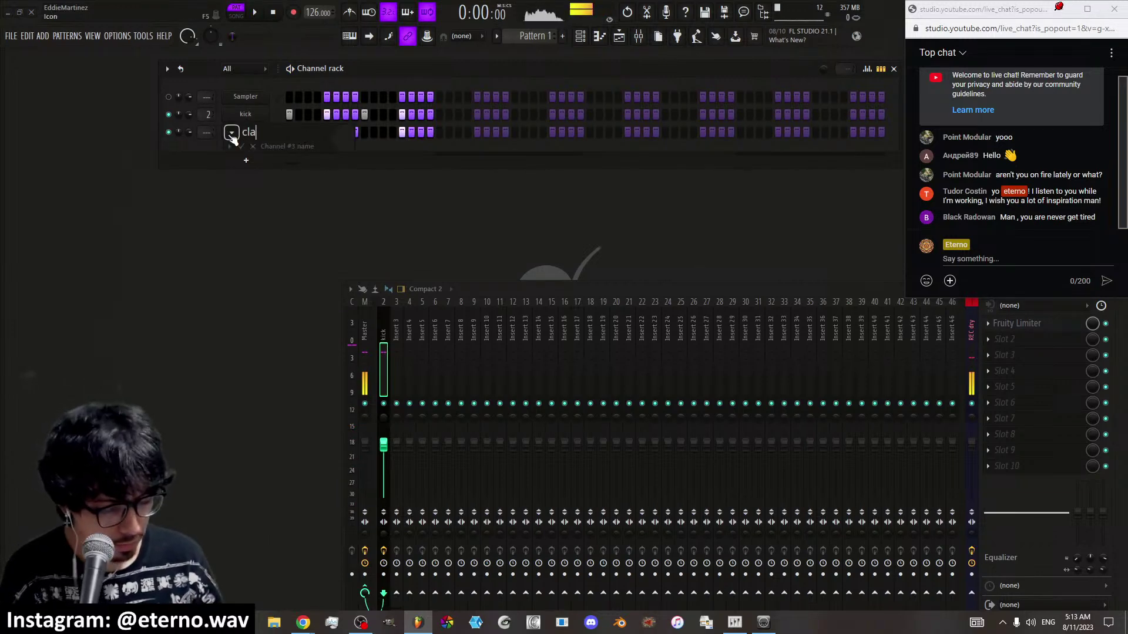
# Name the new channel clap, route it to mixer track 3 and load Fruity Limiter in that track's first effect slot
pyautogui.rightClick(398, 359)
pyautogui.click(532, 389)
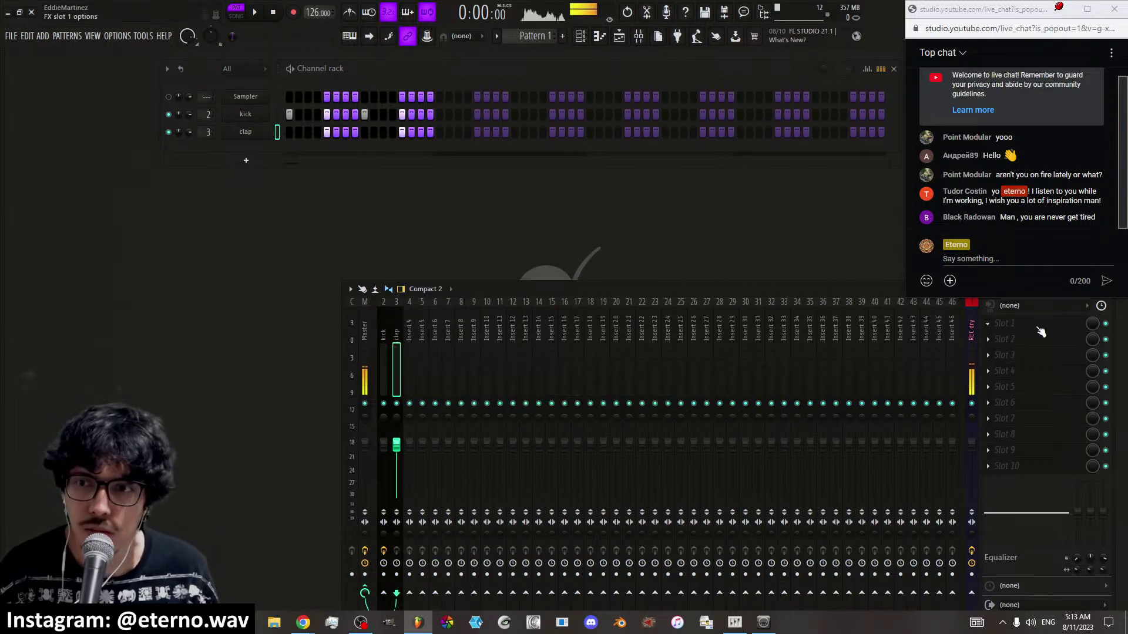
pyautogui.click(1040, 332)
pyautogui.click(947, 504)
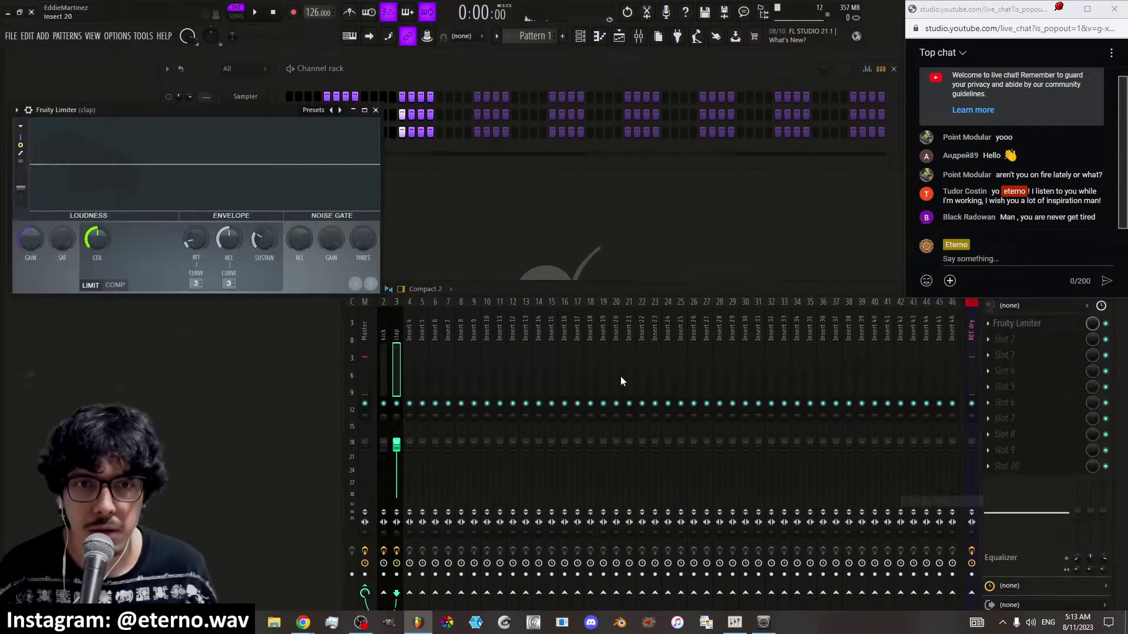
# Play the pattern and adjust the soft saturation threshold on the clap track's Fruity Limiter
pyautogui.moveTo(217, 113); pyautogui.dragTo(453, 181)
pyautogui.press('space')
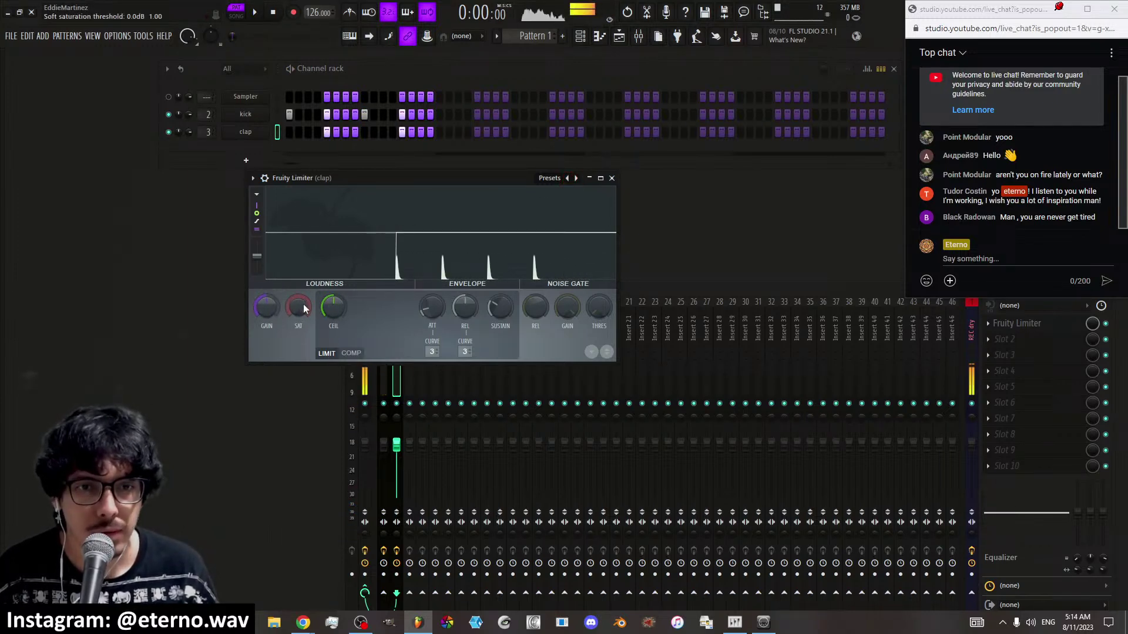
pyautogui.moveTo(295, 305)
pyautogui.mouseDown()
pyautogui.moveTo(295, 317)
pyautogui.moveTo(298, 294)
pyautogui.mouseUp()
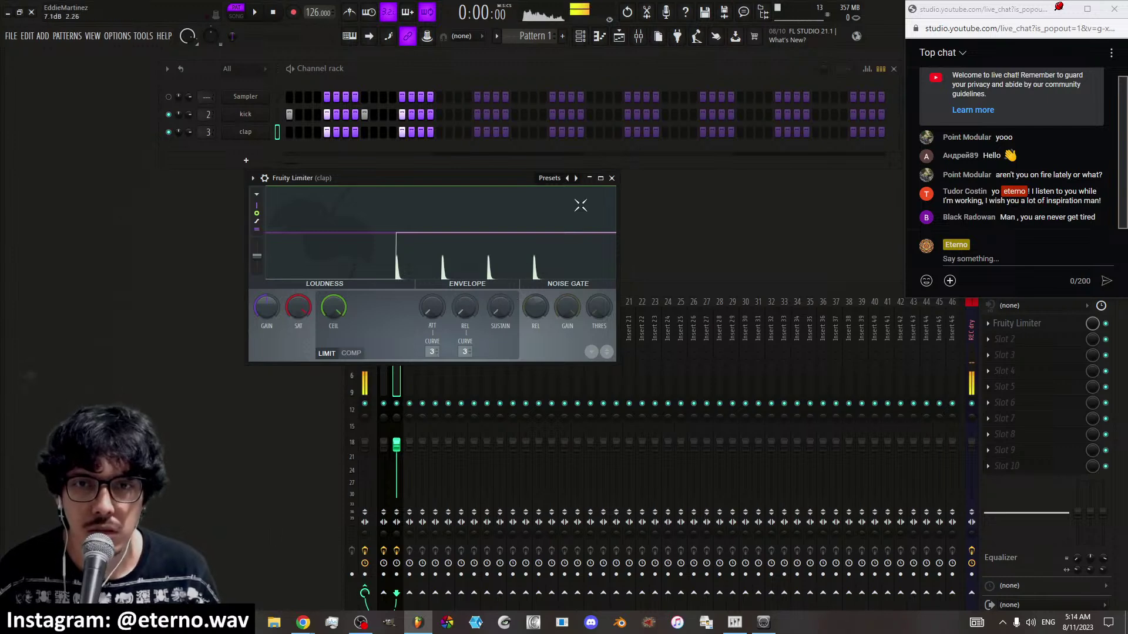
# Save the clap limiter's settings as a Fruity Limiter preset named CLIPPING
pyautogui.click(253, 179)
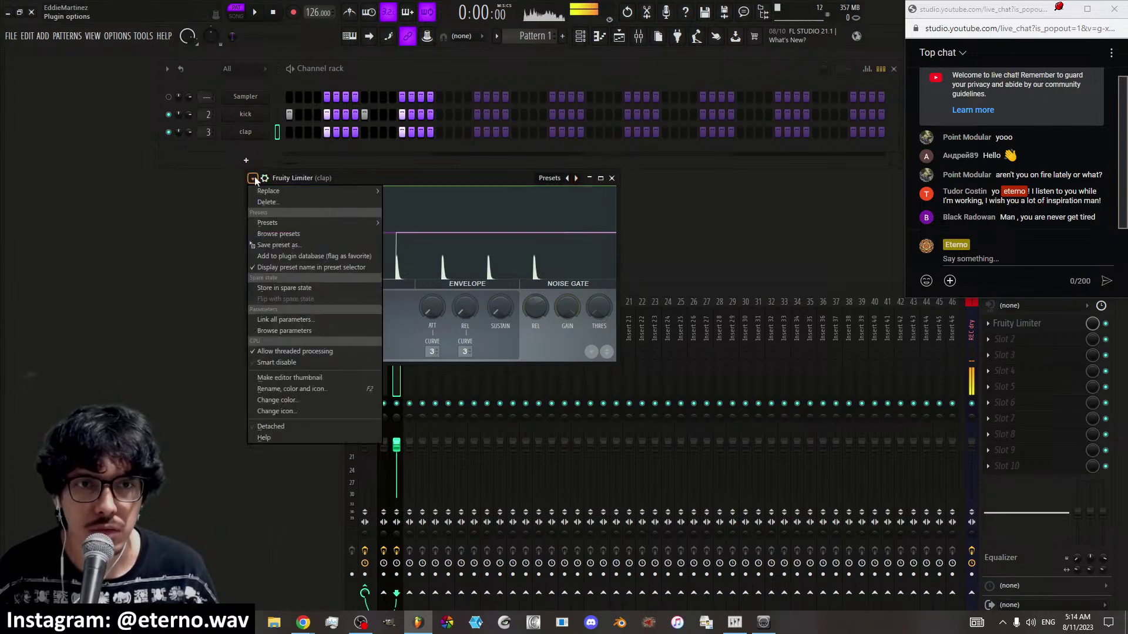
pyautogui.click(270, 245)
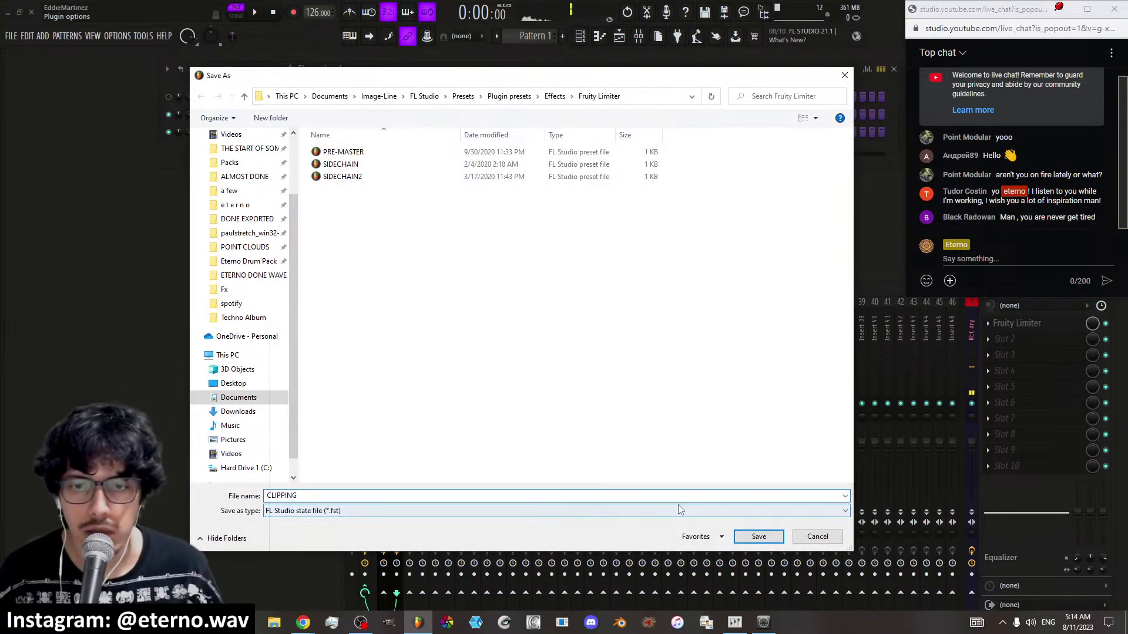
pyautogui.click(772, 539)
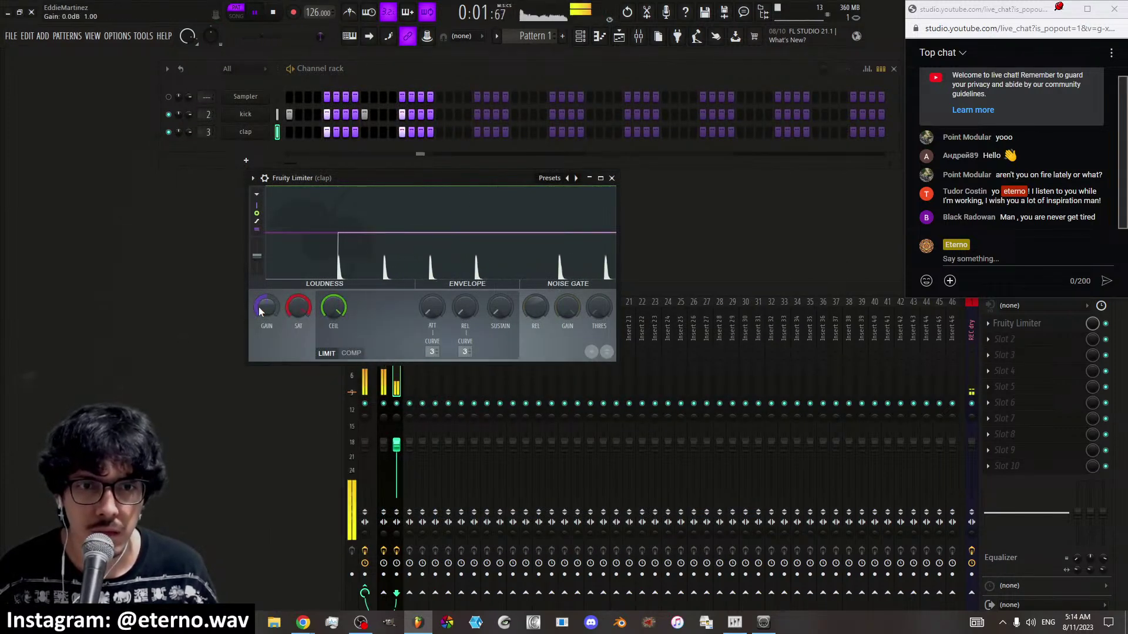
# Raise the clap limiter's gain, compare the kick and clap mixer tracks, and set the gain to about 11.5 dB
pyautogui.moveTo(260, 305); pyautogui.dragTo(260, 261)
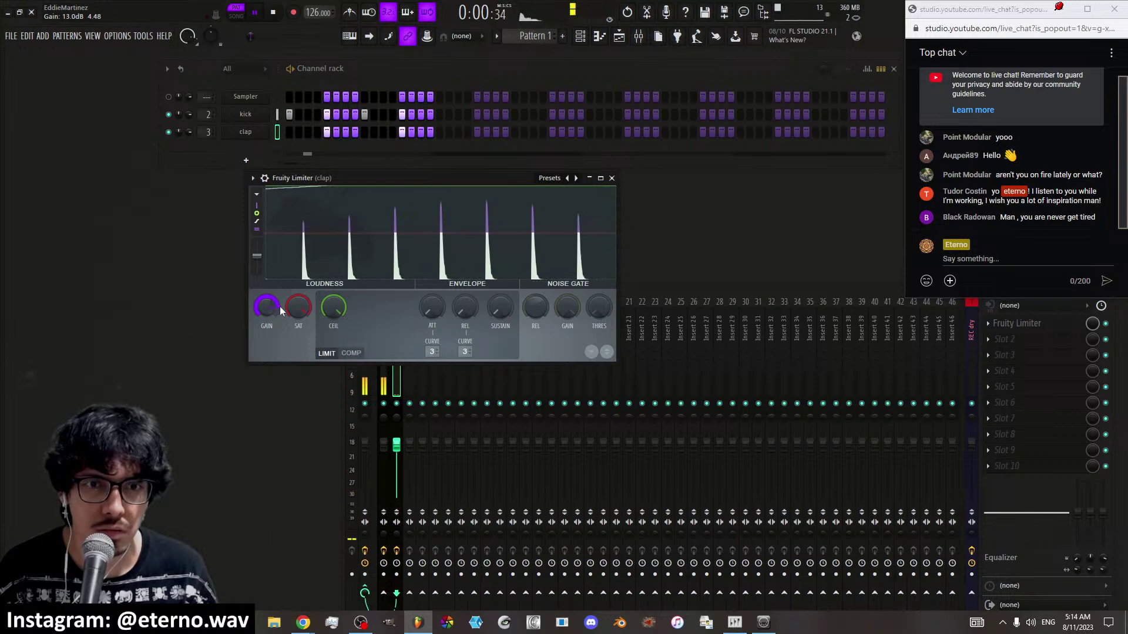
pyautogui.click(383, 388)
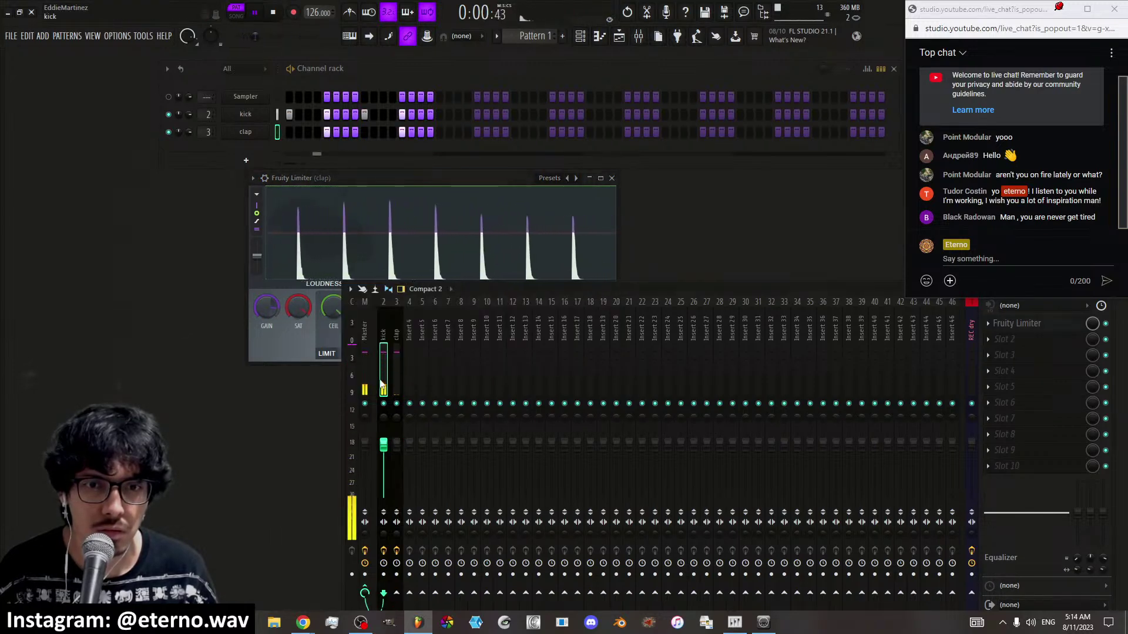
pyautogui.click(399, 363)
pyautogui.click(287, 338)
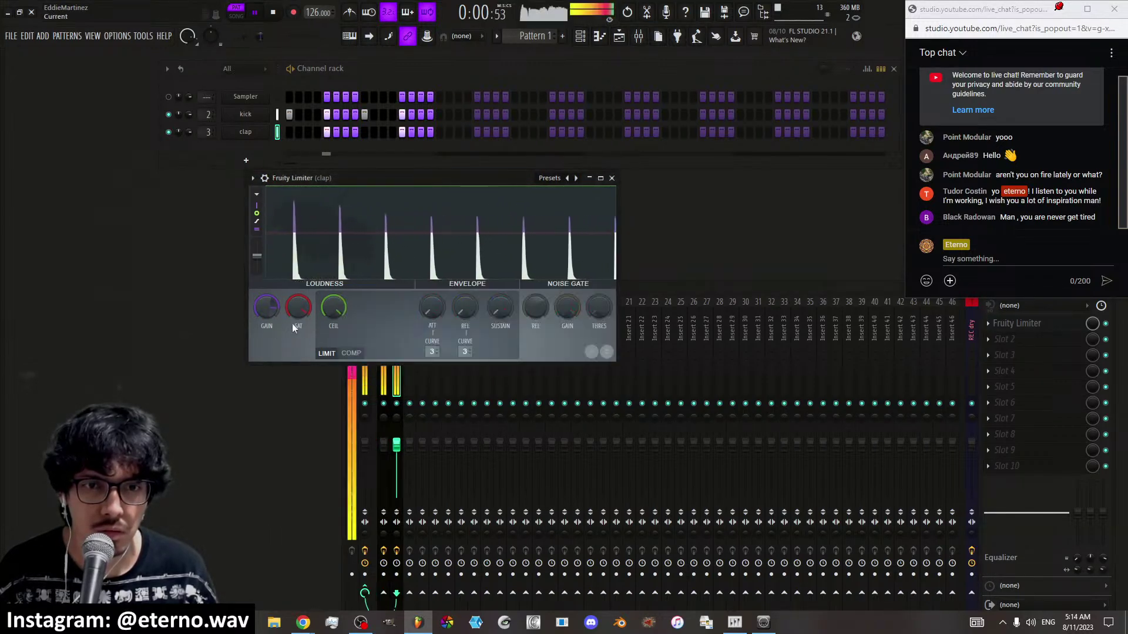
pyautogui.moveTo(279, 311); pyautogui.dragTo(266, 306)
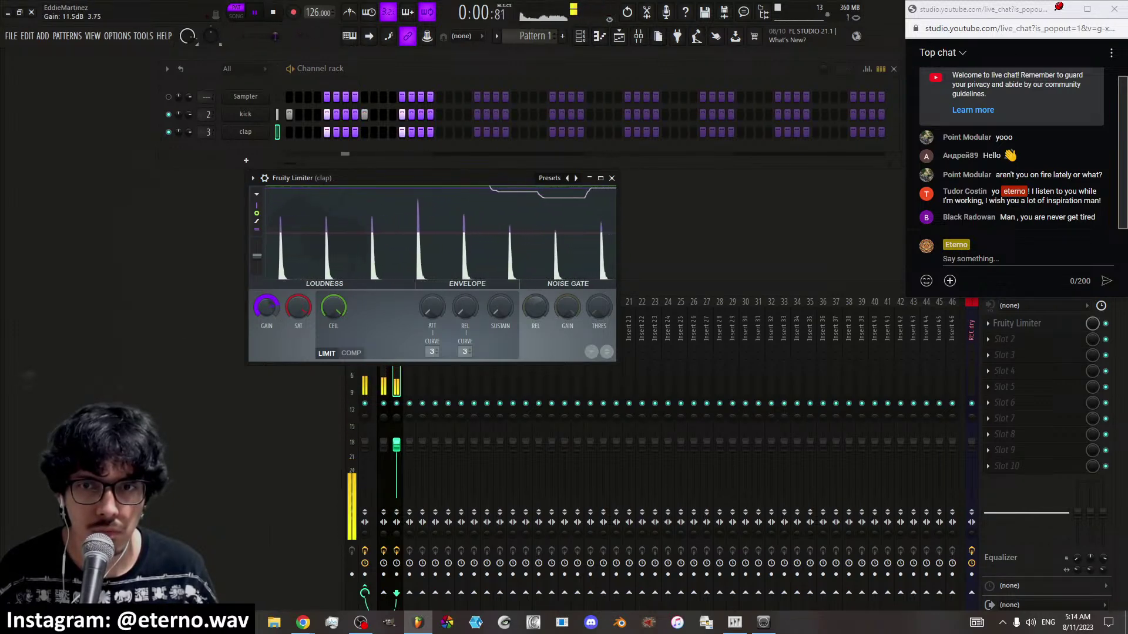
# Test the clap limiter's ceiling and soft saturation, set its gain to about 13.1 dB and close the plugin
pyautogui.moveTo(333, 307); pyautogui.dragTo(322, 301)
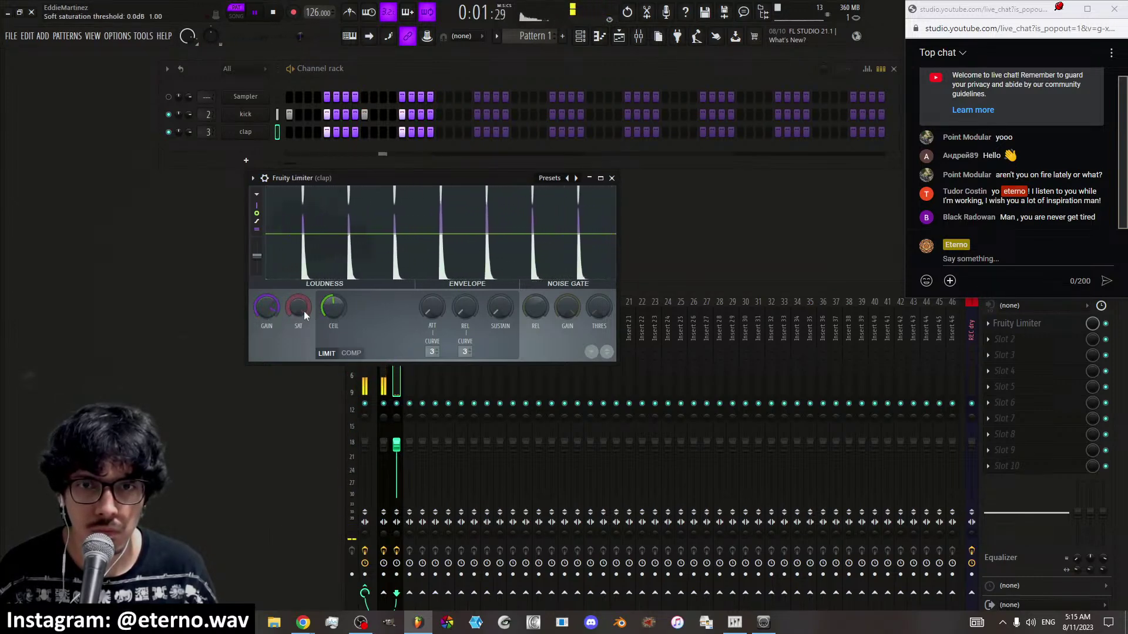
pyautogui.moveTo(298, 306); pyautogui.dragTo(271, 280)
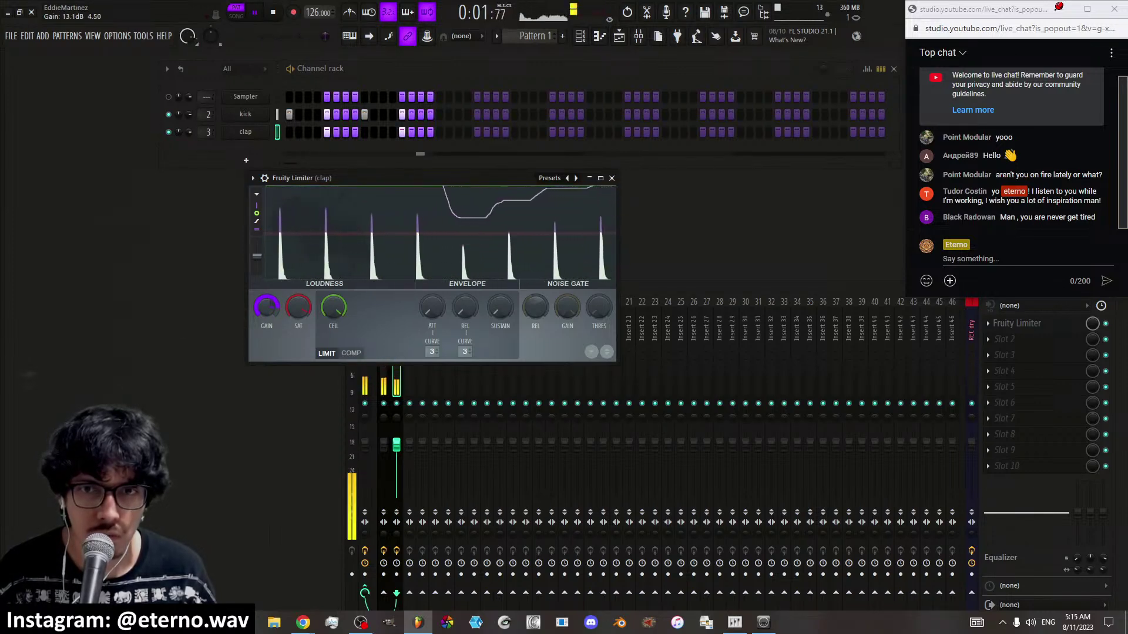
pyautogui.click(611, 178)
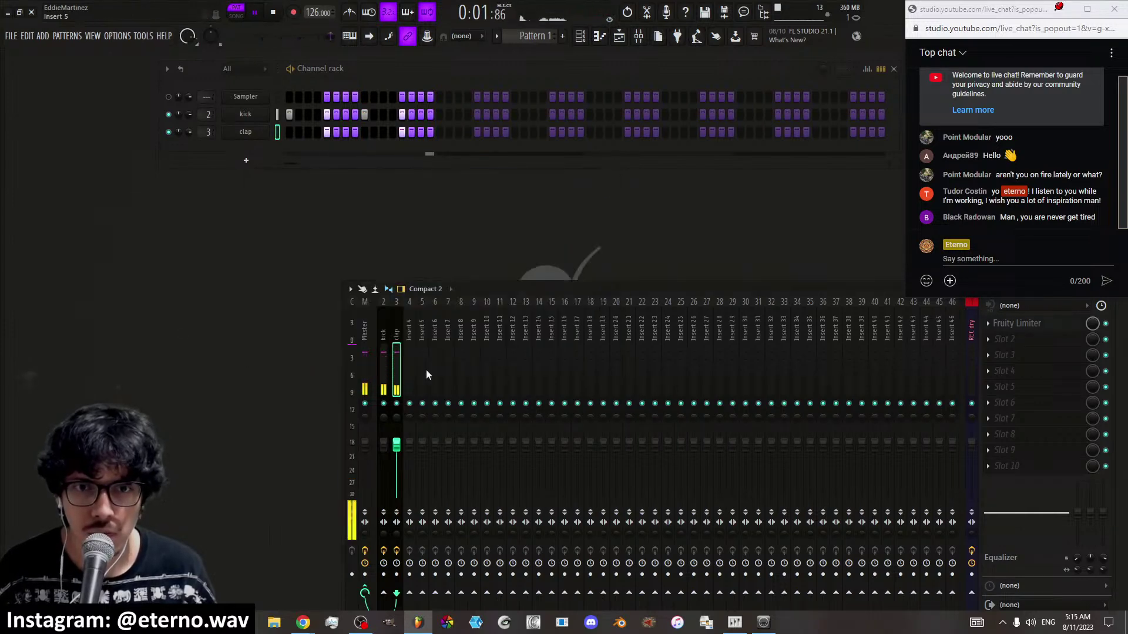
# Inspect the kick channel's sampler volume and play the pattern to compare the kick and clap levels
pyautogui.click(384, 354)
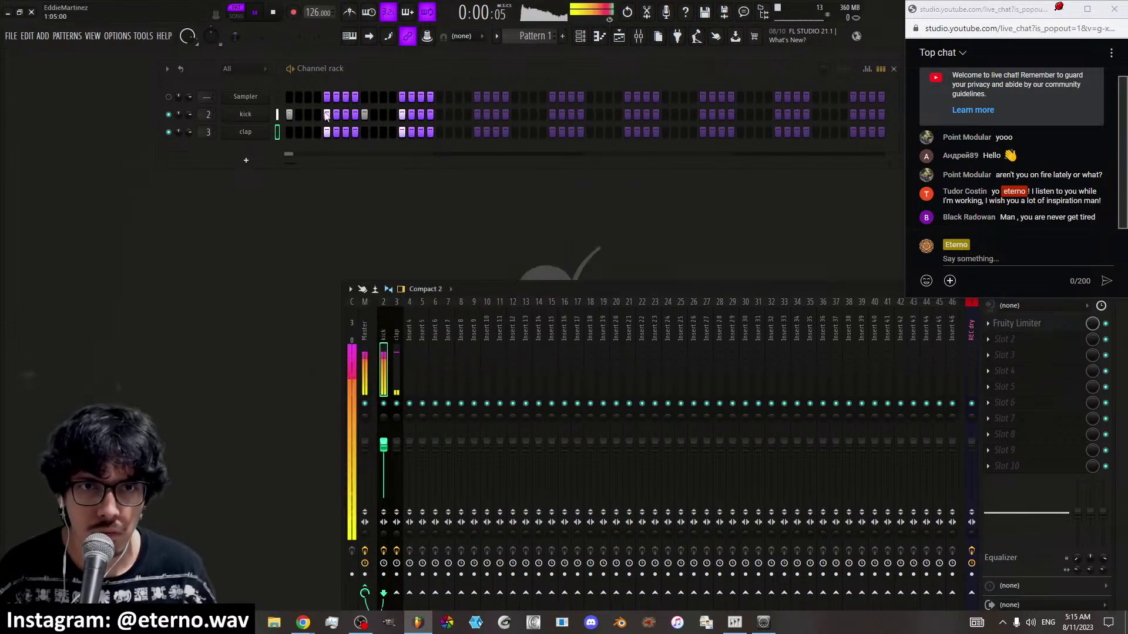
pyautogui.click(263, 120)
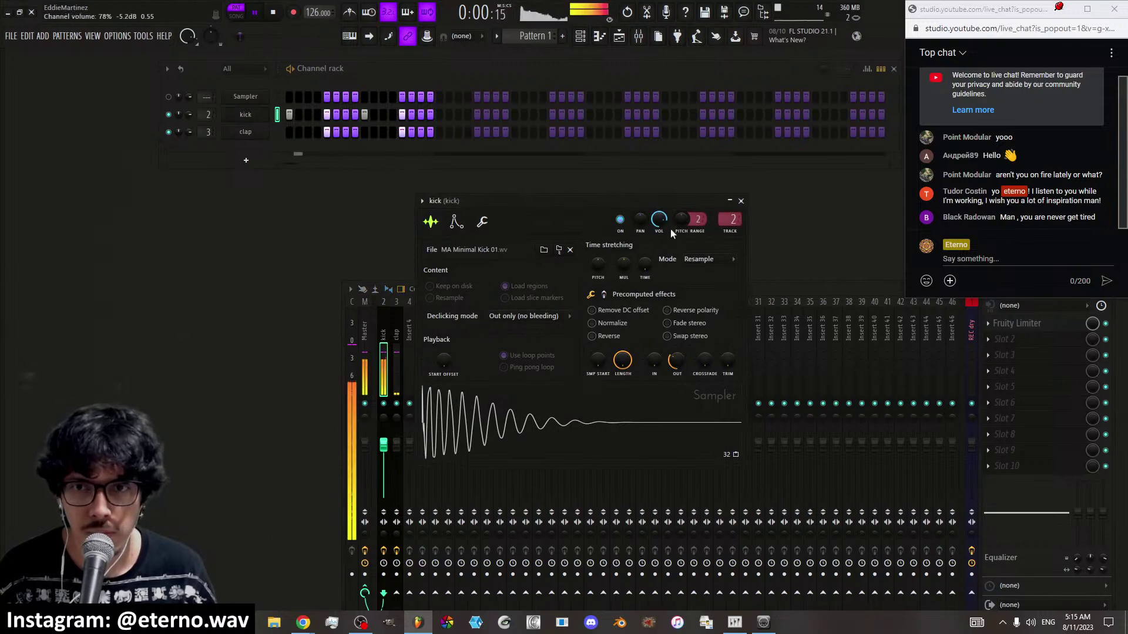
pyautogui.click(741, 201)
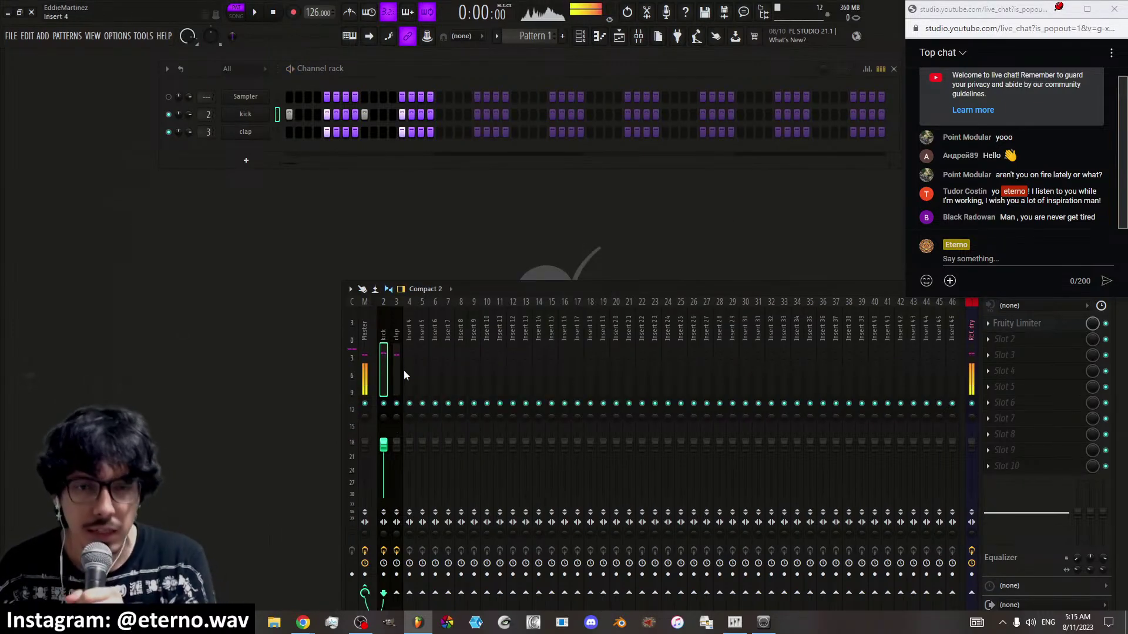
pyautogui.press('space')
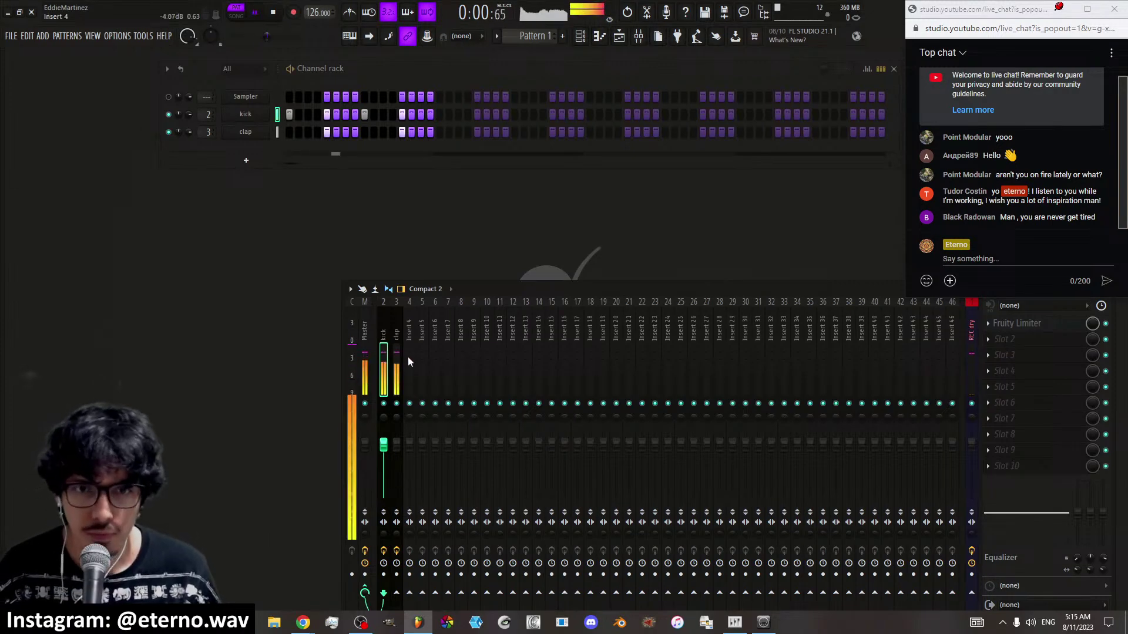
# Open SPAN on the Master track and examine the spectrum and output level of the kick and clap during playback
pyautogui.click(365, 351)
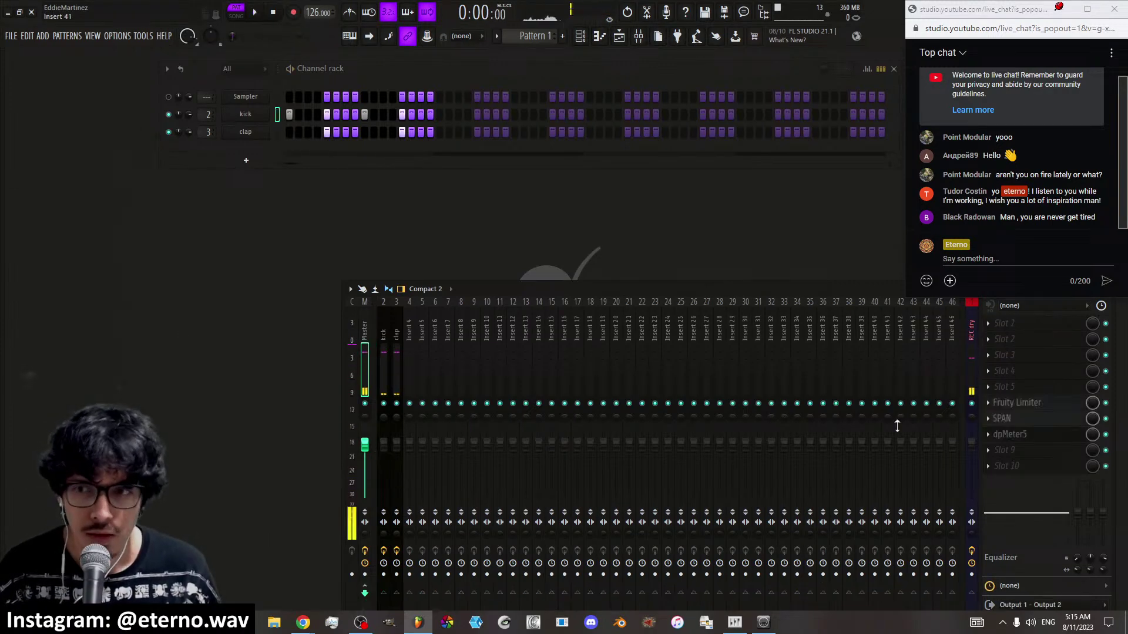
pyautogui.click(1005, 419)
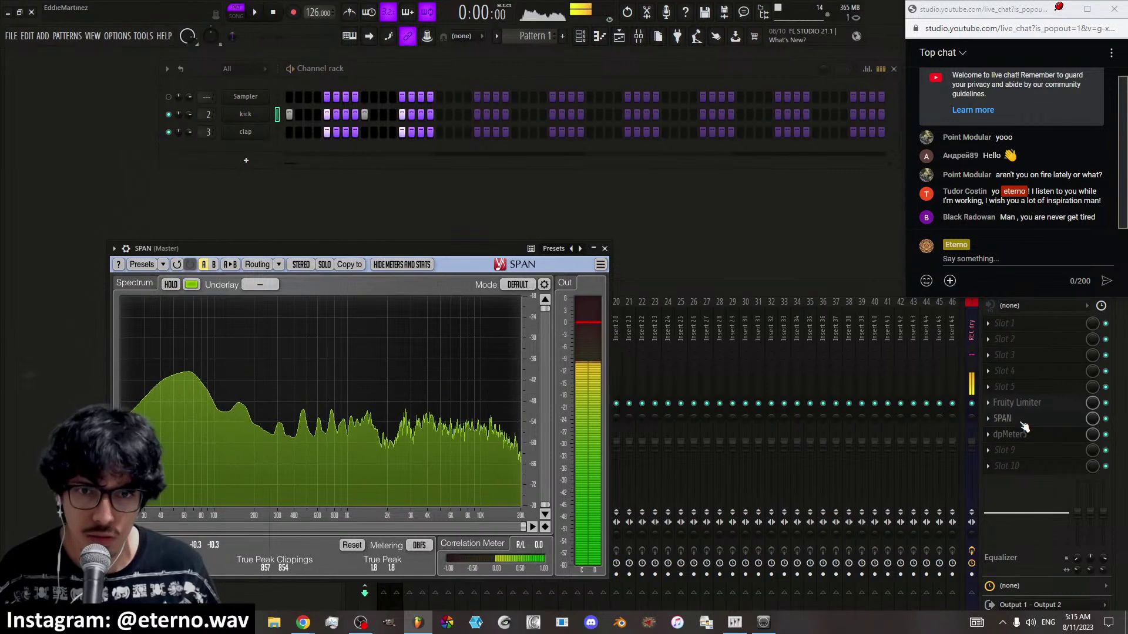
pyautogui.press('space')
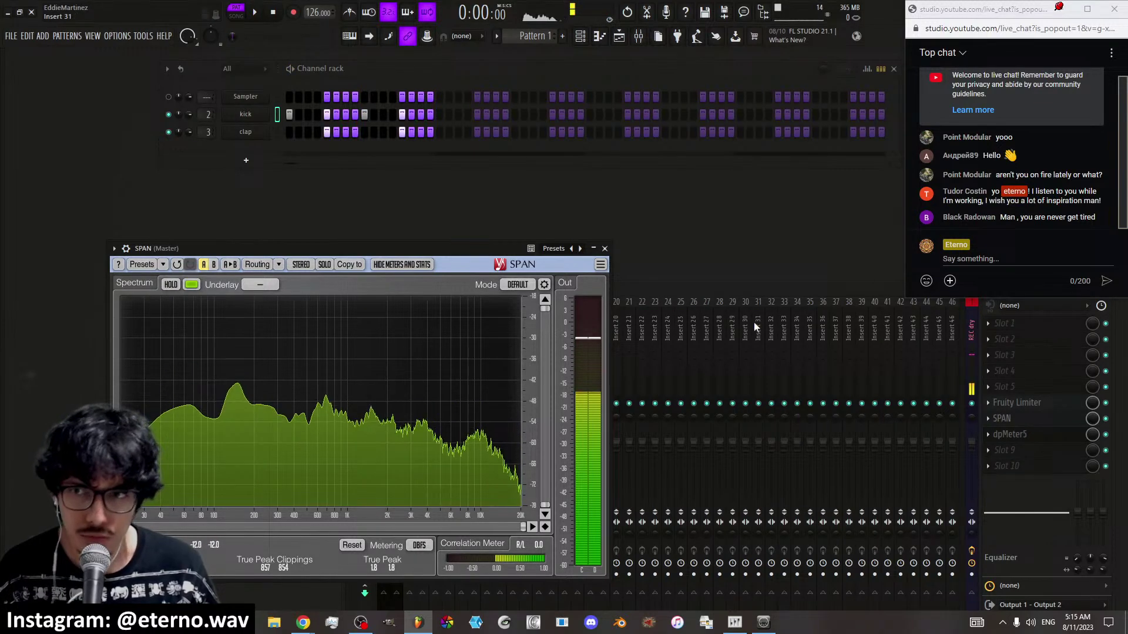
pyautogui.click(630, 284)
pyautogui.click(370, 88)
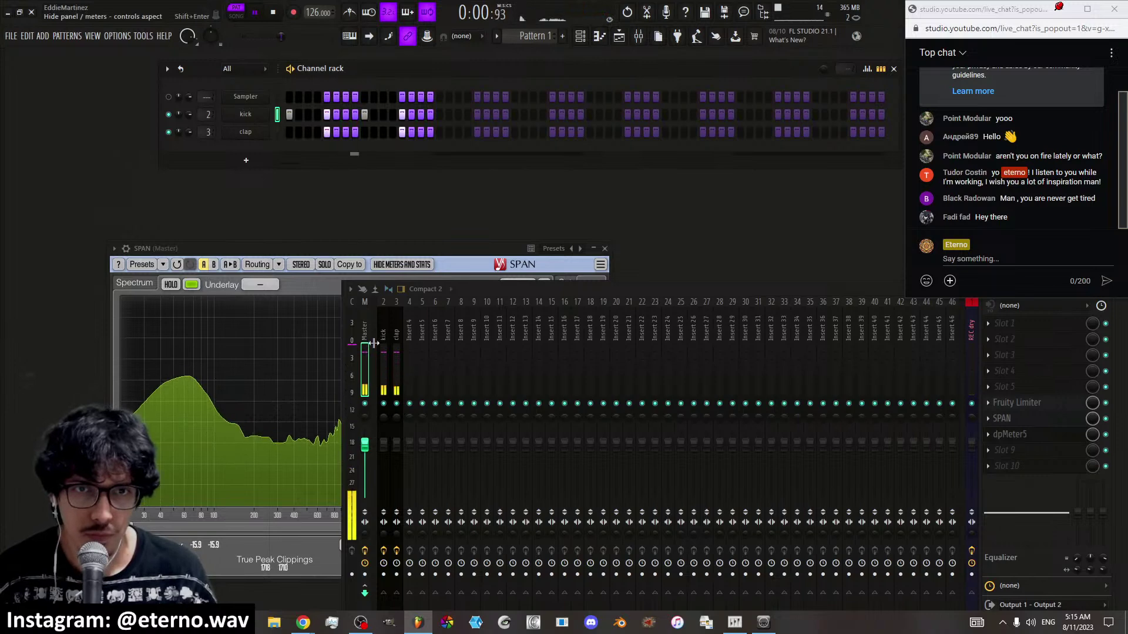
# Open the Shakers folder of the Drums (ModeAudio) pack and audition the Attack Shaker samples
pyautogui.hotkey('alt', 'F8')
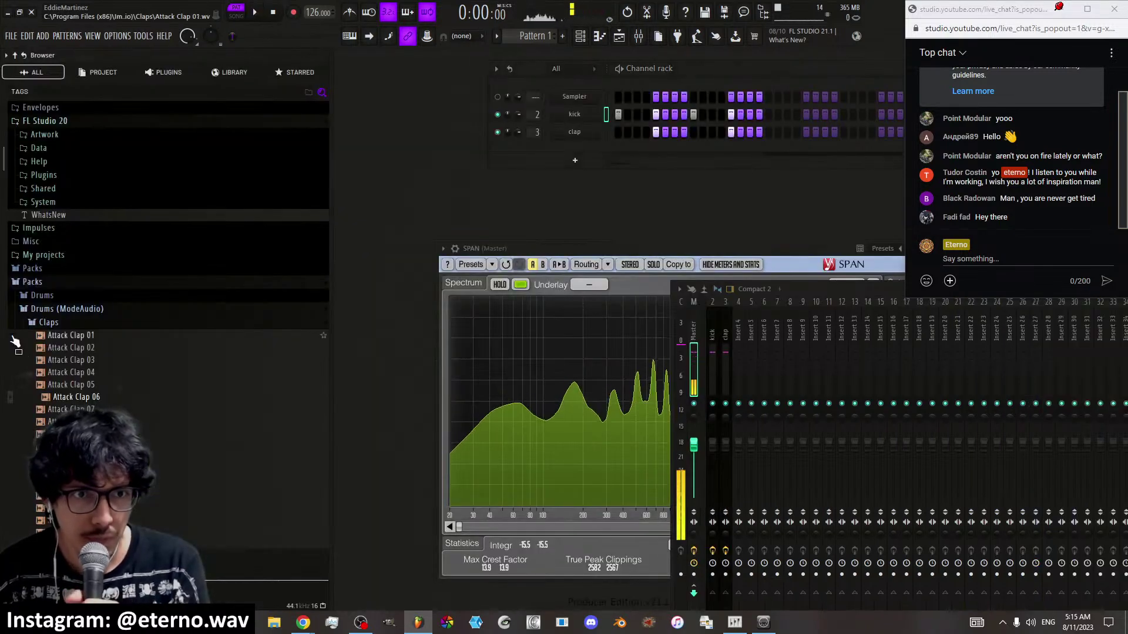
pyautogui.click(71, 322)
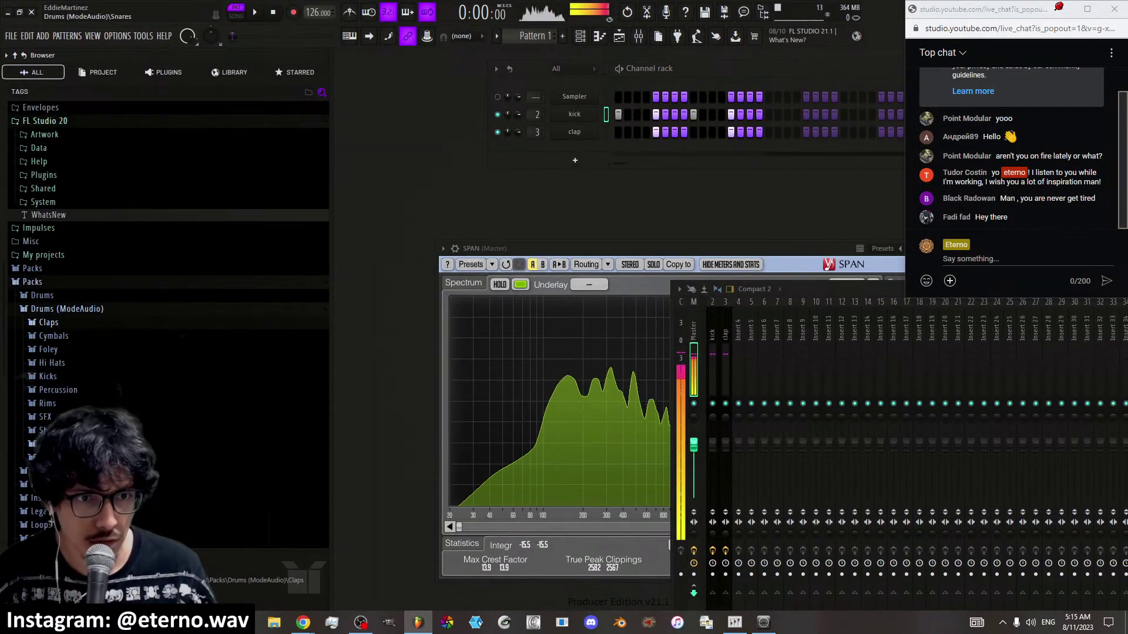
pyautogui.click(53, 430)
pyautogui.click(94, 334)
pyautogui.press('Down')
pyautogui.press('Down')
pyautogui.press('Down')
pyautogui.press('Down')
pyautogui.press('Down')
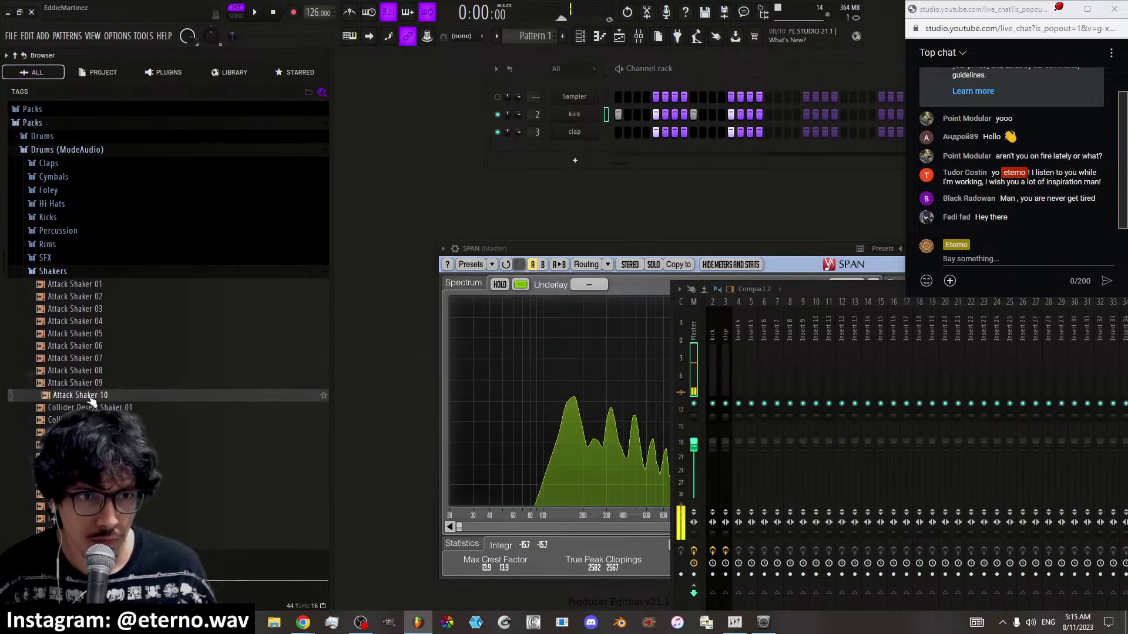
# Audition the shaker samples one after another from the Collider Desert Shakers through the MA and Power Shakers
pyautogui.click(88, 432)
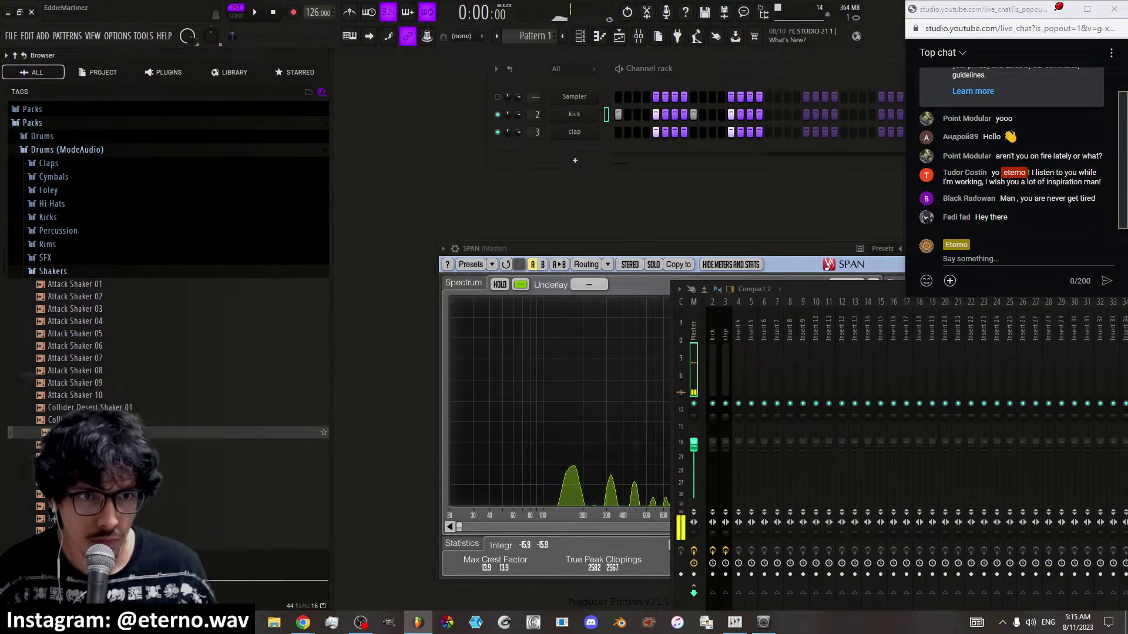
pyautogui.press('Down')
pyautogui.press('Down')
pyautogui.press('Down')
pyautogui.press('Down')
pyautogui.press('Down')
pyautogui.press('Down')
pyautogui.press('Down')
pyautogui.press('Down')
pyautogui.press('Down')
pyautogui.press('Down')
pyautogui.press('Down')
pyautogui.press('Down')
pyautogui.press('Down')
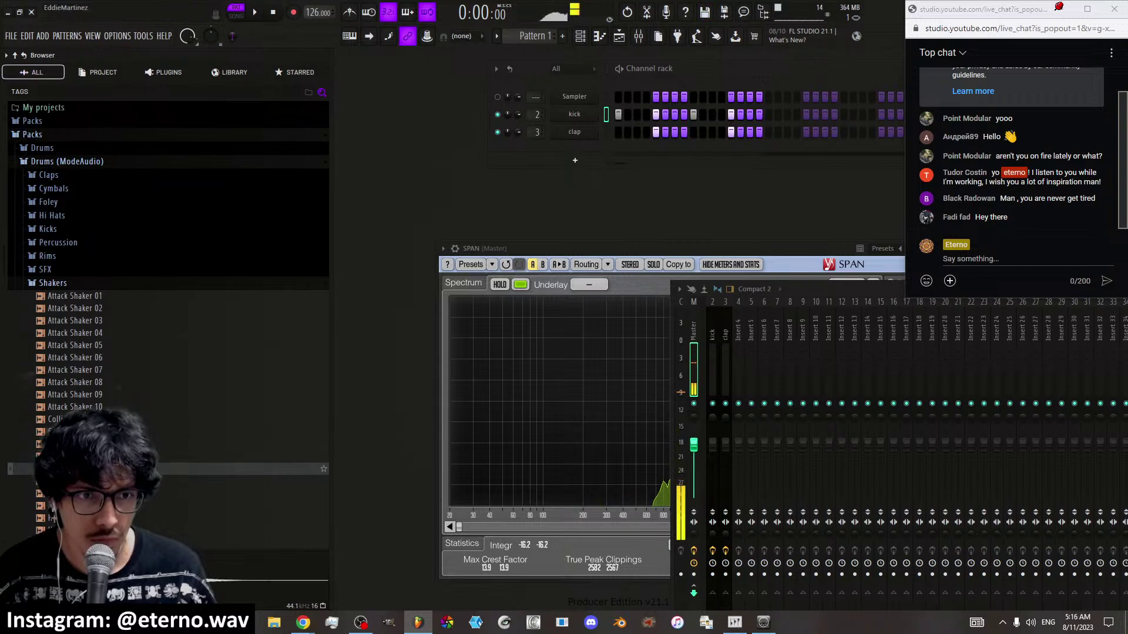
pyautogui.press('Down')
pyautogui.press('Down')
pyautogui.press('Down')
pyautogui.press('Down')
pyautogui.press('Down')
pyautogui.press('Down')
pyautogui.press('Down')
pyautogui.press('Down')
pyautogui.press('Down')
pyautogui.press('Down')
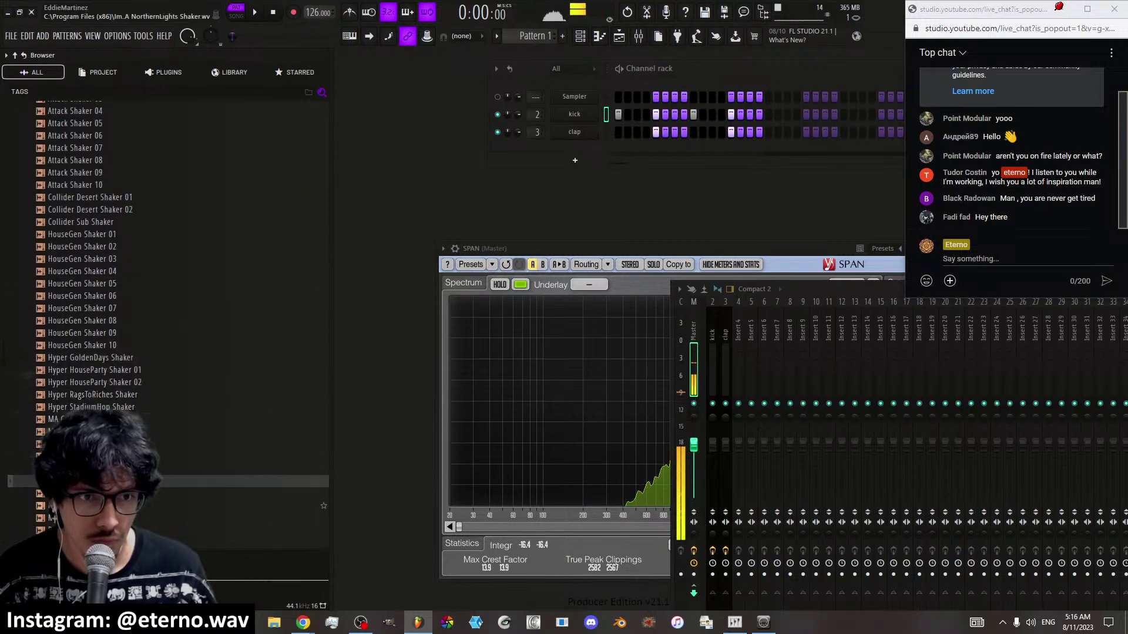
pyautogui.press('Up')
pyautogui.press('Up')
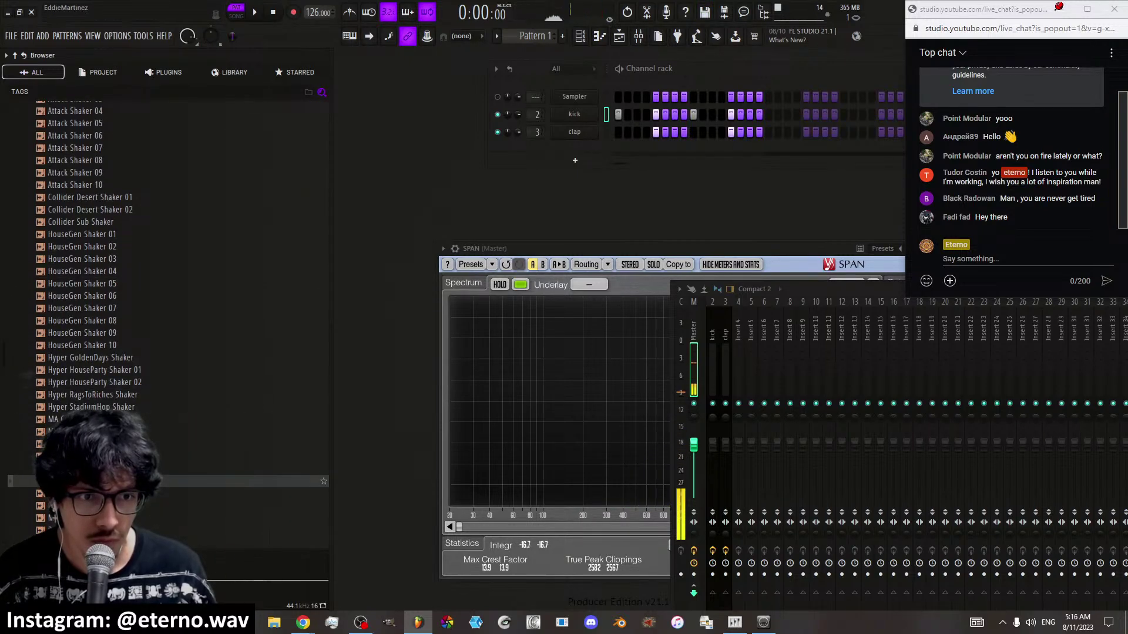
pyautogui.press('Down')
pyautogui.press('Down')
pyautogui.press('Down')
pyautogui.press('Down')
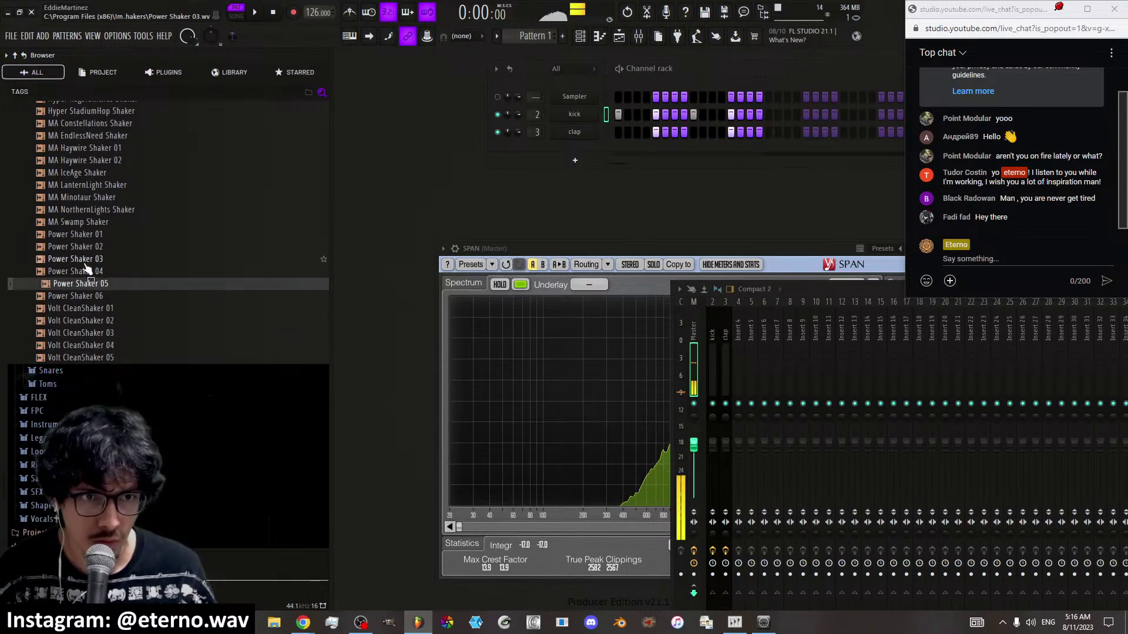
# Audition Power Shaker 01 and earlier samples in the Shakers folder, including the Hyper shakers, MA Haywire Shaker 01 and MA IceAge Shaker
pyautogui.click(81, 236)
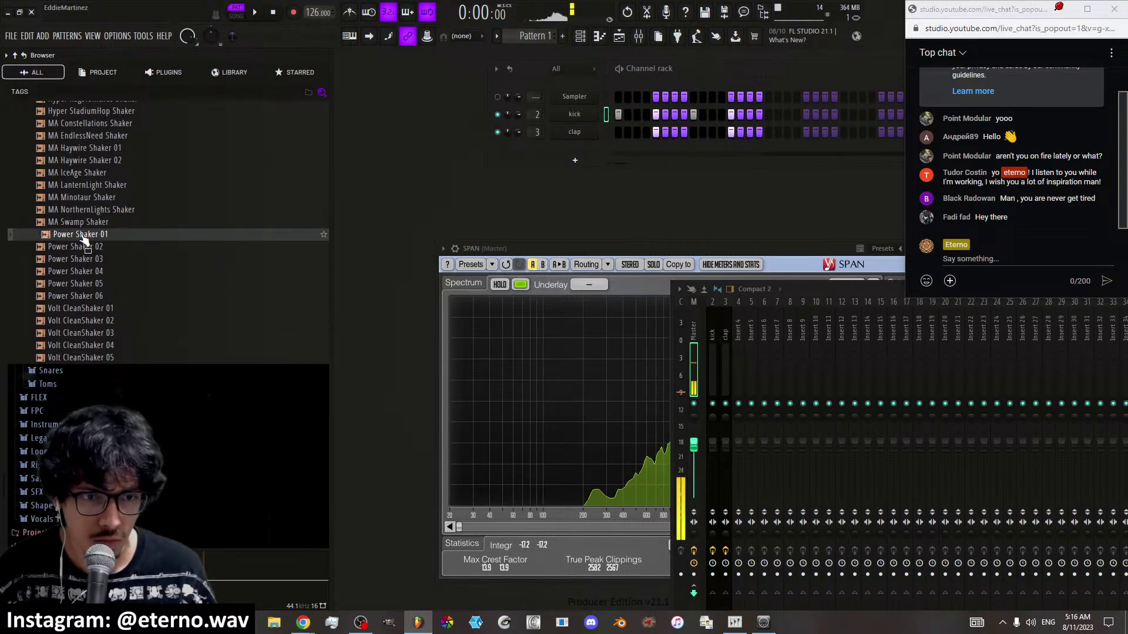
pyautogui.scroll(6, 83, 238)
pyautogui.click(83, 309)
pyautogui.click(85, 321)
pyautogui.click(85, 358)
pyautogui.click(86, 370)
pyautogui.click(86, 395)
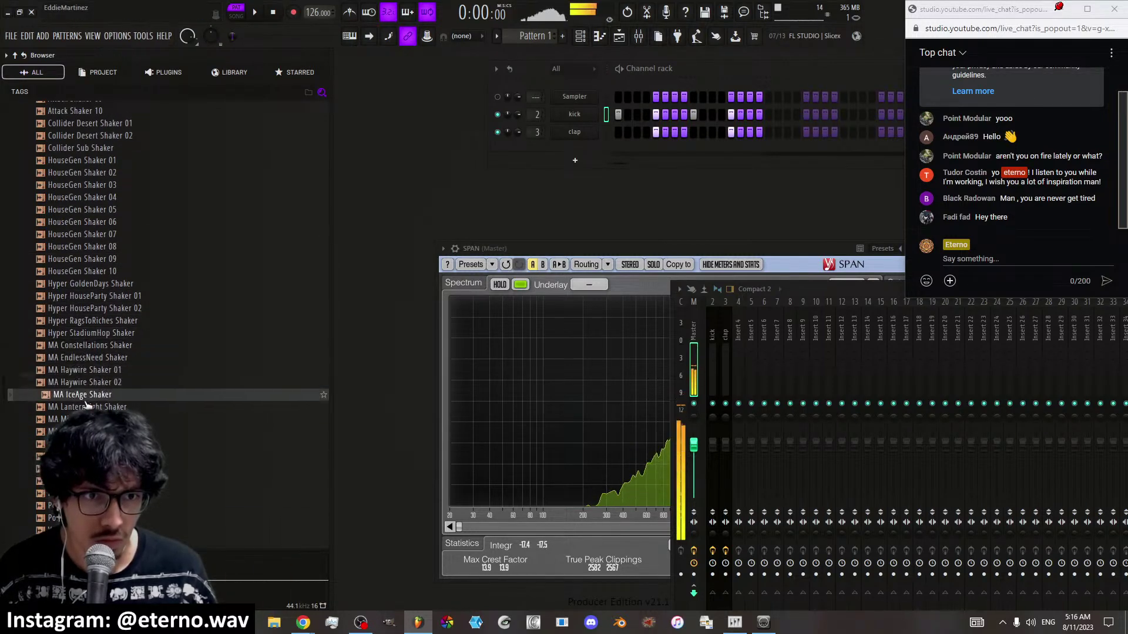
# Add MA LanternLight Shaker as a new channel, toggle its Cut itself option, fill all 16 steps and play the pattern
pyautogui.click(86, 406)
pyautogui.moveTo(88, 407)
pyautogui.mouseDown()
pyautogui.moveTo(347, 189)
pyautogui.moveTo(269, 152)
pyautogui.moveTo(291, 139)
pyautogui.moveTo(431, 152)
pyautogui.mouseUp()
pyautogui.rightClick(245, 148)
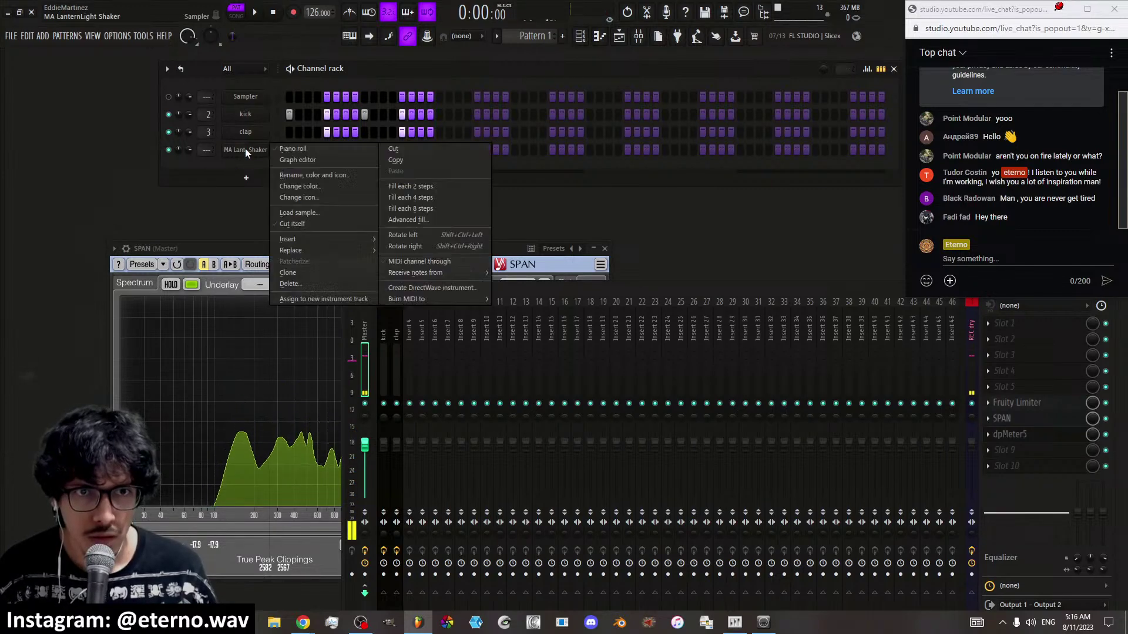
pyautogui.click(305, 224)
pyautogui.press('space')
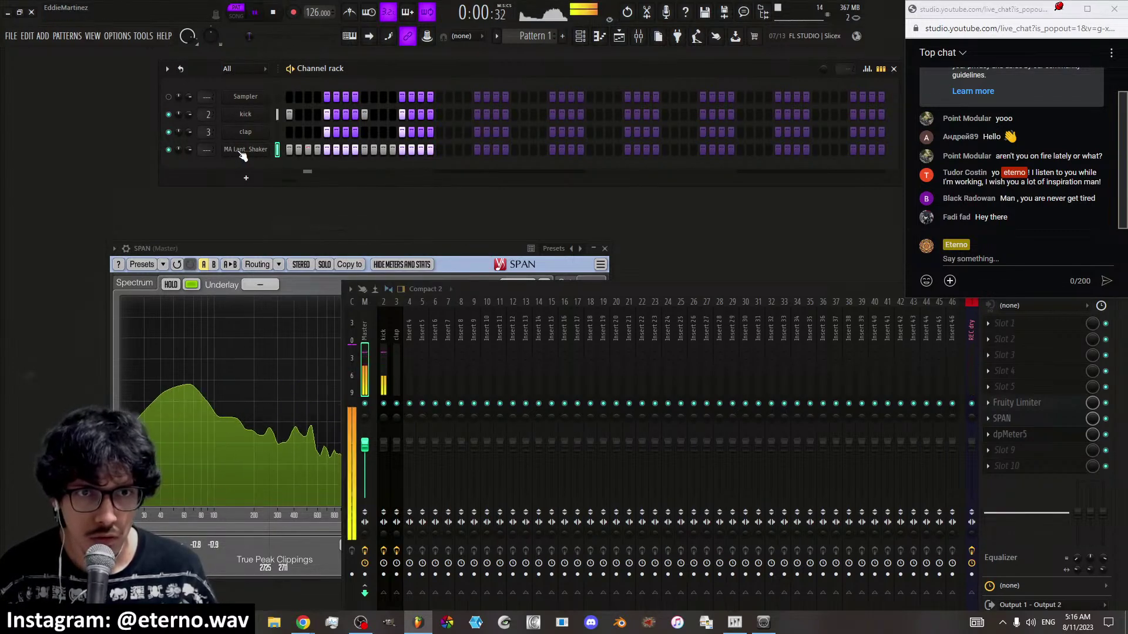
pyautogui.press('space')
# Audition the MA and Hyper shakers in the browser, replace the shaker channel's sample with Hyper GoldenDays Shaker and play the pattern
pyautogui.hotkey('alt', 'F8')
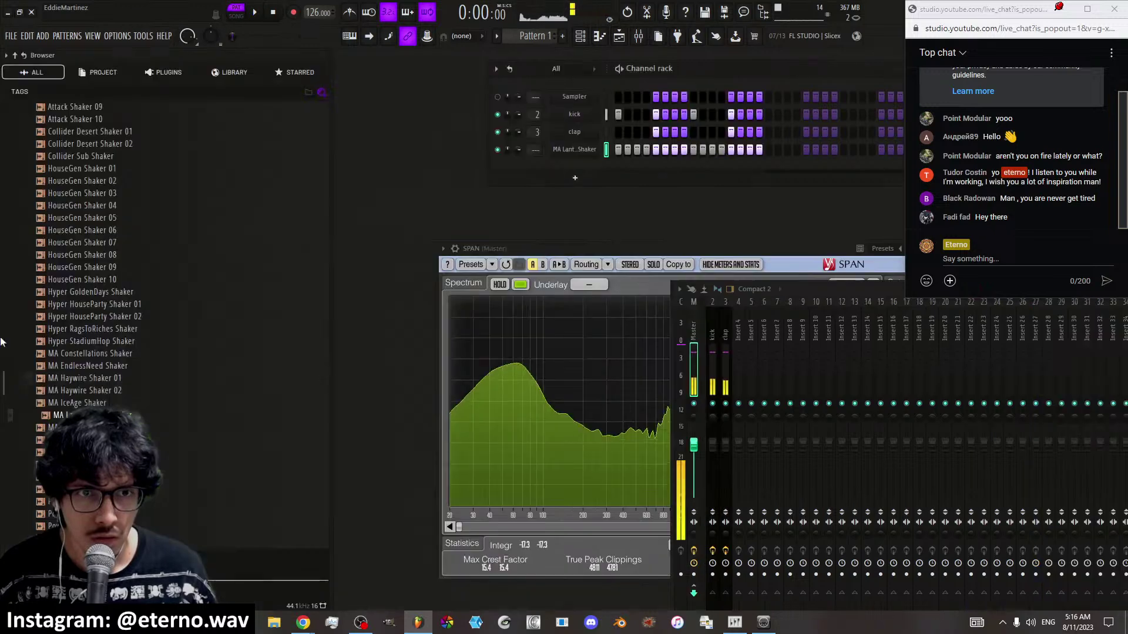
pyautogui.click(88, 390)
pyautogui.click(88, 353)
pyautogui.click(88, 329)
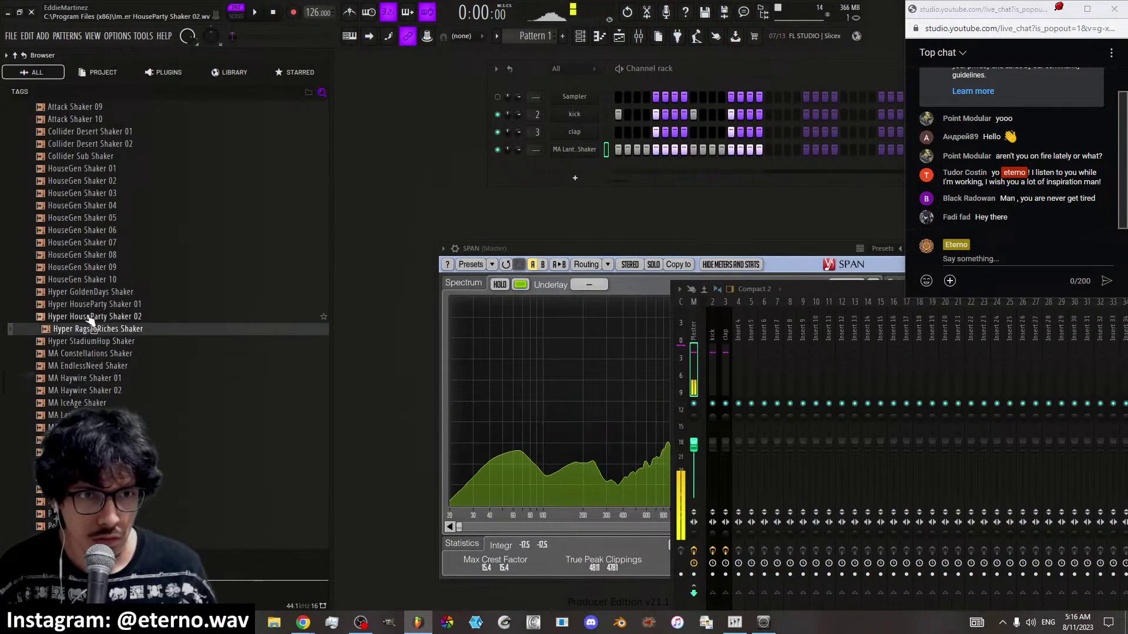
pyautogui.click(89, 317)
pyautogui.click(91, 305)
pyautogui.click(92, 293)
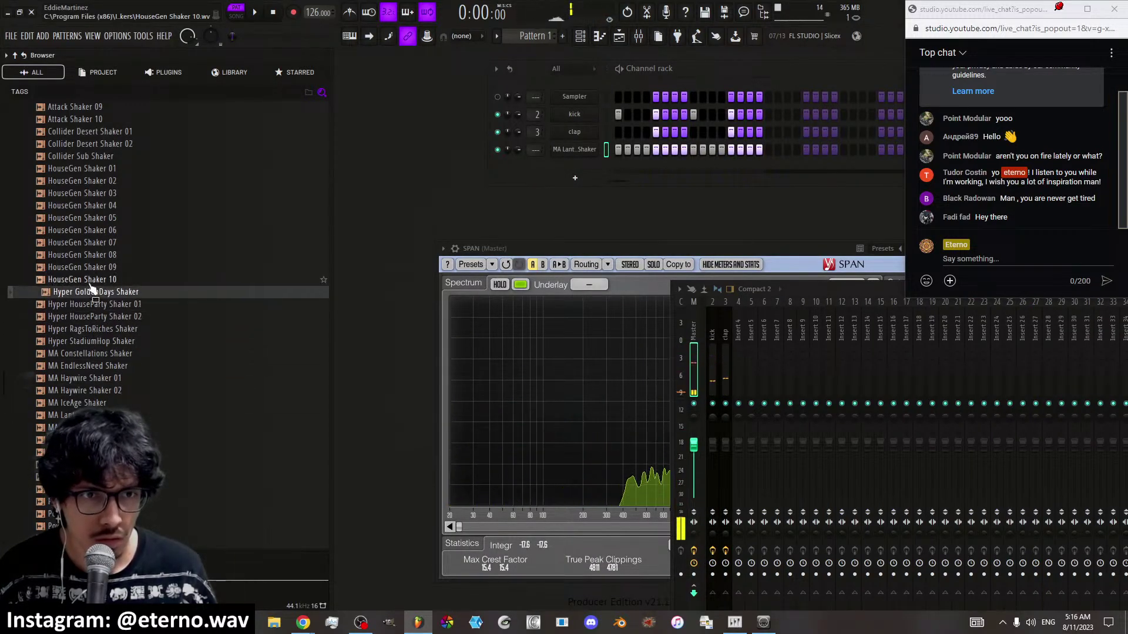
pyautogui.press('Return')
pyautogui.press('space')
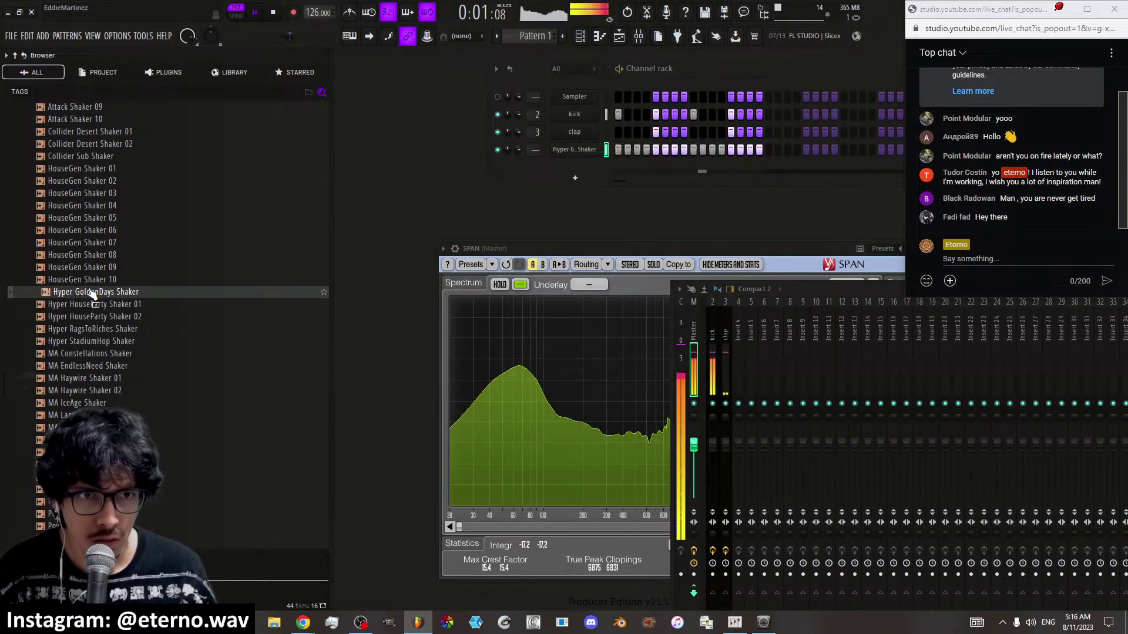
# Audition the HouseGen Shaker samples from 10 up to 01 and the Collider shakers
pyautogui.click(89, 279)
pyautogui.click(91, 267)
pyautogui.click(92, 255)
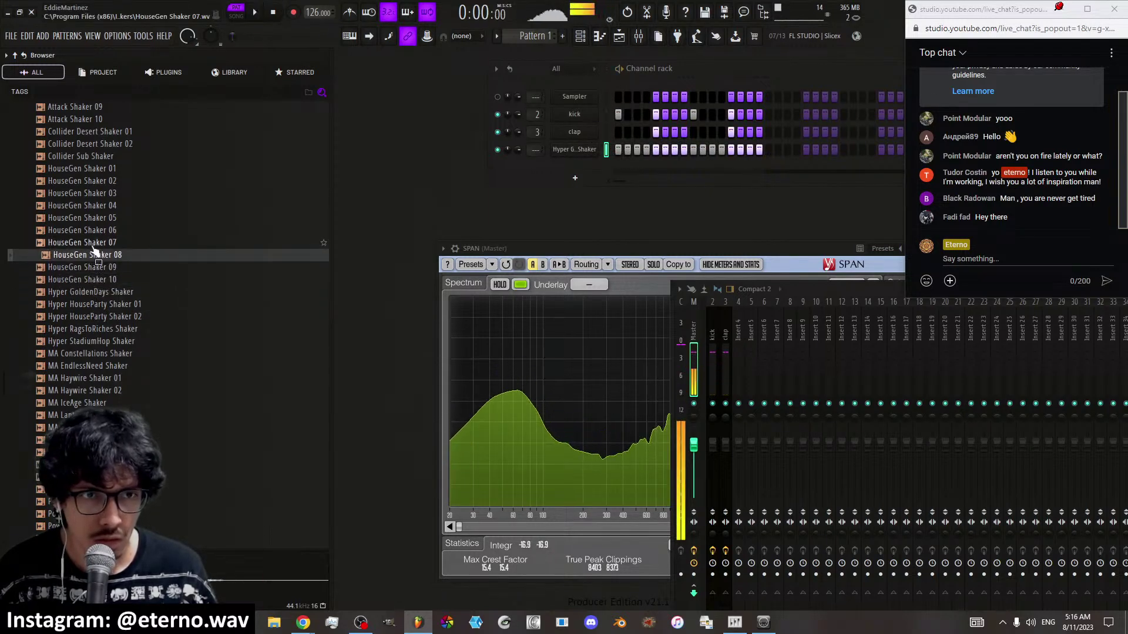
pyautogui.click(92, 242)
pyautogui.click(93, 231)
pyautogui.click(93, 217)
pyautogui.click(92, 205)
pyautogui.click(93, 193)
pyautogui.click(93, 180)
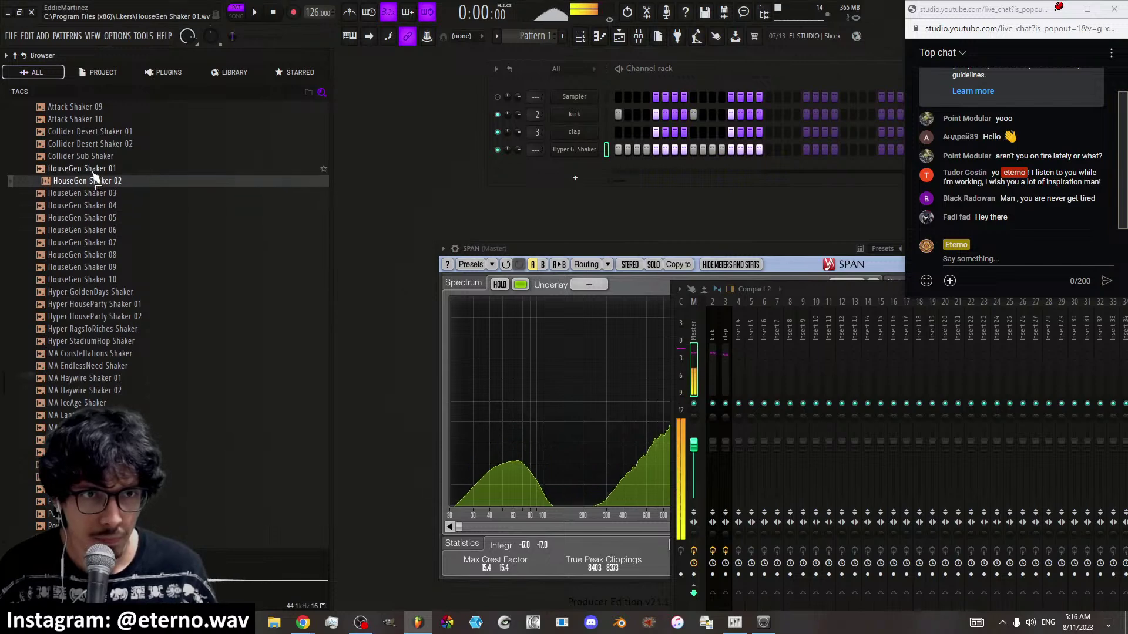
pyautogui.click(93, 168)
pyautogui.click(93, 157)
pyautogui.click(93, 146)
pyautogui.click(93, 158)
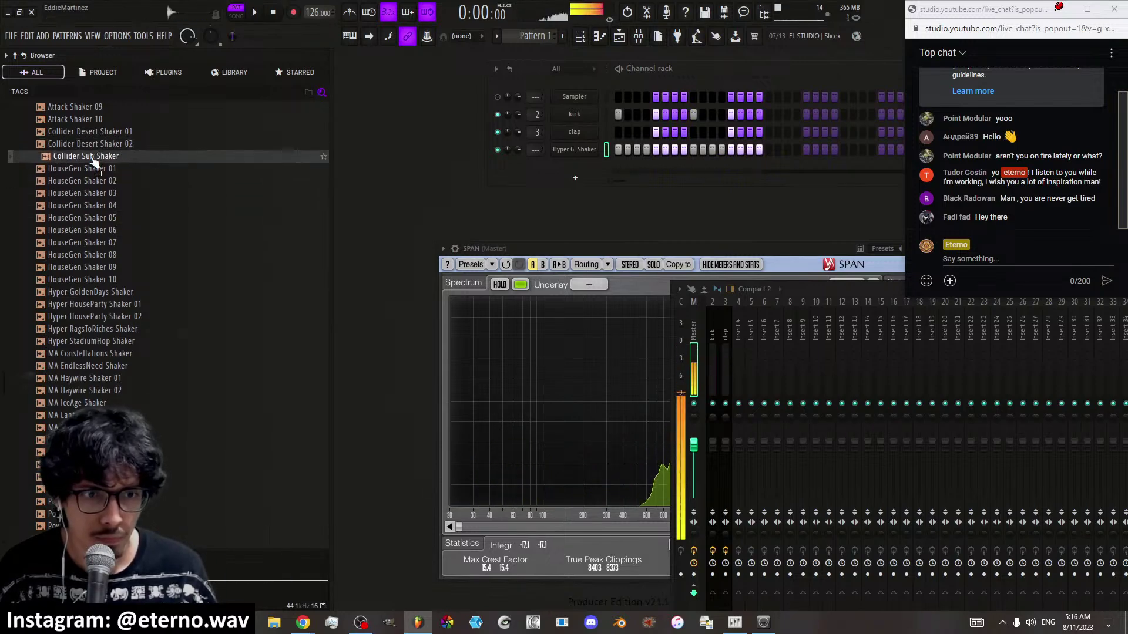
# Try Collider Sub Shaker, Hyper GoldenDays Shaker and Attack Shaker 10 in the shaker channel while the pattern plays
pyautogui.press('Return')
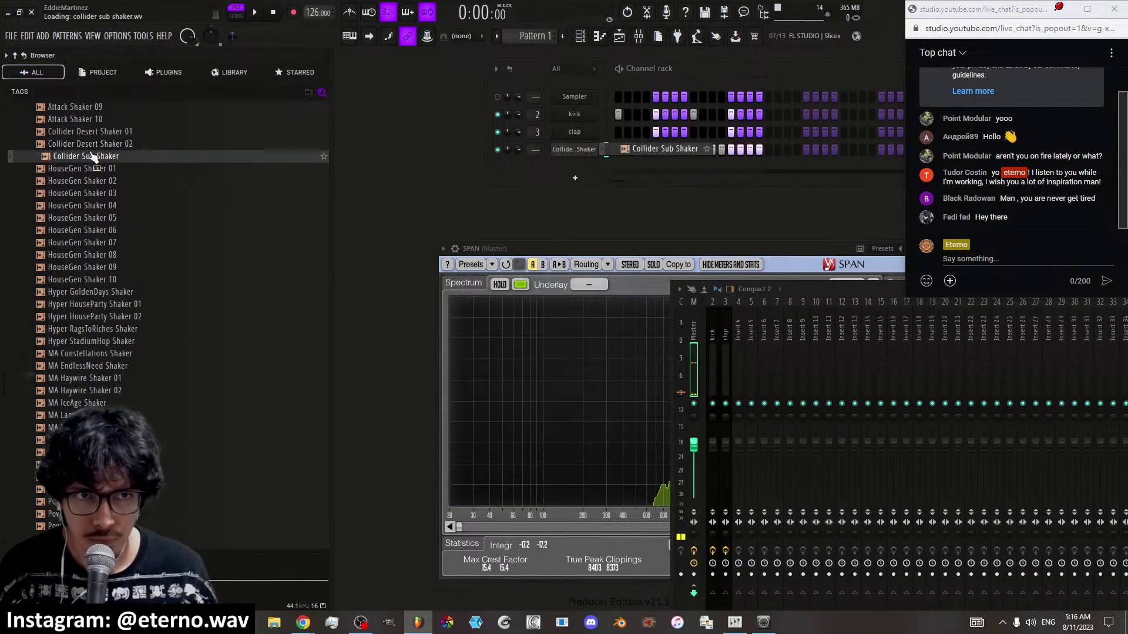
pyautogui.press('space')
pyautogui.click(89, 293)
pyautogui.press('Return')
pyautogui.click(88, 131)
pyautogui.click(90, 119)
pyautogui.scroll(4, 92, 121)
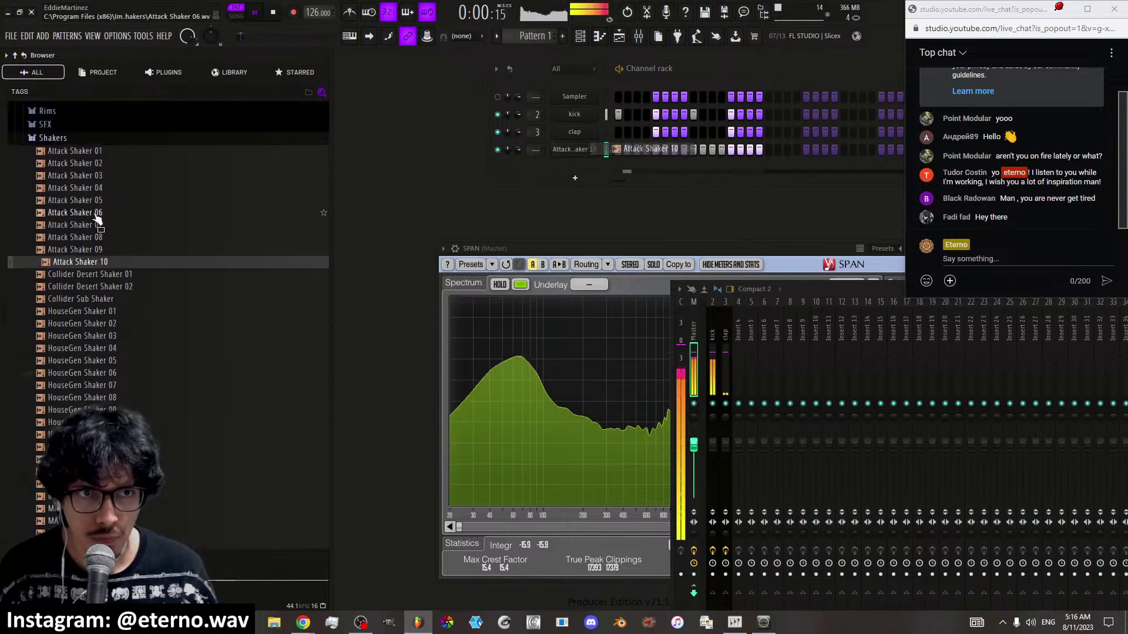
# Try the remaining Attack Shaker samples in the shaker channel against the playing kick and clap
pyautogui.click(96, 258)
pyautogui.click(95, 245)
pyautogui.click(94, 233)
pyautogui.click(92, 220)
pyautogui.click(92, 209)
pyautogui.click(92, 246)
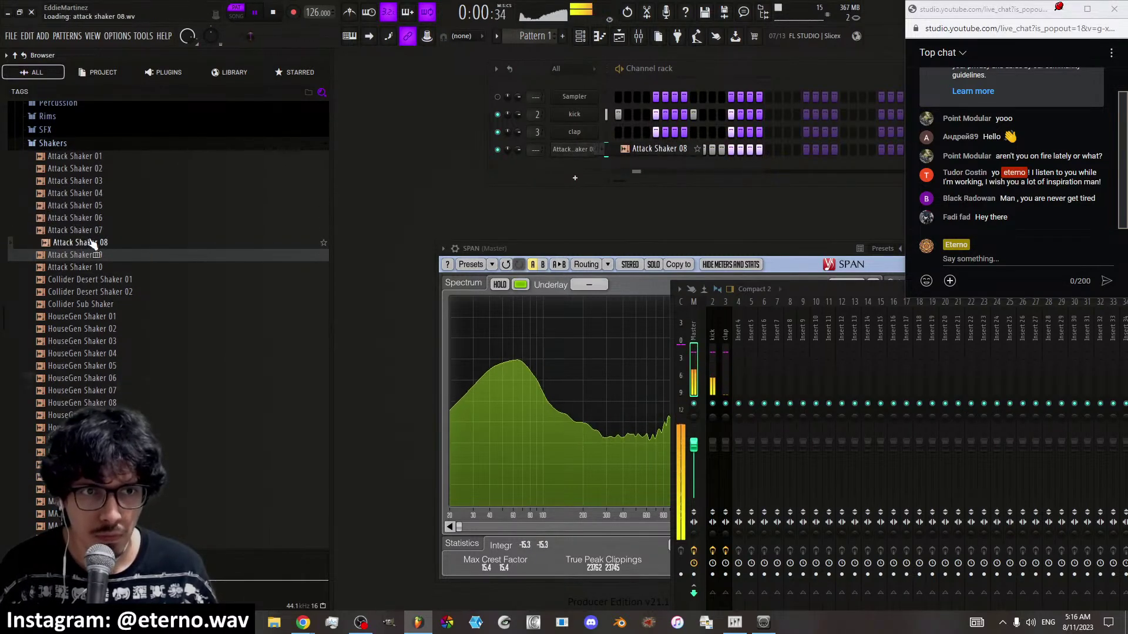
pyautogui.click(83, 181)
pyautogui.click(88, 168)
pyautogui.click(83, 157)
# Load Hyper GoldenDays Shaker back into the shaker channel and hide the browser
pyautogui.scroll(-2, 91, 258)
pyautogui.scroll(10, 88, 252)
pyautogui.scroll(-12, 59, 352)
pyautogui.click(82, 292)
pyautogui.click(80, 297)
pyautogui.hotkey('alt', 'F8')
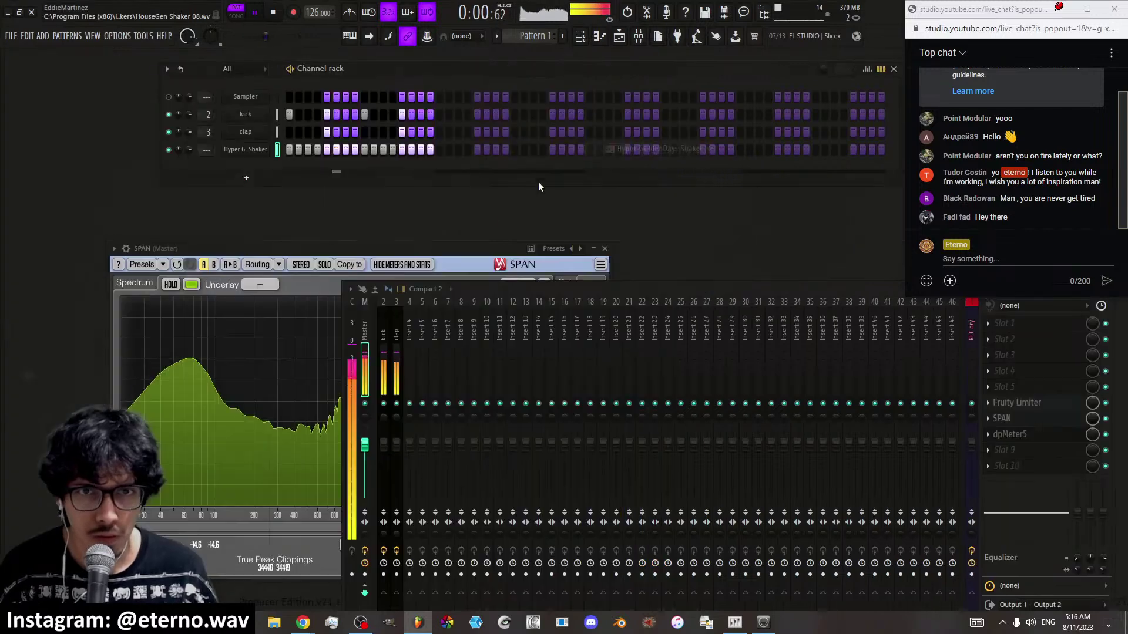
# Rename the Hyper GoldenDays Shaker channel as shaker
pyautogui.write('SHAKER')
pyautogui.press('Return')
pyautogui.press('F2')
pyautogui.write('shaker')
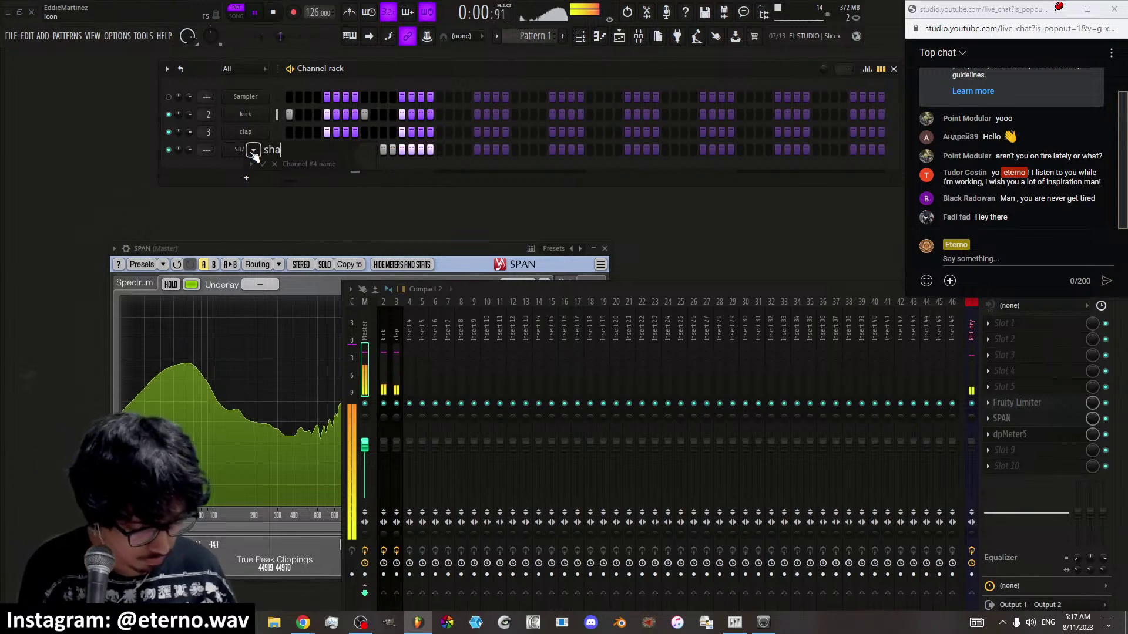
pyautogui.press('Return')
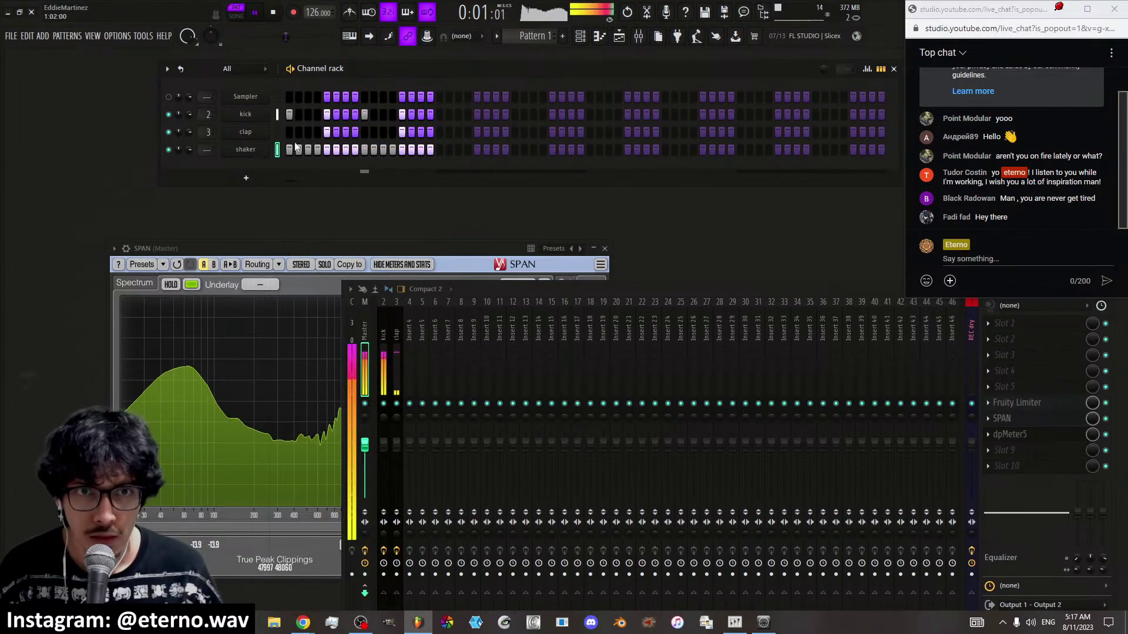
# Enable the volume envelope in the shaker channel's sampler, set its decay time to 10% and close the sampler
pyautogui.rightClick(256, 151)
pyautogui.click(237, 149)
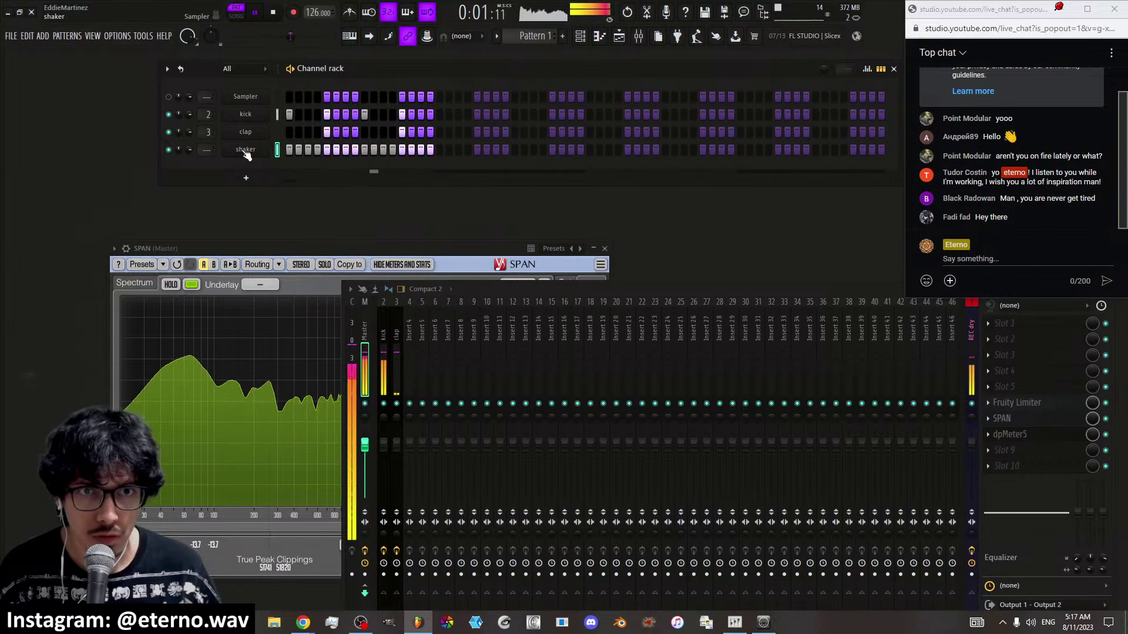
pyautogui.click(244, 150)
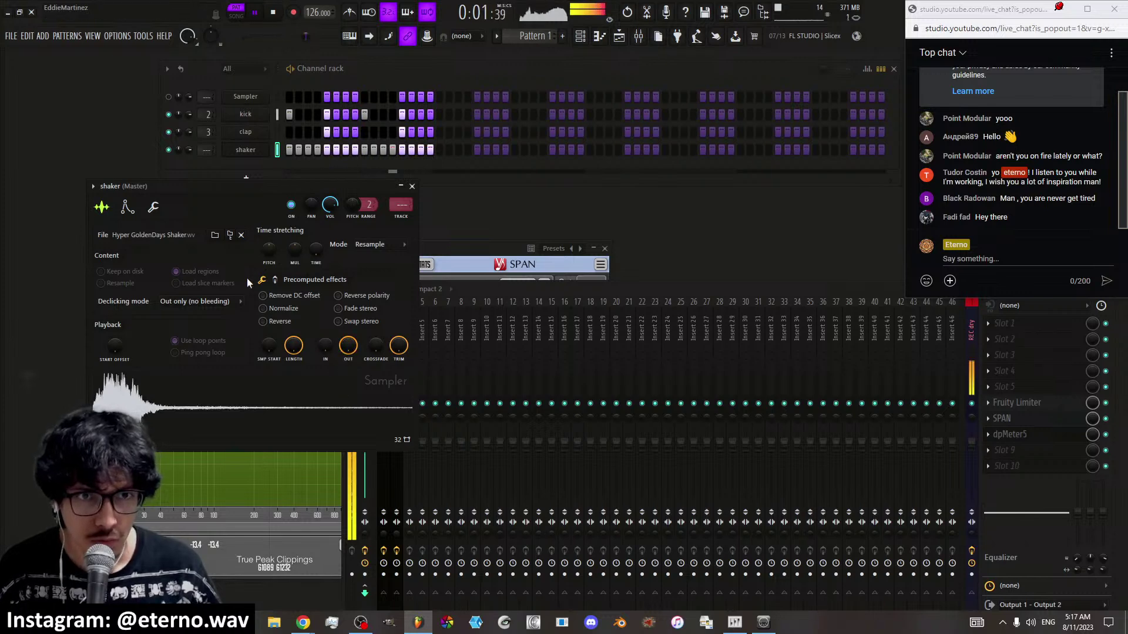
pyautogui.click(127, 207)
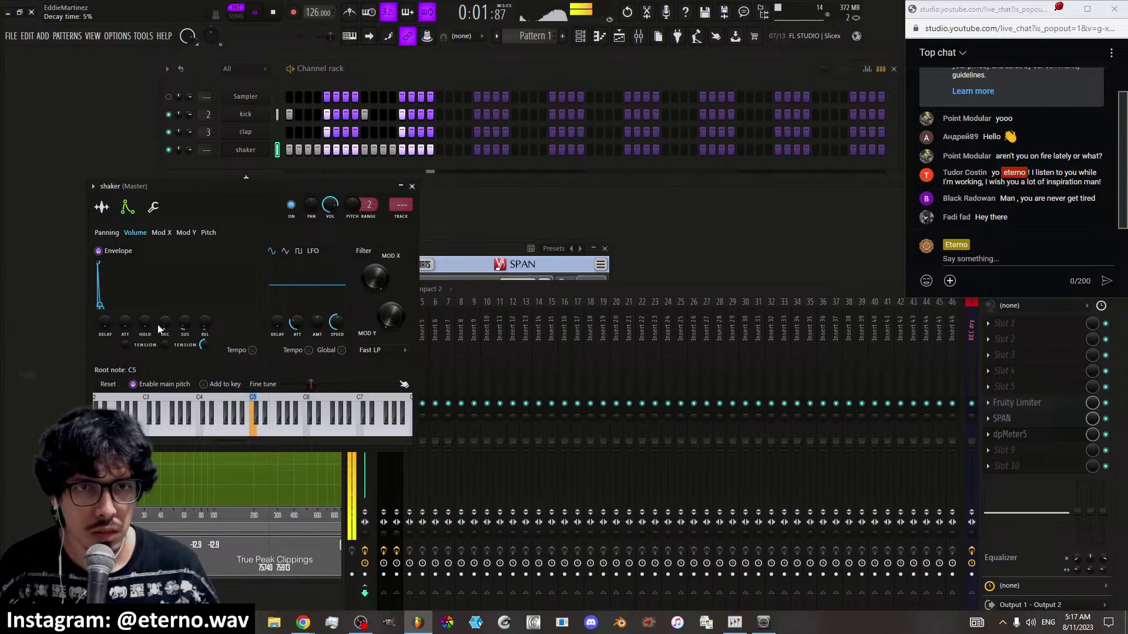
pyautogui.click(867, 69)
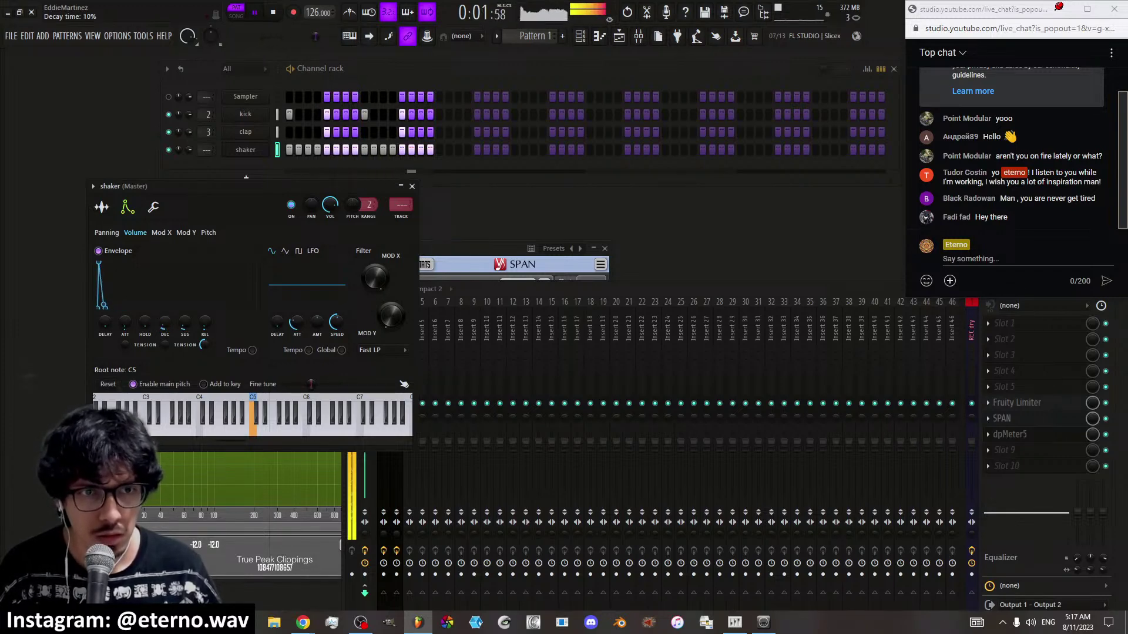
pyautogui.click(412, 186)
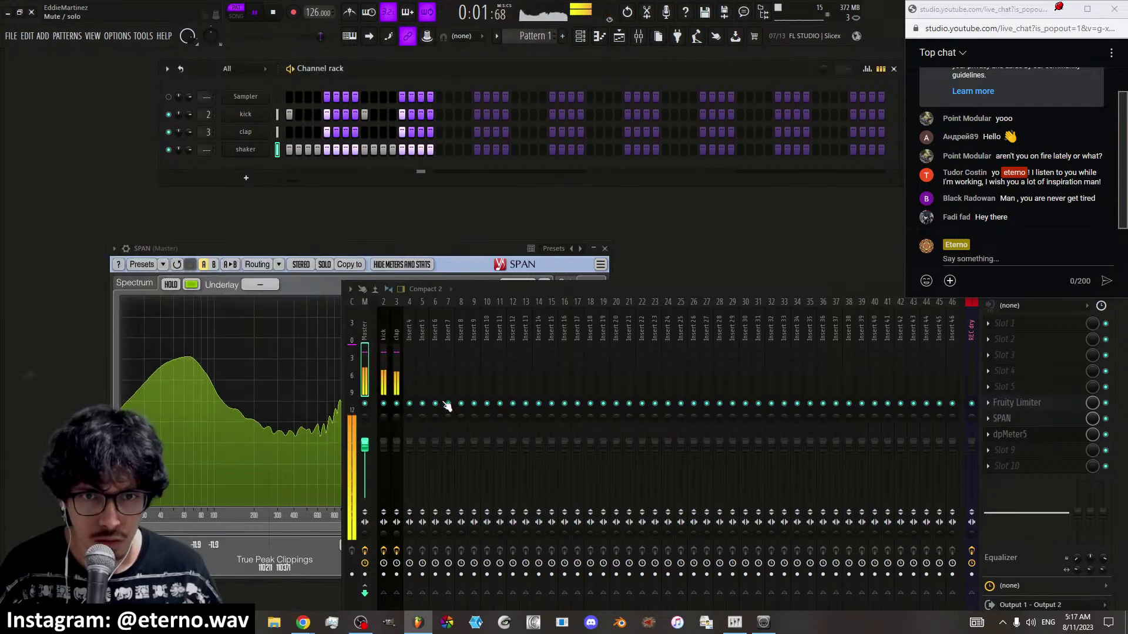
# Try lowering the clap mixer track's volume to about 87% (-3.0 dB) and reset it to default
pyautogui.moveTo(402, 446); pyautogui.dragTo(402, 451)
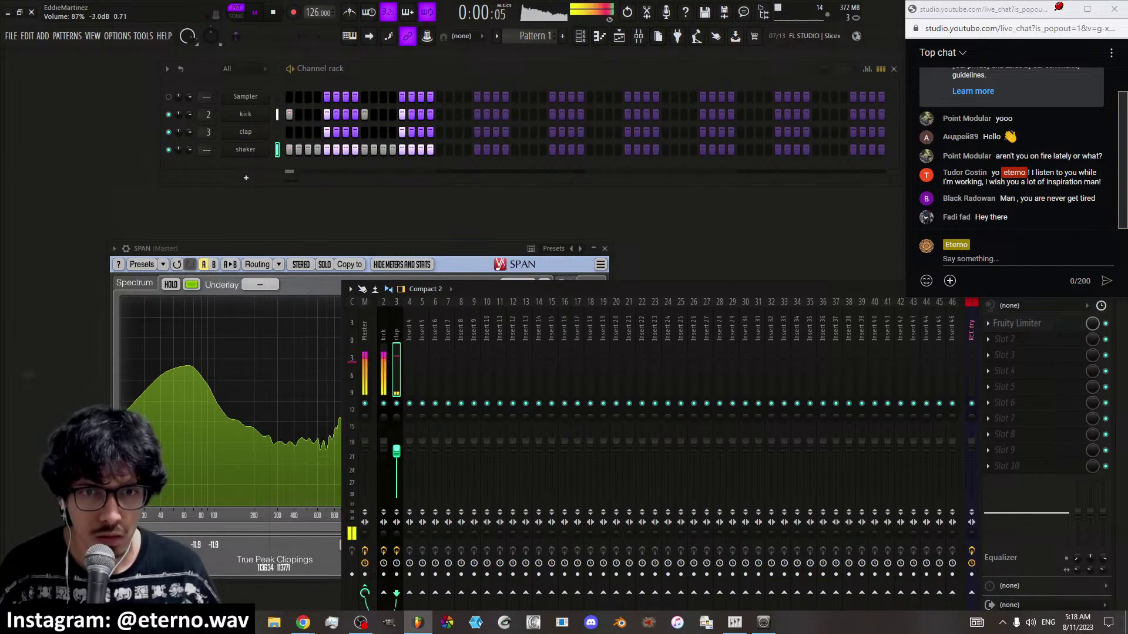
pyautogui.rightClick(403, 448)
pyautogui.click(418, 421)
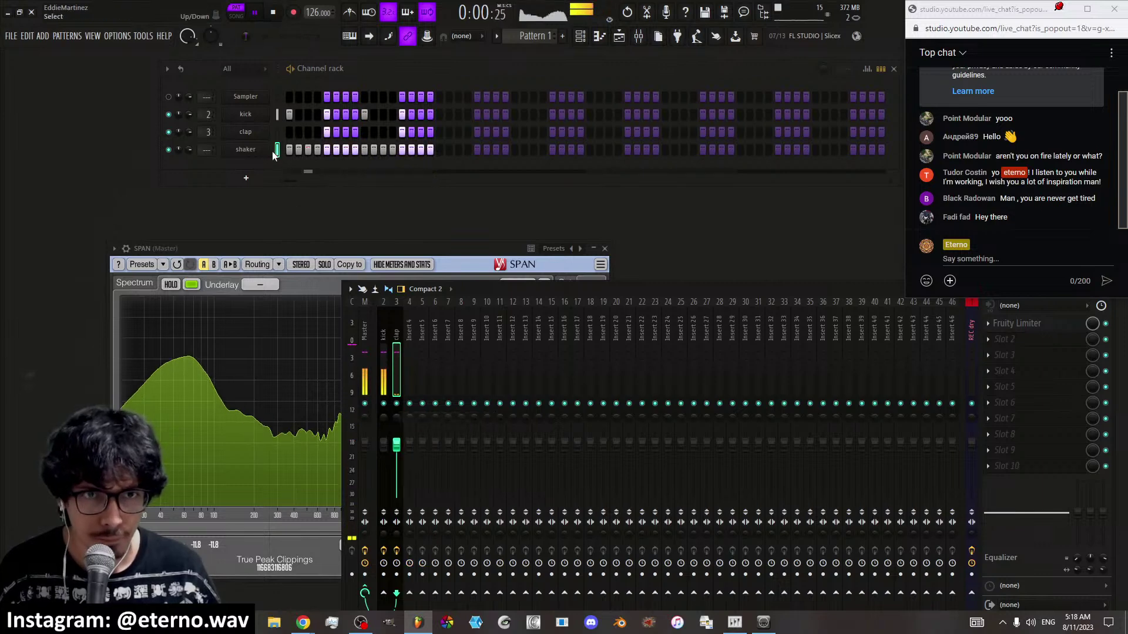
# Route the selected shaker channel to mixer track 4
pyautogui.rightClick(413, 352)
pyautogui.moveTo(506, 391)
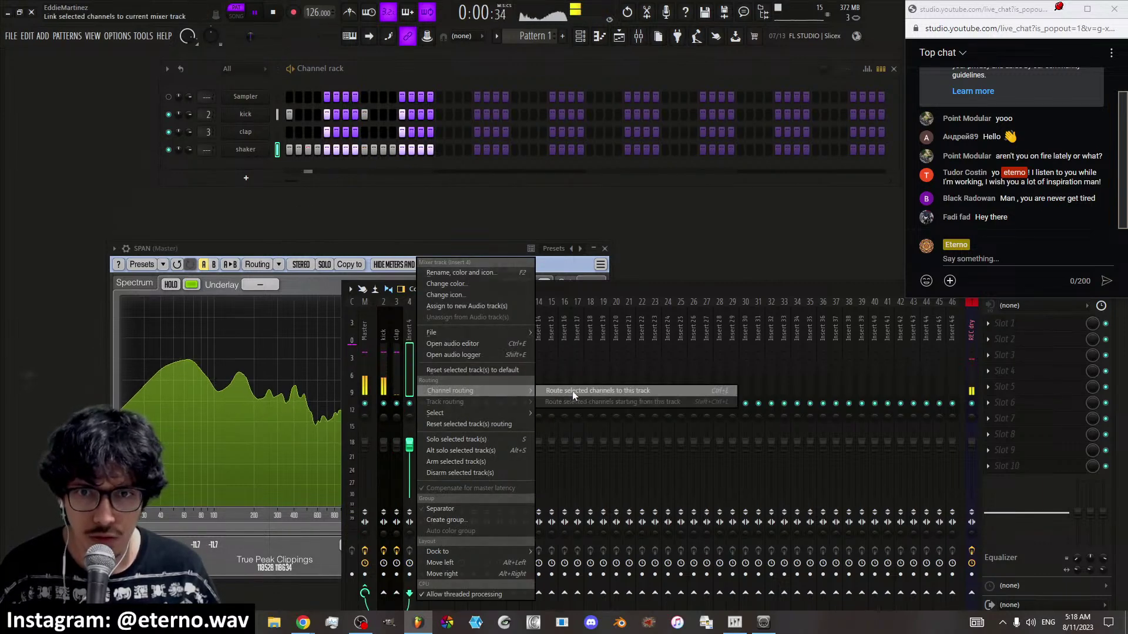
pyautogui.click(573, 391)
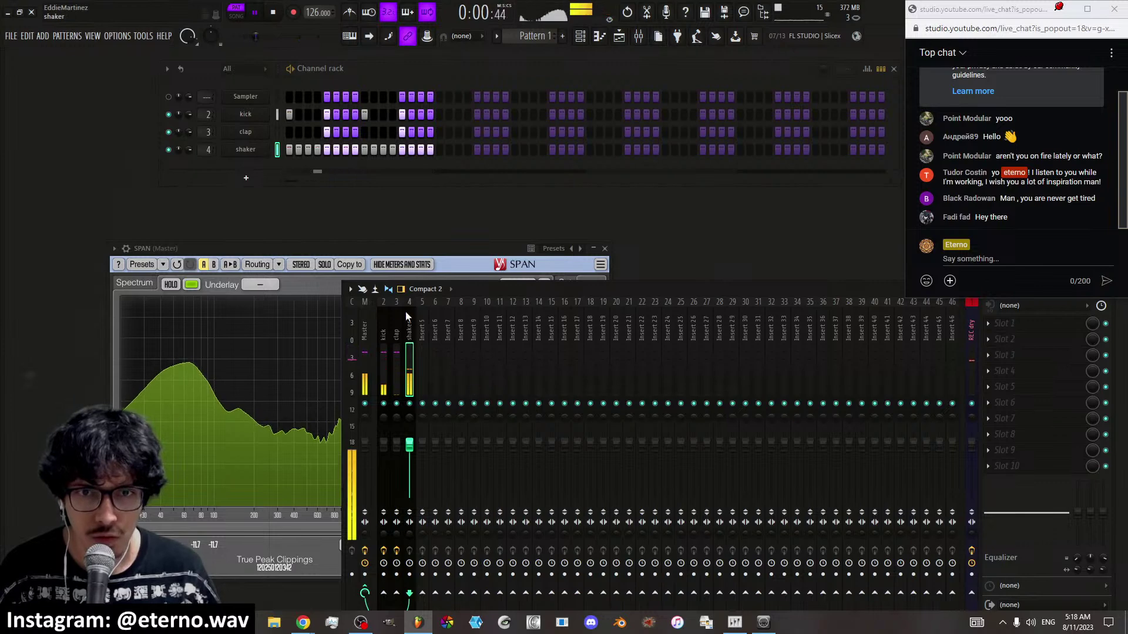
# Insert Fruity Limiter in the shaker track's first effect slot, load the CLIPPING preset and raise its gain
pyautogui.click(1010, 324)
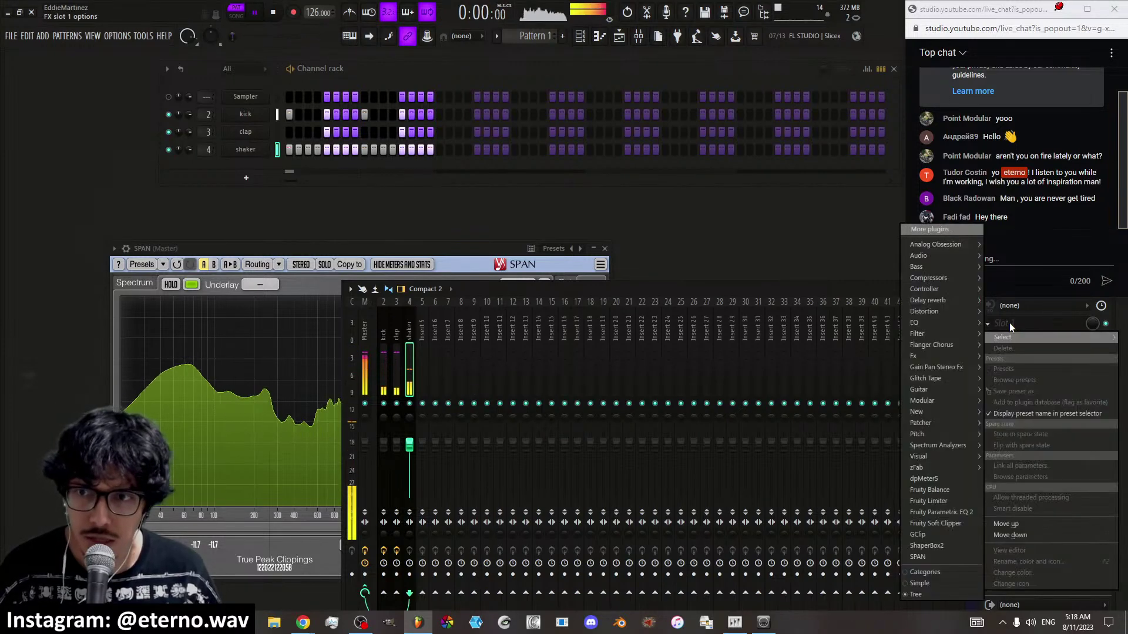
pyautogui.click(960, 498)
pyautogui.click(371, 140)
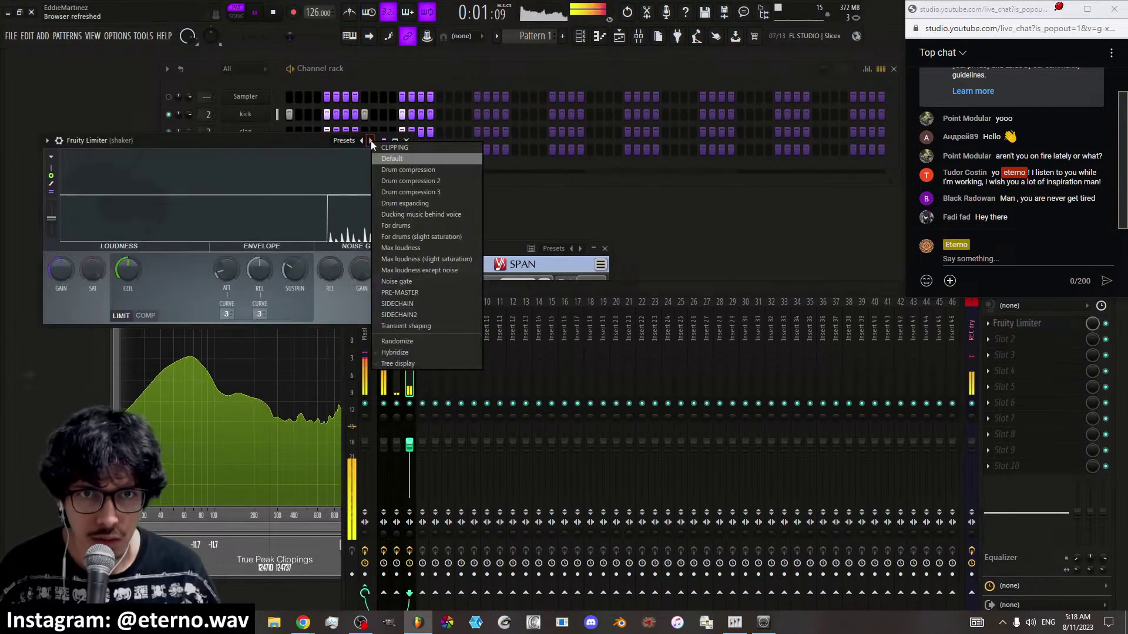
pyautogui.click(408, 149)
pyautogui.moveTo(61, 269); pyautogui.dragTo(61, 215)
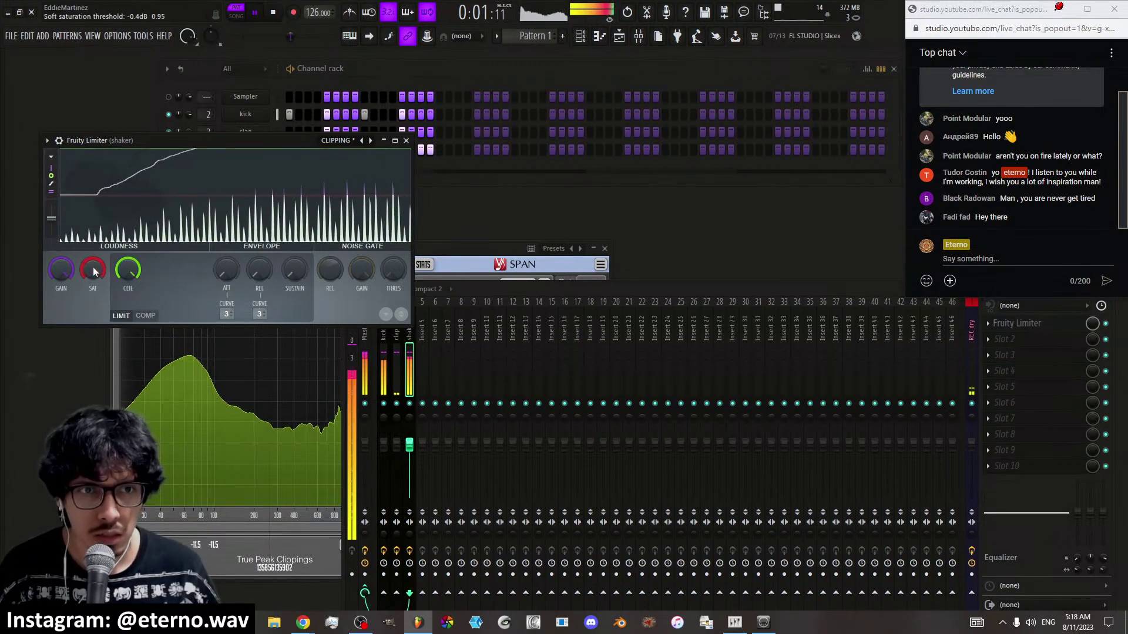
pyautogui.moveTo(254, 140); pyautogui.dragTo(308, 224)
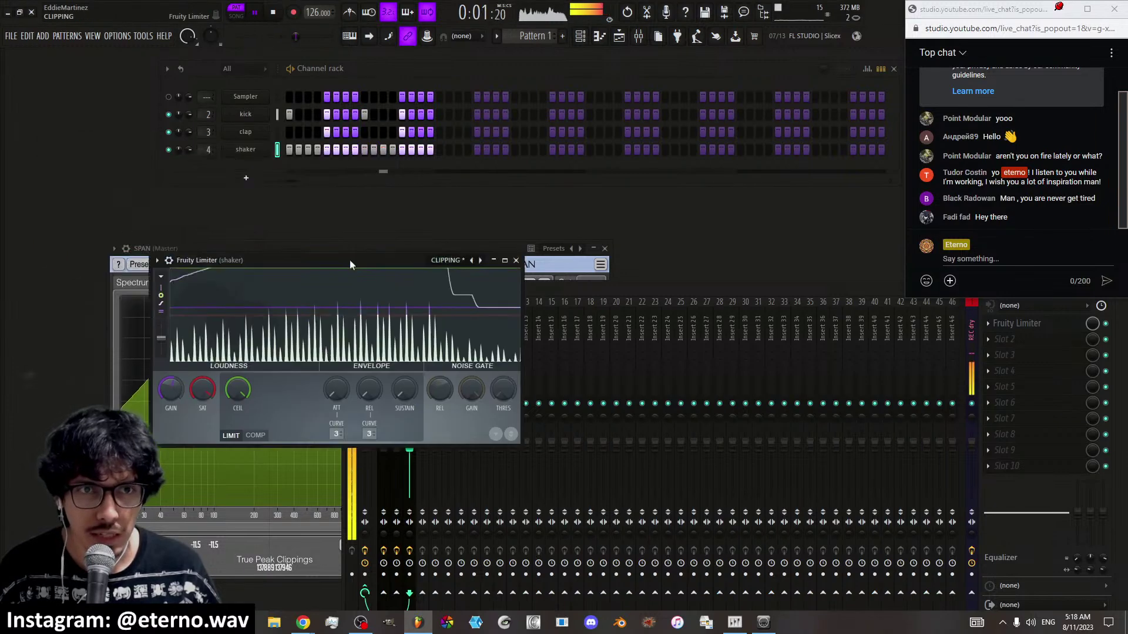
# Normalize the shaker sample in its channel sampler and raise the shaker's Fruity Limiter gain to about 14.2 dB
pyautogui.click(253, 150)
pyautogui.click(102, 207)
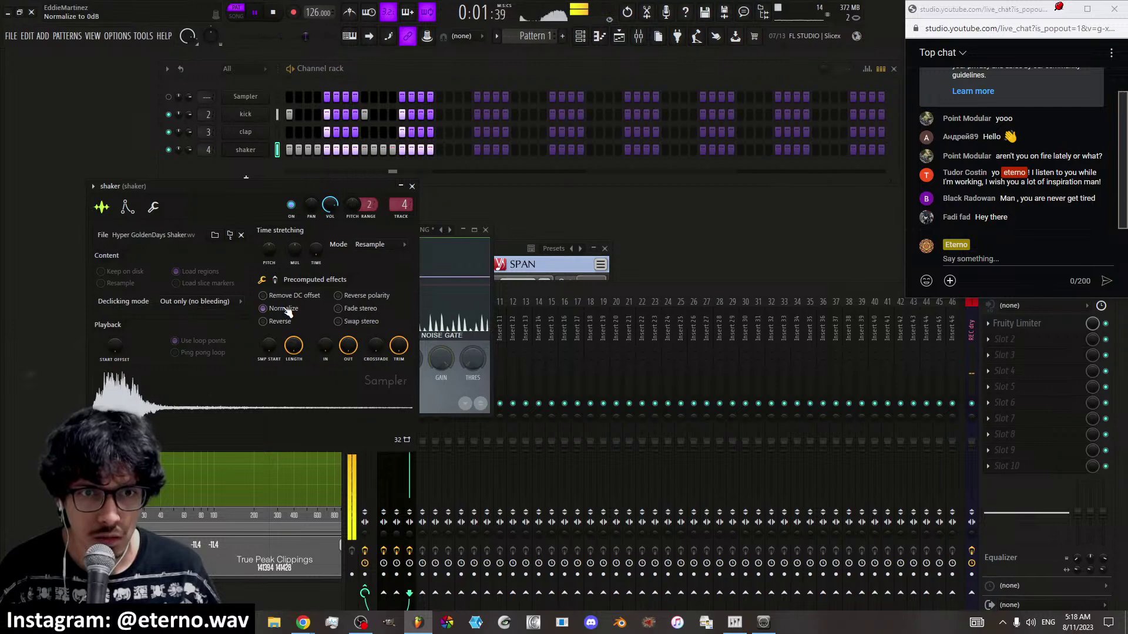
pyautogui.click(413, 186)
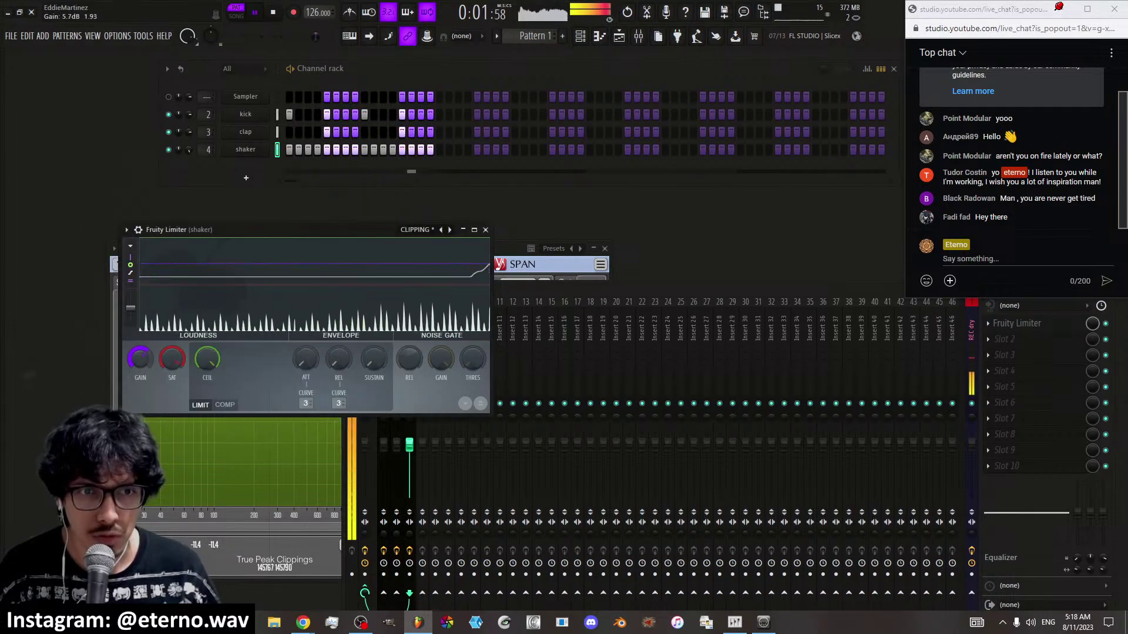
pyautogui.moveTo(141, 358)
pyautogui.mouseDown()
pyautogui.moveTo(141, 330)
pyautogui.moveTo(140, 340)
pyautogui.mouseUp()
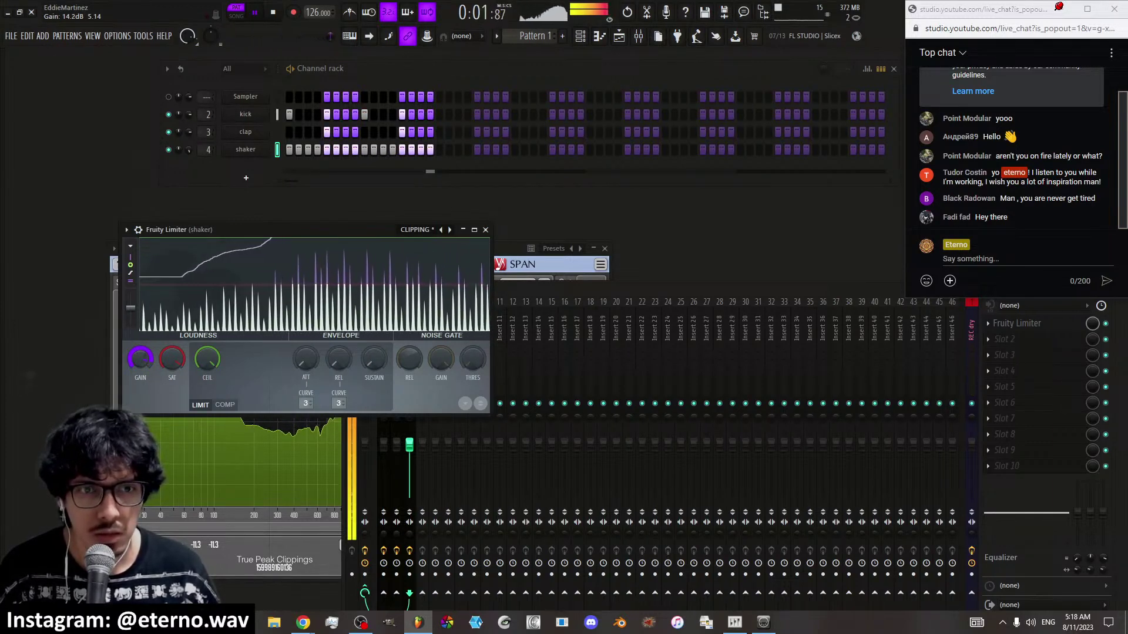
pyautogui.click(485, 230)
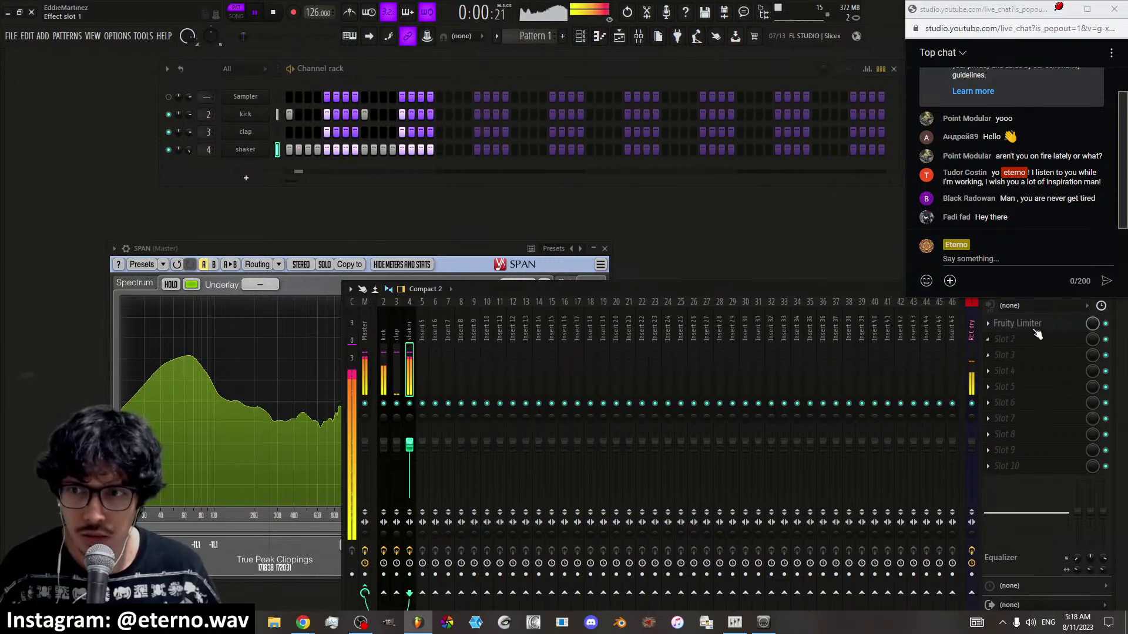
# Adjust the saturation and ceiling of the shaker's Fruity Limiter and set its gain to about 14.5 dB
pyautogui.click(1010, 324)
pyautogui.moveTo(184, 357); pyautogui.dragTo(185, 293)
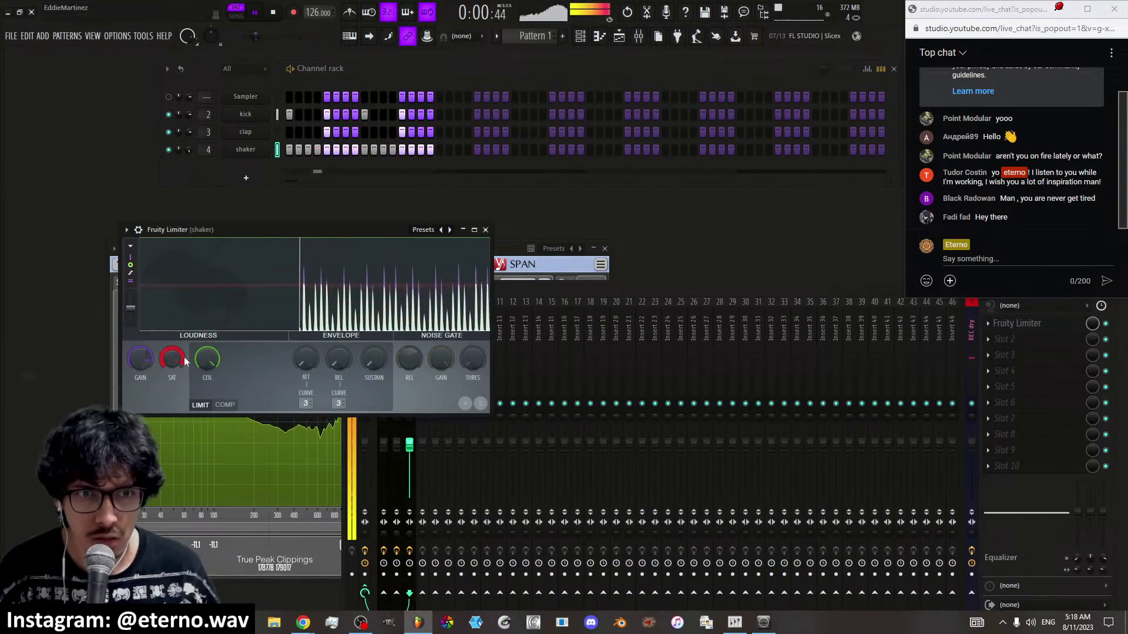
pyautogui.moveTo(207, 358)
pyautogui.mouseDown()
pyautogui.moveTo(207, 429)
pyautogui.moveTo(212, 360)
pyautogui.mouseUp()
pyautogui.moveTo(140, 358)
pyautogui.mouseDown()
pyautogui.moveTo(140, 330)
pyautogui.moveTo(142, 358)
pyautogui.mouseUp()
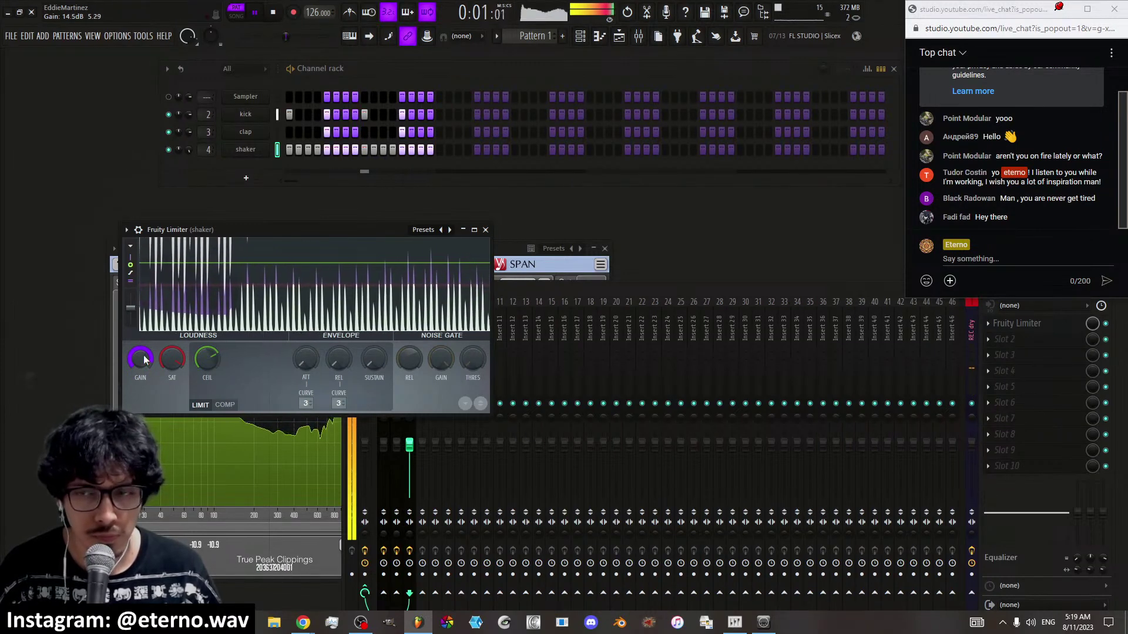
# Insert Fruity parametric EQ 2 ahead of the Fruity Limiter on the shaker track and load the steep4 low preset
pyautogui.moveTo(1016, 323); pyautogui.dragTo(1022, 333)
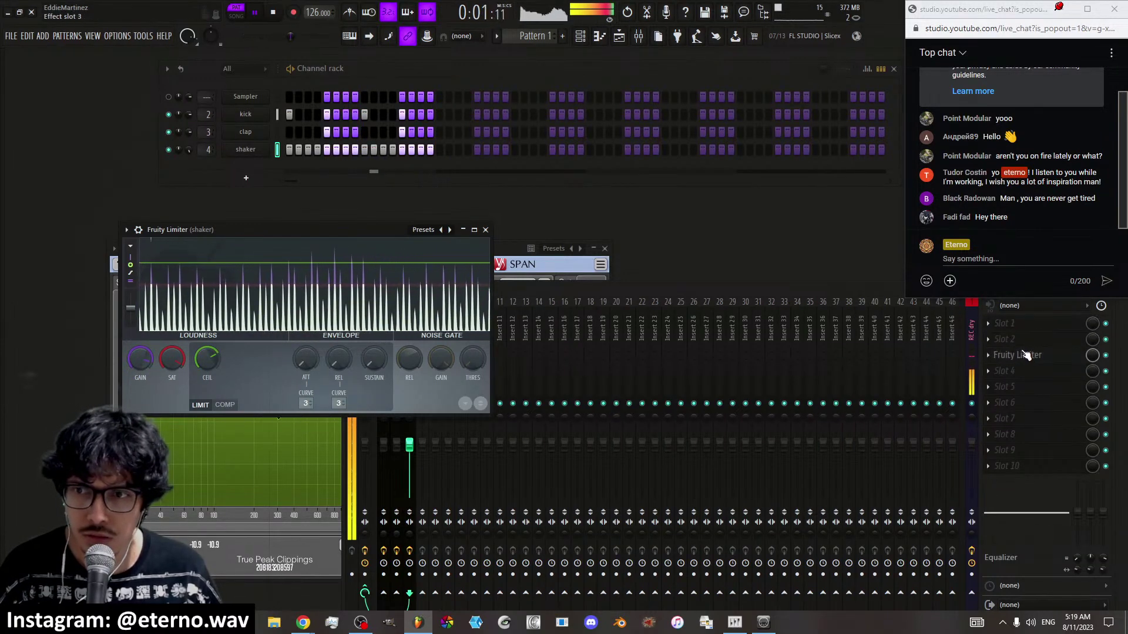
pyautogui.click(1019, 324)
pyautogui.click(953, 520)
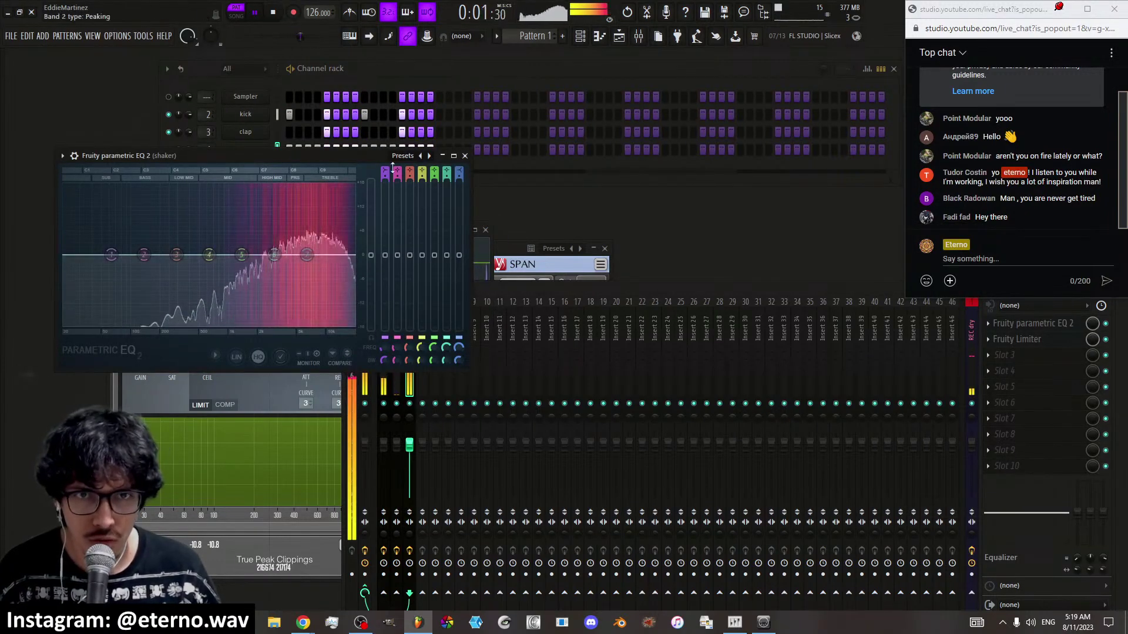
pyautogui.click(420, 156)
pyautogui.click(456, 250)
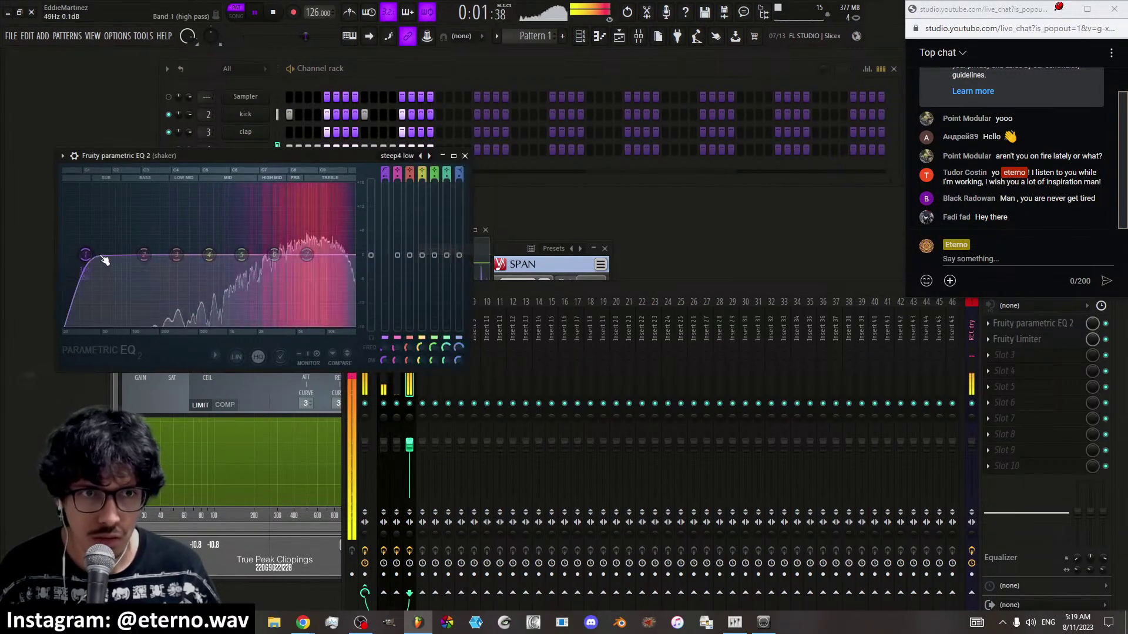
# Raise the shaker EQ's high-pass cutoff into the mids, cut band 5 deeply just above it, and close the EQ
pyautogui.moveTo(103, 254); pyautogui.dragTo(221, 254)
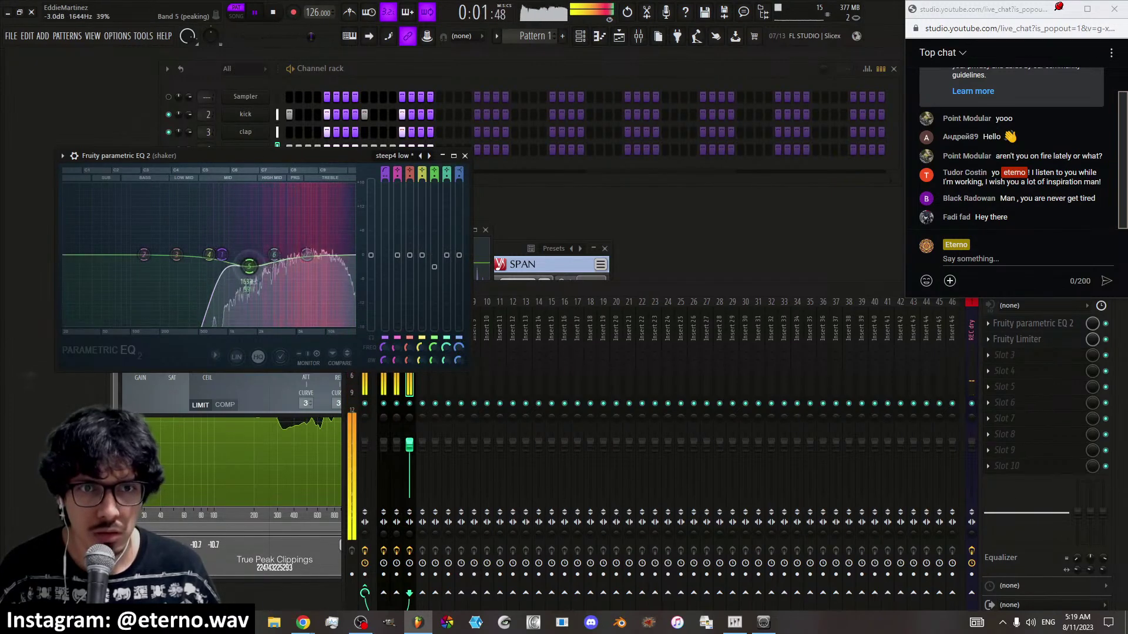
pyautogui.moveTo(271, 283)
pyautogui.mouseDown()
pyautogui.moveTo(322, 278)
pyautogui.moveTo(280, 300)
pyautogui.mouseUp()
pyautogui.scroll(-3, 222, 259)
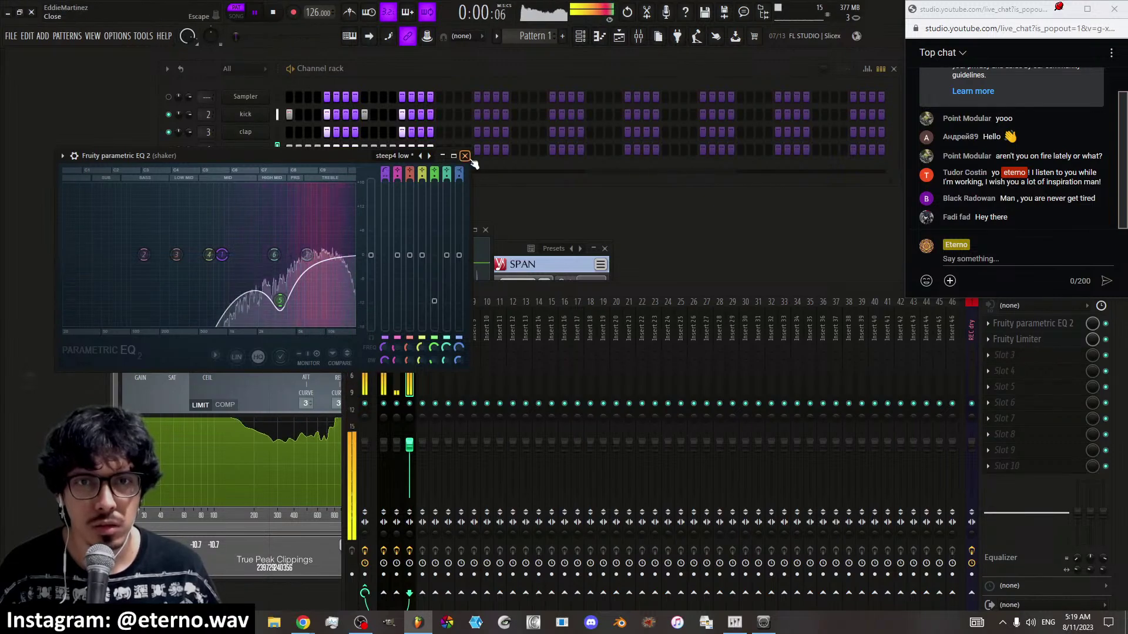
pyautogui.click(464, 156)
# Mute the clap and kick mixer tracks and fine-tune the gain of the shaker's Fruity Limiter
pyautogui.click(396, 404)
pyautogui.click(384, 404)
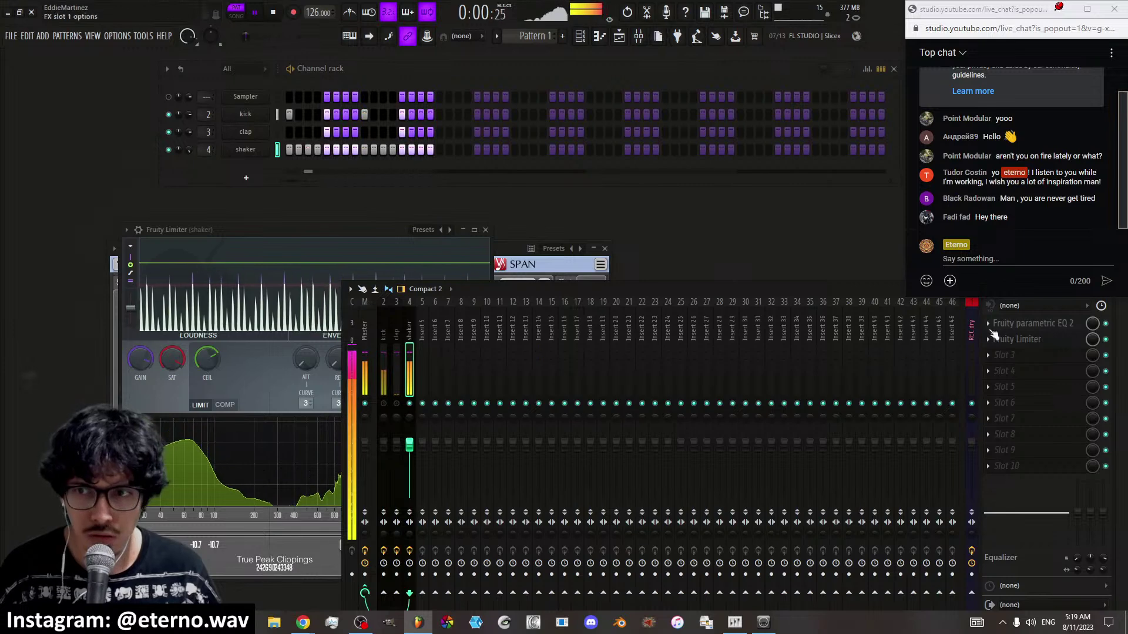
pyautogui.click(1016, 339)
pyautogui.click(1008, 348)
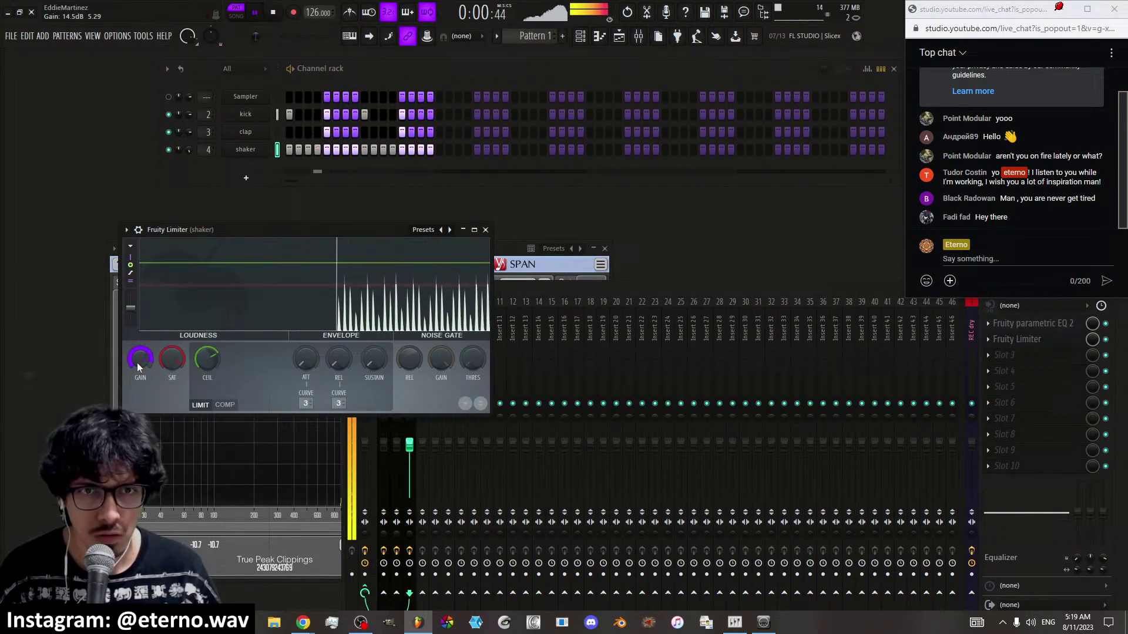
pyautogui.moveTo(137, 365)
pyautogui.mouseDown()
pyautogui.moveTo(137, 348)
pyautogui.moveTo(138, 373)
pyautogui.moveTo(136, 360)
pyautogui.mouseUp()
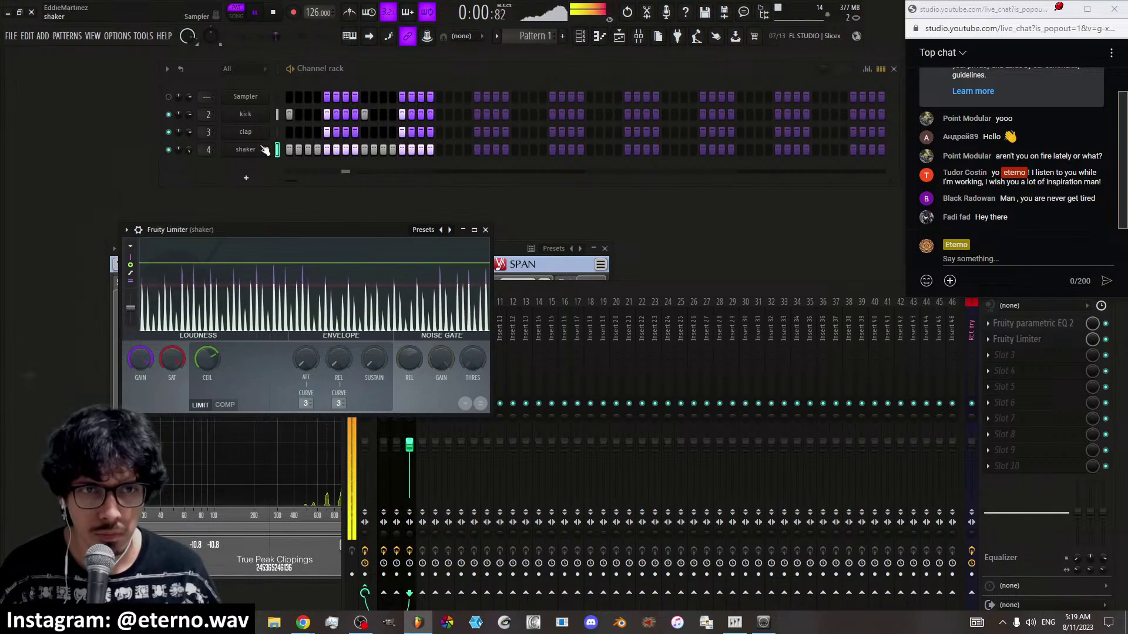
# Try boosting the shaker sample with the sampler's precomputed Boost and Clip effects
pyautogui.click(241, 150)
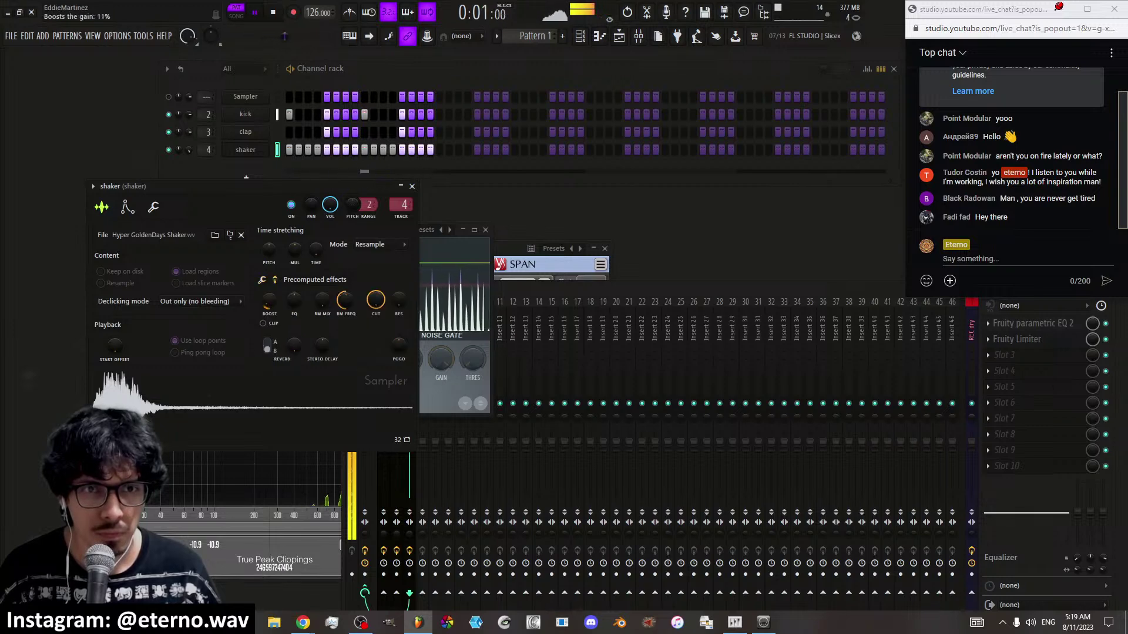
pyautogui.click(263, 323)
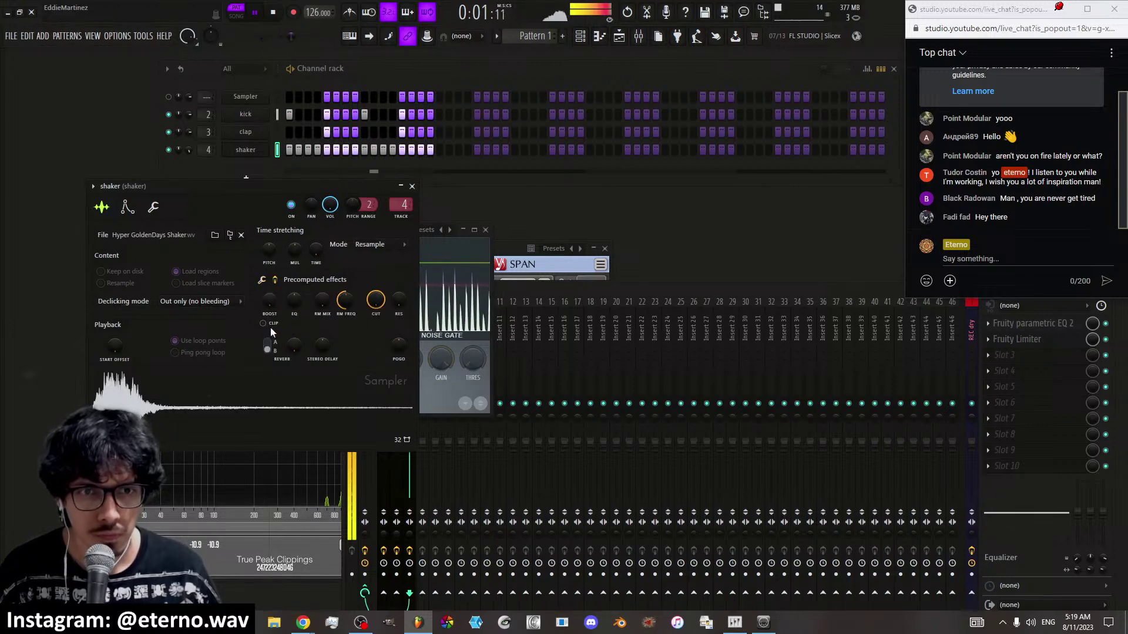
pyautogui.moveTo(269, 302); pyautogui.dragTo(270, 300)
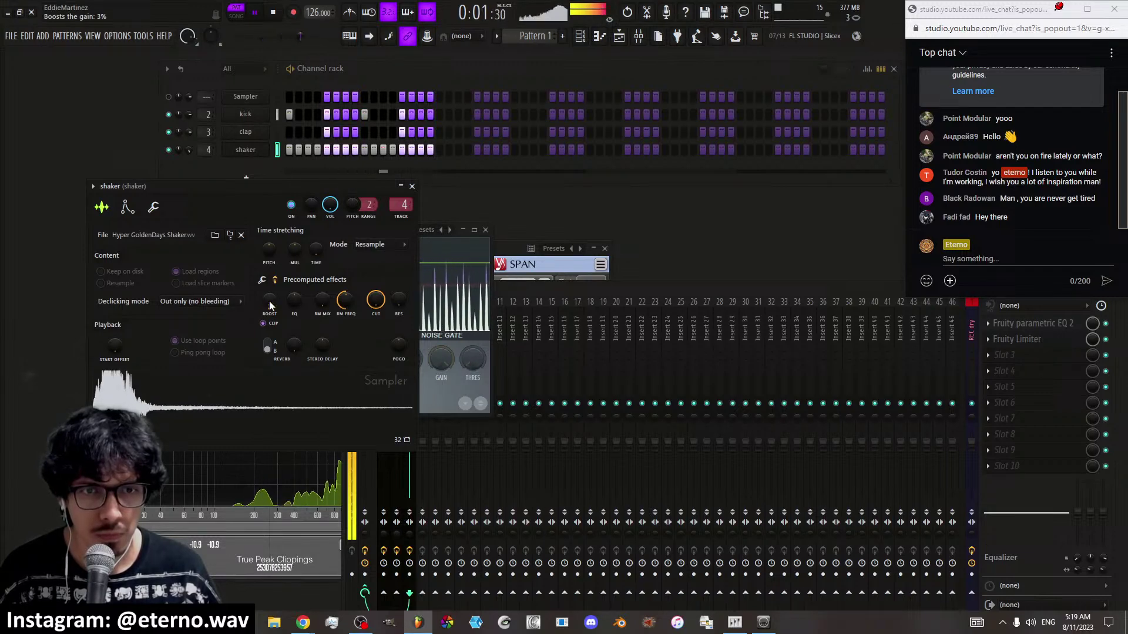
pyautogui.click(264, 323)
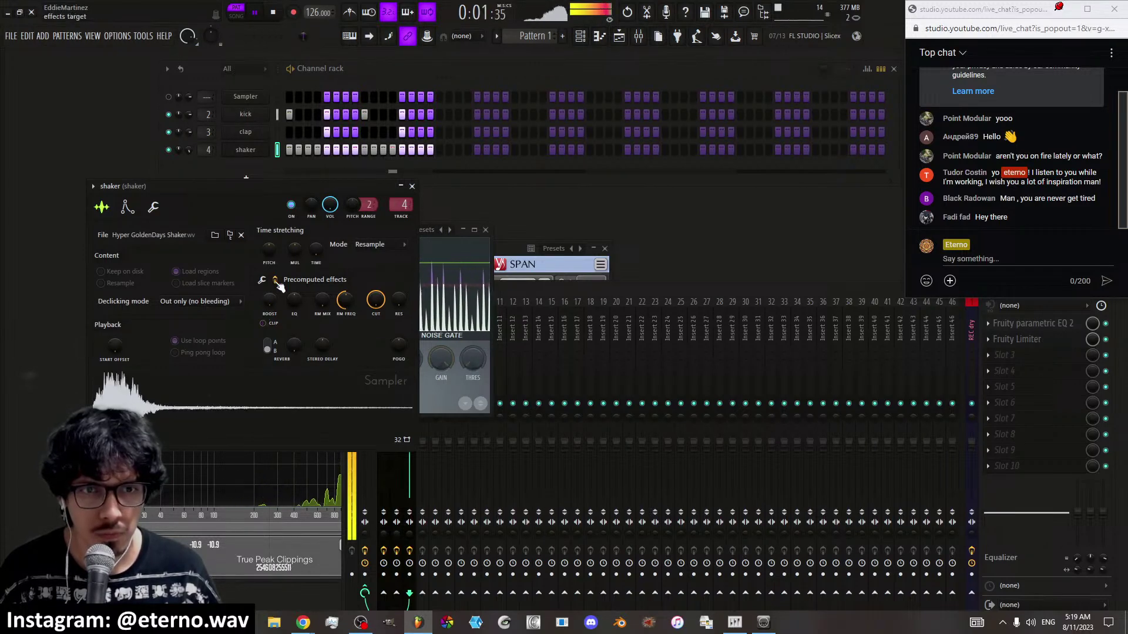
# Adjust the shaker channel's volume under Levels adjustment and move its EQ's high-pass cutoff slightly higher
pyautogui.click(153, 207)
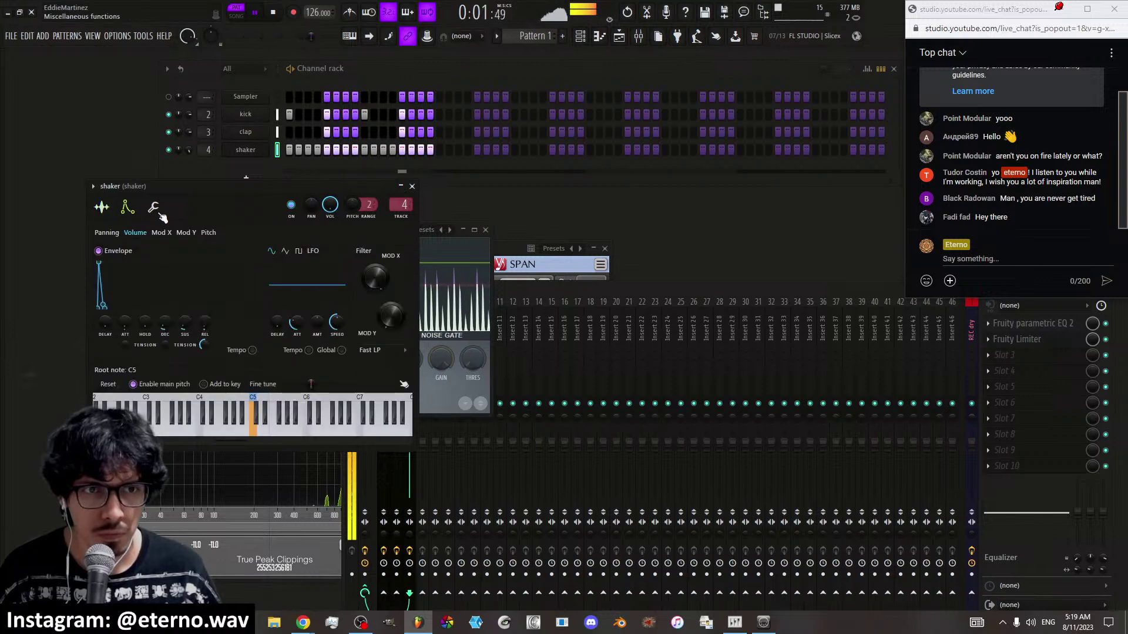
pyautogui.moveTo(133, 250); pyautogui.dragTo(132, 258)
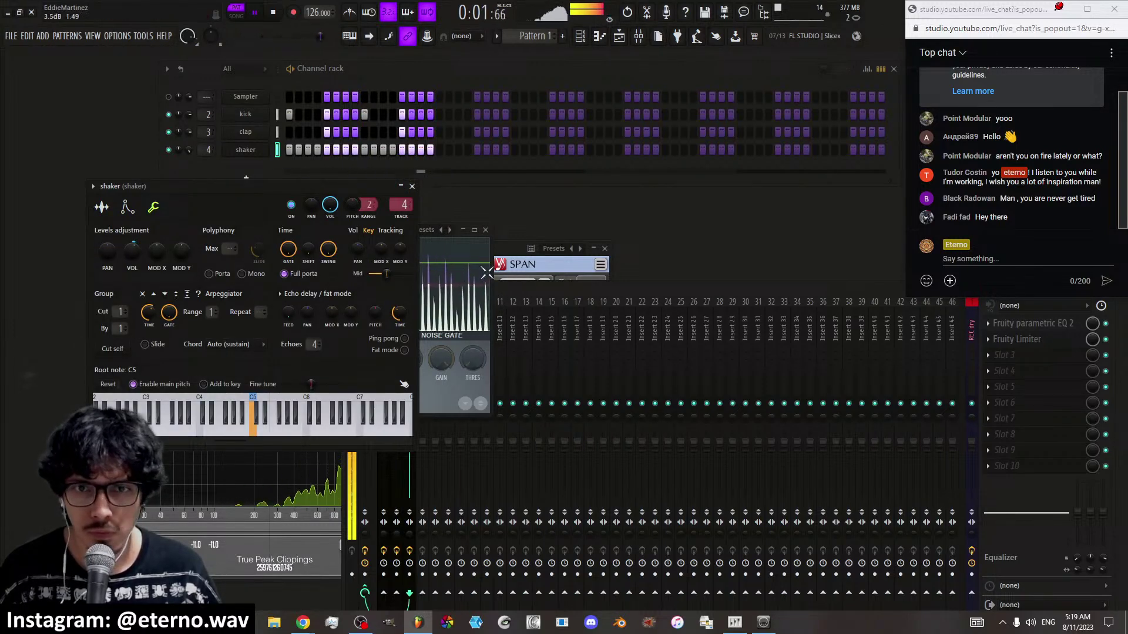
pyautogui.click(543, 291)
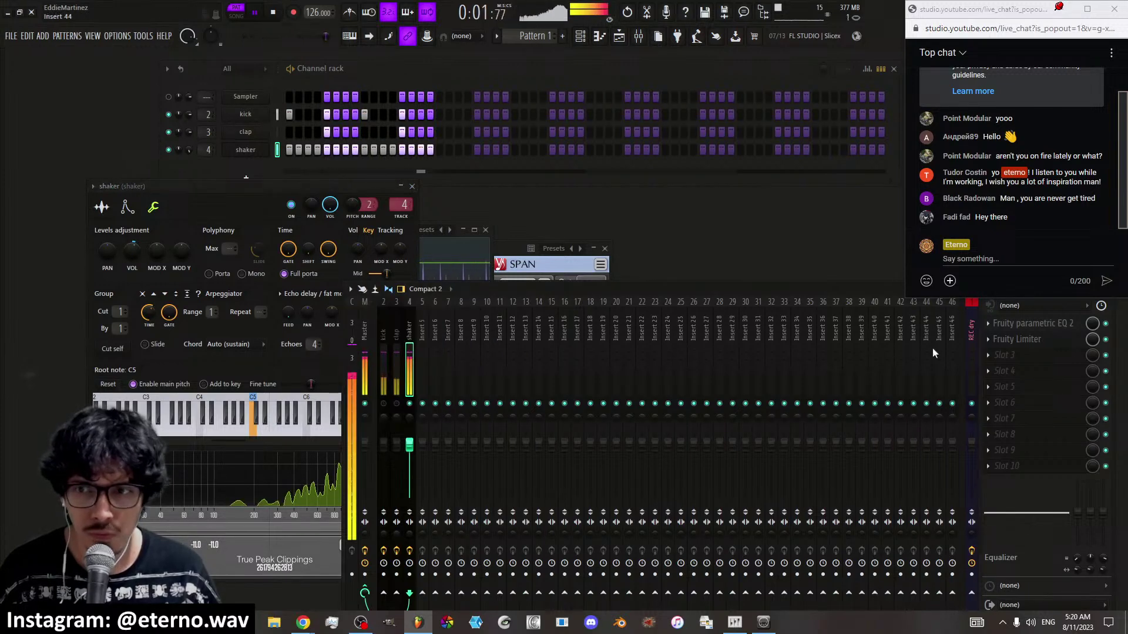
pyautogui.click(1057, 324)
pyautogui.moveTo(222, 254)
pyautogui.mouseDown()
pyautogui.moveTo(254, 254)
pyautogui.moveTo(229, 254)
pyautogui.mouseUp()
pyautogui.click(464, 156)
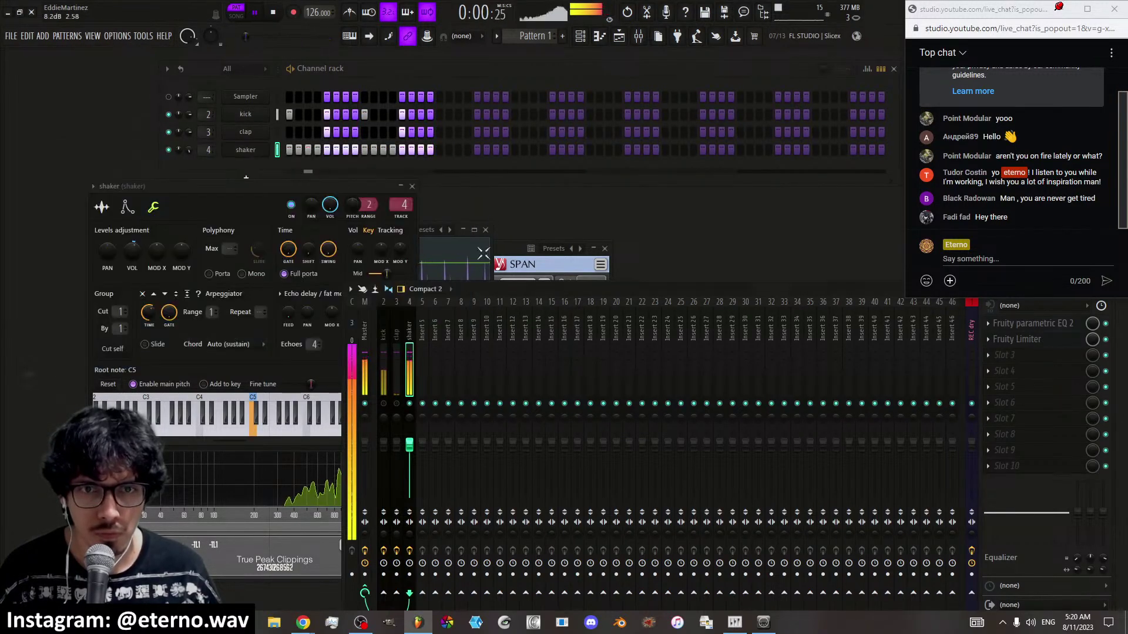
# Adjust the gain of the shaker's Fruity Limiter and set its soft saturation threshold to about -1.0 dB
pyautogui.click(1032, 323)
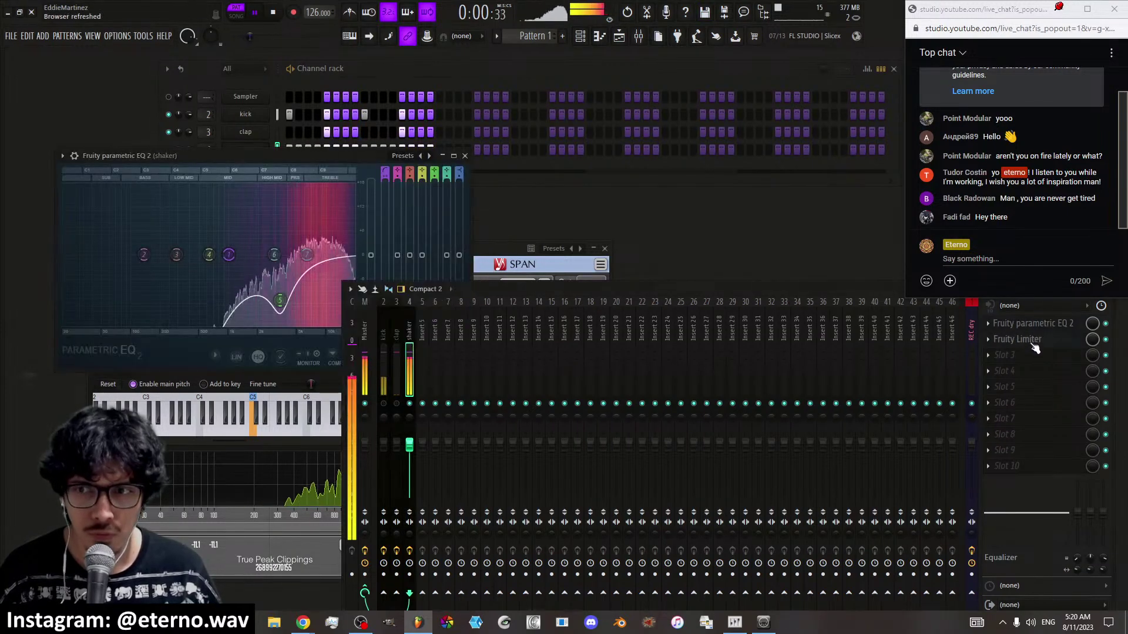
pyautogui.click(1017, 339)
pyautogui.moveTo(150, 363); pyautogui.dragTo(150, 343)
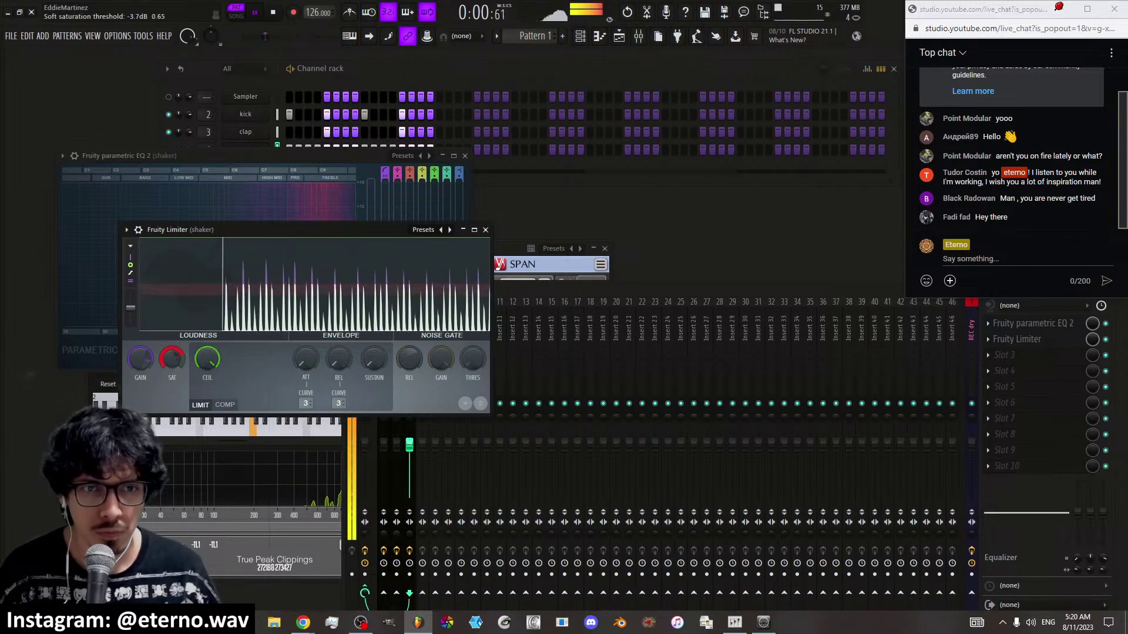
pyautogui.moveTo(172, 359); pyautogui.dragTo(140, 344)
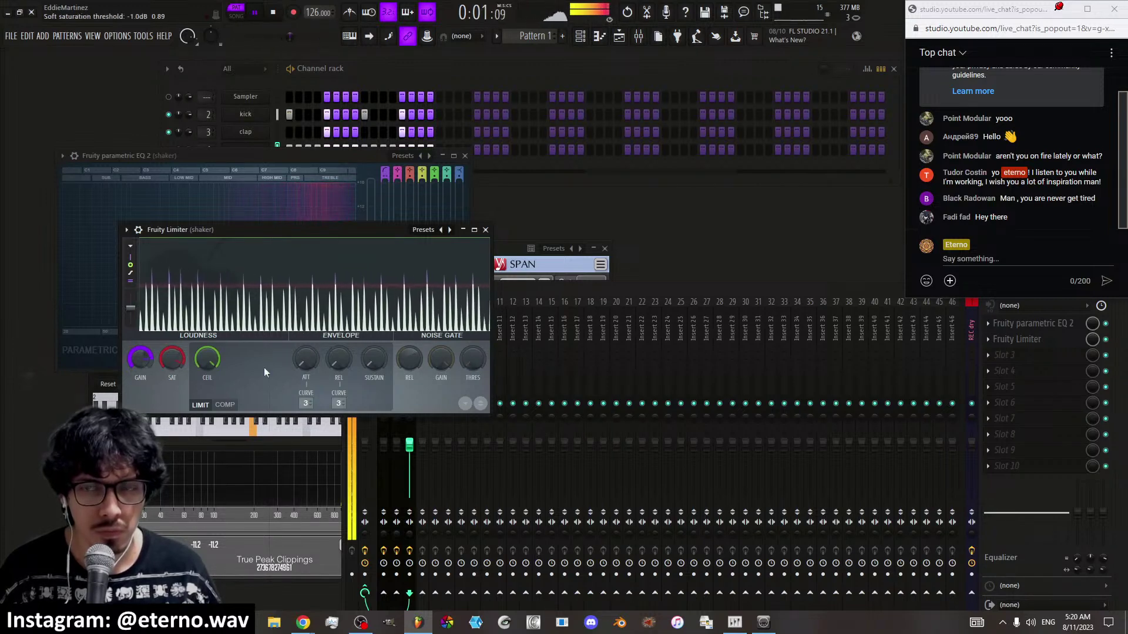
# Try adding ShaperBox2 to the shaker track's eighth effect slot and delete it
pyautogui.click(1034, 437)
pyautogui.click(930, 545)
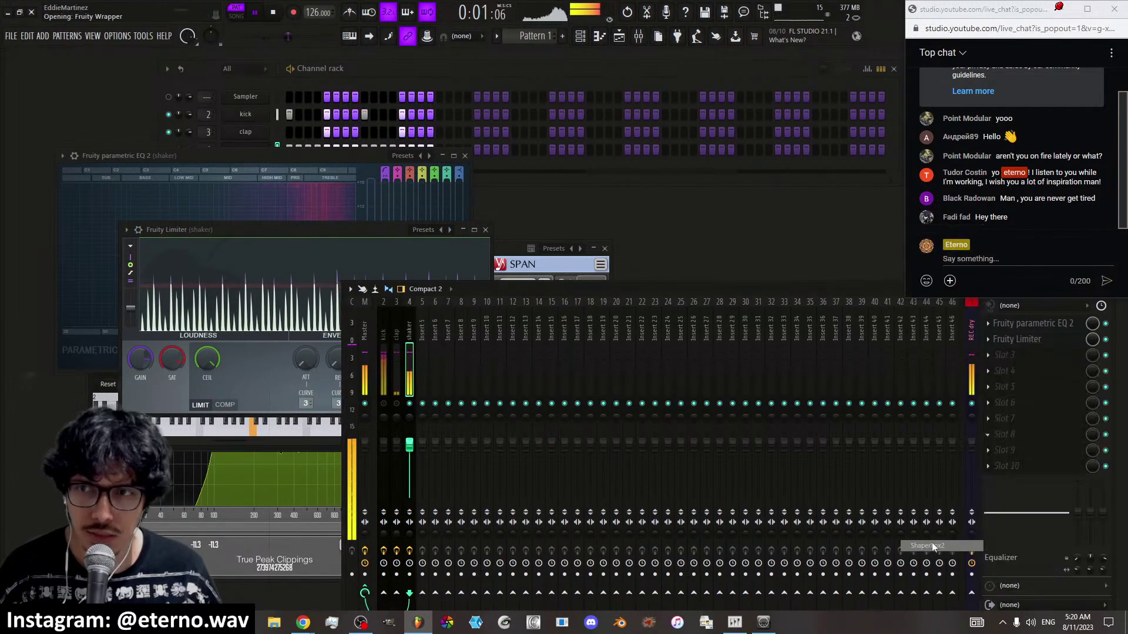
pyautogui.click(988, 436)
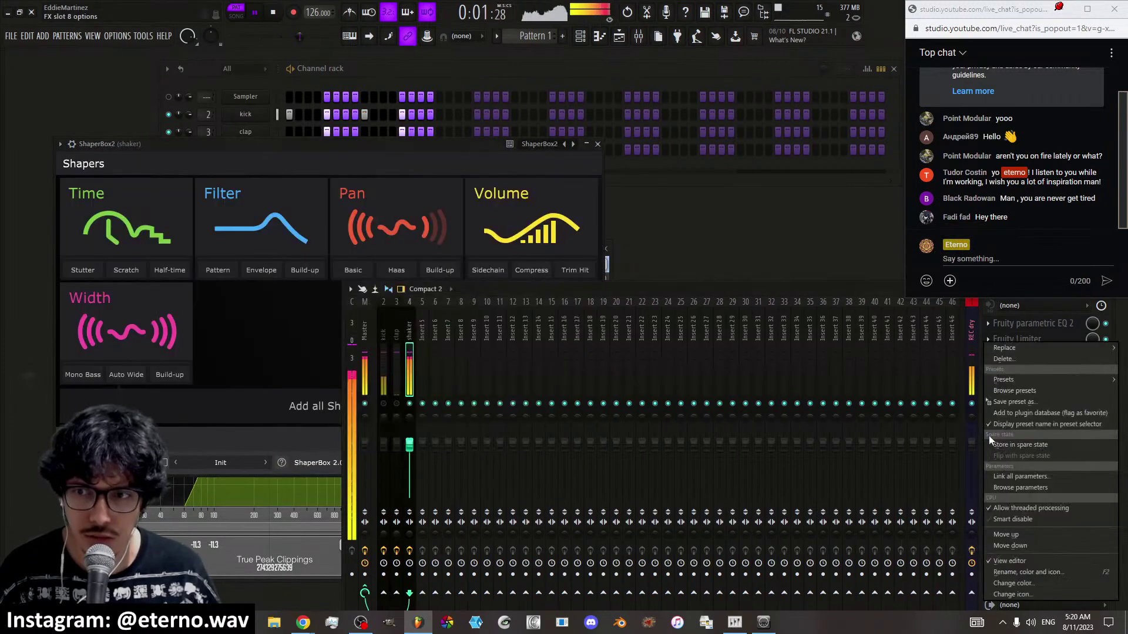
pyautogui.click(1028, 361)
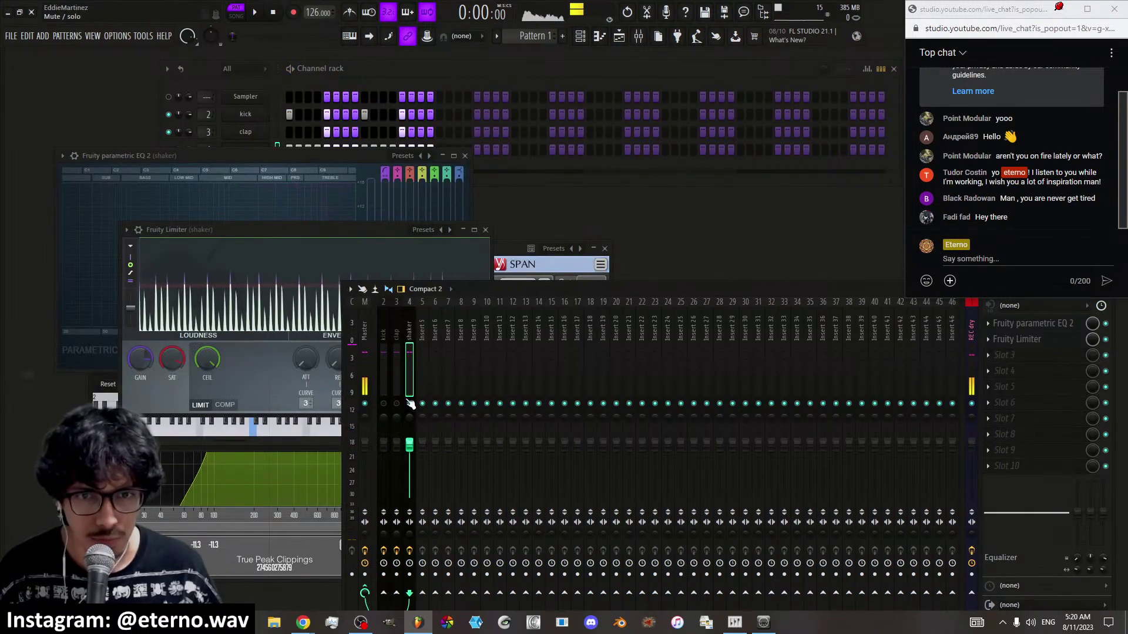
# Stop playback and clone the kick channel in the channel rack
pyautogui.press('space')
pyautogui.click(313, 86)
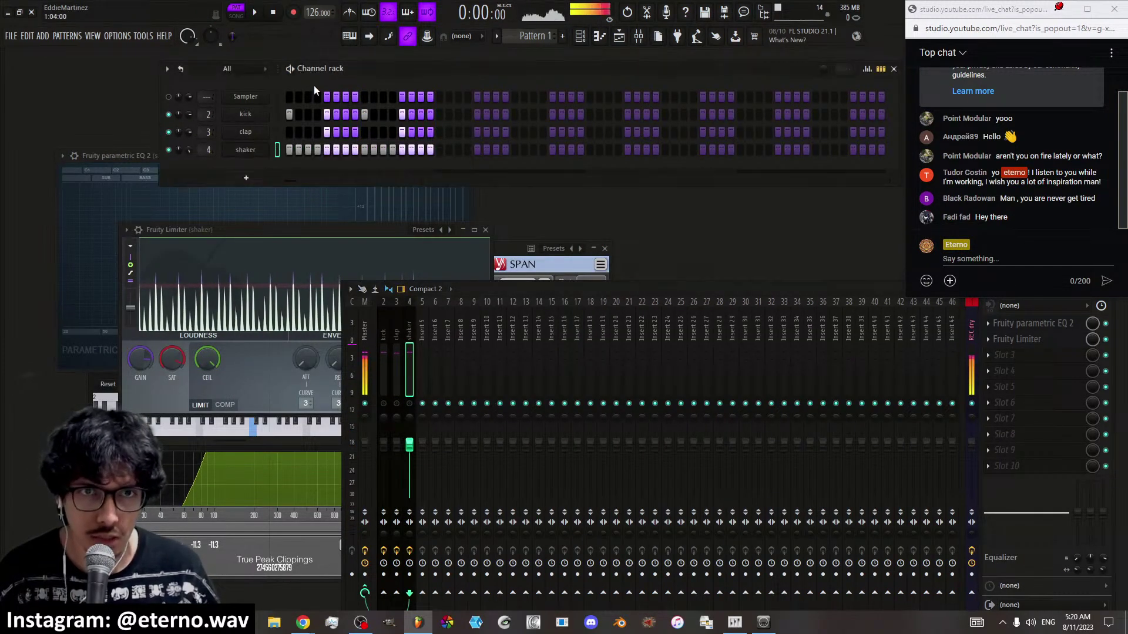
pyautogui.rightClick(256, 116)
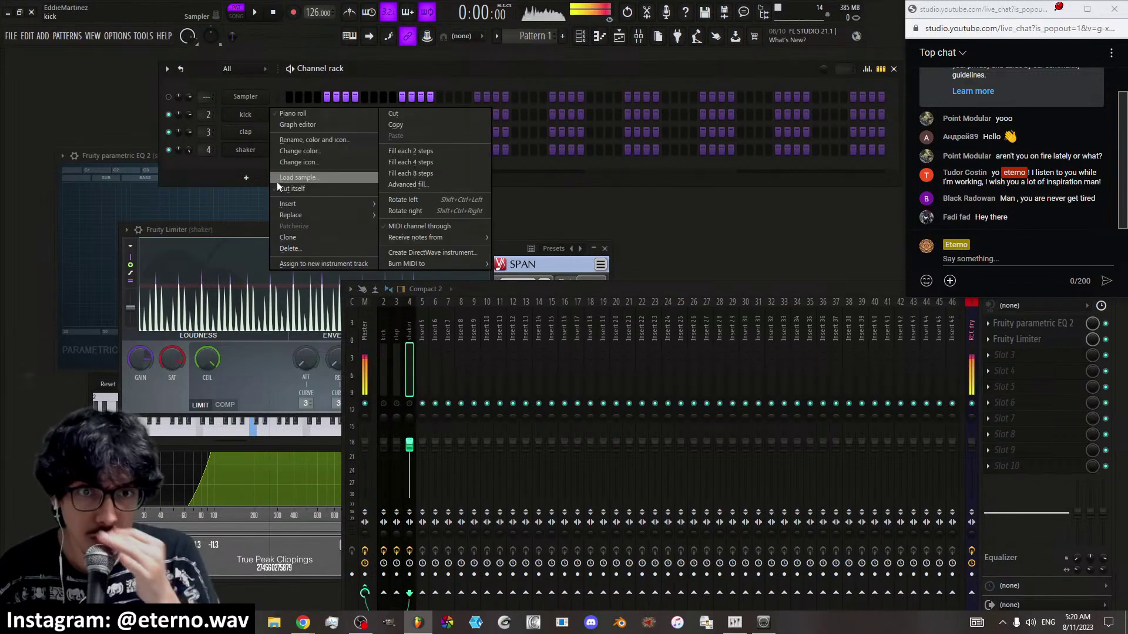
pyautogui.click(295, 231)
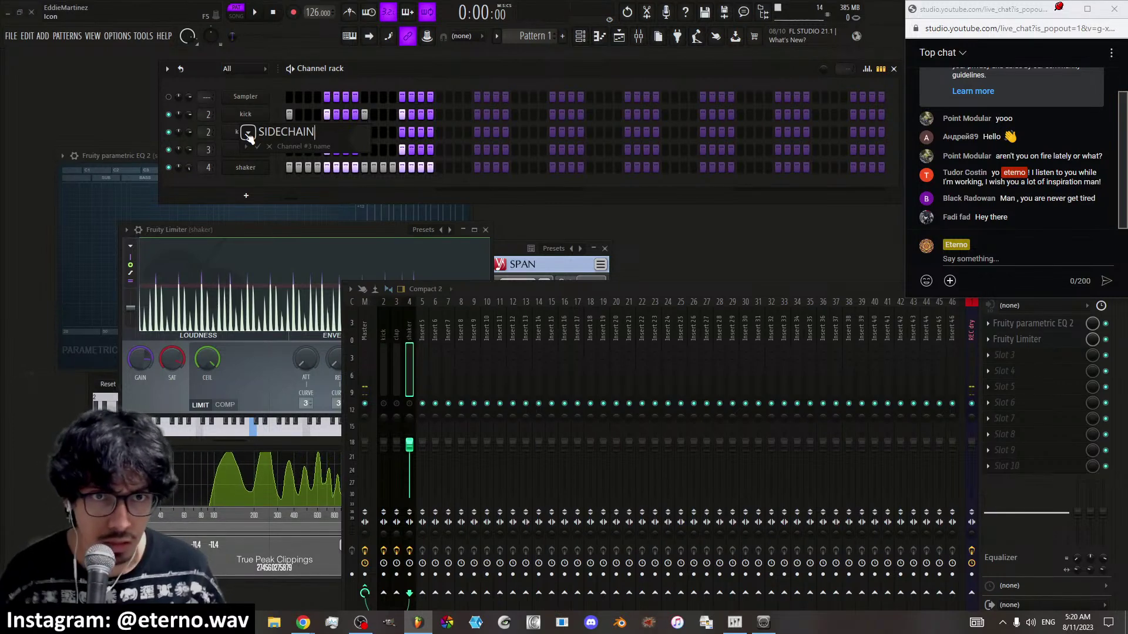
# Name the cloned kick channel SIDECHAIN and give it a red color
pyautogui.press('Tab')
pyautogui.click(473, 194)
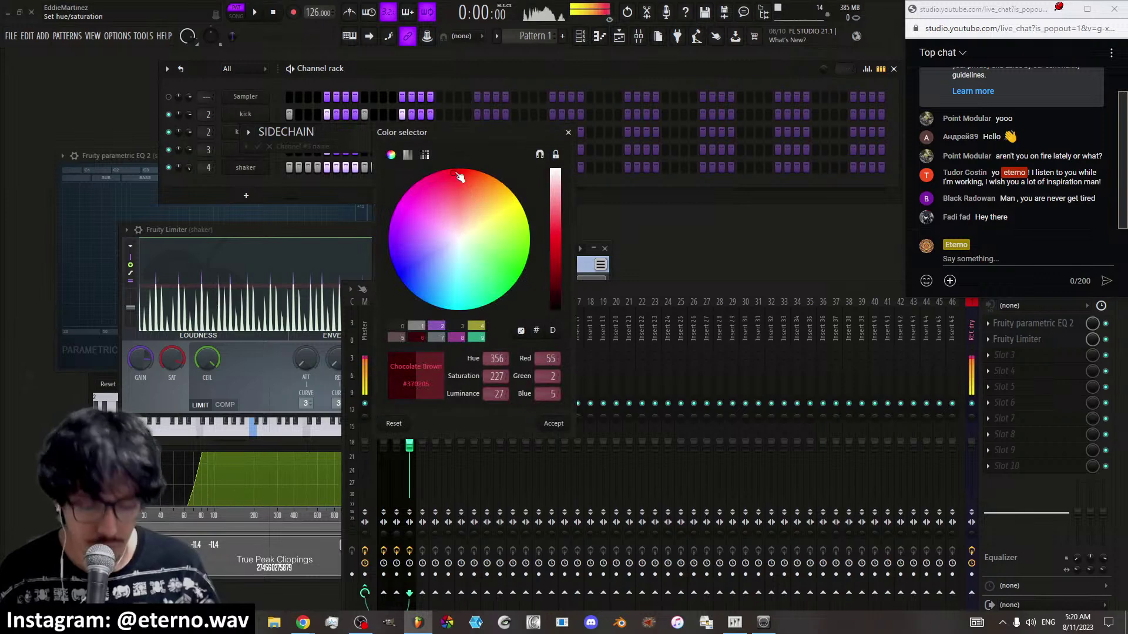
pyautogui.press('Tab')
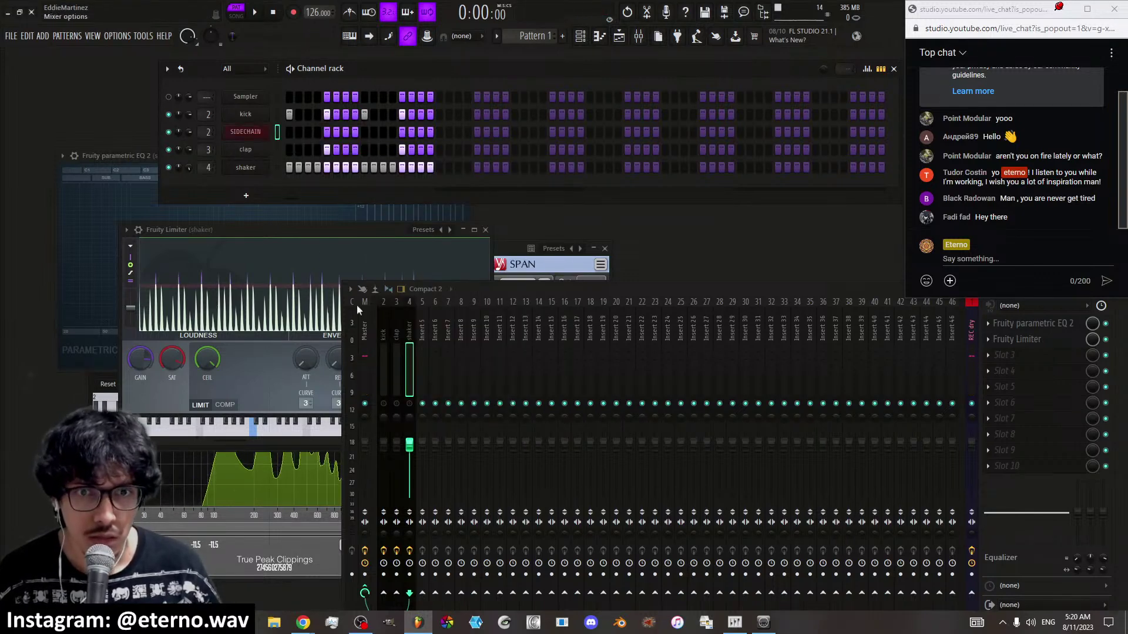
# Route the SIDECHAIN channel to mixer track 5
pyautogui.rightClick(421, 357)
pyautogui.moveTo(485, 390)
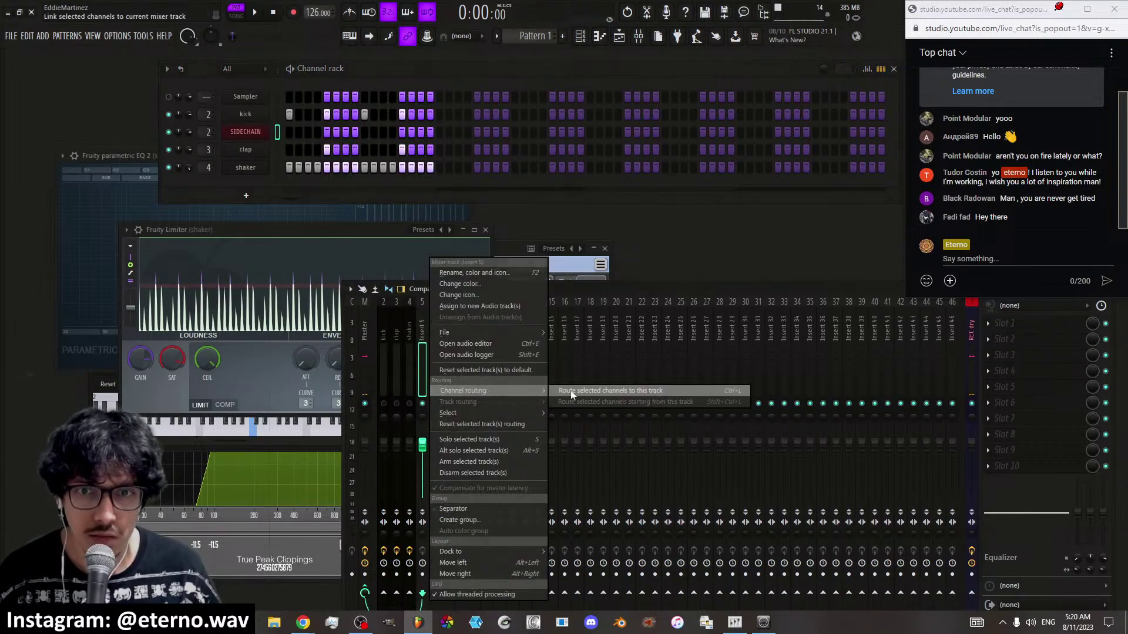
pyautogui.click(570, 390)
# Try docking the SIDECHAIN mixer track on the left and return it to the middle dock
pyautogui.rightClick(424, 322)
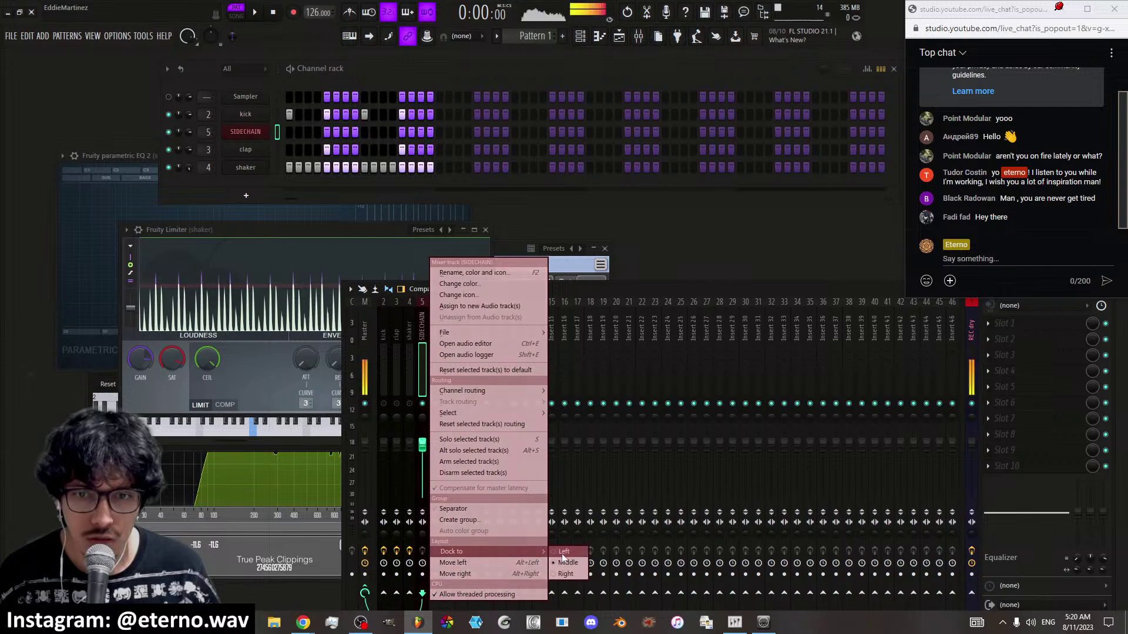
pyautogui.click(494, 563)
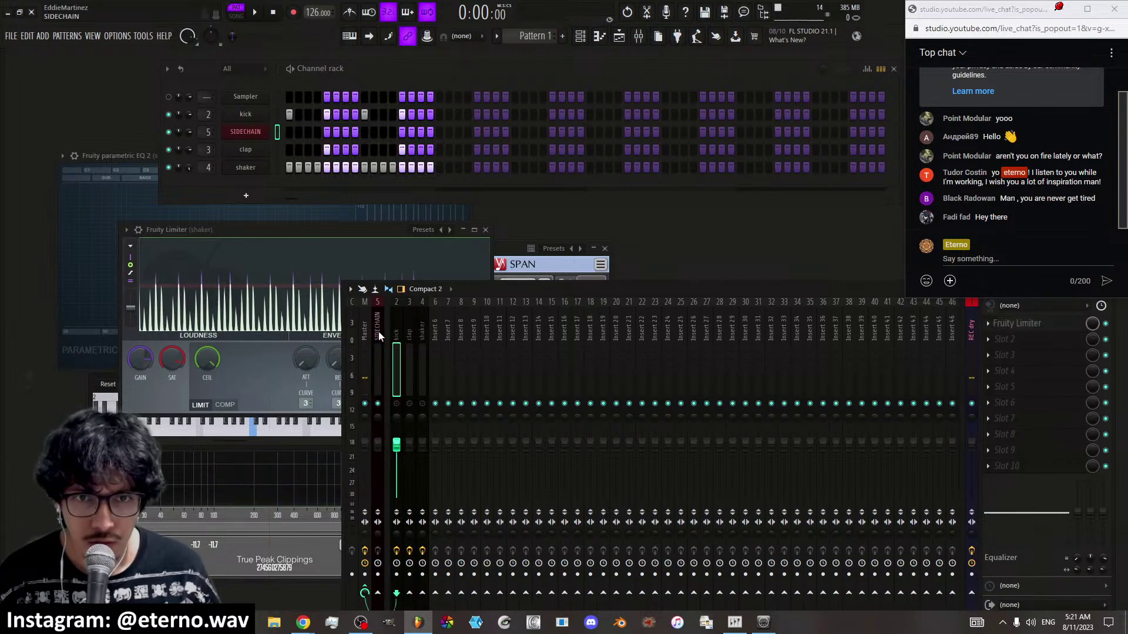
pyautogui.rightClick(379, 336)
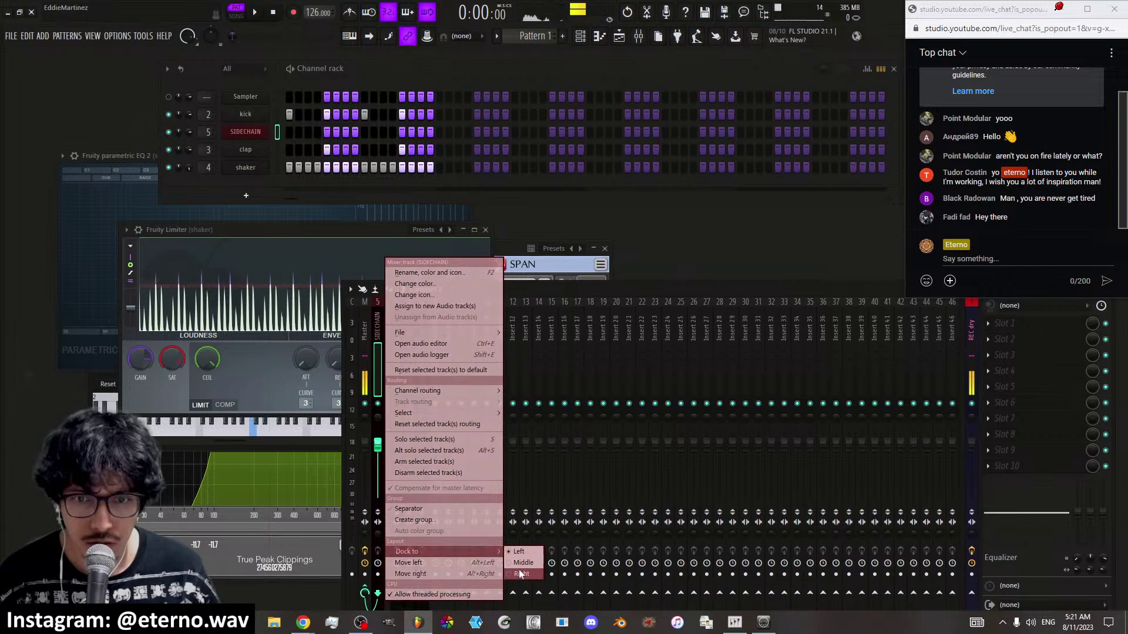
pyautogui.click(509, 563)
# Move the SIDECHAIN mixer track ahead of the kick to position 2 and dock it on the left
pyautogui.hotkey('alt', 'Left')
pyautogui.hotkey('alt', 'Left')
pyautogui.hotkey('alt', 'Left')
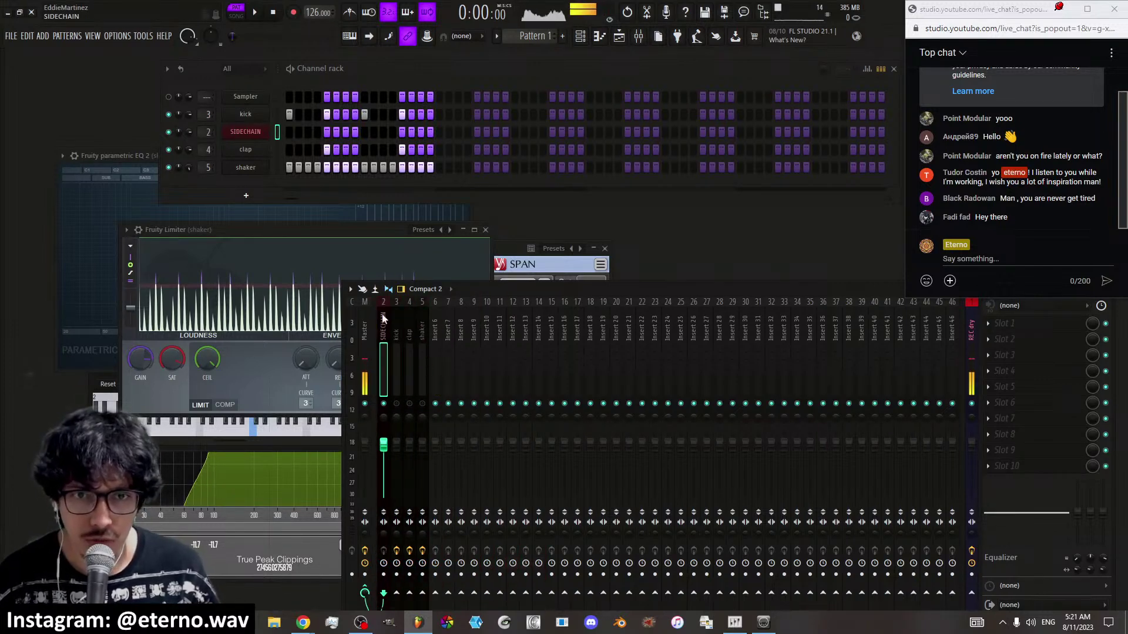
pyautogui.rightClick(382, 333)
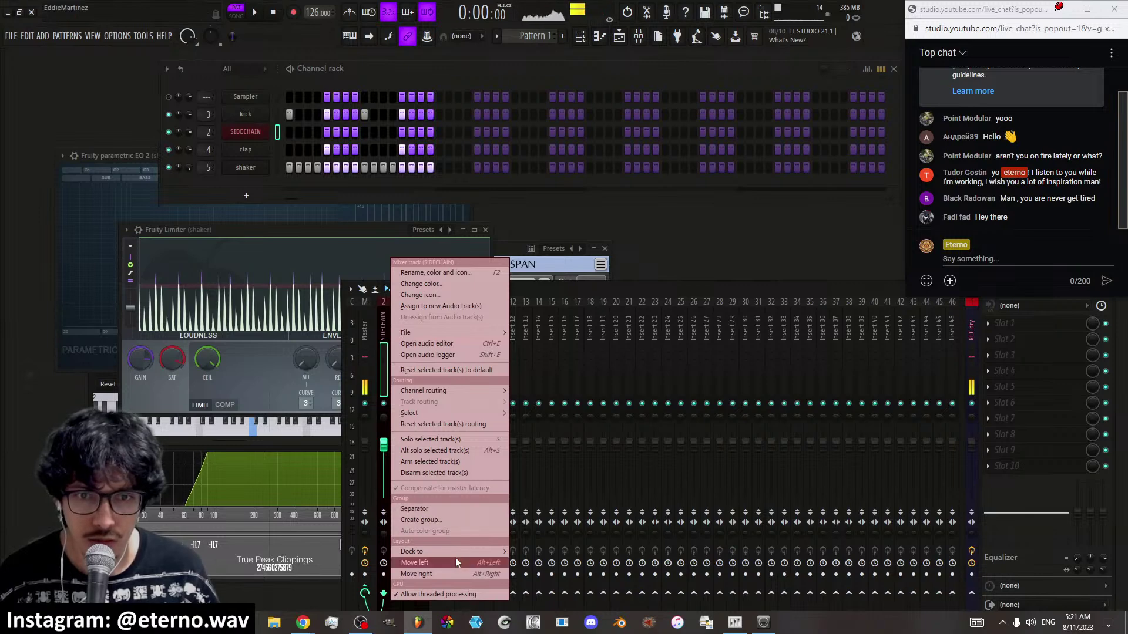
pyautogui.moveTo(464, 551)
pyautogui.click(526, 552)
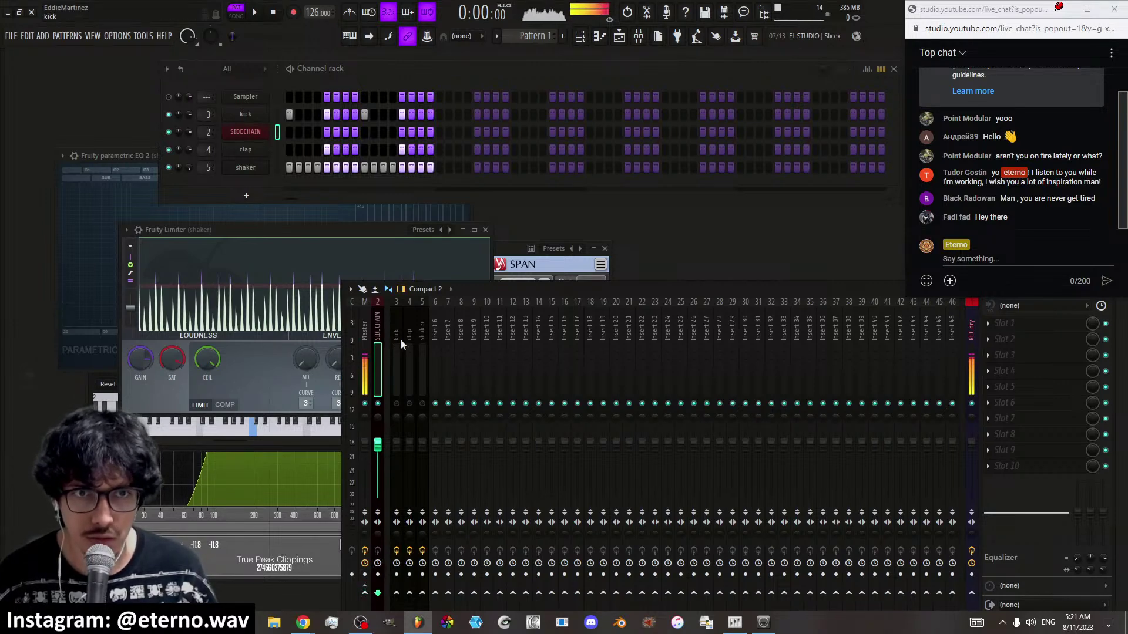
# Start playback and copy the kick's step pattern into the SIDECHAIN channel
pyautogui.press('space')
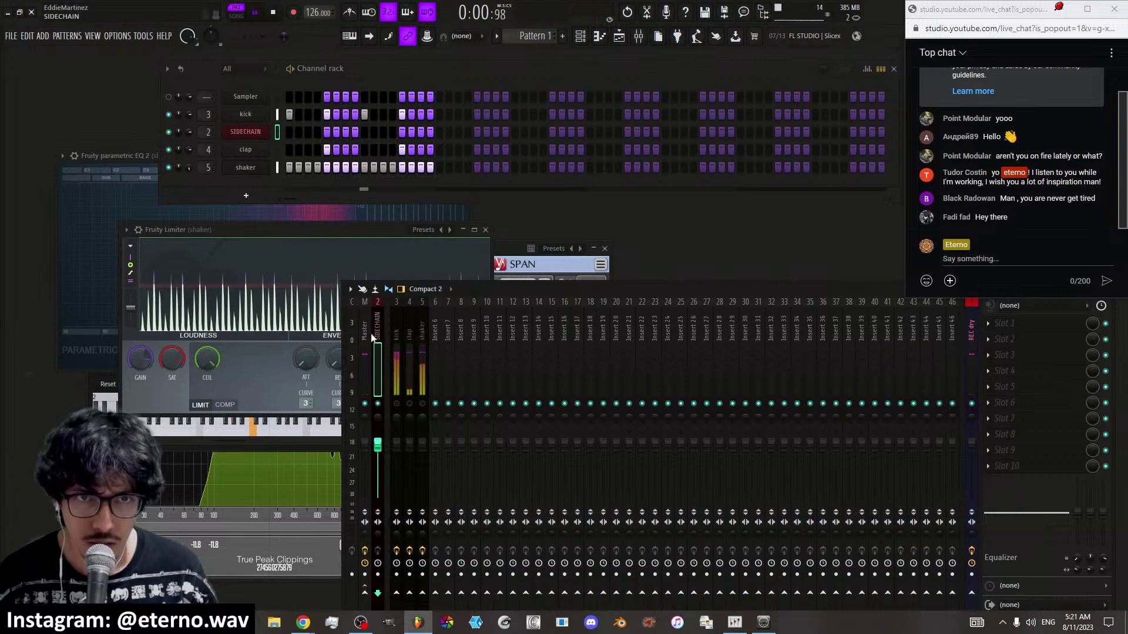
pyautogui.rightClick(253, 115)
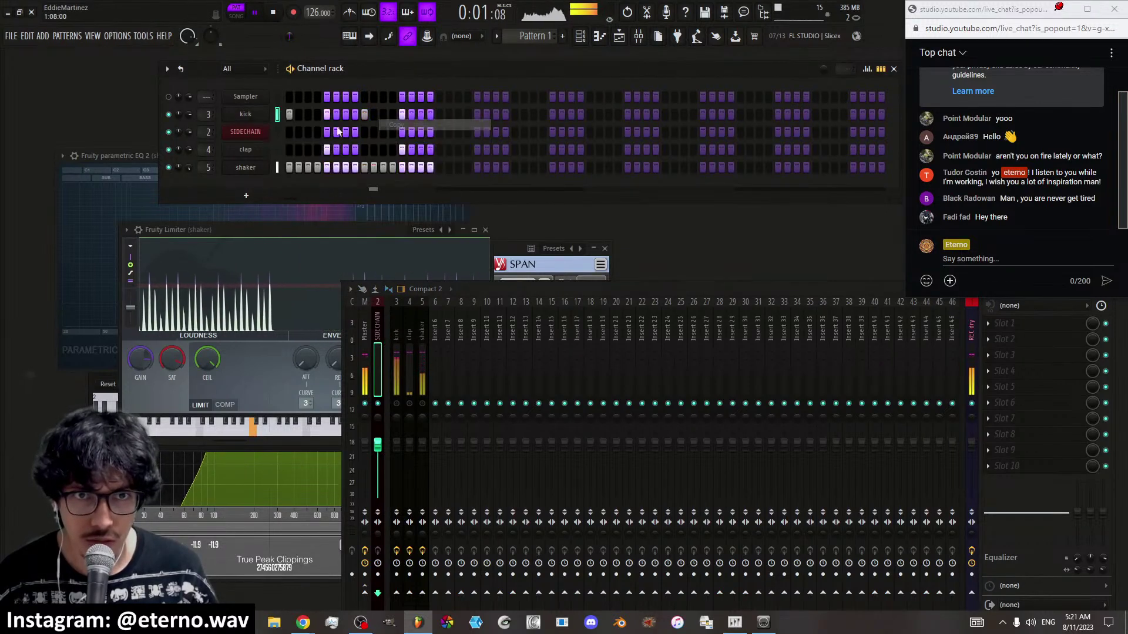
pyautogui.rightClick(251, 133)
pyautogui.click(410, 155)
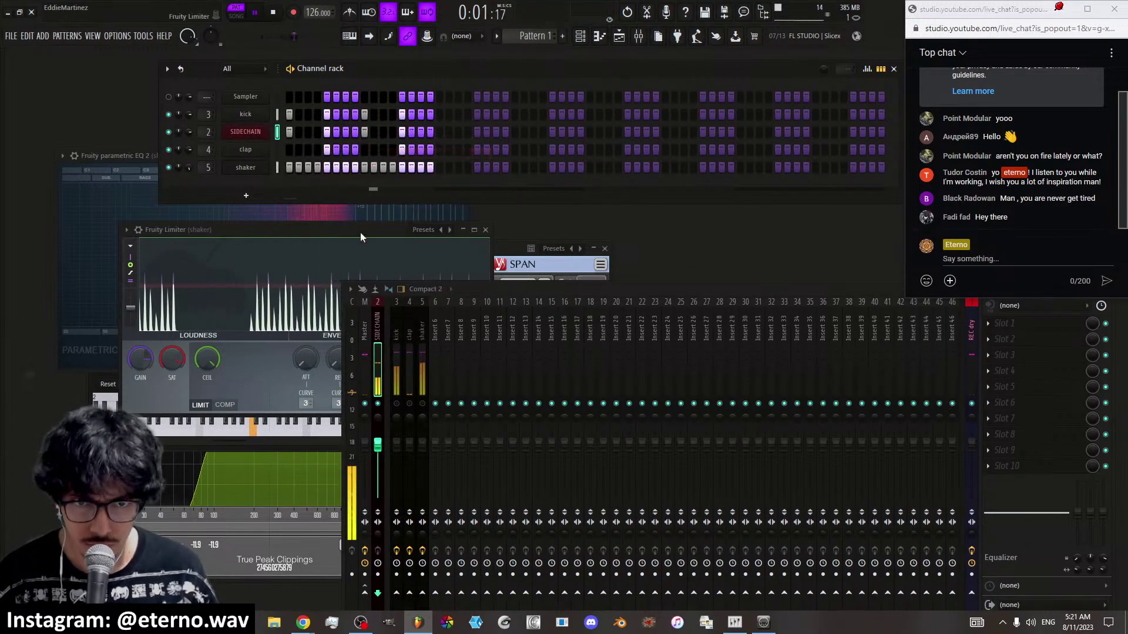
# Copy the kick mixer track's Fruity Limiter with its settings to the SIDECHAIN track and close its window
pyautogui.click(396, 350)
pyautogui.click(989, 325)
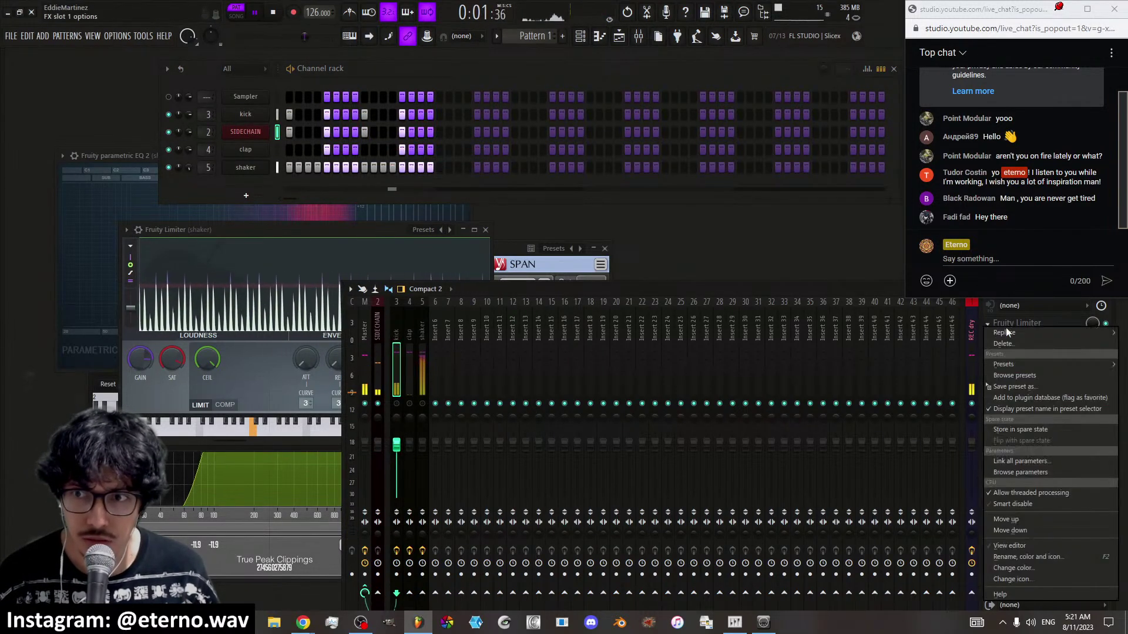
pyautogui.moveTo(1018, 385); pyautogui.dragTo(377, 341)
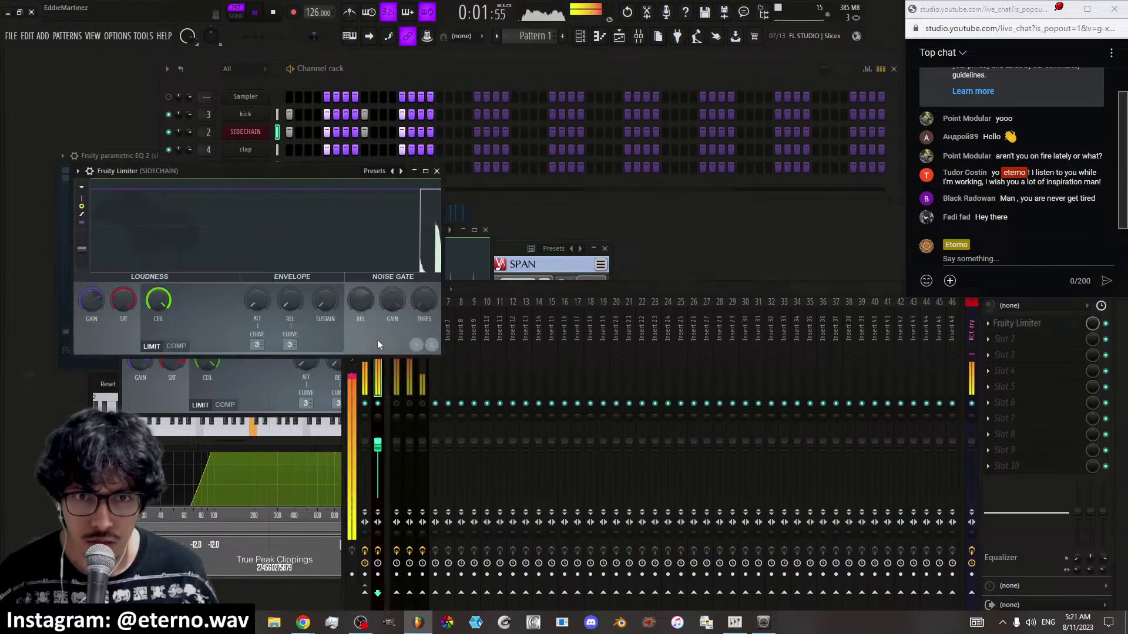
pyautogui.click(436, 171)
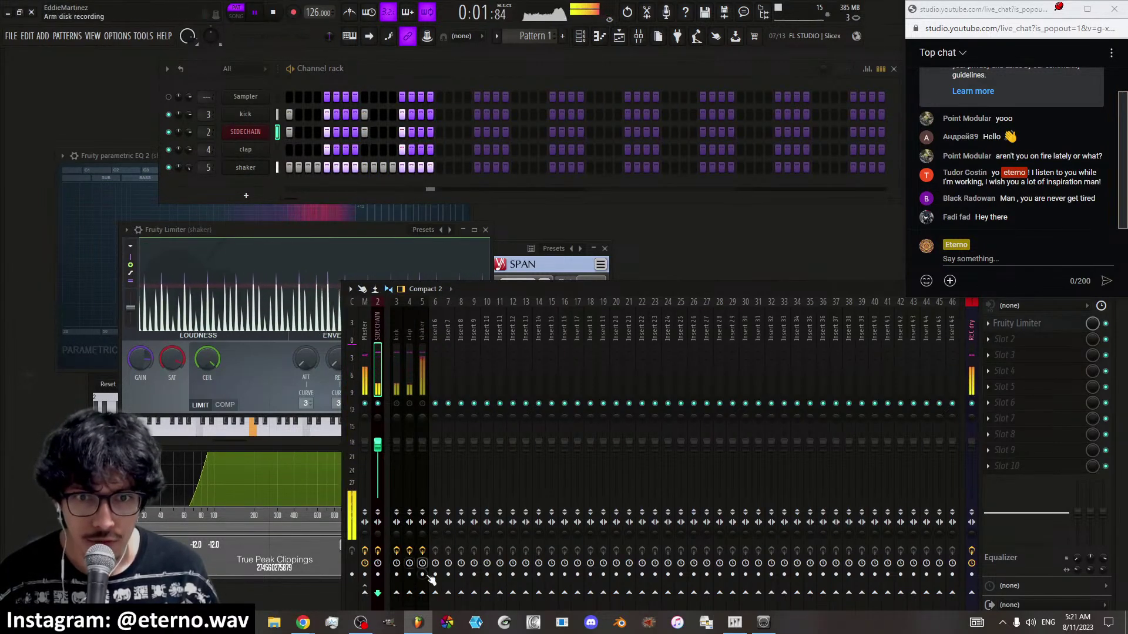
# Sidechain the SIDECHAIN mixer track to the shaker track and check the shaker's existing Fruity Limiter
pyautogui.rightClick(422, 594)
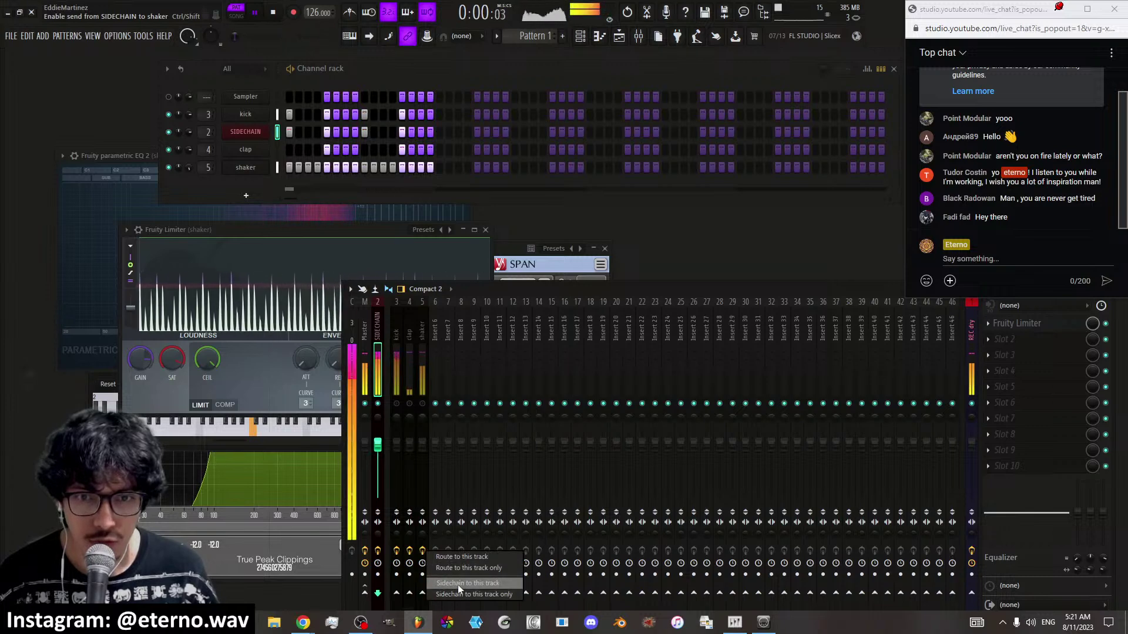
pyautogui.click(458, 584)
pyautogui.click(422, 376)
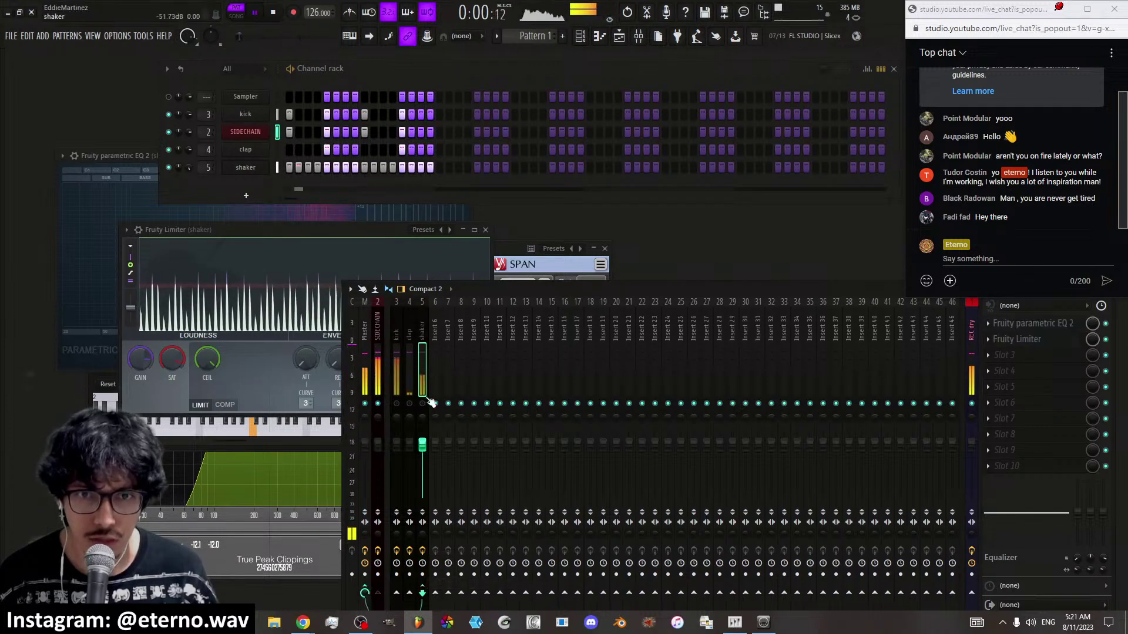
pyautogui.click(1034, 340)
pyautogui.click(1034, 341)
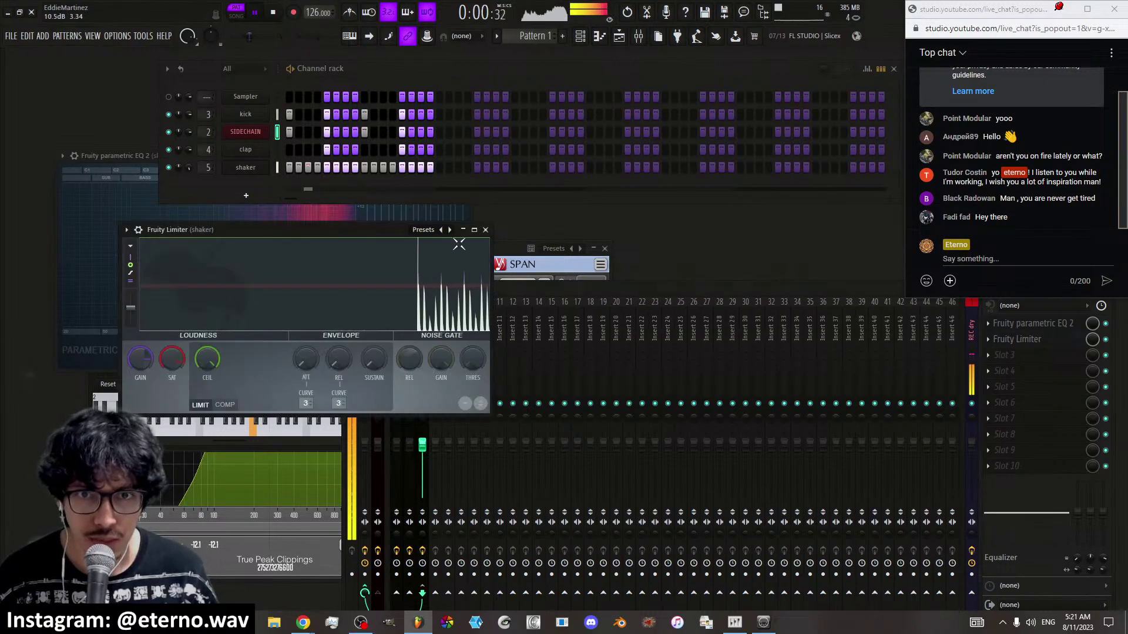
# Add a Fruity Limiter to the shaker track's sixth effect slot and load the SIDECHAIN2 preset
pyautogui.click(1004, 355)
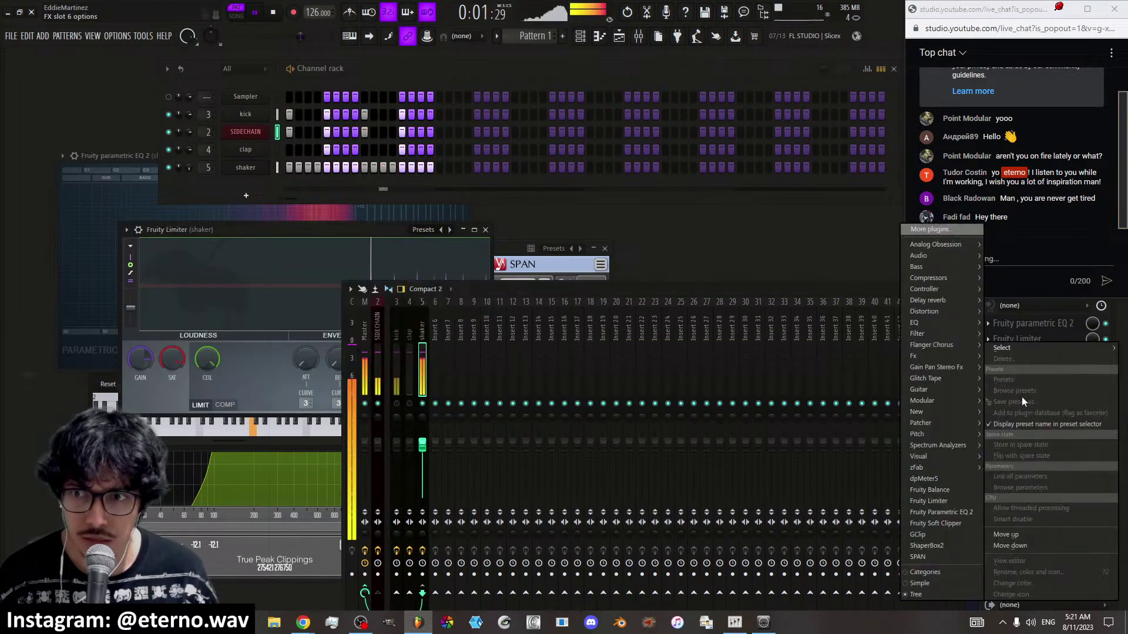
pyautogui.click(951, 505)
pyautogui.click(446, 217)
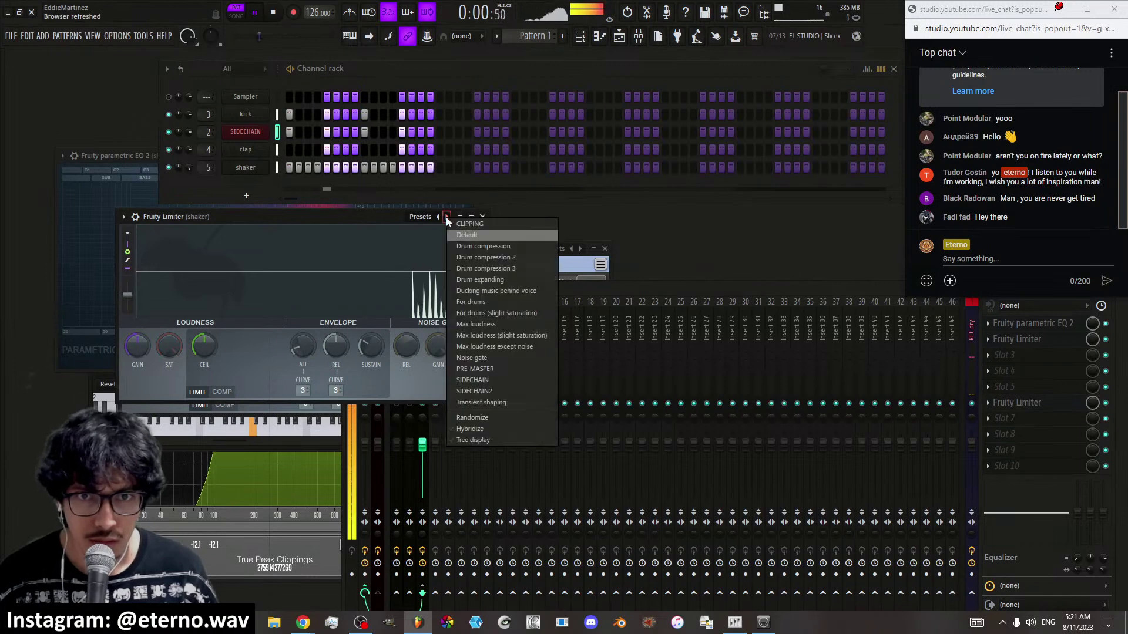
pyautogui.click(483, 390)
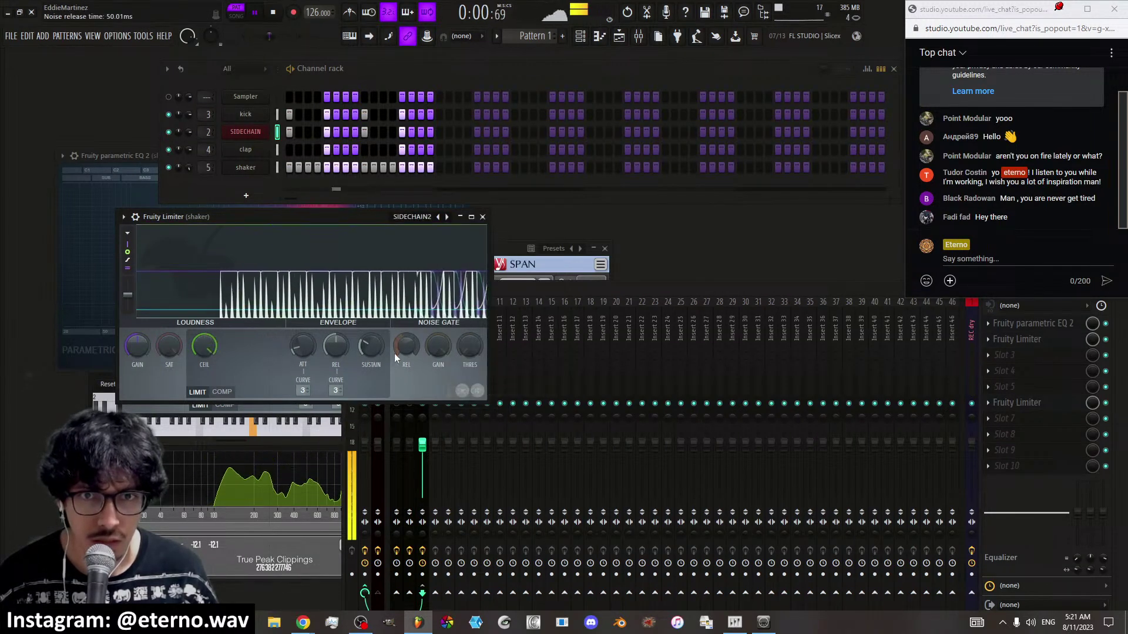
# Adjust the new shaker limiter's compressor threshold to about -12.9 dB with sidechain input 1, and close its window
pyautogui.click(222, 391)
pyautogui.moveTo(203, 347)
pyautogui.mouseDown()
pyautogui.moveTo(203, 378)
pyautogui.moveTo(203, 346)
pyautogui.mouseUp()
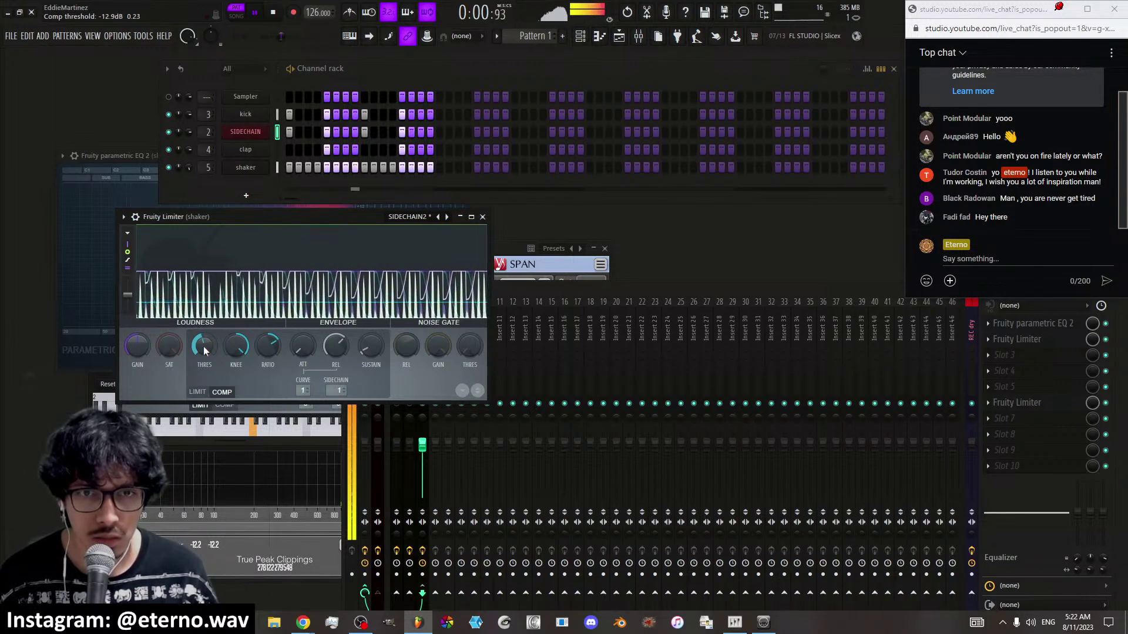
pyautogui.click(482, 217)
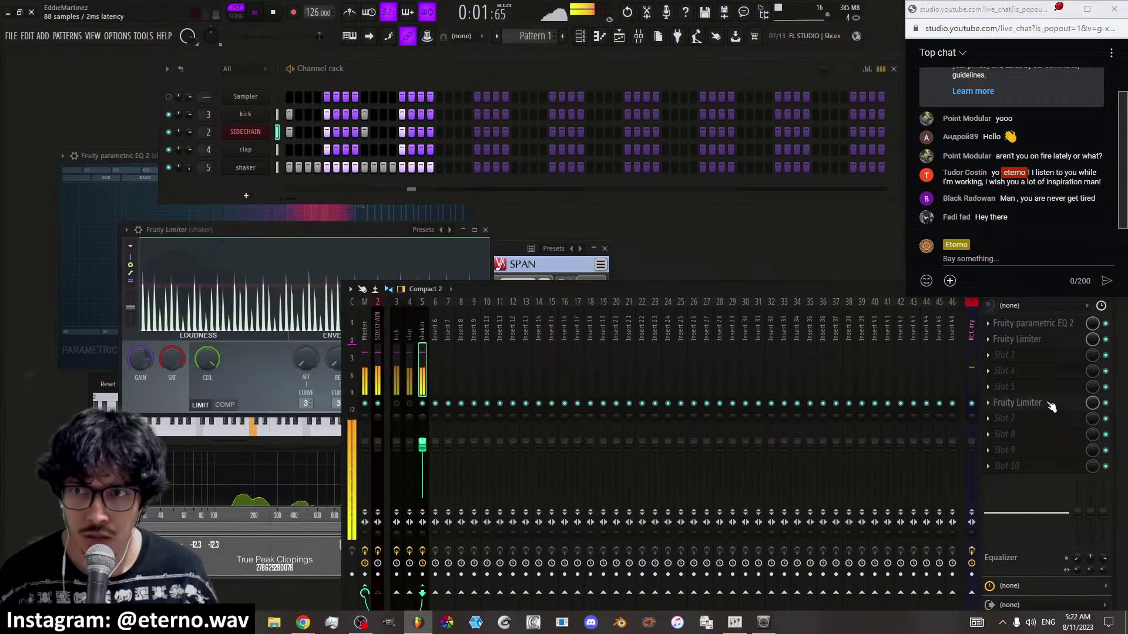
# Lower the shaker mixer track's volume to about 44% and close the remaining shaker limiter window
pyautogui.click(409, 403)
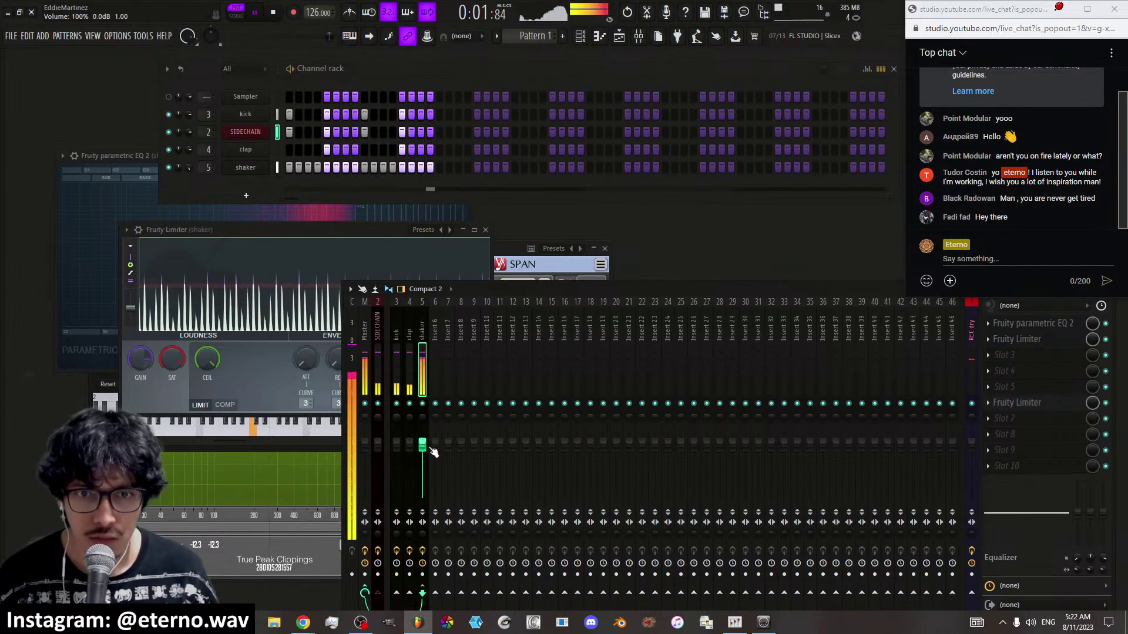
pyautogui.moveTo(422, 444); pyautogui.dragTo(422, 481)
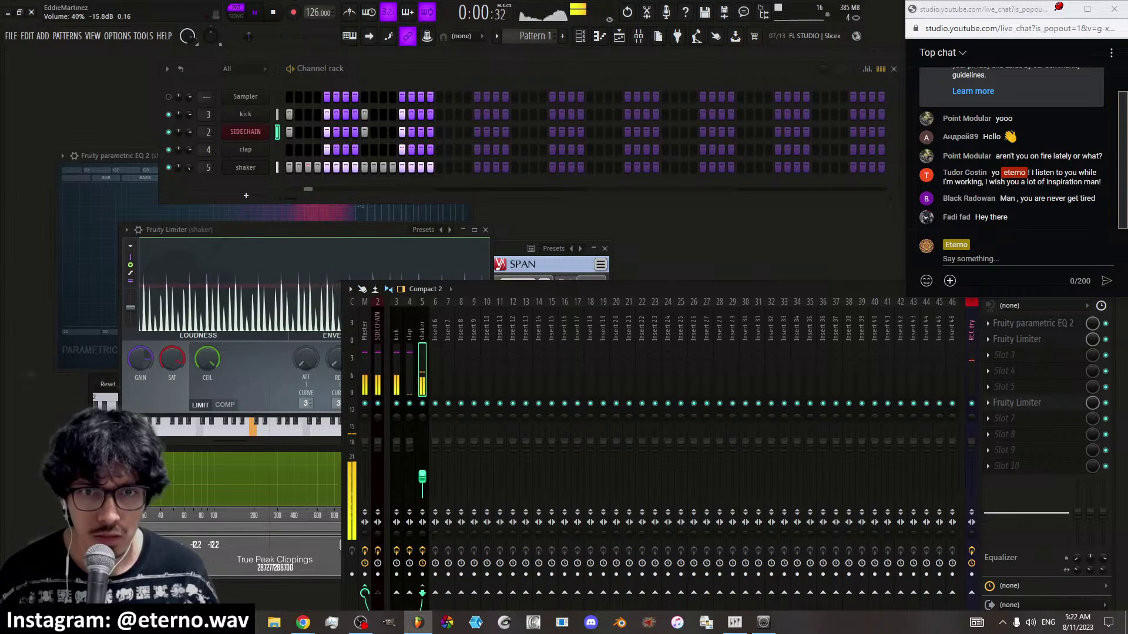
pyautogui.click(486, 230)
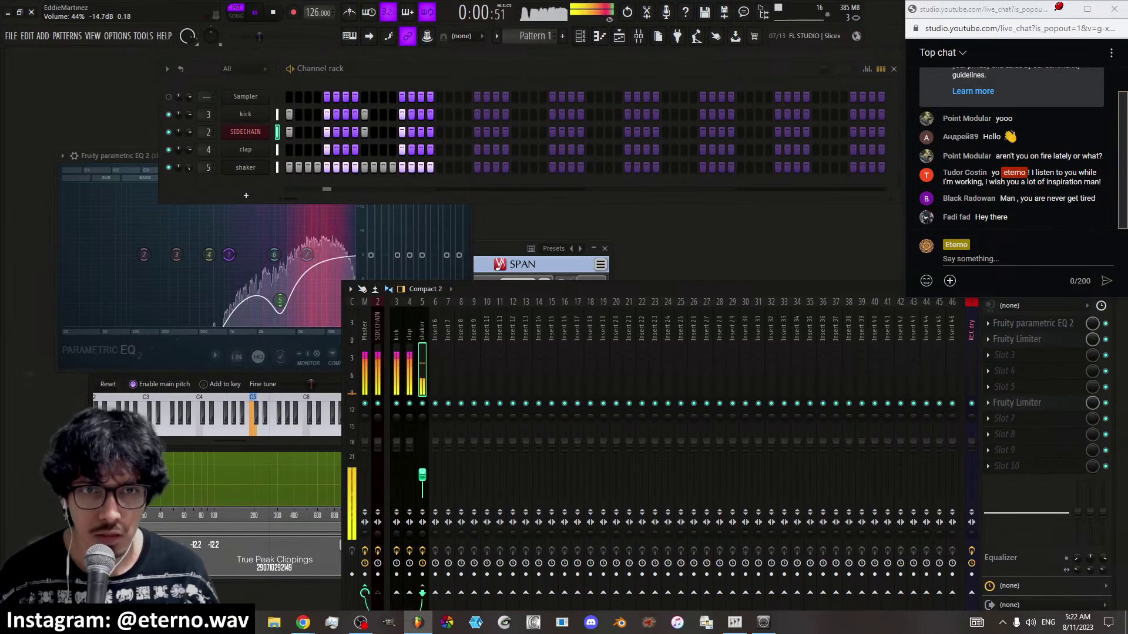
# Preview hi-hat samples in the Drums (ModeAudio) pack and add Attack Hat 07 as a new channel below the shaker
pyautogui.click(3, 336)
pyautogui.scroll(8, 67, 312)
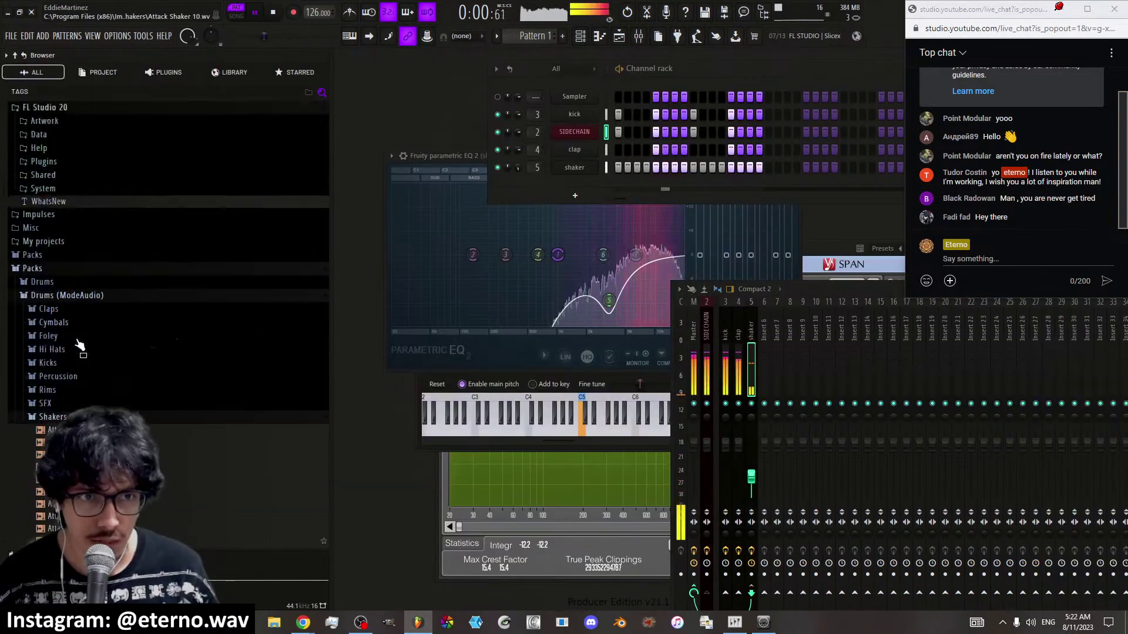
pyautogui.click(76, 440)
pyautogui.click(52, 371)
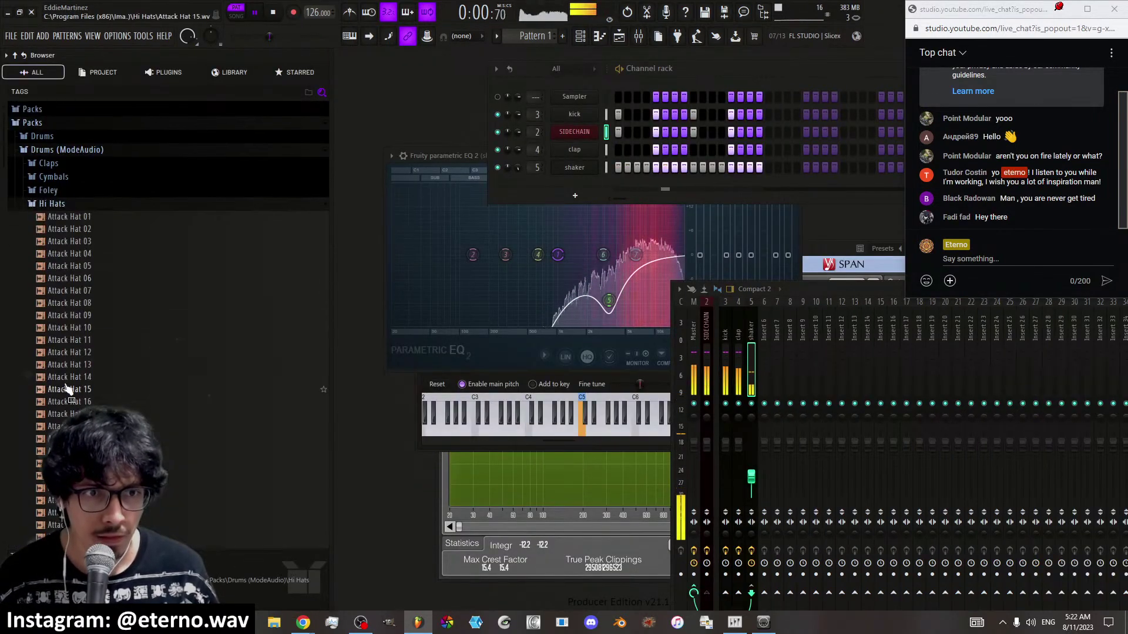
pyautogui.click(88, 340)
pyautogui.click(86, 293)
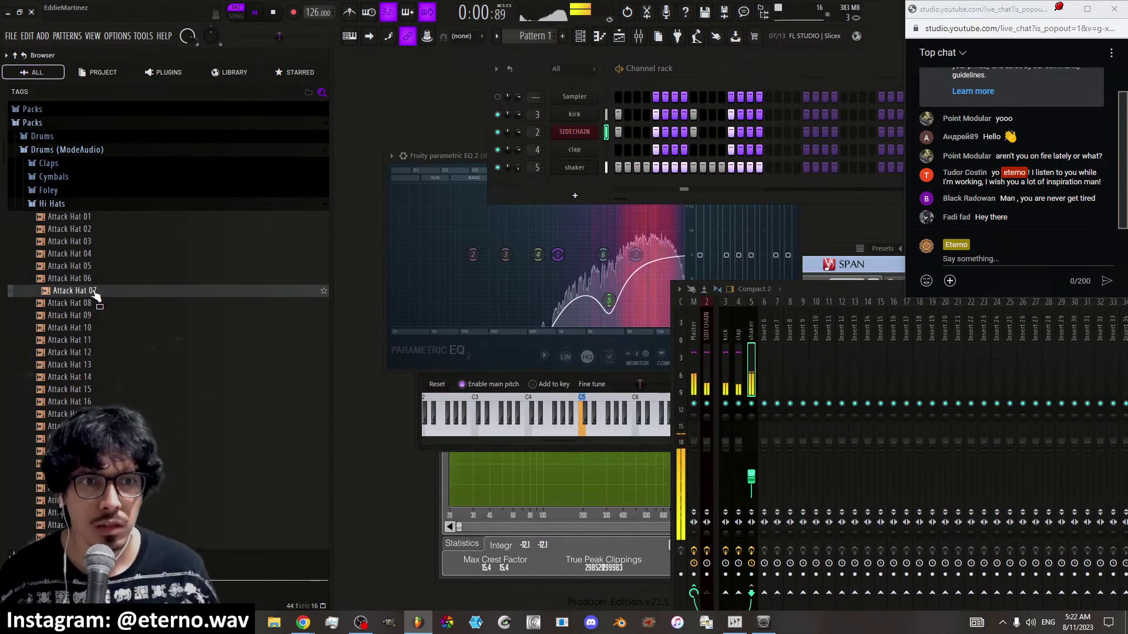
pyautogui.moveTo(133, 283); pyautogui.dragTo(245, 181)
# Place Attack Hat 07 hits on steps 3, 7, 11 and 15
pyautogui.click(346, 185)
pyautogui.click(383, 185)
pyautogui.click(421, 185)
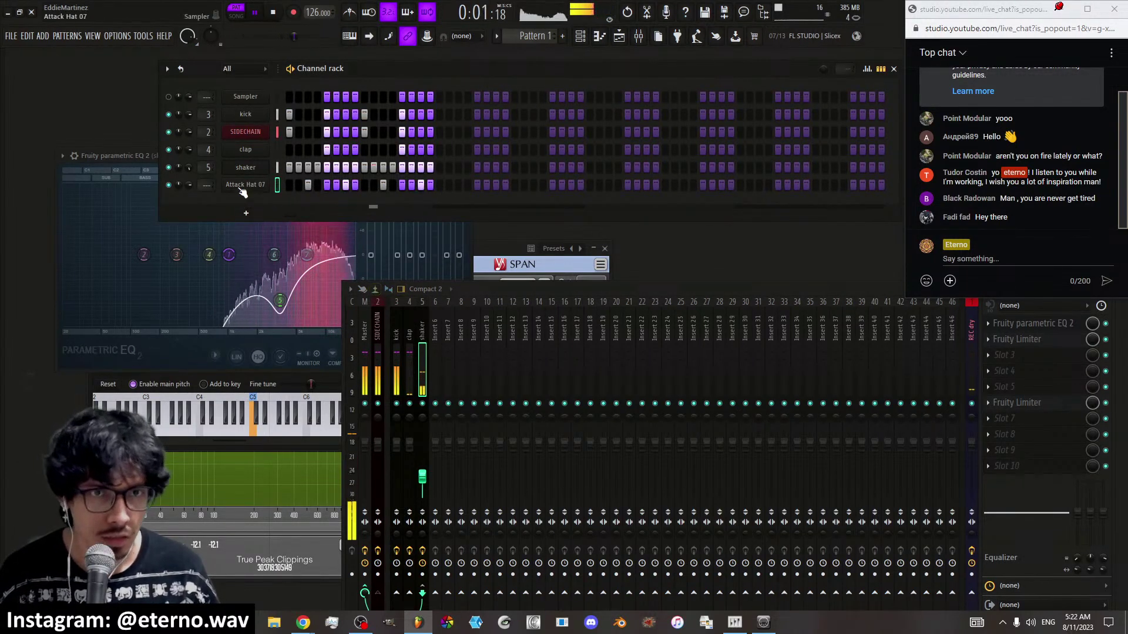
# Rename the Attack Hat 07 channel HAT and route it to mixer track 6
pyautogui.write('HAT')
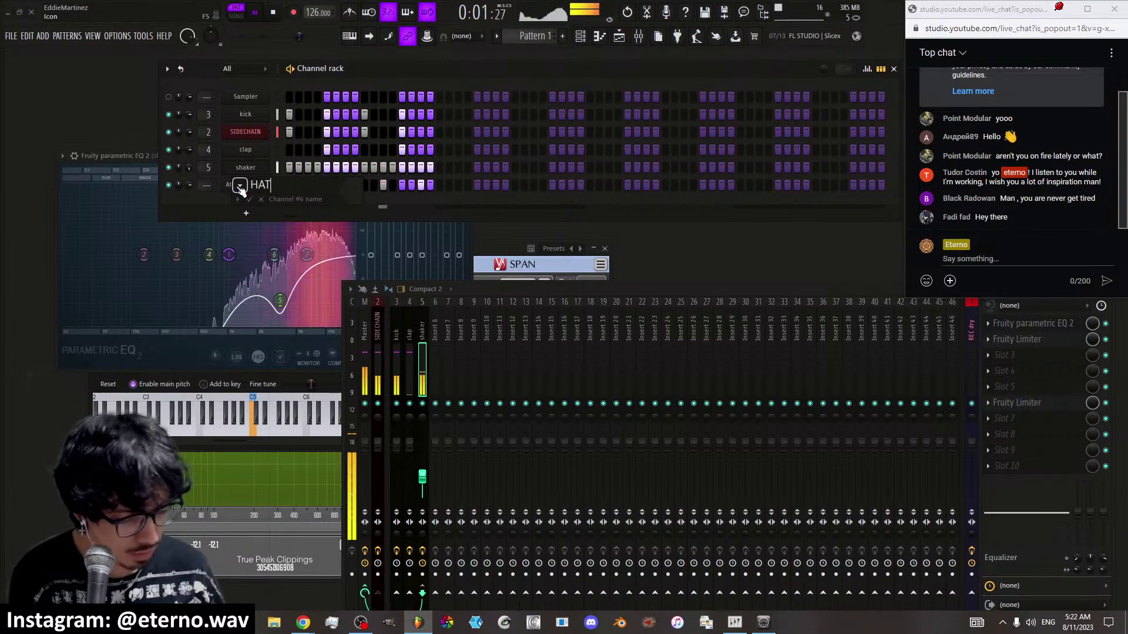
pyautogui.press('Return')
pyautogui.rightClick(436, 365)
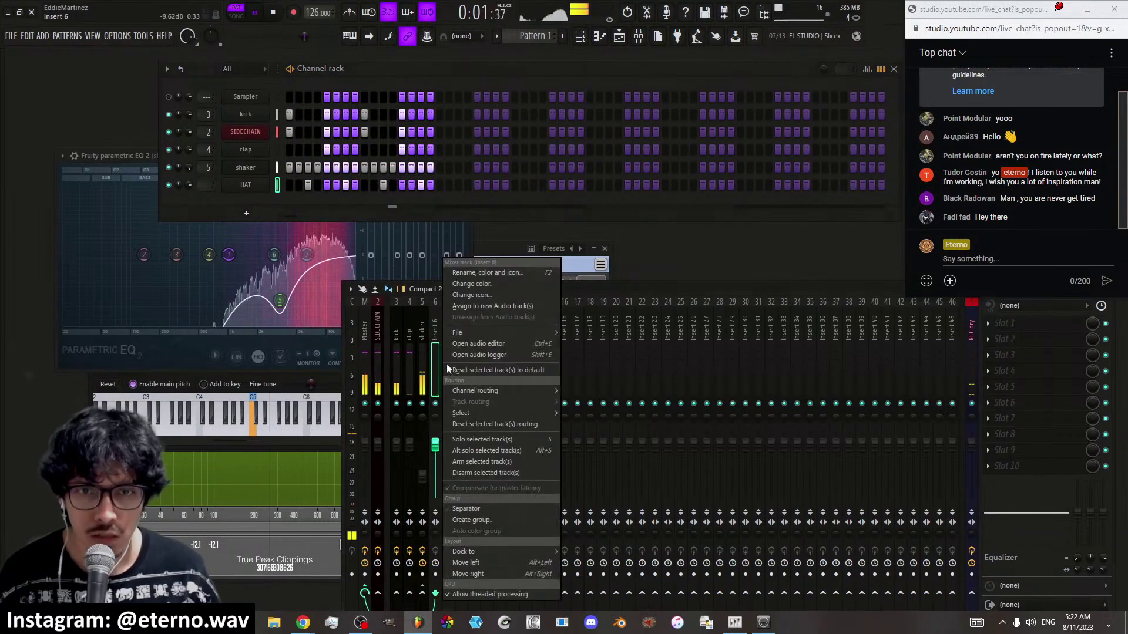
pyautogui.click(567, 388)
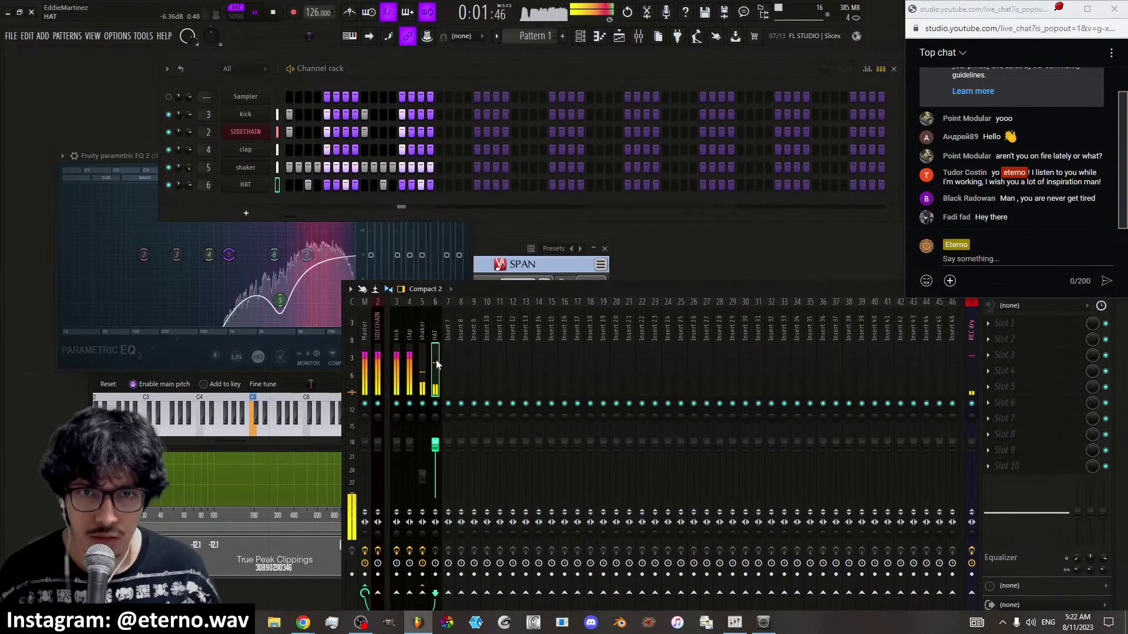
# Add a Fruity Limiter to the HAT track, load the CLIPPING preset and set its gain to about 7.6 dB
pyautogui.click(1016, 326)
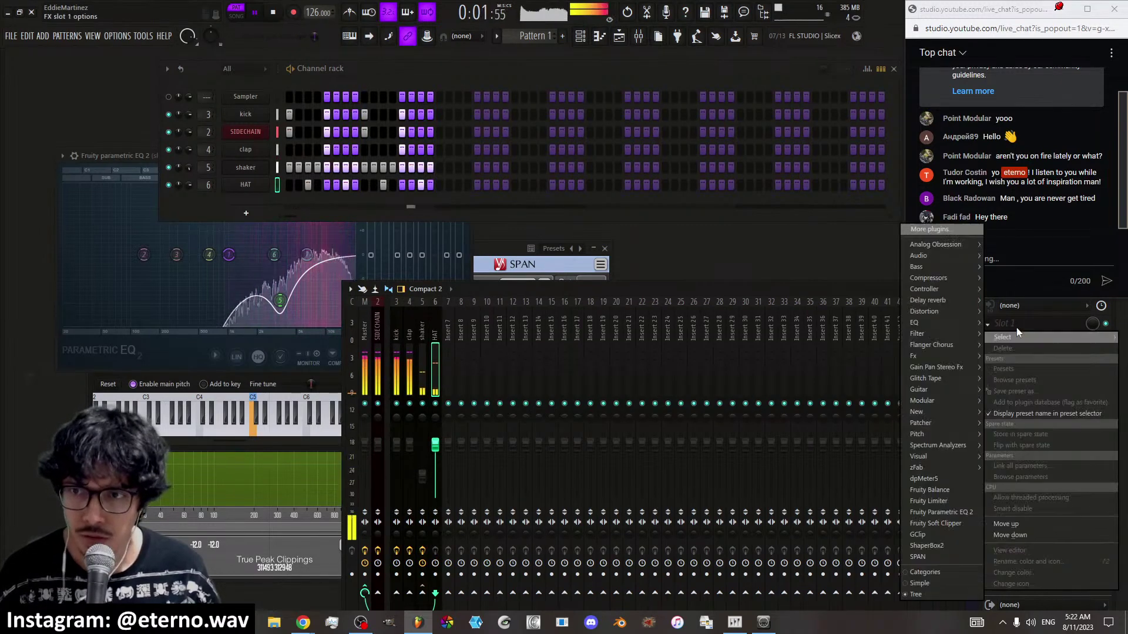
pyautogui.click(933, 503)
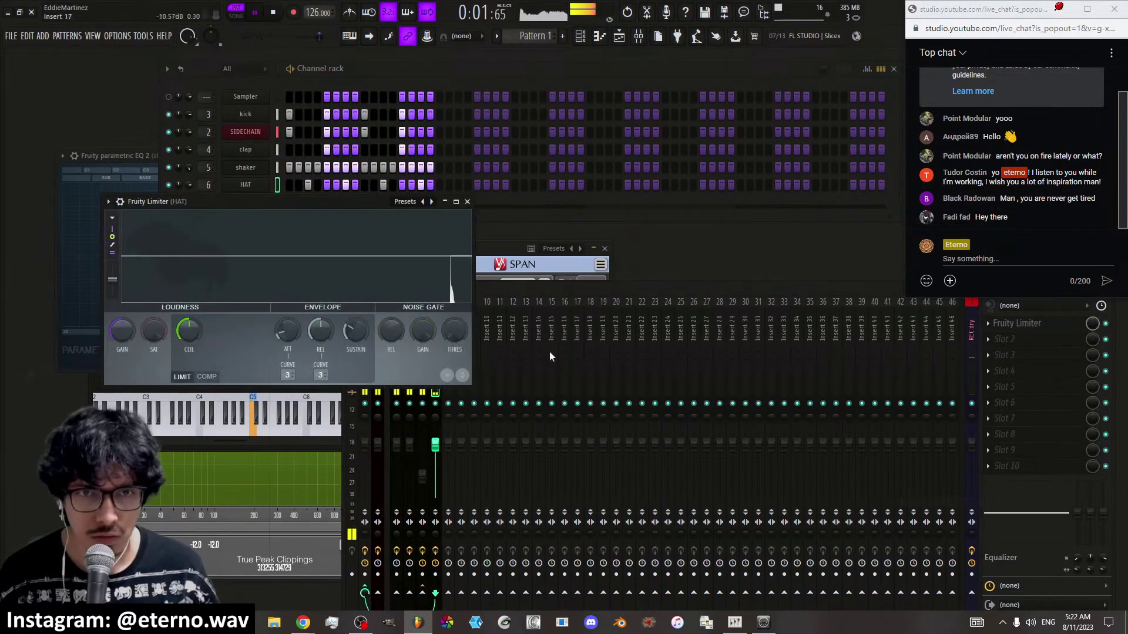
pyautogui.moveTo(297, 205); pyautogui.dragTo(323, 234)
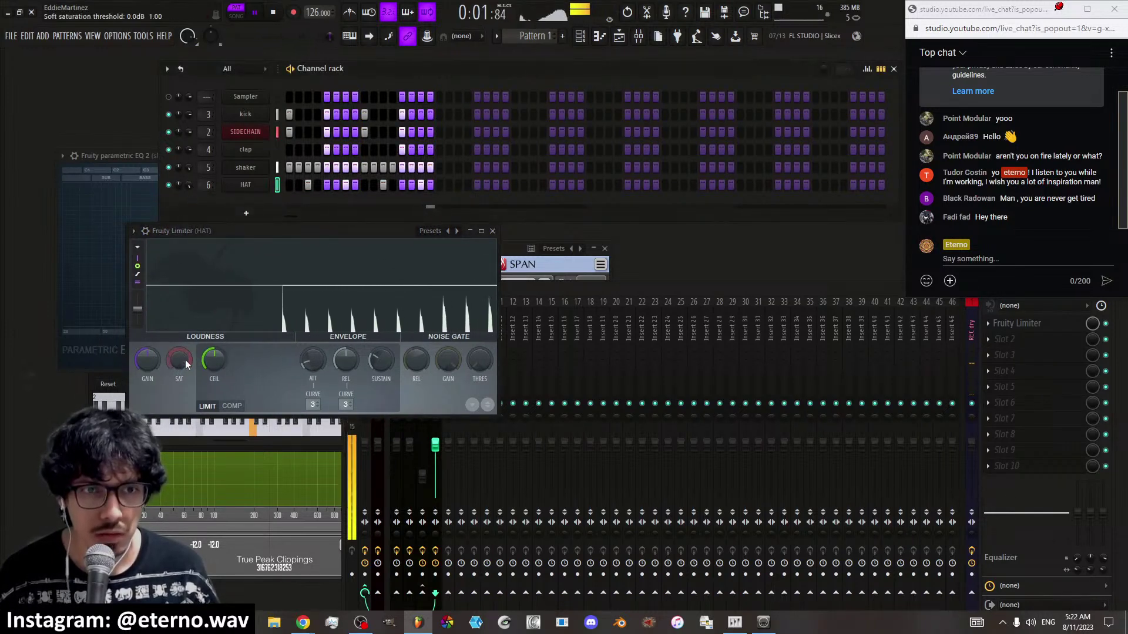
pyautogui.click(452, 237)
pyautogui.click(476, 254)
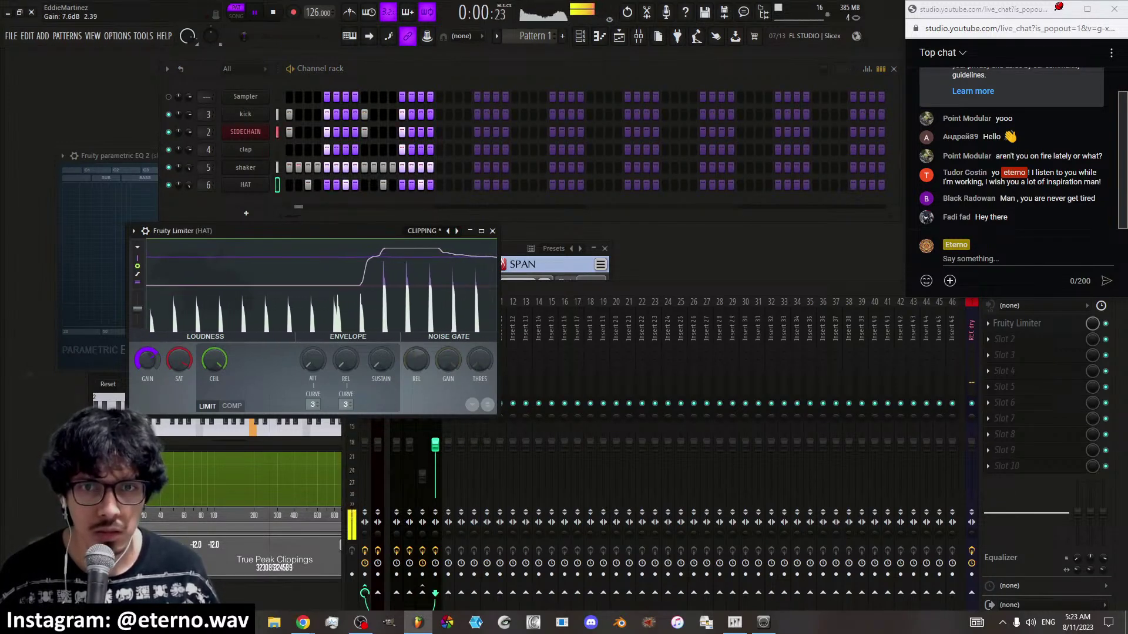
# Add Fruity Parametric EQ 2 to the HAT track's first effect slot, ahead of the limiter
pyautogui.click(1024, 323)
pyautogui.click(957, 510)
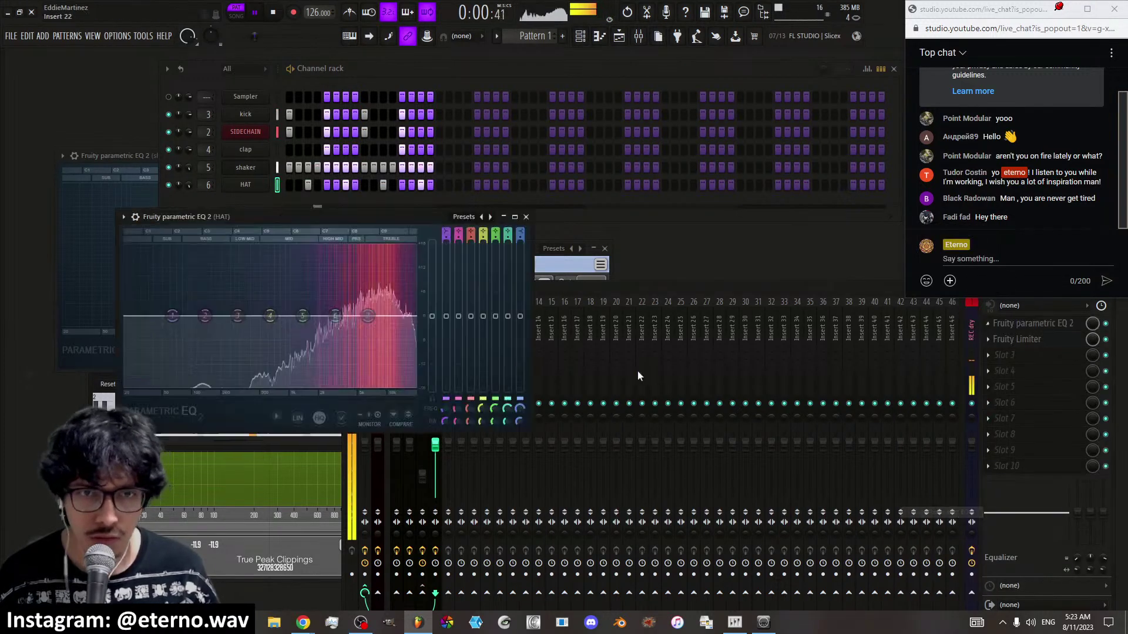
# Load the steep4 low preset in the HAT track's Parametric EQ 2 and raise its high-pass cutoff to about 1300 Hz
pyautogui.click(463, 216)
pyautogui.click(517, 312)
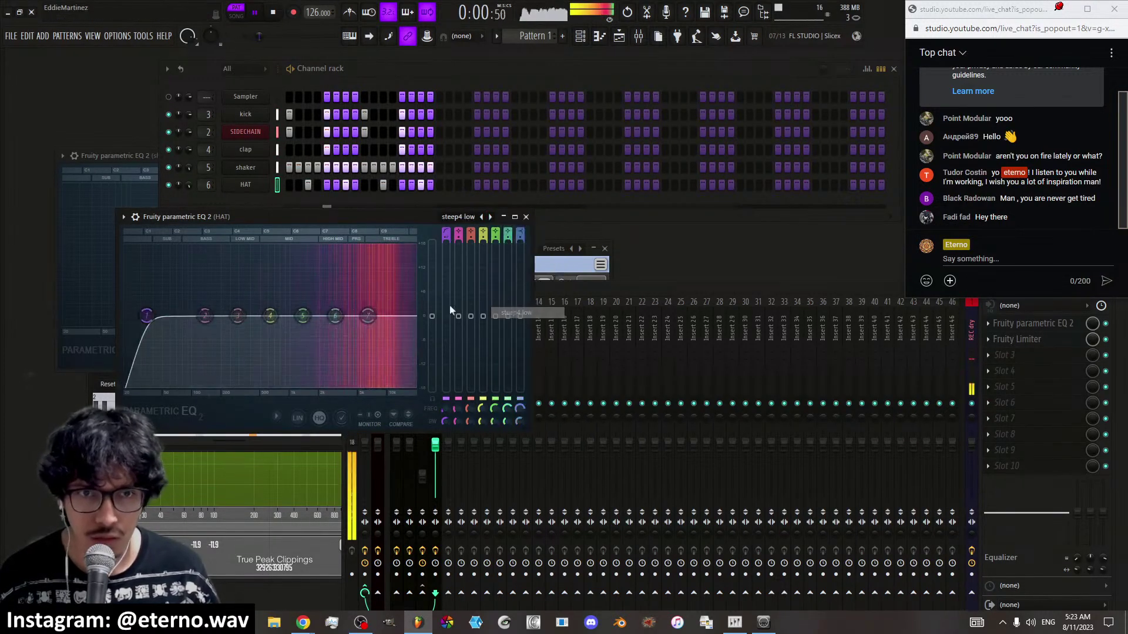
pyautogui.moveTo(156, 320); pyautogui.dragTo(301, 315)
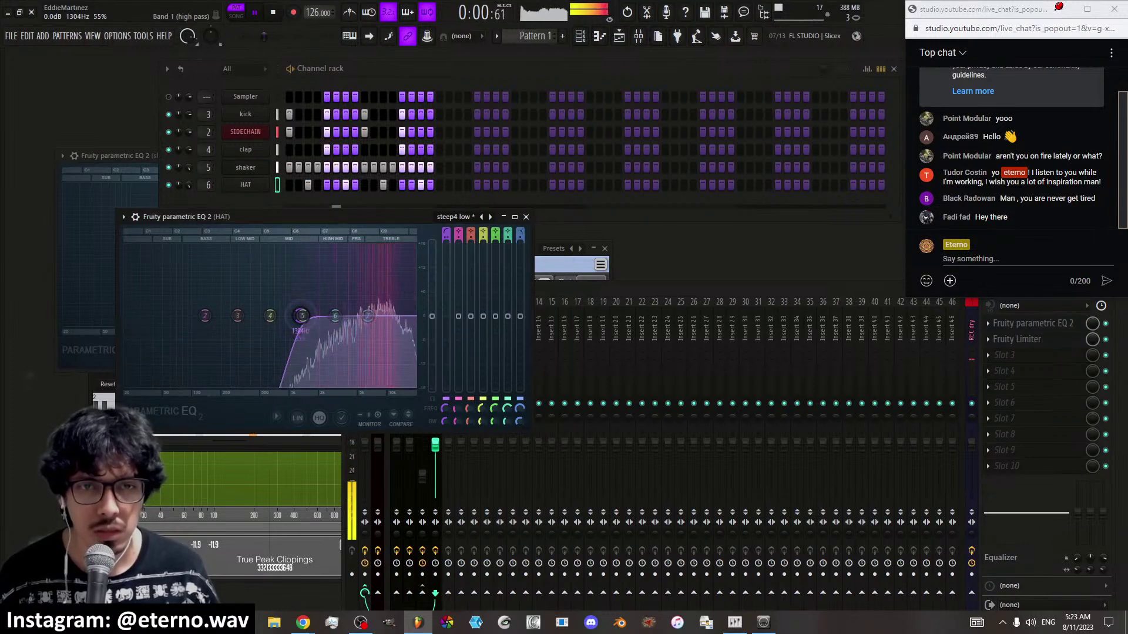
pyautogui.scroll(1, 302, 317)
pyautogui.scroll(-1, 302, 317)
pyautogui.moveTo(301, 317); pyautogui.dragTo(336, 317)
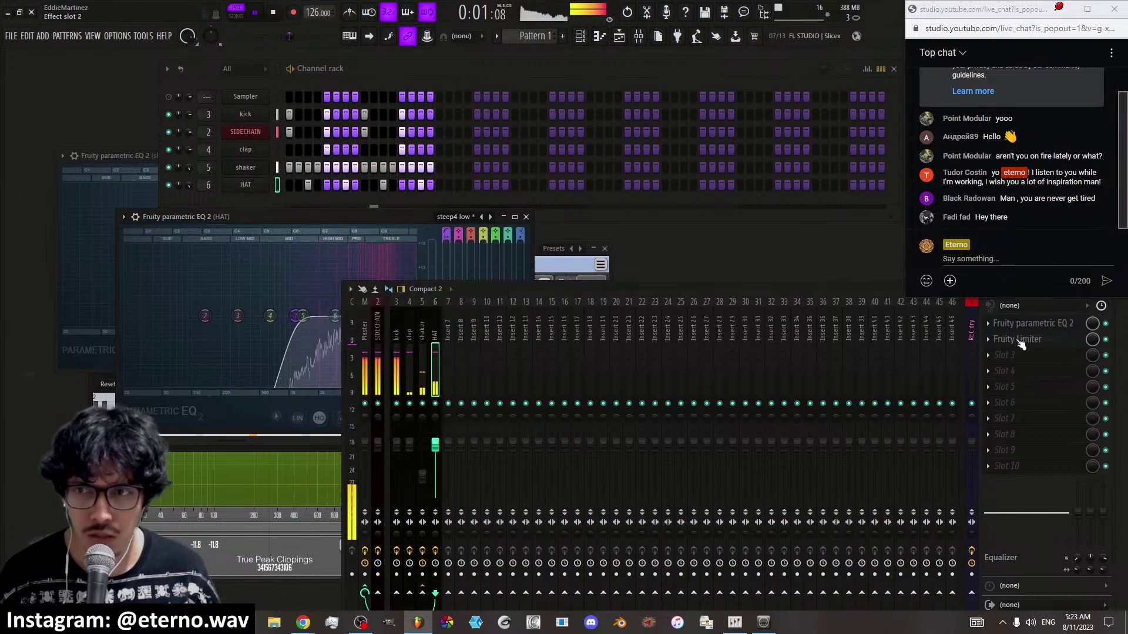
# Set the HAT track's limiter gain to about 10.3 dB and lower the track's volume to about 50%
pyautogui.click(1017, 341)
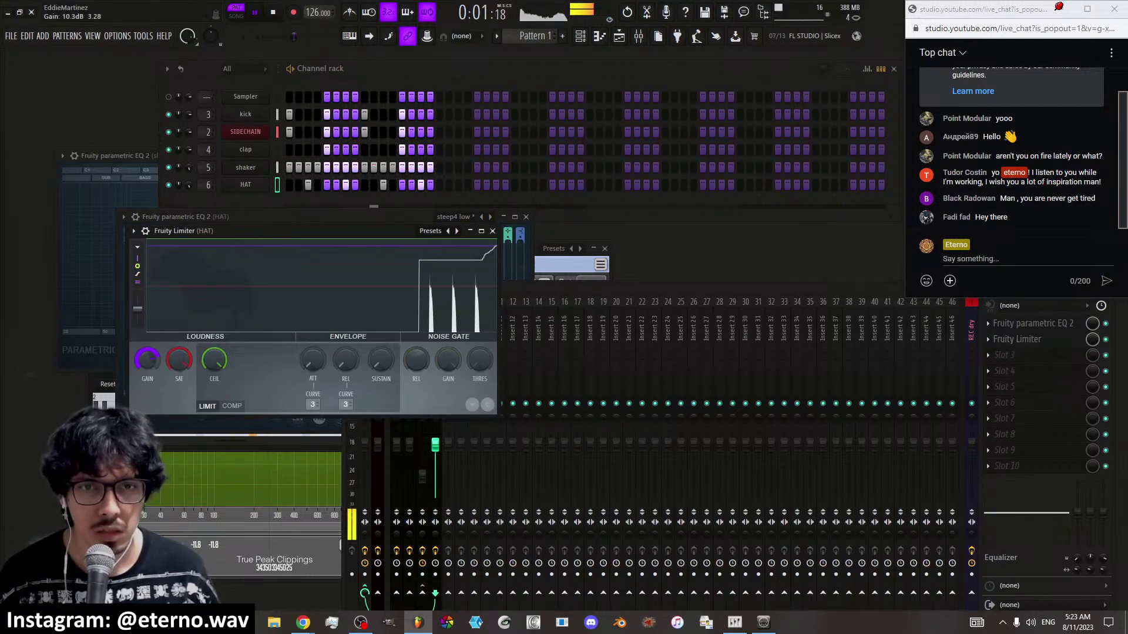
pyautogui.click(492, 231)
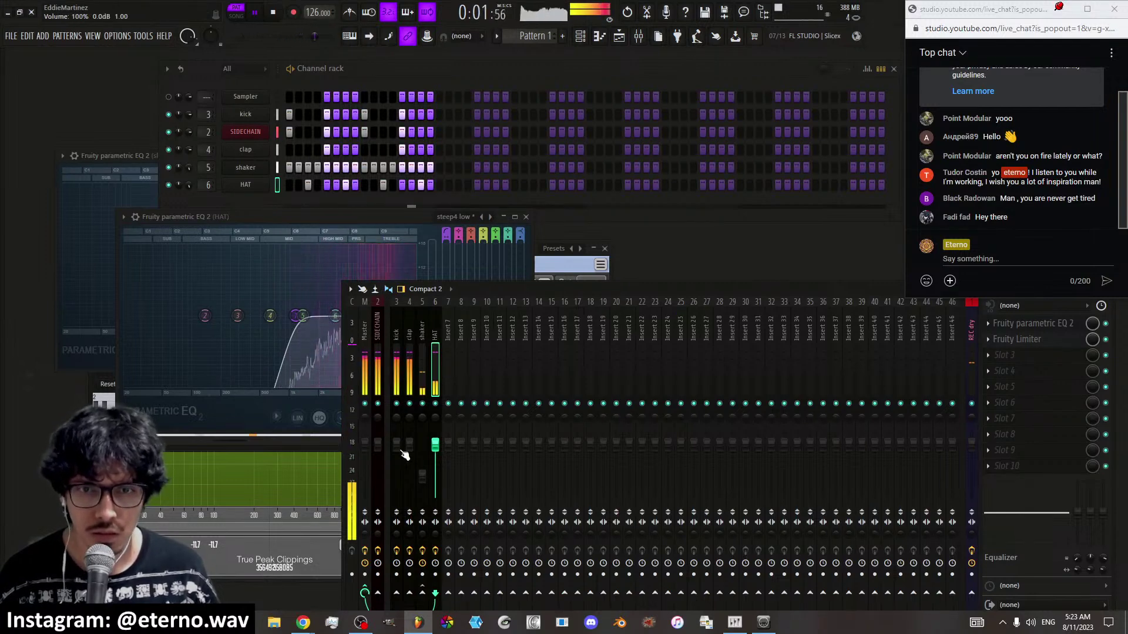
pyautogui.moveTo(435, 445); pyautogui.dragTo(435, 467)
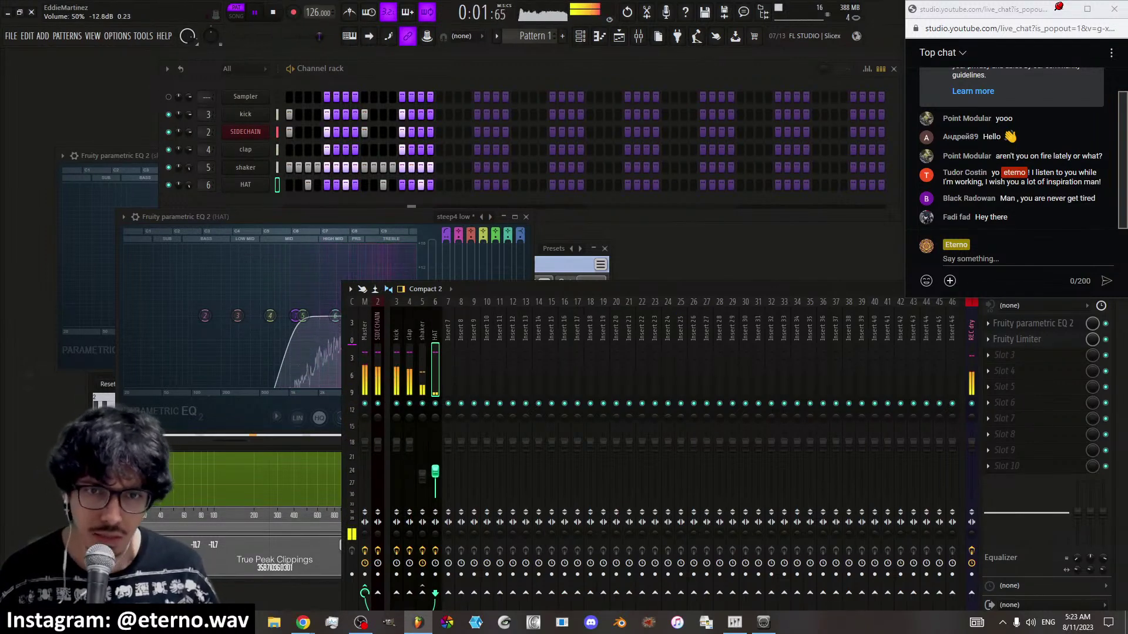
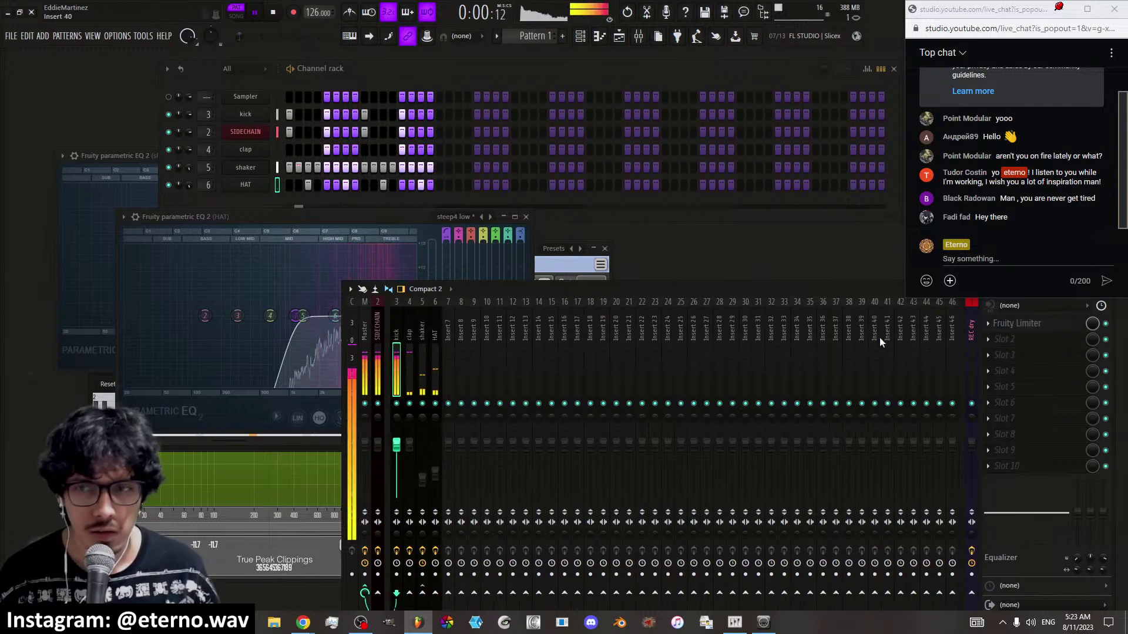
# Add Fruity Parametric EQ 2 ahead of the kick track's limiter, load steep4 low and raise its high-pass cutoff slightly
pyautogui.click(1016, 323)
pyautogui.moveTo(1027, 337)
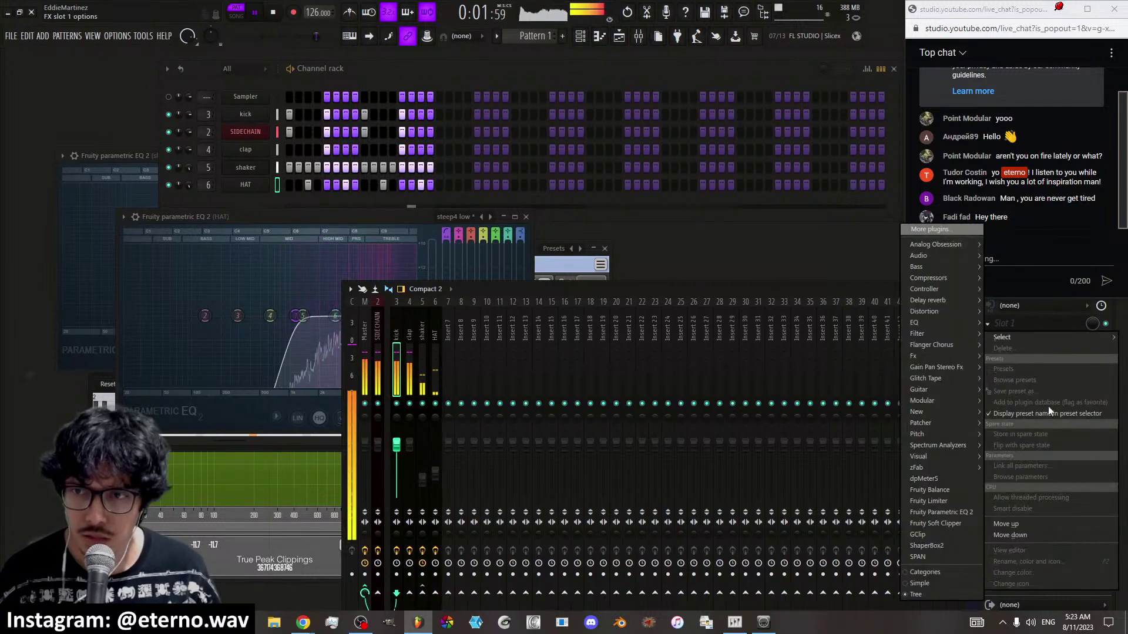
pyautogui.click(956, 501)
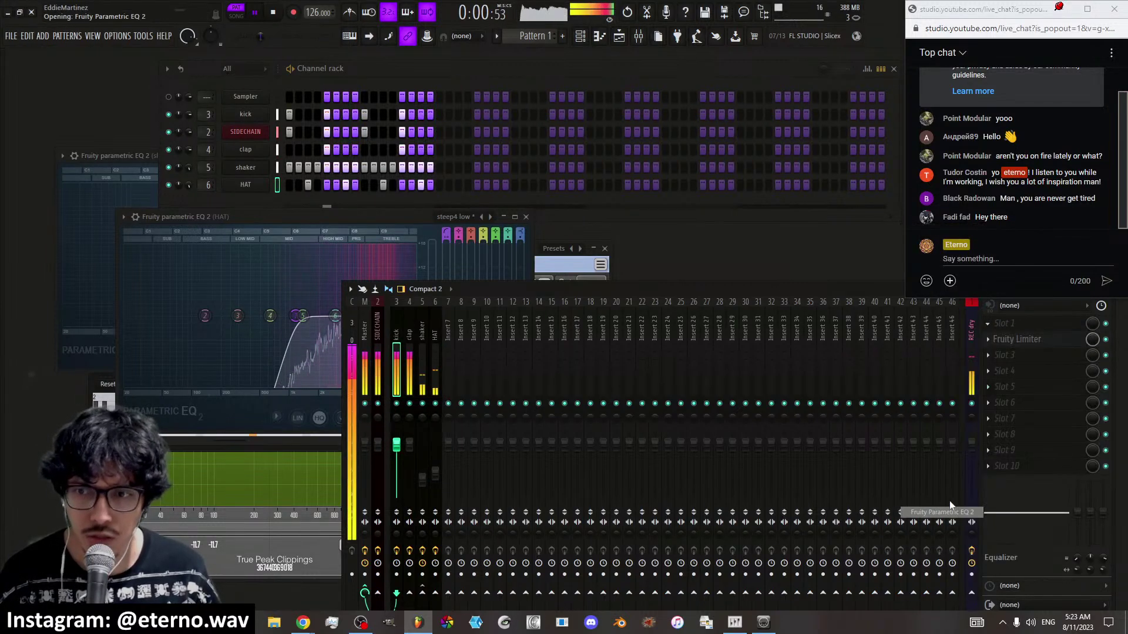
pyautogui.click(480, 217)
pyautogui.click(510, 316)
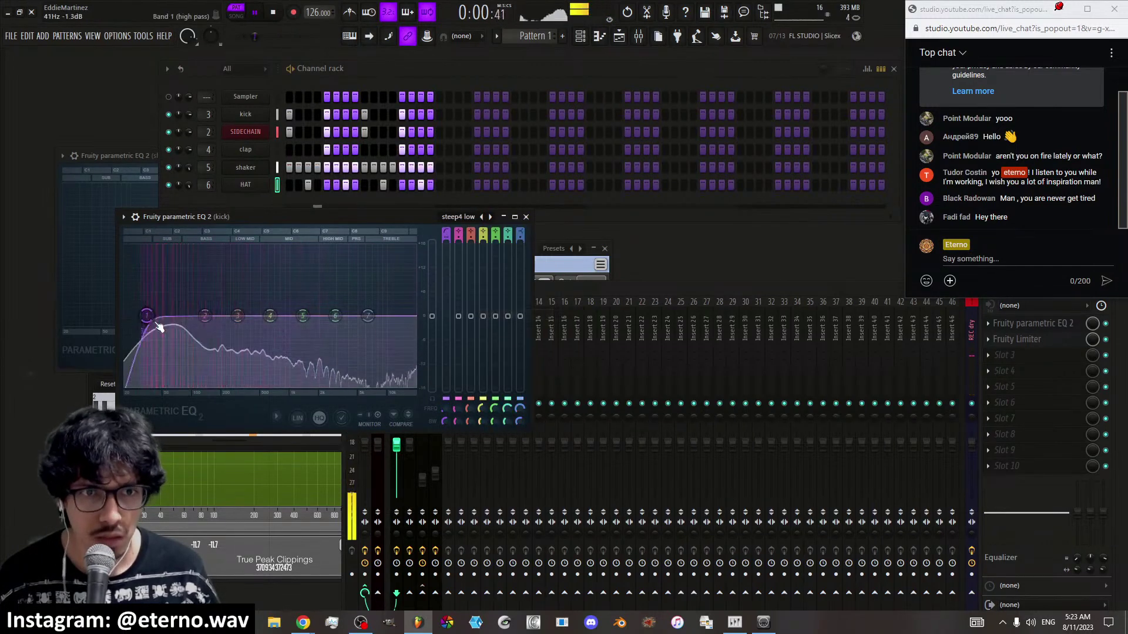
pyautogui.moveTo(147, 315); pyautogui.dragTo(156, 316)
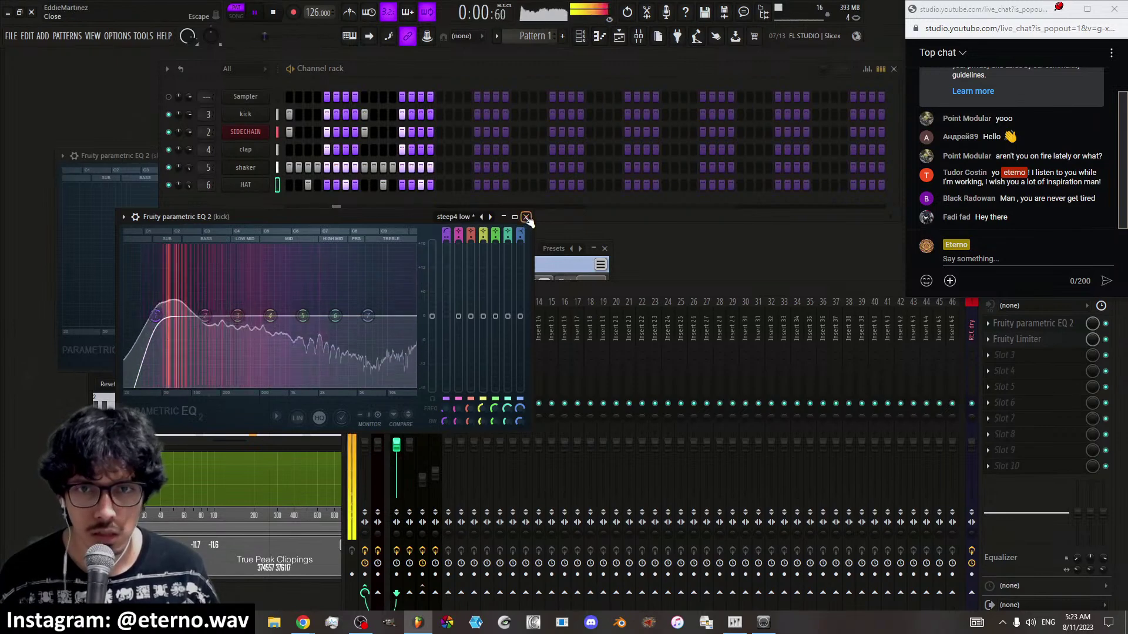
pyautogui.click(526, 217)
# Raise the kick track's Fruity Limiter gain to about 10.7 dB
pyautogui.click(1017, 338)
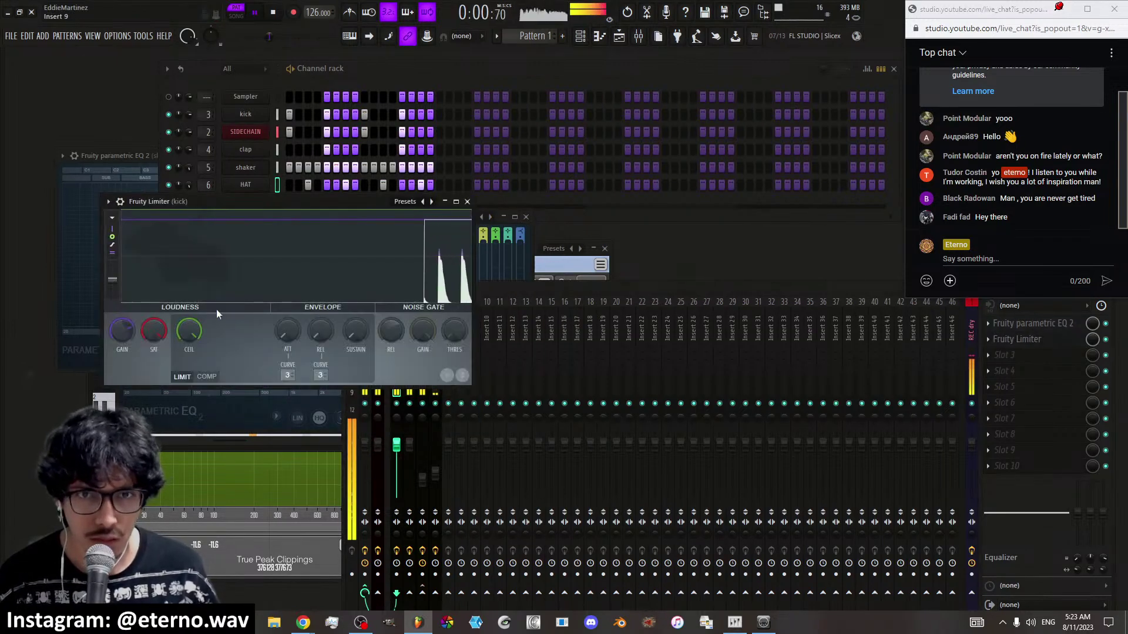
pyautogui.moveTo(126, 334); pyautogui.dragTo(126, 295)
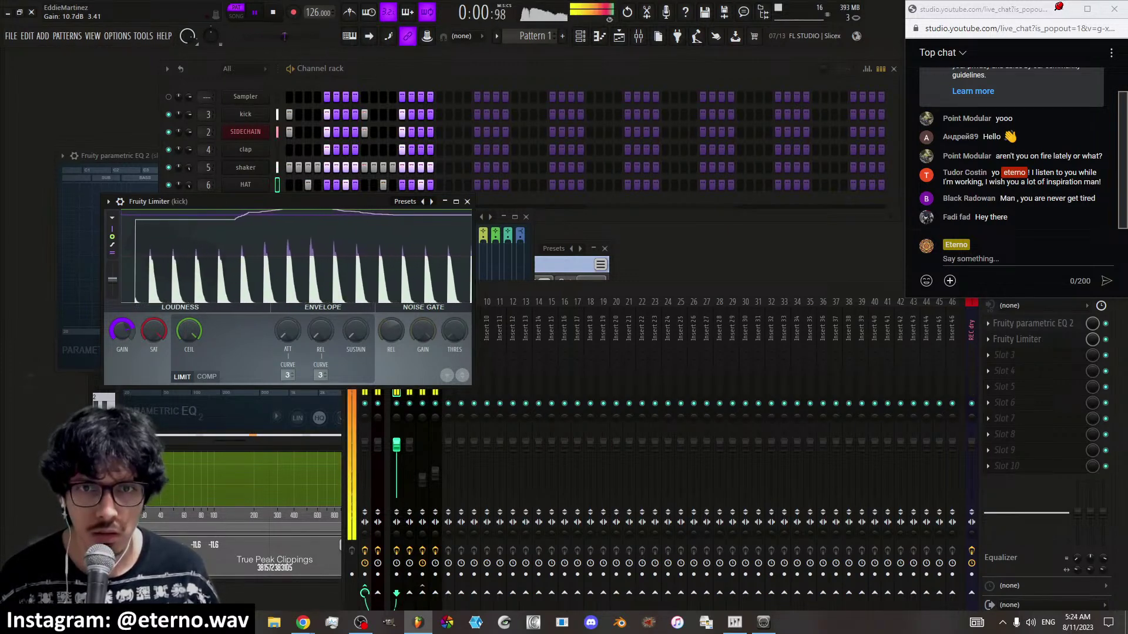
pyautogui.click(464, 202)
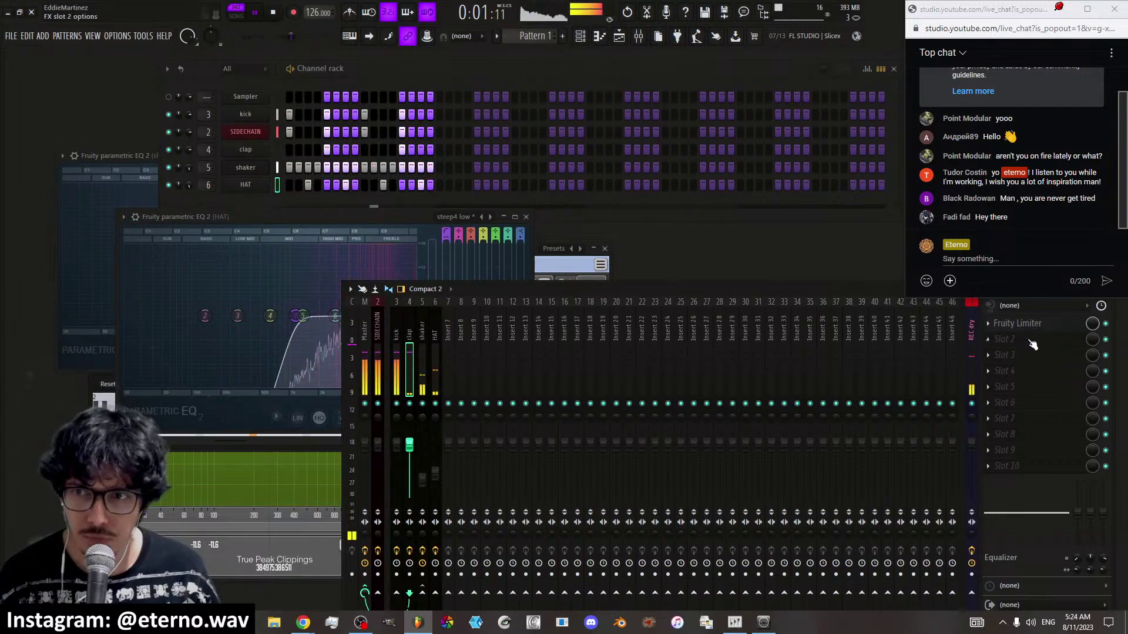
# Add Fruity Parametric EQ 2 ahead of the clap track's limiter and load the steep4 low preset
pyautogui.click(1027, 324)
pyautogui.moveTo(959, 512); pyautogui.dragTo(1004, 323)
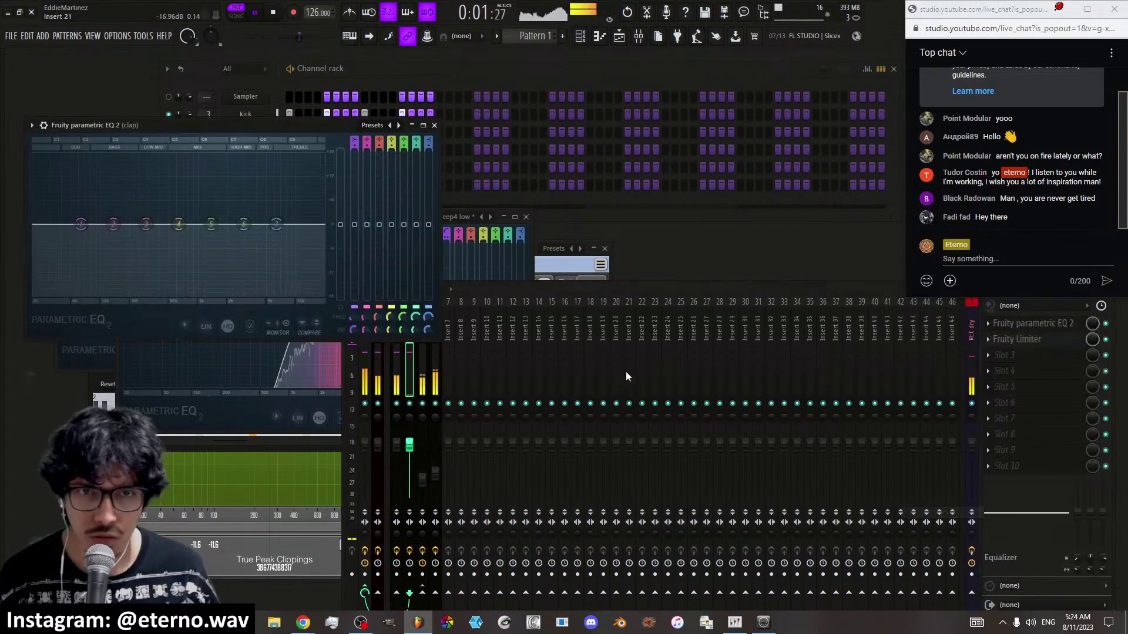
pyautogui.click(405, 127)
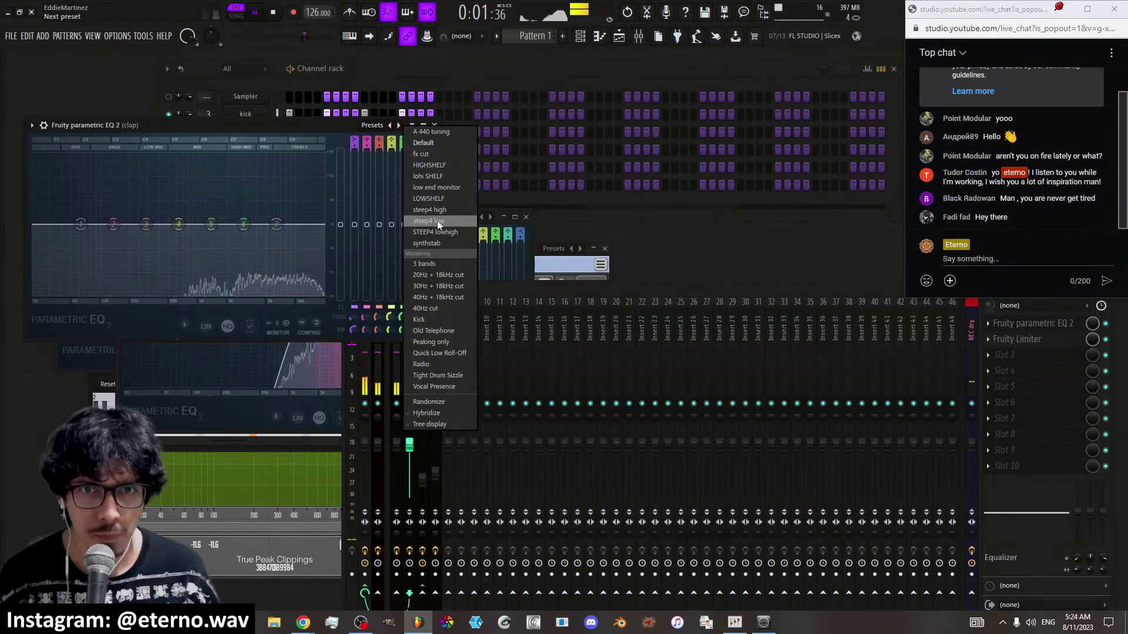
pyautogui.click(437, 219)
# Shape the clap's EQ with a raised high-pass cutoff, a slight low-mid boost and a moderate dip in the mids
pyautogui.moveTo(145, 224); pyautogui.dragTo(117, 226)
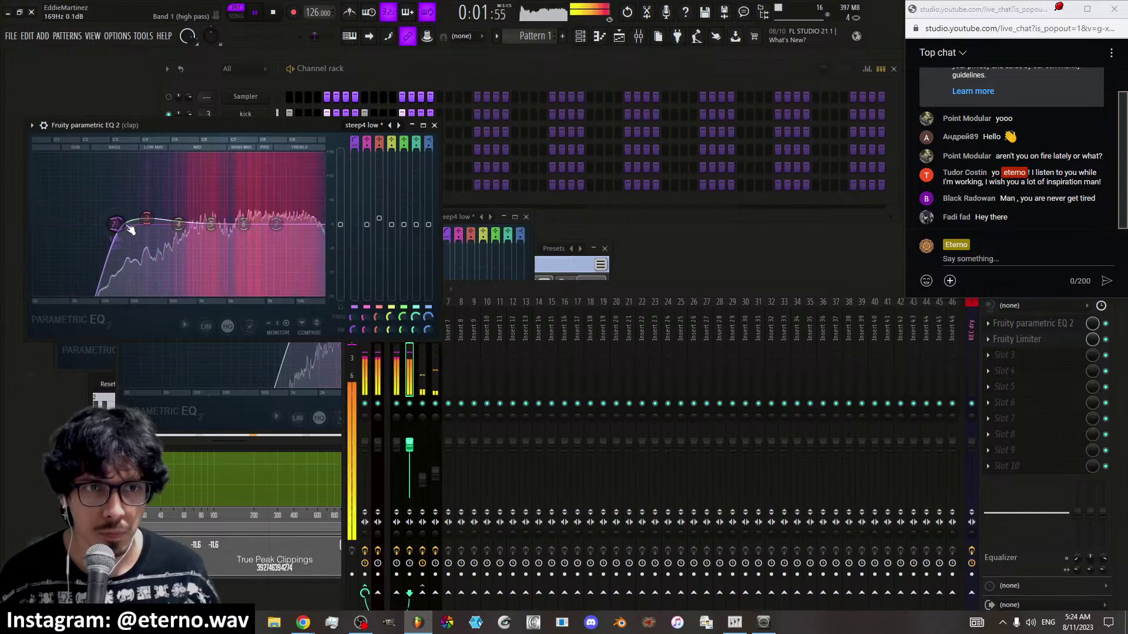
pyautogui.moveTo(211, 224); pyautogui.dragTo(272, 224)
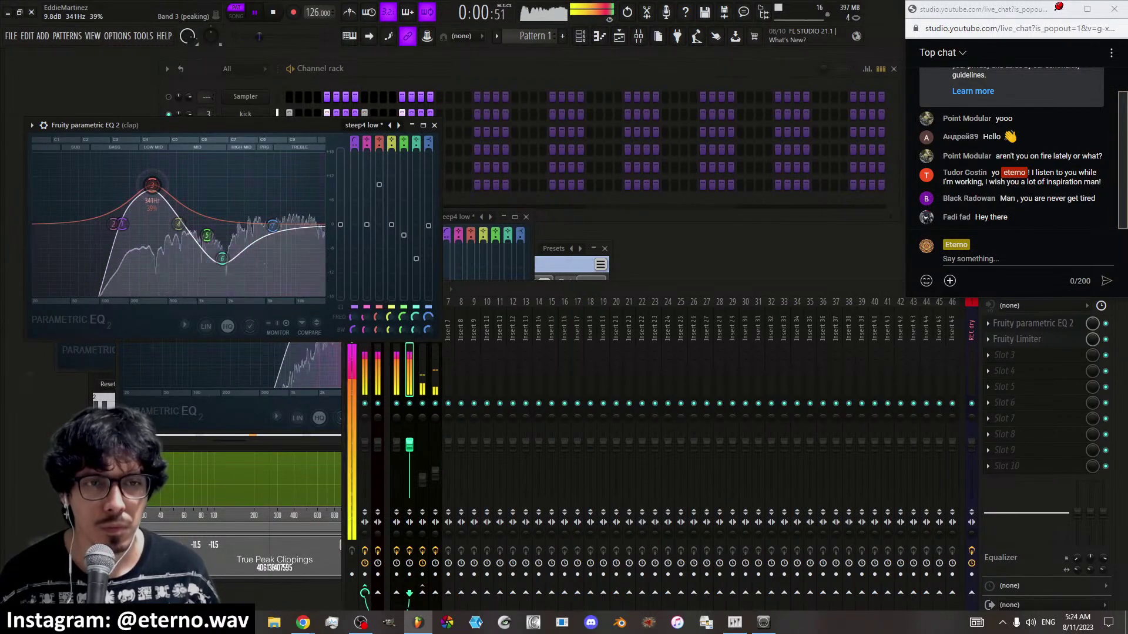
pyautogui.moveTo(148, 209); pyautogui.dragTo(148, 216)
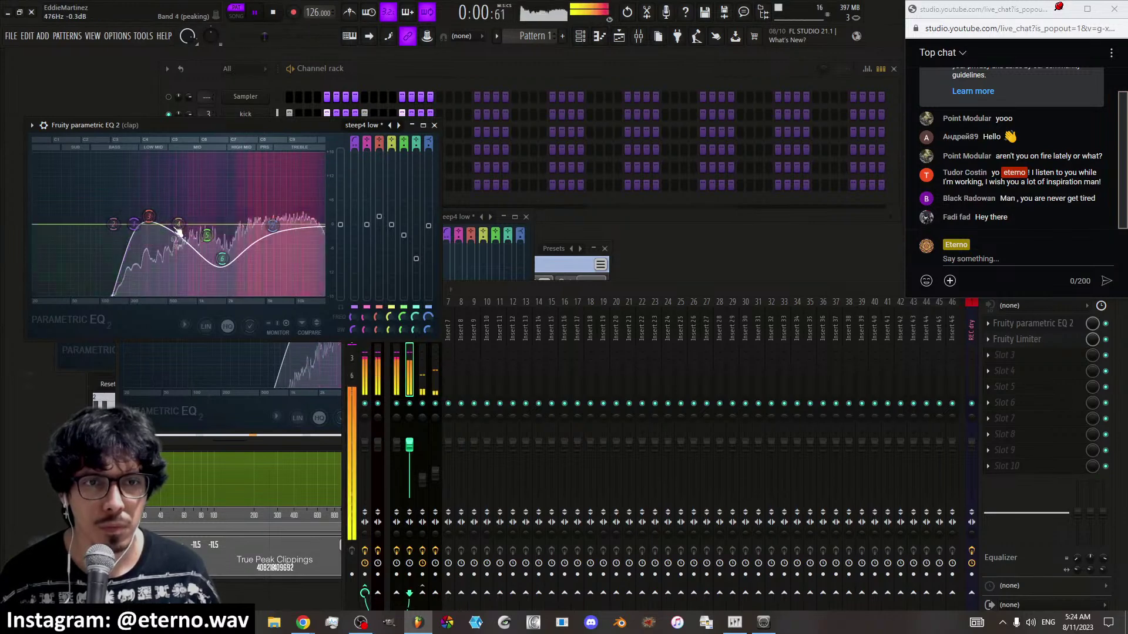
pyautogui.moveTo(222, 259)
pyautogui.mouseDown()
pyautogui.moveTo(213, 235)
pyautogui.moveTo(209, 244)
pyautogui.moveTo(244, 233)
pyautogui.moveTo(253, 242)
pyautogui.moveTo(219, 237)
pyautogui.mouseUp()
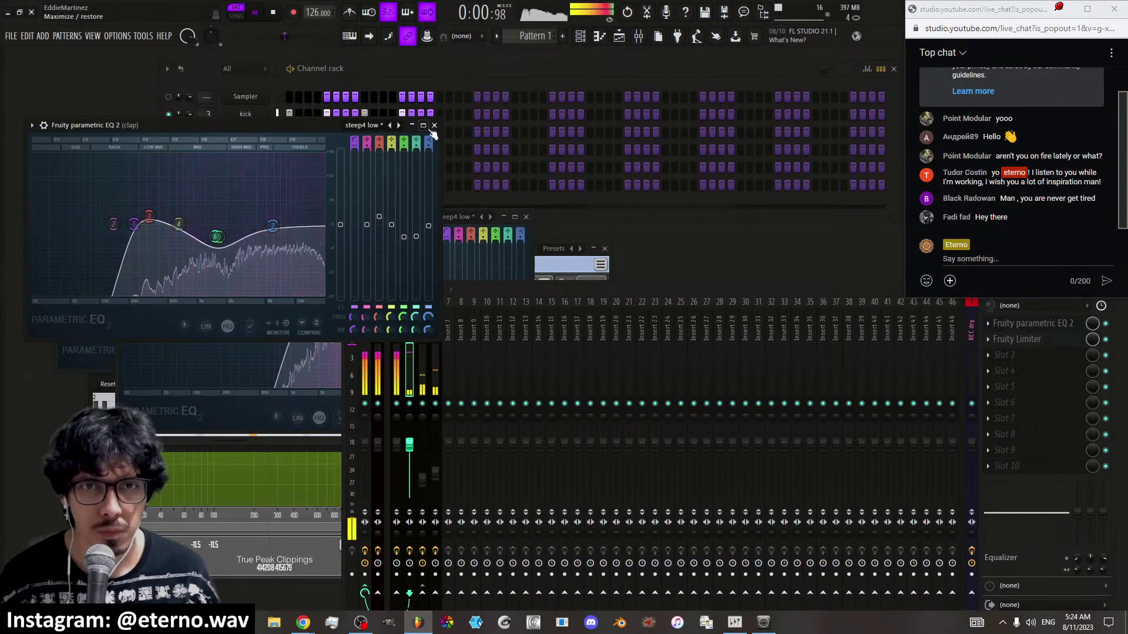
pyautogui.click(434, 126)
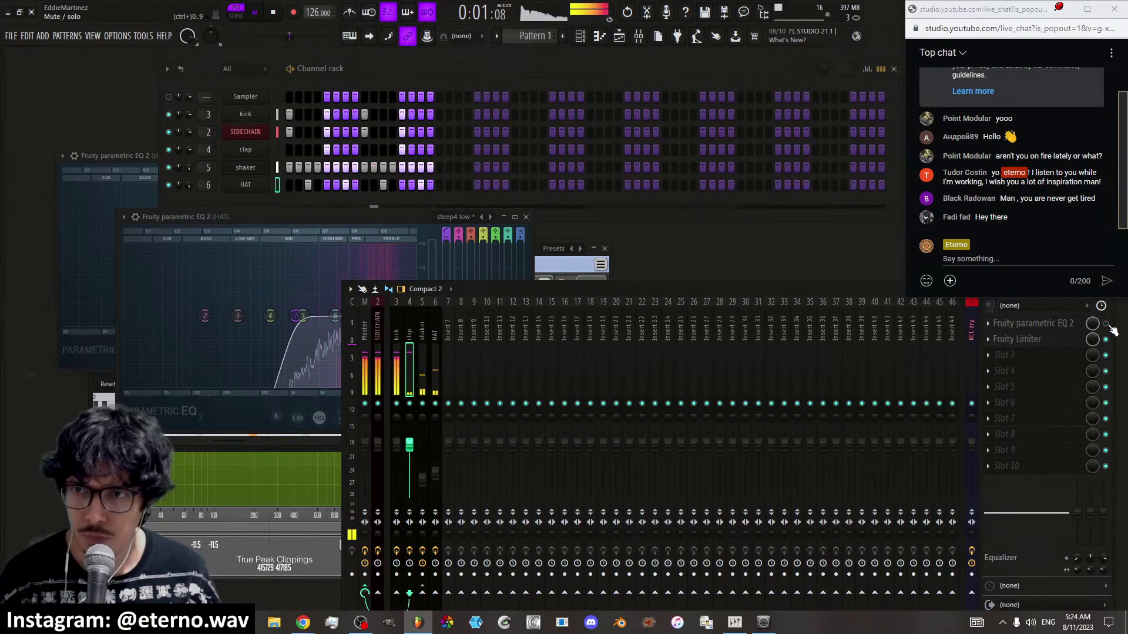
# Set the clap track's Fruity Limiter gain to about 13.5 dB and stop playback
pyautogui.click(1017, 339)
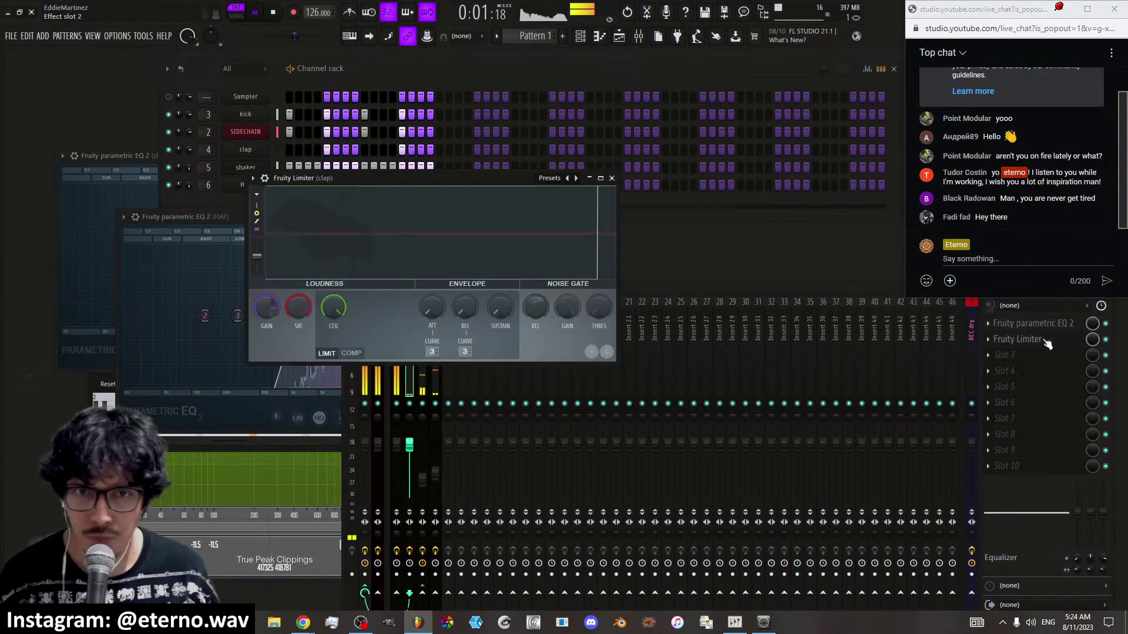
pyautogui.moveTo(266, 309)
pyautogui.mouseDown()
pyautogui.moveTo(266, 266)
pyautogui.moveTo(266, 309)
pyautogui.mouseUp()
pyautogui.click(611, 178)
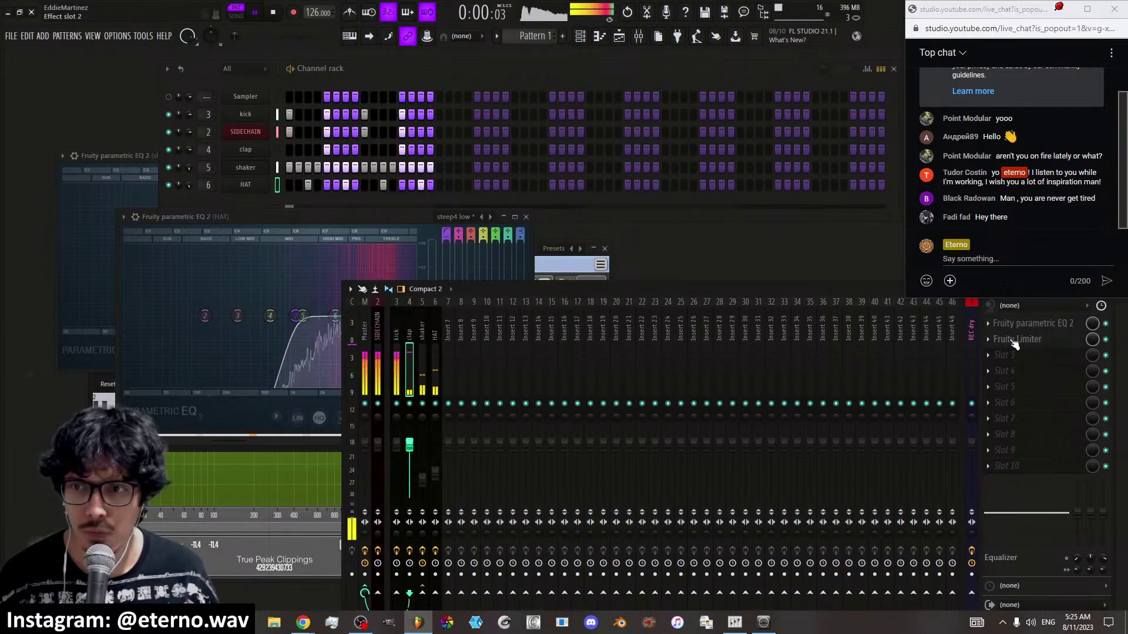
pyautogui.click(1021, 340)
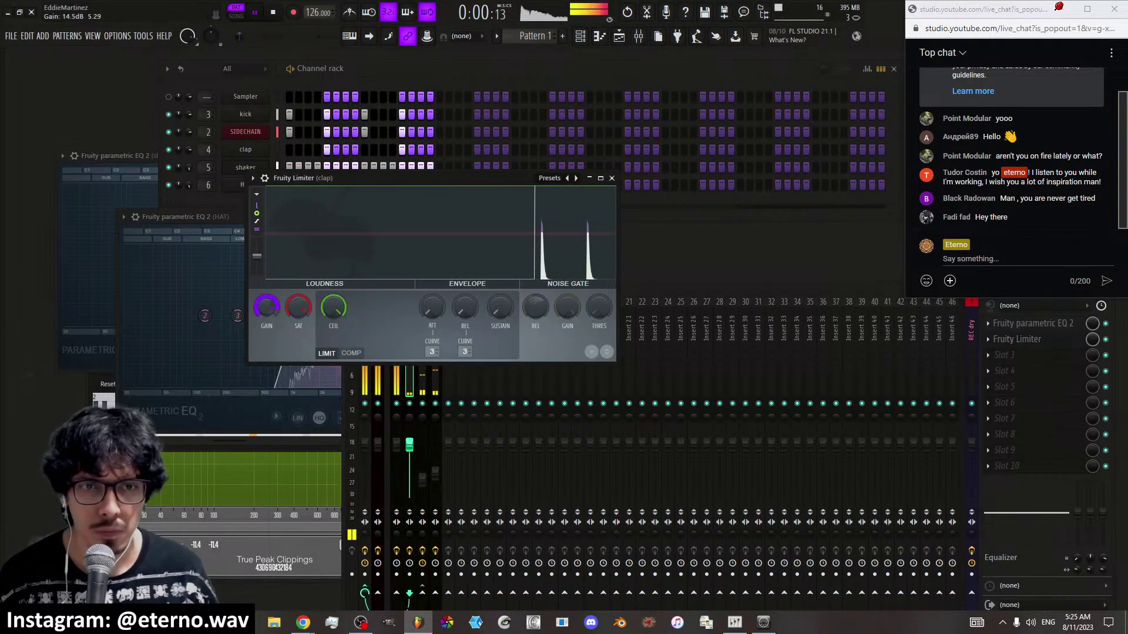
pyautogui.scroll(5, 268, 311)
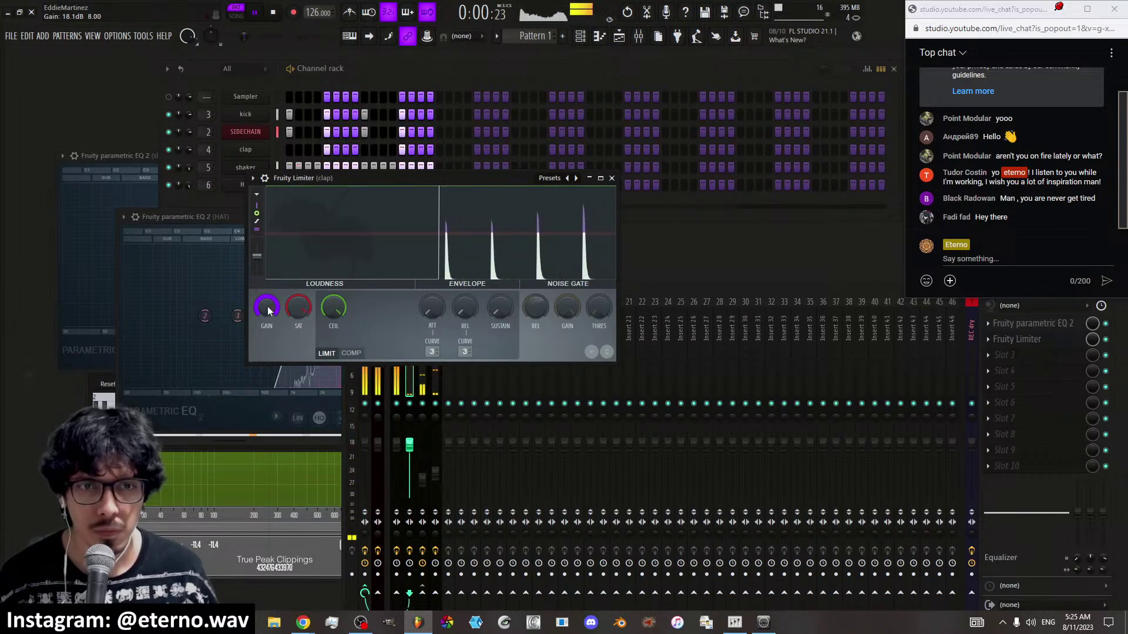
pyautogui.scroll(-6, 268, 311)
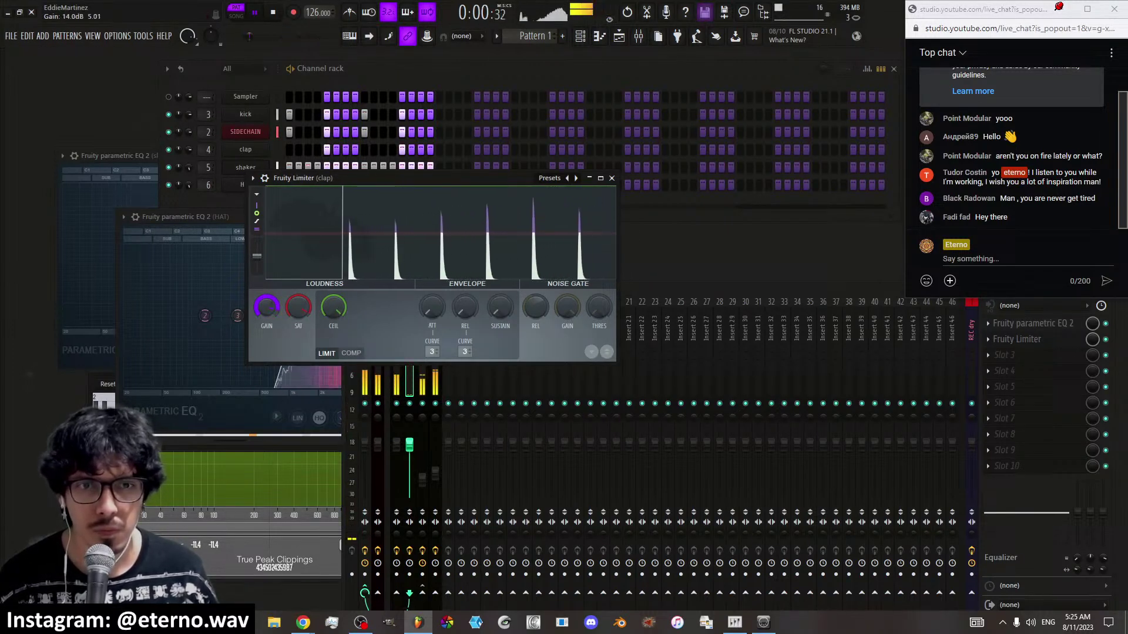
pyautogui.scroll(-1, 280, 302)
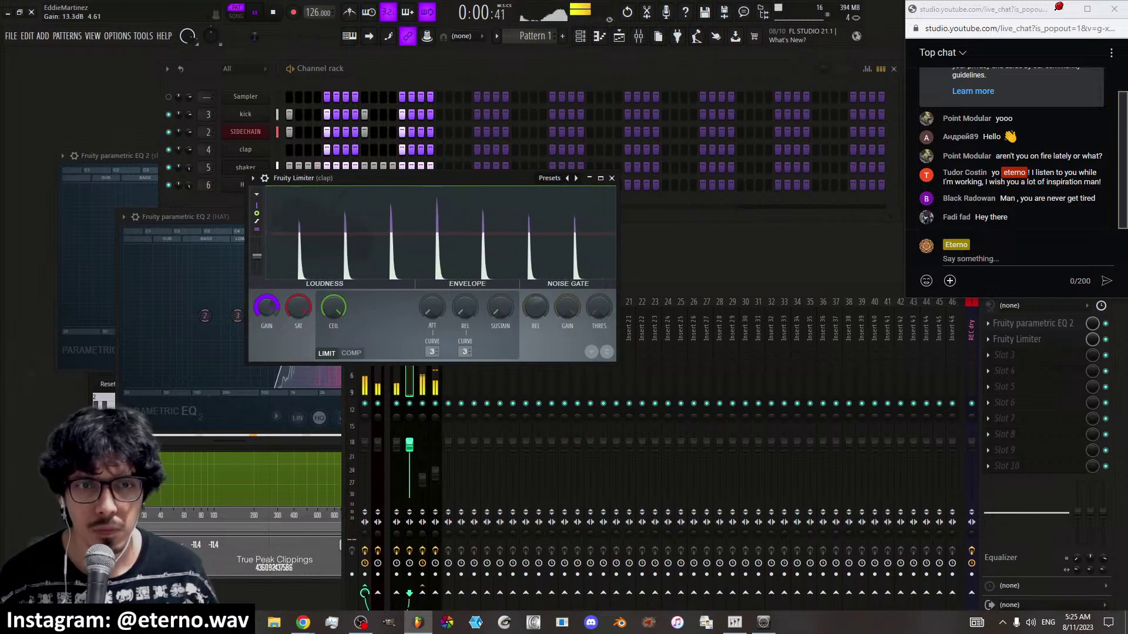
pyautogui.click(611, 178)
pyautogui.press('space')
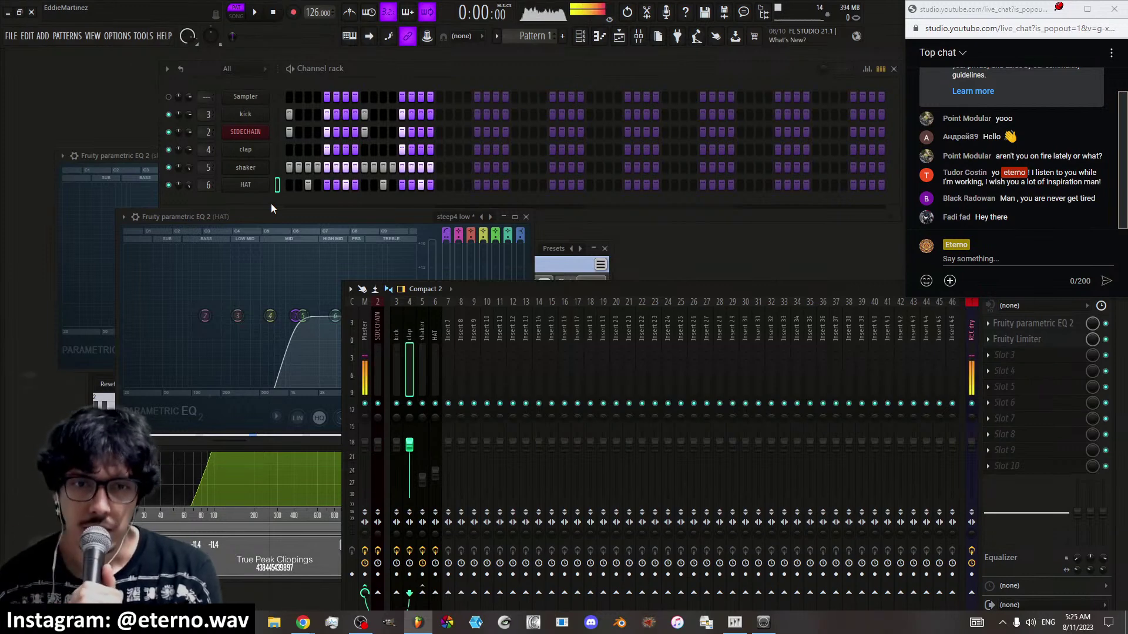
# Insert a GMS synthesizer channel above the HAT channel and move its window clear of the channel rack's steps
pyautogui.click(365, 354)
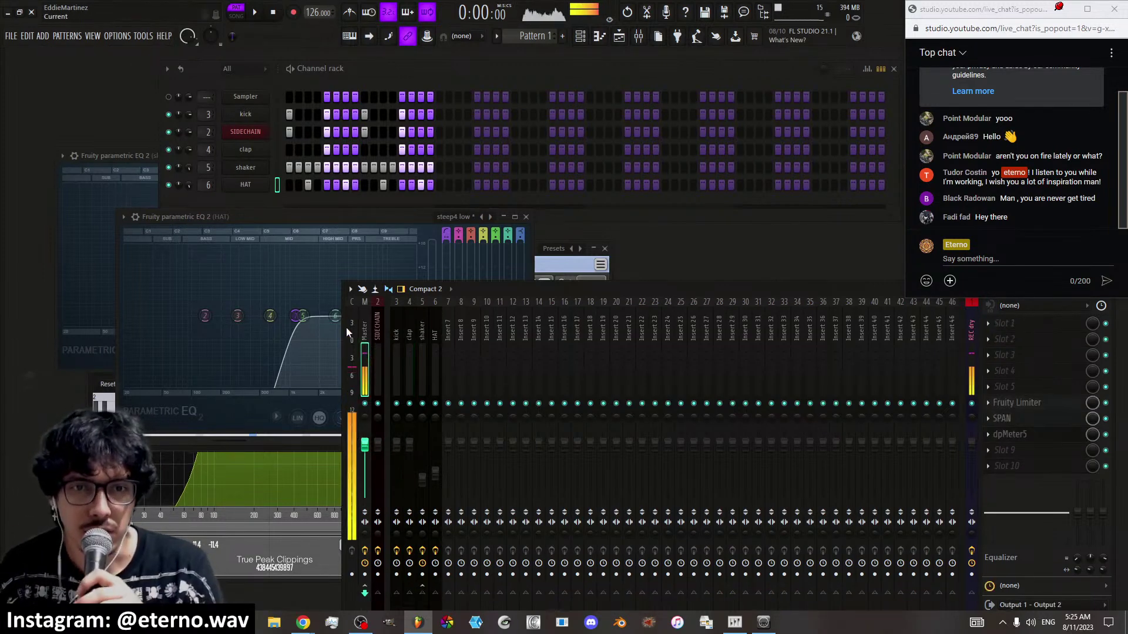
pyautogui.rightClick(249, 184)
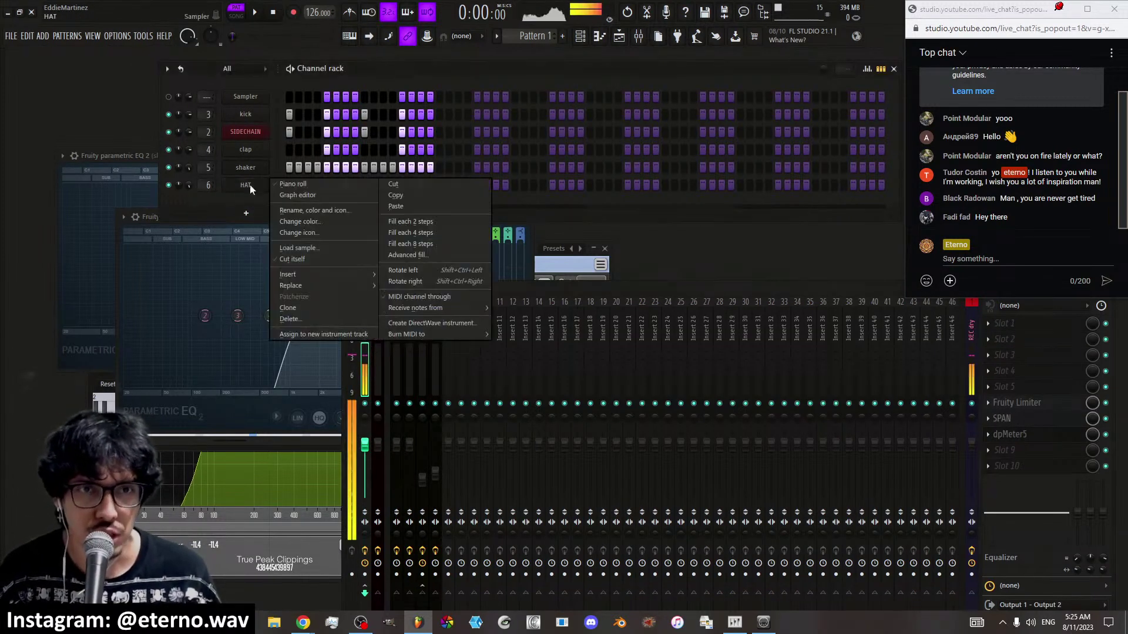
pyautogui.moveTo(326, 273)
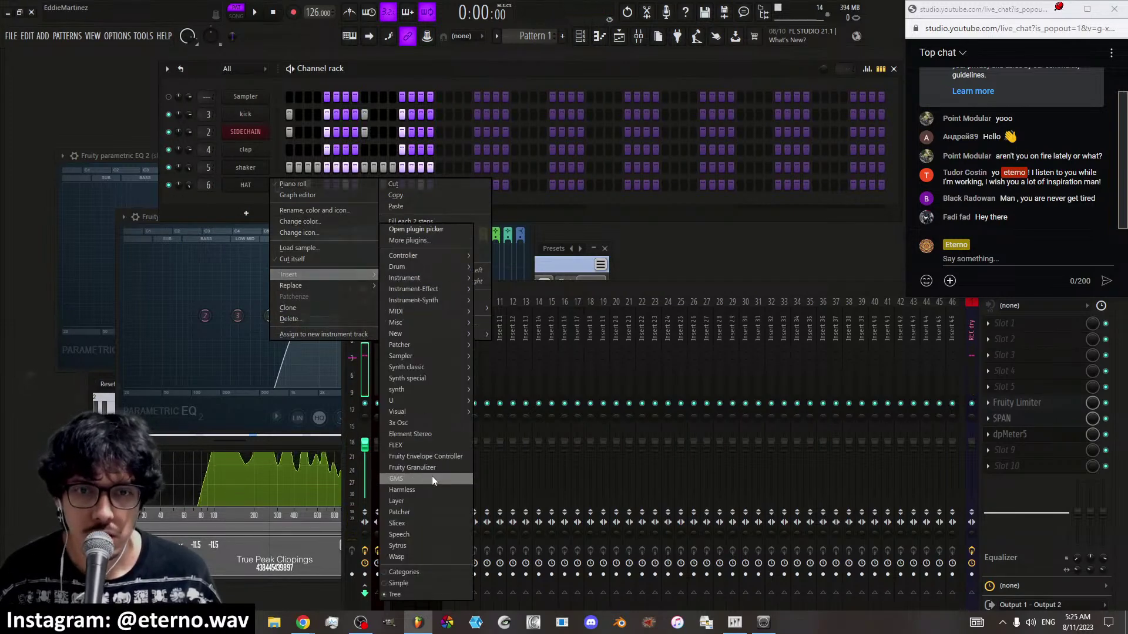
pyautogui.click(431, 477)
pyautogui.moveTo(306, 115); pyautogui.dragTo(623, 215)
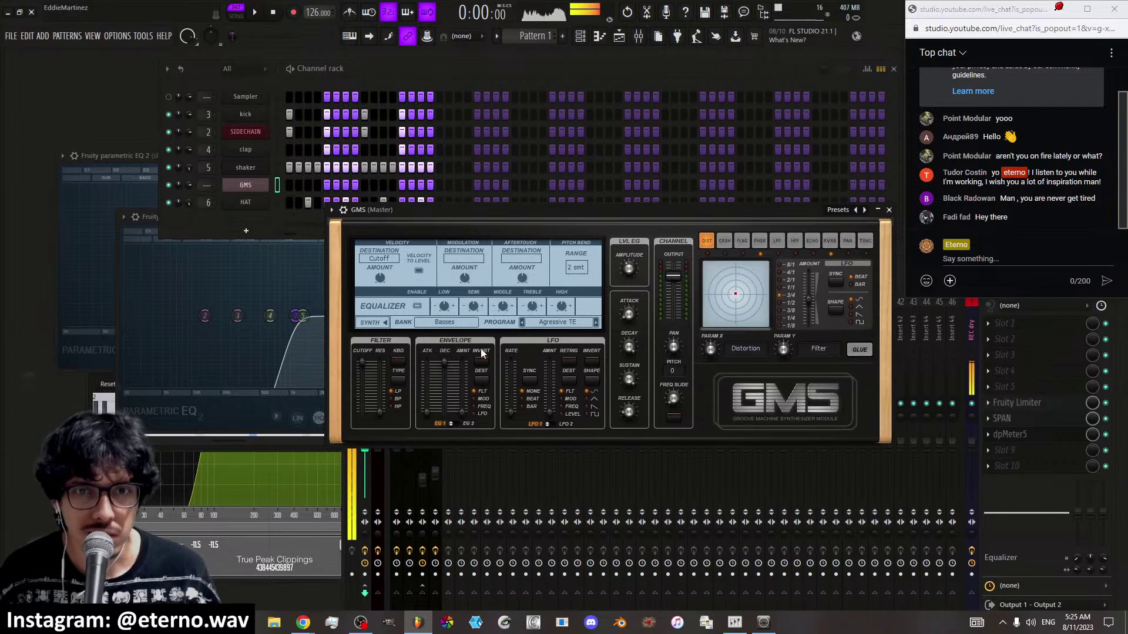
# Look through the Basses programs in the GMS presets library and close the synth window
pyautogui.click(464, 325)
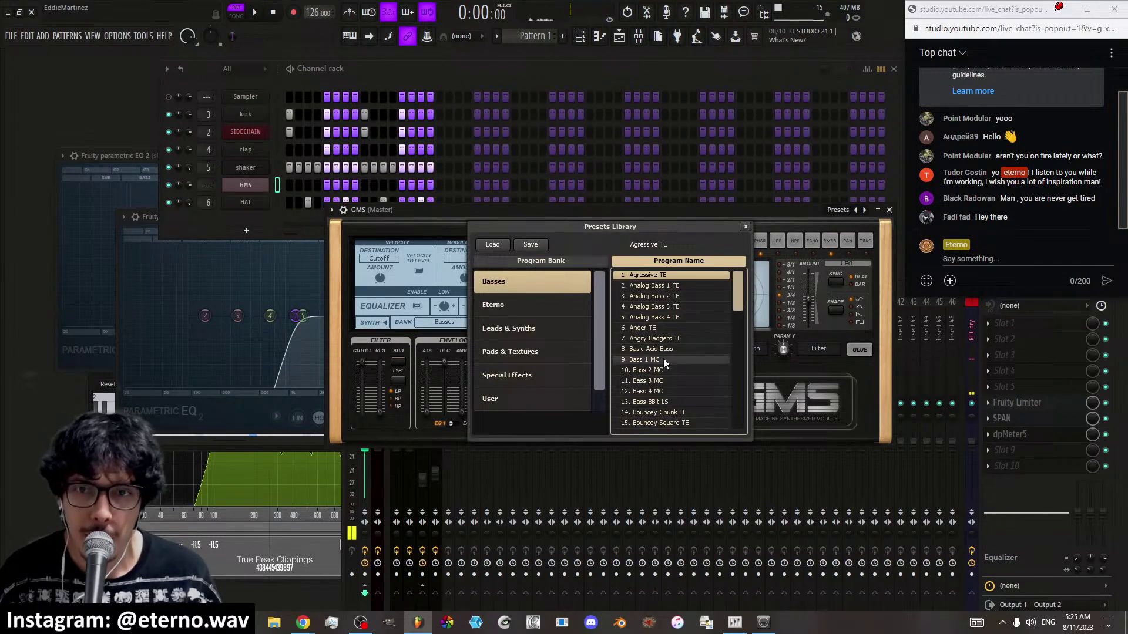
pyautogui.scroll(-5, 663, 358)
pyautogui.scroll(-10, 664, 359)
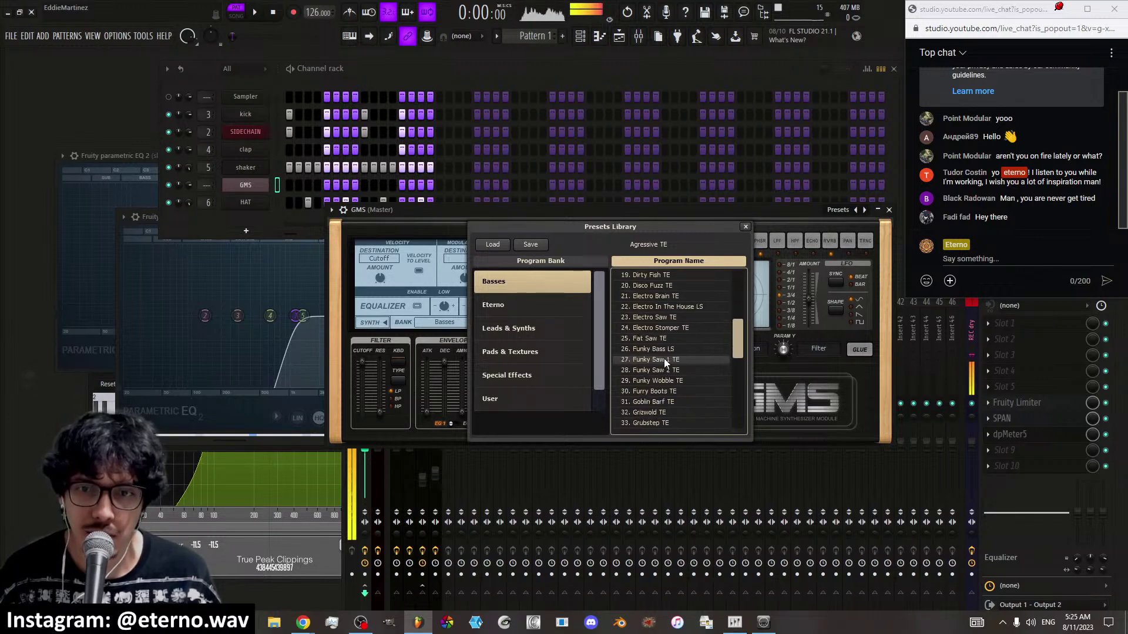
pyautogui.click(773, 215)
pyautogui.click(805, 213)
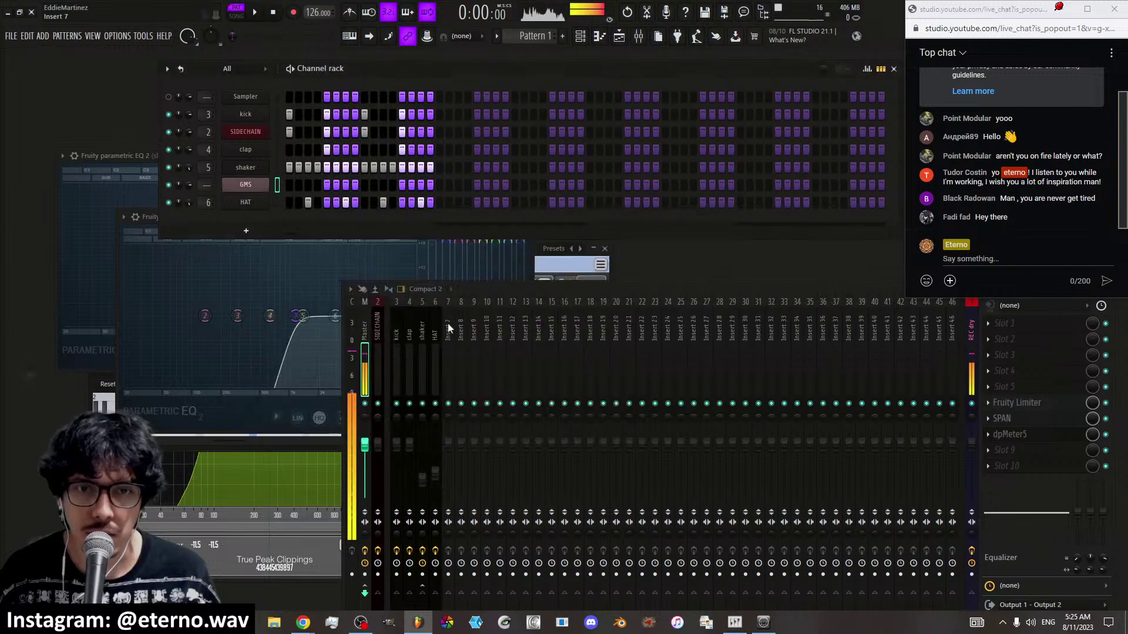
# Replace the GMS channel's instrument with Fruity DX10 and move its window clear of the channel rack steps
pyautogui.rightClick(250, 190)
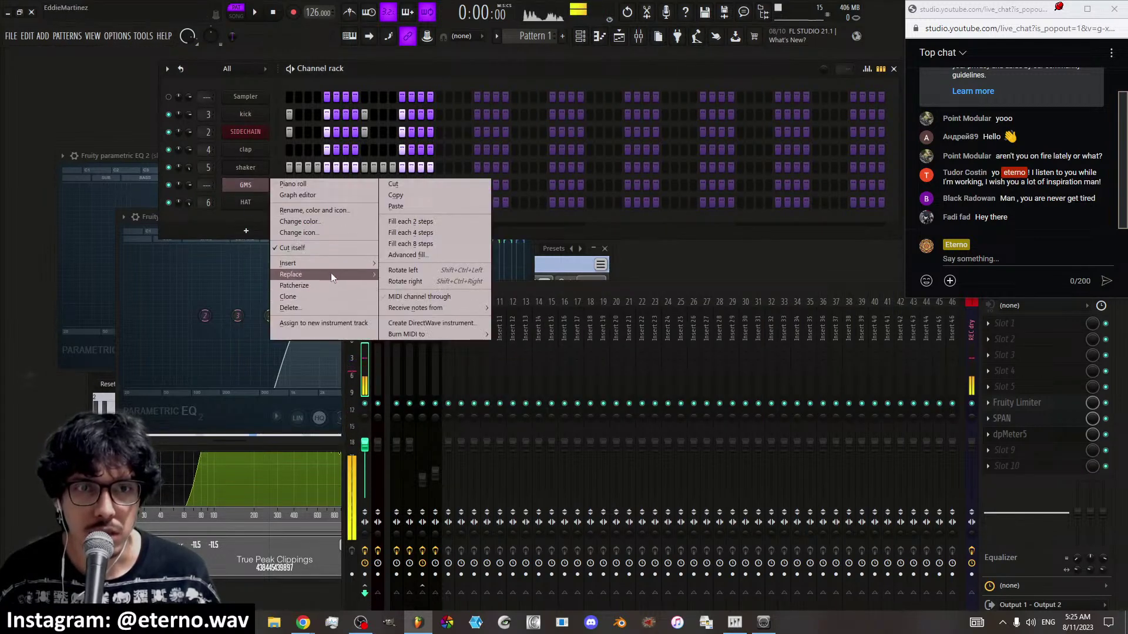
pyautogui.moveTo(331, 271)
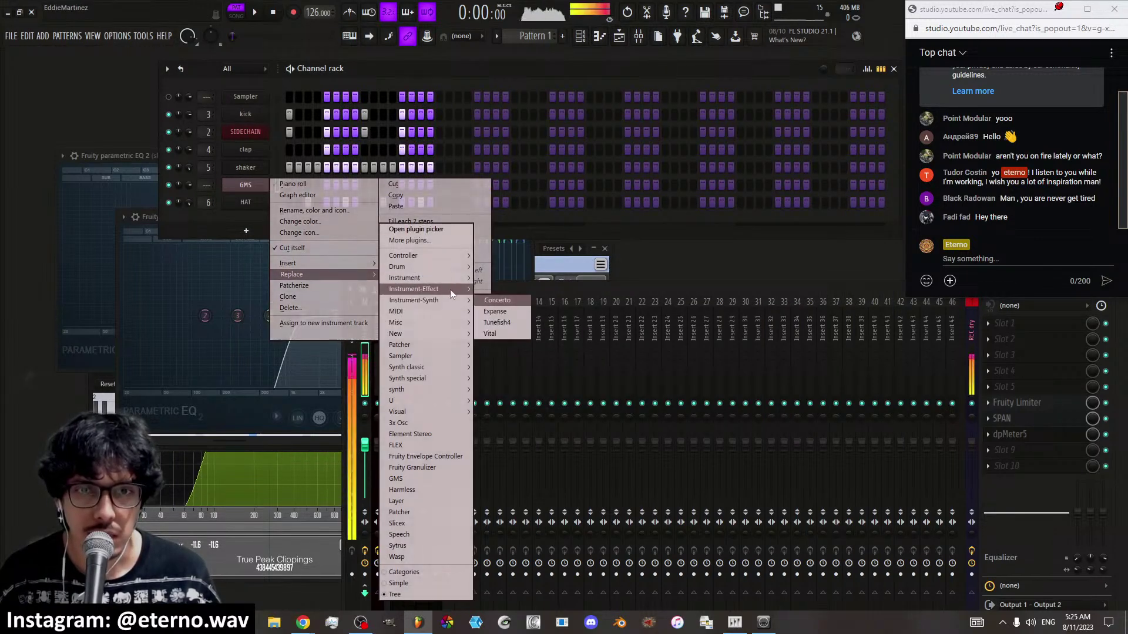
pyautogui.moveTo(450, 287)
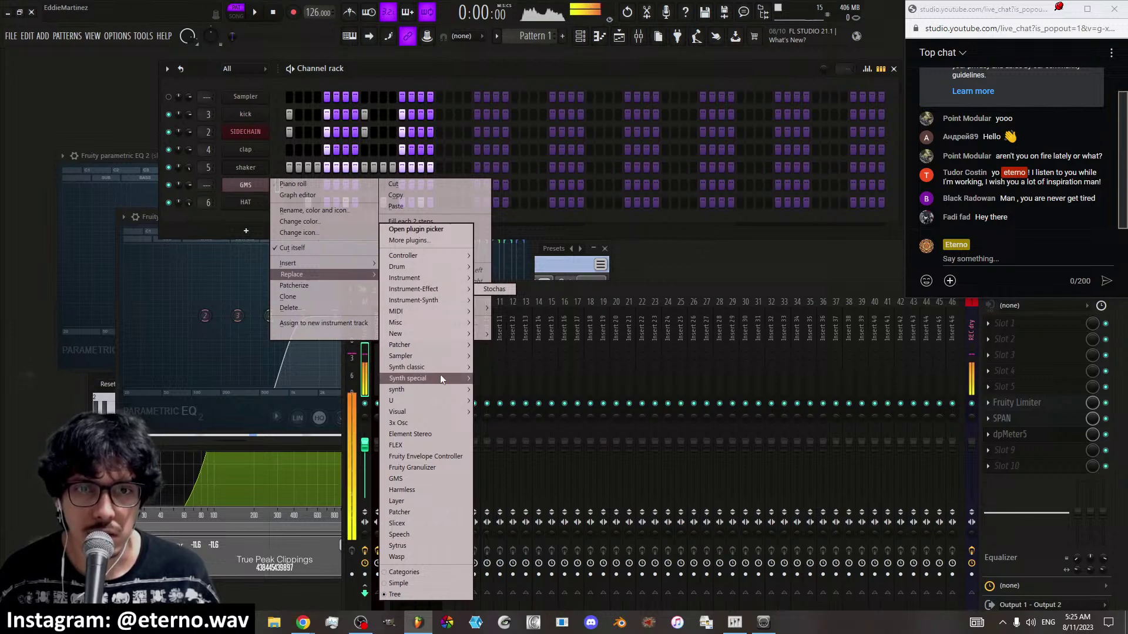
pyautogui.moveTo(446, 367)
pyautogui.click(519, 368)
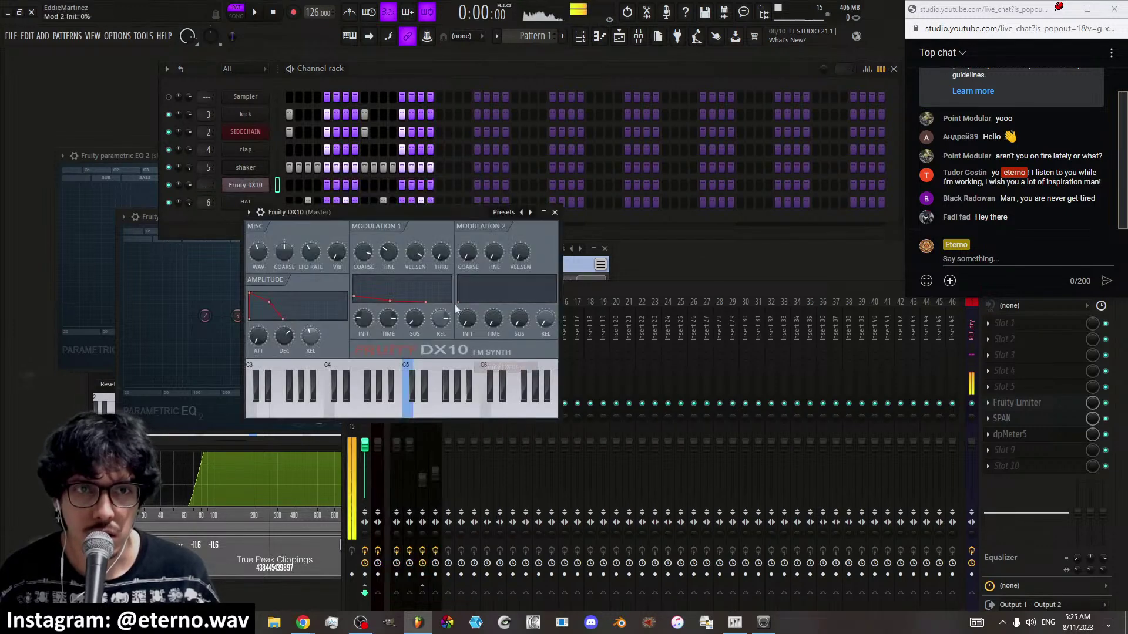
pyautogui.moveTo(428, 217); pyautogui.dragTo(527, 220)
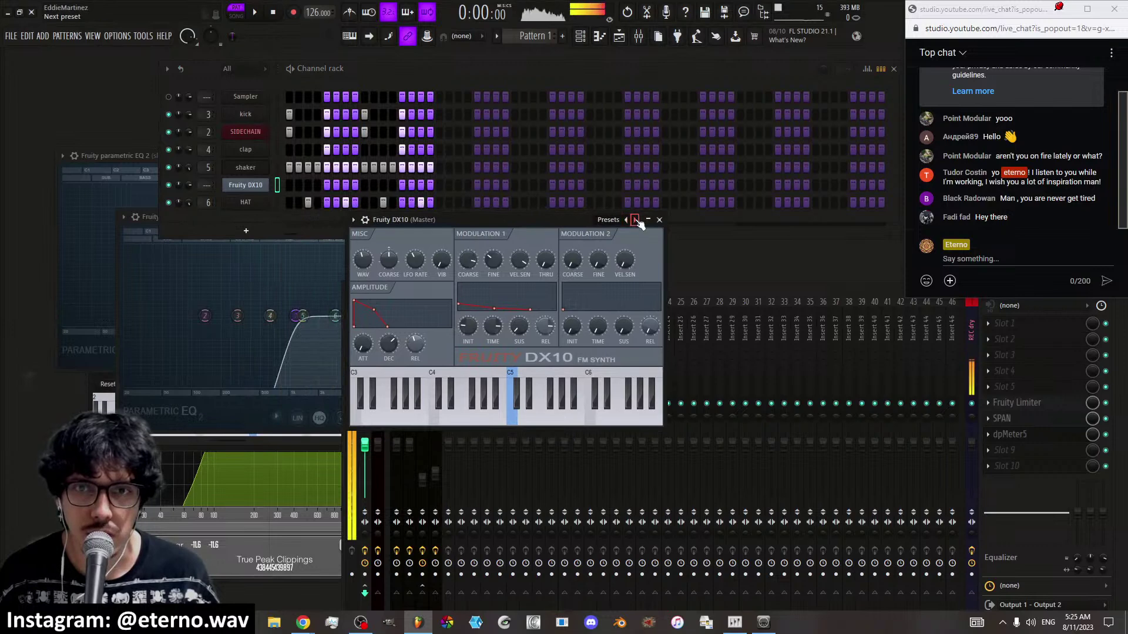
# Load the eFlute preset in Fruity DX10, move the synth window aside and close it
pyautogui.rightClick(635, 219)
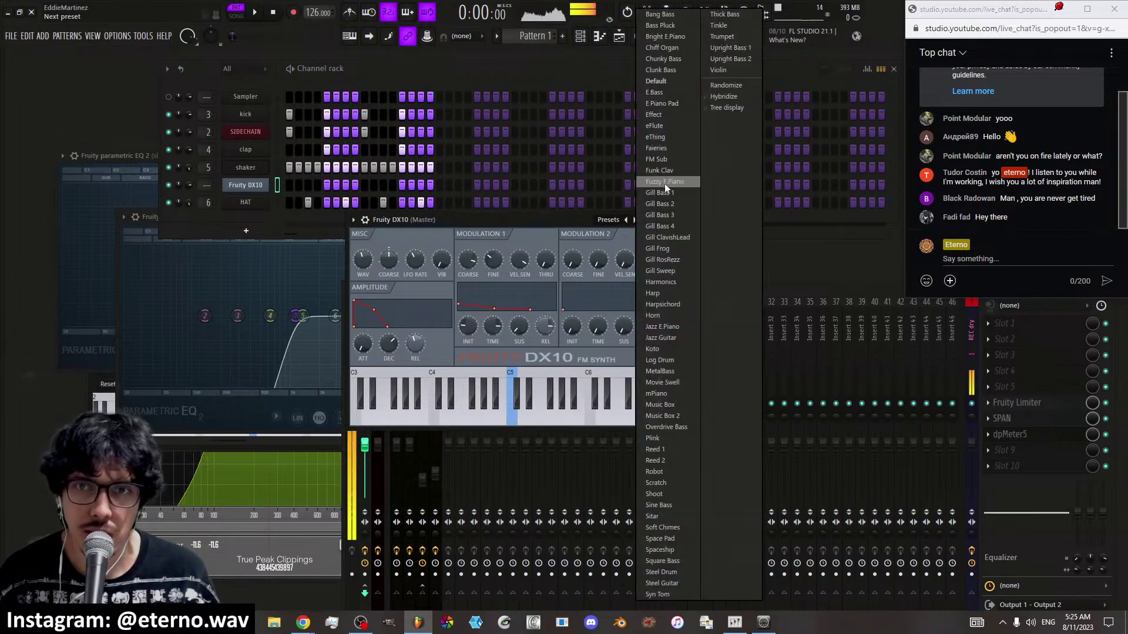
pyautogui.click(667, 126)
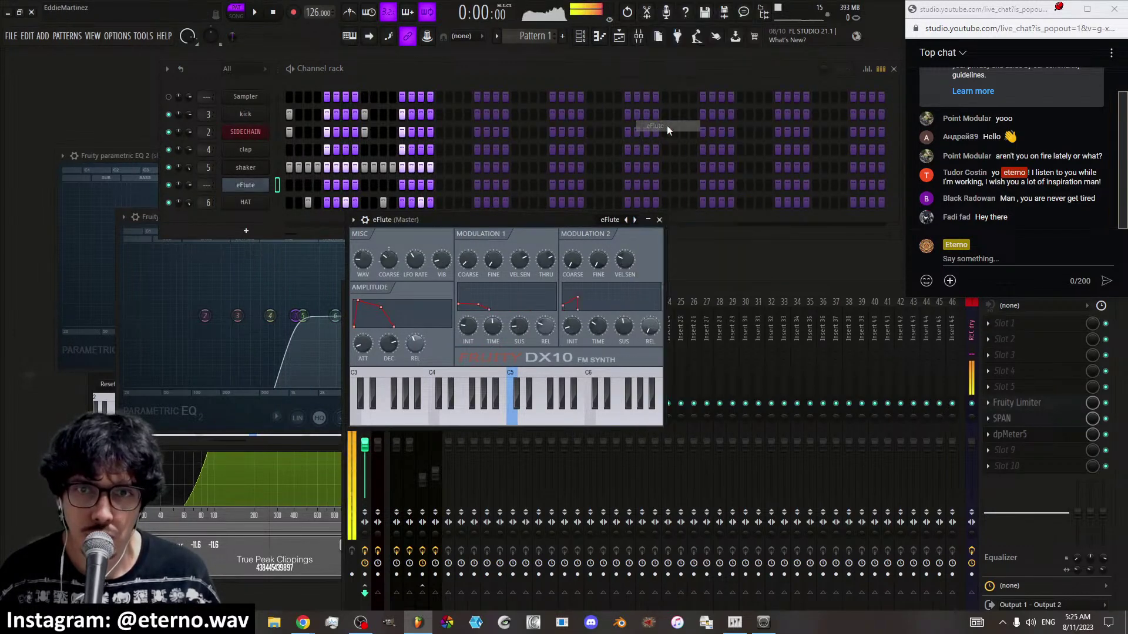
pyautogui.moveTo(529, 220); pyautogui.dragTo(612, 228)
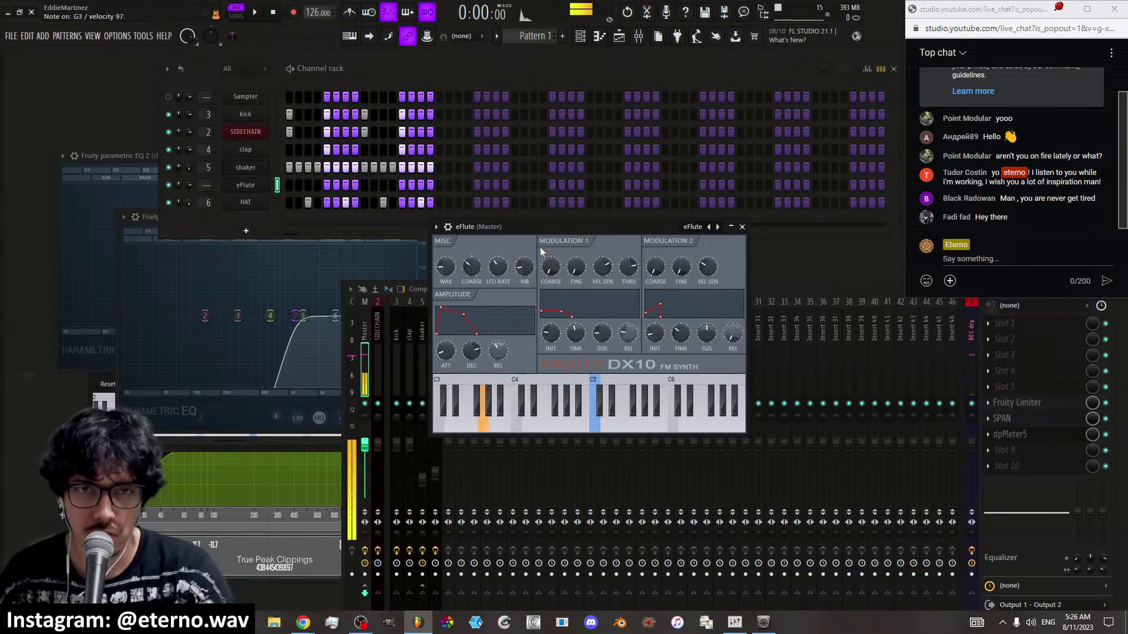
pyautogui.click(742, 227)
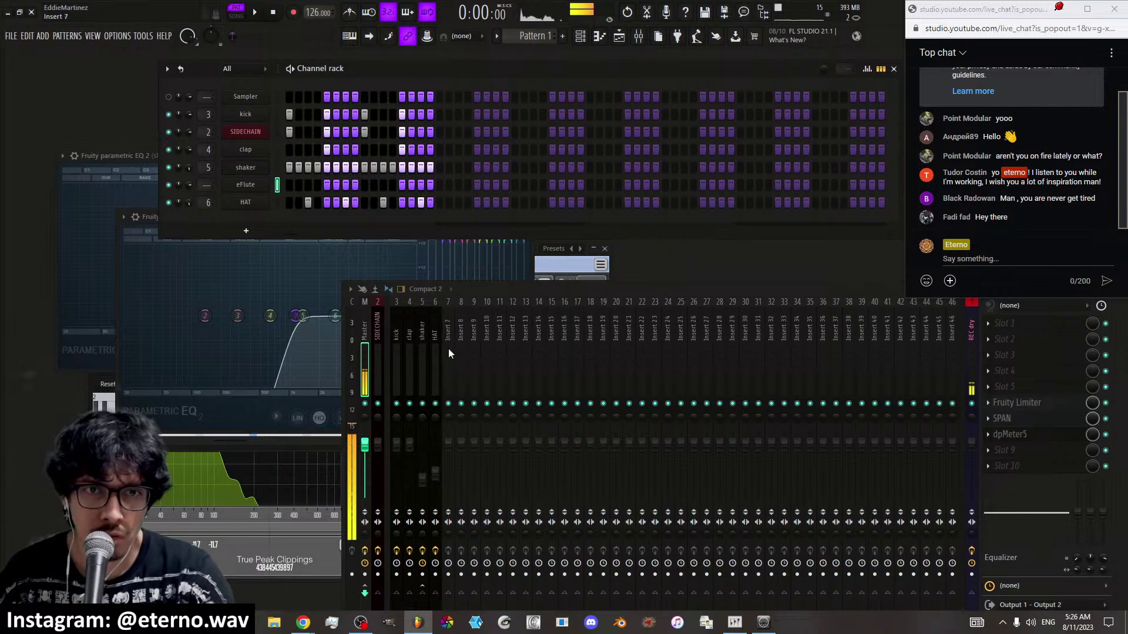
# Rename the eFlute channel as SUB and route it to mixer insert 18
pyautogui.rightClick(258, 184)
pyautogui.click(244, 187)
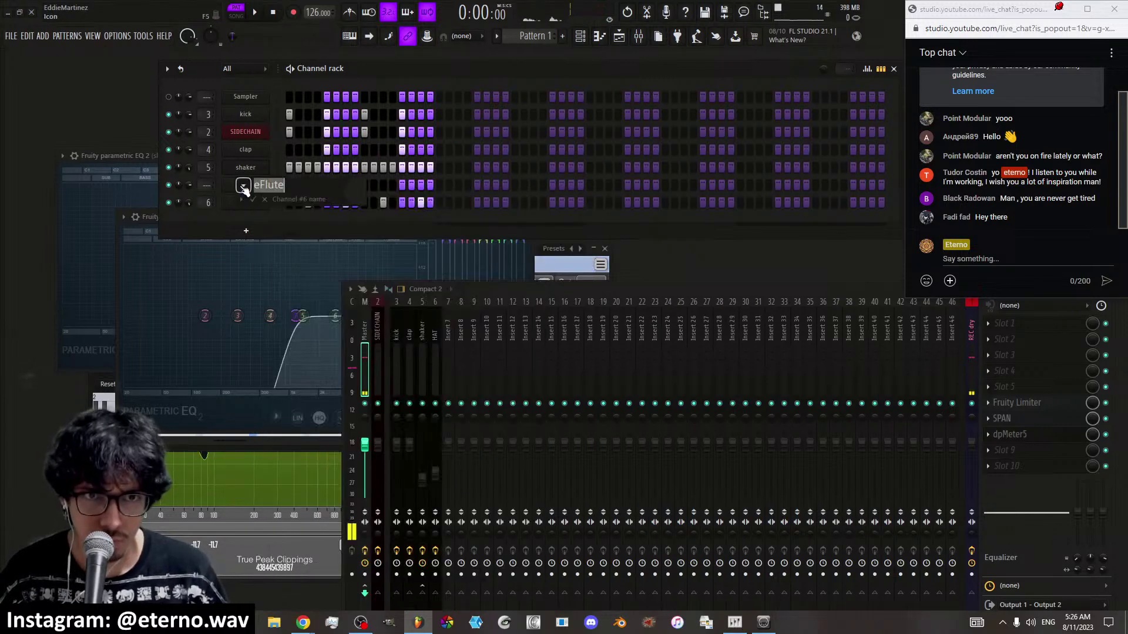
pyautogui.write('SUB')
pyautogui.press('Return')
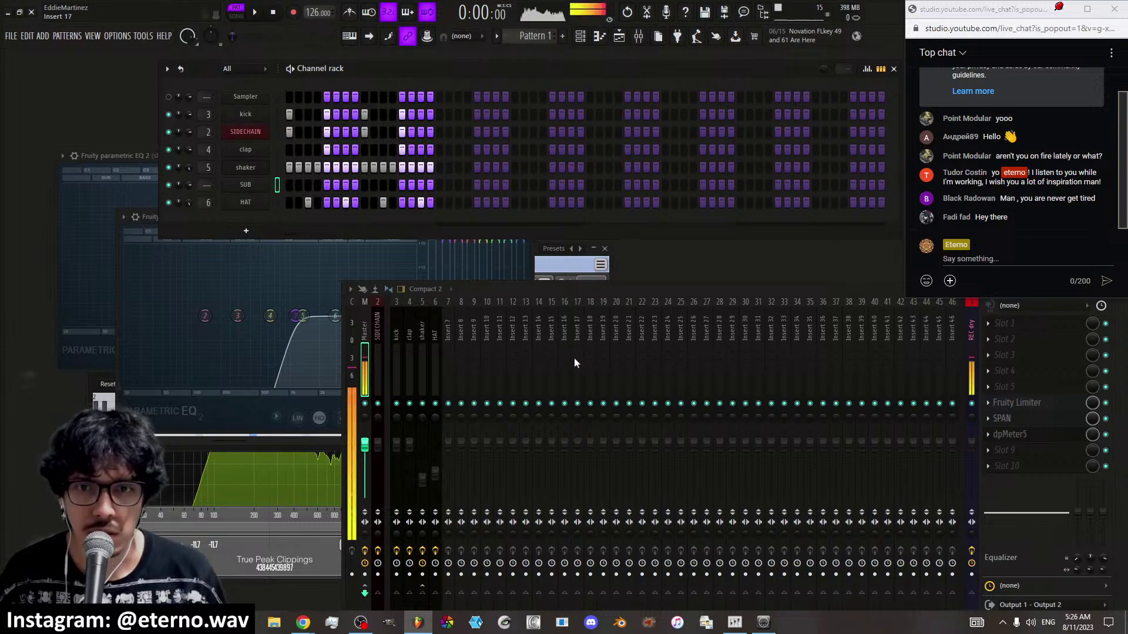
pyautogui.rightClick(590, 361)
pyautogui.moveTo(653, 389)
pyautogui.click(731, 391)
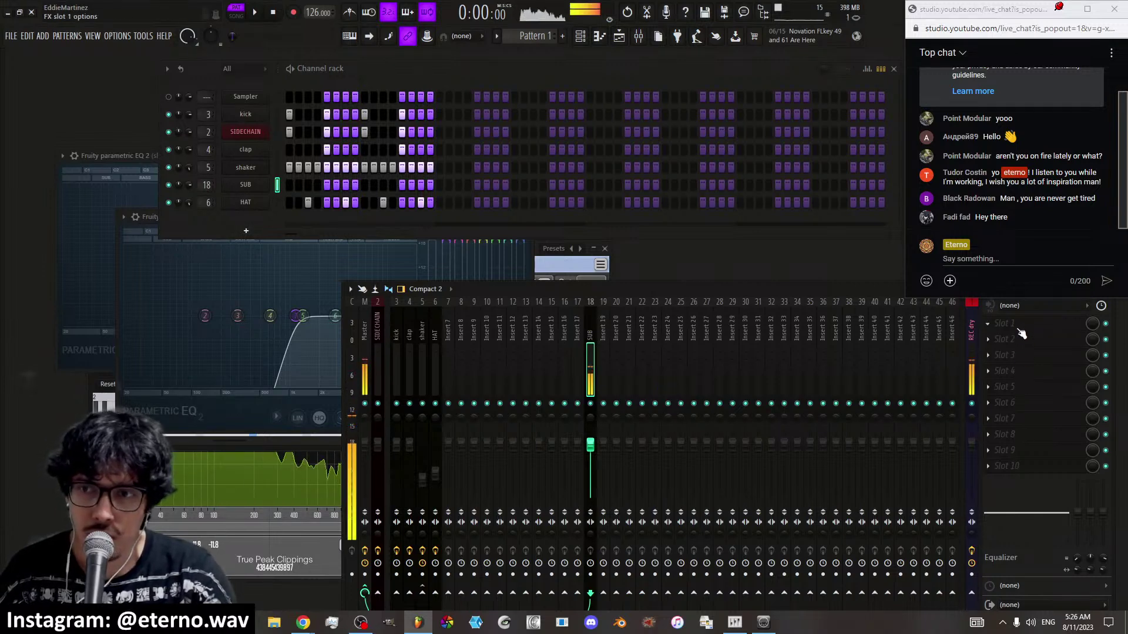
# Add Fruity Parametric EQ 2 to the SUB track's first effect slot and load the steep4 low preset
pyautogui.click(1022, 333)
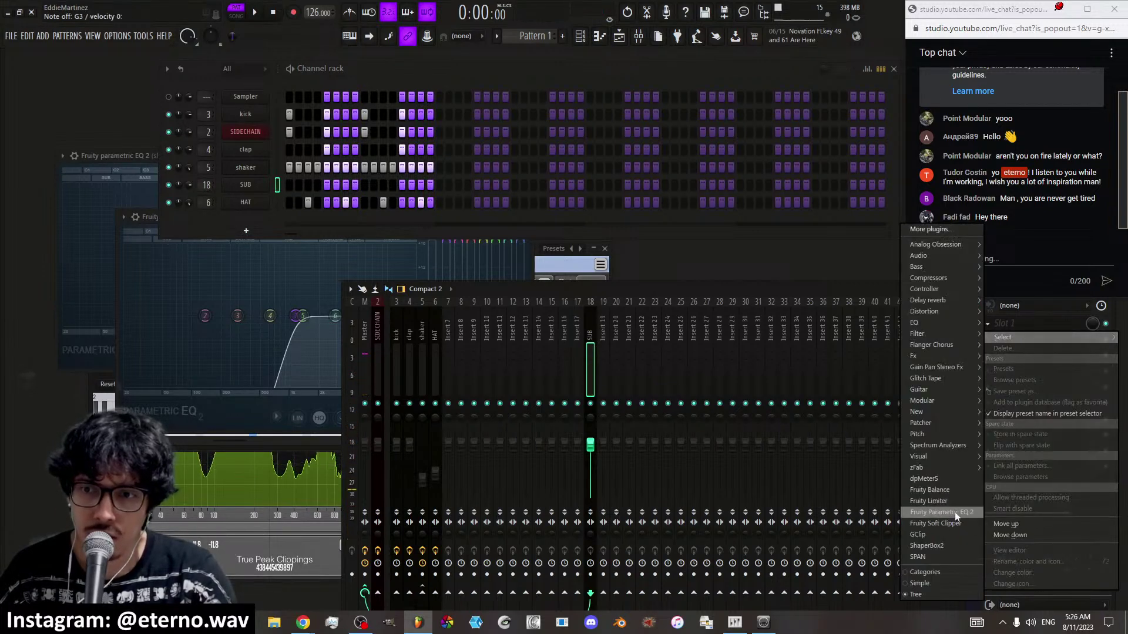
pyautogui.click(941, 513)
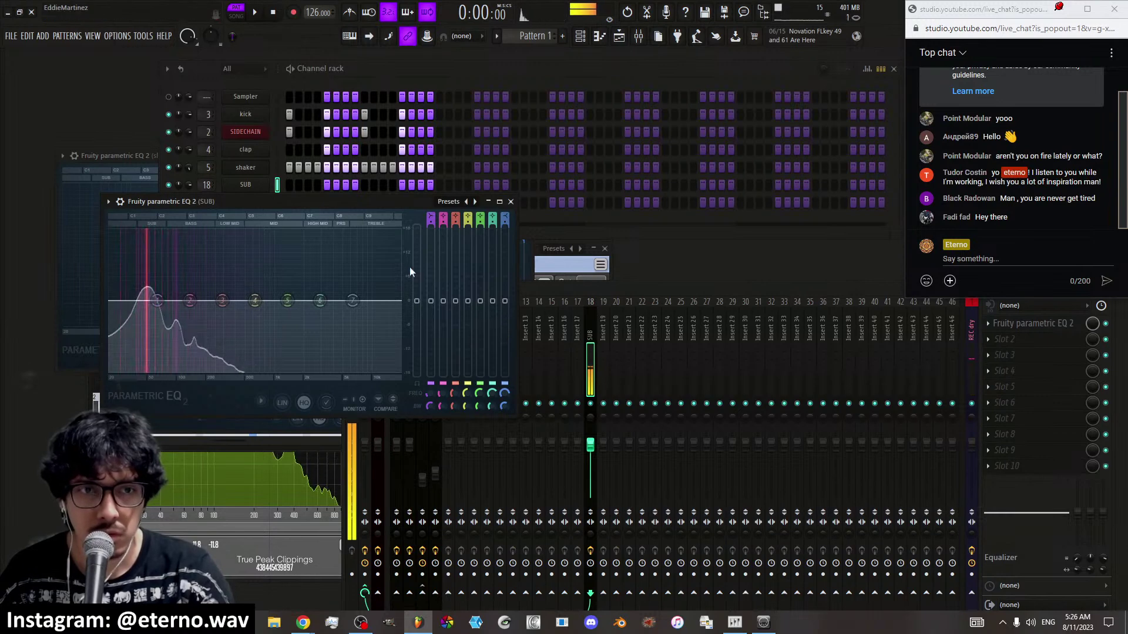
pyautogui.click(476, 202)
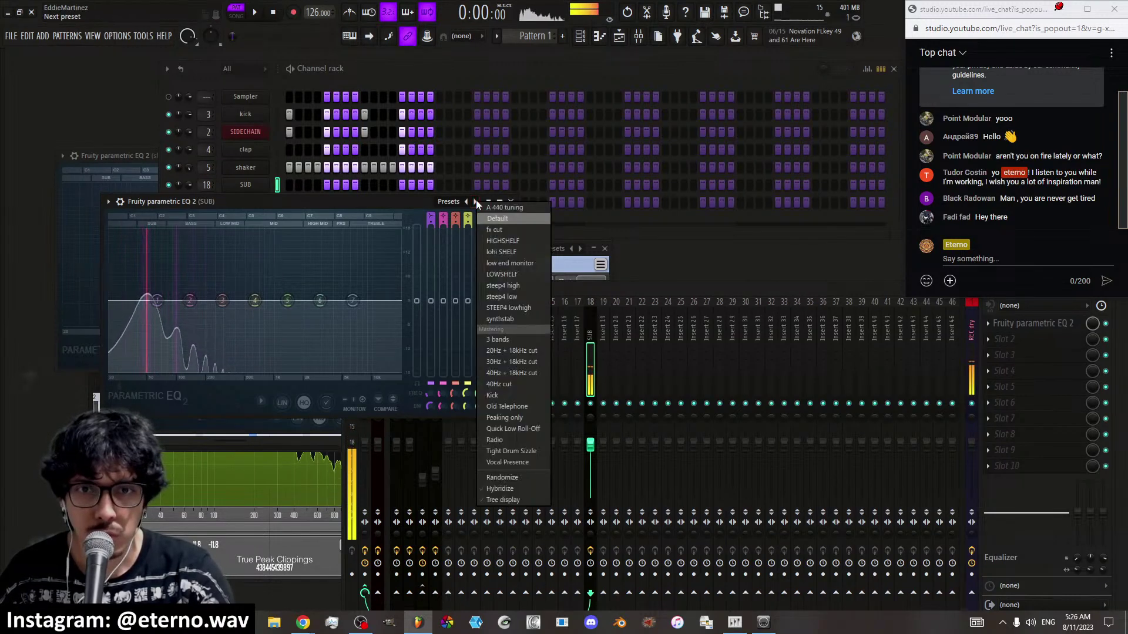
pyautogui.click(508, 293)
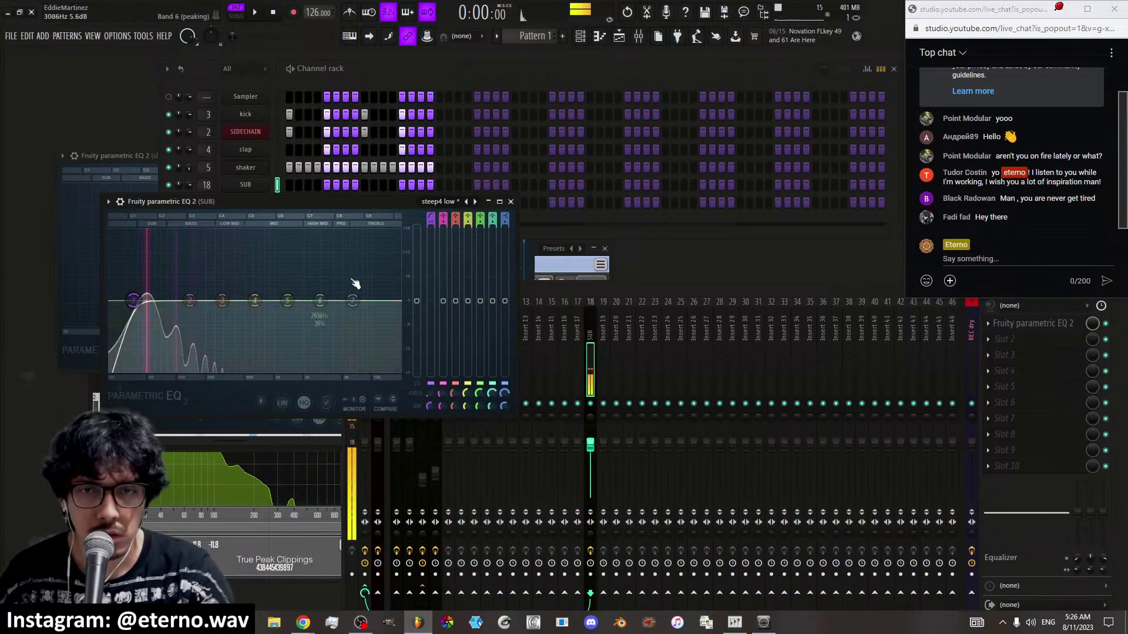
# Add Fruity Limiter to the SUB track's second slot with the CLIPPING preset and bring the channel rack forward
pyautogui.click(1027, 346)
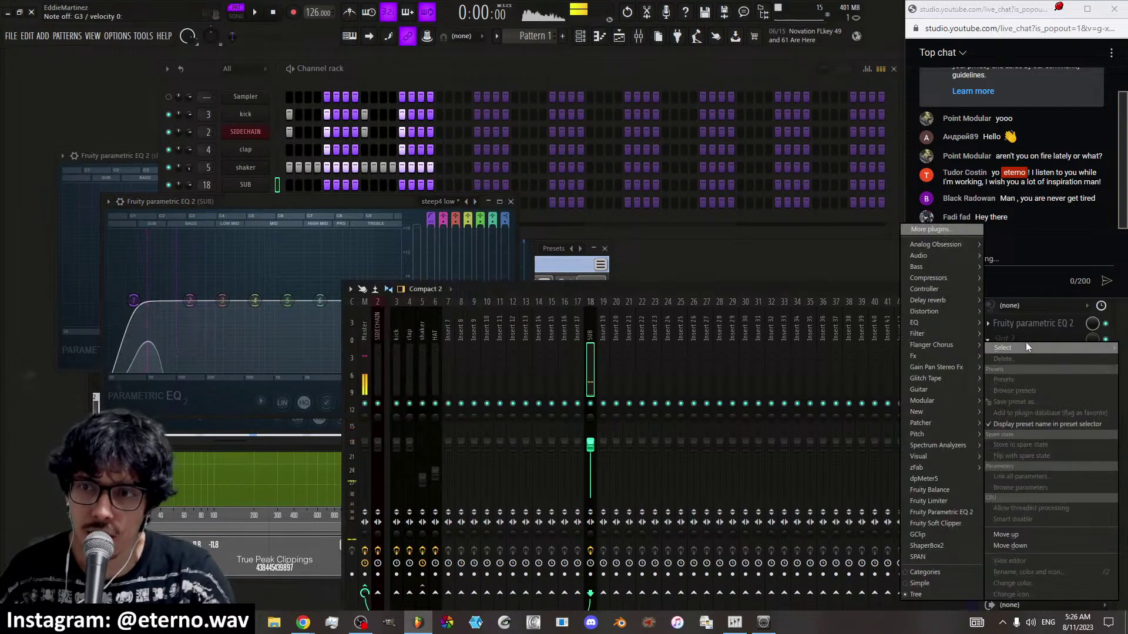
pyautogui.click(939, 496)
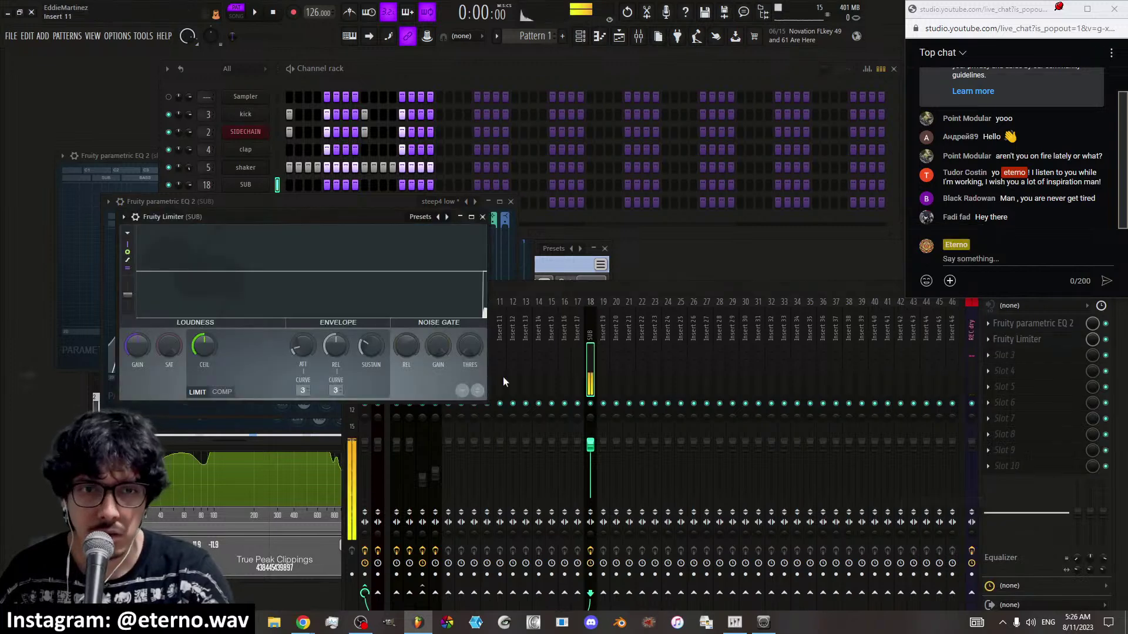
pyautogui.click(420, 217)
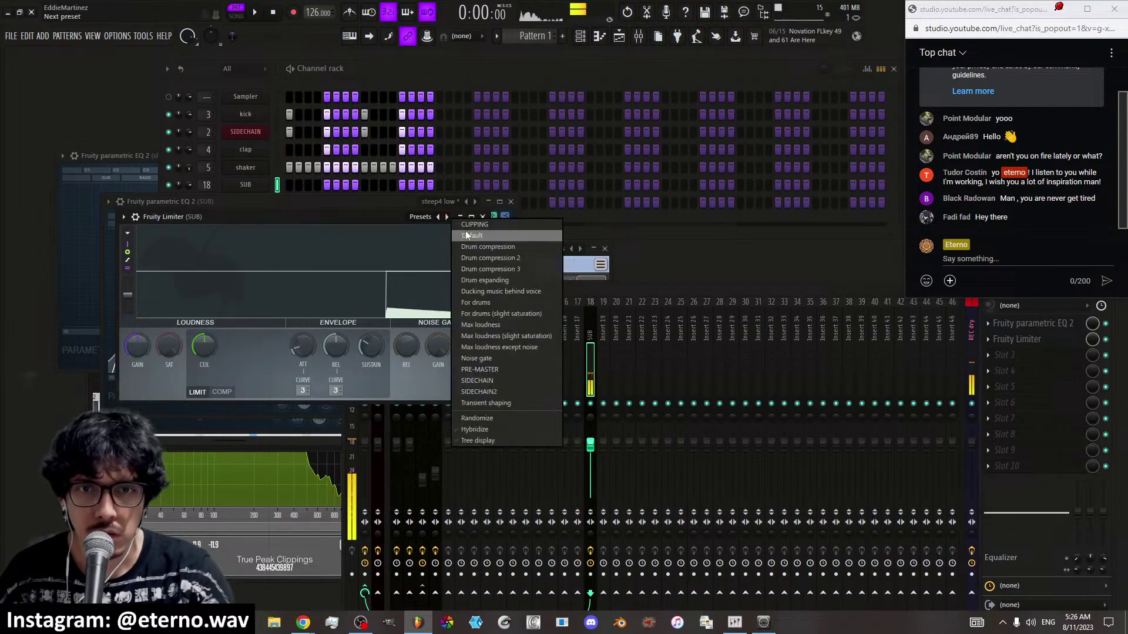
pyautogui.click(477, 227)
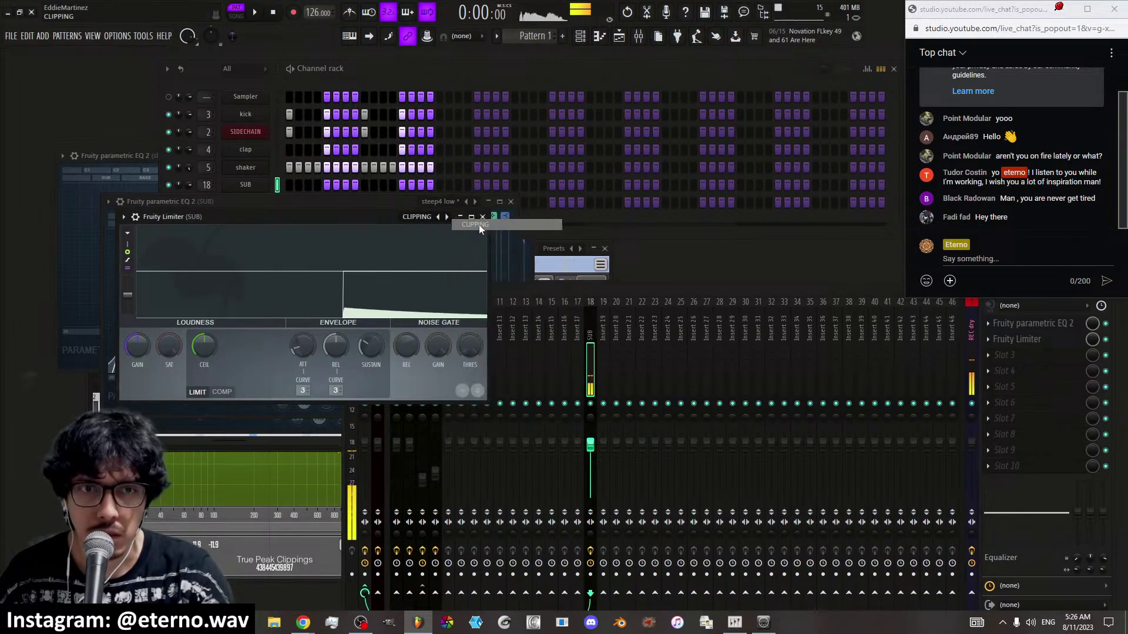
pyautogui.click(318, 83)
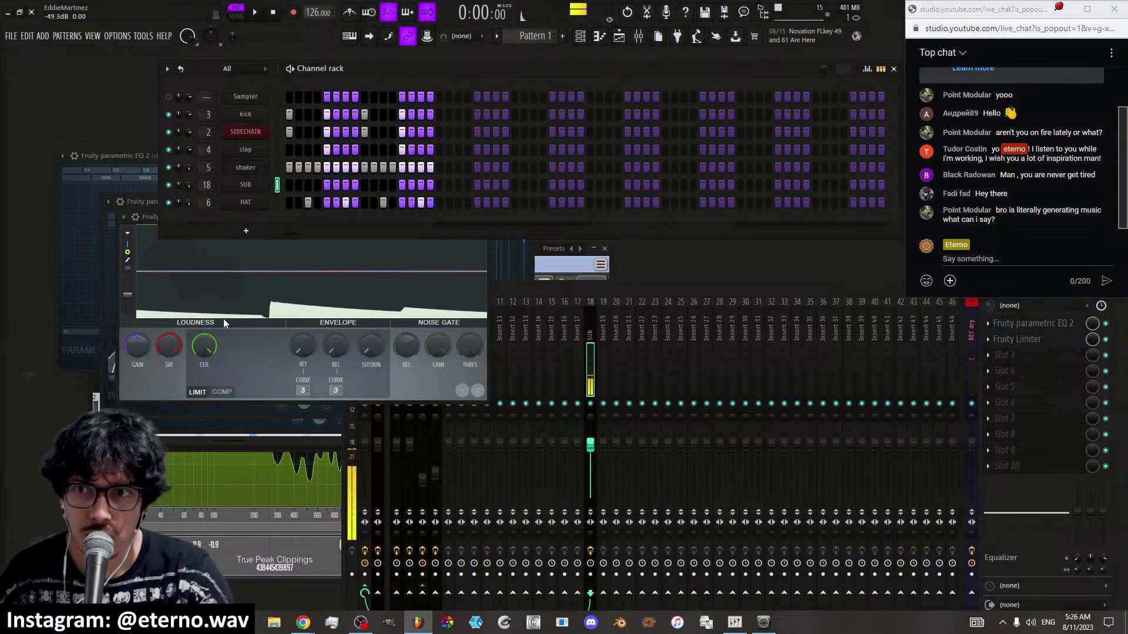
# Raise the gain of the SUB track's Fruity Limiter and set its soft saturation threshold to about -3.3 dB
pyautogui.moveTo(137, 347); pyautogui.dragTo(137, 302)
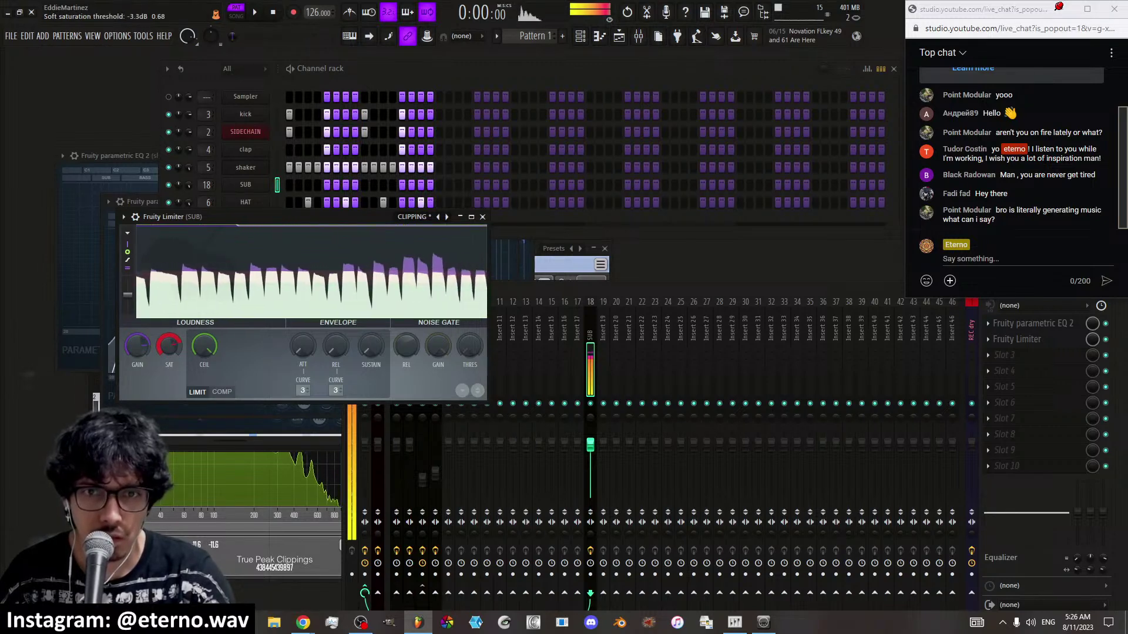
pyautogui.moveTo(138, 347); pyautogui.dragTo(138, 343)
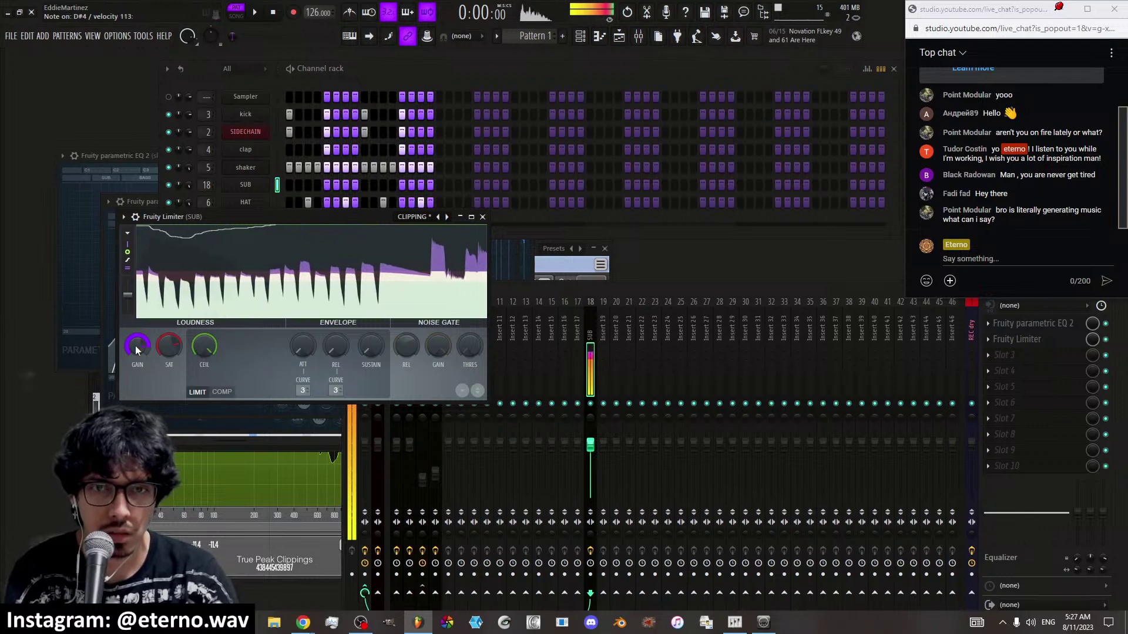
pyautogui.moveTo(135, 346)
pyautogui.mouseDown()
pyautogui.moveTo(135, 332)
pyautogui.moveTo(135, 347)
pyautogui.mouseUp()
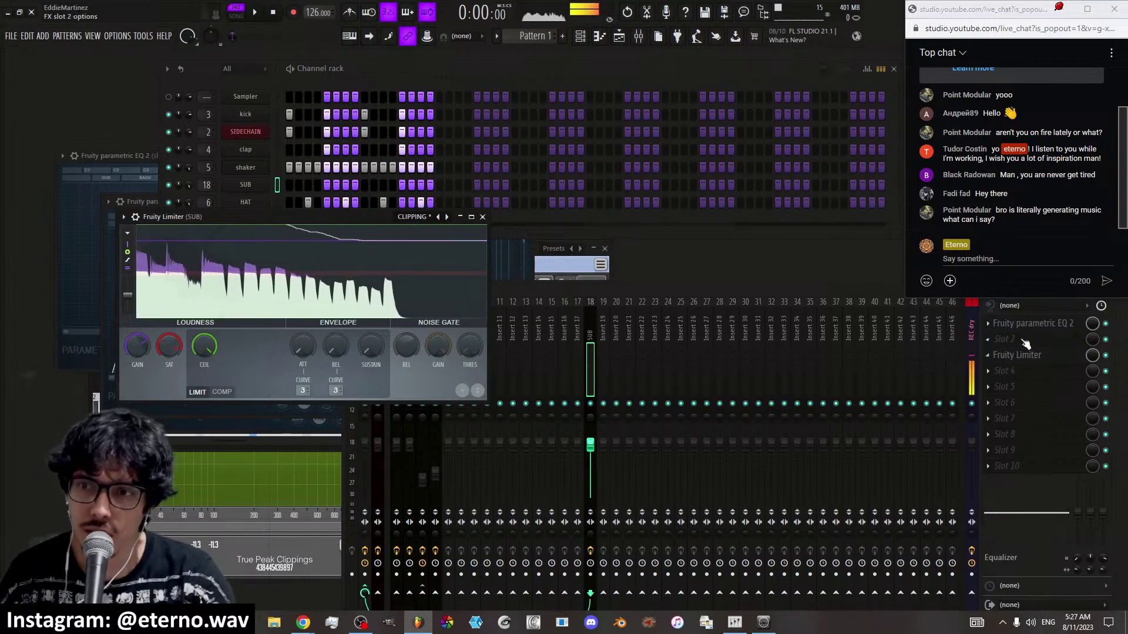
# Try a Soundgoodizer at a low amount in the SUB track's second effect slot and delete it
pyautogui.click(992, 339)
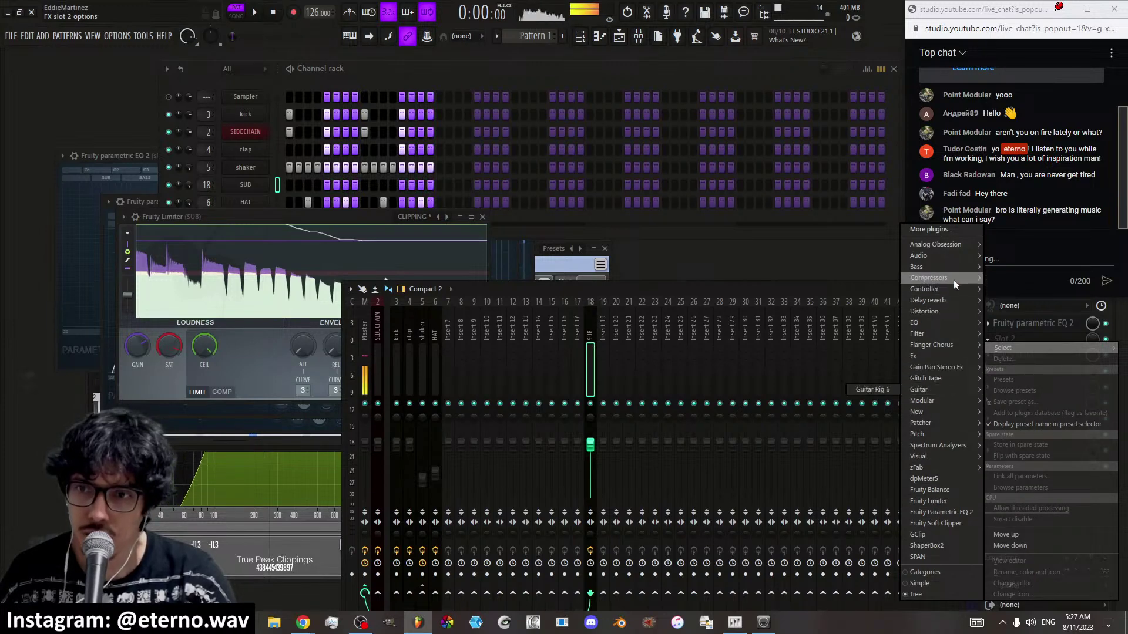
pyautogui.moveTo(953, 279)
pyautogui.click(841, 510)
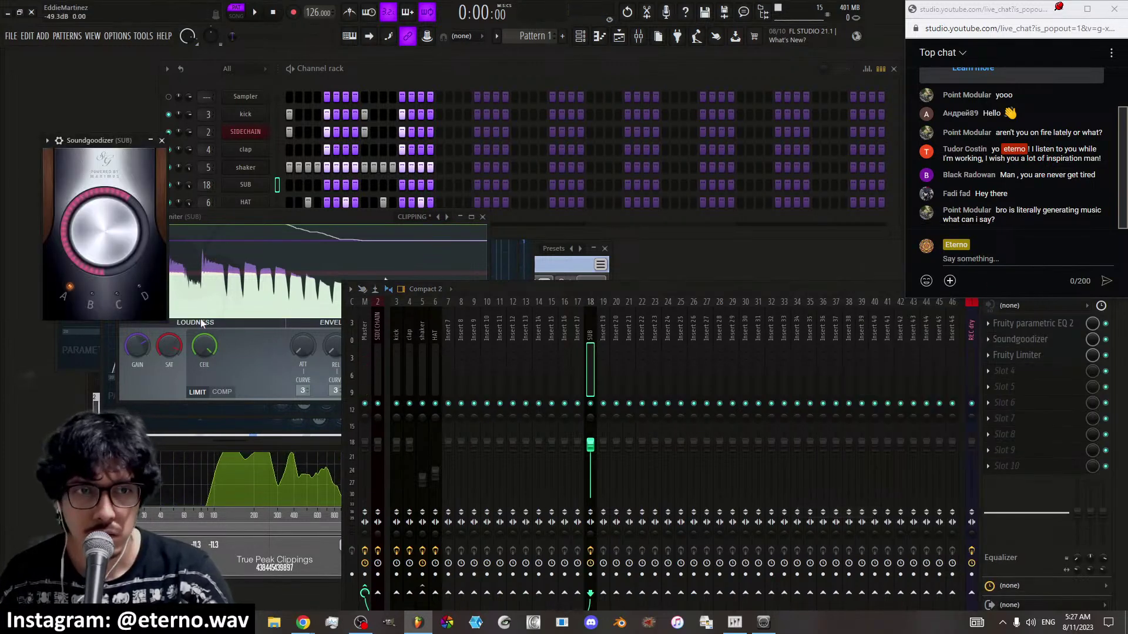
pyautogui.moveTo(121, 251); pyautogui.dragTo(120, 306)
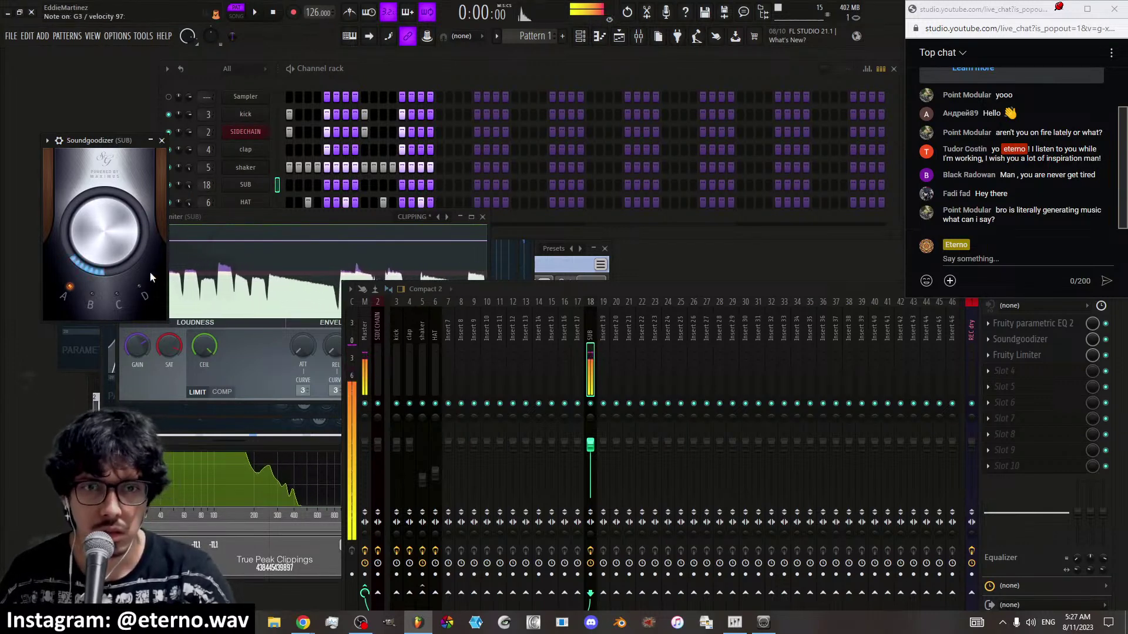
pyautogui.click(138, 350)
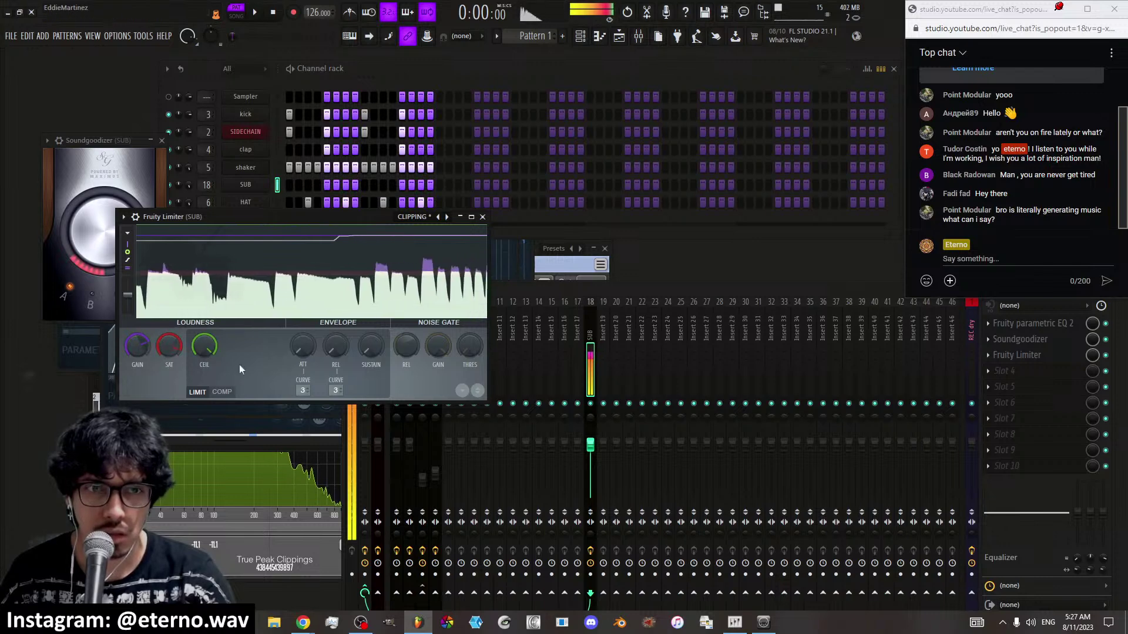
pyautogui.click(104, 232)
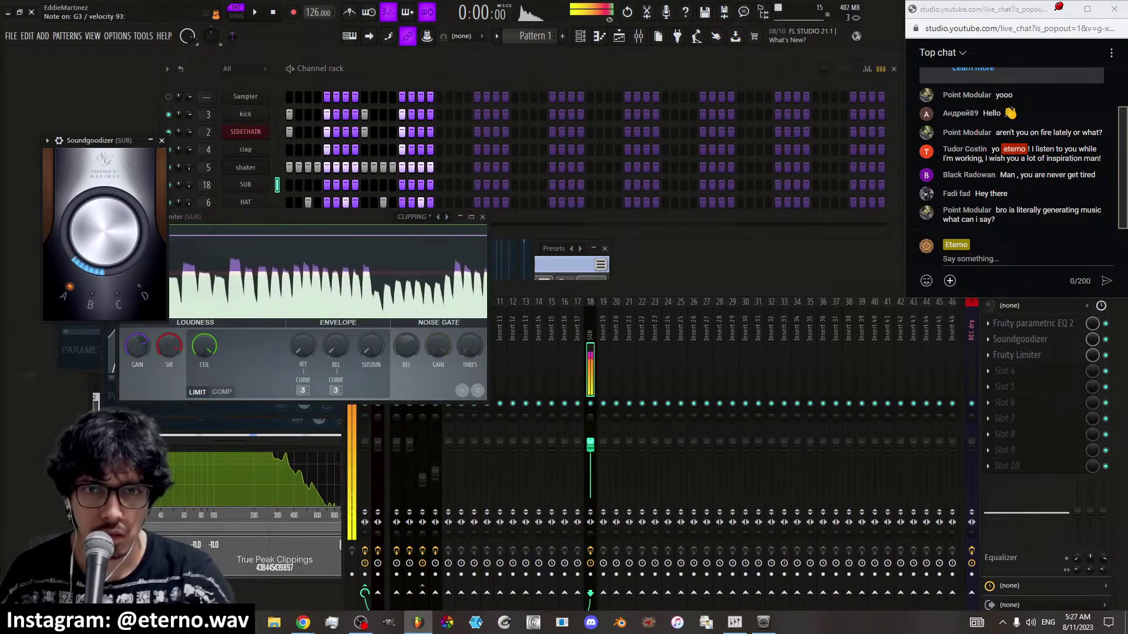
pyautogui.click(992, 343)
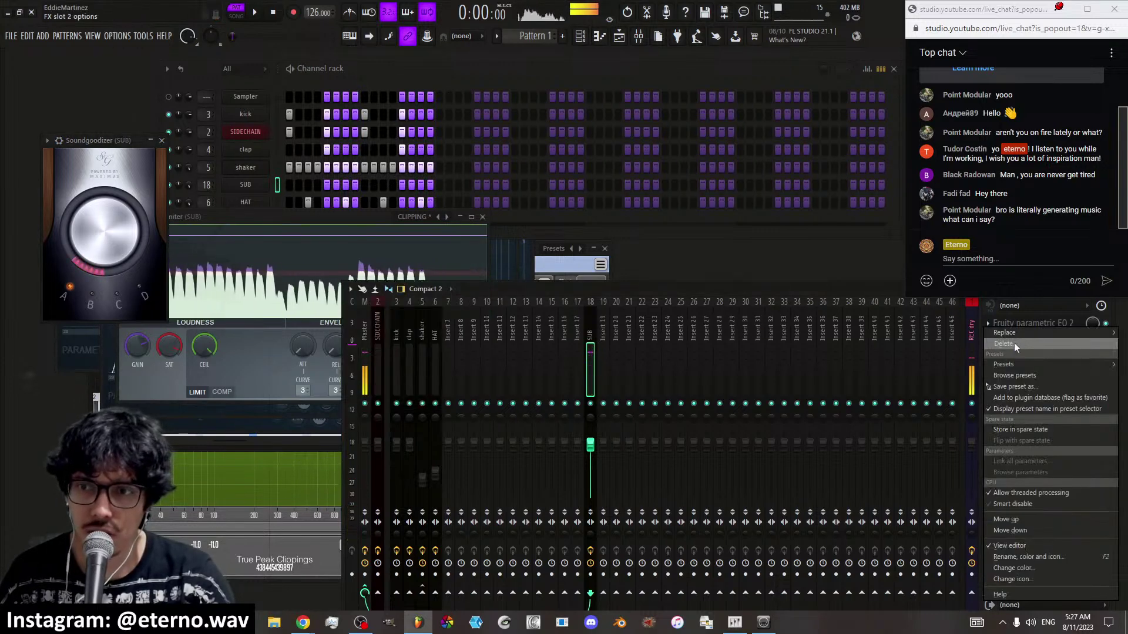
pyautogui.click(1014, 343)
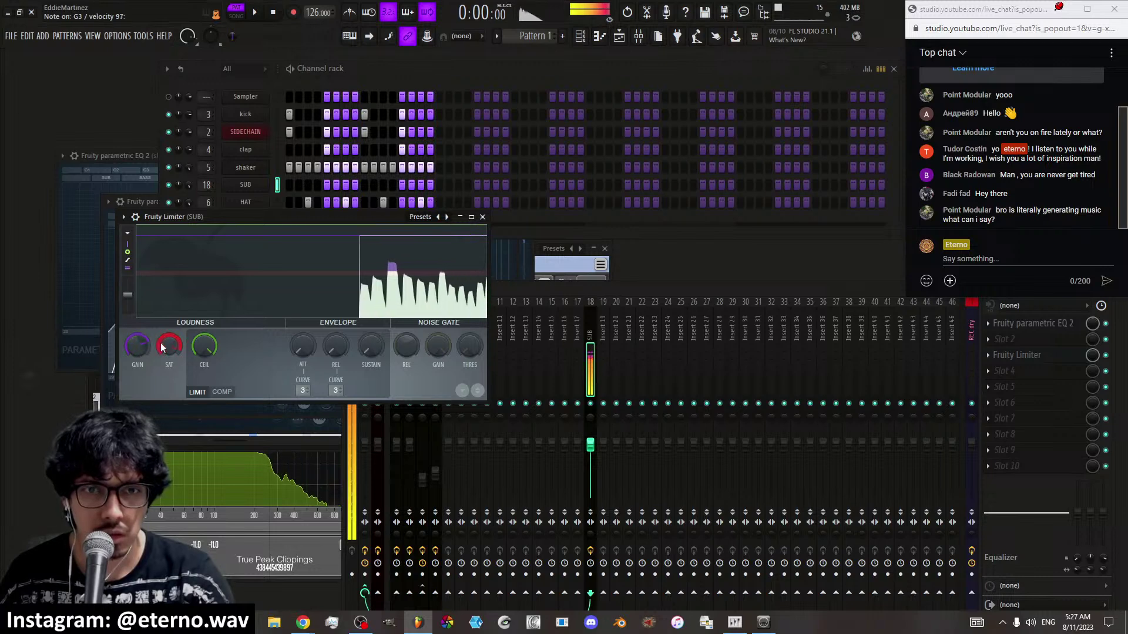
# Close the Fruity Limiter window and route the SIDECHAIN mixer track to the SUB track
pyautogui.click(483, 216)
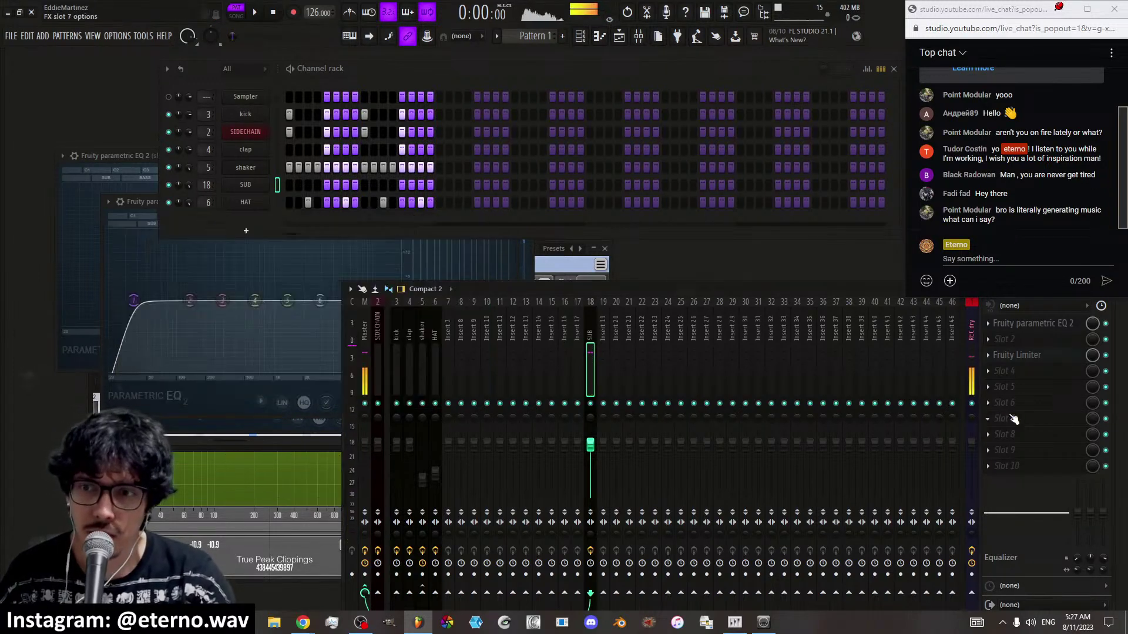
pyautogui.click(1014, 419)
pyautogui.click(378, 348)
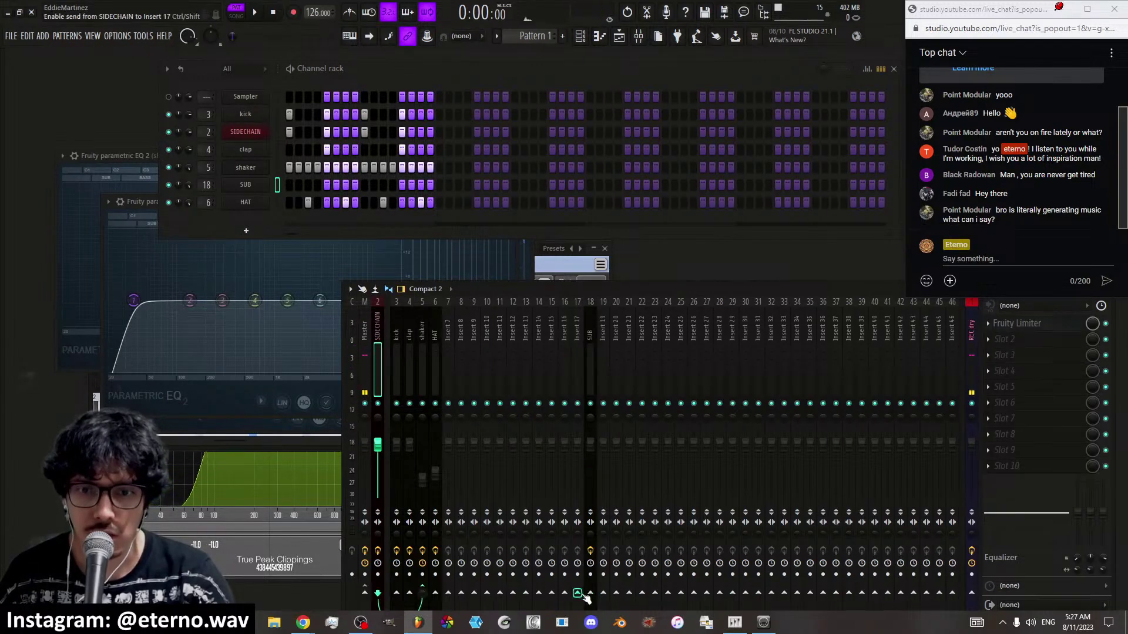
pyautogui.click(625, 584)
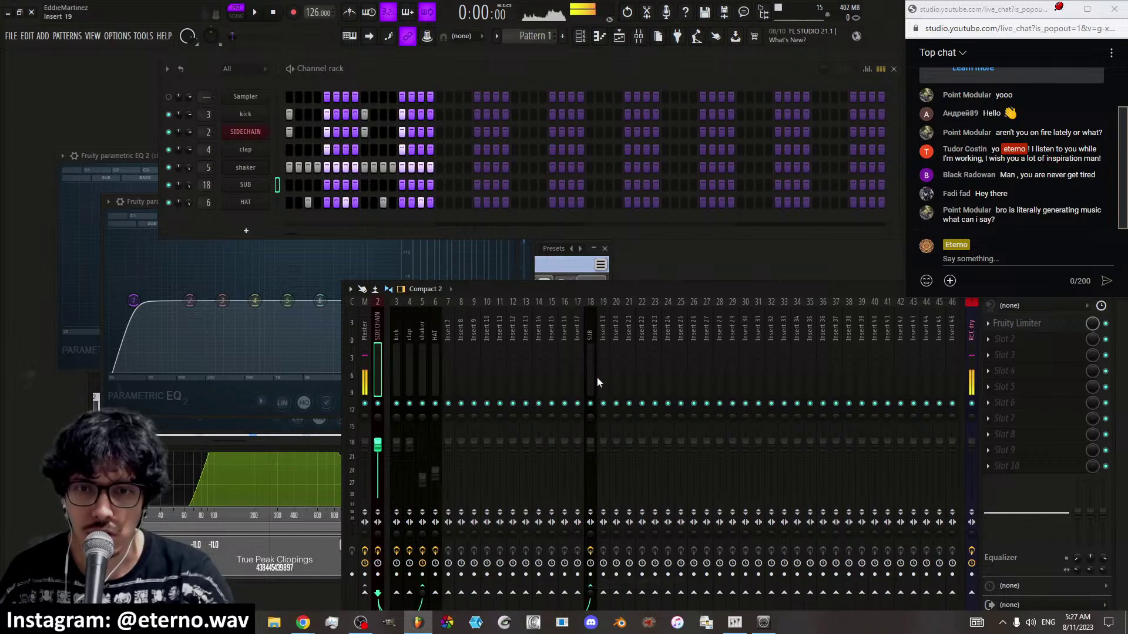
# Add a second Fruity Limiter in the SUB track's slot 6, load the SIDECHAIN2 preset and show its compressor settings during playback
pyautogui.click(1027, 393)
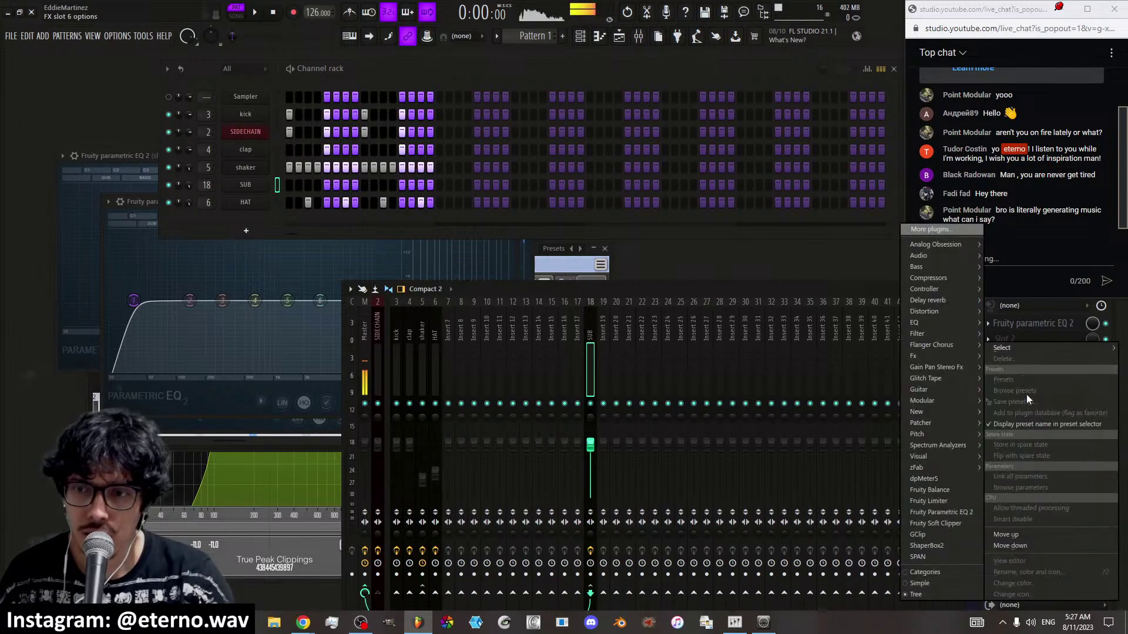
pyautogui.click(943, 501)
pyautogui.click(353, 114)
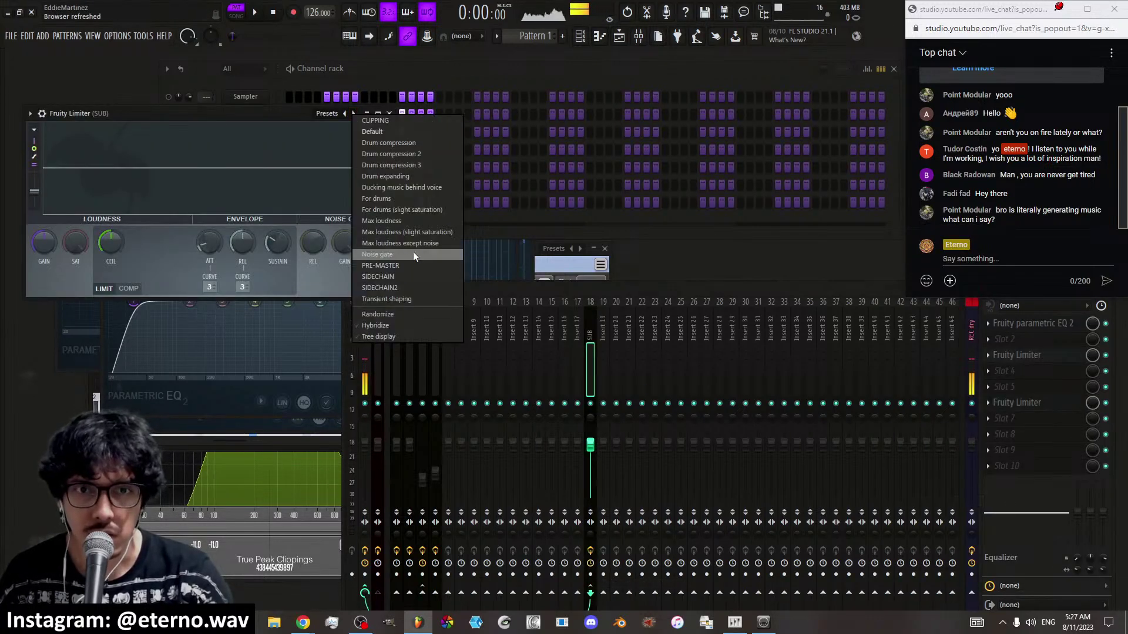
pyautogui.click(403, 286)
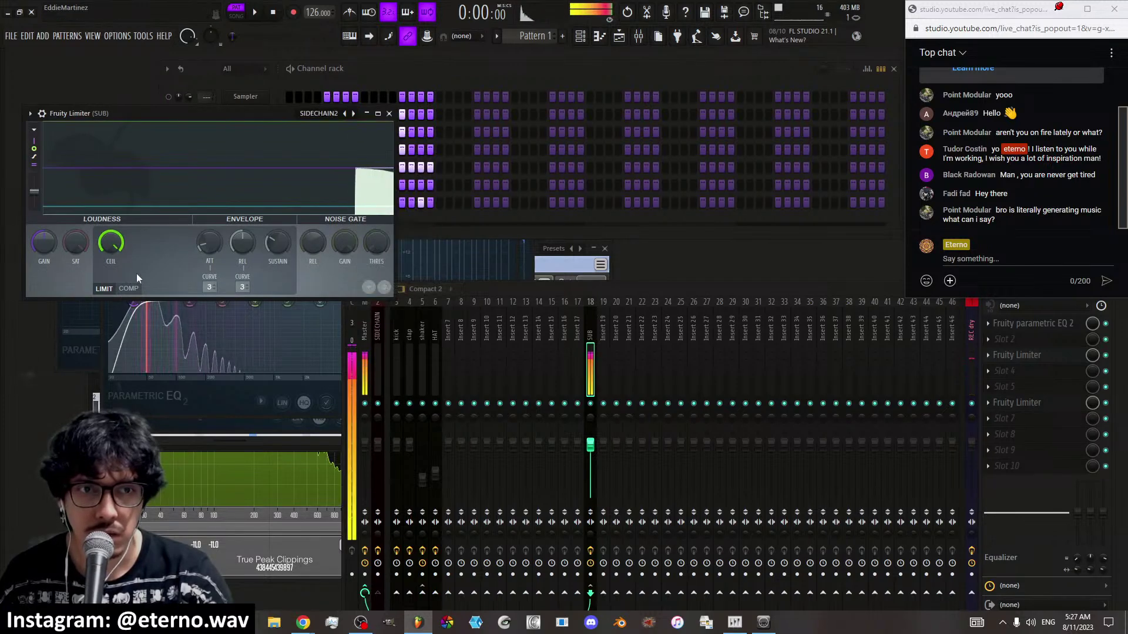
pyautogui.click(257, 13)
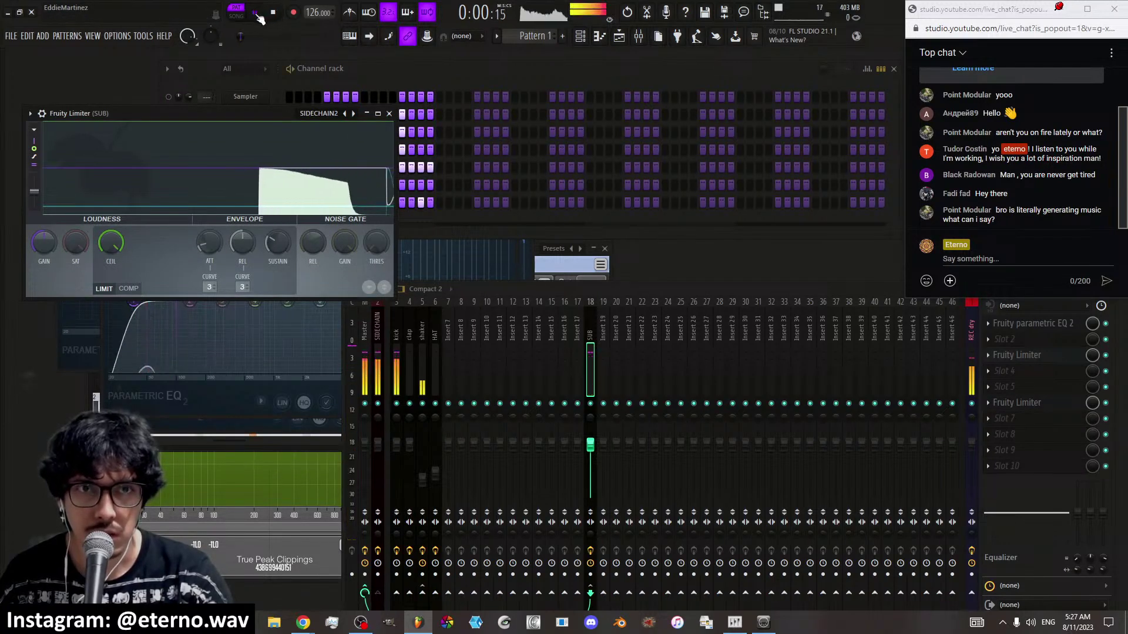
pyautogui.click(137, 288)
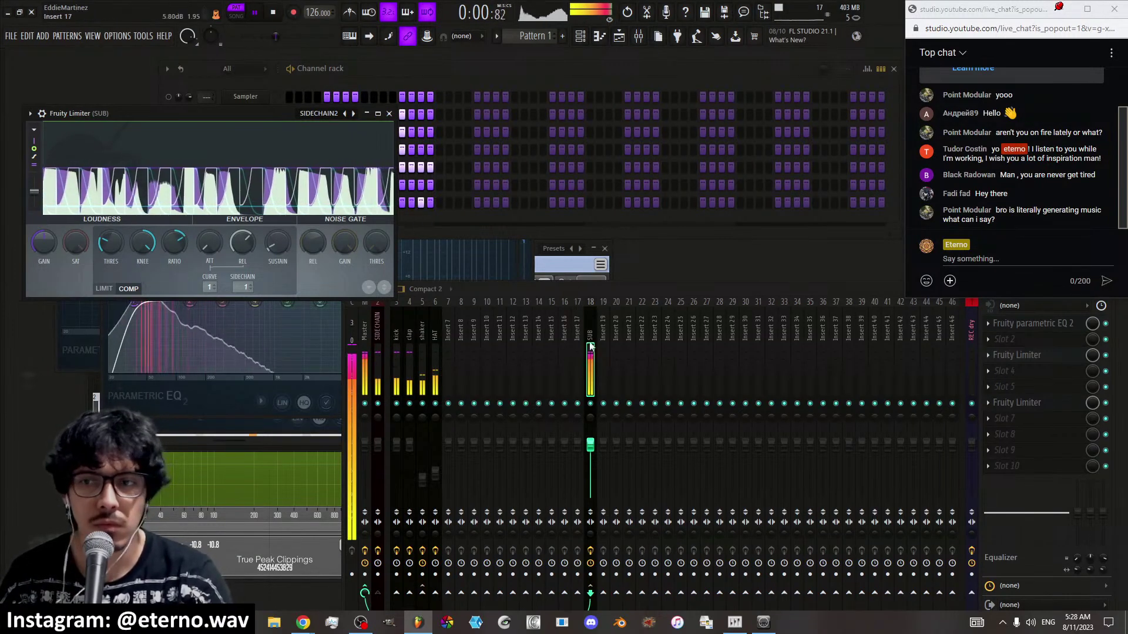
# Lower the gain of the SUB track's Fruity Limiter in slot 3 and close both limiter windows
pyautogui.click(1022, 355)
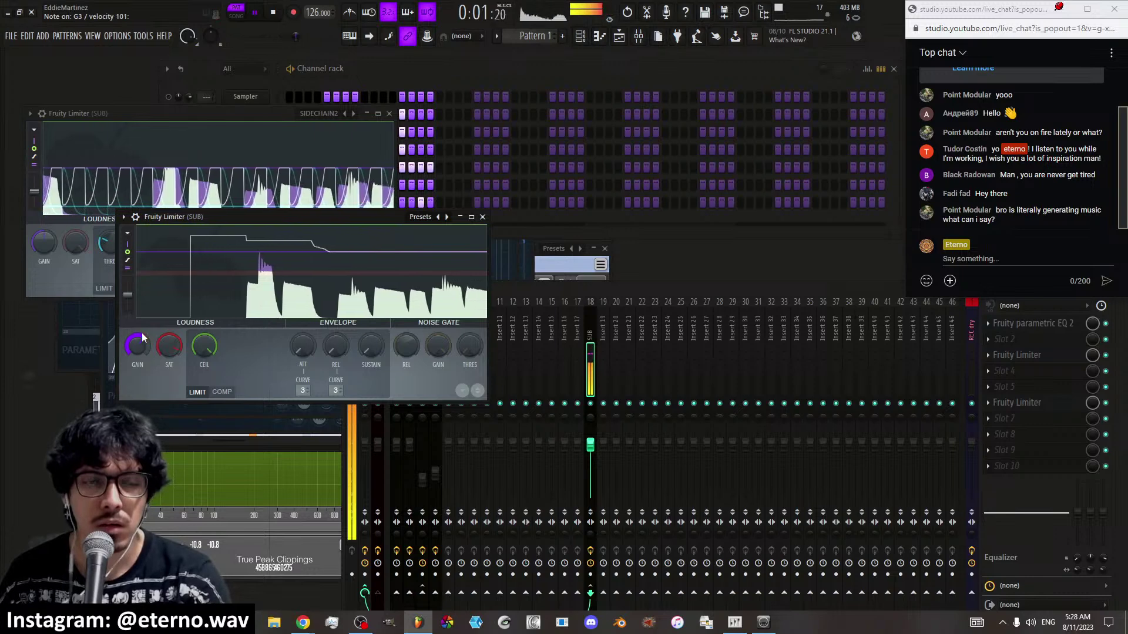
pyautogui.click(482, 217)
pyautogui.click(389, 113)
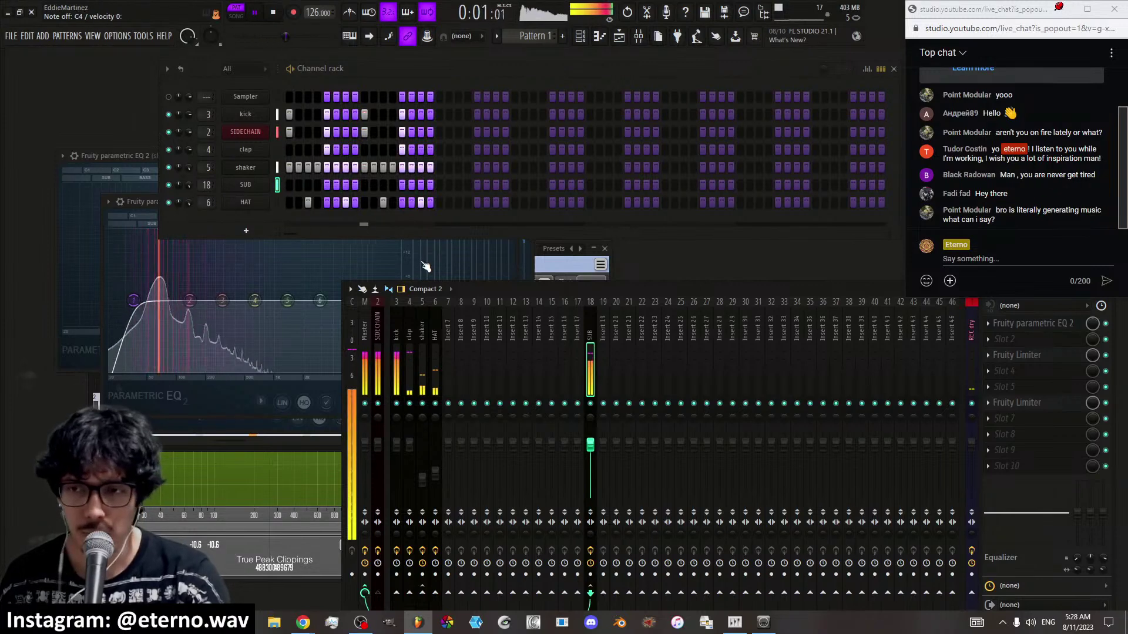
# Open the SUB channel's piano roll at the E3 to E4 range
pyautogui.rightClick(259, 189)
pyautogui.click(292, 184)
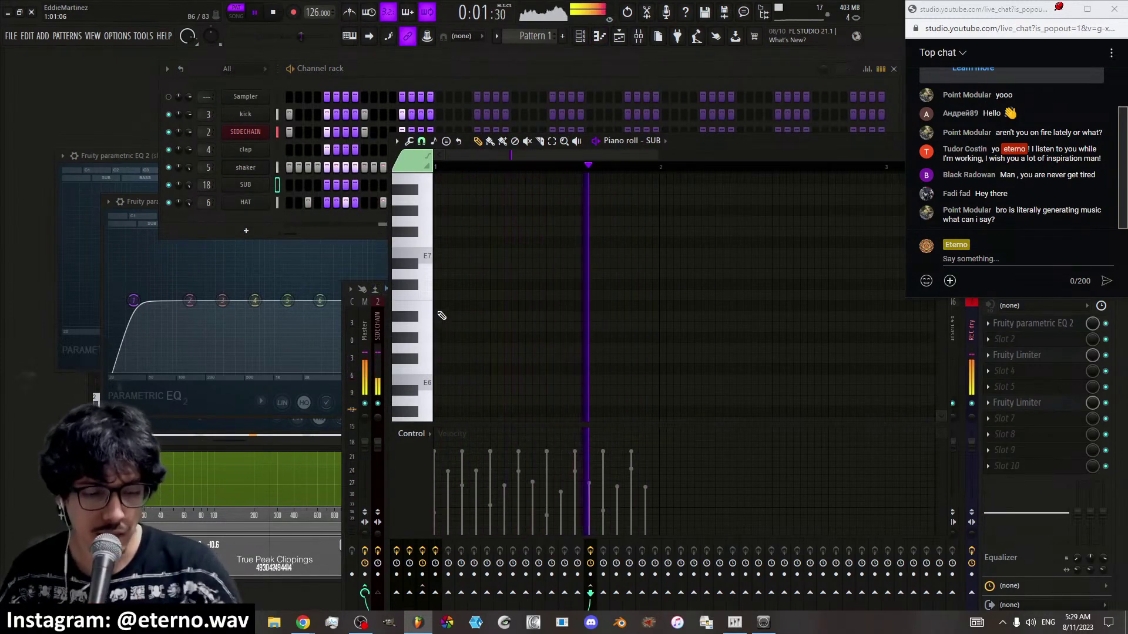
pyautogui.scroll(-4, 443, 315)
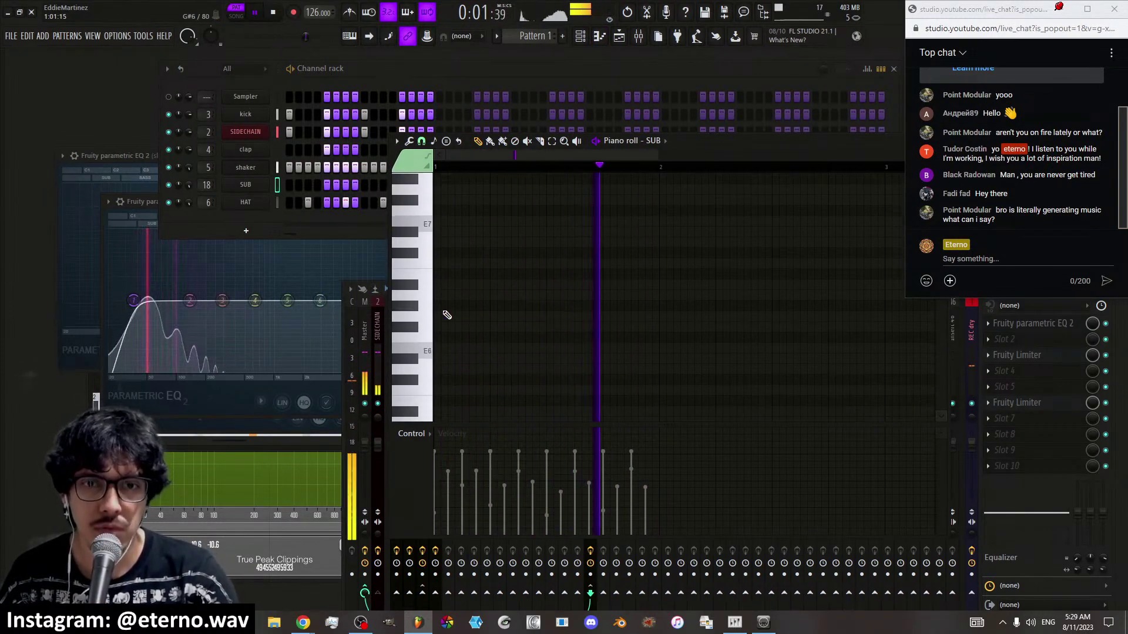
pyautogui.scroll(-6, 445, 315)
# Try a short bass pattern with two-step G3 notes and a higher C4 note, and delete all of its notes
pyautogui.click(448, 317)
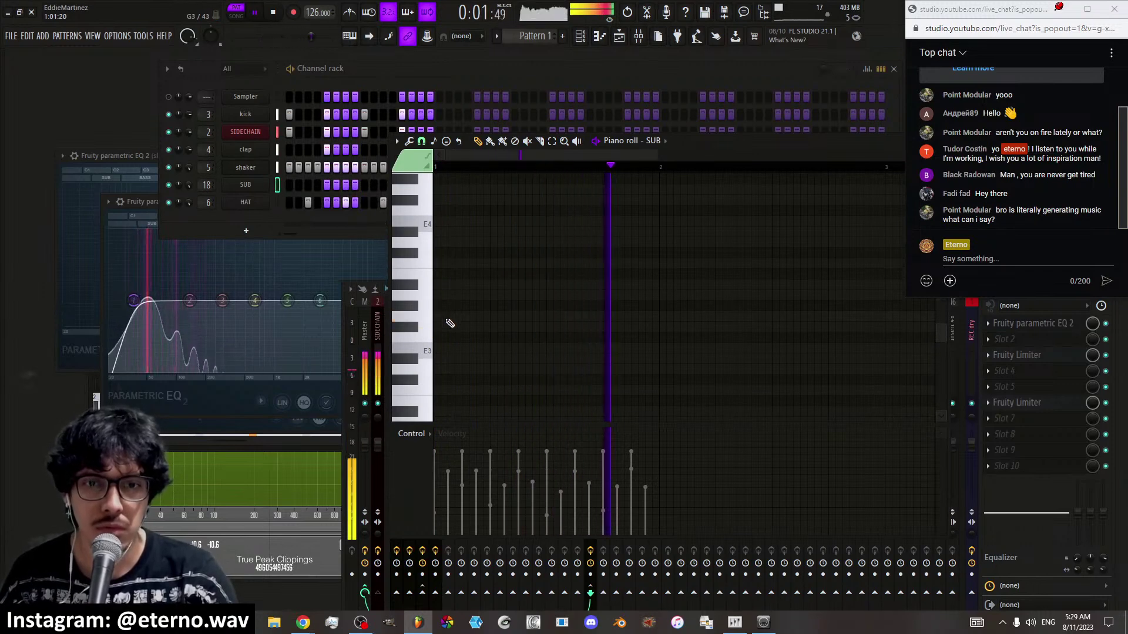
pyautogui.moveTo(462, 317); pyautogui.dragTo(487, 316)
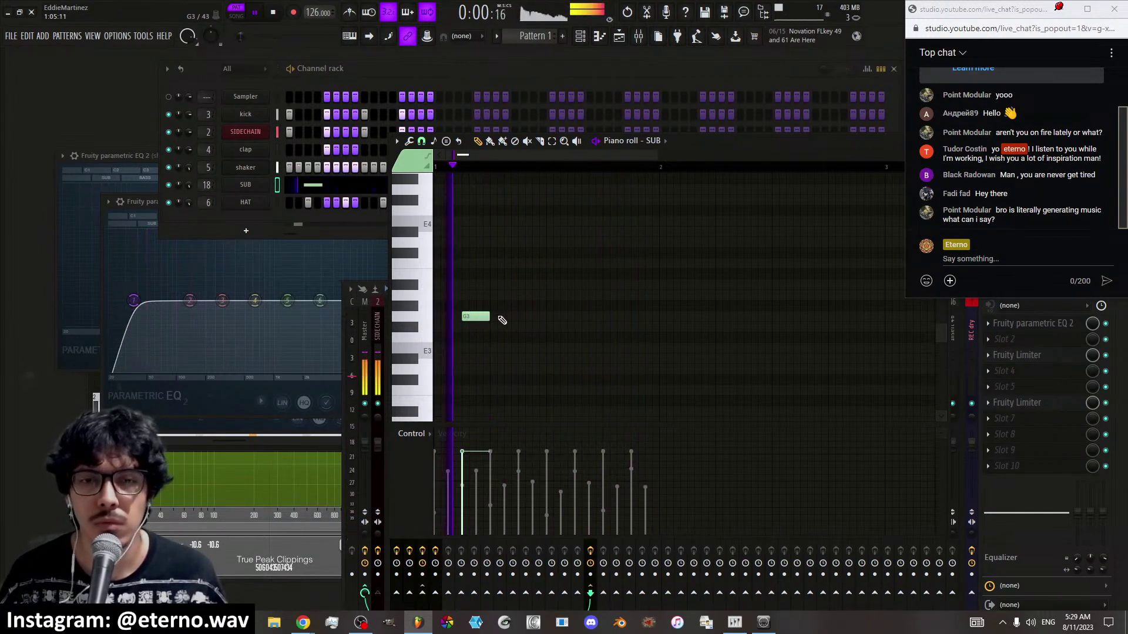
pyautogui.click(528, 316)
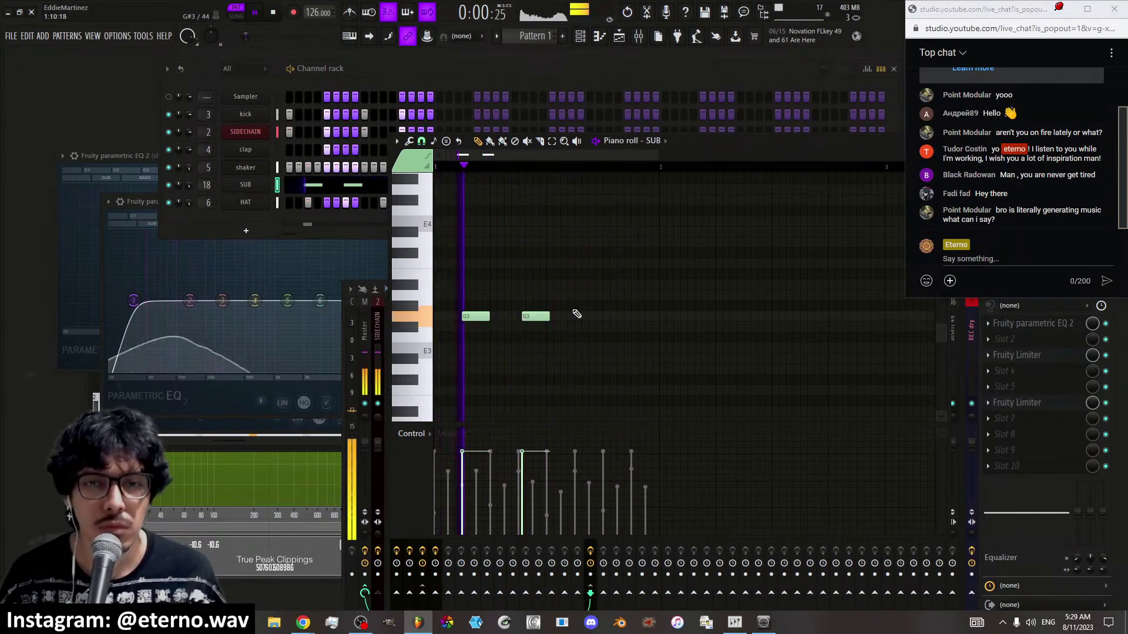
pyautogui.click(627, 306)
pyautogui.moveTo(628, 306); pyautogui.dragTo(586, 265)
pyautogui.rightClick(588, 263)
pyautogui.rightClick(535, 316)
pyautogui.rightClick(475, 316)
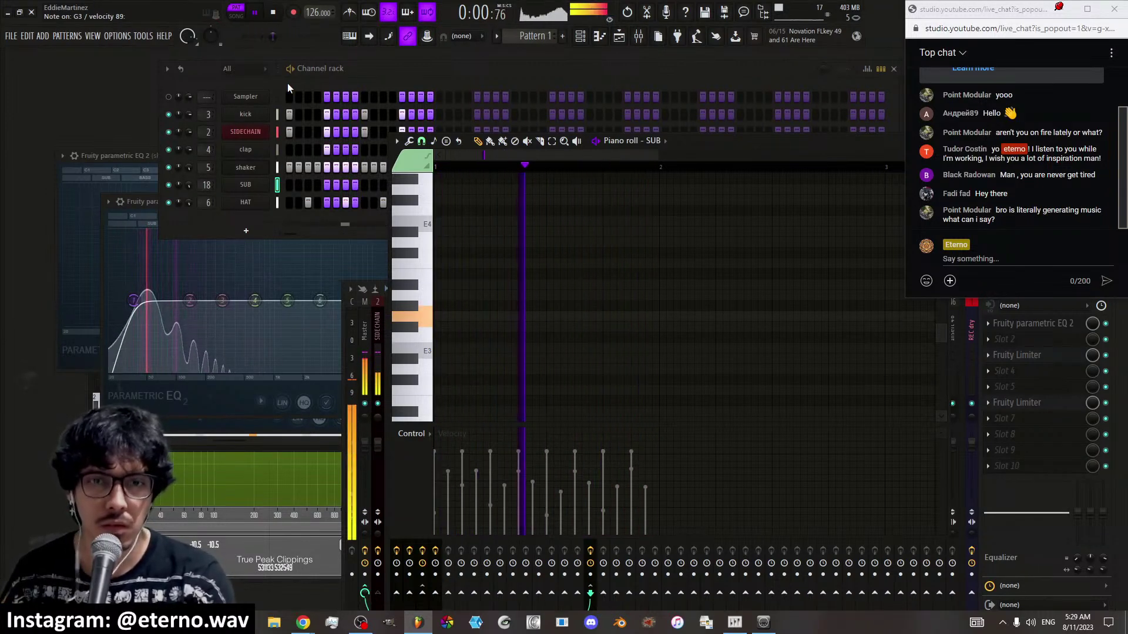
# Draw a G3 note from the start of bar 1 in the SUB piano roll and set its length to 12 steps
pyautogui.click(440, 316)
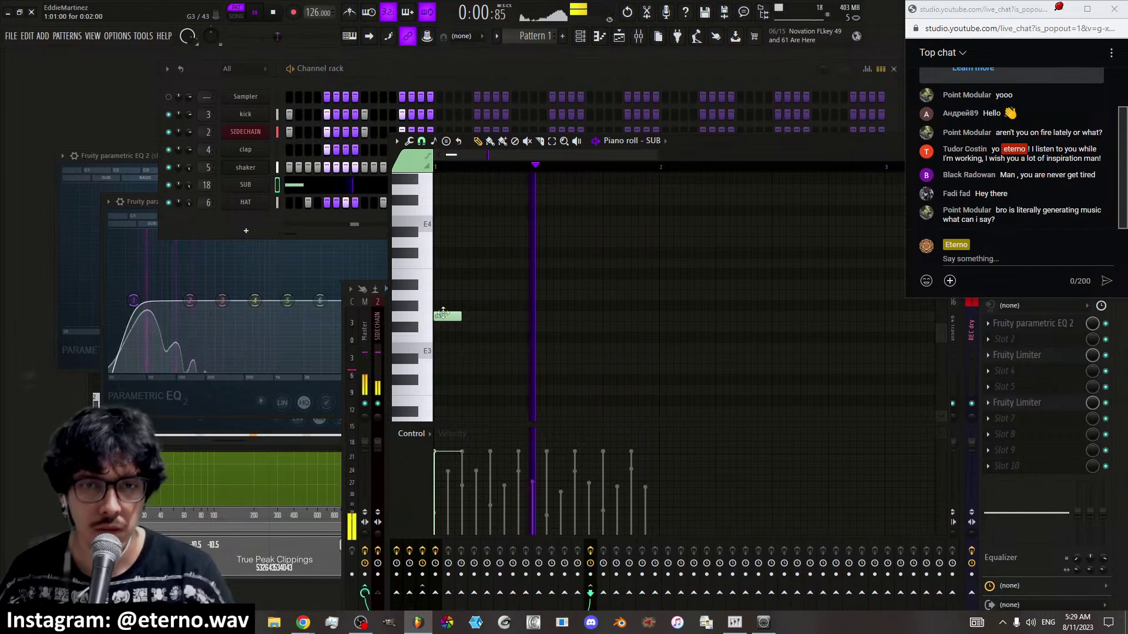
pyautogui.press('space')
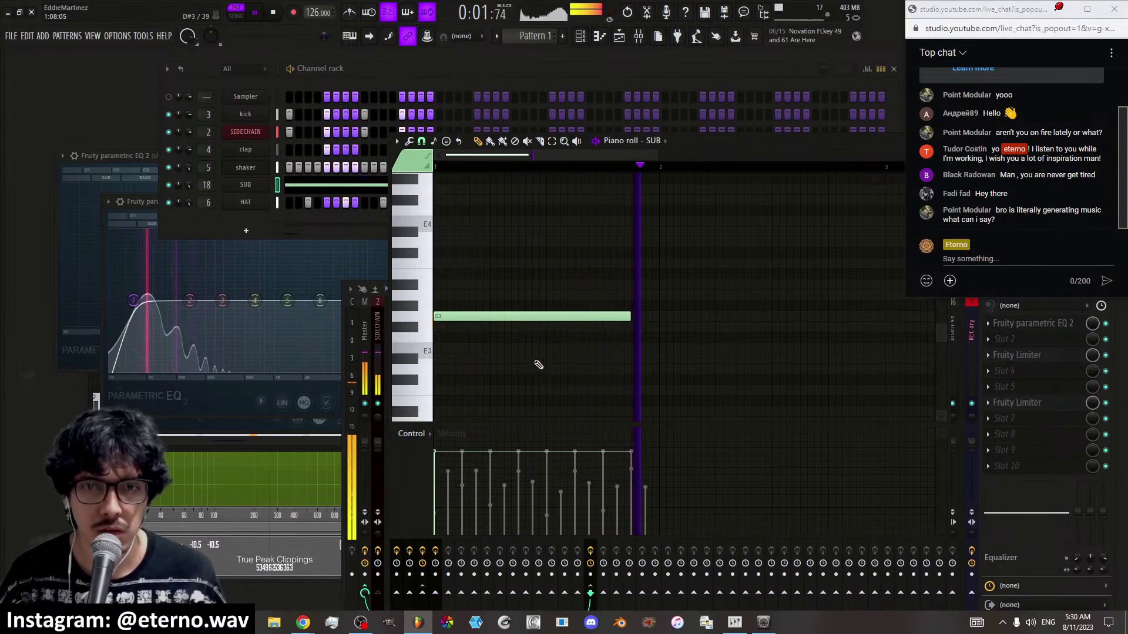
pyautogui.moveTo(627, 317); pyautogui.dragTo(599, 319)
pyautogui.press('space')
pyautogui.press('space')
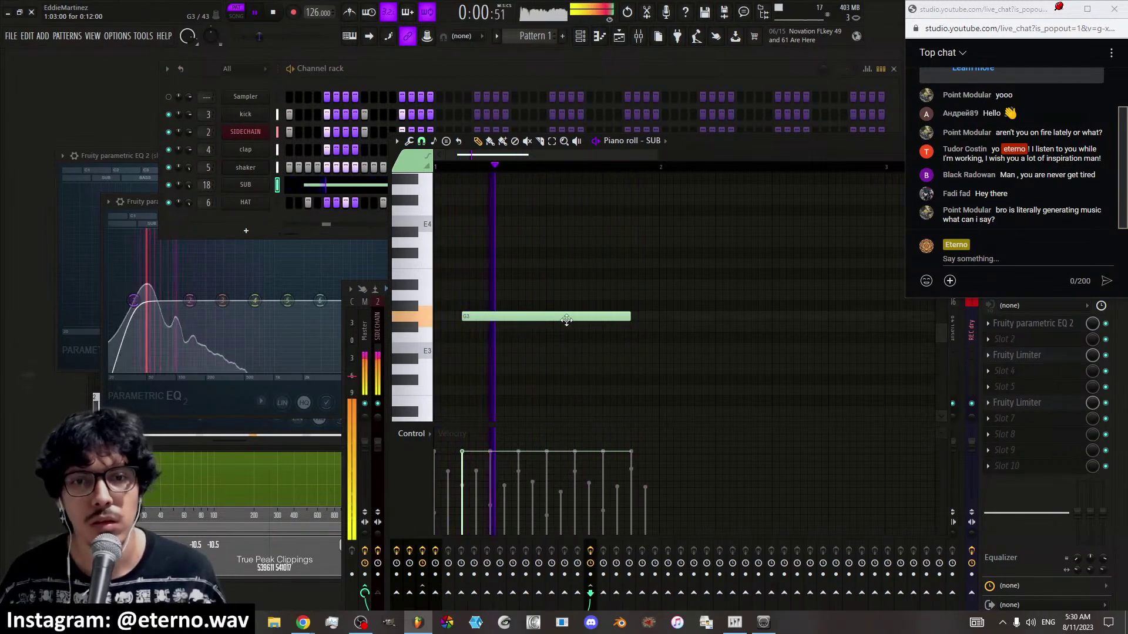
# Try a 12-step C4 note following the G3 note and delete it
pyautogui.click(635, 307)
pyautogui.rightClick(640, 306)
pyautogui.press('space')
pyautogui.moveTo(637, 275)
pyautogui.mouseDown()
pyautogui.moveTo(634, 255)
pyautogui.moveTo(639, 264)
pyautogui.mouseUp()
pyautogui.press('space')
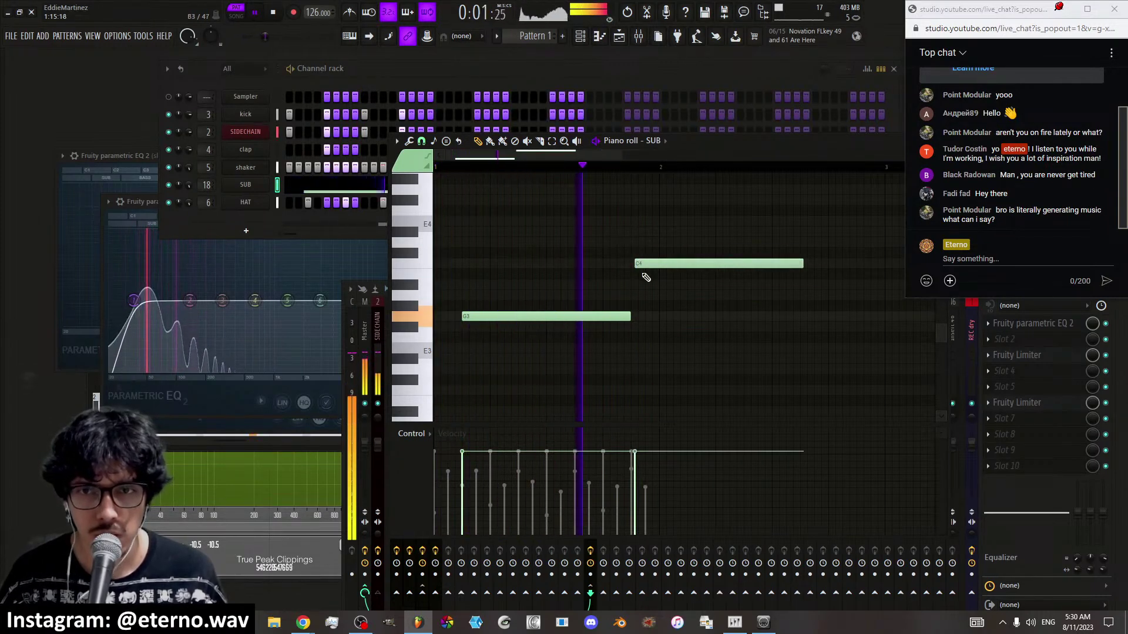
pyautogui.rightClick(648, 265)
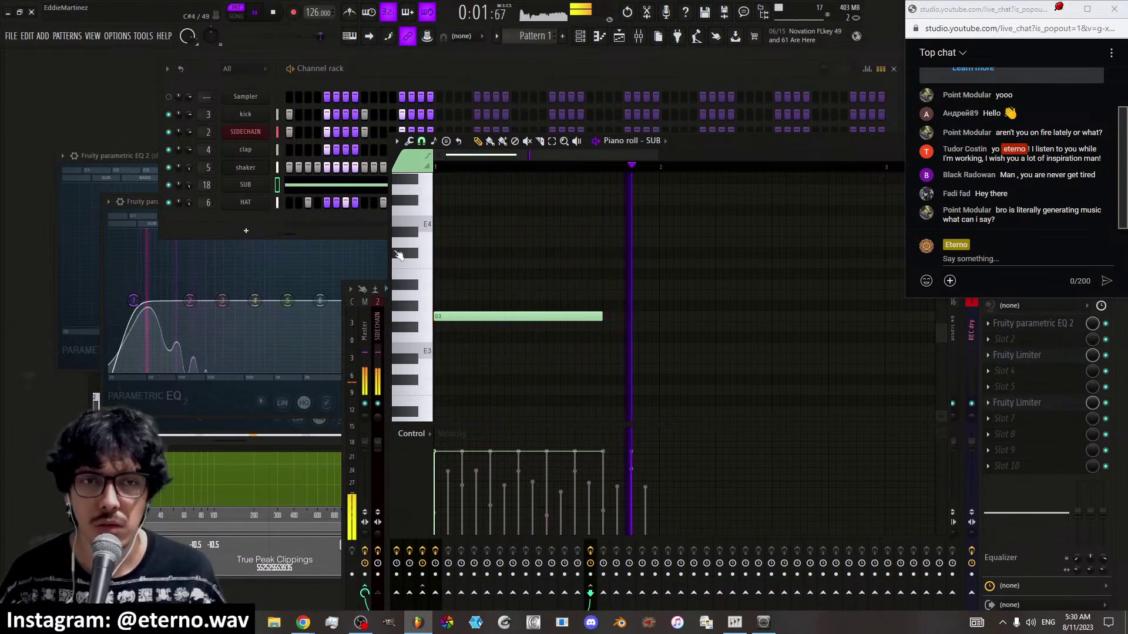
# Raise the shaker mixer track's volume to 63% (-9.1 dB)
pyautogui.click(336, 225)
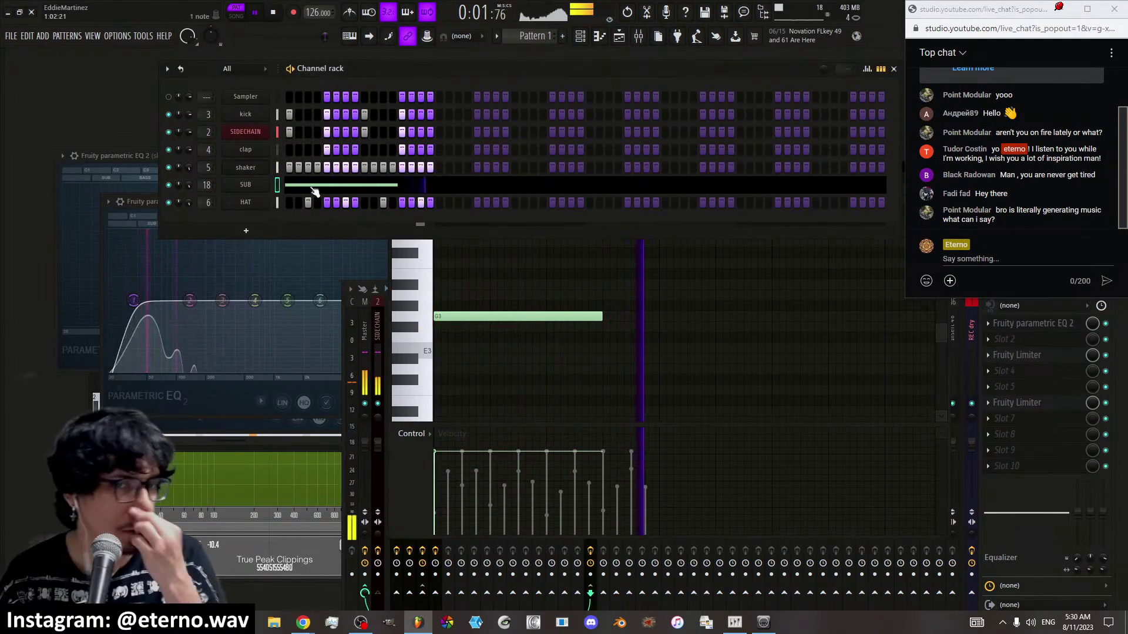
pyautogui.click(638, 36)
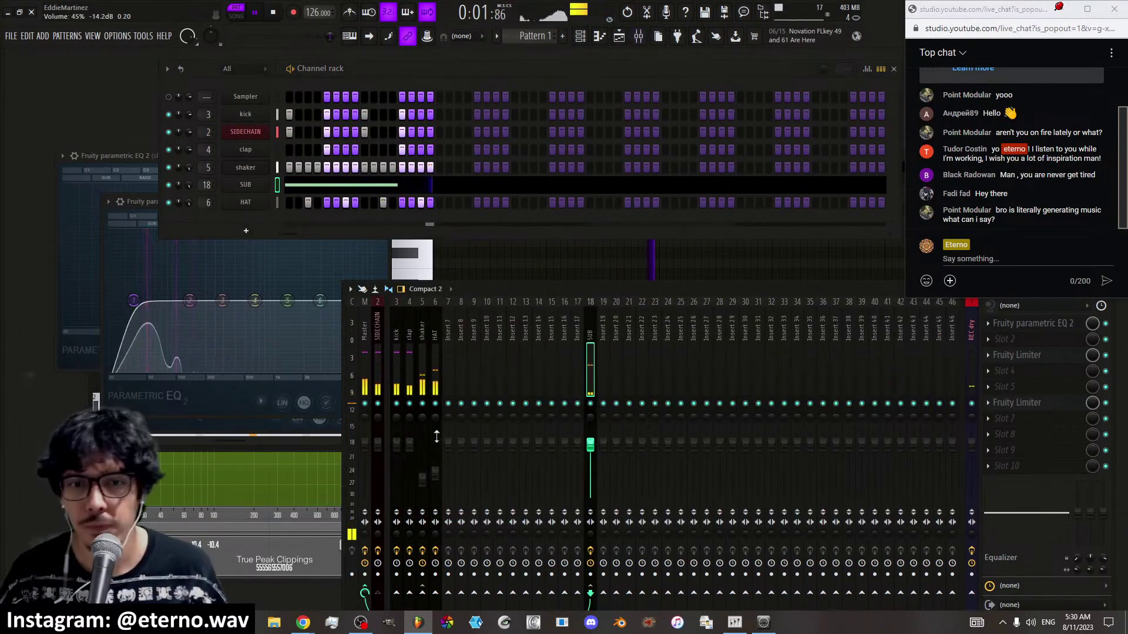
pyautogui.click(423, 476)
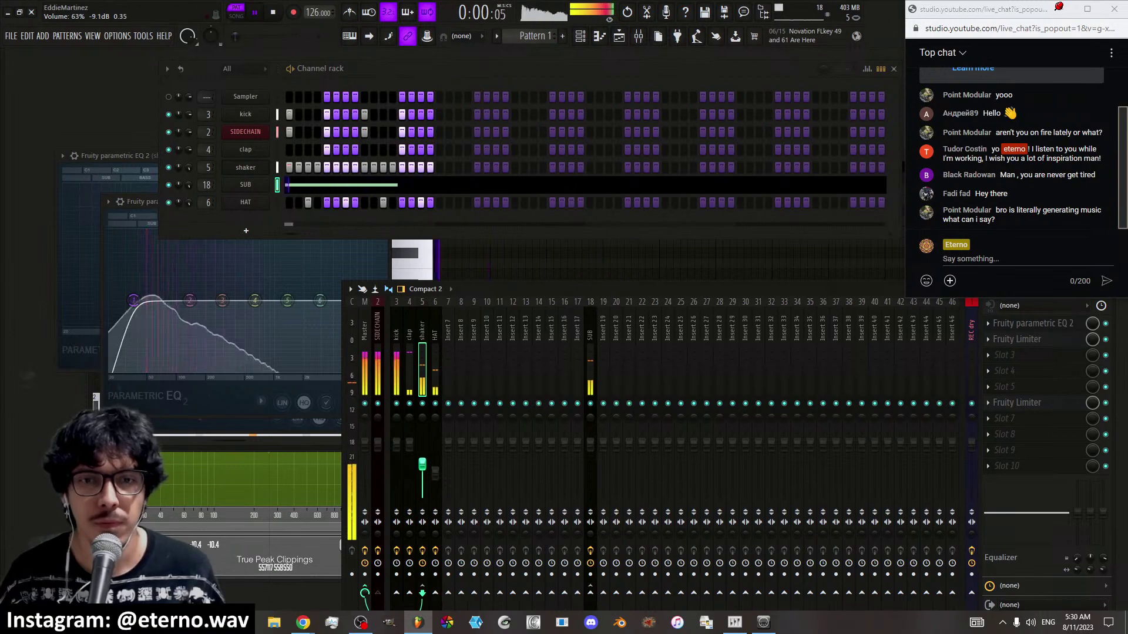
# Adjust the shaker sample's filter frequency to about 40% and try a pitch shift of -400 cents in its channel settings
pyautogui.click(246, 168)
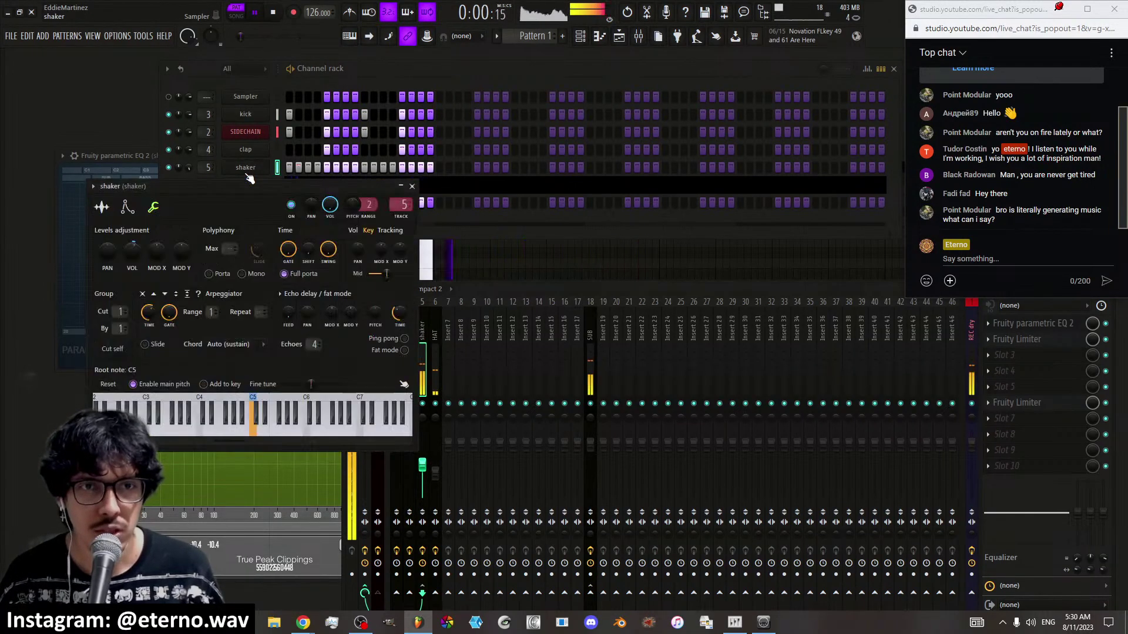
pyautogui.click(102, 208)
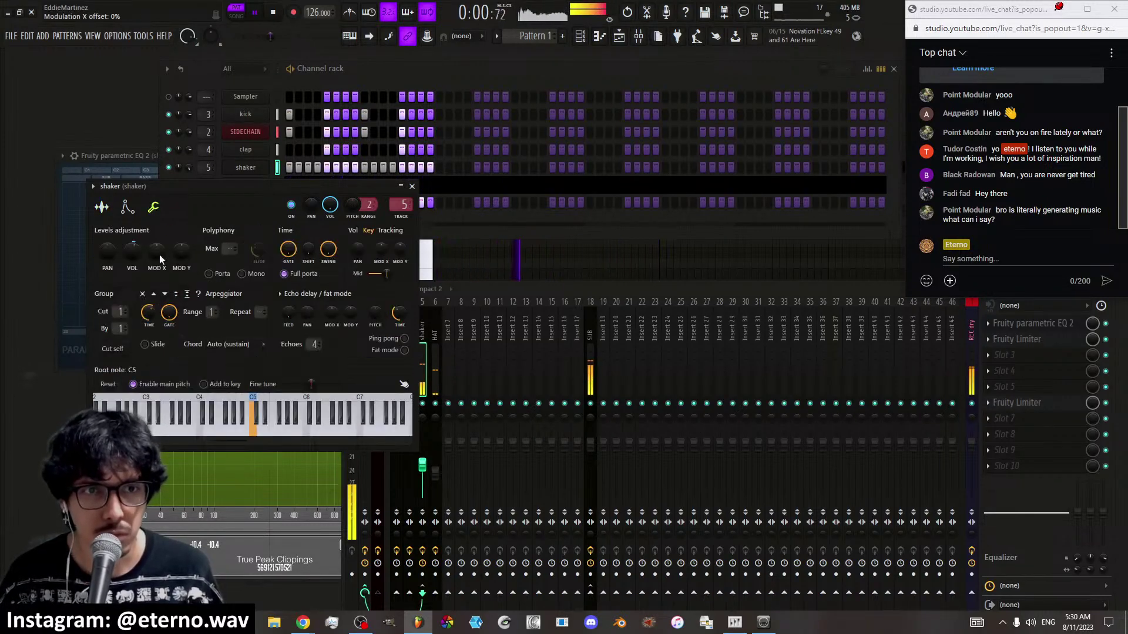
pyautogui.click(127, 207)
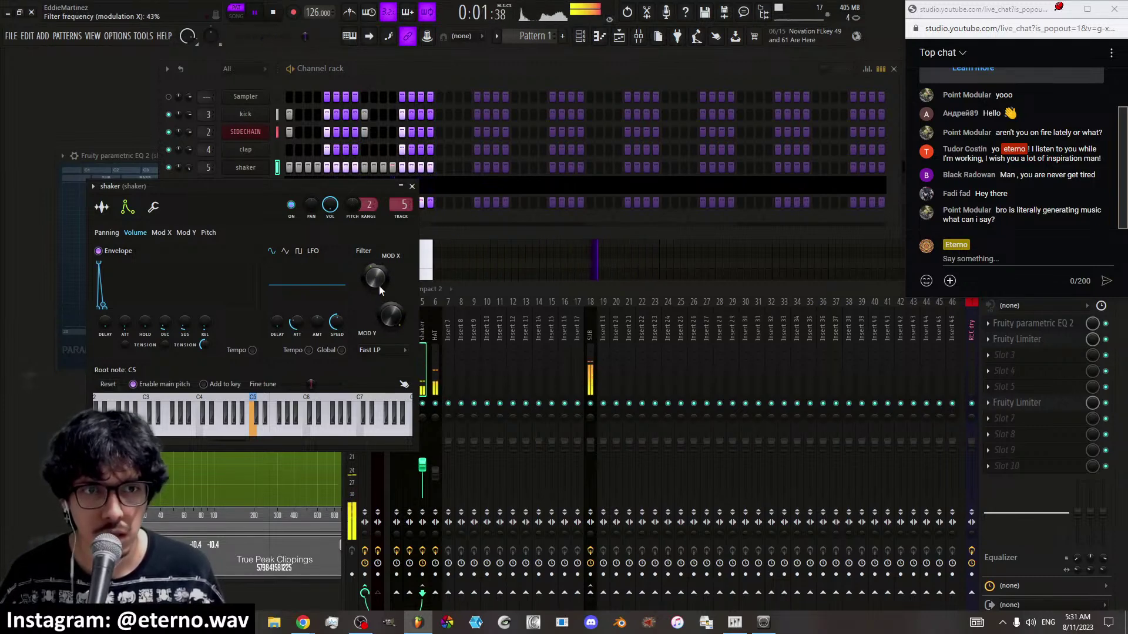
pyautogui.moveTo(379, 285); pyautogui.dragTo(234, 272)
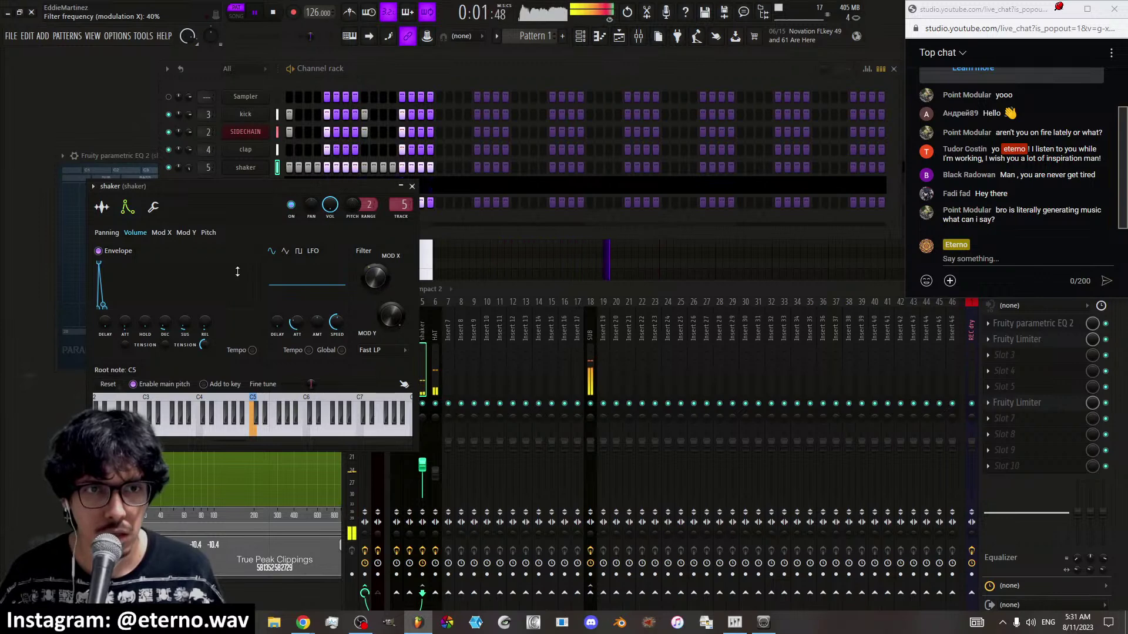
pyautogui.click(108, 215)
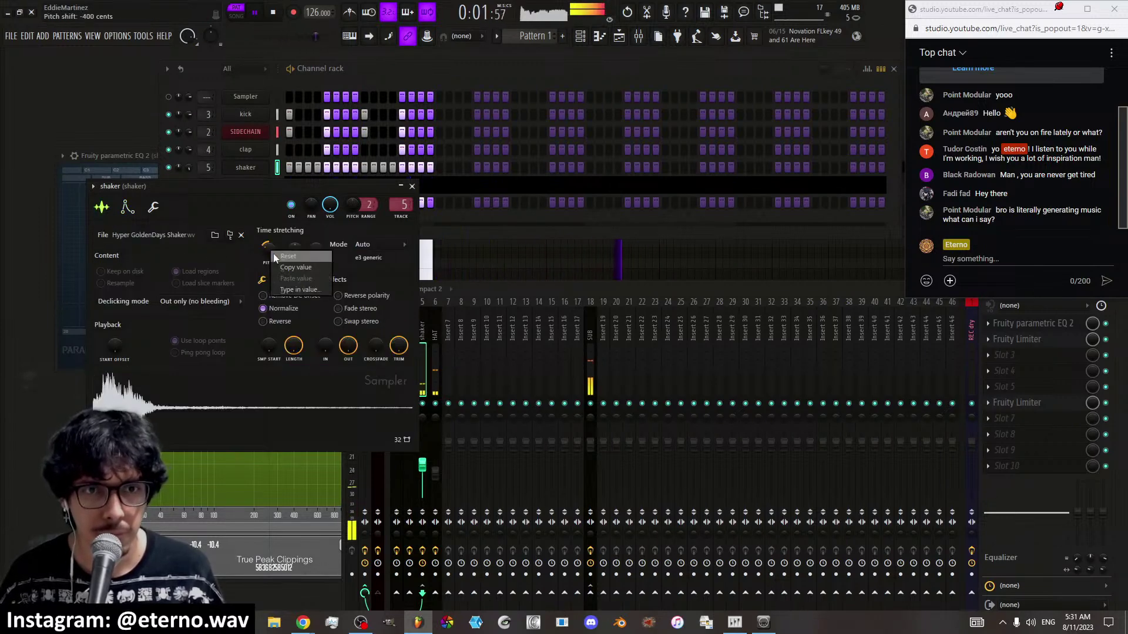
pyautogui.click(127, 206)
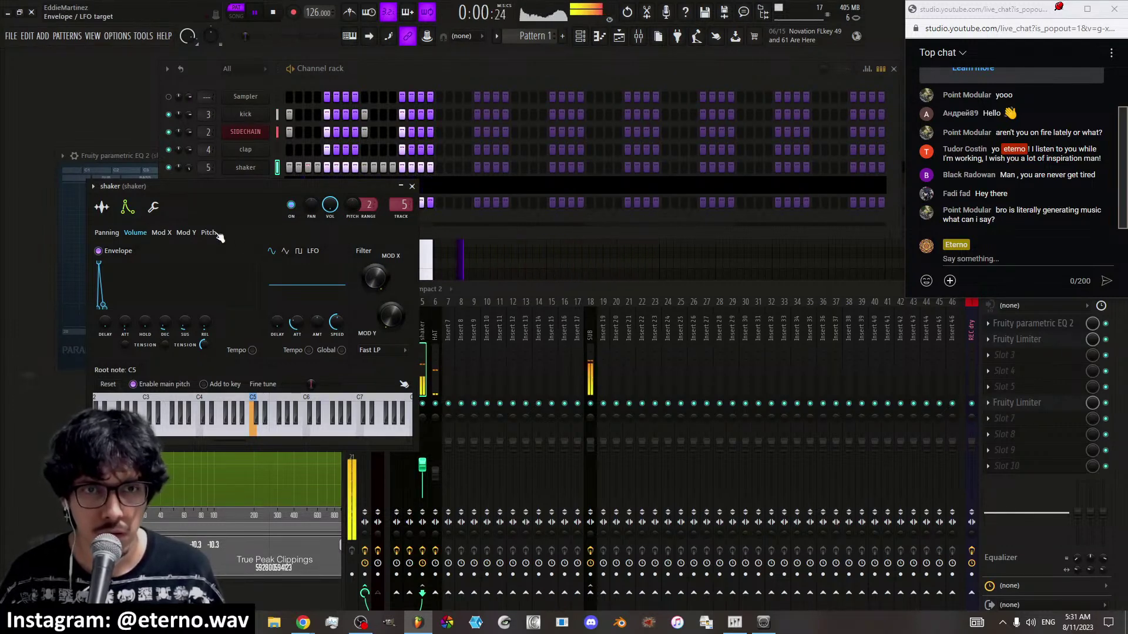
pyautogui.click(412, 186)
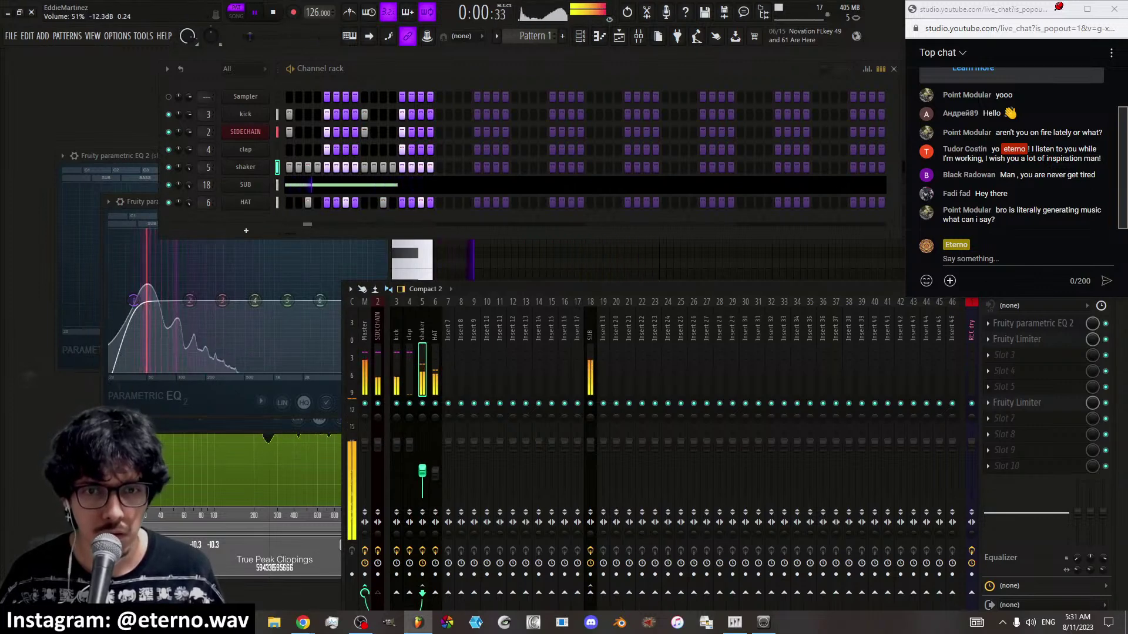
# Rebalance the drum mixer tracks by setting the shaker to 51% (-12.3 dB), raising the HAT and resetting the clap's volume
pyautogui.moveTo(435, 471); pyautogui.dragTo(435, 458)
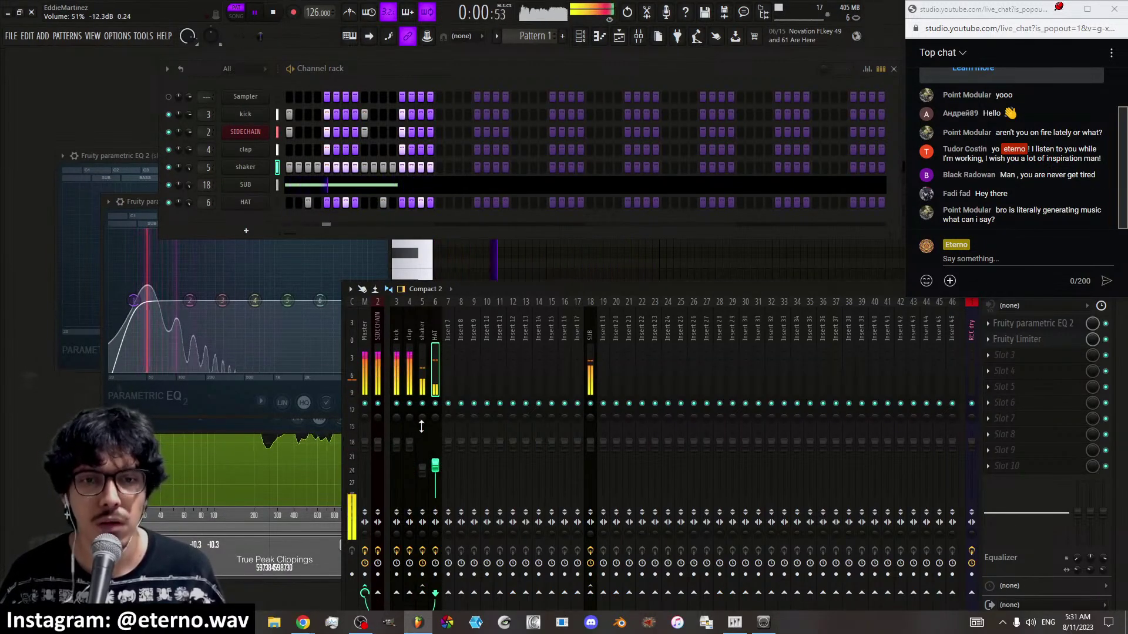
pyautogui.moveTo(409, 443); pyautogui.dragTo(411, 451)
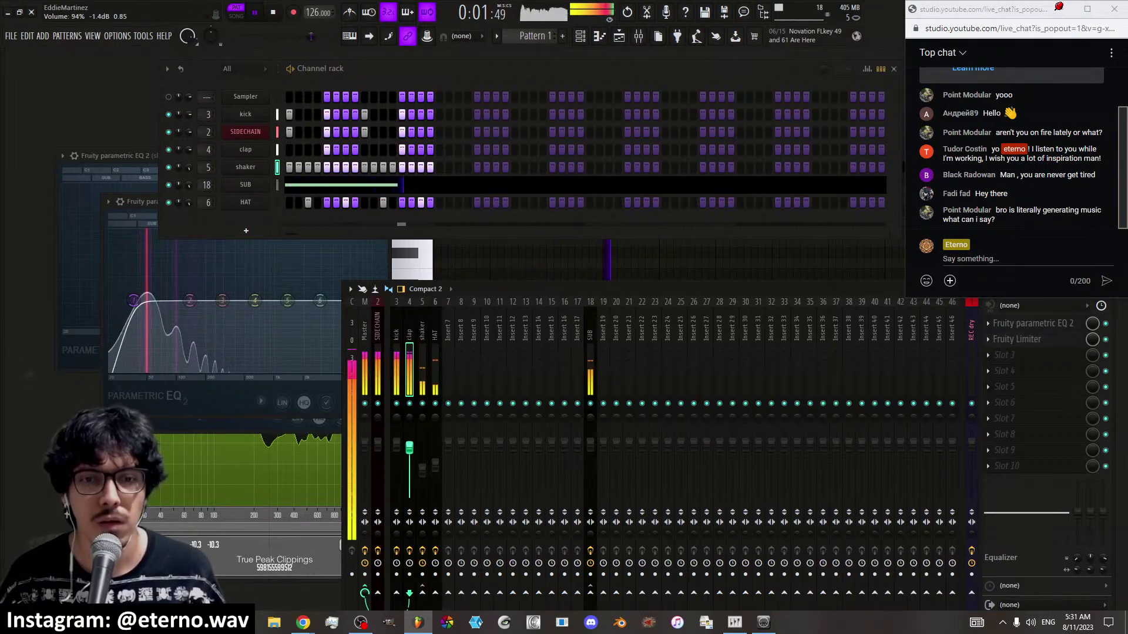
pyautogui.rightClick(410, 451)
pyautogui.click(423, 420)
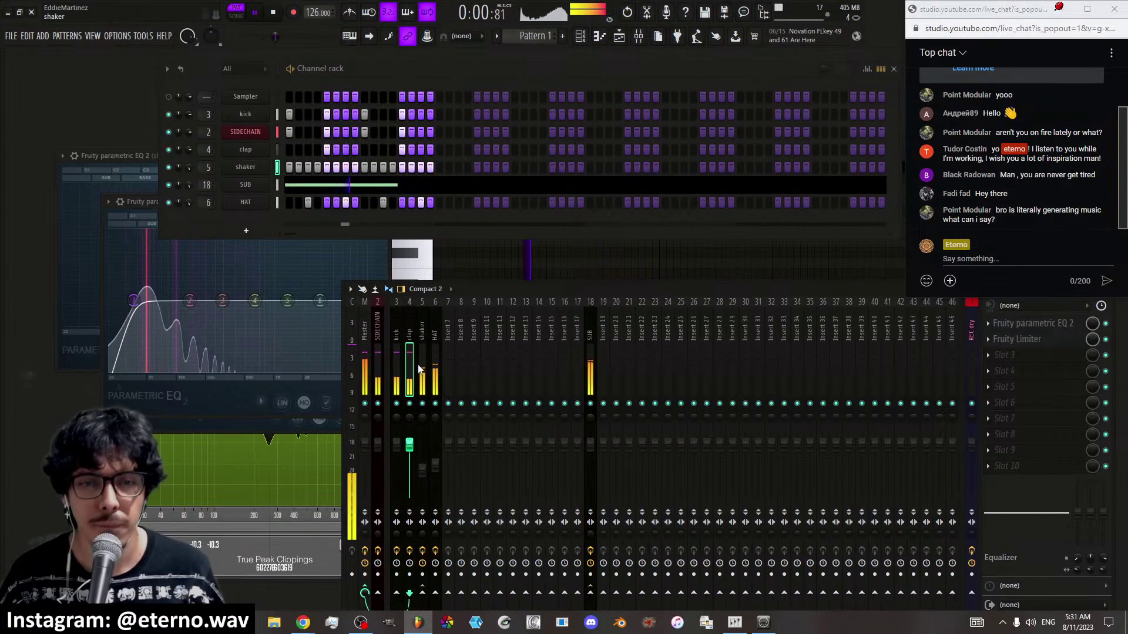
# Try a gain of 2.8 dB on the SUB track's sidechain compressor and reset it
pyautogui.click(591, 380)
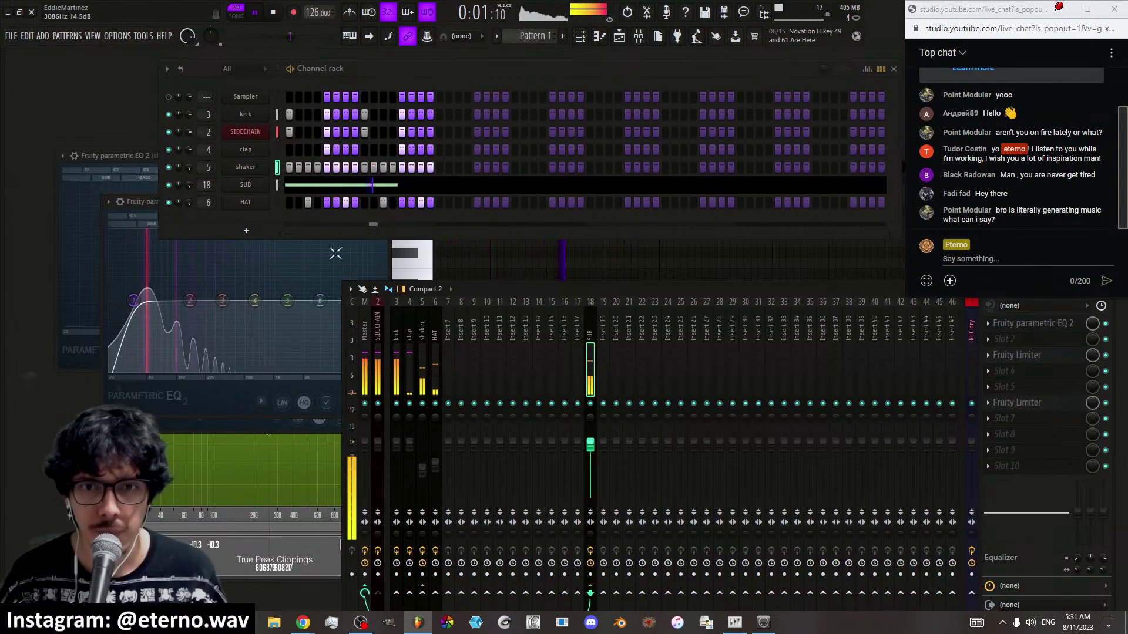
pyautogui.click(1013, 402)
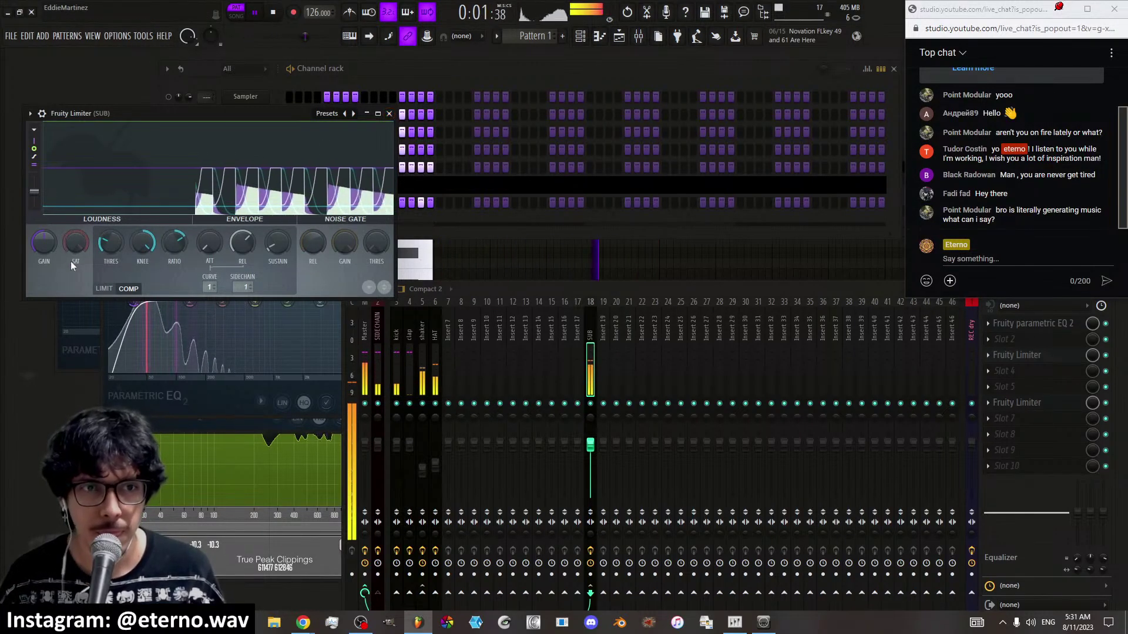
pyautogui.rightClick(41, 245)
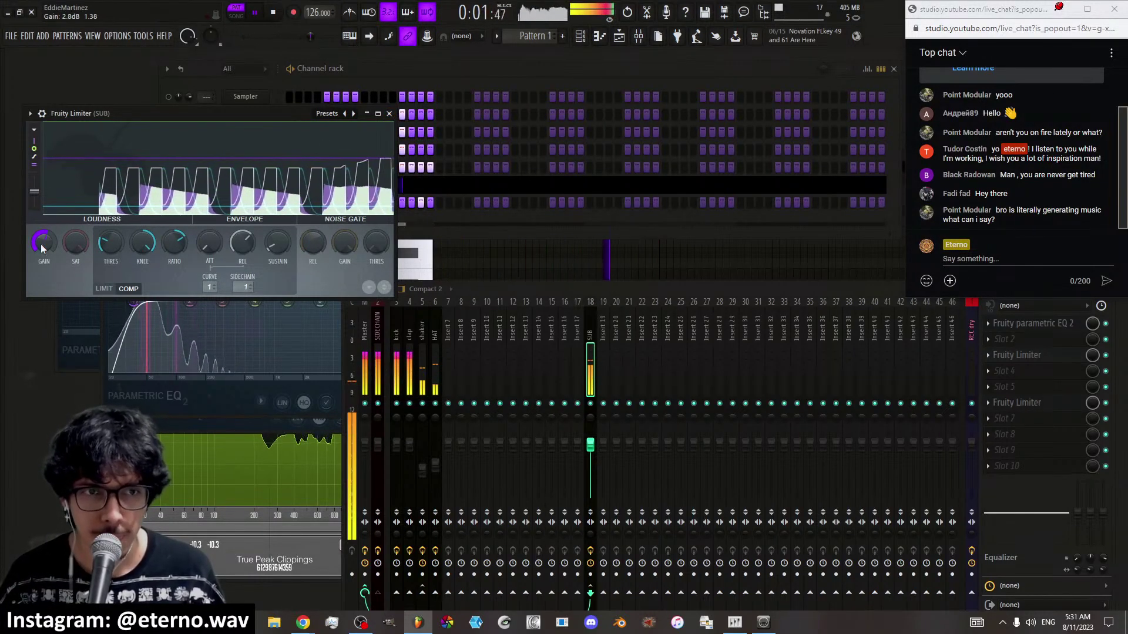
pyautogui.click(51, 252)
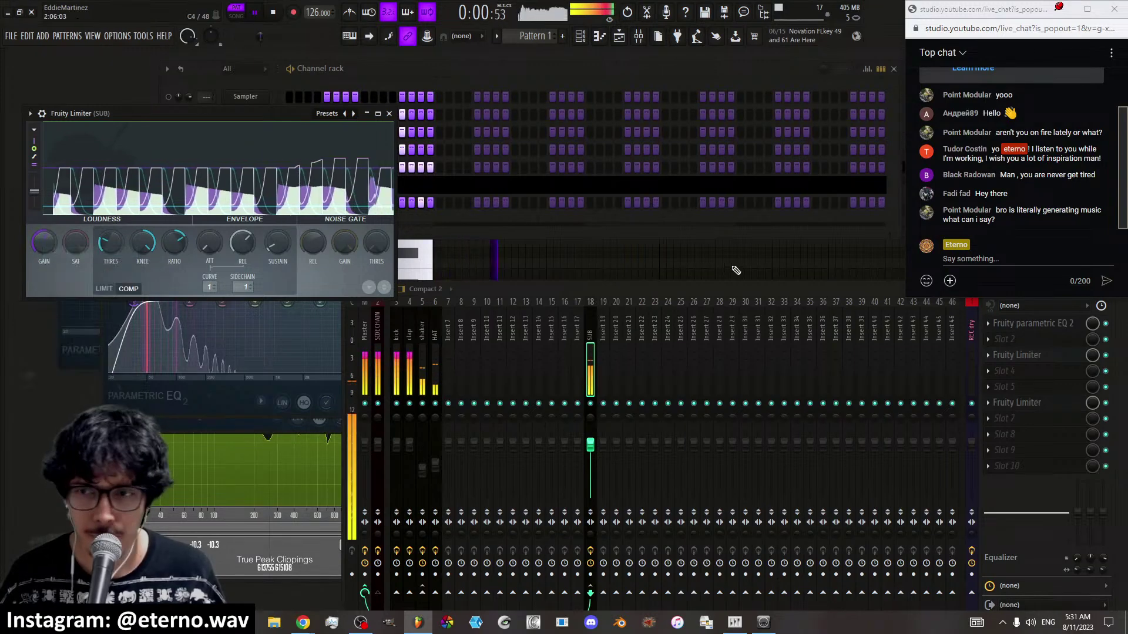
# Raise the gain of the SUB's Fruity Limiter in limit mode to about 13 dB and lower the SUB mixer track to 82% (-4.2 dB)
pyautogui.click(1039, 359)
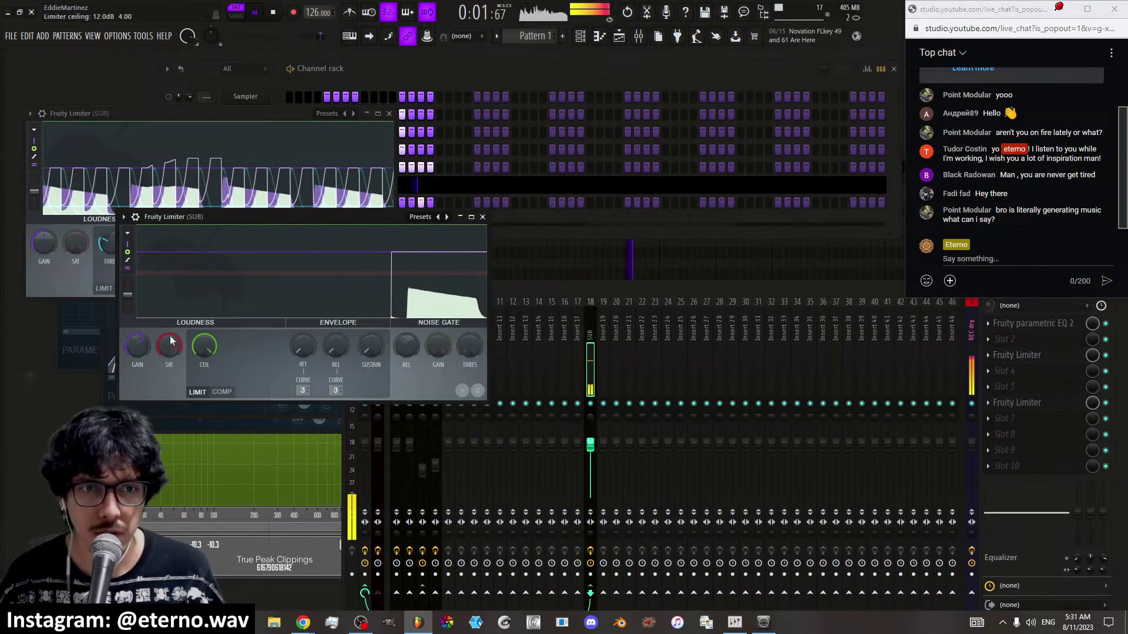
pyautogui.moveTo(137, 347); pyautogui.dragTo(137, 299)
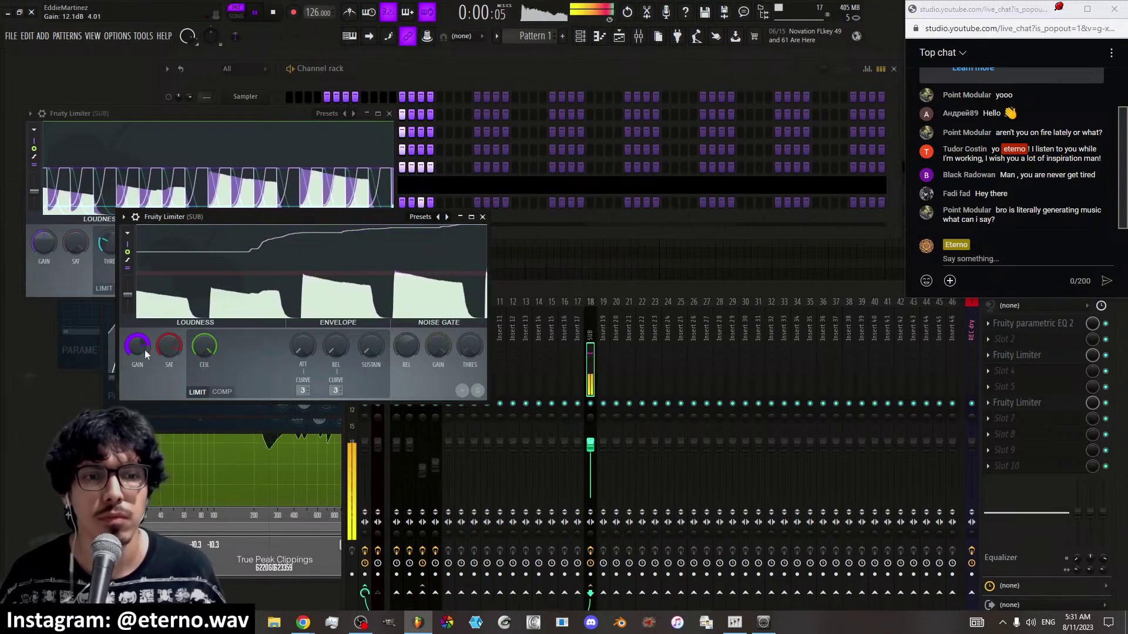
pyautogui.moveTo(145, 350); pyautogui.dragTo(145, 335)
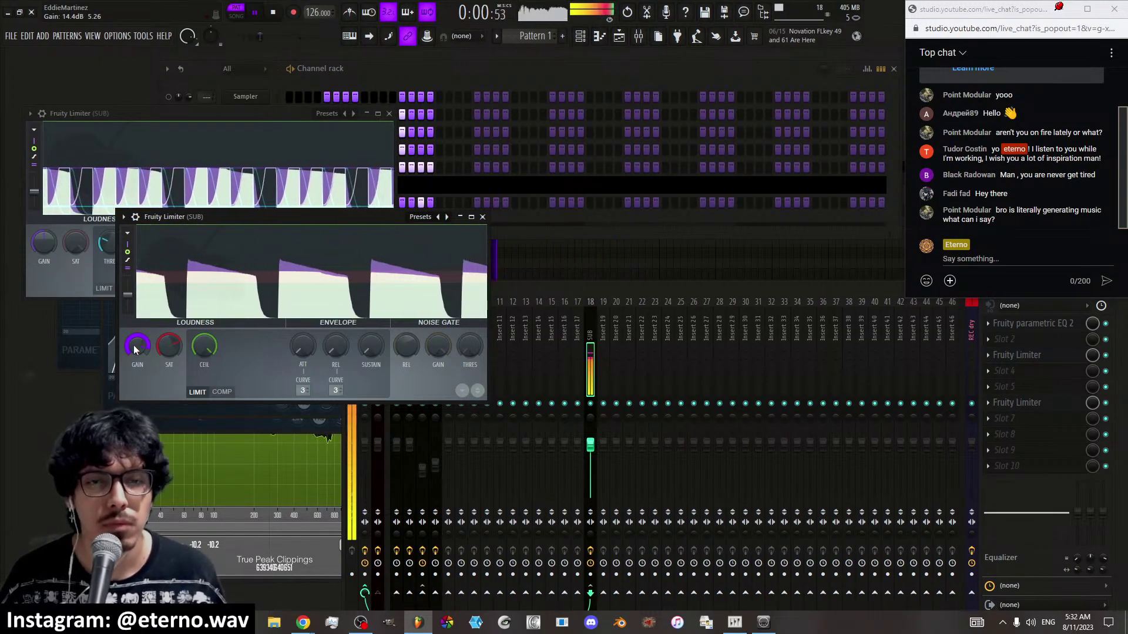
pyautogui.moveTo(132, 345); pyautogui.dragTo(132, 353)
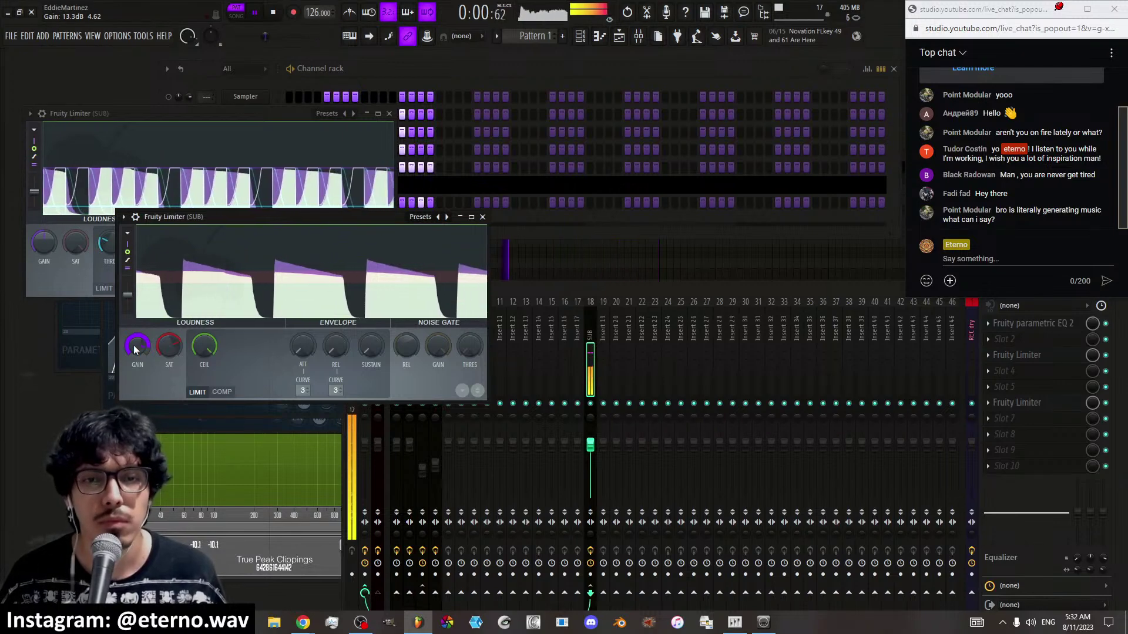
pyautogui.moveTo(132, 344); pyautogui.dragTo(133, 351)
pyautogui.click(482, 217)
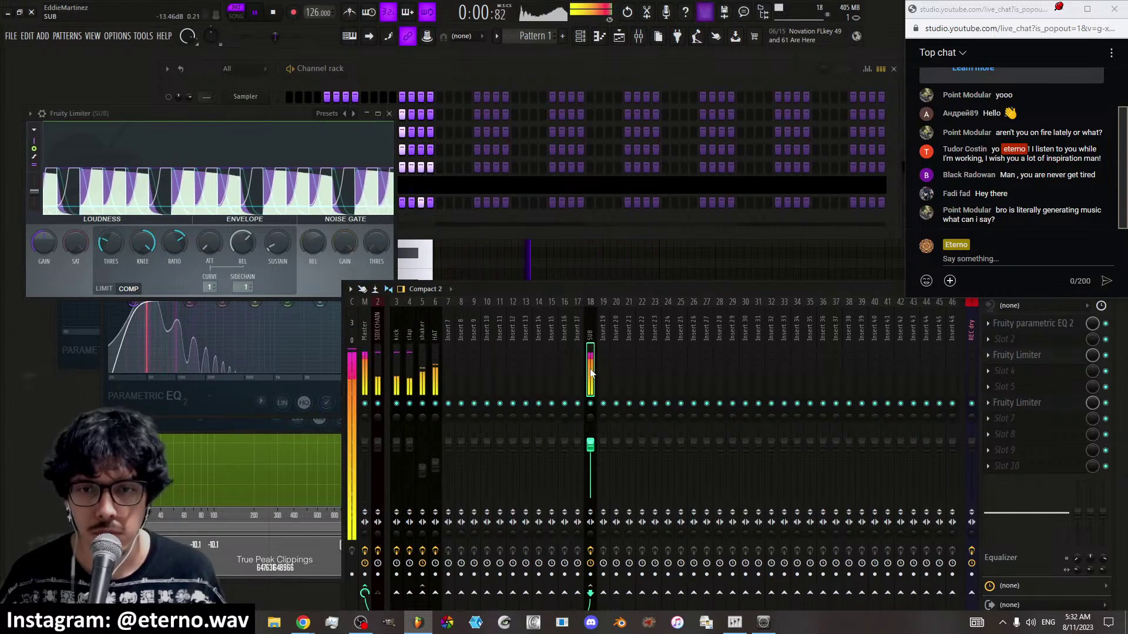
pyautogui.moveTo(591, 444); pyautogui.dragTo(592, 456)
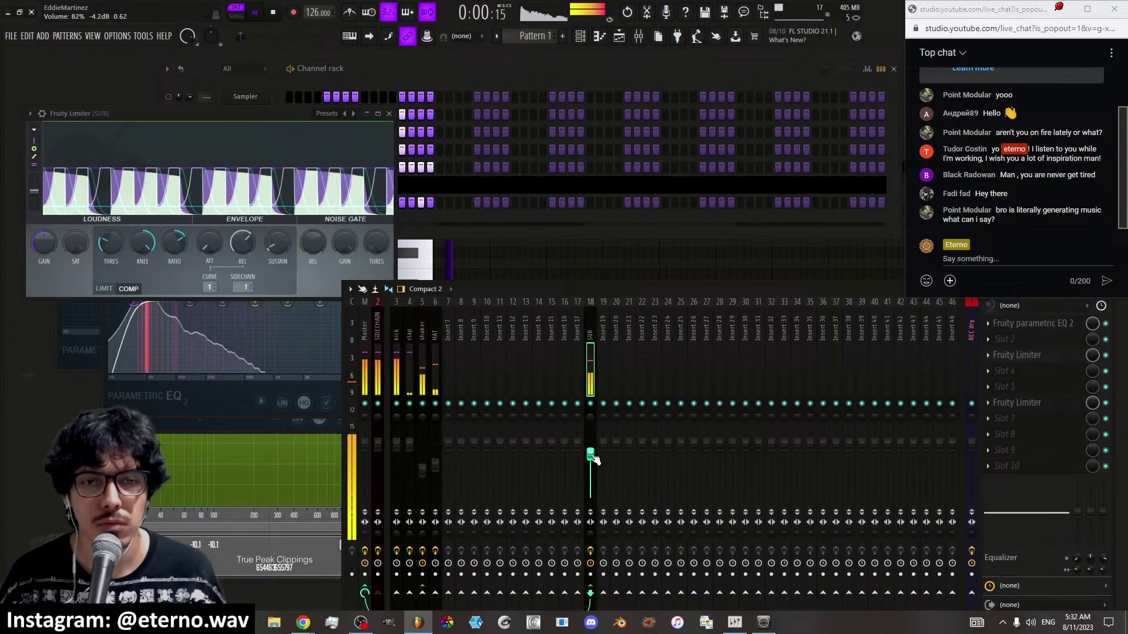
pyautogui.click(388, 114)
# Insert a GMS synth channel above HAT, name it PAD and route it to mixer insert 19
pyautogui.rightClick(247, 200)
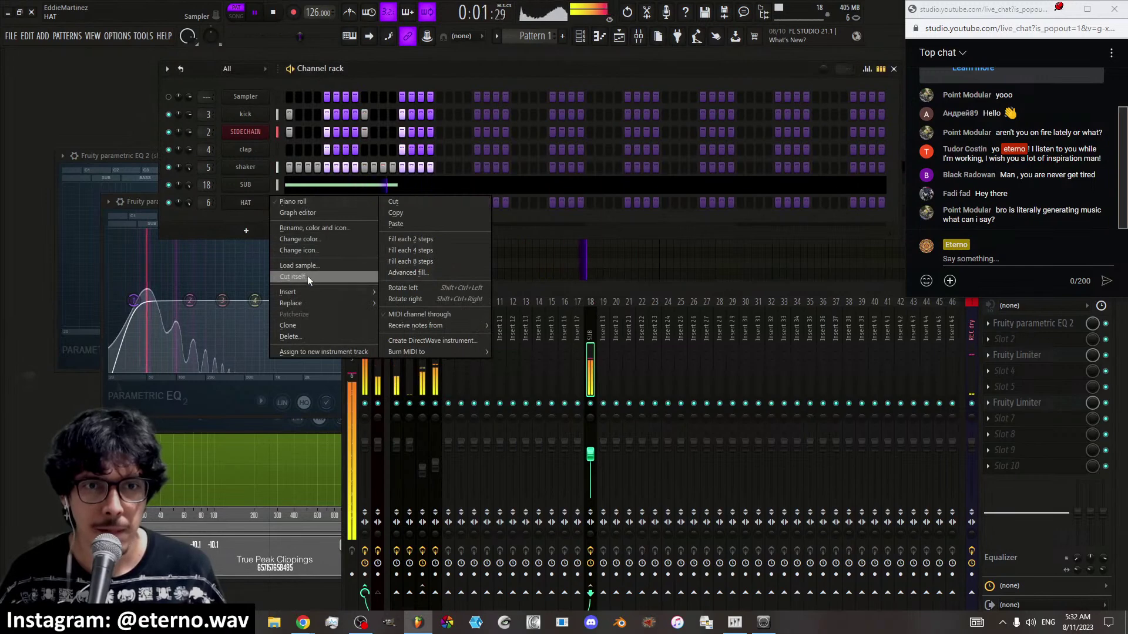
pyautogui.moveTo(361, 292)
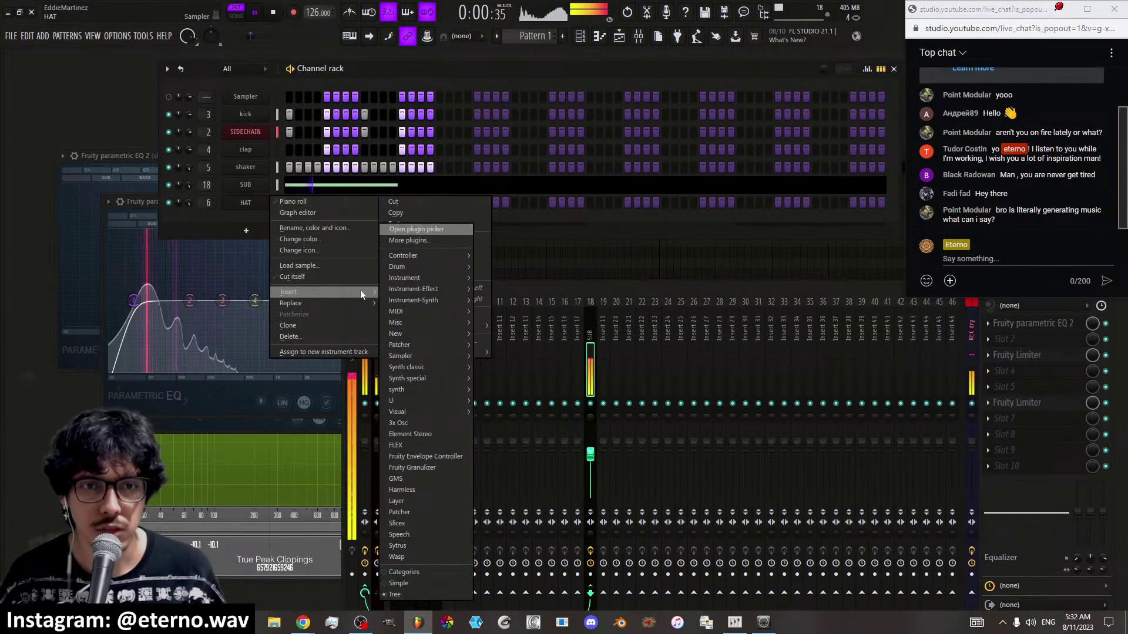
pyautogui.click(419, 478)
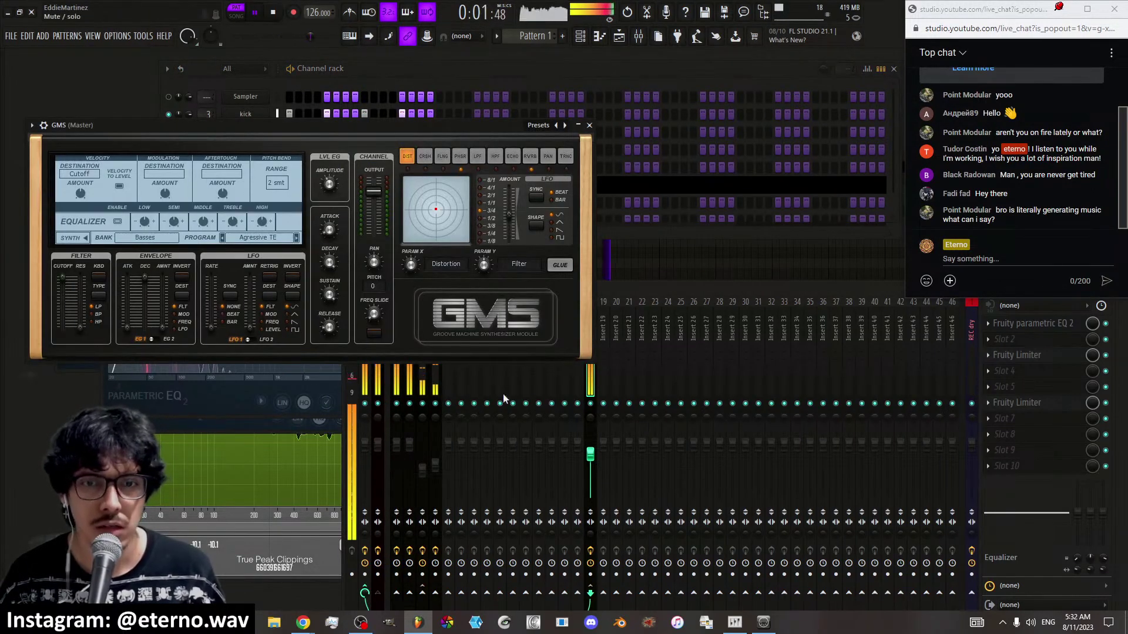
pyautogui.click(590, 127)
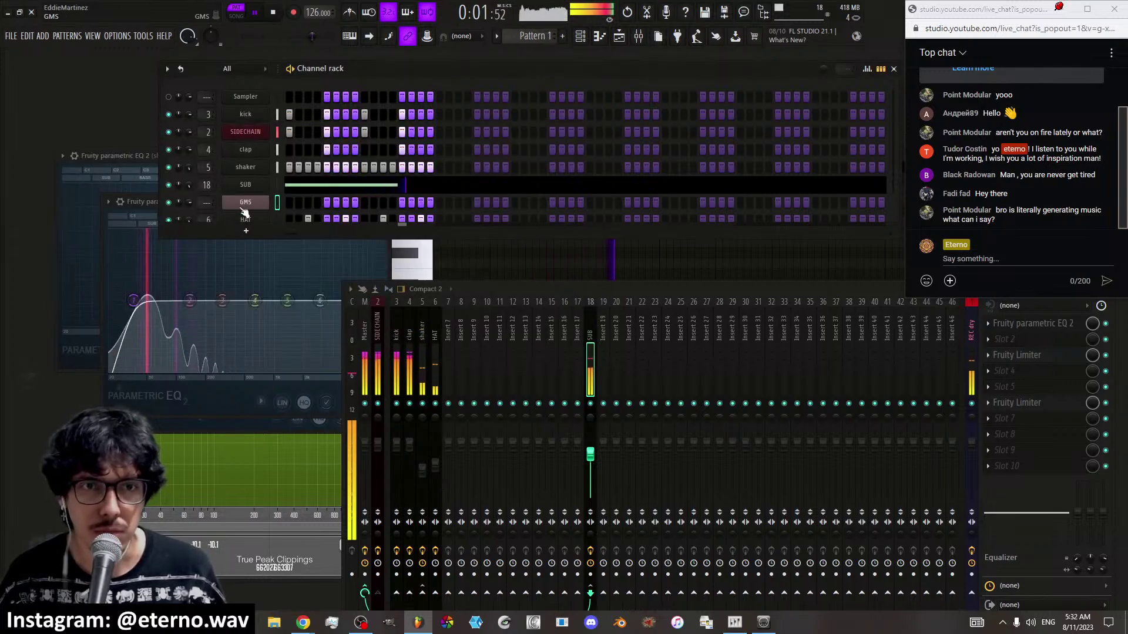
pyautogui.middleClick(241, 208)
pyautogui.write('PAD')
pyautogui.press('Return')
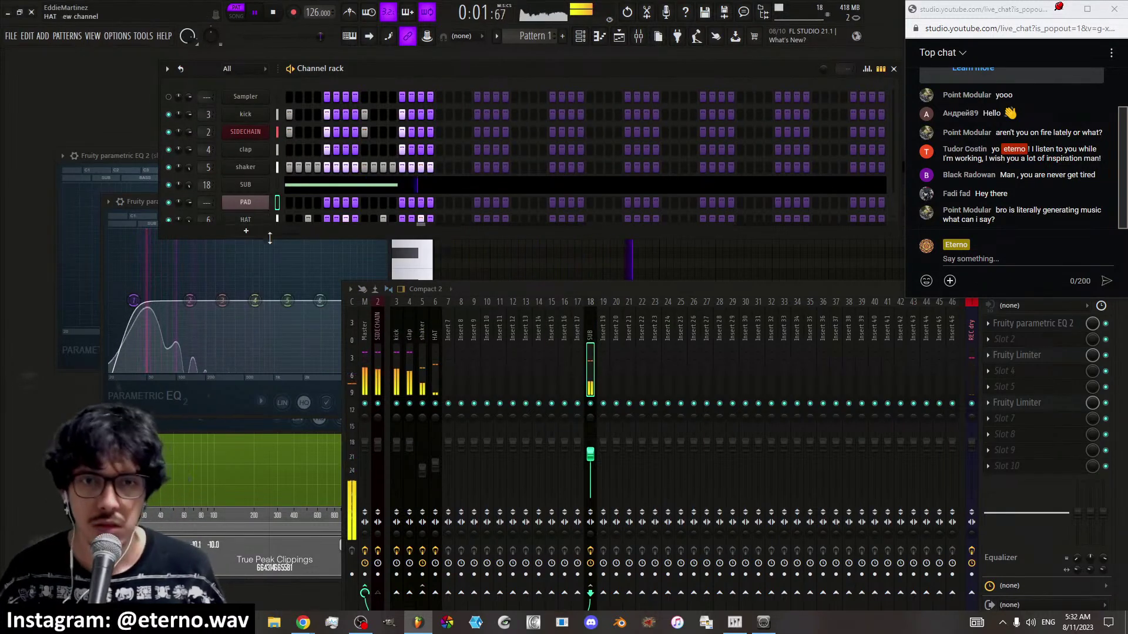
pyautogui.rightClick(604, 361)
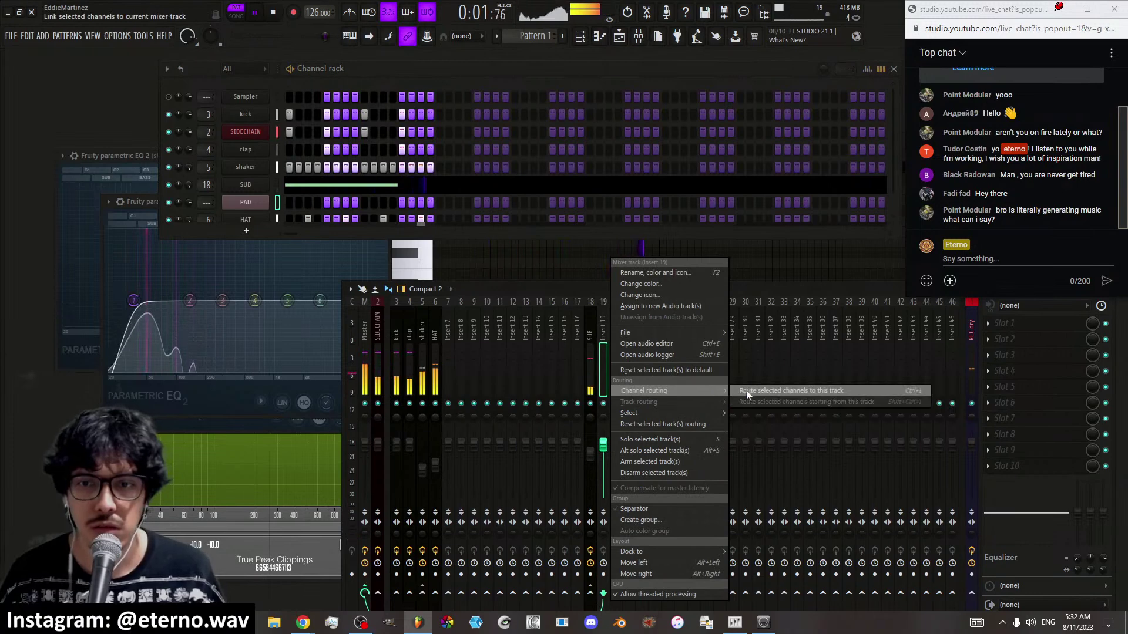
pyautogui.click(741, 391)
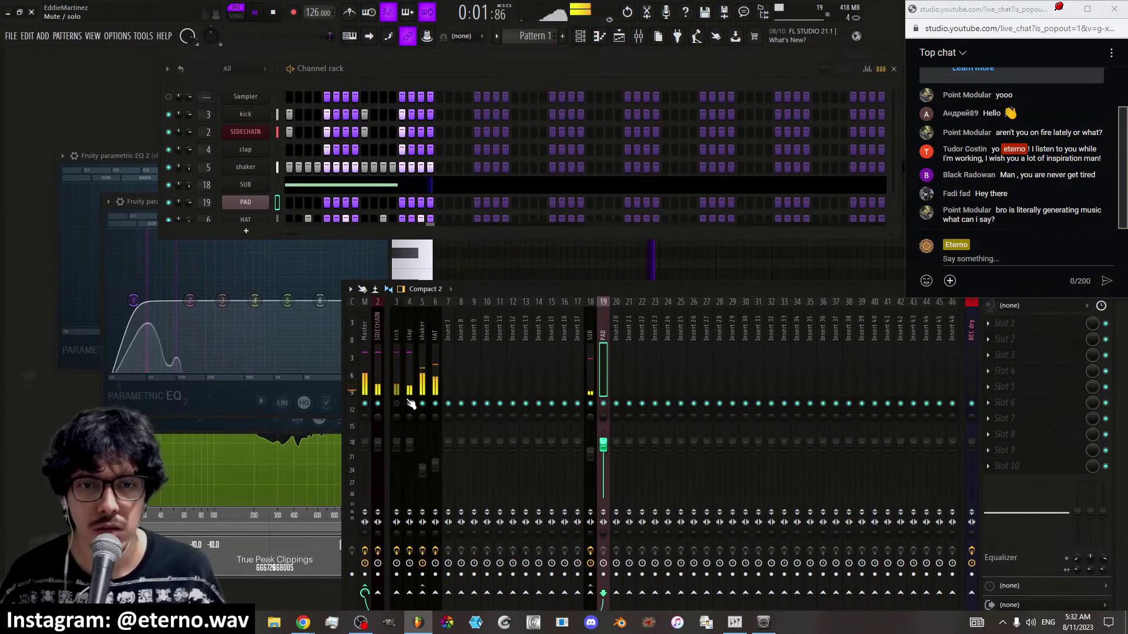
# Review the clap's sample settings and parametric EQ, and raise the gain in its Fruity Limiter slightly
pyautogui.click(245, 150)
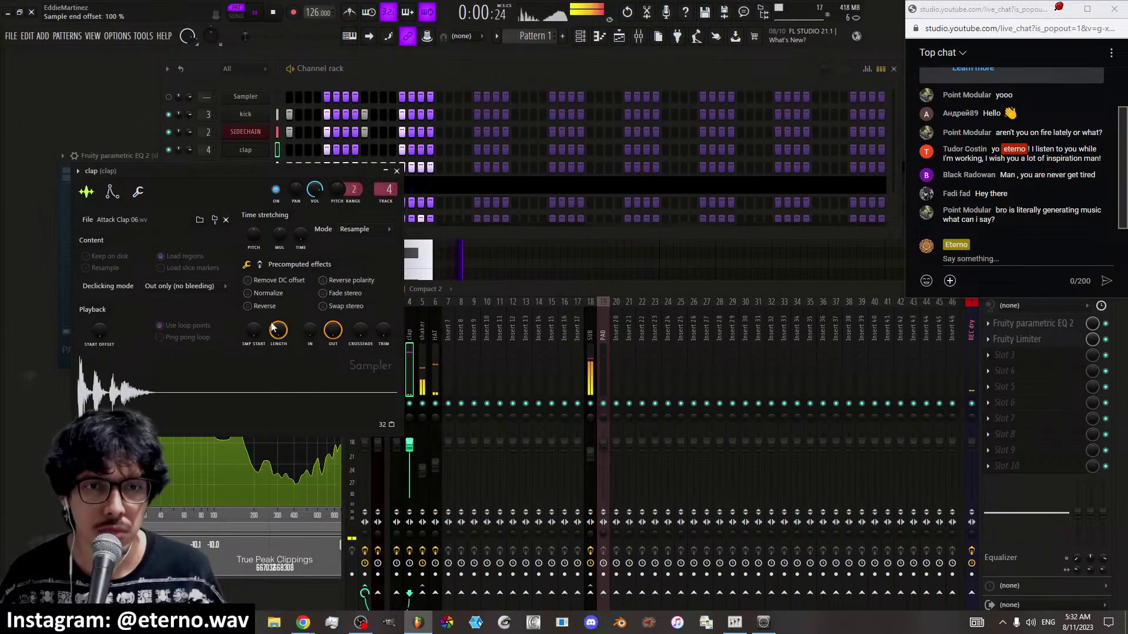
pyautogui.click(396, 171)
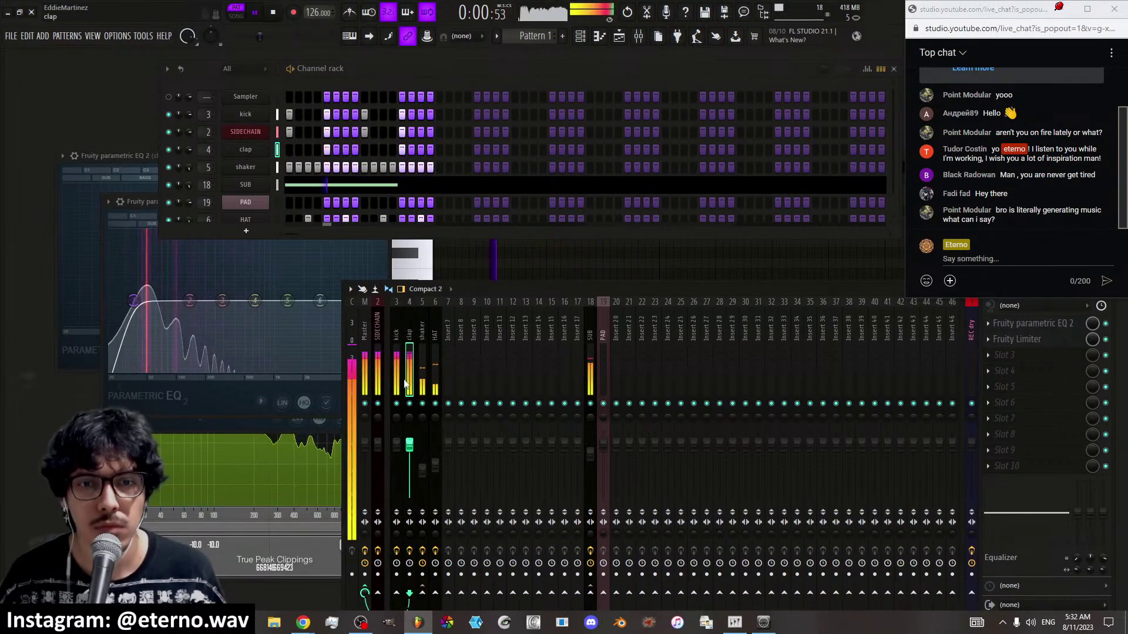
pyautogui.click(1025, 323)
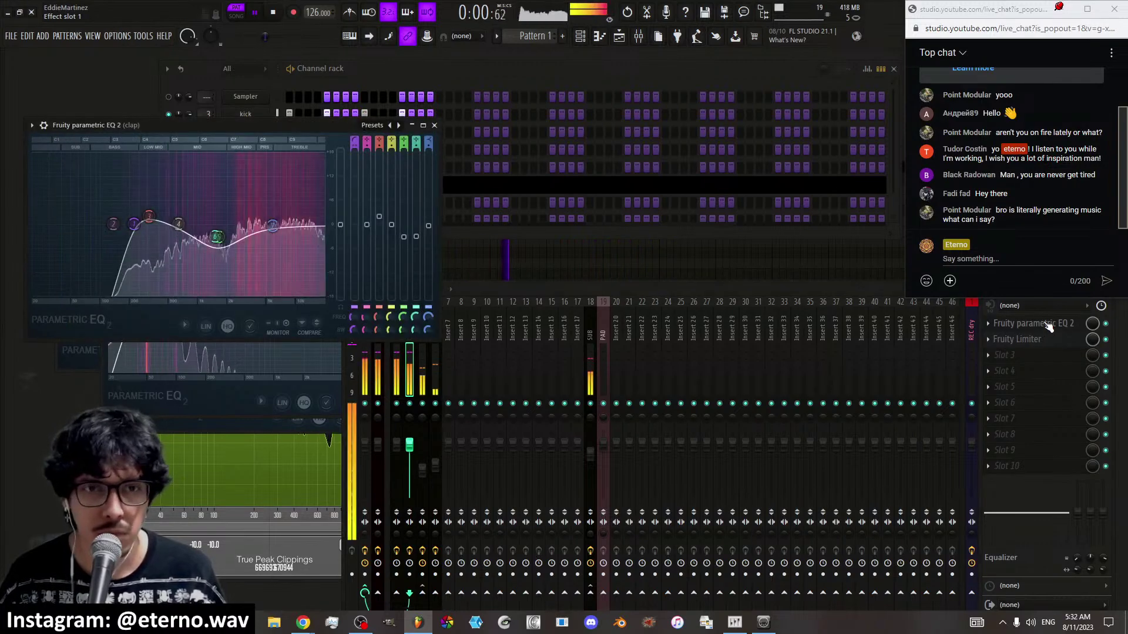
pyautogui.click(1051, 341)
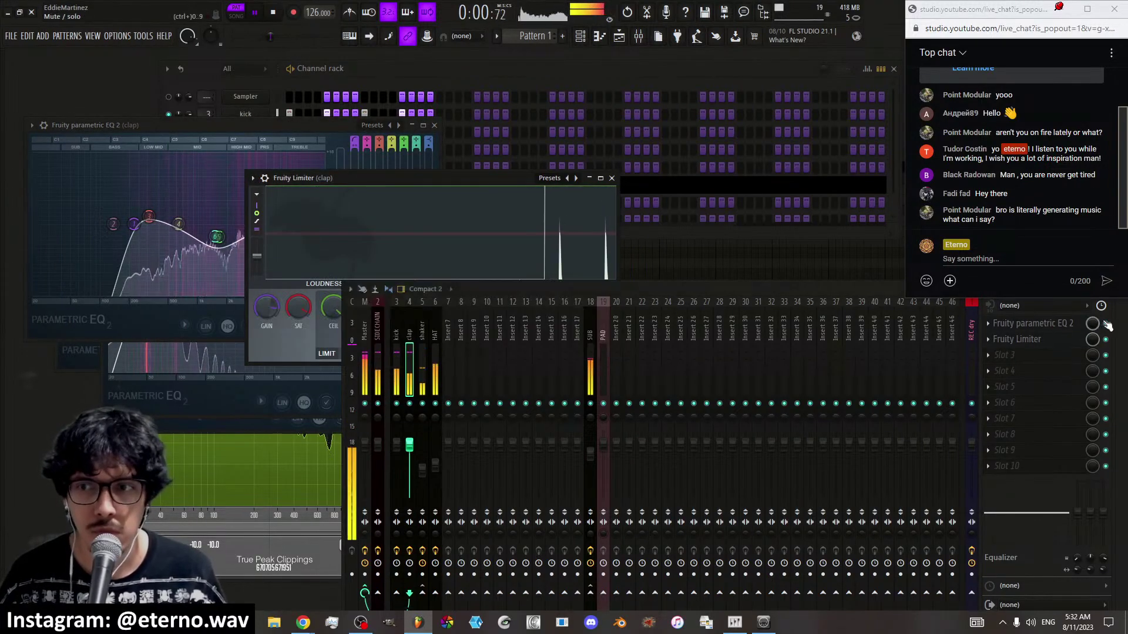
pyautogui.click(1047, 341)
pyautogui.click(1048, 341)
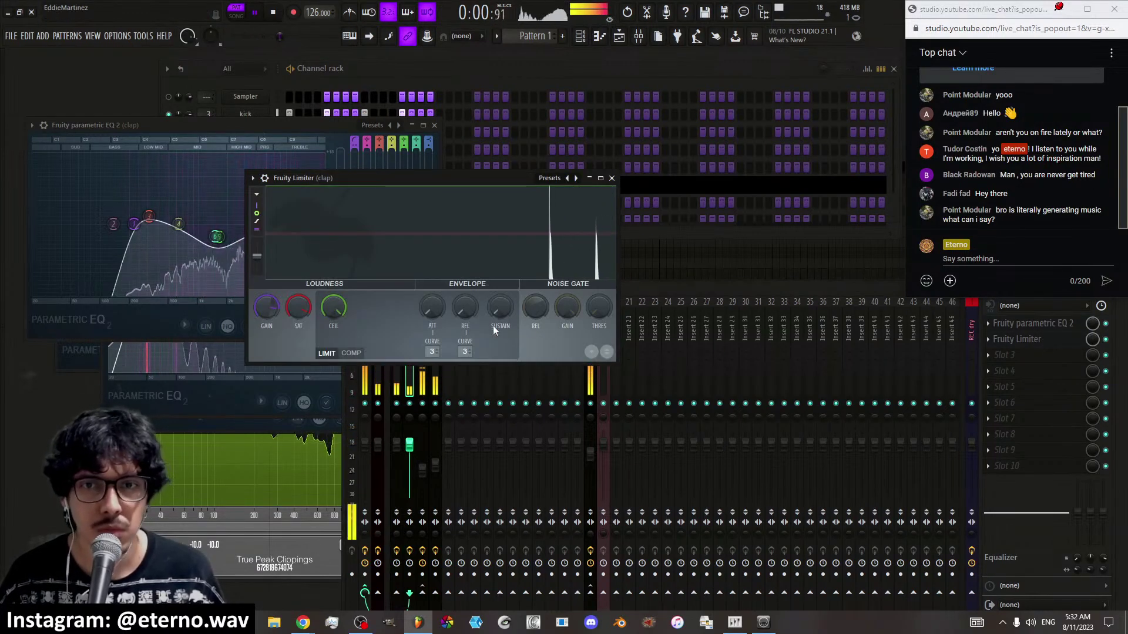
pyautogui.moveTo(268, 309)
pyautogui.mouseDown()
pyautogui.moveTo(268, 282)
pyautogui.moveTo(268, 302)
pyautogui.mouseUp()
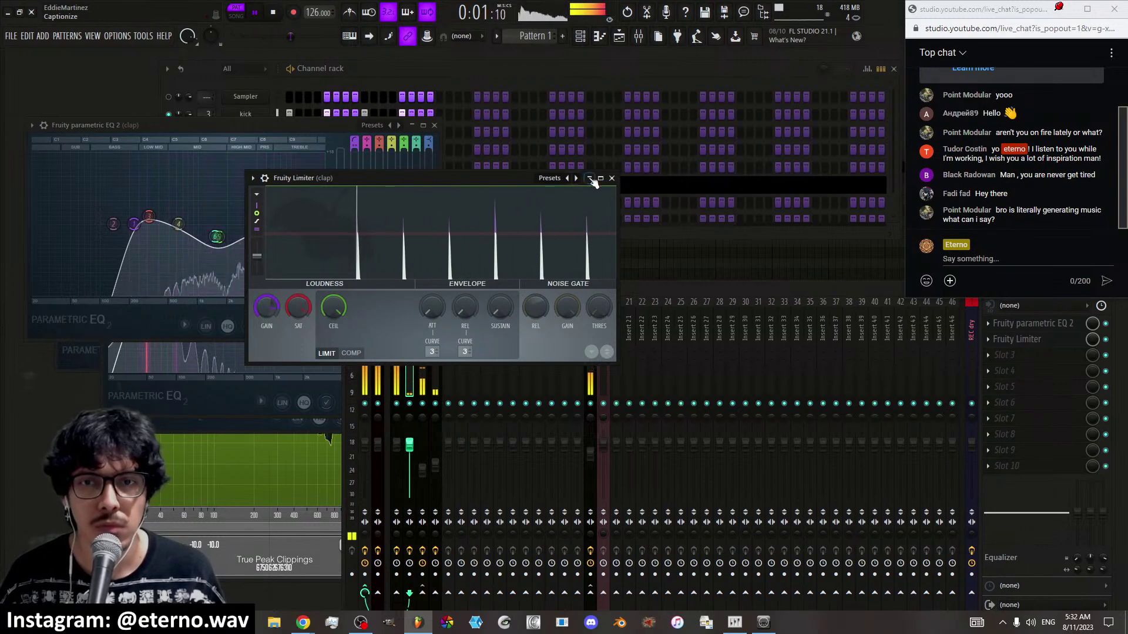
pyautogui.click(612, 178)
# Set the fade-out of the clap sample to about 53%
pyautogui.click(493, 231)
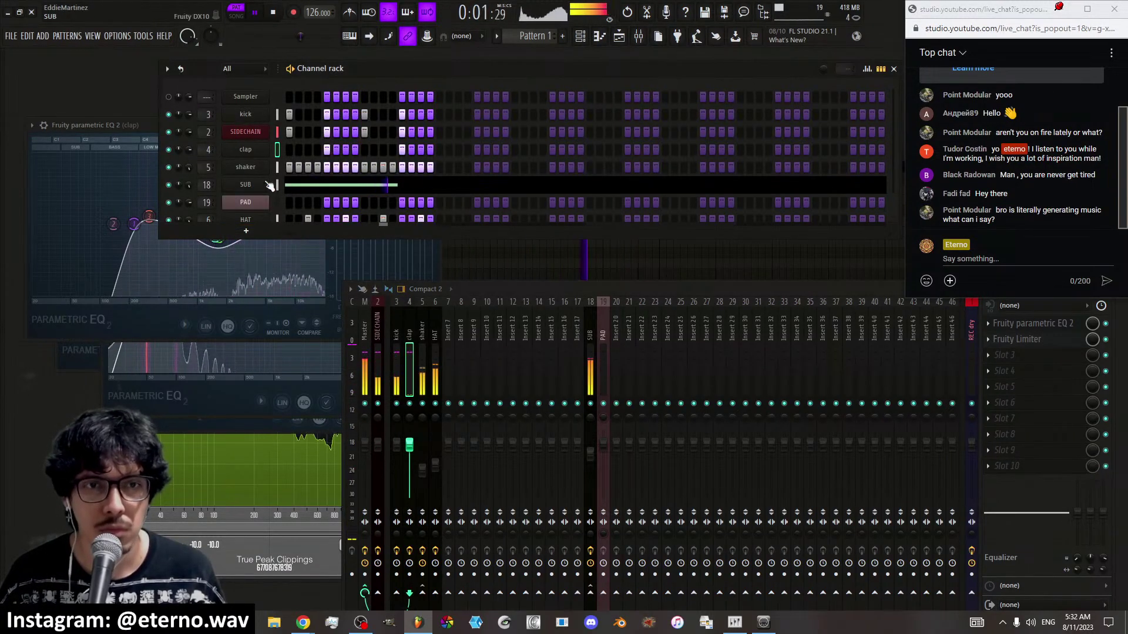
pyautogui.click(256, 152)
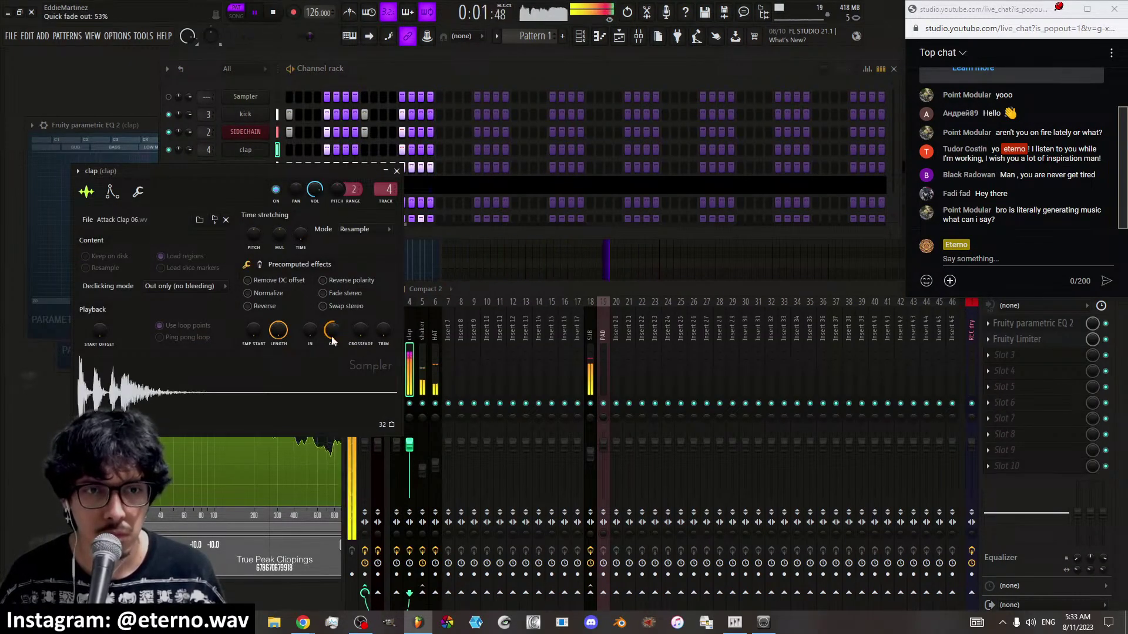
pyautogui.click(397, 172)
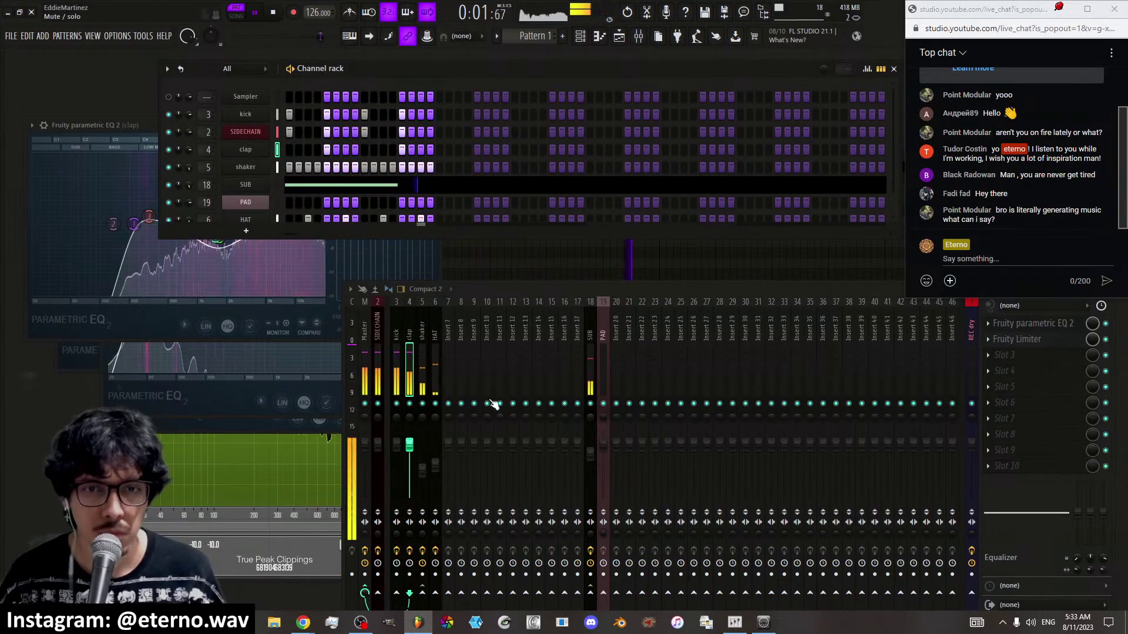
# Route the SIDECHAIN mixer track to the PAD mixer track
pyautogui.click(277, 219)
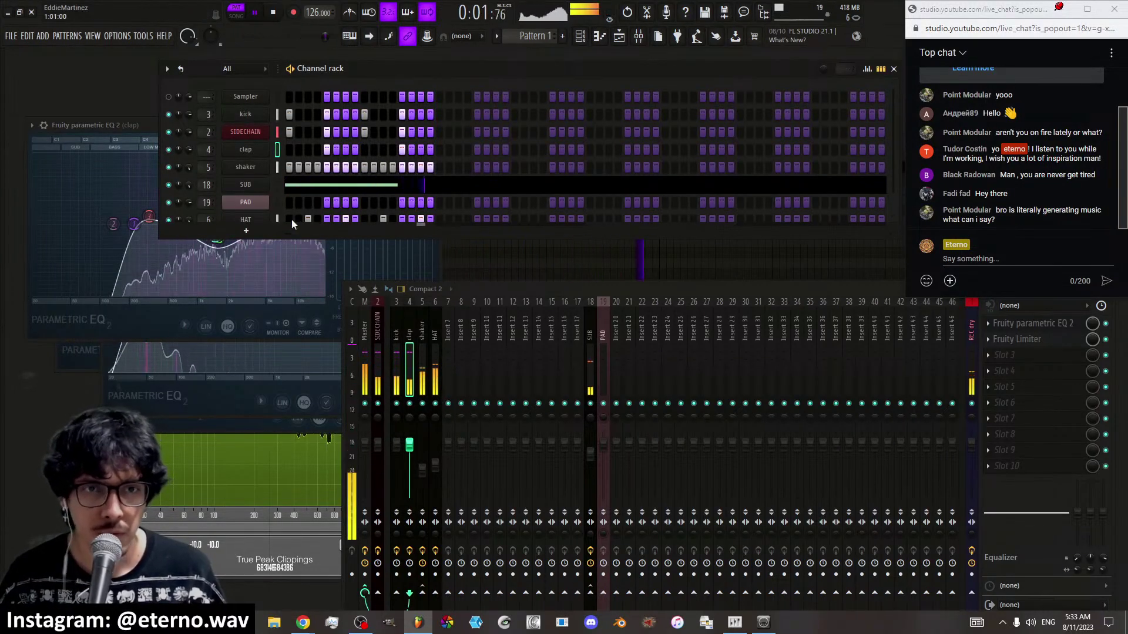
pyautogui.click(599, 359)
pyautogui.click(377, 348)
pyautogui.rightClick(602, 593)
pyautogui.click(617, 584)
# Add a Fruity Limiter to slot 6 of the PAD mixer track and load its SIDECHAIN2 preset
pyautogui.click(606, 384)
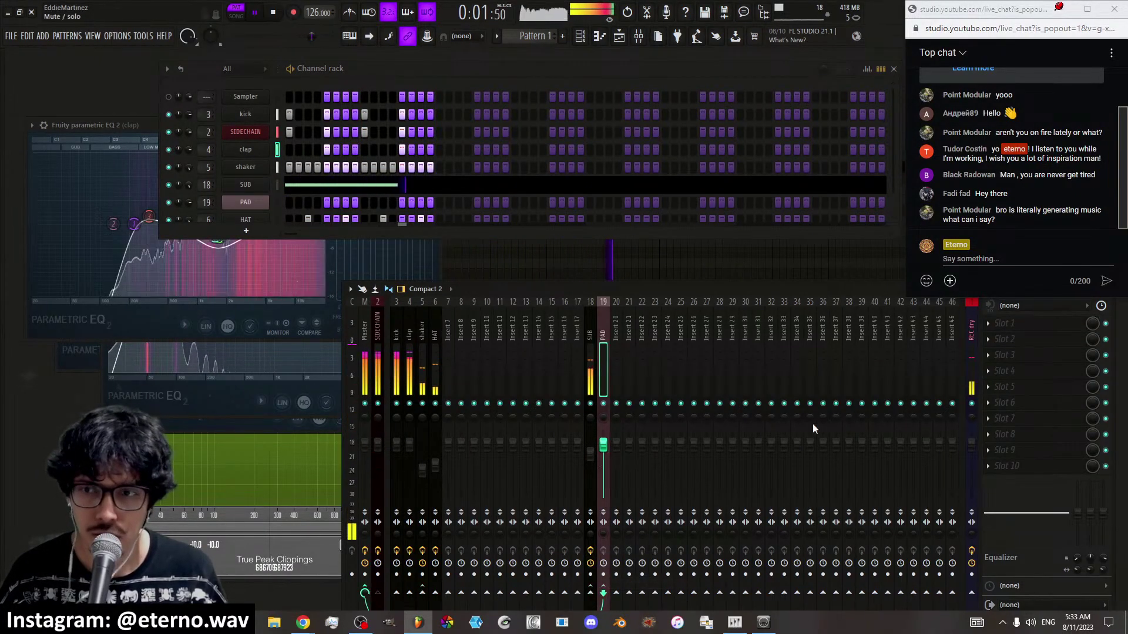
pyautogui.click(1004, 402)
pyautogui.click(929, 498)
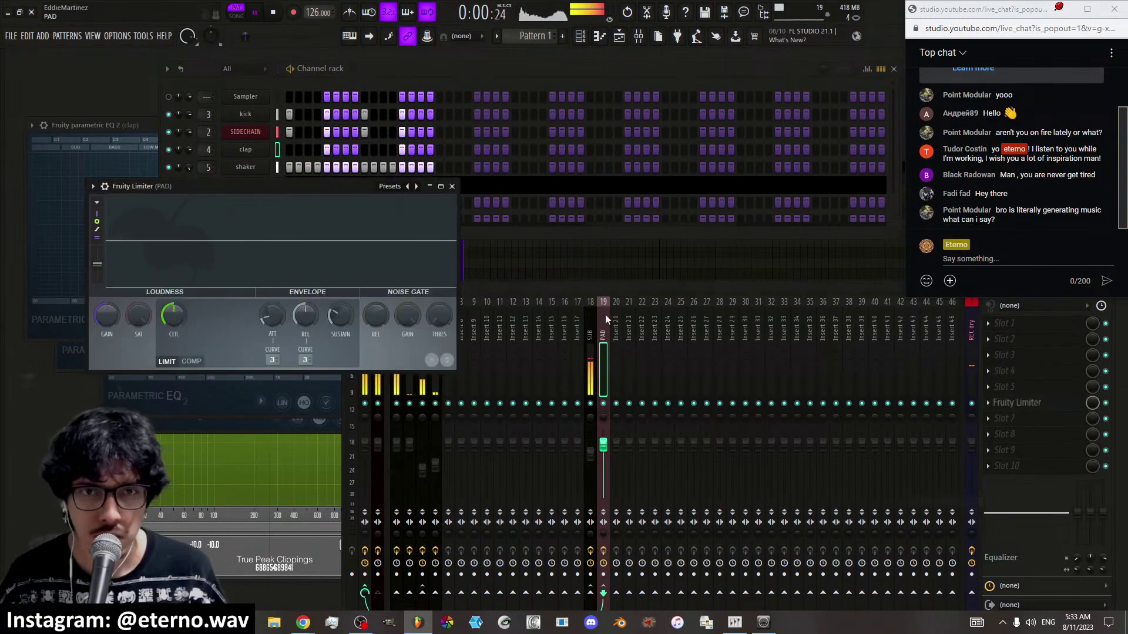
pyautogui.rightClick(416, 186)
pyautogui.click(461, 362)
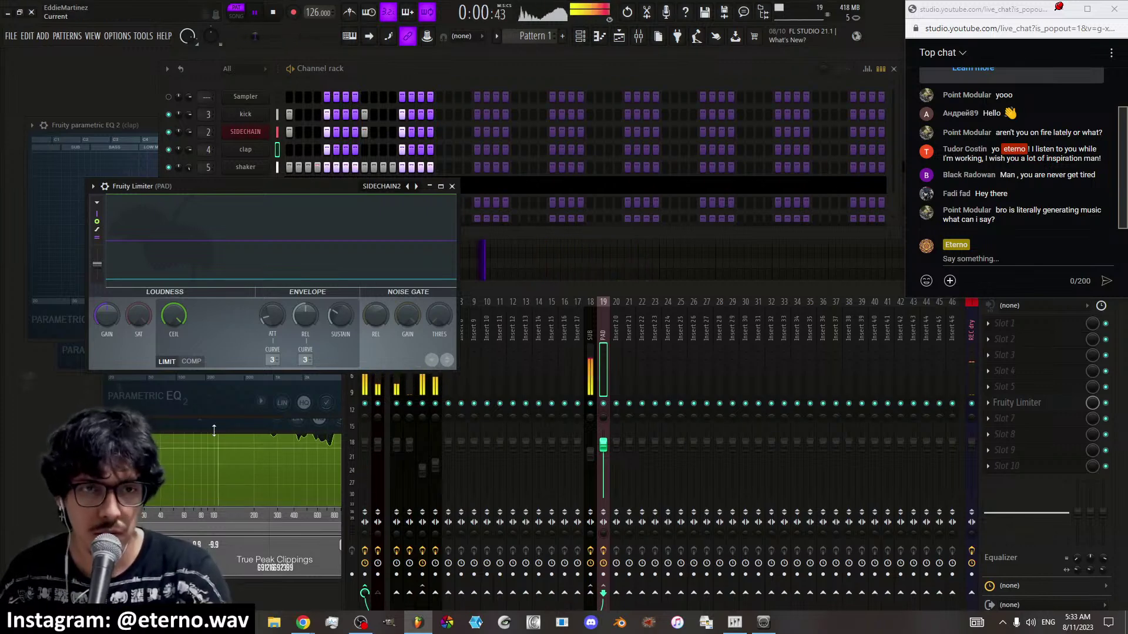
# Load the Ghost TE program from the Pads & Textures bank in the PAD channel's GMS synth
pyautogui.click(286, 91)
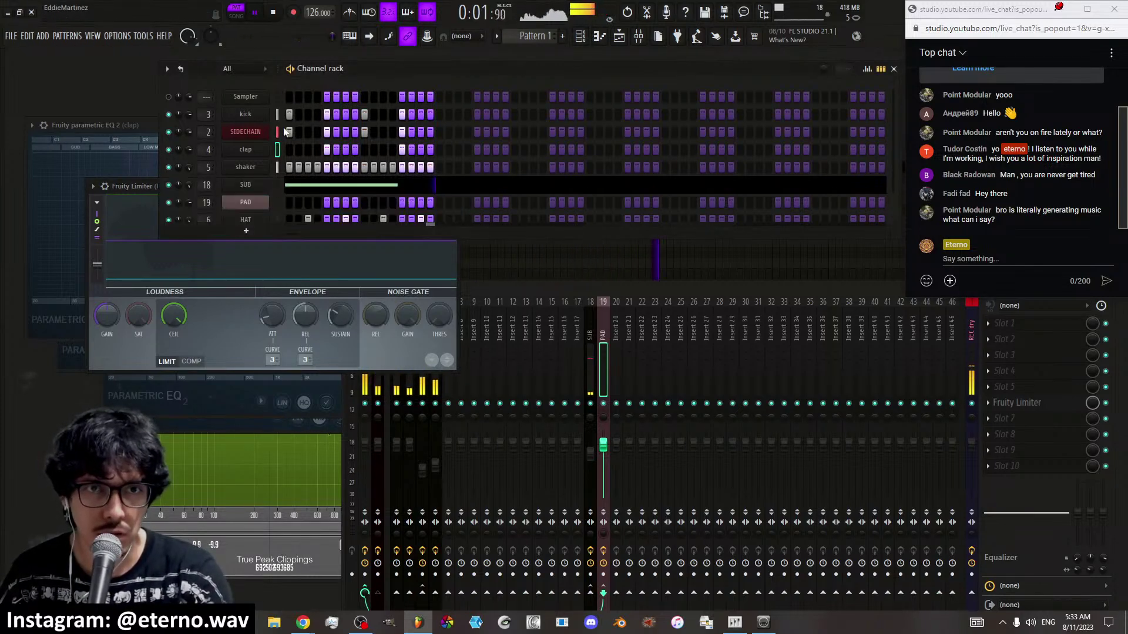
pyautogui.click(245, 203)
pyautogui.moveTo(275, 132); pyautogui.dragTo(426, 122)
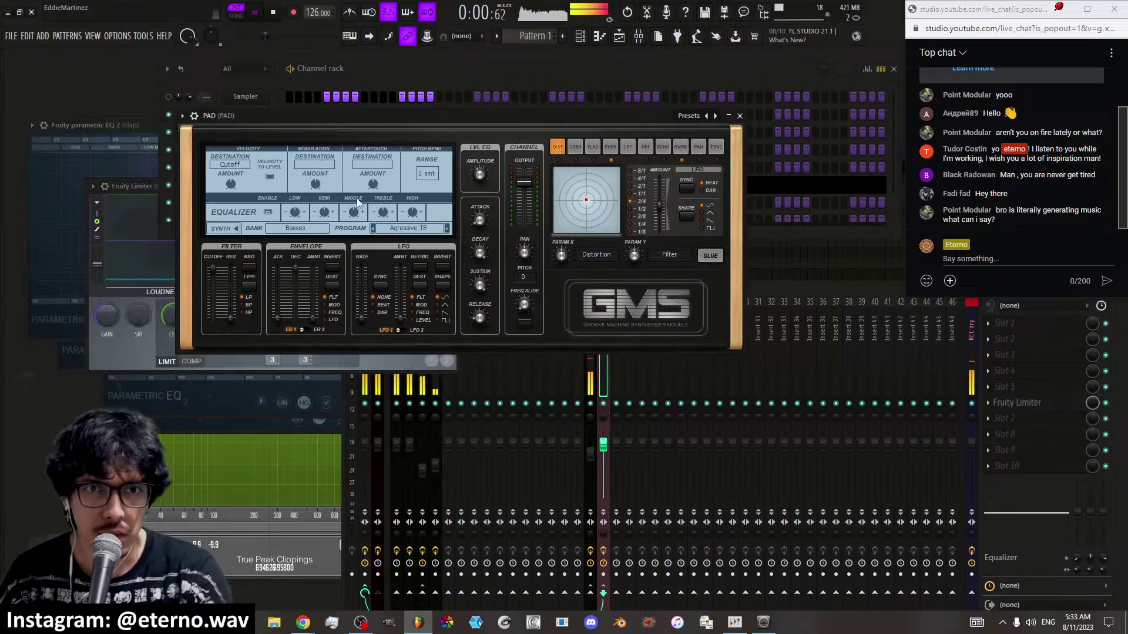
pyautogui.click(308, 229)
pyautogui.click(369, 258)
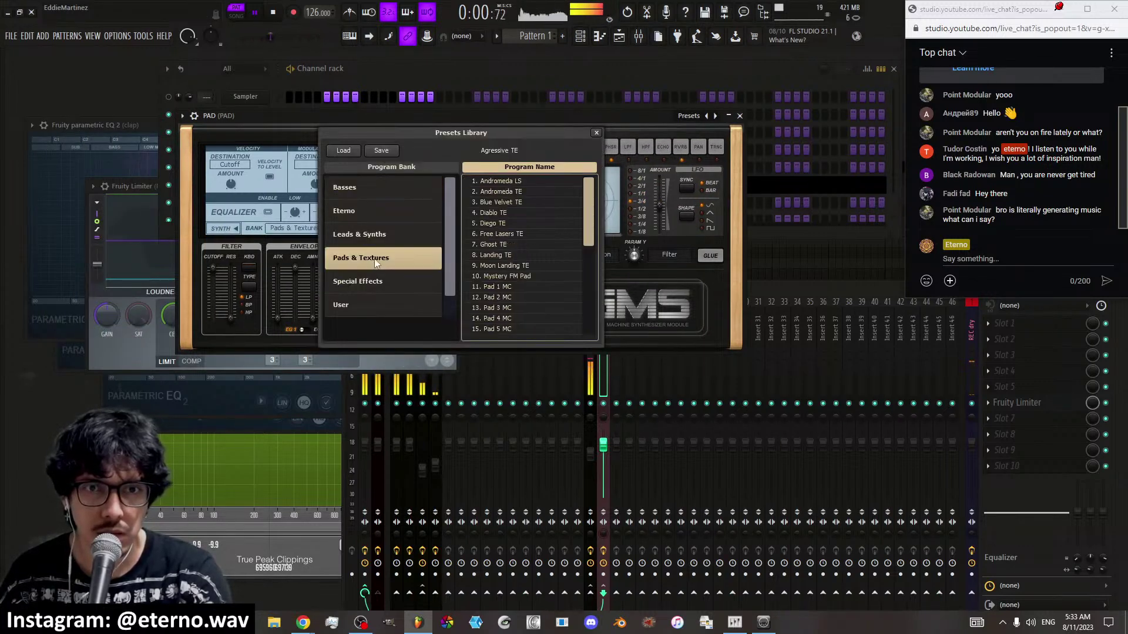
pyautogui.click(513, 245)
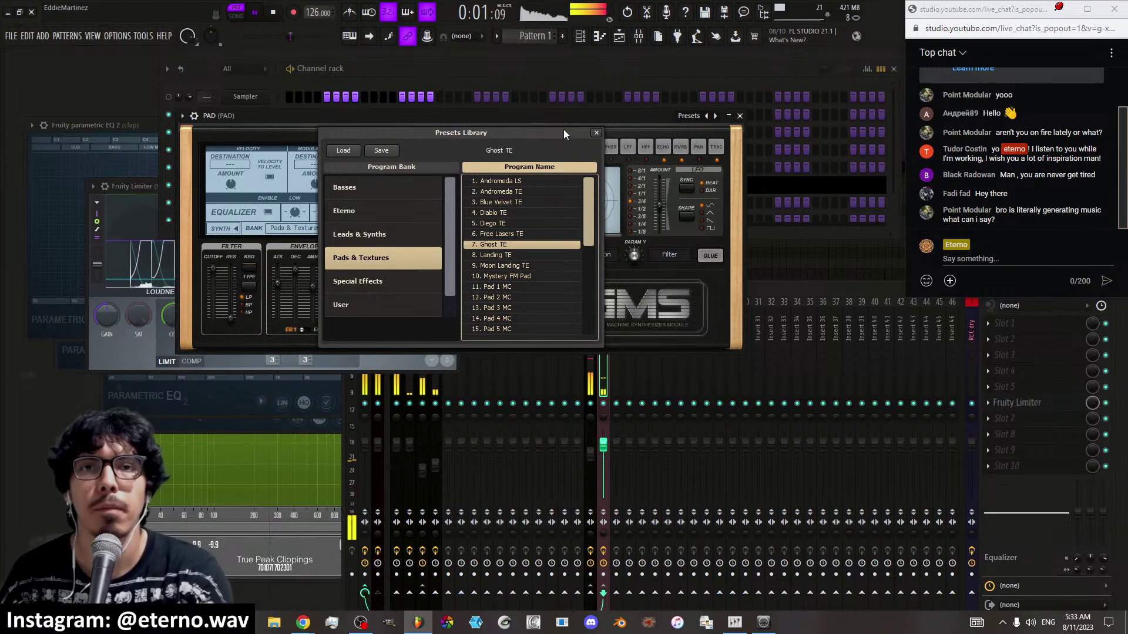
pyautogui.click(596, 134)
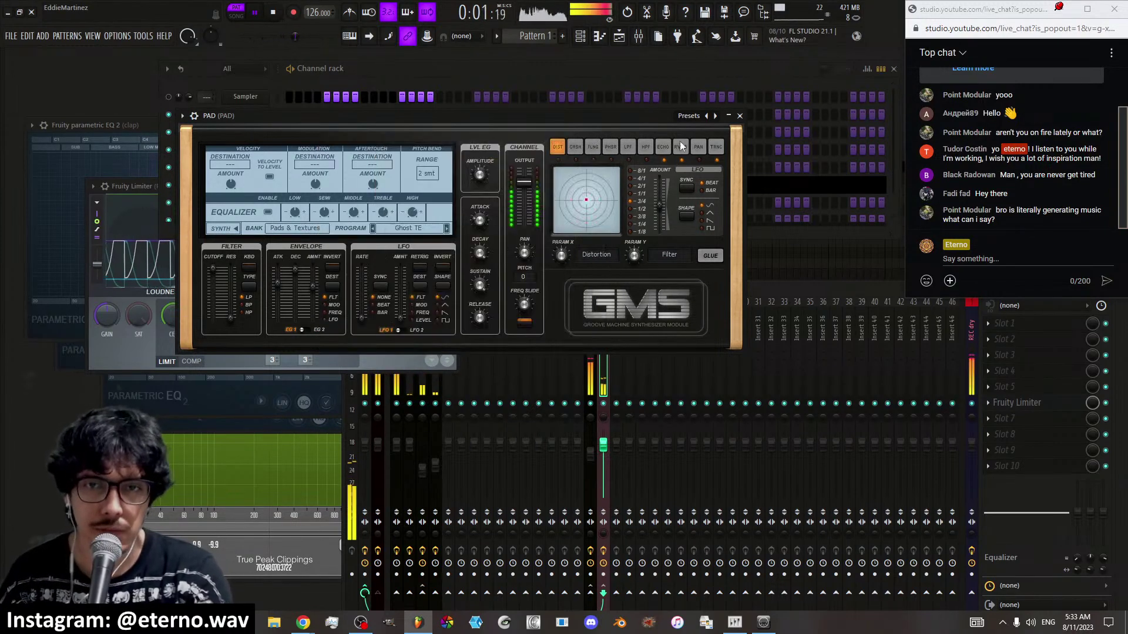
pyautogui.click(739, 116)
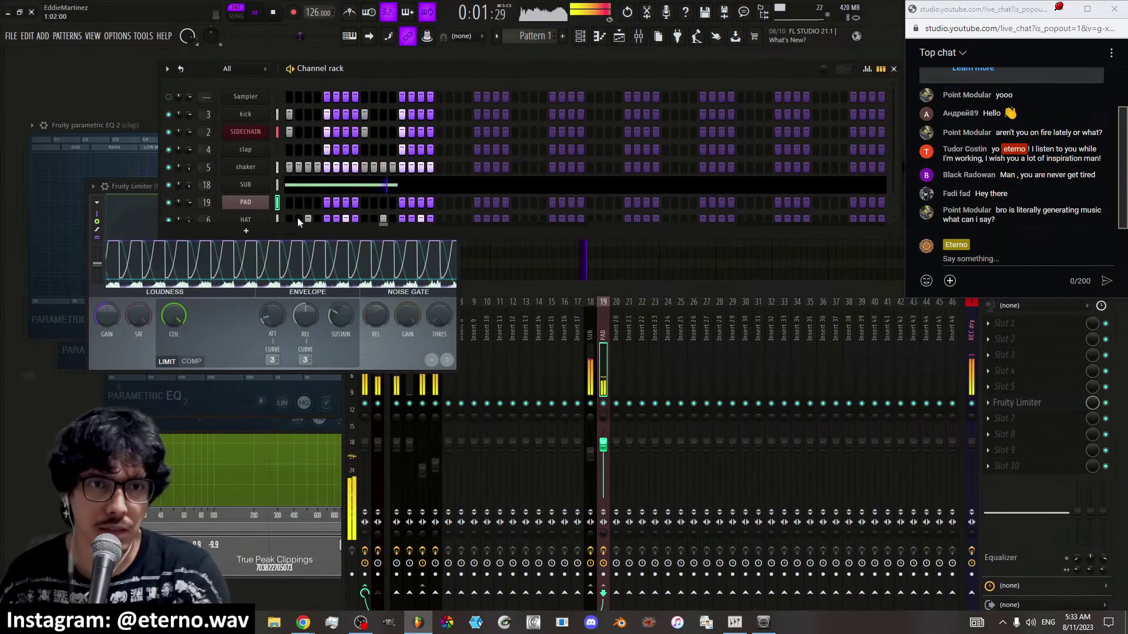
# Create a new pattern named PAD and place it at bar 1 of Track 2 in the playlist
pyautogui.click(562, 36)
pyautogui.write('PAD')
pyautogui.press('Return')
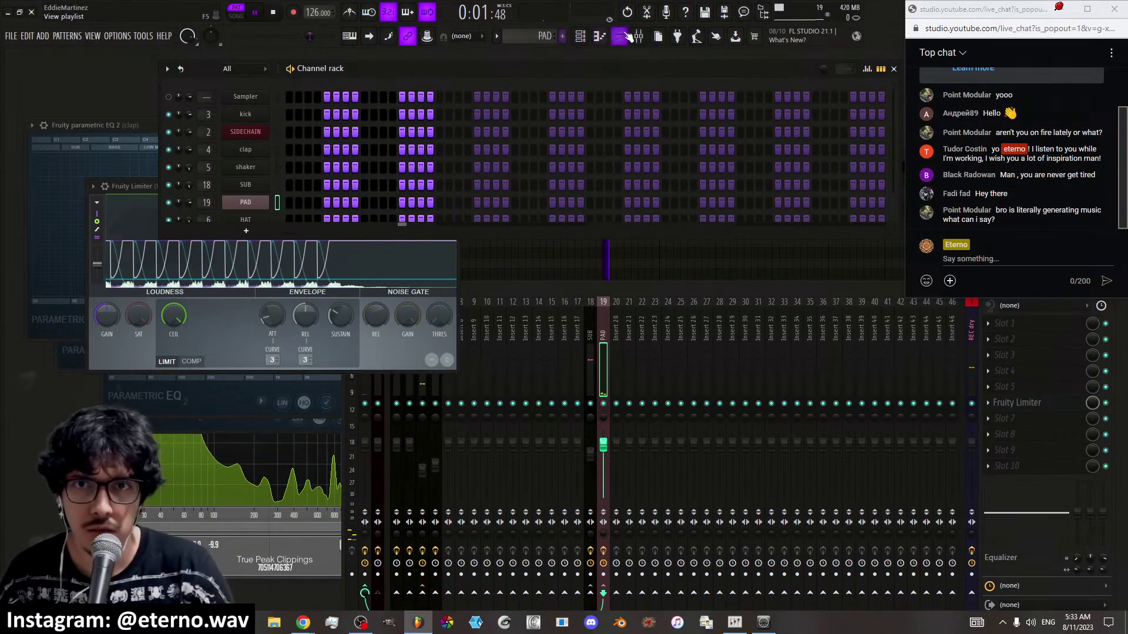
pyautogui.press('F5')
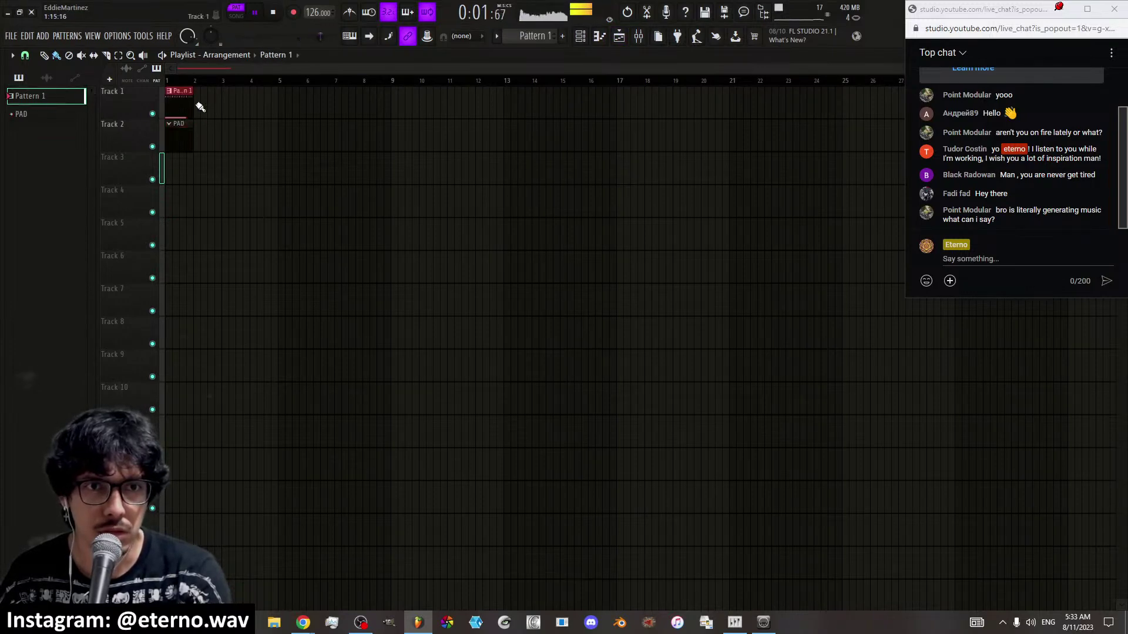
# Repeat Pattern 1 across bars 1 to 4 of Track 1 and try it in song mode with a recording start
pyautogui.moveTo(175, 107); pyautogui.dragTo(238, 89)
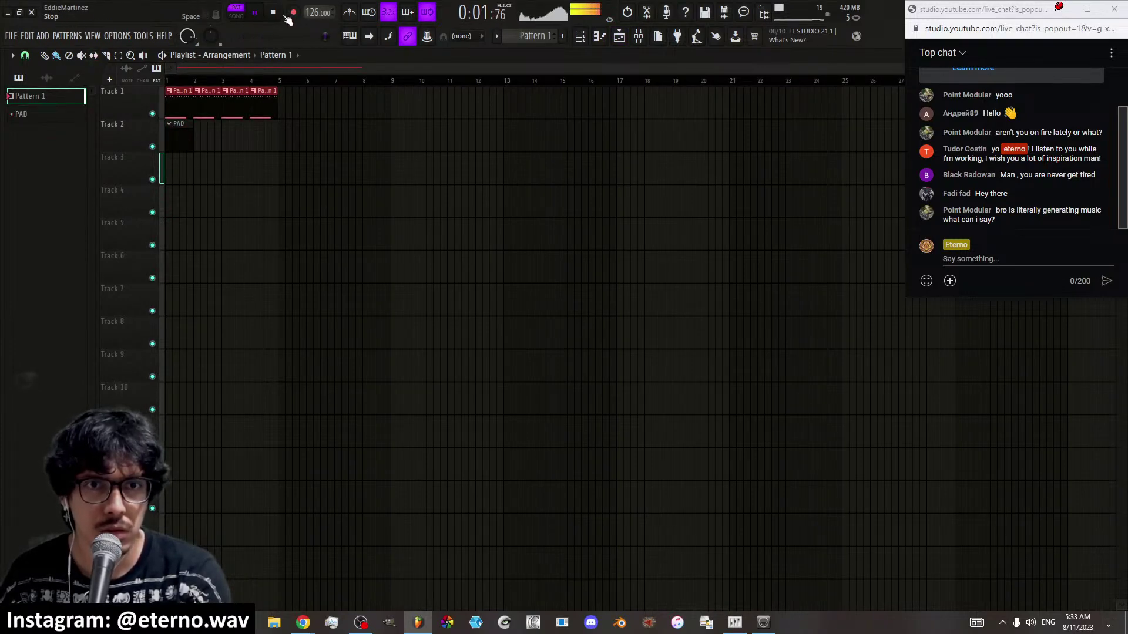
pyautogui.click(238, 17)
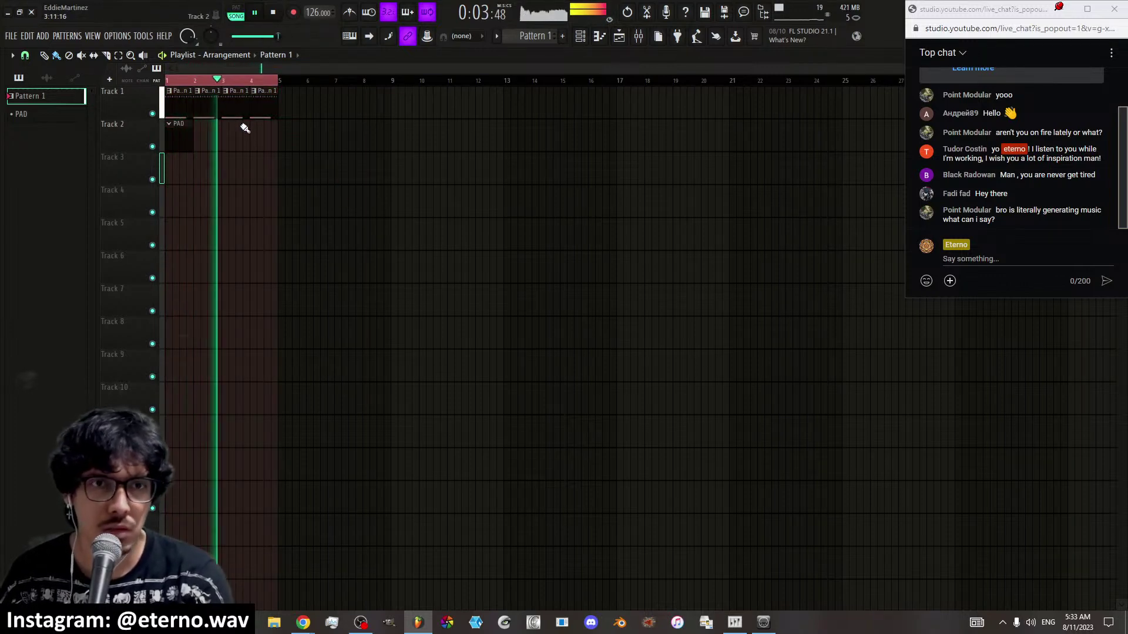
pyautogui.click(273, 12)
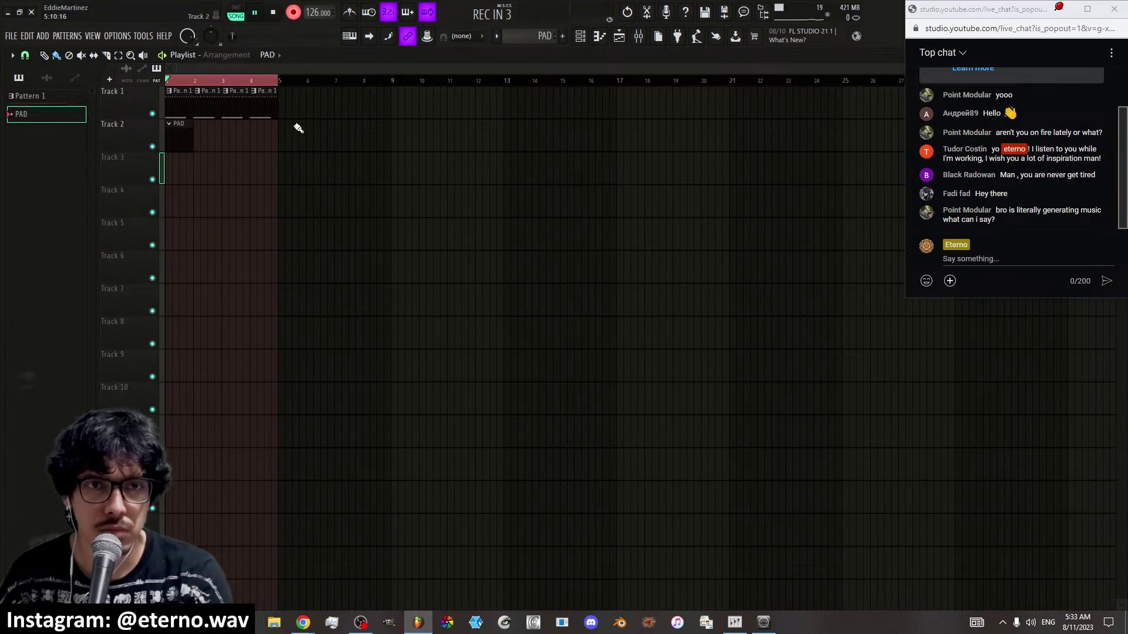
pyautogui.click(281, 17)
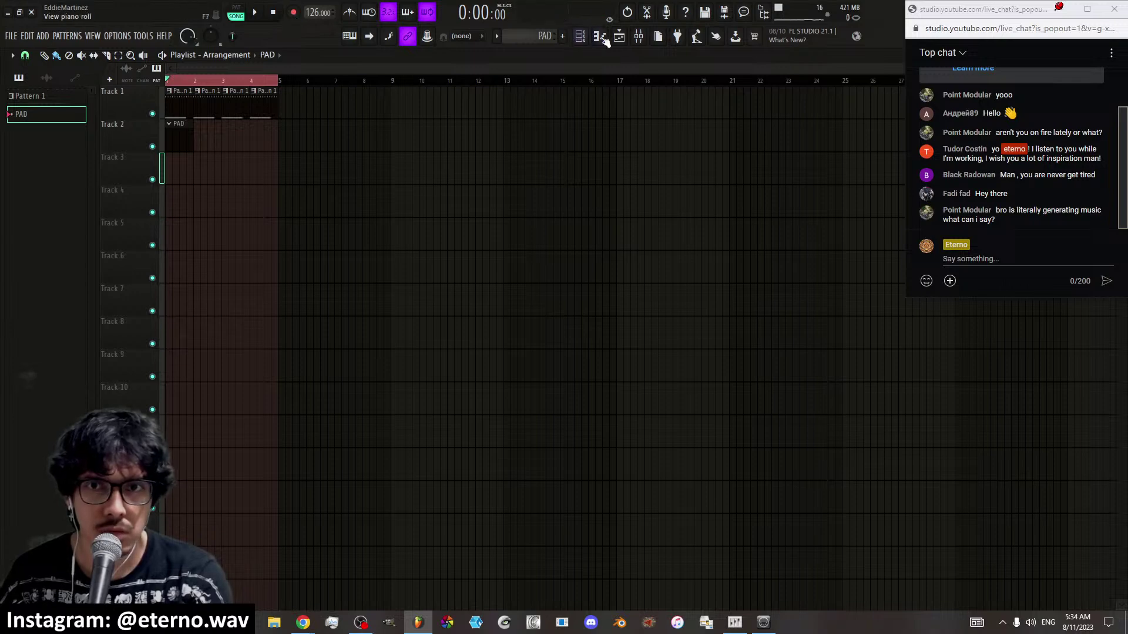
# Check the kick and SIDECHAIN mixer tracks and record a sustained G4, A#4 and D5 chord into the PAD pattern
pyautogui.click(637, 38)
pyautogui.click(397, 356)
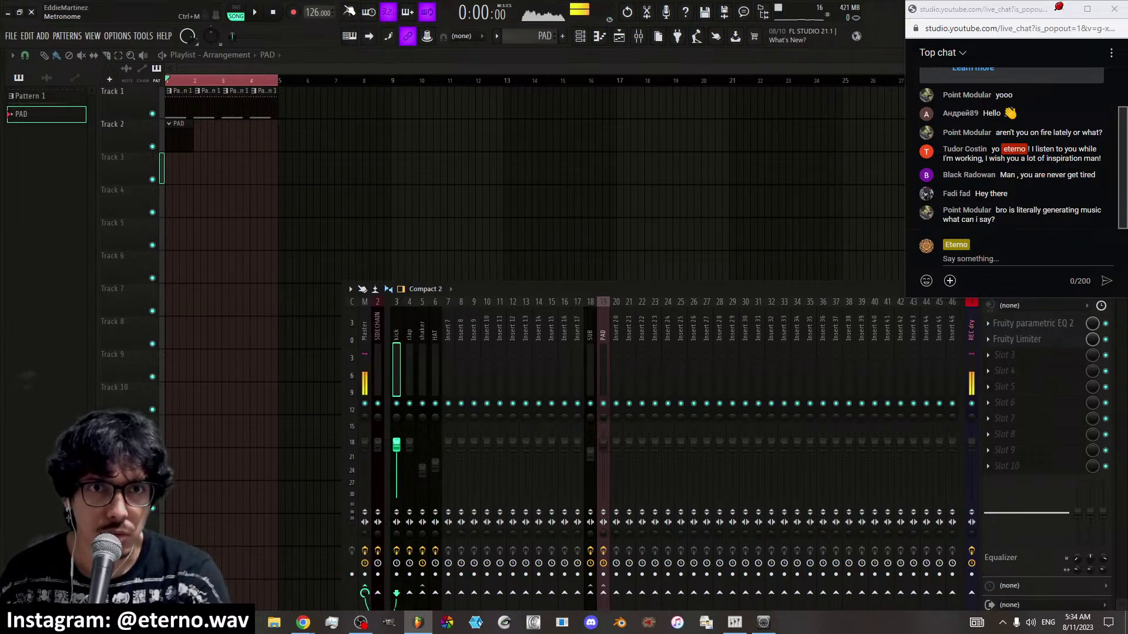
pyautogui.rightClick(379, 330)
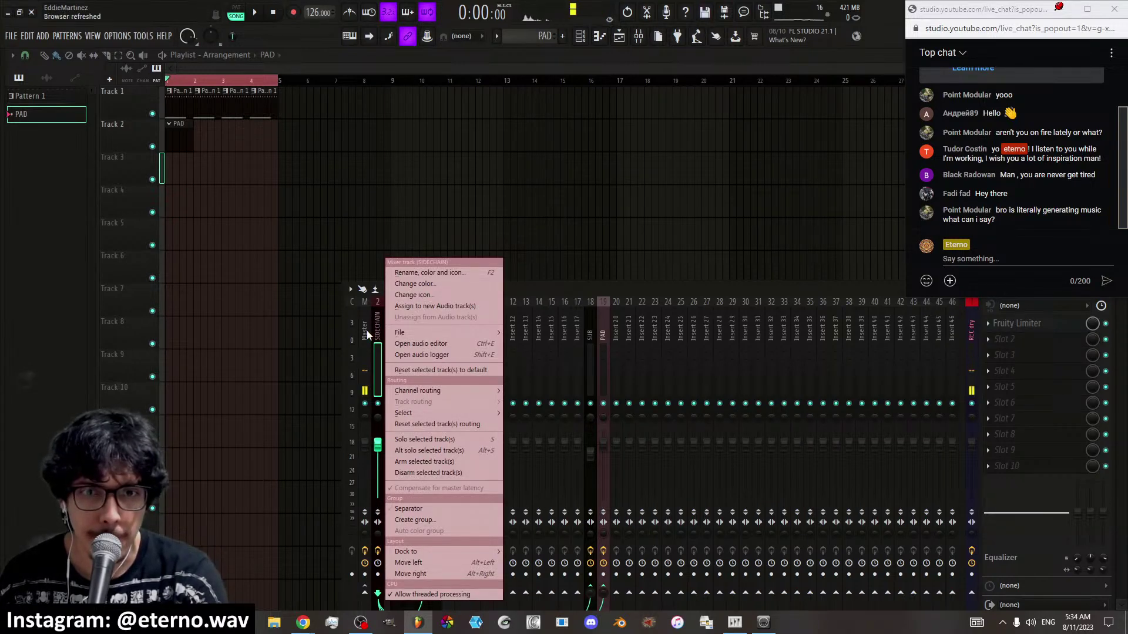
pyautogui.click(541, 287)
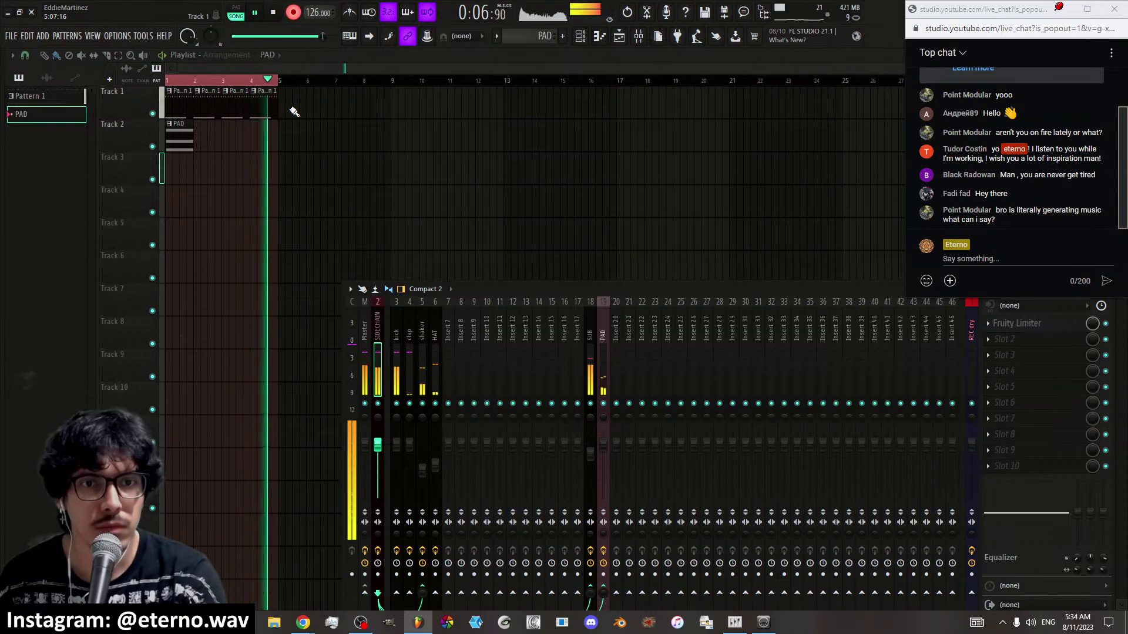
# Open the recorded PAD chord in the piano roll and select all of its notes
pyautogui.doubleClick(263, 141)
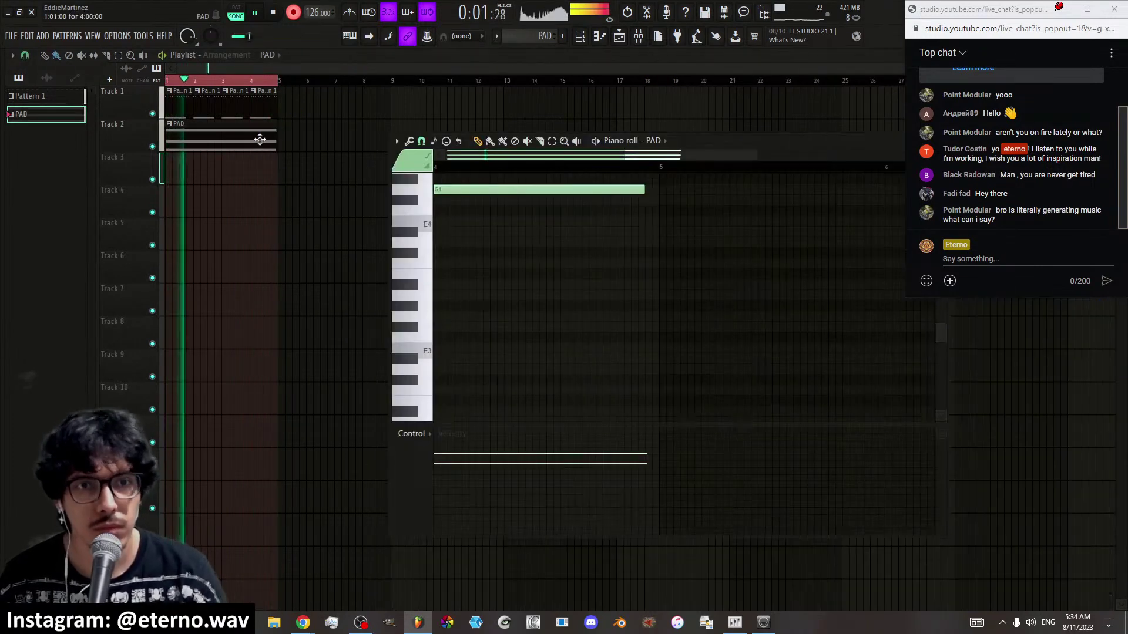
pyautogui.scroll(4, 576, 287)
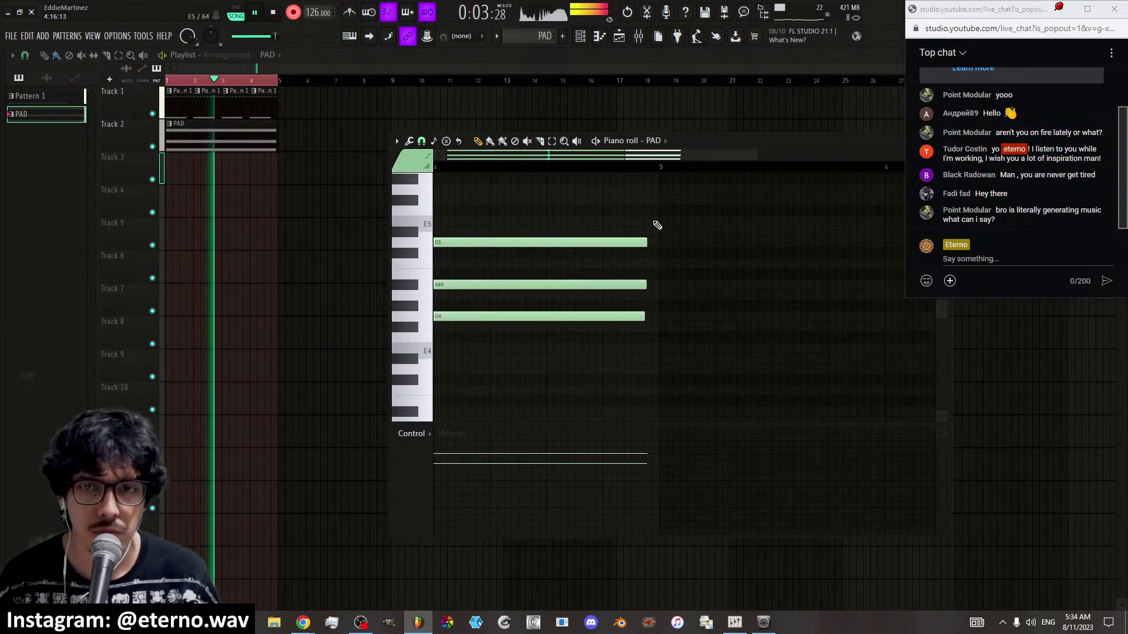
pyautogui.hotkey('ctrl', 'a')
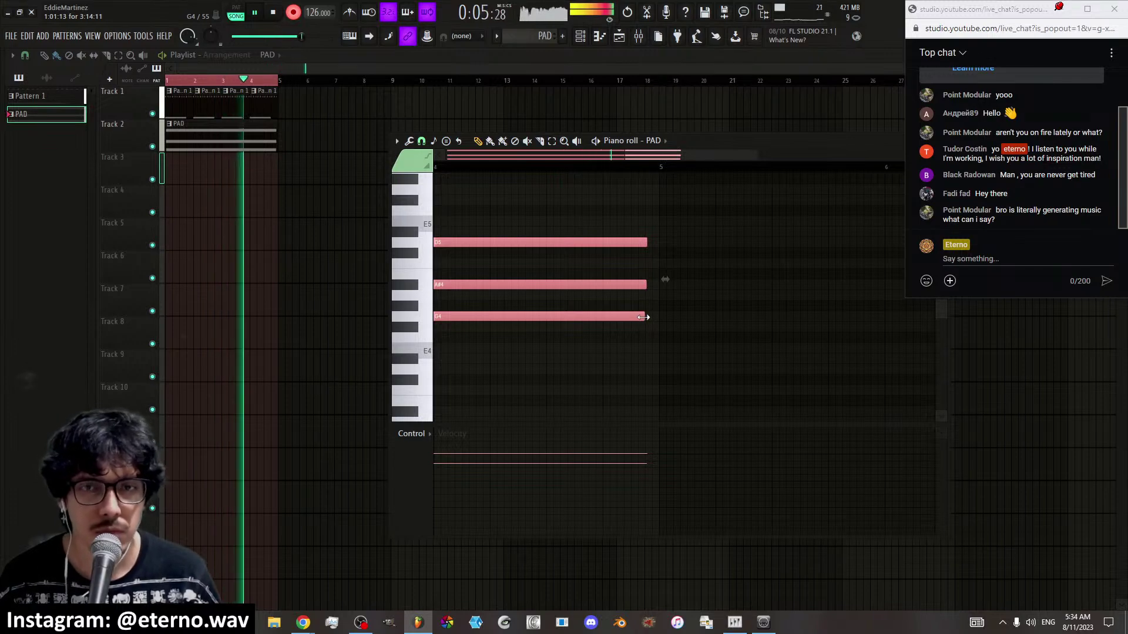
# Try a filter cutoff of 0.30% on the Ghost TE sound of the PAD channel's GMS synth
pyautogui.press('F6')
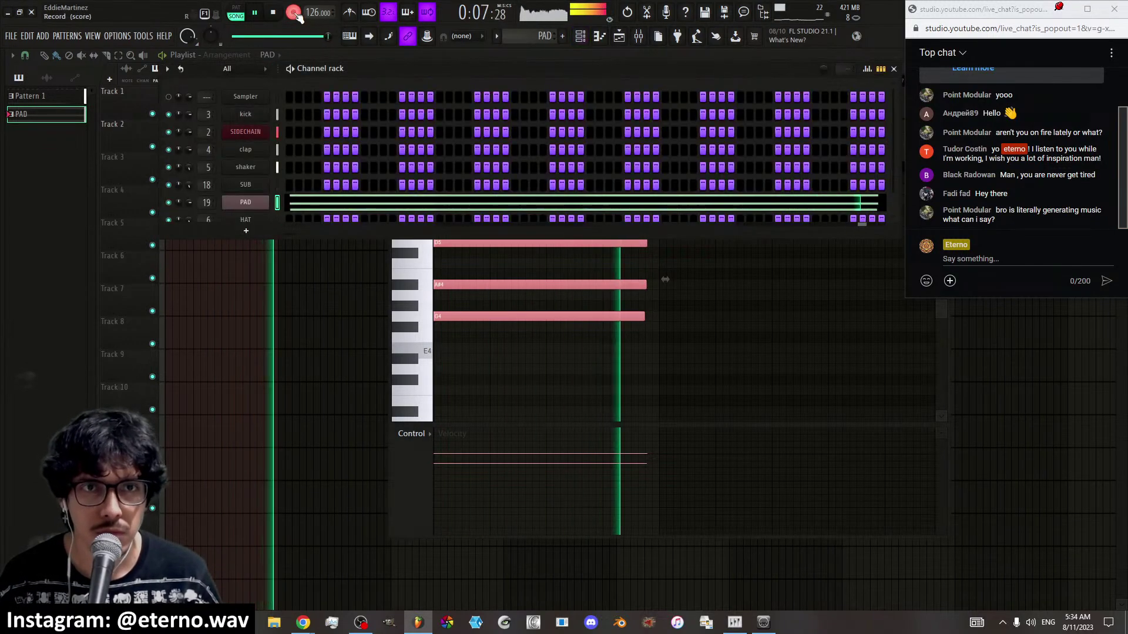
pyautogui.click(256, 199)
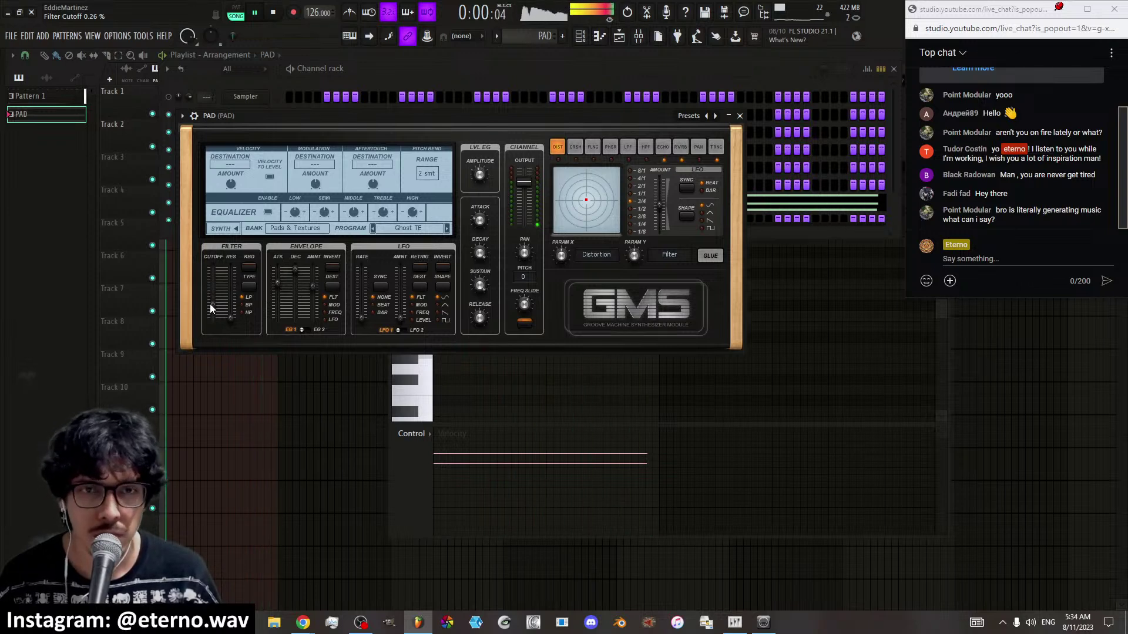
pyautogui.moveTo(210, 303); pyautogui.dragTo(210, 300)
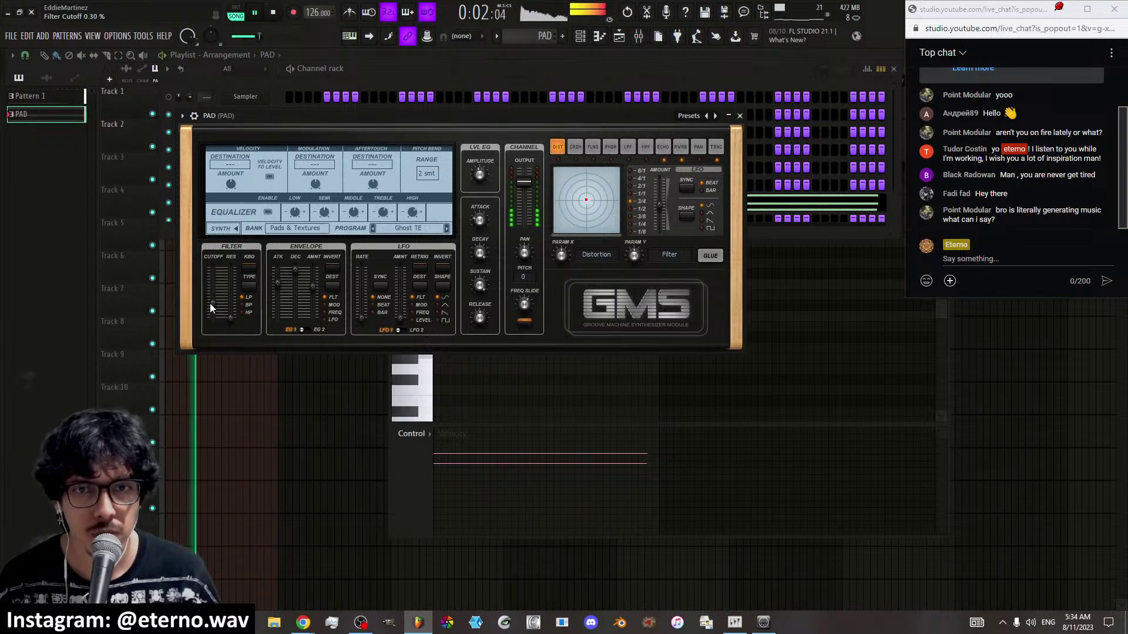
# Switch the PAD synth to the Moon Landing TE program and set its filter cutoff to 0.31%
pyautogui.click(422, 232)
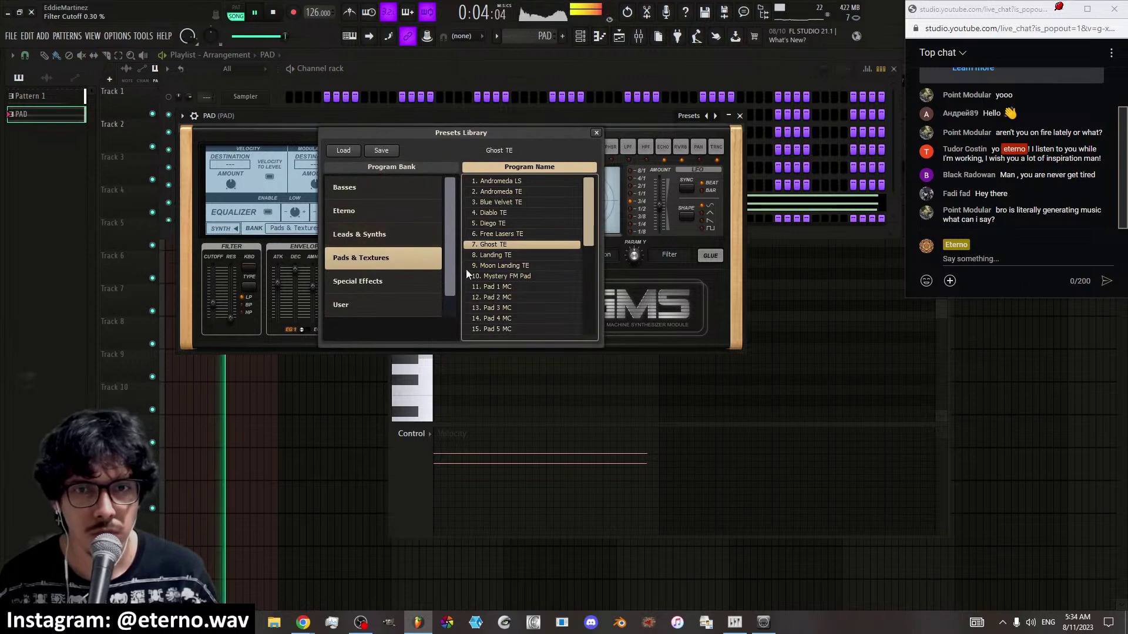
pyautogui.click(520, 267)
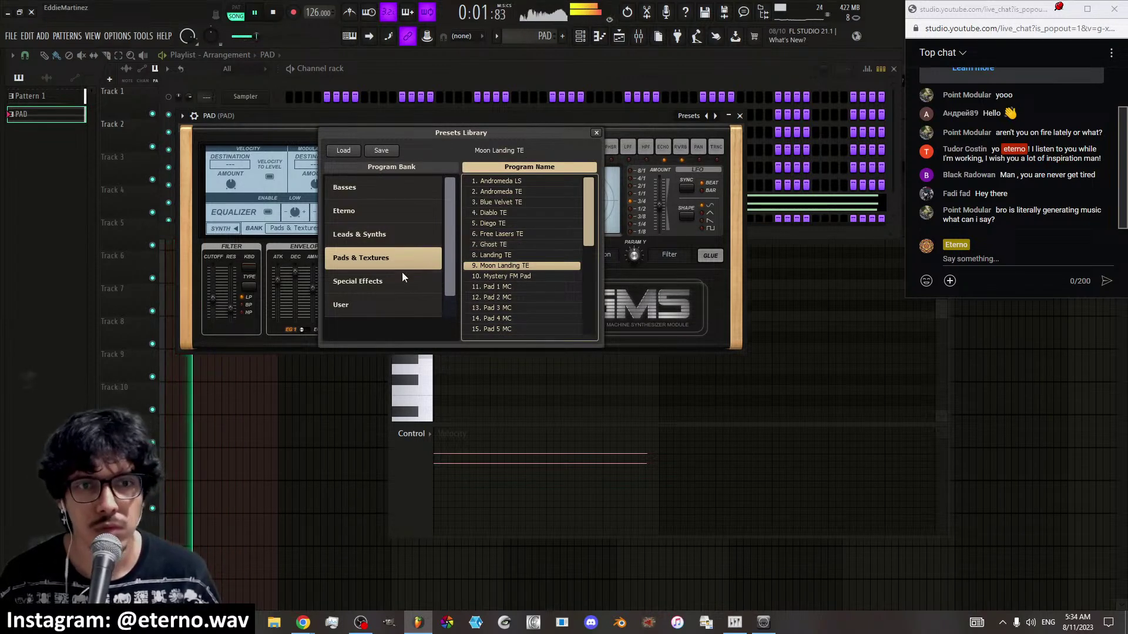
pyautogui.click(216, 305)
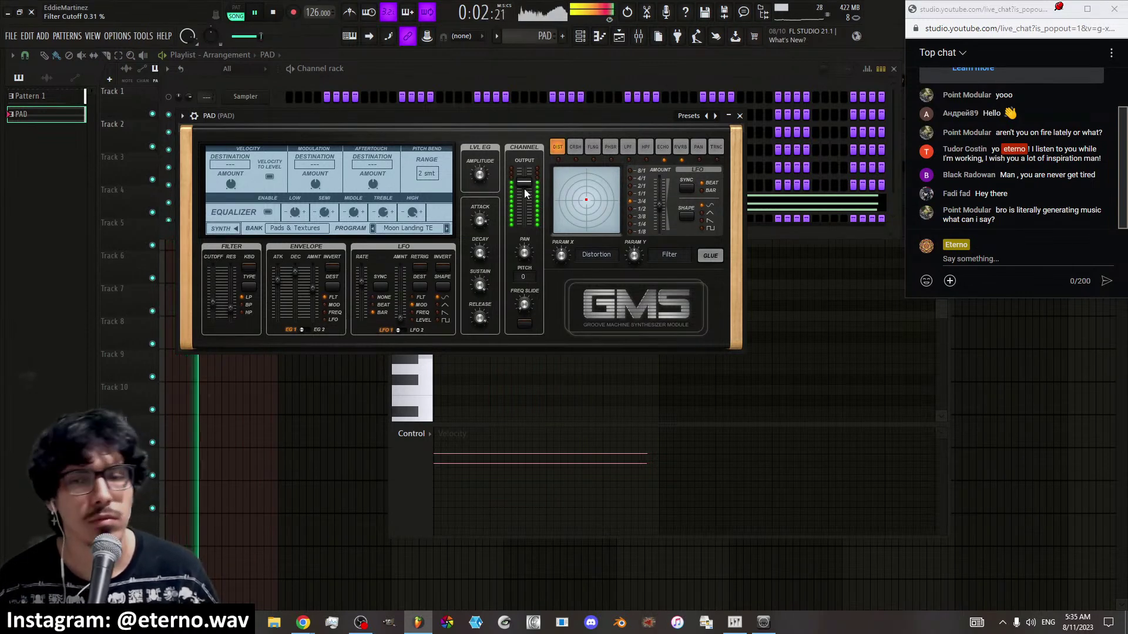
pyautogui.click(740, 116)
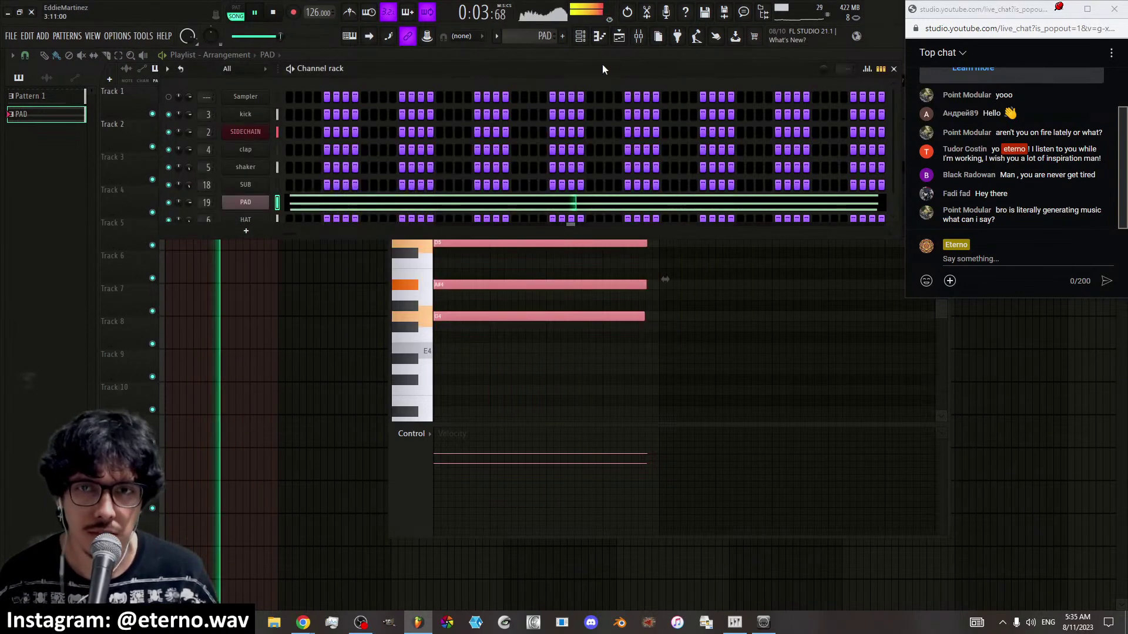
# Add Fruity parametric EQ 2 to slot 1 of the PAD mixer track
pyautogui.click(643, 37)
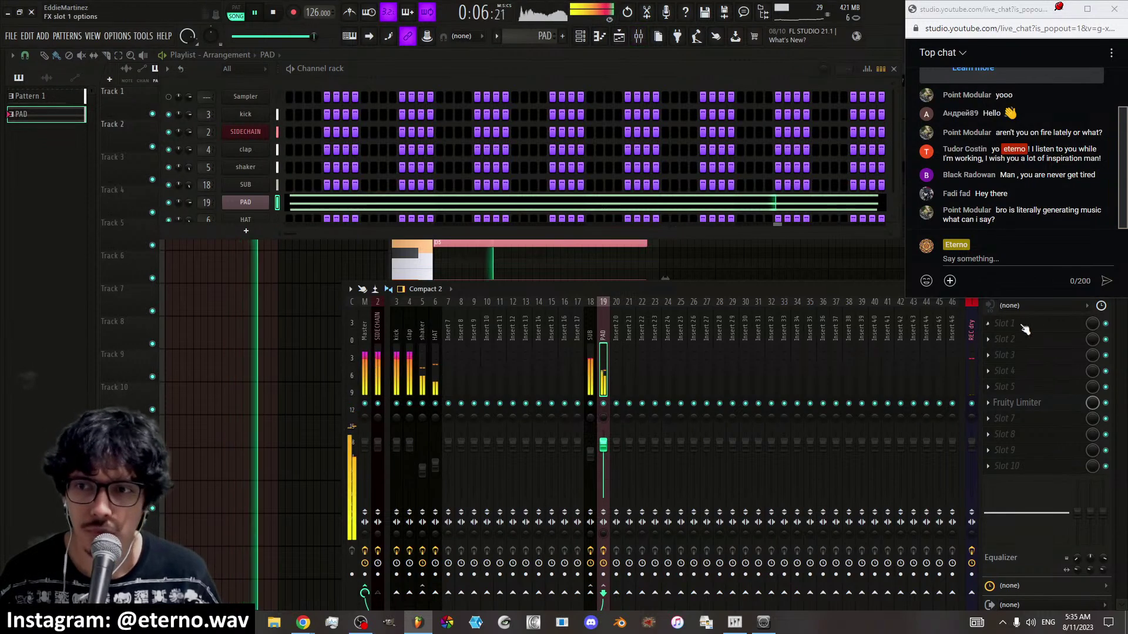
pyautogui.click(999, 324)
pyautogui.click(963, 519)
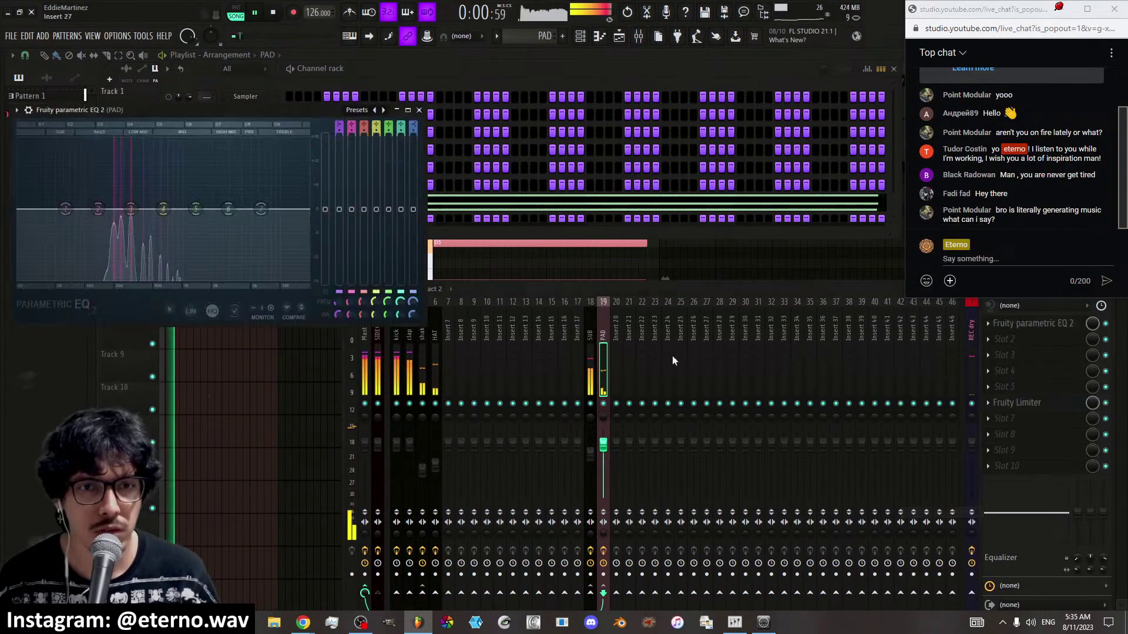
# Load the steep4 low preset in the PAD track's Fruity parametric EQ 2 and pull band 2 slightly down in the lows
pyautogui.moveTo(222, 111); pyautogui.dragTo(340, 112)
pyautogui.moveTo(217, 210); pyautogui.dragTo(193, 269)
pyautogui.click(501, 111)
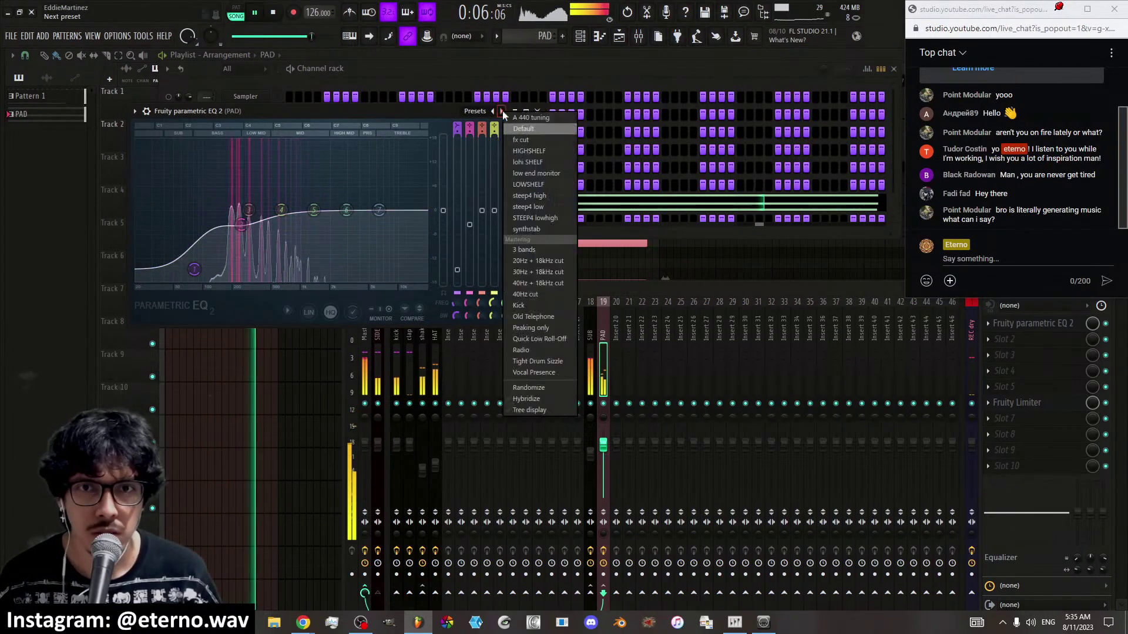
pyautogui.click(529, 207)
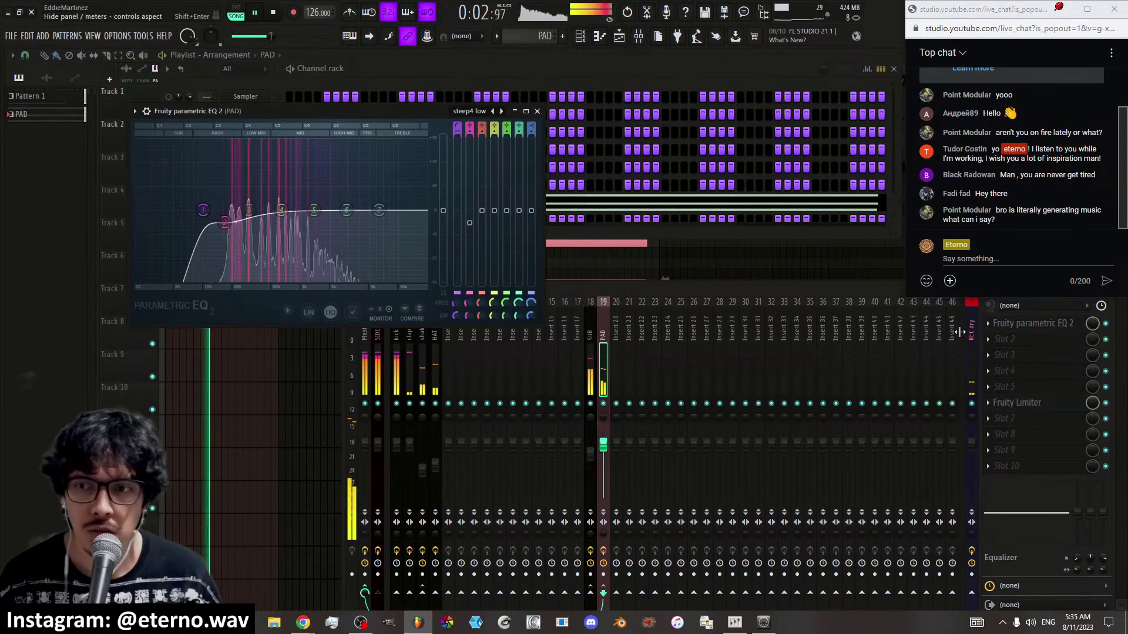
# Add a Fruity Limiter to slot 2 of the PAD mixer track and load its CLIPPING preset
pyautogui.click(1029, 340)
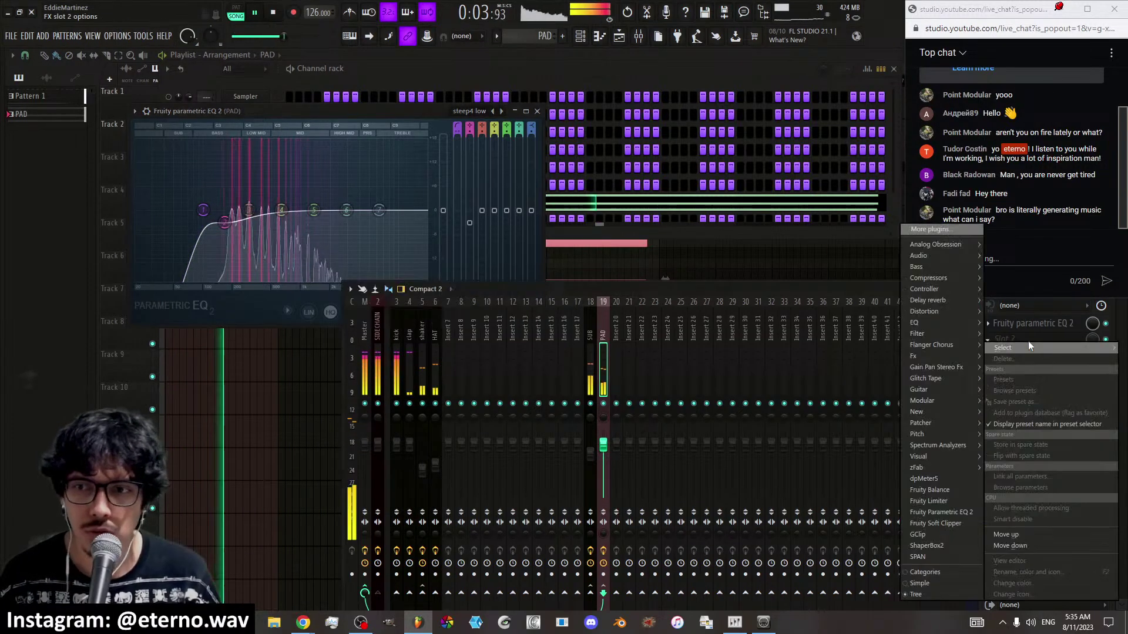
pyautogui.click(949, 502)
pyautogui.moveTo(230, 138); pyautogui.dragTo(348, 158)
pyautogui.click(474, 146)
pyautogui.click(517, 164)
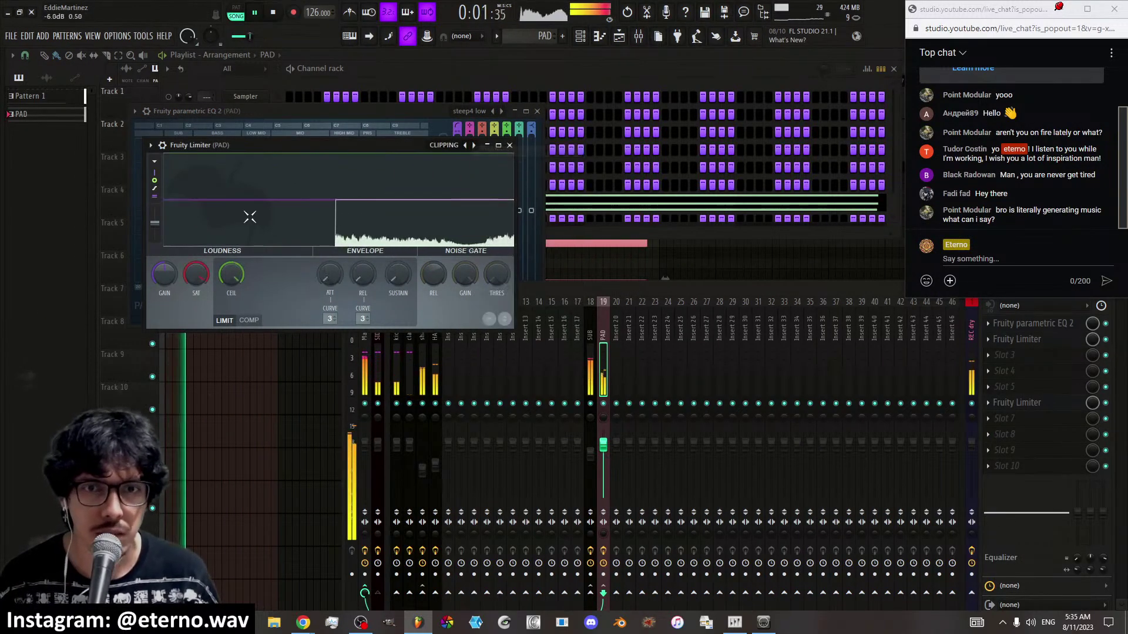
# Raise the gain of the PAD track's clipping Fruity Limiter to about 13.3 dB
pyautogui.click(567, 226)
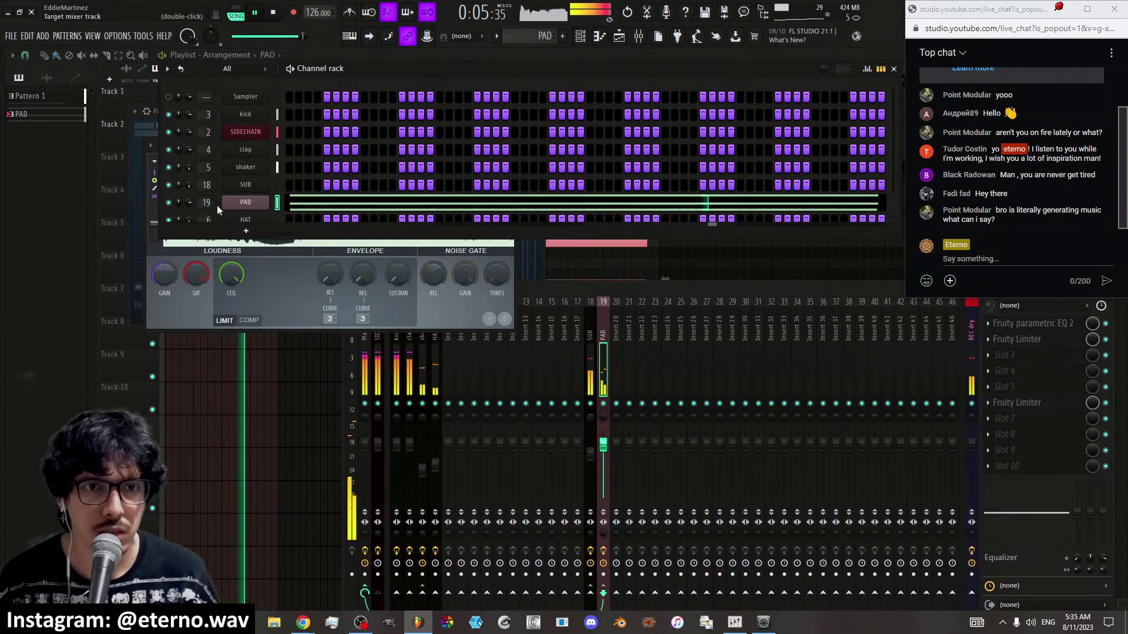
pyautogui.click(175, 275)
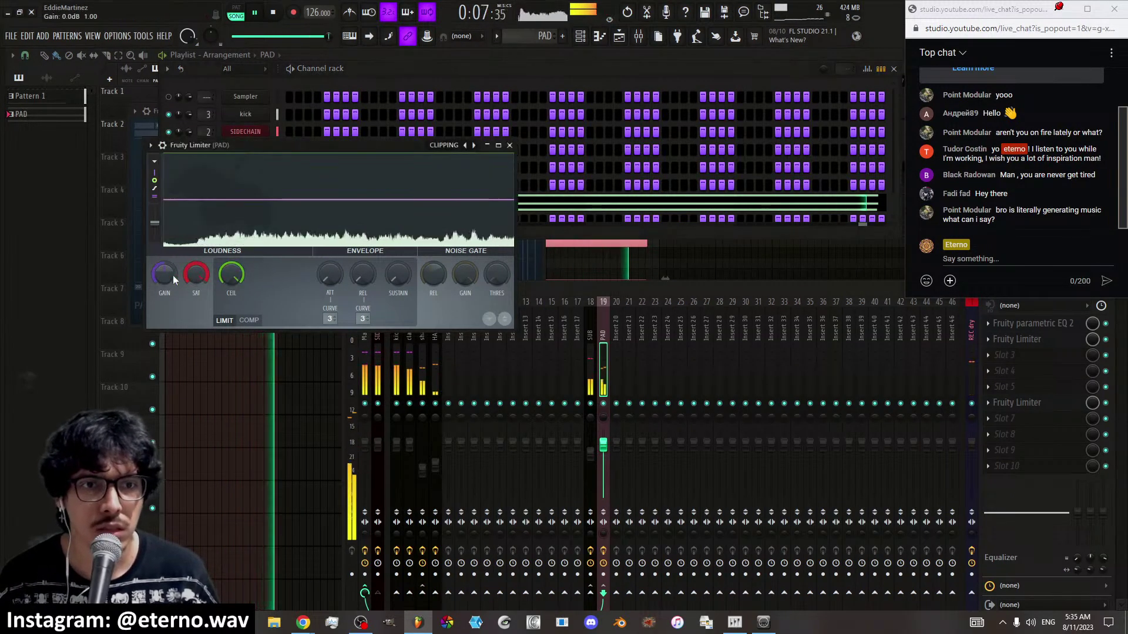
pyautogui.moveTo(164, 274); pyautogui.dragTo(164, 222)
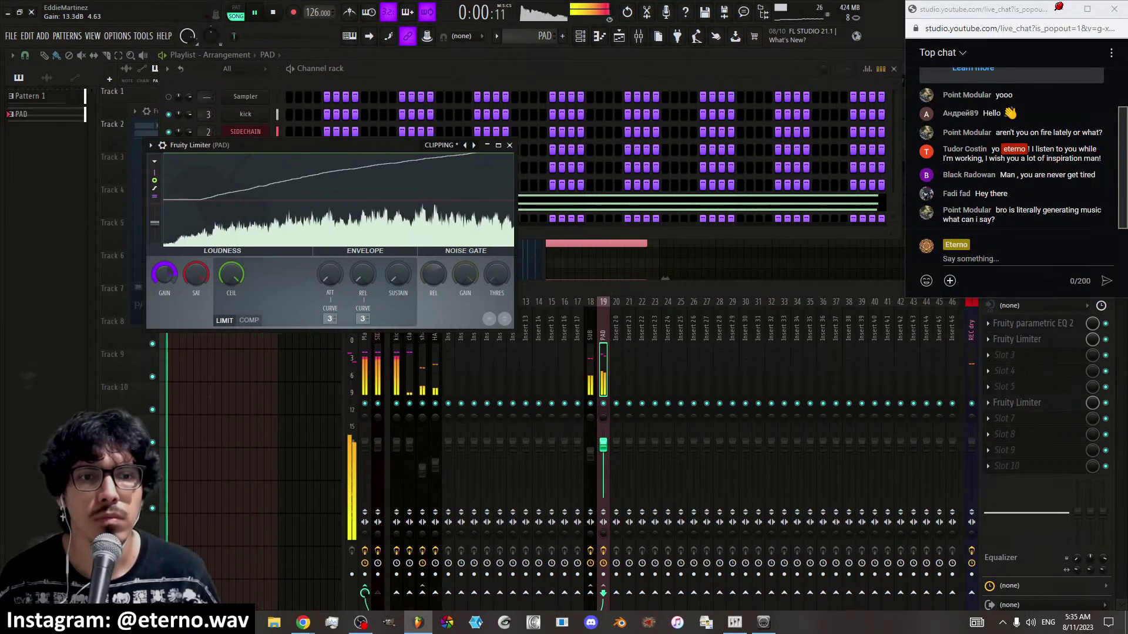
# Create a red drumbuss track on mixer insert 10 and route the kick, clap, shaker and HAT tracks to it
pyautogui.click(397, 404)
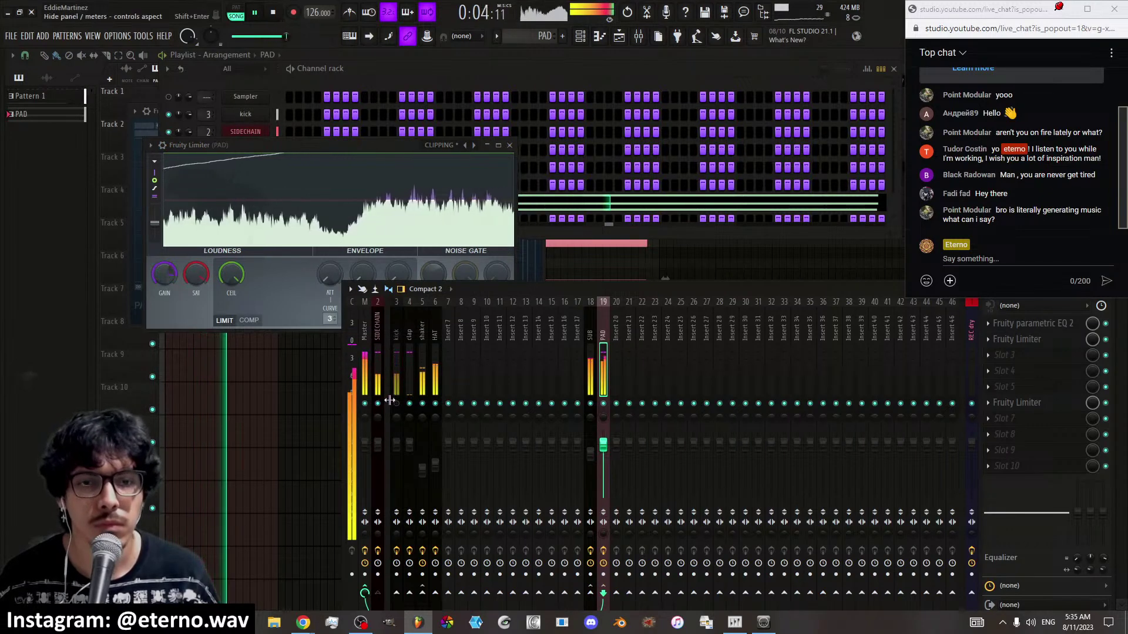
pyautogui.press('space')
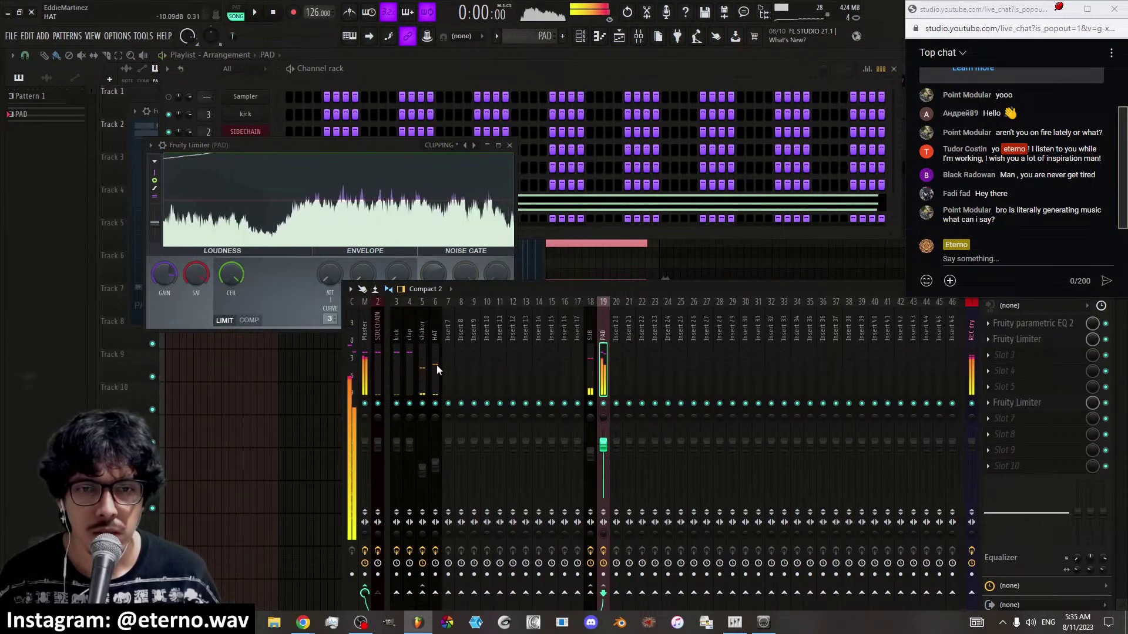
pyautogui.rightClick(459, 343)
pyautogui.moveTo(583, 321)
pyautogui.click(617, 146)
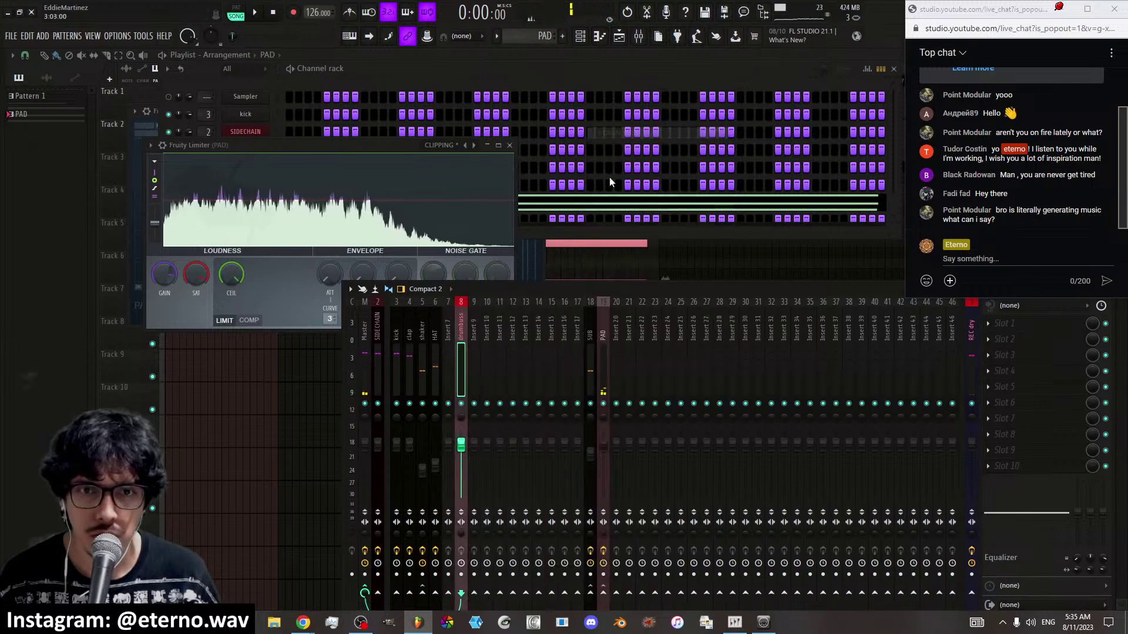
pyautogui.hotkey('alt', 'Right')
pyautogui.hotkey('alt', 'Right')
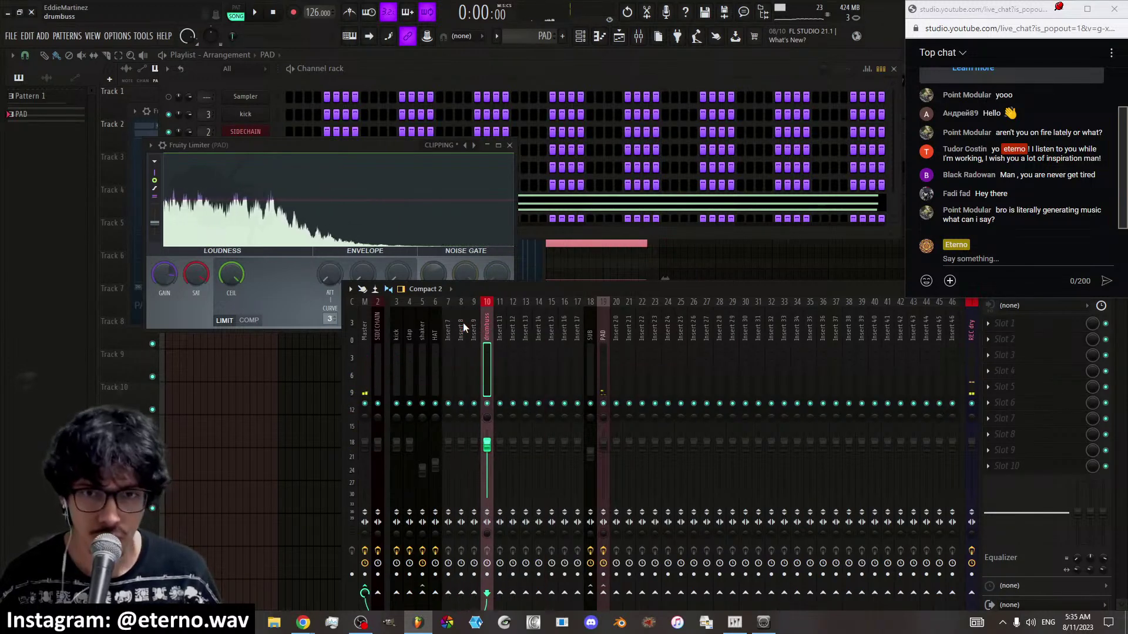
pyautogui.click(397, 346)
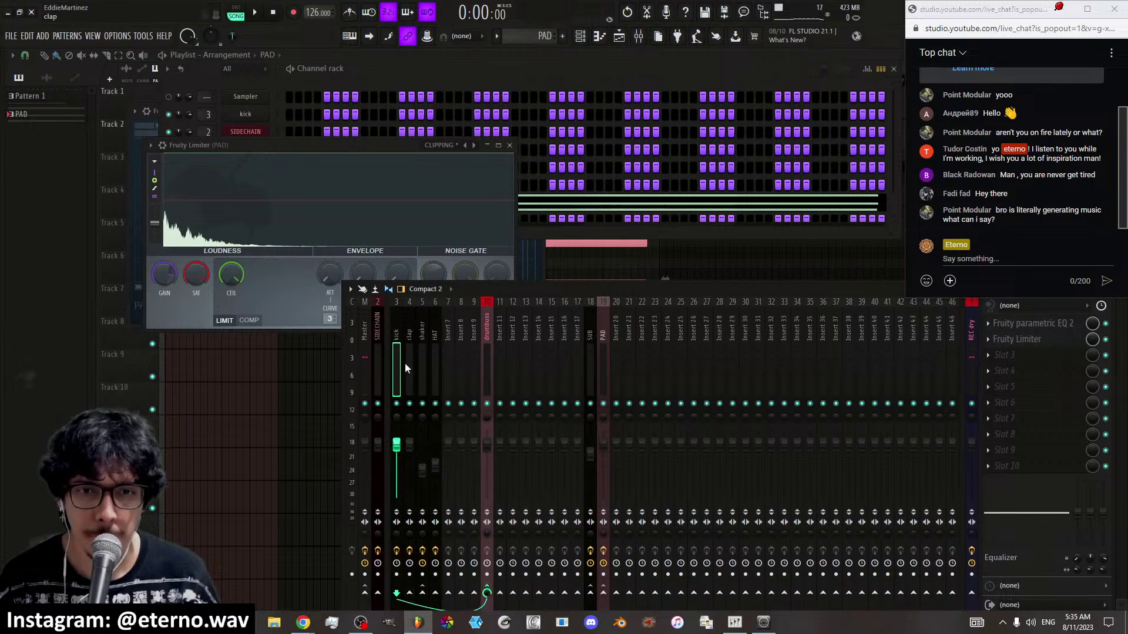
pyautogui.moveTo(414, 369); pyautogui.dragTo(432, 380)
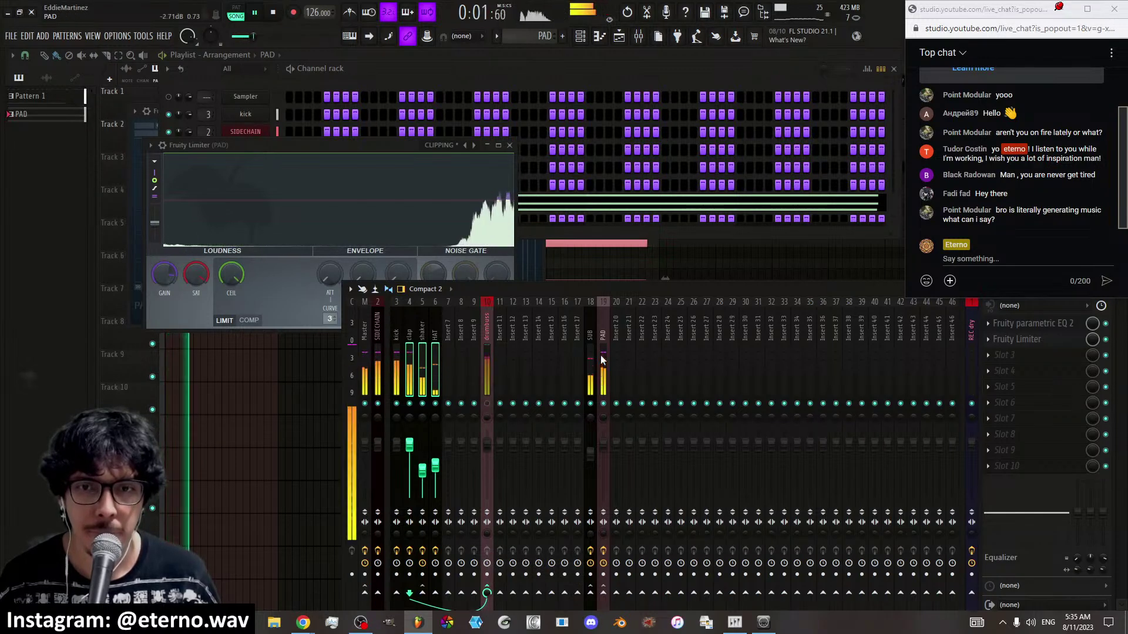
# Set the gain of the PAD track's clipping Fruity Limiter to about 8.6 dB
pyautogui.click(168, 275)
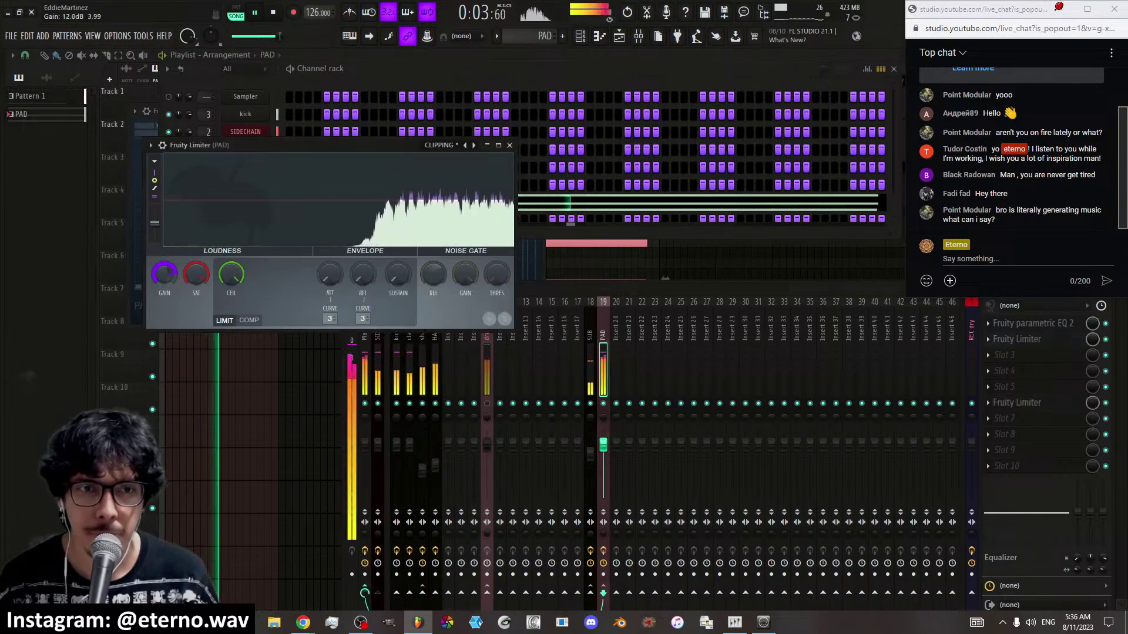
pyautogui.moveTo(168, 274); pyautogui.dragTo(174, 277)
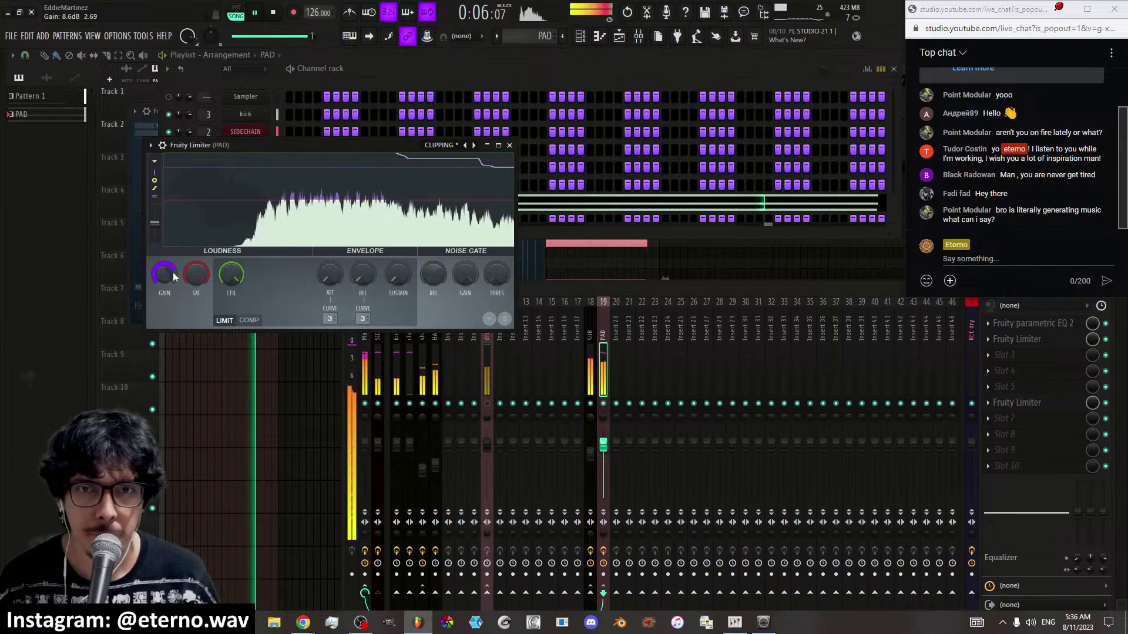
# Examine the overall signal level in the Fruity Limiter on the Master track, and close the limiter
pyautogui.click(365, 356)
pyautogui.click(1019, 404)
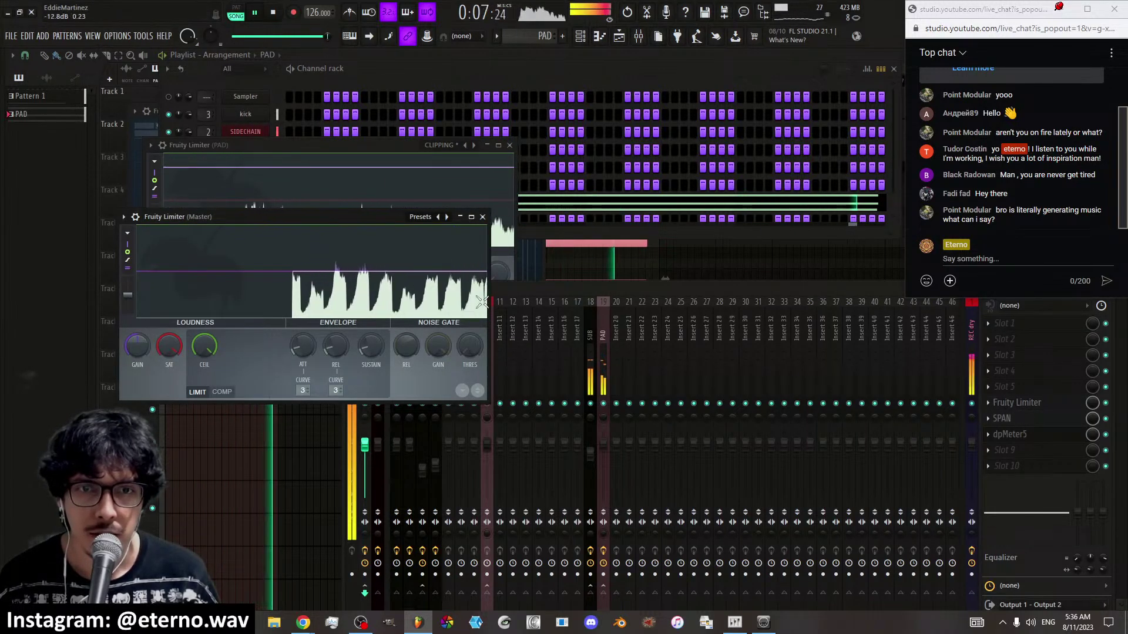
pyautogui.rightClick(156, 345)
pyautogui.press('Escape')
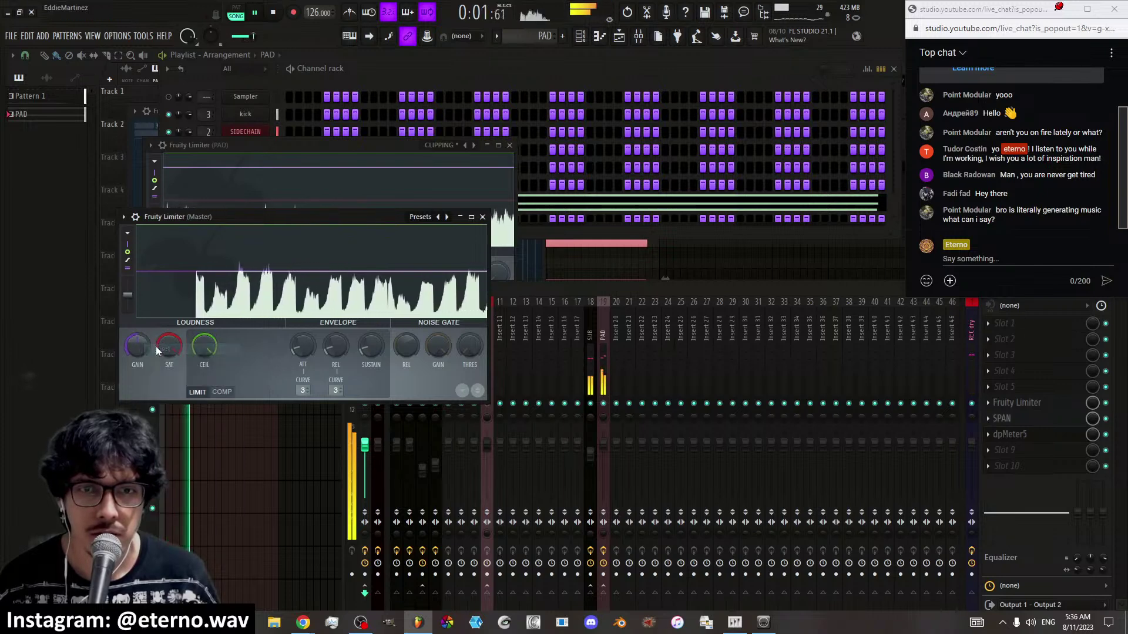
pyautogui.moveTo(284, 213); pyautogui.dragTo(458, 253)
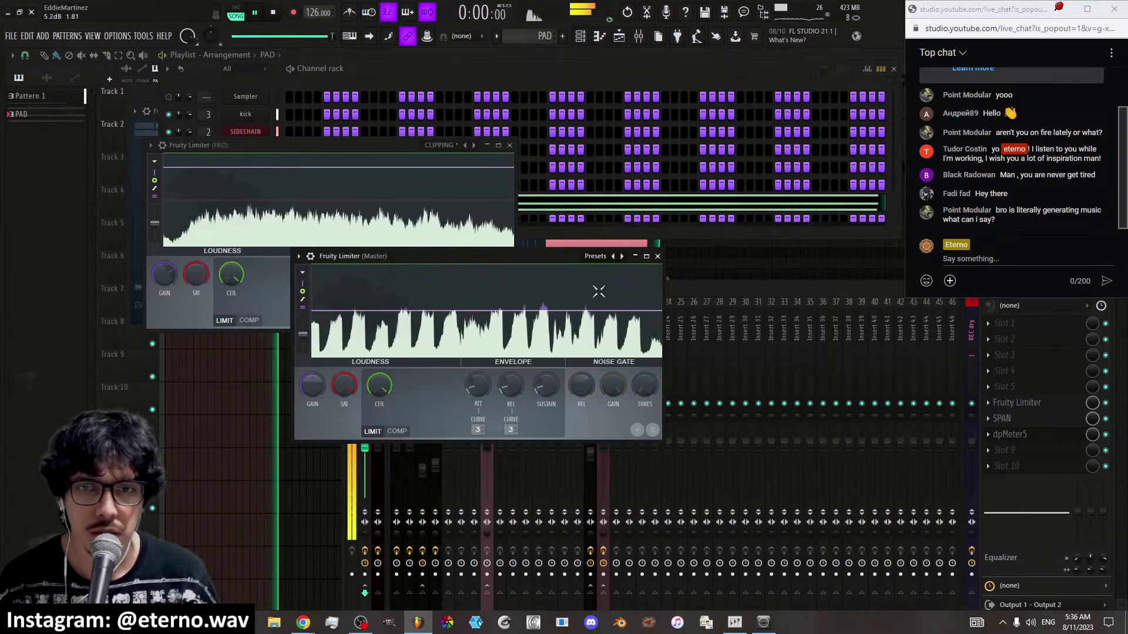
pyautogui.click(657, 259)
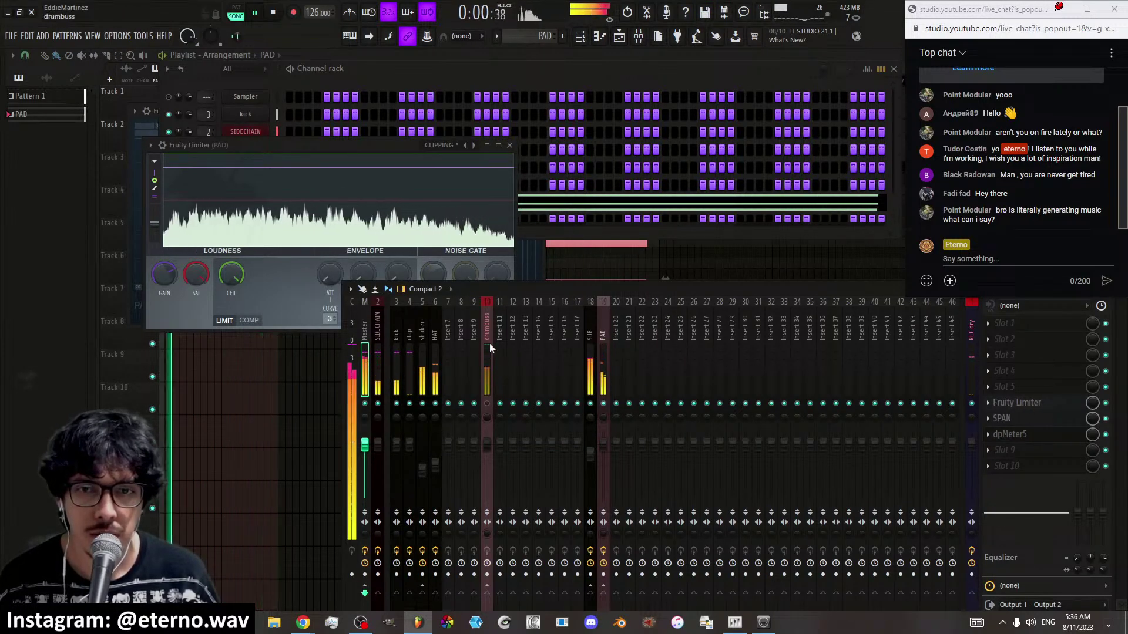
# Try placing the PAD track's clipping limiter after the sidechain limiter, in slot 7, and inspect both limiters
pyautogui.click(602, 348)
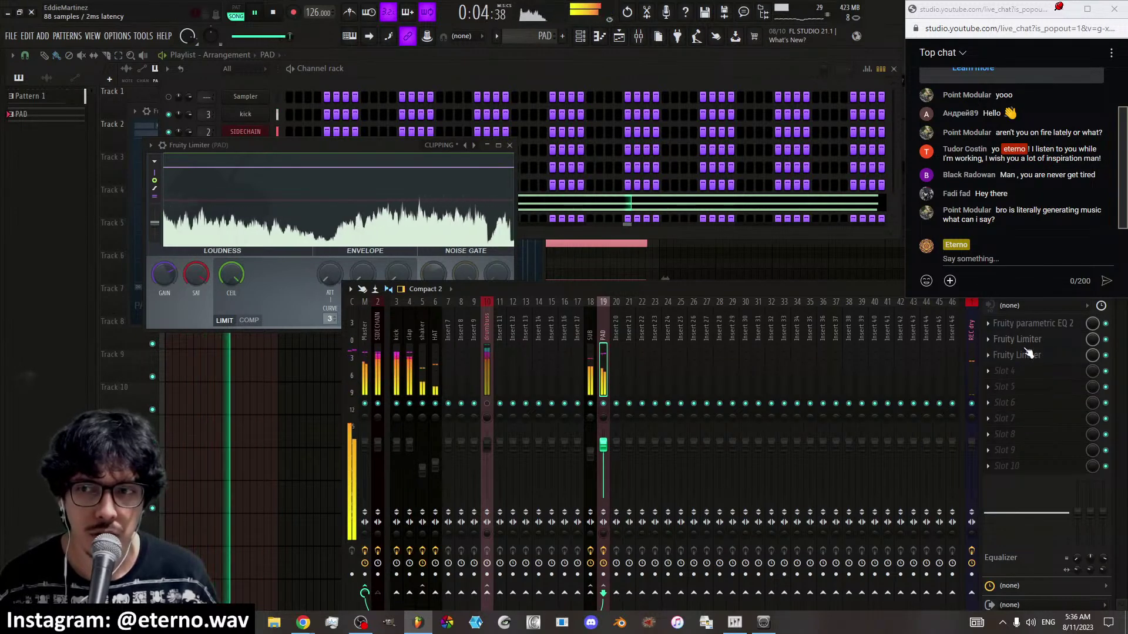
pyautogui.moveTo(1029, 353); pyautogui.dragTo(1028, 418)
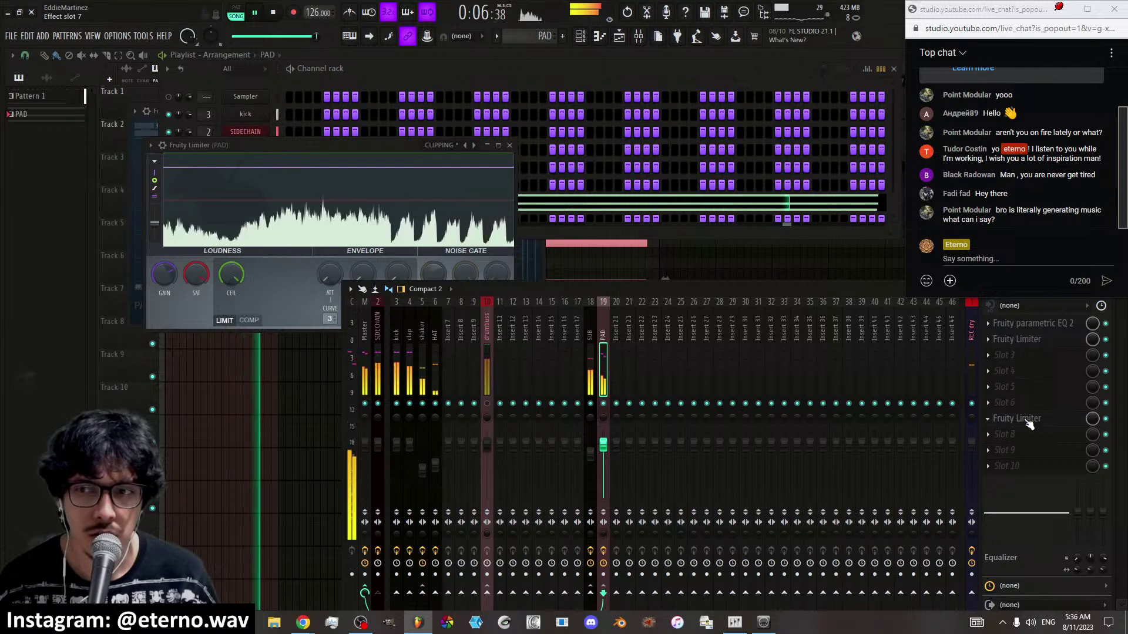
pyautogui.click(1025, 339)
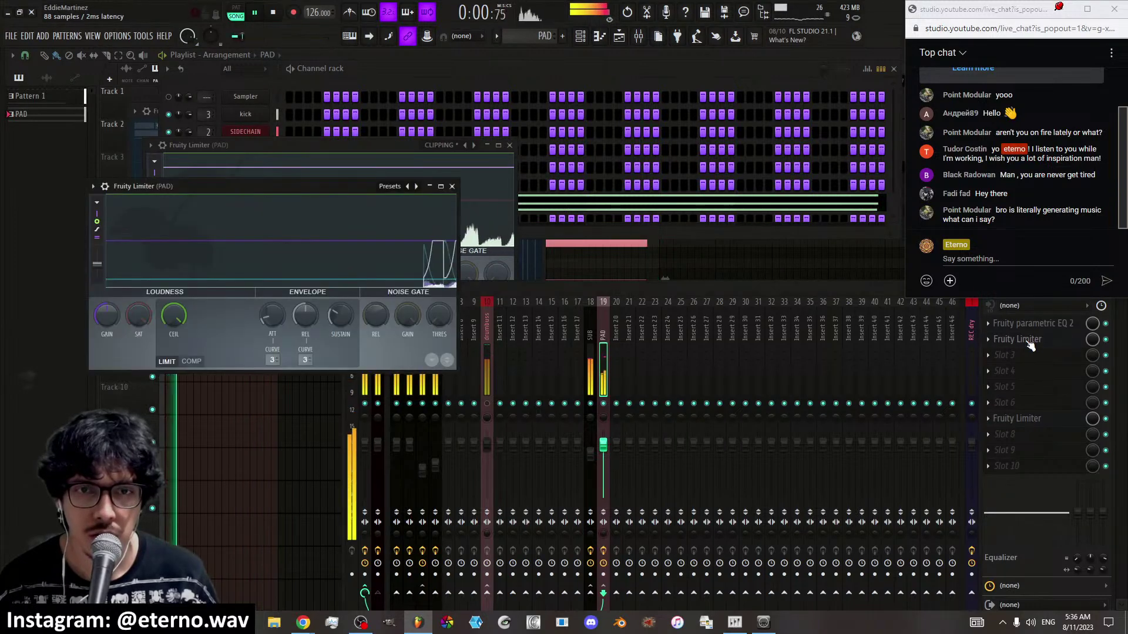
pyautogui.click(1028, 342)
pyautogui.click(1003, 417)
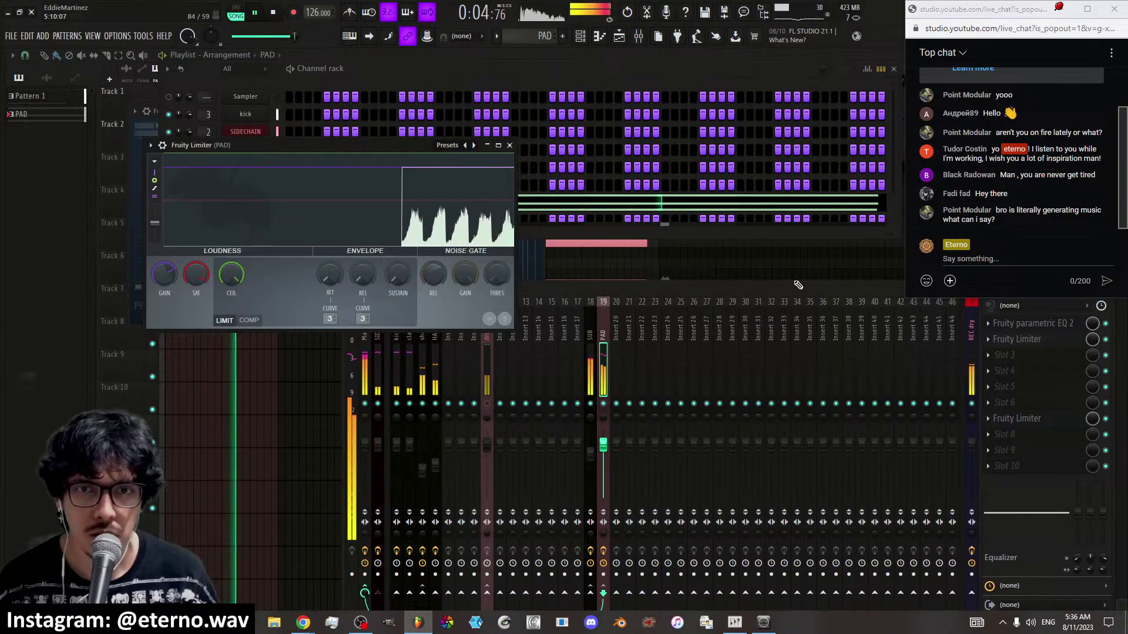
# Put the PAD track's clipping limiter back in slot 2, with the sidechain limiter after it in slot 7
pyautogui.rightClick(1004, 418)
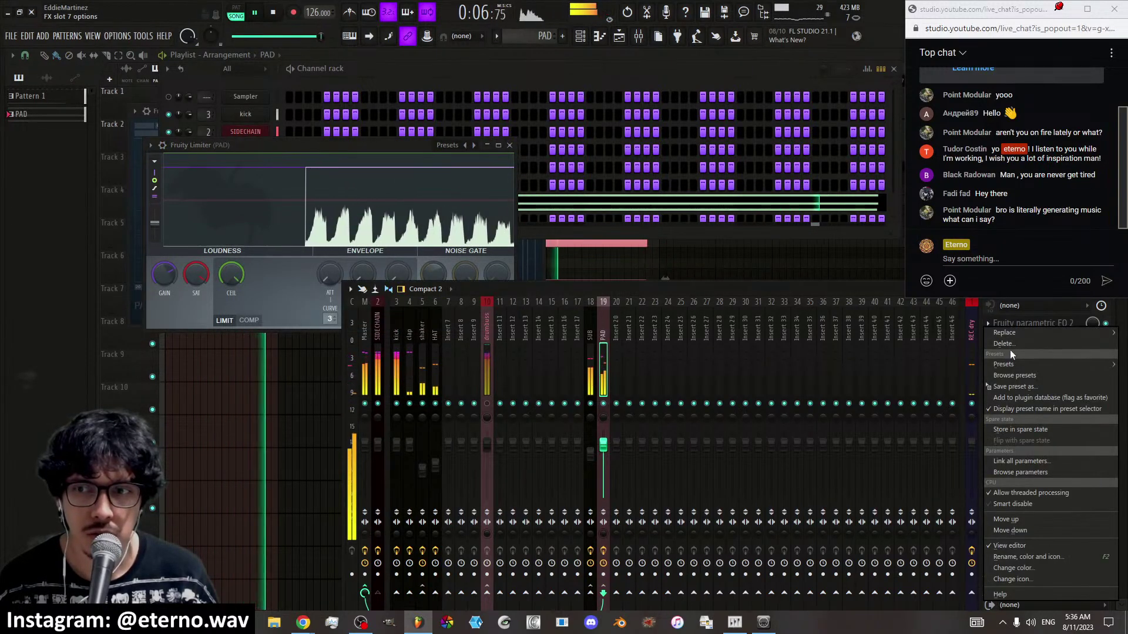
pyautogui.click(1044, 314)
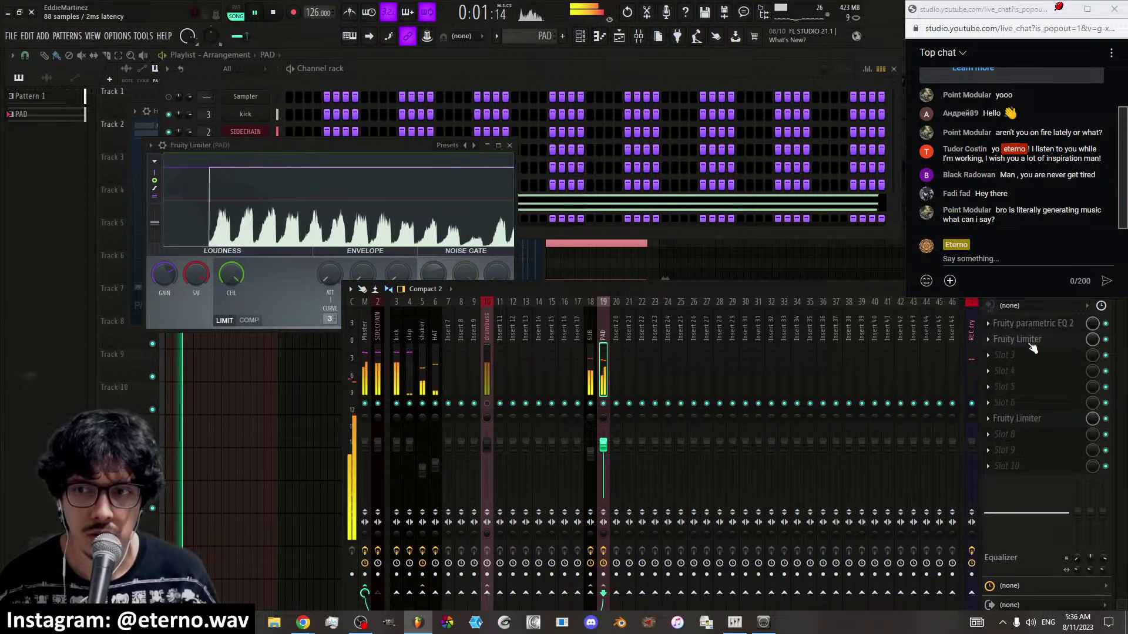
pyautogui.moveTo(1016, 371); pyautogui.dragTo(1033, 345)
# Set the PAD clipping limiter's saturation threshold to 0.0 dB, lower its ceiling and raise its gain to about 13.6 dB
pyautogui.click(1032, 344)
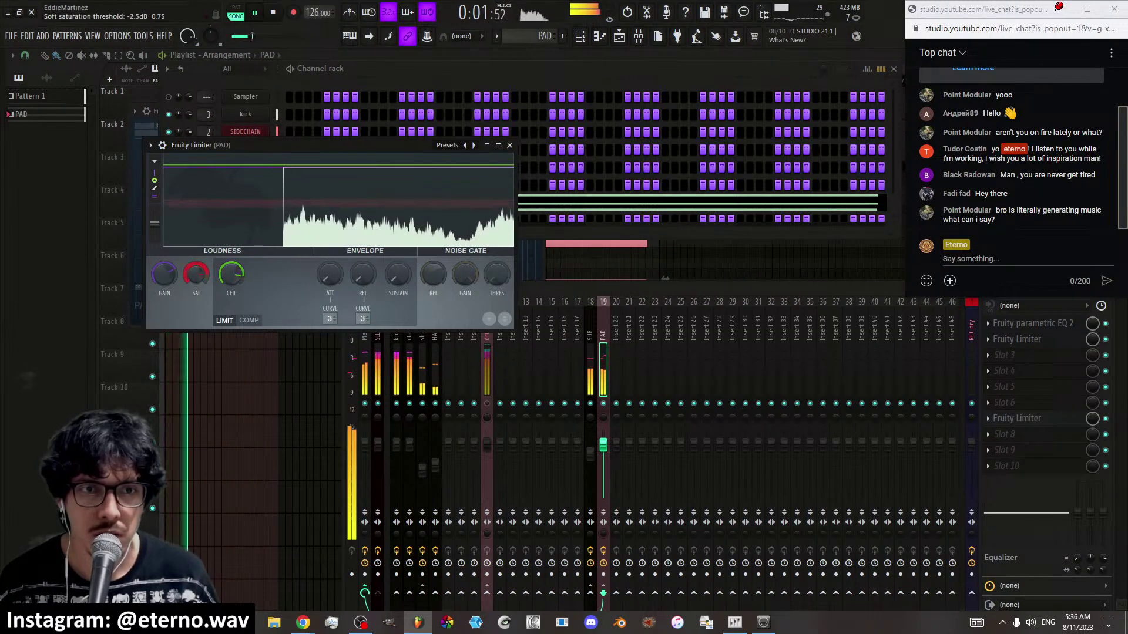
pyautogui.moveTo(196, 274); pyautogui.dragTo(196, 311)
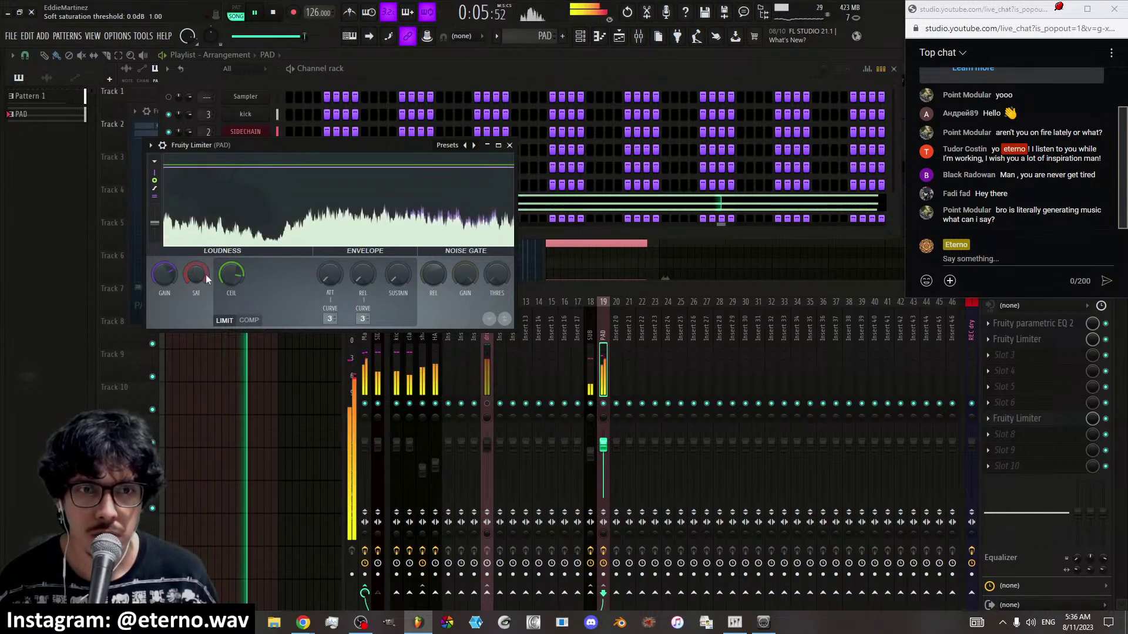
pyautogui.moveTo(228, 280); pyautogui.dragTo(172, 255)
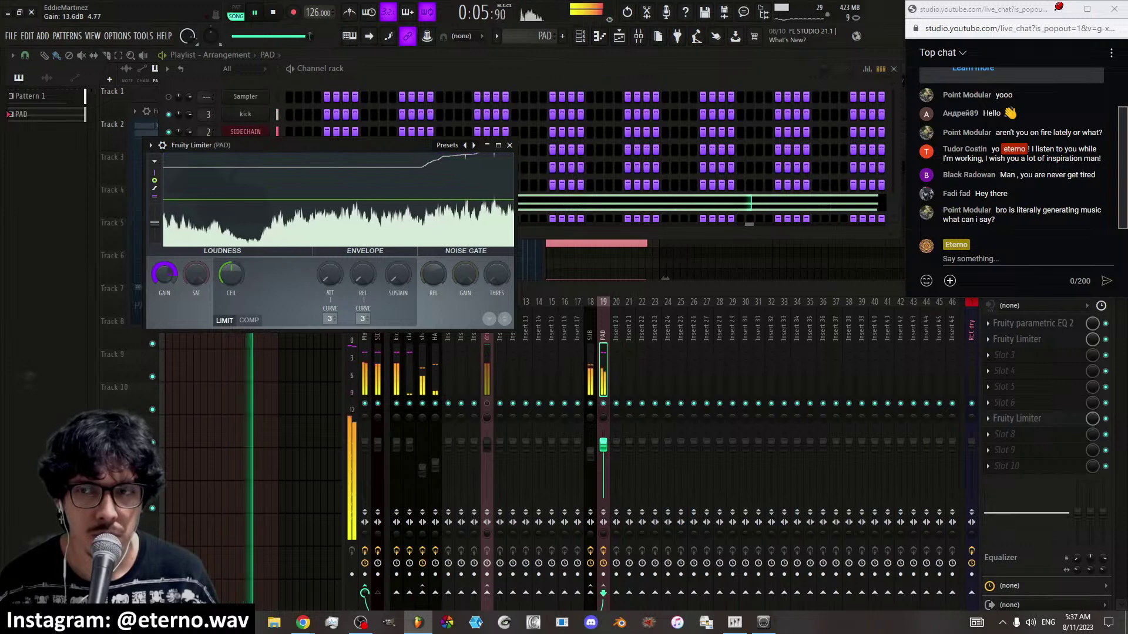
# Shift the low cut of the PAD equalizer slightly higher and pull bands 2 and 3 down in the low mids
pyautogui.click(1002, 324)
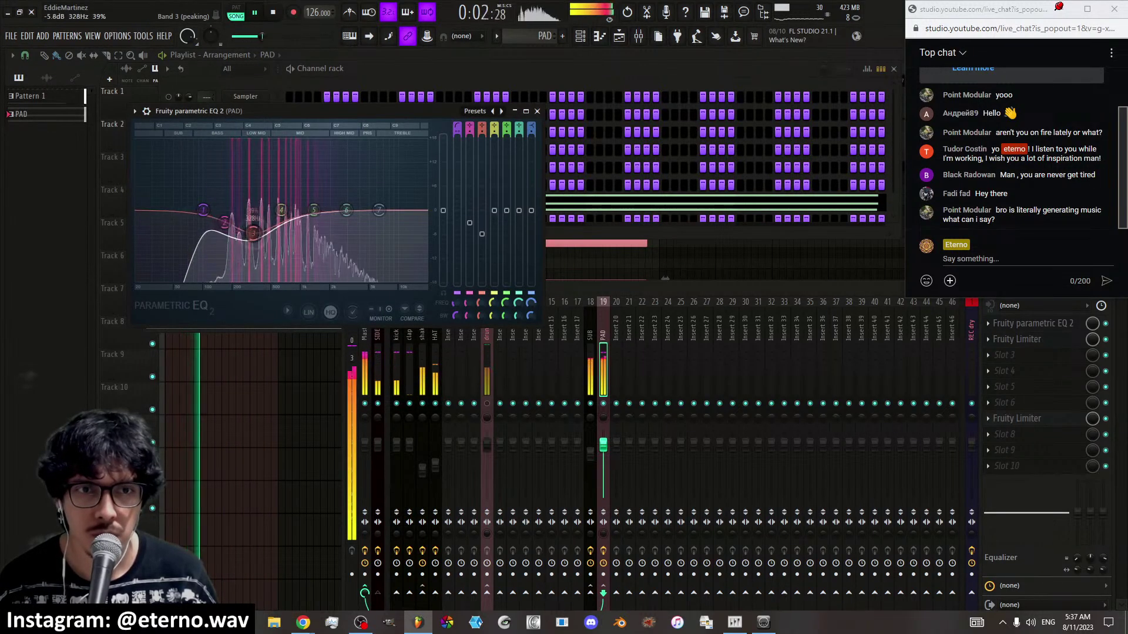
pyautogui.moveTo(203, 209); pyautogui.dragTo(242, 235)
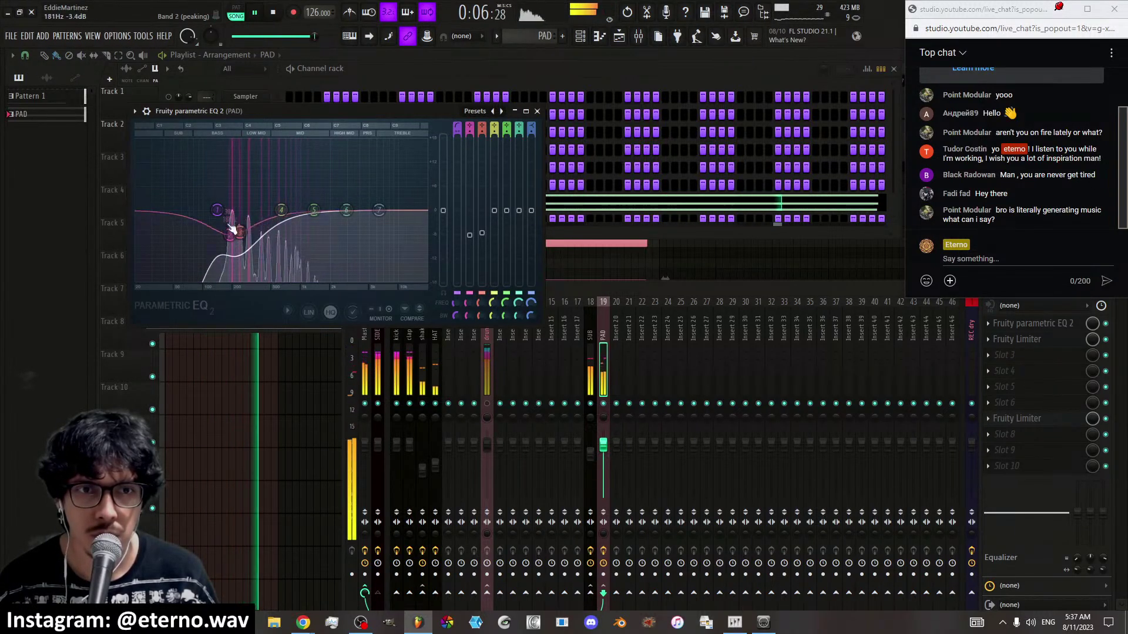
pyautogui.click(618, 232)
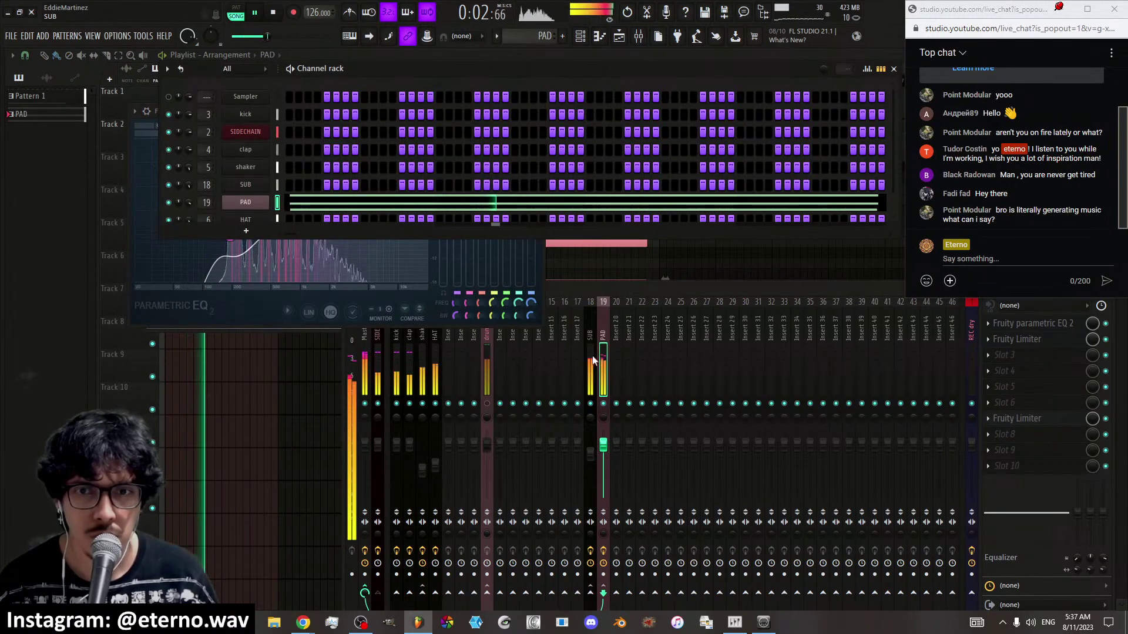
# Compare the PAD sound with its Fruity parametric EQ 2 bypassed, and raise the gain of the slot 2 Fruity Limiter further
pyautogui.click(602, 371)
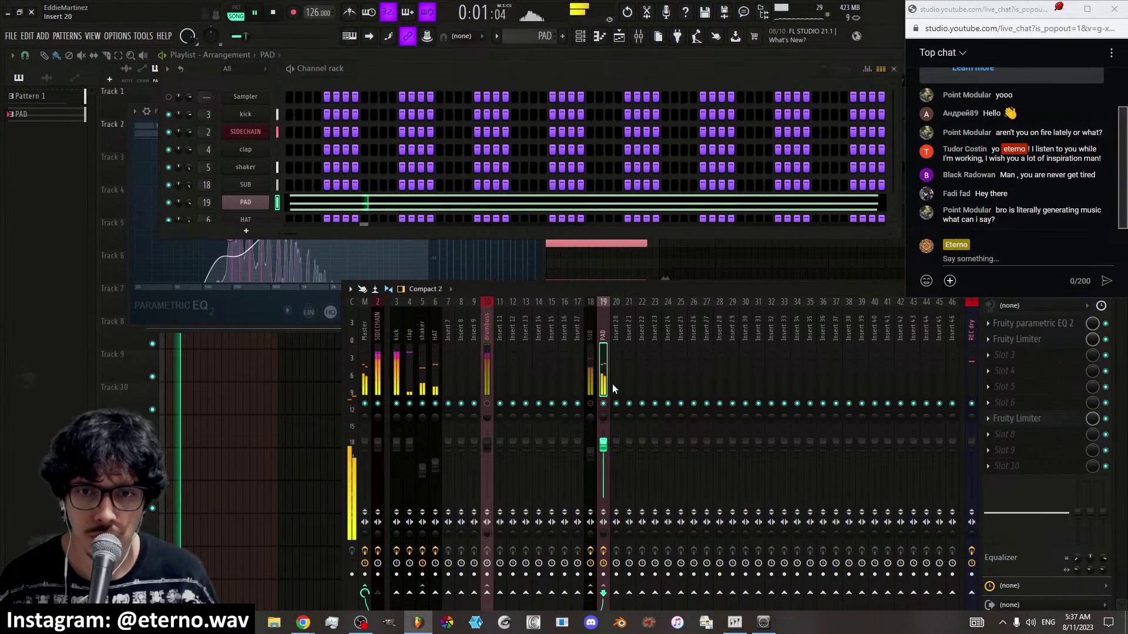
pyautogui.click(1055, 344)
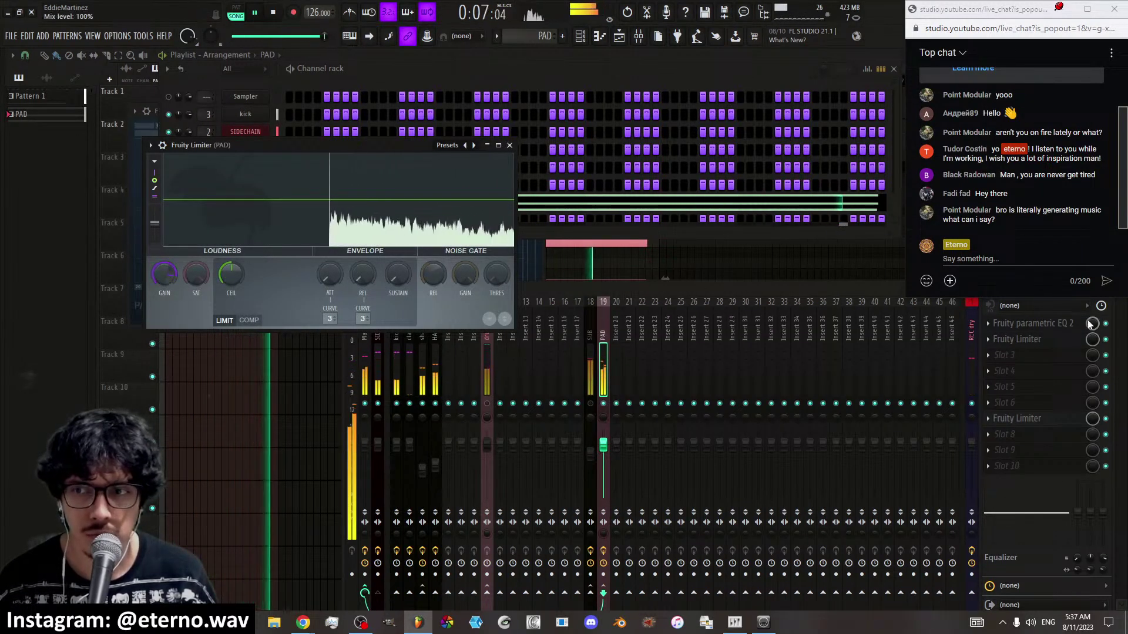
pyautogui.click(1105, 324)
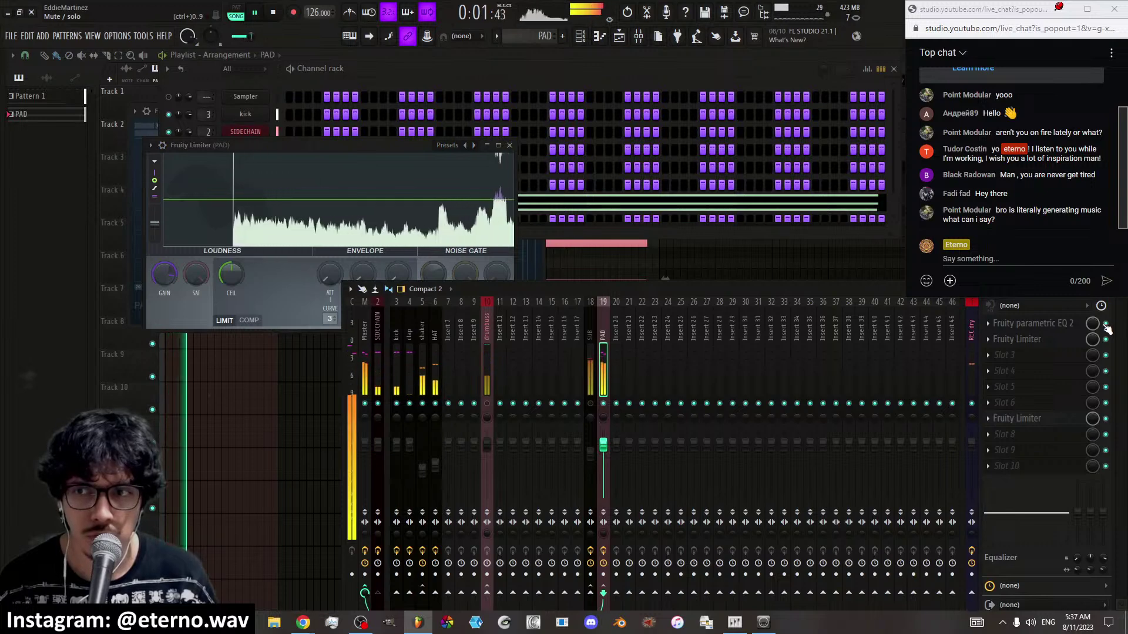
pyautogui.moveTo(164, 273); pyautogui.dragTo(164, 252)
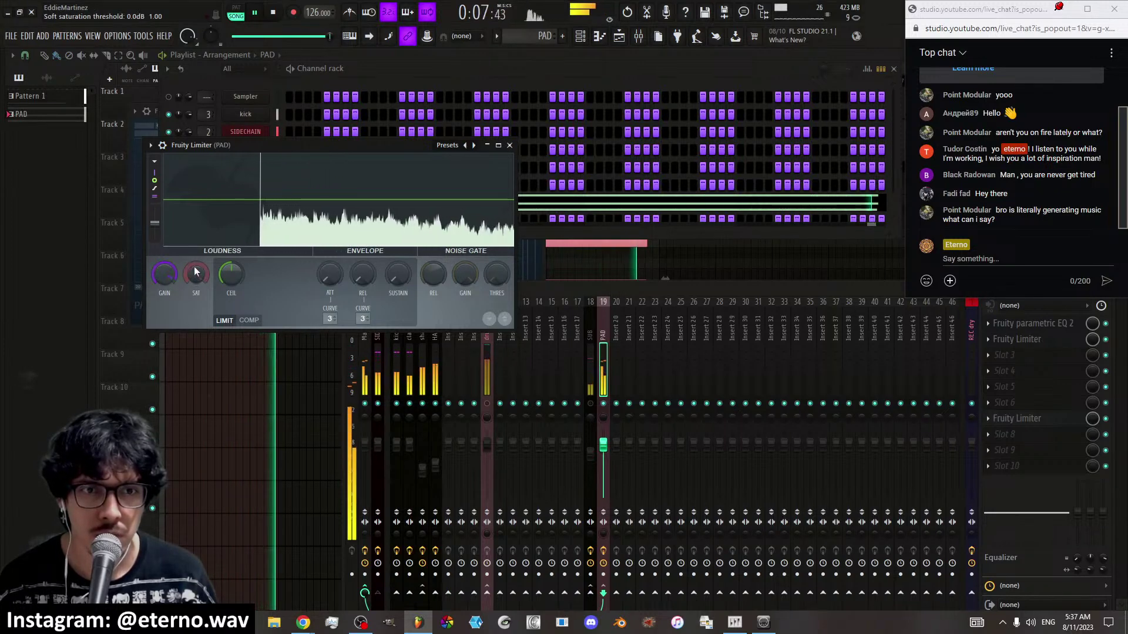
# Raise the amplitude of the PAD channel's GMS synth to about 5.4 dB
pyautogui.moveTo(397, 148); pyautogui.dragTo(538, 268)
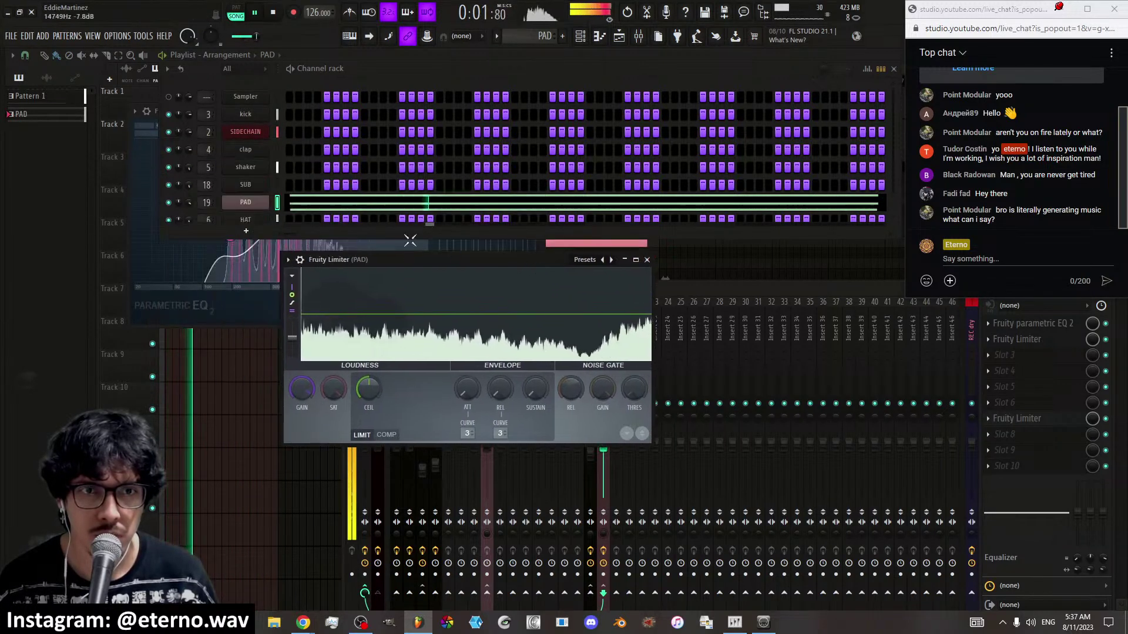
pyautogui.click(246, 203)
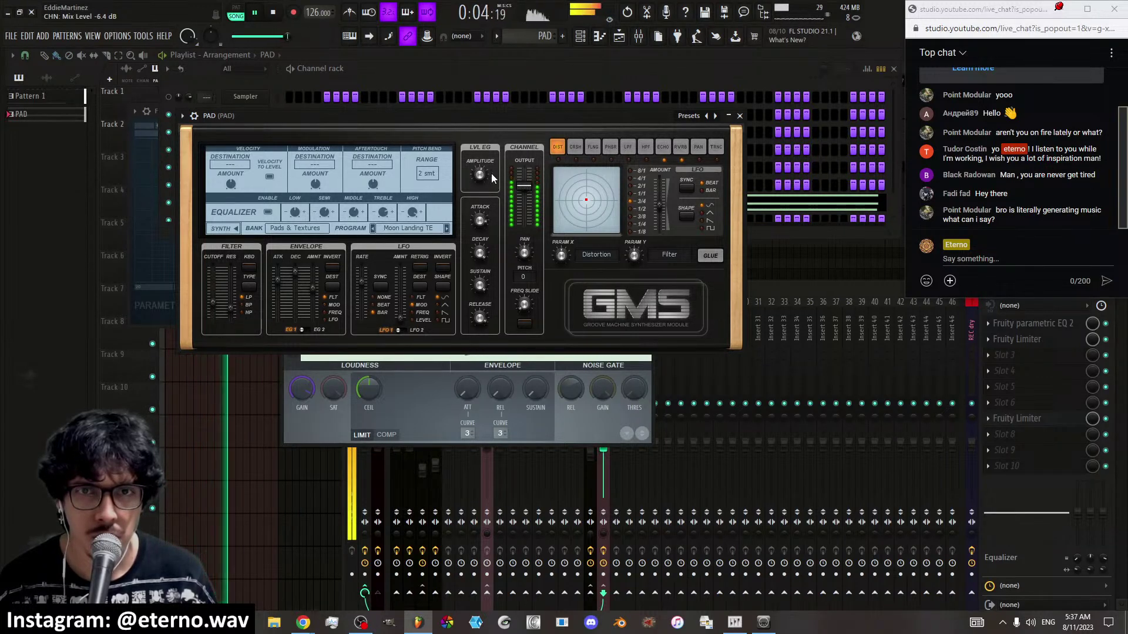
pyautogui.moveTo(479, 175); pyautogui.dragTo(480, 160)
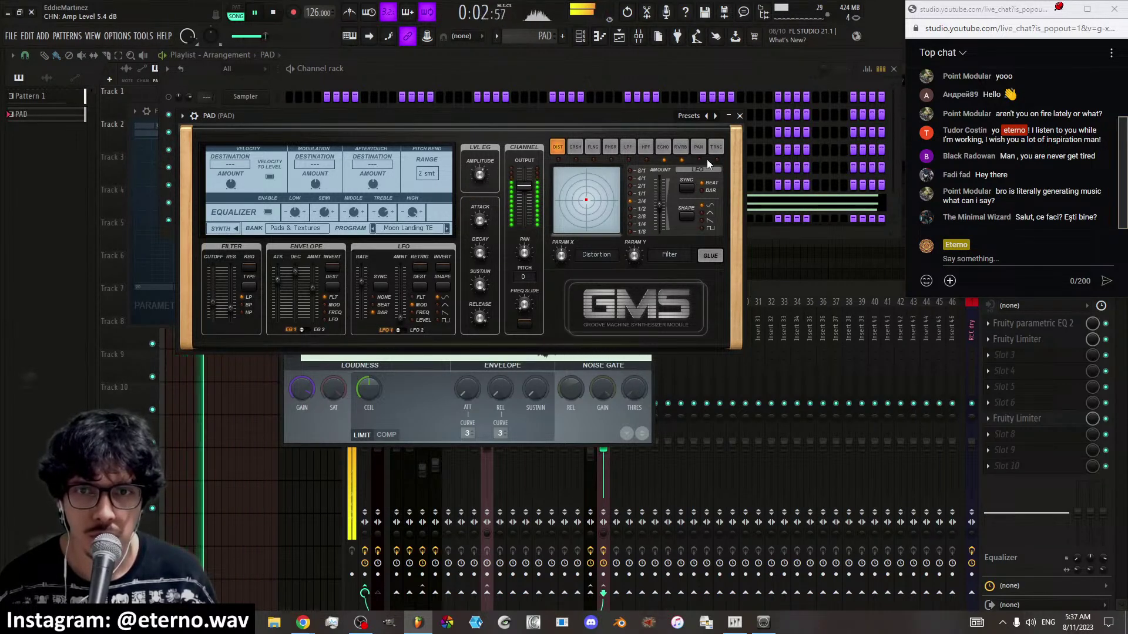
pyautogui.click(739, 117)
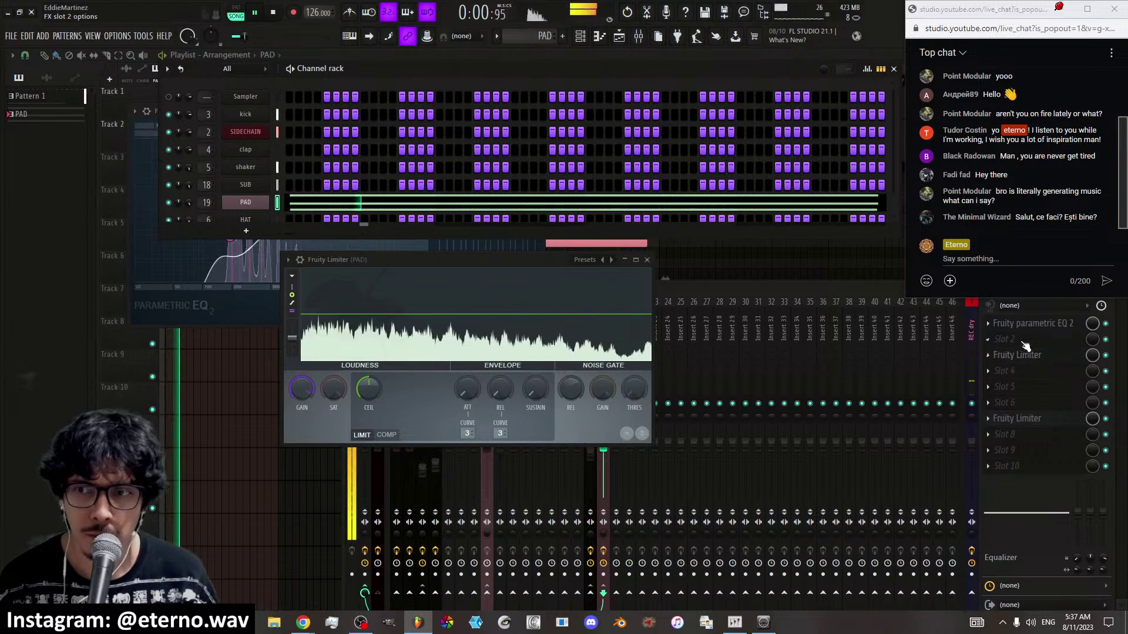
# Add Fruity Balance to slot 2 of the PAD track, before the clipping limiter, with its volume at about 3.3 dB
pyautogui.click(988, 340)
pyautogui.moveTo(1045, 349)
pyautogui.click(949, 491)
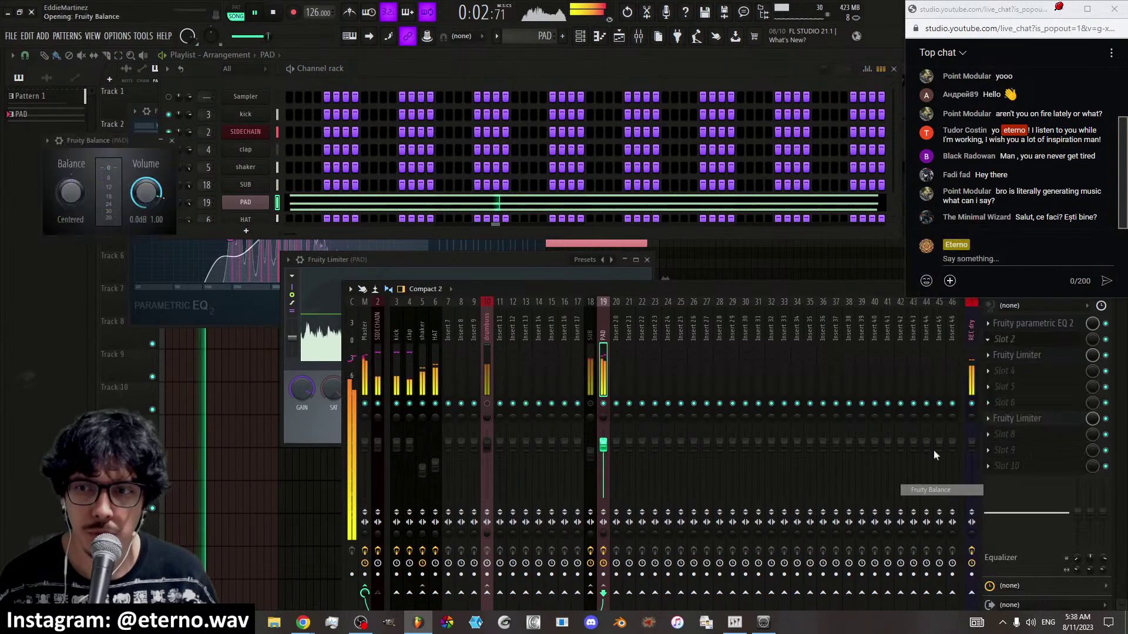
pyautogui.moveTo(146, 192); pyautogui.dragTo(146, 166)
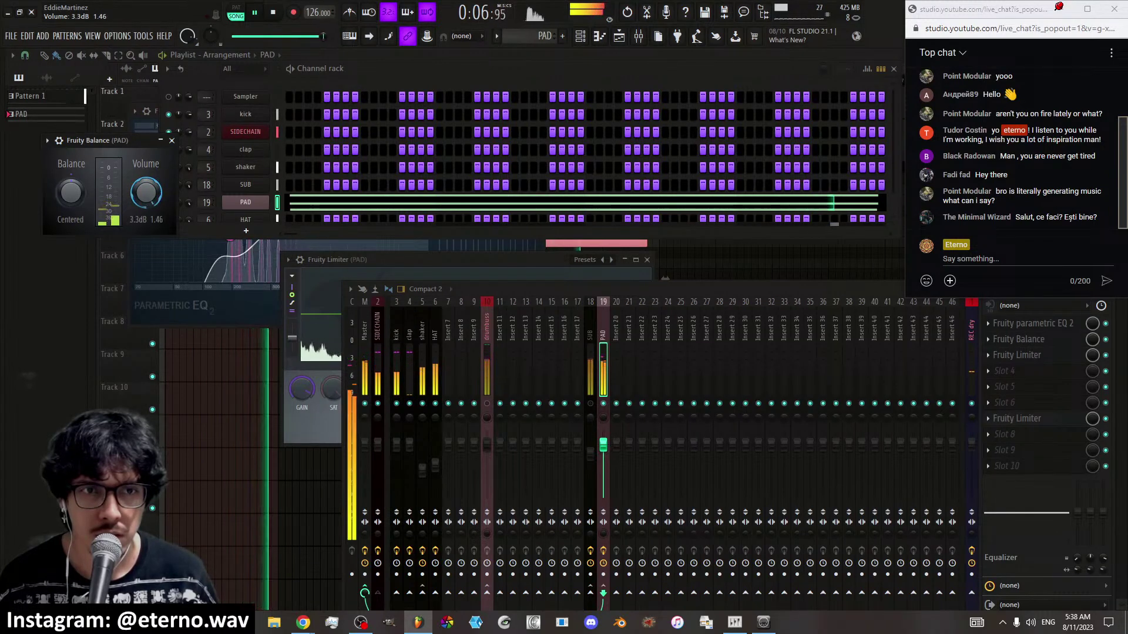
# Set the PAD clipping limiter's soft saturation threshold to about -1.6 dB and raise its ceiling
pyautogui.click(370, 260)
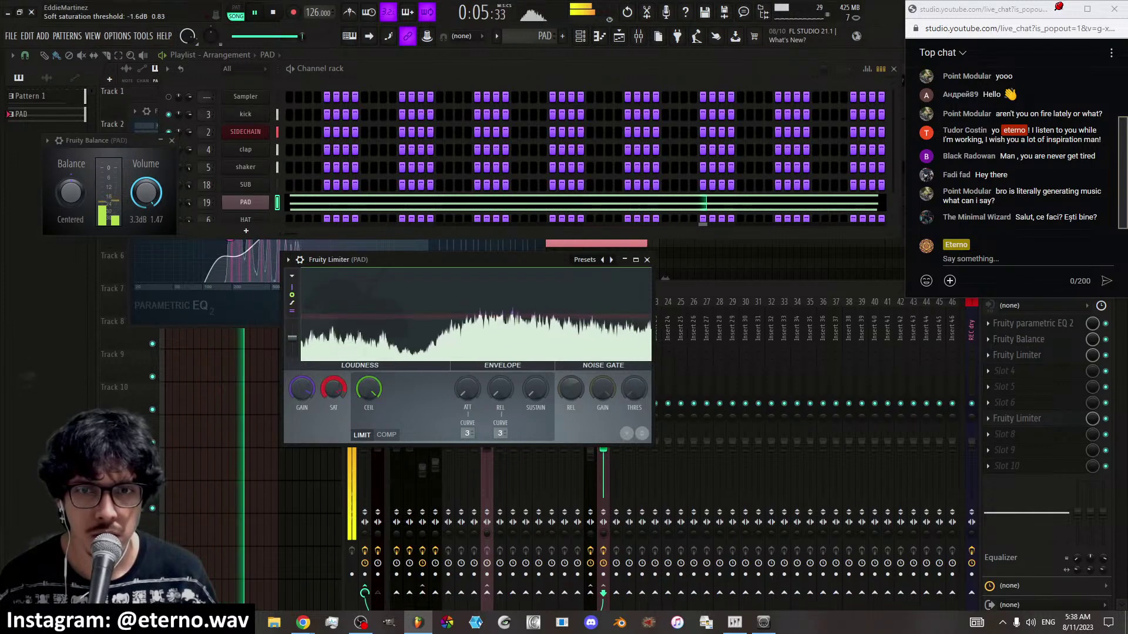
pyautogui.click(1052, 355)
pyautogui.click(1052, 354)
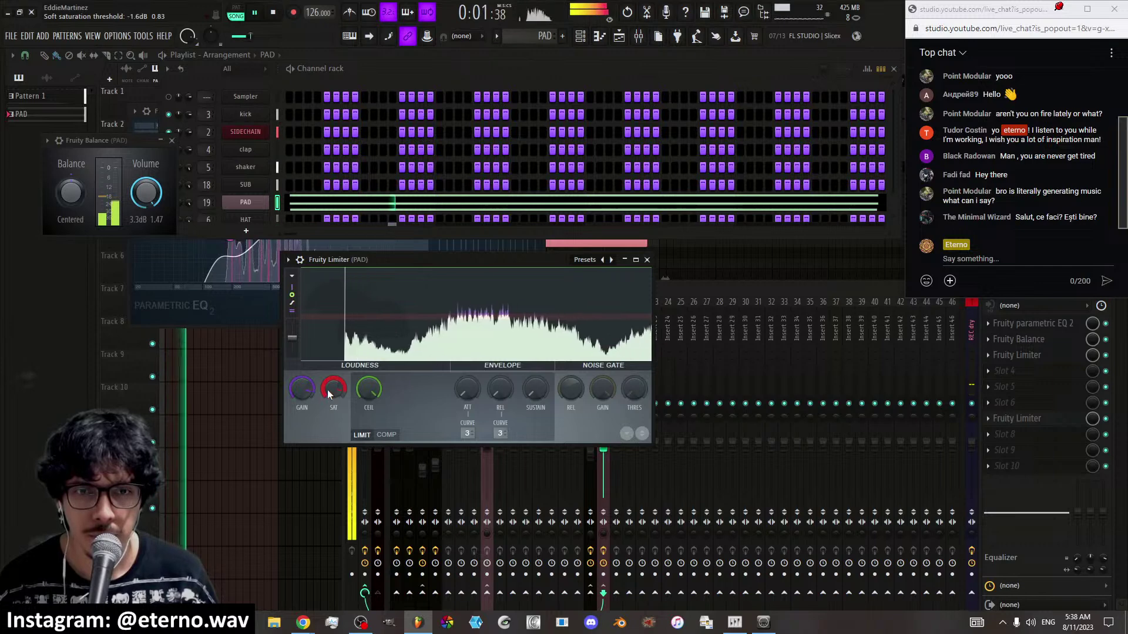
pyautogui.scroll(5, 329, 388)
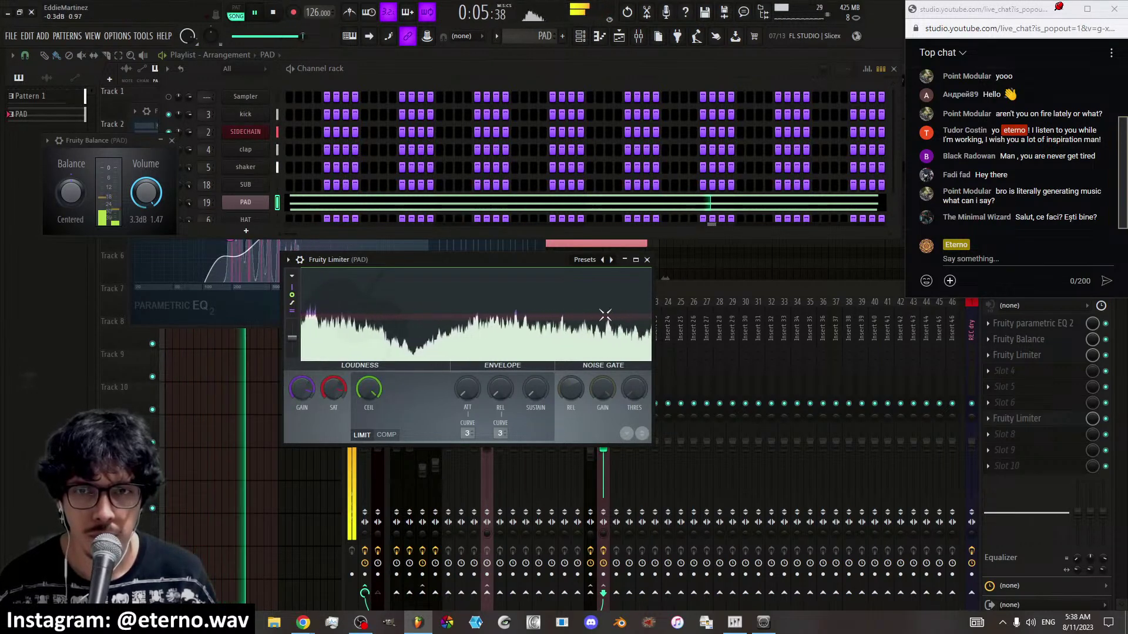
pyautogui.click(646, 260)
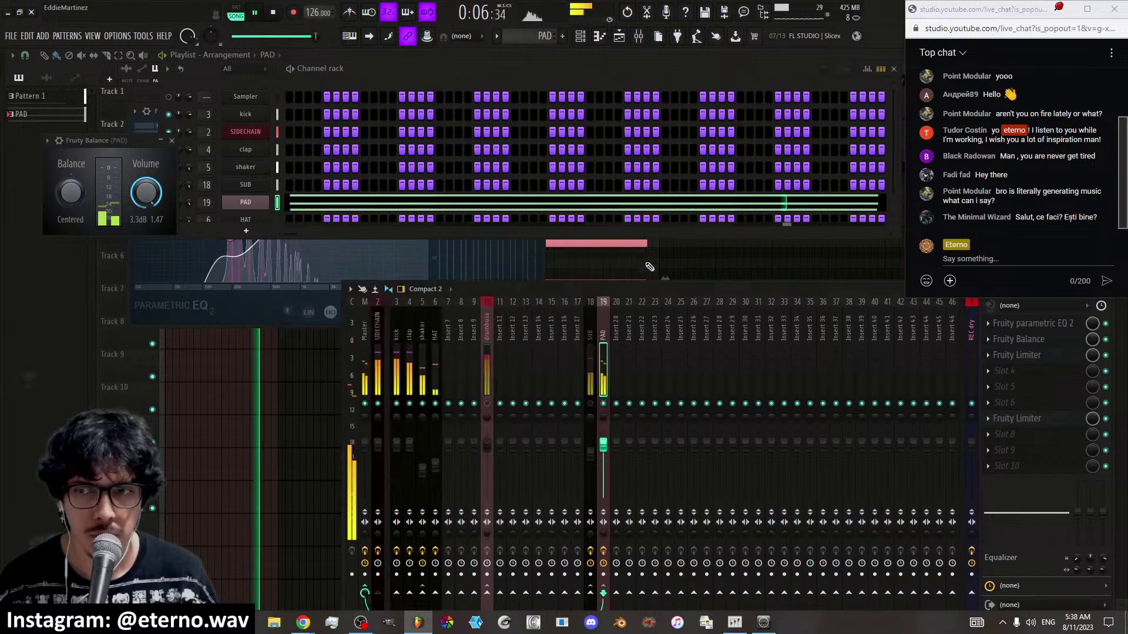
# Pull band 5 of the PAD track's Fruity parametric EQ 2 slightly down and shift it a little lower in frequency
pyautogui.click(1041, 324)
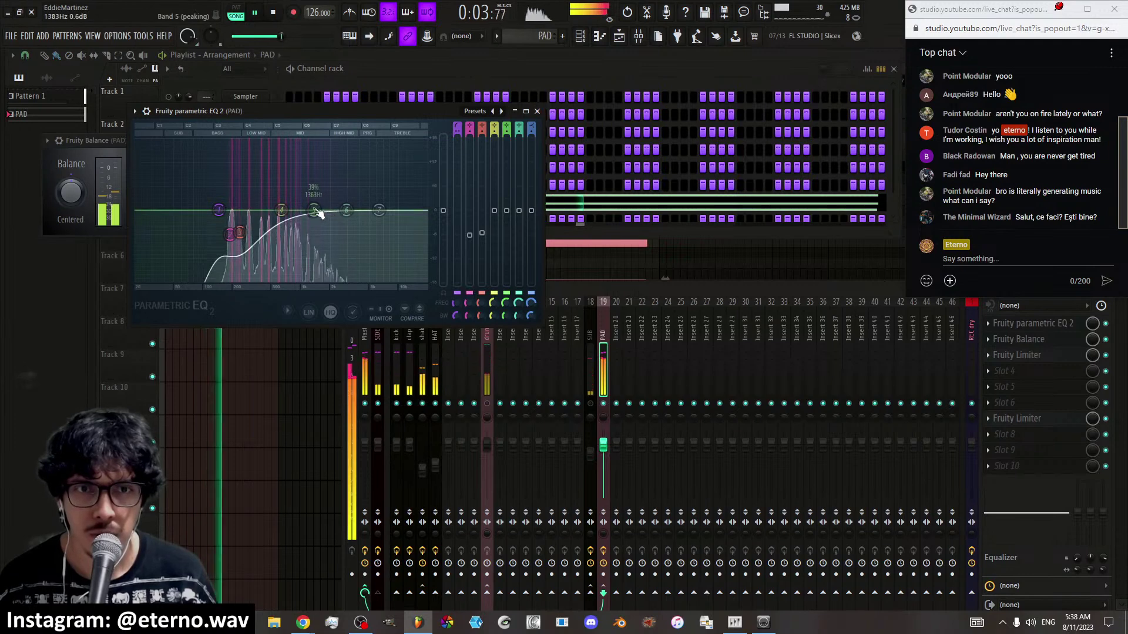
pyautogui.moveTo(315, 211); pyautogui.dragTo(302, 220)
pyautogui.click(537, 111)
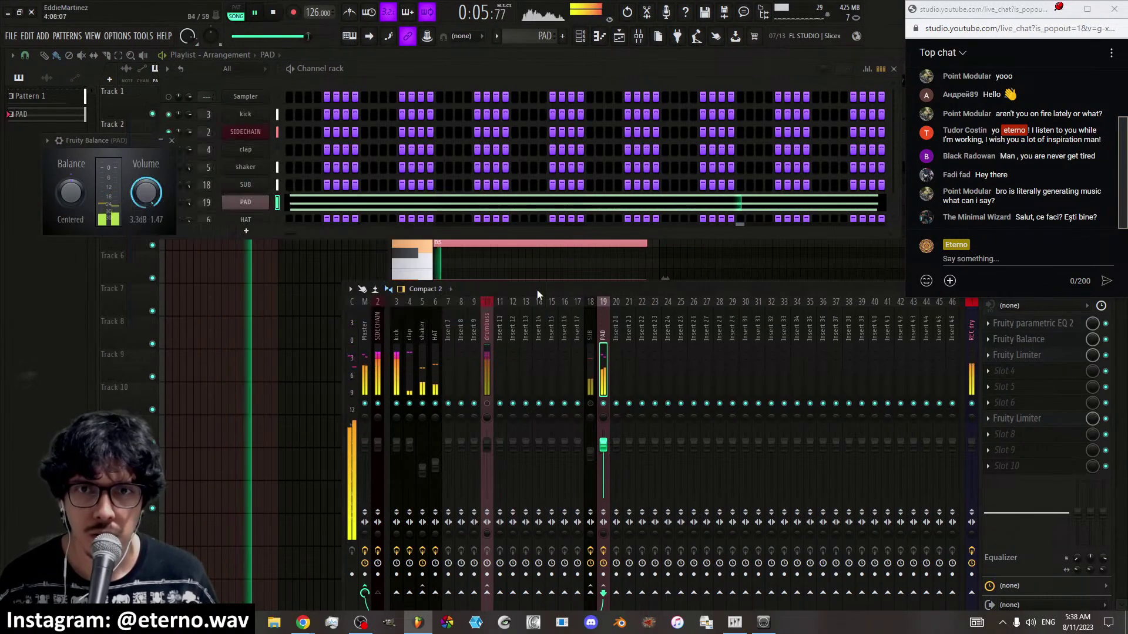
# Lower the PAD mixer track's volume to slightly below -5.1 dB
pyautogui.click(595, 388)
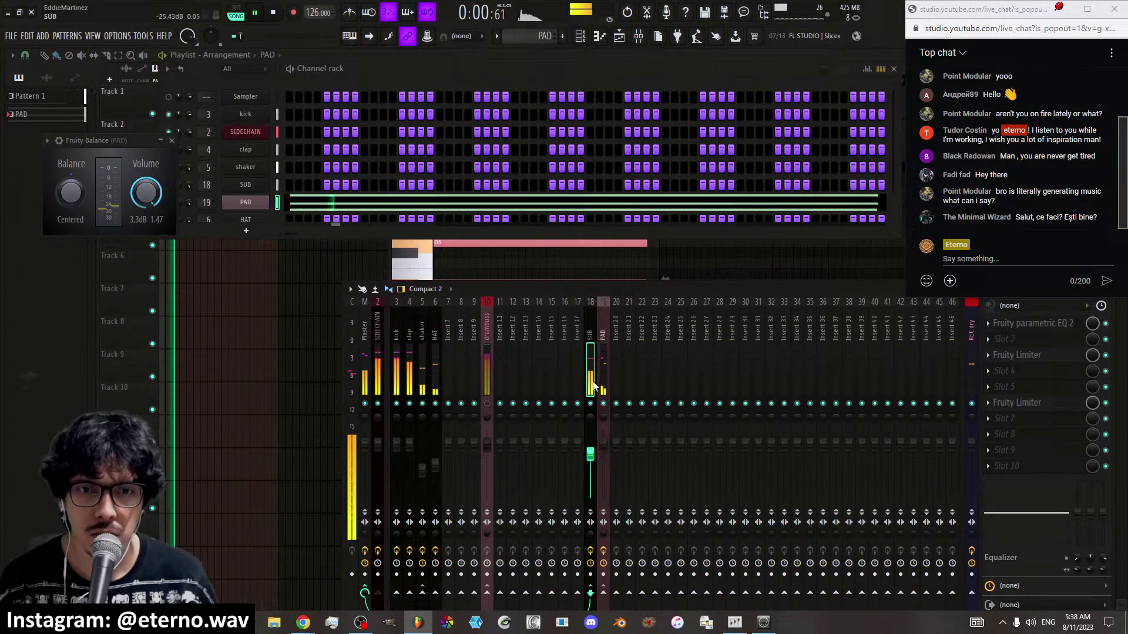
pyautogui.click(604, 456)
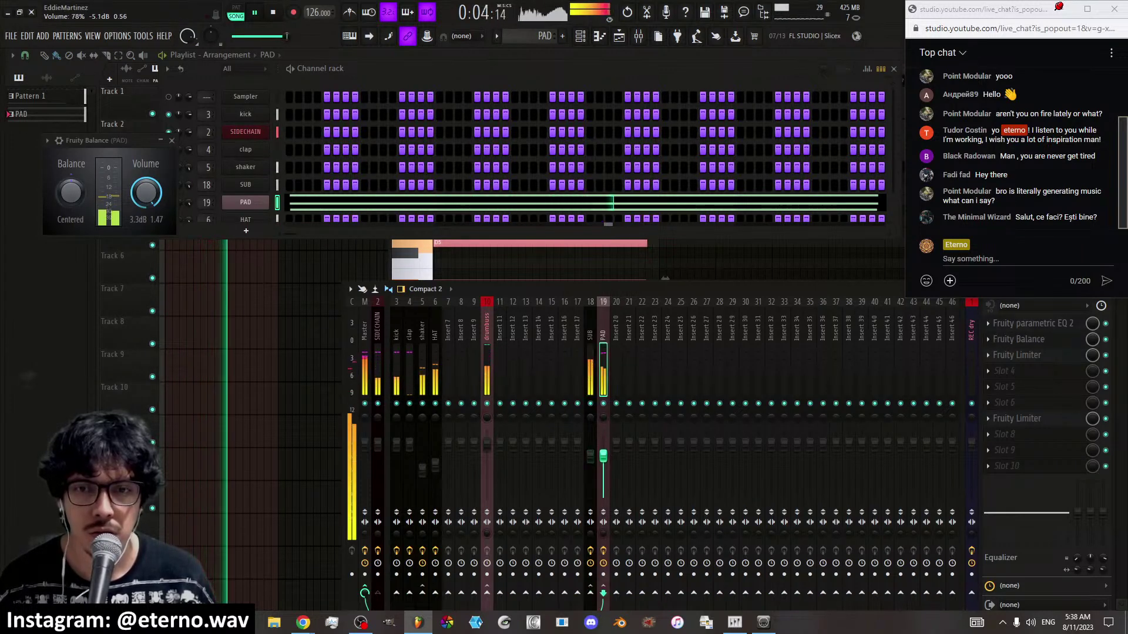
pyautogui.moveTo(603, 456); pyautogui.dragTo(603, 459)
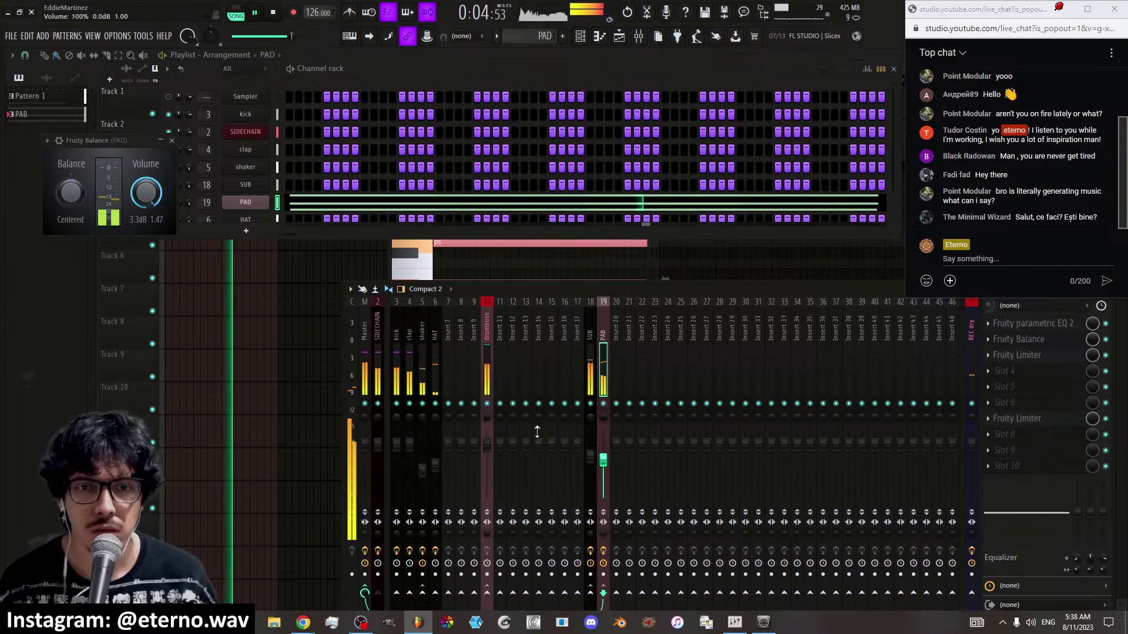
# Rename mixer track Insert 7 as reverb and color it steel blue
pyautogui.rightClick(450, 346)
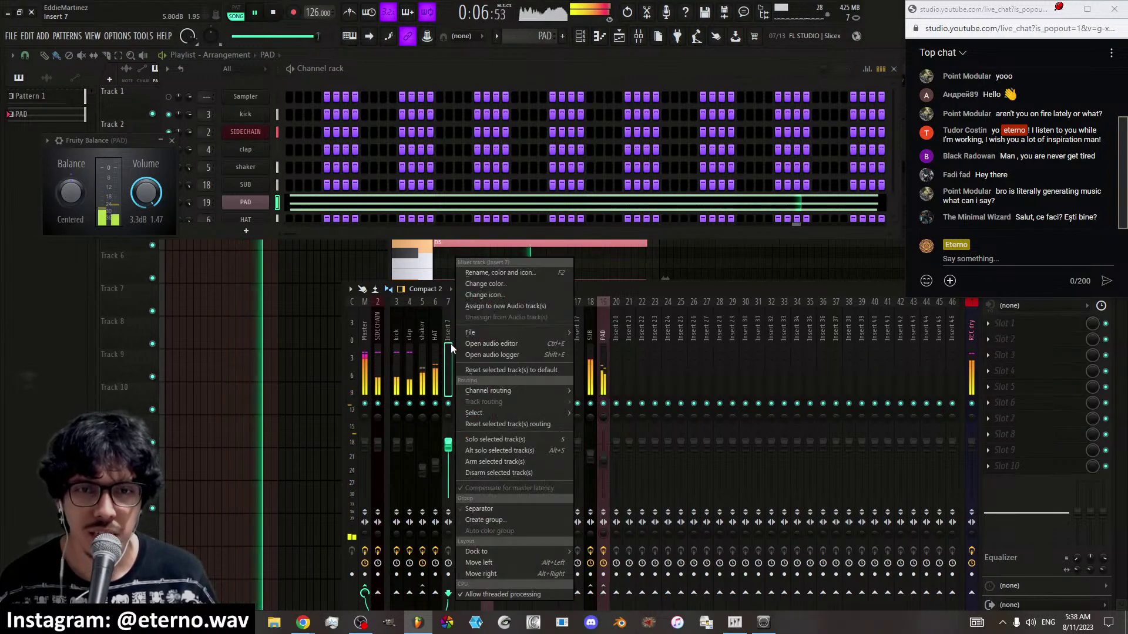
pyautogui.click(450, 343)
pyautogui.rightClick(450, 344)
pyautogui.click(495, 274)
pyautogui.write('reverb')
pyautogui.click(494, 273)
pyautogui.moveTo(581, 379); pyautogui.dragTo(569, 403)
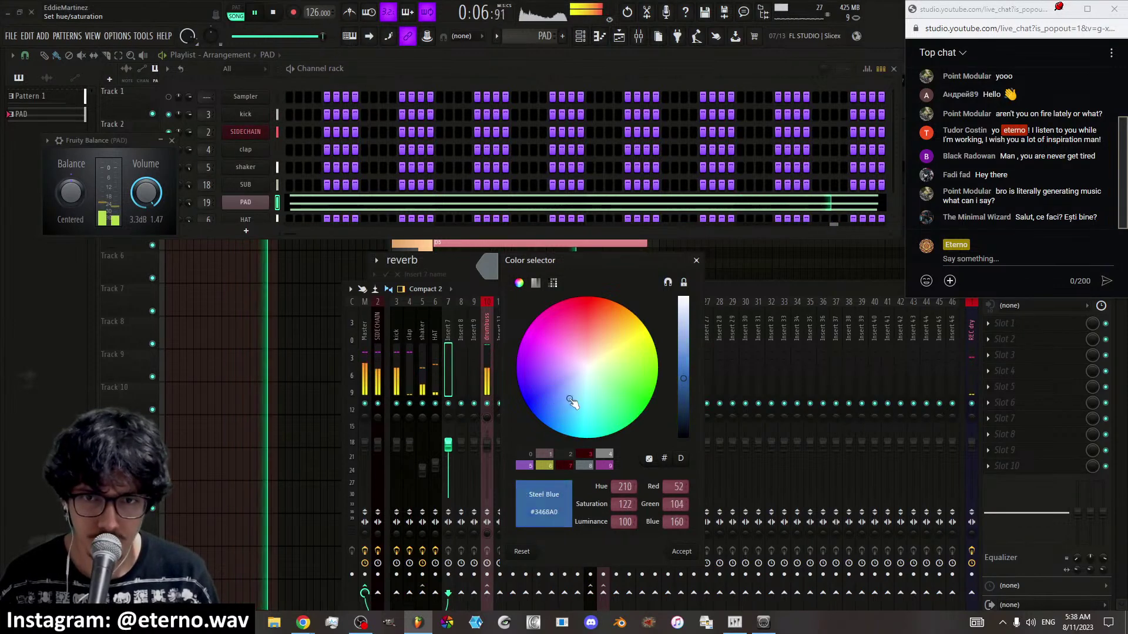
pyautogui.press('Return')
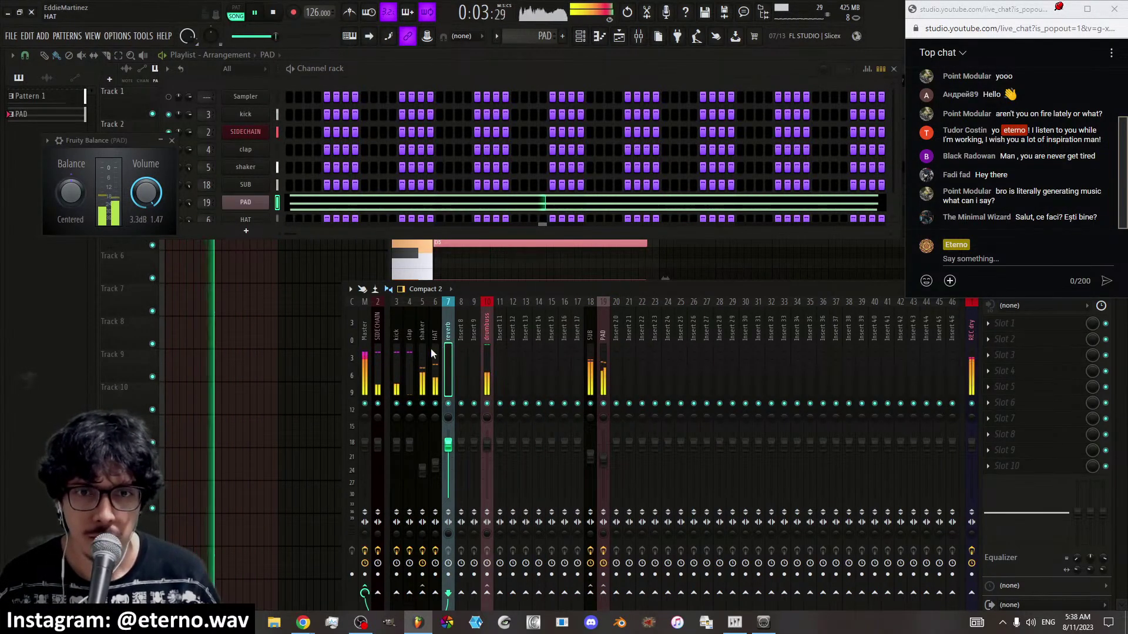
# Send the clap mixer track to the reverb track while keeping its drum bus routing
pyautogui.click(410, 355)
pyautogui.click(447, 594)
pyautogui.click(447, 359)
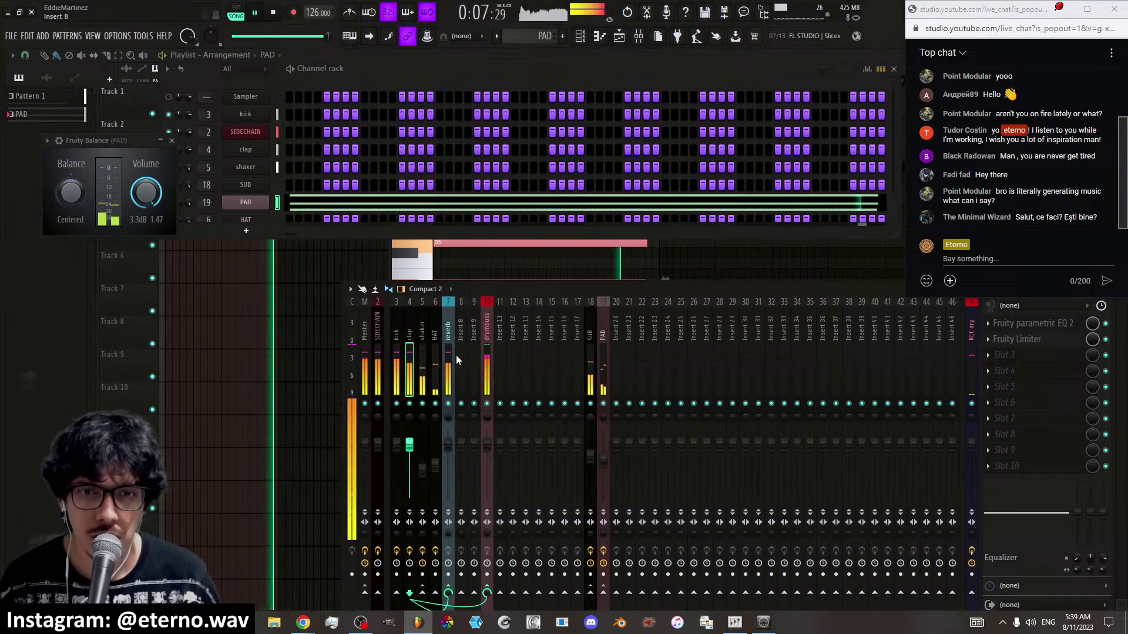
# Add Fruity Parametric EQ 2 to slot 1 of the reverb track and load its STEEP4 lowhigh preset
pyautogui.click(1004, 323)
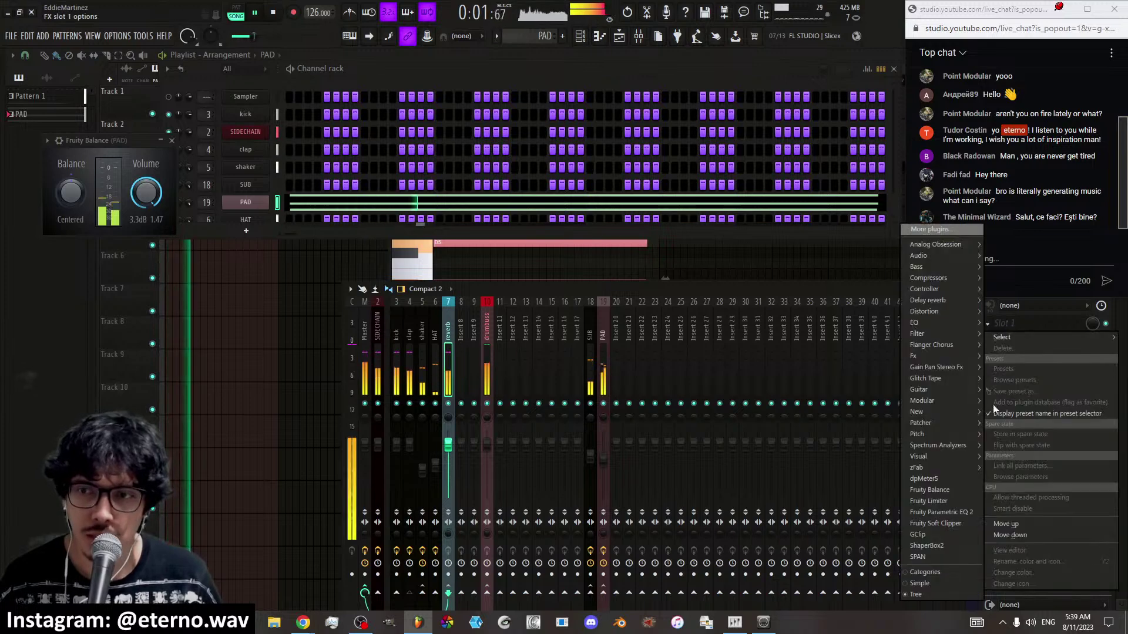
pyautogui.click(961, 510)
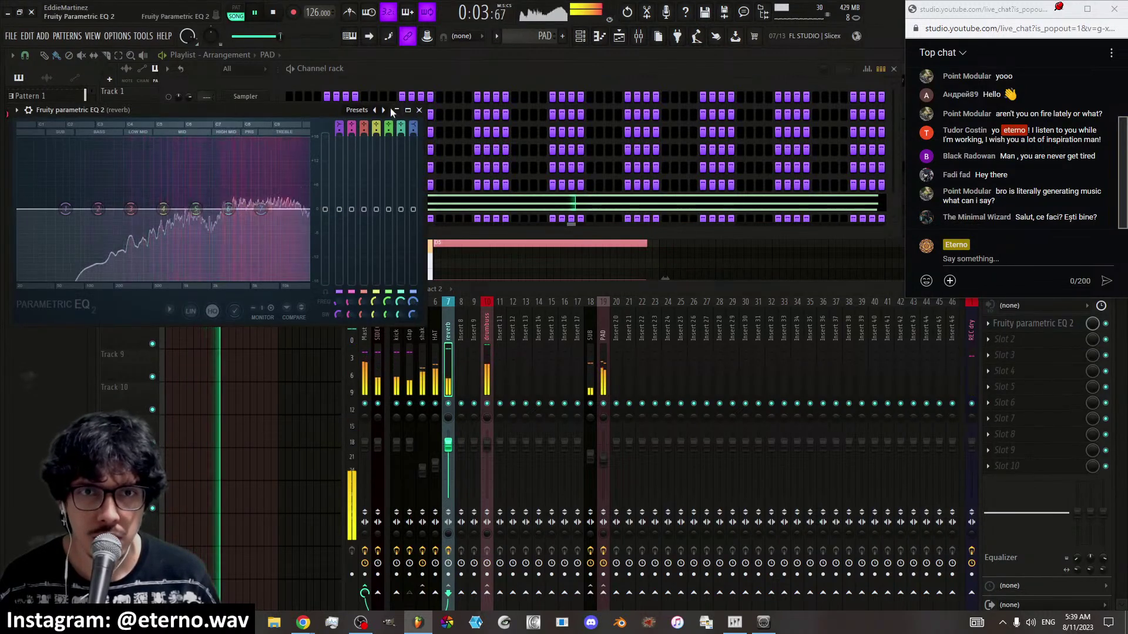
pyautogui.click(384, 111)
pyautogui.click(411, 219)
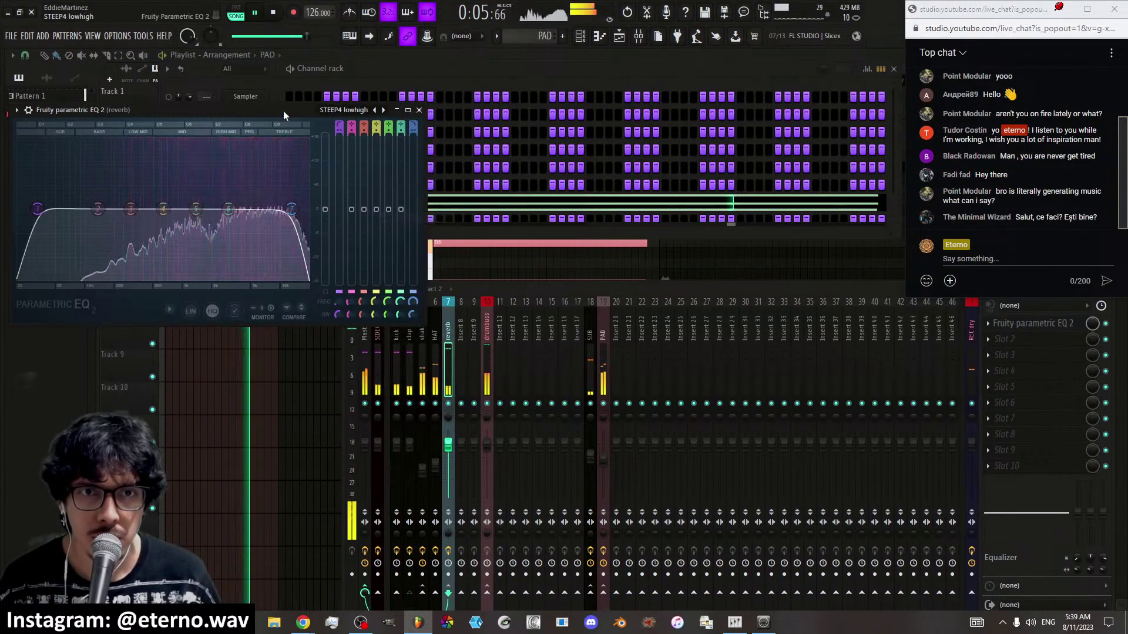
# Move the reverb equalizer's low cut up towards the low mids and shift its high cut slightly lower
pyautogui.moveTo(283, 111); pyautogui.dragTo(448, 137)
pyautogui.moveTo(427, 236); pyautogui.dragTo(422, 235)
pyautogui.moveTo(204, 236); pyautogui.dragTo(264, 235)
pyautogui.moveTo(421, 237); pyautogui.dragTo(448, 236)
pyautogui.moveTo(263, 236); pyautogui.dragTo(283, 235)
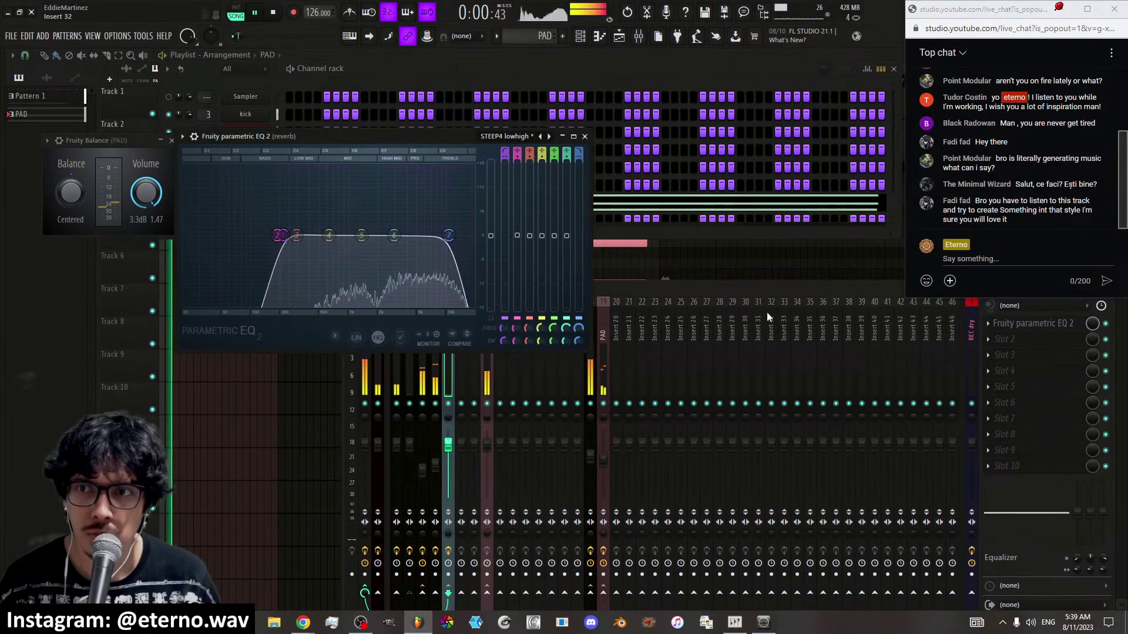
# Stop playback and add Fruity Reeverb 2 to slot 2 of the reverb track
pyautogui.click(712, 289)
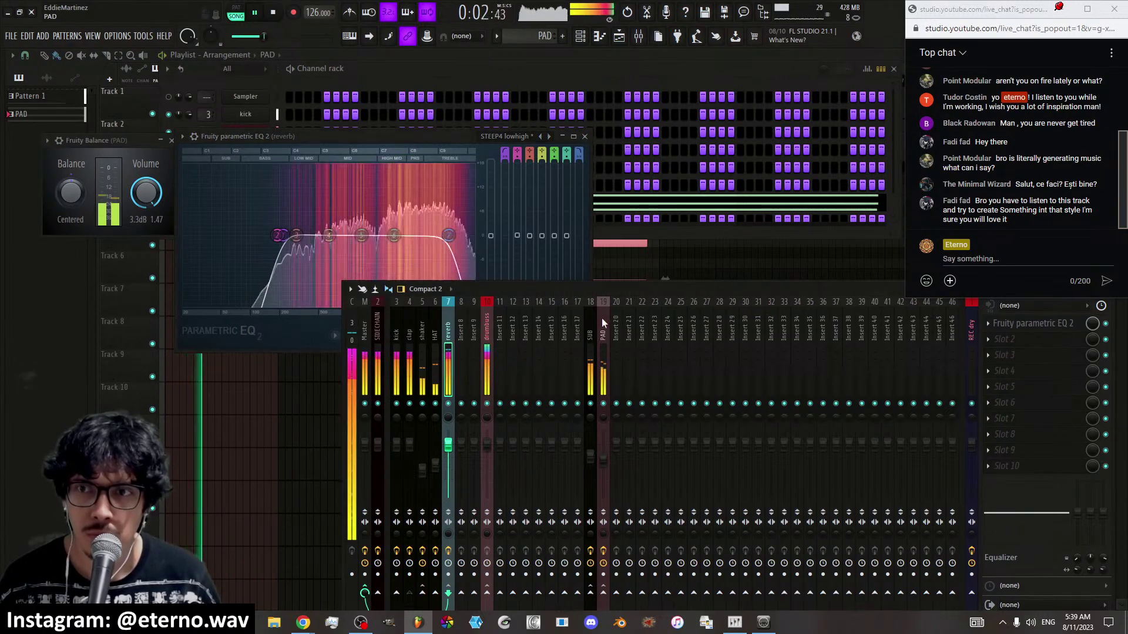
pyautogui.press('space')
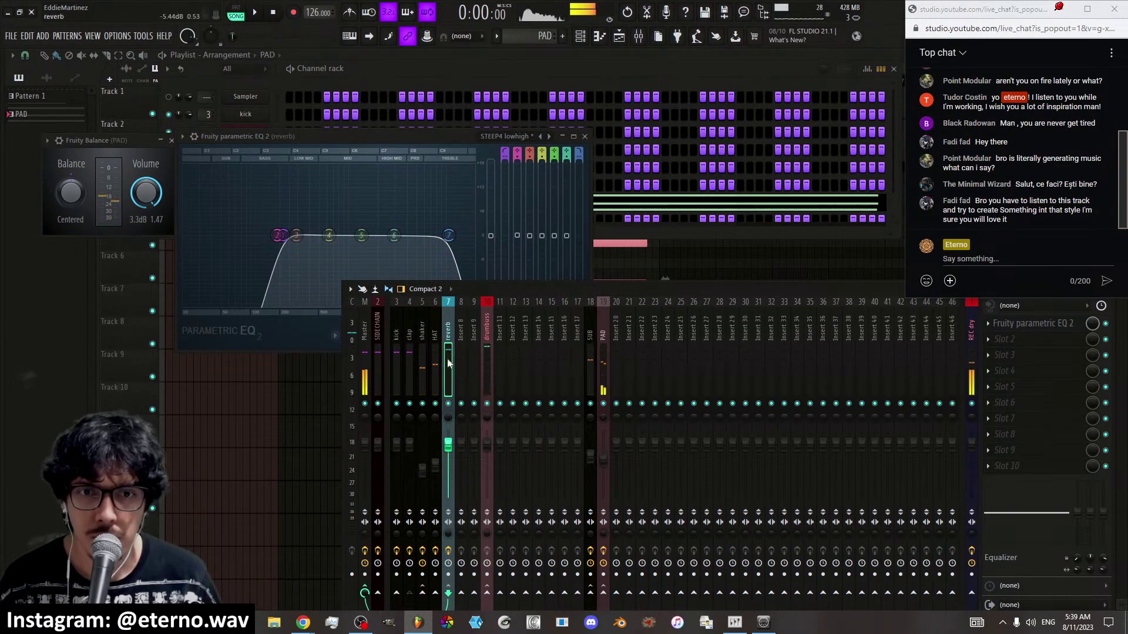
pyautogui.click(1047, 343)
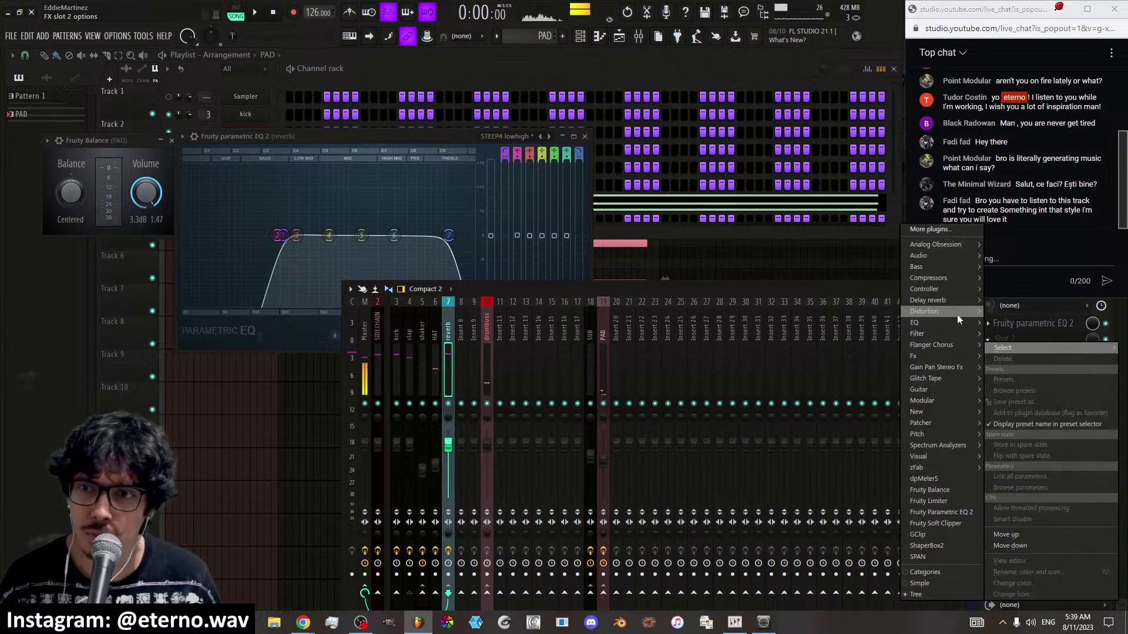
pyautogui.moveTo(943, 302)
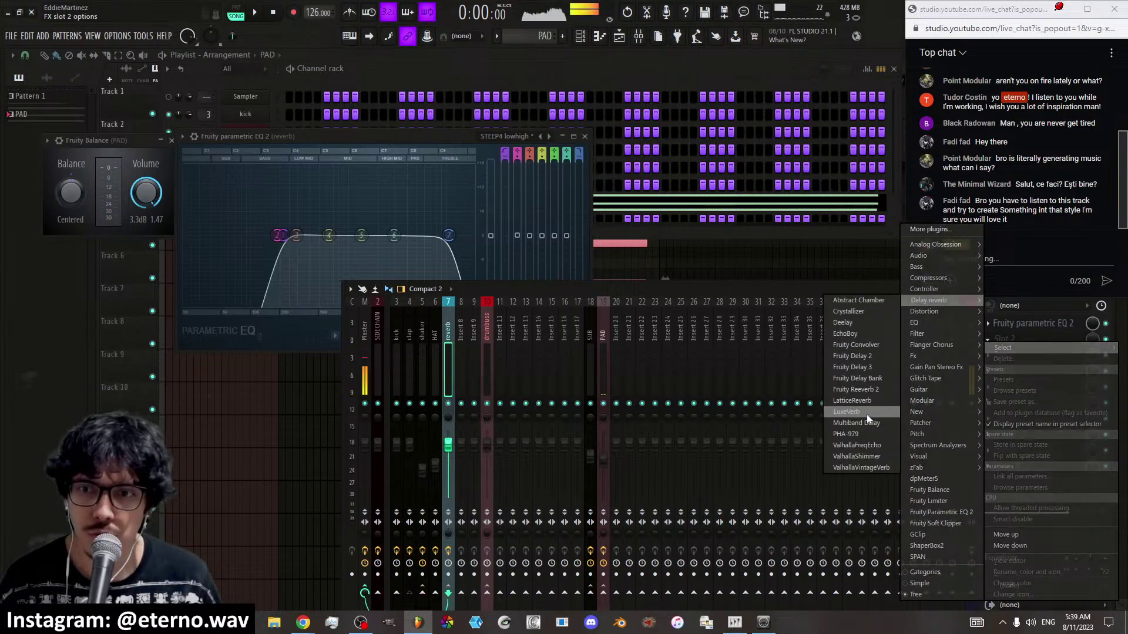
pyautogui.click(871, 390)
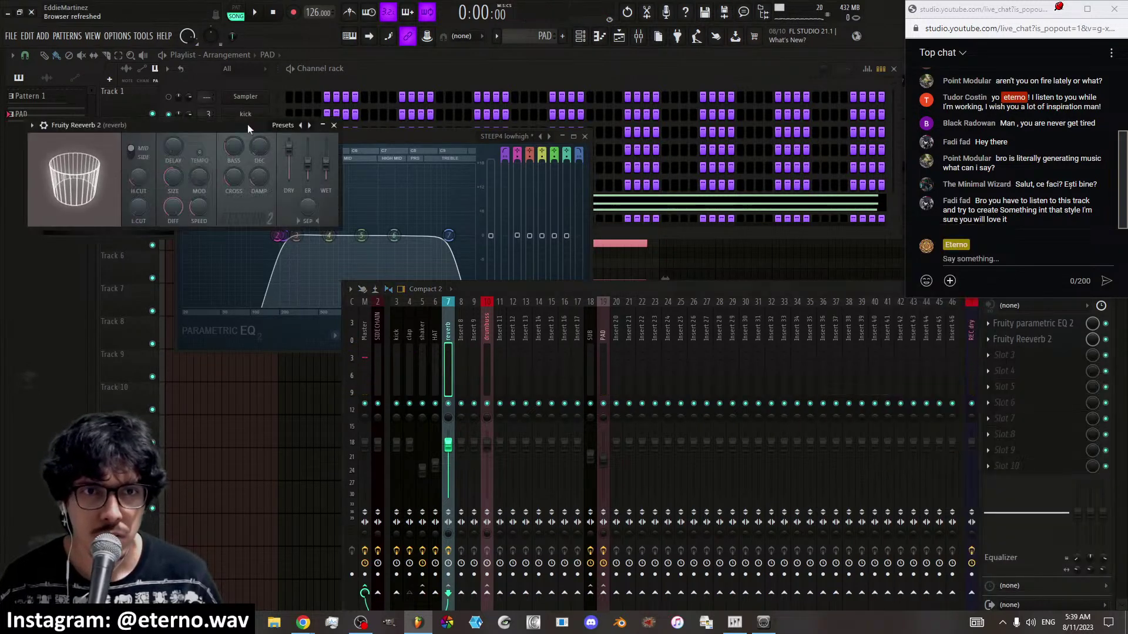
pyautogui.moveTo(248, 128); pyautogui.dragTo(532, 300)
# With the beat playing, set Reeverb 2's dry level to 0% and early reflections to 125%, and raise its wet level
pyautogui.press('space')
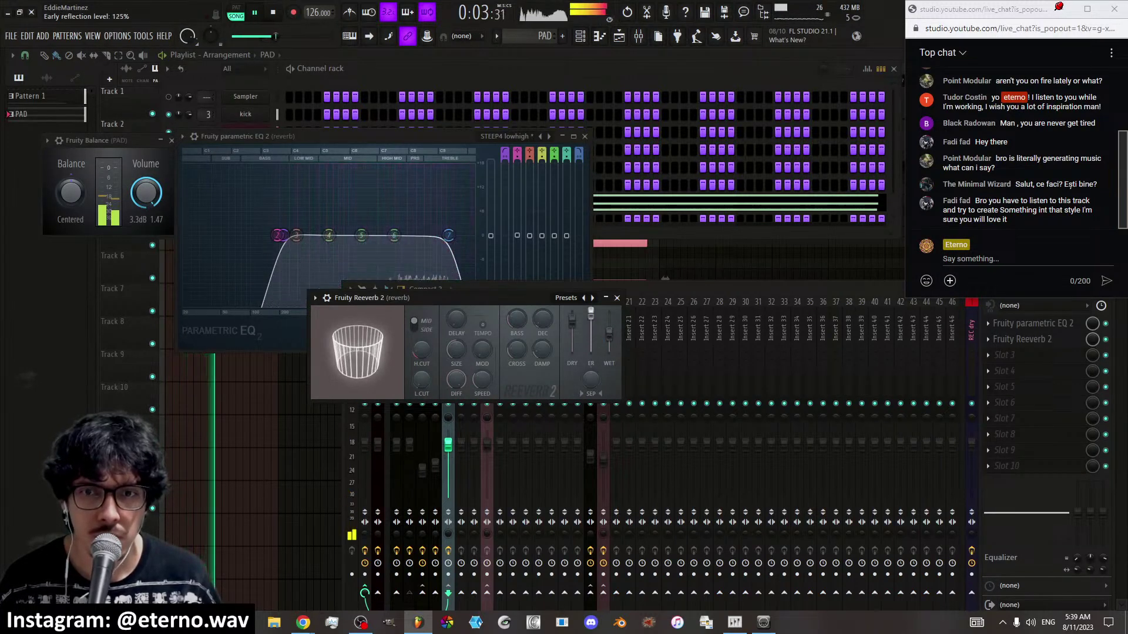
pyautogui.moveTo(573, 323); pyautogui.dragTo(574, 352)
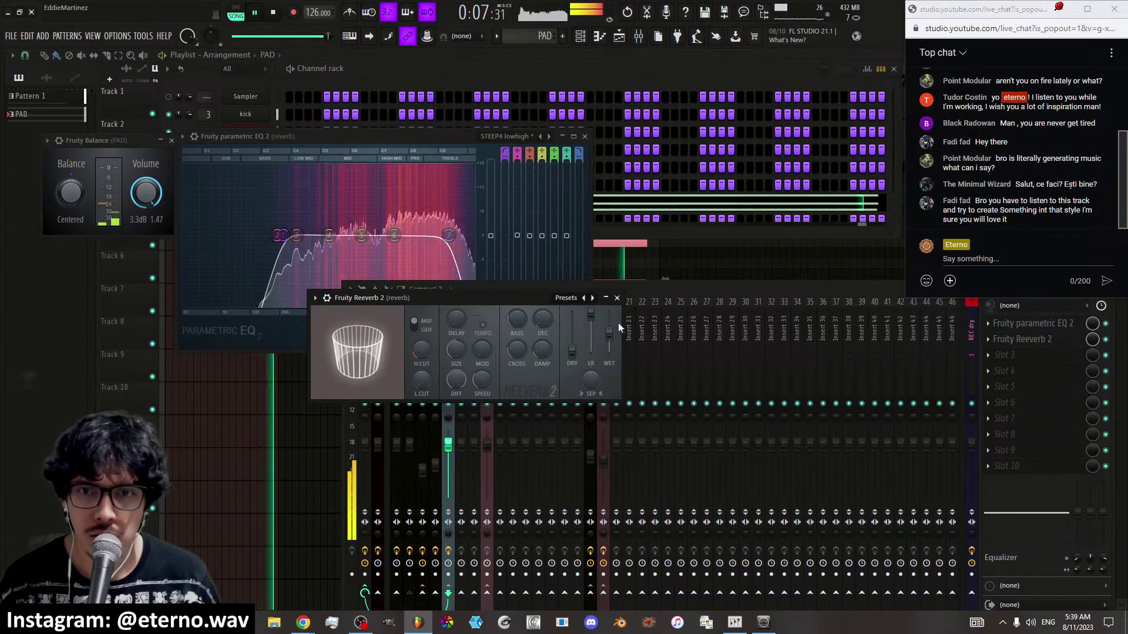
pyautogui.moveTo(608, 332); pyautogui.dragTo(609, 312)
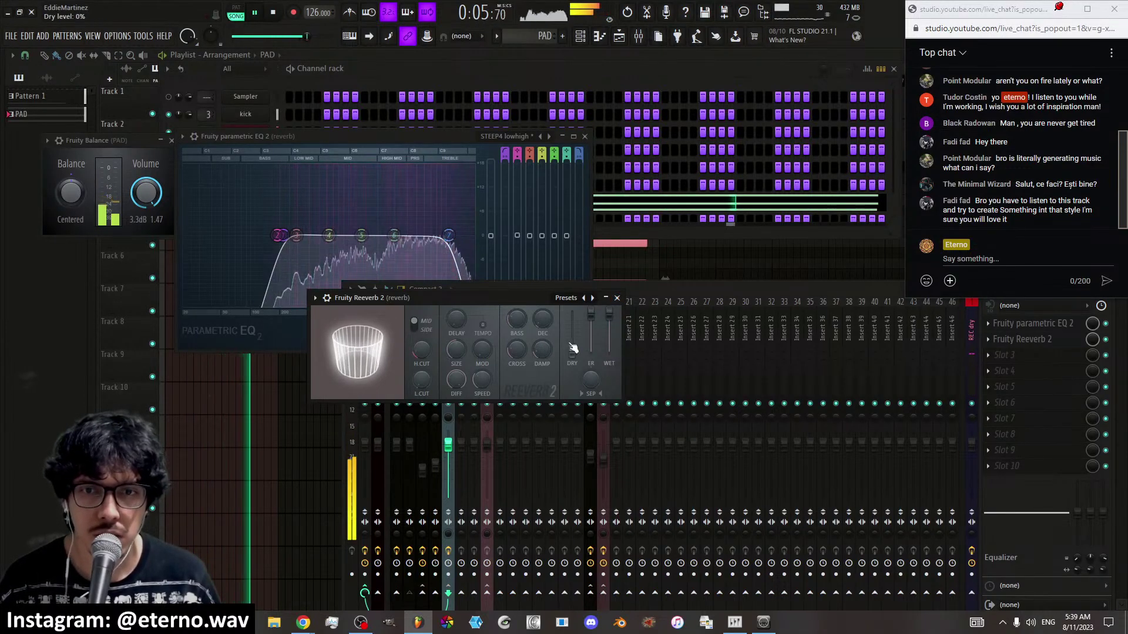
# Reduce the room size and diffusion of Fruity Reeverb 2 and fine-tune its decay and bass
pyautogui.moveTo(548, 321); pyautogui.dragTo(548, 322)
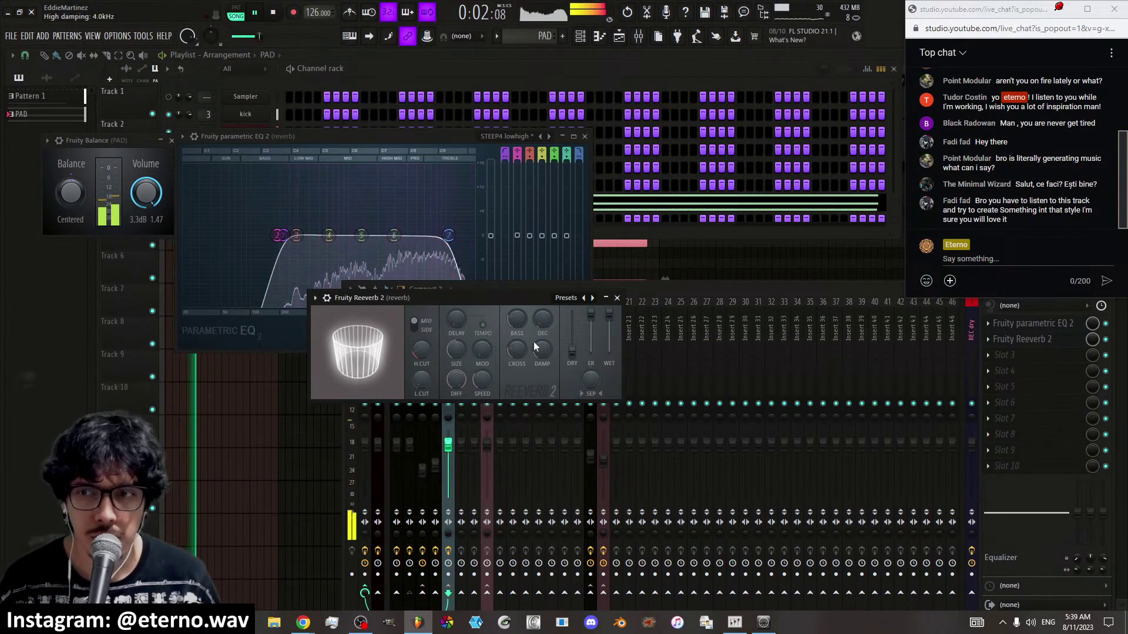
pyautogui.moveTo(464, 303); pyautogui.dragTo(522, 379)
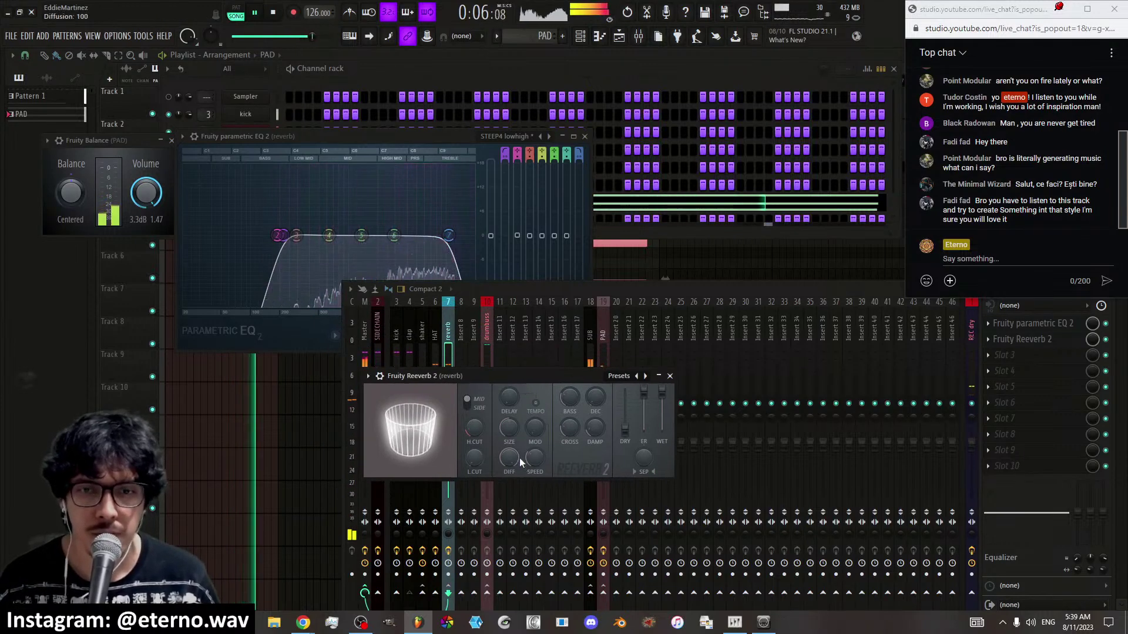
pyautogui.moveTo(509, 427); pyautogui.dragTo(509, 425)
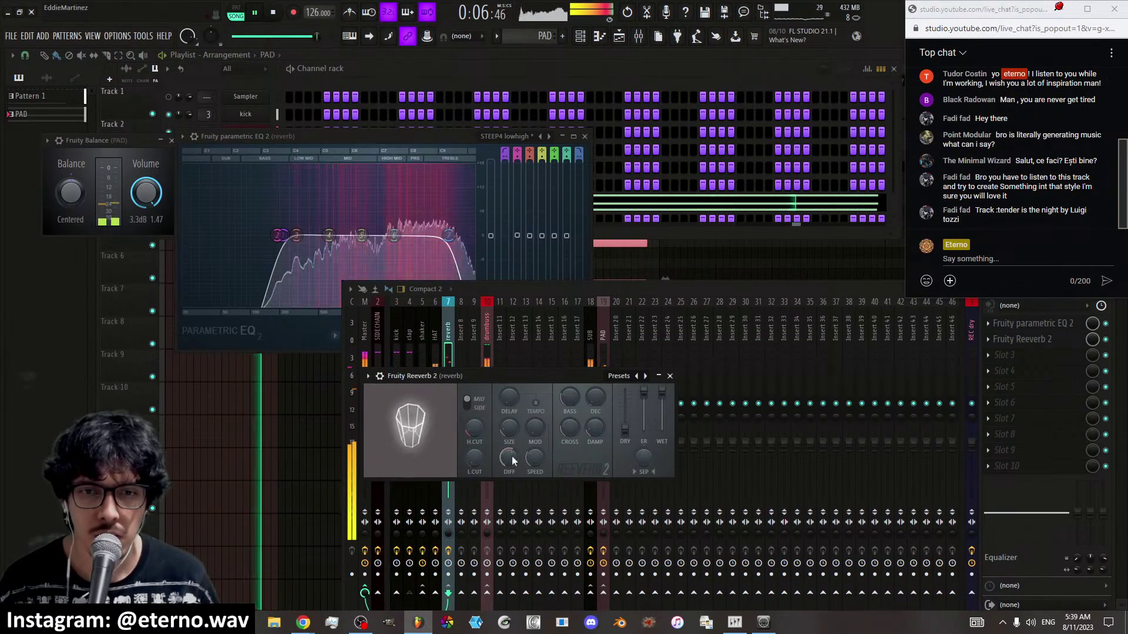
pyautogui.moveTo(563, 399); pyautogui.dragTo(562, 405)
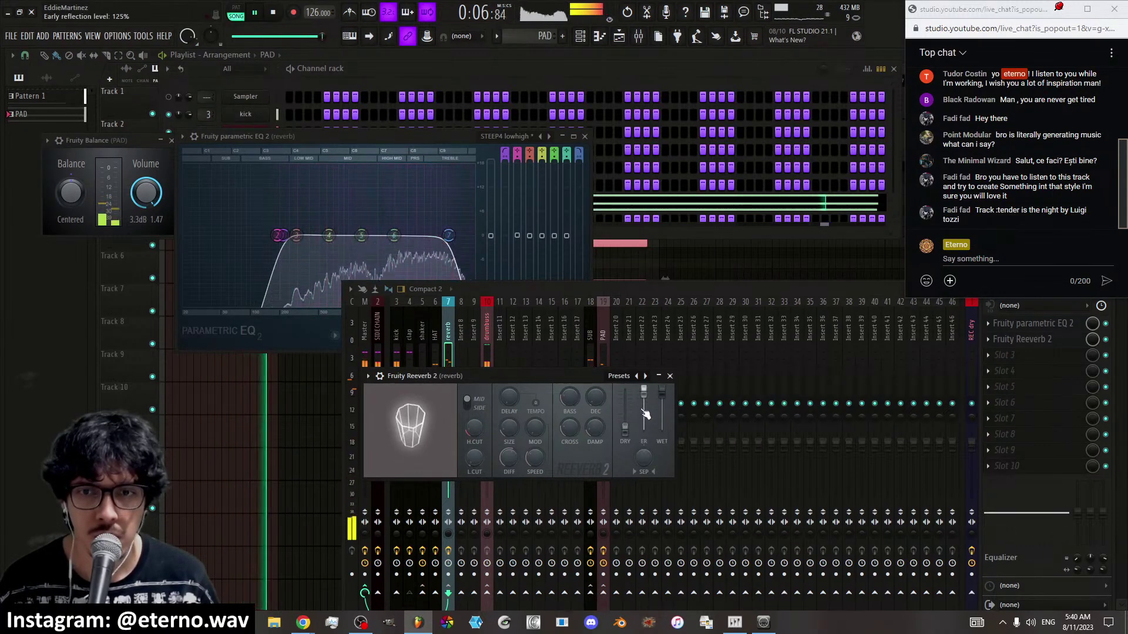
# Fine-tune Fruity Reeverb 2 on the reverb track, setting its decay time to 3.9 sec, and close it
pyautogui.moveTo(646, 405); pyautogui.dragTo(645, 444)
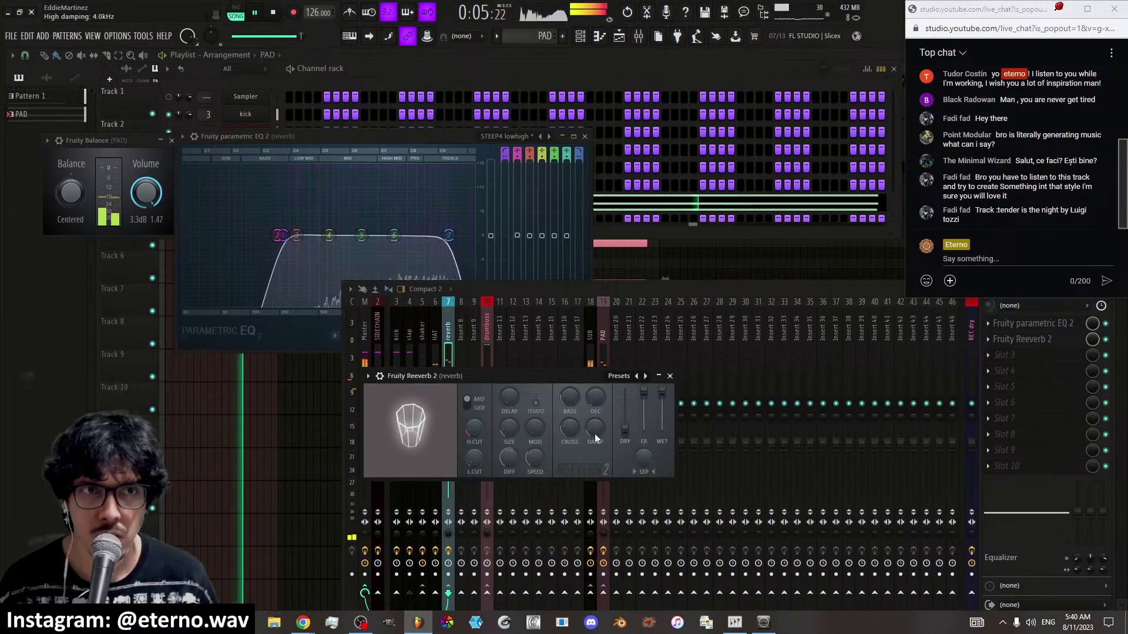
pyautogui.scroll(5, 595, 432)
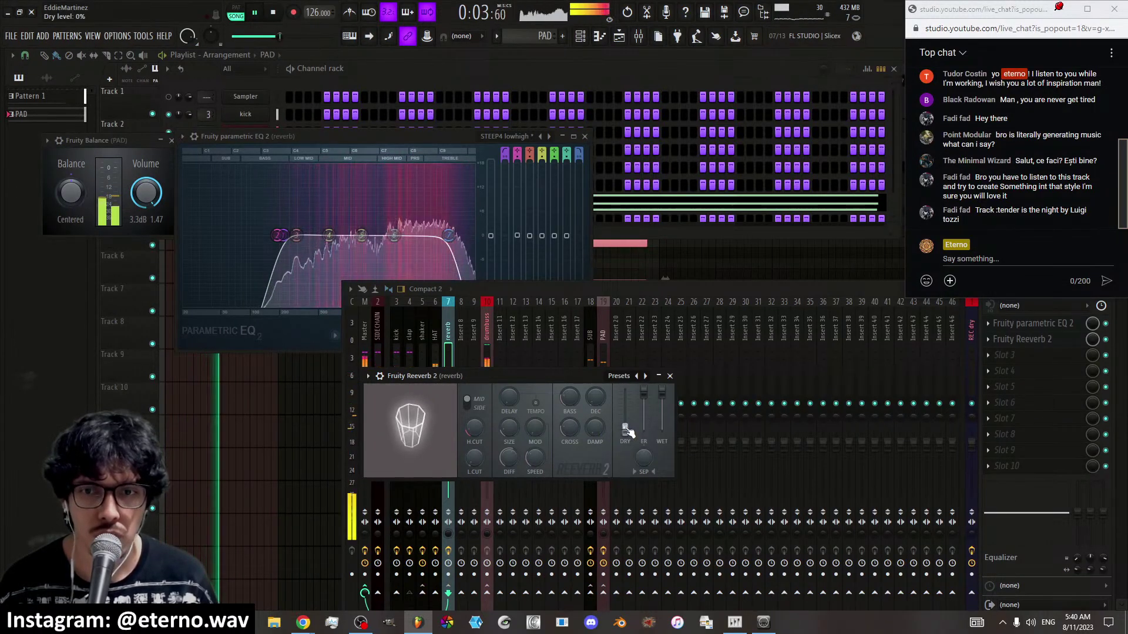
pyautogui.scroll(3, 596, 398)
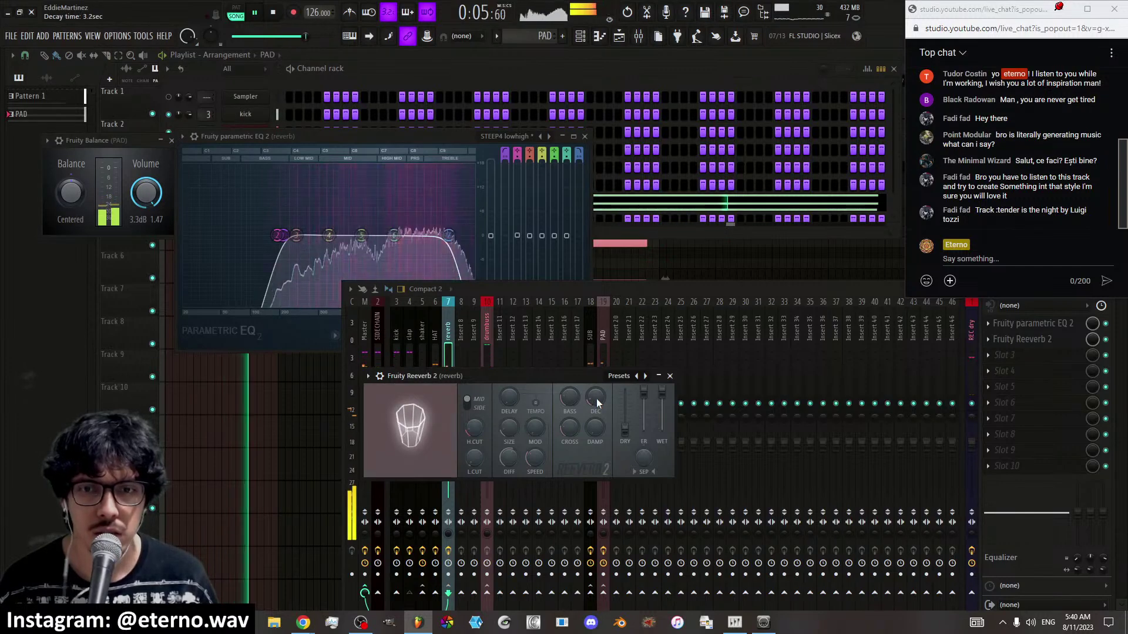
pyautogui.scroll(-5, 596, 398)
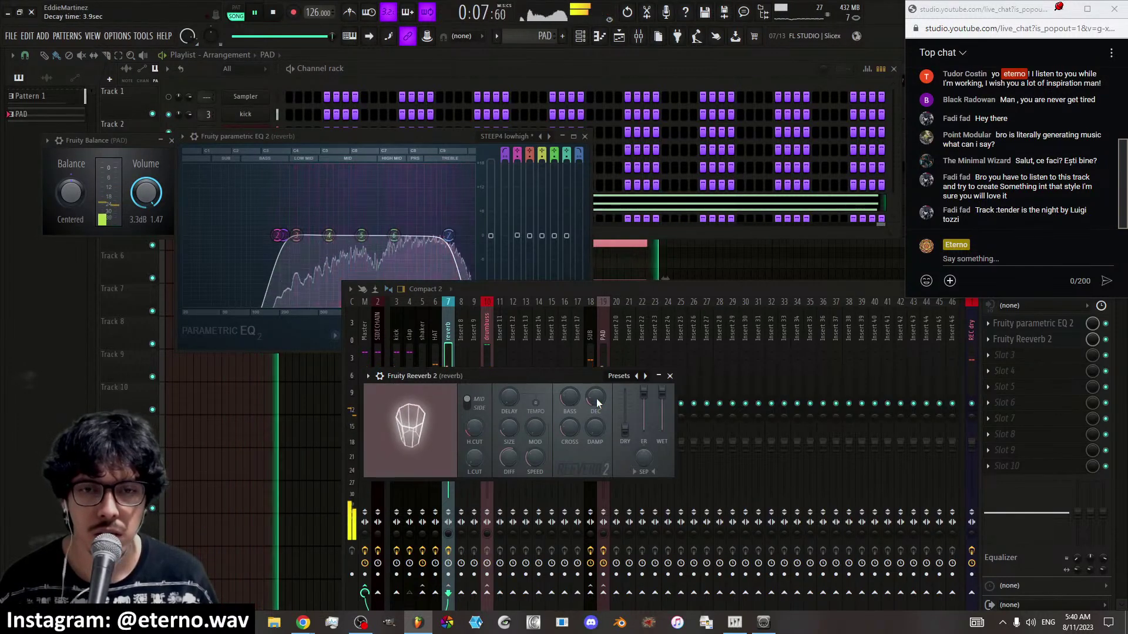
pyautogui.click(673, 379)
pyautogui.rightClick(448, 347)
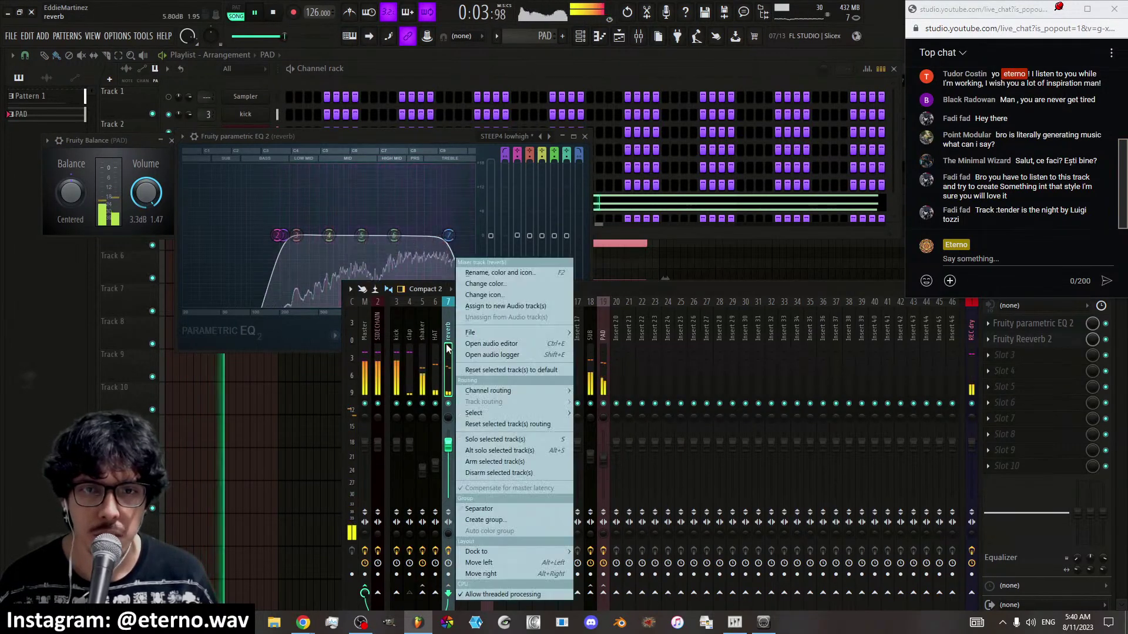
pyautogui.click(618, 346)
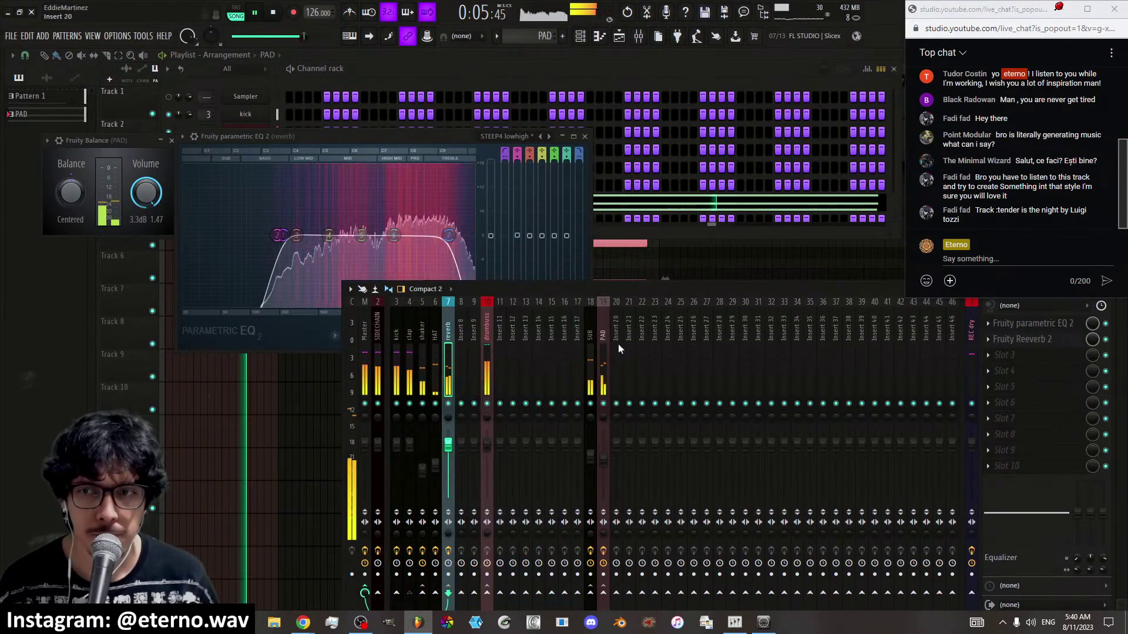
# Recheck the high damping of Fruity Reeverb 2 on the reverb track and close the plugin
pyautogui.click(1009, 342)
pyautogui.moveTo(593, 428); pyautogui.dragTo(593, 419)
pyautogui.rightClick(594, 429)
pyautogui.click(609, 416)
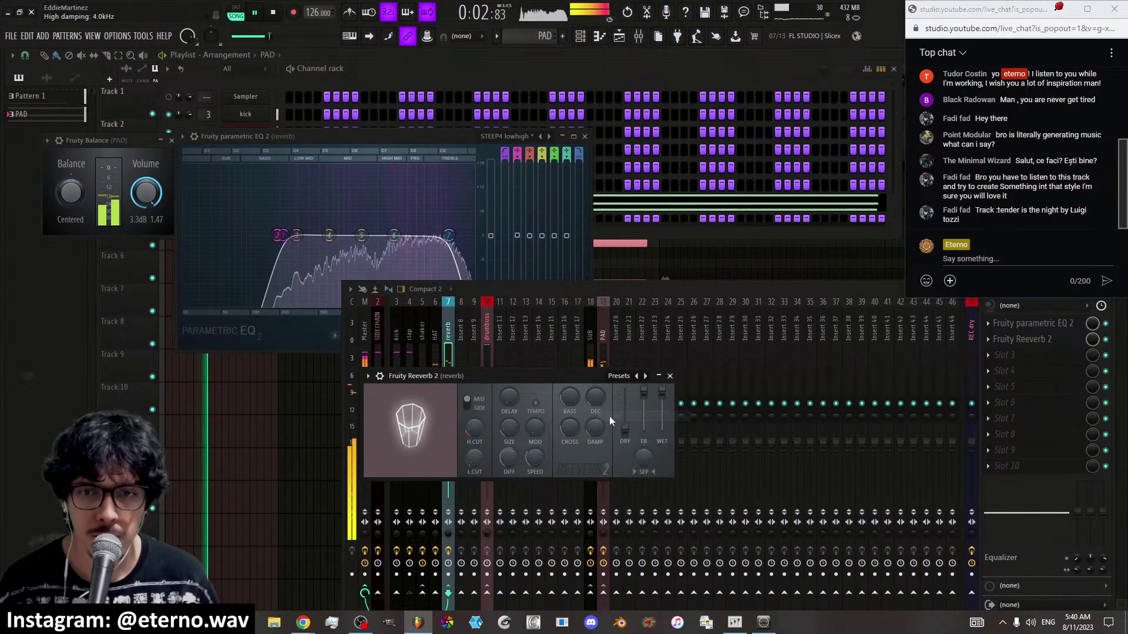
pyautogui.click(670, 376)
pyautogui.click(987, 339)
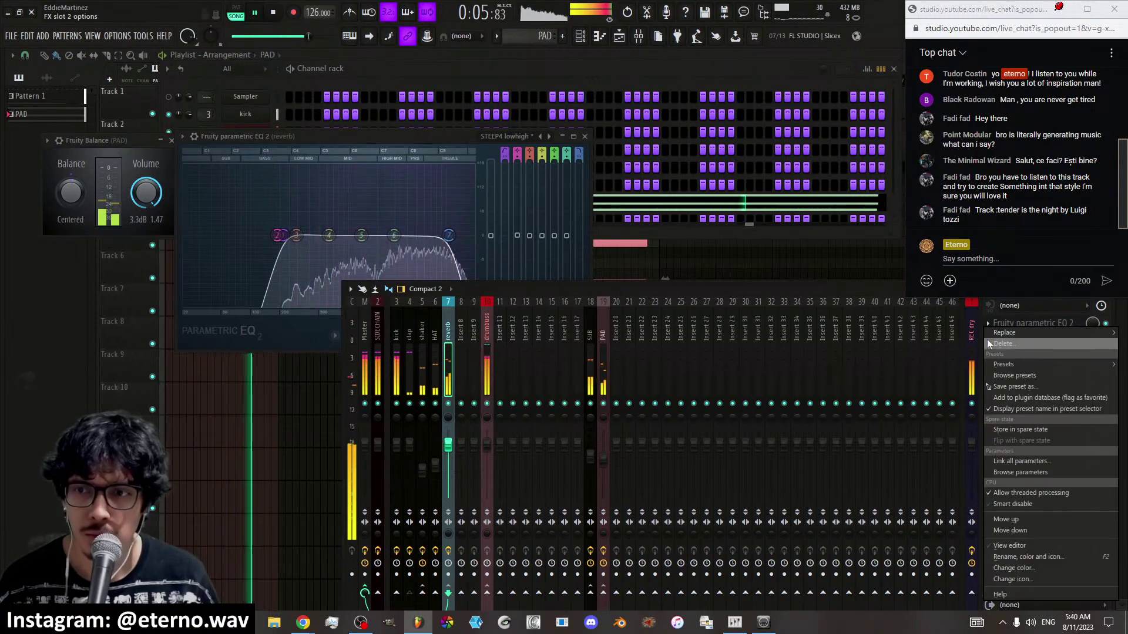
pyautogui.click(937, 319)
# Rename the reverb mixer track as Reverb and save its state as the mixer preset Stock Reverb
pyautogui.rightClick(450, 342)
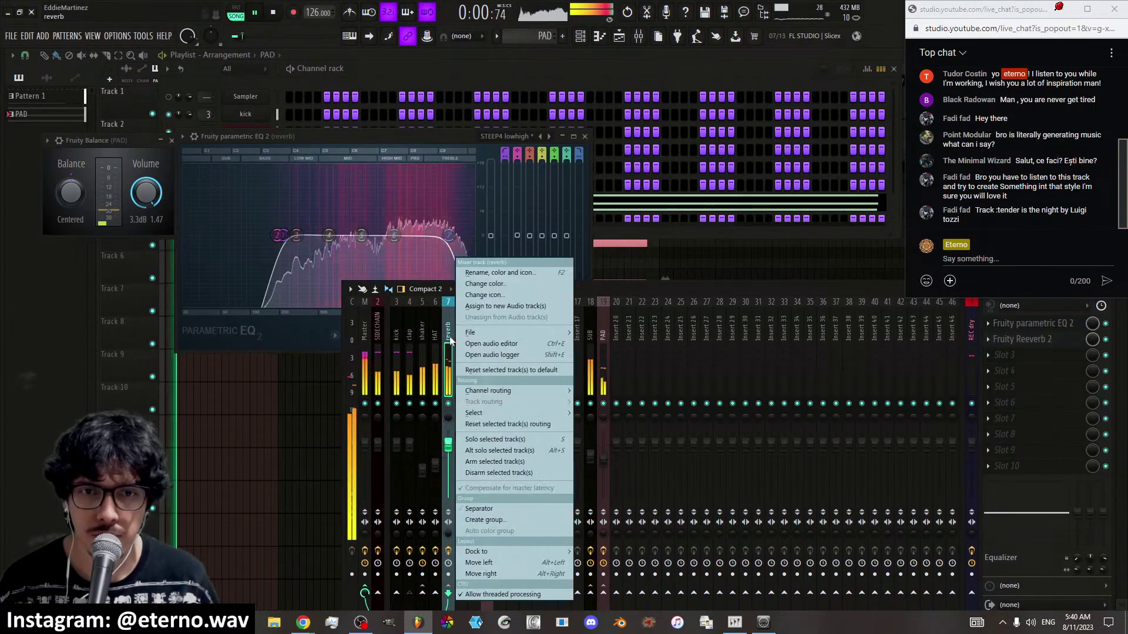
pyautogui.click(474, 295)
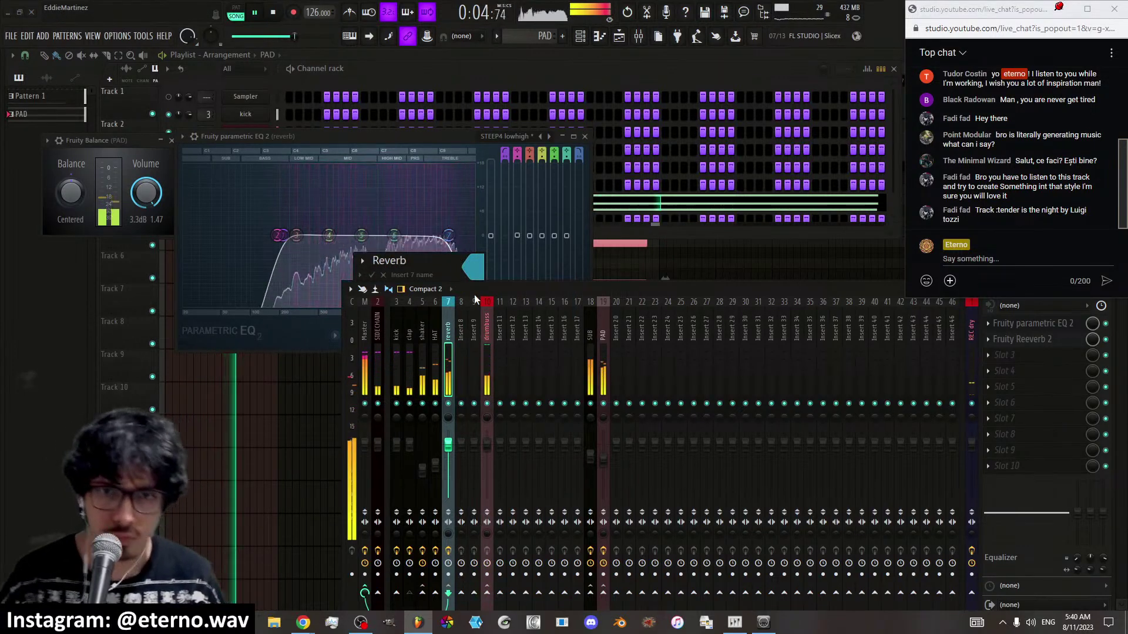
pyautogui.rightClick(459, 344)
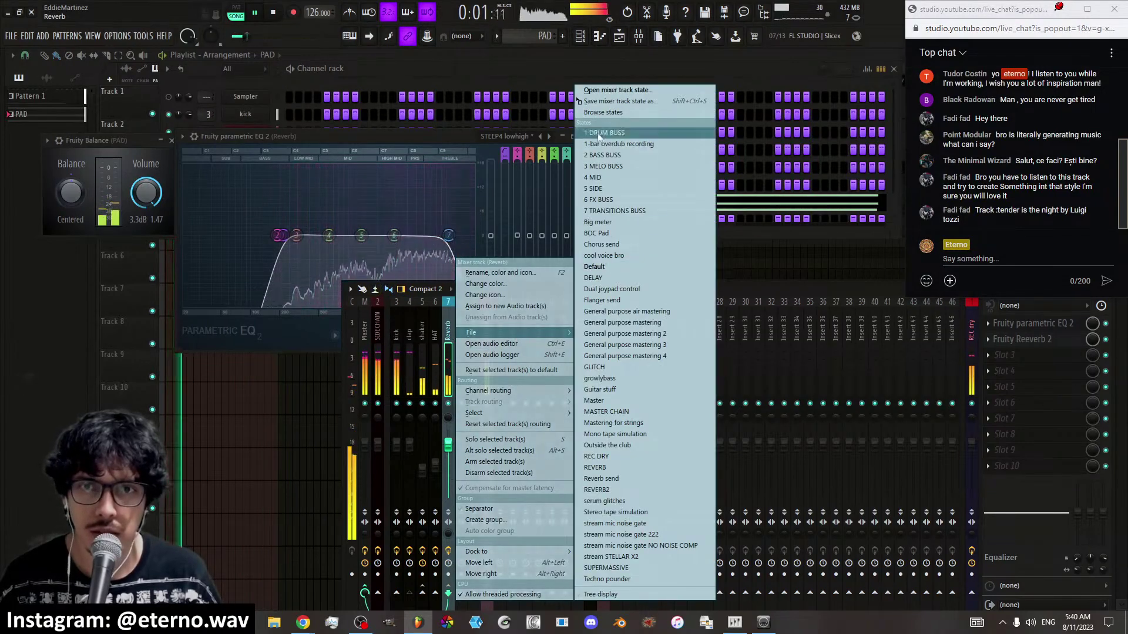
pyautogui.click(614, 101)
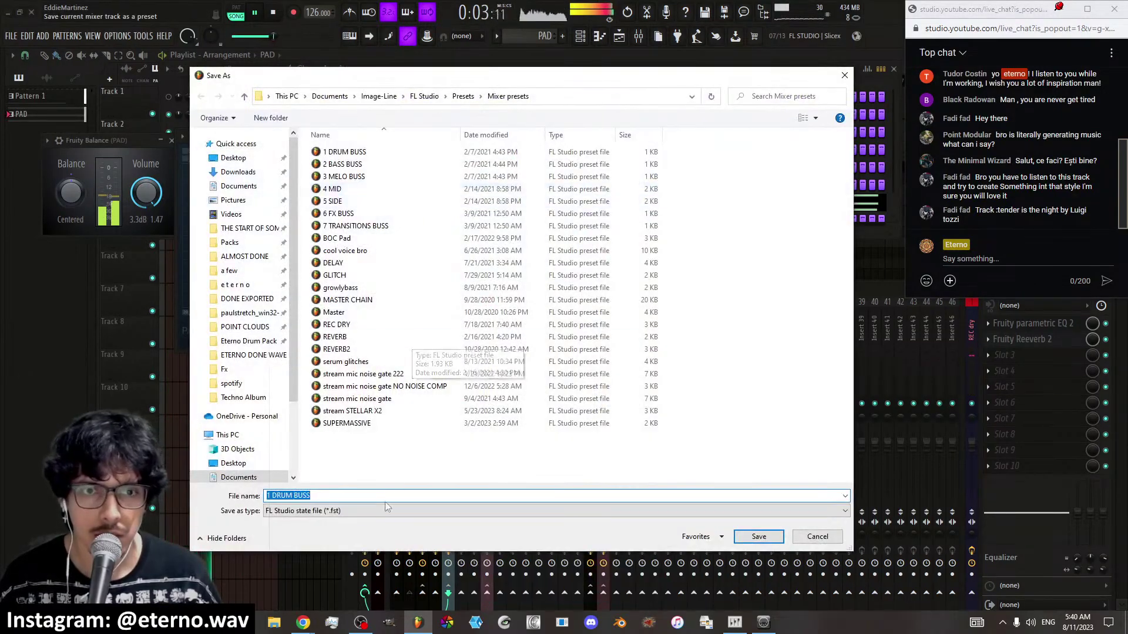
pyautogui.write('s')
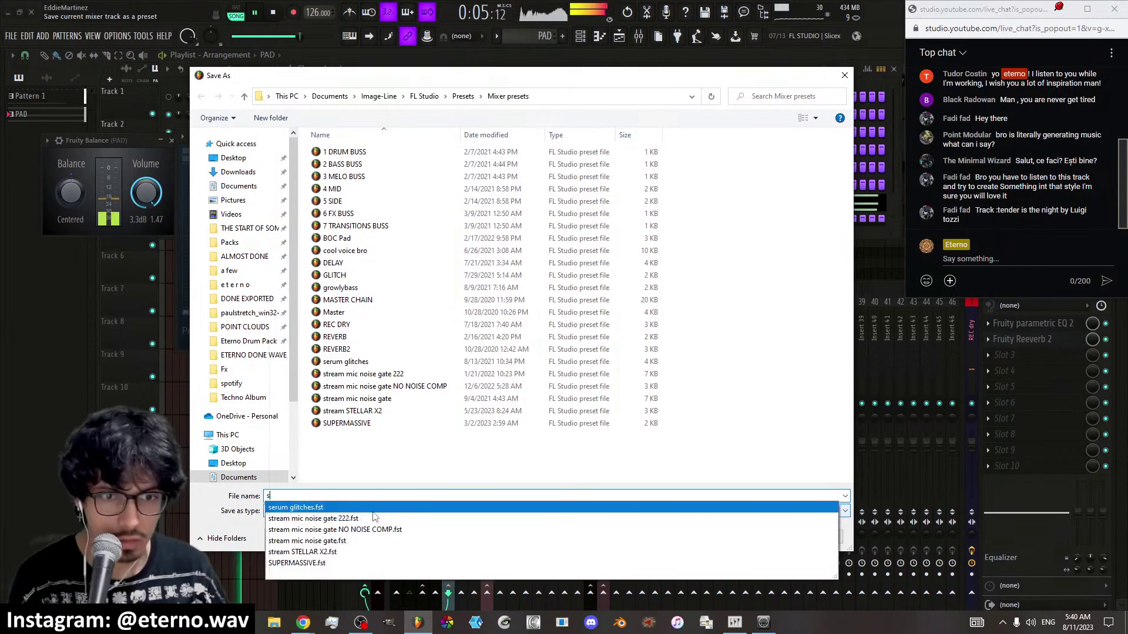
pyautogui.press('BackSpace')
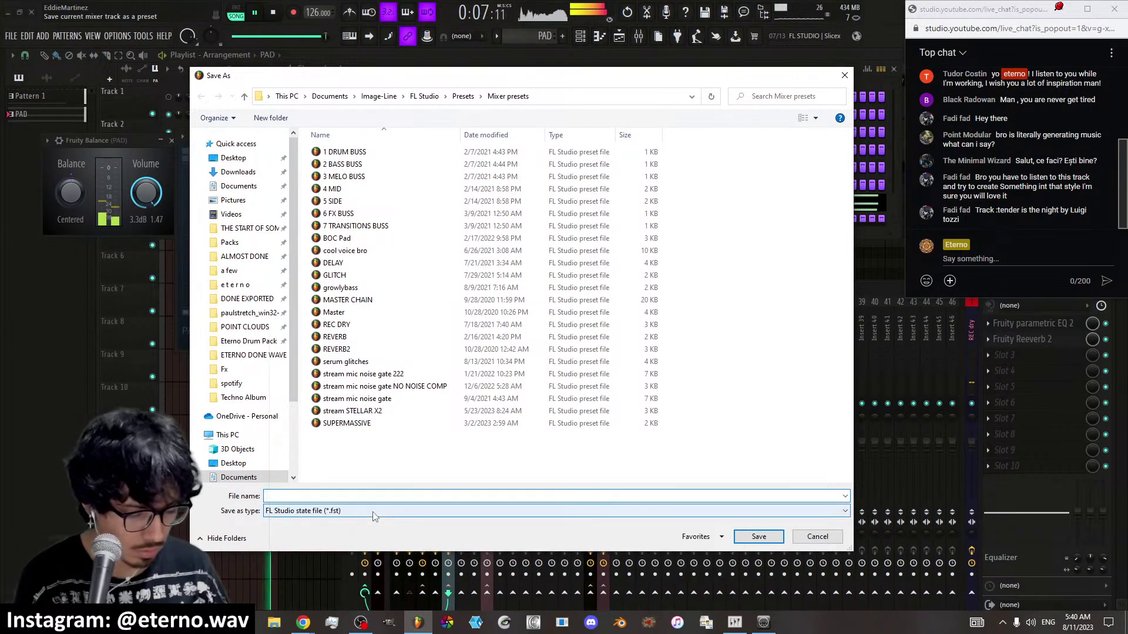
pyautogui.write('Stock Reverb')
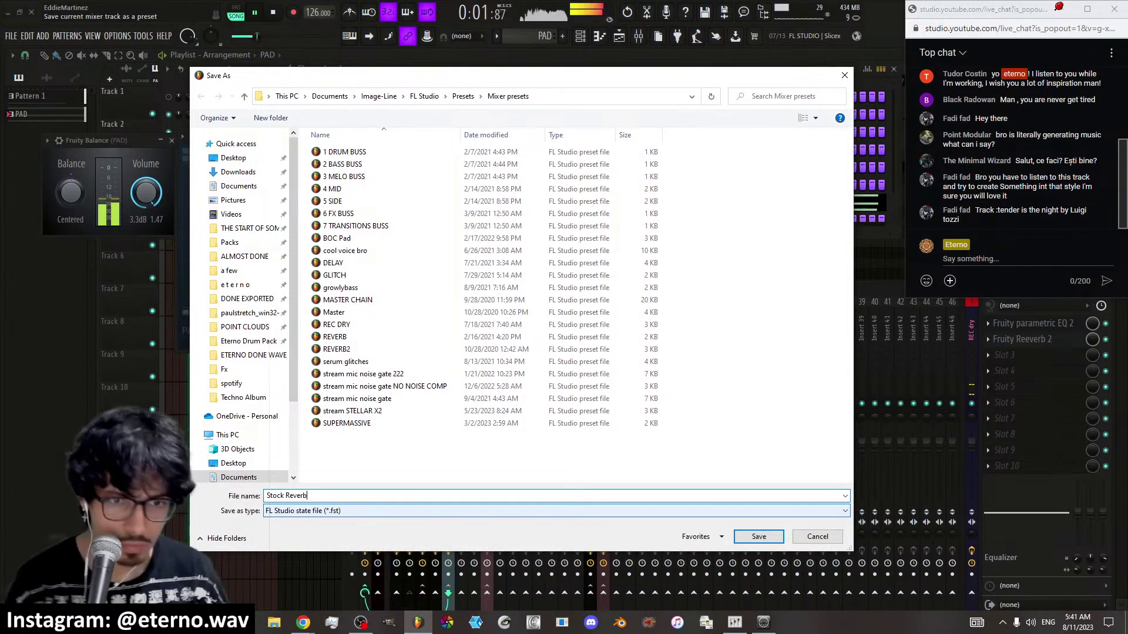
pyautogui.click(758, 537)
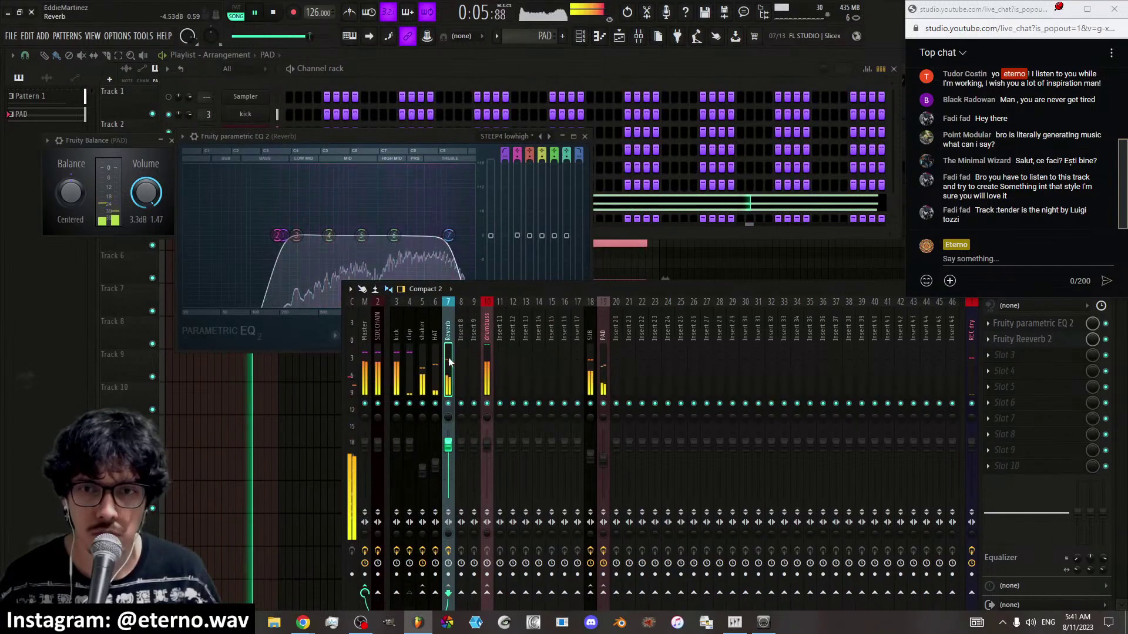
# Review the Fruity Reeverb 2 level settings and the clap's send level to the Reverb track
pyautogui.click(1057, 340)
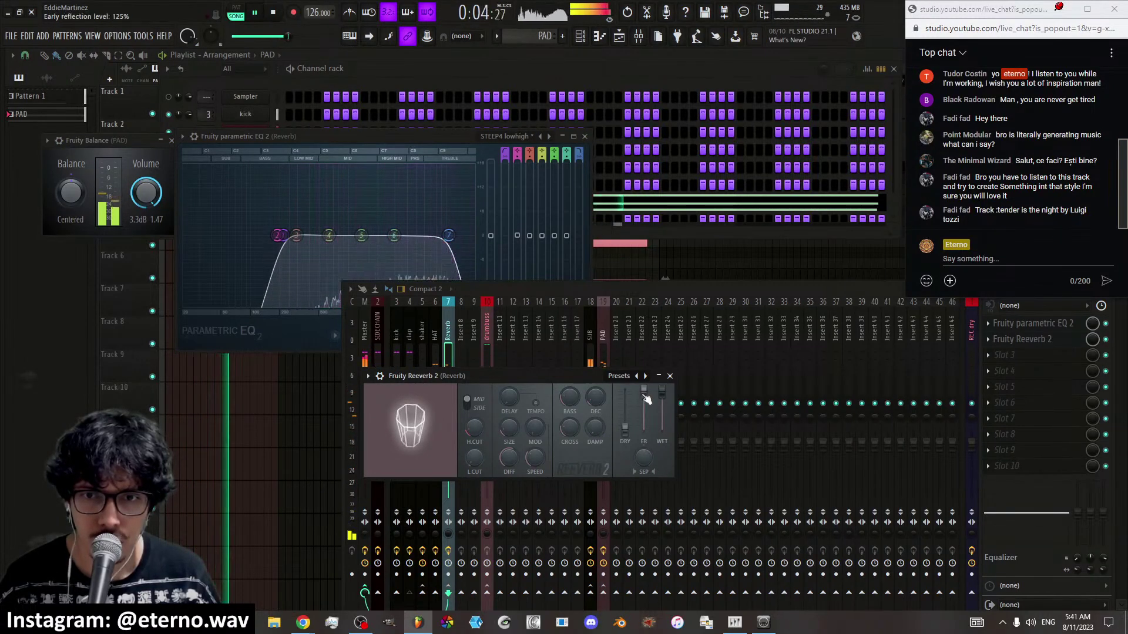
pyautogui.click(669, 376)
pyautogui.click(409, 365)
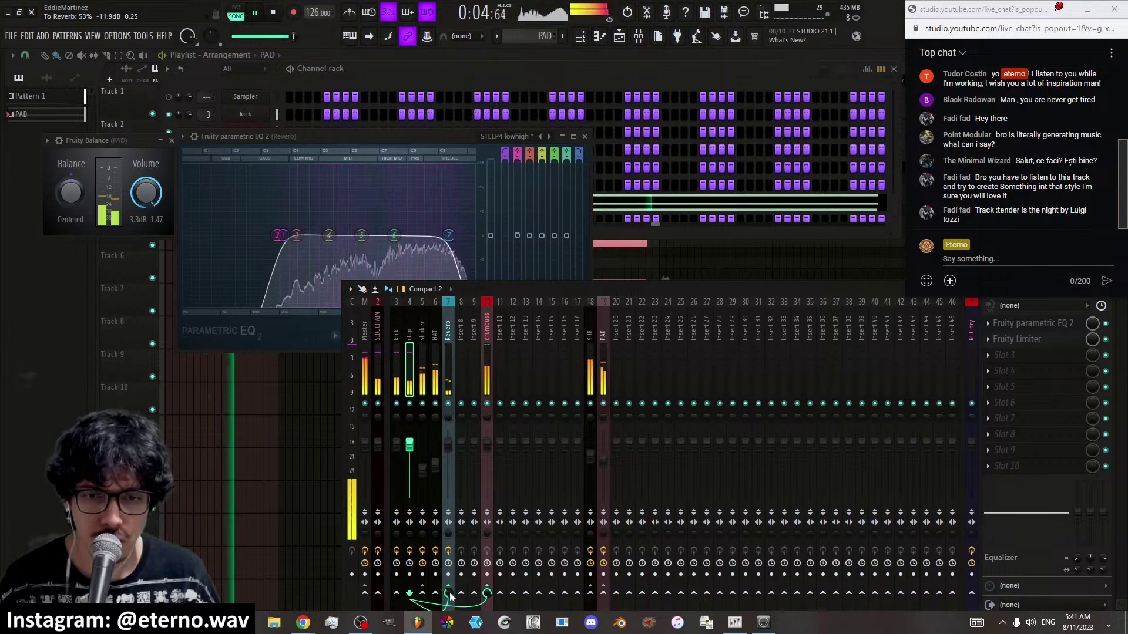
pyautogui.click(452, 355)
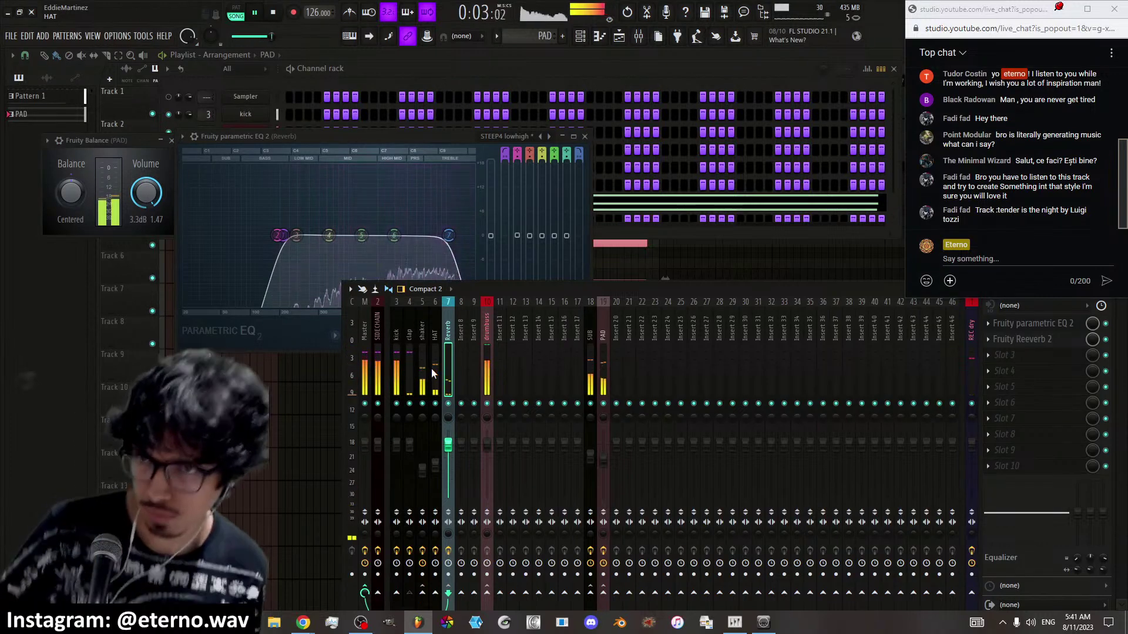
# Restart playback, name mixer insert 8 Delay and give it the Sienna colour #9F5E35
pyautogui.click(274, 13)
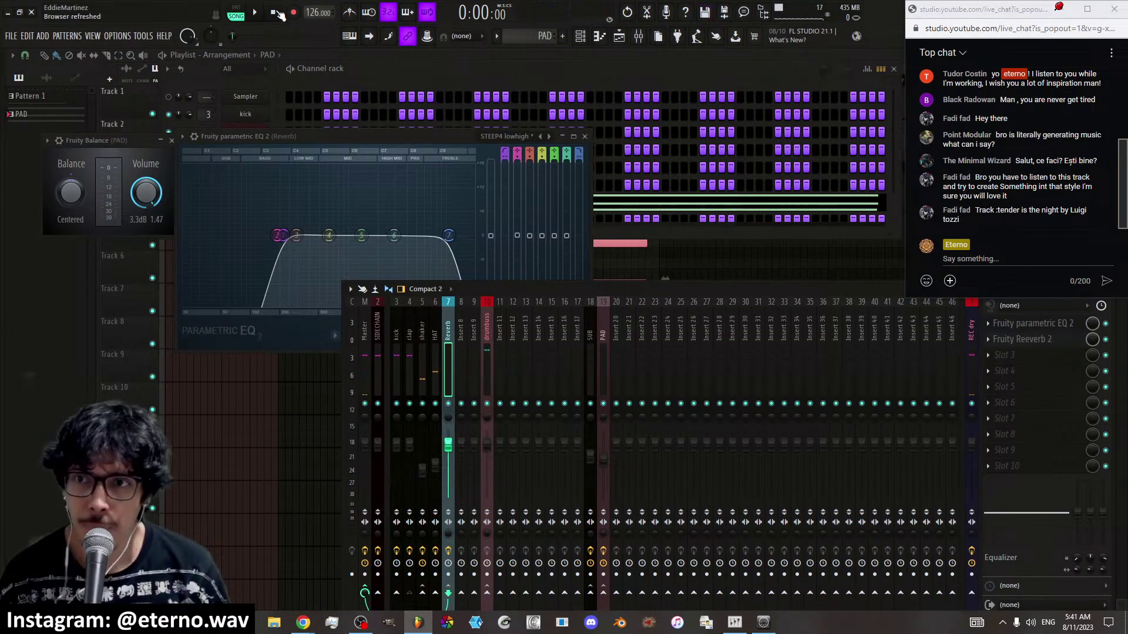
pyautogui.press('space')
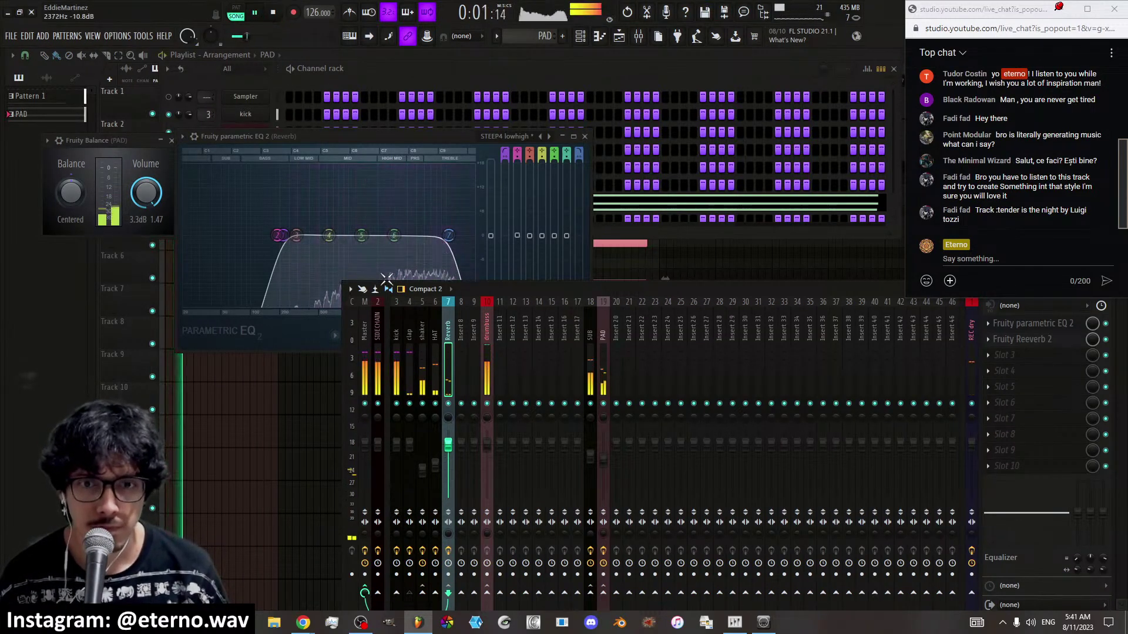
pyautogui.rightClick(460, 352)
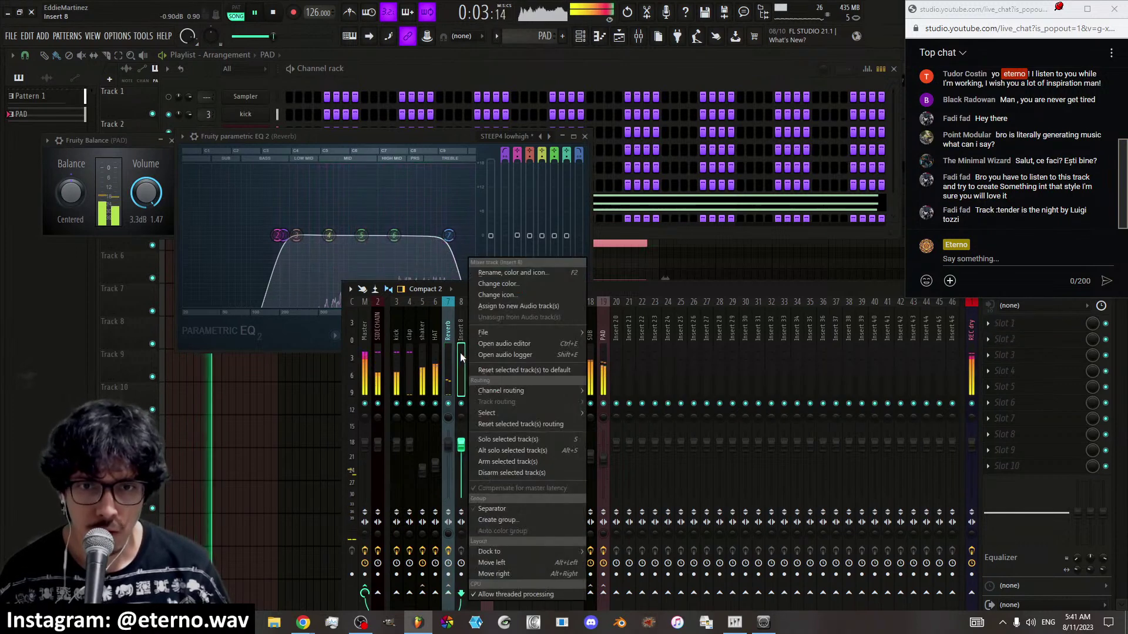
pyautogui.doubleClick(462, 334)
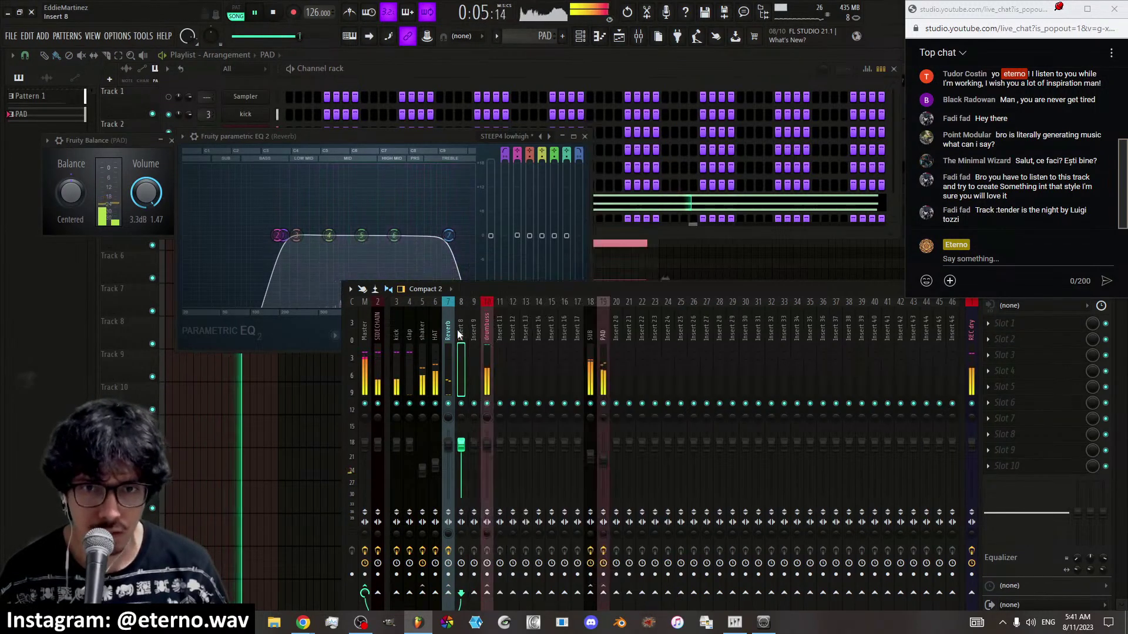
pyautogui.write('D')
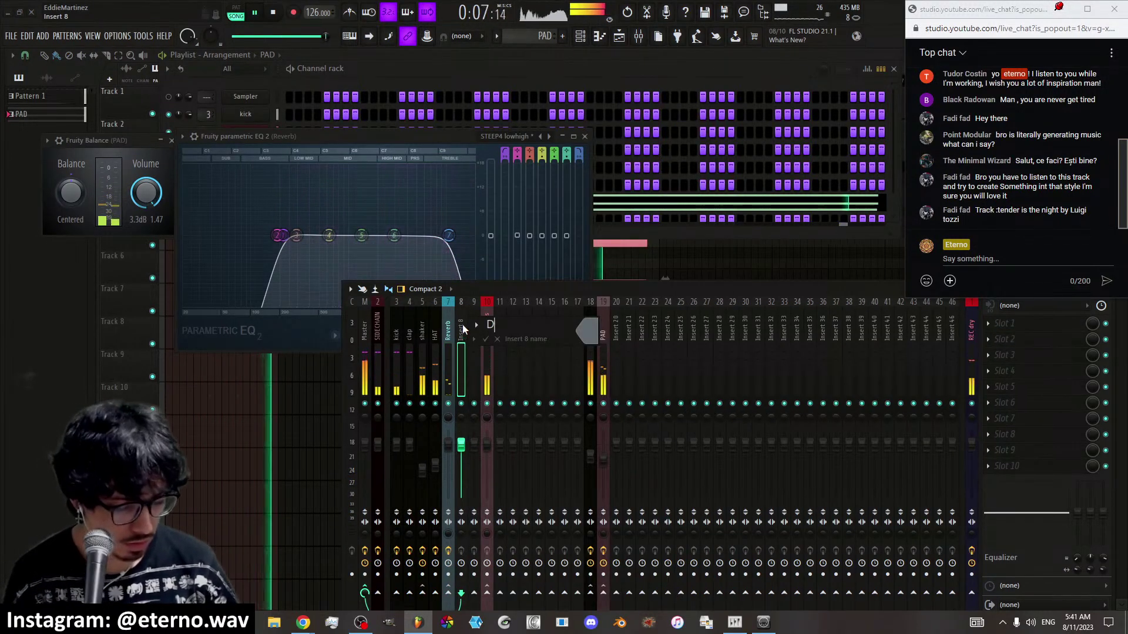
pyautogui.write('elay')
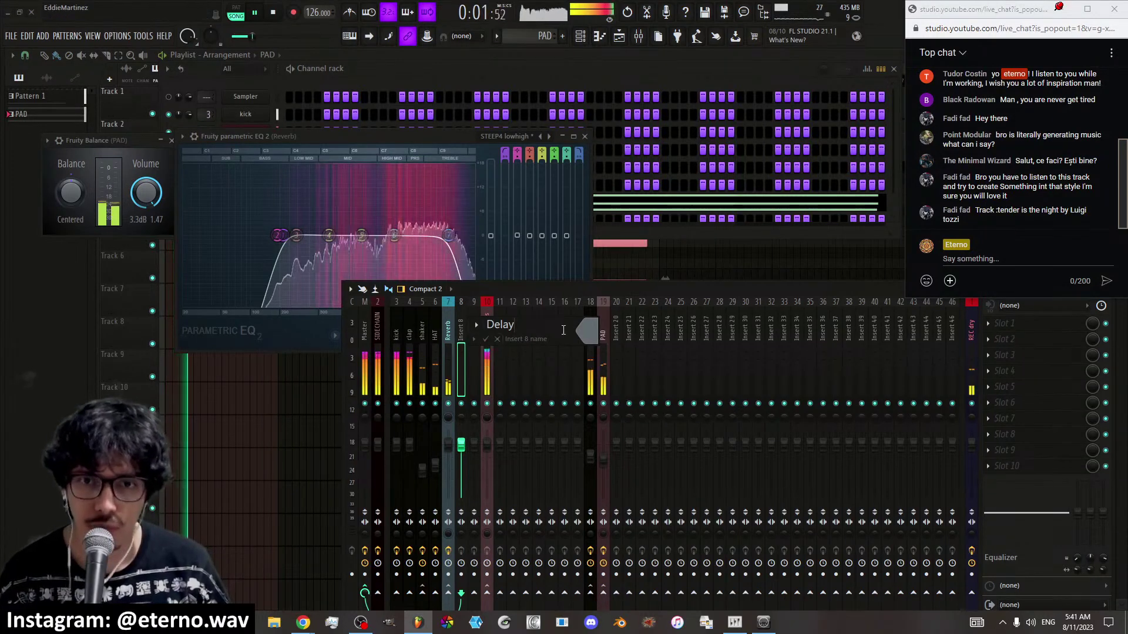
pyautogui.click(589, 335)
pyautogui.click(702, 375)
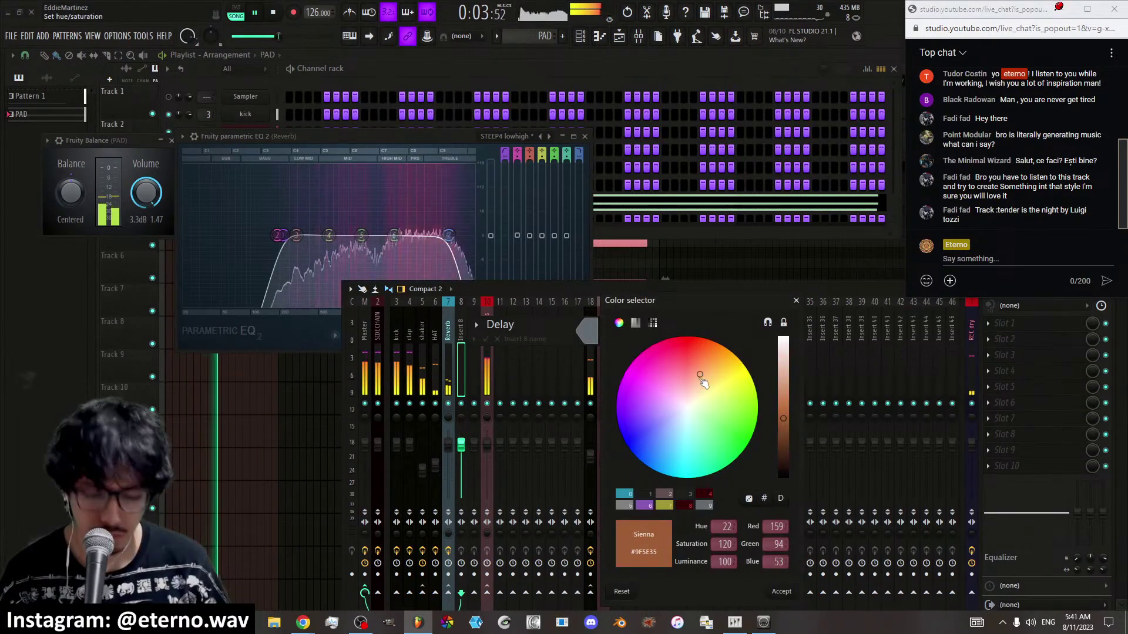
pyautogui.press('Return')
pyautogui.press('Return')
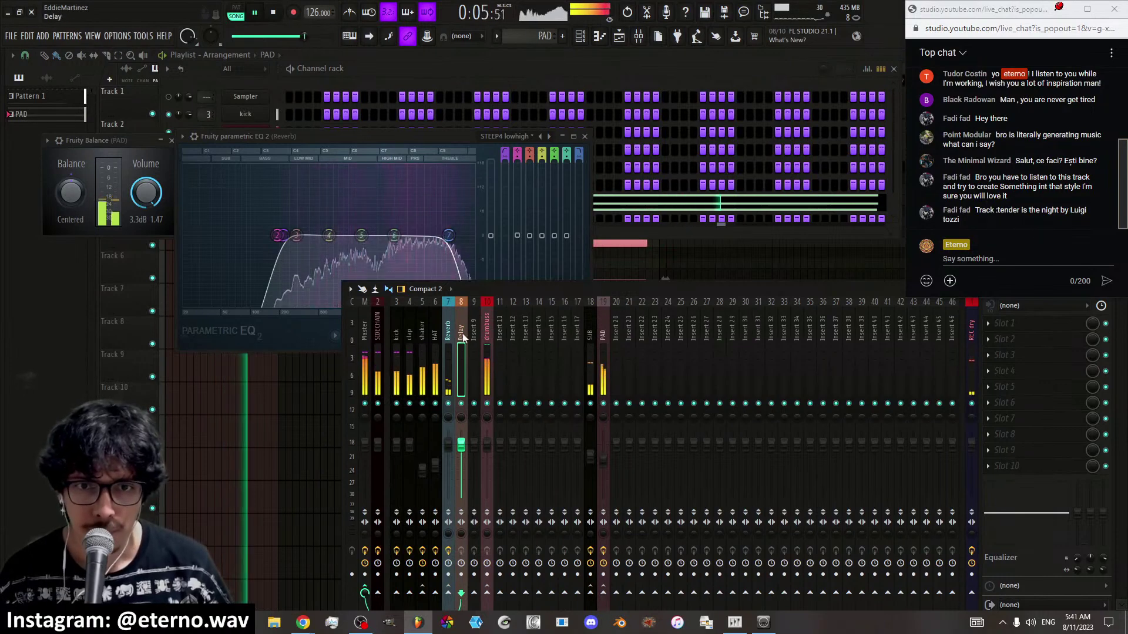
# Add Fruity Parametric EQ 2 to slot 1 of the Delay track with the STEEP4 lowhigh preset and narrow its low and high cuts
pyautogui.click(1003, 323)
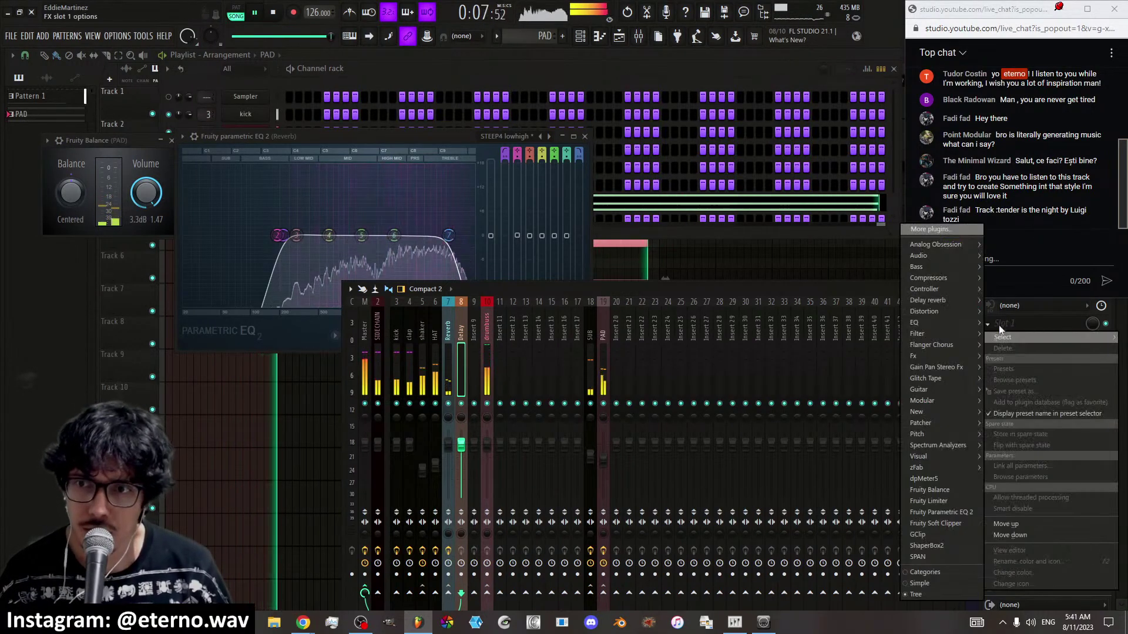
pyautogui.click(962, 514)
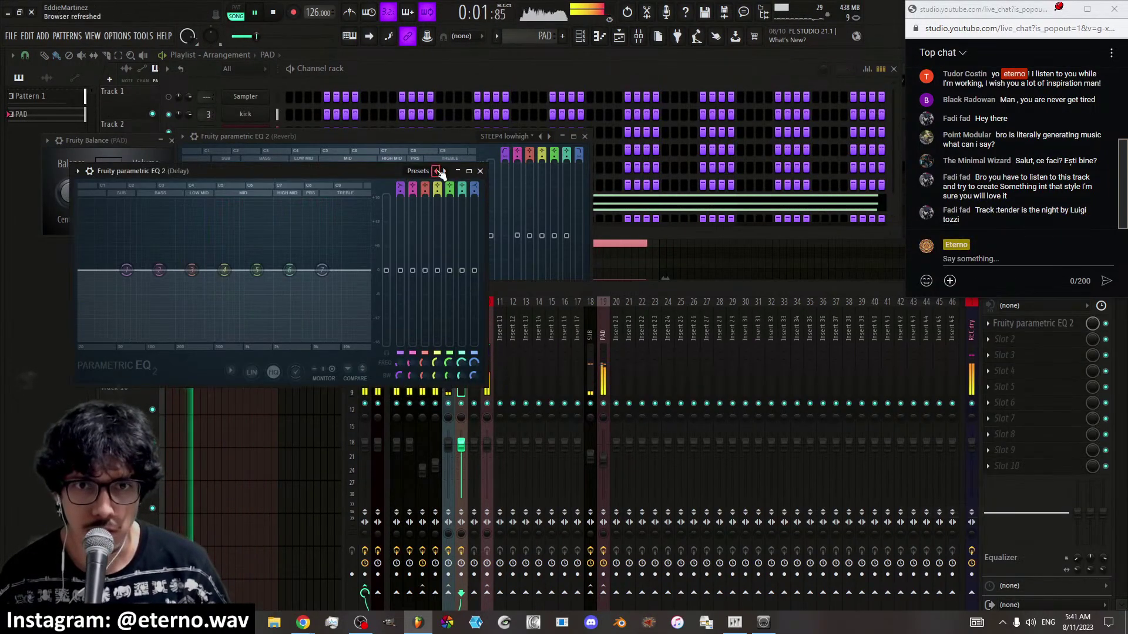
pyautogui.click(437, 171)
pyautogui.click(464, 276)
pyautogui.moveTo(96, 272); pyautogui.dragTo(156, 270)
pyautogui.moveTo(353, 270); pyautogui.dragTo(333, 270)
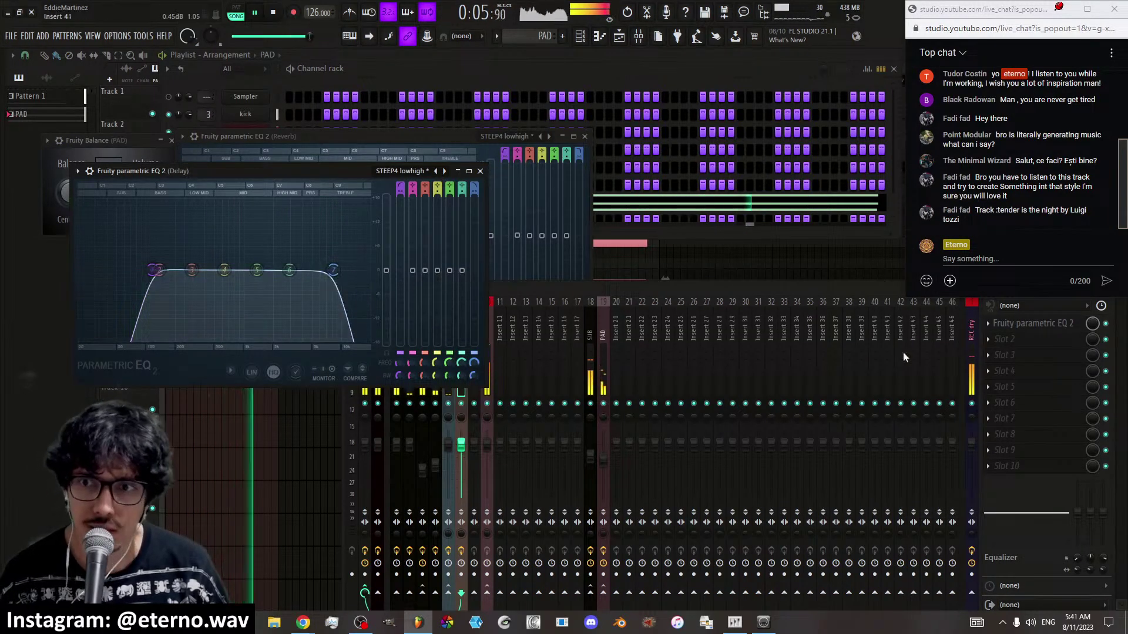
# Add Fruity Delay 3 to slot 2 of the Delay track and move its window clear of the equalizers
pyautogui.click(1002, 340)
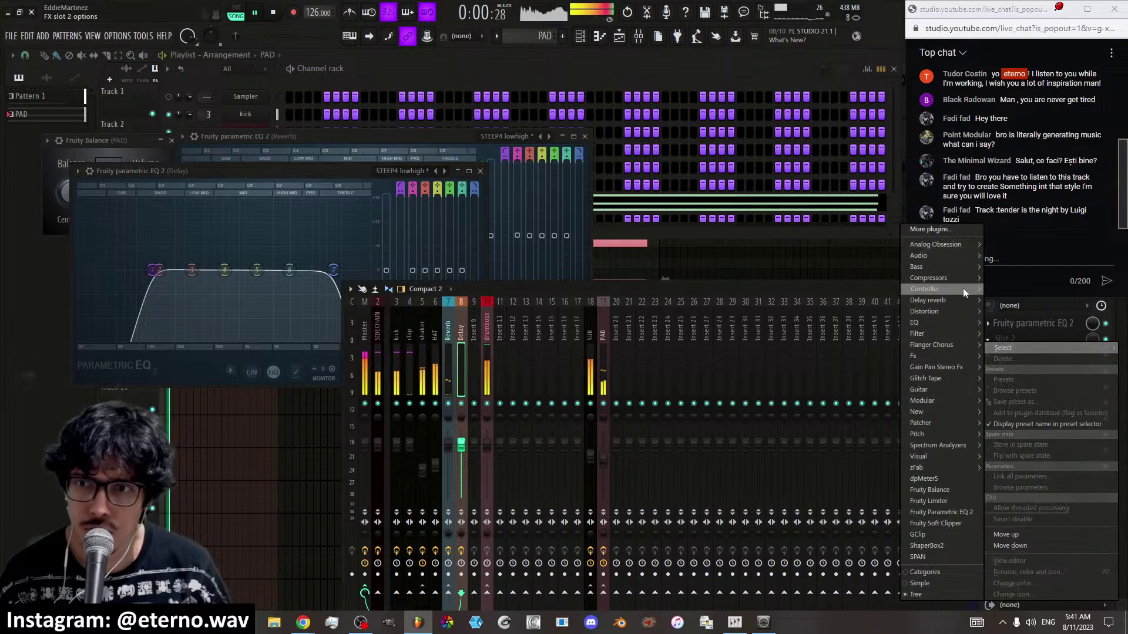
pyautogui.moveTo(957, 298)
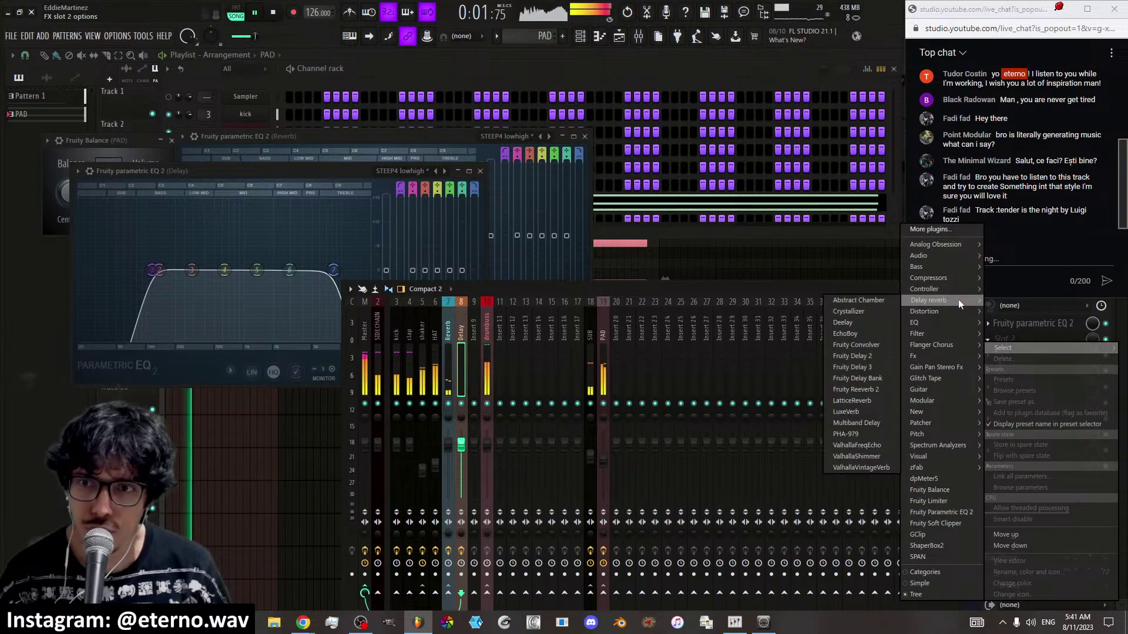
pyautogui.click(879, 354)
pyautogui.moveTo(336, 184); pyautogui.dragTo(544, 239)
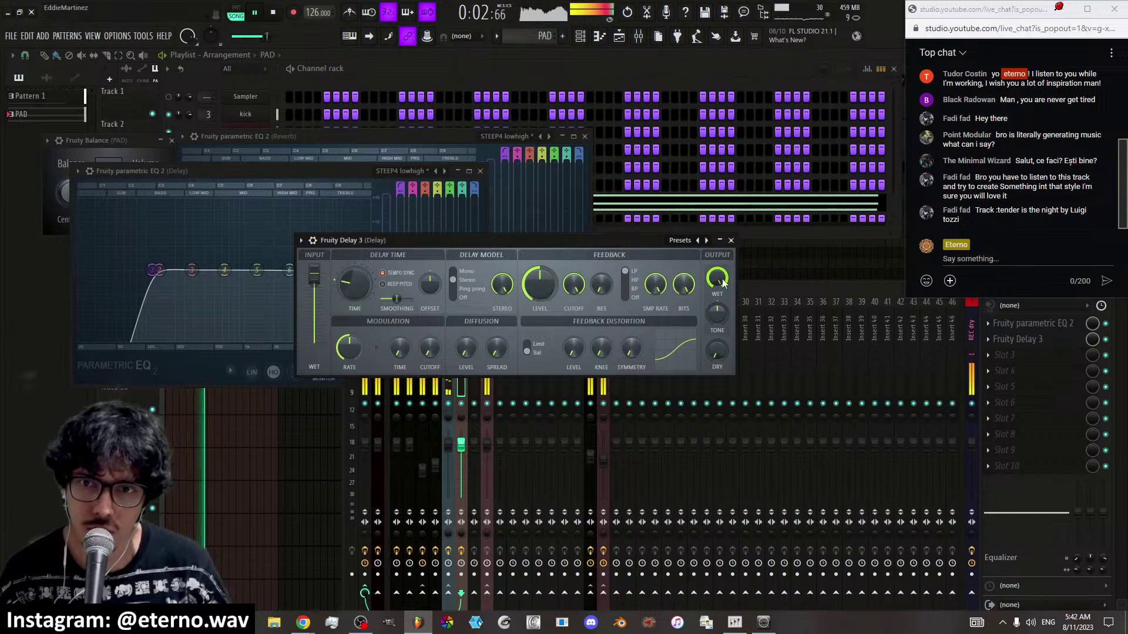
pyautogui.moveTo(609, 241); pyautogui.dragTo(835, 349)
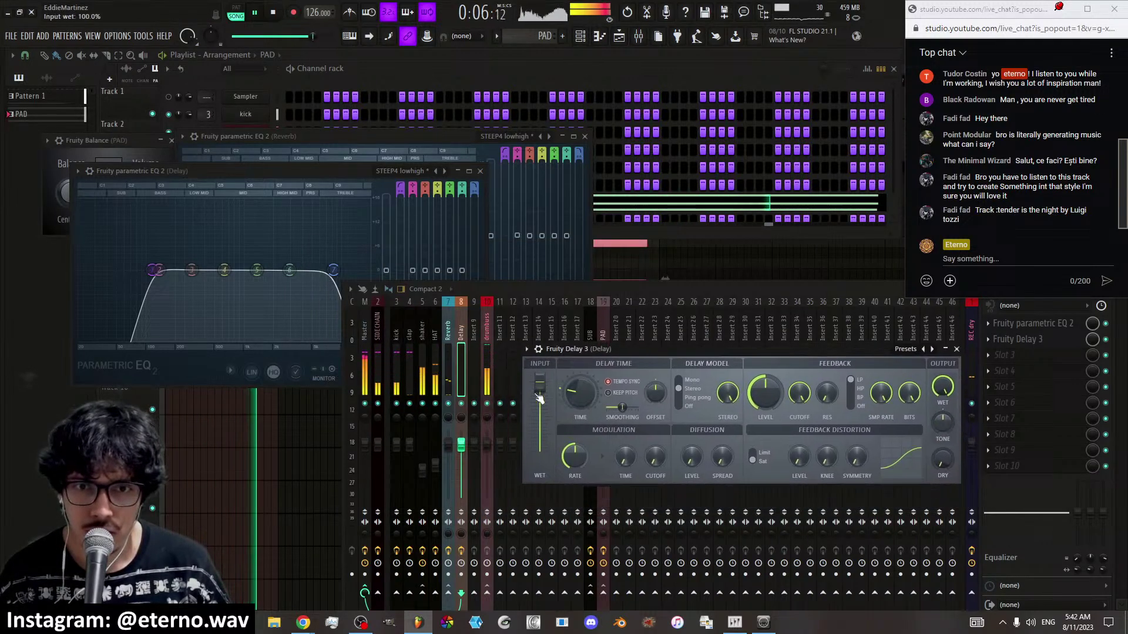
# Send the clap track to the Delay track and reopen Fruity Delay 3 on it
pyautogui.click(410, 355)
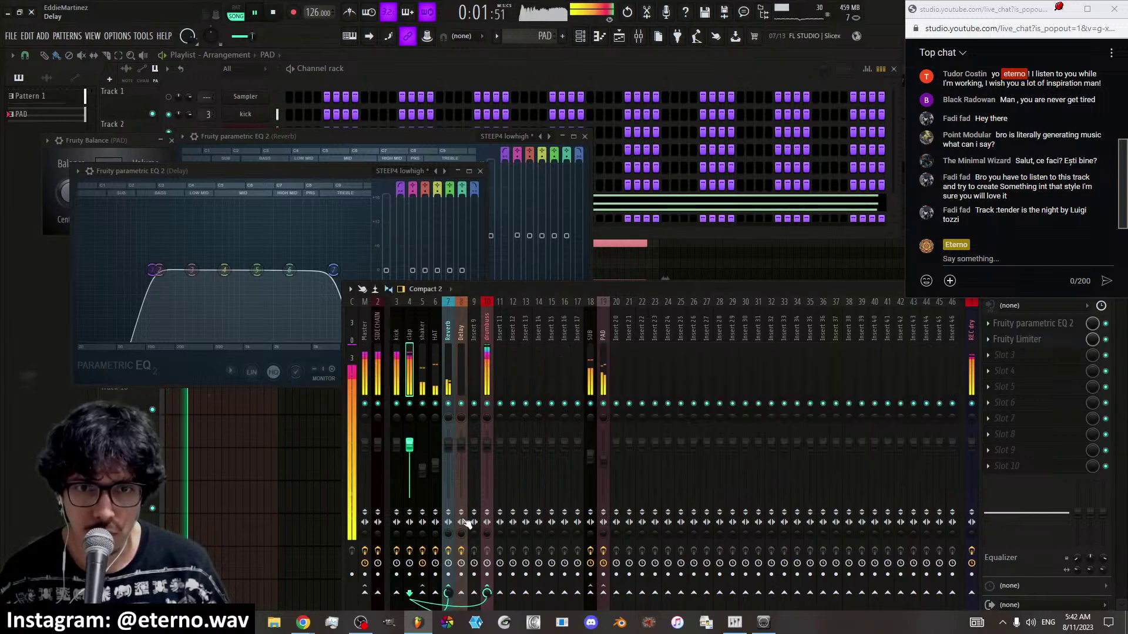
pyautogui.click(462, 578)
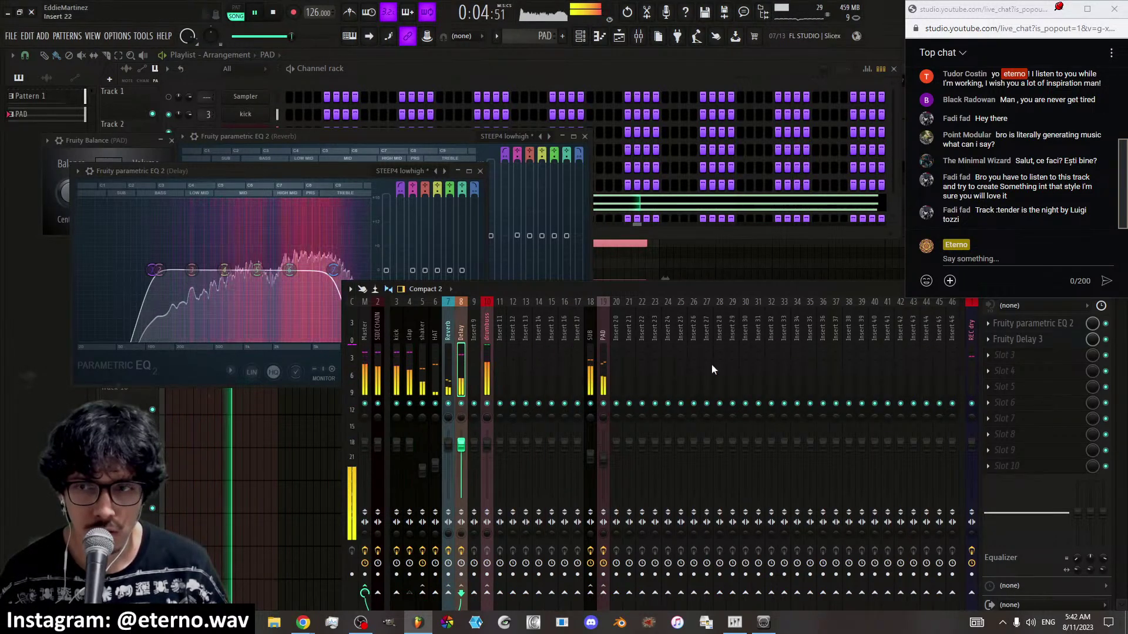
pyautogui.click(993, 340)
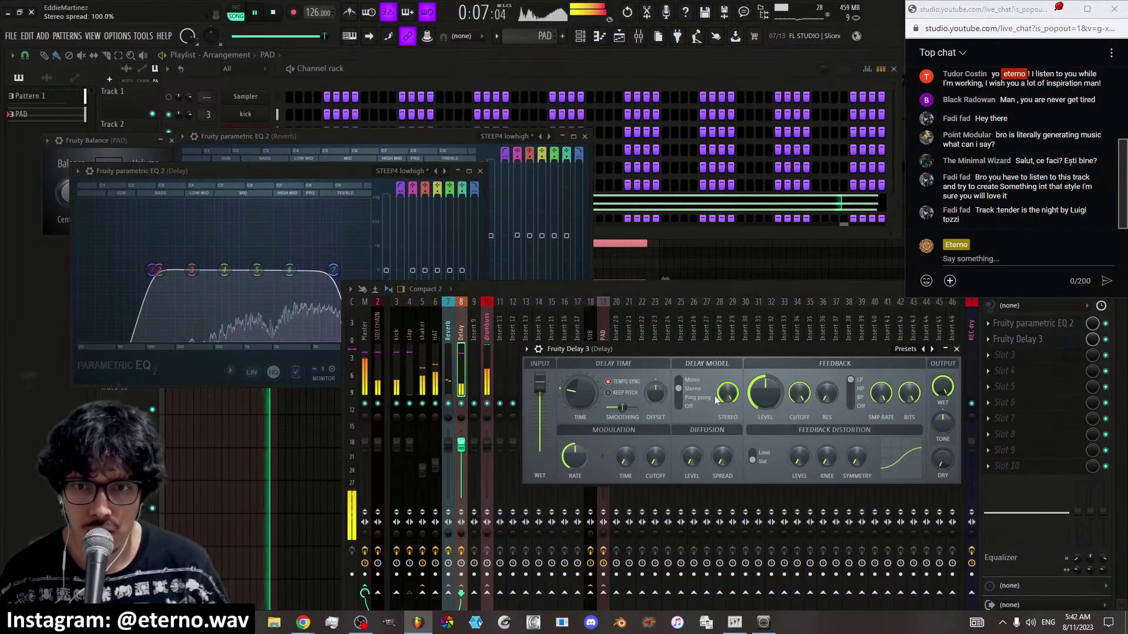
# Switch Fruity Delay 3 to the Ping pong model, pan the delay time to about -64%, and adjust the delay time
pyautogui.moveTo(585, 401); pyautogui.dragTo(585, 402)
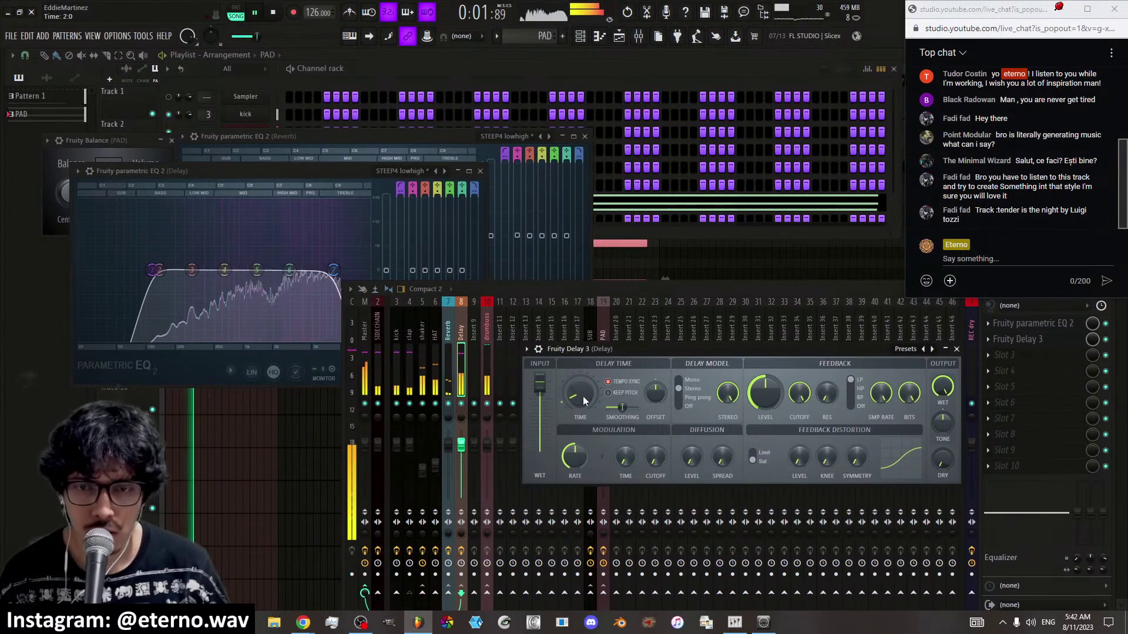
pyautogui.click(681, 398)
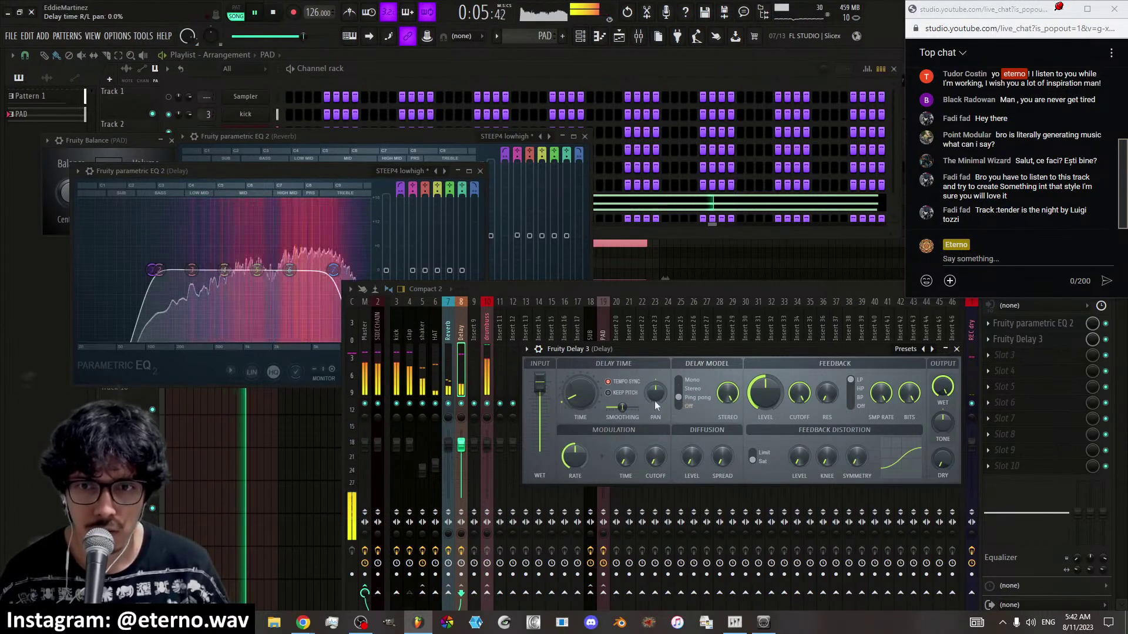
pyautogui.moveTo(656, 391); pyautogui.dragTo(658, 395)
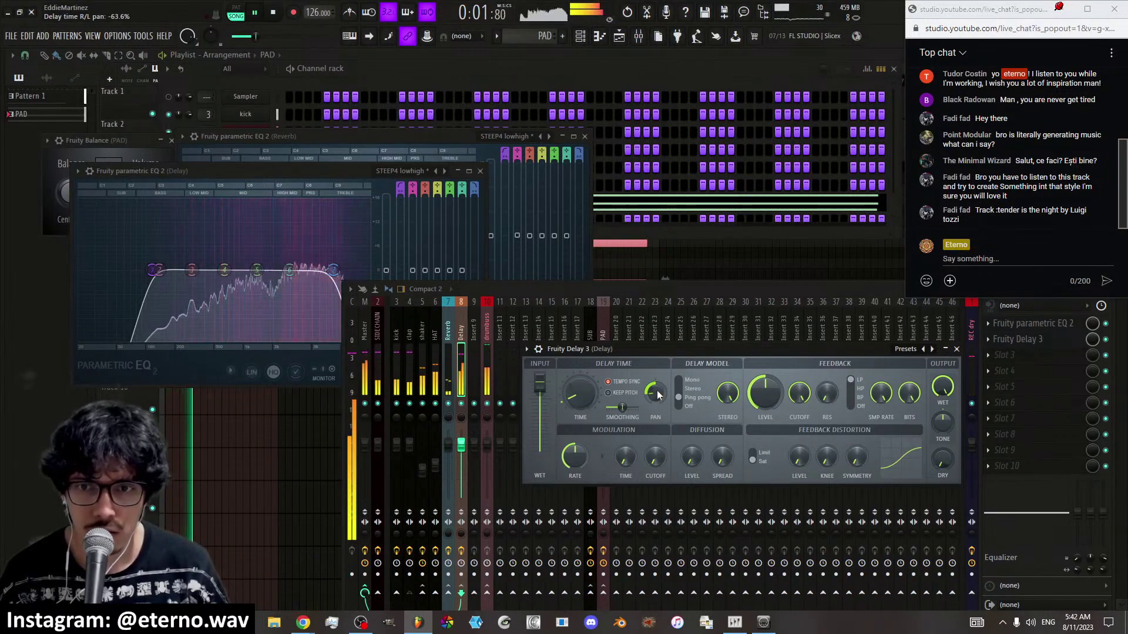
pyautogui.moveTo(580, 392); pyautogui.dragTo(580, 389)
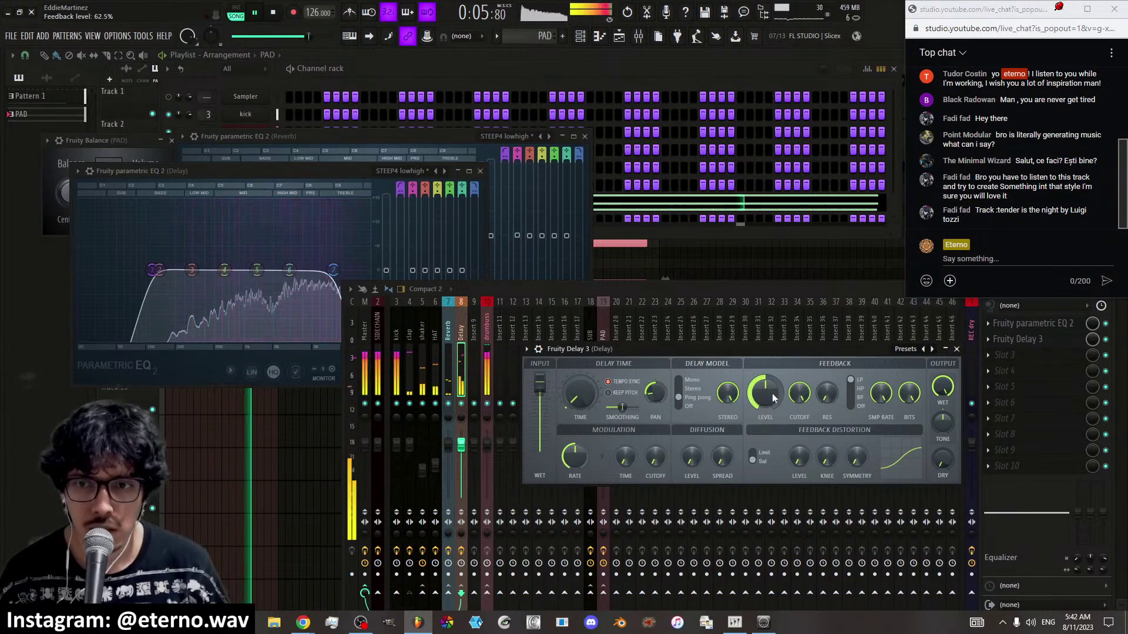
# Shape the delay's feedback with a lower level, a band-pass filter with reduced cutoff, and added feedback distortion
pyautogui.moveTo(769, 398); pyautogui.dragTo(769, 399)
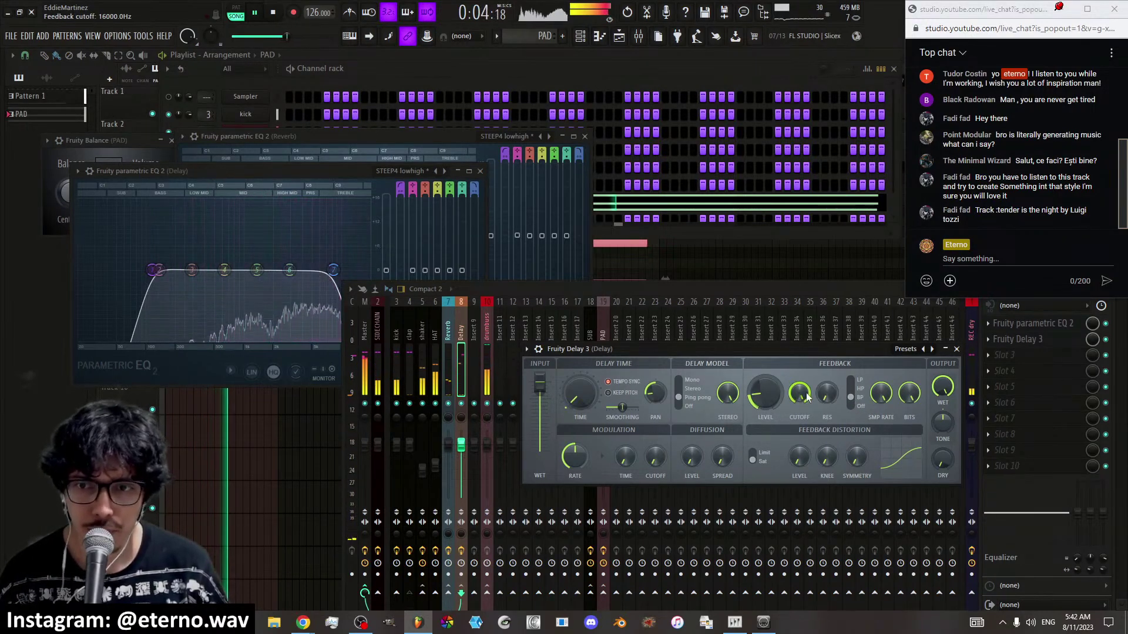
pyautogui.moveTo(798, 393); pyautogui.dragTo(799, 411)
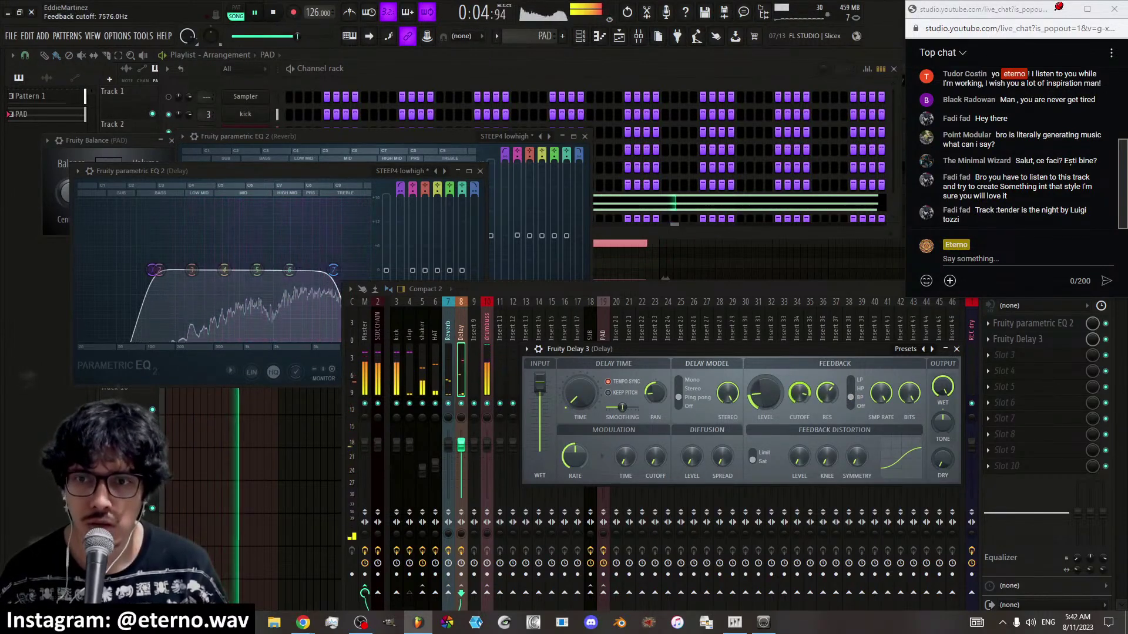
pyautogui.moveTo(800, 457); pyautogui.dragTo(800, 440)
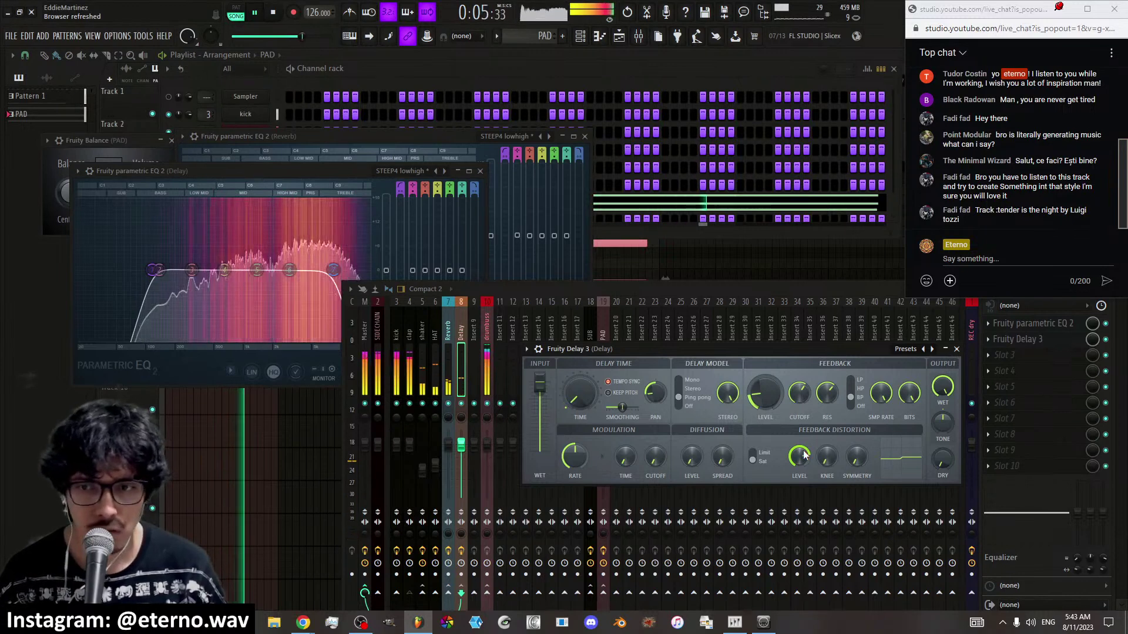
pyautogui.moveTo(804, 455); pyautogui.dragTo(803, 459)
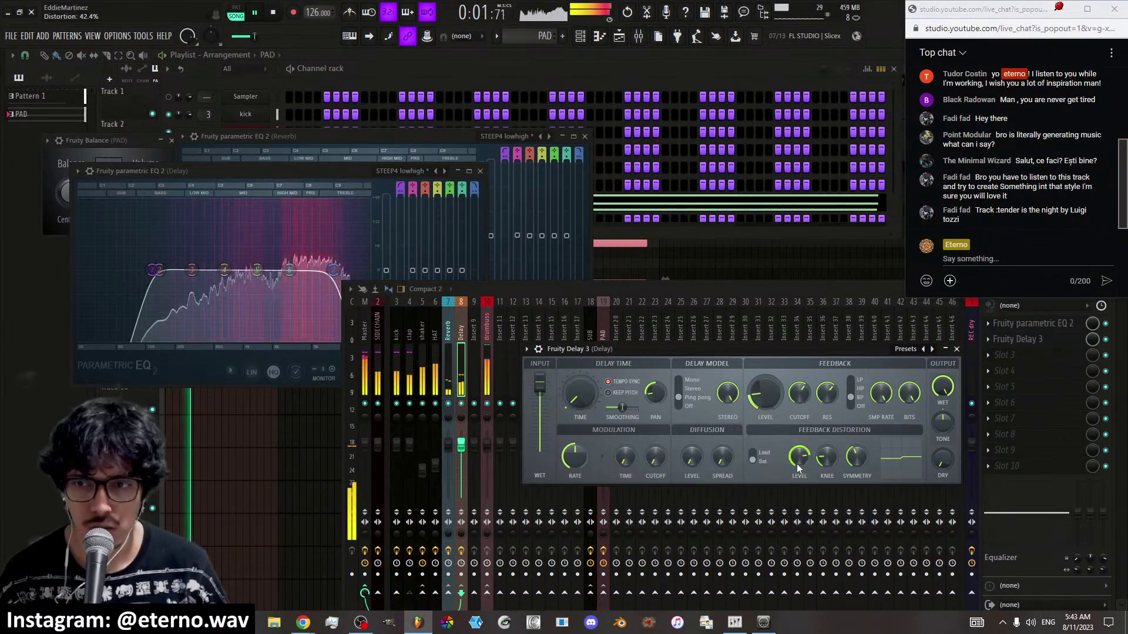
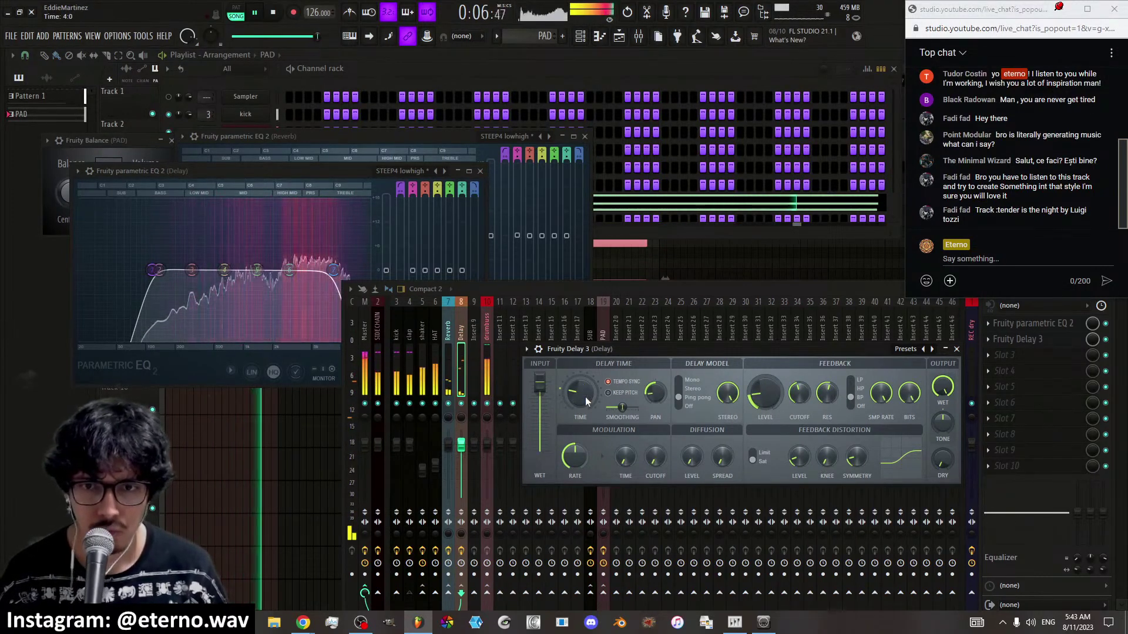
# Try delay times of 5.0 and 4.0 on Fruity Delay 3 and settle on a shorter time
pyautogui.moveTo(583, 390); pyautogui.dragTo(583, 378)
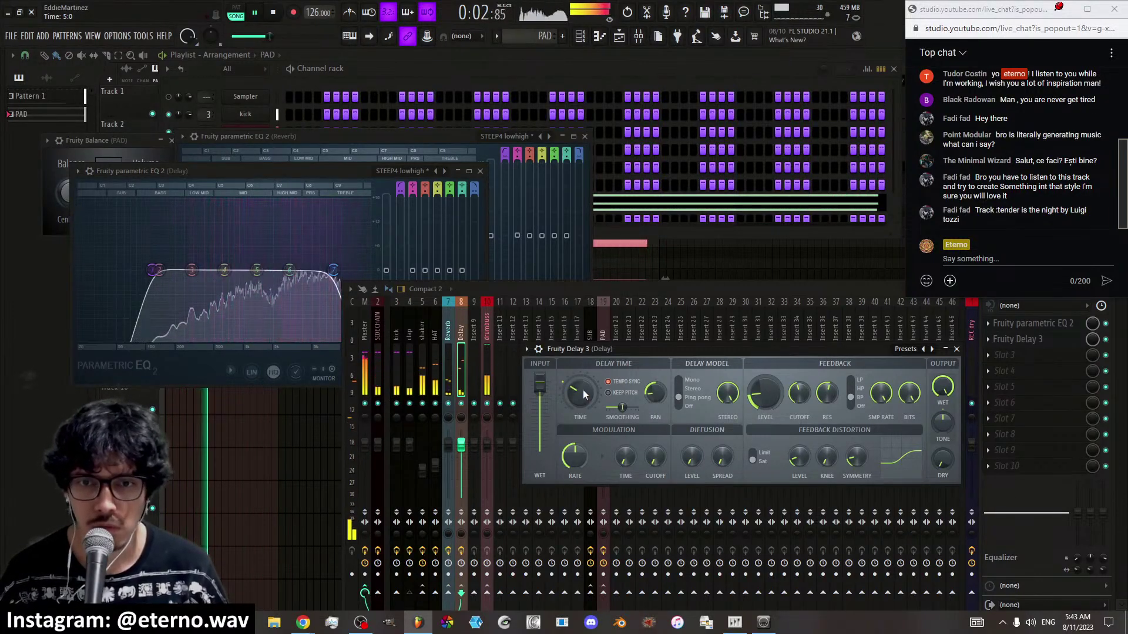
pyautogui.scroll(-1, 583, 394)
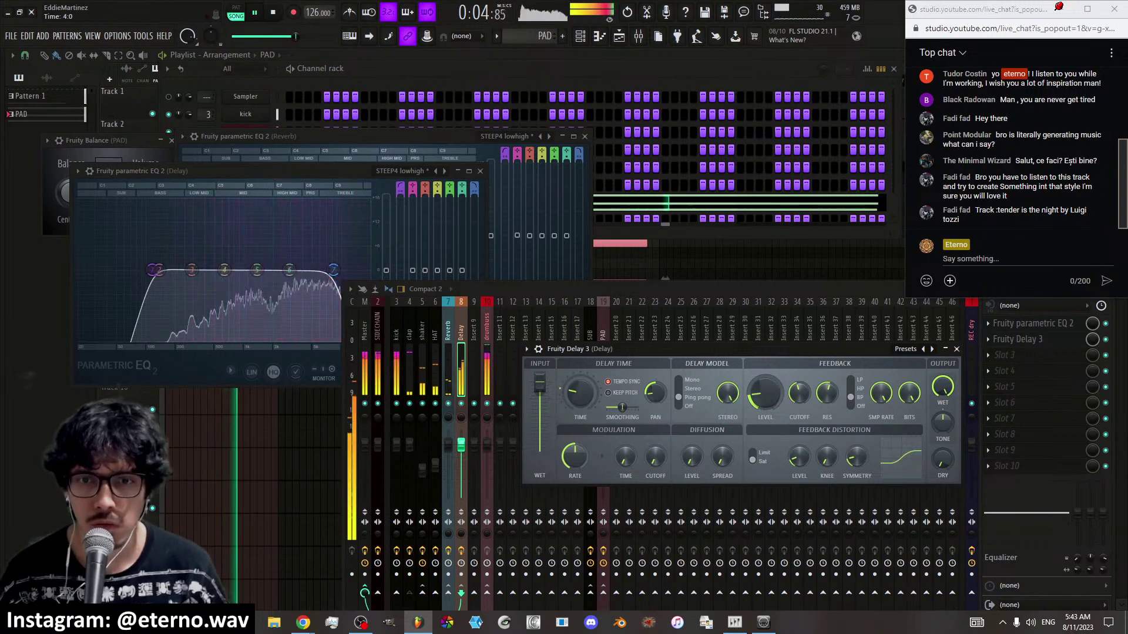
pyautogui.moveTo(583, 394); pyautogui.dragTo(593, 404)
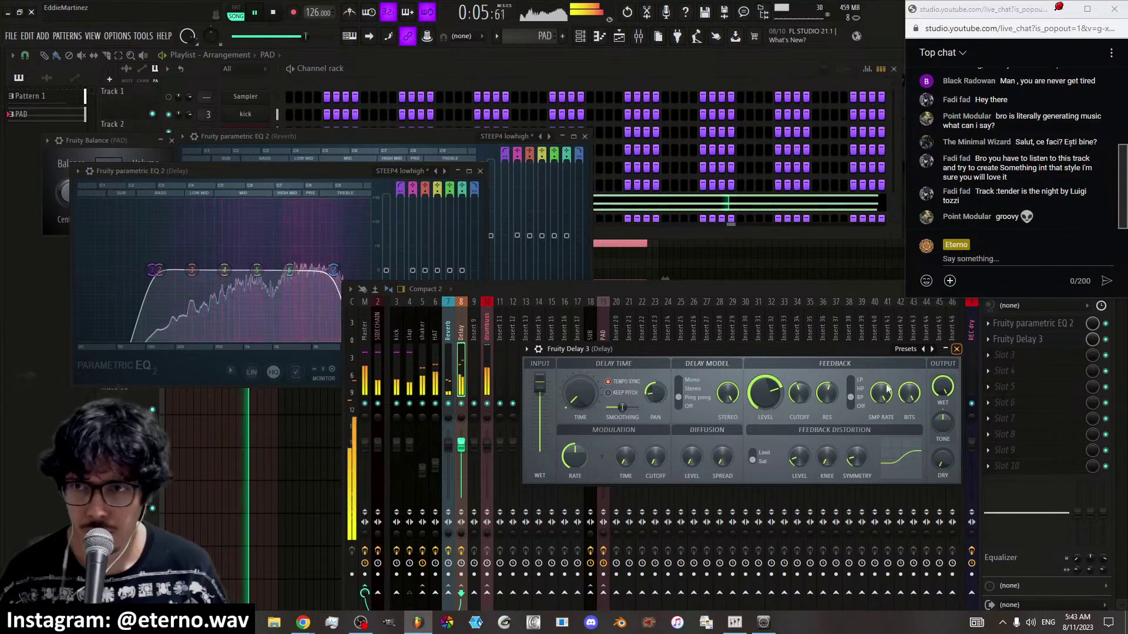
# Try feedback levels up to about 108%, bring the level back to mid-range, and fine-tune the feedback distortion level
pyautogui.scroll(4, 766, 394)
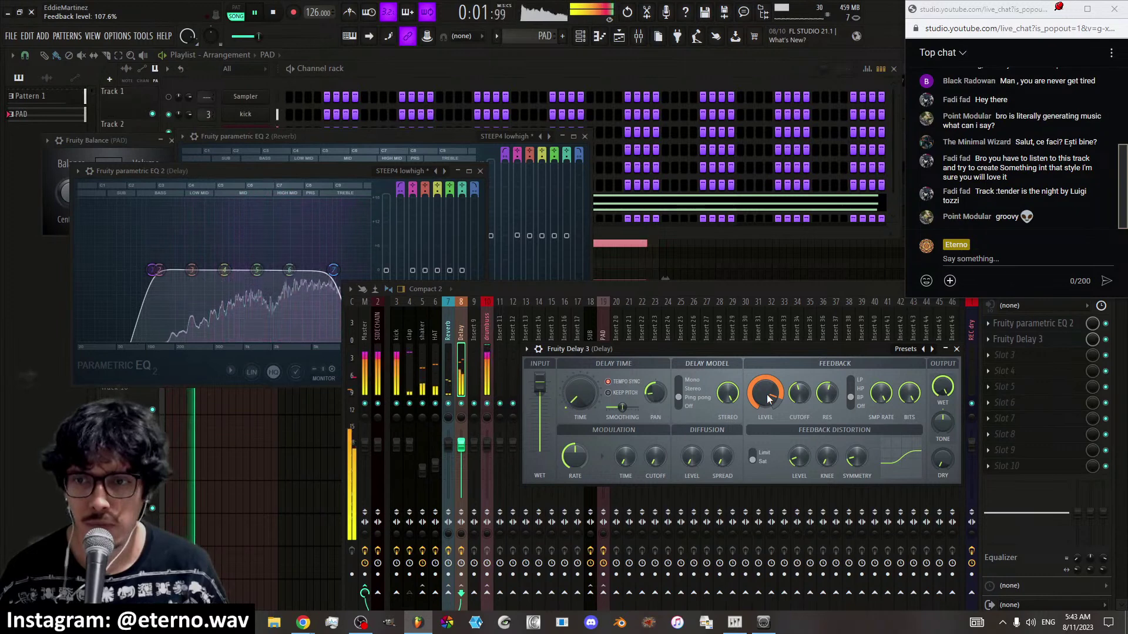
pyautogui.moveTo(766, 394); pyautogui.dragTo(766, 411)
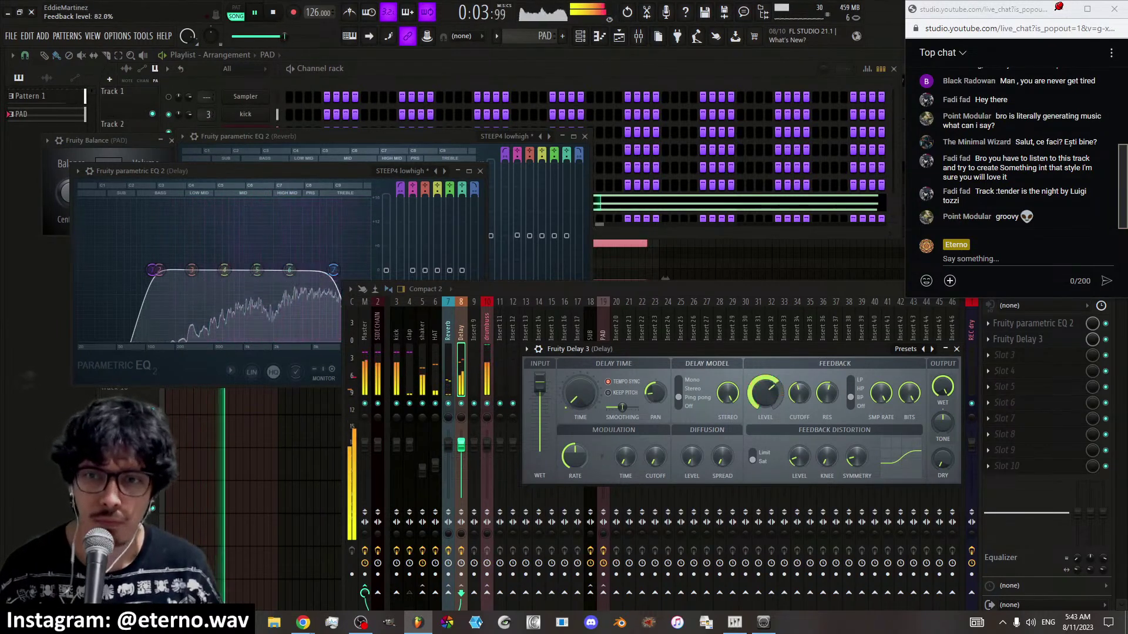
pyautogui.scroll(3, 766, 395)
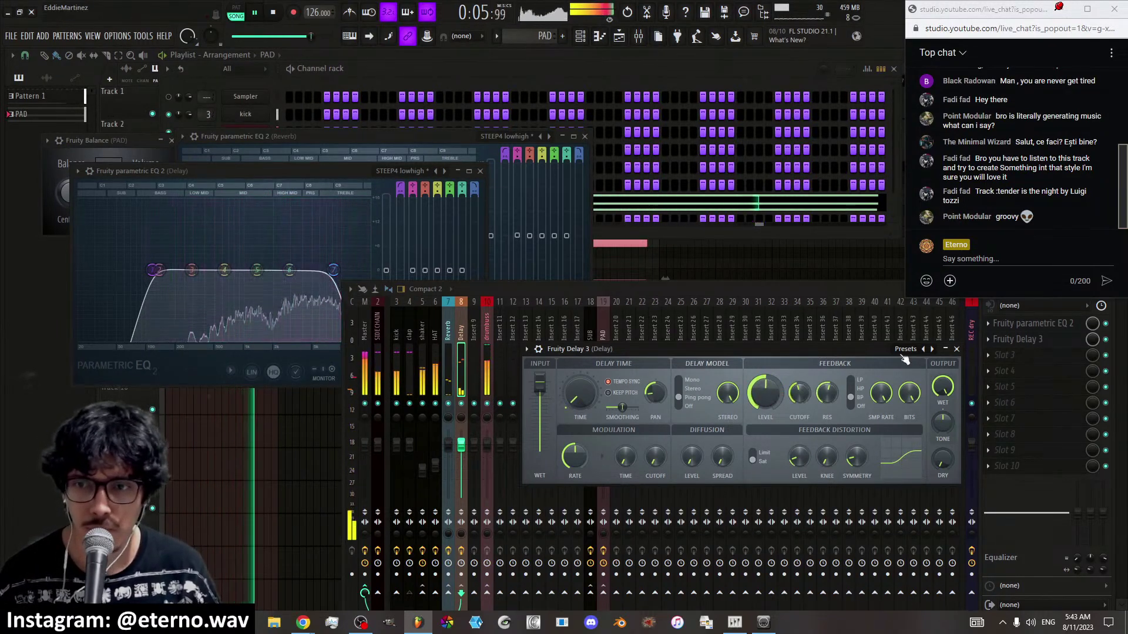
pyautogui.scroll(-3, 806, 394)
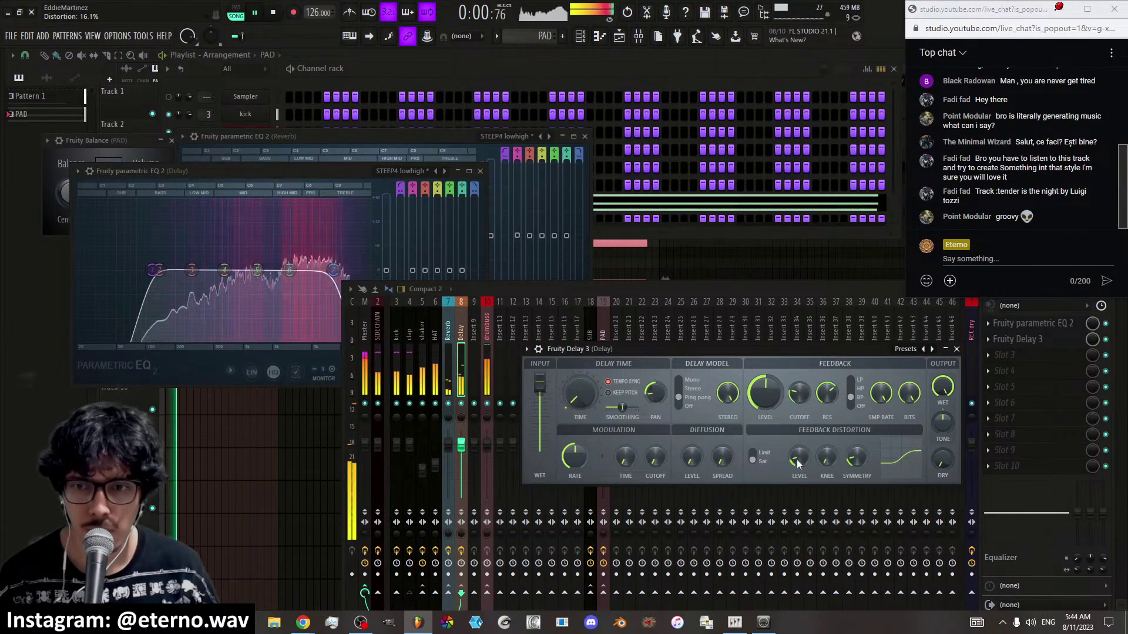
pyautogui.scroll(5, 797, 460)
pyautogui.scroll(-1, 796, 459)
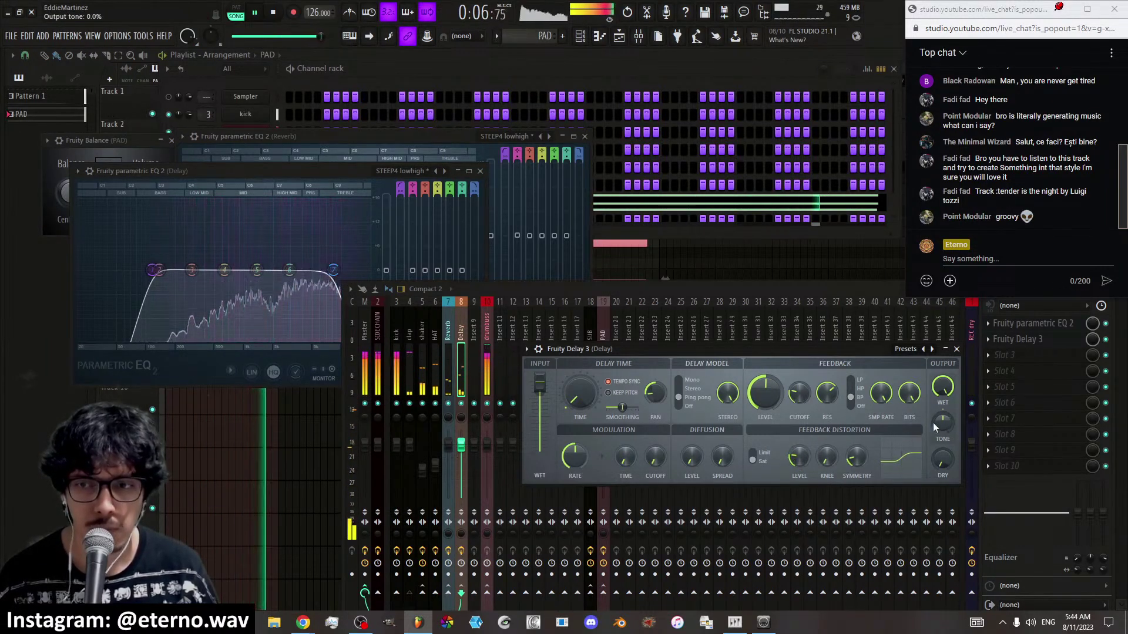
# Try different output tone settings on Fruity Delay 3, including about -43%, and return the tone to centre
pyautogui.moveTo(940, 423); pyautogui.dragTo(940, 475)
pyautogui.moveTo(940, 423); pyautogui.dragTo(939, 382)
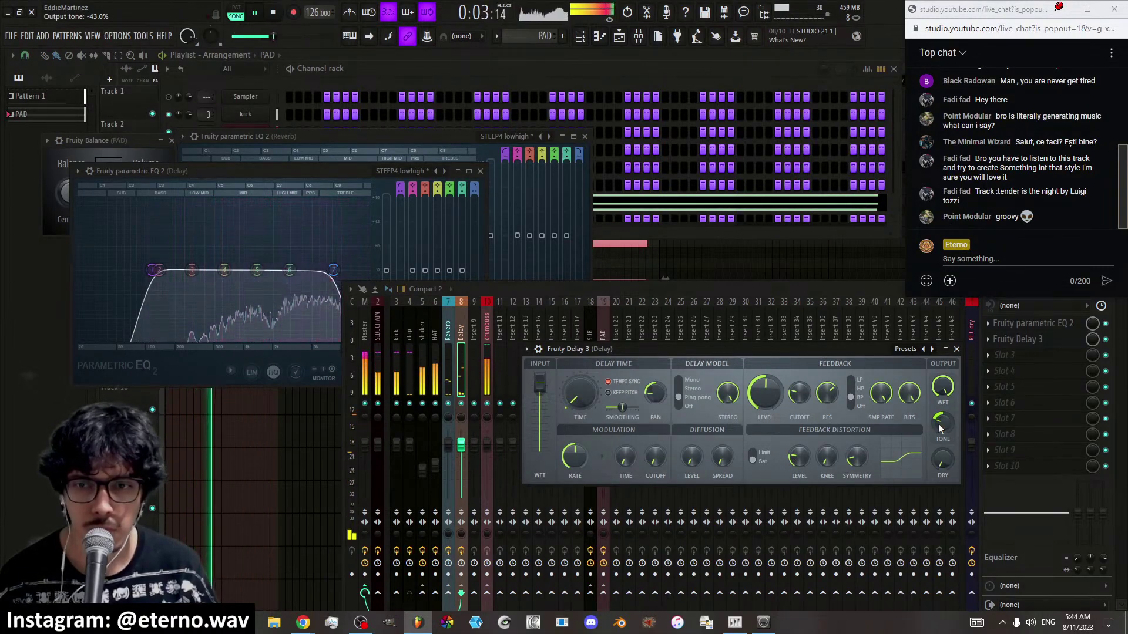
pyautogui.moveTo(939, 435); pyautogui.dragTo(940, 429)
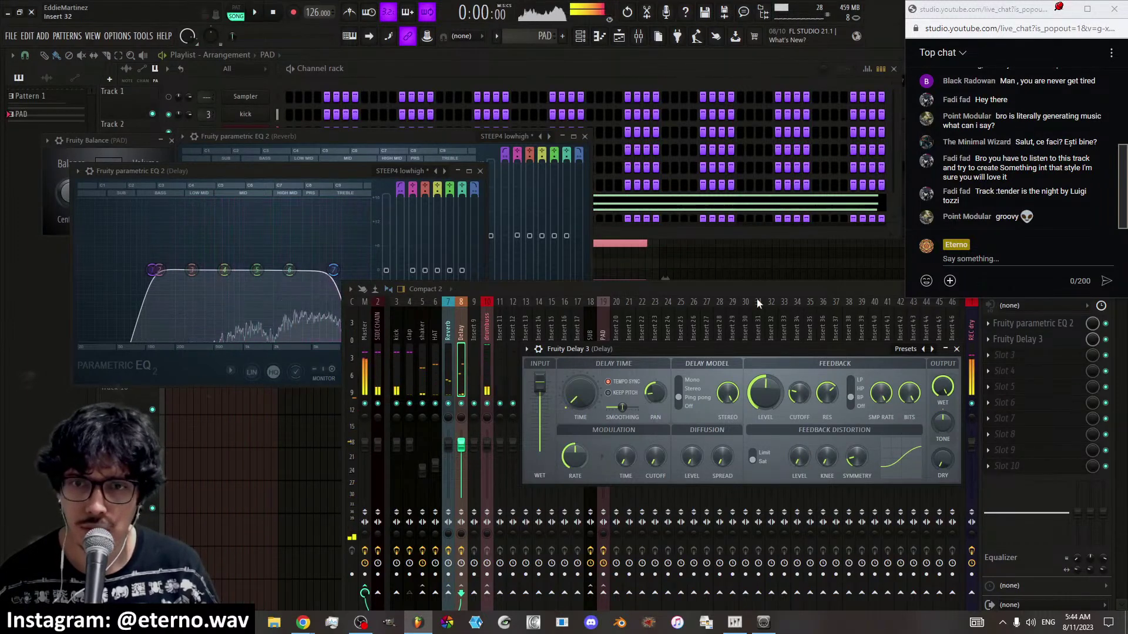
# Save the Delay mixer track as a preset named Stock Delay in the Mixer presets folder
pyautogui.click(718, 289)
pyautogui.rightClick(463, 355)
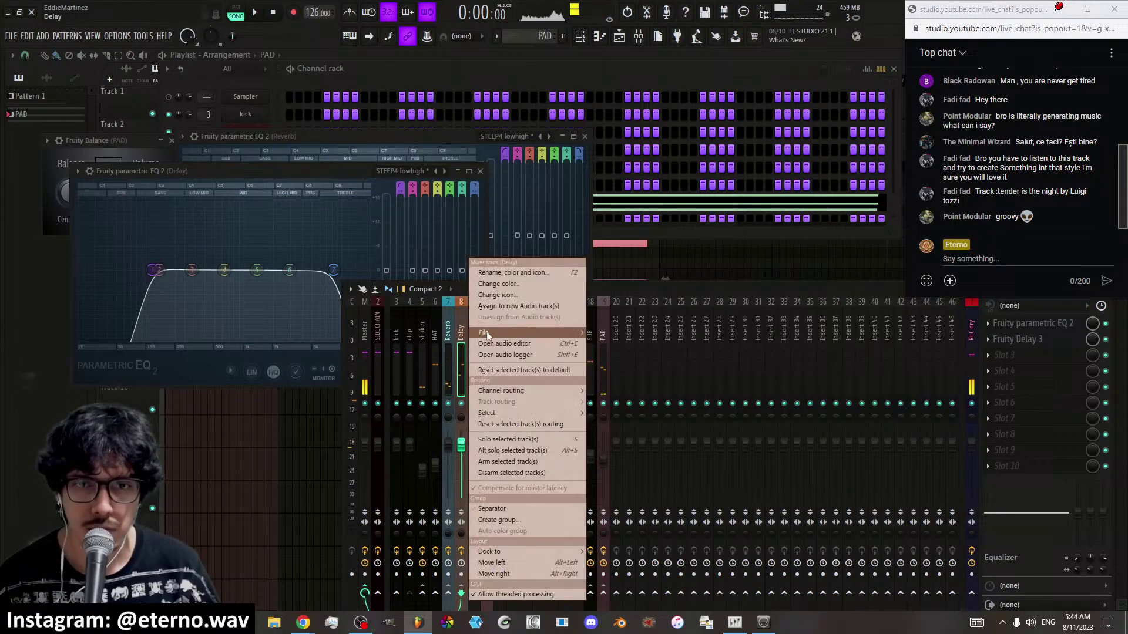
pyautogui.moveTo(487, 335)
pyautogui.click(616, 94)
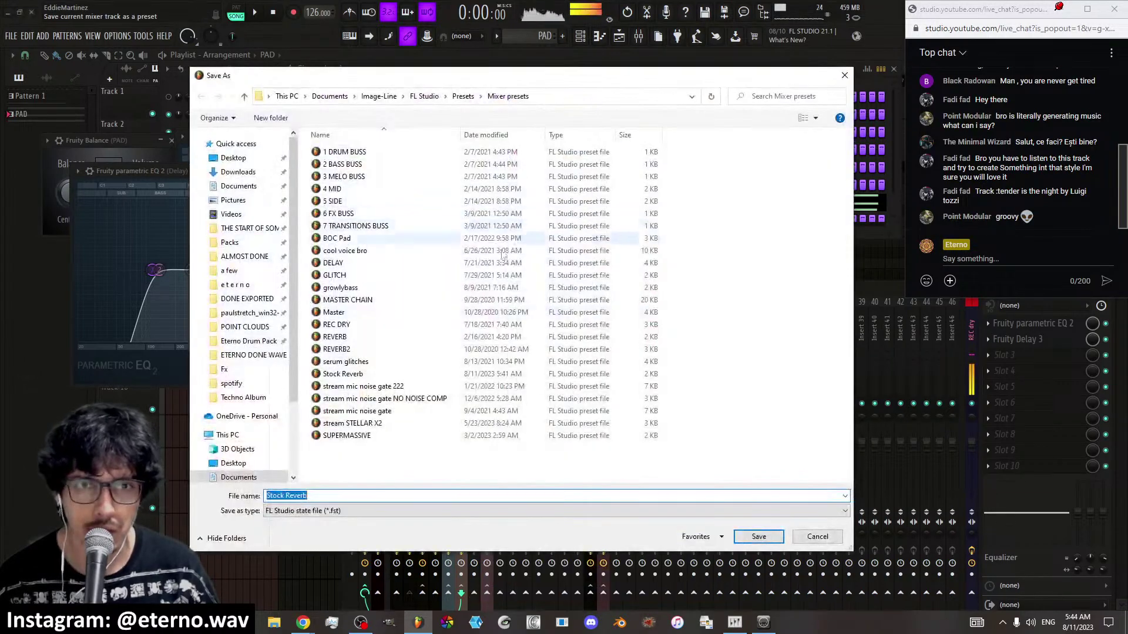
pyautogui.write('St')
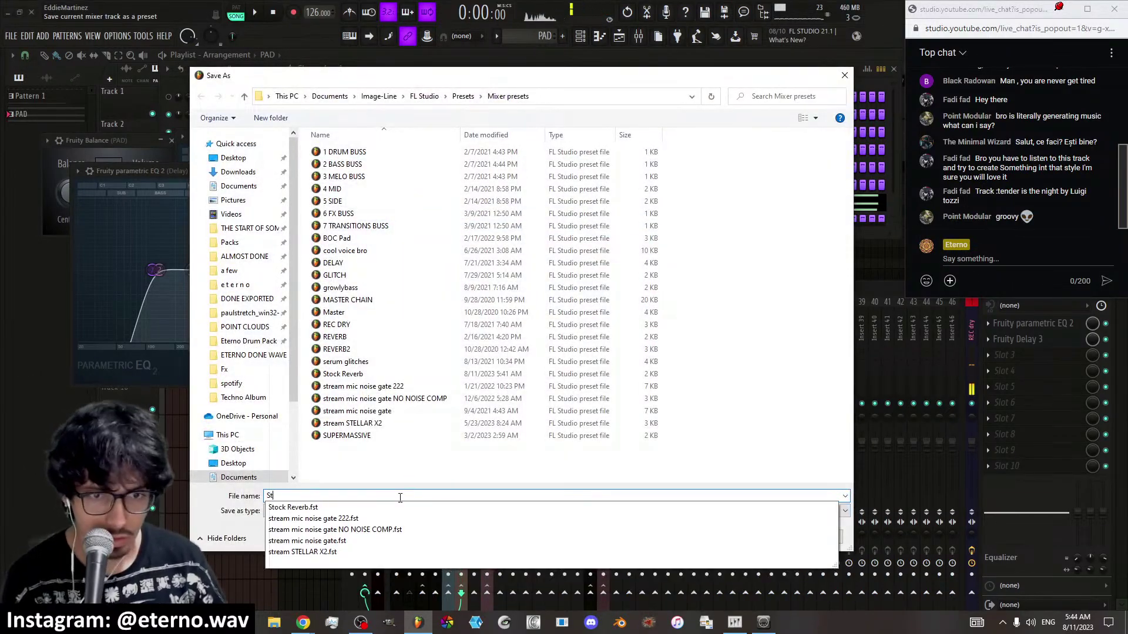
pyautogui.write('ock Delay')
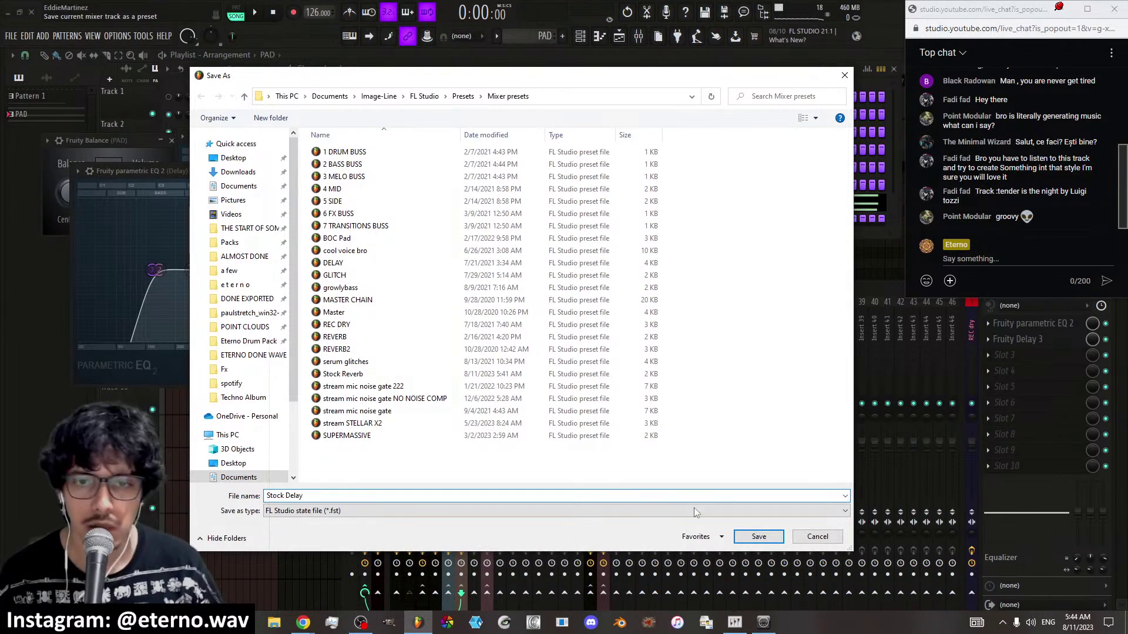
pyautogui.click(758, 537)
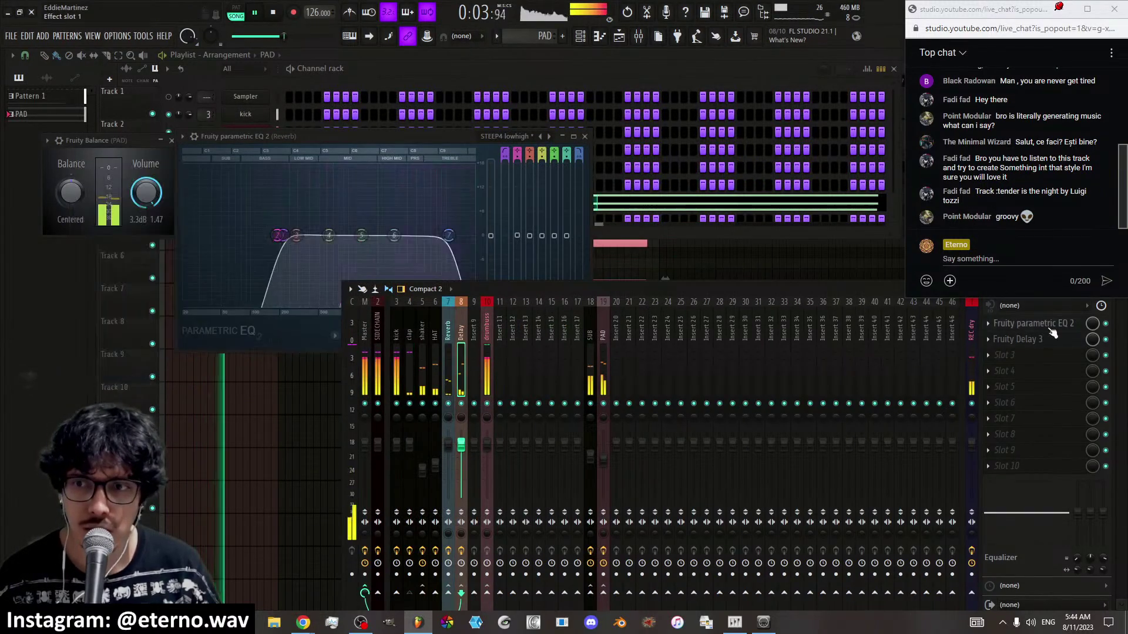
# Raise the high-pass band of the Delay track's Fruity Parametric EQ 2 to about 174 Hz and stop playback
pyautogui.click(1029, 323)
pyautogui.moveTo(156, 276); pyautogui.dragTo(169, 271)
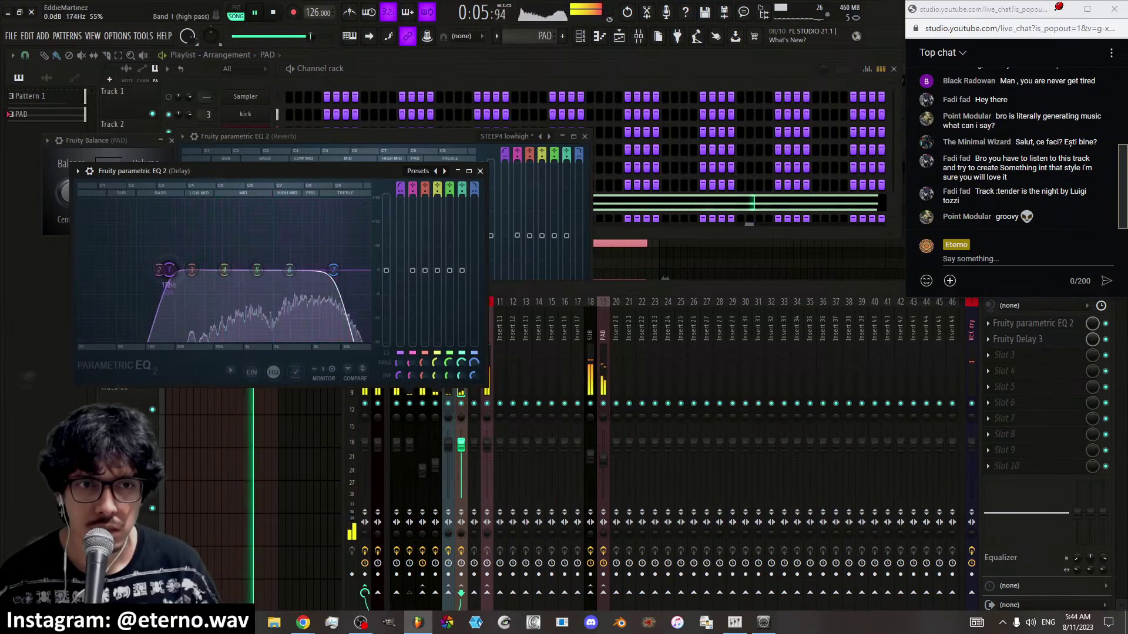
pyautogui.press('space')
# Route the SIDECHAIN track to the Reverb and Delay tracks and add Fruity Limiter to slot 8 of Reverb
pyautogui.click(560, 302)
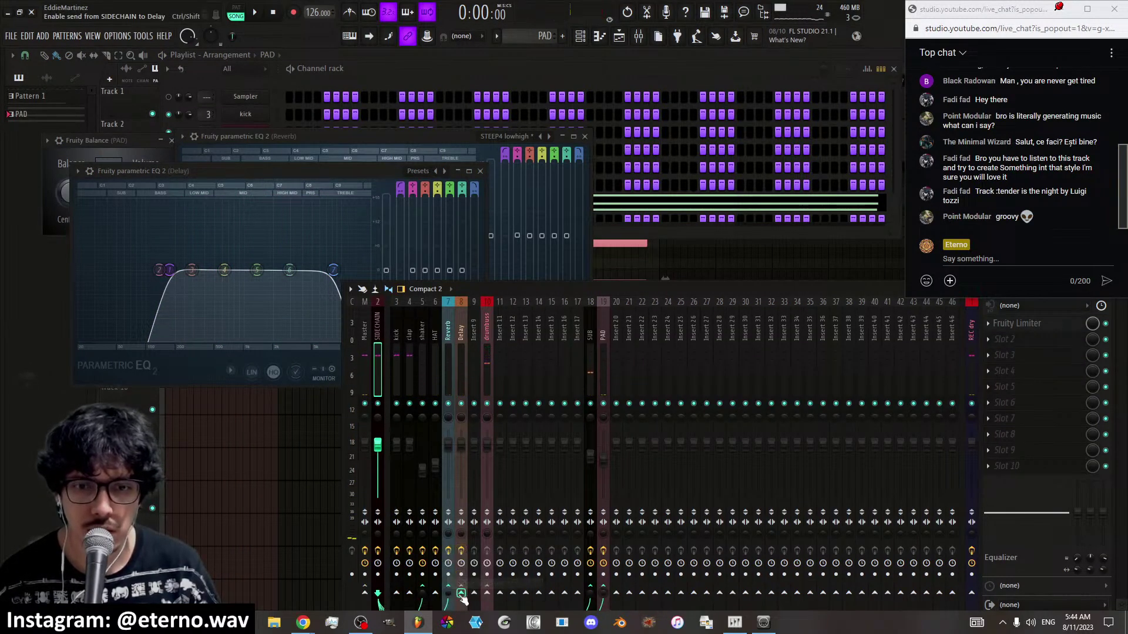
pyautogui.click(483, 583)
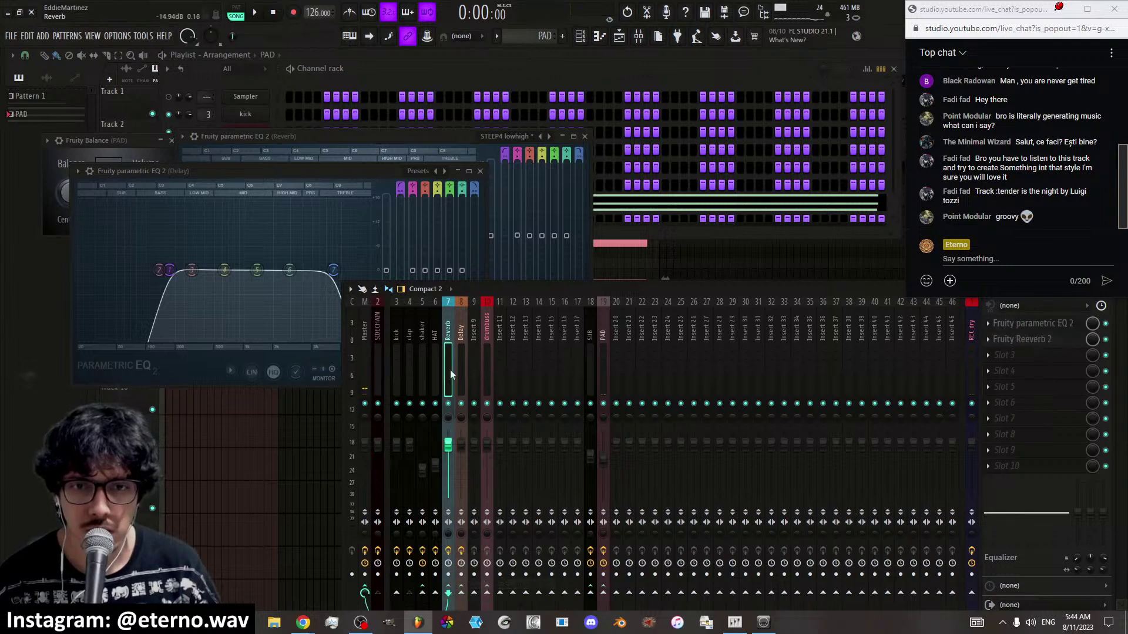
pyautogui.click(1021, 436)
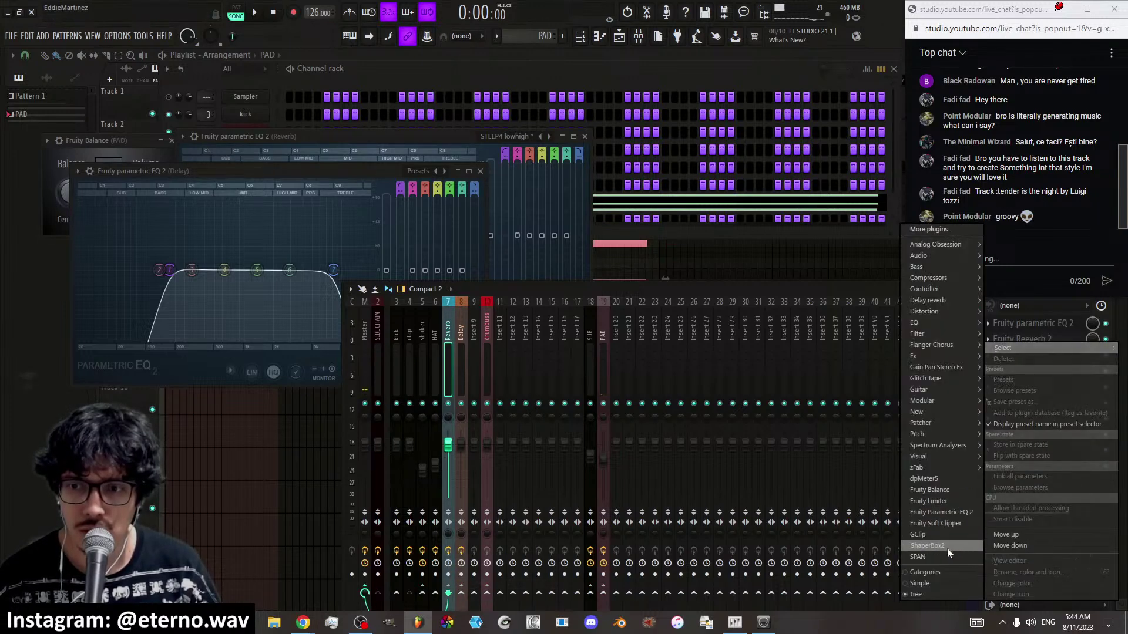
pyautogui.click(940, 501)
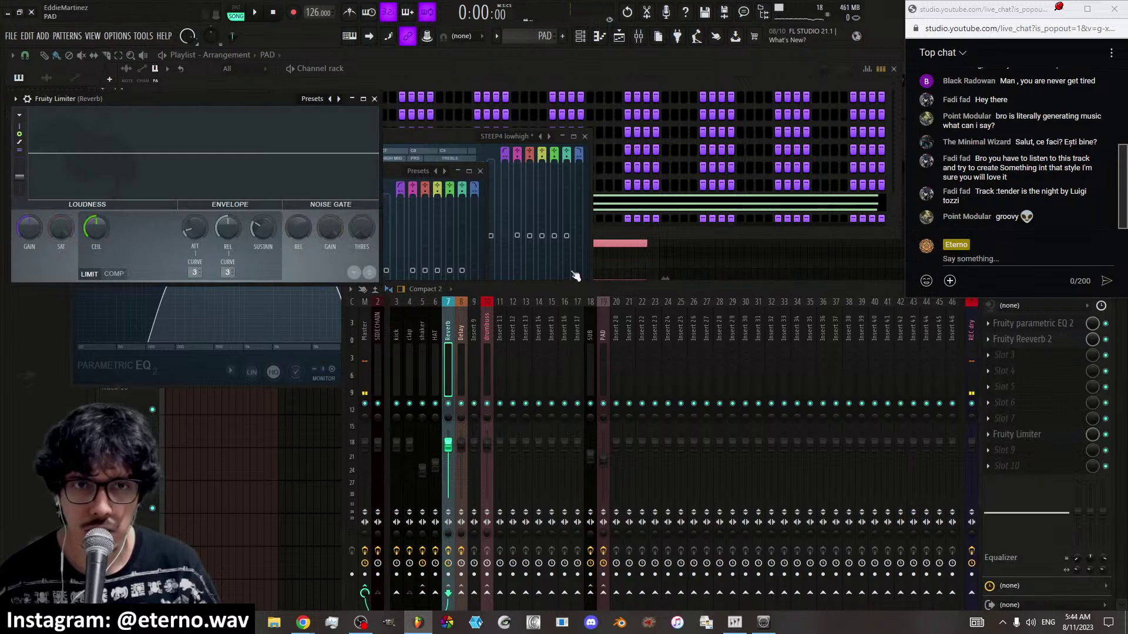
# Load the SIDECHAIN2 preset on the Reverb track's Fruity Limiter and raise its compressor threshold to about -4.9 dB during playback
pyautogui.moveTo(262, 118); pyautogui.dragTo(343, 119)
pyautogui.click(399, 111)
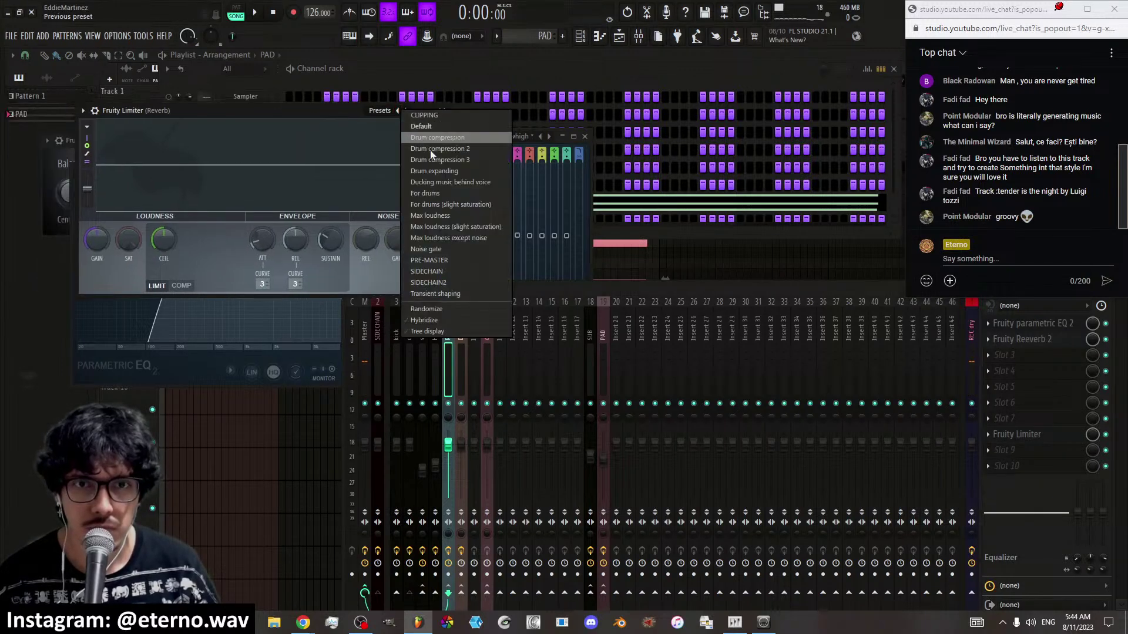
pyautogui.click(449, 282)
pyautogui.press('space')
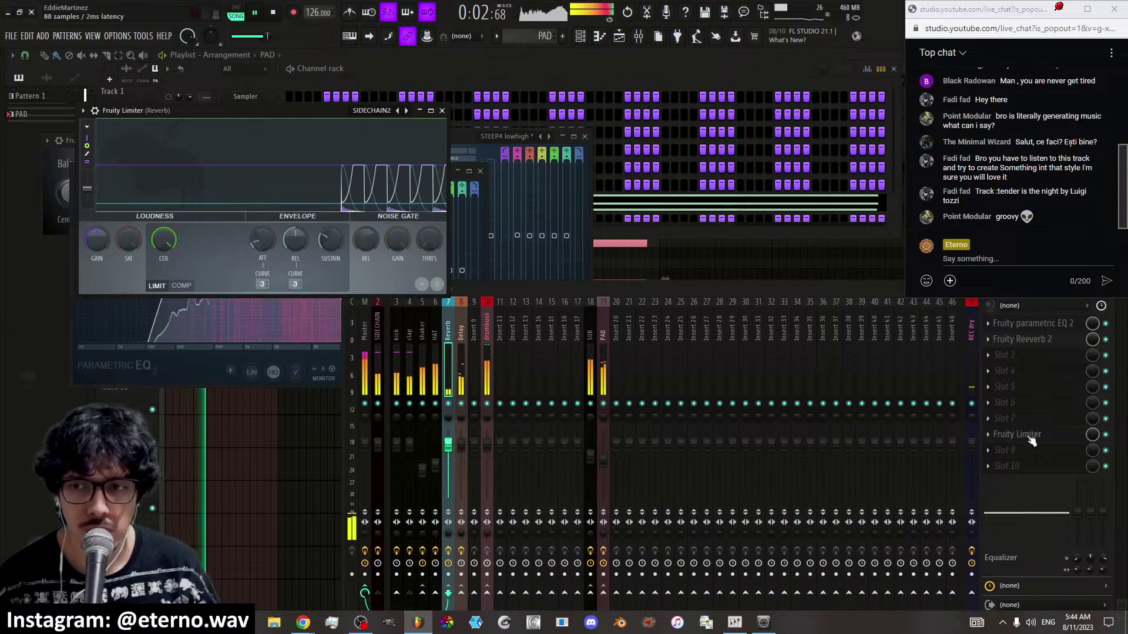
pyautogui.click(182, 286)
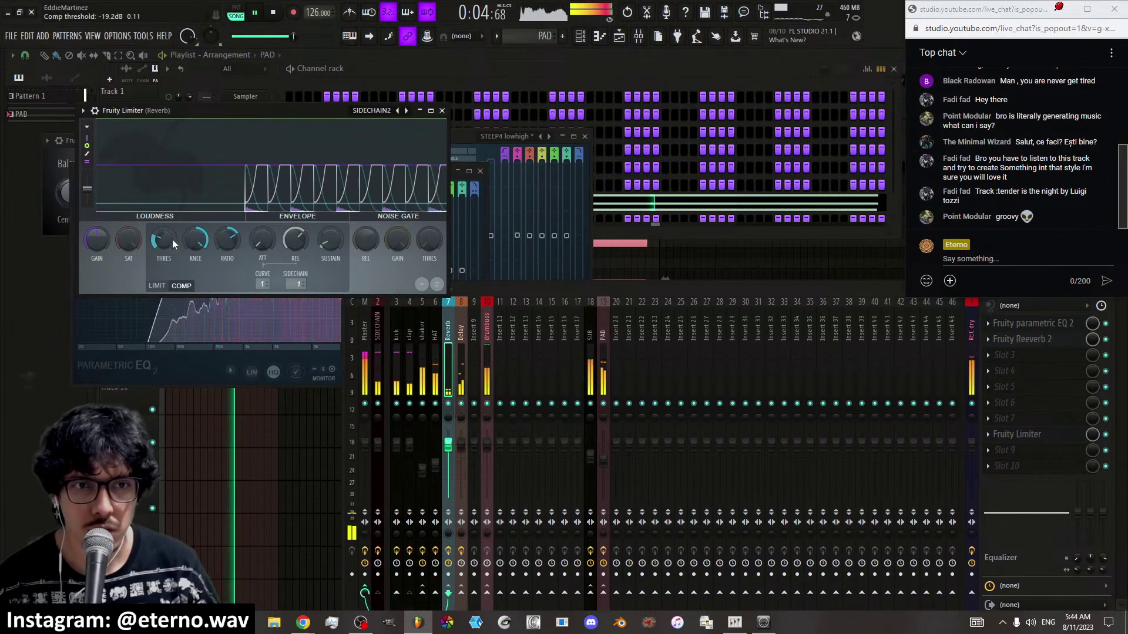
pyautogui.moveTo(168, 240); pyautogui.dragTo(168, 196)
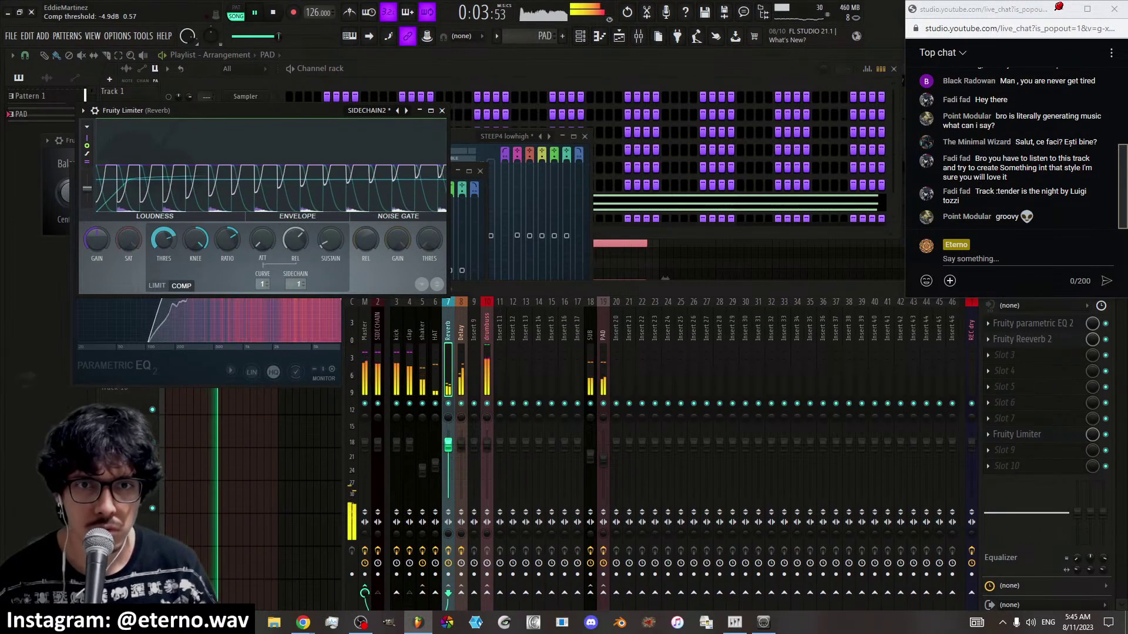
# Add Fruity Limiter to slot 7 of the Delay track, load the SIDECHAIN2 preset and adjust its compressor settings
pyautogui.click(461, 367)
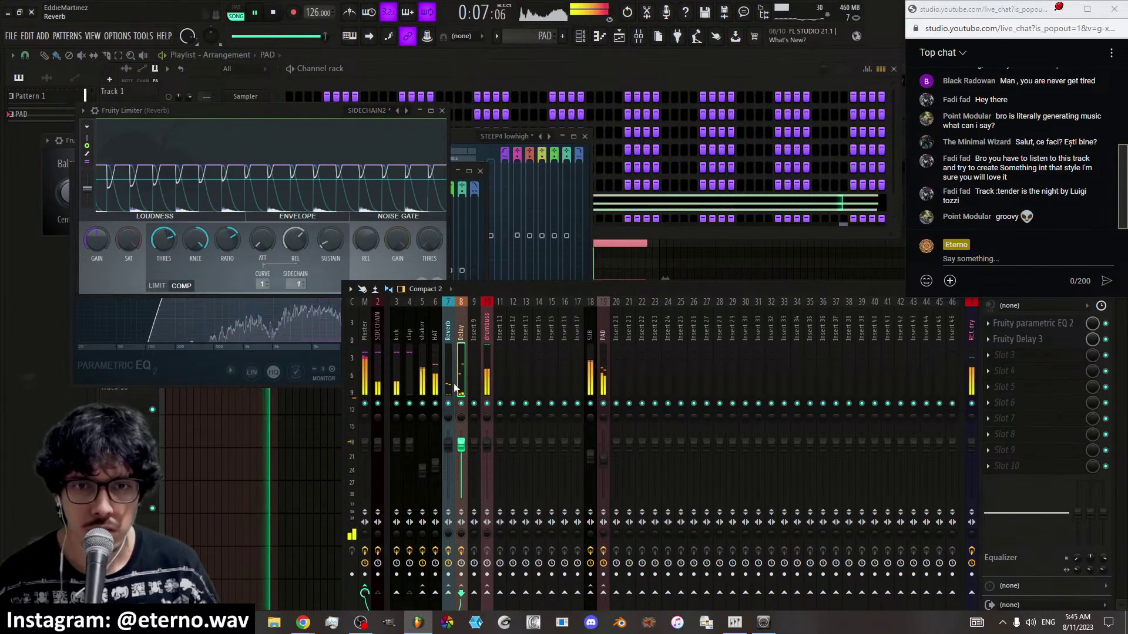
pyautogui.click(1004, 418)
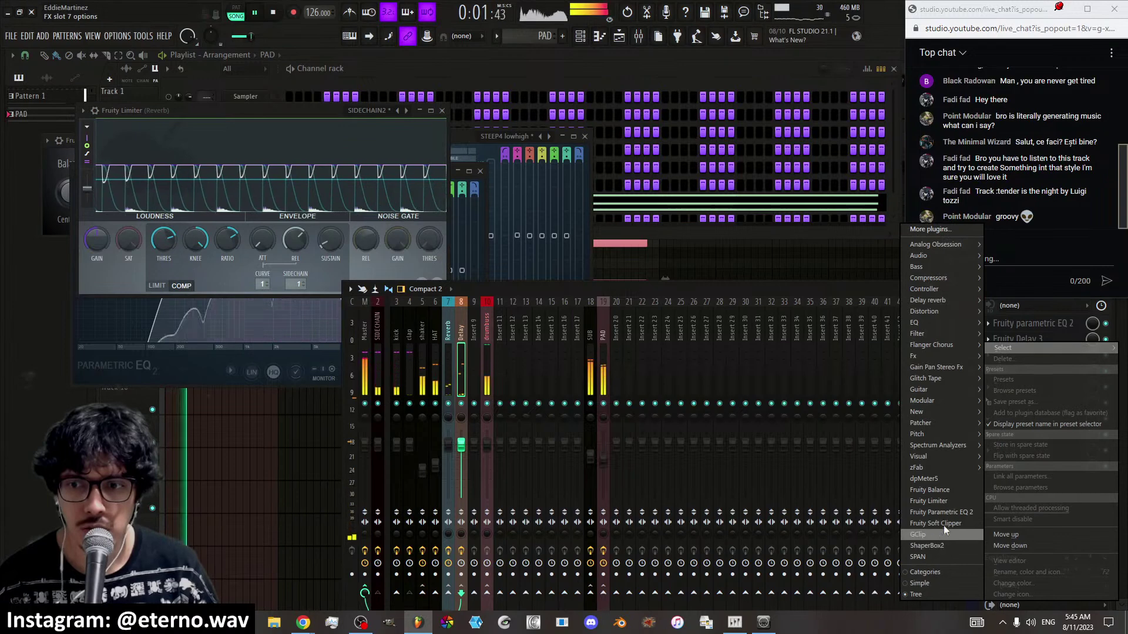
pyautogui.click(948, 501)
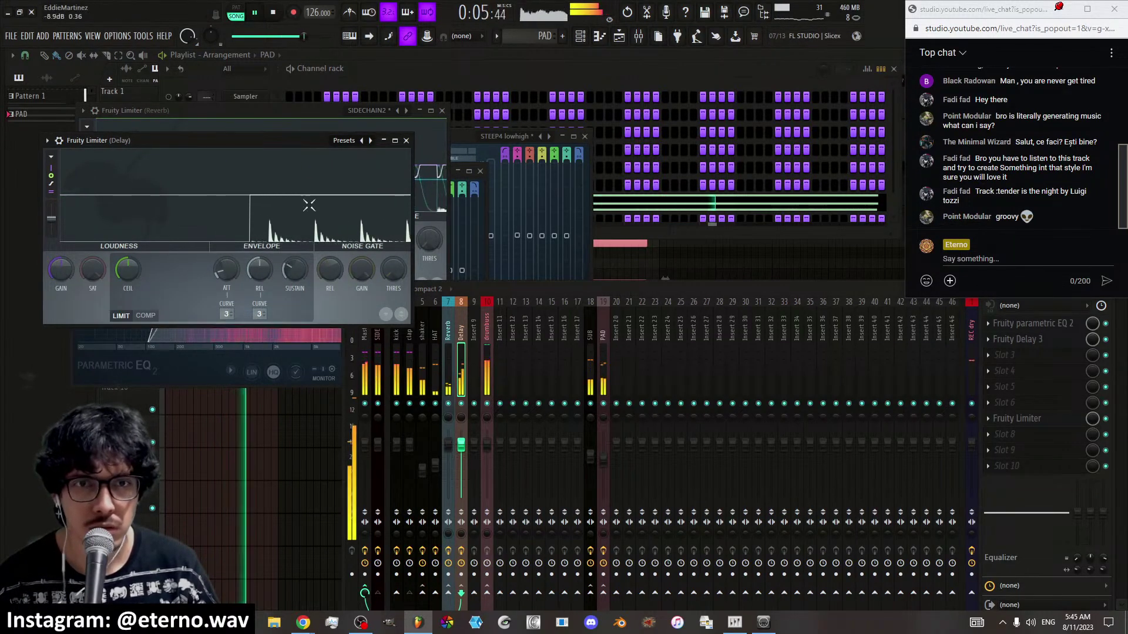
pyautogui.click(370, 141)
pyautogui.click(407, 316)
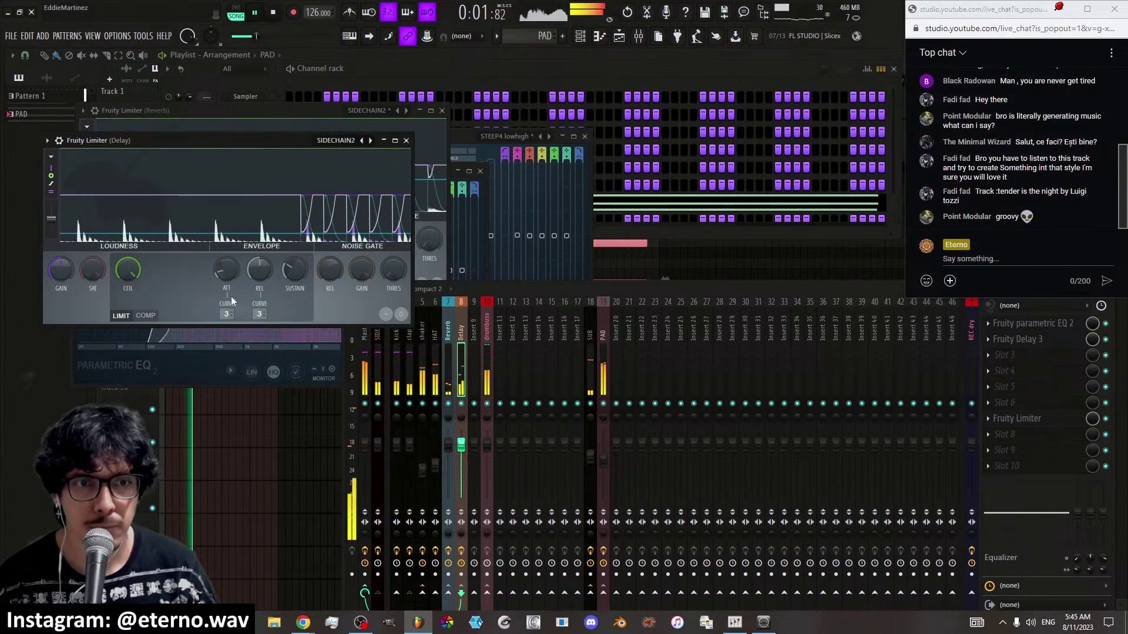
pyautogui.click(145, 315)
pyautogui.scroll(4, 125, 270)
pyautogui.click(406, 140)
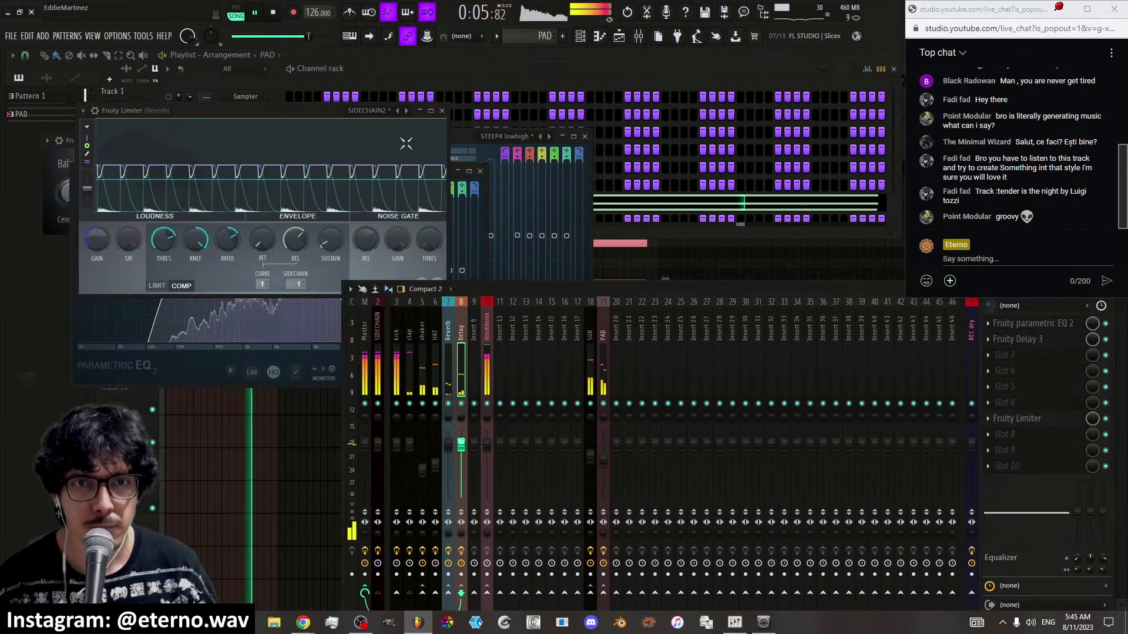
# Set the clap track's send to Delay to 70% and its send to Reverb to 31%
pyautogui.click(405, 351)
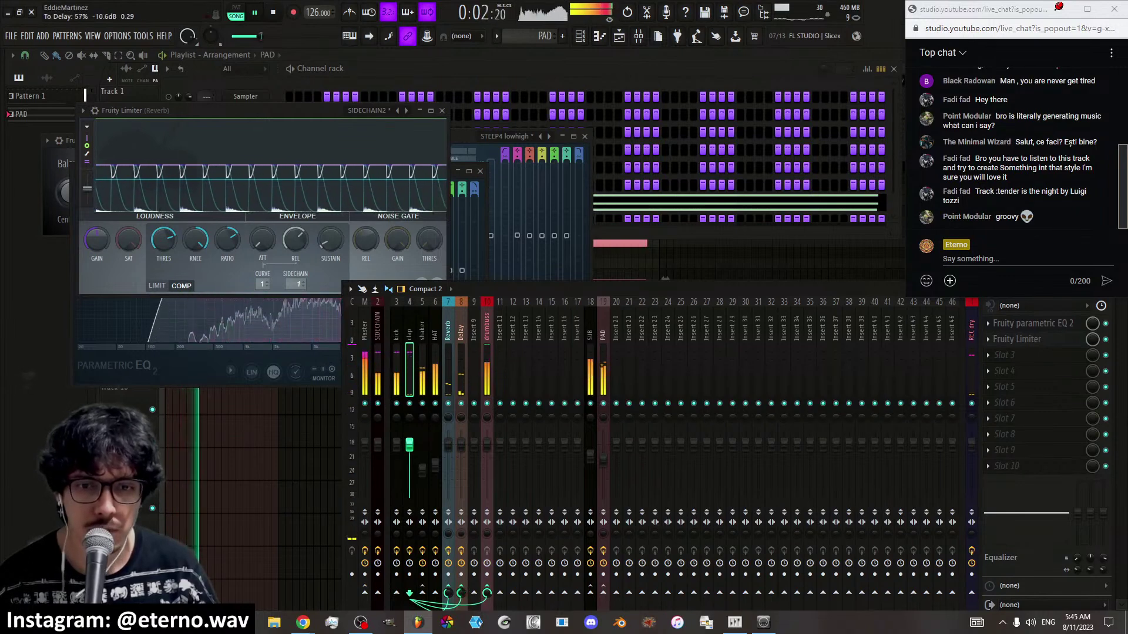
pyautogui.scroll(5, 462, 595)
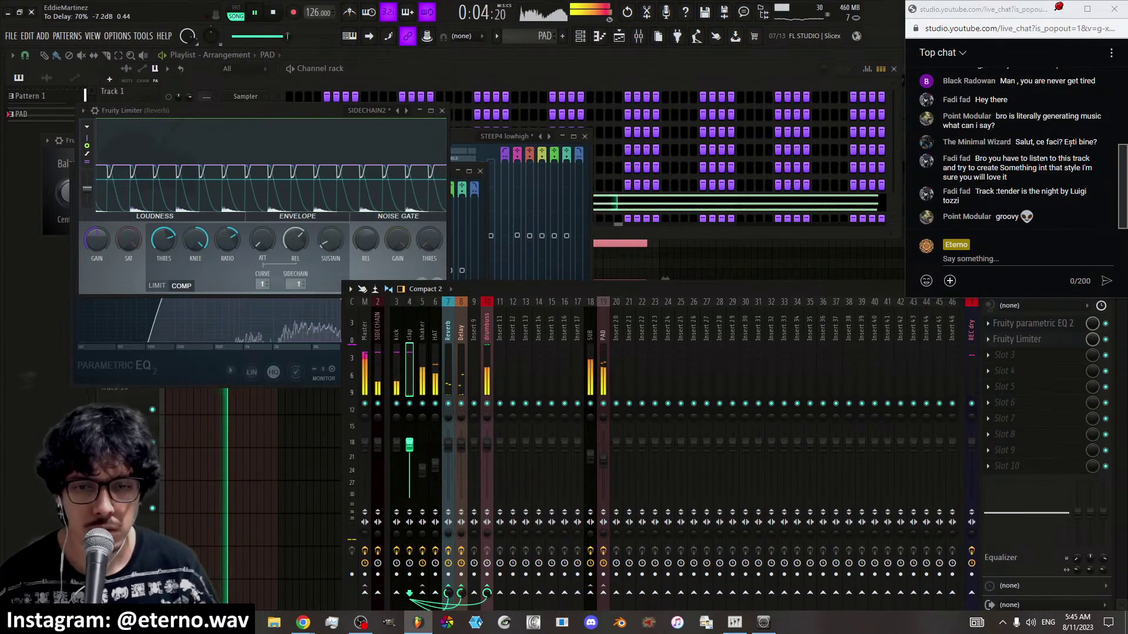
pyautogui.scroll(-1, 462, 594)
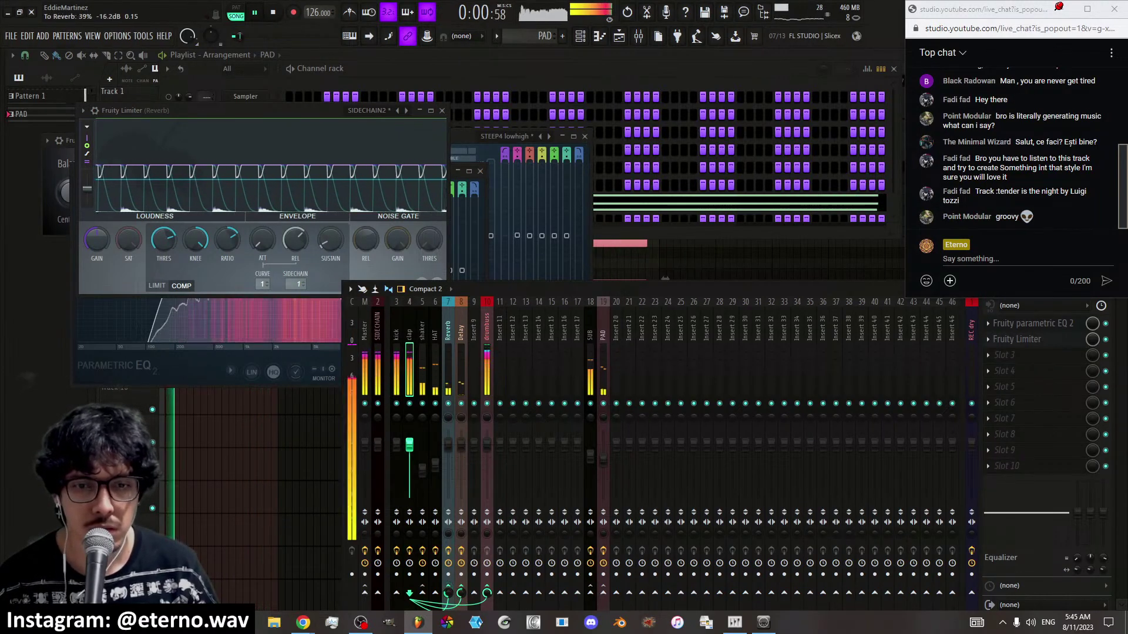
pyautogui.scroll(1, 448, 594)
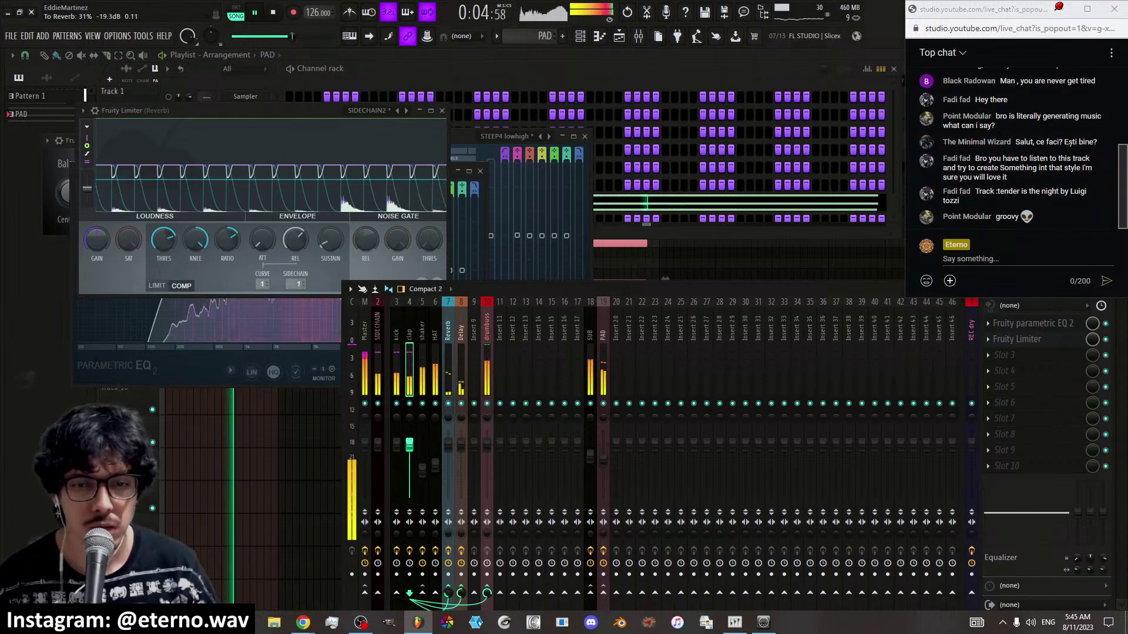
# Adjust Fruity Reeverb 2 on the Reverb track, setting high damping to about 3.7 kHz and decay time to about 1.6 sec
pyautogui.click(448, 361)
pyautogui.click(1016, 341)
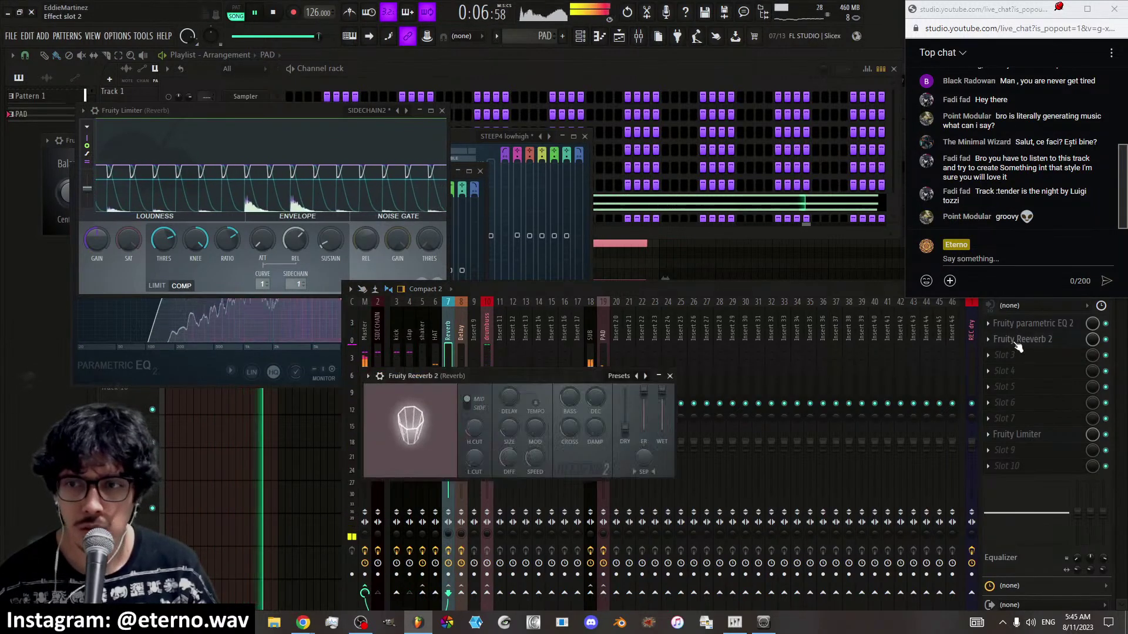
pyautogui.scroll(-5, 592, 431)
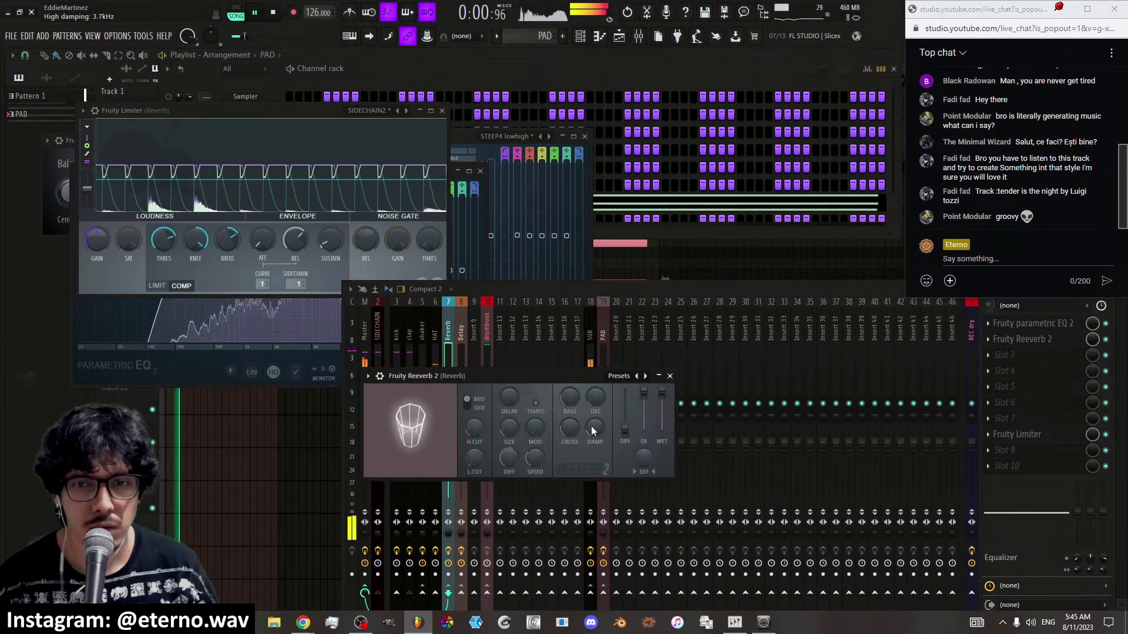
pyautogui.scroll(1, 592, 429)
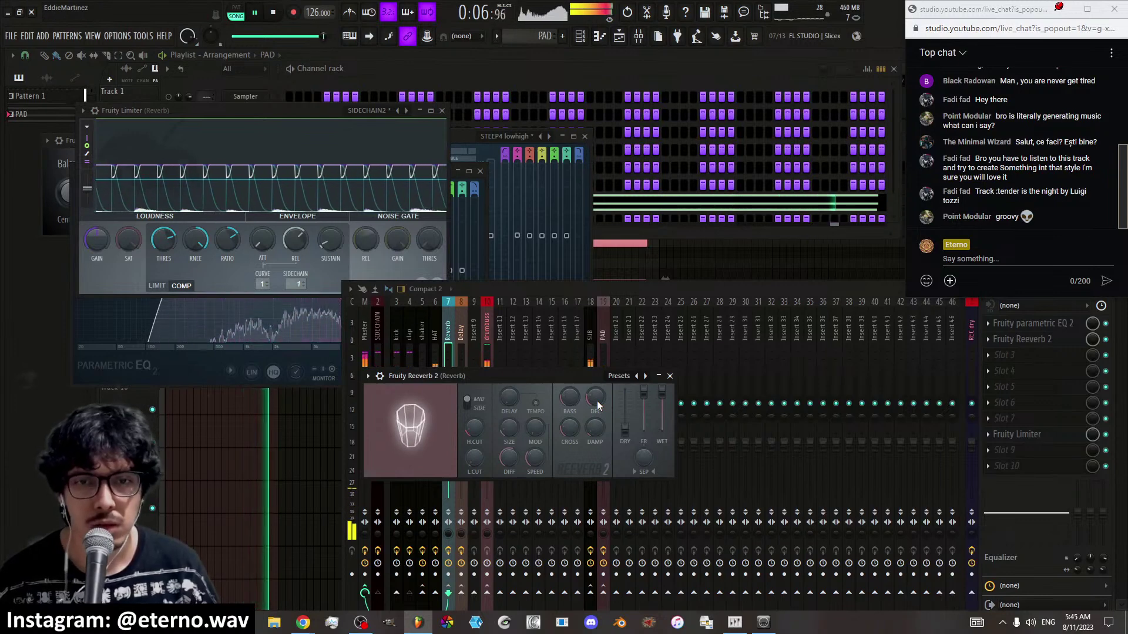
pyautogui.scroll(-4, 597, 401)
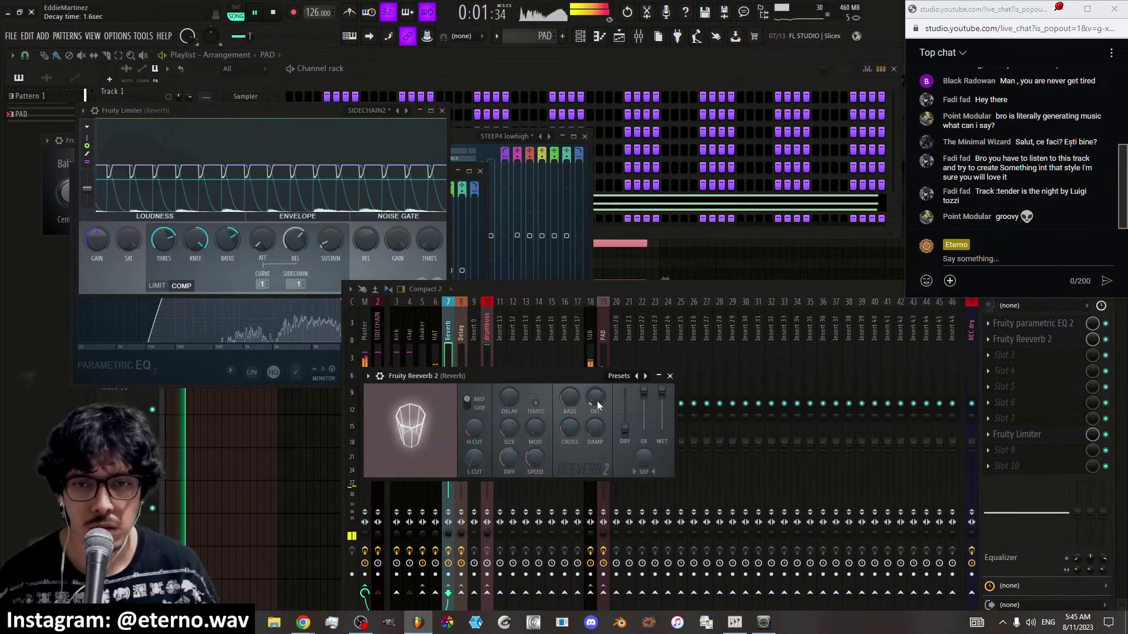
pyautogui.click(670, 377)
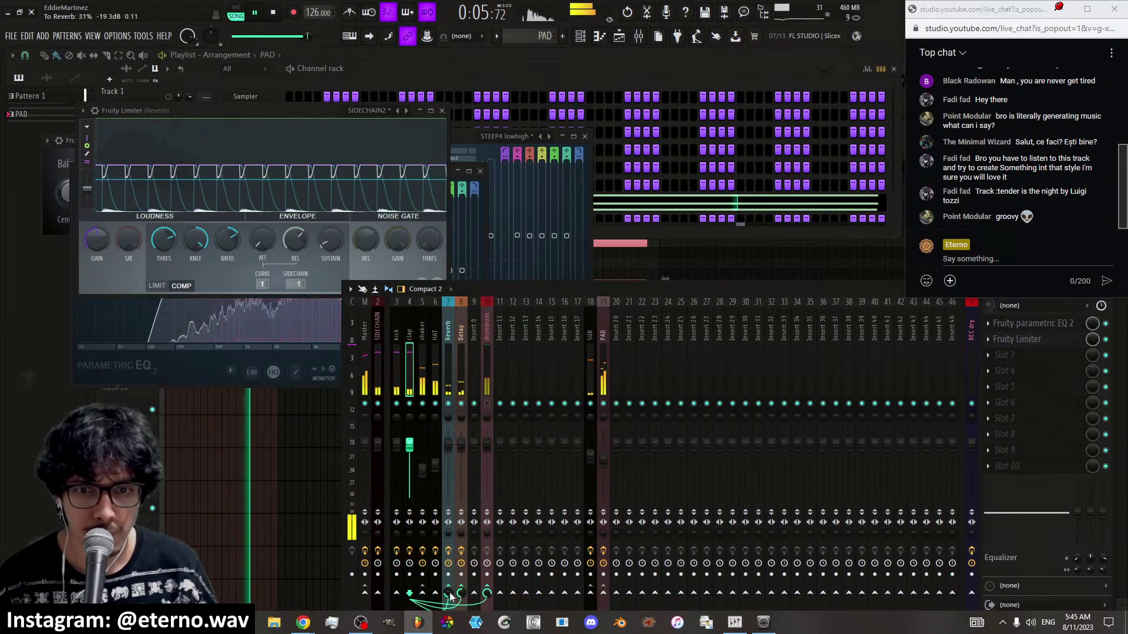
# Examine the Fruity Parametric EQ 2 curves on the Reverb and SUB mixer tracks
pyautogui.click(452, 375)
pyautogui.click(1031, 325)
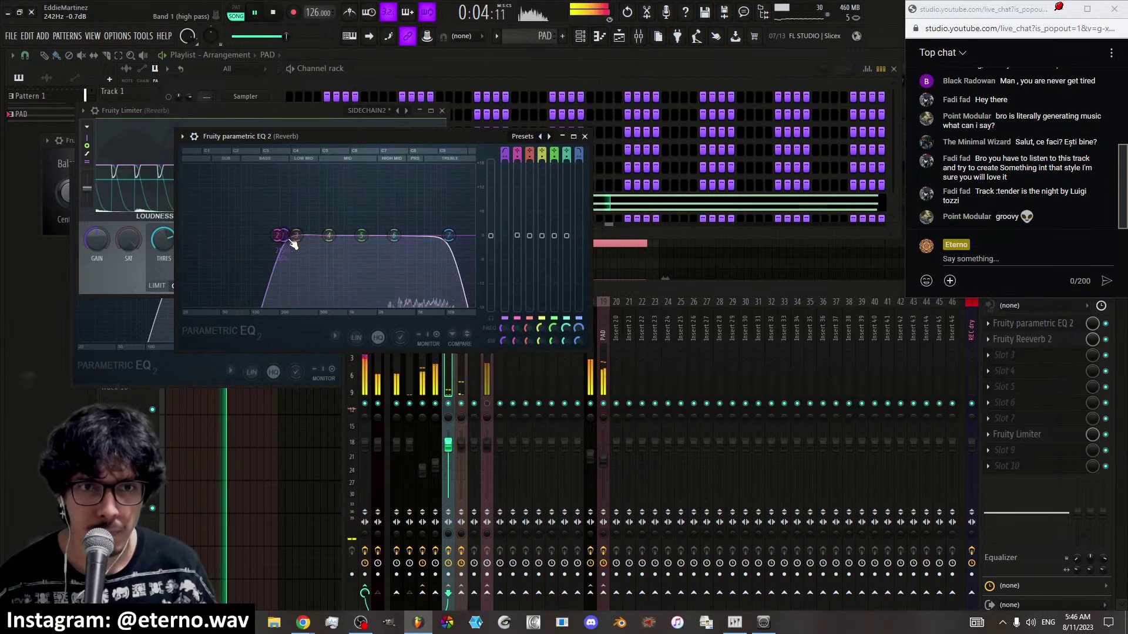
pyautogui.press('Escape')
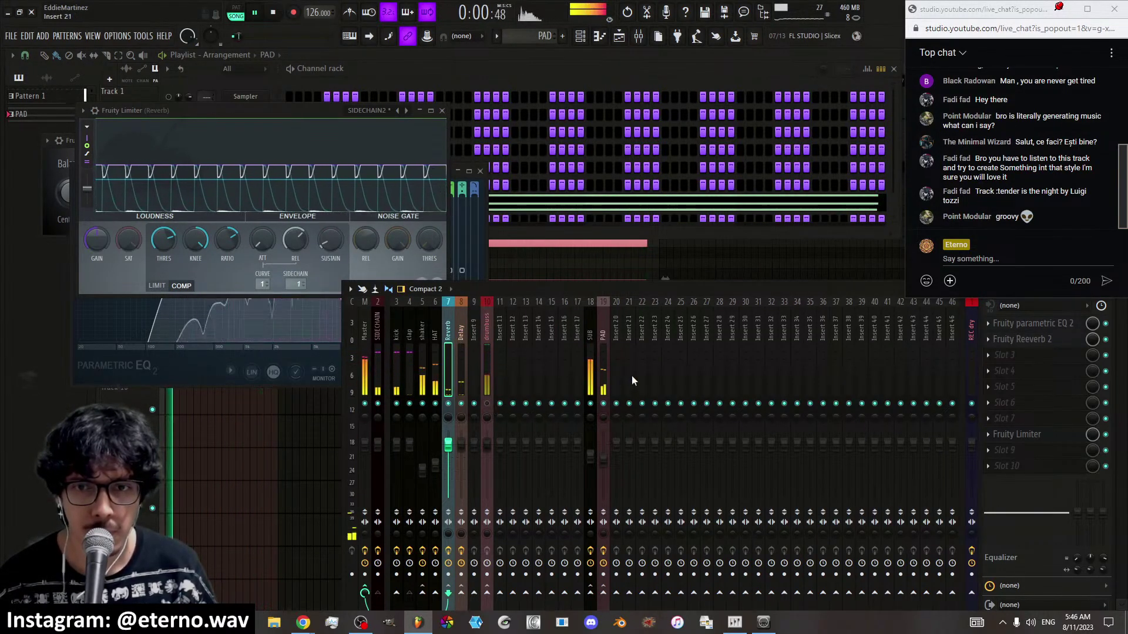
pyautogui.click(591, 379)
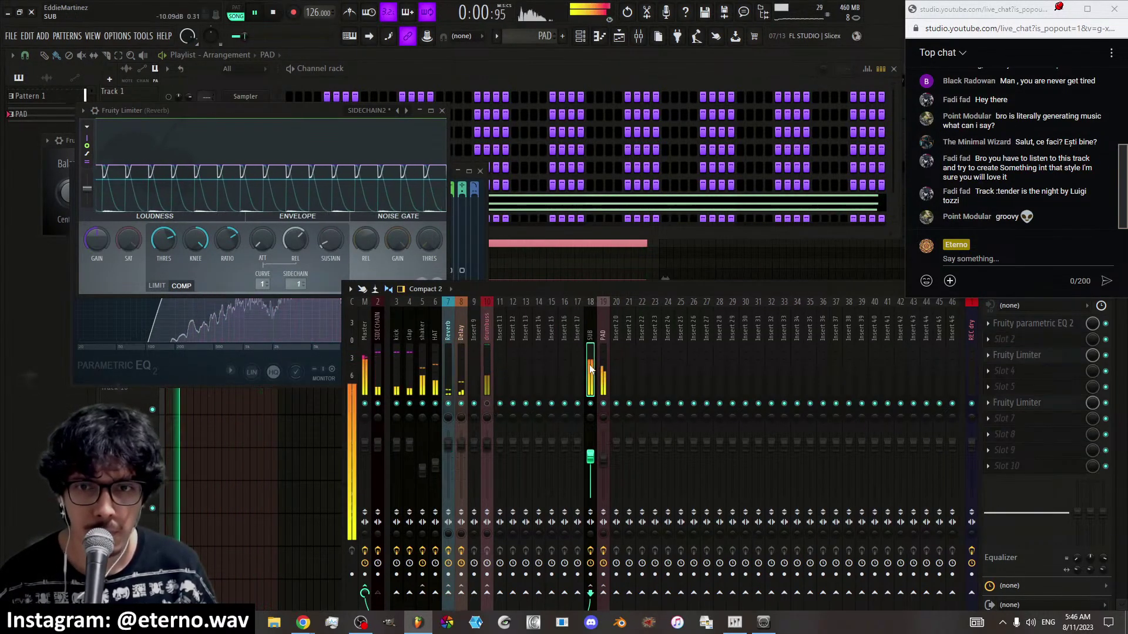
pyautogui.click(1053, 357)
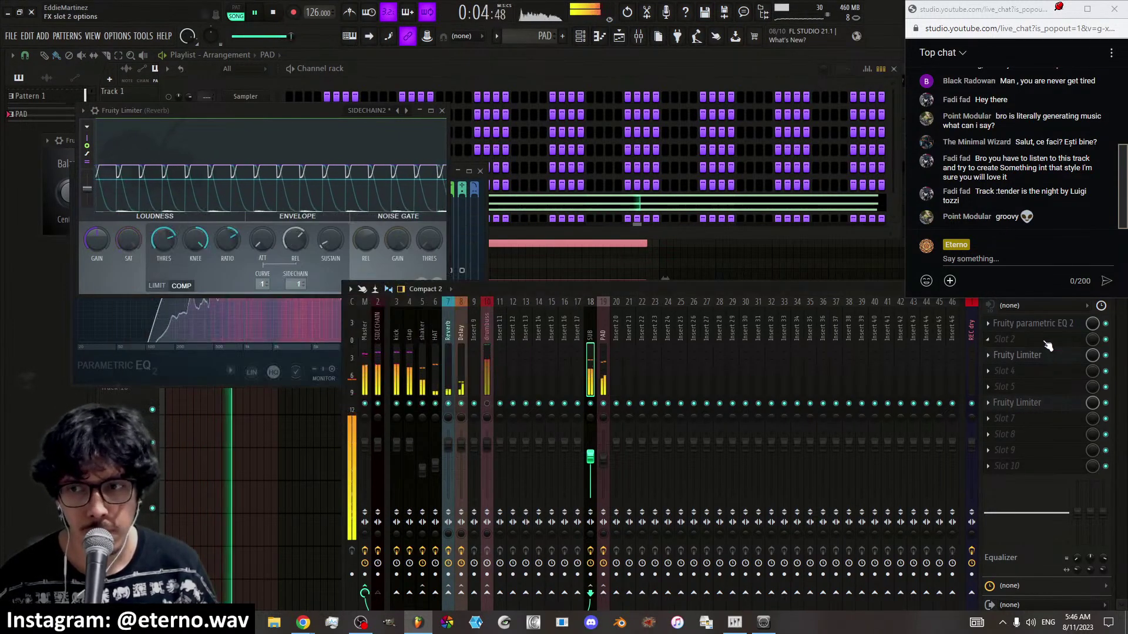
pyautogui.click(1040, 325)
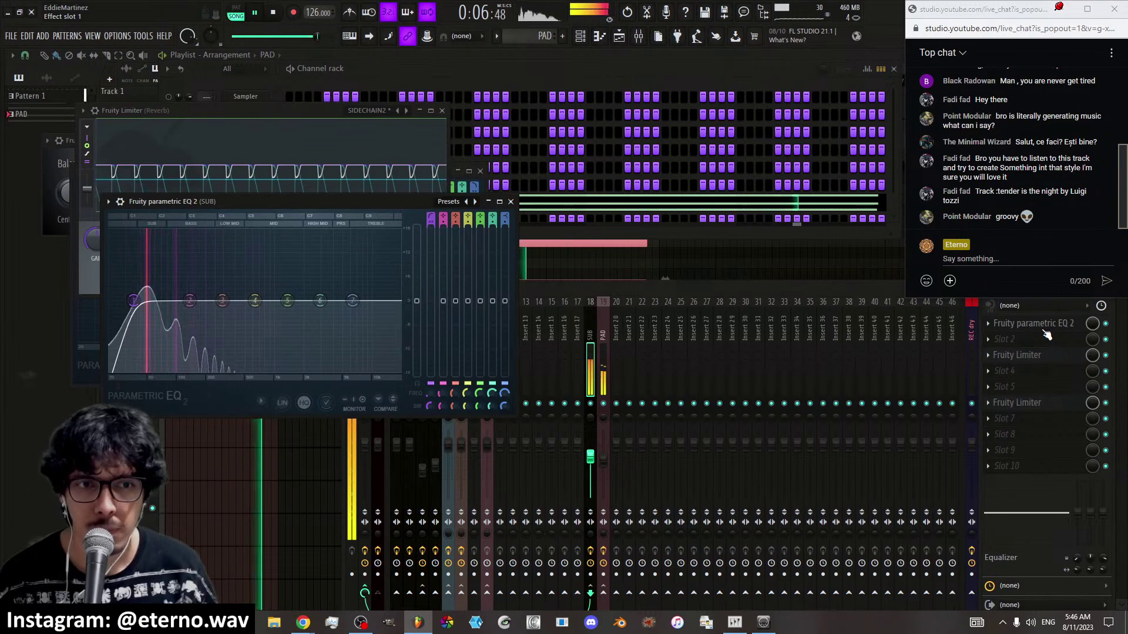
# Try a compressor attack of about 12.71 ms on the SUB track's Fruity Limiter, return it to 0.00 ms and close the limiter windows
pyautogui.click(1025, 403)
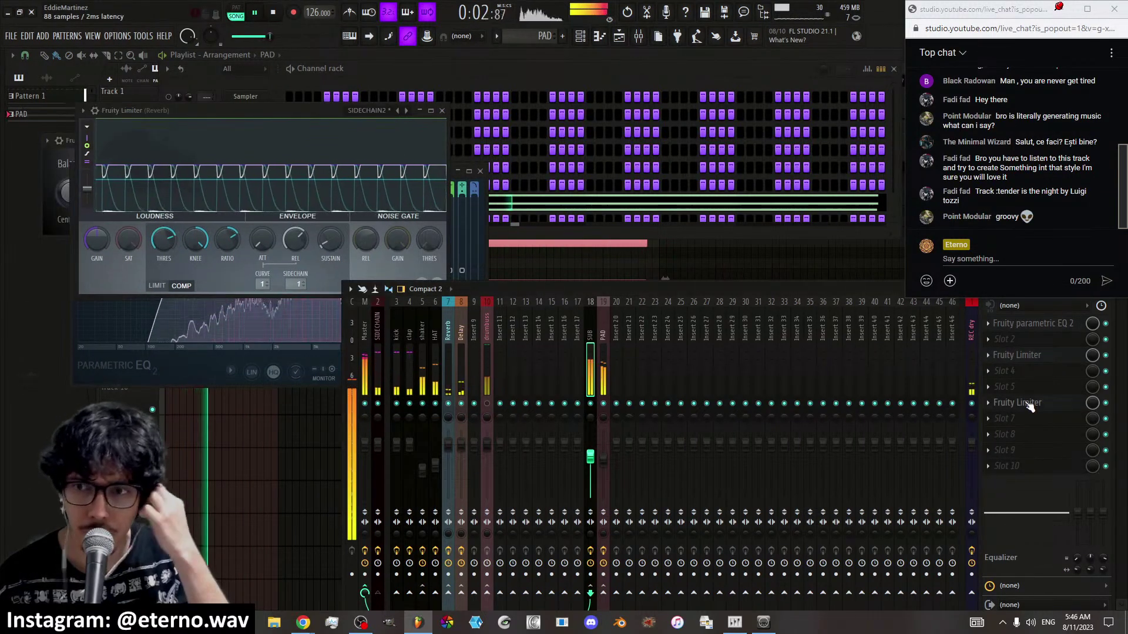
pyautogui.scroll(-5, 148, 246)
pyautogui.moveTo(148, 245); pyautogui.dragTo(210, 249)
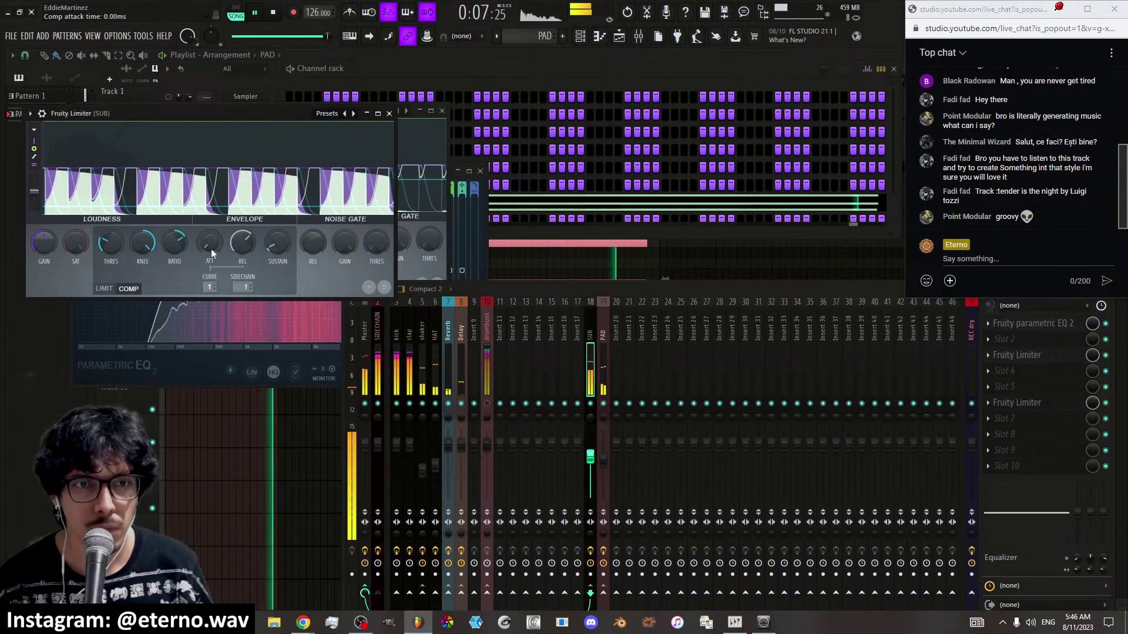
pyautogui.moveTo(210, 248); pyautogui.dragTo(210, 247)
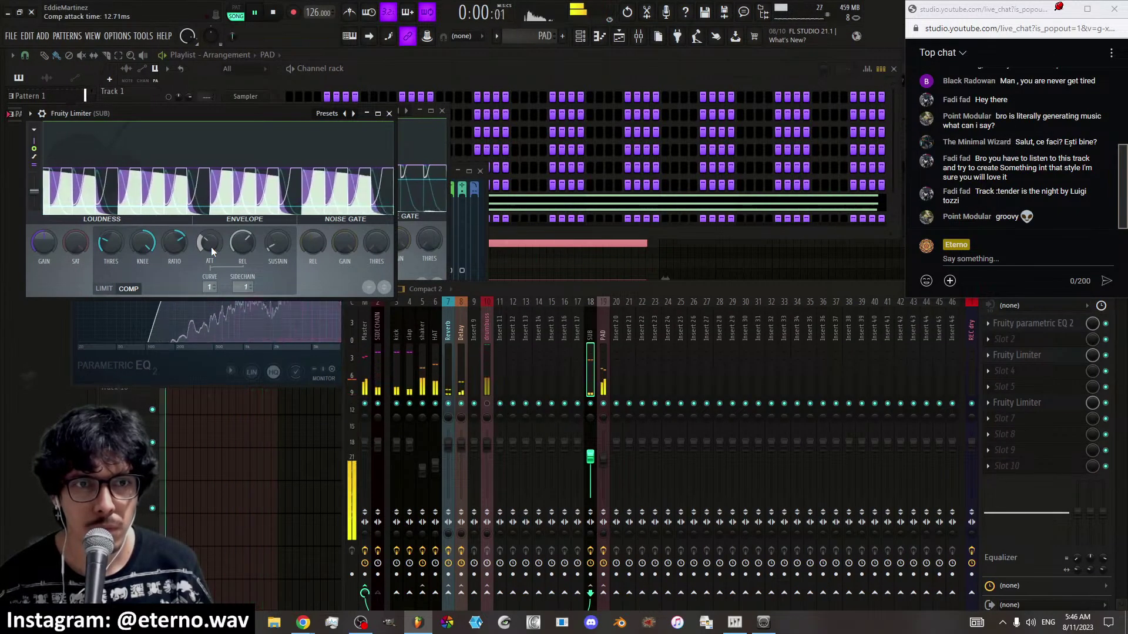
pyautogui.moveTo(210, 247); pyautogui.dragTo(210, 270)
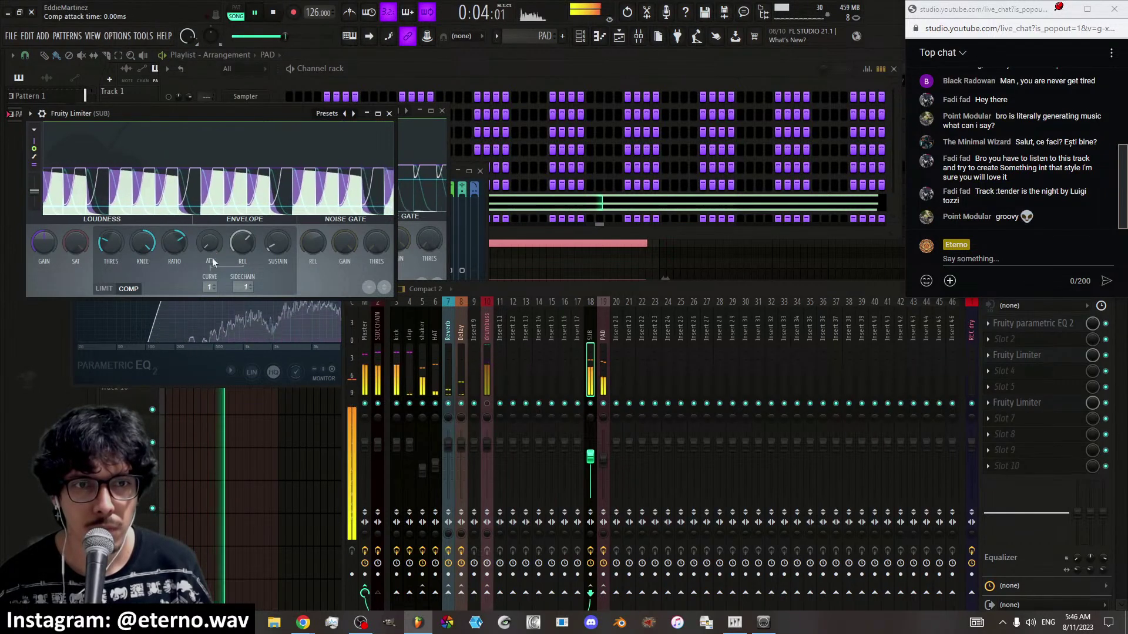
pyautogui.rightClick(210, 288)
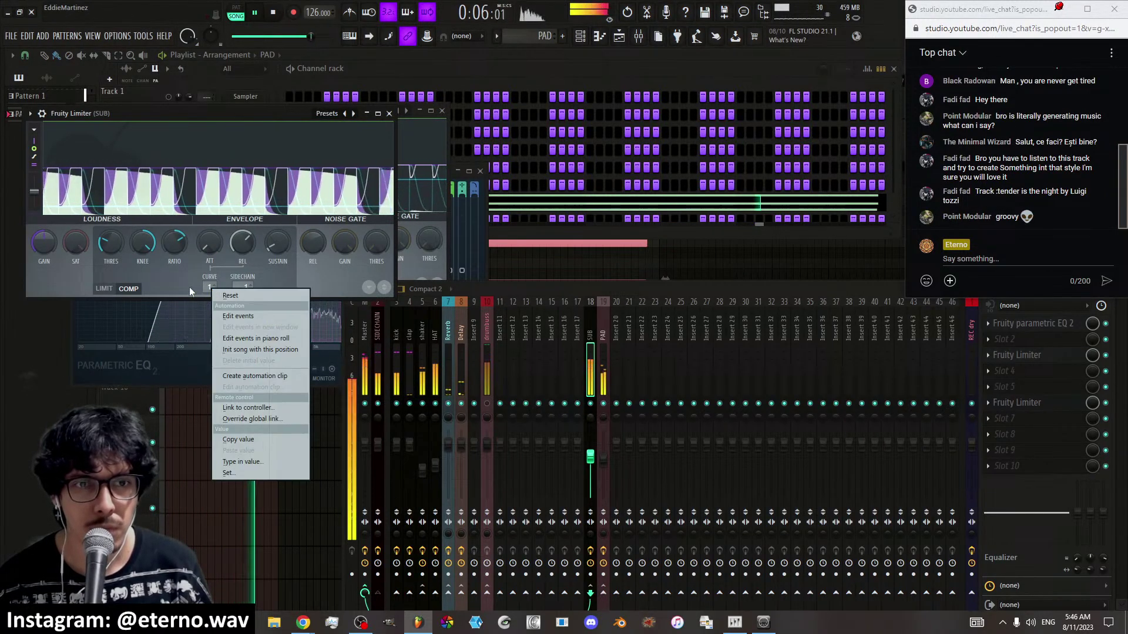
pyautogui.click(189, 286)
pyautogui.click(389, 114)
pyautogui.click(442, 111)
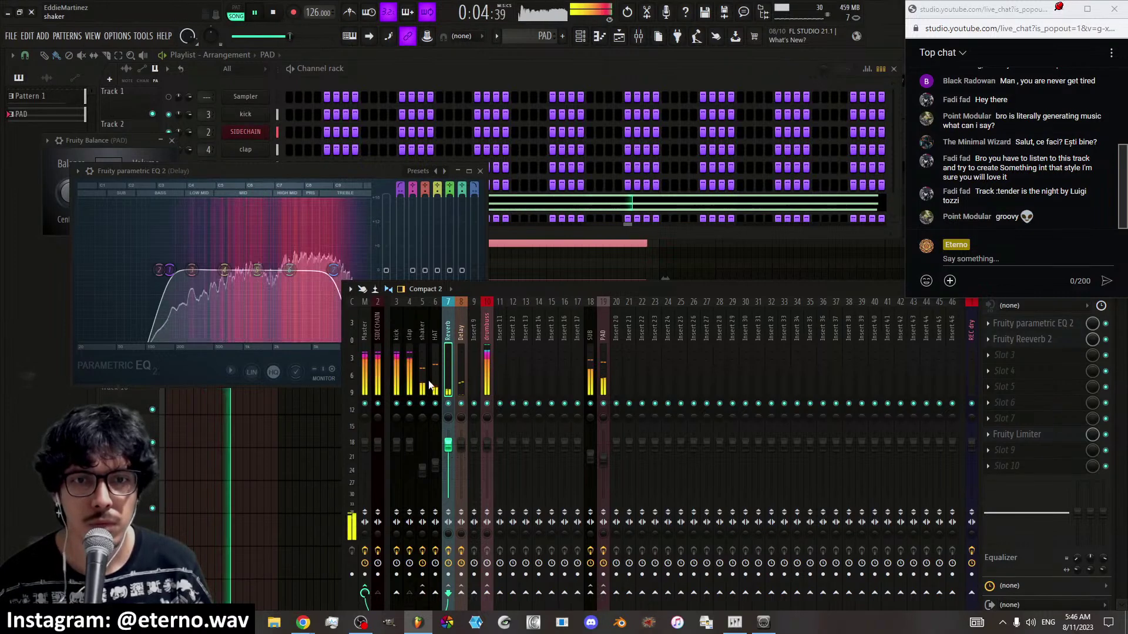
# Enlarge the channel rack to fit all channels and name mixer insert 20 arp
pyautogui.click(292, 65)
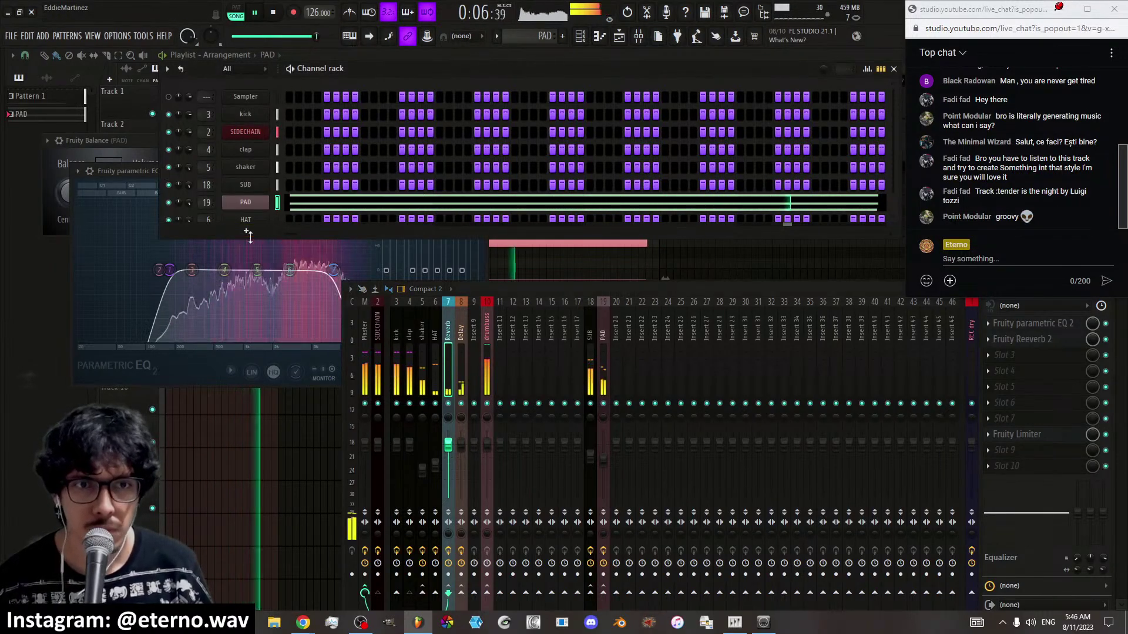
pyautogui.moveTo(248, 235); pyautogui.dragTo(248, 255)
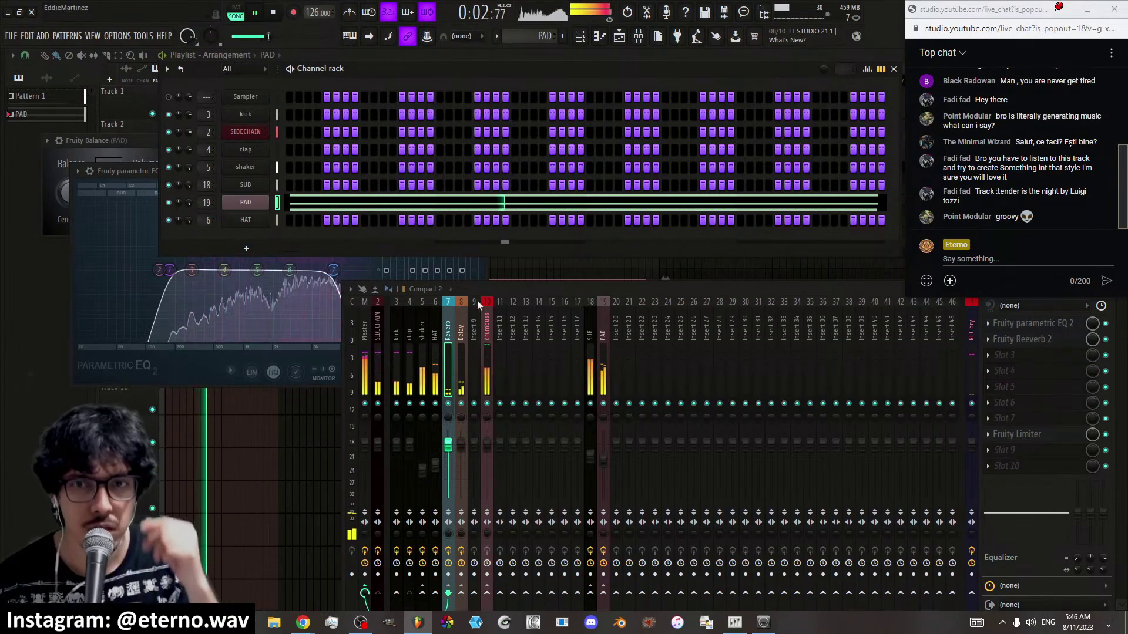
pyautogui.rightClick(616, 320)
pyautogui.click(672, 273)
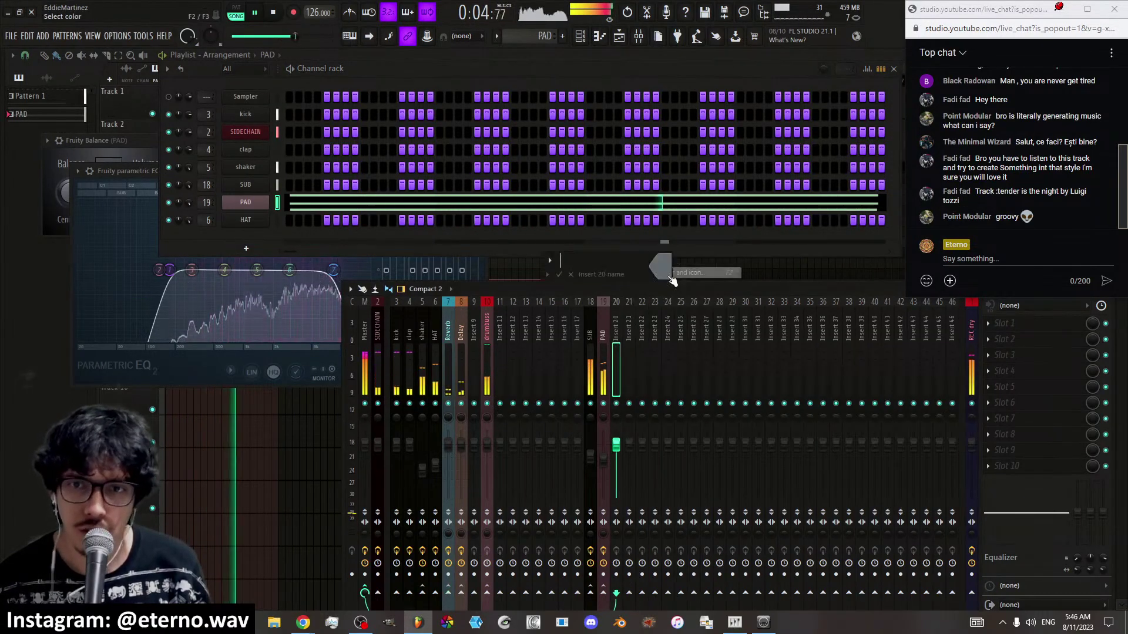
pyautogui.write('arp')
pyautogui.press('Return')
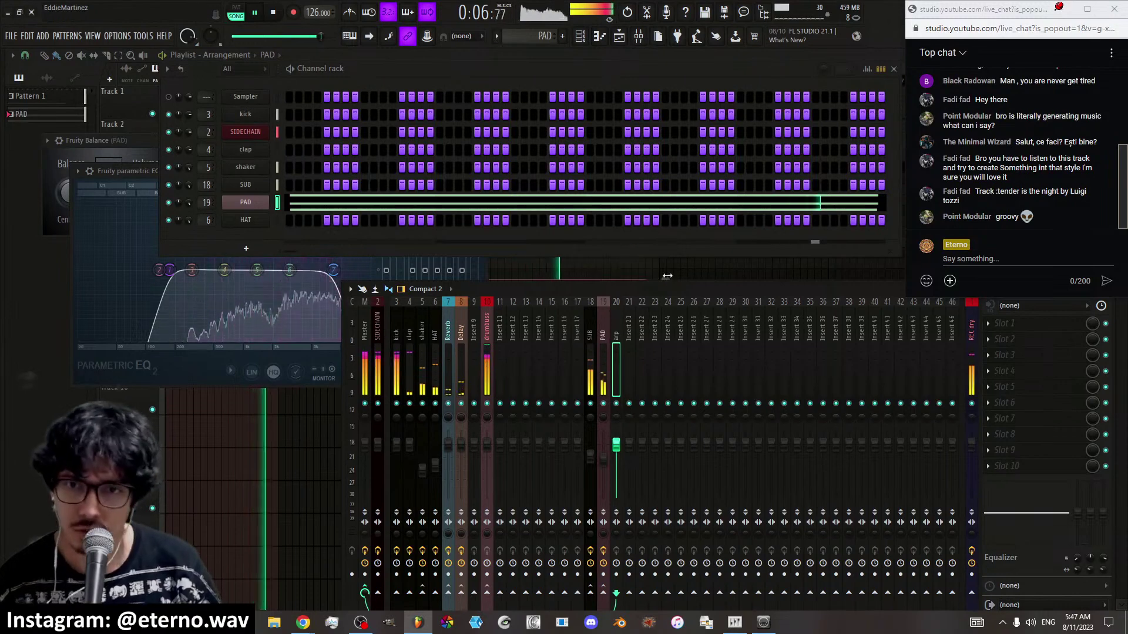
# Insert a GMS synth channel above PAD in the channel rack and rename it arp
pyautogui.rightClick(262, 202)
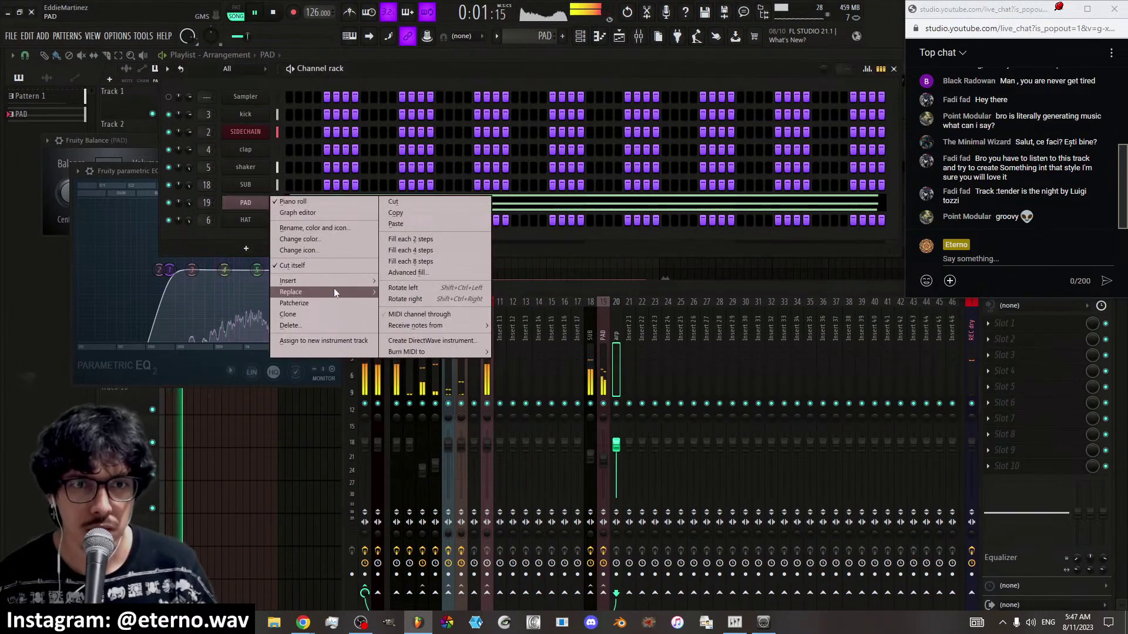
pyautogui.moveTo(340, 281)
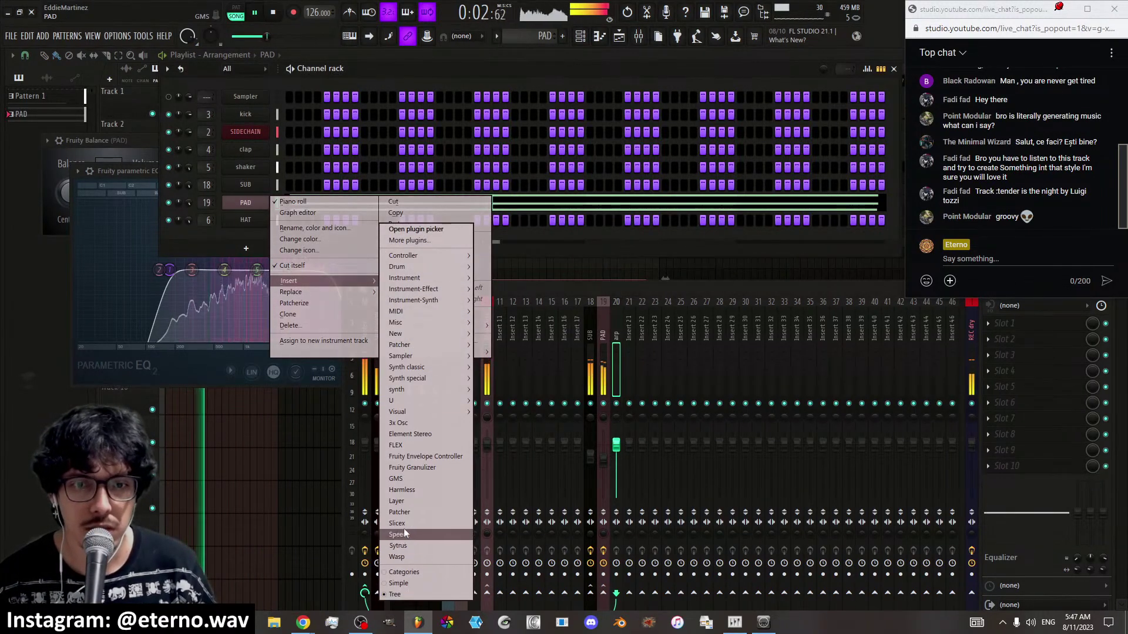
pyautogui.click(425, 477)
pyautogui.click(644, 290)
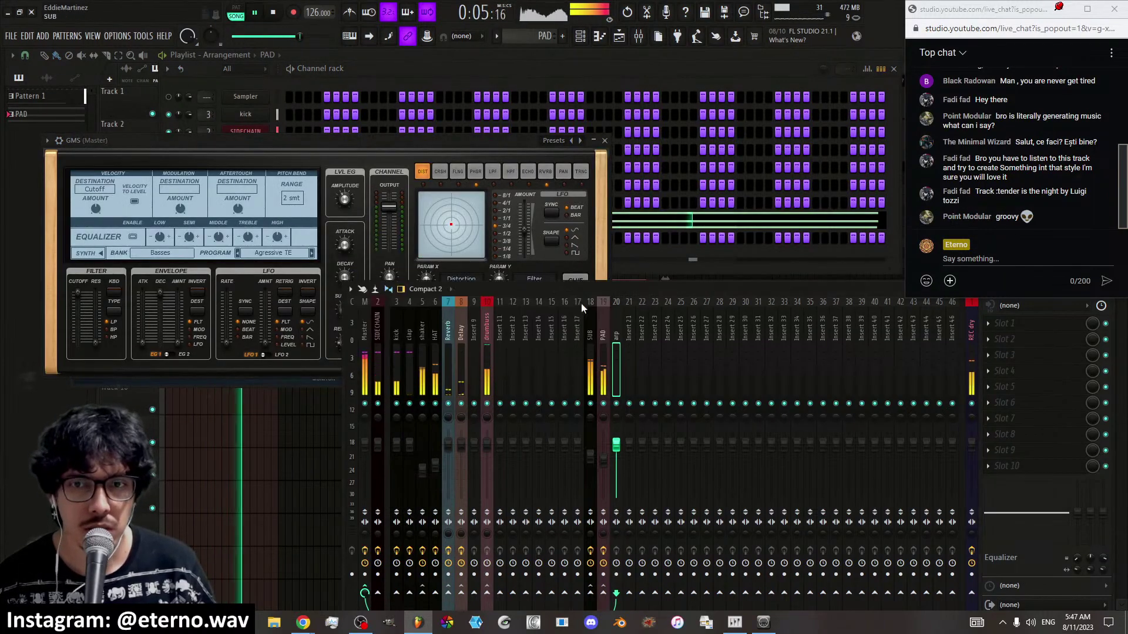
pyautogui.click(605, 141)
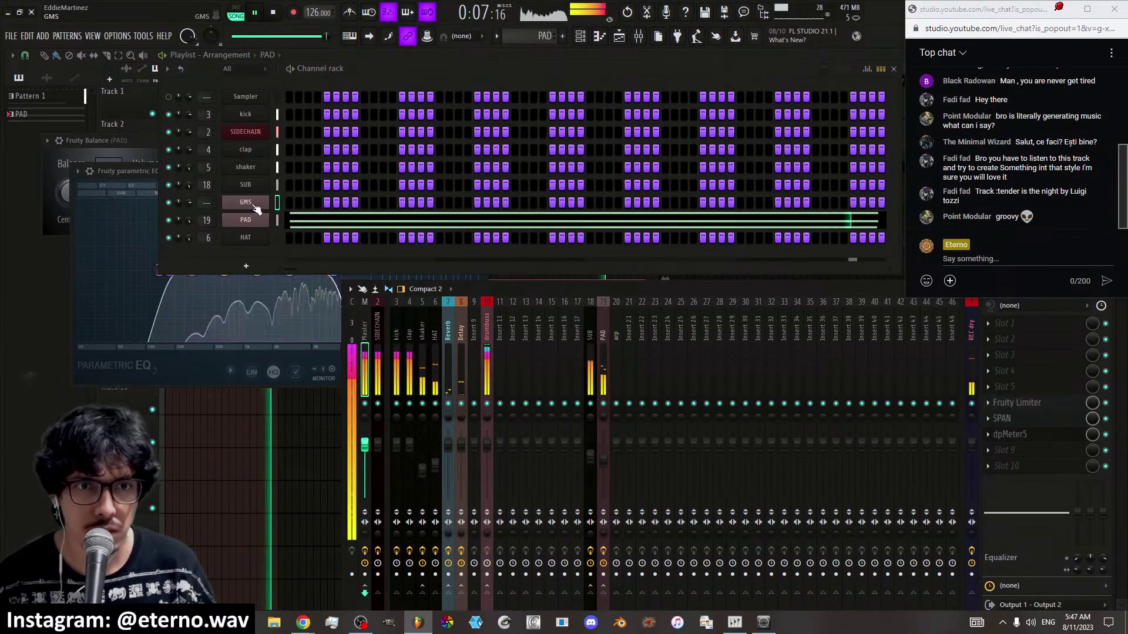
pyautogui.press('F2')
pyautogui.write('ar')
pyautogui.press('Return')
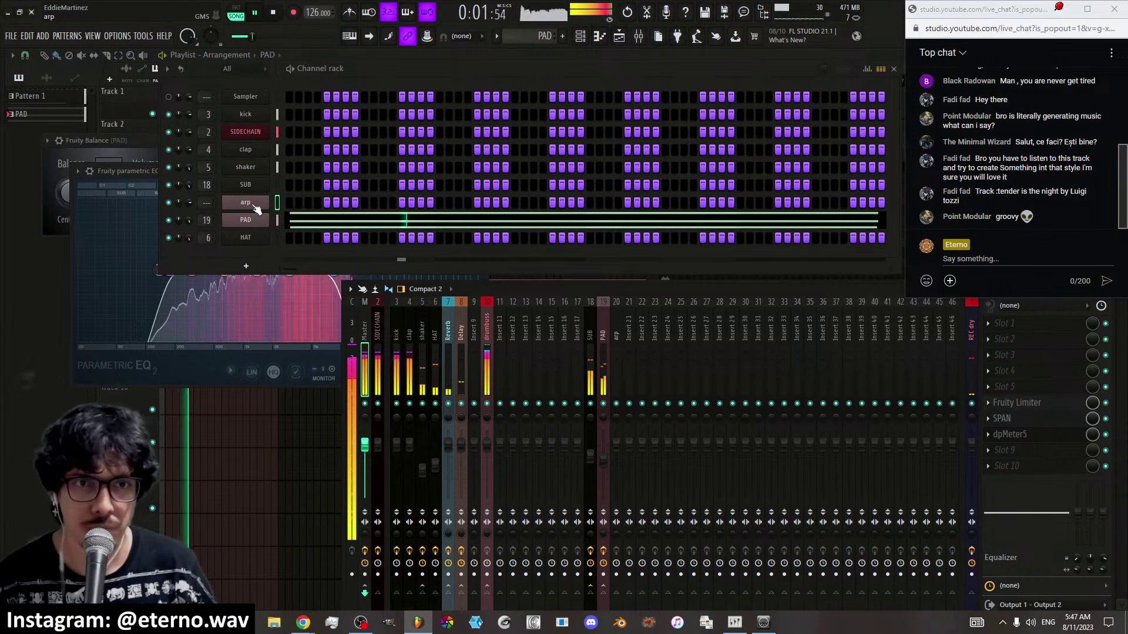
# Route the selected arp channel to mixer insert 20
pyautogui.rightClick(615, 358)
pyautogui.moveTo(713, 392)
pyautogui.click(770, 390)
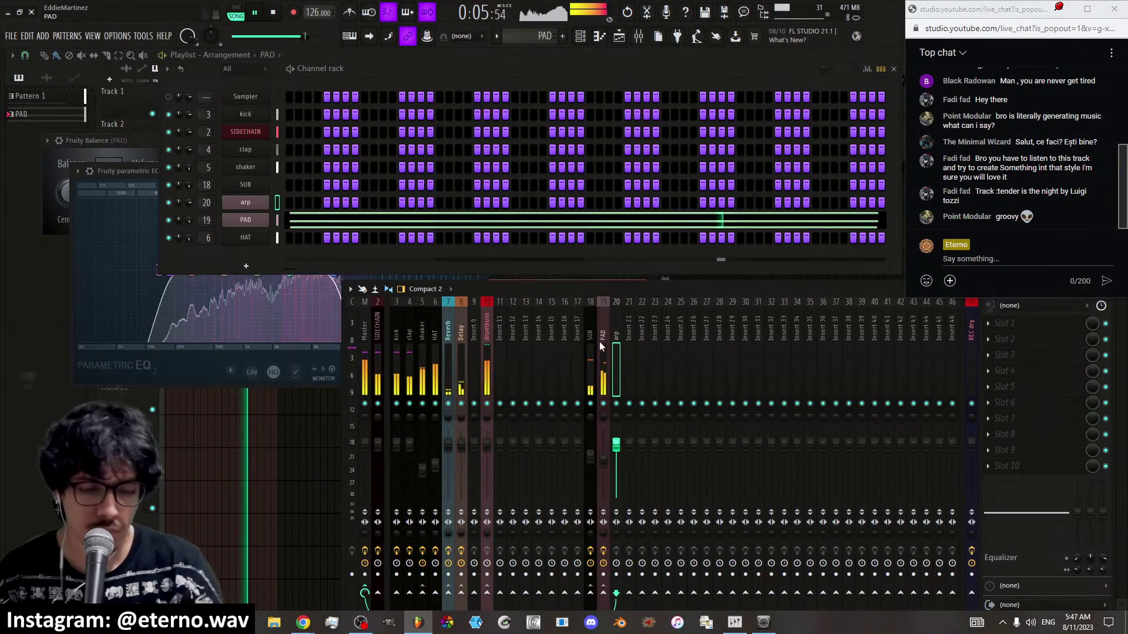
# Audition presets from the arp synth's Leads & Synths bank, load Five Alive TE and close the preset library
pyautogui.click(245, 202)
pyautogui.click(174, 261)
pyautogui.click(229, 258)
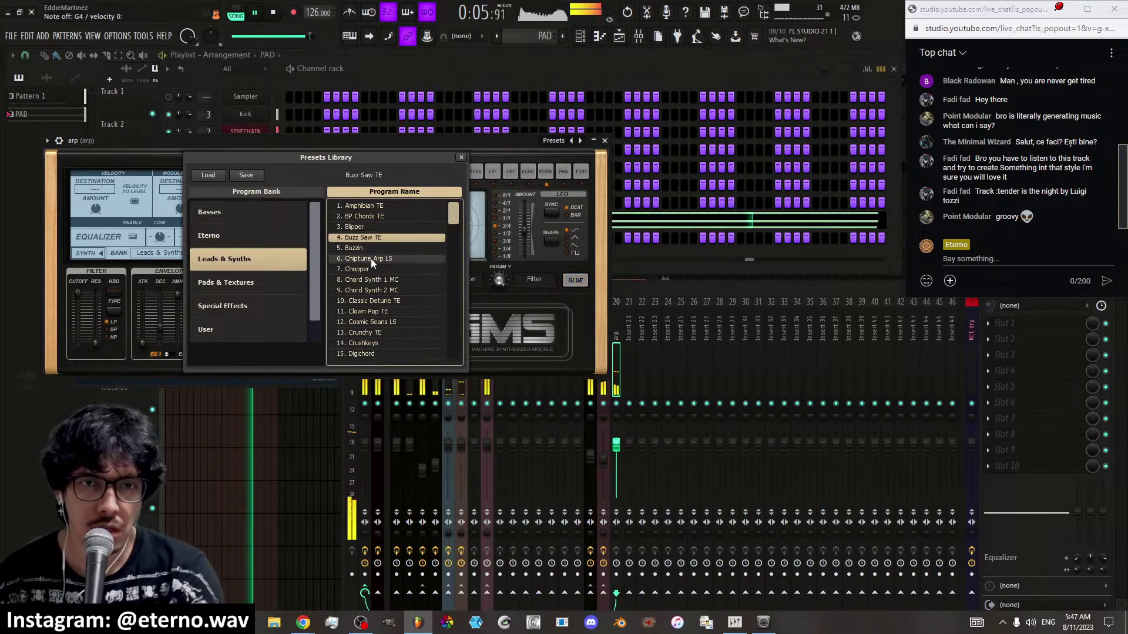
pyautogui.click(376, 280)
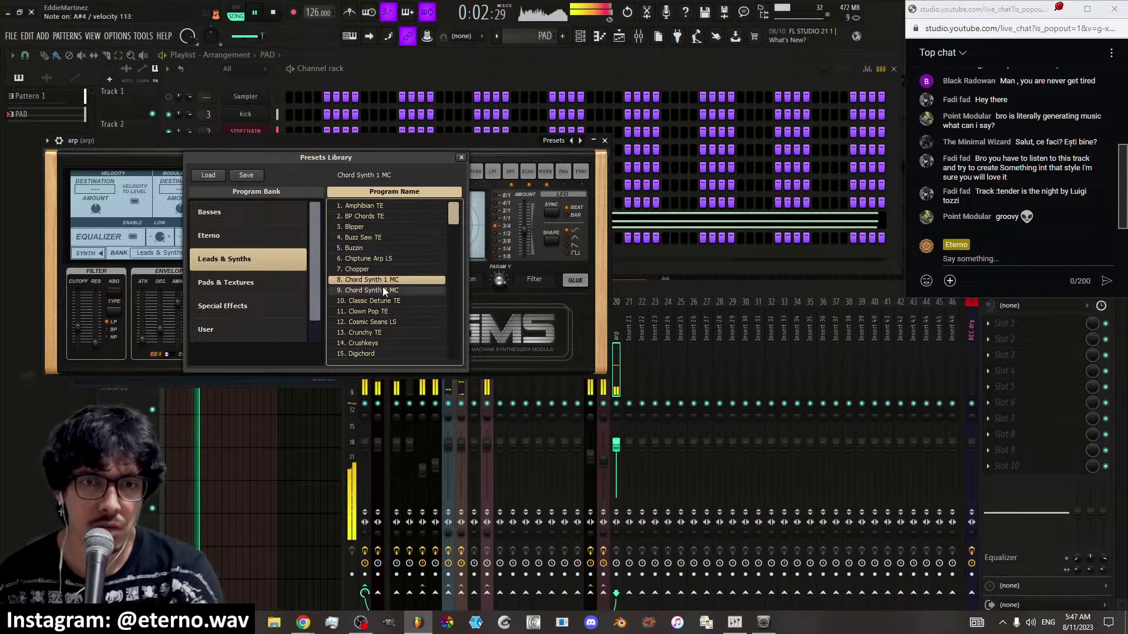
pyautogui.click(380, 297)
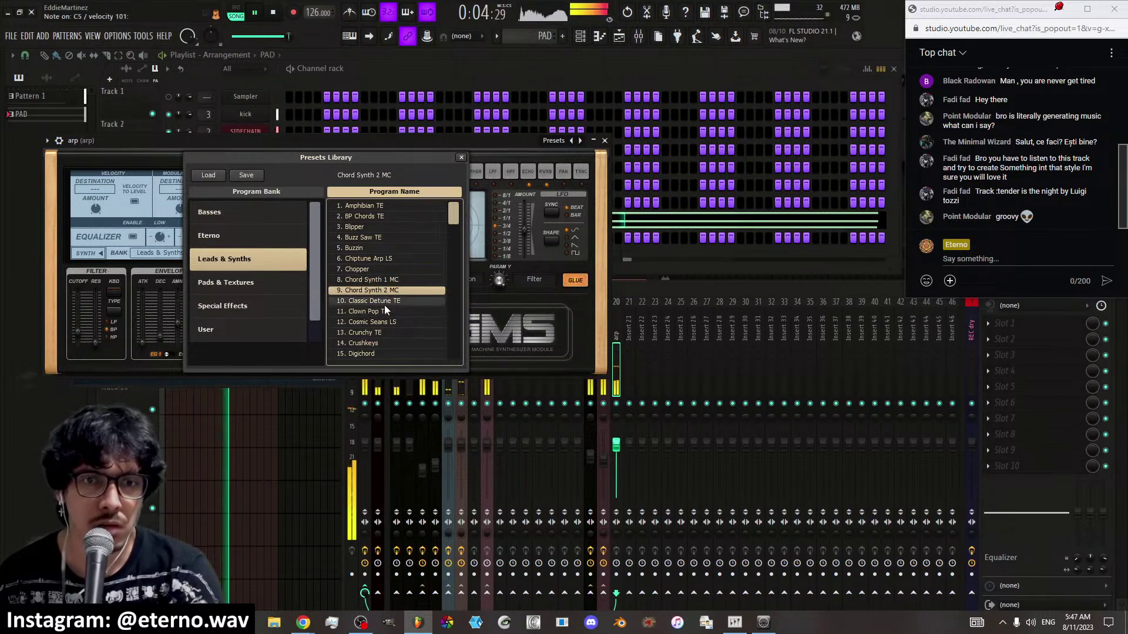
pyautogui.click(388, 344)
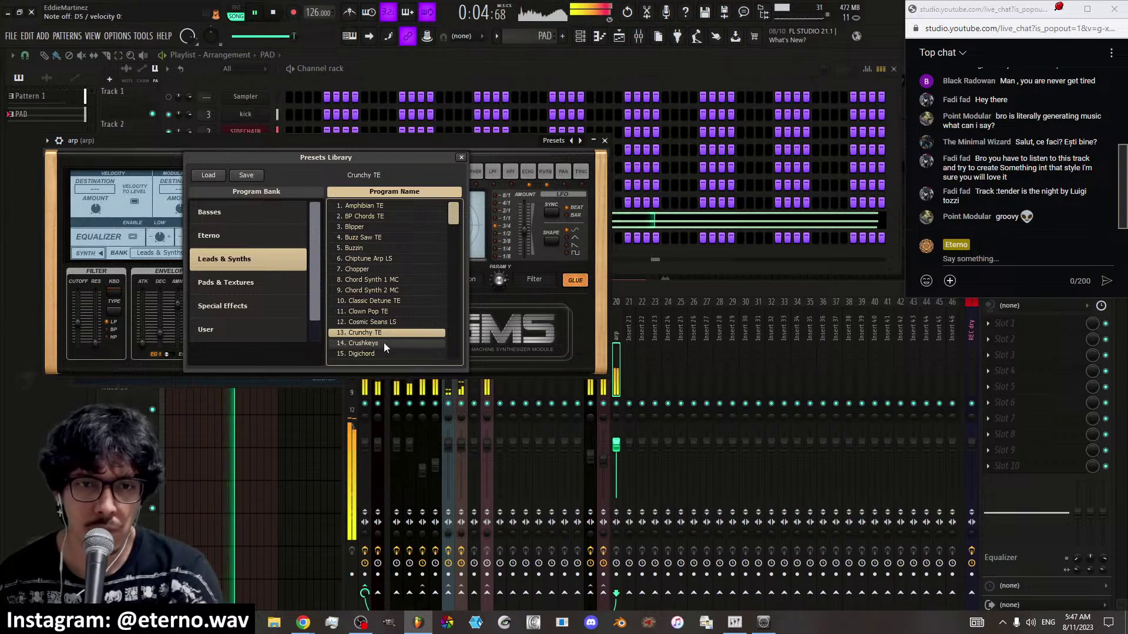
pyautogui.scroll(-1, 383, 338)
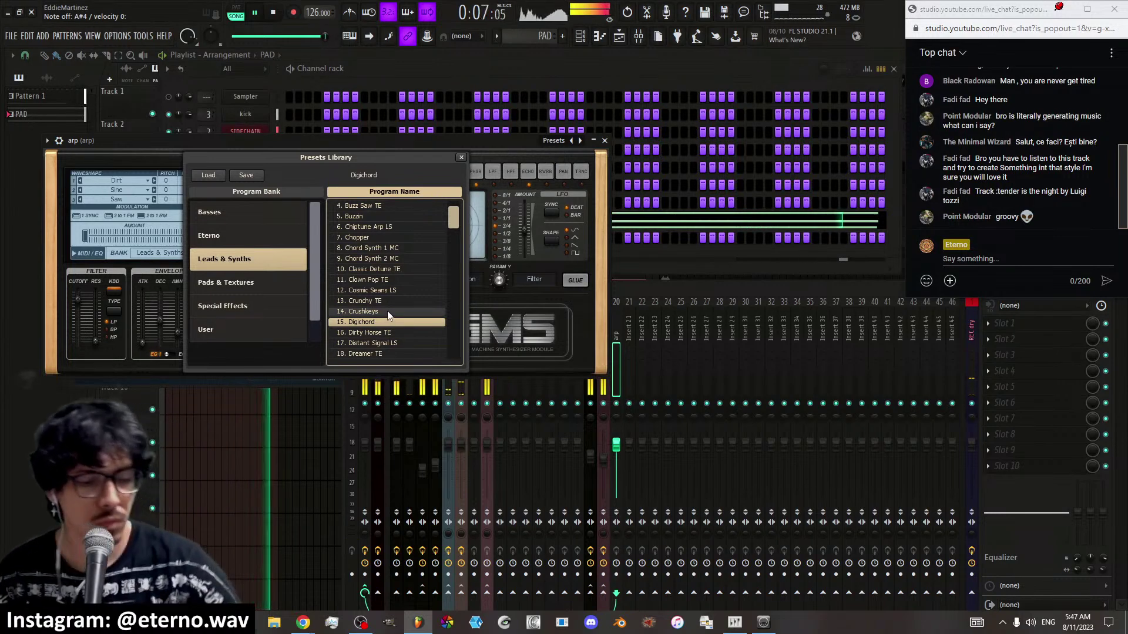
pyautogui.click(389, 333)
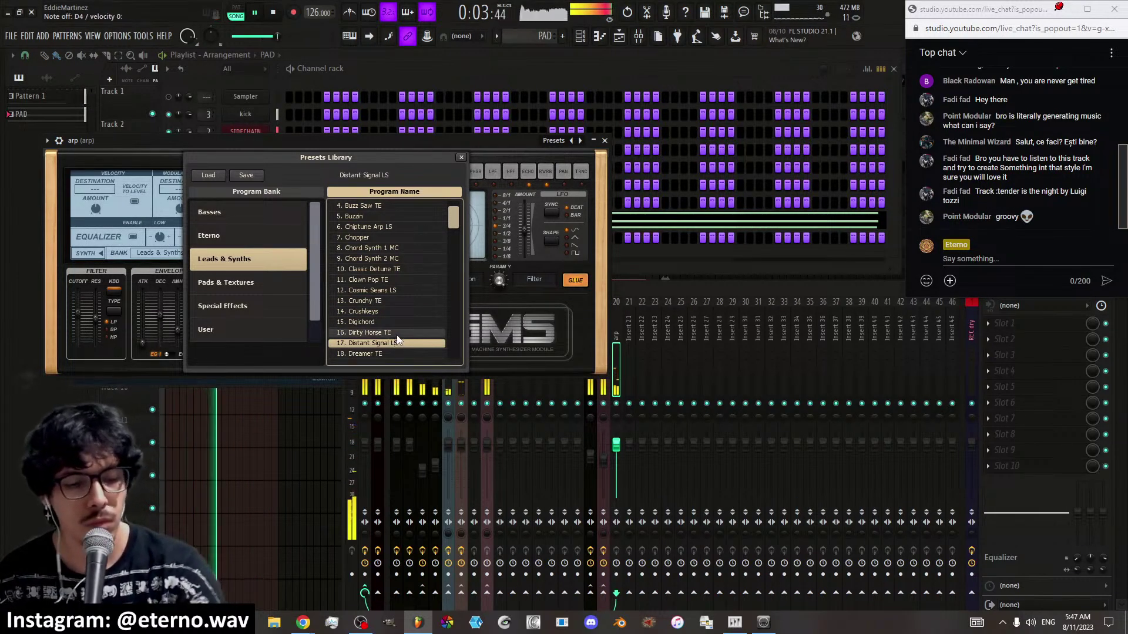
pyautogui.click(397, 353)
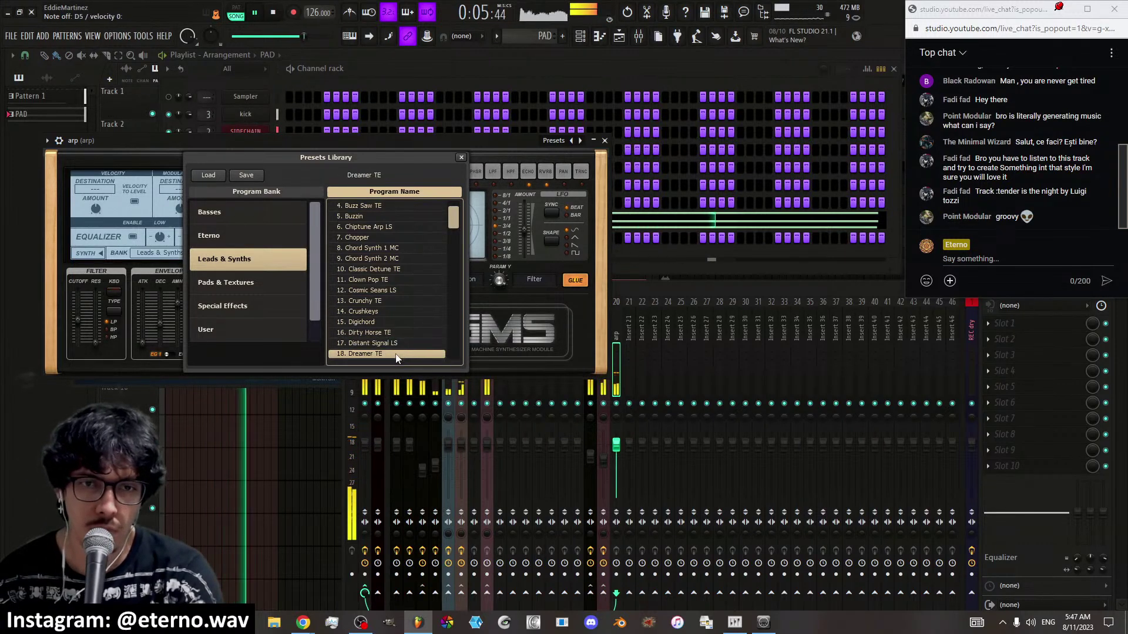
pyautogui.scroll(-2, 385, 329)
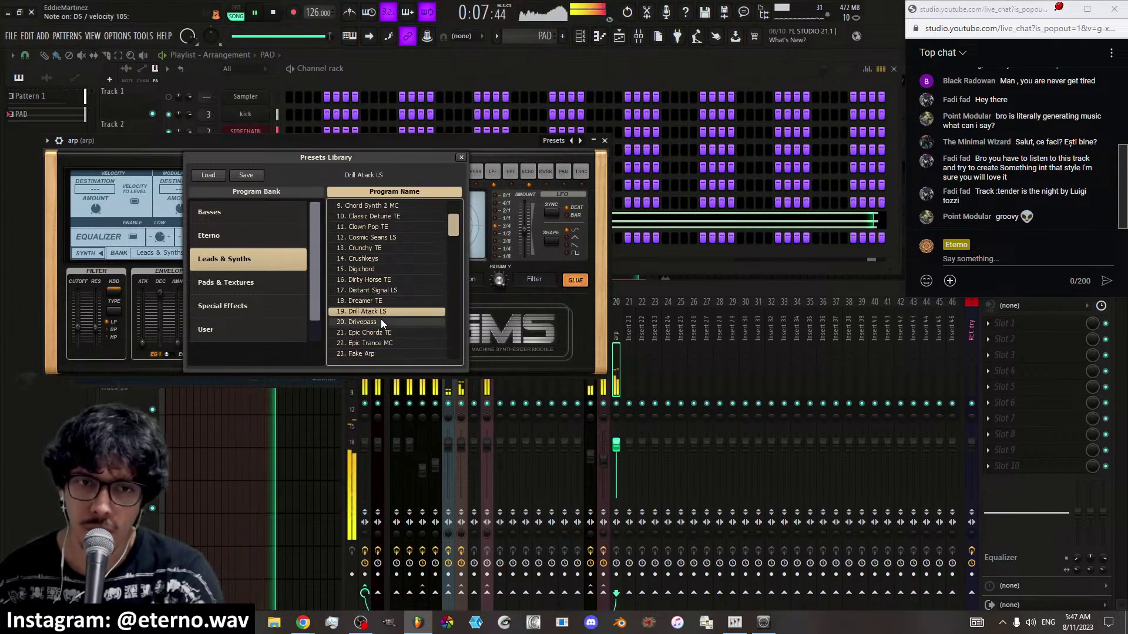
pyautogui.click(382, 333)
pyautogui.click(385, 353)
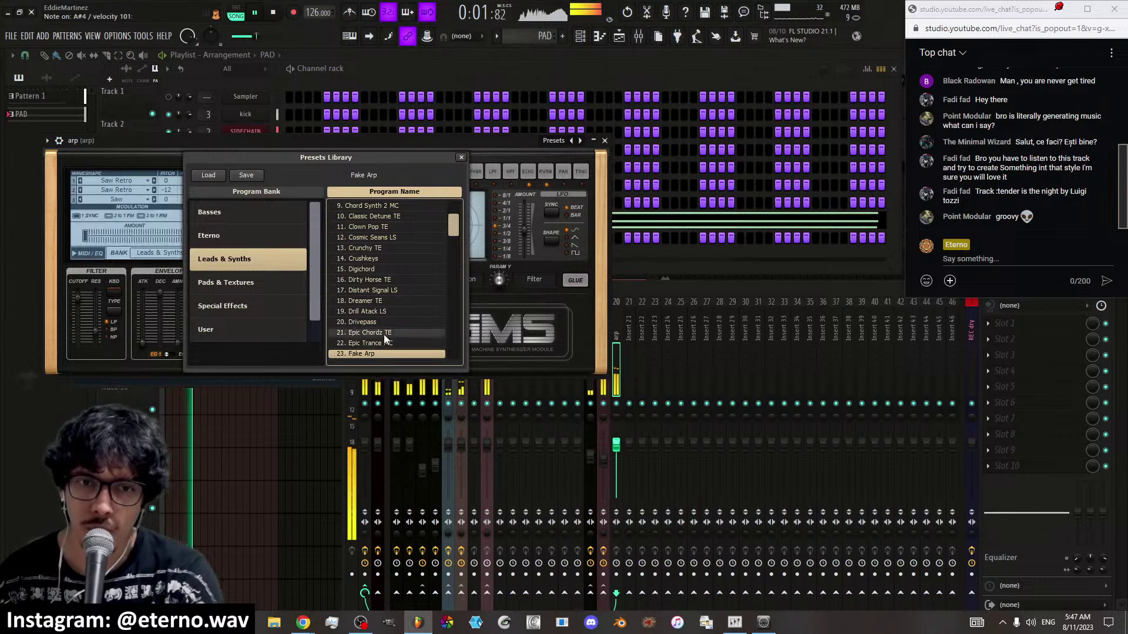
pyautogui.click(382, 332)
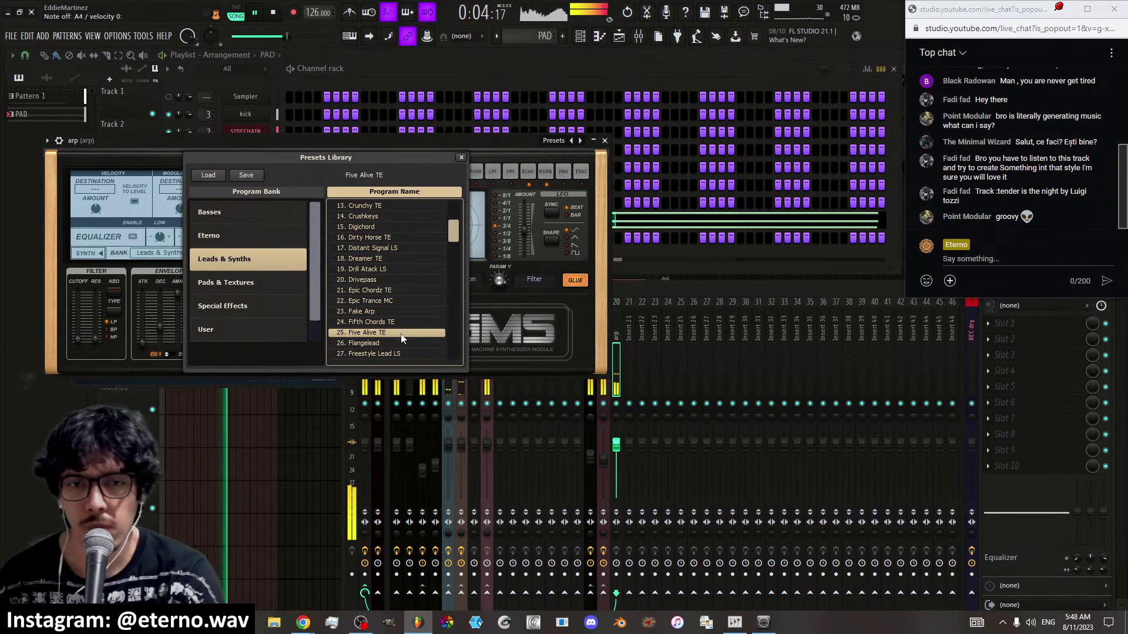
pyautogui.click(461, 157)
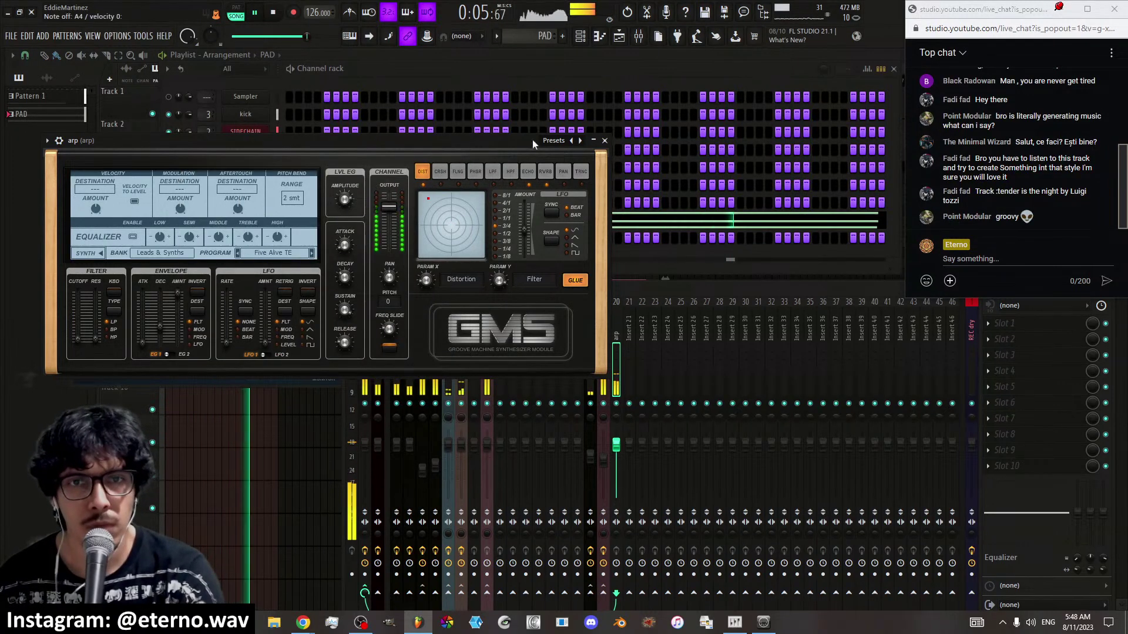
# Create a new pattern named Pattern 3 and record a four-bar arp melody into it
pyautogui.click(559, 76)
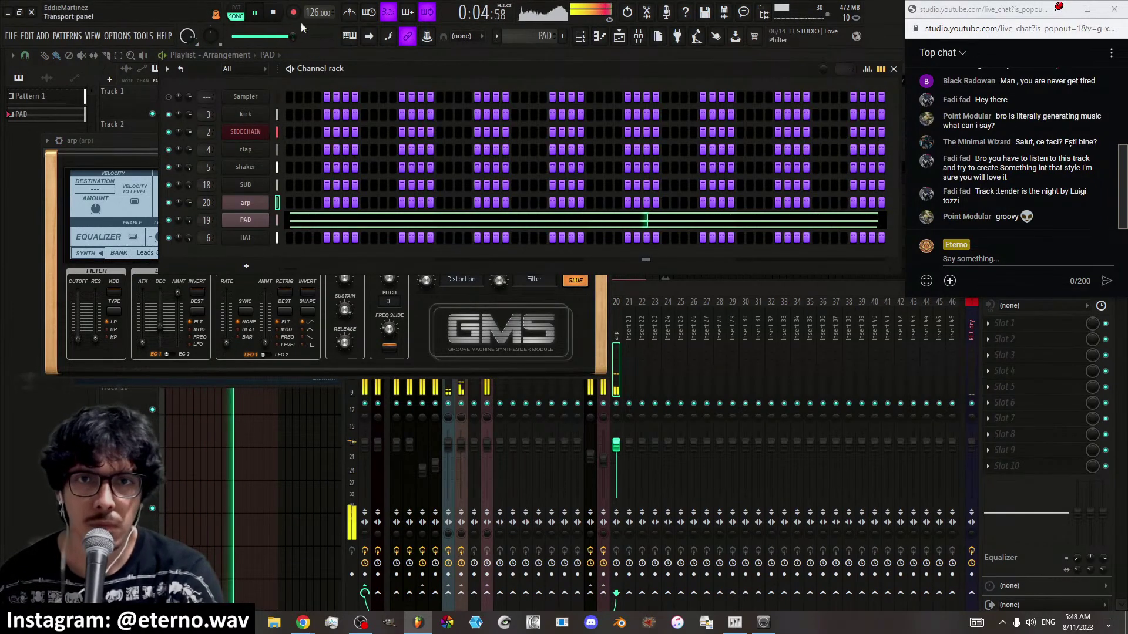
pyautogui.click(565, 37)
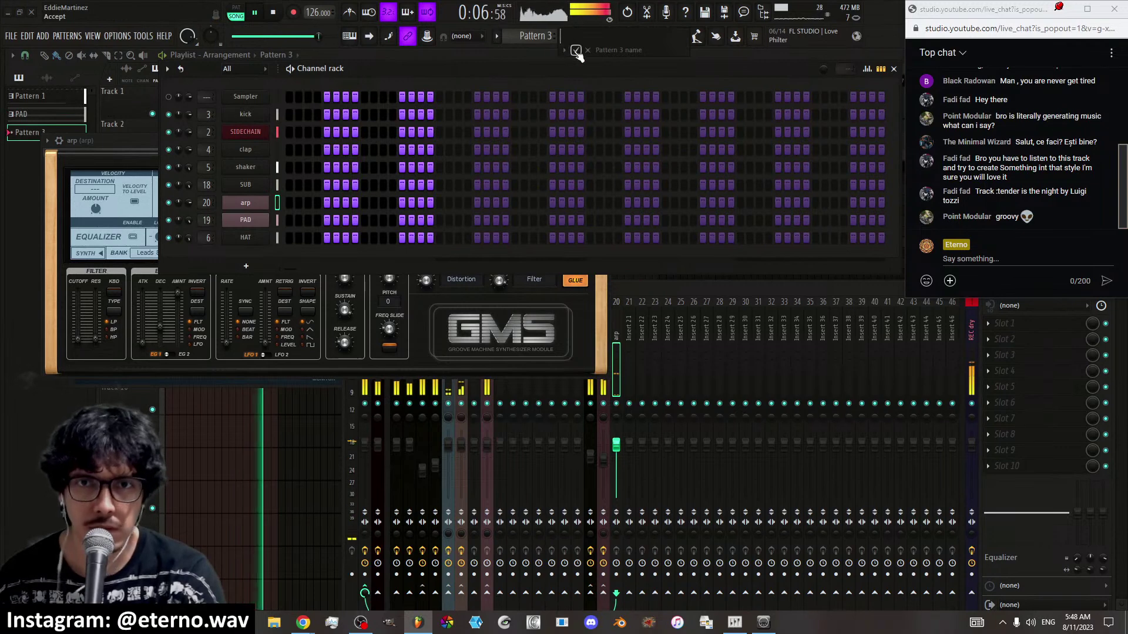
pyautogui.press('F12')
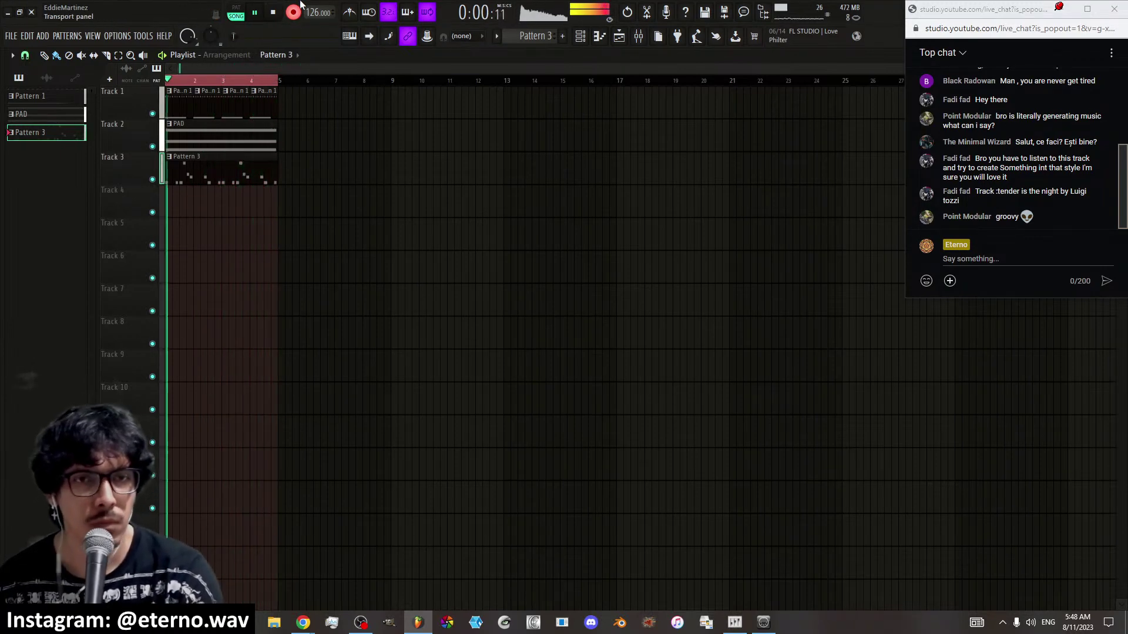
# Quantize the recorded arp notes in Pattern 3 using the Default template with the Leave duration option
pyautogui.doubleClick(252, 161)
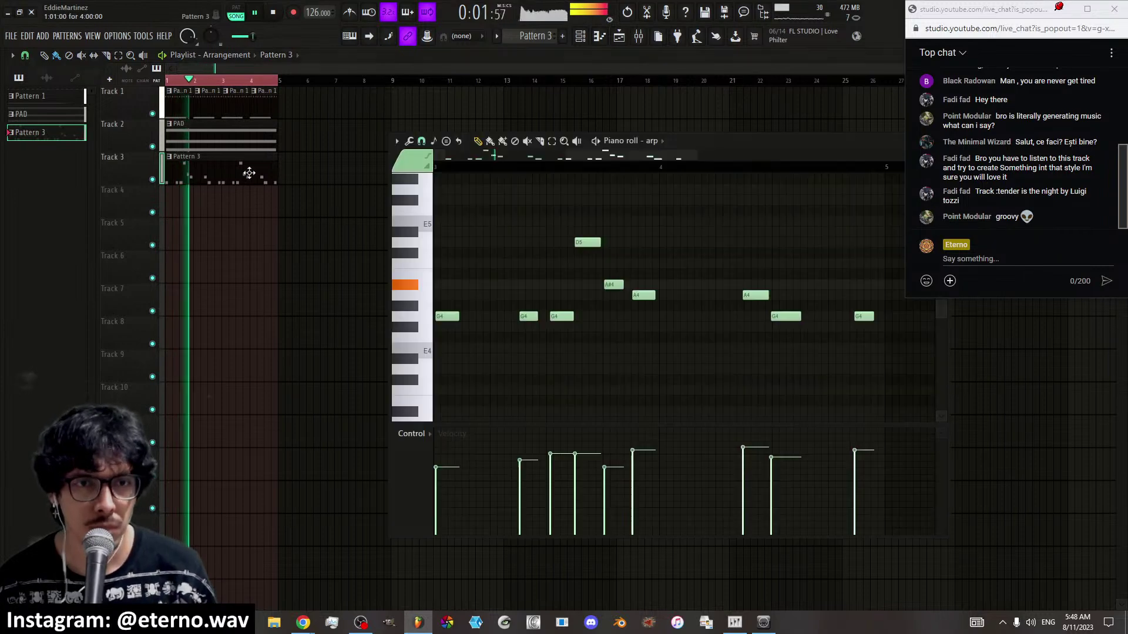
pyautogui.click(408, 142)
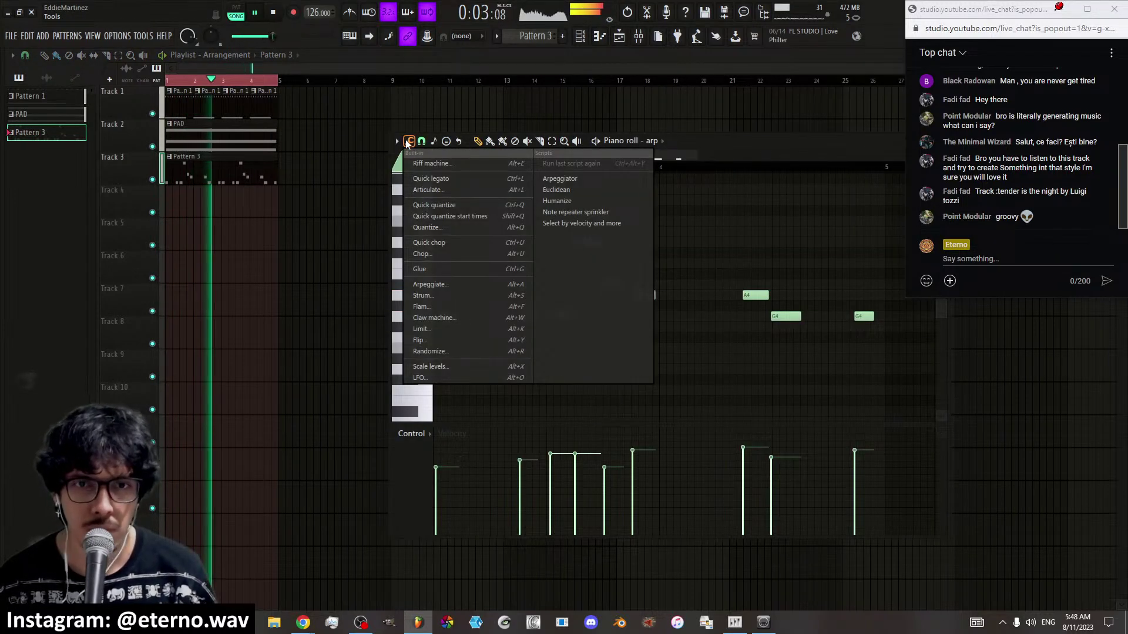
pyautogui.click(447, 227)
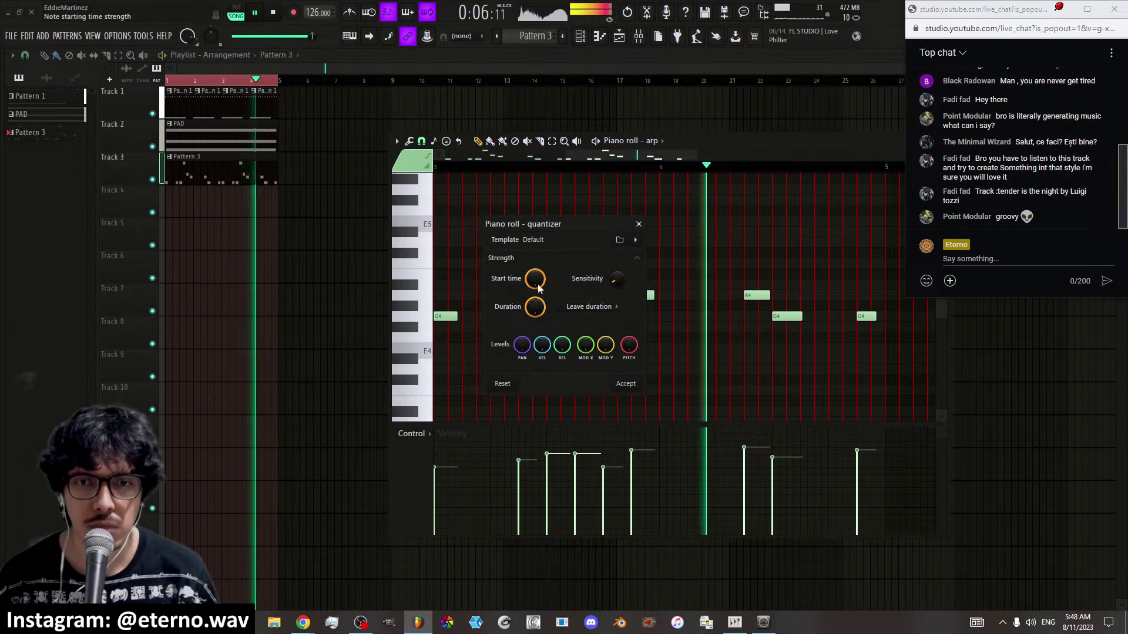
pyautogui.click(625, 384)
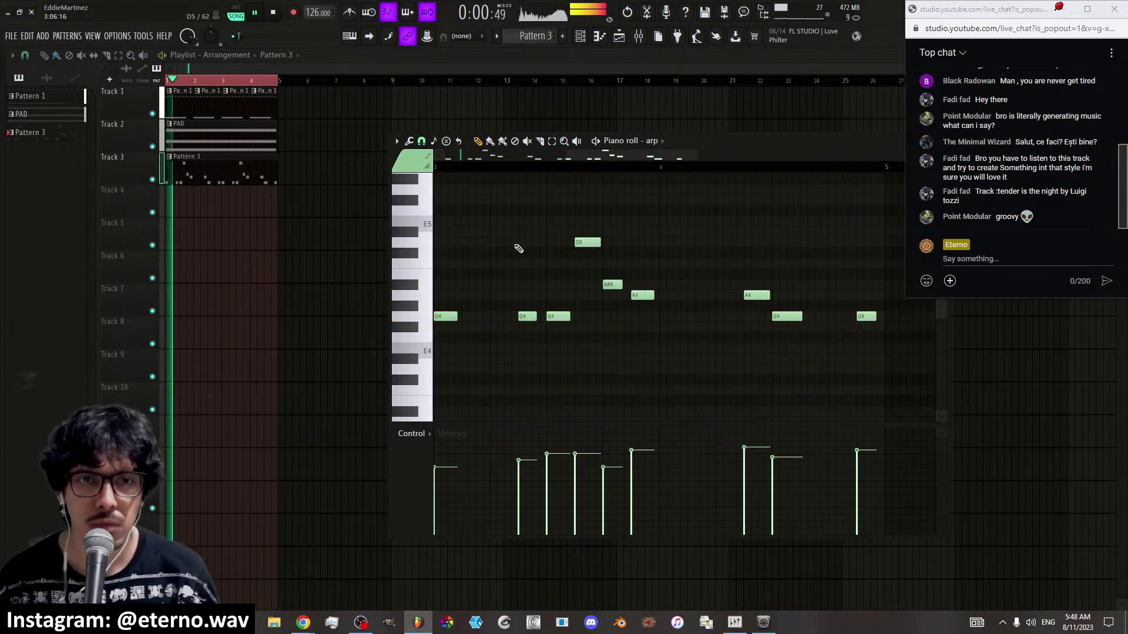
# Add Fruity Limiter to slot 7 of the arp mixer track and load its SIDECHAIN2 preset
pyautogui.click(578, 41)
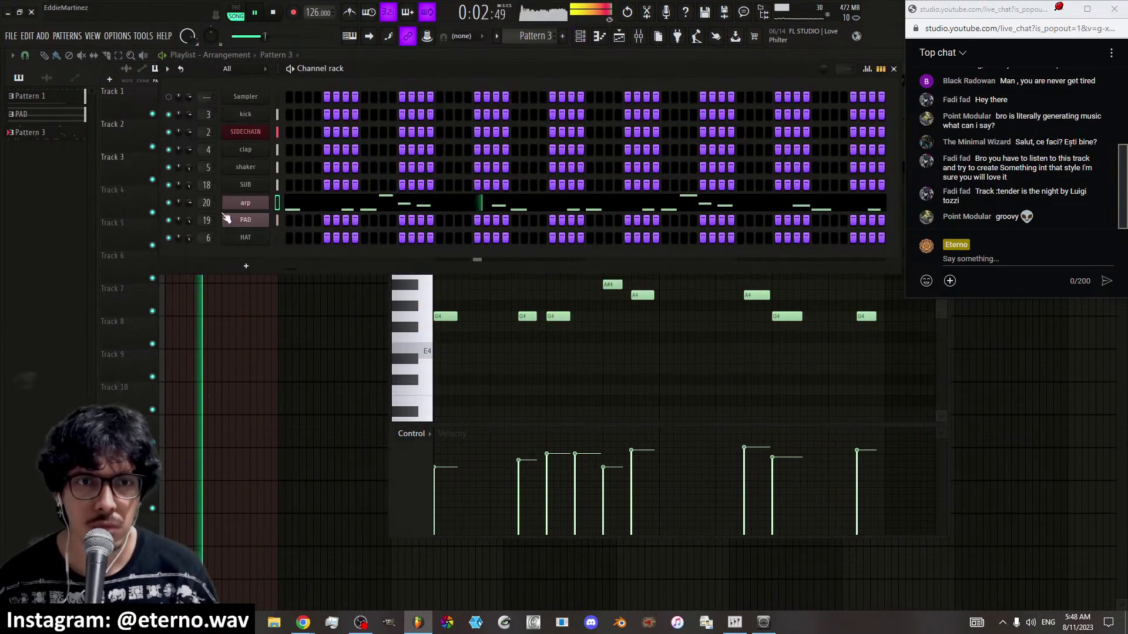
pyautogui.click(639, 38)
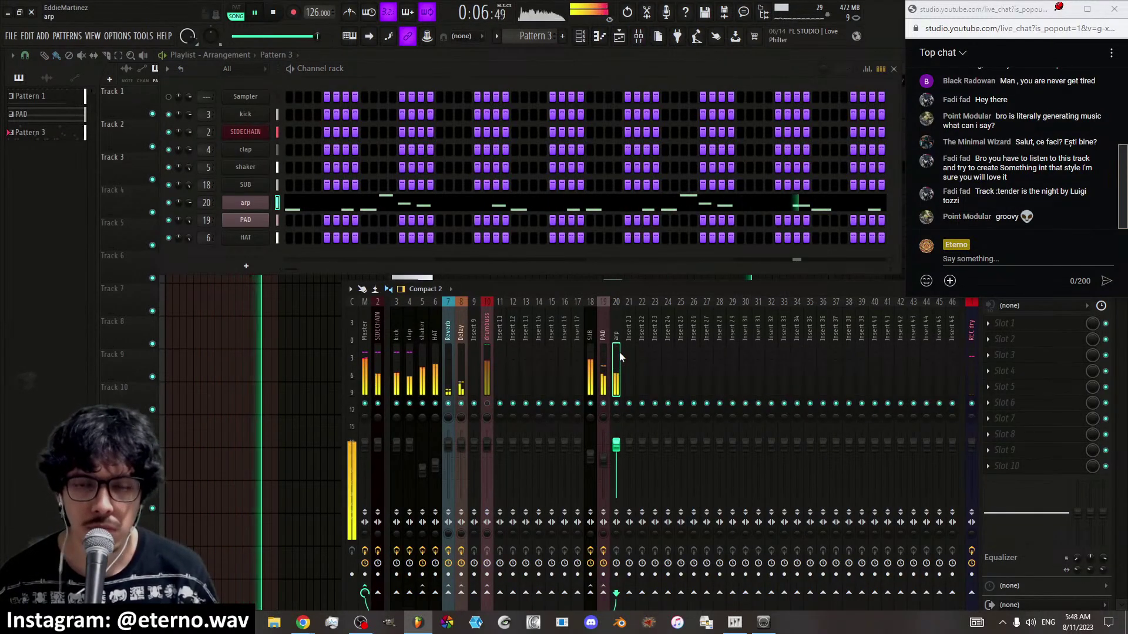
pyautogui.click(1015, 414)
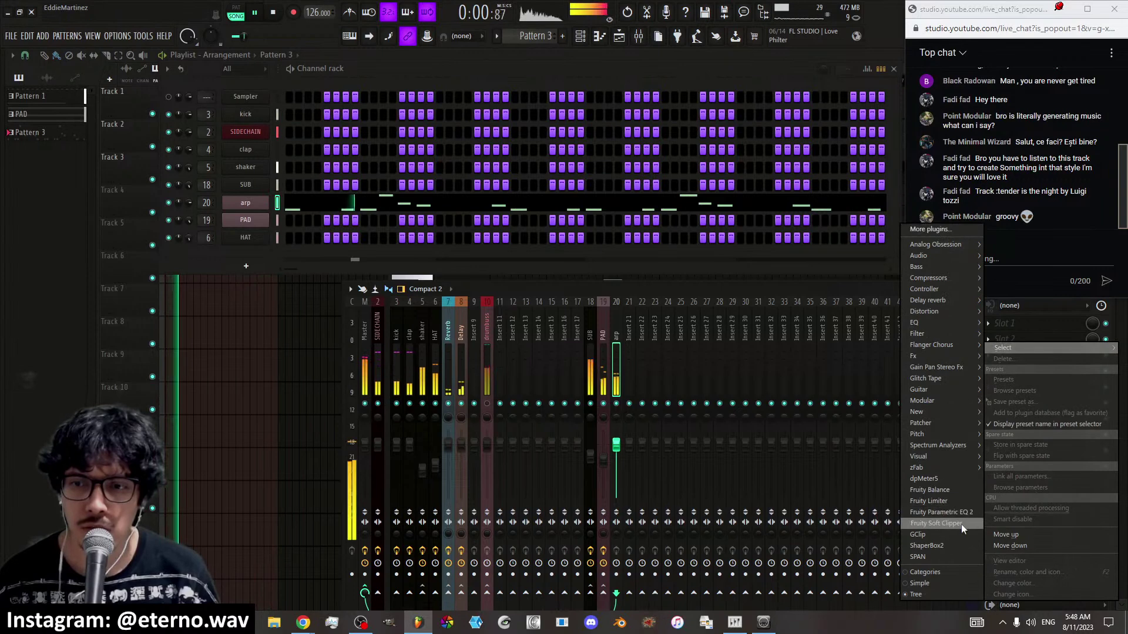
pyautogui.click(946, 503)
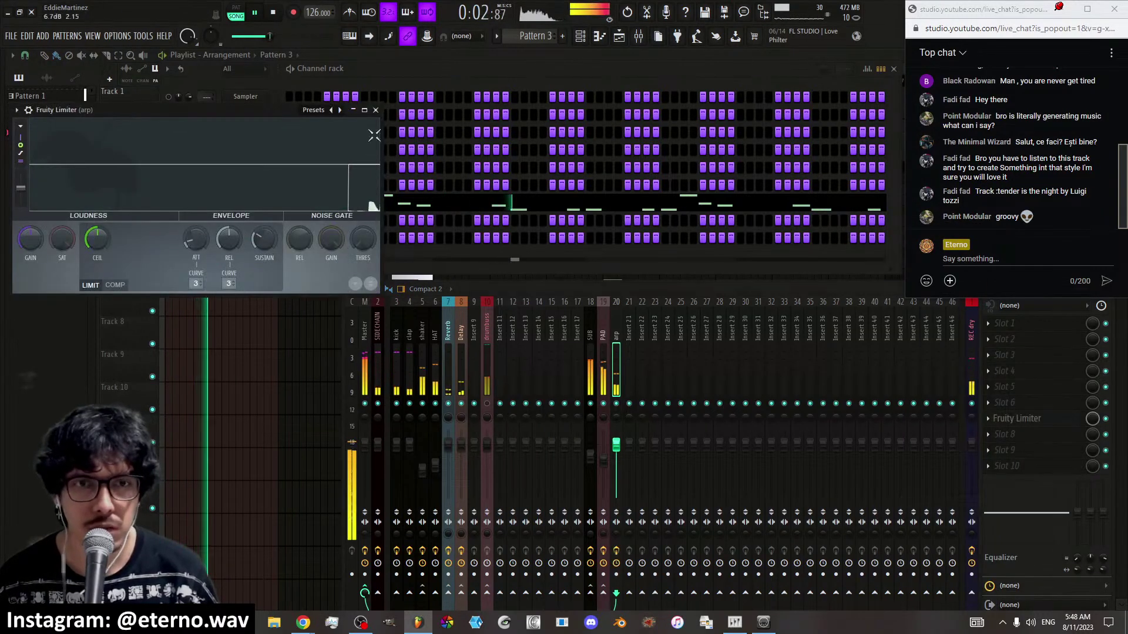
pyautogui.click(338, 111)
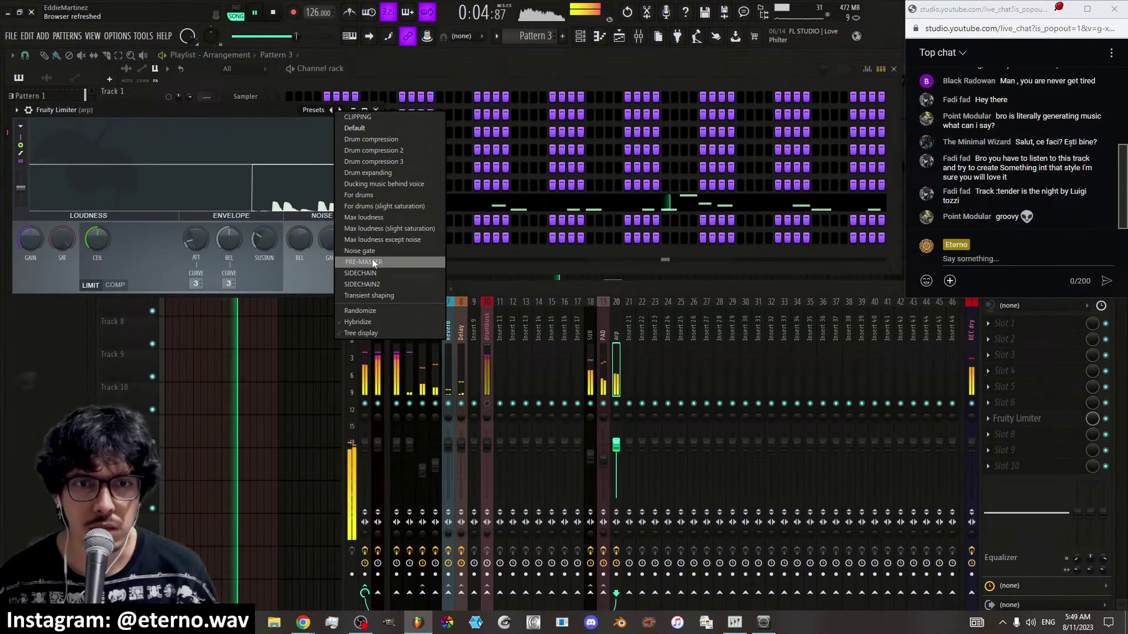
pyautogui.click(373, 284)
# Sidechain the SIDECHAIN mixer track to the arp track and reselect the arp track
pyautogui.click(381, 340)
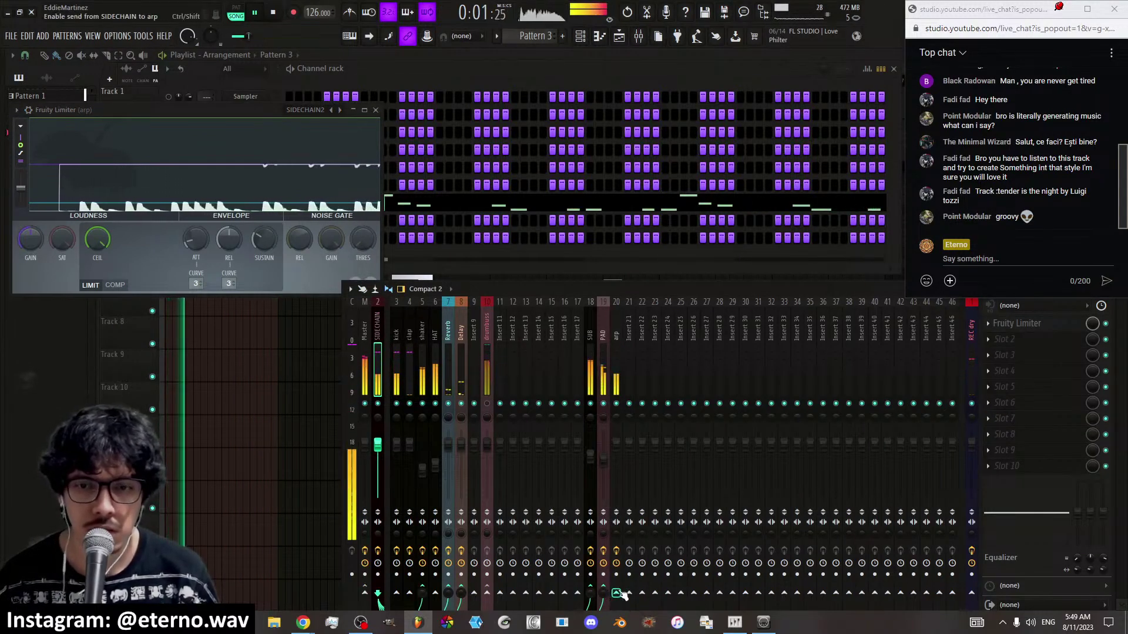
pyautogui.rightClick(620, 593)
pyautogui.click(634, 584)
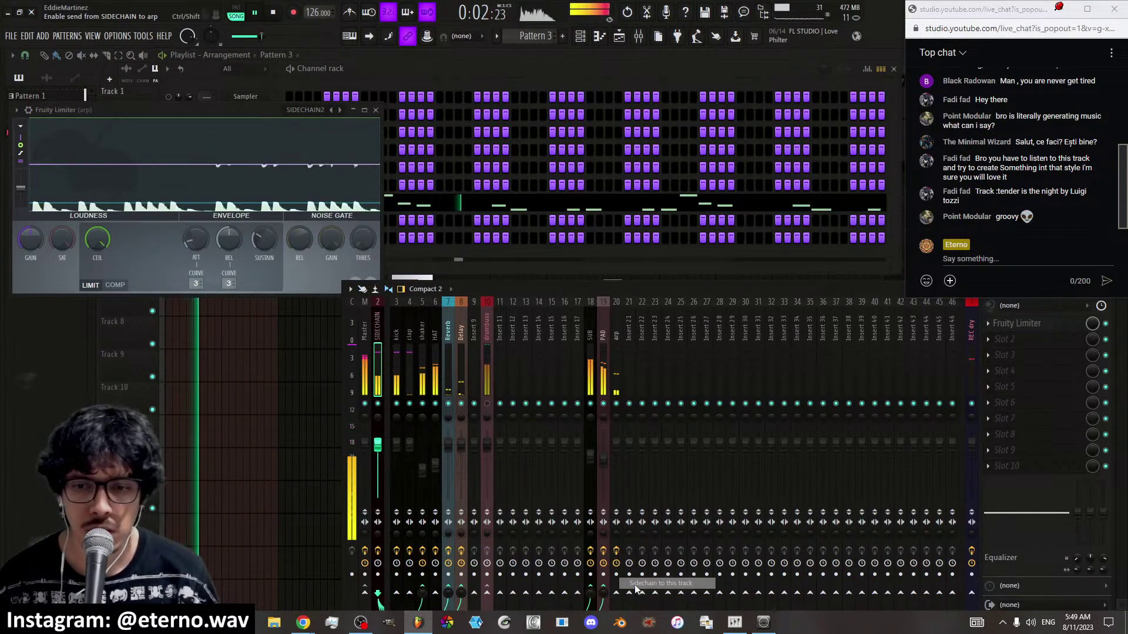
pyautogui.click(616, 379)
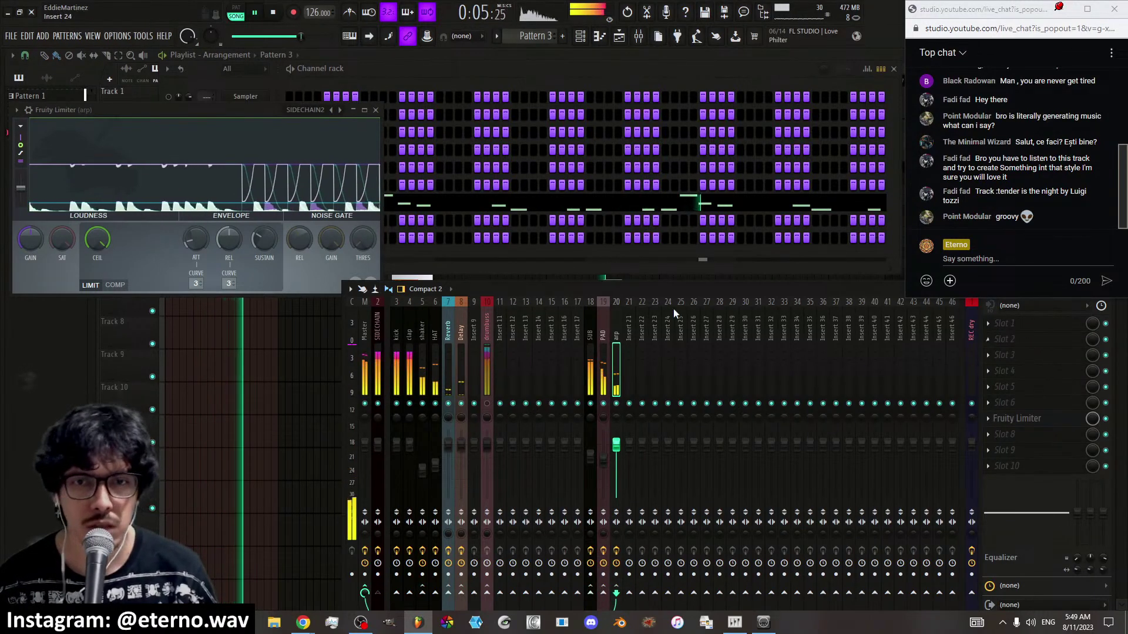
# Load the 6 FX BUSS mixer track state onto insert 11
pyautogui.click(492, 247)
pyautogui.rightClick(501, 354)
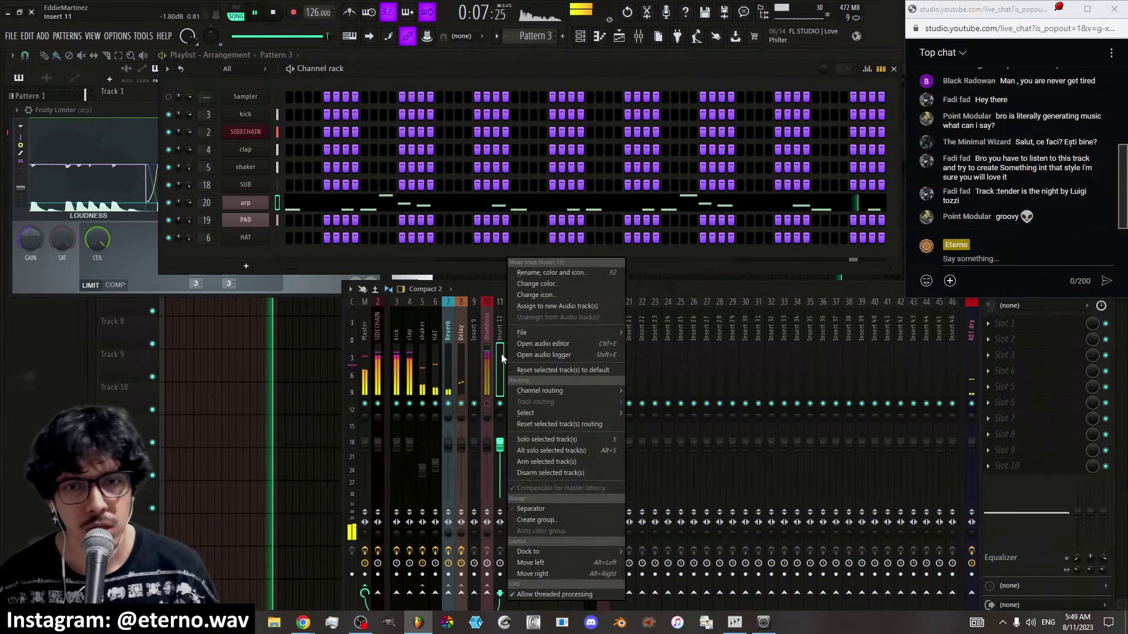
pyautogui.moveTo(548, 333)
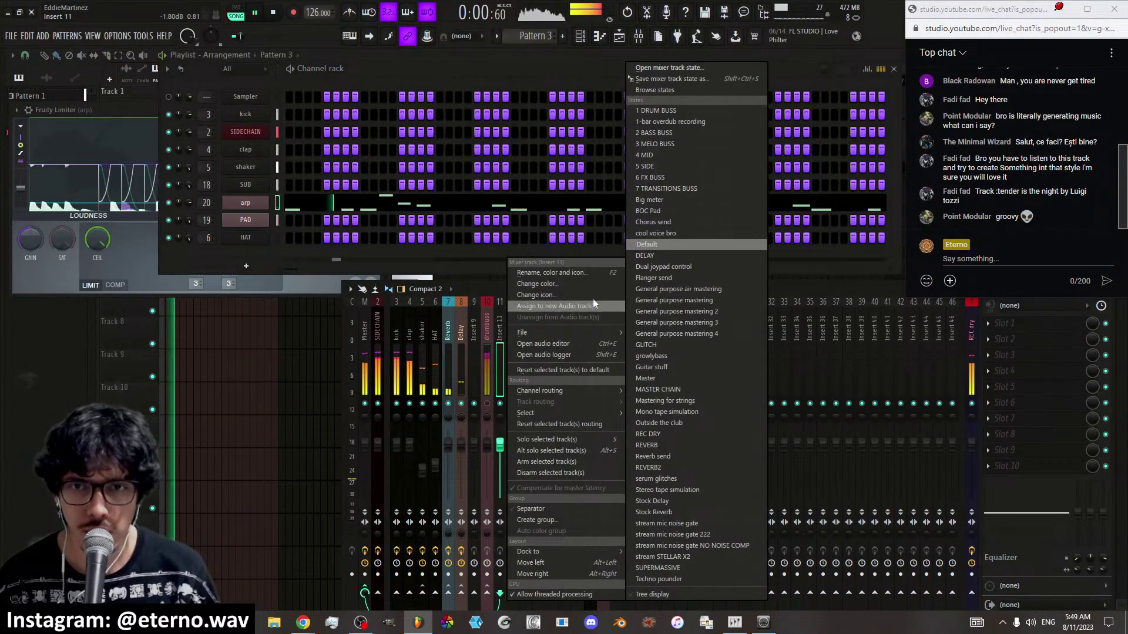
pyautogui.click(662, 179)
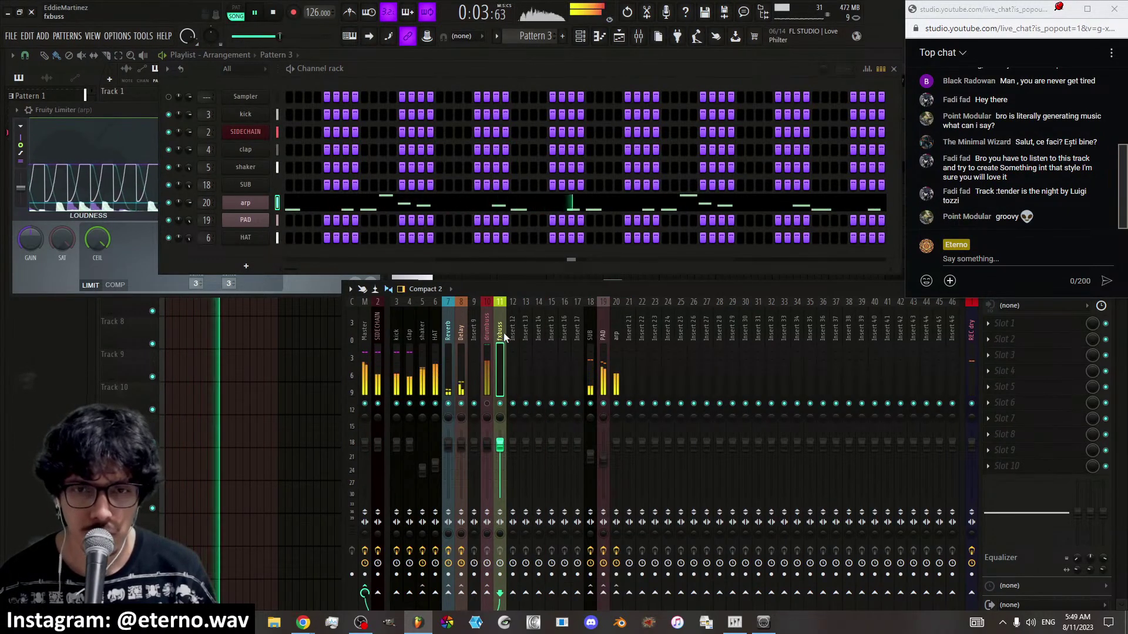
# Route the Reverb and Delay mixer tracks together to the fxbuss track only
pyautogui.click(450, 357)
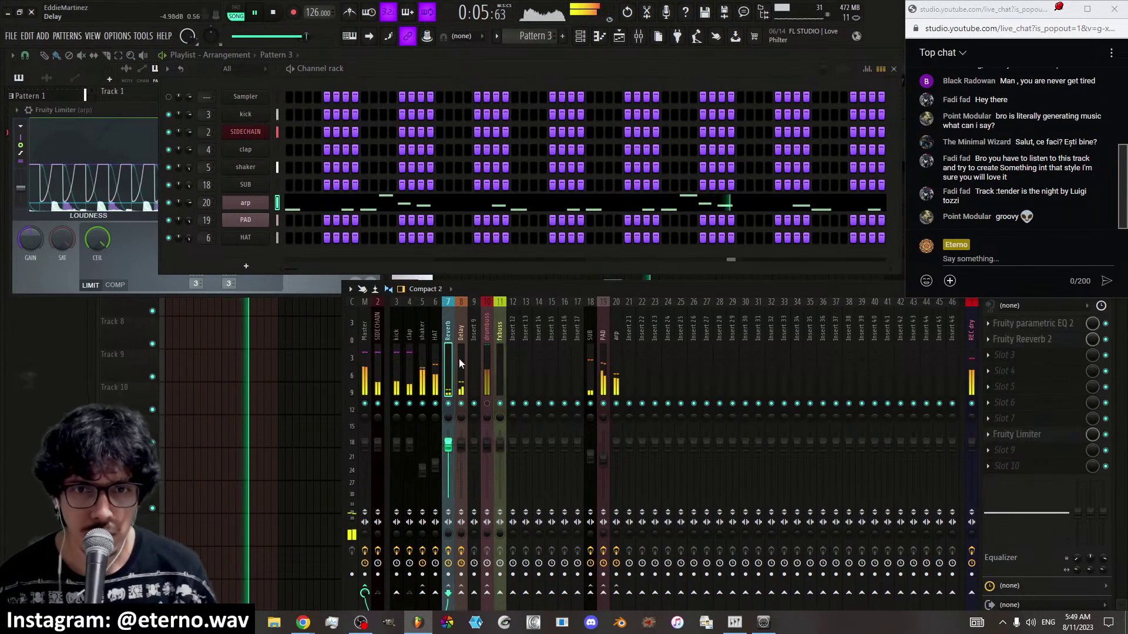
pyautogui.keyDown('ctrl'); pyautogui.click(463, 372); pyautogui.keyUp('ctrl')
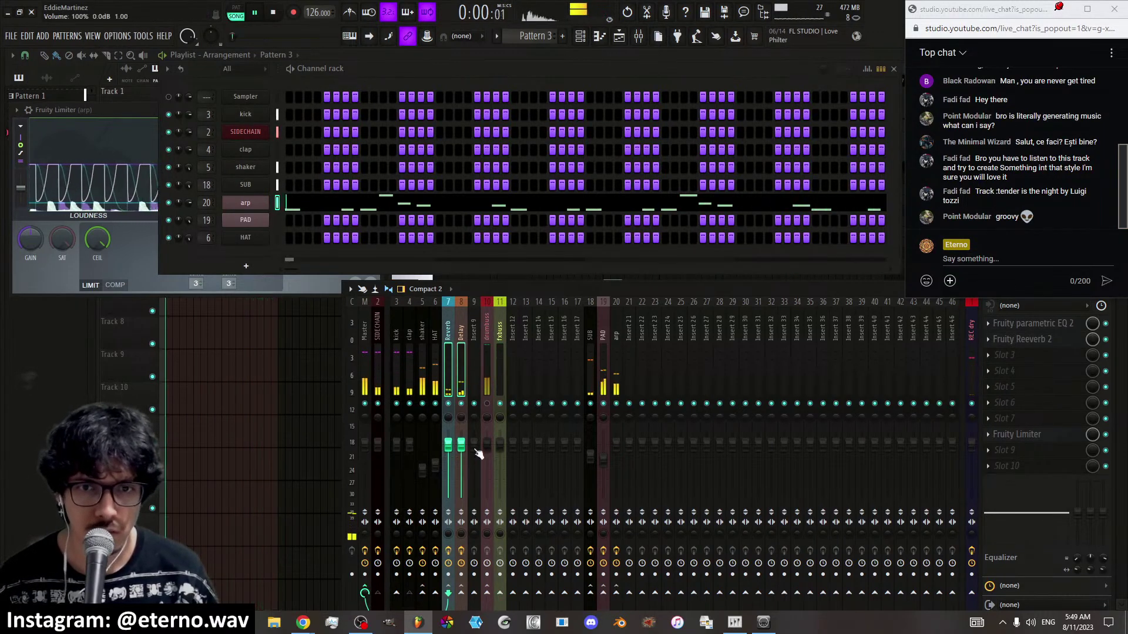
pyautogui.rightClick(501, 590)
pyautogui.click(528, 572)
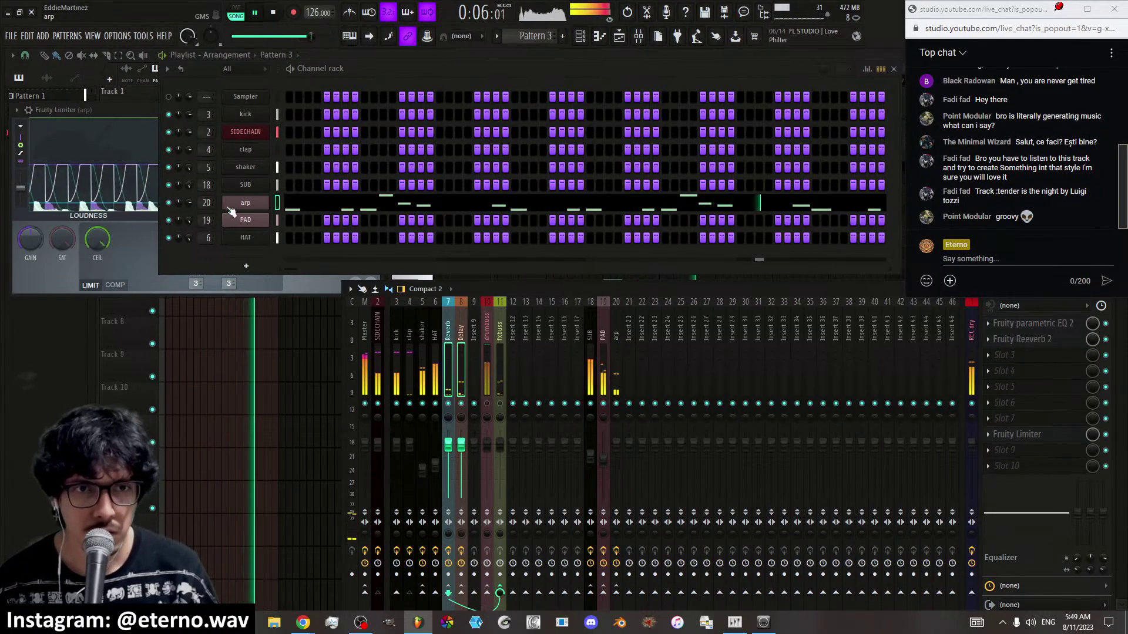
# Add Fruity Parametric EQ 2 to slot 1 of the arp track, load its steep4 low preset and raise the high-pass to about 270 Hz
pyautogui.click(617, 354)
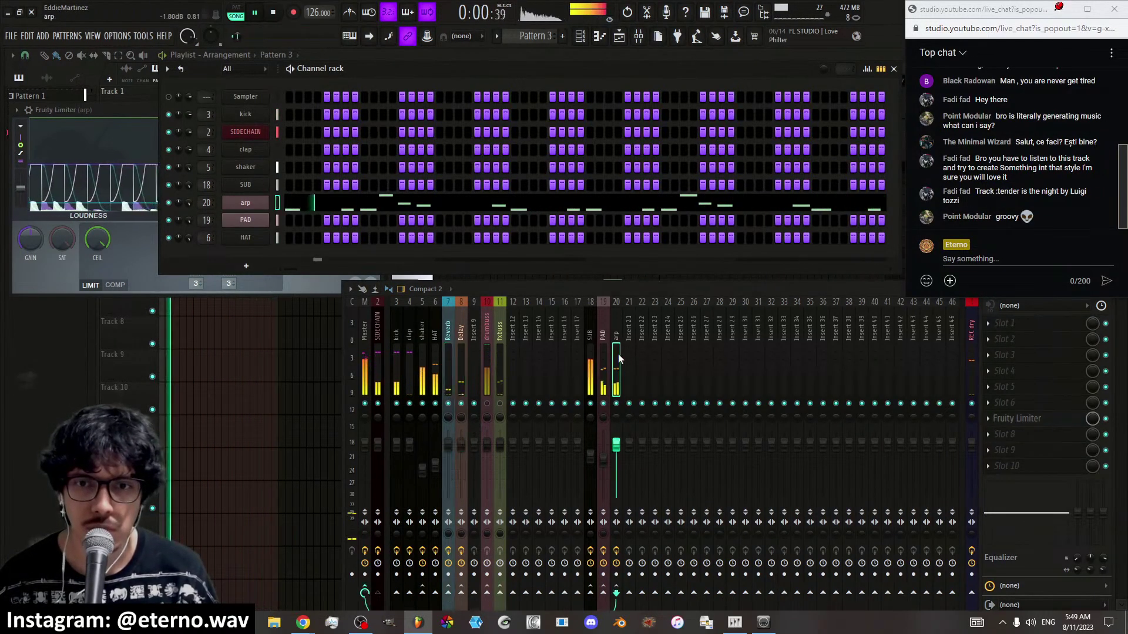
pyautogui.click(1006, 327)
pyautogui.click(951, 487)
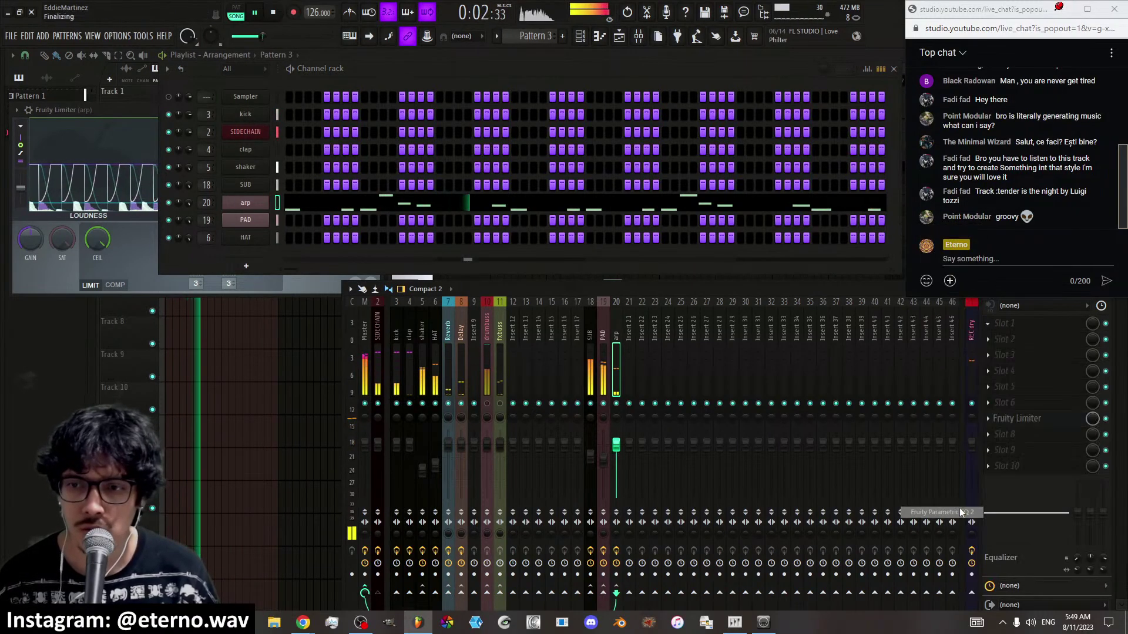
pyautogui.click(387, 140)
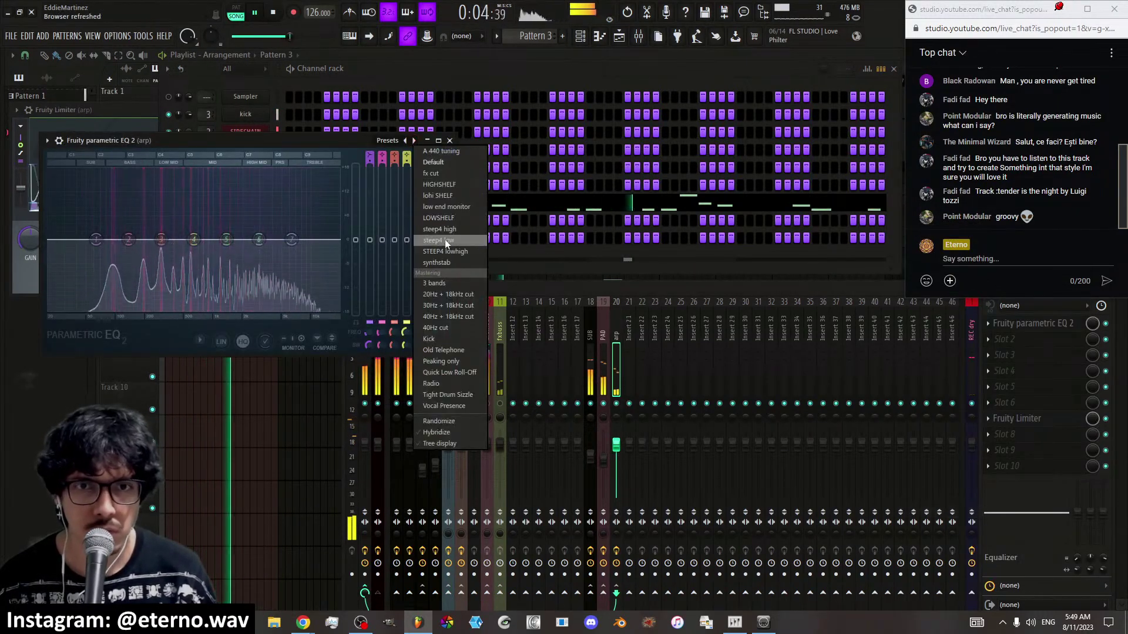
pyautogui.click(445, 240)
pyautogui.moveTo(70, 239); pyautogui.dragTo(157, 239)
pyautogui.scroll(3, 158, 239)
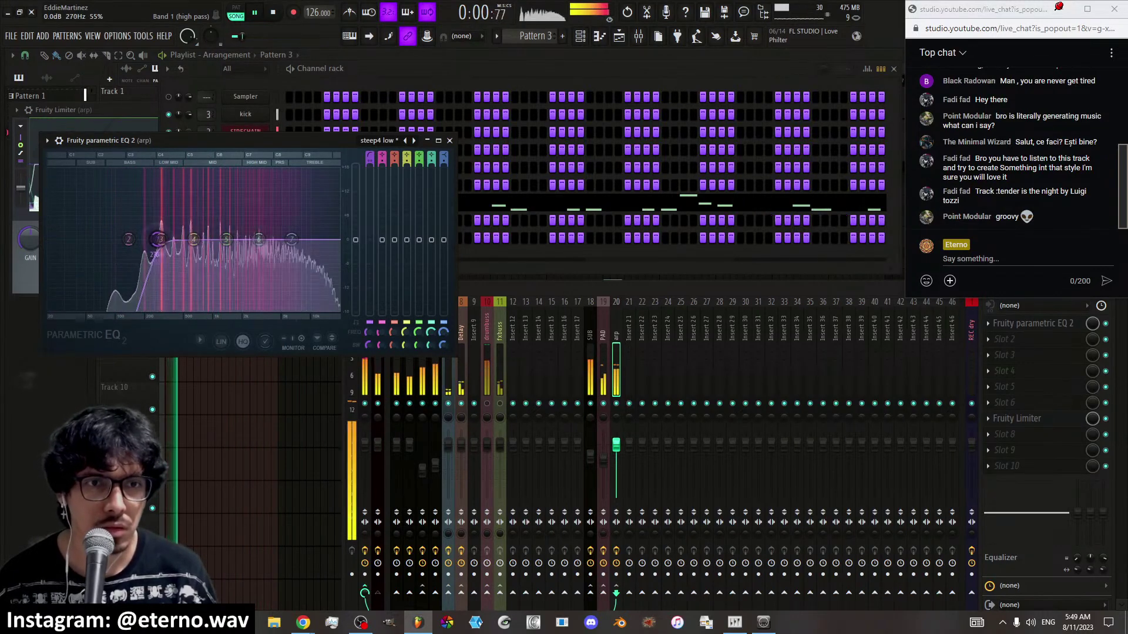
# Add Fruity Limiter to slot 2 of the arp track and load its CLIPPING preset
pyautogui.click(1011, 340)
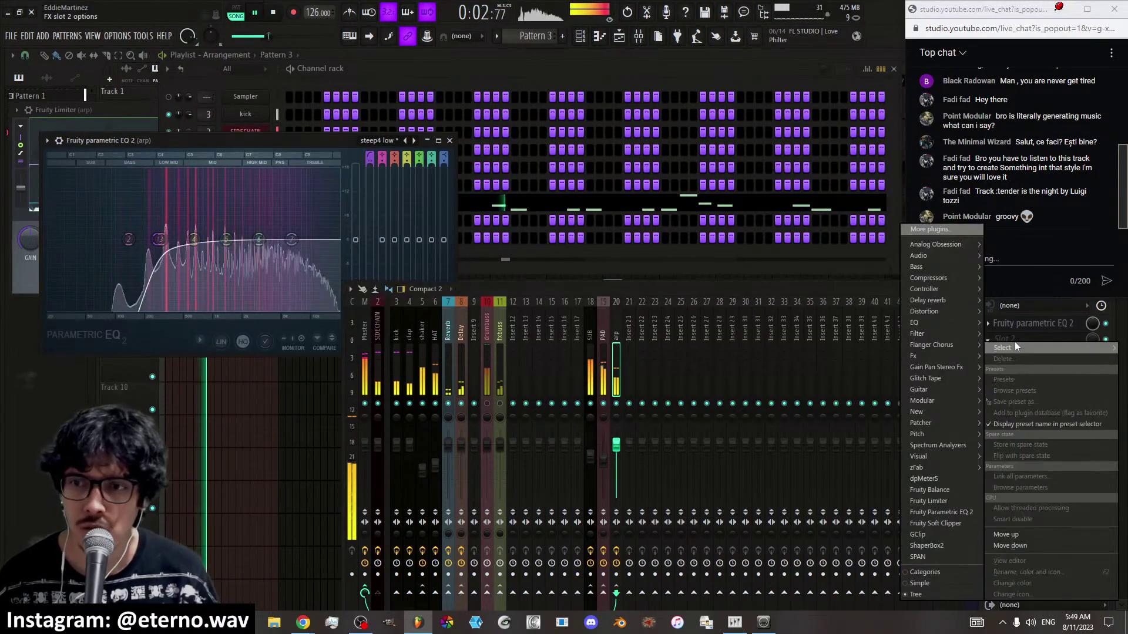
pyautogui.click(946, 501)
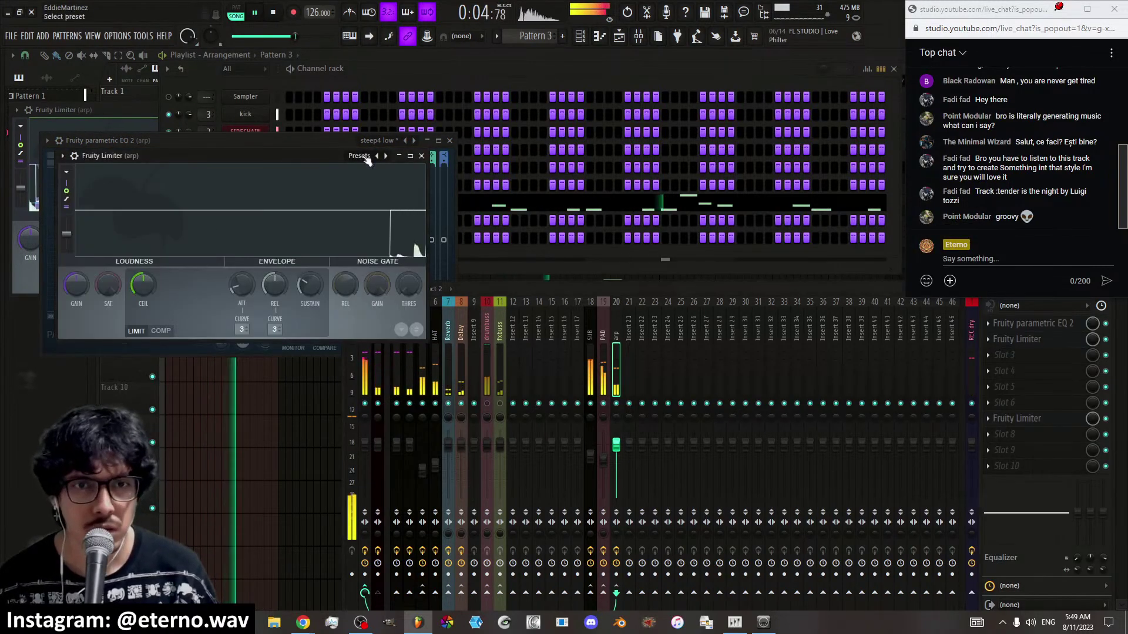
pyautogui.click(386, 155)
pyautogui.click(410, 163)
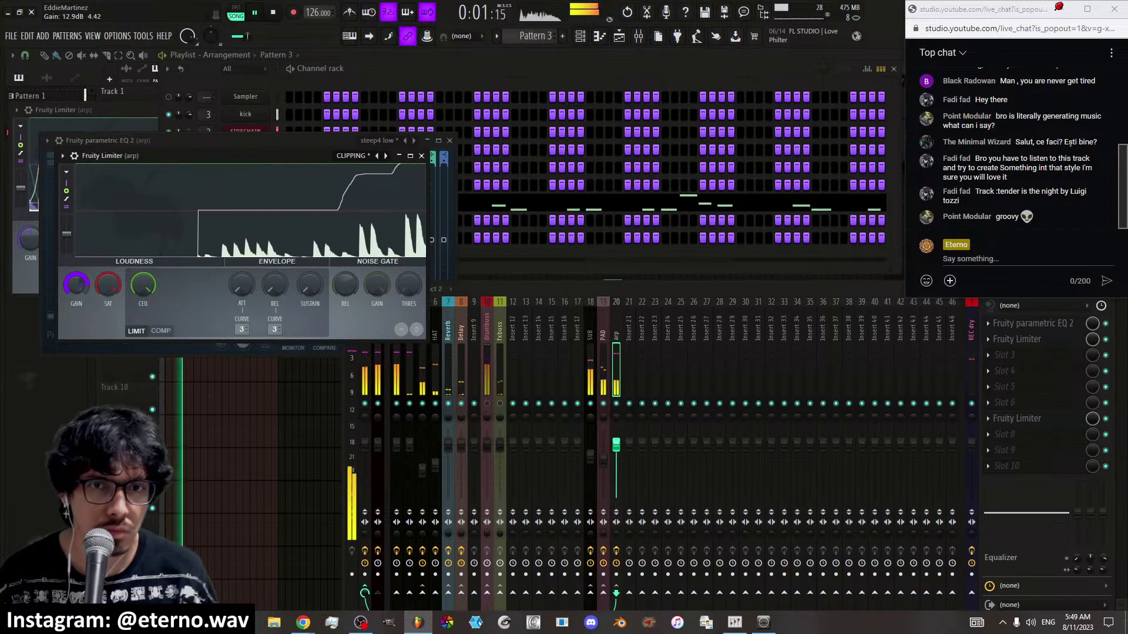
# Set the gain of the arp track's clipping limiter to about 15 dB and raise its ceiling
pyautogui.moveTo(76, 285)
pyautogui.mouseDown()
pyautogui.moveTo(77, 276)
pyautogui.moveTo(111, 292)
pyautogui.moveTo(76, 289)
pyautogui.mouseUp()
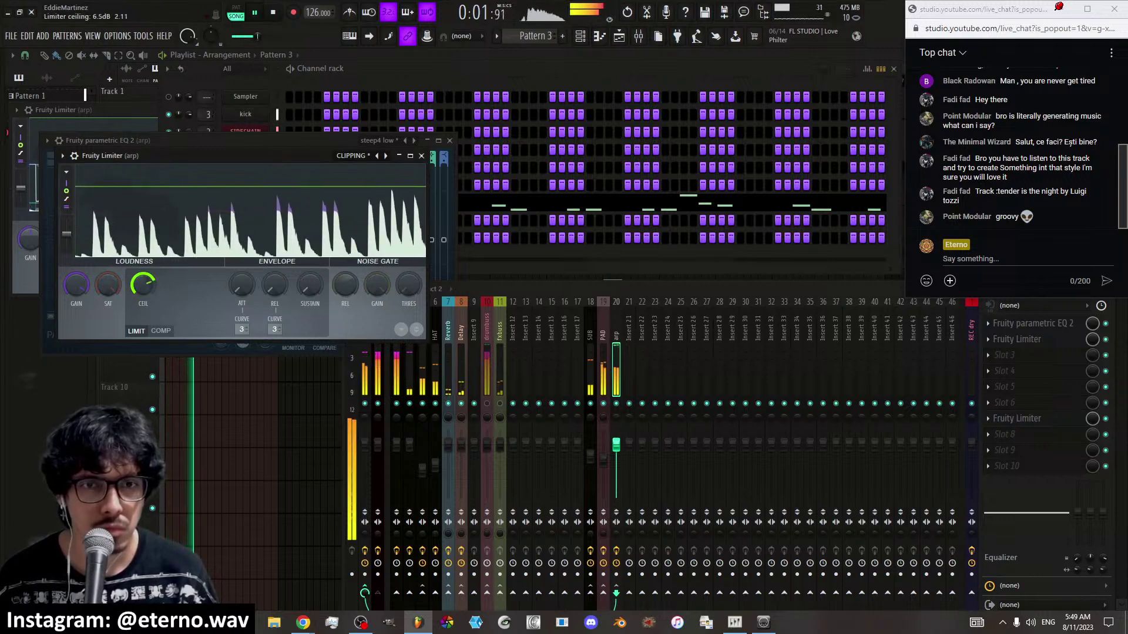
pyautogui.rightClick(143, 286)
pyautogui.click(146, 292)
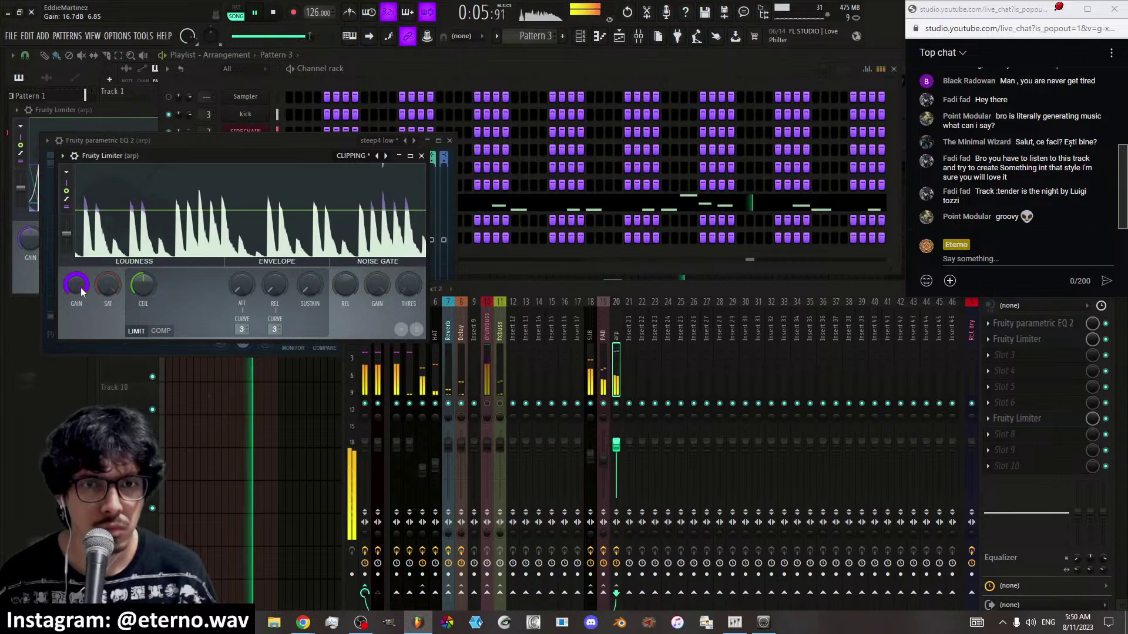
pyautogui.moveTo(80, 290); pyautogui.dragTo(80, 297)
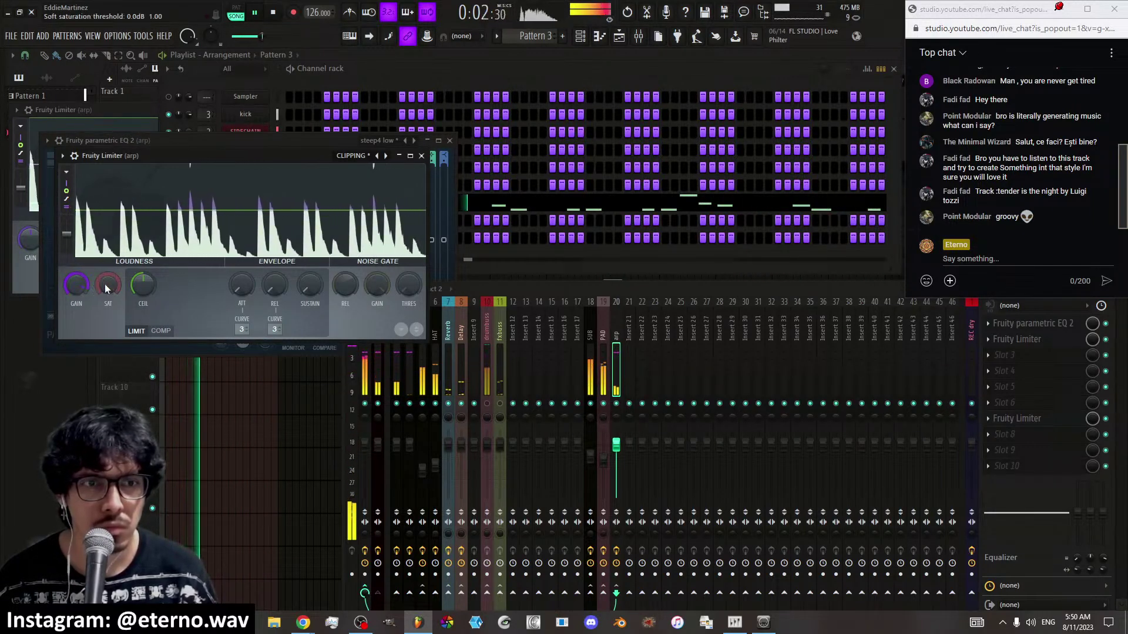
pyautogui.moveTo(145, 289); pyautogui.dragTo(145, 275)
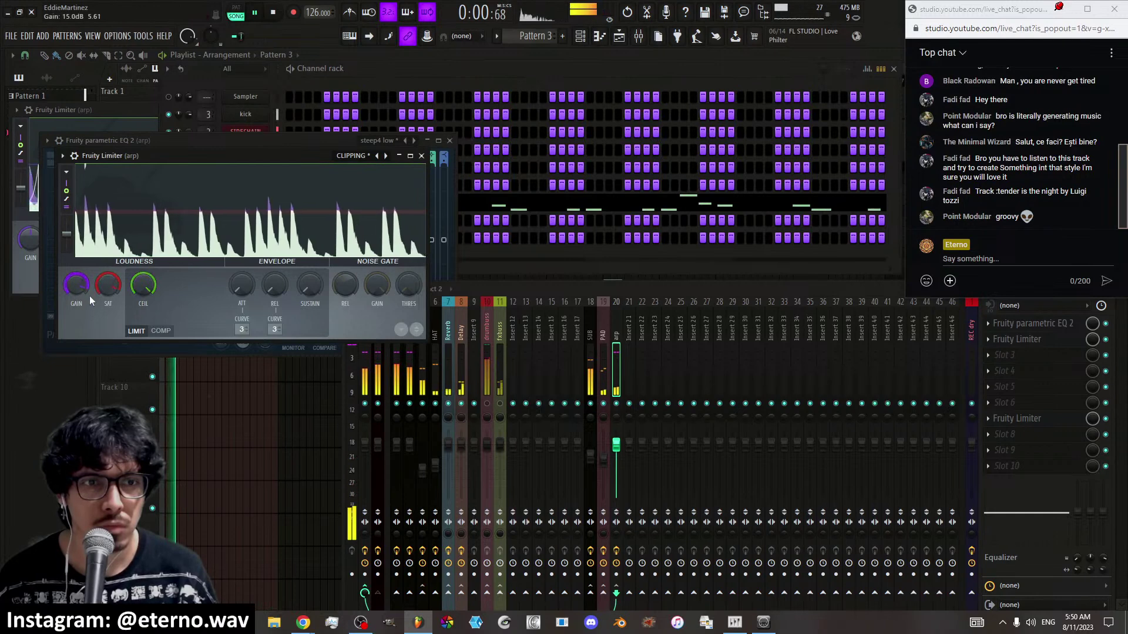
# Cut band 3 of the arp EQ by about 7 dB at 401 Hz and raise the clipping limiter's gain to about 16.4 dB
pyautogui.click(1038, 324)
pyautogui.moveTo(160, 257); pyautogui.dragTo(174, 270)
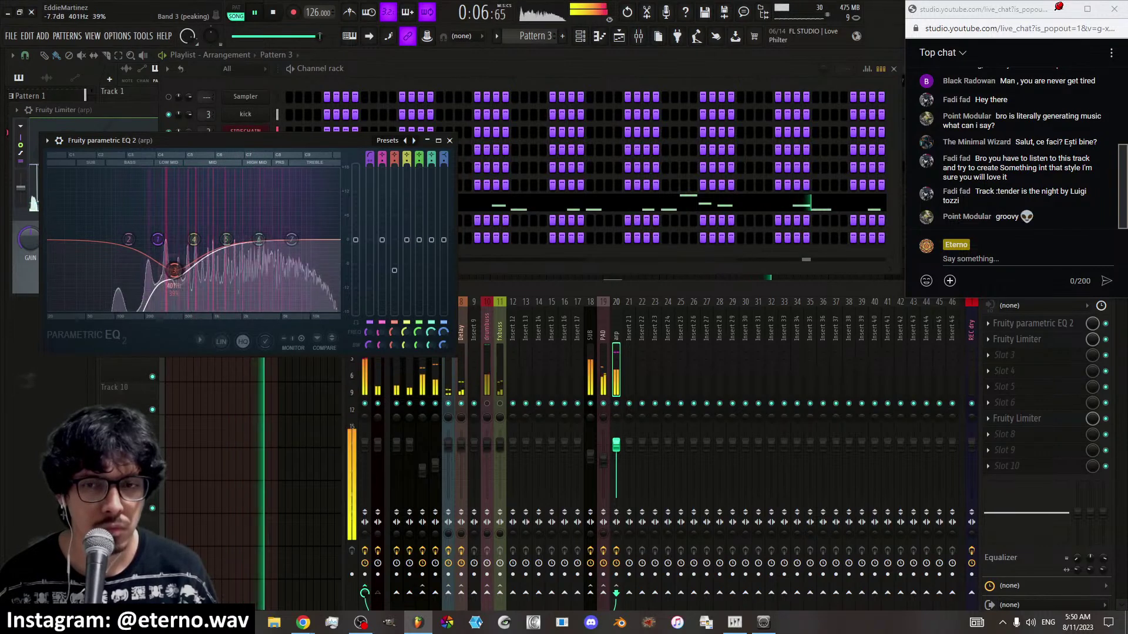
pyautogui.click(450, 141)
pyautogui.moveTo(77, 285); pyautogui.dragTo(77, 247)
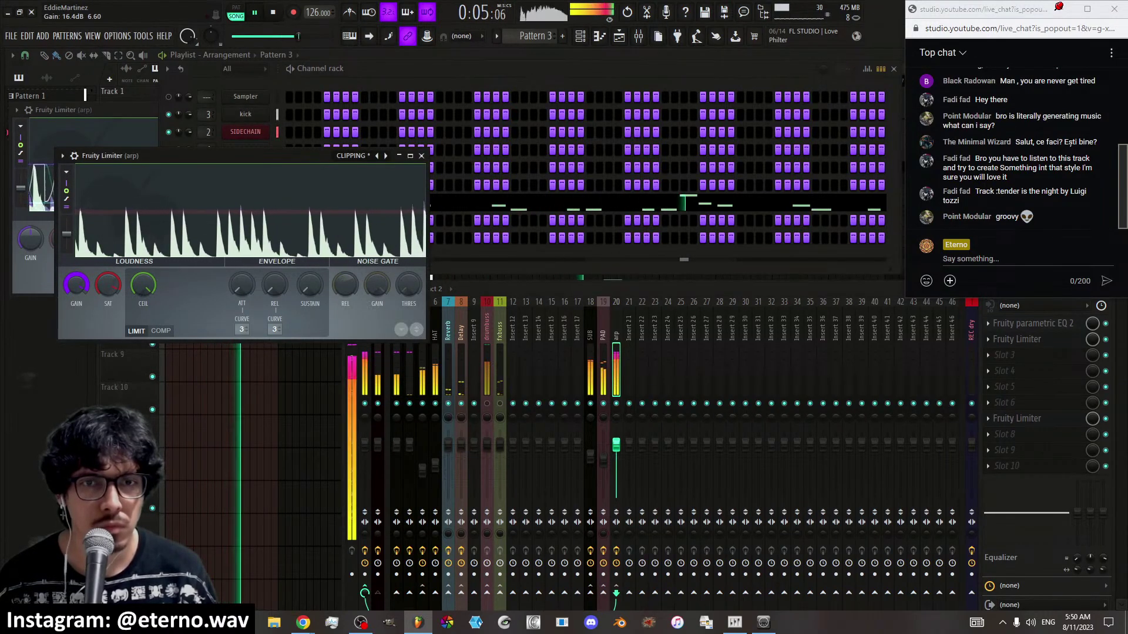
# Lower the gain of the arp's Fruity Limiter, close it, and bring the arp mixer fader down to about 71%
pyautogui.moveTo(76, 284); pyautogui.dragTo(76, 329)
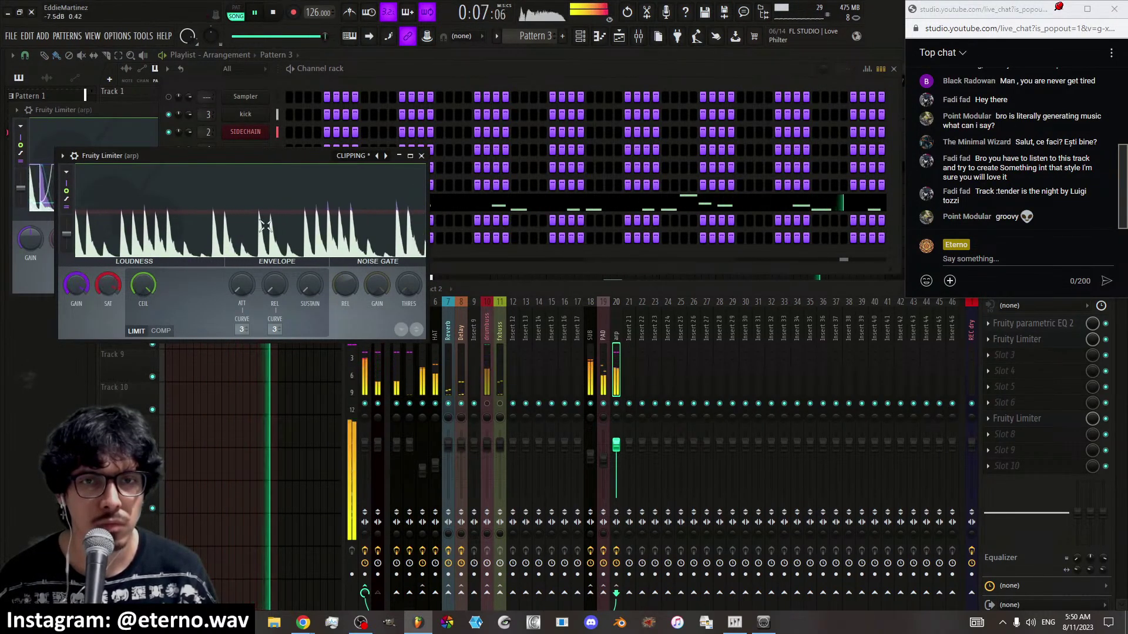
pyautogui.click(421, 156)
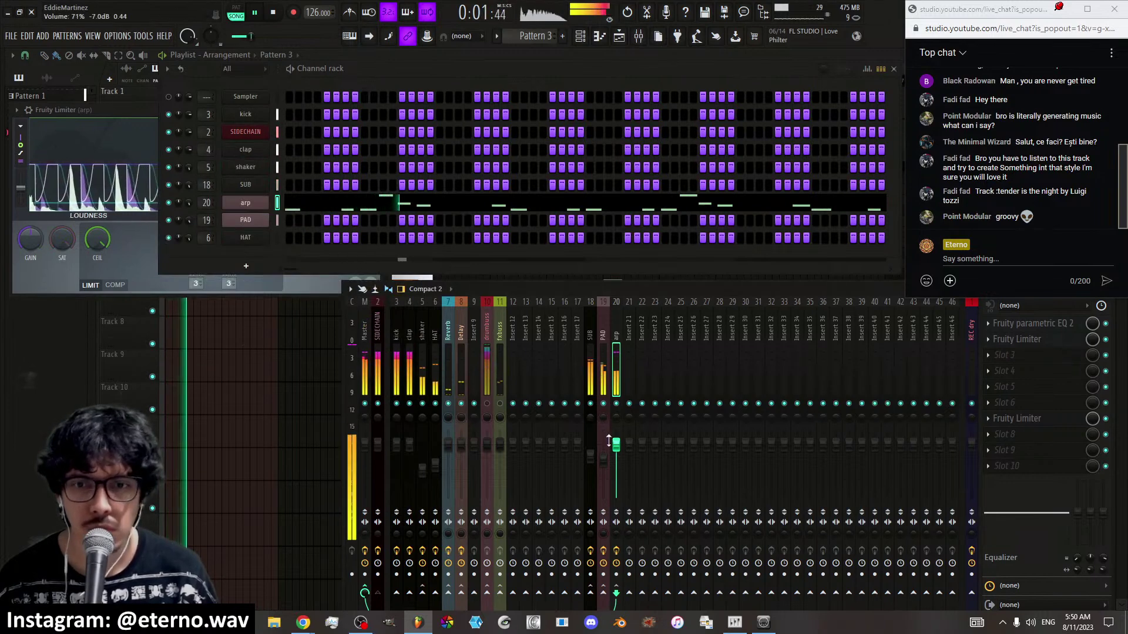
pyautogui.moveTo(616, 459); pyautogui.dragTo(616, 457)
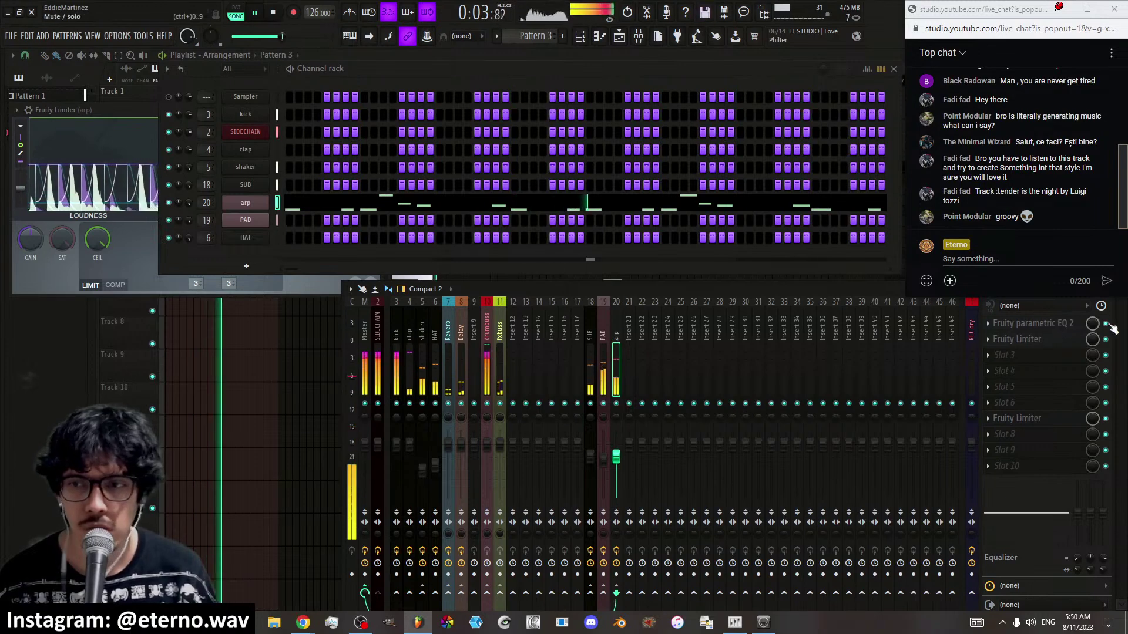
# Open Fruity Parametric EQ 2 on the arp mixer track and adjust its curve
pyautogui.click(1065, 323)
pyautogui.click(1064, 323)
pyautogui.click(1064, 324)
pyautogui.moveTo(175, 270); pyautogui.dragTo(160, 242)
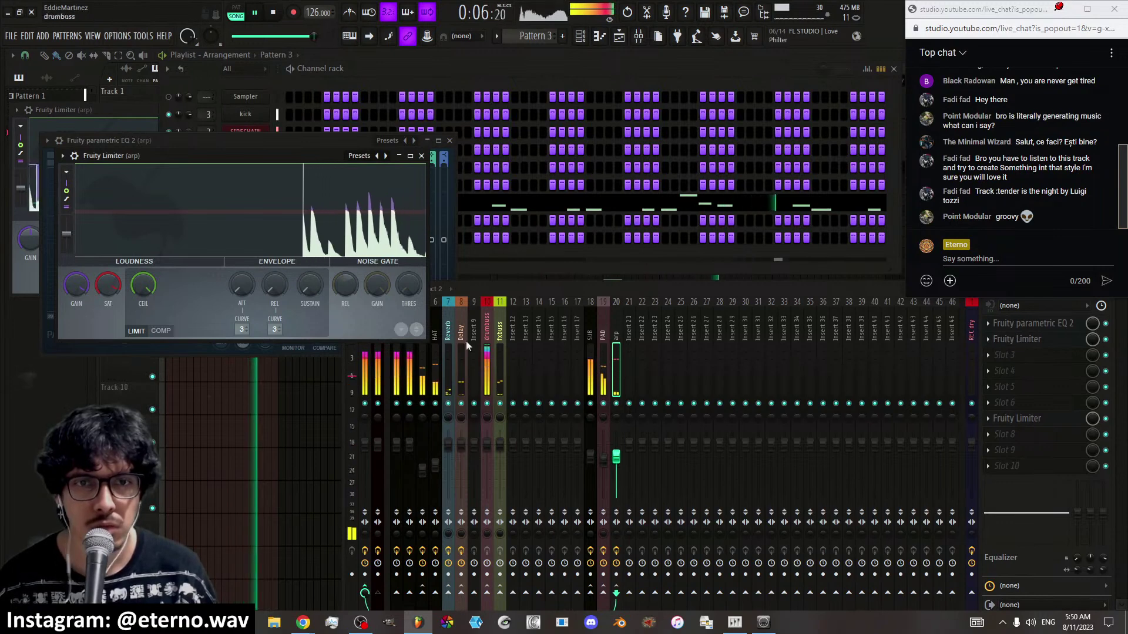
# Try more gain on the arp's Fruity Limiter, reduce it again, slightly lower the arp mixer fader, and close the effect windows
pyautogui.scroll(4, 76, 285)
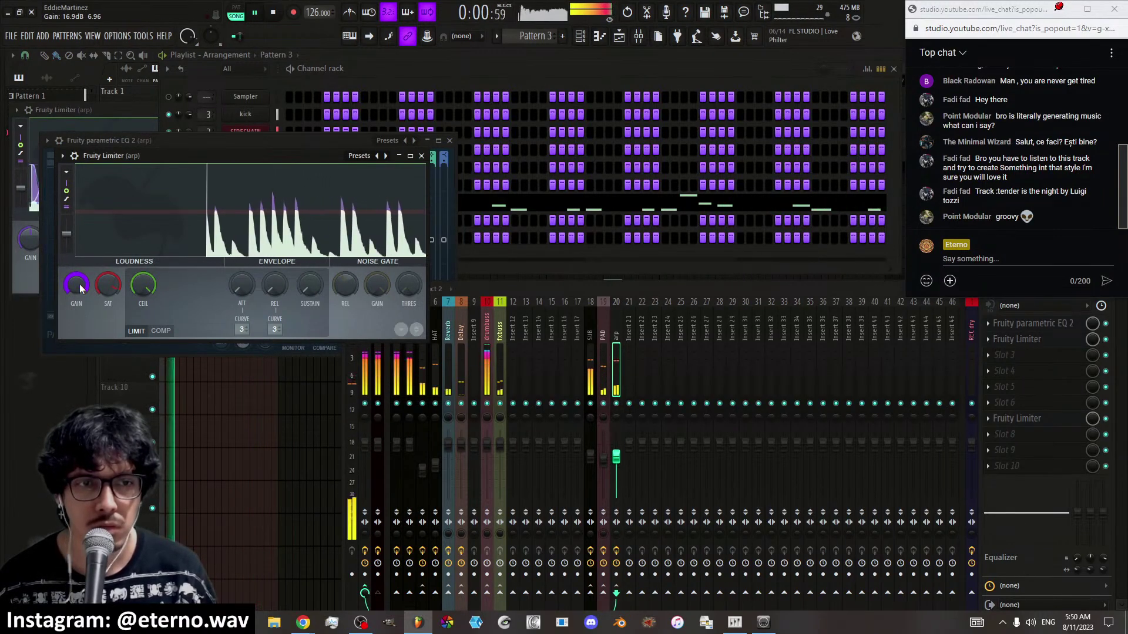
pyautogui.scroll(-2, 78, 285)
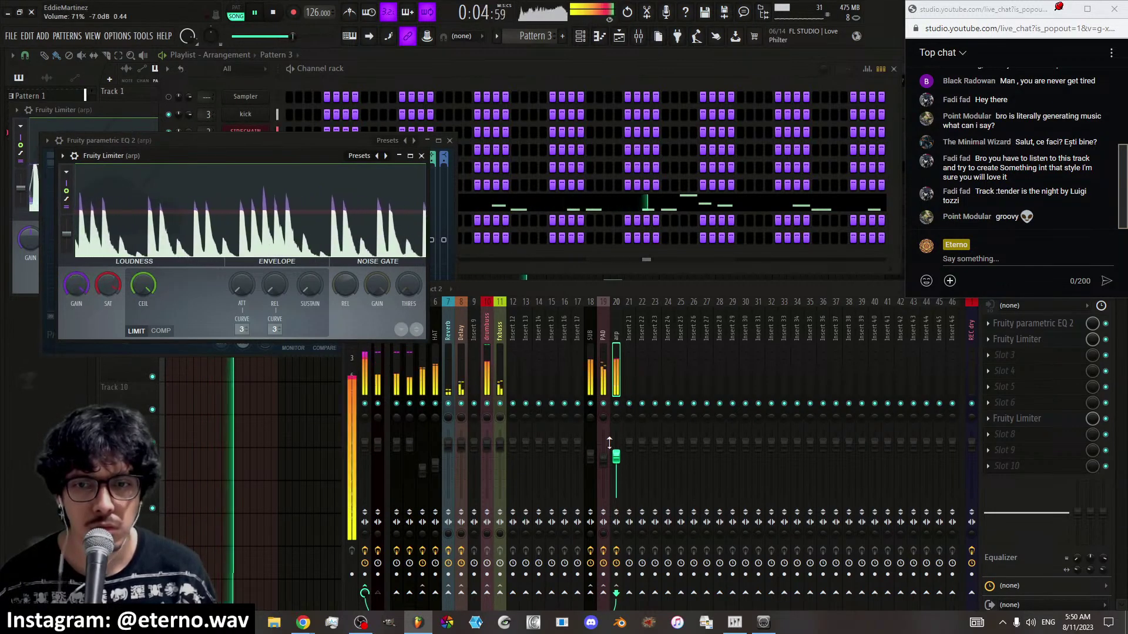
pyautogui.moveTo(617, 459)
pyautogui.mouseDown()
pyautogui.moveTo(620, 449)
pyautogui.moveTo(617, 467)
pyautogui.mouseUp()
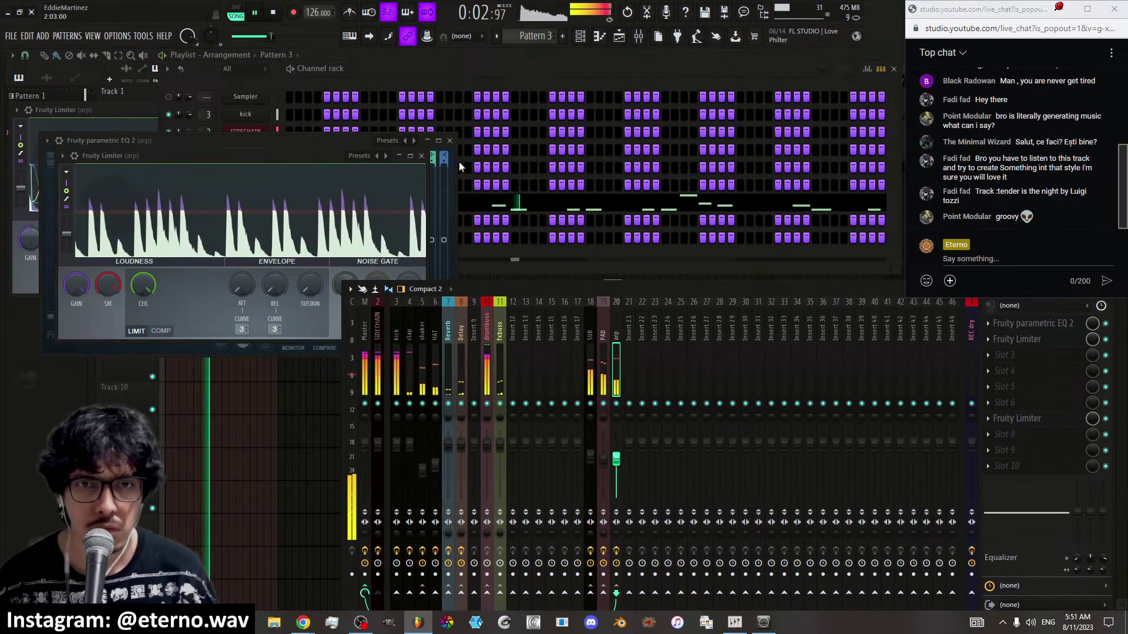
pyautogui.click(421, 156)
pyautogui.click(451, 143)
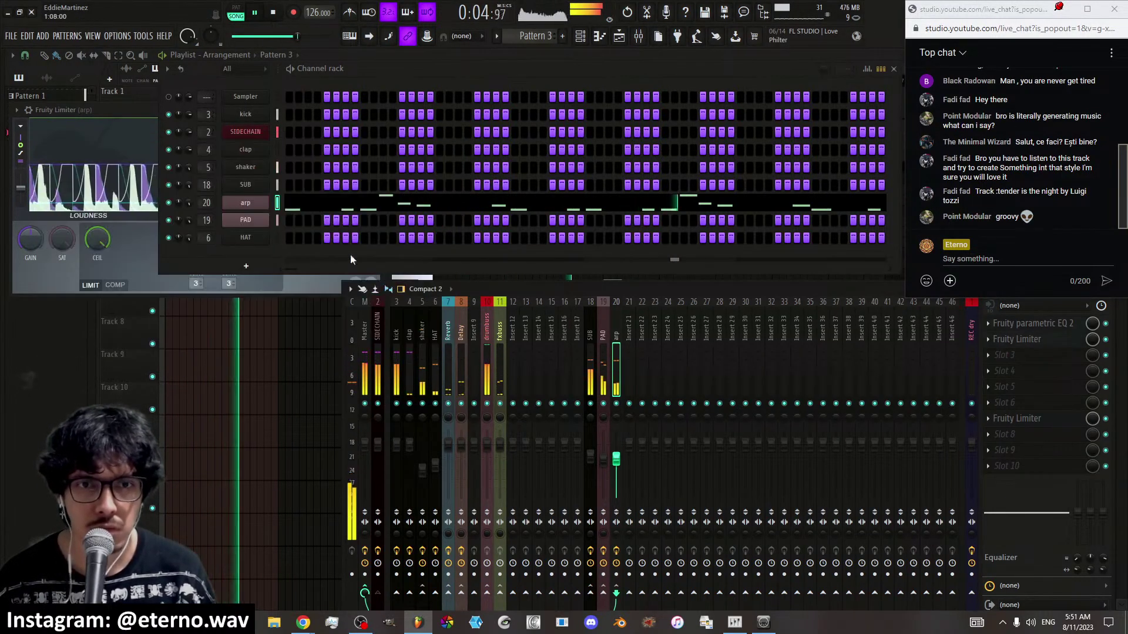
# Open the arp channel's GMS synth and set the echo effect's feedback and filter on its XY pad
pyautogui.click(254, 206)
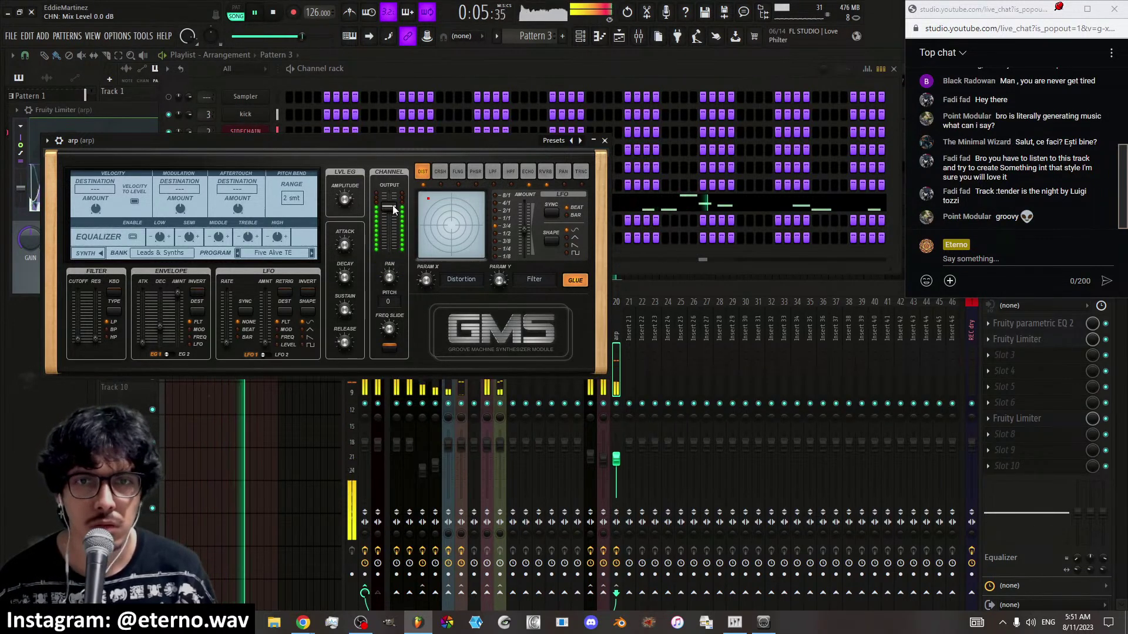
pyautogui.click(528, 172)
pyautogui.click(473, 216)
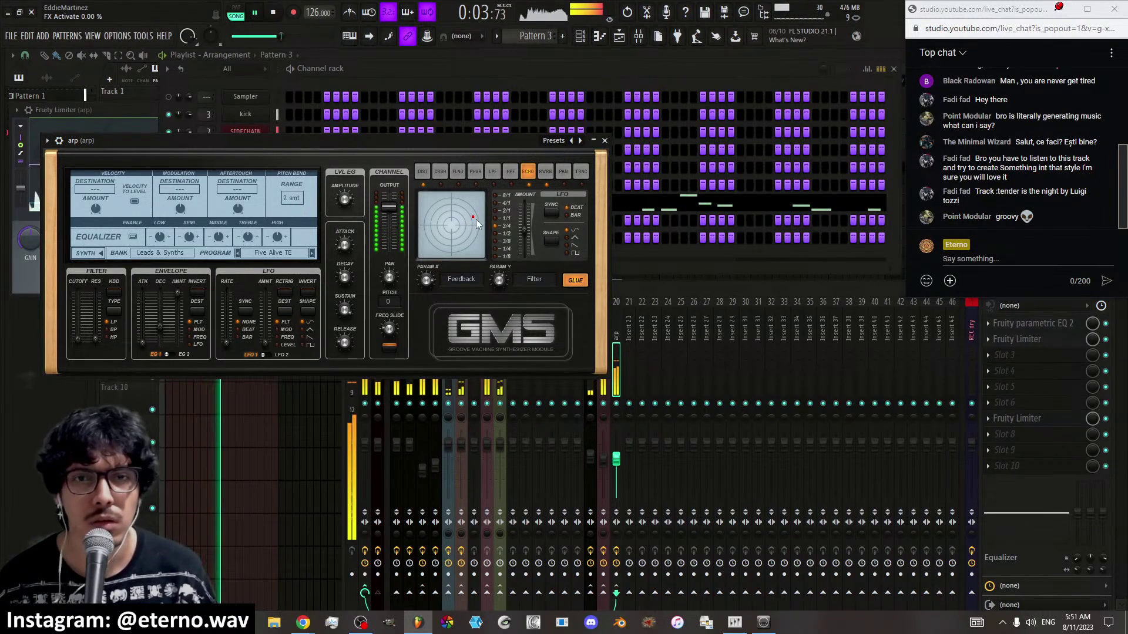
# Mute the drumbuss mixer track and unmute it again, returning to the arp synth
pyautogui.click(488, 405)
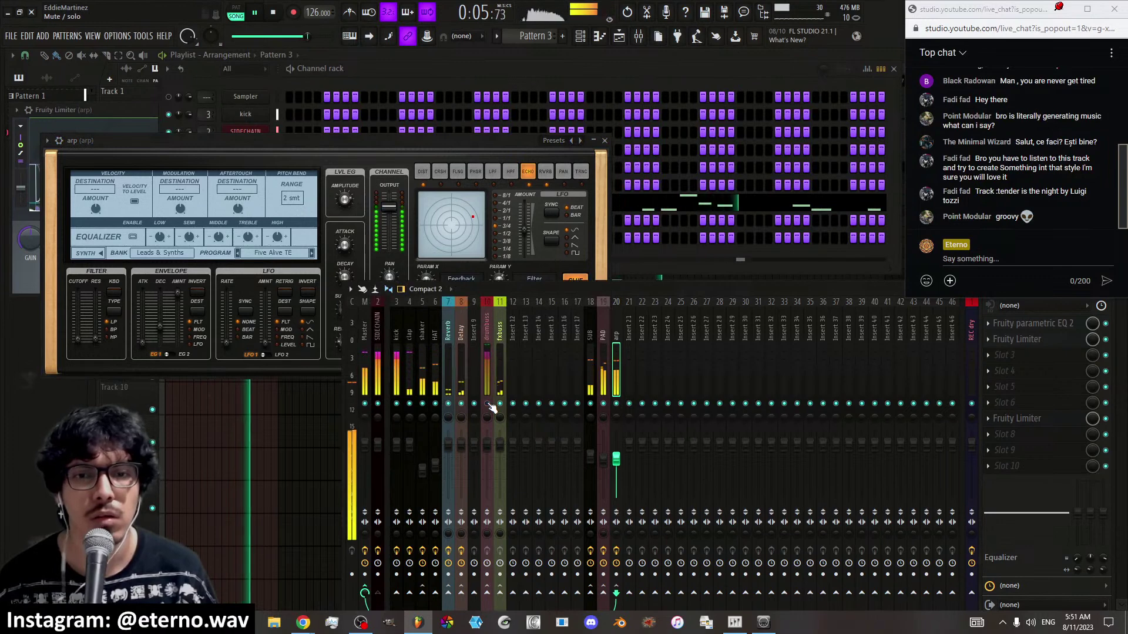
pyautogui.click(487, 405)
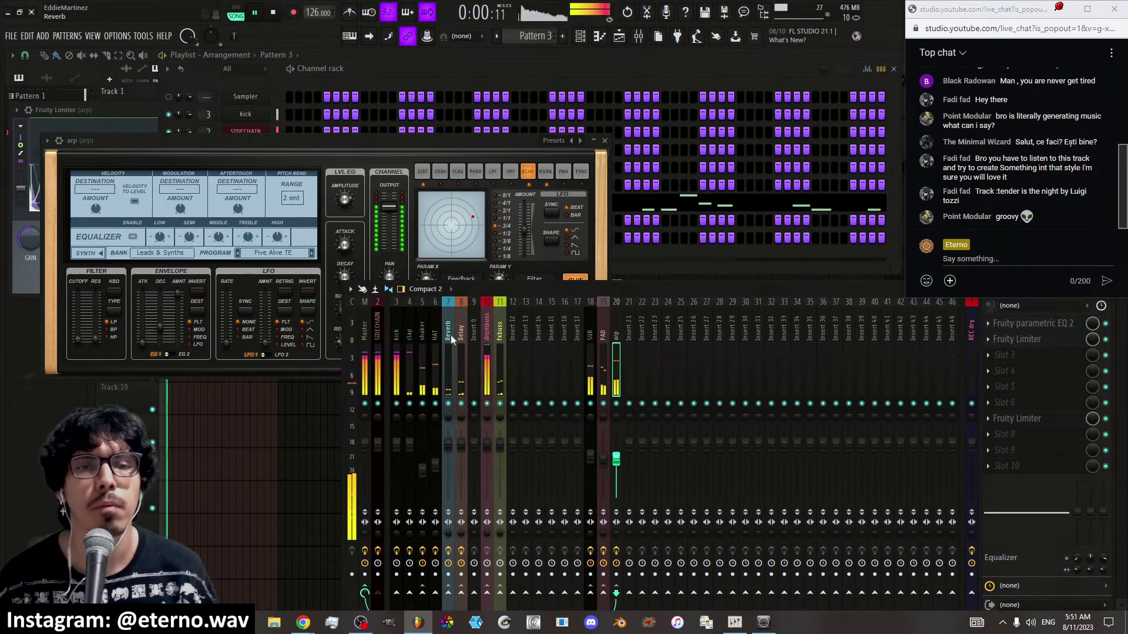
pyautogui.click(318, 161)
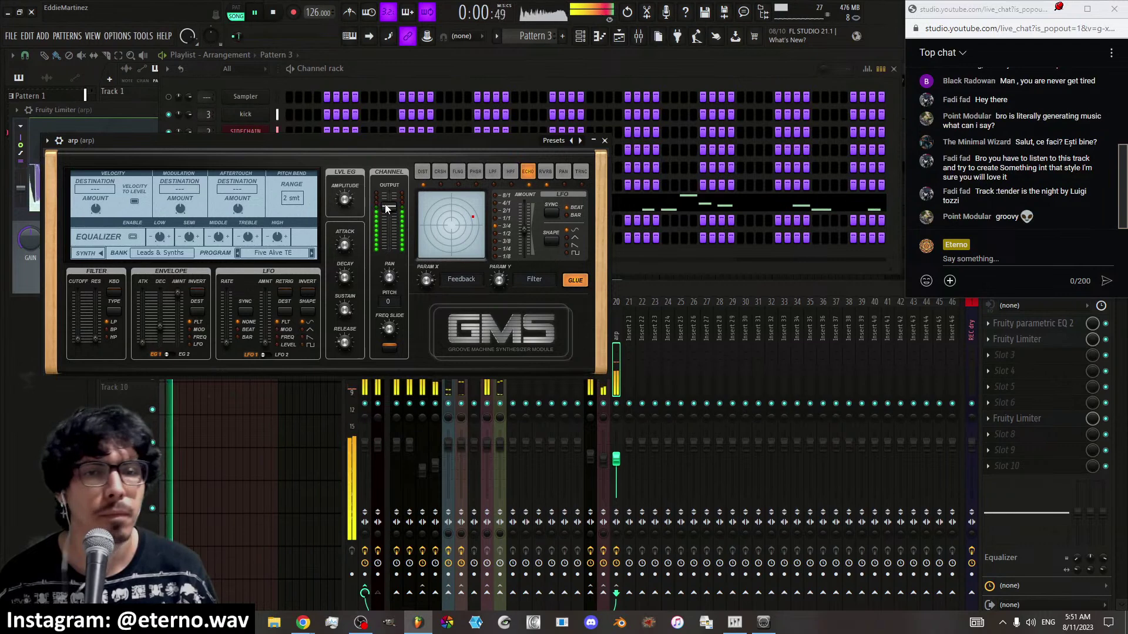
# Stop playback, move the arp synth window into clear view, and examine its synth and MIDI/EQ pages
pyautogui.press('space')
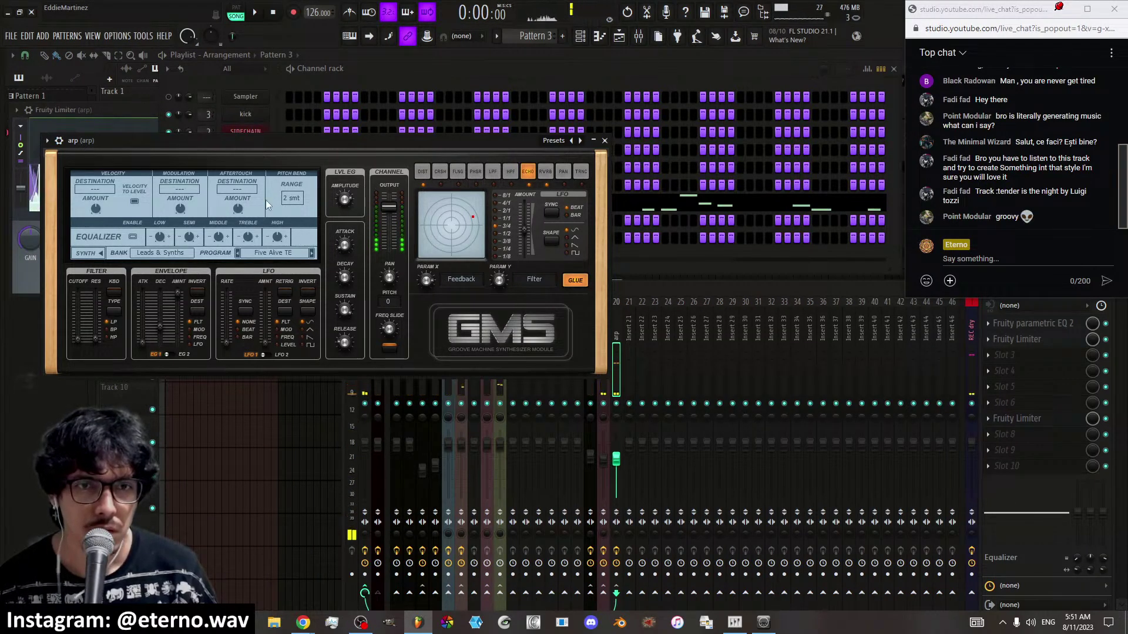
pyautogui.moveTo(269, 144); pyautogui.dragTo(392, 157)
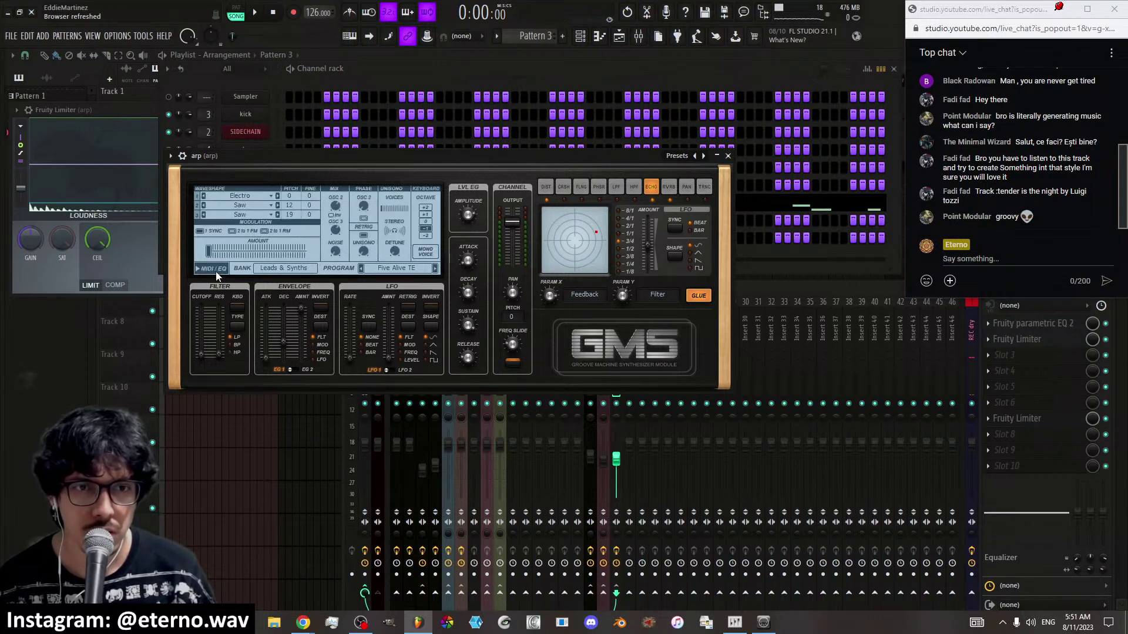
pyautogui.click(220, 269)
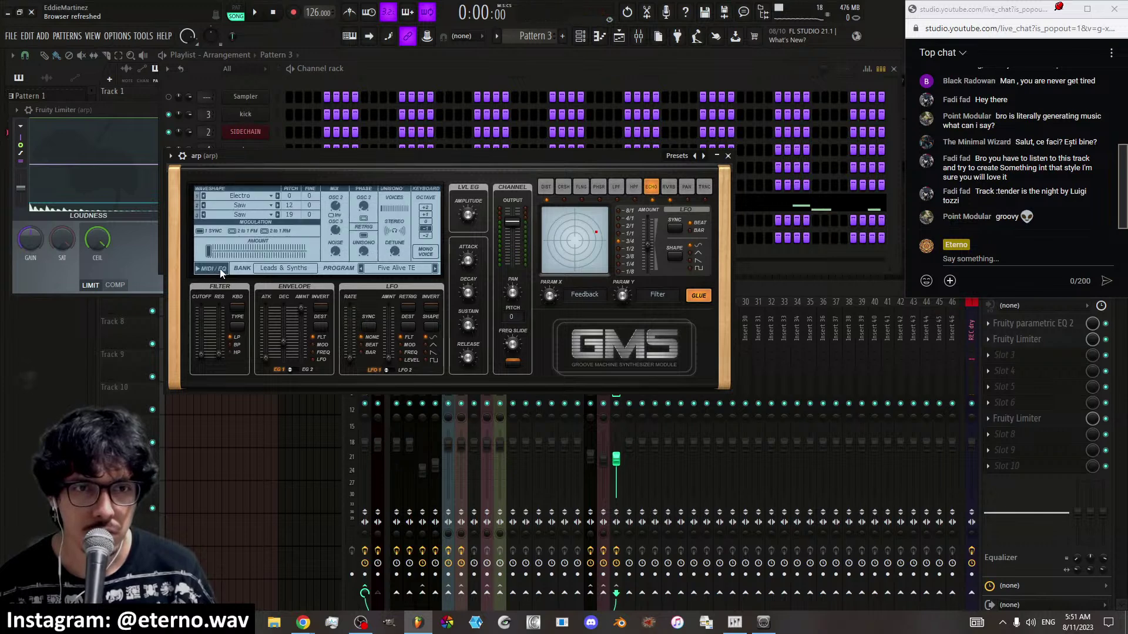
pyautogui.click(222, 269)
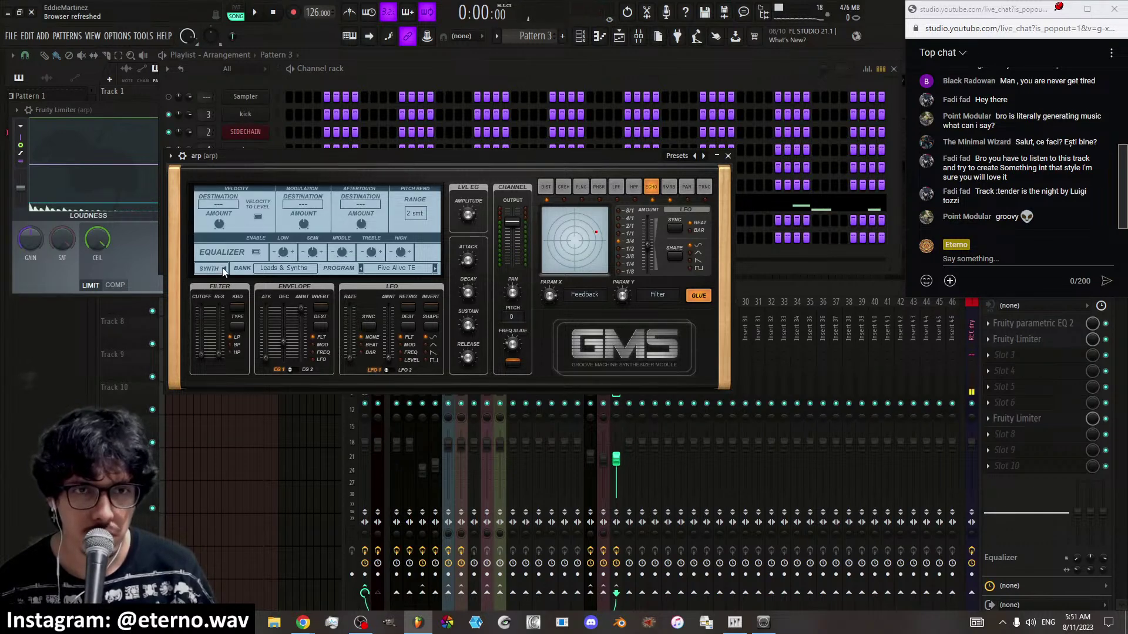
pyautogui.click(223, 269)
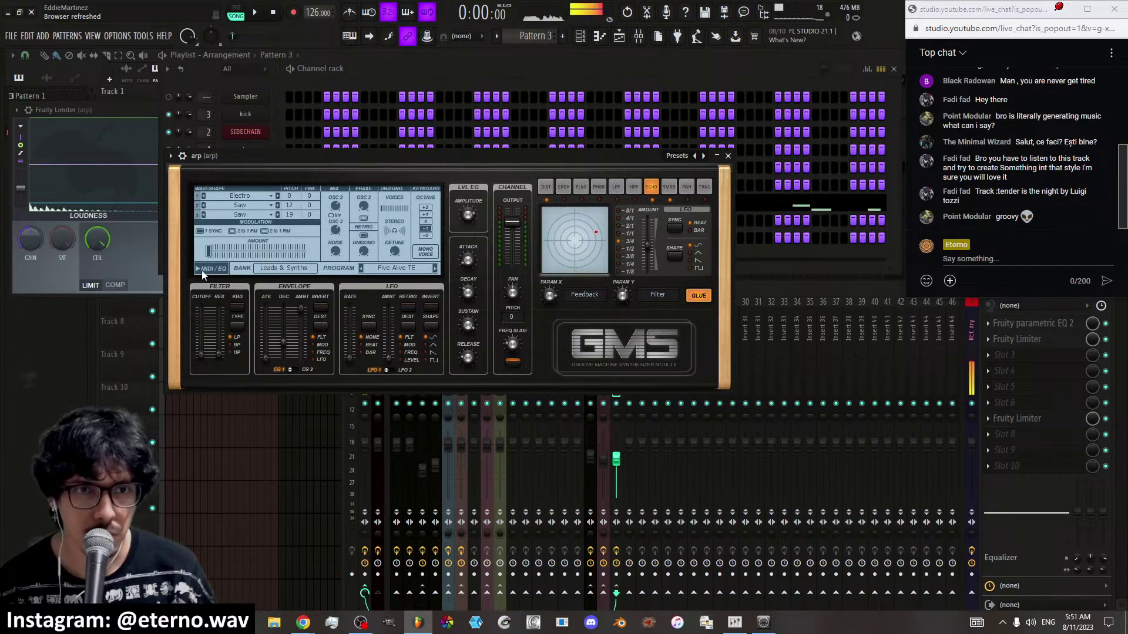
pyautogui.click(199, 272)
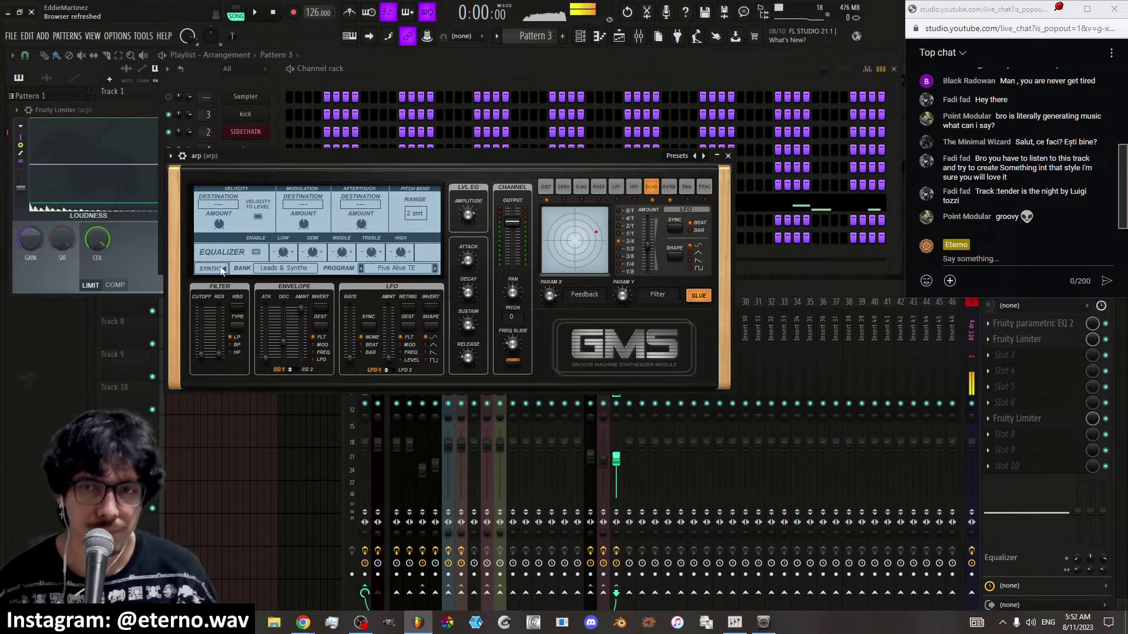
# Return the arp synth to its oscillator page, bring the filter cutoff down near its minimum, and close the synth
pyautogui.click(223, 269)
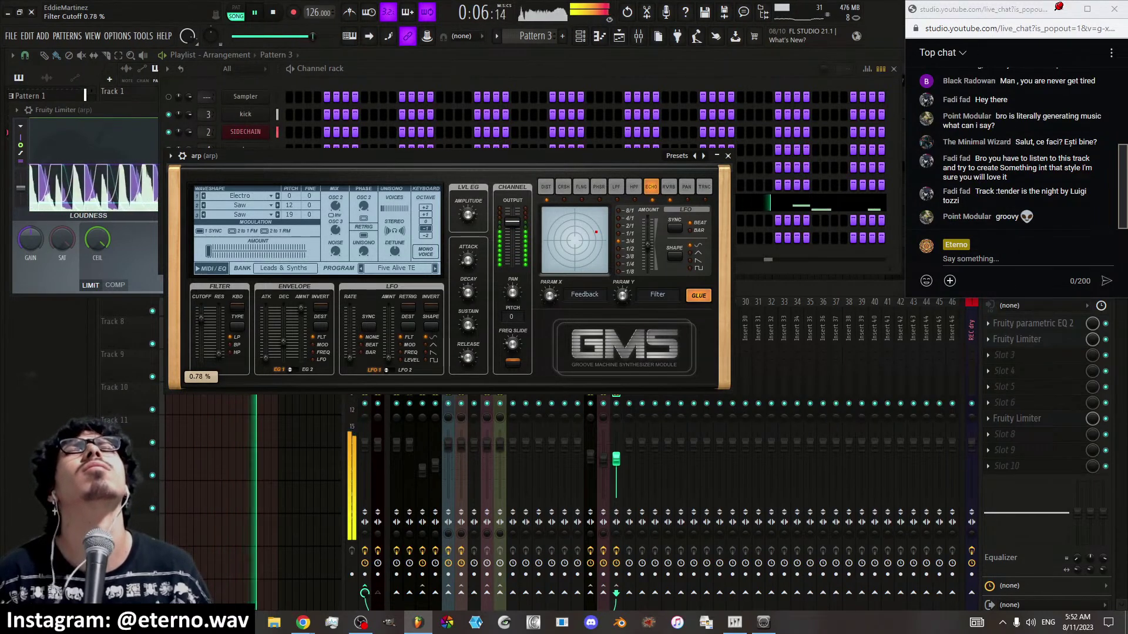
pyautogui.moveTo(200, 317); pyautogui.dragTo(203, 359)
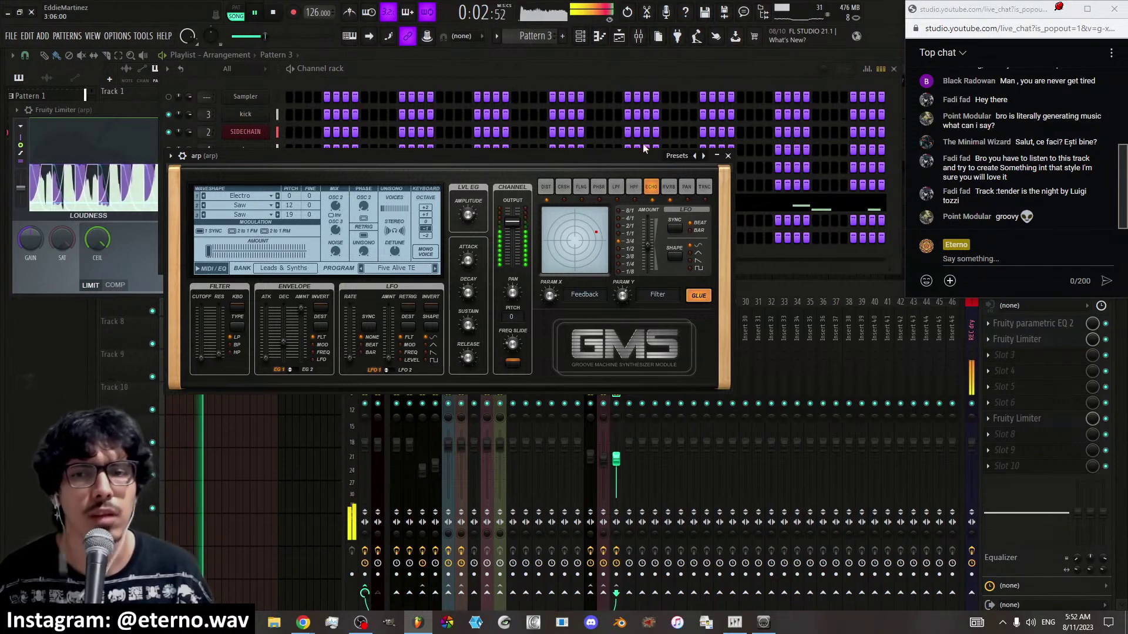
pyautogui.click(728, 156)
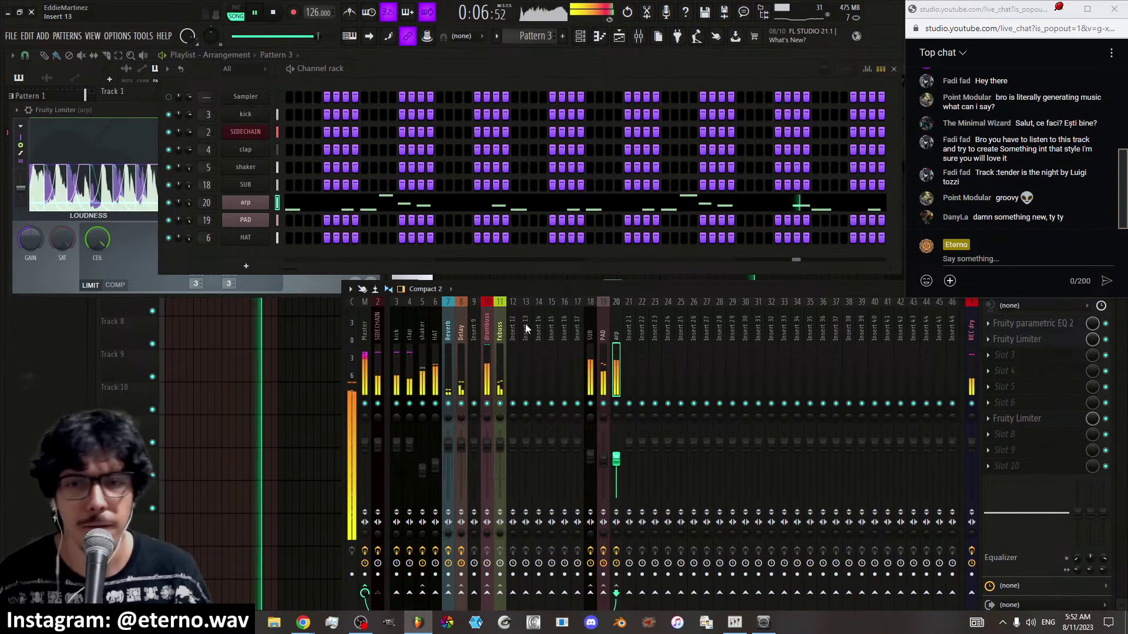
# Balance the melodic tracks by lowering the arp mixer fader to about 49% and the PAD fader to about 56%
pyautogui.moveTo(616, 458); pyautogui.dragTo(616, 467)
pyautogui.scroll(1, 616, 467)
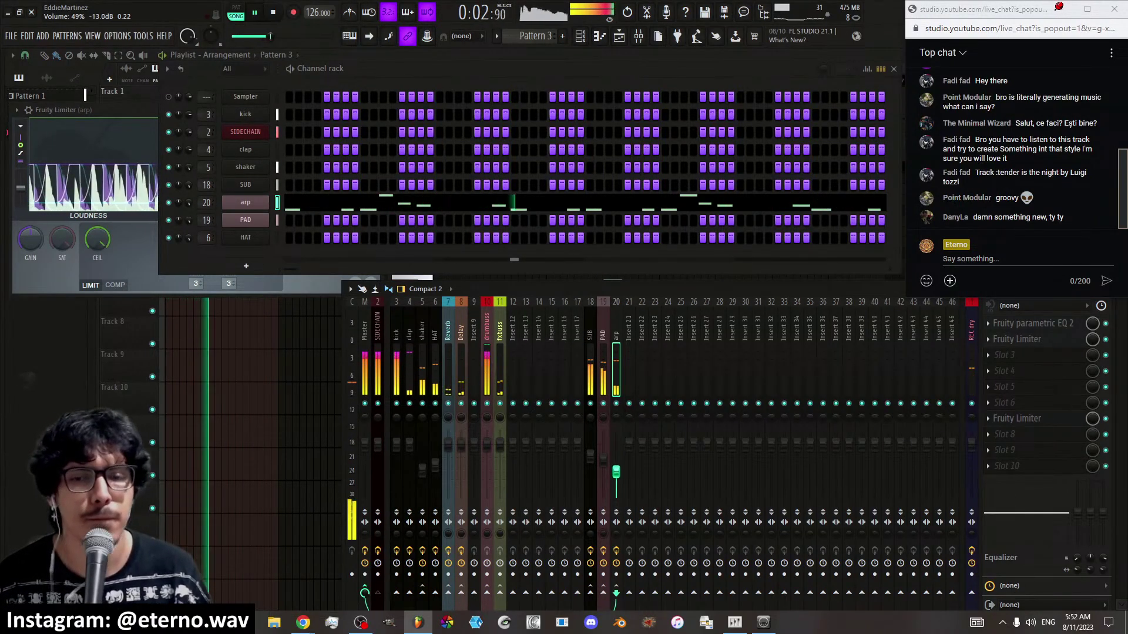
pyautogui.moveTo(603, 461); pyautogui.dragTo(603, 471)
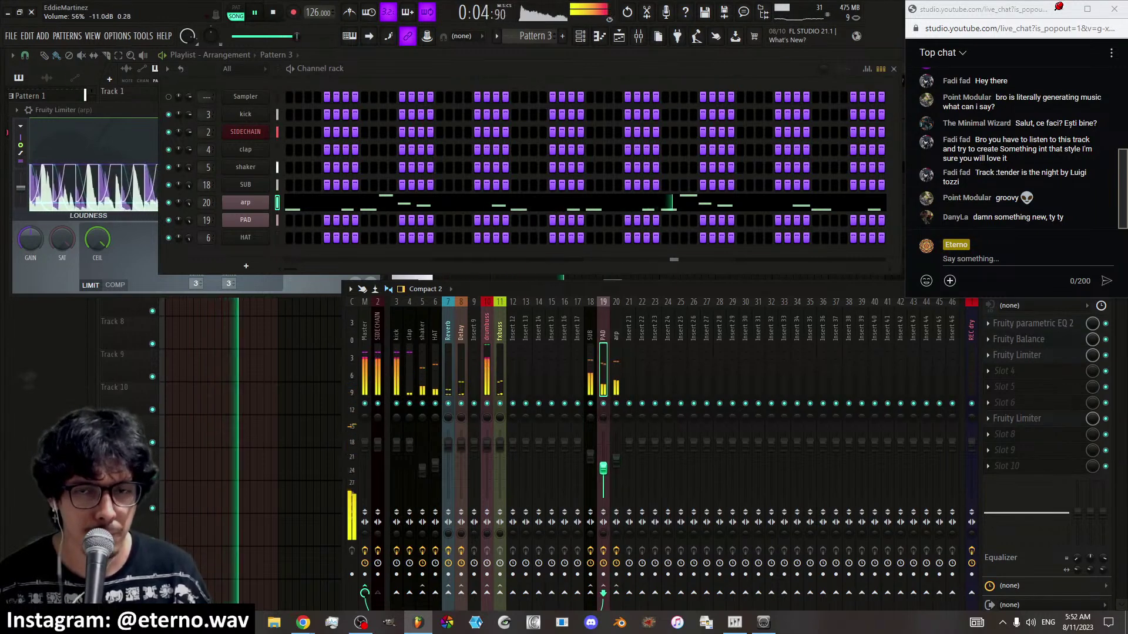
pyautogui.click(616, 463)
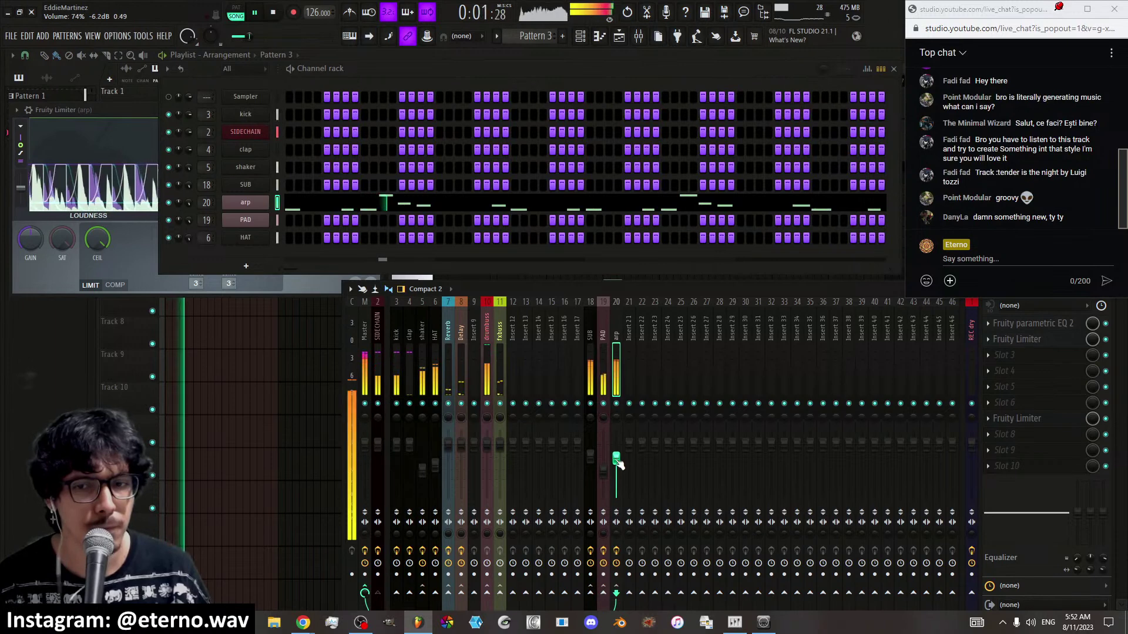
pyautogui.moveTo(616, 460); pyautogui.dragTo(616, 470)
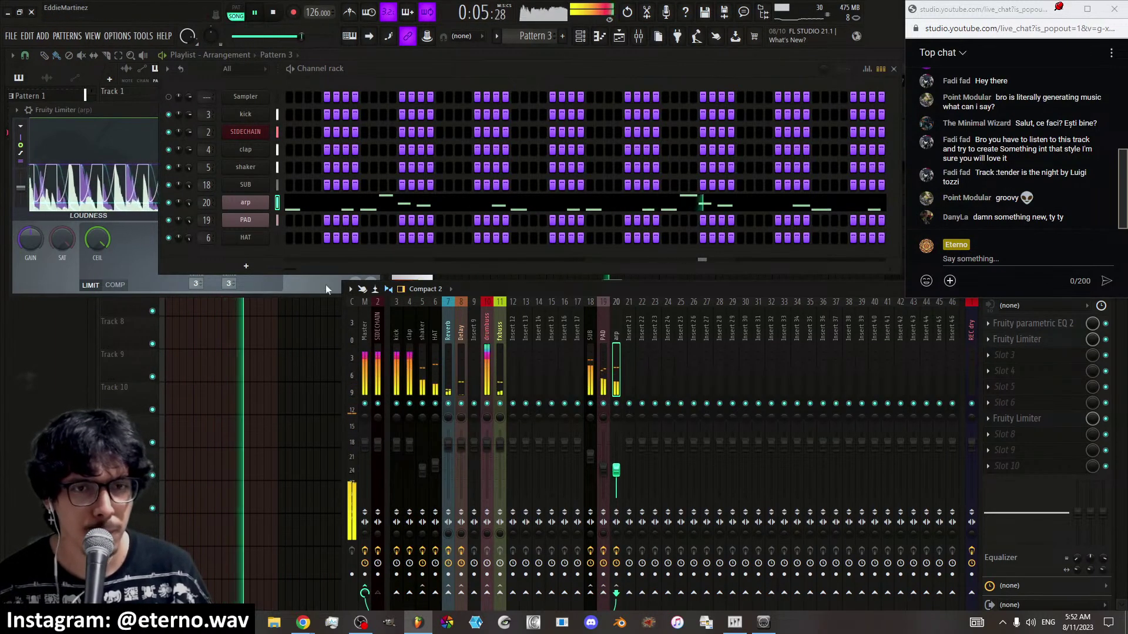
# Reopen the arp synth, set its envelope decay to about 0.48% and filter cutoff to 0.11%, and close it
pyautogui.click(259, 203)
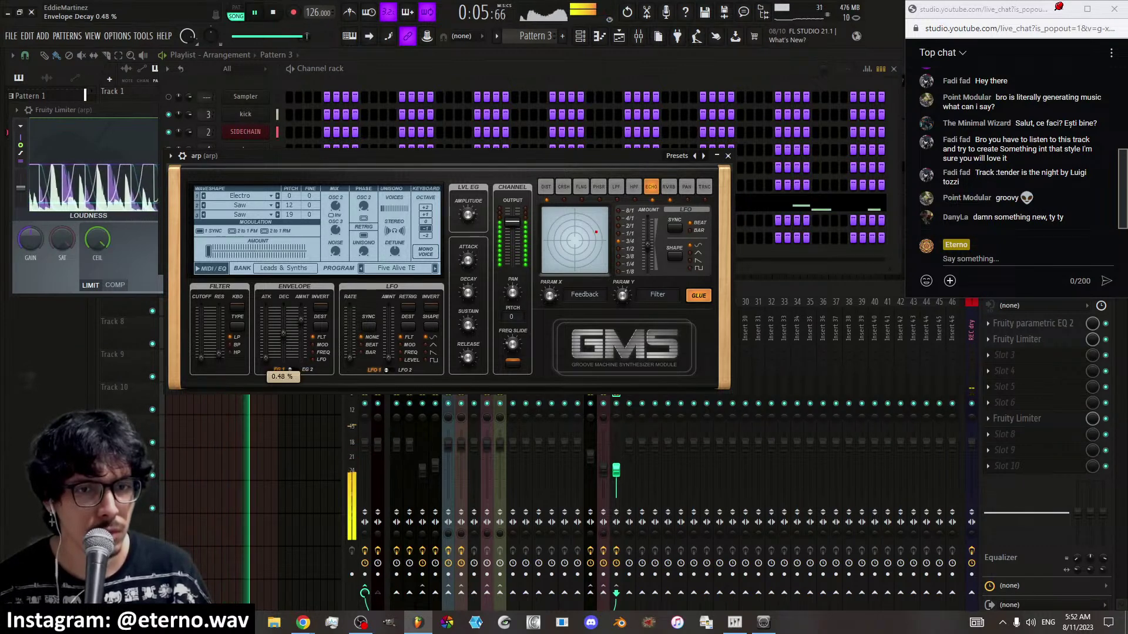
pyautogui.moveTo(283, 333); pyautogui.dragTo(287, 332)
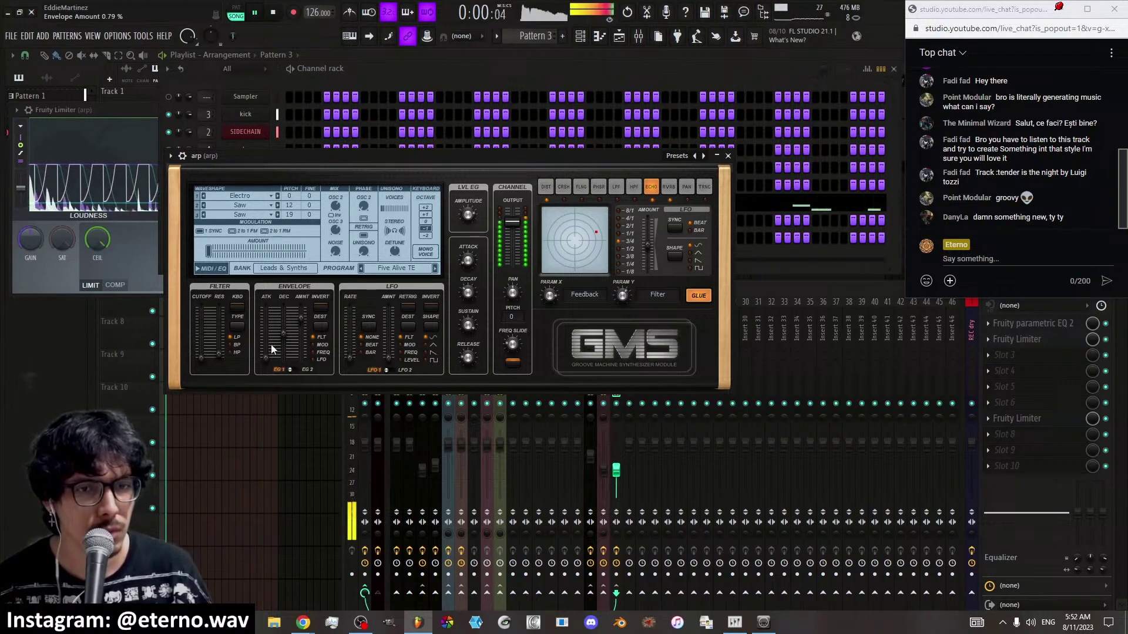
pyautogui.moveTo(202, 356); pyautogui.dragTo(202, 363)
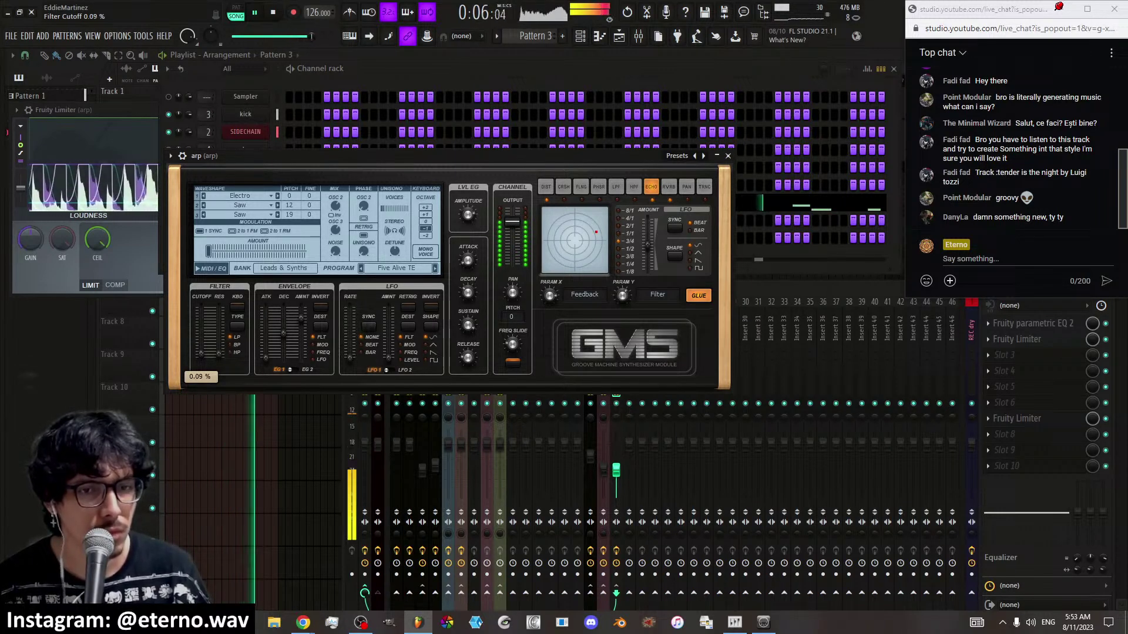
pyautogui.moveTo(202, 363); pyautogui.dragTo(202, 359)
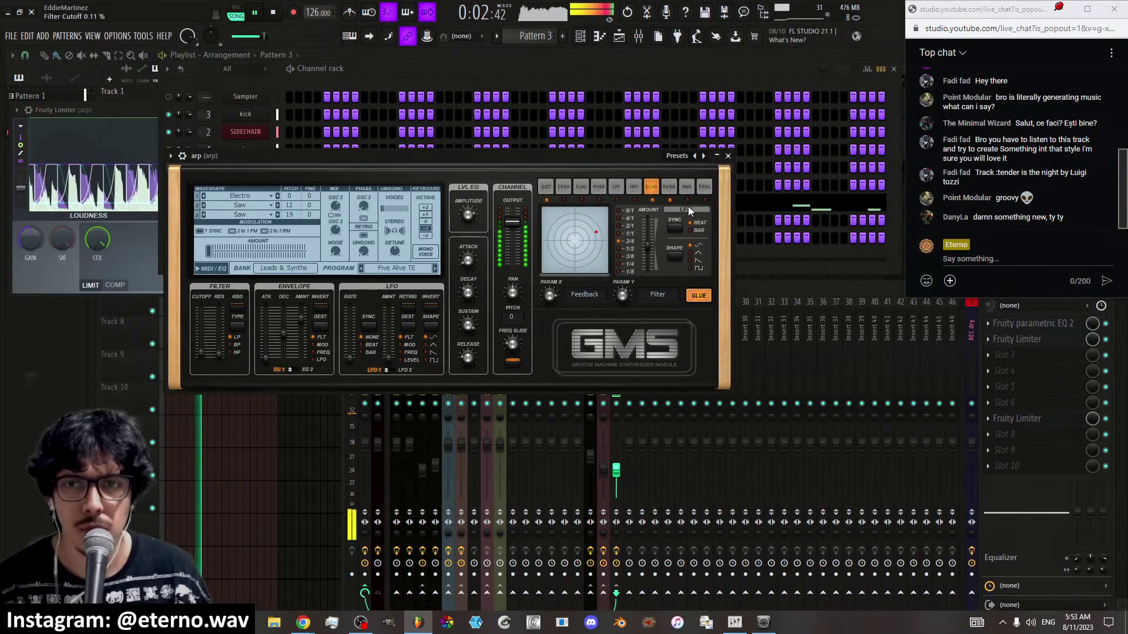
pyautogui.click(729, 156)
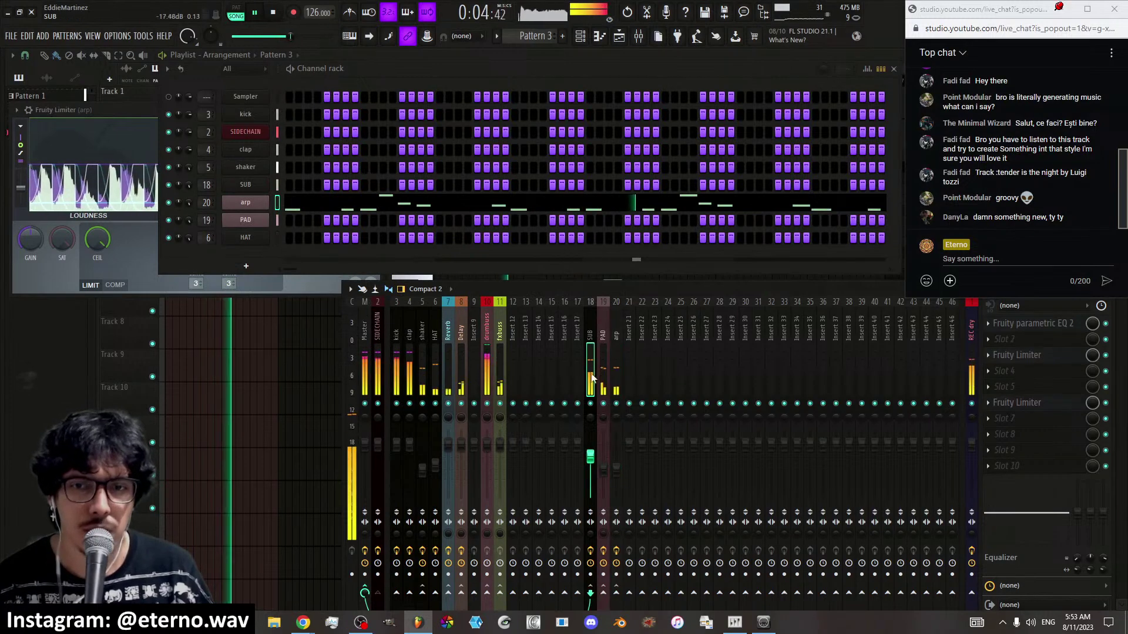
# Switch from Pattern 3 to Pattern 1 and open the SUB channel's notes in the piano roll
pyautogui.click(536, 36)
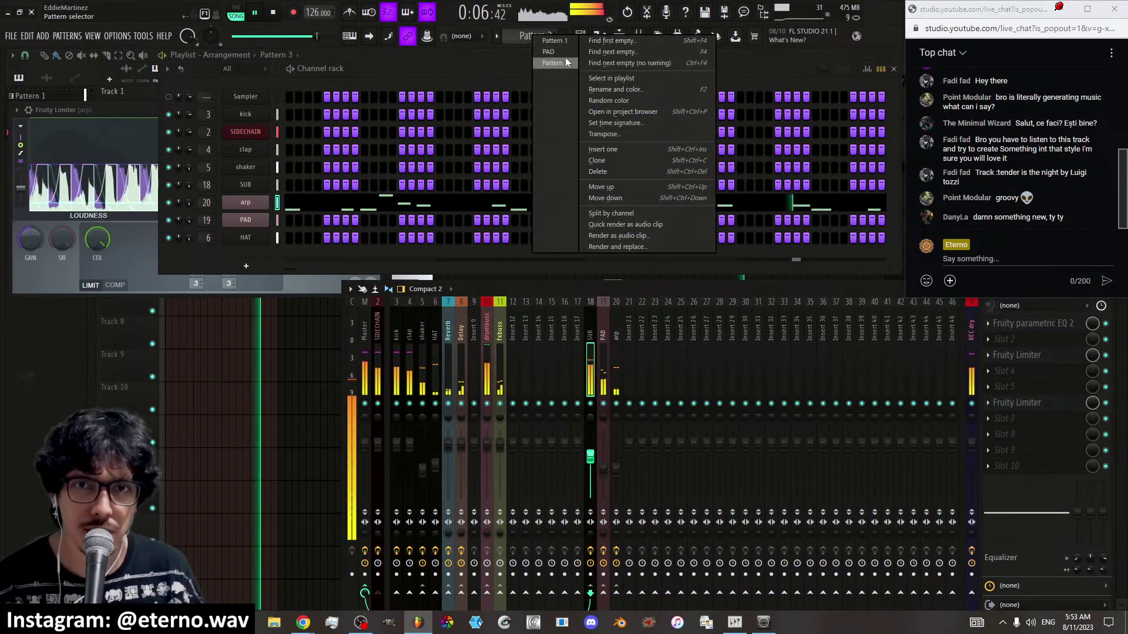
pyautogui.click(566, 62)
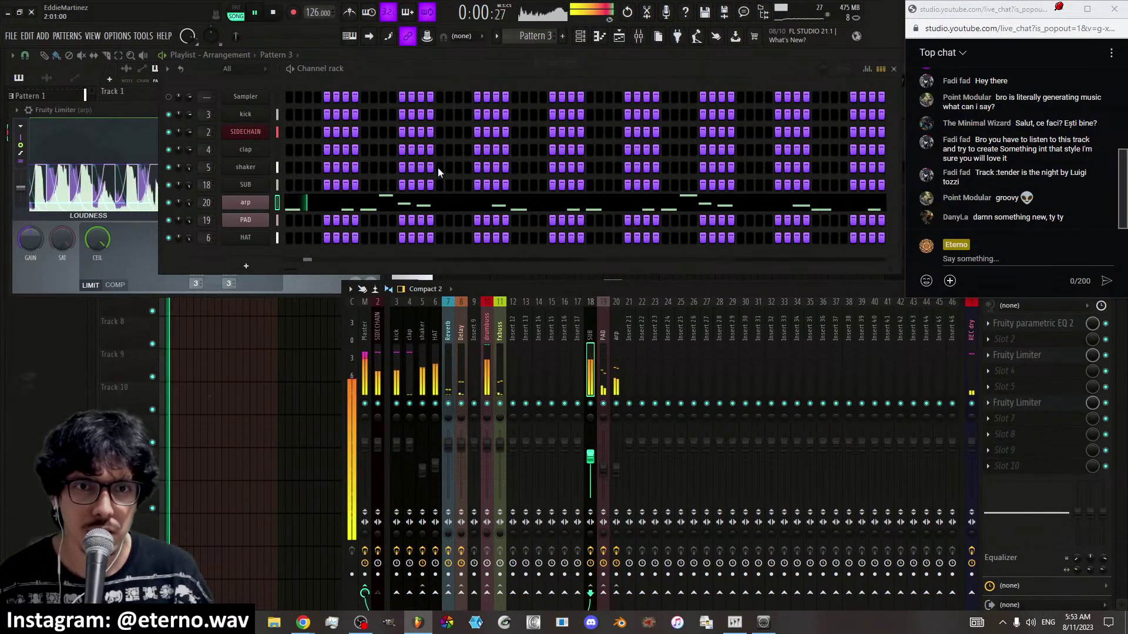
pyautogui.click(528, 34)
pyautogui.click(552, 42)
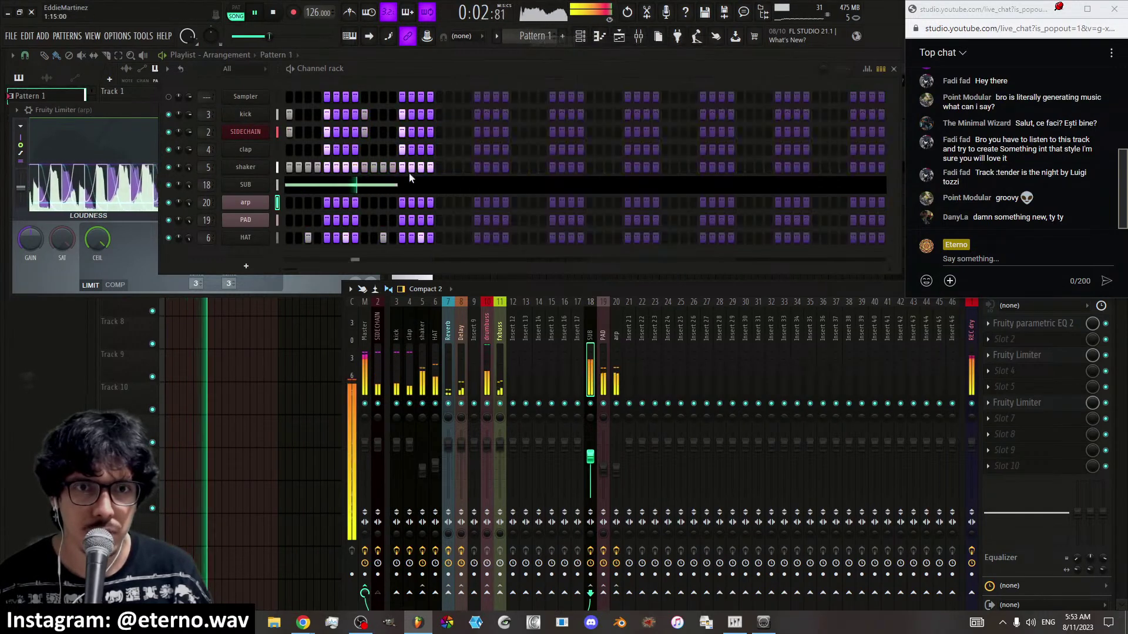
pyautogui.click(352, 189)
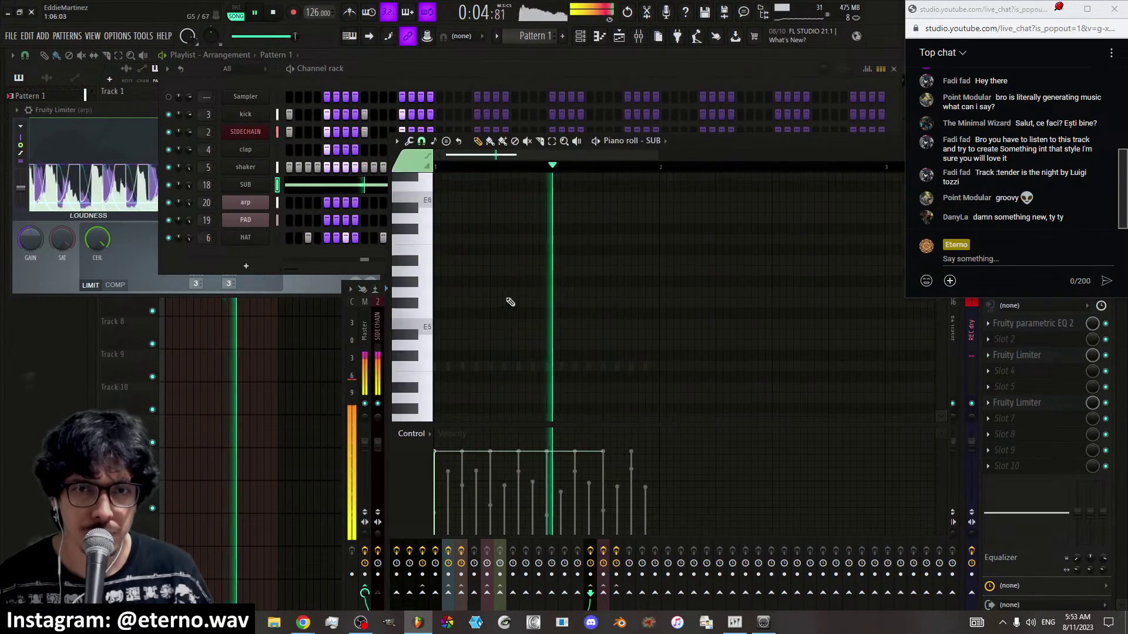
# Quantize the start times of the SUB channel's four G3 notes in the piano roll, using the Leave duration option
pyautogui.scroll(-6, 499, 307)
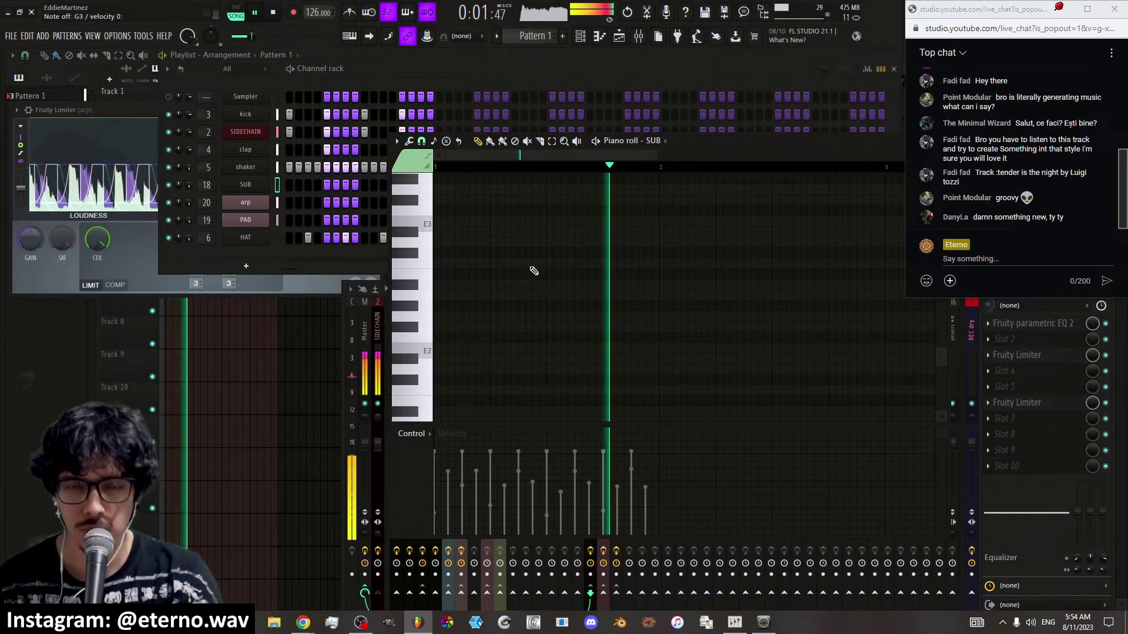
pyautogui.click(382, 77)
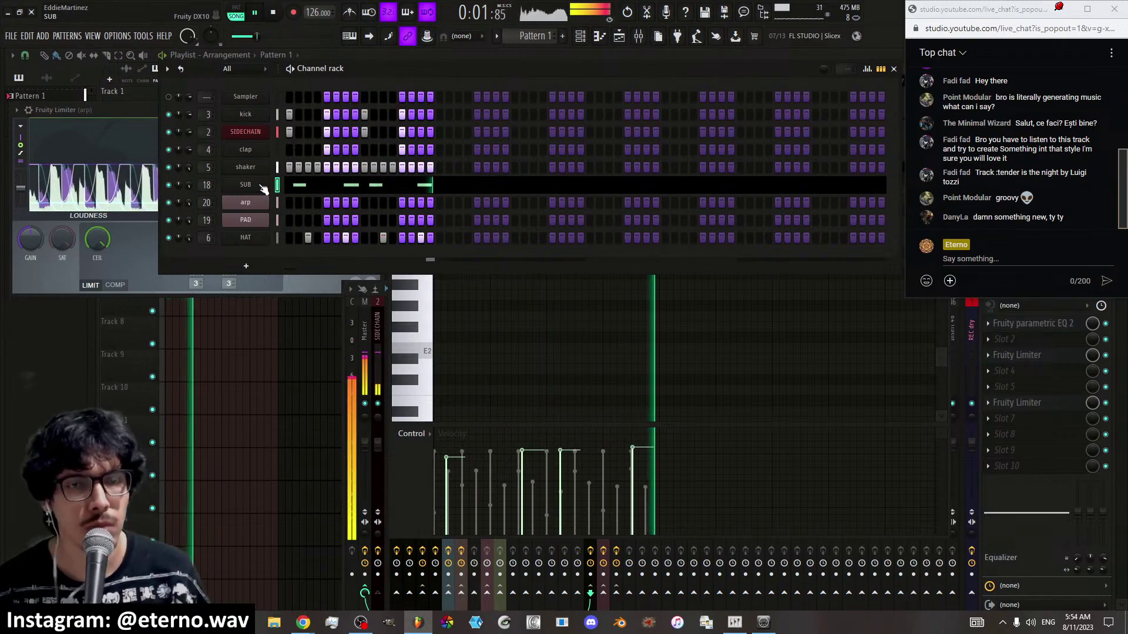
pyautogui.press('F9')
pyautogui.click(310, 188)
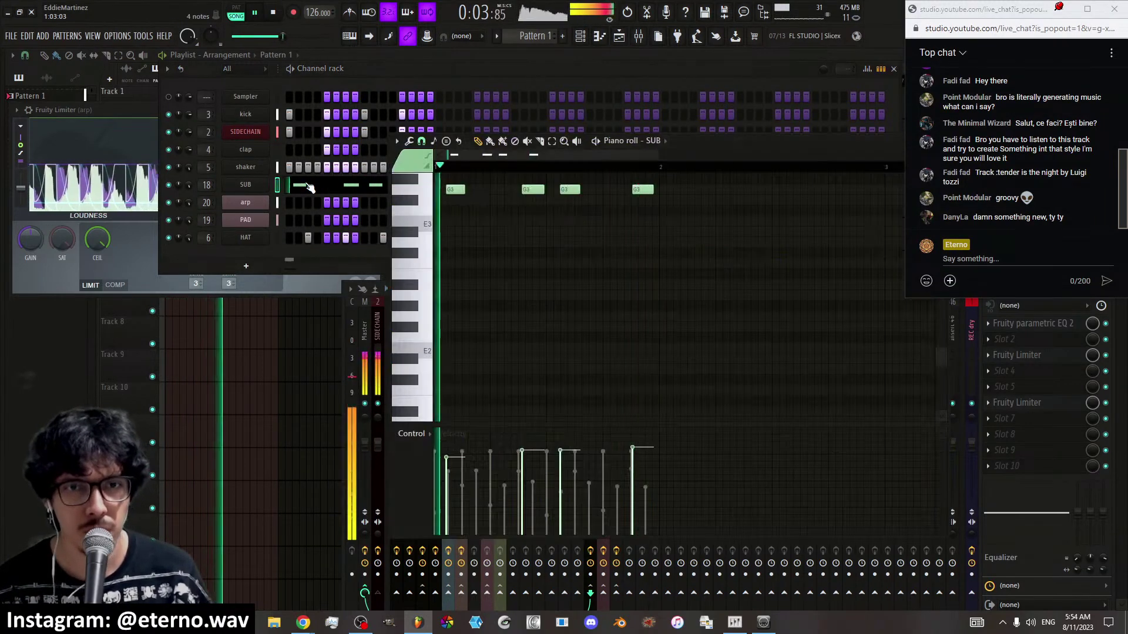
pyautogui.click(410, 141)
pyautogui.click(432, 229)
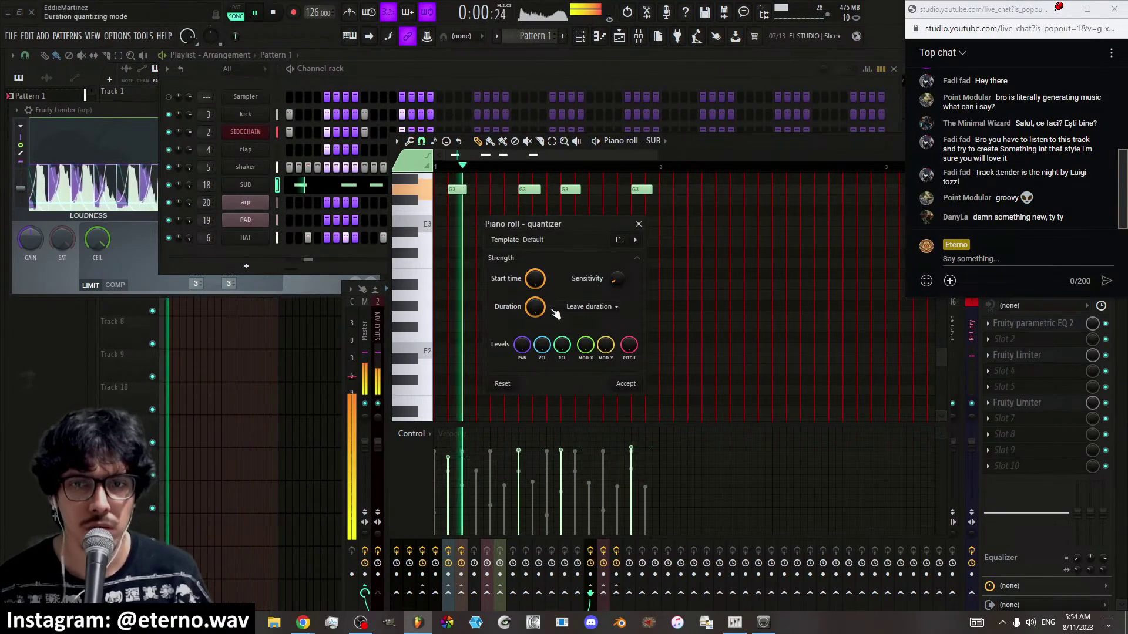
pyautogui.click(626, 385)
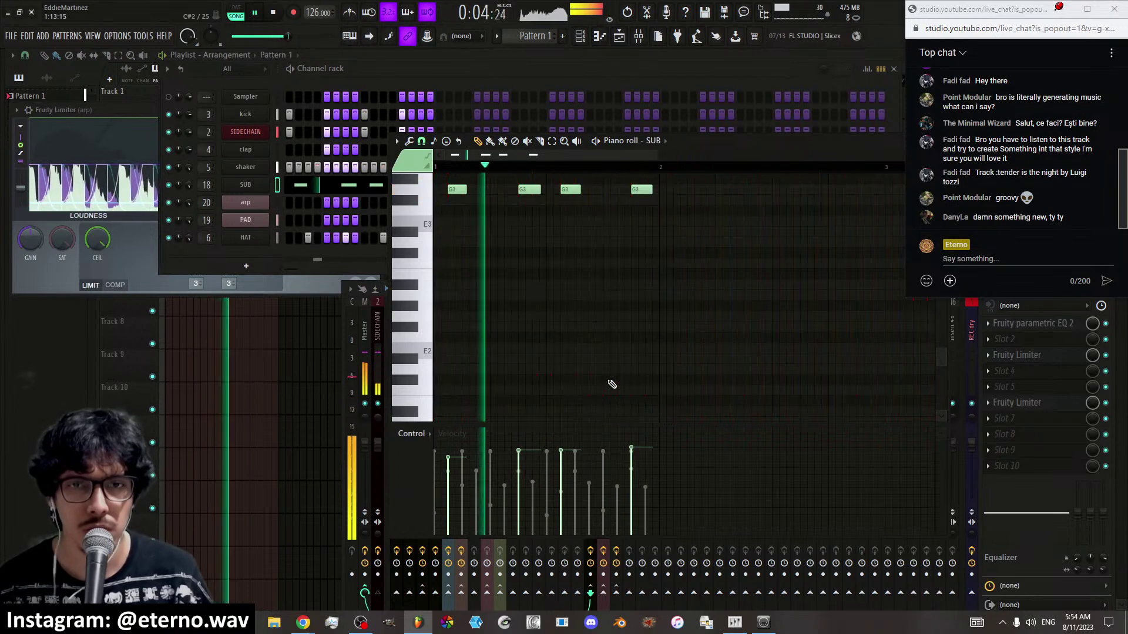
# Bring up the mixer and lower the SUB track's fader slightly
pyautogui.click(355, 320)
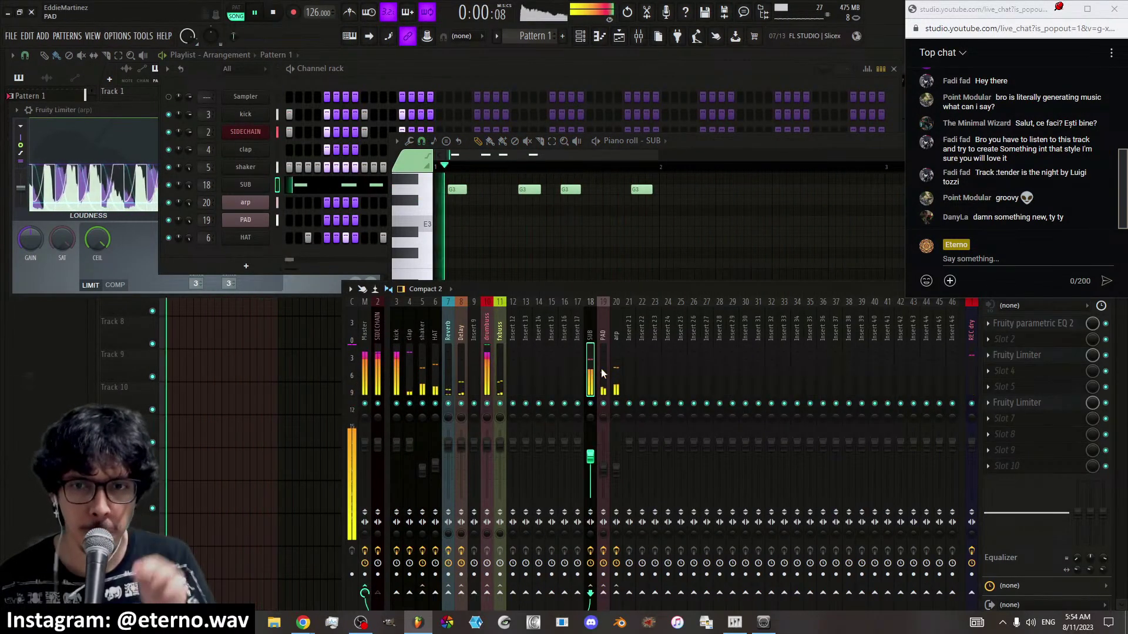
pyautogui.click(1022, 356)
pyautogui.press('Escape')
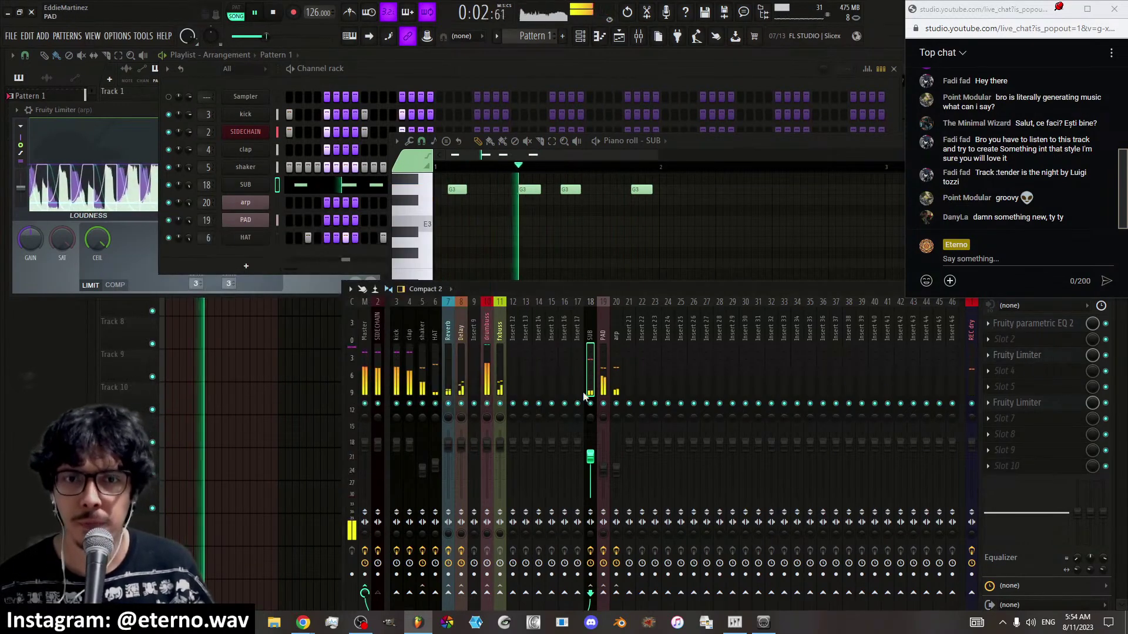
pyautogui.moveTo(590, 454); pyautogui.dragTo(590, 459)
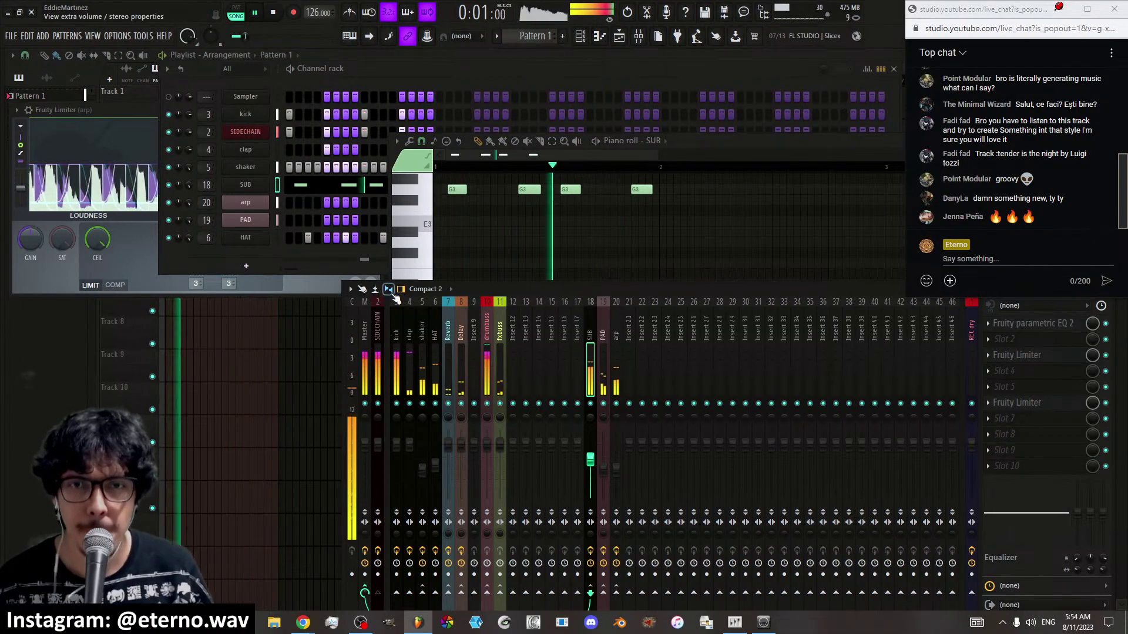
# Mute the drumbuss and fxbuss tracks in the mixer
pyautogui.click(330, 255)
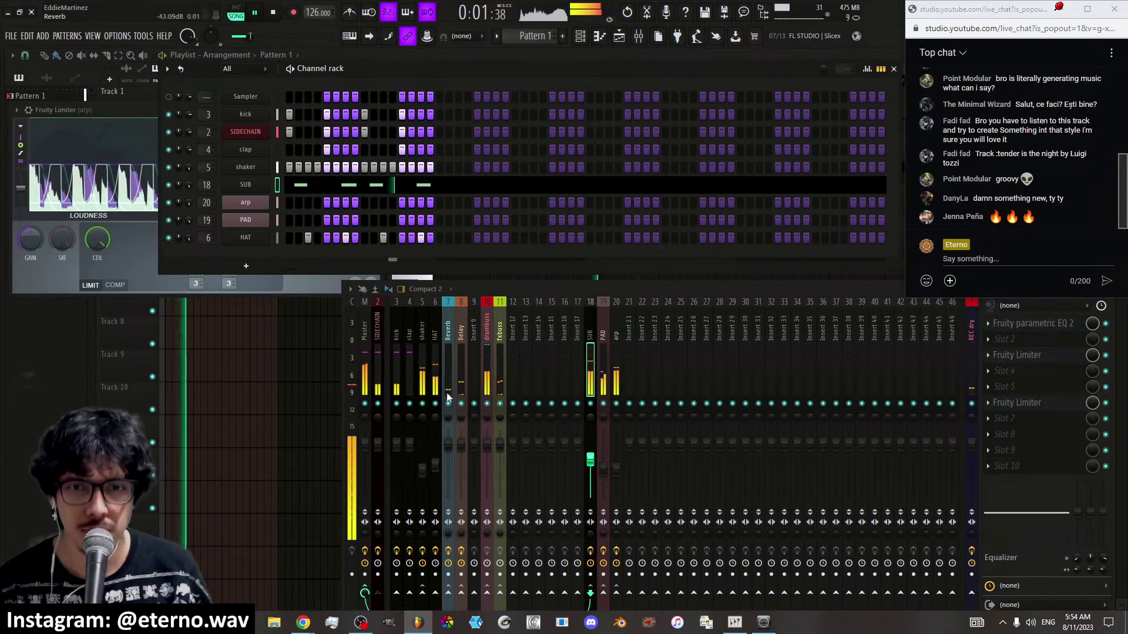
pyautogui.click(487, 404)
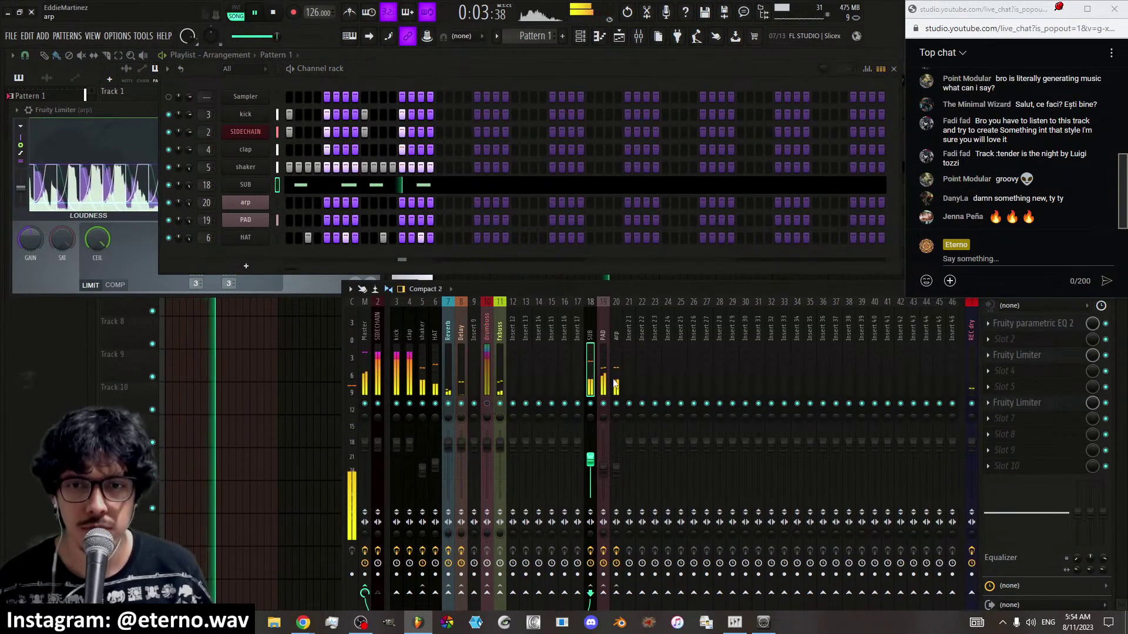
pyautogui.click(500, 404)
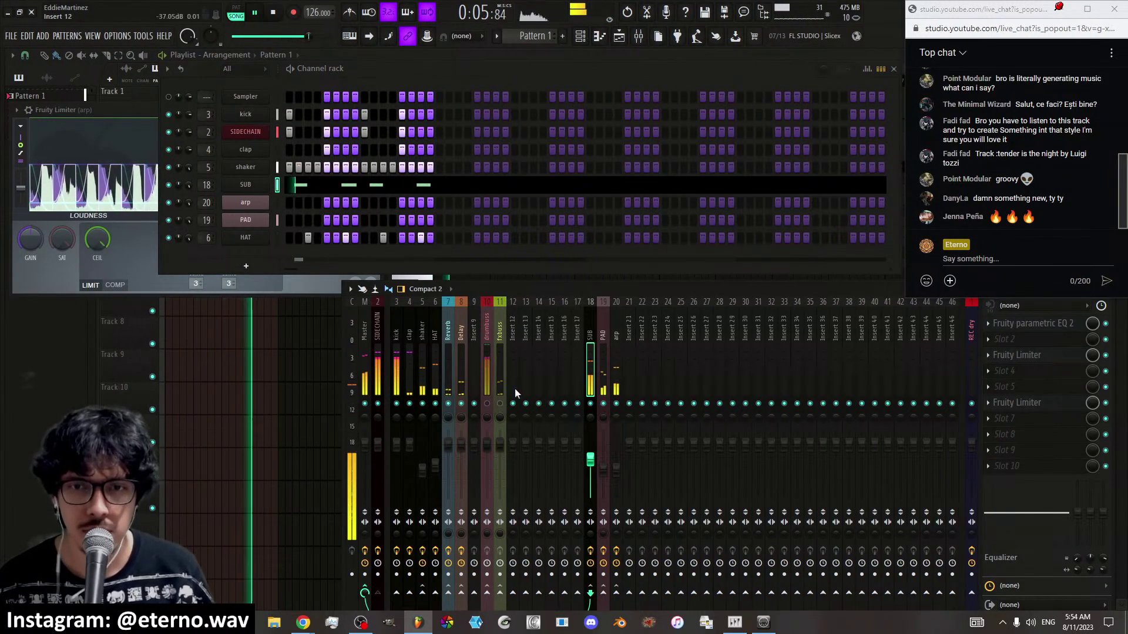
# Rebalance the melodic tracks by raising the PAD mixer fader to about 62% and lowering the arp fader slightly
pyautogui.click(603, 466)
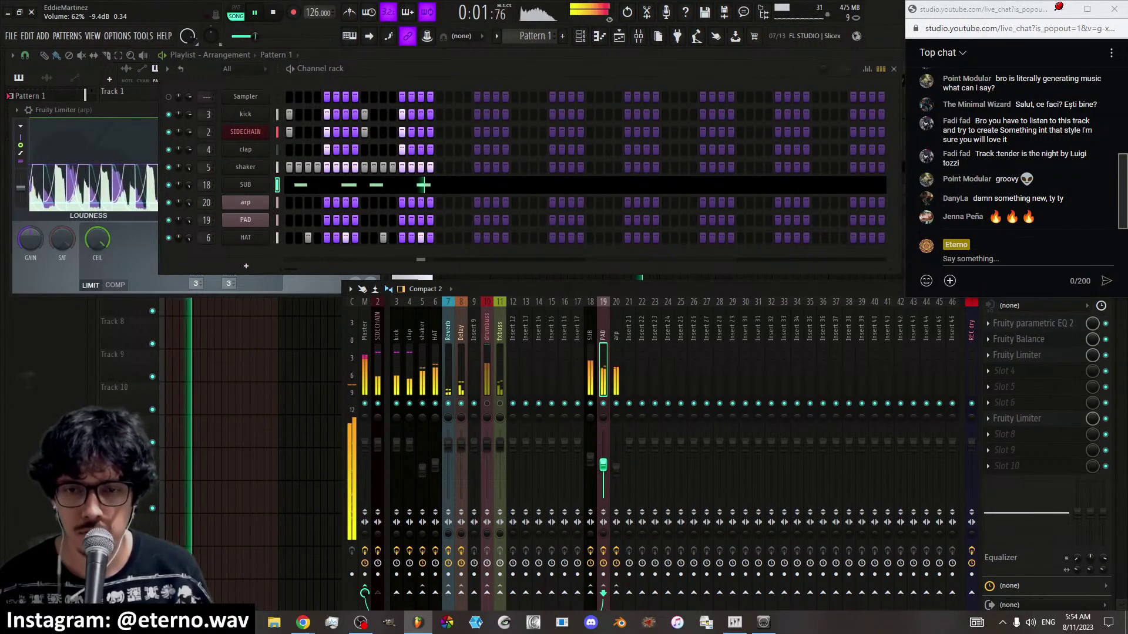
pyautogui.click(616, 473)
pyautogui.moveTo(616, 473); pyautogui.dragTo(616, 476)
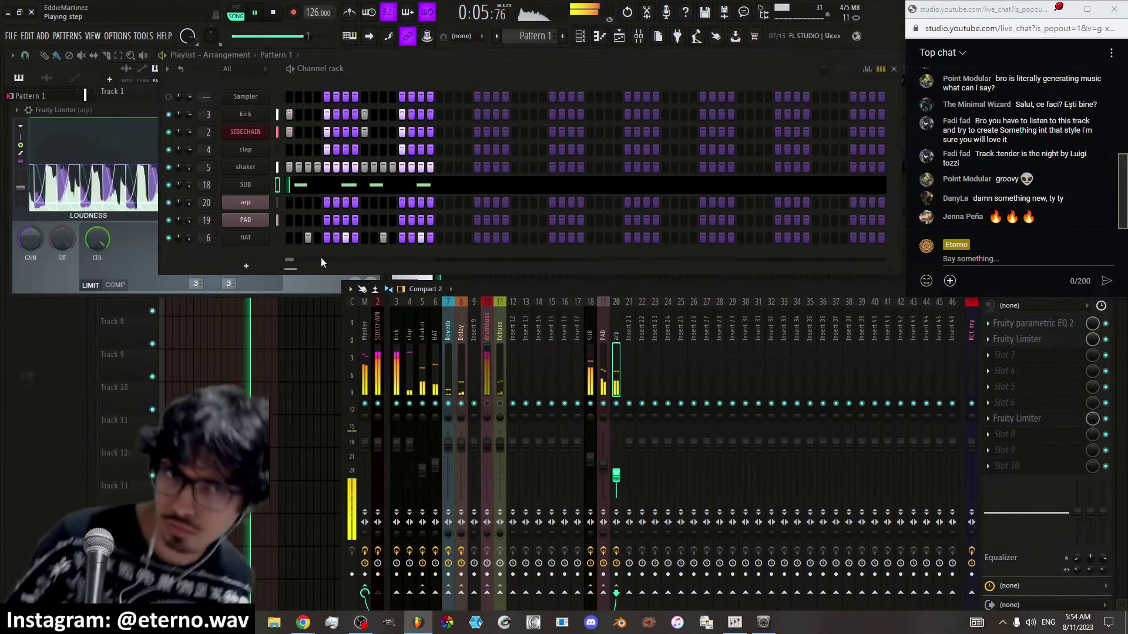
# Insert a GMS synth channel from the HAT channel and open its preset library at the Leads & Synths bank
pyautogui.rightClick(251, 241)
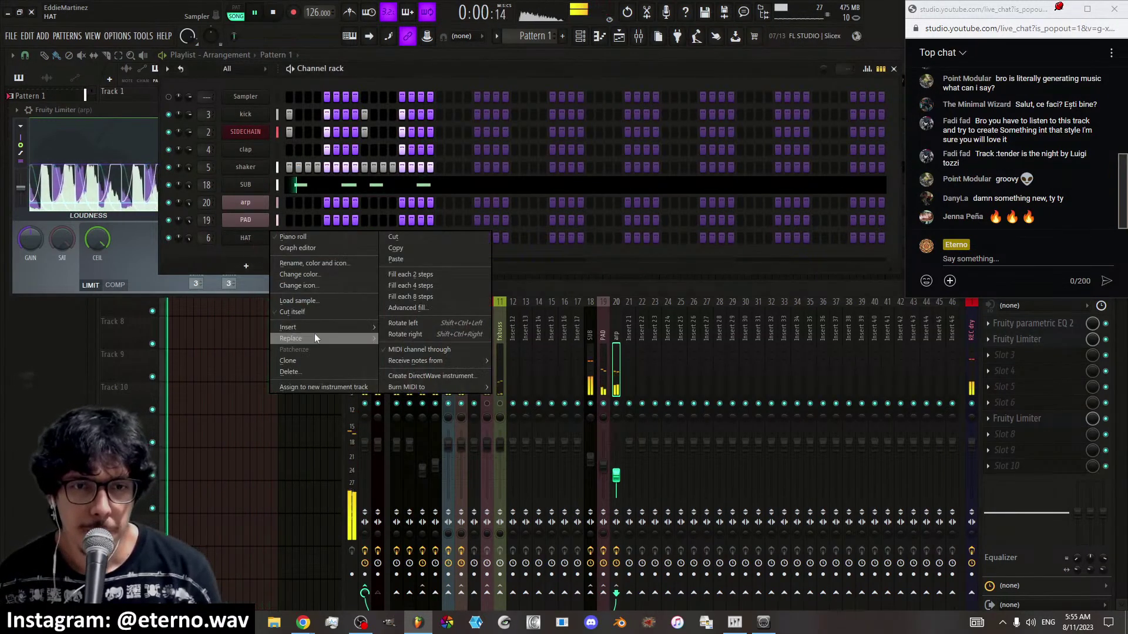
pyautogui.moveTo(321, 331)
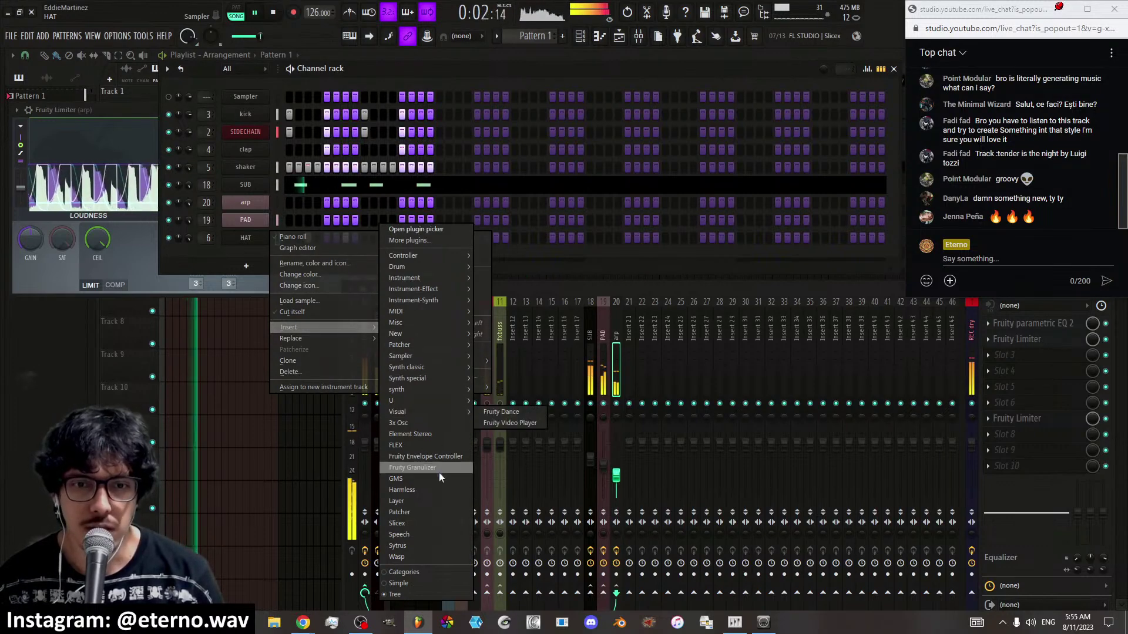
pyautogui.click(421, 480)
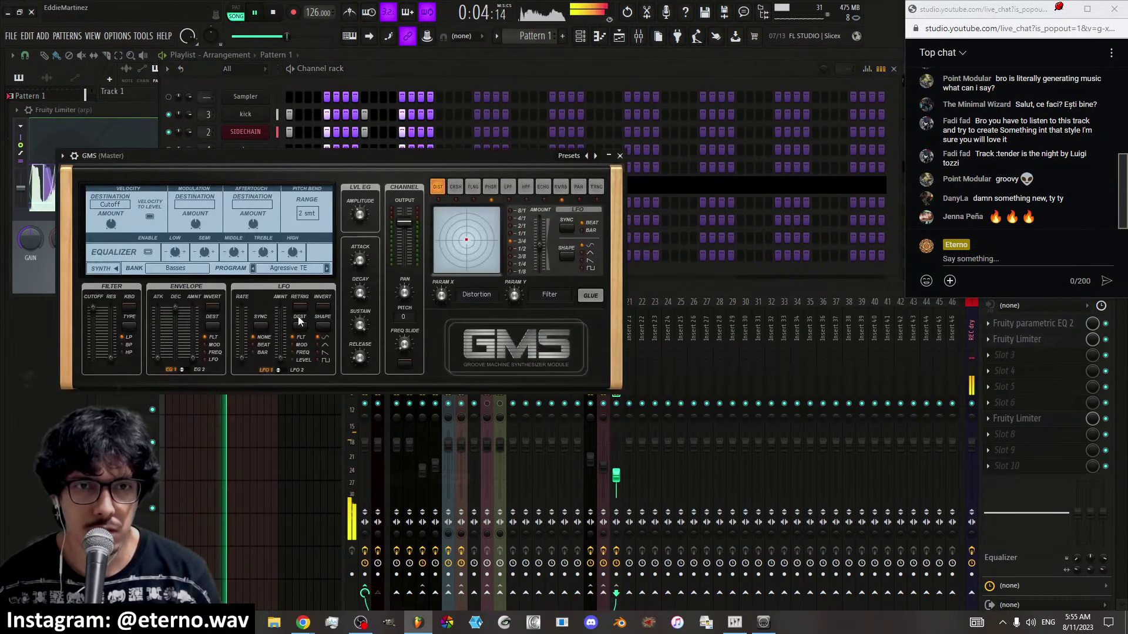
pyautogui.click(109, 269)
pyautogui.click(175, 268)
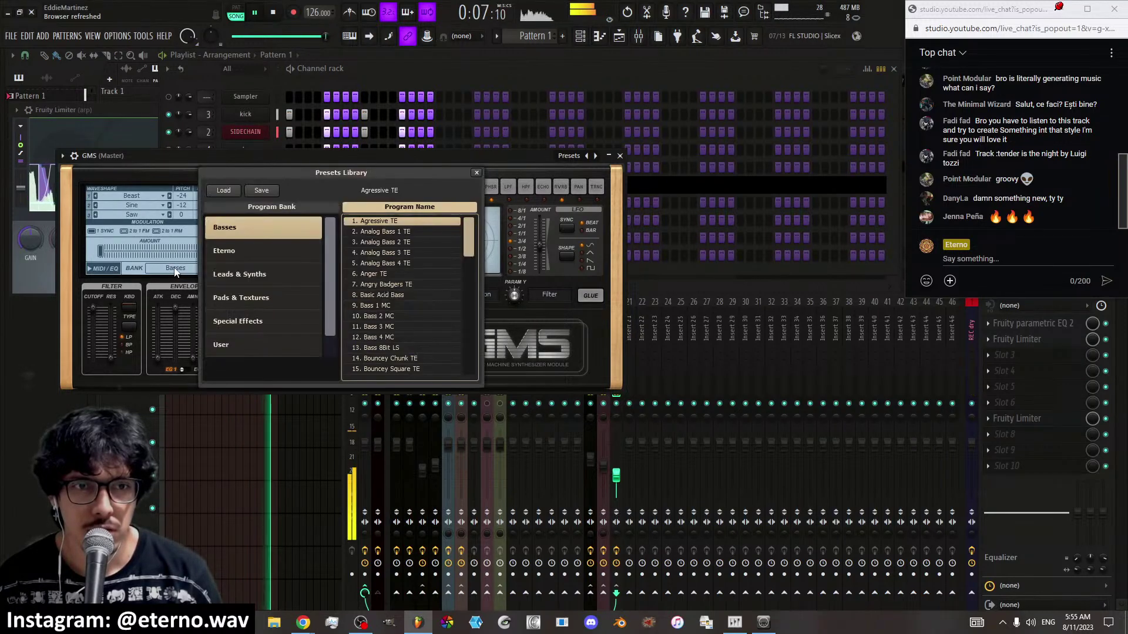
pyautogui.click(258, 276)
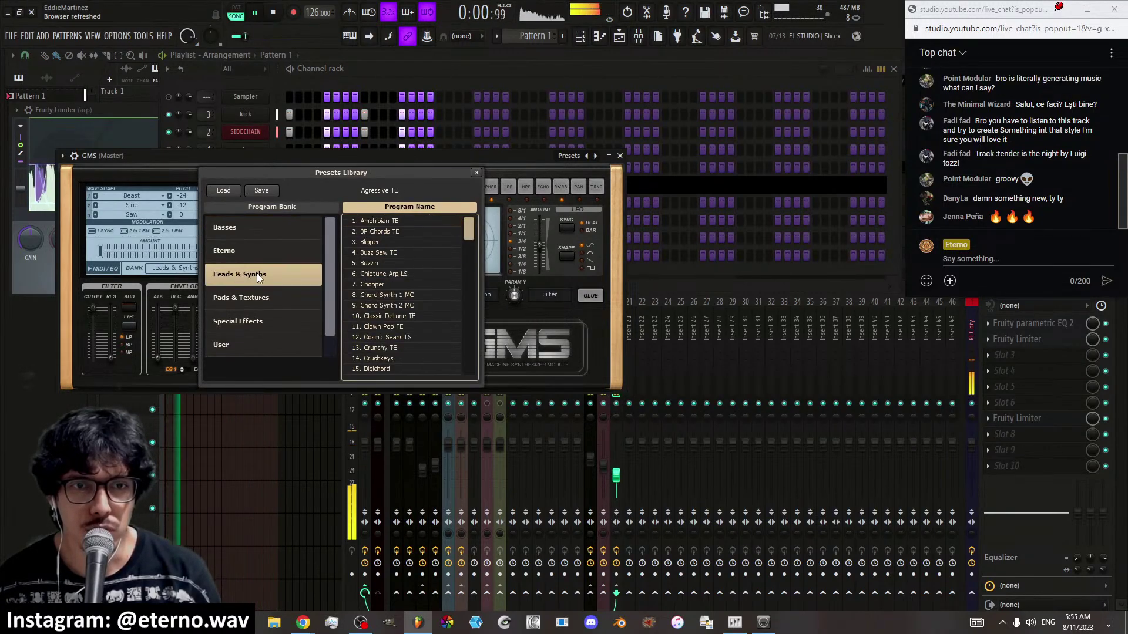
# Audition the Leads & Synths presets from Clown Pop TE through Drivepass
pyautogui.click(400, 328)
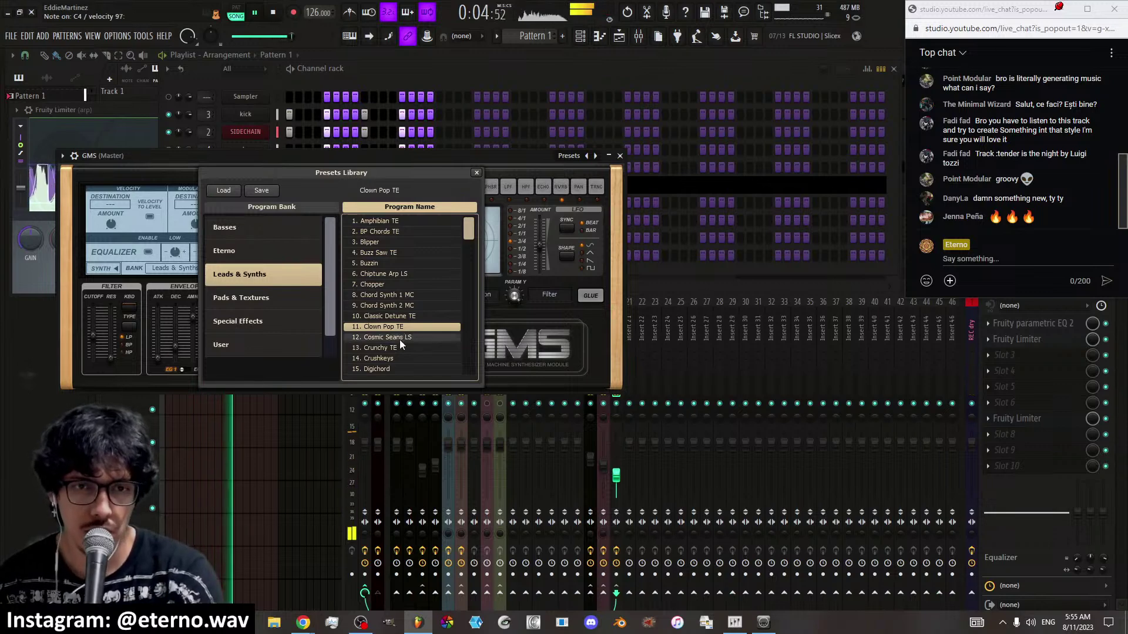
pyautogui.click(399, 338)
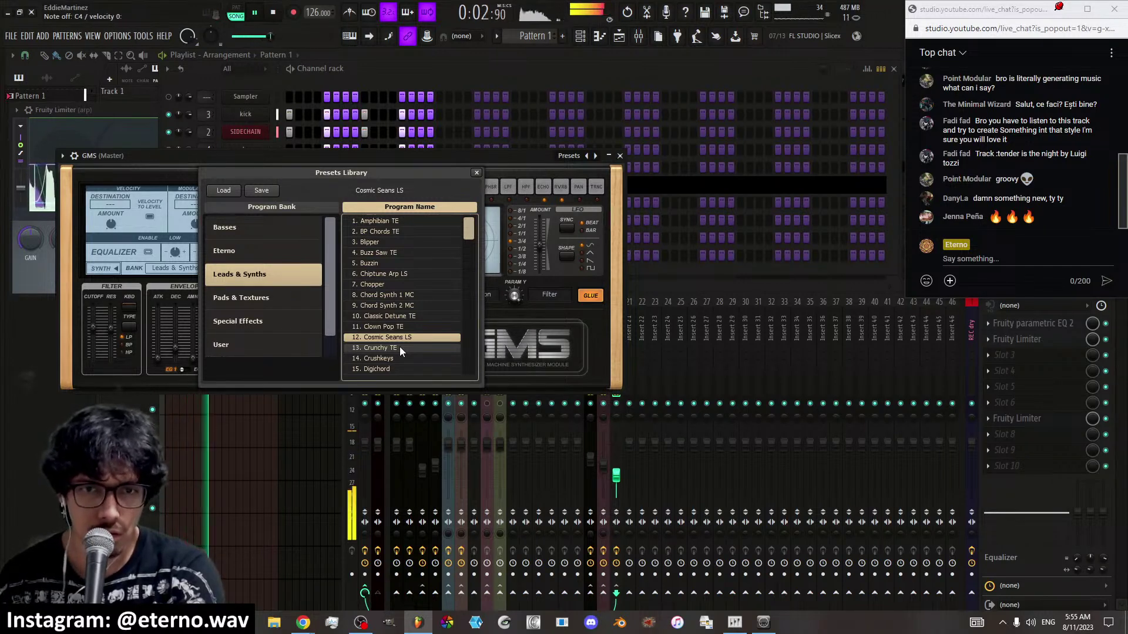
pyautogui.click(400, 347)
pyautogui.click(394, 360)
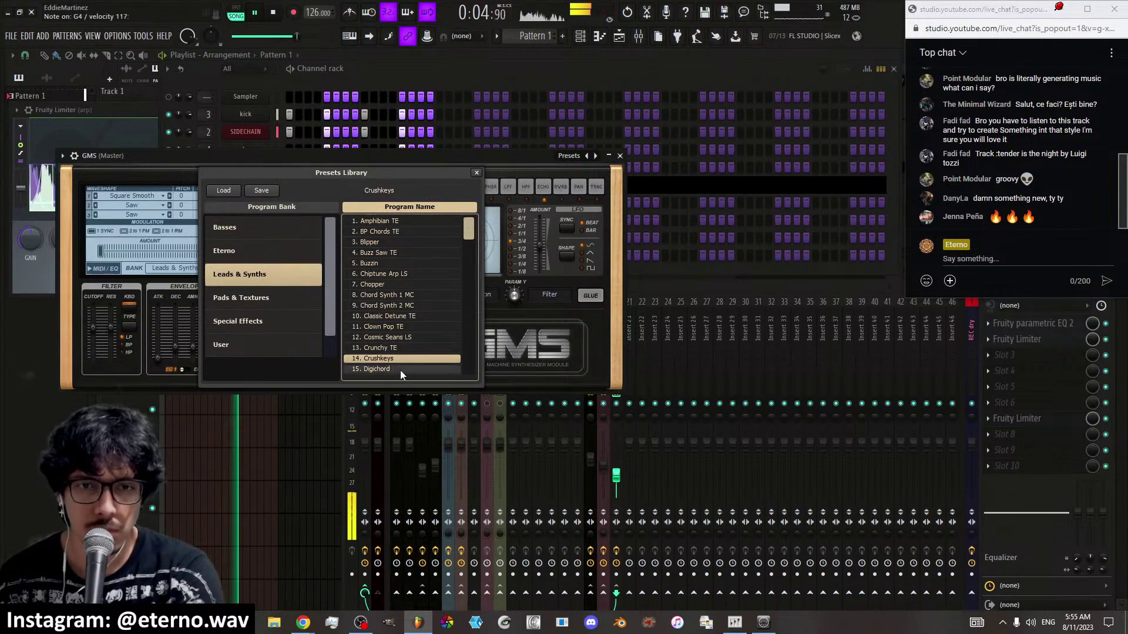
pyautogui.scroll(-1, 400, 370)
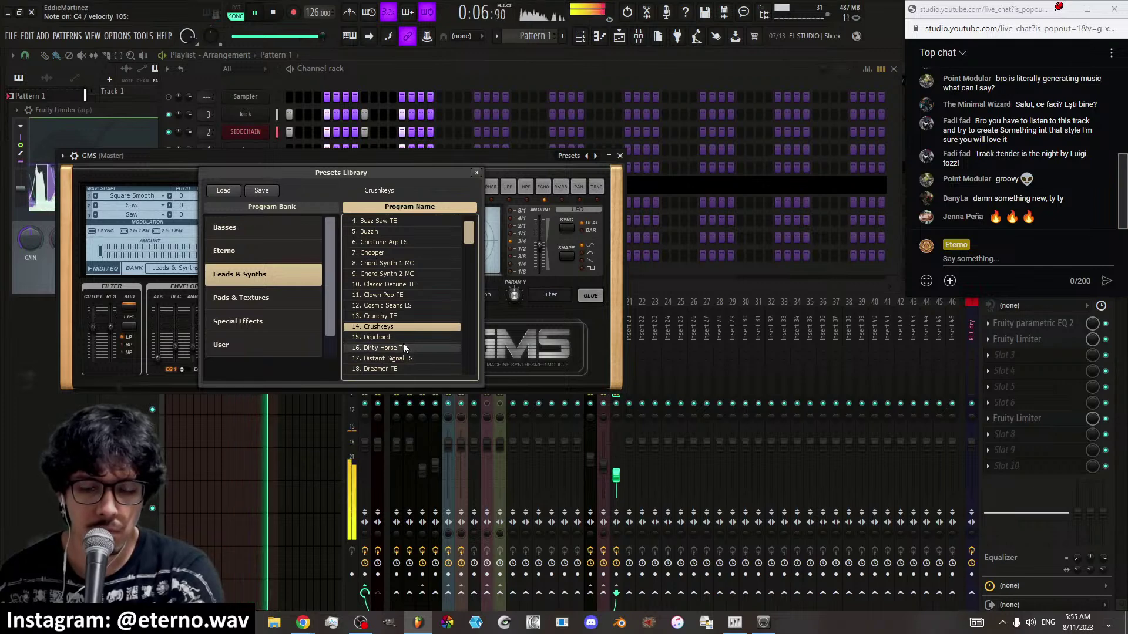
pyautogui.click(400, 339)
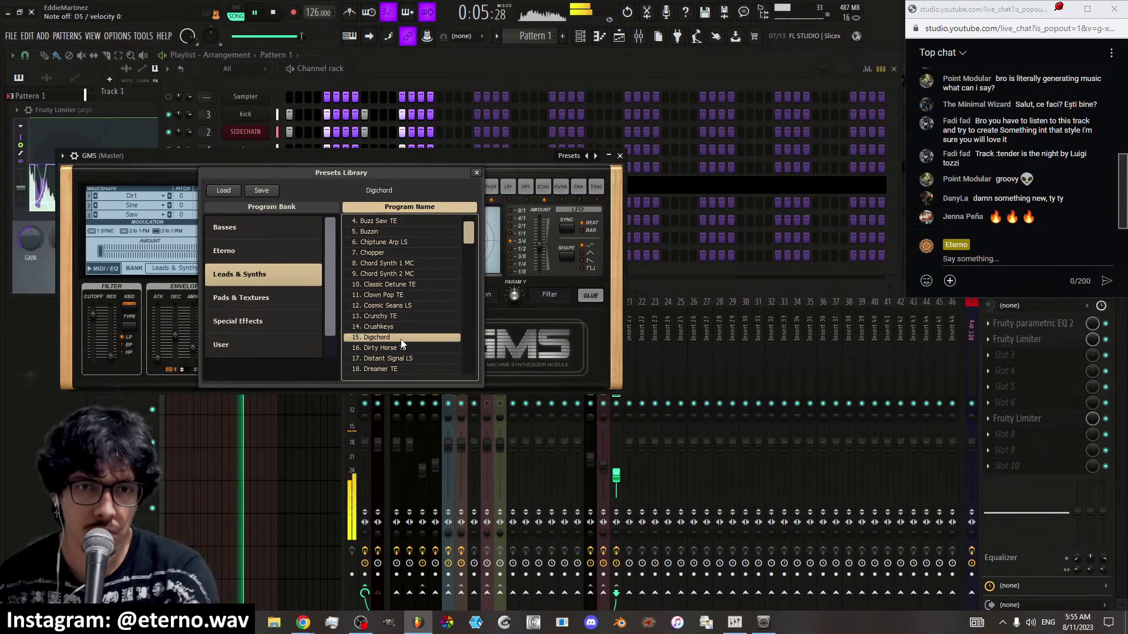
pyautogui.click(402, 349)
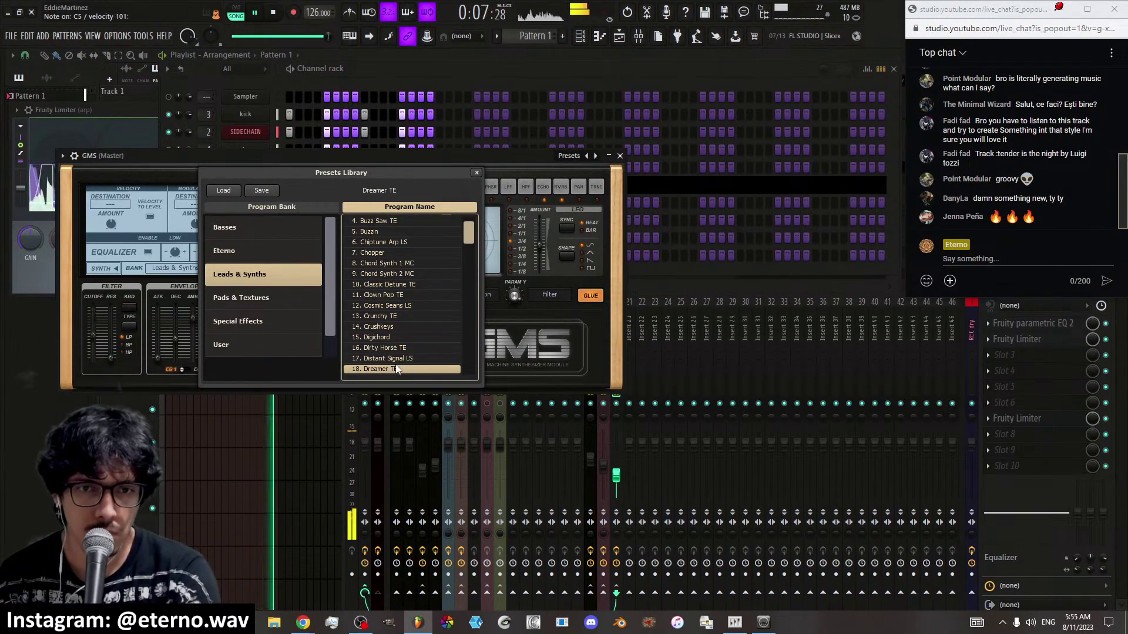
pyautogui.scroll(-1, 405, 361)
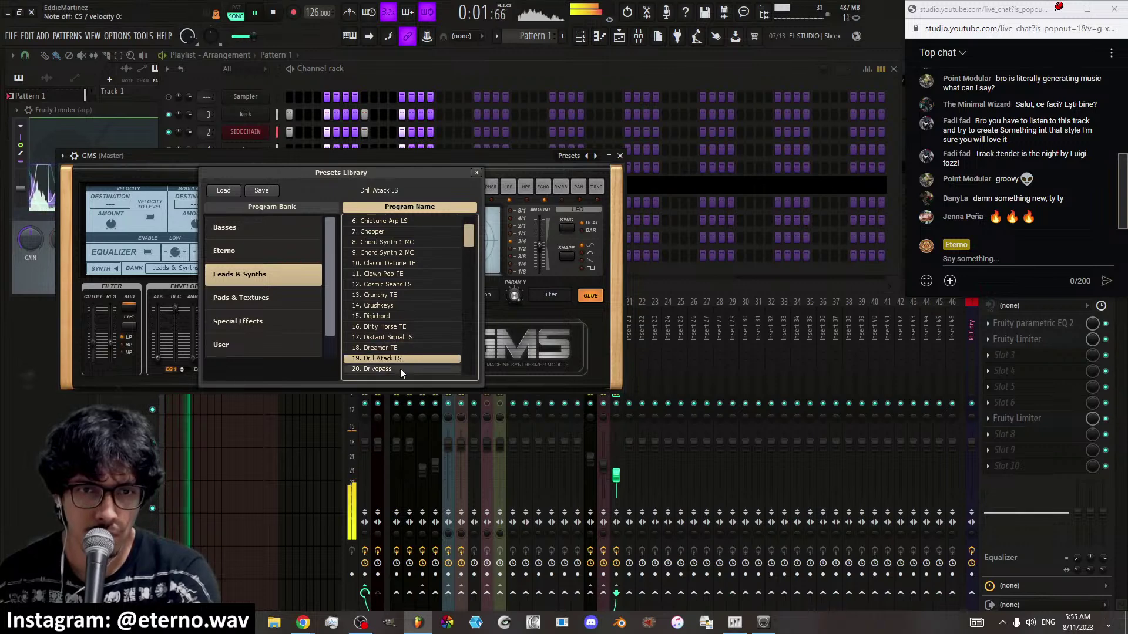
pyautogui.click(400, 368)
pyautogui.scroll(-1, 404, 338)
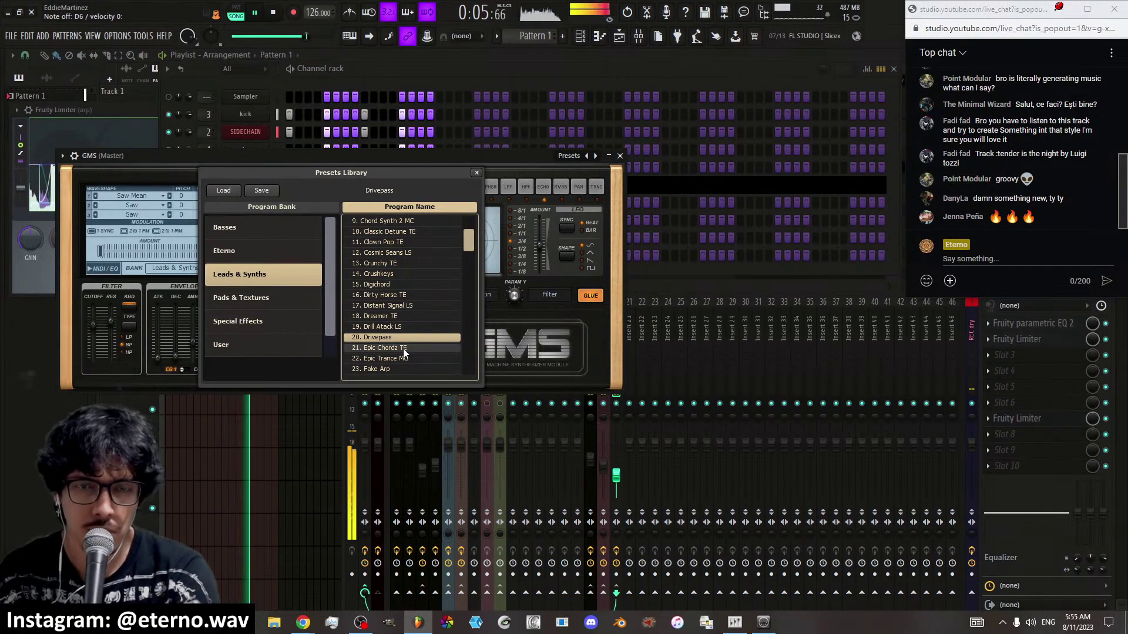
# Audition the presets from Epic Trance MC onward, load Funky Rhodes, and close the preset library
pyautogui.click(403, 358)
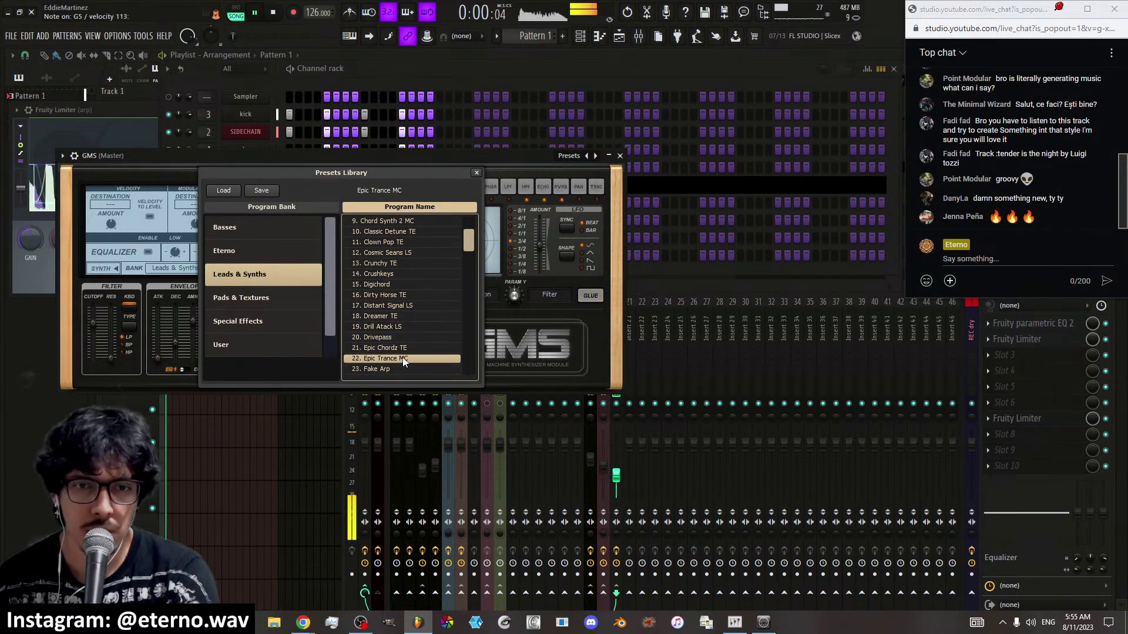
pyautogui.click(403, 370)
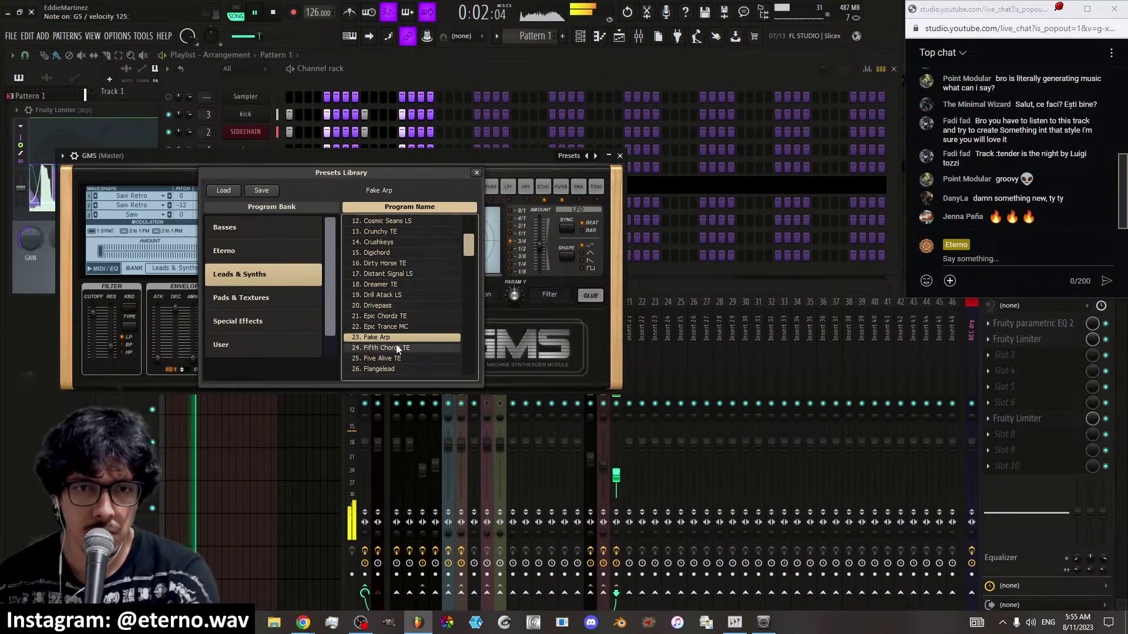
pyautogui.click(398, 349)
pyautogui.click(396, 368)
pyautogui.scroll(-1, 397, 355)
pyautogui.click(399, 348)
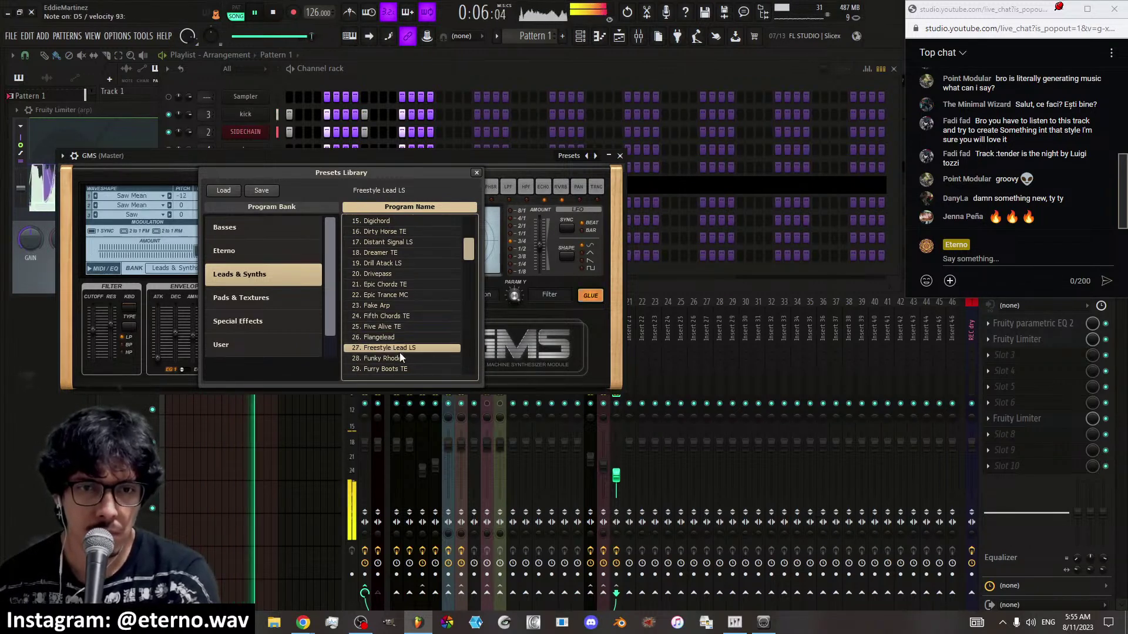
pyautogui.click(402, 358)
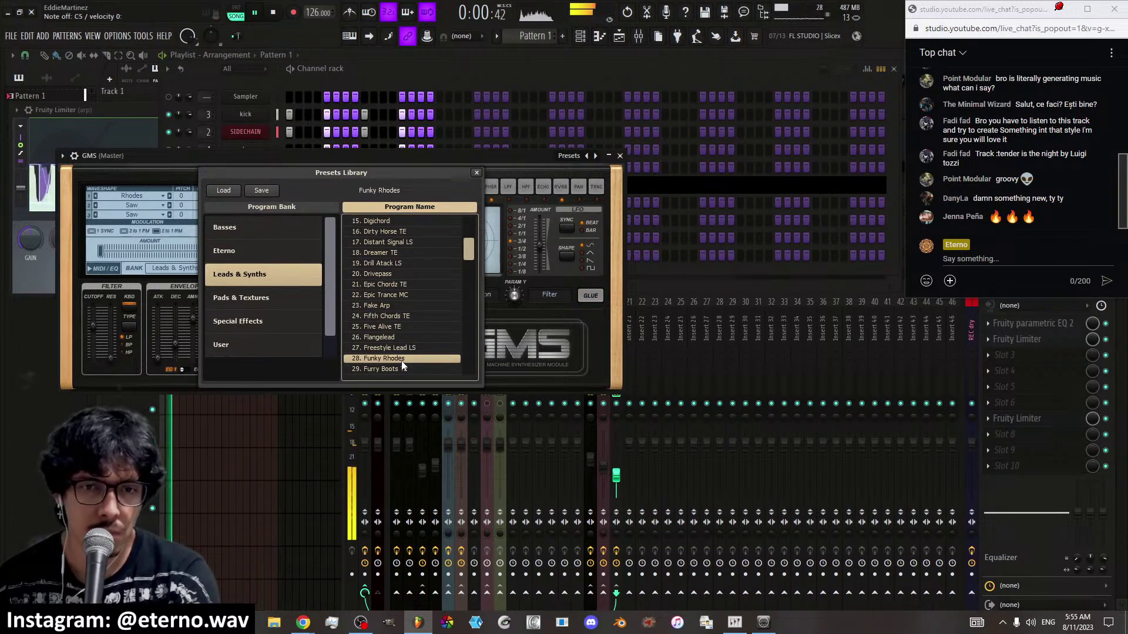
pyautogui.click(477, 173)
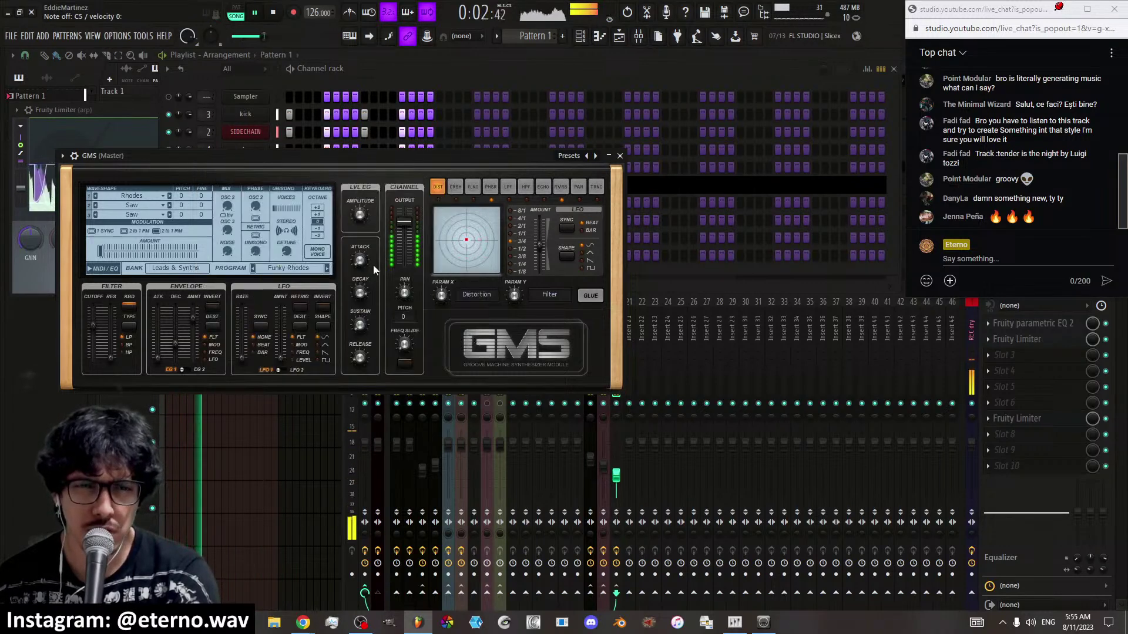
# Open the options of the empty mixer insert 21, dismiss them, and return to the playlist
pyautogui.click(629, 338)
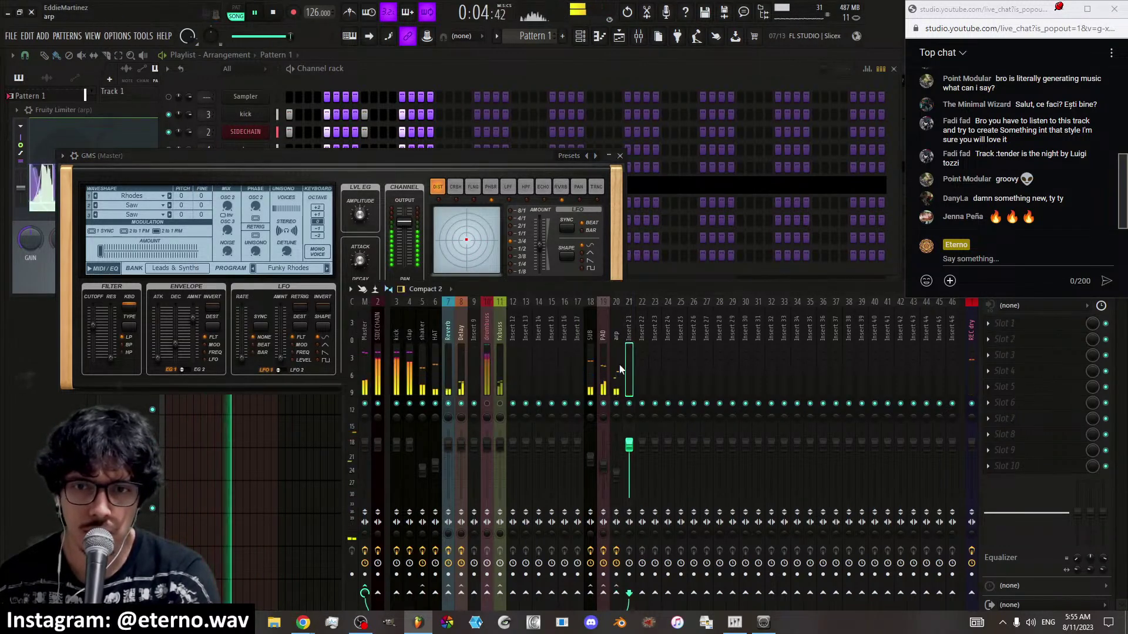
pyautogui.rightClick(629, 365)
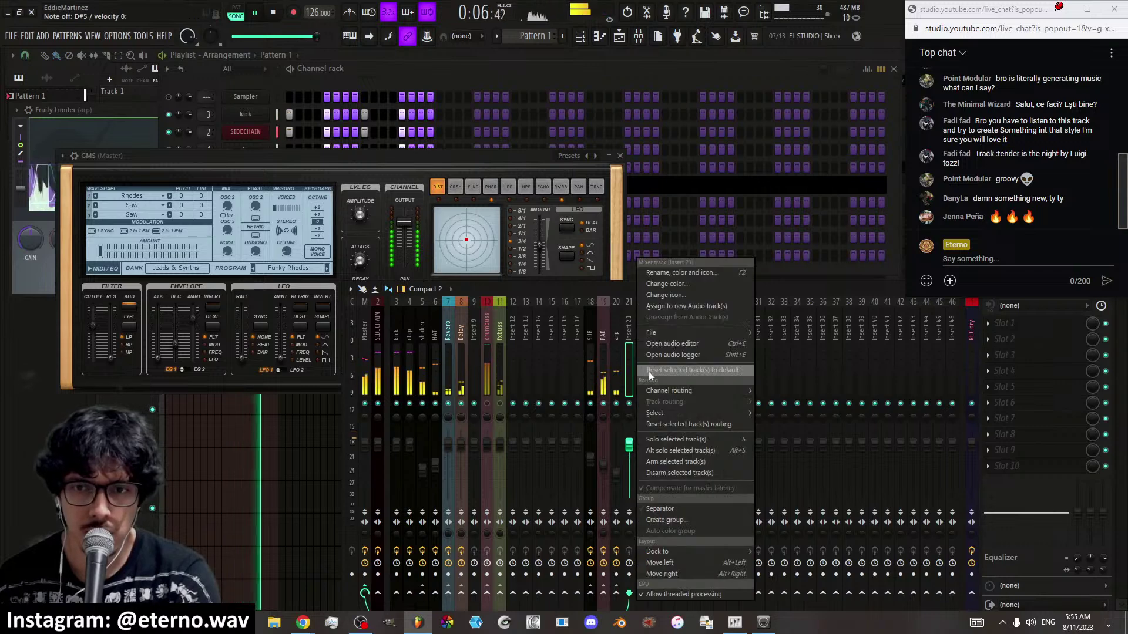
pyautogui.click(309, 88)
pyautogui.click(133, 170)
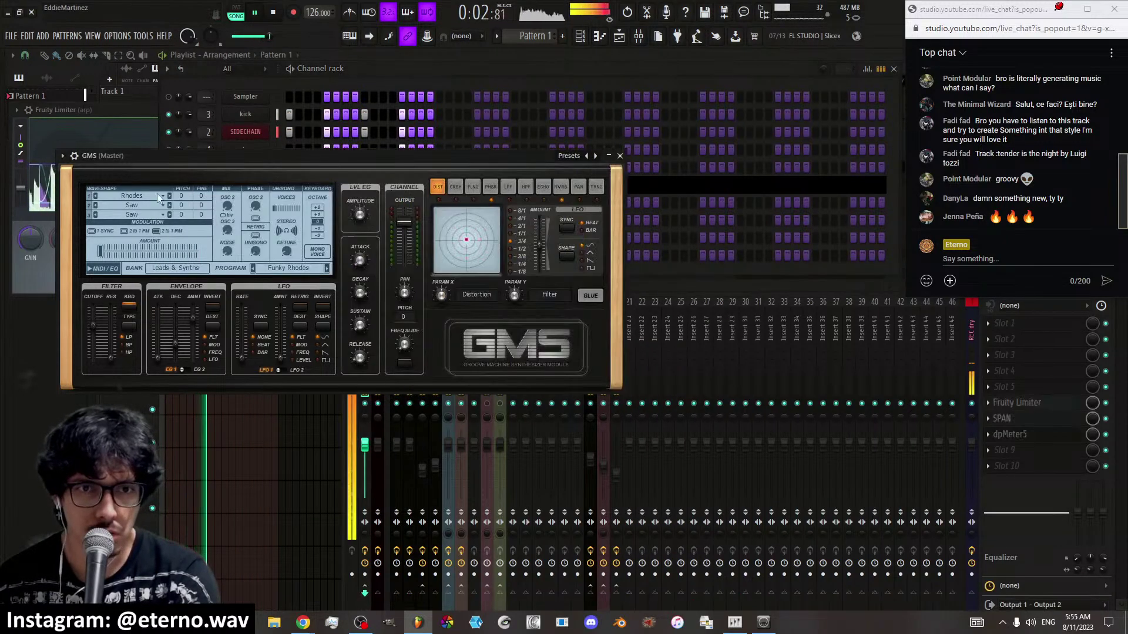
pyautogui.click(188, 382)
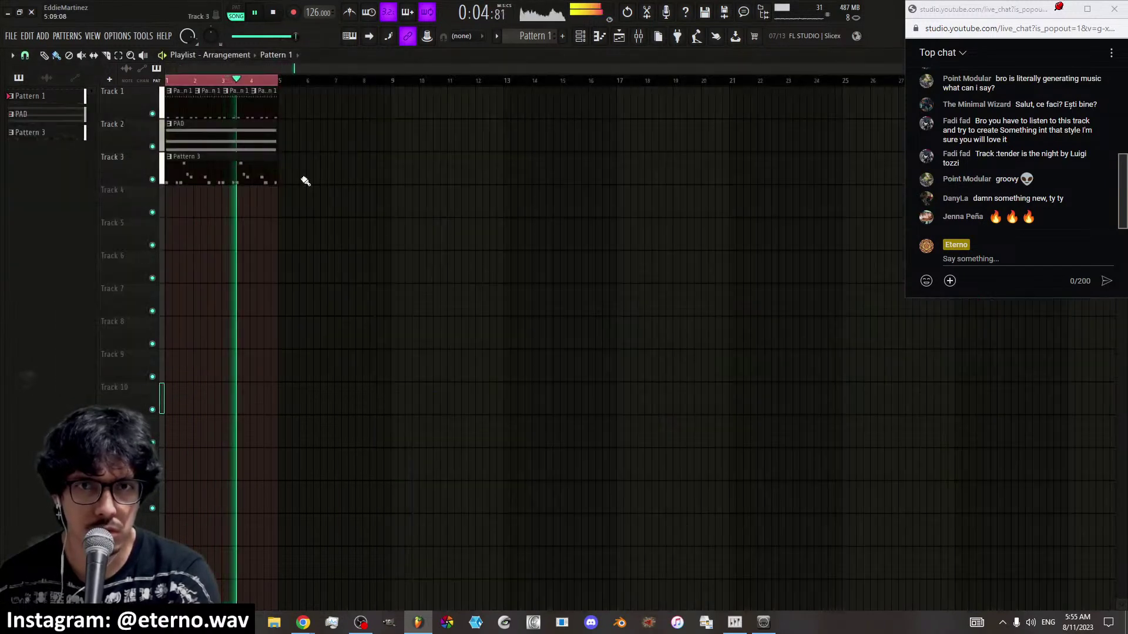
# Rename the new GMS channel as rhodes and route it to mixer insert 21
pyautogui.click(579, 36)
pyautogui.keyDown('shift'); pyautogui.click(245, 238); pyautogui.keyUp('shift')
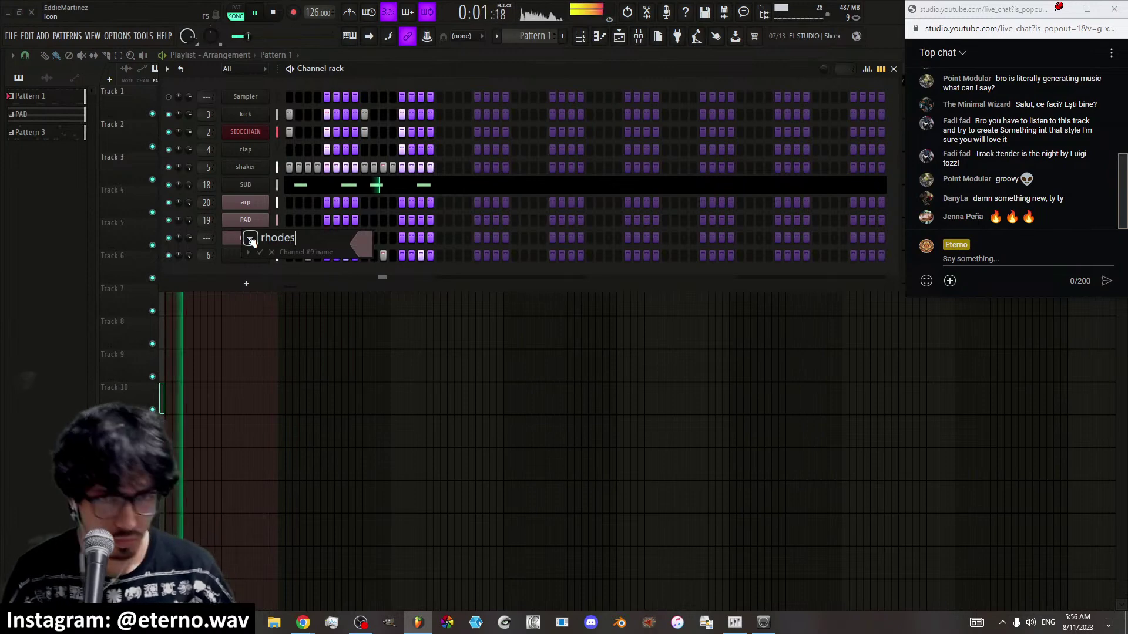
pyautogui.press('Return')
pyautogui.click(638, 35)
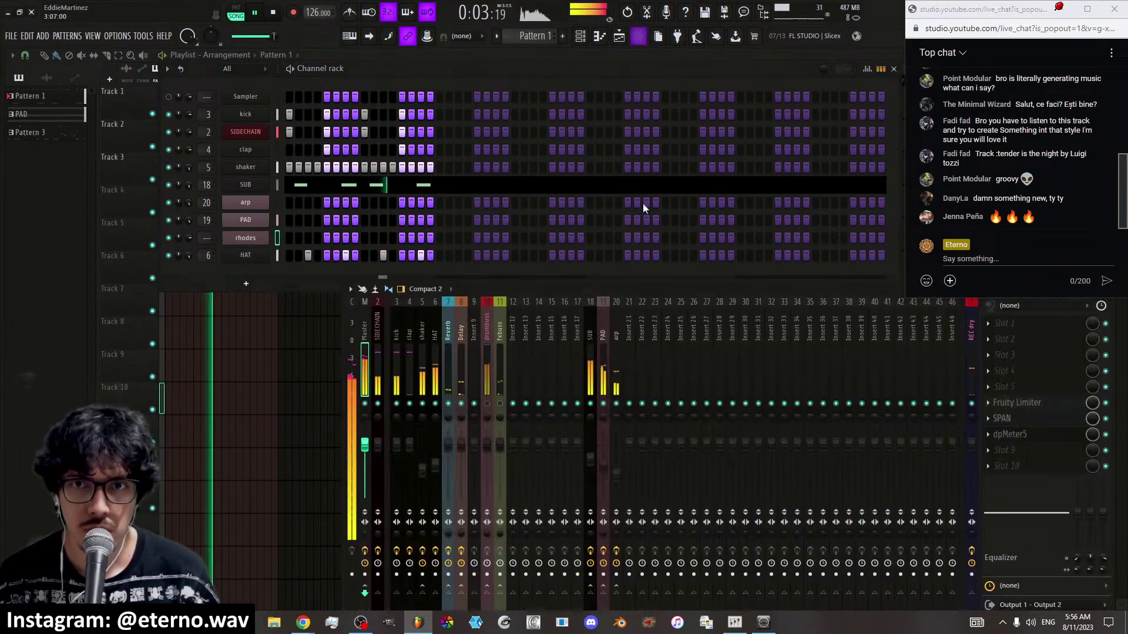
pyautogui.rightClick(626, 367)
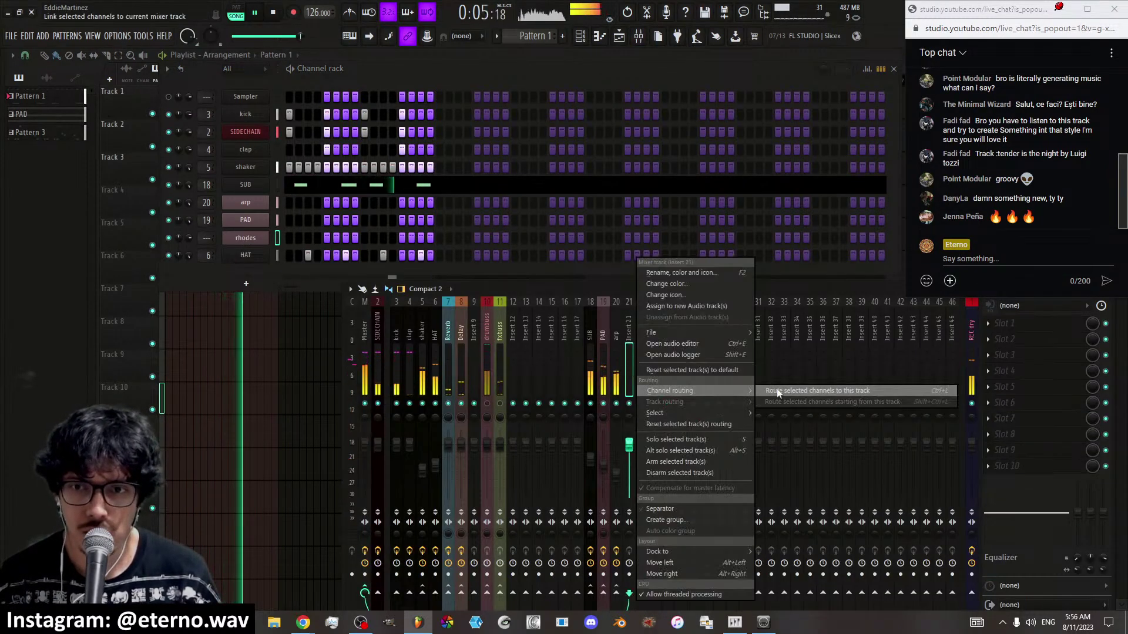
pyautogui.click(776, 390)
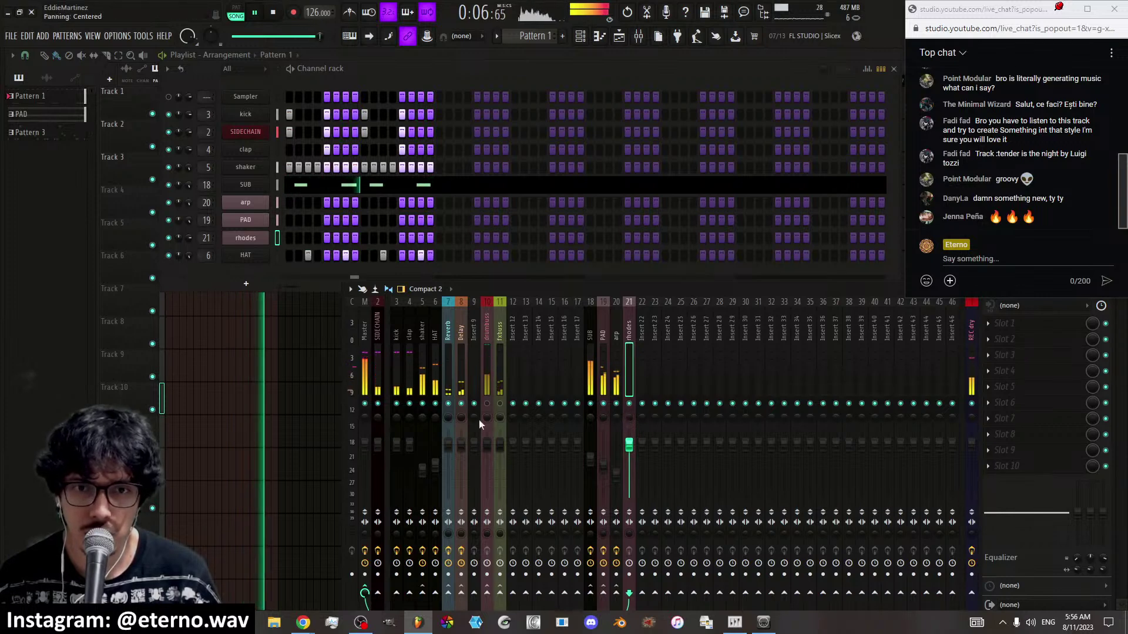
# Sidechain the SIDECHAIN mixer track to the rhodes track and reselect the rhodes track
pyautogui.click(376, 364)
pyautogui.rightClick(631, 595)
pyautogui.click(650, 583)
pyautogui.click(630, 361)
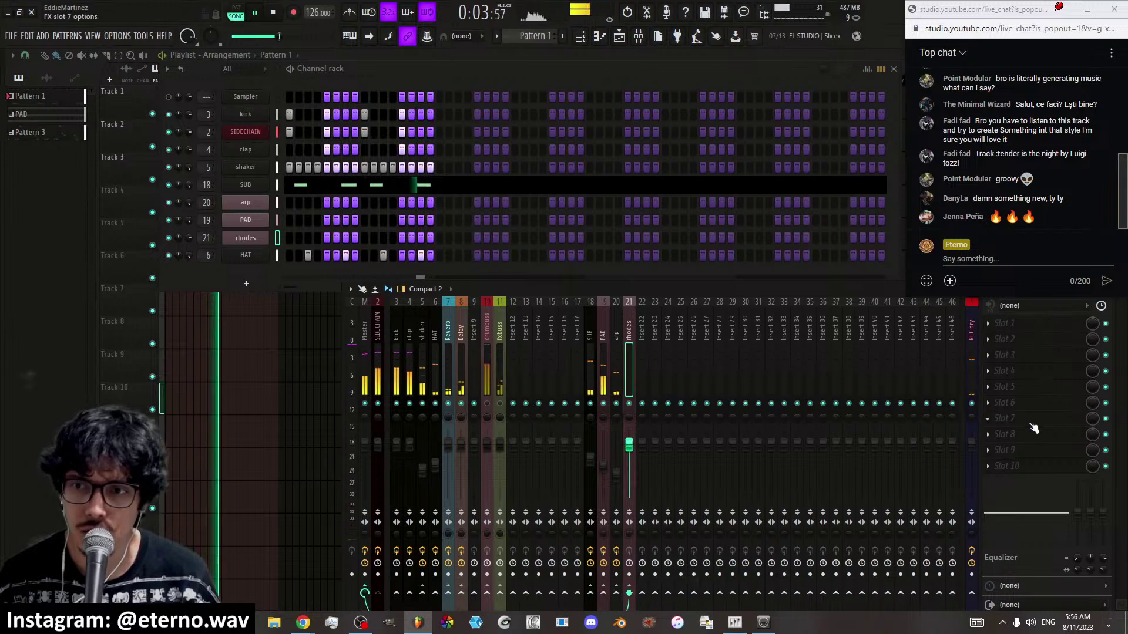
# Load Fruity Limiter with the SIDECHAIN2 preset into slot 7 of the rhodes track and adjust its compressor threshold
pyautogui.click(1004, 418)
pyautogui.click(951, 501)
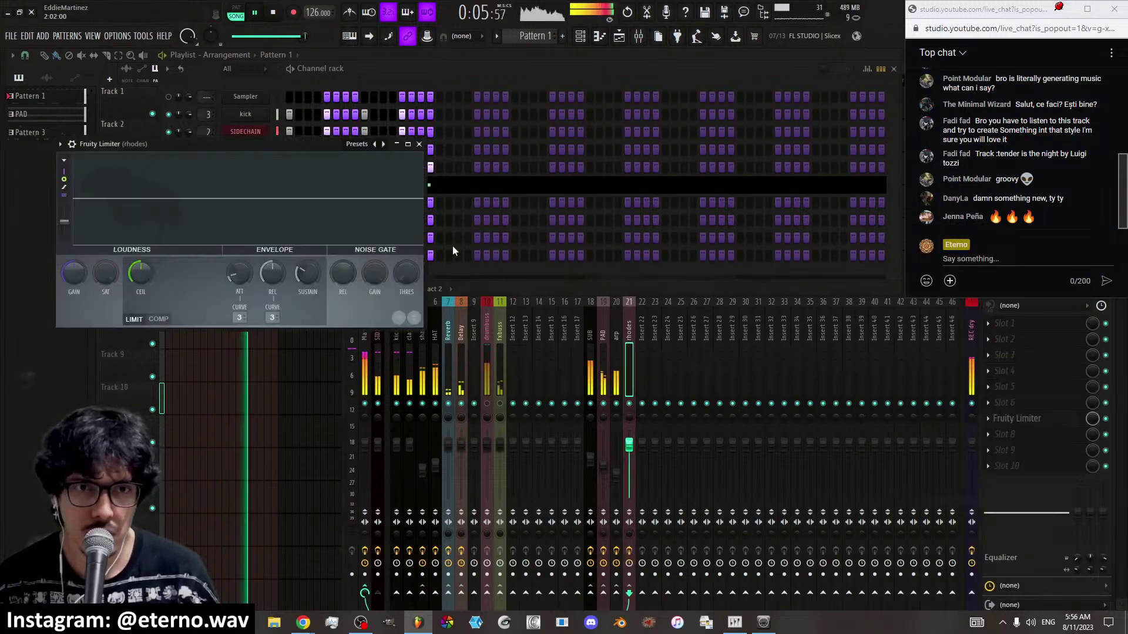
pyautogui.click(381, 144)
pyautogui.click(432, 315)
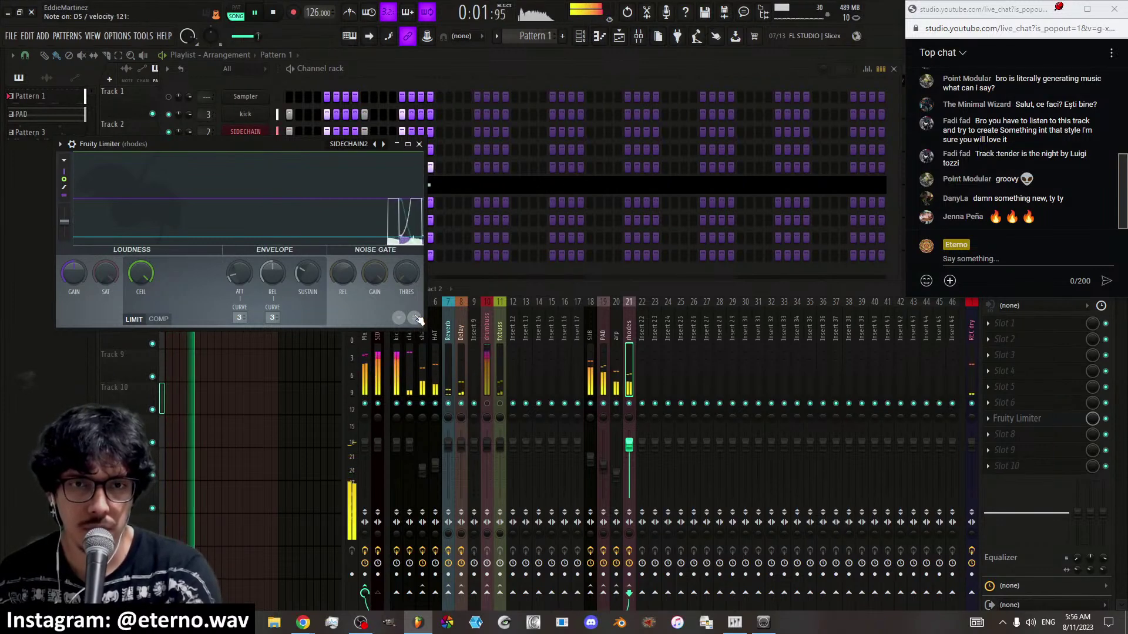
pyautogui.click(158, 319)
pyautogui.moveTo(149, 276); pyautogui.dragTo(143, 276)
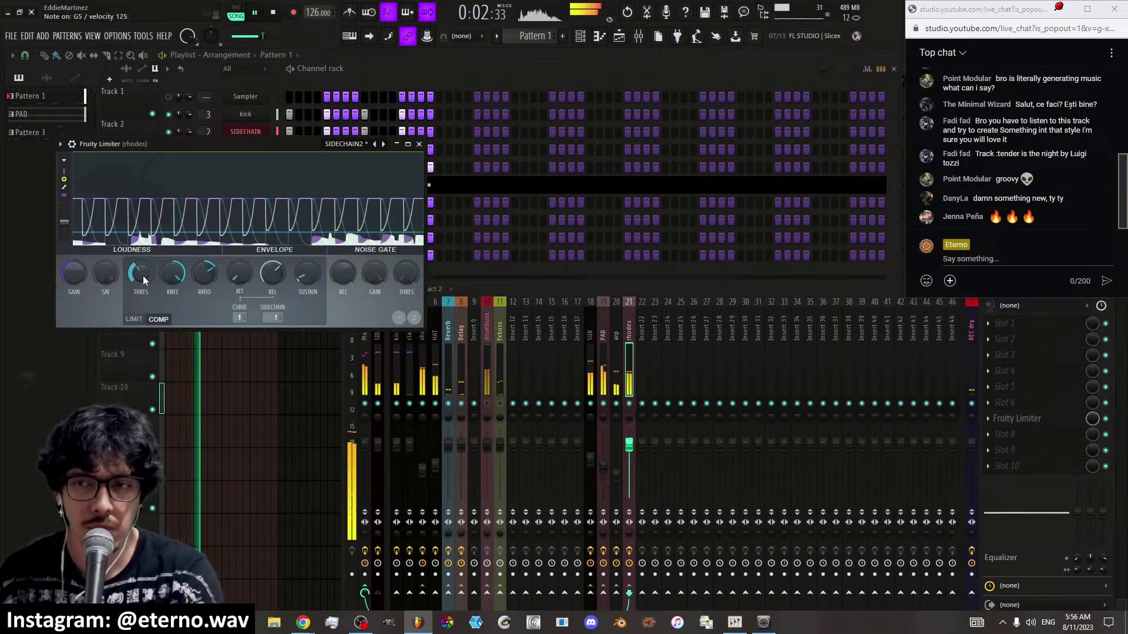
# Open the rhodes synth to check its output level and close it again
pyautogui.click(514, 273)
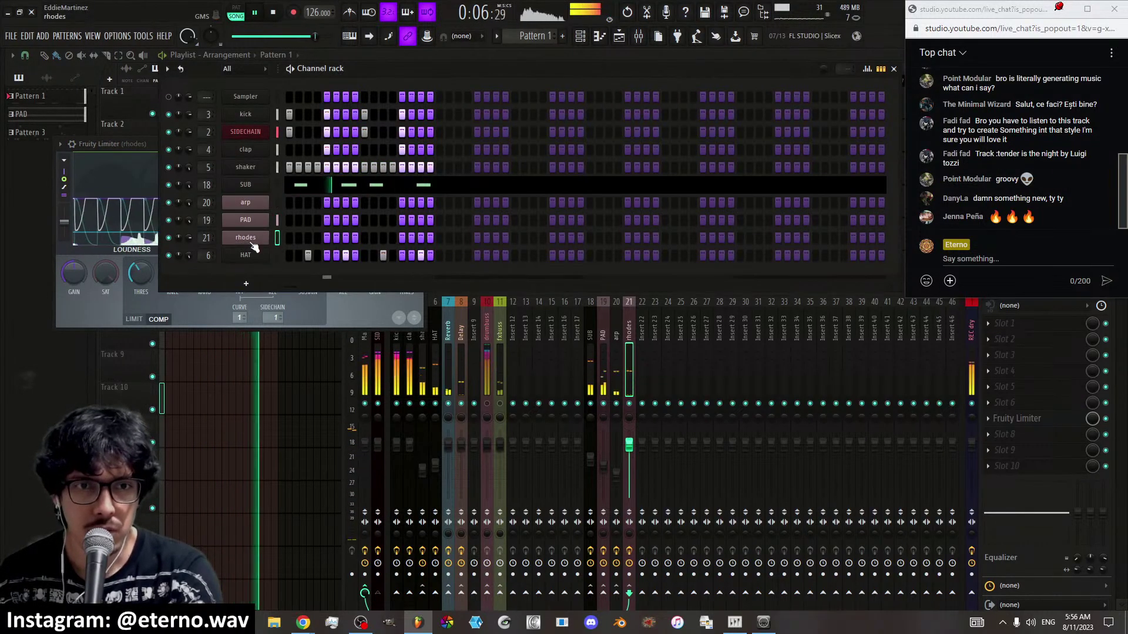
pyautogui.click(251, 241)
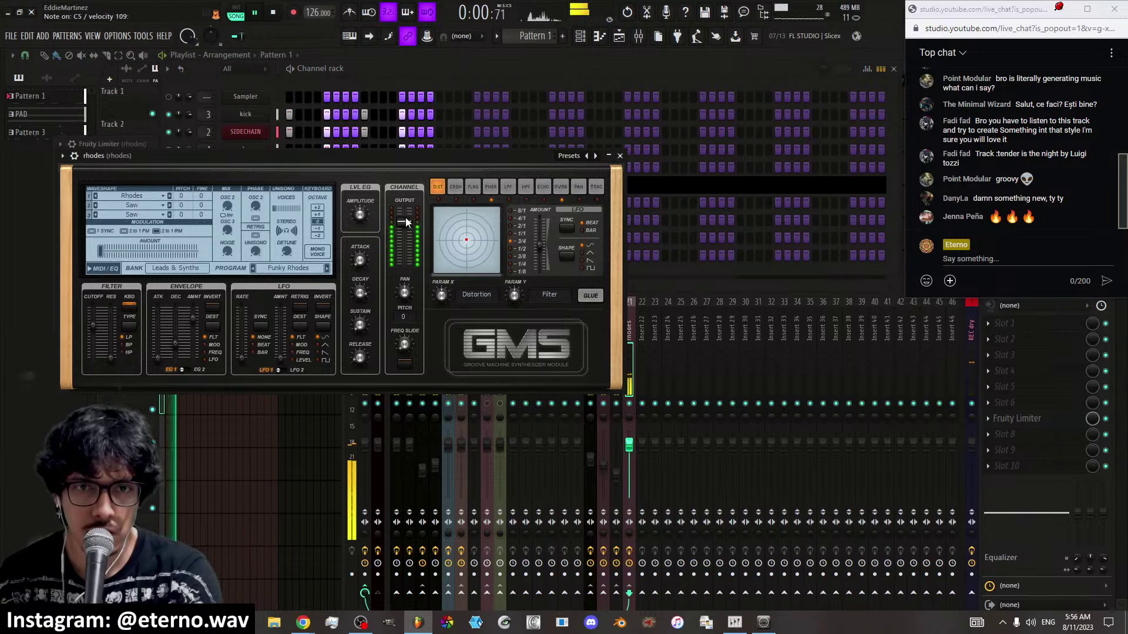
pyautogui.click(620, 156)
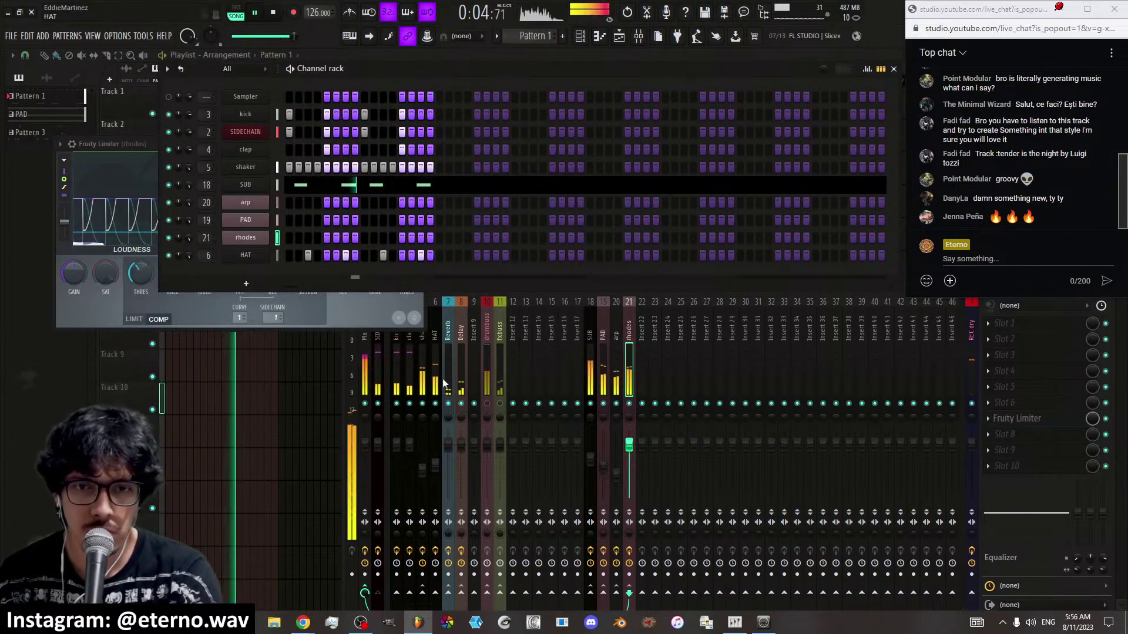
# Add Fruity parametric EQ 2 with the steep4 low preset to the rhodes track, setting the high pass to about 175 Hz and dipping the mids
pyautogui.click(642, 362)
pyautogui.click(1025, 356)
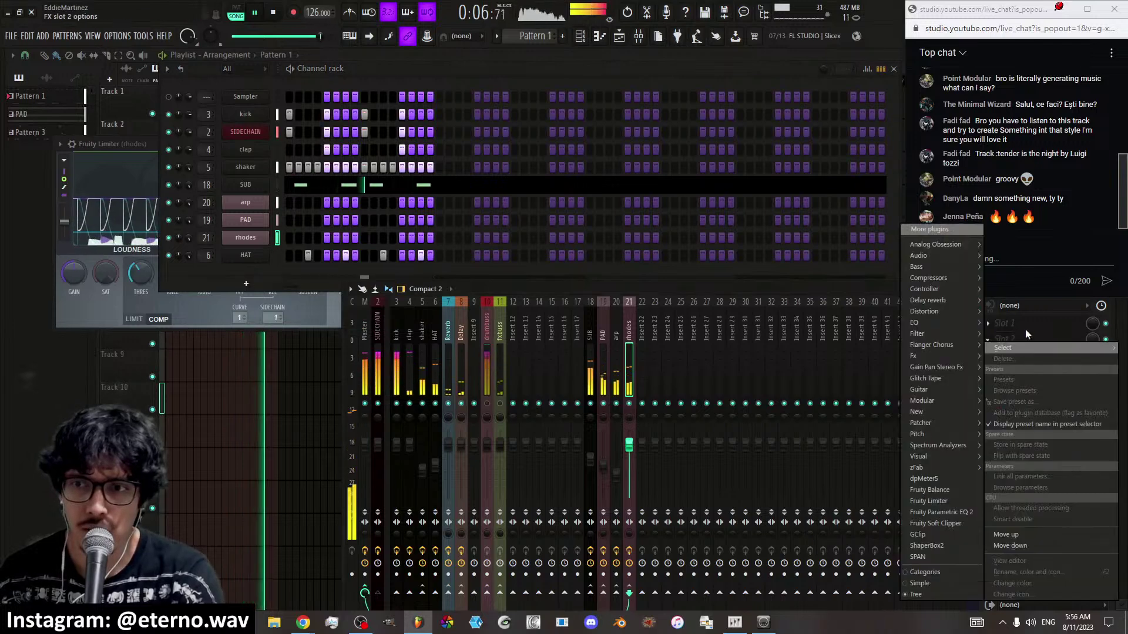
pyautogui.click(968, 509)
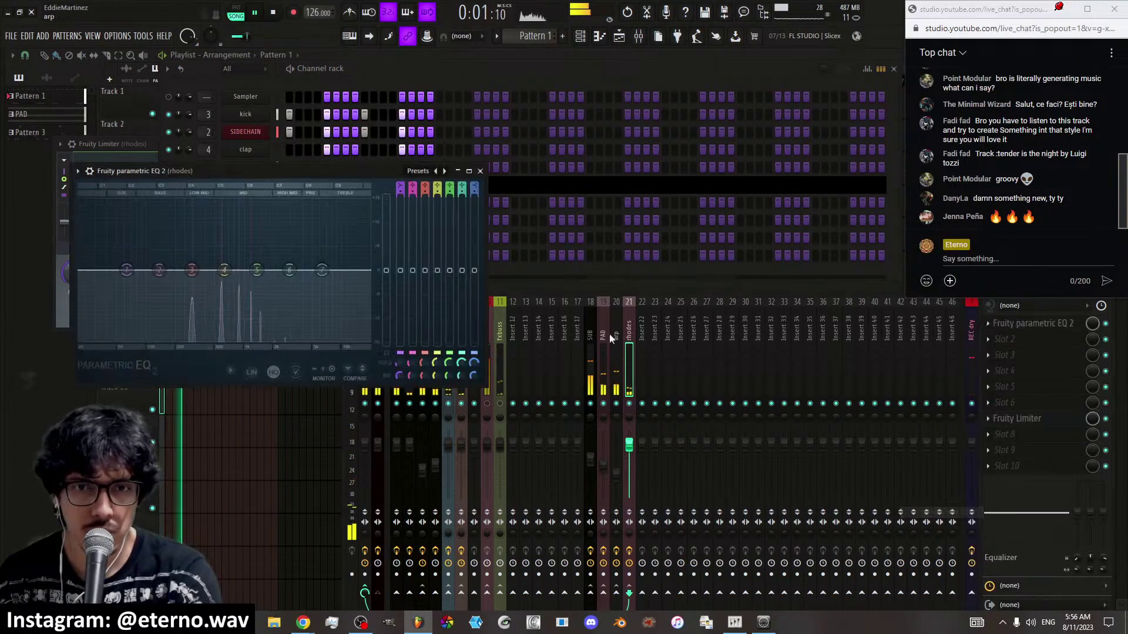
pyautogui.click(442, 171)
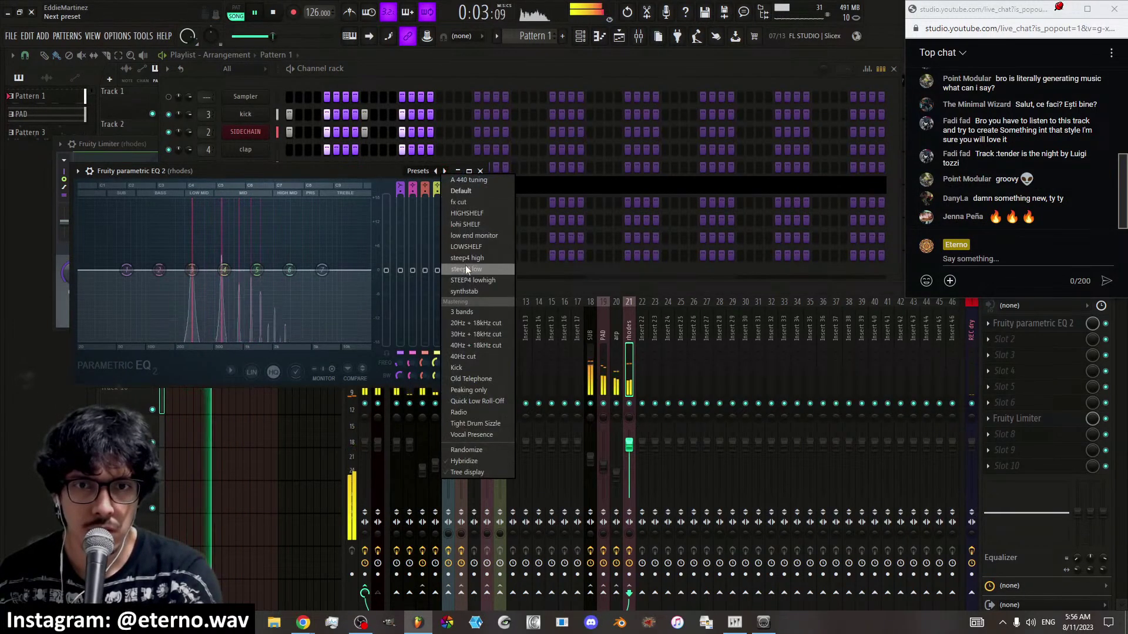
pyautogui.click(464, 266)
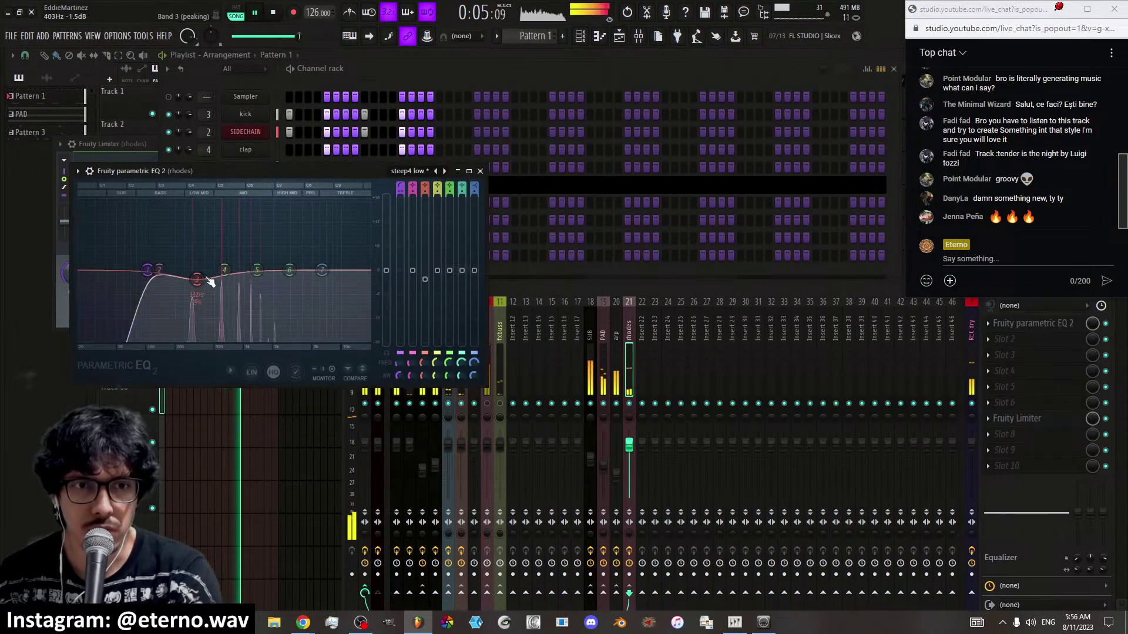
pyautogui.moveTo(224, 270); pyautogui.dragTo(240, 286)
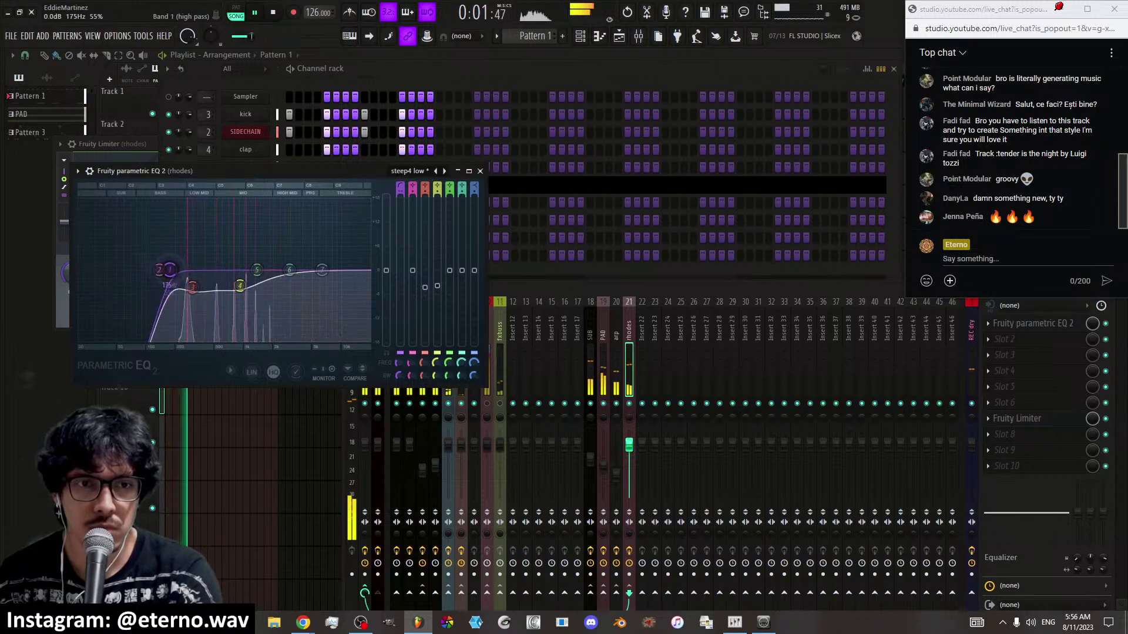
pyautogui.click(480, 171)
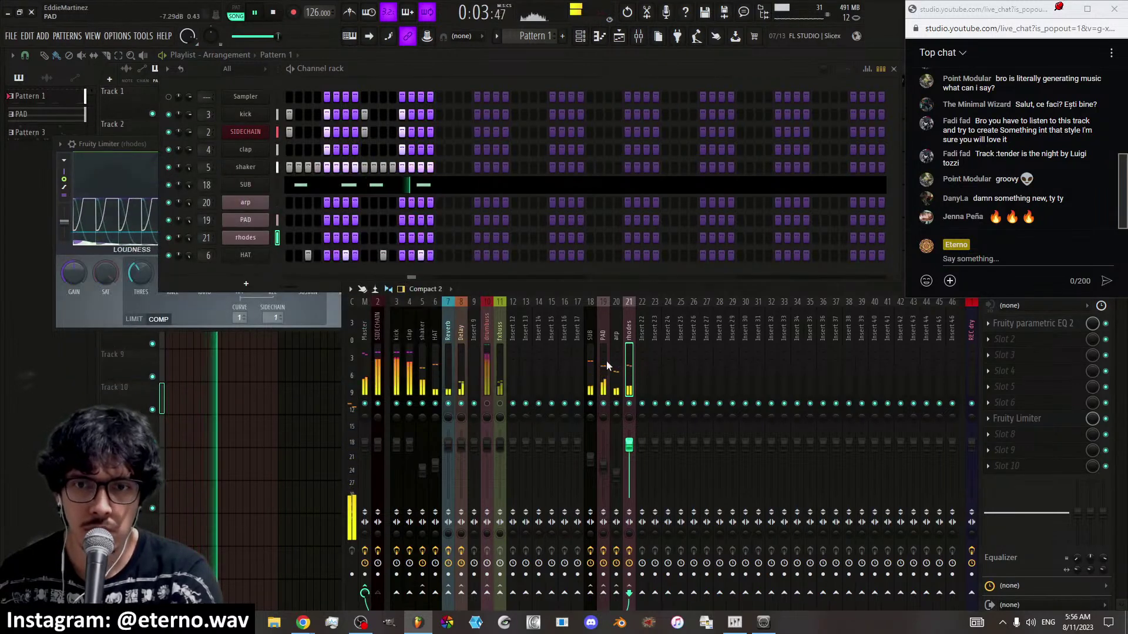
# Load a second Fruity Limiter into slot 2 of the rhodes track with the CLIPPING preset and raise its gain
pyautogui.click(999, 339)
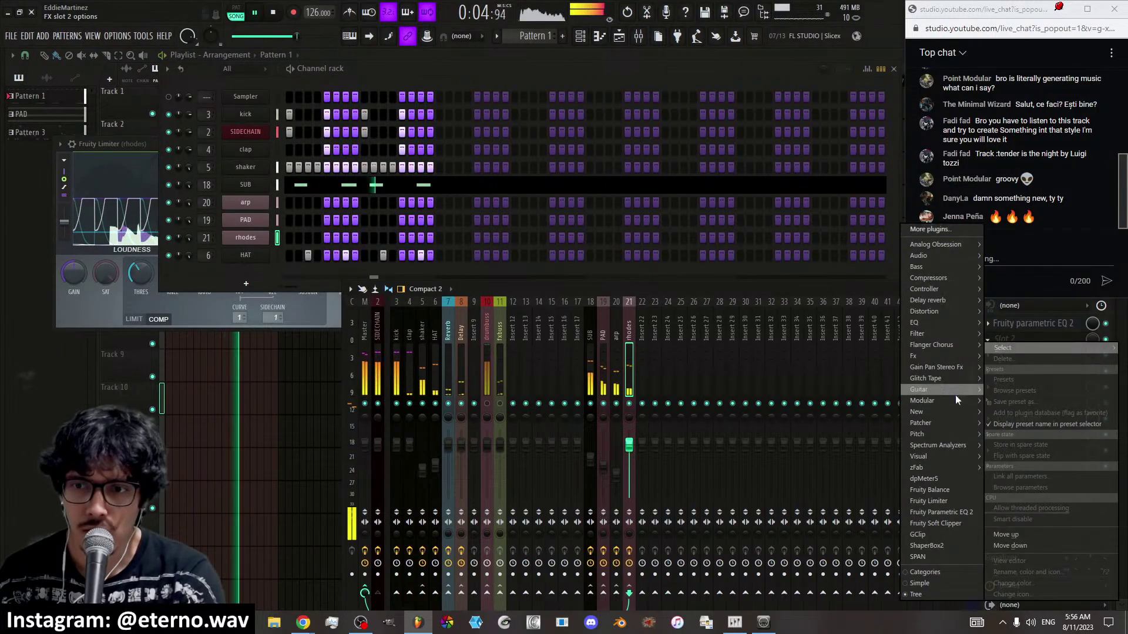
pyautogui.click(951, 502)
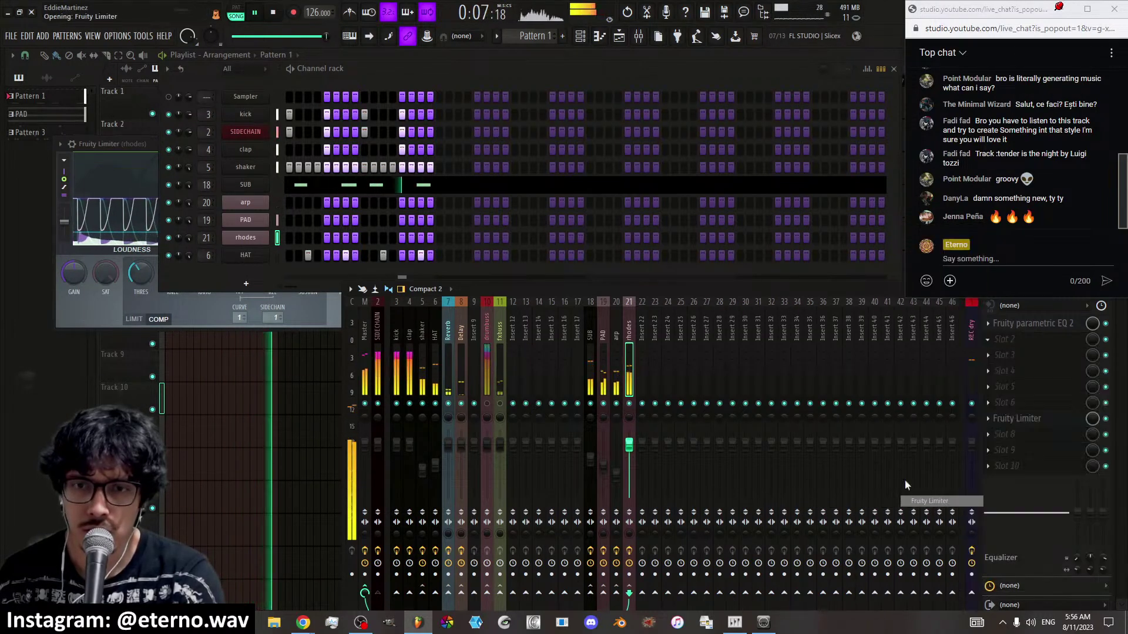
pyautogui.click(408, 187)
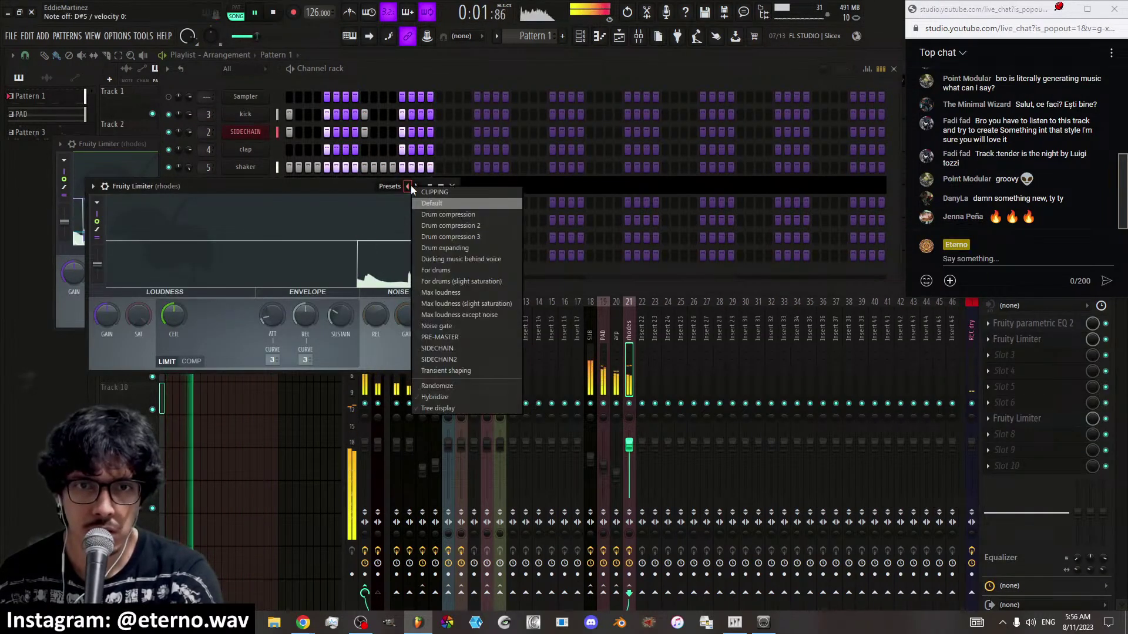
pyautogui.click(442, 194)
pyautogui.moveTo(114, 316); pyautogui.dragTo(114, 297)
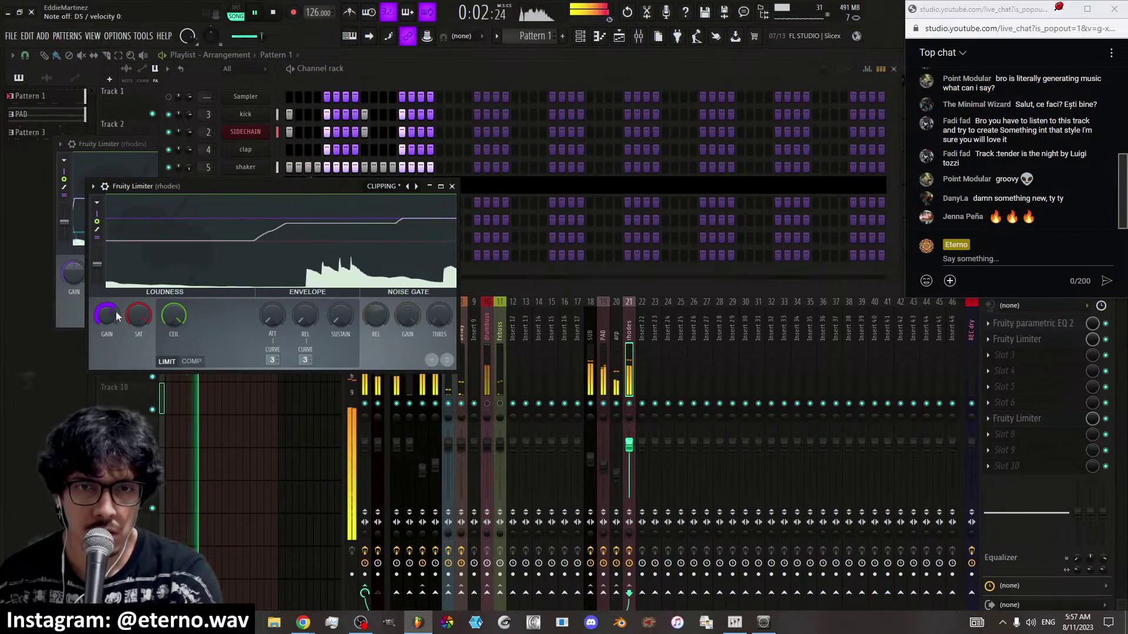
# Lower the channel output level of the rhodes GMS synth slightly
pyautogui.click(298, 86)
pyautogui.click(245, 238)
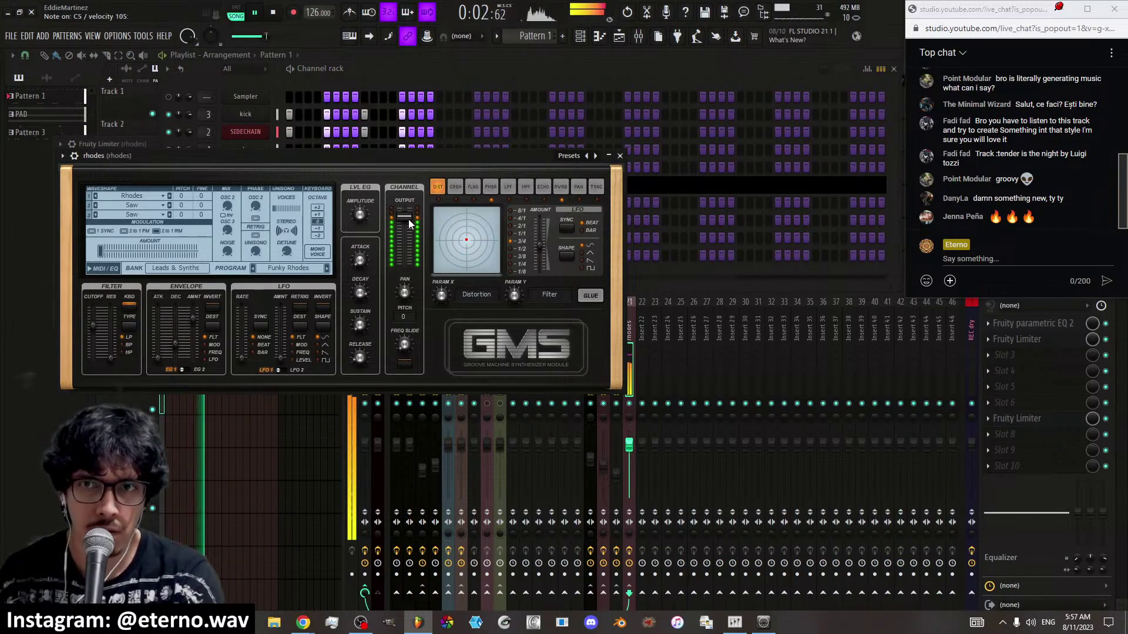
pyautogui.moveTo(408, 220); pyautogui.dragTo(408, 226)
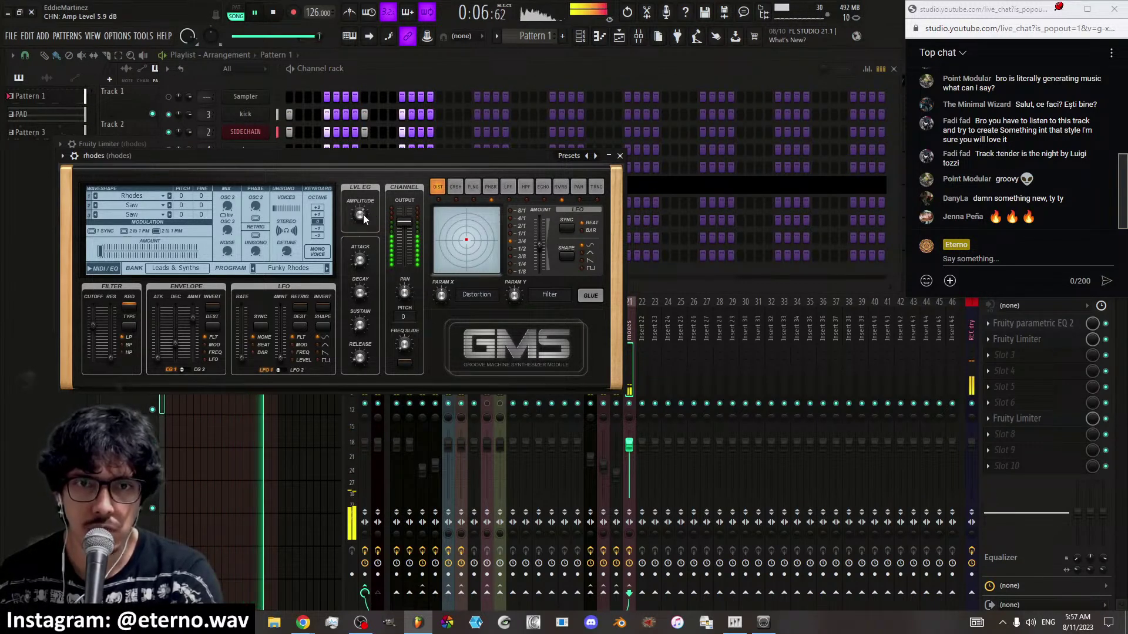
# Readjust the clipping limiter's gain and set the sidechain limiter's compressor threshold to about -18.6 dB on the rhodes track
pyautogui.click(1032, 341)
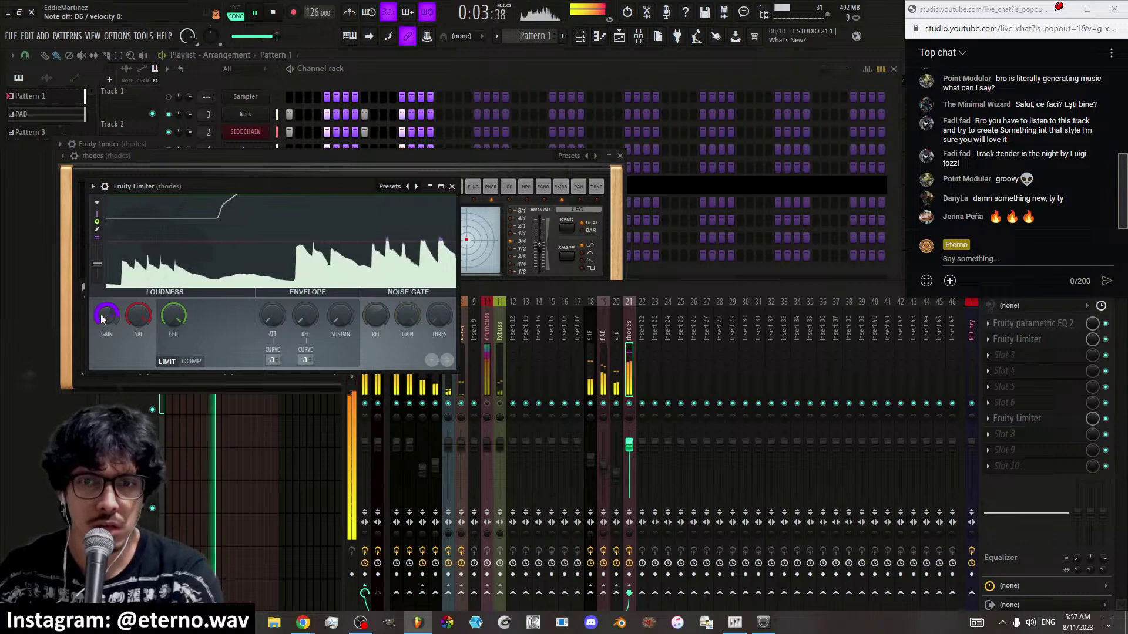
pyautogui.click(1014, 418)
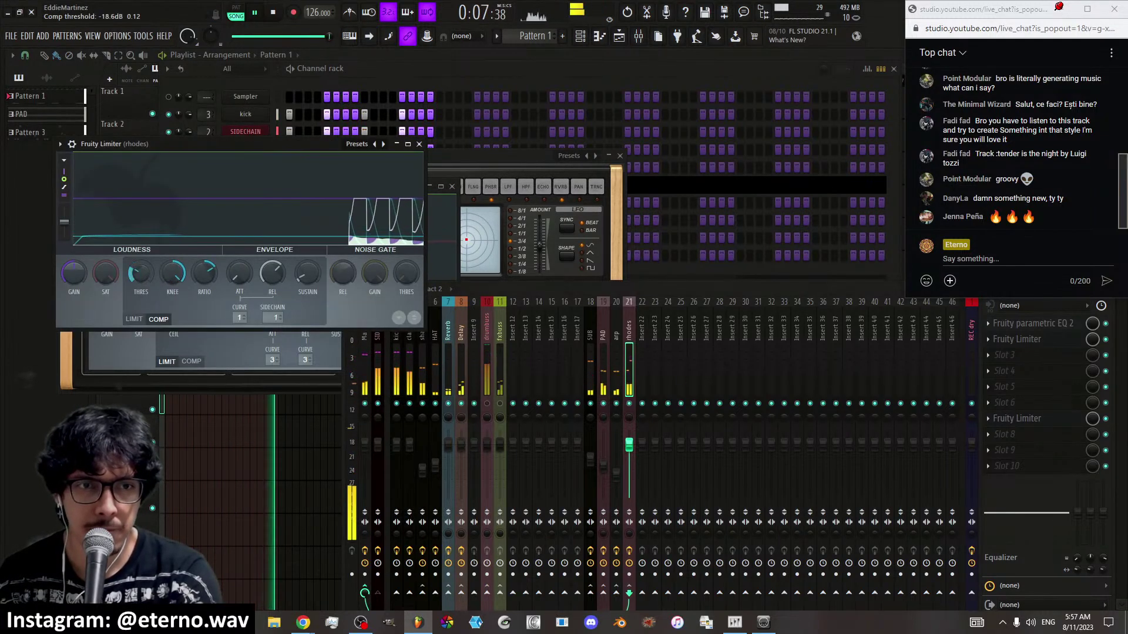
pyautogui.click(496, 169)
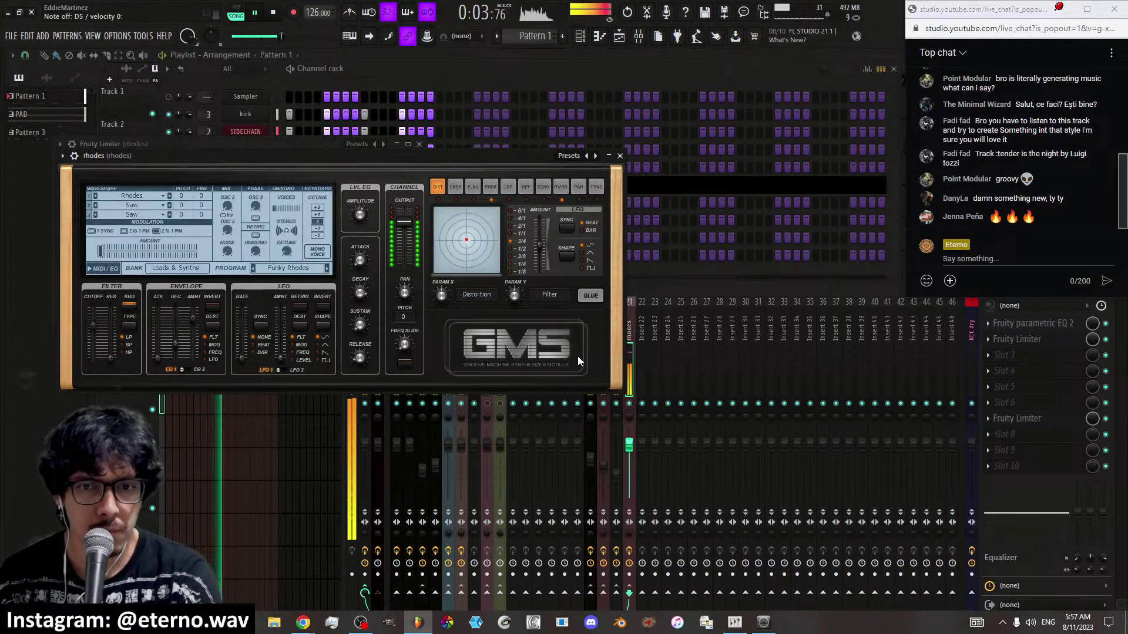
# Mute the SUB, PAD and arp mixer tracks to hear the rhodes with the drums
pyautogui.click(666, 282)
pyautogui.click(603, 404)
pyautogui.click(616, 404)
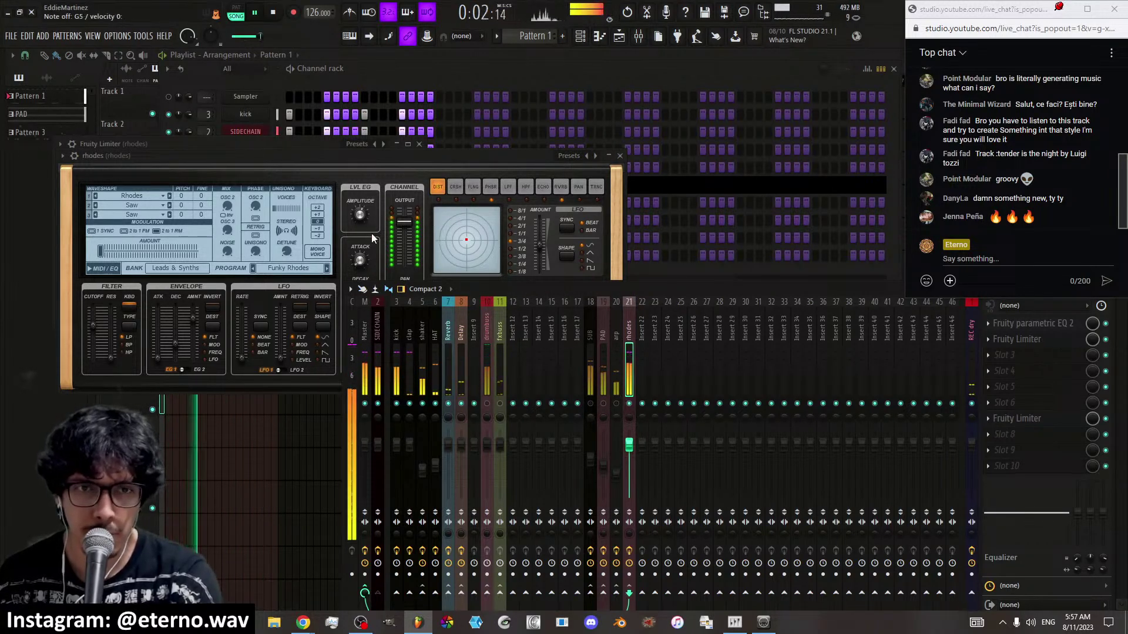
# Bring up the clipping limiter and move the sidechain limiter from slot 7 to slot 6 of the rhodes track
pyautogui.click(1016, 339)
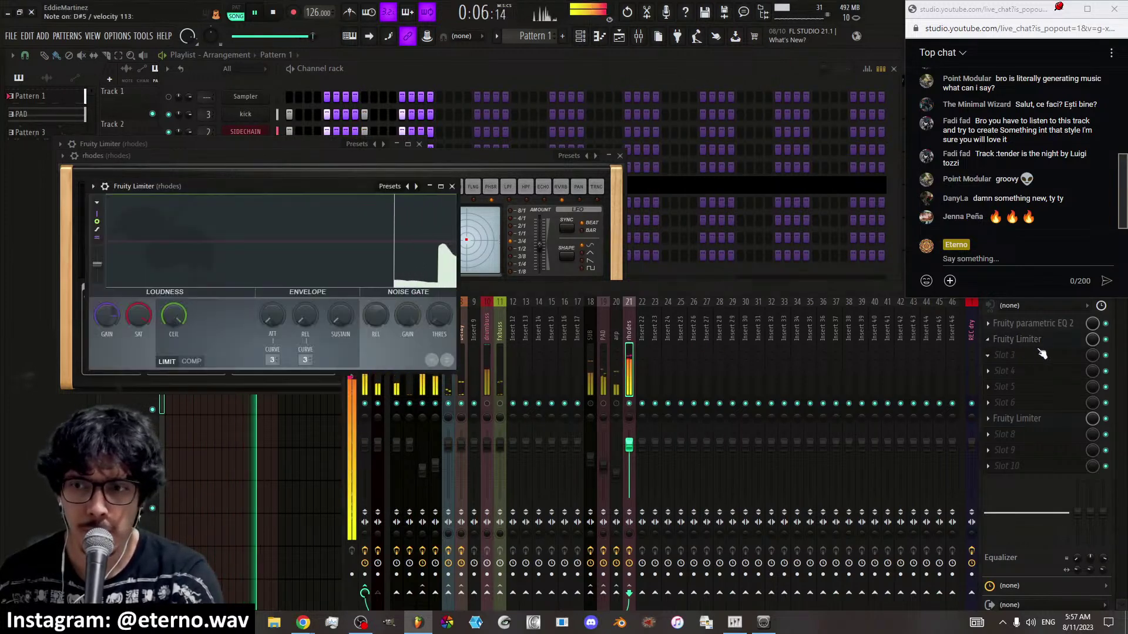
pyautogui.moveTo(1016, 418); pyautogui.dragTo(1040, 357)
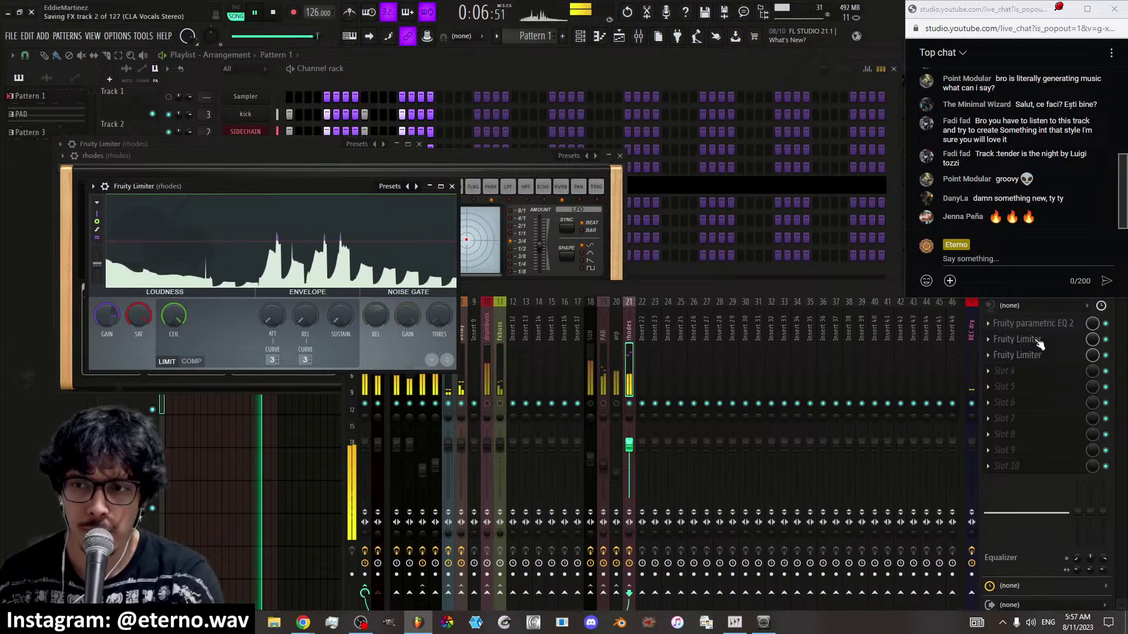
pyautogui.moveTo(1040, 355); pyautogui.dragTo(1040, 405)
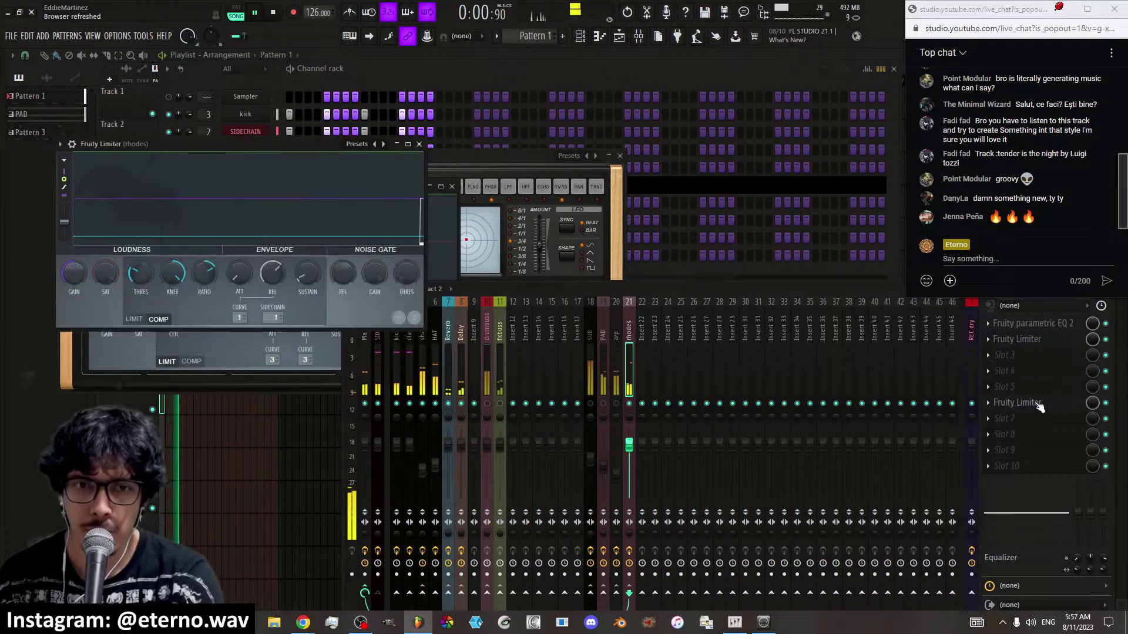
# Increase the saturation of the clipping limiter on the rhodes track and rebalance its gain
pyautogui.click(1033, 345)
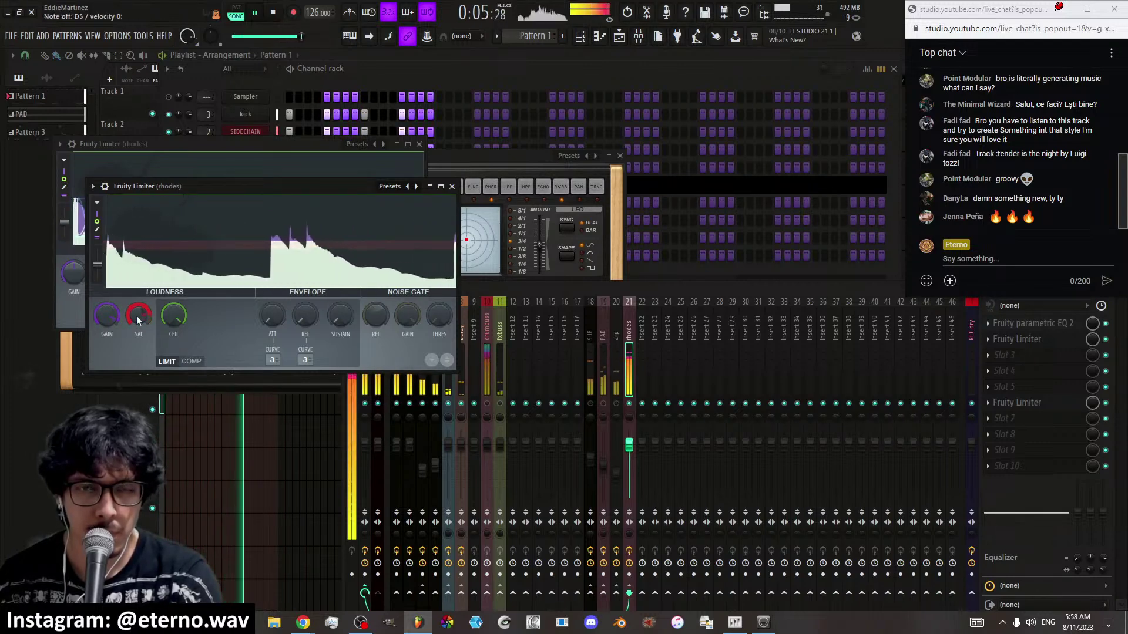
pyautogui.moveTo(136, 315); pyautogui.dragTo(139, 294)
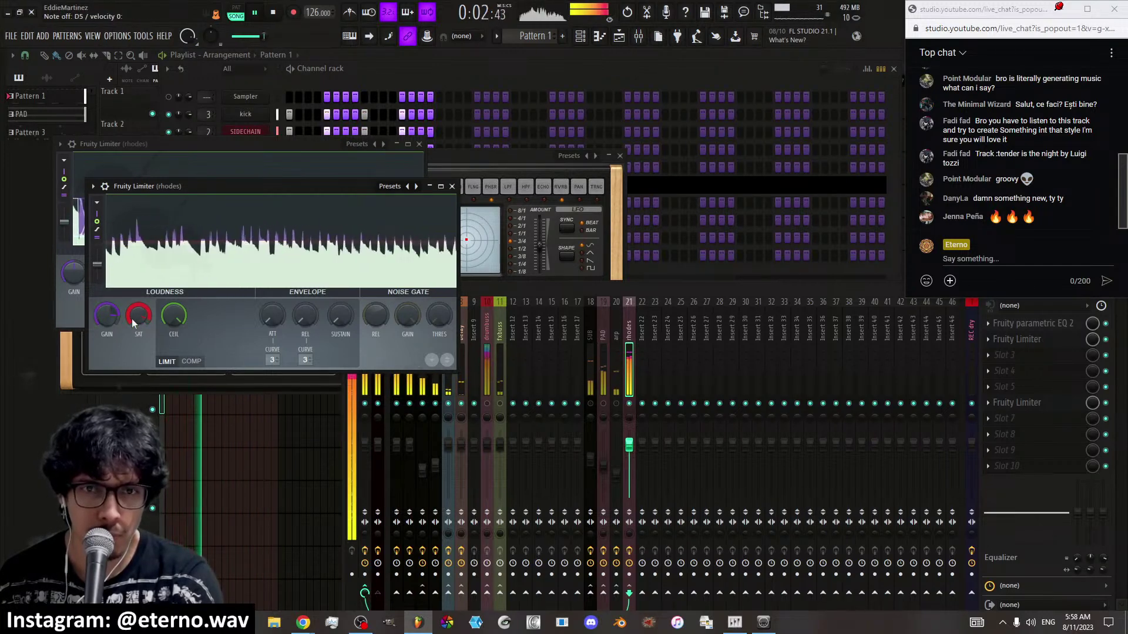
pyautogui.scroll(5, 112, 315)
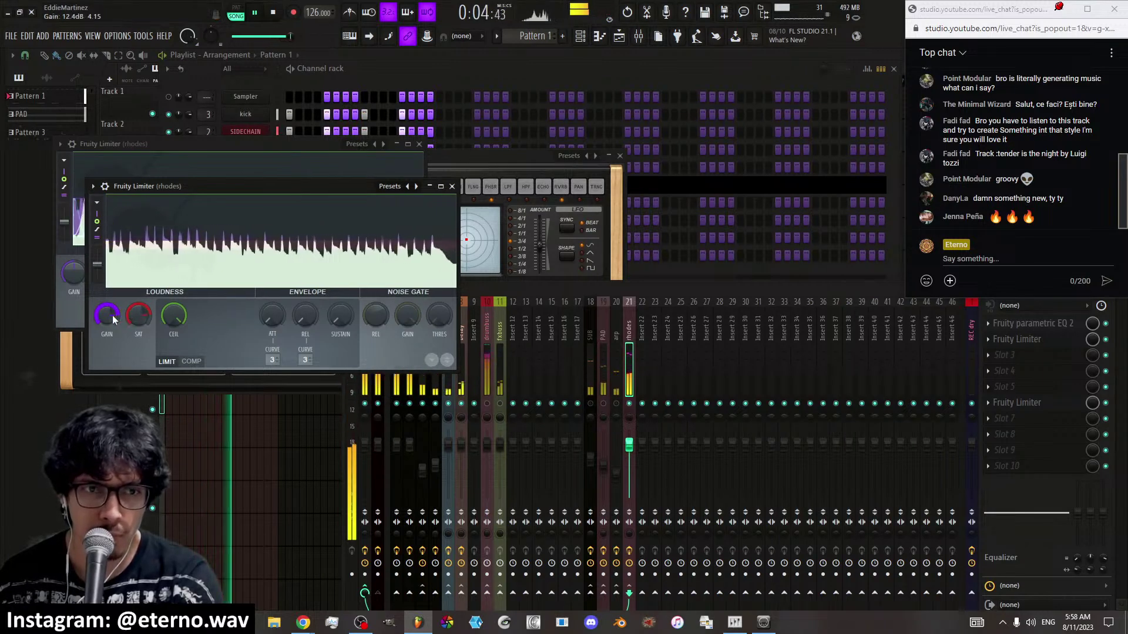
pyautogui.scroll(-5, 112, 315)
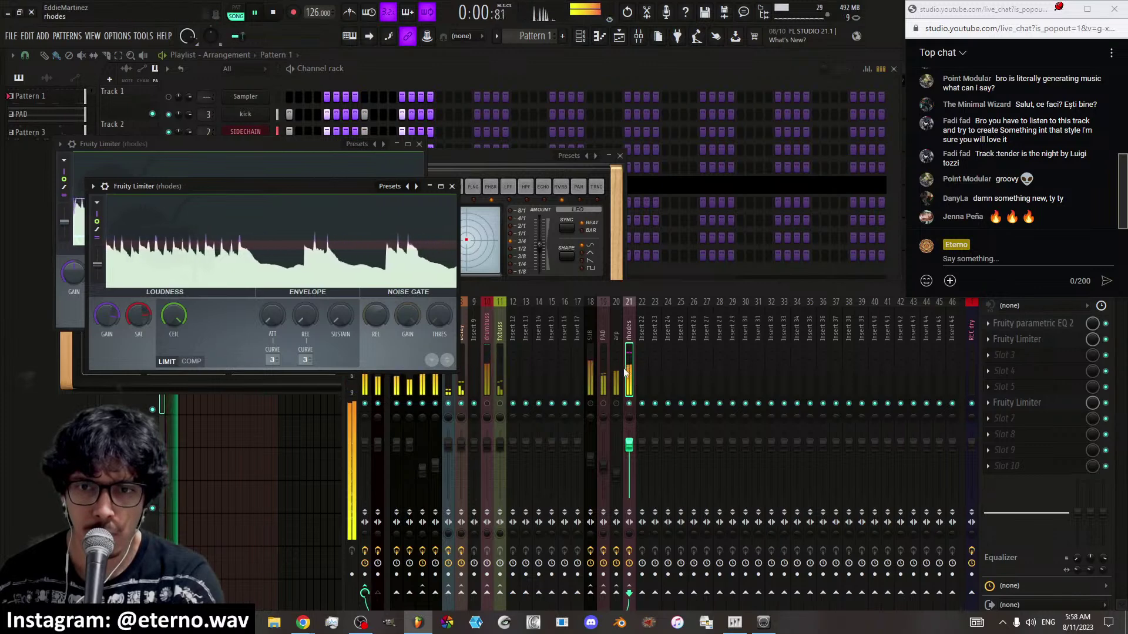
pyautogui.click(628, 367)
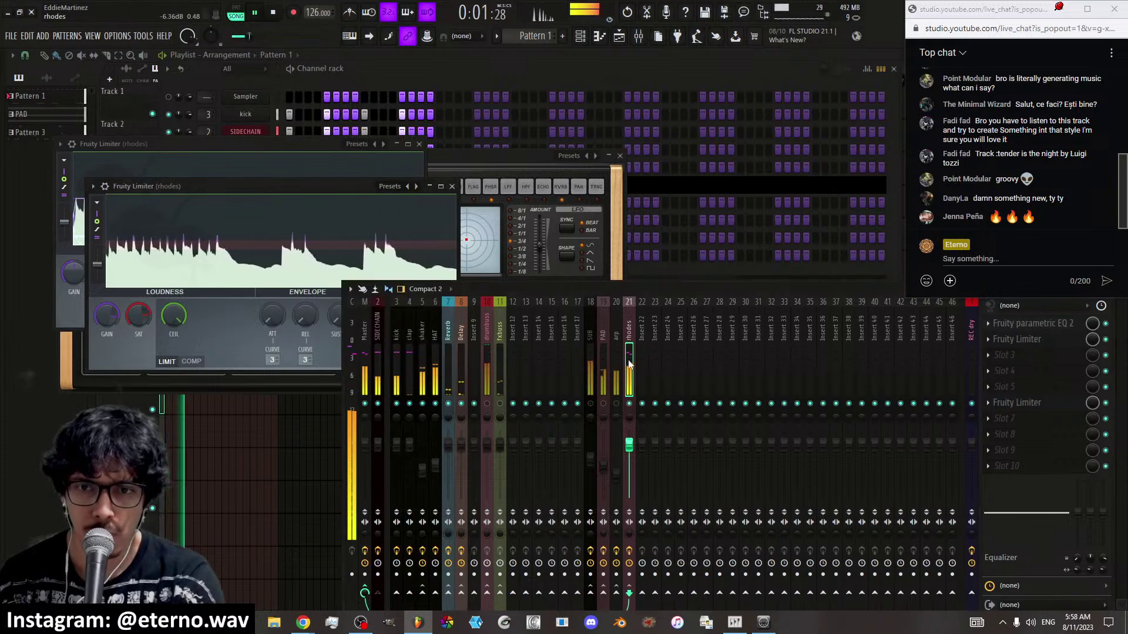
# Add Fruity Parametric EQ 2 to slot 7 of the rhodes track and cut the track equalizer's low shelf by 18 dB at 32 Hz
pyautogui.click(1002, 418)
pyautogui.click(965, 515)
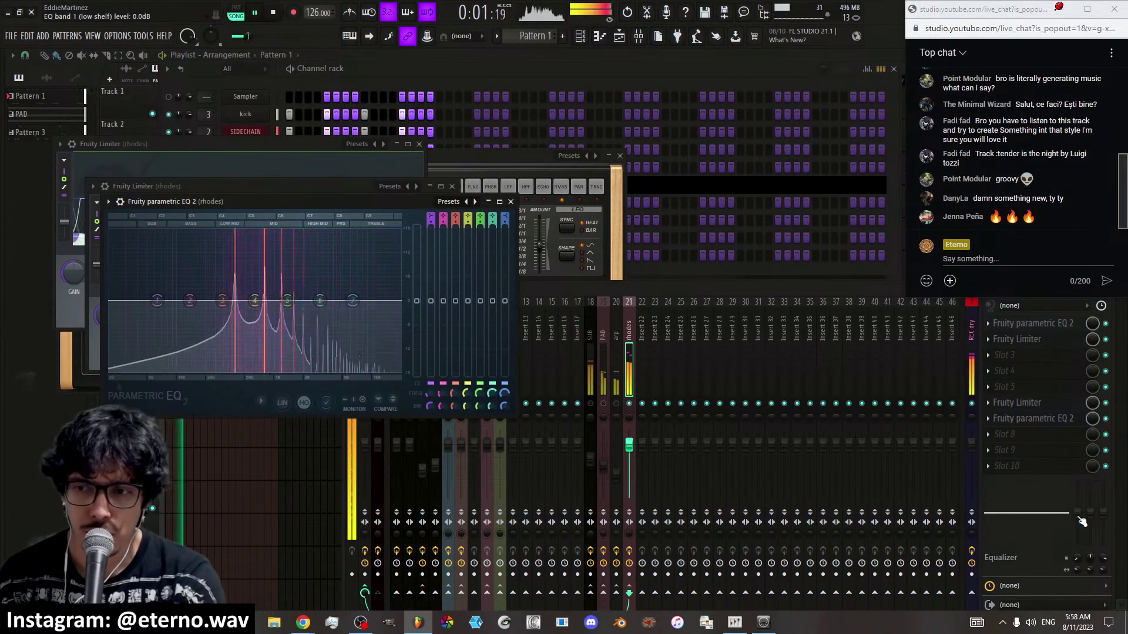
pyautogui.moveTo(1081, 519); pyautogui.dragTo(1080, 541)
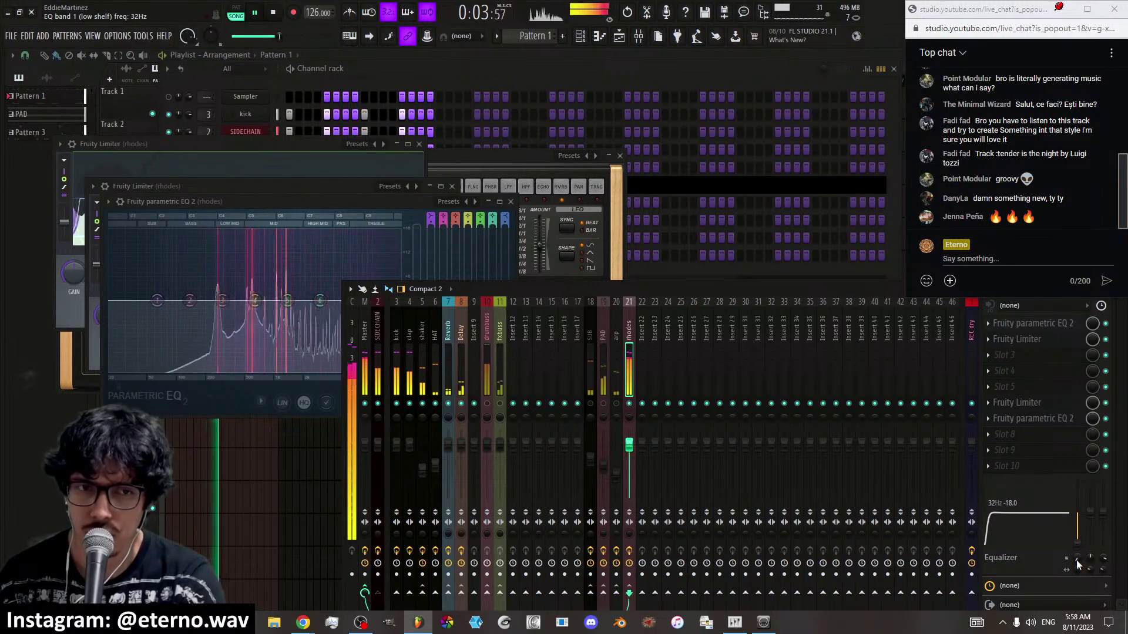
pyautogui.moveTo(1077, 564); pyautogui.dragTo(1040, 533)
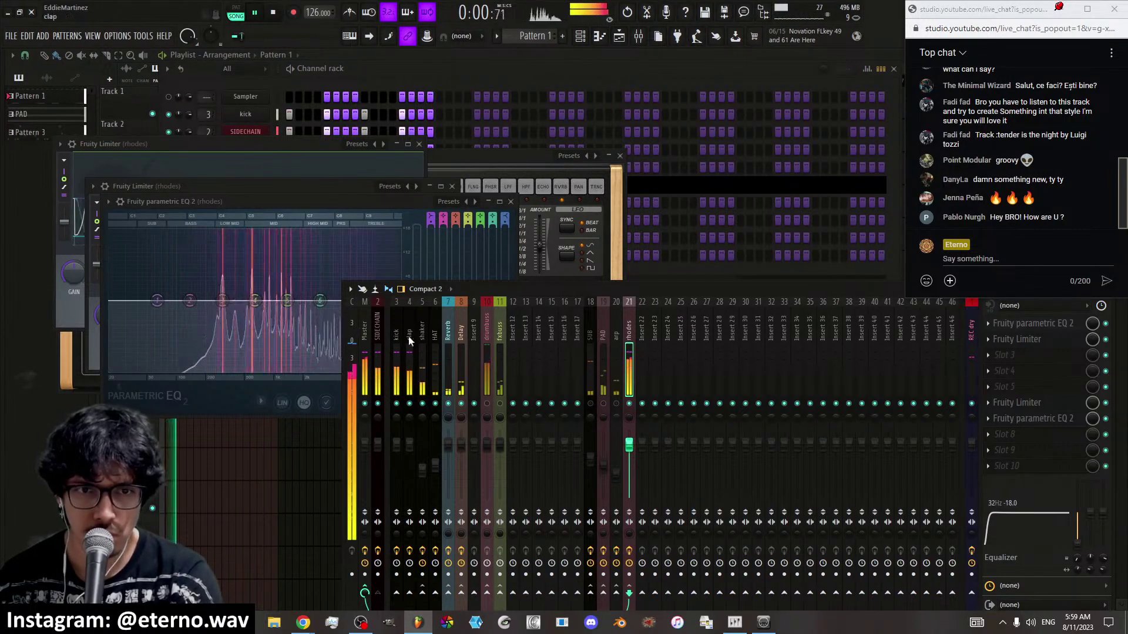
# Bring up the clipping limiter on the rhodes track and fine-tune its soft saturation threshold
pyautogui.click(1035, 410)
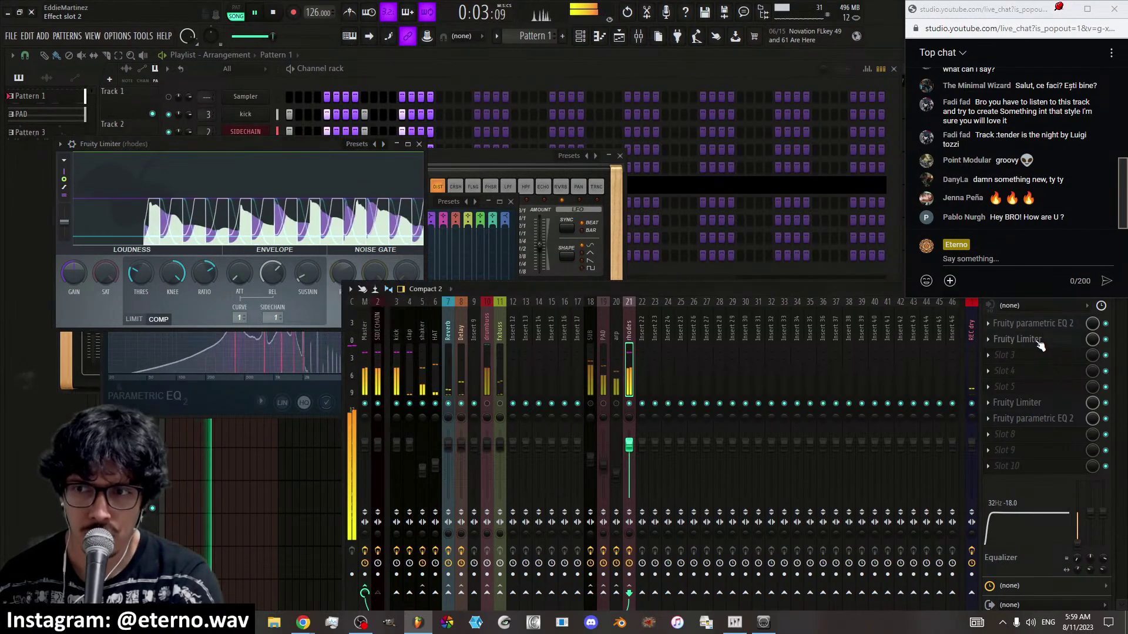
pyautogui.click(1021, 402)
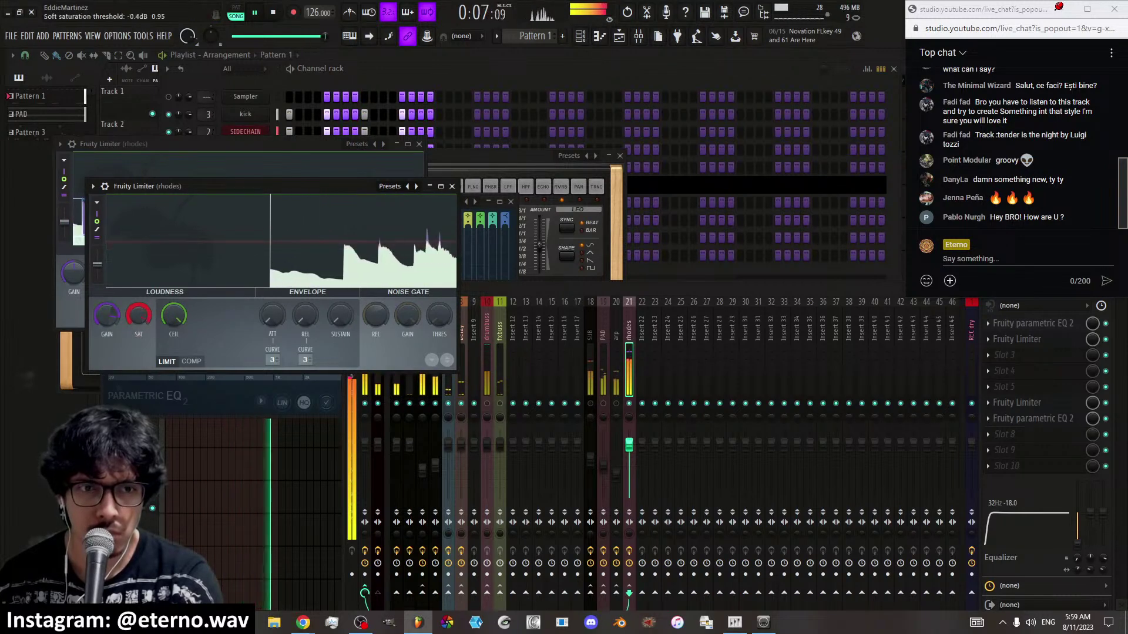
pyautogui.moveTo(142, 311); pyautogui.dragTo(142, 308)
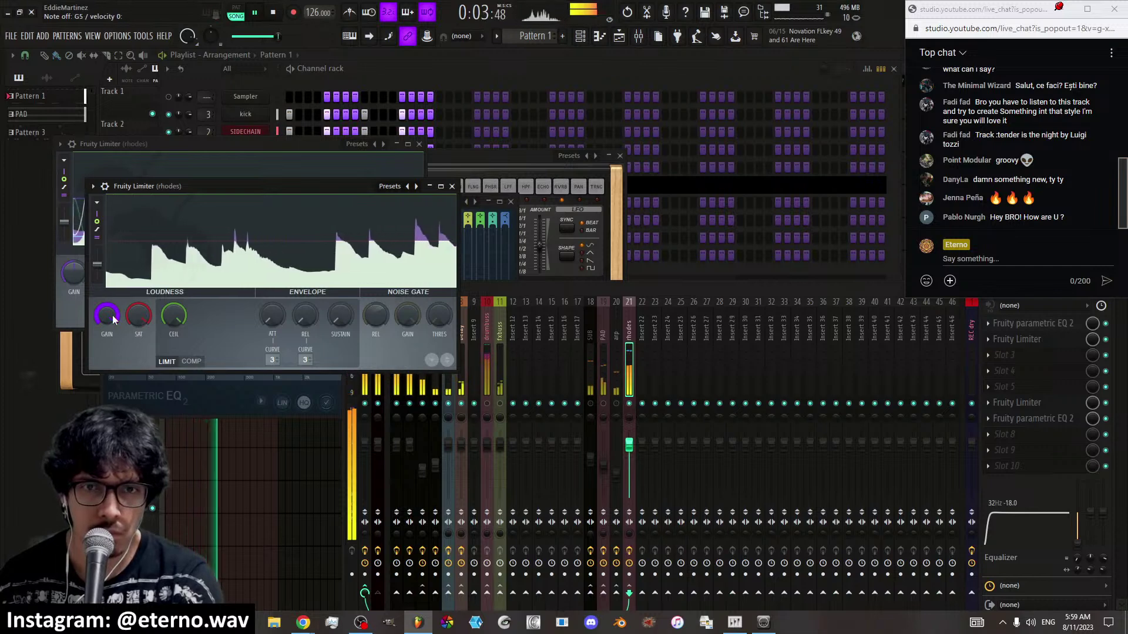
# Lower the clipping limiter's ceiling, rebalance its gain and close its window
pyautogui.moveTo(171, 316); pyautogui.dragTo(171, 346)
pyautogui.rightClick(170, 317)
pyautogui.click(175, 319)
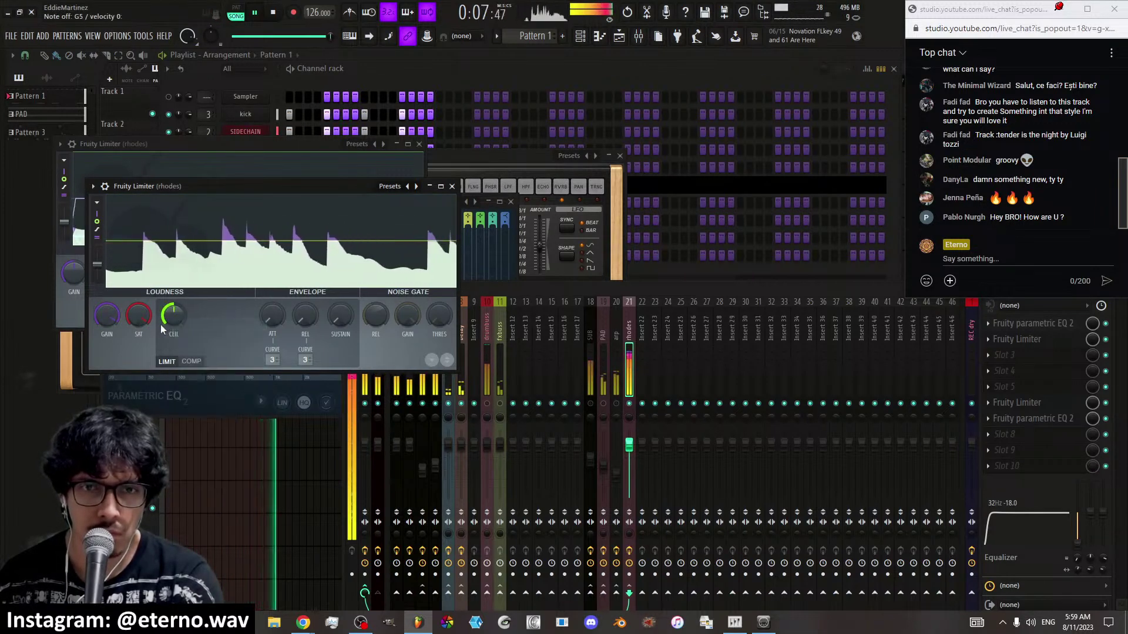
pyautogui.moveTo(111, 318); pyautogui.dragTo(111, 276)
pyautogui.moveTo(112, 318); pyautogui.dragTo(111, 325)
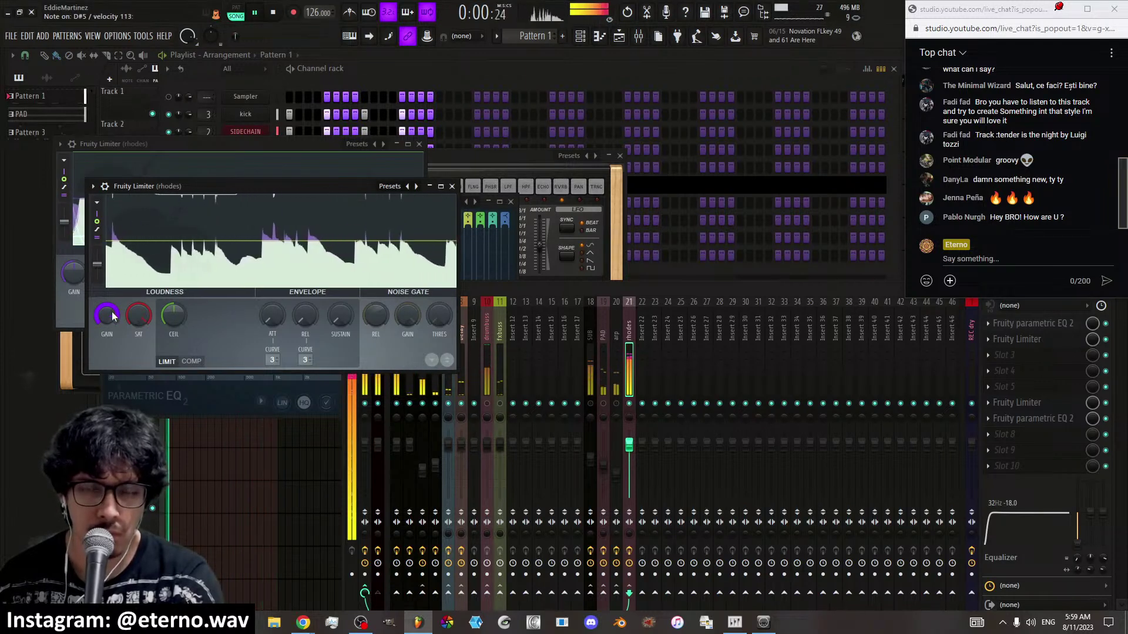
pyautogui.click(453, 186)
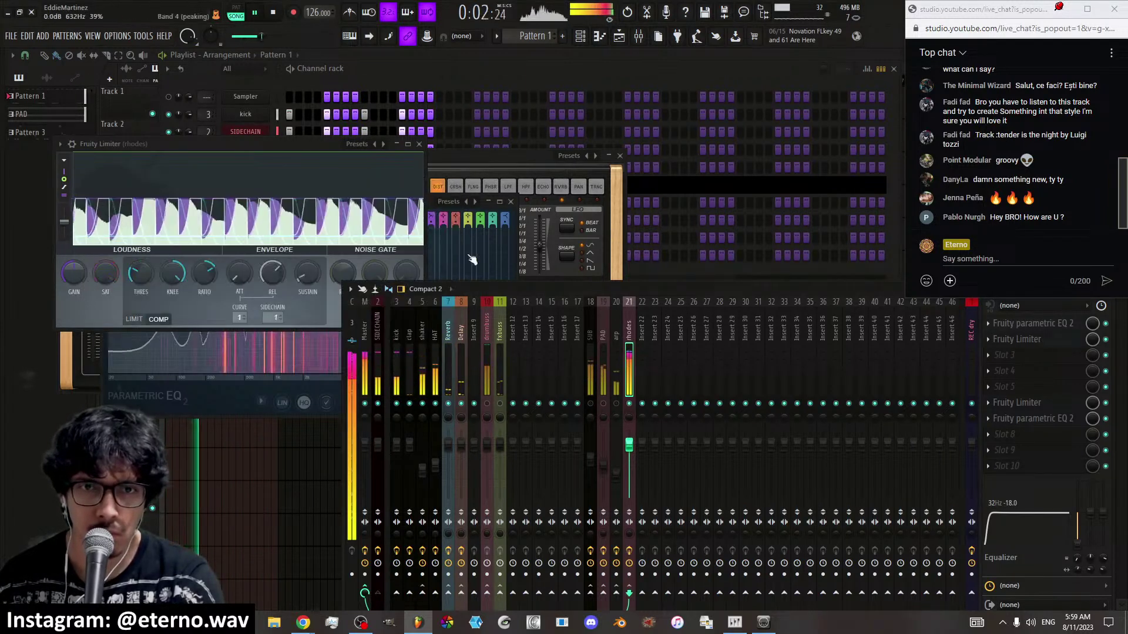
# Delete the Fruity Parametric EQ 2 from slot 7 of the rhodes track
pyautogui.click(1054, 418)
pyautogui.click(988, 420)
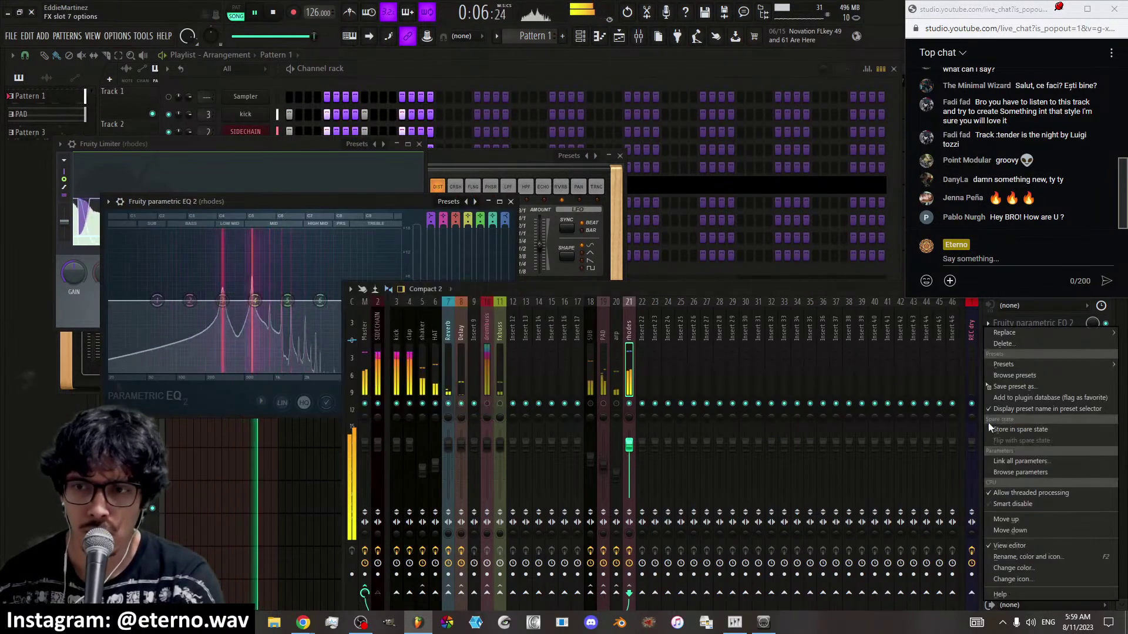
pyautogui.click(1014, 354)
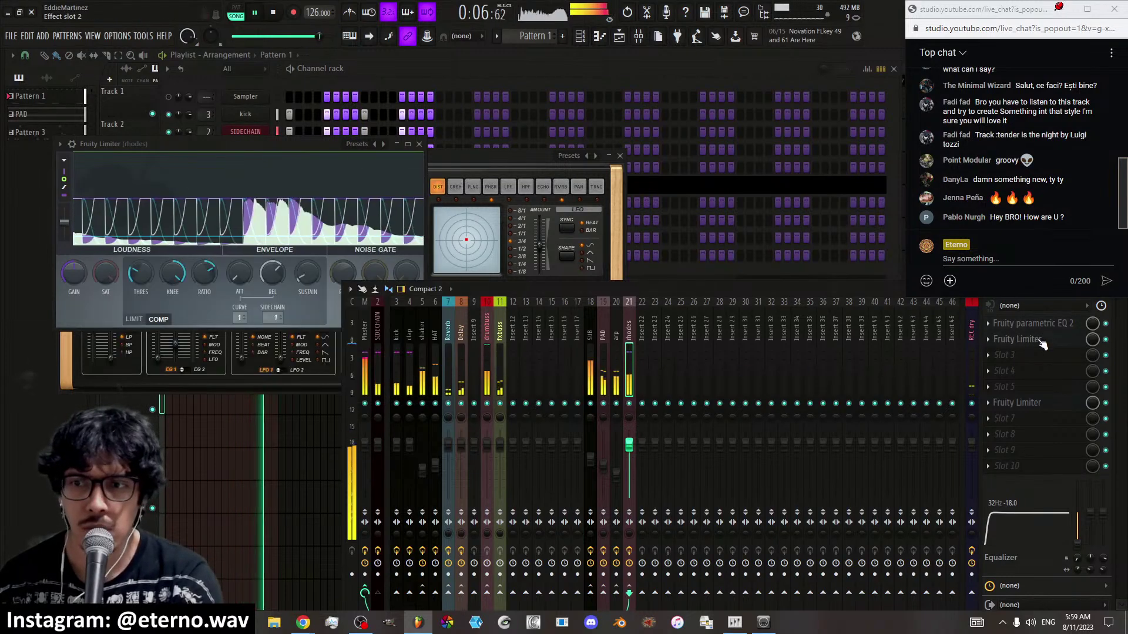
# Readjust the gain and saturation of the clipping limiter on the rhodes track
pyautogui.click(1017, 402)
pyautogui.moveTo(108, 318)
pyautogui.mouseDown()
pyautogui.moveTo(108, 294)
pyautogui.moveTo(113, 318)
pyautogui.moveTo(125, 282)
pyautogui.moveTo(126, 309)
pyautogui.mouseUp()
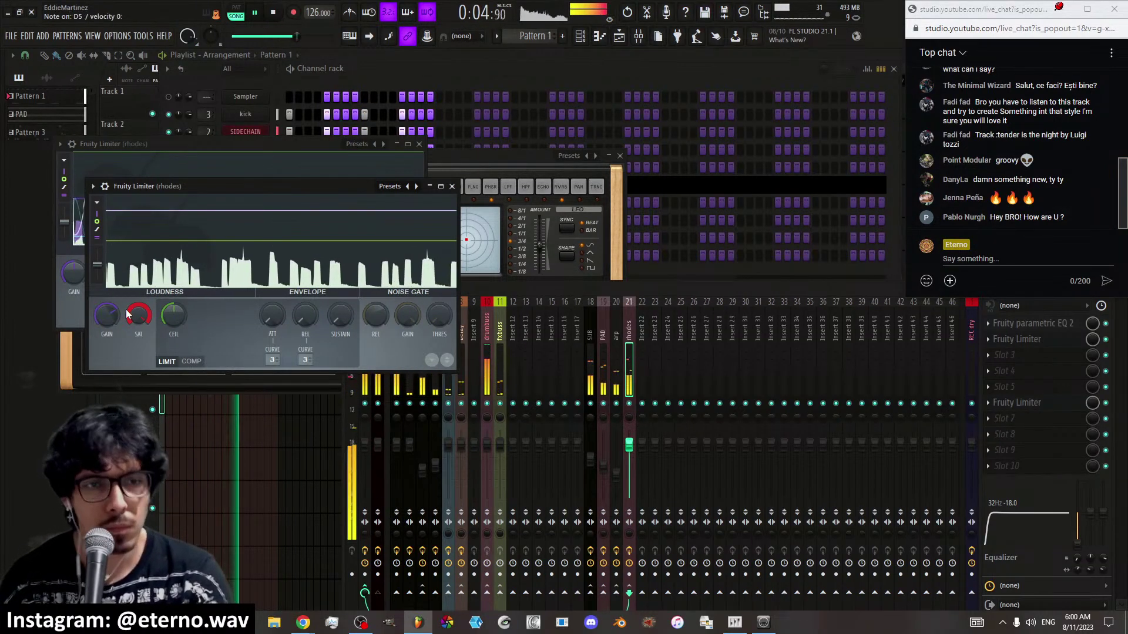
pyautogui.click(457, 160)
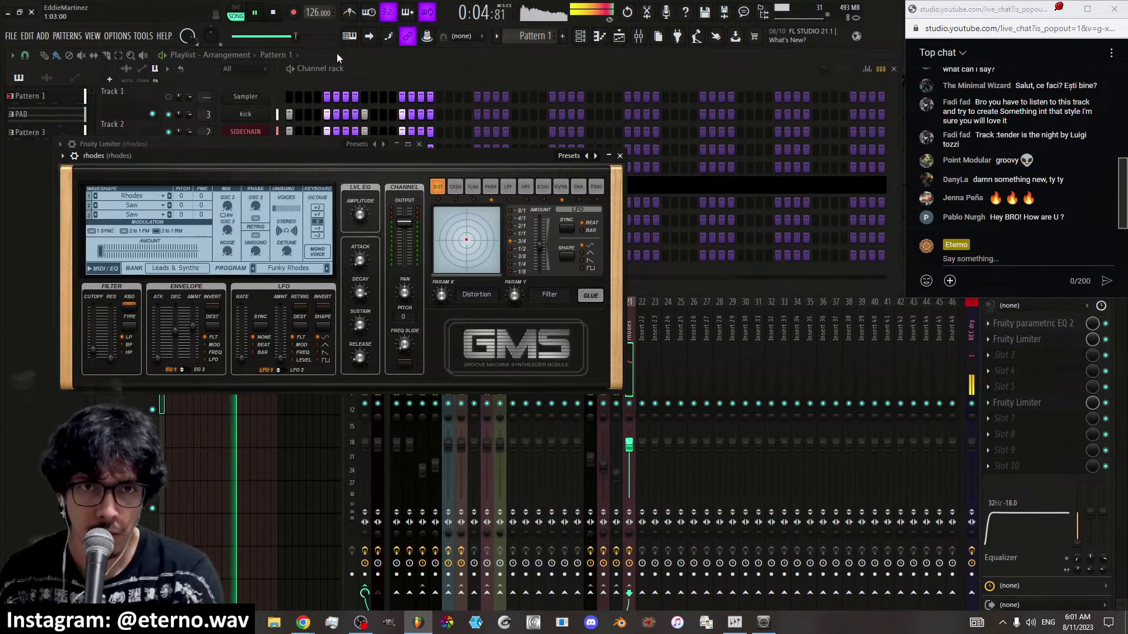
# Open the piano roll of the rhodes channel and record a repeating A#5, A5, G5, D5 phrase into Pattern 1
pyautogui.click(358, 68)
pyautogui.rightClick(269, 241)
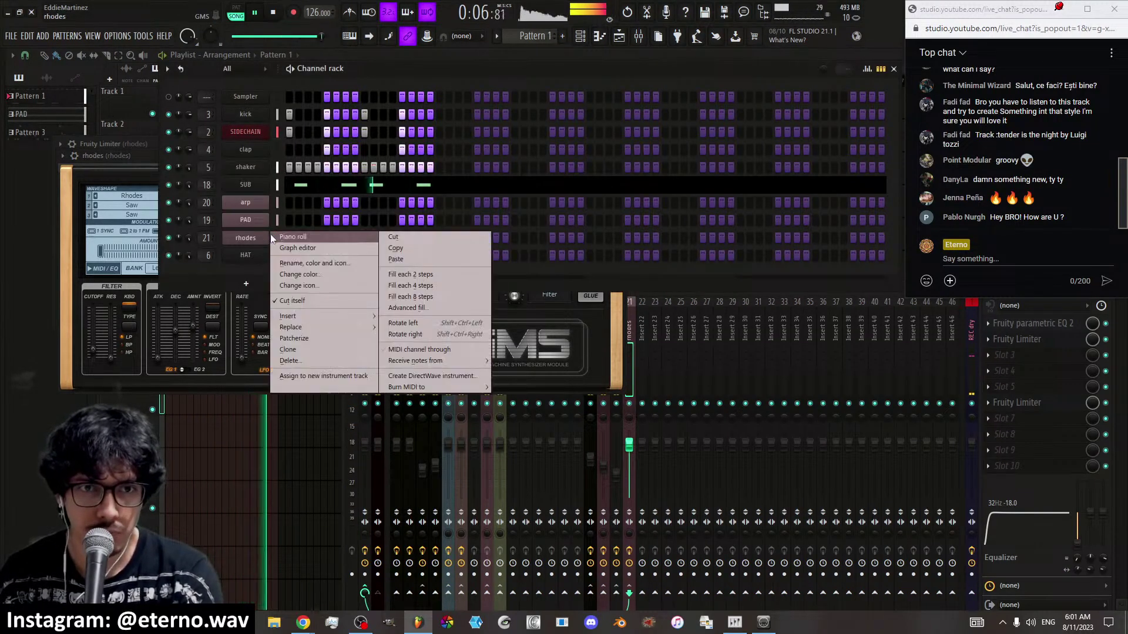
pyautogui.click(300, 236)
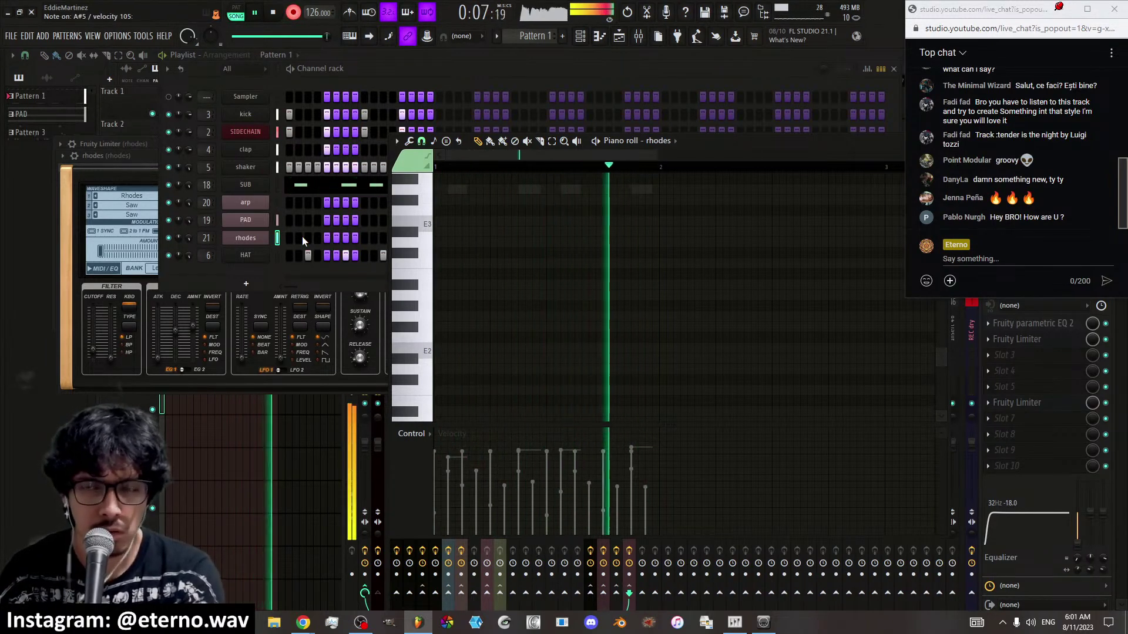
pyautogui.scroll(5, 458, 316)
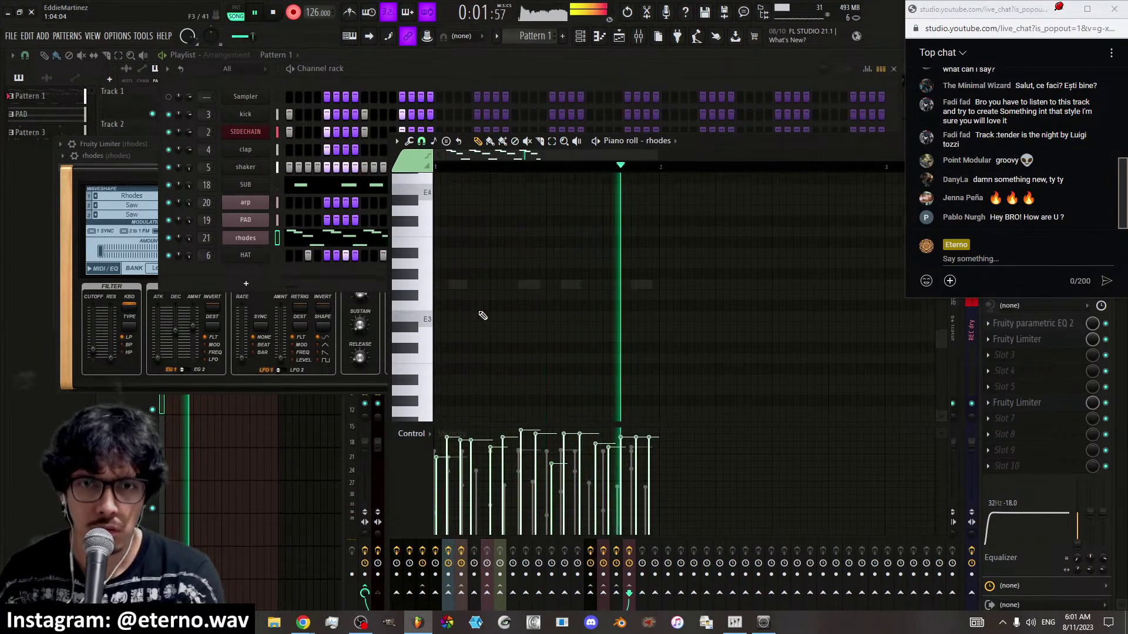
pyautogui.scroll(1, 487, 333)
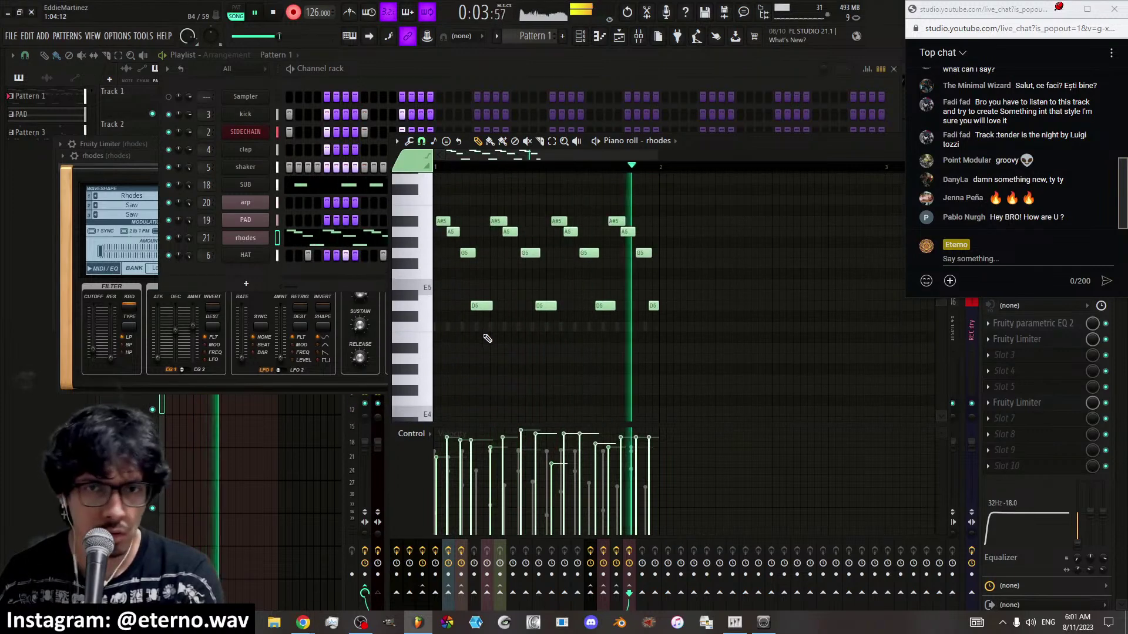
pyautogui.click(293, 14)
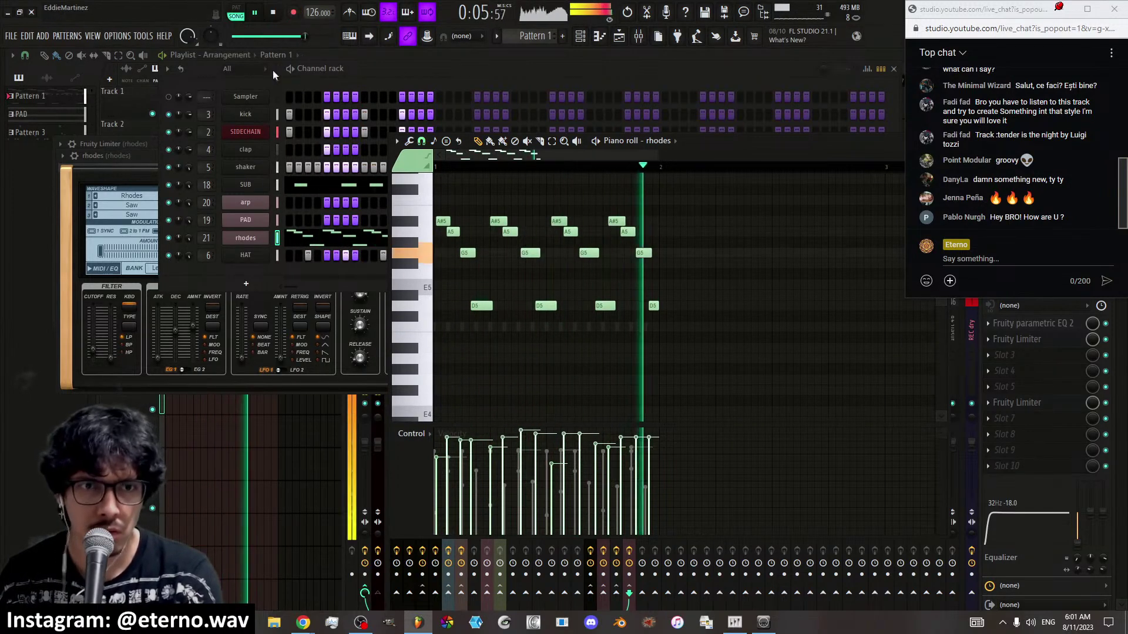
# Quantize the start times of the recorded rhodes notes with Leave duration, and shift the late D5 note earlier
pyautogui.click(409, 141)
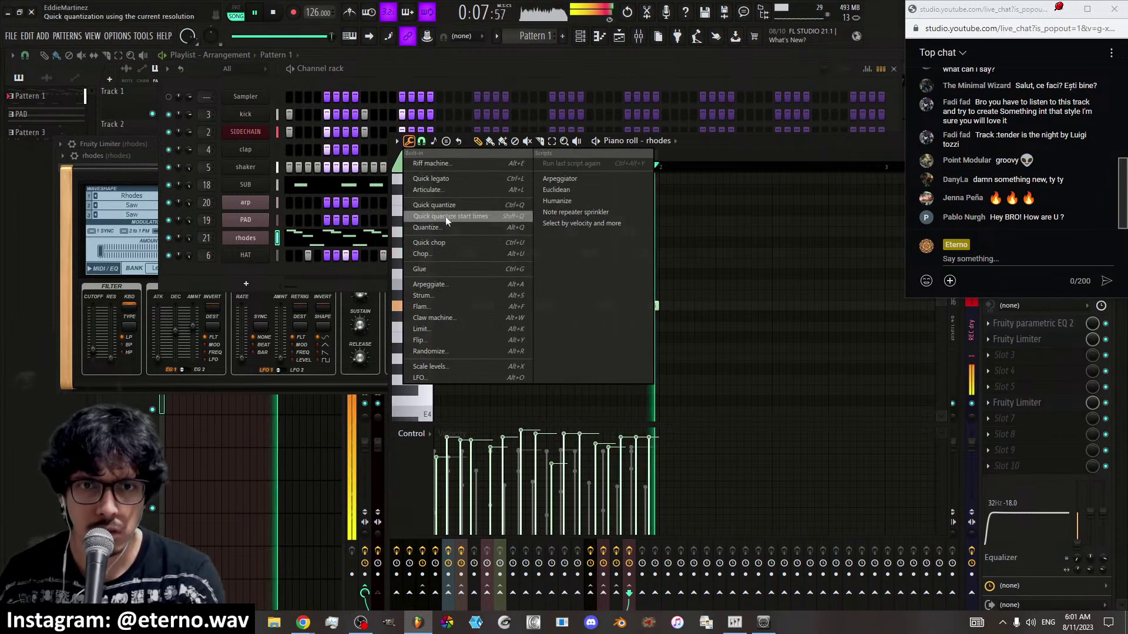
pyautogui.click(442, 231)
pyautogui.moveTo(557, 226); pyautogui.dragTo(758, 219)
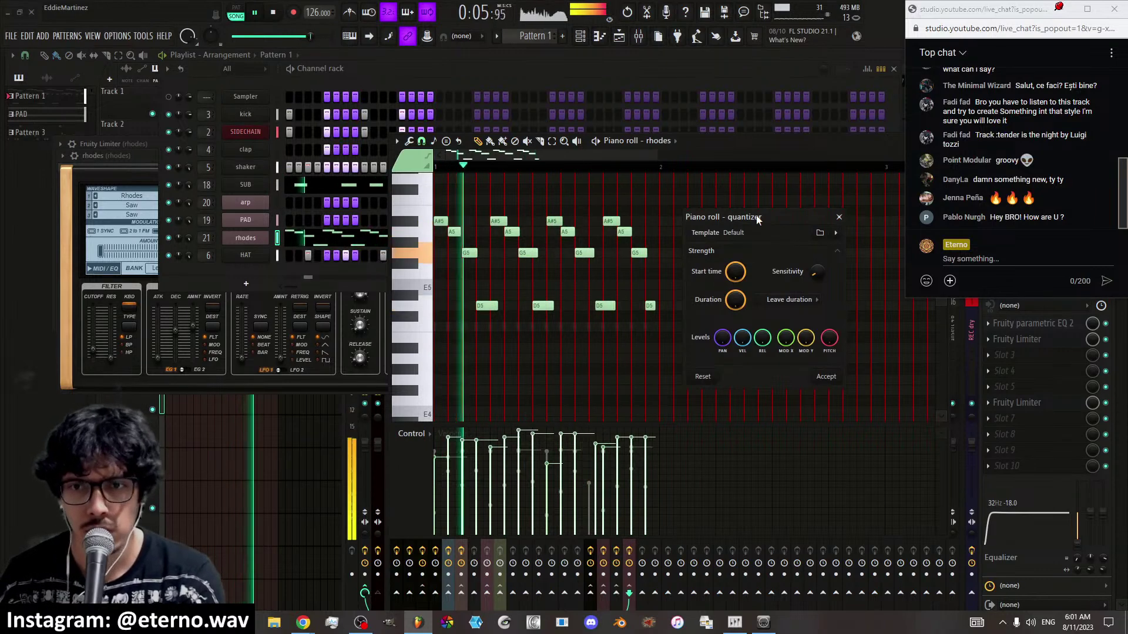
pyautogui.click(765, 299)
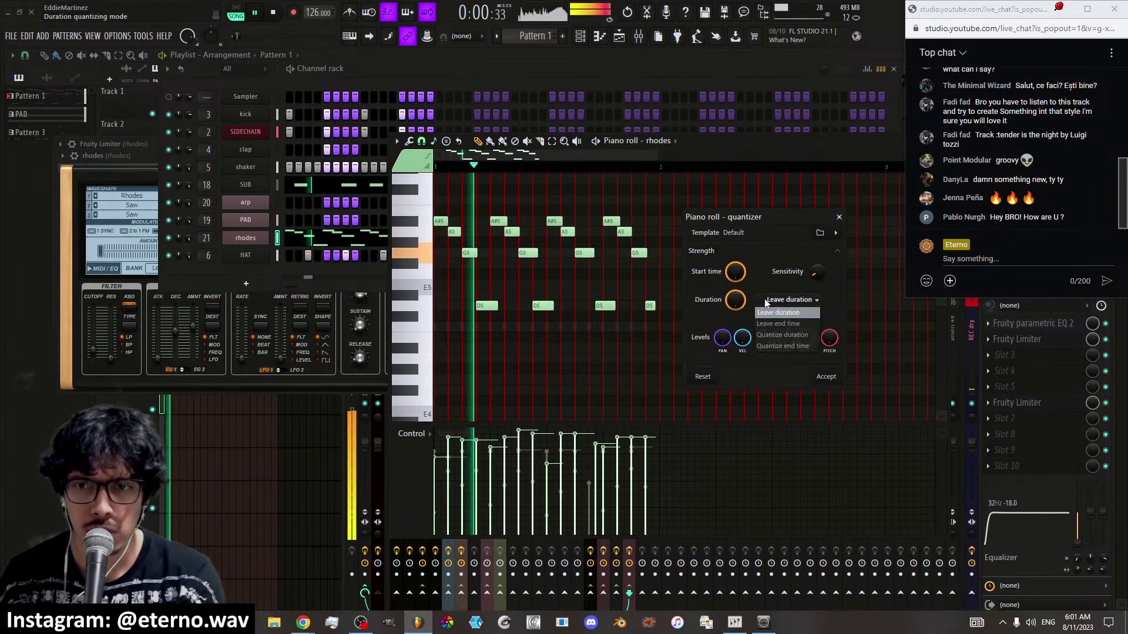
pyautogui.click(780, 341)
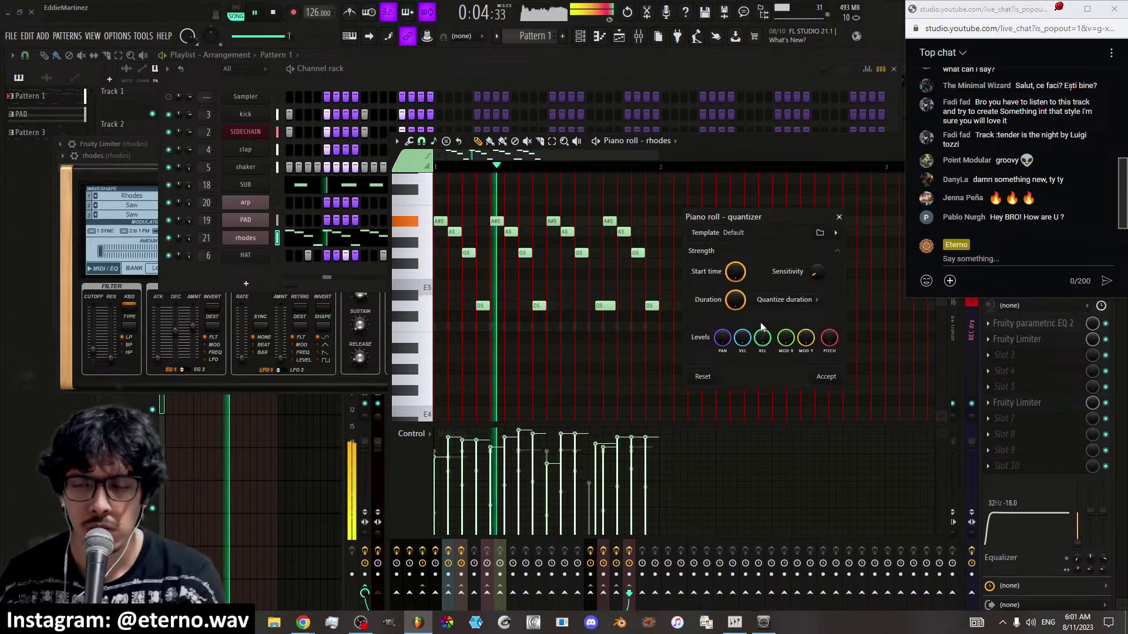
pyautogui.click(788, 300)
pyautogui.click(787, 316)
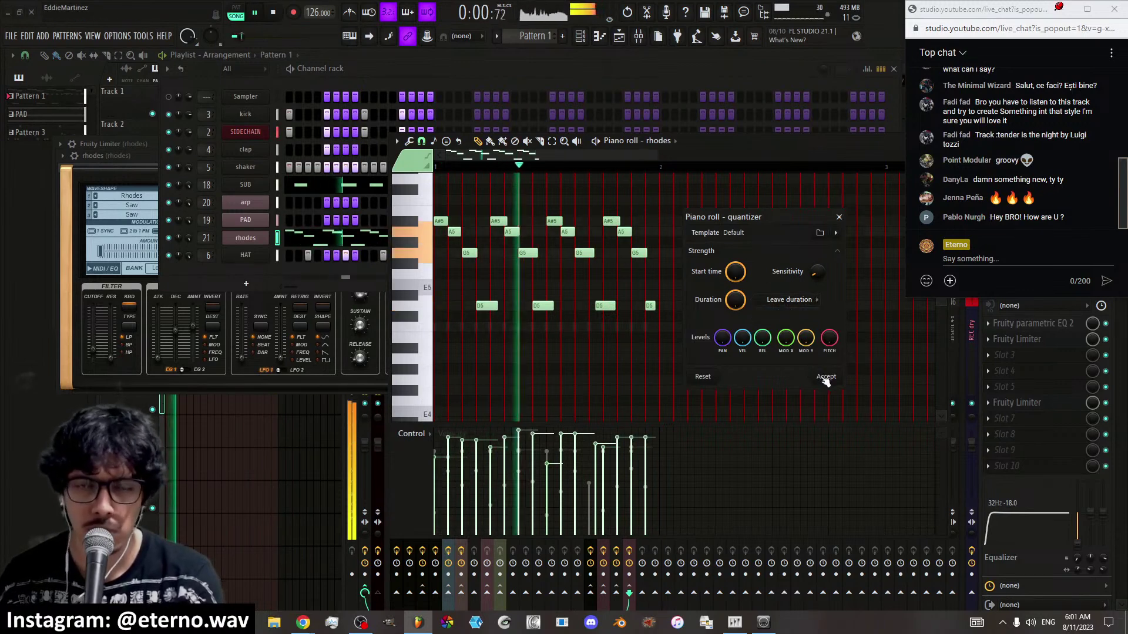
pyautogui.click(825, 377)
pyautogui.scroll(5, 619, 198)
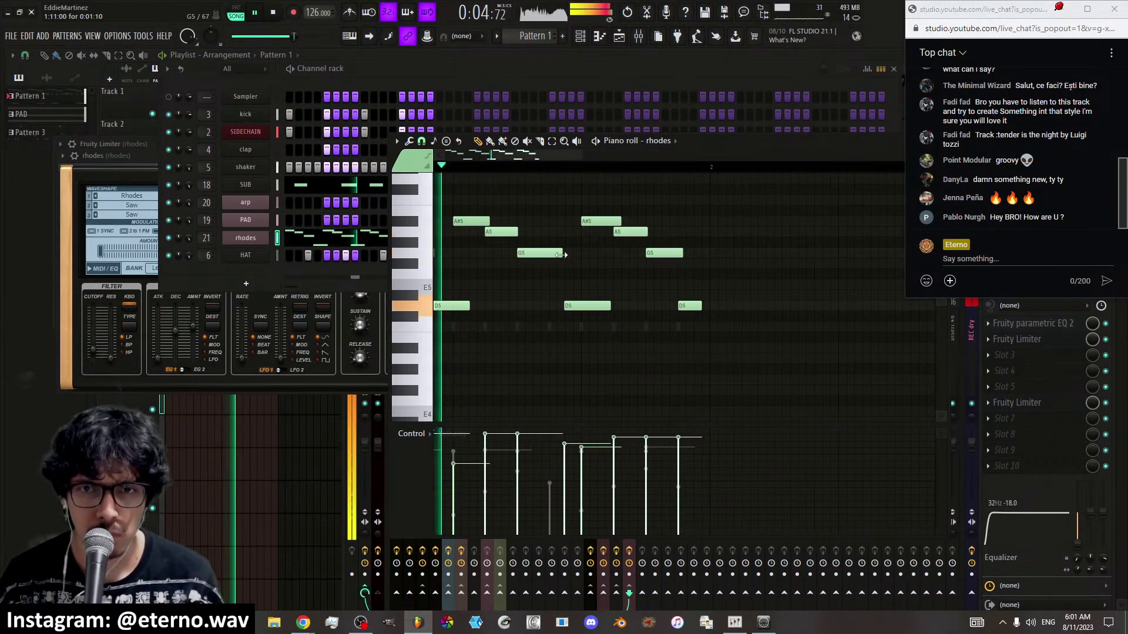
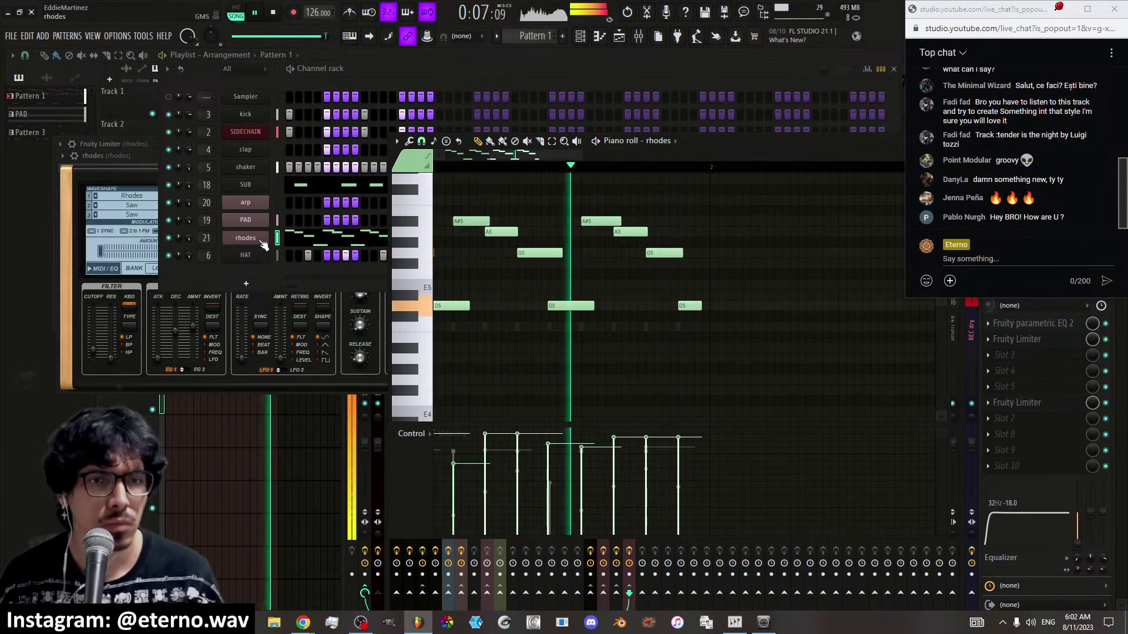
# Shape the filter of the GMS rhodes with a 0.21 % cutoff and 0.41 % envelope decay, and readjust the envelope amount
pyautogui.click(187, 284)
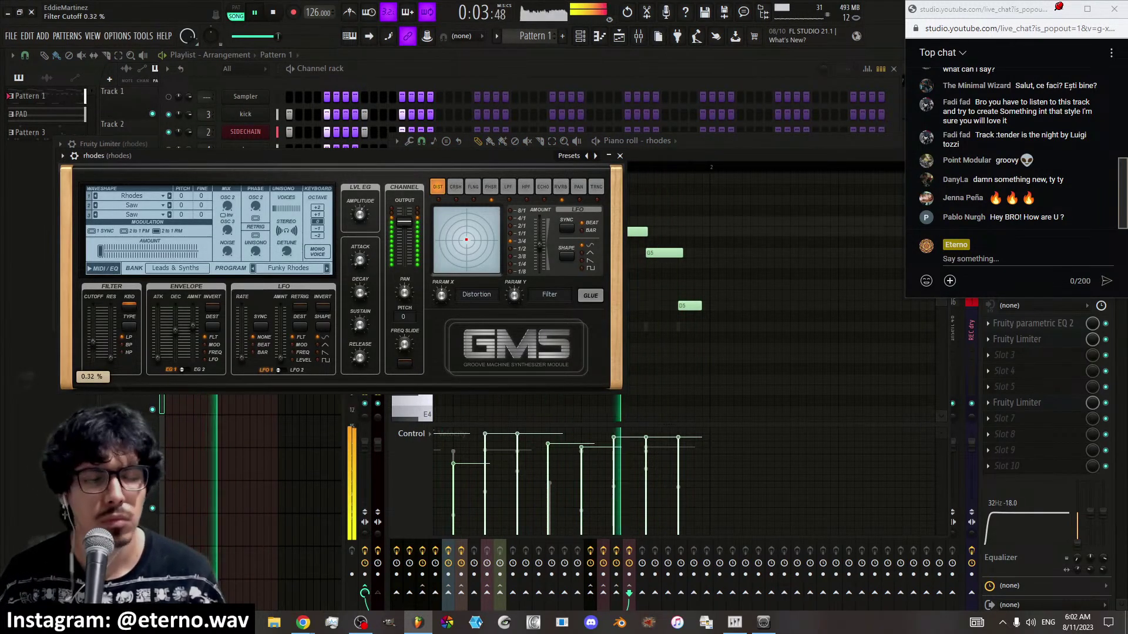
pyautogui.moveTo(93, 340); pyautogui.dragTo(93, 353)
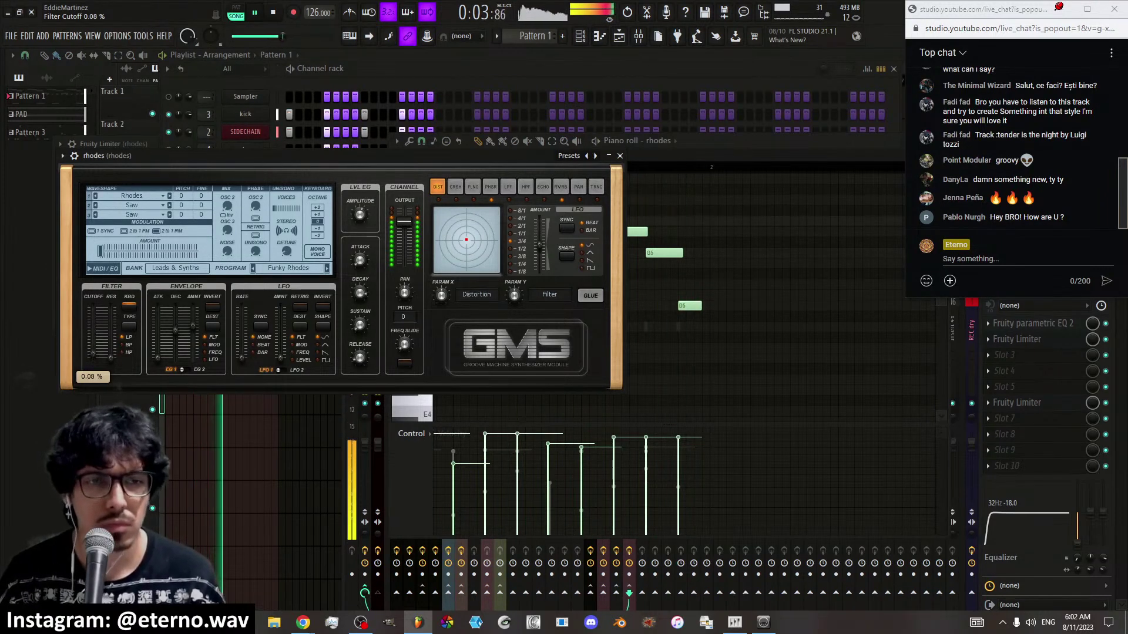
pyautogui.moveTo(192, 331); pyautogui.dragTo(174, 352)
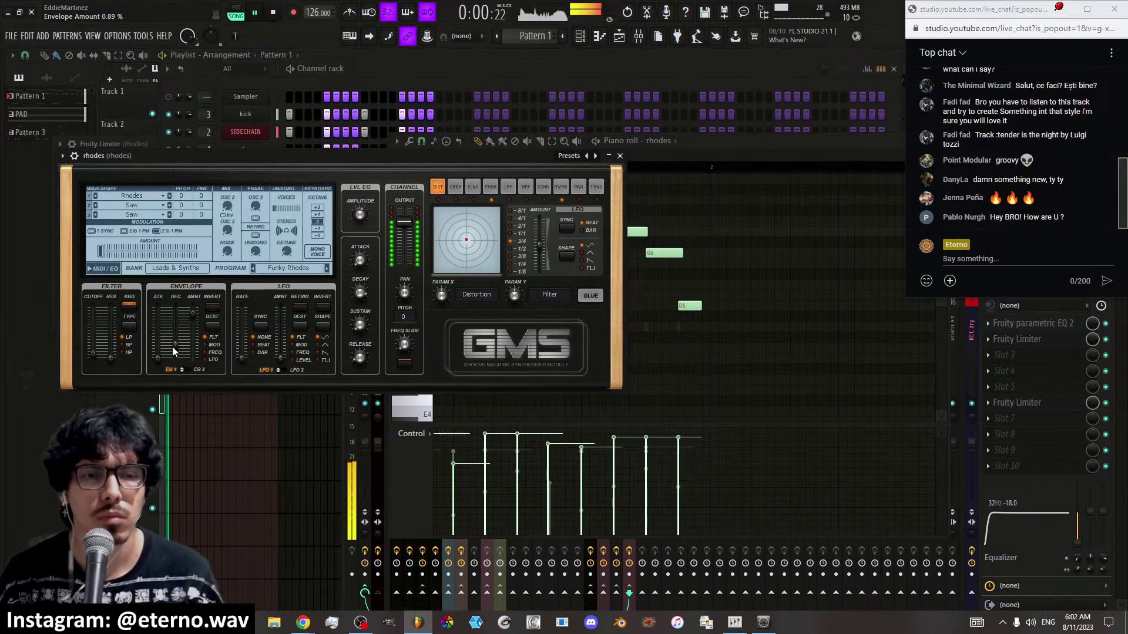
pyautogui.moveTo(193, 311); pyautogui.dragTo(178, 337)
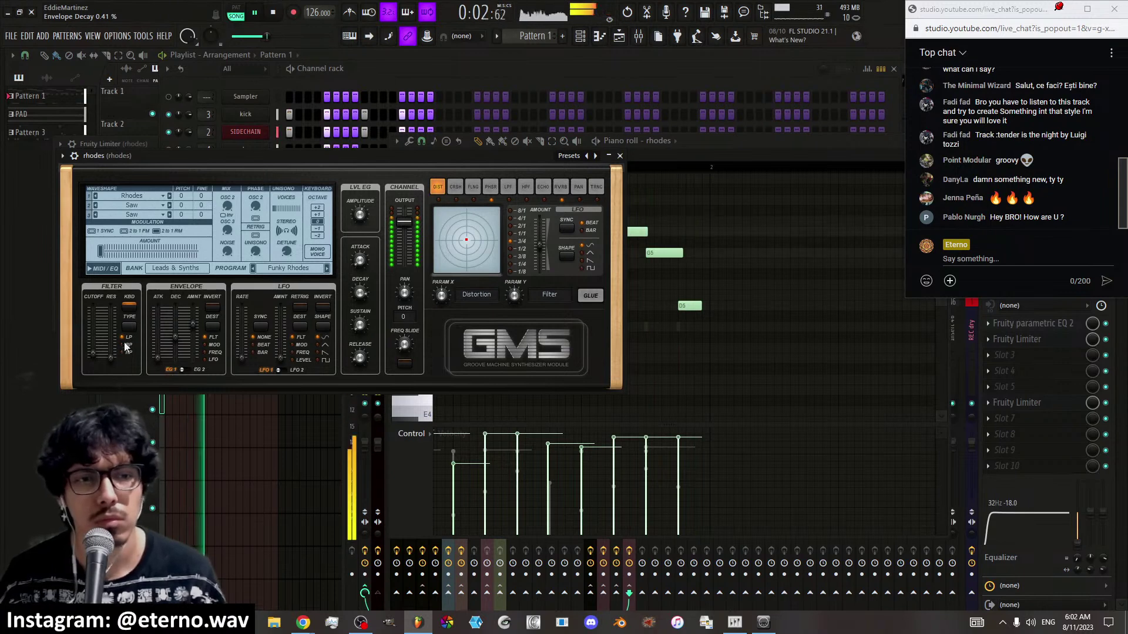
pyautogui.moveTo(110, 356)
pyautogui.mouseDown()
pyautogui.moveTo(111, 339)
pyautogui.moveTo(93, 357)
pyautogui.mouseUp()
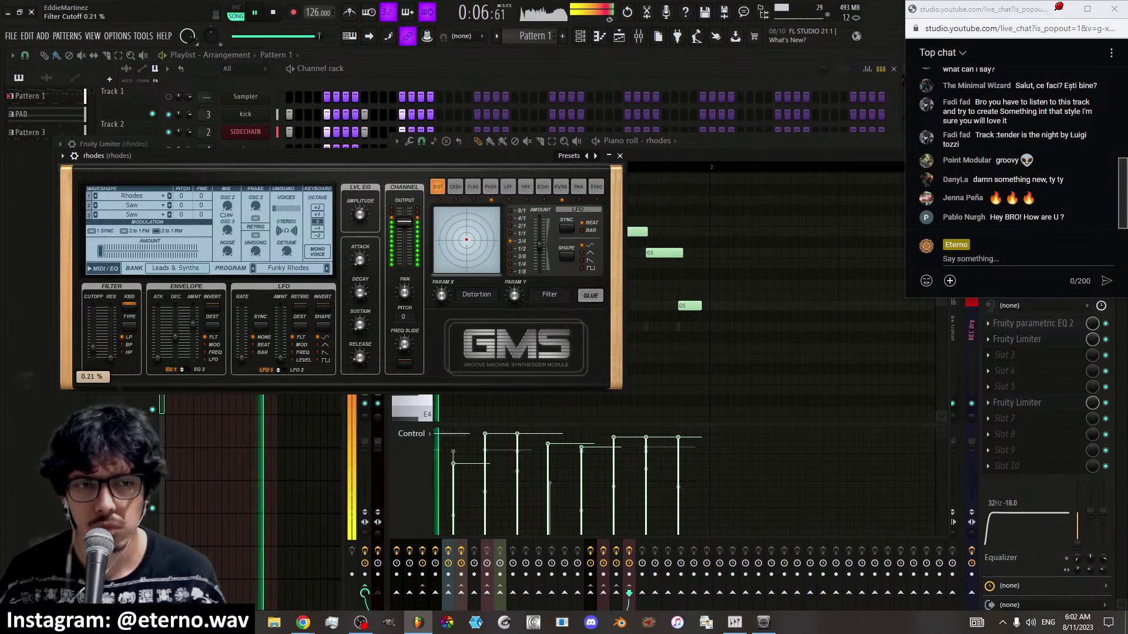
# Try flanger settings on the XY pad of the GMS rhodes and check its phaser and reverb
pyautogui.click(473, 187)
pyautogui.click(459, 231)
pyautogui.moveTo(448, 251); pyautogui.dragTo(480, 237)
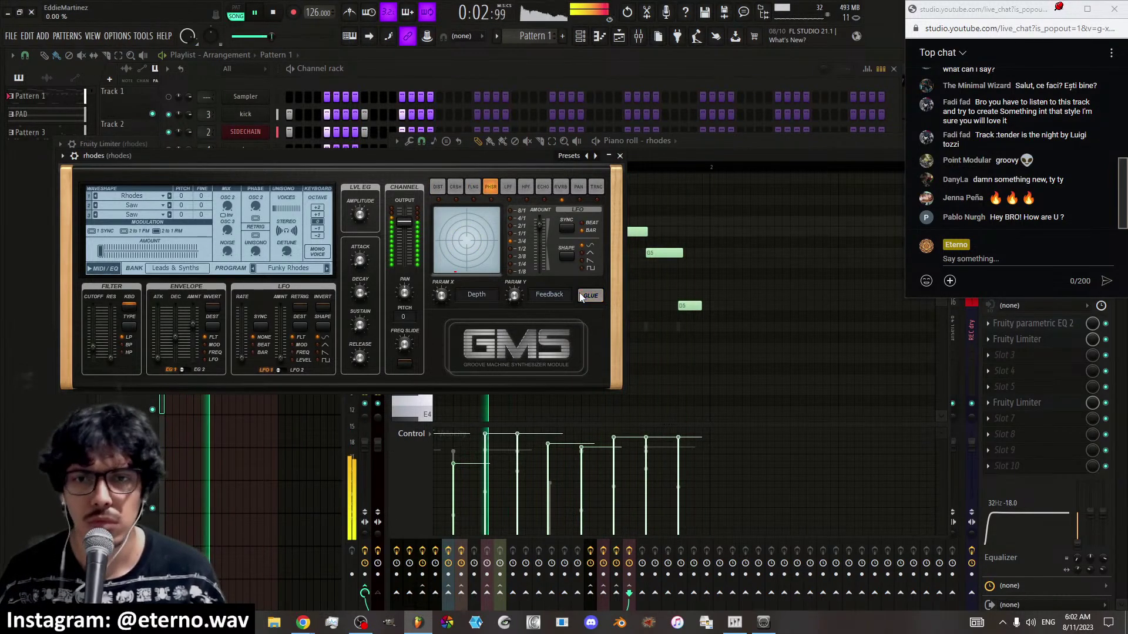
pyautogui.click(563, 188)
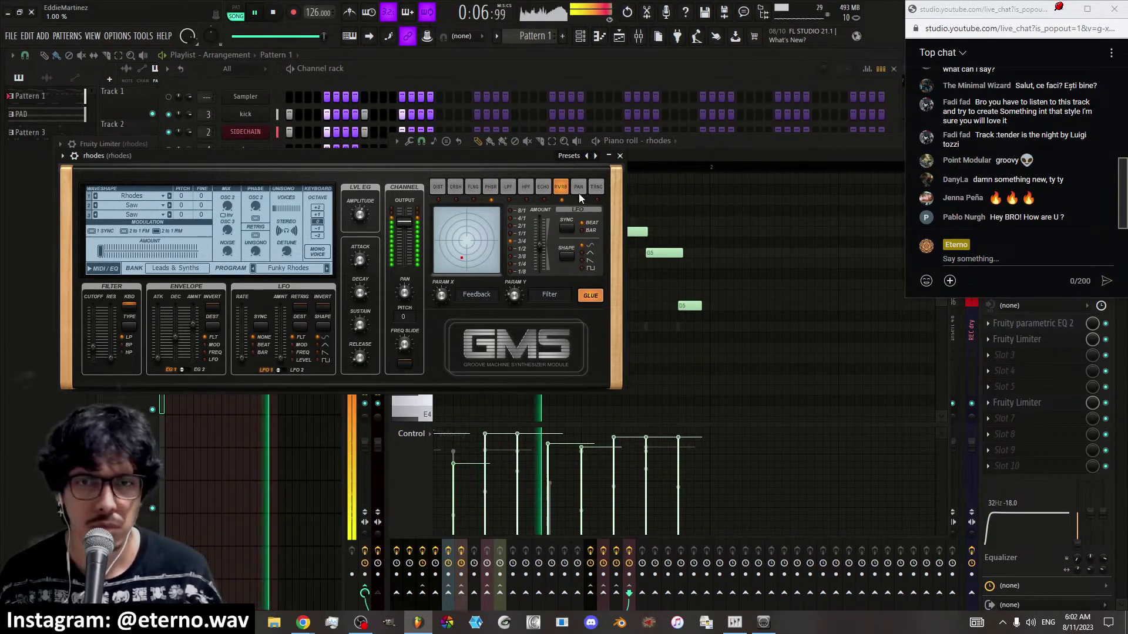
# Enable Glue for the echo effect of the GMS rhodes and set its feedback and filter slightly off the XY pad's centre
pyautogui.click(546, 188)
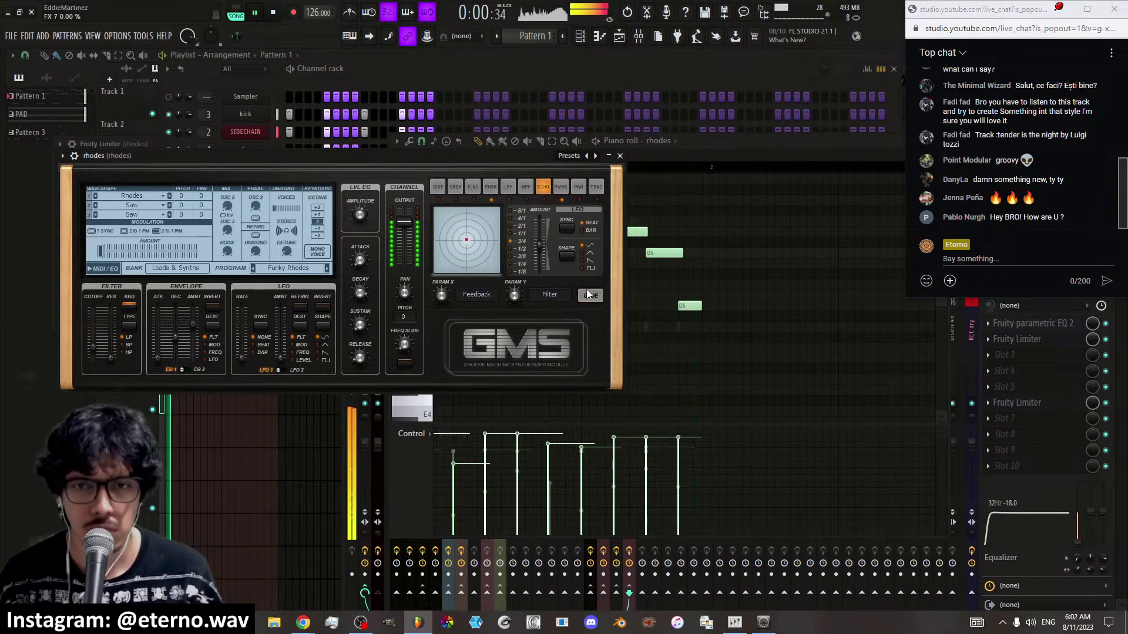
pyautogui.click(495, 231)
pyautogui.click(510, 249)
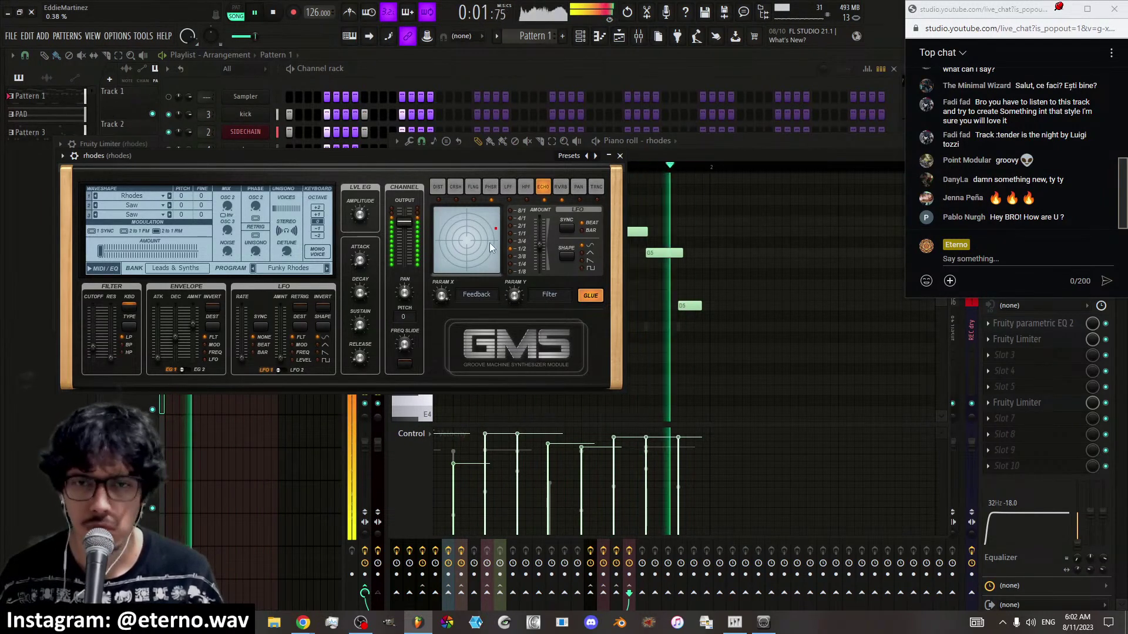
pyautogui.moveTo(485, 243); pyautogui.dragTo(473, 242)
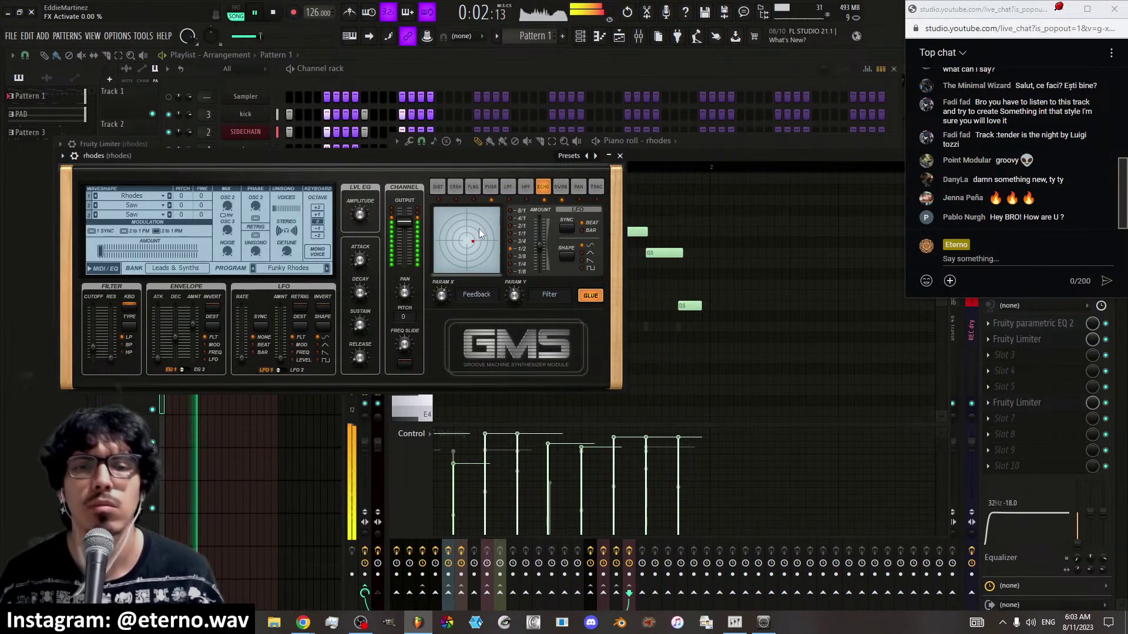
# Lower the filter cutoff of the GMS rhodes to 0.14 % and readjust its envelope decay and amount
pyautogui.moveTo(93, 347); pyautogui.dragTo(94, 351)
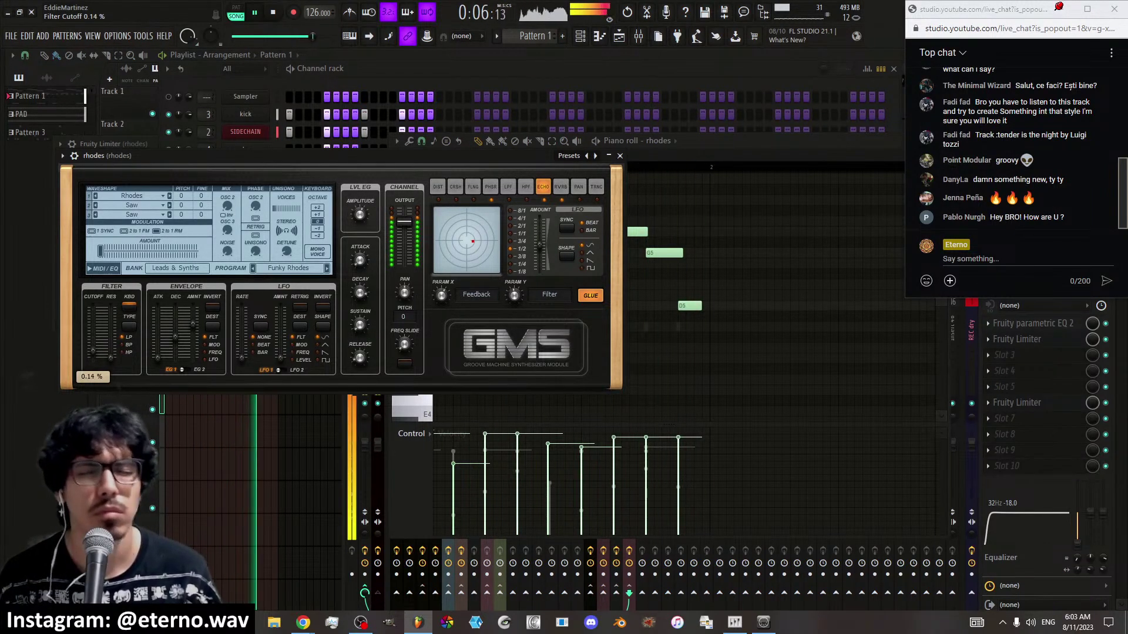
pyautogui.click(175, 338)
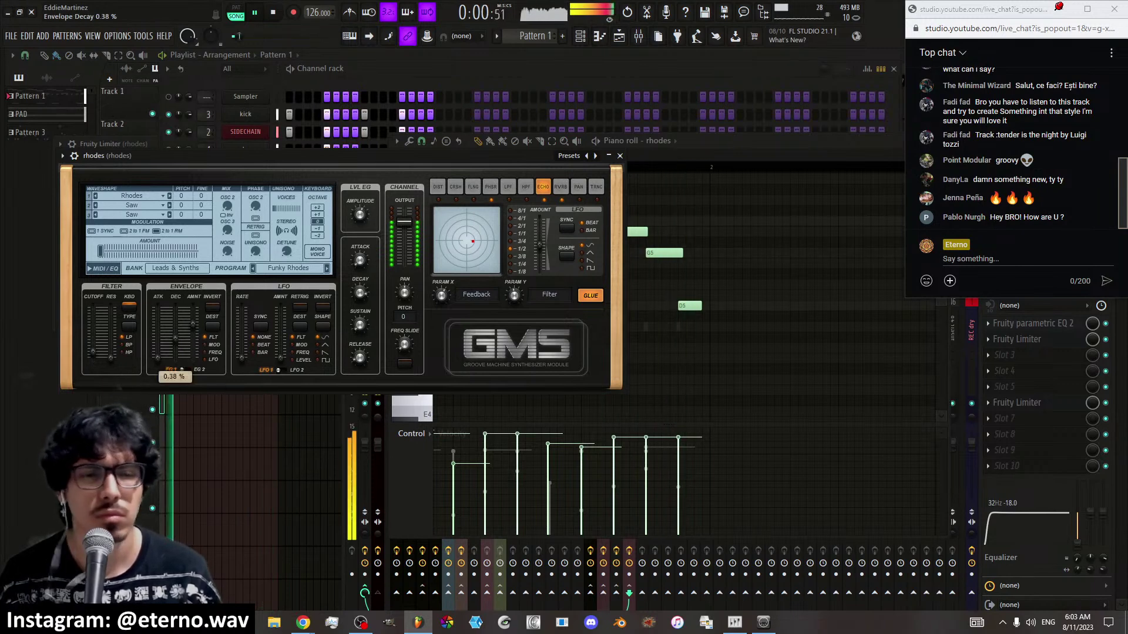
pyautogui.moveTo(175, 339); pyautogui.dragTo(195, 325)
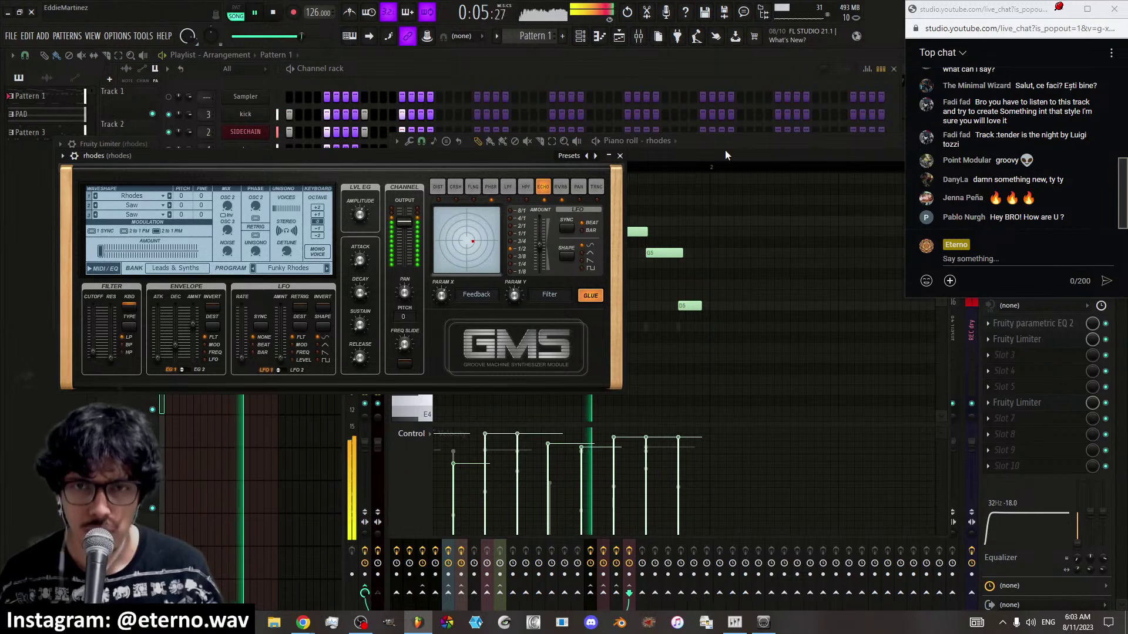
pyautogui.click(620, 156)
# Adjust the gain of the limiting Fruity Limiter on the rhodes and lower the rhodes mixer fader
pyautogui.click(644, 37)
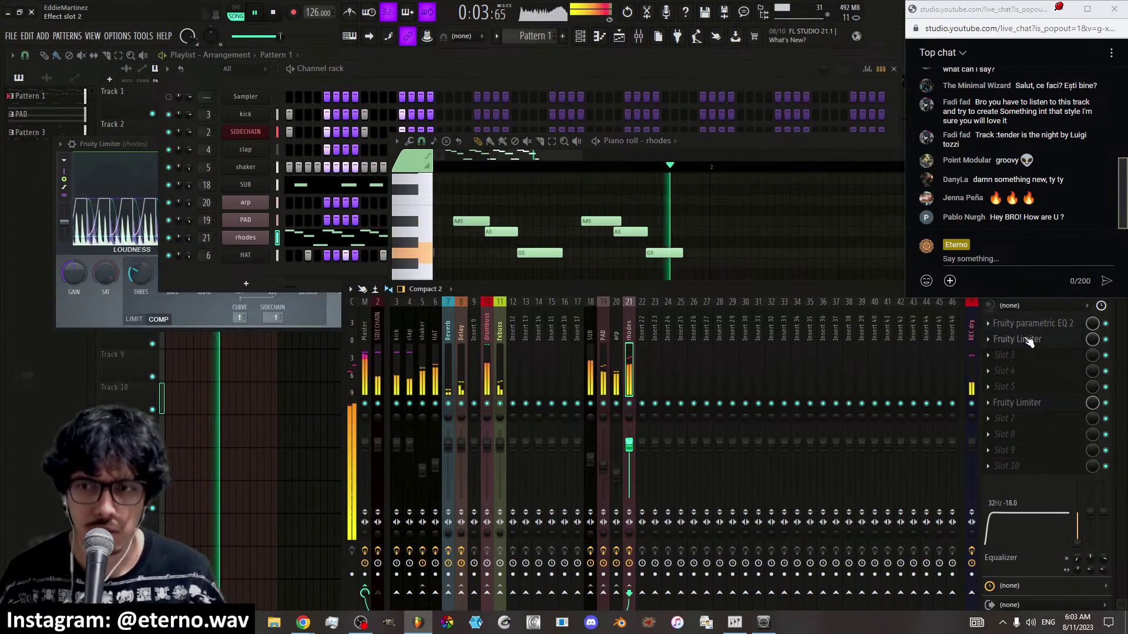
pyautogui.moveTo(106, 315); pyautogui.dragTo(106, 293)
pyautogui.moveTo(629, 445); pyautogui.dragTo(629, 470)
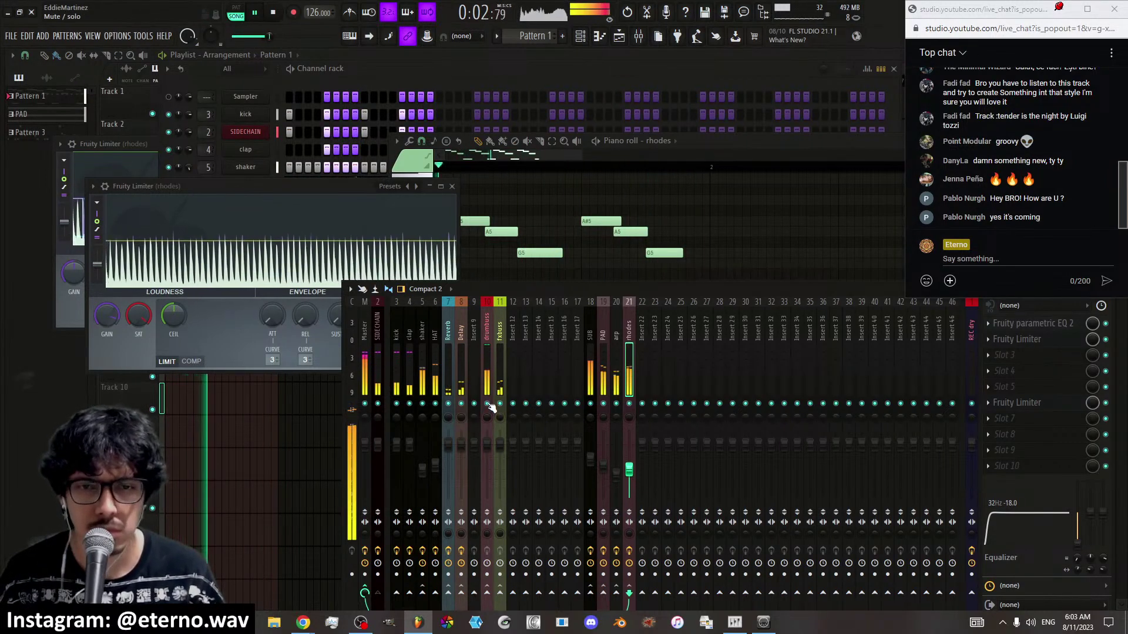
# Lower the clap sample's pitch and time-stretch multiplier and readjust its quick fade-out
pyautogui.click(405, 362)
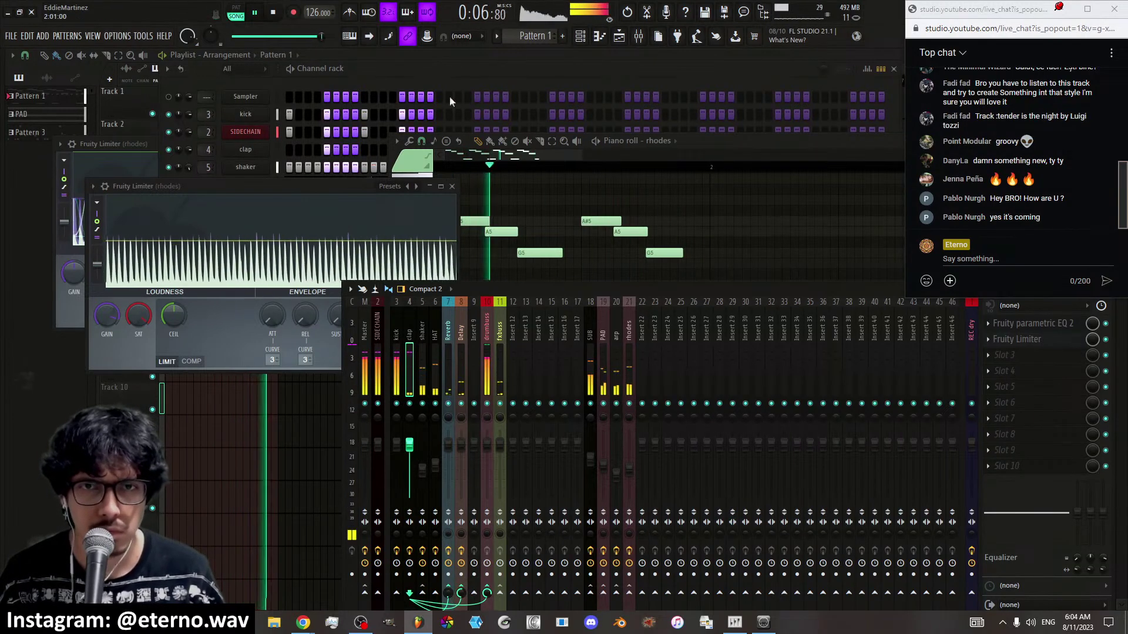
pyautogui.click(518, 79)
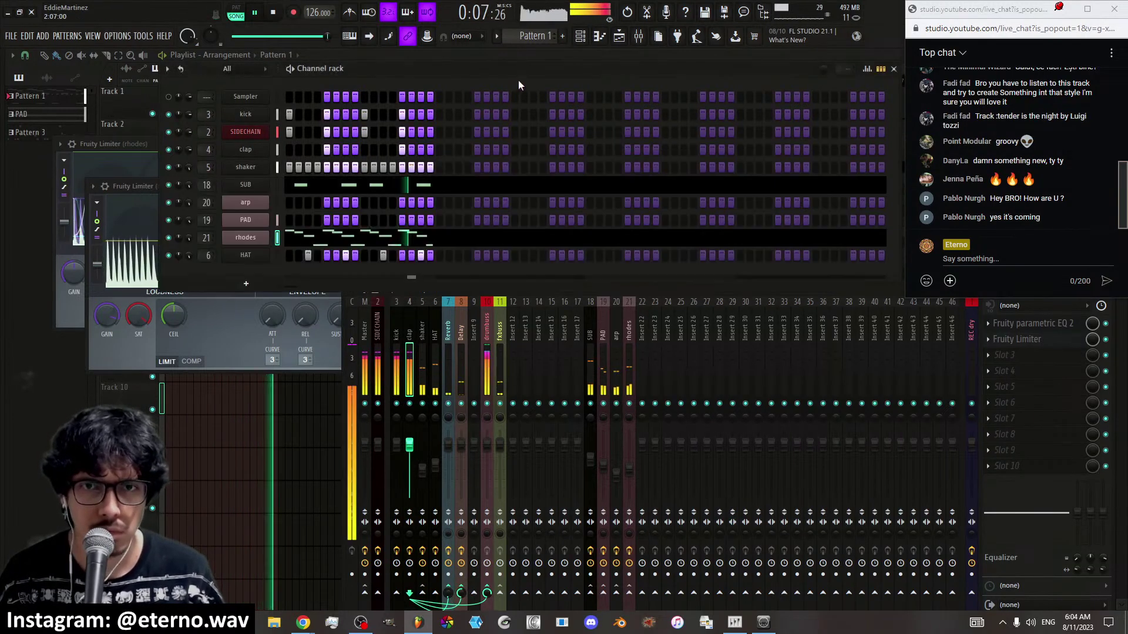
pyautogui.click(257, 150)
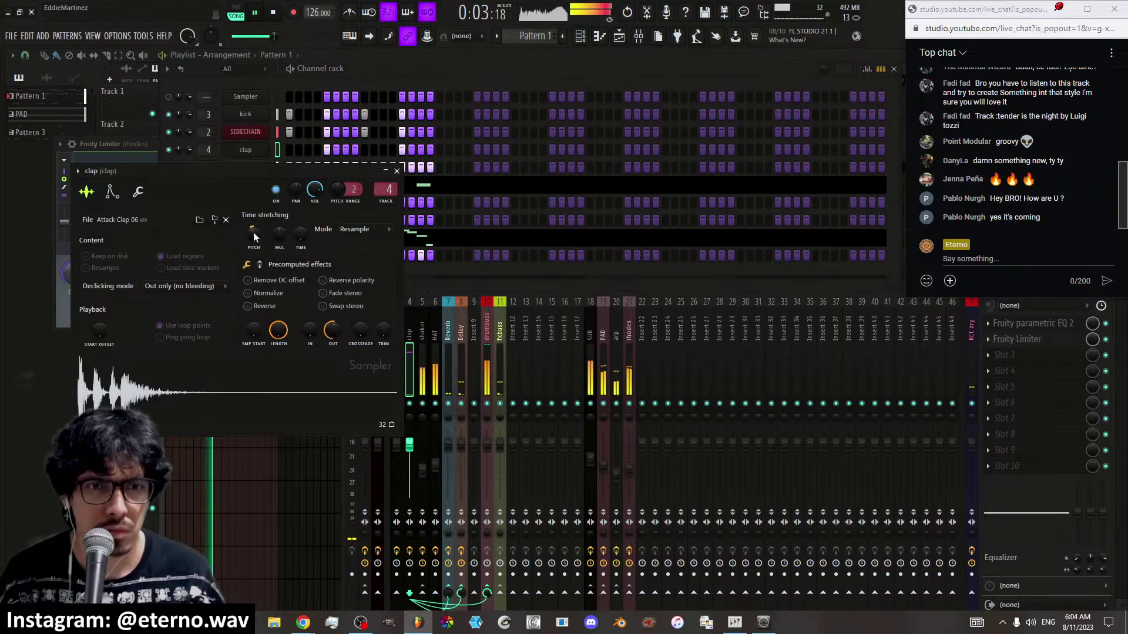
pyautogui.scroll(-2, 254, 236)
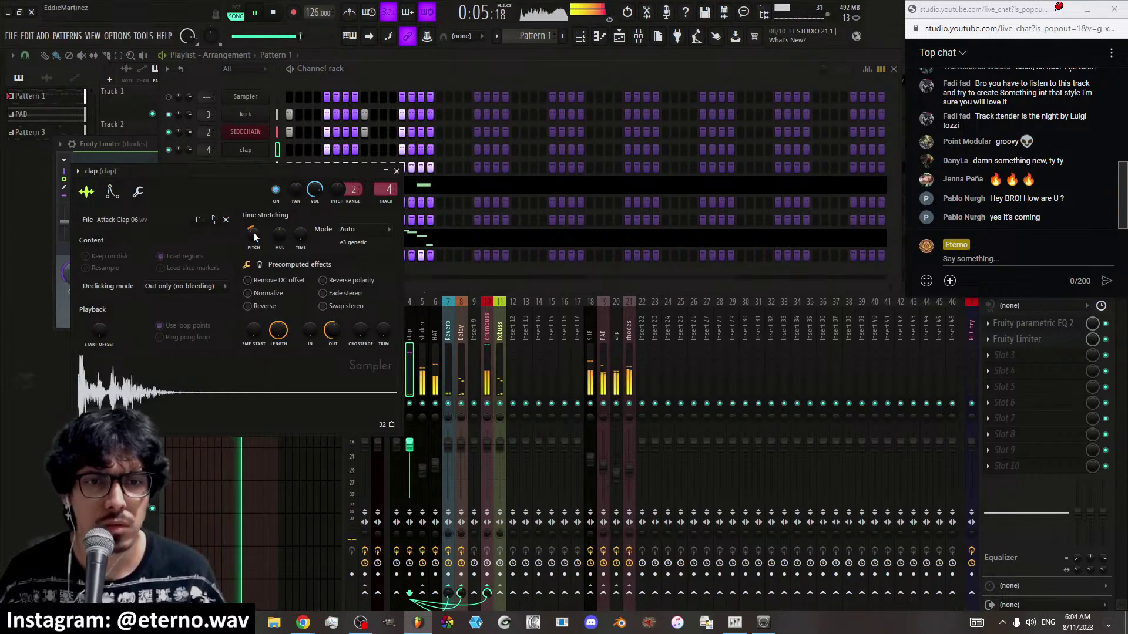
pyautogui.scroll(-3, 283, 237)
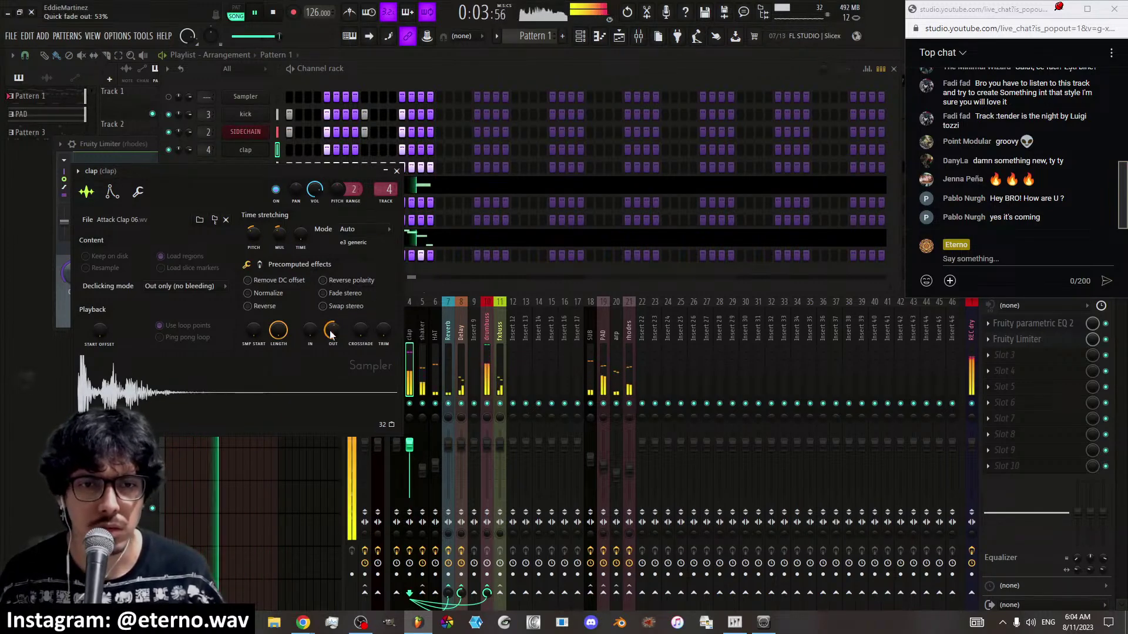
pyautogui.scroll(-6, 332, 331)
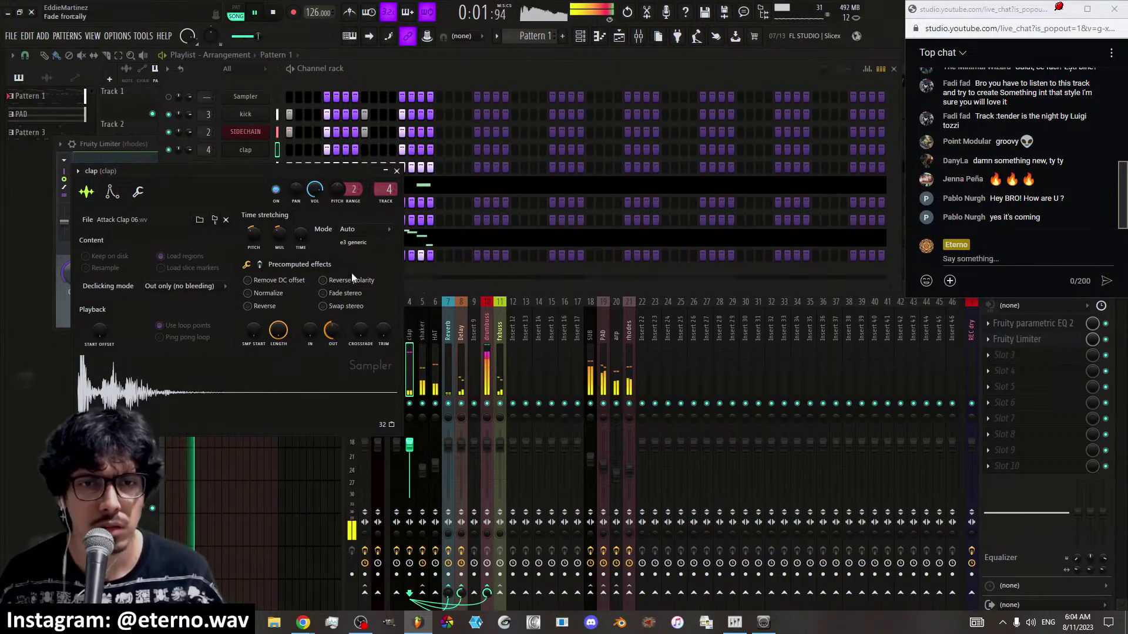
pyautogui.click(398, 171)
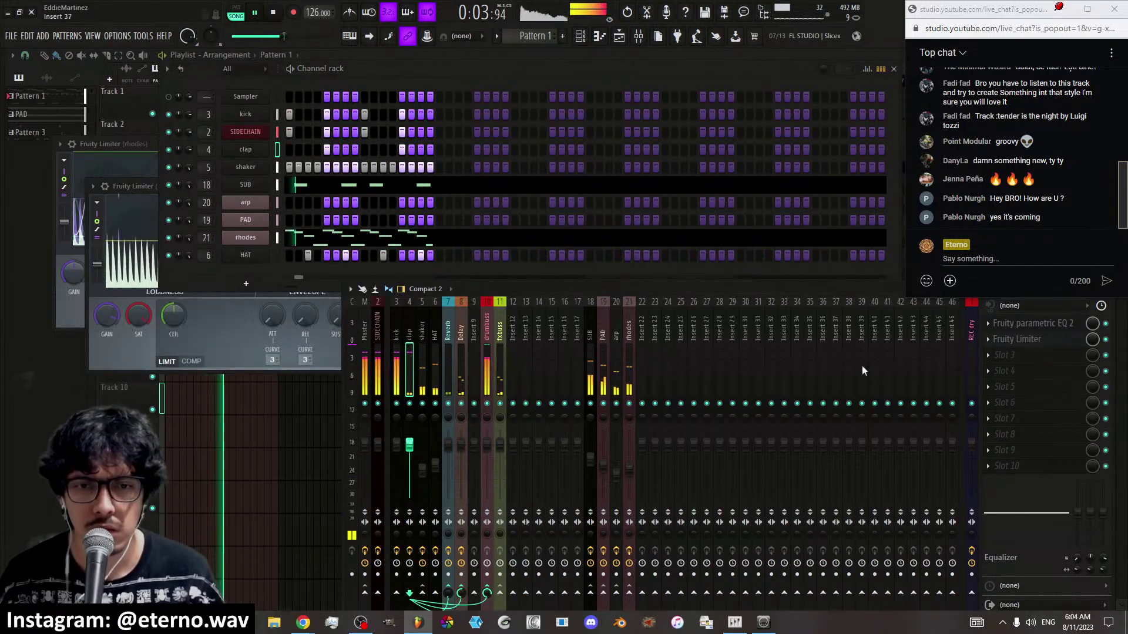
# Set the gain of the clap's Fruity Limiter to 13.5 dB and mute the shaker mixer track
pyautogui.click(1017, 339)
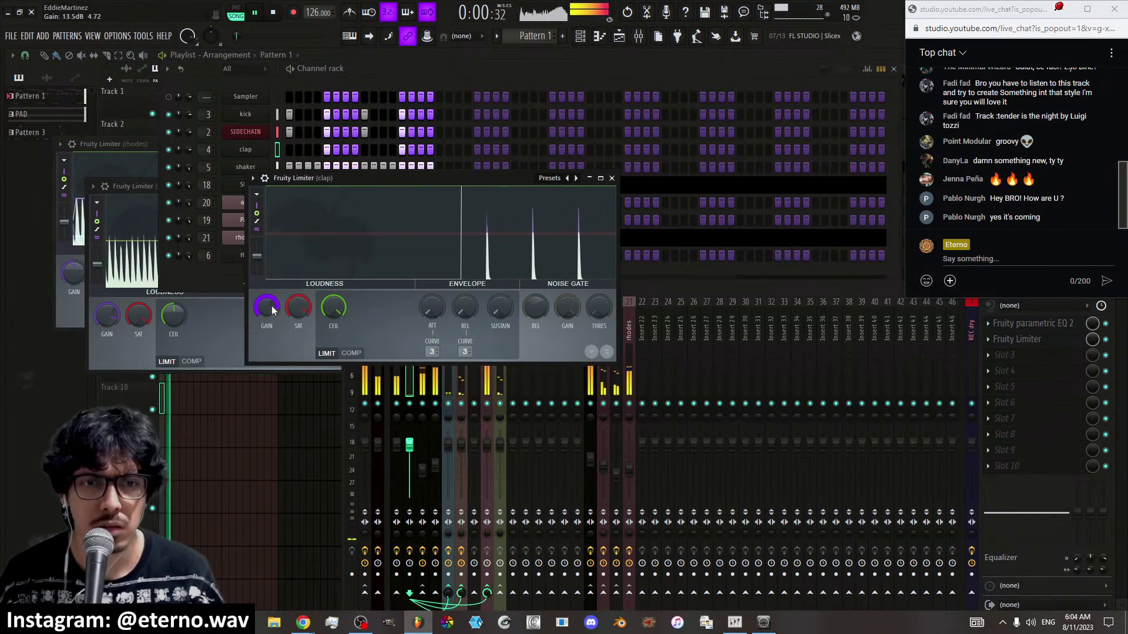
pyautogui.click(611, 177)
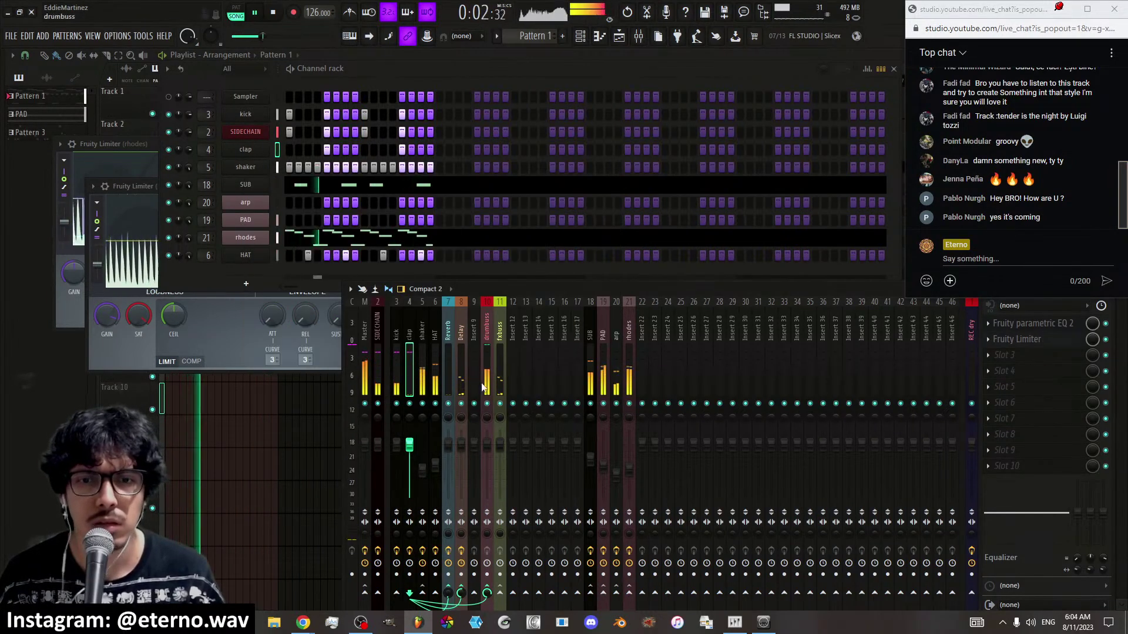
pyautogui.click(422, 404)
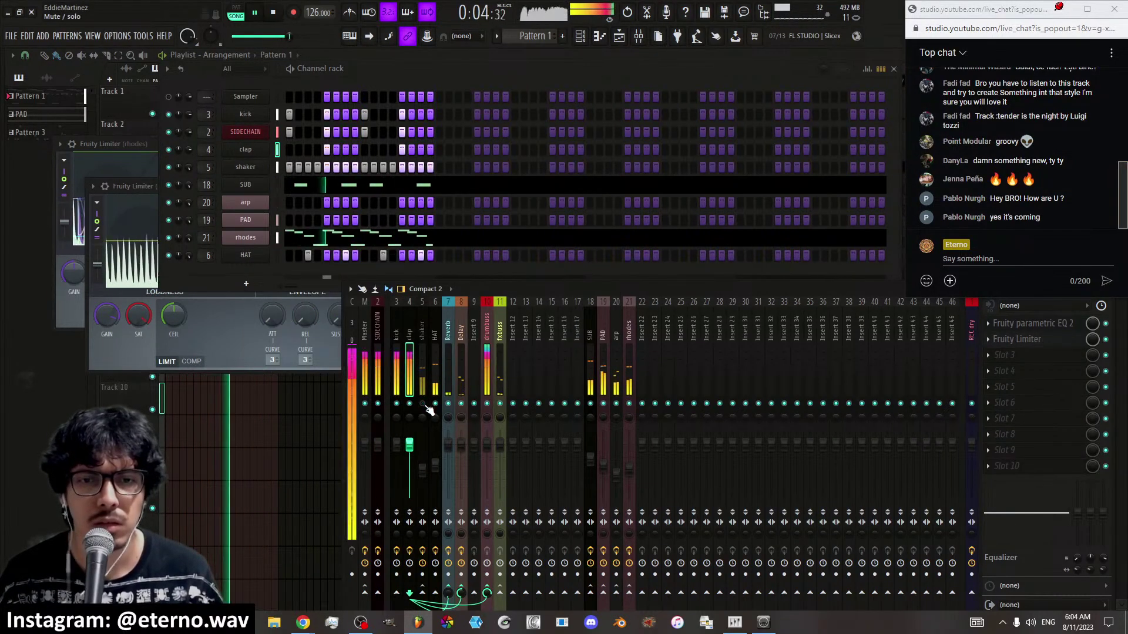
# Try fade-out, pitch and time-stretch changes on the HAT sample and reset the stretch multiplier
pyautogui.click(437, 382)
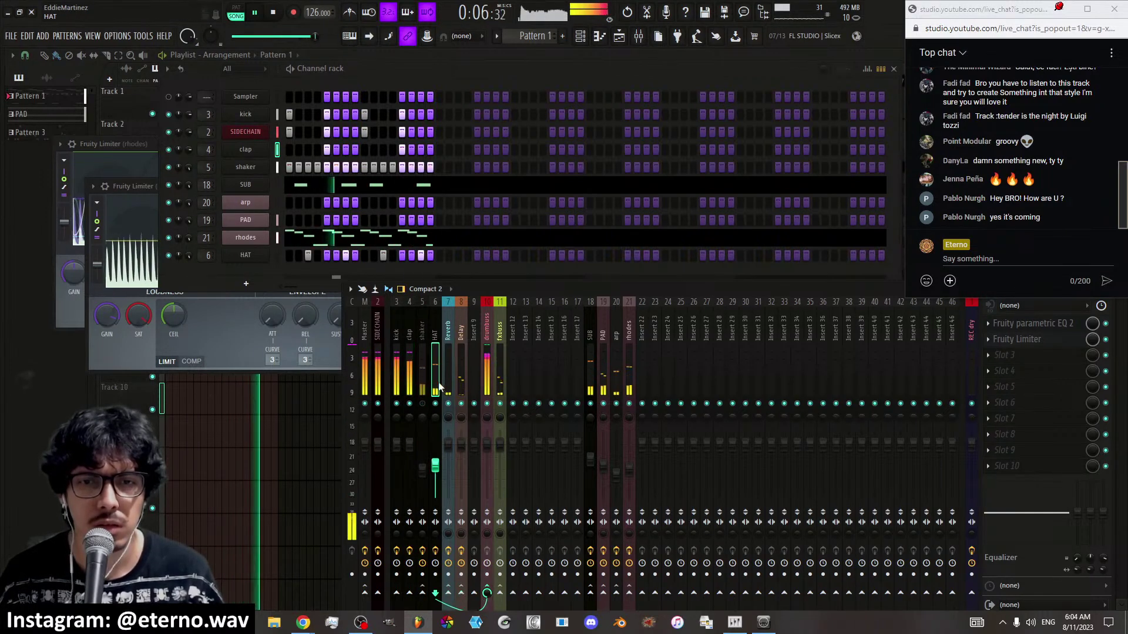
pyautogui.click(250, 258)
pyautogui.scroll(5, 382, 382)
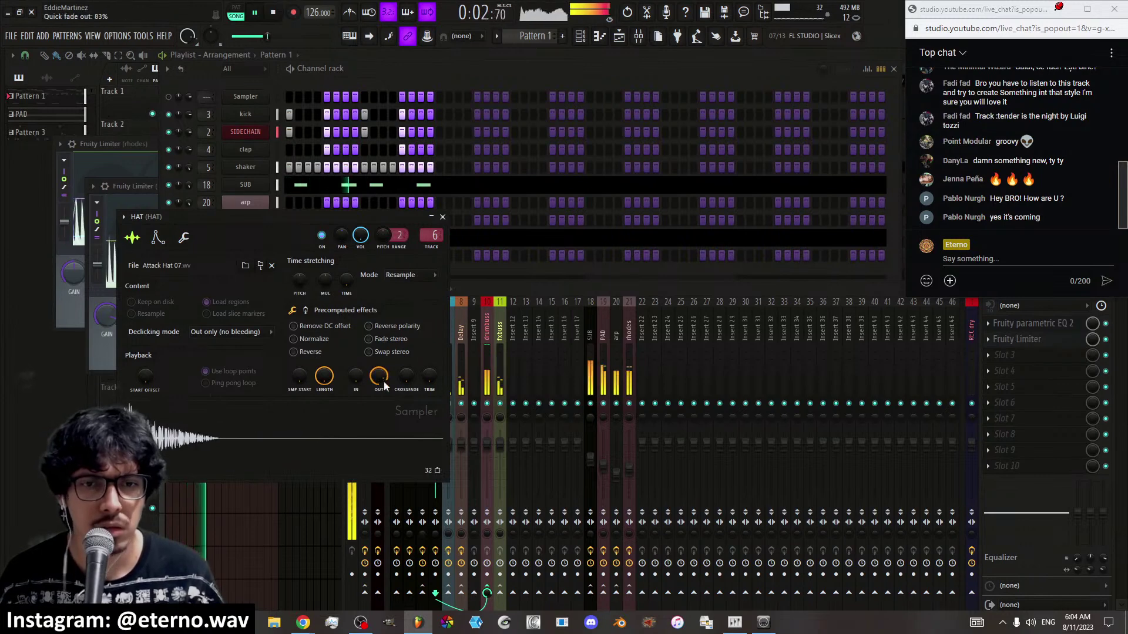
pyautogui.scroll(-5, 378, 380)
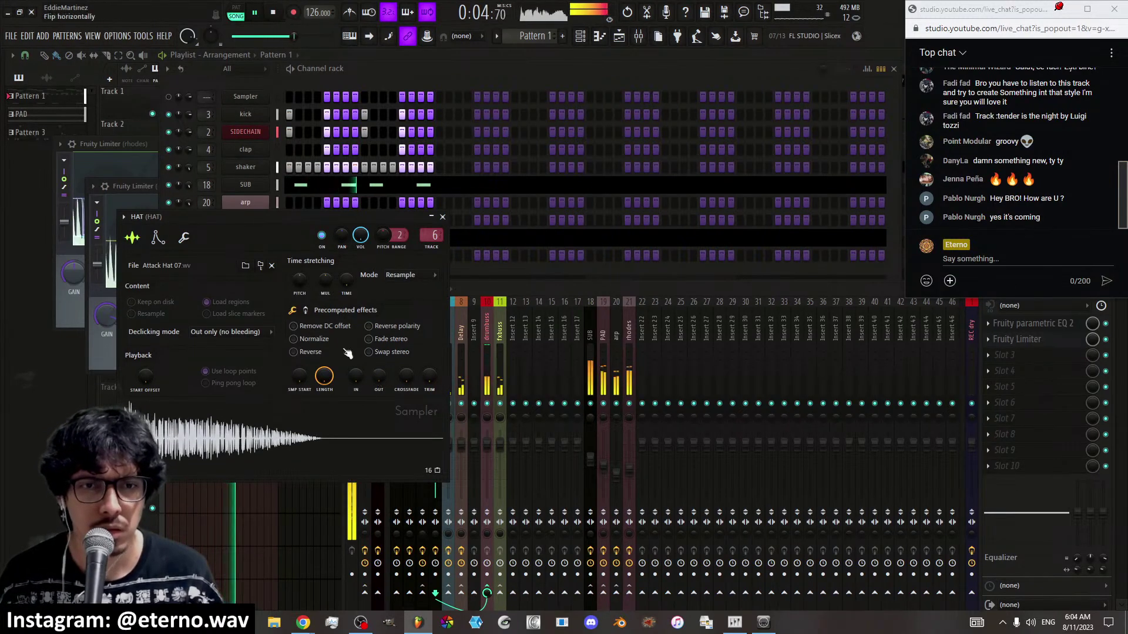
pyautogui.scroll(-3, 303, 284)
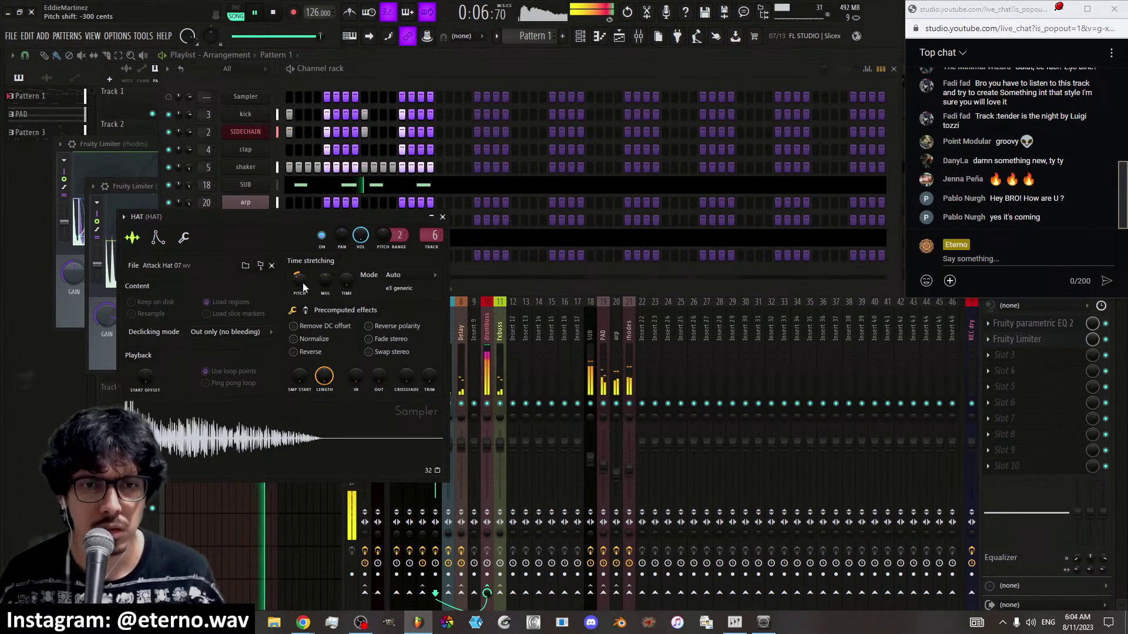
pyautogui.scroll(3, 302, 284)
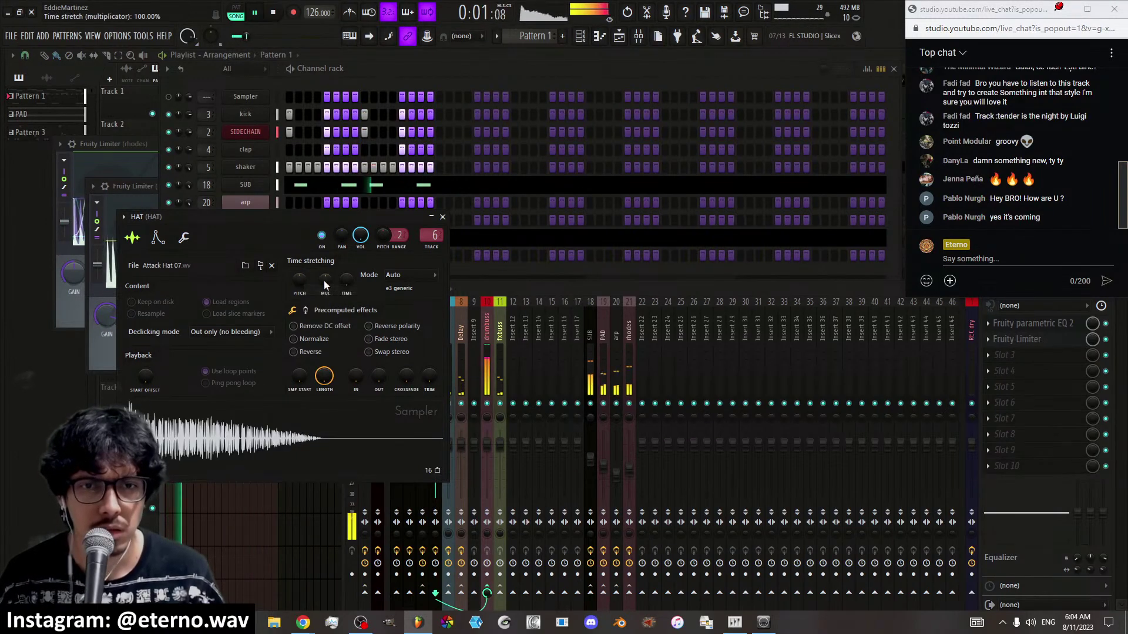
pyautogui.scroll(-5, 324, 284)
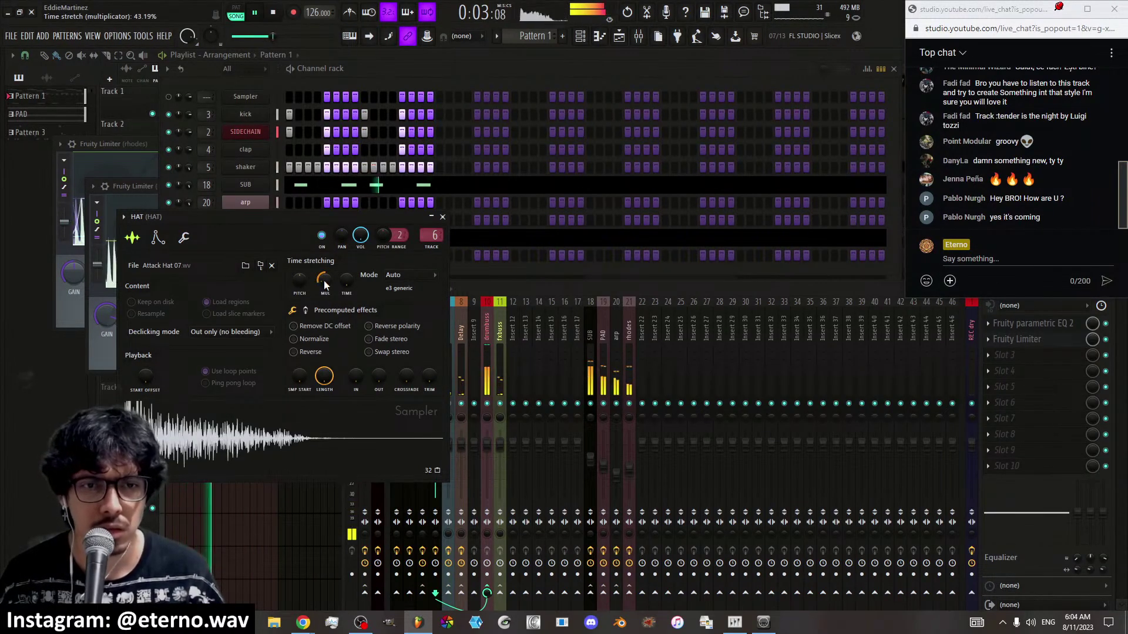
pyautogui.rightClick(324, 285)
pyautogui.click(342, 283)
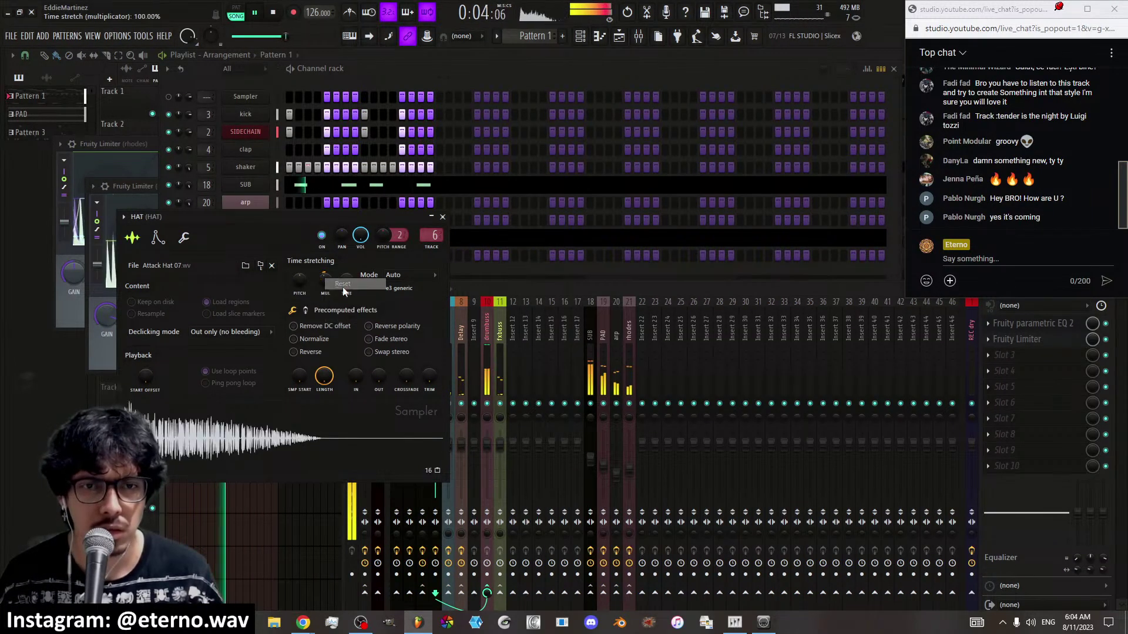
# Try a lower filter frequency on the HAT channel and return it to 100 %
pyautogui.click(164, 246)
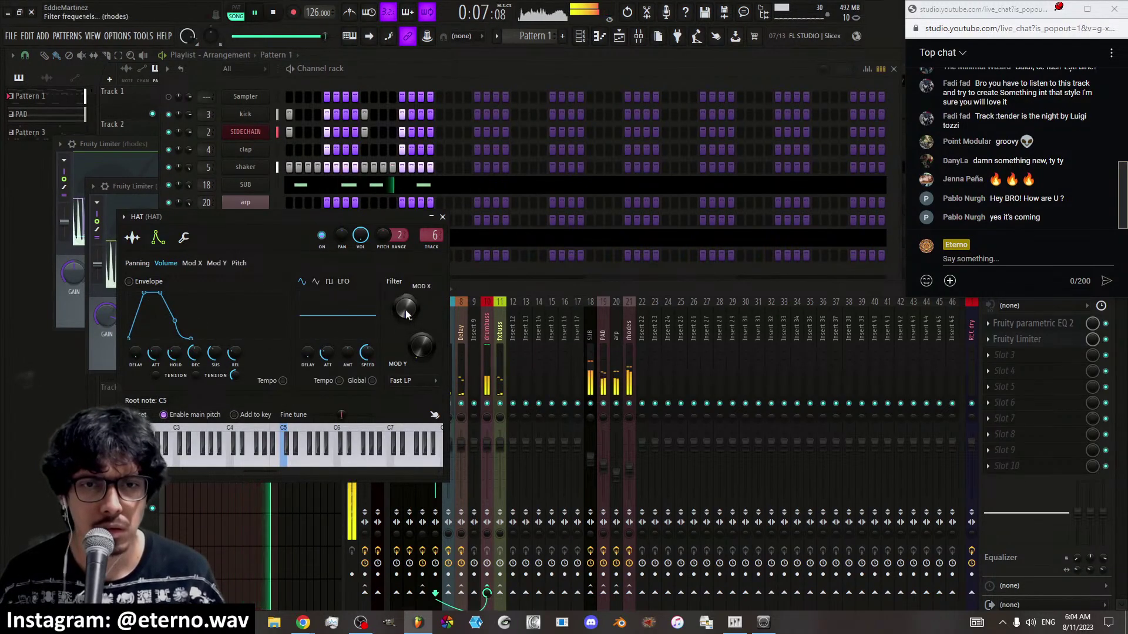
pyautogui.moveTo(405, 308); pyautogui.dragTo(413, 329)
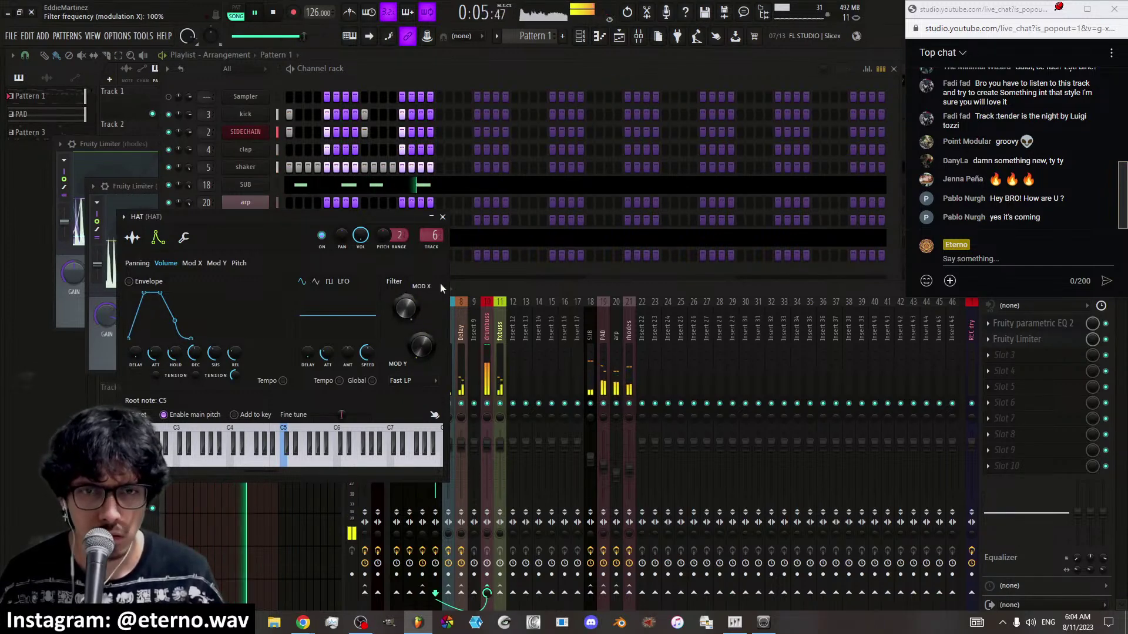
pyautogui.click(443, 217)
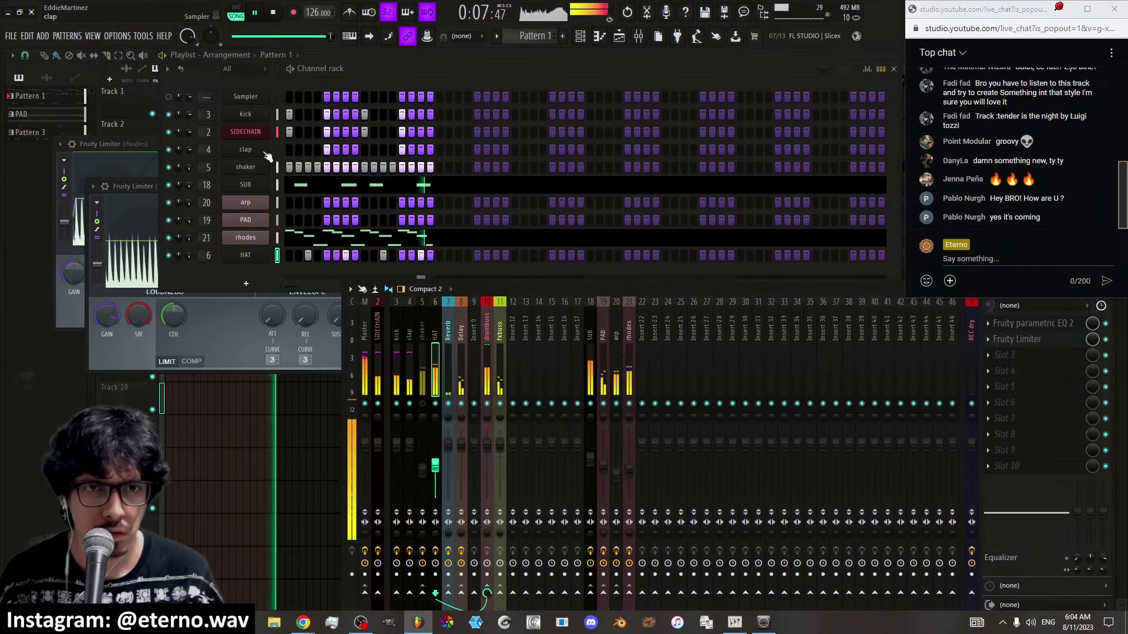
# Enable a HAT volume envelope with 0 % attack, no sustain and a short decay, and lower the HAT and shaker mixer faders
pyautogui.click(246, 254)
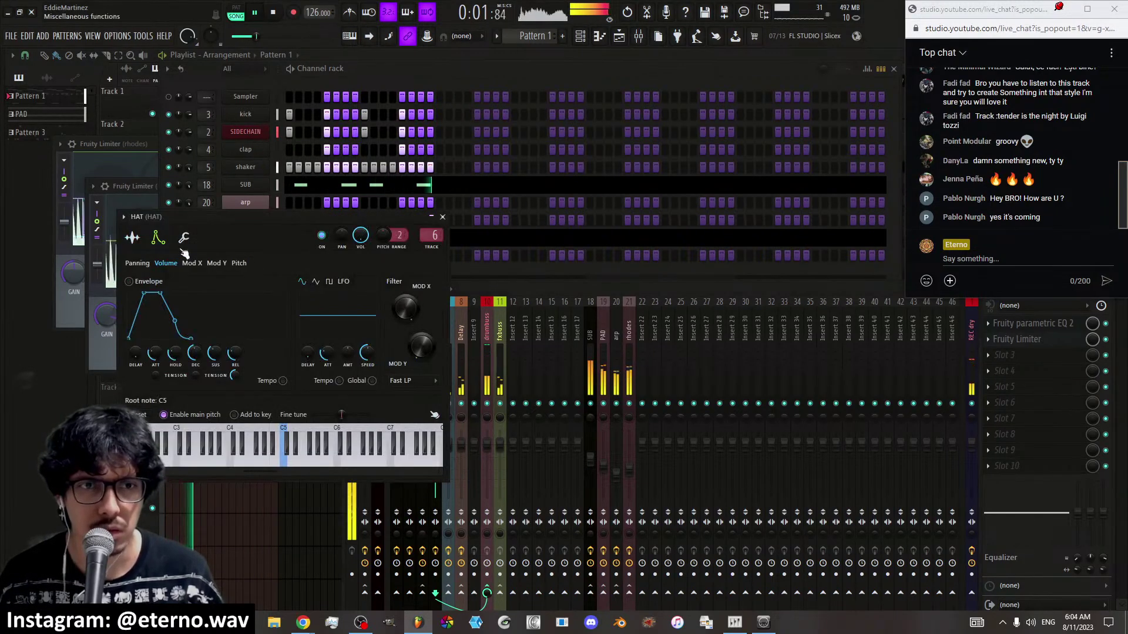
pyautogui.moveTo(156, 355); pyautogui.dragTo(197, 356)
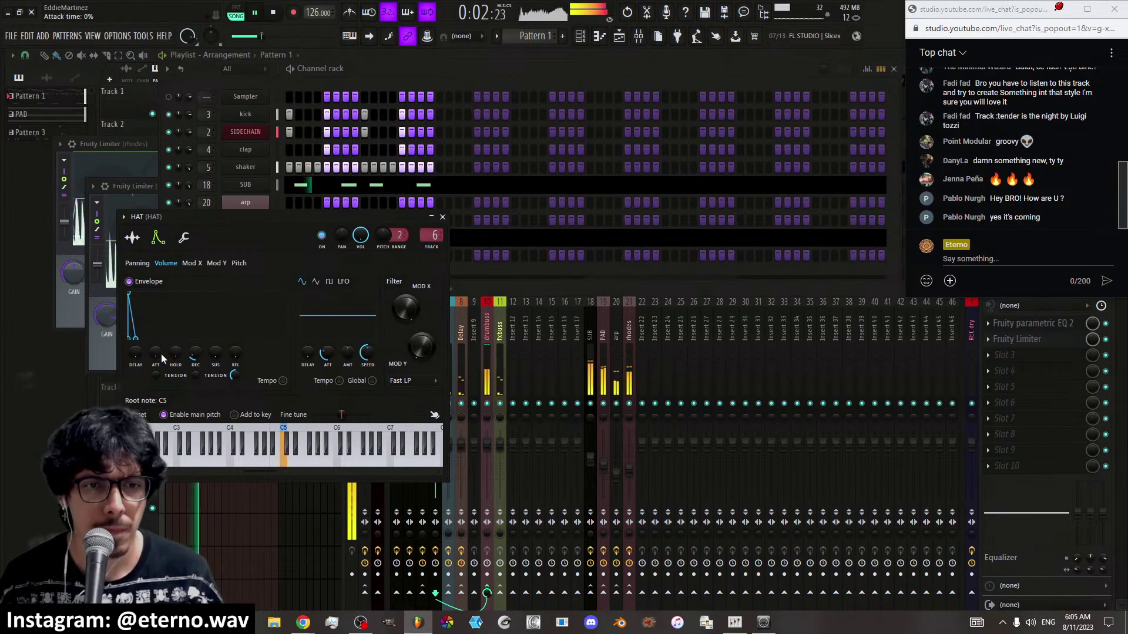
pyautogui.moveTo(160, 353); pyautogui.dragTo(191, 359)
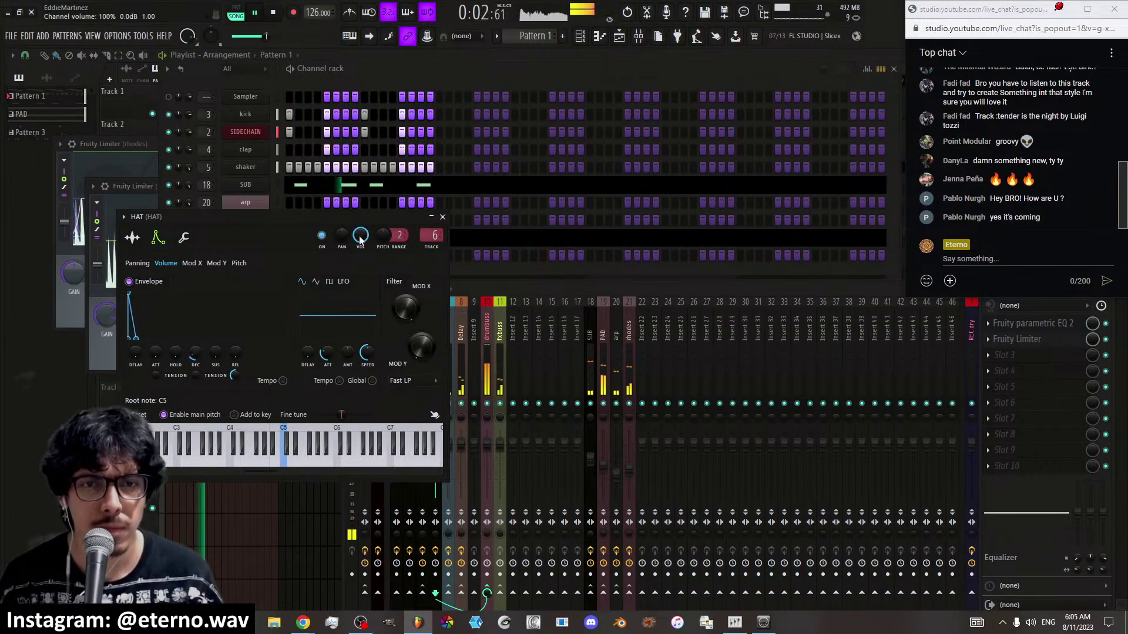
pyautogui.click(442, 217)
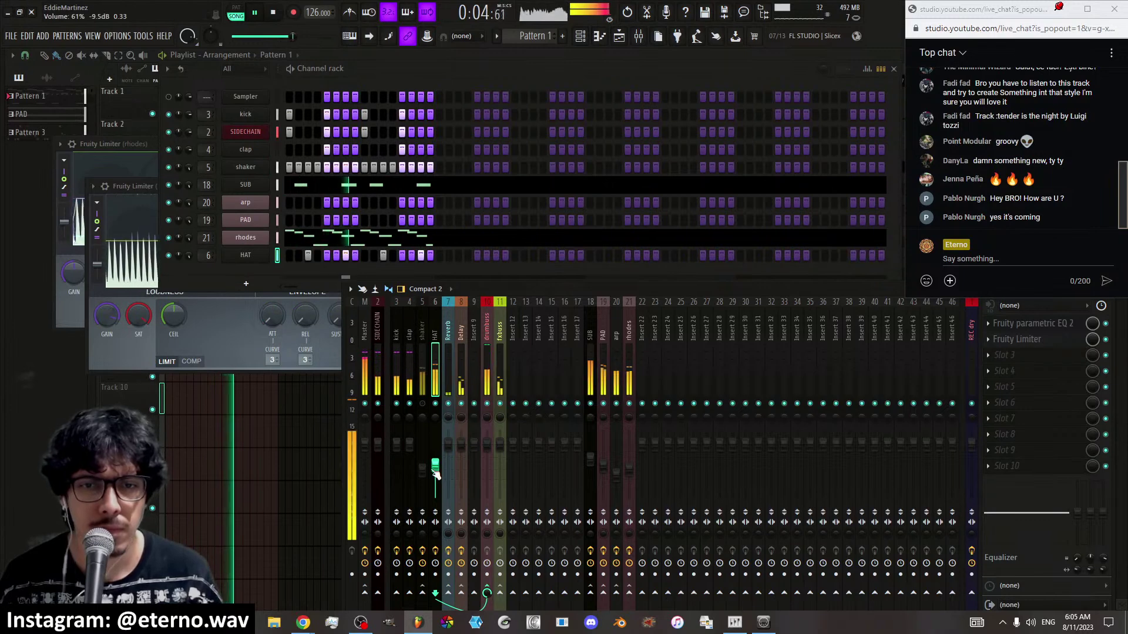
pyautogui.moveTo(436, 491)
pyautogui.mouseDown()
pyautogui.moveTo(422, 477)
pyautogui.moveTo(437, 473)
pyautogui.moveTo(423, 477)
pyautogui.mouseUp()
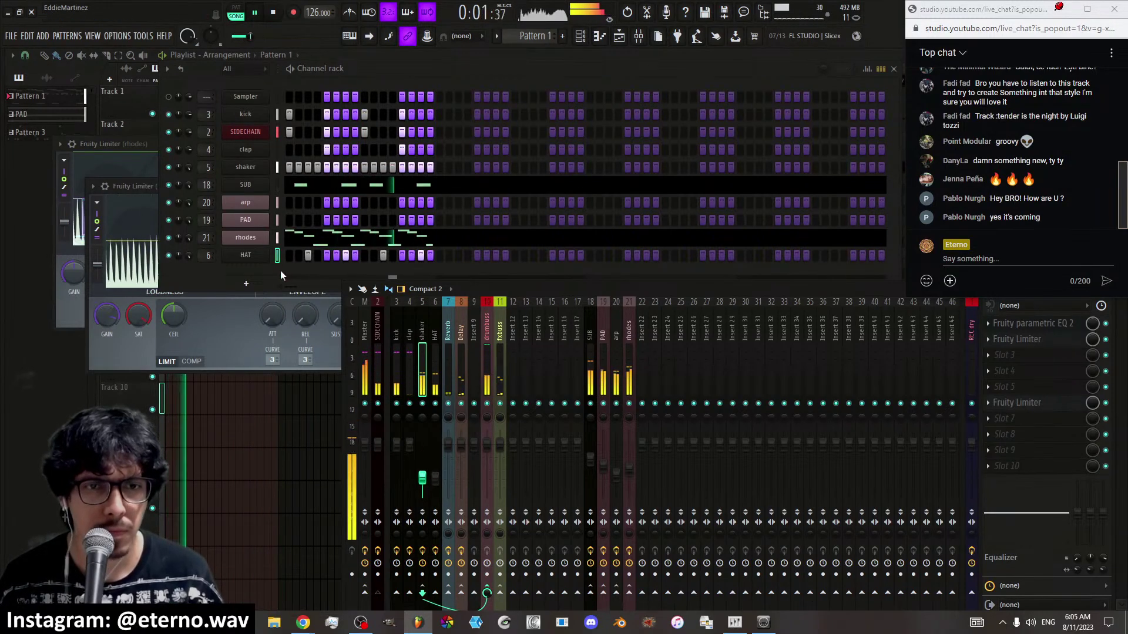
# Set the shaker's volume envelope decay to 9 % and shift its sample pitch to -412 cents
pyautogui.click(247, 170)
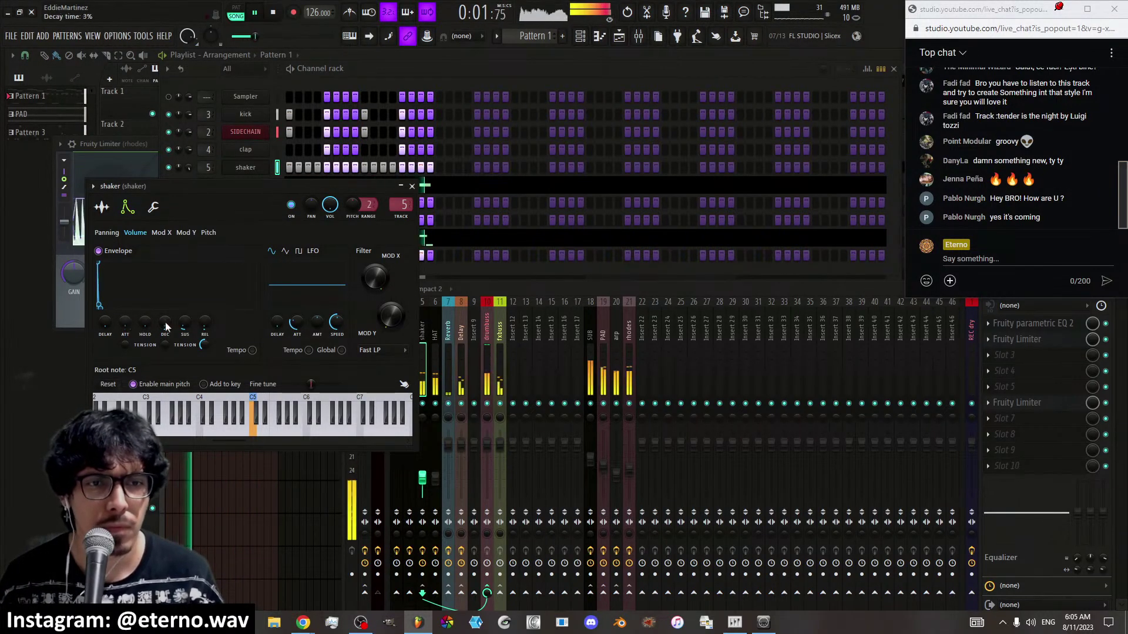
pyautogui.click(101, 207)
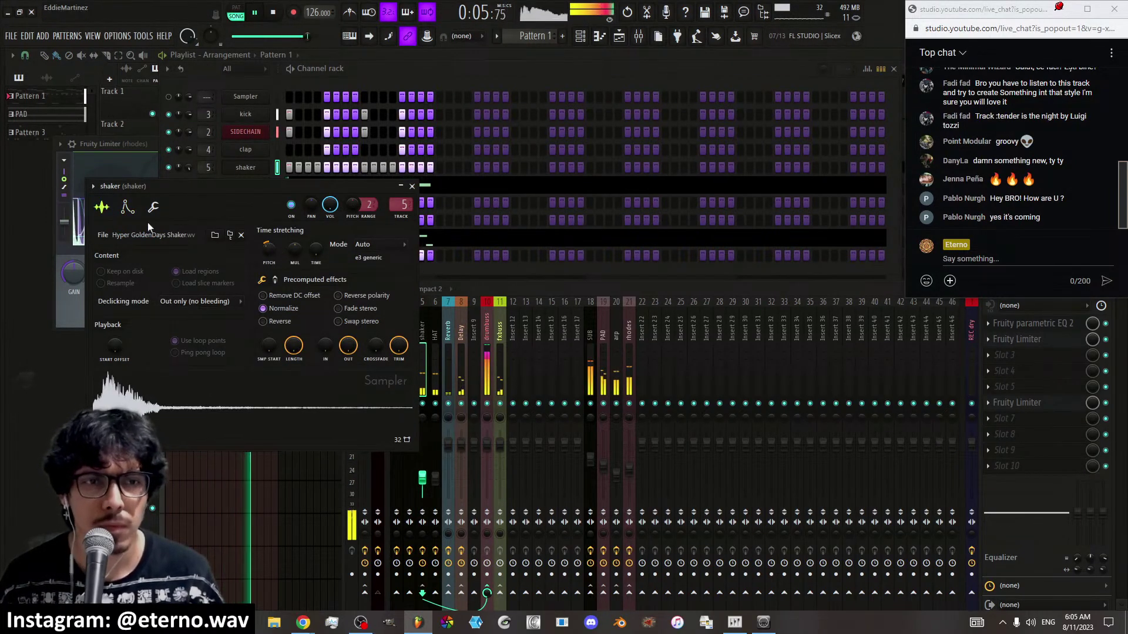
pyautogui.click(127, 207)
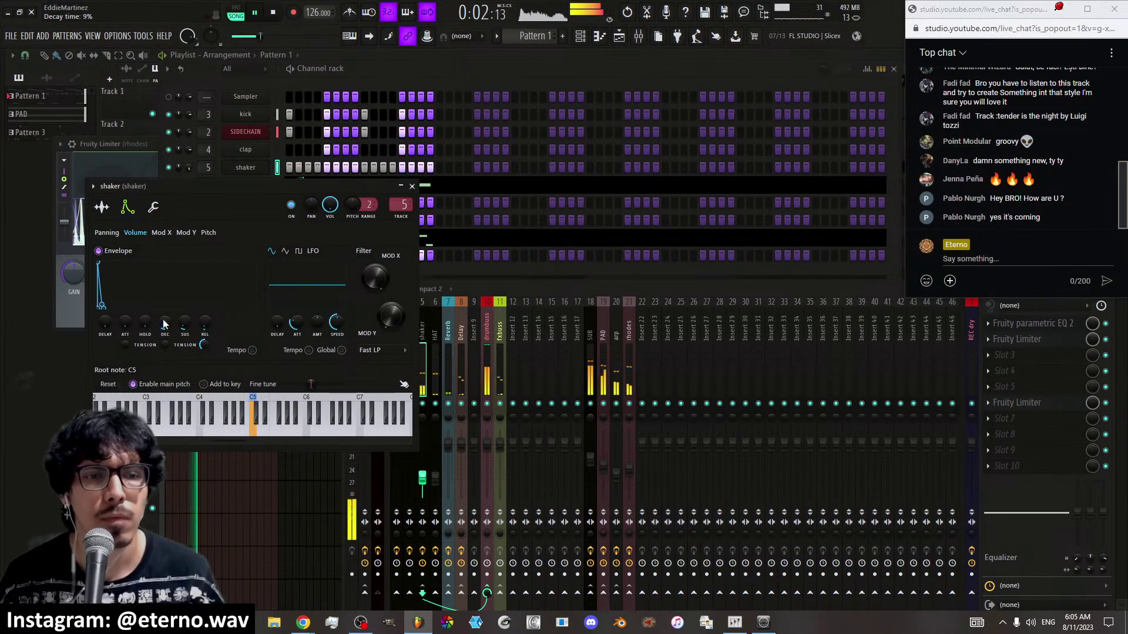
pyautogui.click(101, 207)
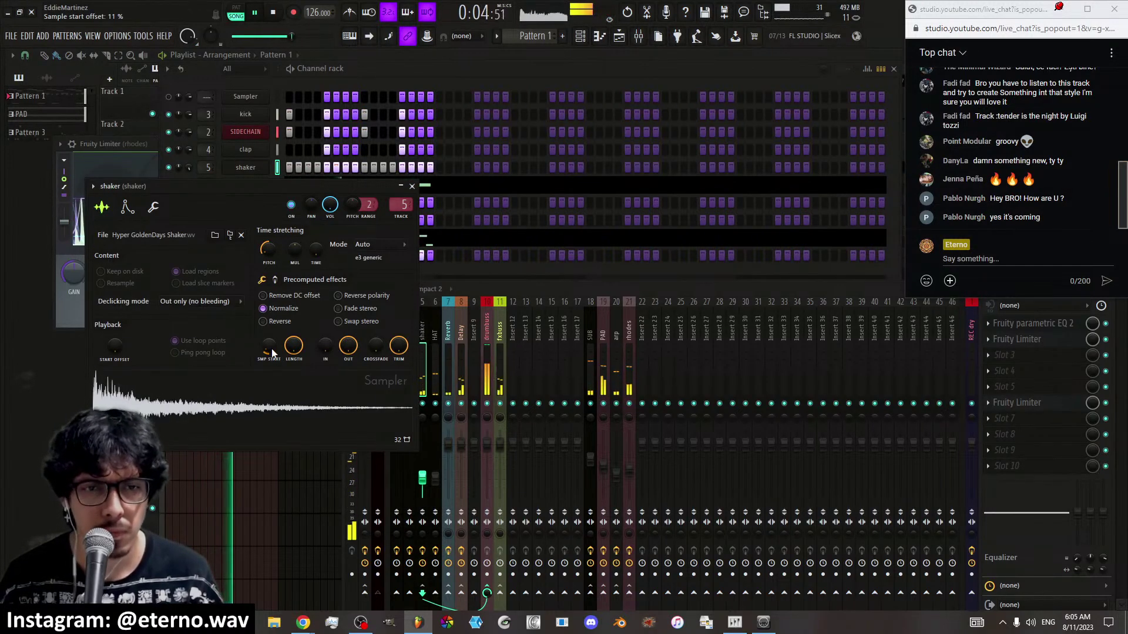
pyautogui.scroll(-3, 269, 251)
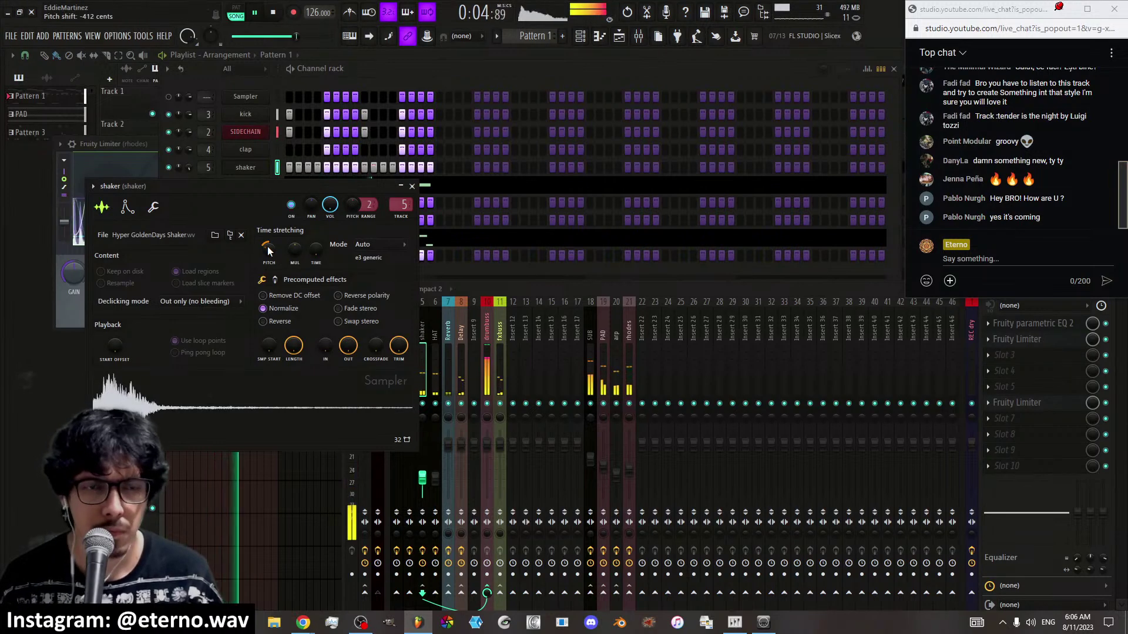
# Close the shaker's settings, slightly lower the shaker's mixer fader and raise the HAT fader
pyautogui.click(412, 186)
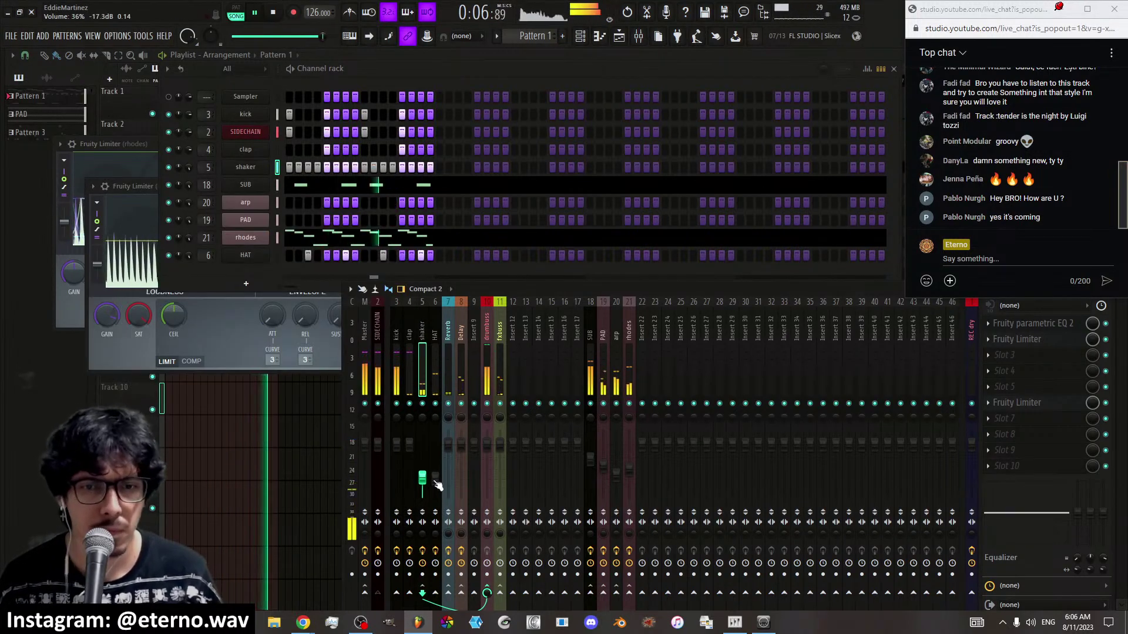
pyautogui.moveTo(422, 477); pyautogui.dragTo(423, 480)
pyautogui.click(434, 370)
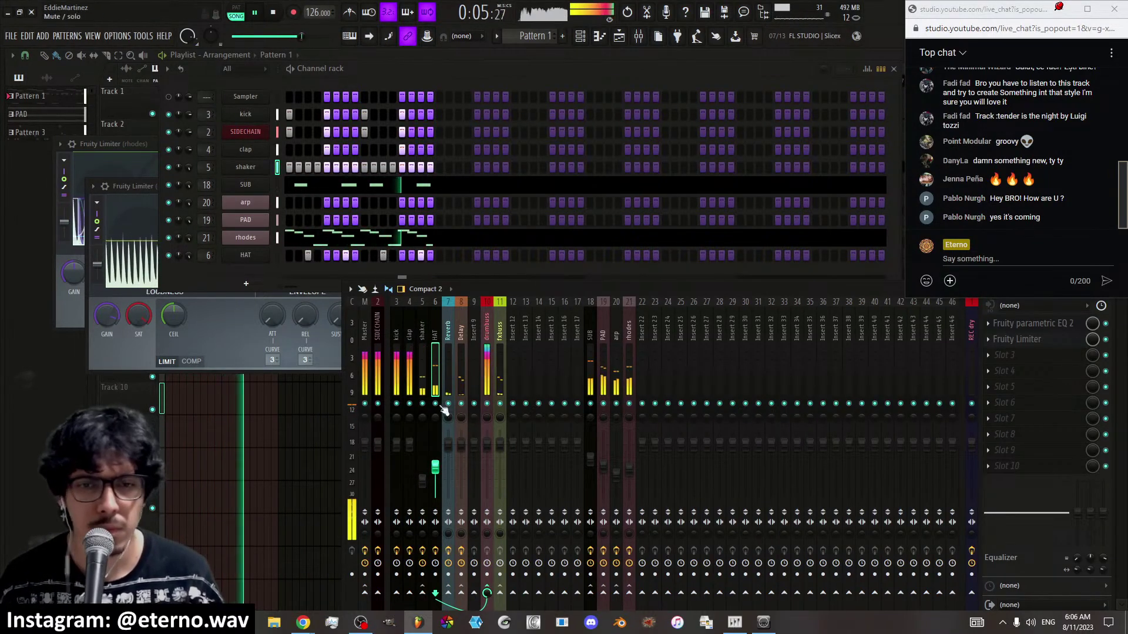
# Audition the mix with the drum bus muted and inspect the Fruity Limiter on the master track
pyautogui.click(487, 403)
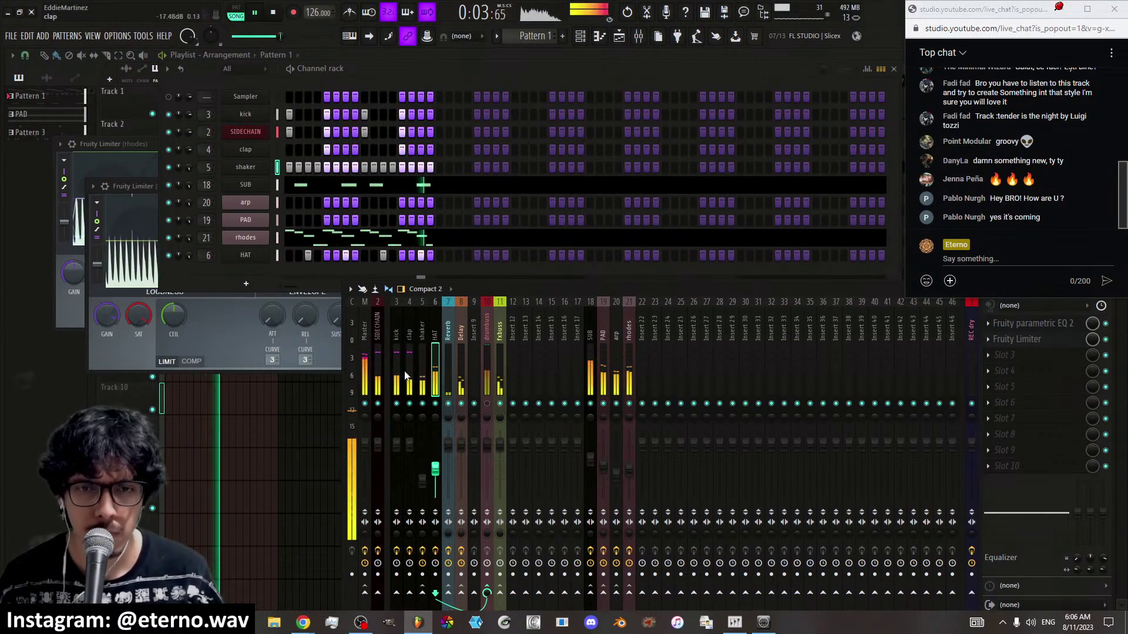
pyautogui.click(364, 349)
pyautogui.click(1034, 403)
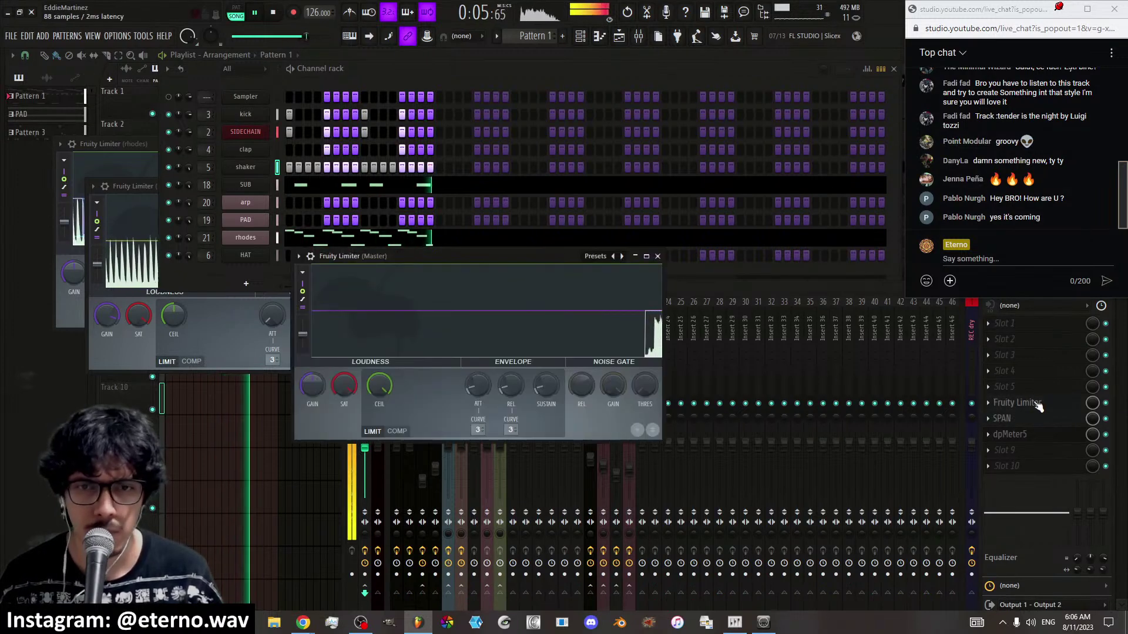
pyautogui.click(1037, 404)
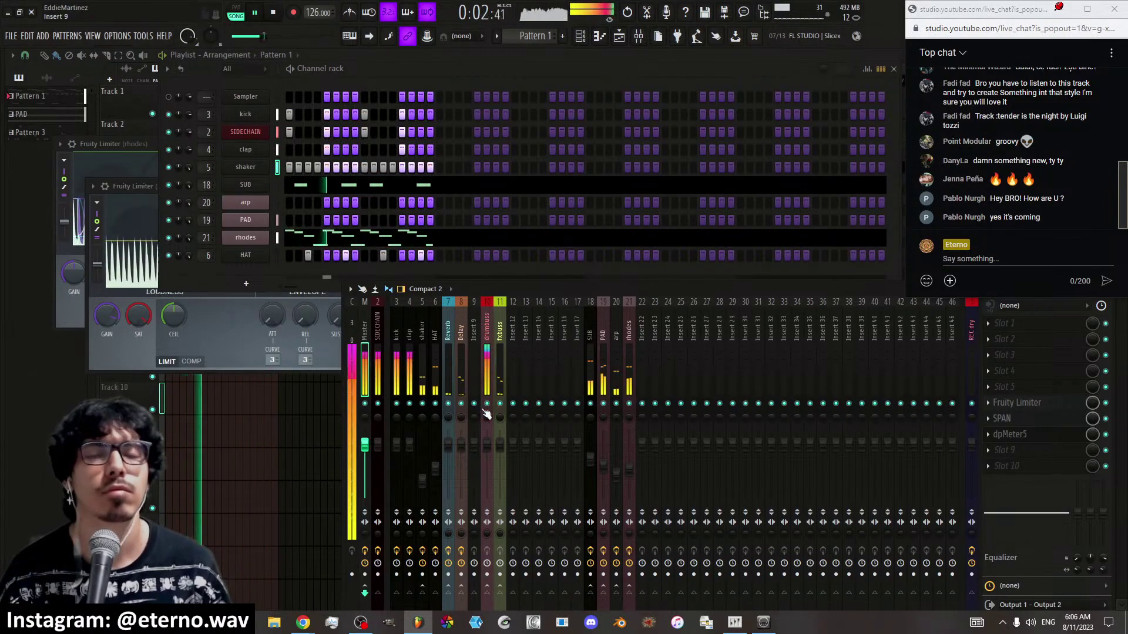
# Restart playback and lower the HAT mixer fader to 44 %
pyautogui.press('space')
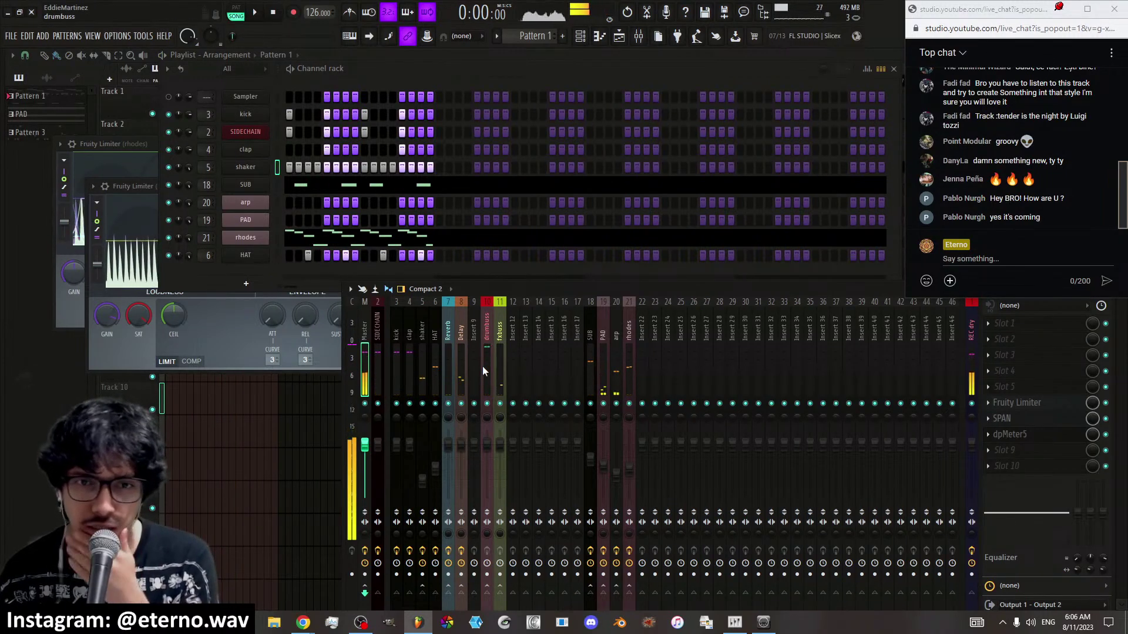
pyautogui.press('space')
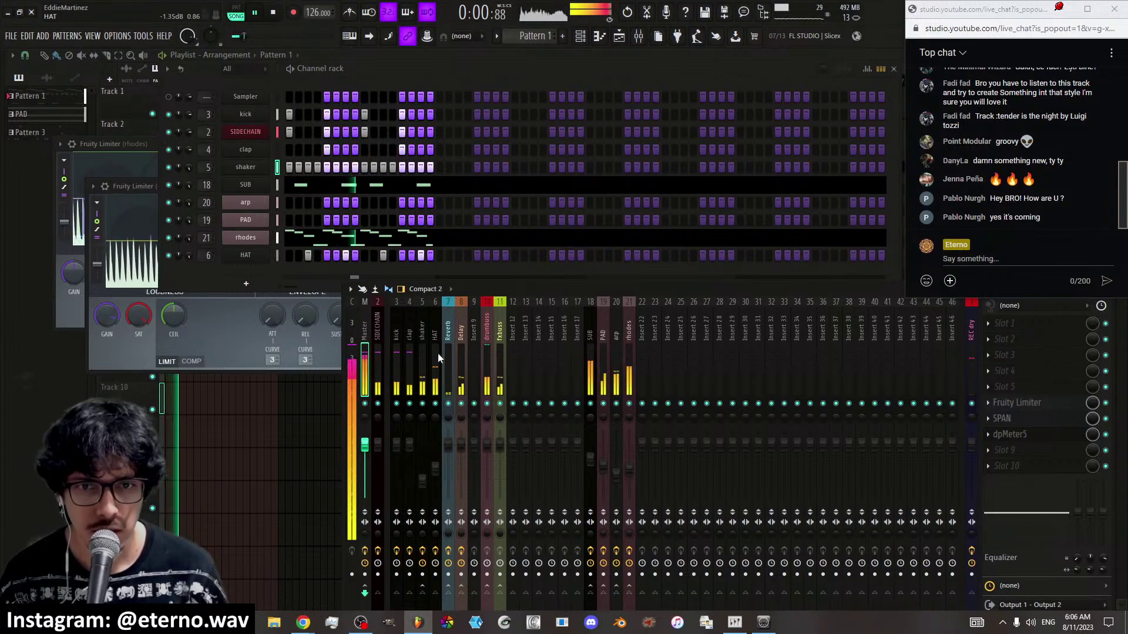
pyautogui.moveTo(435, 467); pyautogui.dragTo(435, 476)
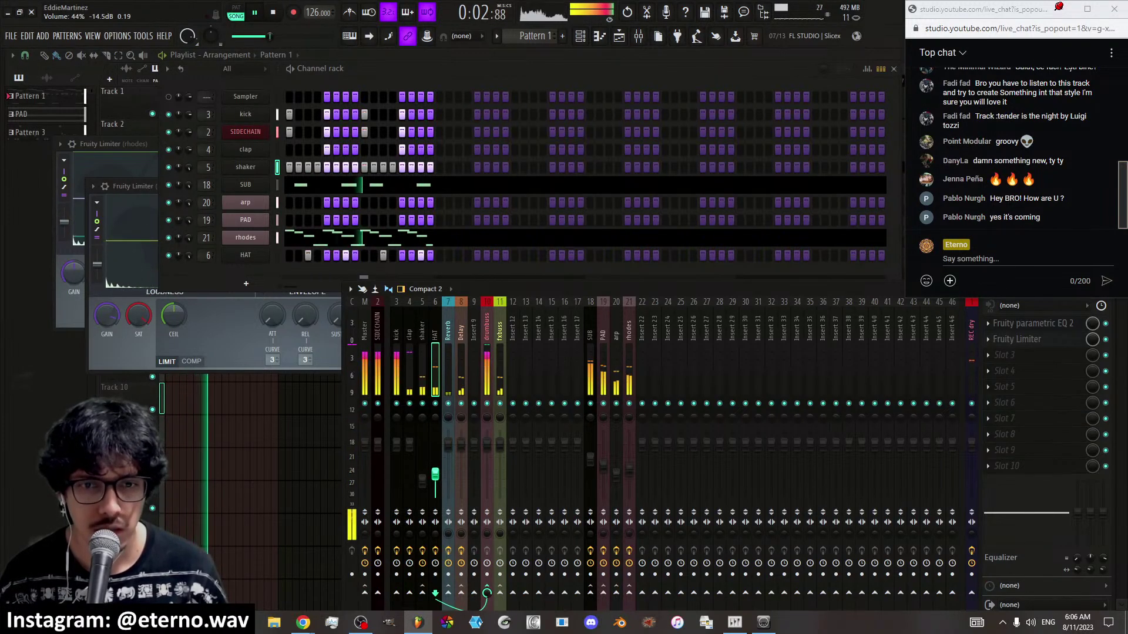
# Audition hi-hat samples in the ModeAudio drum pack and add Attack Hat 18 as a new channel
pyautogui.hotkey('alt', 'F8')
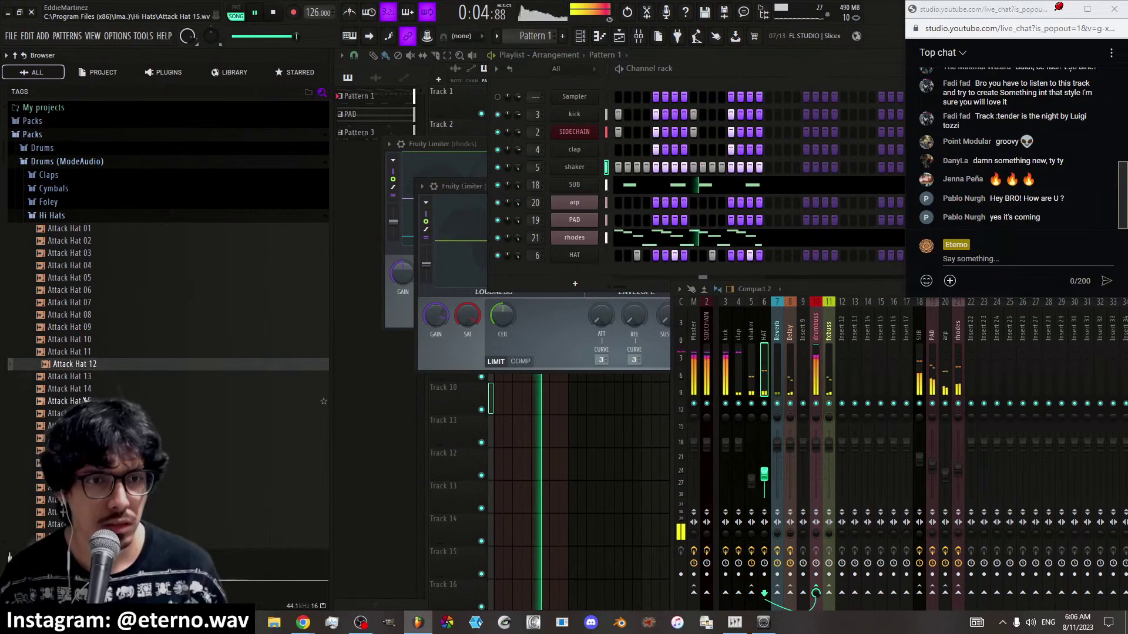
pyautogui.click(70, 463)
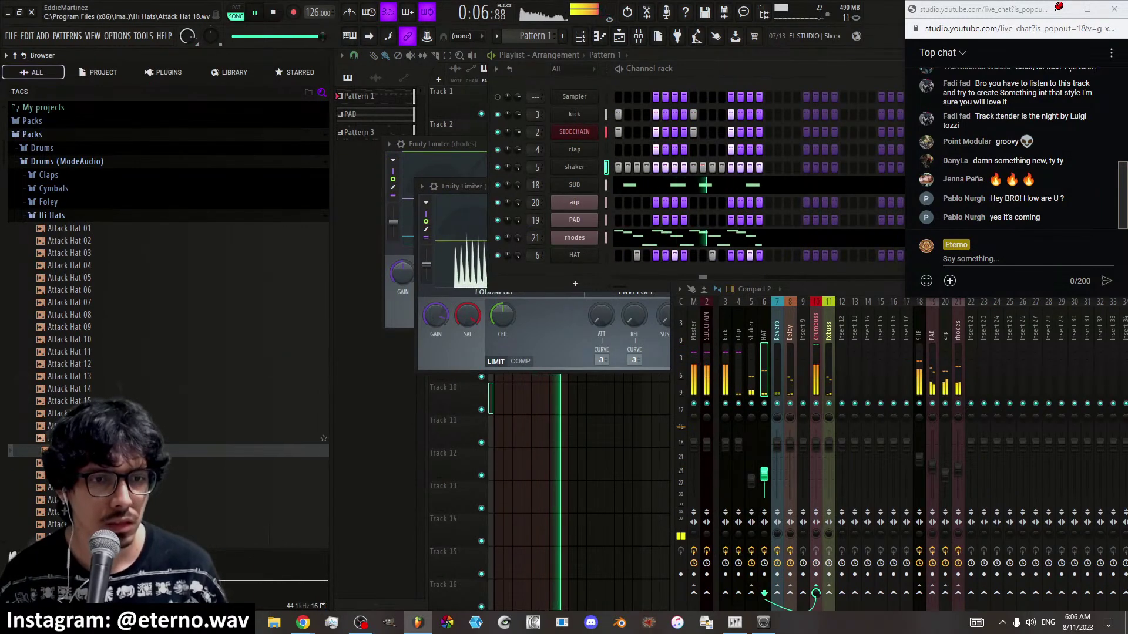
pyautogui.moveTo(70, 451); pyautogui.dragTo(282, 270)
# Copy the shaker's step pattern onto the Attack Hat 18 channel
pyautogui.rightClick(262, 165)
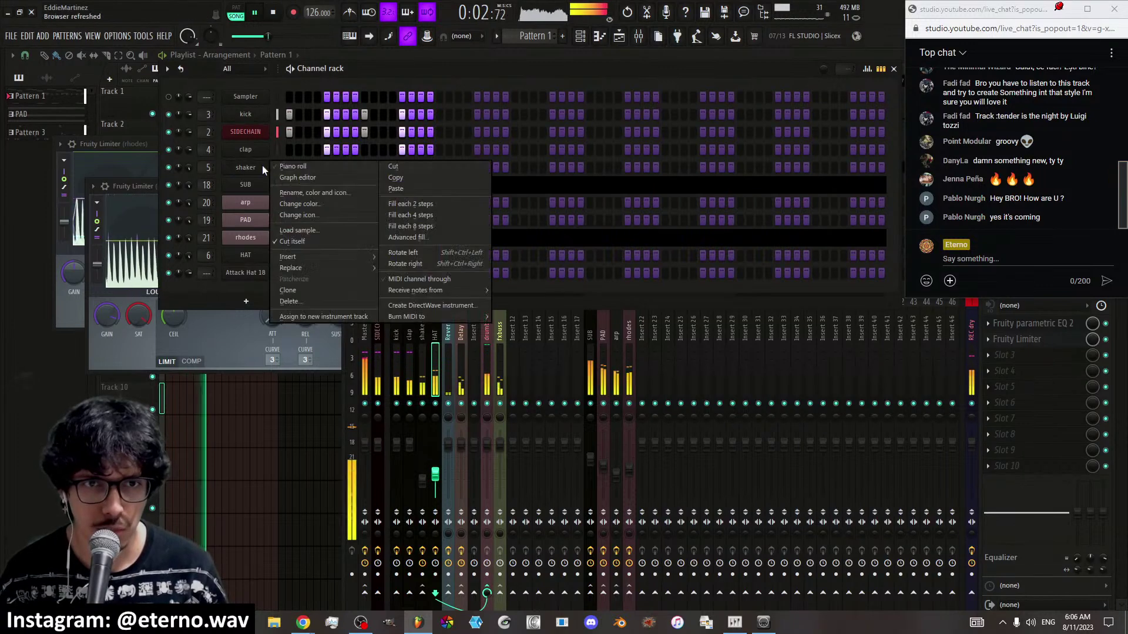
pyautogui.click(393, 176)
pyautogui.rightClick(259, 272)
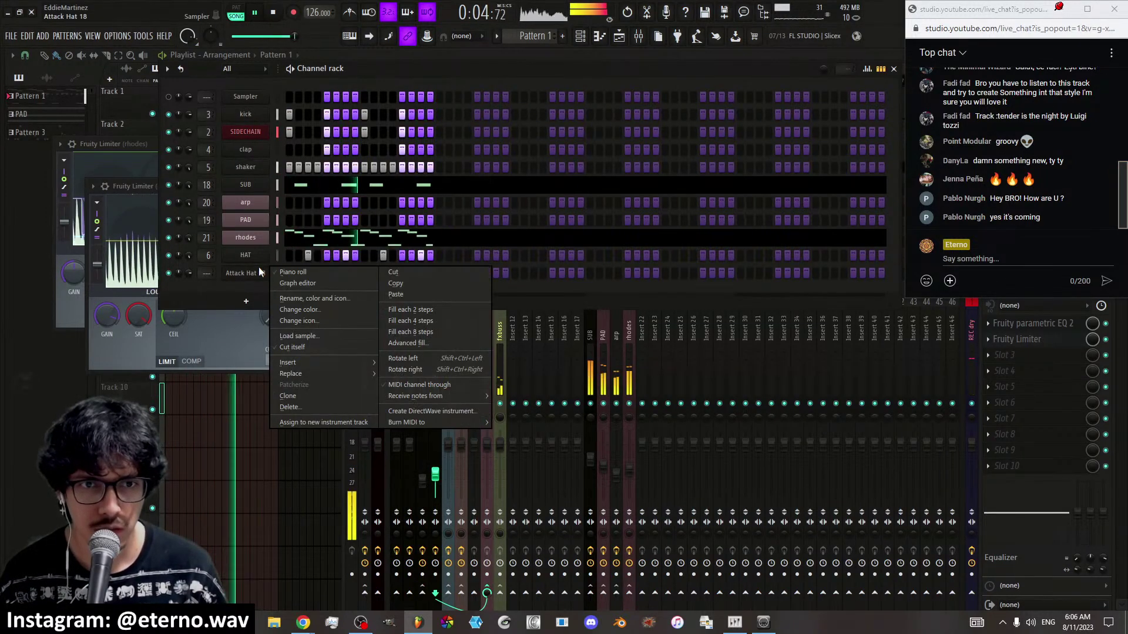
pyautogui.click(394, 293)
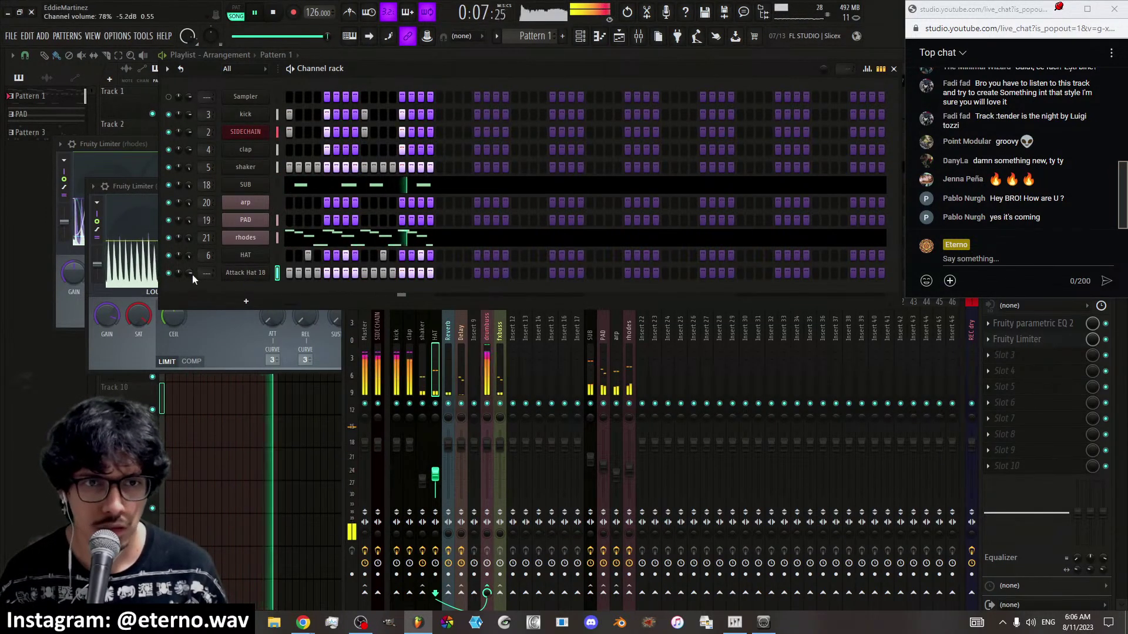
# Inspect the sample and volume envelope settings of the Attack Hat 18 channel
pyautogui.click(242, 273)
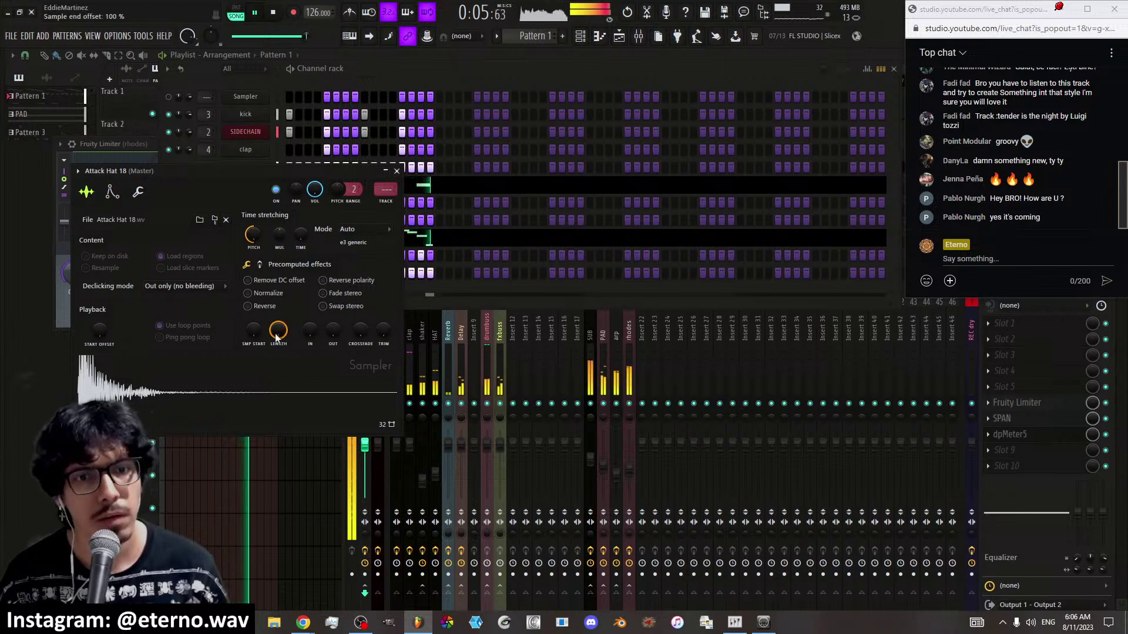
pyautogui.click(112, 192)
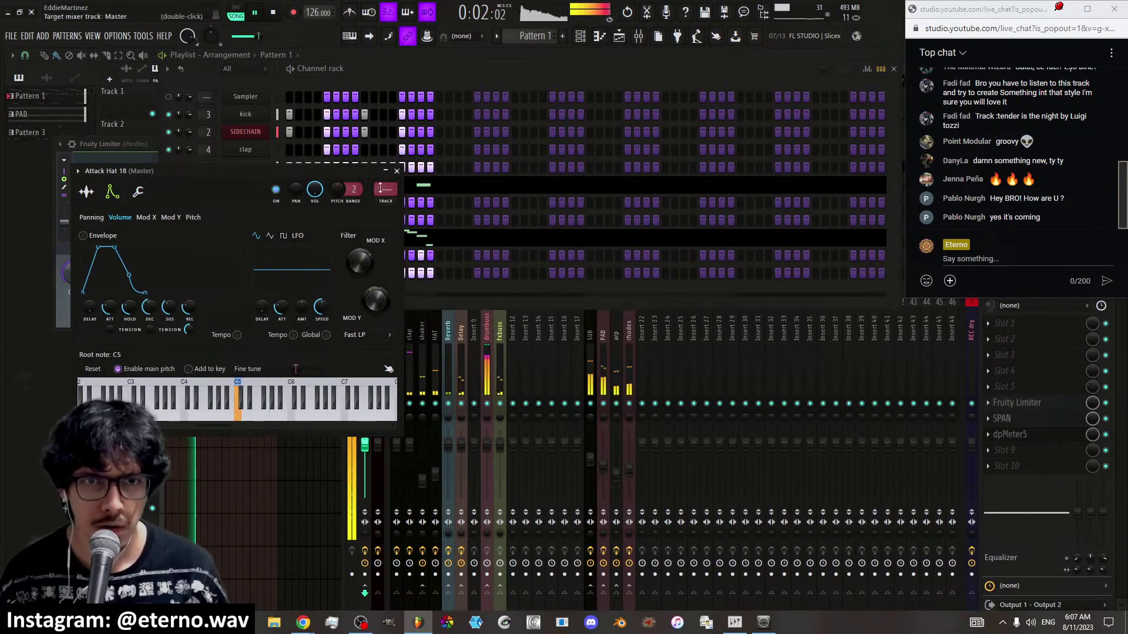
pyautogui.click(397, 172)
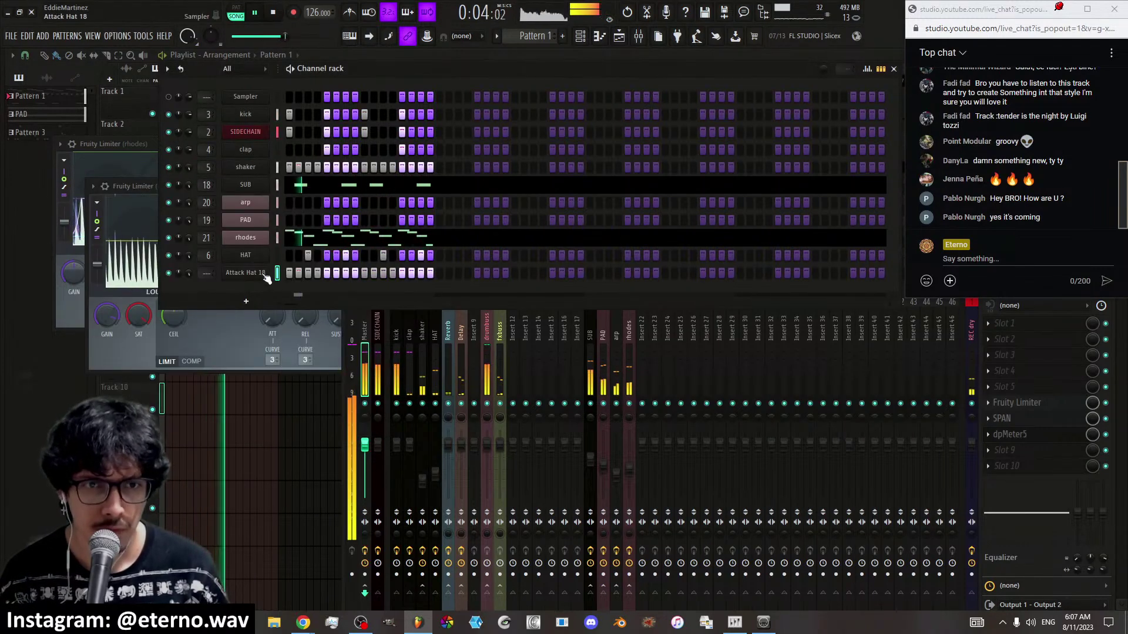
# Shape the Attack Hat 18 step velocities into a repeating groove with soft first hits and louder following hits
pyautogui.click(867, 69)
pyautogui.moveTo(348, 363)
pyautogui.mouseDown()
pyautogui.moveTo(340, 344)
pyautogui.moveTo(309, 338)
pyautogui.mouseUp()
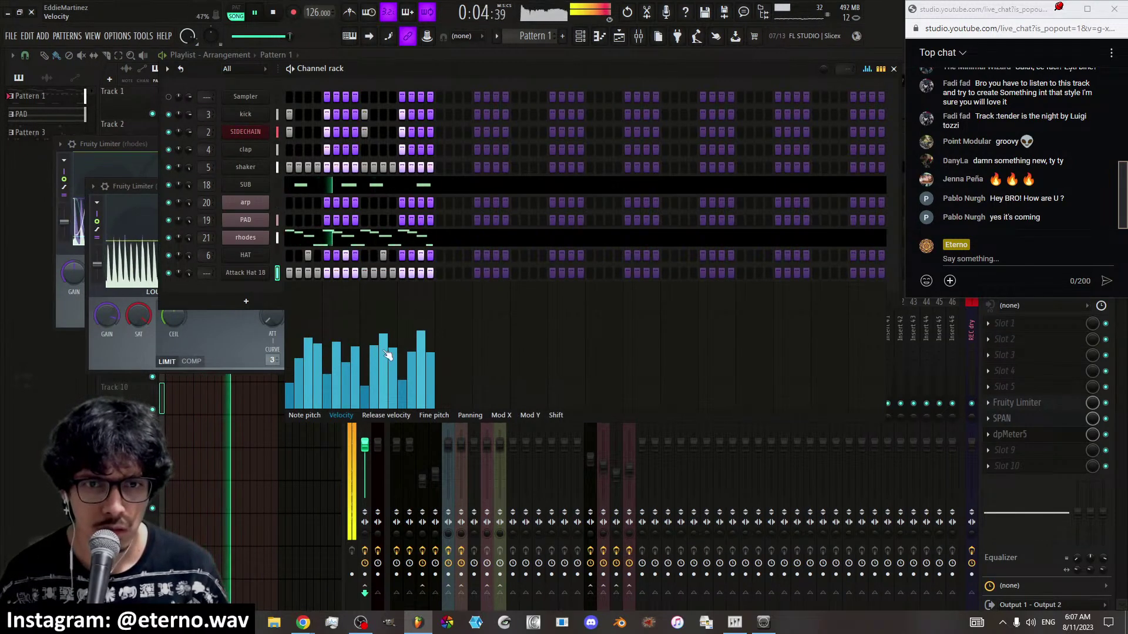
pyautogui.moveTo(386, 353); pyautogui.dragTo(388, 365)
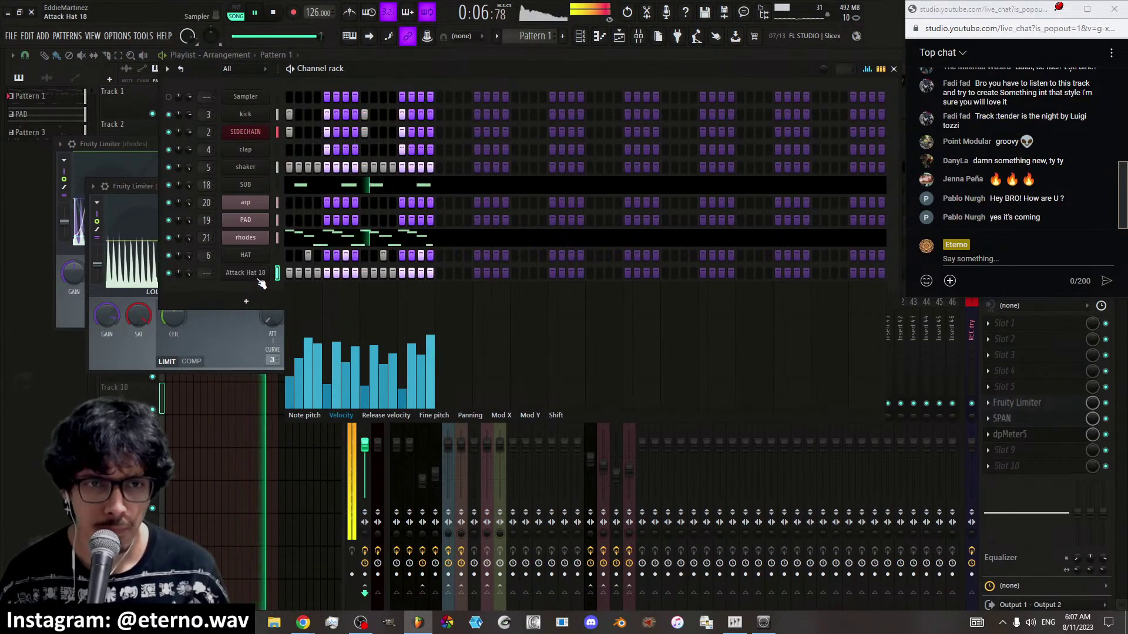
# Rename the Attack Hat 18 channel as rollinghat
pyautogui.press('F2')
pyautogui.write('rollinghat')
pyautogui.press('Return')
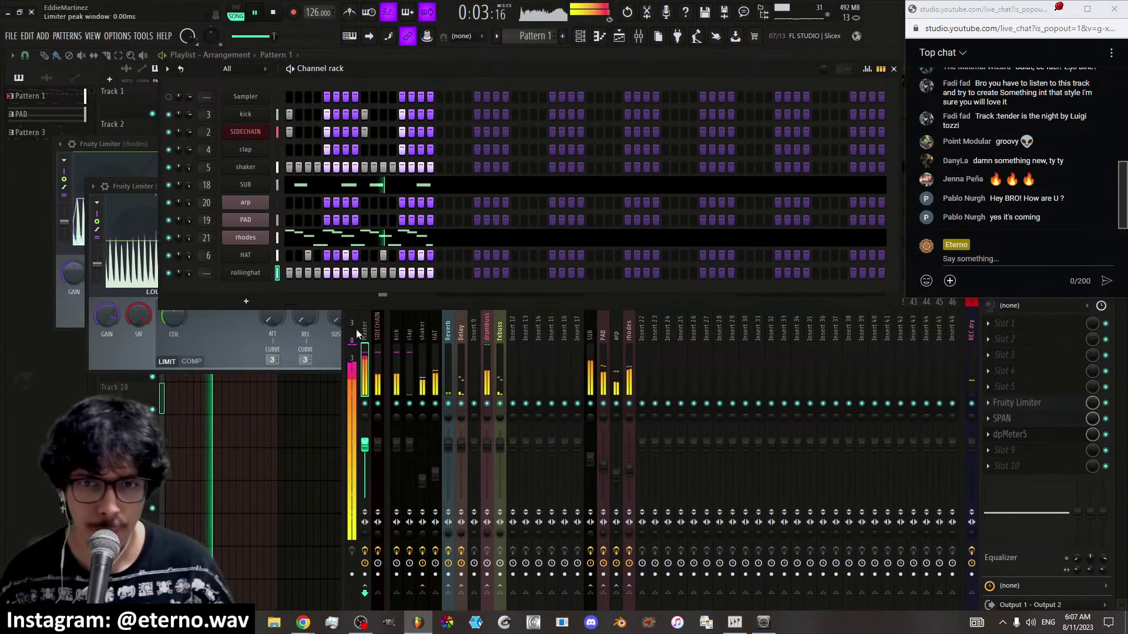
# Route the rollinghat channel to mixer insert 13 and move that track beside HAT as track 7
pyautogui.rightClick(523, 359)
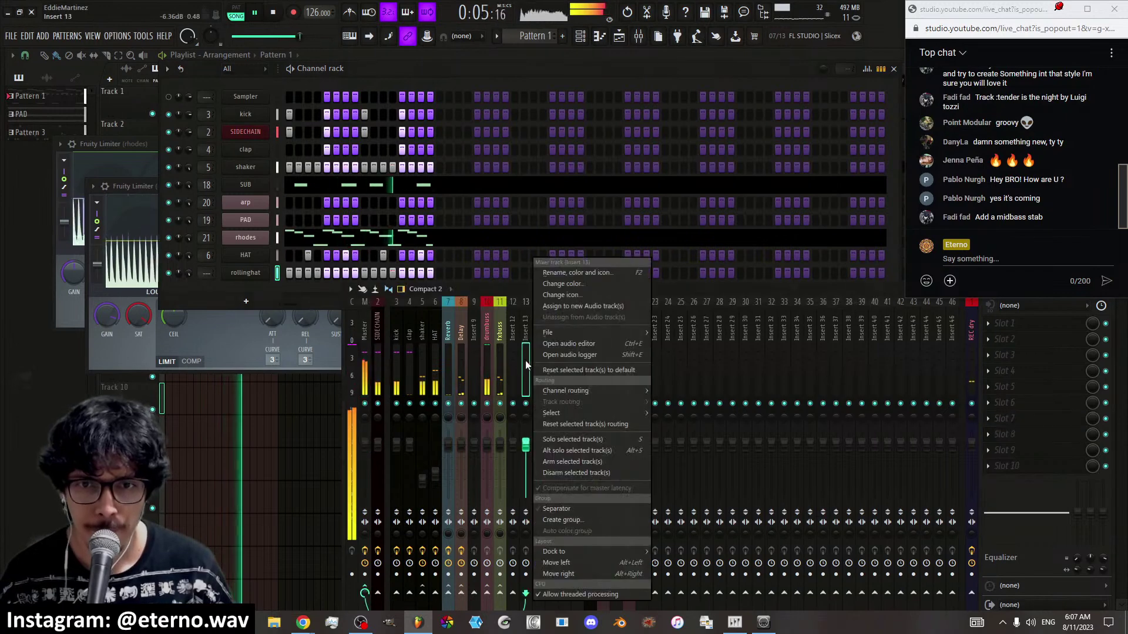
pyautogui.click(597, 393)
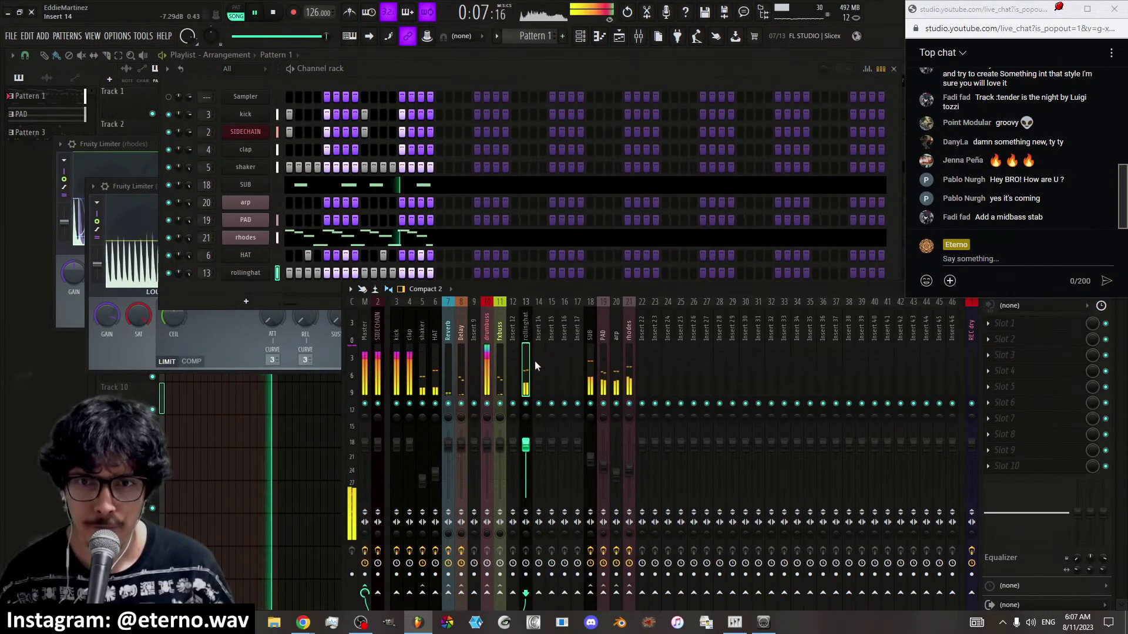
pyautogui.hotkey('alt', 'Left')
pyautogui.hotkey('alt', 'Left')
pyautogui.hotkey('alt', 'Left')
pyautogui.hotkey('alt', 'Left')
pyautogui.hotkey('alt', 'Left')
pyautogui.hotkey('alt', 'Left')
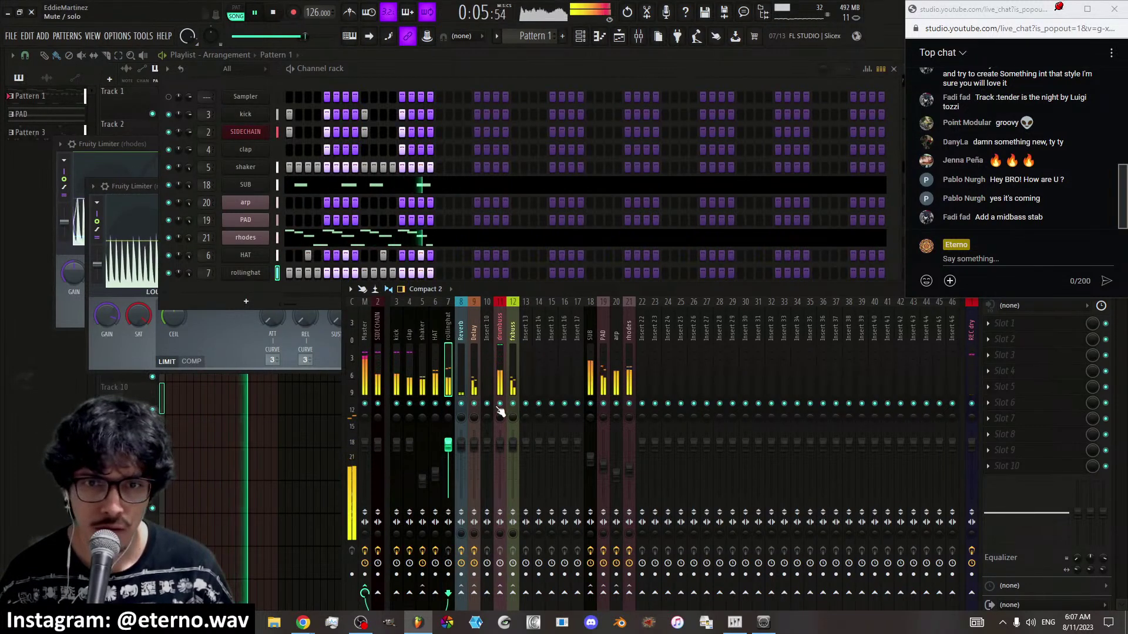
# Load the saved melo buss mixer track preset onto insert 13
pyautogui.rightClick(536, 350)
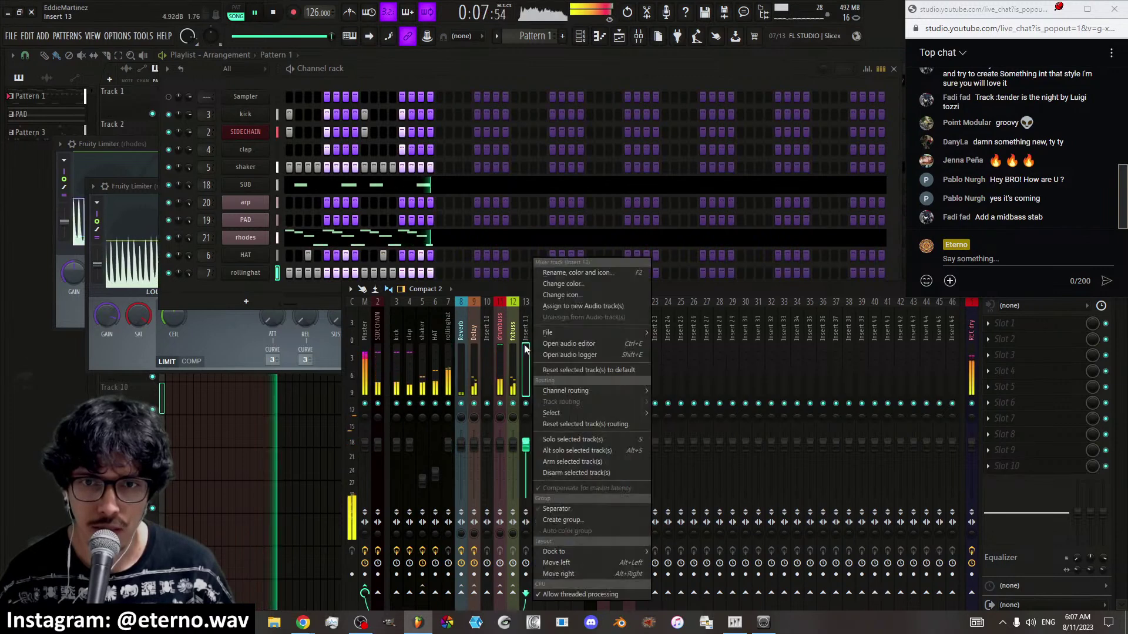
pyautogui.moveTo(573, 330)
pyautogui.click(699, 144)
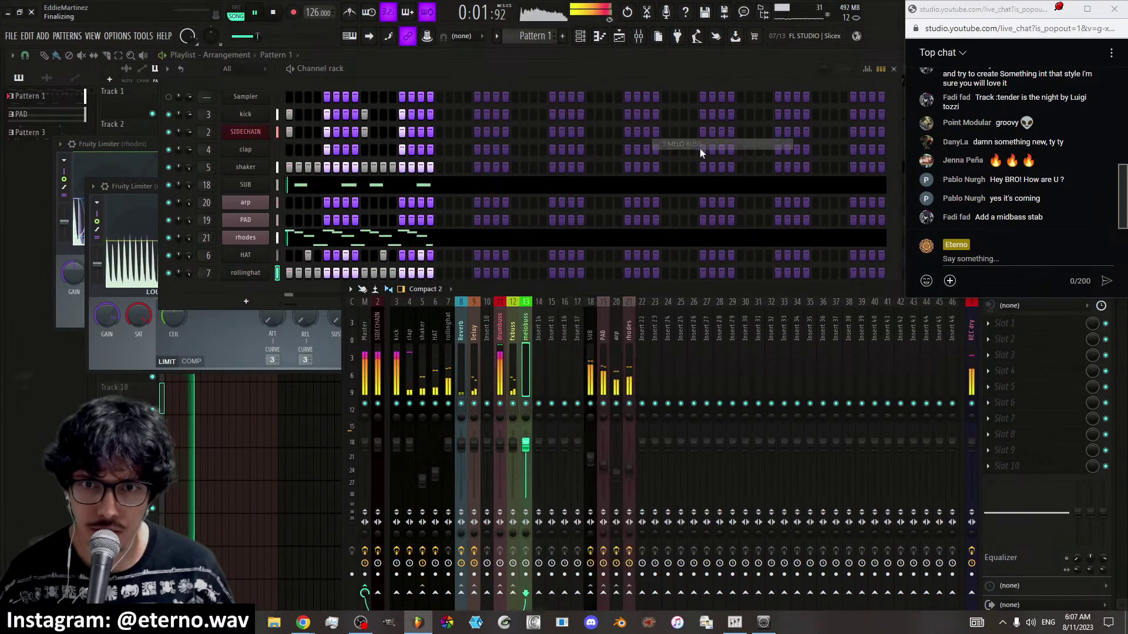
# Route the PAD, arp and rhodes mixer tracks together into the melobuss track
pyautogui.moveTo(603, 350); pyautogui.dragTo(617, 350)
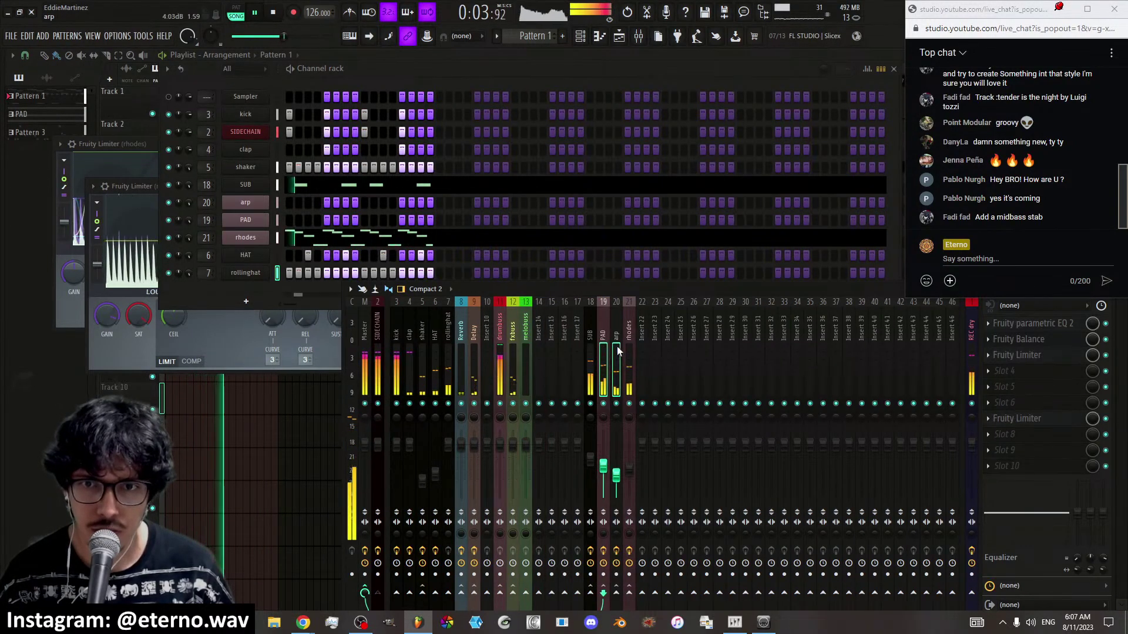
pyautogui.rightClick(525, 592)
pyautogui.click(554, 569)
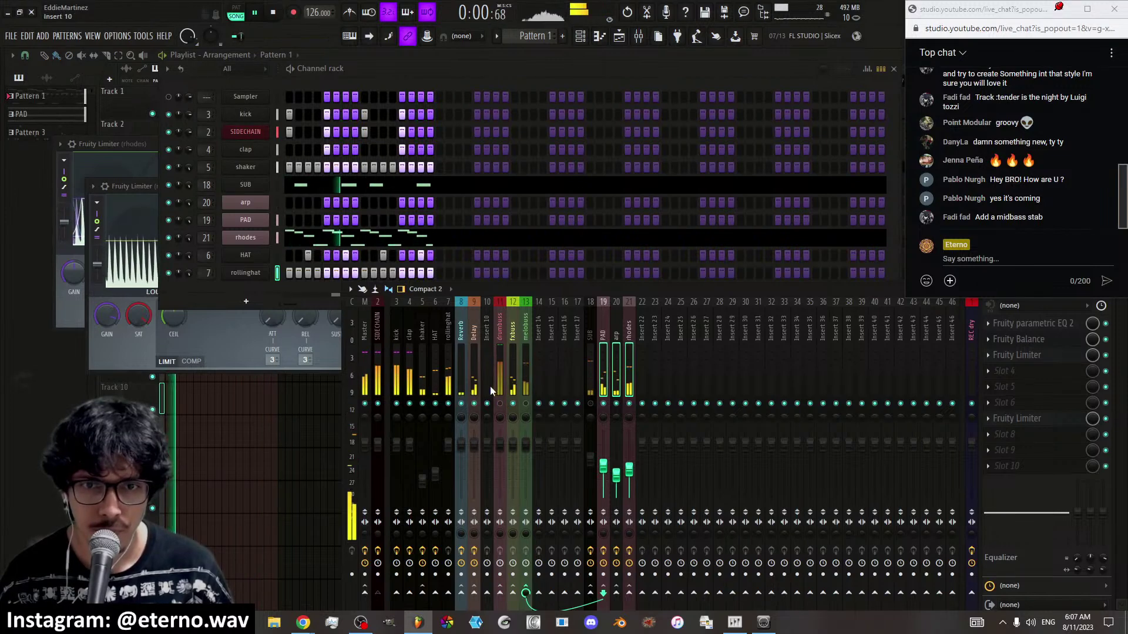
# Mute the fxbuss and give rollinghat a Fruity parametric EQ 2 with the steep4 low preset and a slight mid-frequency dip
pyautogui.click(513, 404)
pyautogui.click(449, 354)
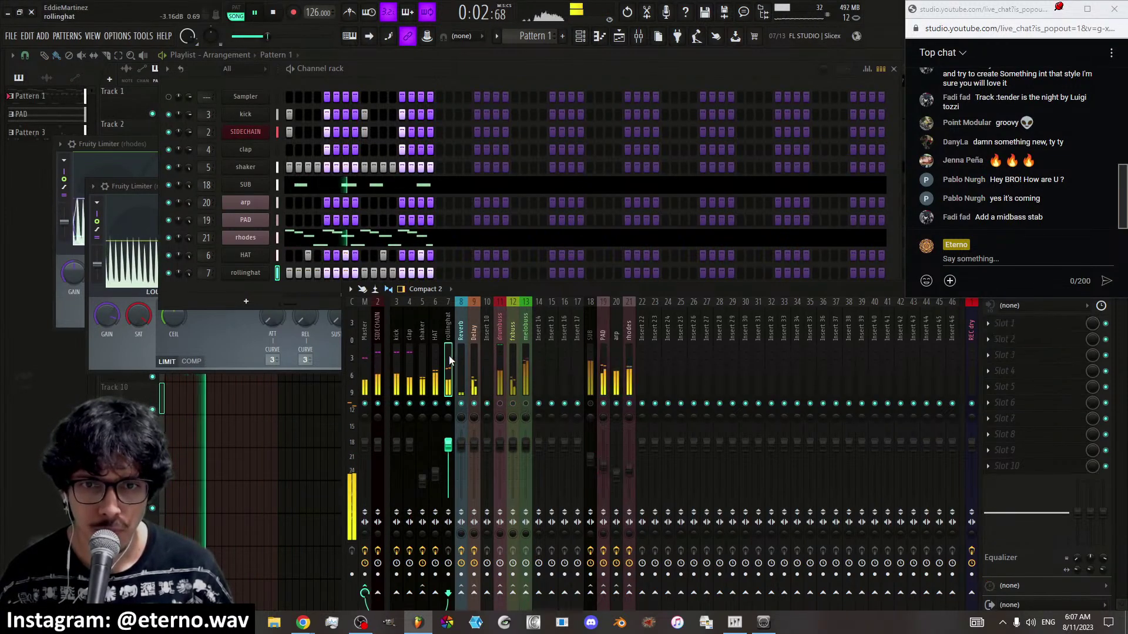
pyautogui.click(1009, 322)
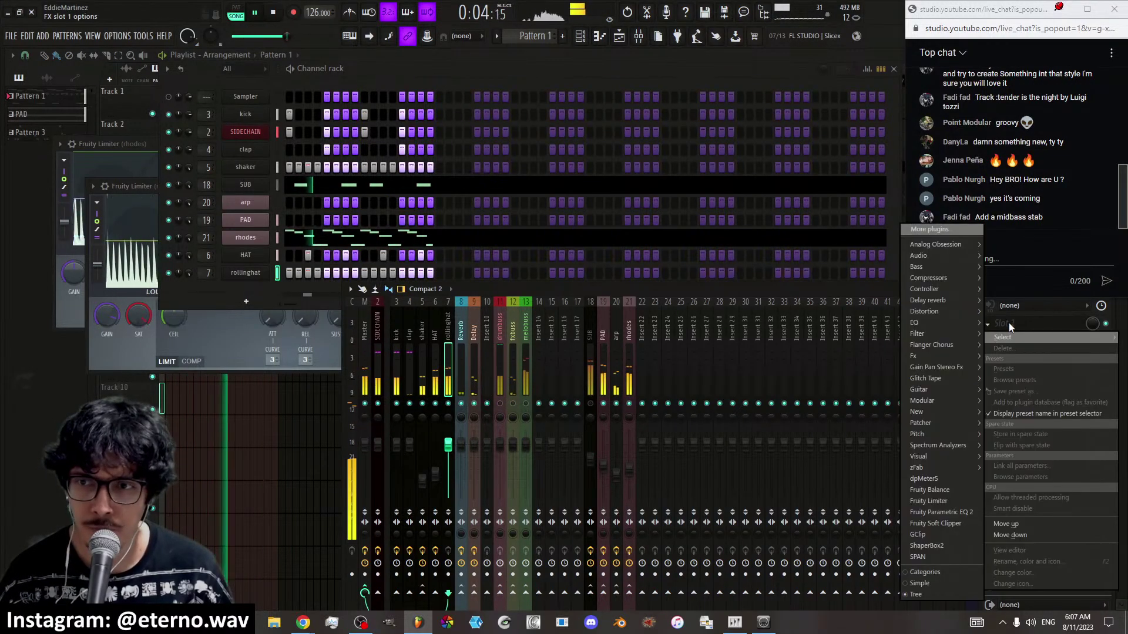
pyautogui.click(952, 511)
pyautogui.click(418, 171)
pyautogui.click(478, 273)
pyautogui.moveTo(100, 269); pyautogui.dragTo(258, 288)
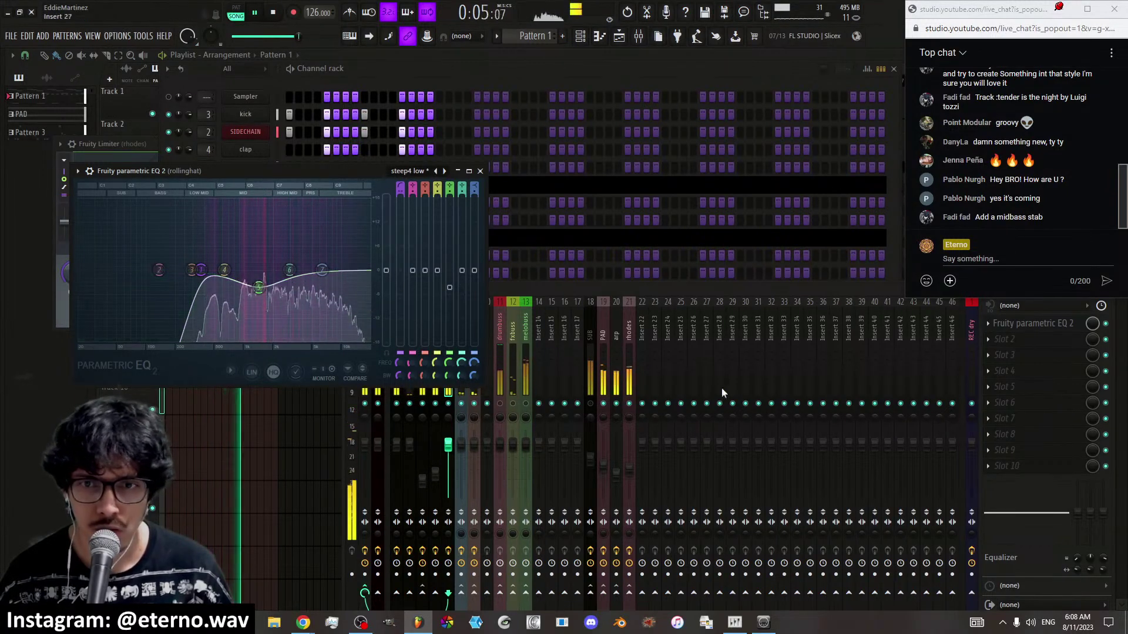
# Add a Fruity Limiter with the CLIPPING preset to the rollinghat track and raise its gain
pyautogui.click(995, 339)
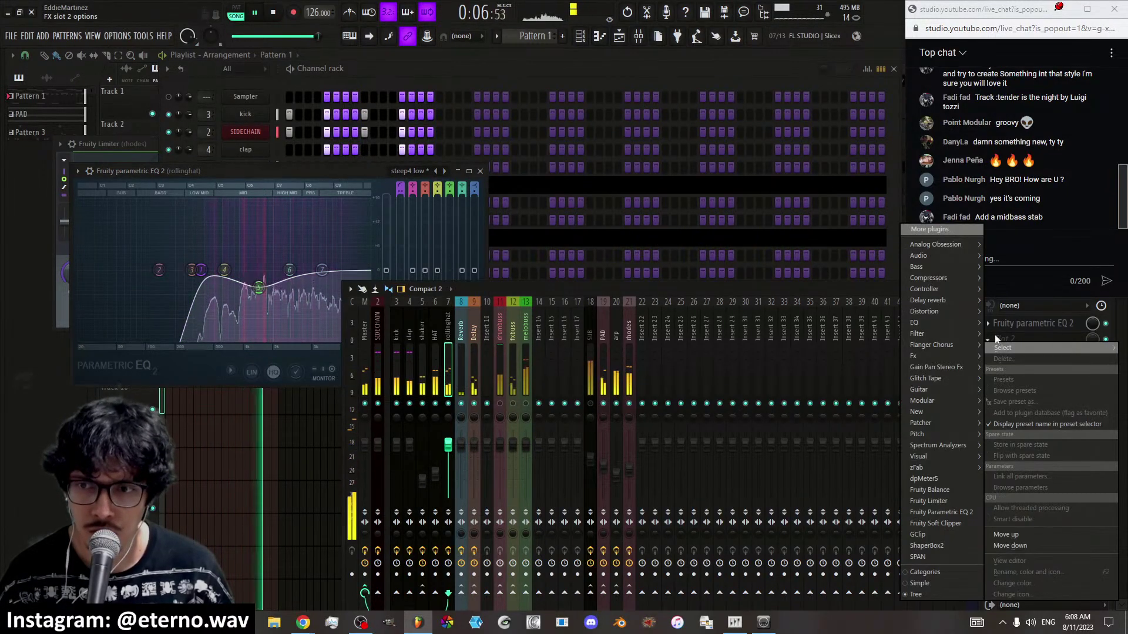
pyautogui.click(947, 500)
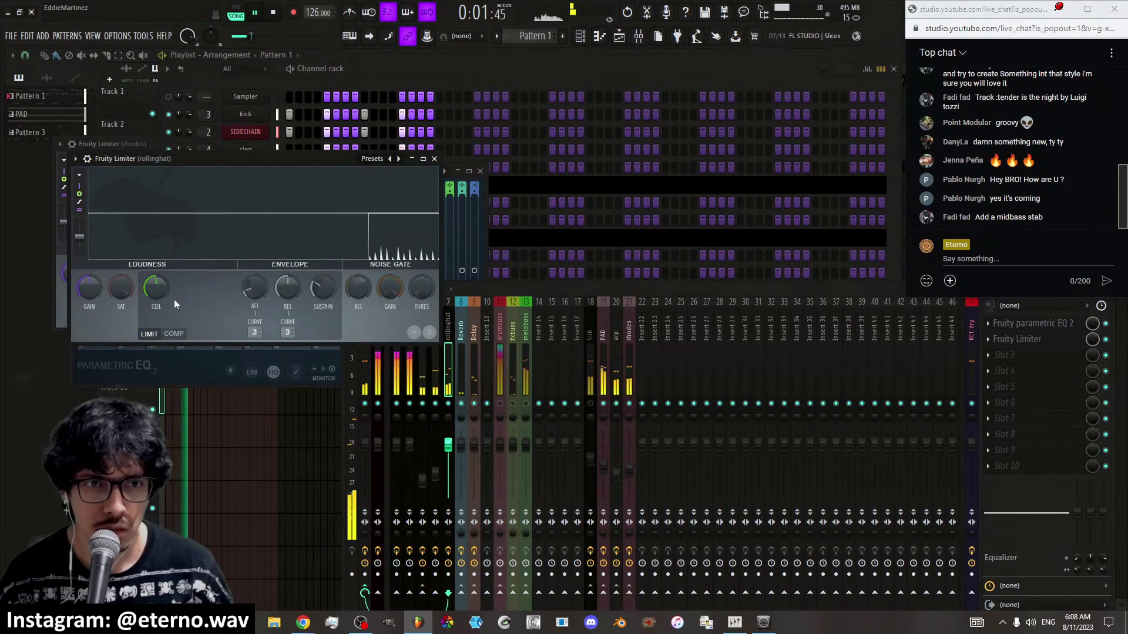
pyautogui.click(373, 158)
pyautogui.click(405, 223)
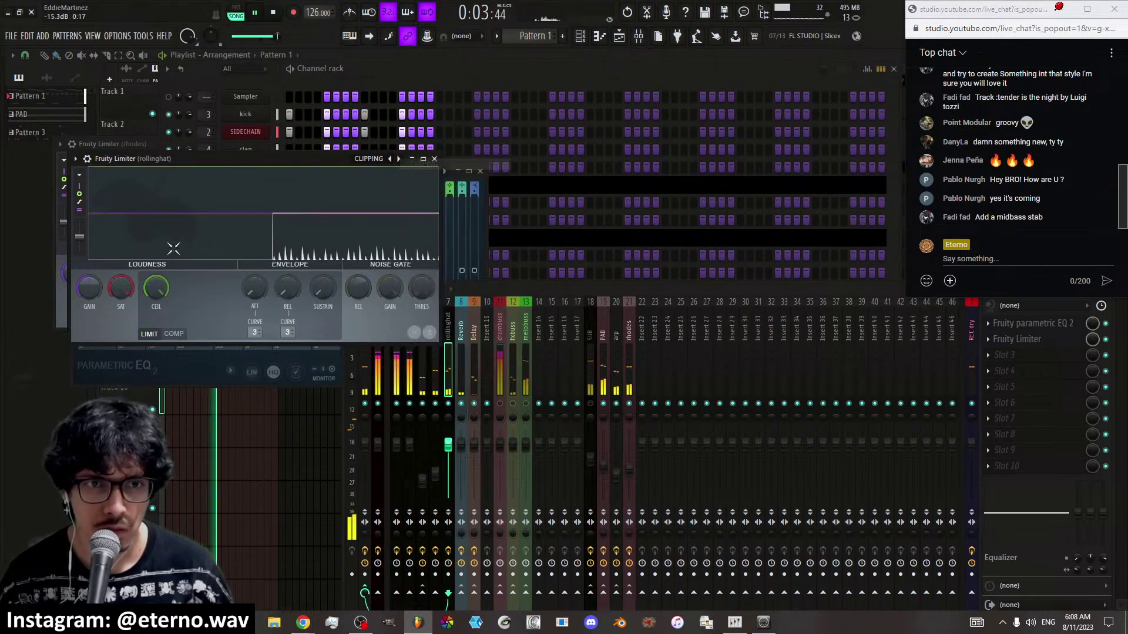
pyautogui.moveTo(93, 294)
pyautogui.mouseDown()
pyautogui.moveTo(93, 258)
pyautogui.moveTo(93, 294)
pyautogui.mouseUp()
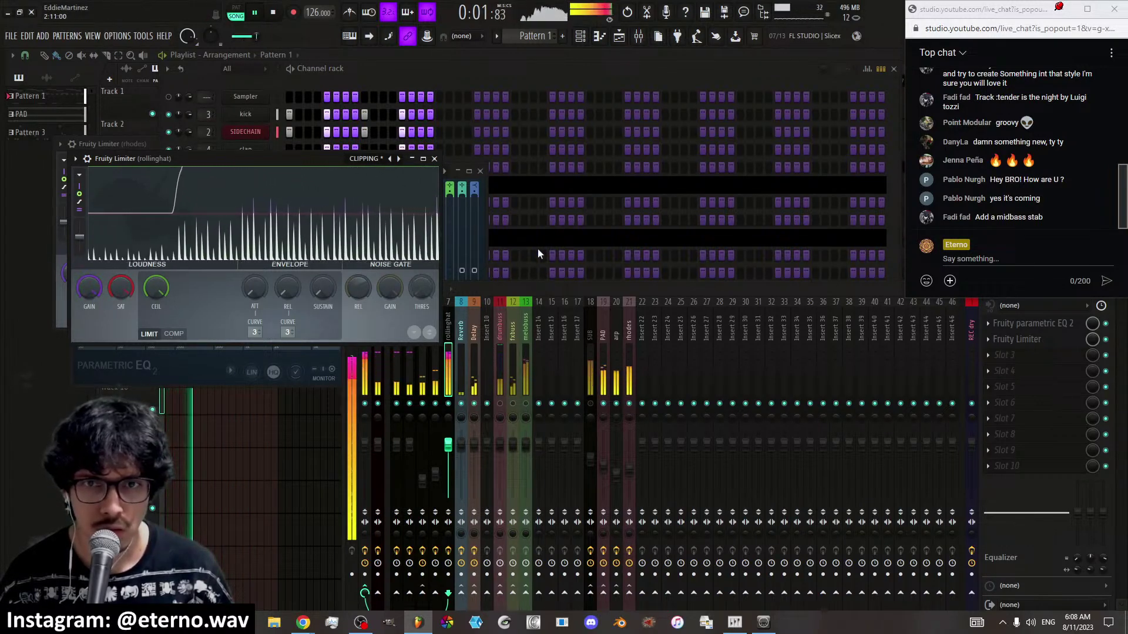
# Raise the rollinghat channel's volume multiplier to 114% in its sampler settings
pyautogui.click(487, 82)
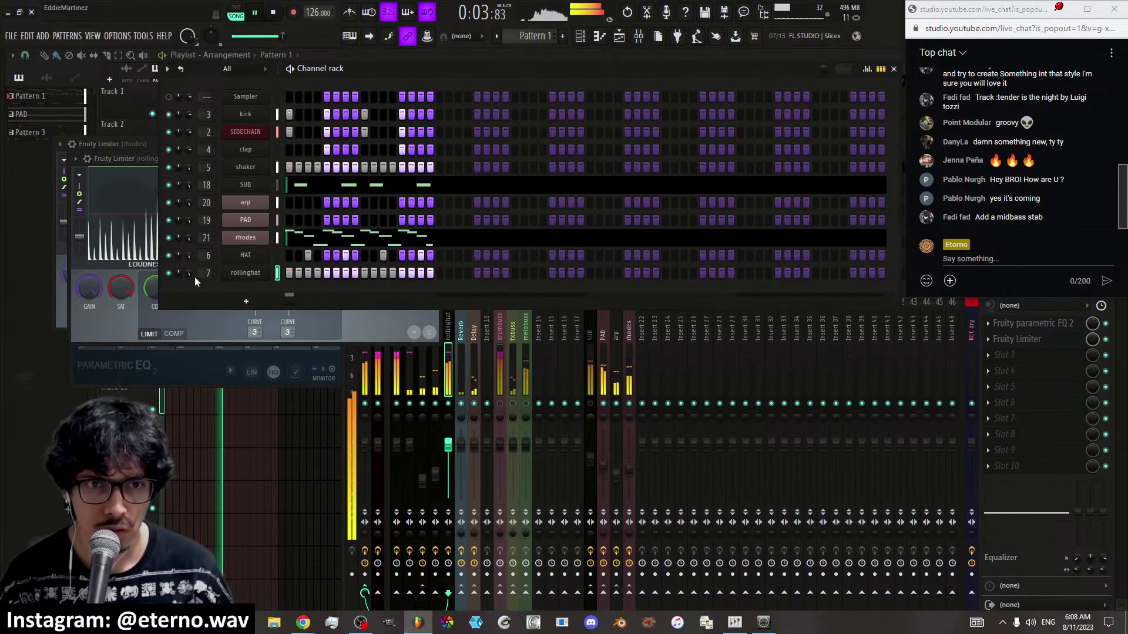
pyautogui.click(231, 273)
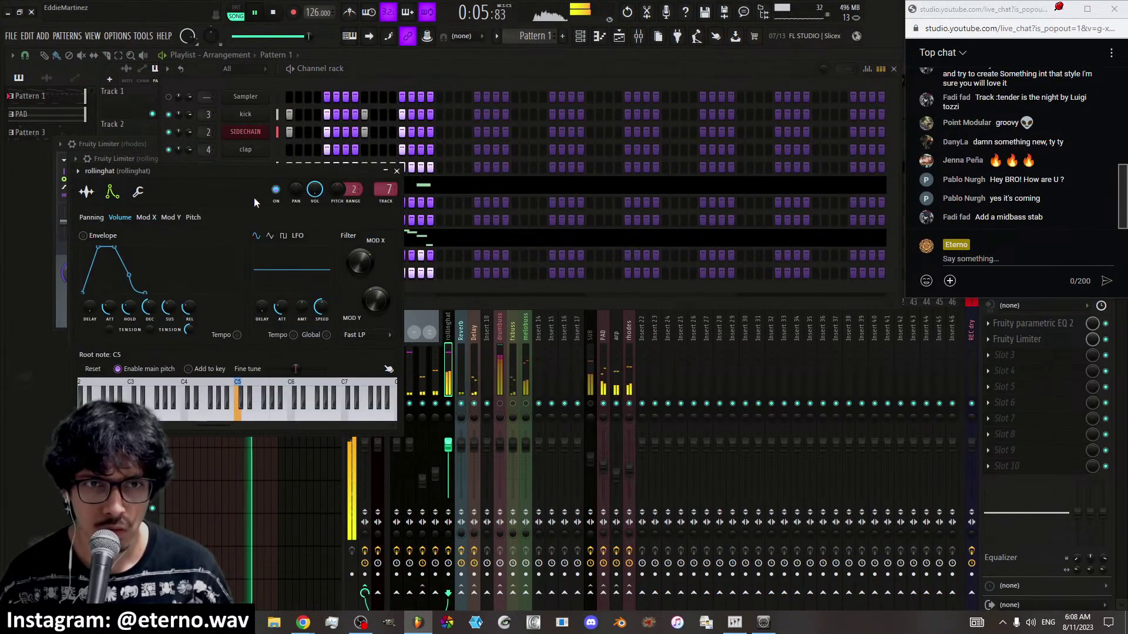
pyautogui.click(137, 194)
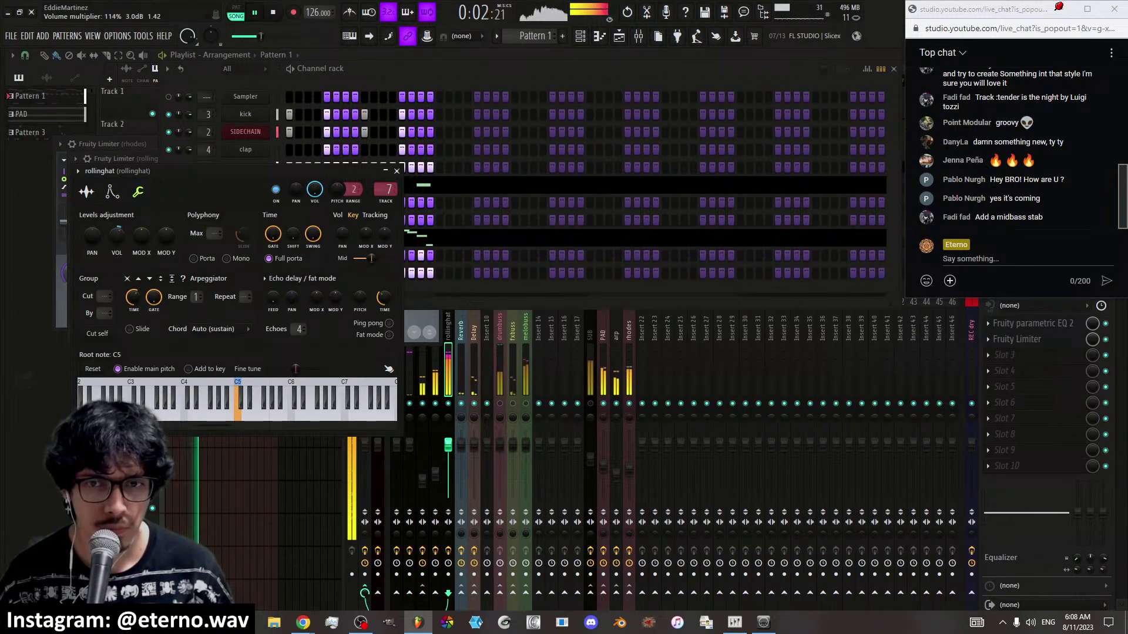
# Increase the gain in the rollinghat track's Fruity Limiter and lower the track's mixer volume to about 18%
pyautogui.click(450, 357)
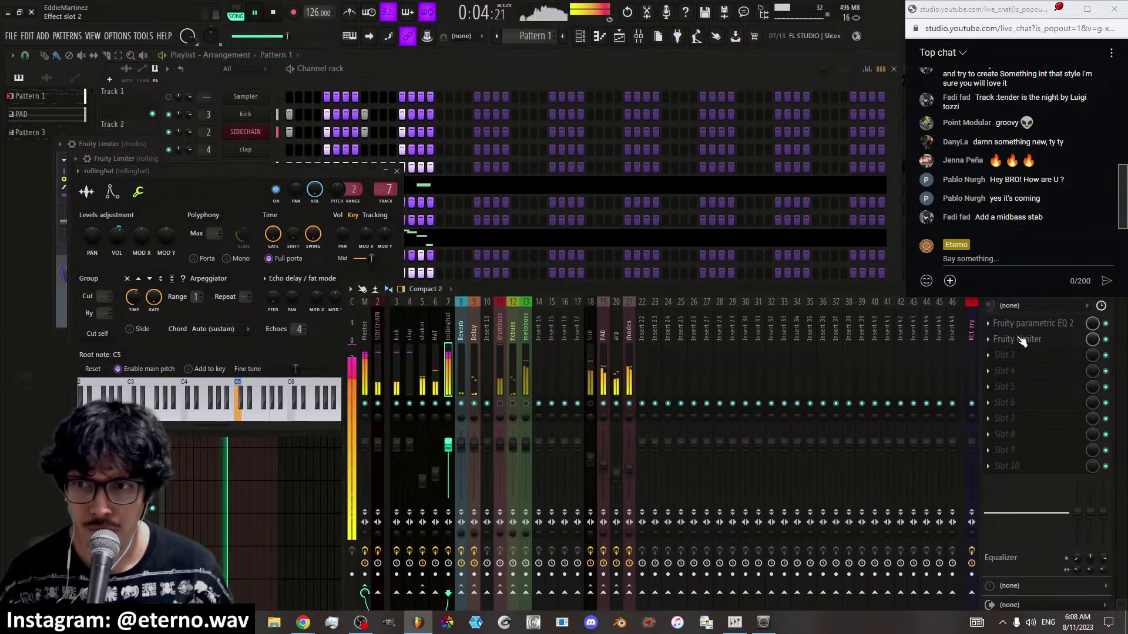
pyautogui.click(1029, 341)
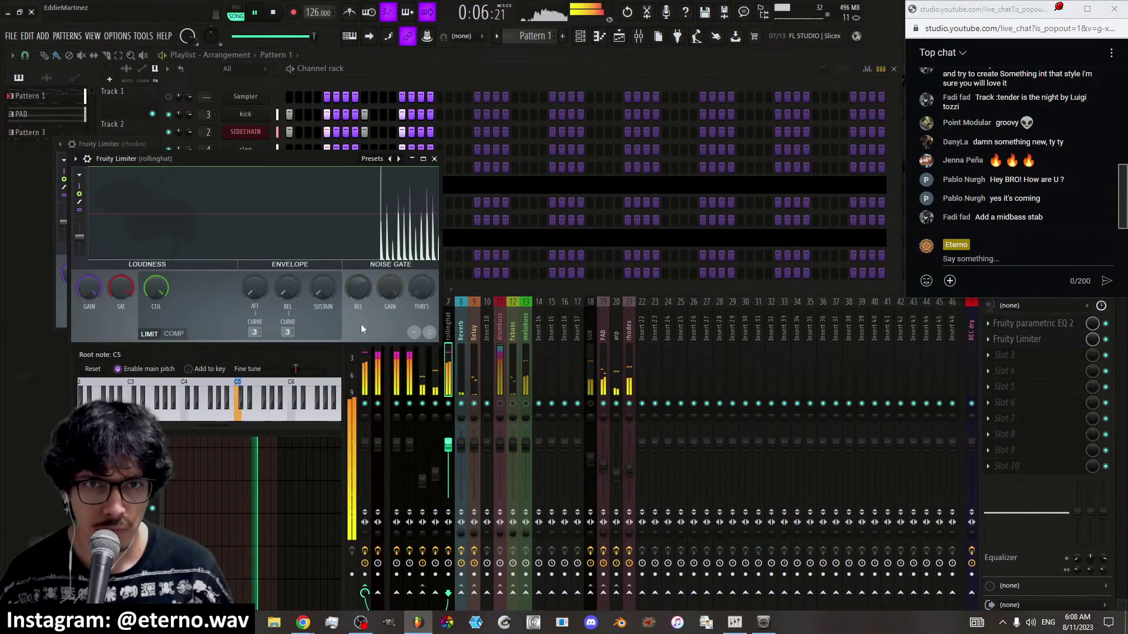
pyautogui.moveTo(89, 288); pyautogui.dragTo(90, 232)
pyautogui.click(435, 159)
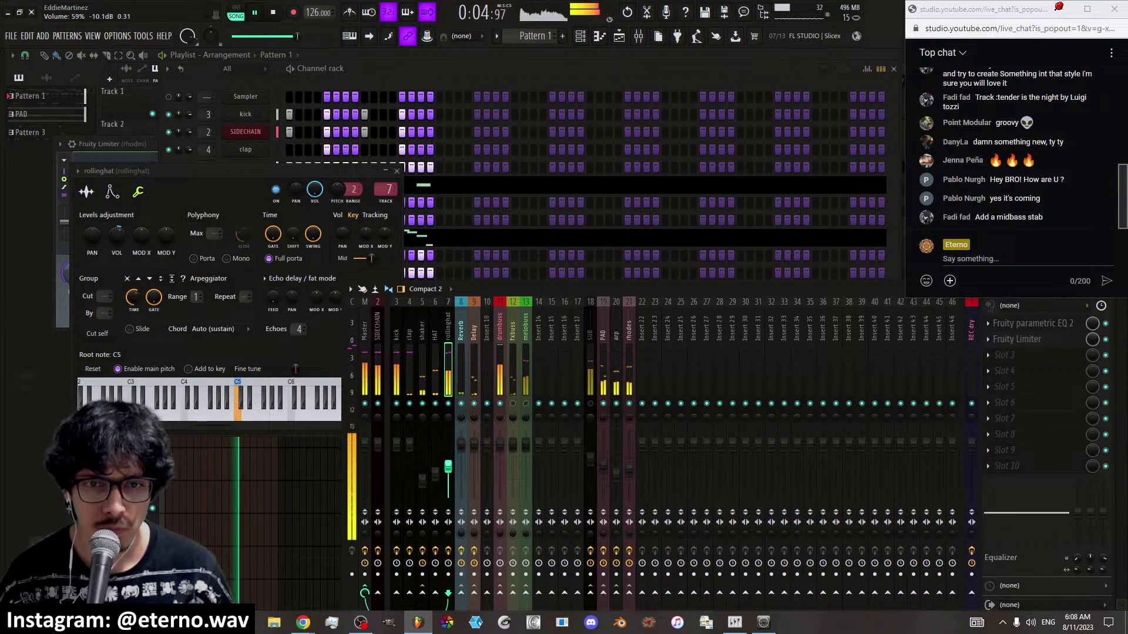
pyautogui.moveTo(448, 477); pyautogui.dragTo(448, 487)
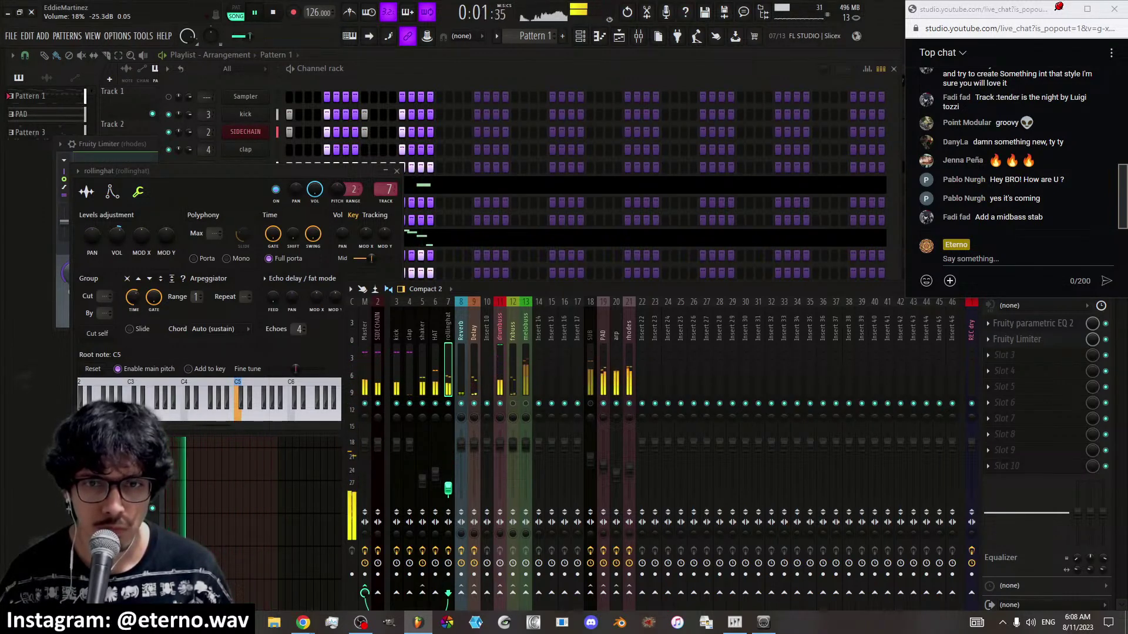
# Compare the clap with its Fruity parametric EQ 2 bypassed, remove the EQ from the track, and check its Fruity Limiter
pyautogui.click(411, 372)
pyautogui.click(1029, 325)
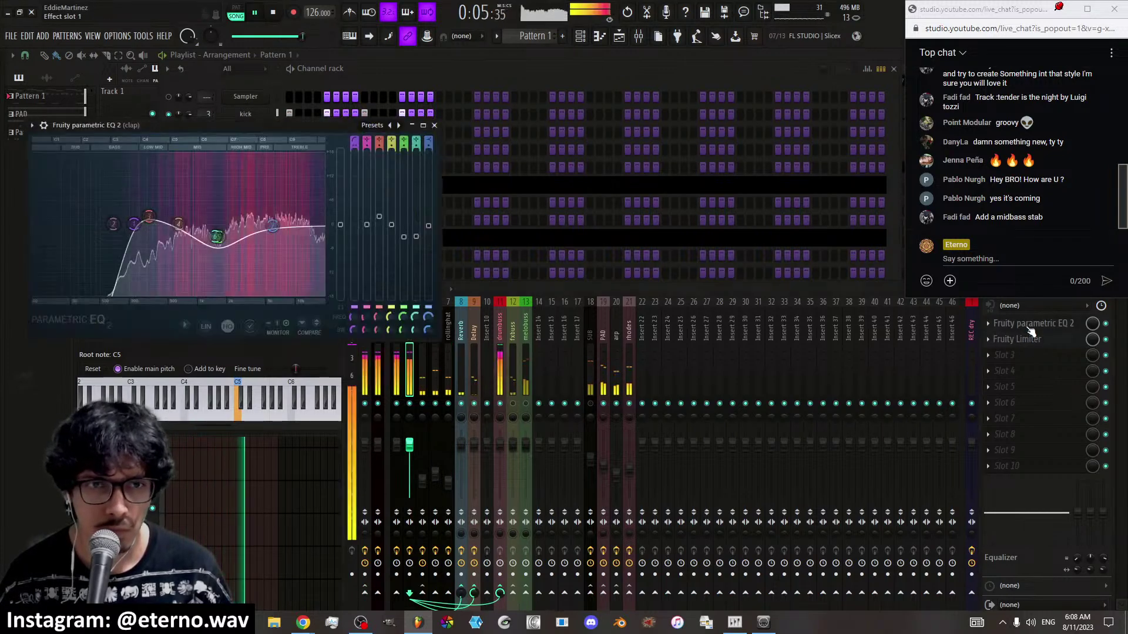
pyautogui.click(1106, 324)
pyautogui.click(1105, 324)
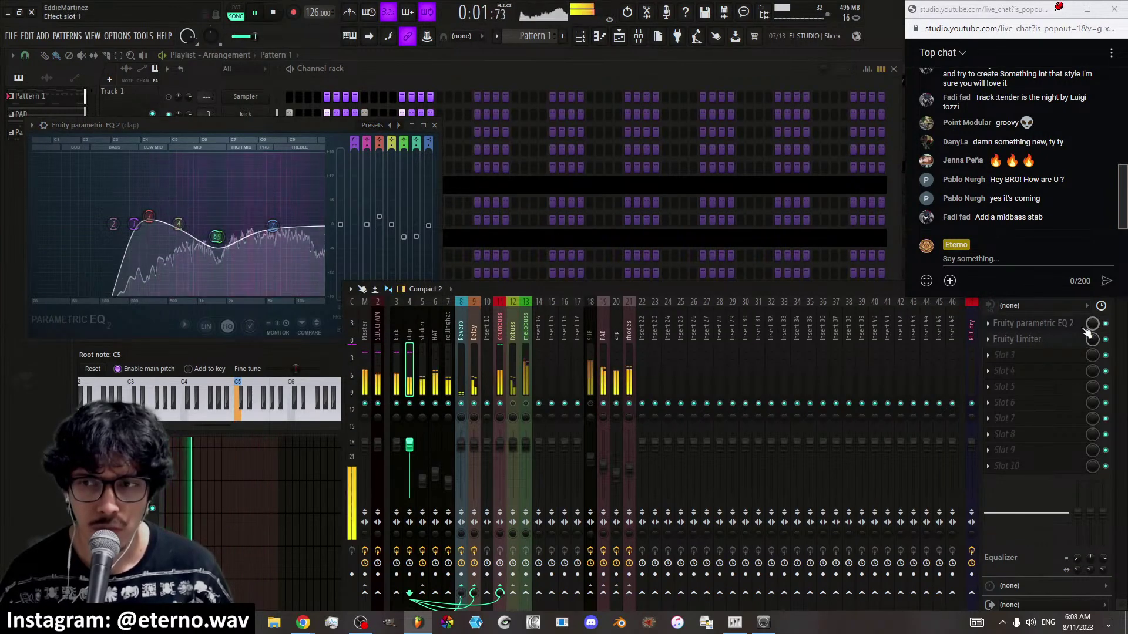
pyautogui.click(1106, 324)
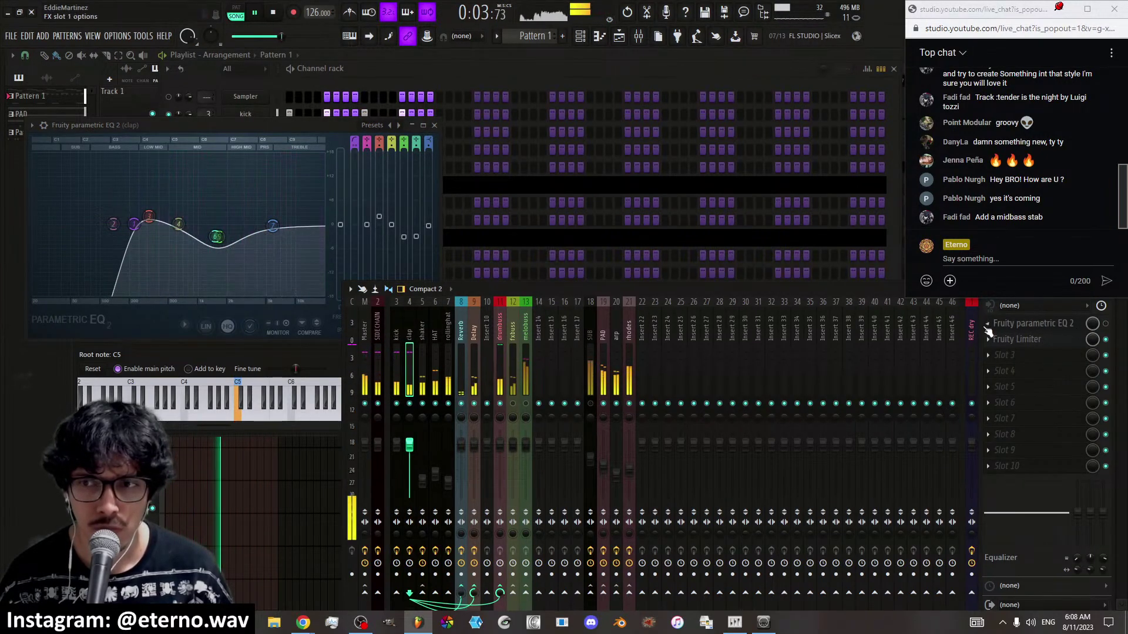
pyautogui.click(988, 324)
pyautogui.click(999, 341)
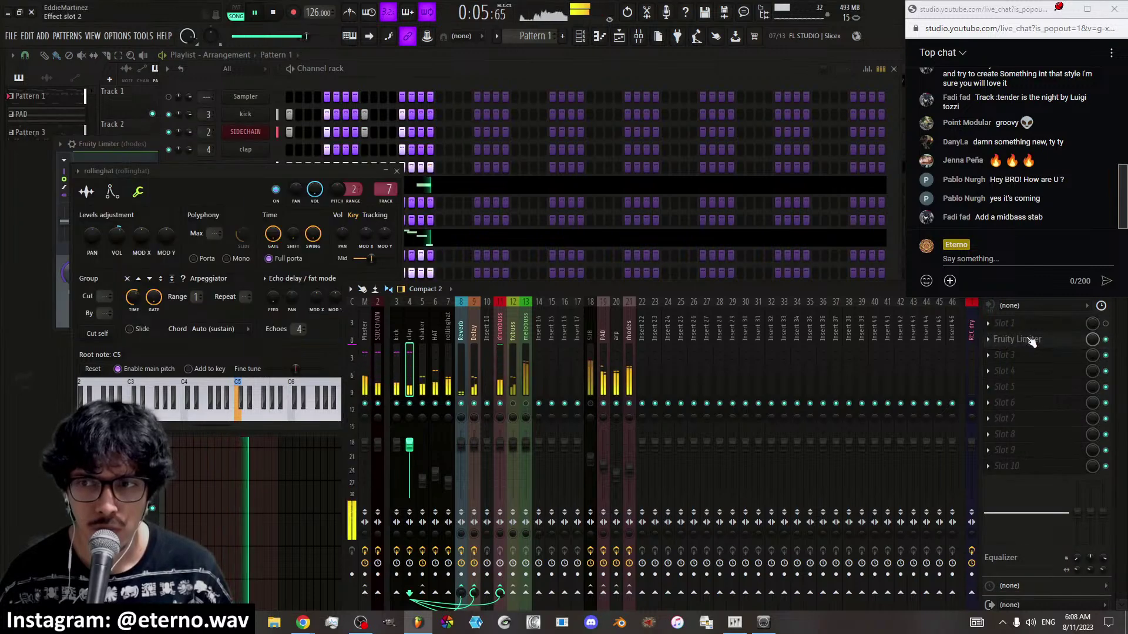
pyautogui.click(1022, 340)
pyautogui.click(1031, 342)
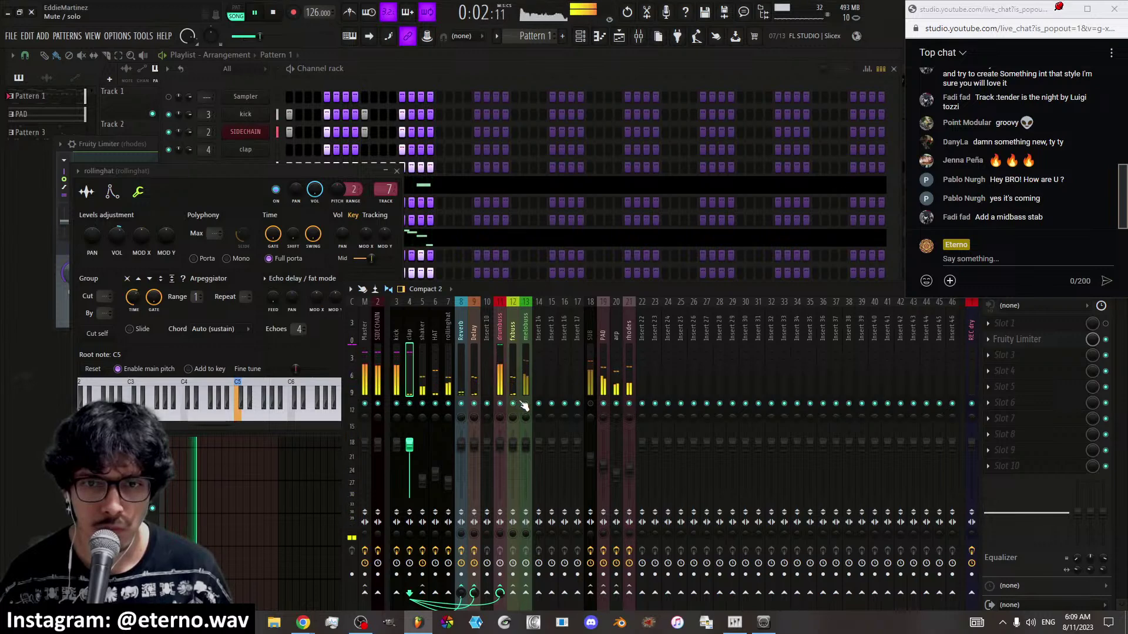
# Bring the rollinghat mixer volume back up slightly and send the SIDECHAIN track to rollinghat as a sidechain input
pyautogui.click(447, 487)
pyautogui.moveTo(448, 469); pyautogui.dragTo(449, 477)
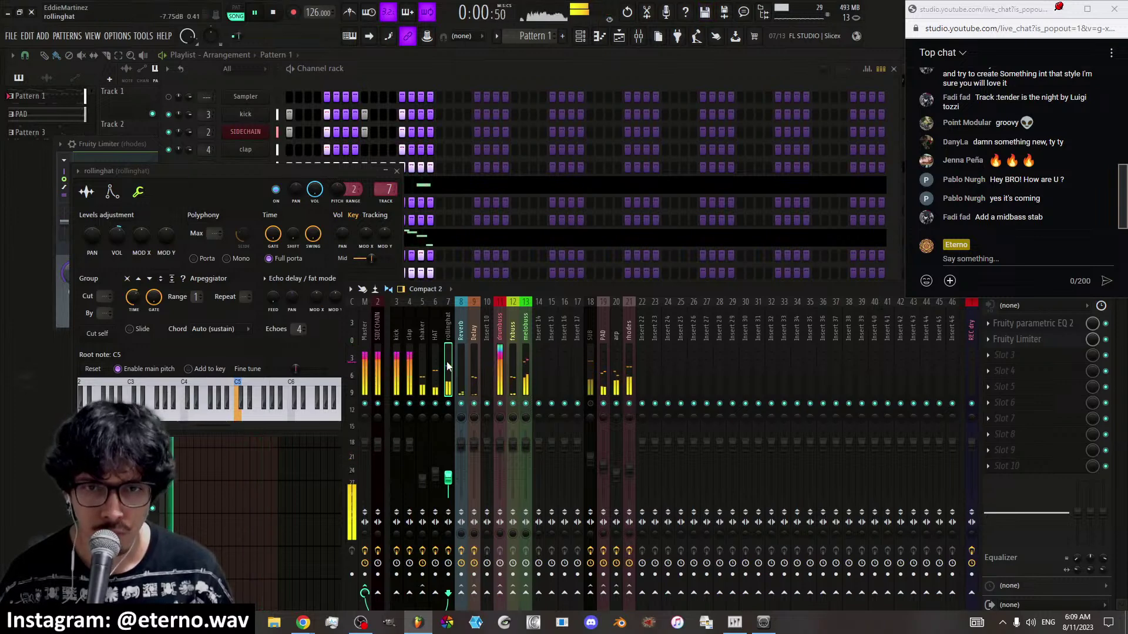
pyautogui.click(382, 362)
pyautogui.rightClick(448, 592)
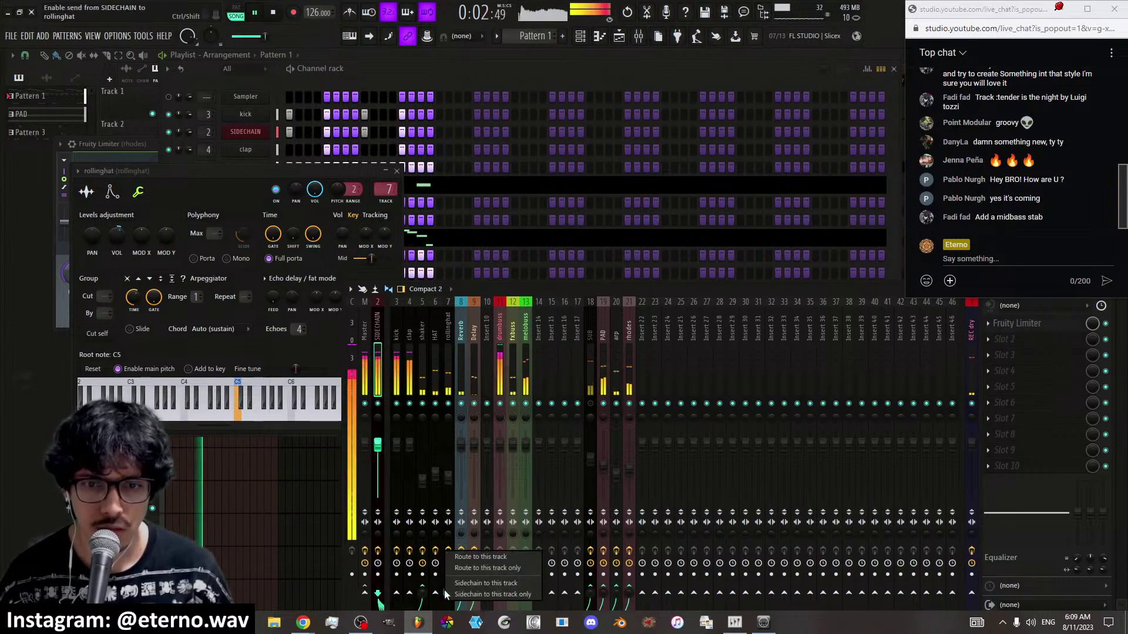
pyautogui.click(464, 583)
# Add a second Fruity Limiter in slot 8 of the rollinghat track and load the SIDECHAIN2 preset
pyautogui.click(447, 361)
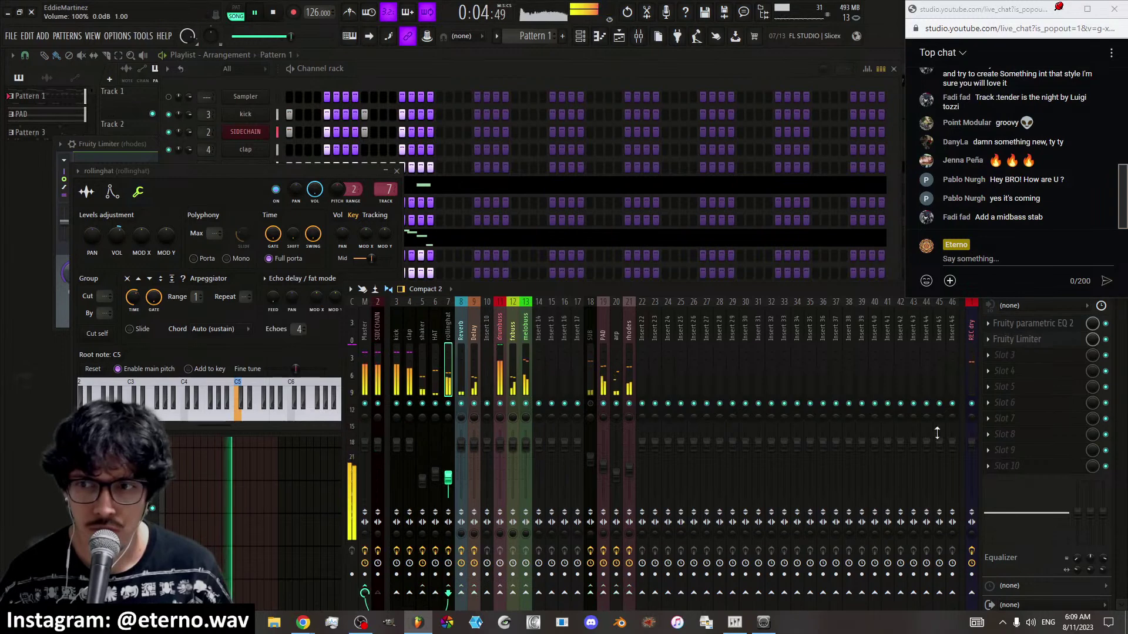
pyautogui.click(1006, 435)
pyautogui.click(940, 500)
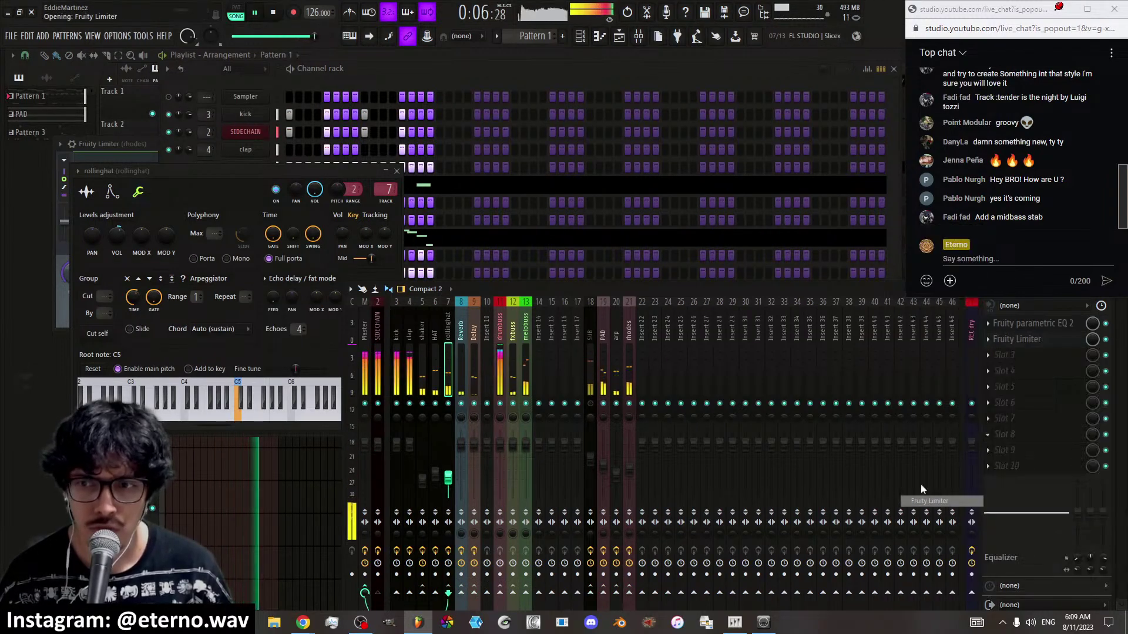
pyautogui.click(381, 156)
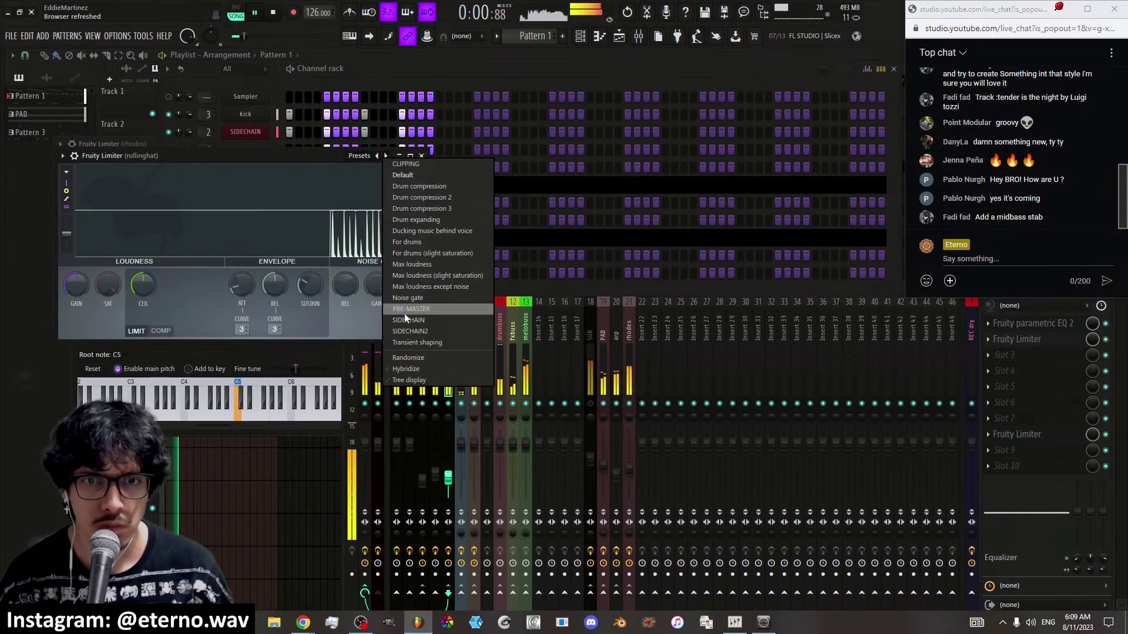
pyautogui.click(408, 330)
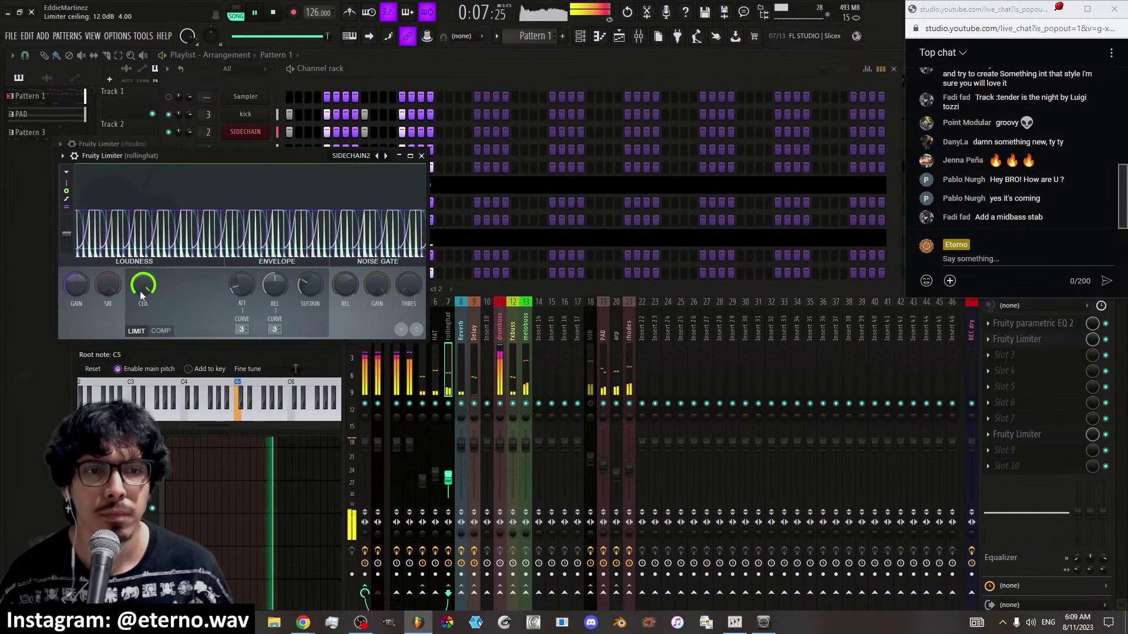
# Set the new rollinghat limiter's compressor threshold to about -17.8 dB
pyautogui.click(161, 331)
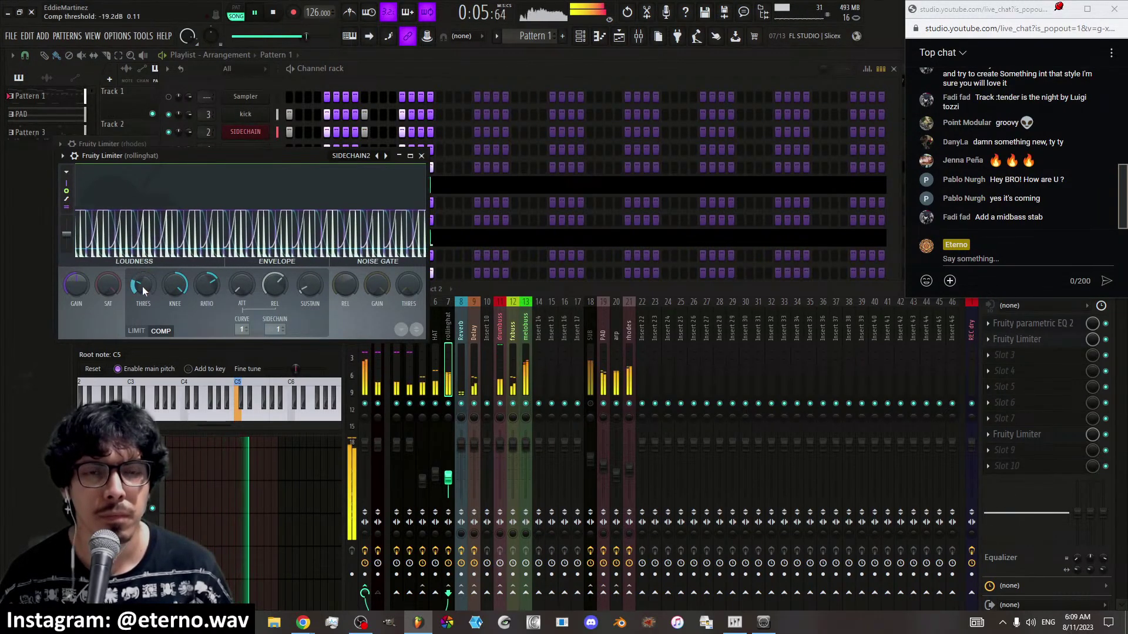
pyautogui.moveTo(142, 286); pyautogui.dragTo(142, 282)
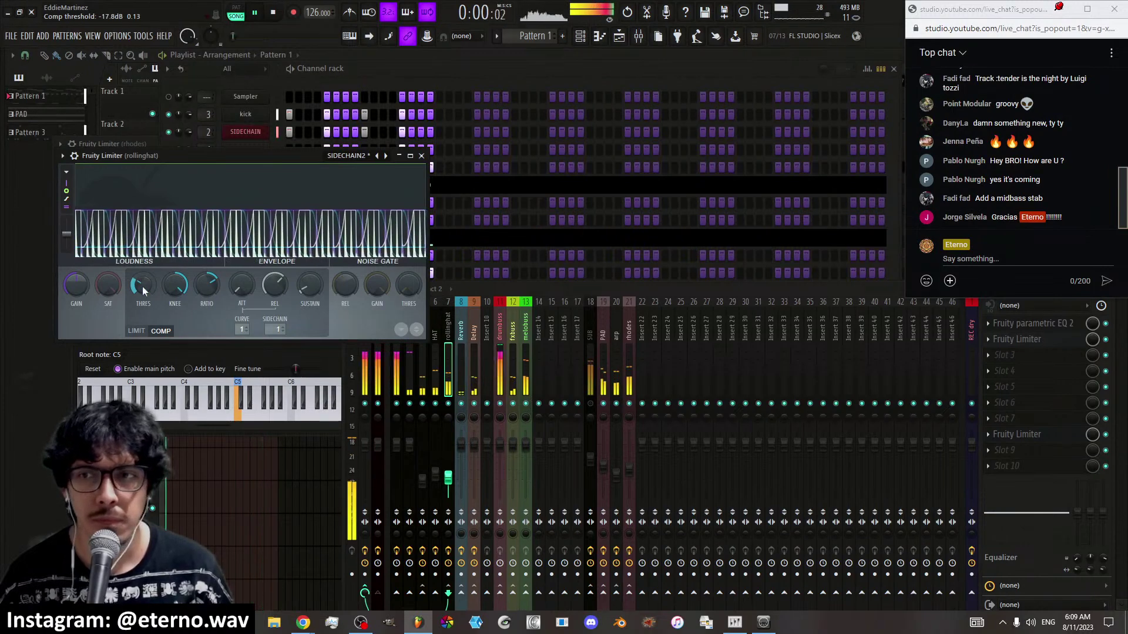
pyautogui.click(422, 156)
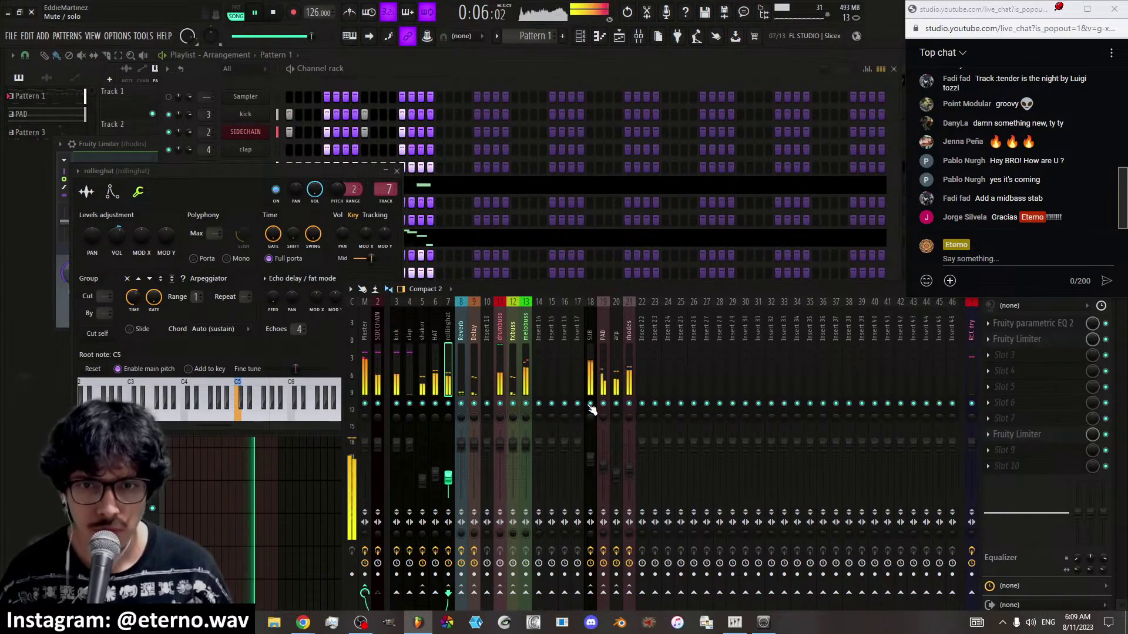
# Check the SUB track's slot 6 limiter, then lower the clap's Delay send and set its Reverb send to 23%
pyautogui.click(590, 382)
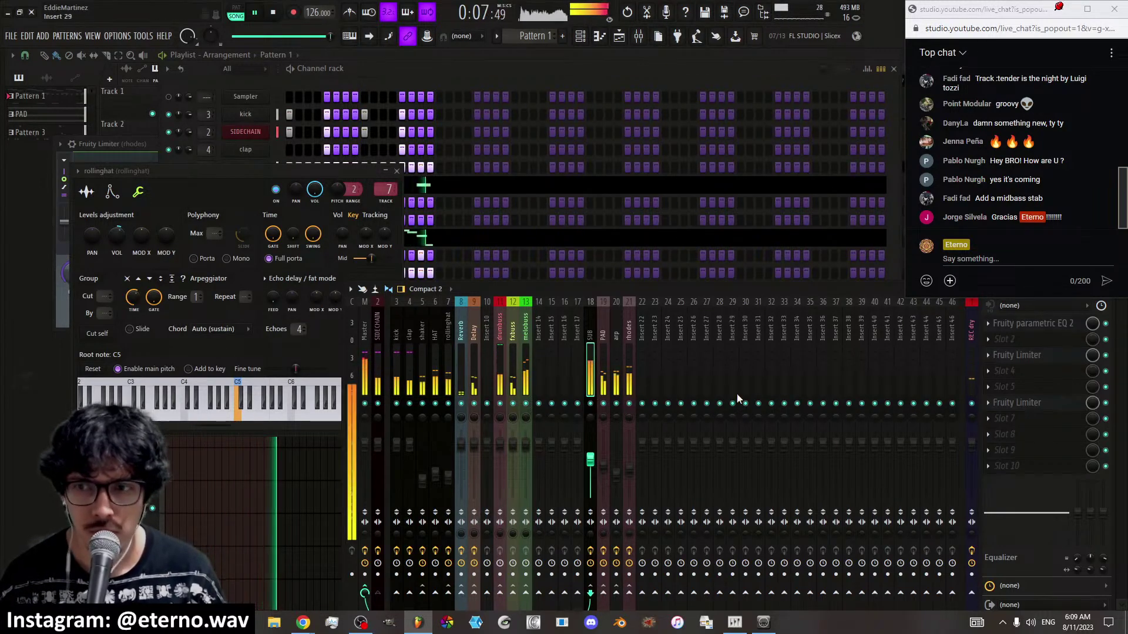
pyautogui.click(1021, 403)
pyautogui.click(1025, 404)
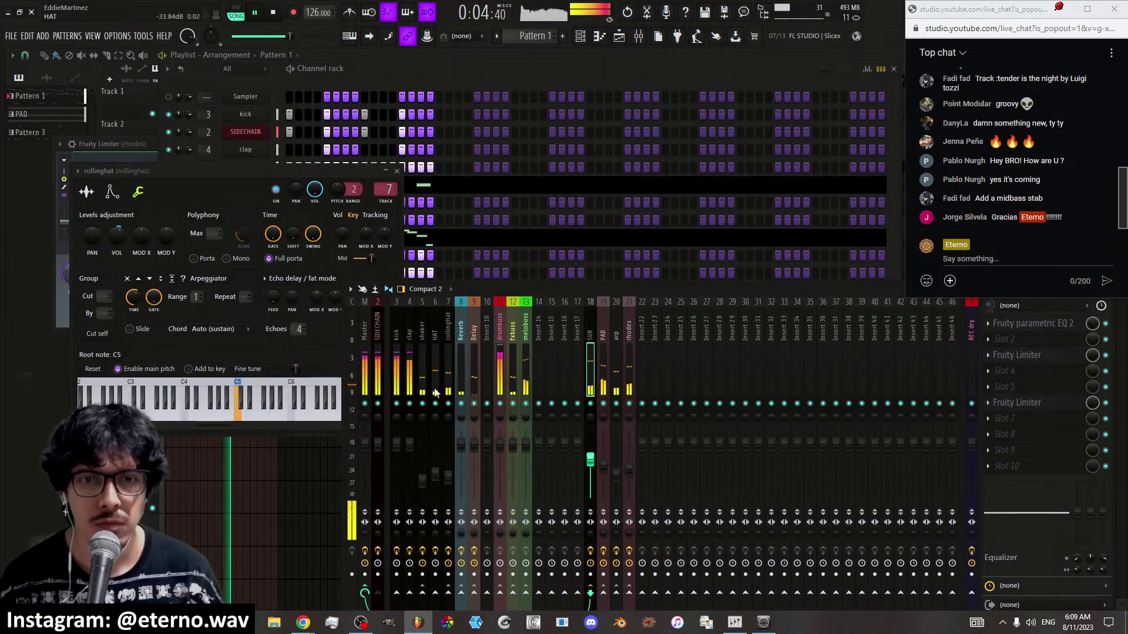
pyautogui.click(410, 364)
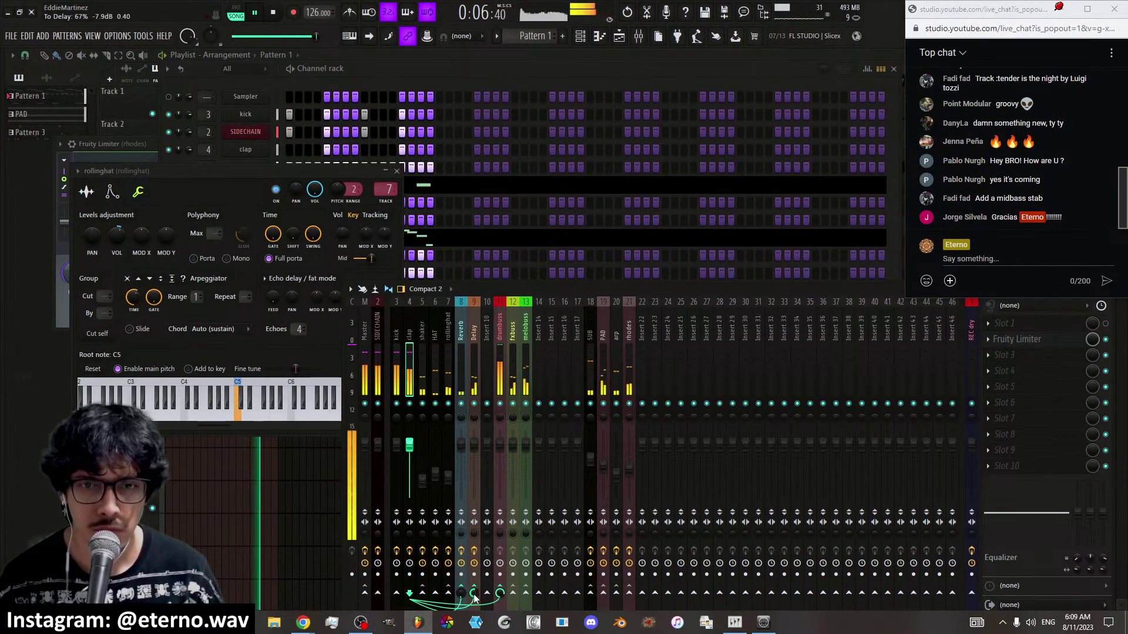
pyautogui.moveTo(473, 594); pyautogui.dragTo(473, 610)
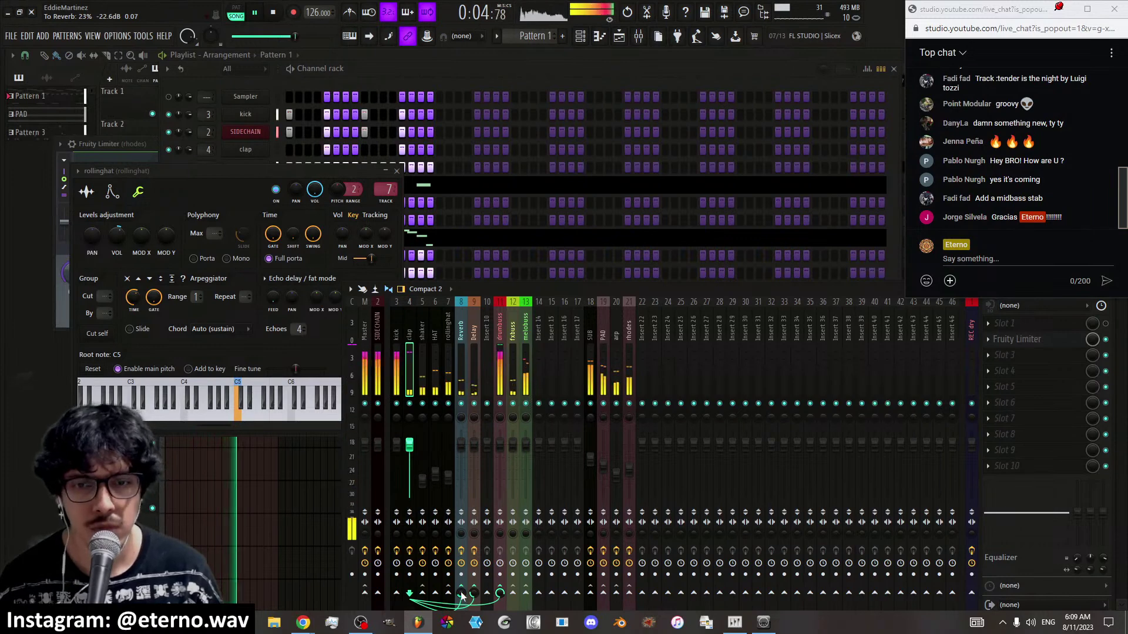
# Set the SUB track's mixer volume to about 59% and the rhodes track's to about 46%
pyautogui.click(590, 382)
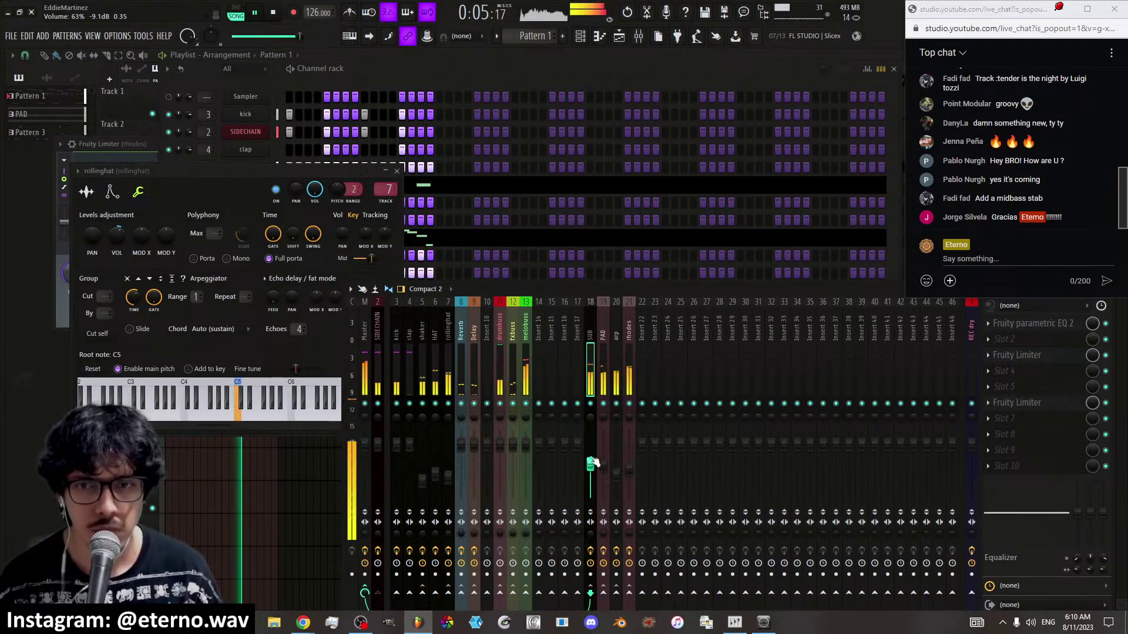
pyautogui.click(628, 465)
pyautogui.moveTo(629, 459); pyautogui.dragTo(629, 456)
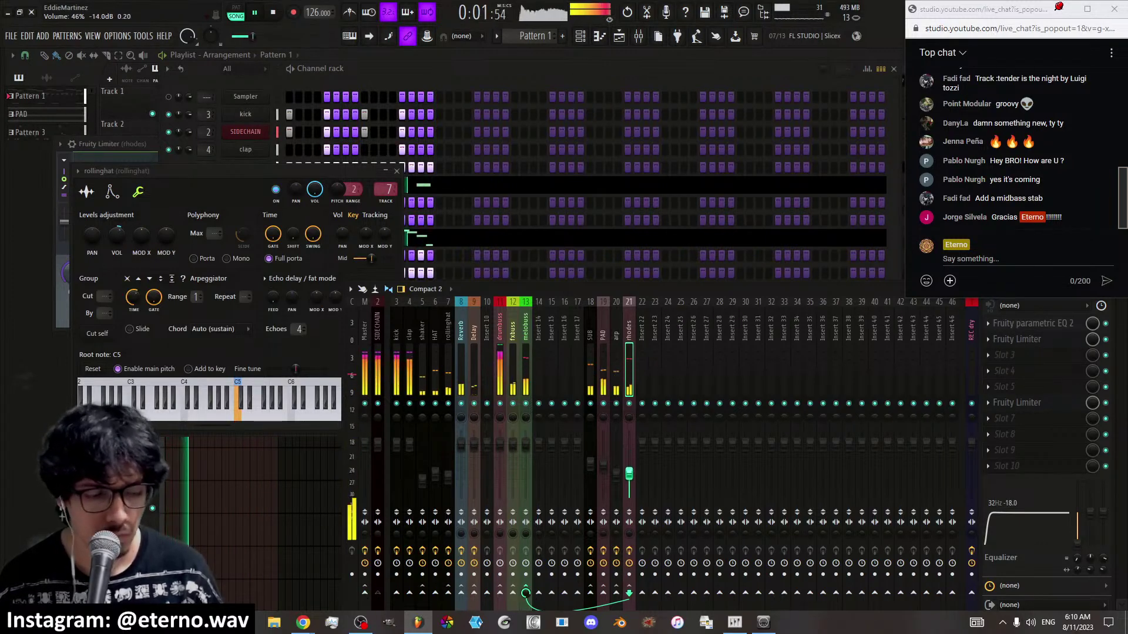
# Set the clap sample's start offset to about 17% in its sampler settings
pyautogui.click(448, 328)
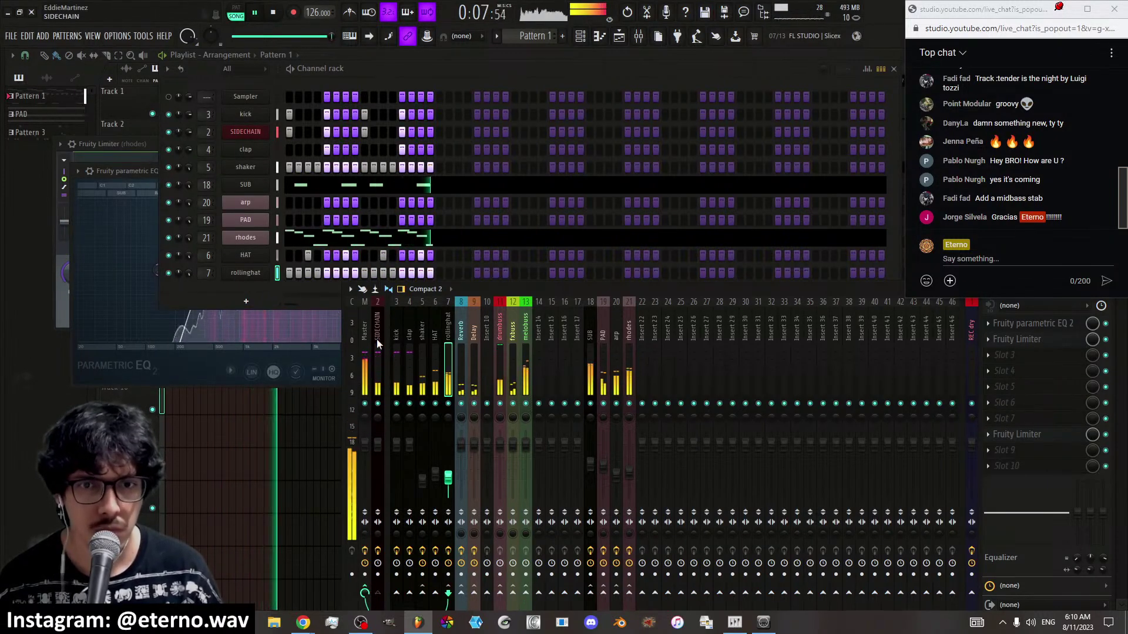
pyautogui.click(430, 150)
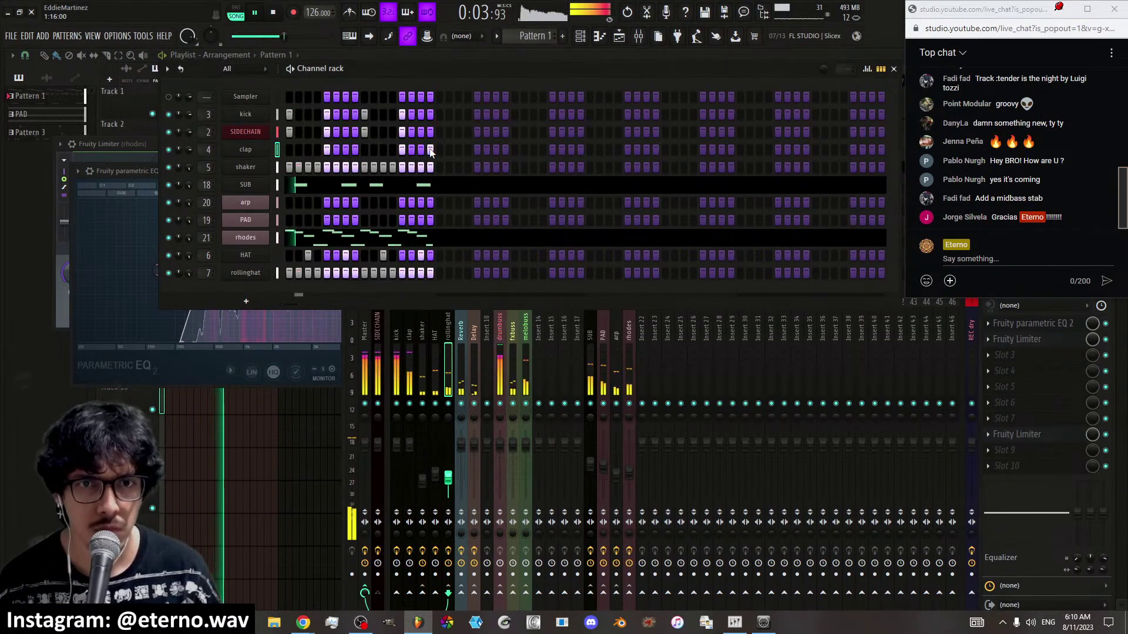
pyautogui.click(258, 151)
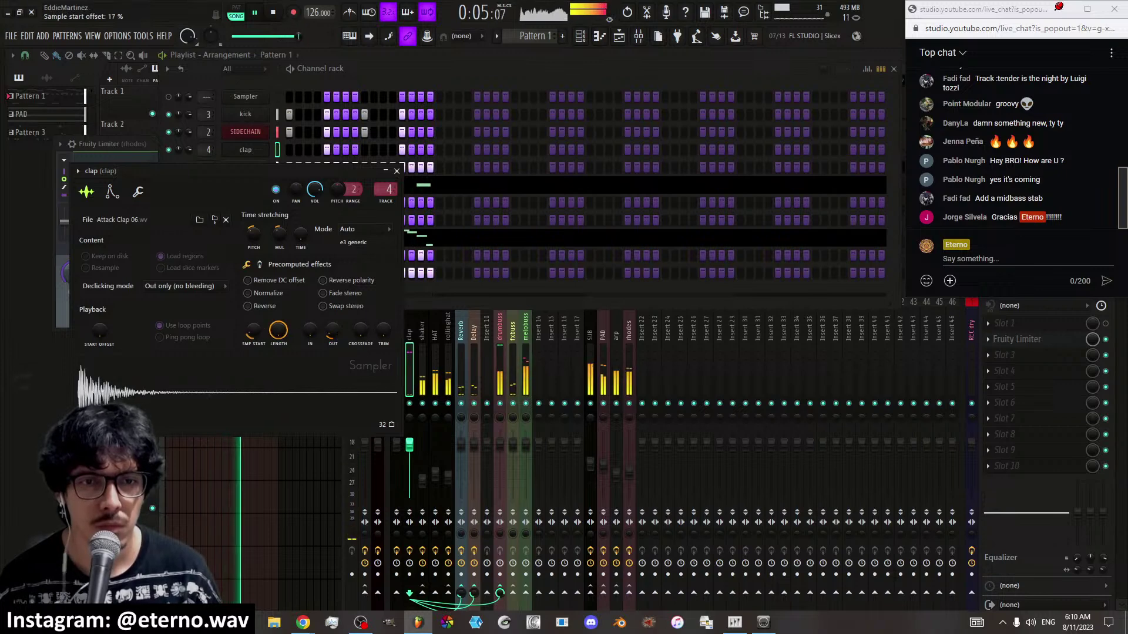
pyautogui.click(397, 170)
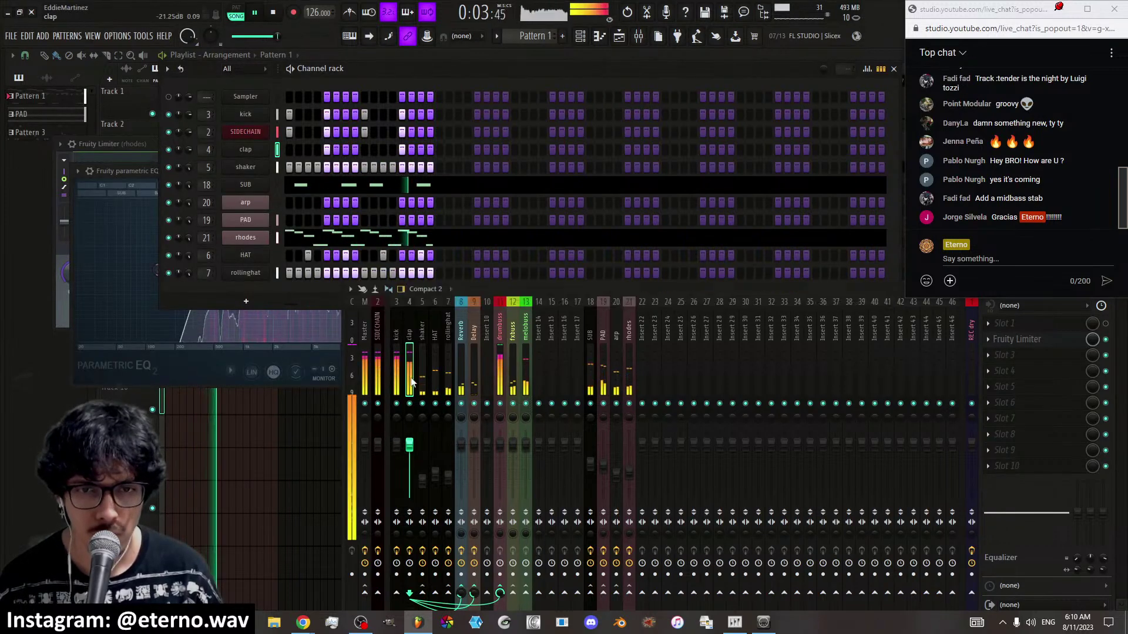
# Check the Fruity Limiter on the clap track against the incoming clap hits
pyautogui.click(1014, 342)
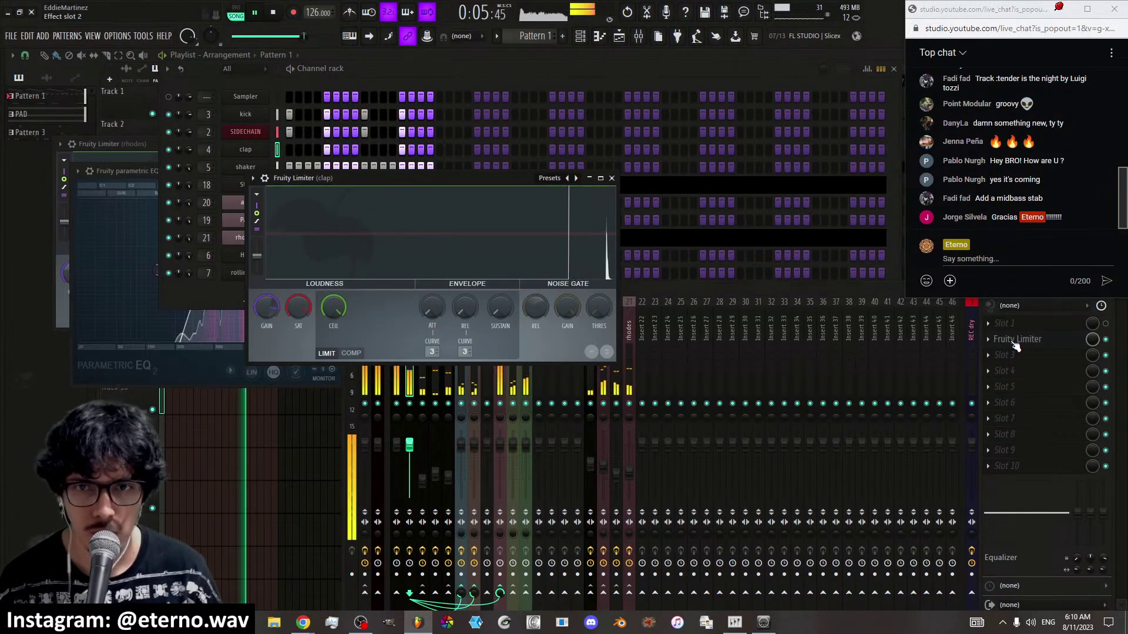
pyautogui.click(1016, 343)
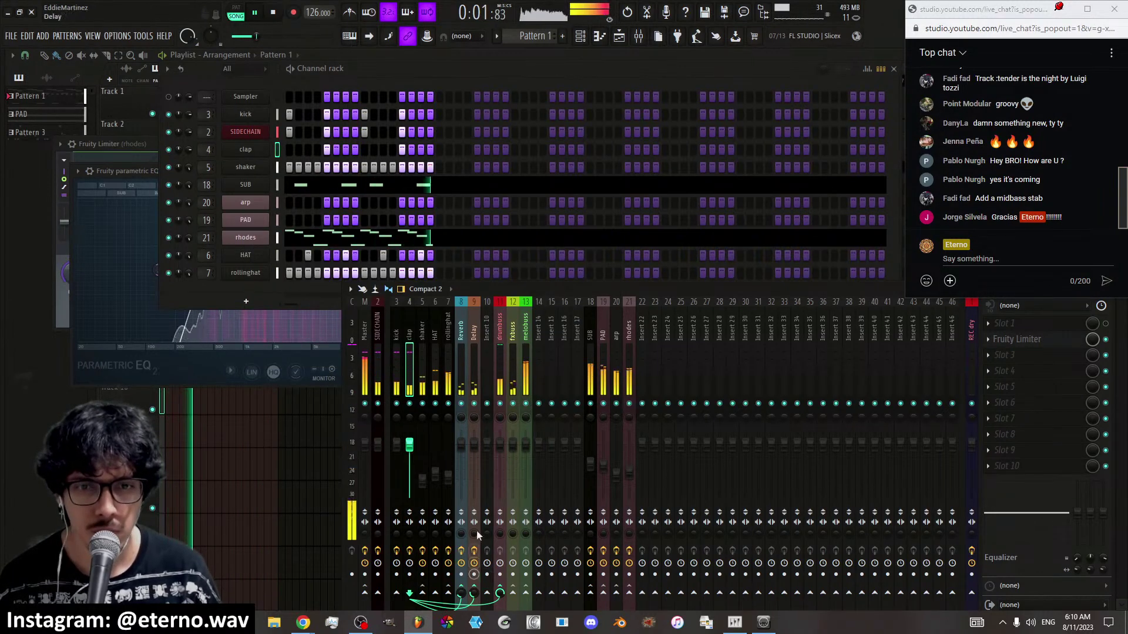
pyautogui.click(1036, 342)
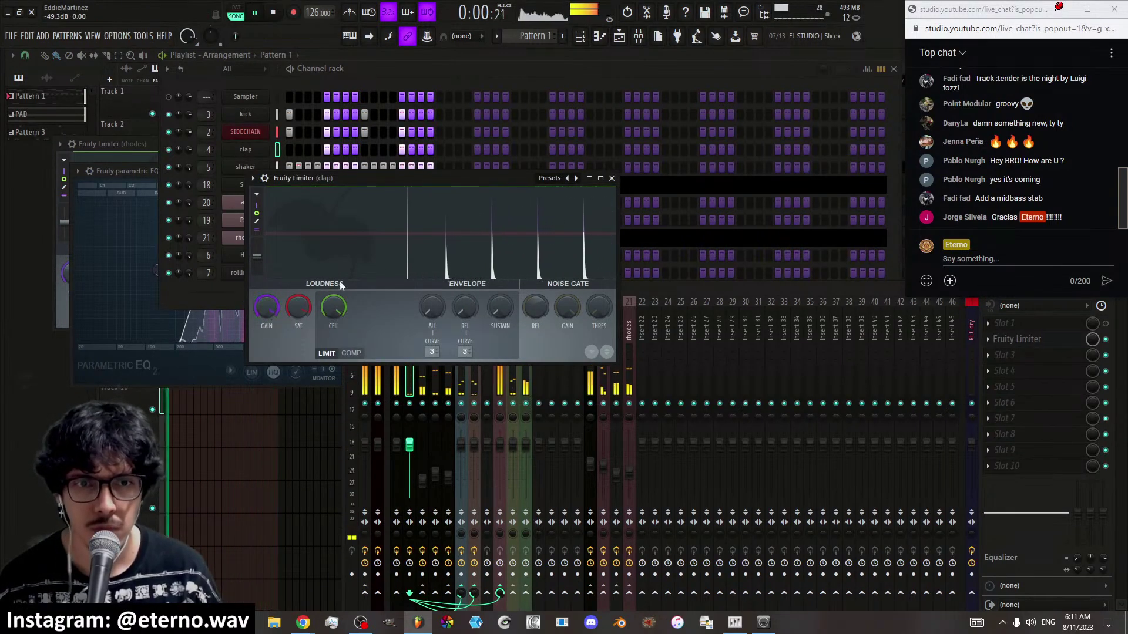
pyautogui.press('Escape')
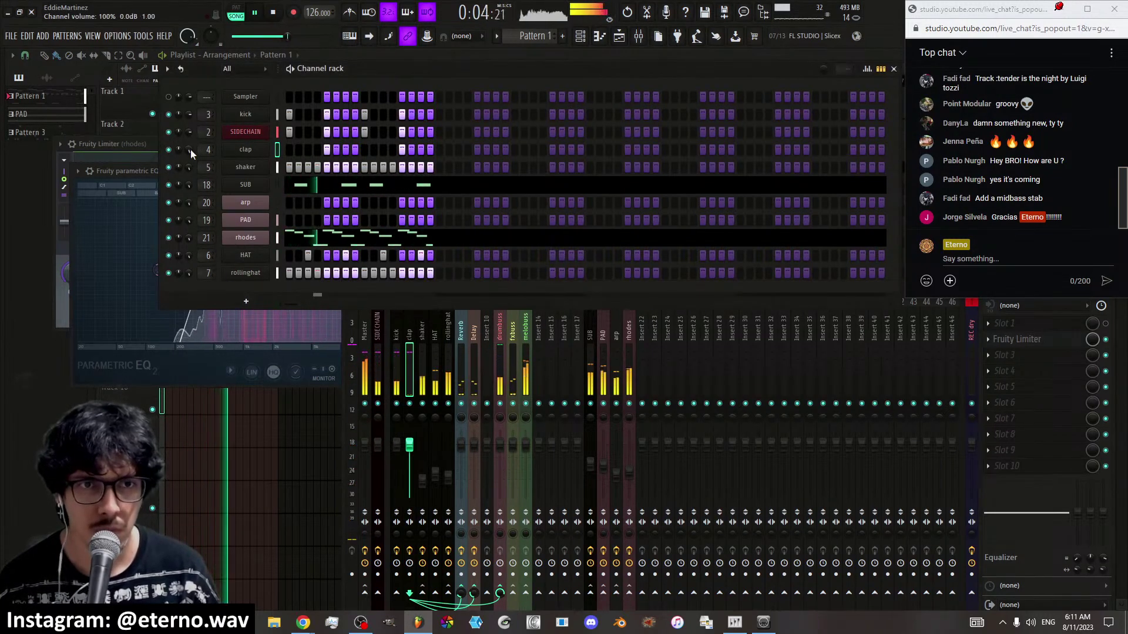
# Audition the mix with the drumbuss mixer track muted and unmuted, and save the project
pyautogui.scroll(4, 190, 149)
pyautogui.scroll(-4, 190, 150)
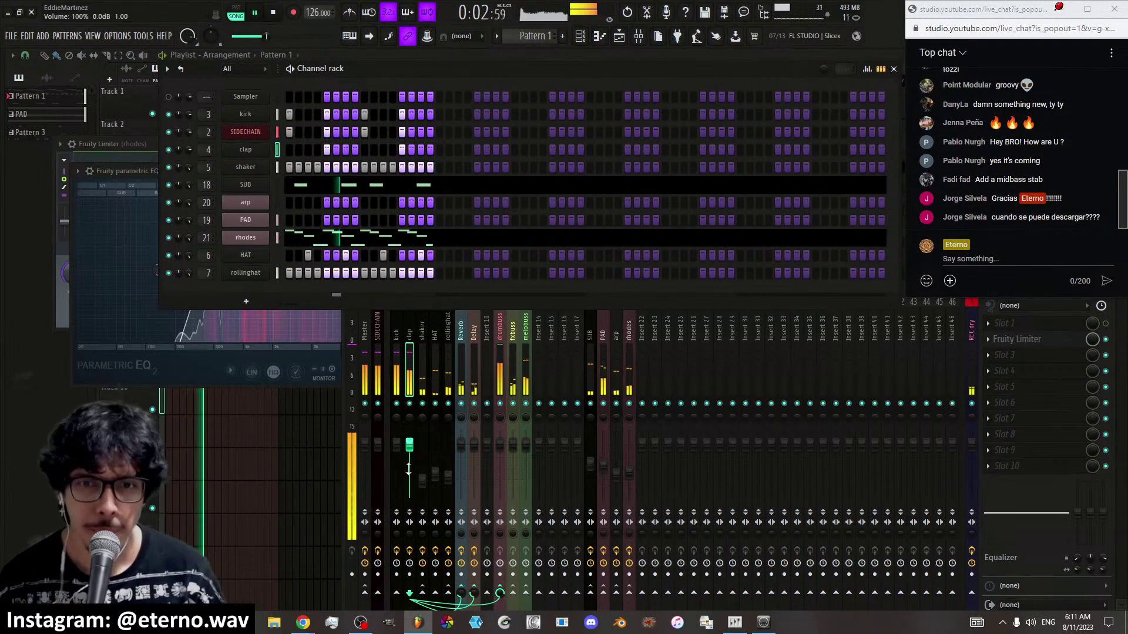
pyautogui.click(499, 404)
pyautogui.press('space')
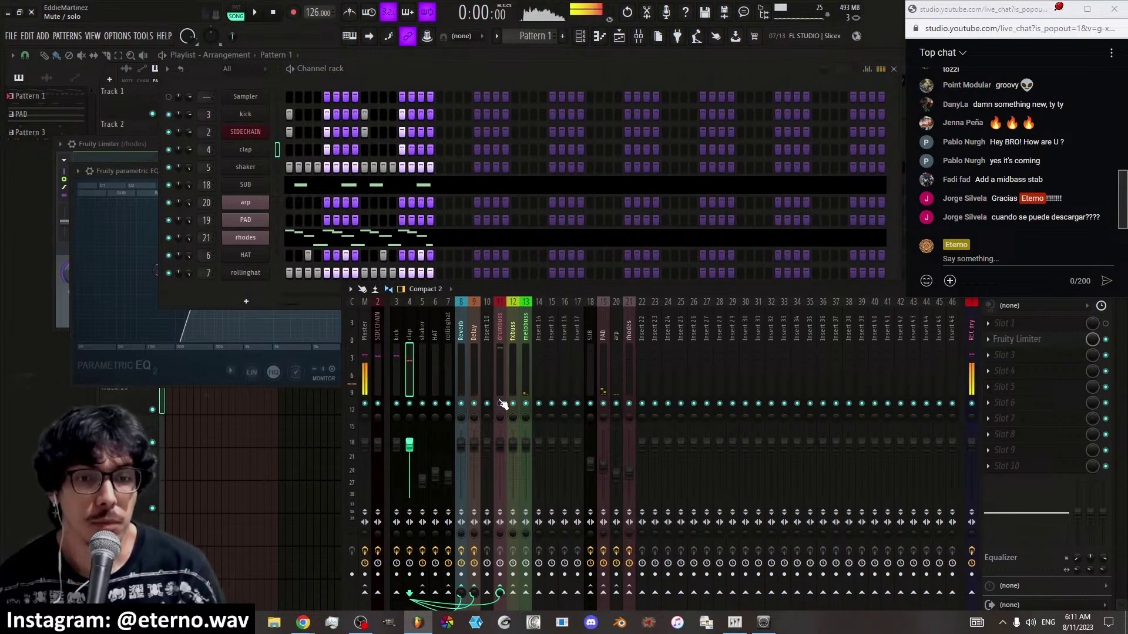
pyautogui.hotkey('ctrl', 's')
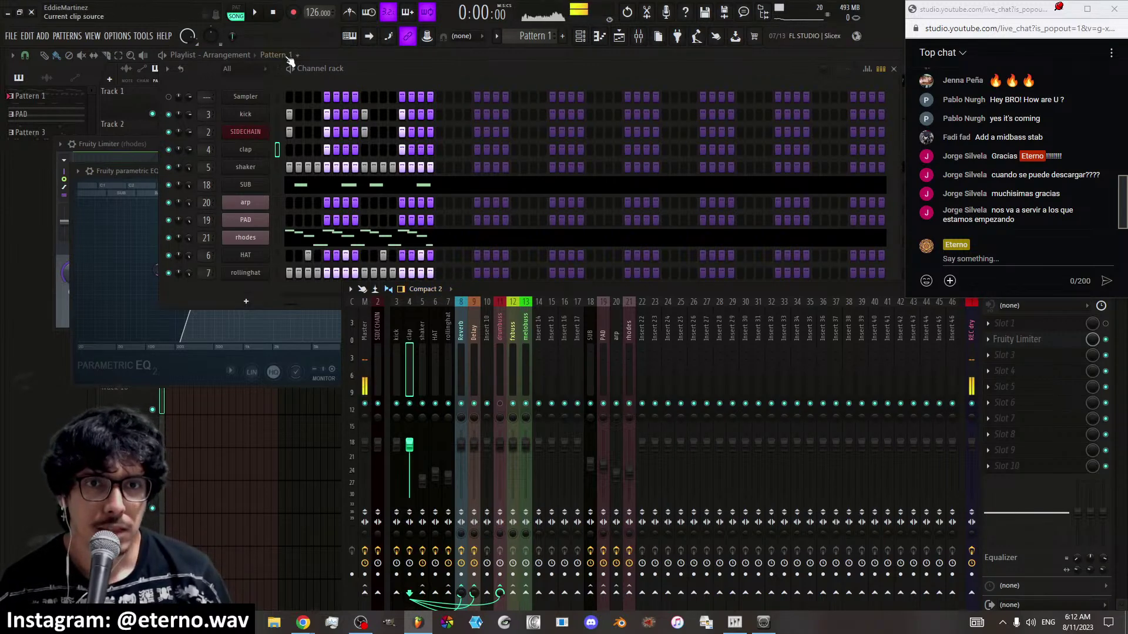
pyautogui.click(255, 12)
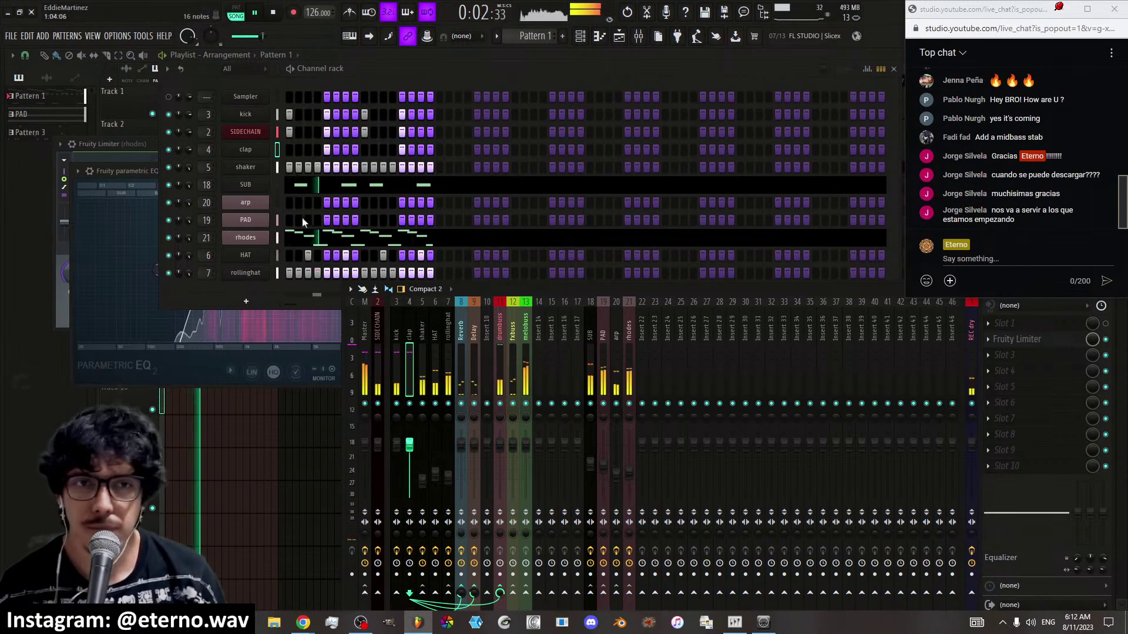
pyautogui.press('space')
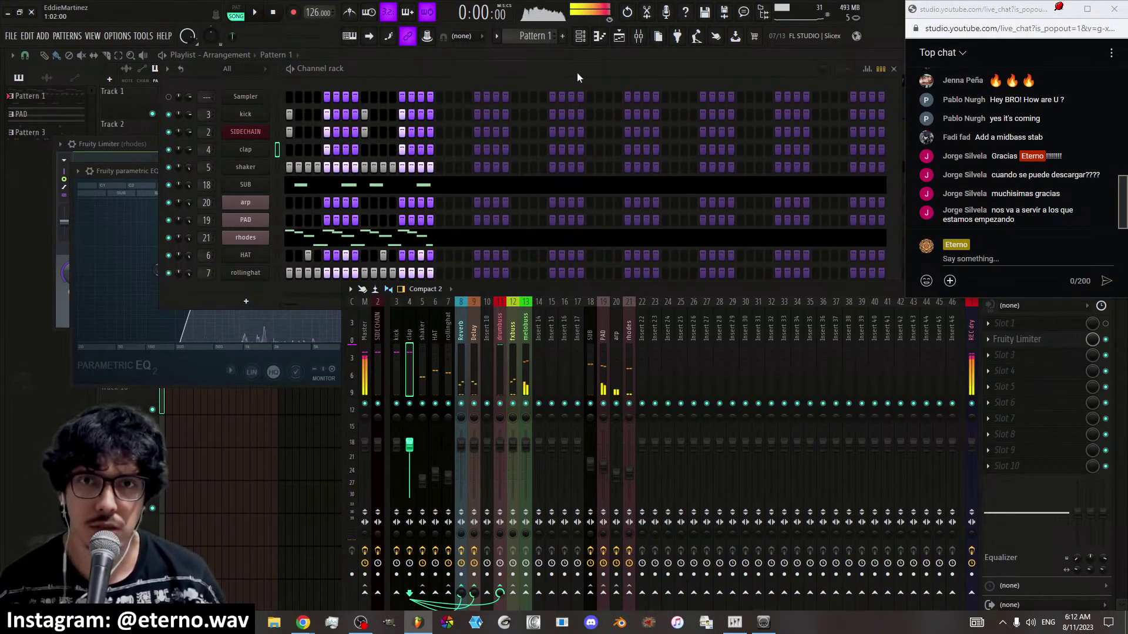
# Hide the mixer, channel rack and plugin windows so only the playlist is open
pyautogui.click(620, 38)
pyautogui.rightClick(217, 97)
pyautogui.rightClick(239, 101)
pyautogui.click(193, 125)
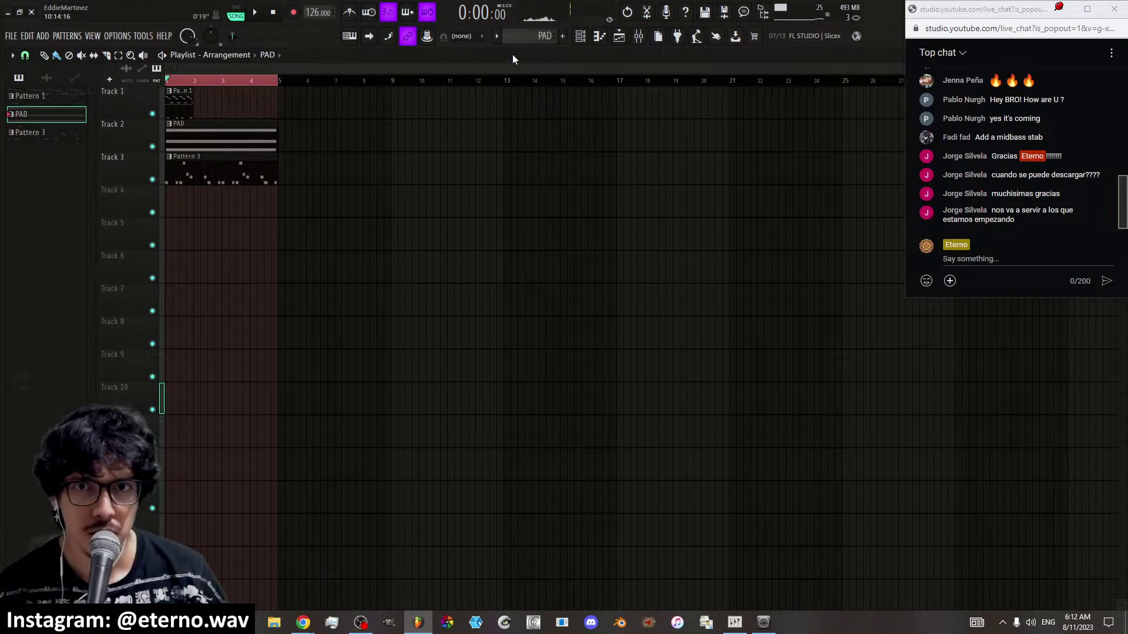
# Rename Pattern 3 as arp and return to the playlist
pyautogui.click(598, 37)
pyautogui.click(599, 37)
pyautogui.click(233, 167)
pyautogui.click(582, 37)
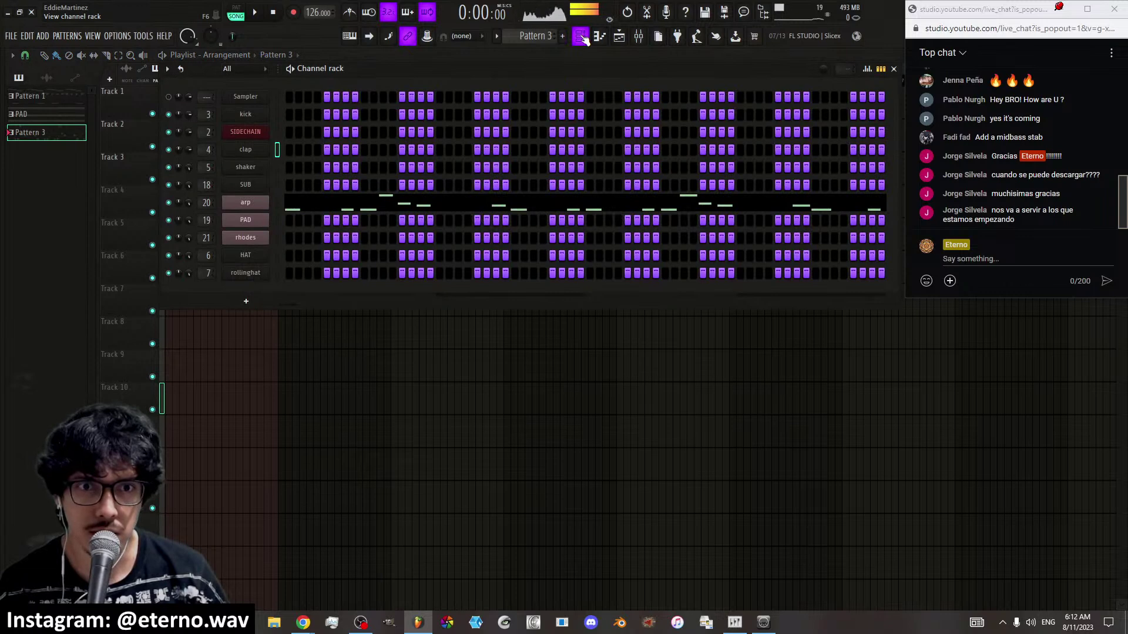
pyautogui.press('F2')
pyautogui.write('Pa')
pyautogui.press('BackSpace')
pyautogui.press('BackSpace')
pyautogui.write('arp')
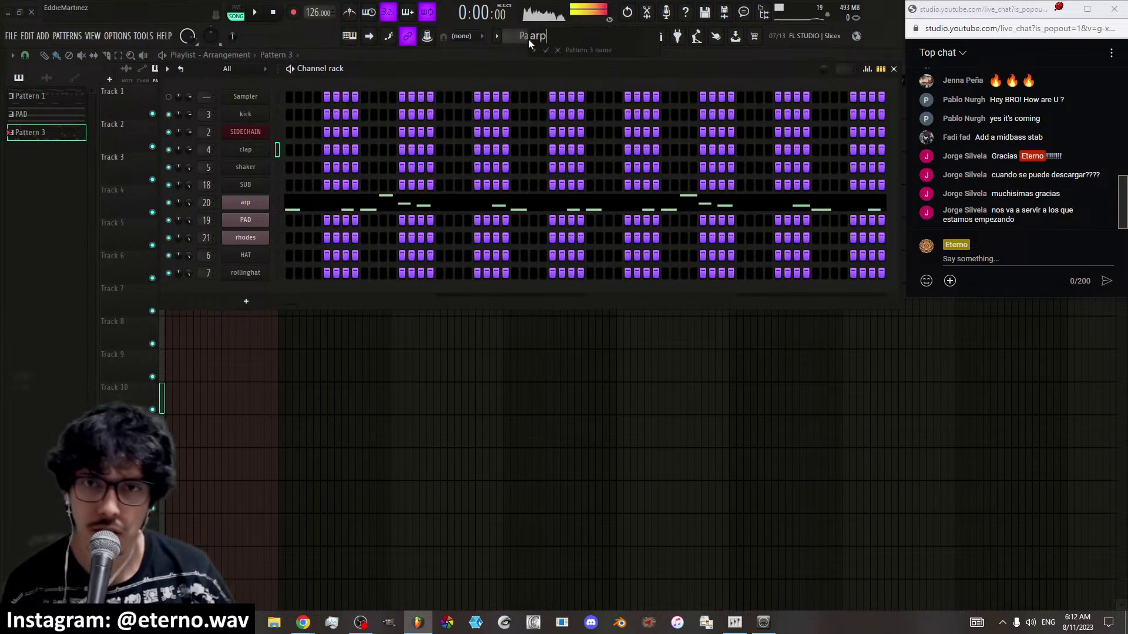
pyautogui.press('Return')
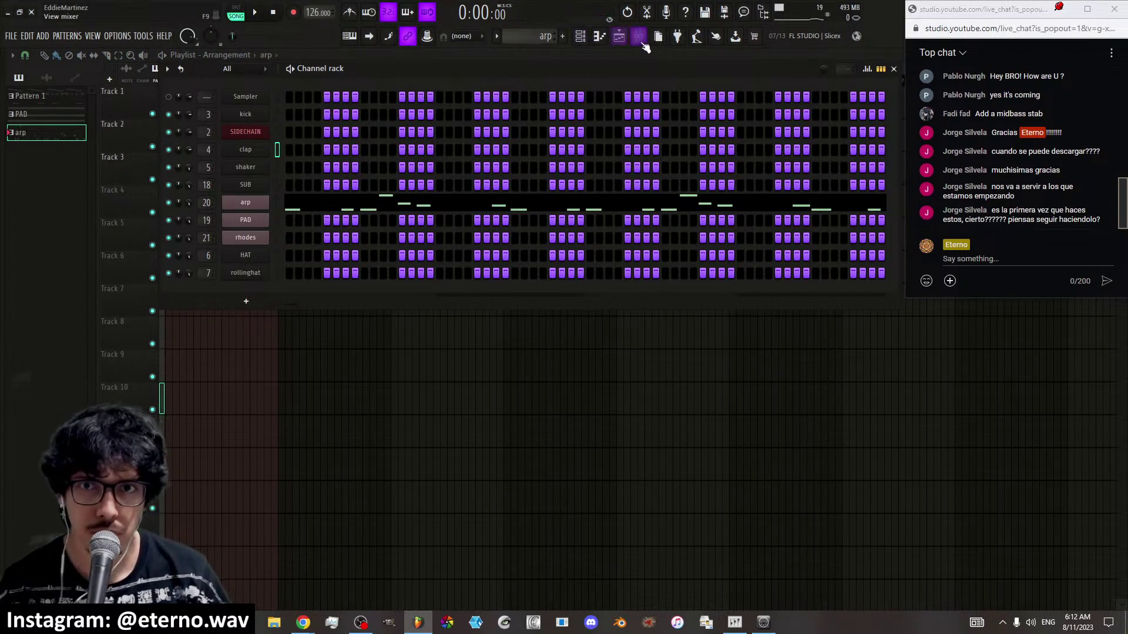
pyautogui.click(619, 36)
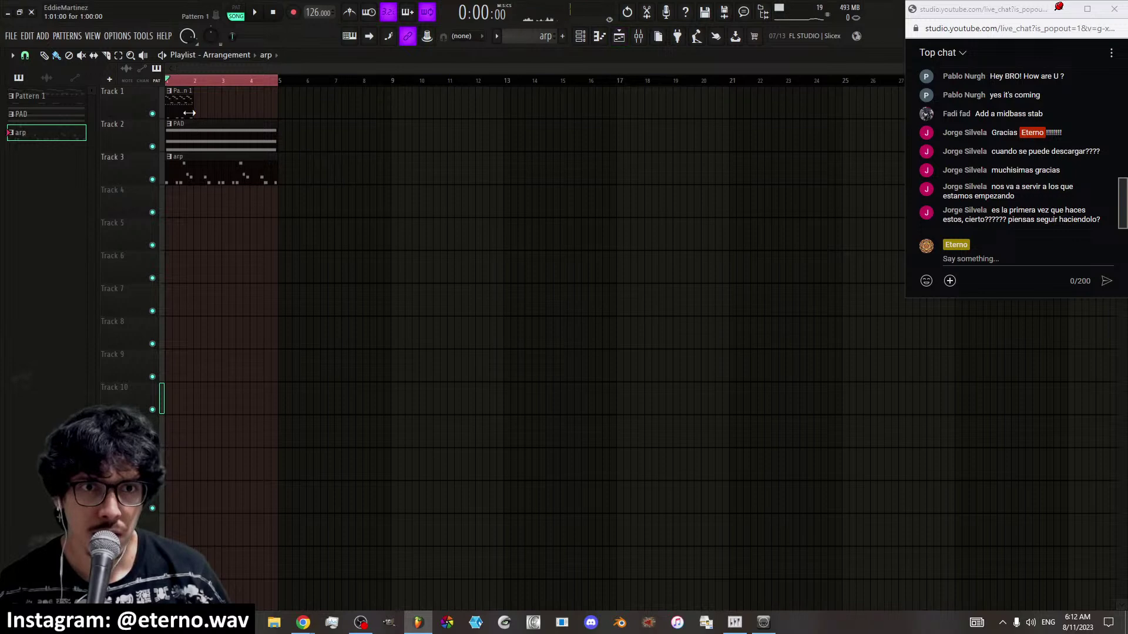
# Split Pattern 1 by channel, moving kick, clap, shaker and SUB to Tracks 4–7 and SIDECHAIN near bar 5 on Track 1
pyautogui.rightClick(47, 96)
pyautogui.click(79, 286)
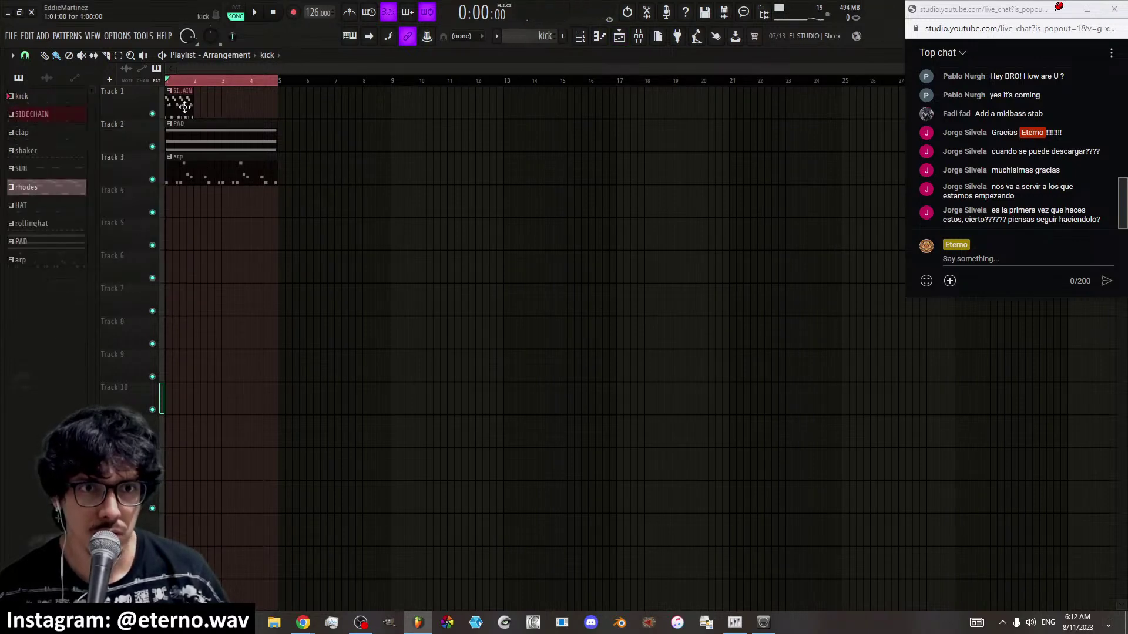
pyautogui.moveTo(176, 101); pyautogui.dragTo(169, 202)
pyautogui.moveTo(258, 101); pyautogui.dragTo(288, 100)
pyautogui.moveTo(192, 103); pyautogui.dragTo(176, 230)
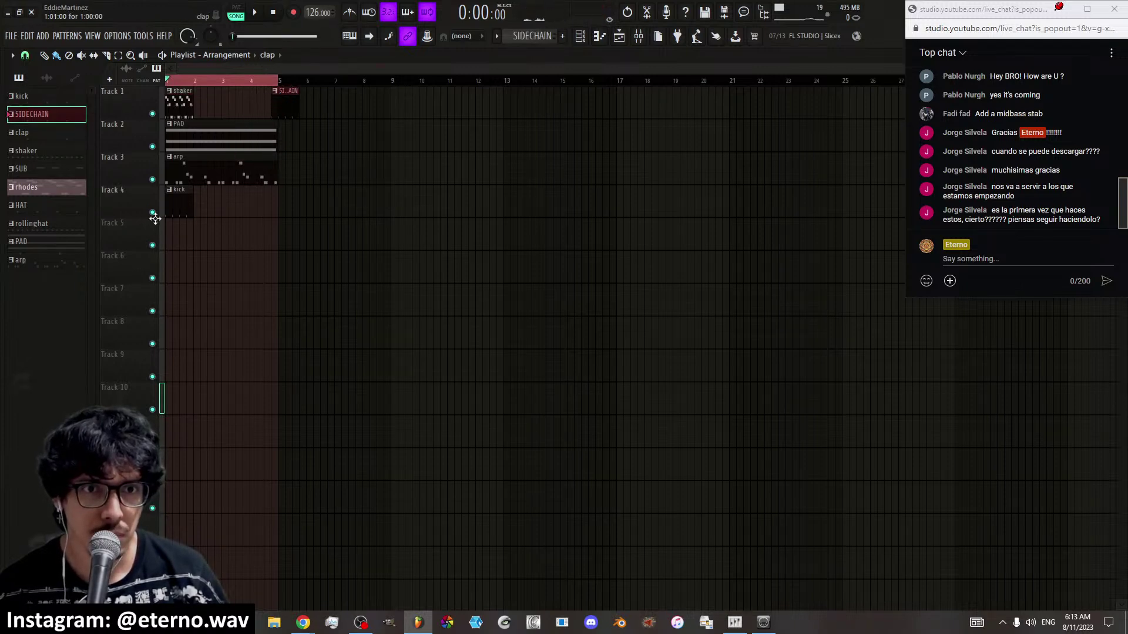
pyautogui.moveTo(176, 101); pyautogui.dragTo(159, 272)
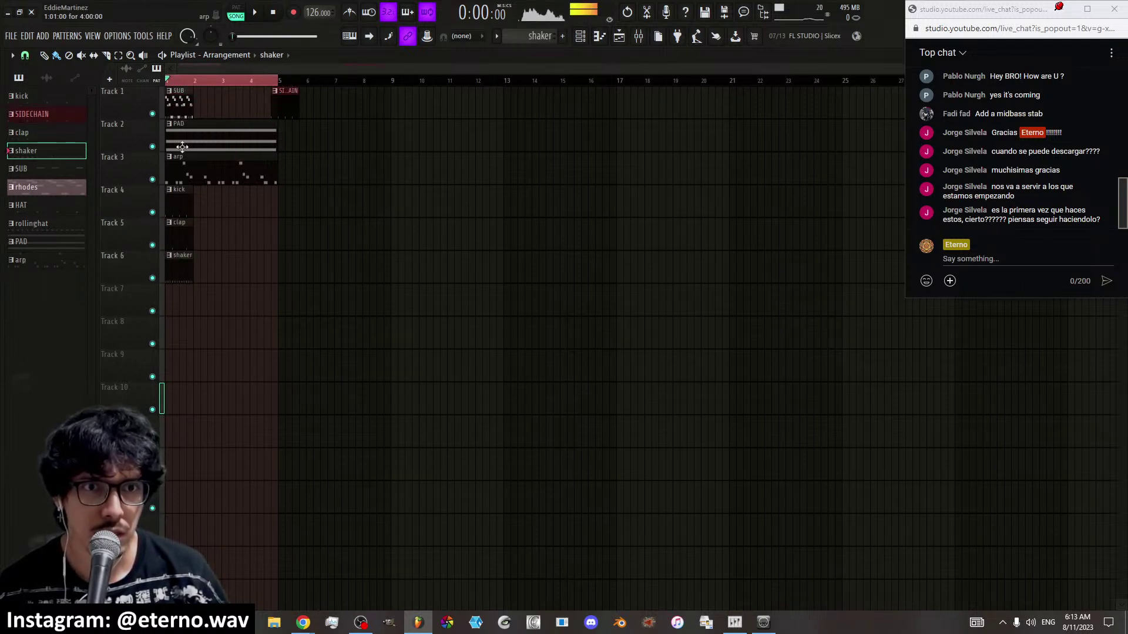
pyautogui.moveTo(177, 101)
pyautogui.mouseDown()
pyautogui.moveTo(155, 302)
pyautogui.moveTo(173, 302)
pyautogui.moveTo(178, 105)
pyautogui.mouseUp()
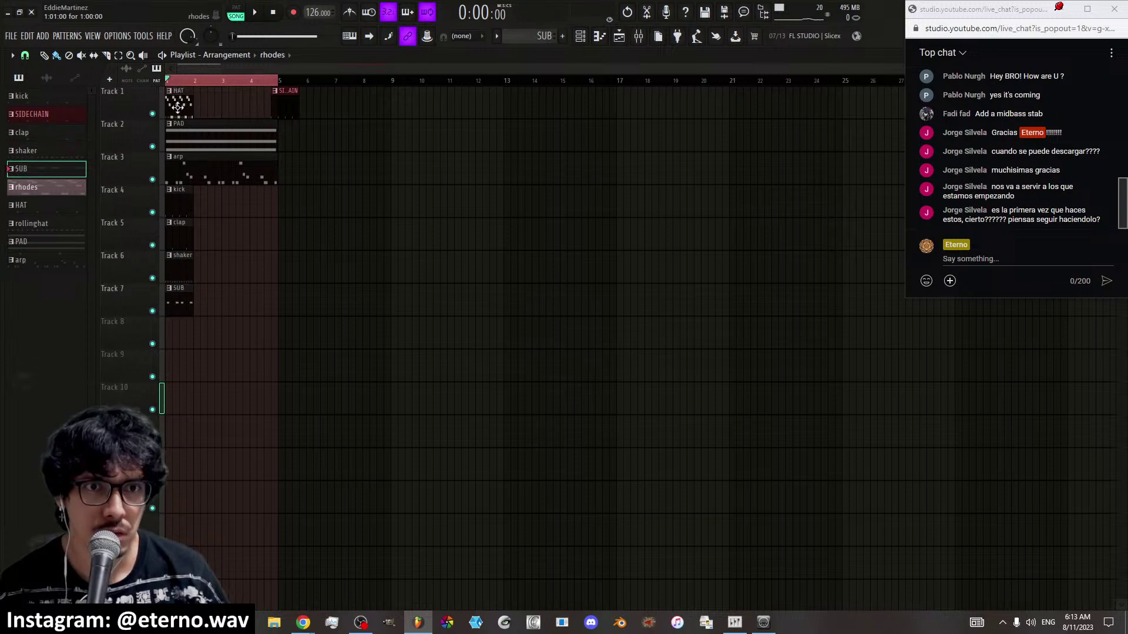
# Place the HAT and rollinghat clips on Tracks 7 and 8, and the SUB and rhodes clips on Tracks 11 and 12
pyautogui.moveTo(169, 333); pyautogui.dragTo(171, 448)
pyautogui.click(176, 364)
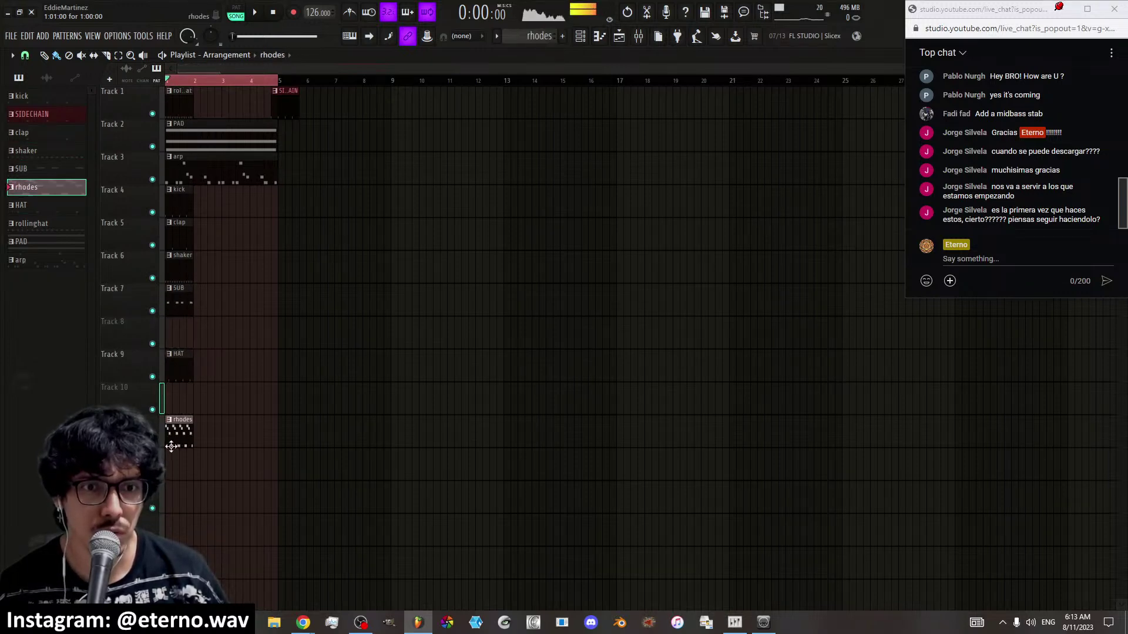
pyautogui.moveTo(180, 111); pyautogui.dragTo(164, 417)
pyautogui.click(180, 479)
pyautogui.moveTo(199, 353); pyautogui.dragTo(168, 438)
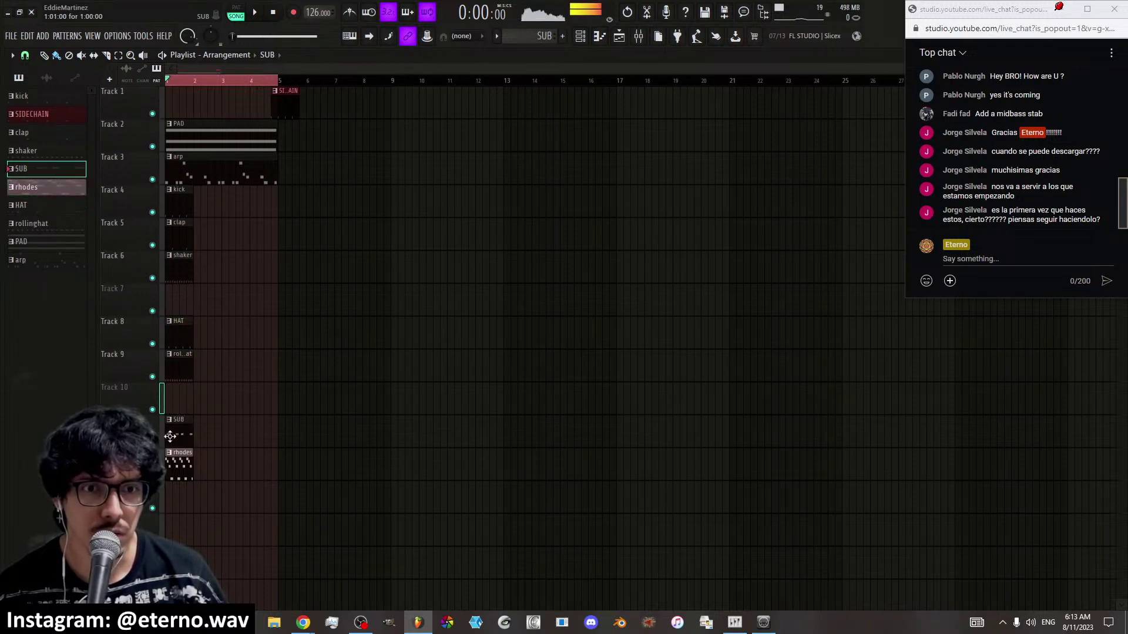
pyautogui.moveTo(202, 381); pyautogui.dragTo(182, 278)
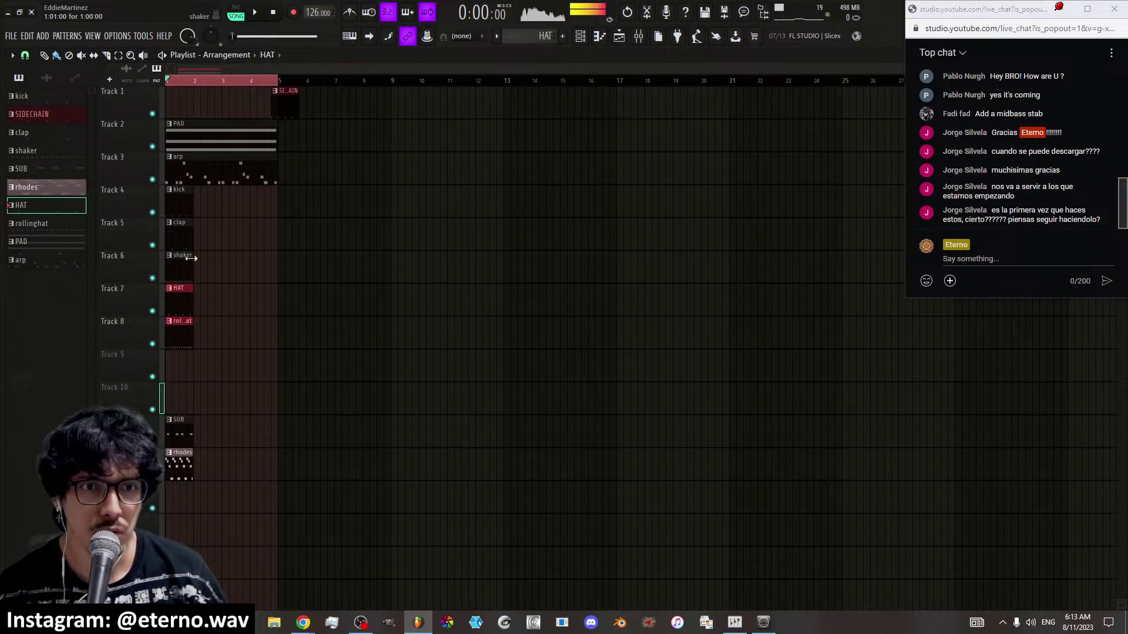
# Group the PAD, arp, SUB and rhodes clips at bar 5 on Tracks 3–6, with the drum clips at bar 1 on Tracks 4–8
pyautogui.moveTo(208, 157); pyautogui.dragTo(207, 374)
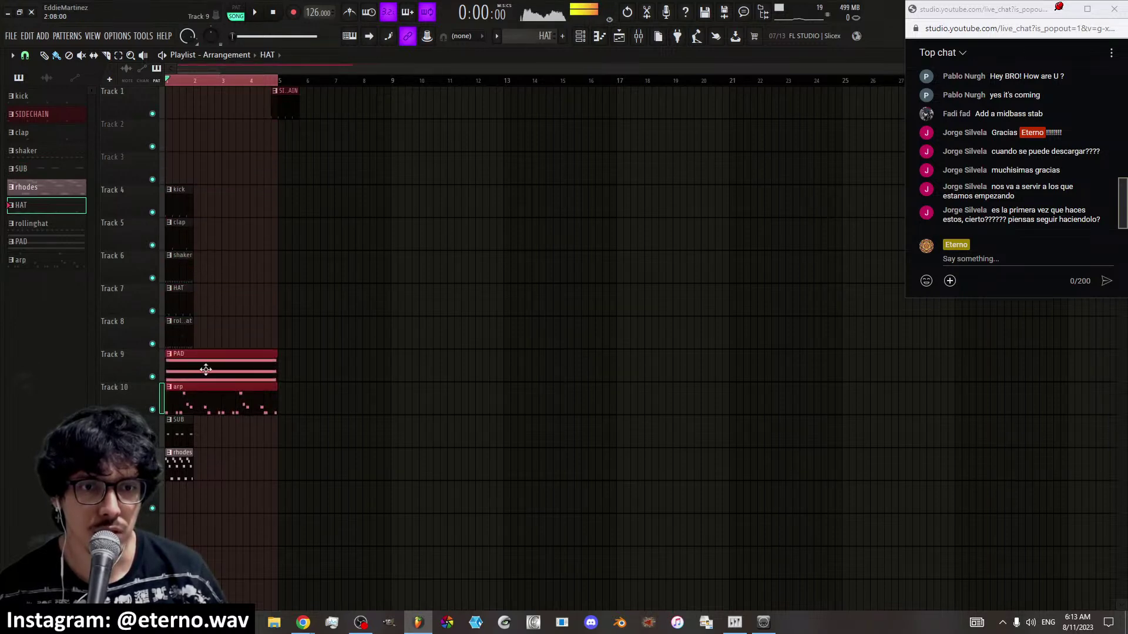
pyautogui.moveTo(201, 184)
pyautogui.mouseDown()
pyautogui.moveTo(166, 327)
pyautogui.moveTo(172, 539)
pyautogui.mouseUp()
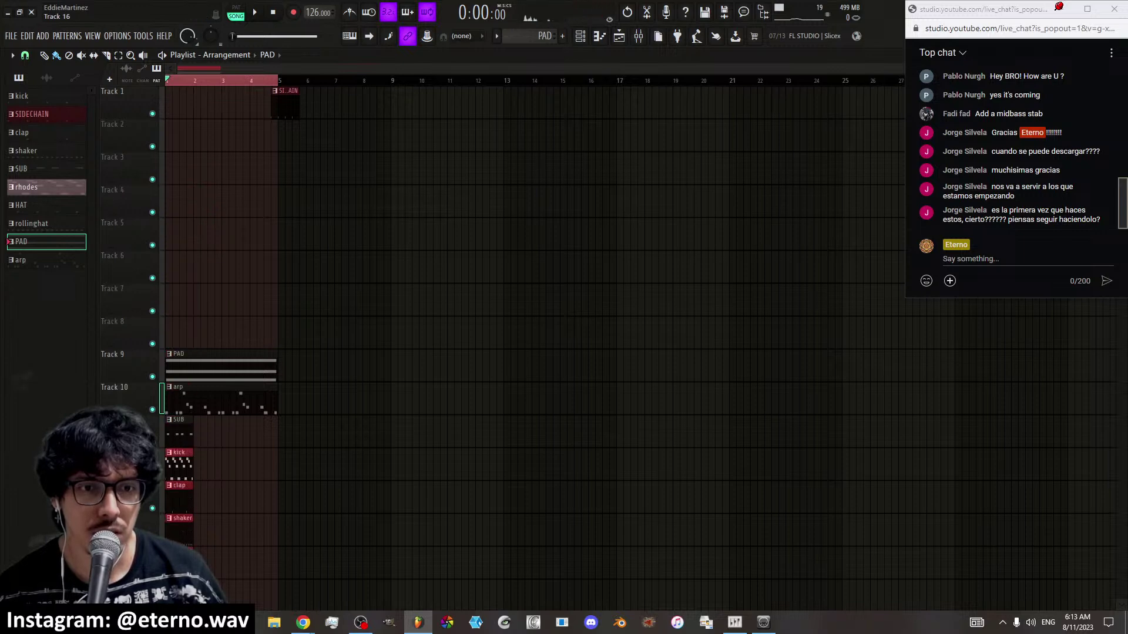
pyautogui.moveTo(185, 603); pyautogui.dragTo(186, 340)
pyautogui.moveTo(239, 369); pyautogui.dragTo(181, 462)
pyautogui.moveTo(184, 399); pyautogui.dragTo(297, 189)
pyautogui.moveTo(214, 211); pyautogui.dragTo(176, 353)
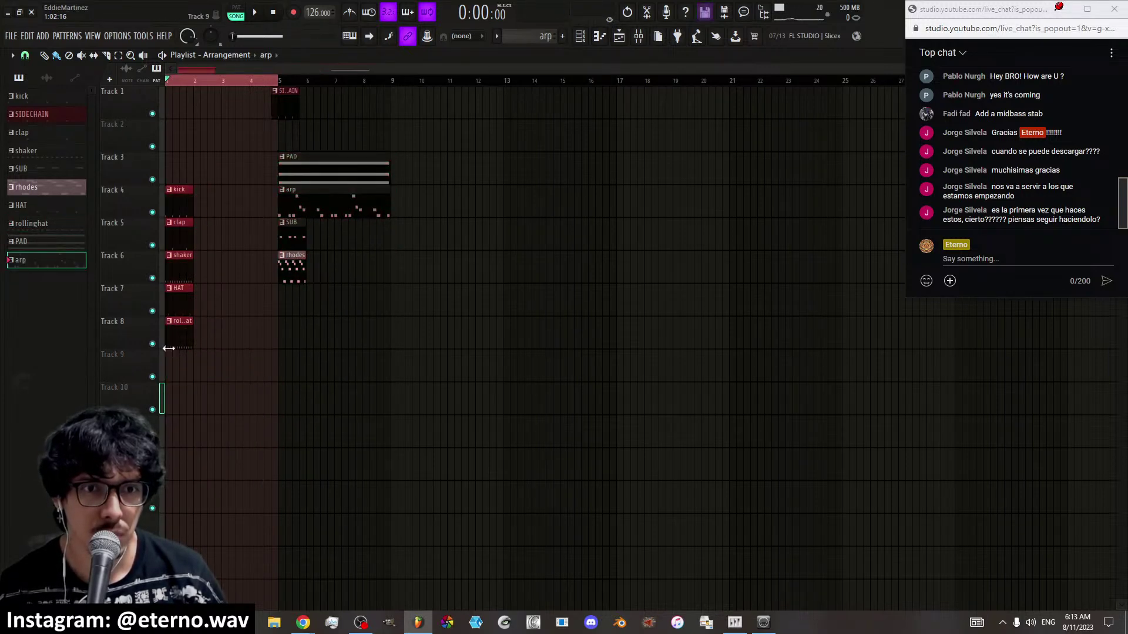
# Lay out four SIDECHAIN clips on Track 1, PAD, arp, SUB and rhodes on Tracks 2–5, and drums on Tracks 6–10 from bar 1
pyautogui.moveTo(172, 314); pyautogui.dragTo(172, 411)
pyautogui.moveTo(285, 153); pyautogui.dragTo(315, 281)
pyautogui.moveTo(285, 213); pyautogui.dragTo(155, 156)
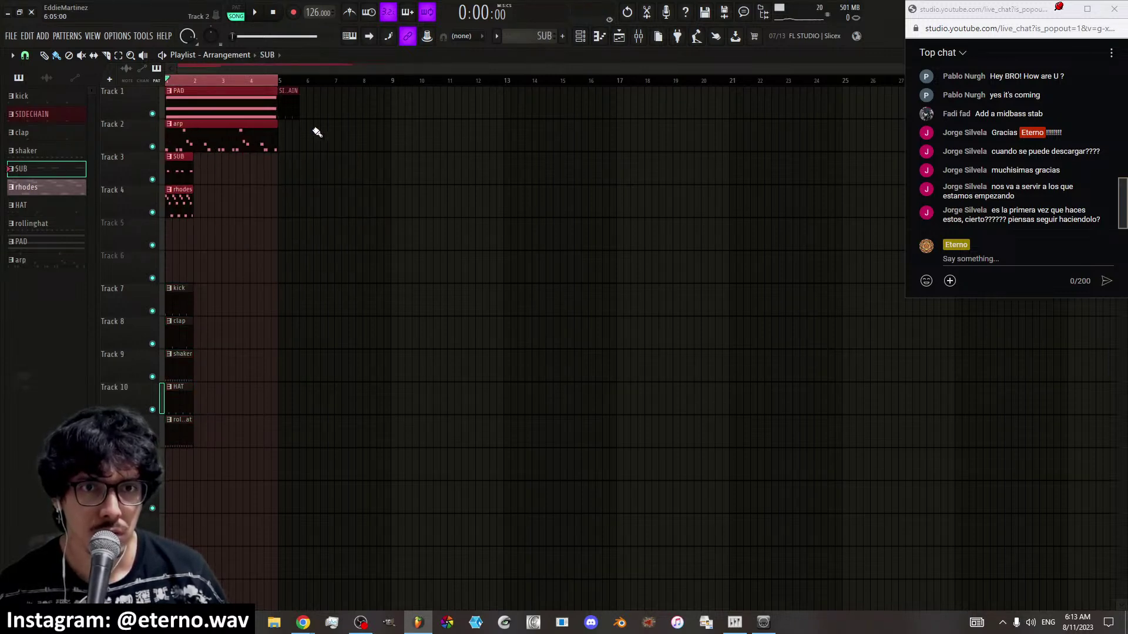
pyautogui.moveTo(213, 126); pyautogui.dragTo(206, 152)
pyautogui.moveTo(285, 104)
pyautogui.mouseDown()
pyautogui.moveTo(161, 103)
pyautogui.moveTo(176, 93)
pyautogui.moveTo(251, 114)
pyautogui.mouseUp()
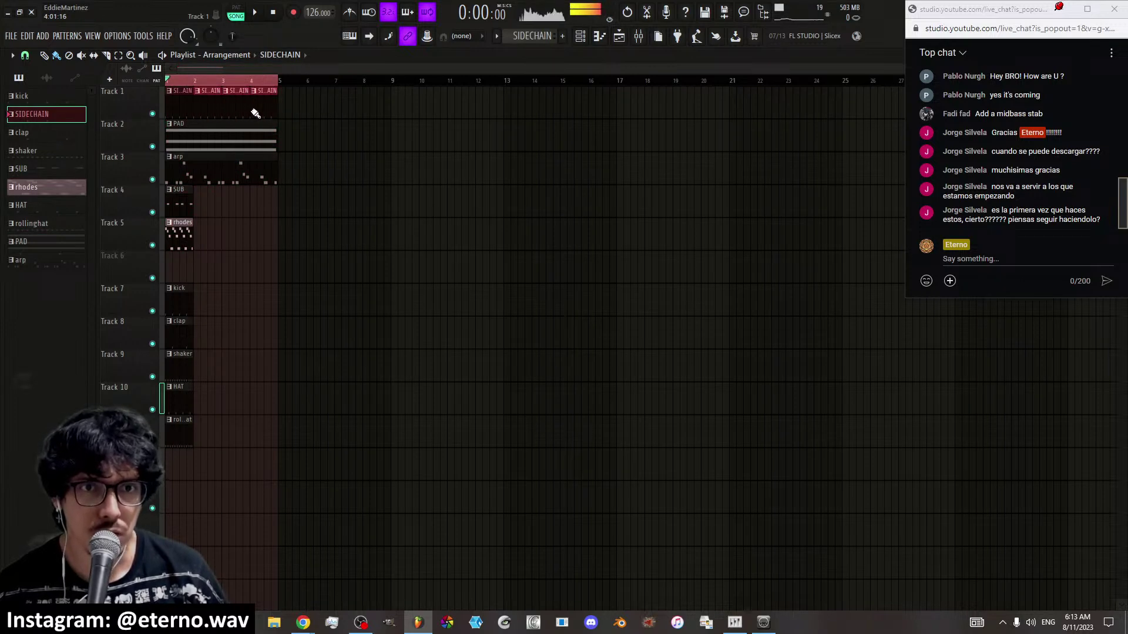
pyautogui.moveTo(196, 189)
pyautogui.mouseDown()
pyautogui.moveTo(182, 247)
pyautogui.moveTo(194, 435)
pyautogui.moveTo(176, 367)
pyautogui.mouseUp()
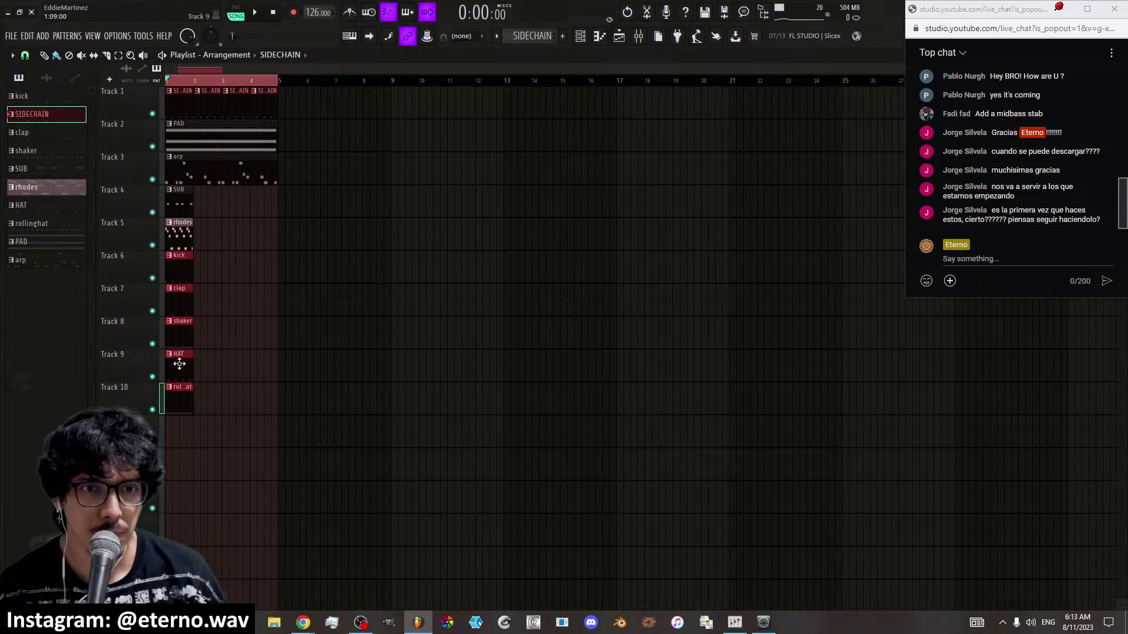
# Duplicate the one-bar SUB, rhodes, kick, clap, shaker, HAT and rollinghat clips to fill bars 1–4
pyautogui.moveTo(214, 259); pyautogui.dragTo(177, 199)
pyautogui.hotkey('ctrl', 'b')
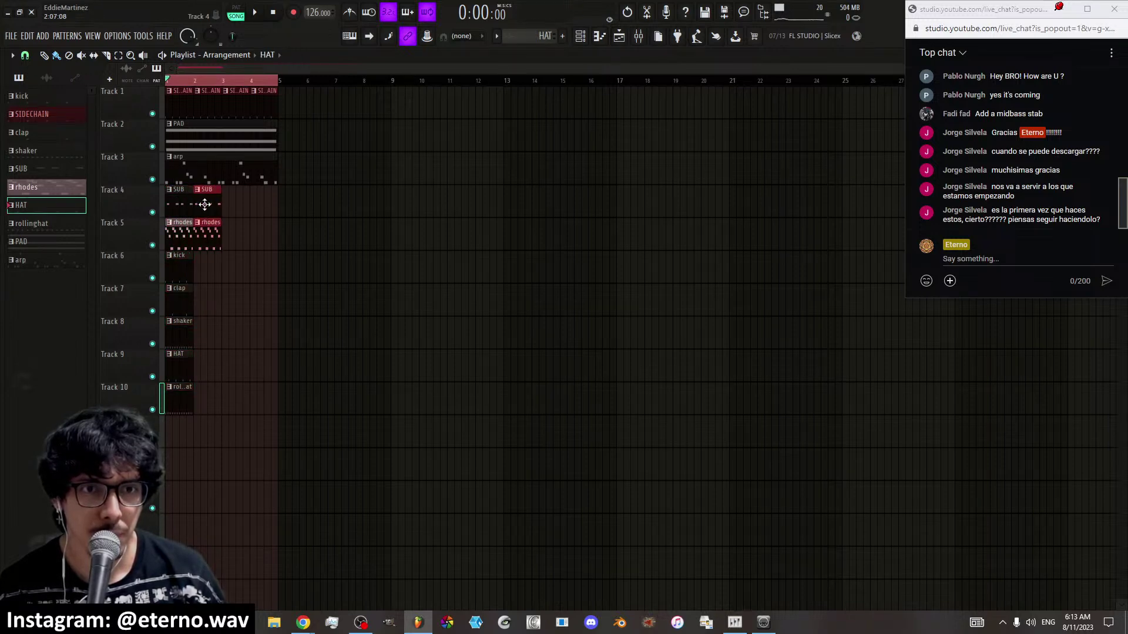
pyautogui.moveTo(221, 249); pyautogui.dragTo(177, 188)
pyautogui.hotkey('ctrl', 'b')
pyautogui.moveTo(206, 245)
pyautogui.mouseDown()
pyautogui.moveTo(167, 412)
pyautogui.moveTo(188, 245)
pyautogui.moveTo(188, 258)
pyautogui.mouseUp()
pyautogui.hotkey('ctrl', 'b')
pyautogui.hotkey('ctrl', 'b')
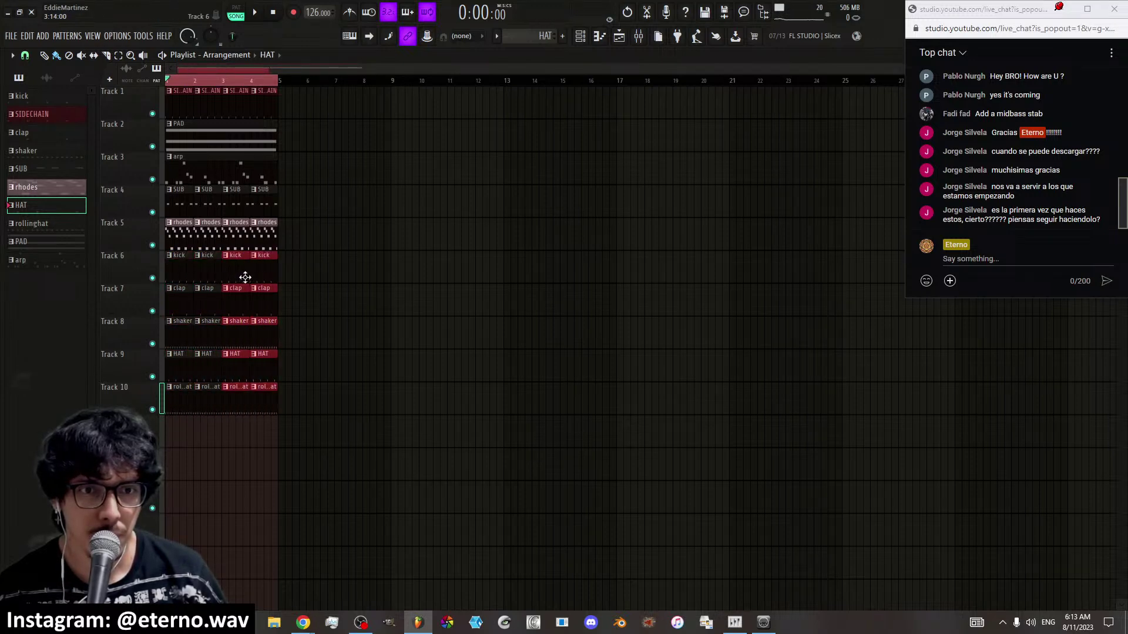
# Duplicate the full four-bar arrangement repeatedly until all ten tracks are filled through bar 32
pyautogui.moveTo(287, 414); pyautogui.dragTo(174, 98)
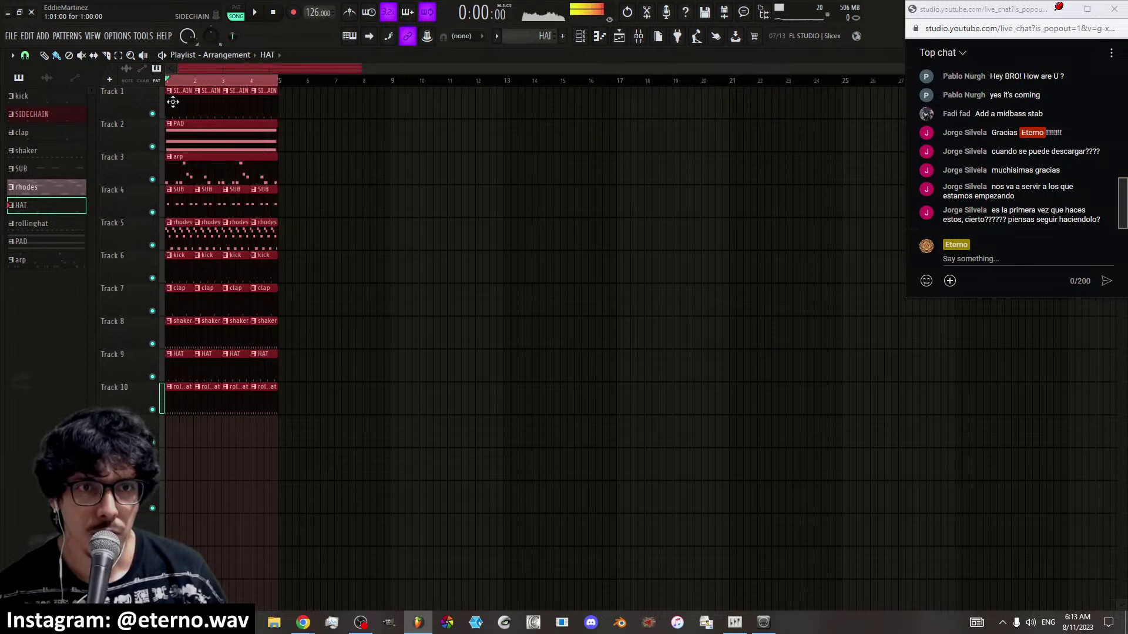
pyautogui.hotkey('ctrl', 'b')
pyautogui.moveTo(405, 88); pyautogui.dragTo(168, 402)
pyautogui.hotkey('ctrl', 'b')
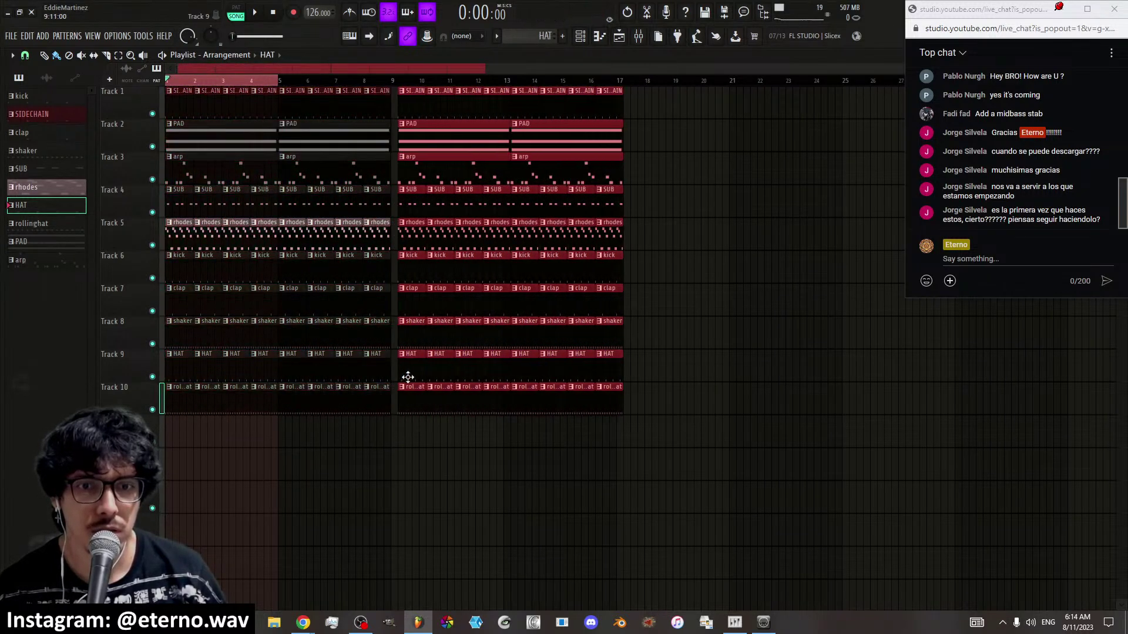
pyautogui.moveTo(629, 447); pyautogui.dragTo(154, 104)
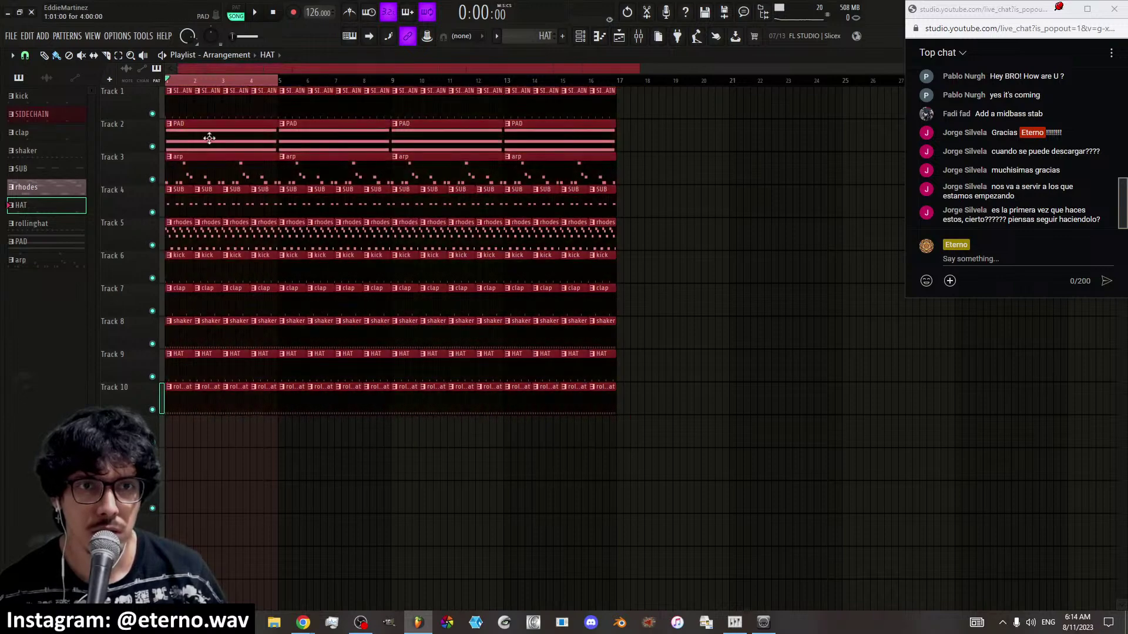
pyautogui.hotkey('ctrl', 'b')
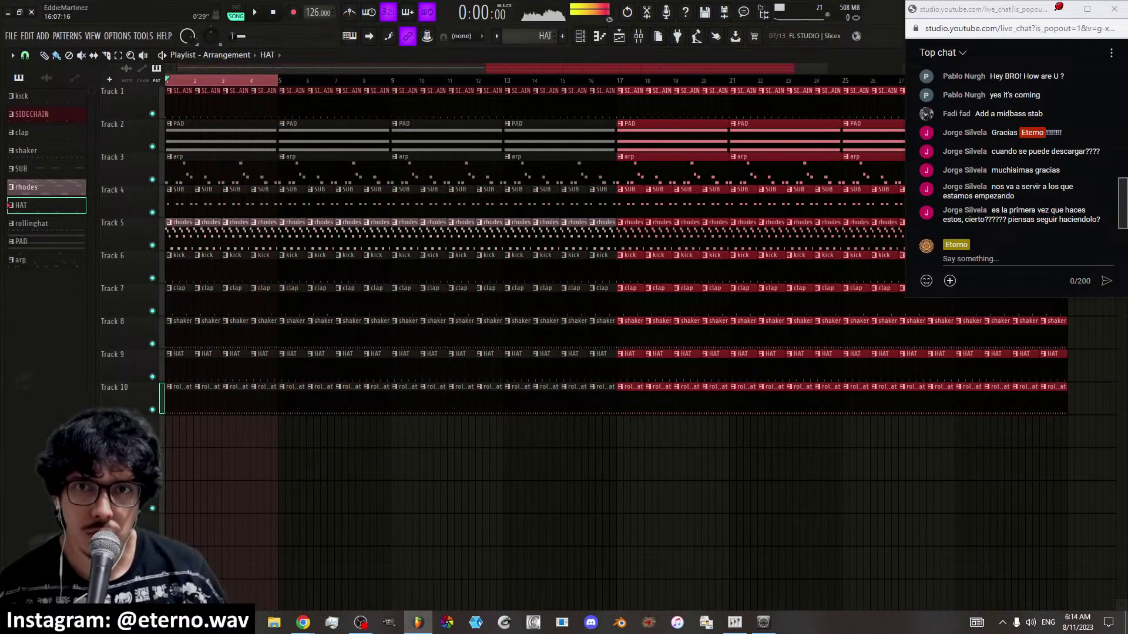
# Append further 16-bar copies of all ten tracks from bar 33 through bar 112
pyautogui.scroll(-4, 608, 83)
pyautogui.hotkey('ctrl', 'b')
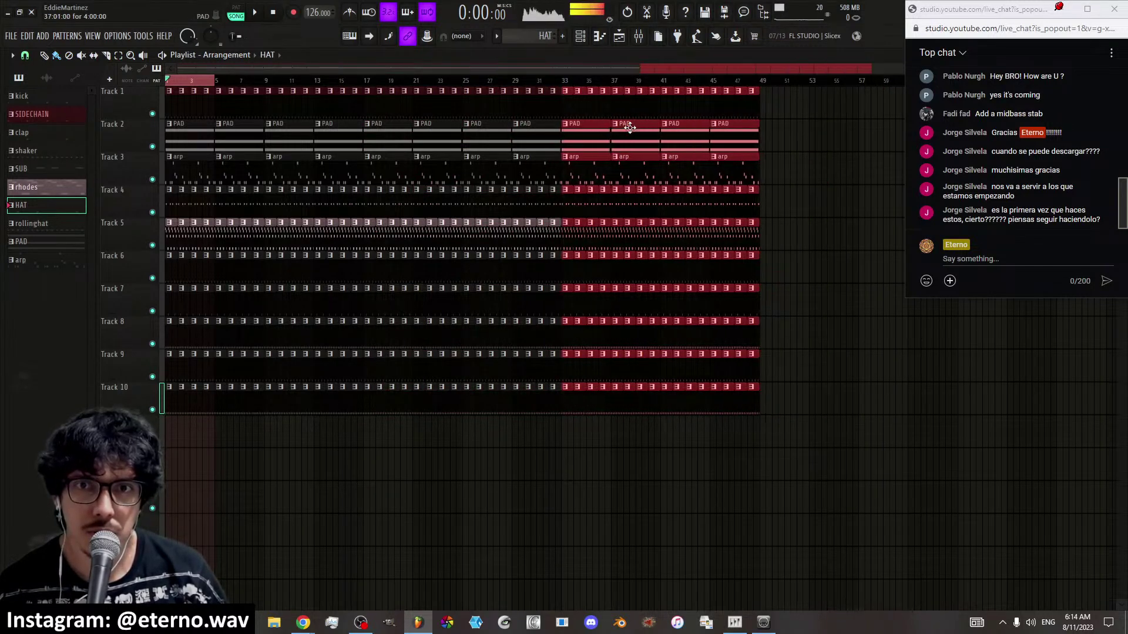
pyautogui.moveTo(611, 129); pyautogui.dragTo(787, 138)
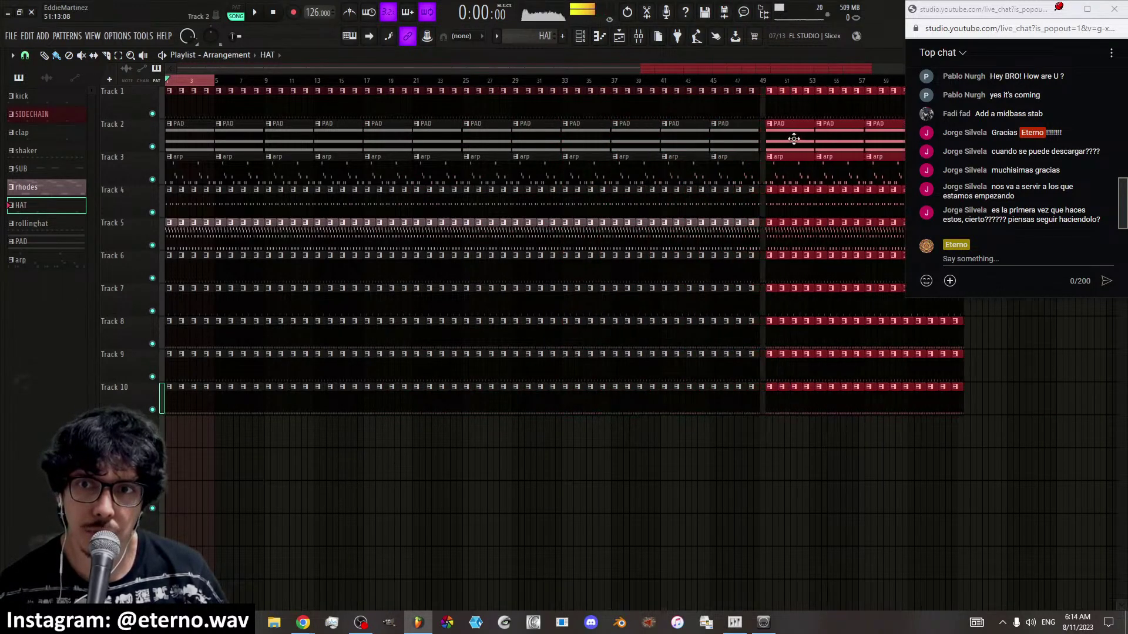
pyautogui.scroll(-3, 700, 84)
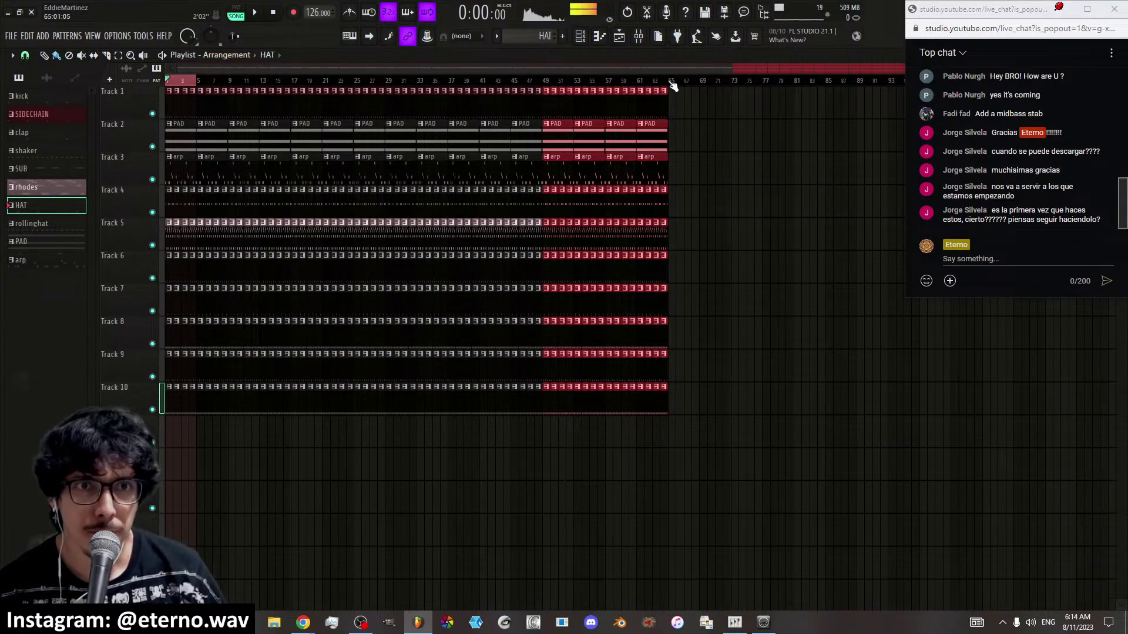
pyautogui.moveTo(650, 132)
pyautogui.mouseDown()
pyautogui.moveTo(874, 134)
pyautogui.moveTo(836, 135)
pyautogui.mouseUp()
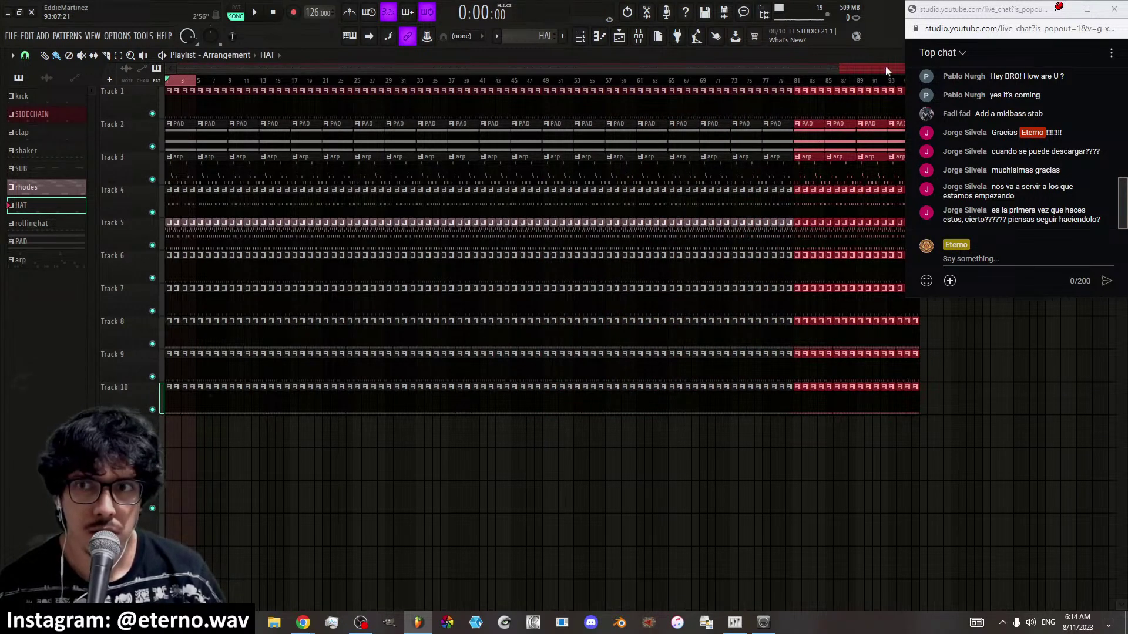
pyautogui.moveTo(885, 66); pyautogui.dragTo(930, 64)
pyautogui.moveTo(820, 132); pyautogui.dragTo(946, 132)
pyautogui.moveTo(886, 70); pyautogui.dragTo(507, 69)
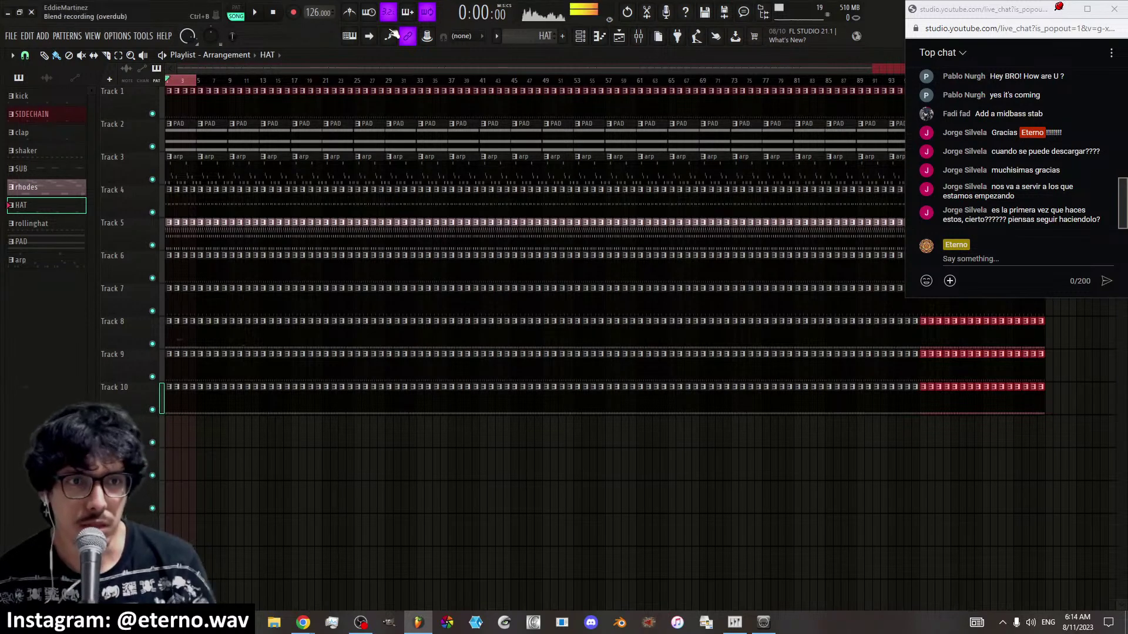
# Look through the Eterno Drum Pack in the sample browser and audition the glitch texture samples in its Fx folder
pyautogui.hotkey('alt', 'F8')
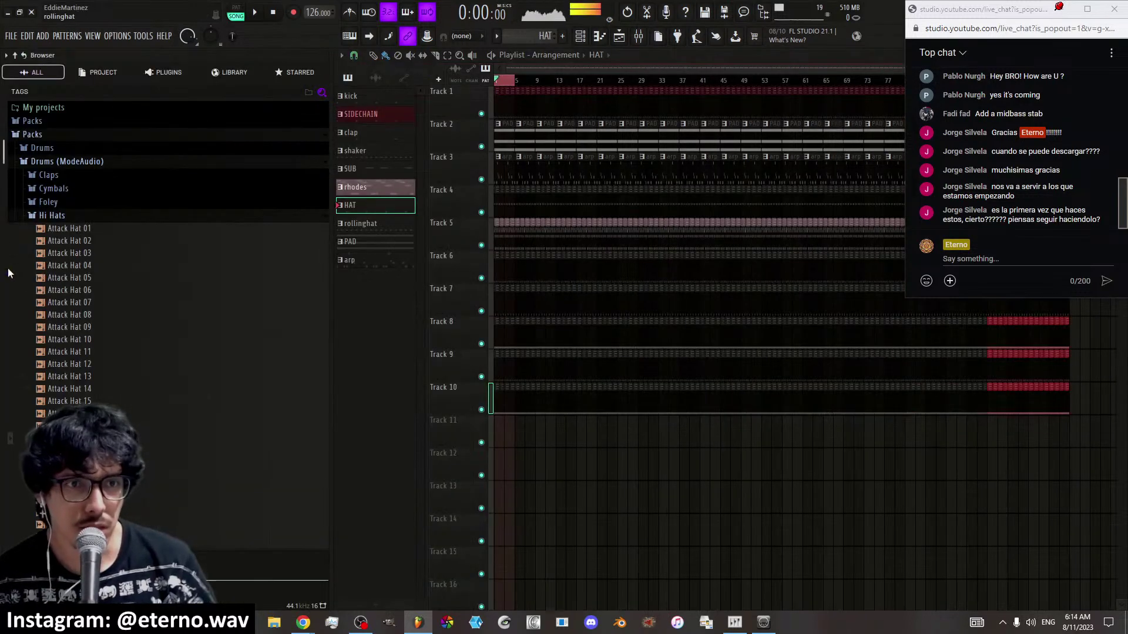
pyautogui.click(51, 164)
pyautogui.click(46, 259)
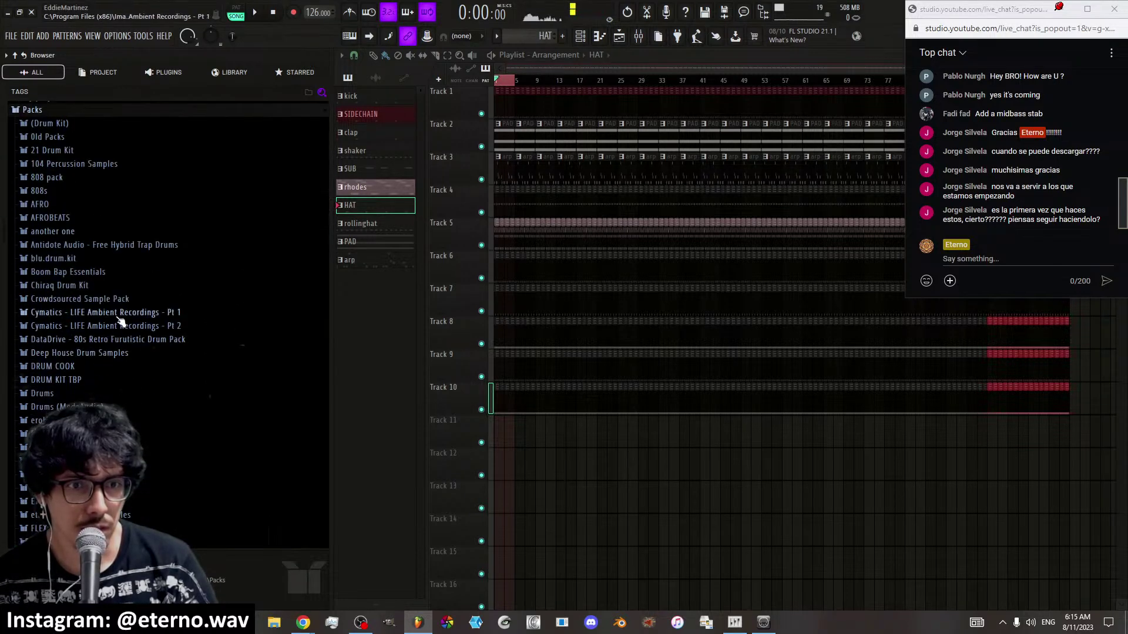
pyautogui.click(53, 433)
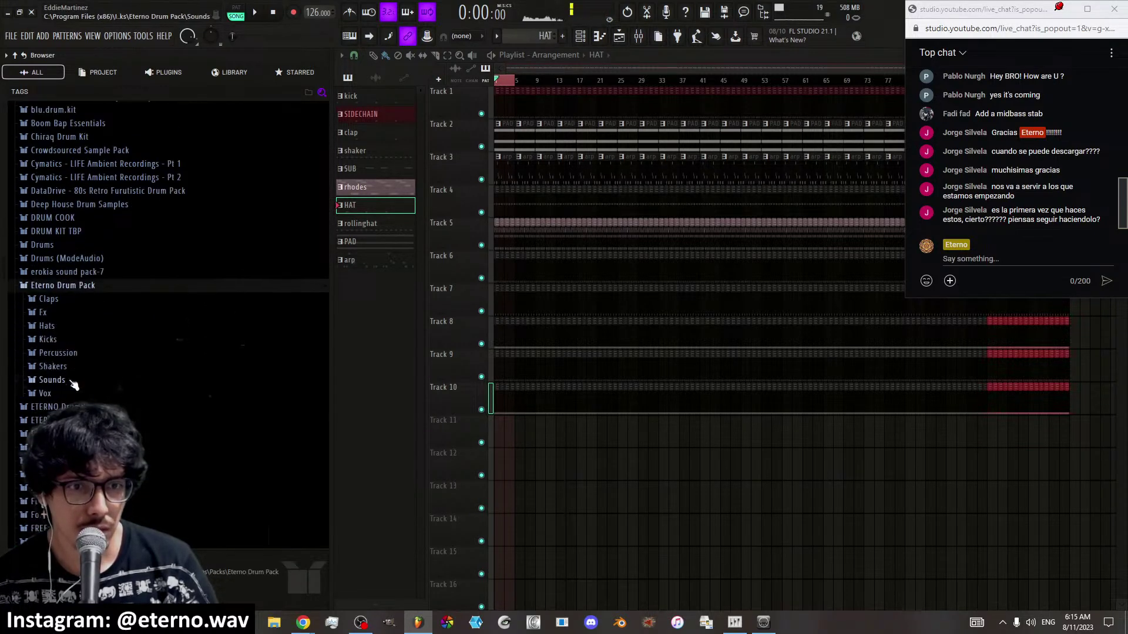
pyautogui.click(61, 302)
pyautogui.click(61, 301)
pyautogui.click(62, 314)
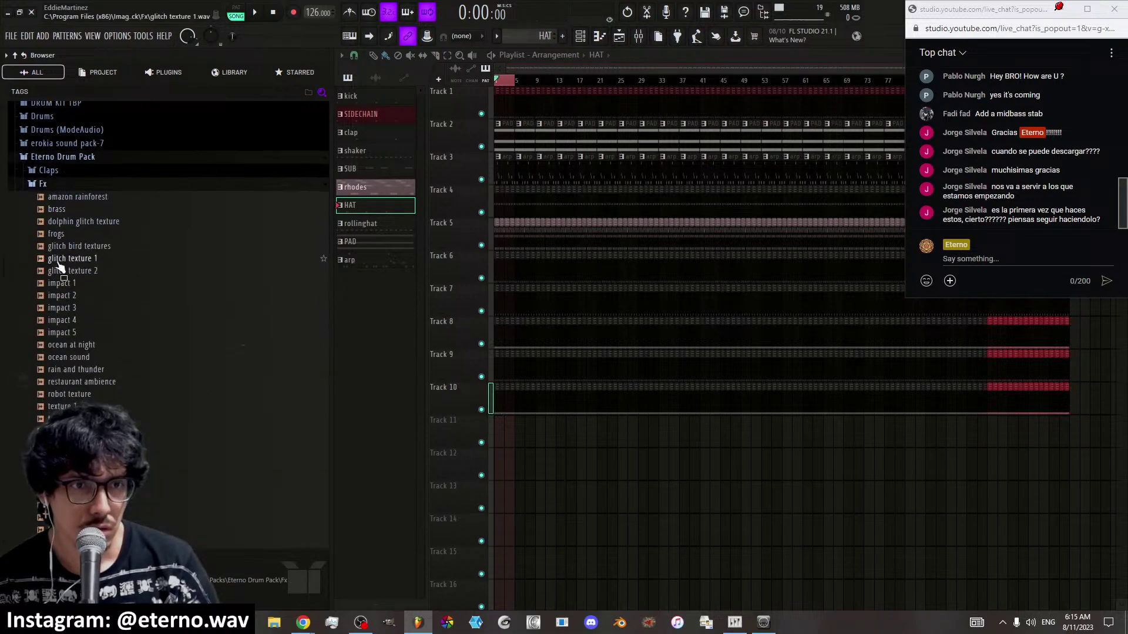
pyautogui.scroll(2, 59, 267)
pyautogui.click(58, 258)
pyautogui.click(59, 271)
pyautogui.click(47, 271)
pyautogui.click(47, 271)
pyautogui.click(47, 271)
pyautogui.click(66, 233)
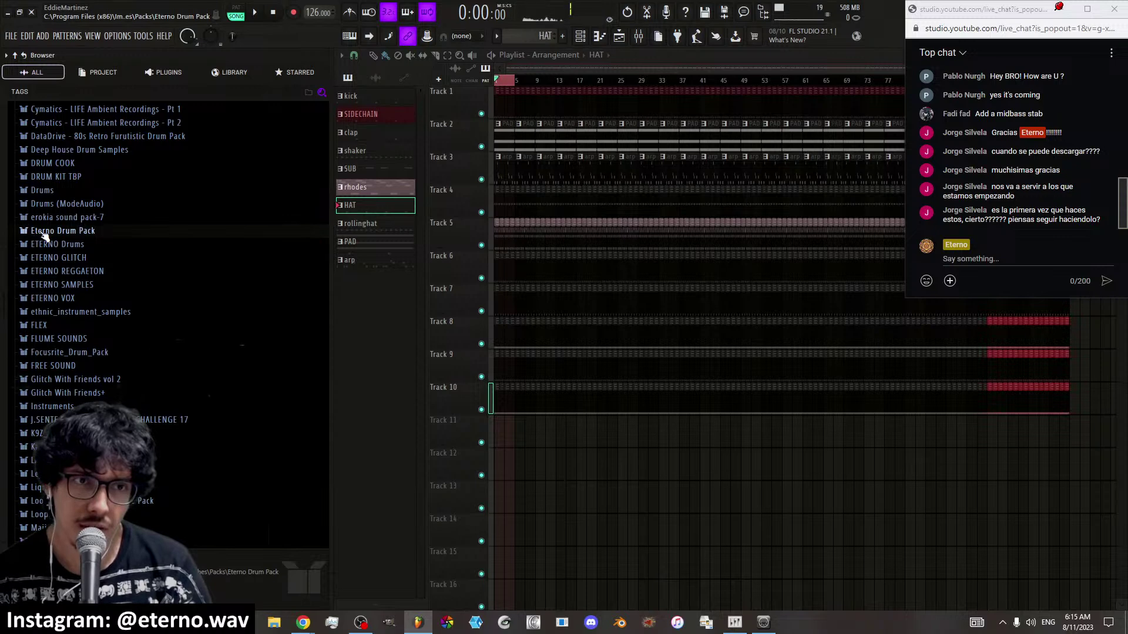
pyautogui.hotkey('alt', 'F8')
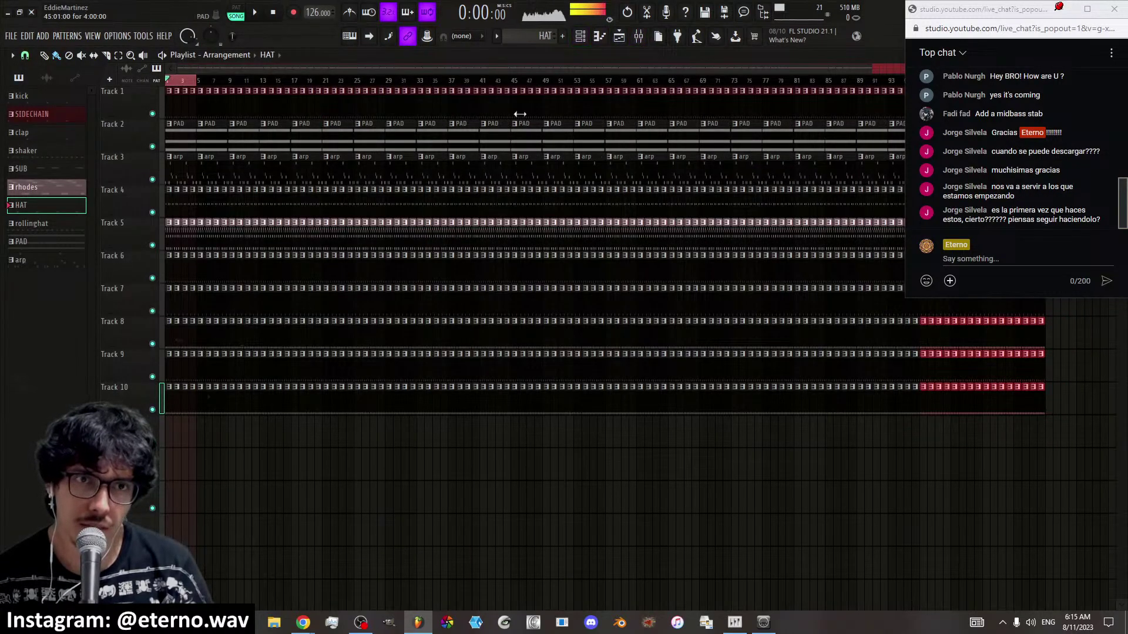
# Audition several kick samples from the Eterno Drum Pack's Kicks folder and look through its Fx folder again
pyautogui.click(580, 36)
pyautogui.click(276, 257)
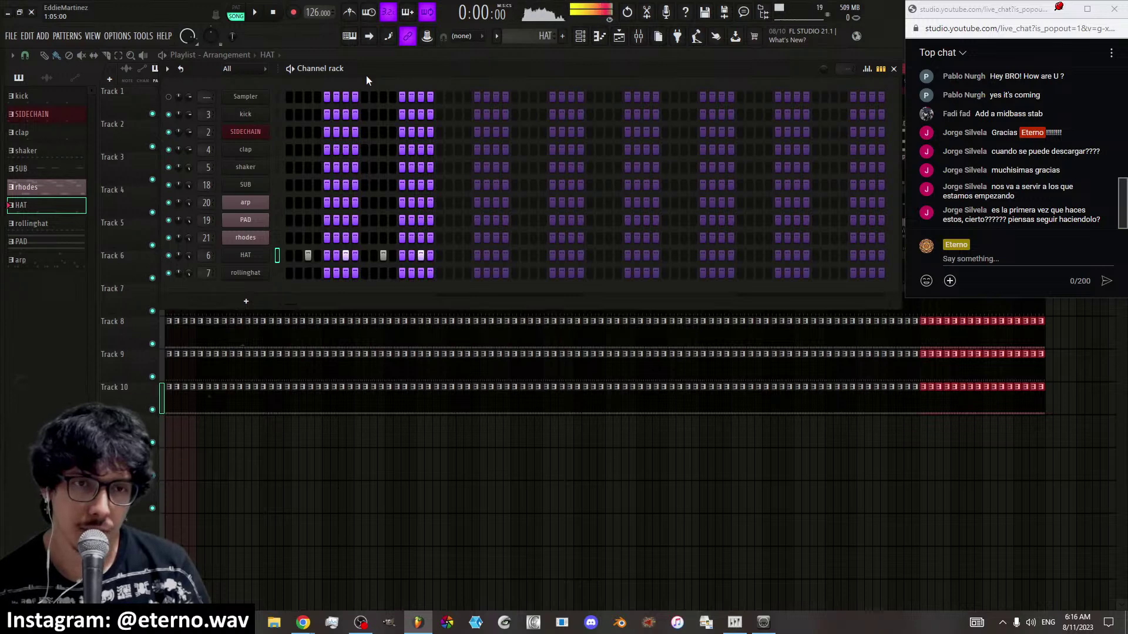
pyautogui.hotkey('alt', 'F8')
pyautogui.click(86, 231)
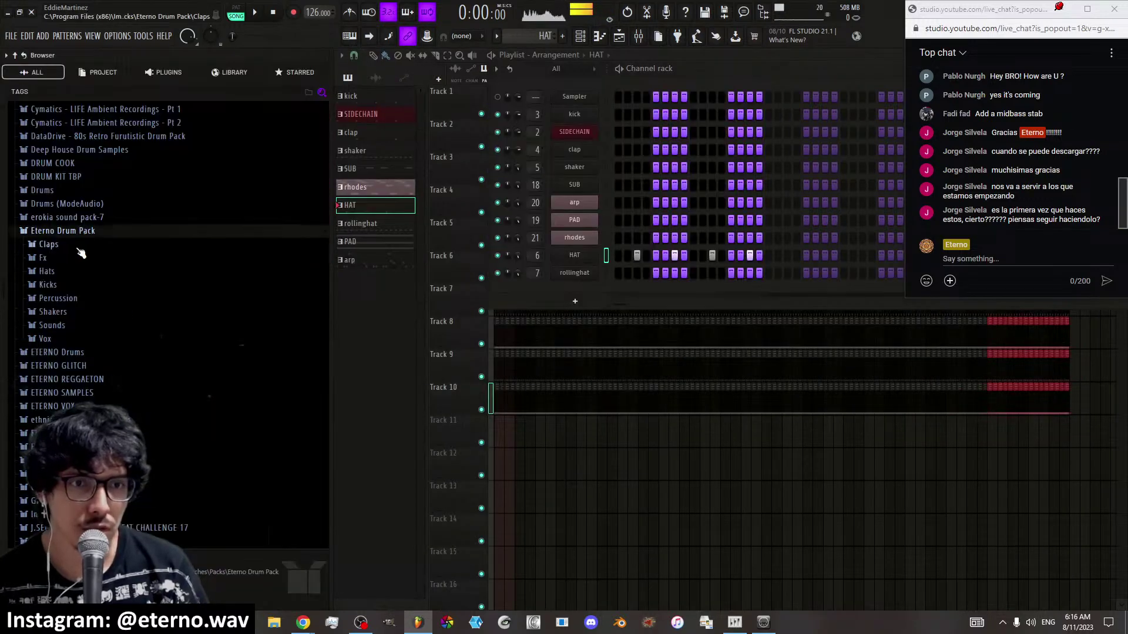
pyautogui.click(66, 285)
pyautogui.click(62, 310)
pyautogui.click(57, 347)
pyautogui.click(58, 372)
pyautogui.click(58, 421)
pyautogui.click(58, 446)
pyautogui.click(59, 471)
pyautogui.click(61, 397)
pyautogui.click(49, 285)
pyautogui.click(43, 257)
pyautogui.click(43, 257)
pyautogui.click(43, 257)
pyautogui.scroll(-2, 53, 202)
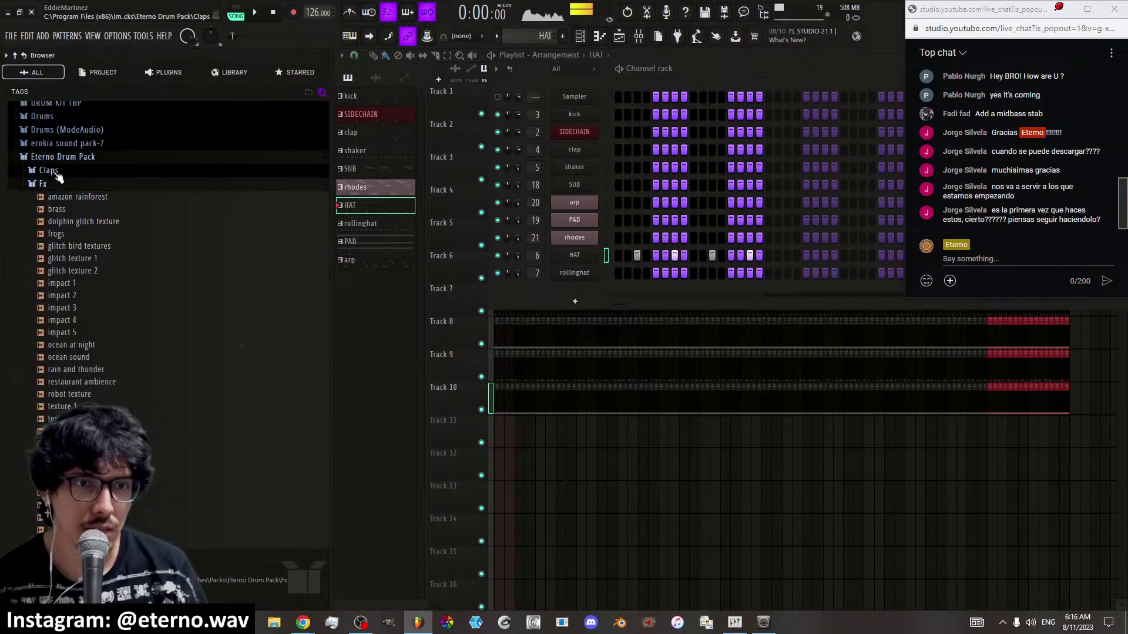
pyautogui.click(58, 184)
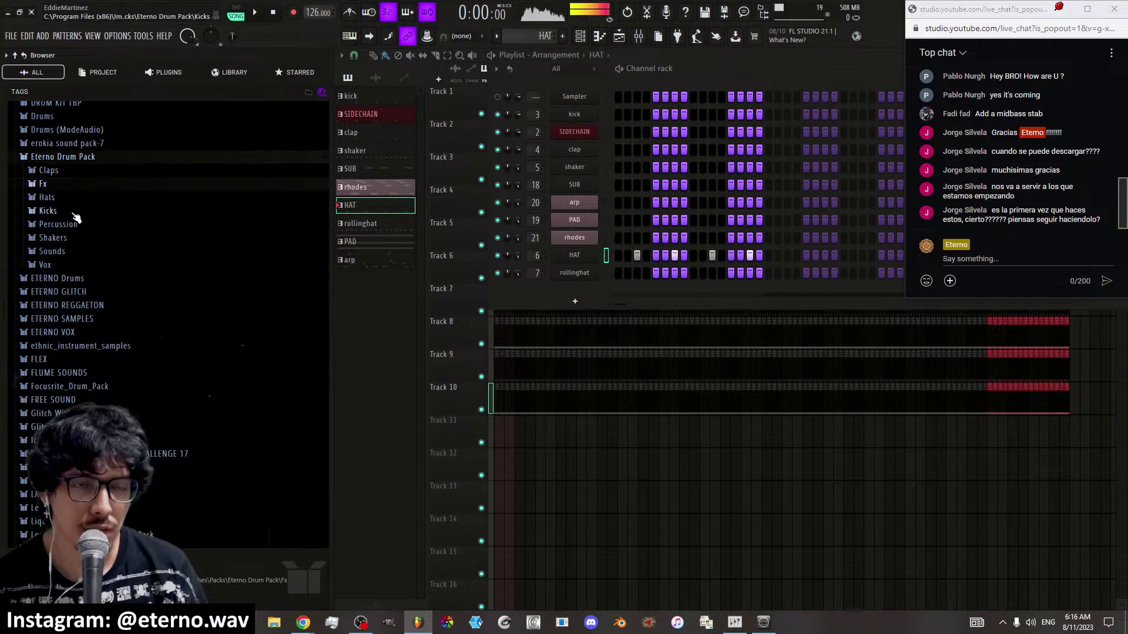
pyautogui.click(80, 156)
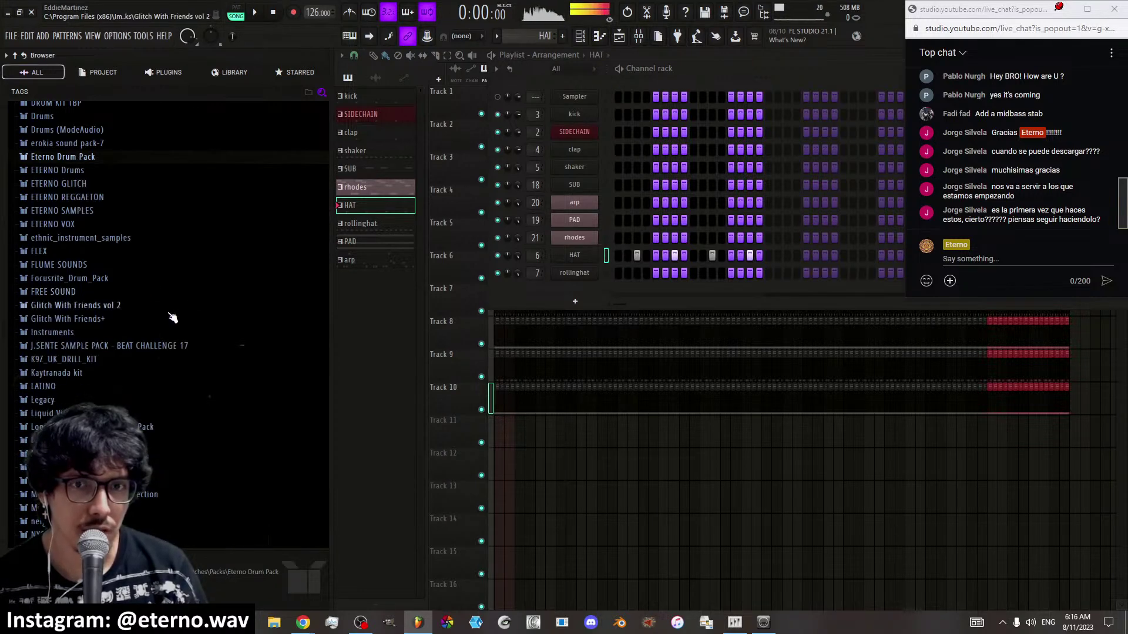
pyautogui.hotkey('alt', 'F8')
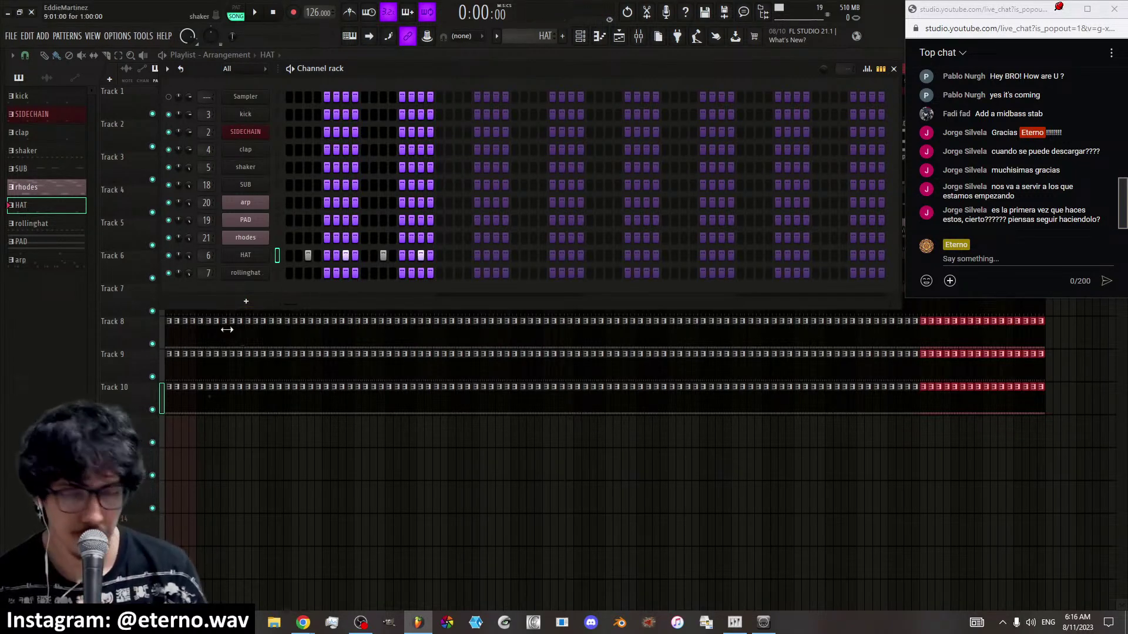
pyautogui.press('F6')
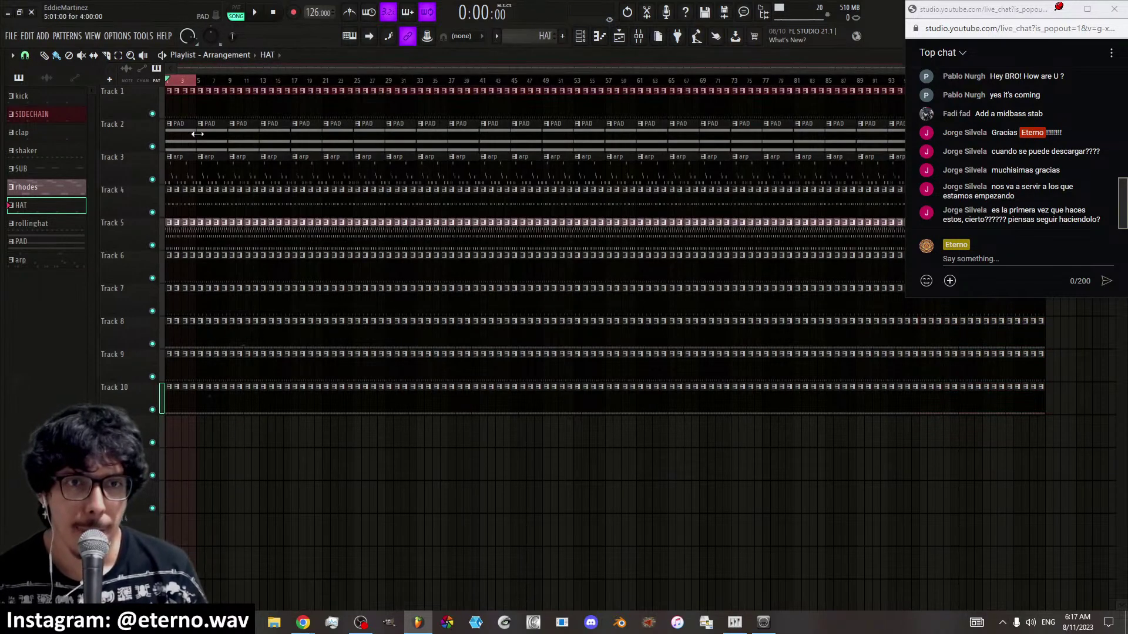
# Select bars 1–8 of the arrangement as the playback range and play its beginning briefly
pyautogui.scroll(5, 207, 71)
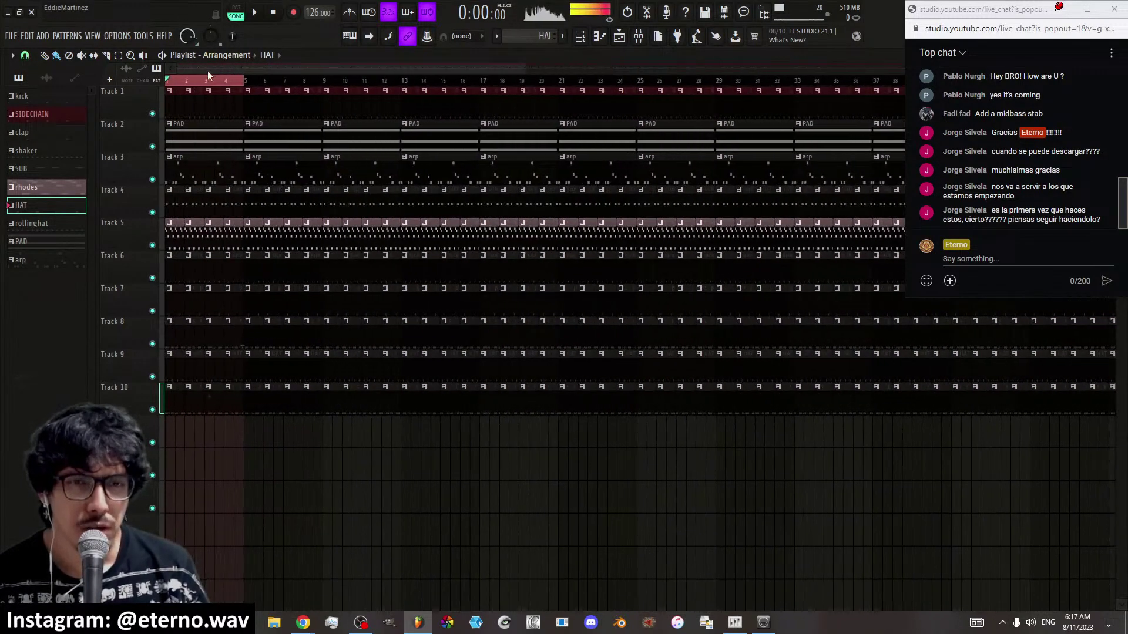
pyautogui.moveTo(329, 85); pyautogui.dragTo(329, 85)
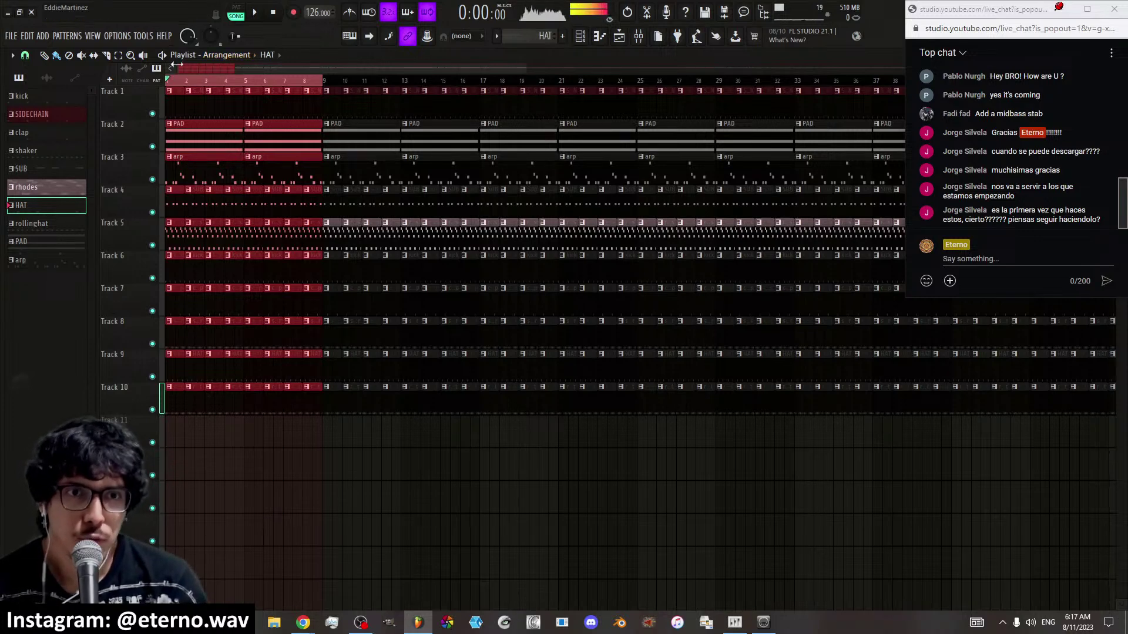
pyautogui.moveTo(199, 70)
pyautogui.mouseDown()
pyautogui.moveTo(212, 66)
pyautogui.moveTo(181, 68)
pyautogui.mouseUp()
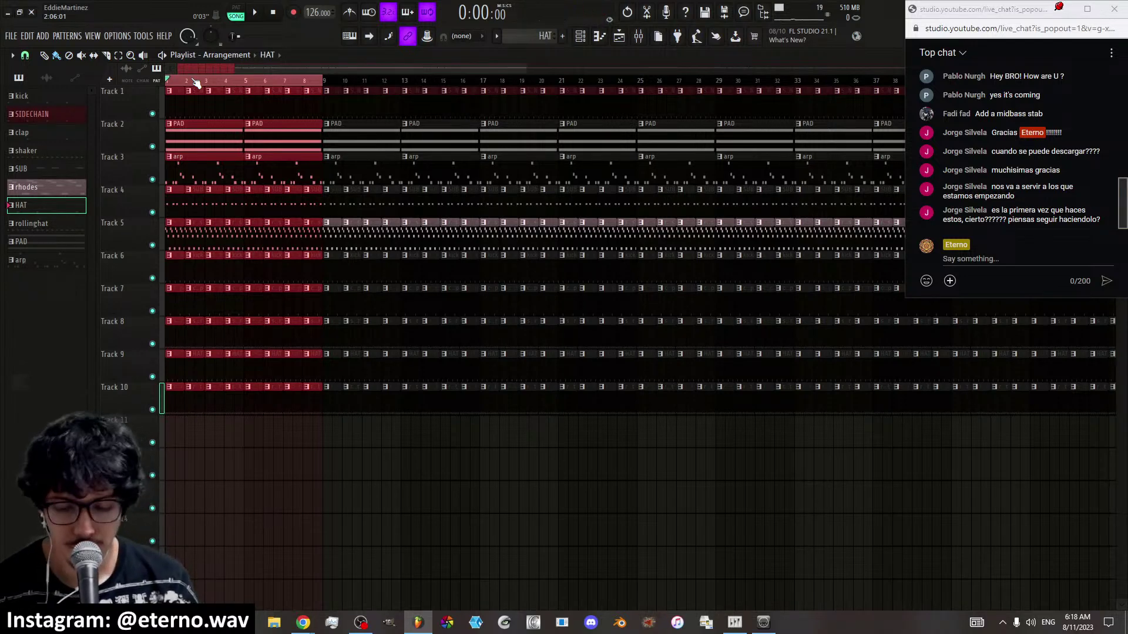
pyautogui.press('space')
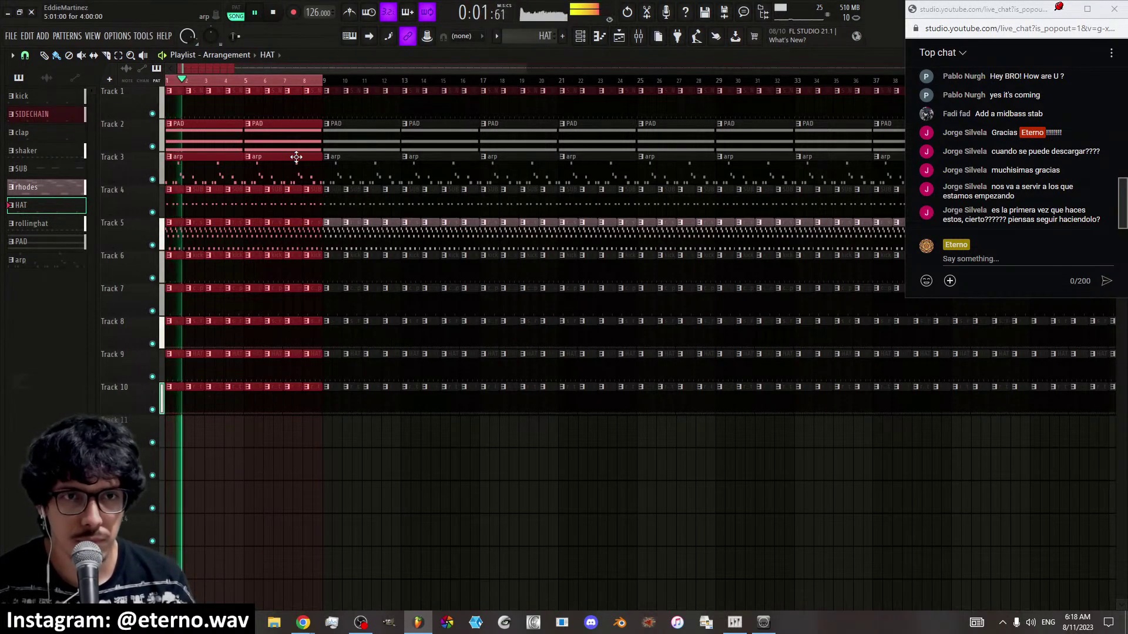
pyautogui.press('space')
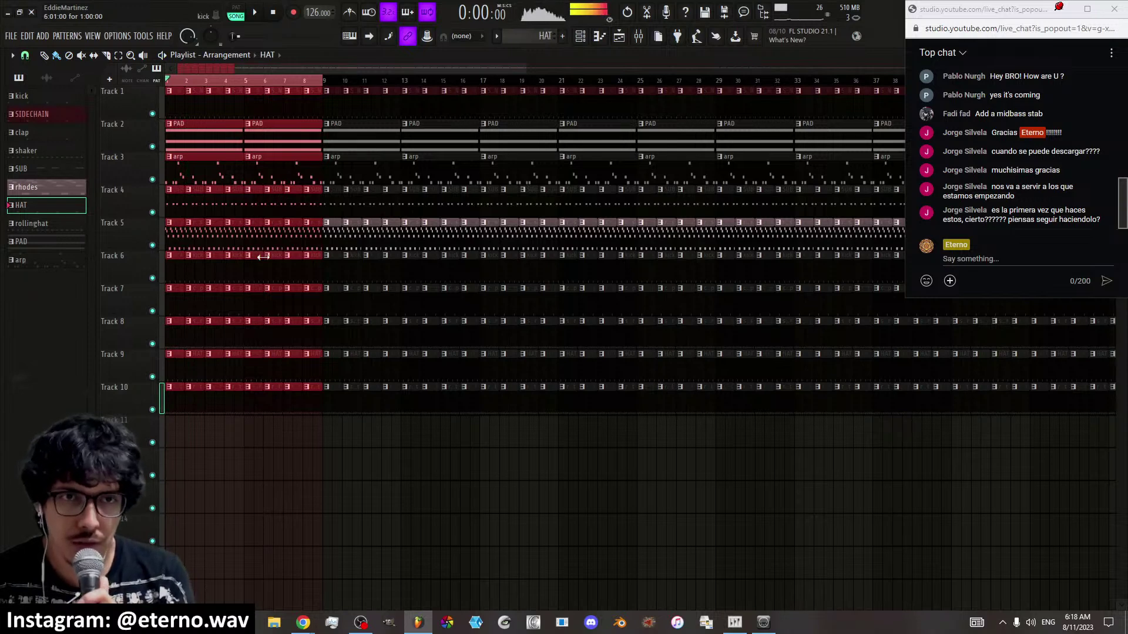
# Create a new empty pattern named midbass
pyautogui.click(563, 38)
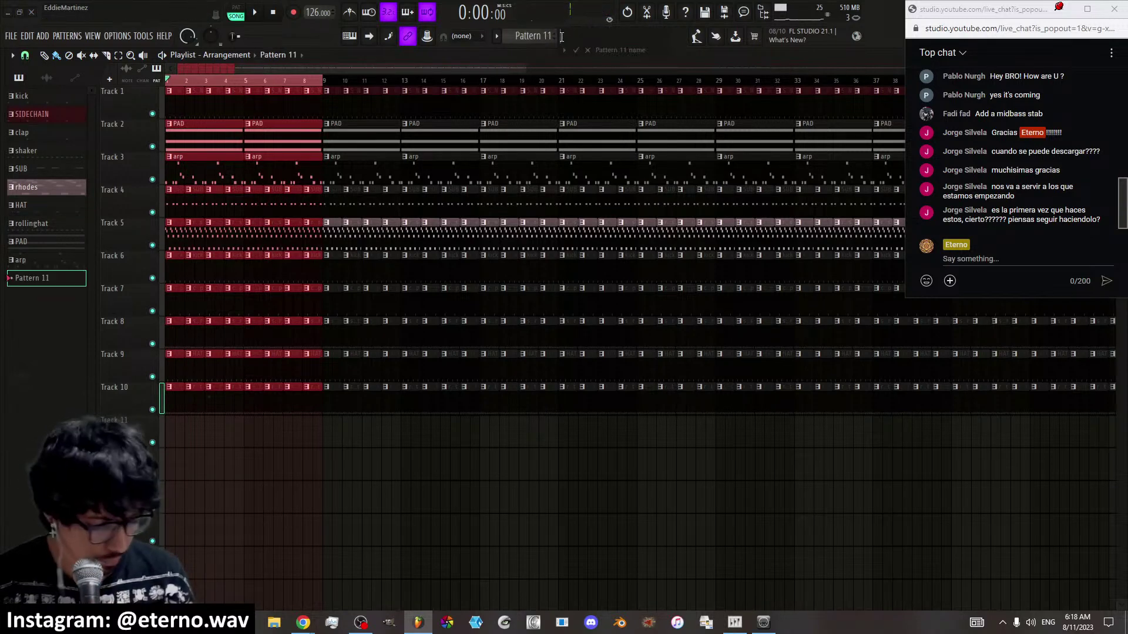
pyautogui.write('midbass')
pyautogui.press('Return')
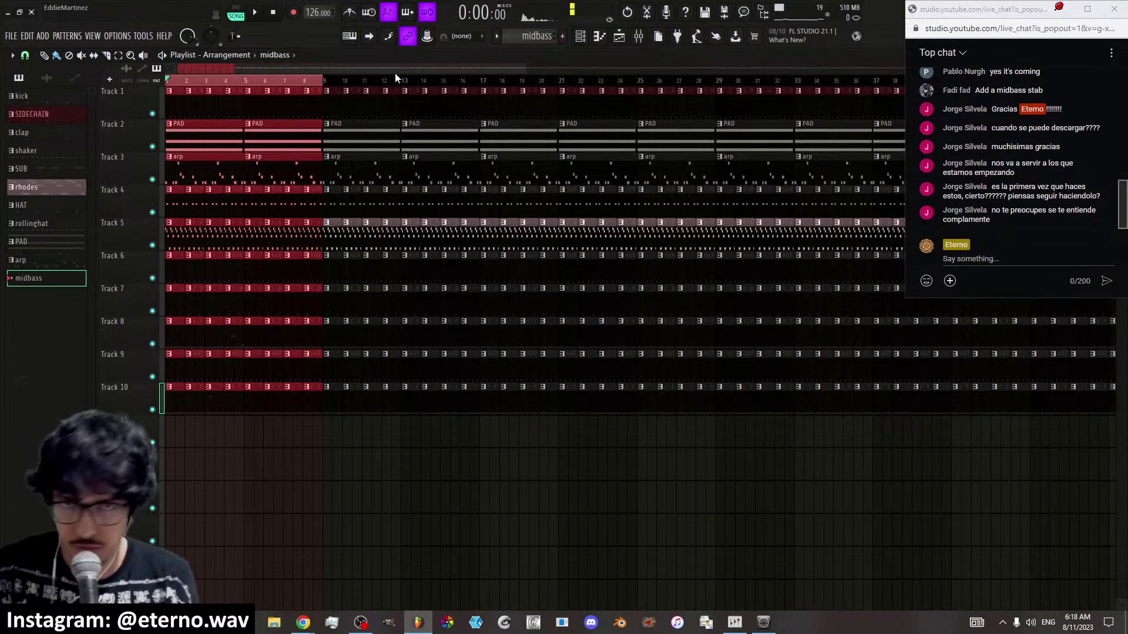
# Insert a GMS synth channel during playback and load the Analog Bass 2 TE preset from the Basses bank
pyautogui.press('space')
pyautogui.press('F6')
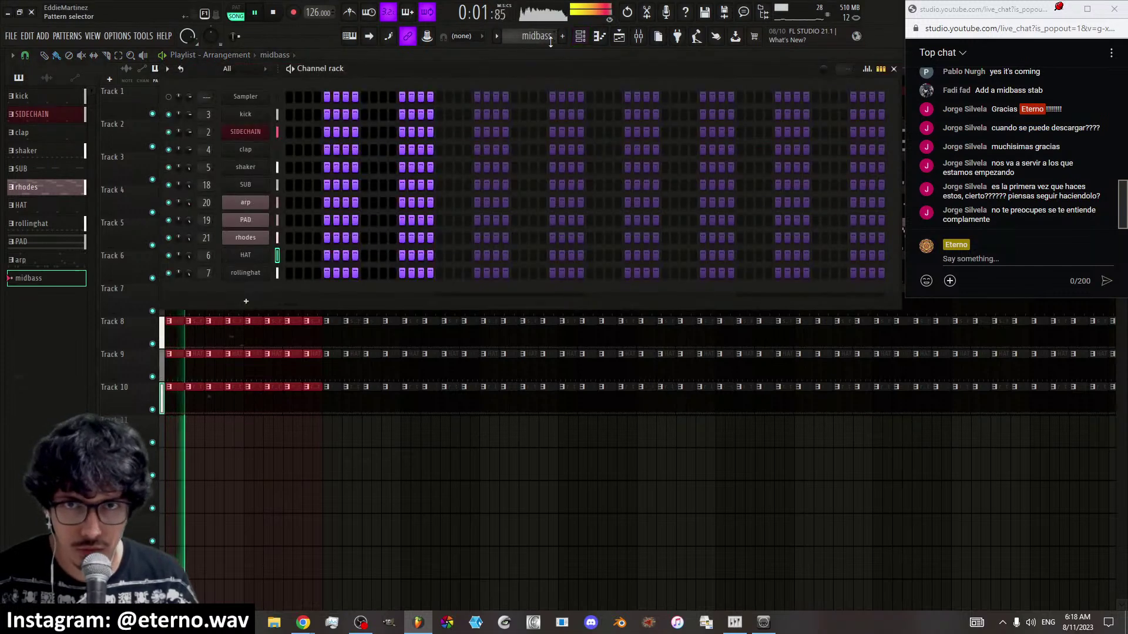
pyautogui.rightClick(253, 276)
pyautogui.moveTo(306, 361)
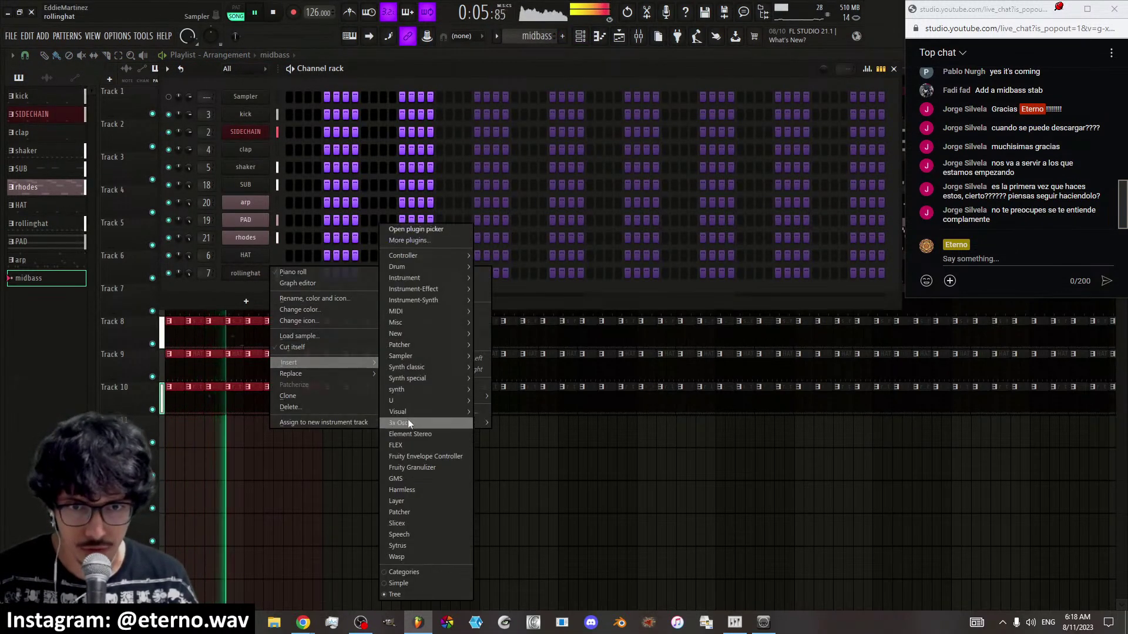
pyautogui.click(405, 479)
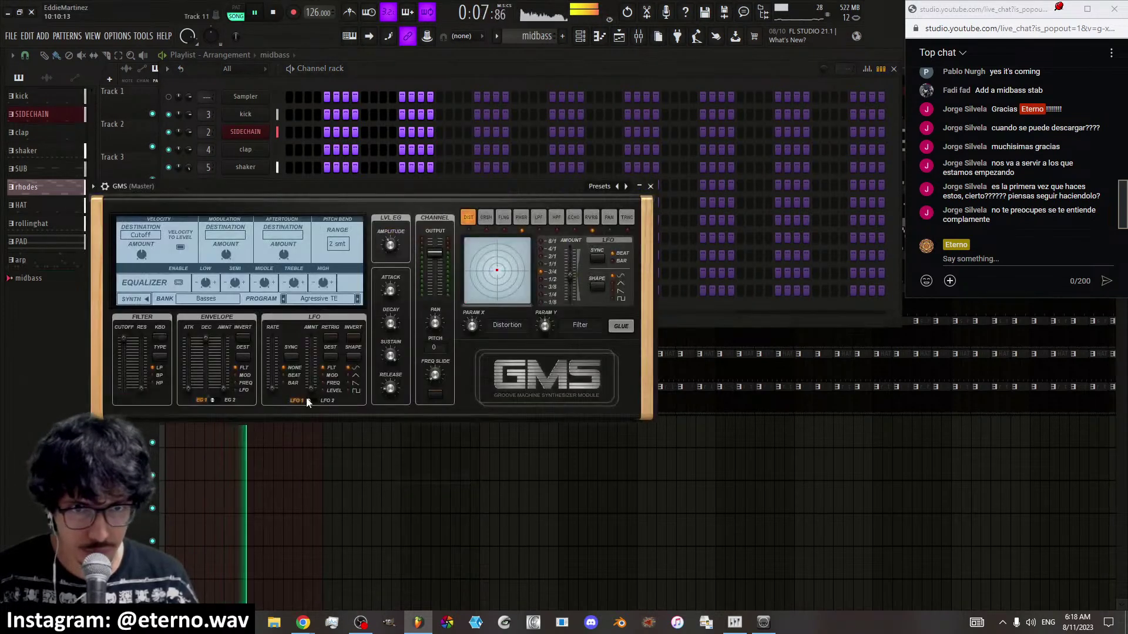
pyautogui.click(224, 302)
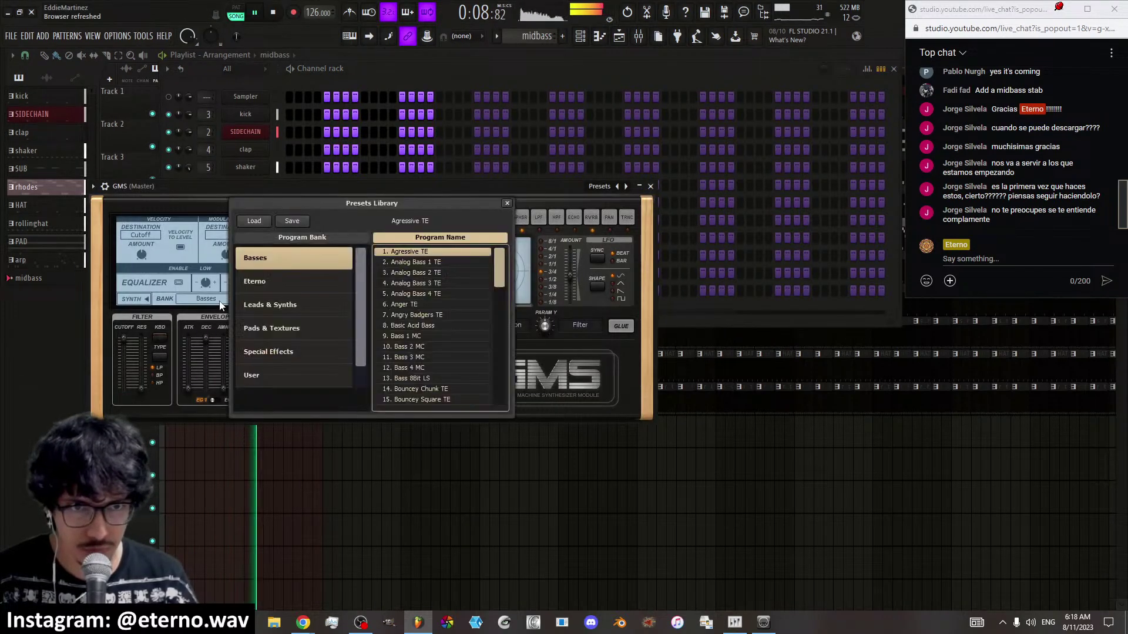
pyautogui.click(422, 272)
pyautogui.click(507, 204)
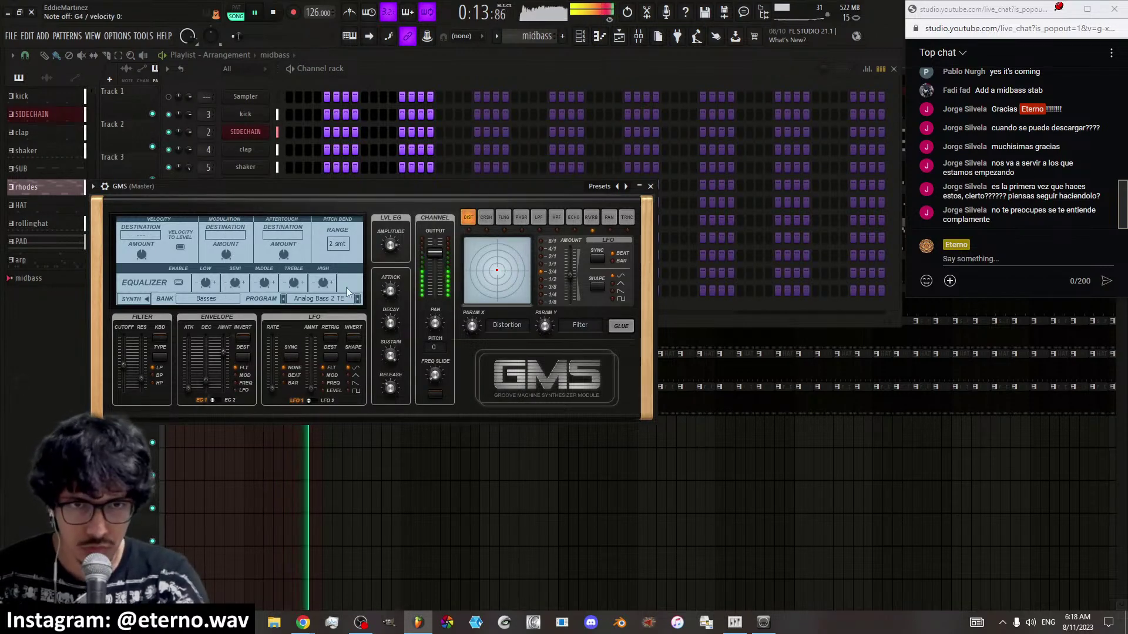
# Set the GMS keyboard octave to -1 and rename its channel midbass
pyautogui.click(136, 299)
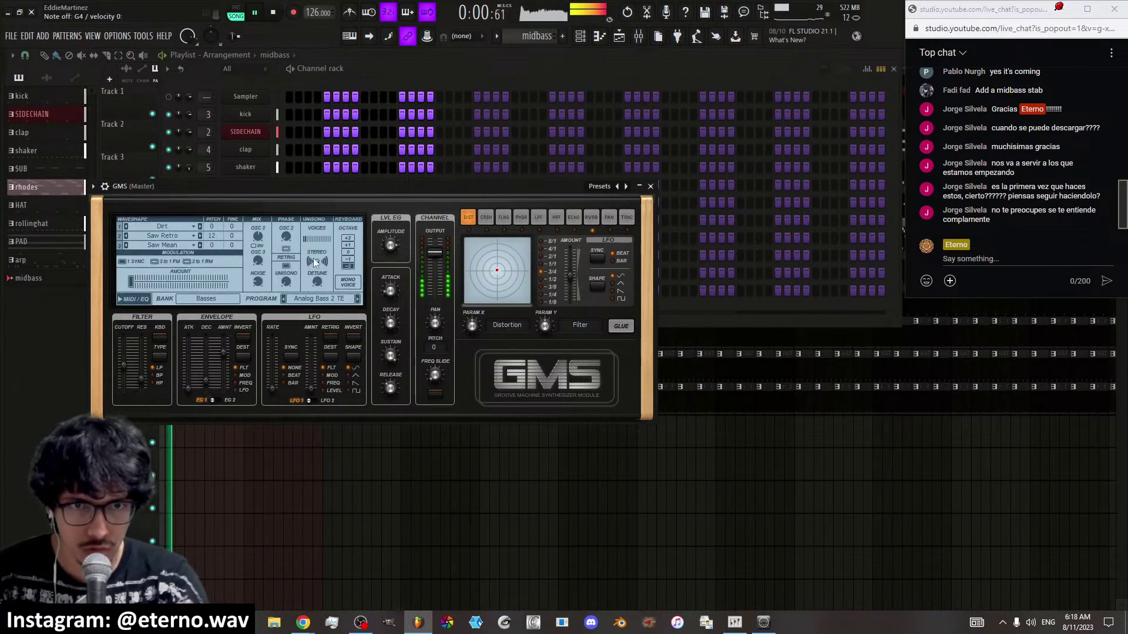
pyautogui.click(350, 259)
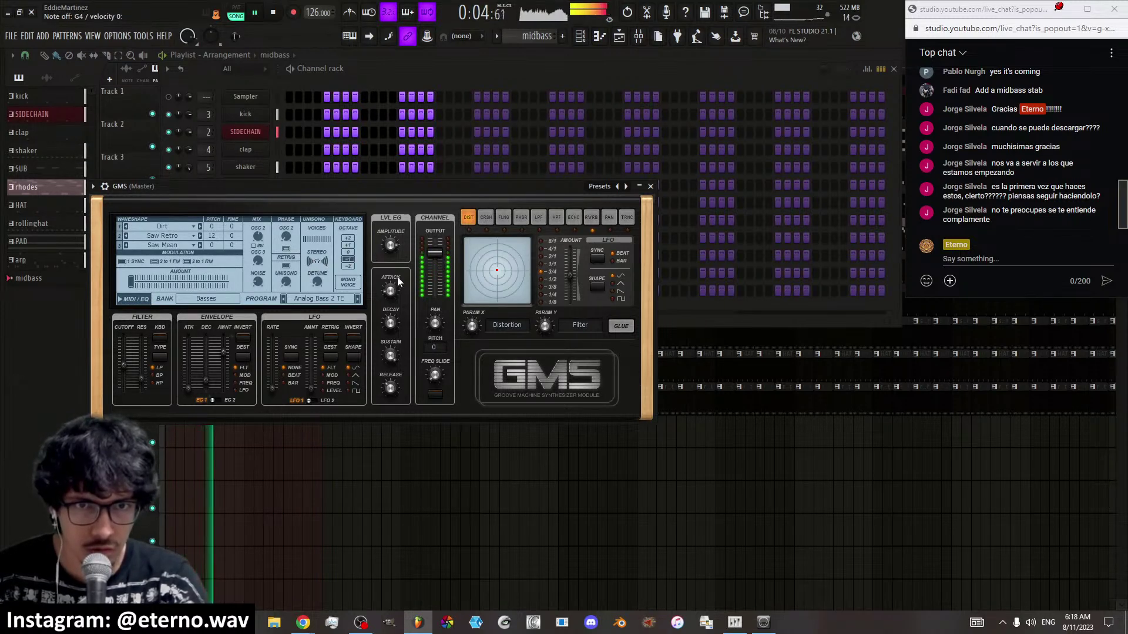
pyautogui.click(650, 186)
pyautogui.press('F2')
pyautogui.write('midbass')
pyautogui.press('Return')
# Route the midbass channel to mixer track 22
pyautogui.click(638, 35)
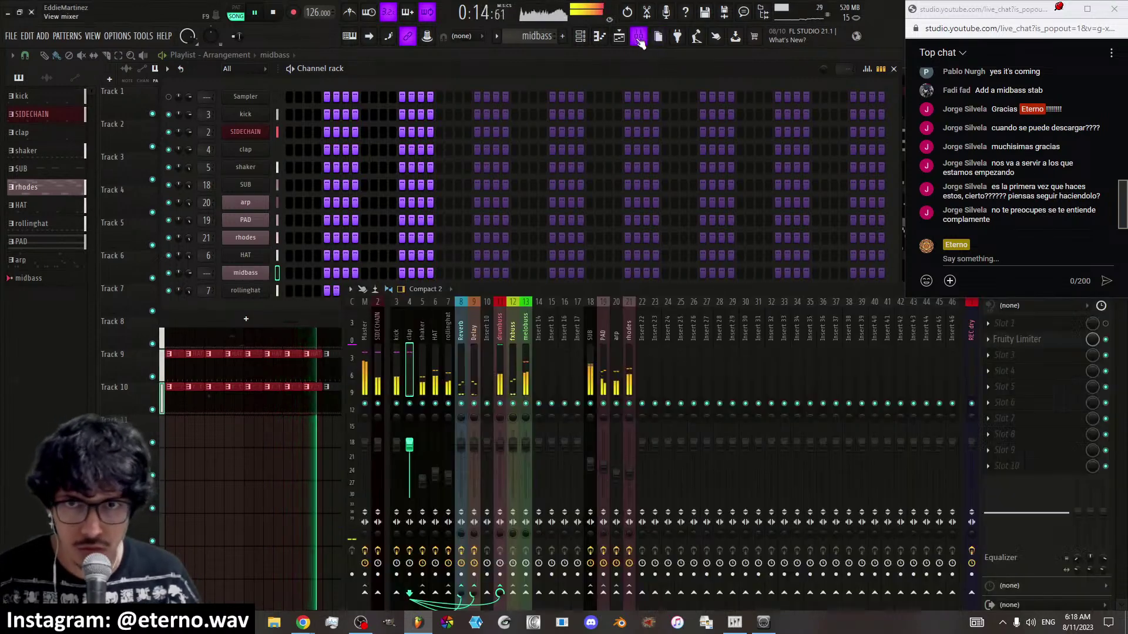
pyautogui.rightClick(642, 369)
pyautogui.click(805, 390)
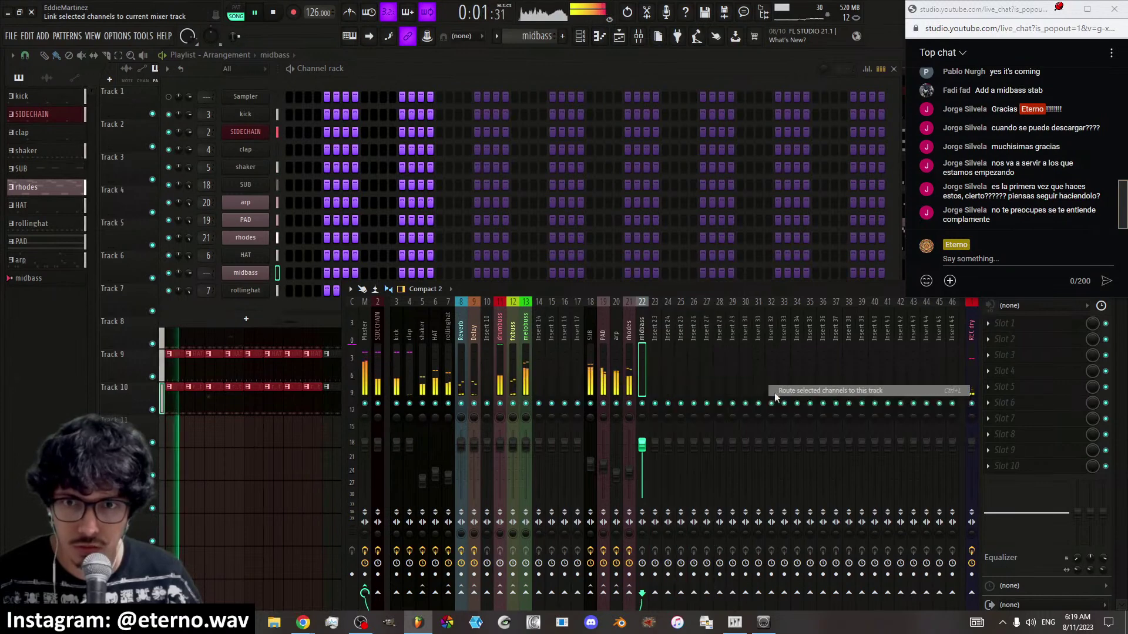
# Set up sidechain ducking from the SIDECHAIN track on midbass, with a Fruity Limiter in slot 7 using the SIDECHAIN2 preset
pyautogui.click(380, 351)
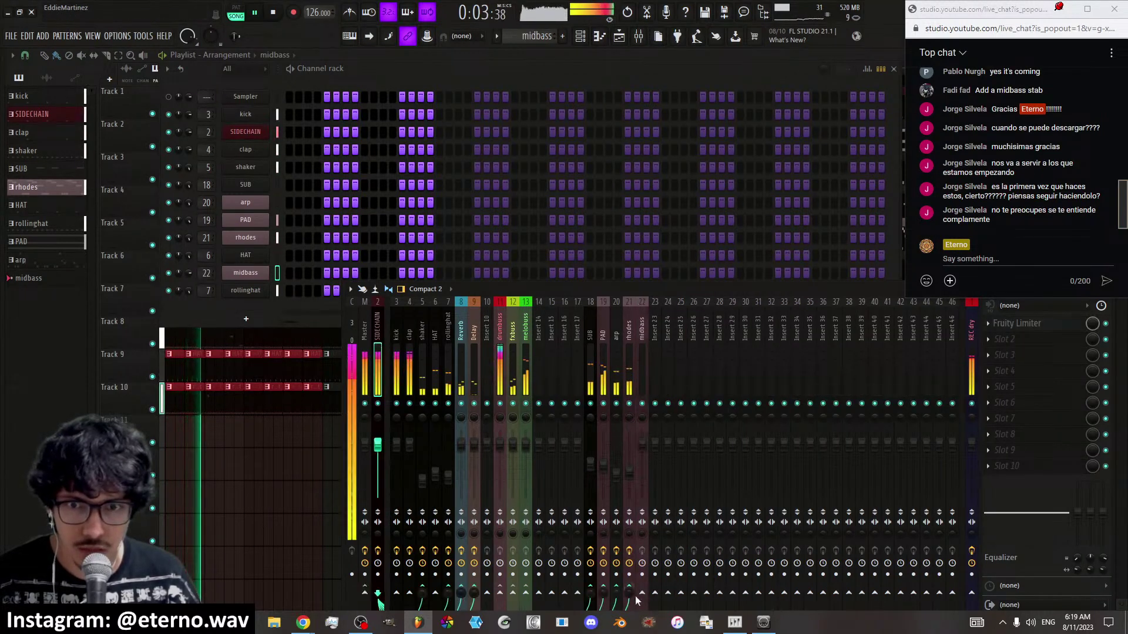
pyautogui.click(642, 352)
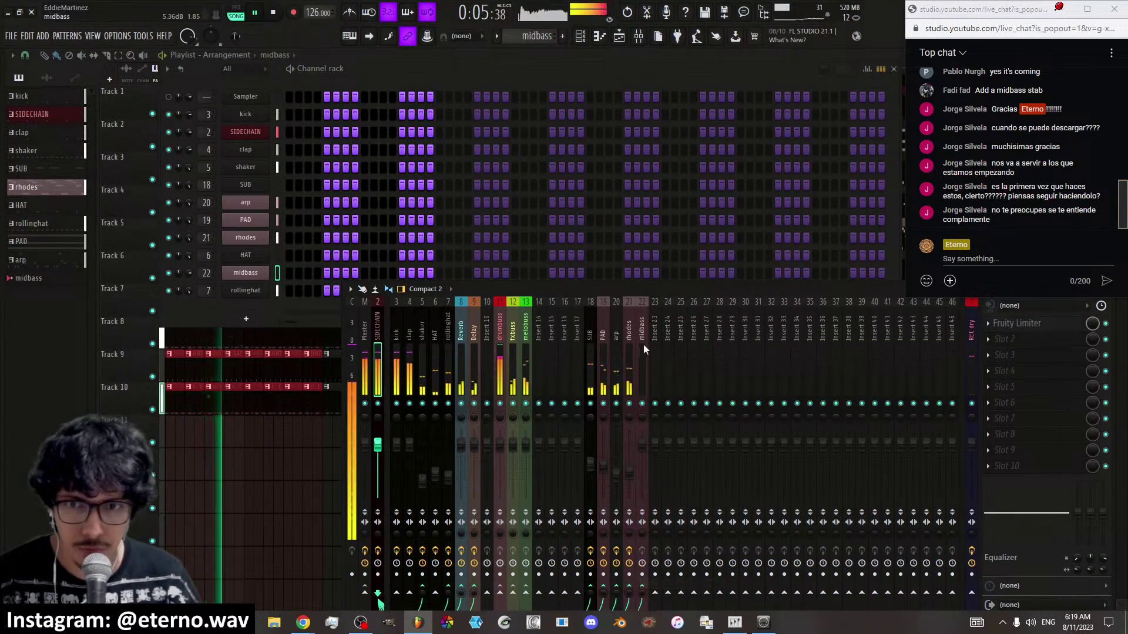
pyautogui.click(1004, 418)
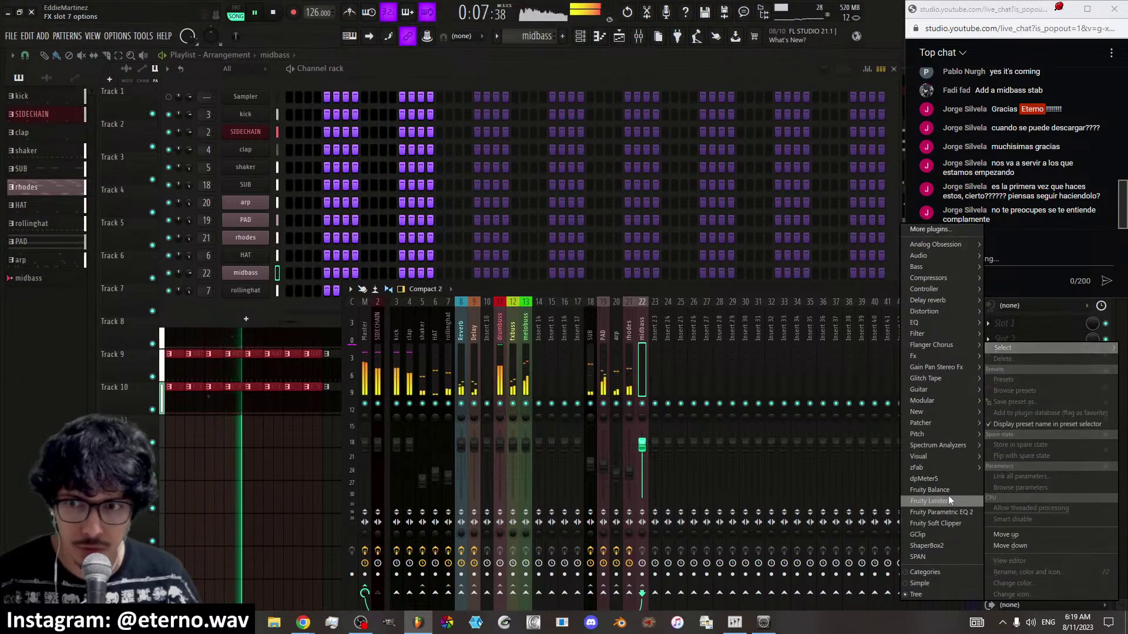
pyautogui.click(947, 500)
pyautogui.click(376, 171)
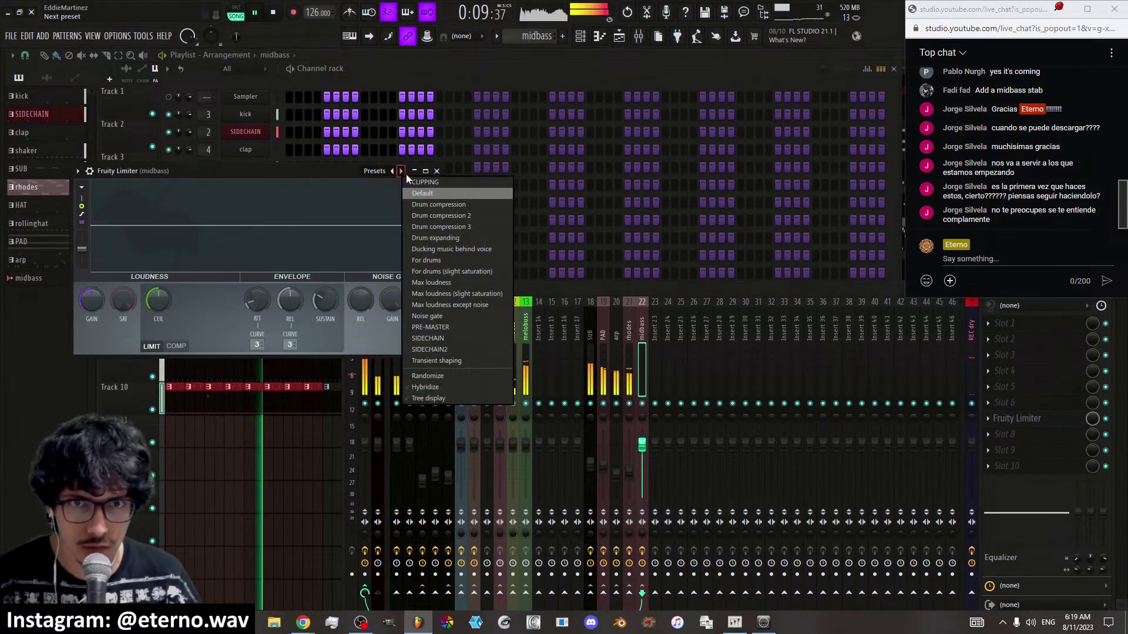
pyautogui.click(444, 346)
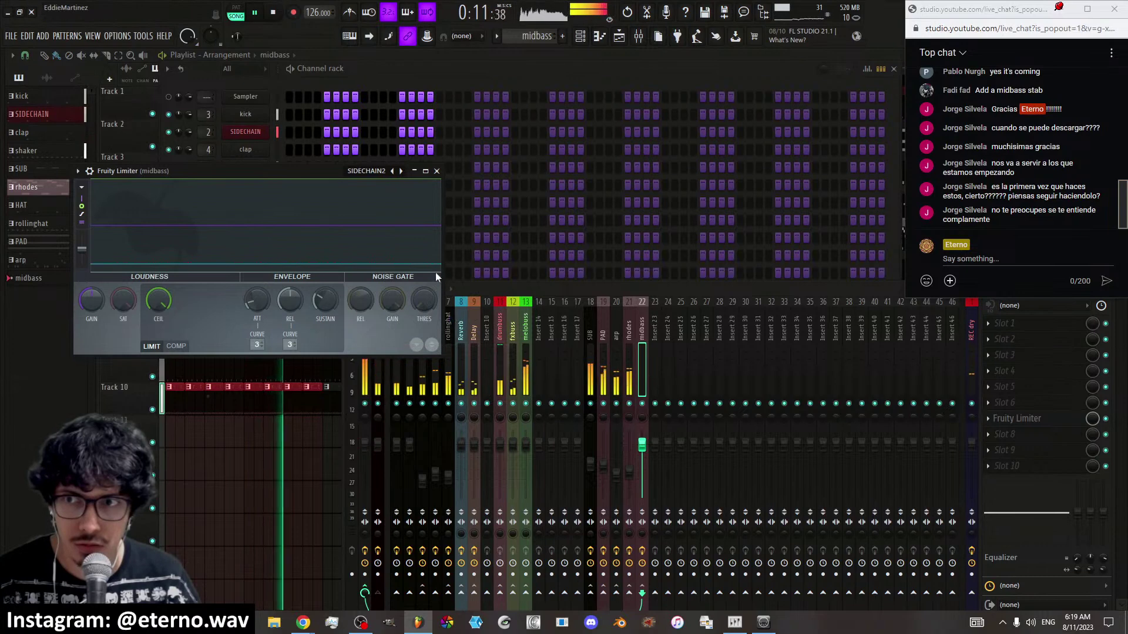
pyautogui.click(436, 171)
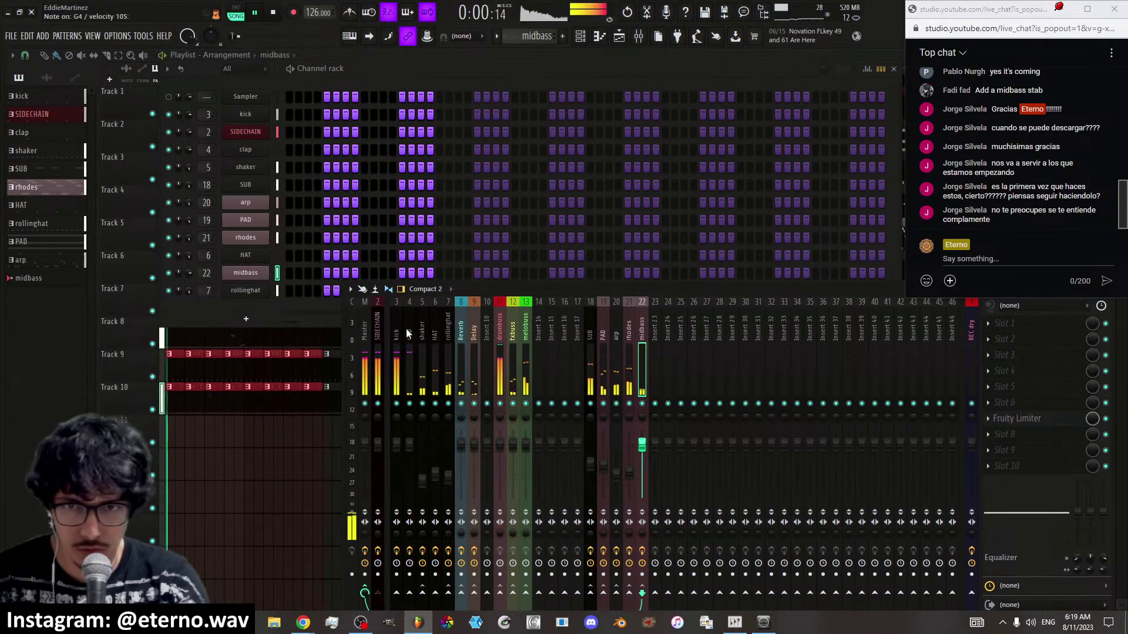
# Raise the filter cutoff and the output level slightly in the midbass GMS synth
pyautogui.click(241, 275)
pyautogui.moveTo(125, 365); pyautogui.dragTo(125, 352)
pyautogui.click(700, 294)
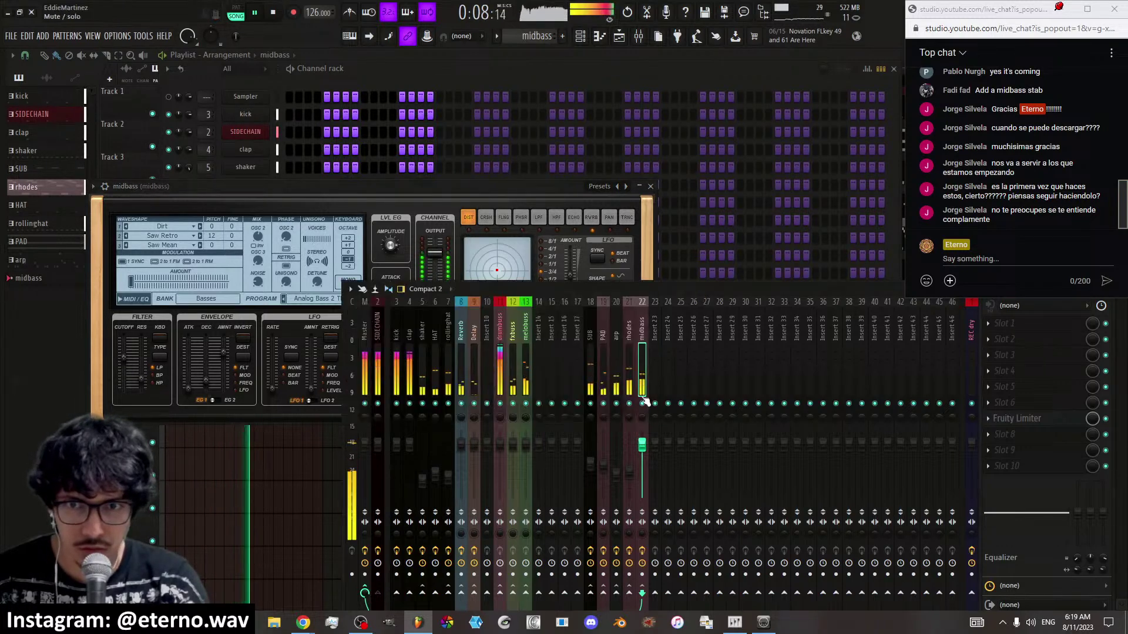
pyautogui.moveTo(435, 252); pyautogui.dragTo(435, 247)
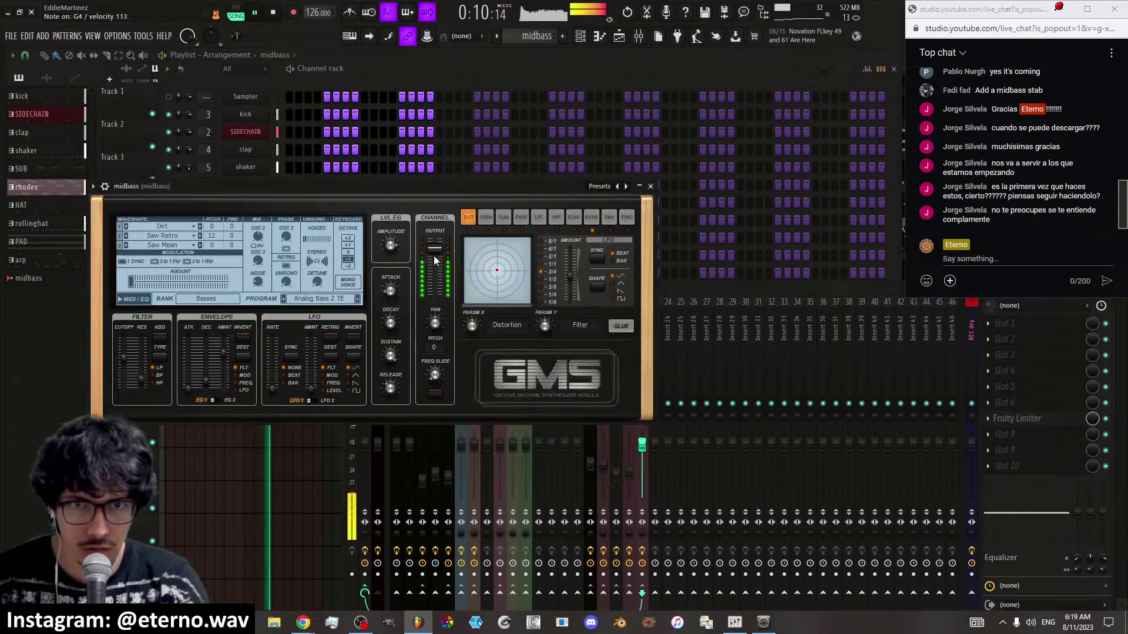
pyautogui.click(650, 186)
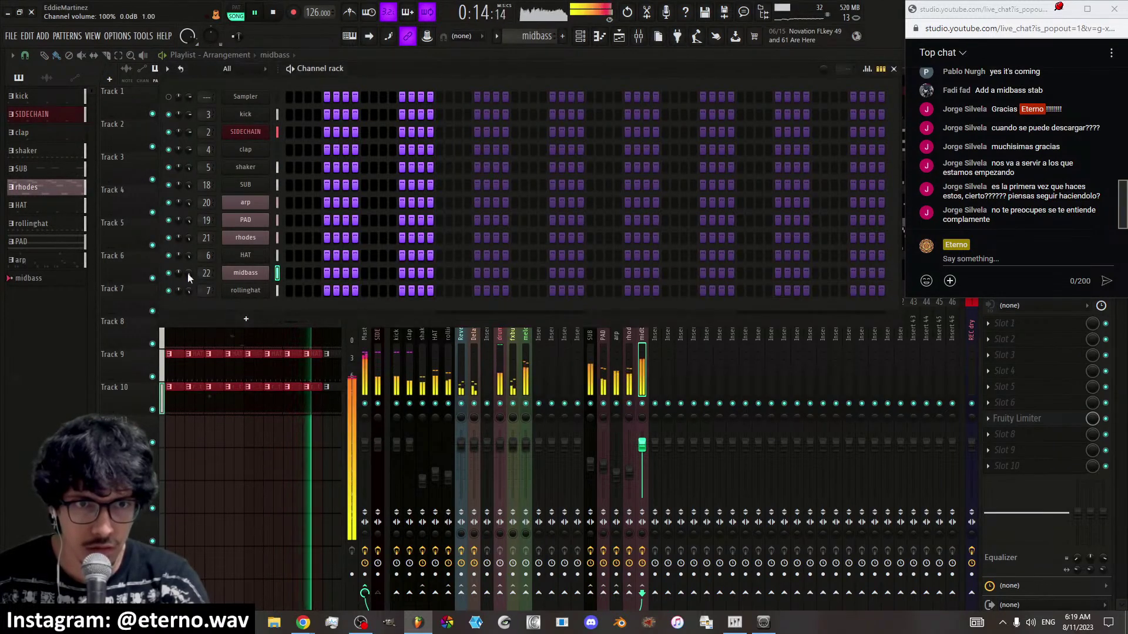
# Add a second Fruity Limiter in slot 2 of the midbass mixer track and load its CLIPPING preset
pyautogui.click(1022, 339)
pyautogui.click(961, 500)
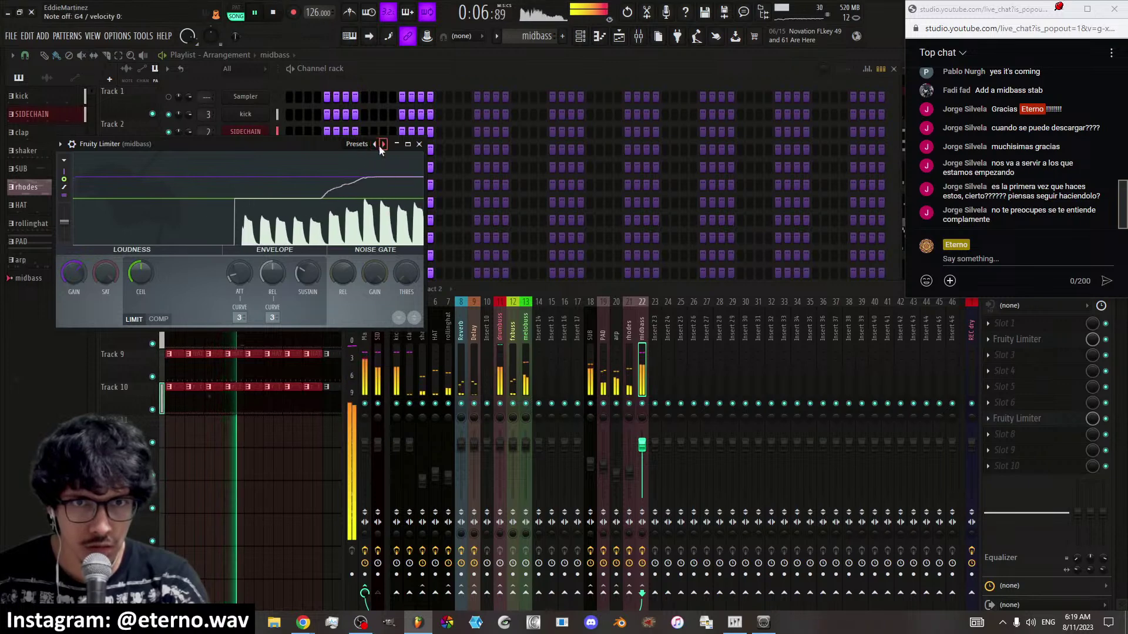
pyautogui.click(356, 144)
pyautogui.click(405, 154)
# Raise the gain of the clipping limiter on midbass to drive the sound harder
pyautogui.moveTo(77, 270); pyautogui.dragTo(77, 240)
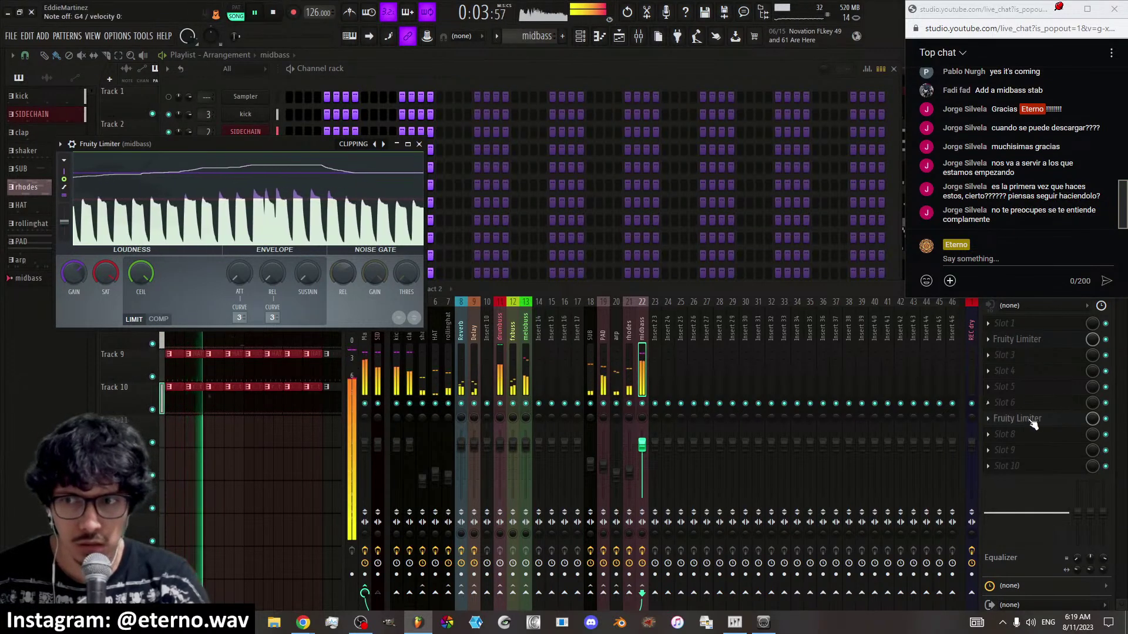
pyautogui.click(940, 414)
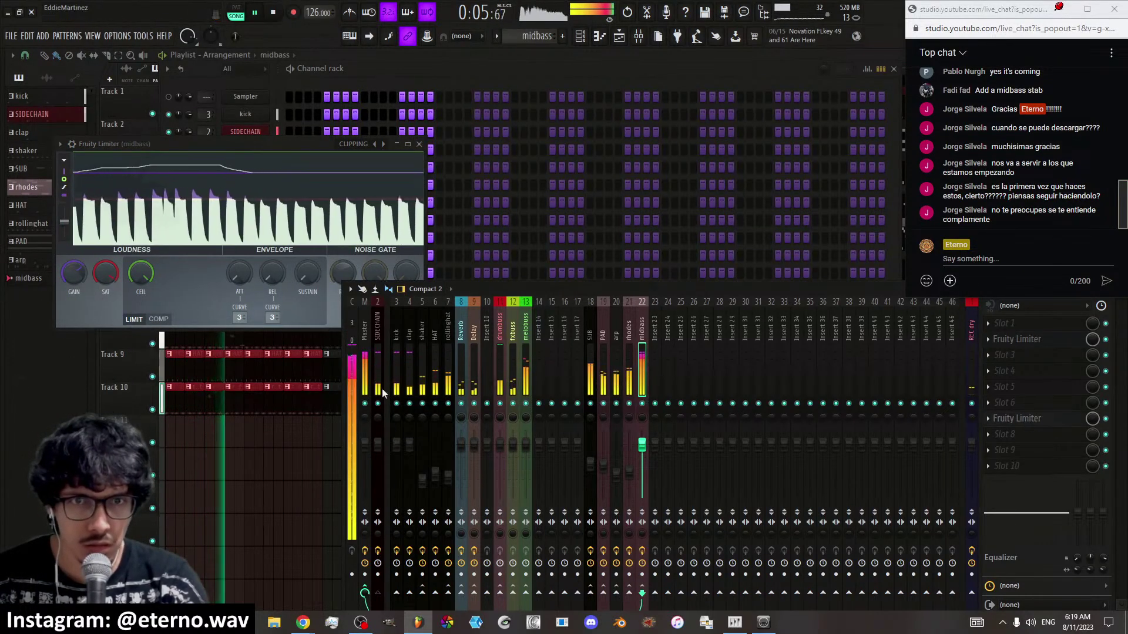
pyautogui.moveTo(75, 274); pyautogui.dragTo(75, 258)
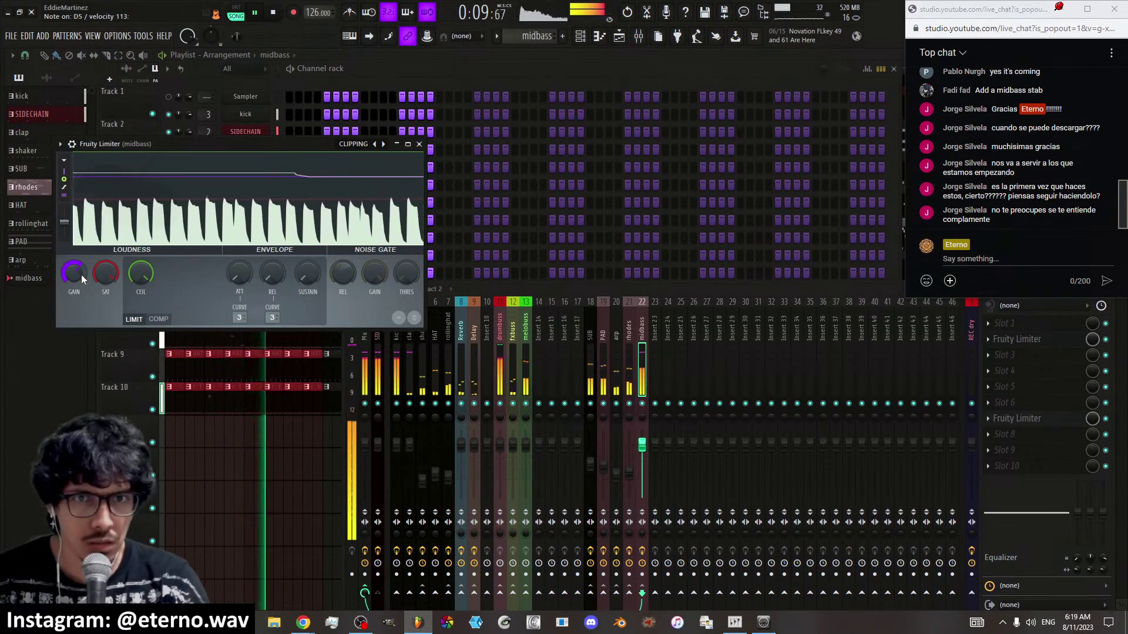
pyautogui.moveTo(82, 273); pyautogui.dragTo(82, 268)
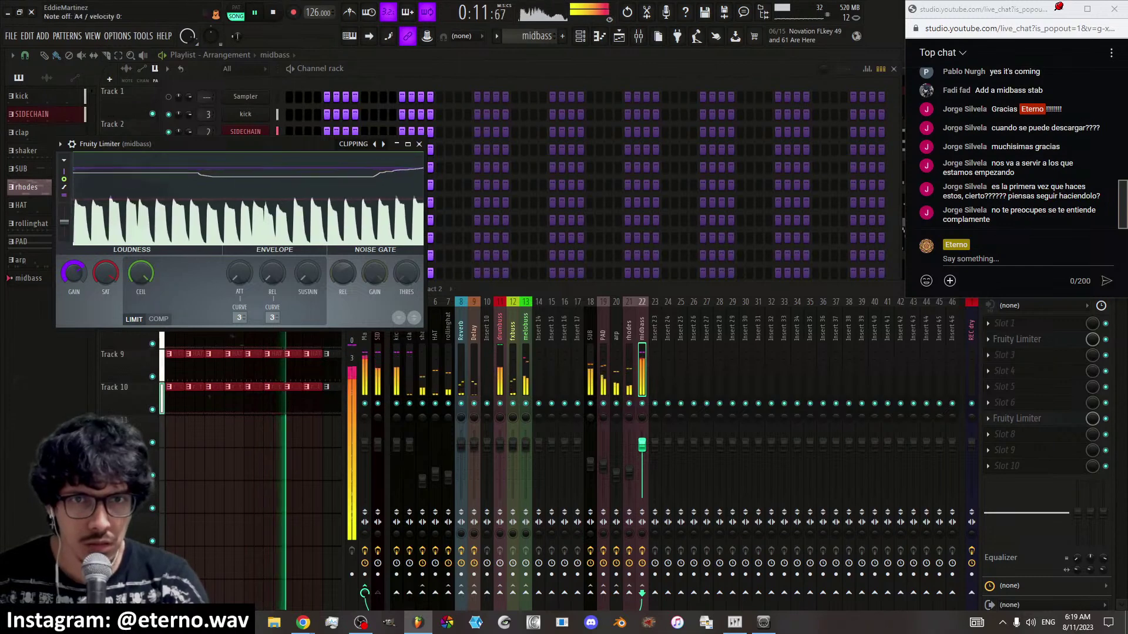
# Mute the drum bus track in the mixer
pyautogui.click(512, 410)
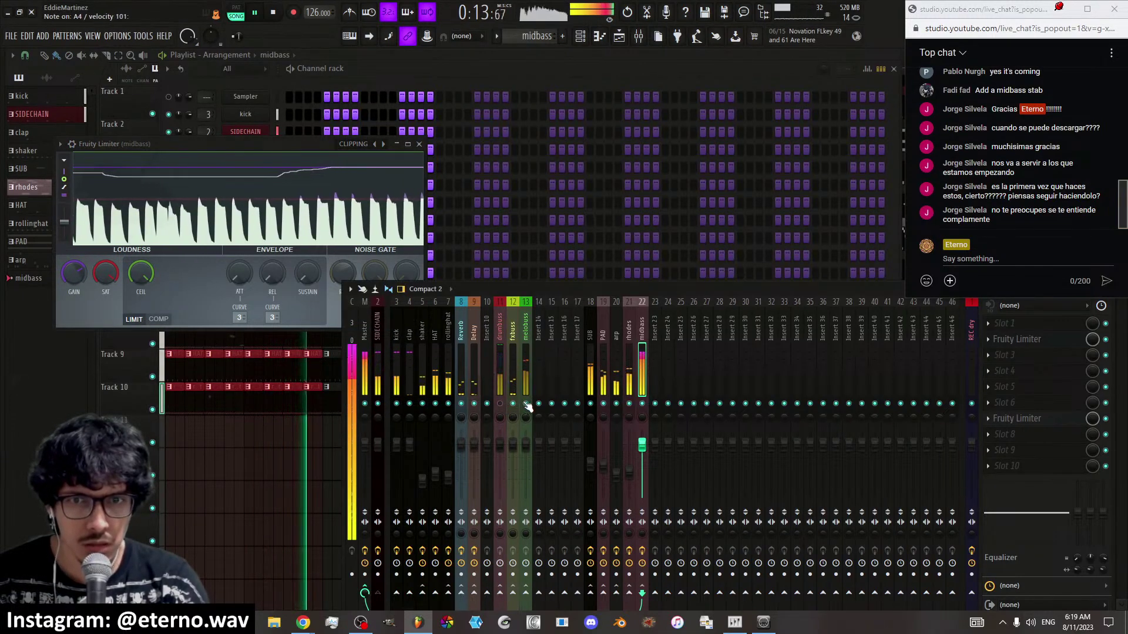
# Fine-tune the gain of the midbass Fruity Limiter, stop playback and shift the limiter window
pyautogui.moveTo(75, 273)
pyautogui.mouseDown()
pyautogui.moveTo(75, 260)
pyautogui.moveTo(75, 277)
pyautogui.mouseUp()
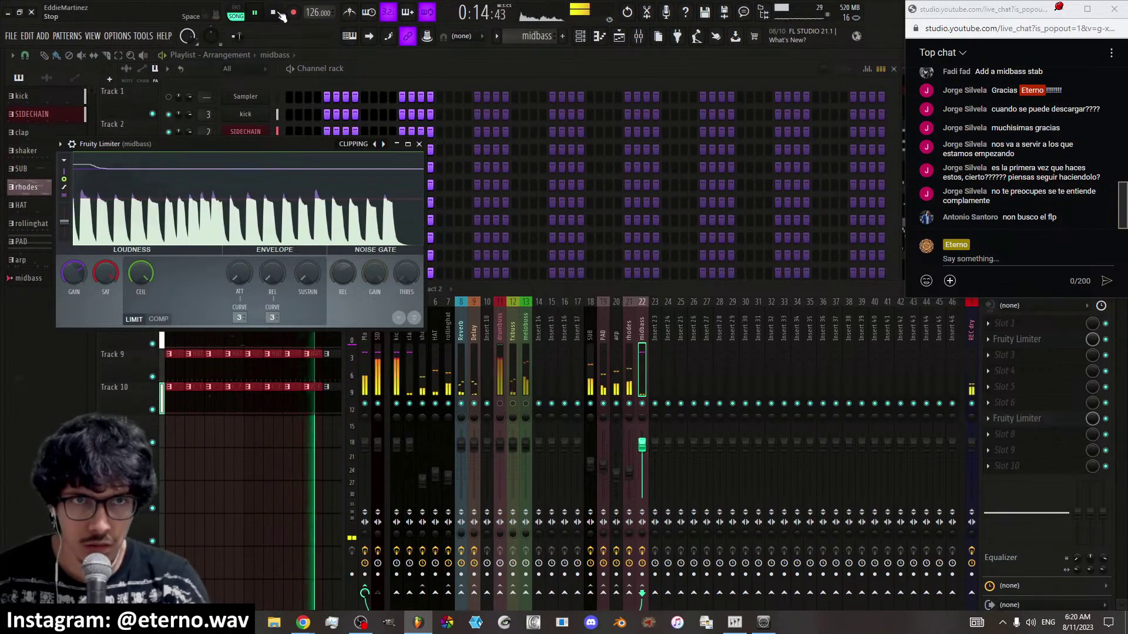
pyautogui.press('space')
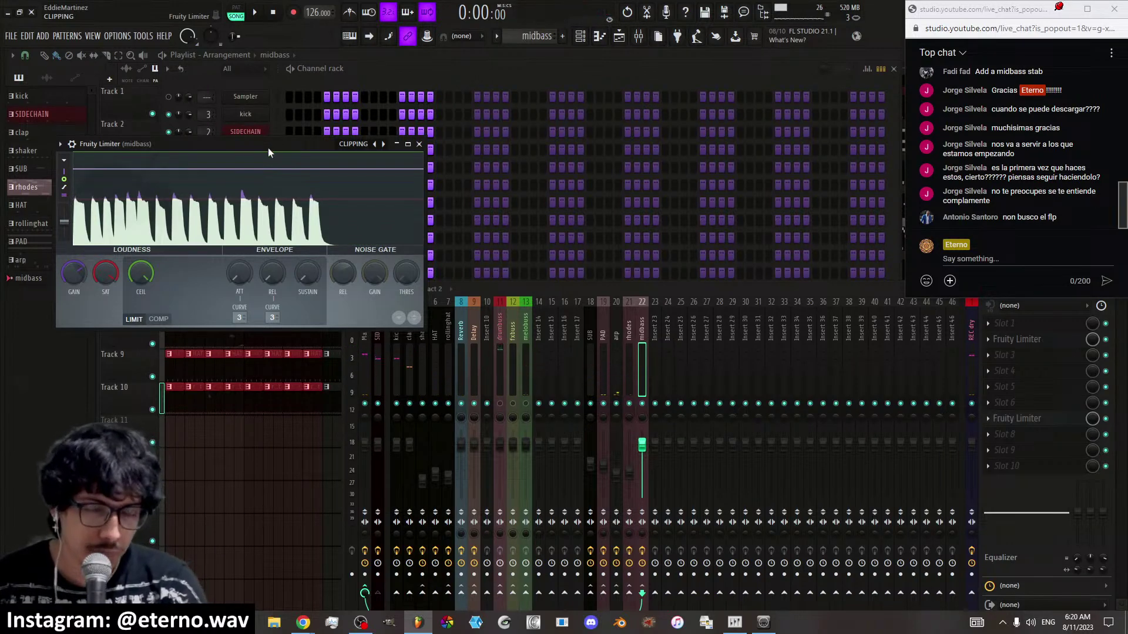
pyautogui.moveTo(274, 147); pyautogui.dragTo(351, 162)
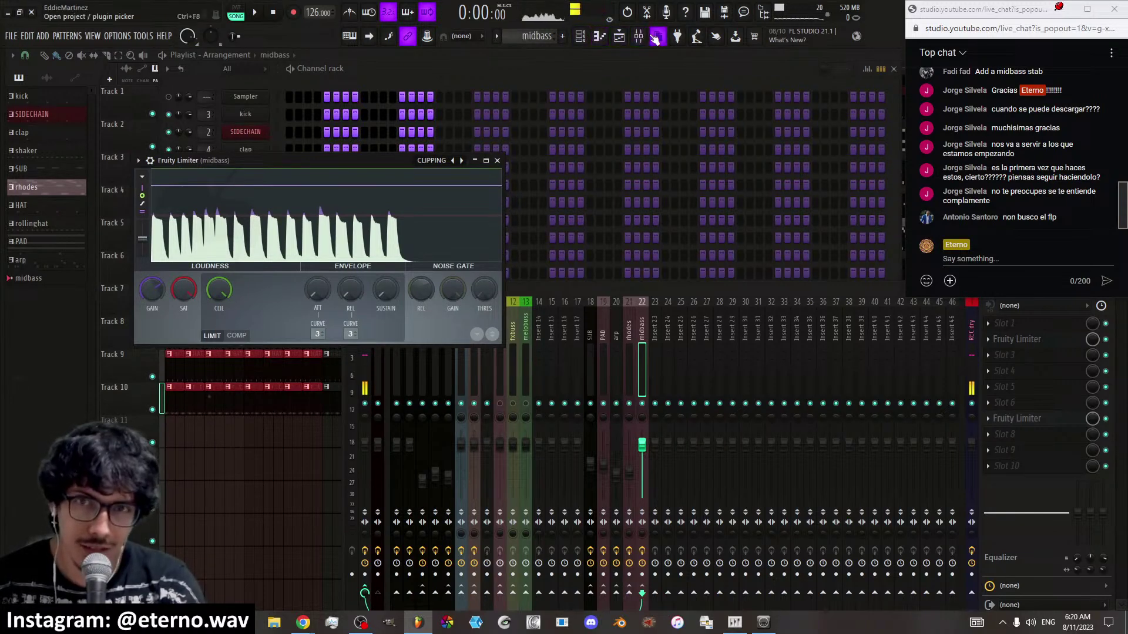
# Review the whole arrangement in the playlist, along with the PAD and arp channels and the mixer tracks
pyautogui.click(620, 37)
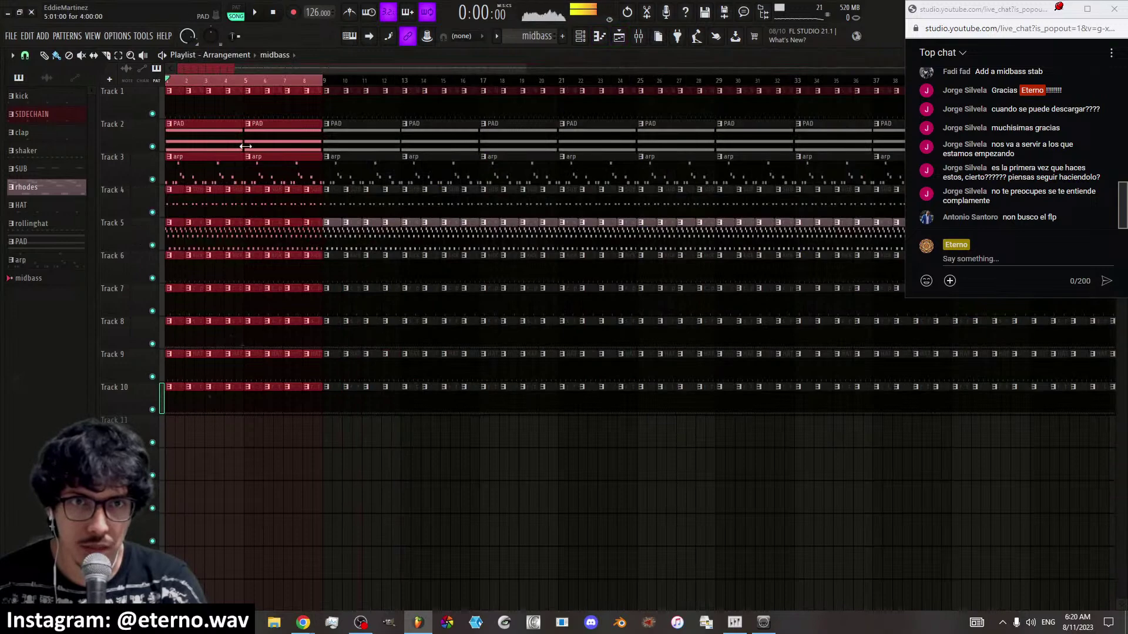
pyautogui.scroll(-5, 249, 69)
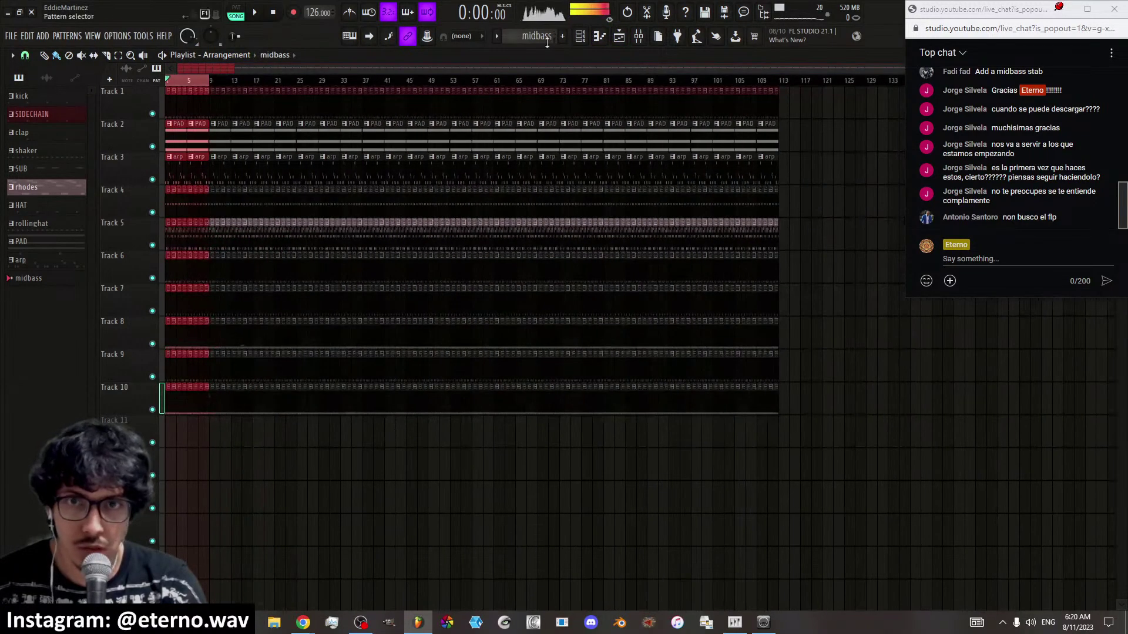
pyautogui.click(580, 39)
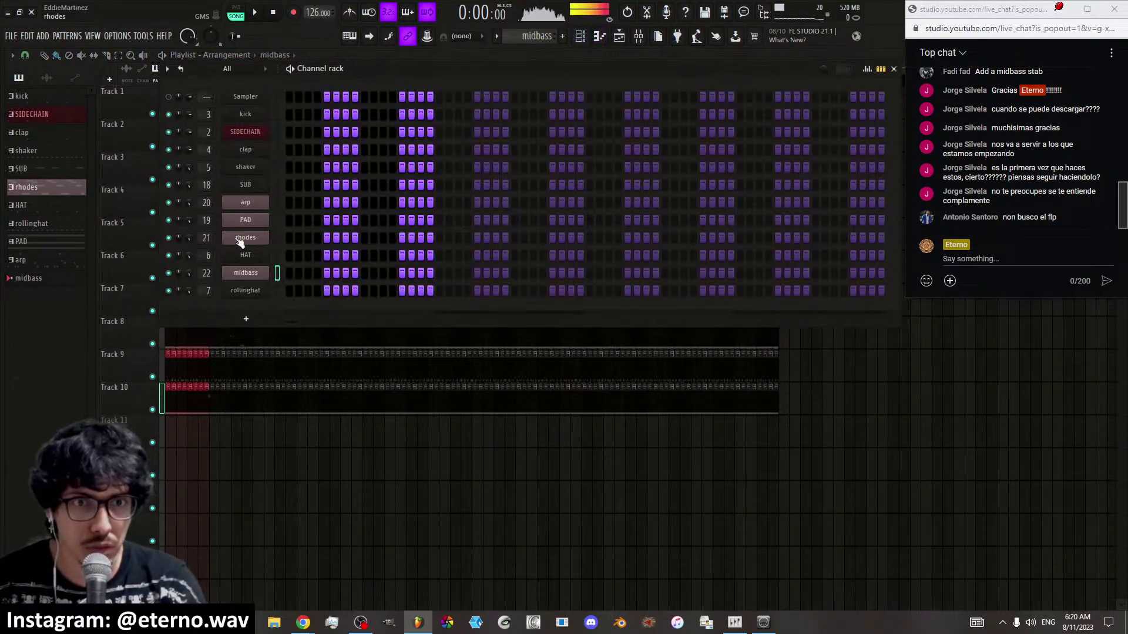
pyautogui.click(277, 220)
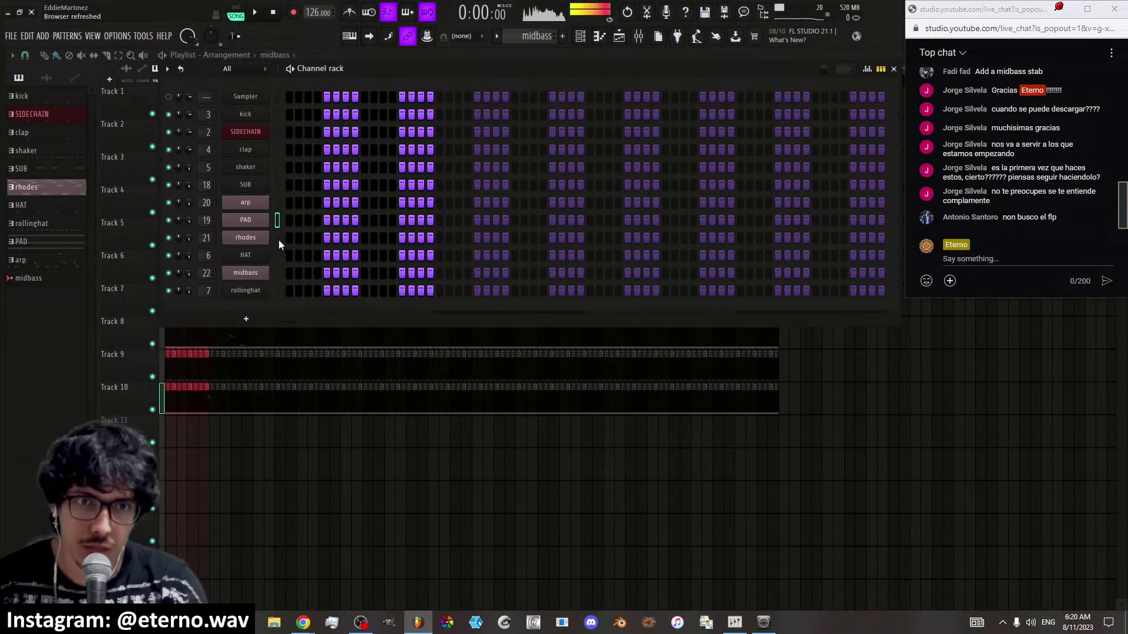
pyautogui.click(277, 202)
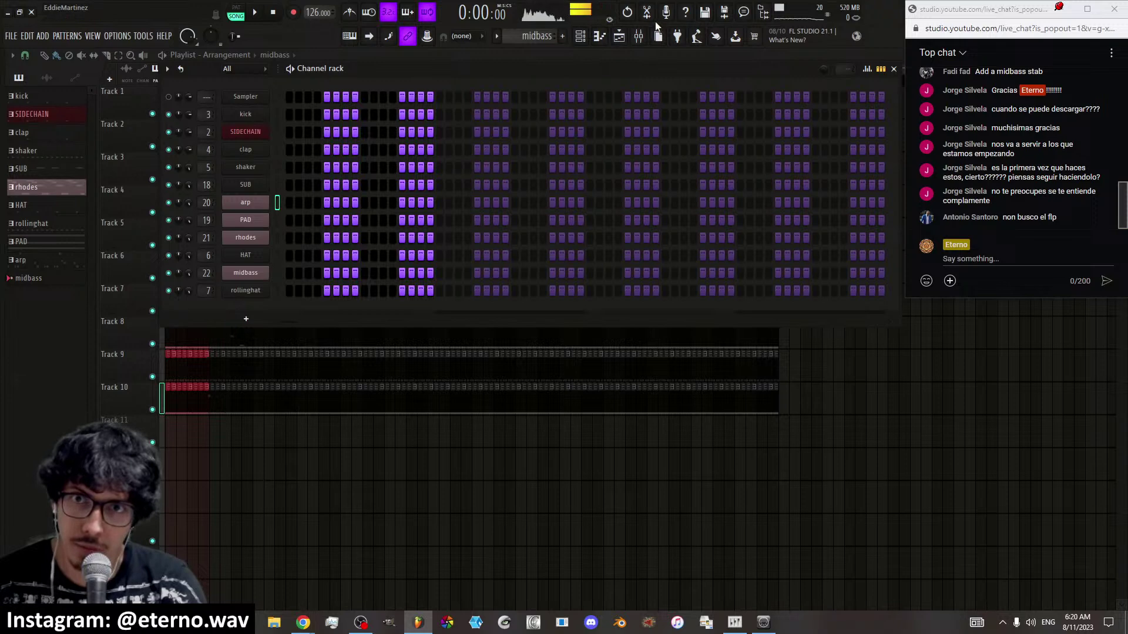
pyautogui.click(621, 41)
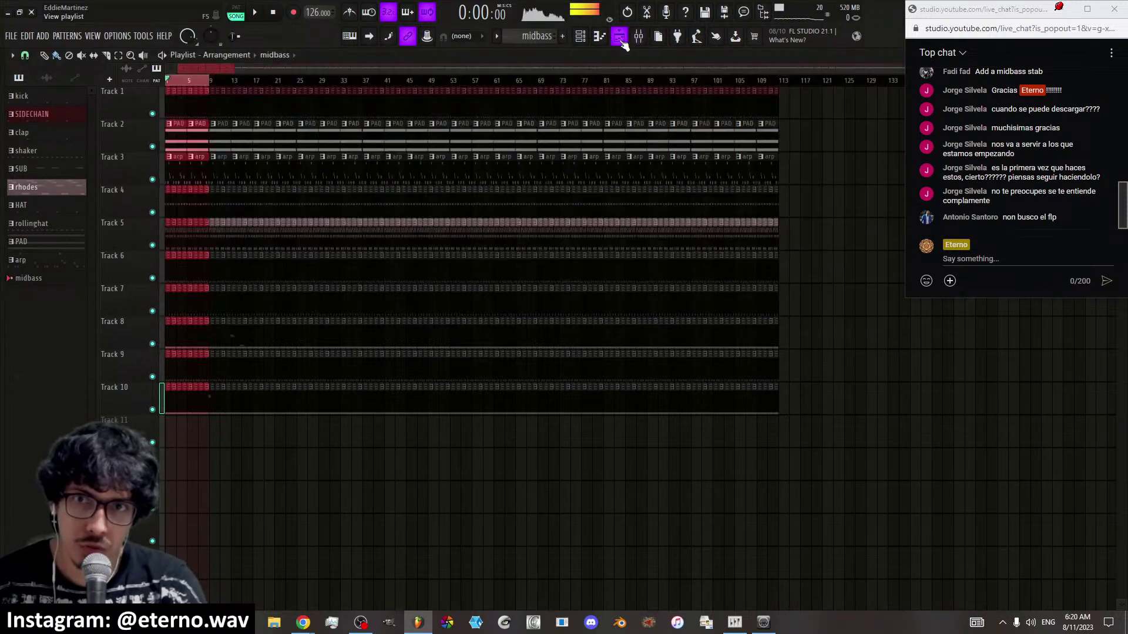
pyautogui.click(620, 38)
pyautogui.click(639, 37)
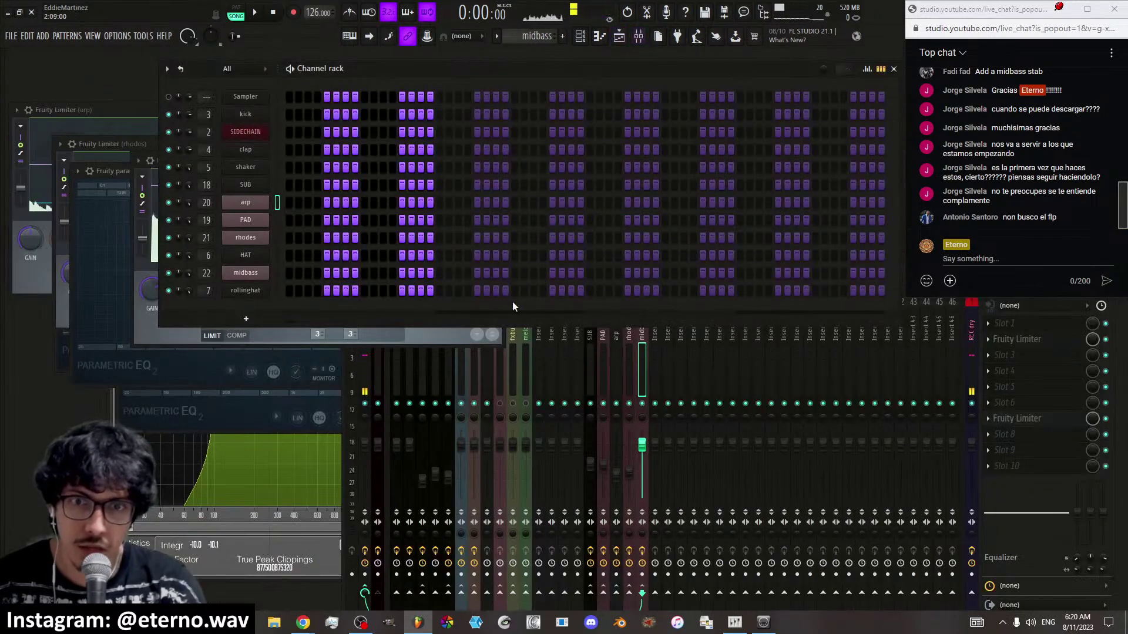
pyautogui.click(485, 368)
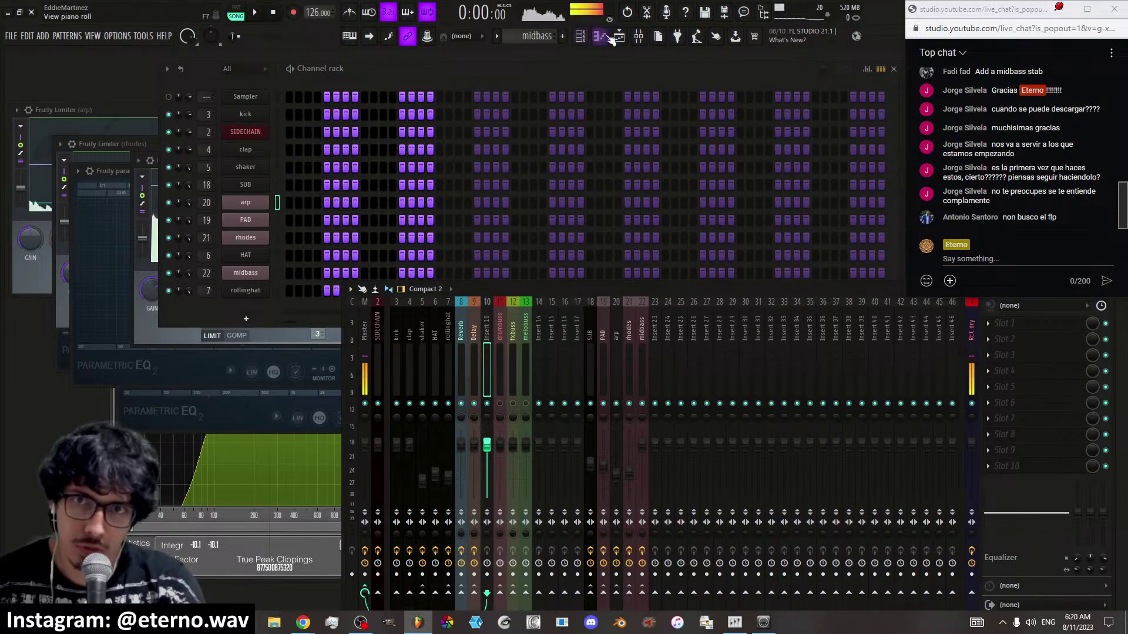
pyautogui.click(626, 36)
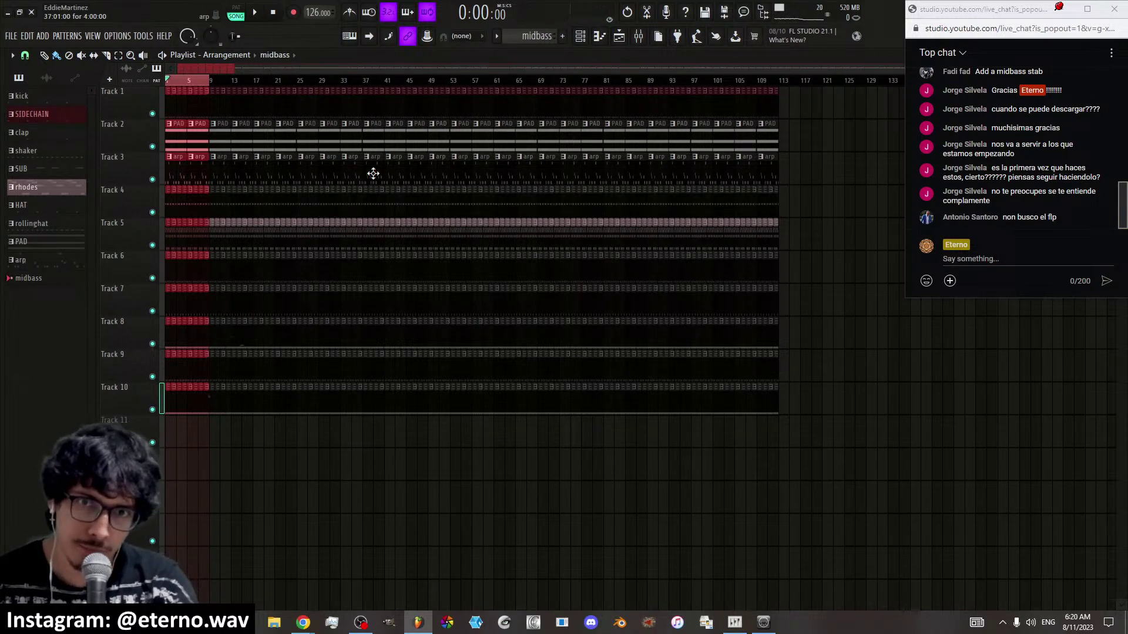
# Play the song and add Fruity Parametric EQ 2 to the first effect slot of the midbass mixer track
pyautogui.click(256, 18)
pyautogui.click(580, 36)
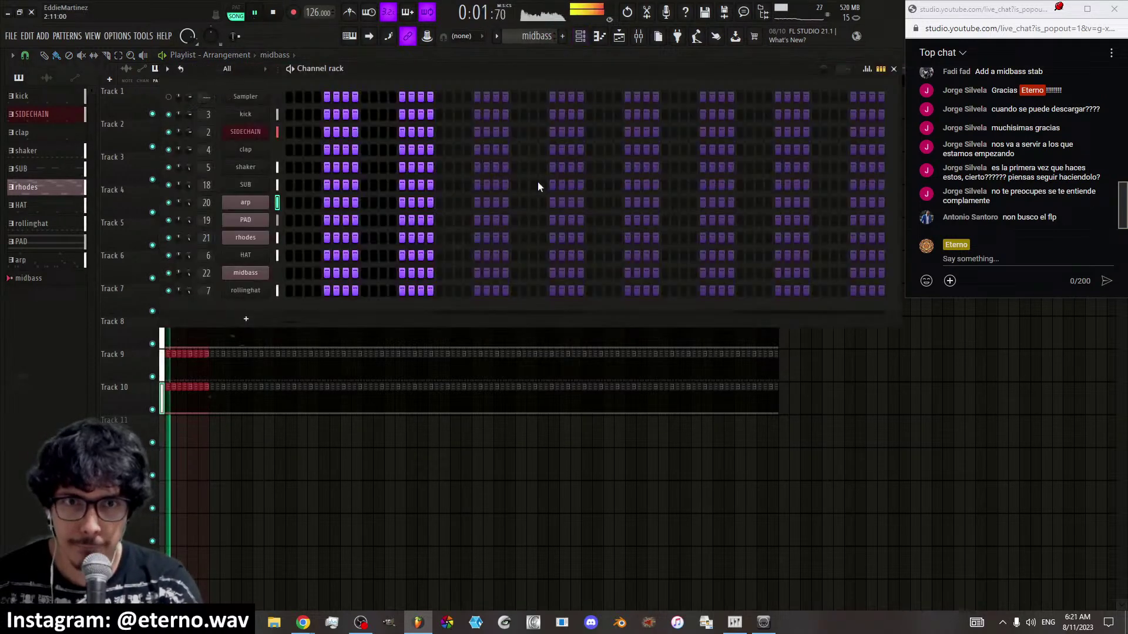
pyautogui.click(276, 273)
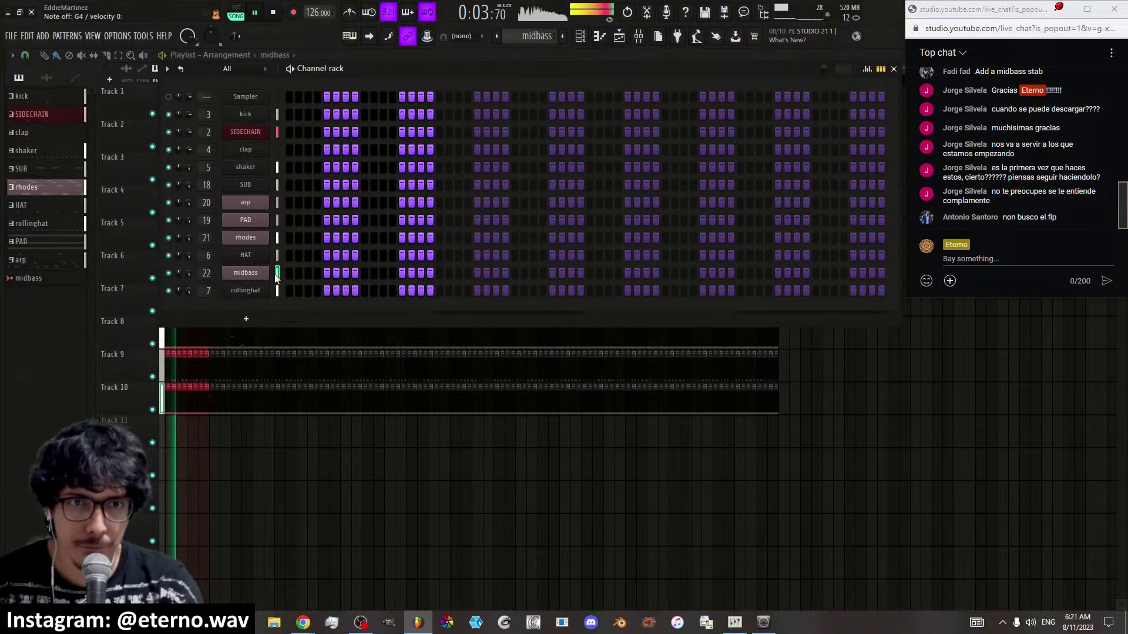
pyautogui.click(639, 36)
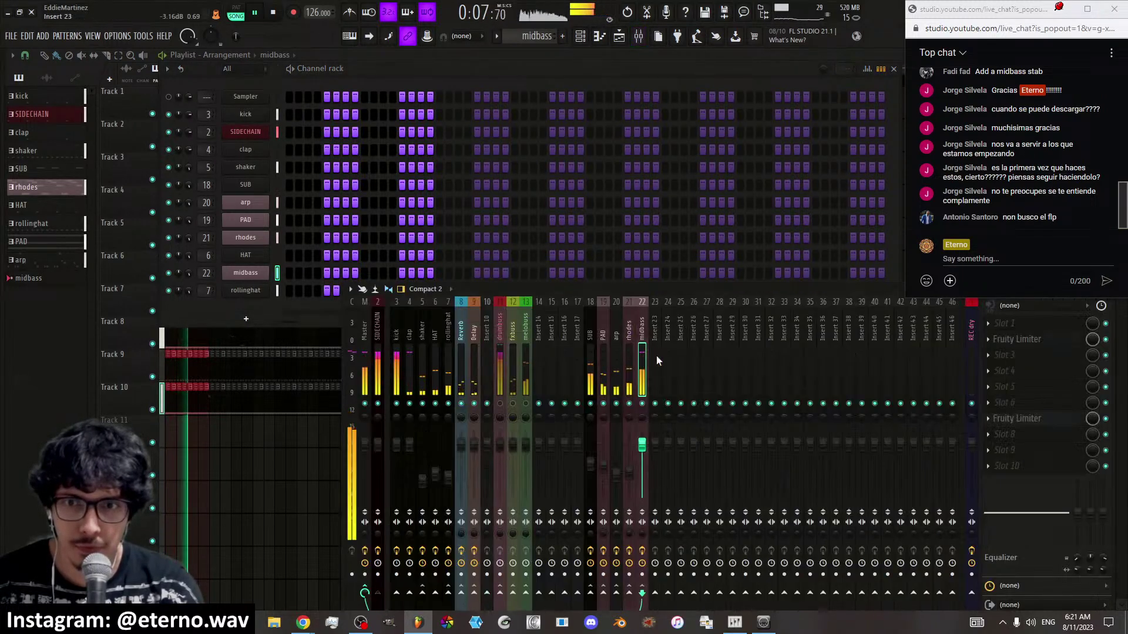
pyautogui.click(1006, 324)
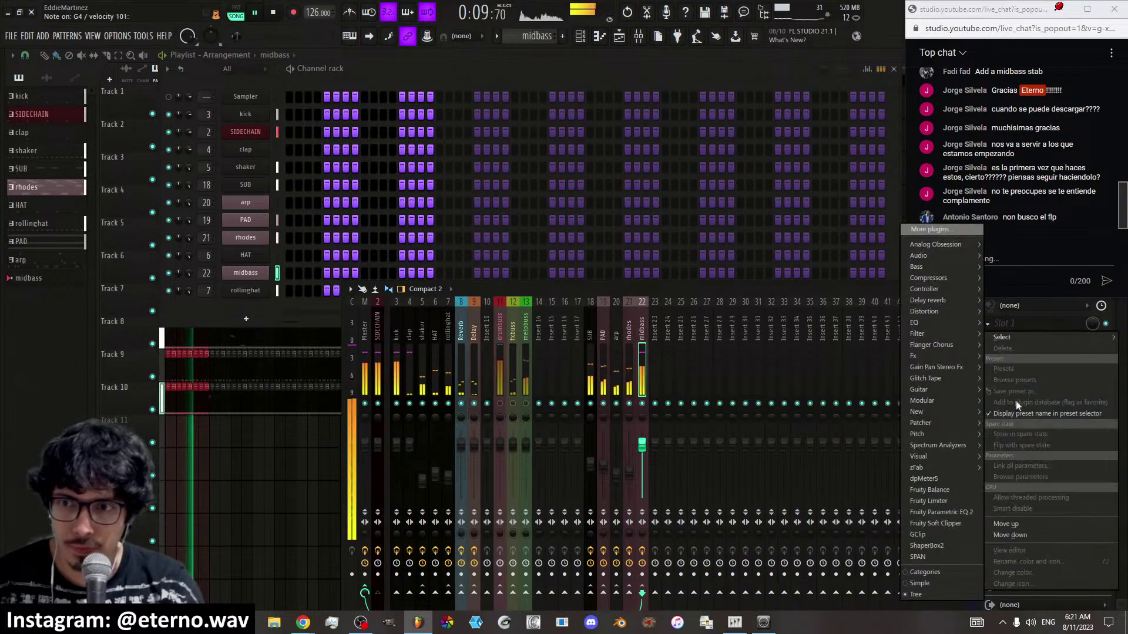
pyautogui.click(968, 513)
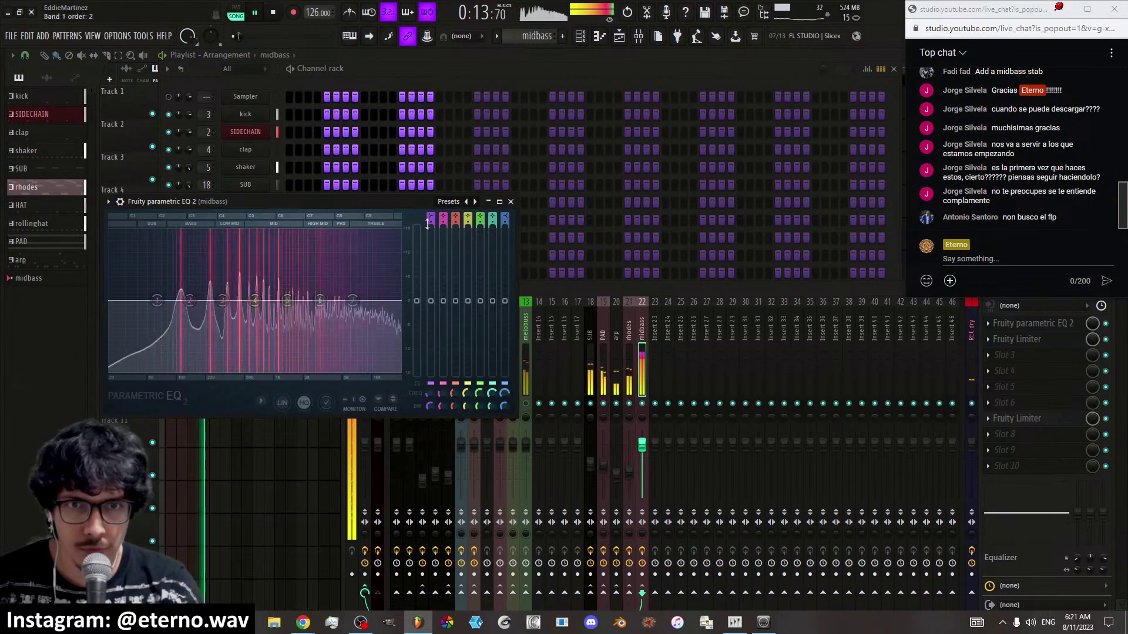
# Load the steep4 low preset in the midbass EQ, move its lowest band up in frequency and its highest band slightly down
pyautogui.click(475, 202)
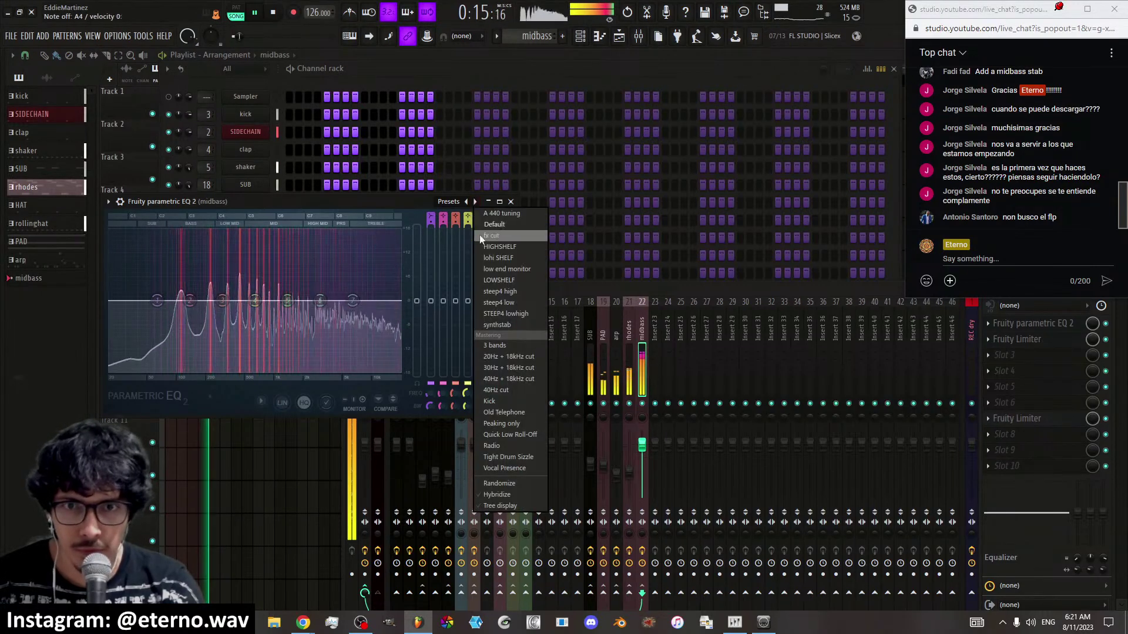
pyautogui.click(498, 301)
pyautogui.moveTo(131, 301); pyautogui.dragTo(178, 306)
pyautogui.moveTo(353, 301)
pyautogui.mouseDown()
pyautogui.moveTo(315, 362)
pyautogui.moveTo(340, 301)
pyautogui.mouseUp()
pyautogui.click(511, 202)
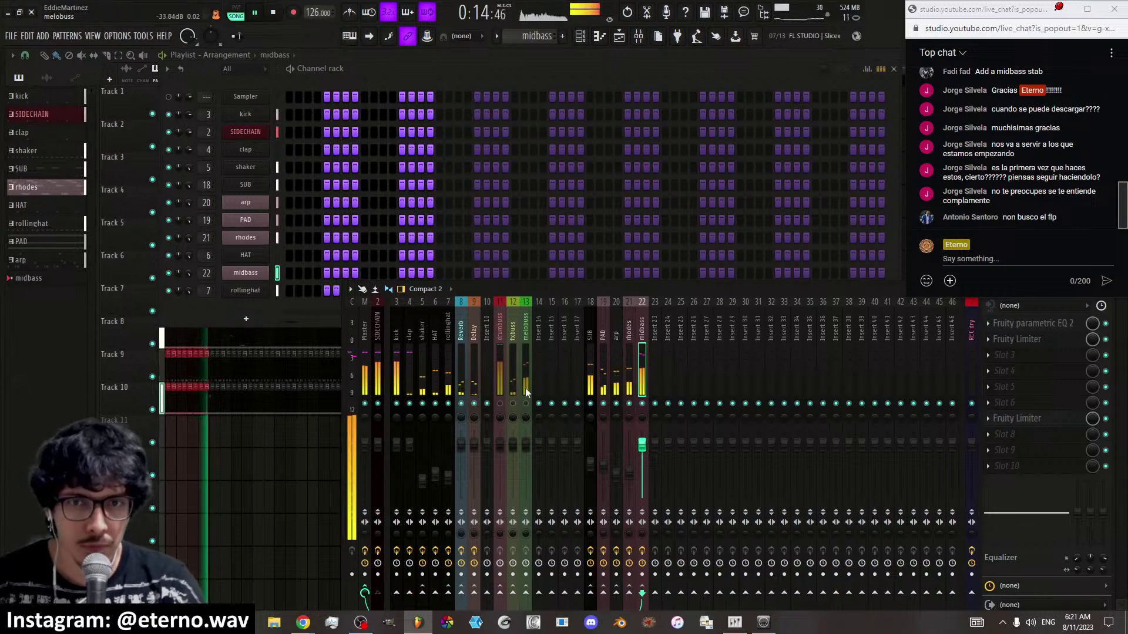
# Set the midbass GMS synth to mono voice and adjust its filter and envelope sliders
pyautogui.click(246, 273)
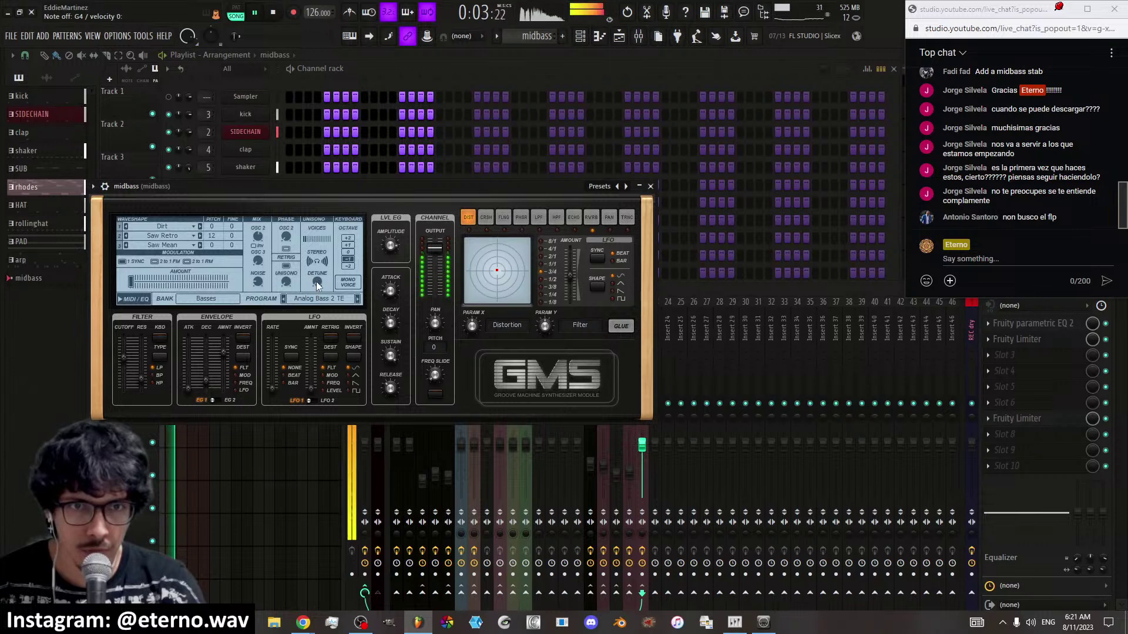
pyautogui.click(346, 284)
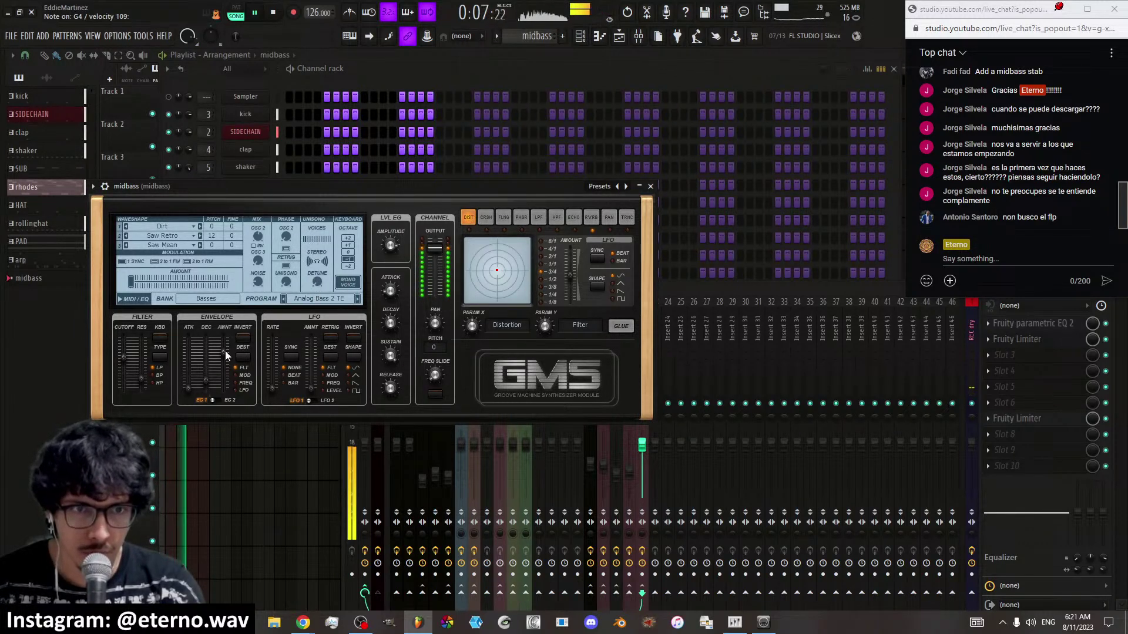
pyautogui.moveTo(225, 355); pyautogui.dragTo(205, 379)
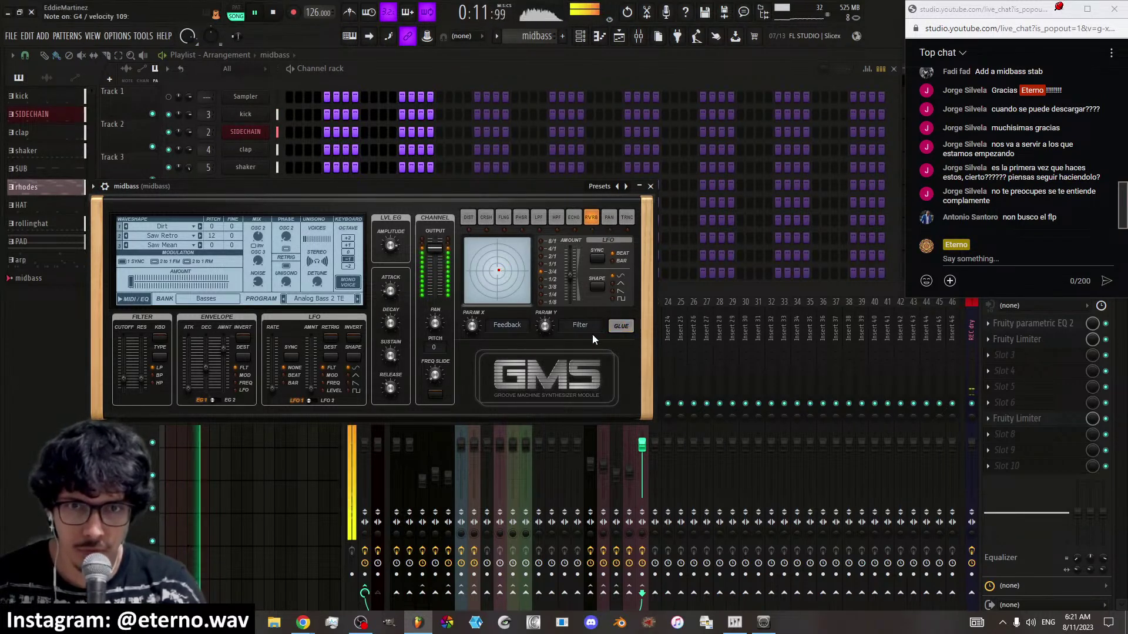
# Load the Stock Reverb mixer state on Insert 23 and route the midbass track to it
pyautogui.click(675, 285)
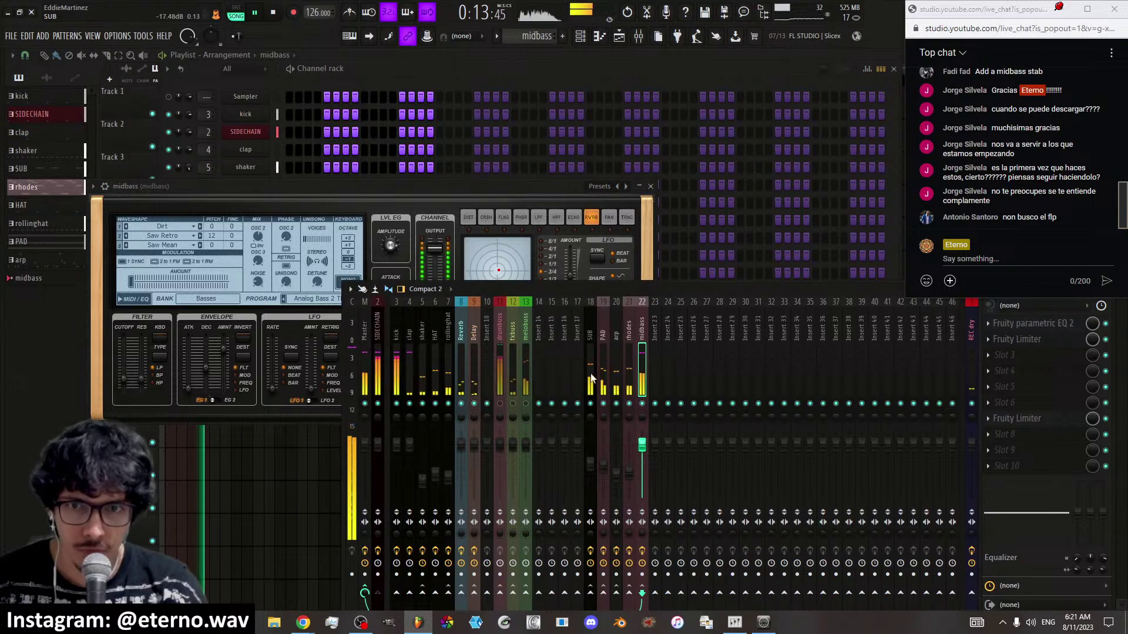
pyautogui.rightClick(653, 350)
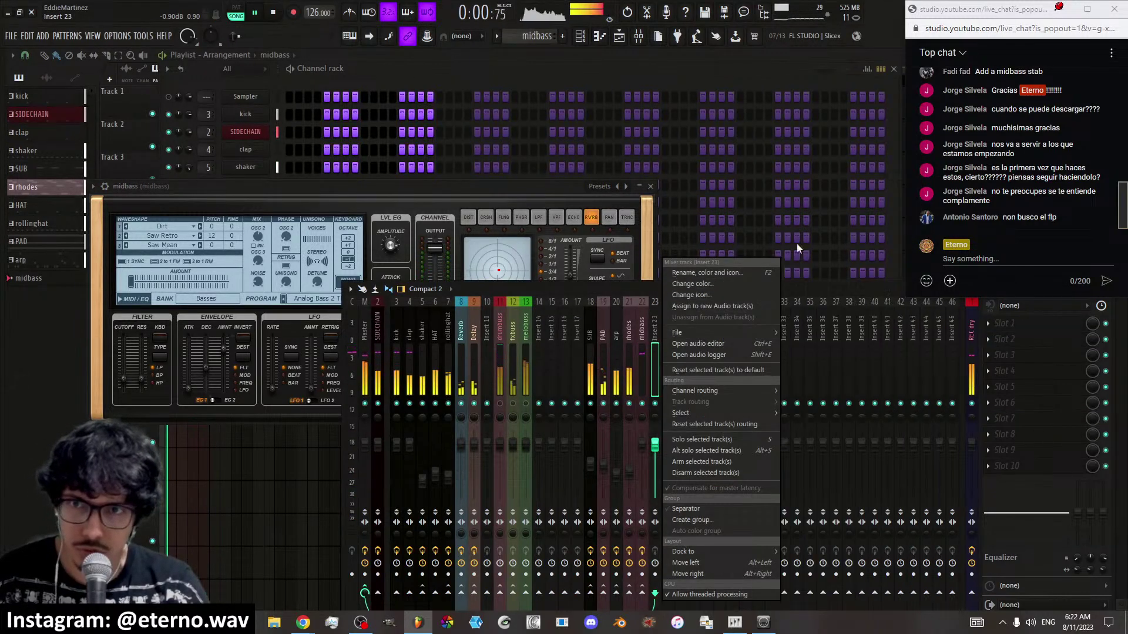
pyautogui.moveTo(737, 330)
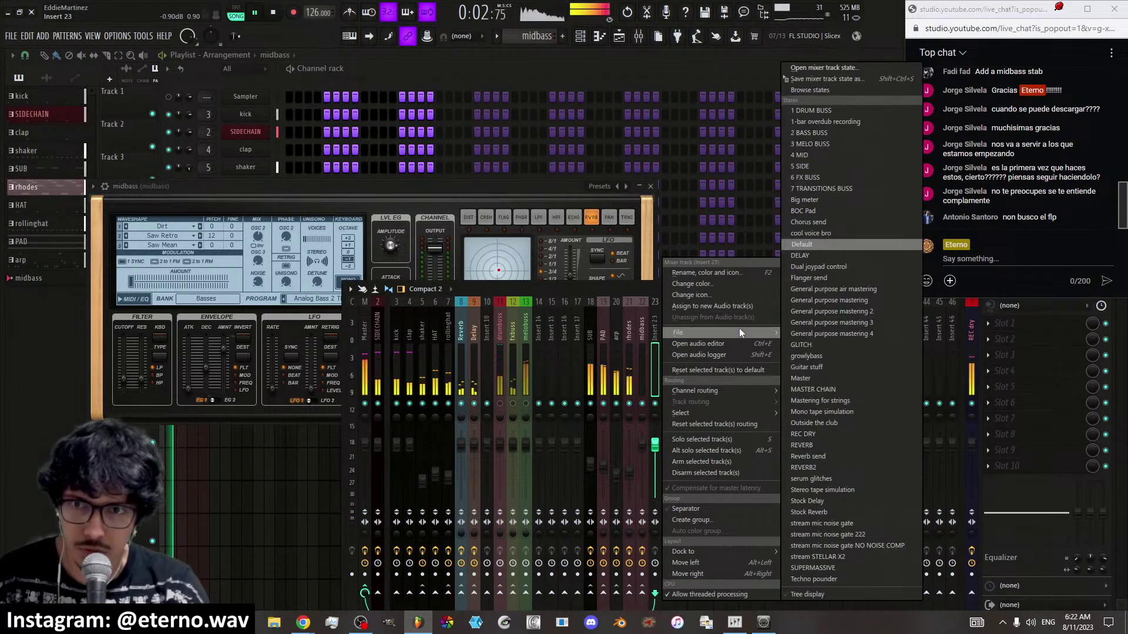
pyautogui.click(822, 512)
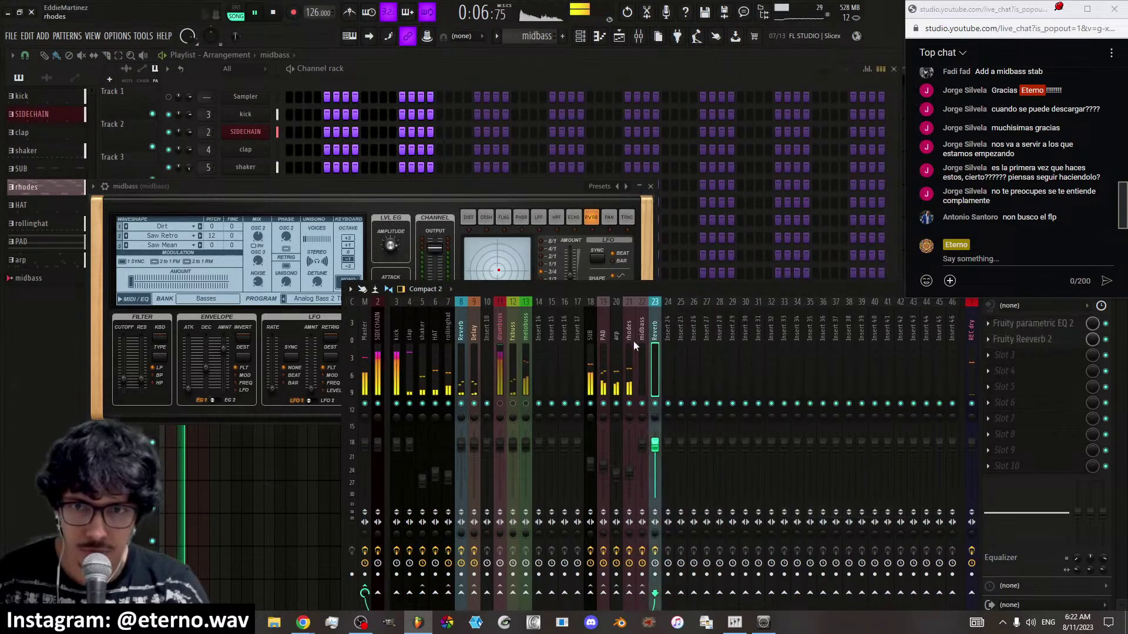
pyautogui.click(642, 375)
pyautogui.click(655, 592)
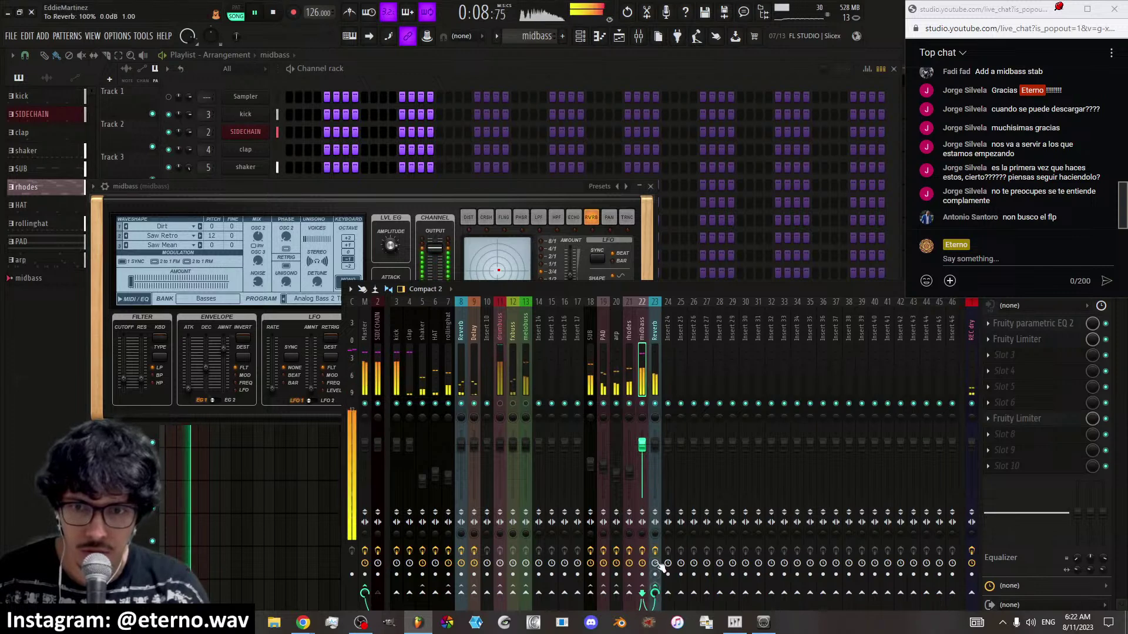
# Raise the room size and diffusion of Fruity Reeverb 2 on the new Reverb track beside midbass
pyautogui.click(655, 357)
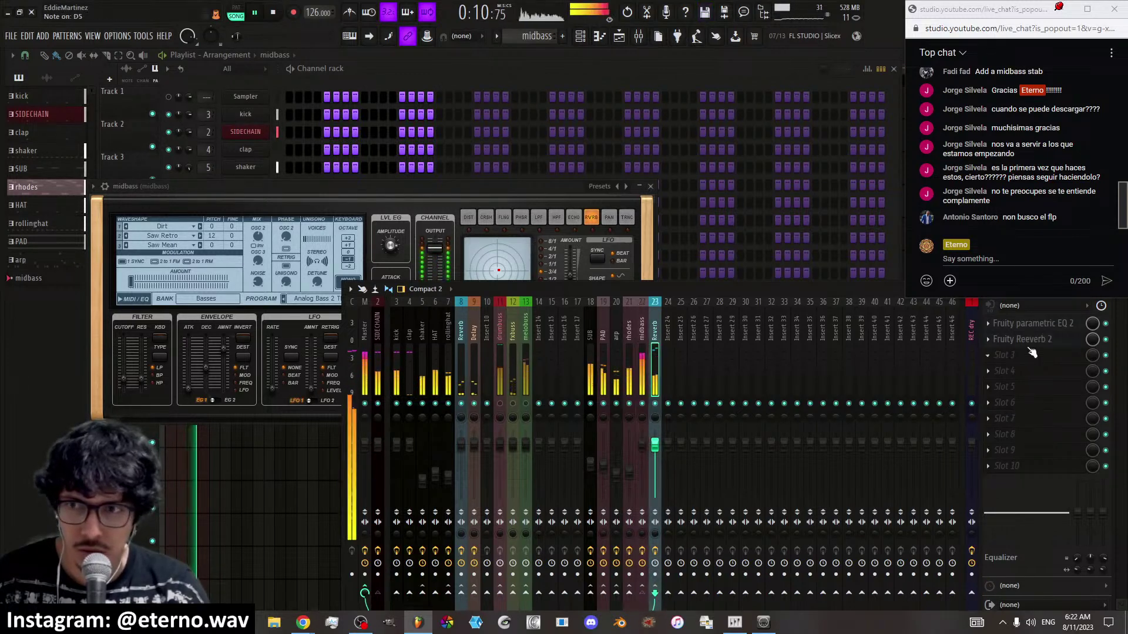
pyautogui.click(1028, 339)
pyautogui.click(644, 376)
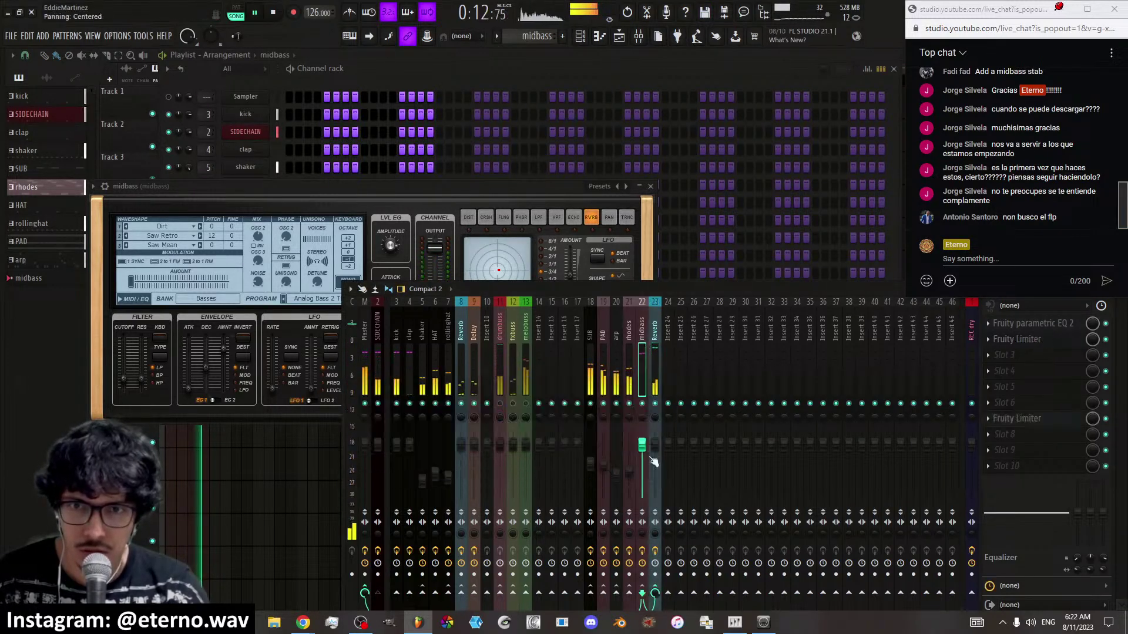
pyautogui.click(658, 370)
pyautogui.click(1034, 340)
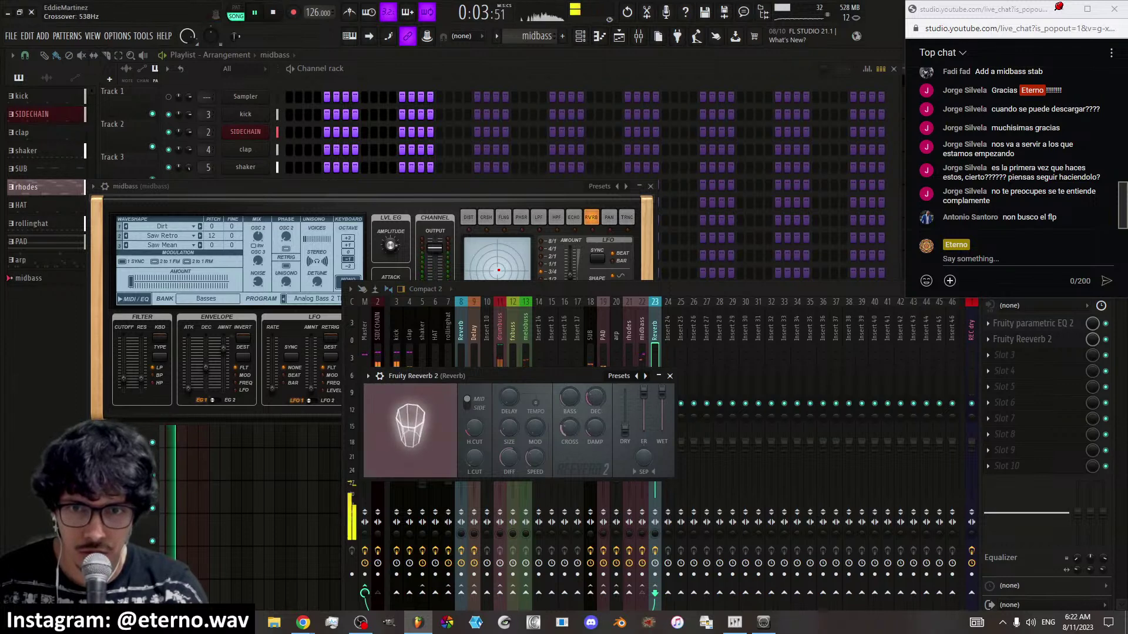
pyautogui.moveTo(508, 427); pyautogui.dragTo(508, 376)
pyautogui.moveTo(509, 460); pyautogui.dragTo(509, 420)
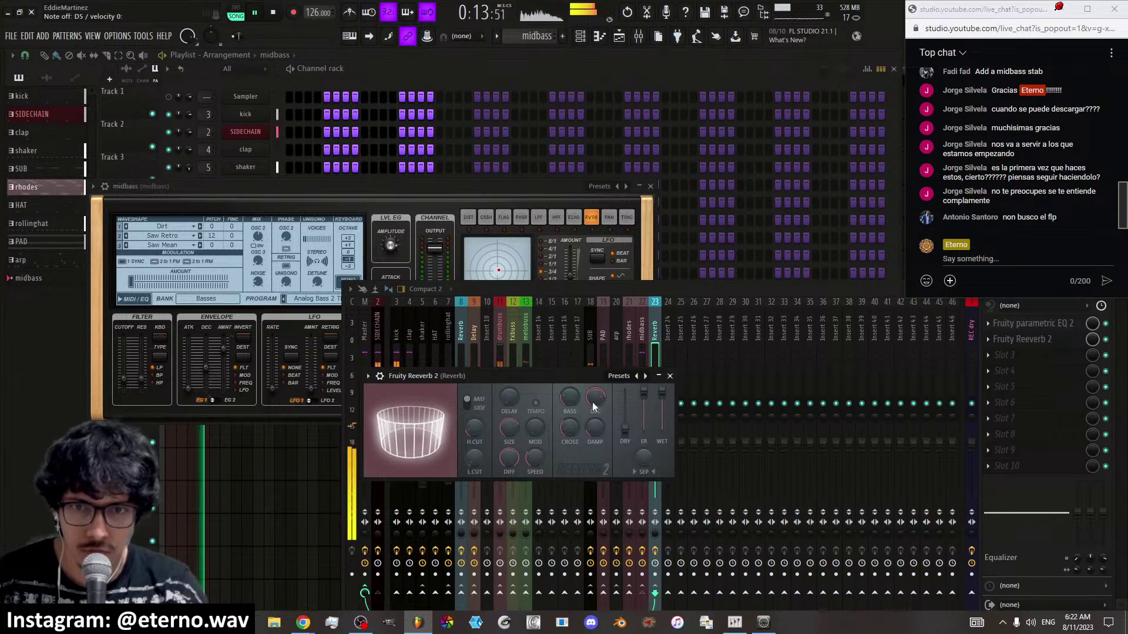
# Adjust the decay, high cut, damping and bass of the midbass send's Fruity Reeverb 2
pyautogui.moveTo(595, 397); pyautogui.dragTo(595, 406)
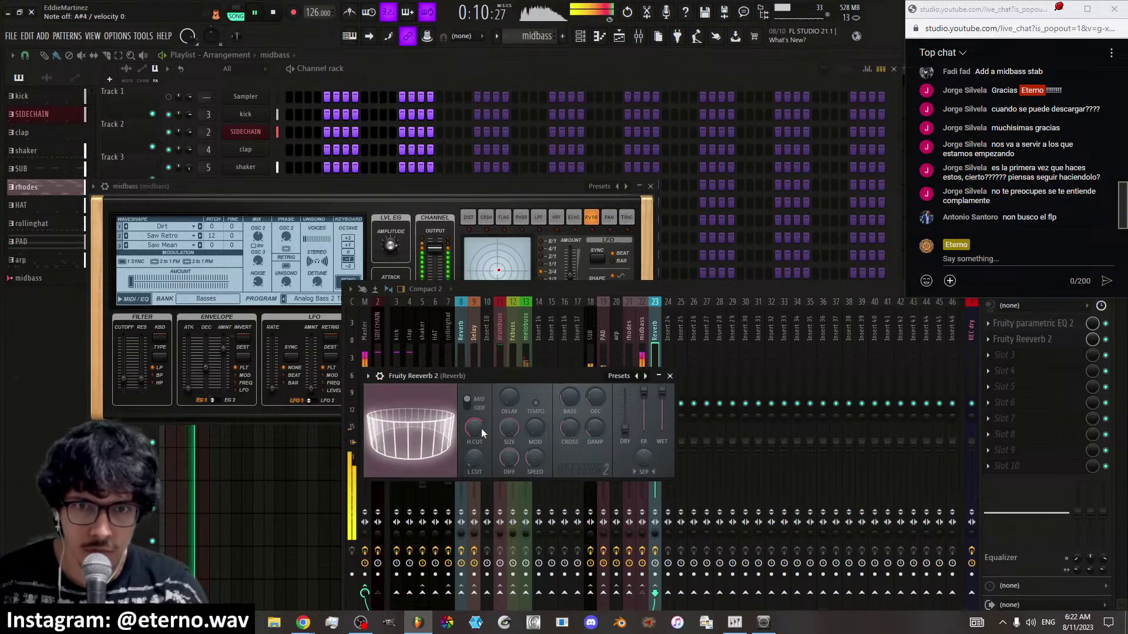
pyautogui.moveTo(481, 428); pyautogui.dragTo(481, 458)
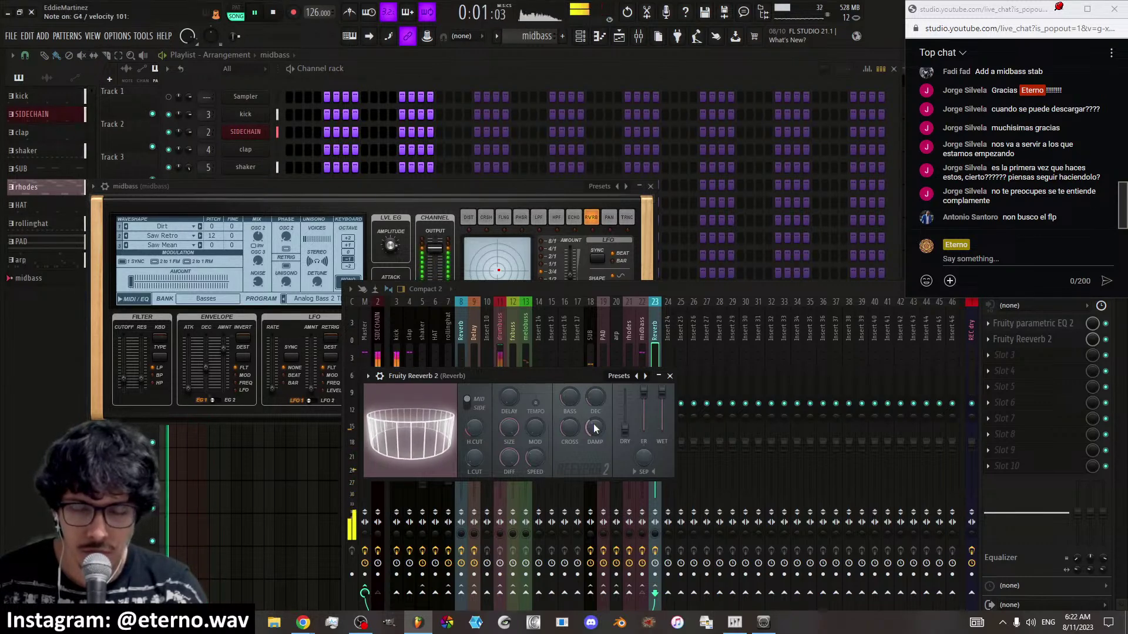
pyautogui.moveTo(595, 429); pyautogui.dragTo(595, 381)
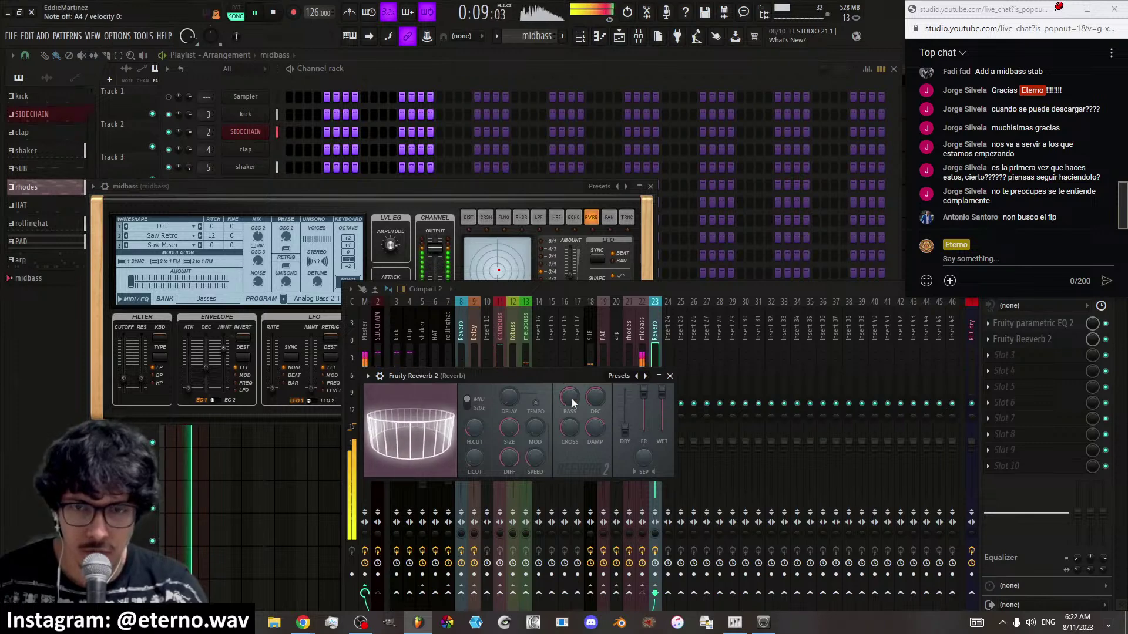
pyautogui.moveTo(572, 398); pyautogui.dragTo(572, 420)
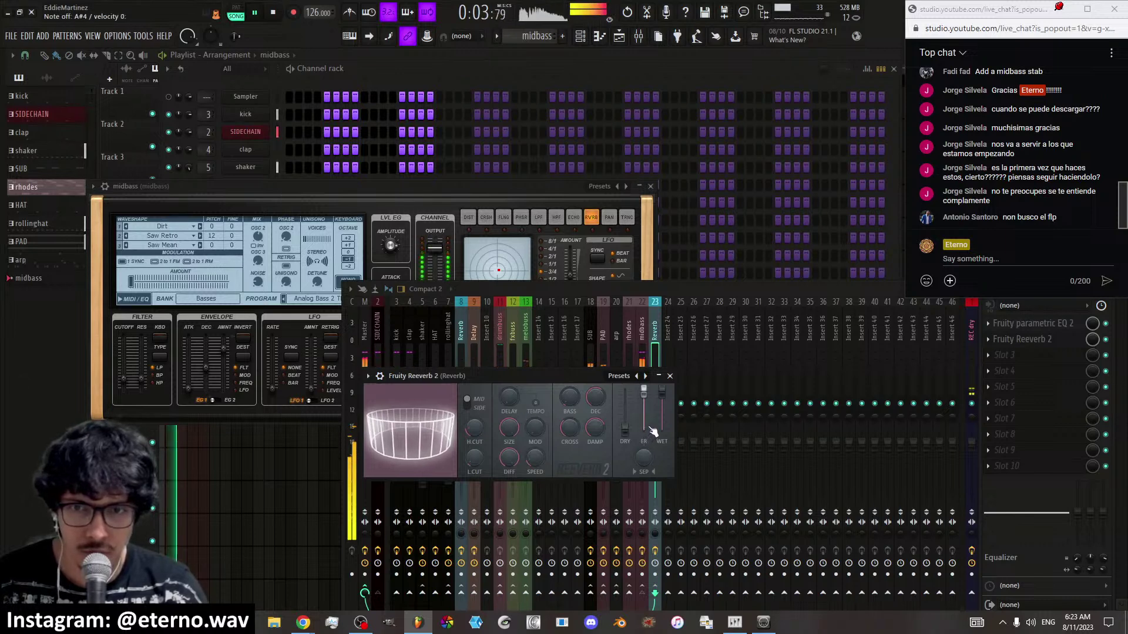
# Lower the room size of the midbass send's Fruity Reeverb 2 and bring its wet level back to maximum
pyautogui.click(669, 377)
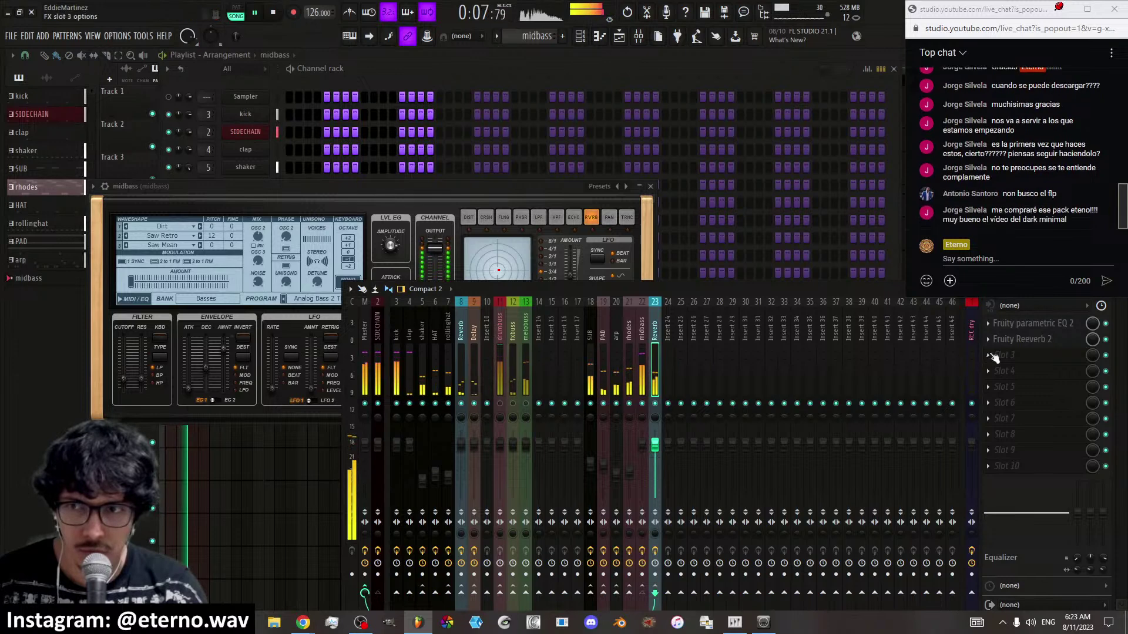
pyautogui.click(1027, 340)
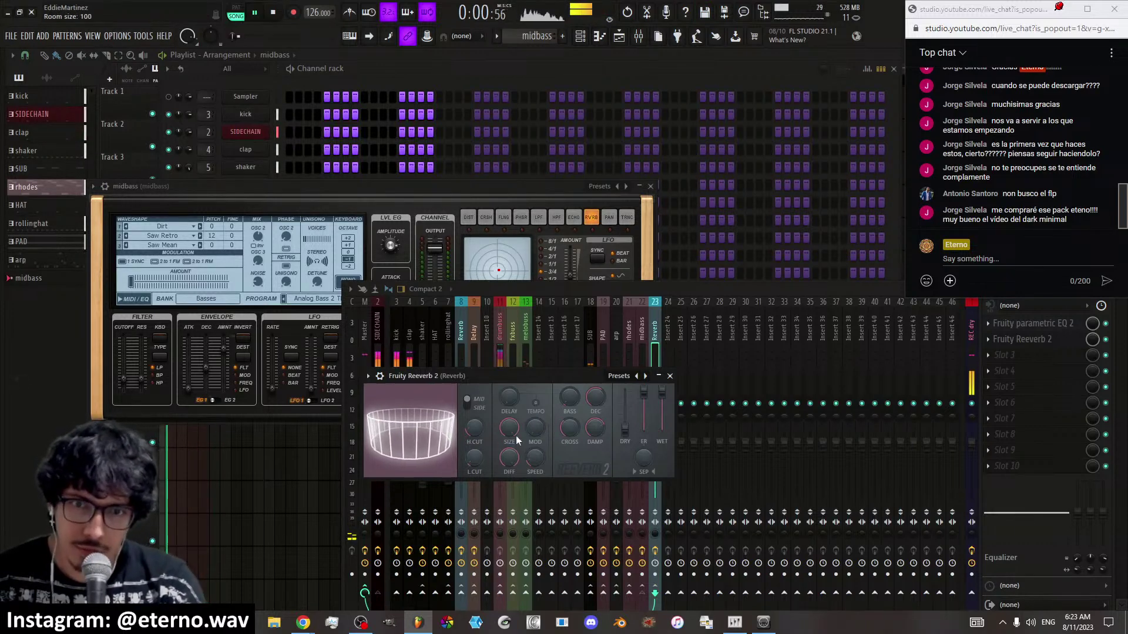
pyautogui.moveTo(509, 428); pyautogui.dragTo(509, 476)
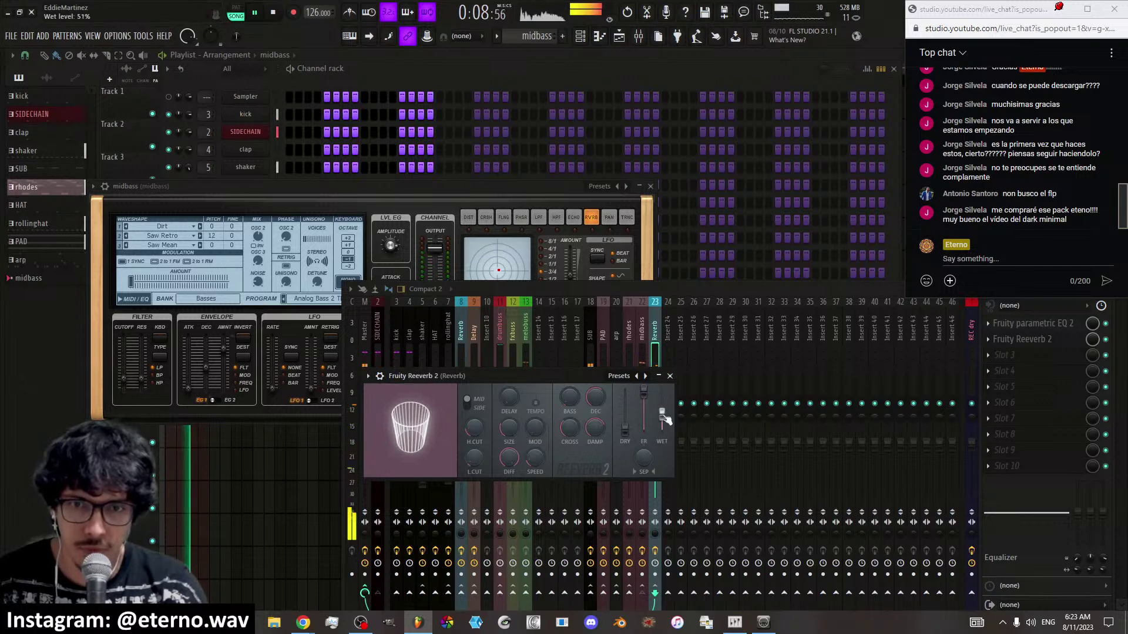
pyautogui.moveTo(665, 418); pyautogui.dragTo(664, 397)
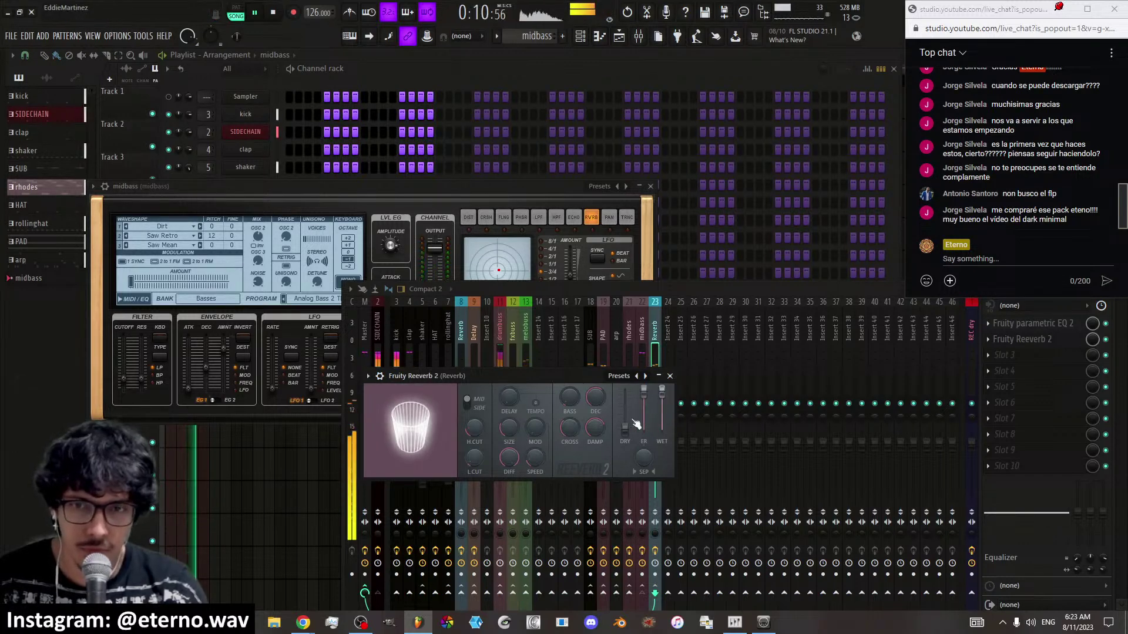
pyautogui.moveTo(509, 428); pyautogui.dragTo(507, 441)
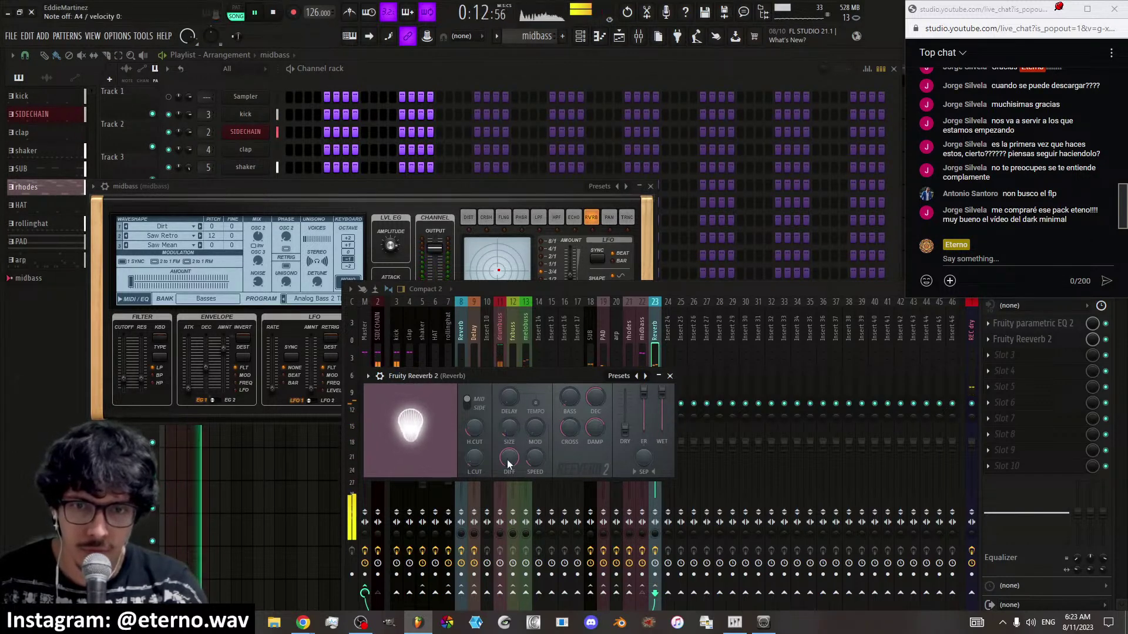
# Try lower diffusion on the midbass send's Fruity Reeverb 2, restore it, and raise the room size slightly
pyautogui.moveTo(508, 463); pyautogui.dragTo(508, 444)
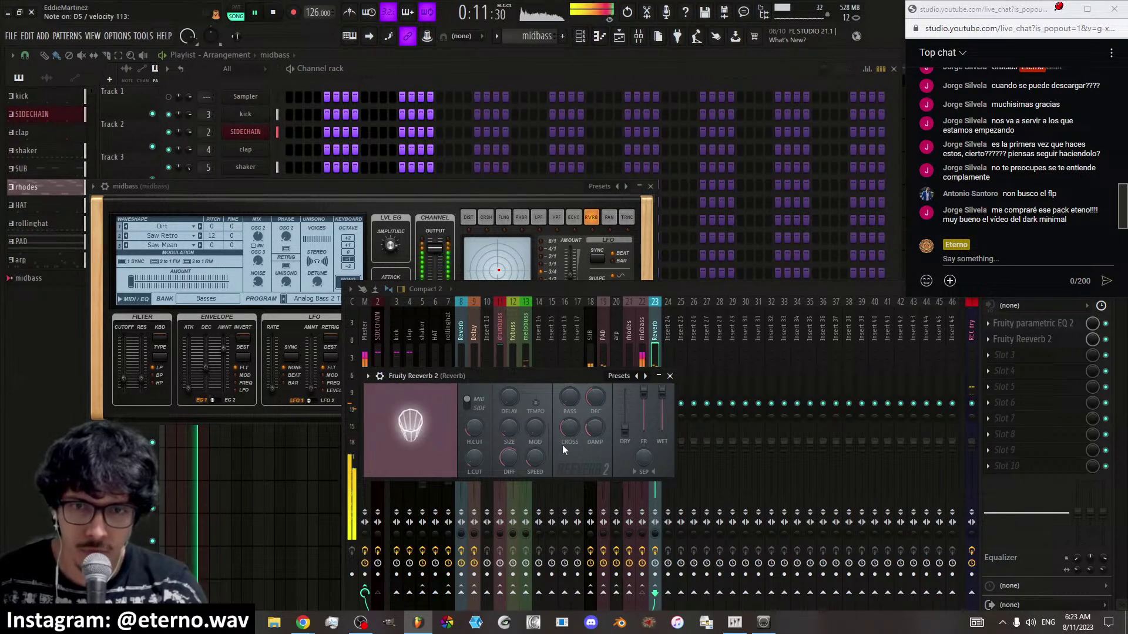
pyautogui.scroll(-3, 510, 457)
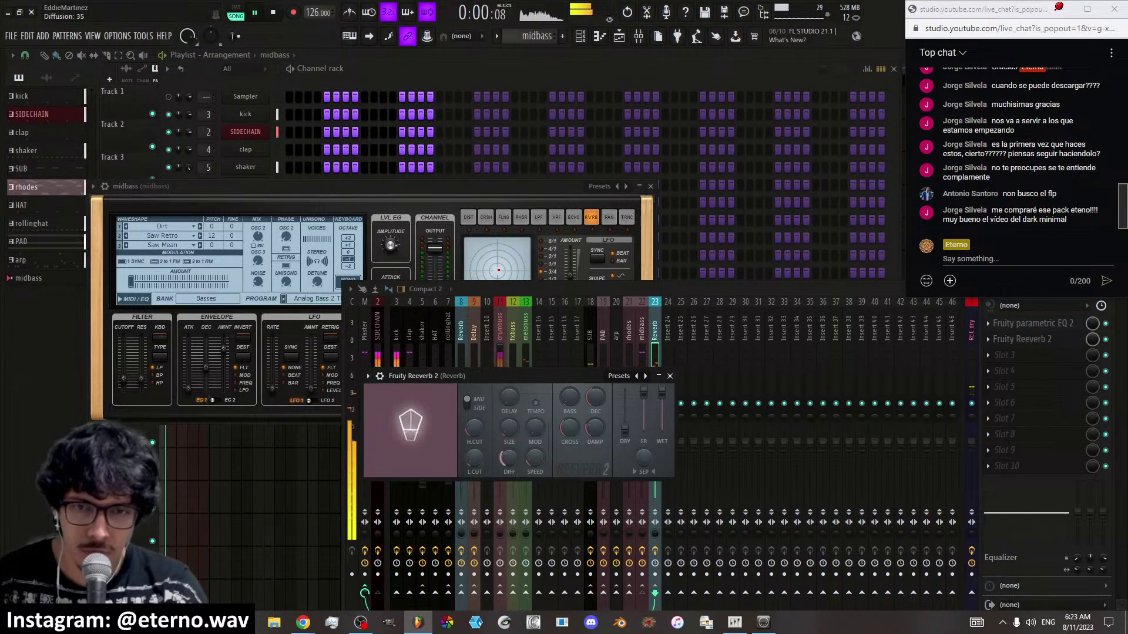
pyautogui.scroll(2, 509, 432)
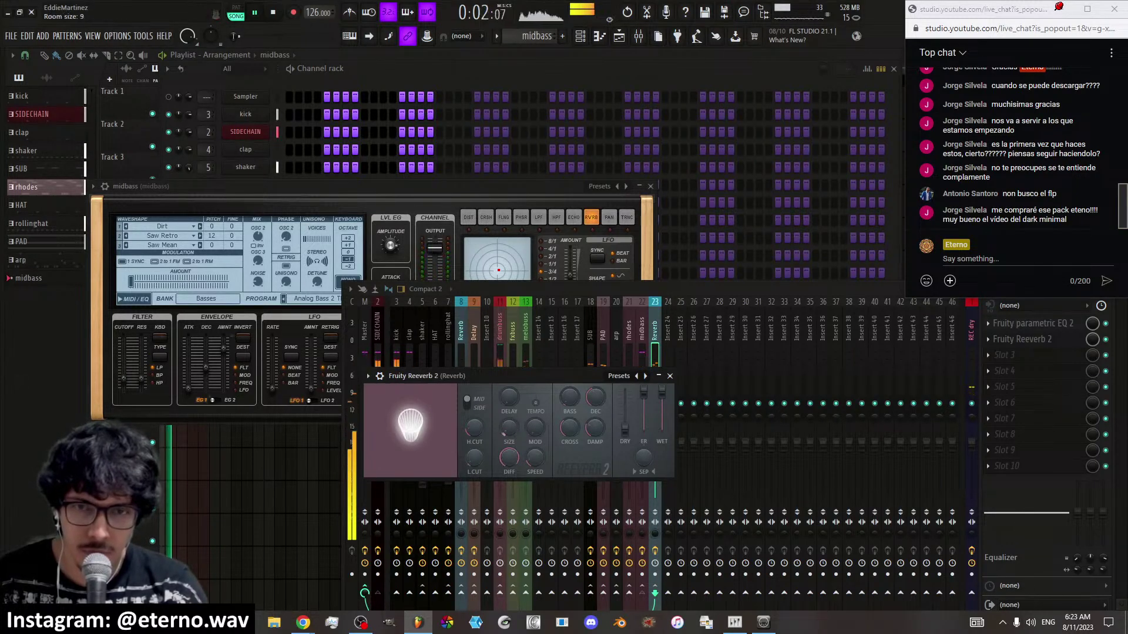
pyautogui.moveTo(512, 423); pyautogui.dragTo(513, 408)
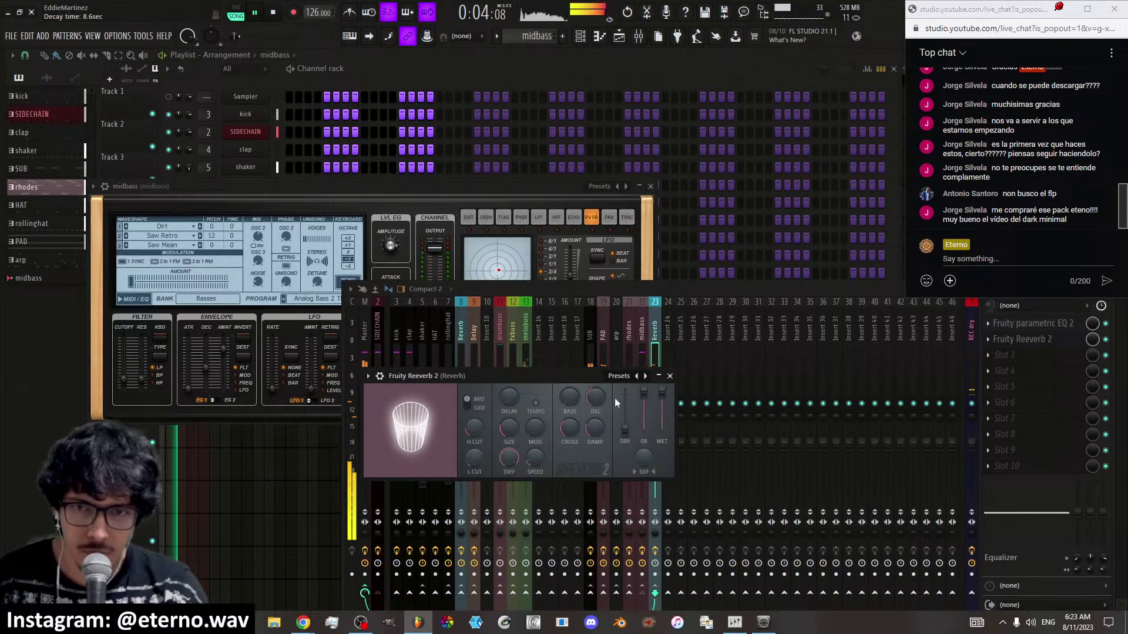
pyautogui.click(669, 375)
# Sidechain the SIDECHAIN mixer track to the midbass Reverb track on insert 23
pyautogui.click(644, 414)
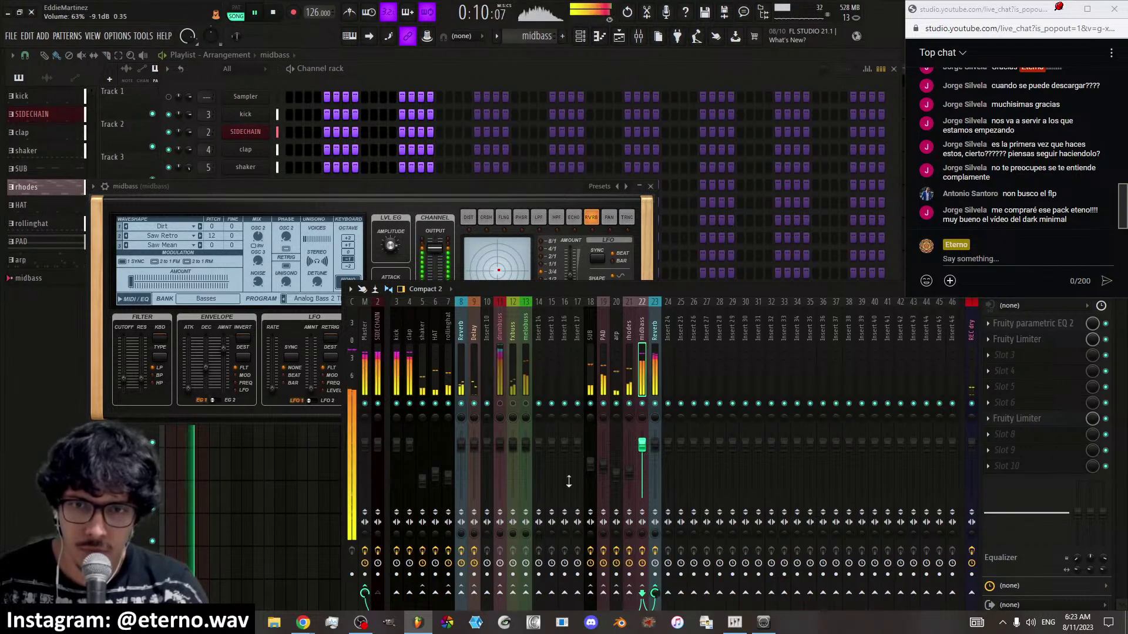
pyautogui.click(377, 602)
pyautogui.rightClick(658, 594)
pyautogui.click(674, 583)
# Add a Fruity Limiter to slot 8 of the Reverb track on insert 23 and load its SIDECHAIN2 preset
pyautogui.click(655, 458)
pyautogui.click(1032, 432)
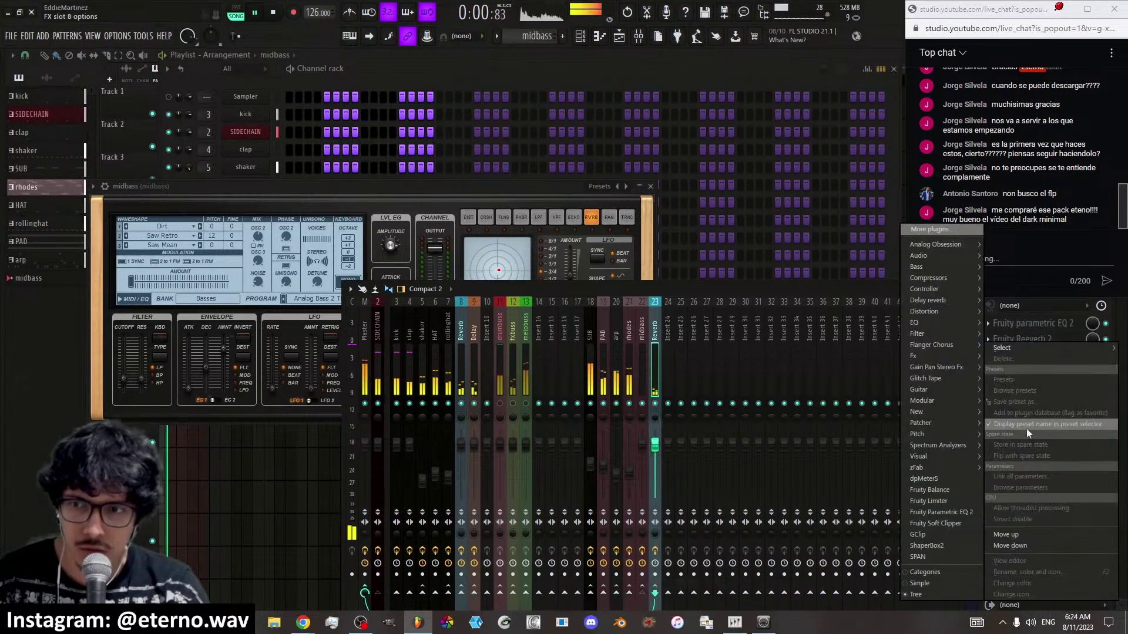
pyautogui.click(943, 501)
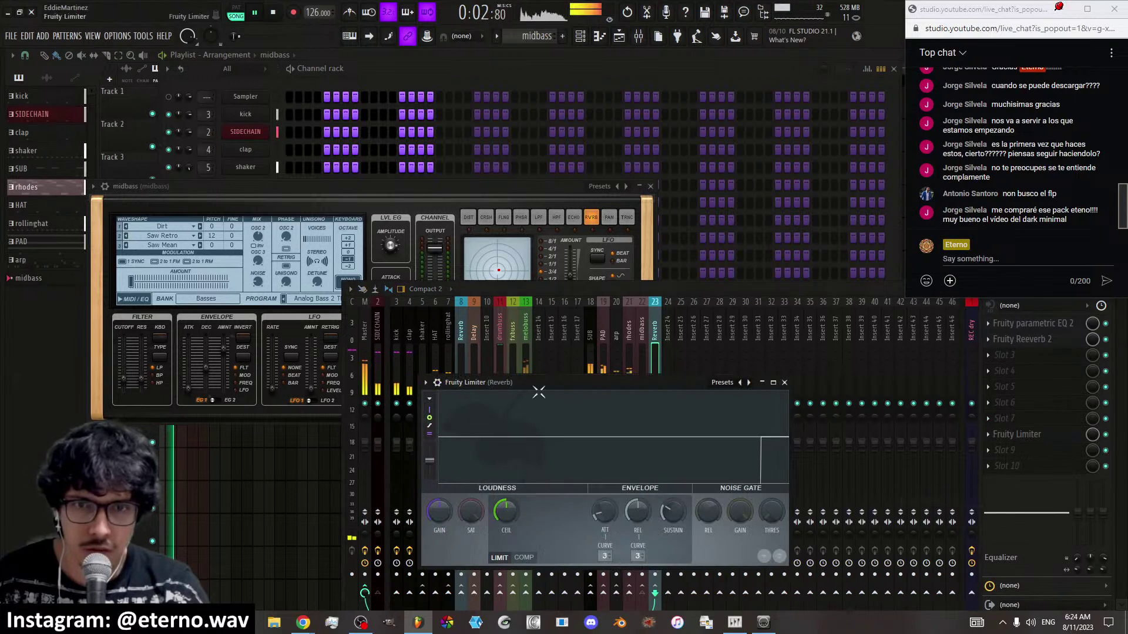
pyautogui.click(743, 384)
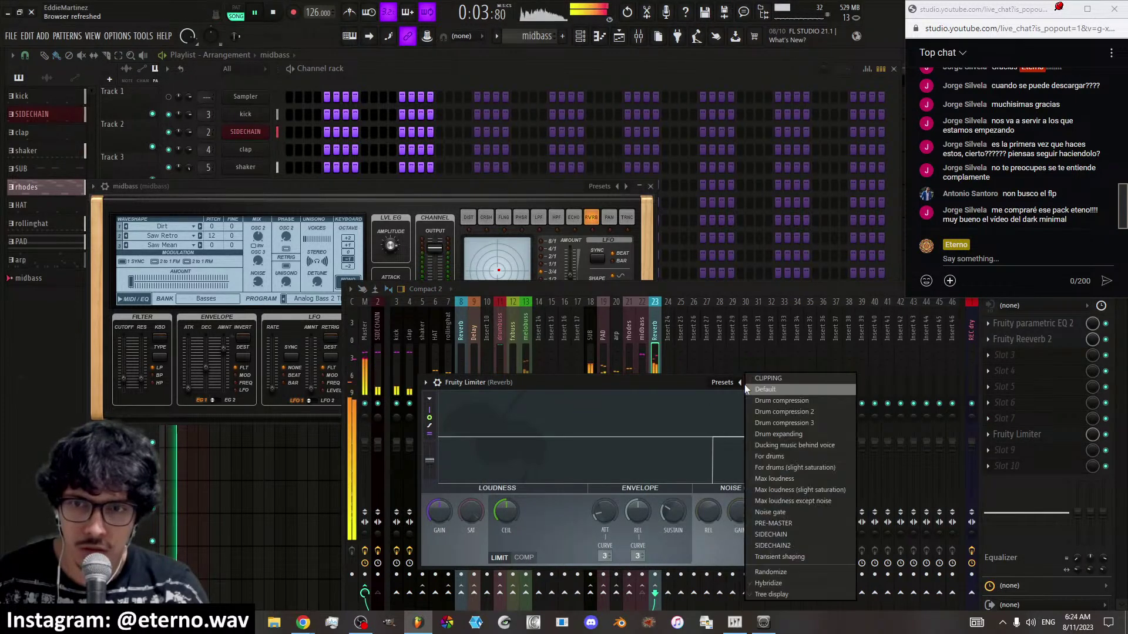
pyautogui.click(776, 545)
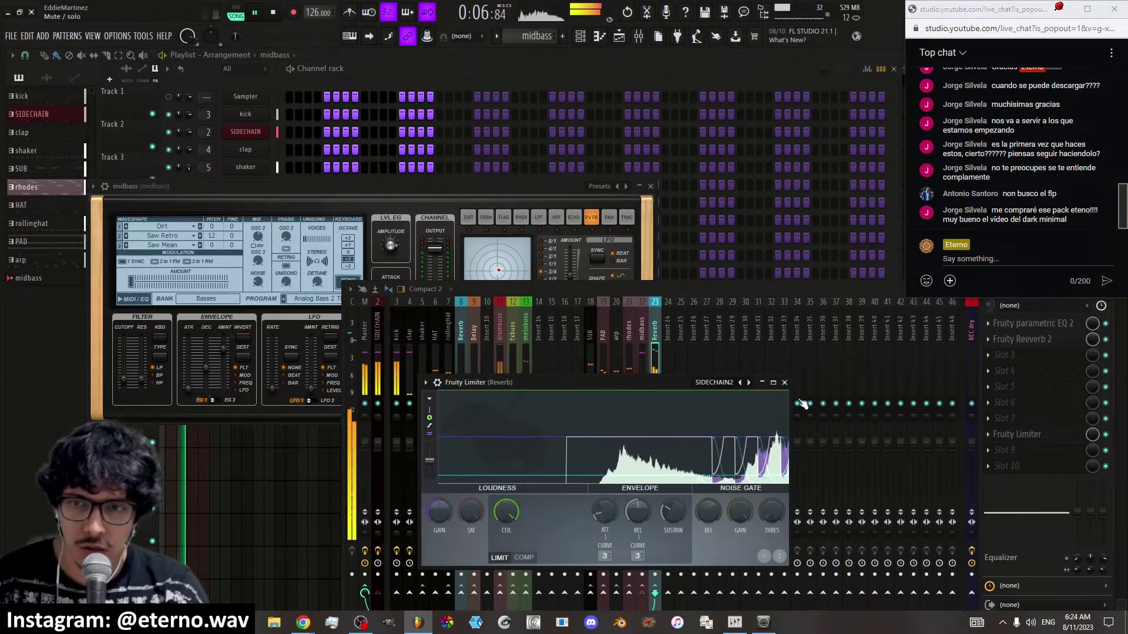
pyautogui.click(784, 382)
# Adjust the gain and check the ceiling of the slot 2 Fruity Limiter on the midbass track
pyautogui.click(646, 366)
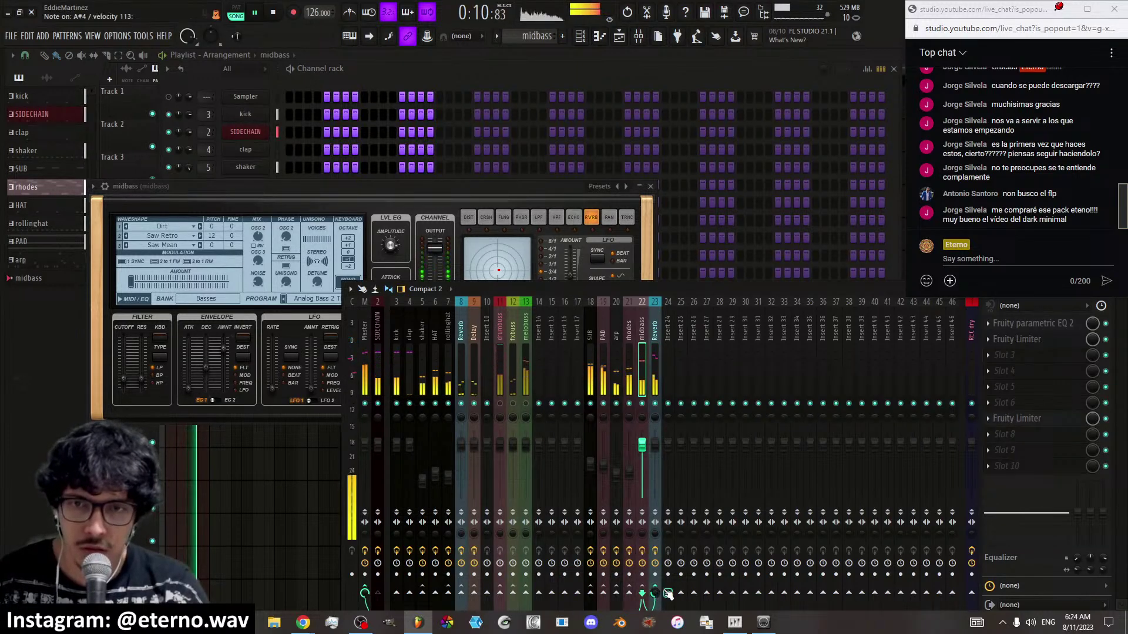
pyautogui.click(1016, 340)
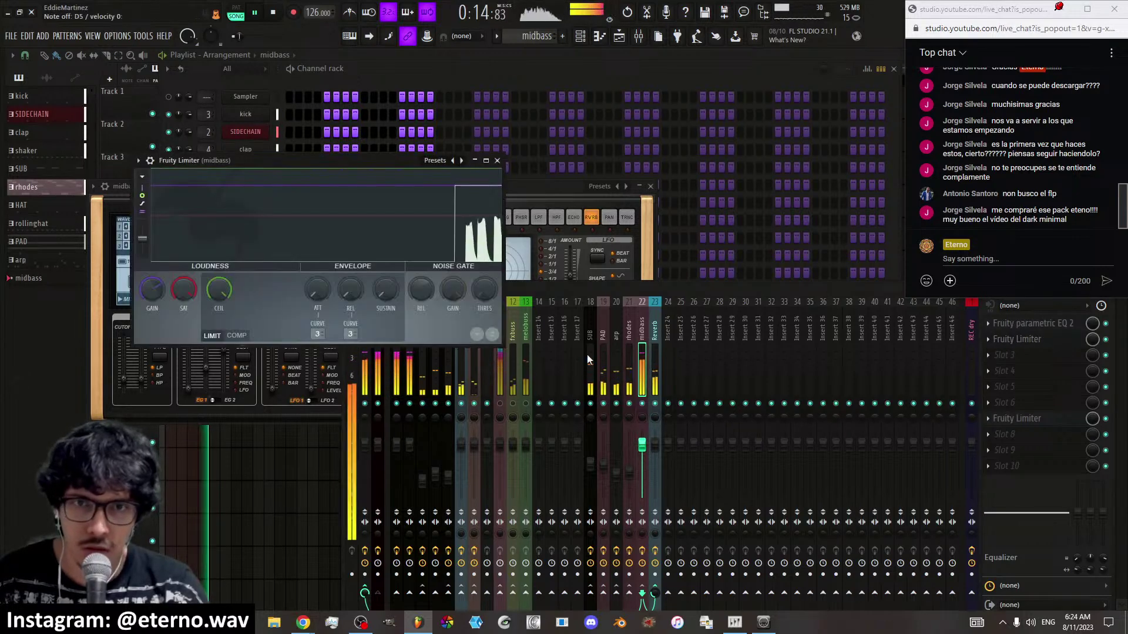
pyautogui.moveTo(152, 290); pyautogui.dragTo(151, 279)
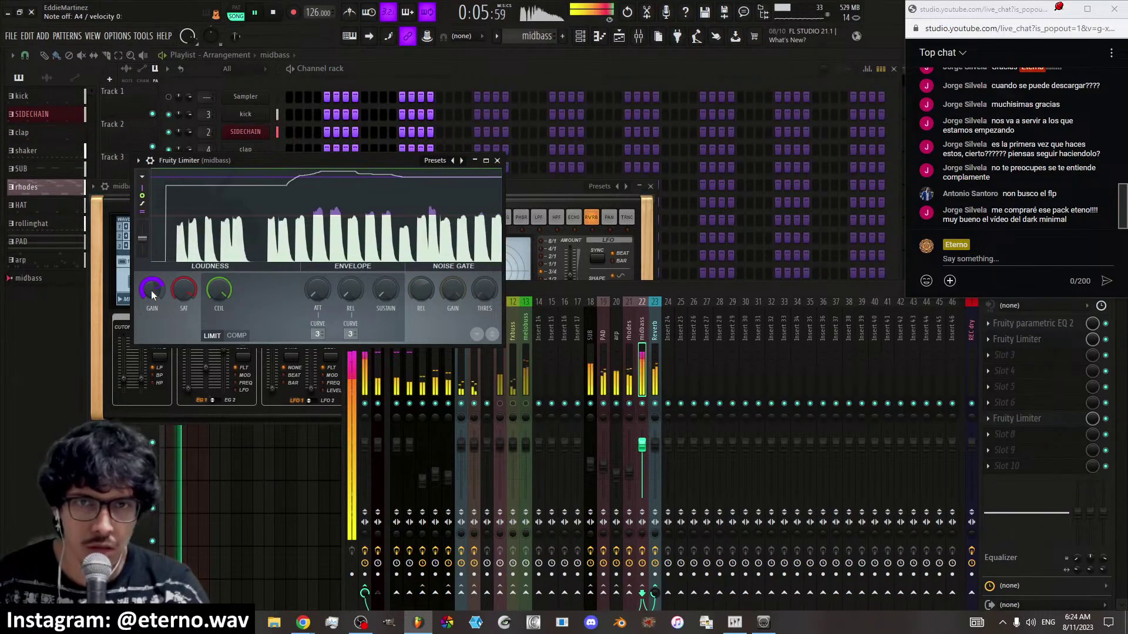
pyautogui.moveTo(151, 290); pyautogui.dragTo(183, 271)
pyautogui.rightClick(217, 295)
pyautogui.click(217, 295)
pyautogui.rightClick(213, 296)
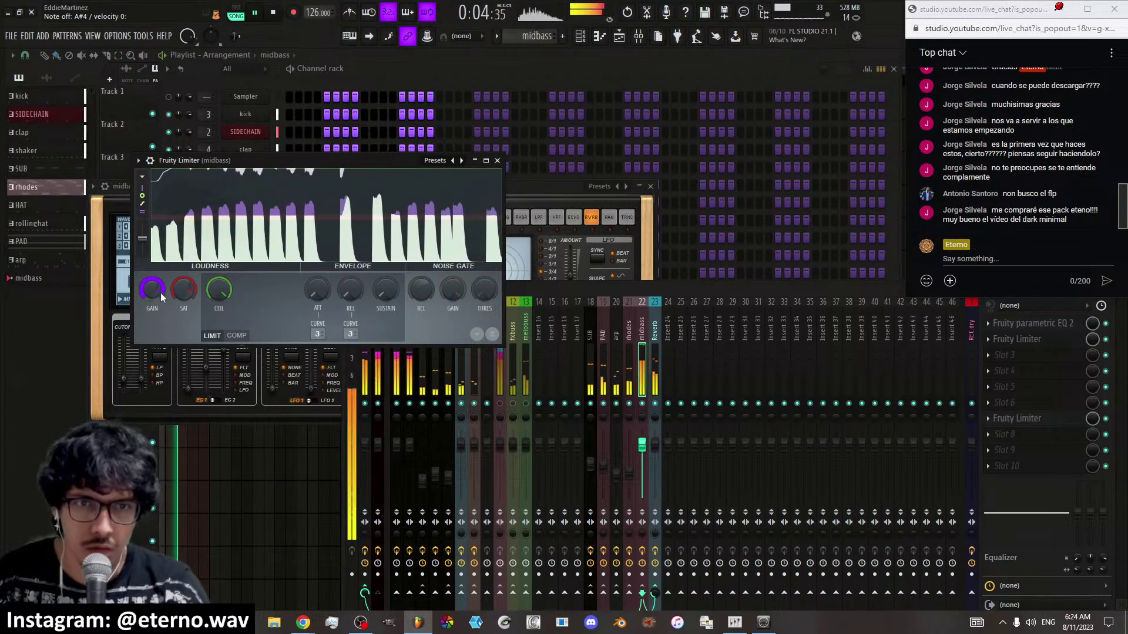
# Shorten the attack and release times of the midbass track's Fruity Limiter and close it
pyautogui.moveTo(322, 292); pyautogui.dragTo(322, 308)
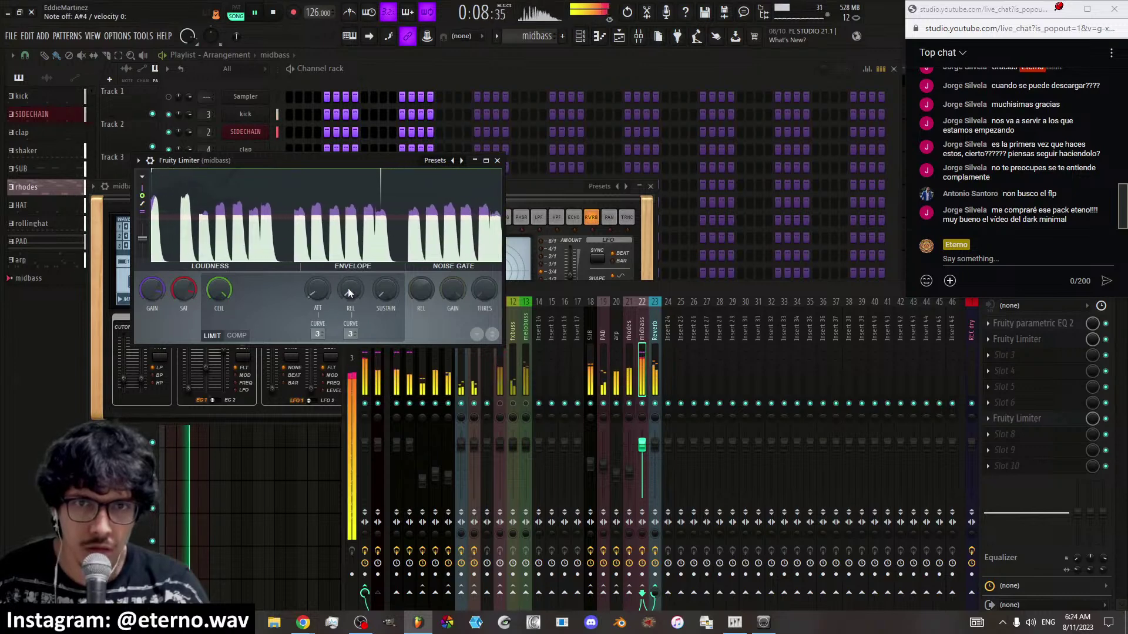
pyautogui.moveTo(357, 295); pyautogui.dragTo(319, 288)
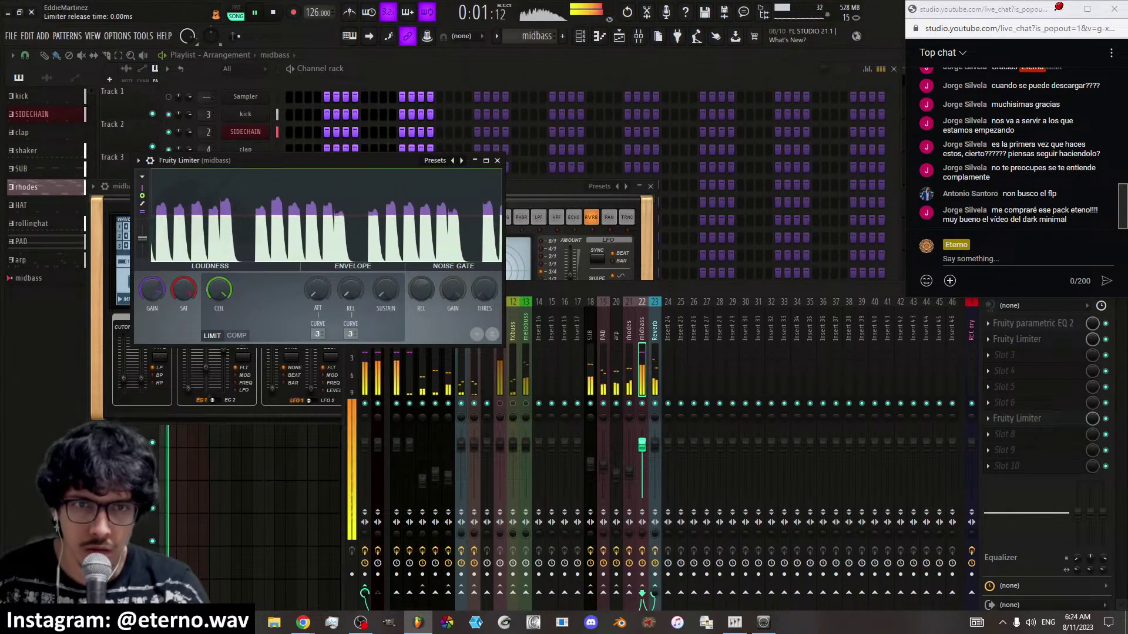
pyautogui.moveTo(347, 294); pyautogui.dragTo(347, 299)
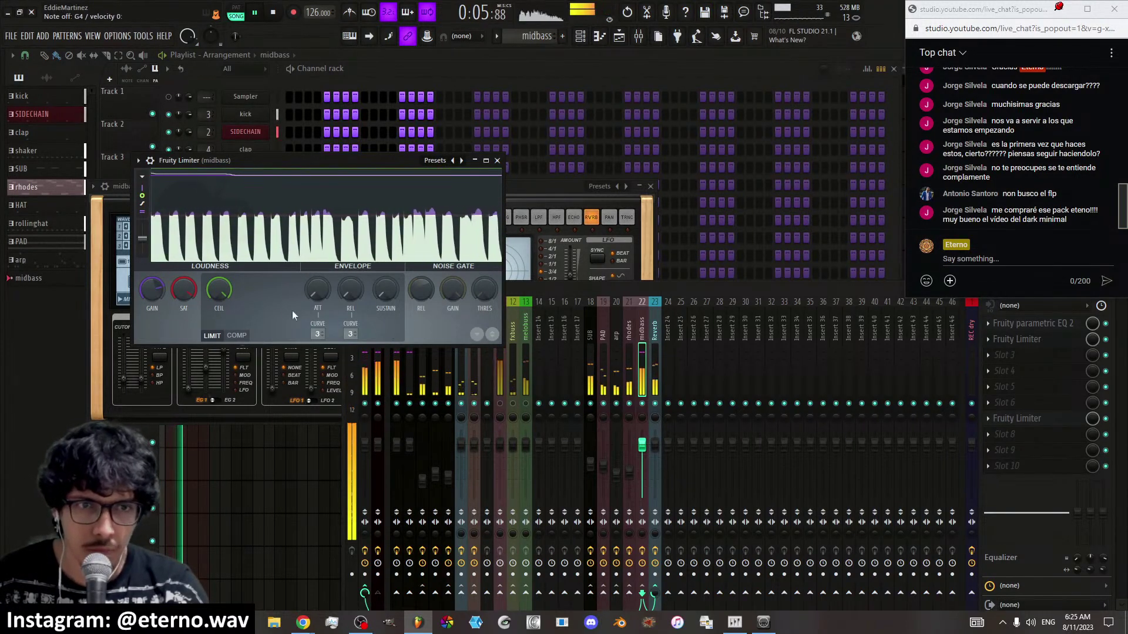
pyautogui.click(497, 160)
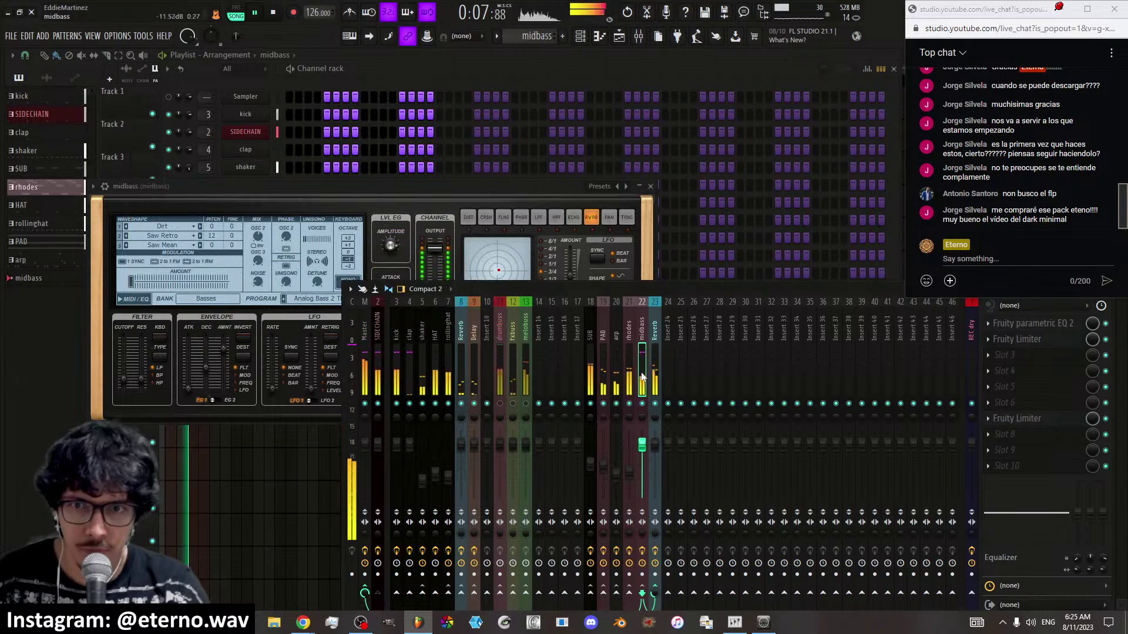
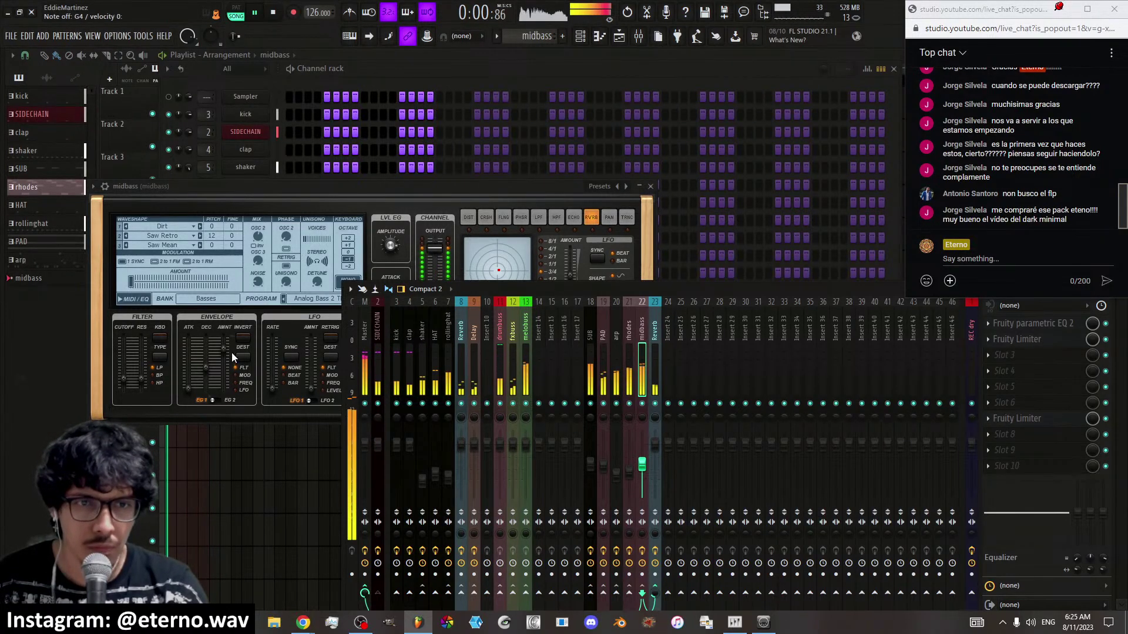
# Lower the midbass GMS envelope amount to 0.56 % and fine-tune the filter cutoff
pyautogui.click(224, 351)
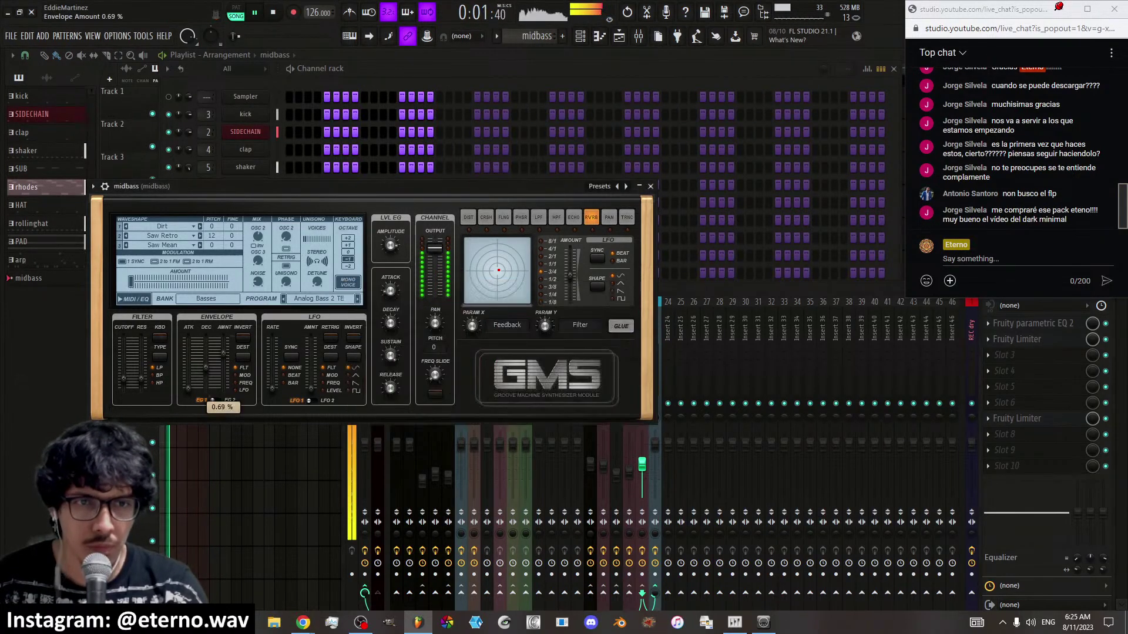
pyautogui.scroll(2, 223, 350)
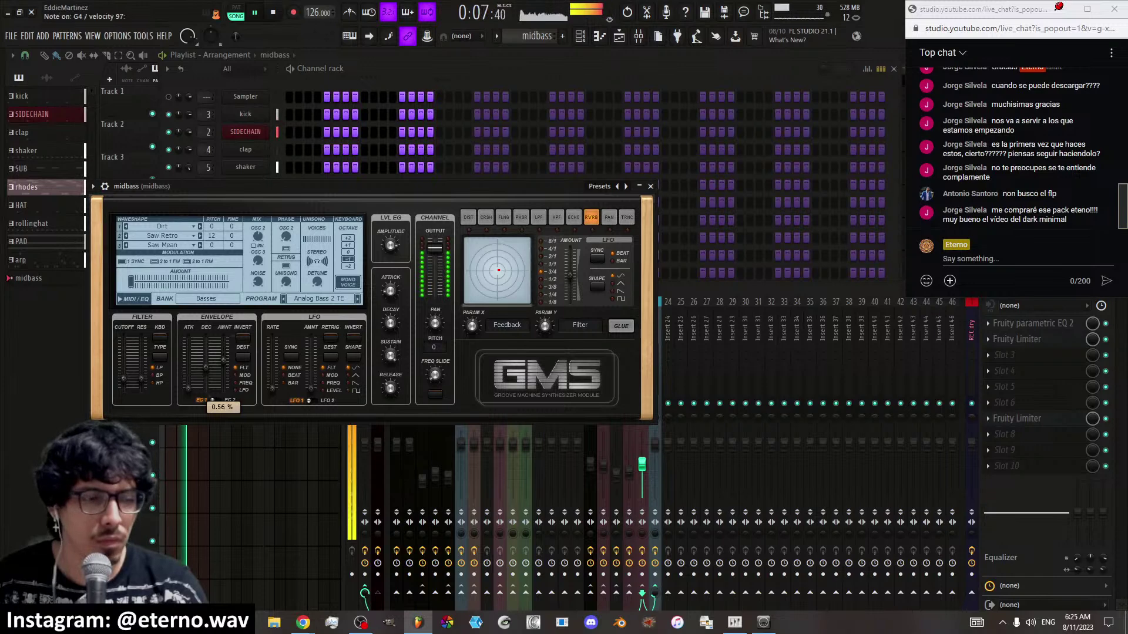
pyautogui.moveTo(125, 377); pyautogui.dragTo(125, 373)
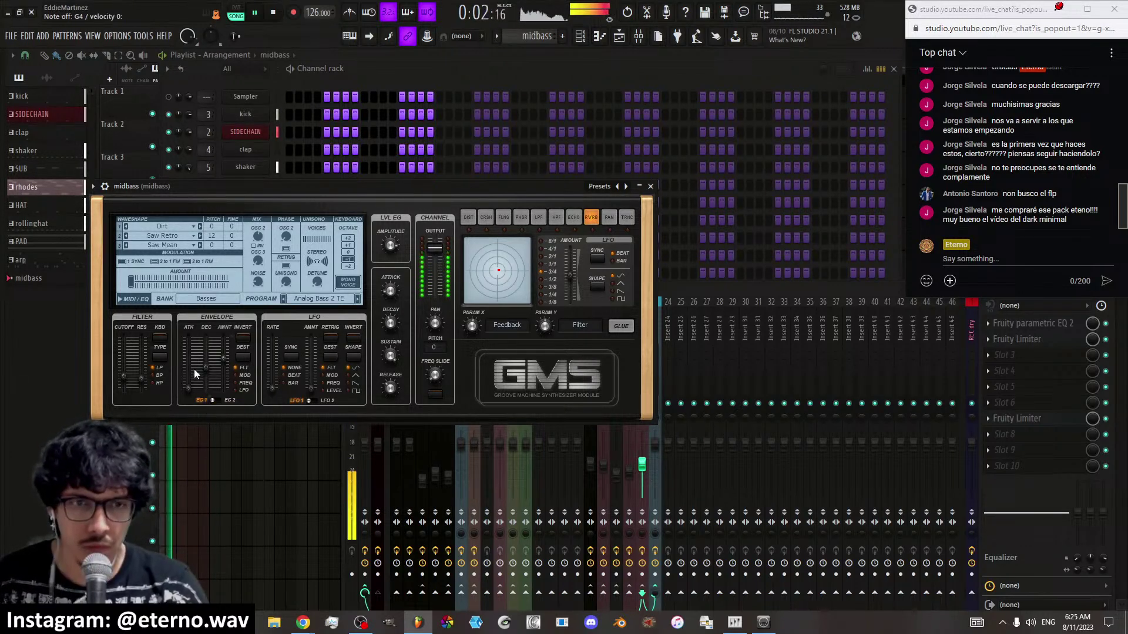
# Place the midbass pattern on Track 11 of the playlist and repeat it through bar 8
pyautogui.click(386, 72)
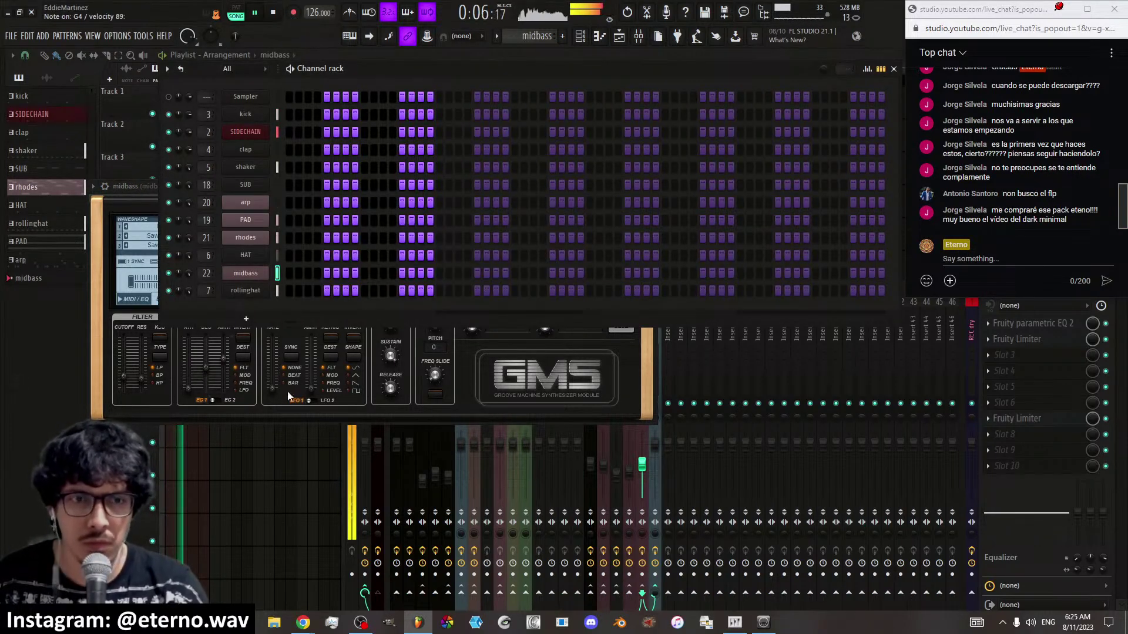
pyautogui.press('F12')
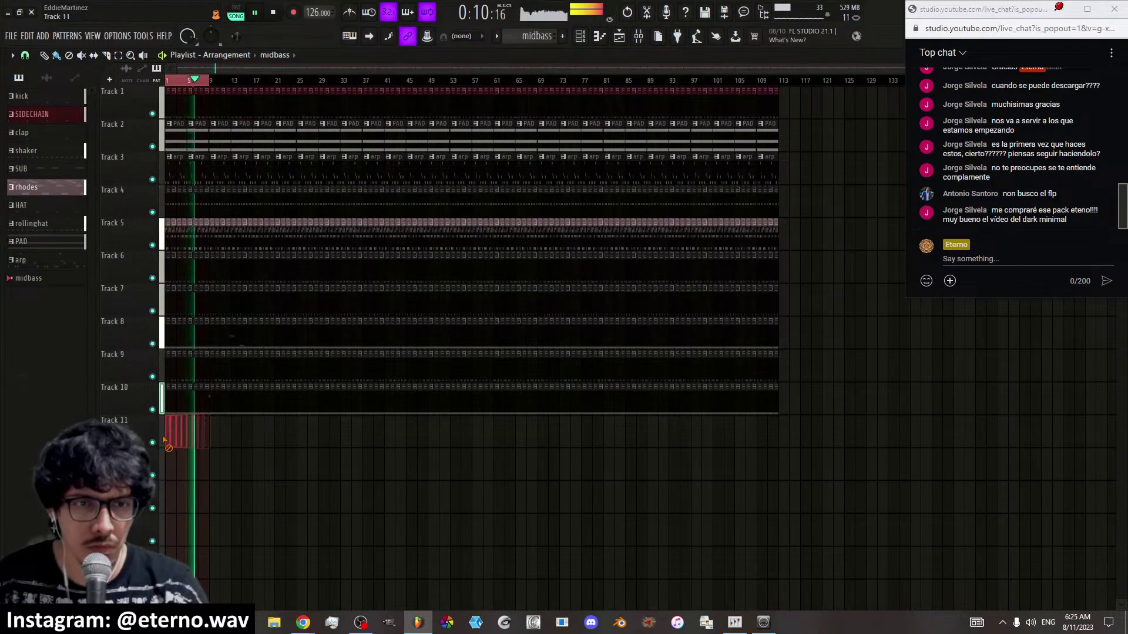
pyautogui.scroll(5, 242, 81)
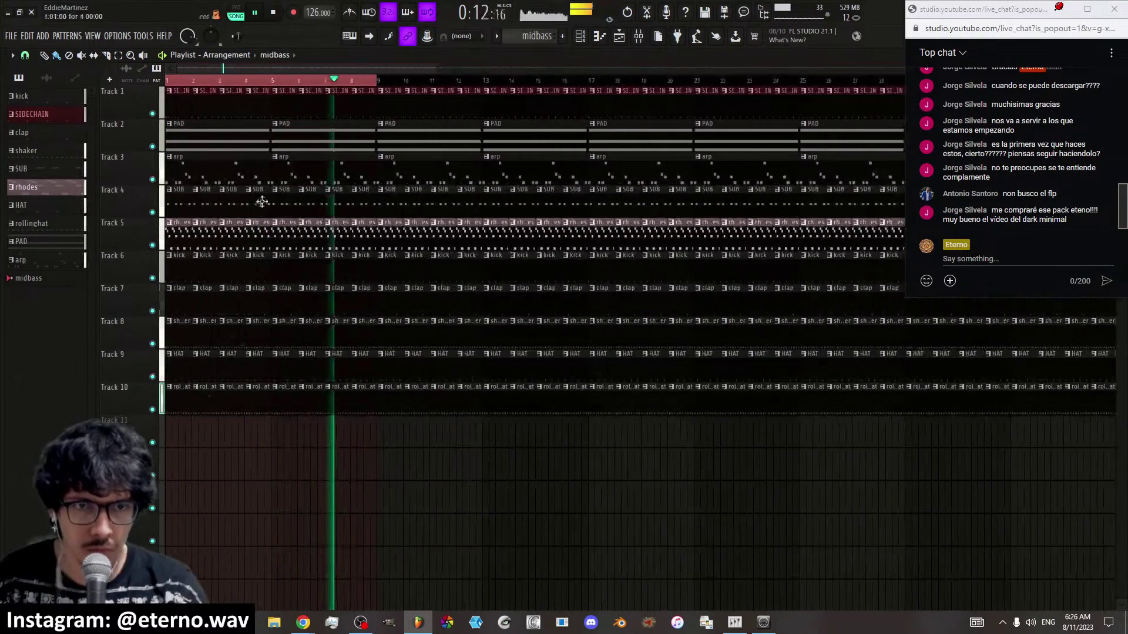
pyautogui.click(175, 433)
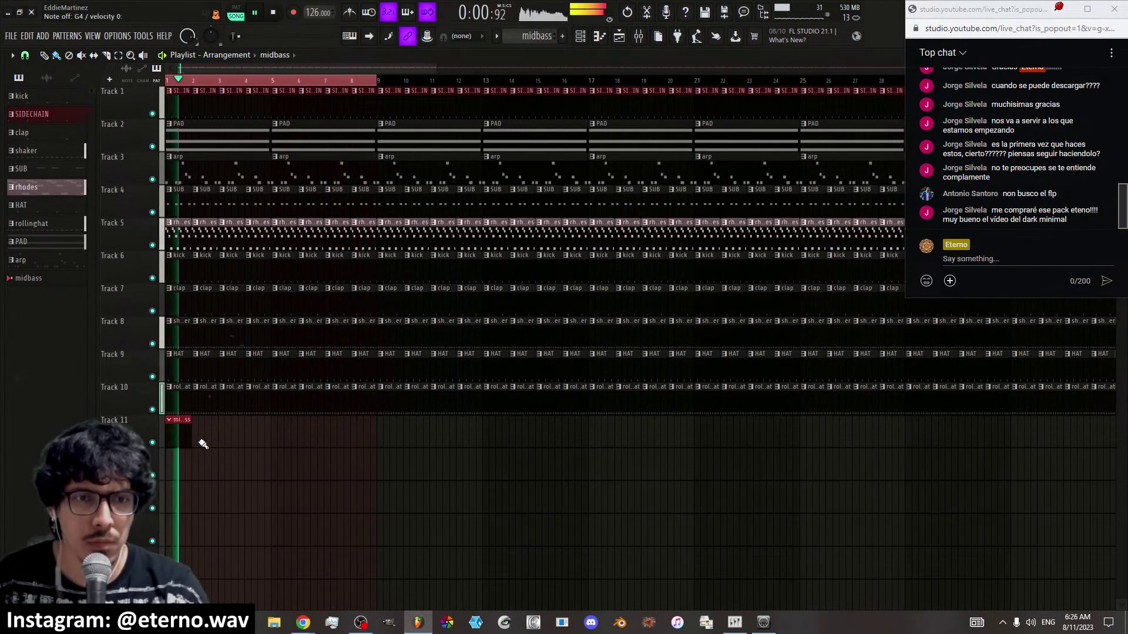
pyautogui.moveTo(284, 448); pyautogui.dragTo(354, 446)
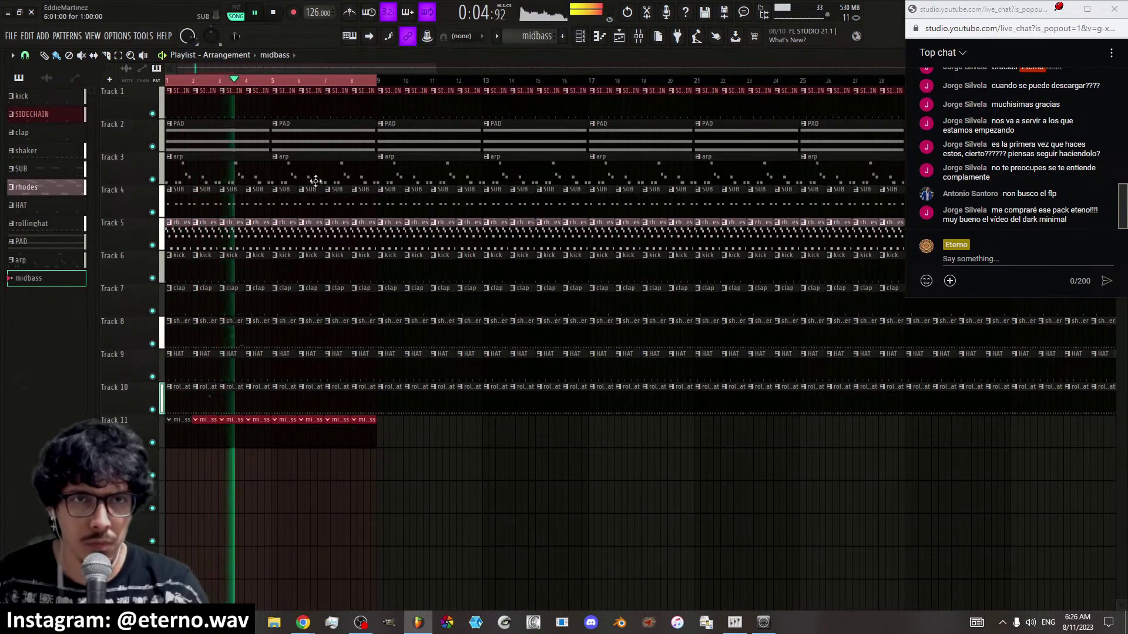
# Record the midbass line on G4 into its pattern and open the notes in the piano roll alongside the channel rack
pyautogui.click(295, 14)
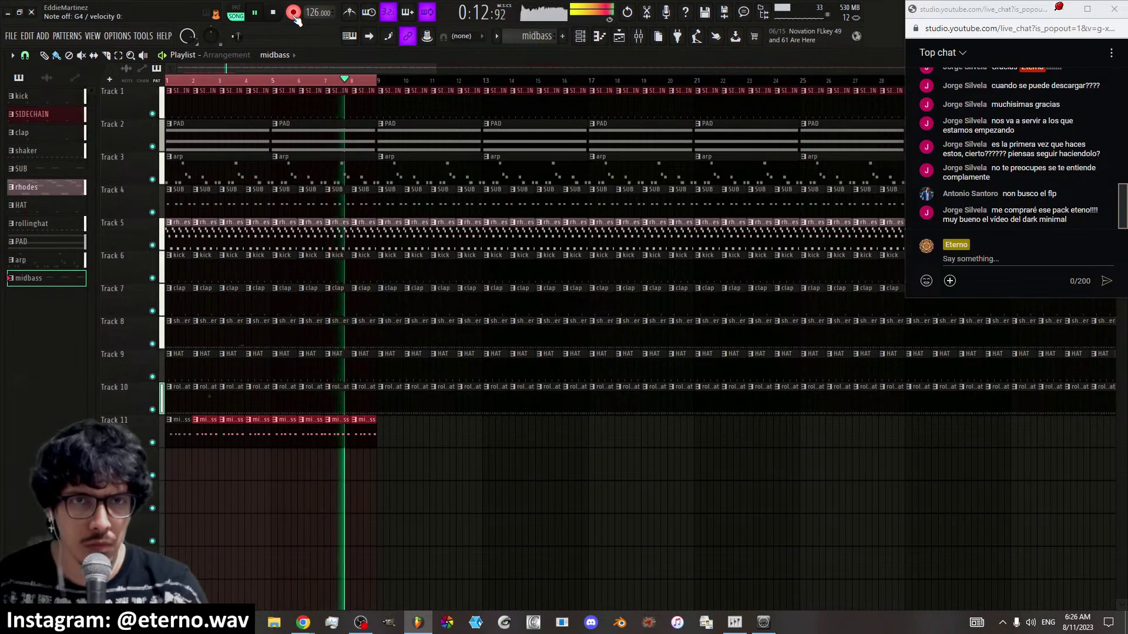
pyautogui.doubleClick(335, 433)
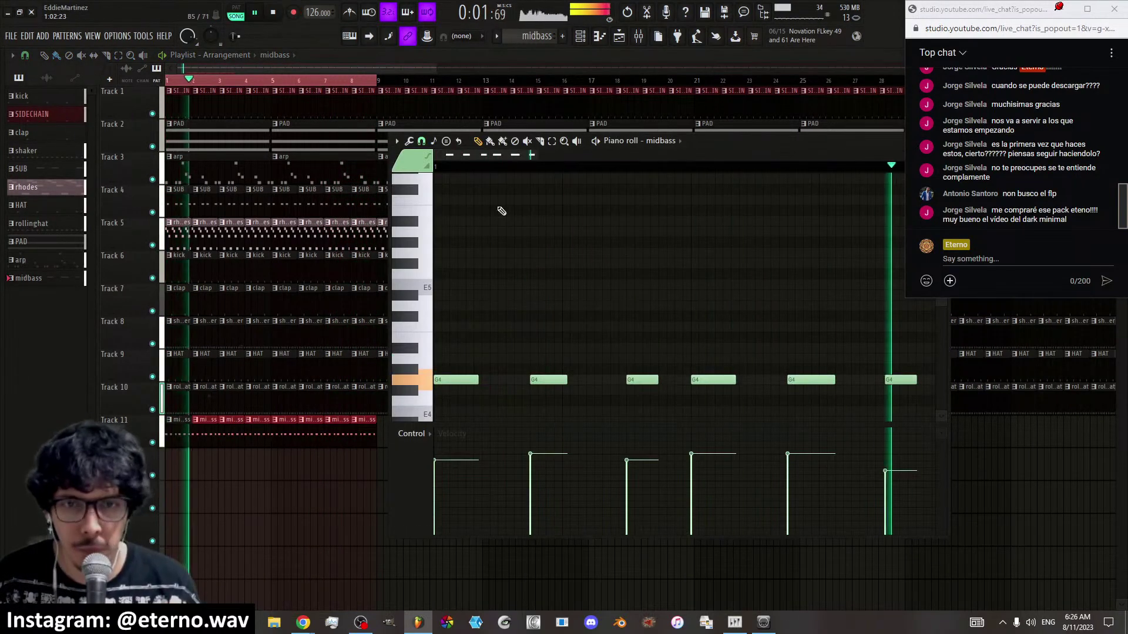
pyautogui.scroll(-2, 498, 157)
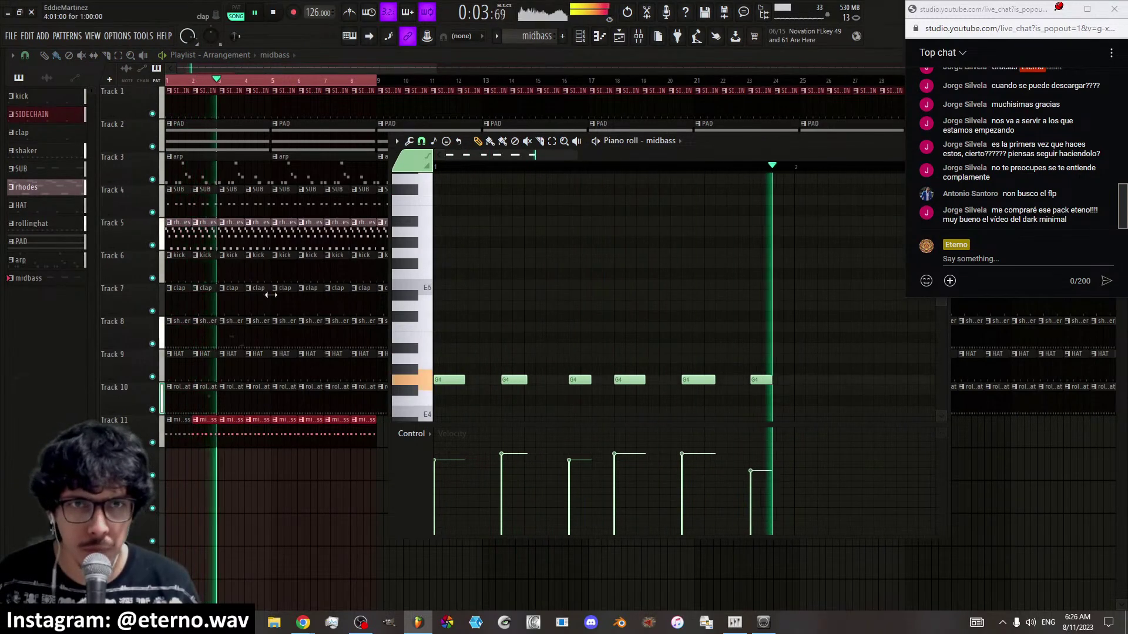
pyautogui.press('F6')
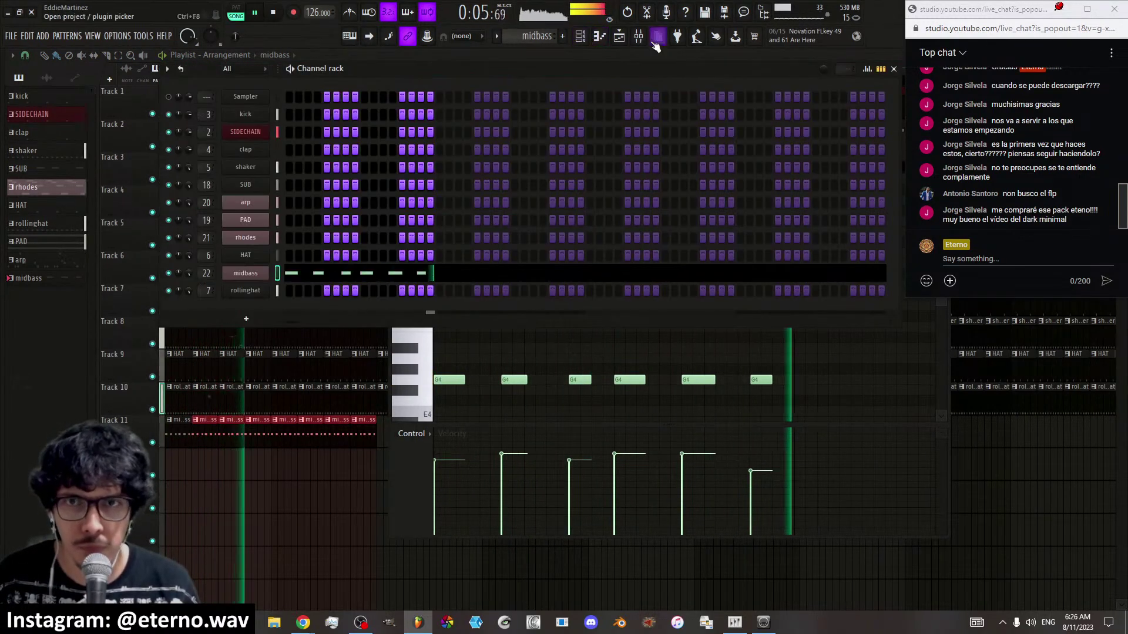
# Show the mixer and, in the midbass GMS synth, raise the envelope amount, lower the filter cutoff and set the envelope decay to 0.26 %
pyautogui.press('F9')
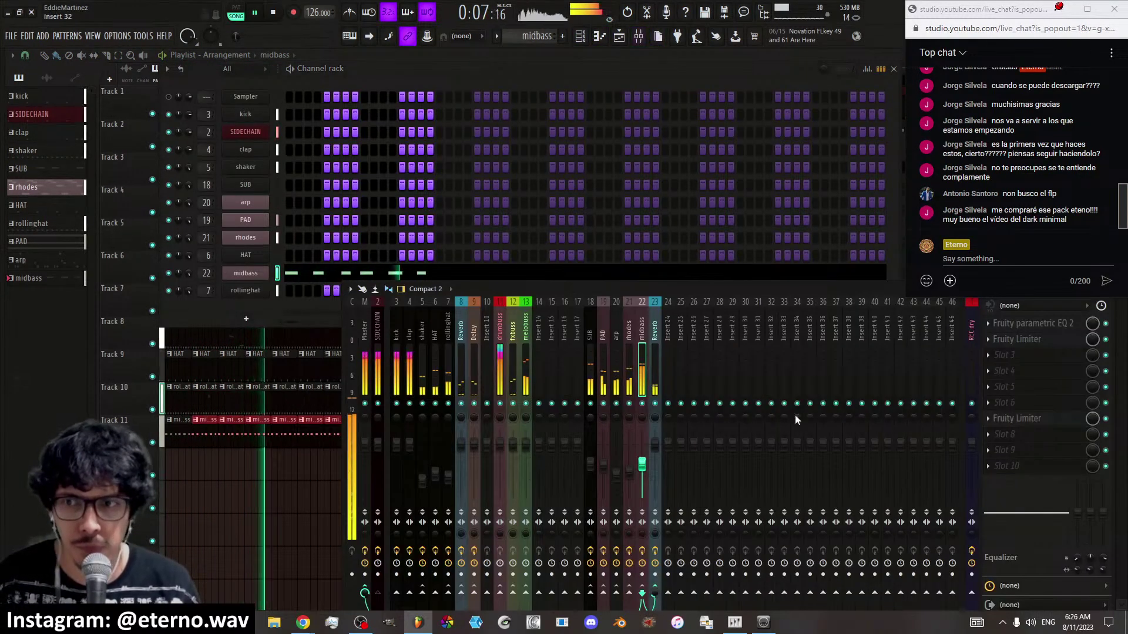
pyautogui.click(1039, 418)
pyautogui.click(1043, 424)
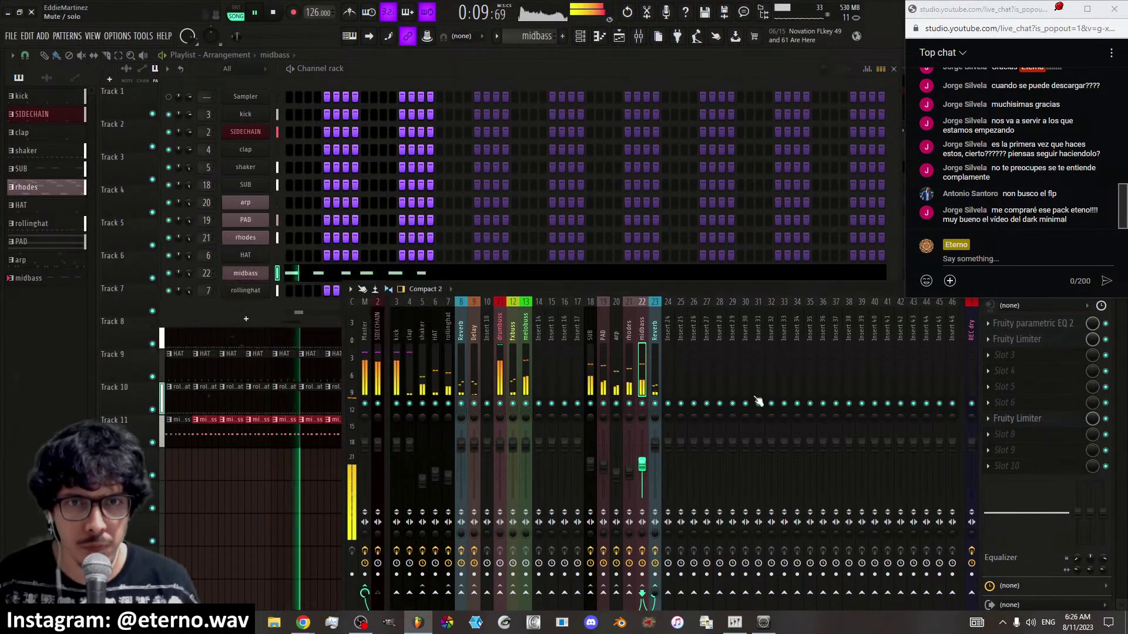
pyautogui.click(242, 272)
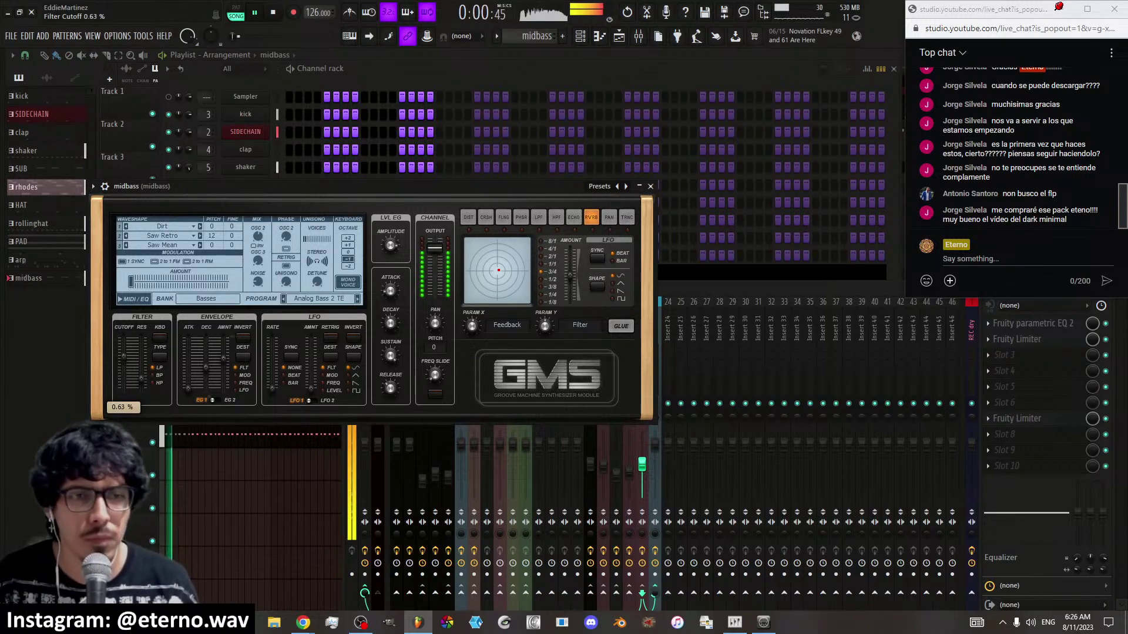
pyautogui.moveTo(223, 358); pyautogui.dragTo(223, 353)
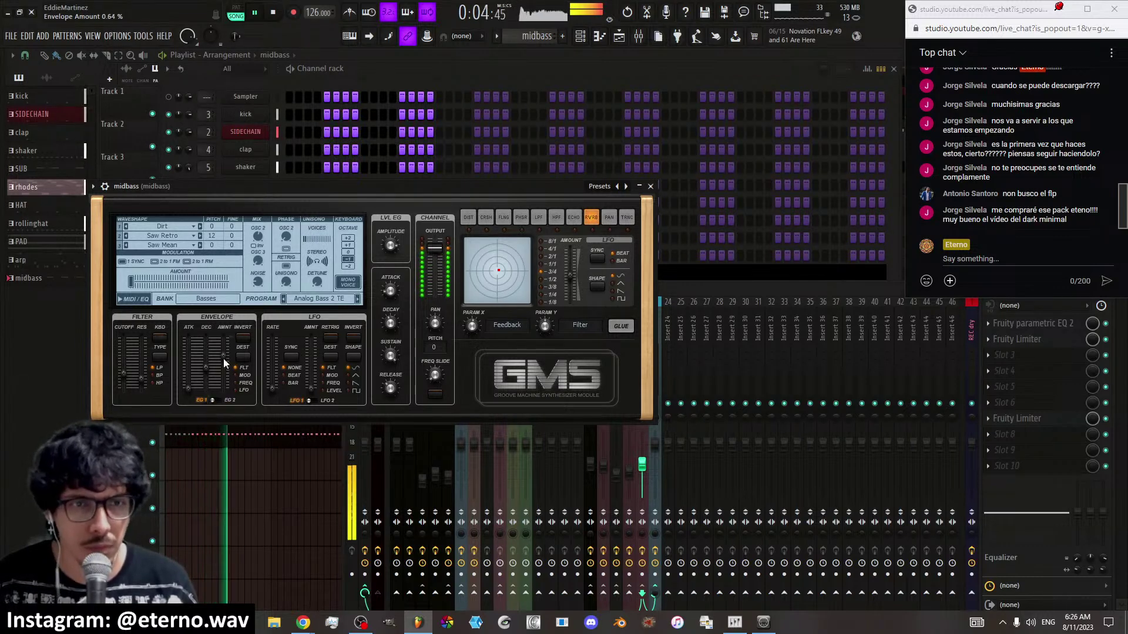
pyautogui.moveTo(124, 373); pyautogui.dragTo(124, 376)
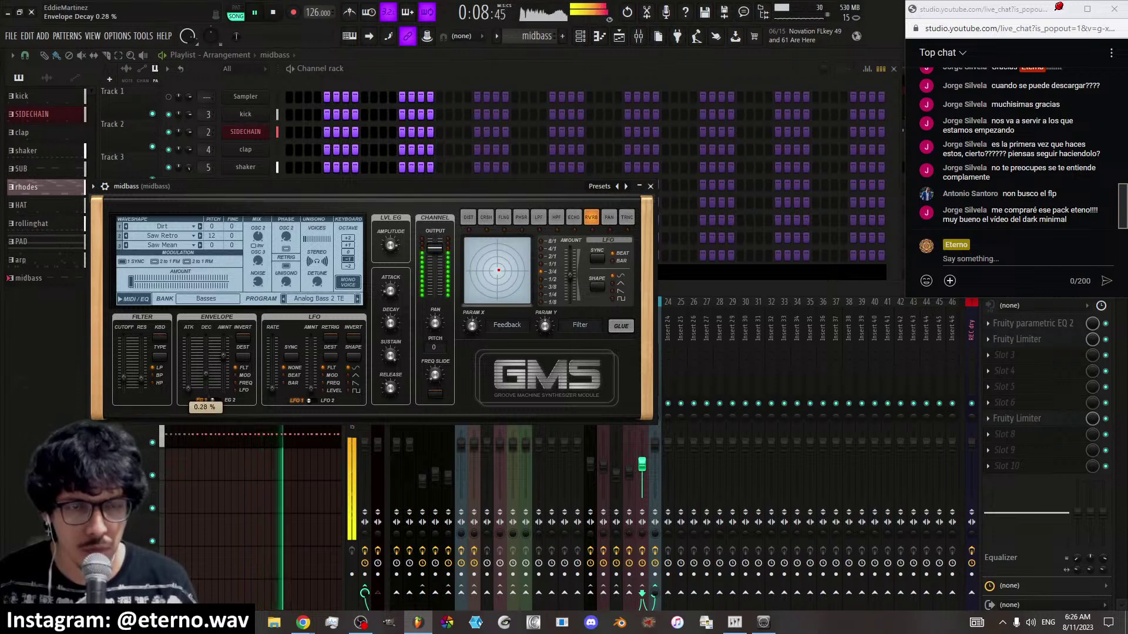
pyautogui.moveTo(224, 354); pyautogui.dragTo(210, 385)
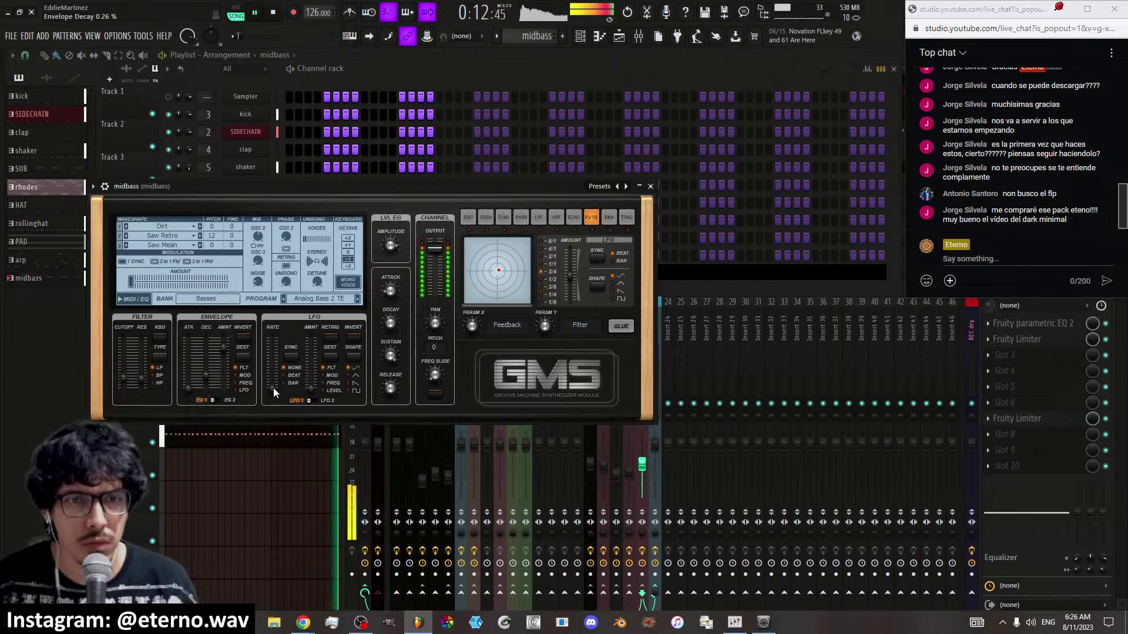
# Sync the midbass GMS LFO to the beat, set its amount to 0.59 % and choose the saw shape
pyautogui.moveTo(311, 387); pyautogui.dragTo(311, 389)
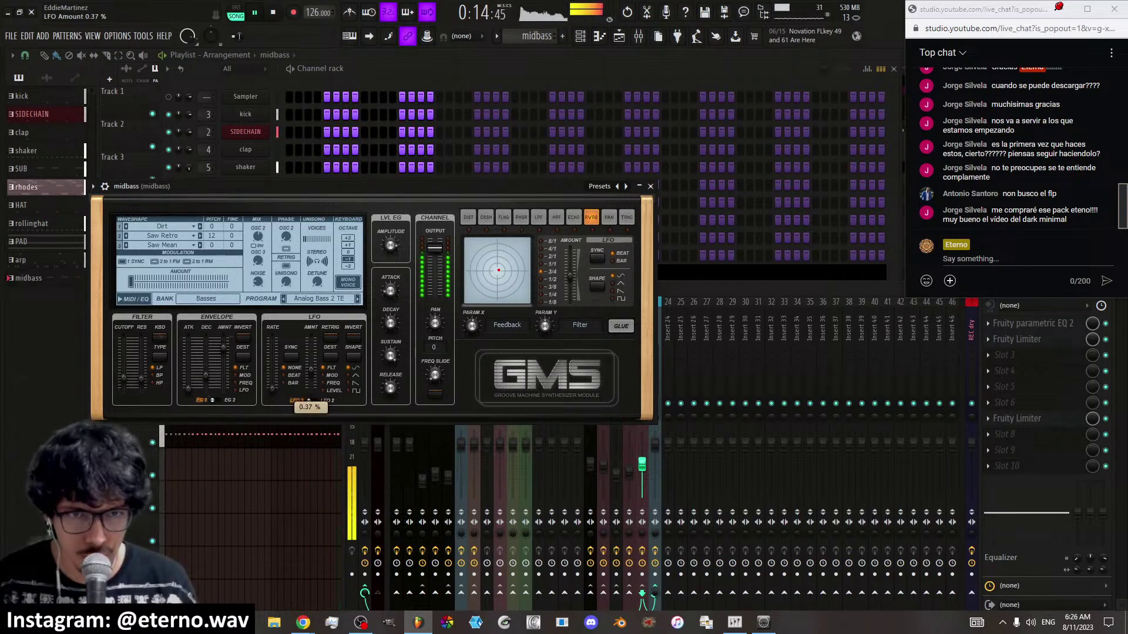
pyautogui.click(330, 336)
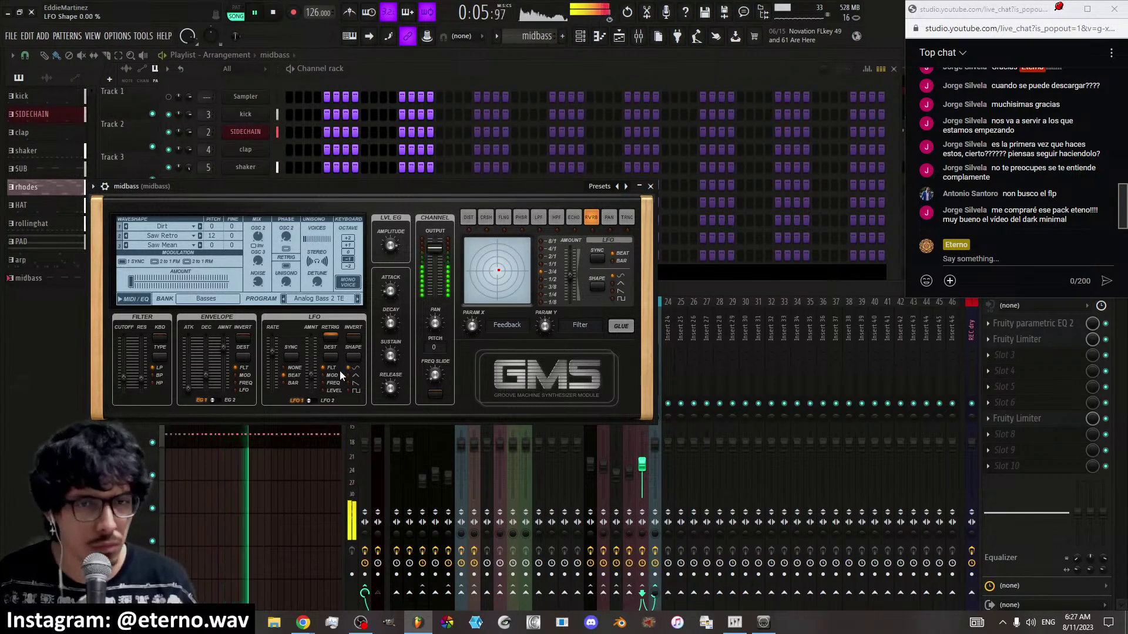
pyautogui.click(330, 334)
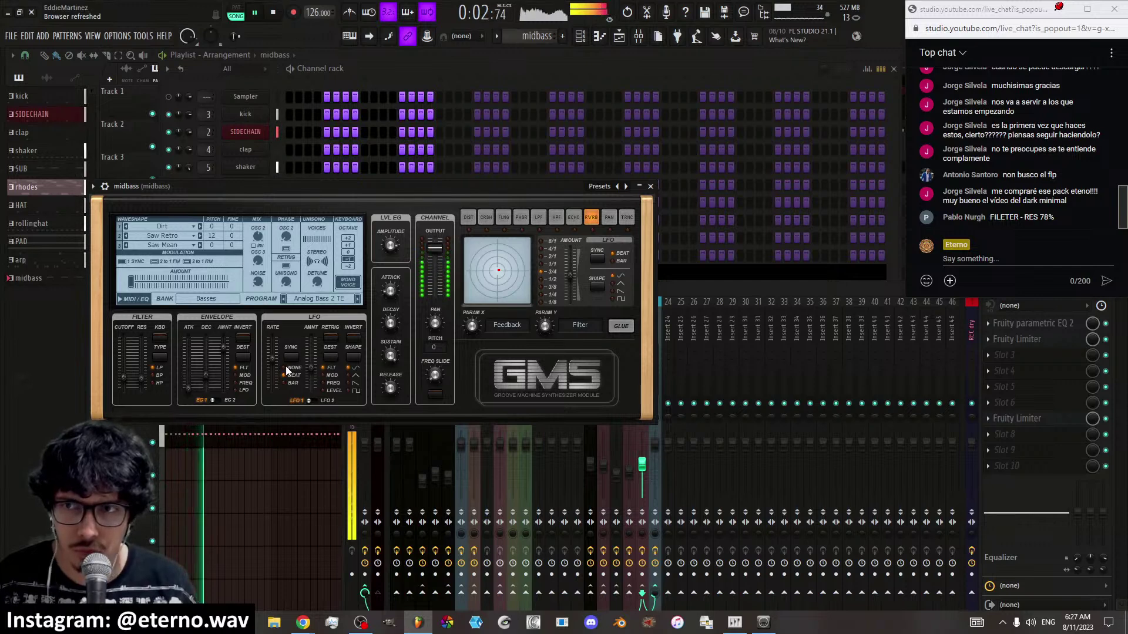
pyautogui.moveTo(307, 369); pyautogui.dragTo(307, 368)
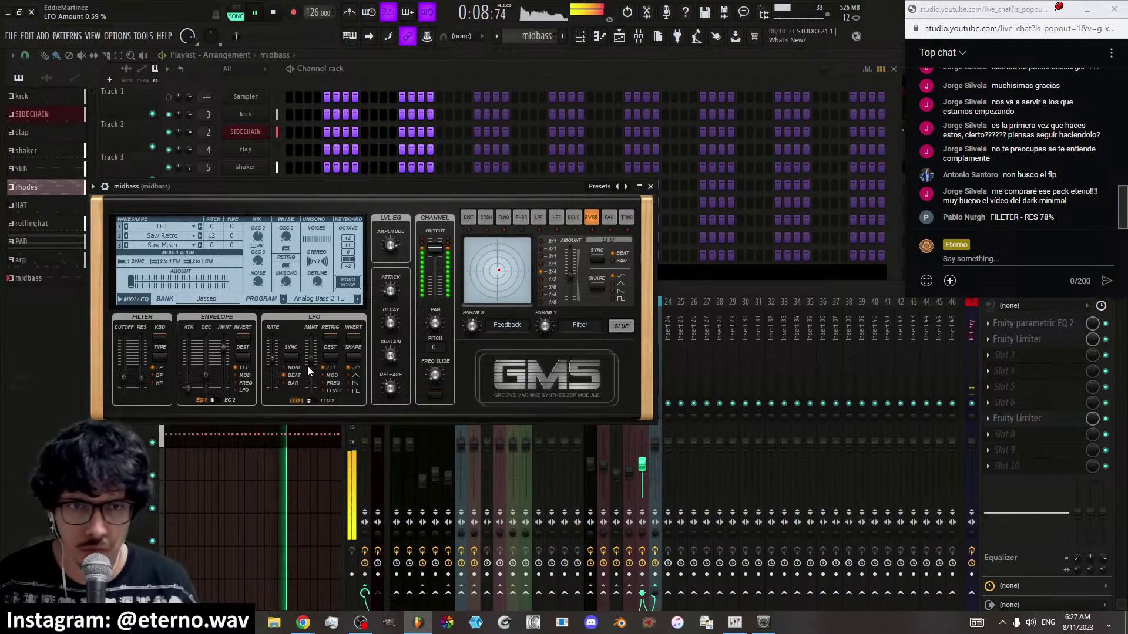
pyautogui.moveTo(141, 378); pyautogui.dragTo(141, 366)
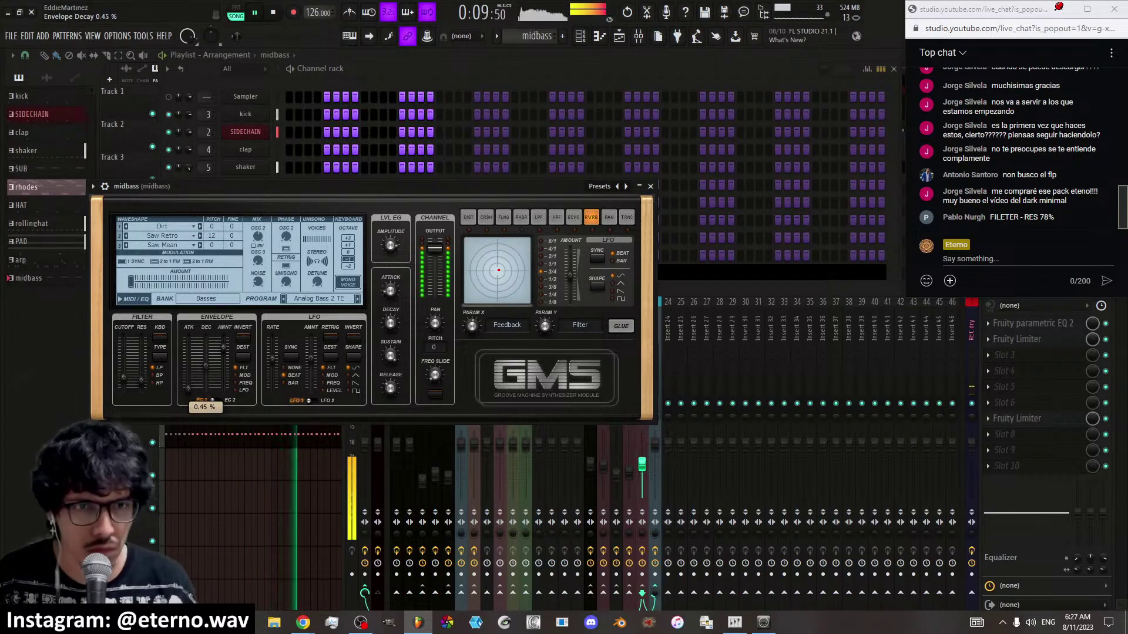
pyautogui.click(354, 383)
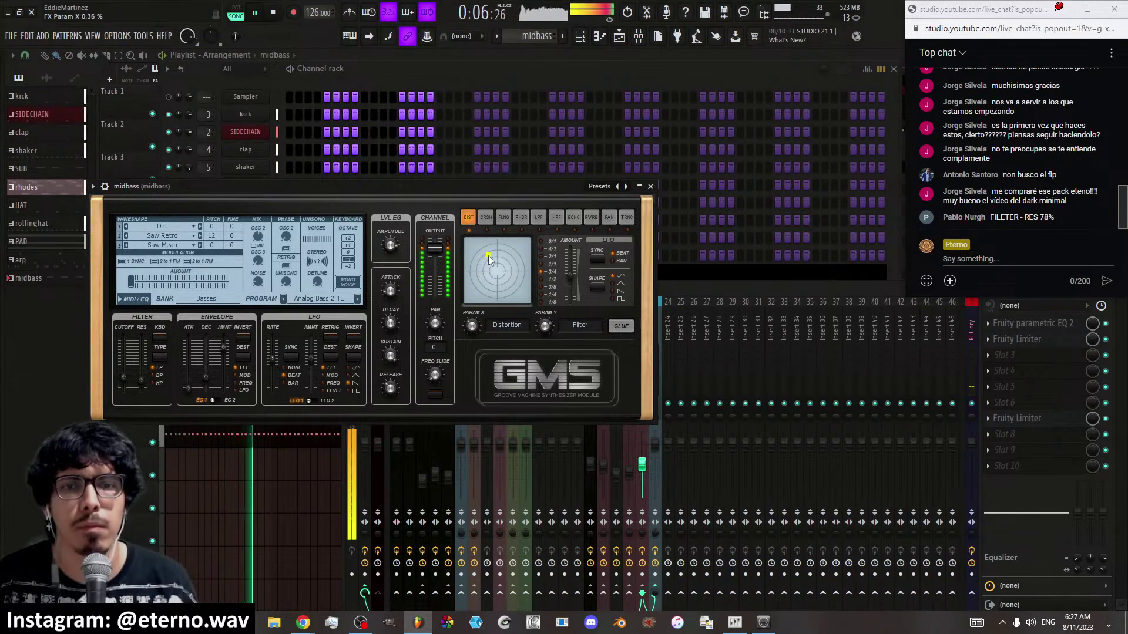
# Audition the Crush effect in the midbass GMS, return to Distortion, adjust its X/Y point and turn on Glue
pyautogui.click(486, 220)
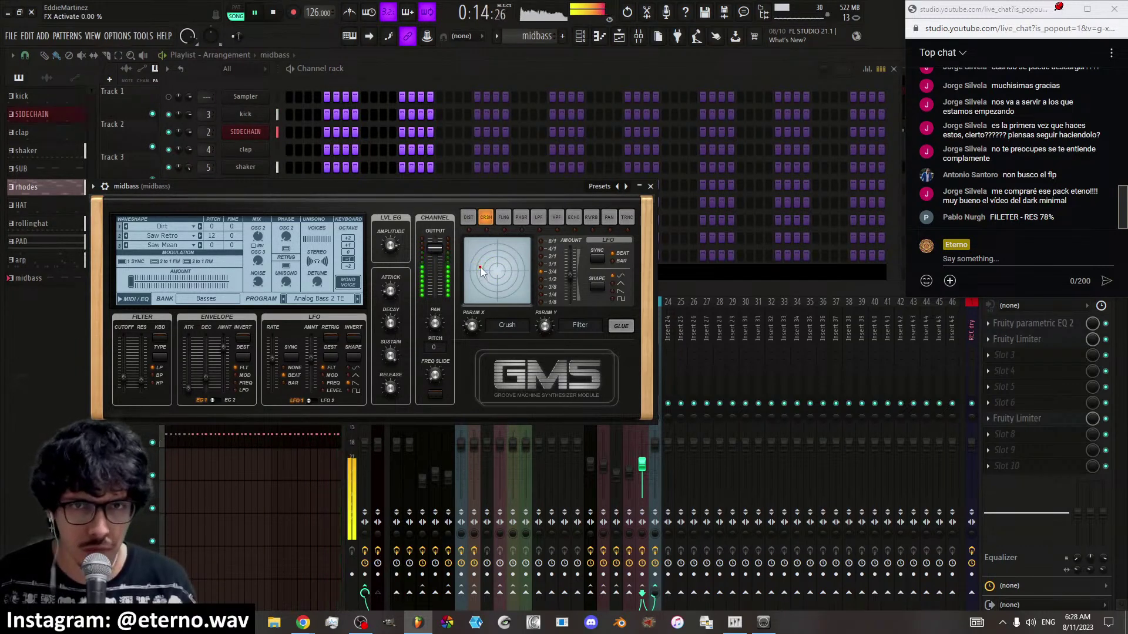
pyautogui.click(469, 218)
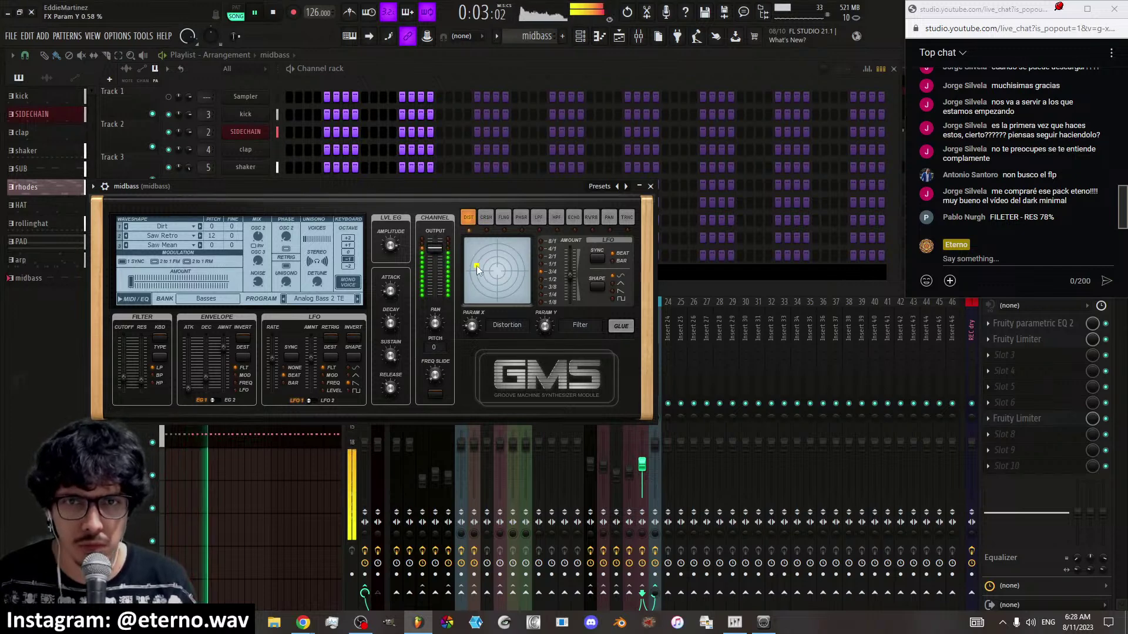
pyautogui.moveTo(484, 261); pyautogui.dragTo(475, 260)
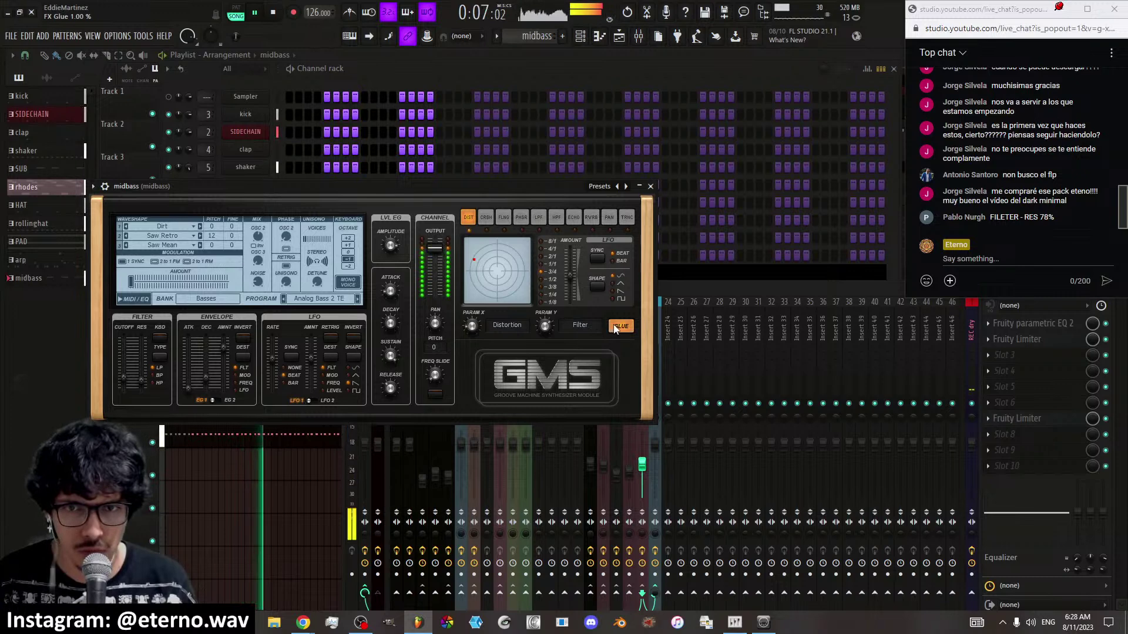
# Set the midbass GMS unison detune to 0.50 % and LFO amount to 0.72 %, and close the synth
pyautogui.moveTo(319, 280); pyautogui.dragTo(320, 278)
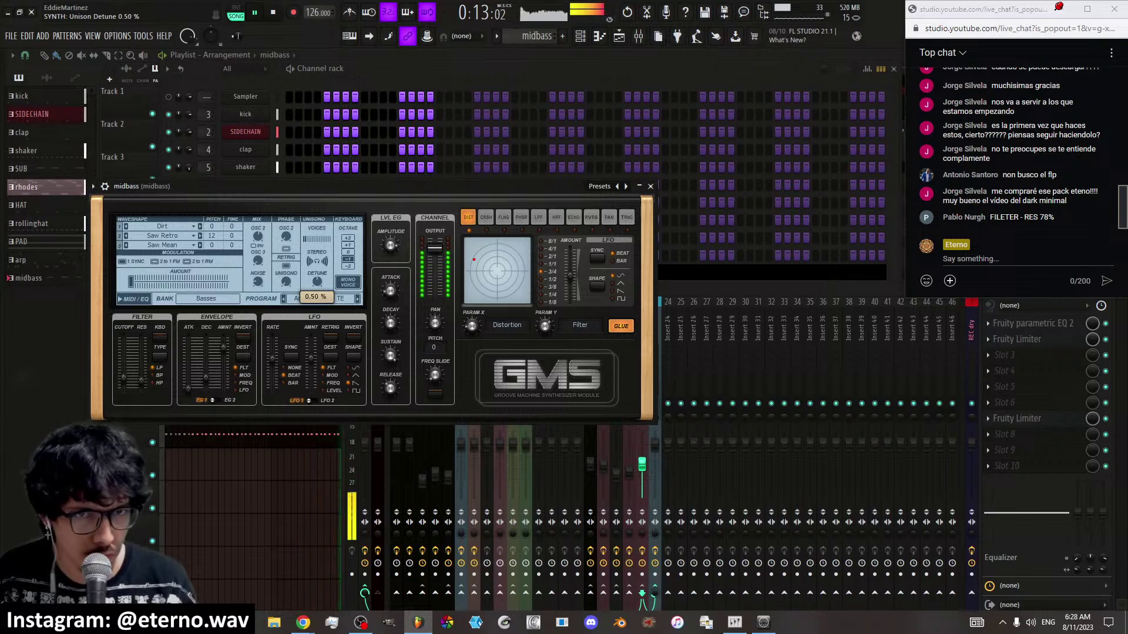
pyautogui.moveTo(319, 280); pyautogui.dragTo(320, 278)
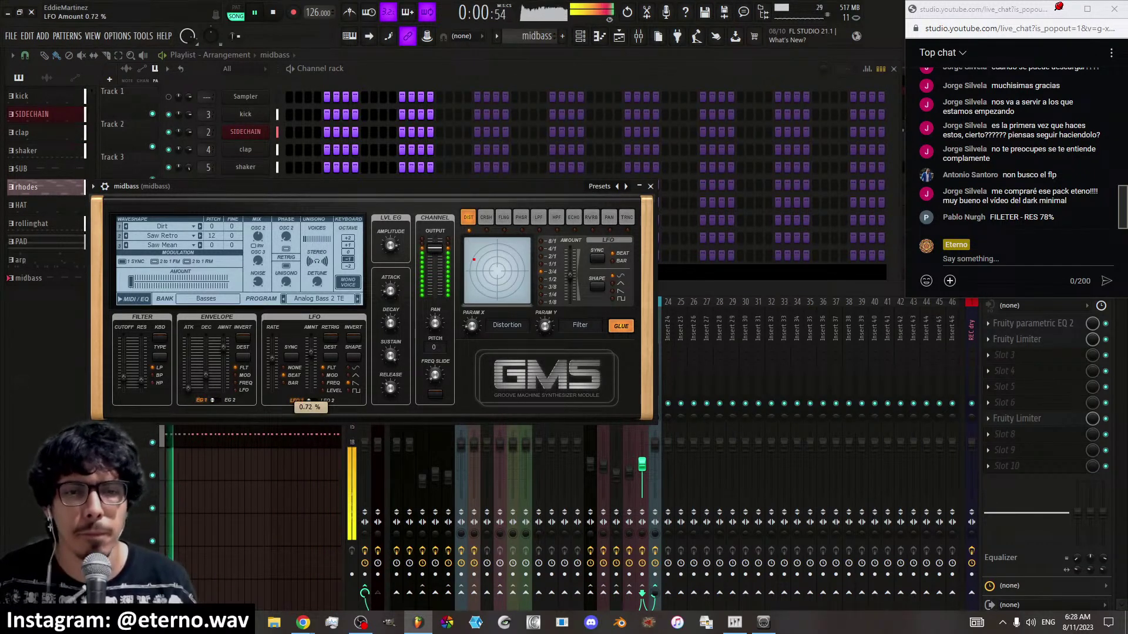
pyautogui.click(650, 186)
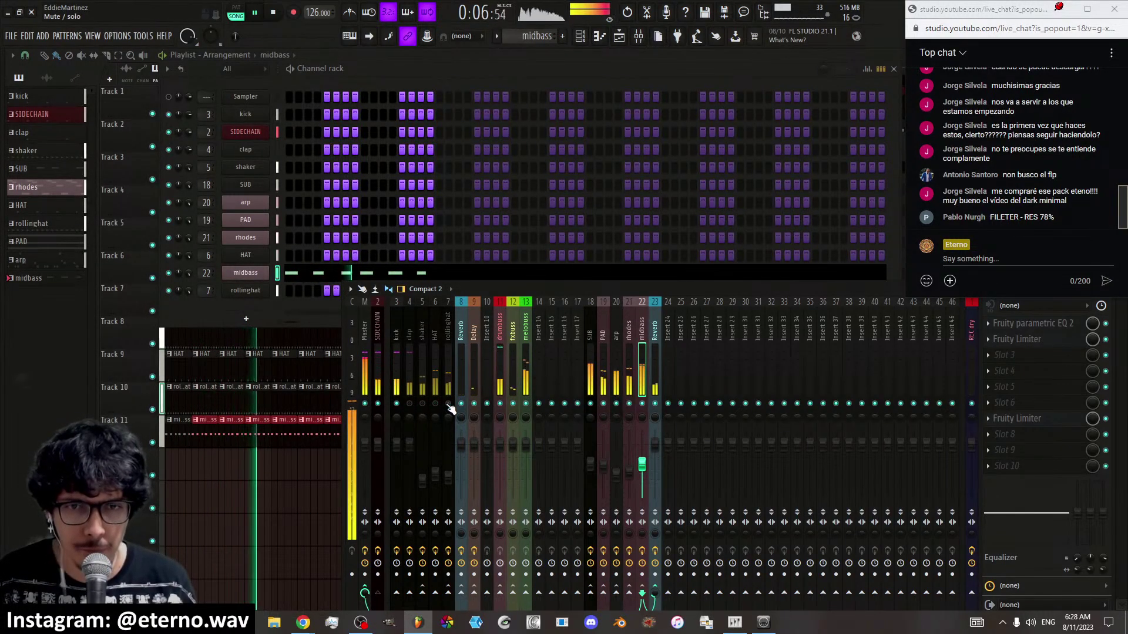
# In the midbass piano roll, shift all G4 notes three steps later and move the last note one bar earlier
pyautogui.click(317, 275)
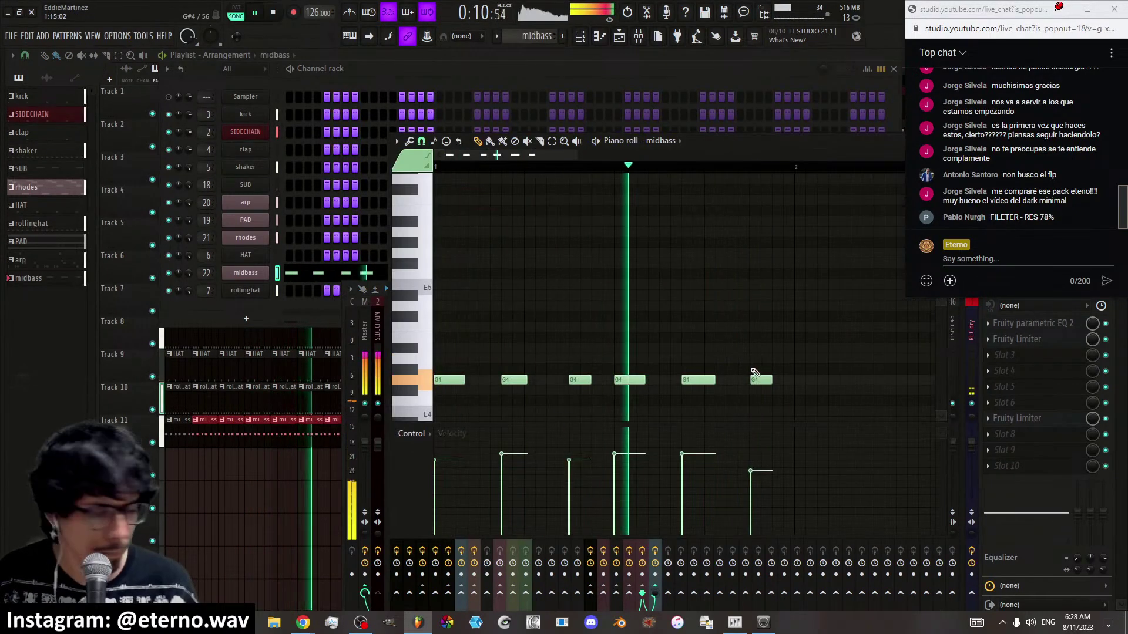
pyautogui.moveTo(799, 357); pyautogui.dragTo(514, 382)
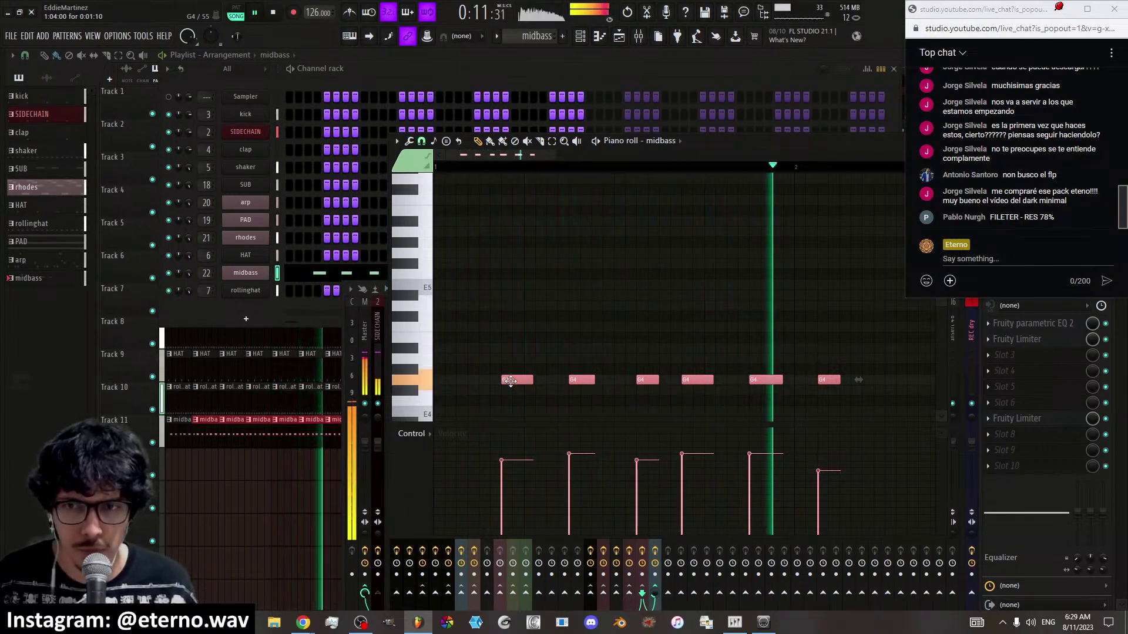
pyautogui.click(824, 370)
pyautogui.moveTo(825, 380); pyautogui.dragTo(467, 380)
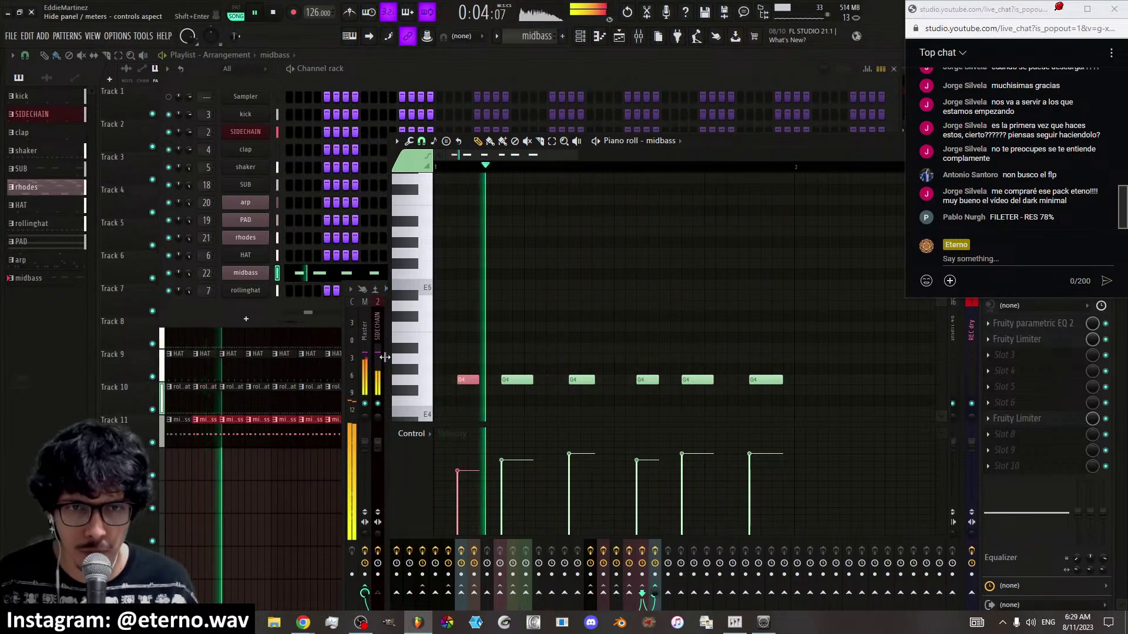
# Set the midbass GMS envelope decay to 0.28 % and filter cutoff to 0.26 %, lower the LFO amount, fine-tune the distortion point and close the synth
pyautogui.click(261, 276)
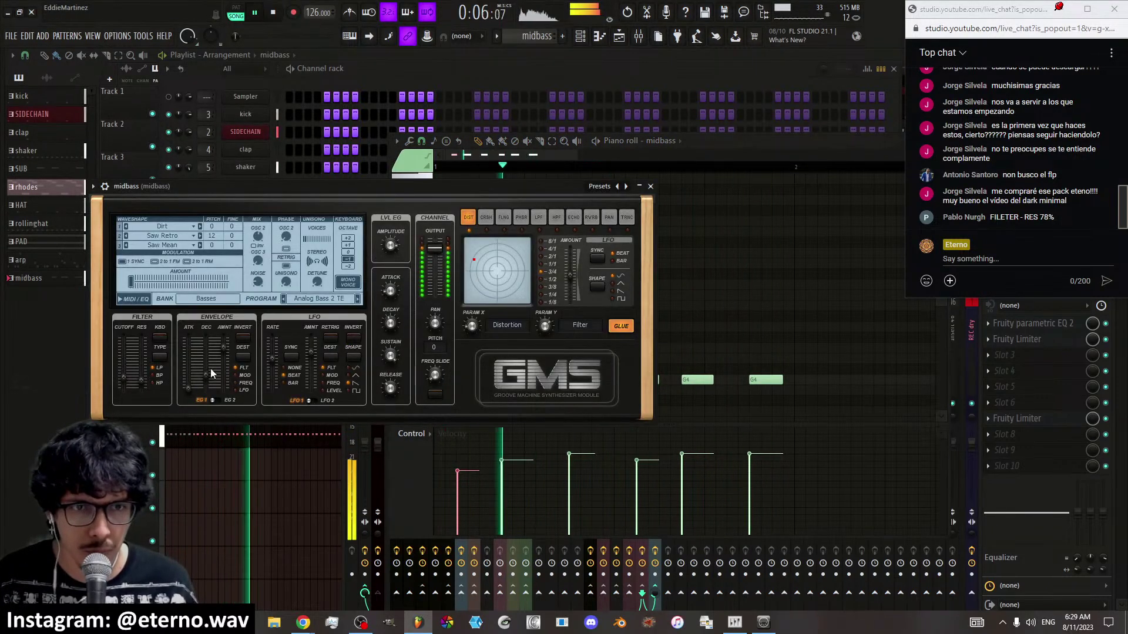
pyautogui.scroll(-3, 219, 364)
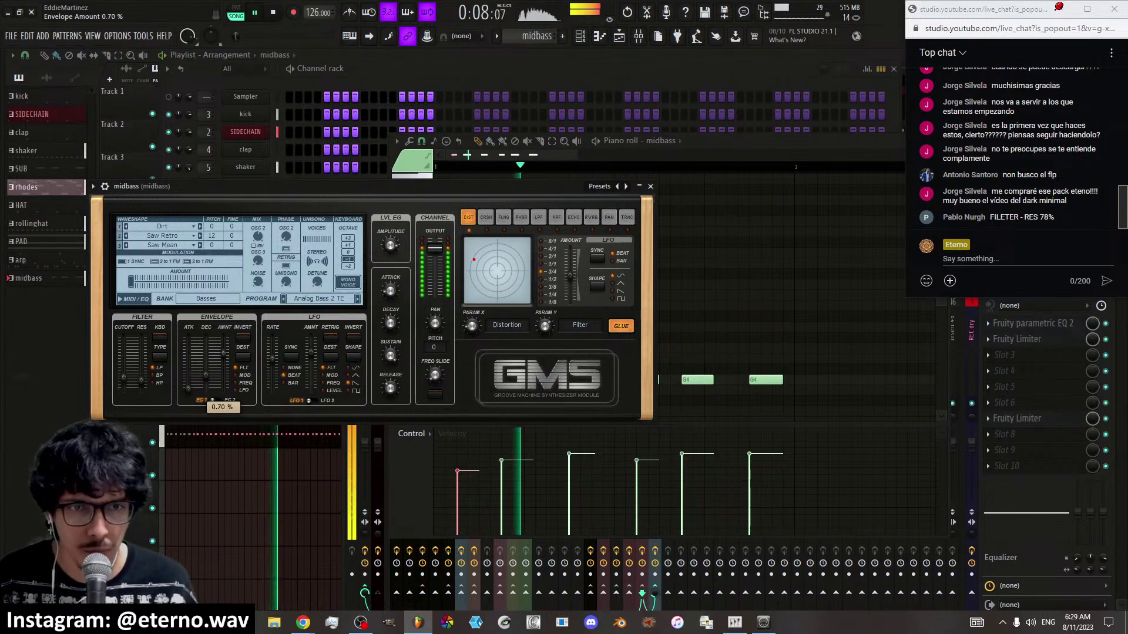
pyautogui.moveTo(205, 354)
pyautogui.mouseDown()
pyautogui.moveTo(206, 370)
pyautogui.moveTo(223, 346)
pyautogui.moveTo(208, 369)
pyautogui.mouseUp()
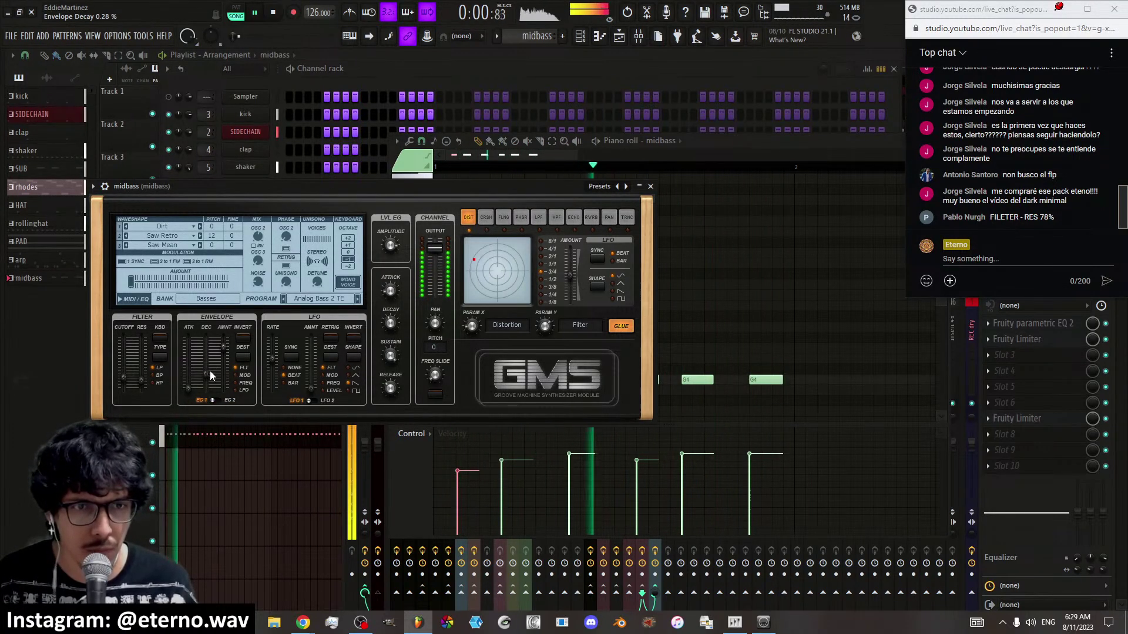
pyautogui.click(130, 377)
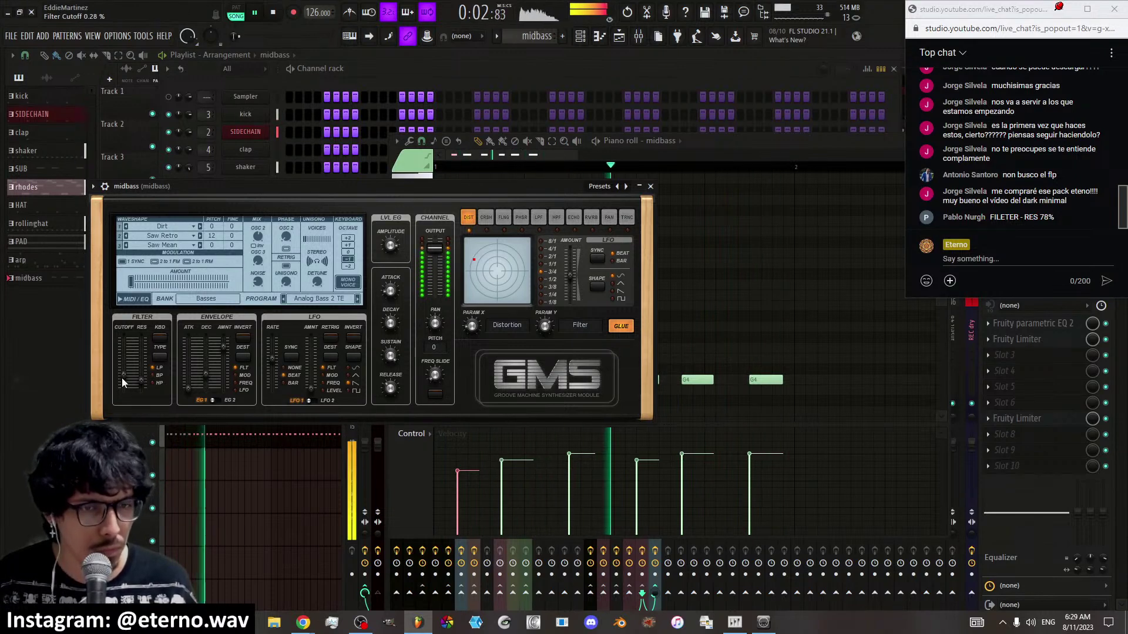
pyautogui.moveTo(141, 380)
pyautogui.mouseDown()
pyautogui.moveTo(124, 366)
pyautogui.moveTo(124, 382)
pyautogui.mouseUp()
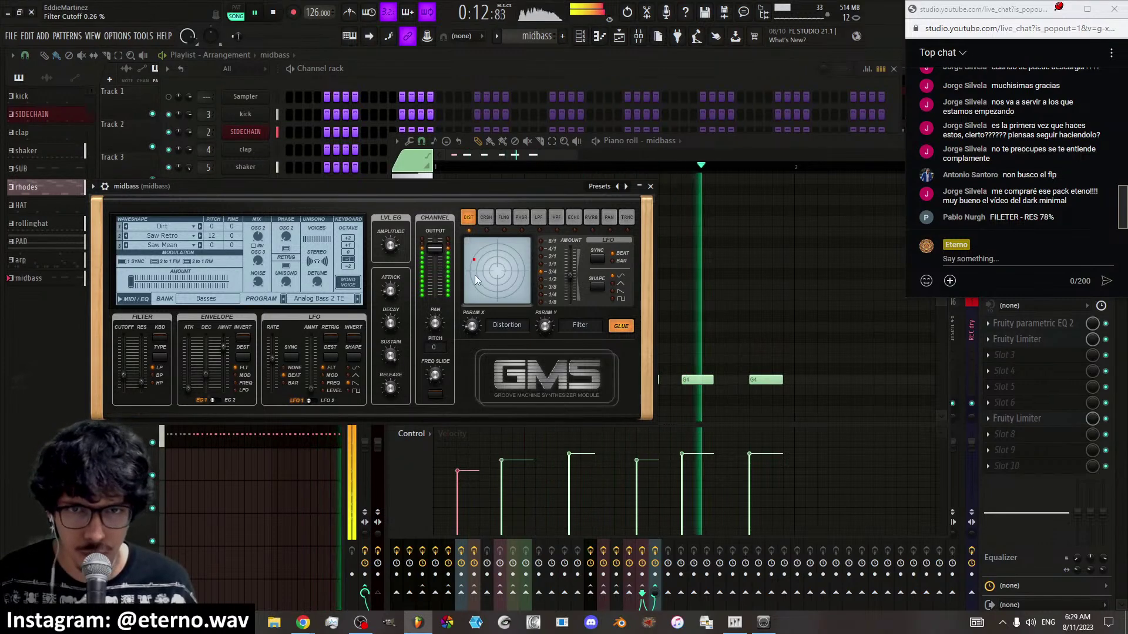
pyautogui.moveTo(479, 266); pyautogui.dragTo(477, 267)
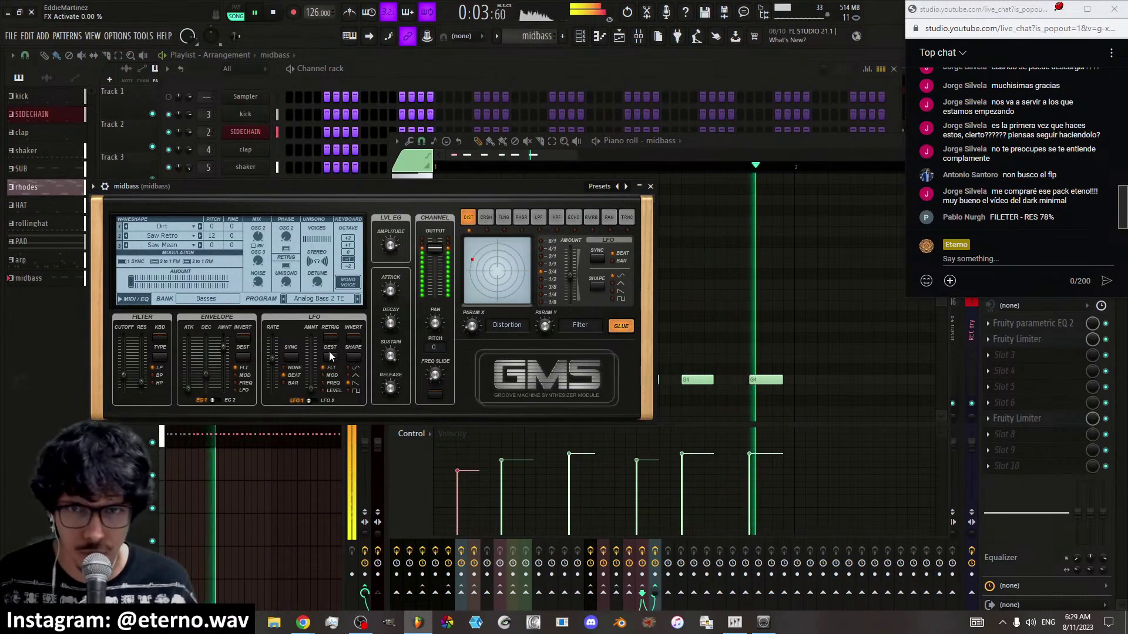
pyautogui.click(650, 186)
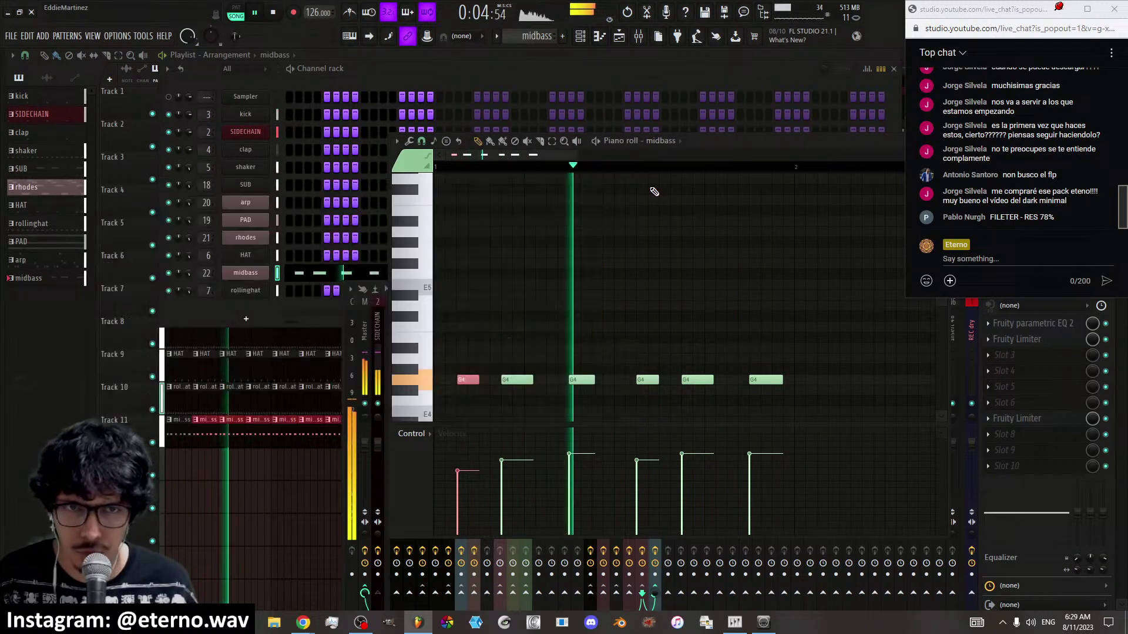
# Set the rhodes GMS filter cutoff to 0.13 % and envelope decay to 0.30 %, and close the synth
pyautogui.click(246, 237)
pyautogui.moveTo(92, 352); pyautogui.dragTo(93, 342)
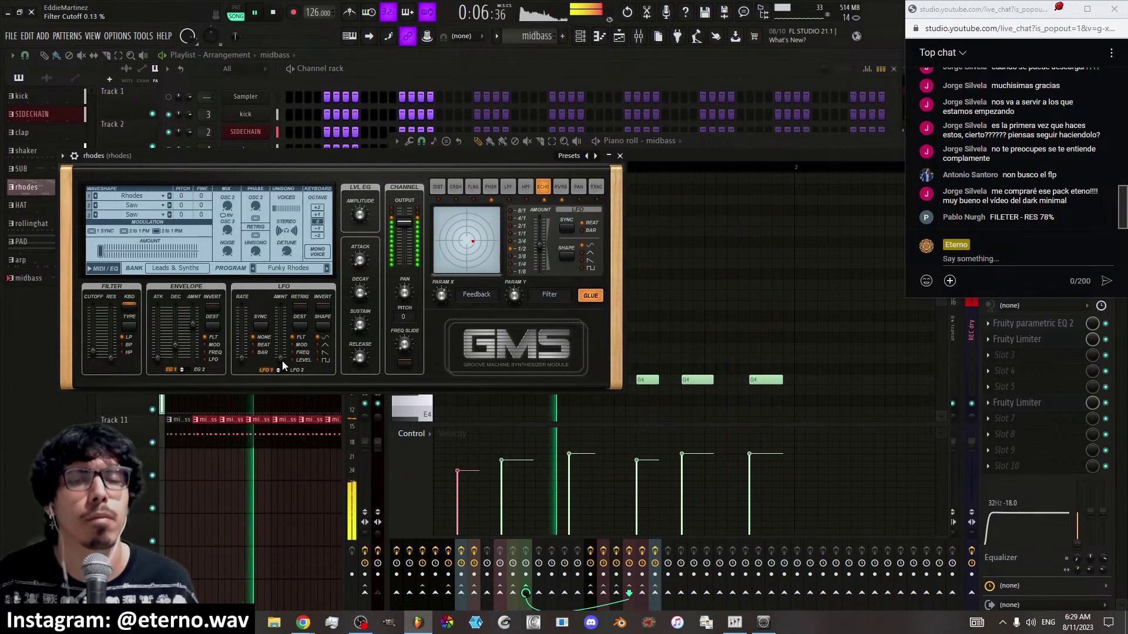
pyautogui.moveTo(193, 327); pyautogui.dragTo(175, 344)
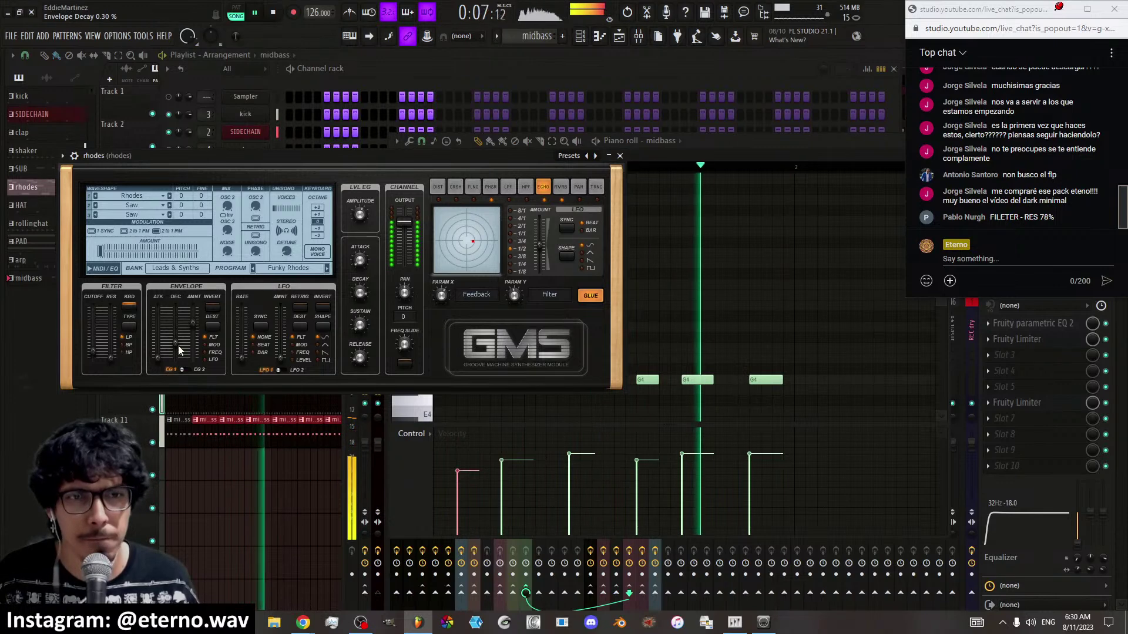
pyautogui.click(620, 156)
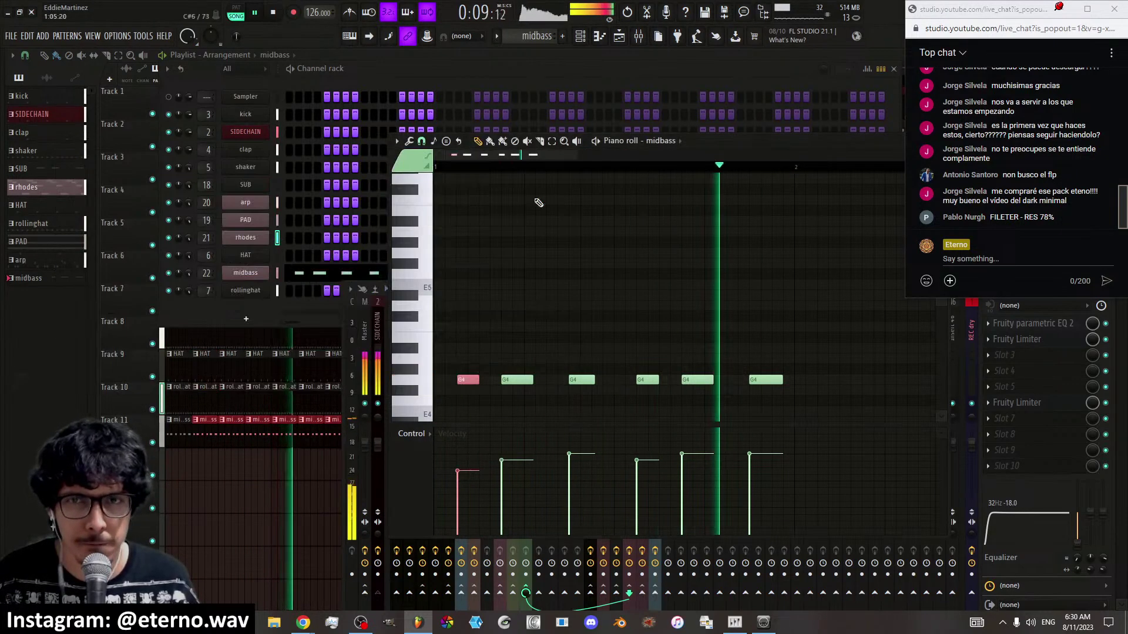
# Bring up the mixer and lower the midbass track's volume fader slightly
pyautogui.click(639, 39)
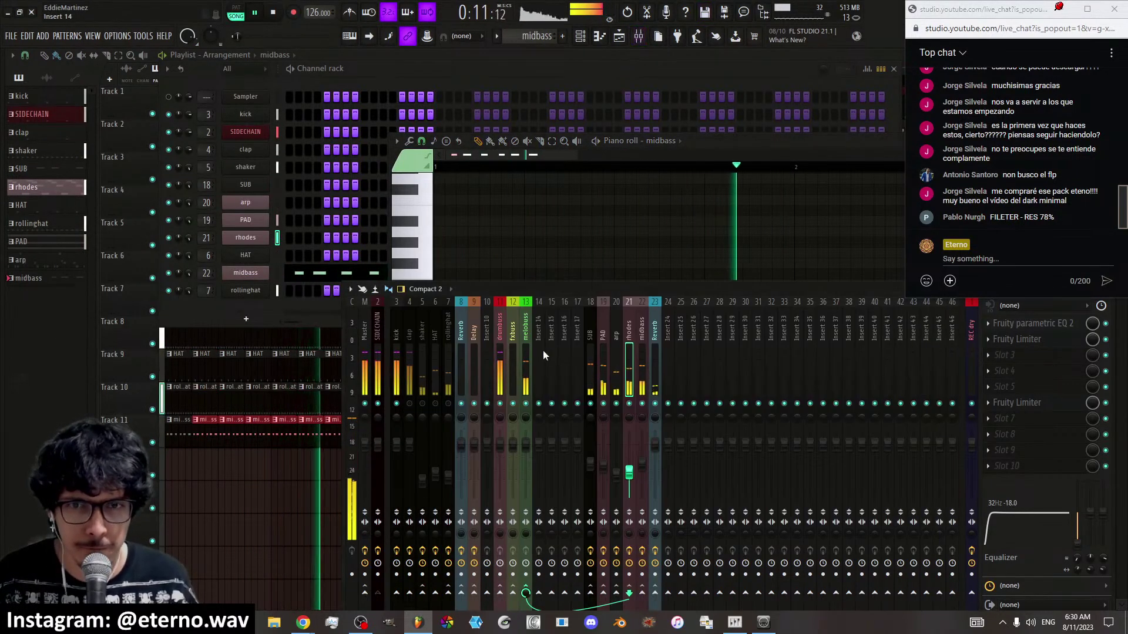
pyautogui.click(642, 454)
pyautogui.moveTo(642, 454); pyautogui.dragTo(642, 472)
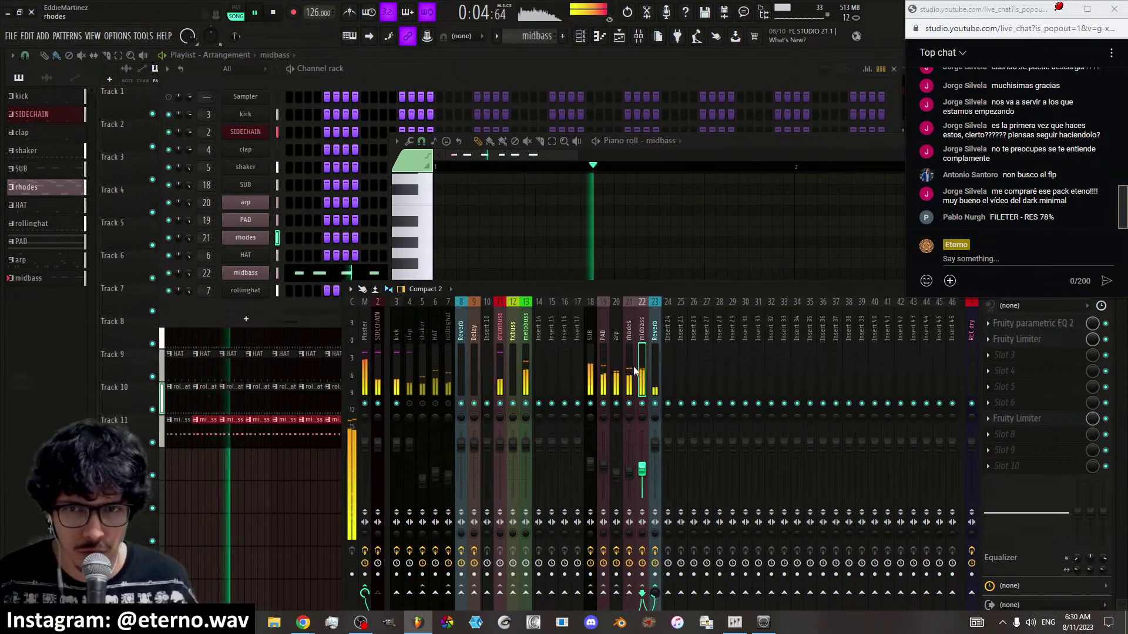
# Open the rhodes track's first Fruity Limiter and set its gain to 14.4 dB
pyautogui.click(629, 470)
pyautogui.click(1018, 340)
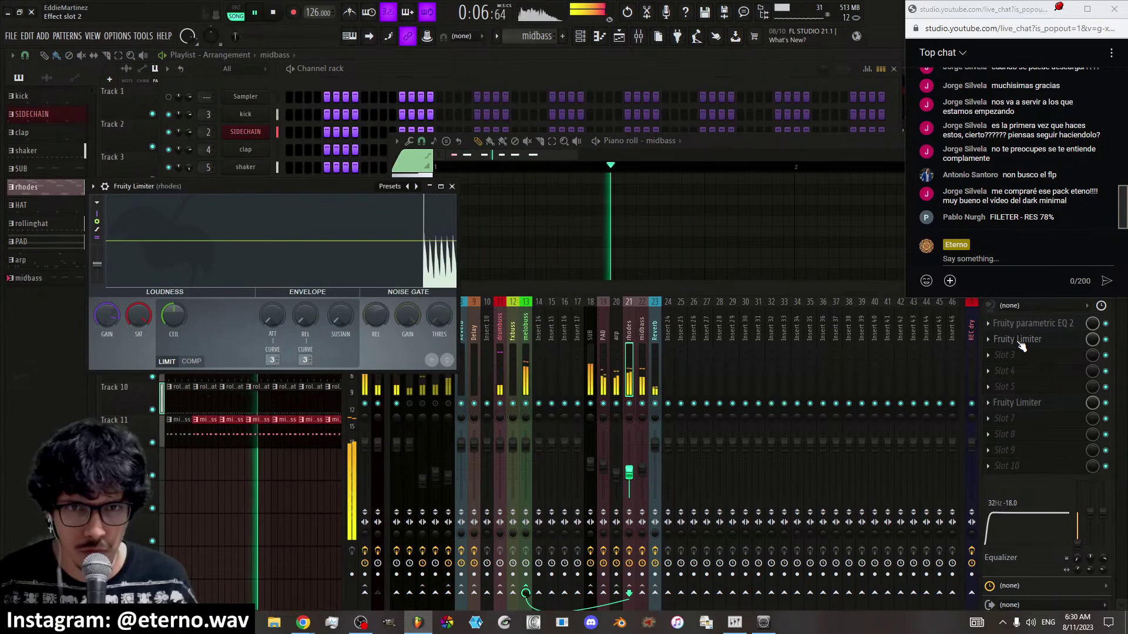
pyautogui.click(1018, 339)
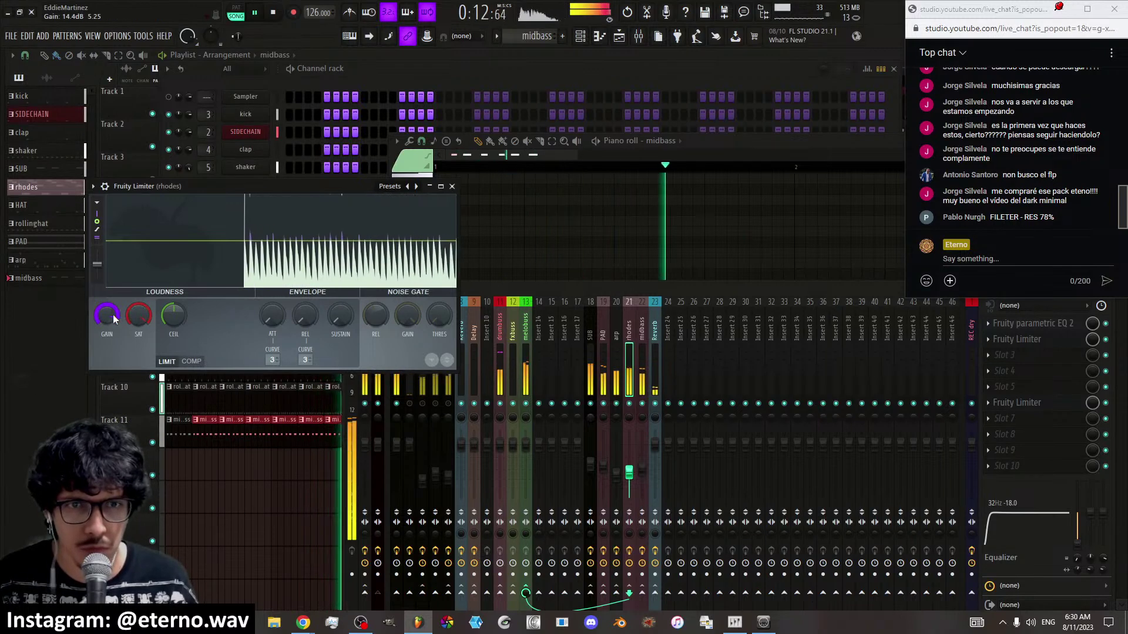
# Close the rhodes limiter and rebalance the mixer faders of the arp, rhodes and SUB tracks, setting the arp to about 53 %
pyautogui.click(451, 186)
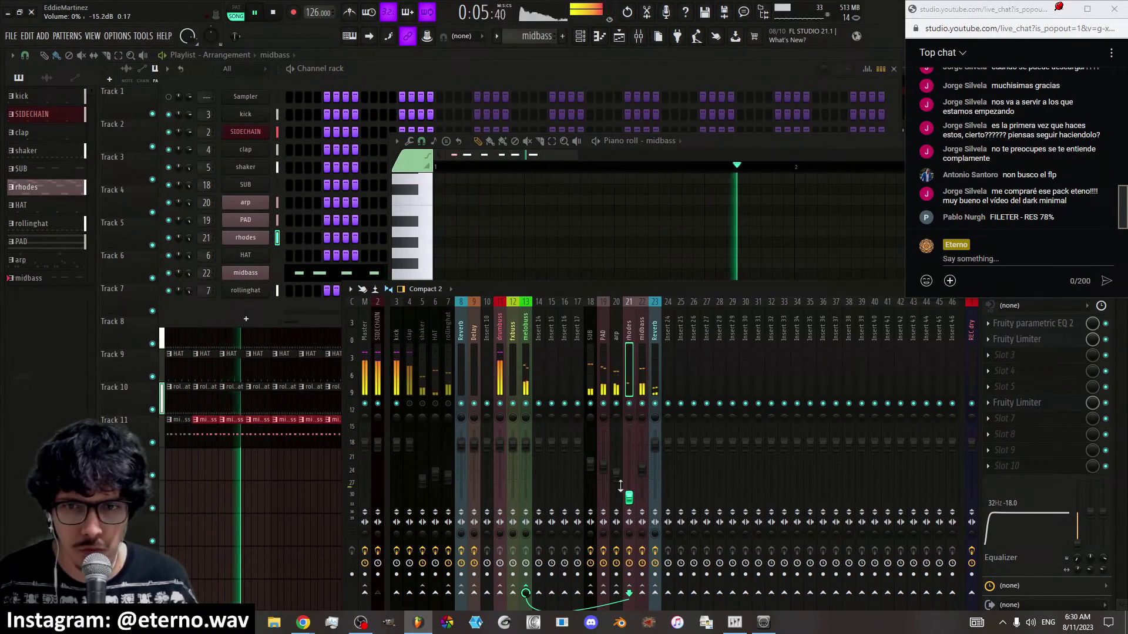
pyautogui.click(616, 466)
pyautogui.moveTo(616, 466); pyautogui.dragTo(616, 469)
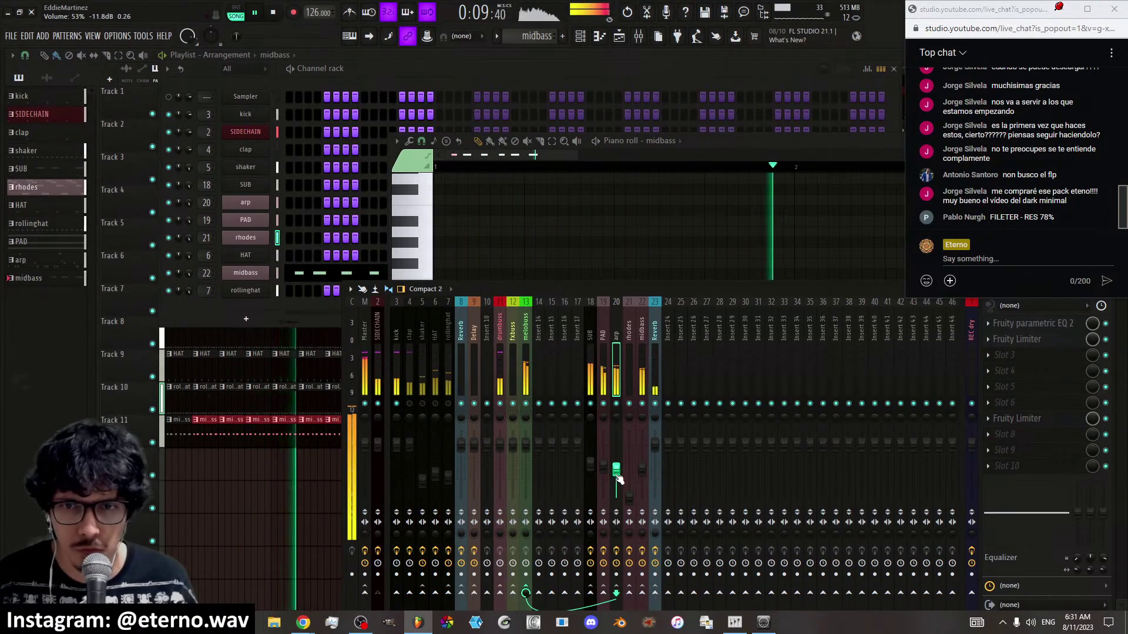
pyautogui.moveTo(629, 468); pyautogui.dragTo(629, 493)
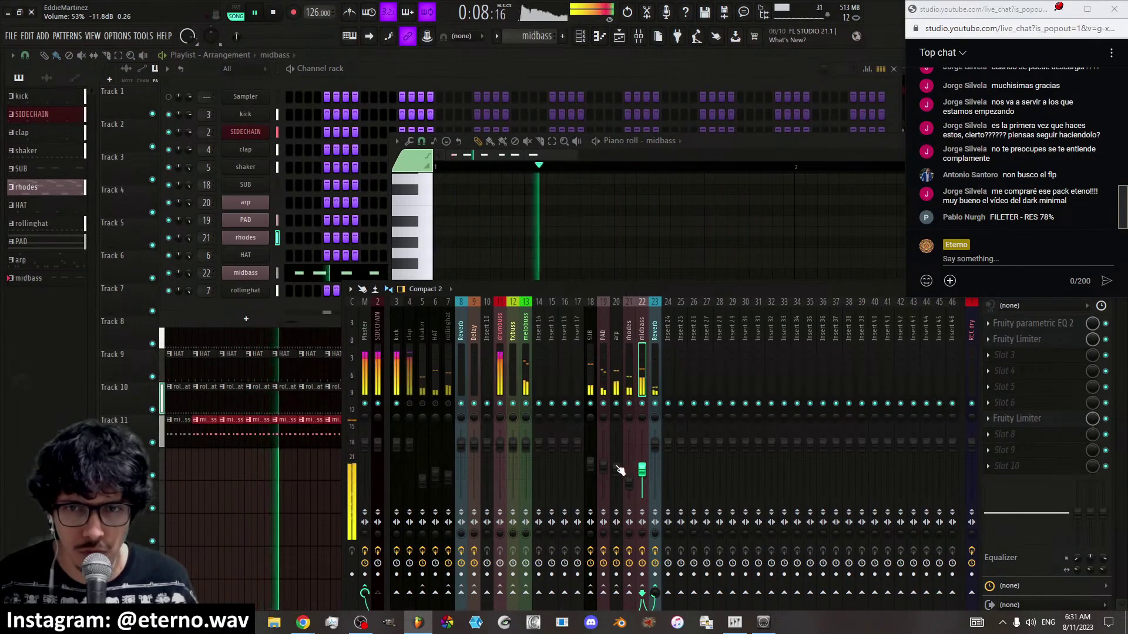
pyautogui.click(590, 465)
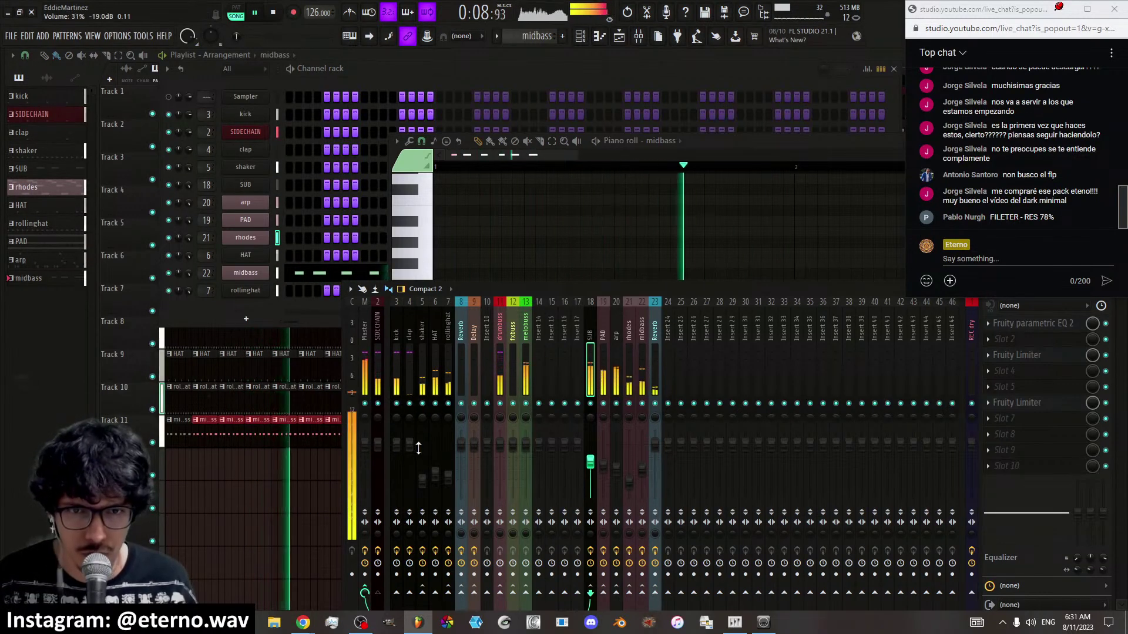
# Adjust the mixer volume faders of the shaker, HAT and rollinghat tracks, raising the shaker slightly
pyautogui.click(422, 470)
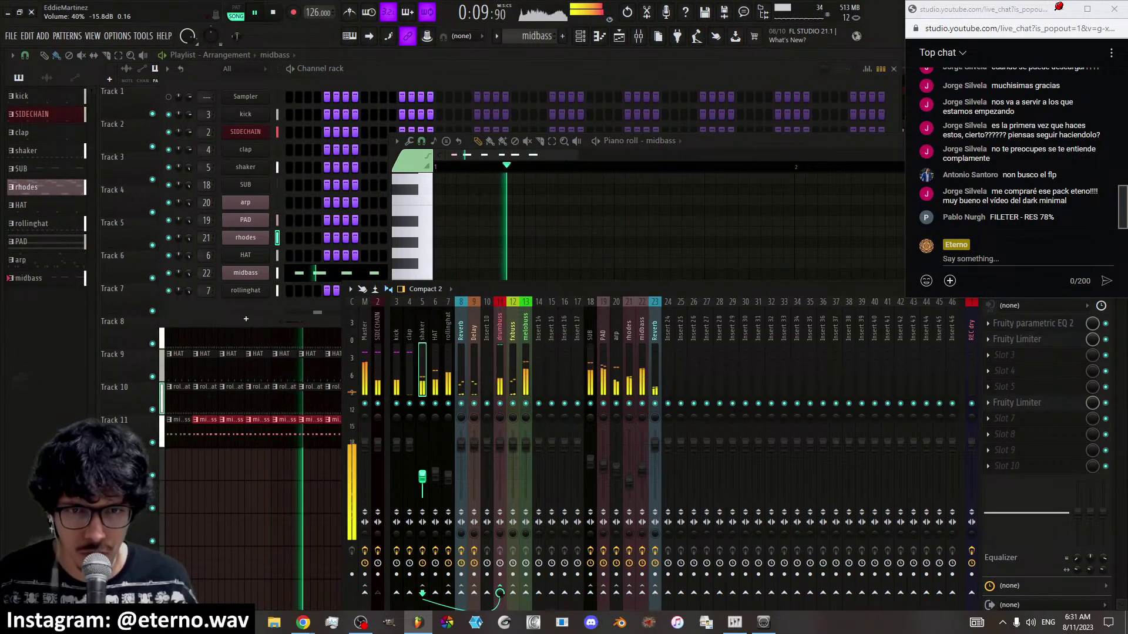
pyautogui.click(435, 467)
pyautogui.moveTo(435, 467); pyautogui.dragTo(435, 473)
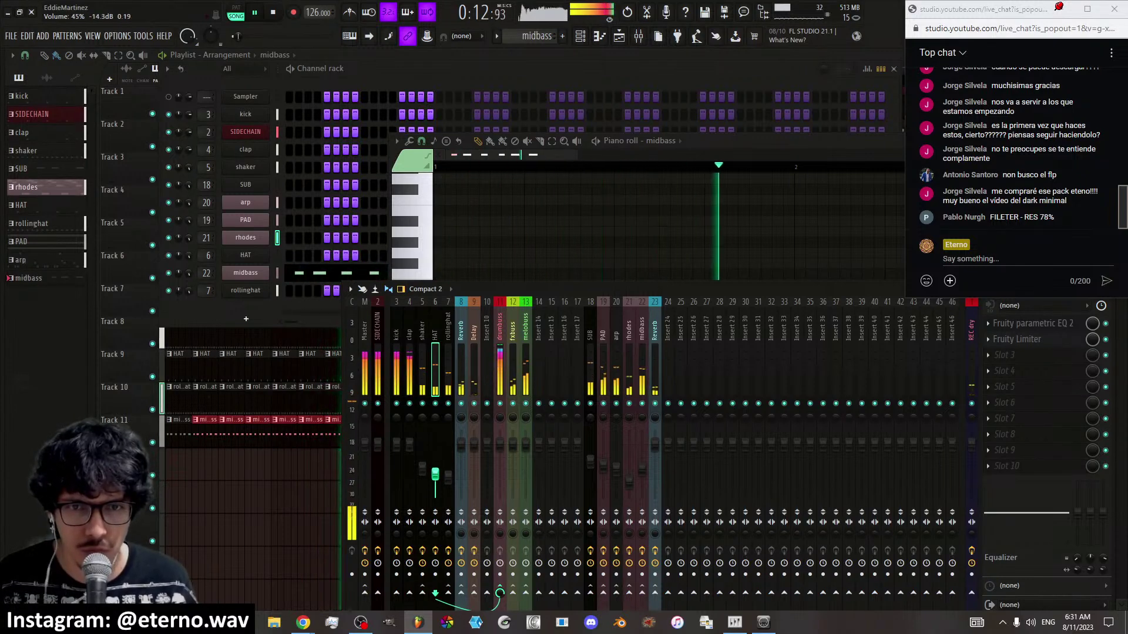
pyautogui.click(448, 473)
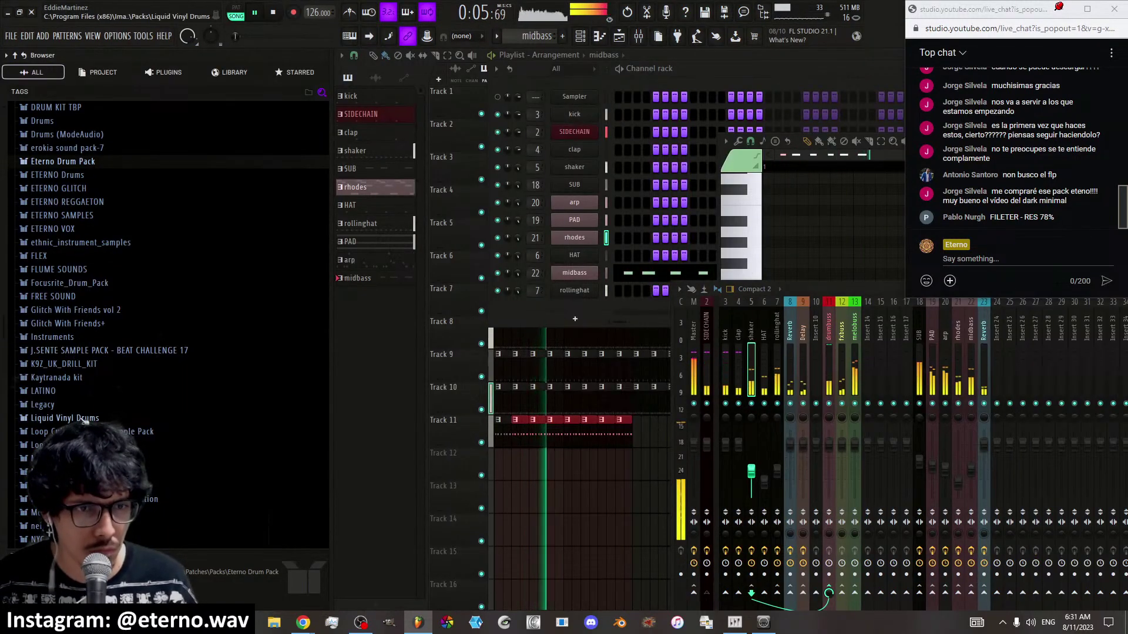
# Browse the sample packs and audition the HouseGen crashes in the Cymbals folder of Drums (ModeAudio)
pyautogui.scroll(5, 79, 404)
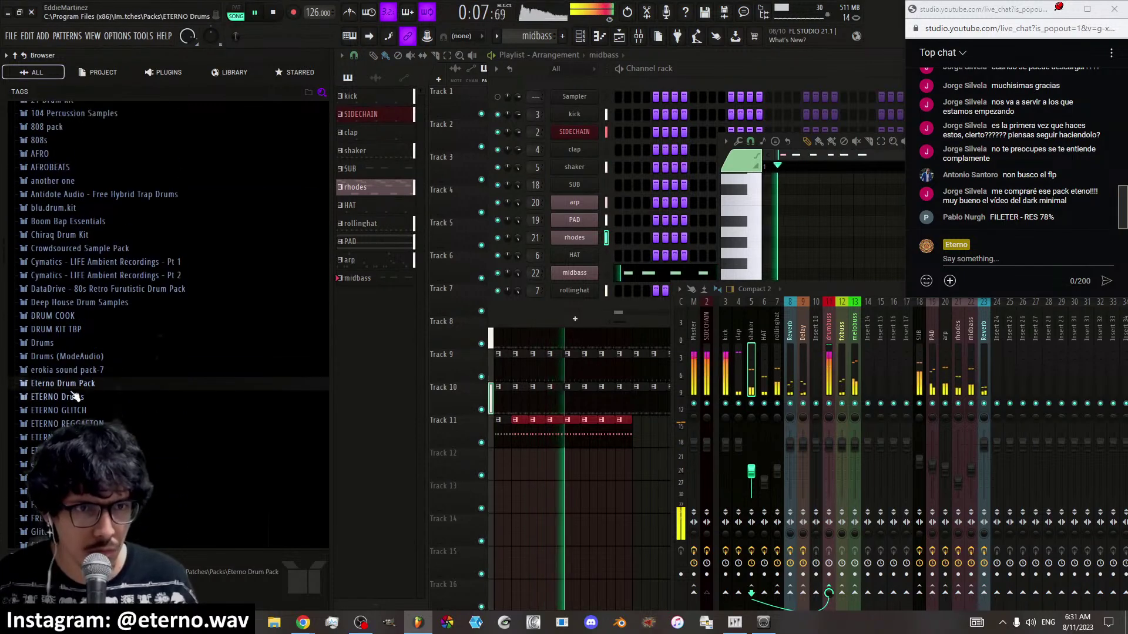
pyautogui.scroll(10, 77, 388)
pyautogui.click(52, 394)
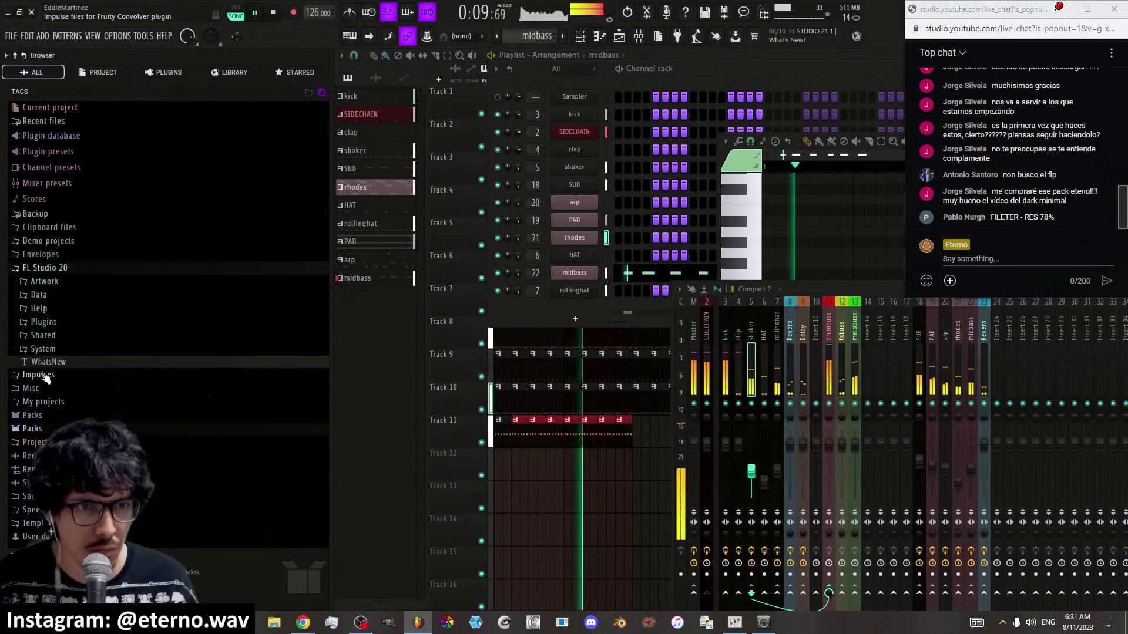
pyautogui.click(40, 432)
pyautogui.scroll(-4, 53, 388)
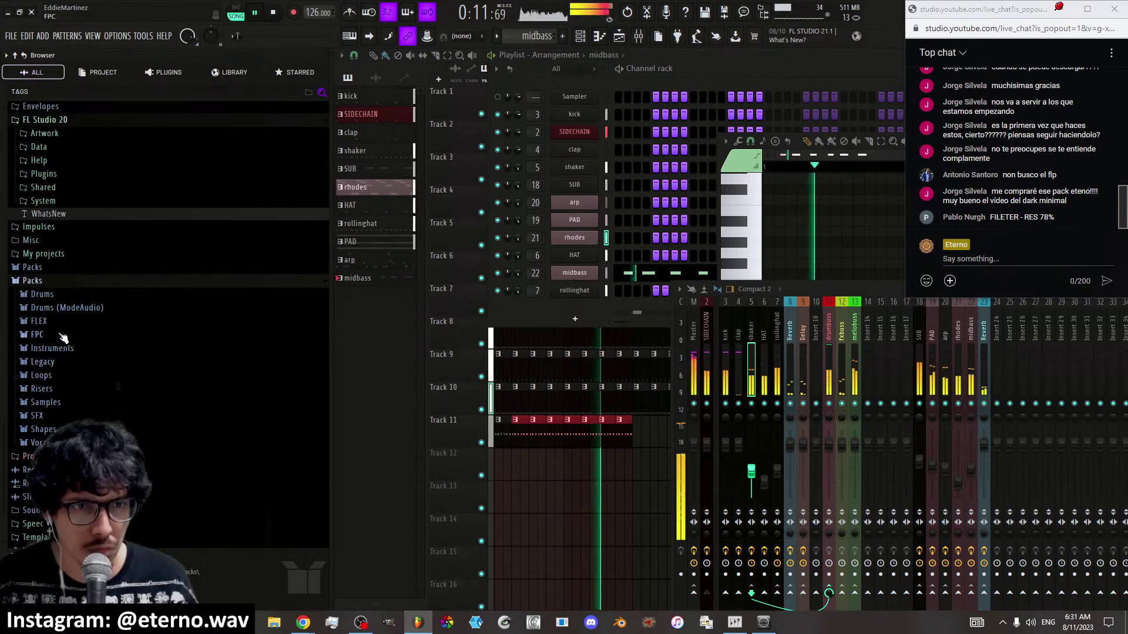
pyautogui.click(68, 308)
pyautogui.scroll(2, 67, 311)
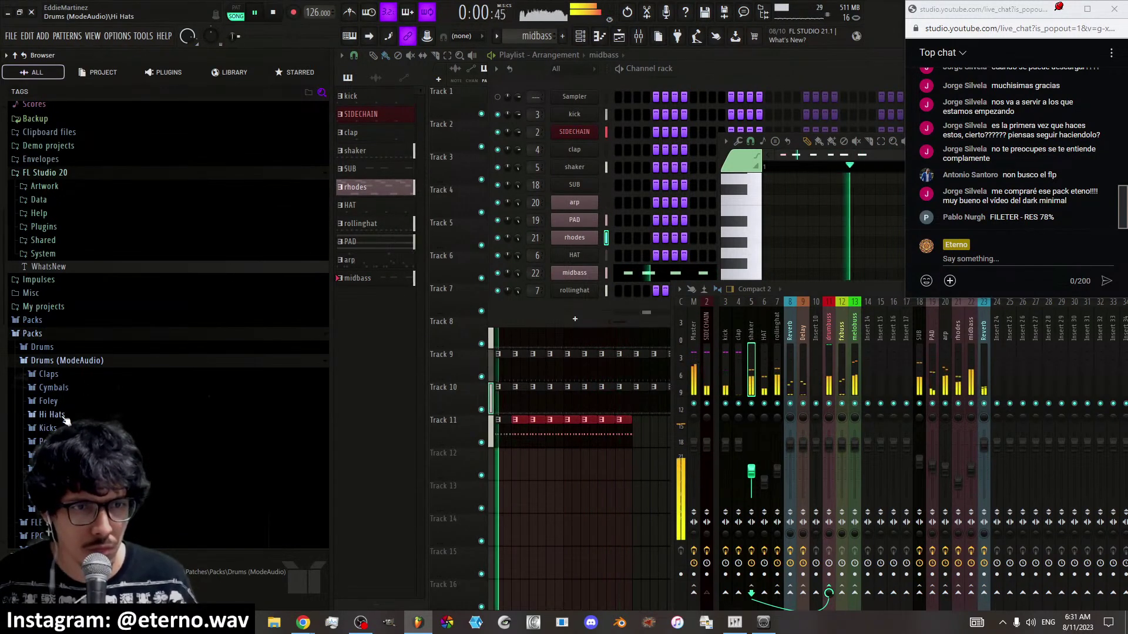
pyautogui.click(59, 389)
pyautogui.click(88, 340)
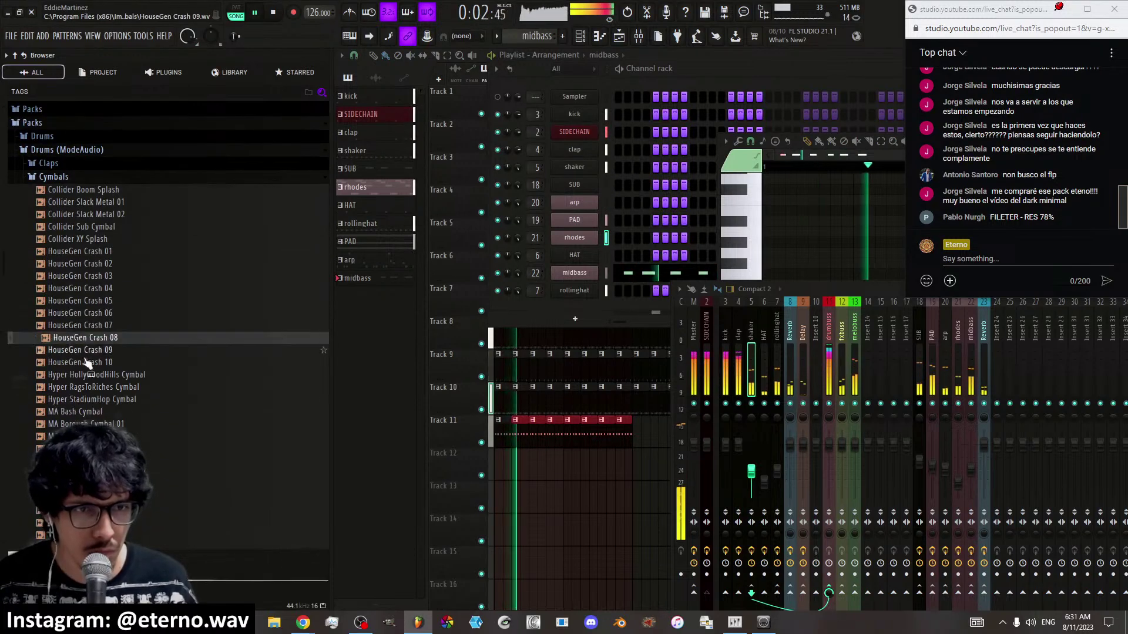
pyautogui.scroll(-5, 97, 387)
pyautogui.scroll(15, 97, 388)
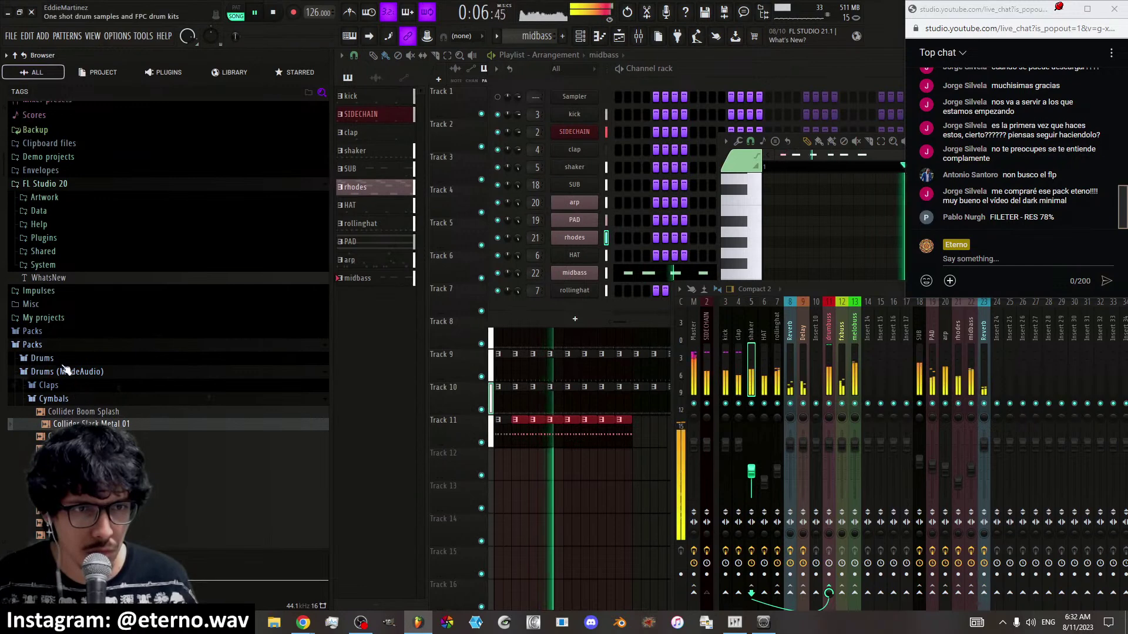
# Look through the Cymbals folder of the Drums pack and audition Ekit Cymbal 1
pyautogui.click(62, 361)
pyautogui.click(53, 371)
pyautogui.click(94, 285)
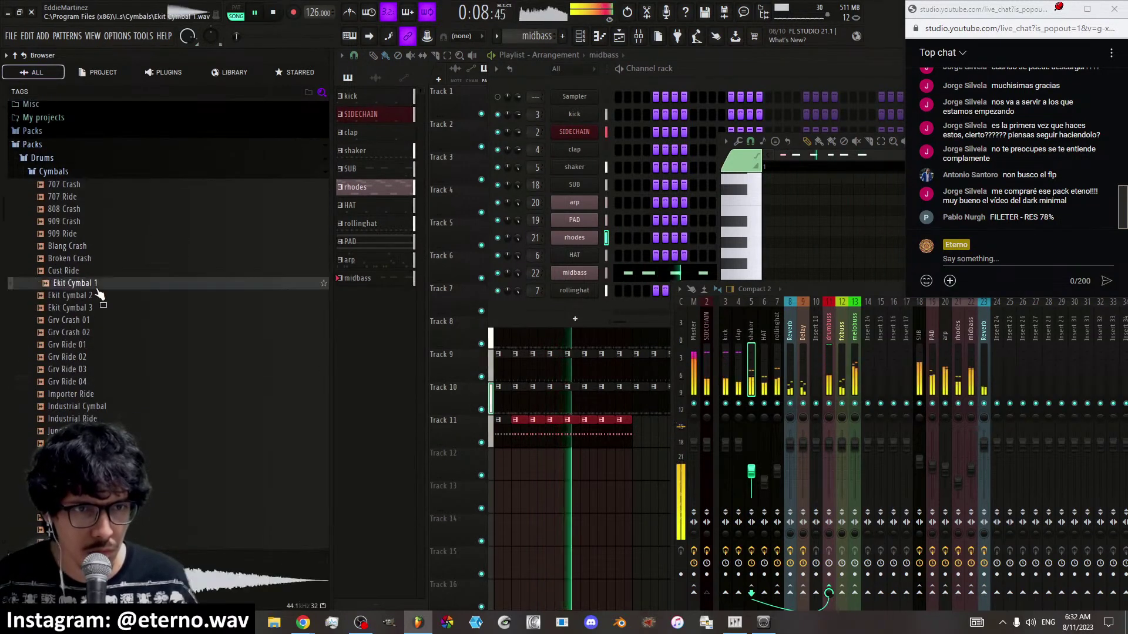
pyautogui.scroll(5, 95, 394)
pyautogui.click(75, 260)
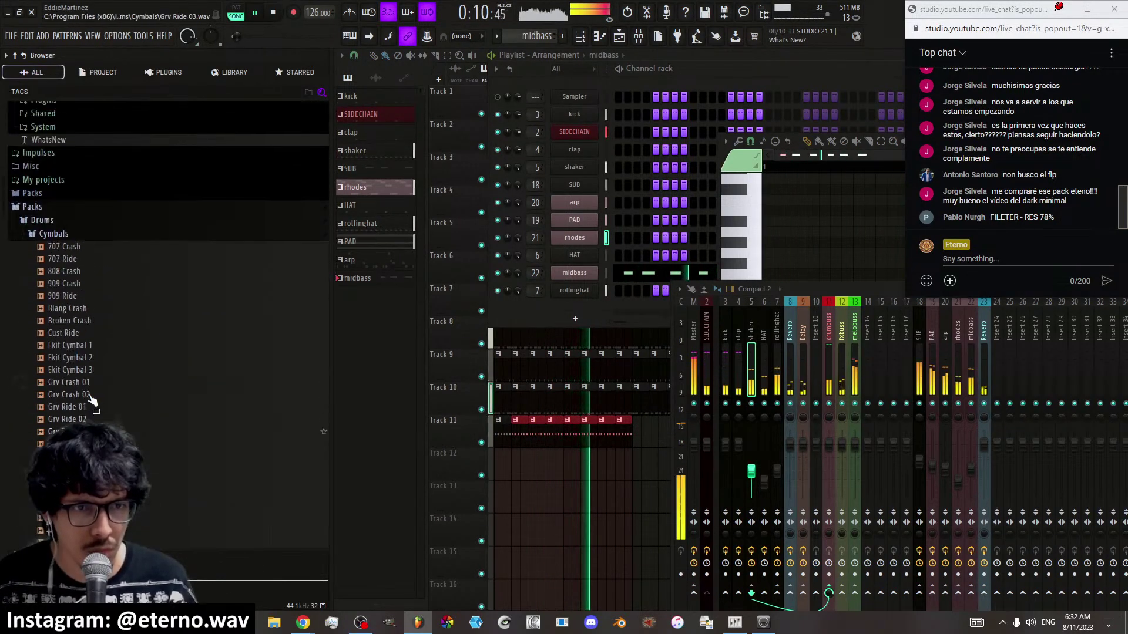
# Audition closed hats in the Hats folder of the Drums pack and add 909 CH 1 as a new channel below rollinghat
pyautogui.click(74, 246)
pyautogui.click(67, 264)
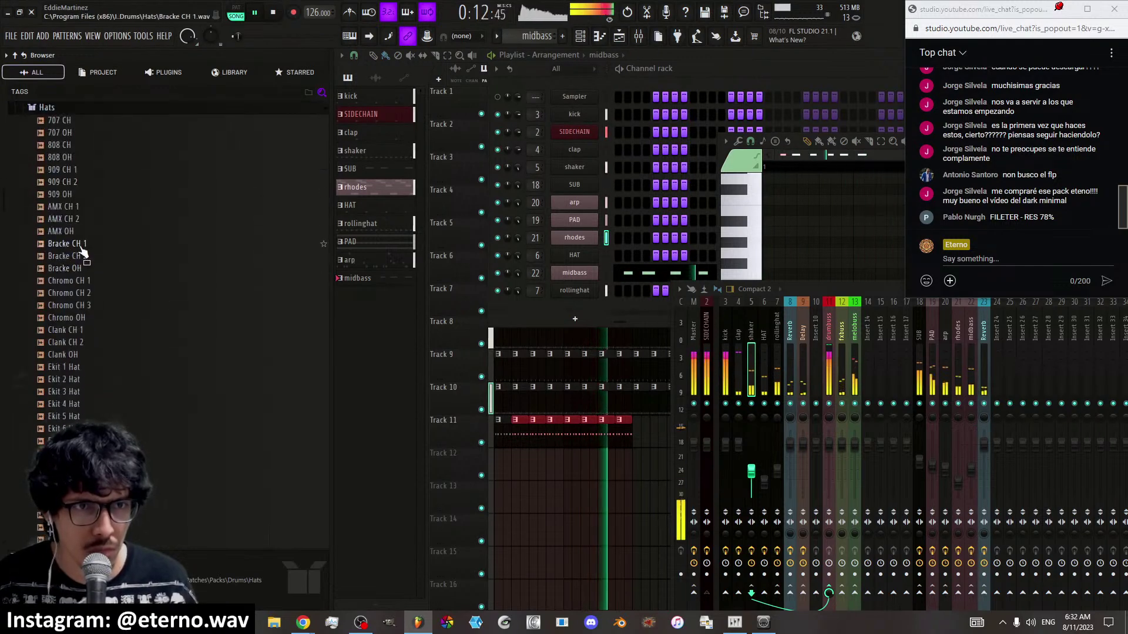
pyautogui.click(73, 244)
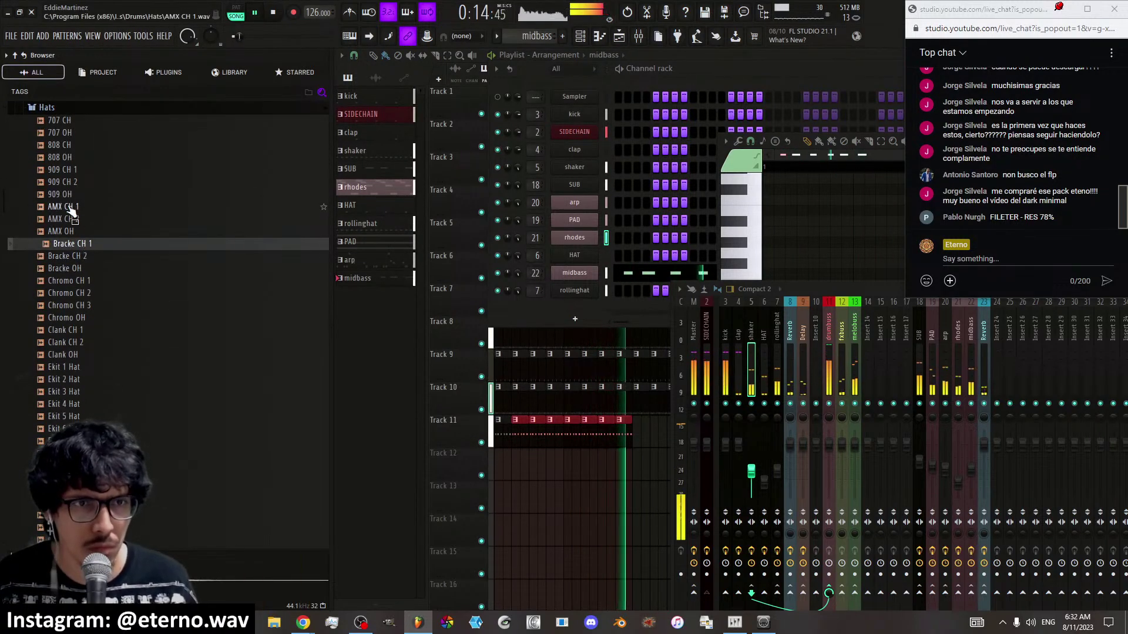
pyautogui.click(66, 206)
pyautogui.click(66, 182)
pyautogui.click(66, 169)
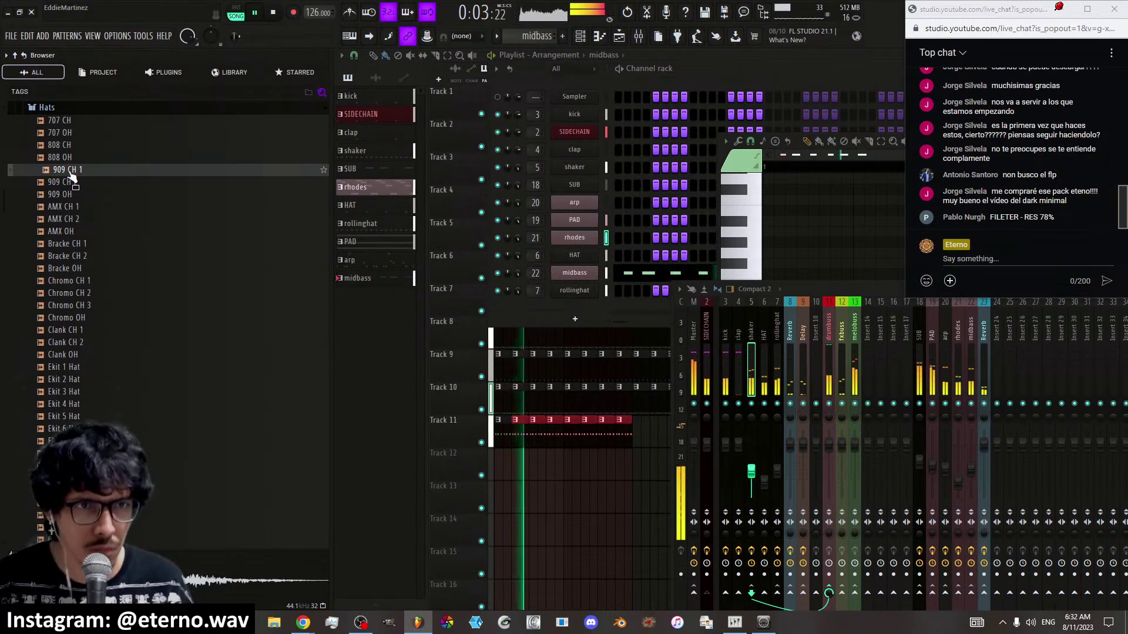
pyautogui.moveTo(81, 183); pyautogui.dragTo(252, 301)
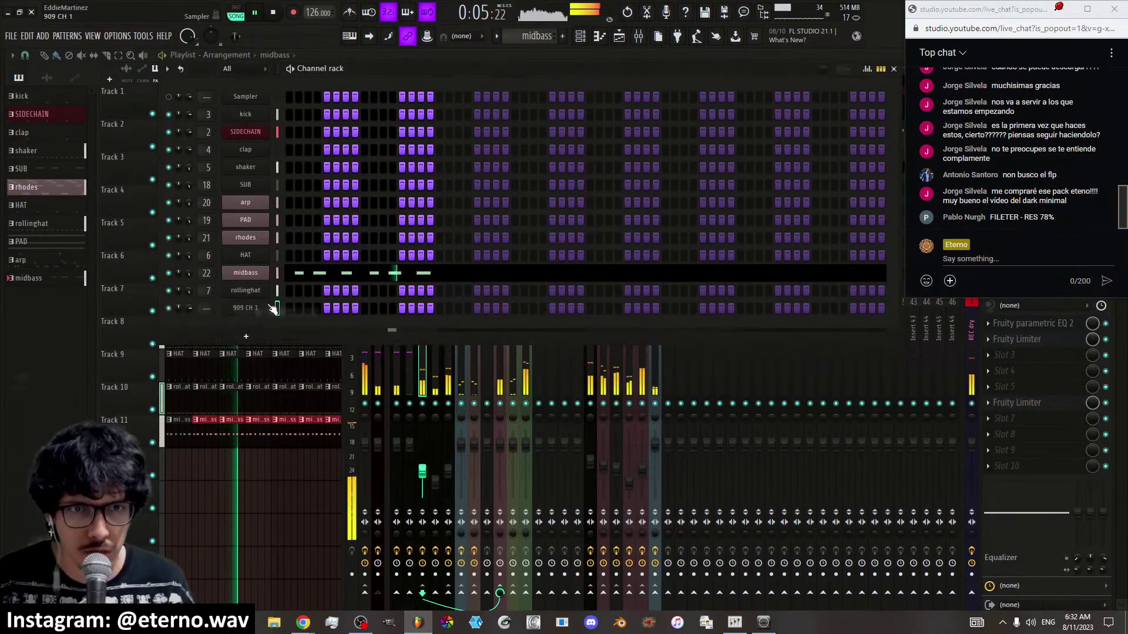
# Create a new pattern named "hatt" and rename the 909 CH 1 channel to "hatt"
pyautogui.click(562, 36)
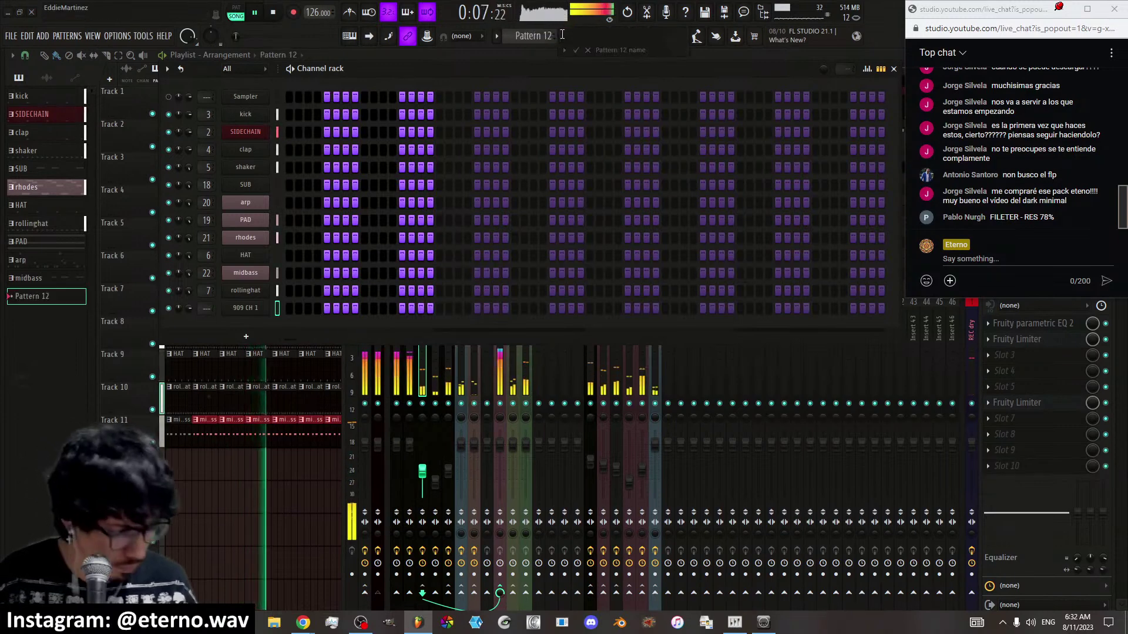
pyautogui.write('hatt')
pyautogui.press('Return')
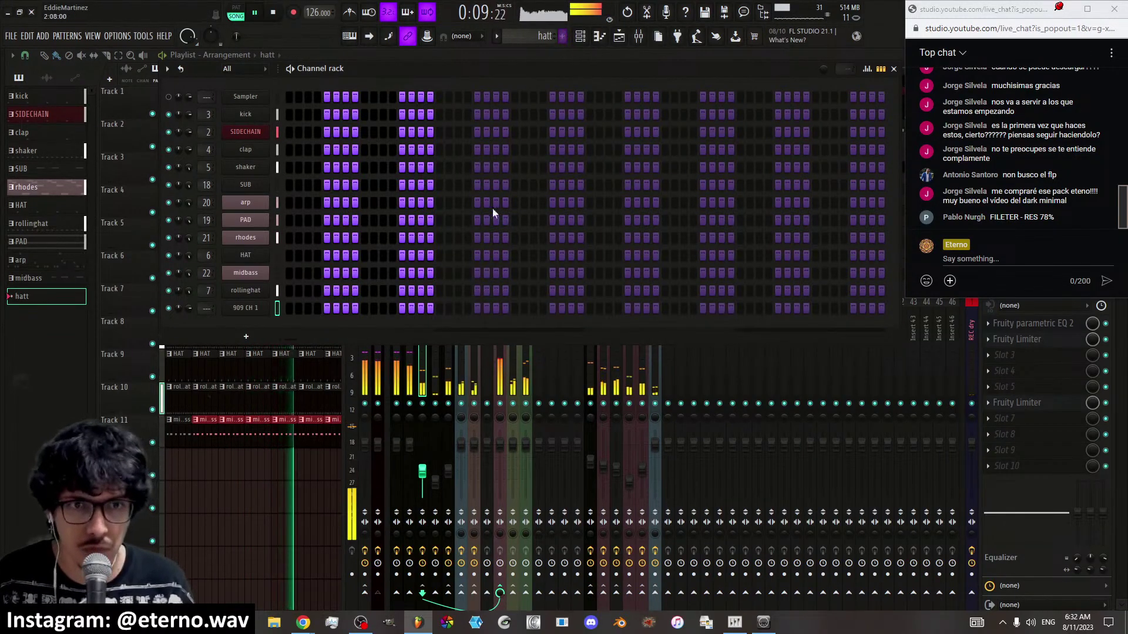
pyautogui.keyDown('shift'); pyautogui.click(243, 308); pyautogui.keyUp('shift')
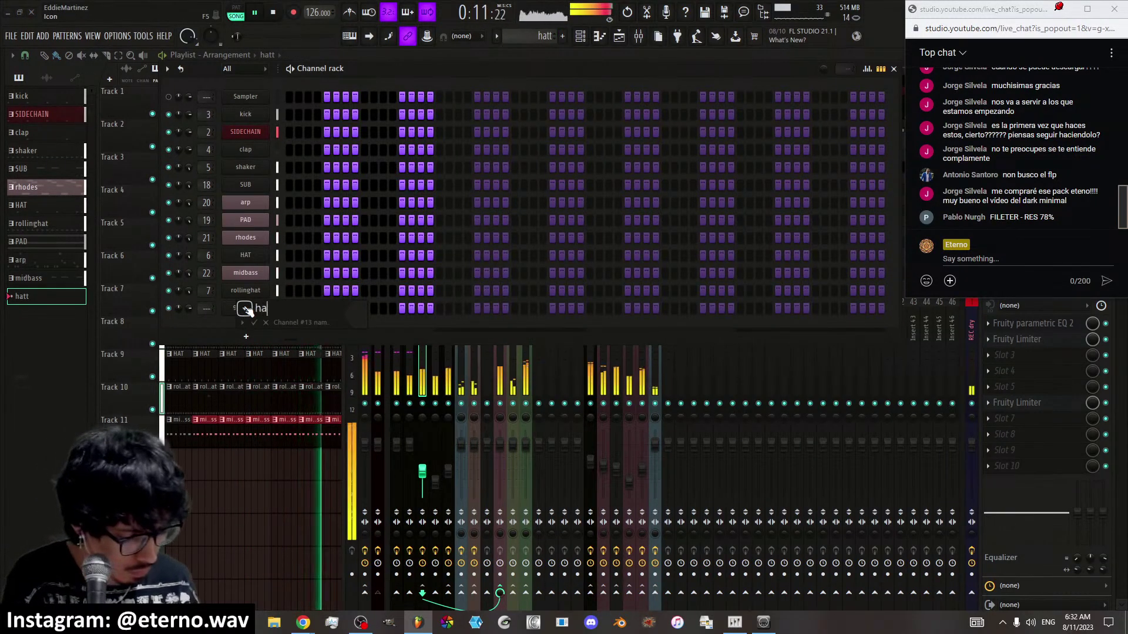
pyautogui.press('Return')
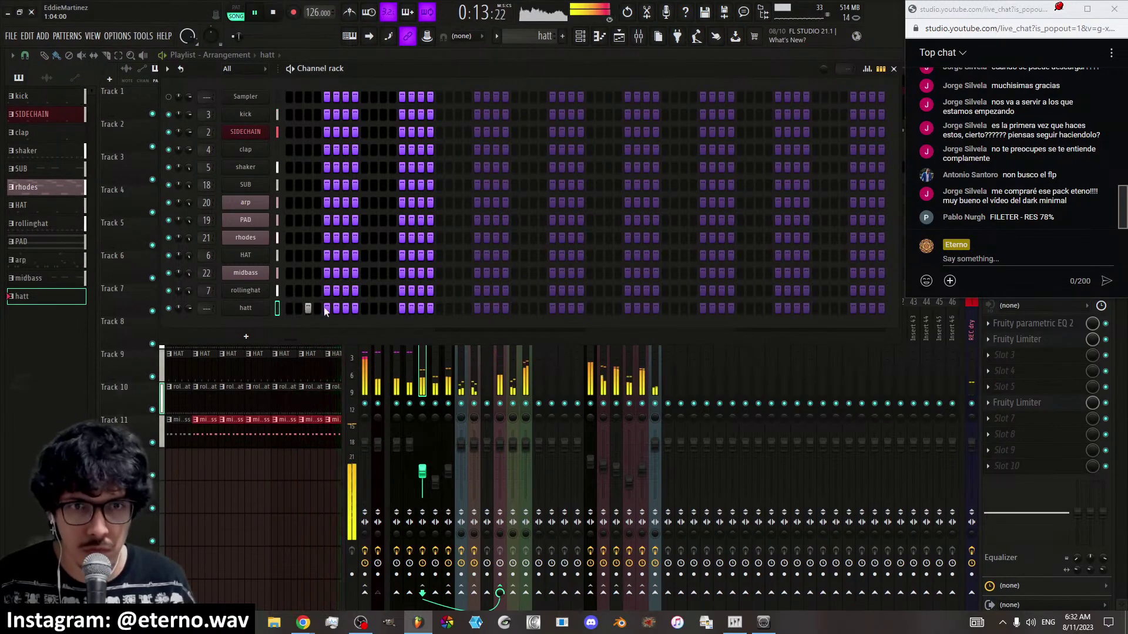
# Program hatt hits on the offbeat steps and paint the hatt pattern across bars 1 to 8 of playlist Track 12
pyautogui.click(382, 308)
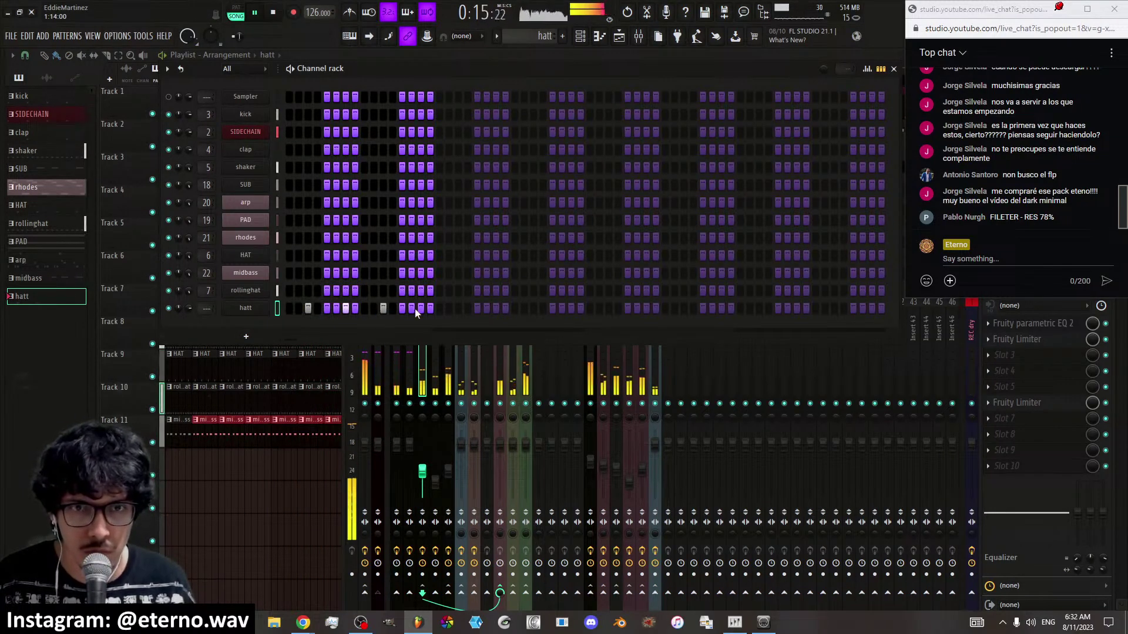
pyautogui.press('F12')
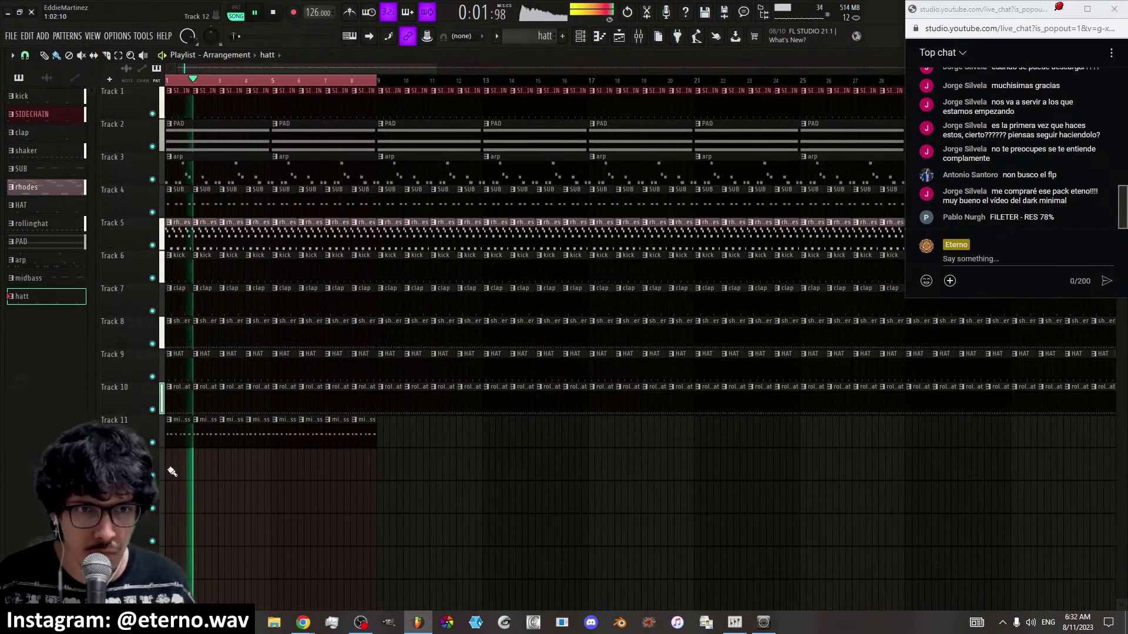
pyautogui.moveTo(193, 474); pyautogui.dragTo(342, 476)
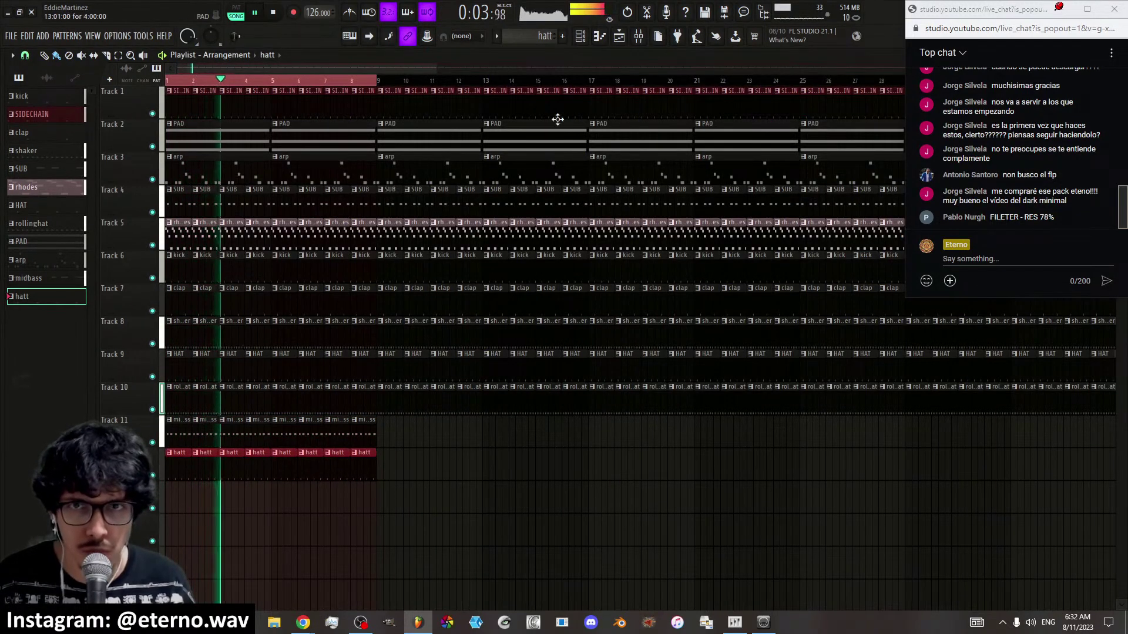
# Route the hatt channel to empty mixer insert 10 and move that track to insert 8, next to rollinghat
pyautogui.click(639, 40)
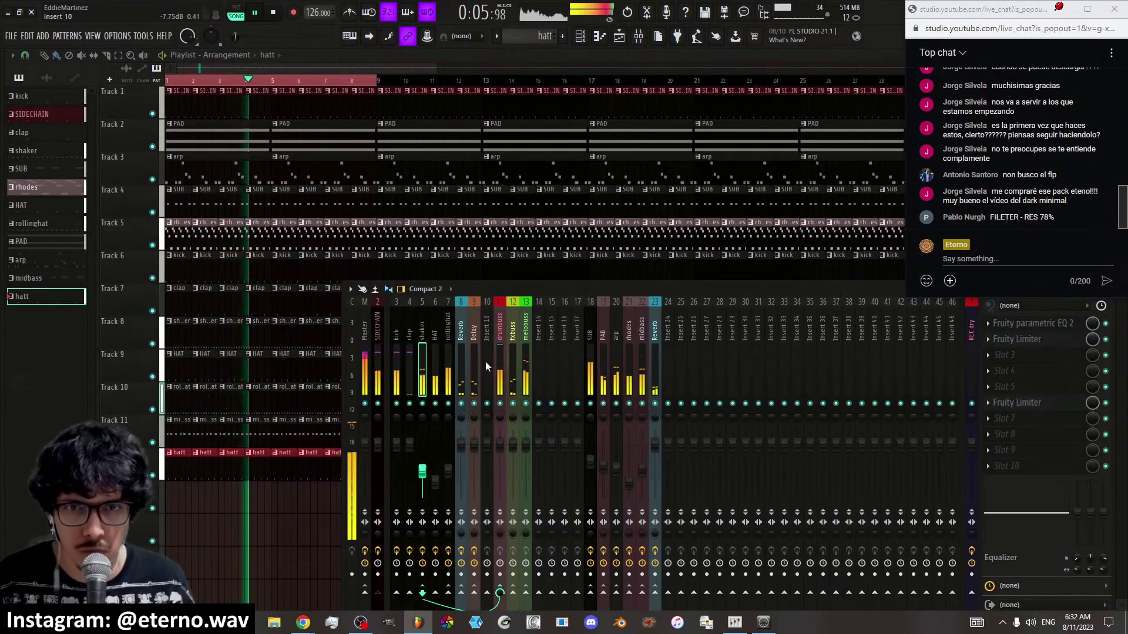
pyautogui.rightClick(485, 361)
pyautogui.moveTo(638, 392)
pyautogui.click(682, 392)
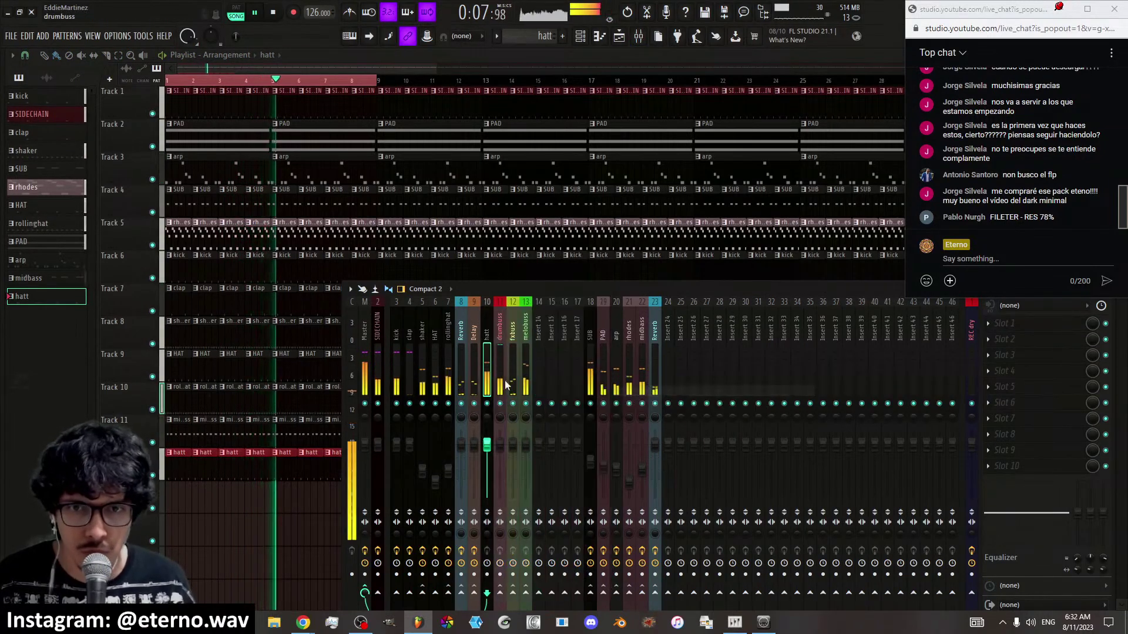
pyautogui.hotkey('alt', 'Left')
pyautogui.hotkey('alt', 'Left')
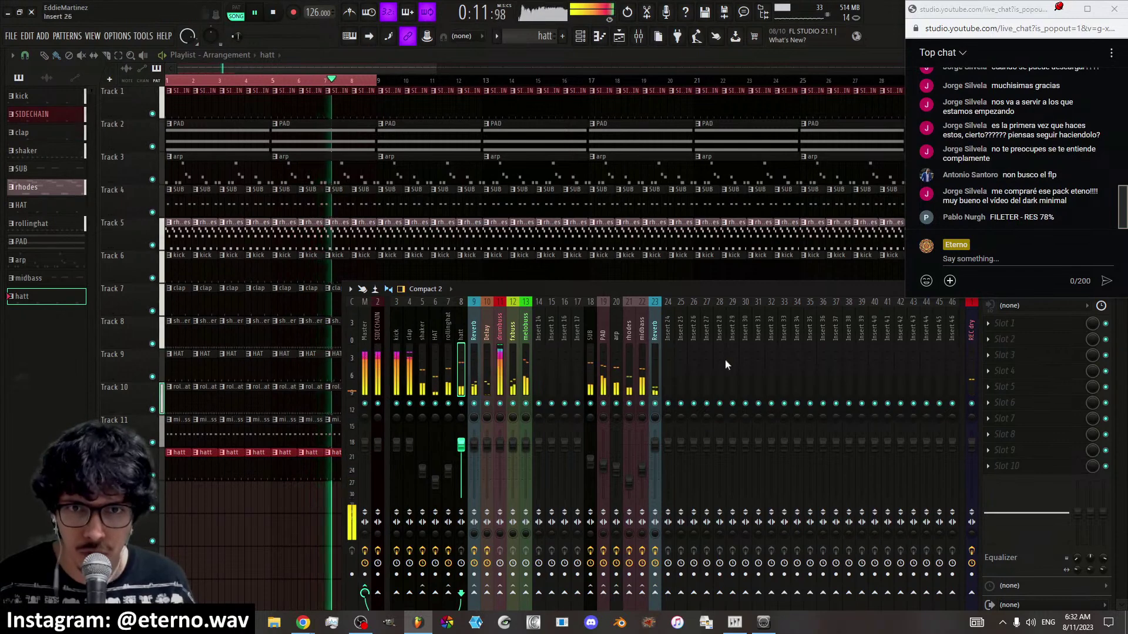
# Load Fruity Parametric EQ 2 on the hatt track with the steep4 low preset and raise its high-pass band into the low mids
pyautogui.click(999, 325)
pyautogui.moveTo(1006, 338)
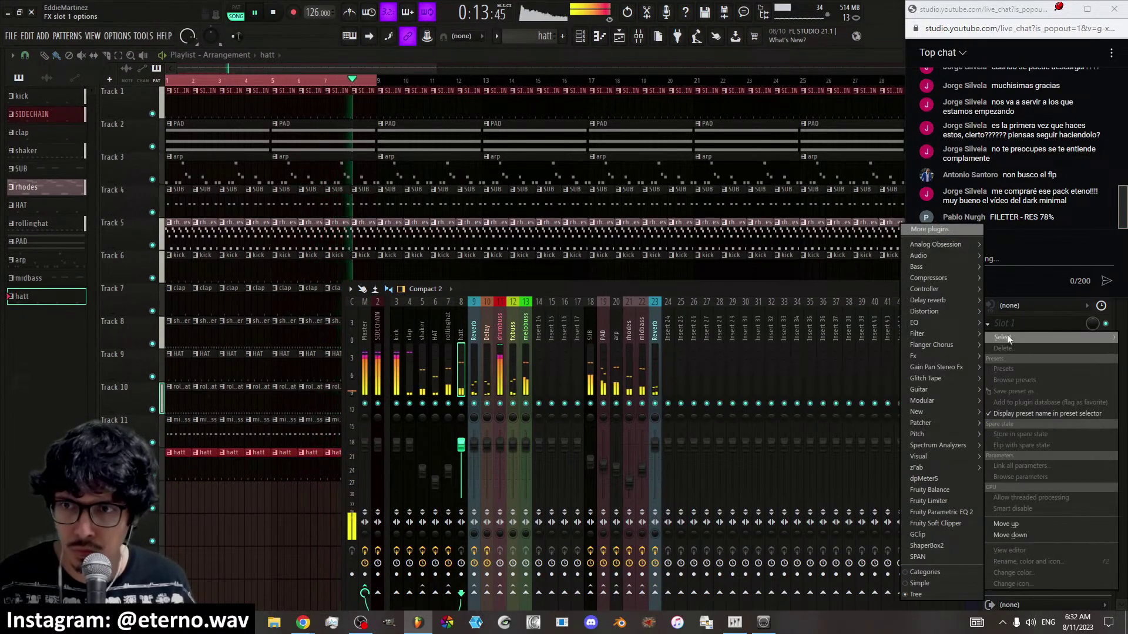
pyautogui.click(962, 511)
pyautogui.click(473, 202)
pyautogui.click(504, 298)
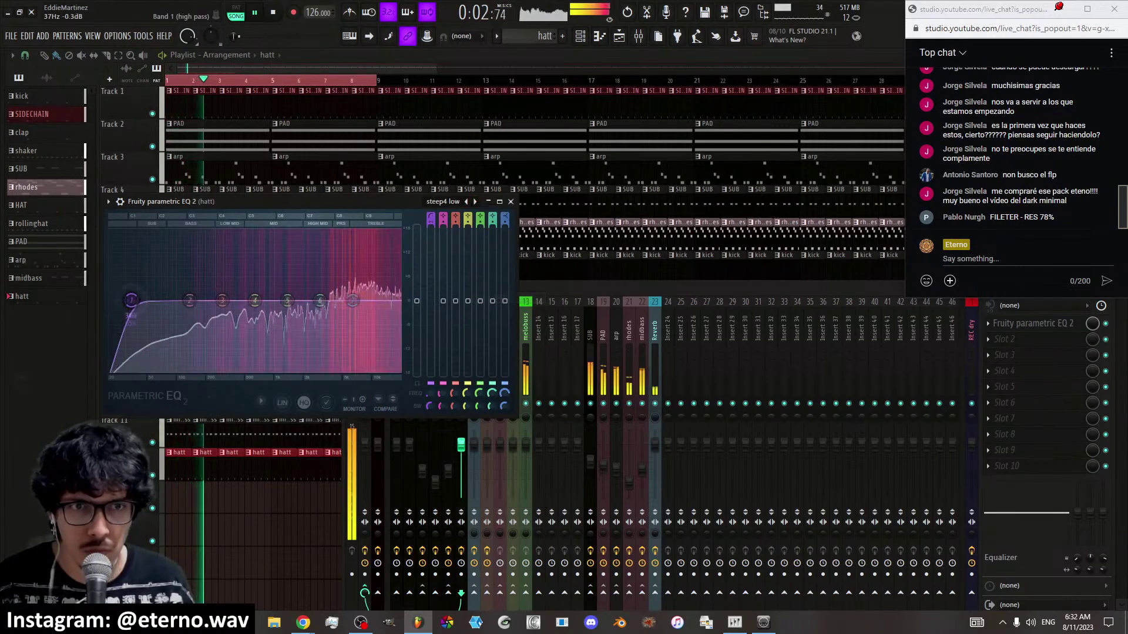
# Add Fruity Limiter to the hatt track's second effect slot, apply the CLIPPING preset and boost its gain to about 11 dB
pyautogui.click(1009, 339)
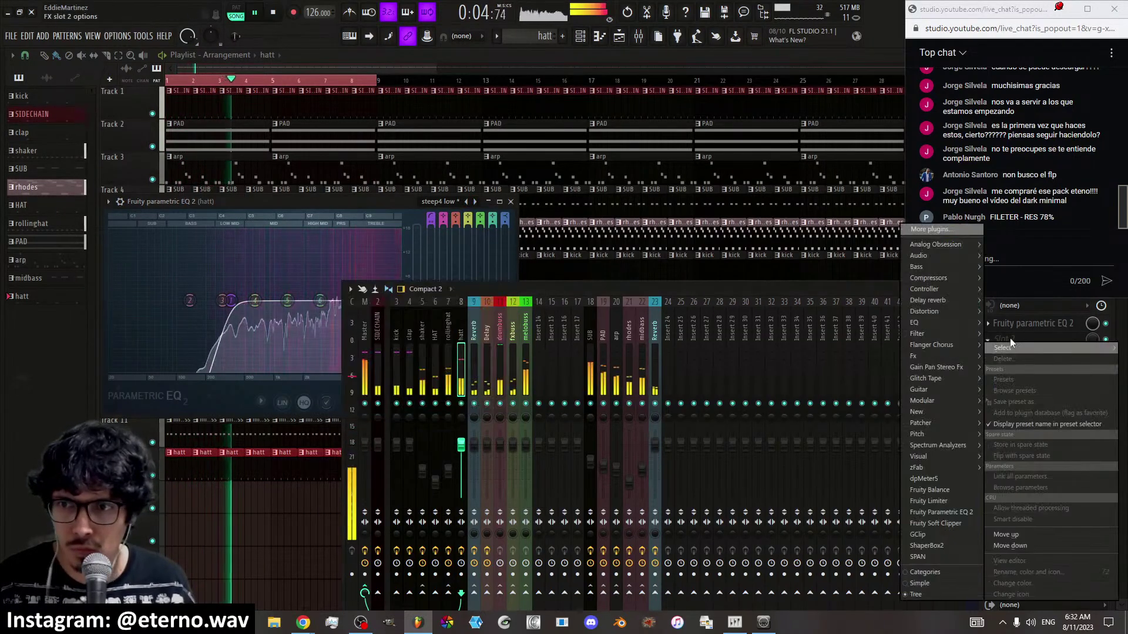
pyautogui.click(936, 501)
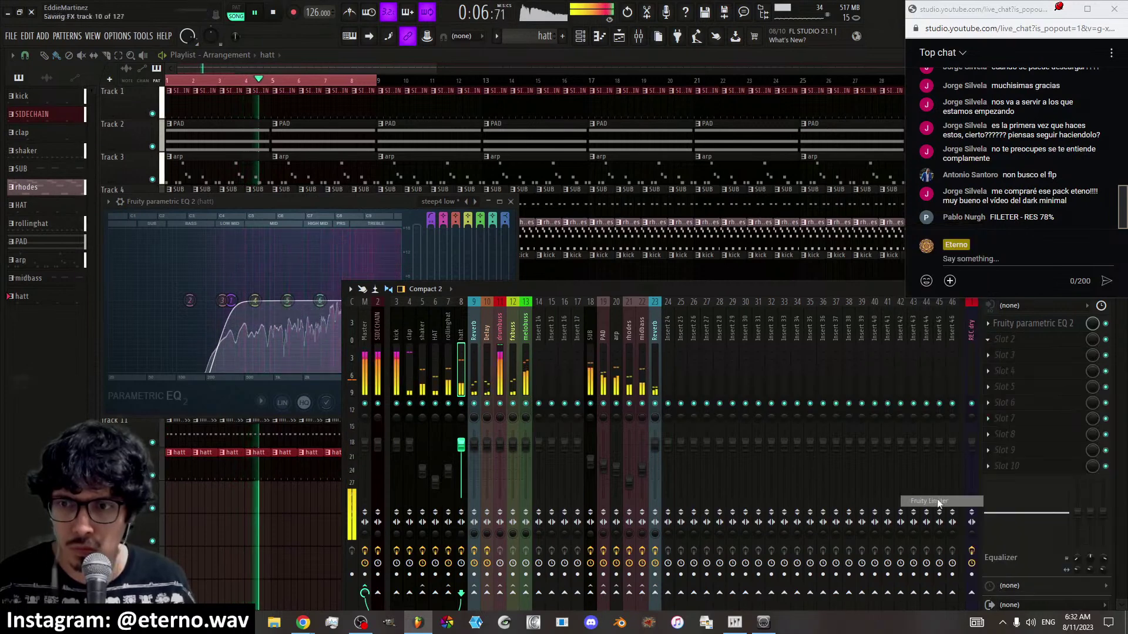
pyautogui.moveTo(474, 217); pyautogui.dragTo(474, 176)
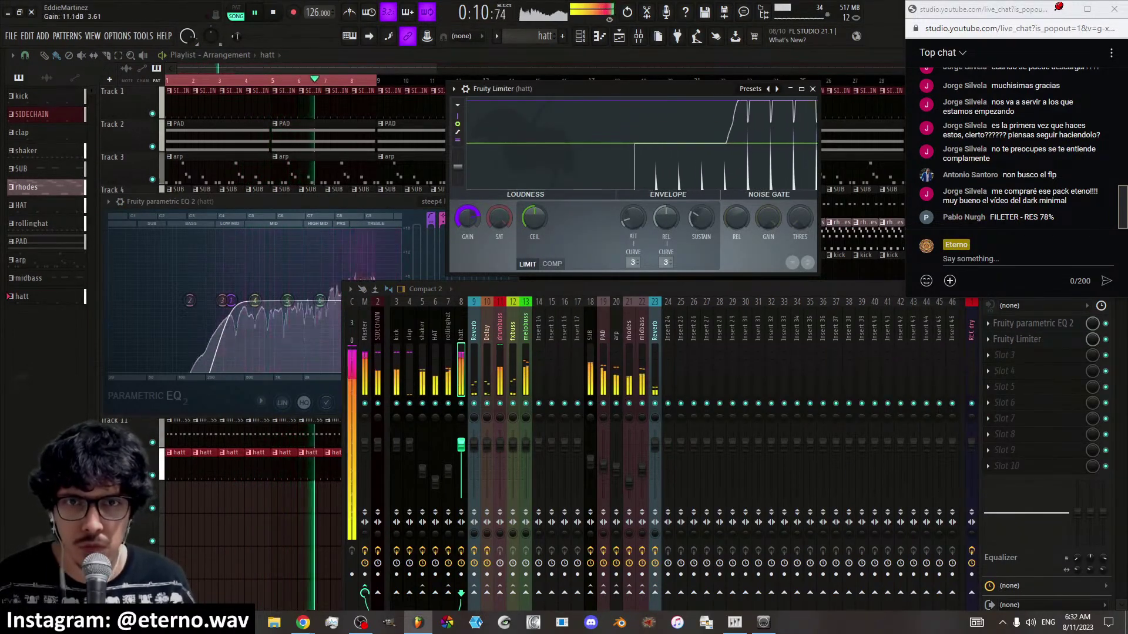
pyautogui.click(776, 89)
pyautogui.click(790, 93)
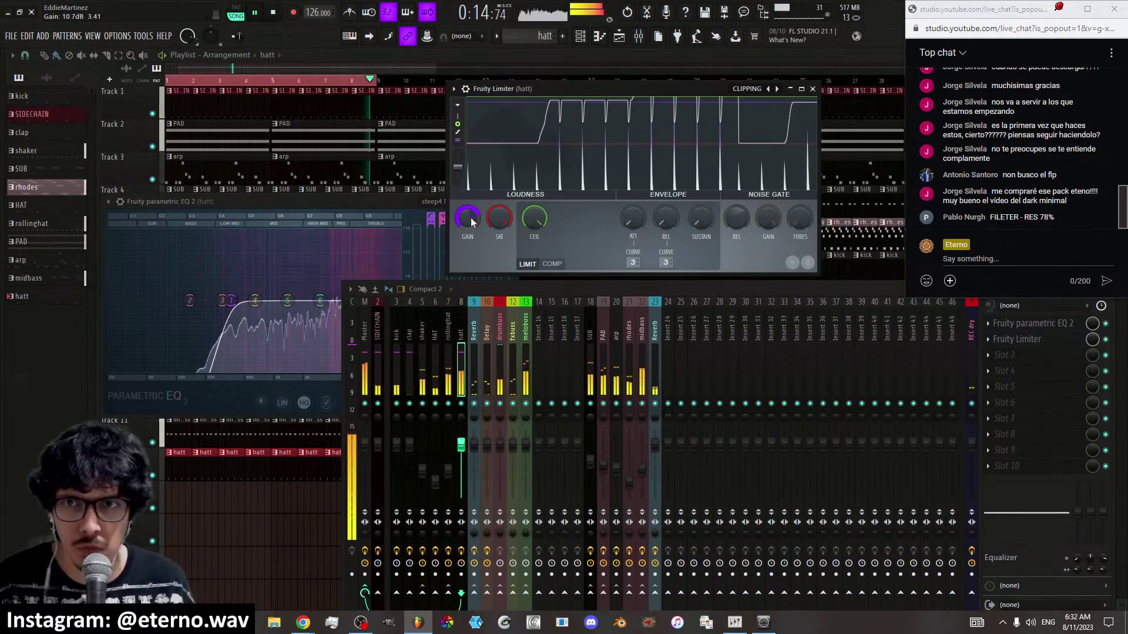
# Raise the hatt limiter's gain to 13 dB, then lower the hatt fader and pull the shaker, HAT and rollinghat faders fully down
pyautogui.scroll(3, 470, 218)
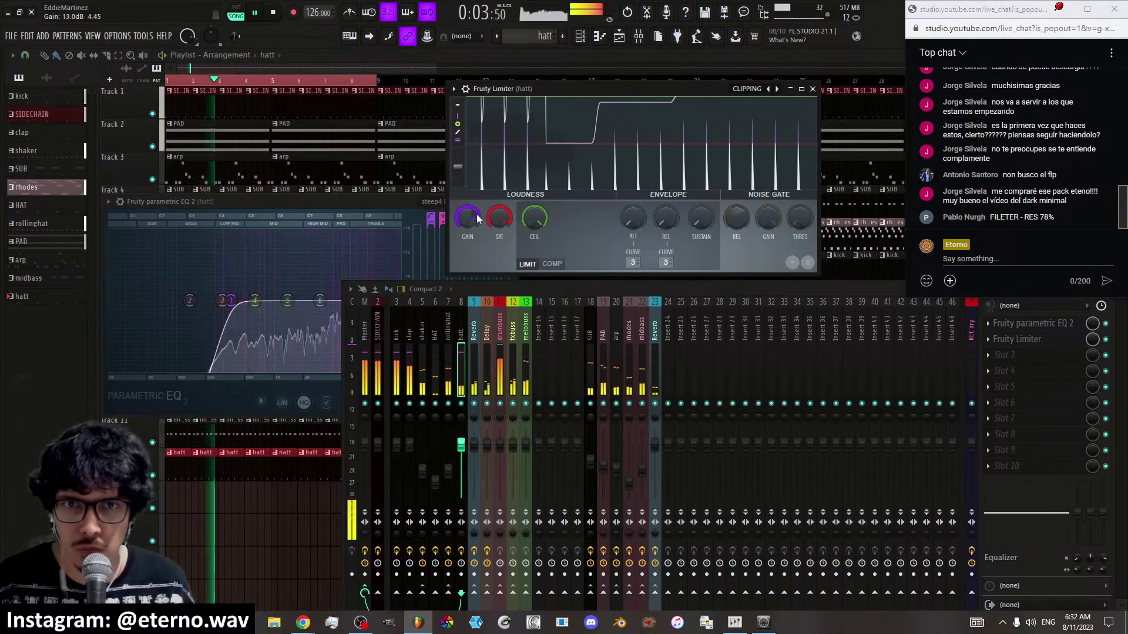
pyautogui.click(811, 89)
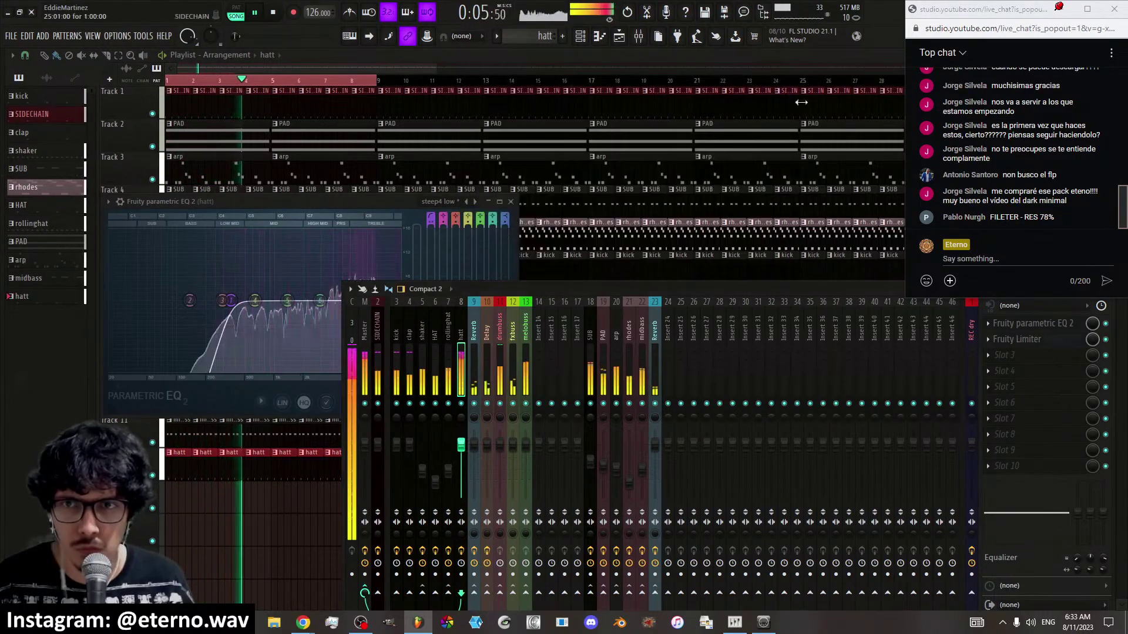
pyautogui.moveTo(461, 445); pyautogui.dragTo(423, 498)
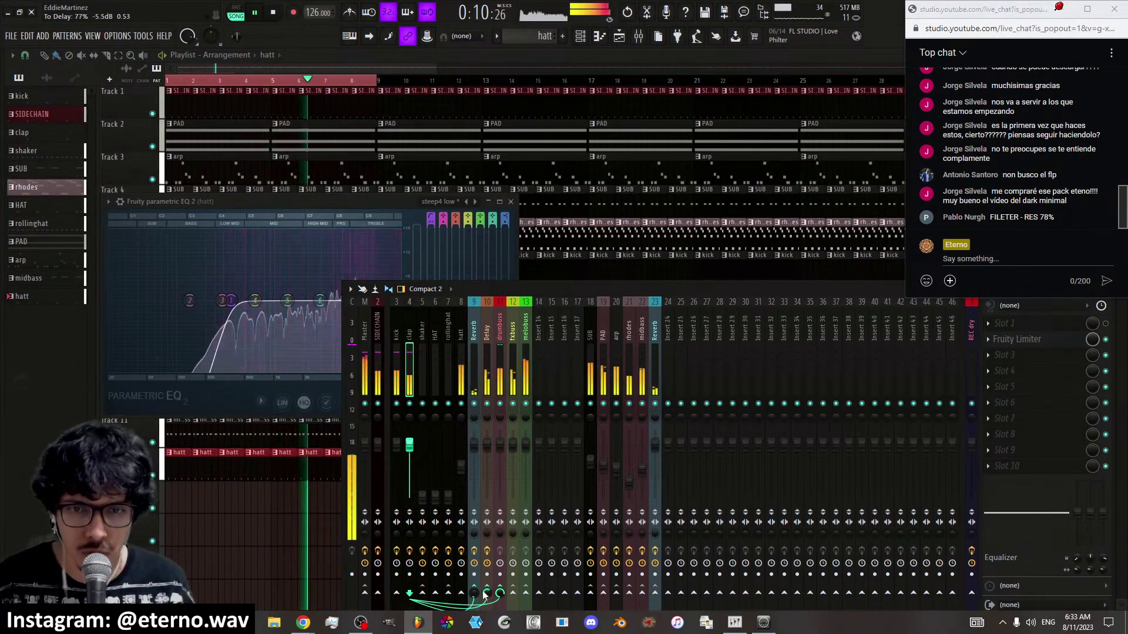
# Adjust the clap's send level to the Delay track and lower the hatt fader to about 45%
pyautogui.moveTo(485, 593); pyautogui.dragTo(485, 602)
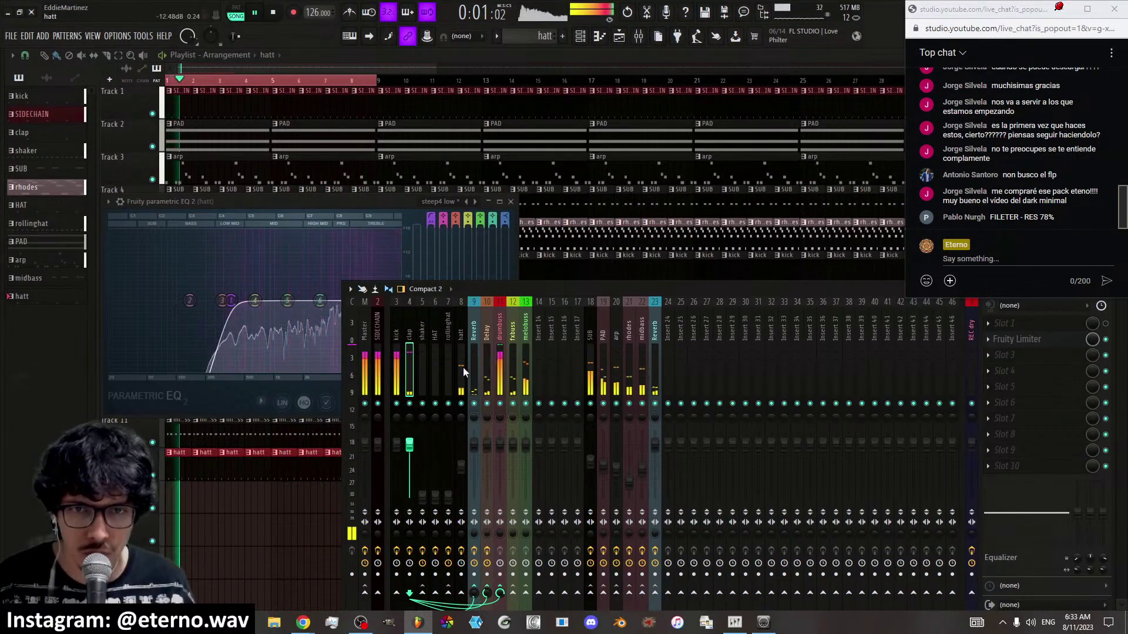
pyautogui.click(461, 470)
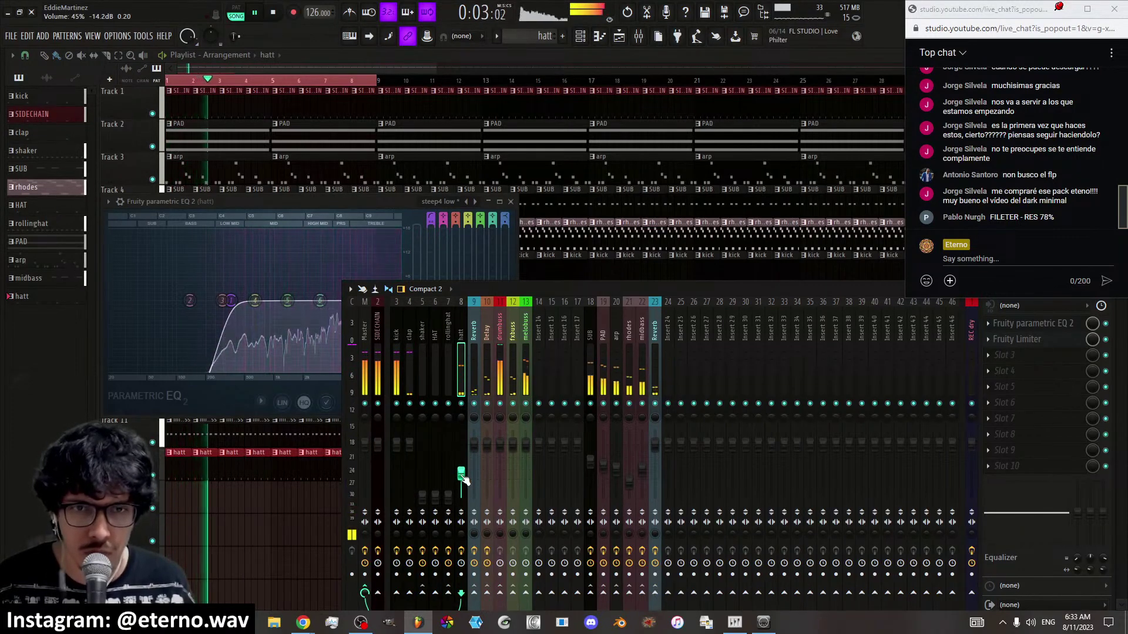
# Load Fruity Parametric EQ 2 on the clap's first slot, cut band 6 about 8.6 dB near 2.7 kHz and lower band 5 in the treble
pyautogui.click(406, 367)
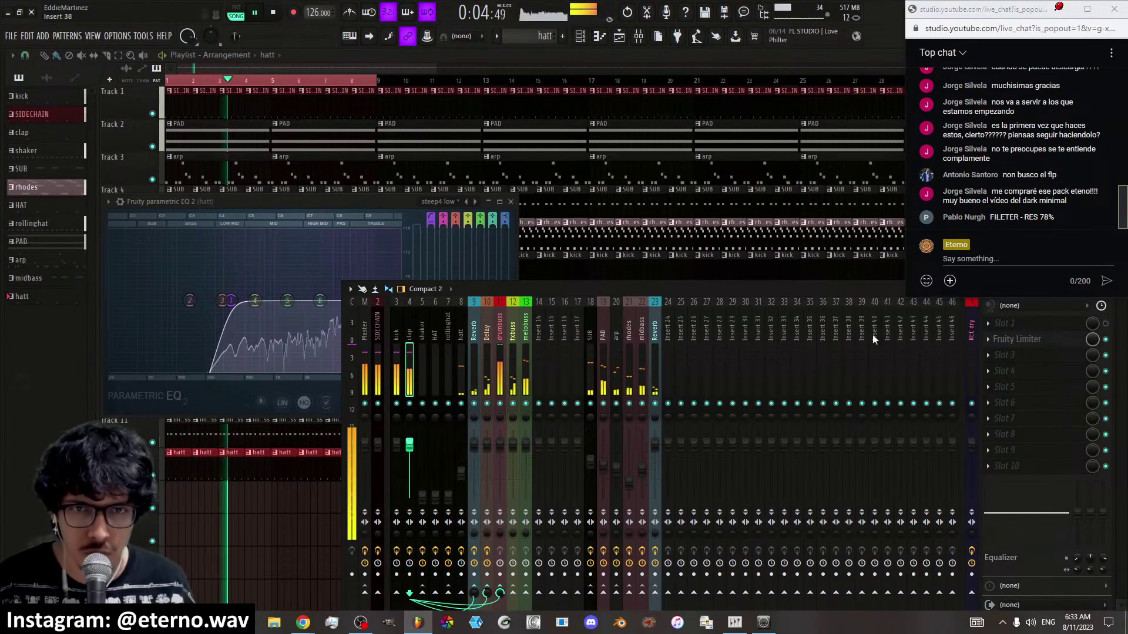
pyautogui.click(1011, 324)
pyautogui.click(942, 512)
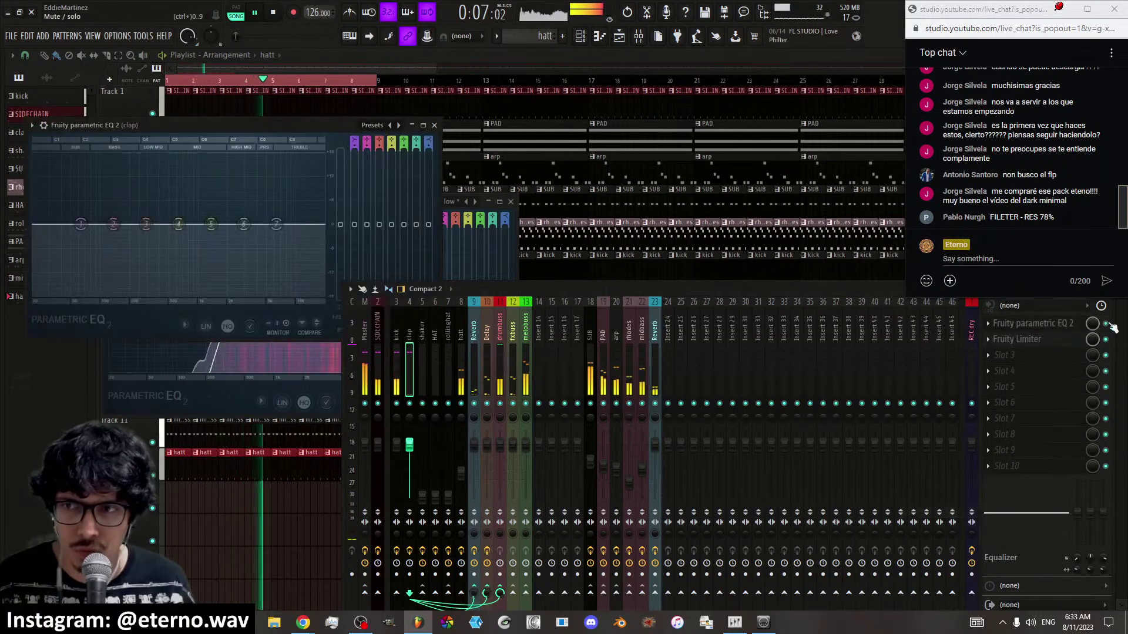
pyautogui.moveTo(211, 223); pyautogui.dragTo(244, 264)
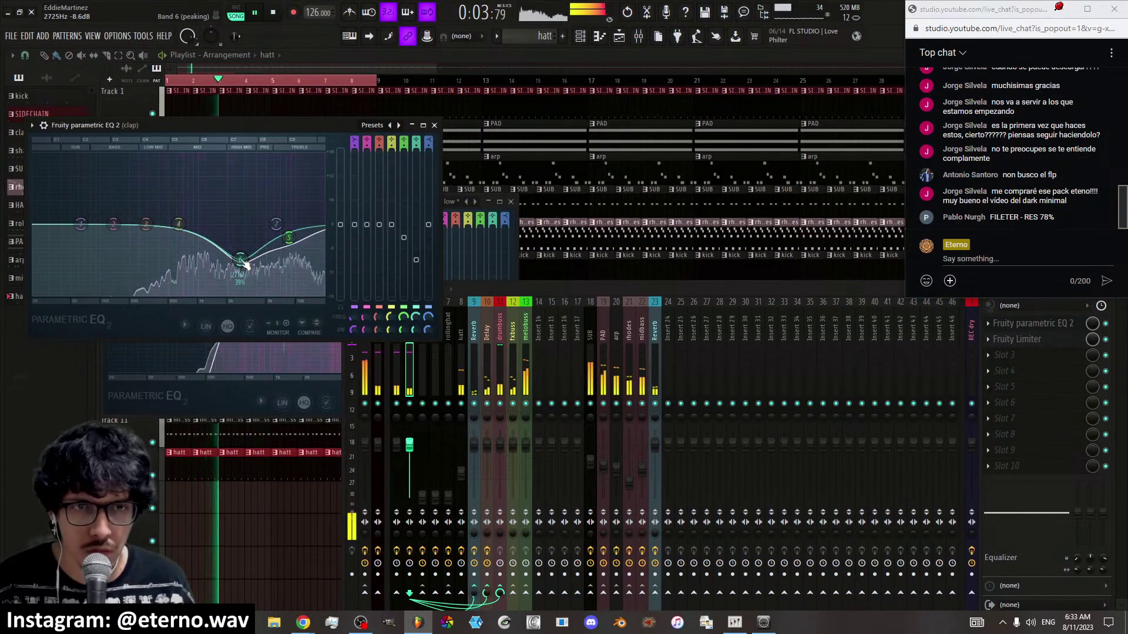
pyautogui.click(1051, 324)
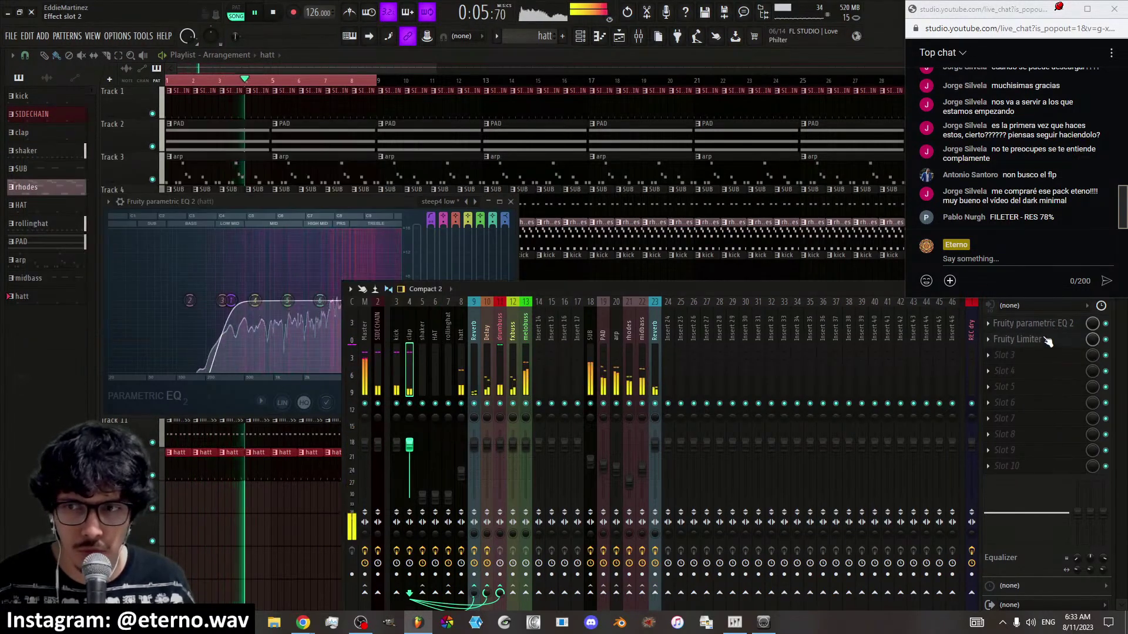
# Move the clap's Fruity Limiter to slot 3 and insert Fruity Balance in slot 2 with its volume at about 0.8 dB
pyautogui.click(1048, 340)
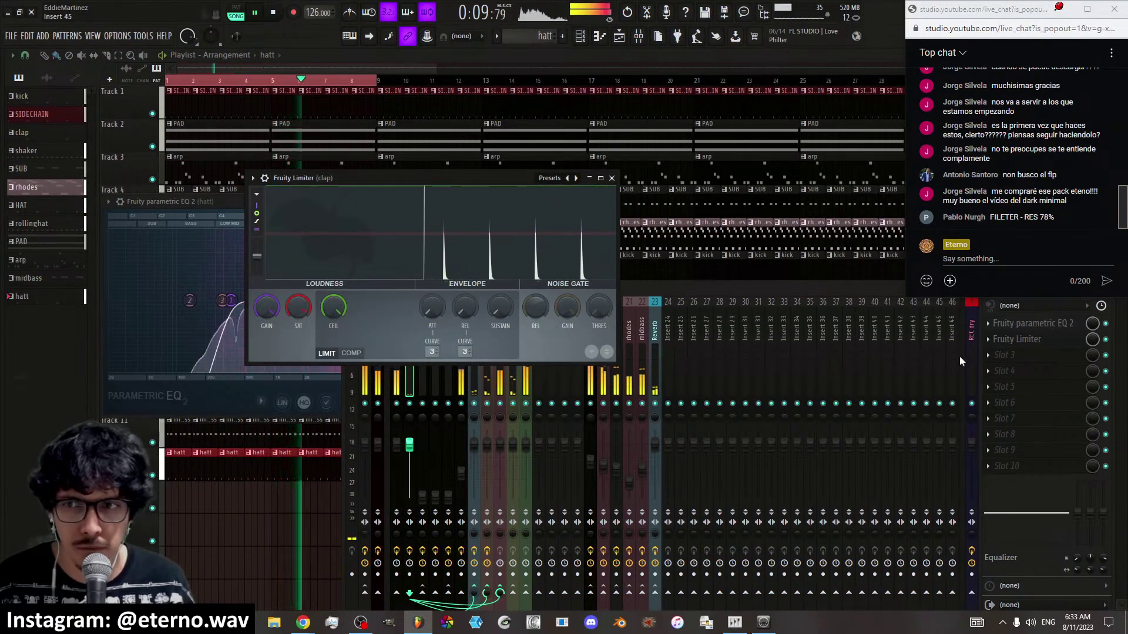
pyautogui.moveTo(1016, 339); pyautogui.dragTo(1034, 349)
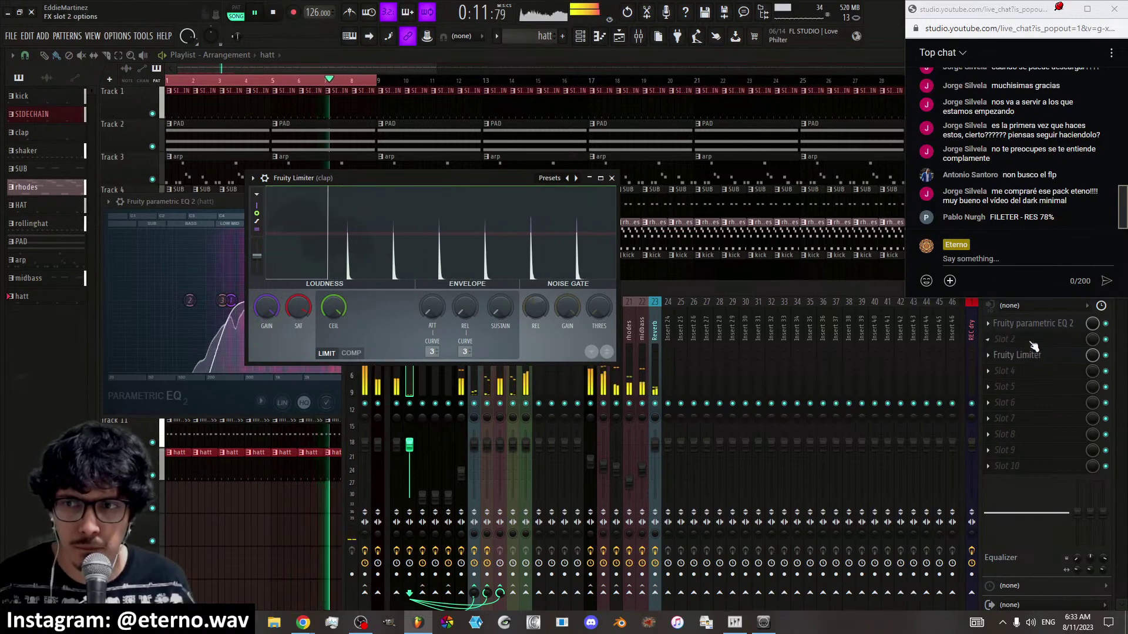
pyautogui.click(1034, 349)
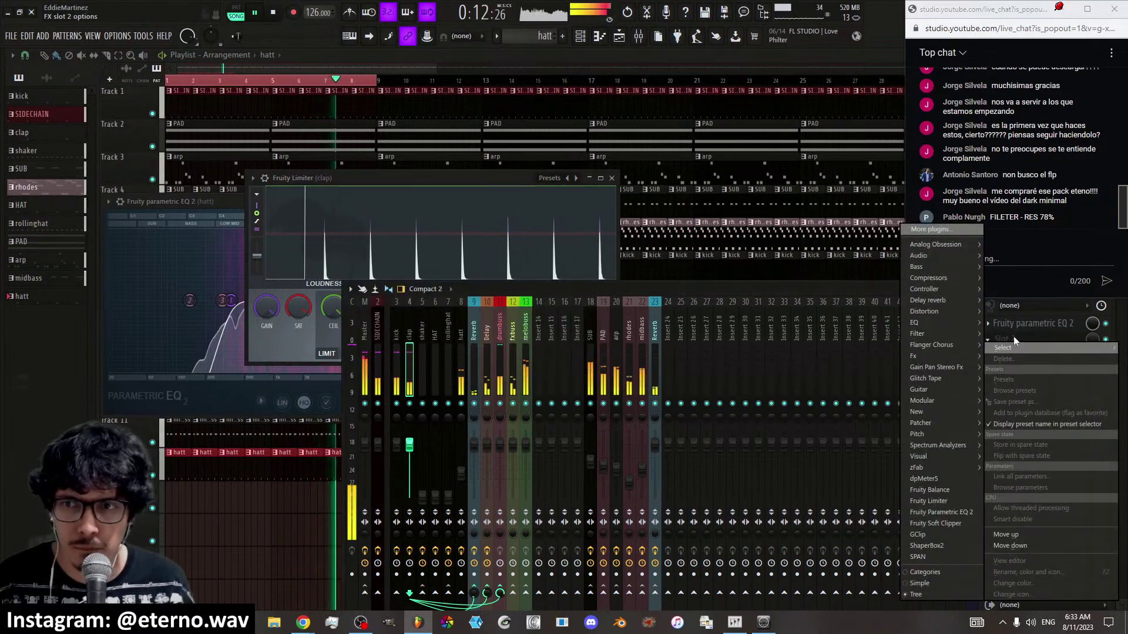
pyautogui.click(944, 490)
pyautogui.moveTo(159, 215)
pyautogui.mouseDown()
pyautogui.moveTo(160, 198)
pyautogui.moveTo(167, 203)
pyautogui.mouseUp()
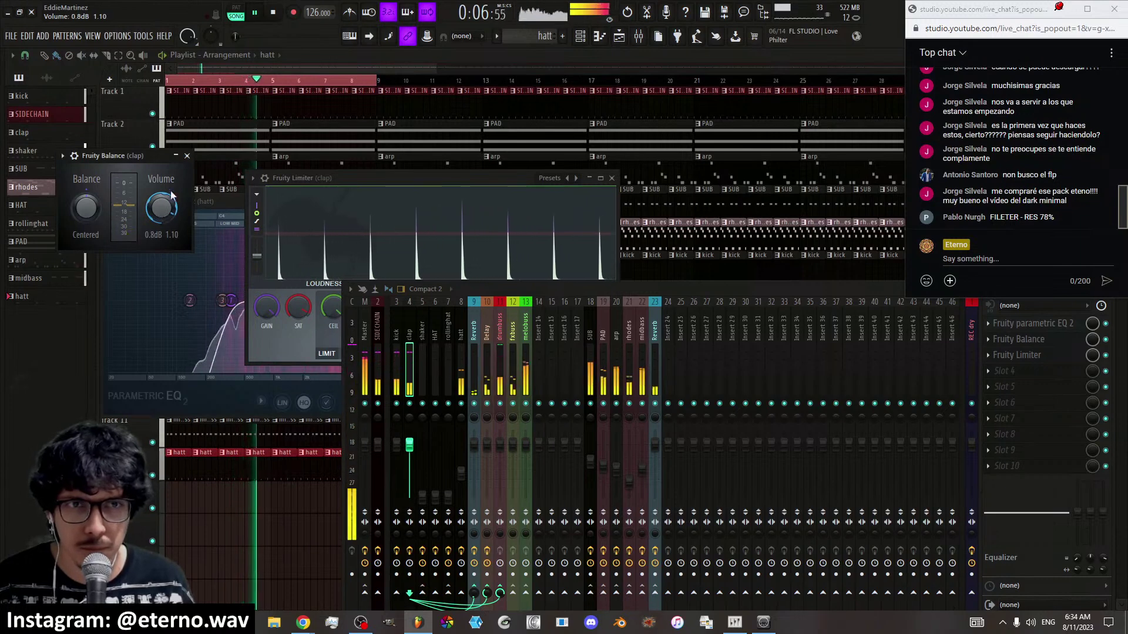
pyautogui.click(186, 156)
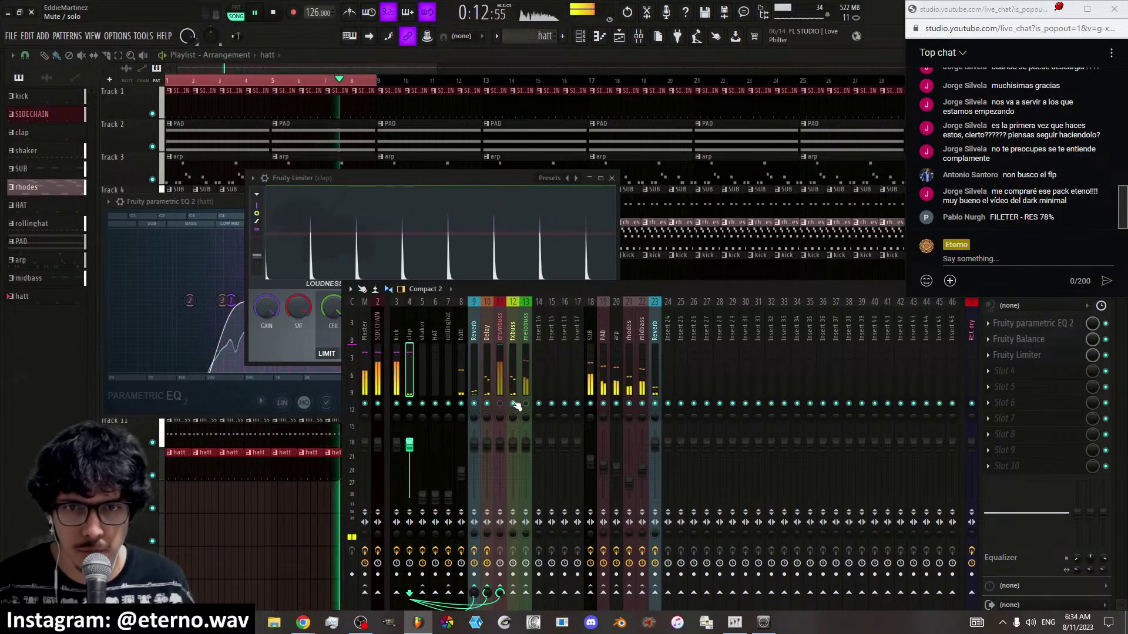
# Route the hatt mixer track only to the drumbuss
pyautogui.click(462, 377)
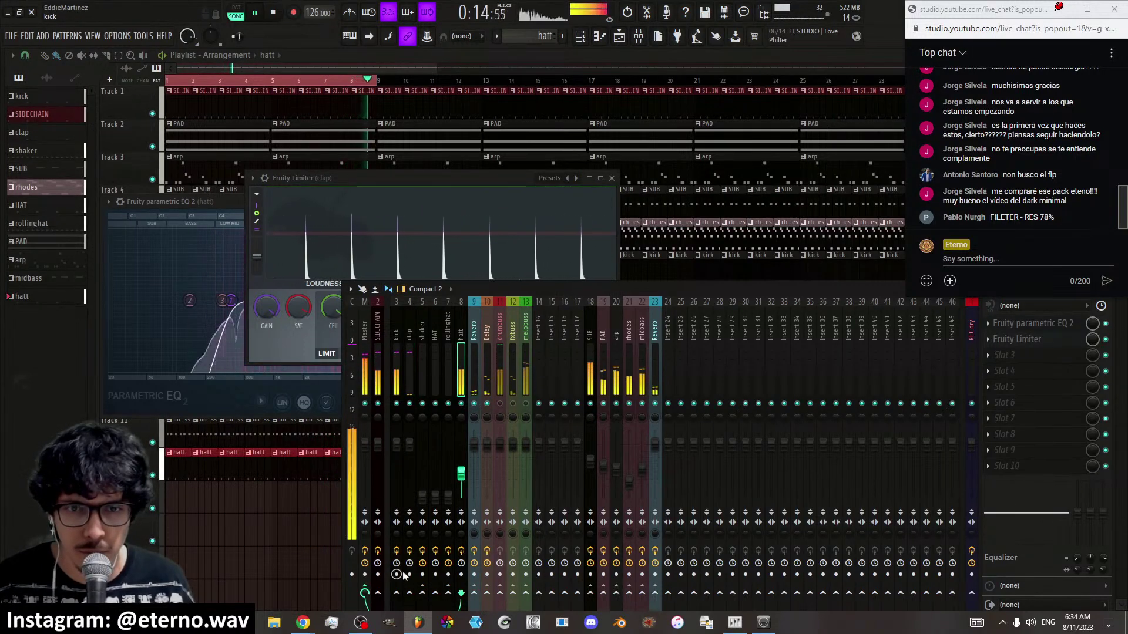
pyautogui.click(500, 592)
pyautogui.click(500, 592)
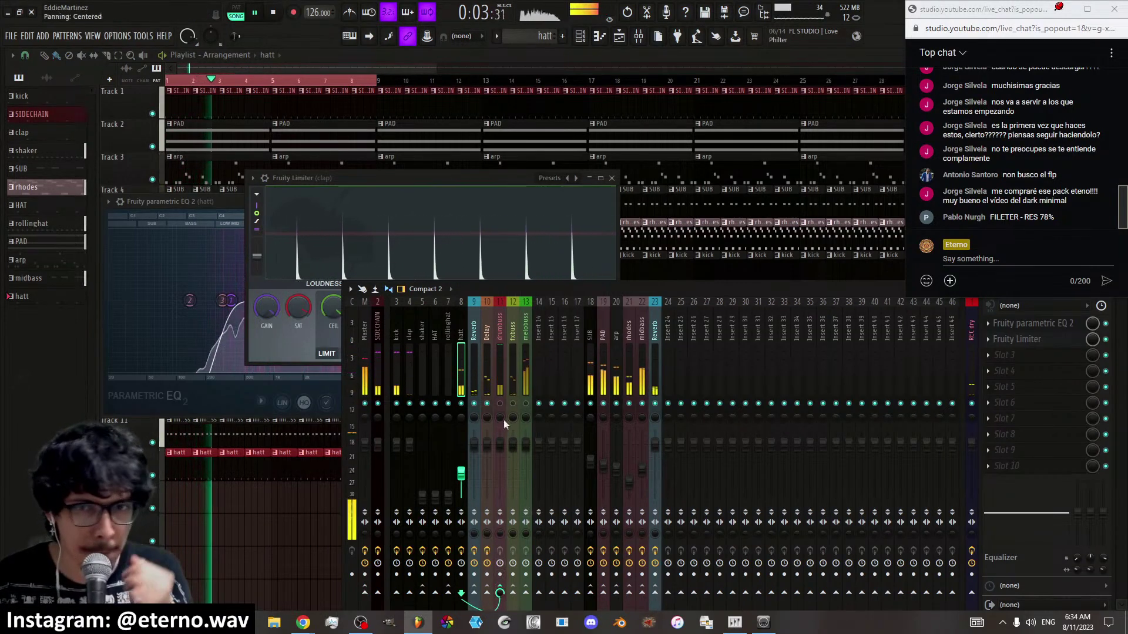
# Load the 2 BASS BUSS mixer track state onto empty insert 14
pyautogui.click(590, 370)
pyautogui.rightClick(539, 343)
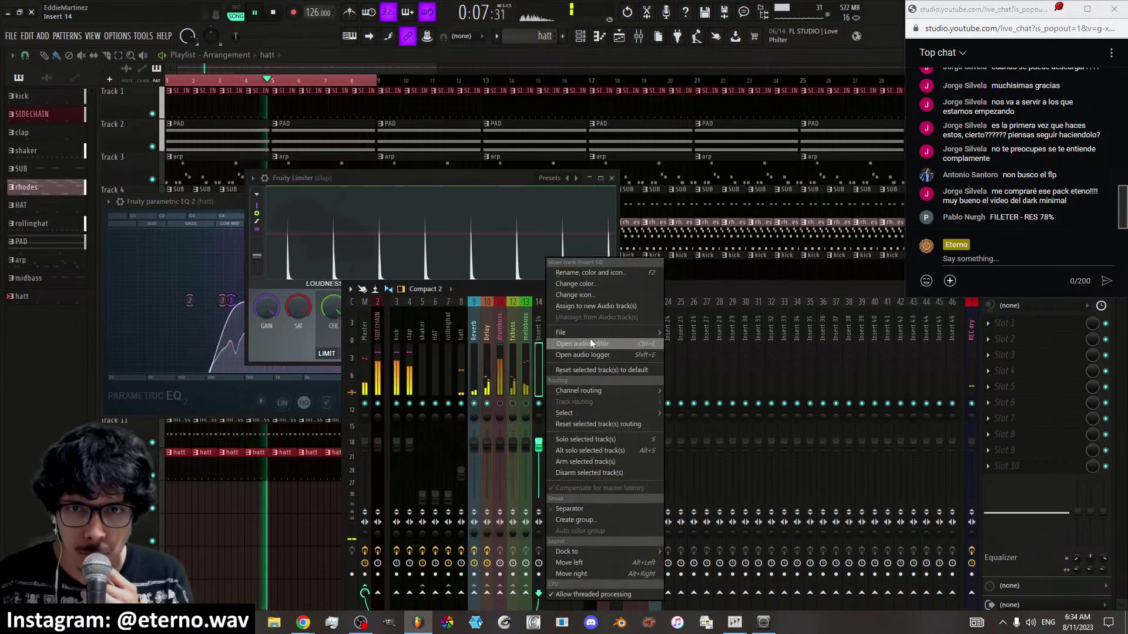
pyautogui.moveTo(592, 331)
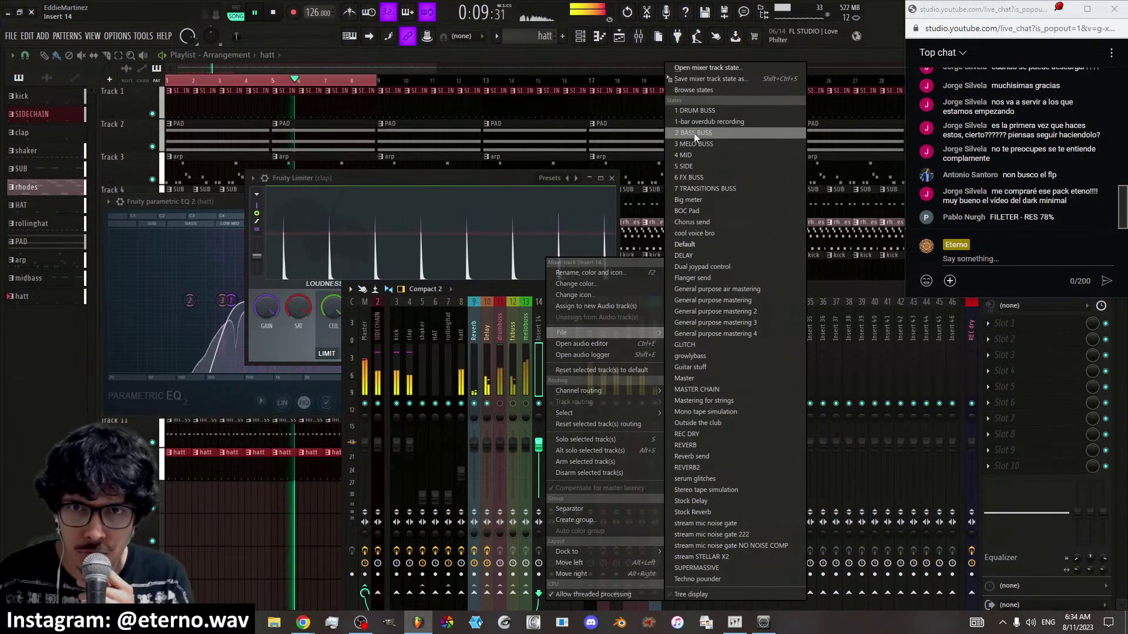
pyautogui.click(693, 133)
# Route the midbass and SUB mixer tracks only to the bassbuss
pyautogui.click(592, 354)
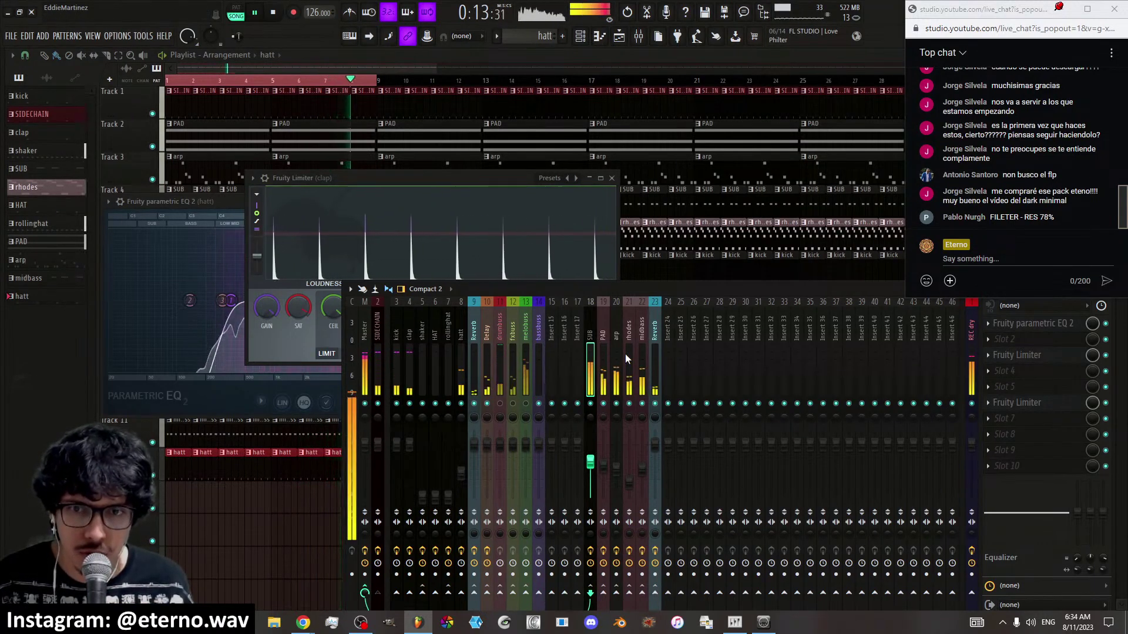
pyautogui.click(641, 353)
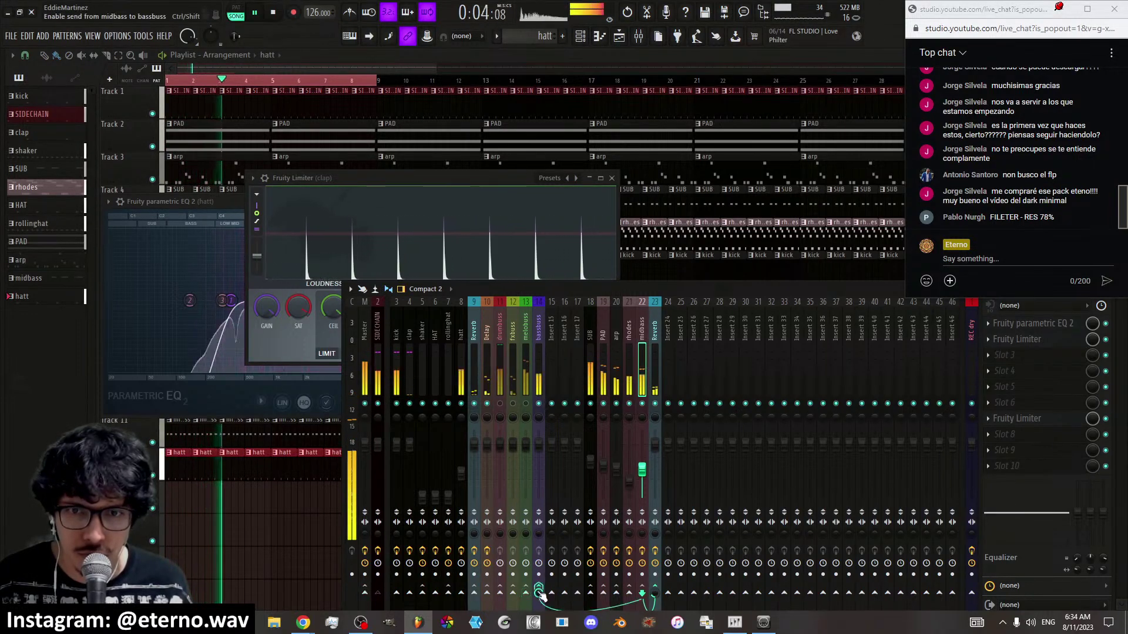
pyautogui.click(592, 414)
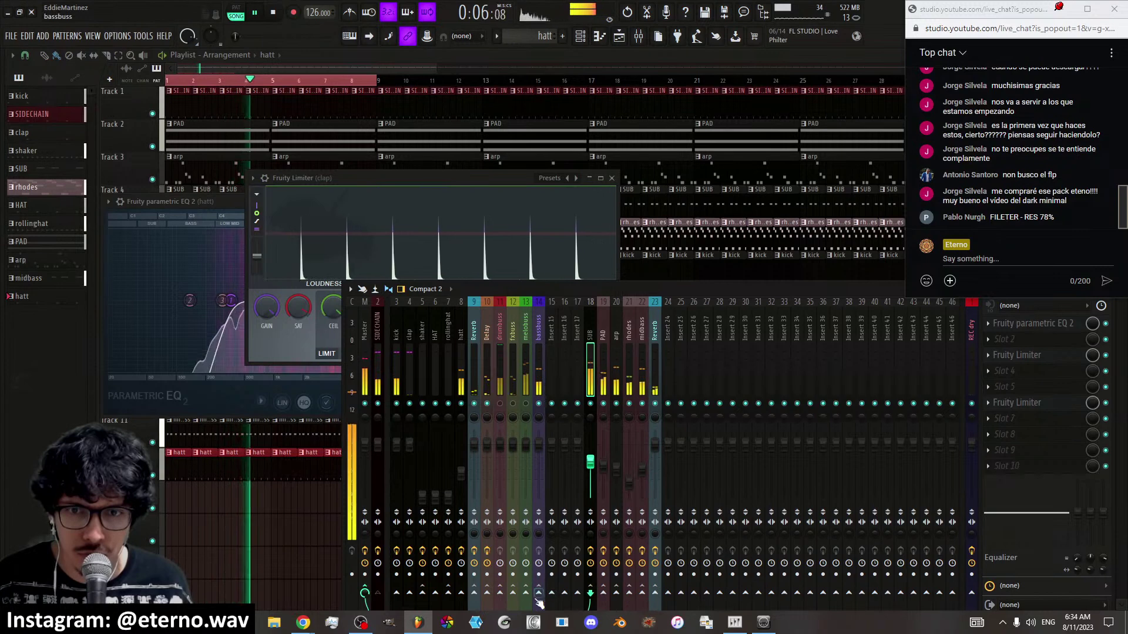
pyautogui.rightClick(538, 552)
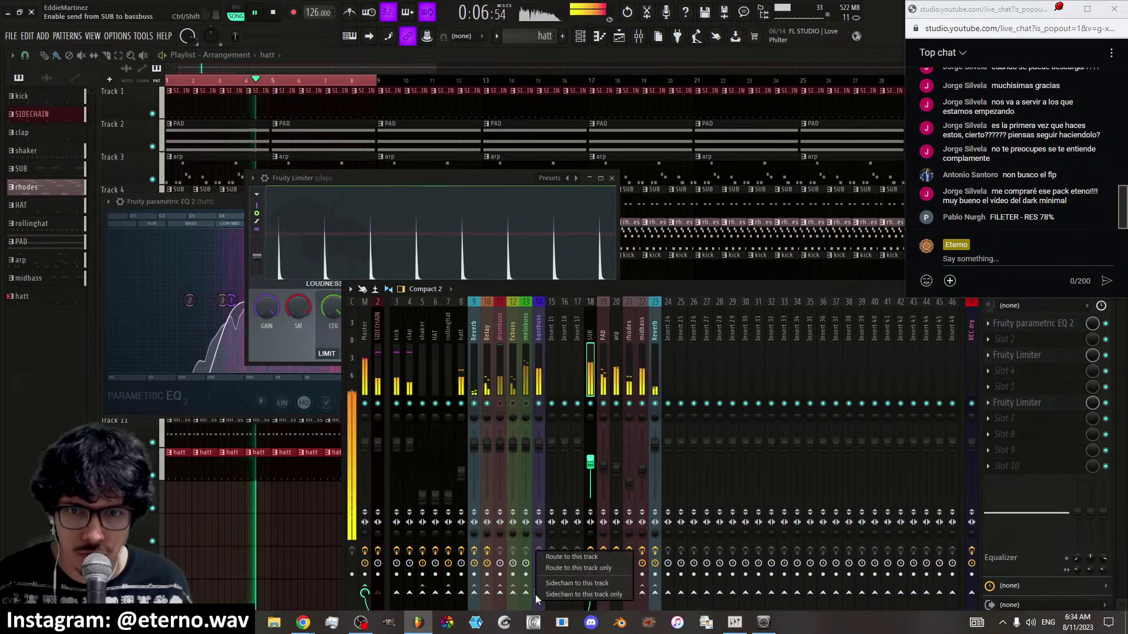
pyautogui.click(555, 569)
# Route the Reverb track on insert 23 only to the fxbuss
pyautogui.click(653, 370)
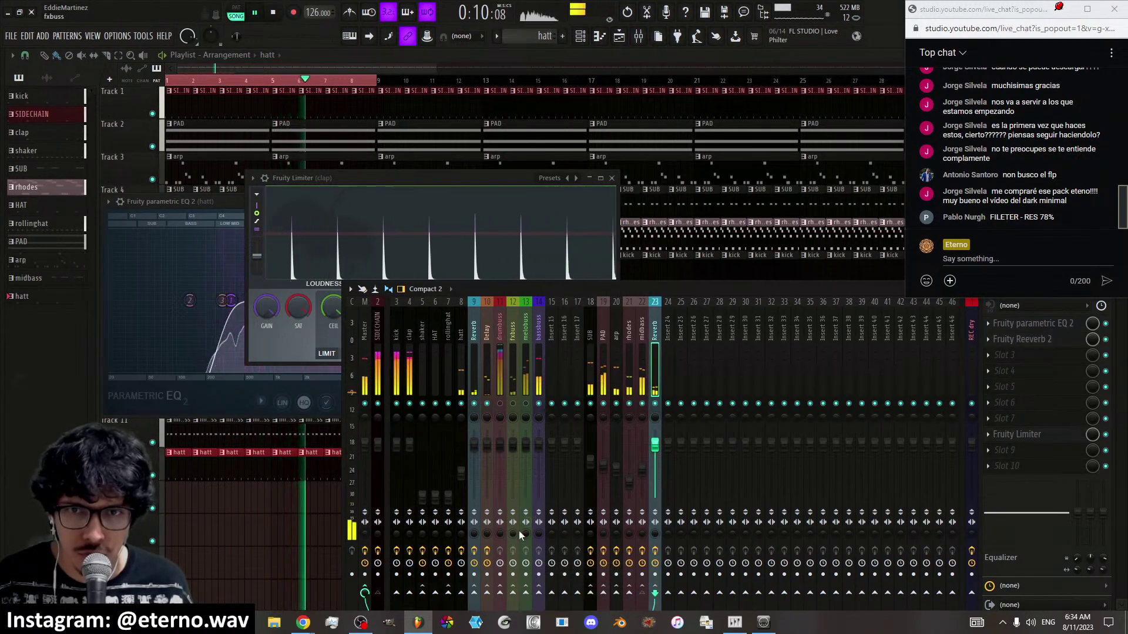
pyautogui.rightClick(513, 552)
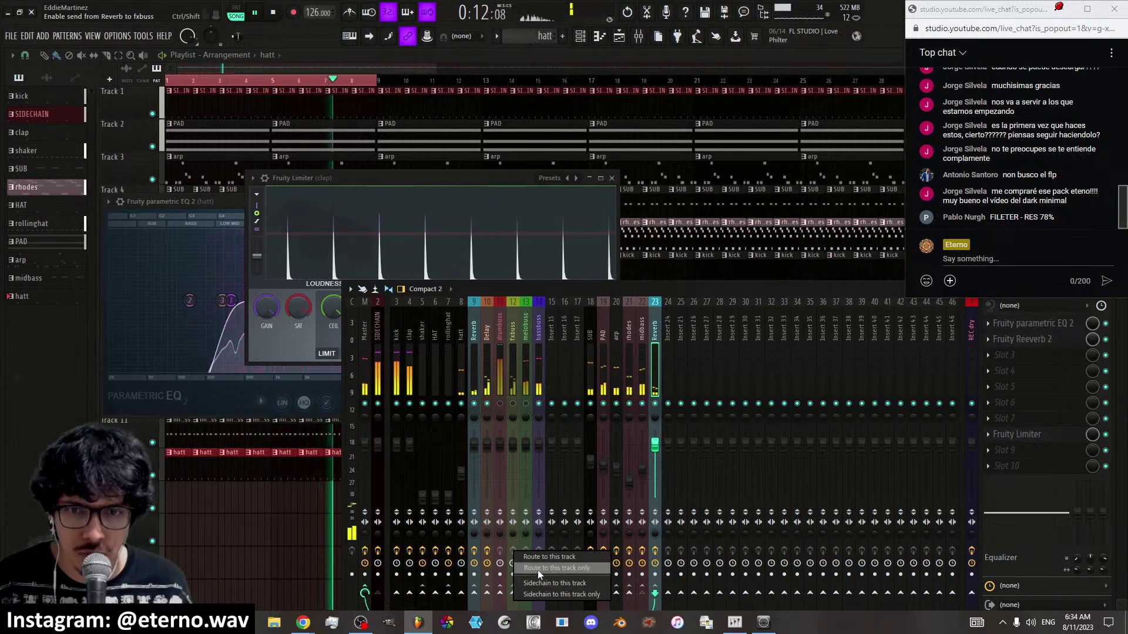
pyautogui.click(537, 569)
pyautogui.click(641, 388)
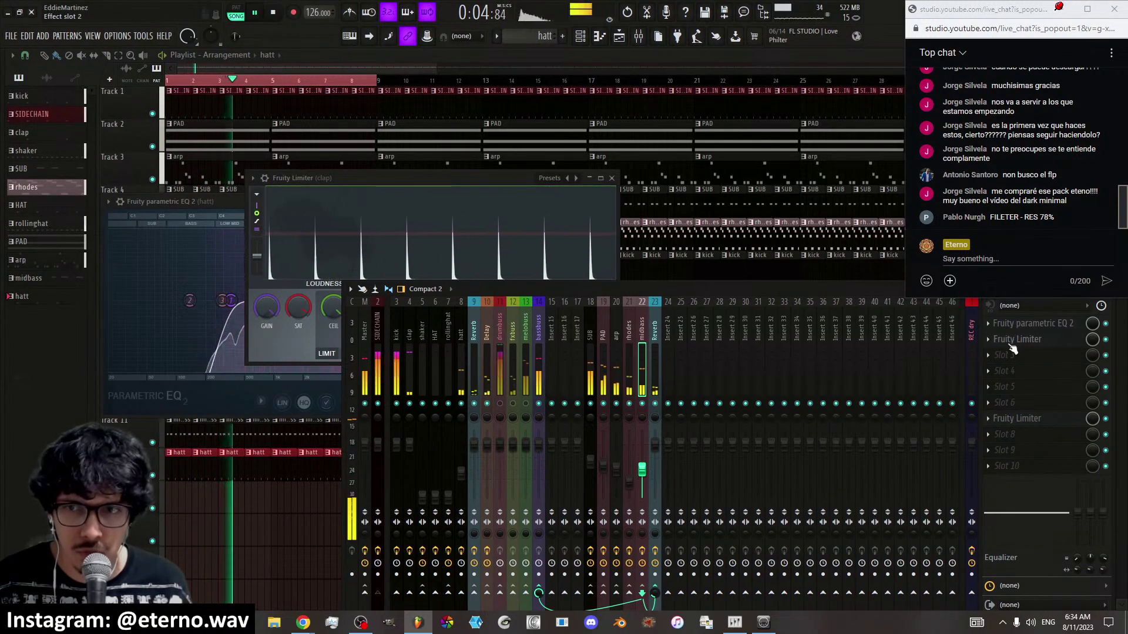
pyautogui.click(543, 368)
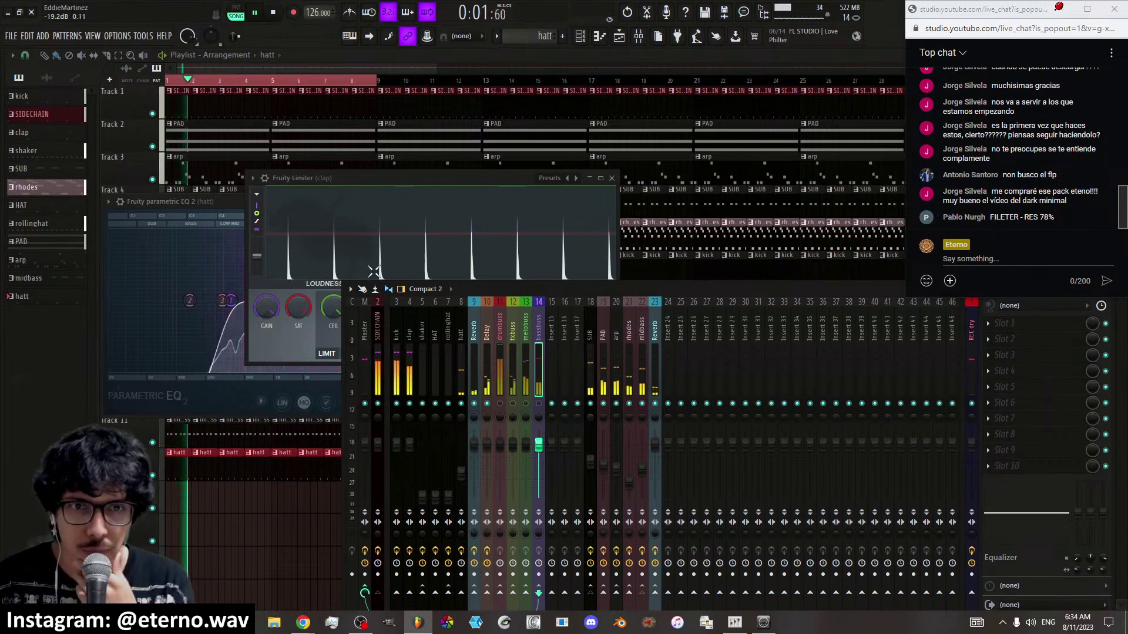
pyautogui.rightClick(552, 359)
pyautogui.click(551, 355)
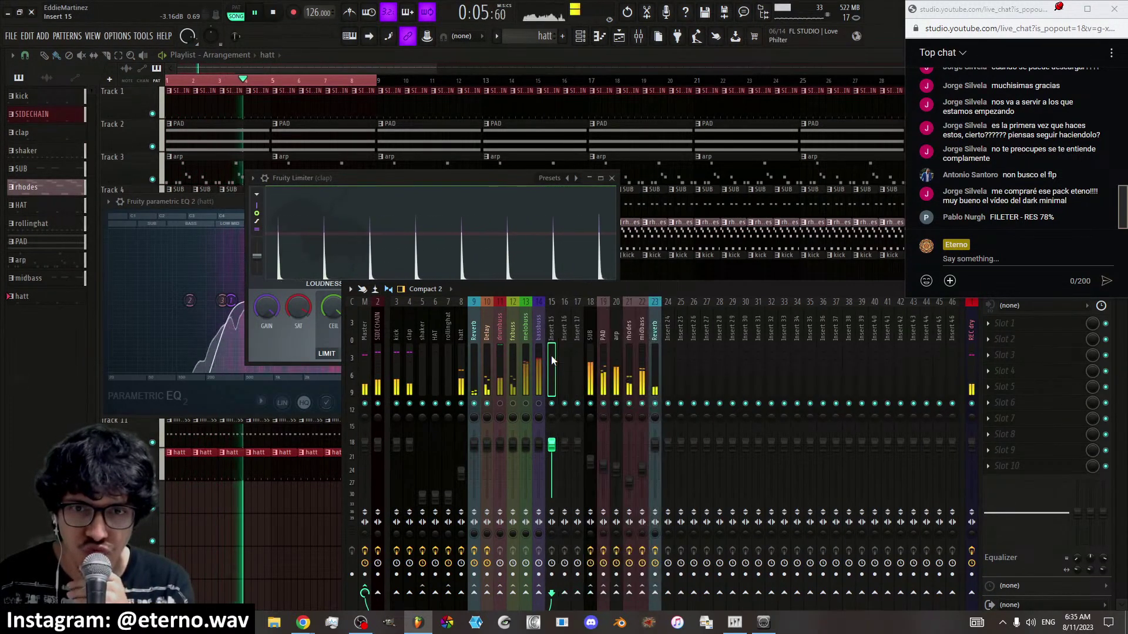
# Rebalance the percussion by raising the shaker and rollinghat faders, setting HAT to about 32% and hatt to about 63%
pyautogui.click(421, 468)
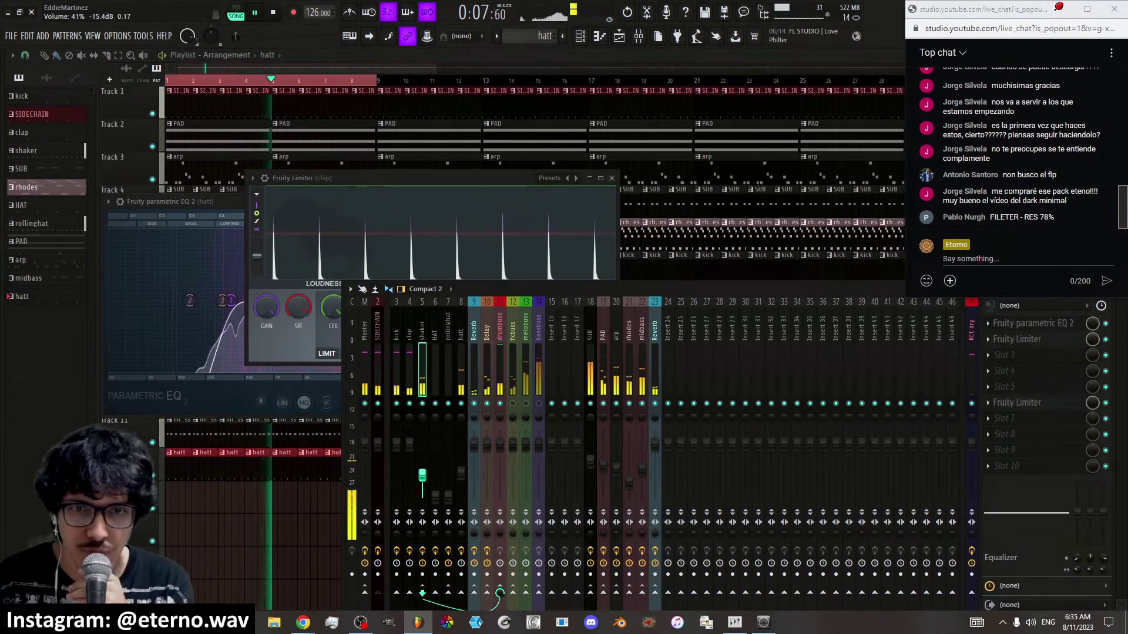
pyautogui.moveTo(421, 468); pyautogui.dragTo(422, 456)
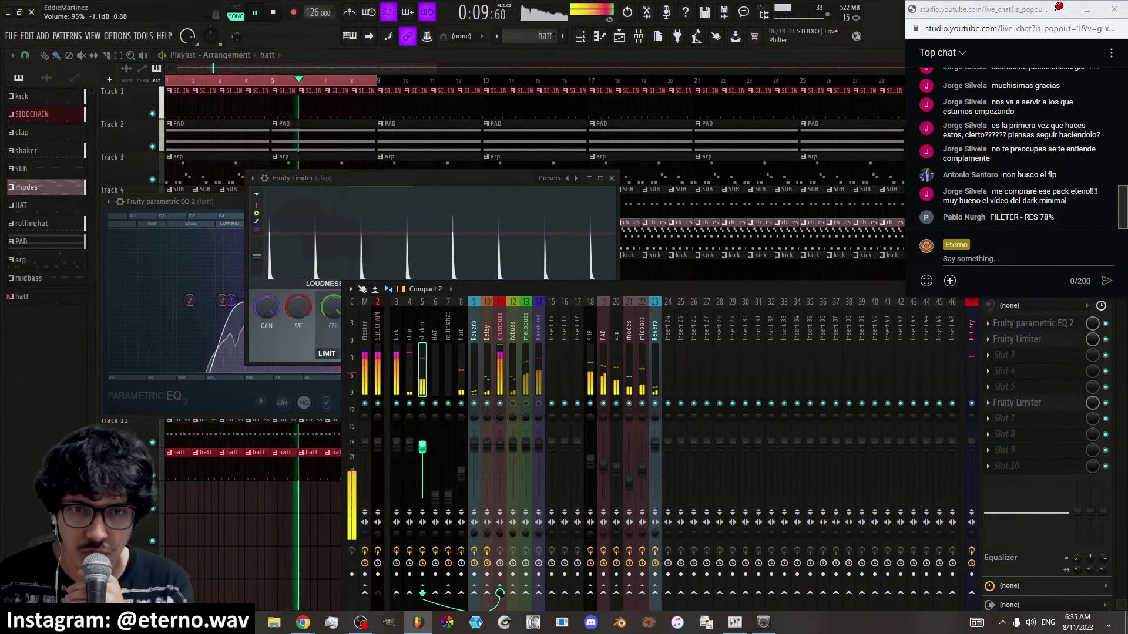
pyautogui.moveTo(435, 495); pyautogui.dragTo(435, 467)
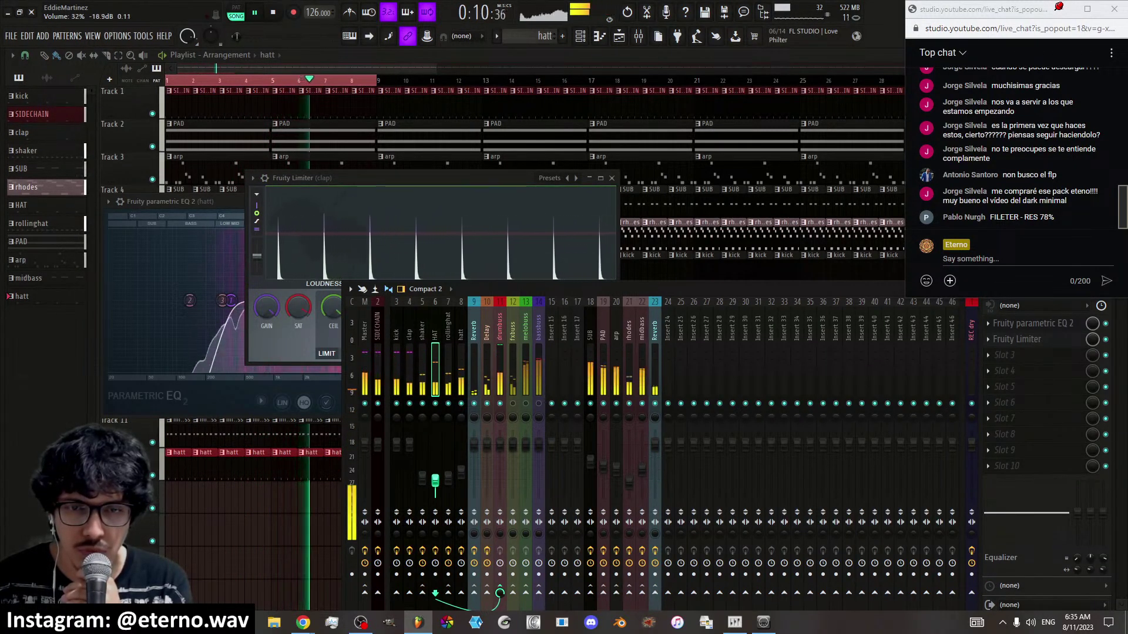
pyautogui.click(461, 472)
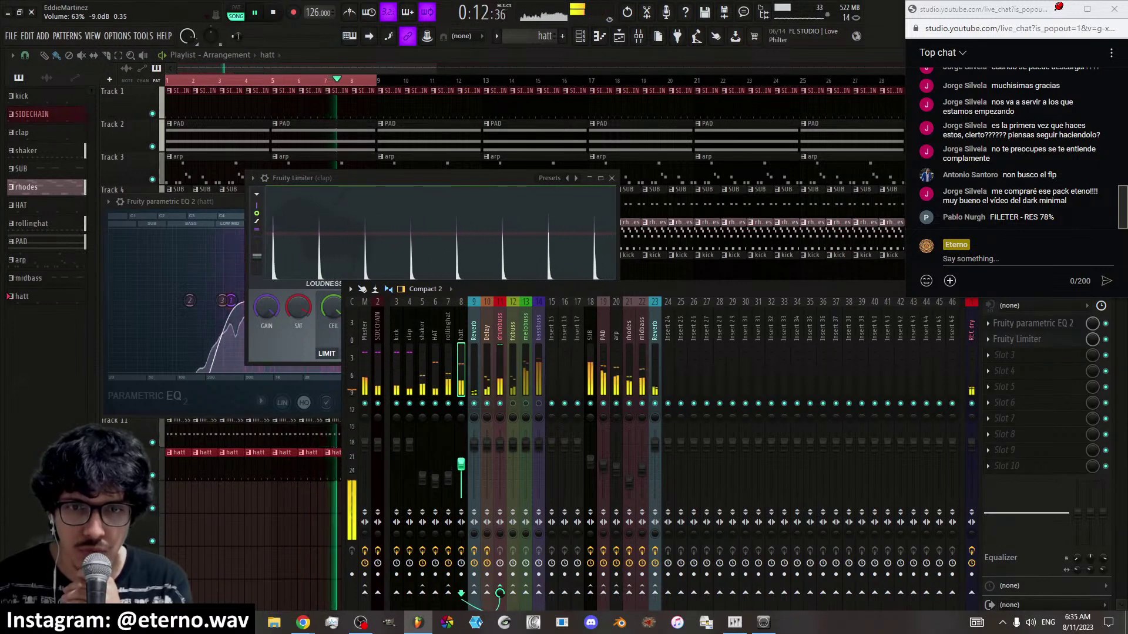
pyautogui.click(448, 478)
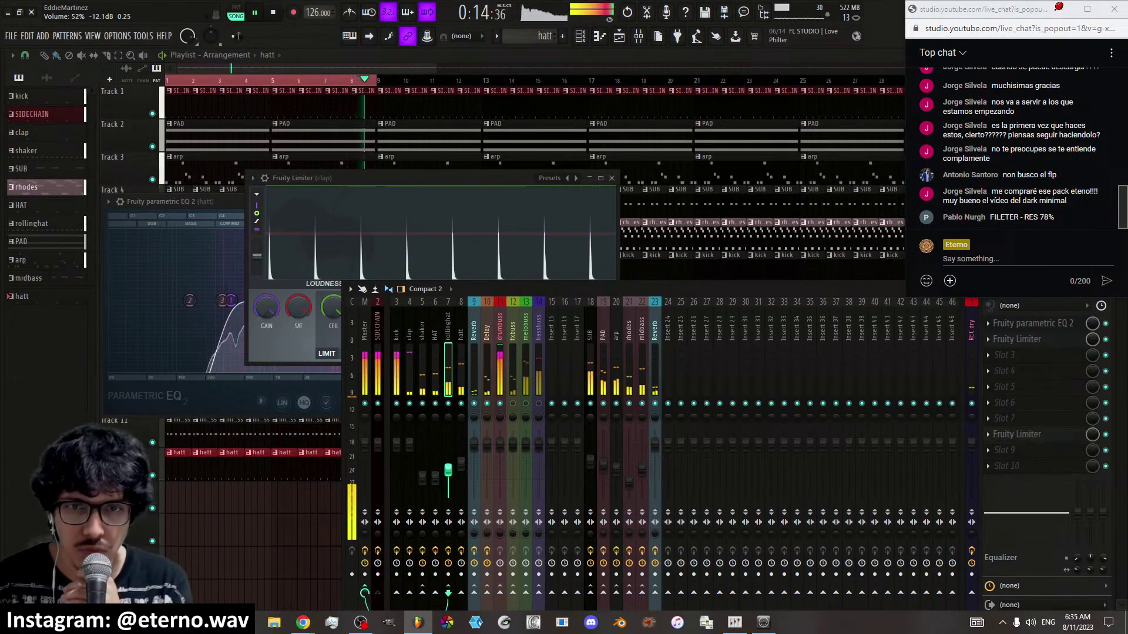
pyautogui.click(422, 474)
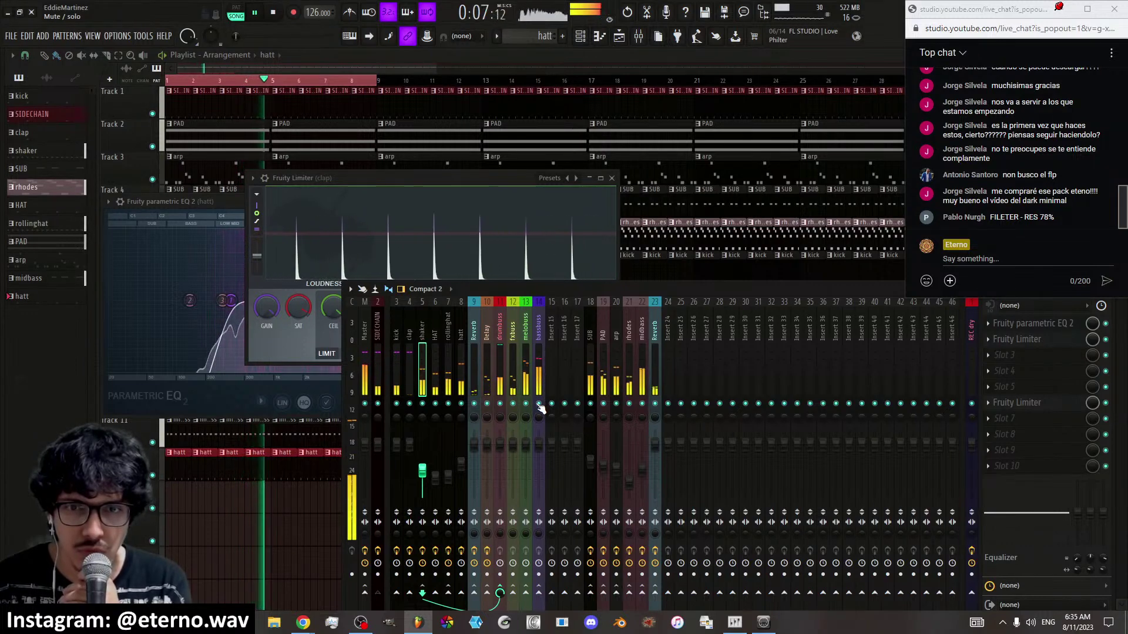
# Inspect the Master track's Fruity Limiter and restart the dpMeter5 loudness measurement during playback
pyautogui.click(365, 370)
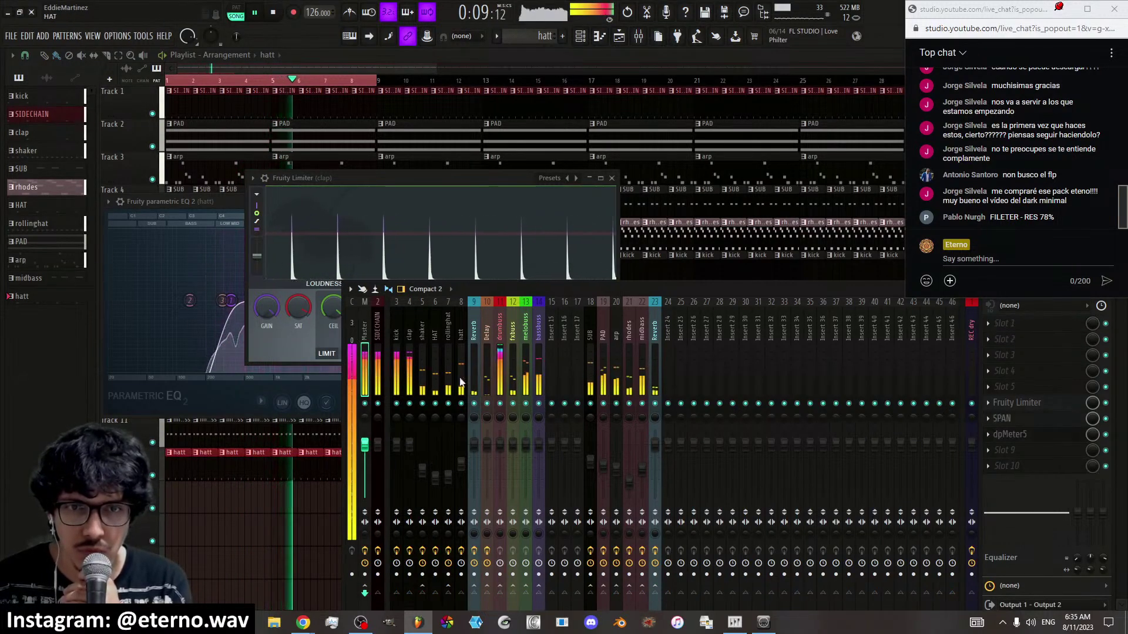
pyautogui.click(1018, 403)
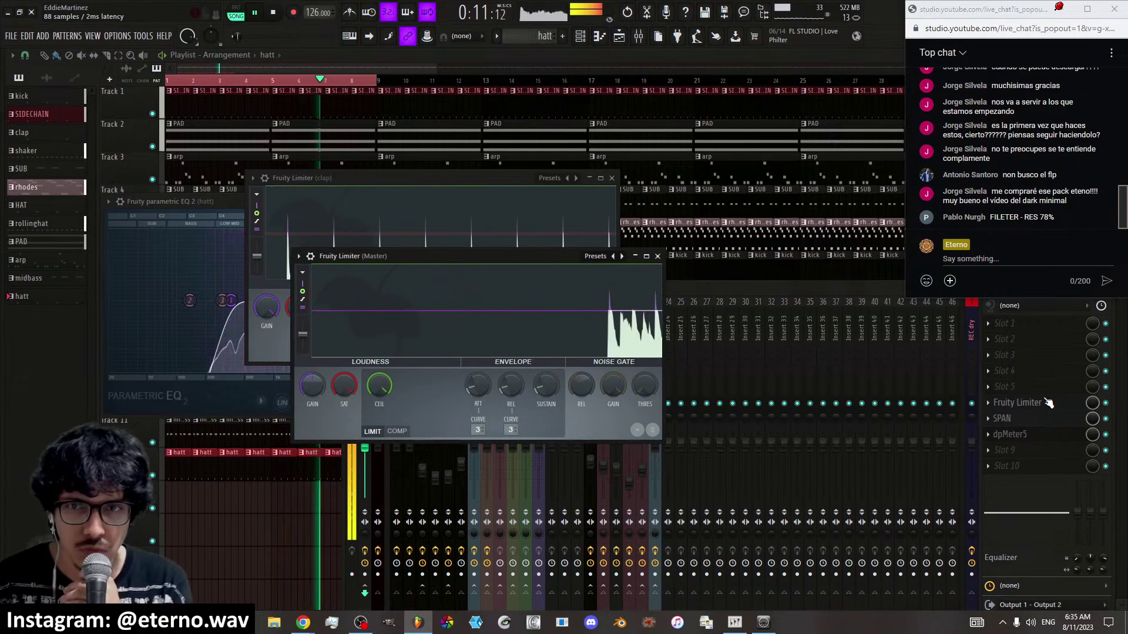
pyautogui.click(1049, 402)
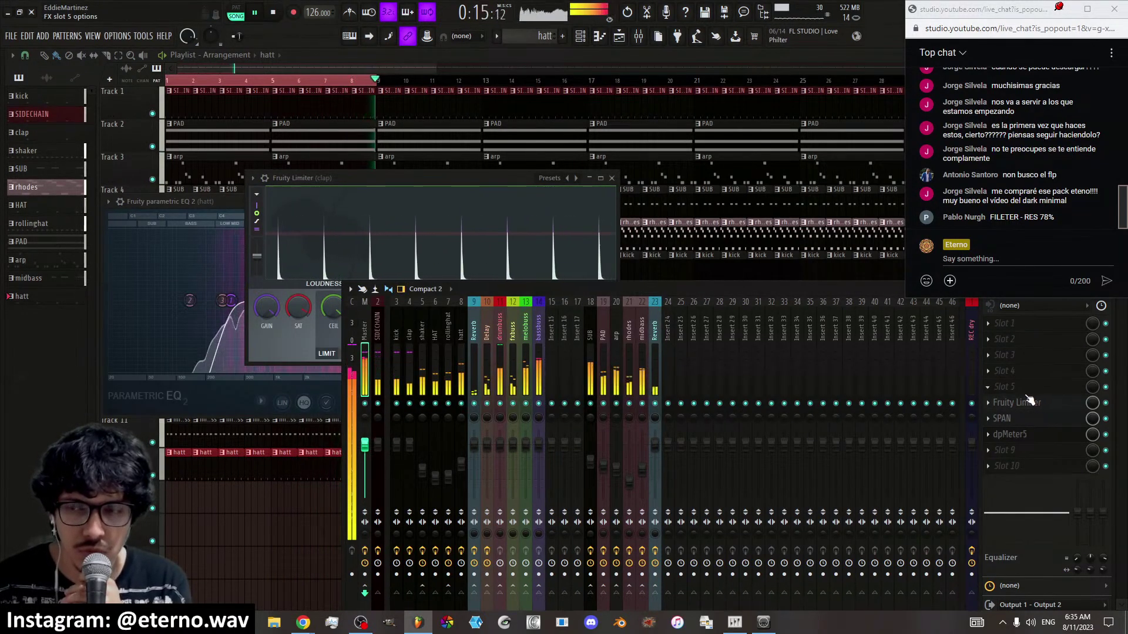
pyautogui.click(1010, 434)
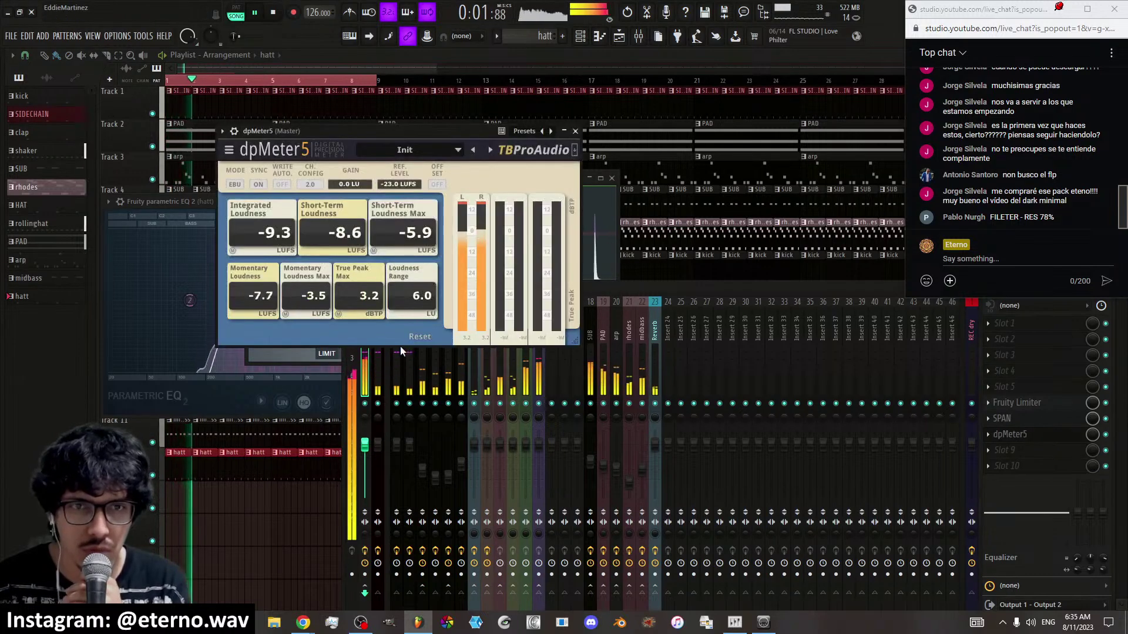
pyautogui.click(416, 336)
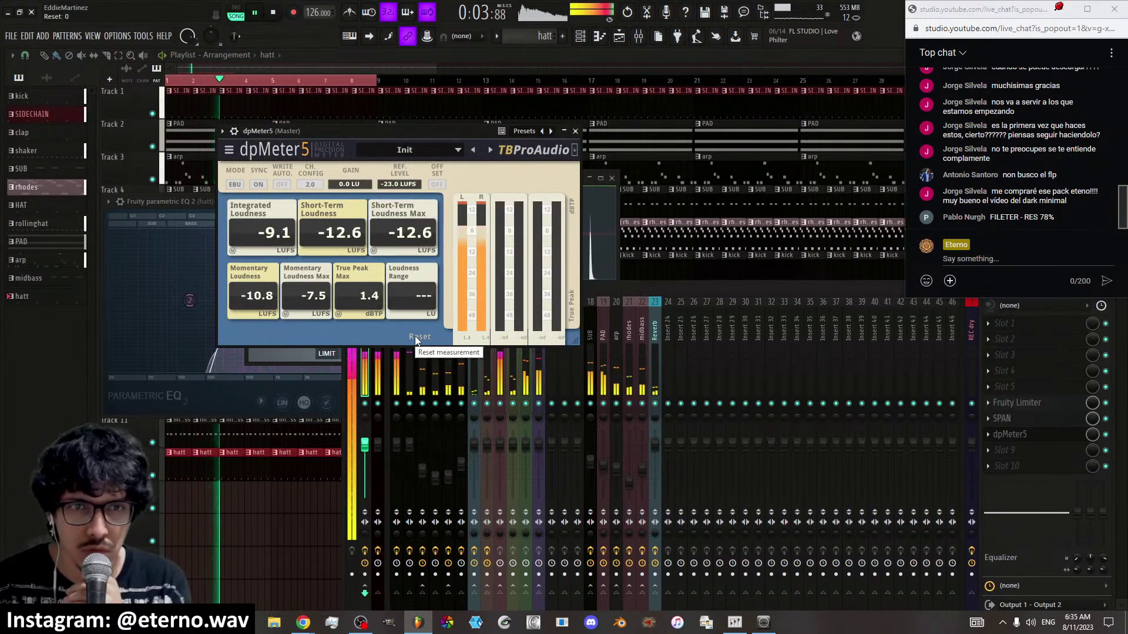
pyautogui.click(575, 131)
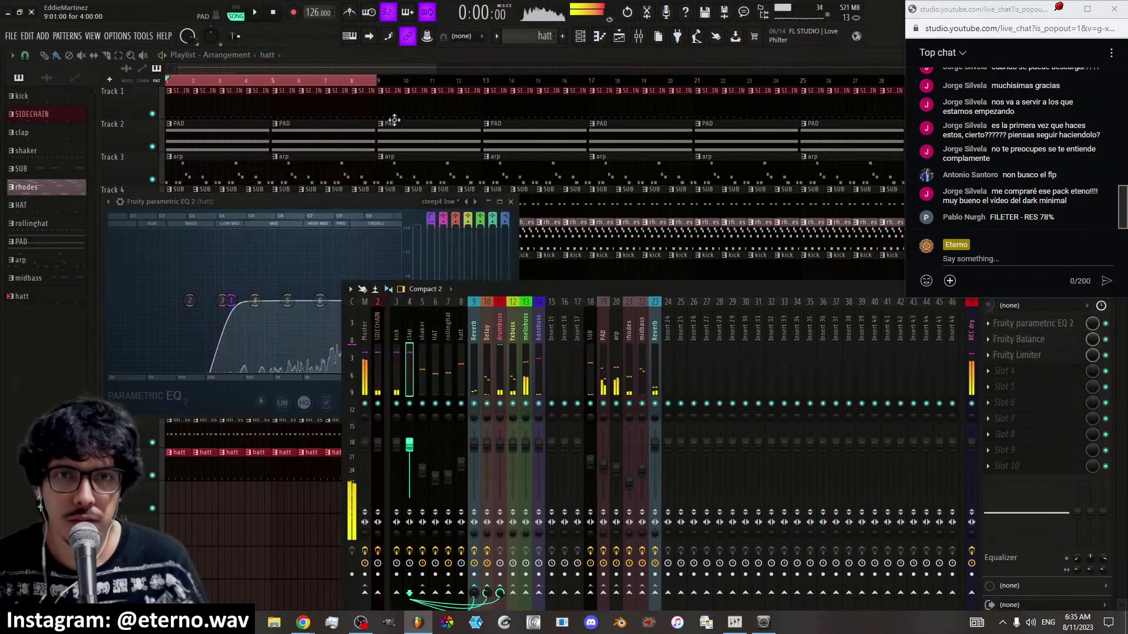
pyautogui.press('F12')
pyautogui.scroll(-3, 358, 70)
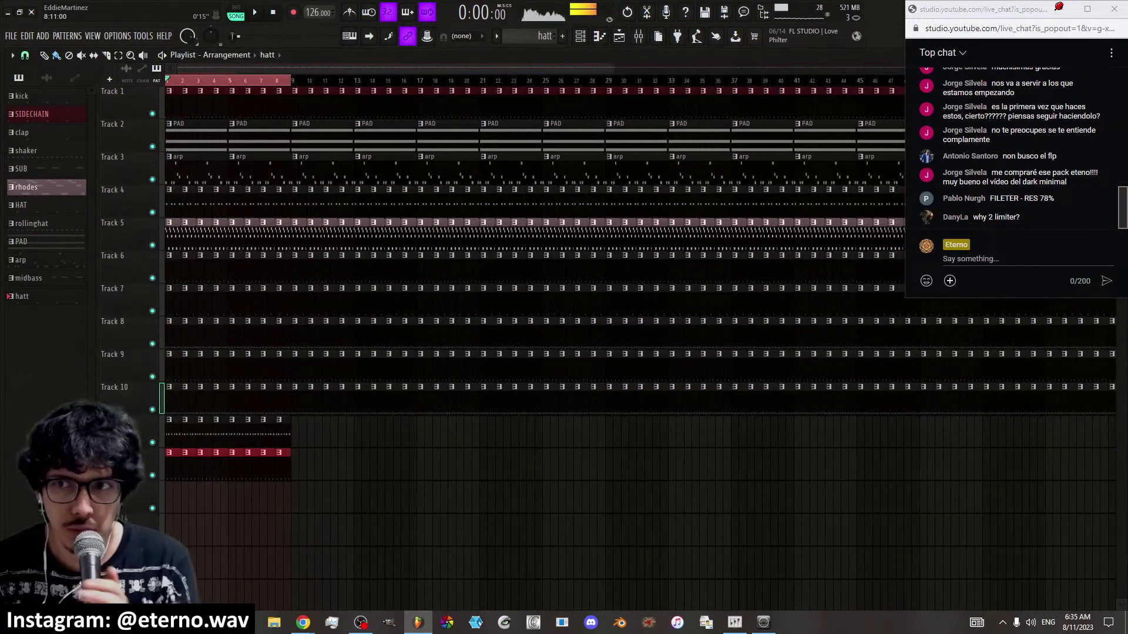
pyautogui.scroll(5, 357, 69)
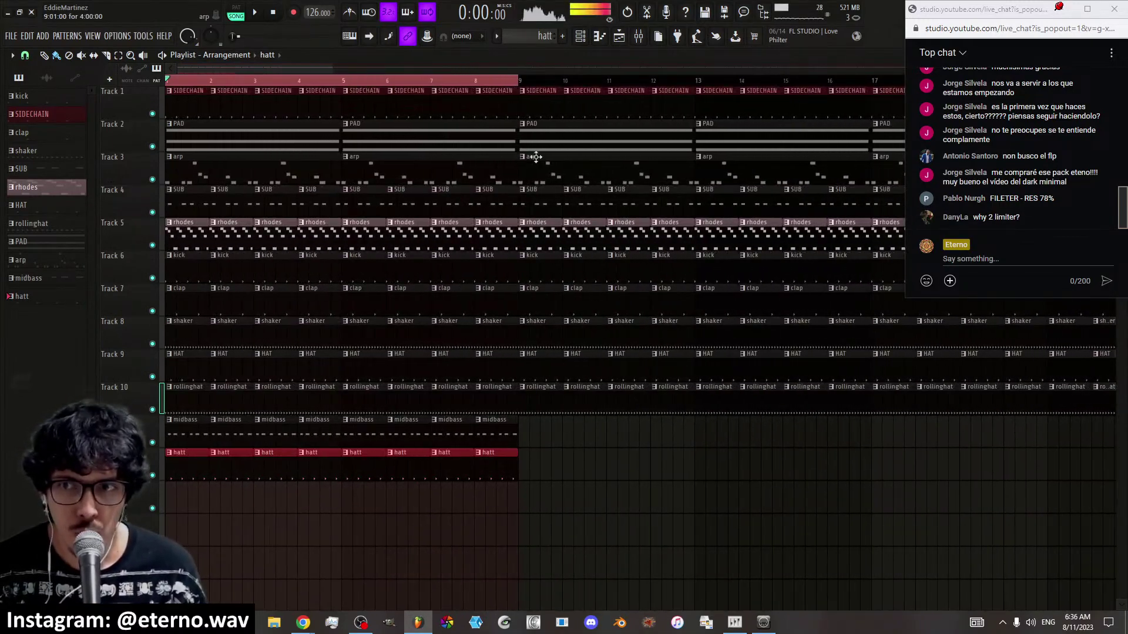
pyautogui.click(639, 39)
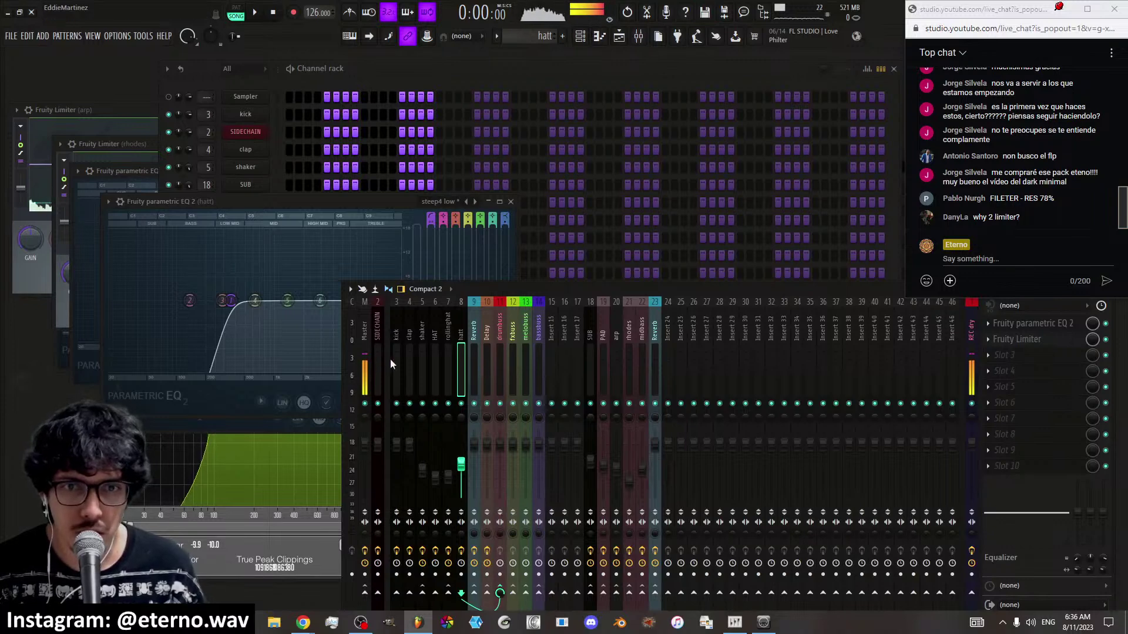
# Play the song with the rollinghat track's Fruity Limiter in slot 2 open to examine its peaks
pyautogui.click(377, 351)
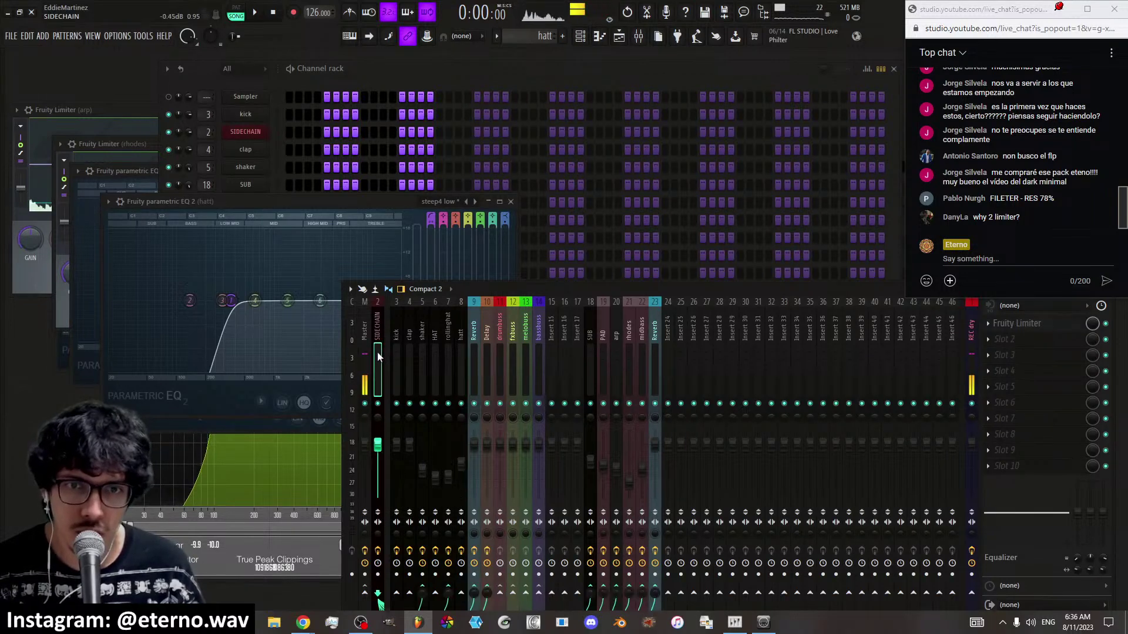
pyautogui.click(448, 354)
pyautogui.click(1041, 438)
pyautogui.click(1039, 438)
pyautogui.click(1033, 345)
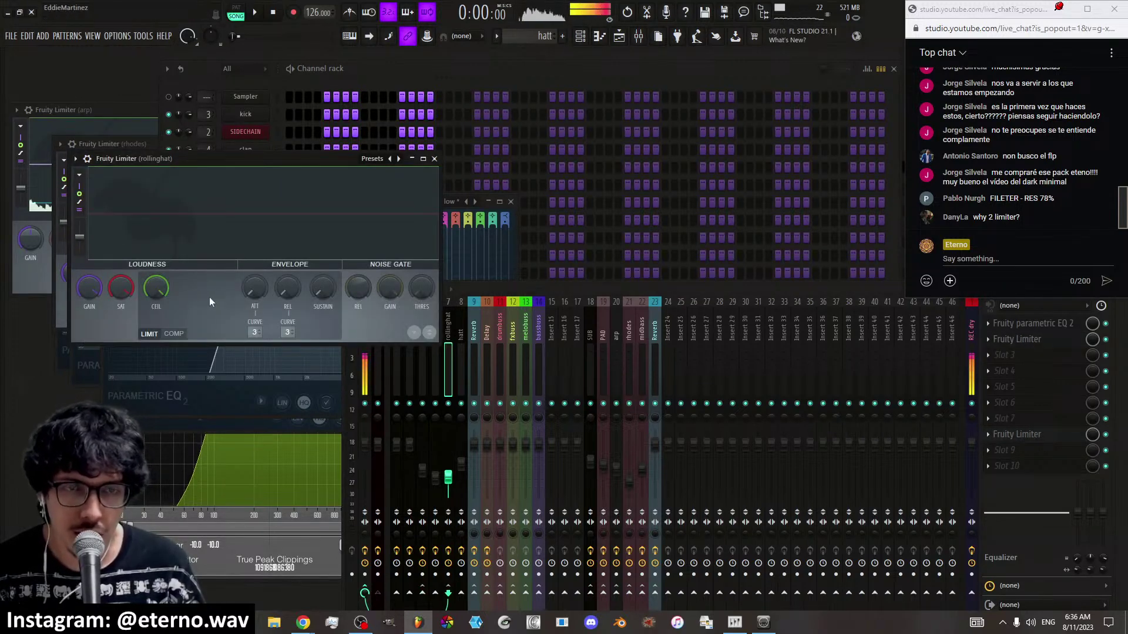
pyautogui.press('space')
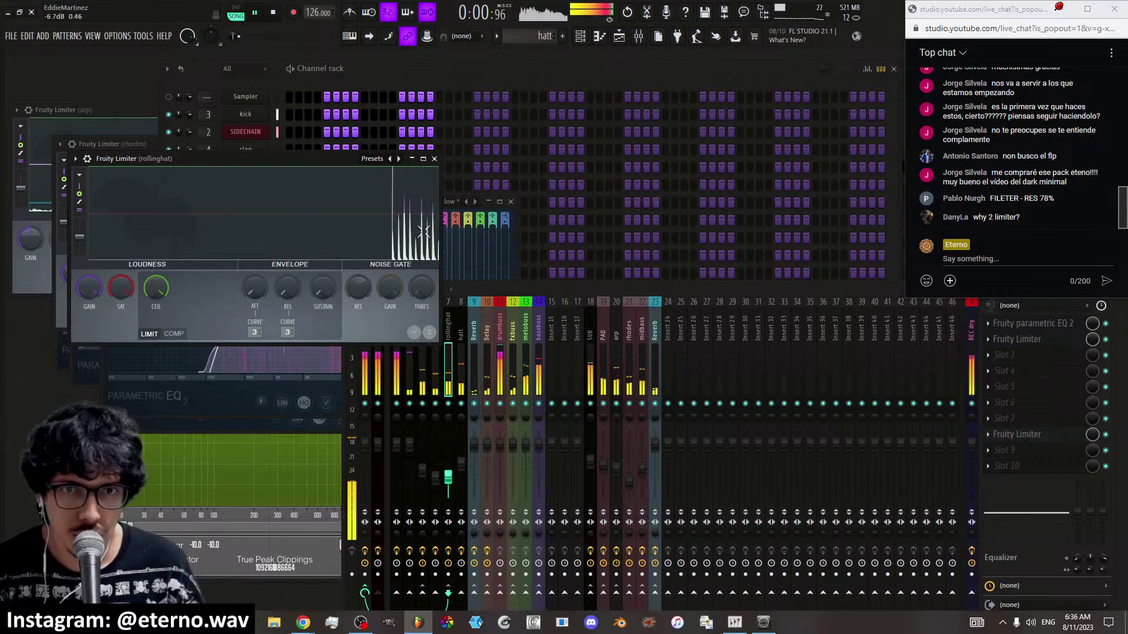
pyautogui.press('space')
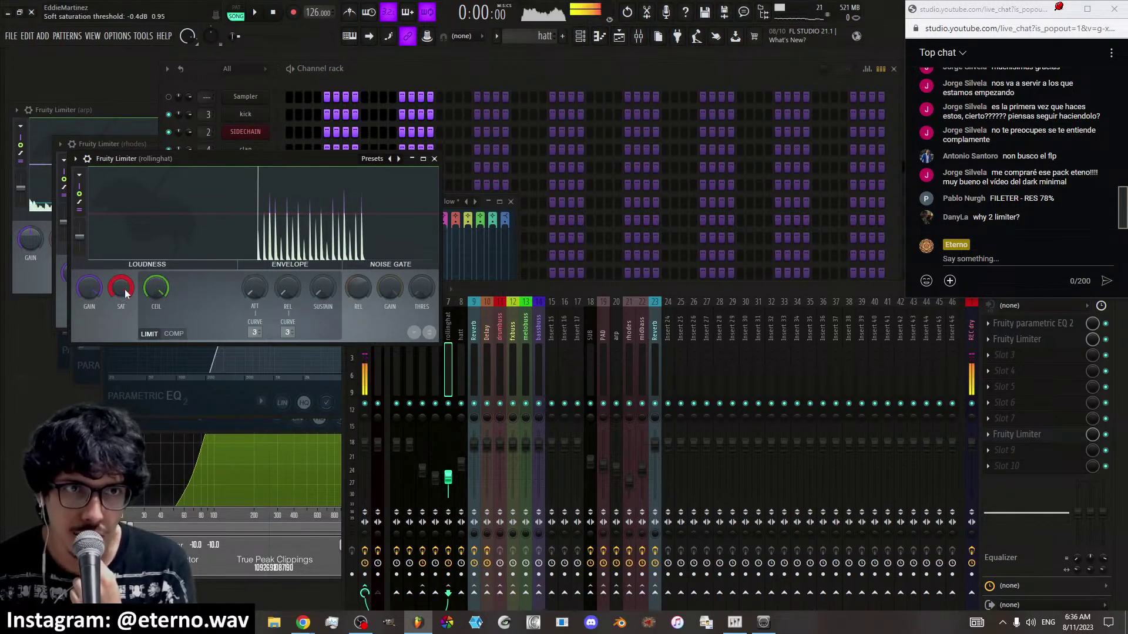
pyautogui.scroll(-2, 124, 289)
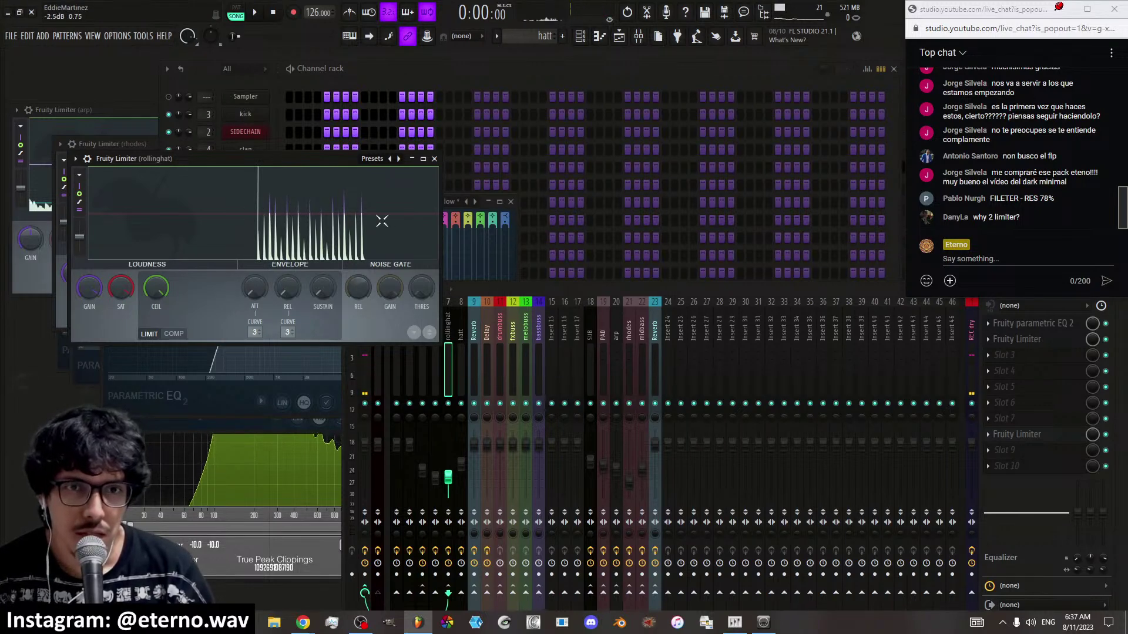
# Review the effect chains on the shaker, HAT and clap mixer tracks, including the HAT limiter
pyautogui.click(476, 290)
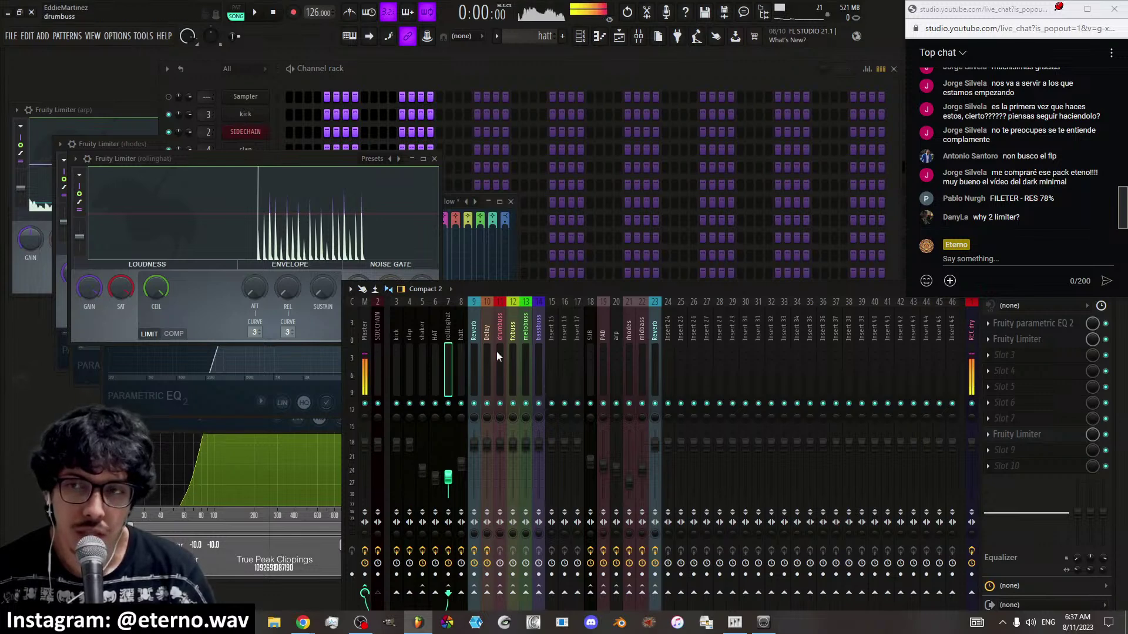
pyautogui.press('Left')
pyautogui.click(420, 349)
pyautogui.click(435, 350)
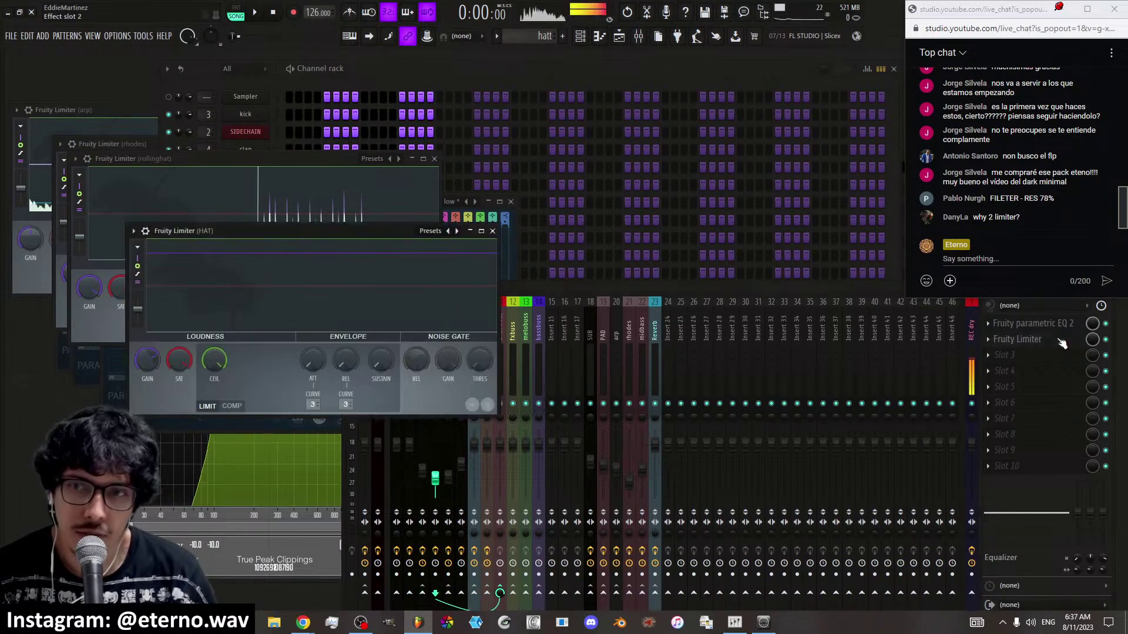
pyautogui.click(435, 351)
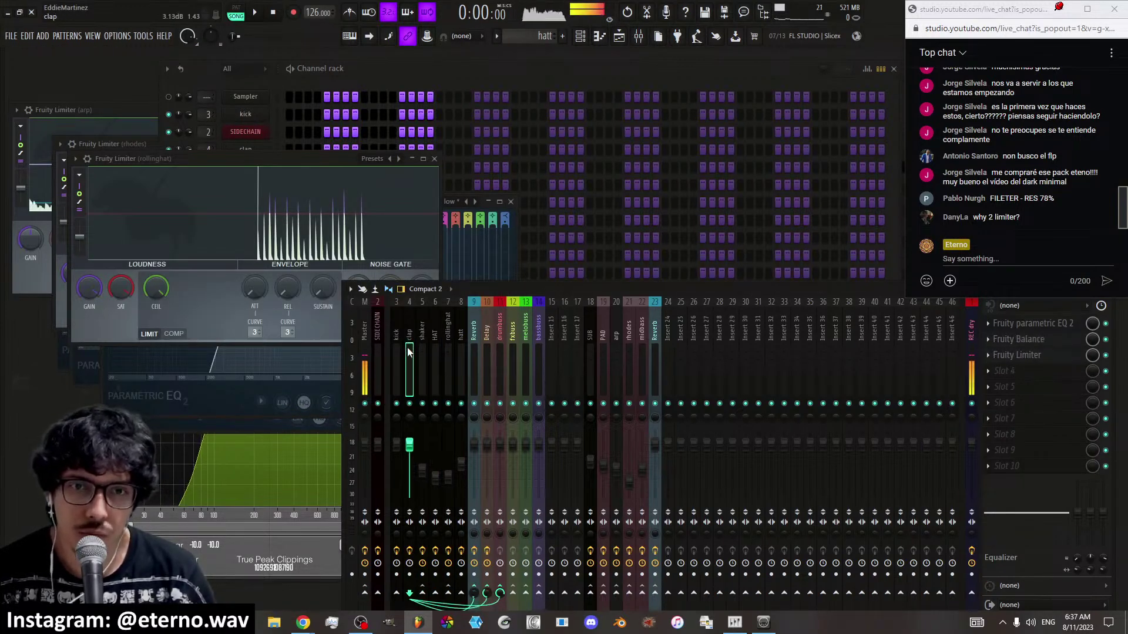
pyautogui.click(442, 357)
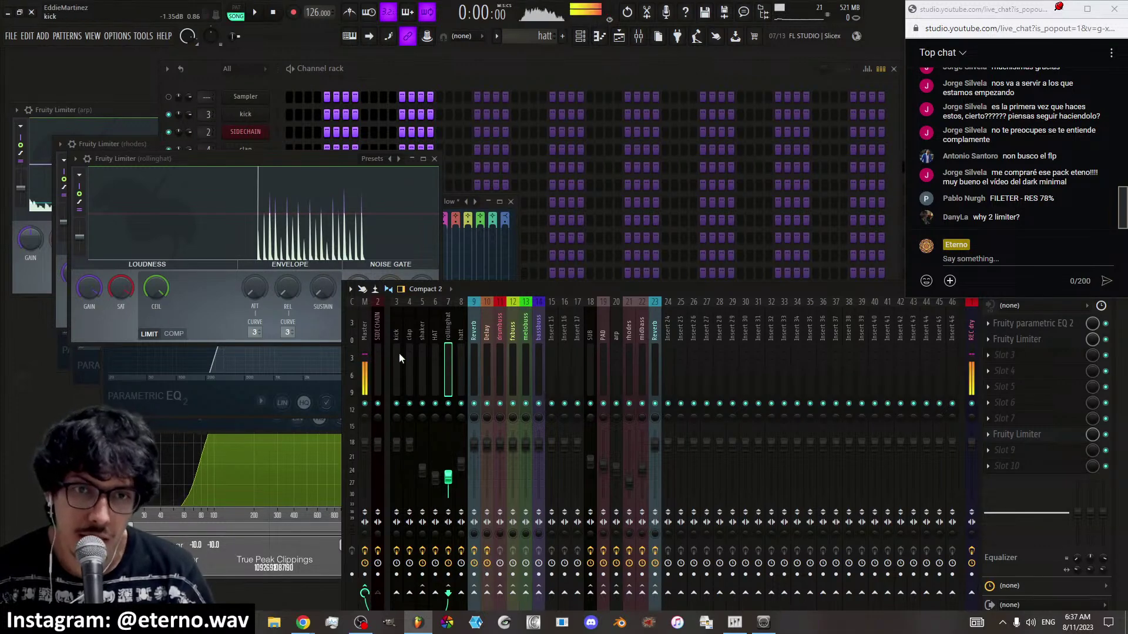
# Examine the Master's frequency spectrum in SPAN while the song plays
pyautogui.click(364, 353)
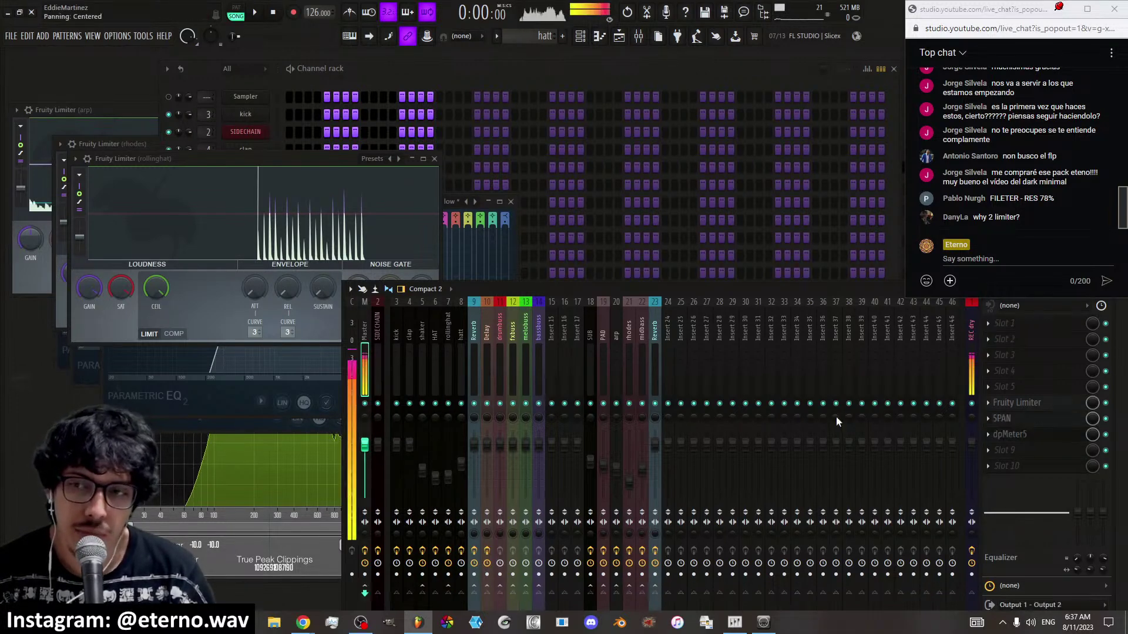
pyautogui.click(1028, 419)
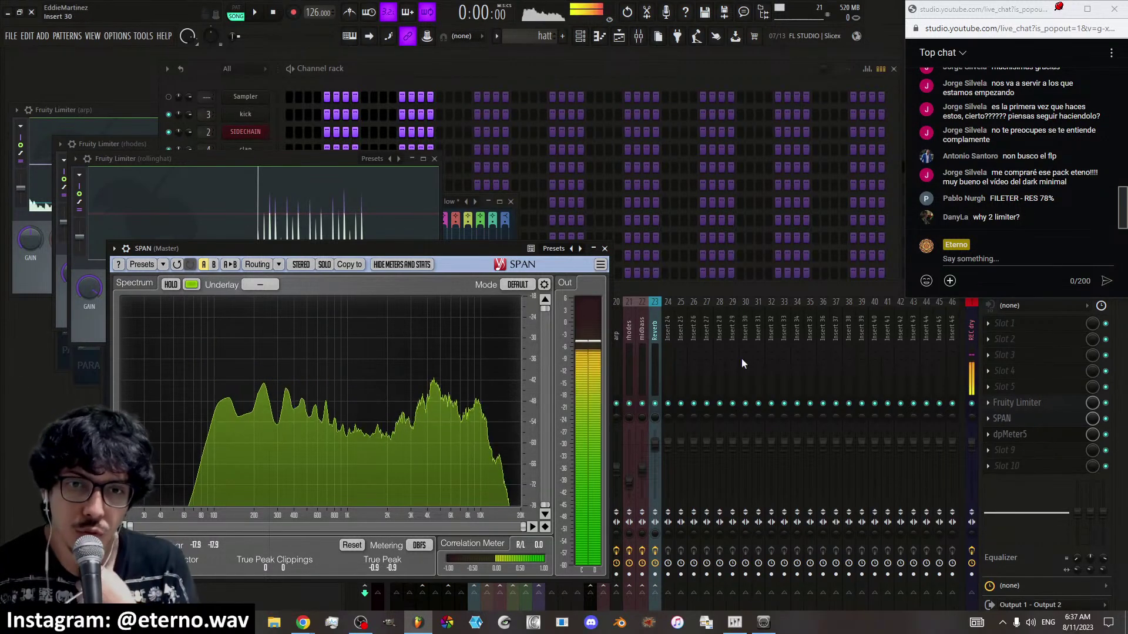
pyautogui.click(254, 12)
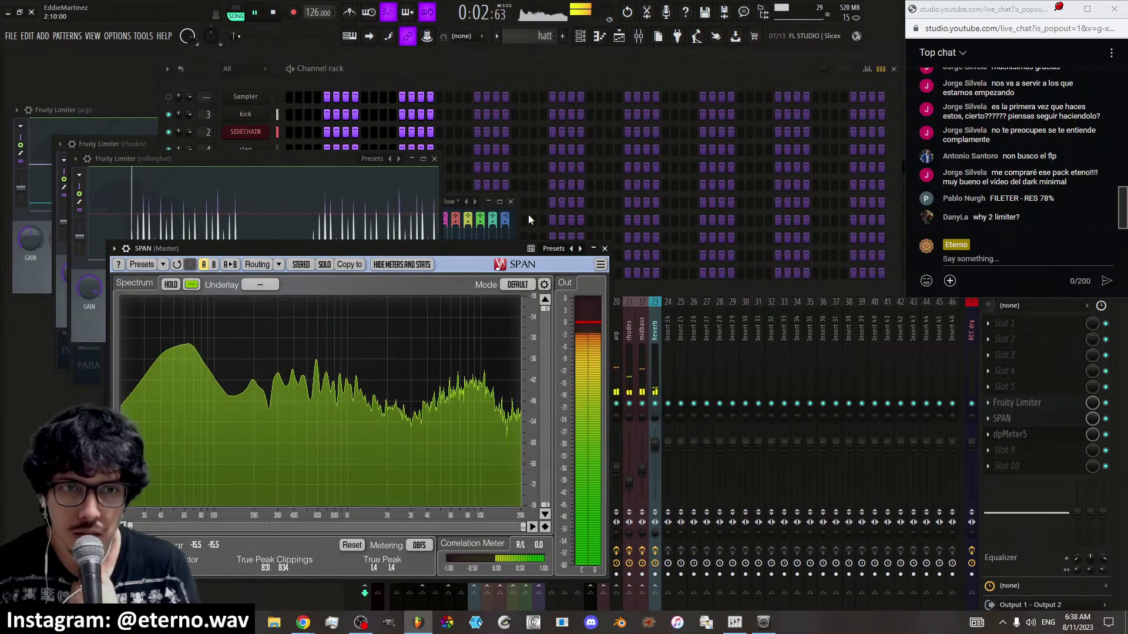
# Measure the Master's loudness in dpMeter5 from a fresh reset, stopping playback and closing the meter when done
pyautogui.click(688, 292)
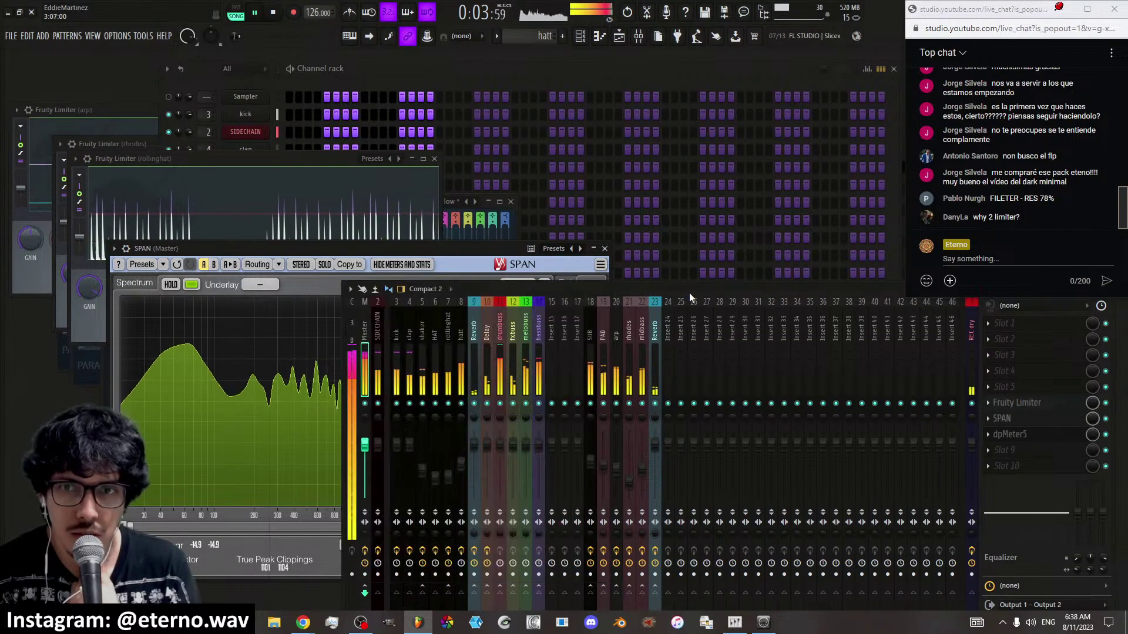
pyautogui.click(1009, 434)
pyautogui.click(417, 337)
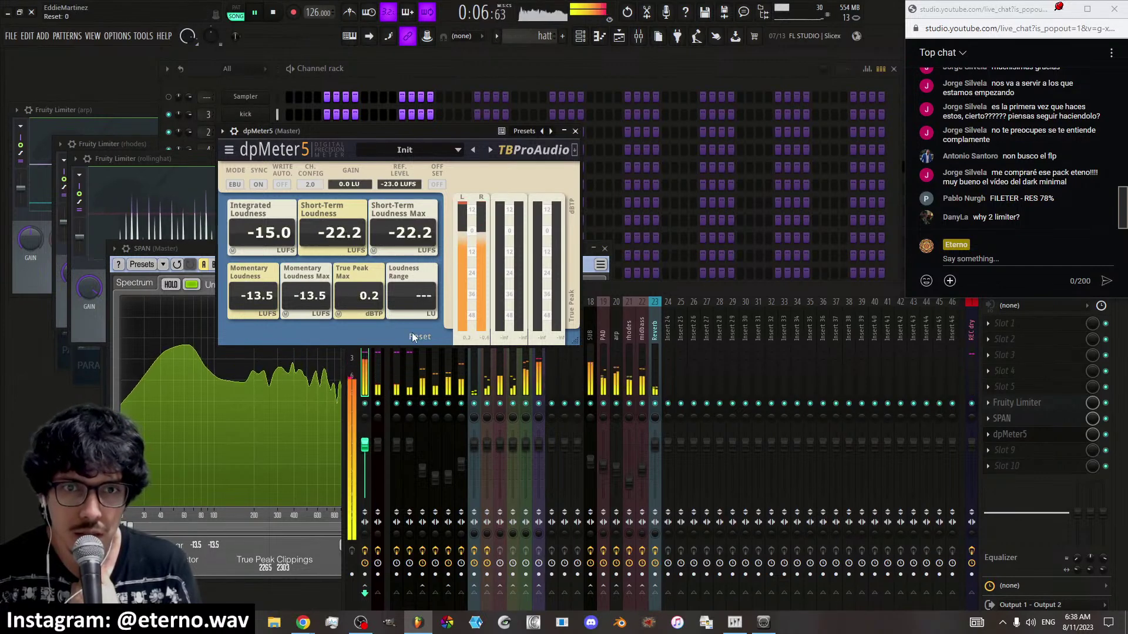
pyautogui.click(274, 14)
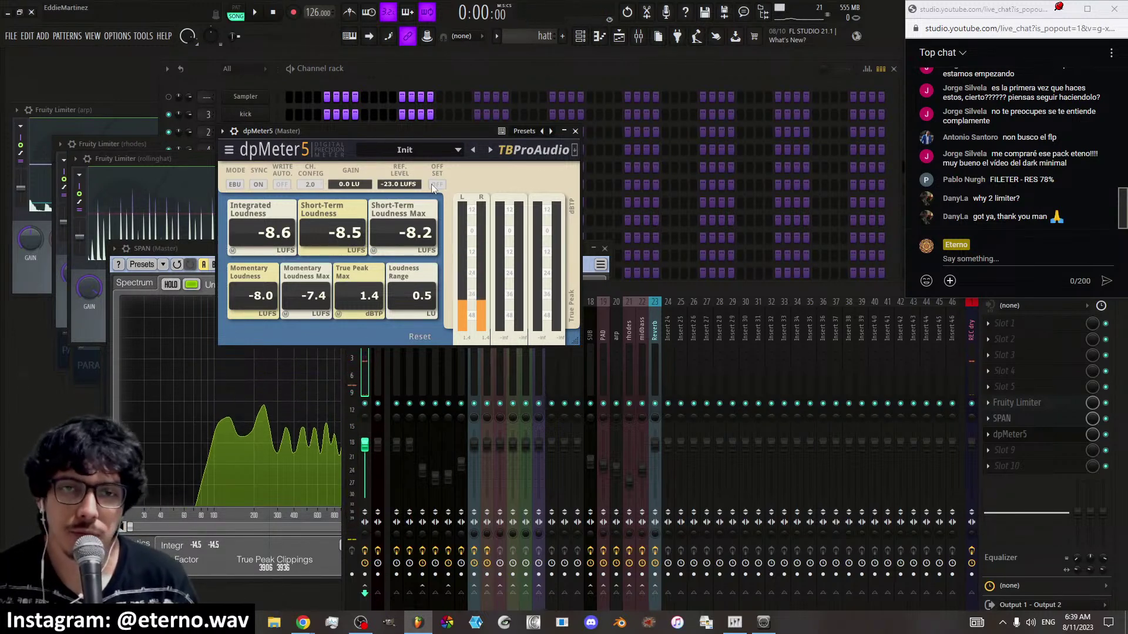
pyautogui.click(575, 131)
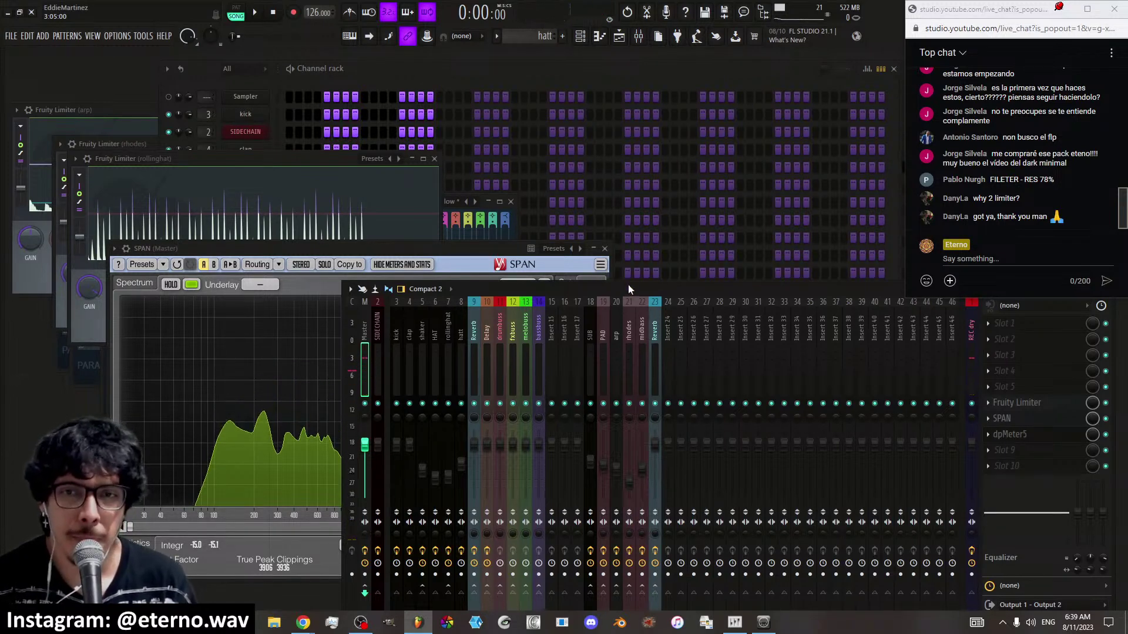
# Close the SPAN and rollinghat limiter windows and check the effects on the Delay, Reverb and fxbuss tracks
pyautogui.click(605, 249)
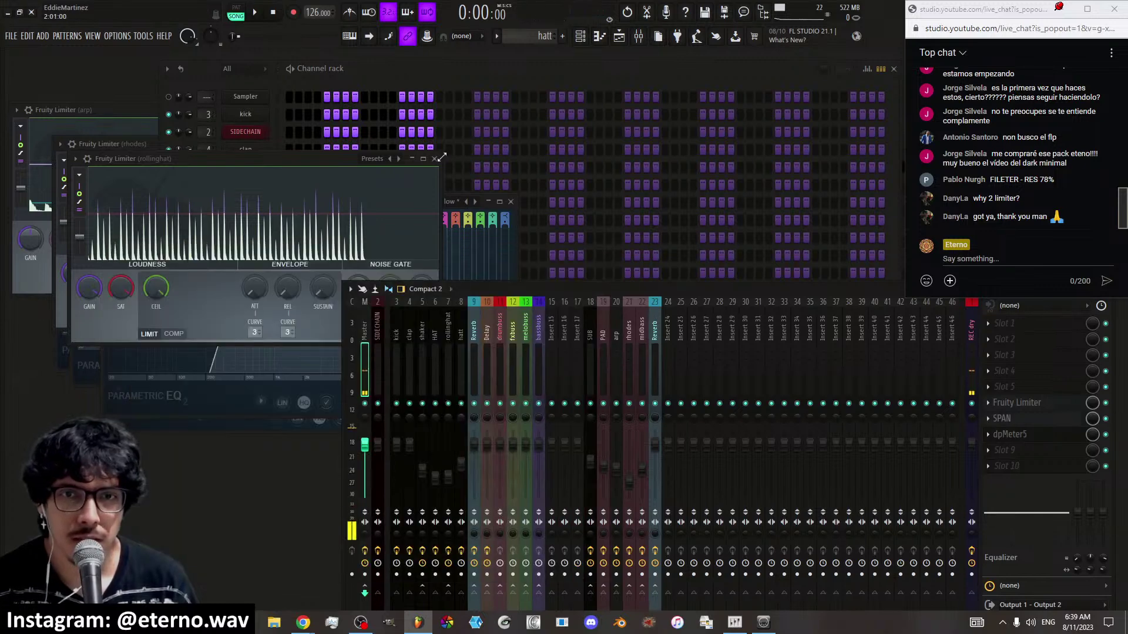
pyautogui.click(434, 159)
pyautogui.click(515, 361)
pyautogui.click(487, 361)
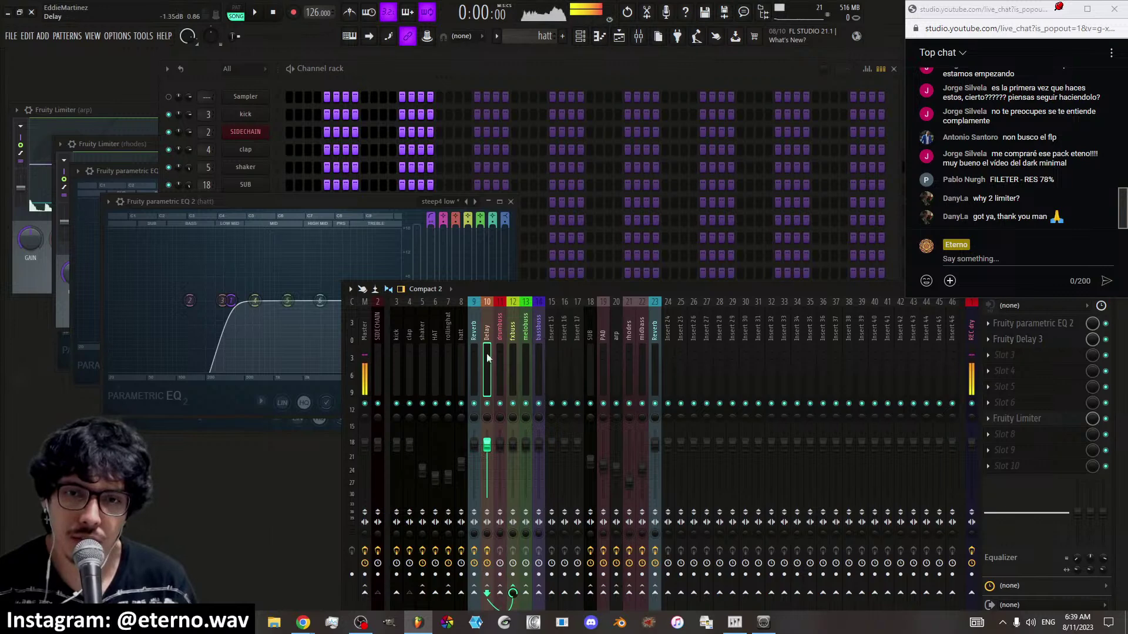
pyautogui.click(502, 341)
pyautogui.click(475, 335)
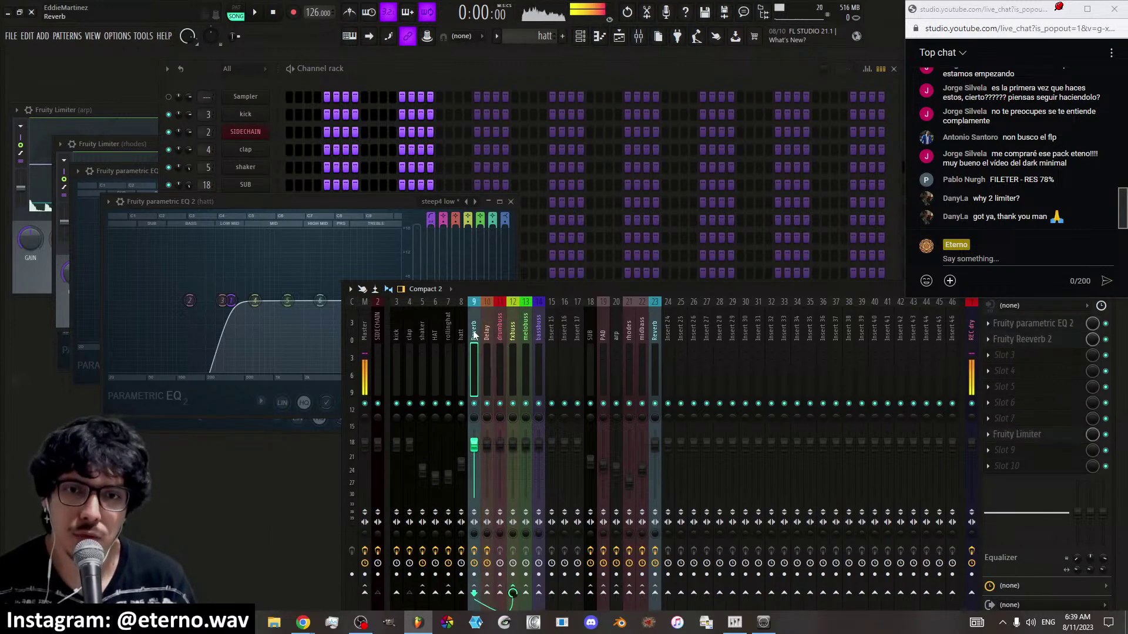
pyautogui.click(515, 344)
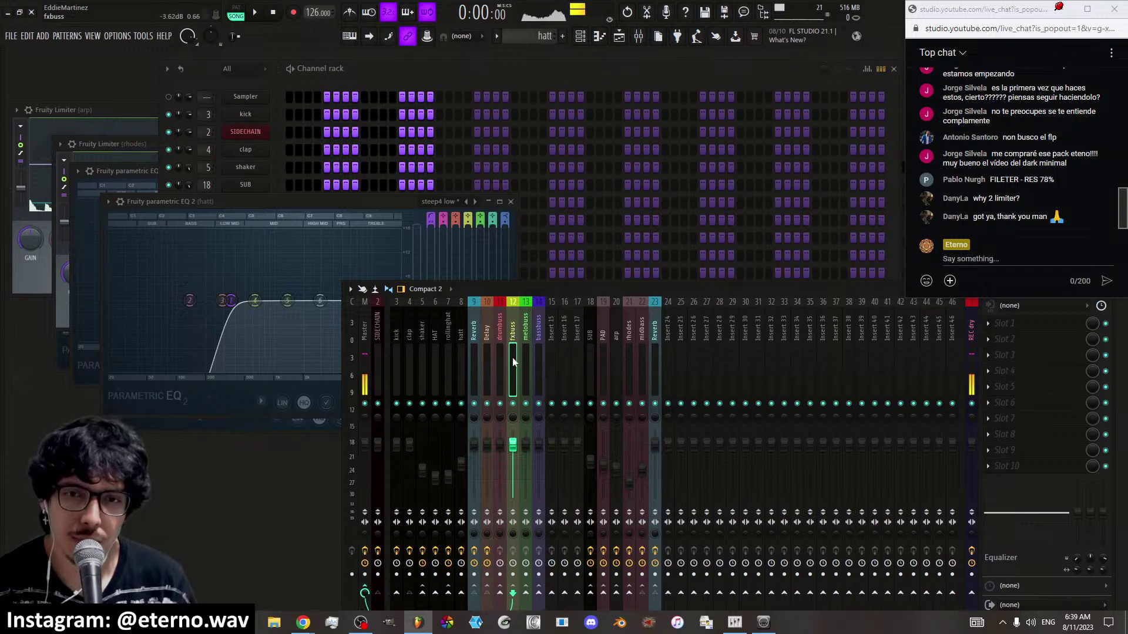
# Compare the effect chains of the rollinghat, HAT, shaker, hatt and clap mixer tracks
pyautogui.click(452, 347)
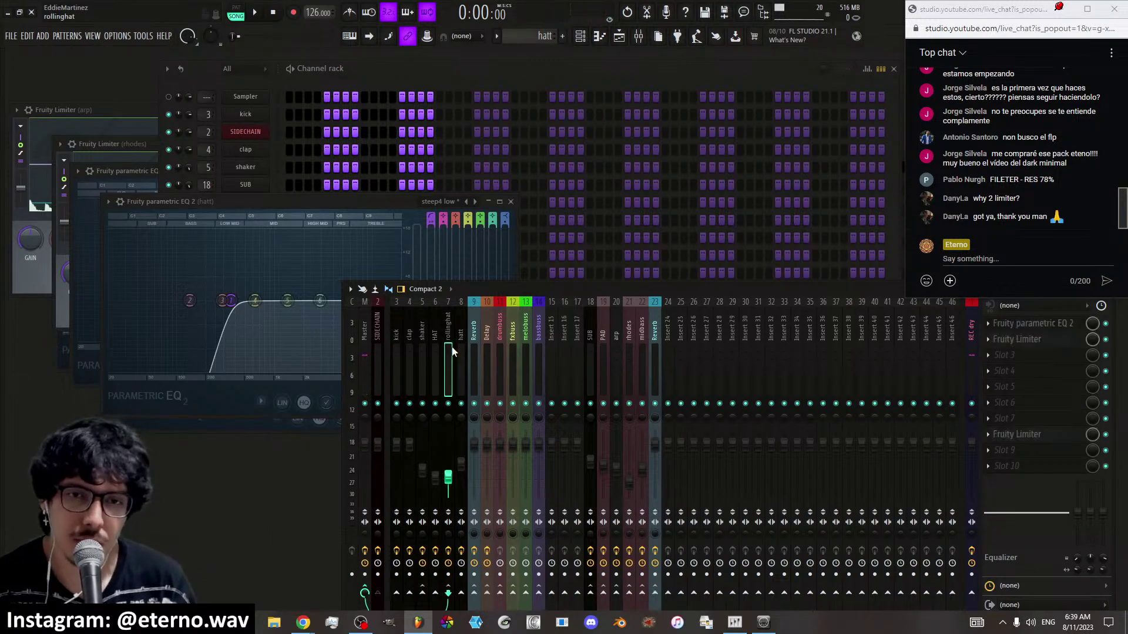
pyautogui.click(435, 347)
pyautogui.click(421, 349)
pyautogui.click(450, 348)
pyautogui.click(461, 347)
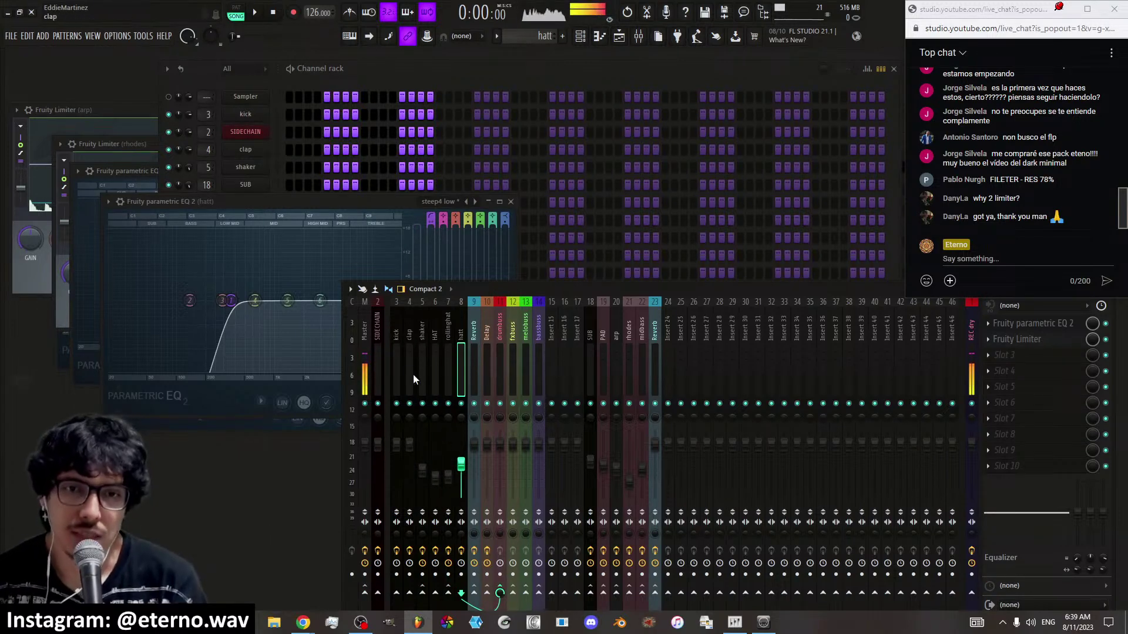
pyautogui.click(400, 357)
pyautogui.click(405, 355)
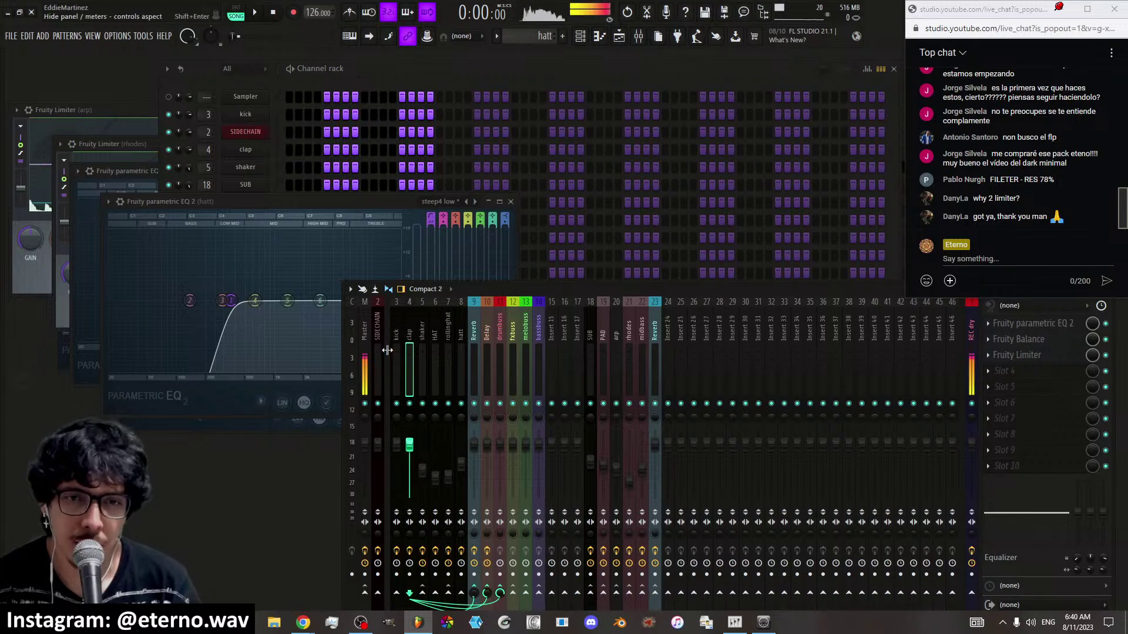
# Play the song with the kick track's Fruity Limiter open to examine the kick's peaks
pyautogui.click(401, 374)
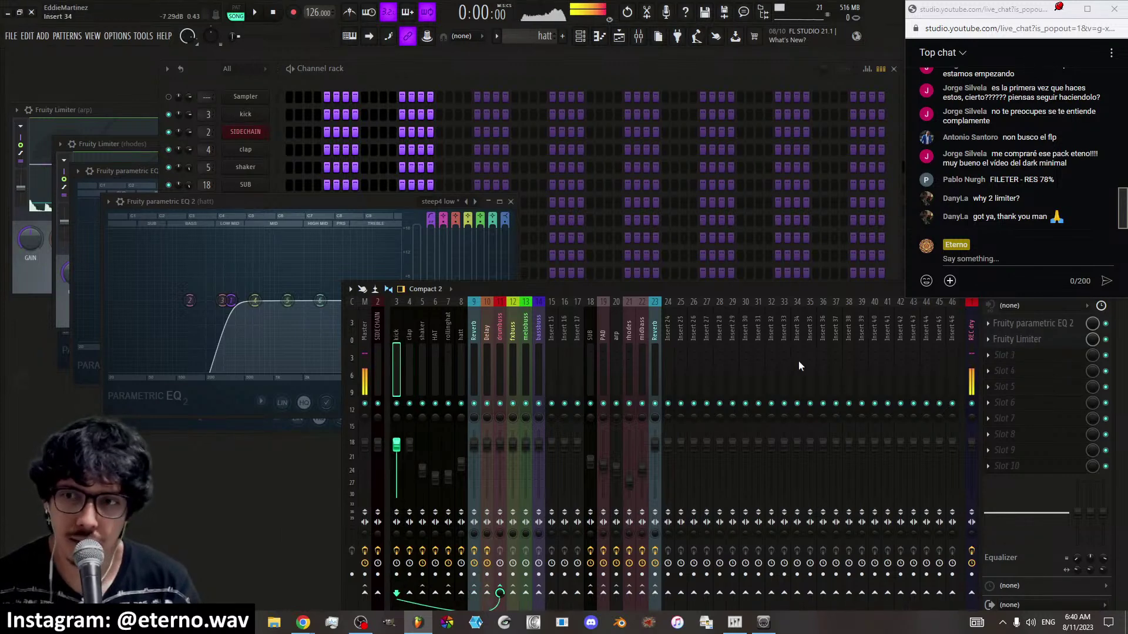
pyautogui.click(1028, 343)
pyautogui.press('space')
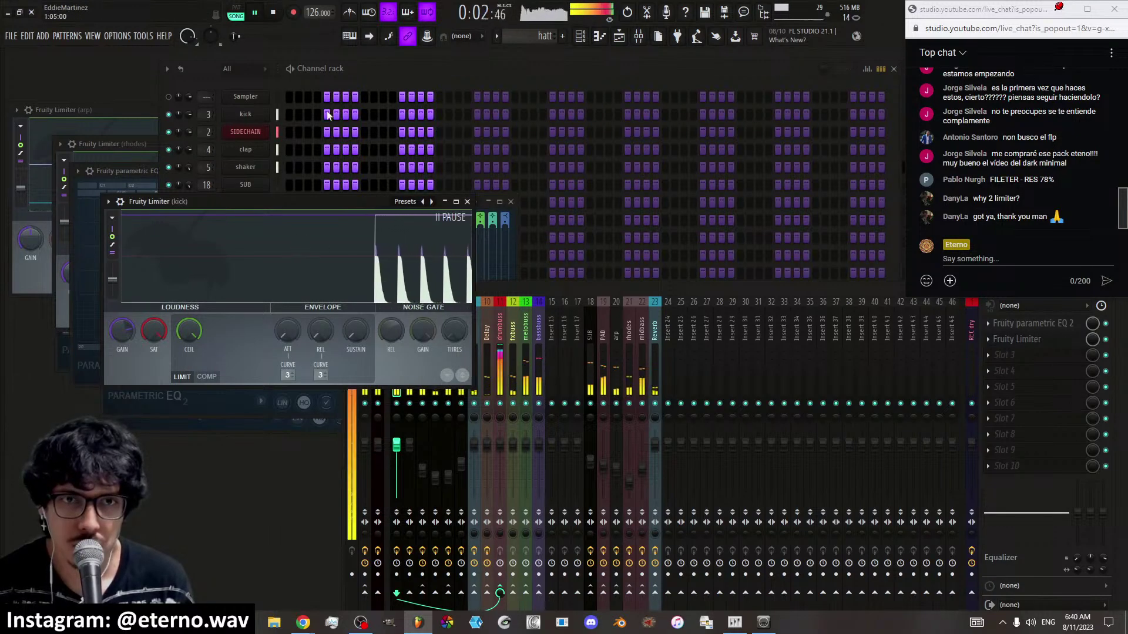
pyautogui.press('space')
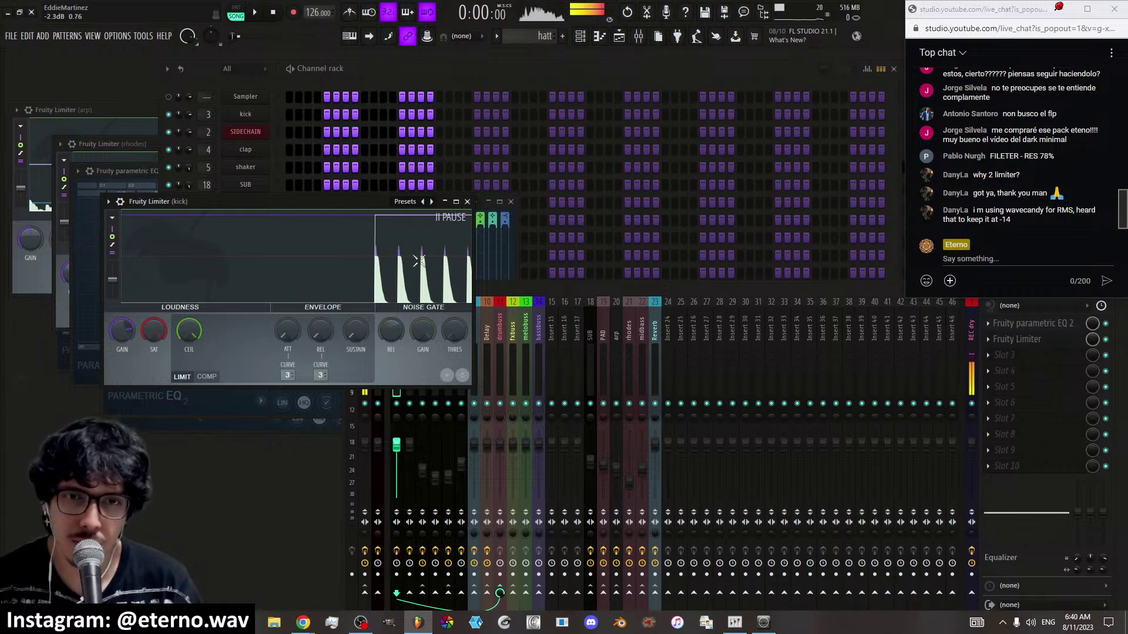
# Inspect the kick channel's sample waveform in its Sampler window and close the window
pyautogui.click(377, 79)
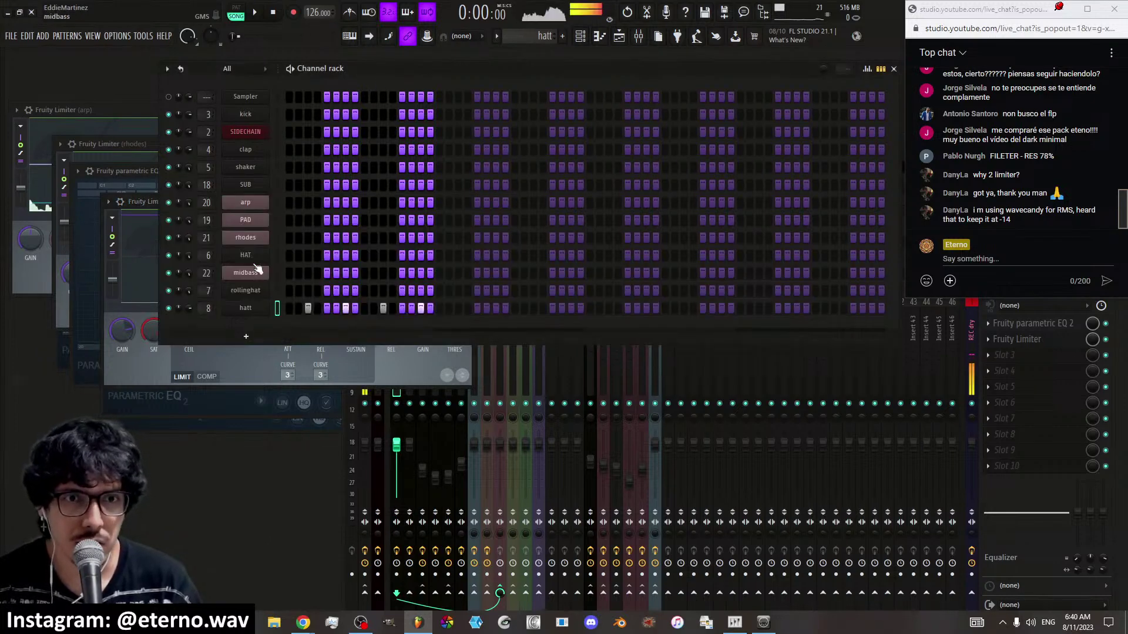
pyautogui.click(251, 115)
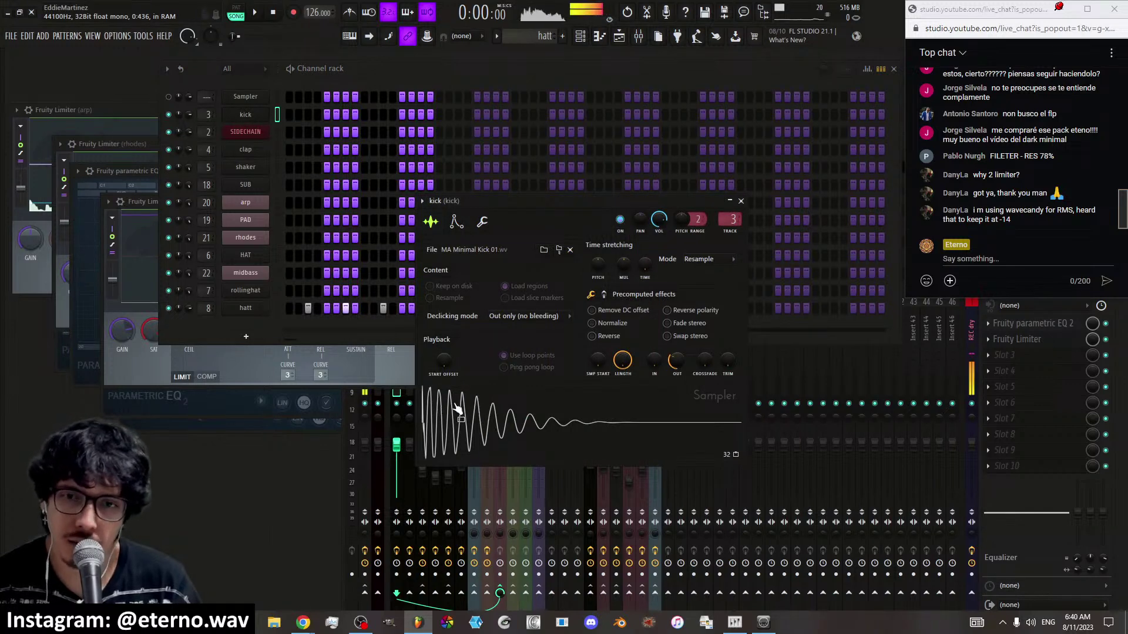
pyautogui.click(737, 201)
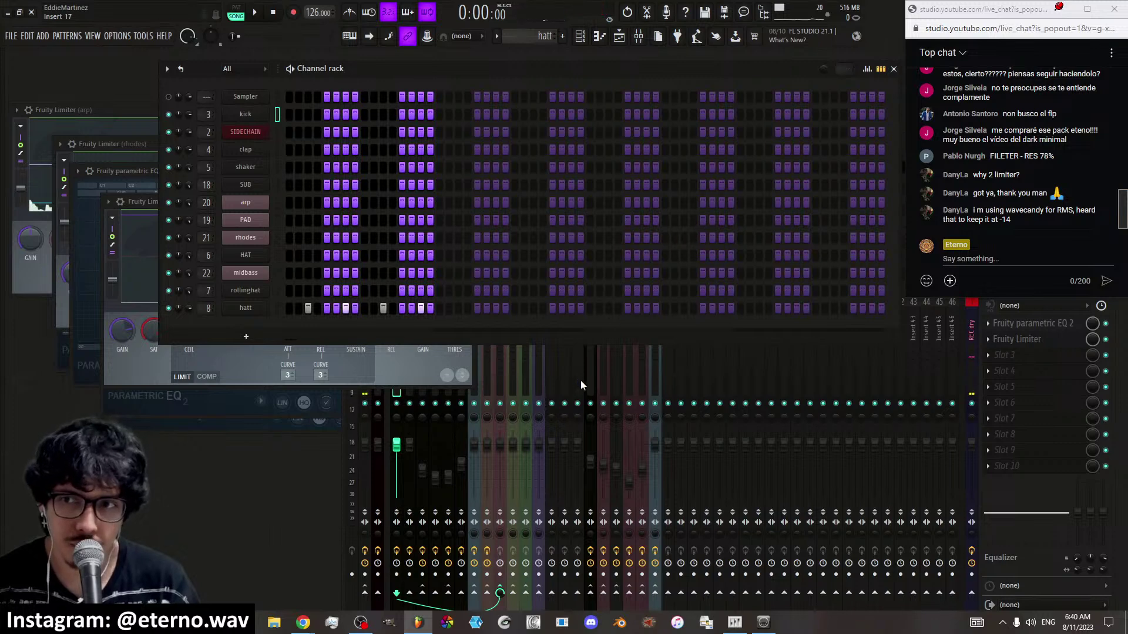
# Play the song with the mixer in front to compare the kick and clap tracks' levels and effect chains
pyautogui.click(495, 369)
pyautogui.click(397, 352)
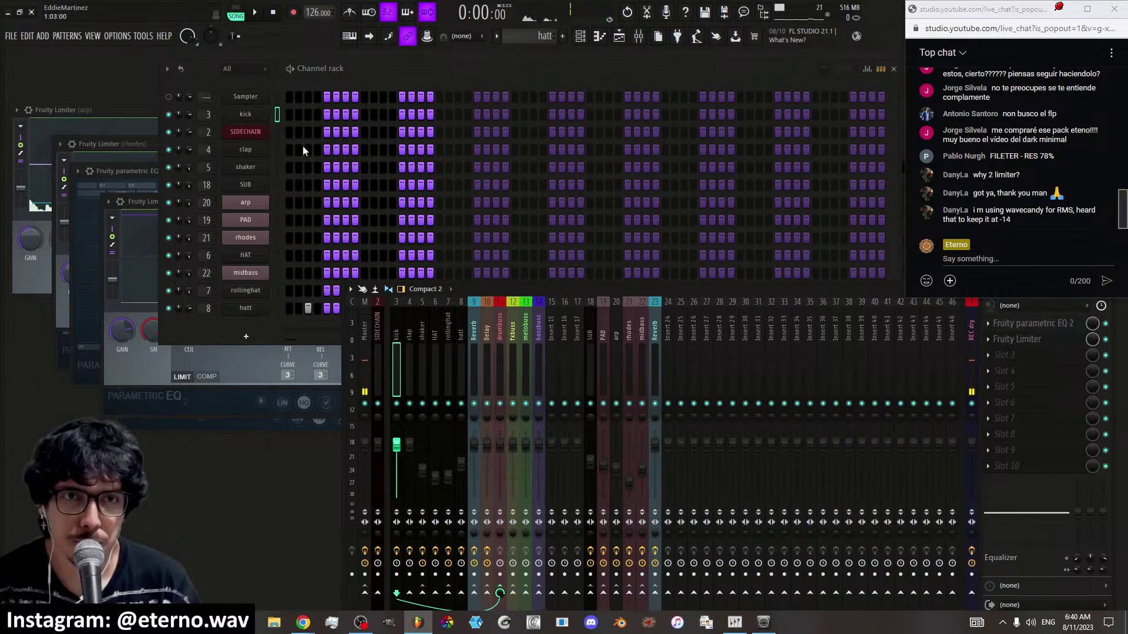
pyautogui.click(257, 13)
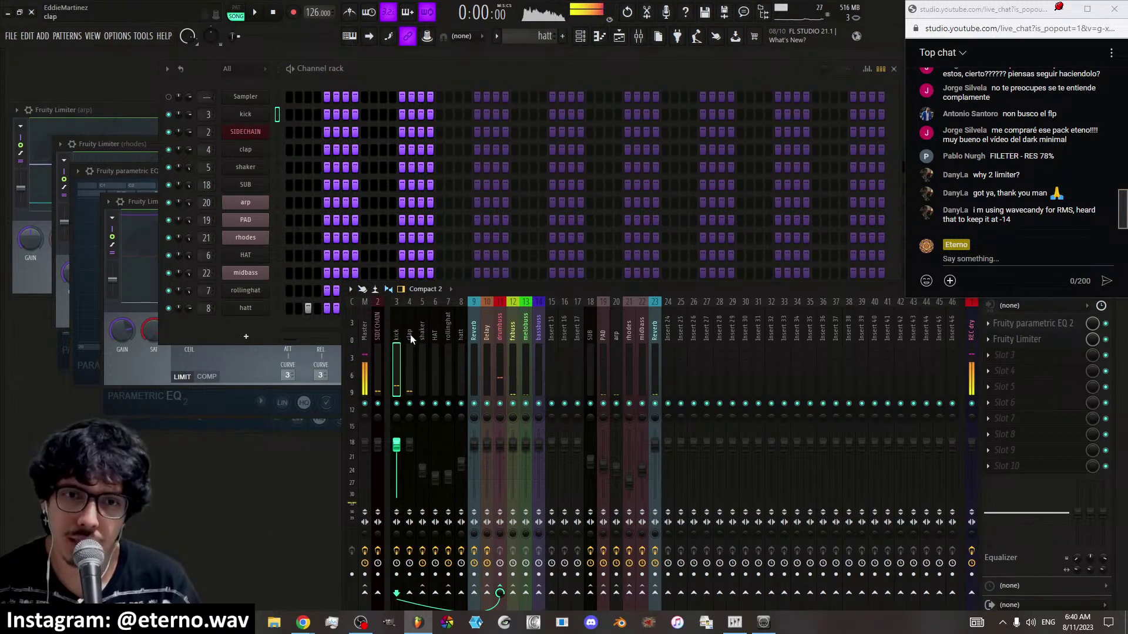
pyautogui.click(410, 334)
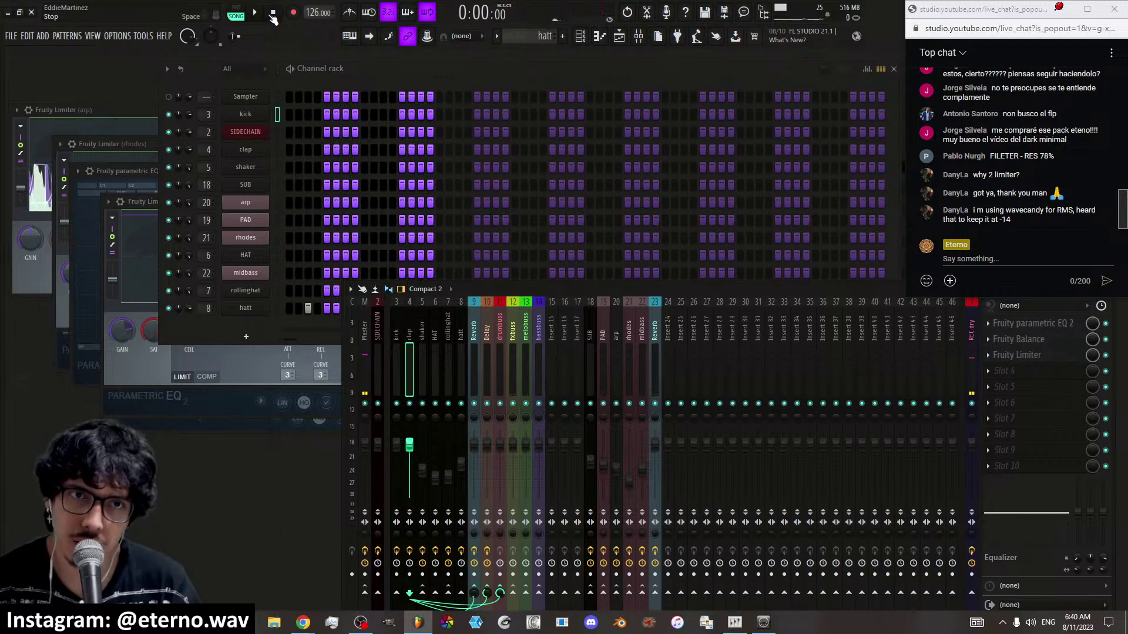
# Play the song with the Master's Fruity Limiter open to examine its peaks, stopping playback and closing the limiter when done
pyautogui.press('space')
pyautogui.click(365, 339)
pyautogui.click(1037, 404)
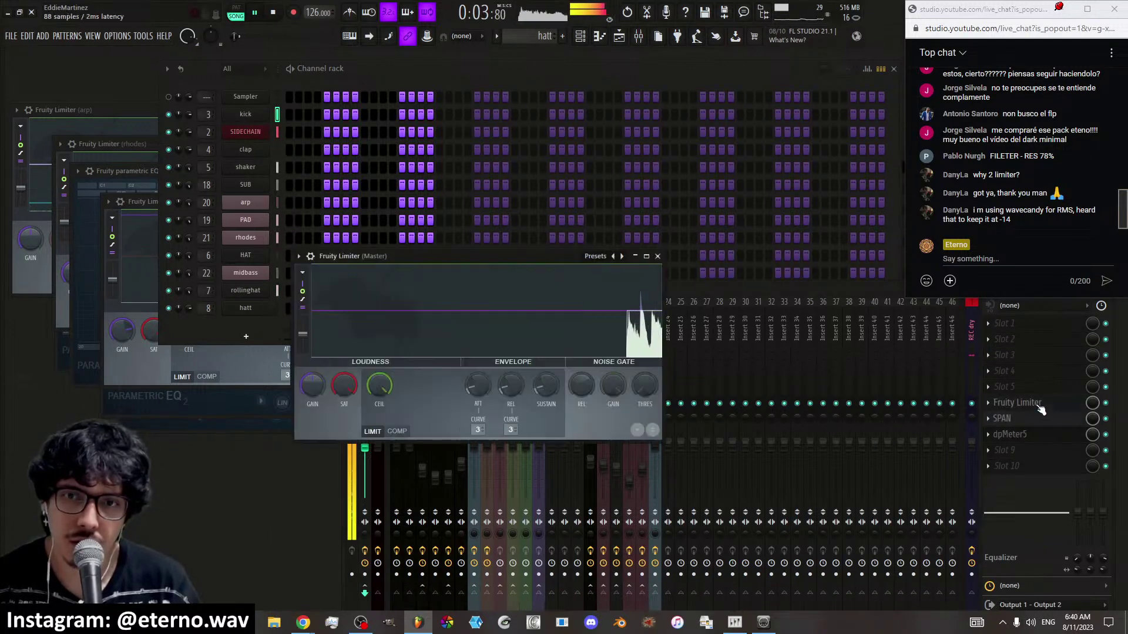
pyautogui.click(279, 14)
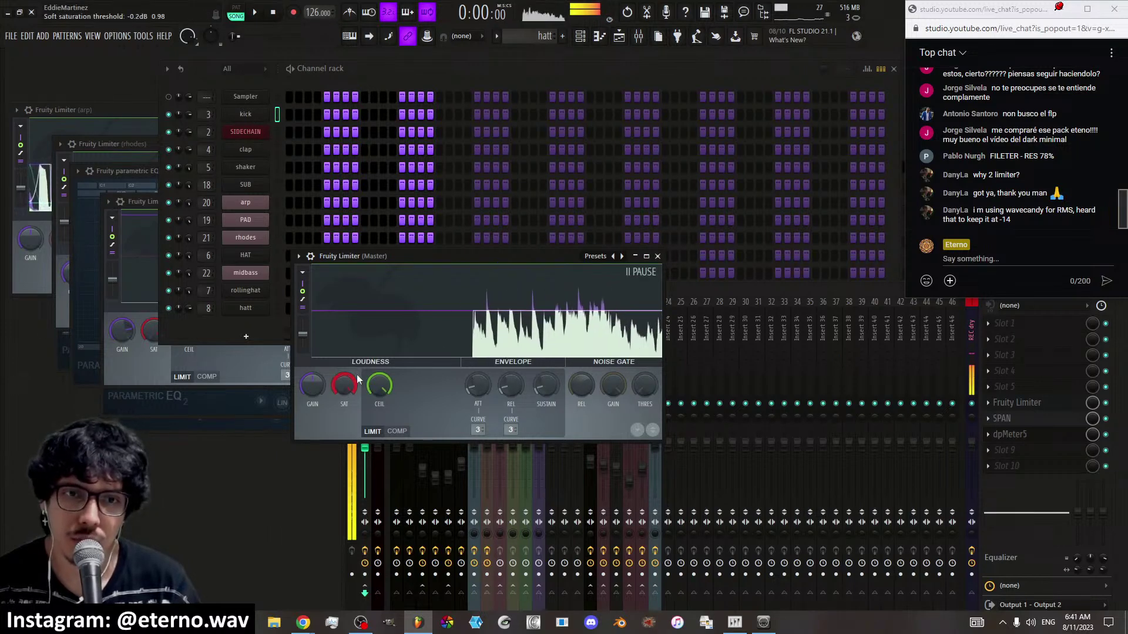
pyautogui.scroll(2, 316, 385)
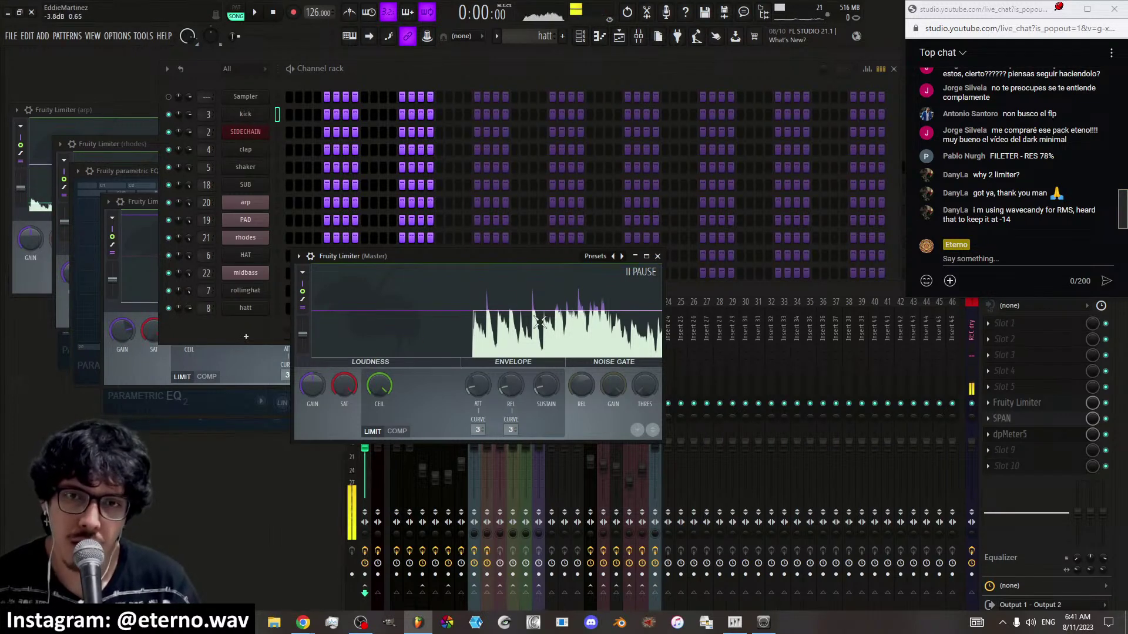
pyautogui.click(657, 257)
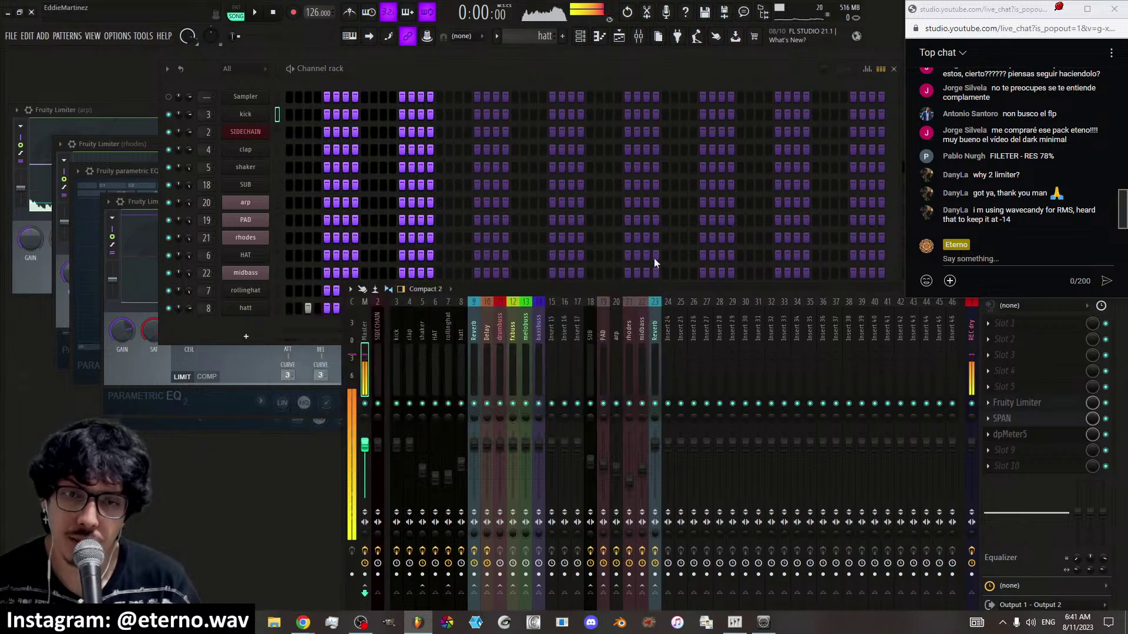
# Check the effect chains of the Delay and drumbuss tracks and play the song with the SIDECHAIN track's Fruity Limiter open
pyautogui.click(452, 349)
pyautogui.click(488, 365)
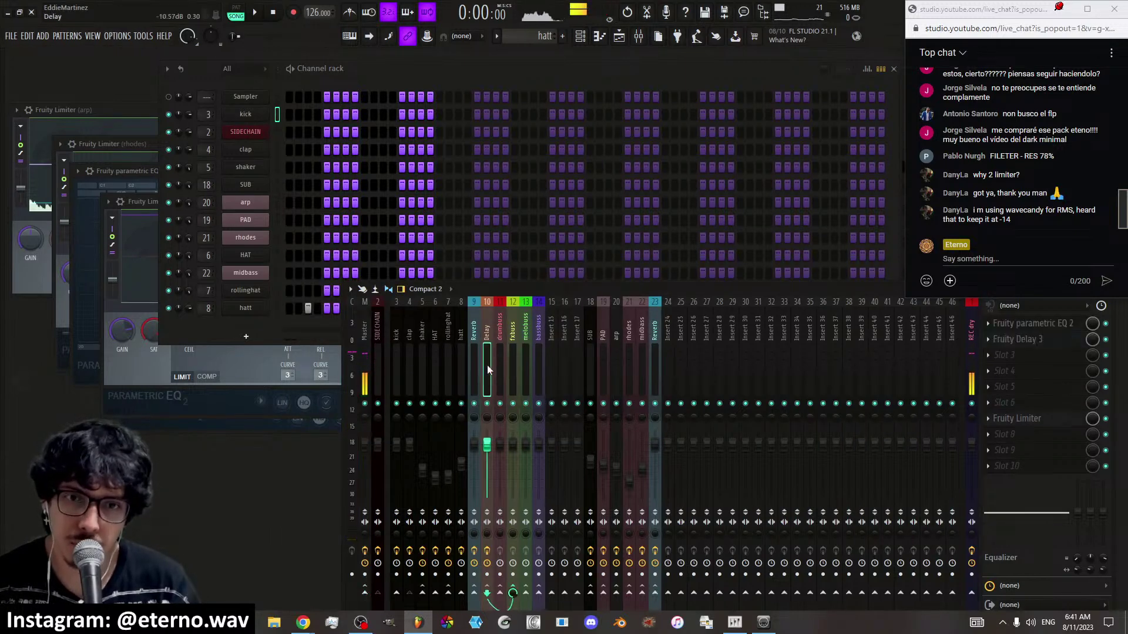
pyautogui.click(541, 340)
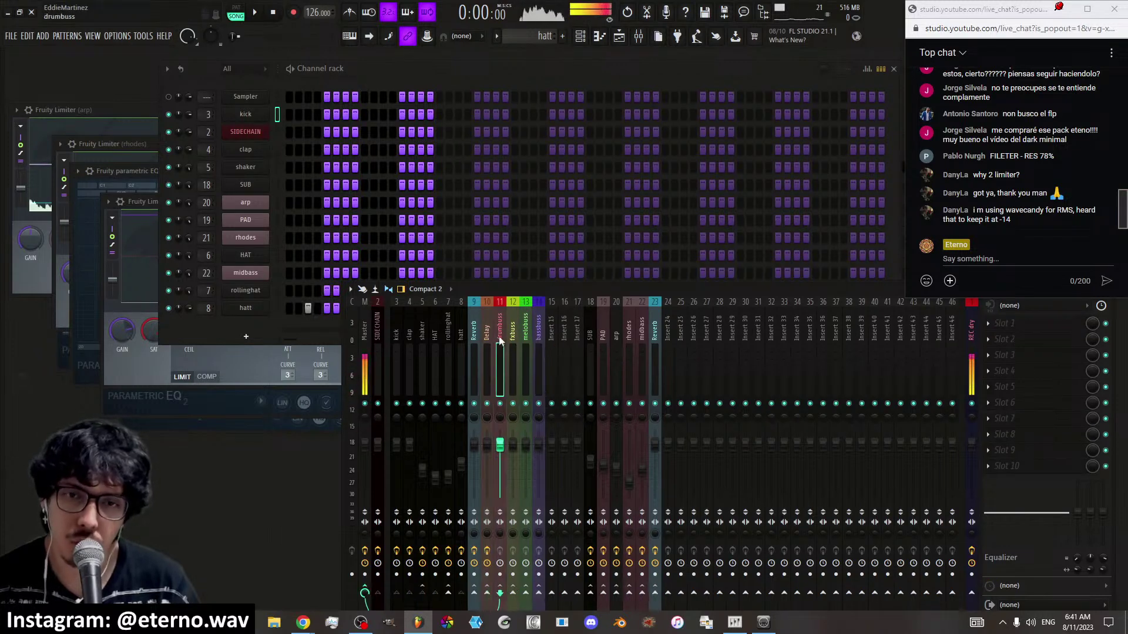
pyautogui.click(378, 346)
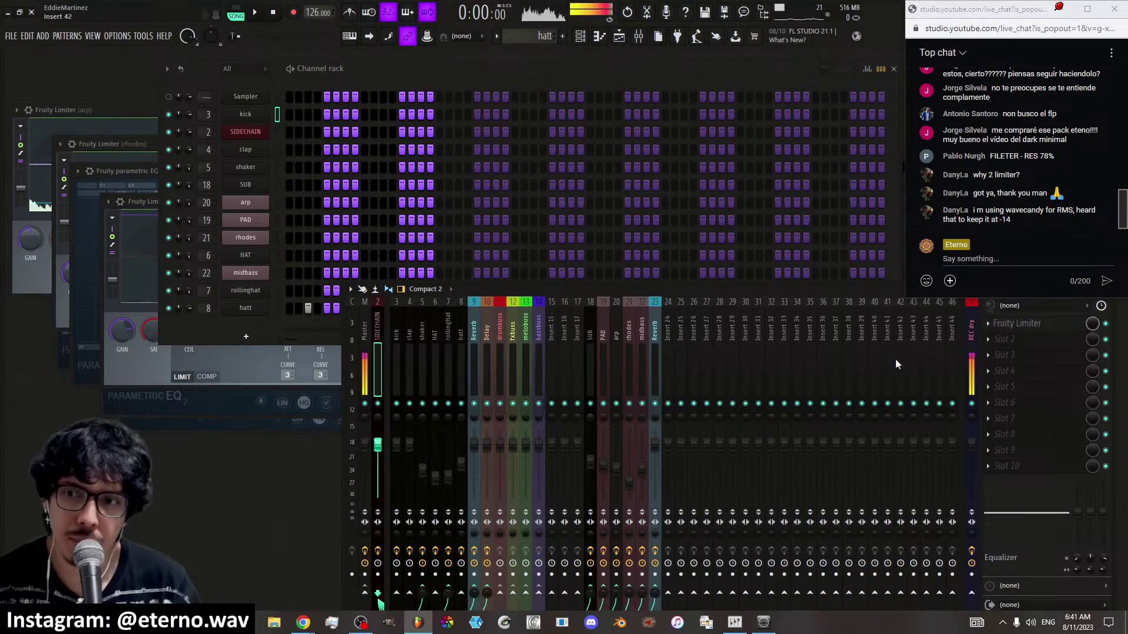
pyautogui.click(1028, 328)
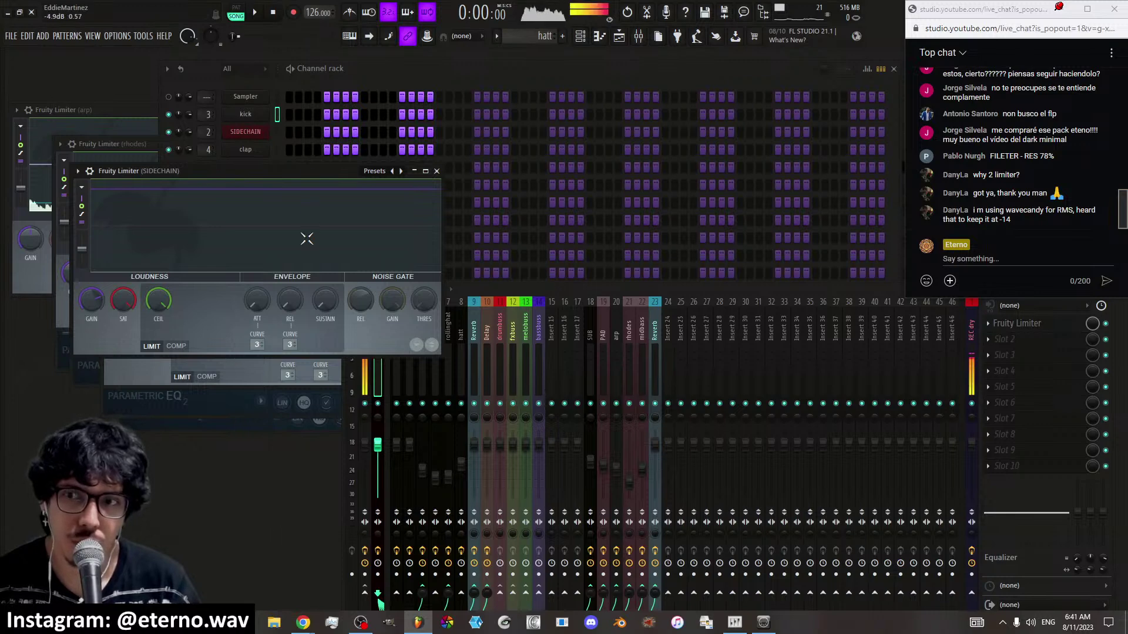
pyautogui.click(263, 17)
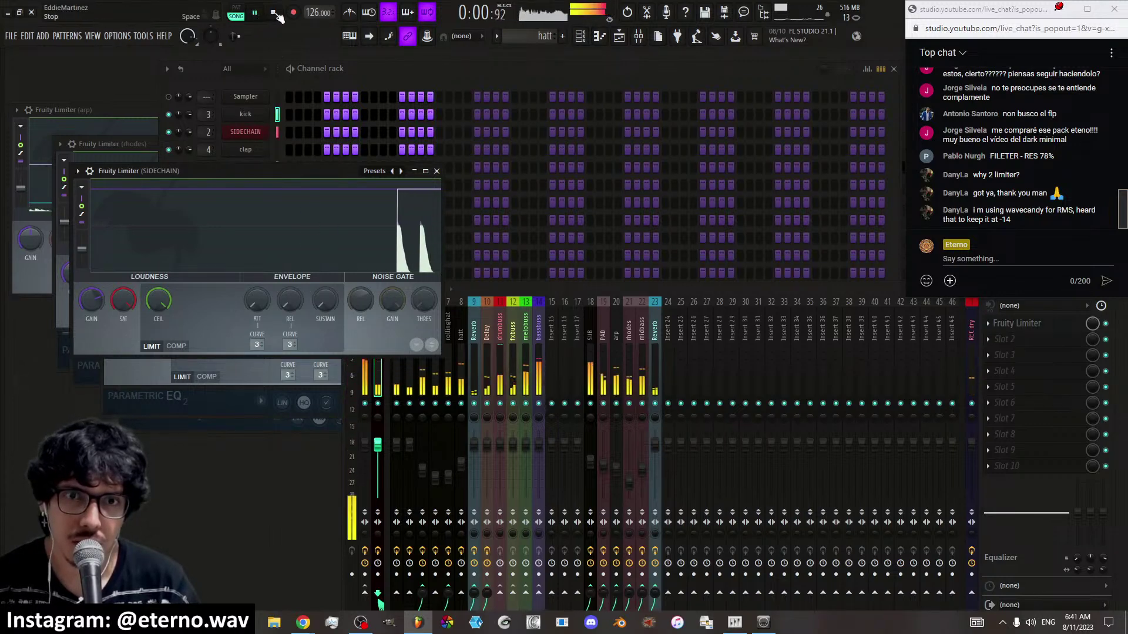
# Examine the Master's Fruity Limiter peaks in a fresh playback, and close the Master and SIDECHAIN limiter windows when done
pyautogui.click(365, 367)
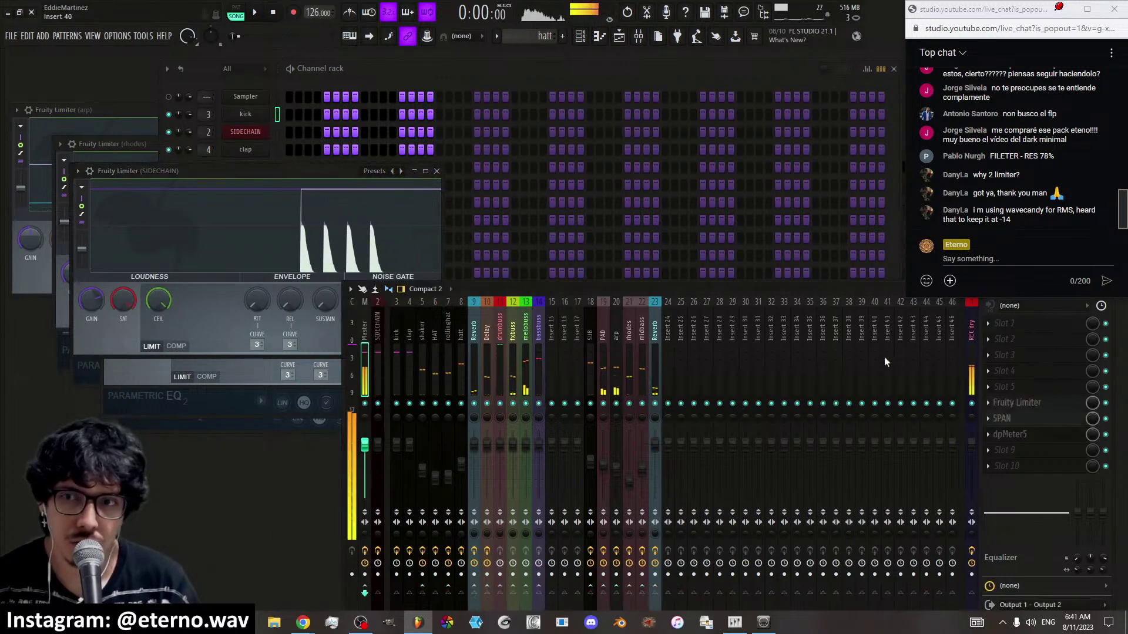
pyautogui.click(1021, 404)
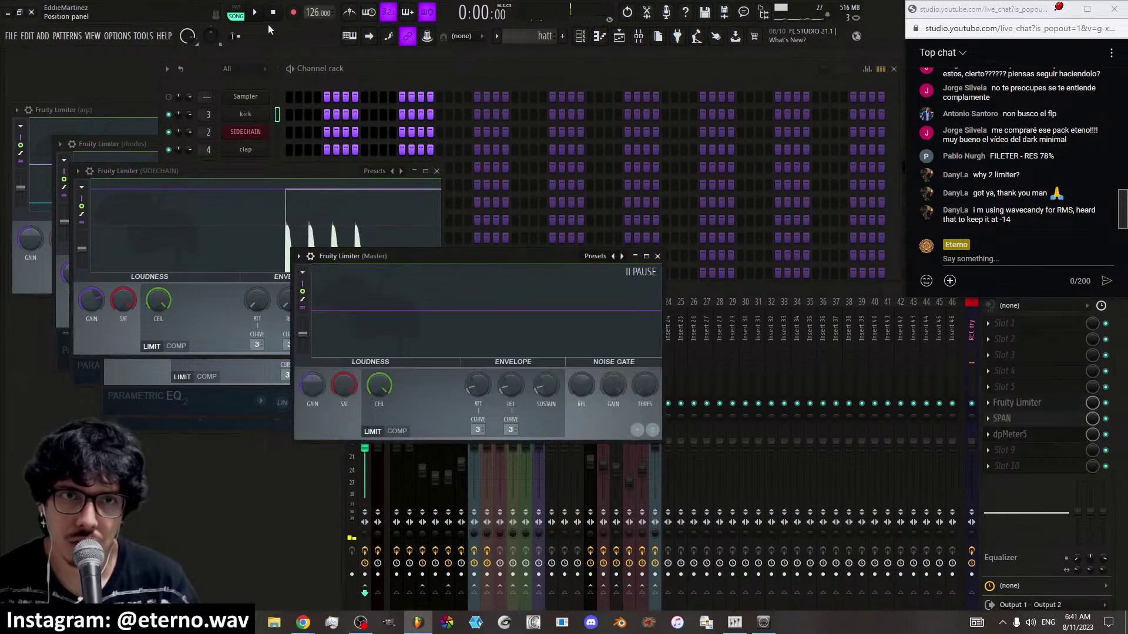
pyautogui.click(256, 13)
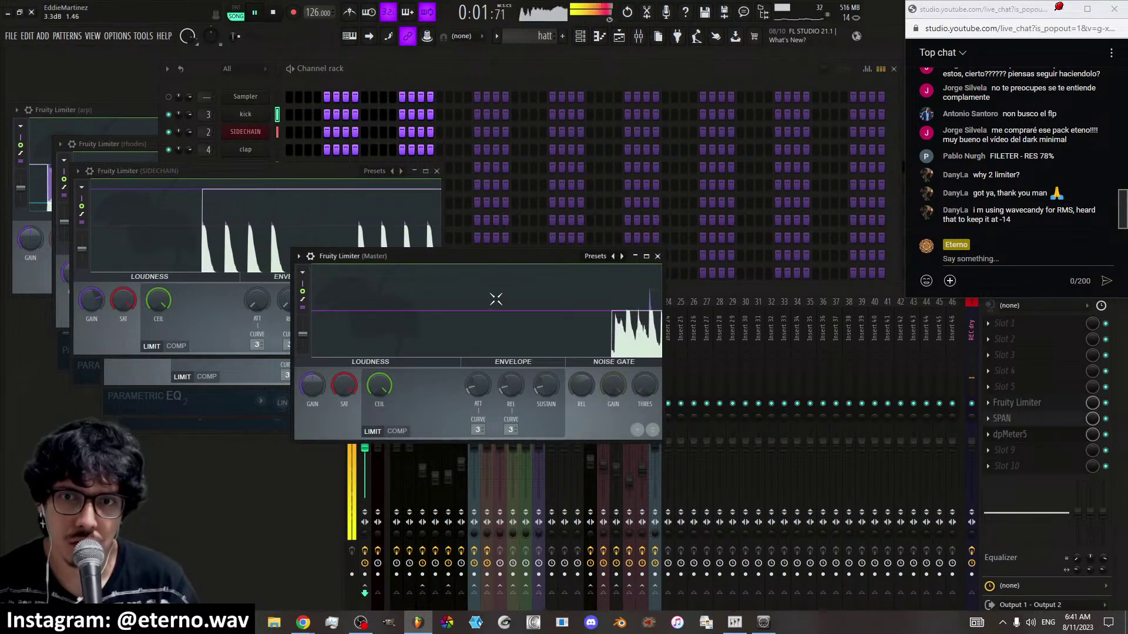
pyautogui.click(273, 13)
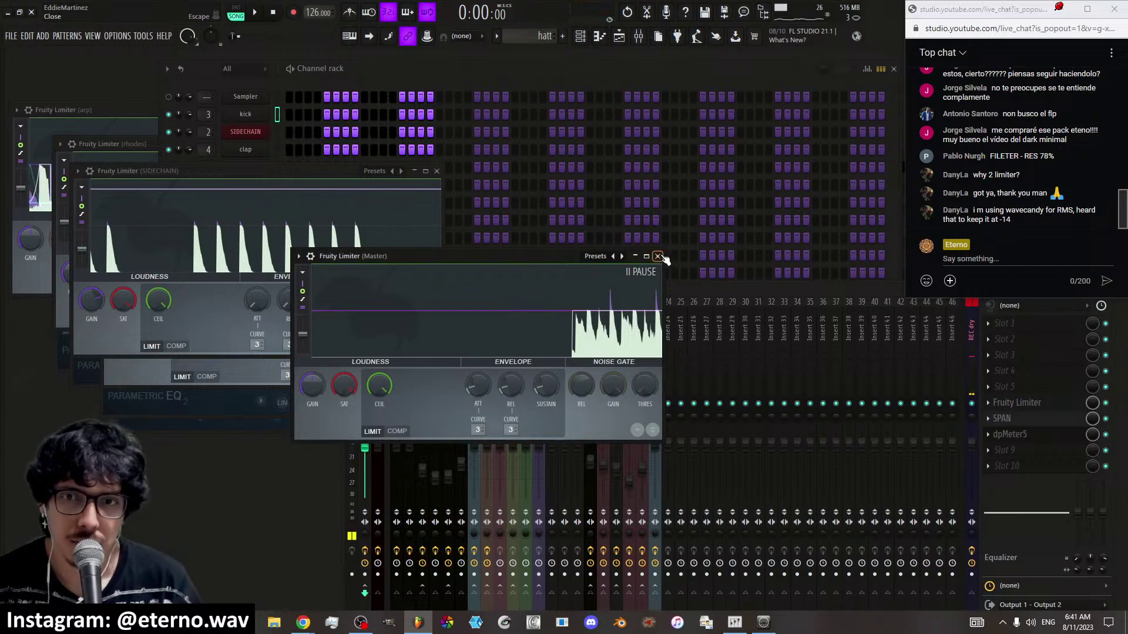
pyautogui.press('Escape')
pyautogui.click(437, 171)
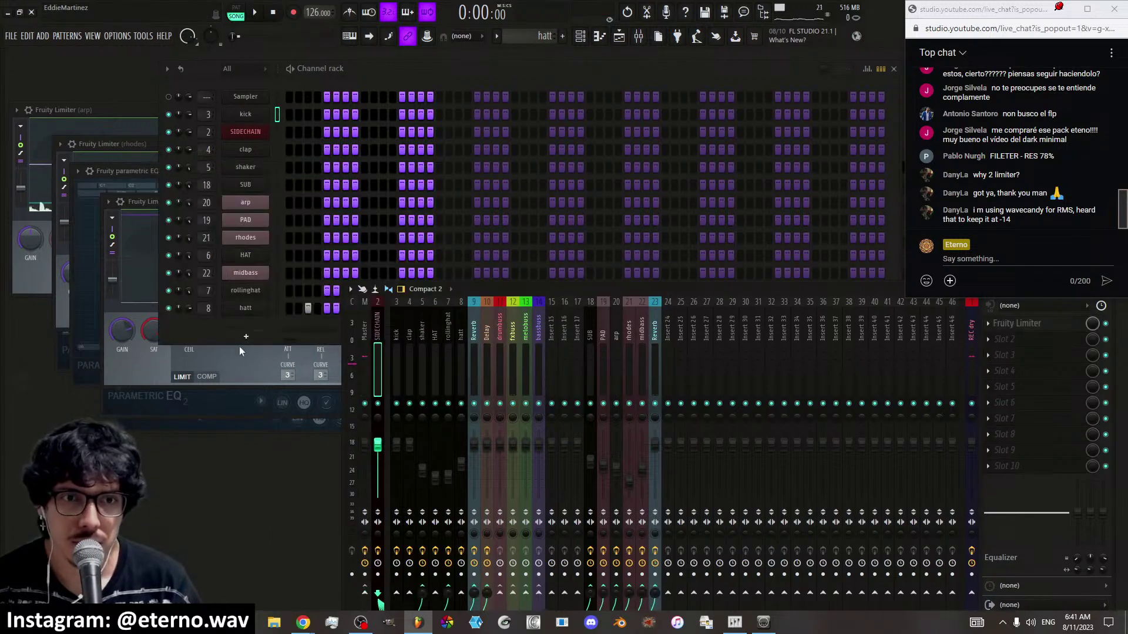
# Play the song while reviewing the clip arrangement in the playlist, and stop playback
pyautogui.click(258, 14)
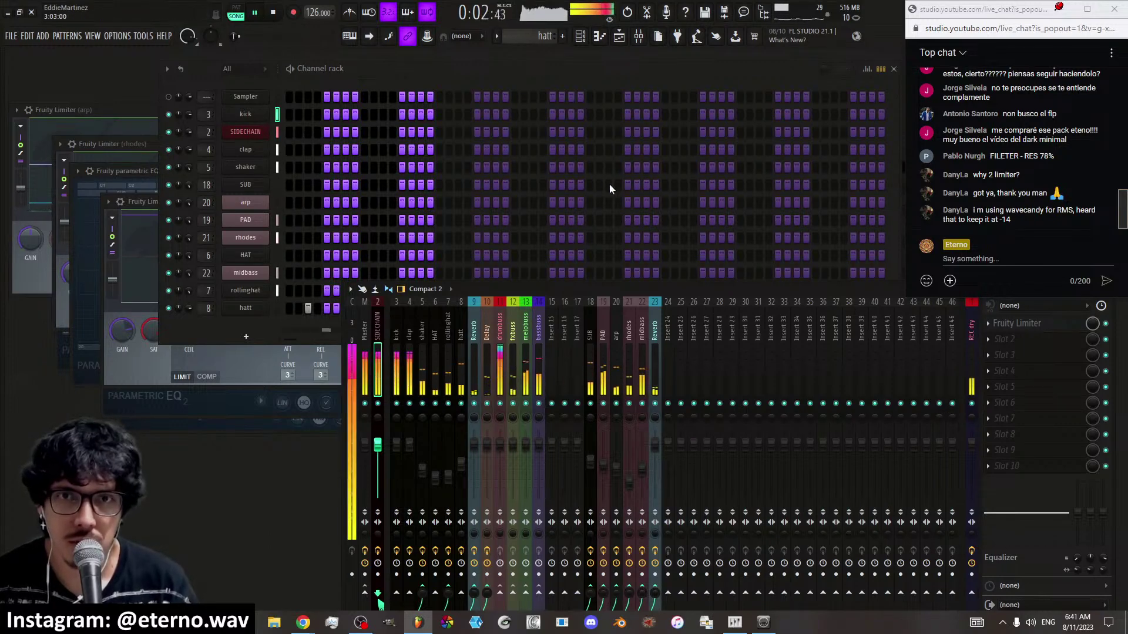
pyautogui.click(580, 36)
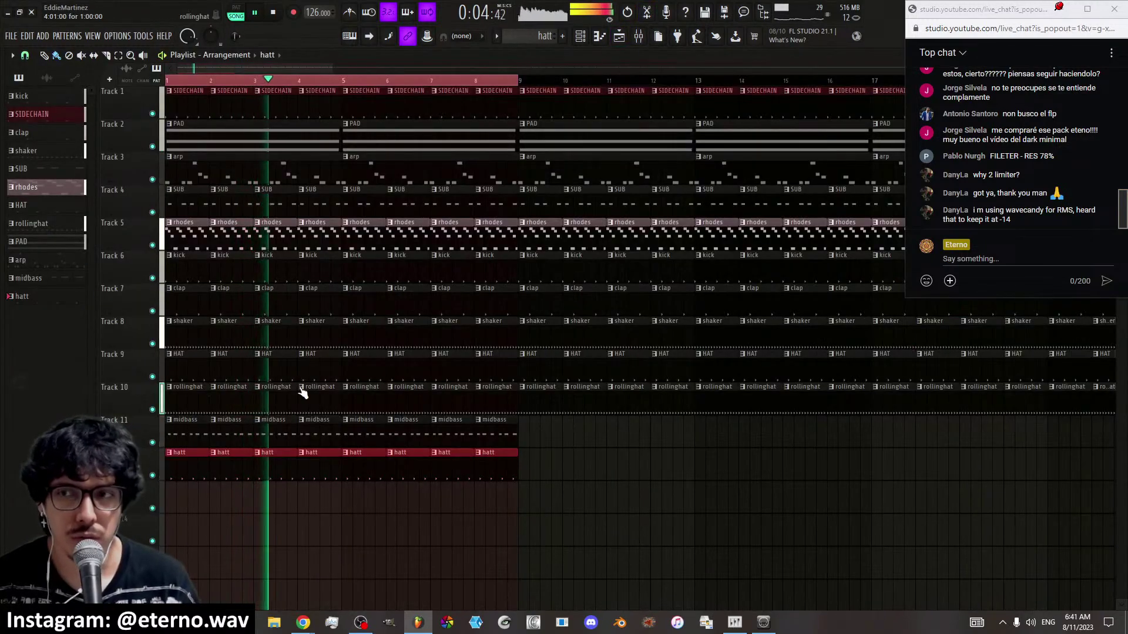
pyautogui.press('space')
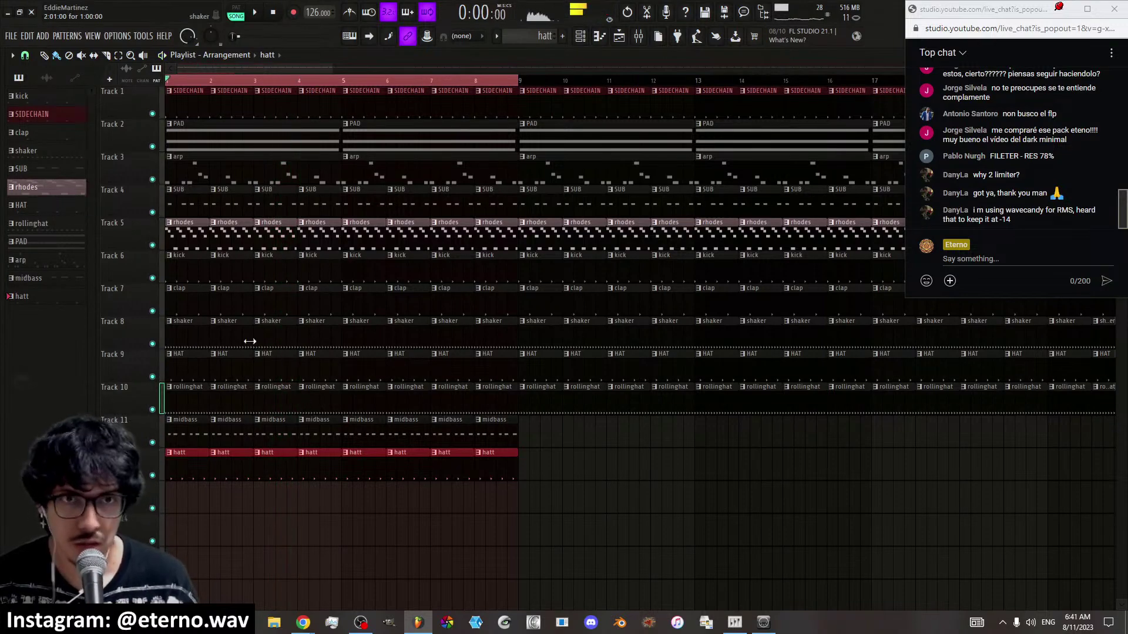
# Duplicate the midbass and hatt clips on Tracks 11 and 12 repeatedly until they run up to bar 129
pyautogui.scroll(-3, 263, 73)
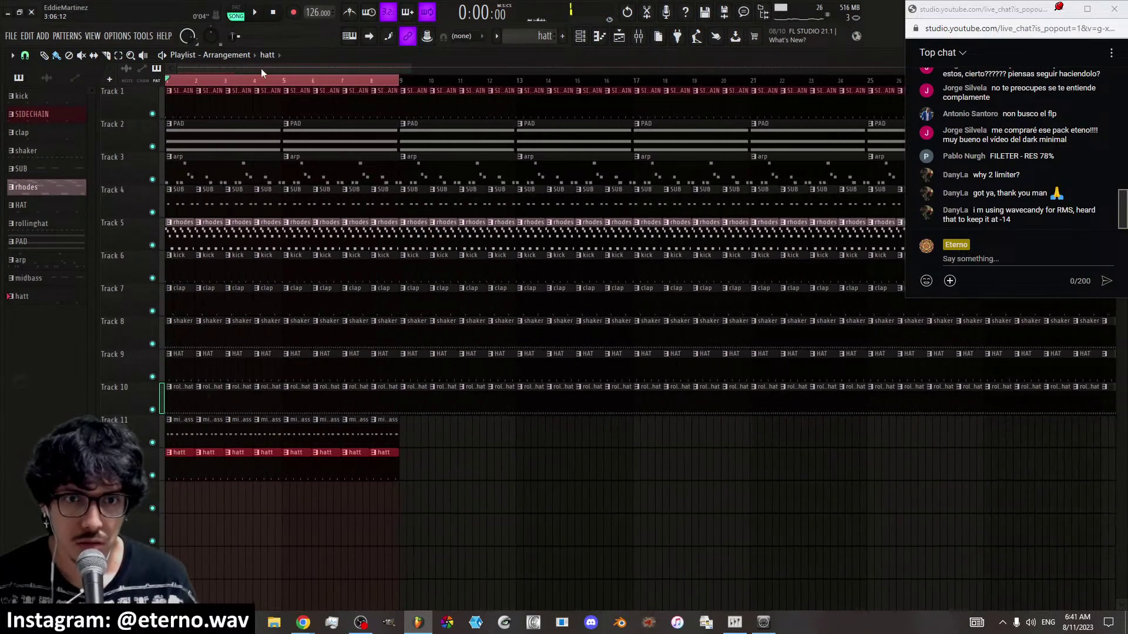
pyautogui.moveTo(405, 434)
pyautogui.mouseDown()
pyautogui.moveTo(171, 477)
pyautogui.moveTo(414, 434)
pyautogui.mouseUp()
pyautogui.moveTo(636, 438)
pyautogui.mouseDown()
pyautogui.moveTo(180, 454)
pyautogui.moveTo(649, 434)
pyautogui.mouseUp()
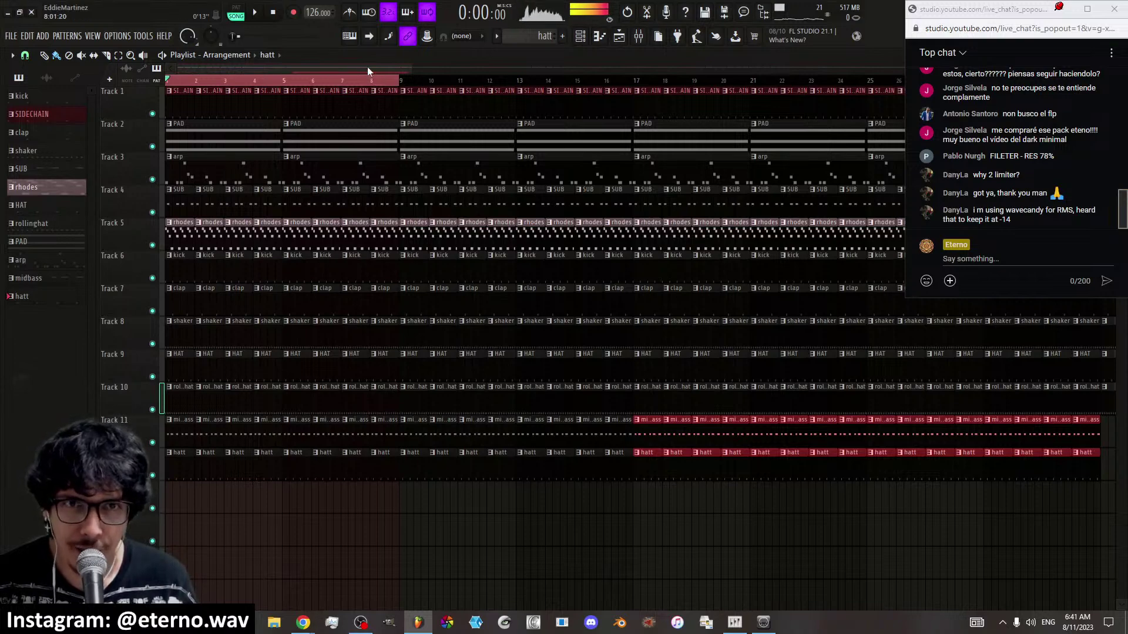
pyautogui.scroll(-6, 368, 71)
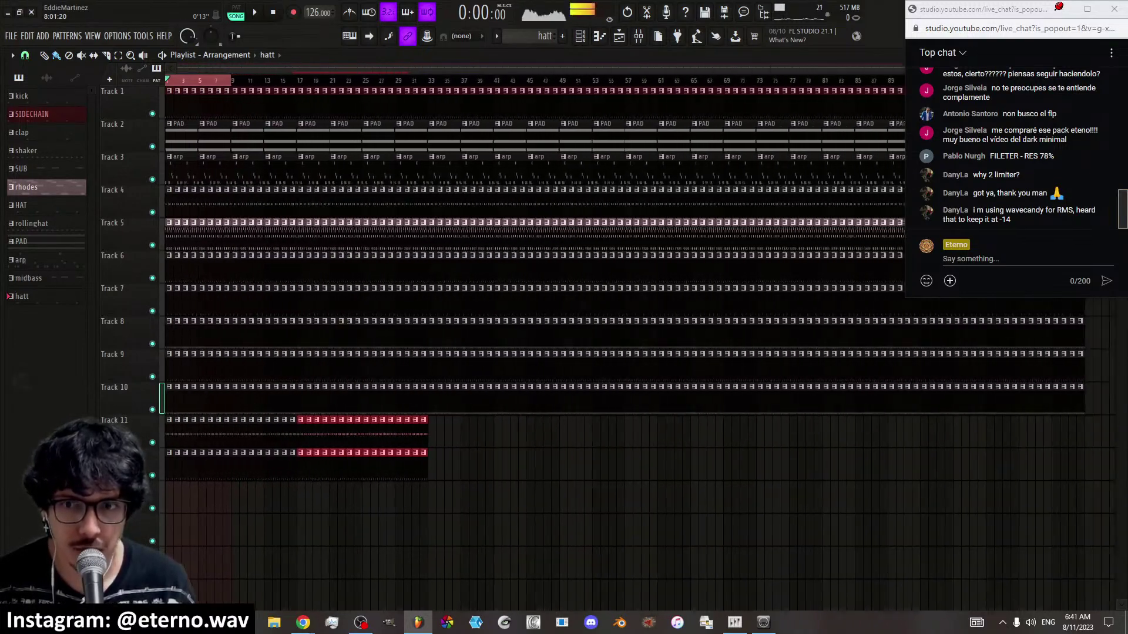
pyautogui.scroll(-2, 368, 71)
pyautogui.moveTo(405, 443); pyautogui.dragTo(834, 471)
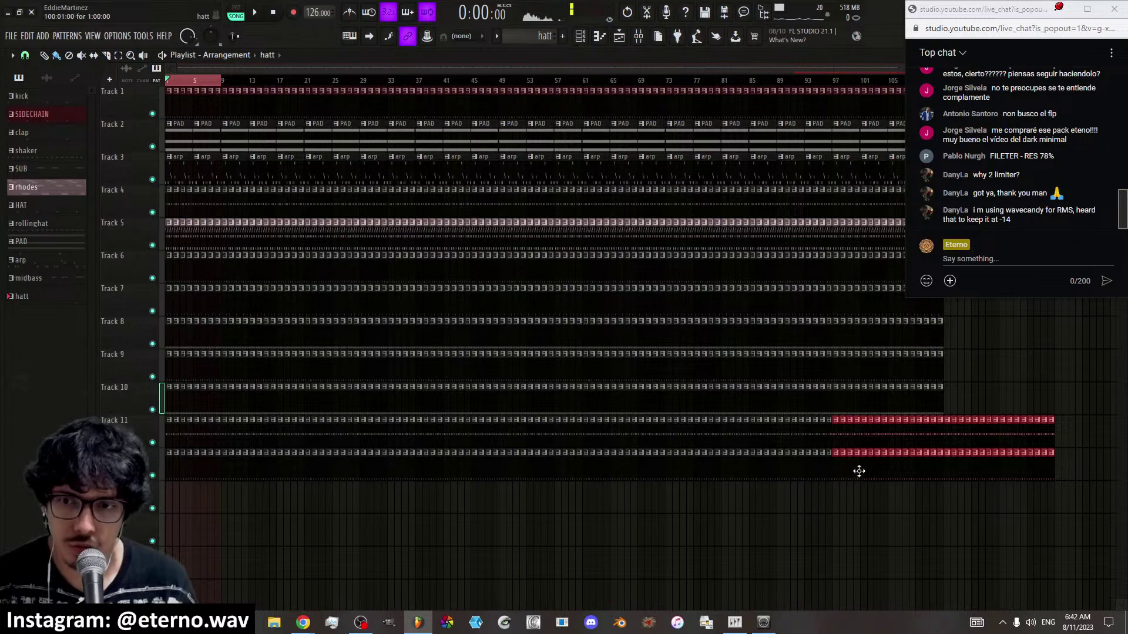
# Delete the surplus midbass and hatt clips from bar 113 onward so both tracks end with the others
pyautogui.scroll(4, 770, 96)
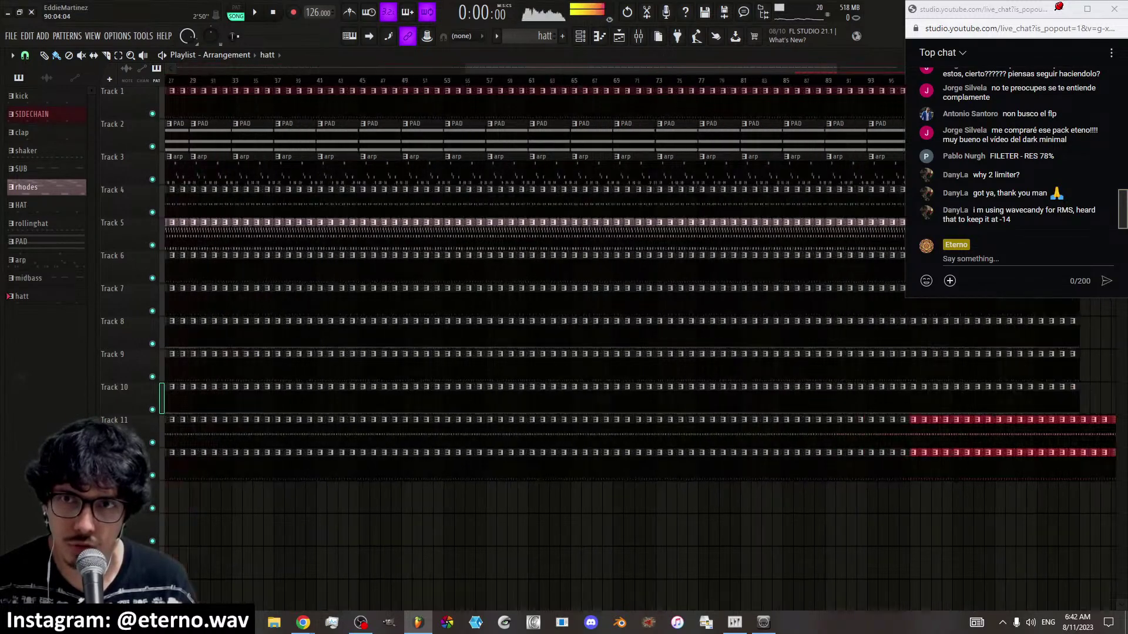
pyautogui.scroll(-4, 836, 207)
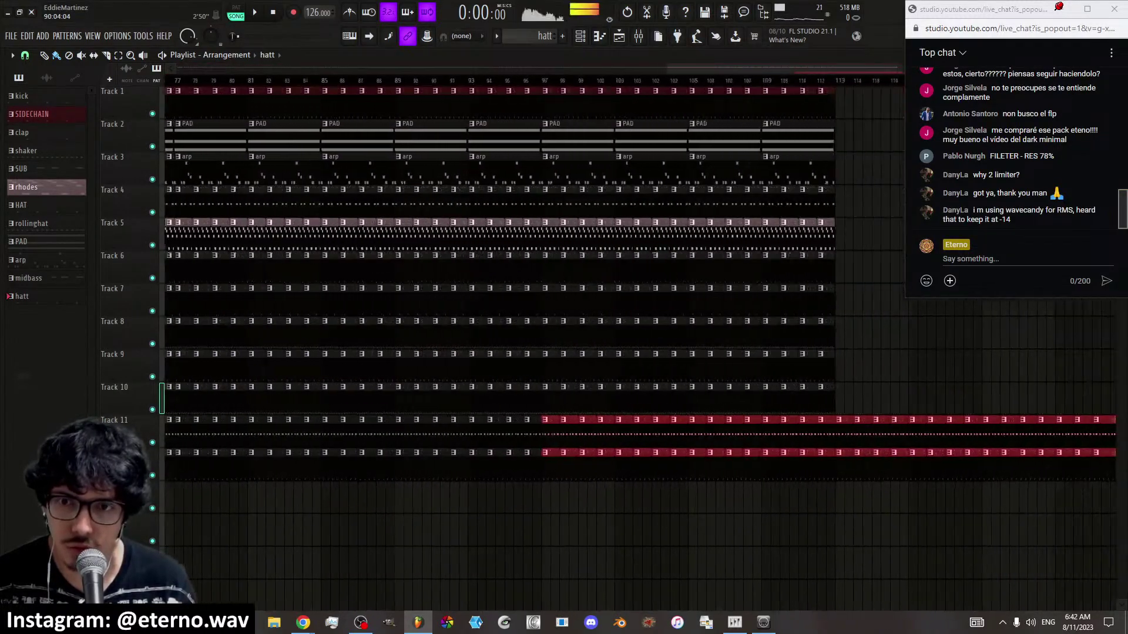
pyautogui.moveTo(828, 430); pyautogui.dragTo(646, 433)
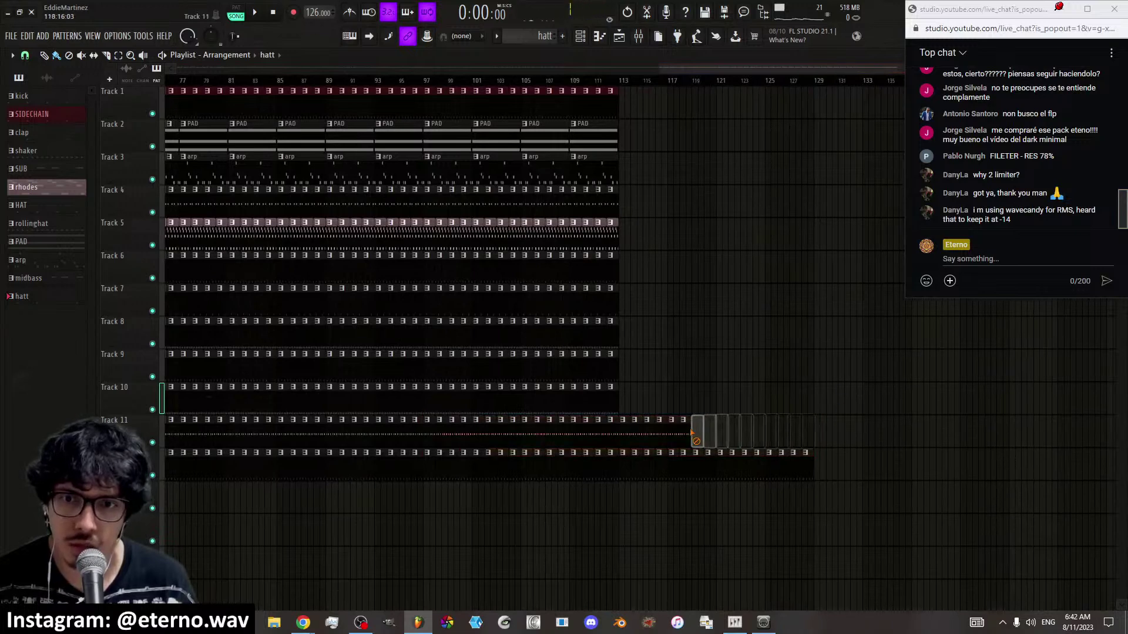
pyautogui.rightClick(636, 464)
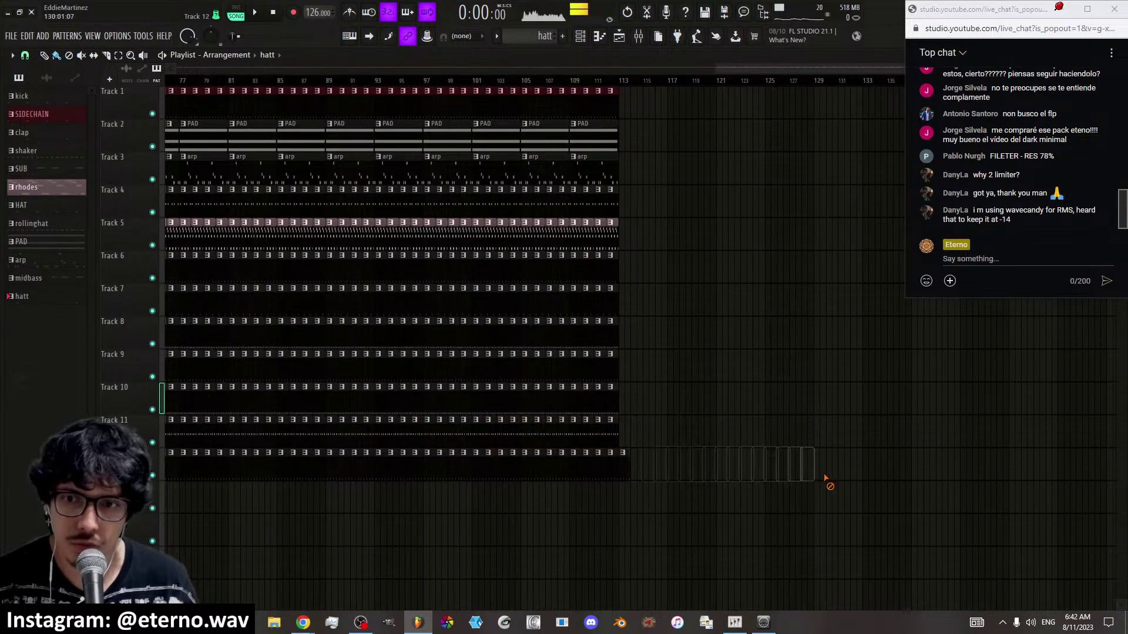
# Extend the playlist's time selection from the song start through bar 16
pyautogui.moveTo(727, 69); pyautogui.dragTo(176, 68)
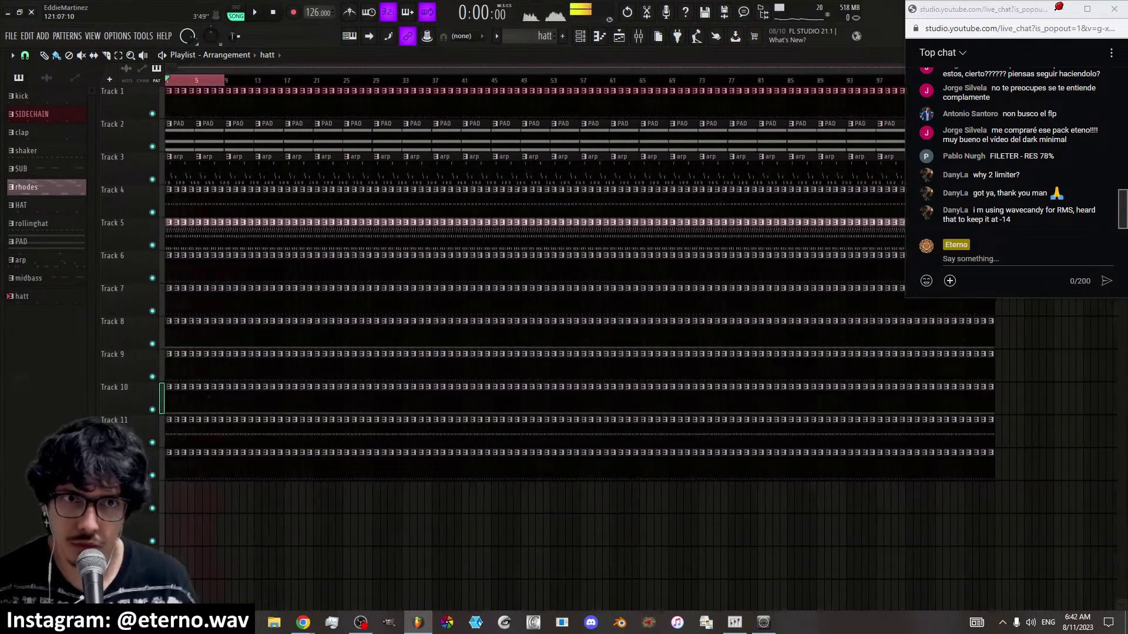
pyautogui.press('space')
pyautogui.press('space')
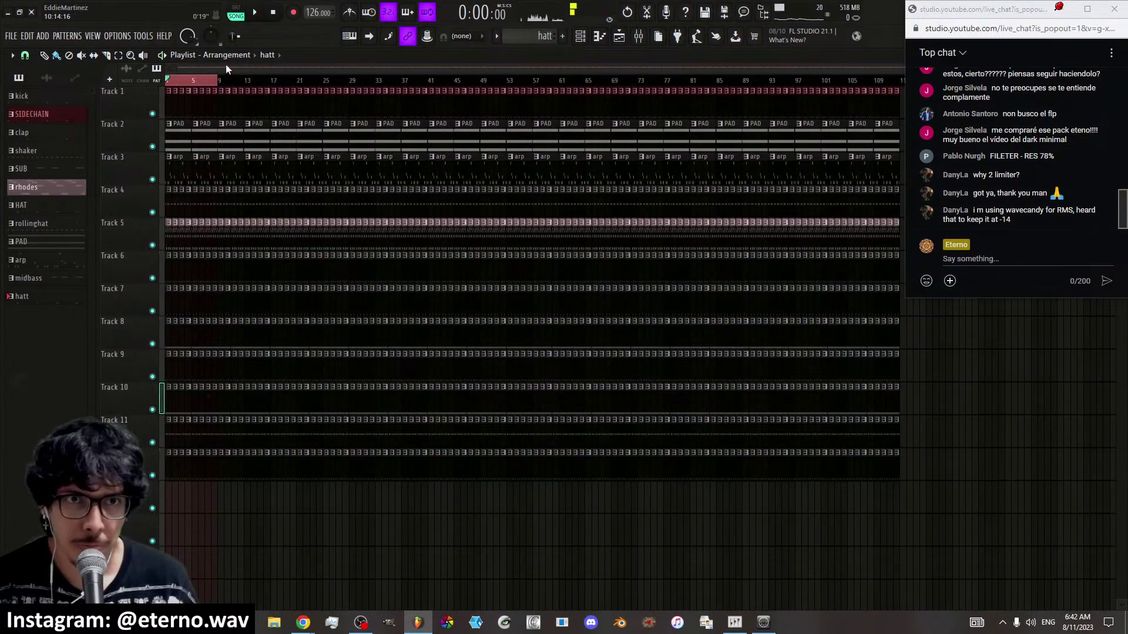
pyautogui.scroll(5, 223, 80)
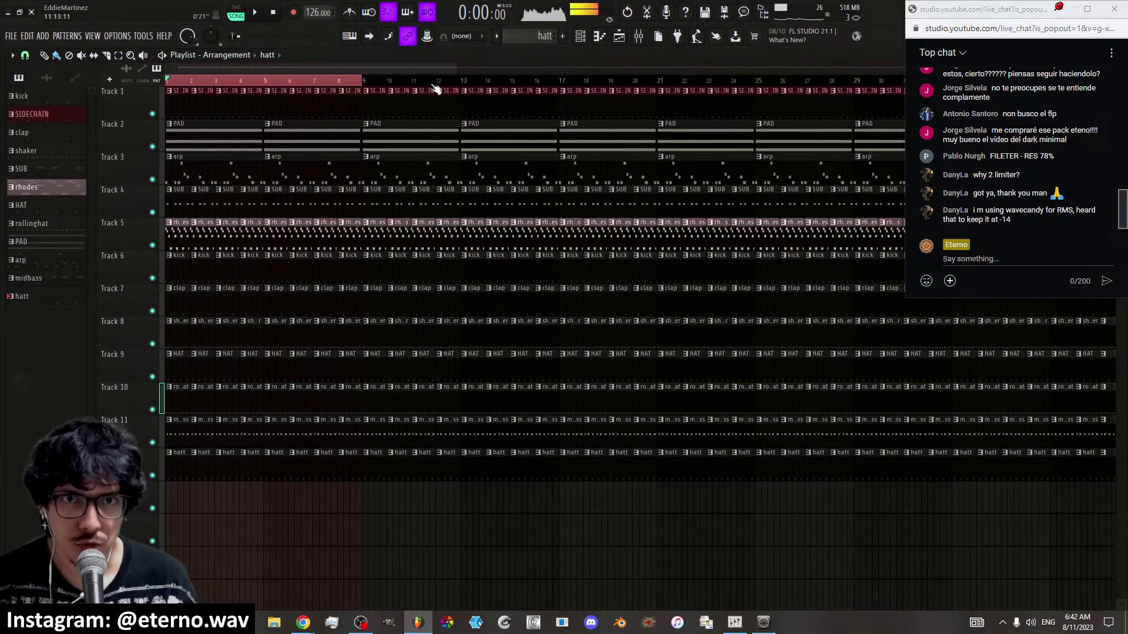
pyautogui.moveTo(481, 89); pyautogui.dragTo(557, 83)
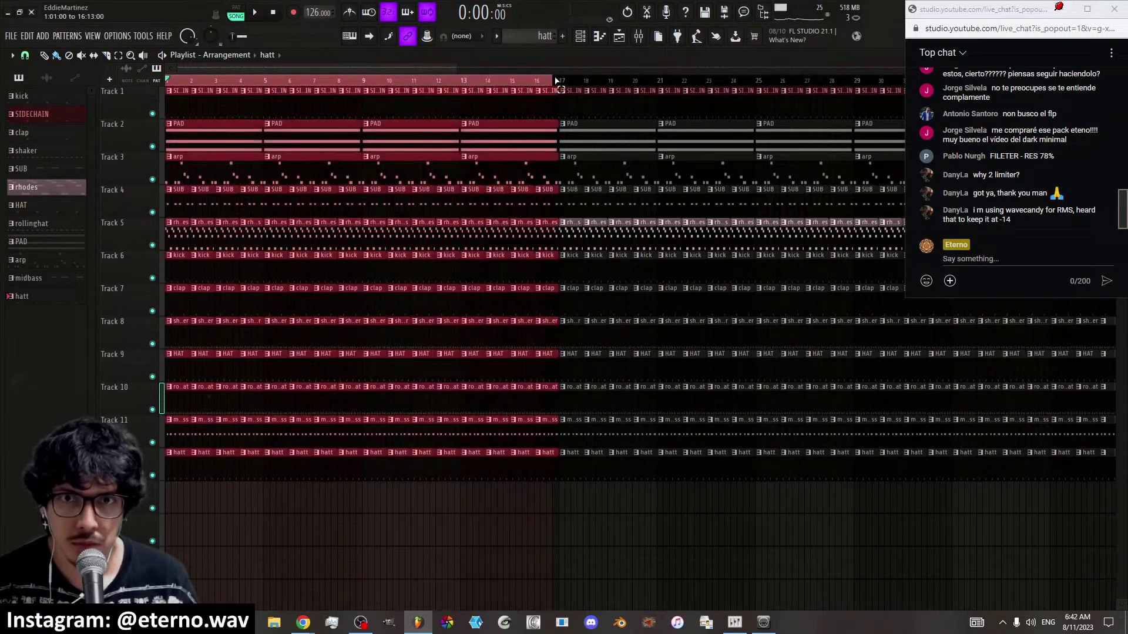
# Mute the rhodes channel in the mixer and play the song in short passes to compare the channel balance
pyautogui.click(621, 39)
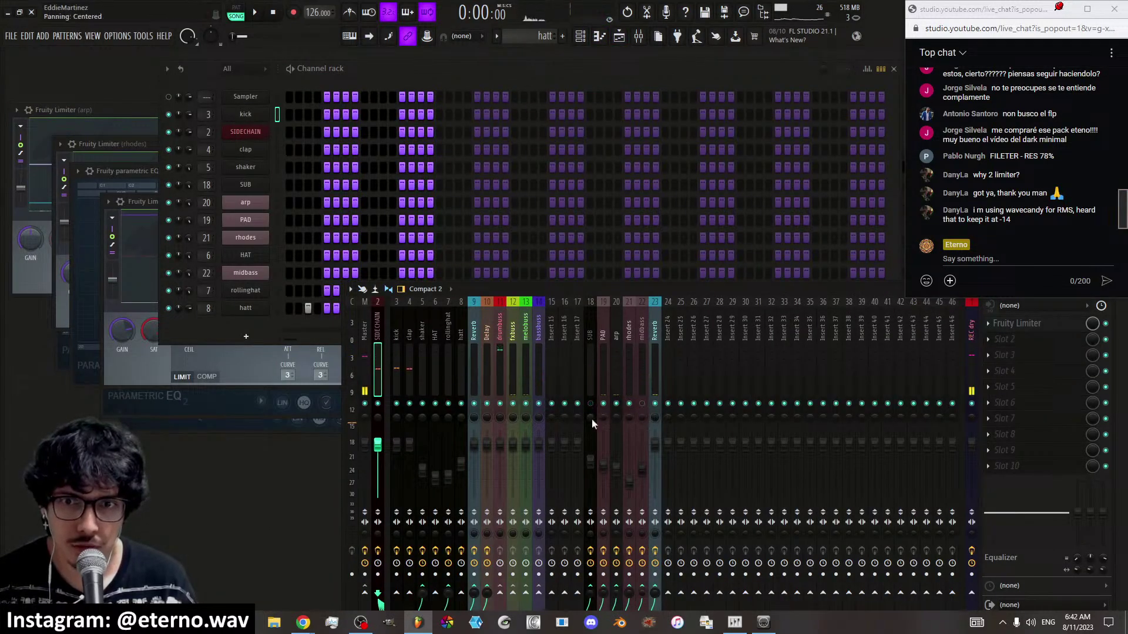
pyautogui.click(628, 405)
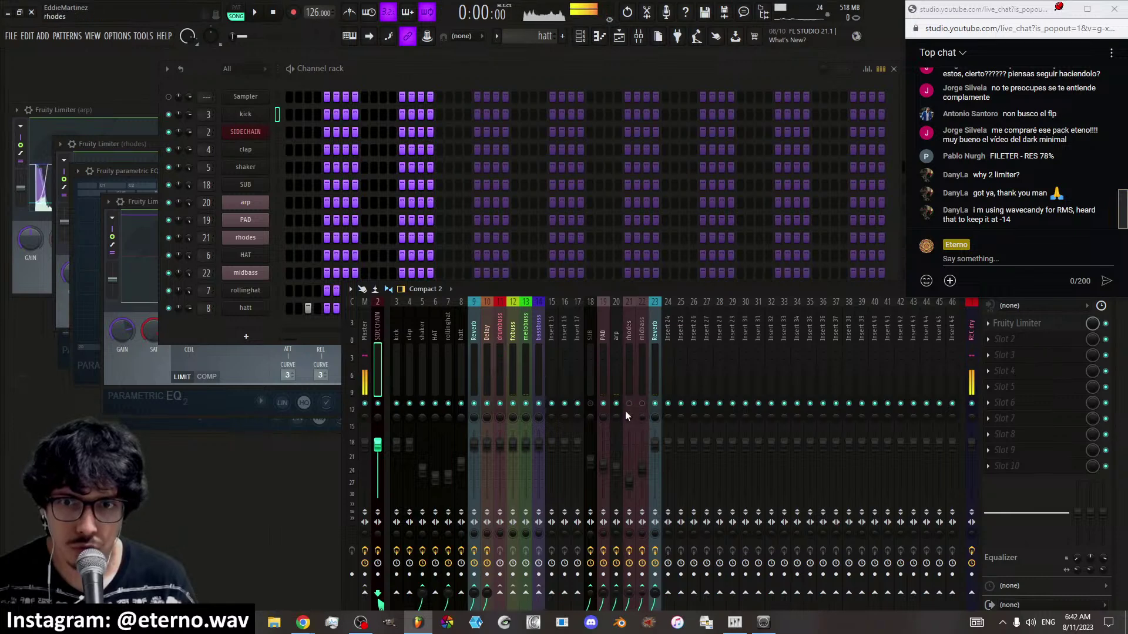
pyautogui.press('space')
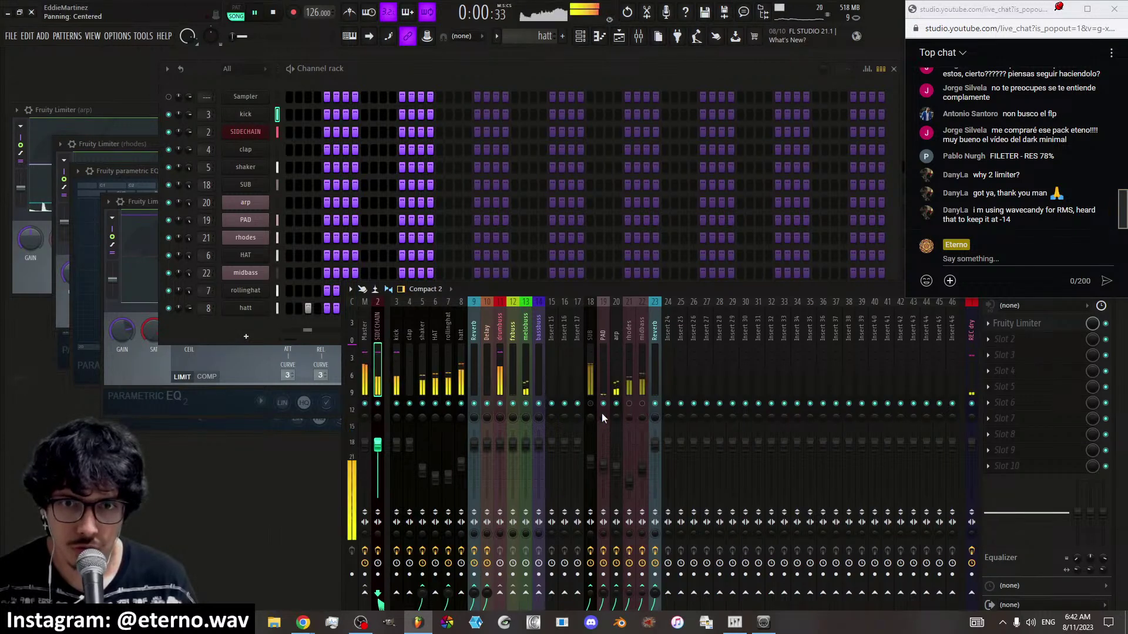
pyautogui.press('space')
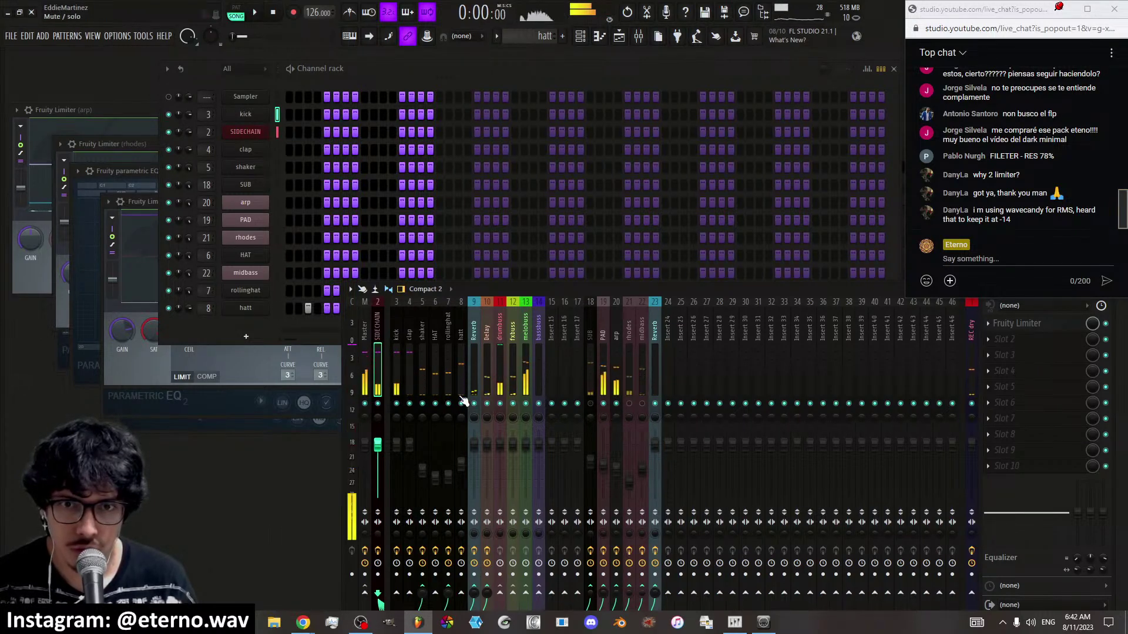
pyautogui.press('space')
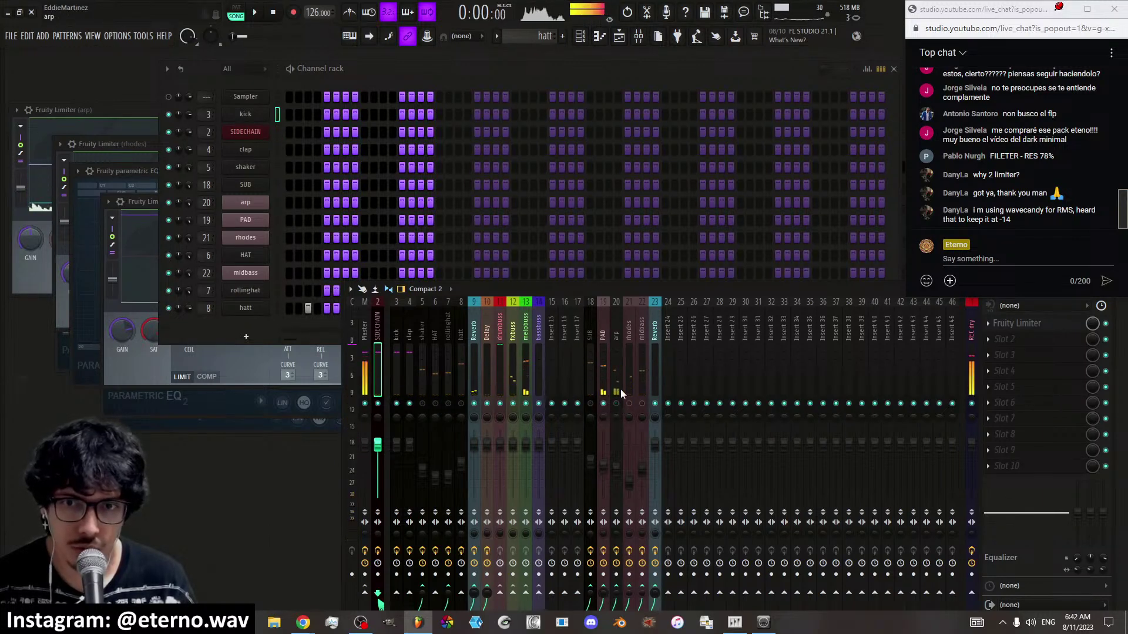
pyautogui.press('space')
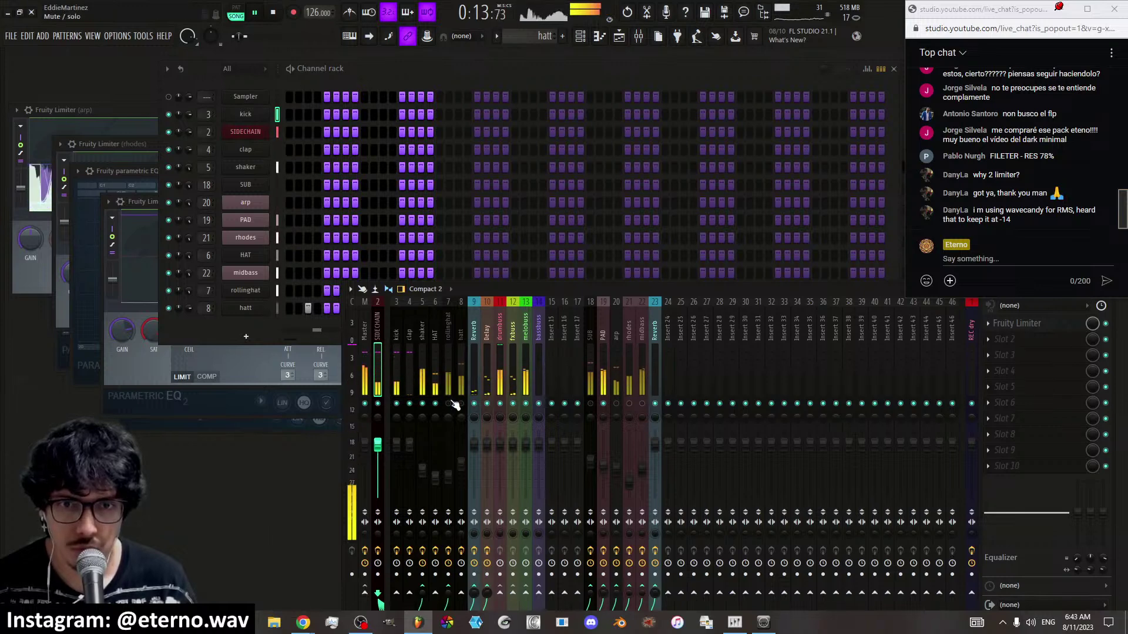
# Select the HAT channel in the mixer, return to the playlist and stop playback
pyautogui.click(426, 382)
pyautogui.click(435, 379)
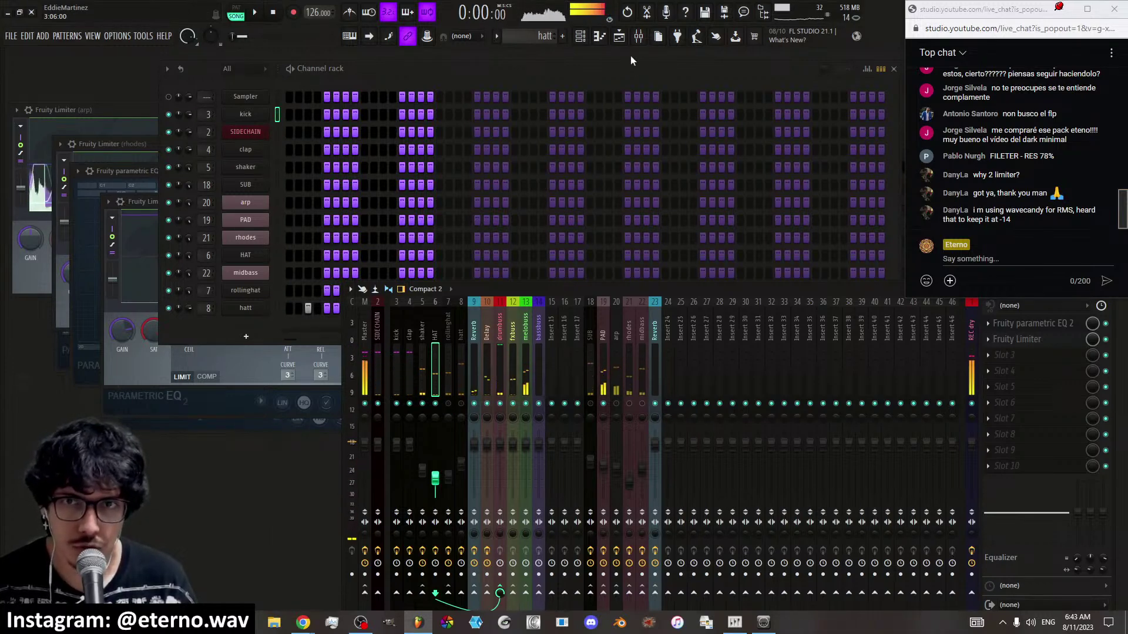
pyautogui.press('F5')
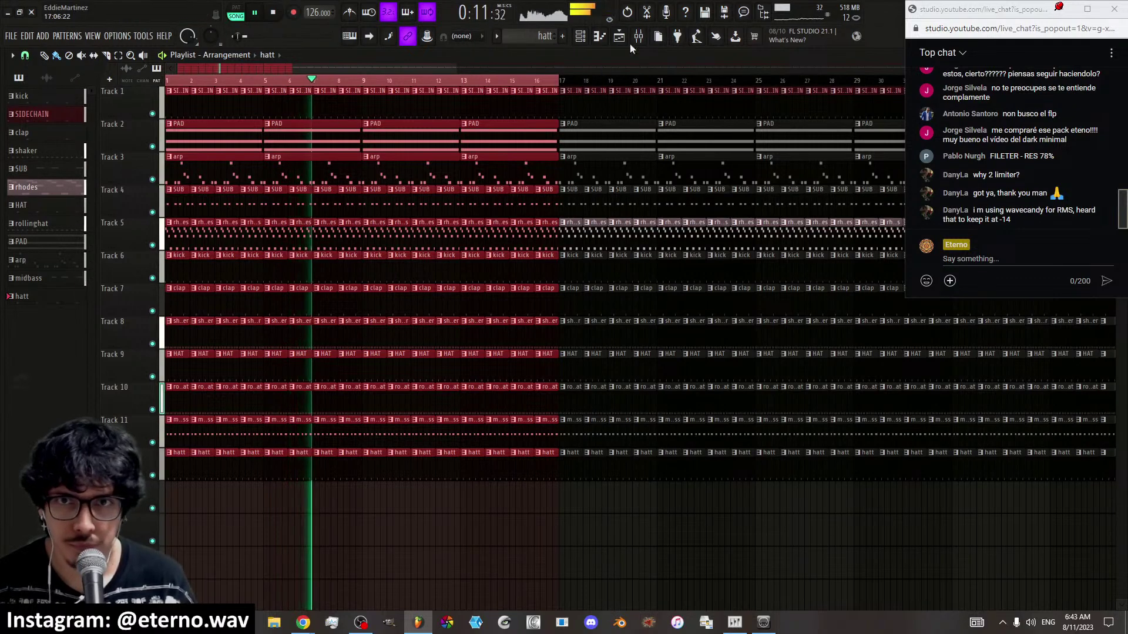
pyautogui.press('space')
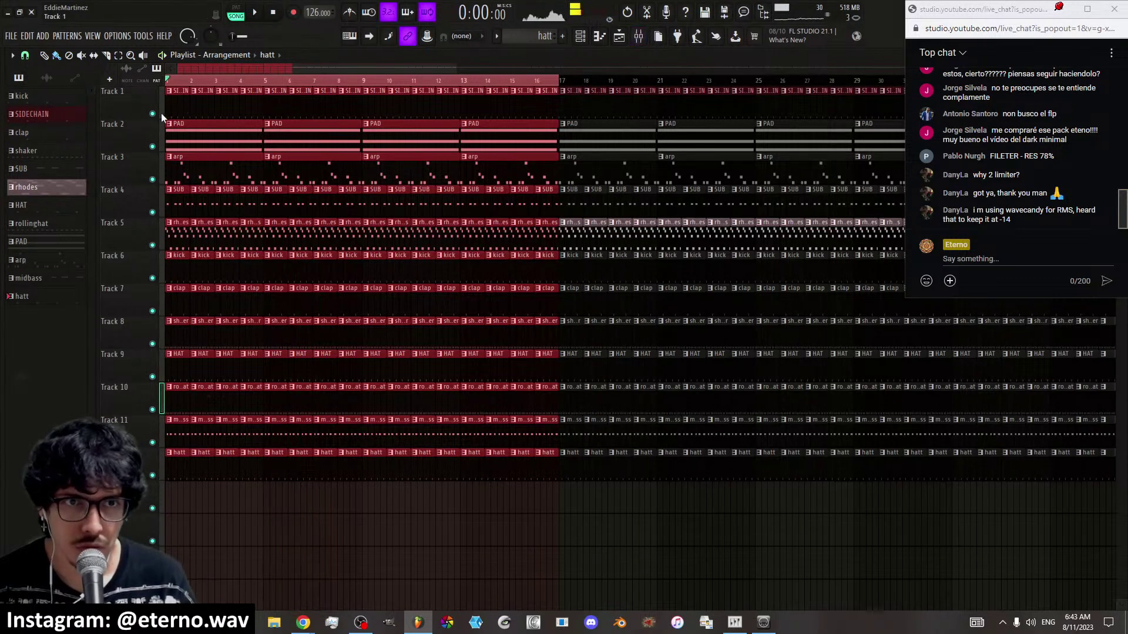
# Rename playlist Track 1 to sidechain and colour it dark red (#340500)
pyautogui.click(140, 94)
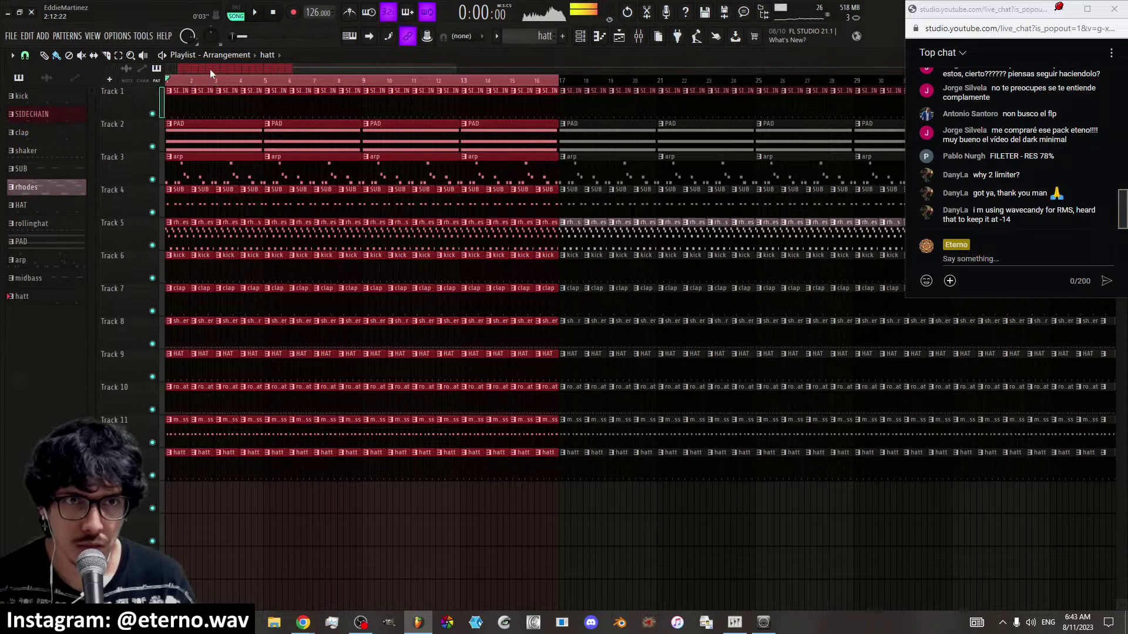
pyautogui.rightClick(127, 97)
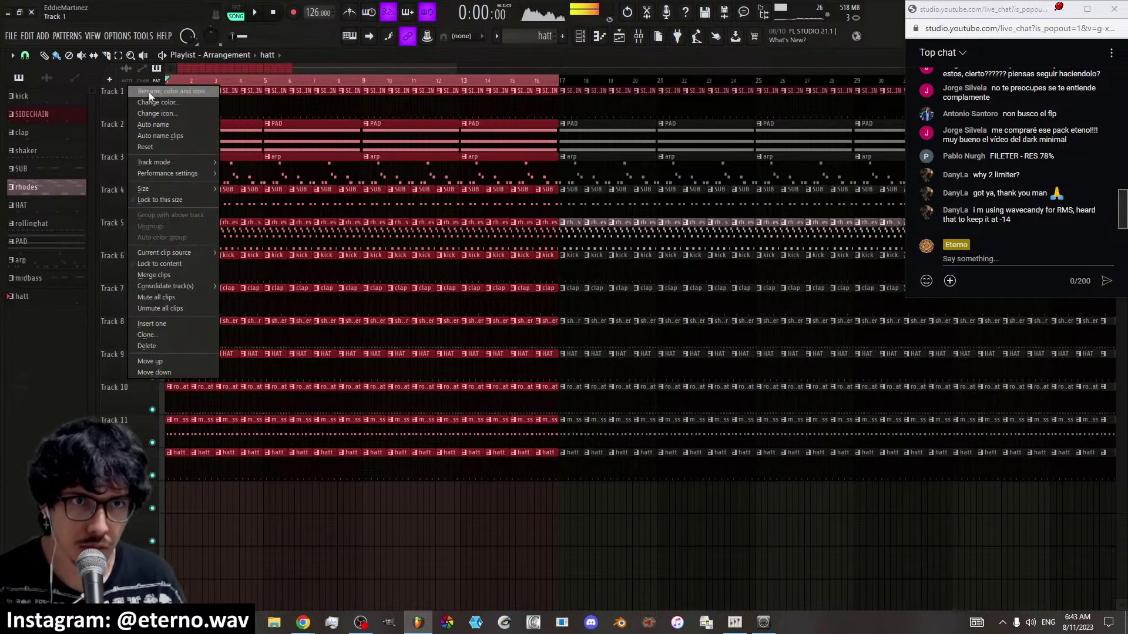
pyautogui.click(147, 93)
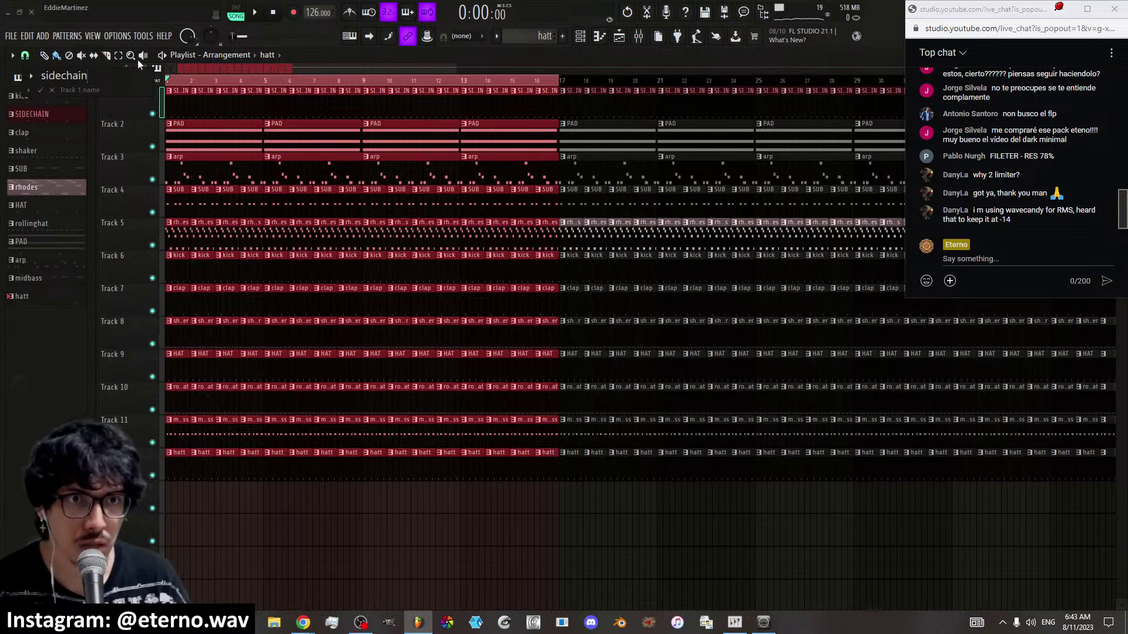
pyautogui.click(140, 89)
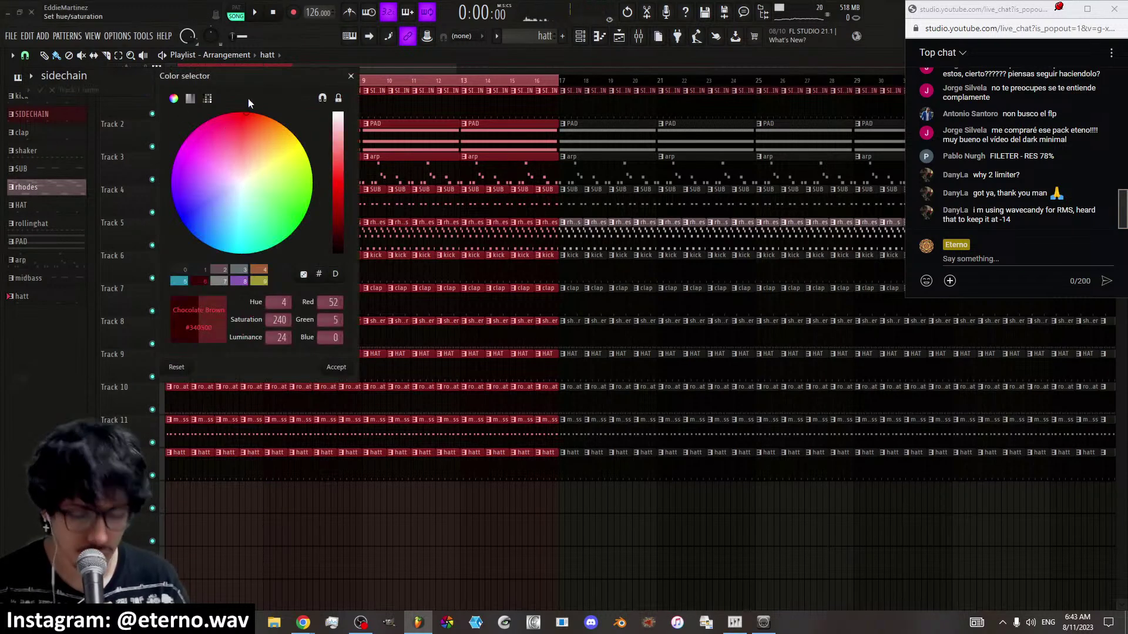
pyautogui.press('Return')
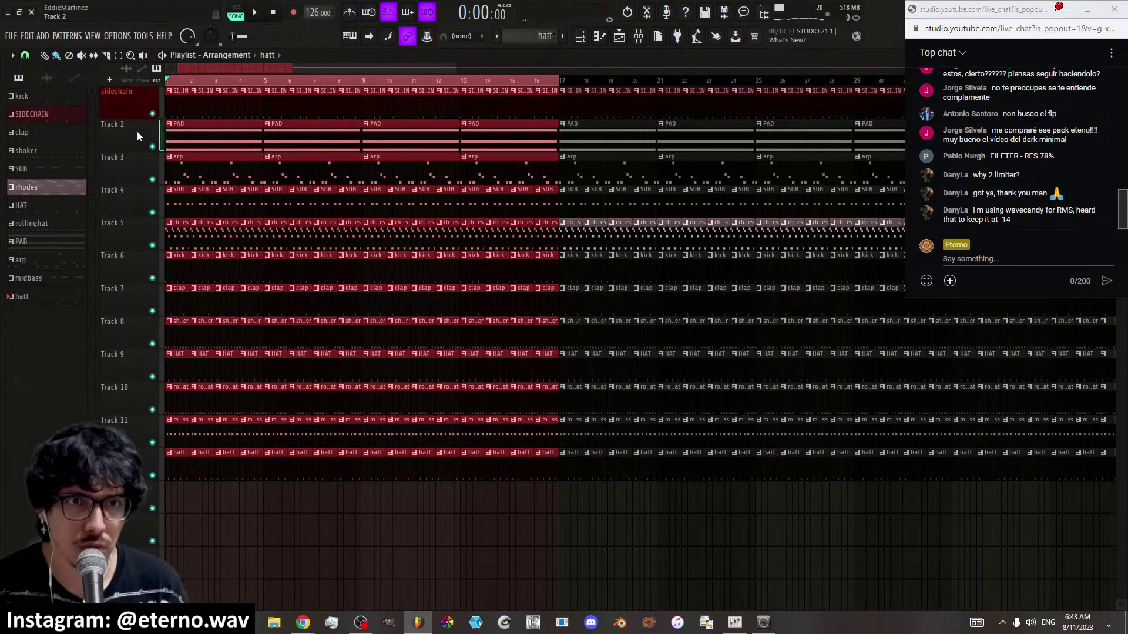
# Clear the playlist's time selection and delete the arp clips on Track 3 from bars 1 to 16
pyautogui.click(201, 87)
pyautogui.press('space')
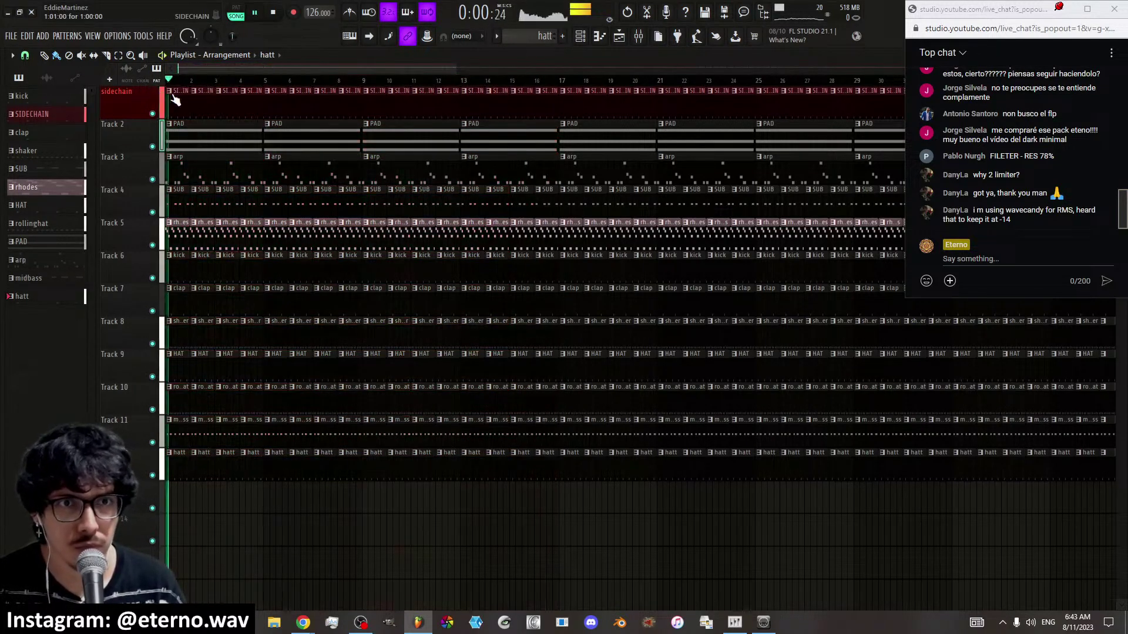
pyautogui.press('space')
pyautogui.moveTo(188, 173); pyautogui.dragTo(481, 171)
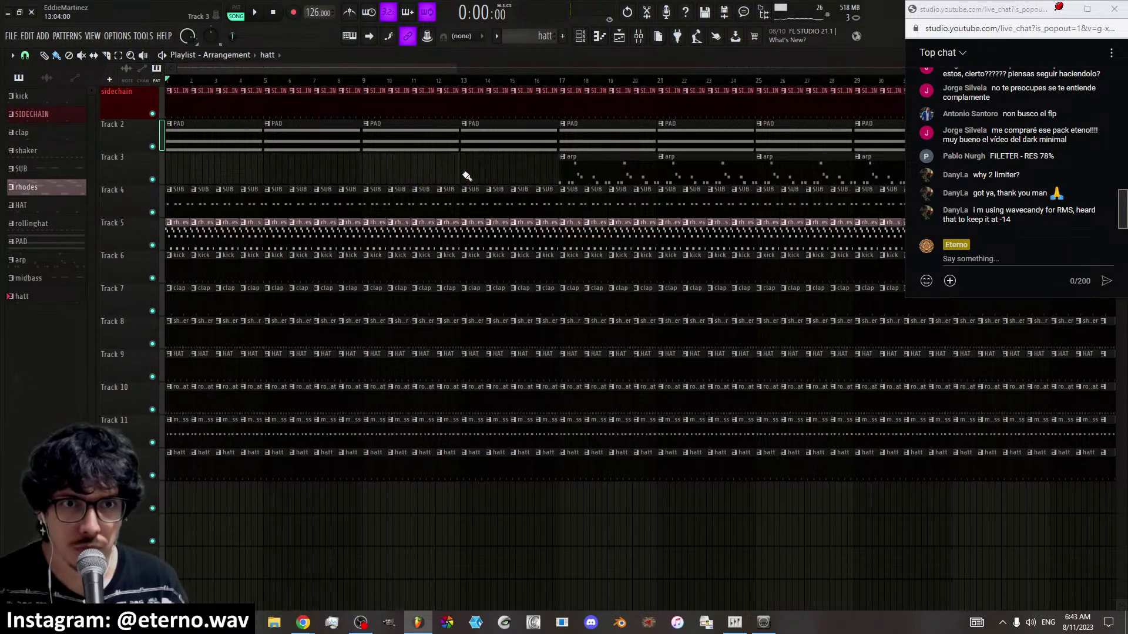
pyautogui.moveTo(195, 199)
pyautogui.mouseDown()
pyautogui.moveTo(179, 199)
pyautogui.moveTo(251, 194)
pyautogui.mouseUp()
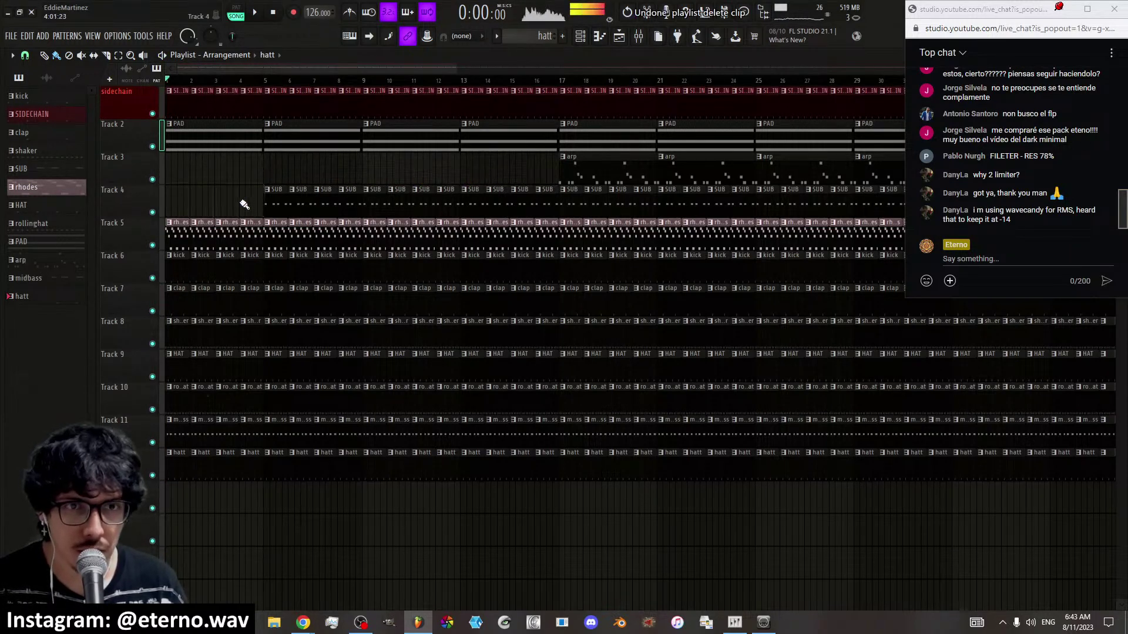
pyautogui.hotkey('ctrl', 'z')
pyautogui.click(638, 36)
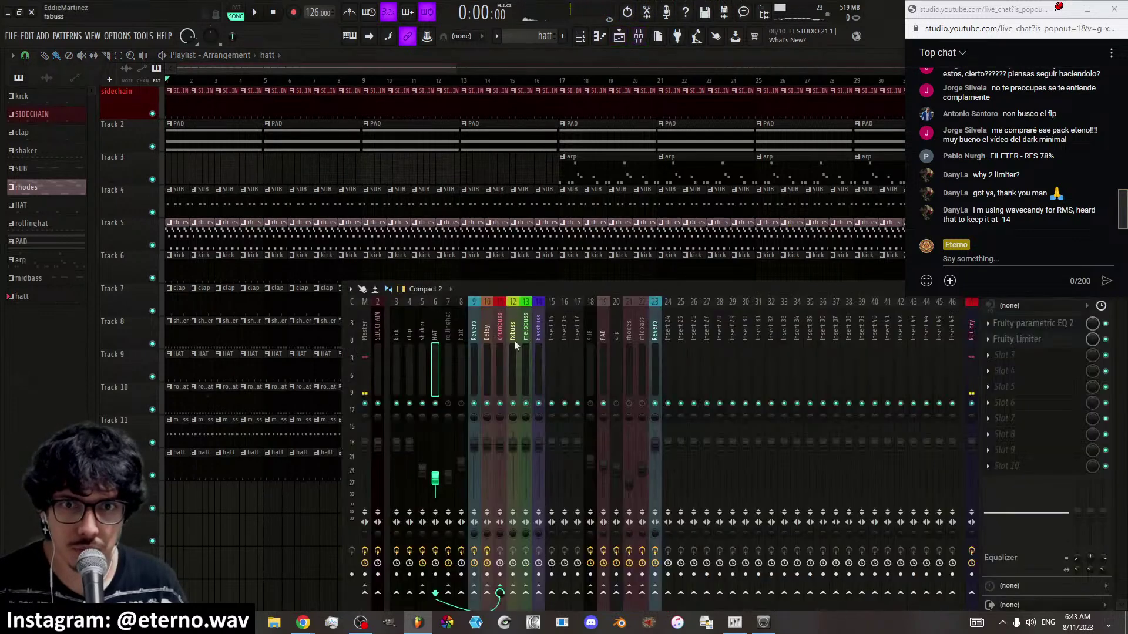
pyautogui.click(126, 406)
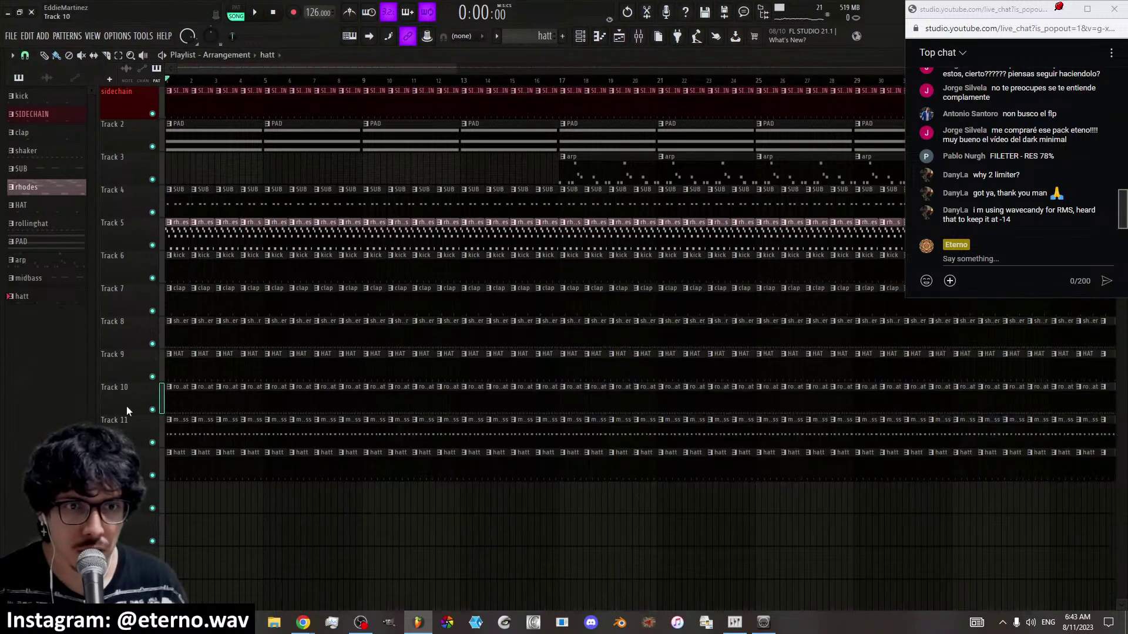
# Delete the rhodes, hatt, rollinghat and HAT clips from bars 1 to 16 while previewing the song
pyautogui.press('space')
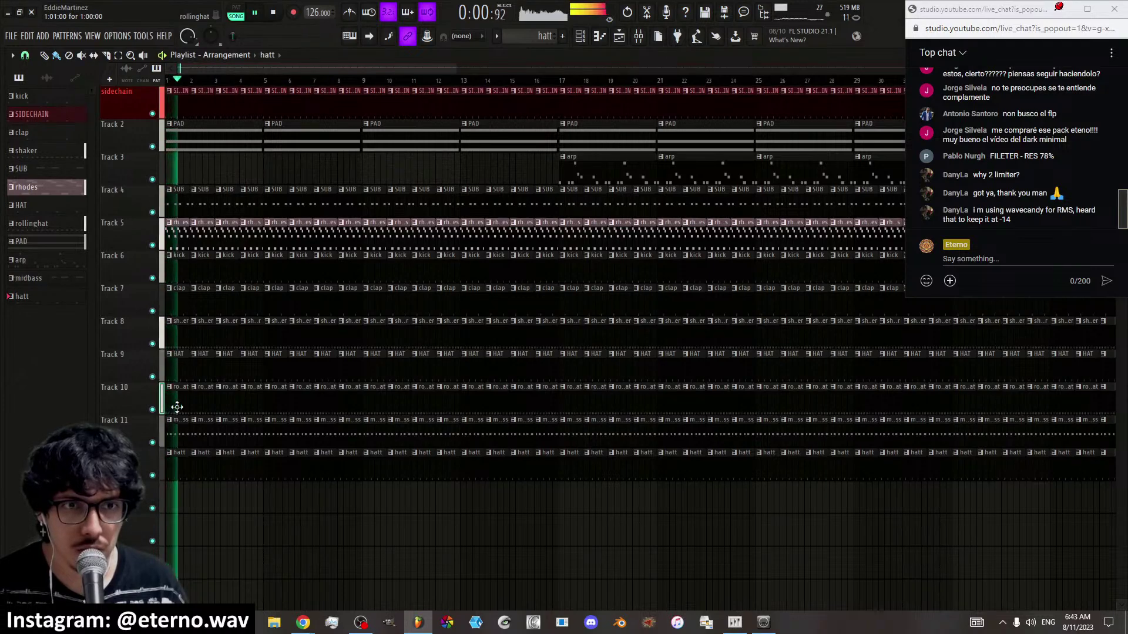
pyautogui.press('space')
pyautogui.moveTo(180, 236); pyautogui.dragTo(558, 231)
pyautogui.press('space')
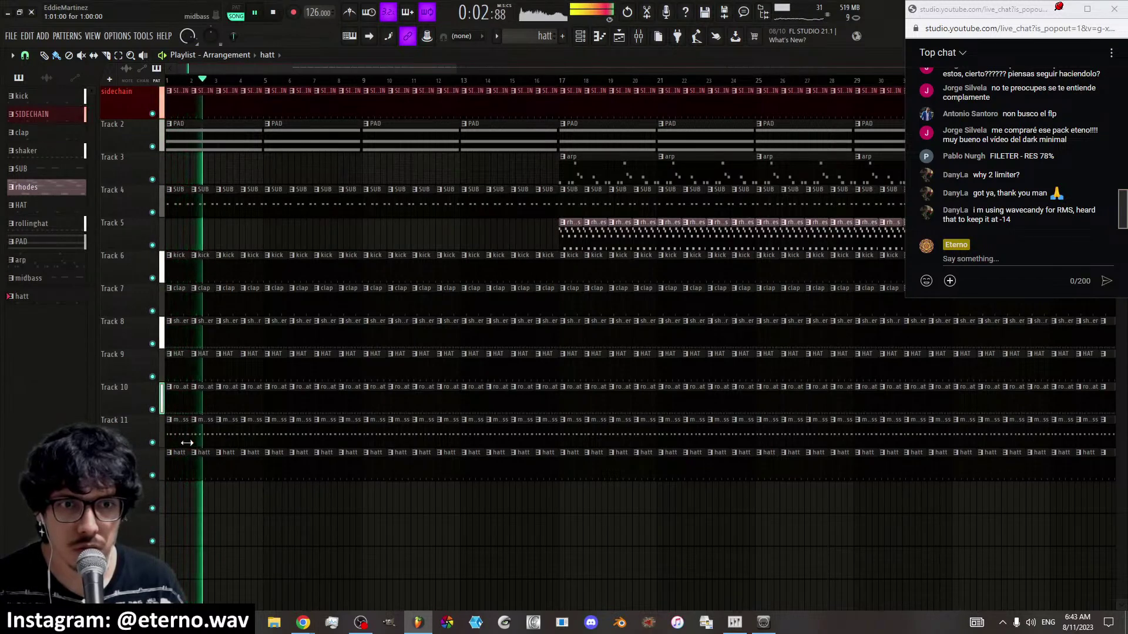
pyautogui.moveTo(172, 462); pyautogui.dragTo(558, 466)
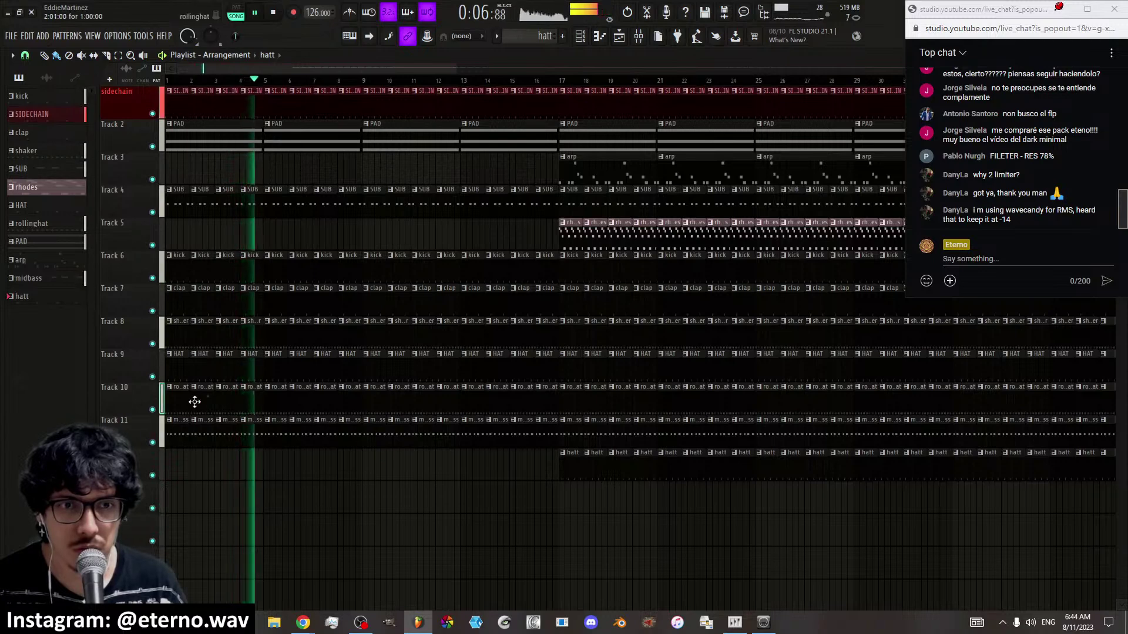
pyautogui.moveTo(177, 398)
pyautogui.mouseDown()
pyautogui.moveTo(559, 408)
pyautogui.moveTo(176, 365)
pyautogui.mouseUp()
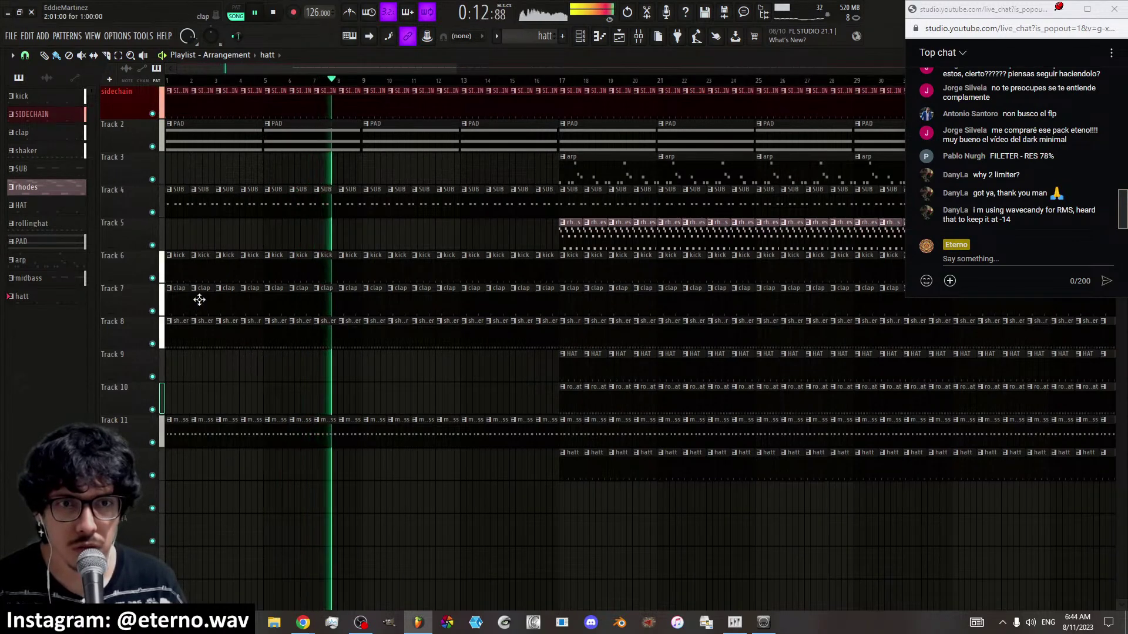
# Delete the clap clips on Track 7 from bars 1 to 16
pyautogui.moveTo(176, 294); pyautogui.dragTo(456, 304)
pyautogui.press('Delete')
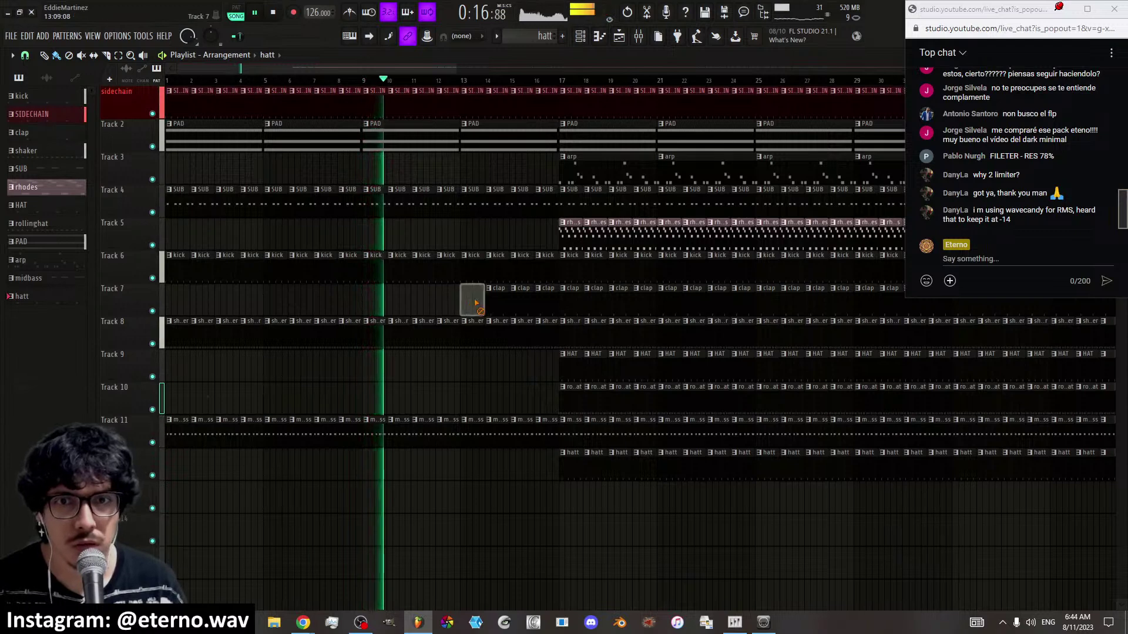
pyautogui.rightClick(470, 294)
pyautogui.rightClick(494, 293)
pyautogui.rightClick(519, 293)
pyautogui.rightClick(544, 294)
# Delete the midbass clips on Track 11 and the SUB clips on Track 4 from bars 1 to 16, and replay the song
pyautogui.moveTo(211, 447)
pyautogui.mouseDown()
pyautogui.moveTo(176, 423)
pyautogui.moveTo(531, 433)
pyautogui.mouseUp()
pyautogui.press('Delete')
pyautogui.press('space')
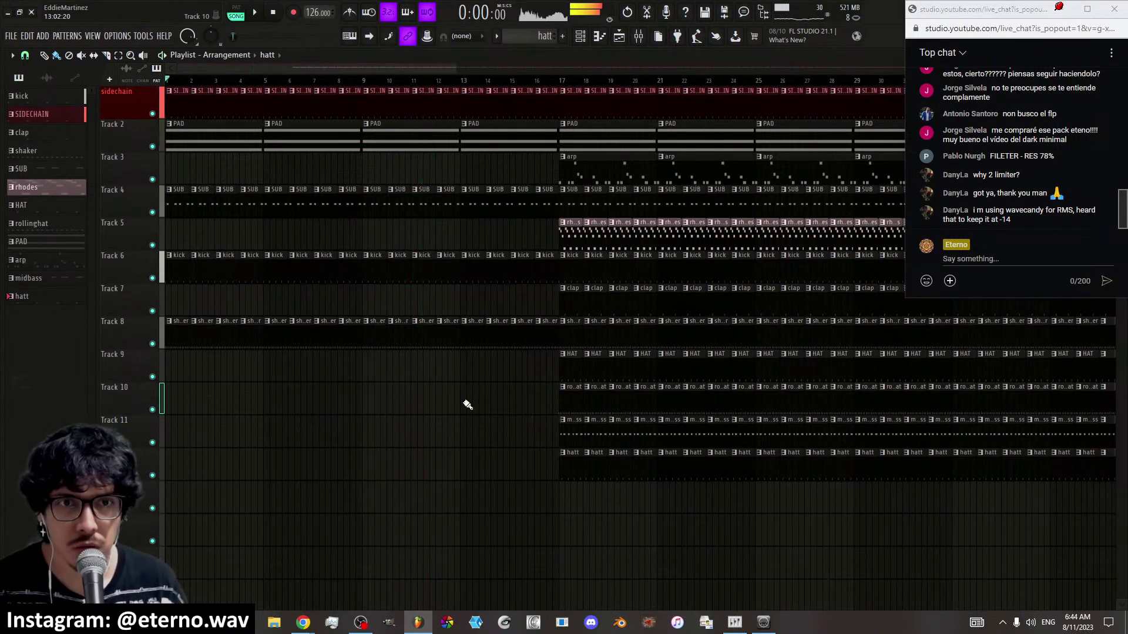
pyautogui.moveTo(238, 211); pyautogui.dragTo(544, 199)
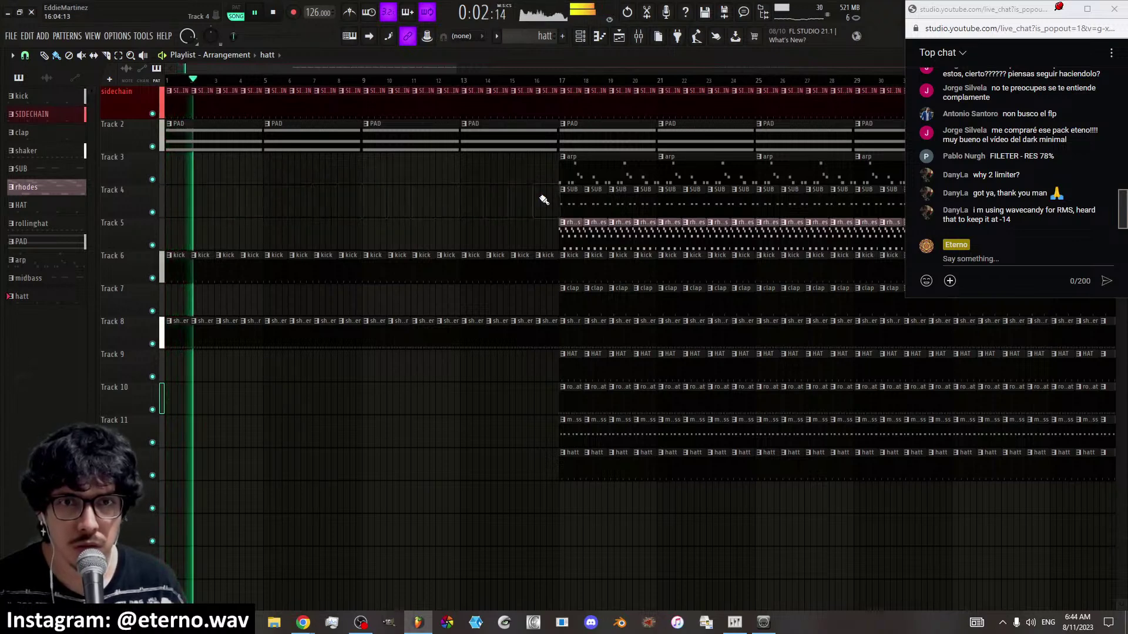
# Open Fruity parametric EQ 2 on the kick mixer channel and set its band 1 high pass to 43 Hz
pyautogui.click(637, 39)
pyautogui.click(393, 327)
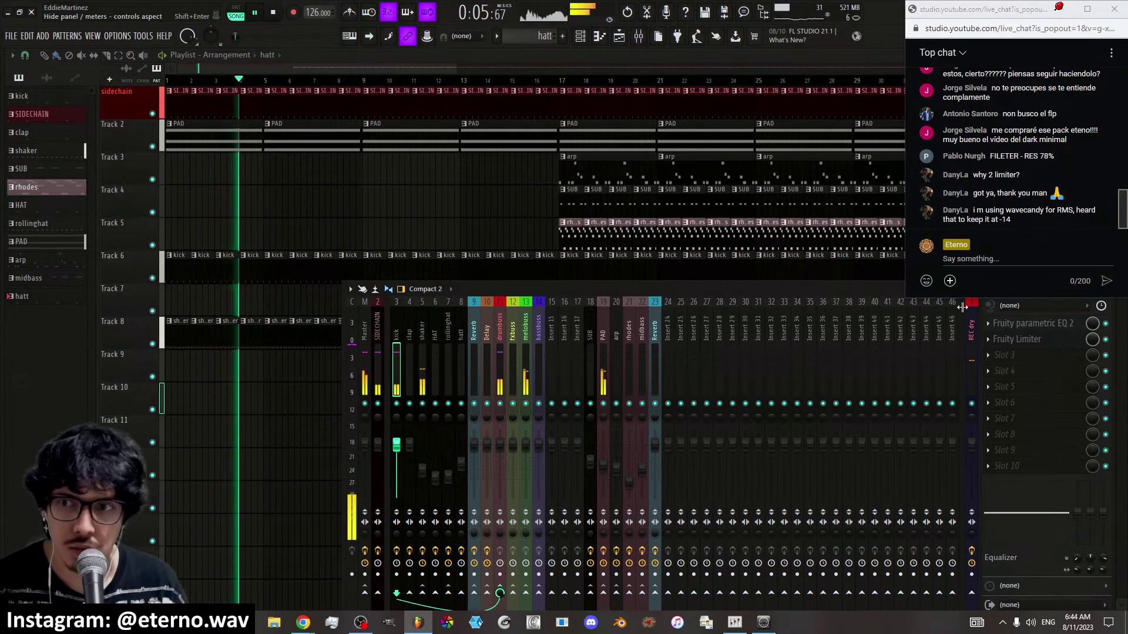
pyautogui.click(1025, 324)
pyautogui.moveTo(156, 316); pyautogui.dragTo(155, 316)
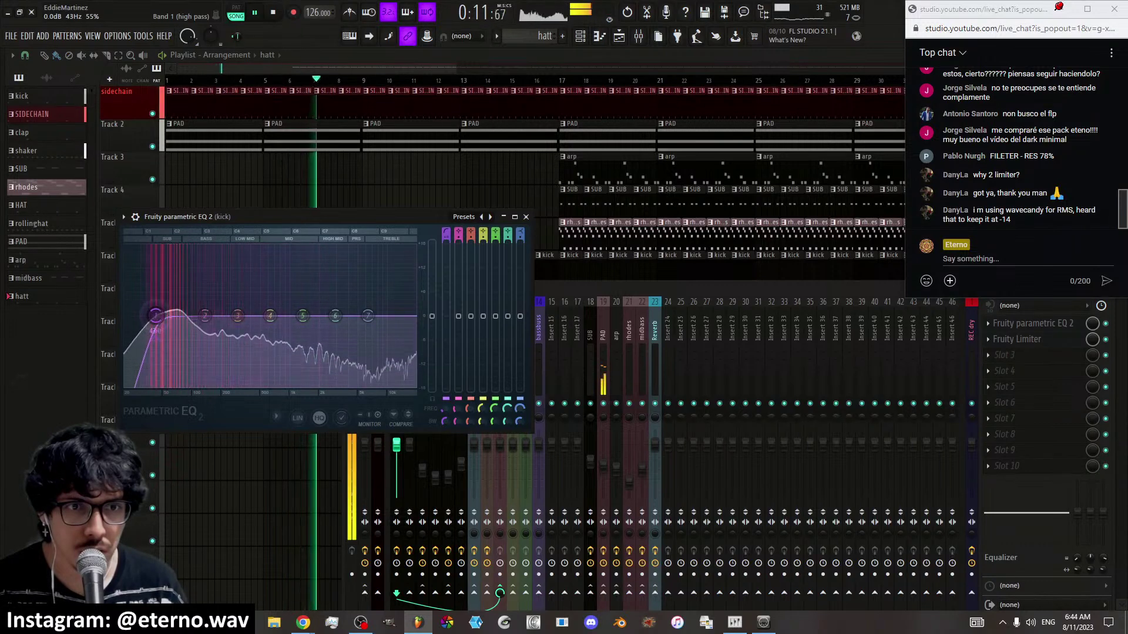
# Sweep the kick EQ's band 3 peak through the low mids and settle it at -7.1 dB and 179 Hz
pyautogui.moveTo(238, 316); pyautogui.dragTo(207, 282)
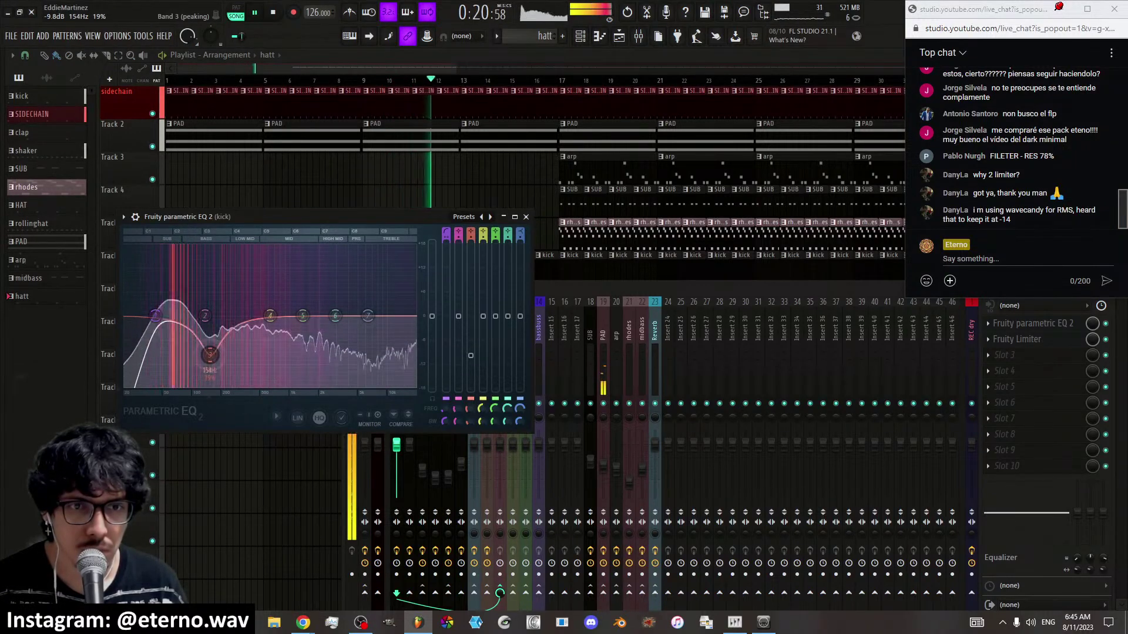
pyautogui.moveTo(224, 353)
pyautogui.mouseDown()
pyautogui.moveTo(257, 356)
pyautogui.moveTo(216, 355)
pyautogui.mouseUp()
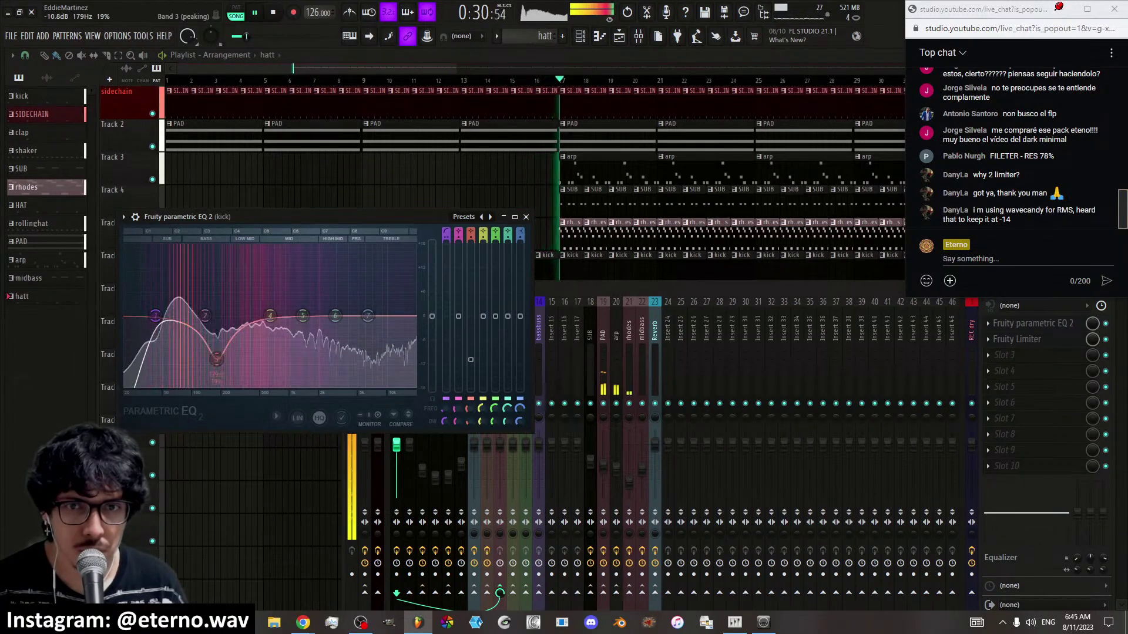
pyautogui.moveTo(216, 358); pyautogui.dragTo(216, 323)
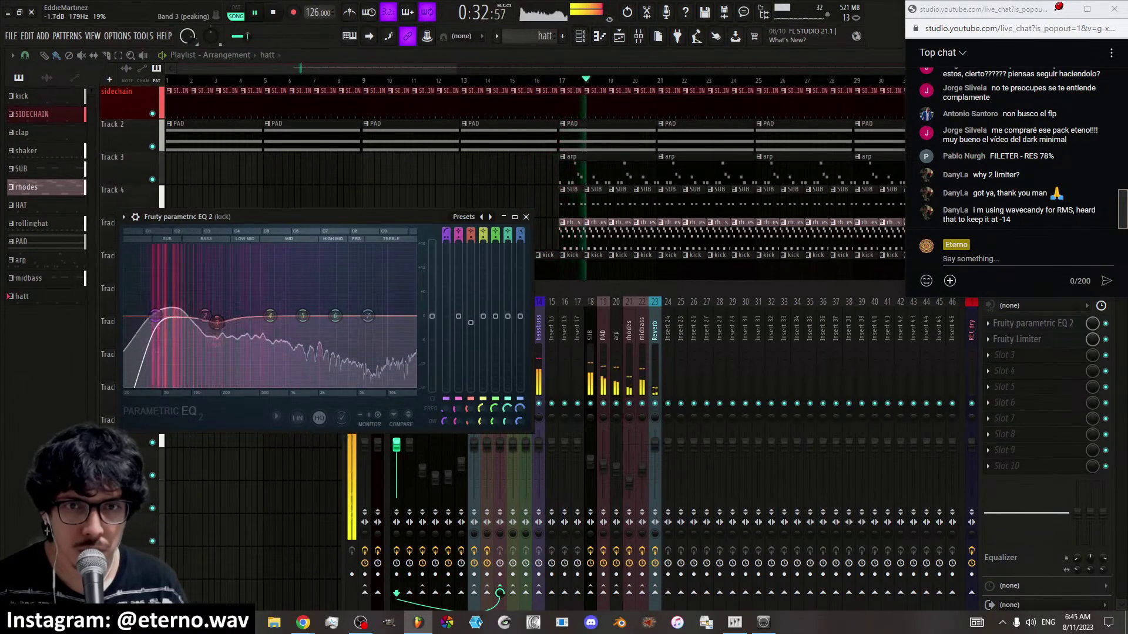
pyautogui.moveTo(471, 324); pyautogui.dragTo(471, 343)
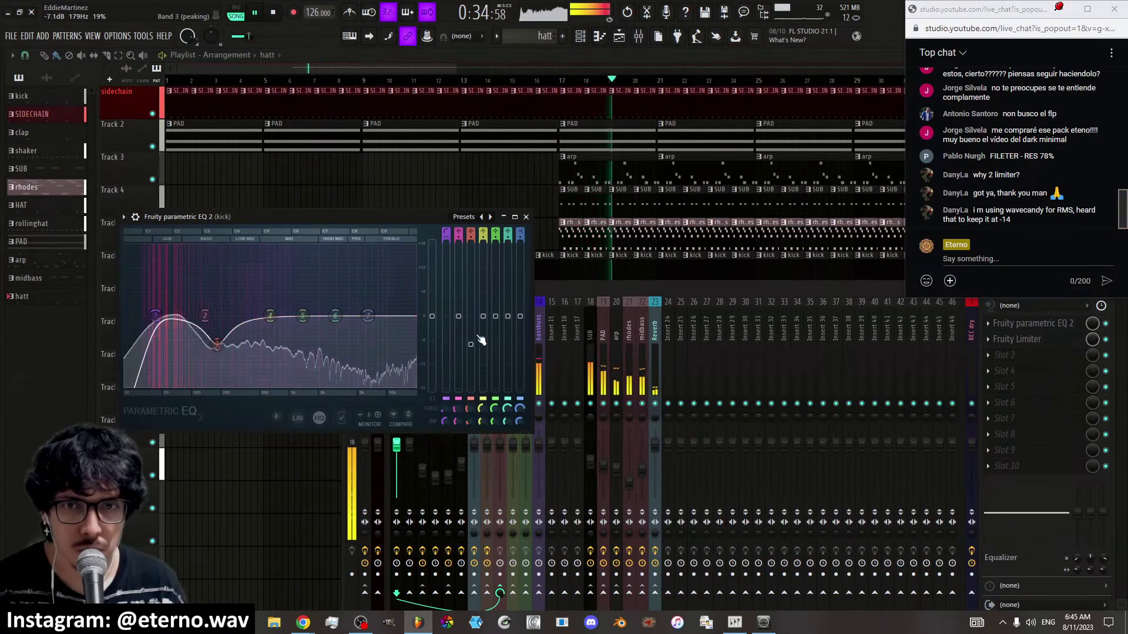
# Open Fruity Limiter on the kick channel and adjust its gain to 11.0 dB during playback
pyautogui.click(397, 354)
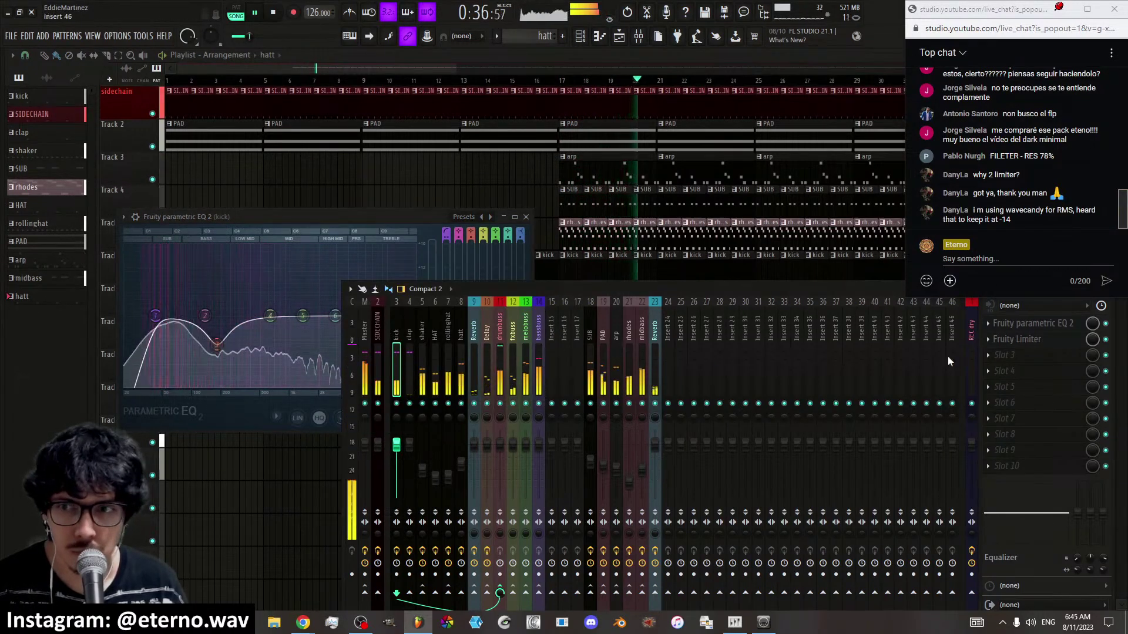
pyautogui.click(1017, 340)
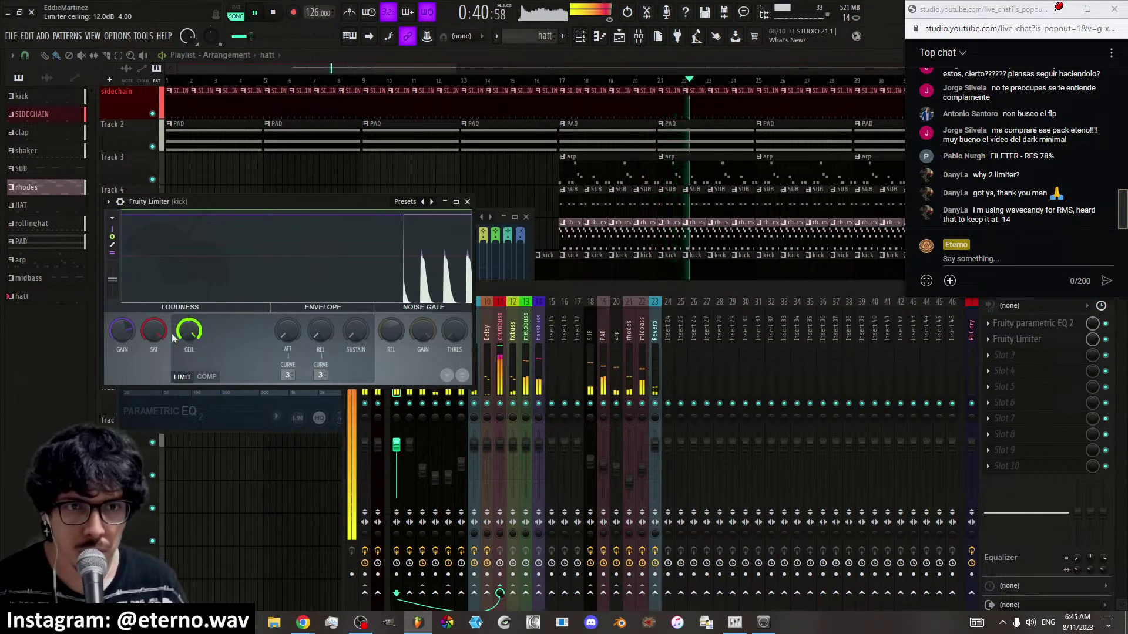
pyautogui.scroll(3, 127, 336)
pyautogui.scroll(-3, 127, 336)
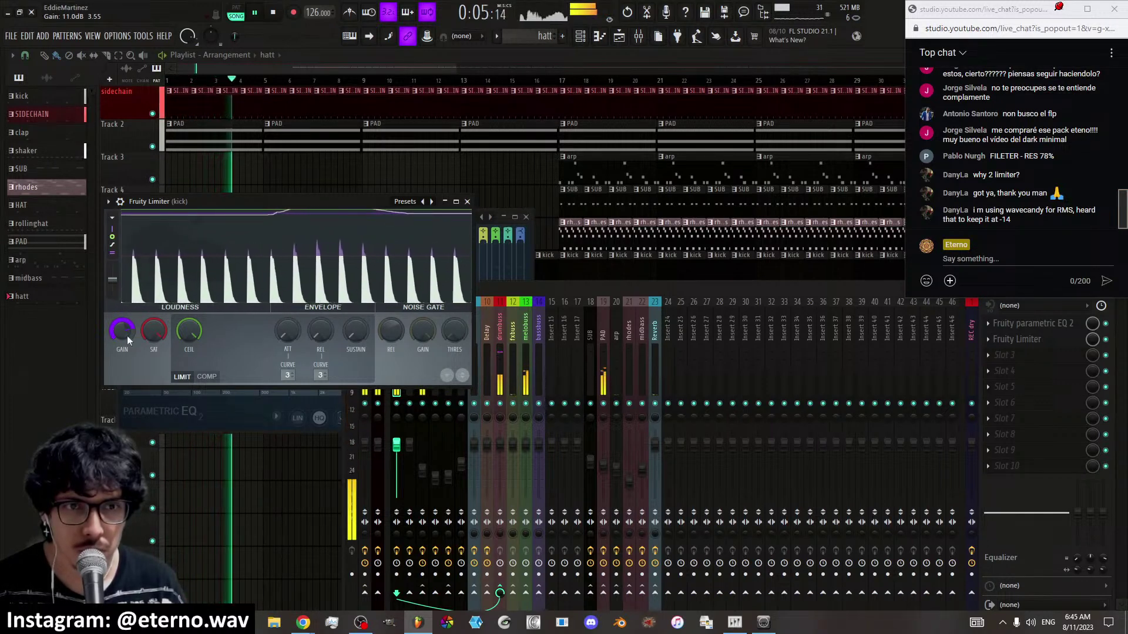
# Paint clap clips on Track 7 from bars 9 to 16 and select the clap channel in the mixer during playback
pyautogui.click(747, 287)
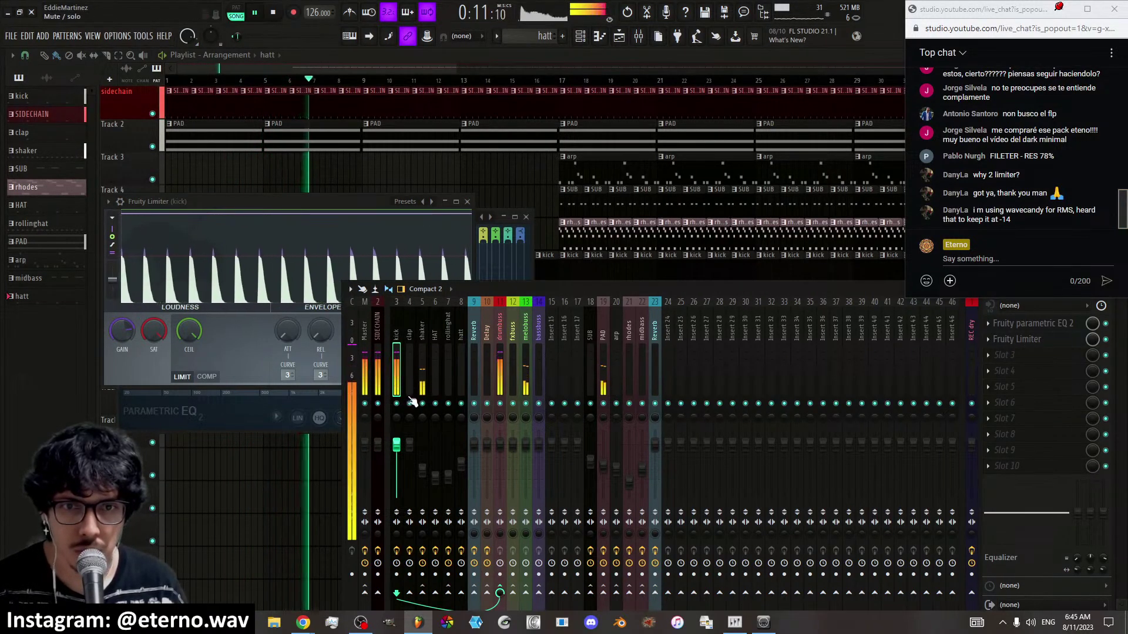
pyautogui.click(438, 66)
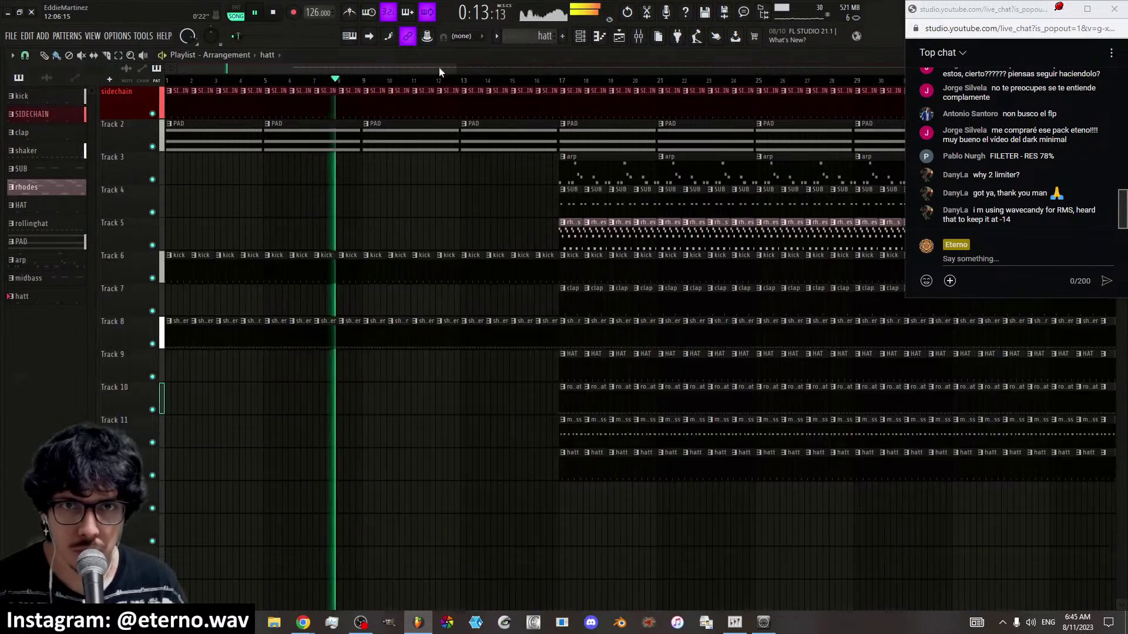
pyautogui.click(567, 296)
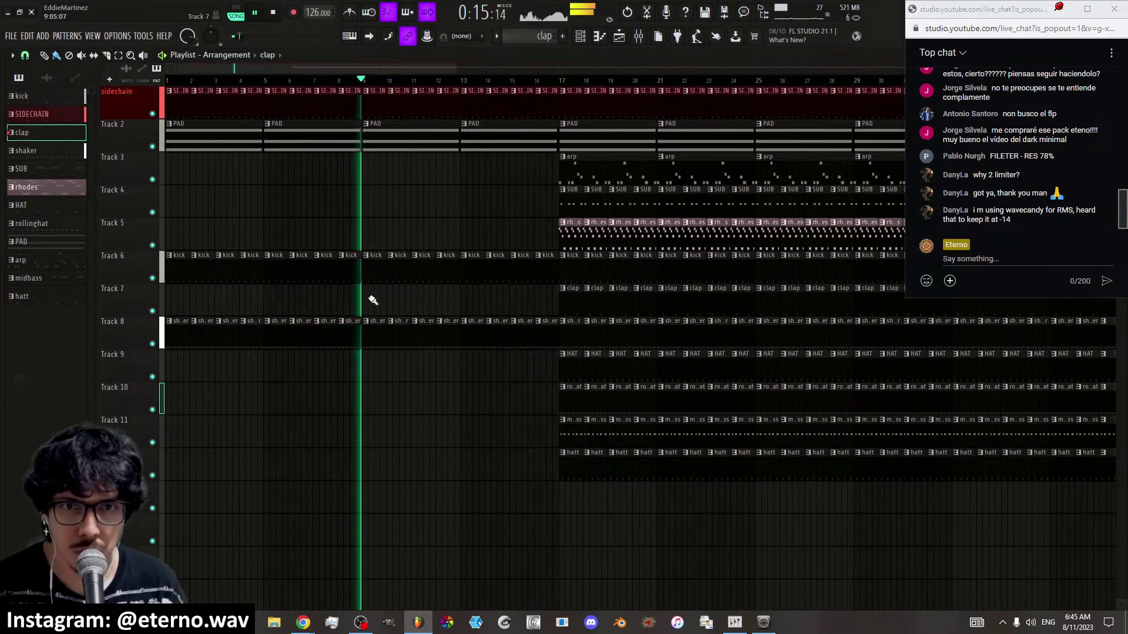
pyautogui.moveTo(381, 298)
pyautogui.mouseDown()
pyautogui.moveTo(549, 305)
pyautogui.moveTo(522, 307)
pyautogui.mouseUp()
pyautogui.press('F9')
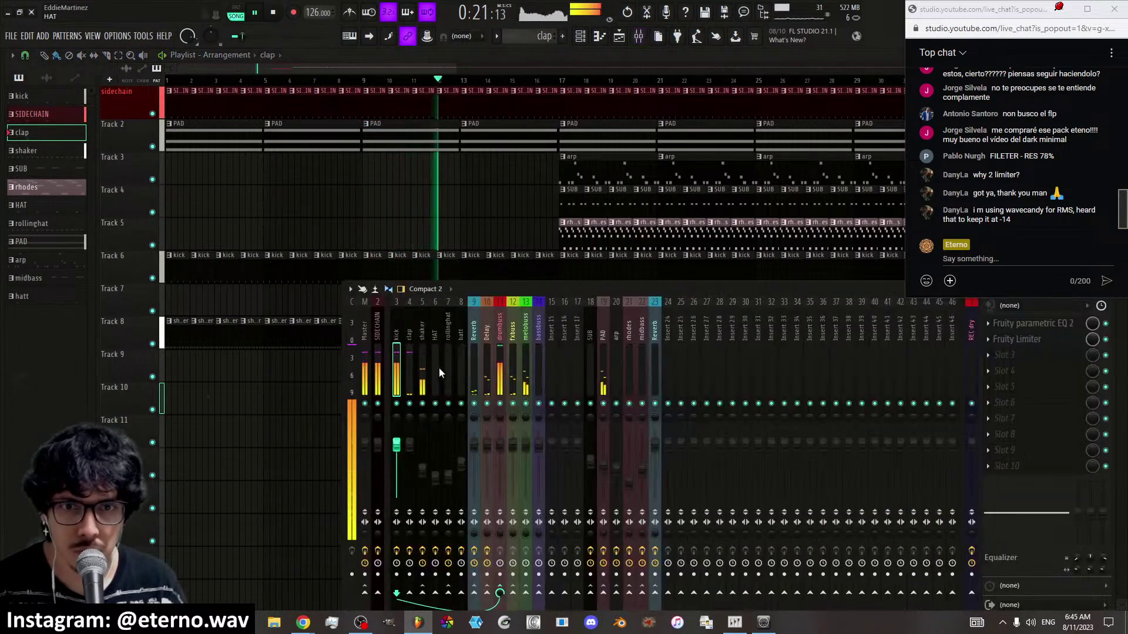
pyautogui.click(409, 365)
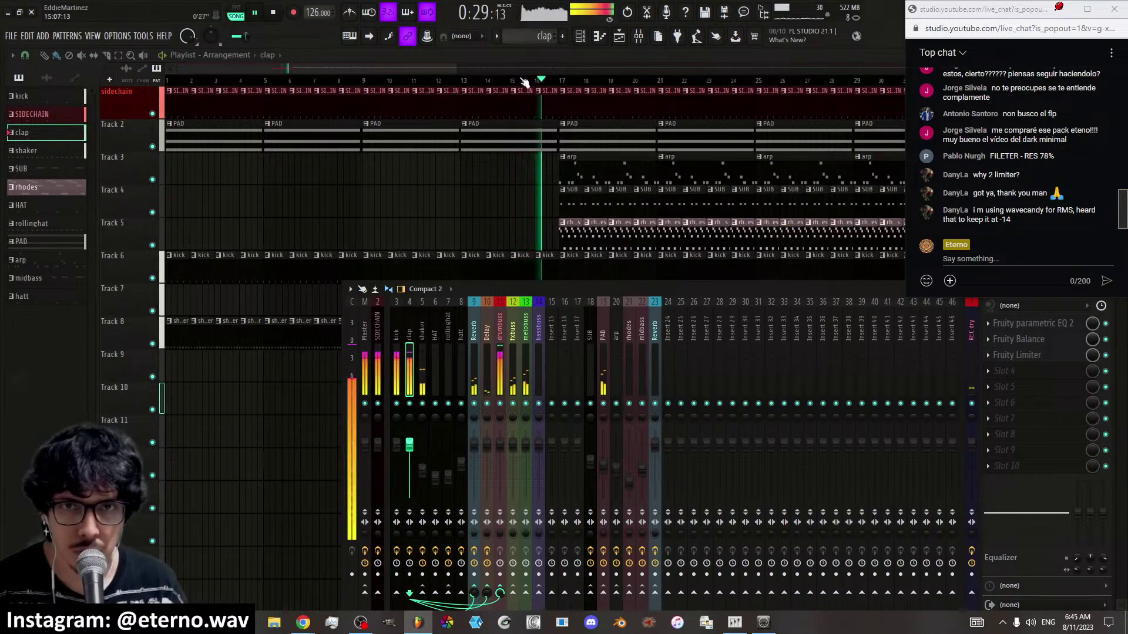
pyautogui.press('F9')
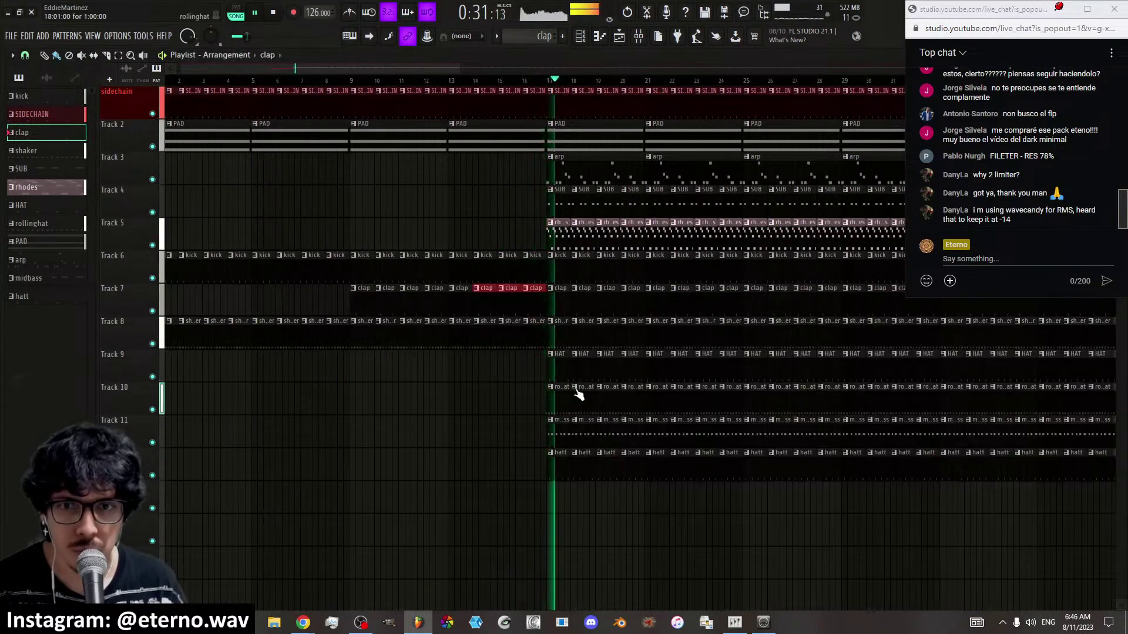
# Stop playback and delete the hatt clips on Track 12 and the rollinghat clips on Track 10 from bars 17 to 32
pyautogui.press('space')
pyautogui.moveTo(559, 463); pyautogui.dragTo(721, 468)
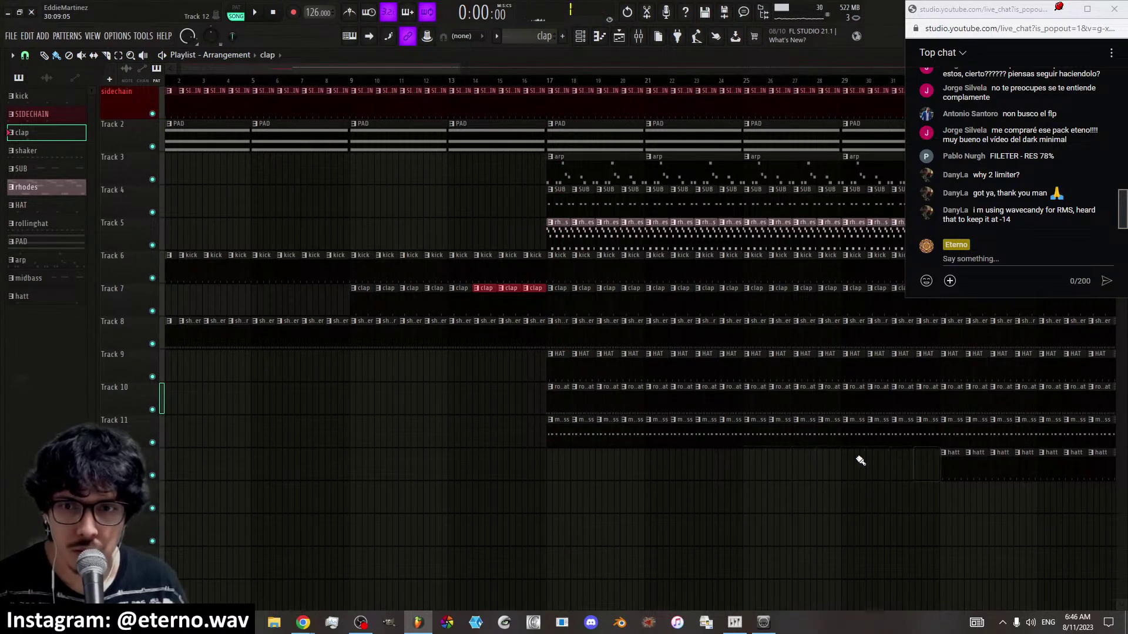
pyautogui.moveTo(644, 398); pyautogui.dragTo(844, 398)
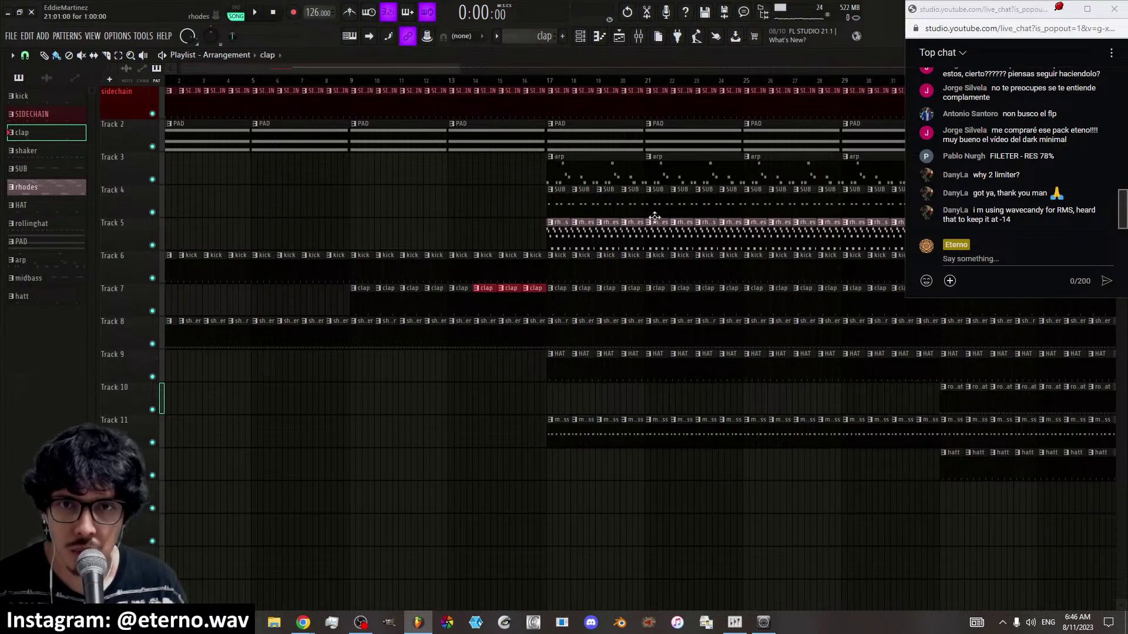
# Delete the rhodes clips on Track 5 from bars 17 to 32 and replay the song from just before bar 17
pyautogui.moveTo(604, 80); pyautogui.dragTo(621, 61)
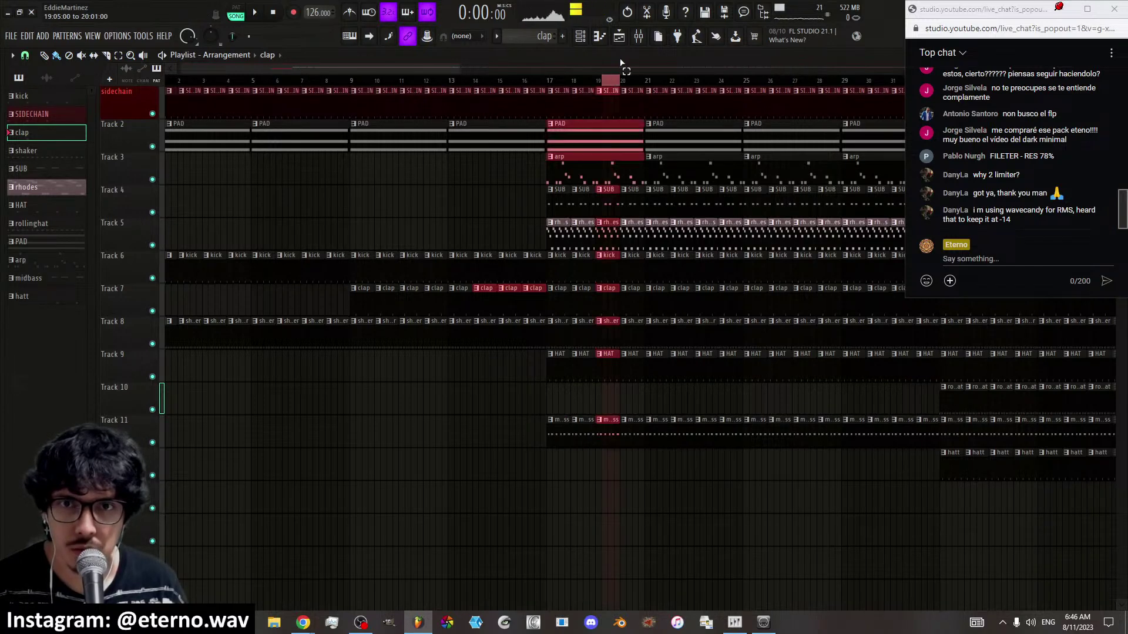
pyautogui.click(516, 80)
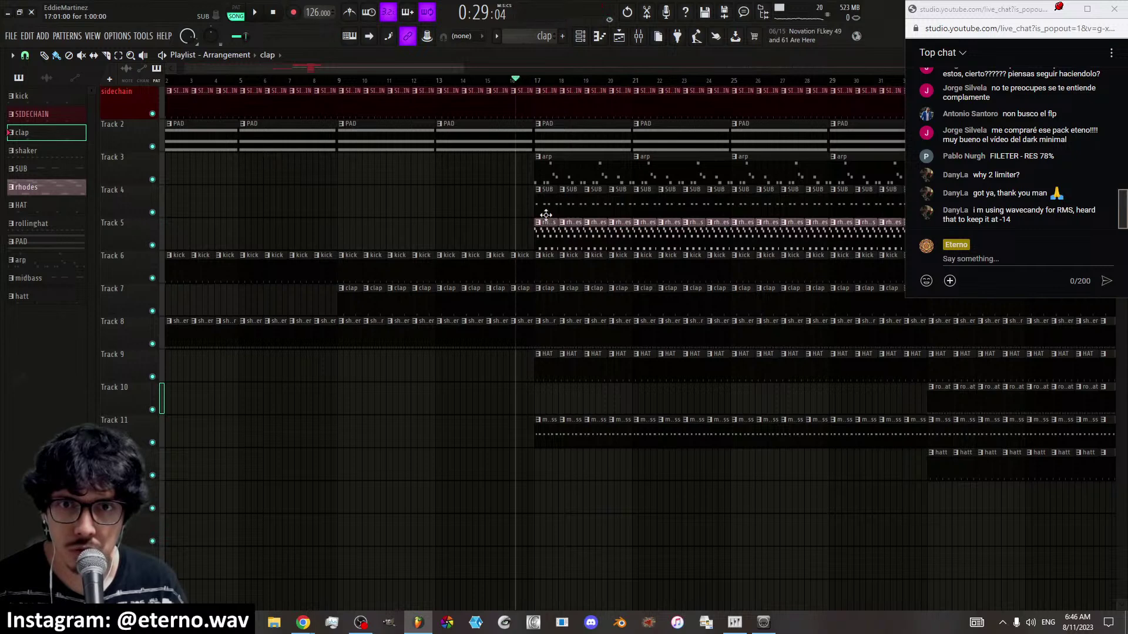
pyautogui.moveTo(632, 240); pyautogui.dragTo(764, 238)
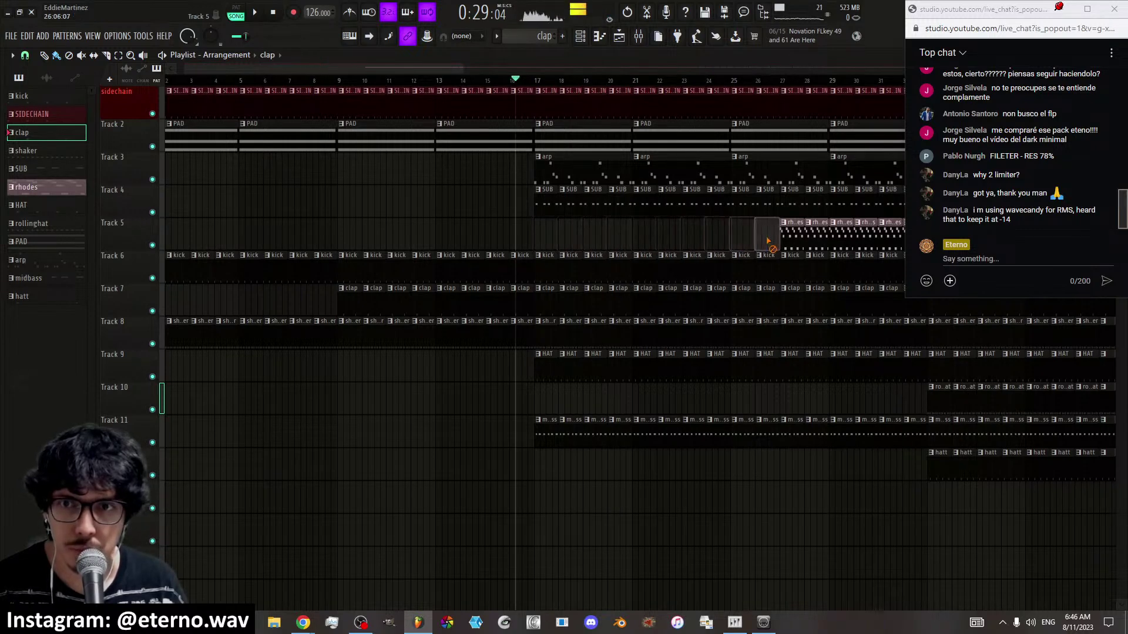
pyautogui.press('space')
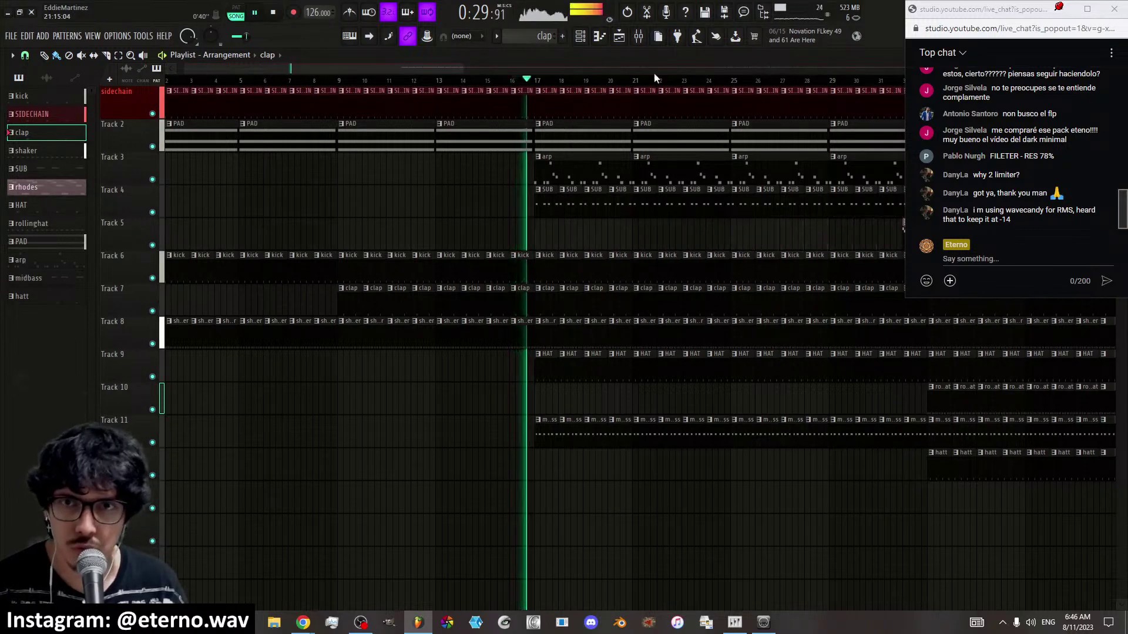
pyautogui.scroll(-2, 662, 82)
pyautogui.click(769, 231)
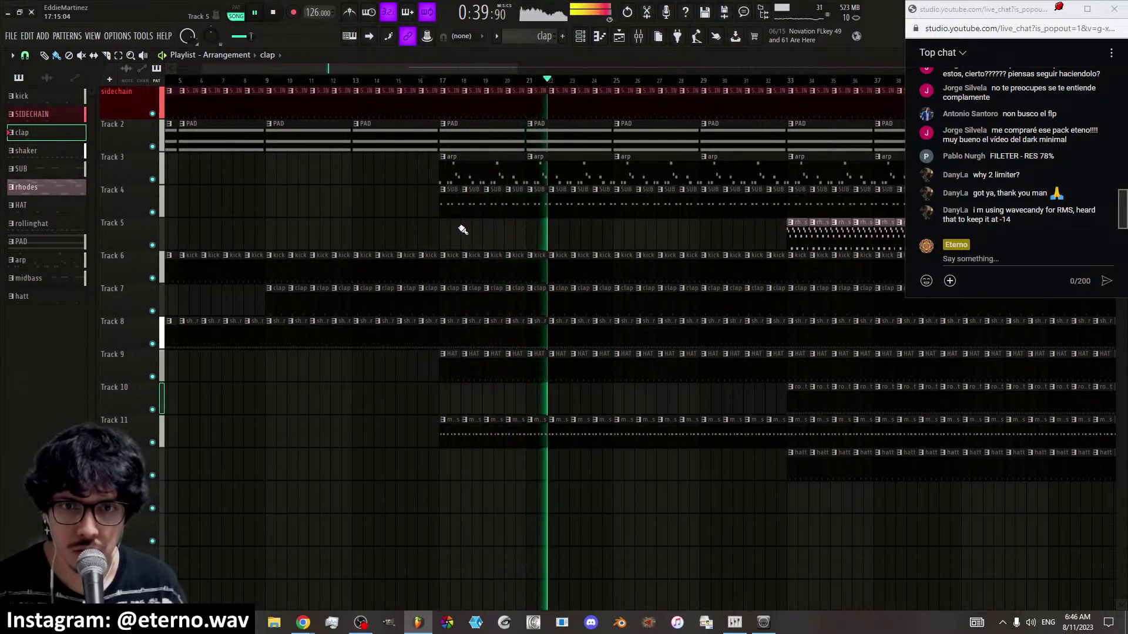
# Delete the midbass clips on Track 11 from bars 17 to 32 and check the channel levels in the mixer
pyautogui.moveTo(456, 442); pyautogui.dragTo(776, 437)
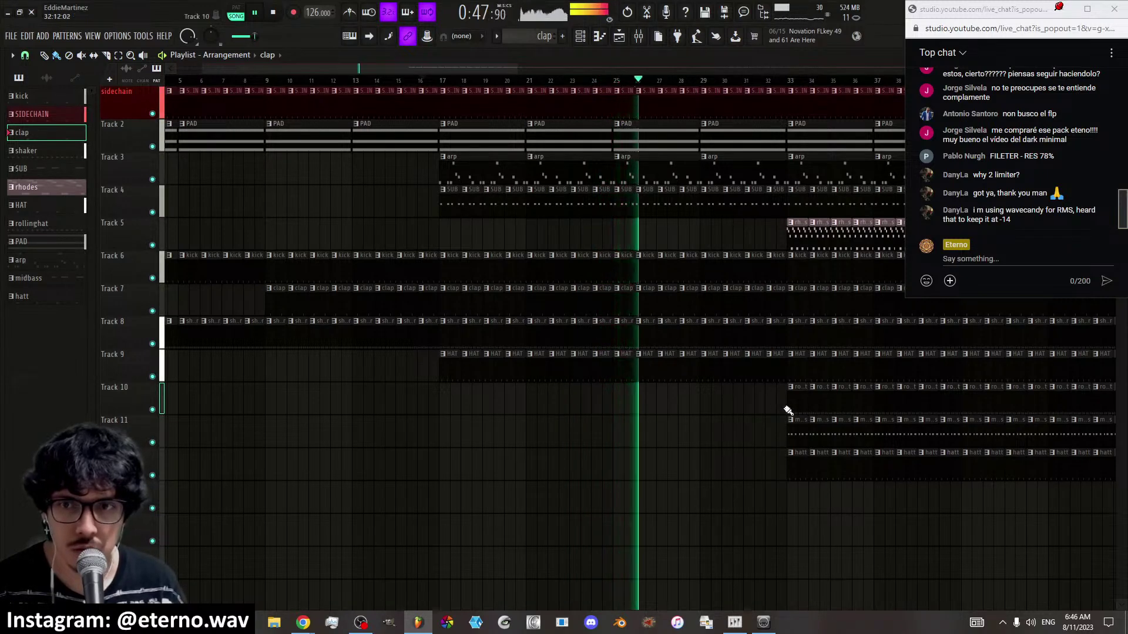
pyautogui.moveTo(497, 68); pyautogui.dragTo(543, 68)
pyautogui.click(638, 36)
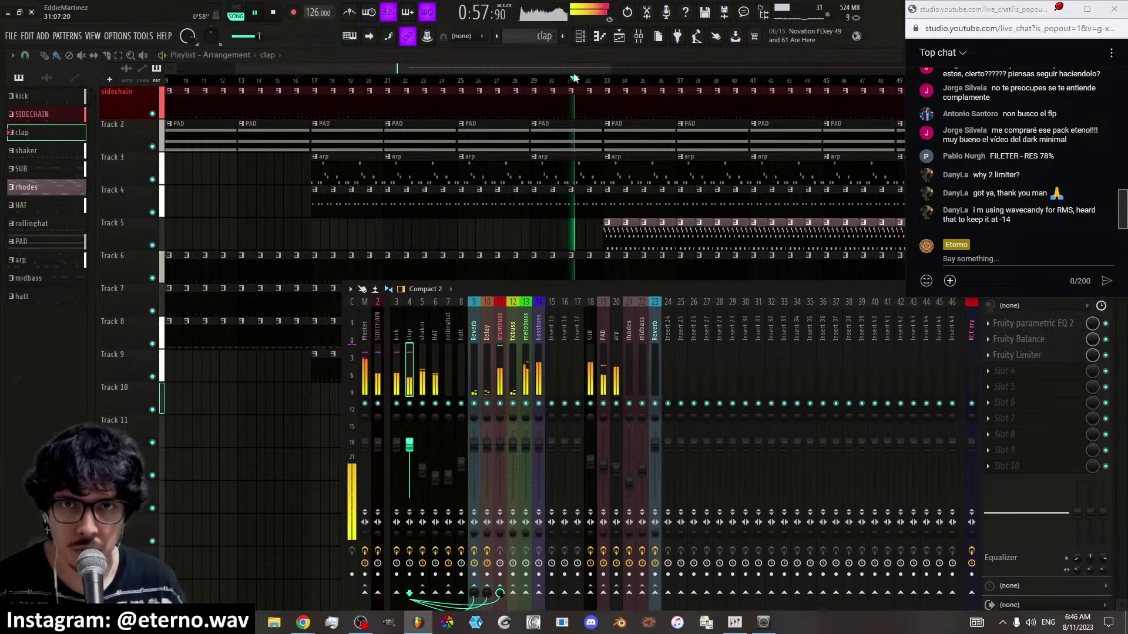
pyautogui.press('F9')
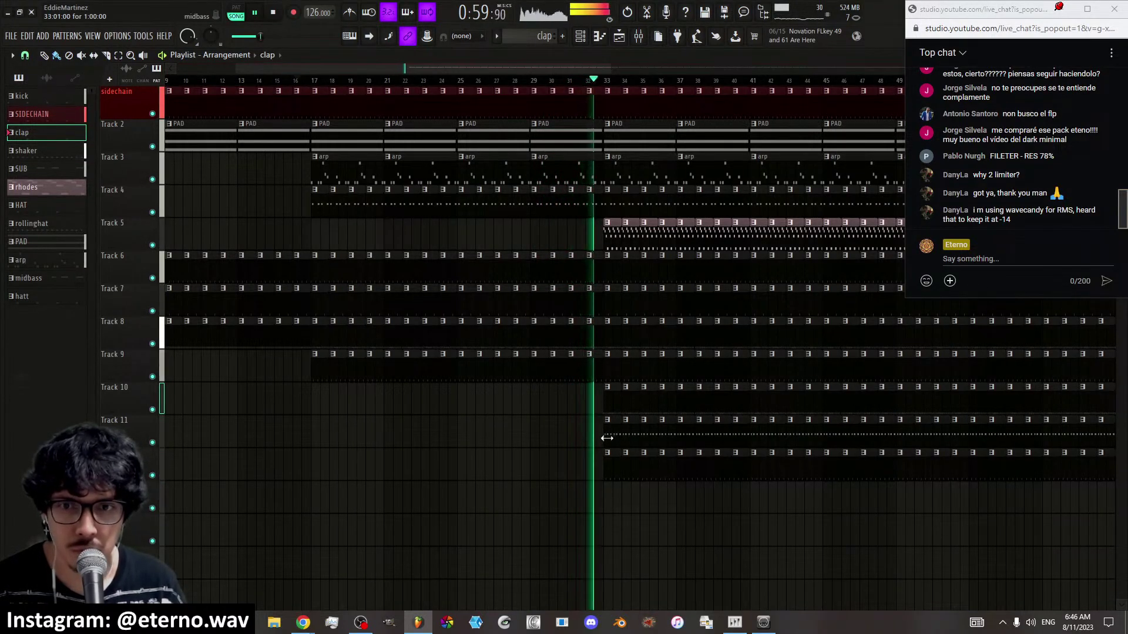
# Delete the rollinghat, midbass and hatt clips on Tracks 10 to 12 from bars 33 to 40
pyautogui.scroll(5, 549, 70)
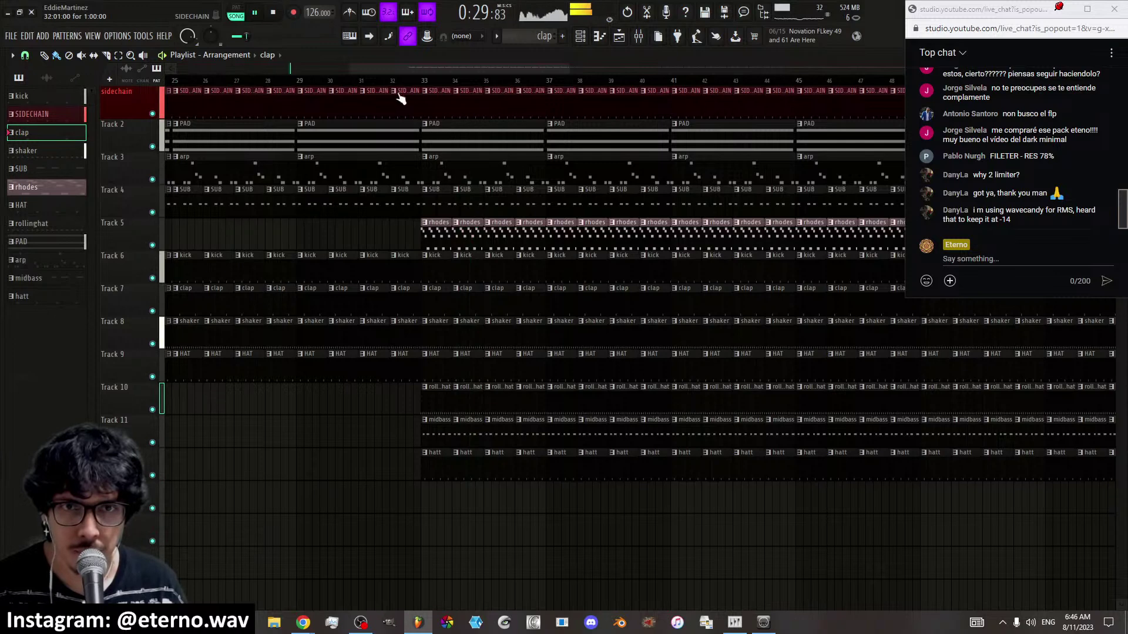
pyautogui.rightClick(466, 395)
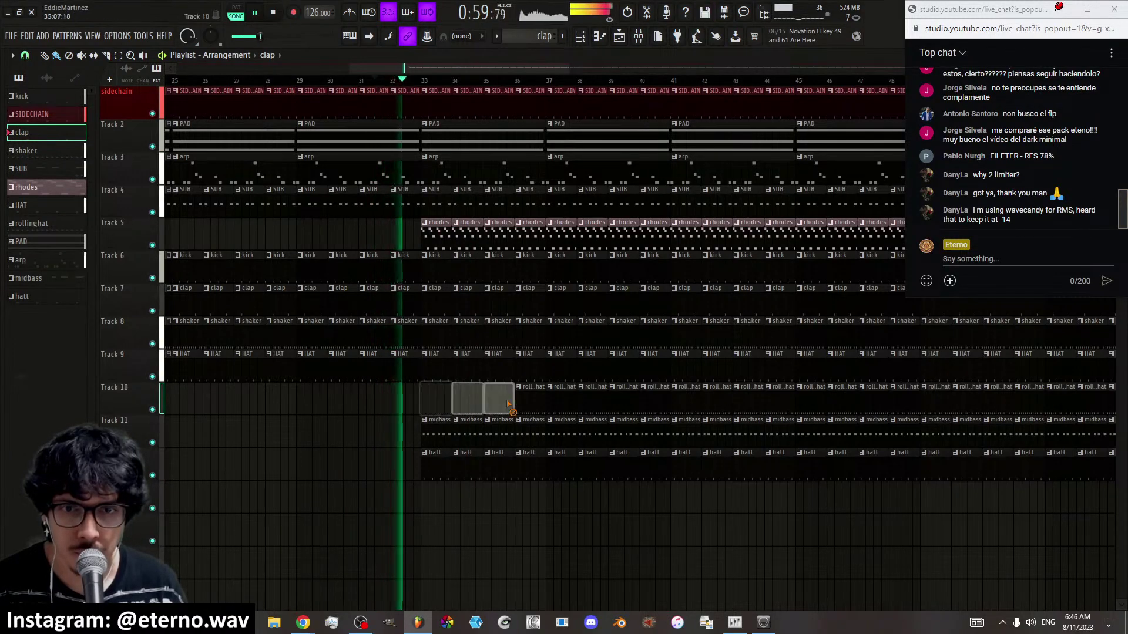
pyautogui.moveTo(436, 426)
pyautogui.mouseDown()
pyautogui.moveTo(460, 448)
pyautogui.moveTo(536, 464)
pyautogui.moveTo(569, 403)
pyautogui.moveTo(632, 427)
pyautogui.moveTo(650, 461)
pyautogui.moveTo(611, 417)
pyautogui.mouseUp()
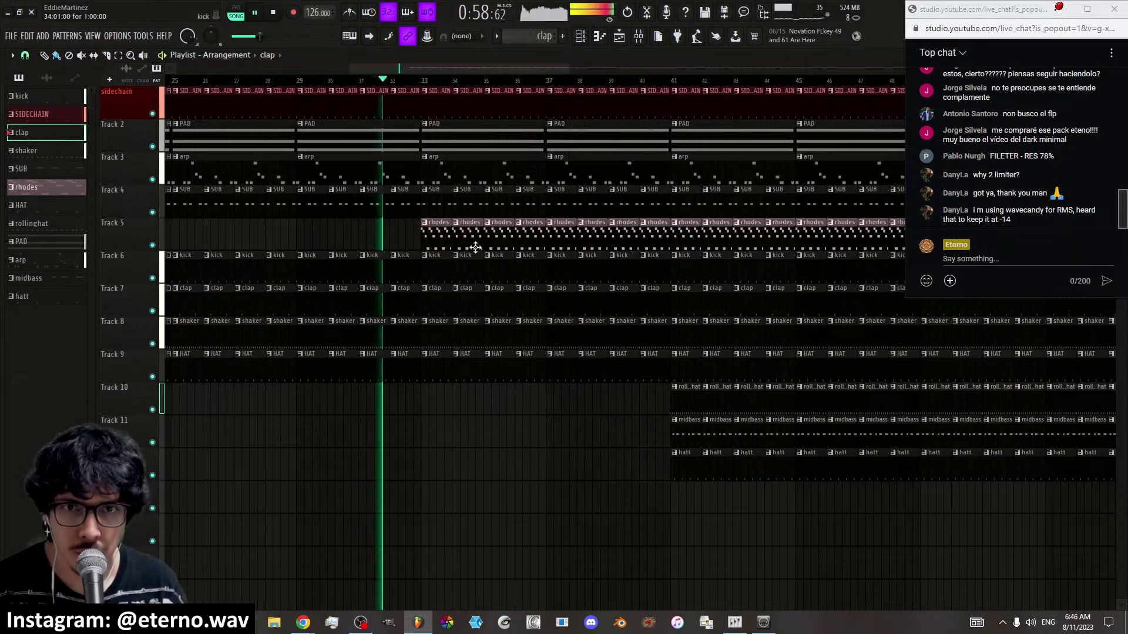
# Delete the kick and SUB clips from bars 33 to 40 and the clap clips from bars 37 to 40
pyautogui.moveTo(435, 270); pyautogui.dragTo(649, 273)
pyautogui.moveTo(425, 203); pyautogui.dragTo(661, 206)
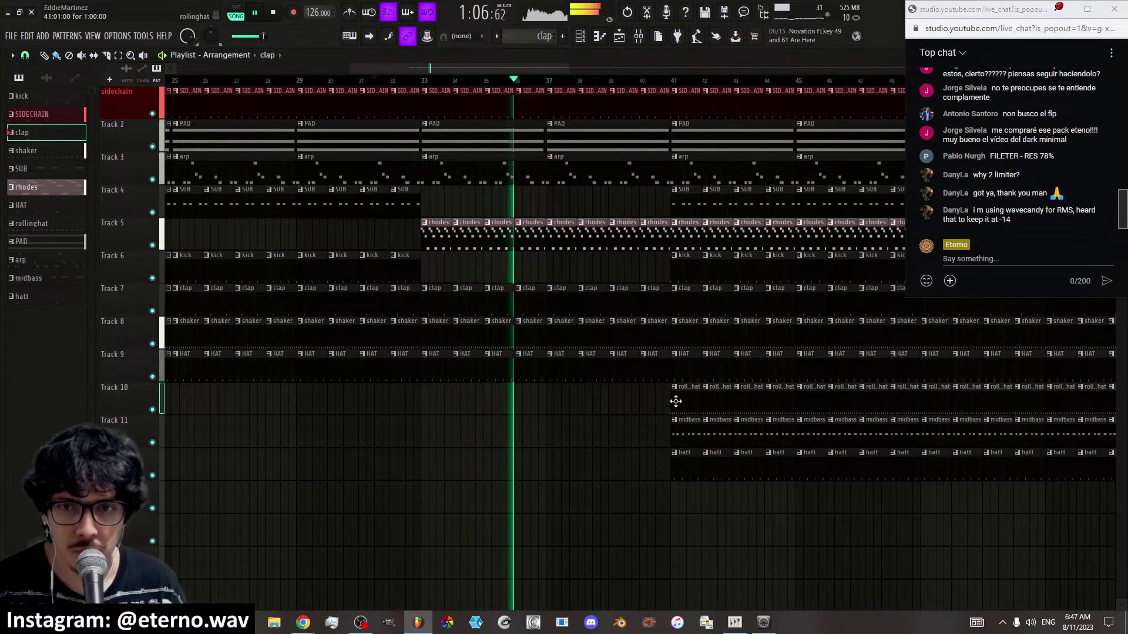
pyautogui.moveTo(565, 301); pyautogui.dragTo(662, 297)
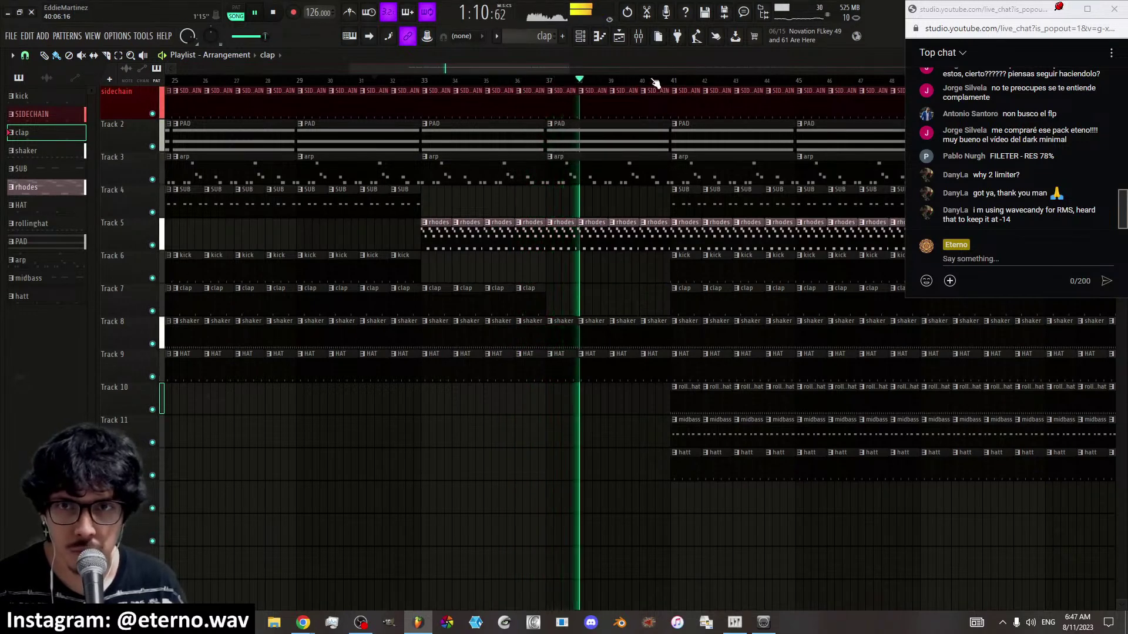
# Delete the hatt clips on Track 12 from bars 41 to 48 and the arp clips on Track 3 from bars 57 to 64
pyautogui.scroll(-3, 649, 69)
pyautogui.moveTo(650, 69); pyautogui.dragTo(649, 73)
pyautogui.moveTo(484, 465); pyautogui.dragTo(679, 470)
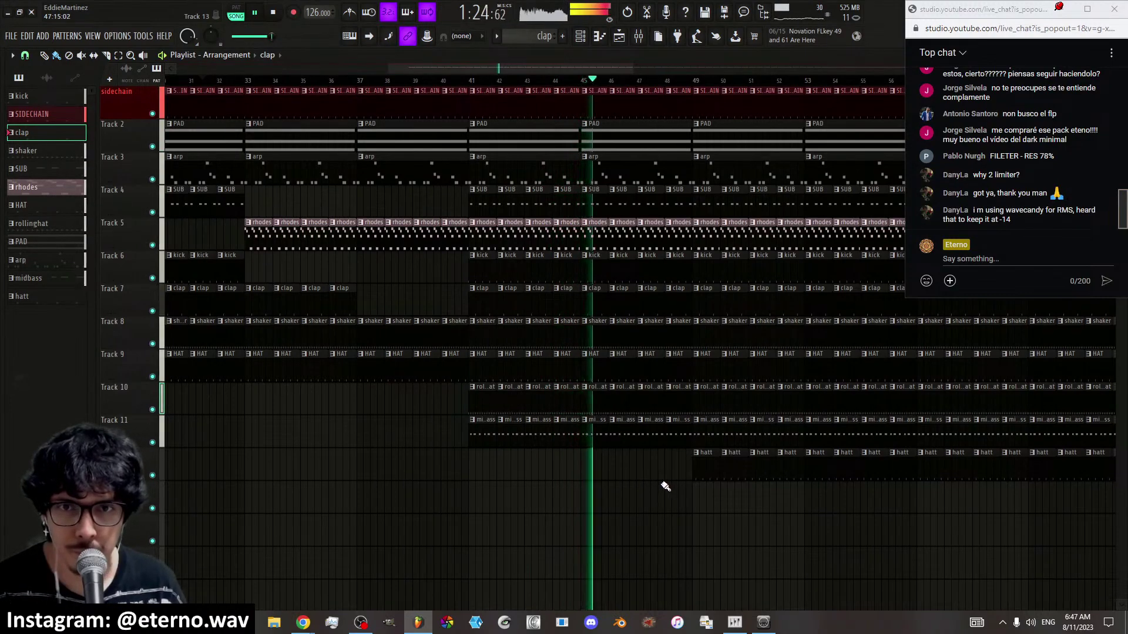
pyautogui.hscroll(5, 533, 259)
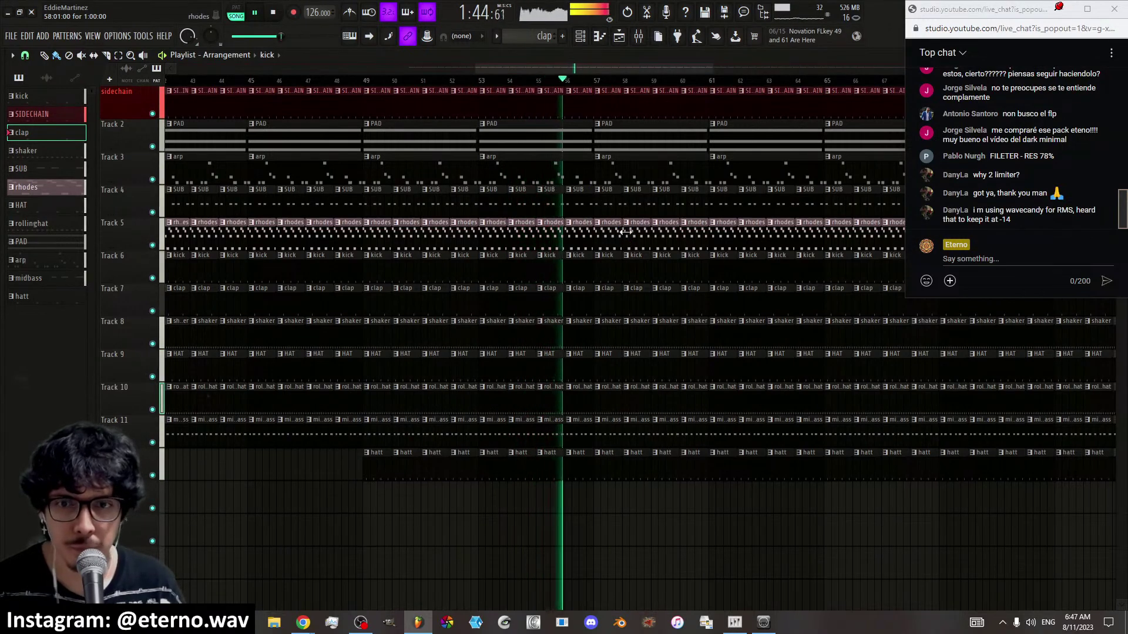
pyautogui.rightClick(618, 168)
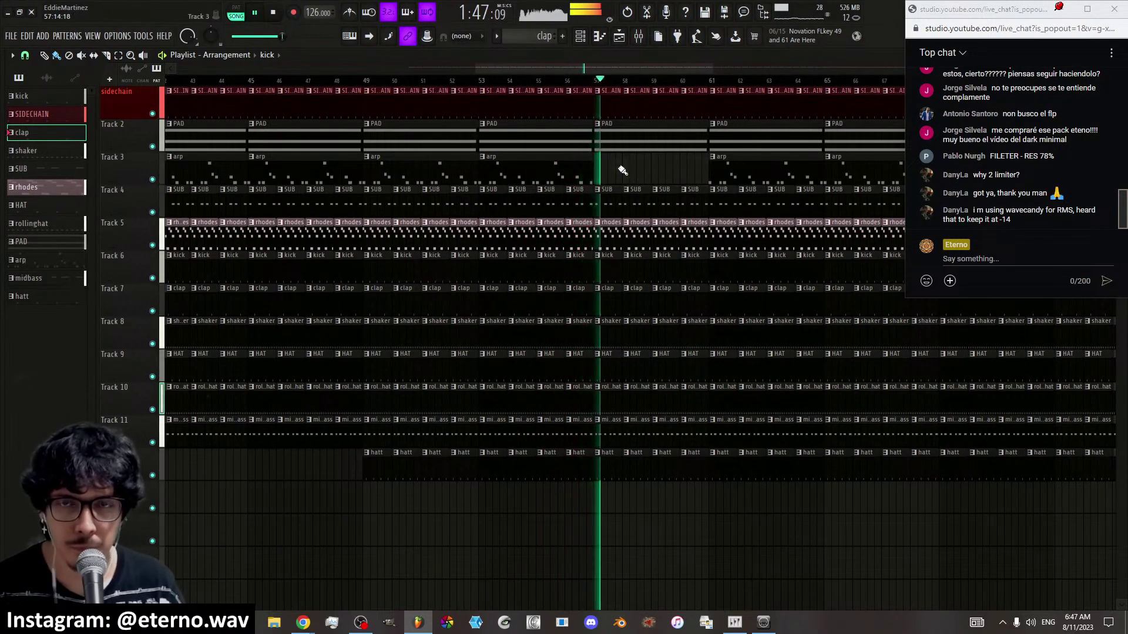
pyautogui.rightClick(733, 176)
# Delete the hatt, midbass and clap clips on Tracks 12, 11 and 7 from bars 65 to 80
pyautogui.scroll(-2, 601, 66)
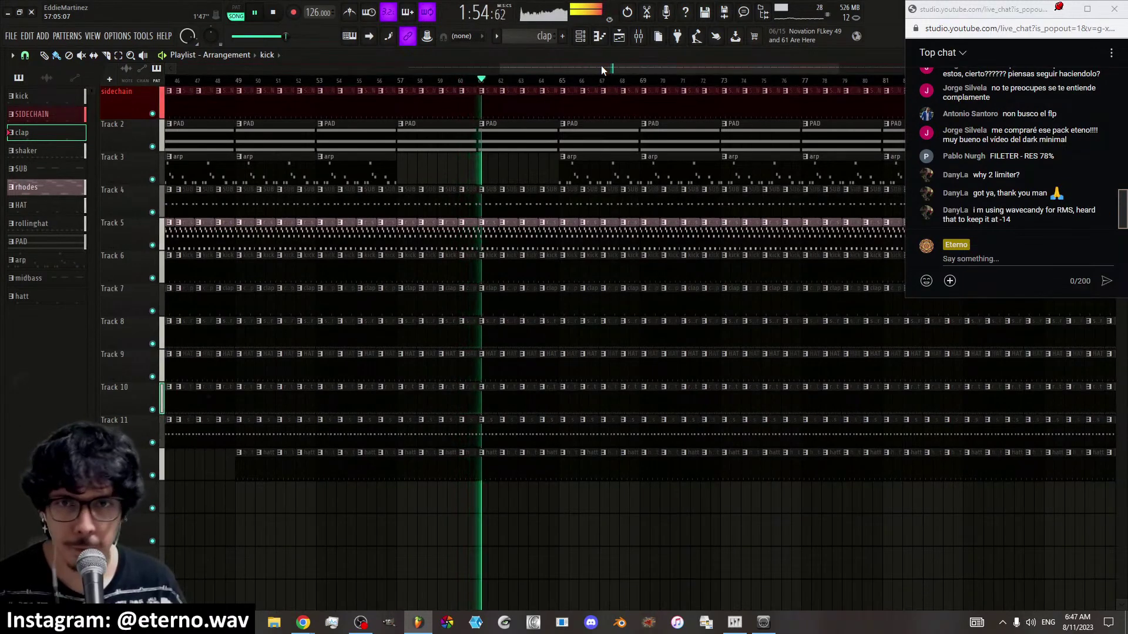
pyautogui.moveTo(564, 461); pyautogui.dragTo(797, 468)
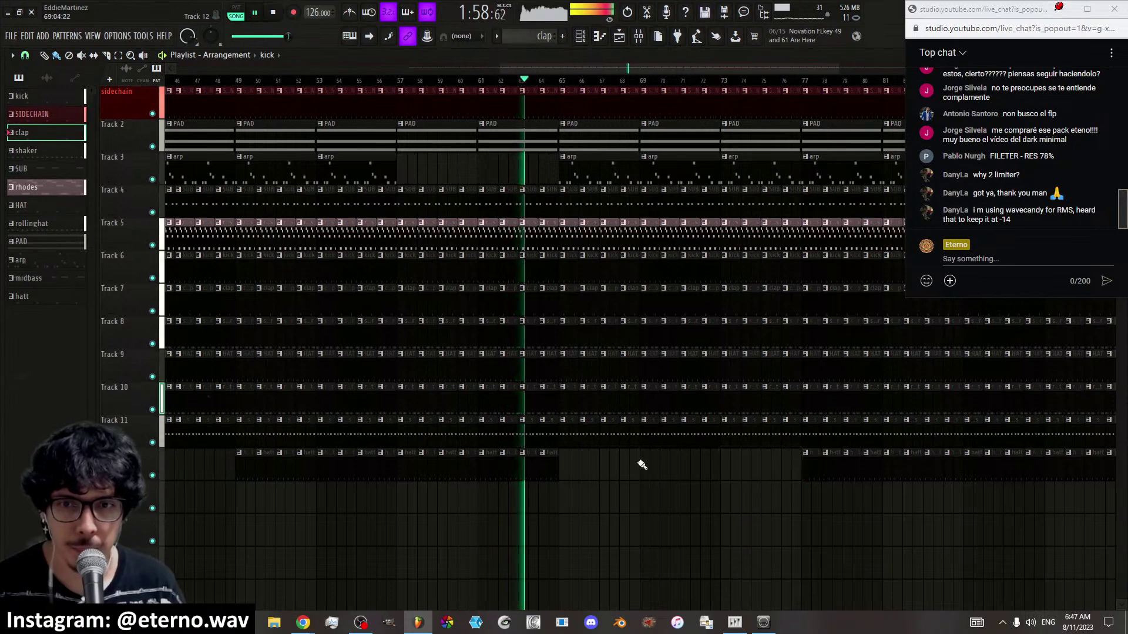
pyautogui.moveTo(574, 443); pyautogui.dragTo(800, 444)
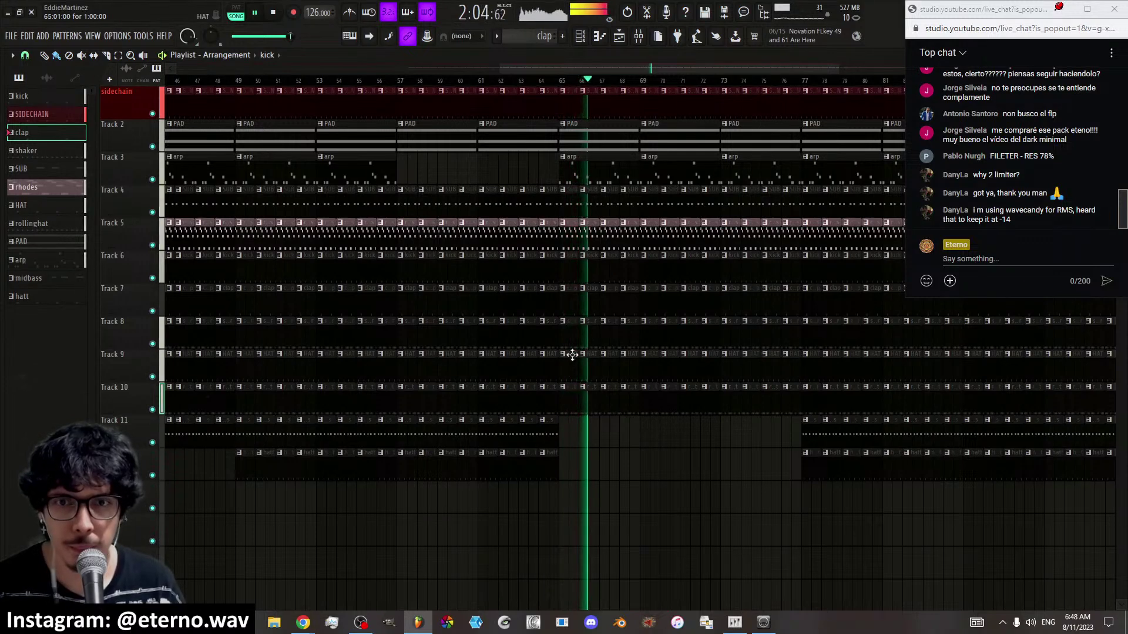
pyautogui.moveTo(560, 298); pyautogui.dragTo(868, 304)
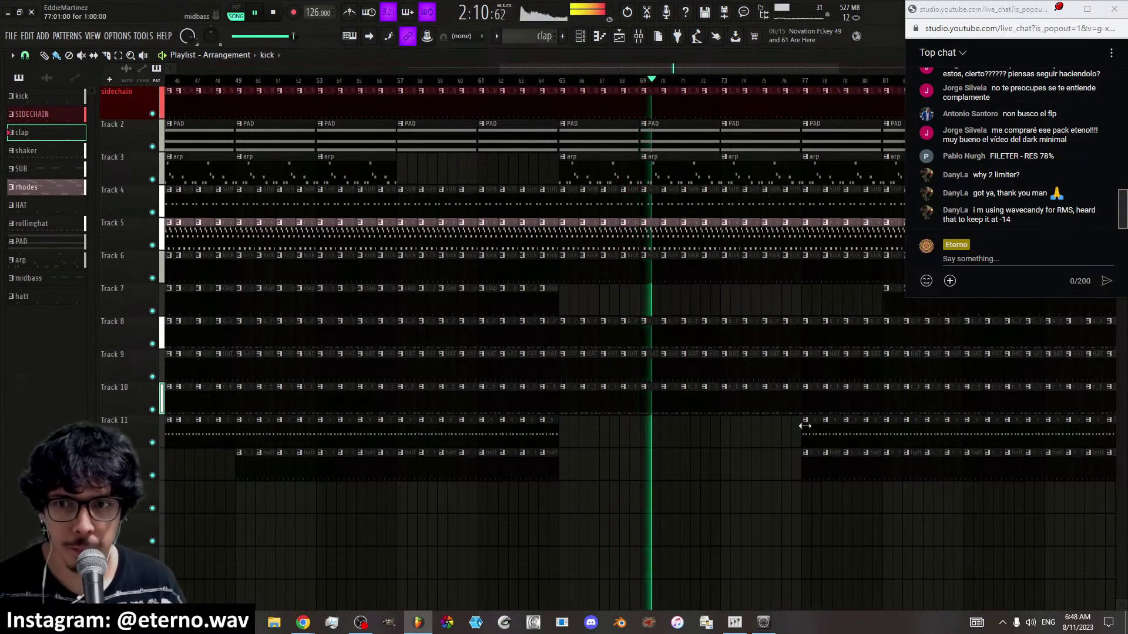
pyautogui.moveTo(810, 432)
pyautogui.mouseDown()
pyautogui.moveTo(878, 458)
pyautogui.moveTo(810, 462)
pyautogui.mouseUp()
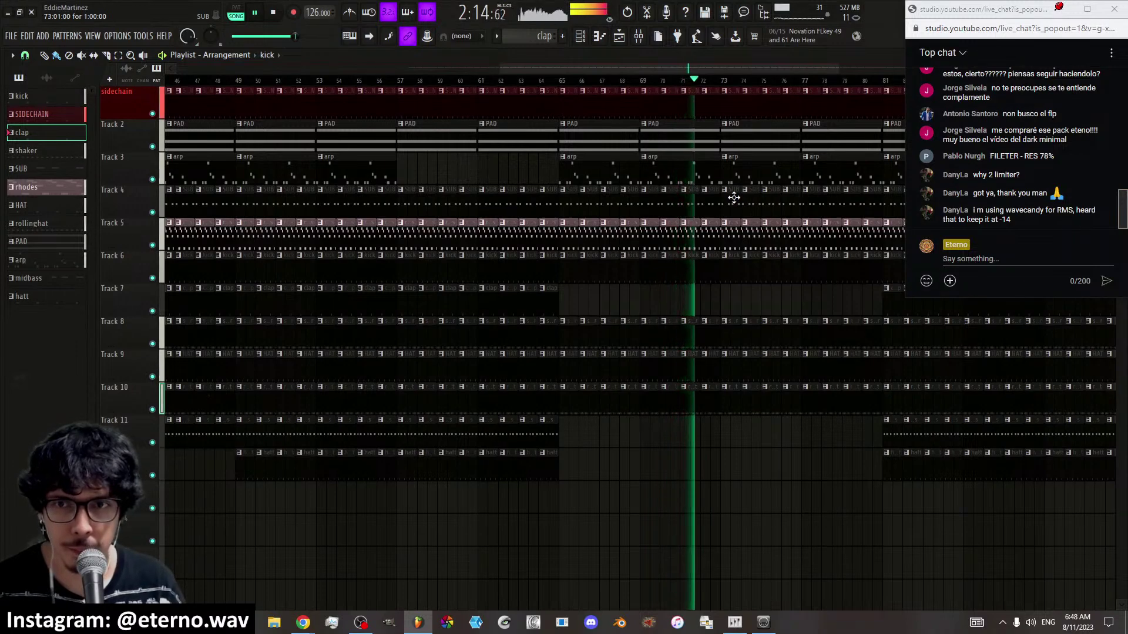
# Delete the SUB, kick and shaker clips from bars 73 to 80 and the HAT and rollinghat clips from bars 77 to 80
pyautogui.moveTo(724, 203); pyautogui.dragTo(759, 202)
pyautogui.moveTo(741, 264); pyautogui.dragTo(814, 271)
pyautogui.moveTo(761, 203); pyautogui.dragTo(874, 203)
pyautogui.moveTo(826, 267); pyautogui.dragTo(871, 272)
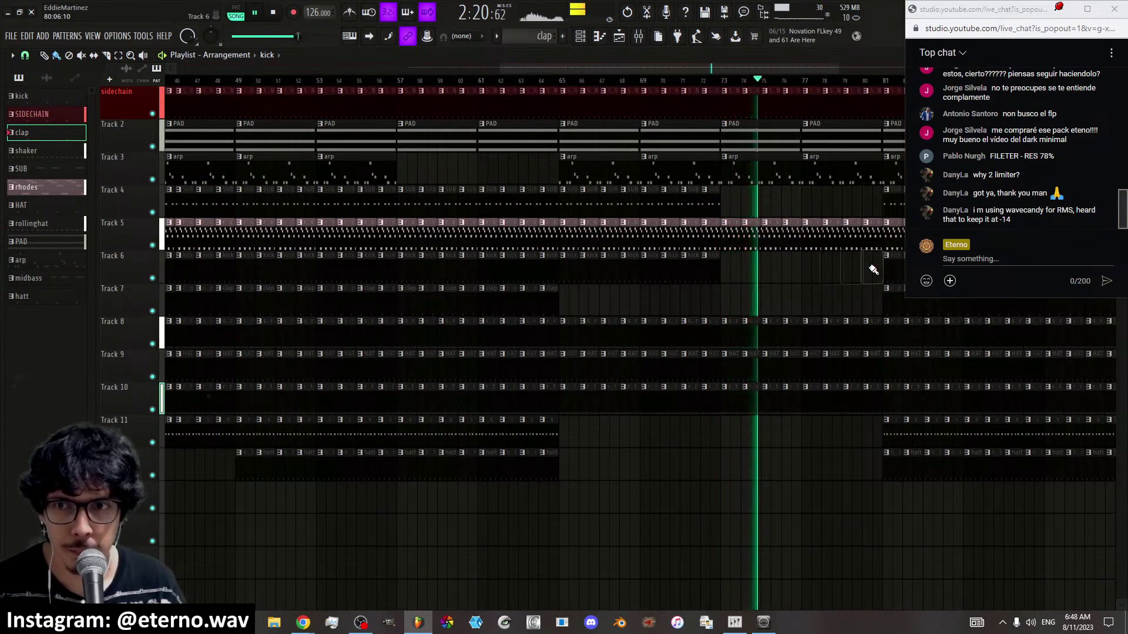
pyautogui.moveTo(752, 331)
pyautogui.mouseDown()
pyautogui.moveTo(856, 335)
pyautogui.moveTo(730, 335)
pyautogui.moveTo(872, 335)
pyautogui.moveTo(871, 365)
pyautogui.moveTo(818, 372)
pyautogui.moveTo(821, 397)
pyautogui.moveTo(856, 315)
pyautogui.mouseUp()
pyautogui.hotkey('ctrl', 'z')
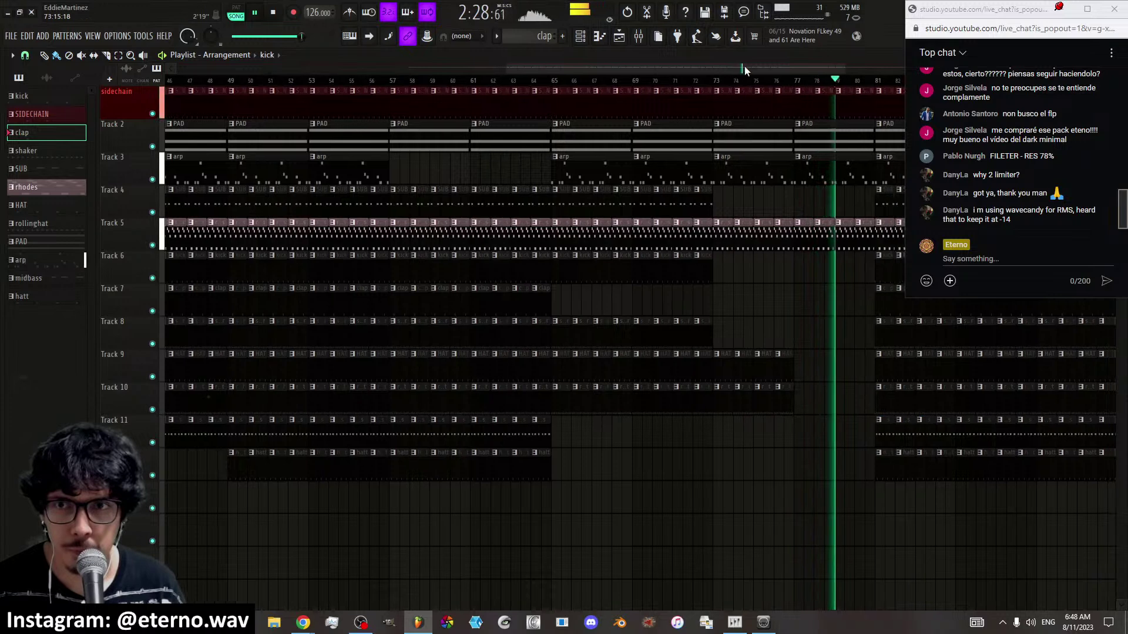
# Delete the SUB, drum, midbass, hatt and arp clips from bars 81 to 84
pyautogui.moveTo(743, 68); pyautogui.dragTo(823, 68)
pyautogui.moveTo(670, 202)
pyautogui.mouseDown()
pyautogui.moveTo(755, 201)
pyautogui.moveTo(770, 235)
pyautogui.moveTo(660, 303)
pyautogui.moveTo(661, 380)
pyautogui.moveTo(681, 452)
pyautogui.moveTo(685, 322)
pyautogui.moveTo(717, 415)
pyautogui.moveTo(735, 334)
pyautogui.mouseUp()
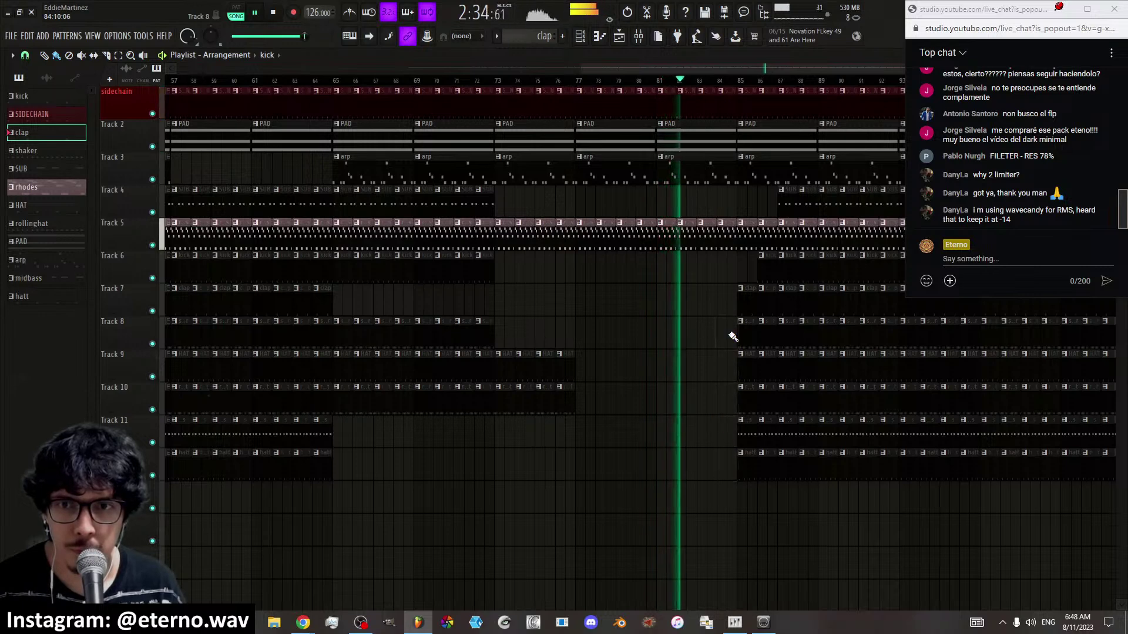
pyautogui.click(700, 180)
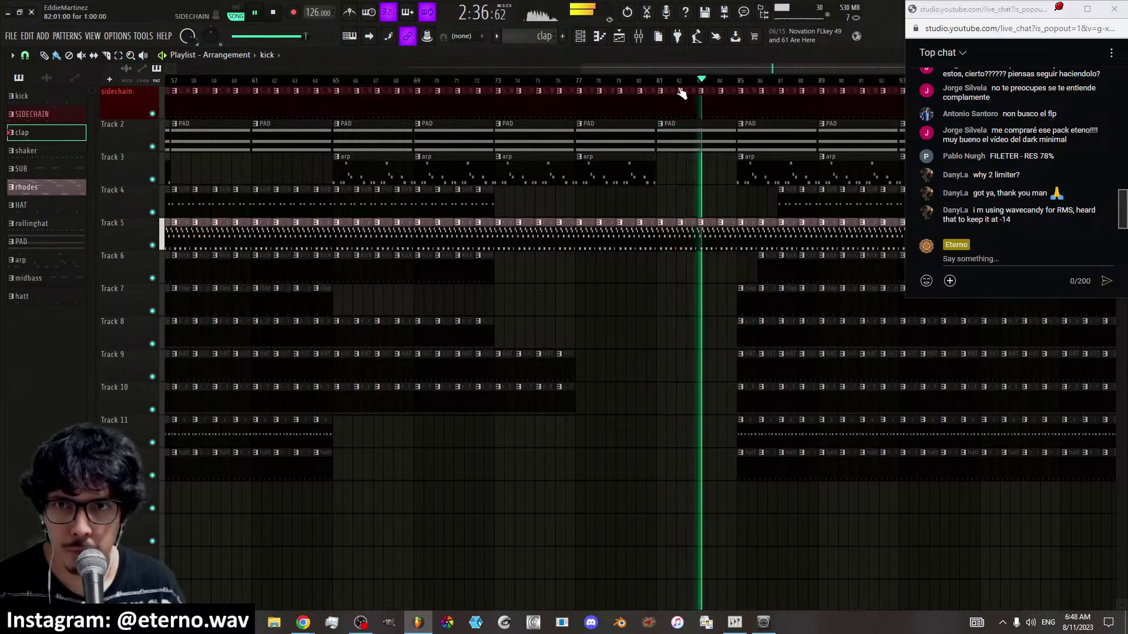
# Delete the remaining arp, SUB, drum, midbass and hatt clips from bars 85 to 88, plus the rhodes clip at bar 88
pyautogui.moveTo(672, 65); pyautogui.dragTo(713, 65)
pyautogui.moveTo(657, 274)
pyautogui.mouseDown()
pyautogui.moveTo(637, 385)
pyautogui.moveTo(665, 463)
pyautogui.moveTo(661, 329)
pyautogui.moveTo(625, 485)
pyautogui.mouseUp()
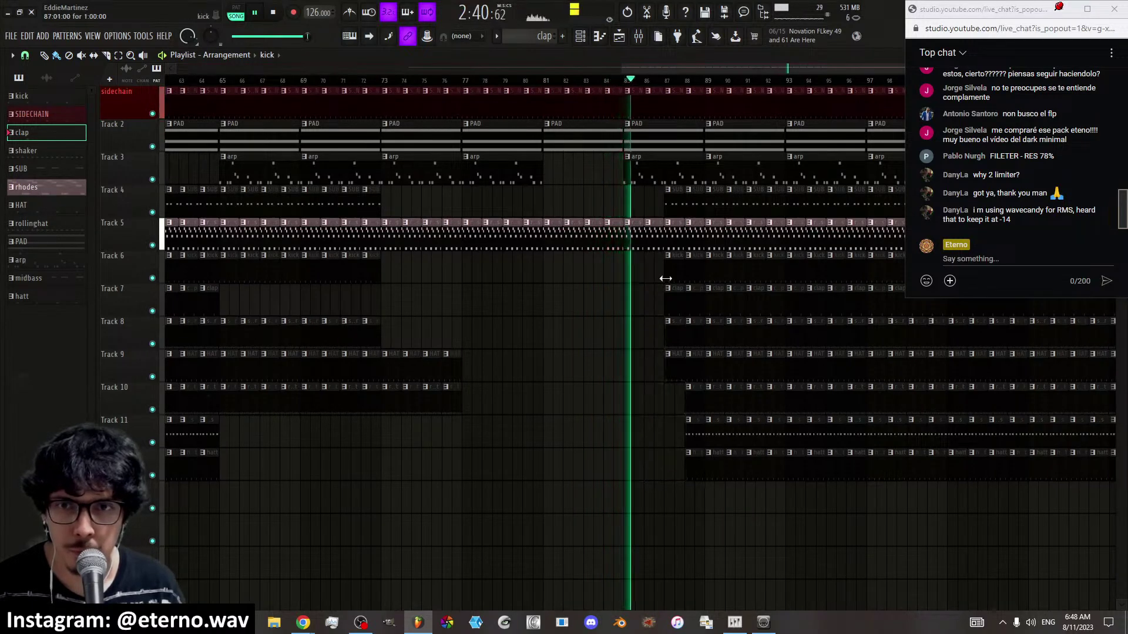
pyautogui.moveTo(650, 176); pyautogui.dragTo(675, 205)
pyautogui.moveTo(674, 281); pyautogui.dragTo(675, 364)
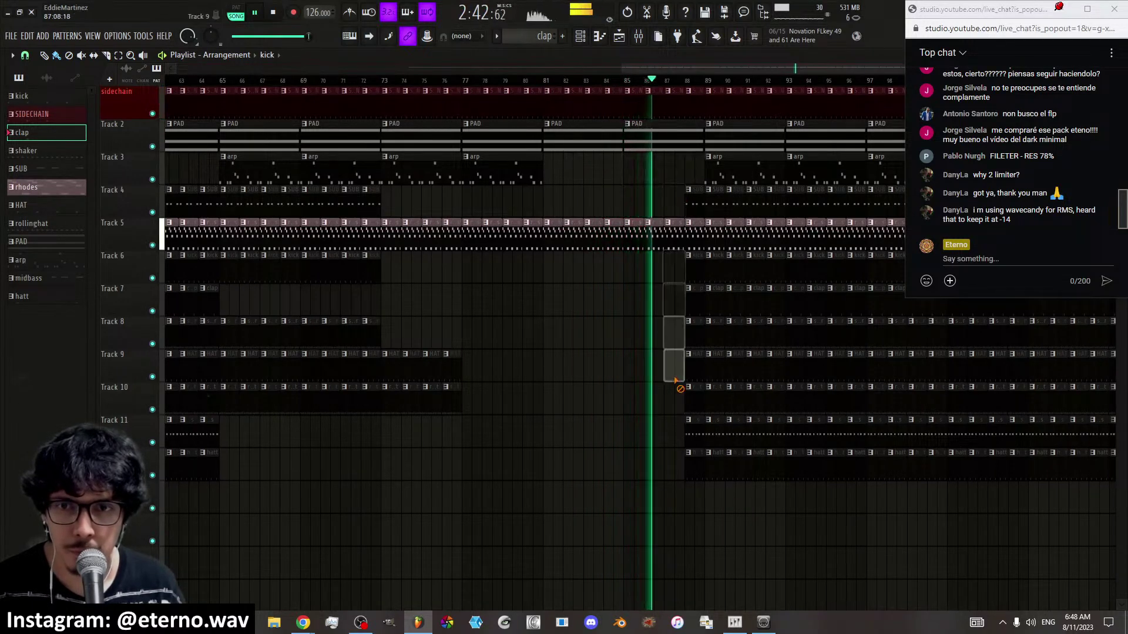
pyautogui.moveTo(693, 277); pyautogui.dragTo(692, 353)
pyautogui.moveTo(694, 467); pyautogui.dragTo(695, 402)
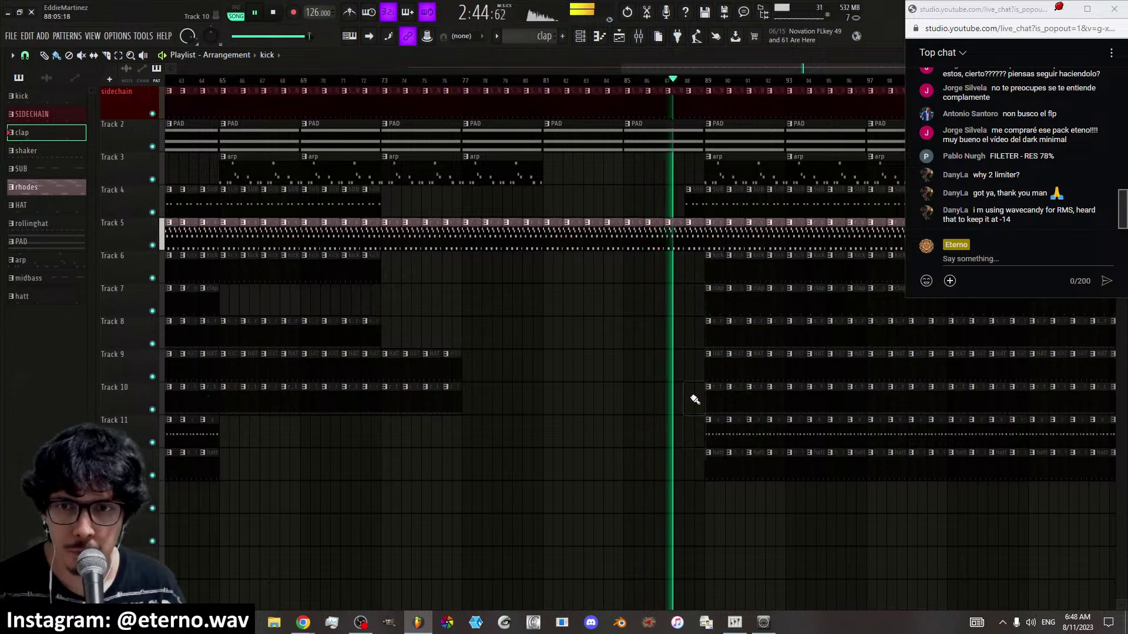
pyautogui.moveTo(705, 205); pyautogui.dragTo(699, 253)
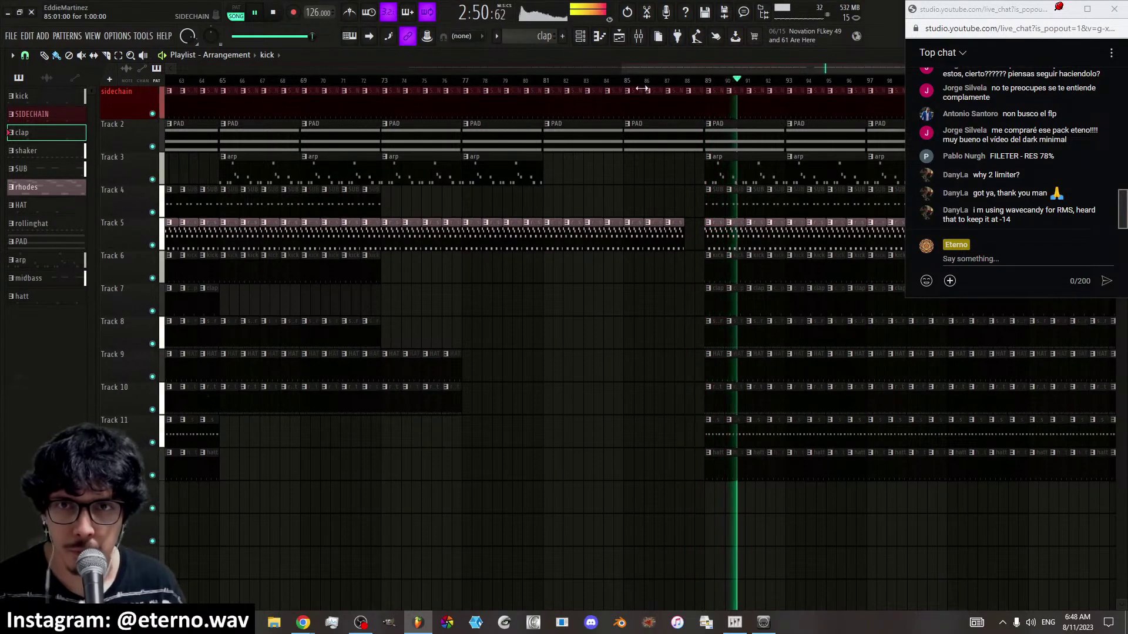
# Stop the playback and look over the arrangement from its final section back to bar 1
pyautogui.scroll(-2, 713, 251)
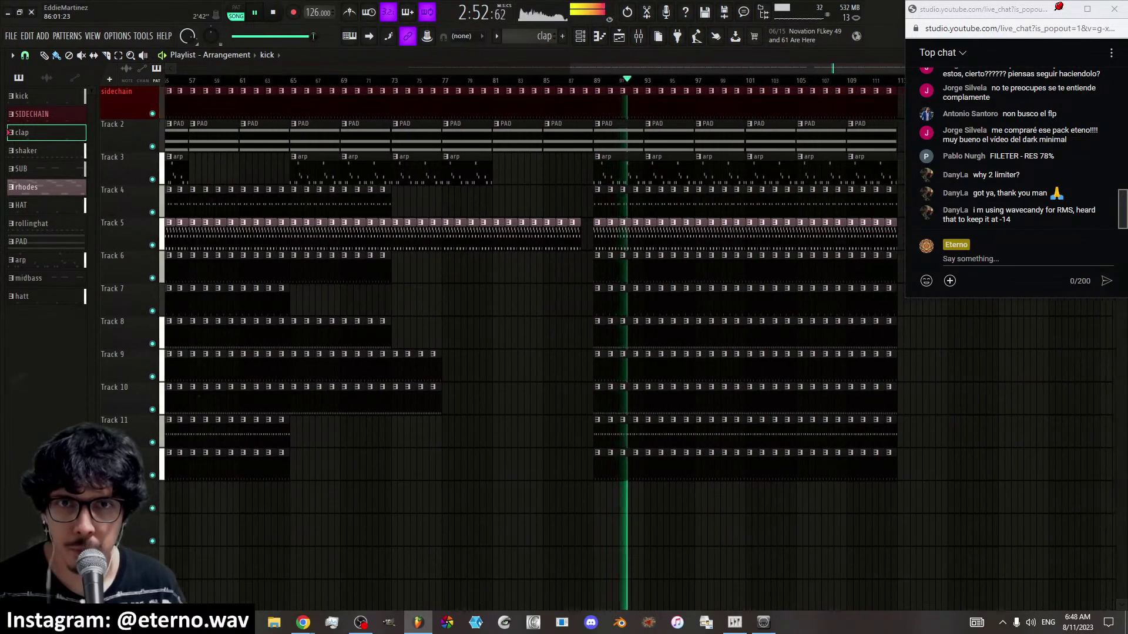
pyautogui.scroll(1, 647, 69)
pyautogui.press('space')
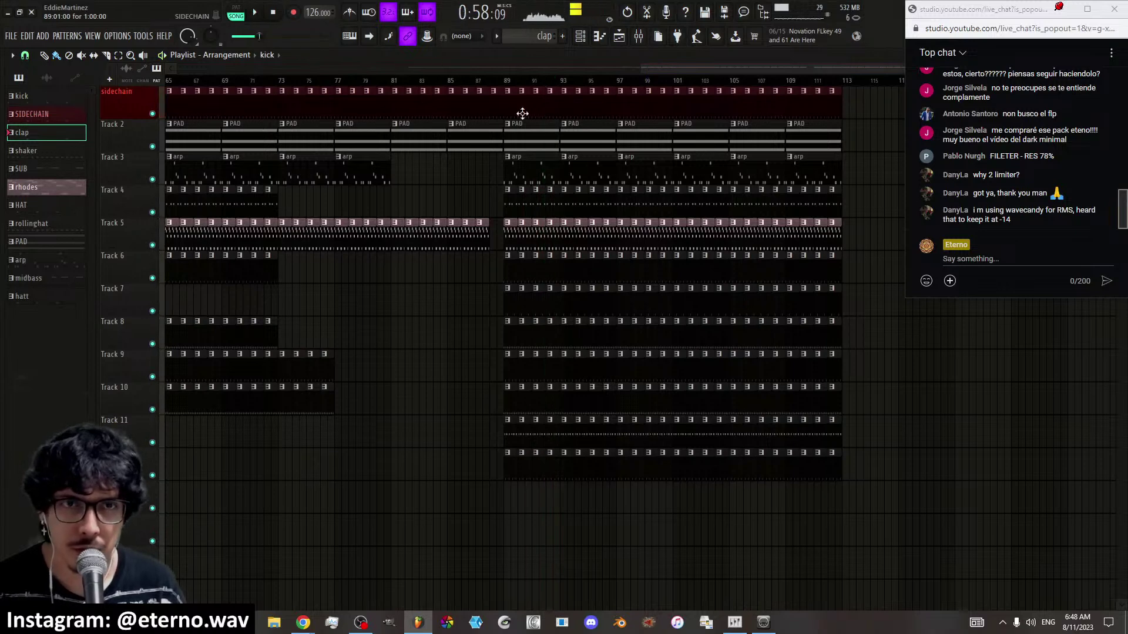
pyautogui.moveTo(640, 67); pyautogui.dragTo(300, 65)
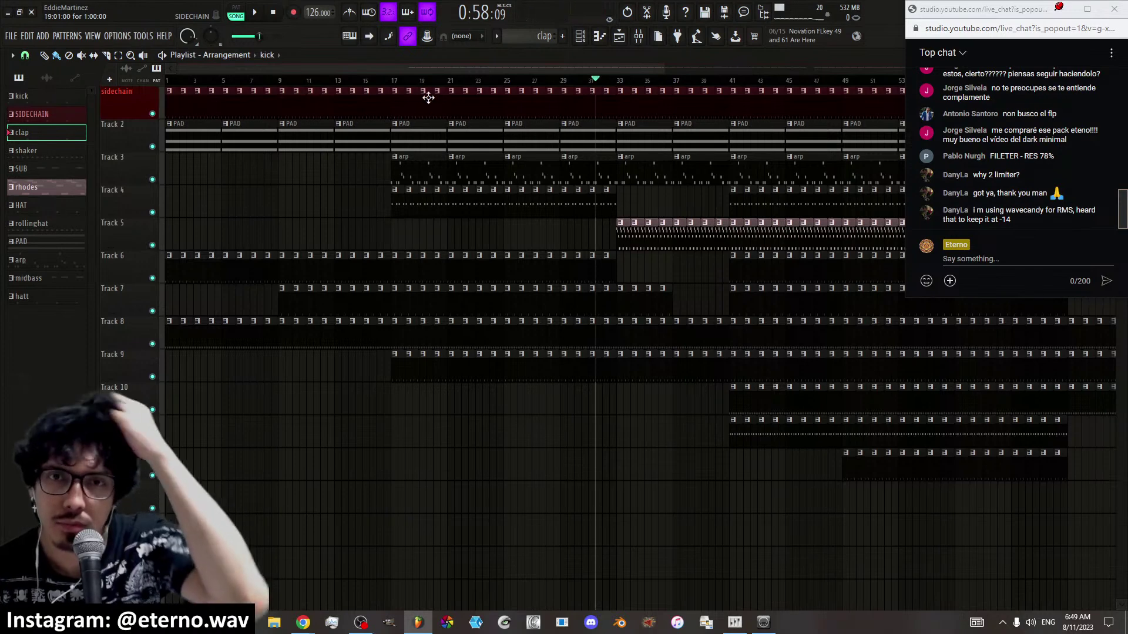
# Open the mixer and display the effect chain of the Master track
pyautogui.click(640, 37)
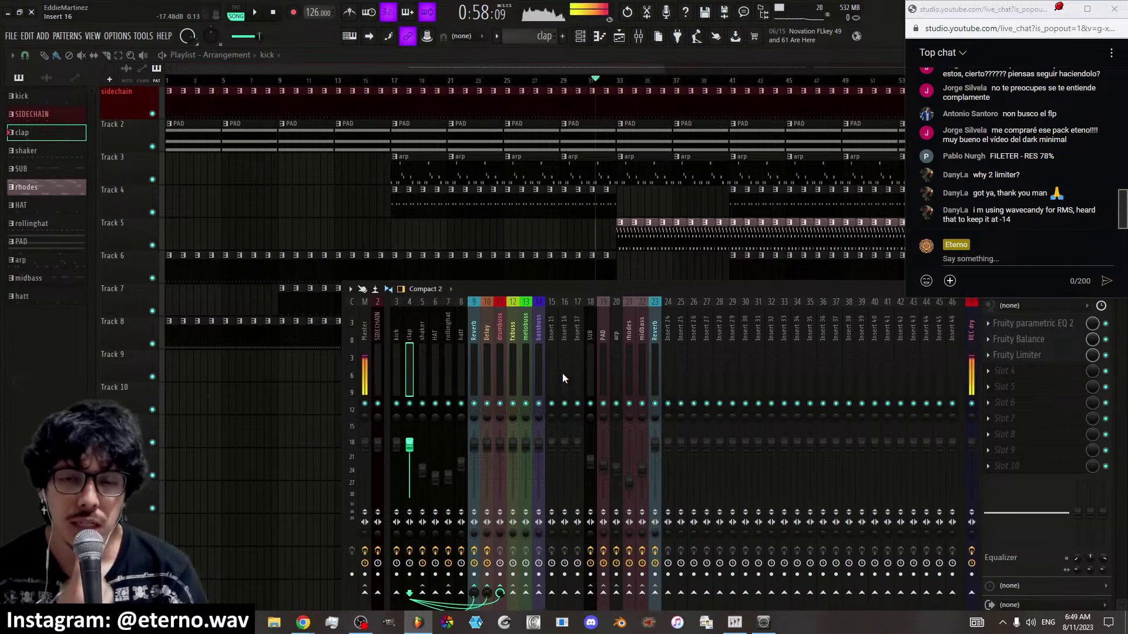
pyautogui.click(378, 337)
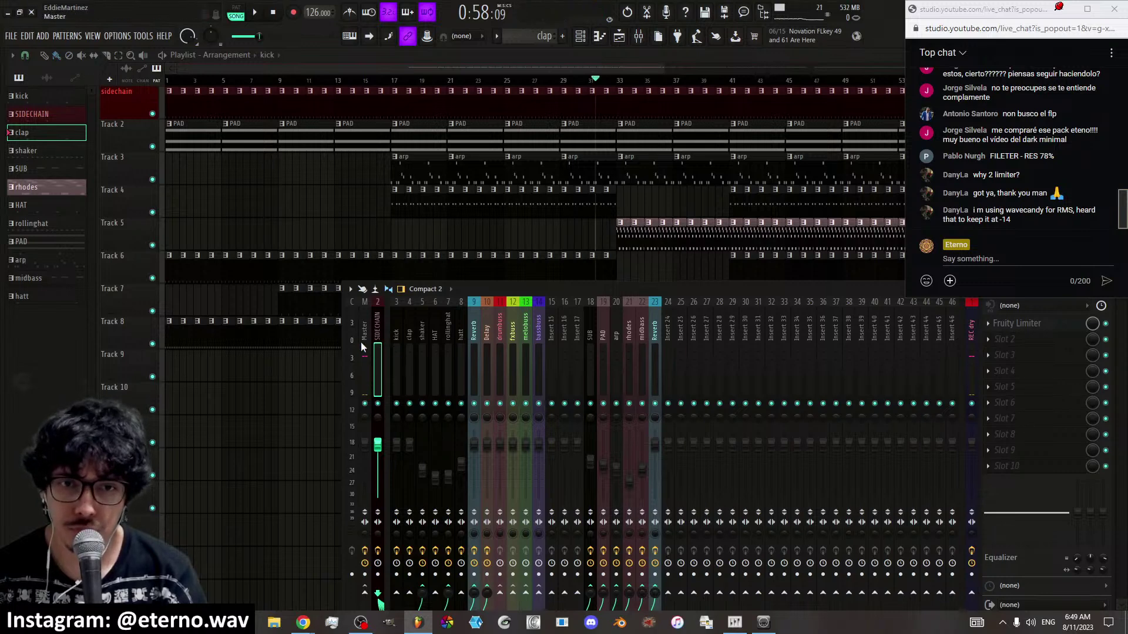
pyautogui.click(365, 347)
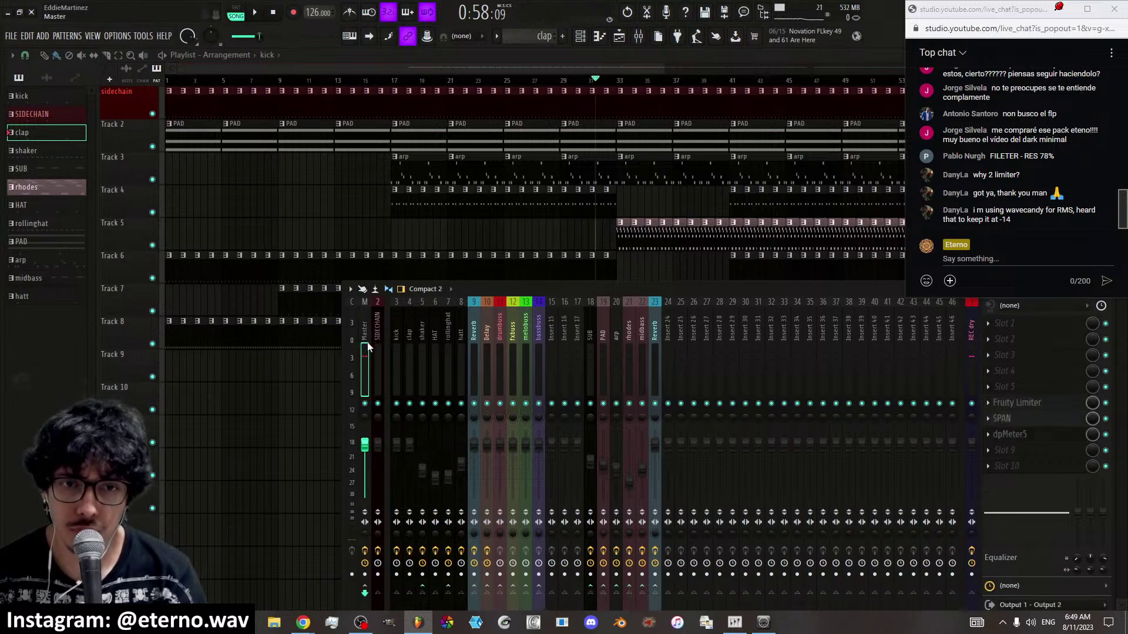
# Check the loudness readings in the Master track's dpMeter5 and close the meter
pyautogui.click(1017, 440)
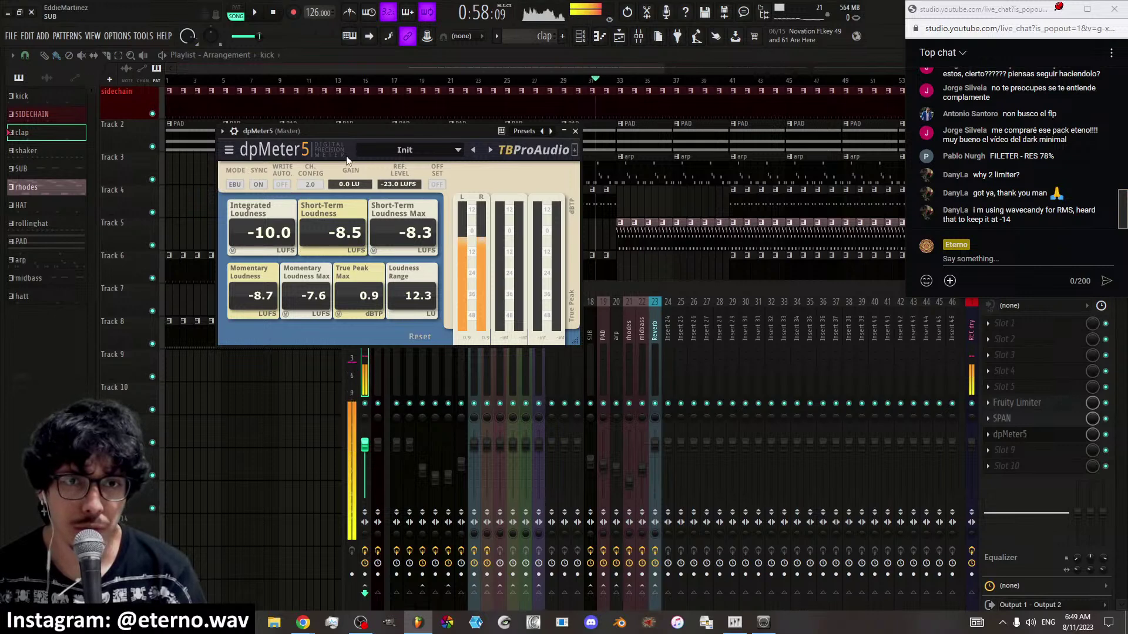
pyautogui.moveTo(350, 135); pyautogui.dragTo(358, 184)
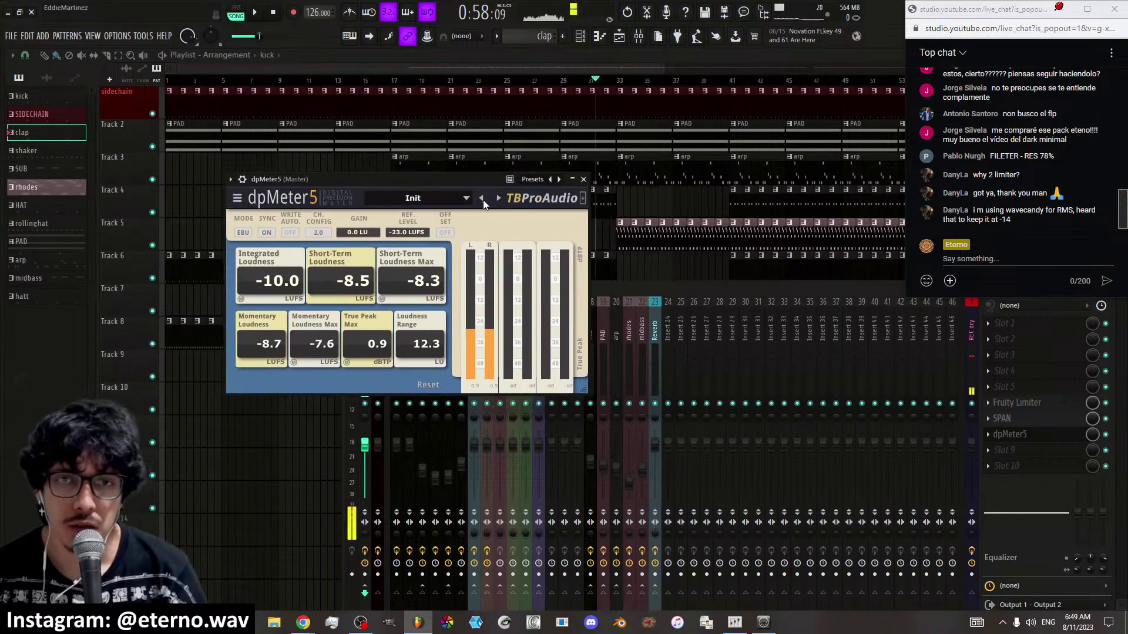
pyautogui.click(584, 179)
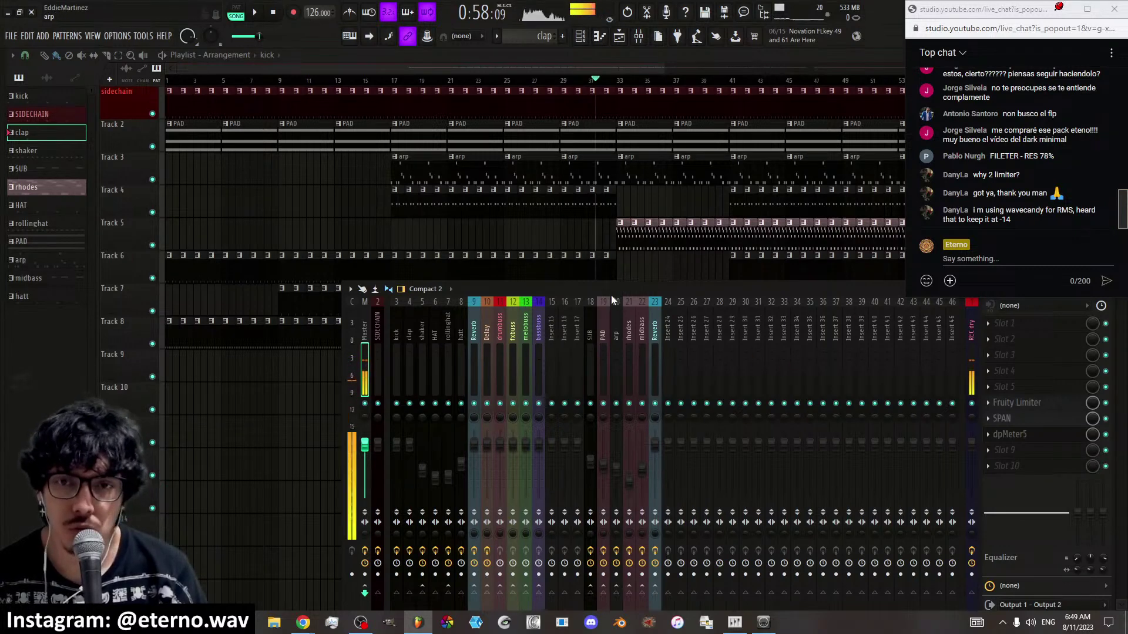
pyautogui.press('F9')
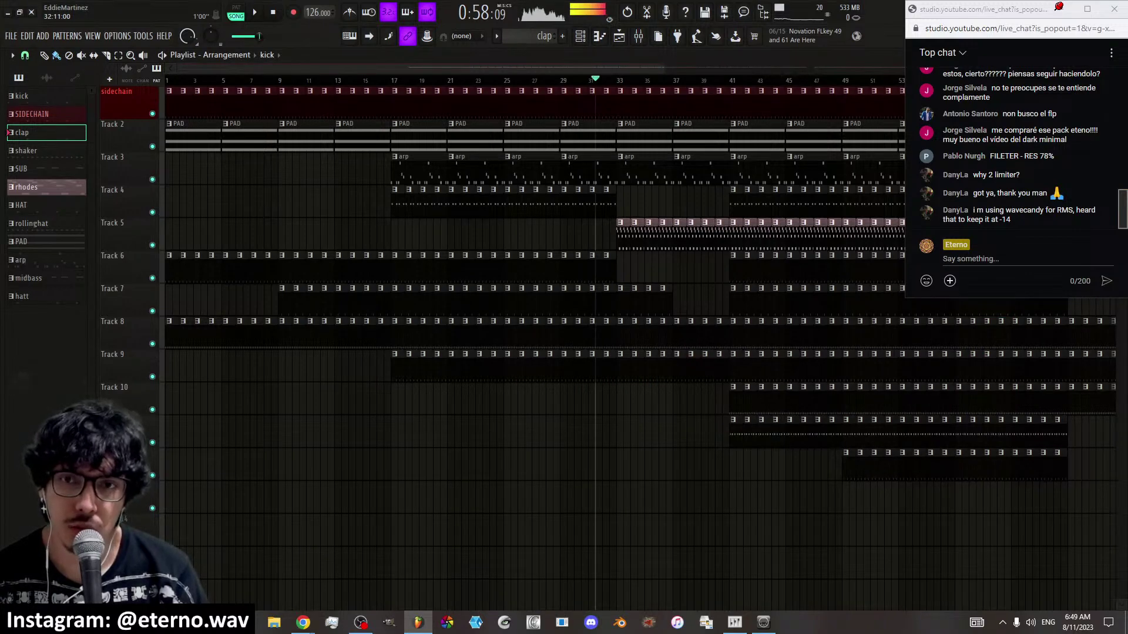
pyautogui.scroll(5, 611, 69)
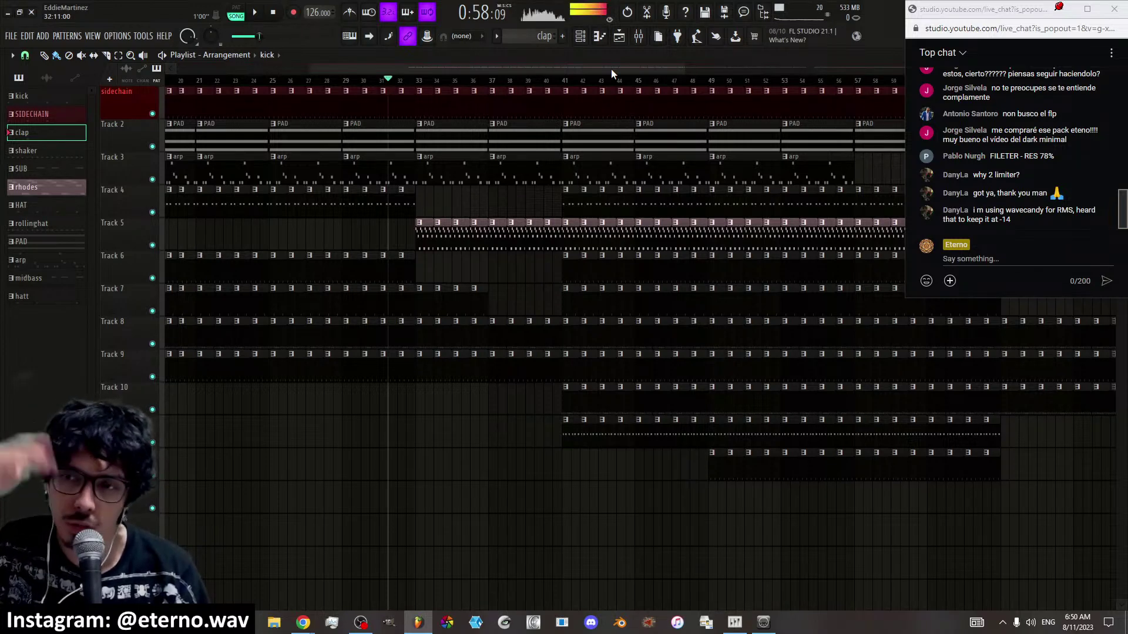
pyautogui.click(580, 37)
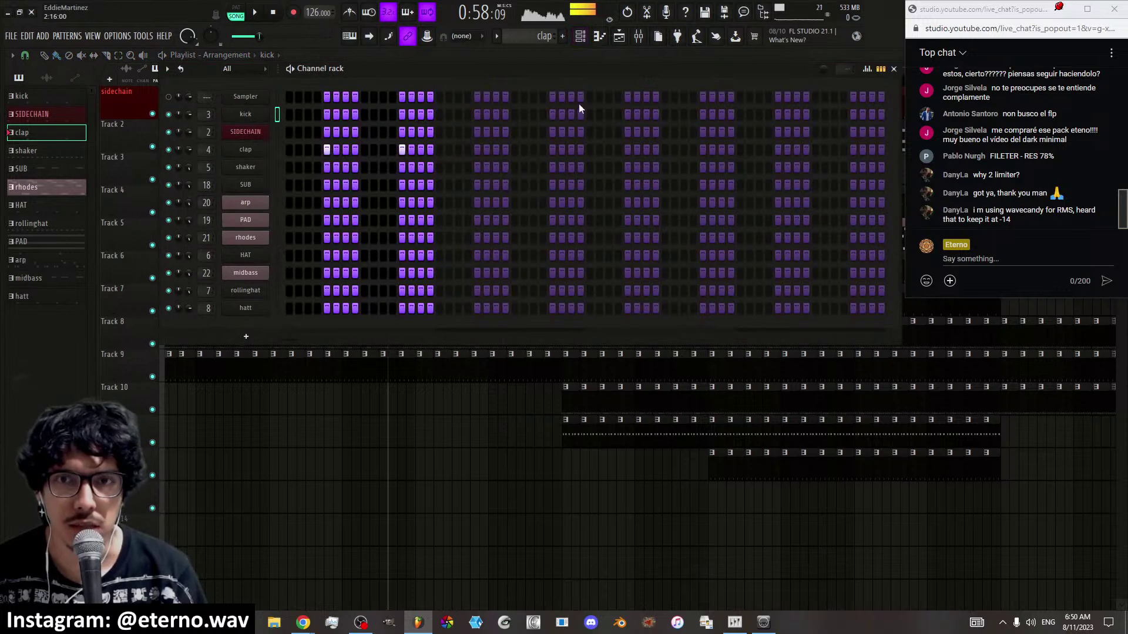
pyautogui.click(624, 40)
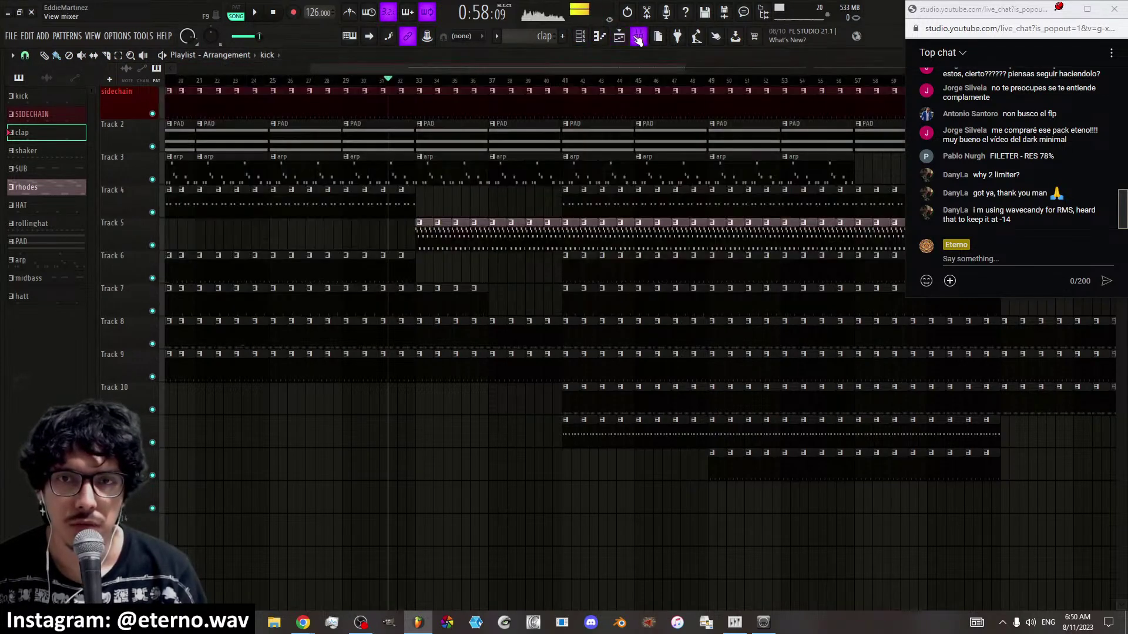
# Try lowering the compressor threshold to about -6.8 dB in the Master track's Fruity Limiter, and close the plugin
pyautogui.click(638, 38)
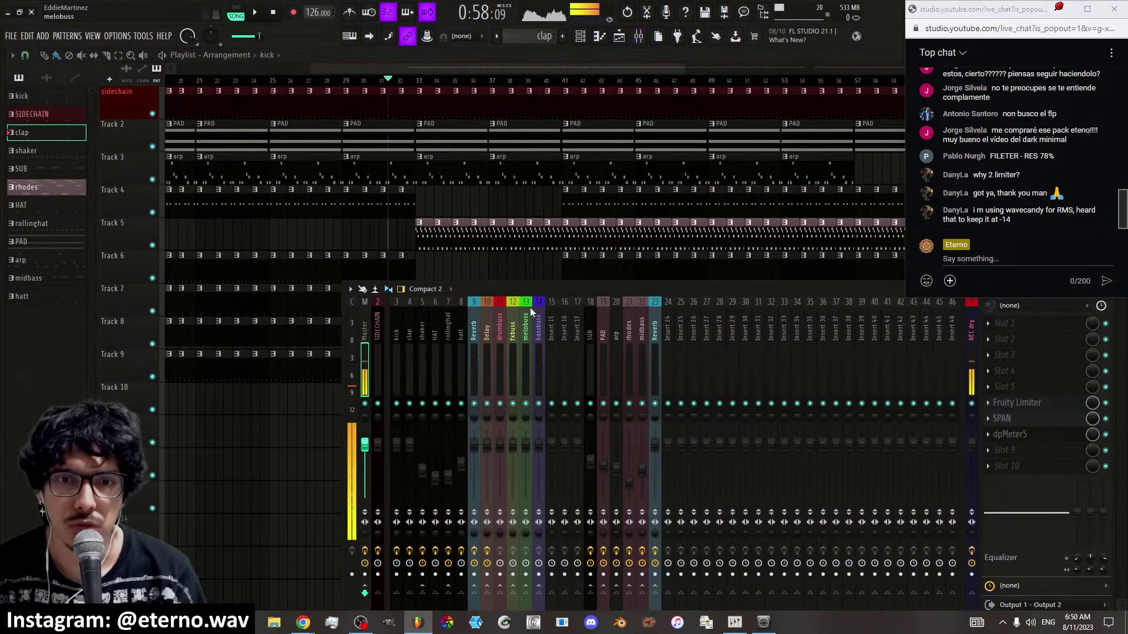
pyautogui.click(1017, 403)
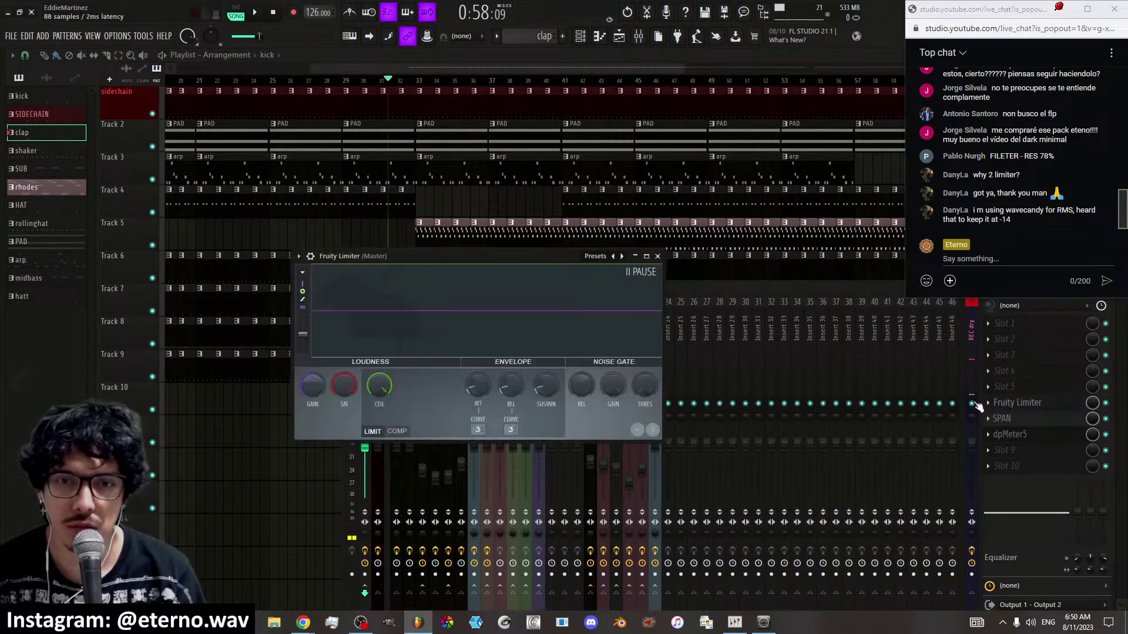
pyautogui.click(395, 431)
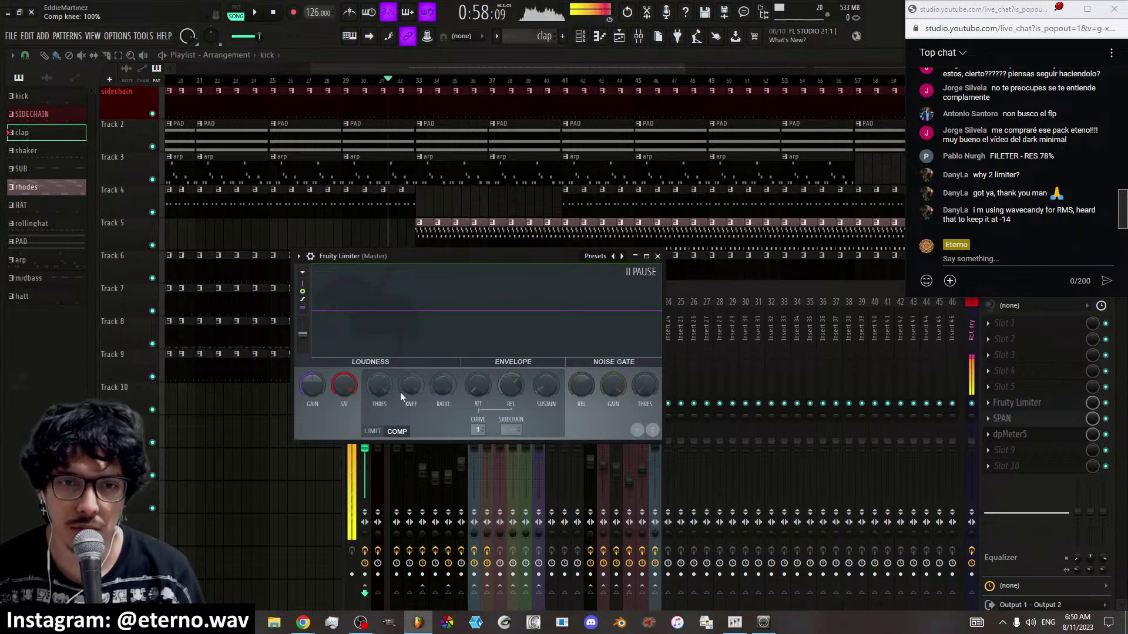
pyautogui.moveTo(334, 355); pyautogui.dragTo(354, 333)
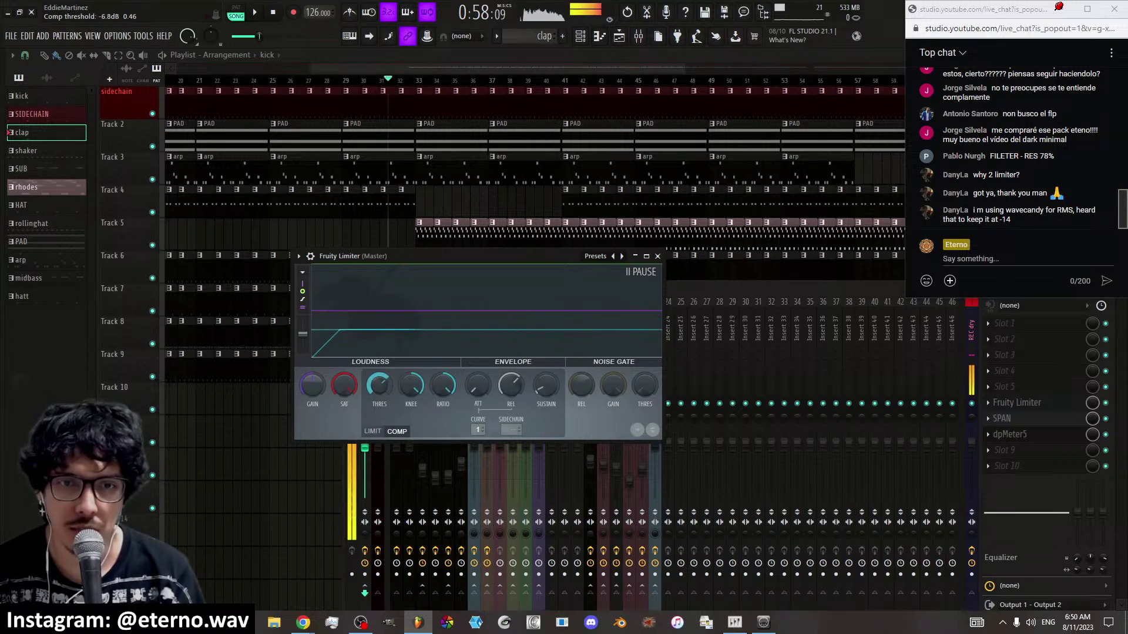
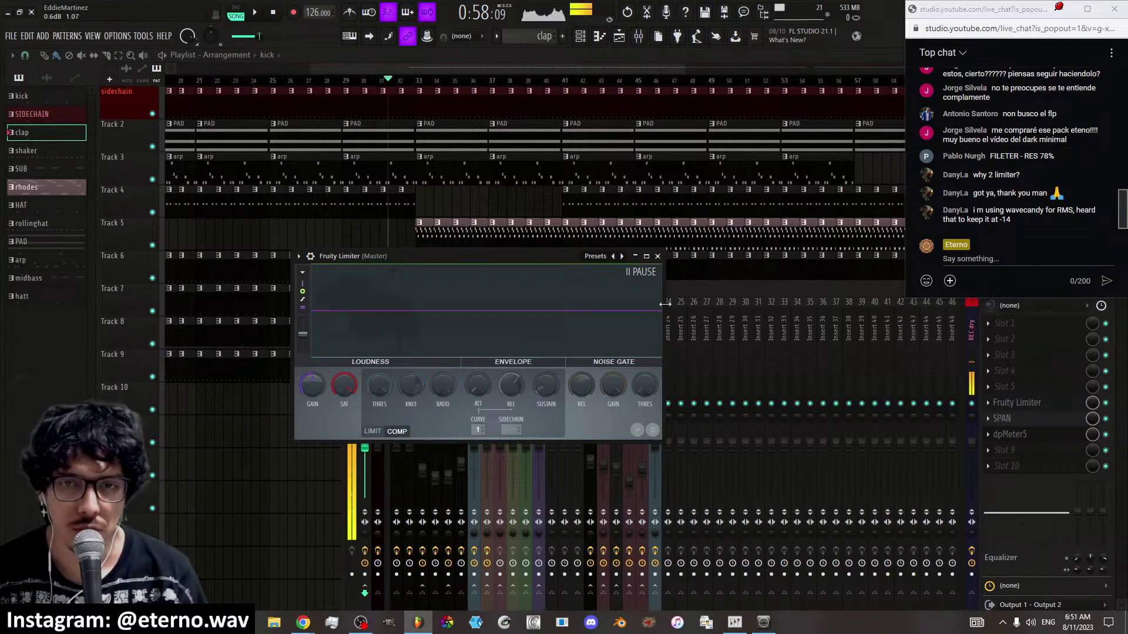
pyautogui.click(659, 256)
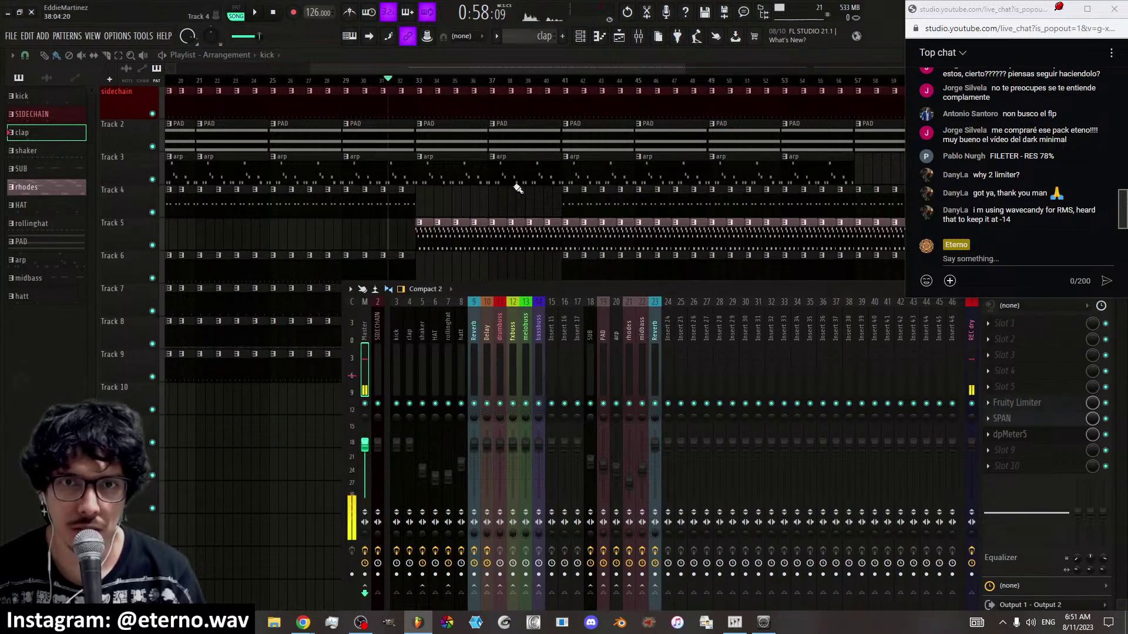
# Select bars 49 to 53 of the arrangement as the loop region and start playback
pyautogui.press('F9')
pyautogui.moveTo(526, 67); pyautogui.dragTo(583, 68)
pyautogui.hscroll(-4, 583, 68)
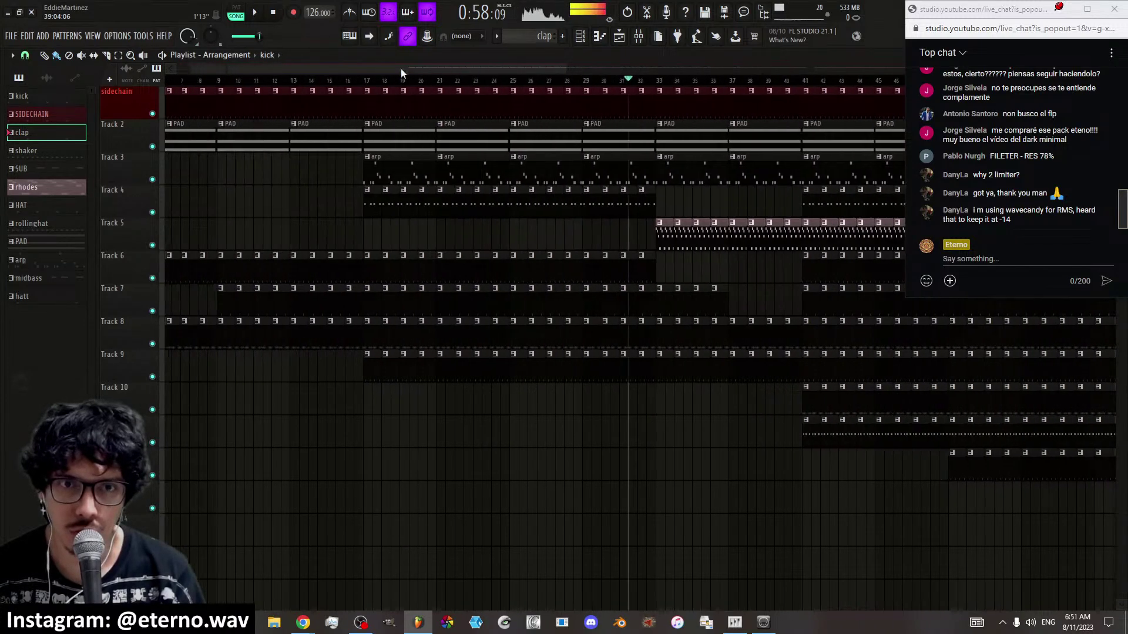
pyautogui.hscroll(5, 567, 94)
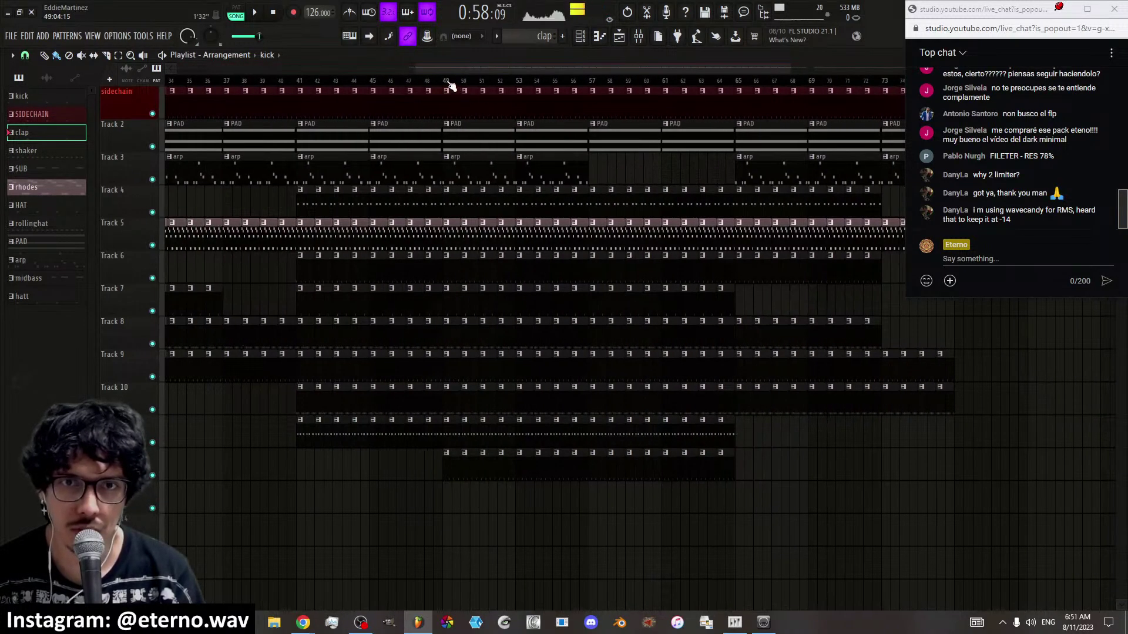
pyautogui.moveTo(445, 82); pyautogui.dragTo(545, 98)
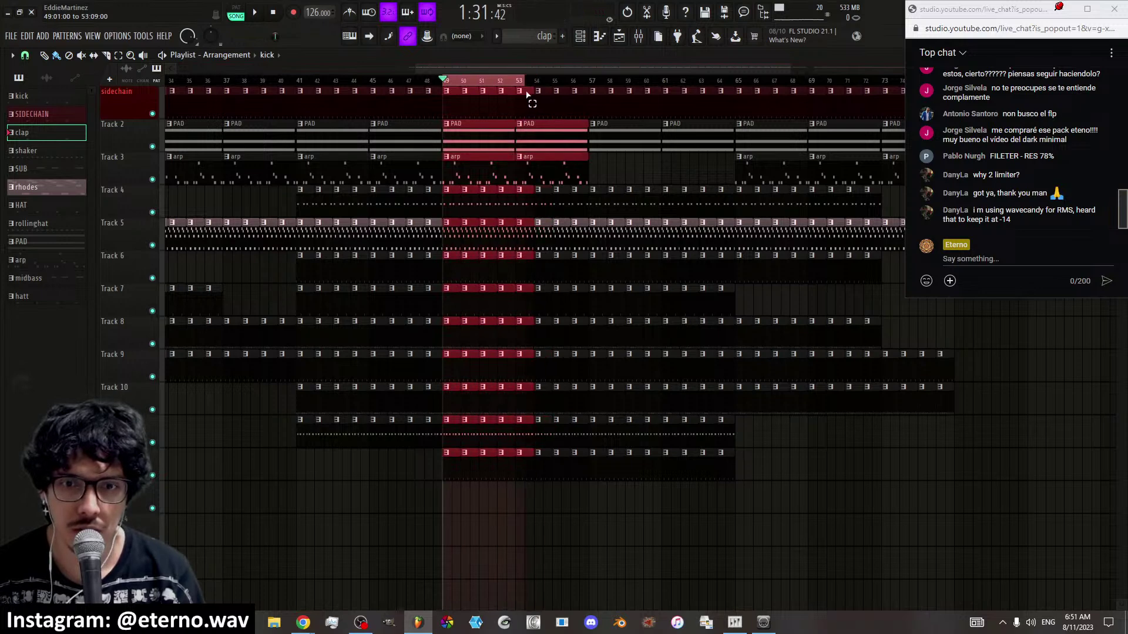
pyautogui.press('space')
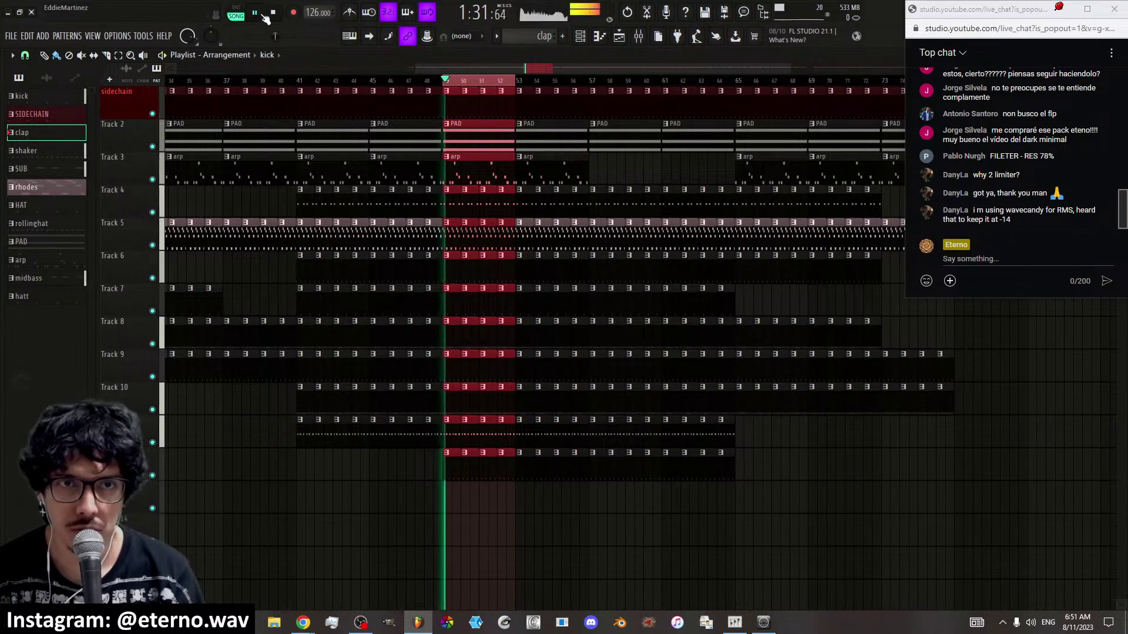
# Show the mixer and route the rollinghat track to the drumbus
pyautogui.click(638, 36)
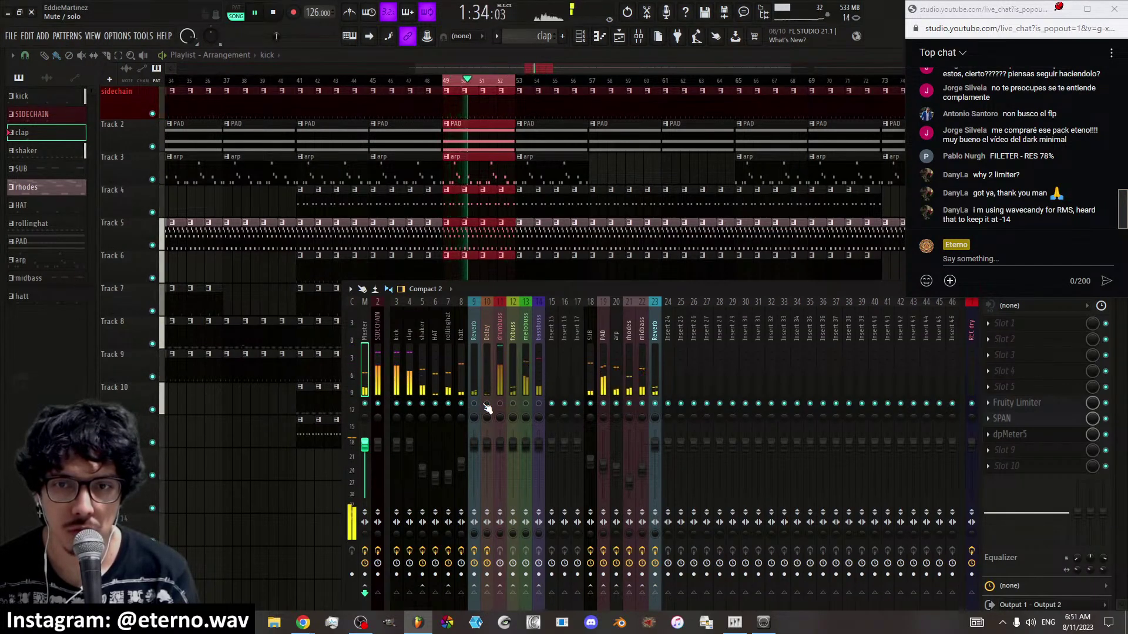
pyautogui.click(451, 360)
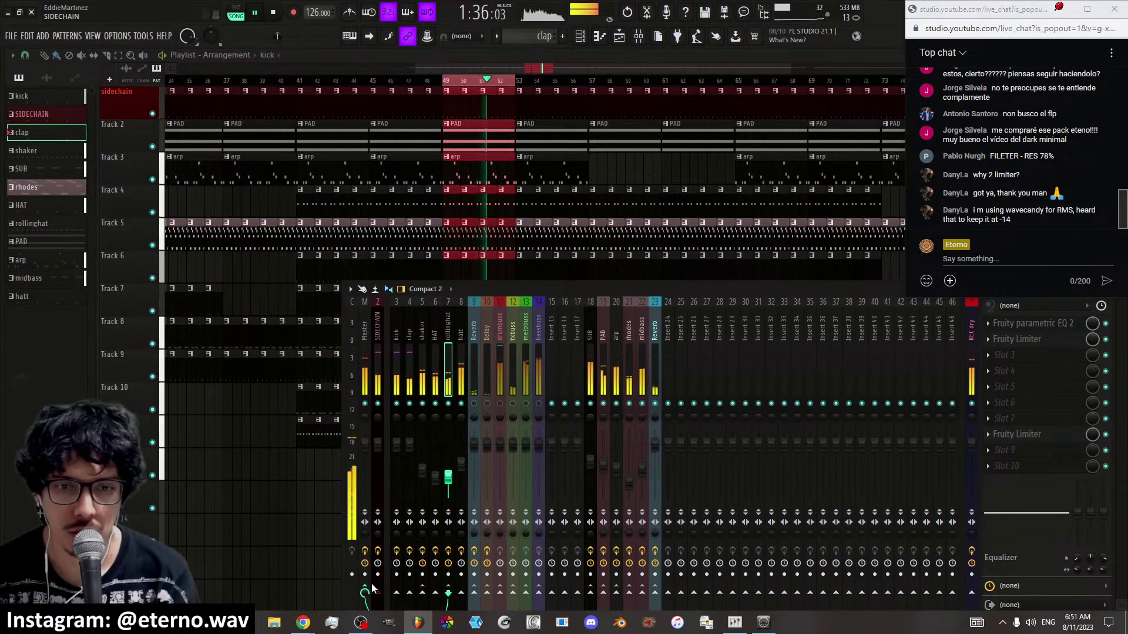
pyautogui.click(500, 593)
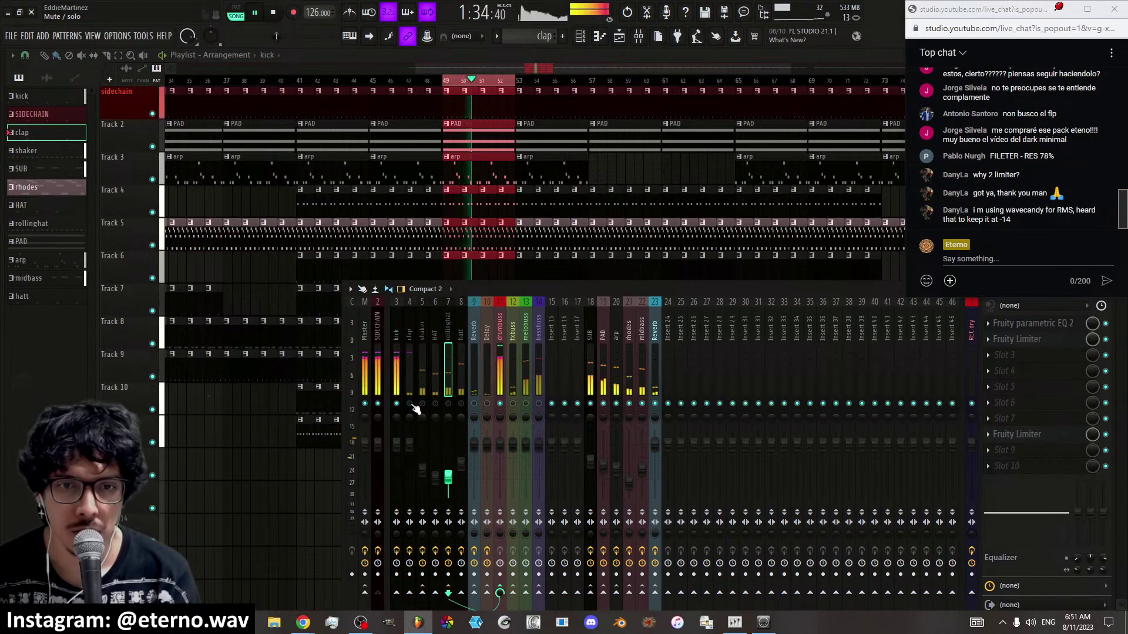
# Open the kick track's Fruity Limiter and adjust its gain and soft saturation threshold
pyautogui.click(398, 386)
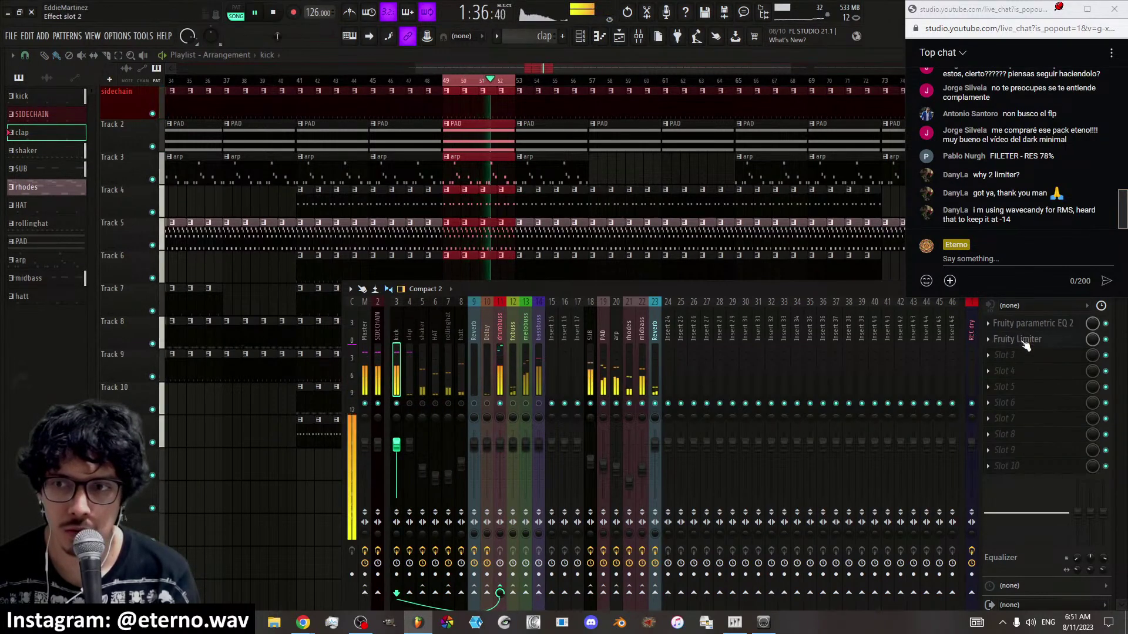
pyautogui.click(1023, 340)
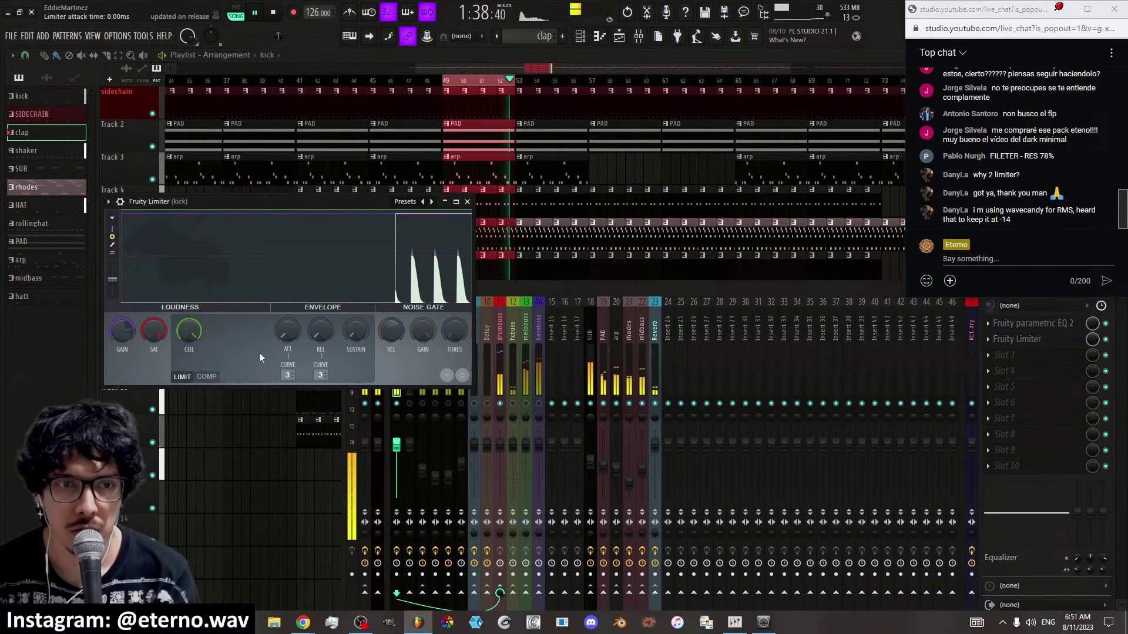
pyautogui.moveTo(131, 340); pyautogui.dragTo(132, 335)
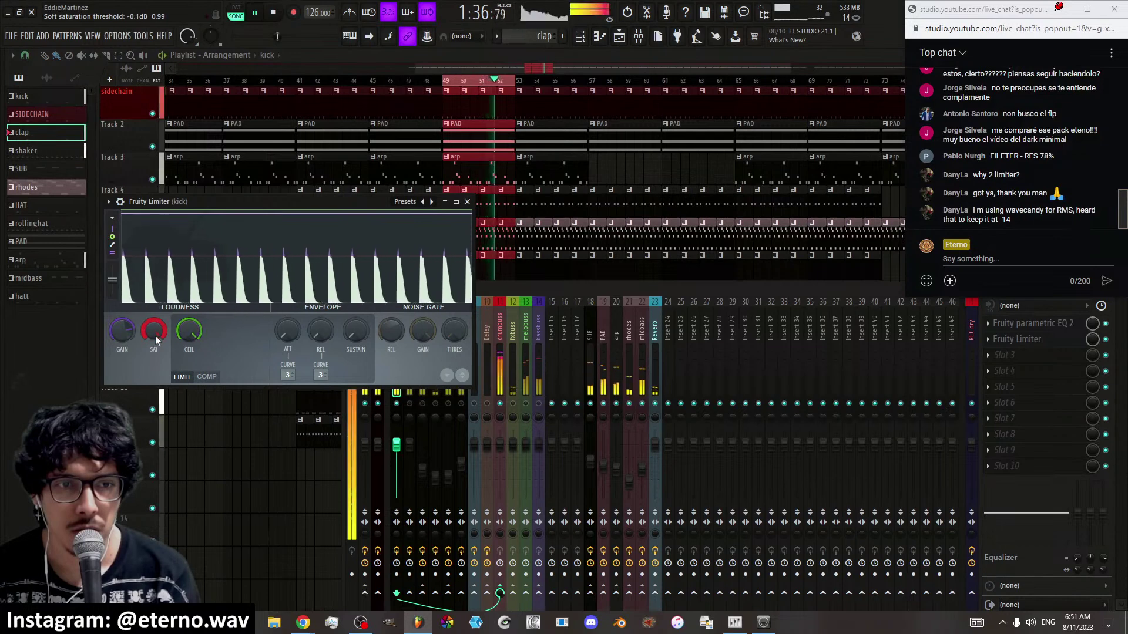
pyautogui.moveTo(131, 330); pyautogui.dragTo(250, 317)
# Set the kick limiter's compressor threshold to about -0.1 dB and raise its gain to about 15 dB
pyautogui.click(207, 376)
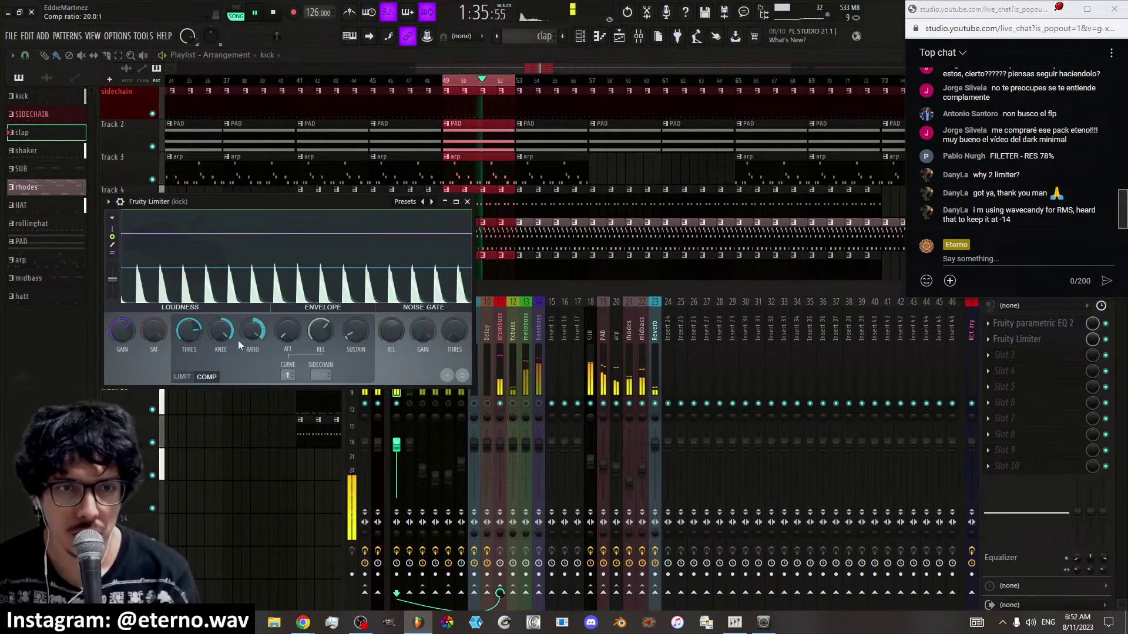
pyautogui.moveTo(190, 337); pyautogui.dragTo(191, 295)
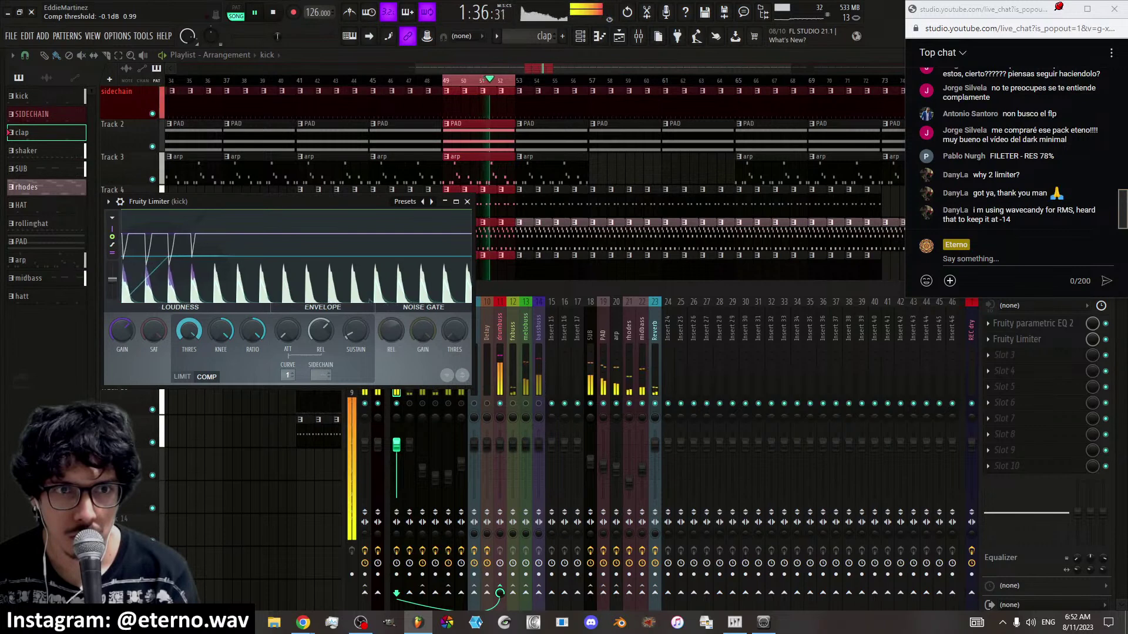
pyautogui.moveTo(122, 331); pyautogui.dragTo(122, 317)
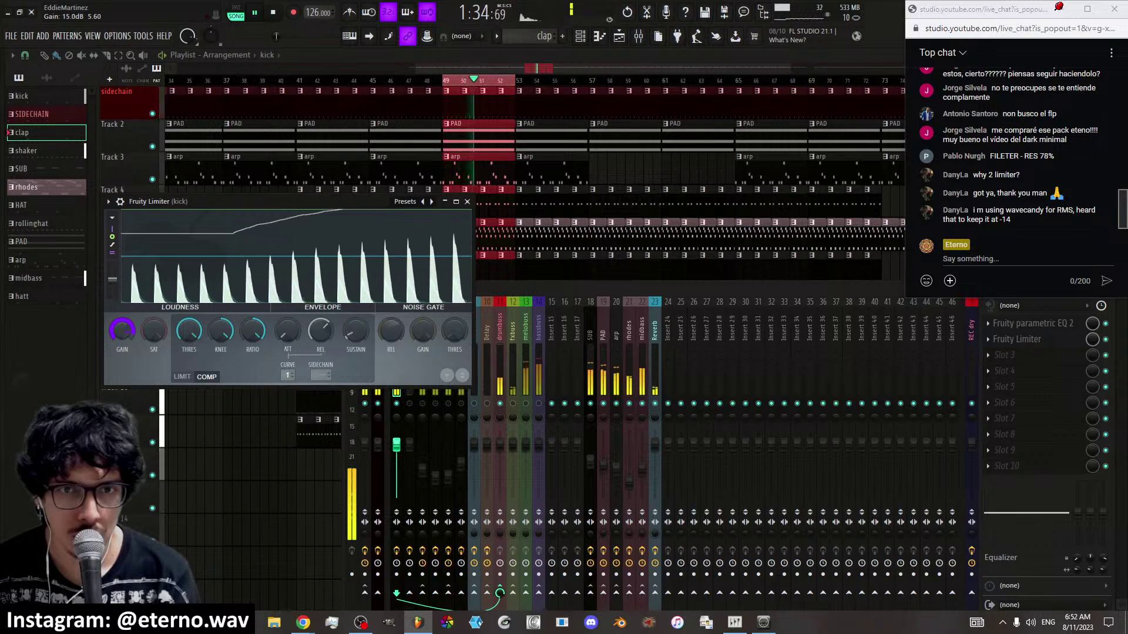
# Set the kick limiter's soft saturation threshold to about -1.5 dB and its compressor threshold to 0 dB
pyautogui.click(183, 376)
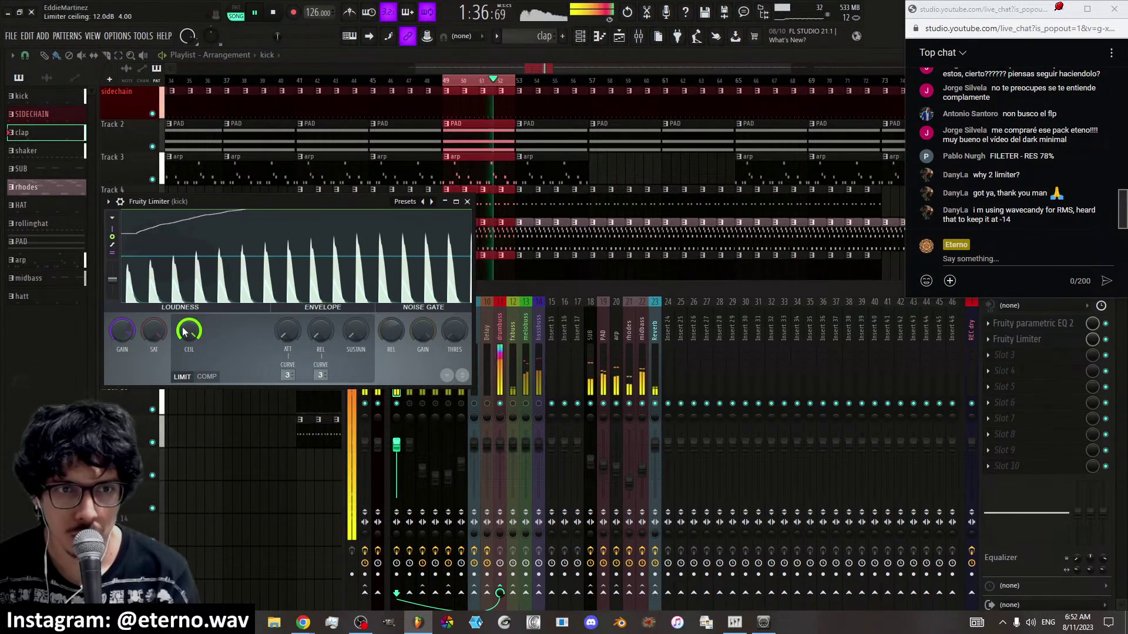
pyautogui.moveTo(154, 330); pyautogui.dragTo(154, 327)
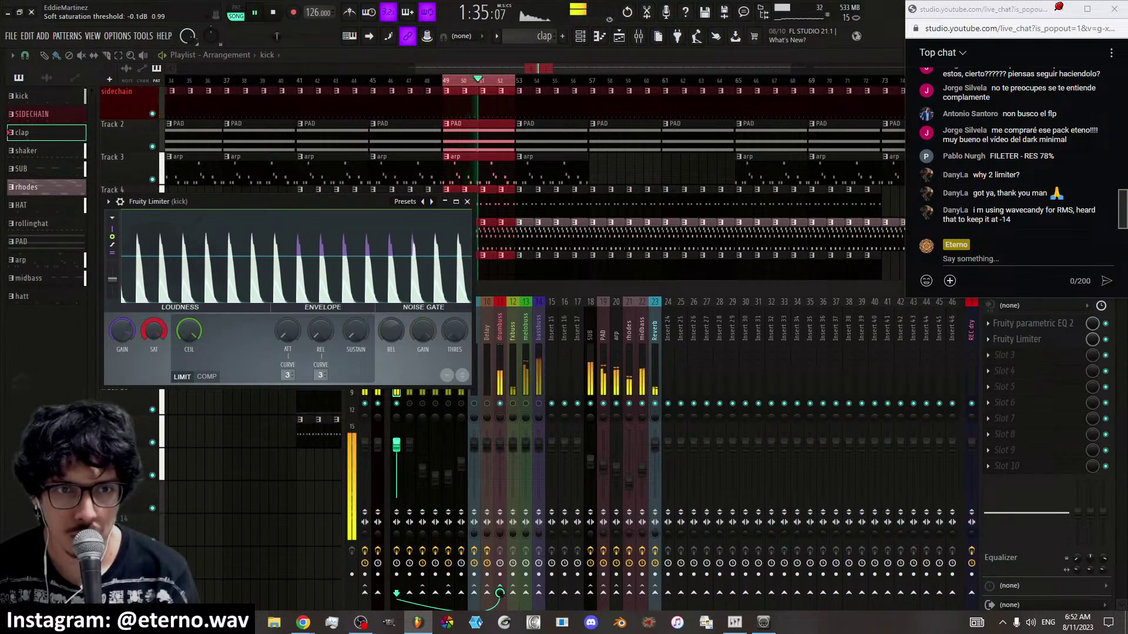
pyautogui.moveTo(154, 330)
pyautogui.mouseDown()
pyautogui.moveTo(154, 367)
pyautogui.moveTo(154, 330)
pyautogui.mouseUp()
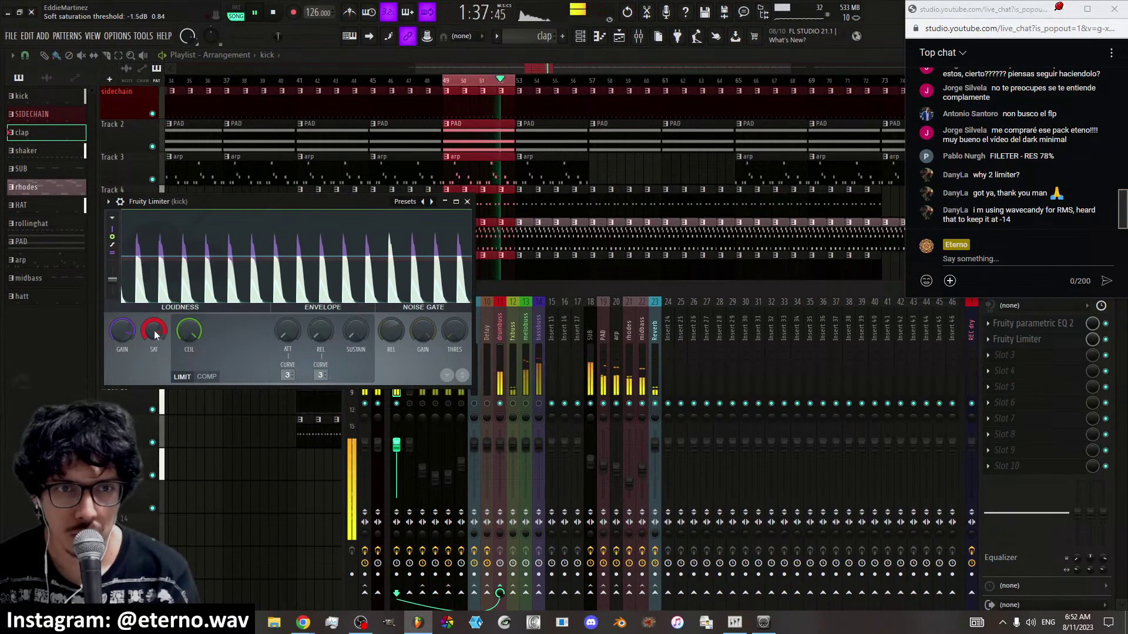
pyautogui.click(206, 376)
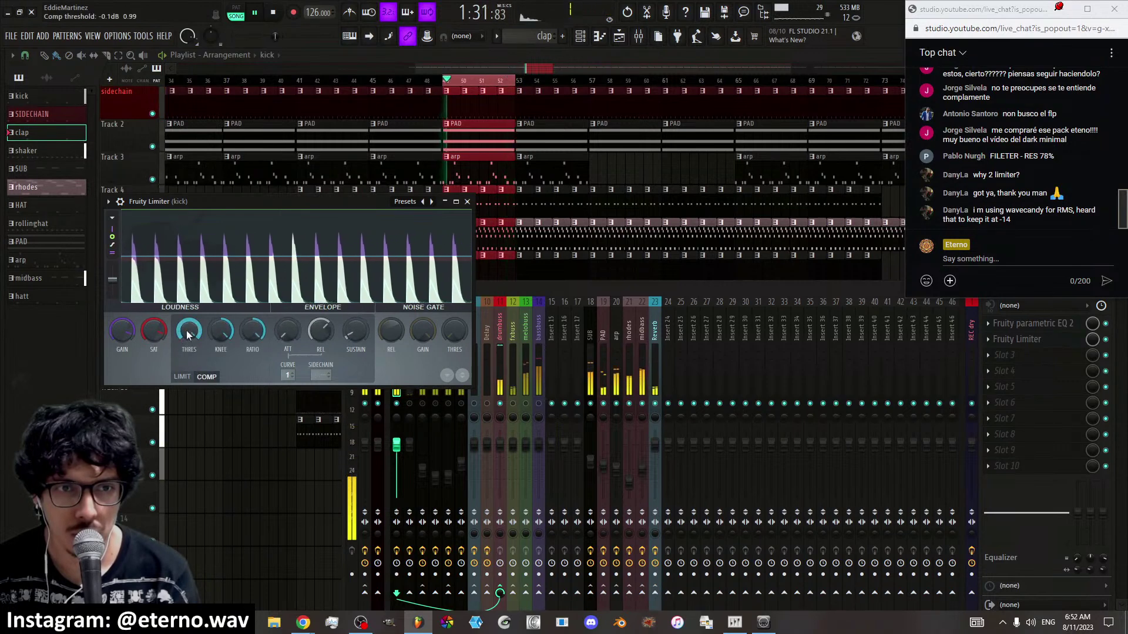
pyautogui.moveTo(188, 330)
pyautogui.mouseDown()
pyautogui.moveTo(188, 373)
pyautogui.moveTo(189, 341)
pyautogui.mouseUp()
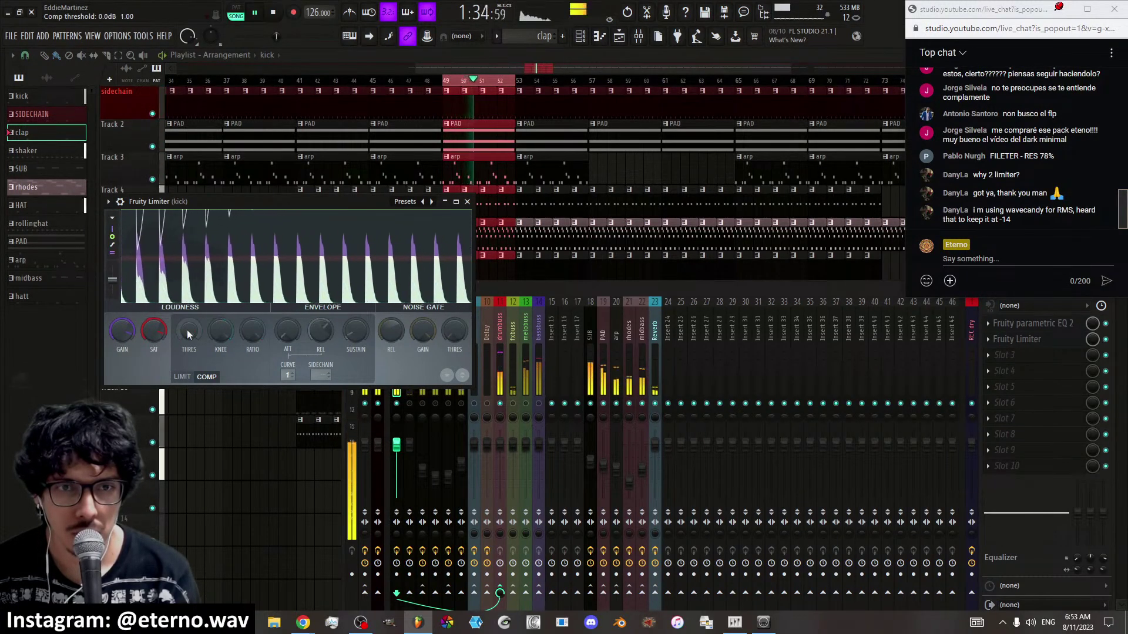
# Fine-tune the kick limiter's saturation, try gains of about 10.5 dB and 15.7 dB, and close the plugin
pyautogui.click(182, 377)
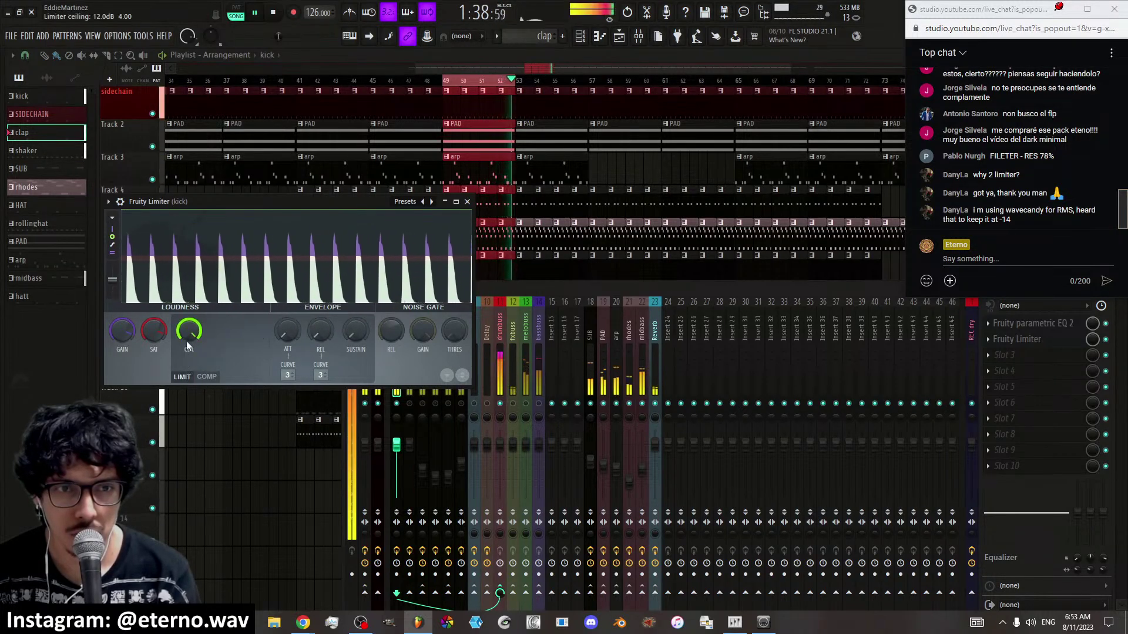
pyautogui.moveTo(158, 329)
pyautogui.mouseDown()
pyautogui.moveTo(159, 343)
pyautogui.moveTo(158, 331)
pyautogui.mouseUp()
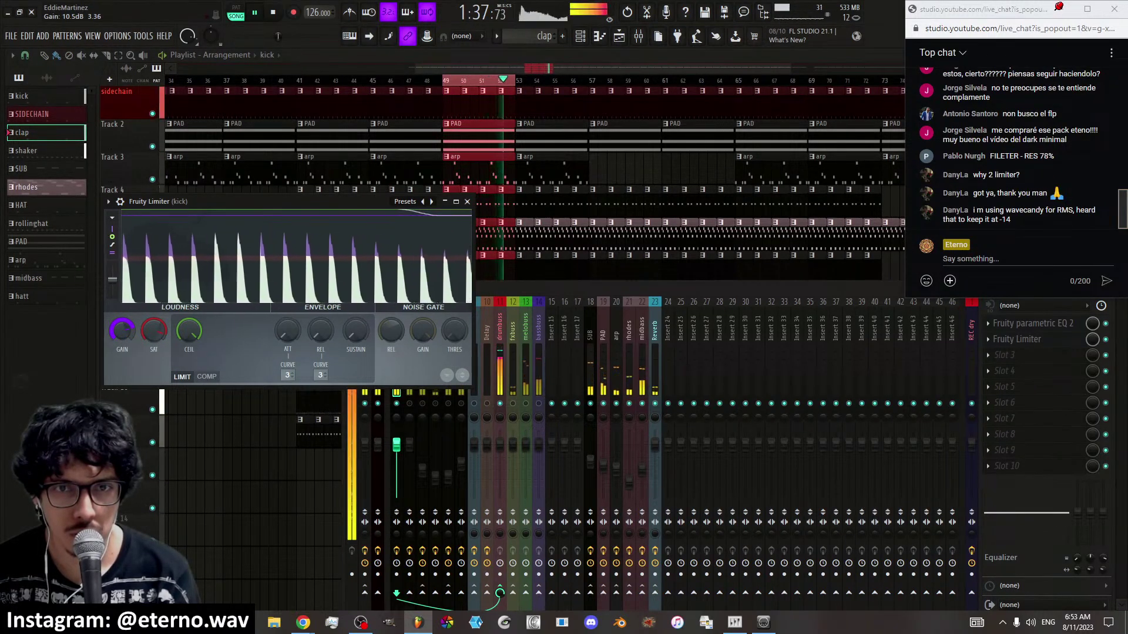
pyautogui.moveTo(123, 331); pyautogui.dragTo(122, 331)
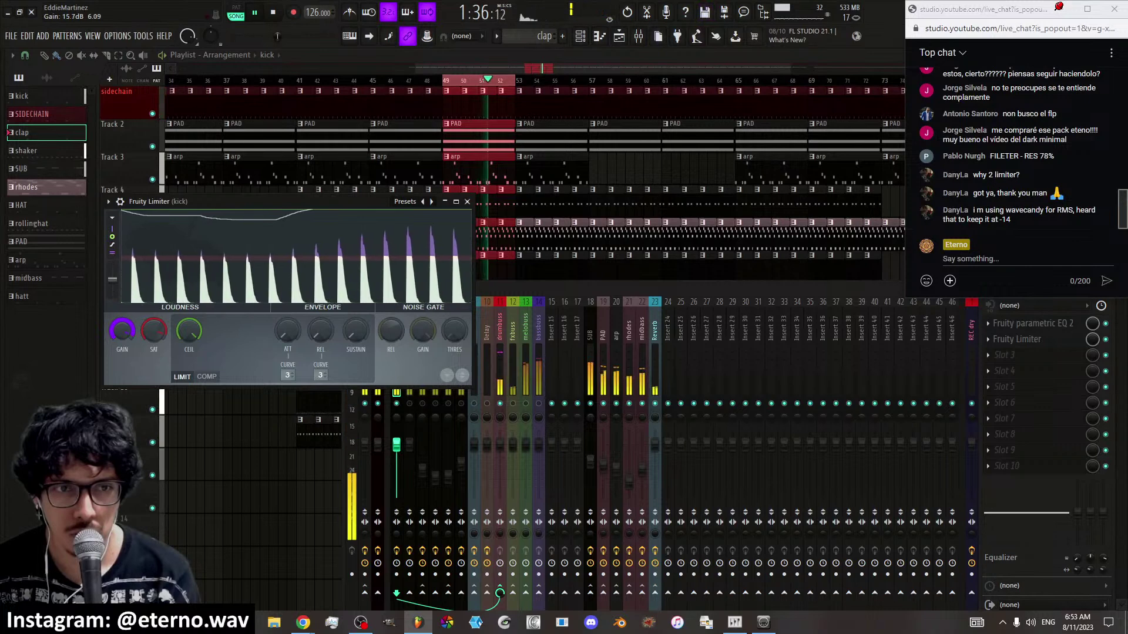
pyautogui.moveTo(144, 328); pyautogui.dragTo(123, 322)
pyautogui.press('Escape')
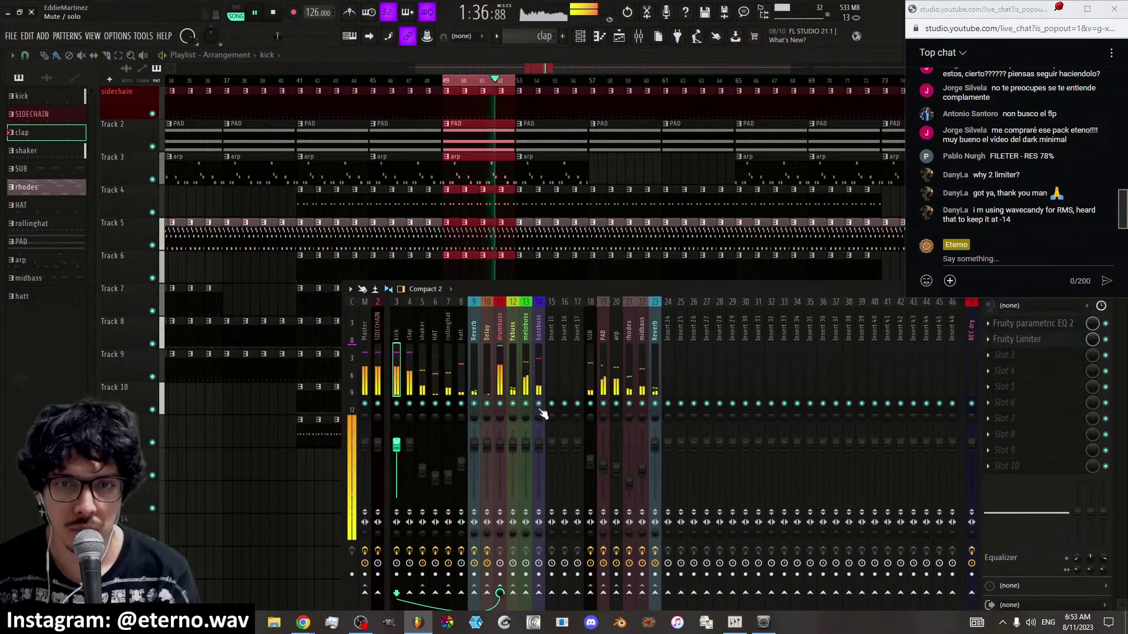
# Rename the mixer's Insert 15 as "hat busss" and give it a purple colour
pyautogui.click(410, 370)
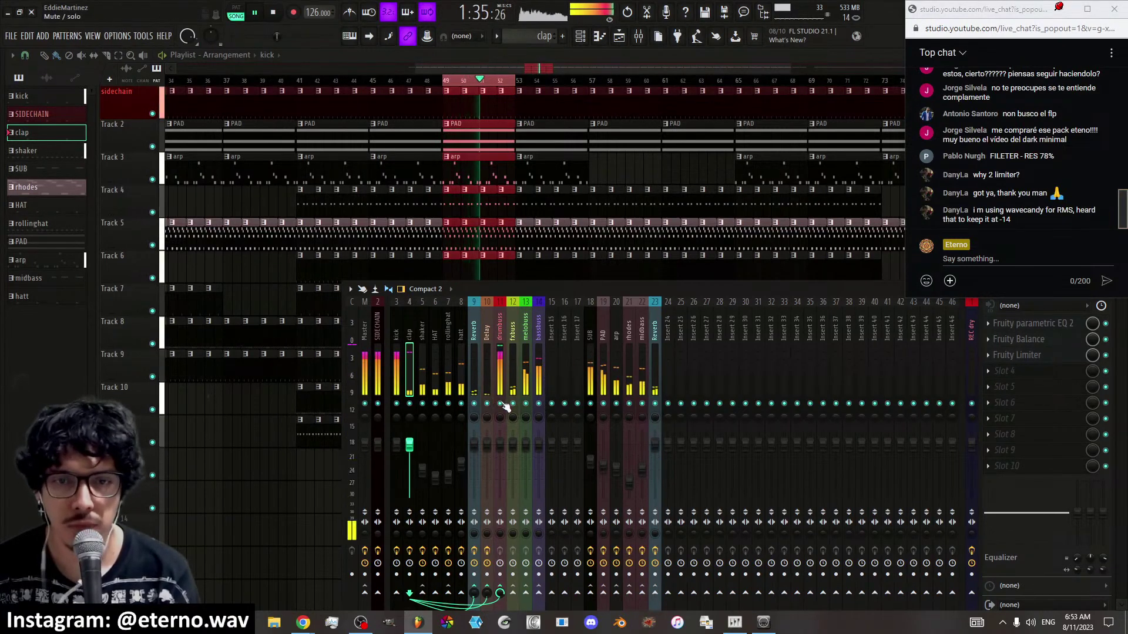
pyautogui.rightClick(557, 347)
pyautogui.click(602, 272)
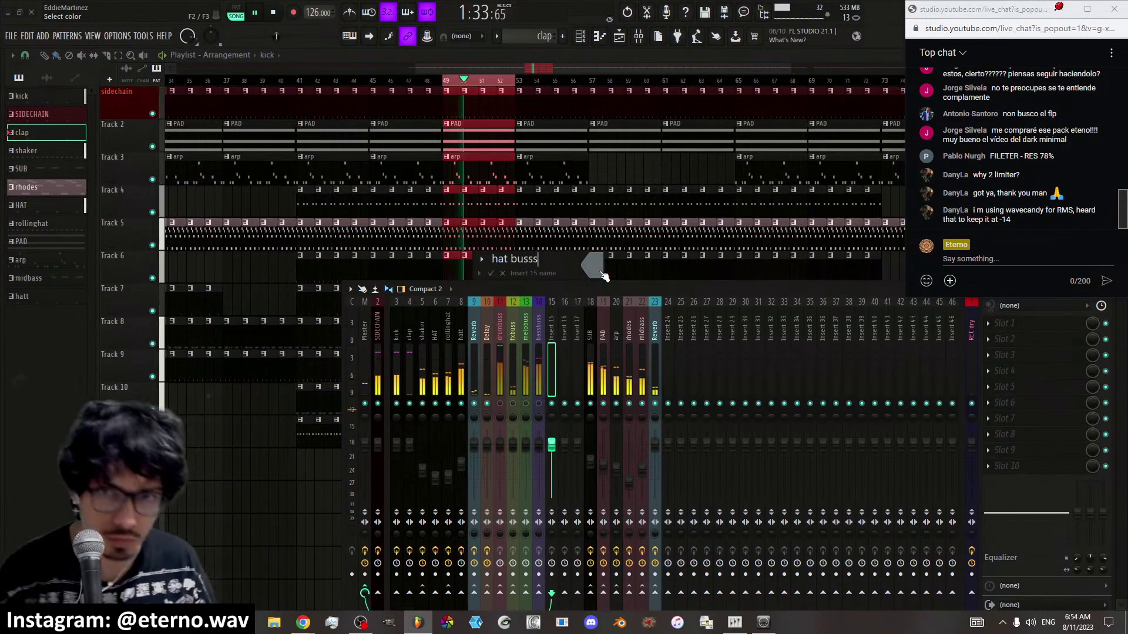
pyautogui.click(596, 273)
pyautogui.click(787, 420)
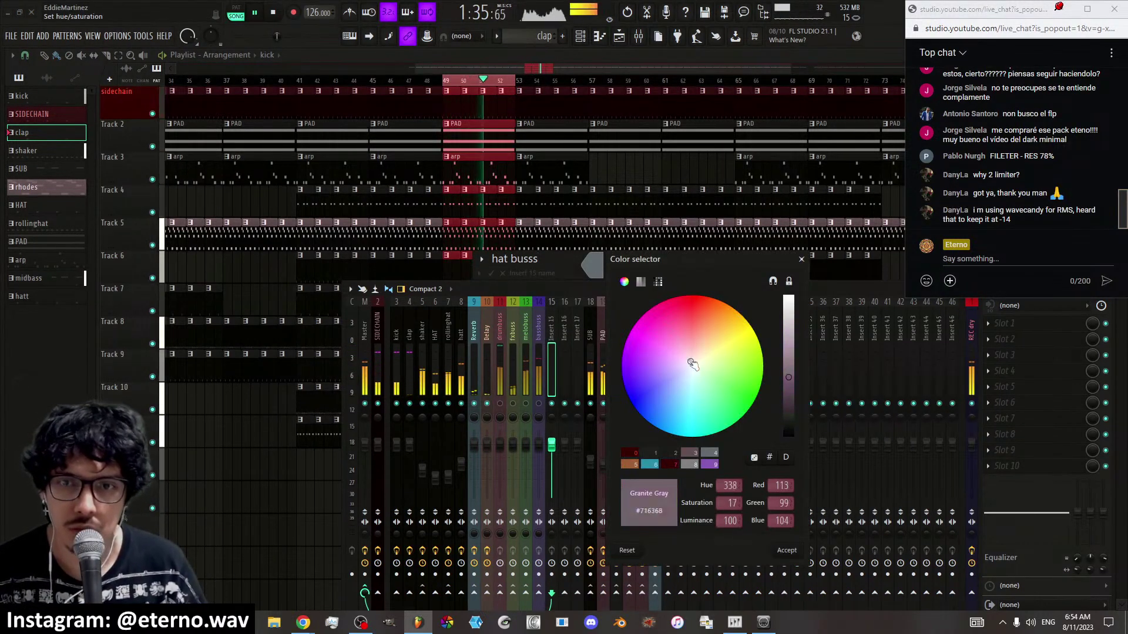
pyautogui.press('Escape')
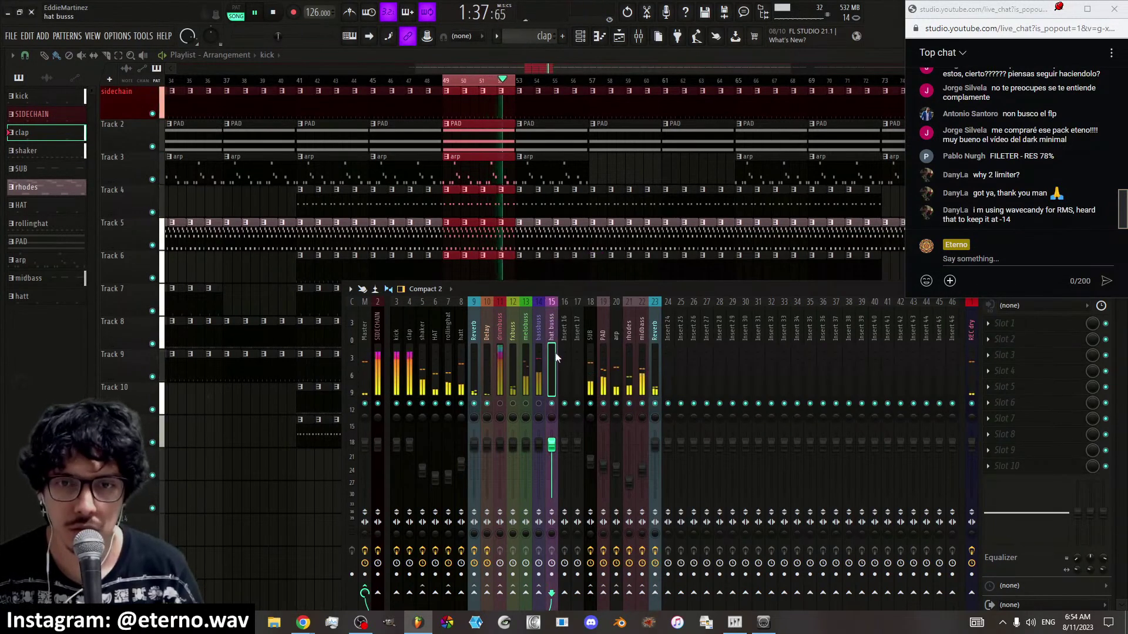
# Route the shaker, HAT, rollinghat and hatt mixer tracks exclusively to the hat busss track
pyautogui.click(434, 359)
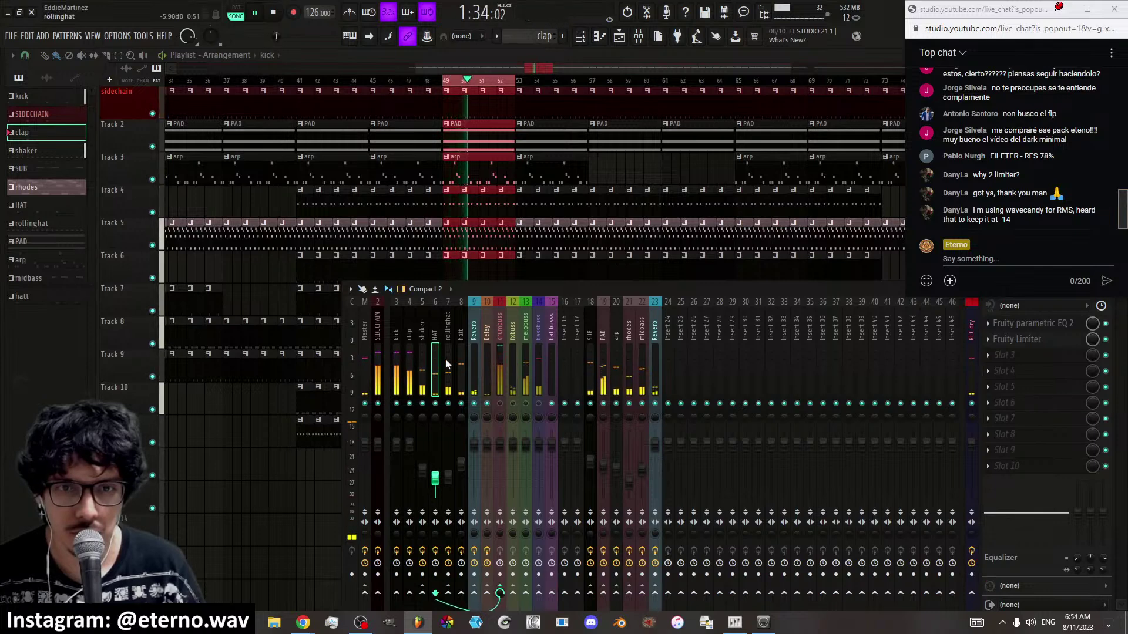
pyautogui.click(448, 359)
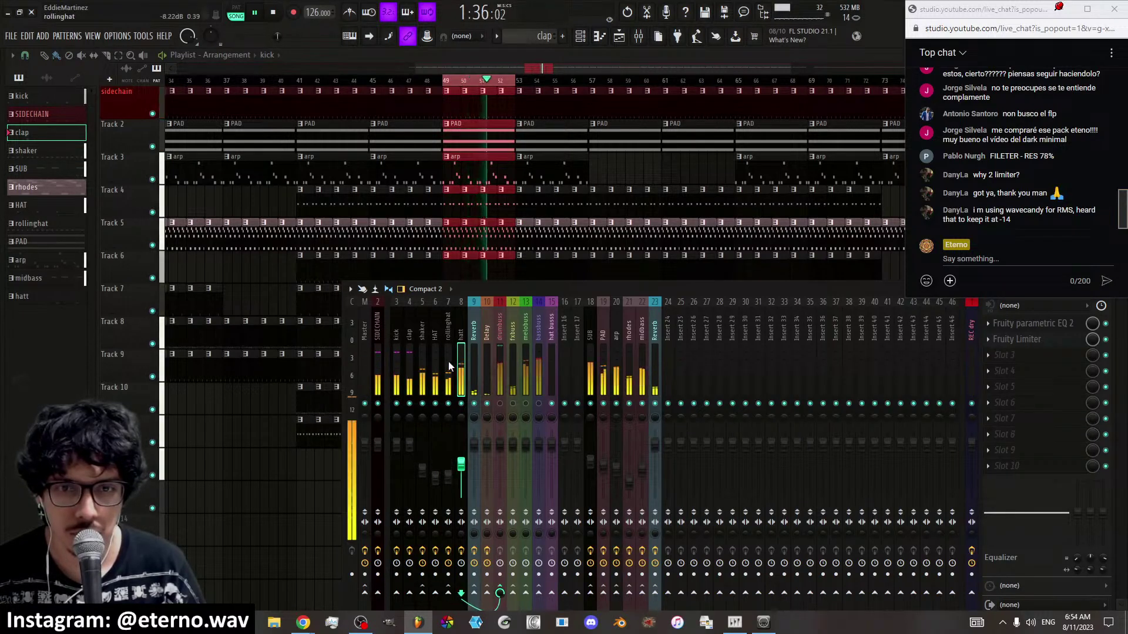
pyautogui.keyDown('shift'); pyautogui.click(425, 345); pyautogui.keyUp('shift')
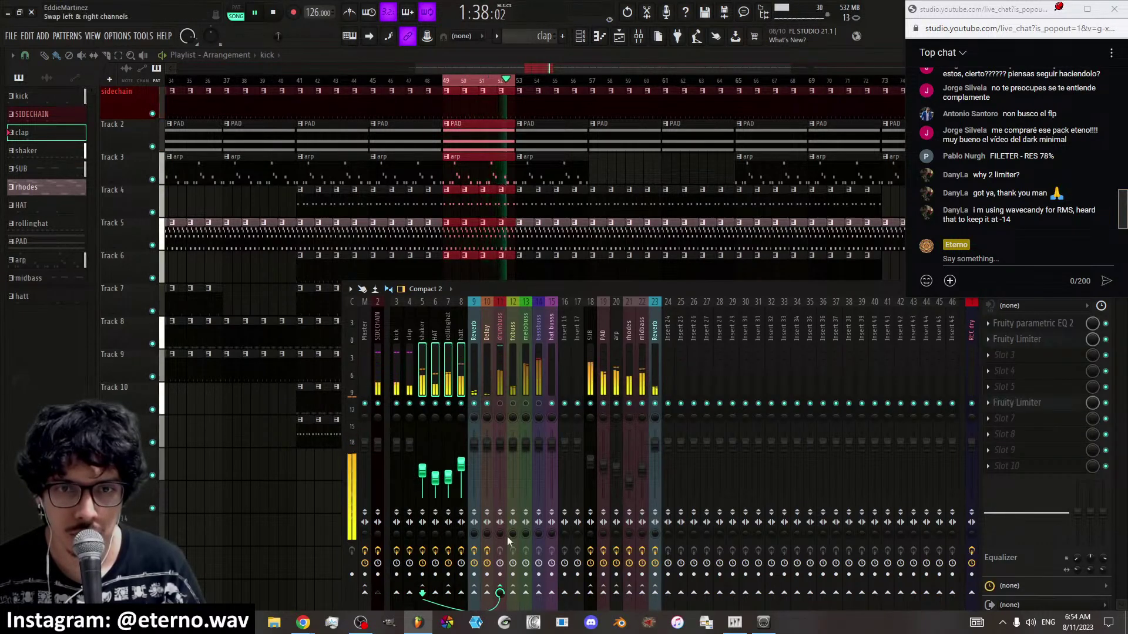
pyautogui.click(552, 593)
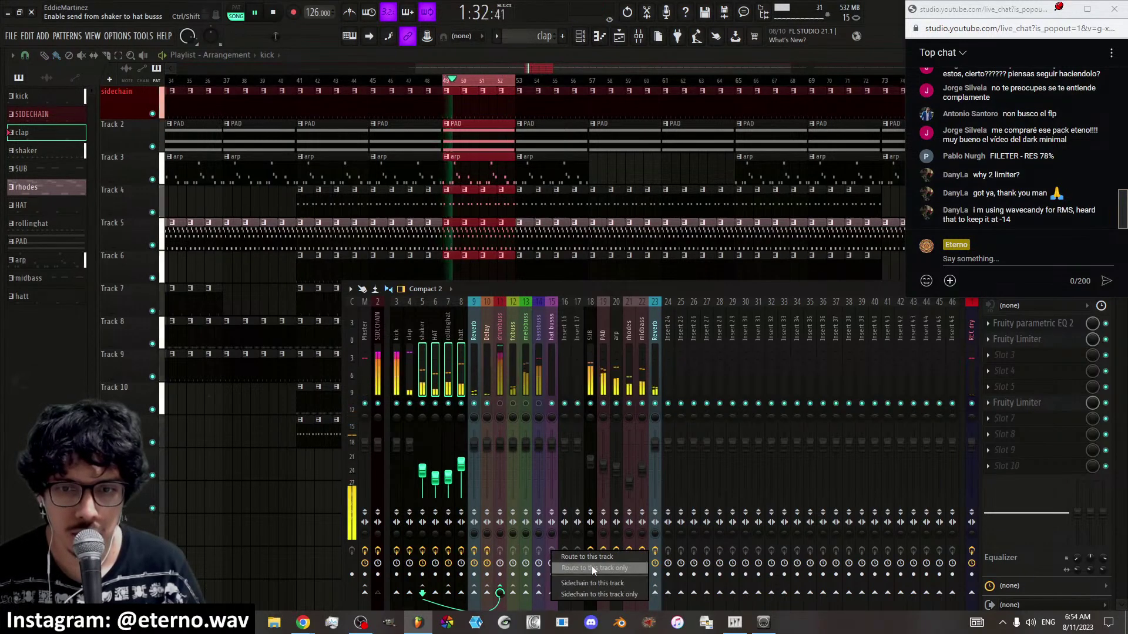
# Add Fruity Parametric EQ 2 in slot 1 and Fruity Limiter in slot 2 of the hat busss track
pyautogui.click(550, 382)
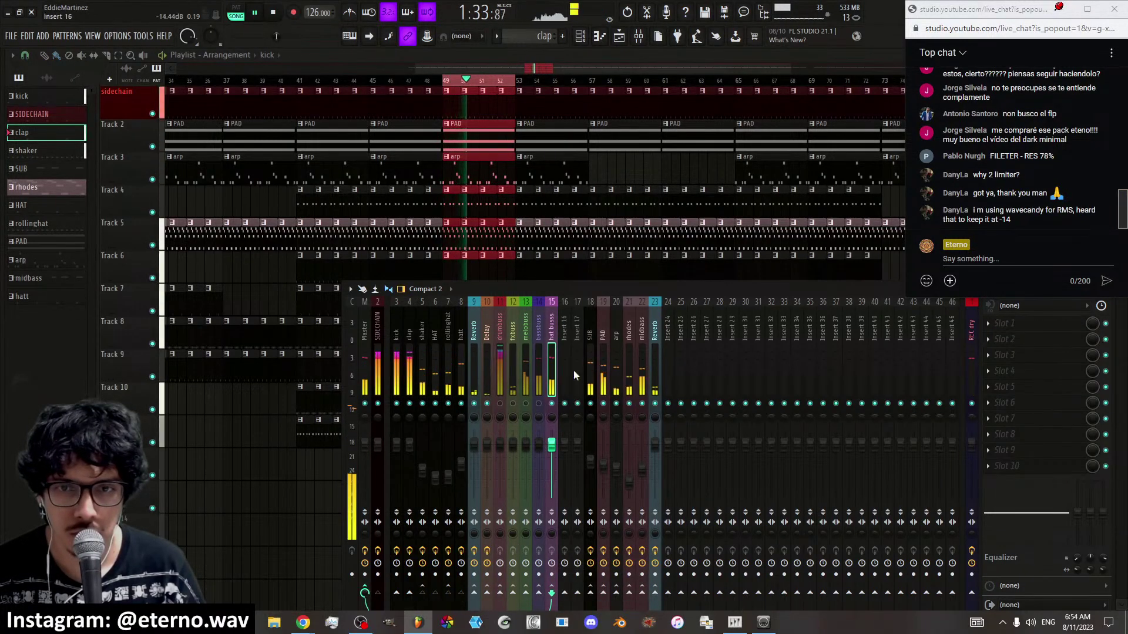
pyautogui.click(1030, 342)
pyautogui.click(957, 500)
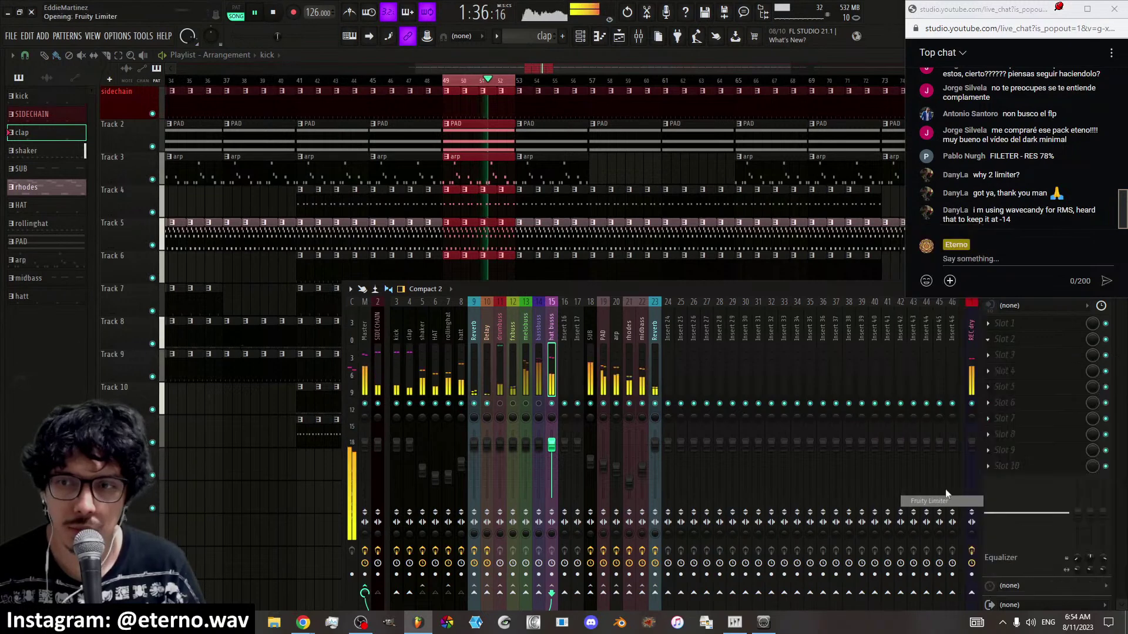
pyautogui.click(1016, 323)
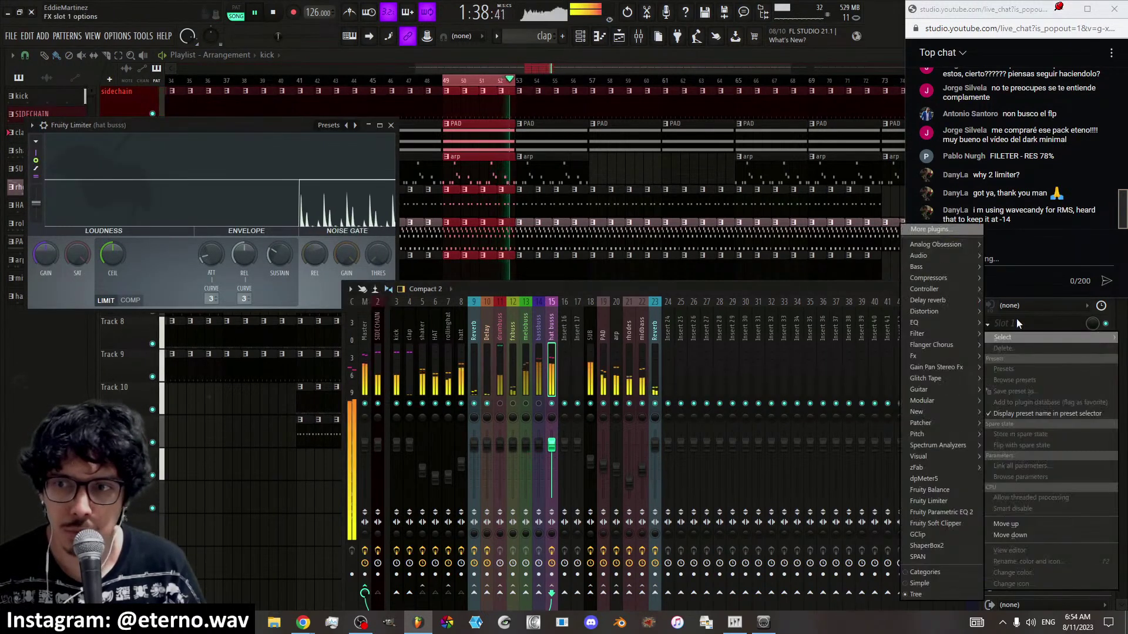
pyautogui.click(944, 511)
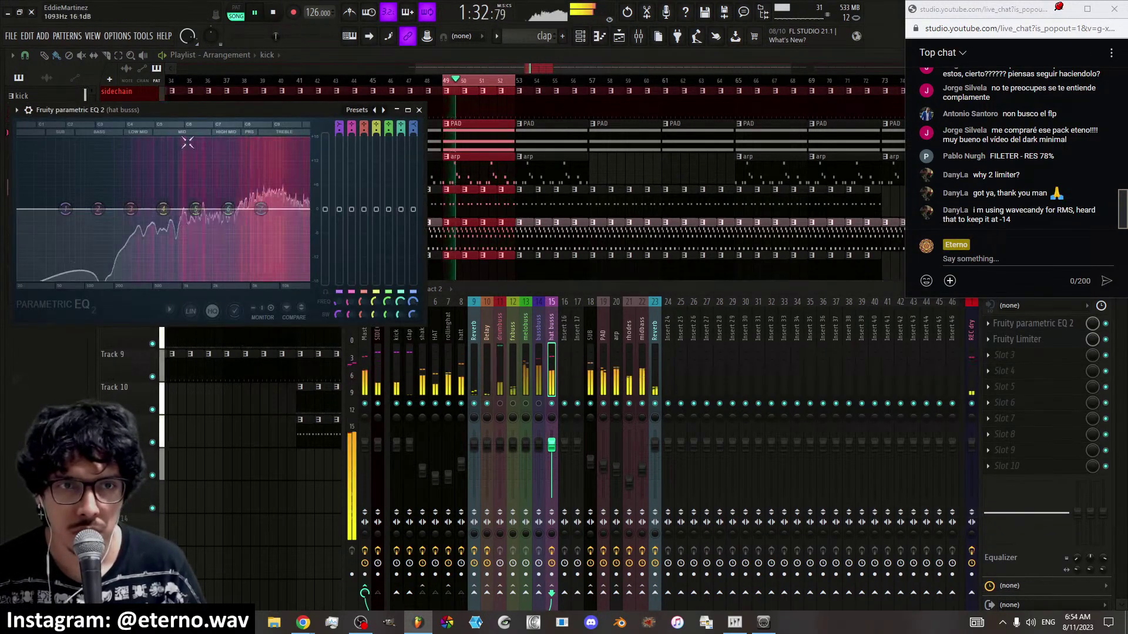
# Load the "steep4 low" preset in the hat busss EQ and move its high-pass band to about 436 Hz
pyautogui.moveTo(203, 108); pyautogui.dragTo(356, 116)
pyautogui.click(507, 117)
pyautogui.click(555, 218)
pyautogui.moveTo(192, 216); pyautogui.dragTo(316, 216)
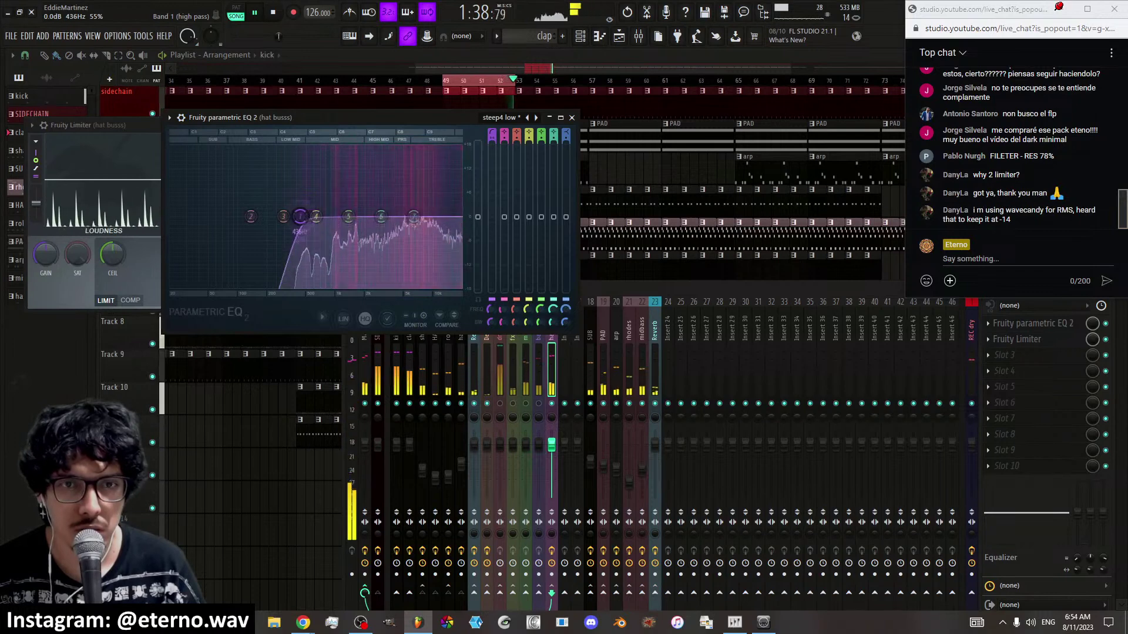
# Try a slight cut near 5.7 kHz with band 5 of the hat busss EQ and lower the hatt track's fader
pyautogui.moveTo(349, 177); pyautogui.dragTo(409, 221)
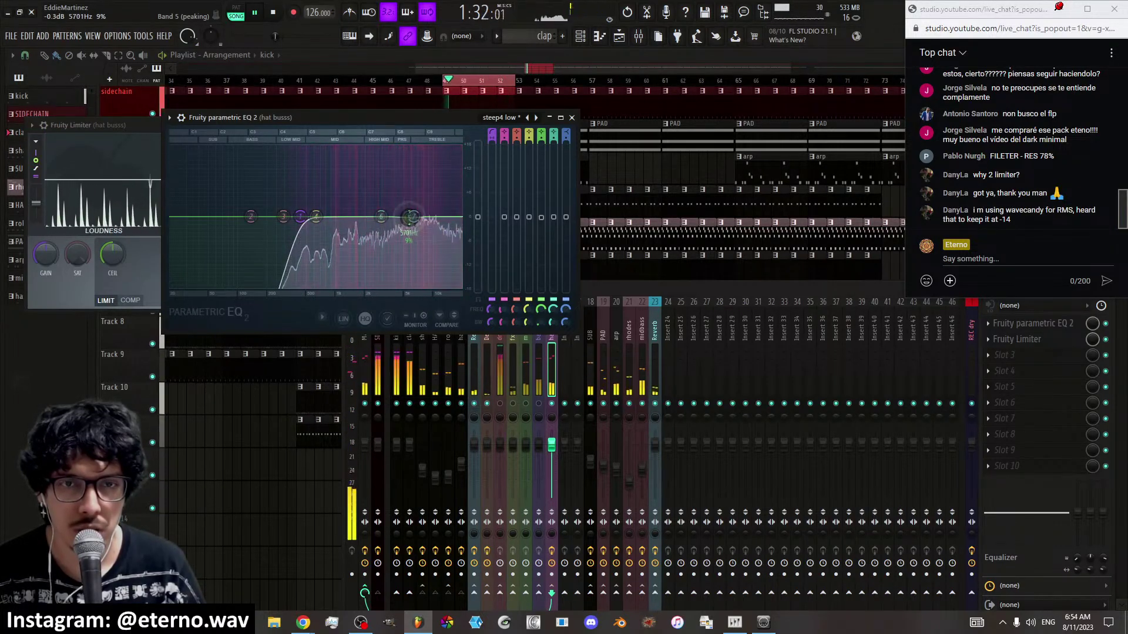
pyautogui.click(468, 406)
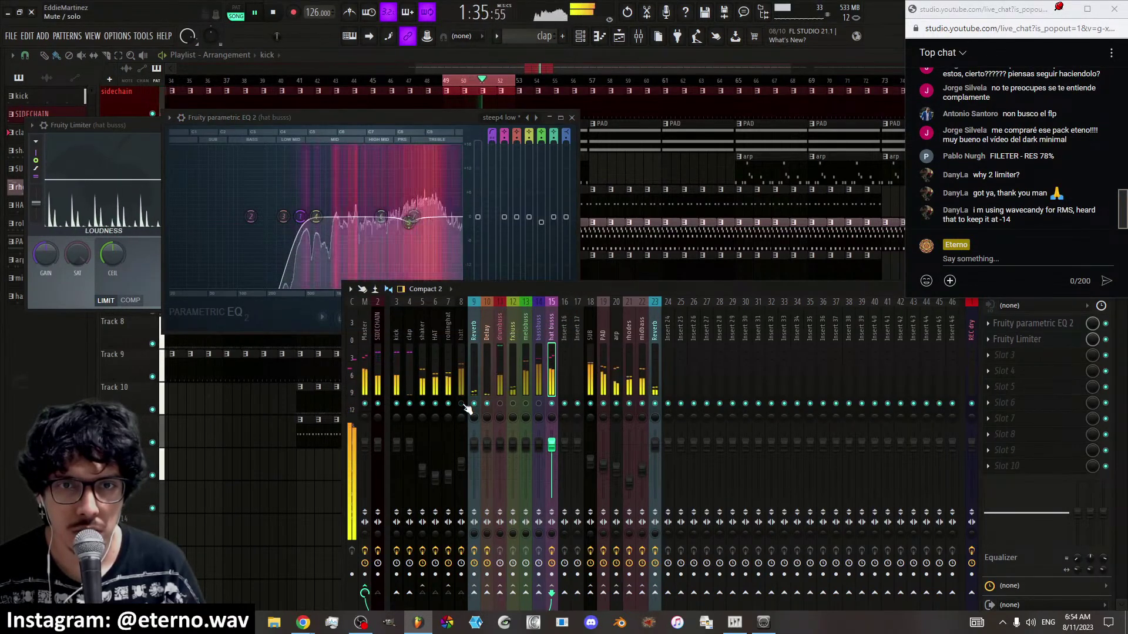
pyautogui.moveTo(461, 464); pyautogui.dragTo(461, 473)
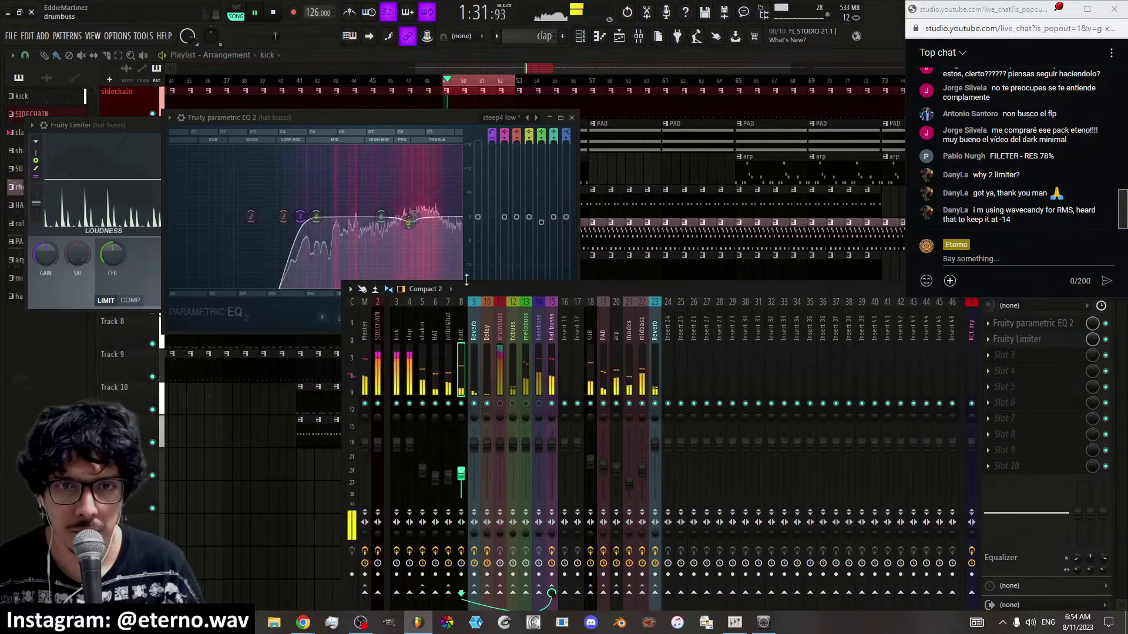
pyautogui.click(410, 223)
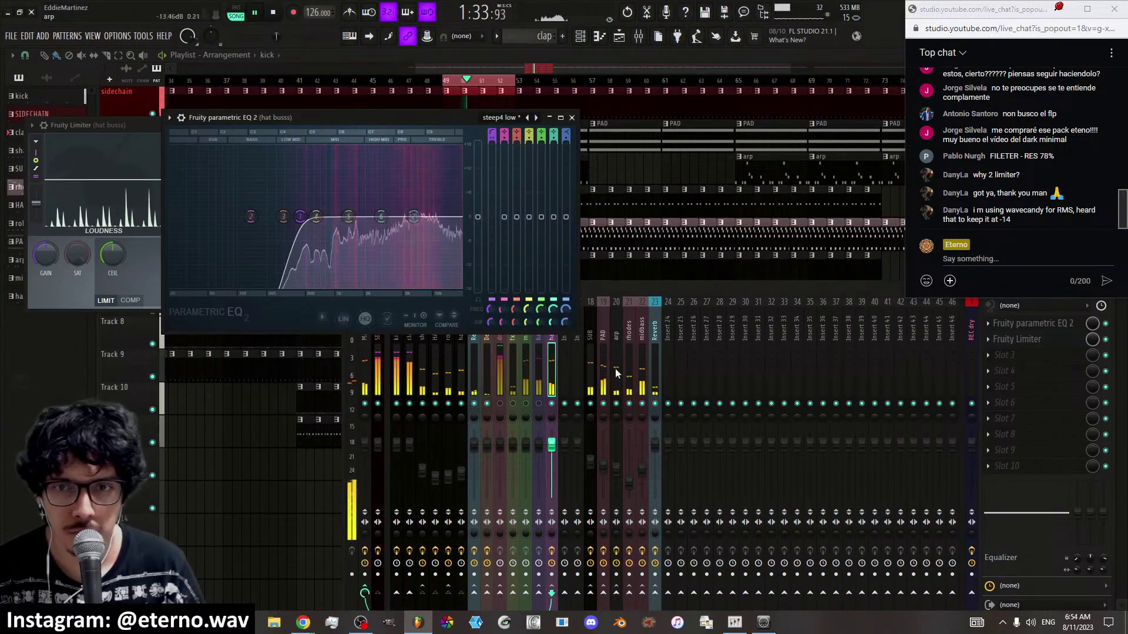
# Load the CLIPPING preset in the hat busss limiter, raise its gain to about 18 dB and reduce it again
pyautogui.click(549, 367)
pyautogui.click(1025, 339)
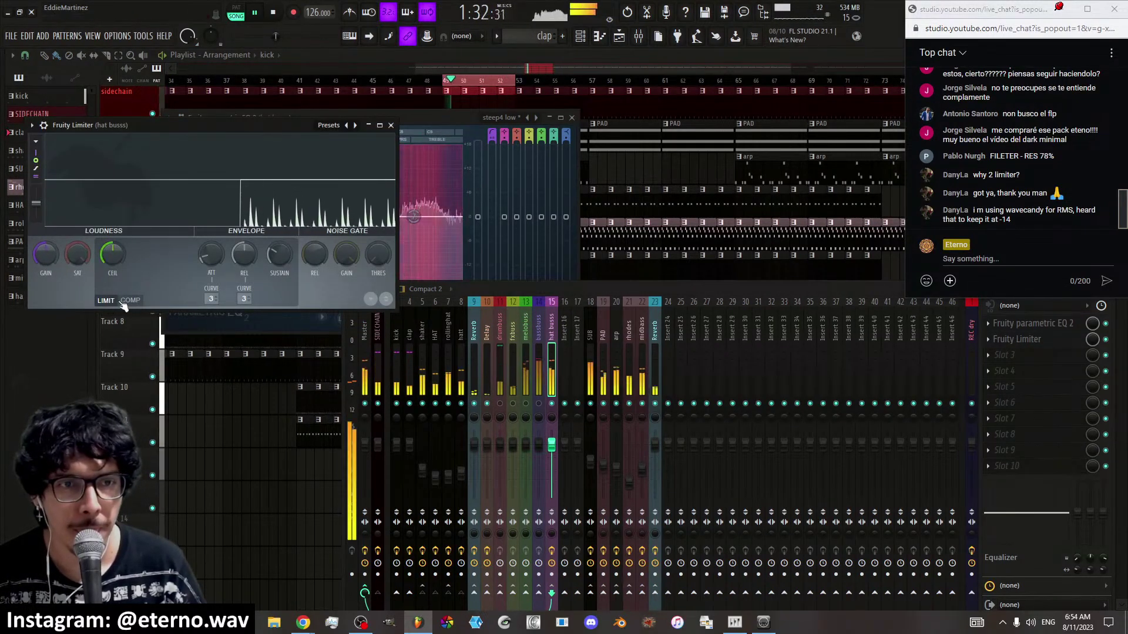
pyautogui.click(336, 125)
pyautogui.click(361, 139)
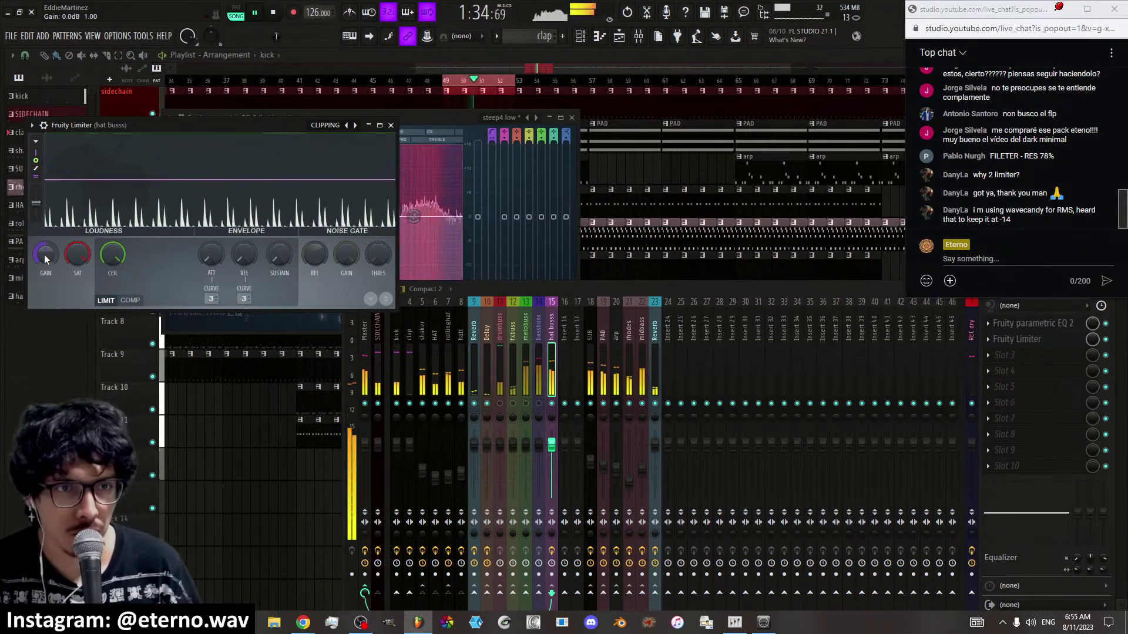
pyautogui.moveTo(44, 255); pyautogui.dragTo(44, 199)
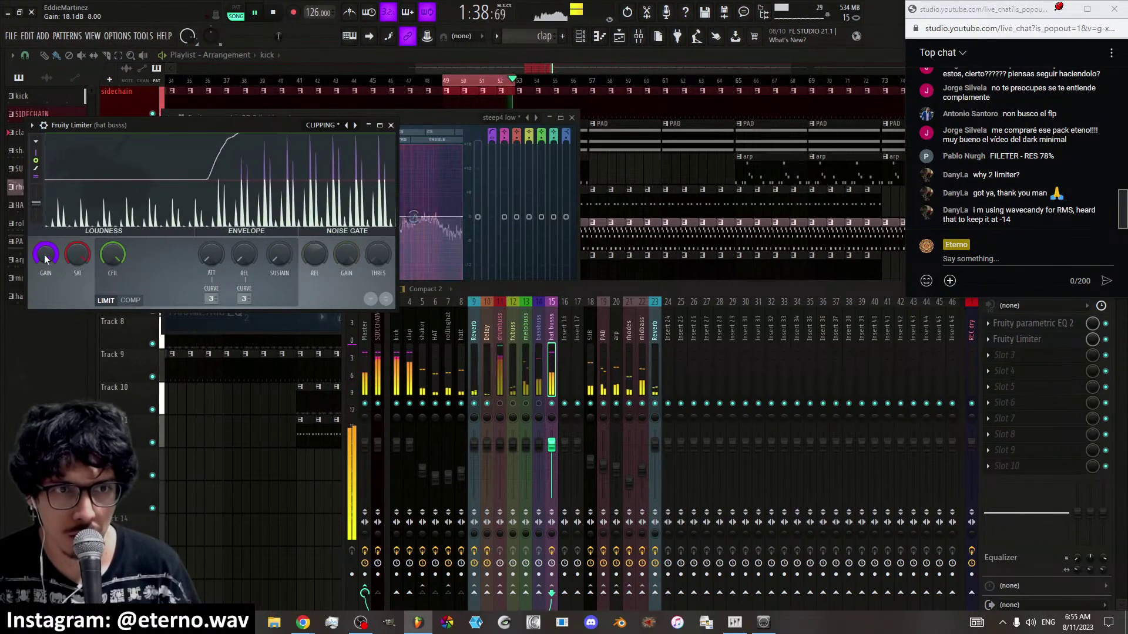
pyautogui.moveTo(46, 255); pyautogui.dragTo(45, 260)
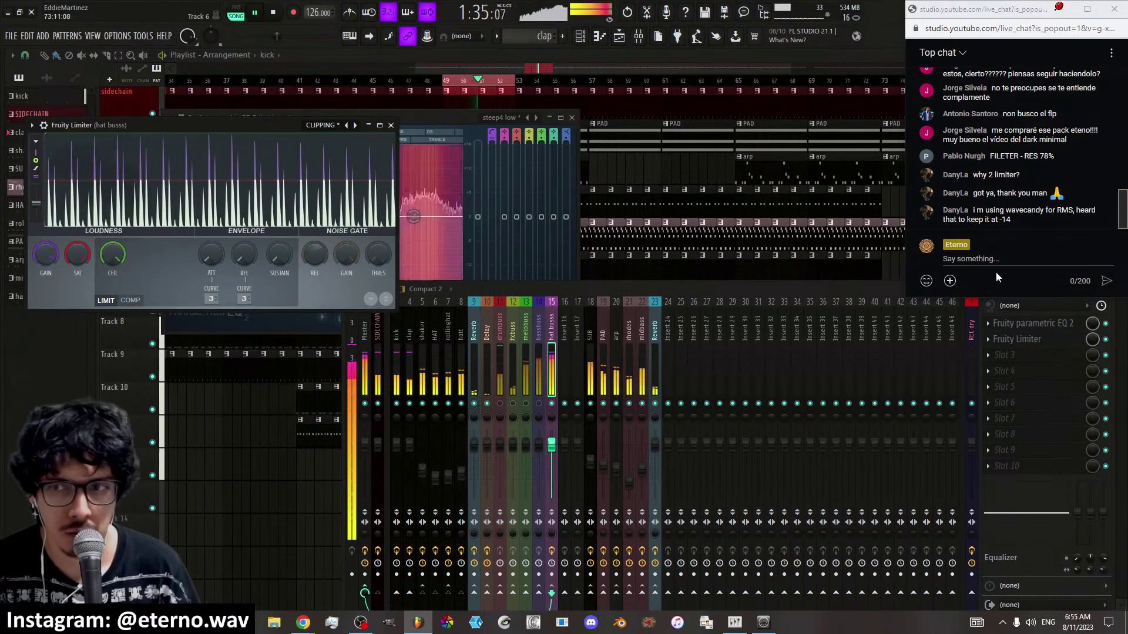
# Set the hat busss EQ's high-pass to about 163 Hz and lower its limiter's soft saturation threshold to about -14 dB
pyautogui.click(1029, 323)
pyautogui.moveTo(299, 217); pyautogui.dragTo(264, 222)
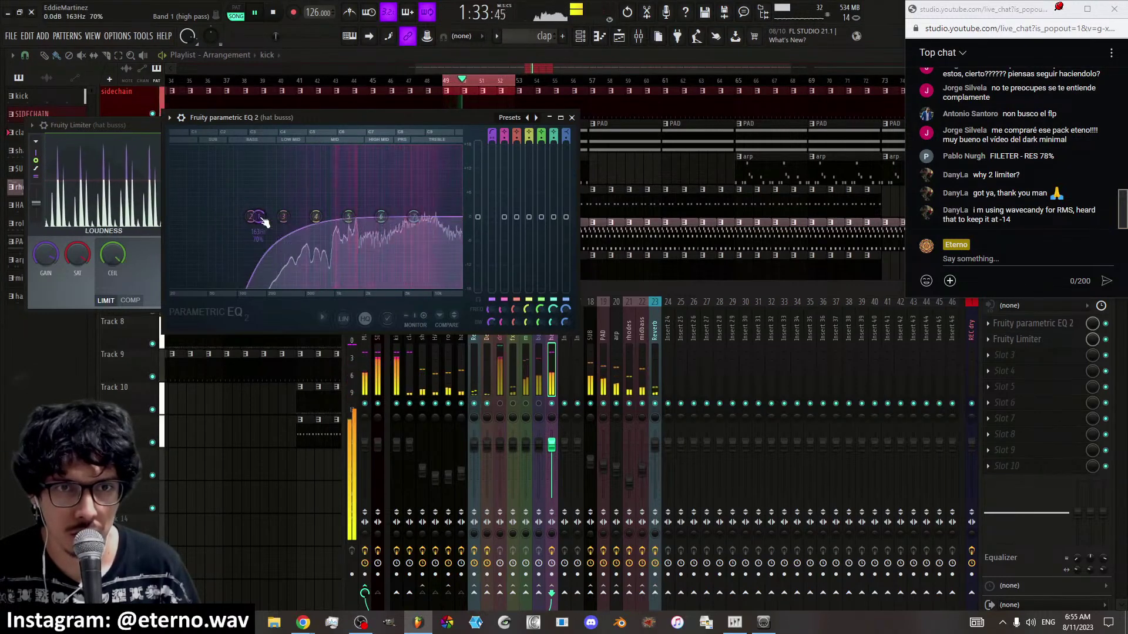
pyautogui.click(120, 258)
pyautogui.moveTo(47, 256); pyautogui.dragTo(93, 287)
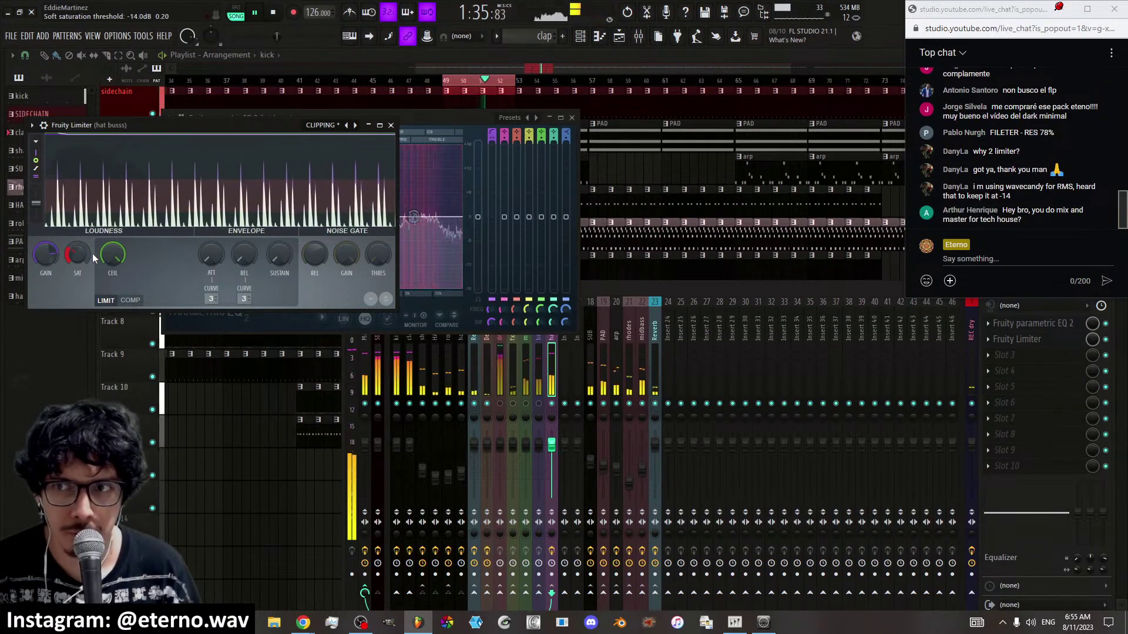
pyautogui.moveTo(81, 259); pyautogui.dragTo(81, 263)
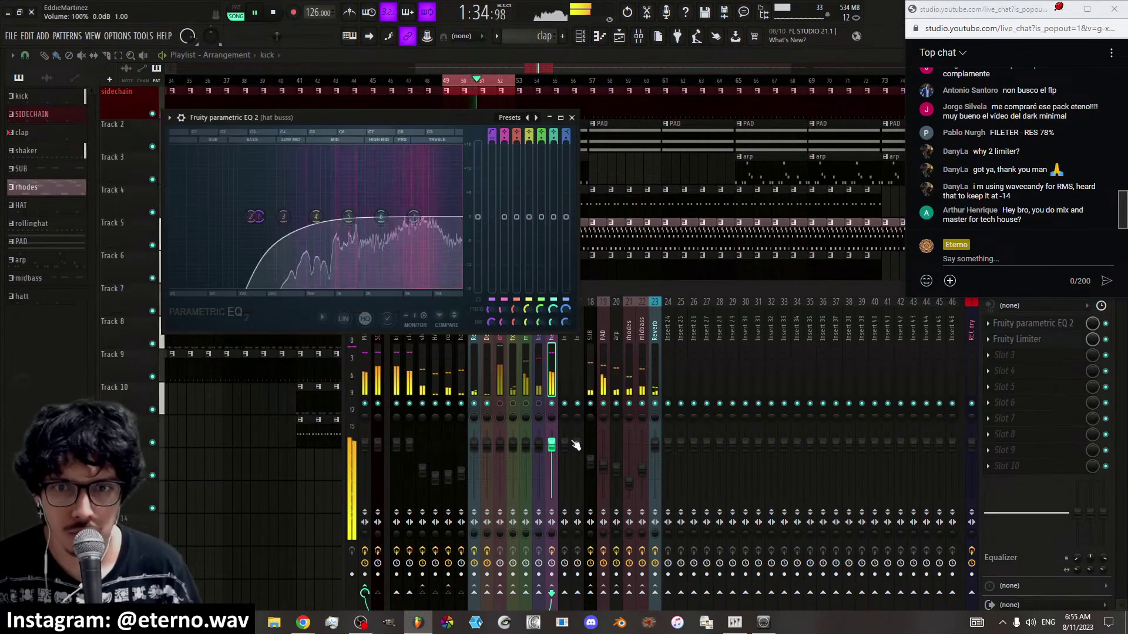
# Lower the hat busss fader to about -13 dB, check the drumbuss track, and reduce the hat busss level further
pyautogui.moveTo(551, 445); pyautogui.dragTo(551, 470)
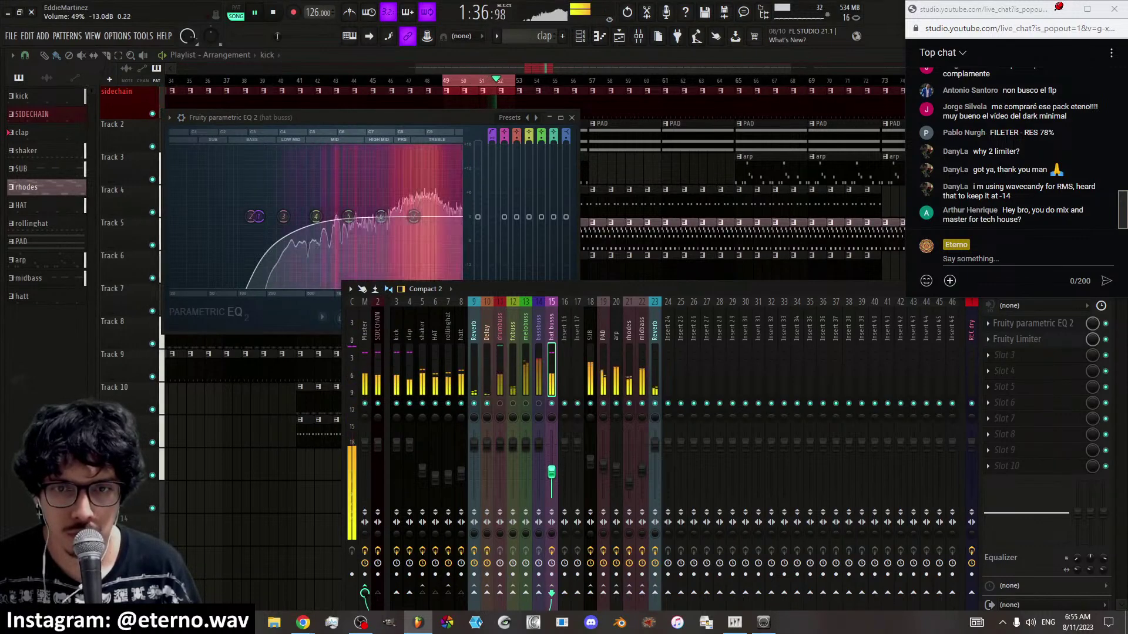
pyautogui.click(503, 372)
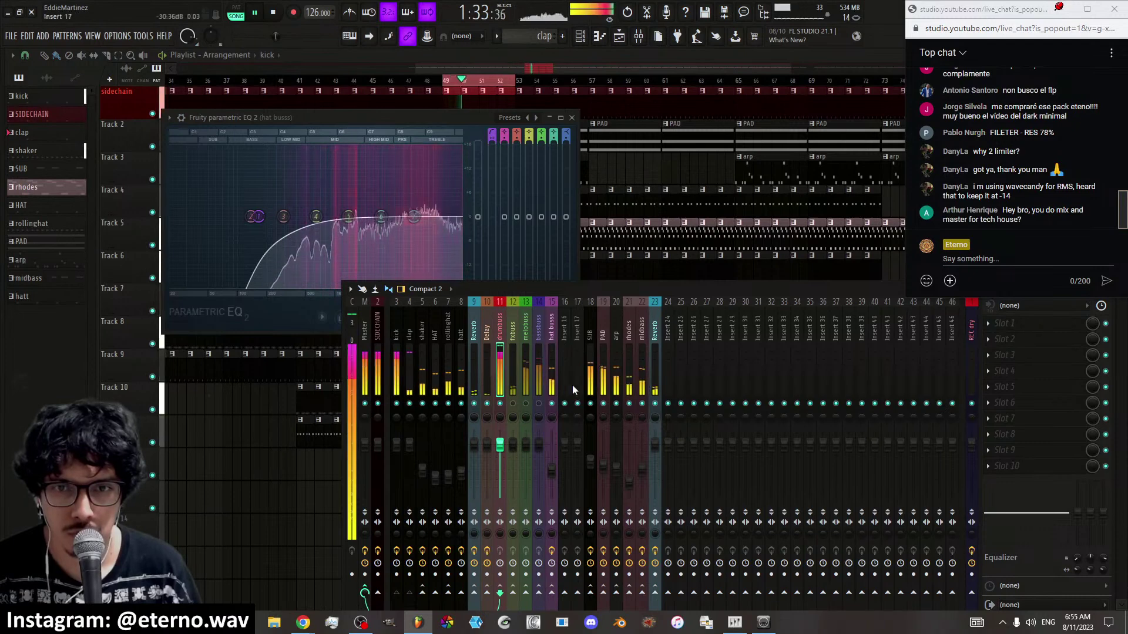
pyautogui.click(552, 368)
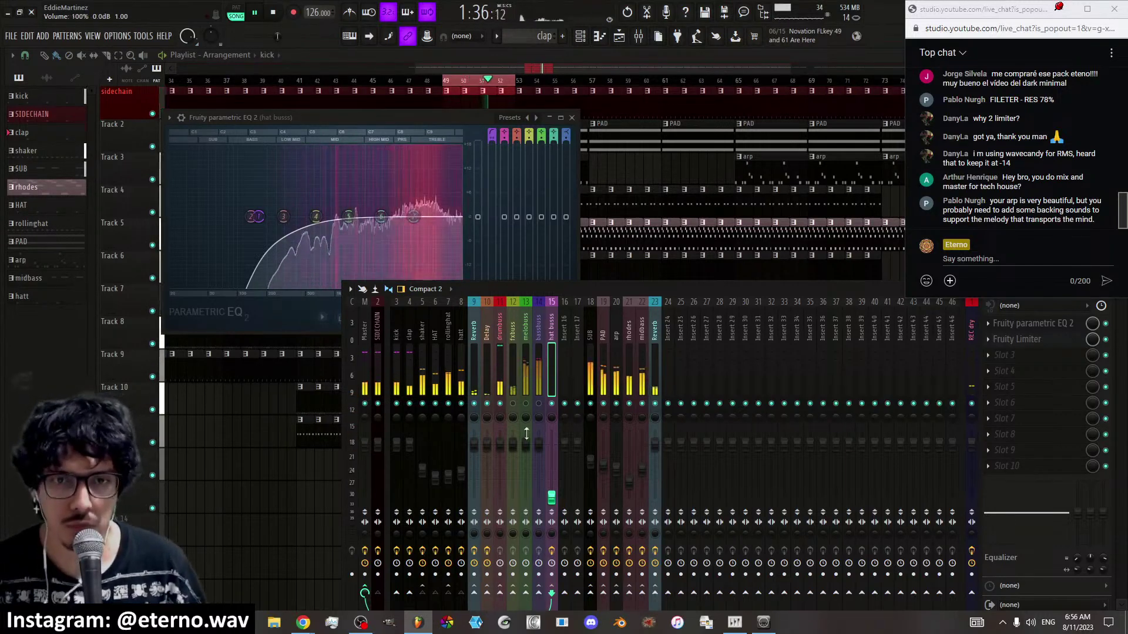
# Open the kick track's EQ and Fruity Limiter, and show the limiter's compressor controls
pyautogui.click(396, 355)
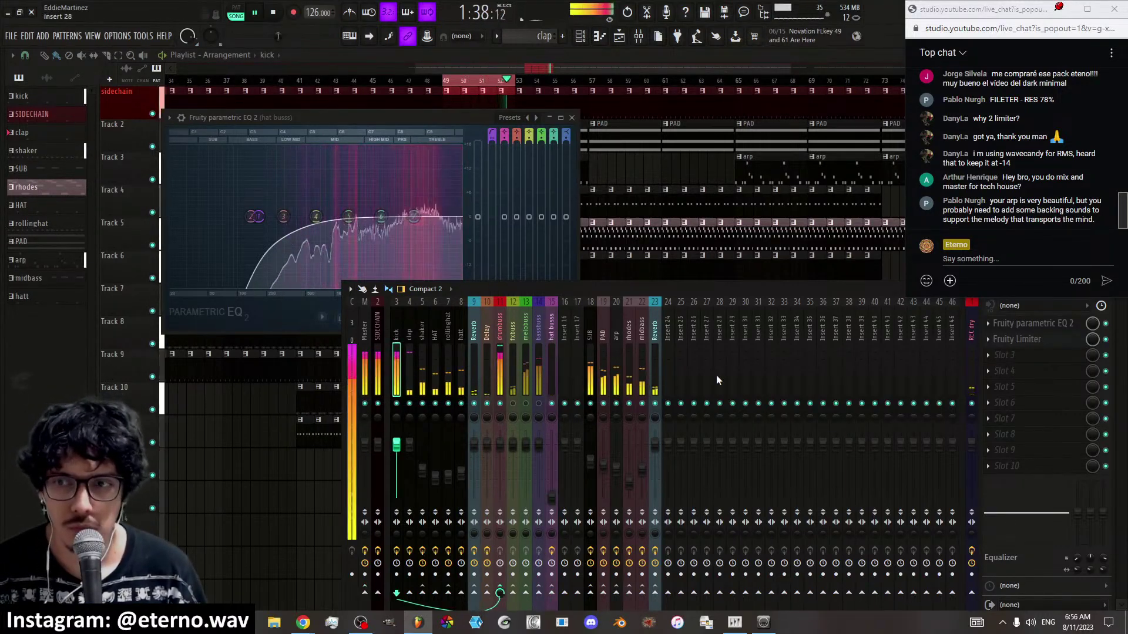
pyautogui.click(1033, 323)
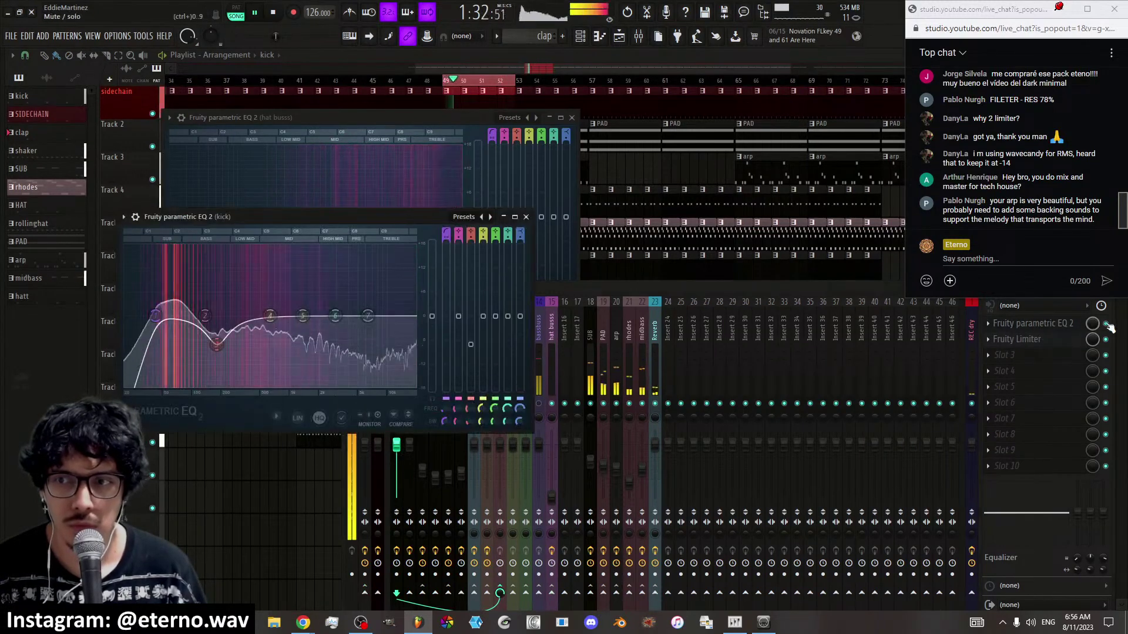
pyautogui.click(1066, 344)
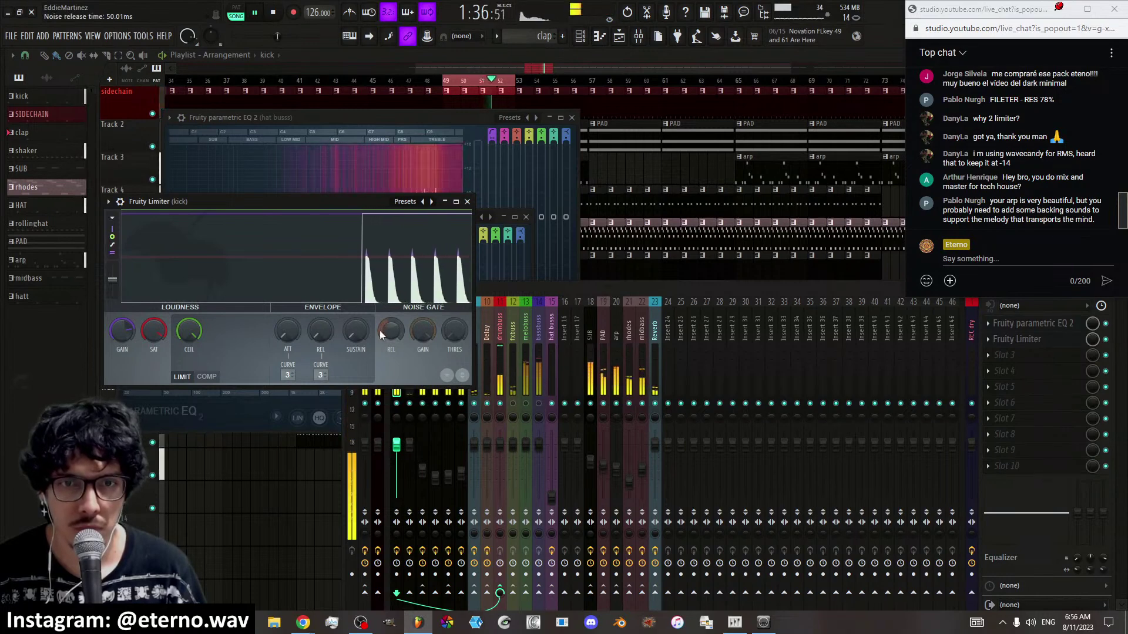
pyautogui.click(213, 379)
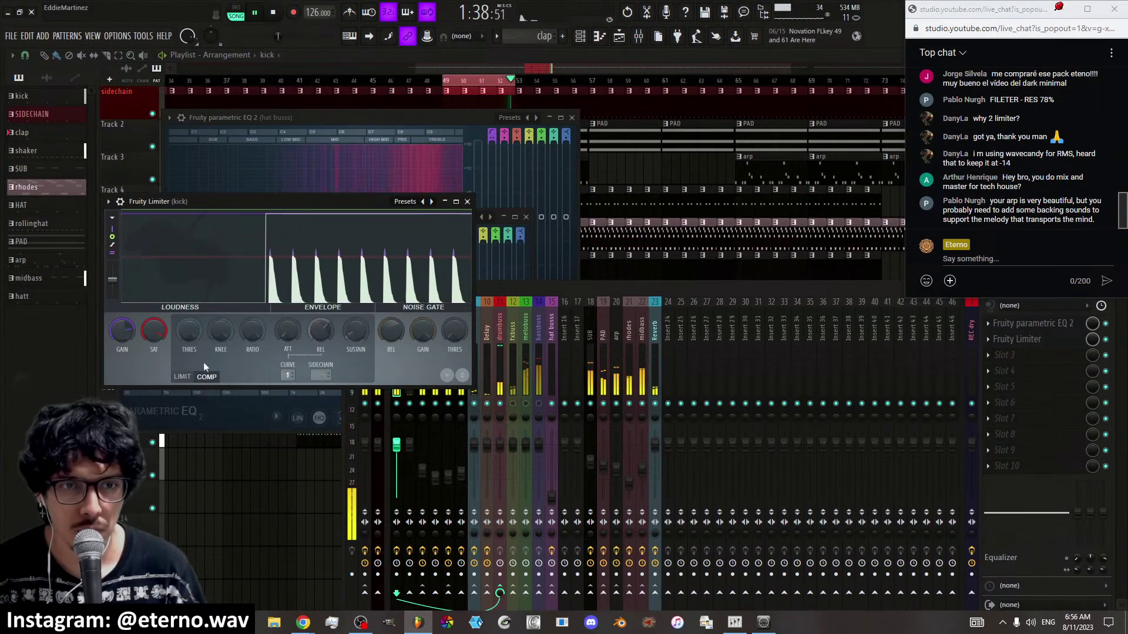
# Set the kick compressor's threshold to about -16.5 dB and its attack to about 58 ms
pyautogui.moveTo(189, 331); pyautogui.dragTo(189, 356)
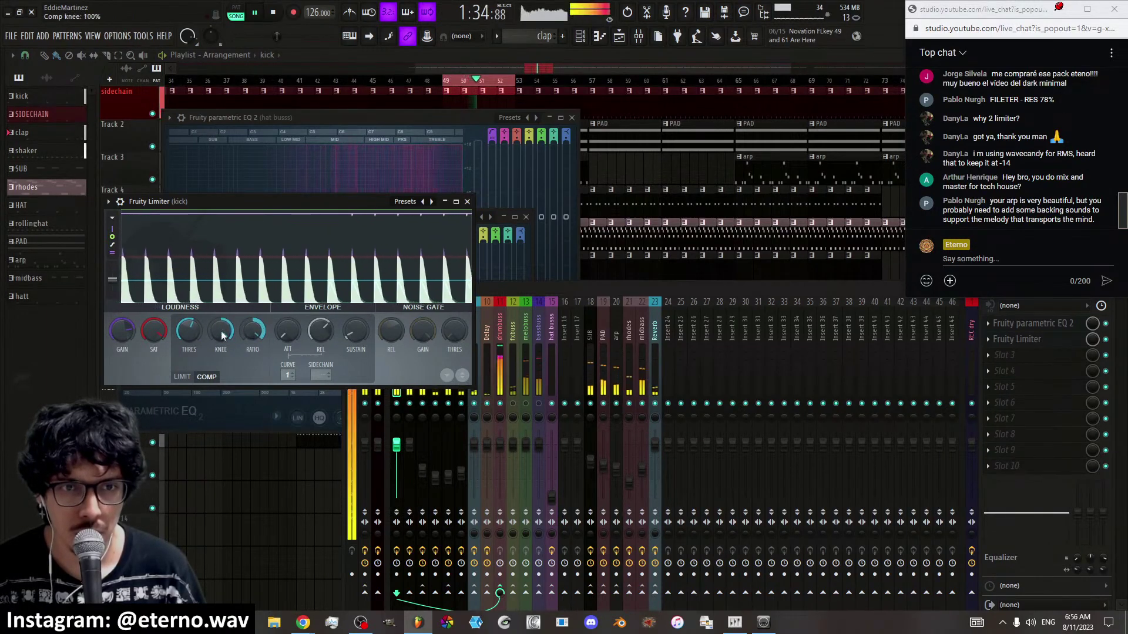
pyautogui.moveTo(189, 330); pyautogui.dragTo(189, 346)
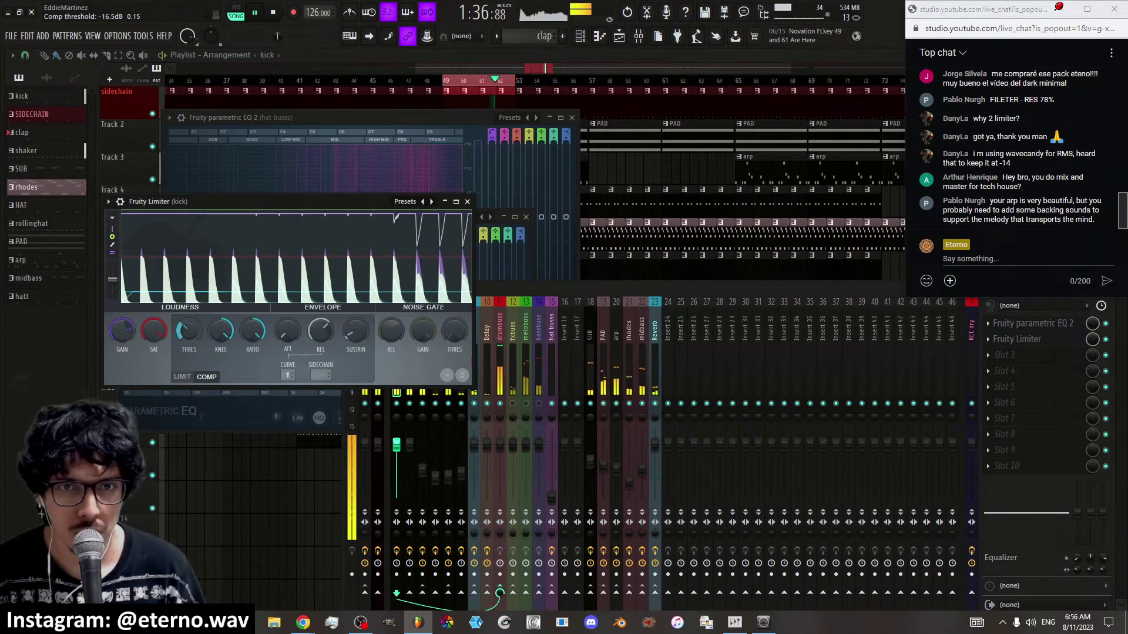
pyautogui.moveTo(299, 328); pyautogui.dragTo(298, 309)
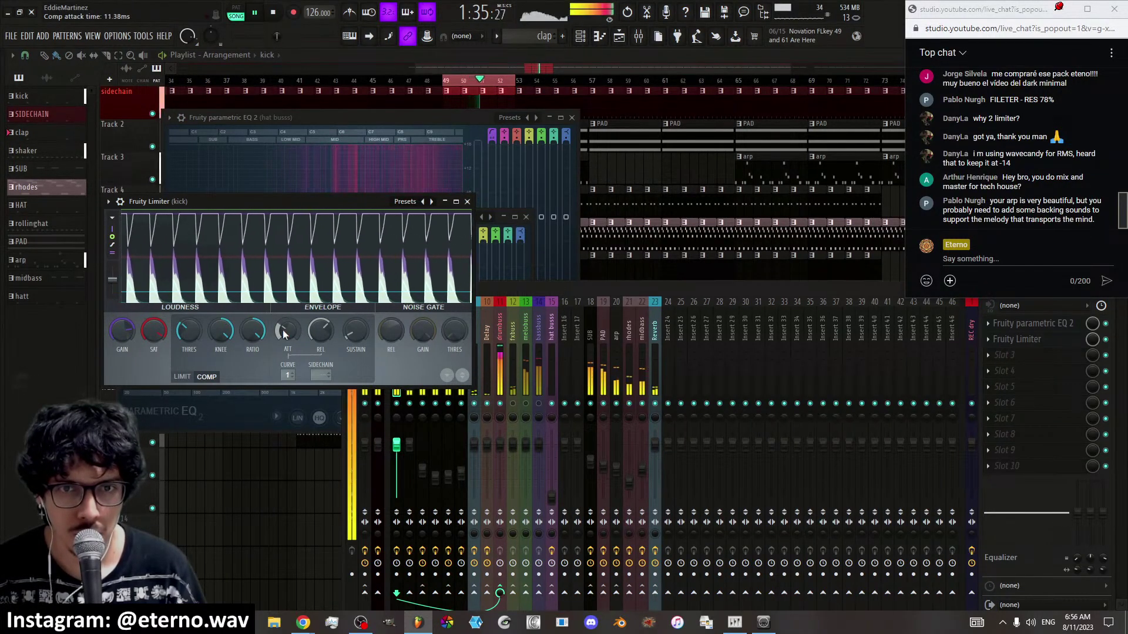
pyautogui.scroll(5, 284, 330)
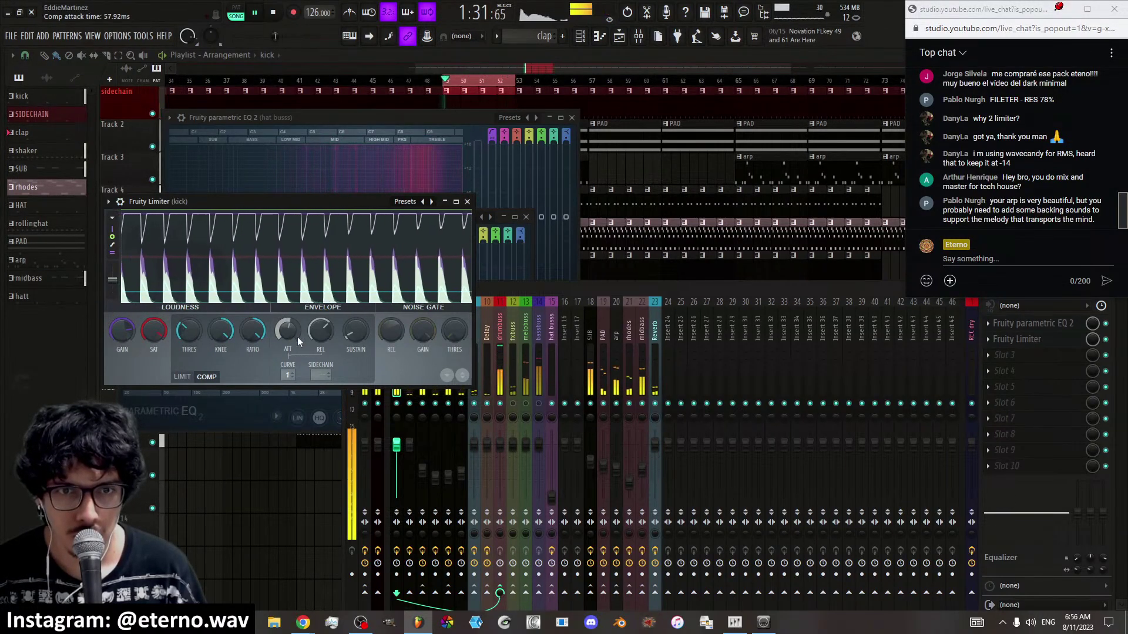
# Set the kick compressor's release to 2000 ms and try different attack times between 0 and about 17 ms
pyautogui.moveTo(325, 335); pyautogui.dragTo(325, 314)
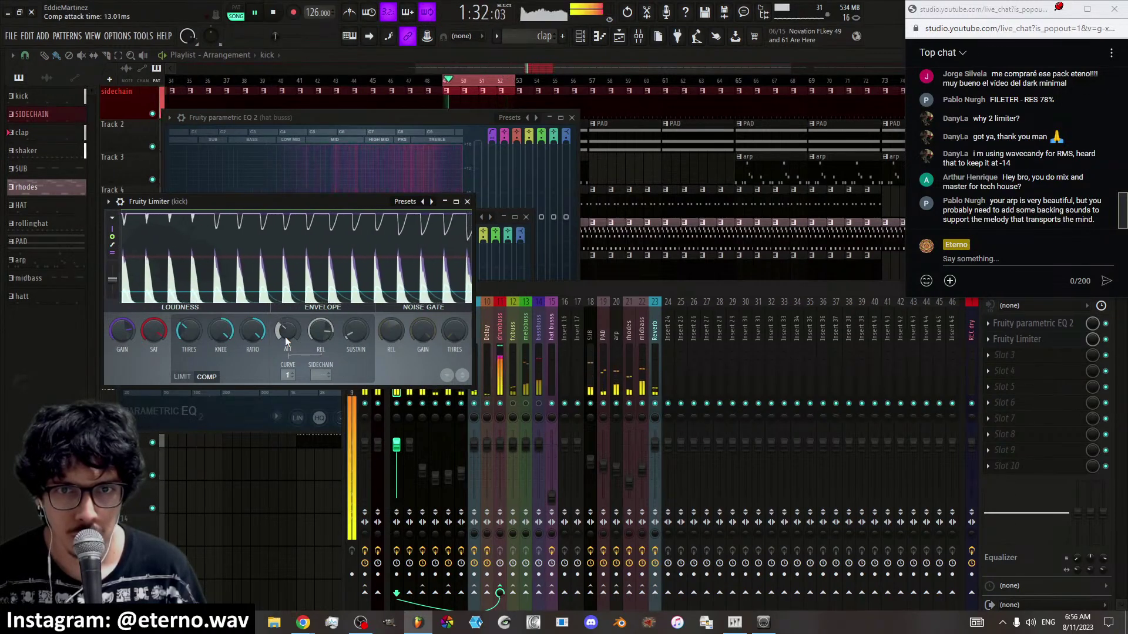
pyautogui.moveTo(284, 336); pyautogui.dragTo(285, 353)
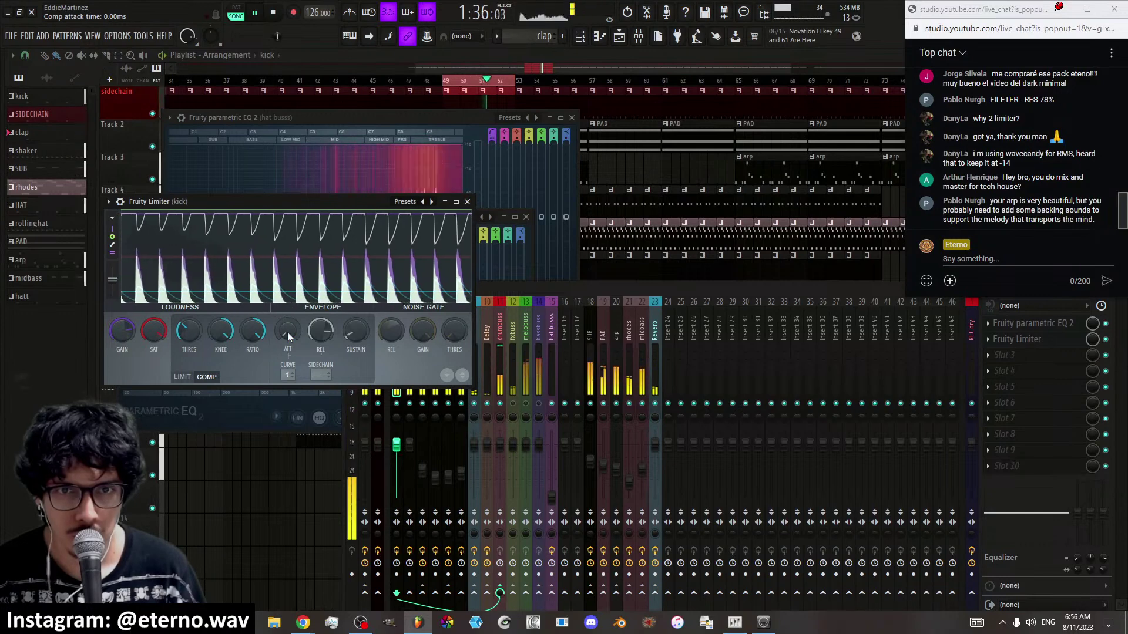
pyautogui.moveTo(287, 332)
pyautogui.mouseDown()
pyautogui.moveTo(287, 312)
pyautogui.moveTo(295, 340)
pyautogui.mouseUp()
pyautogui.scroll(-3, 291, 334)
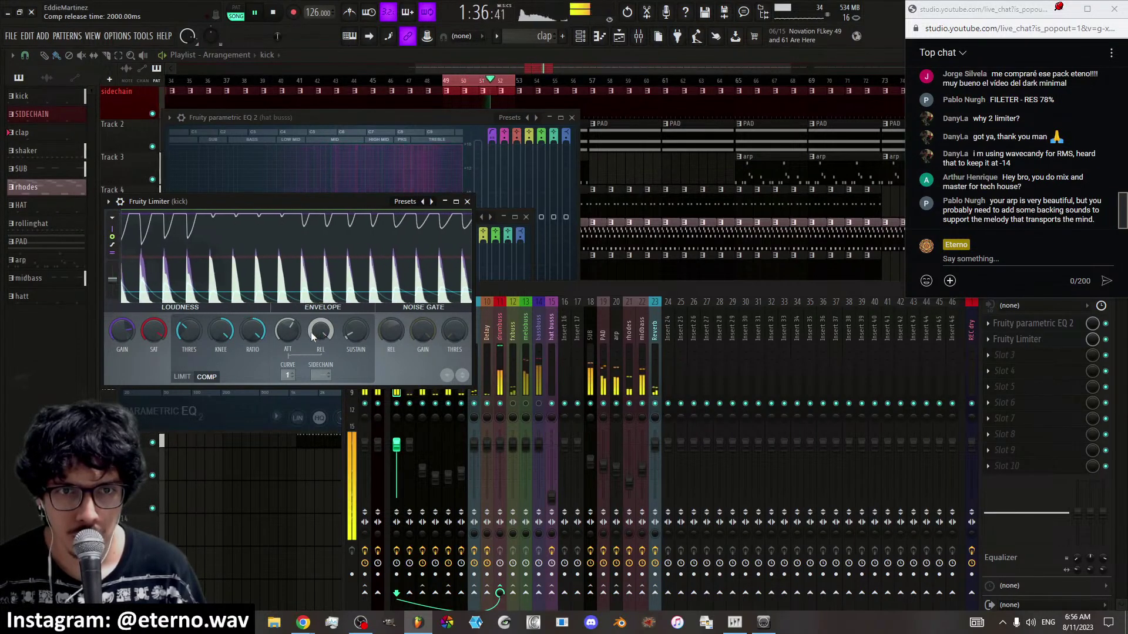
pyautogui.scroll(-2, 290, 333)
pyautogui.scroll(-2, 290, 334)
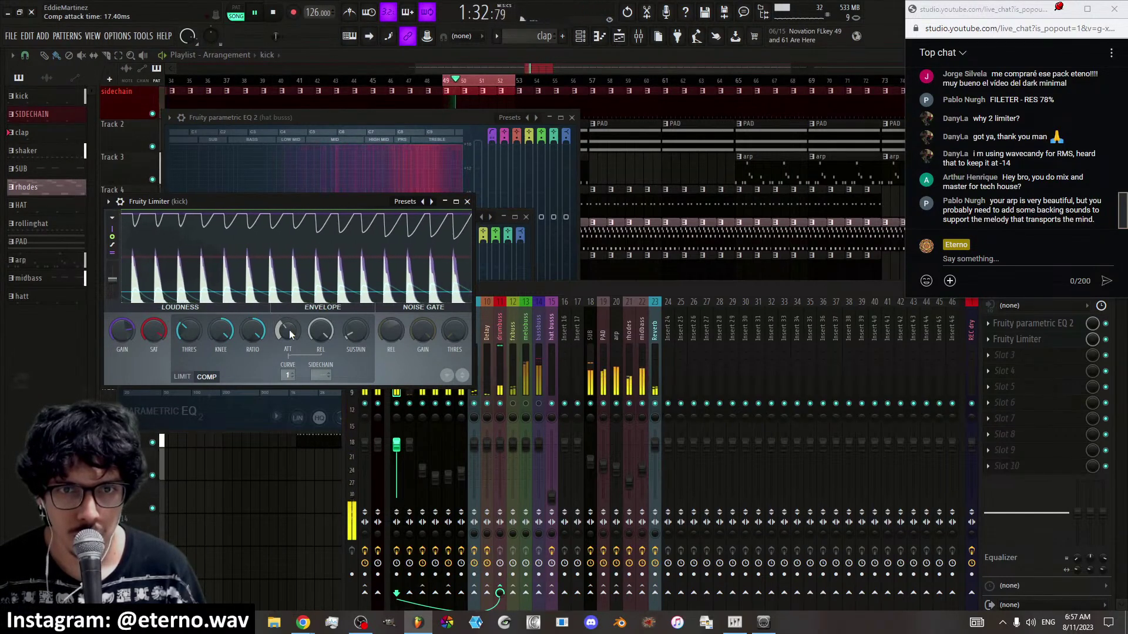
pyautogui.scroll(-5, 327, 331)
pyautogui.scroll(5, 327, 331)
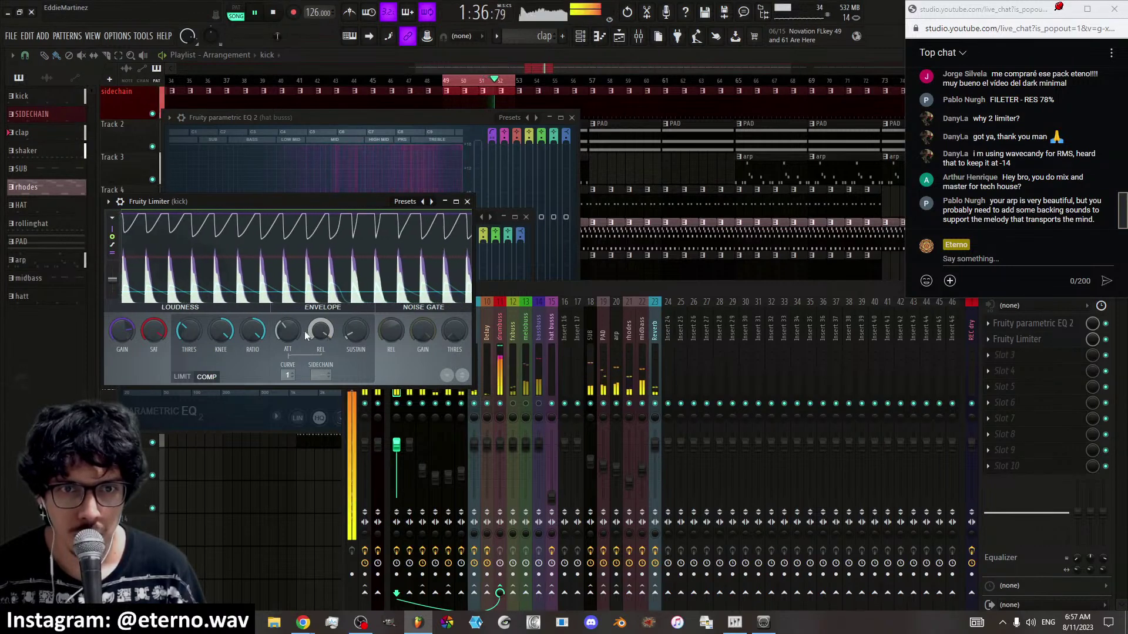
# Raise the kick limiter's gain to about 14.4 dB and set its compressor threshold to about -16.4 dB
pyautogui.click(182, 376)
pyautogui.scroll(5, 121, 334)
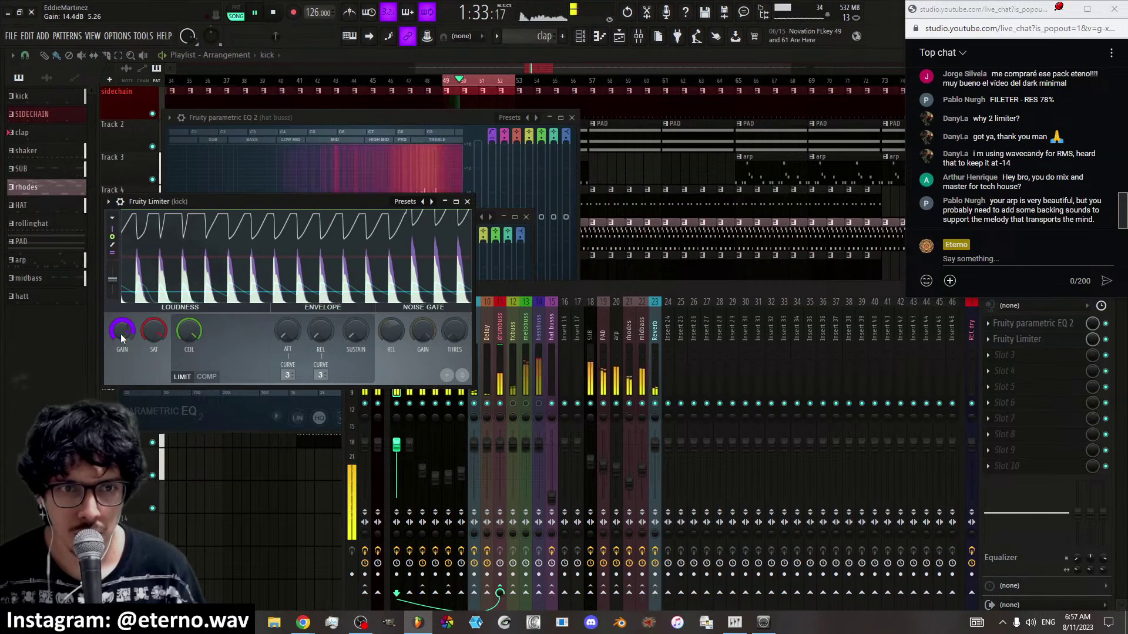
pyautogui.click(205, 376)
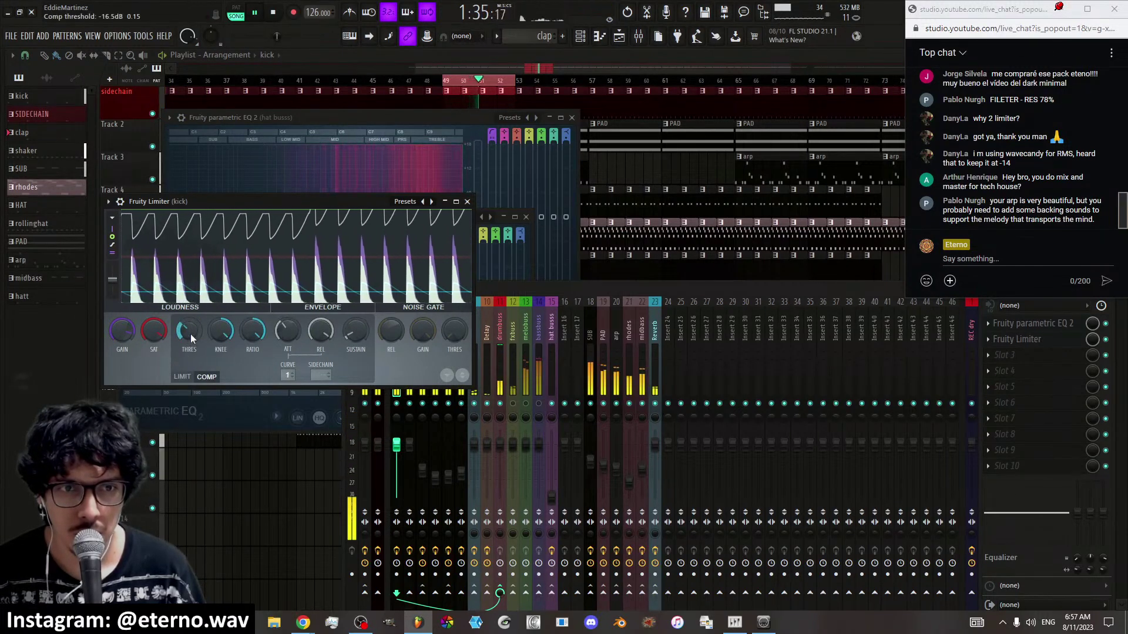
pyautogui.click(183, 377)
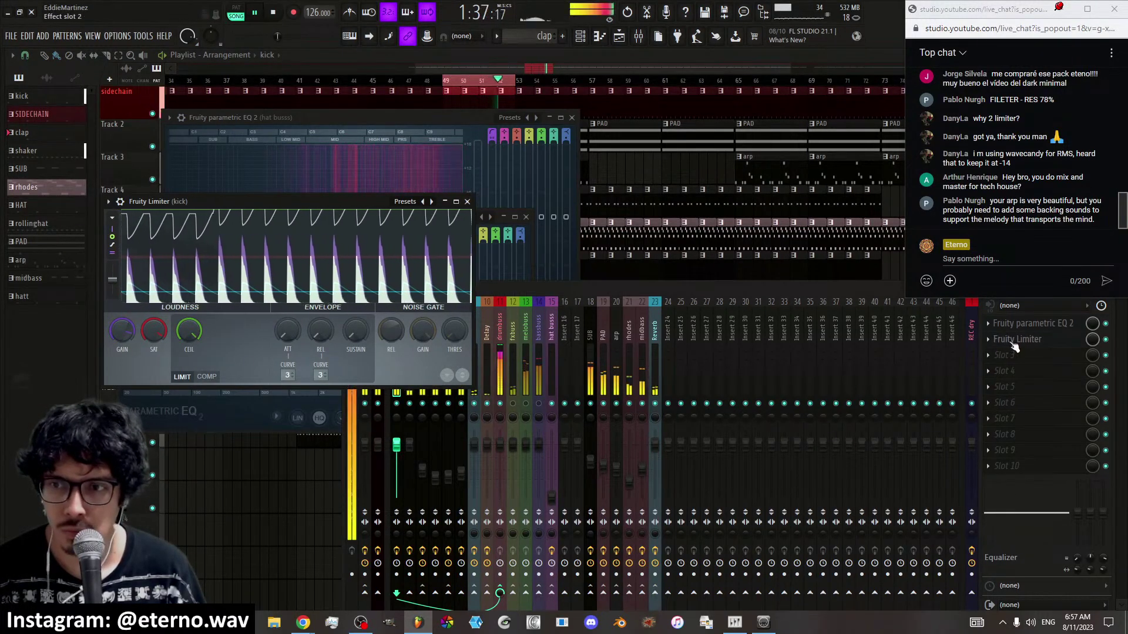
pyautogui.click(431, 404)
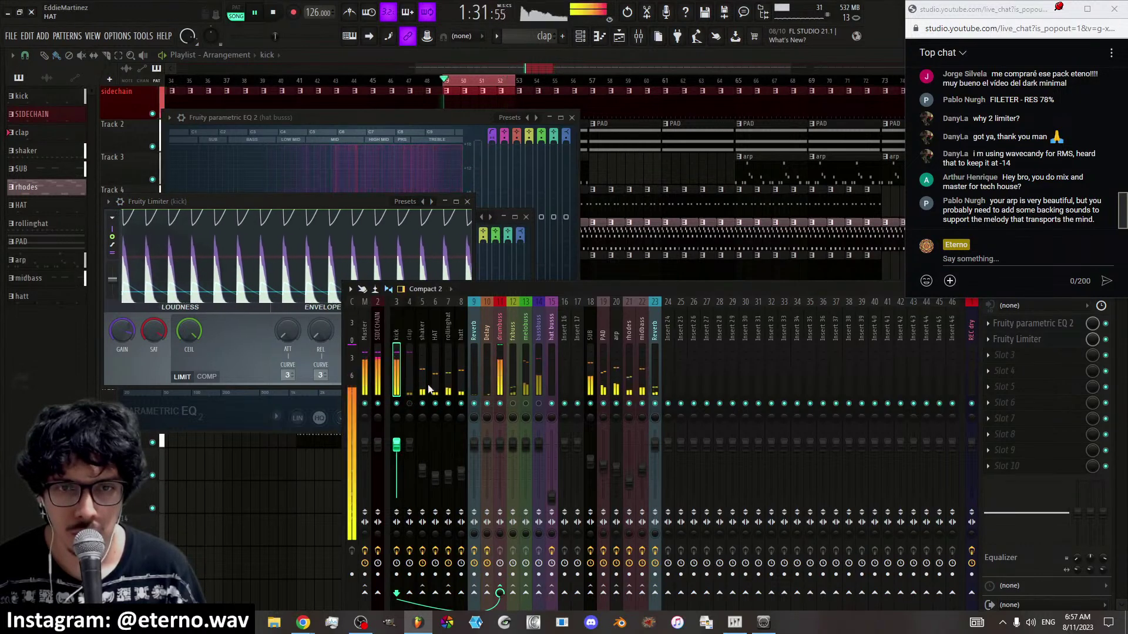
pyautogui.click(1106, 339)
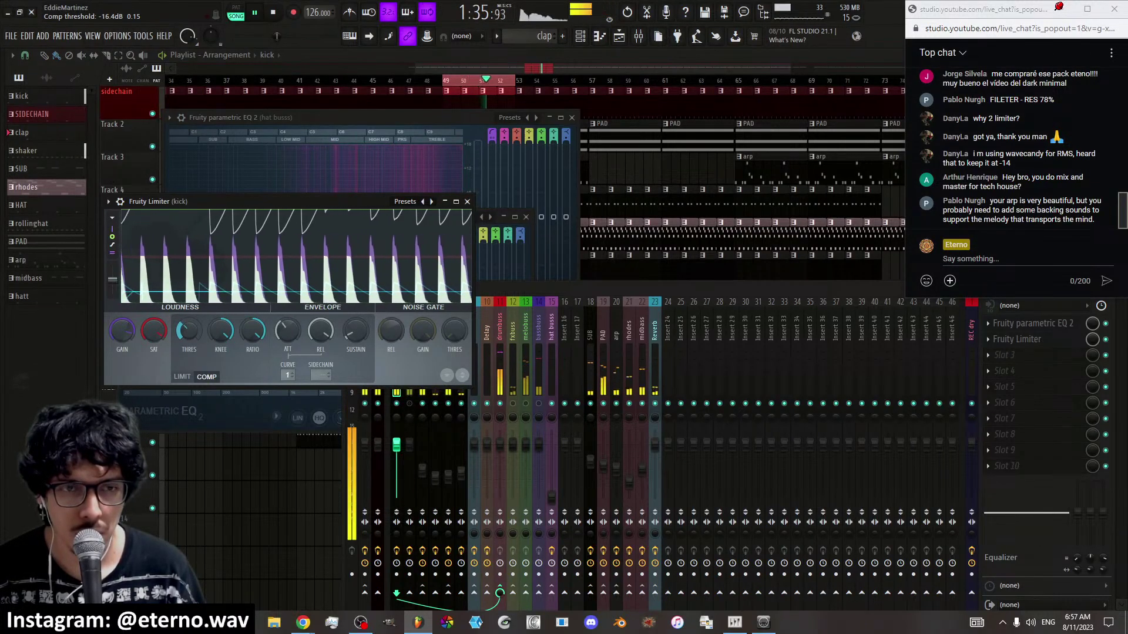
pyautogui.click(182, 377)
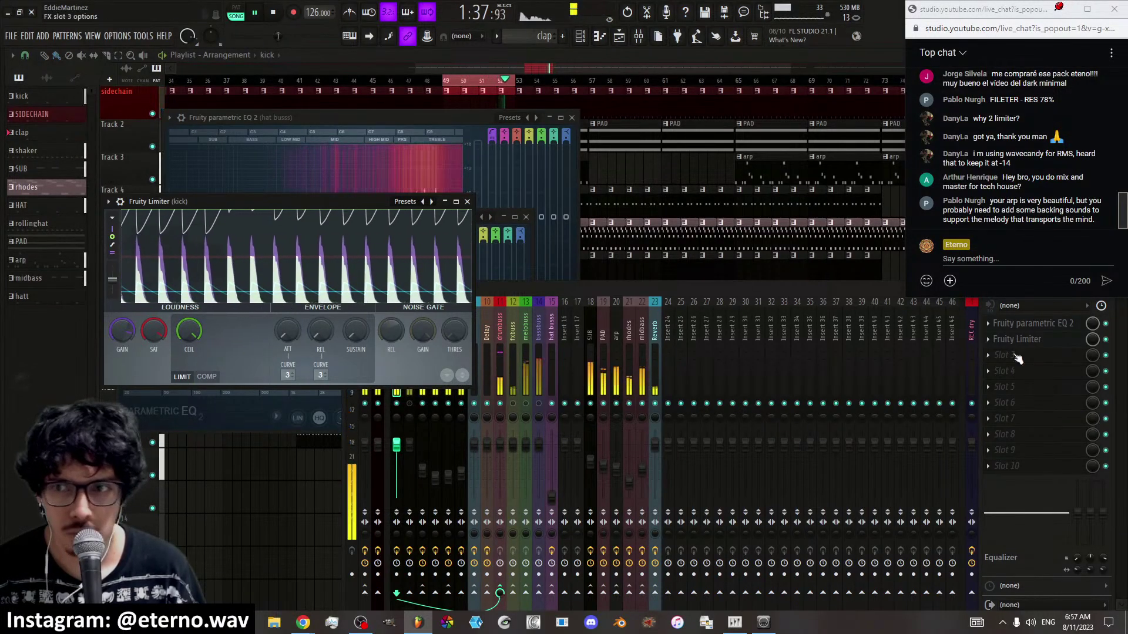
# Insert Fruity Balance between the kick track's EQ and limiter, and set its volume to about 5.1 dB
pyautogui.click(1028, 339)
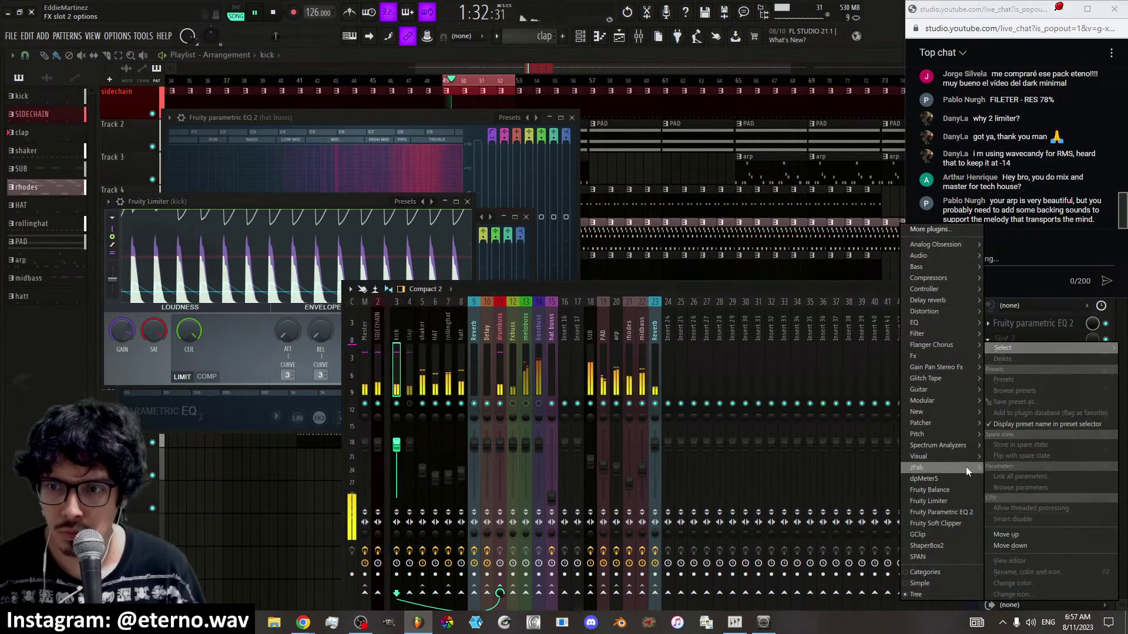
pyautogui.click(960, 489)
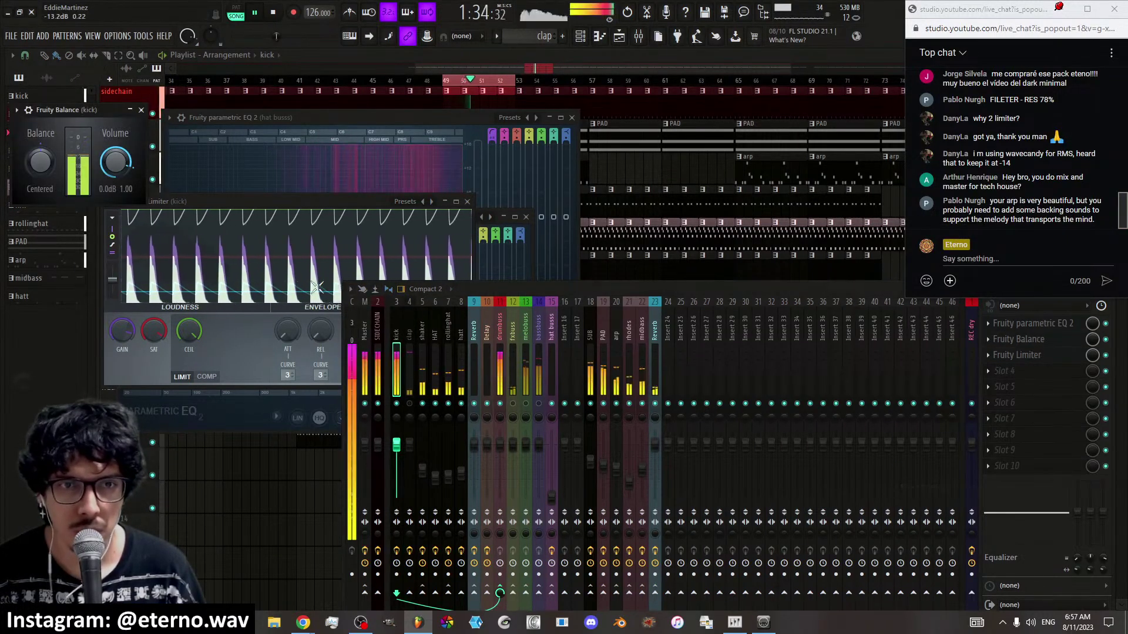
pyautogui.moveTo(40, 162); pyautogui.dragTo(40, 154)
pyautogui.rightClick(40, 165)
pyautogui.click(64, 359)
pyautogui.moveTo(116, 162)
pyautogui.mouseDown()
pyautogui.moveTo(115, 151)
pyautogui.moveTo(117, 163)
pyautogui.mouseUp()
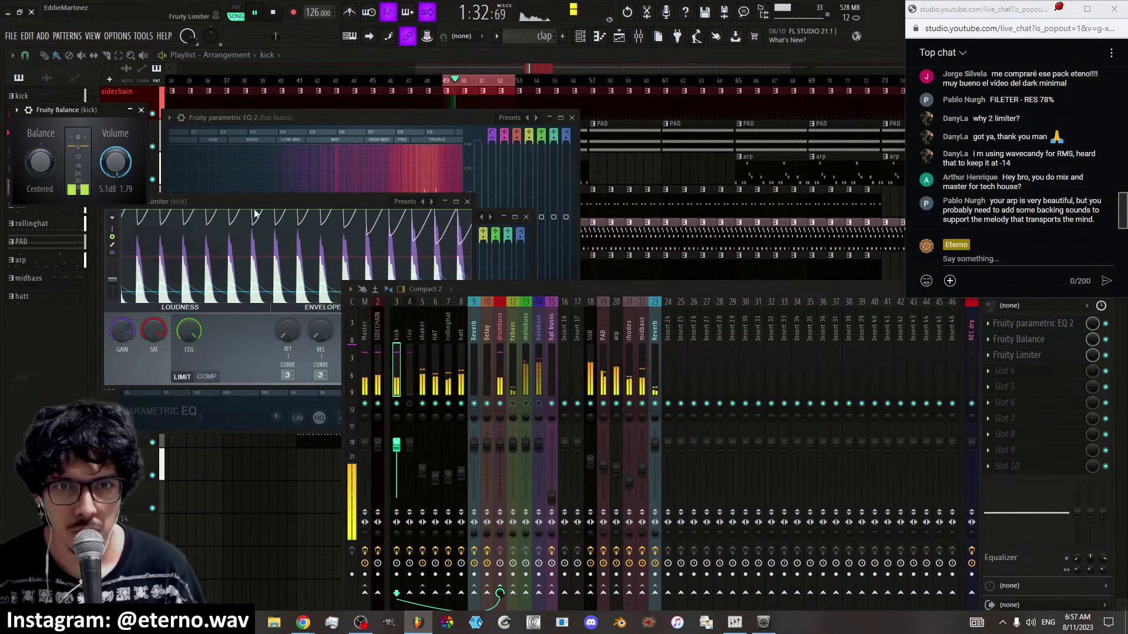
# Reopen the kick track's Fruity Limiter, adjust its gain, and close it
pyautogui.click(1028, 355)
pyautogui.click(1029, 356)
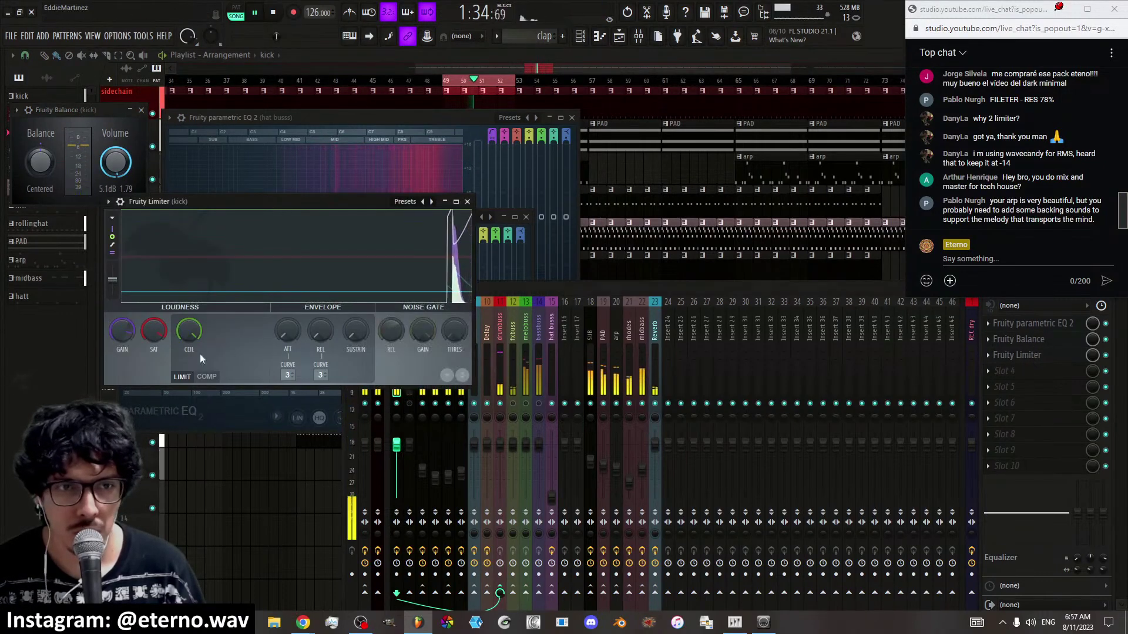
pyautogui.moveTo(123, 330)
pyautogui.mouseDown()
pyautogui.moveTo(122, 321)
pyautogui.moveTo(122, 330)
pyautogui.mouseUp()
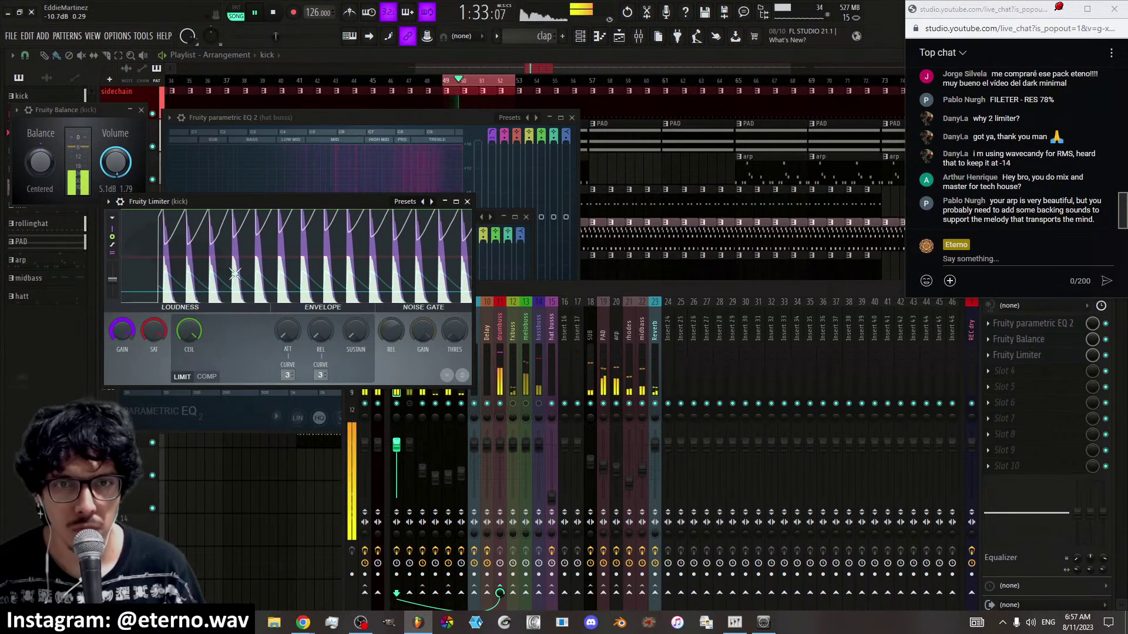
pyautogui.press('Escape')
# Select the clap track, open its parametric EQ, and compare the sound with the EQ bypassed and active
pyautogui.click(409, 364)
pyautogui.click(1075, 325)
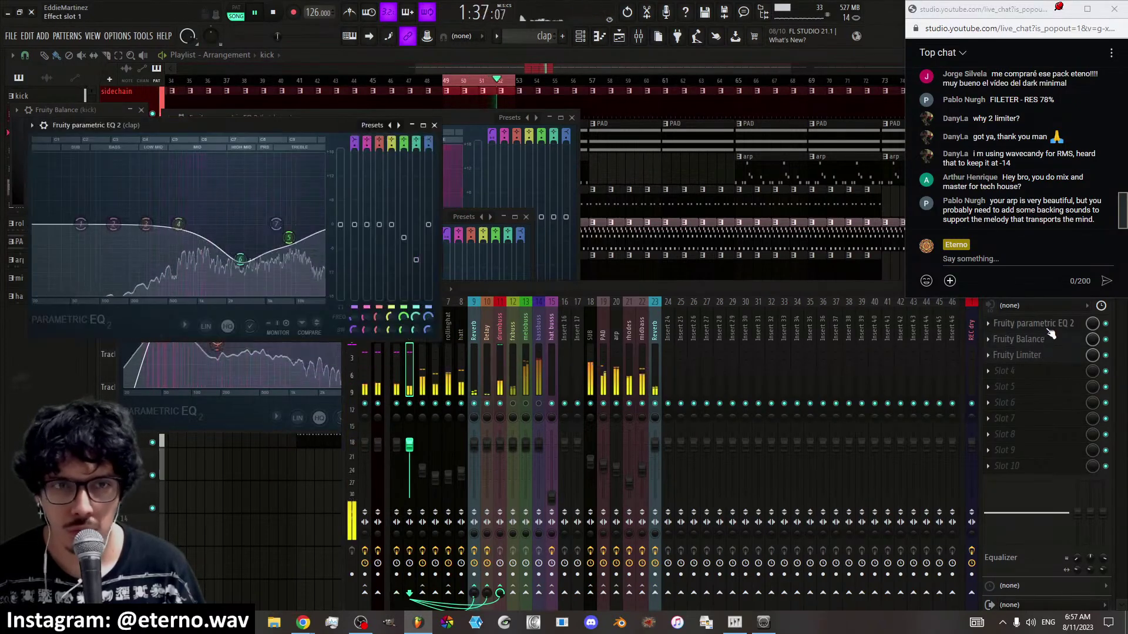
pyautogui.click(1106, 324)
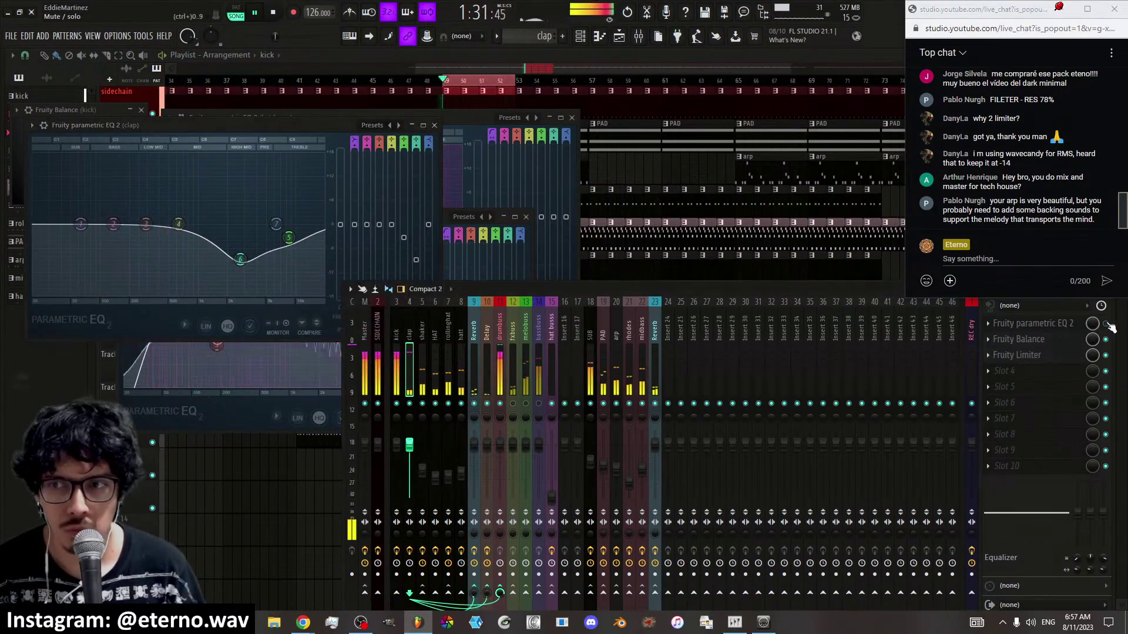
pyautogui.click(1106, 325)
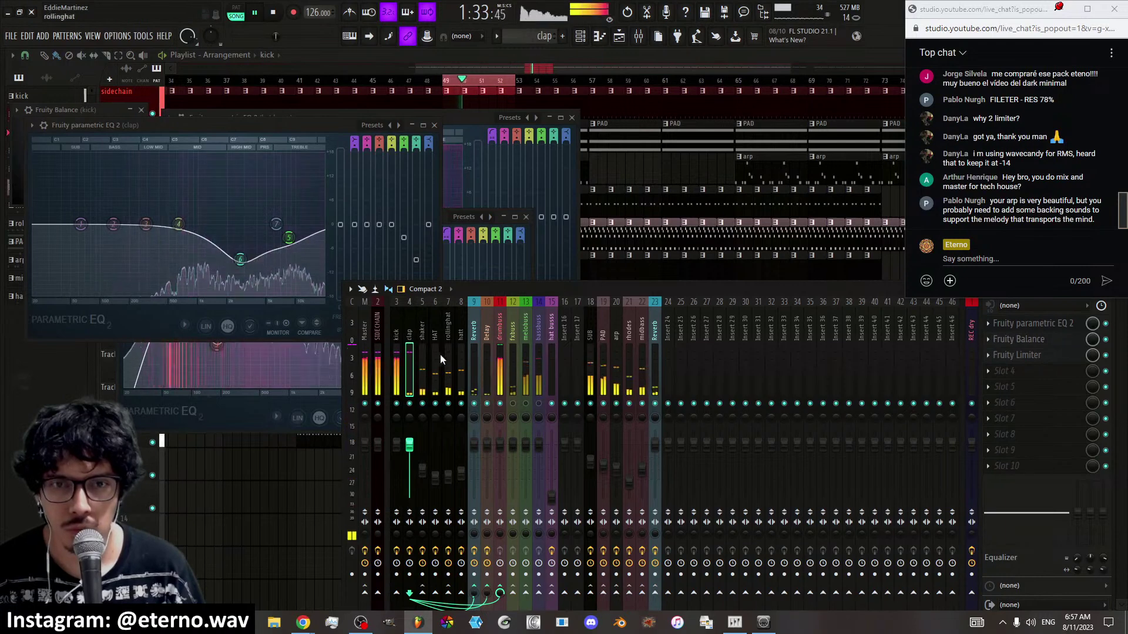
# Open the clap track's Fruity Balance and Fruity Limiter, and set the limiter's gain to about 17.5 dB
pyautogui.click(1019, 339)
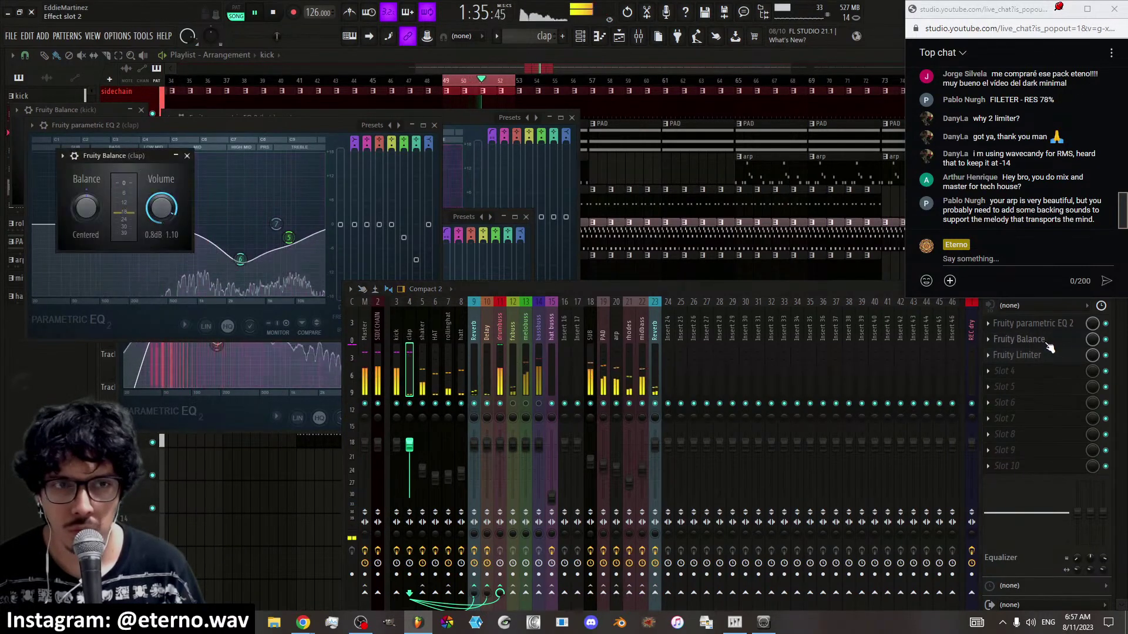
pyautogui.click(1041, 356)
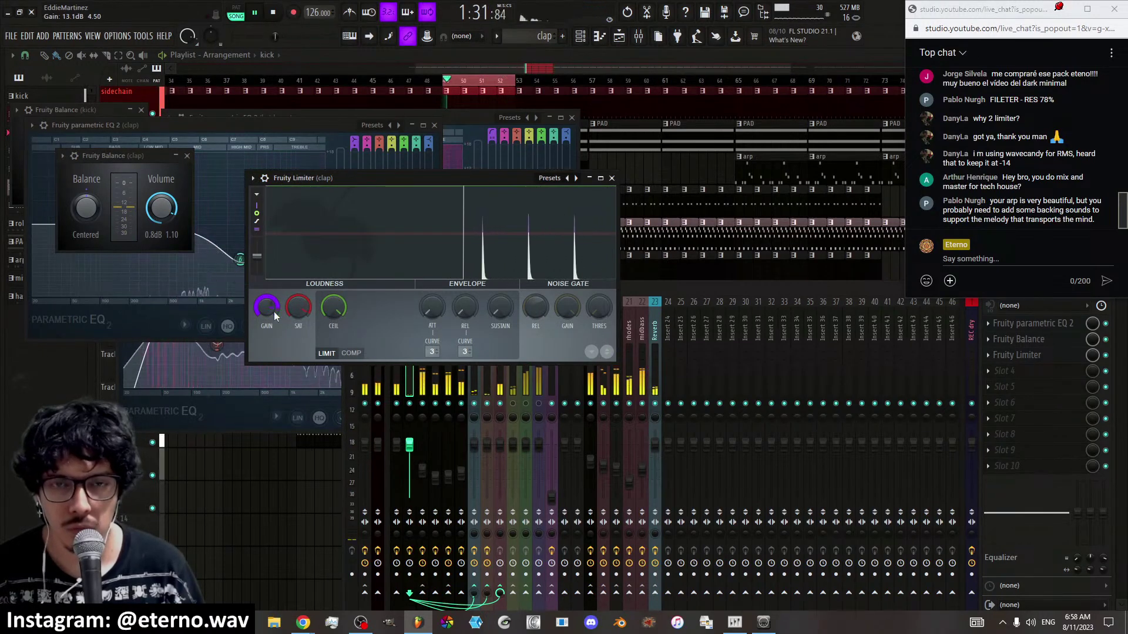
pyautogui.moveTo(274, 311); pyautogui.dragTo(274, 331)
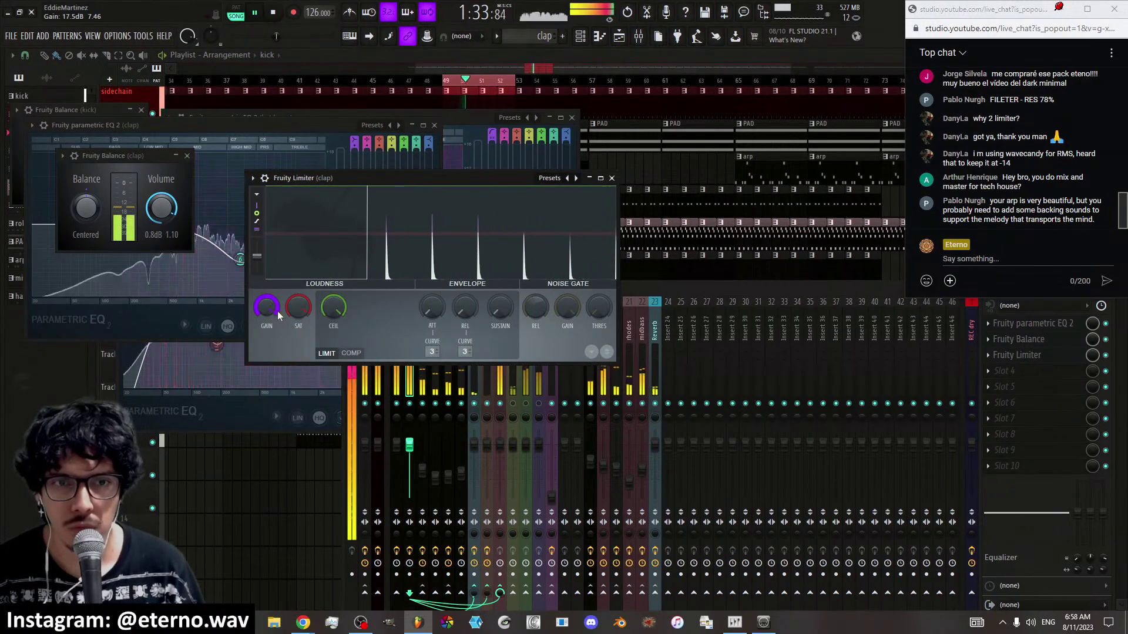
# Open the clap's sampler settings from the channel rack and reset its time-stretching pitch and multiplier
pyautogui.press('F6')
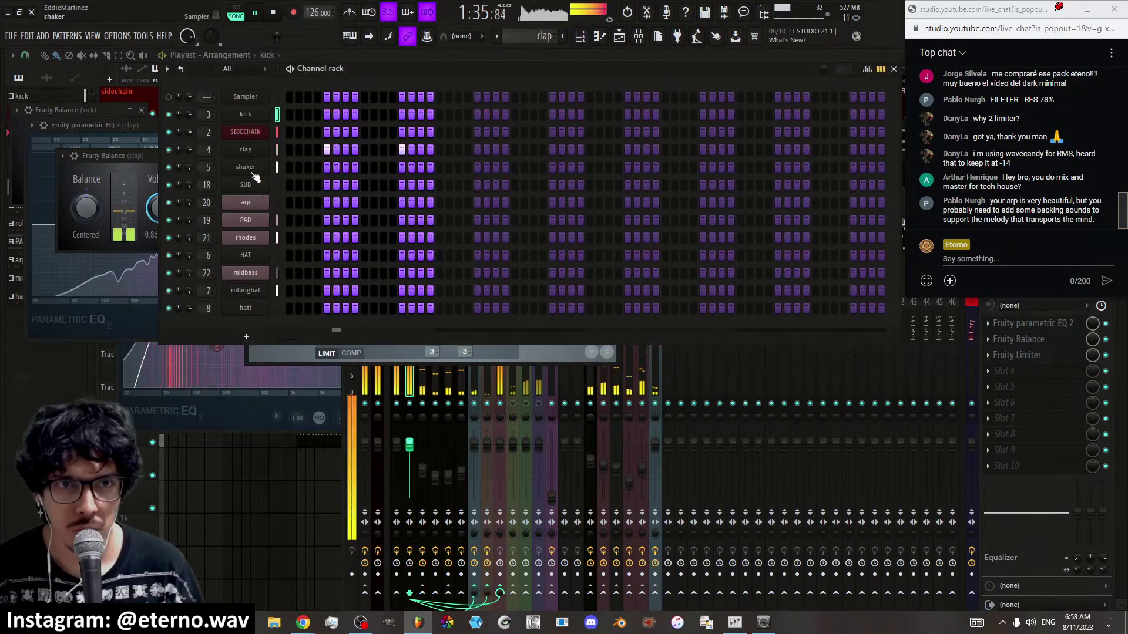
pyautogui.click(252, 151)
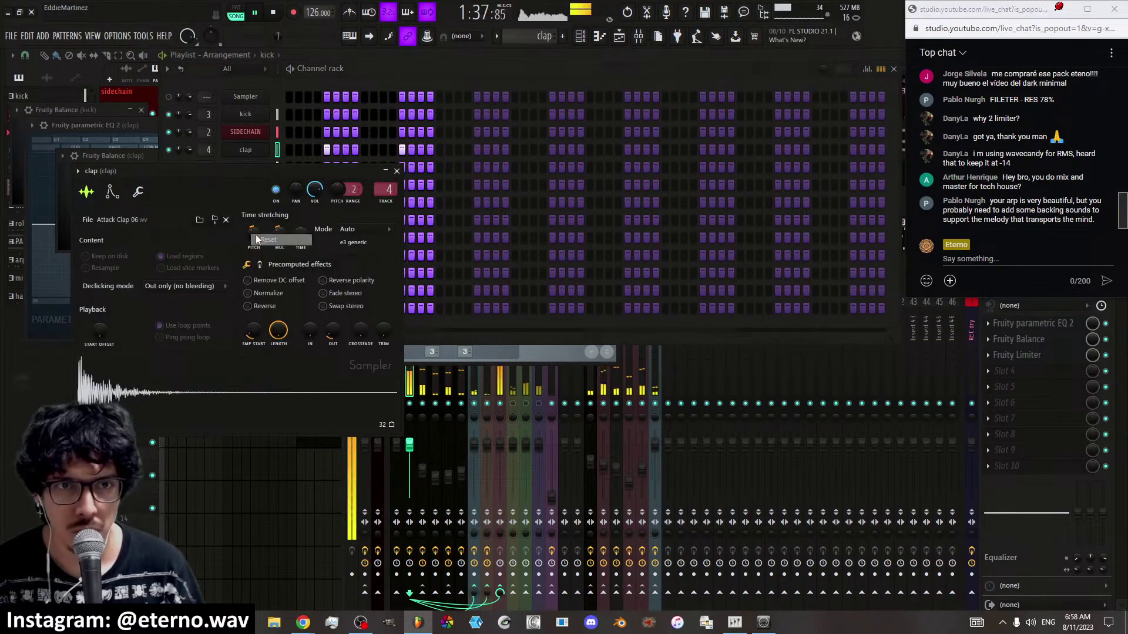
pyautogui.rightClick(283, 238)
pyautogui.click(286, 241)
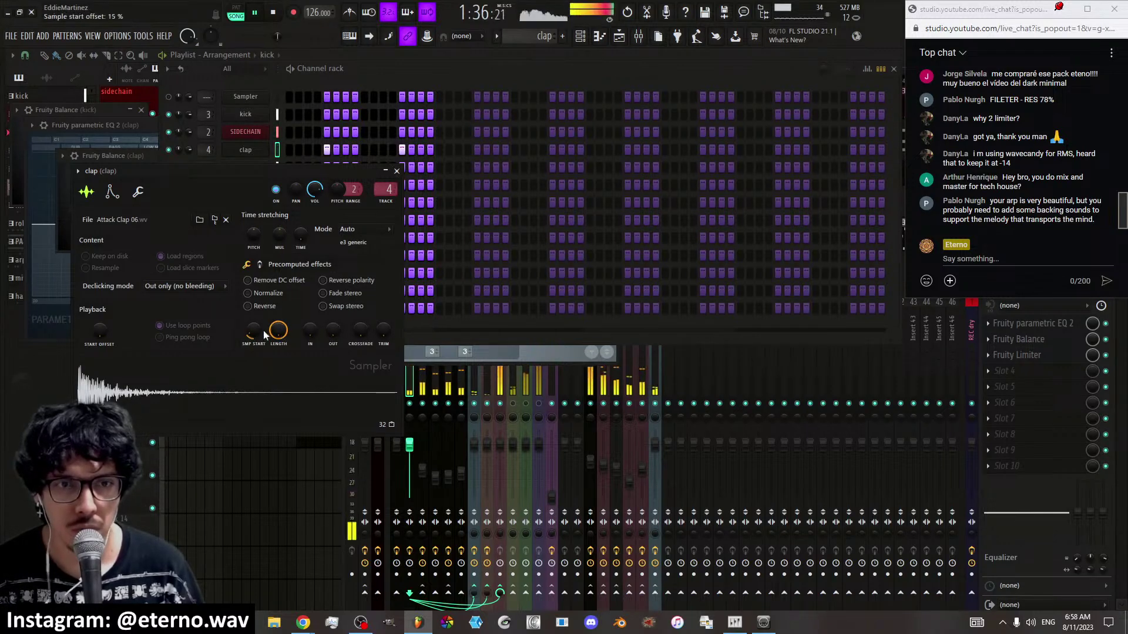
# Set the clap sample's quick fade-out to about 46% and its time-stretch multiplier to about 54%, and close the sampler
pyautogui.moveTo(338, 332); pyautogui.dragTo(337, 317)
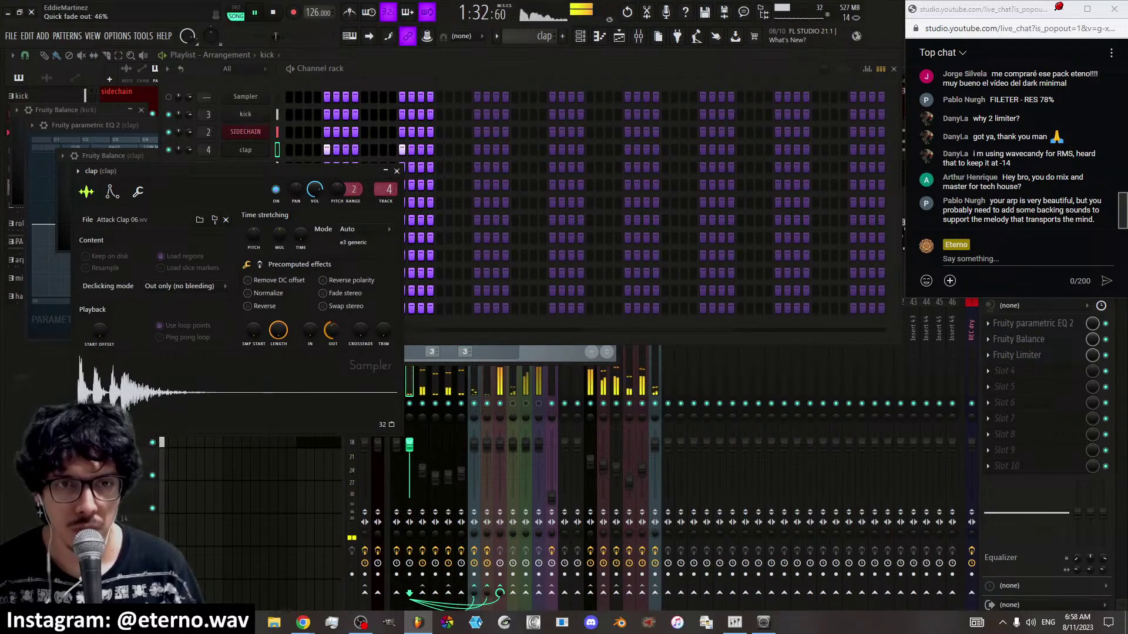
pyautogui.rightClick(252, 235)
pyautogui.click(280, 241)
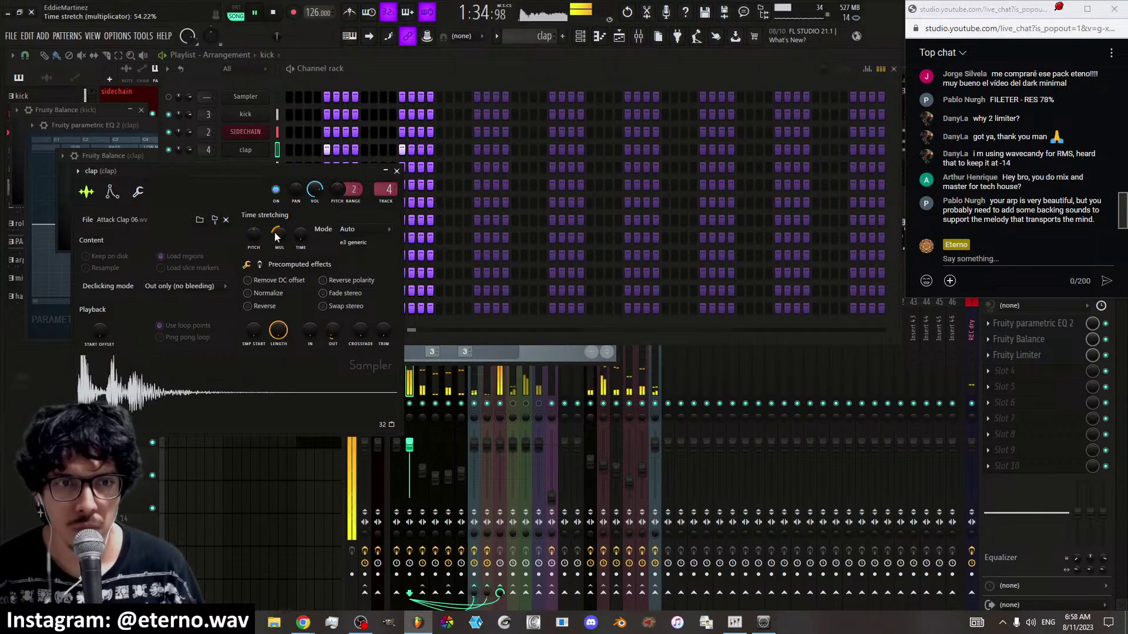
pyautogui.click(396, 171)
# Reopen the clap track's Fruity Limiter, lower its gain, and close it
pyautogui.click(404, 376)
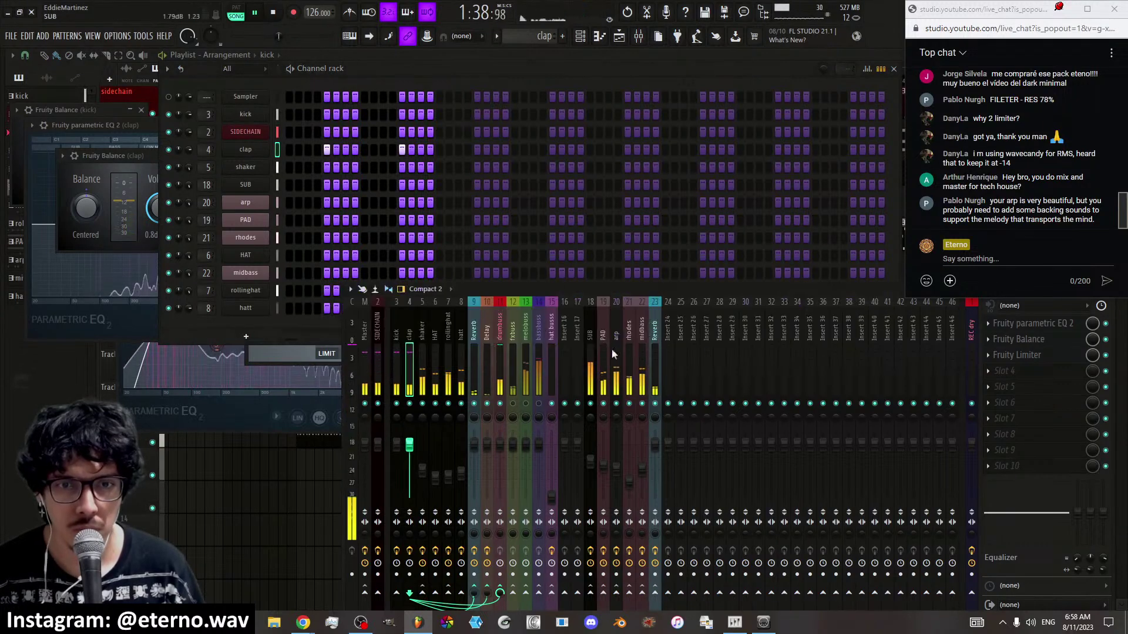
pyautogui.click(1029, 356)
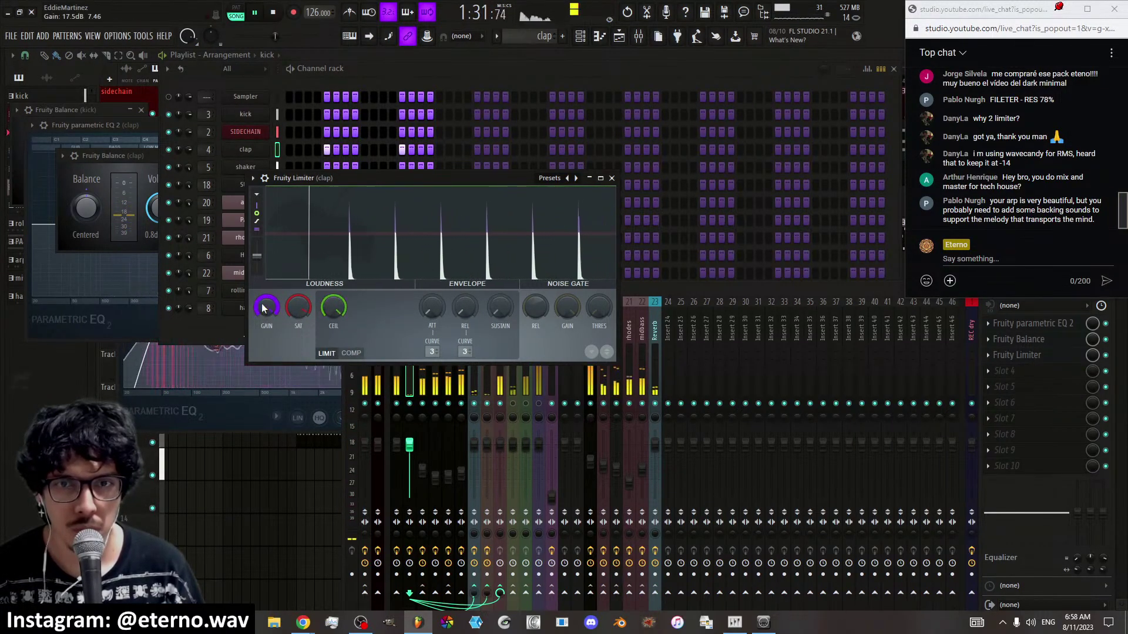
pyautogui.scroll(-4, 264, 309)
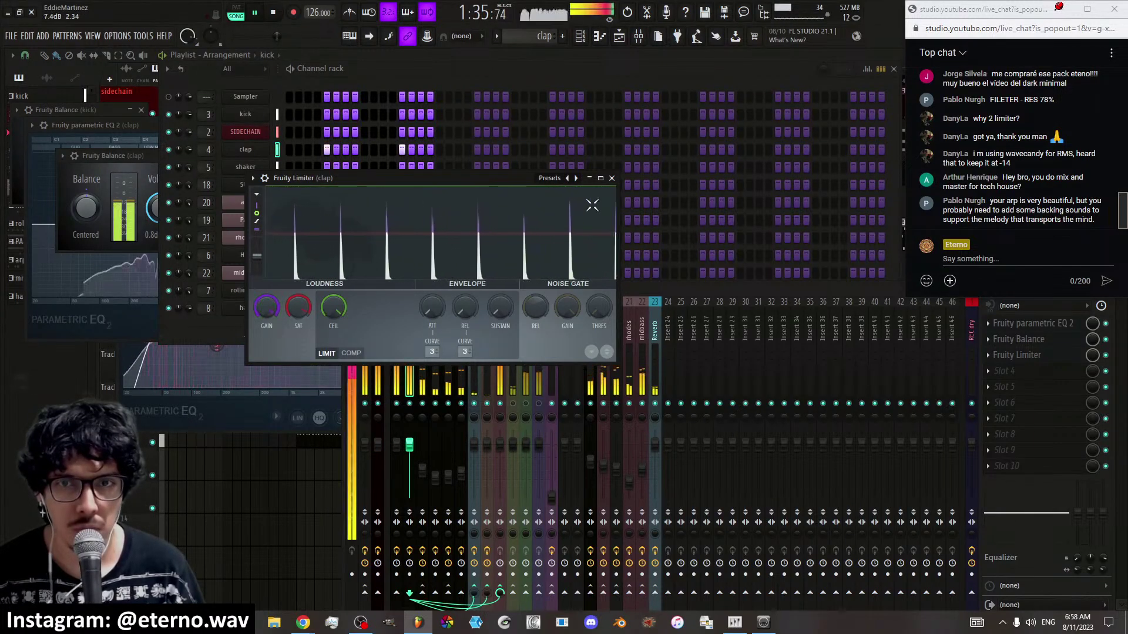
pyautogui.click(611, 178)
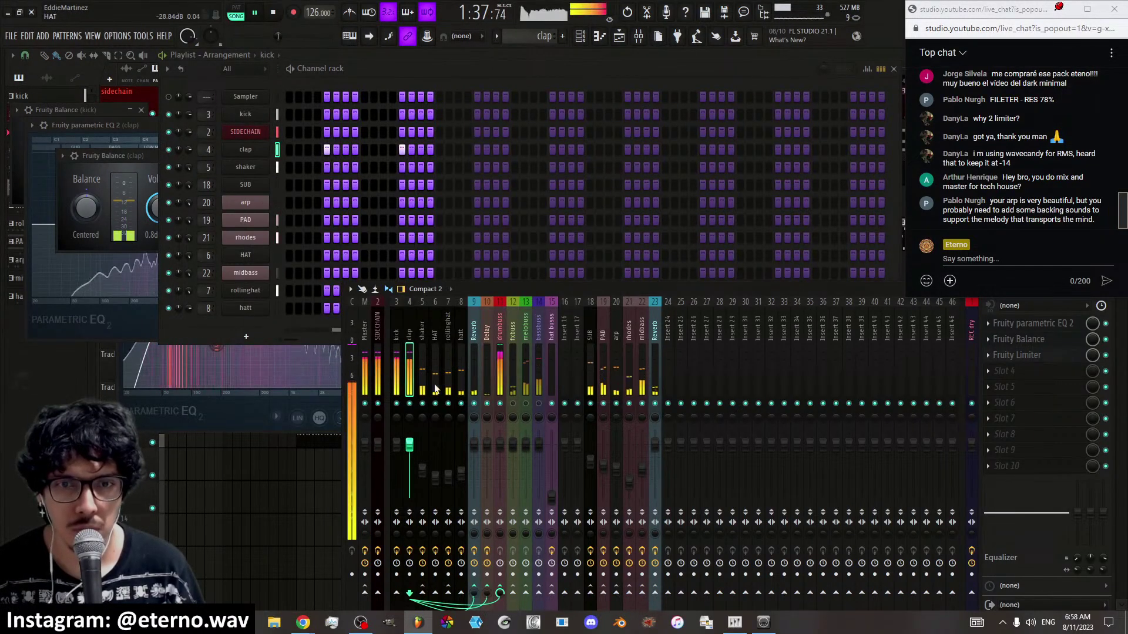
# Remove the parametric EQ from the clap track and set its limiter's gain to about 13.2 dB
pyautogui.click(1034, 324)
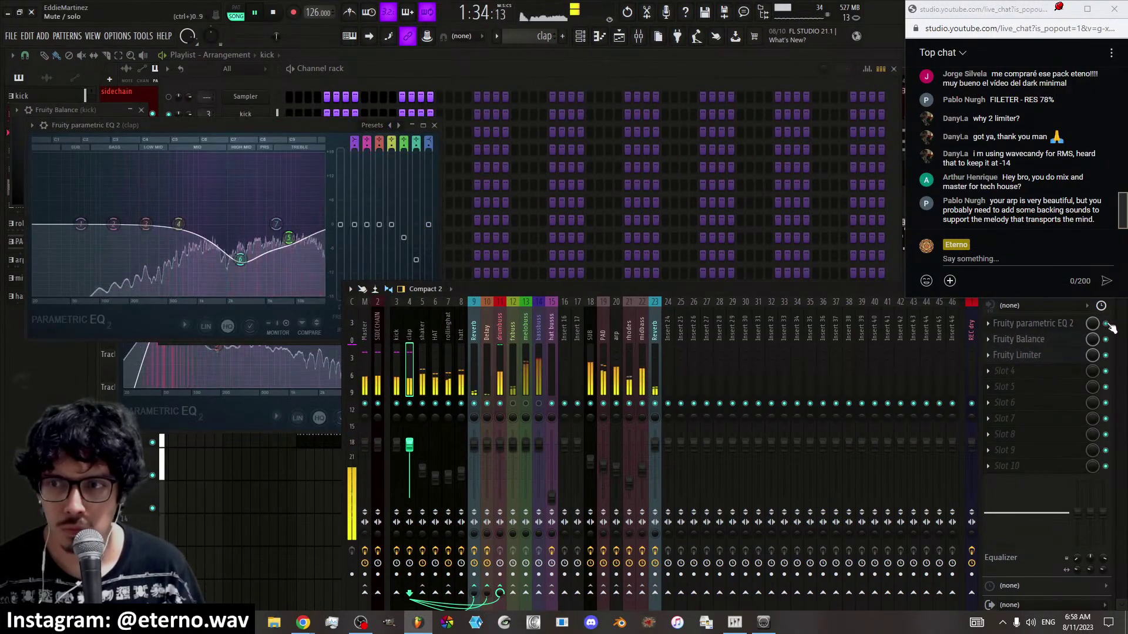
pyautogui.click(990, 325)
pyautogui.click(1010, 339)
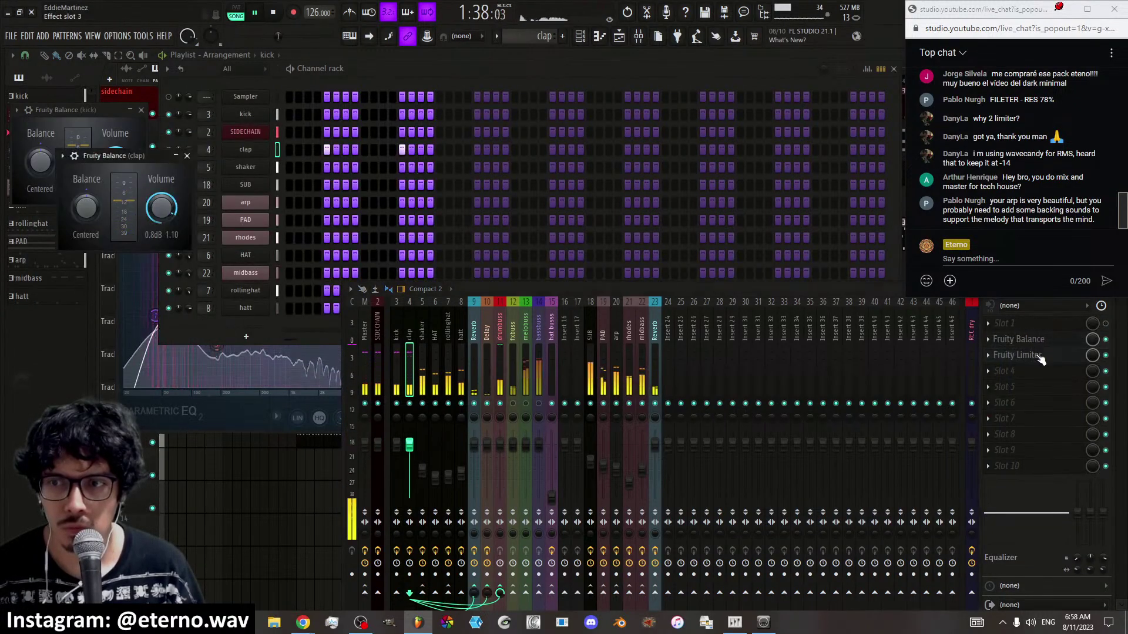
pyautogui.click(1032, 356)
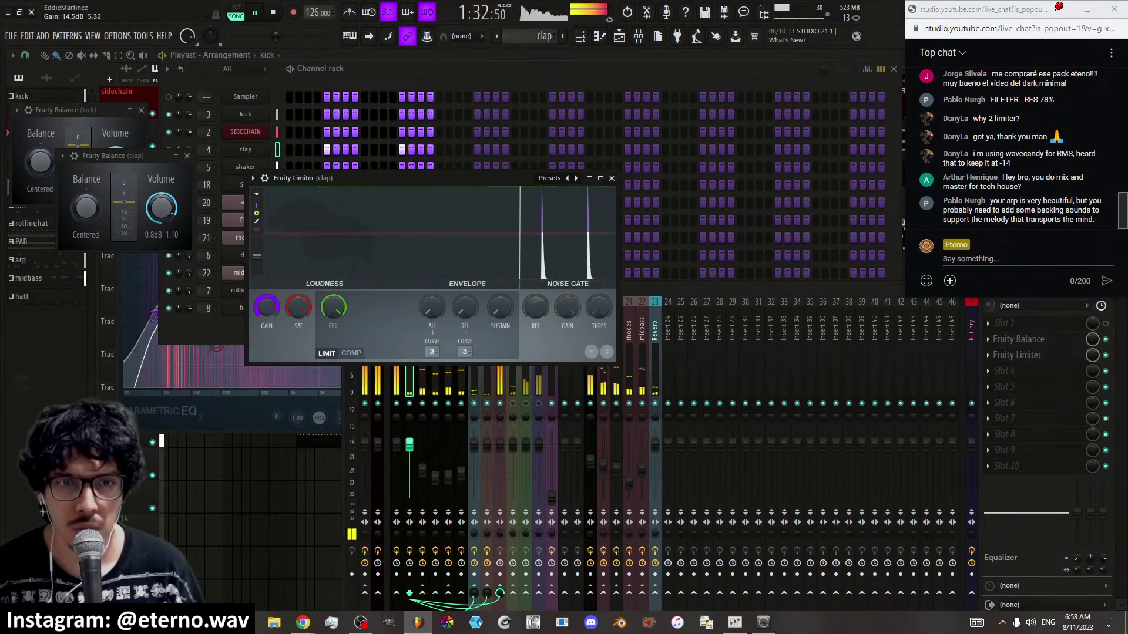
pyautogui.scroll(-3, 264, 311)
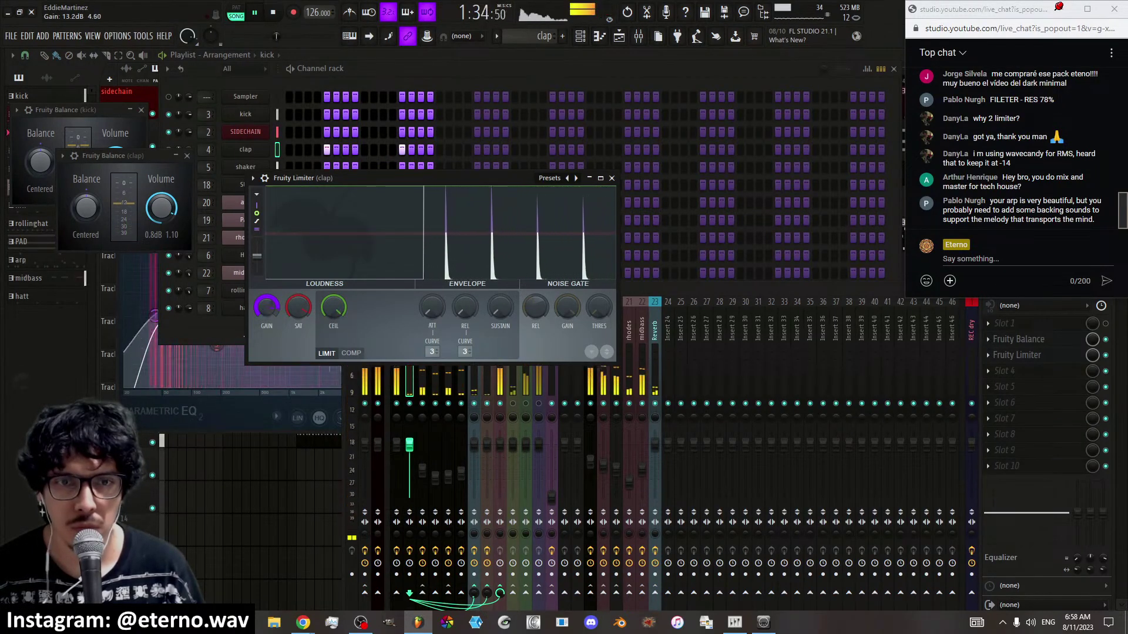
# Finish adjusting the gain of the clap track's Fruity Limiter and close its window
pyautogui.moveTo(264, 309); pyautogui.dragTo(264, 309)
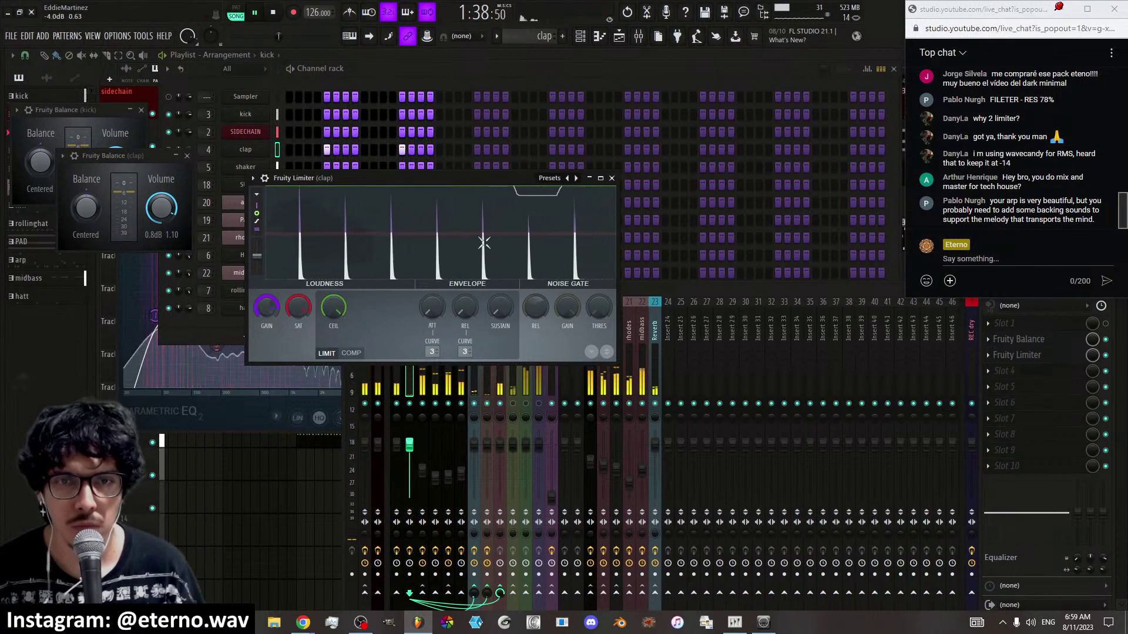
pyautogui.click(611, 178)
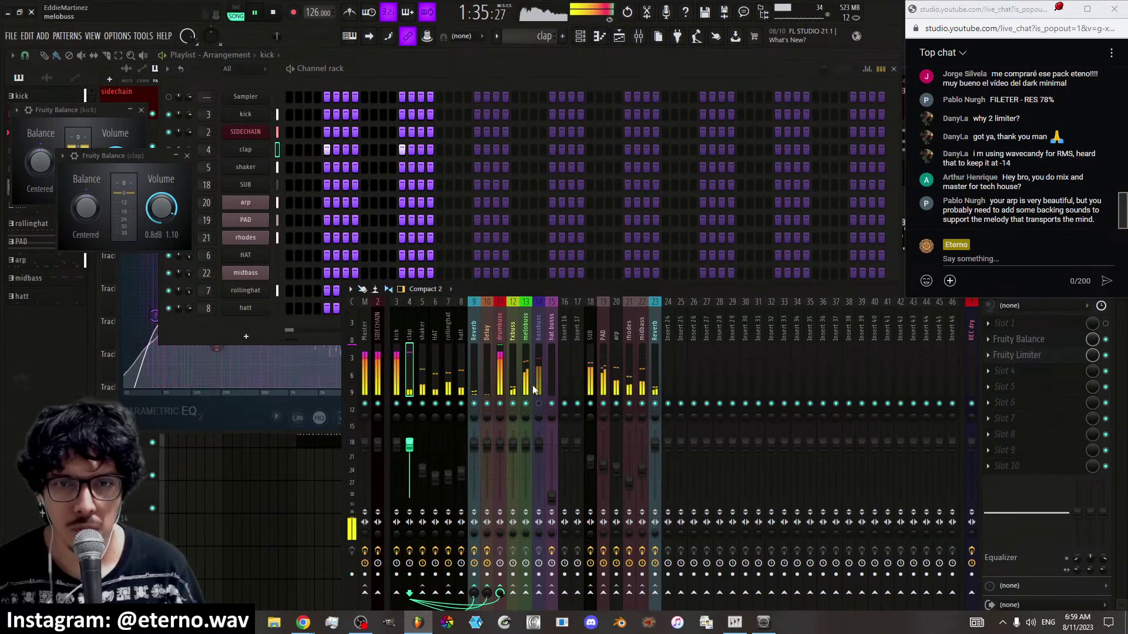
# Unmute the bassbuss and load Fruity Parametric EQ 2 in its first effect slot and Fruity Limiter in its second
pyautogui.click(539, 403)
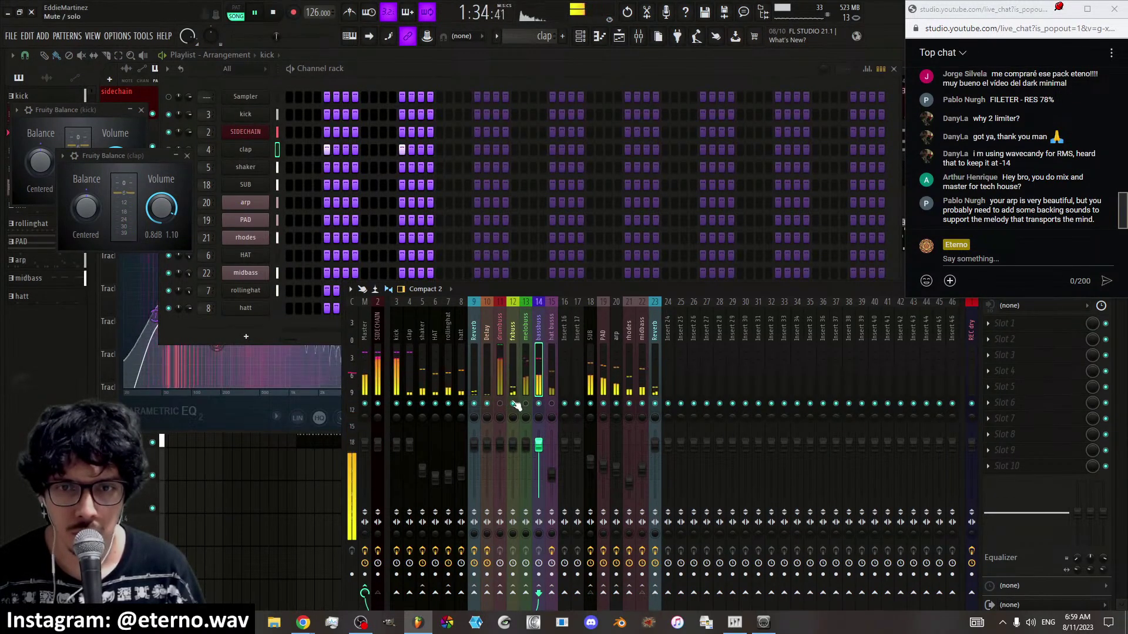
pyautogui.click(1002, 324)
pyautogui.click(967, 511)
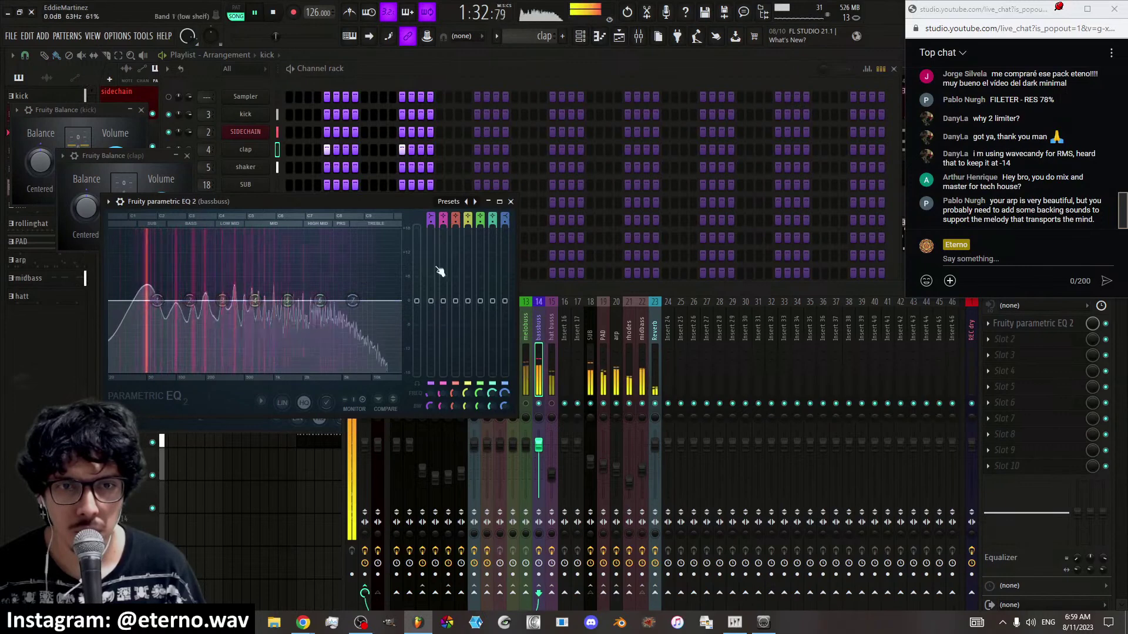
pyautogui.click(1004, 339)
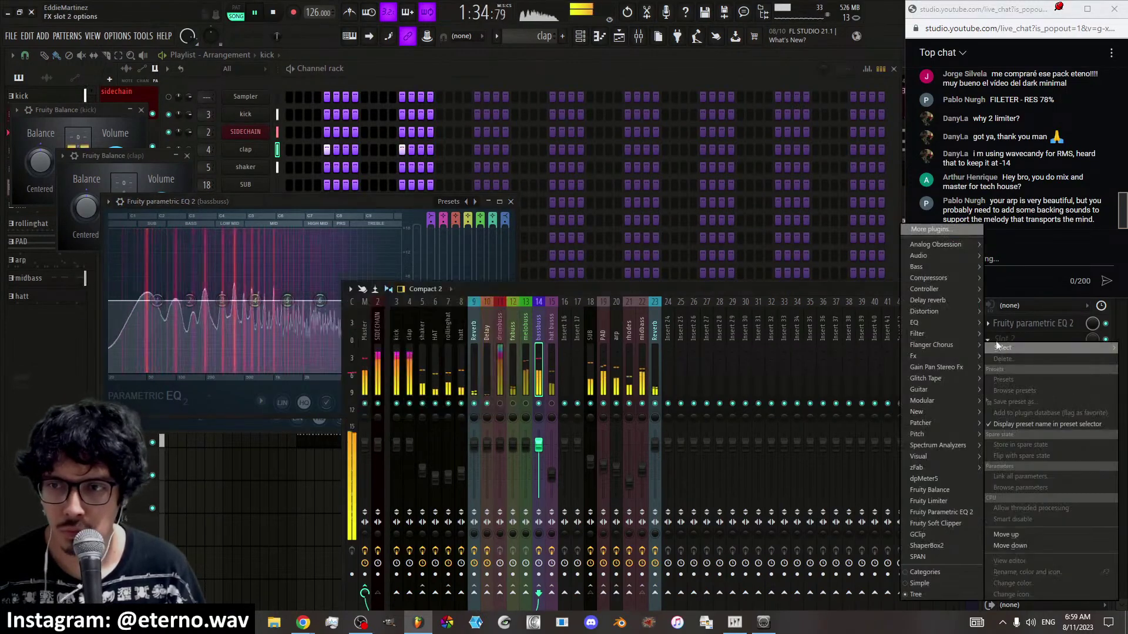
pyautogui.moveTo(939, 311)
pyautogui.click(939, 501)
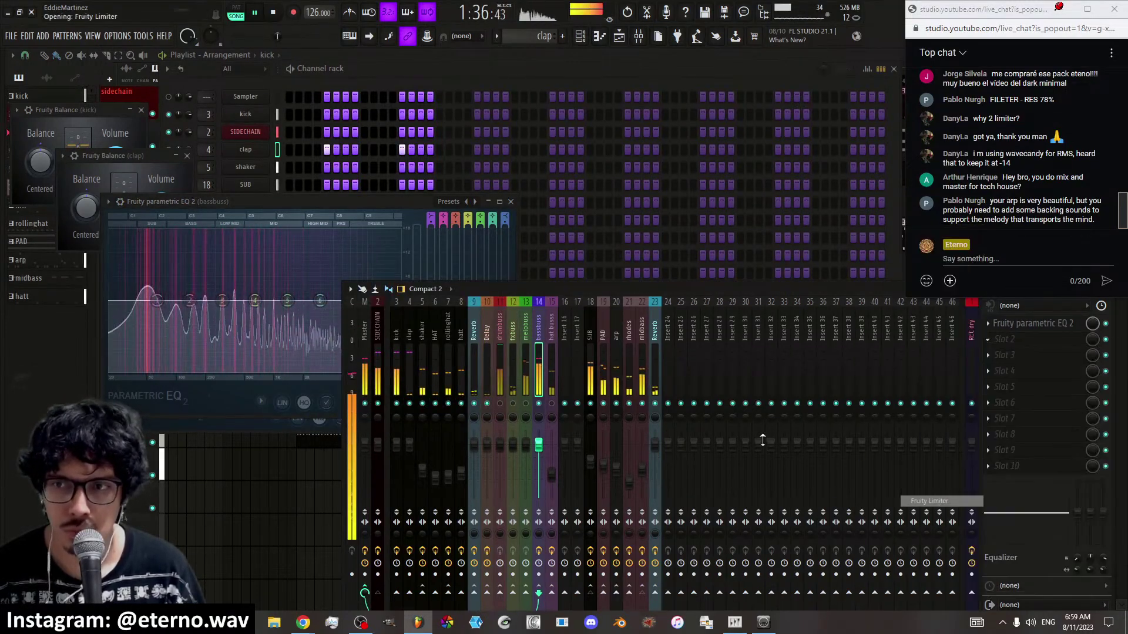
# Load the CLIPPING preset in the bassbuss limiter and raise its gain to about 6.7 dB
pyautogui.moveTo(295, 161); pyautogui.dragTo(528, 187)
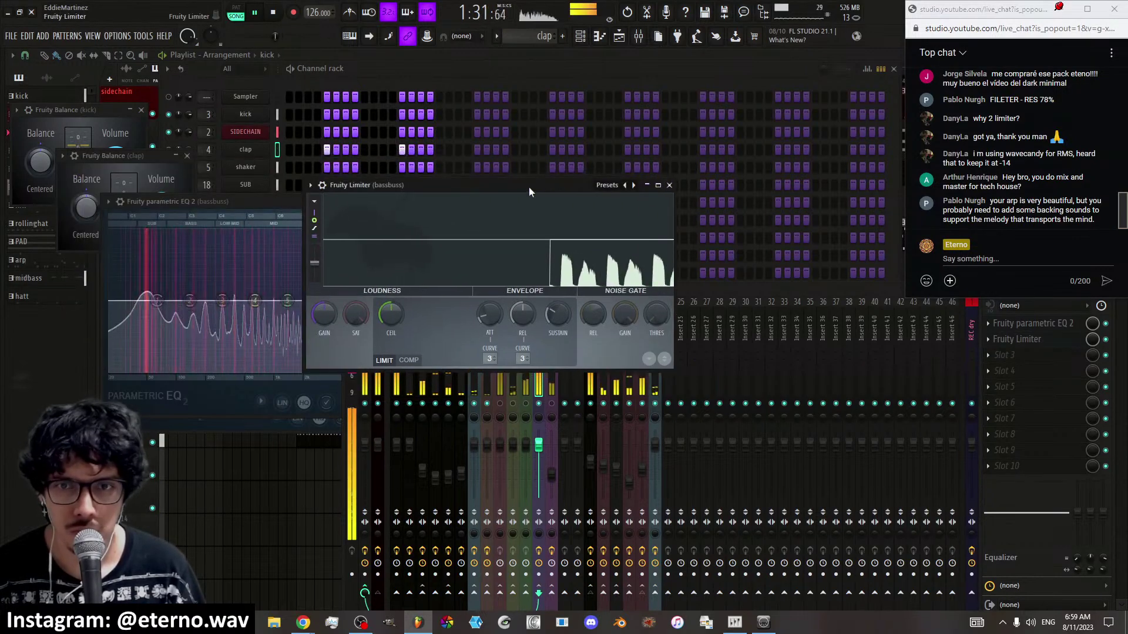
pyautogui.click(405, 359)
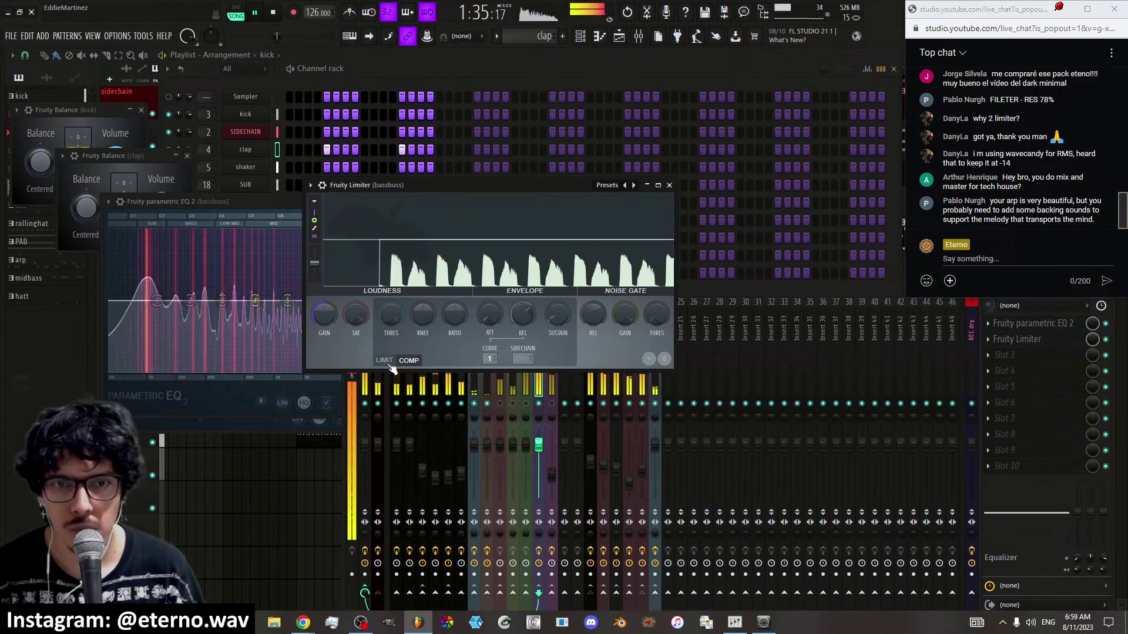
pyautogui.click(385, 360)
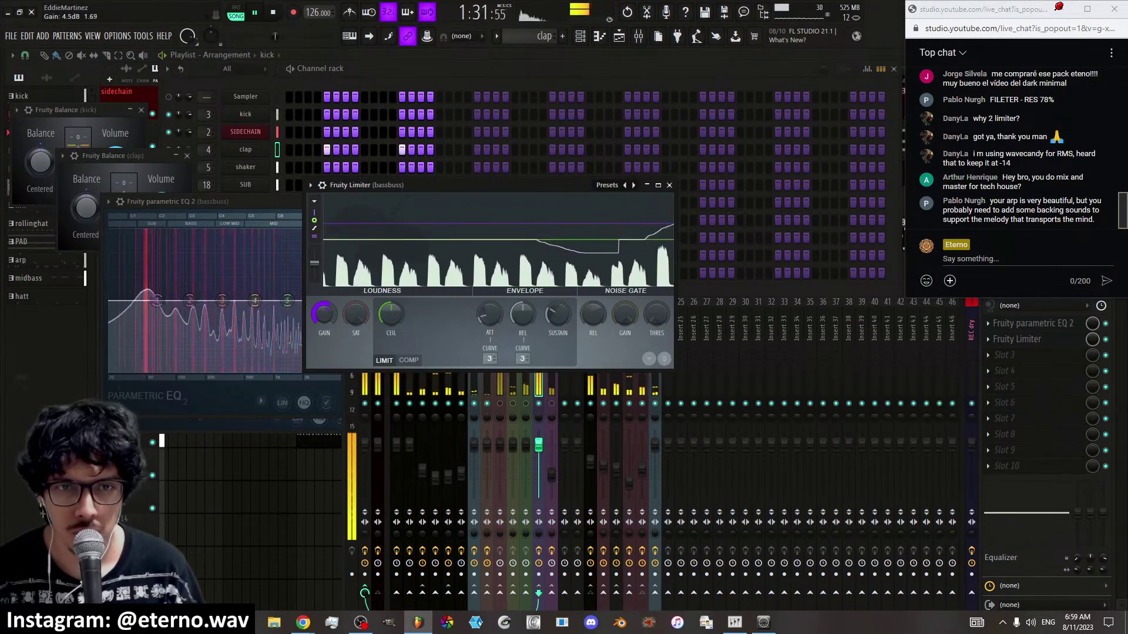
pyautogui.rightClick(626, 187)
pyautogui.click(664, 223)
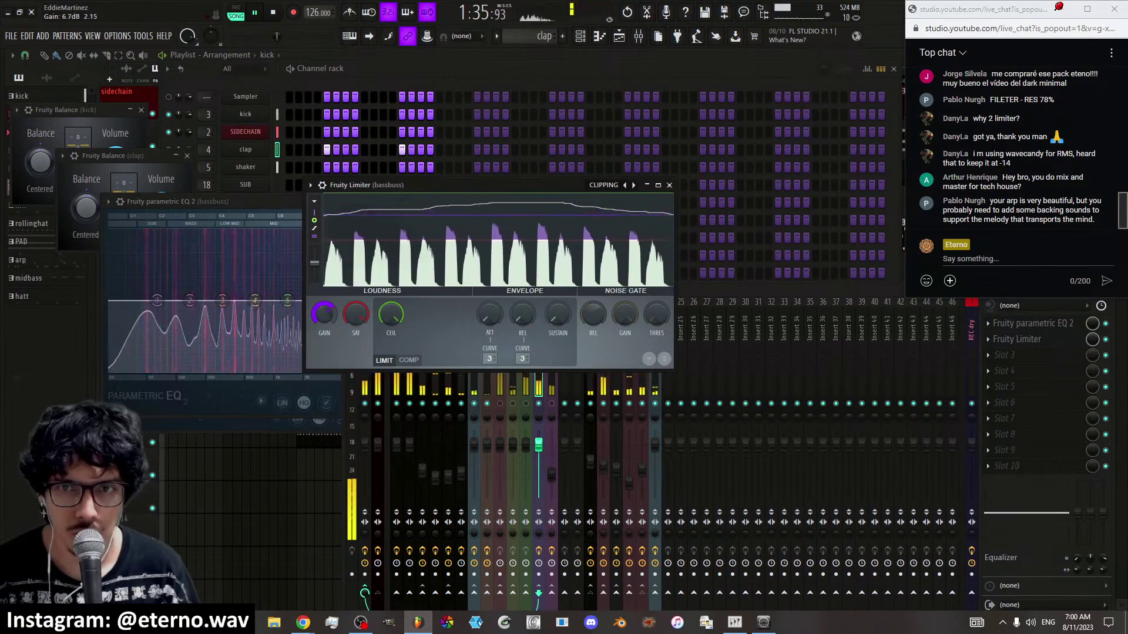
# Adjust the bassbuss compressor's knee and ratio, and set its threshold to about -8.3 dB and the gain to about 8.3 dB
pyautogui.click(409, 360)
pyautogui.moveTo(395, 319); pyautogui.dragTo(454, 293)
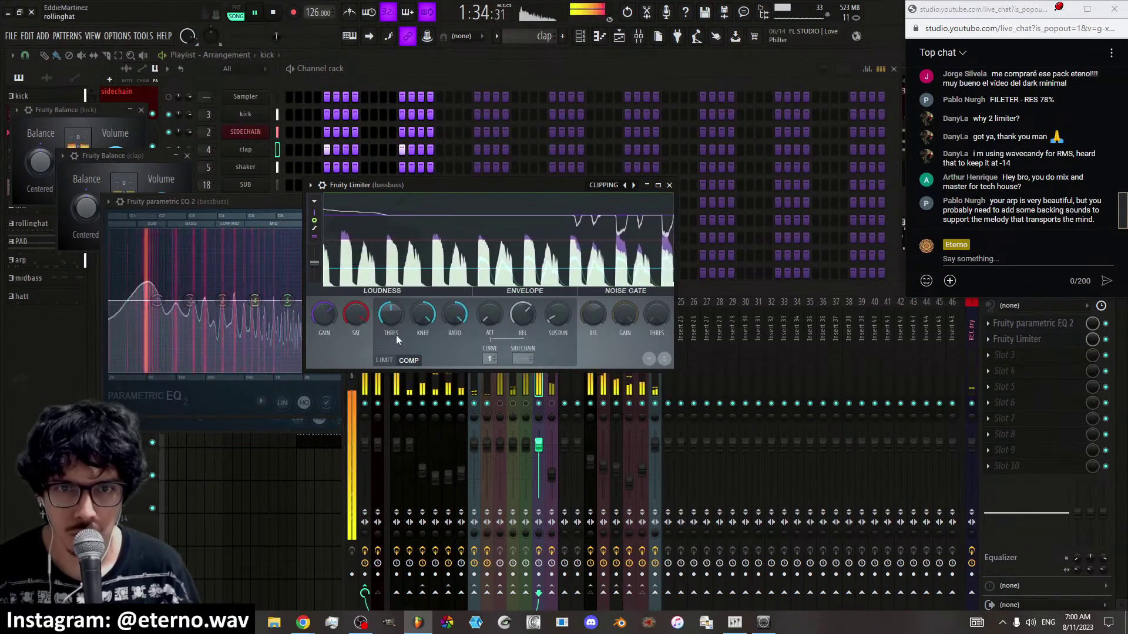
pyautogui.moveTo(389, 318)
pyautogui.mouseDown()
pyautogui.moveTo(388, 338)
pyautogui.moveTo(389, 298)
pyautogui.mouseUp()
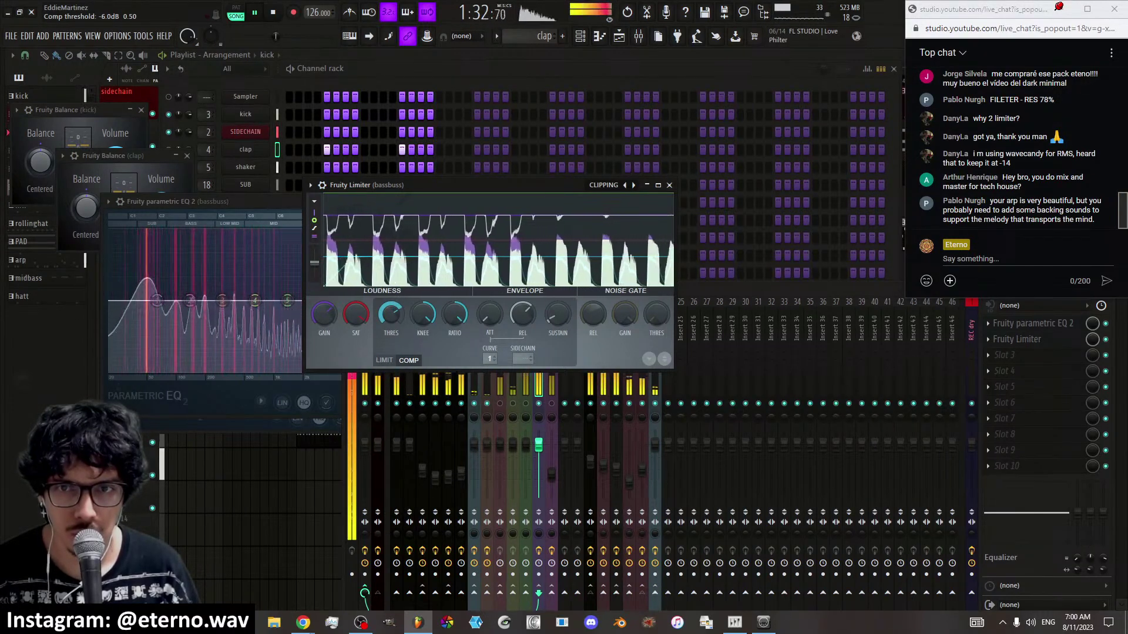
pyautogui.moveTo(332, 317); pyautogui.dragTo(332, 296)
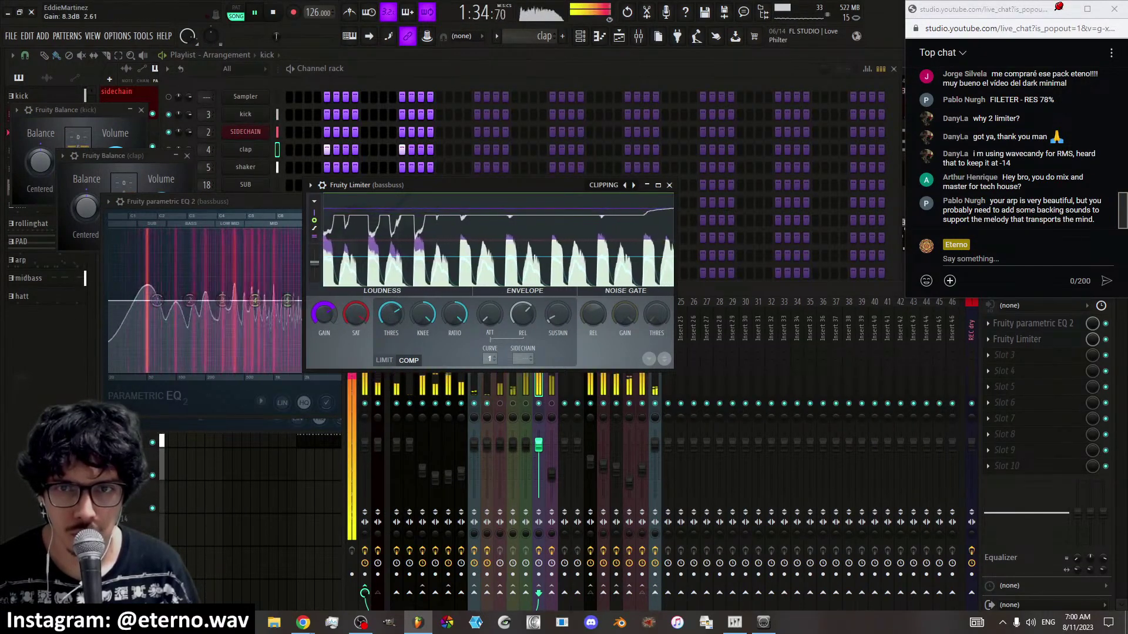
pyautogui.moveTo(388, 319); pyautogui.dragTo(388, 331)
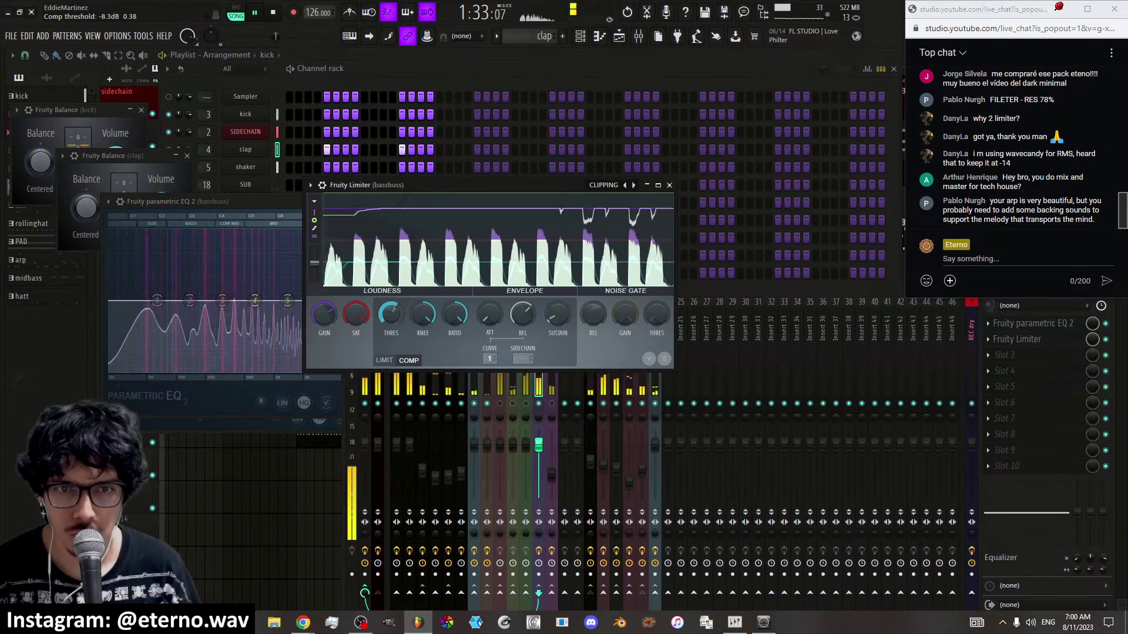
# Set the bassbuss compressor's knee to about 65% and its threshold to about -0.5 dB, and lower the gain
pyautogui.moveTo(323, 314)
pyautogui.mouseDown()
pyautogui.moveTo(324, 334)
pyautogui.moveTo(330, 316)
pyautogui.moveTo(391, 320)
pyautogui.moveTo(326, 311)
pyautogui.moveTo(326, 323)
pyautogui.moveTo(326, 310)
pyautogui.moveTo(423, 311)
pyautogui.mouseUp()
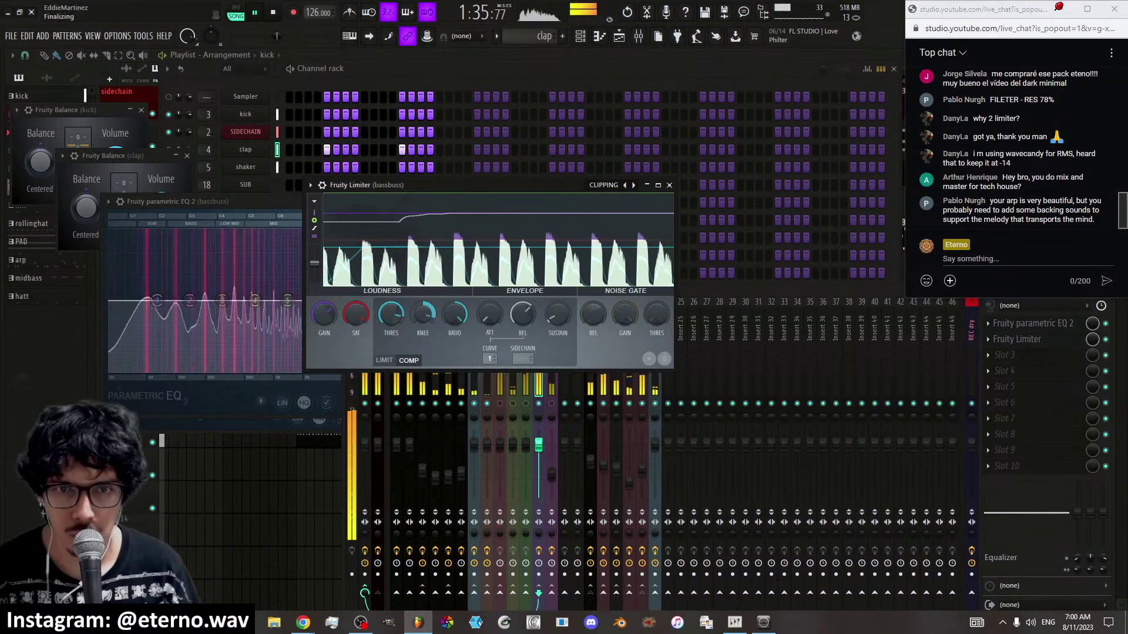
pyautogui.moveTo(423, 315); pyautogui.dragTo(423, 326)
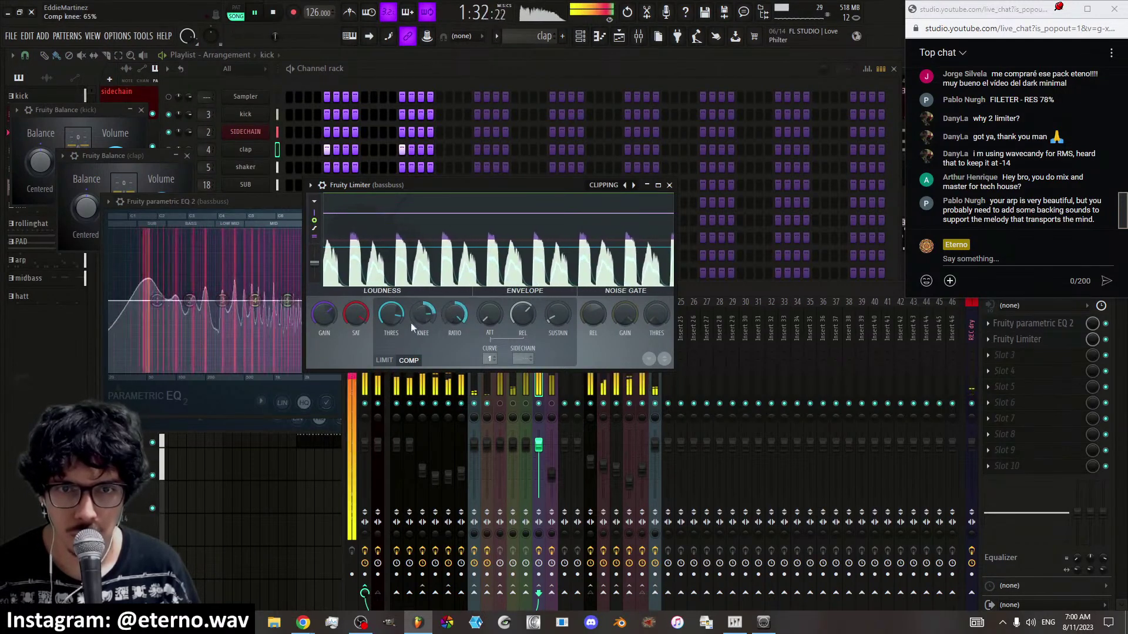
pyautogui.moveTo(393, 315)
pyautogui.mouseDown()
pyautogui.moveTo(394, 327)
pyautogui.moveTo(393, 309)
pyautogui.mouseUp()
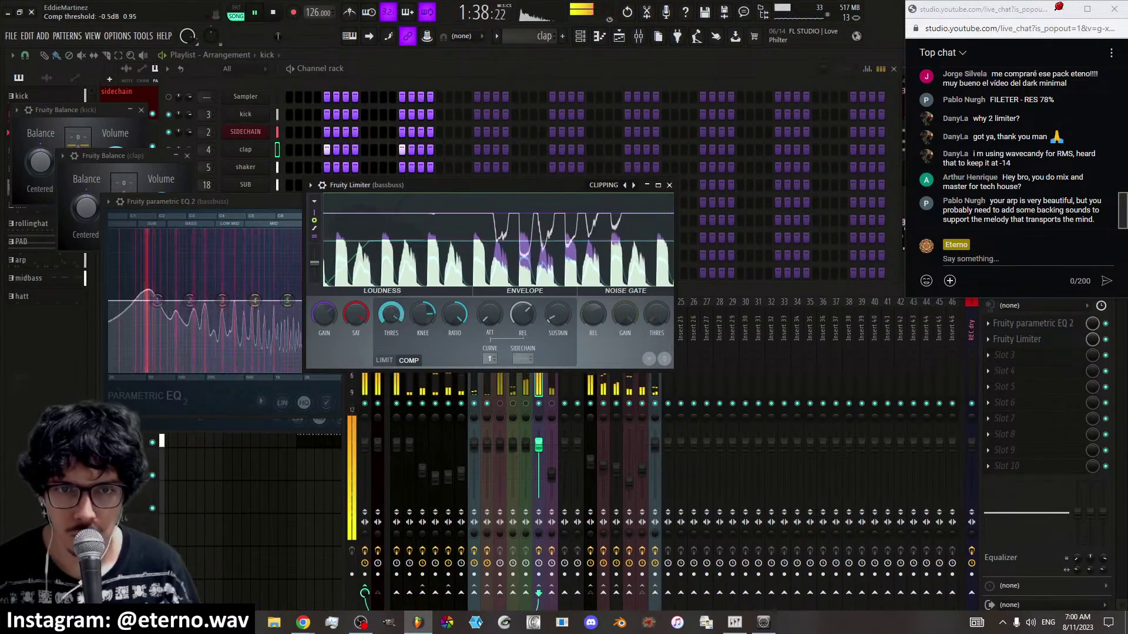
pyautogui.moveTo(324, 315); pyautogui.dragTo(334, 315)
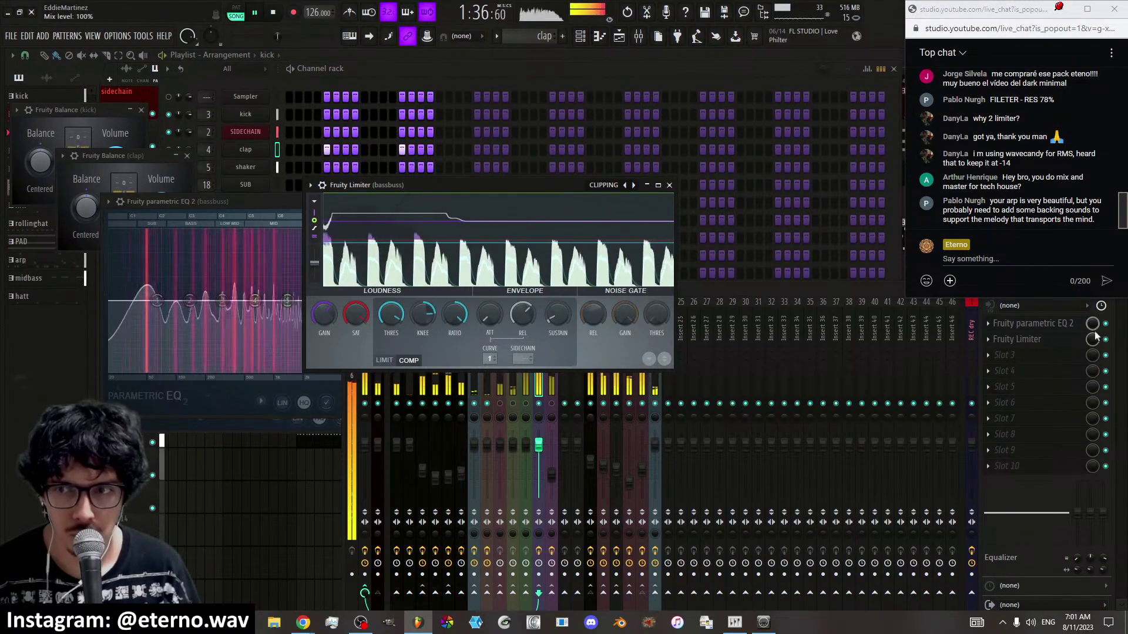
# Compare the bassbuss level with its limiter bypassed and enabled, first without and then with the drumbuss playing
pyautogui.click(1106, 341)
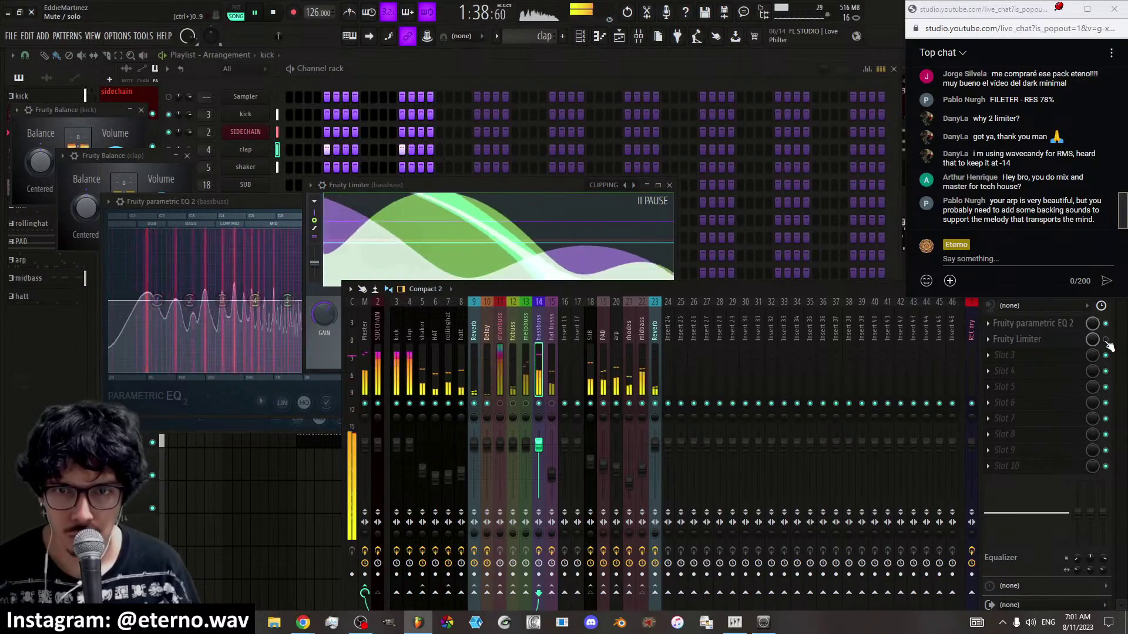
pyautogui.click(1106, 341)
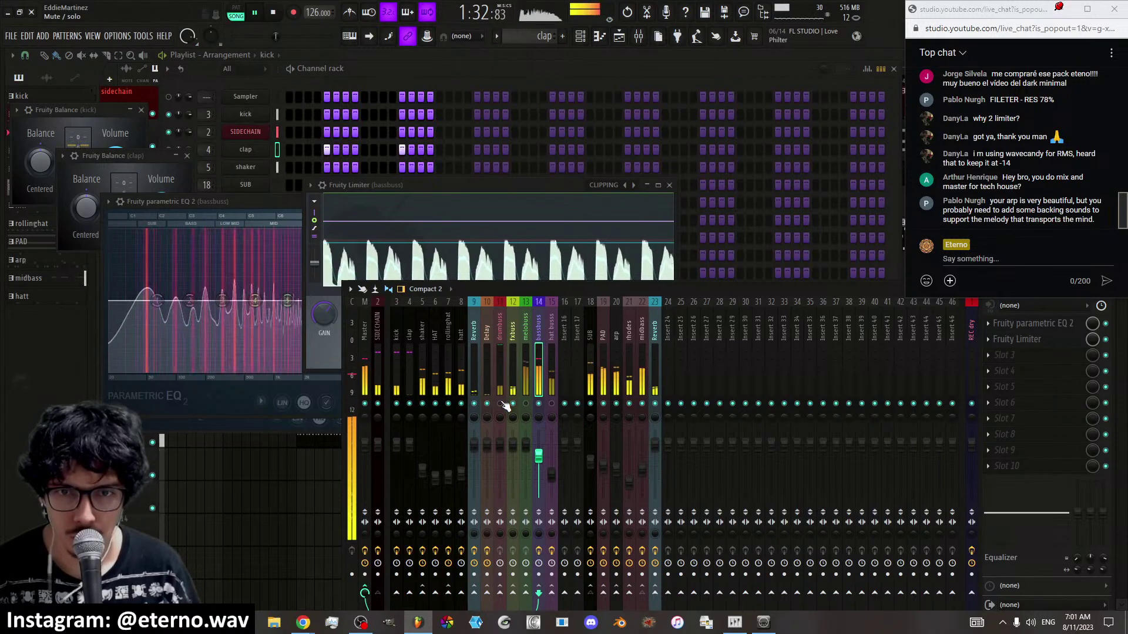
pyautogui.click(499, 403)
pyautogui.click(512, 404)
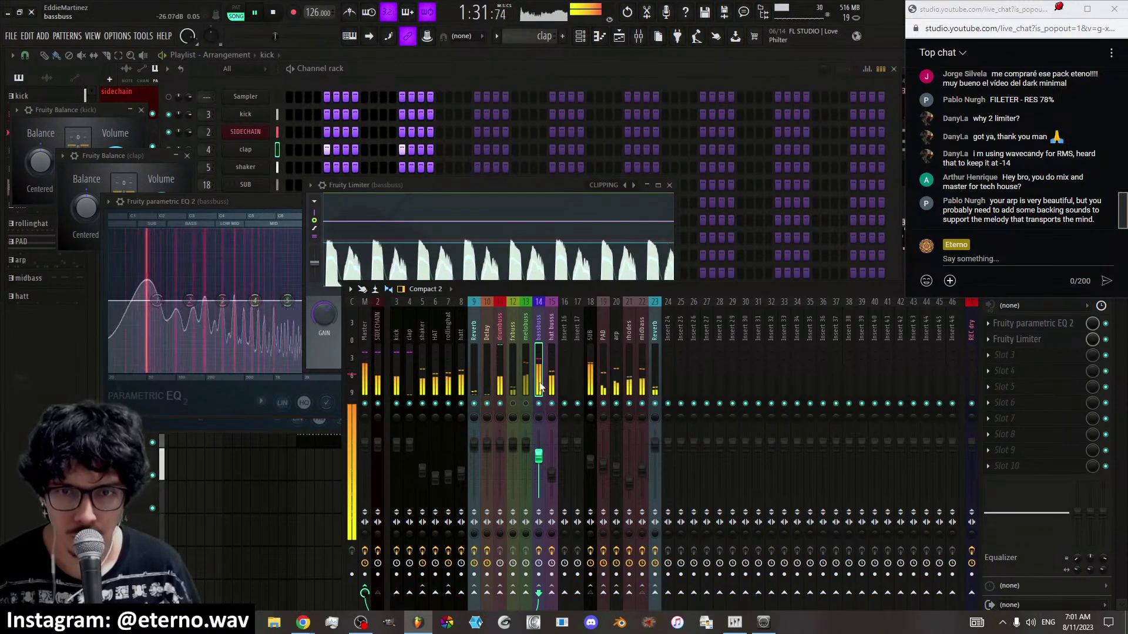
pyautogui.click(1106, 340)
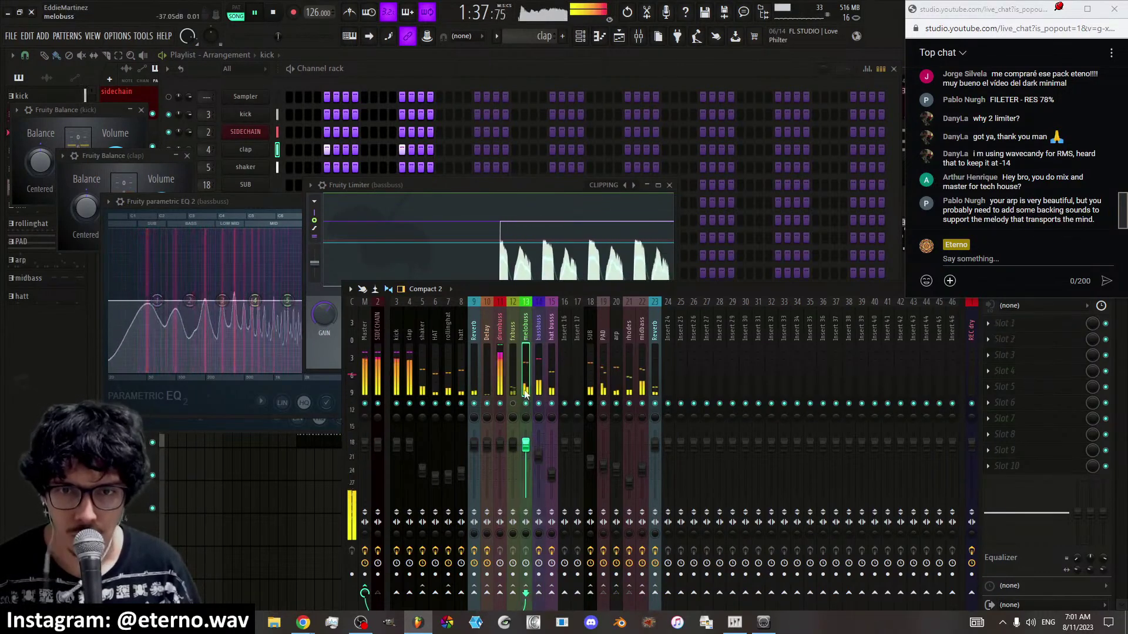
# Add Fruity Limiter to the melobuss's first effect slot and mute the drumbuss, bassbuss and hat bus
pyautogui.click(1019, 324)
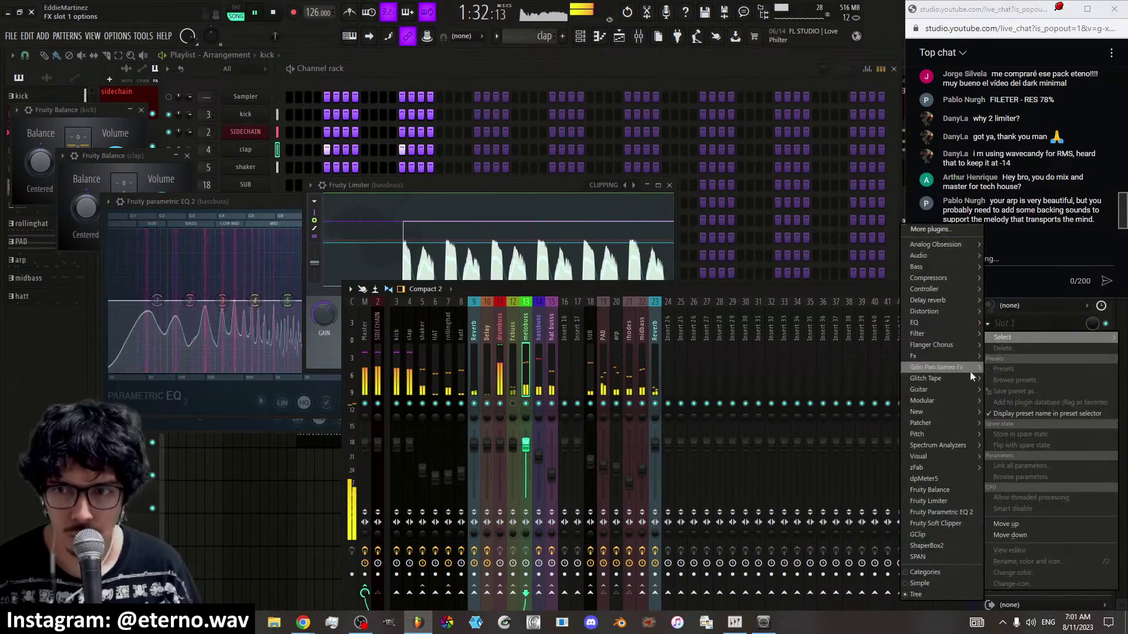
pyautogui.click(921, 499)
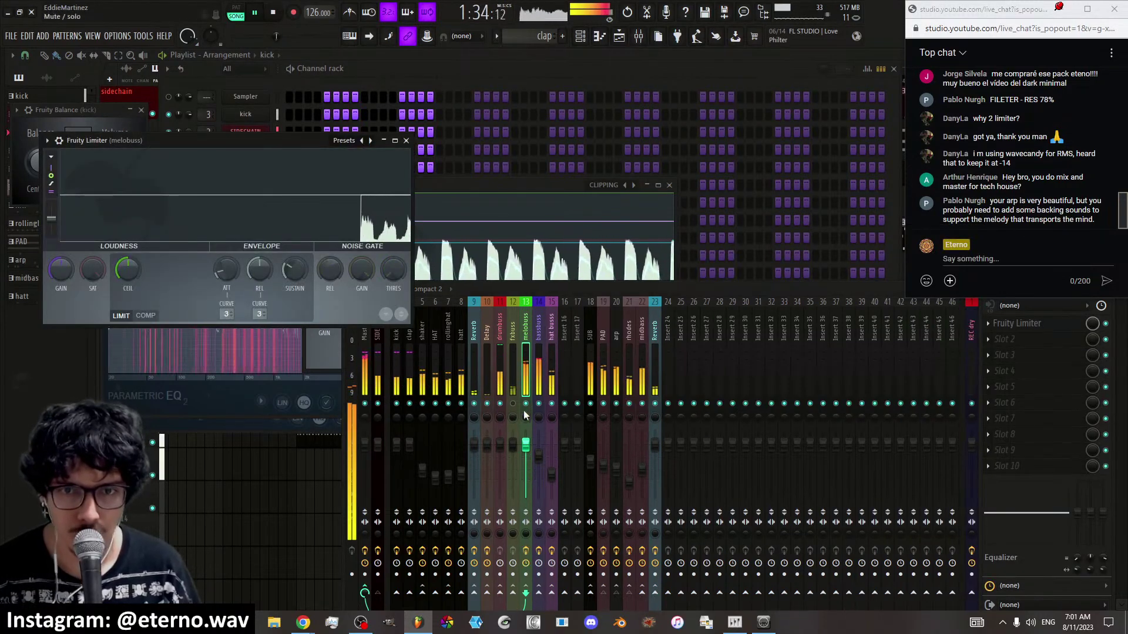
pyautogui.click(501, 404)
pyautogui.click(538, 404)
pyautogui.click(551, 404)
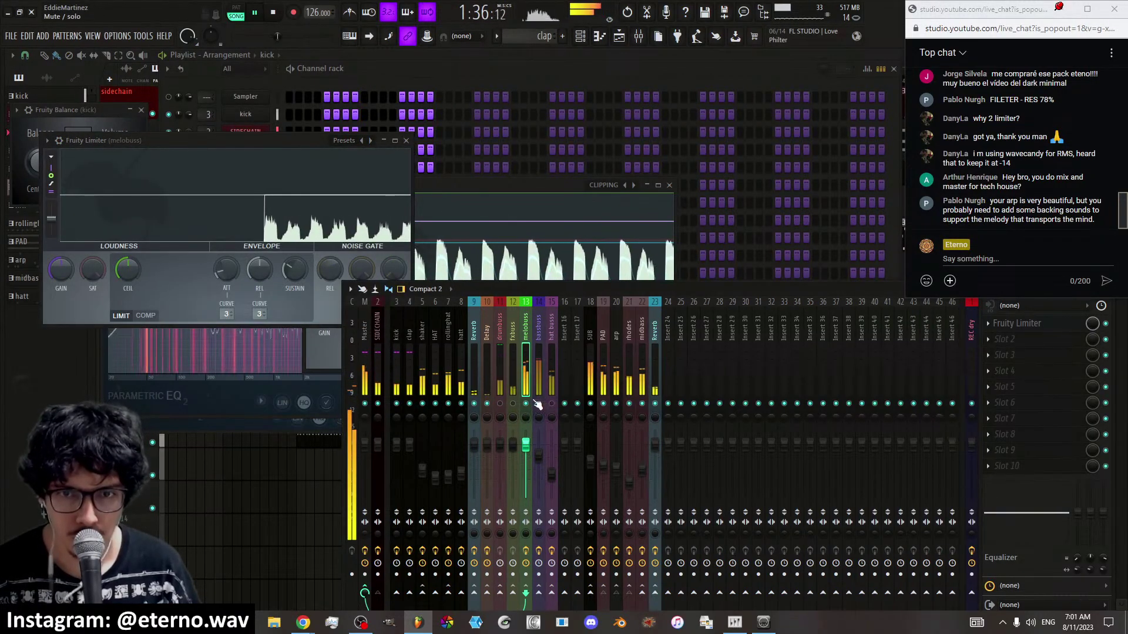
pyautogui.moveTo(163, 142); pyautogui.dragTo(333, 189)
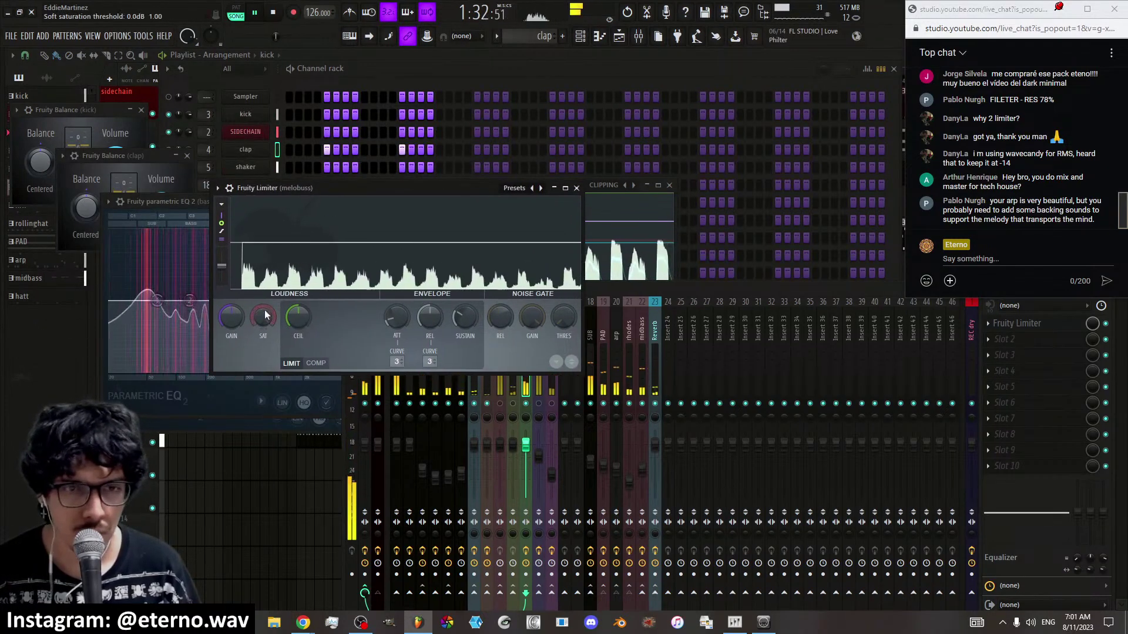
# Load the CLIPPING preset in the melobuss limiter and set its gain to about 9.8 dB
pyautogui.click(315, 364)
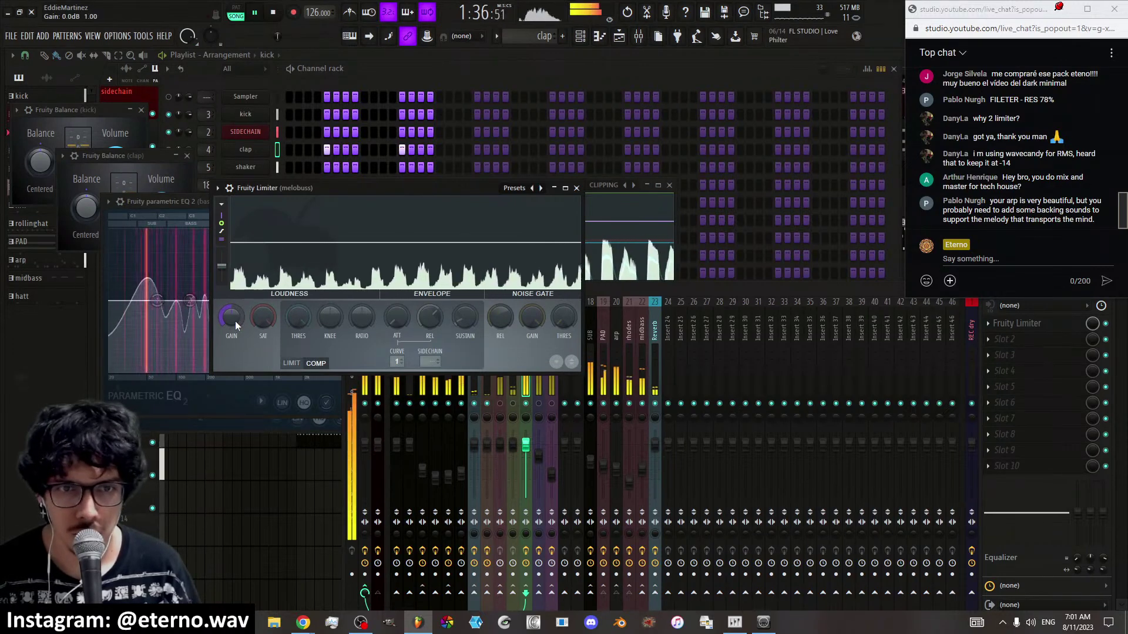
pyautogui.click(541, 188)
pyautogui.click(564, 218)
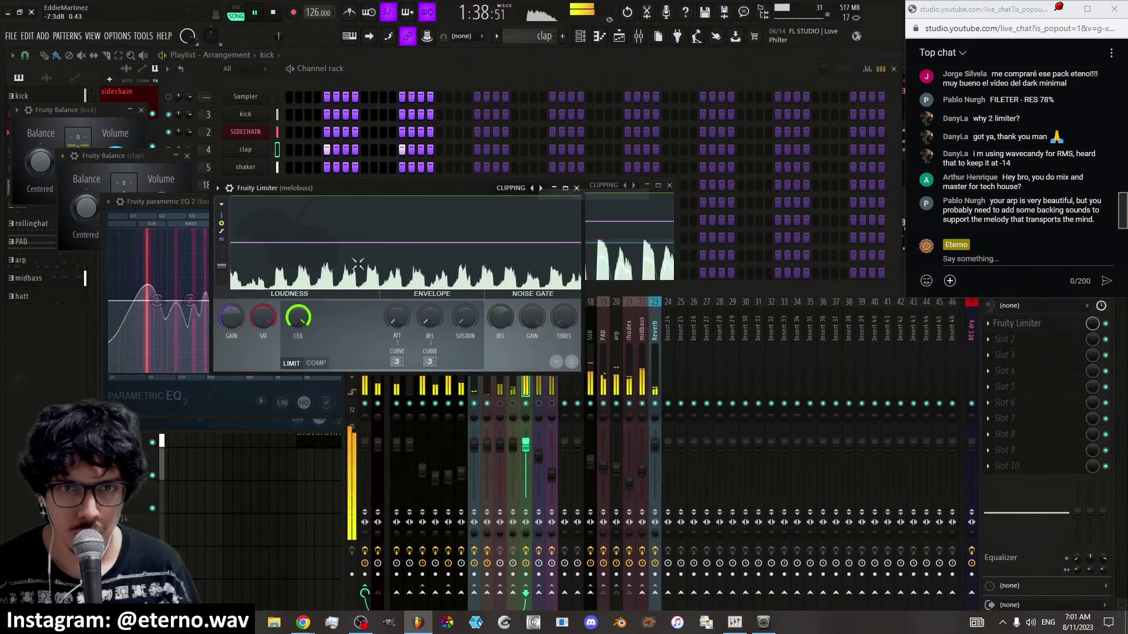
pyautogui.moveTo(231, 318)
pyautogui.mouseDown()
pyautogui.moveTo(232, 278)
pyautogui.moveTo(238, 337)
pyautogui.mouseUp()
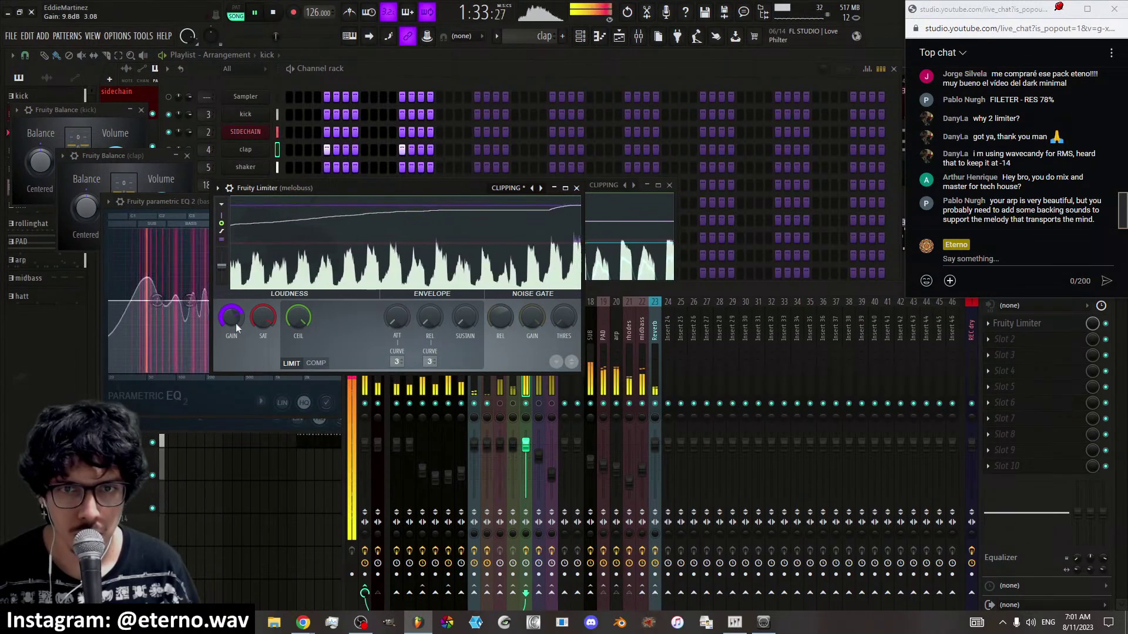
# Adjust the melobuss compressor's knee and ratio, and set its threshold to about -8.7 dB and the gain to about 8 dB
pyautogui.click(316, 363)
pyautogui.moveTo(293, 323); pyautogui.dragTo(362, 302)
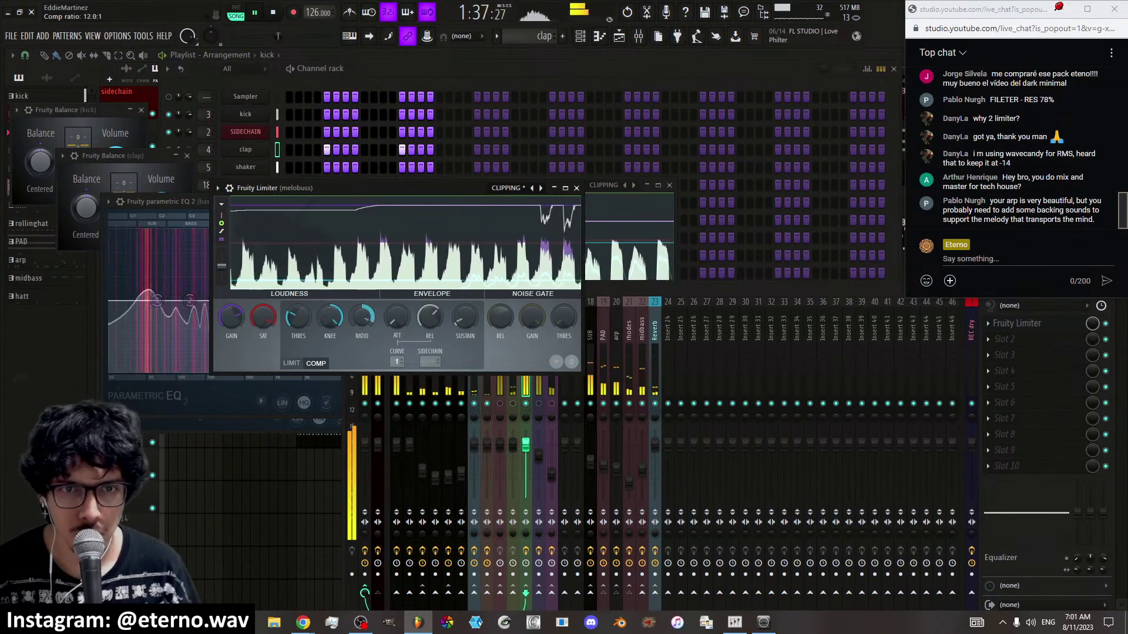
pyautogui.moveTo(299, 317); pyautogui.dragTo(299, 289)
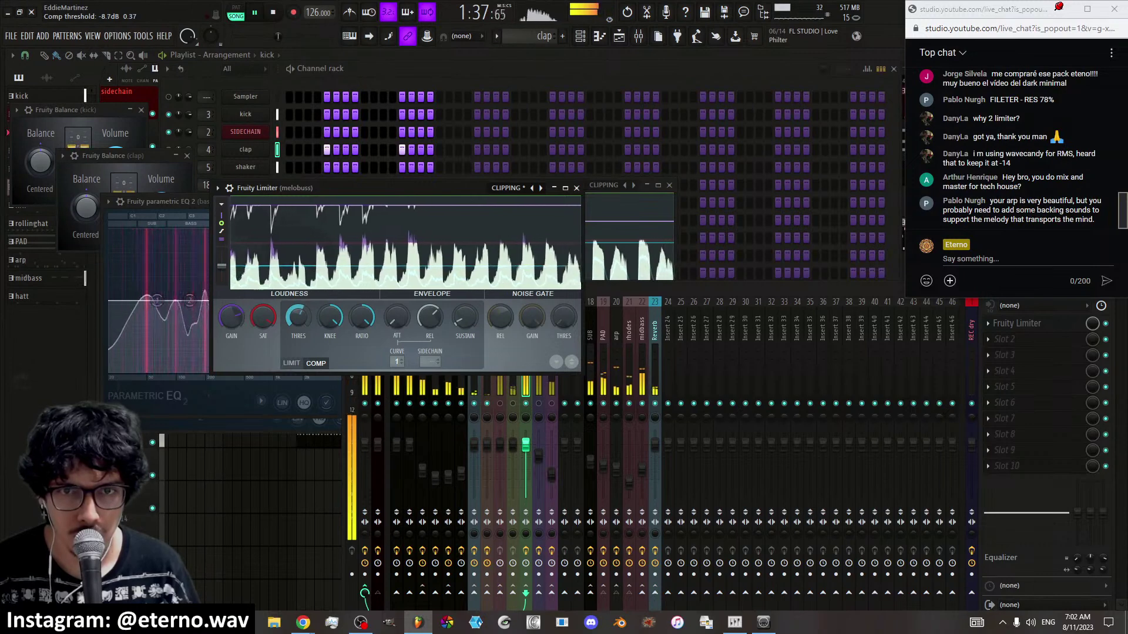
pyautogui.moveTo(241, 320); pyautogui.dragTo(298, 333)
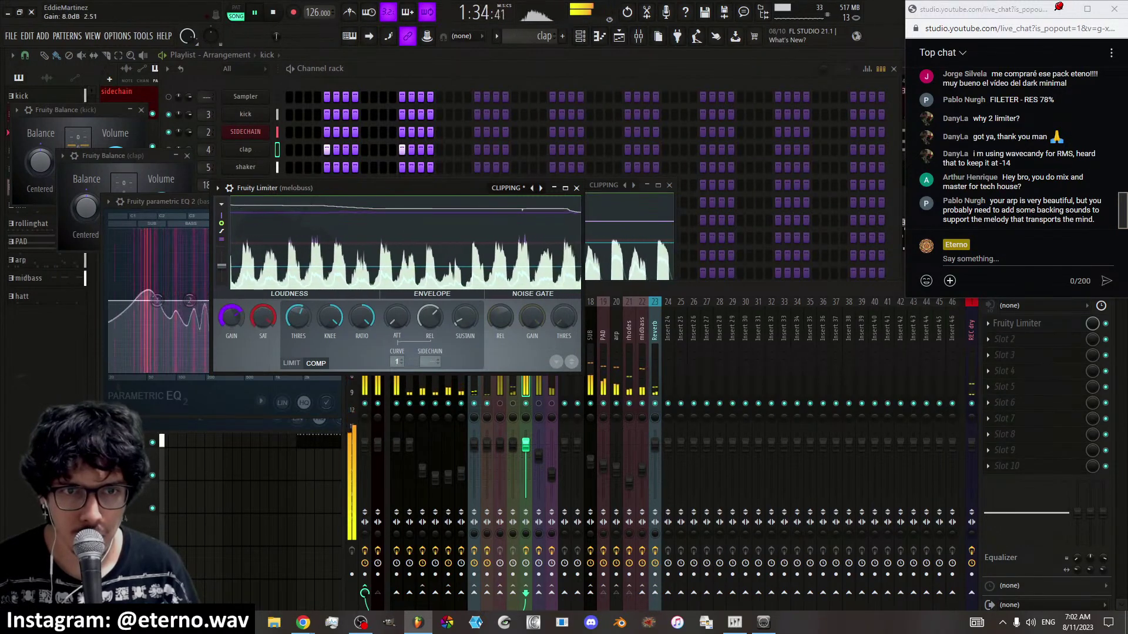
# Insert Fruity Parametric EQ 2 before the melobuss limiter, apply its "steep4 low" preset and set the high-pass to about 106 Hz
pyautogui.click(1010, 333)
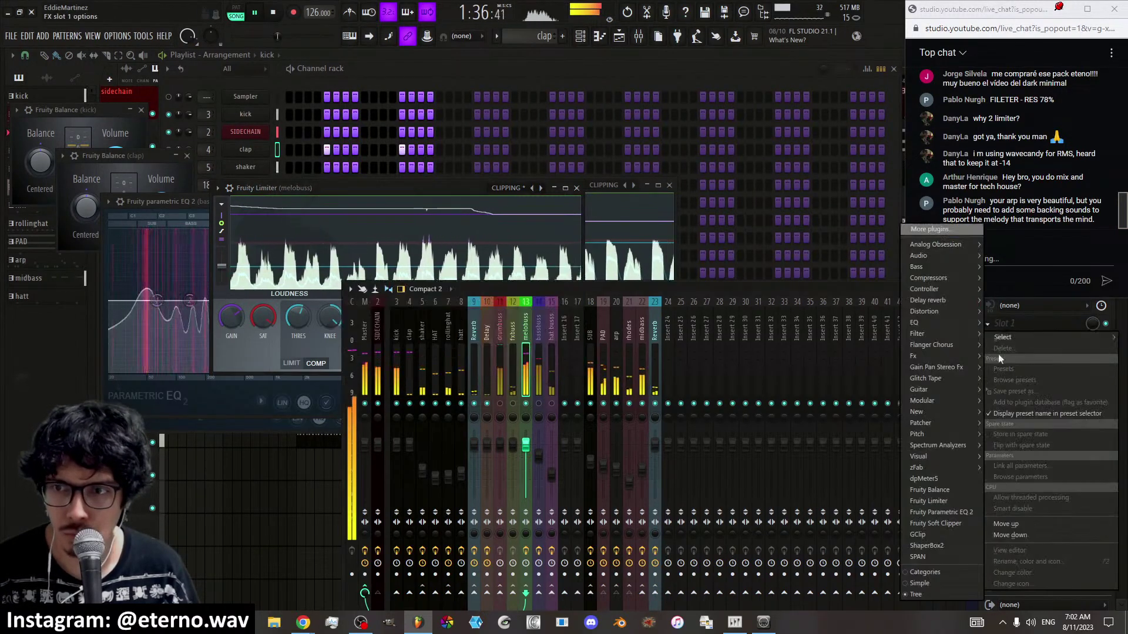
pyautogui.click(956, 513)
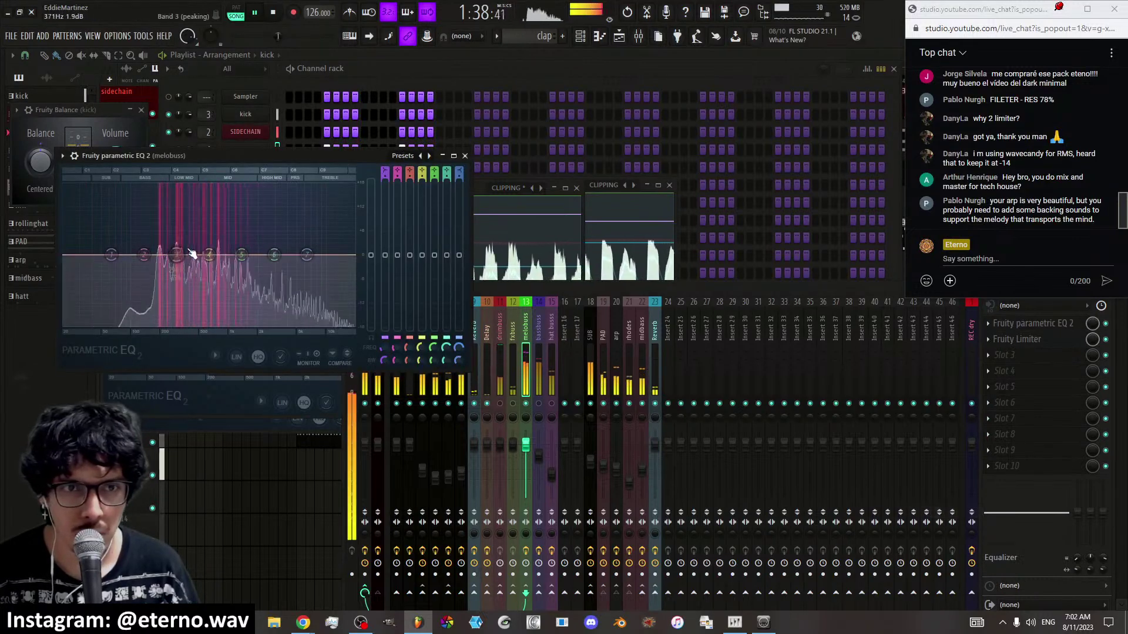
pyautogui.click(403, 156)
pyautogui.click(441, 256)
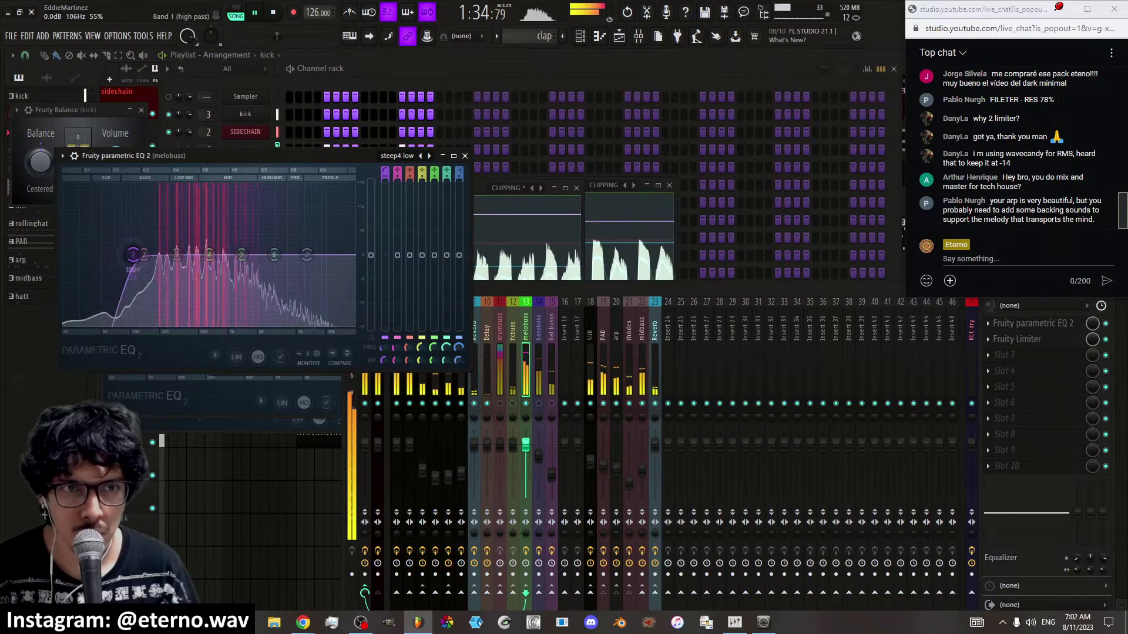
# Raise the melobuss EQ's high-pass to about 173 Hz, dip its third band slightly, and close the EQ
pyautogui.moveTo(174, 259); pyautogui.dragTo(150, 254)
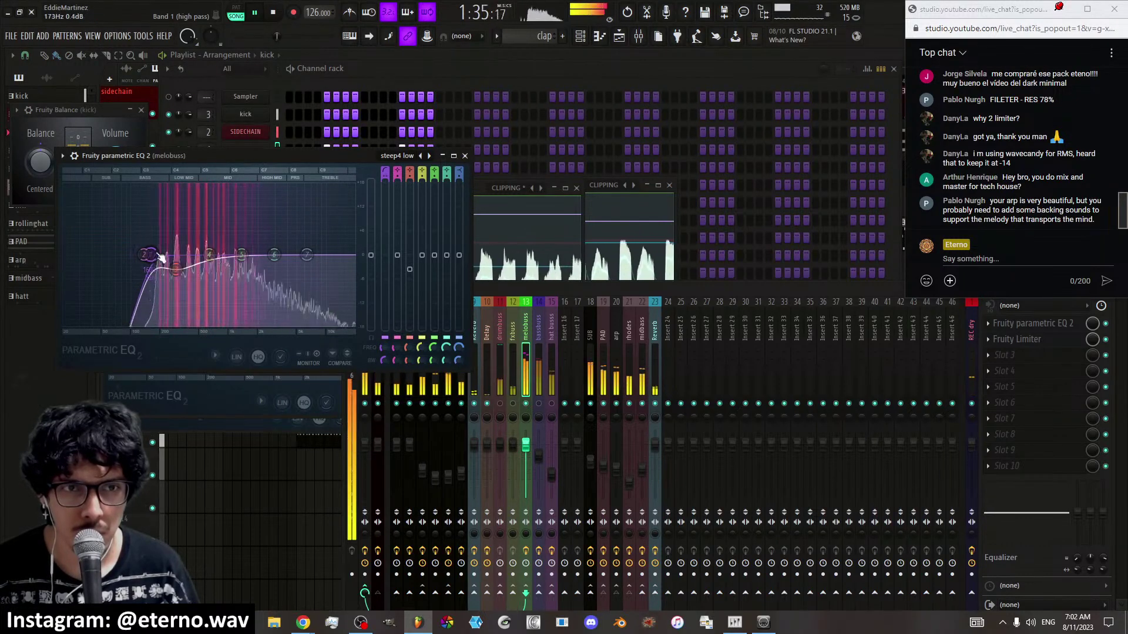
pyautogui.click(465, 156)
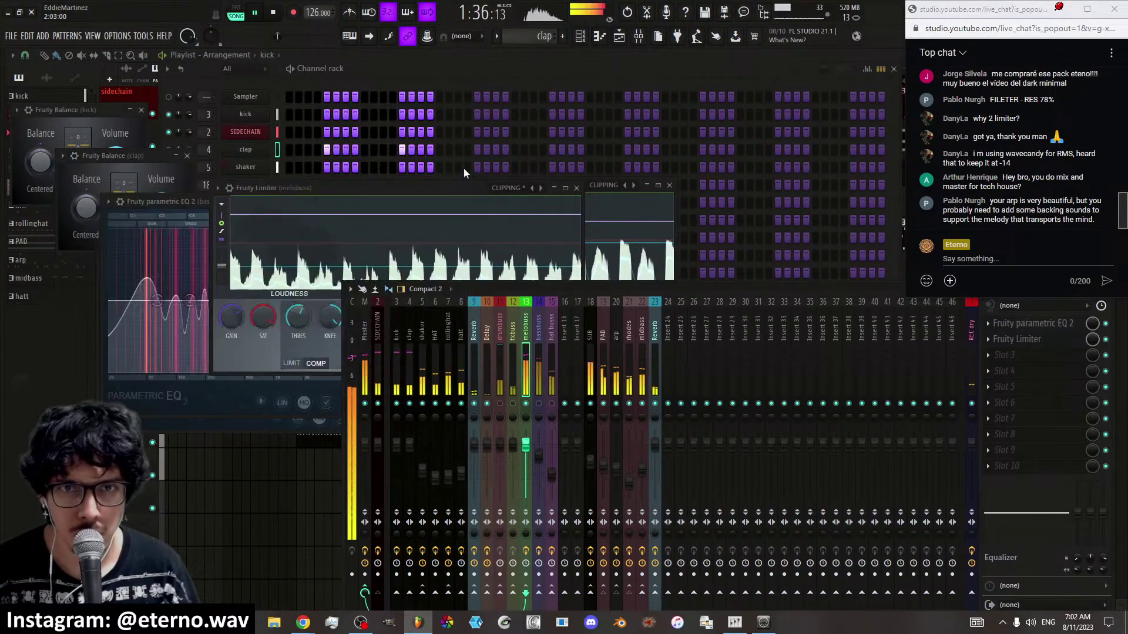
# Try the melobuss compressor with its threshold at about -16.9 dB, and raise the threshold to near its maximum
pyautogui.click(439, 188)
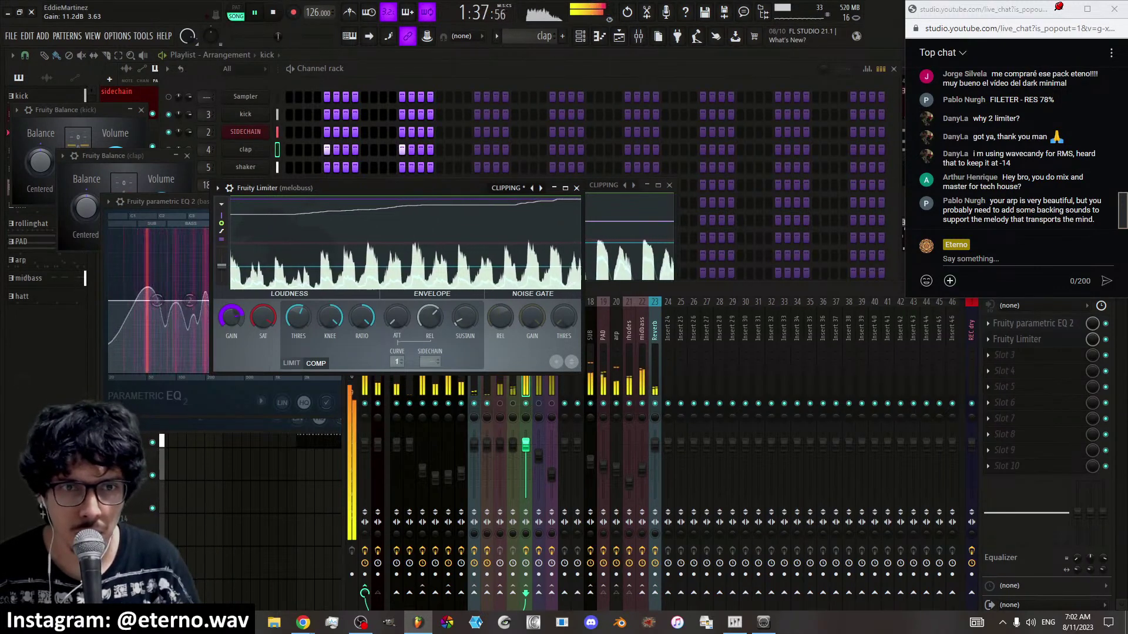
pyautogui.click(317, 364)
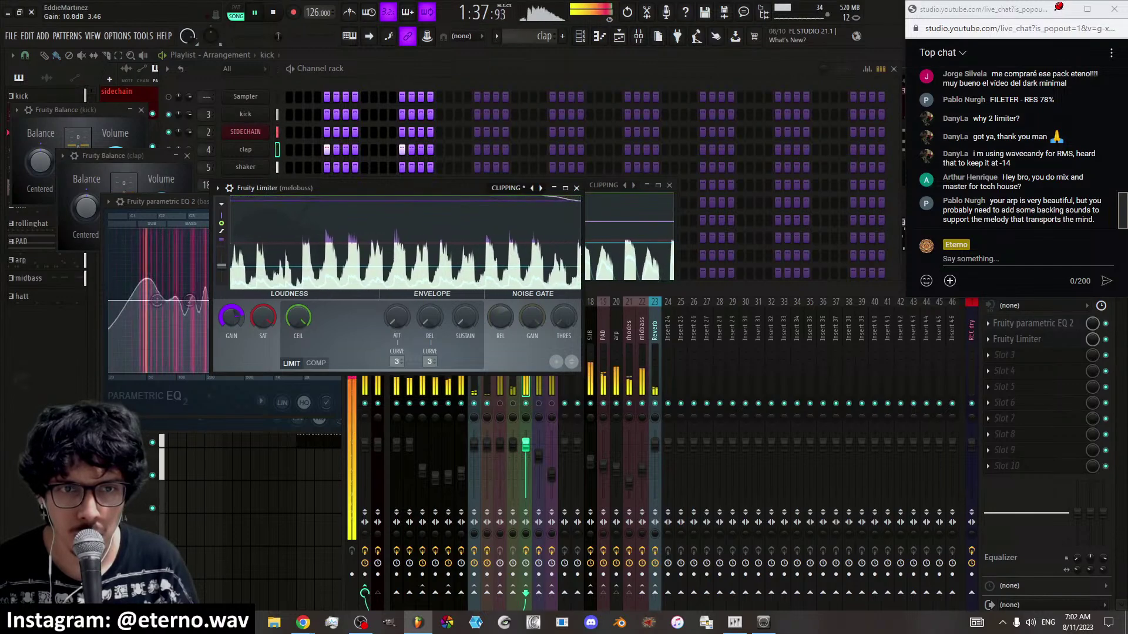
pyautogui.click(316, 364)
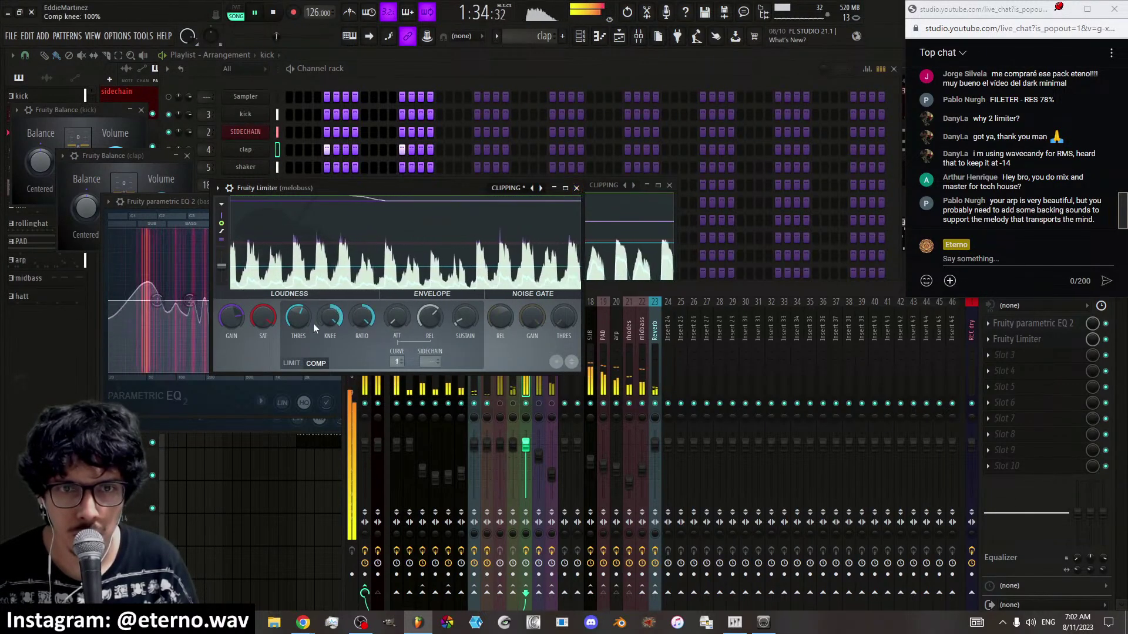
pyautogui.moveTo(298, 317); pyautogui.dragTo(298, 343)
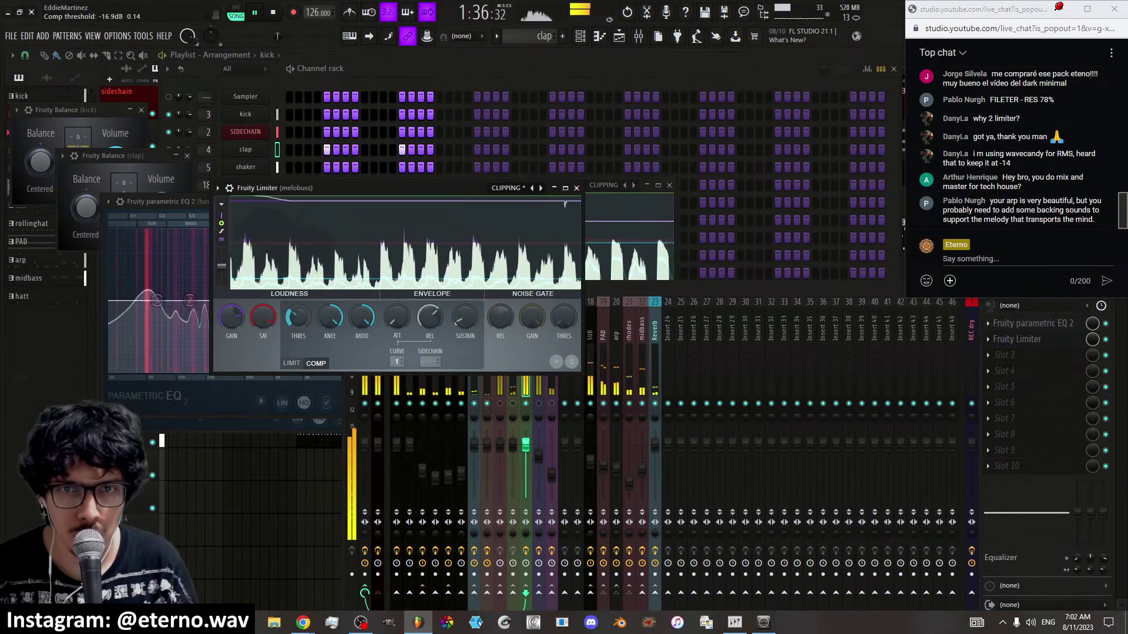
pyautogui.moveTo(397, 319); pyautogui.dragTo(397, 352)
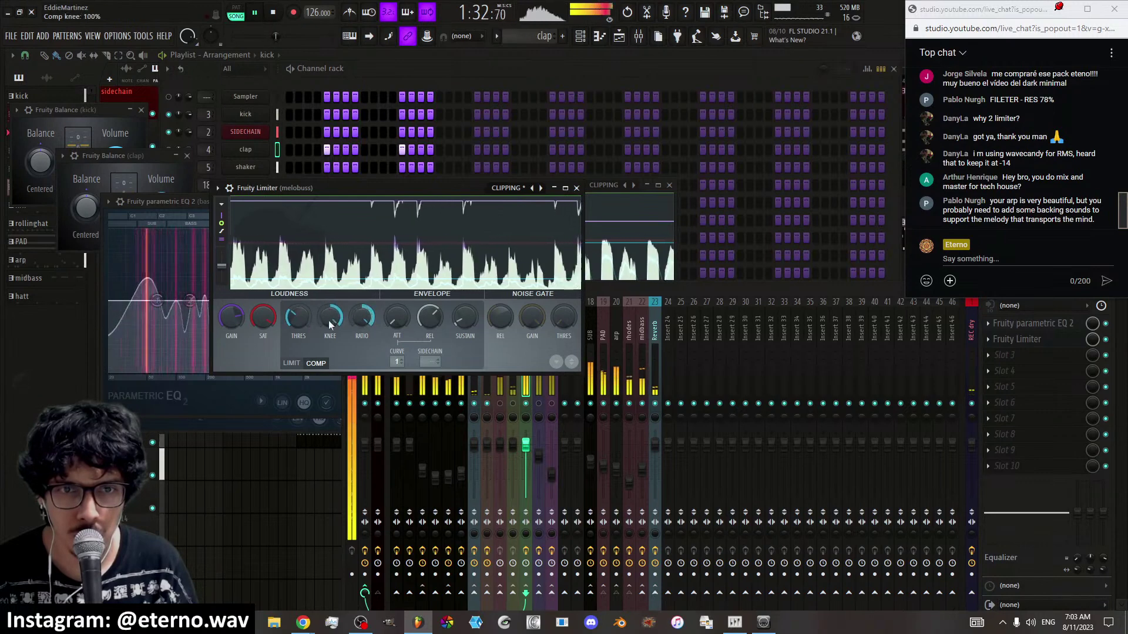
pyautogui.moveTo(298, 319); pyautogui.dragTo(298, 219)
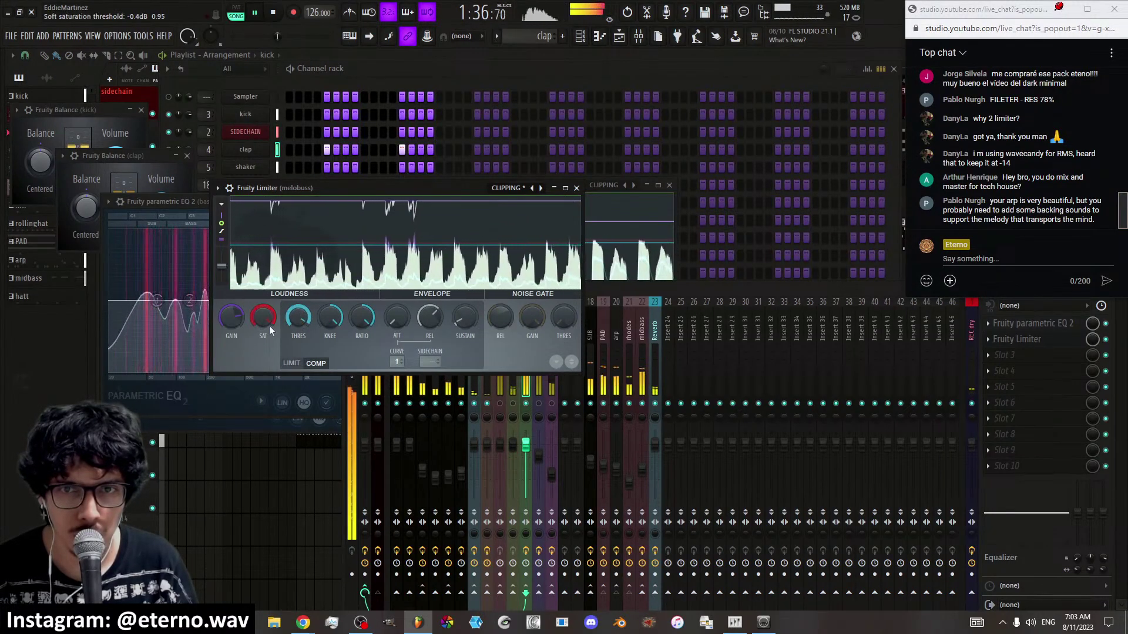
# Set the melobuss limiter's gain to about 9.4 dB, adjust its soft saturation threshold in limit mode, and close it
pyautogui.moveTo(236, 333); pyautogui.dragTo(236, 346)
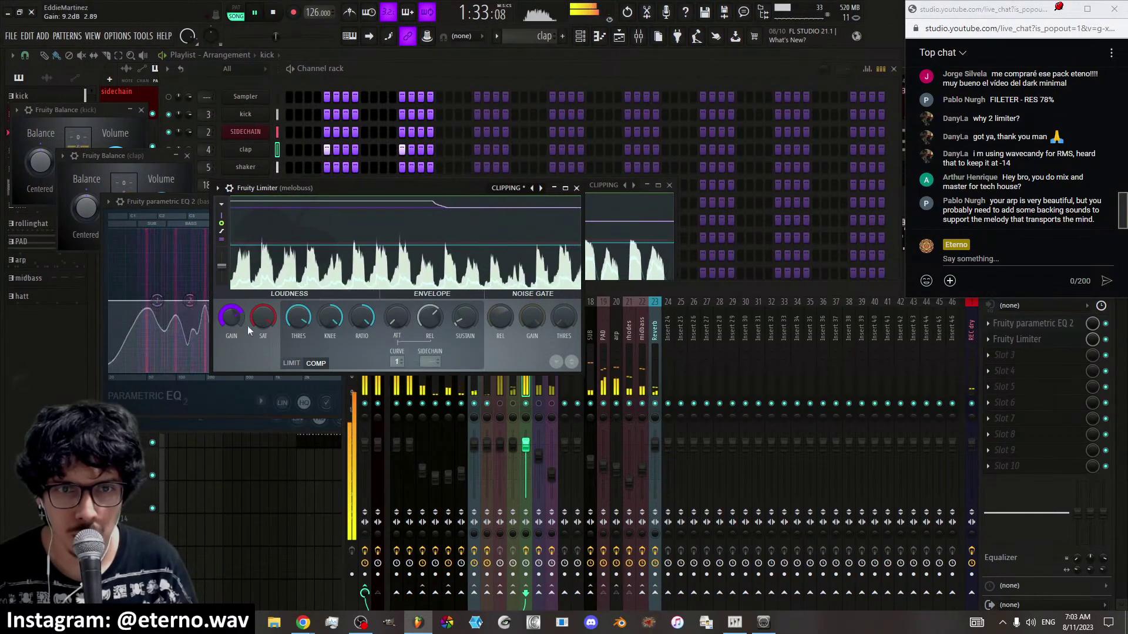
pyautogui.click(289, 363)
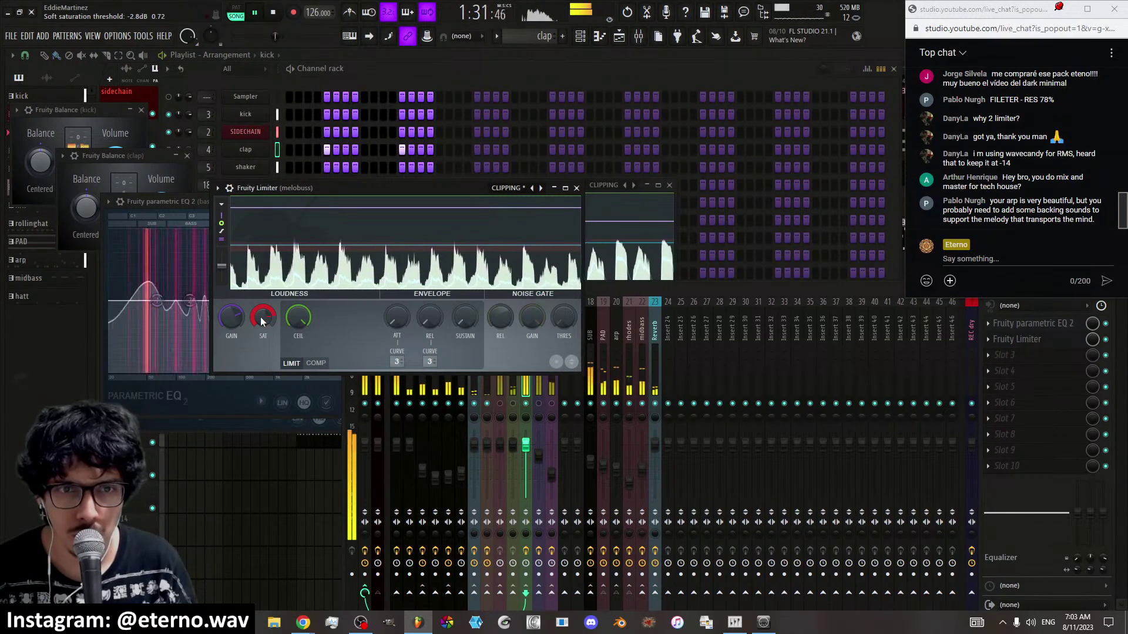
pyautogui.moveTo(260, 315); pyautogui.dragTo(260, 351)
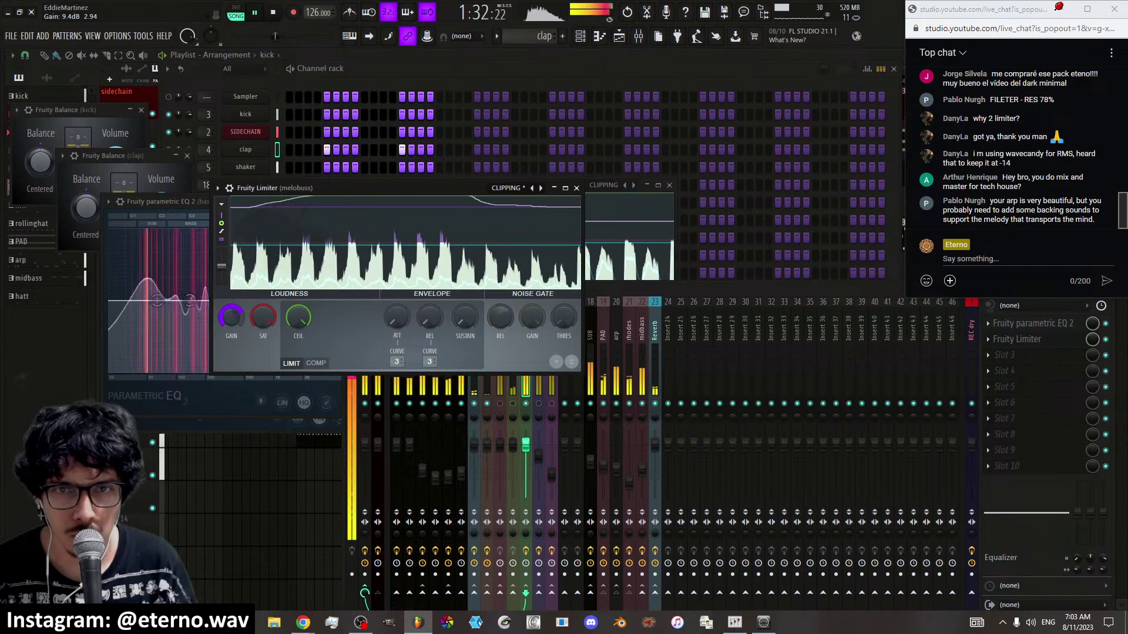
pyautogui.click(576, 189)
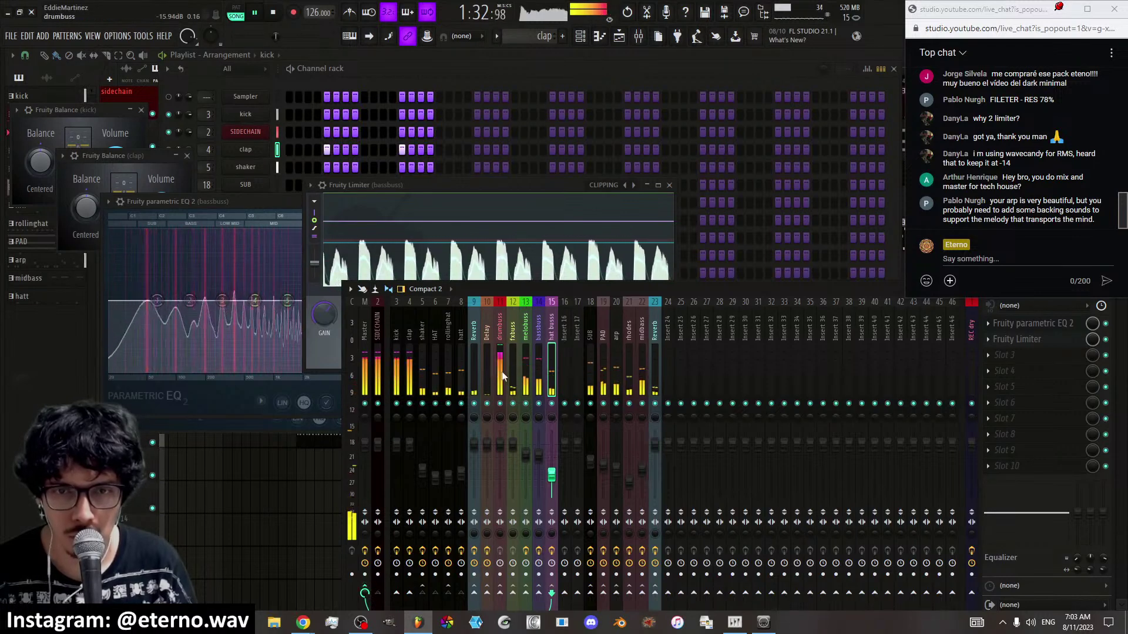
# Add Fruity Limiter to the drumbuss's first effect slot and load its CLIPPING preset
pyautogui.click(552, 369)
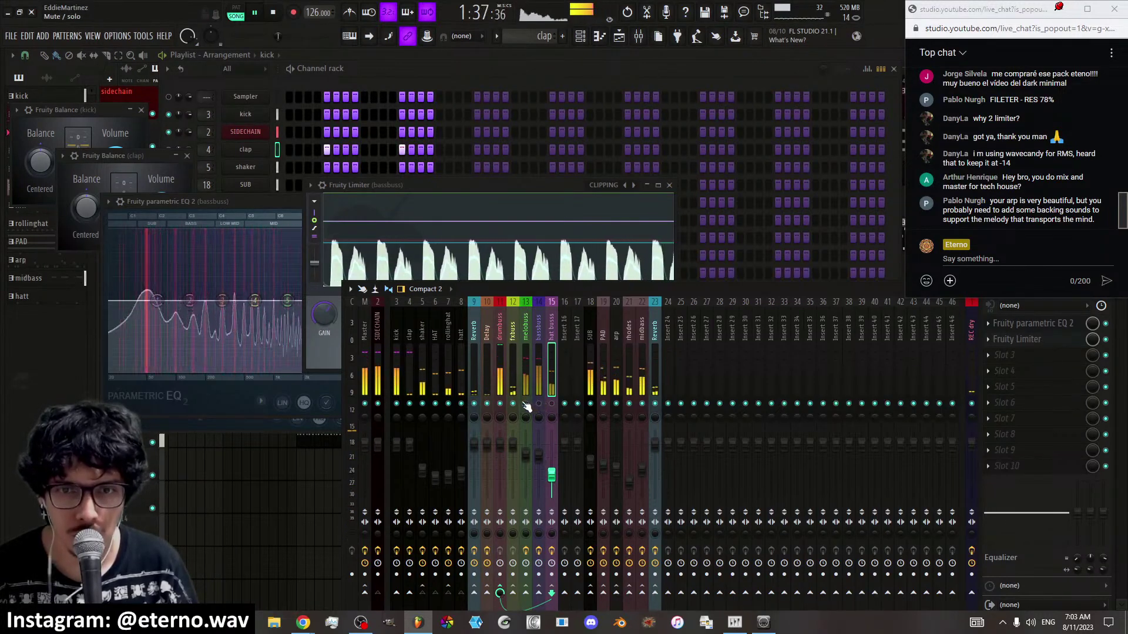
pyautogui.click(501, 372)
pyautogui.click(1029, 325)
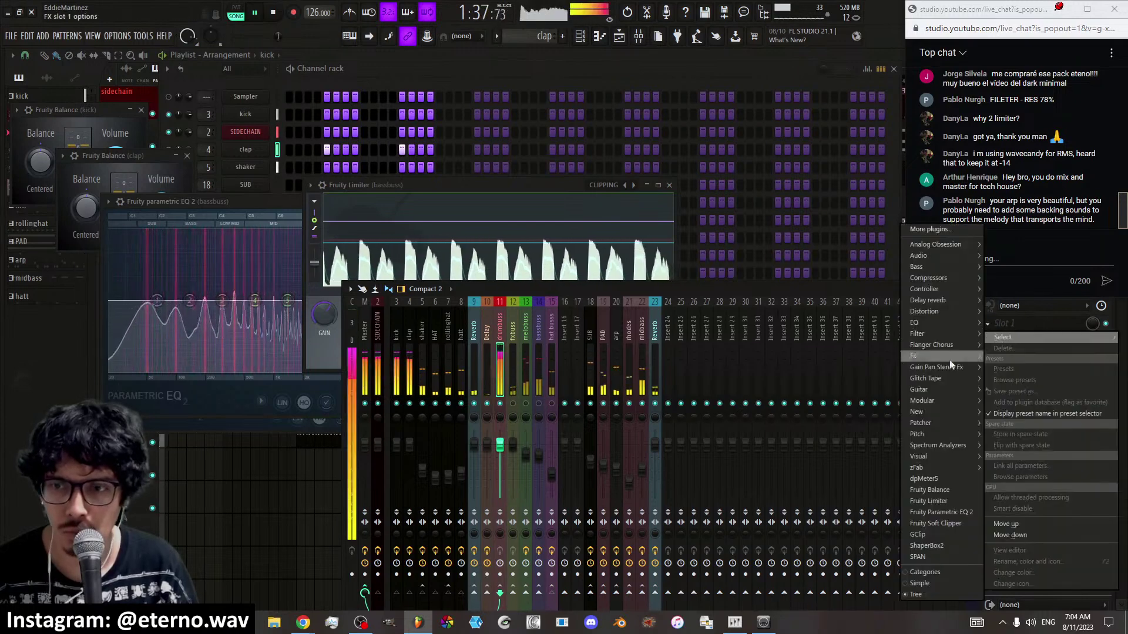
pyautogui.click(939, 501)
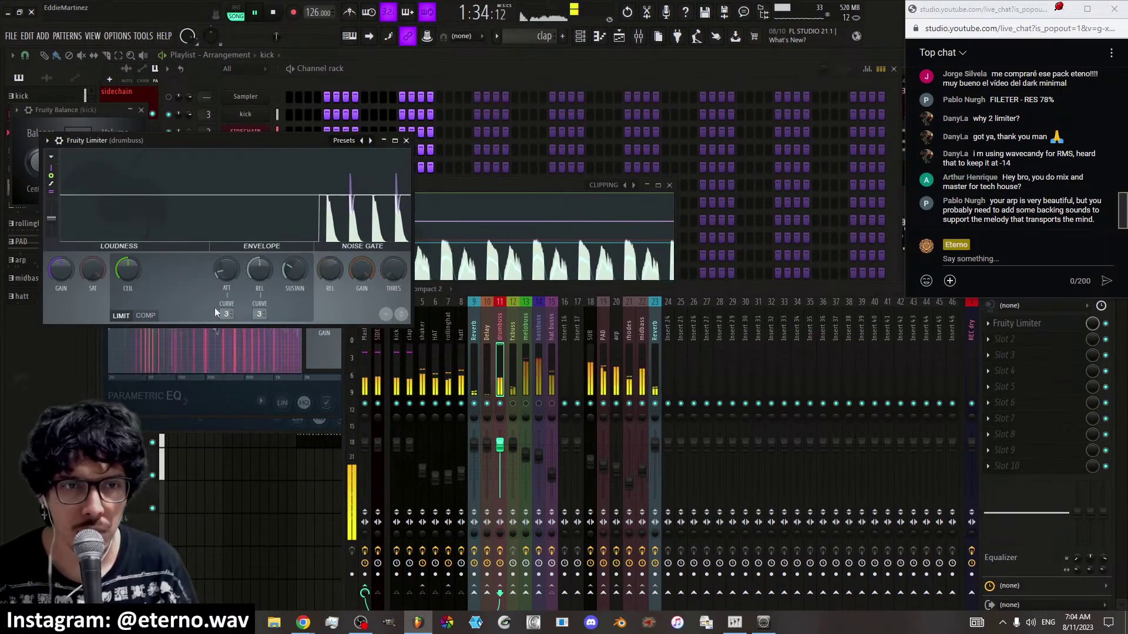
pyautogui.click(345, 140)
pyautogui.click(381, 150)
pyautogui.moveTo(296, 140); pyautogui.dragTo(481, 195)
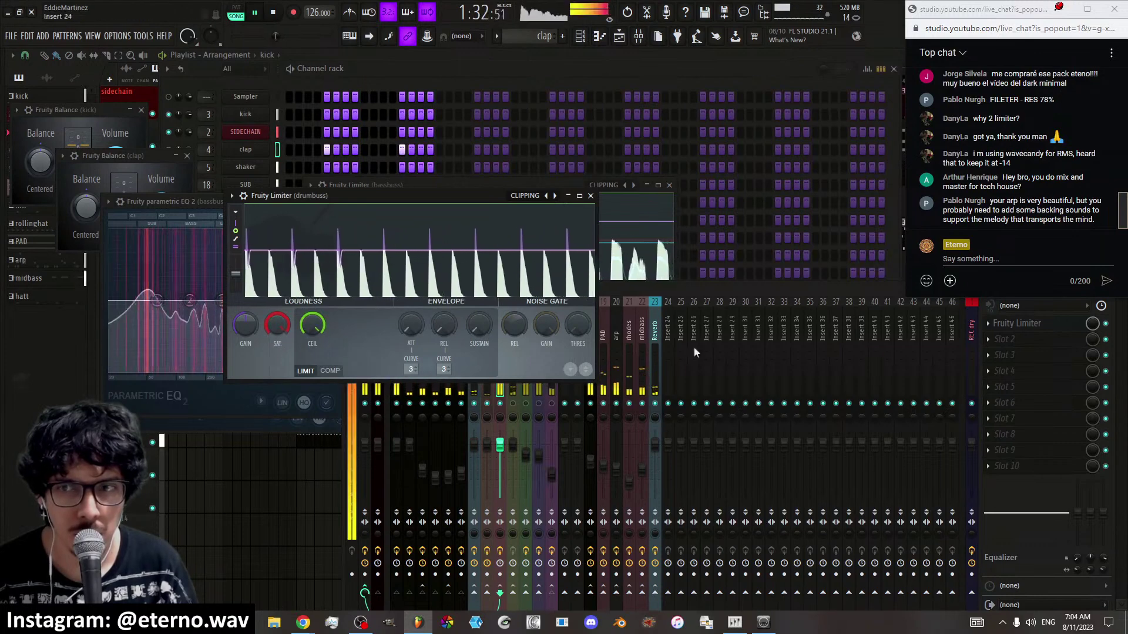
# Add another Fruity Limiter to the drumbuss's second effect slot and bypass it
pyautogui.click(1004, 338)
pyautogui.moveTo(1002, 348)
pyautogui.click(932, 501)
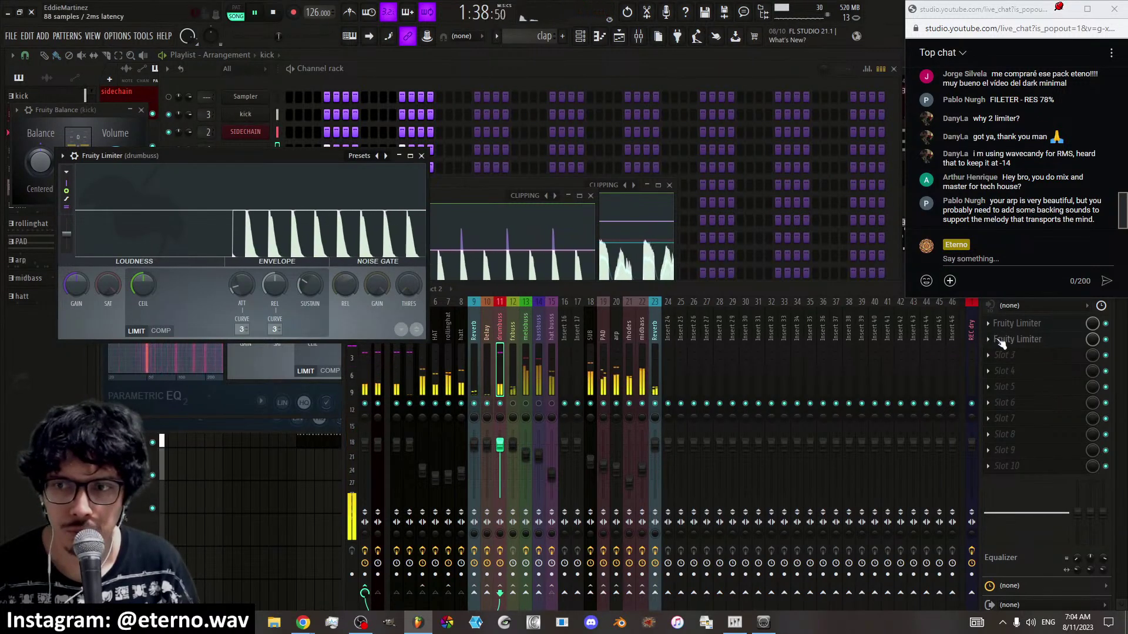
pyautogui.click(1106, 339)
# Lower the gain of the drumbuss's first limiter past about -11.5 dB
pyautogui.click(1048, 329)
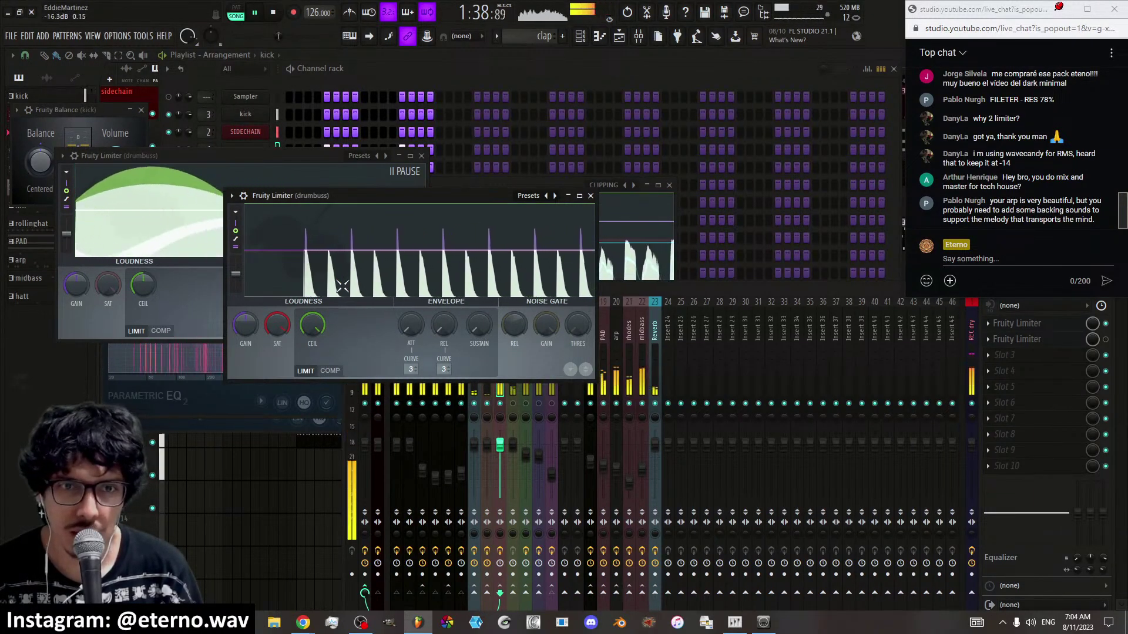
pyautogui.scroll(-10, 244, 327)
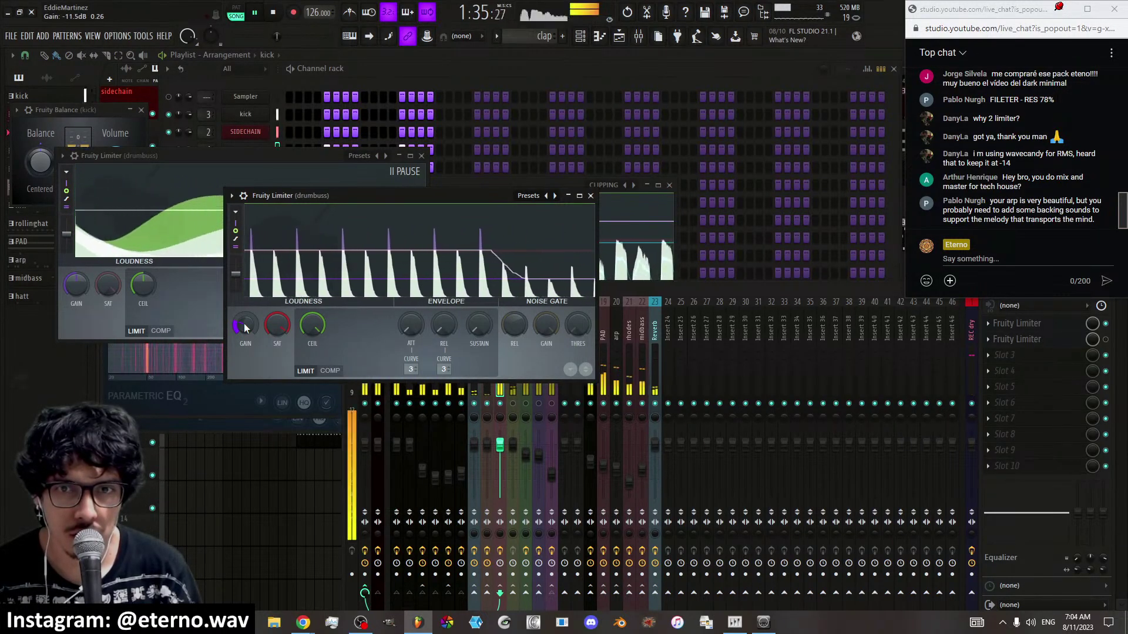
pyautogui.scroll(-5, 244, 327)
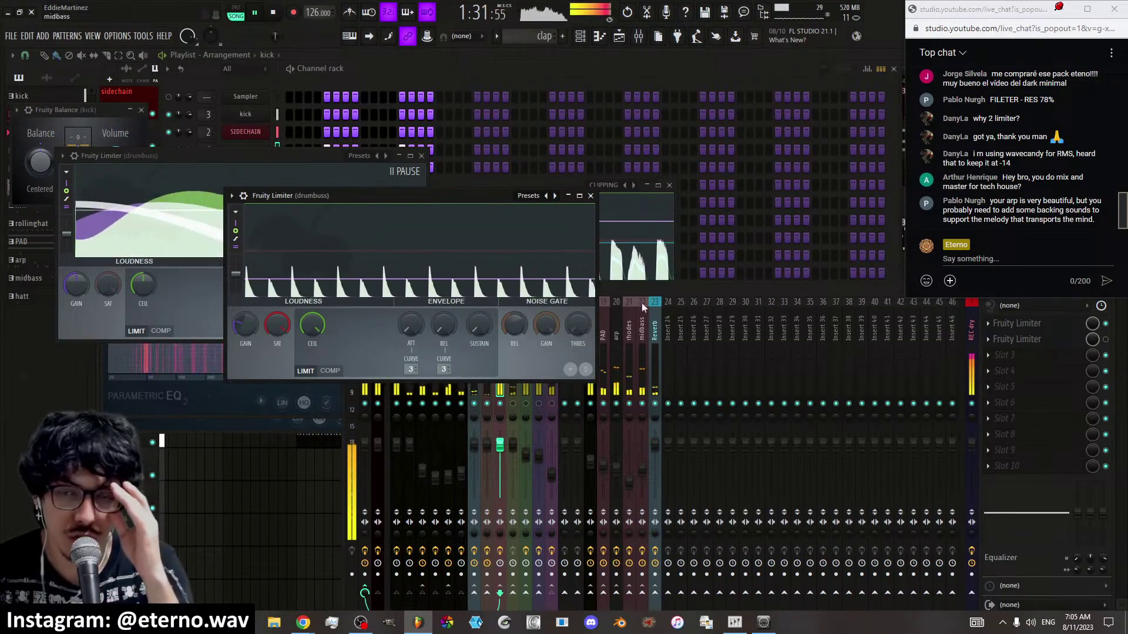
# Remove both Fruity Limiters from the drumbuss's effect slots
pyautogui.click(625, 288)
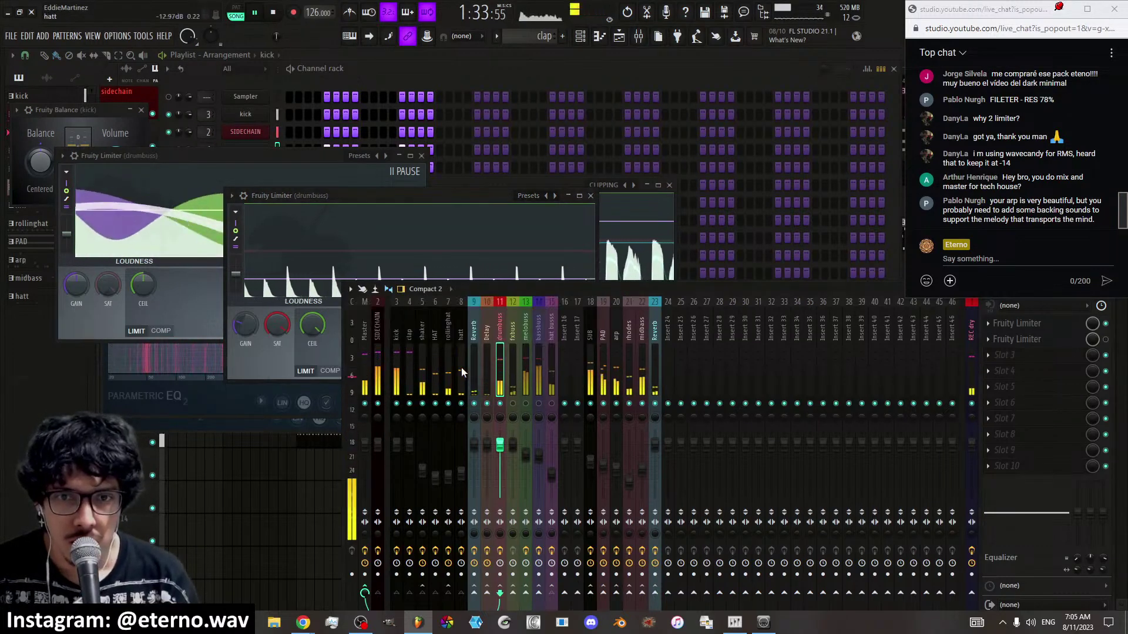
pyautogui.click(987, 340)
pyautogui.click(1003, 343)
pyautogui.click(1002, 344)
pyautogui.click(1003, 344)
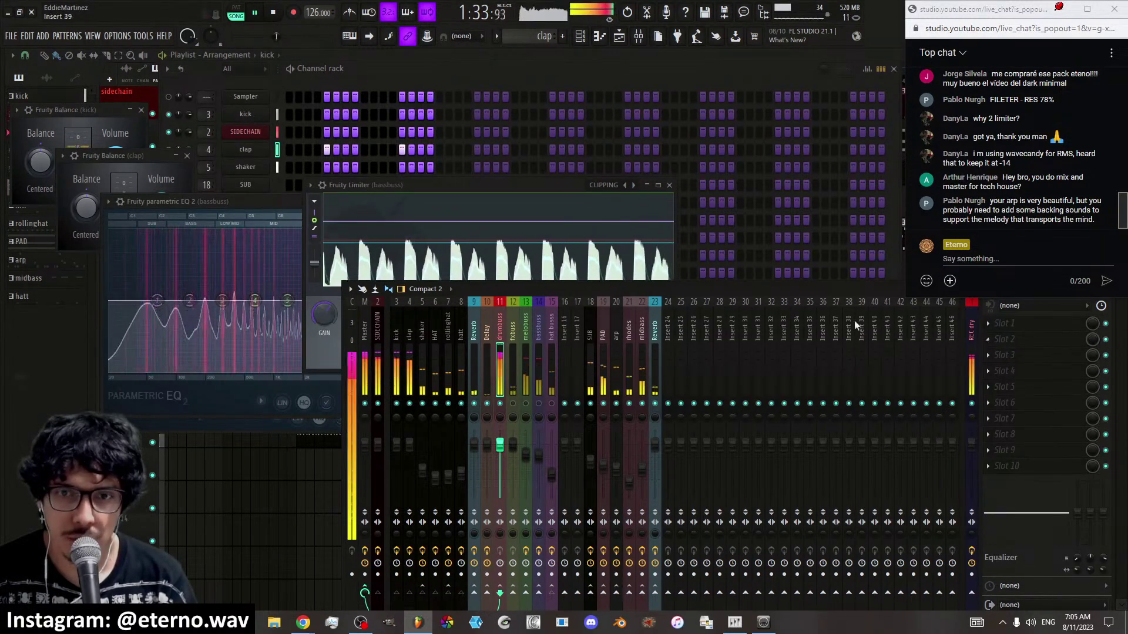
# Rename mixer track Insert 16 as "kick clap buss" and give it a blue color
pyautogui.rightClick(567, 336)
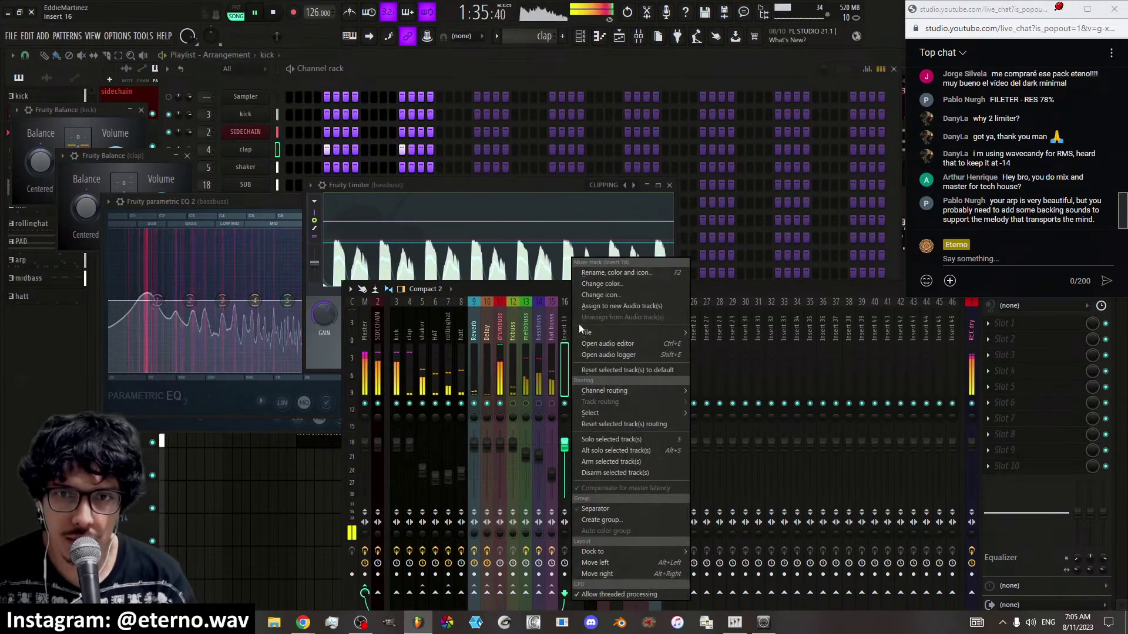
pyautogui.click(601, 279)
pyautogui.write('kick clap bus')
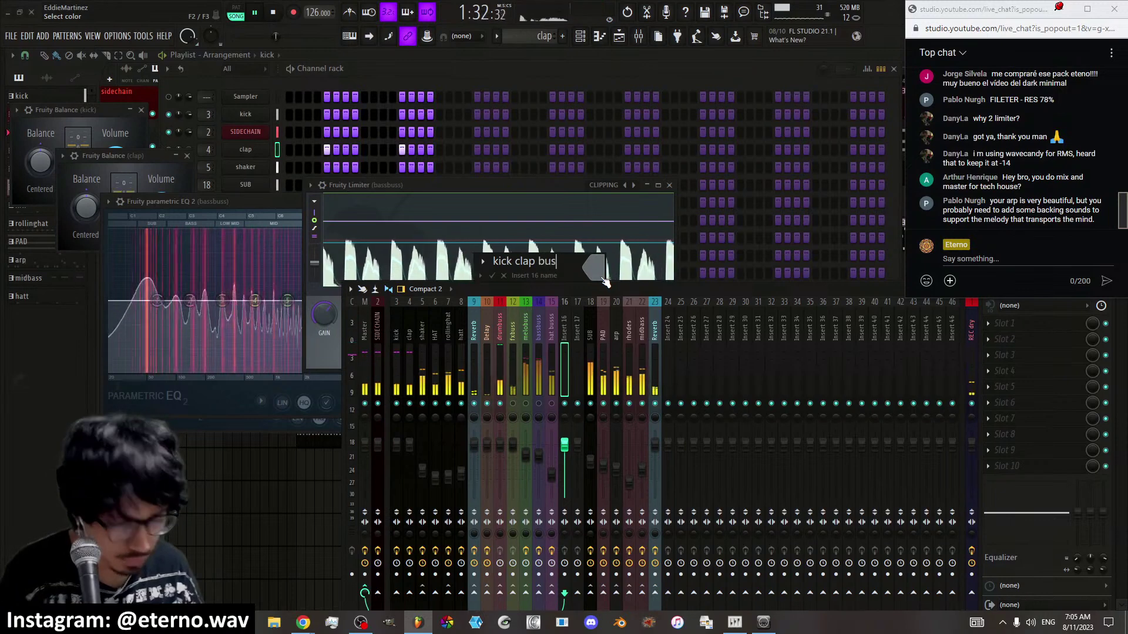
pyautogui.click(600, 276)
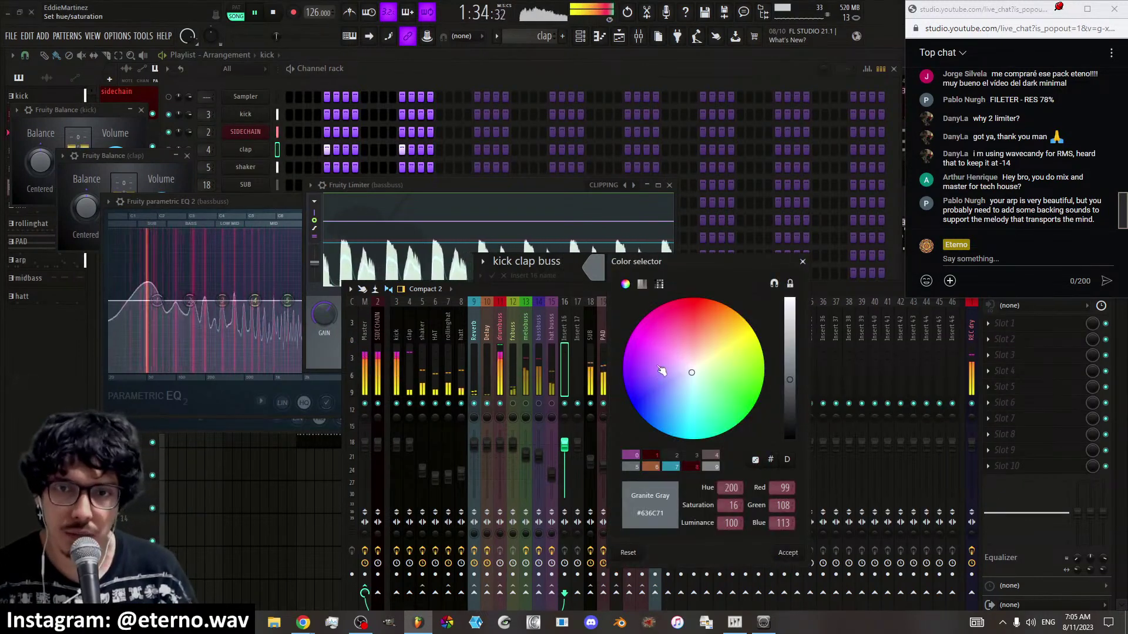
pyautogui.click(644, 395)
pyautogui.press('Return')
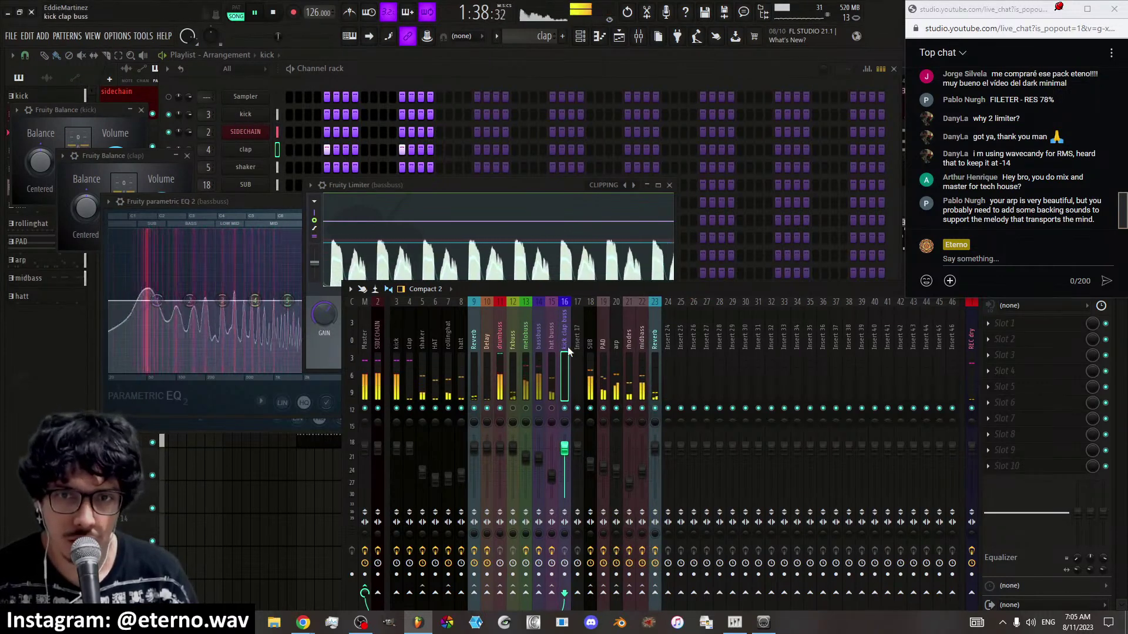
# Route the kick and clap mixer tracks to the kick clap buss instead of the drumbuss
pyautogui.click(396, 348)
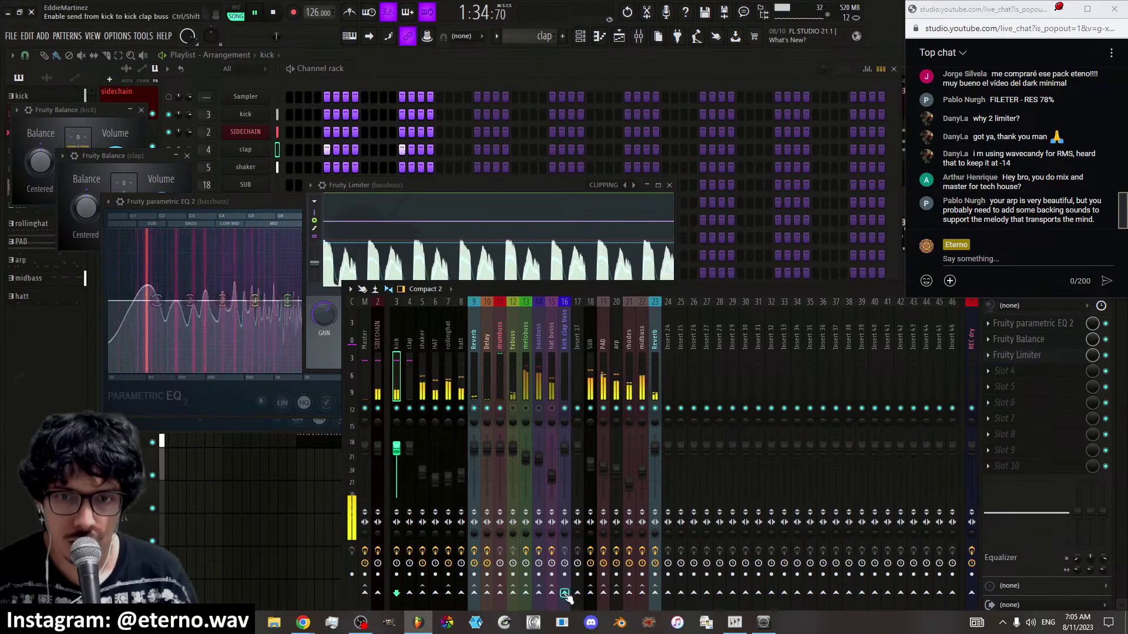
pyautogui.click(409, 353)
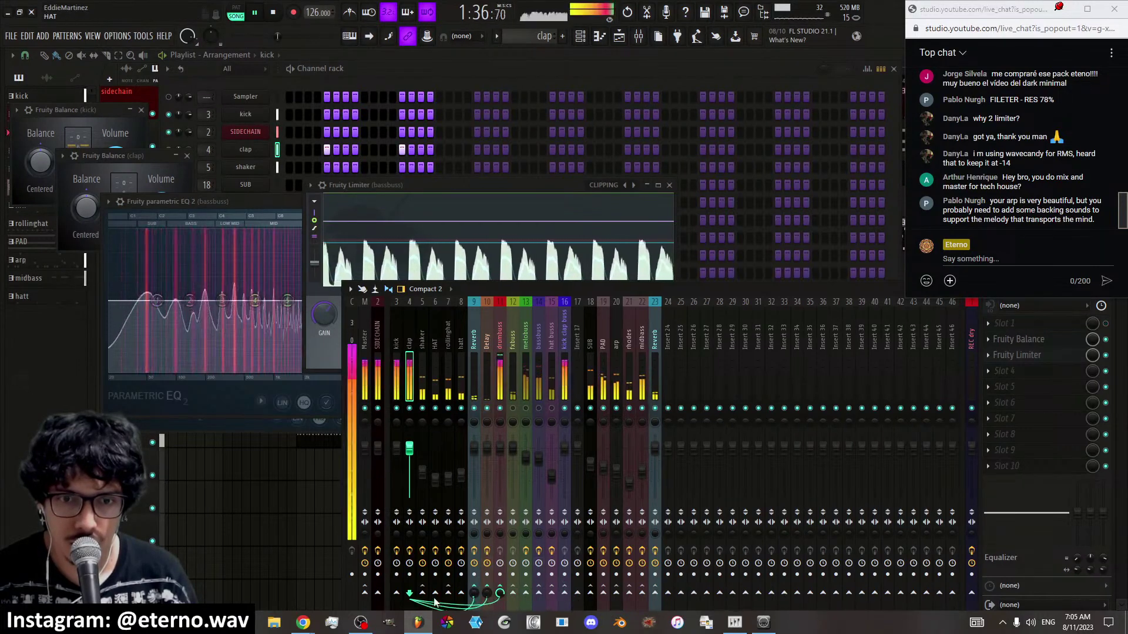
pyautogui.click(563, 520)
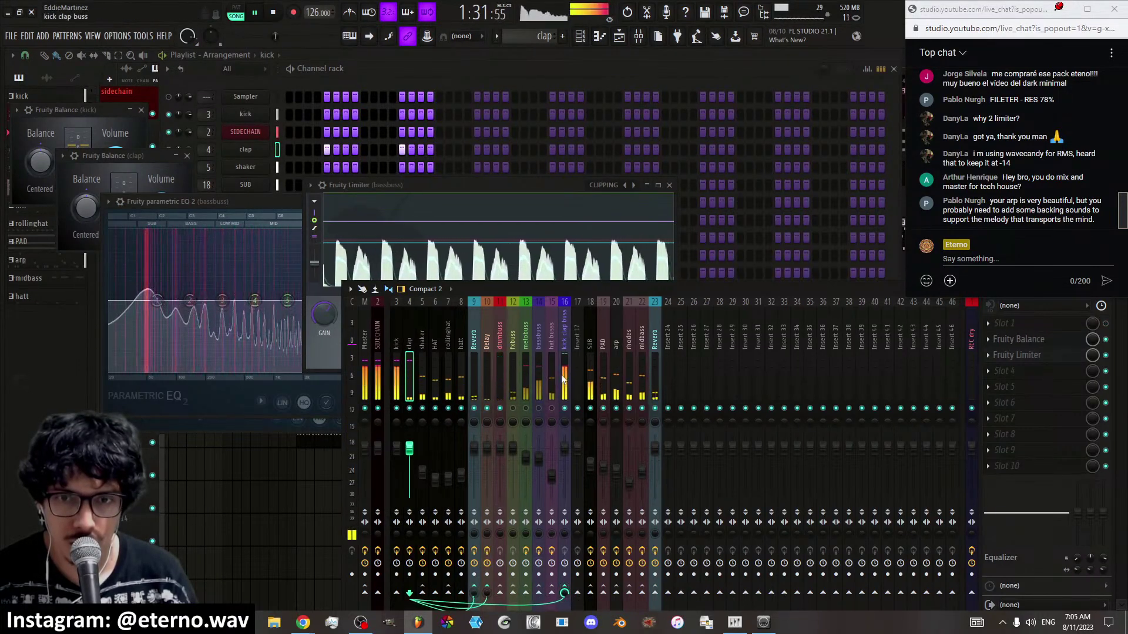
# Add a Fruity Limiter to the kick clap buss's first effect slot and view its peaks during playback
pyautogui.click(1020, 323)
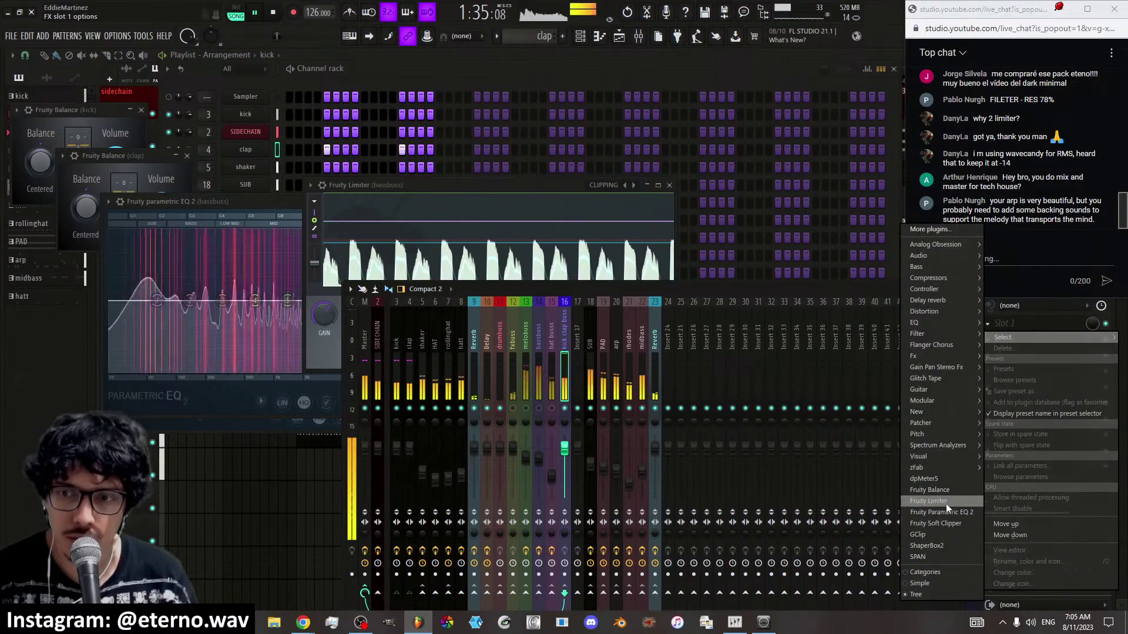
pyautogui.click(946, 502)
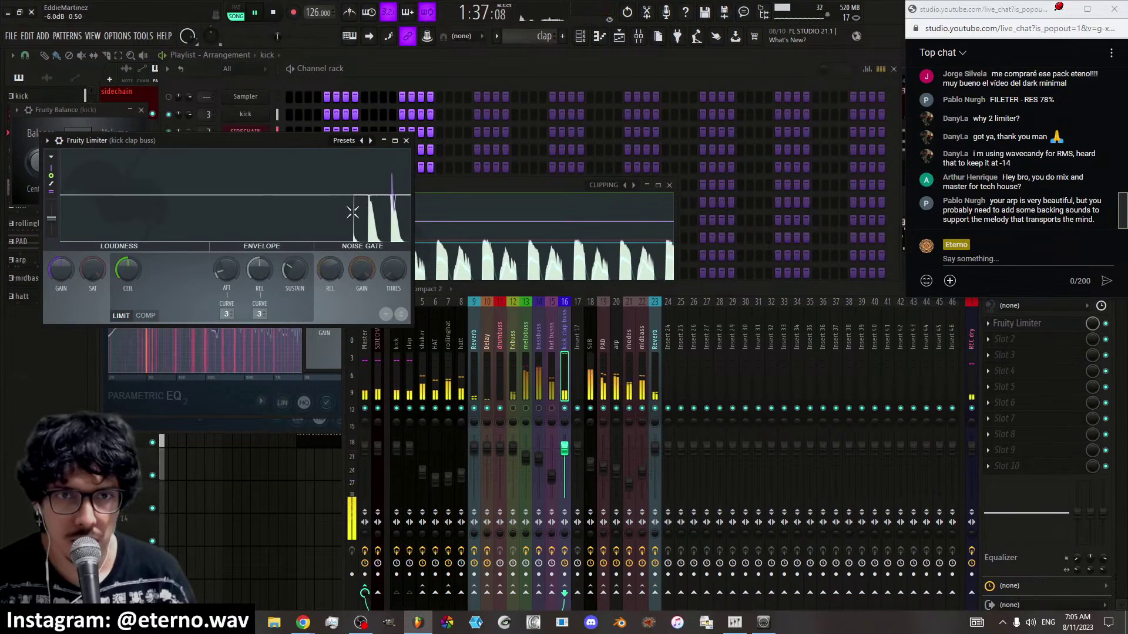
pyautogui.moveTo(312, 142); pyautogui.dragTo(435, 228)
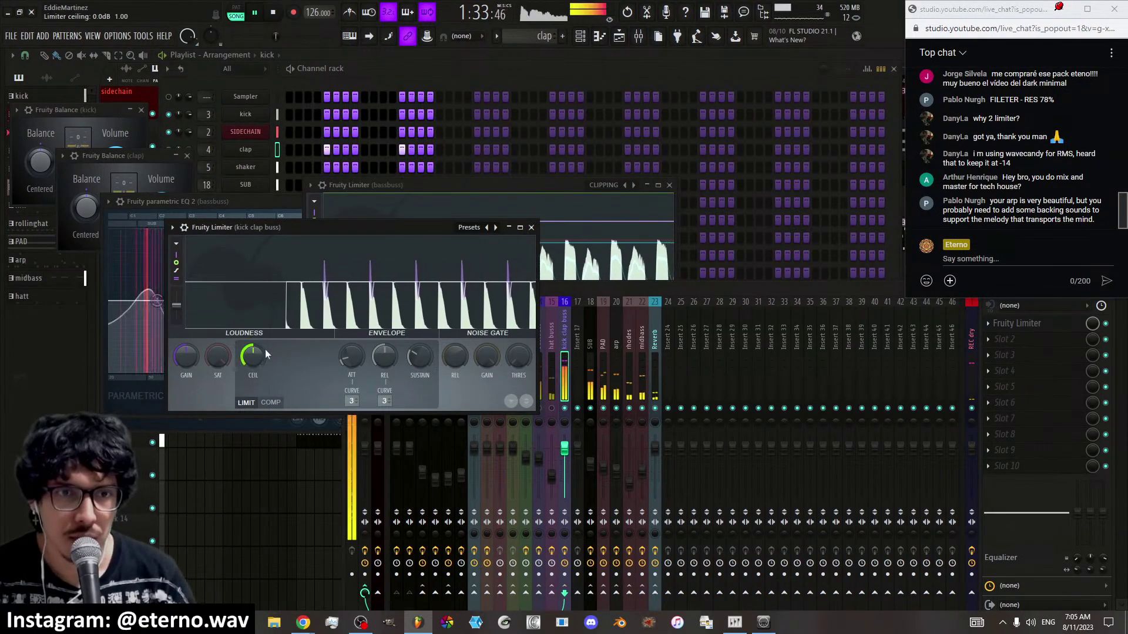
pyautogui.moveTo(298, 230); pyautogui.dragTo(322, 222)
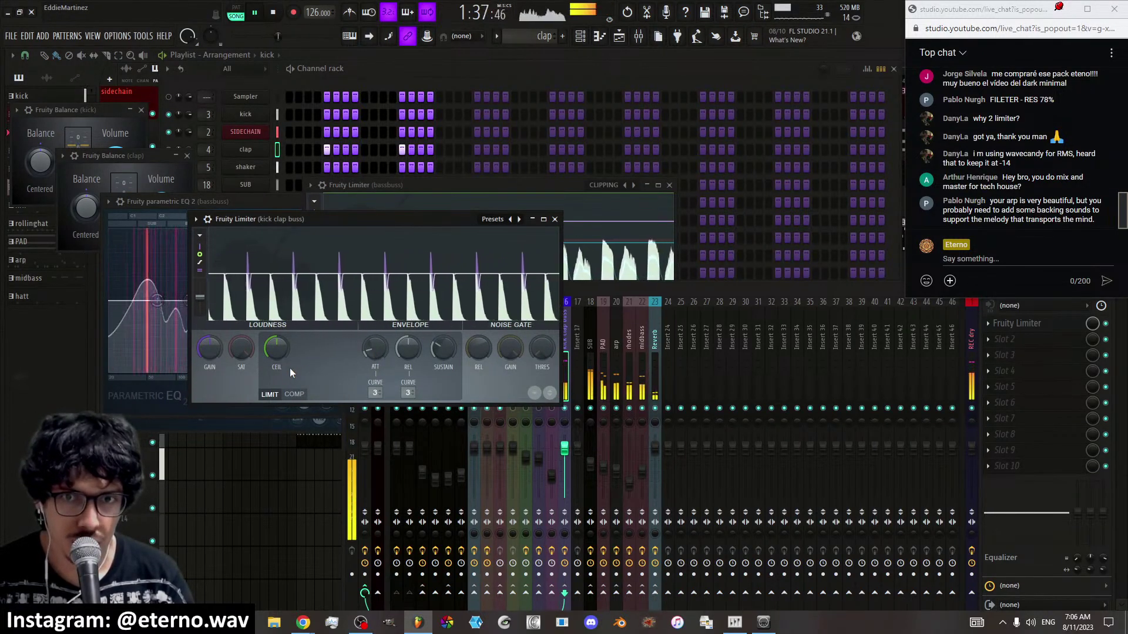
pyautogui.scroll(4, 289, 366)
pyautogui.scroll(-3, 291, 367)
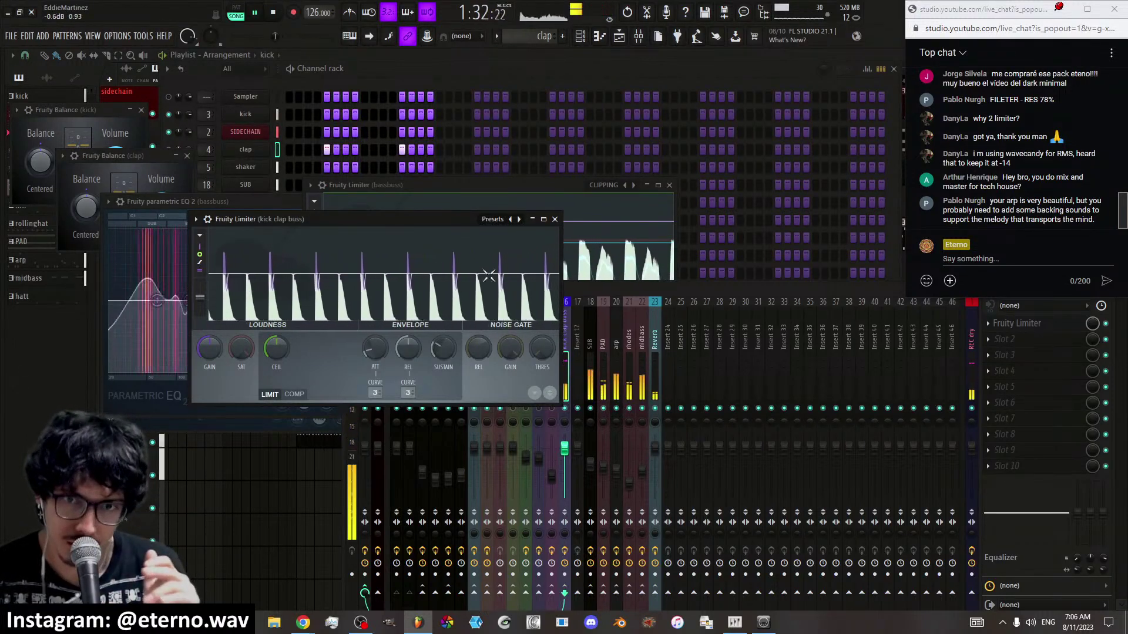
# Compare the CLIPPING preset with the Default preset on the kick clap buss limiter, ending on Default
pyautogui.click(517, 220)
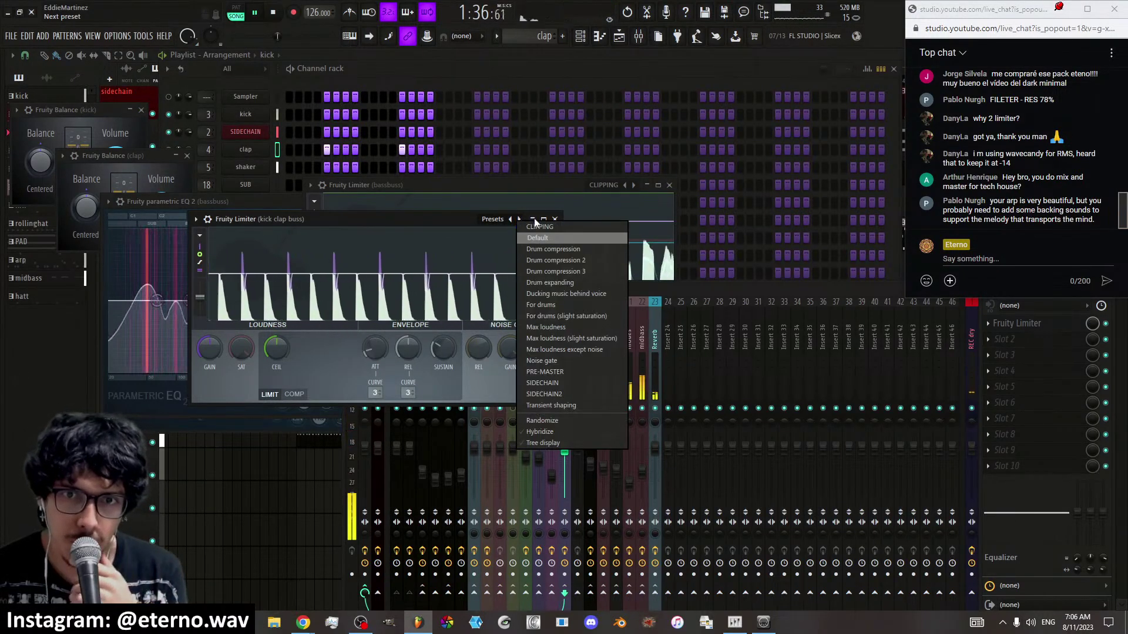
pyautogui.click(543, 229)
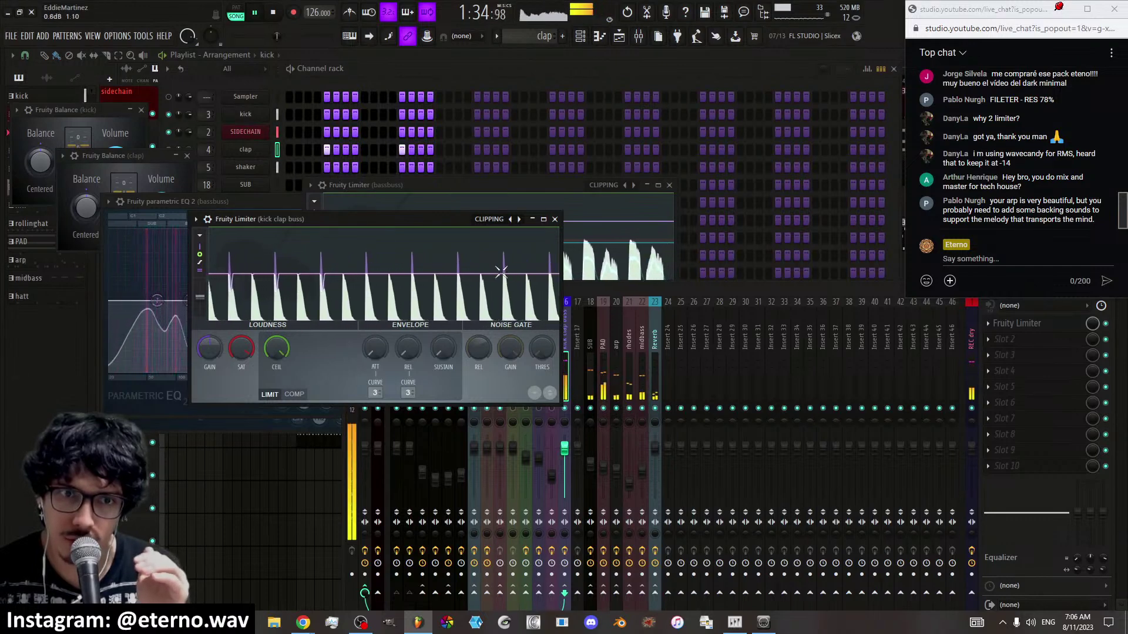
pyautogui.moveTo(301, 229); pyautogui.dragTo(331, 238)
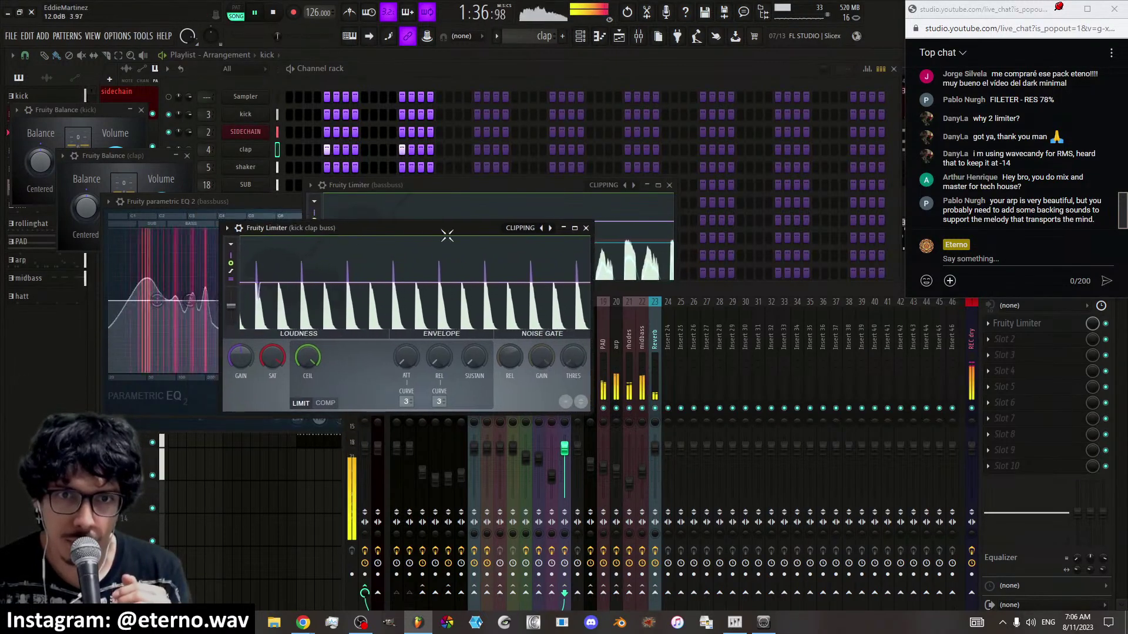
pyautogui.click(542, 230)
pyautogui.click(564, 248)
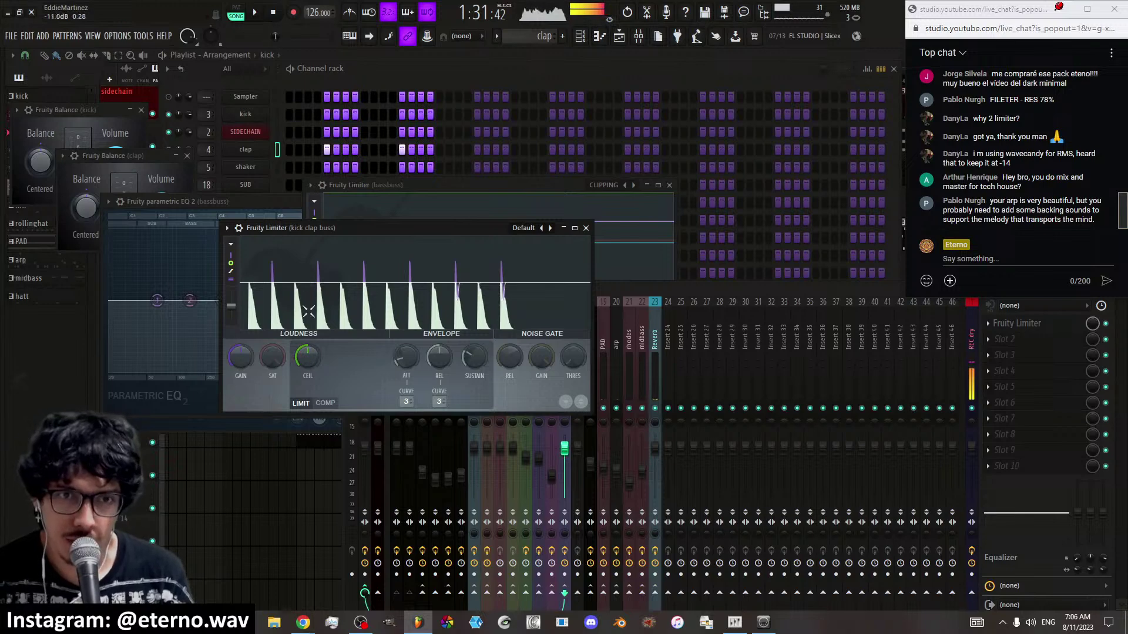
# Reset the kick clap buss limiter's ceiling, try its attack control at 2.00 ms and audition the result
pyautogui.rightClick(307, 357)
pyautogui.click(315, 365)
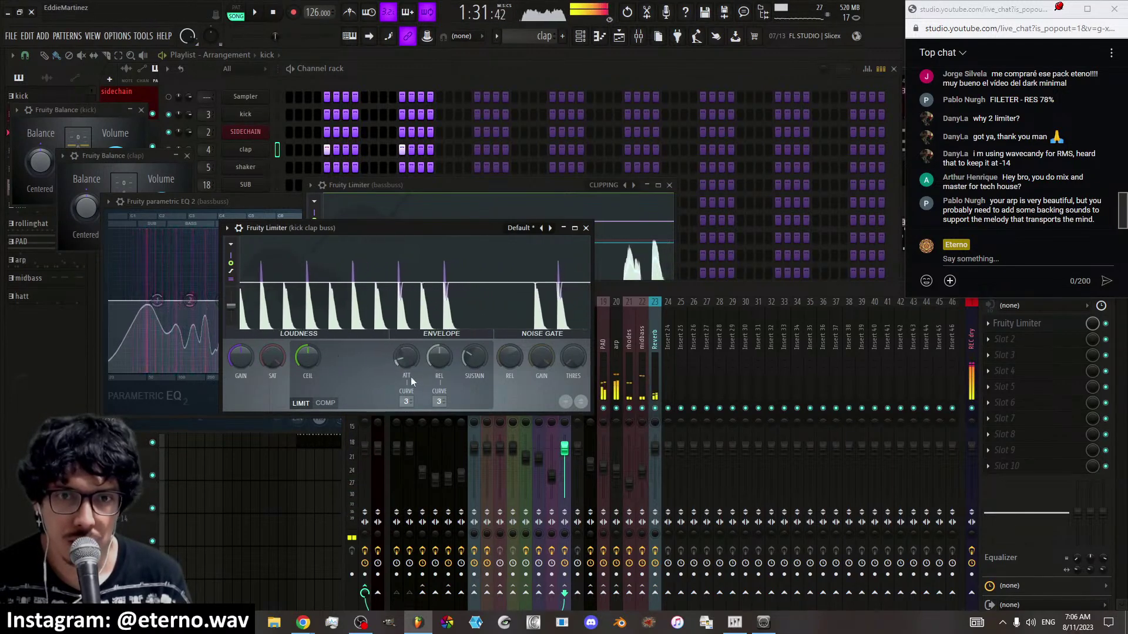
pyautogui.moveTo(409, 358); pyautogui.dragTo(412, 361)
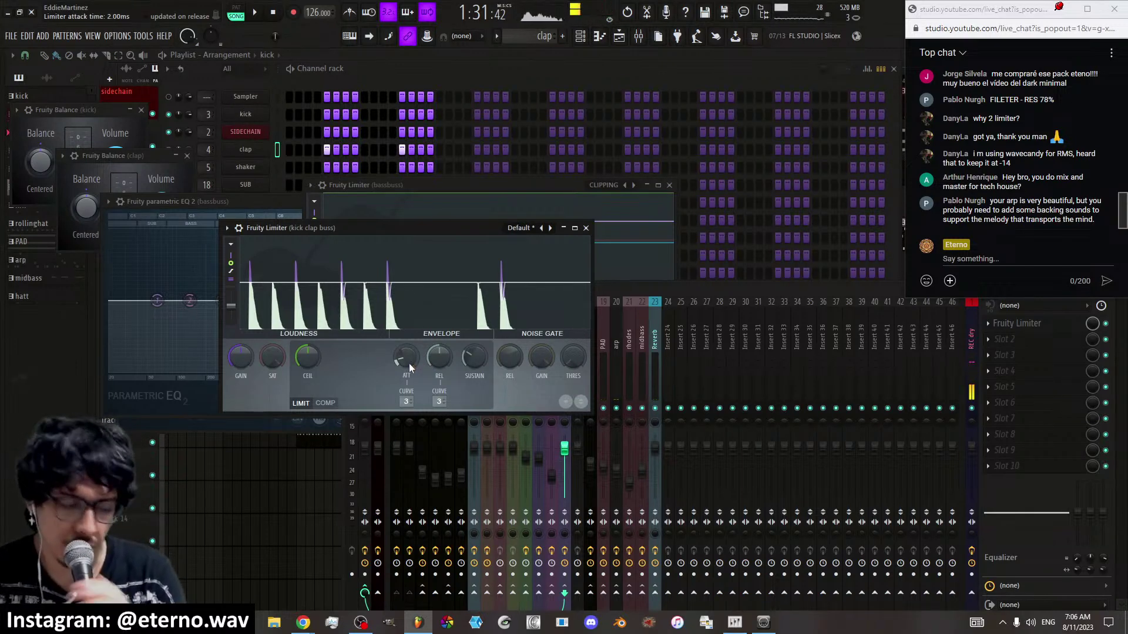
pyautogui.press('space')
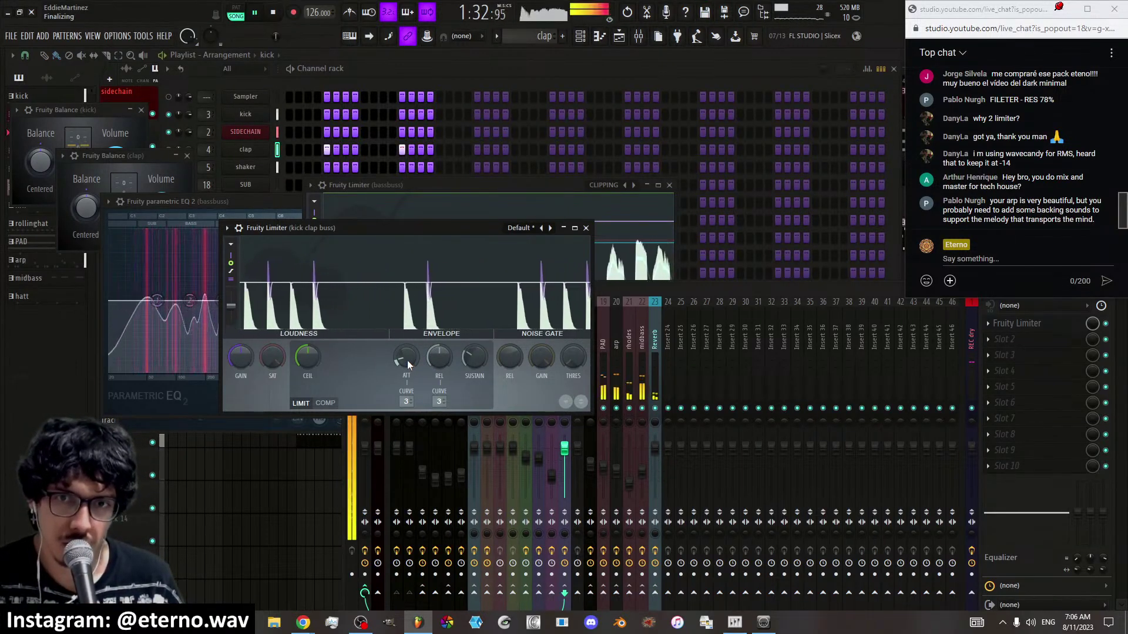
pyautogui.press('space')
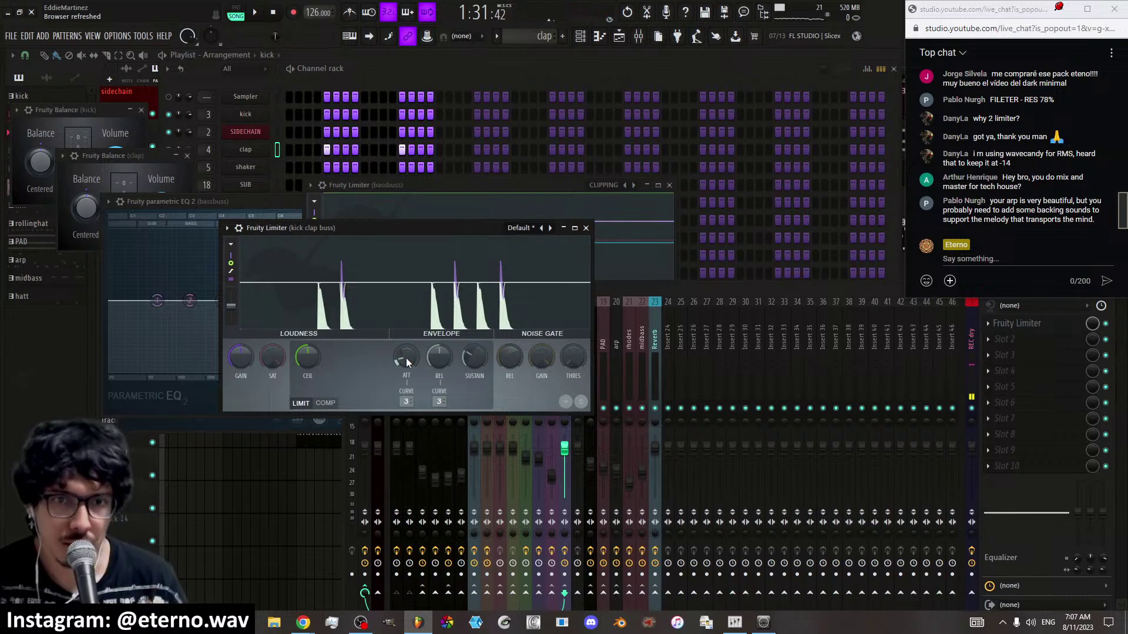
# Load the CLIPPING preset on the kick clap buss limiter and adjust its soft saturation threshold
pyautogui.click(549, 231)
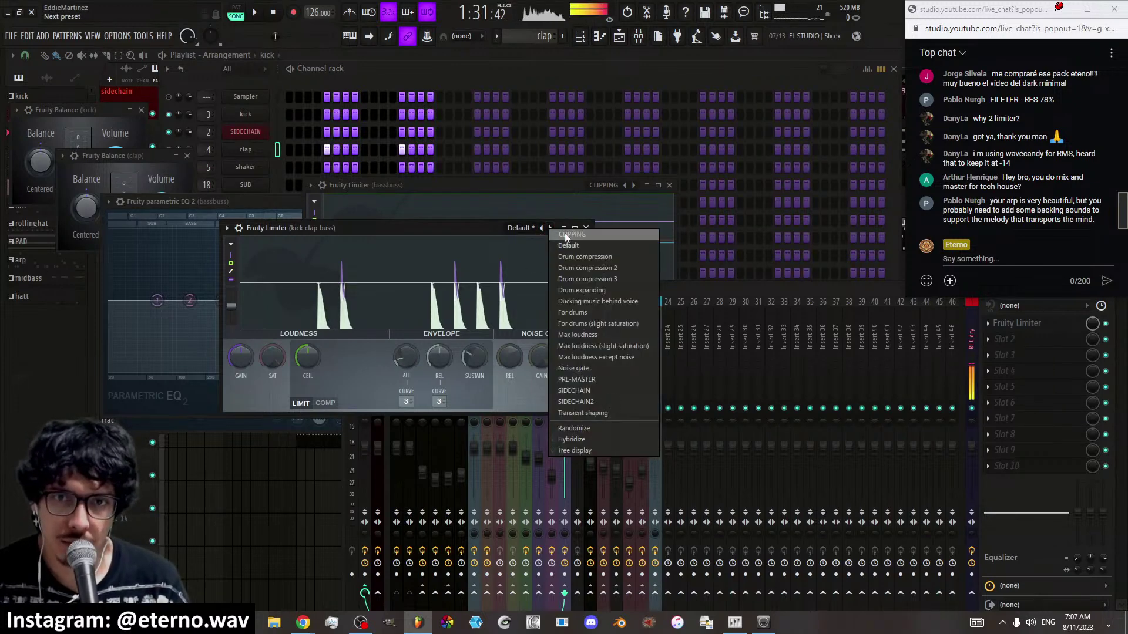
pyautogui.click(565, 233)
pyautogui.moveTo(469, 231); pyautogui.dragTo(529, 216)
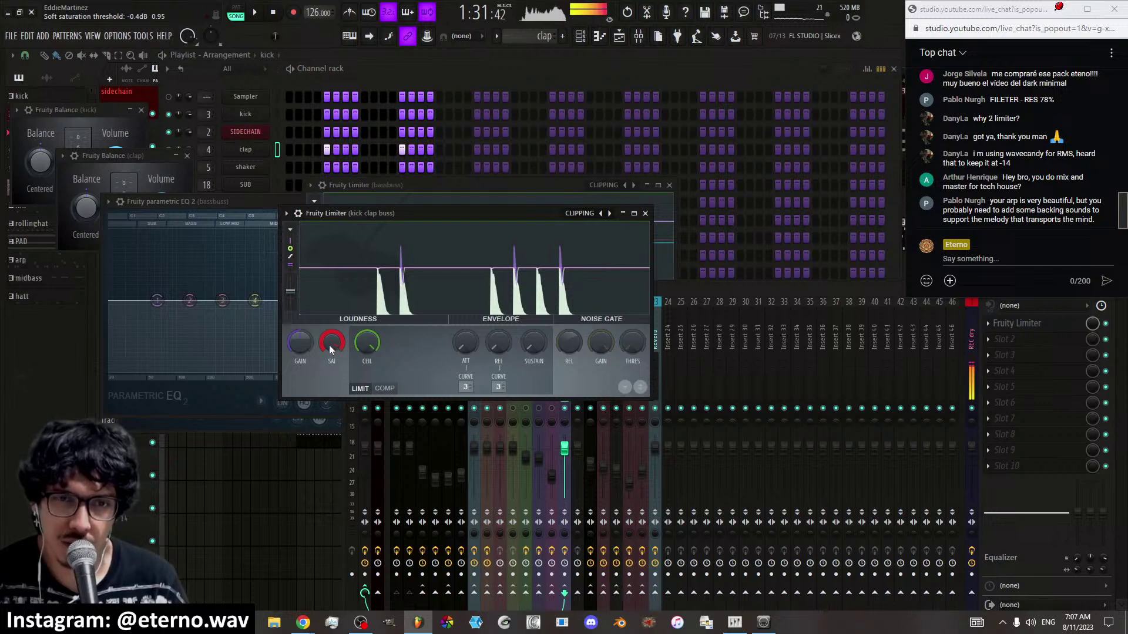
pyautogui.moveTo(333, 341); pyautogui.dragTo(352, 262)
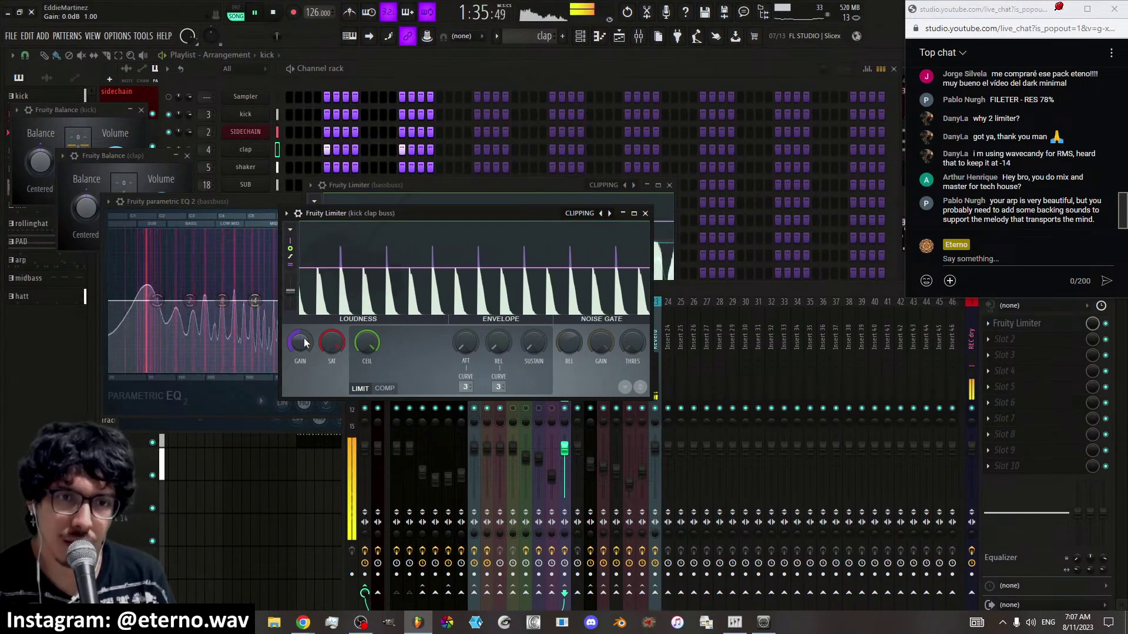
# Raise the kick clap buss limiter's gain to about 4.4 dB, bring it back down near 0 dB and stop playback
pyautogui.moveTo(304, 339); pyautogui.dragTo(304, 305)
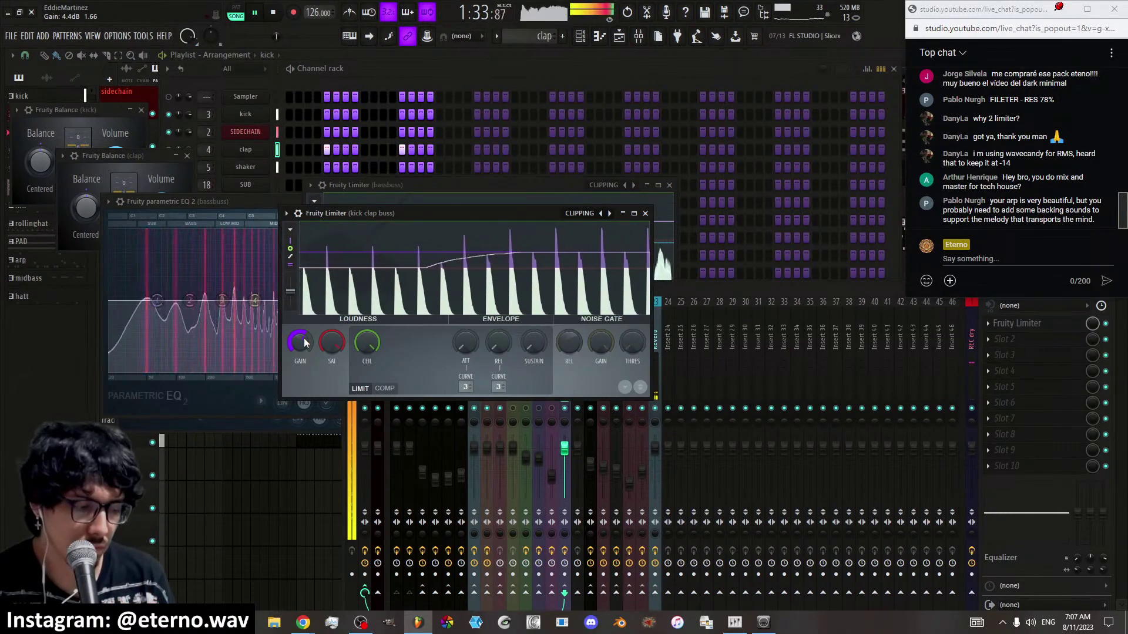
pyautogui.moveTo(305, 347); pyautogui.dragTo(305, 369)
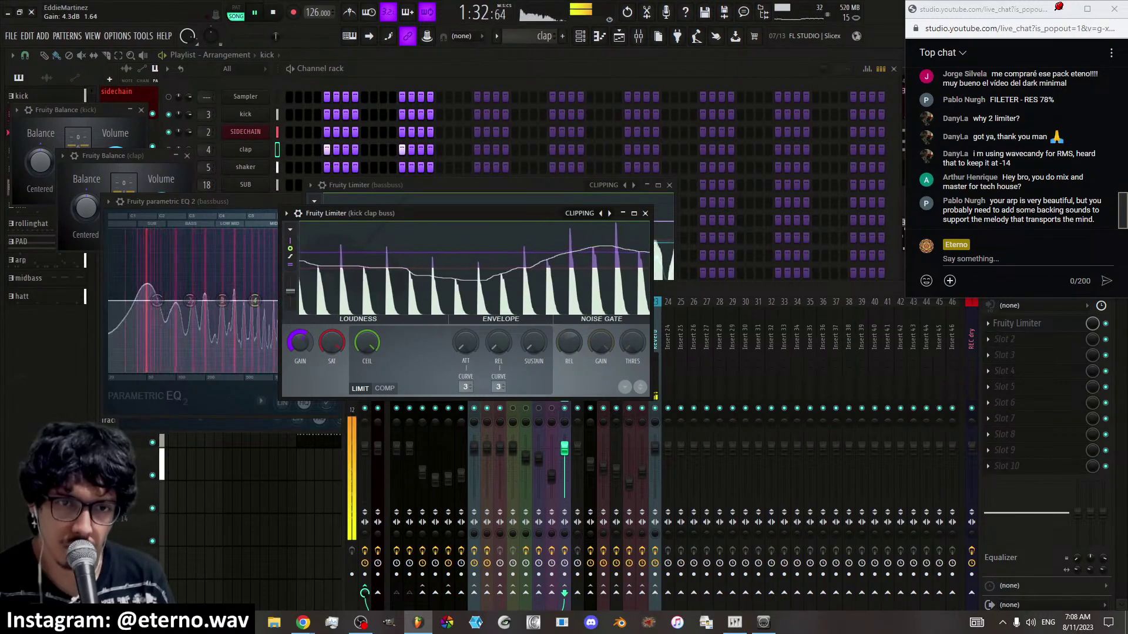
pyautogui.moveTo(300, 342); pyautogui.dragTo(302, 332)
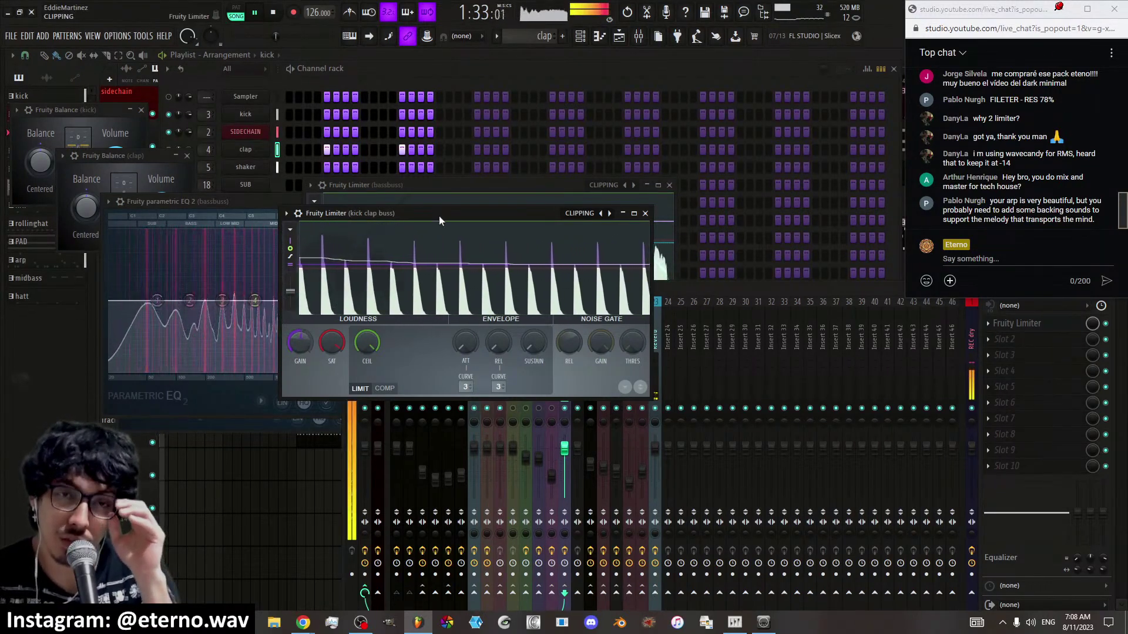
pyautogui.click(272, 13)
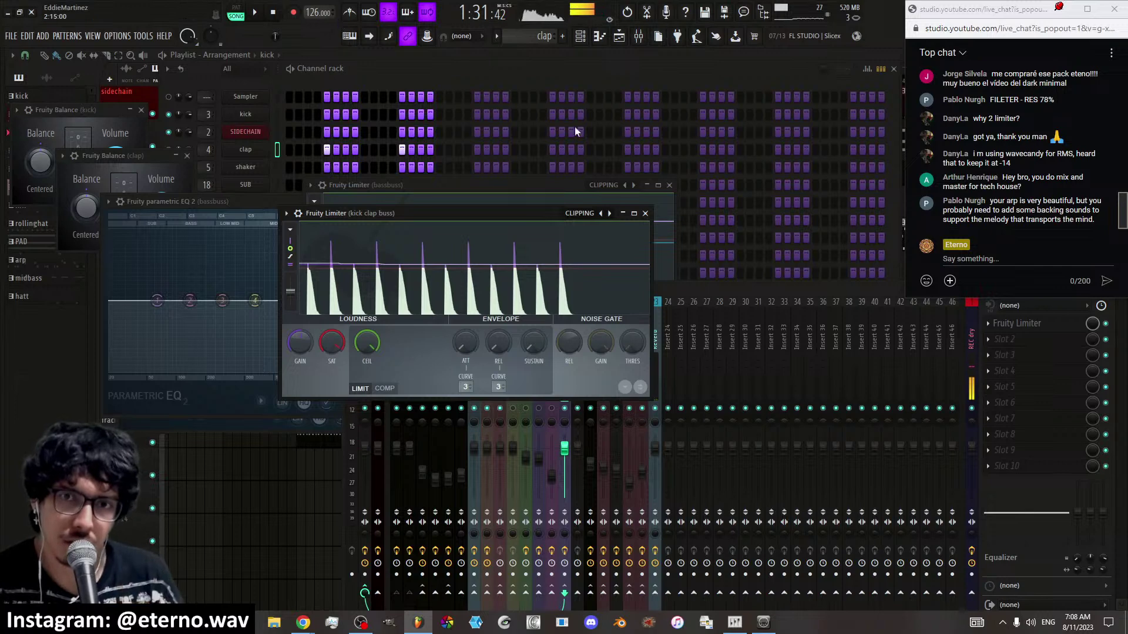
# Route the kick clap buss into the drumbuss and load a Fruity Limiter with the CLIPPING preset on the drumbuss
pyautogui.click(644, 213)
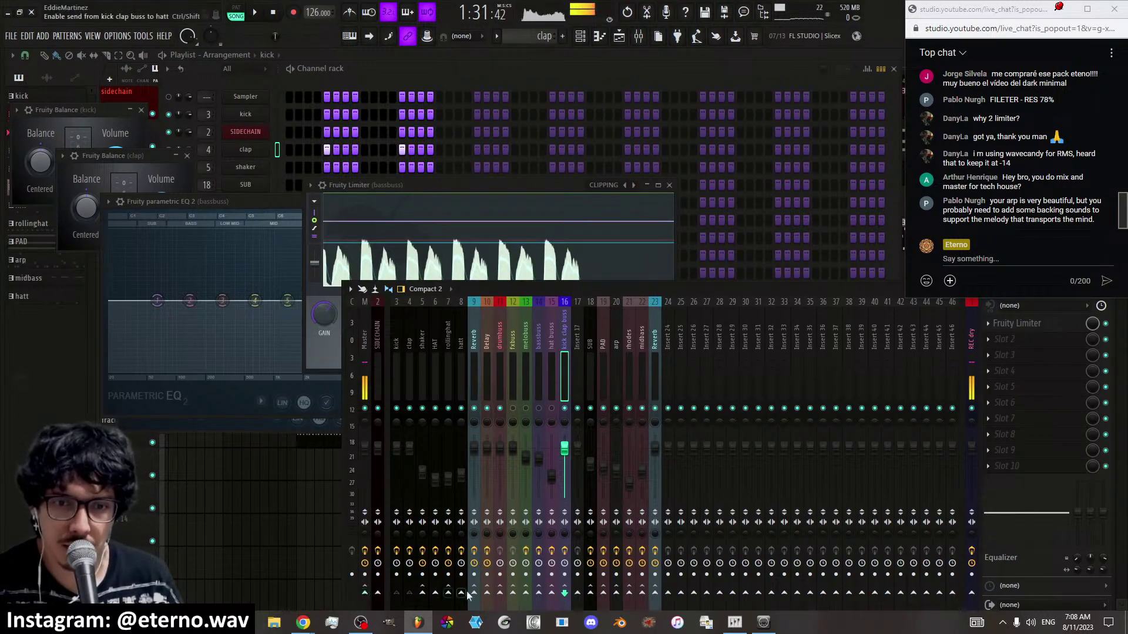
pyautogui.press('space')
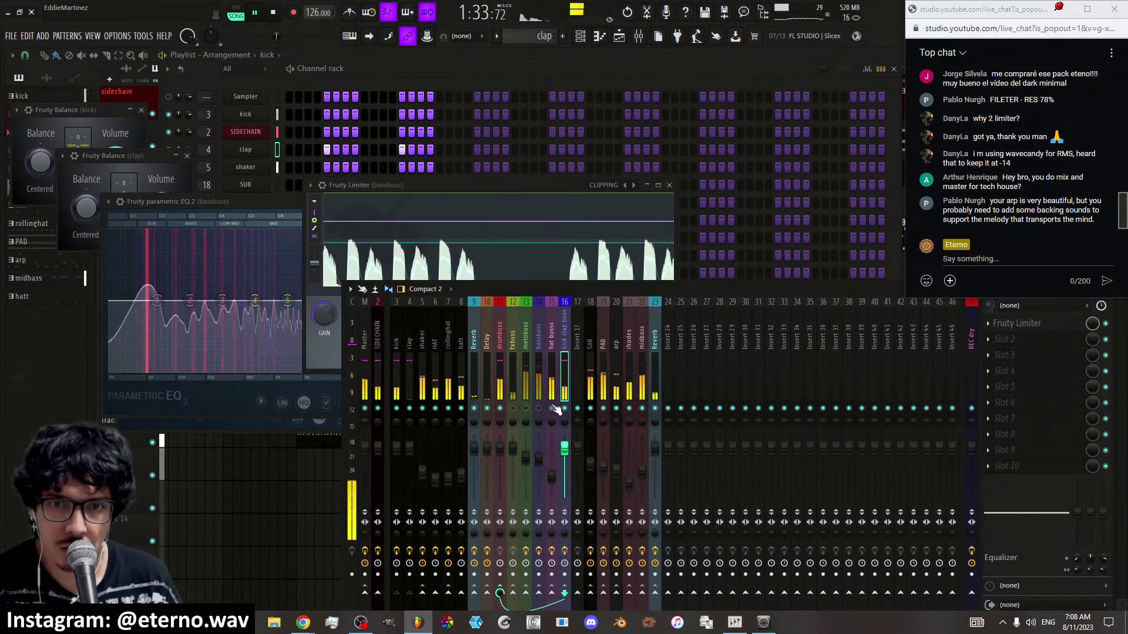
pyautogui.click(500, 376)
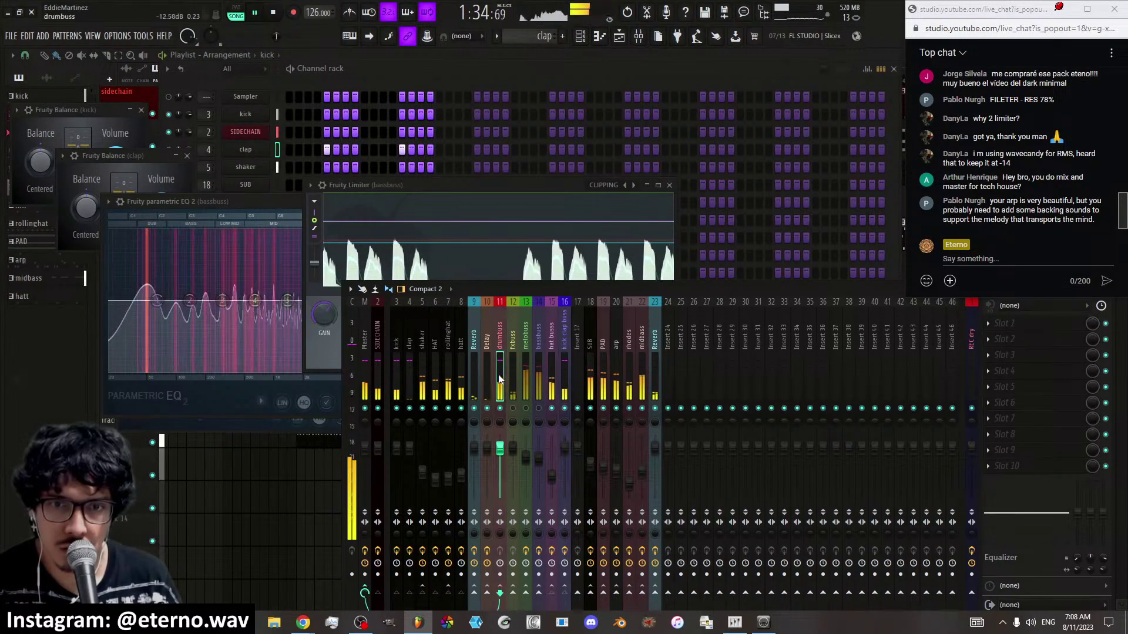
pyautogui.click(1014, 325)
pyautogui.click(956, 498)
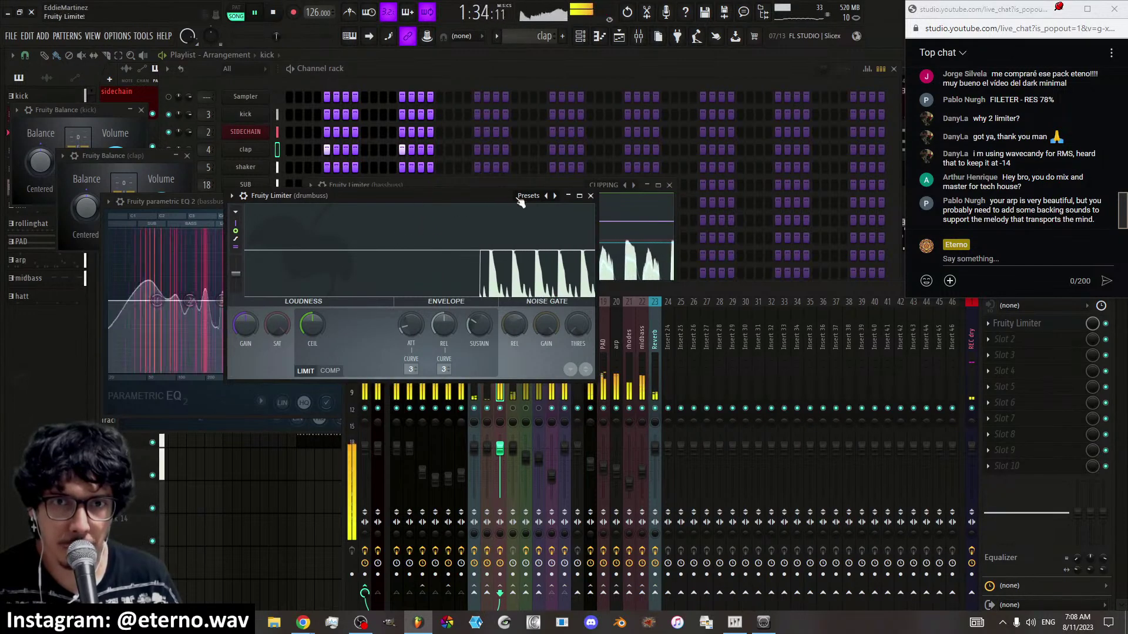
pyautogui.click(528, 196)
pyautogui.click(574, 199)
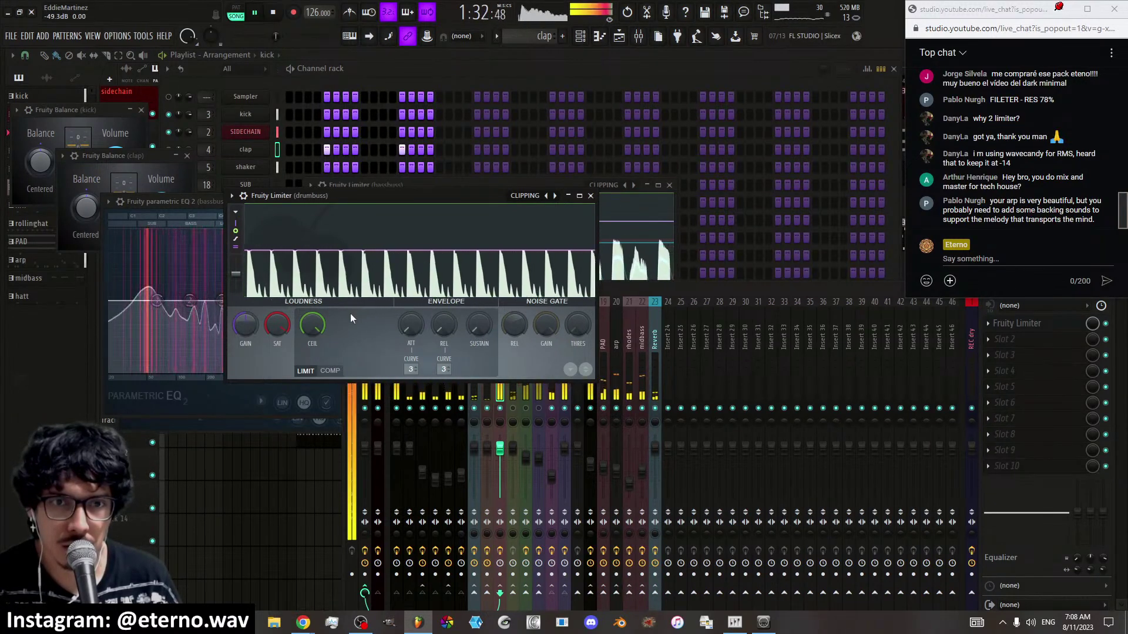
# Try about 3.3 dB of gain on the drumbuss limiter and reset the gain to its default
pyautogui.moveTo(316, 340); pyautogui.dragTo(313, 333)
pyautogui.moveTo(245, 324); pyautogui.dragTo(246, 314)
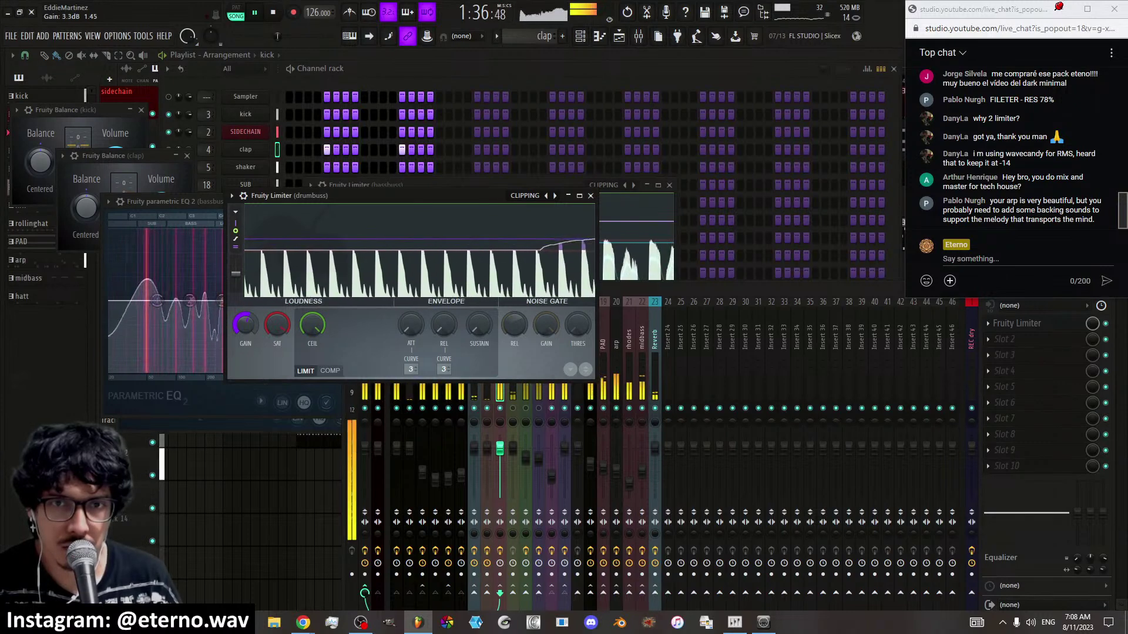
pyautogui.rightClick(245, 324)
pyautogui.click(252, 327)
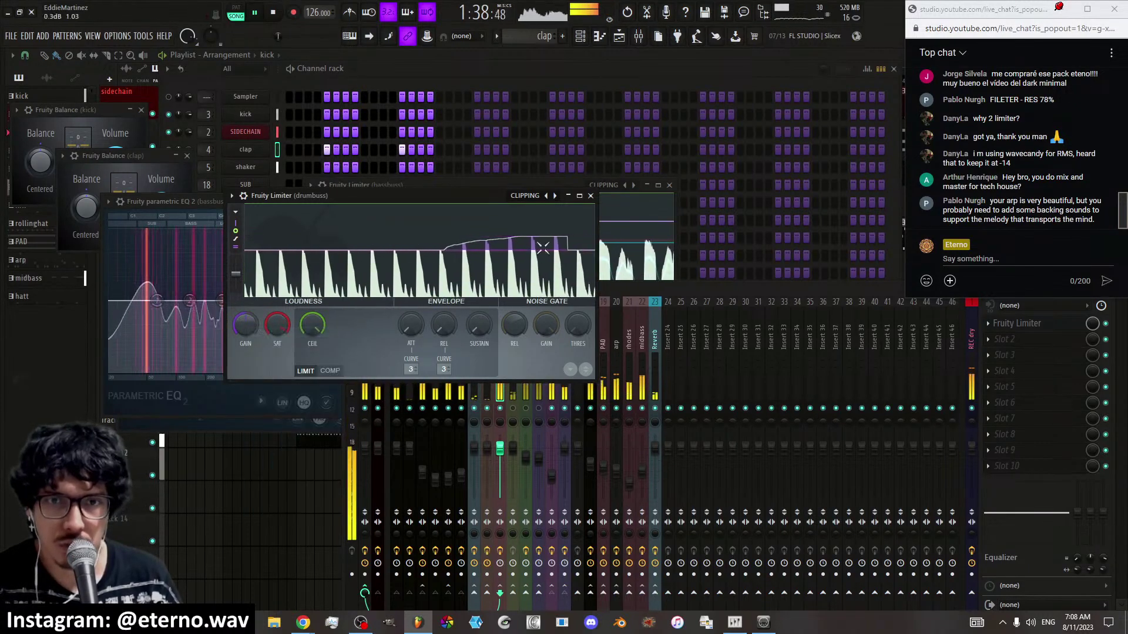
pyautogui.click(590, 196)
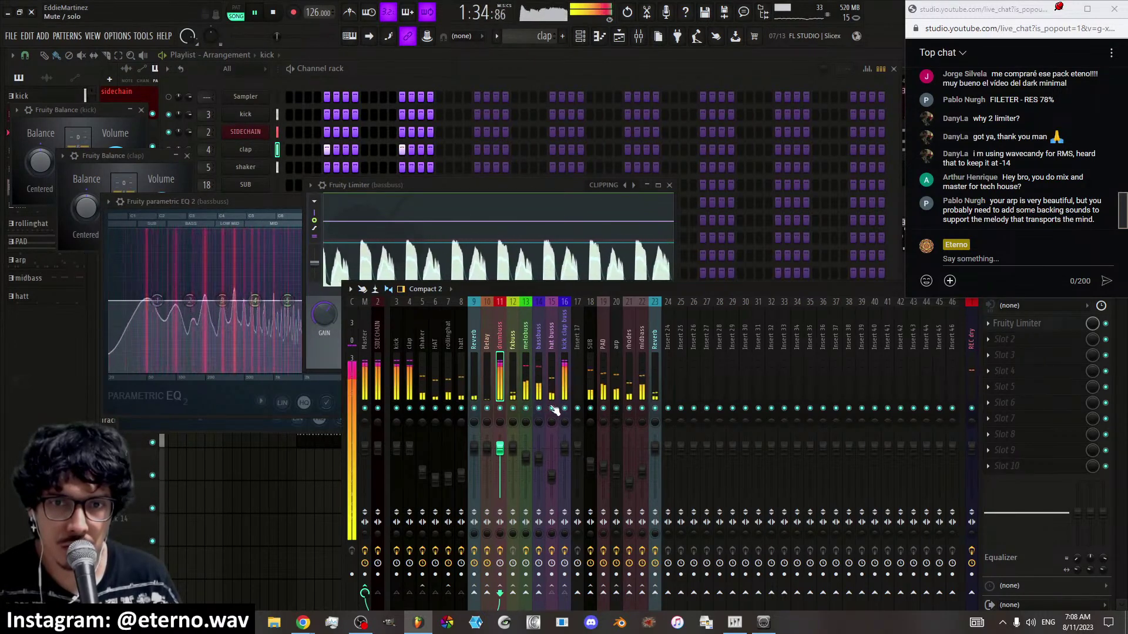
# Examine the Master track's Fruity Limiter during playback and open its dpMeter5 loudness meter
pyautogui.click(537, 359)
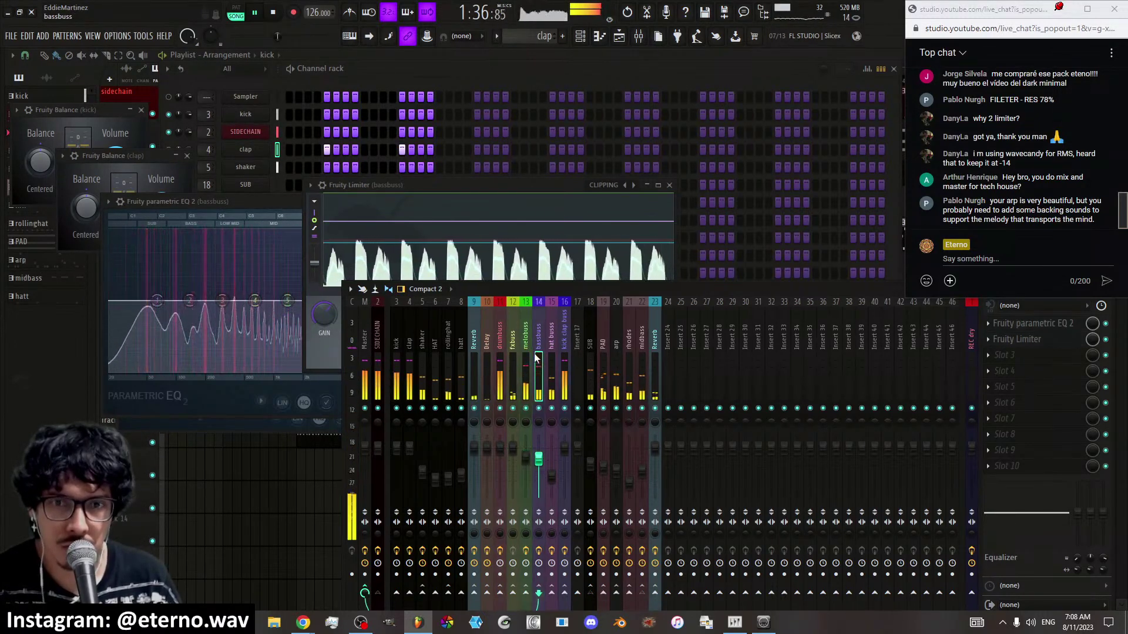
pyautogui.click(564, 358)
pyautogui.click(364, 364)
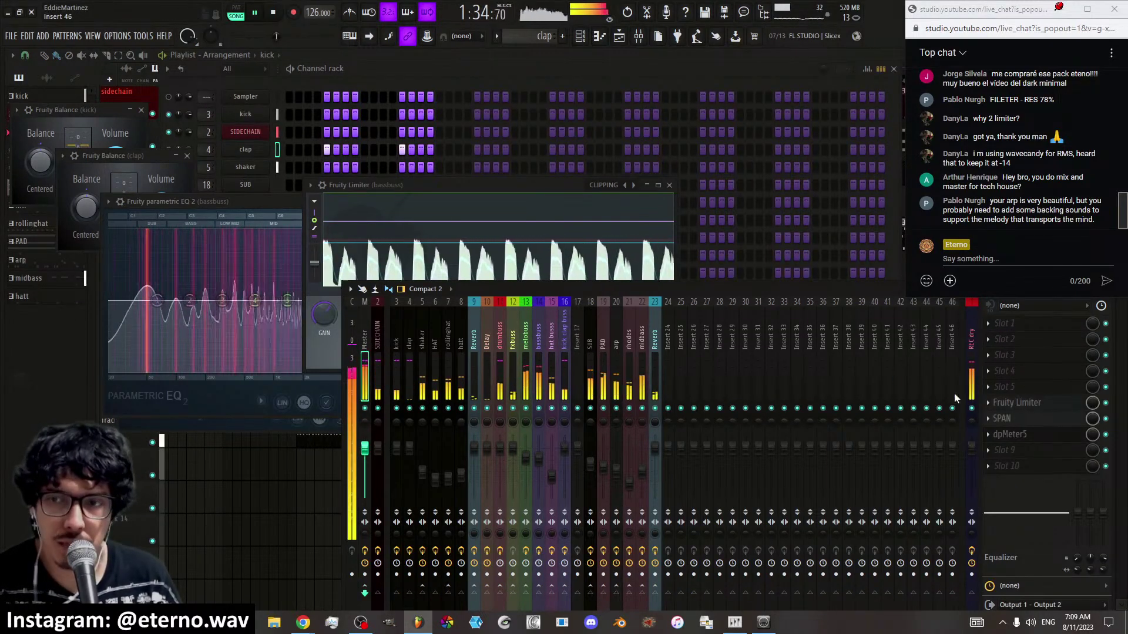
pyautogui.click(1016, 402)
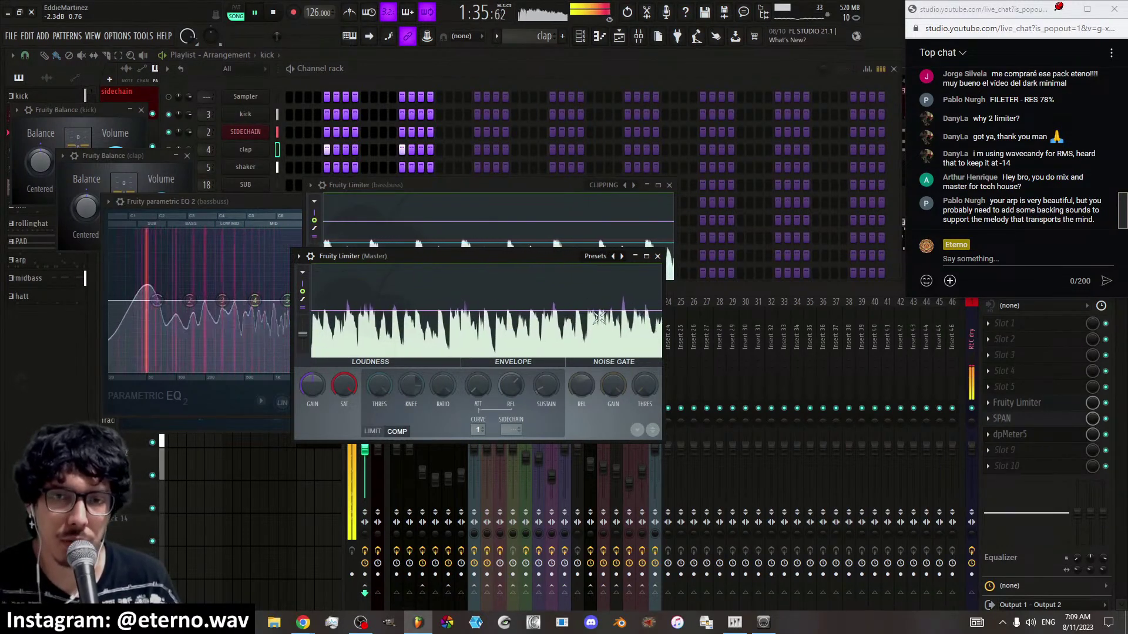
pyautogui.press('space')
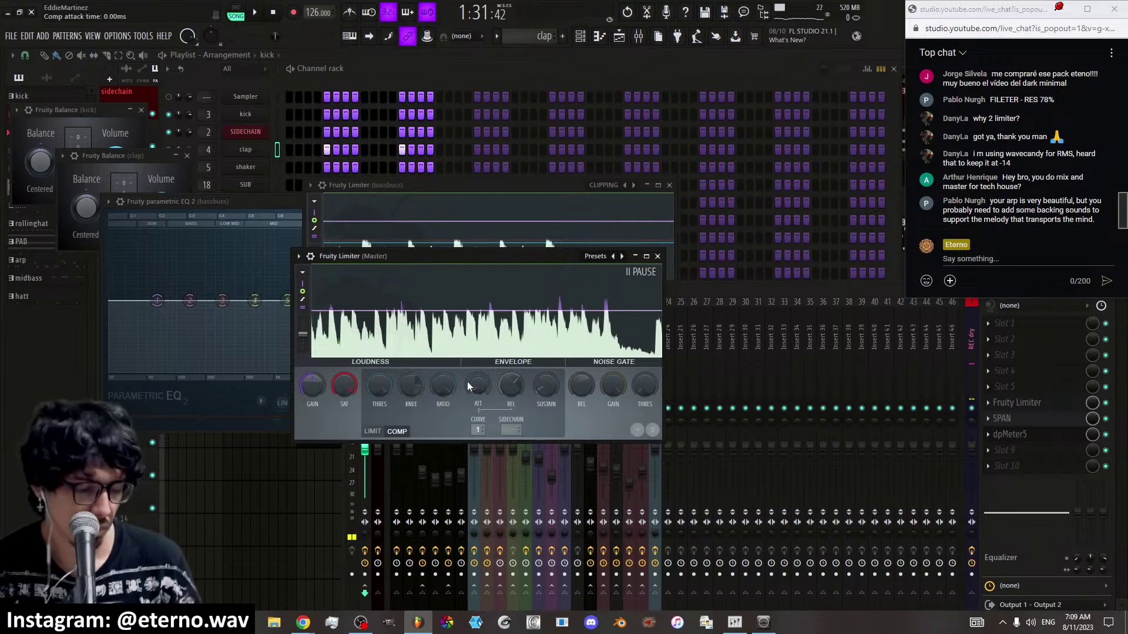
pyautogui.press('space')
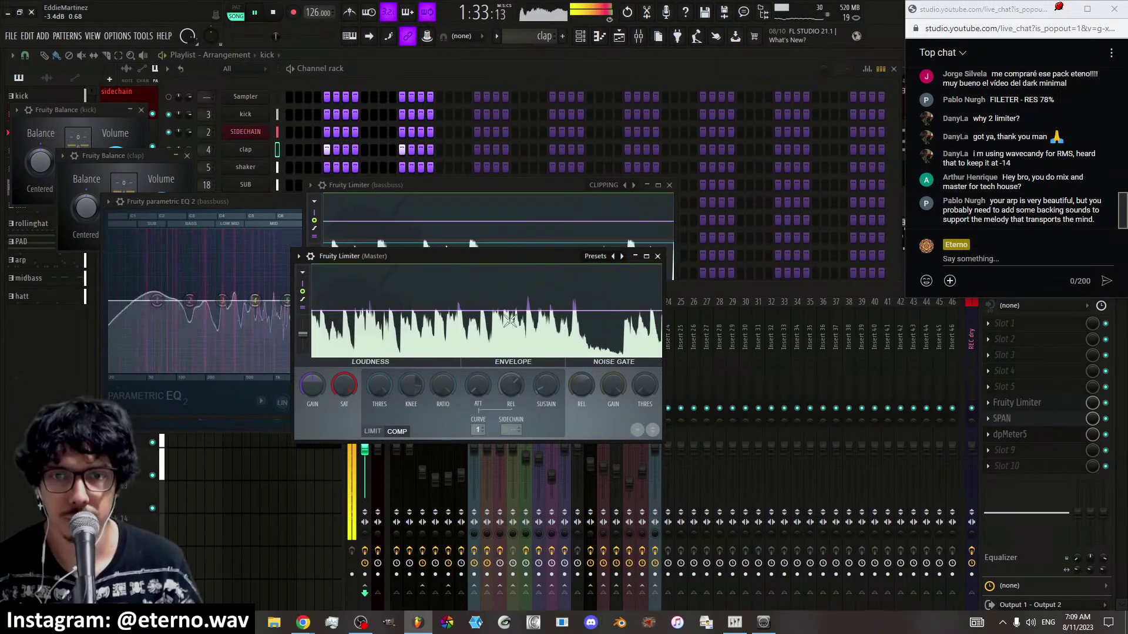
pyautogui.click(658, 257)
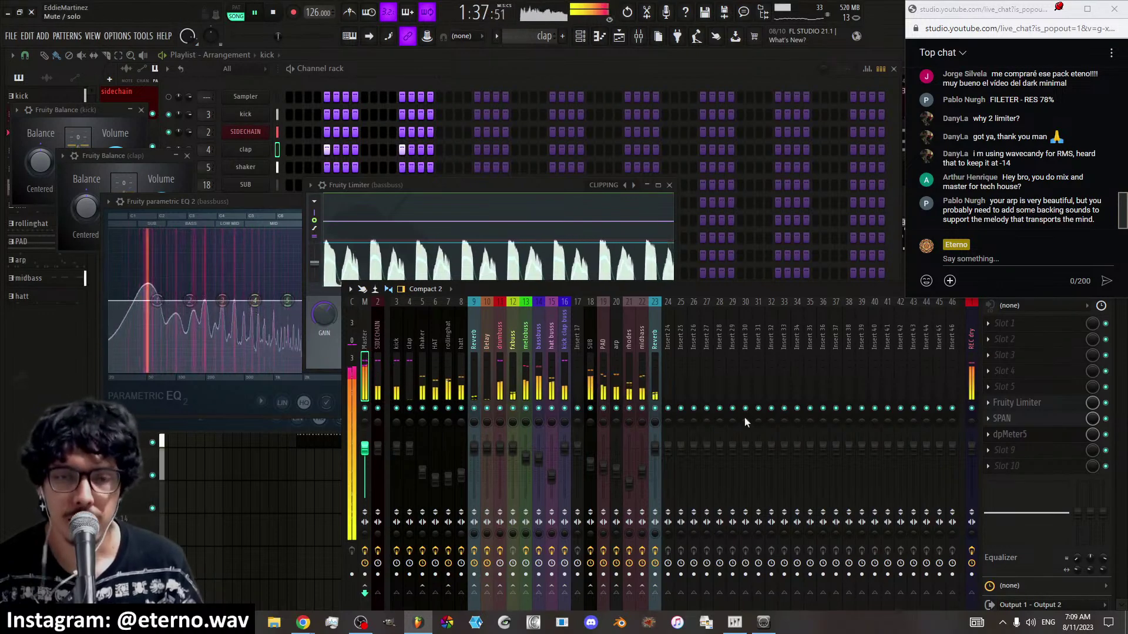
pyautogui.click(1010, 434)
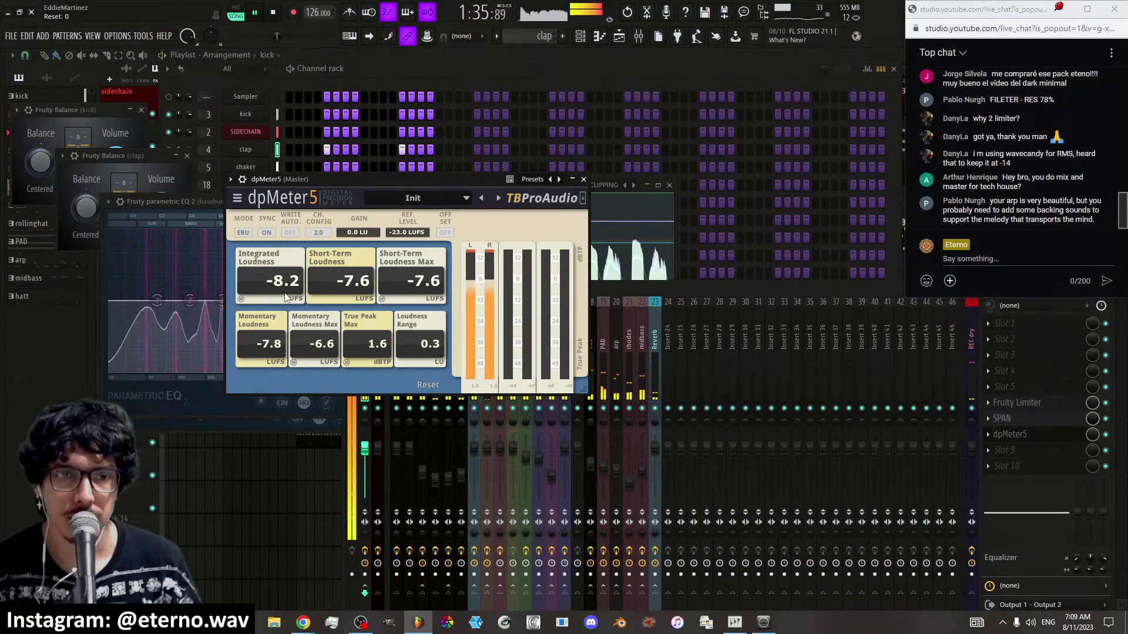
# Check the Master track's loudness in dpMeter5 during playback and close the meter
pyautogui.click(582, 179)
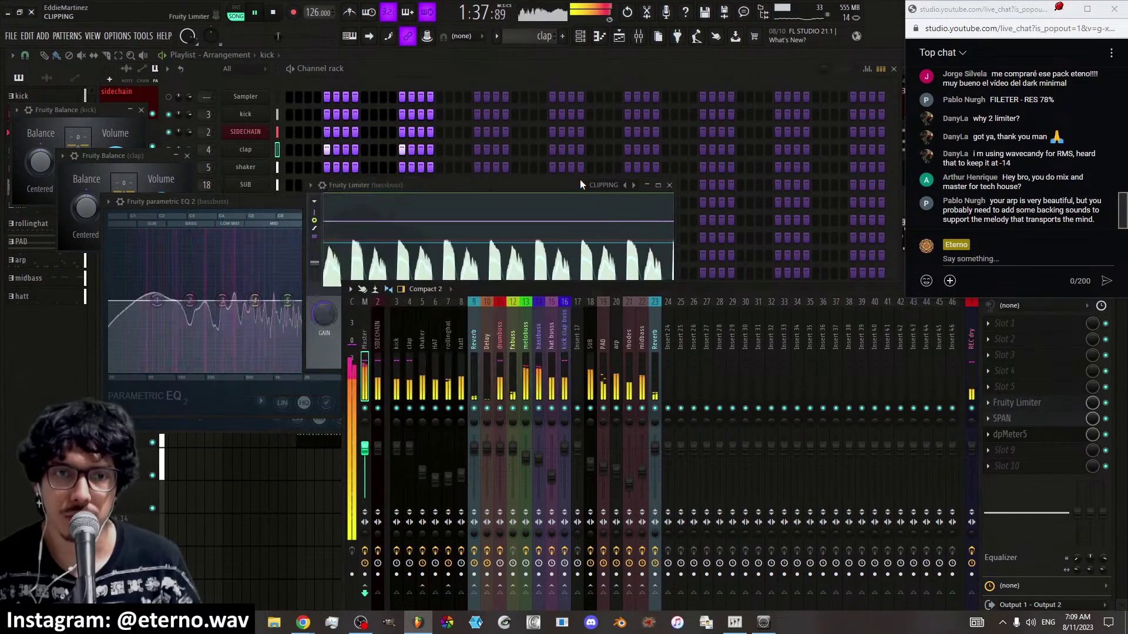
pyautogui.click(1009, 435)
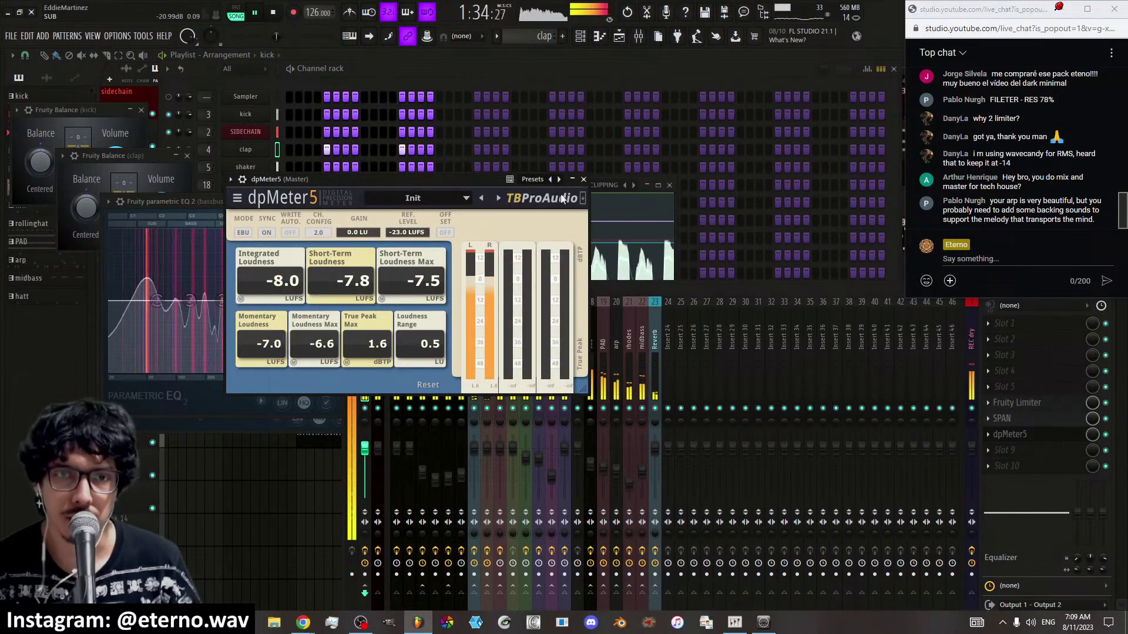
pyautogui.click(584, 179)
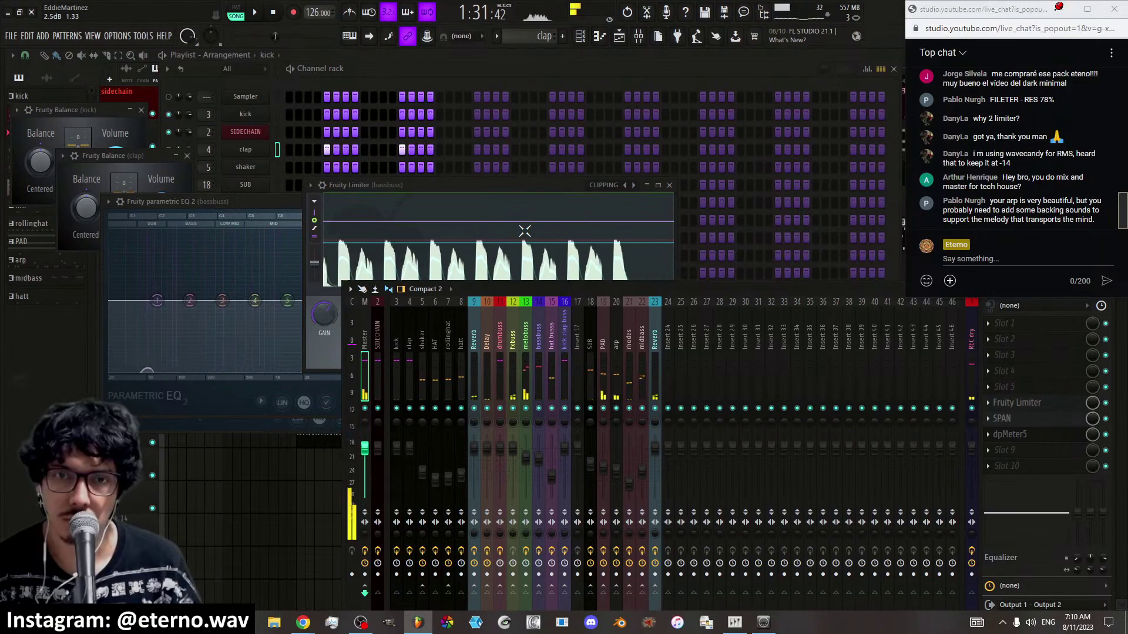
# Close the bassbuss Fruity Limiter window and bring up the whole playlist arrangement
pyautogui.moveTo(496, 185); pyautogui.dragTo(502, 184)
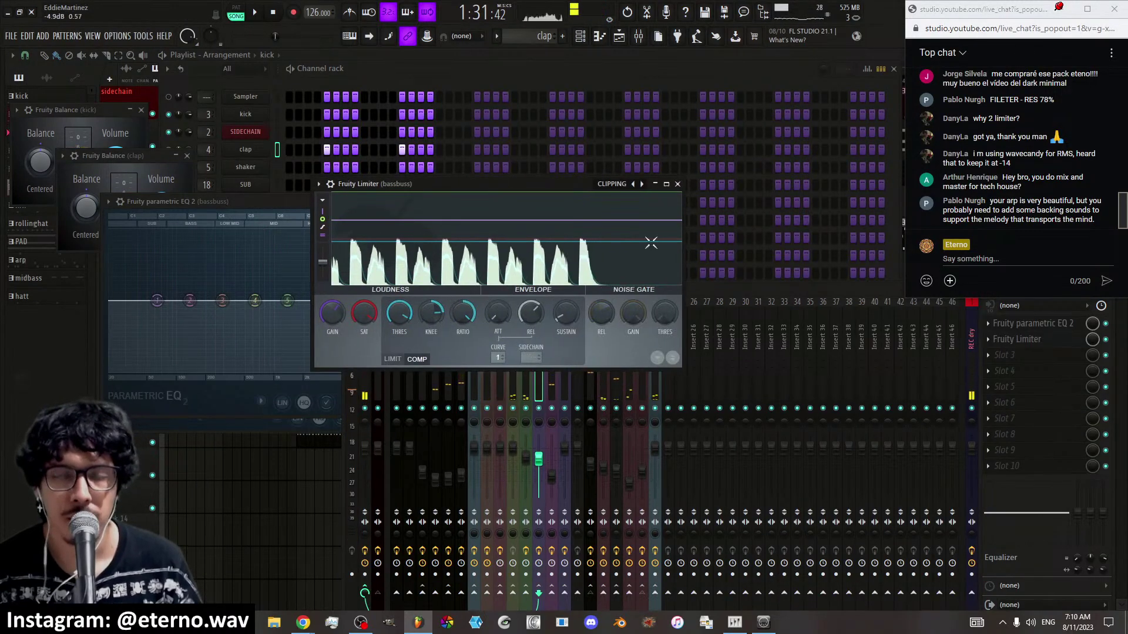
pyautogui.click(677, 184)
pyautogui.click(620, 36)
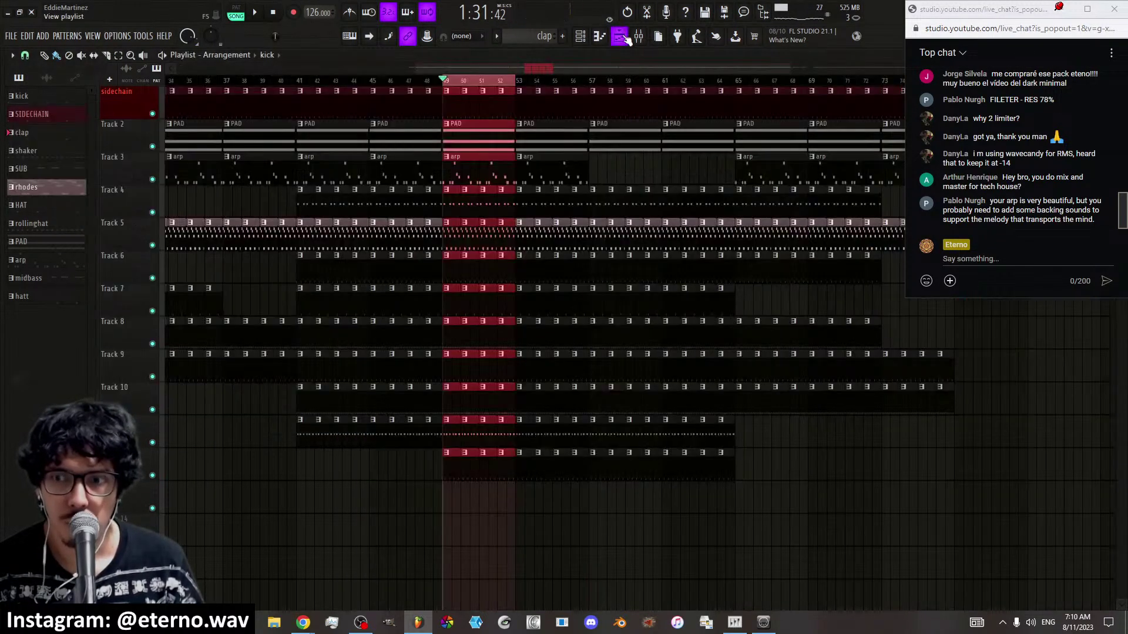
pyautogui.scroll(-10, 486, 73)
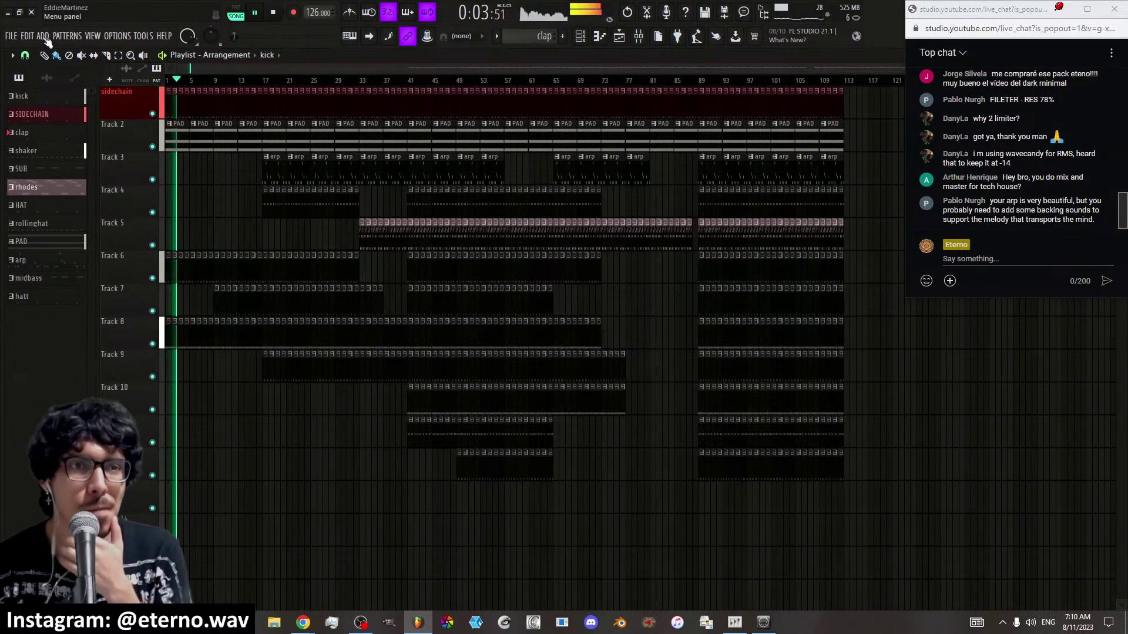
# Save the project as "Eterno Free TECHNO FLP" in a new folder named "Free Flp Projects" inside the "fuck the rules bro" folder
pyautogui.click(10, 38)
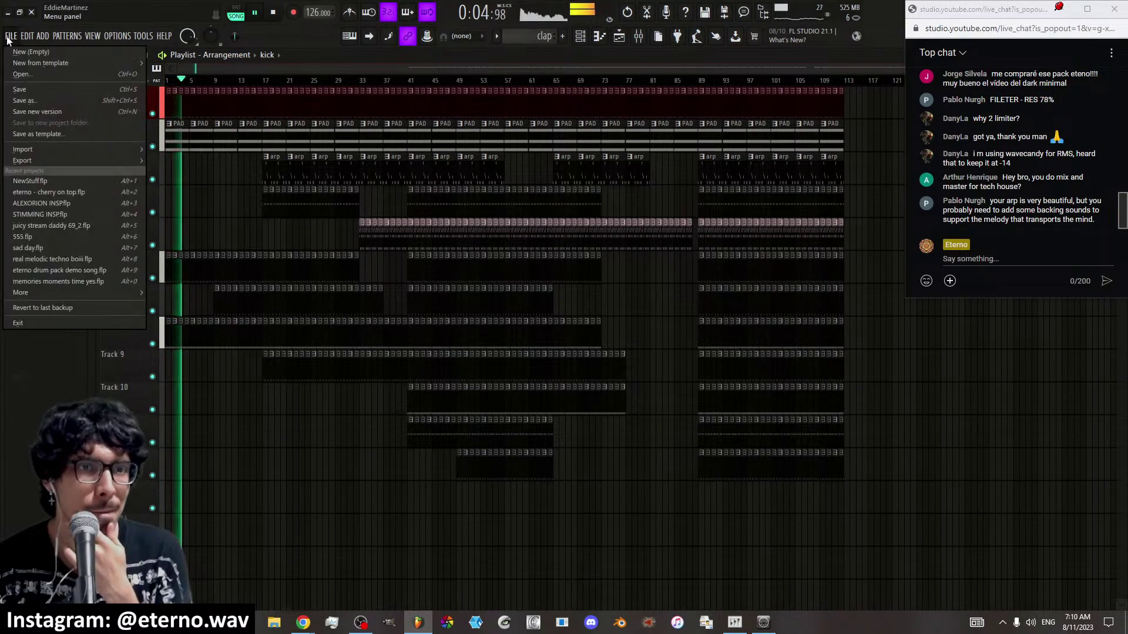
pyautogui.click(43, 100)
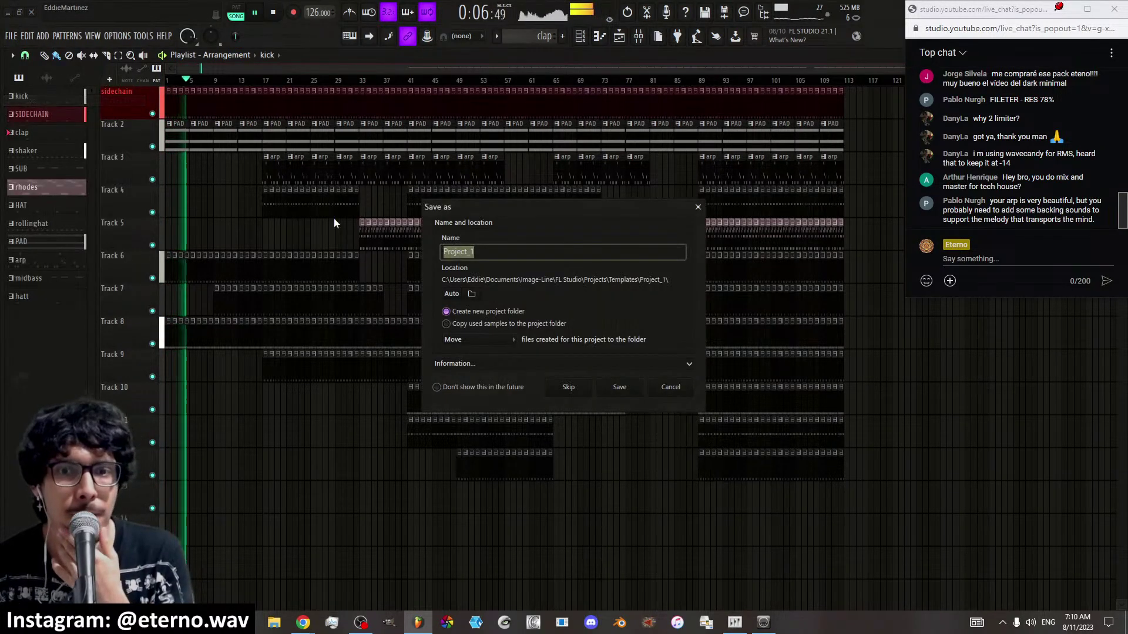
pyautogui.click(568, 388)
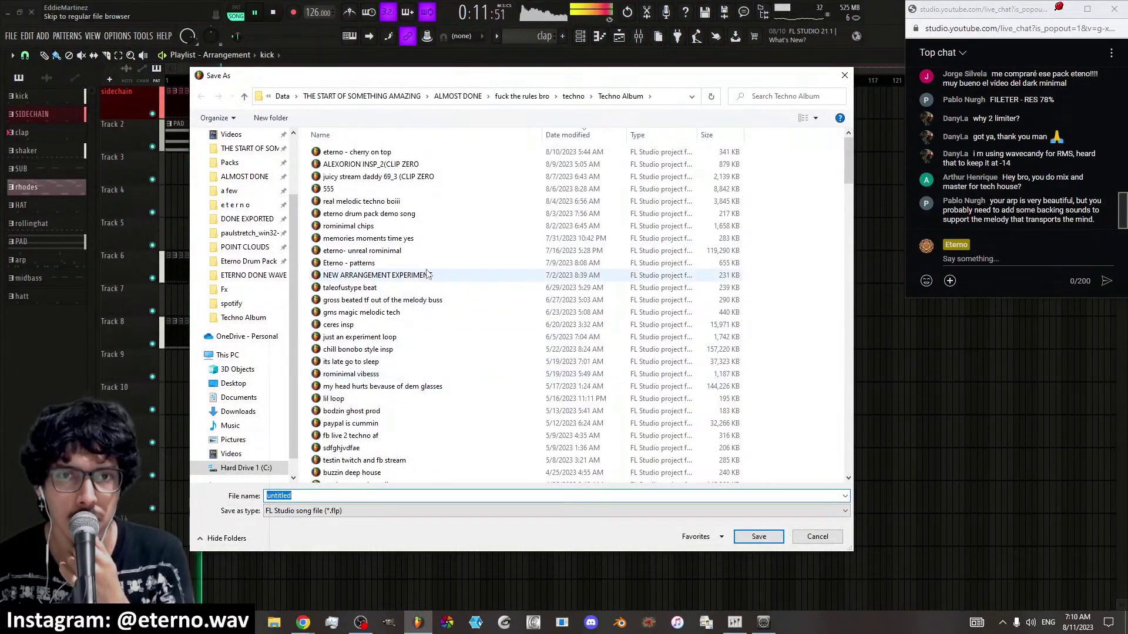
pyautogui.click(521, 97)
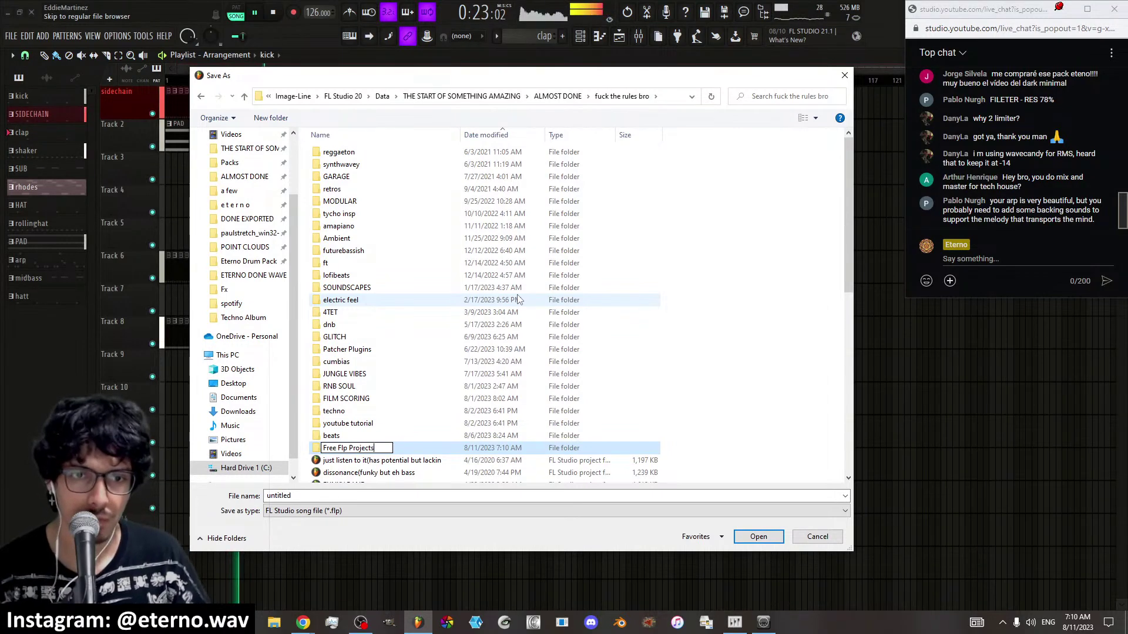
pyautogui.doubleClick(372, 451)
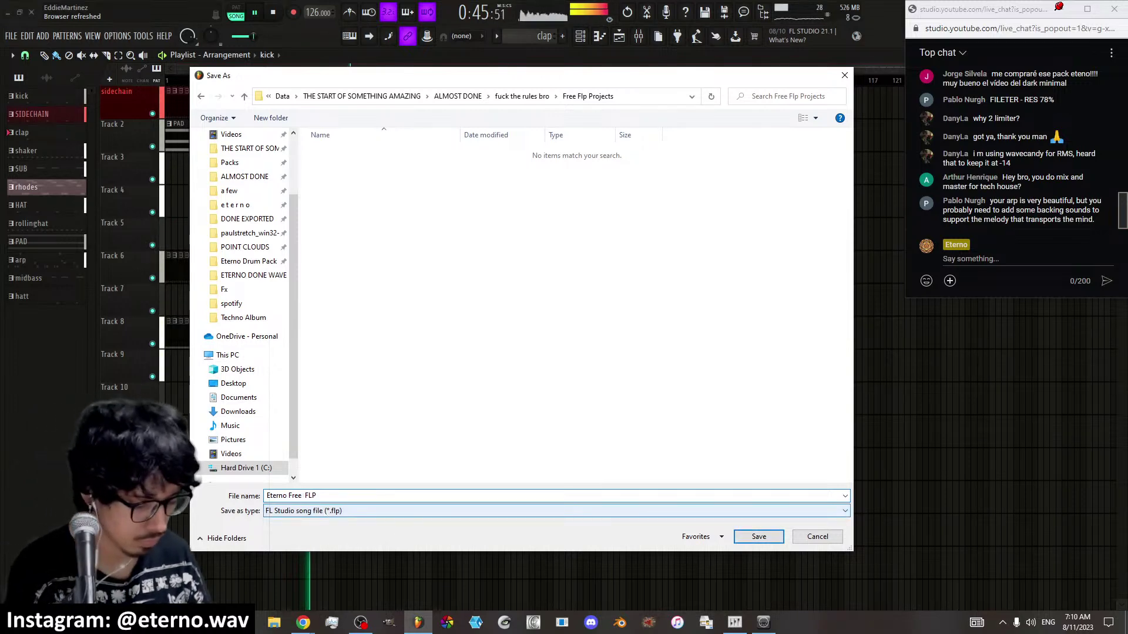
pyautogui.write('CHNO')
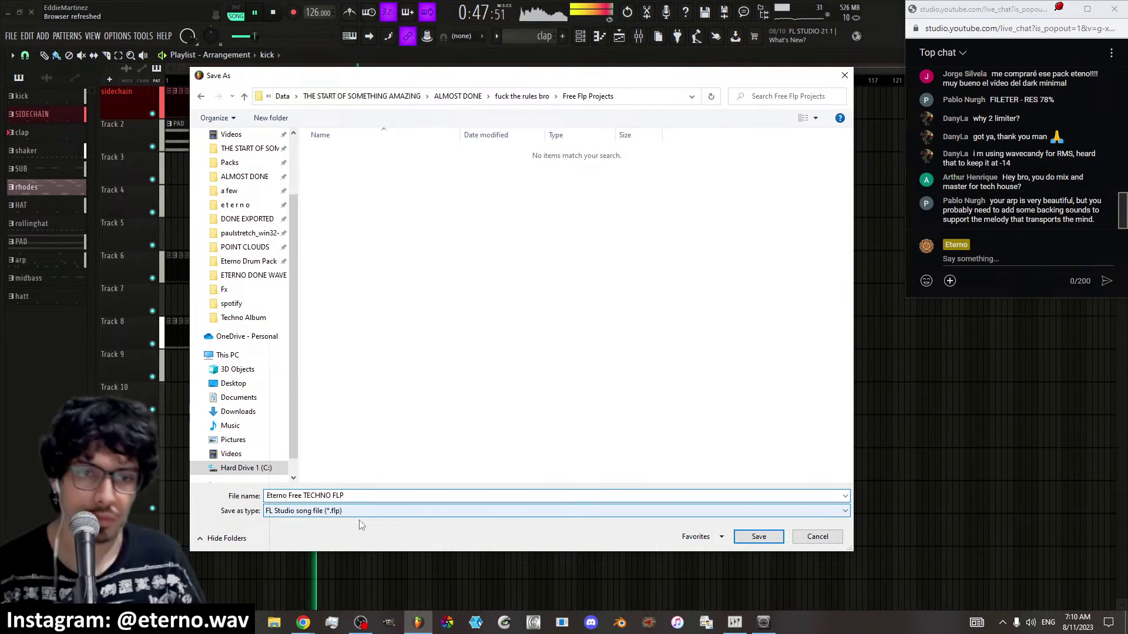
pyautogui.click(757, 536)
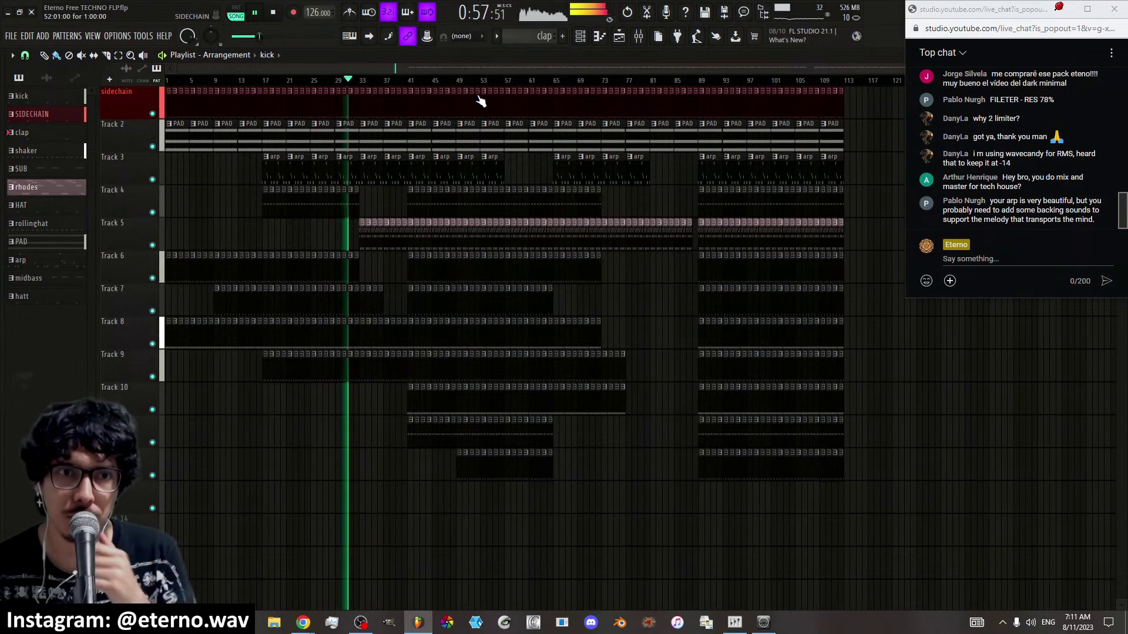
# In the project info settings, set the title to FREE FLP and enter the author's artist name
pyautogui.click(118, 36)
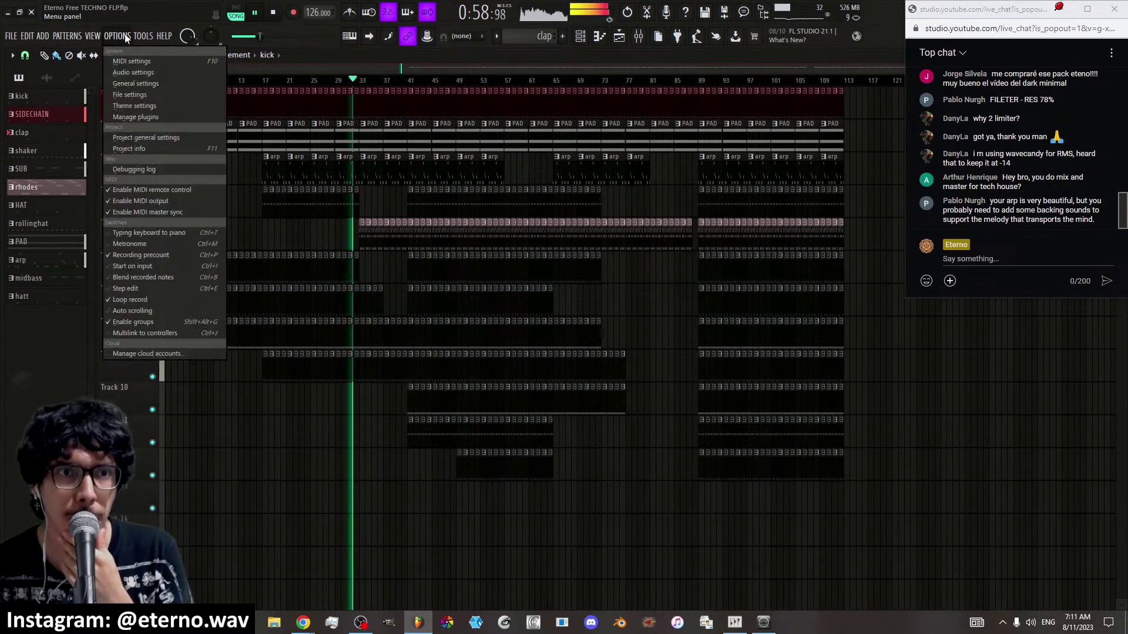
pyautogui.click(141, 86)
pyautogui.click(496, 71)
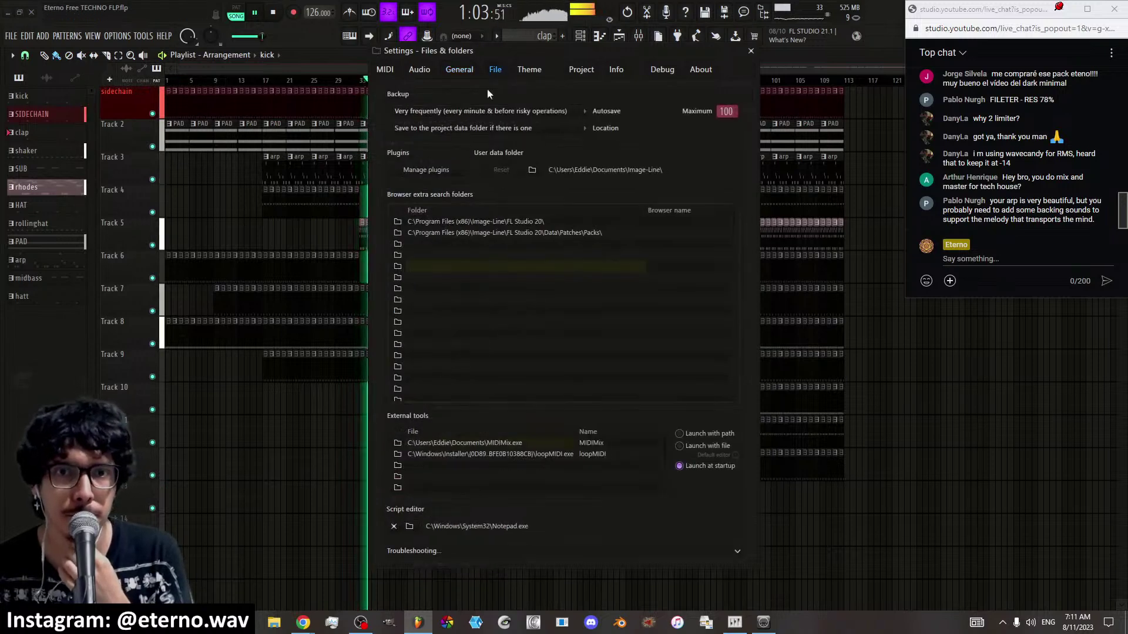
pyautogui.click(618, 73)
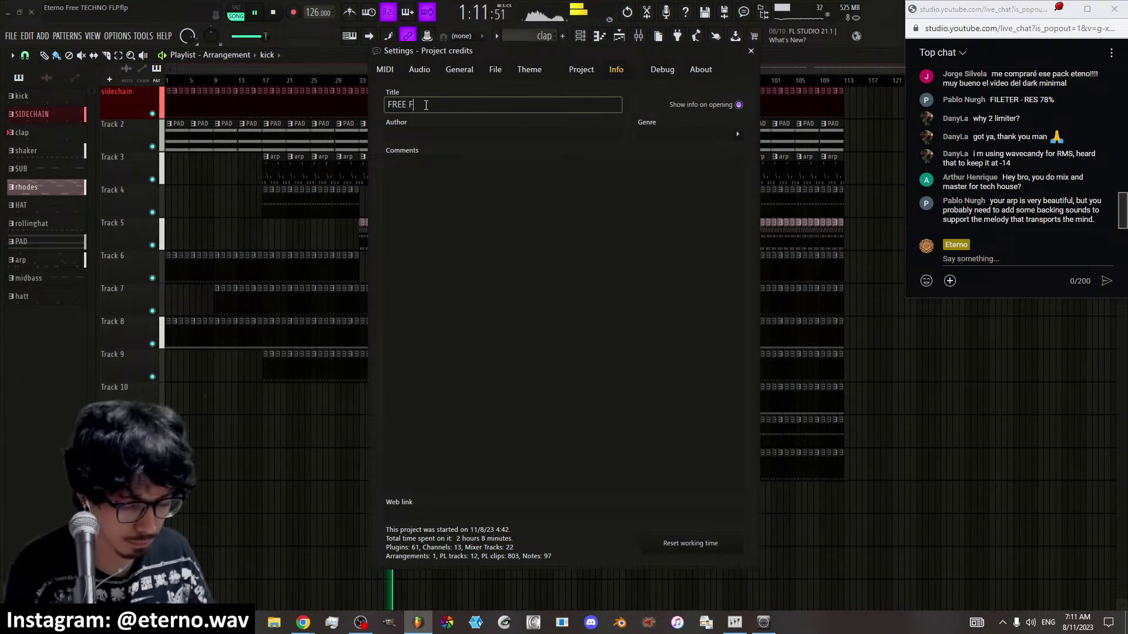
pyautogui.click(432, 136)
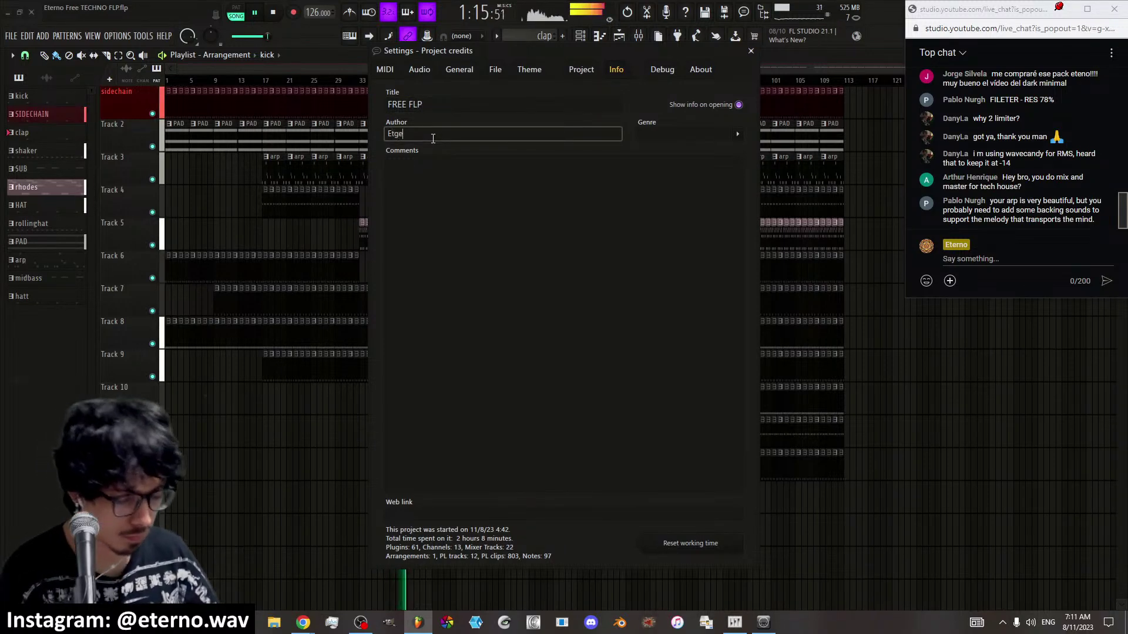
pyautogui.press('Tab')
pyautogui.click(433, 136)
pyautogui.press('BackSpace')
pyautogui.write('Et')
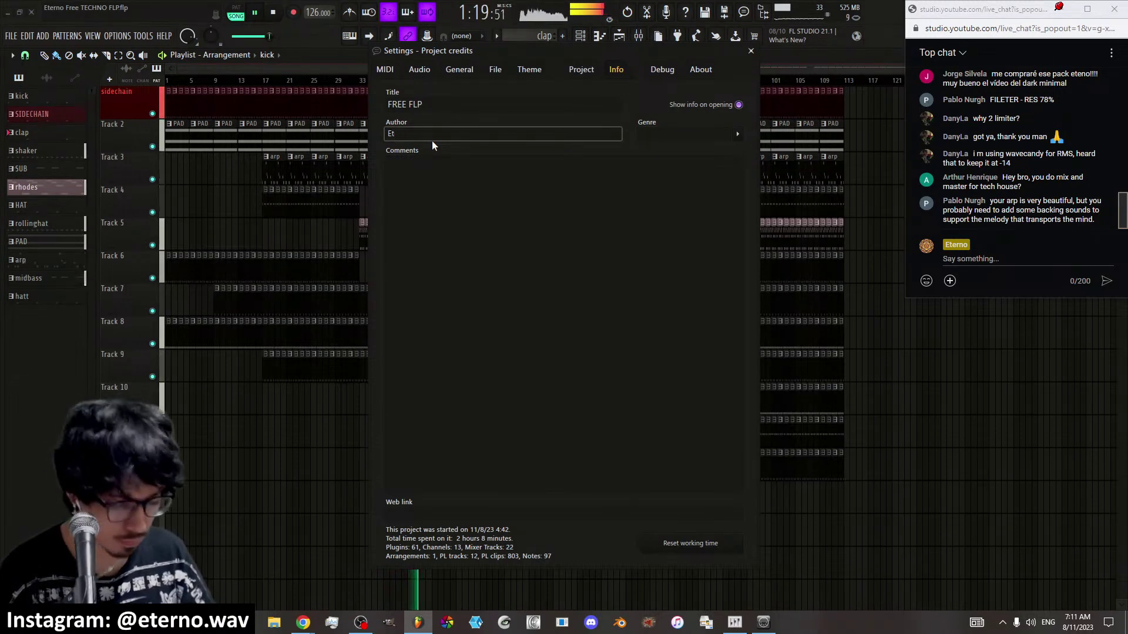
pyautogui.write('erno')
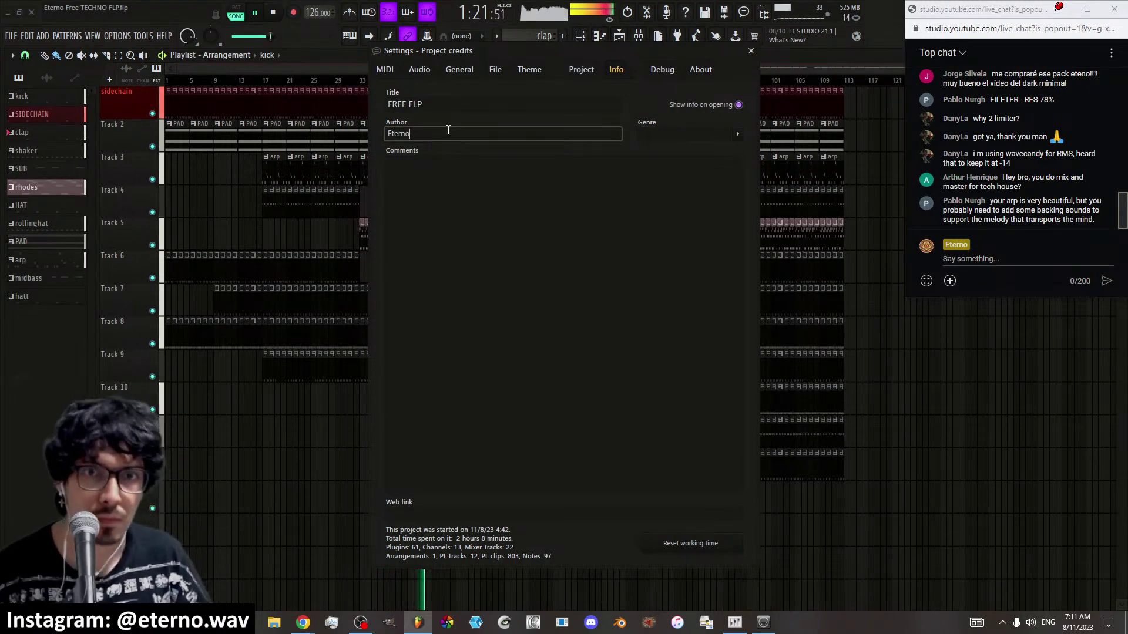
# Set the project's genre to Techno and close the settings
pyautogui.press('Tab')
pyautogui.click(737, 135)
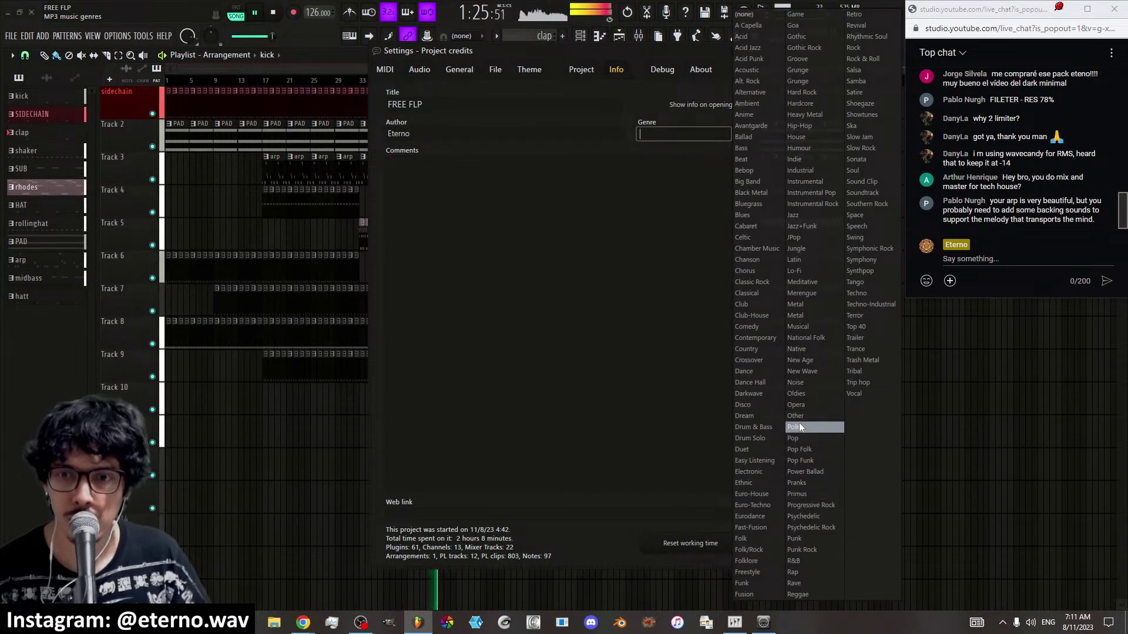
pyautogui.click(850, 293)
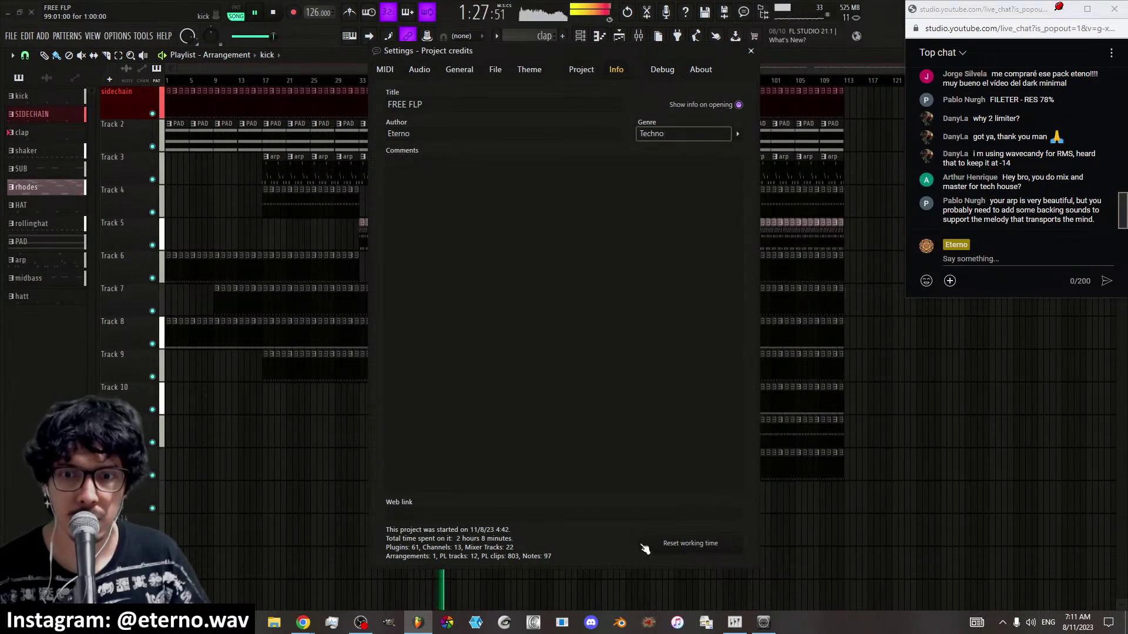
pyautogui.click(750, 50)
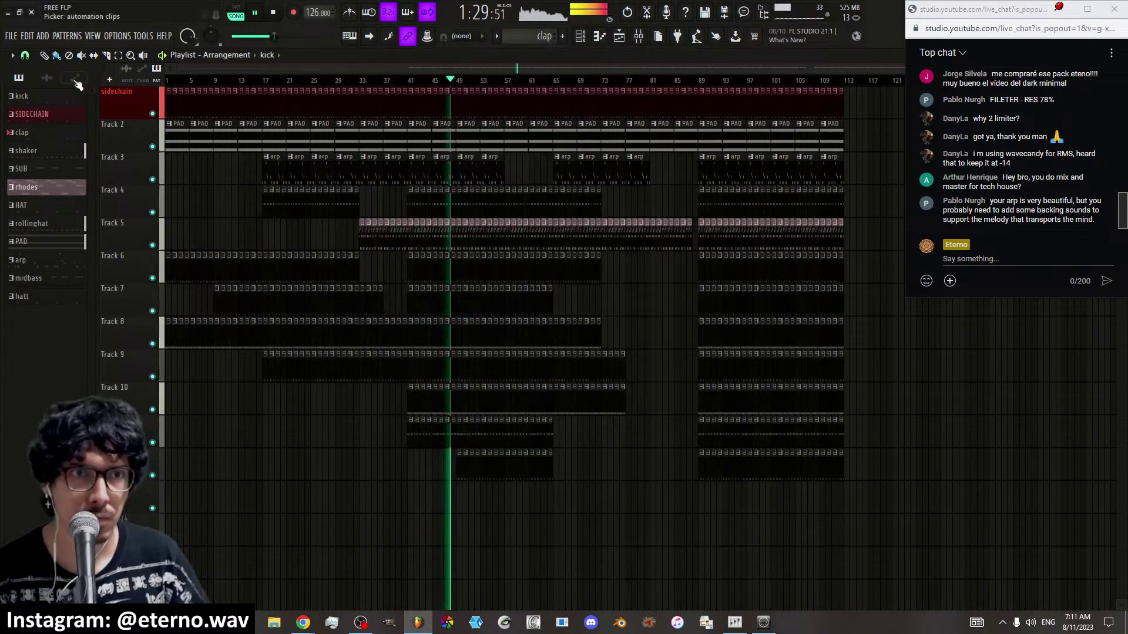
# Save the project with its credits and leave the browser hidden
pyautogui.hotkey('alt', 'F8')
pyautogui.click(11, 36)
pyautogui.click(26, 90)
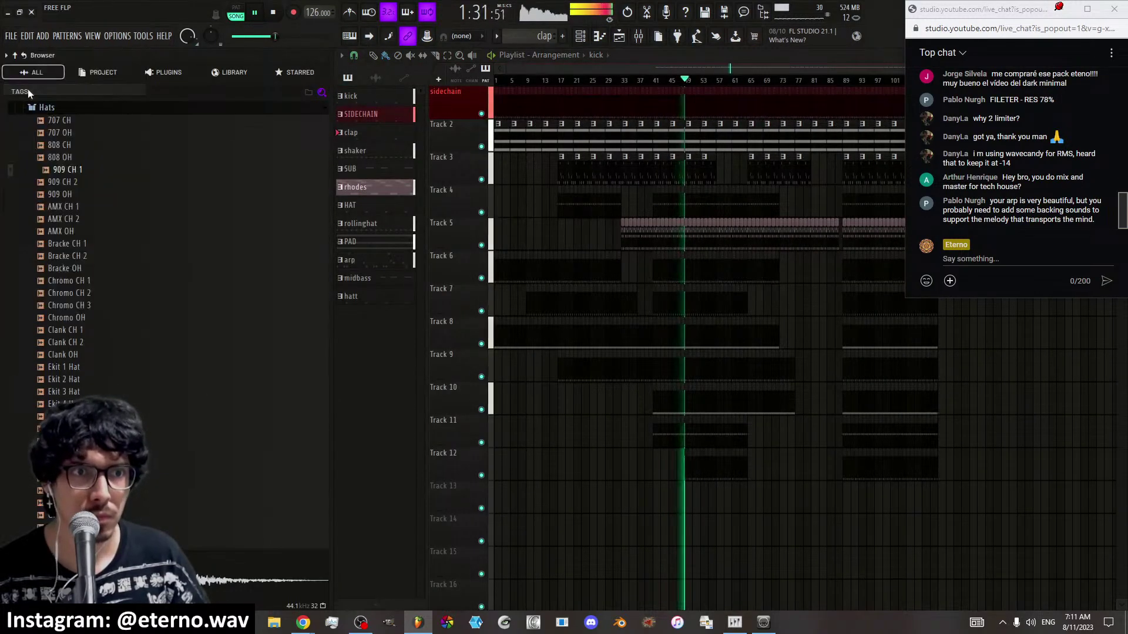
pyautogui.hotkey('alt', 'F8')
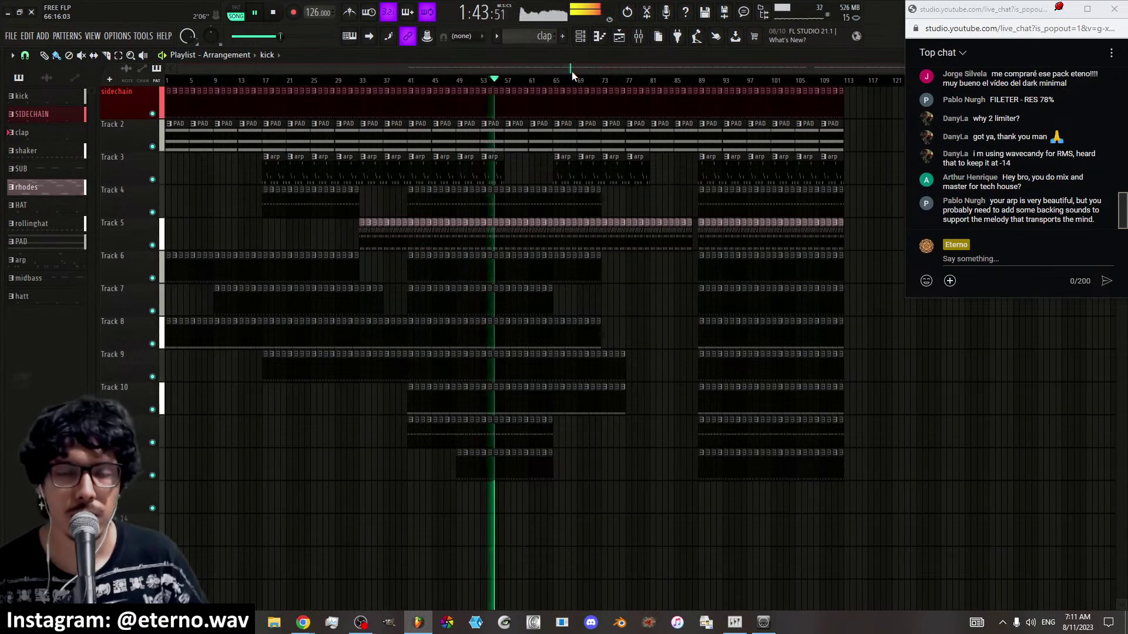
pyautogui.scroll(4, 499, 80)
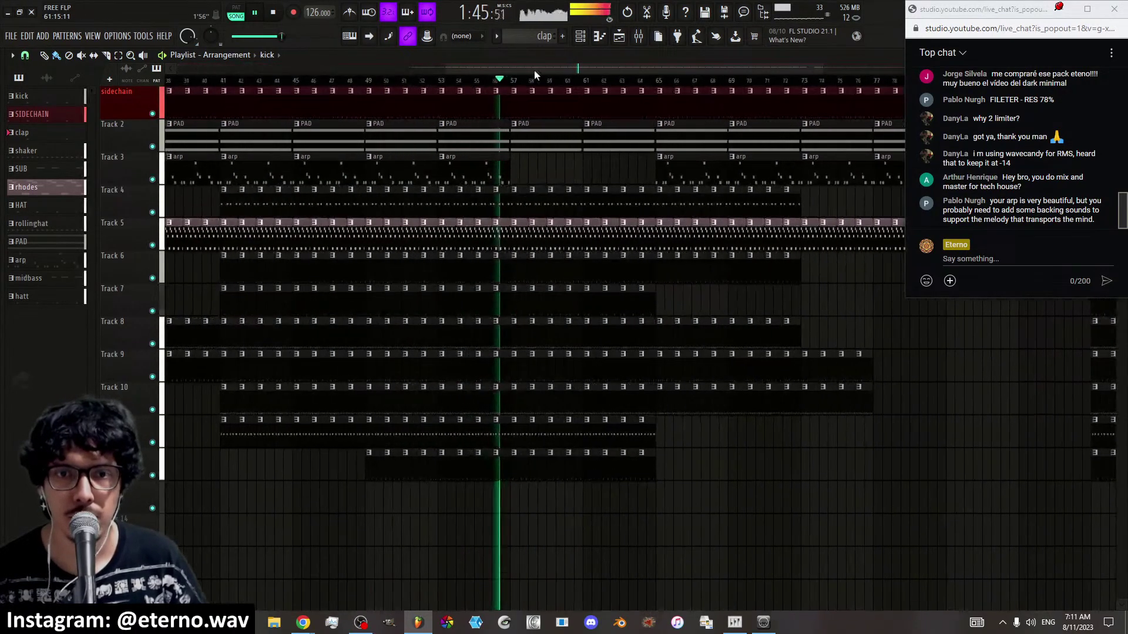
pyautogui.rightClick(523, 300)
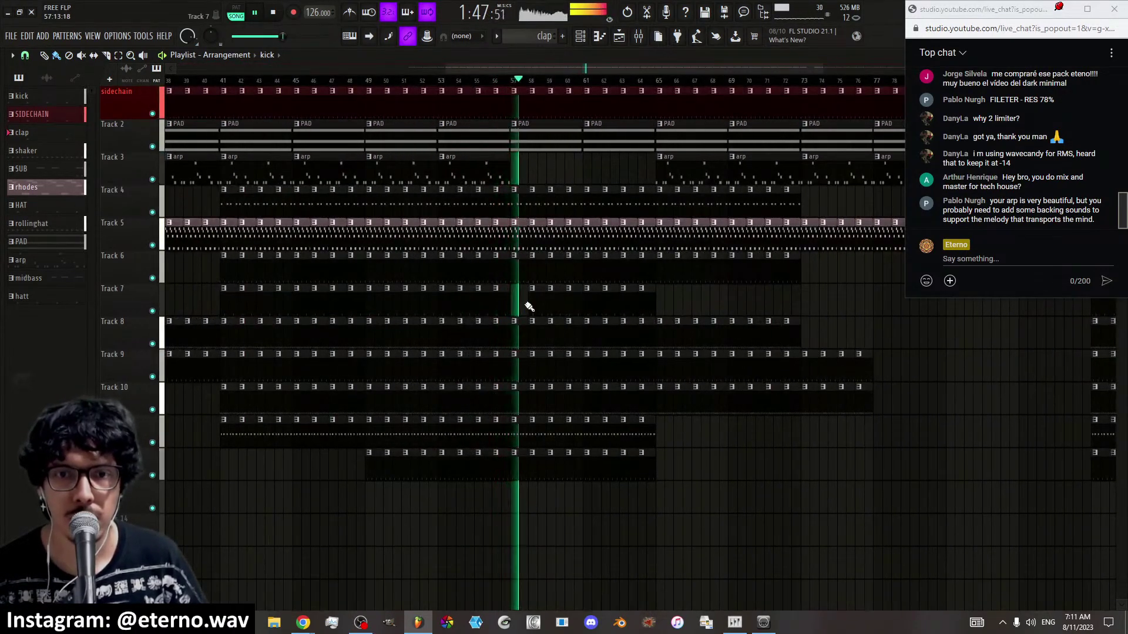
pyautogui.hotkey('ctrl', 'z')
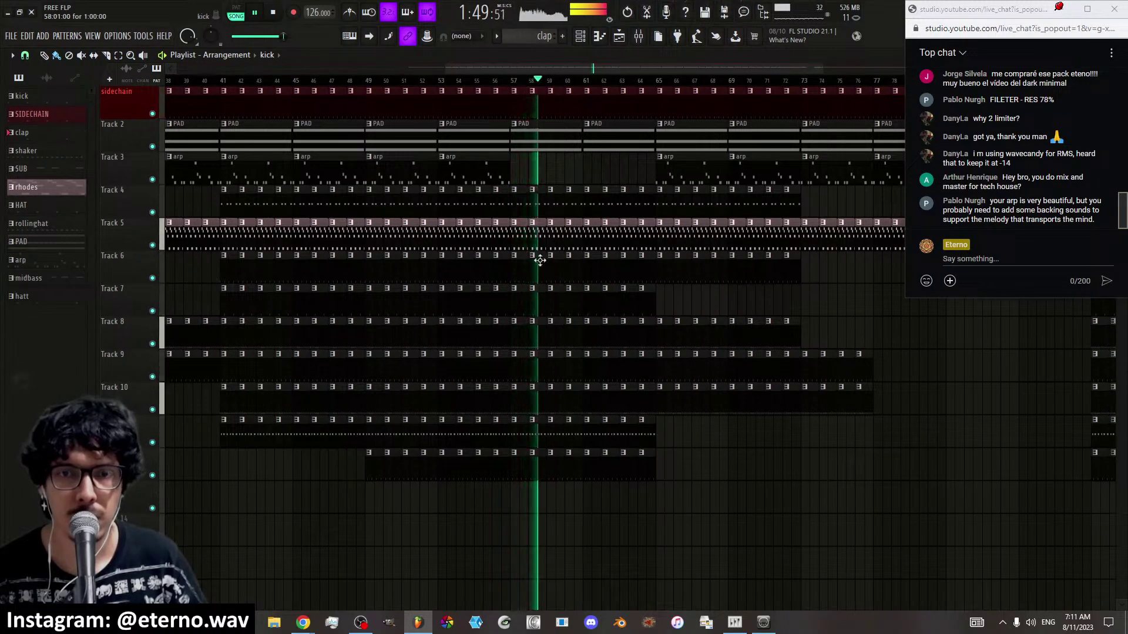
# Stop playback, select bars 49 to 52 in the playlist and play that section as a loop
pyautogui.press('space')
pyautogui.click(580, 37)
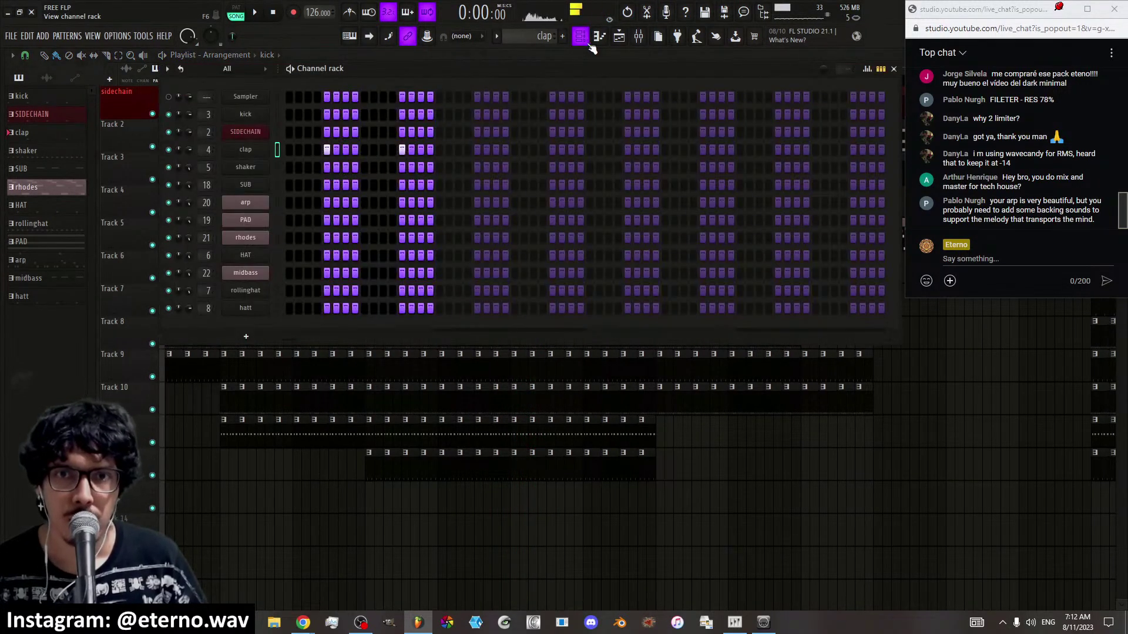
pyautogui.click(637, 38)
pyautogui.click(618, 38)
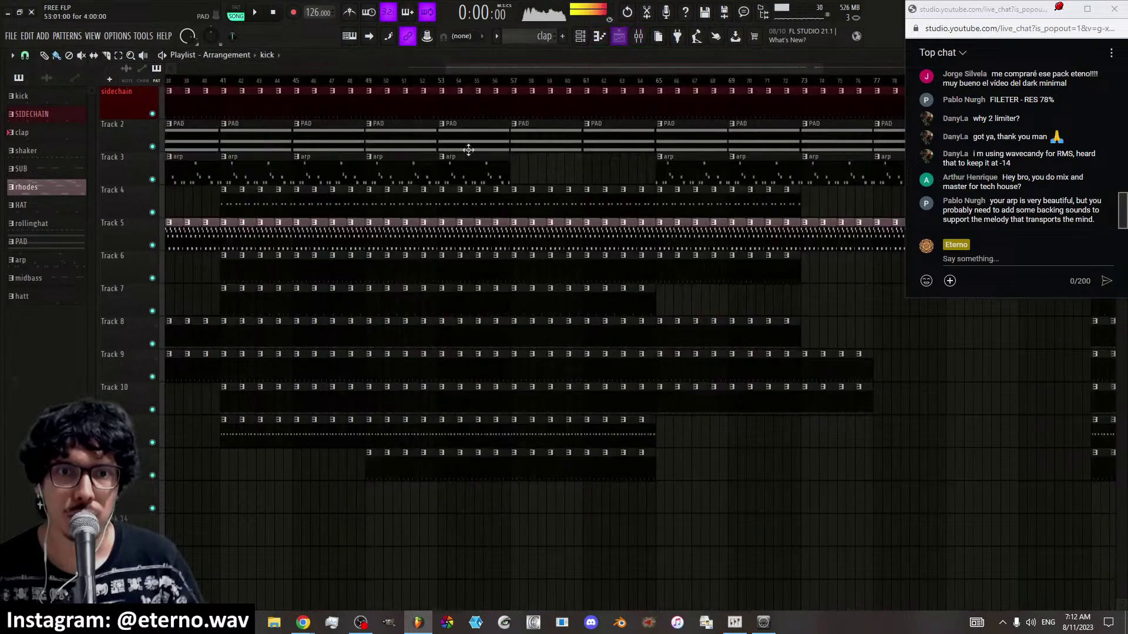
pyautogui.moveTo(372, 85); pyautogui.dragTo(437, 98)
pyautogui.scroll(-4, 462, 94)
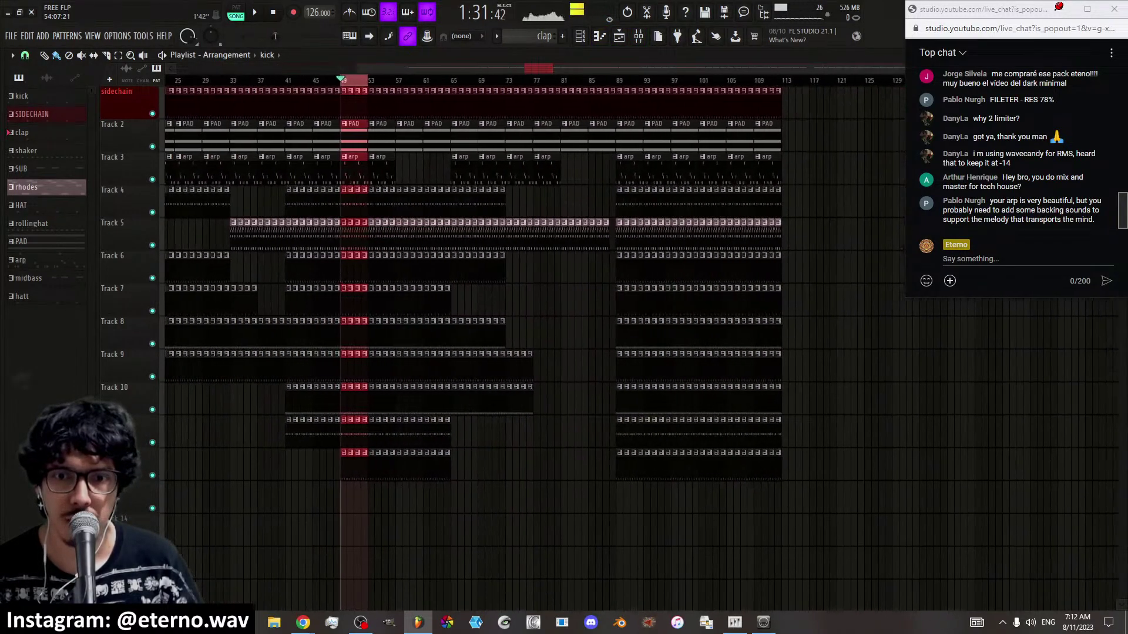
pyautogui.scroll(4, 462, 94)
pyautogui.press('space')
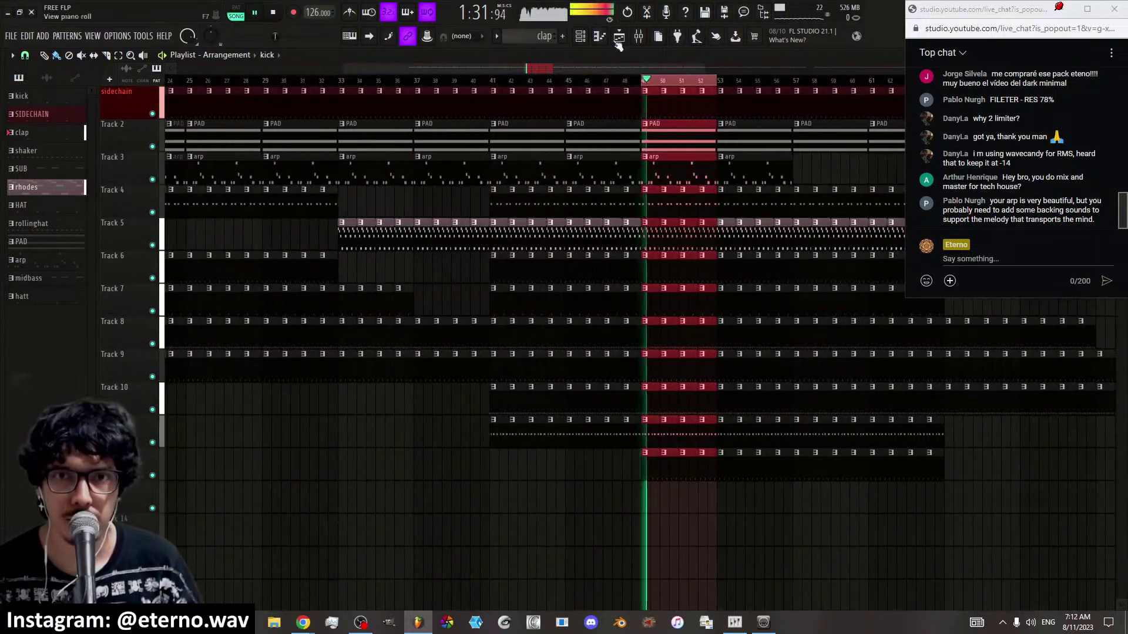
# Open the mixer, select the Master track and reposition the mixer so its effect slots are clear of the chat window
pyautogui.click(639, 38)
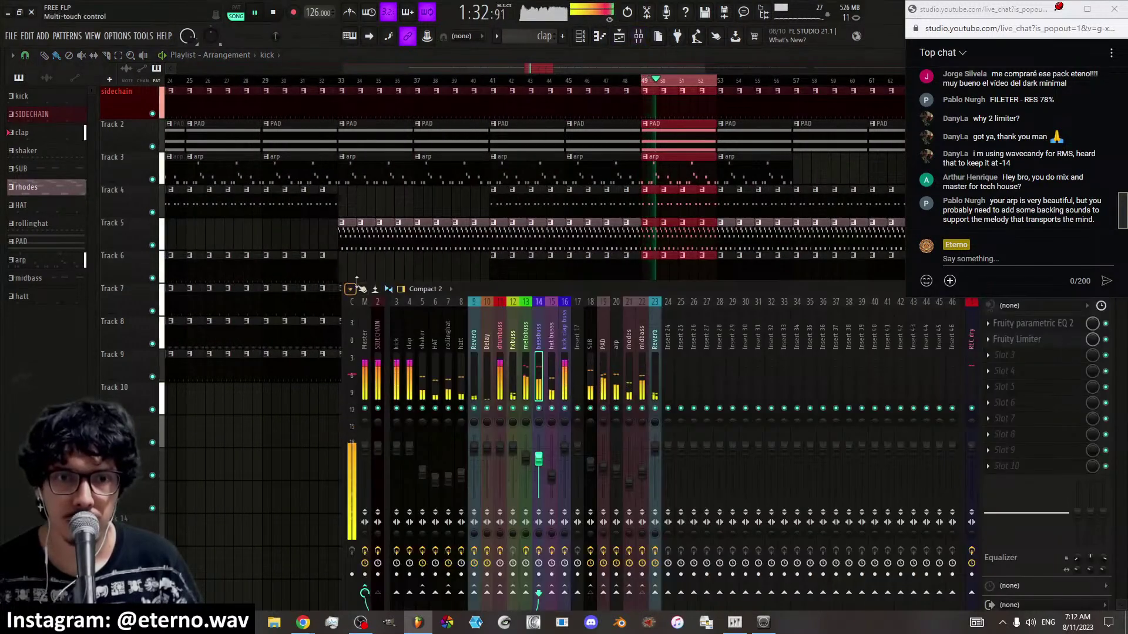
pyautogui.click(364, 359)
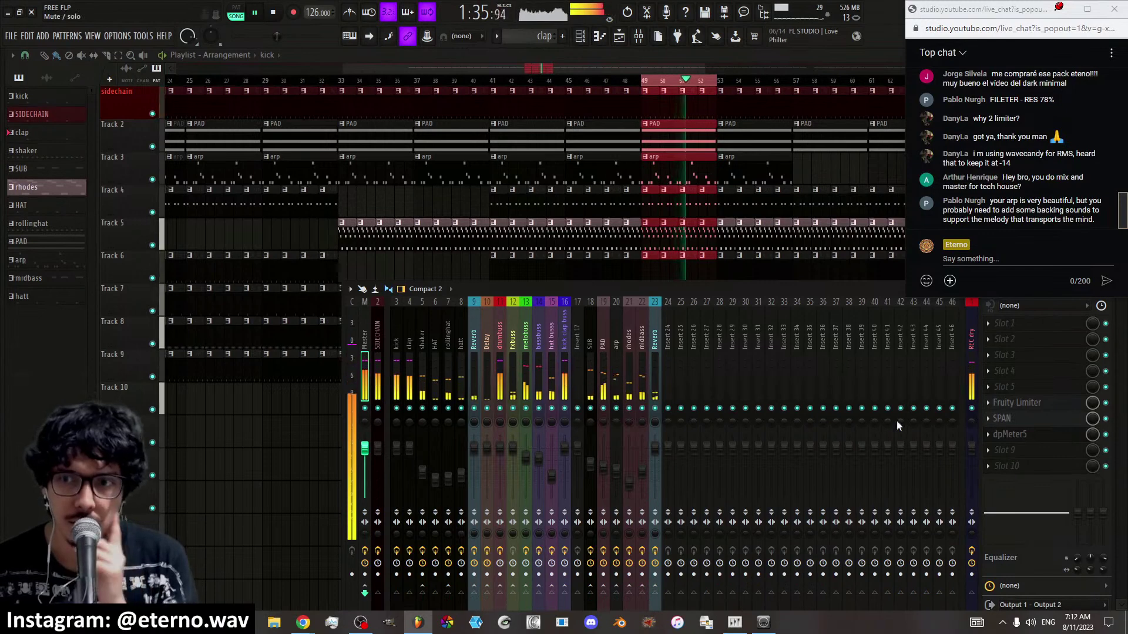
pyautogui.moveTo(868, 285); pyautogui.dragTo(654, 245)
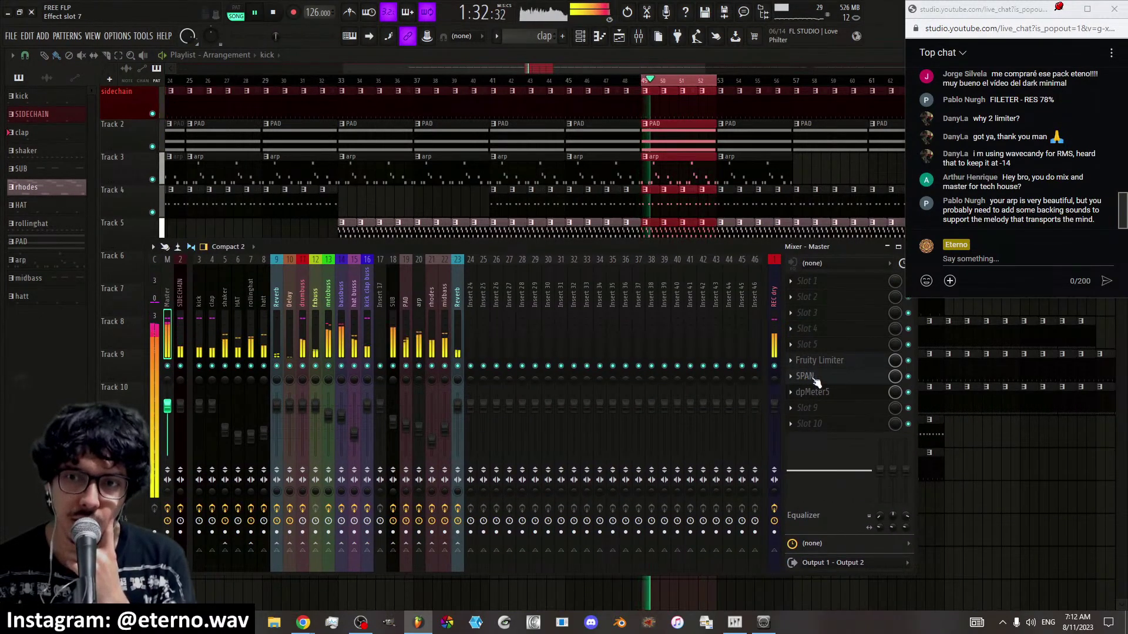
# Load Fruity Compressor in the Master's second effect slot, browse its presets and close the plugin window
pyautogui.click(804, 298)
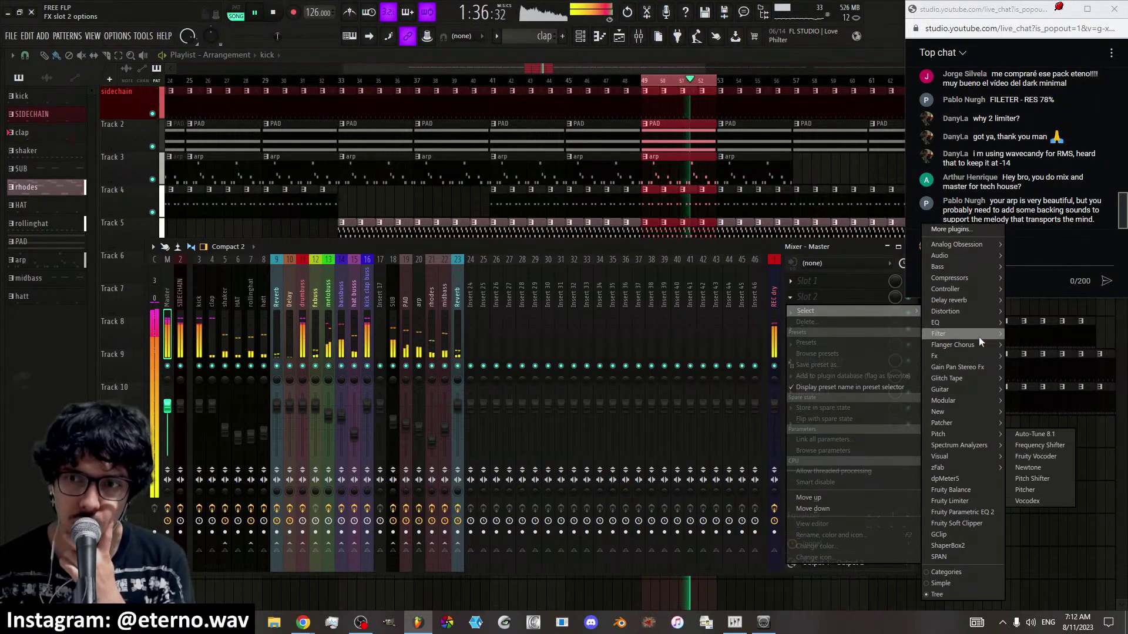
pyautogui.moveTo(964, 277)
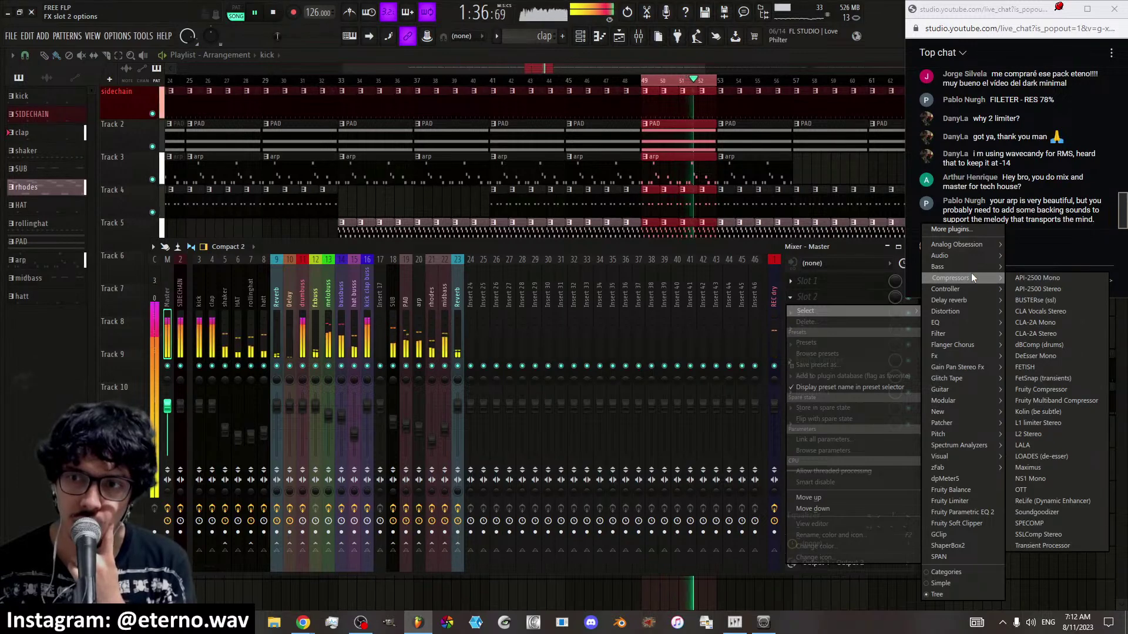
pyautogui.click(1043, 389)
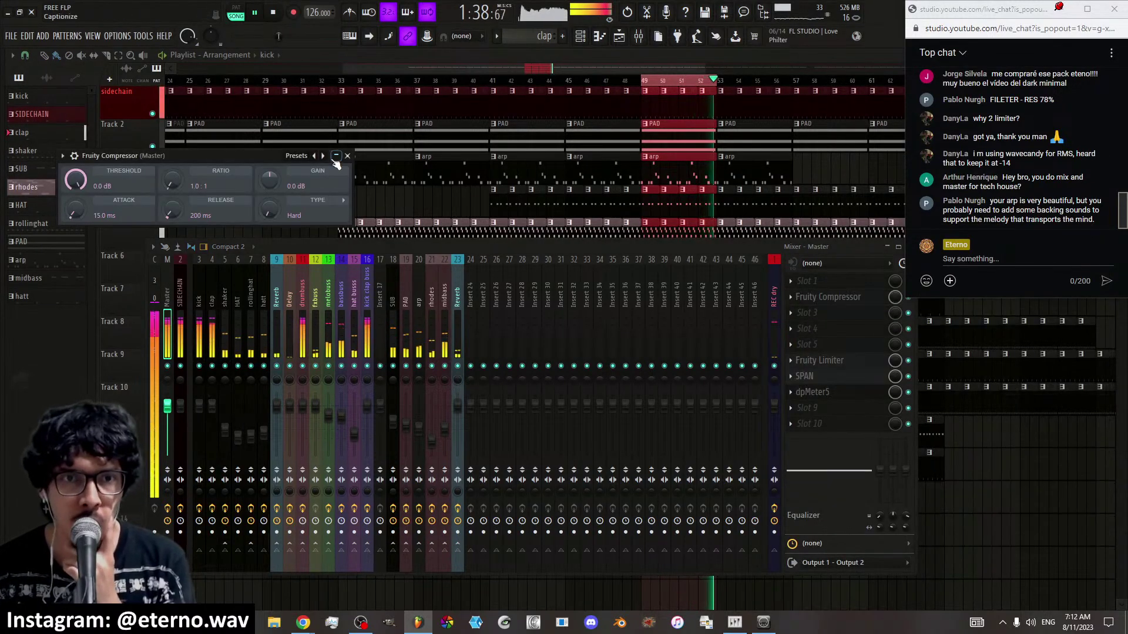
pyautogui.click(315, 157)
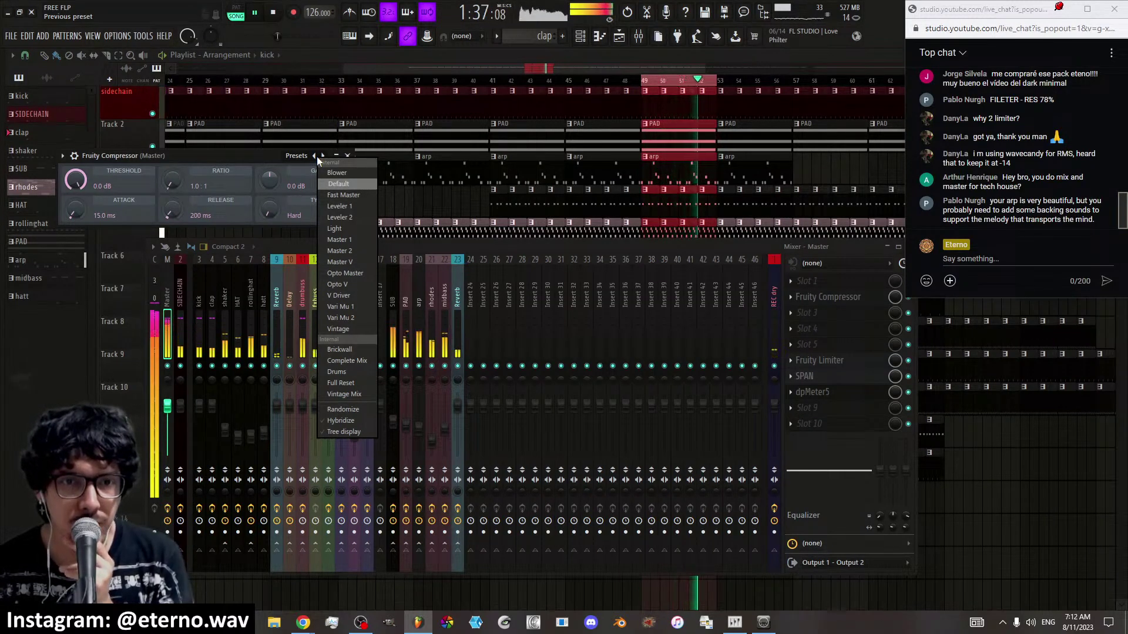
pyautogui.click(316, 156)
pyautogui.click(297, 156)
pyautogui.click(348, 156)
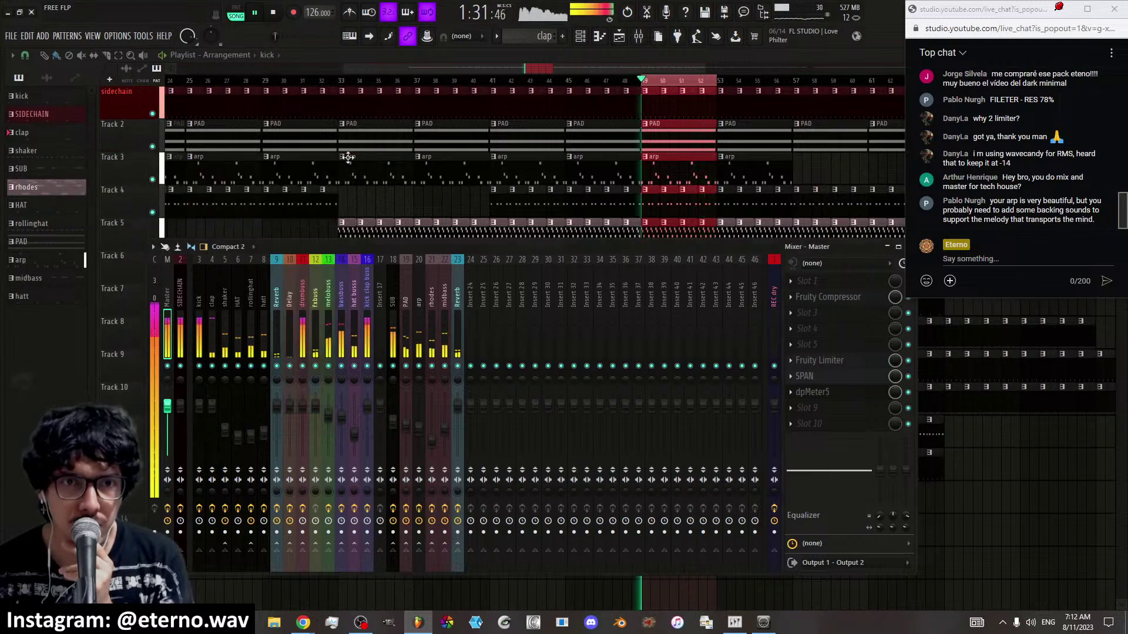
# Replace Fruity Compressor in the Master's second effect slot with Maximus
pyautogui.click(790, 298)
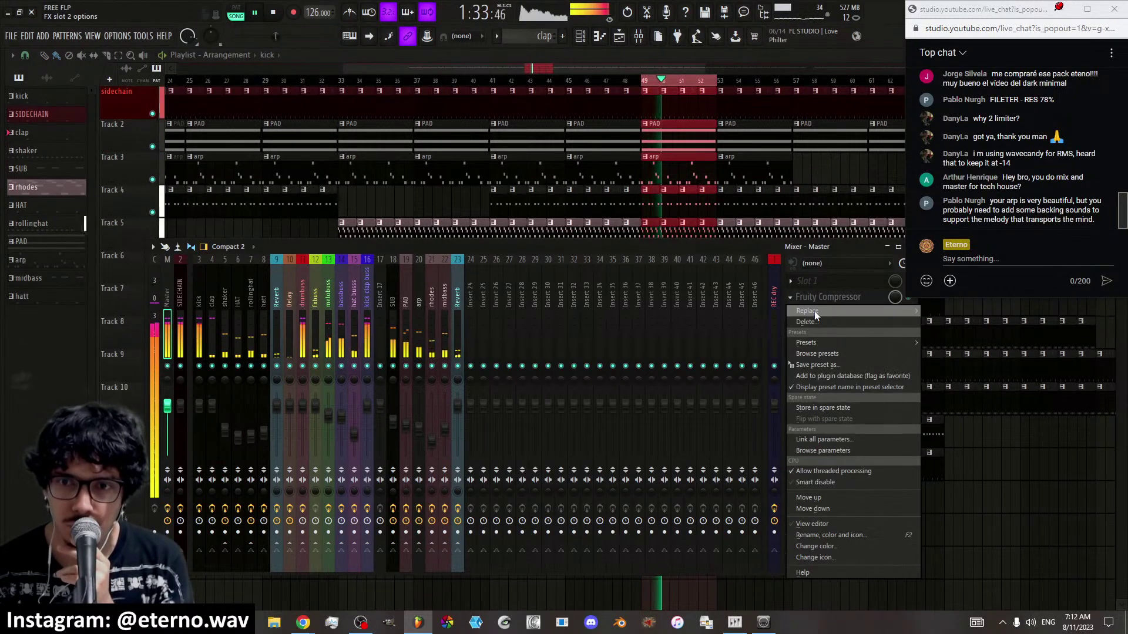
pyautogui.moveTo(824, 311)
pyautogui.moveTo(967, 278)
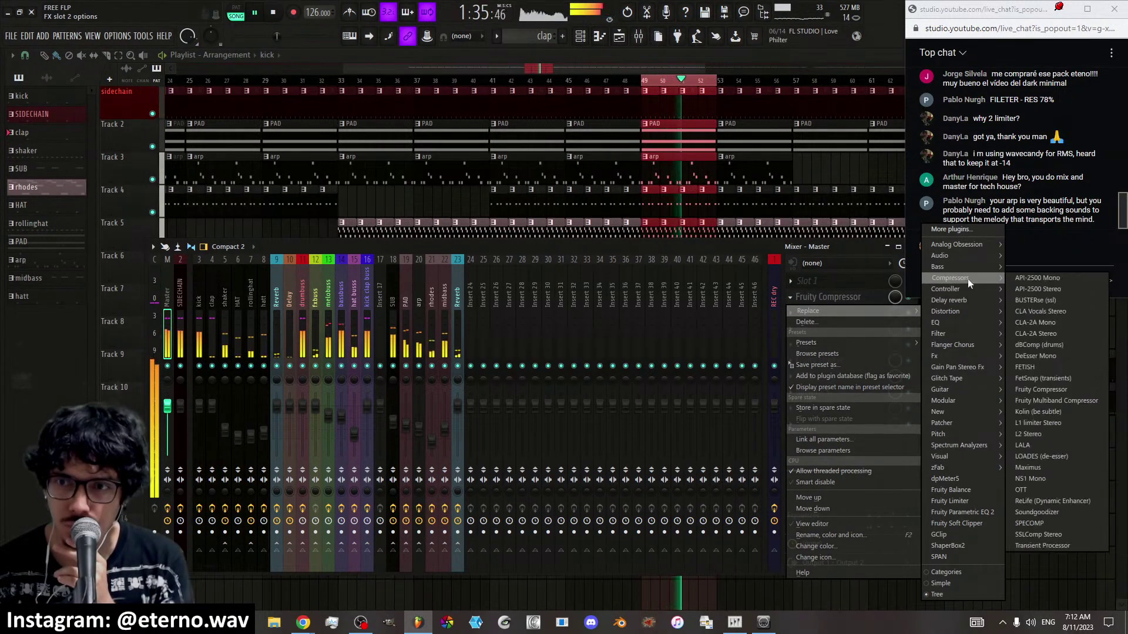
pyautogui.click(1050, 468)
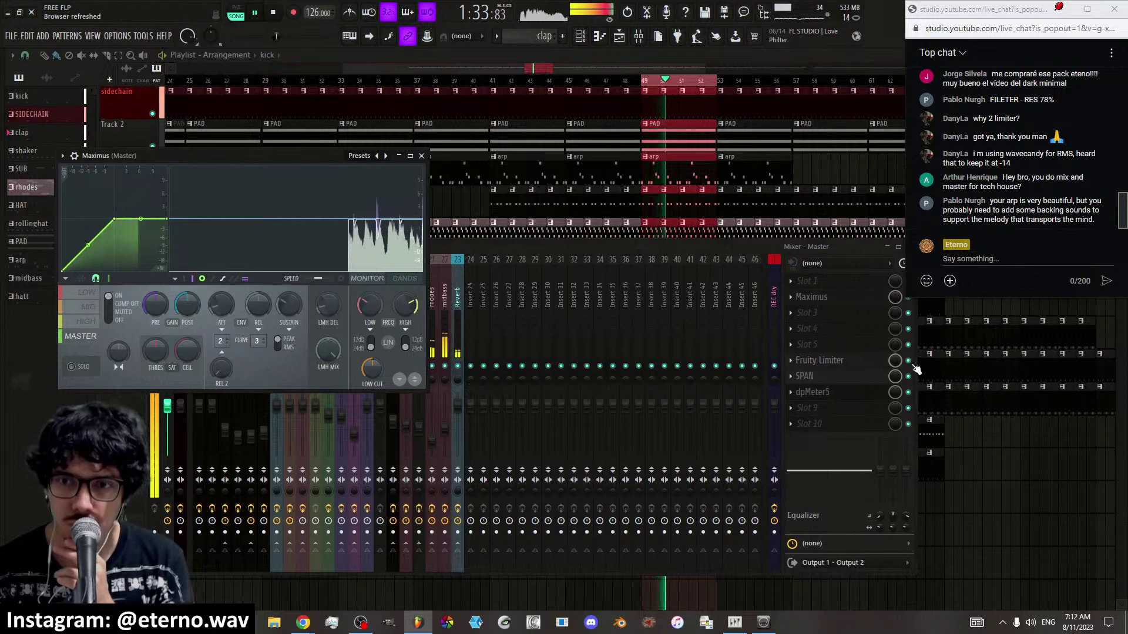
# Bypass Fruity Limiter on the Master and load the "no compression" preset in Maximus
pyautogui.click(881, 337)
pyautogui.click(811, 298)
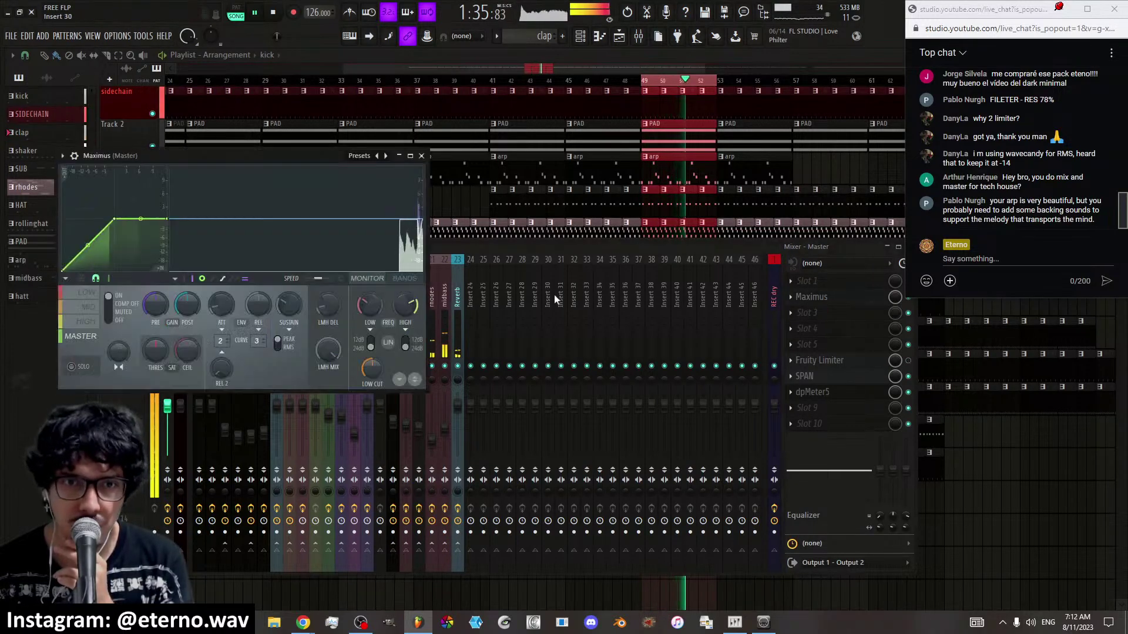
pyautogui.rightClick(384, 156)
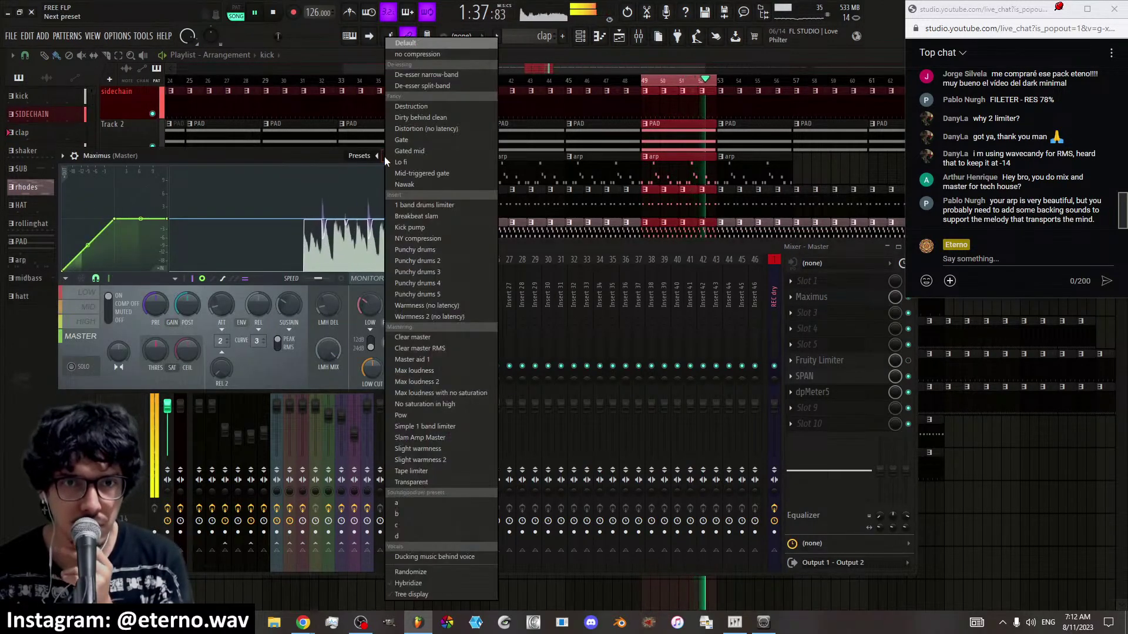
pyautogui.click(424, 57)
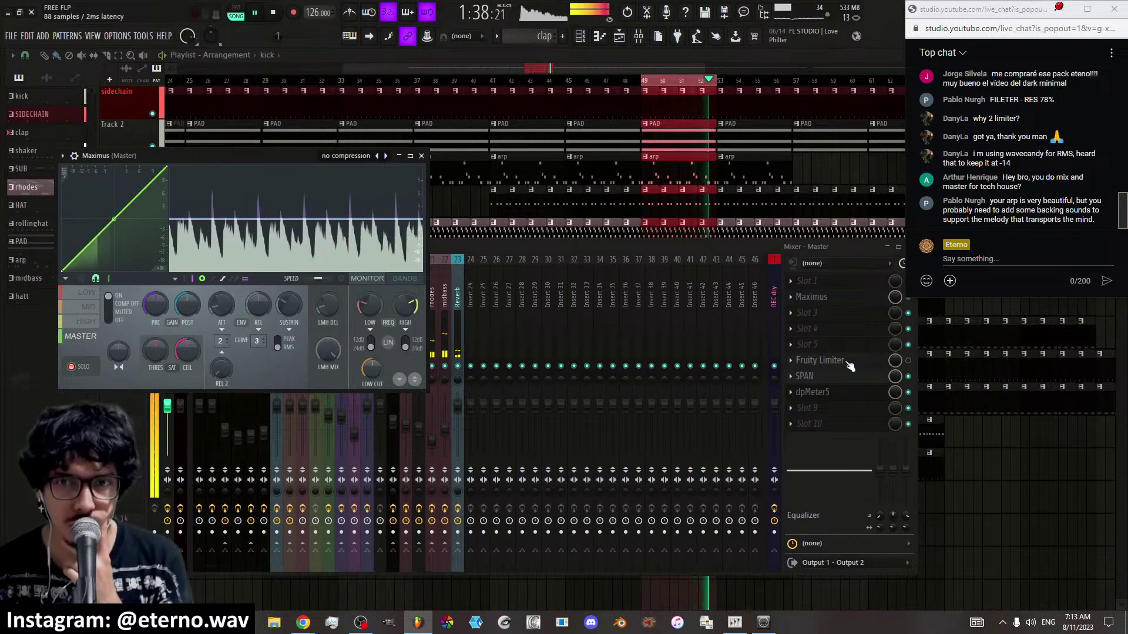
# Audition the low, mid, high and master bands of Maximus one by one in solo
pyautogui.click(87, 291)
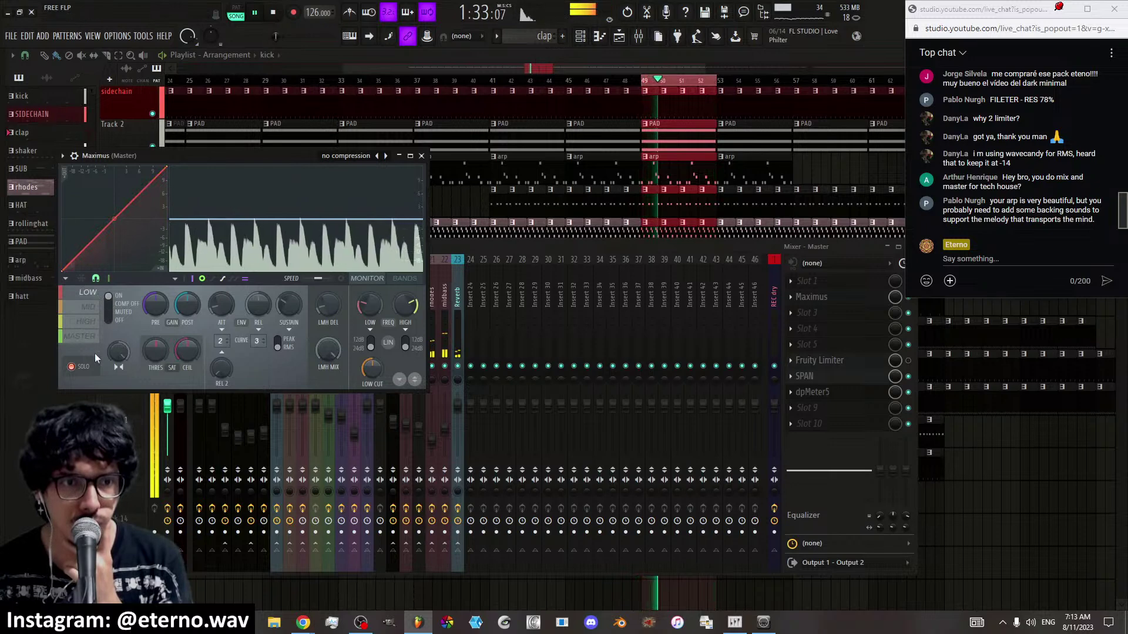
pyautogui.click(87, 307)
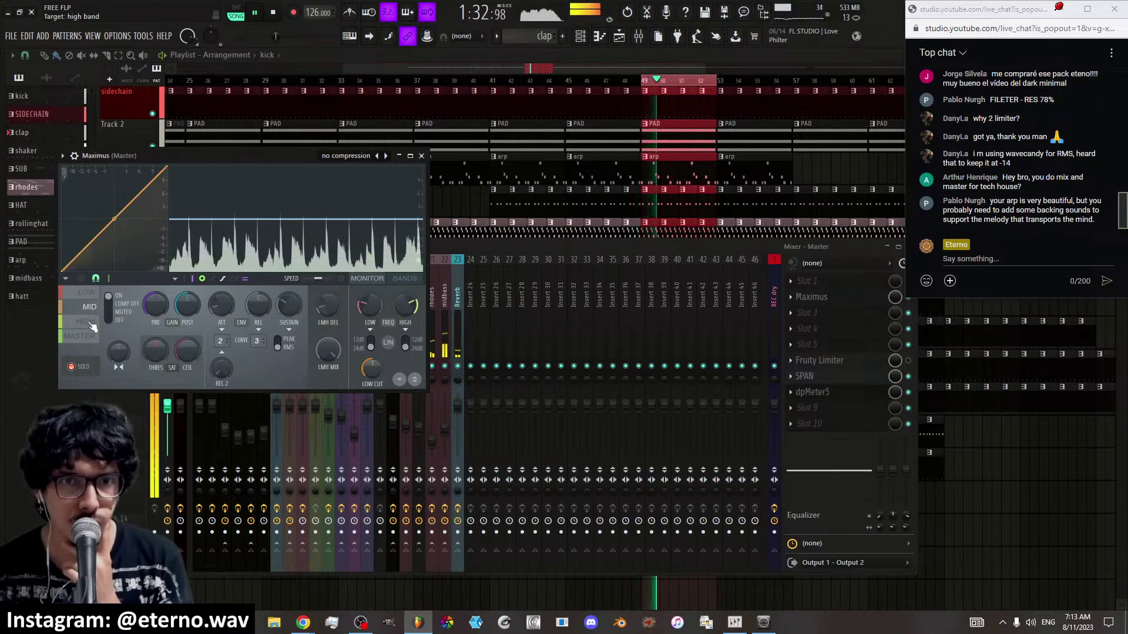
pyautogui.click(91, 324)
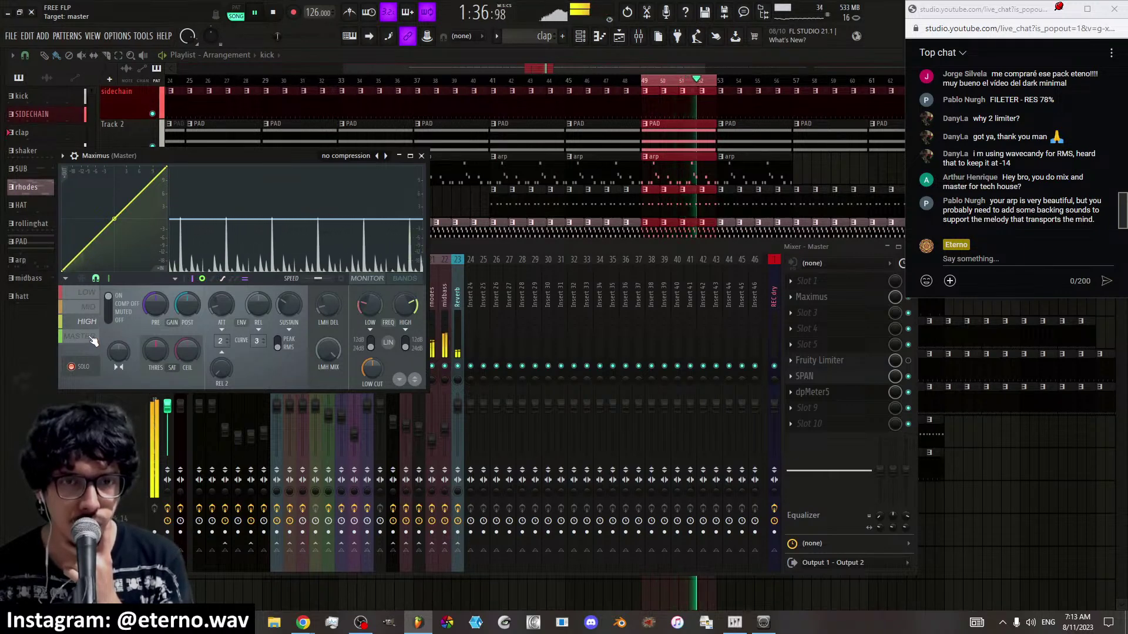
pyautogui.click(92, 338)
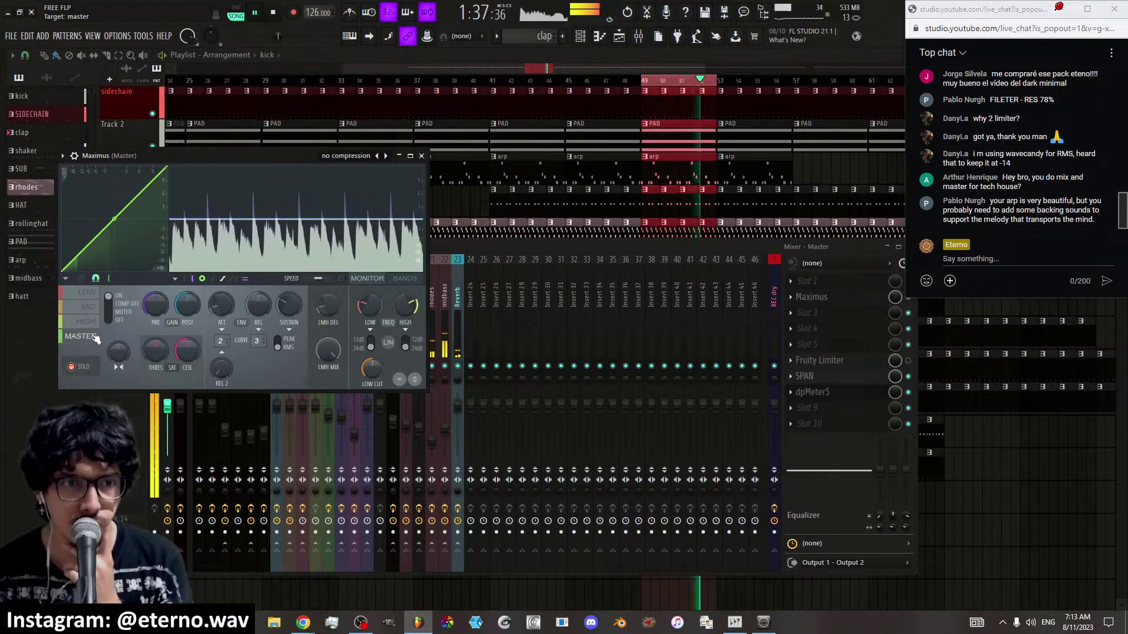
pyautogui.click(88, 322)
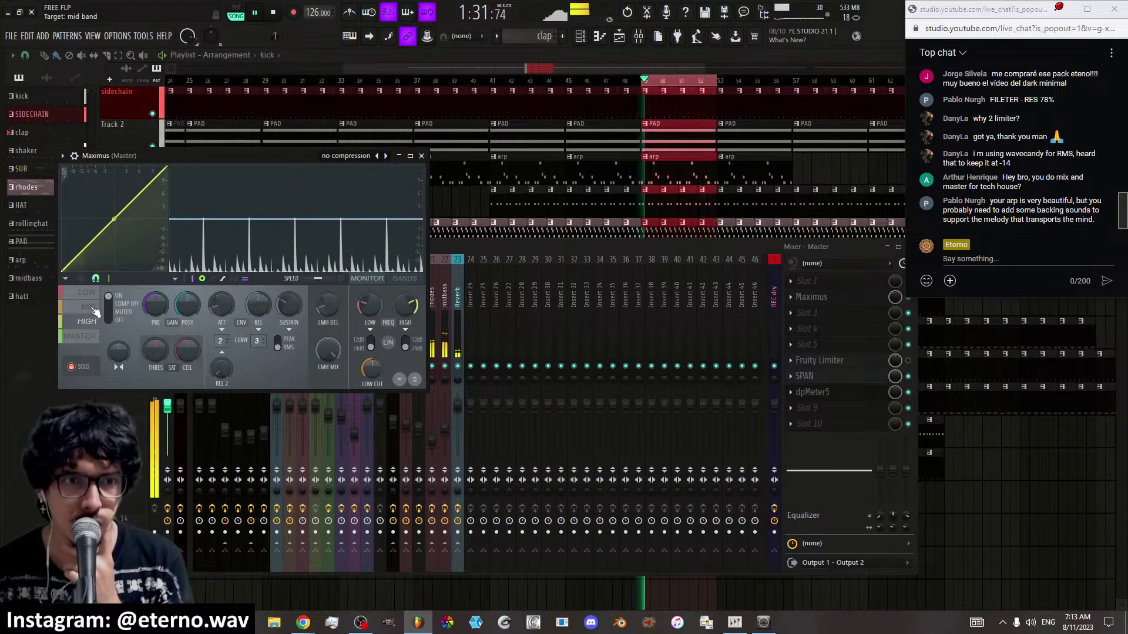
pyautogui.click(90, 307)
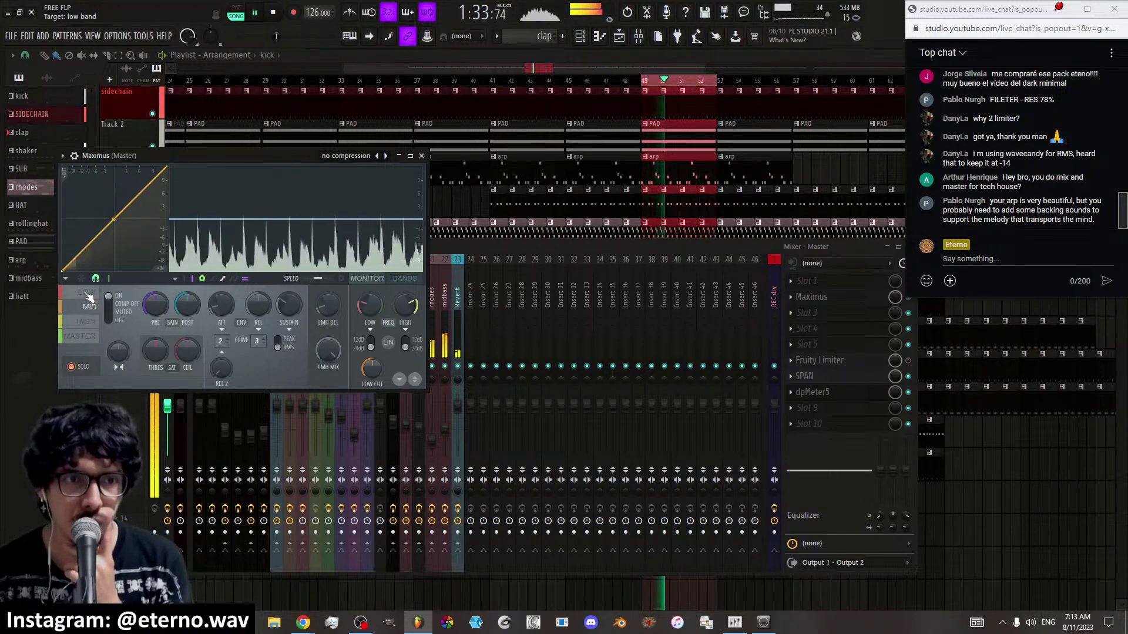
# Flatten the low band's compression curve above 0 dB in Maximus and raise the band's pre gain
pyautogui.click(88, 295)
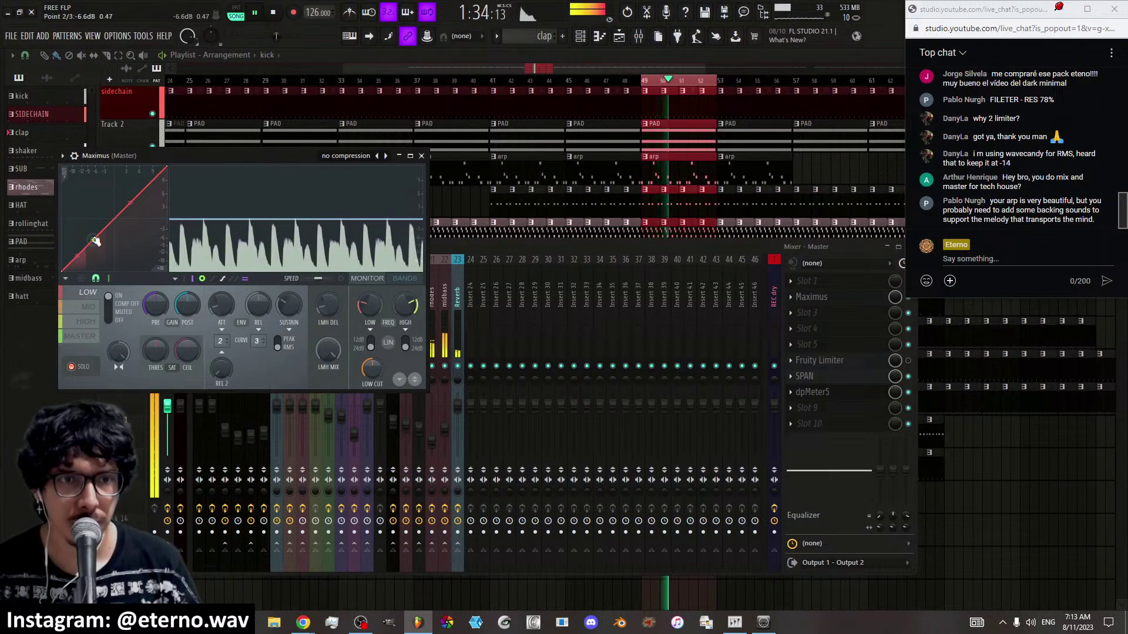
pyautogui.moveTo(99, 234); pyautogui.dragTo(180, 220)
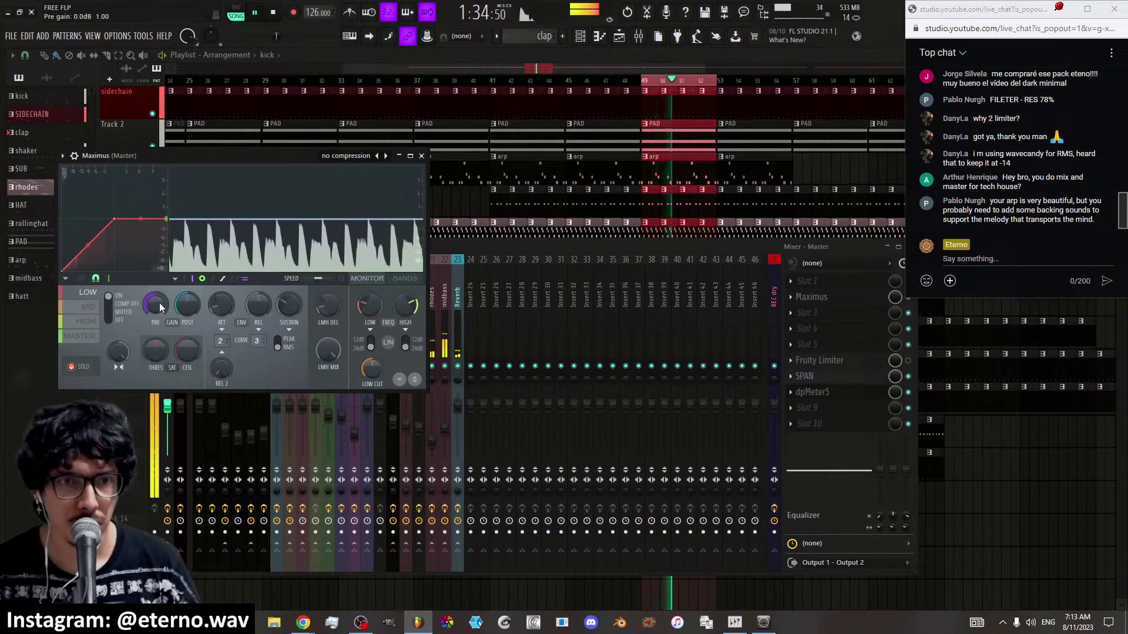
pyautogui.moveTo(157, 302); pyautogui.dragTo(158, 285)
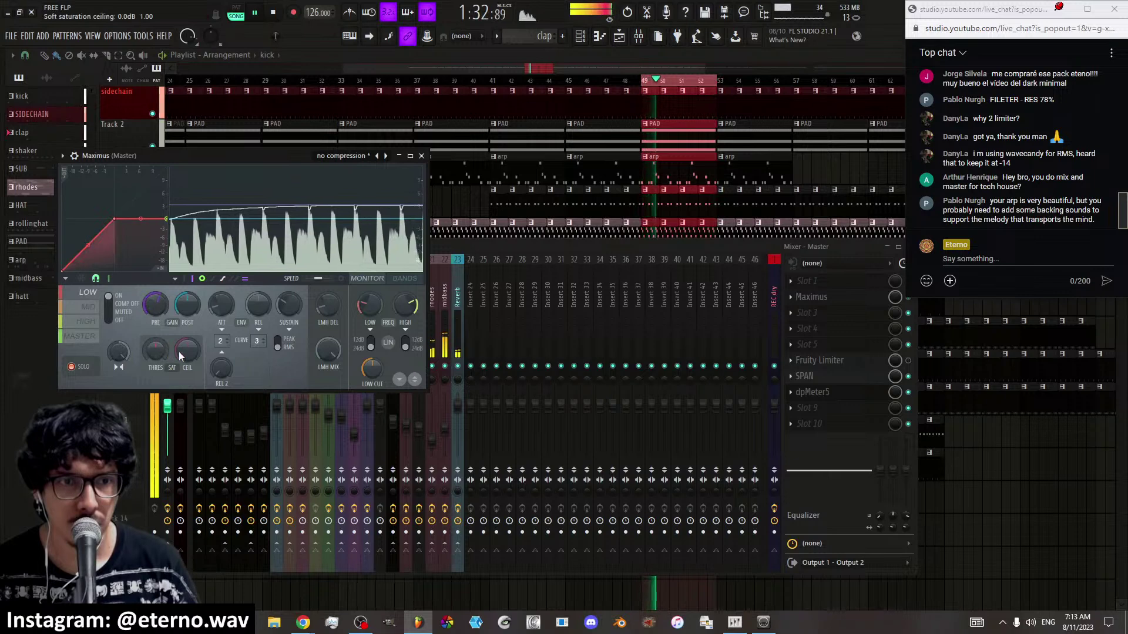
# Try different soft saturation thresholds in modes A and B on the low band and set its pre gain to about 1.1 dB
pyautogui.moveTo(162, 350)
pyautogui.mouseDown()
pyautogui.moveTo(162, 360)
pyautogui.moveTo(162, 348)
pyautogui.mouseUp()
pyautogui.moveTo(157, 305); pyautogui.dragTo(156, 297)
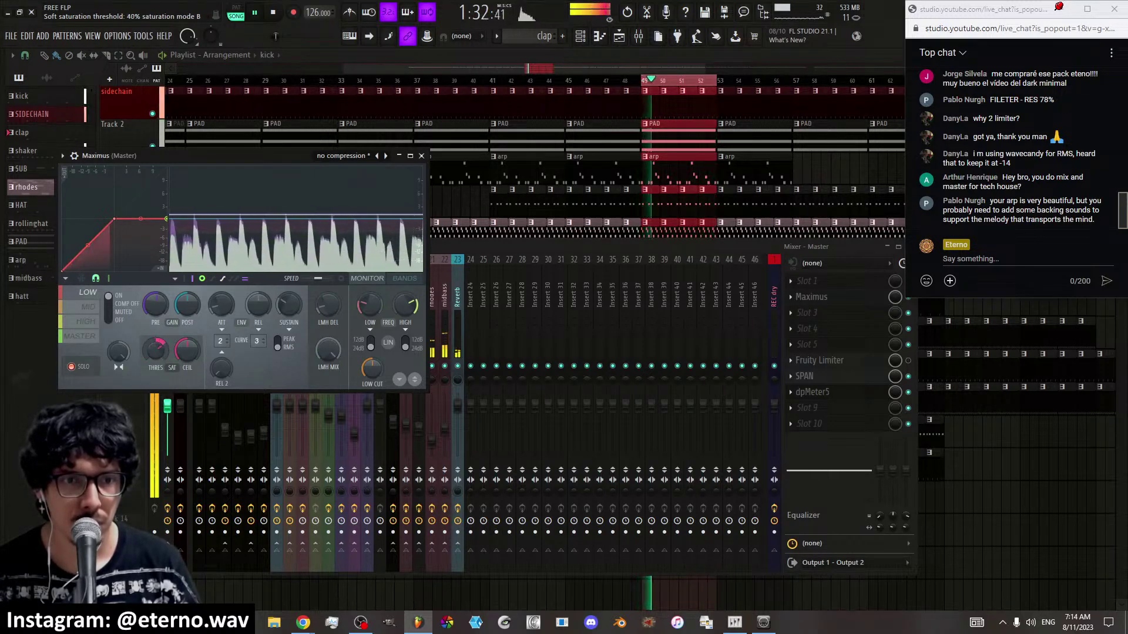
pyautogui.moveTo(153, 350); pyautogui.dragTo(154, 329)
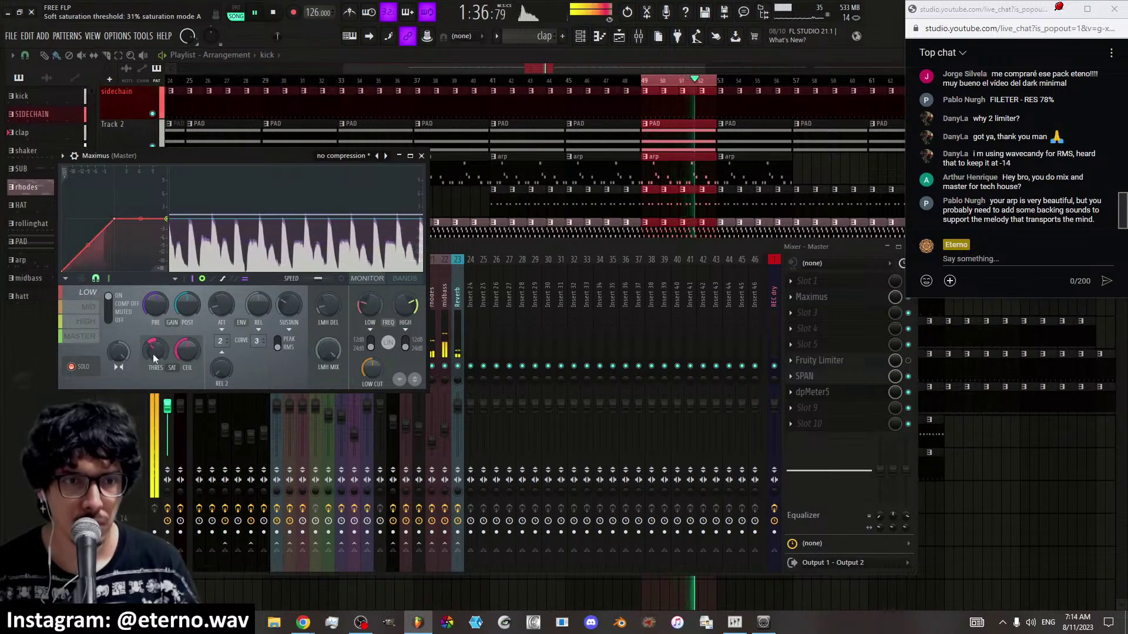
pyautogui.moveTo(152, 353); pyautogui.dragTo(153, 387)
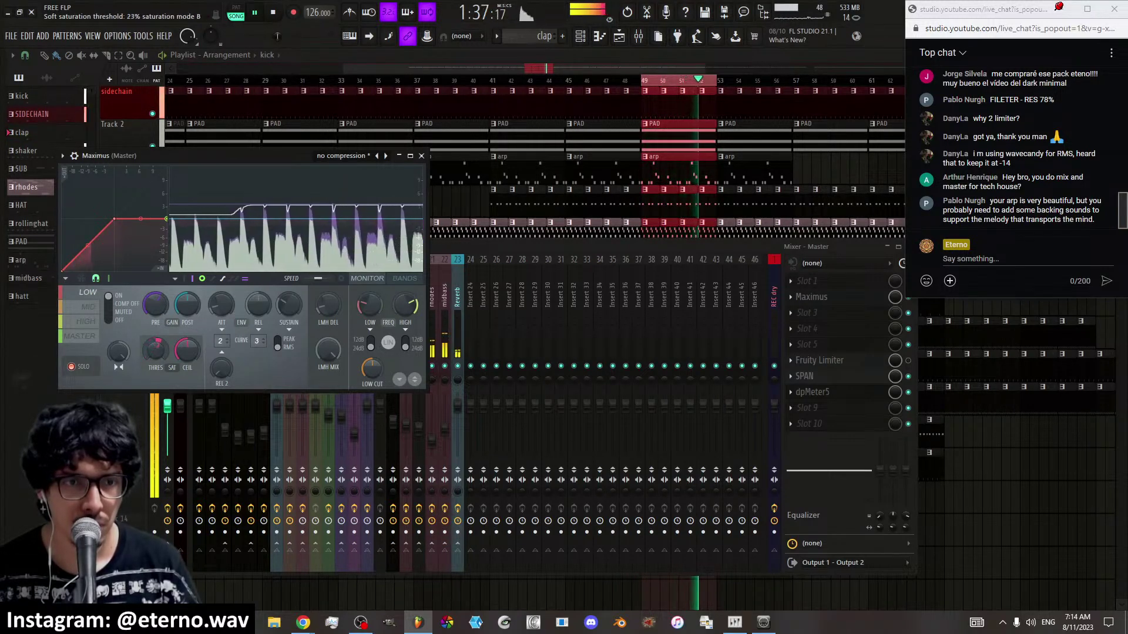
pyautogui.moveTo(152, 357)
pyautogui.mouseDown()
pyautogui.moveTo(151, 387)
pyautogui.moveTo(156, 359)
pyautogui.mouseUp()
pyautogui.moveTo(153, 319); pyautogui.dragTo(153, 312)
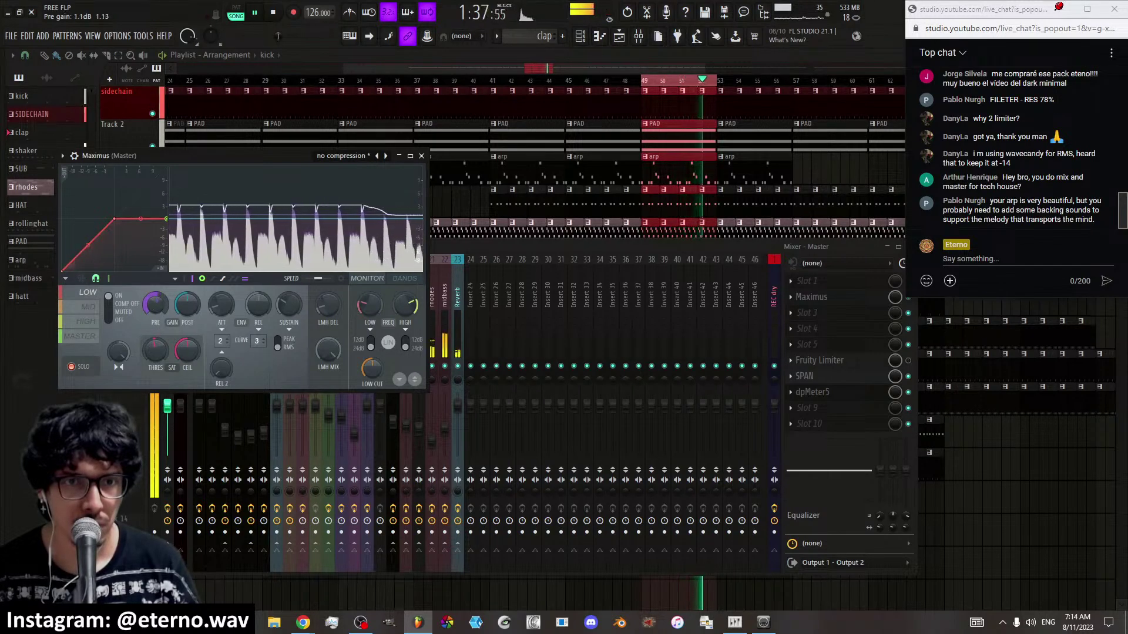
# Flatten the mid band's compression curve above 0 dB in Maximus
pyautogui.click(90, 307)
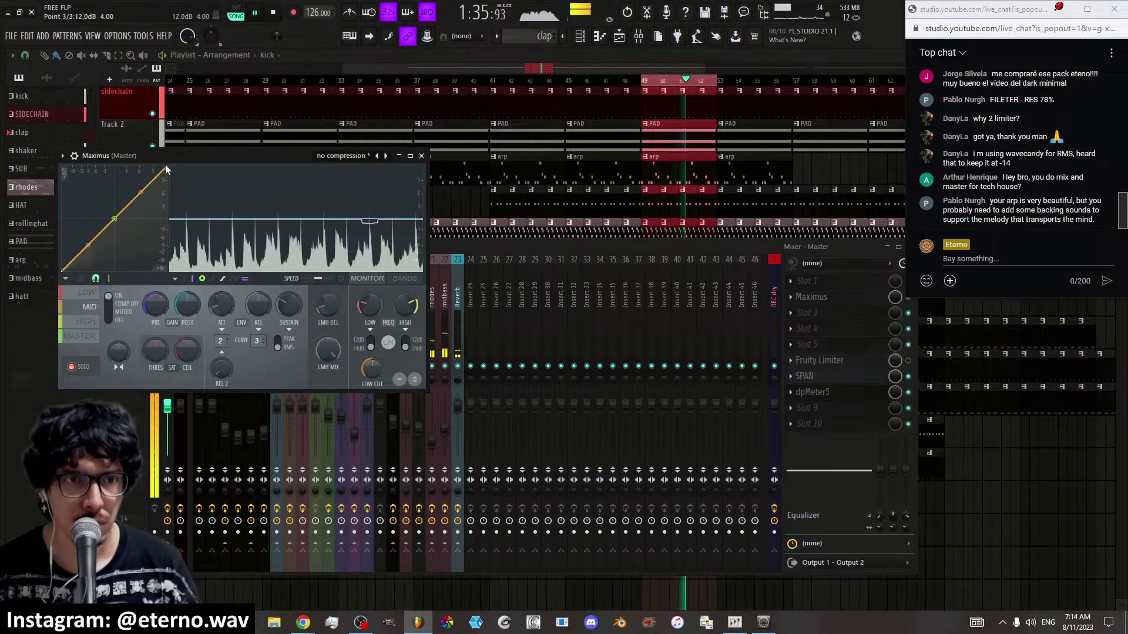
pyautogui.moveTo(165, 166); pyautogui.dragTo(167, 218)
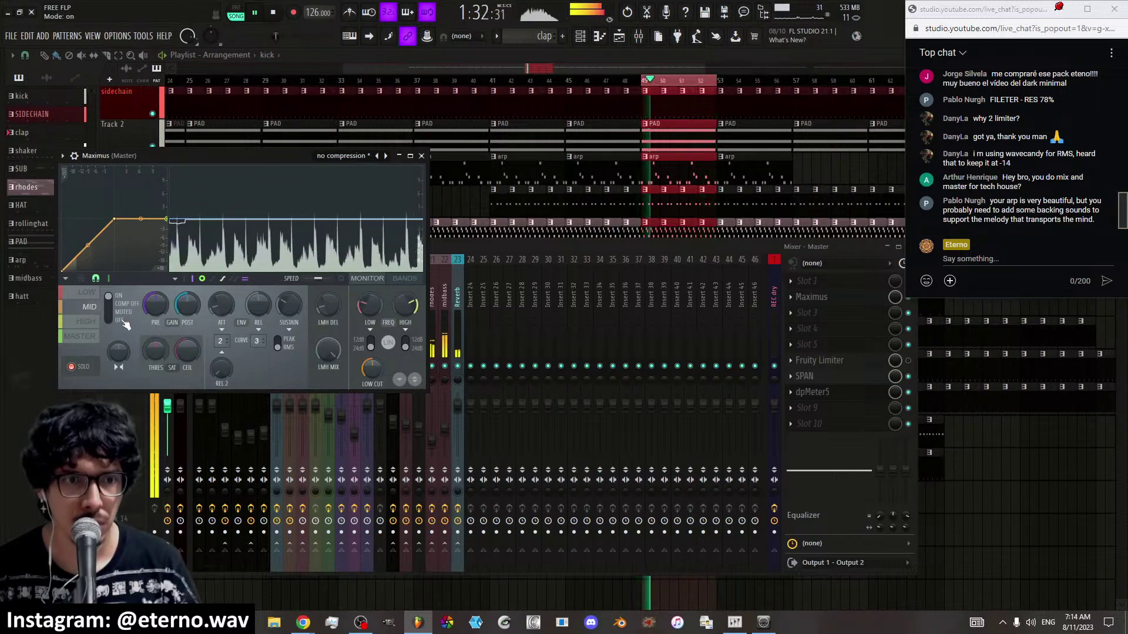
# Return to the low band, try its attack time and fine-tune its pre gain to about 1.8 dB
pyautogui.click(87, 292)
pyautogui.moveTo(221, 308); pyautogui.dragTo(291, 322)
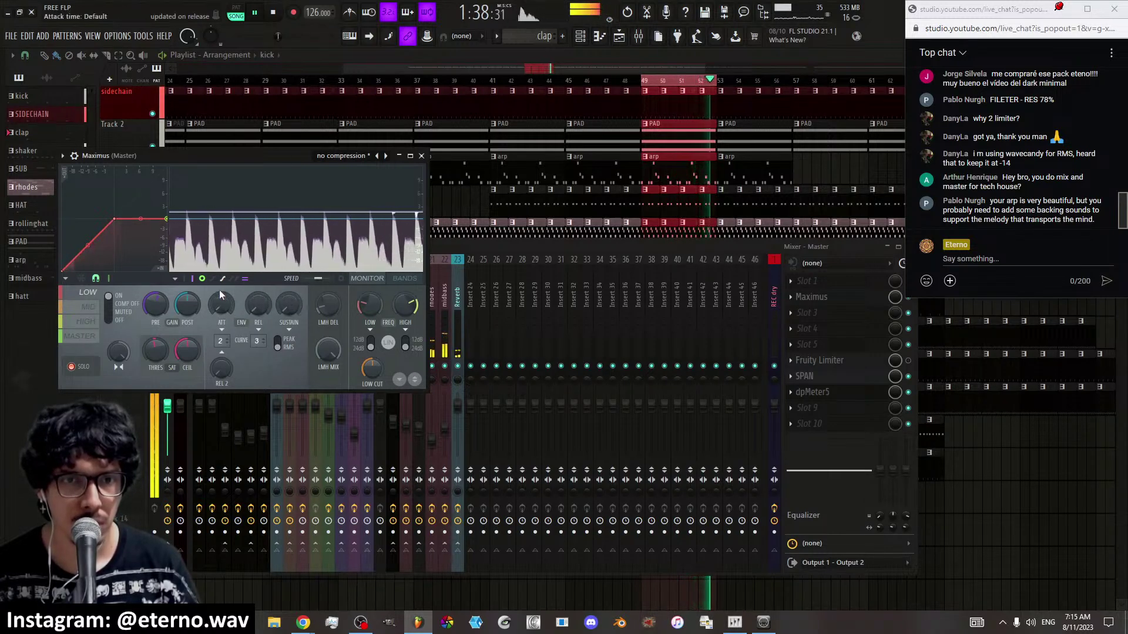
pyautogui.moveTo(155, 304); pyautogui.dragTo(156, 308)
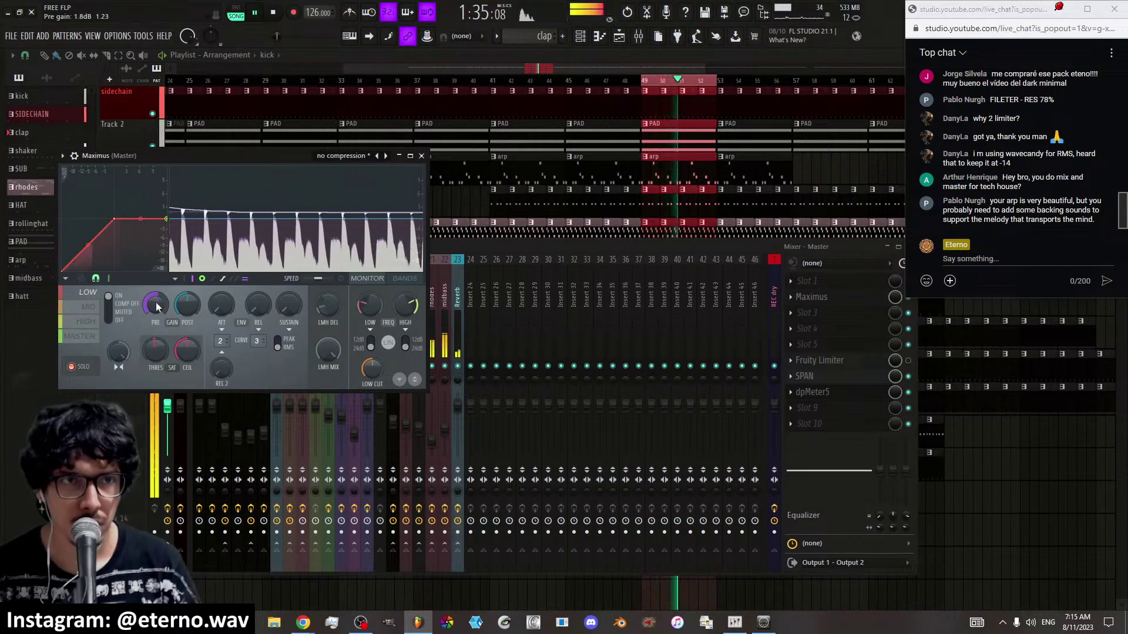
pyautogui.moveTo(155, 301); pyautogui.dragTo(155, 302)
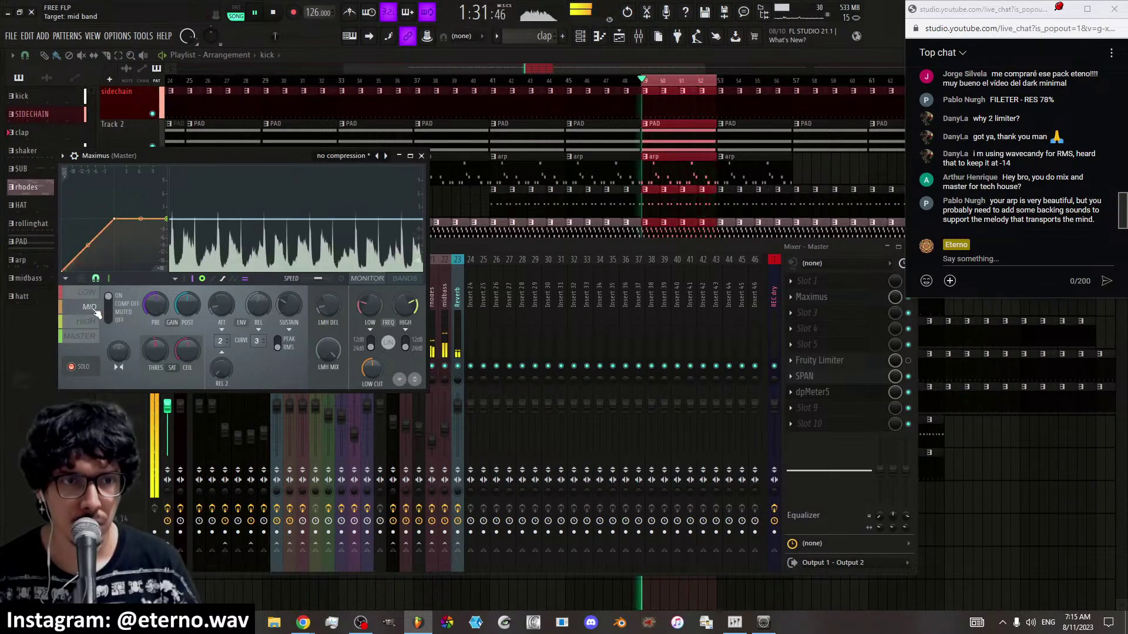
# Set the mid band's soft saturation threshold to about 12% in mode B with a higher pre gain, and save the project
pyautogui.moveTo(156, 350); pyautogui.dragTo(155, 351)
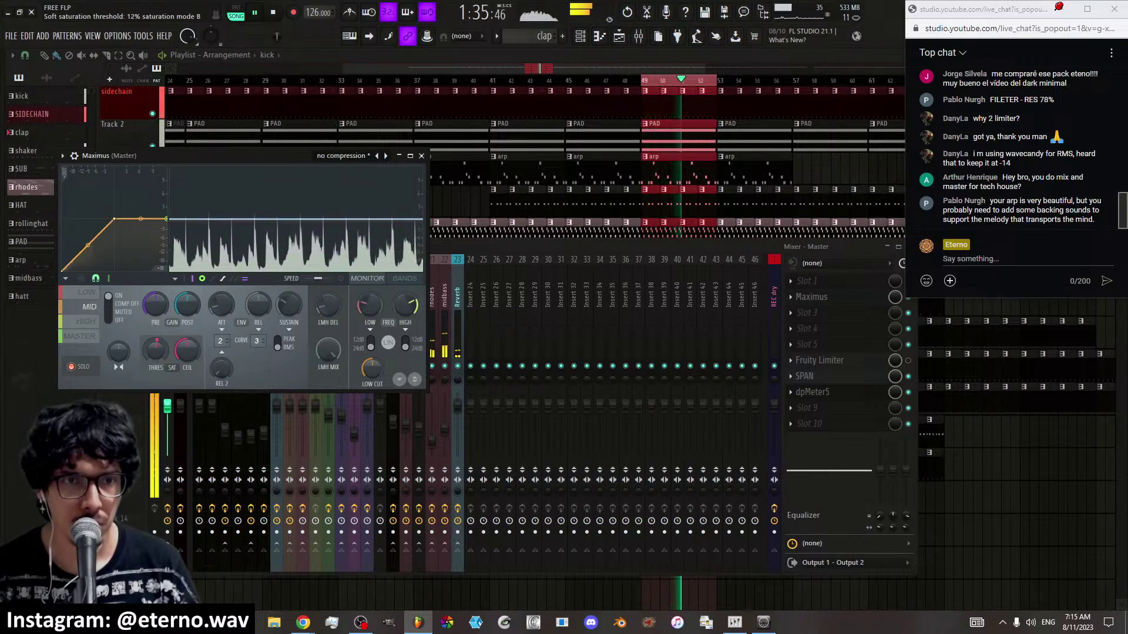
pyautogui.moveTo(156, 304); pyautogui.dragTo(157, 273)
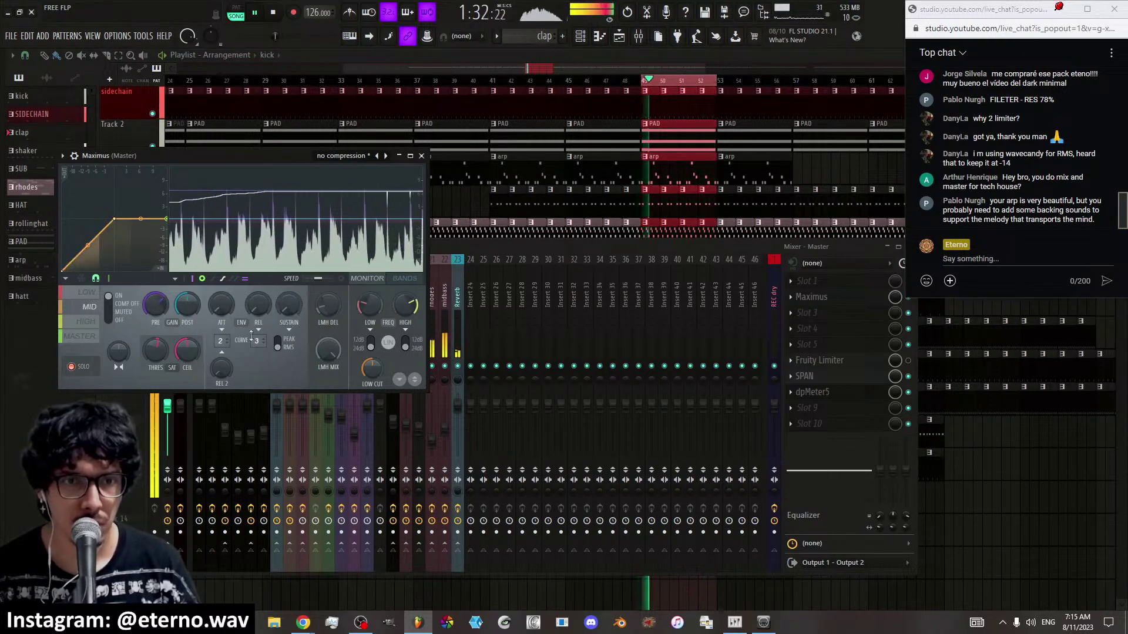
pyautogui.moveTo(157, 304); pyautogui.dragTo(156, 313)
pyautogui.hotkey('ctrl', 's')
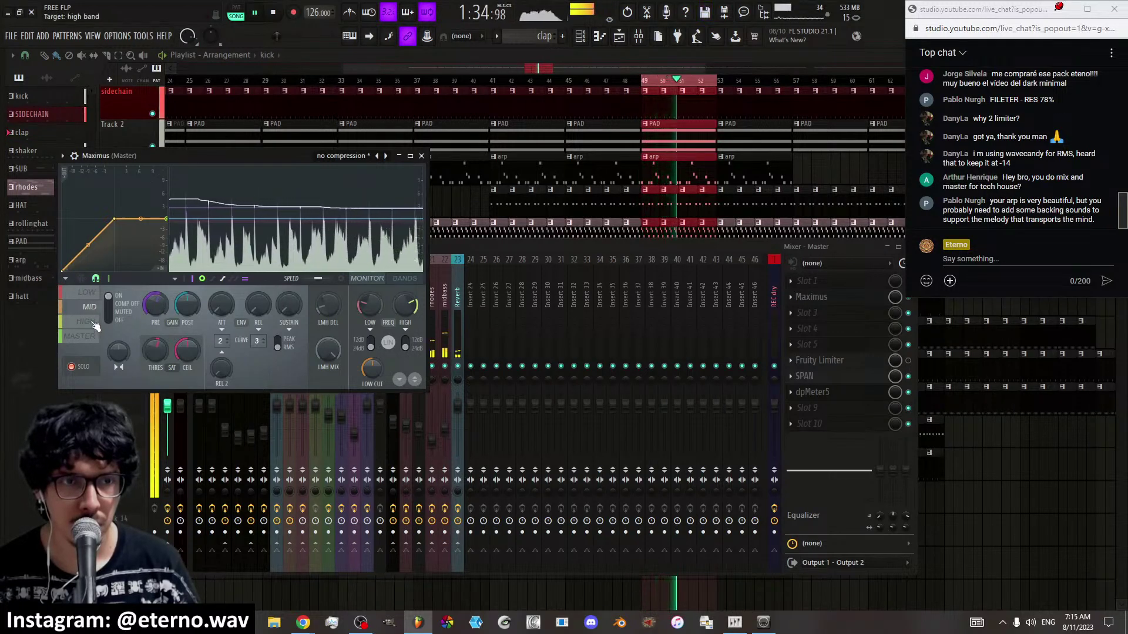
# Flatten the high band's compression curve above 0 dB in Maximus and adjust its soft saturation threshold
pyautogui.click(89, 322)
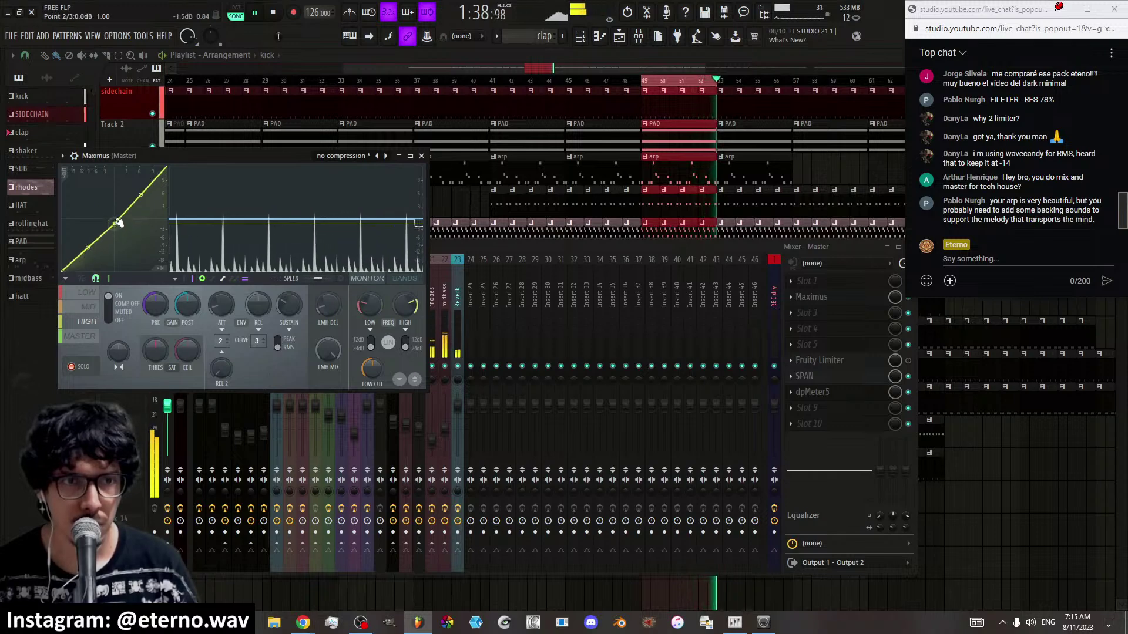
pyautogui.moveTo(172, 213); pyautogui.dragTo(172, 218)
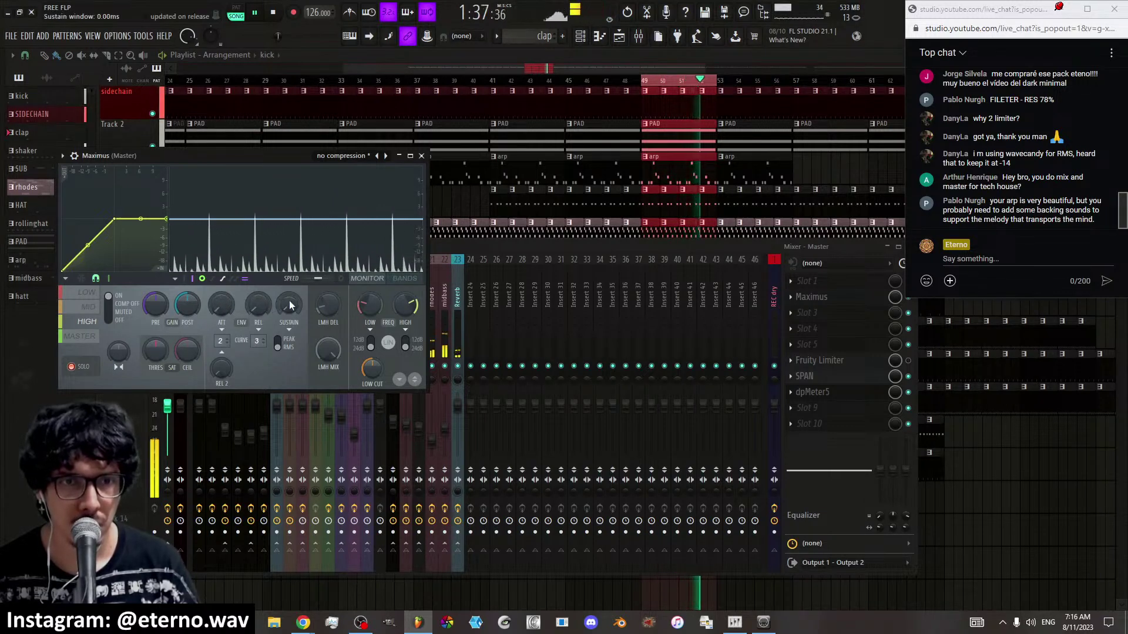
pyautogui.moveTo(156, 351)
pyautogui.mouseDown()
pyautogui.moveTo(156, 341)
pyautogui.moveTo(156, 350)
pyautogui.mouseUp()
# Try a pre gain of about 4.5 dB on the high band, and settle on about 0.5 dB
pyautogui.moveTo(157, 304); pyautogui.dragTo(156, 294)
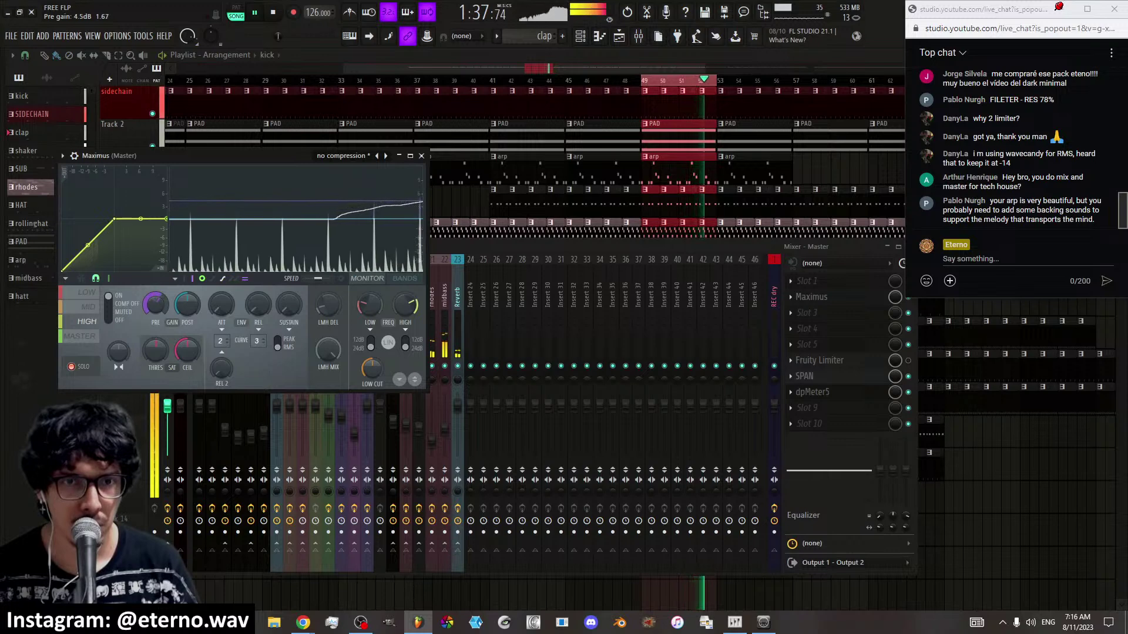
pyautogui.moveTo(156, 293); pyautogui.dragTo(156, 304)
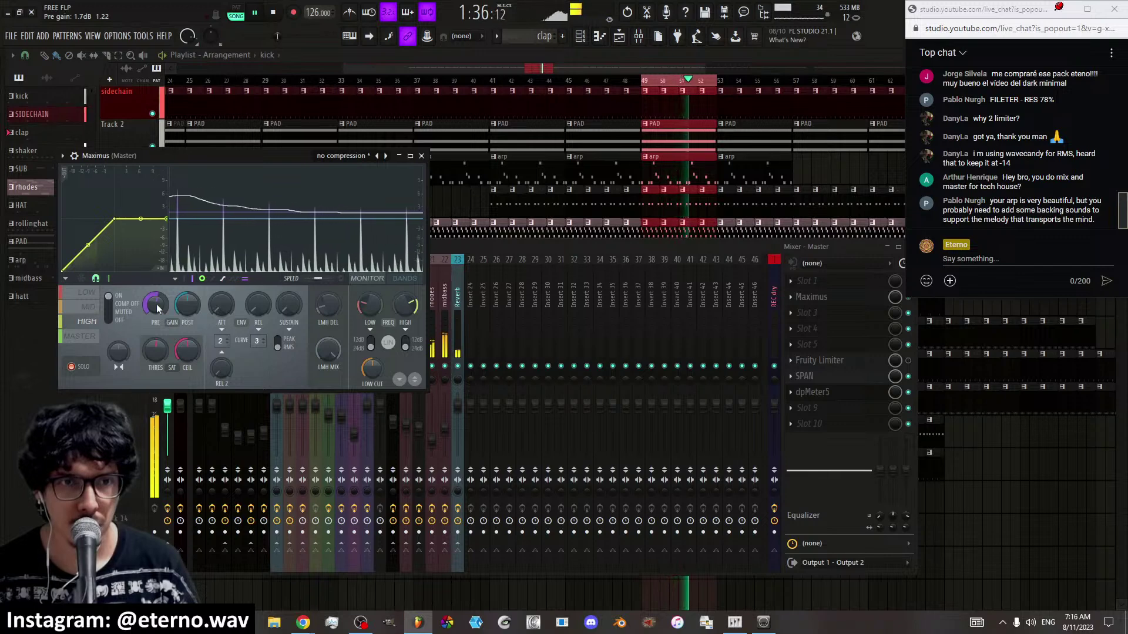
pyautogui.scroll(-3, 157, 304)
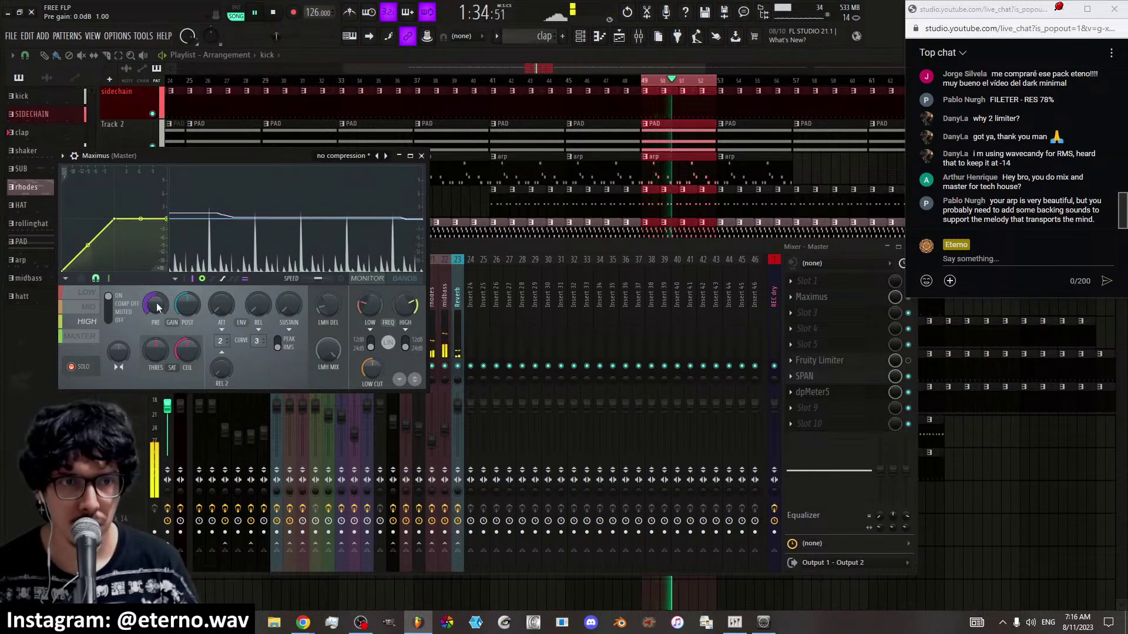
pyautogui.moveTo(156, 302); pyautogui.dragTo(157, 303)
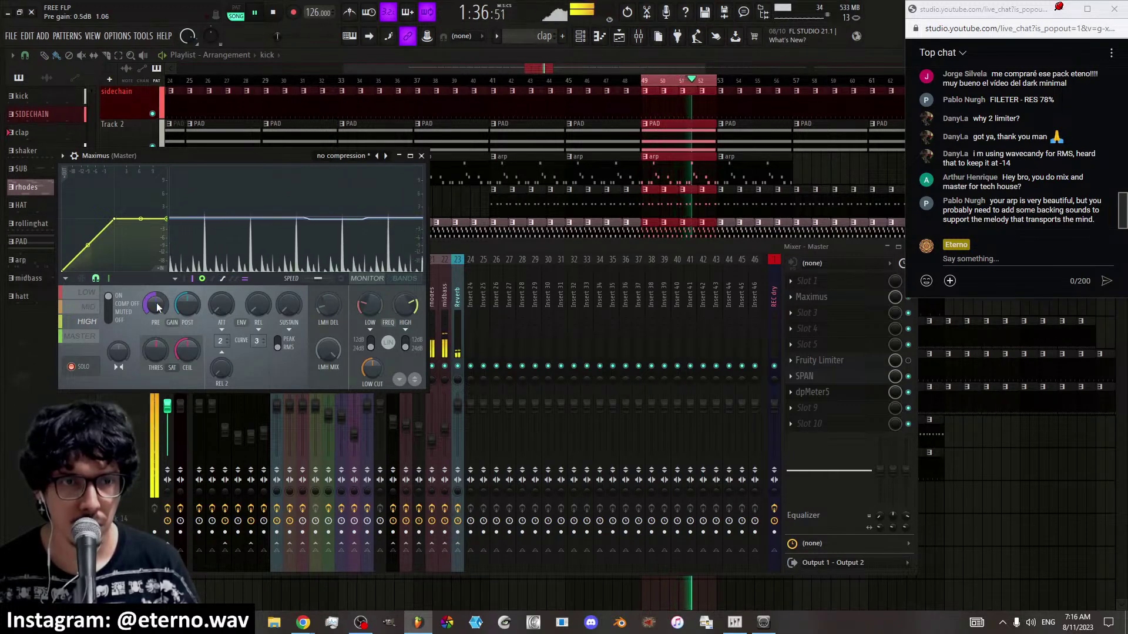
# On the Maximus master band, flatten the curve above 0 dB and adjust the soft saturation threshold in mode B with 2.4 dB pre gain
pyautogui.click(92, 339)
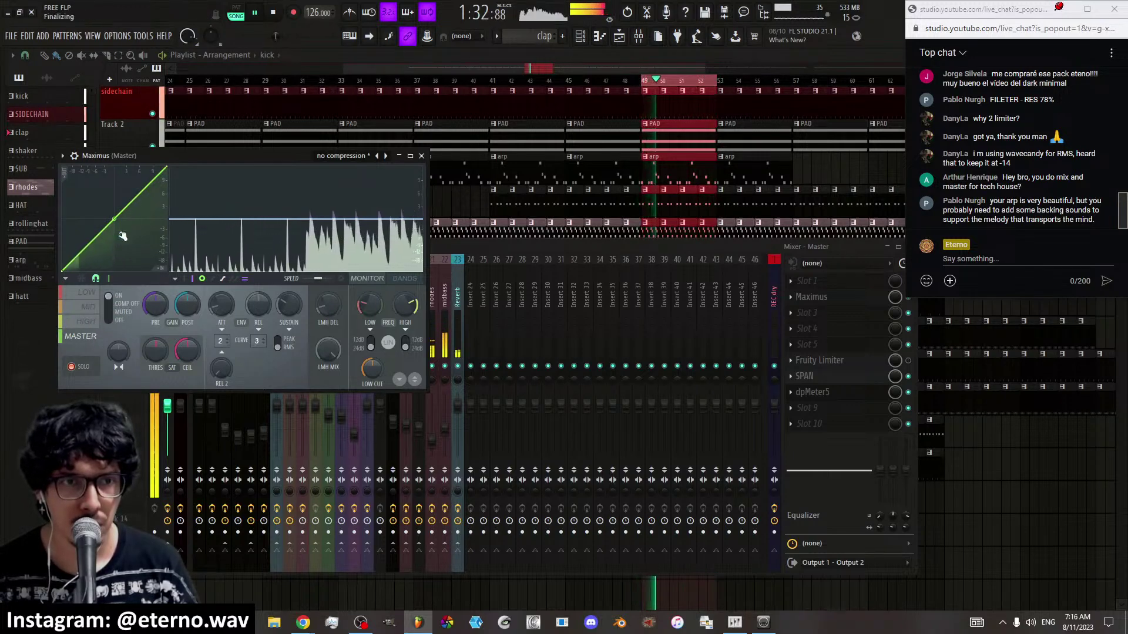
pyautogui.moveTo(166, 169); pyautogui.dragTo(168, 219)
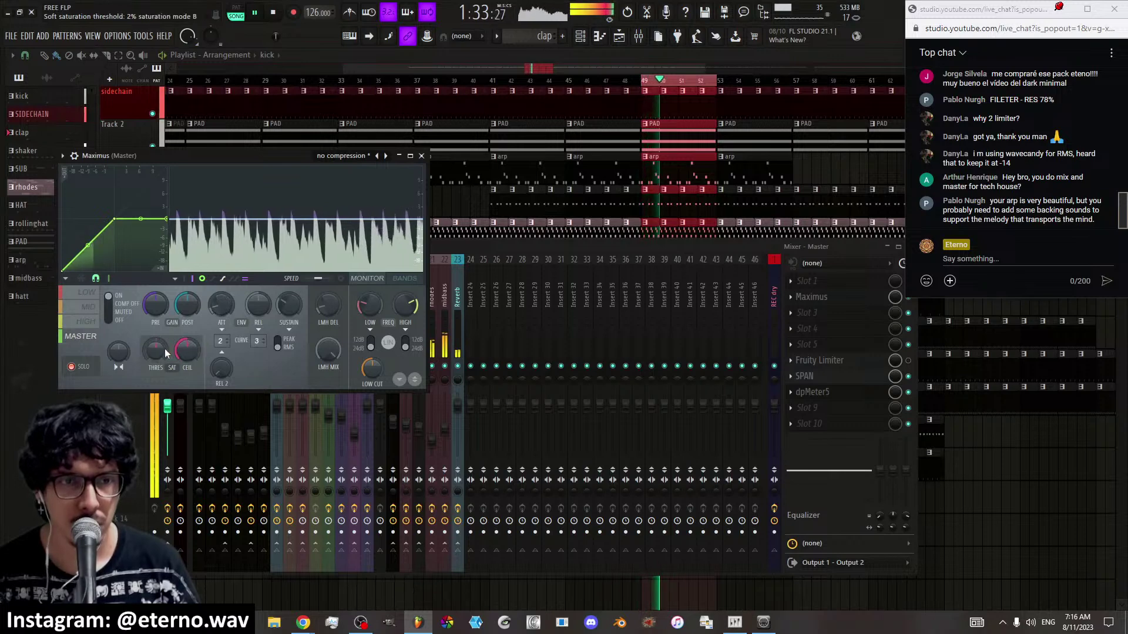
pyautogui.moveTo(155, 351); pyautogui.dragTo(155, 345)
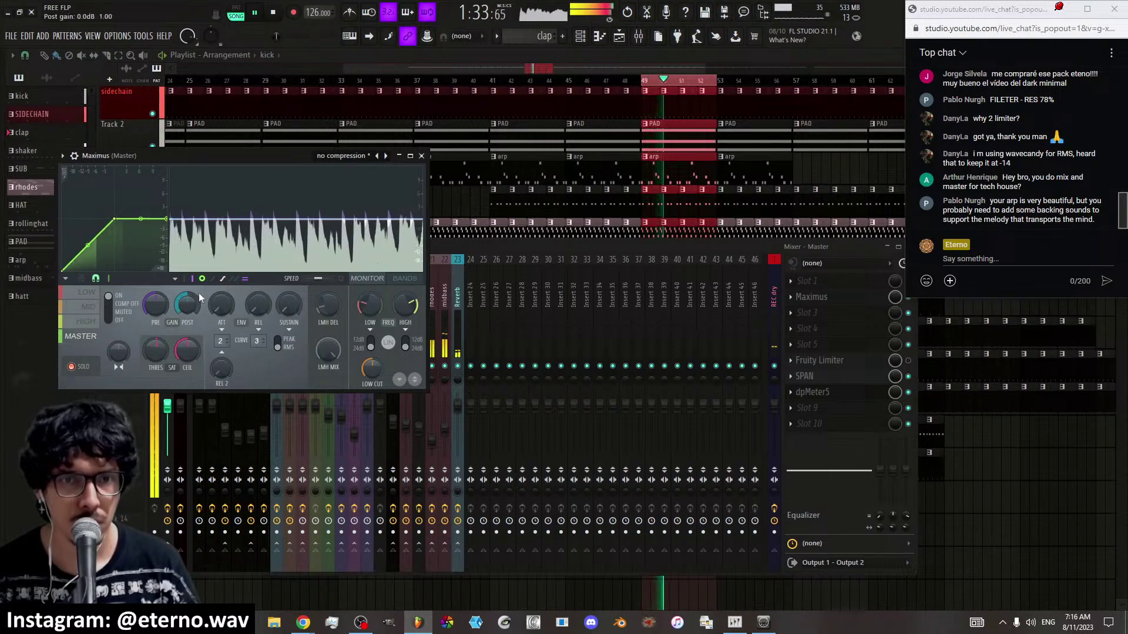
pyautogui.moveTo(160, 305)
pyautogui.mouseDown()
pyautogui.moveTo(159, 296)
pyautogui.moveTo(160, 306)
pyautogui.mouseUp()
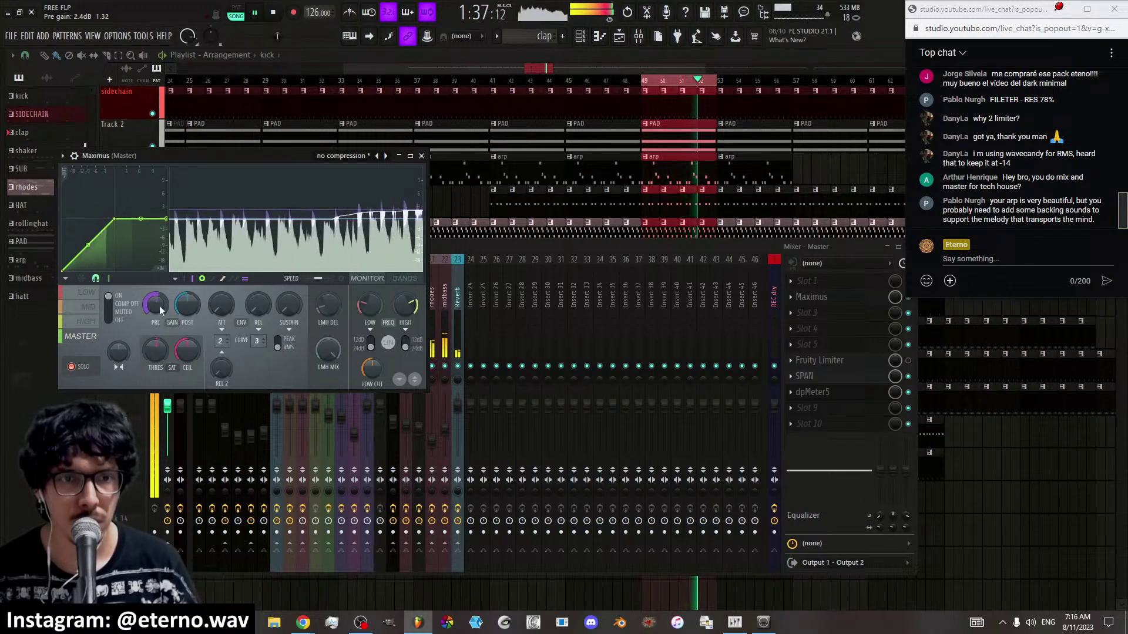
# Reset the master band's attack, release and sustain to their defaults
pyautogui.rightClick(225, 308)
pyautogui.click(234, 314)
pyautogui.rightClick(259, 304)
pyautogui.click(282, 309)
pyautogui.rightClick(295, 312)
pyautogui.click(300, 316)
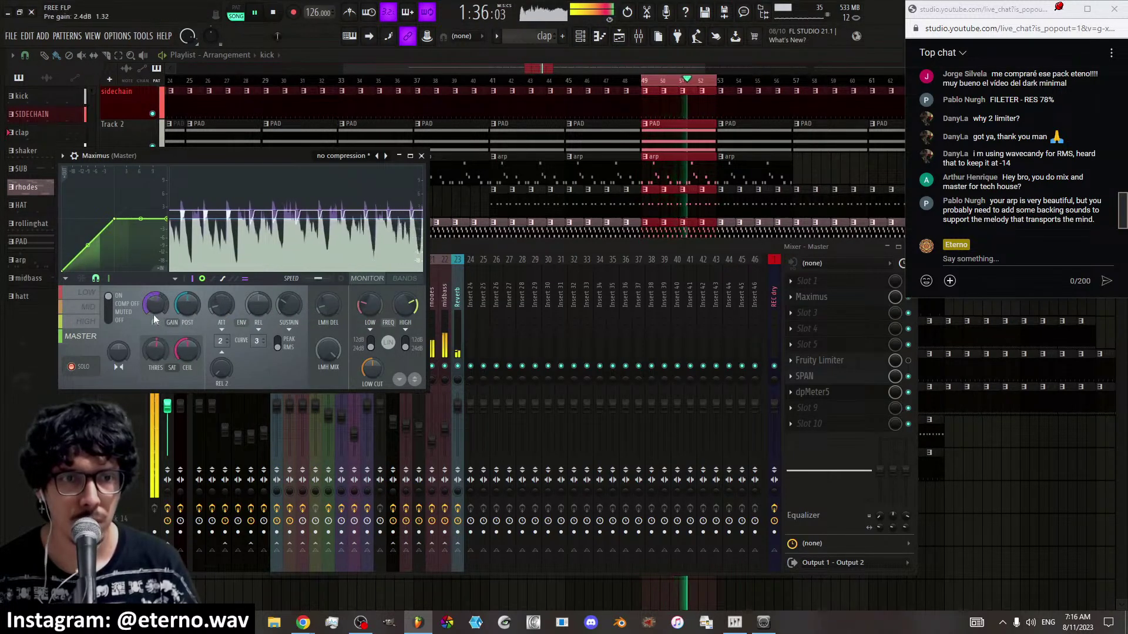
# Restore the master band's compression curve to a straight diagonal and return its pre gain to 0 dB
pyautogui.moveTo(154, 308); pyautogui.dragTo(162, 315)
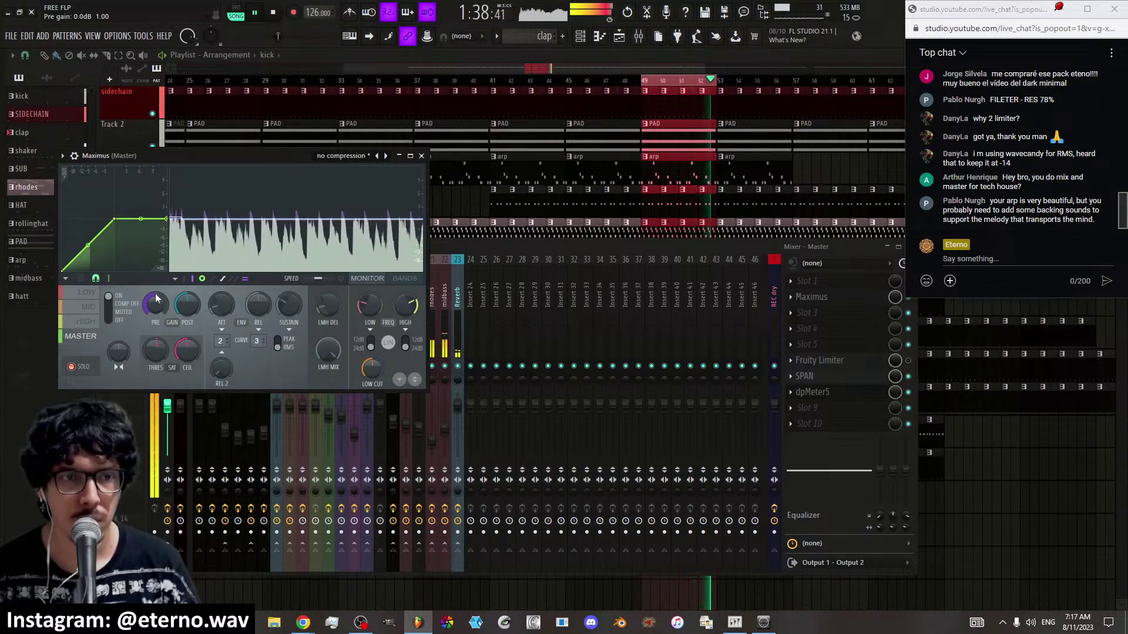
pyautogui.moveTo(166, 218); pyautogui.dragTo(168, 166)
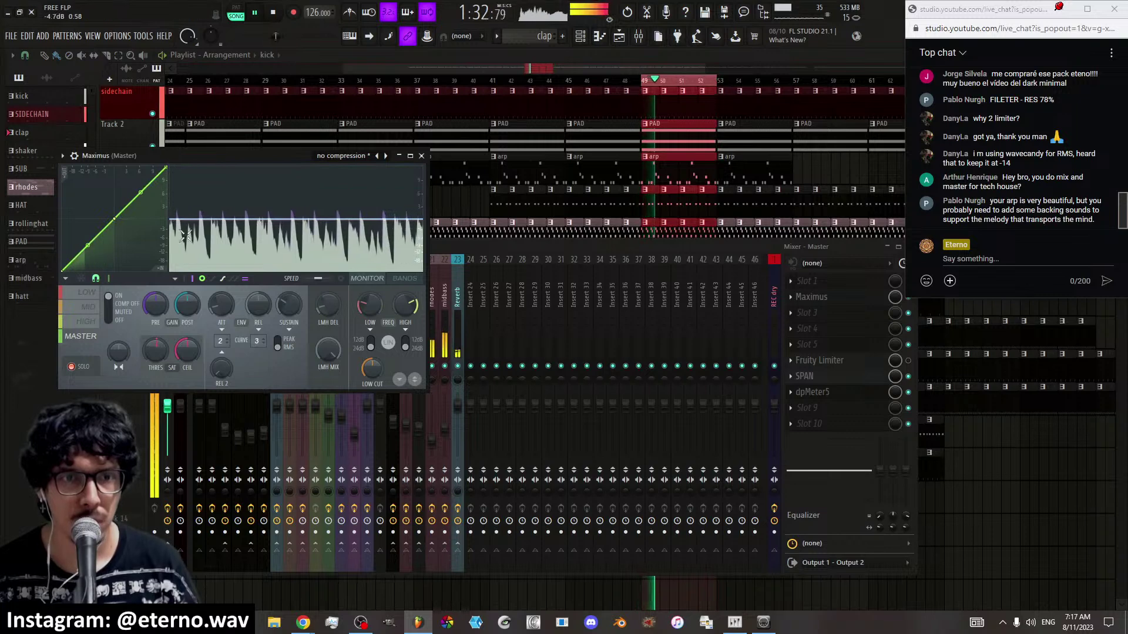
pyautogui.moveTo(156, 304); pyautogui.dragTo(156, 372)
pyautogui.moveTo(155, 304)
pyautogui.mouseDown()
pyautogui.moveTo(156, 294)
pyautogui.moveTo(157, 303)
pyautogui.mouseUp()
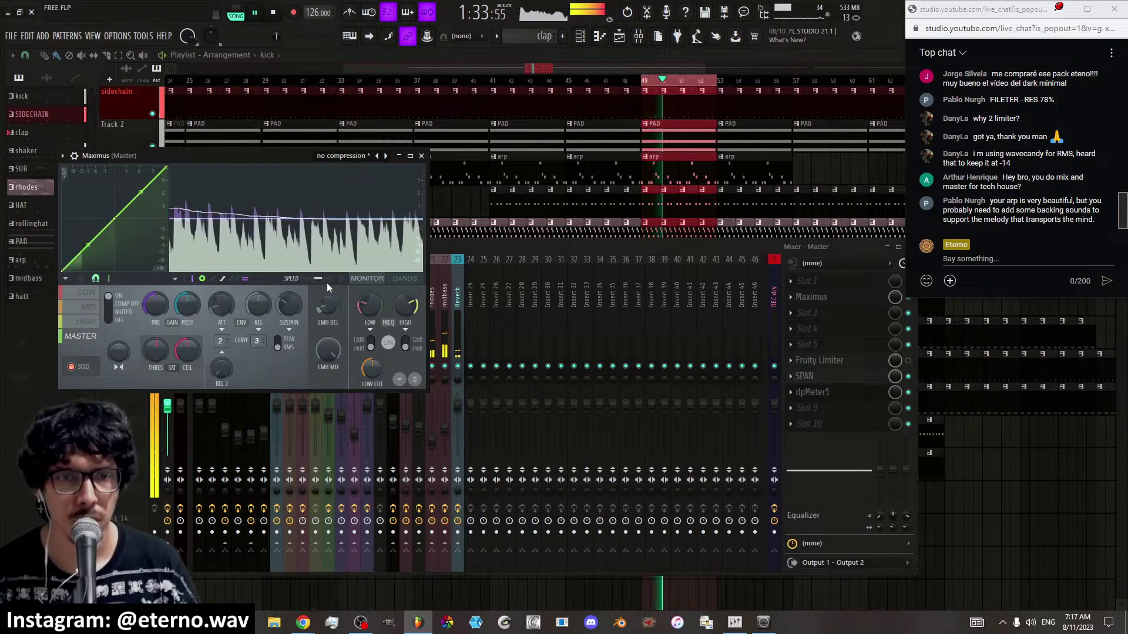
# Close Maximus and check the Master's loudness in dpMeter5
pyautogui.click(421, 156)
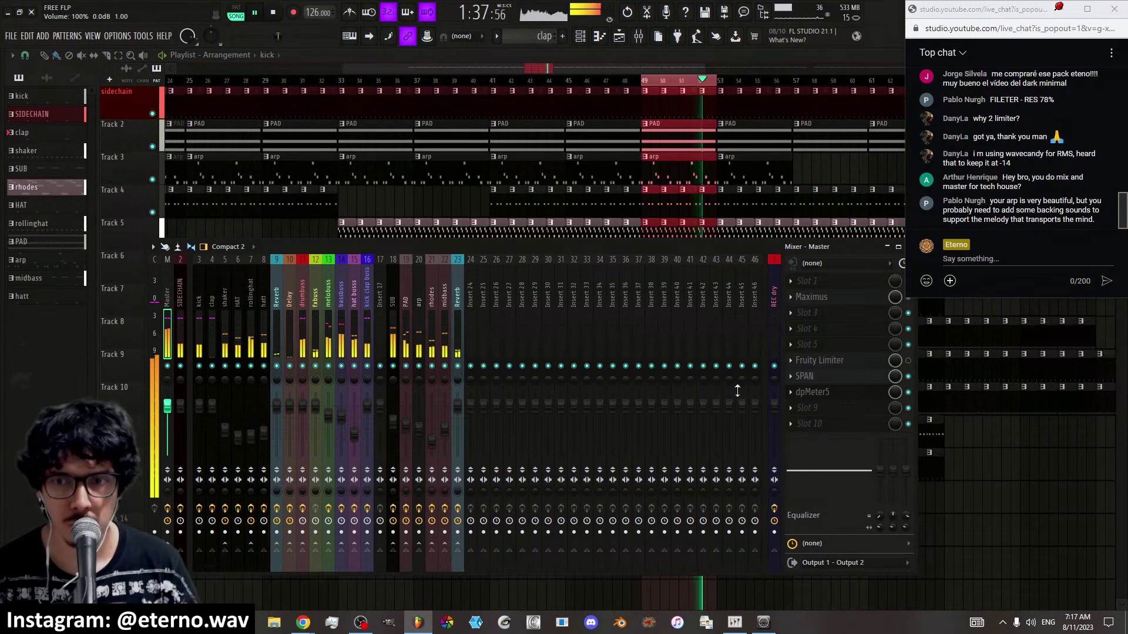
pyautogui.click(812, 392)
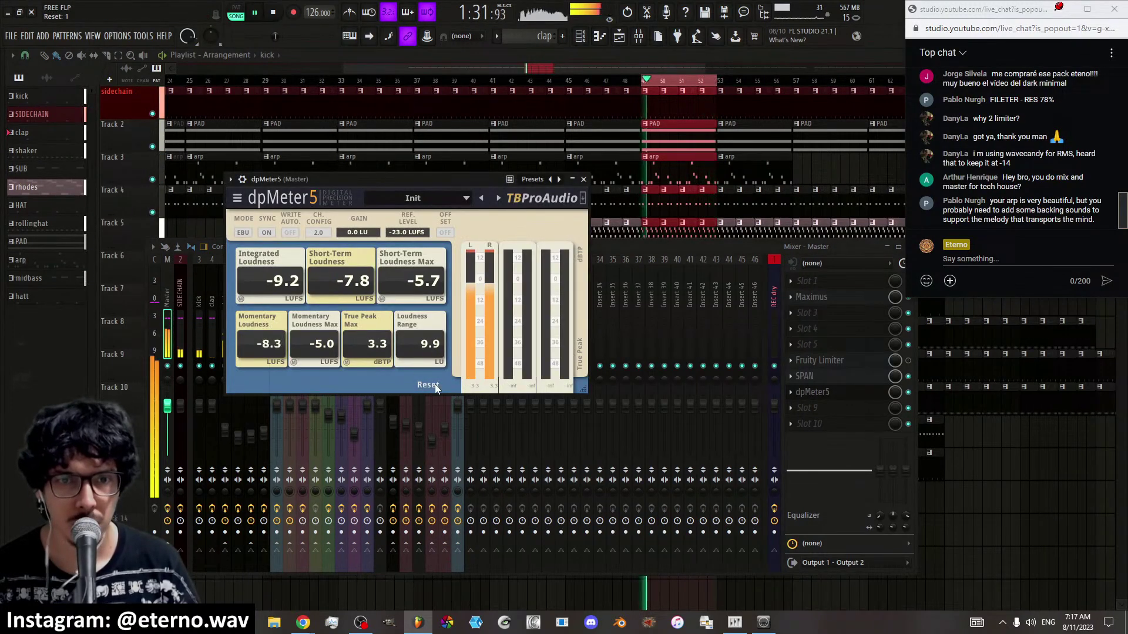
pyautogui.click(583, 179)
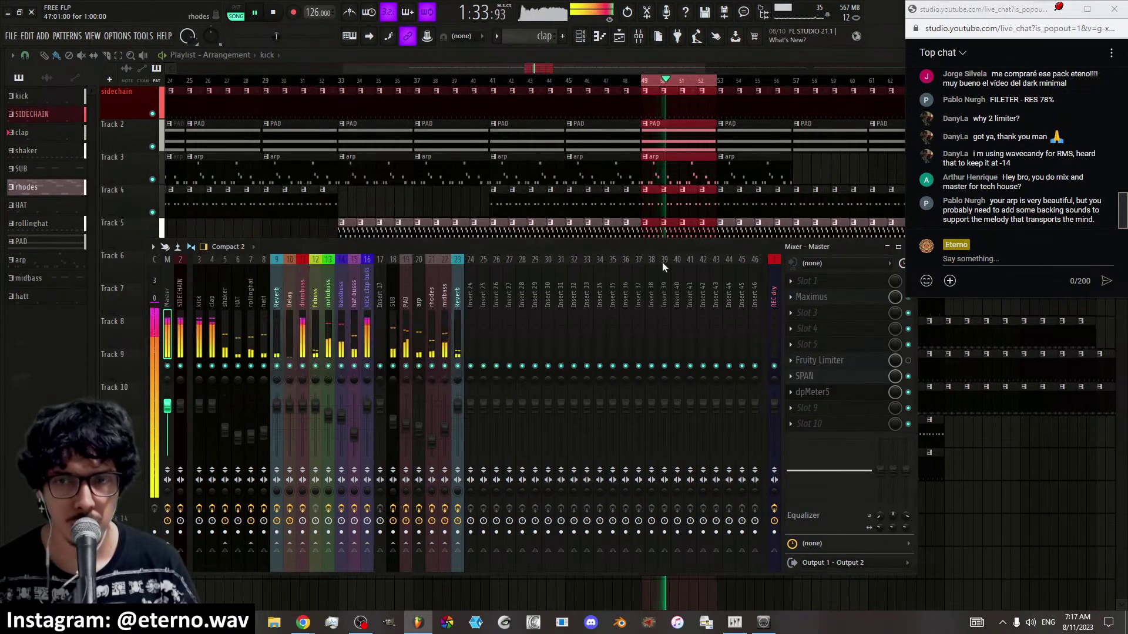
# Try a higher gain on the Master's Fruity Limiter and reset it
pyautogui.click(863, 361)
pyautogui.moveTo(312, 386); pyautogui.dragTo(312, 363)
pyautogui.rightClick(312, 385)
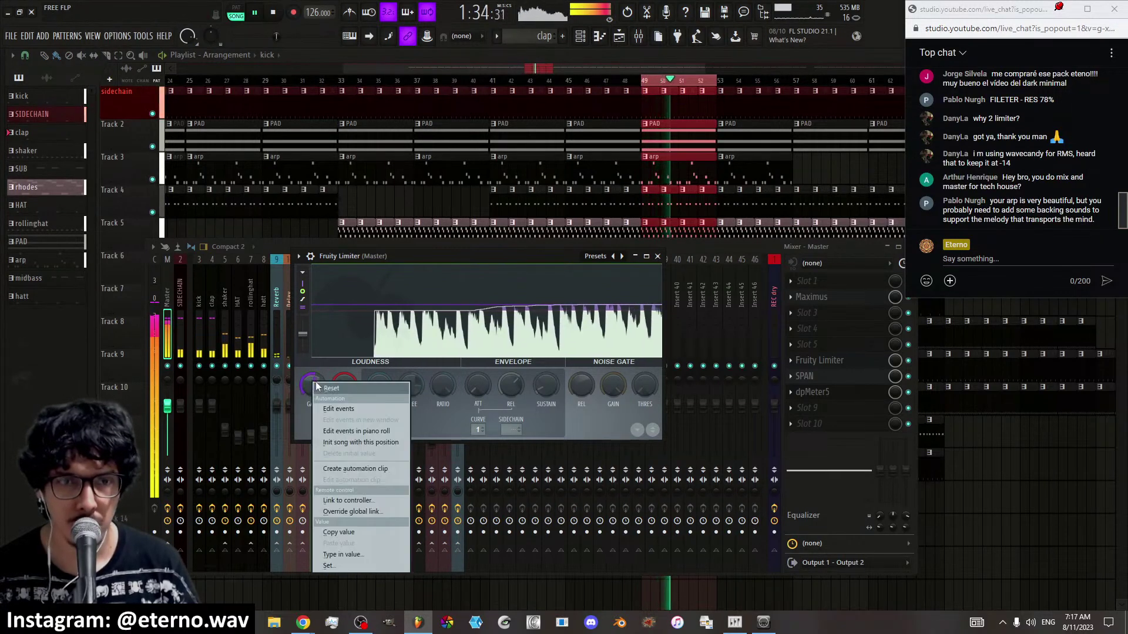
pyautogui.click(329, 529)
pyautogui.click(657, 256)
pyautogui.press('space')
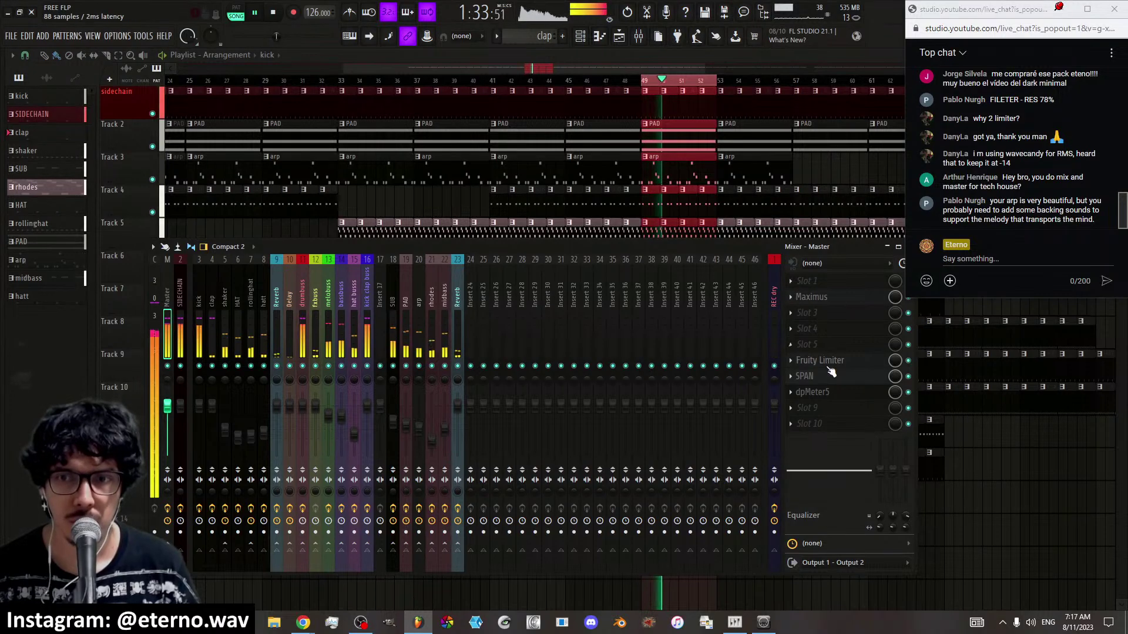
# Move the Fruity Limiter to slot 3, directly below Maximus on the Master, and bypass it
pyautogui.moveTo(828, 360); pyautogui.dragTo(831, 317)
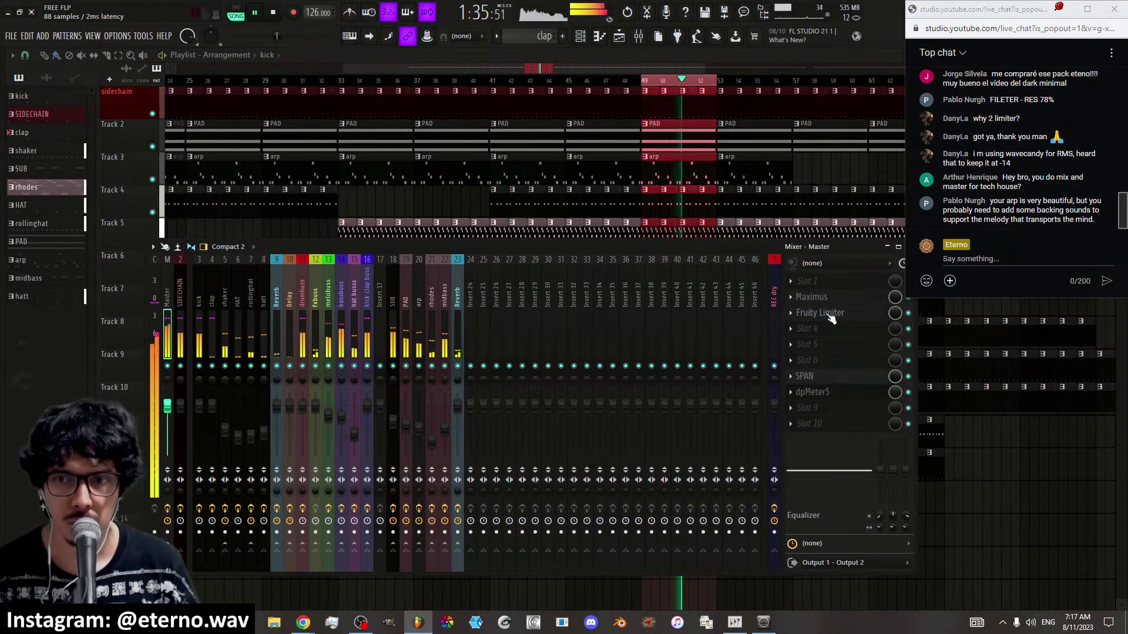
pyautogui.click(831, 317)
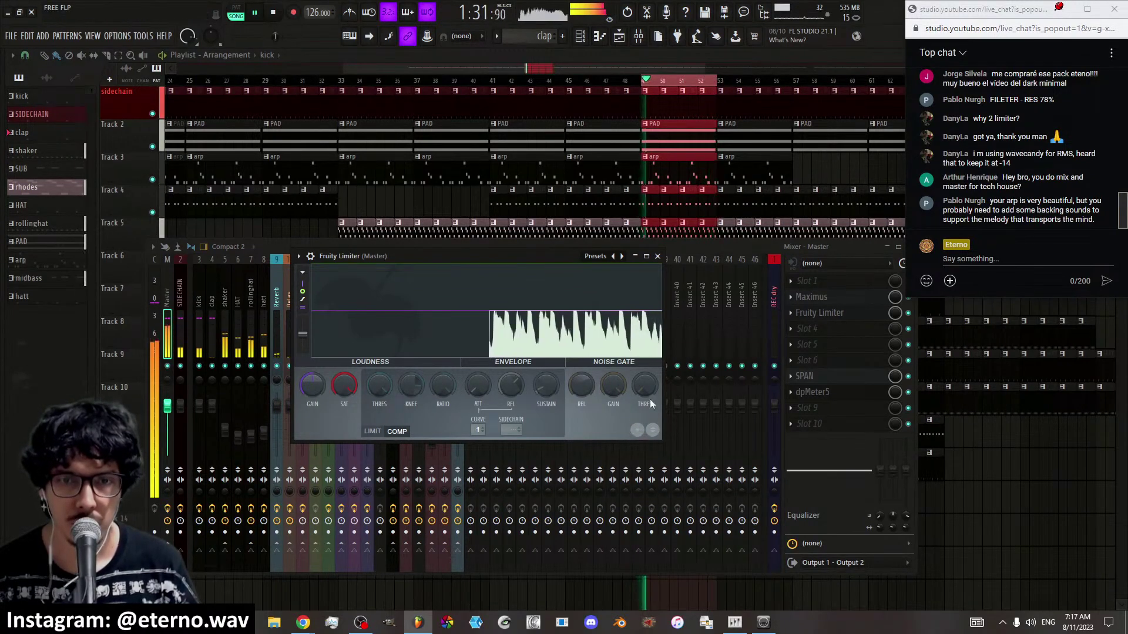
pyautogui.click(820, 313)
pyautogui.click(908, 313)
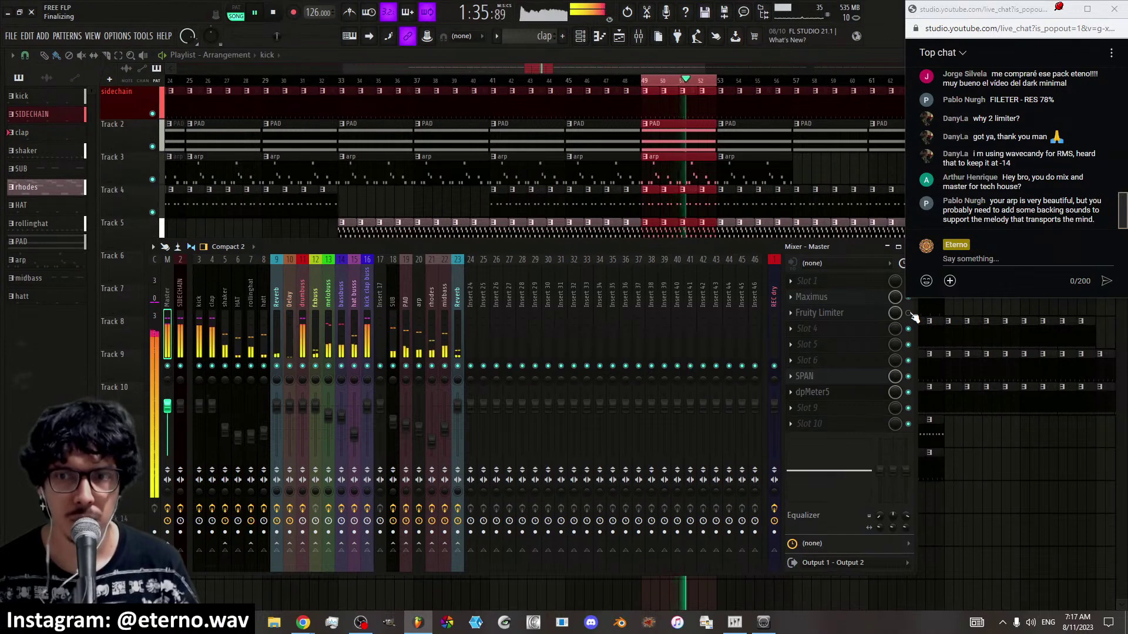
# Set the soft saturation ceiling of the Maximus master band to about -0.3 dB
pyautogui.click(811, 296)
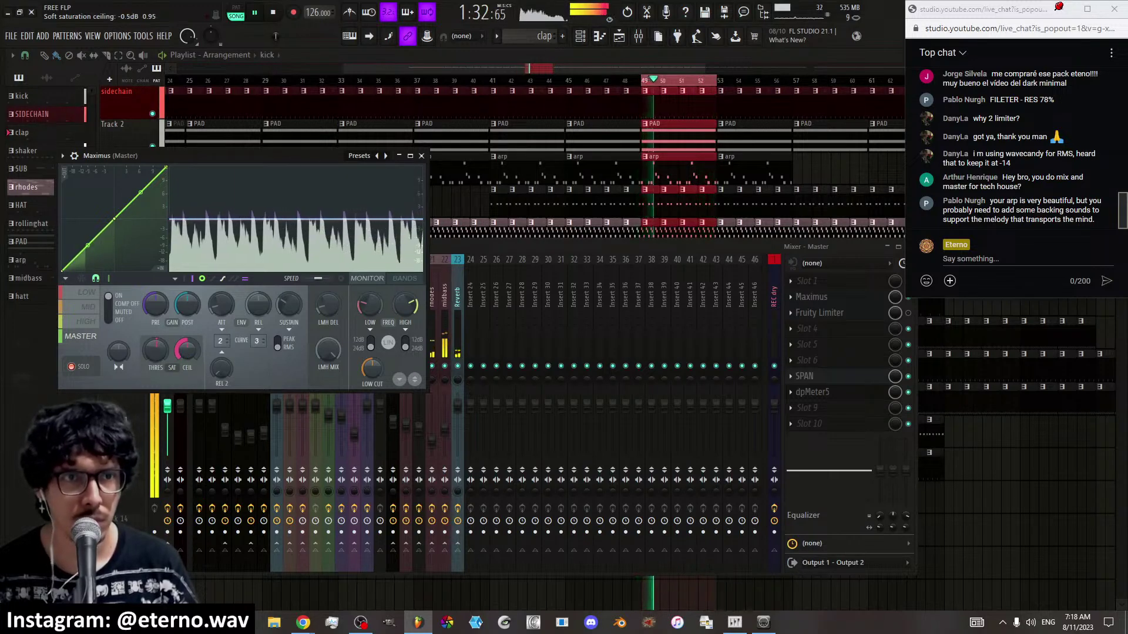
pyautogui.moveTo(184, 353); pyautogui.dragTo(183, 355)
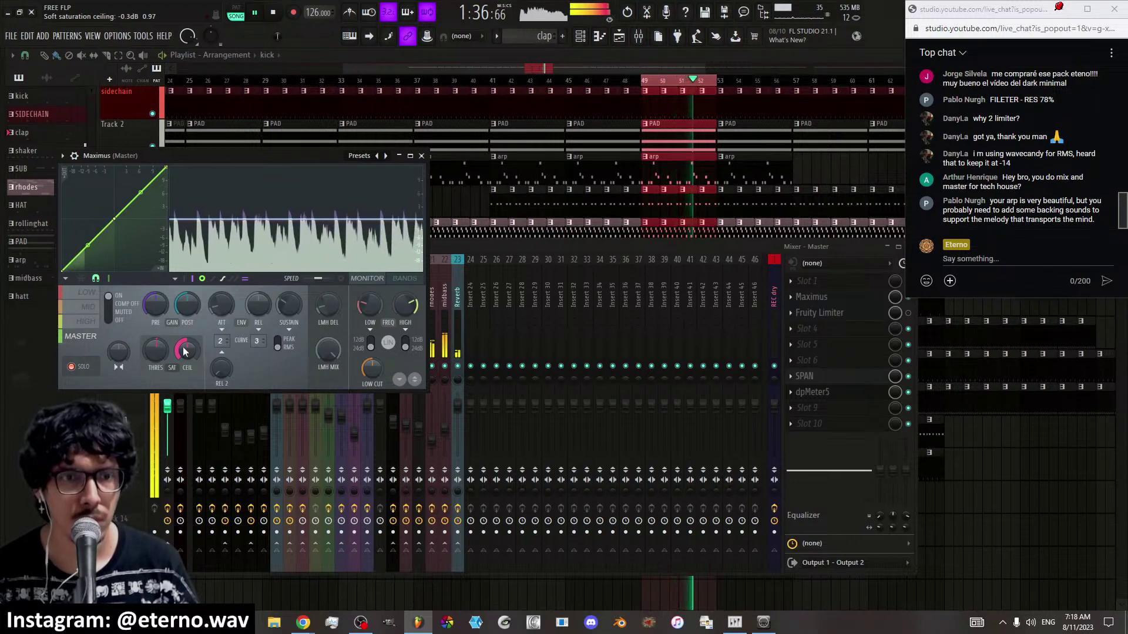
pyautogui.click(422, 156)
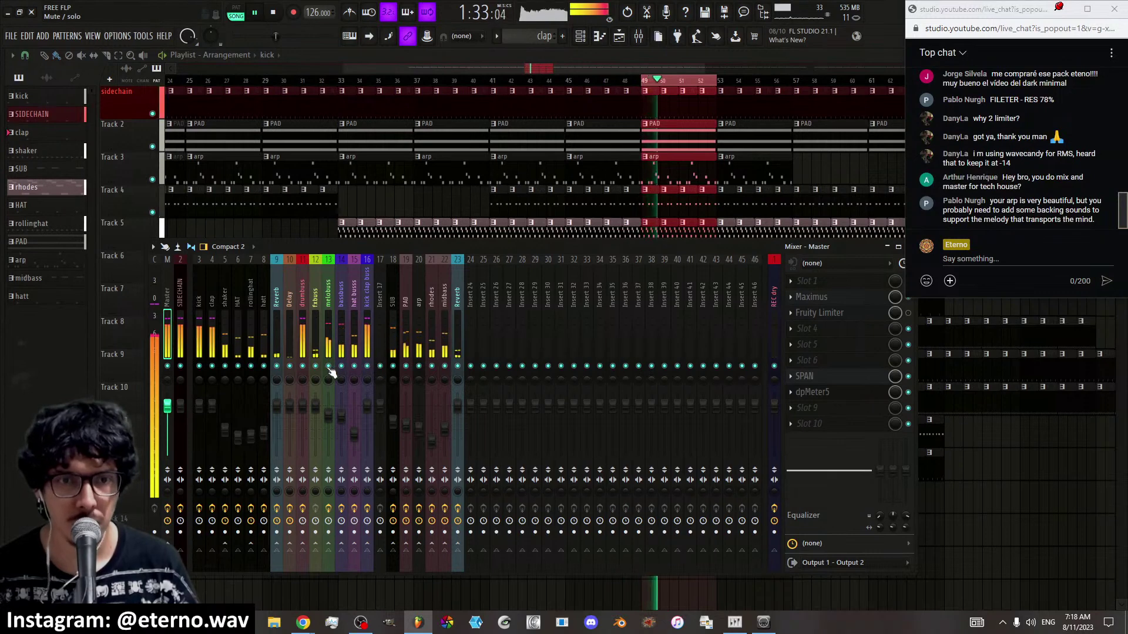
# Toggle the mutes across the buses from drumbuss to kick clap buss to compare the mix
pyautogui.moveTo(308, 370); pyautogui.dragTo(373, 370)
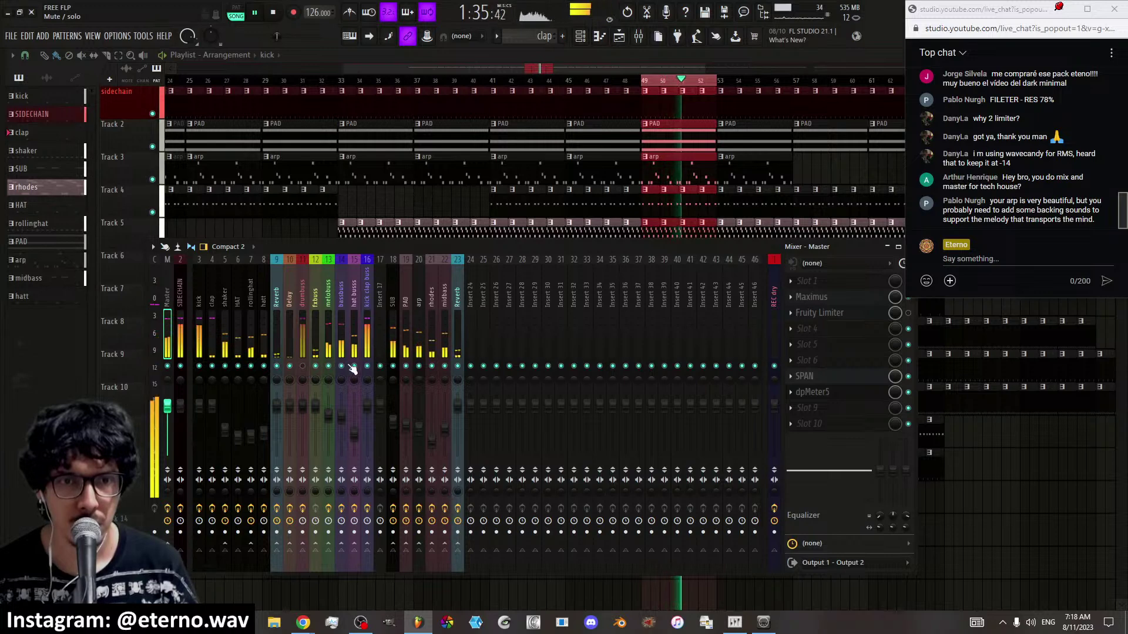
pyautogui.moveTo(367, 369); pyautogui.dragTo(336, 371)
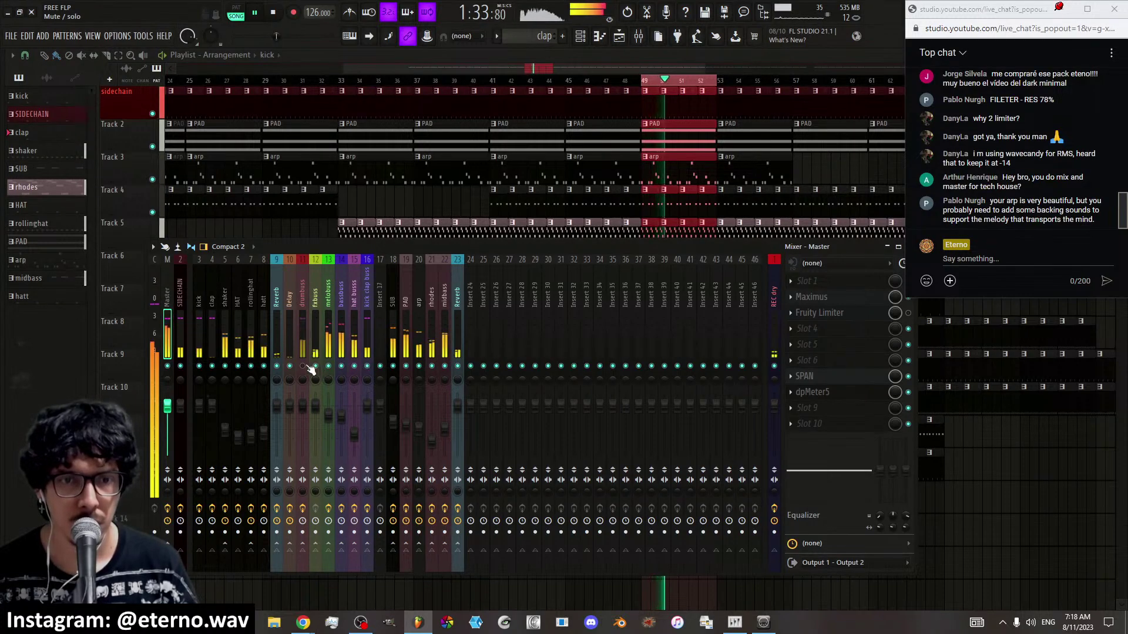
# Clear the playlist's time selection and play the arrangement from around bar 40 with the mixer hidden
pyautogui.press('space')
pyautogui.press('F9')
pyautogui.moveTo(581, 80); pyautogui.dragTo(621, 82)
pyautogui.scroll(-3, 567, 82)
pyautogui.click(563, 82)
pyautogui.press('space')
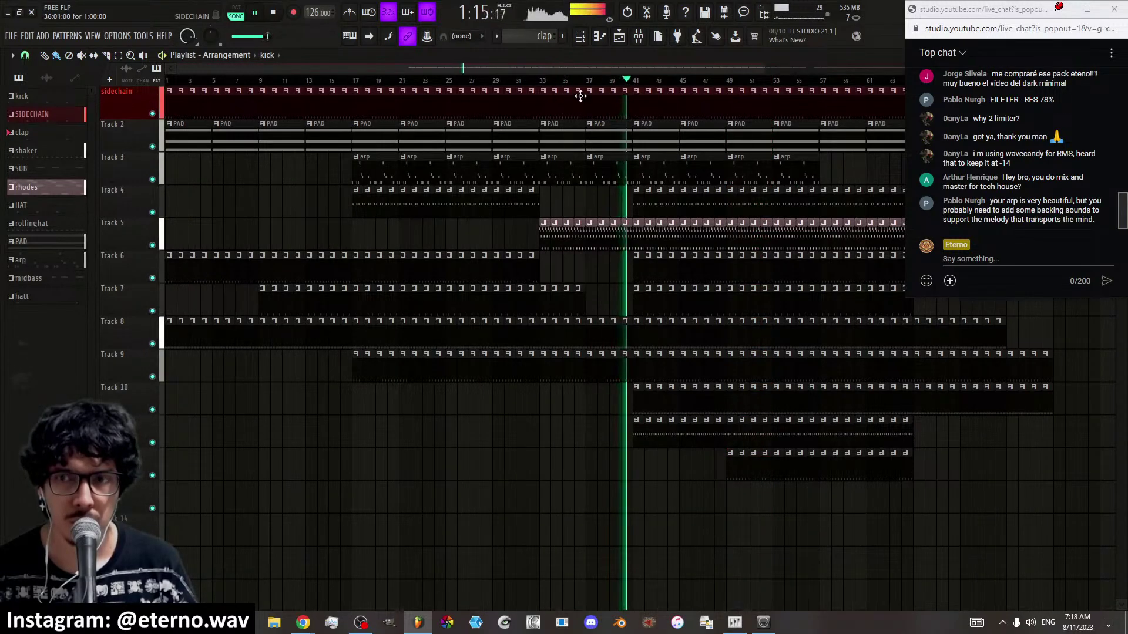
# Bring the mixer back into view while the arrangement plays, and stop playback
pyautogui.click(639, 37)
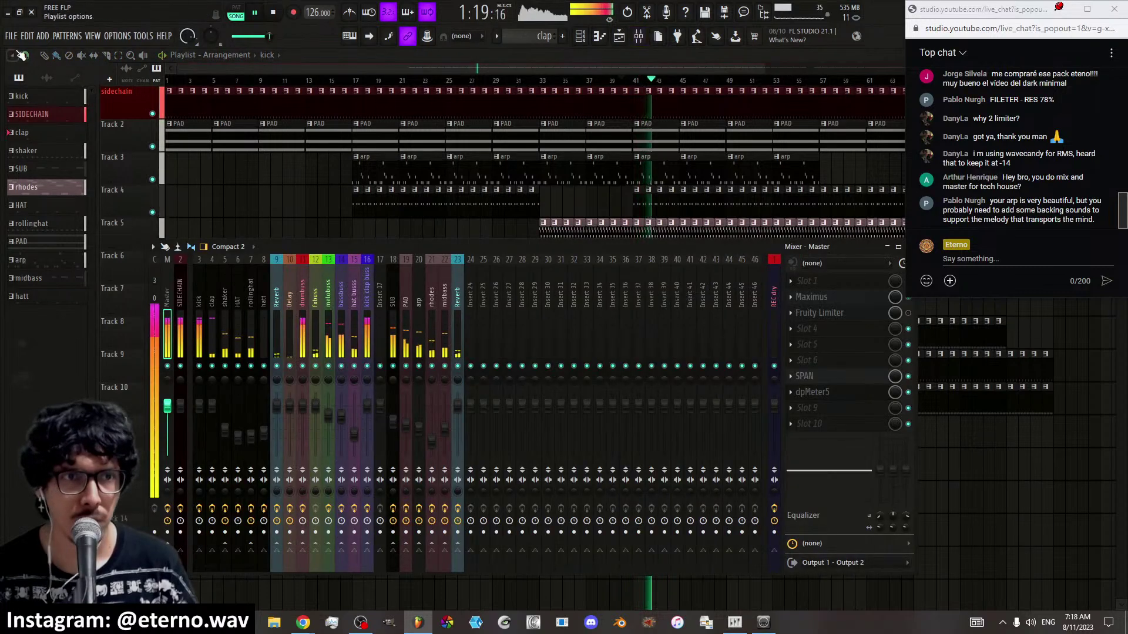
pyautogui.click(12, 36)
pyautogui.click(13, 39)
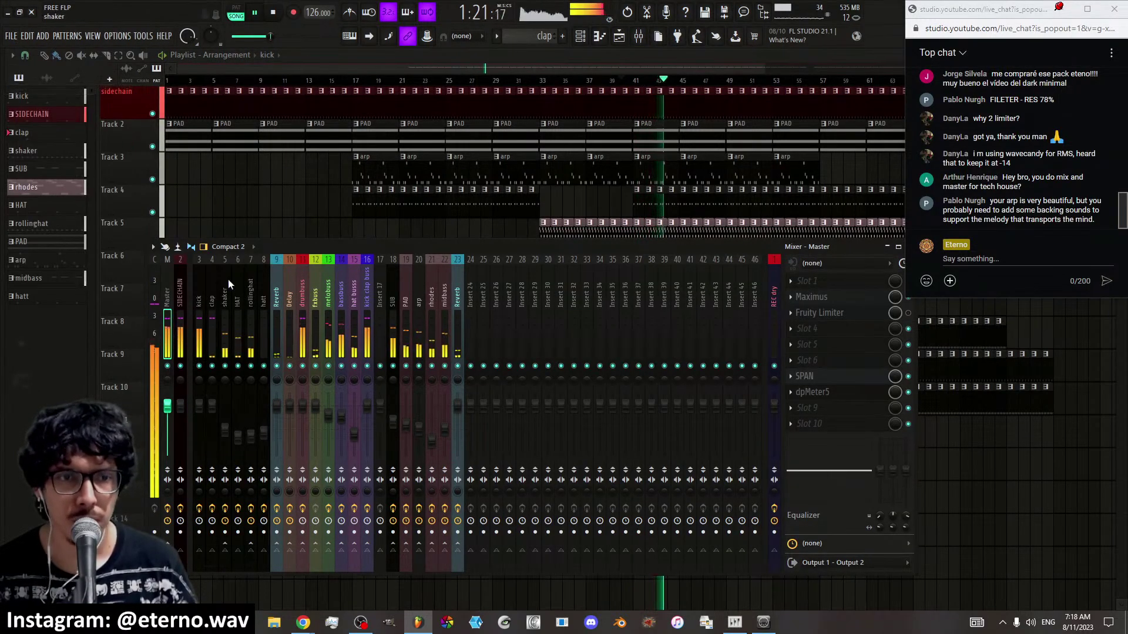
pyautogui.press('space')
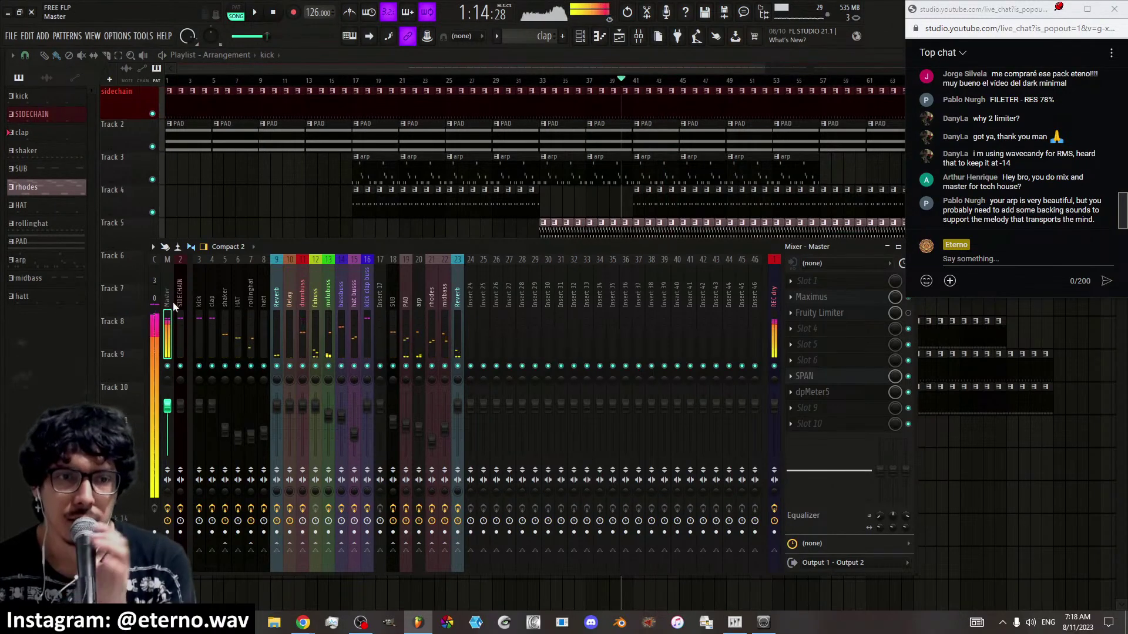
# Bypass Maximus on the Master, narrowing the chat window that covers it, and check the loudness in dpMeter5
pyautogui.click(910, 302)
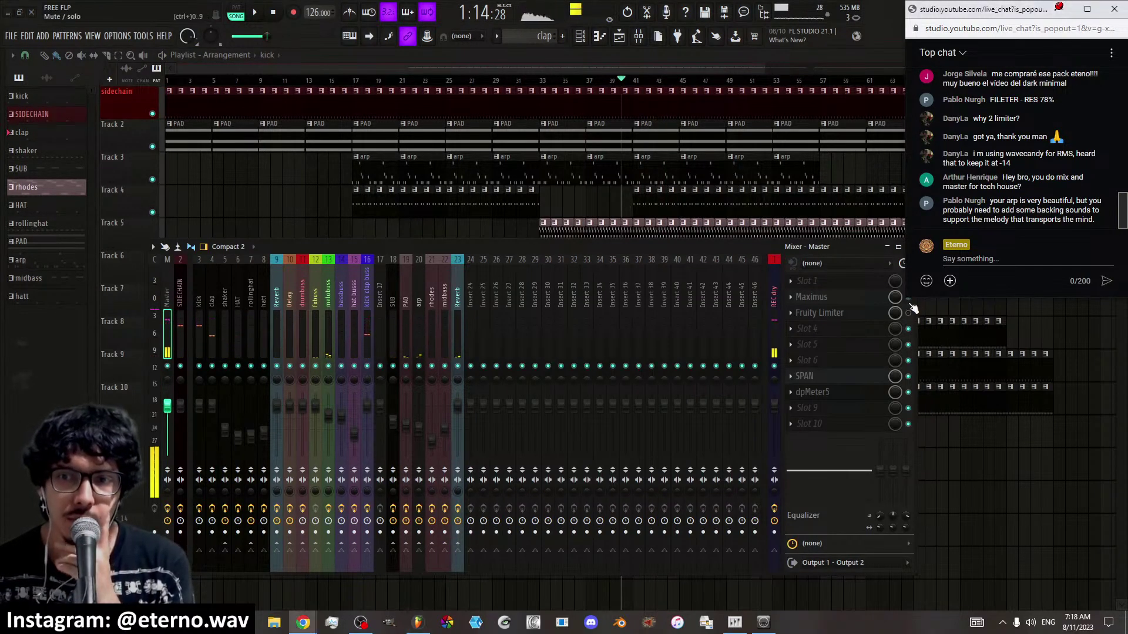
pyautogui.moveTo(908, 298); pyautogui.dragTo(925, 294)
pyautogui.click(884, 329)
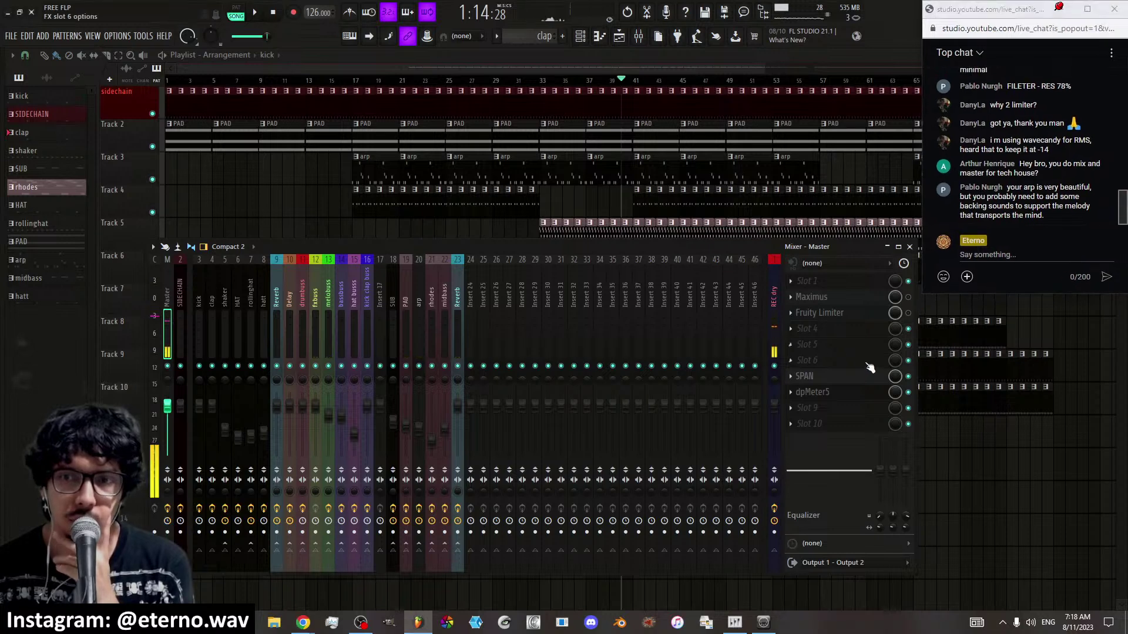
pyautogui.click(854, 397)
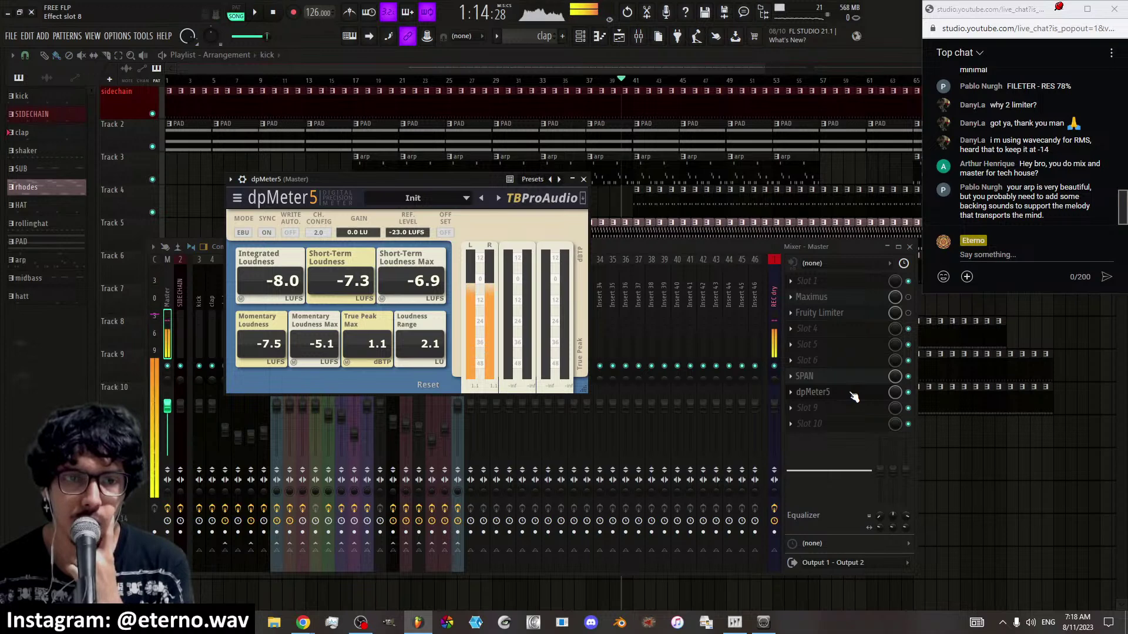
pyautogui.click(853, 396)
# Delete the SPAN and dpMeter5 plugins from the Master's effect slots
pyautogui.click(790, 376)
pyautogui.click(806, 360)
pyautogui.click(789, 391)
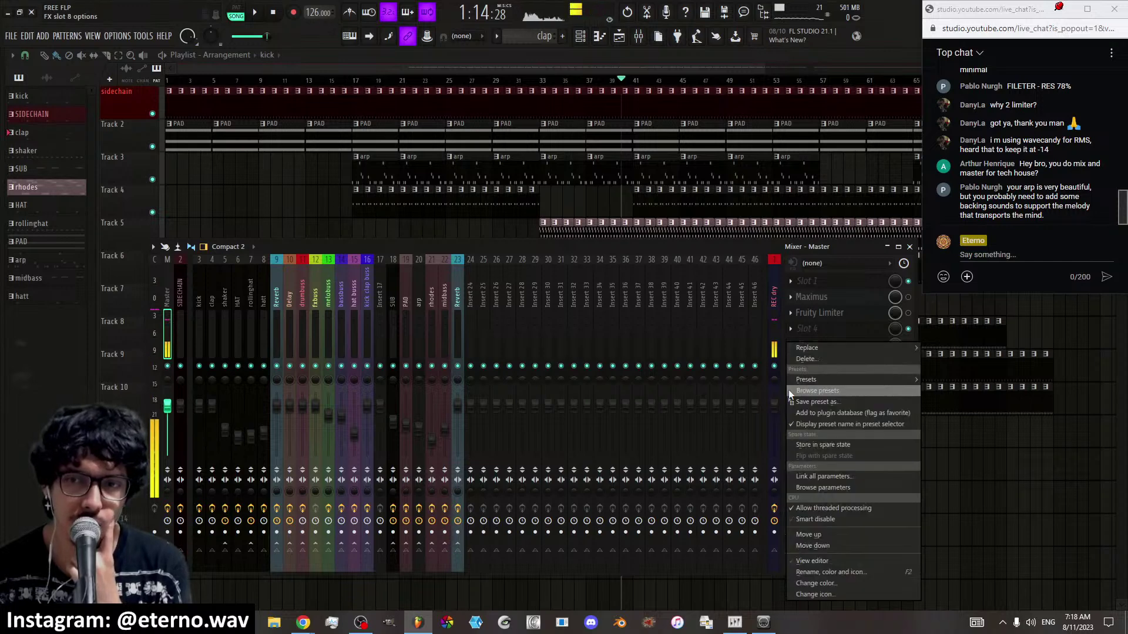
pyautogui.click(804, 358)
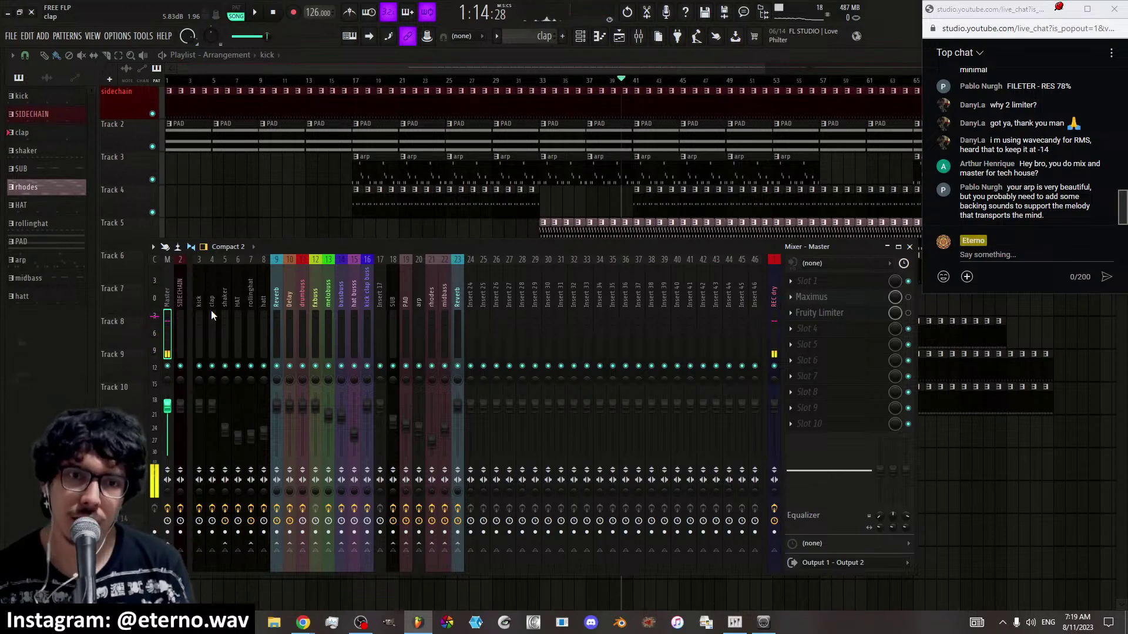
pyautogui.hotkey('alt', 'F8')
pyautogui.hotkey('alt', 'F8')
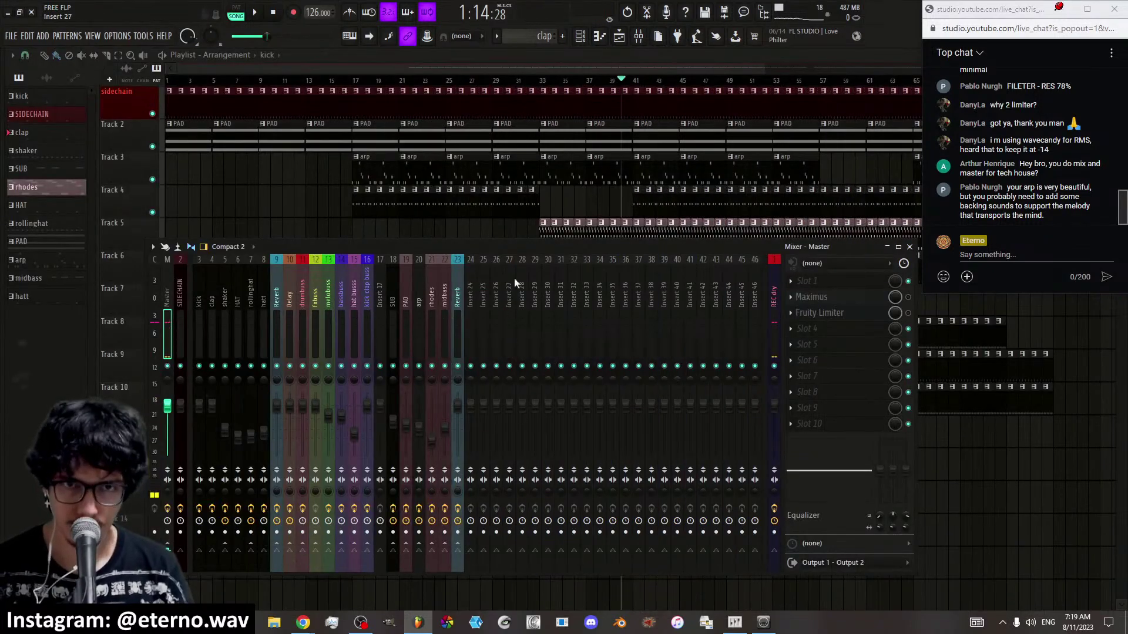
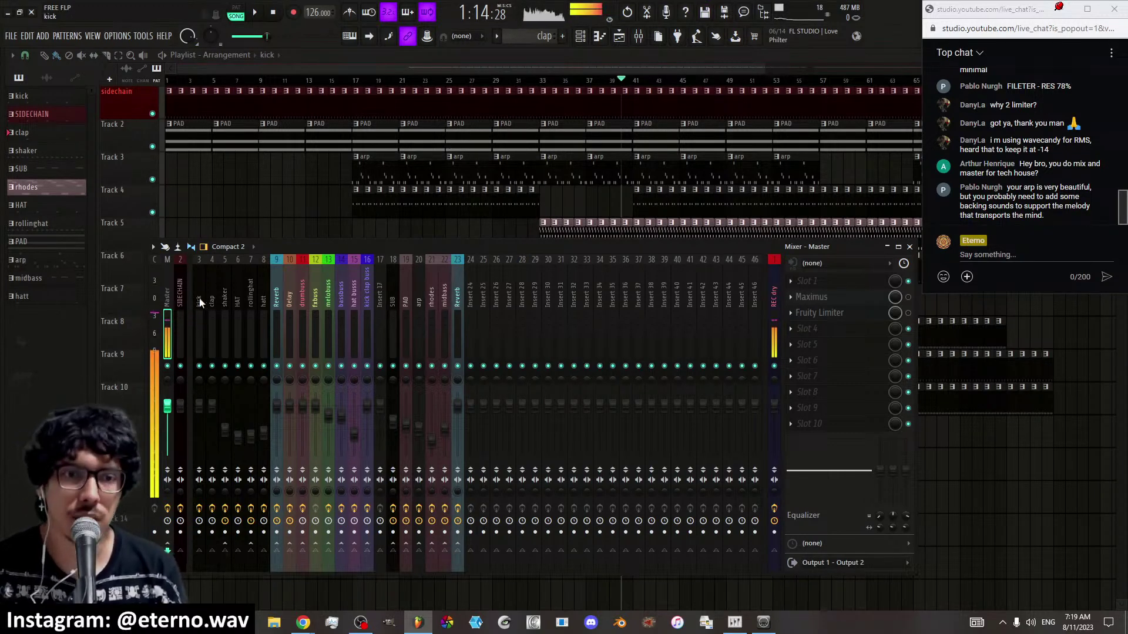
# Examine the effect chains and routing of several mixer tracks, from REC dry and SIDECHAIN through the buses to hat buss
pyautogui.click(770, 306)
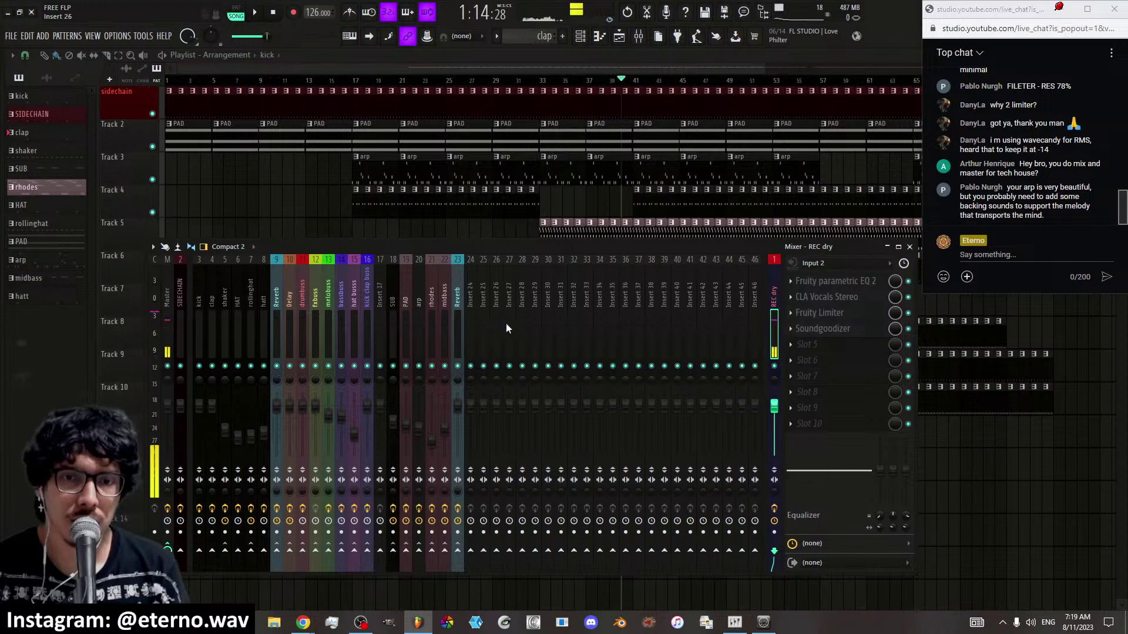
pyautogui.click(181, 325)
pyautogui.click(225, 324)
pyautogui.click(286, 327)
pyautogui.click(303, 327)
pyautogui.click(325, 328)
pyautogui.click(348, 330)
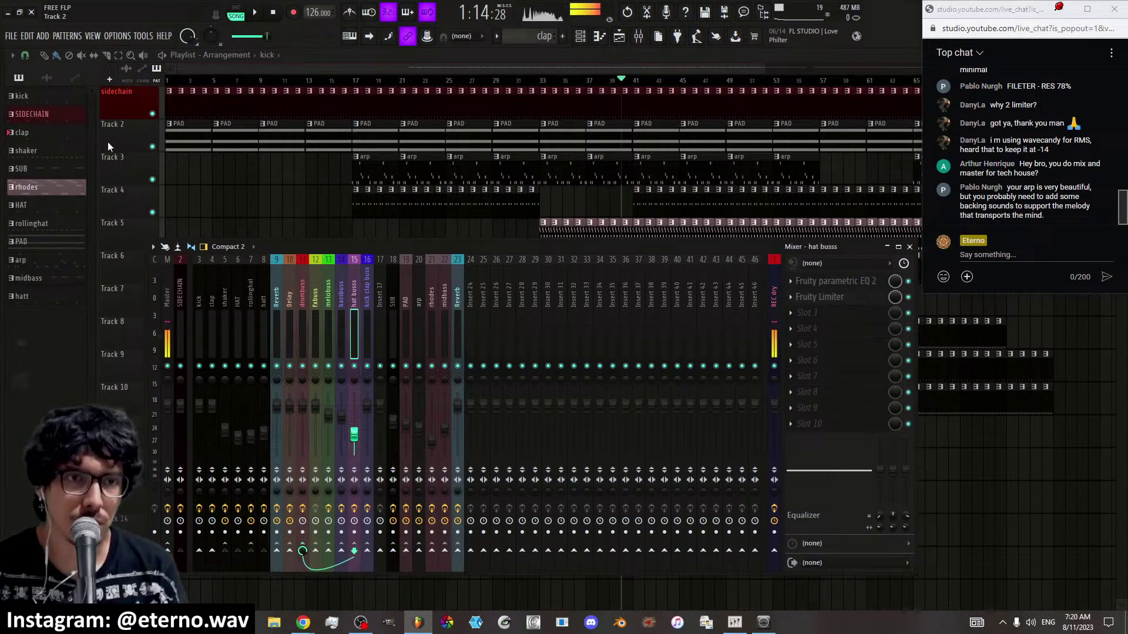
# Hide the mixer, look over the channels in the channel rack, and return to the playlist alone
pyautogui.press('F9')
pyautogui.click(580, 37)
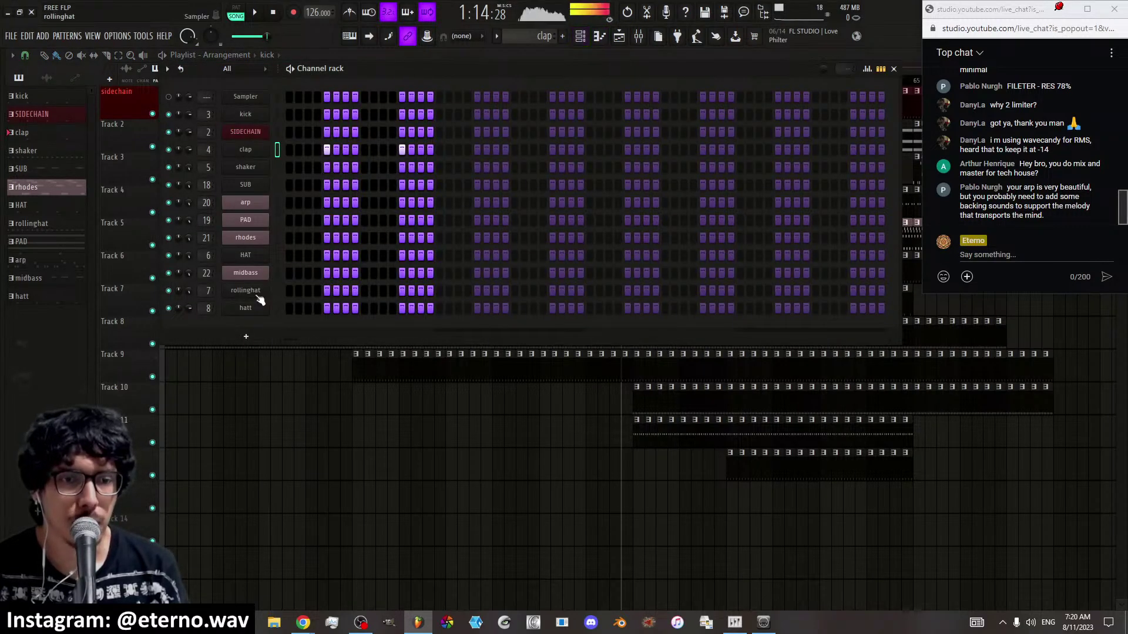
pyautogui.click(130, 338)
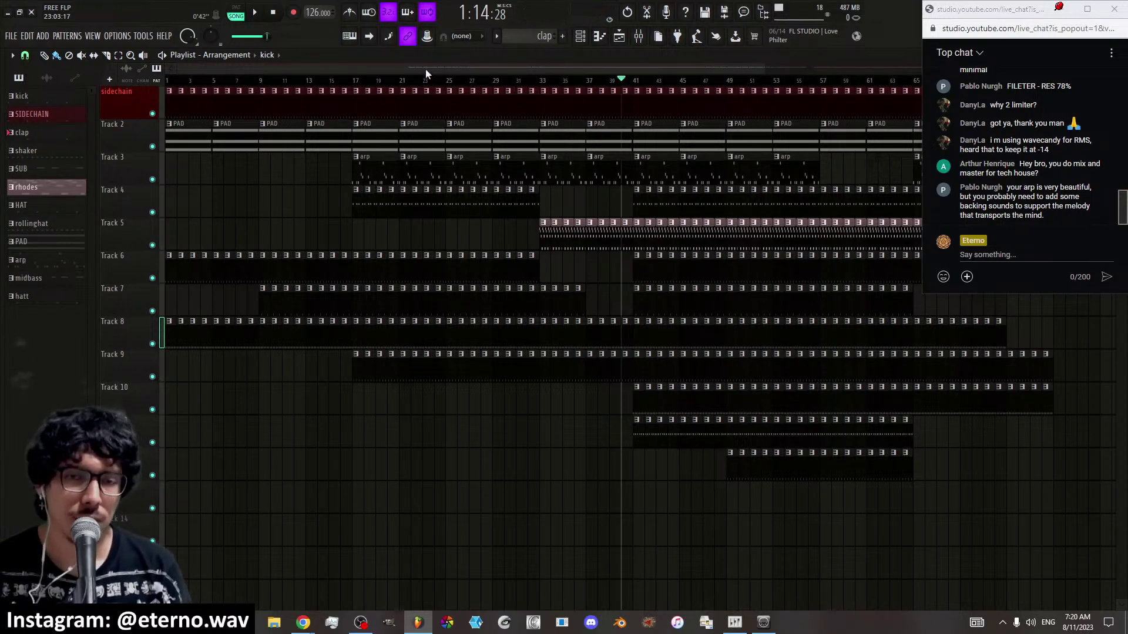
# Examine the full arrangement in the playlist from bar 1 to about bar 113, and toggle playback
pyautogui.scroll(-5, 433, 69)
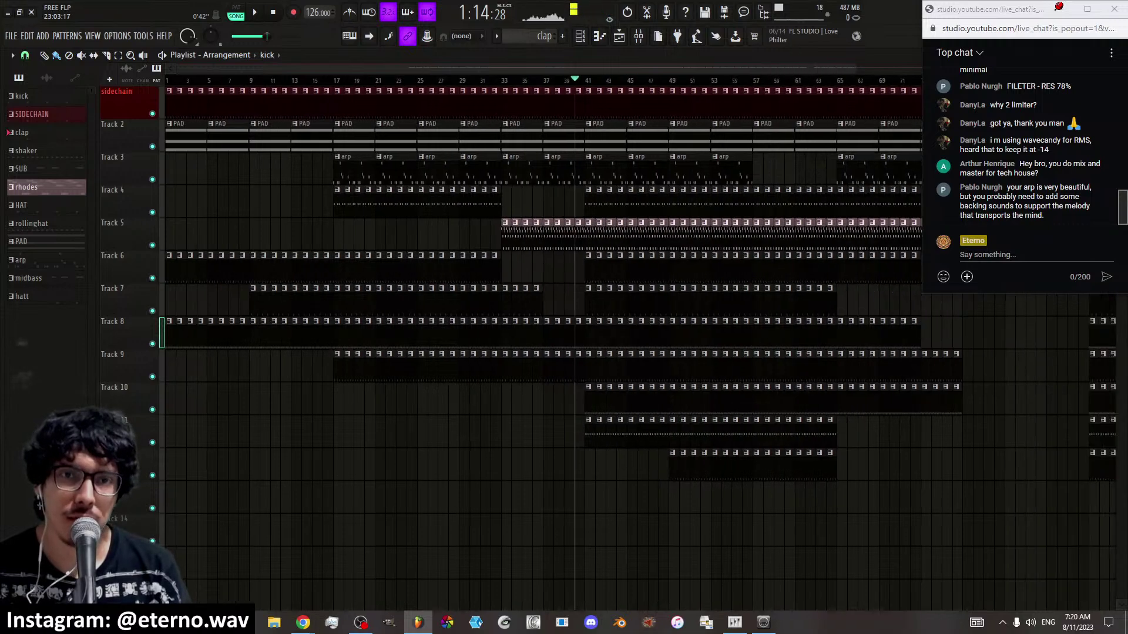
pyautogui.scroll(-2, 432, 69)
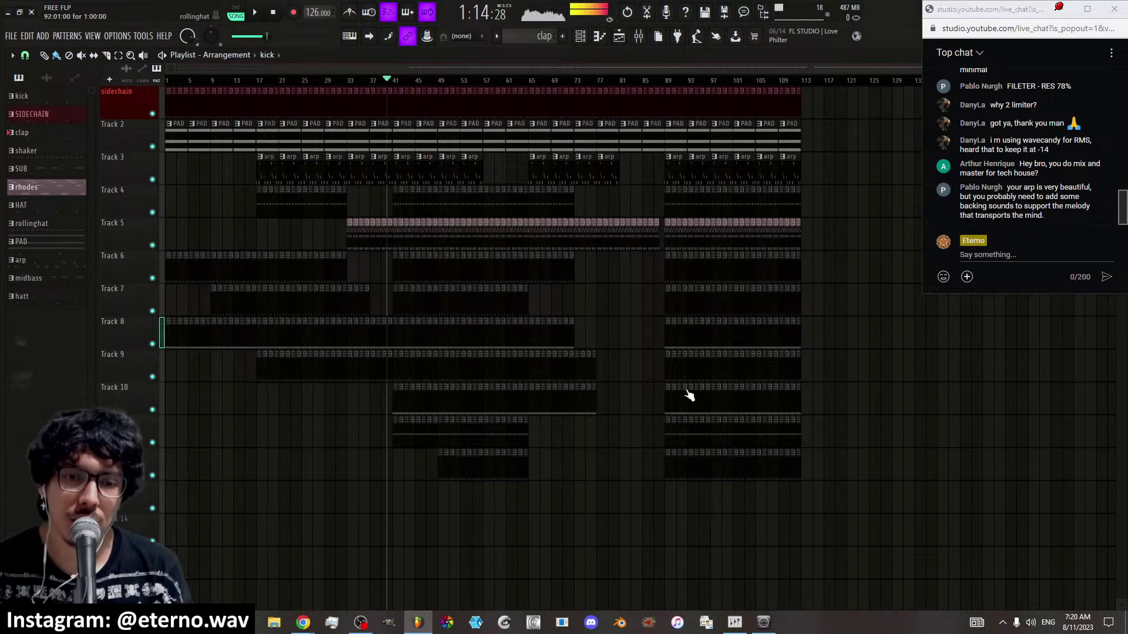
pyautogui.scroll(4, 367, 67)
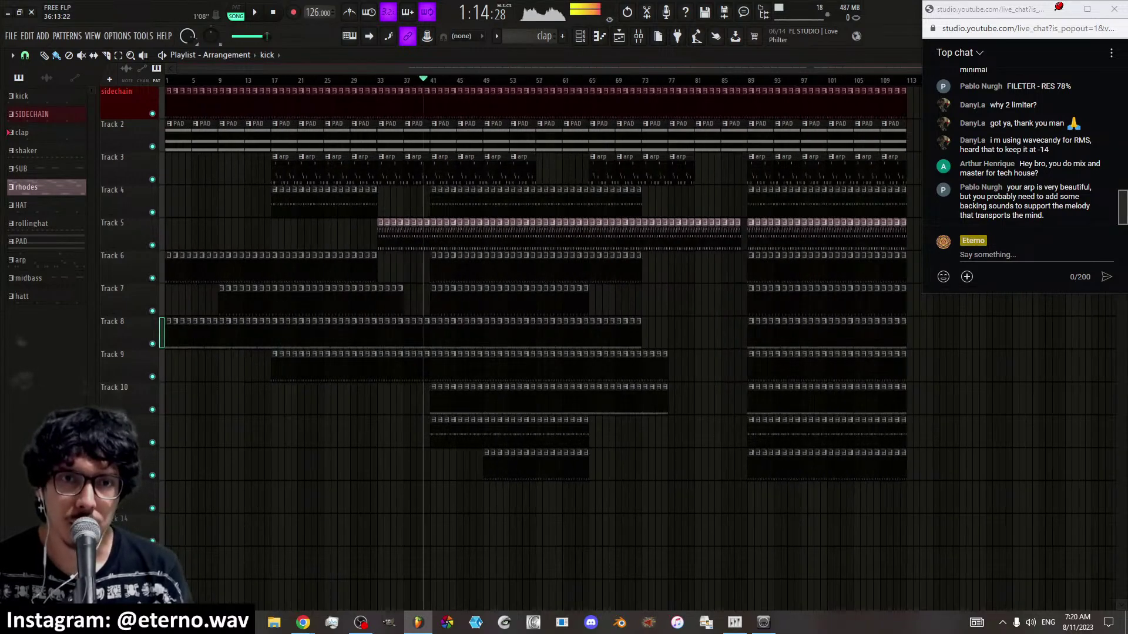
pyautogui.scroll(-3, 367, 68)
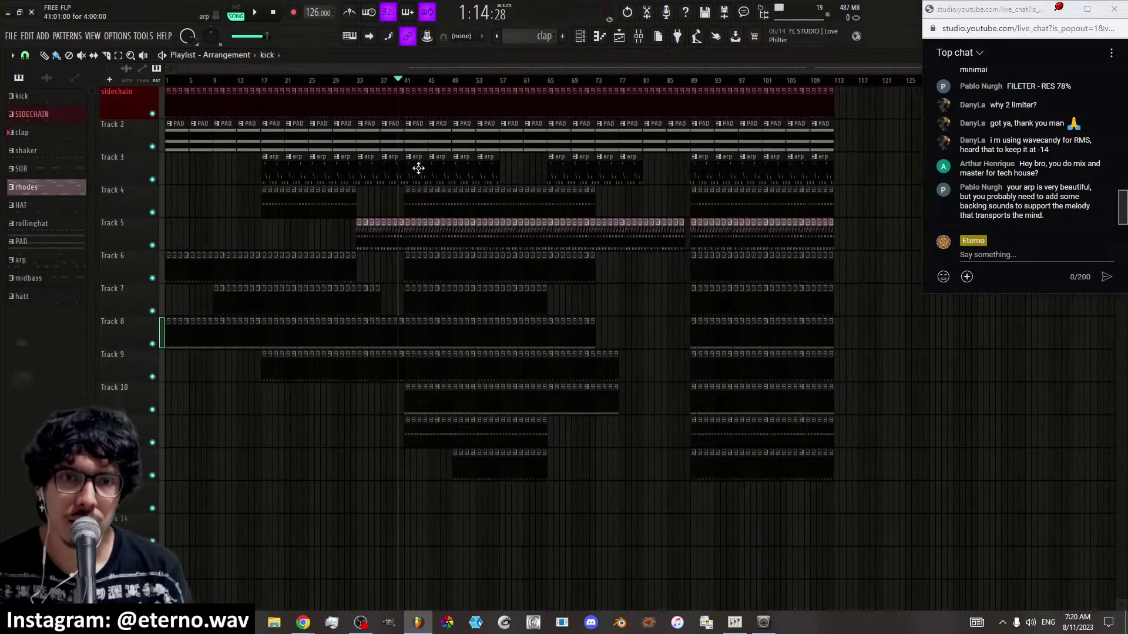
pyautogui.scroll(-2, 412, 68)
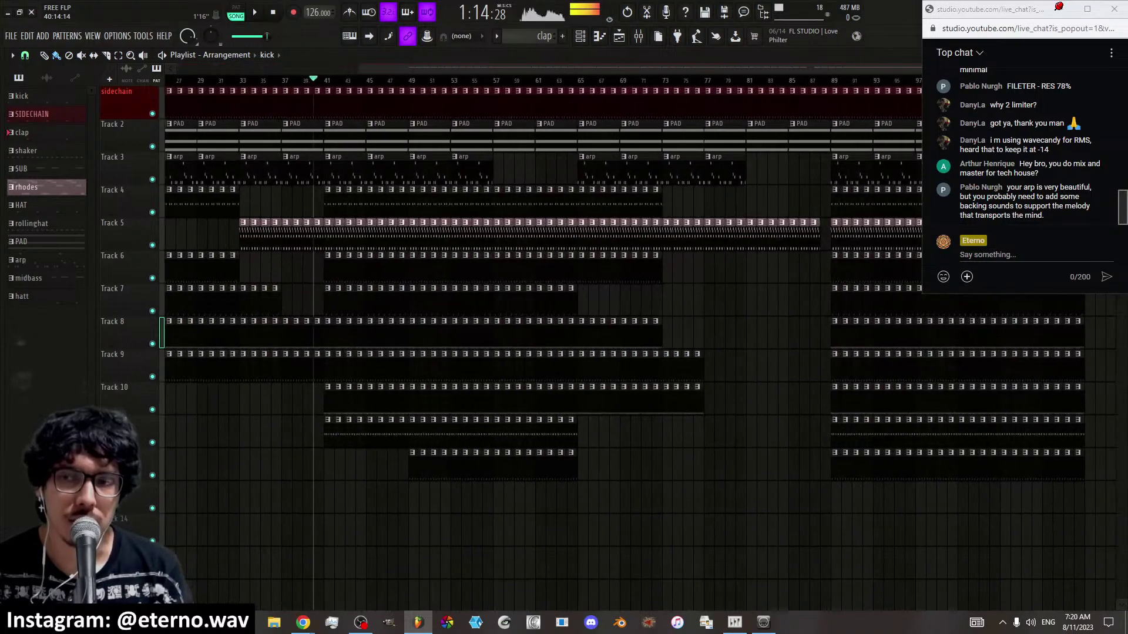
pyautogui.scroll(3, 411, 67)
pyautogui.scroll(-1, 411, 67)
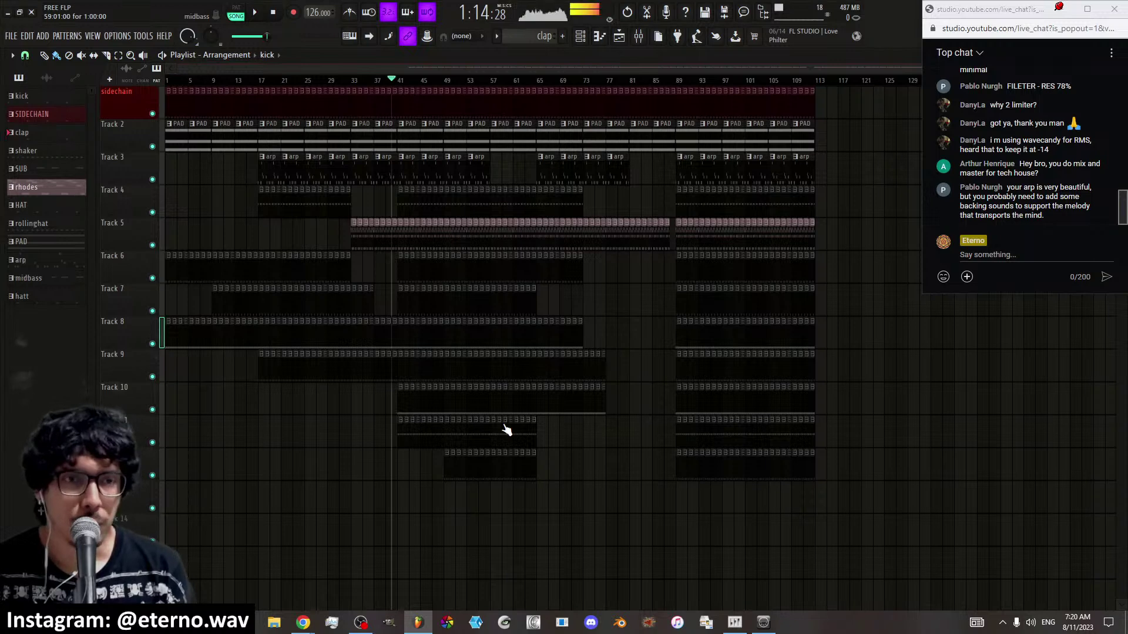
pyautogui.press('space')
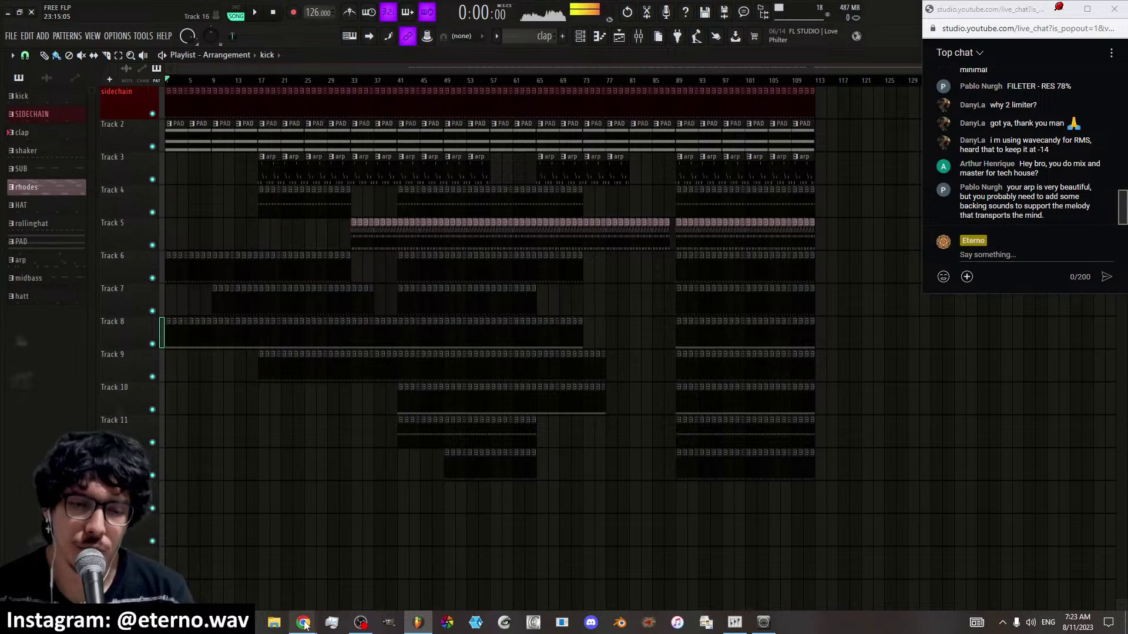
# Switch to OBS to reach the controls of the live stream
pyautogui.moveTo(304, 625)
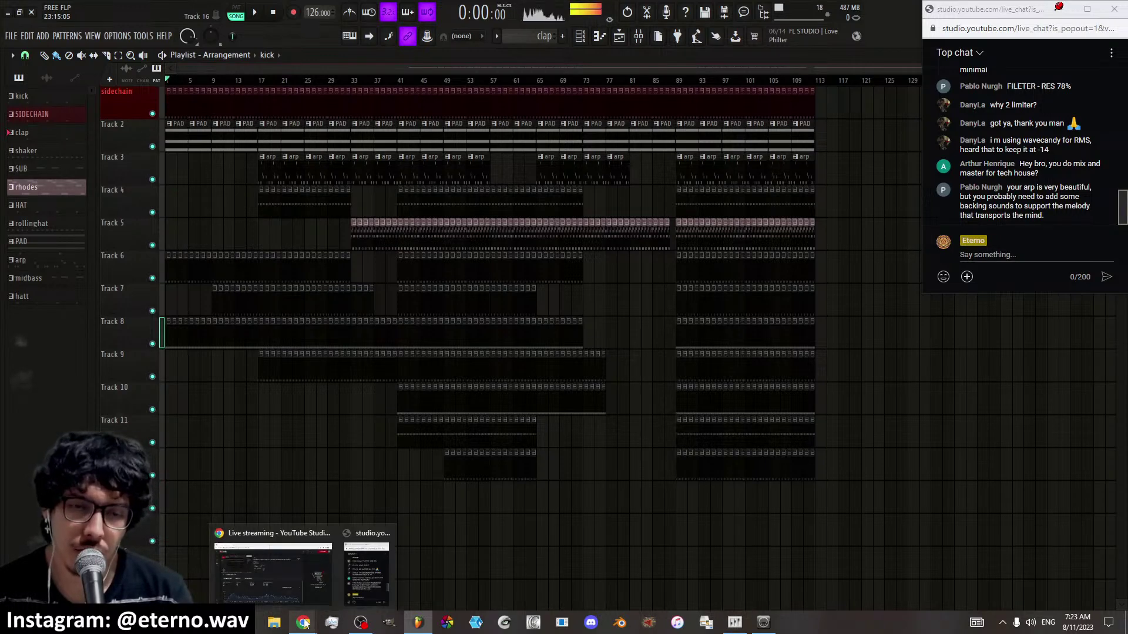
pyautogui.click(361, 622)
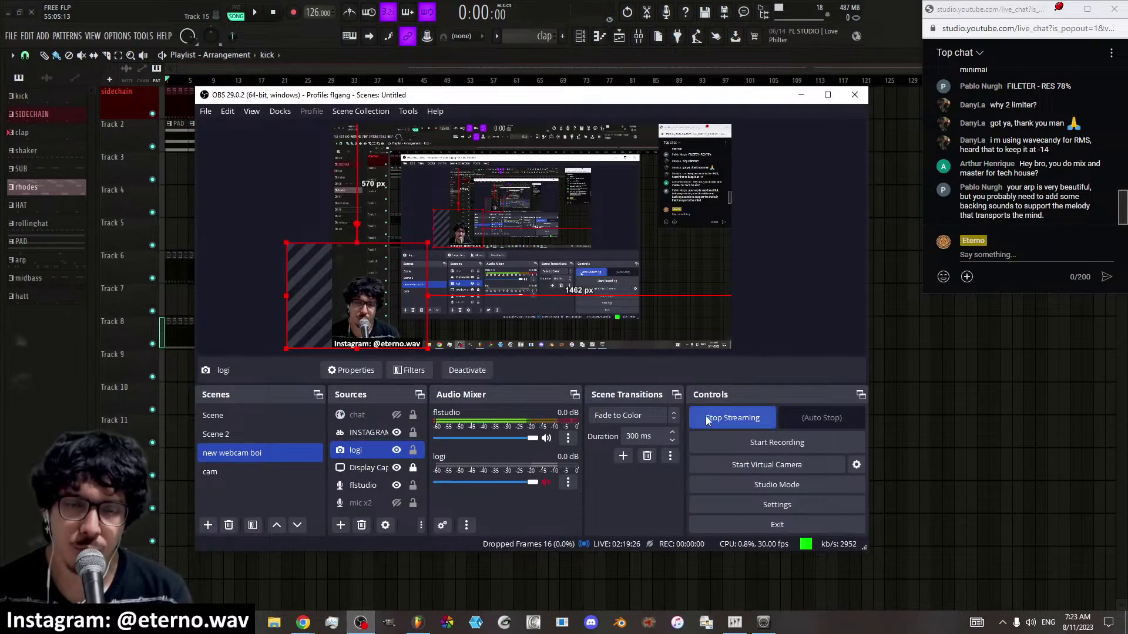